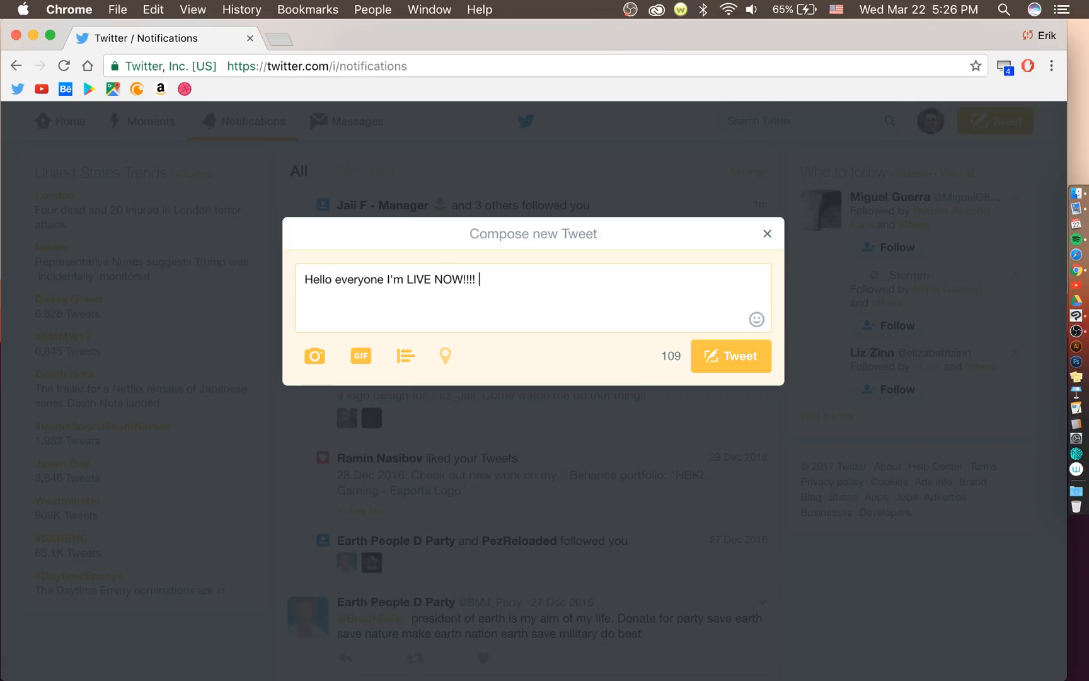
Add the channel link "twitch.tv/erikdesigns." after the greeting in the tweet, leaving no photo attached.
{"action": "key", "text": "super+v"}
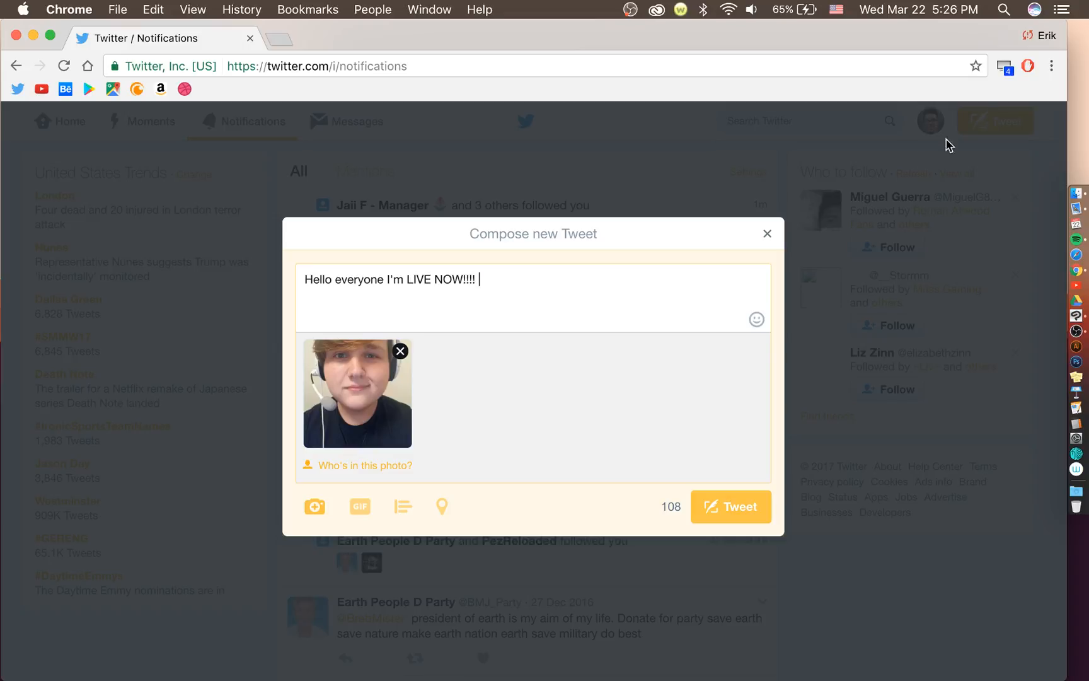
{"action": "left_click", "coordinate": [401, 352]}
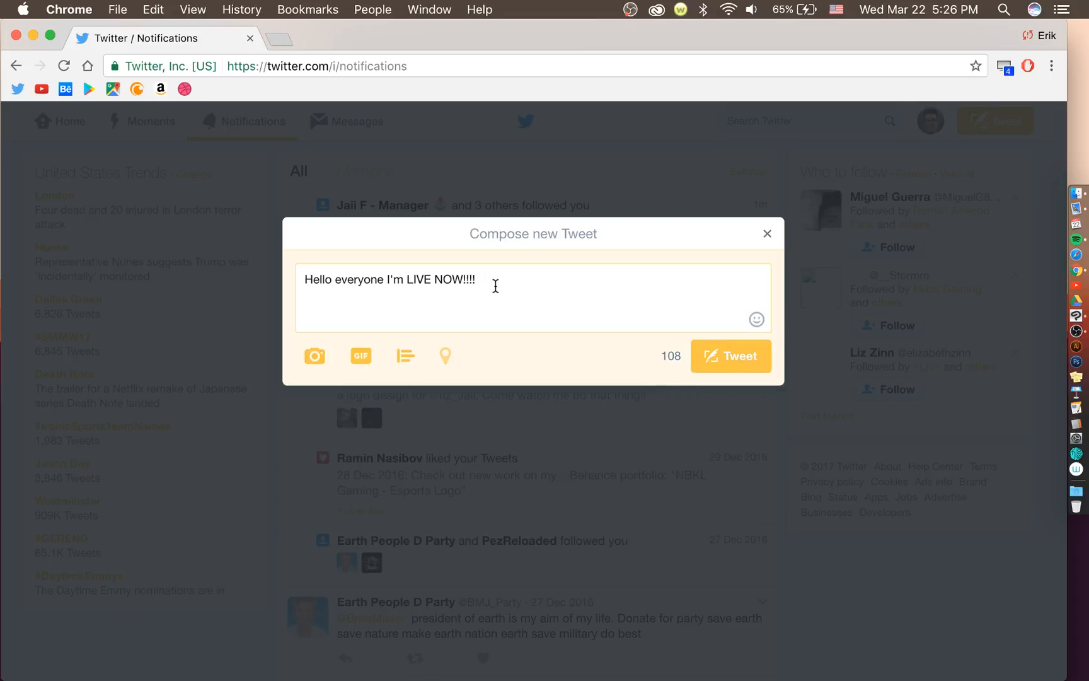
{"action": "type", "text": "twitch.tv/erikdesigns."}
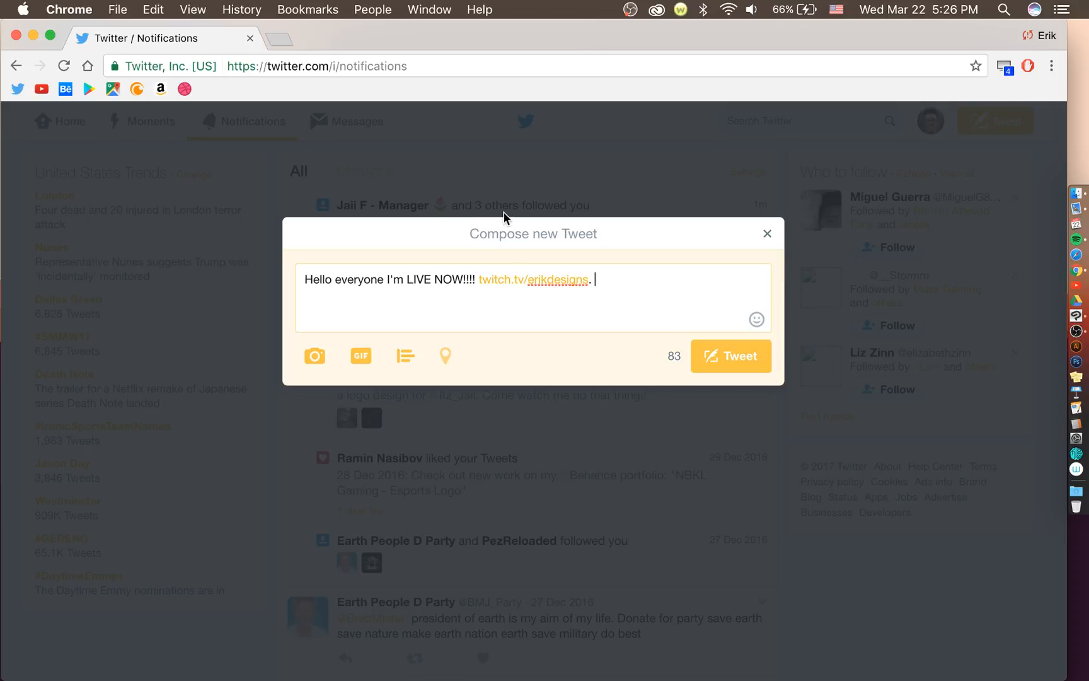
Switch to OBS to check the running stream's status, and minimize its window again.
{"action": "left_click", "coordinate": [1072, 319]}
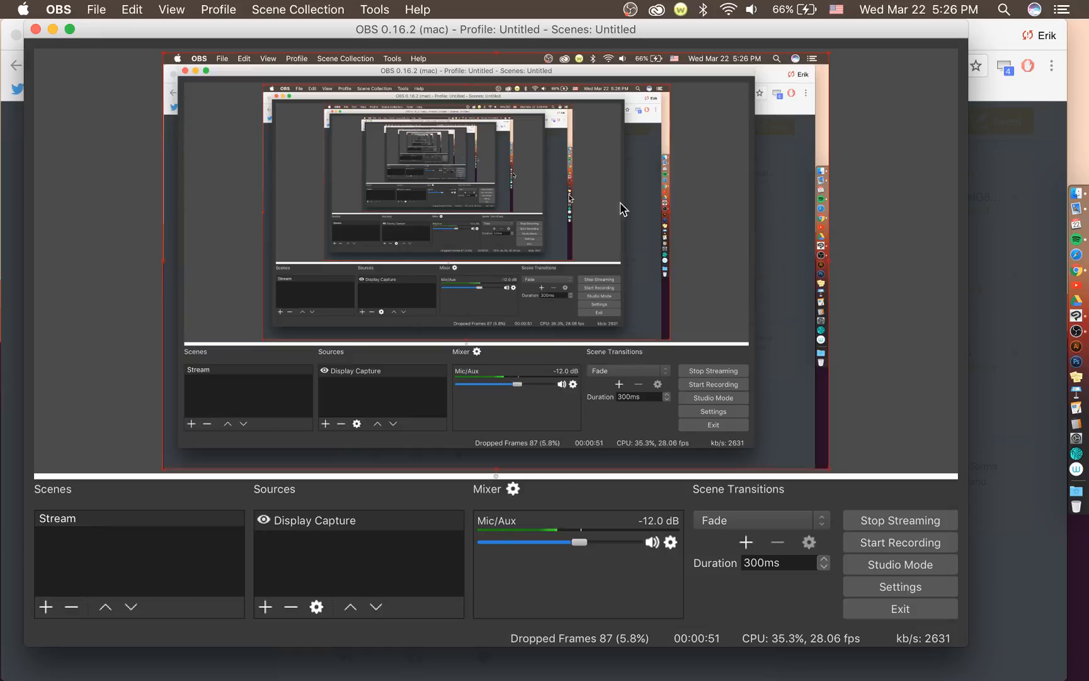
{"action": "left_click", "coordinate": [53, 29]}
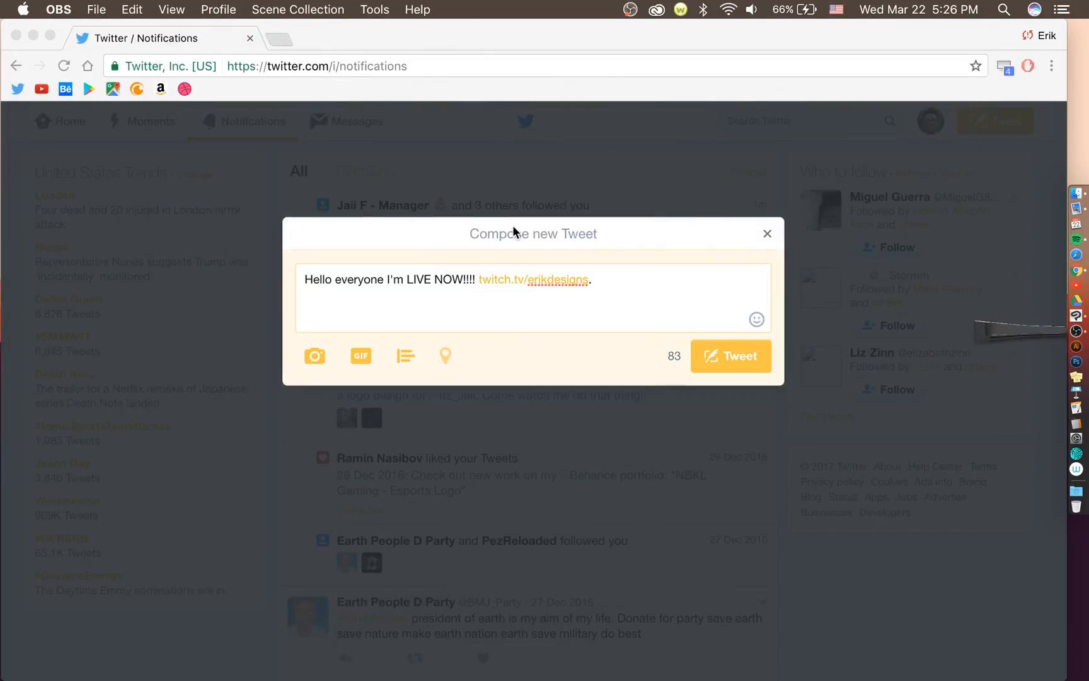
Finish the tweet with "Come watch me sketch some stuff up. Ask questions please!!" and post it.
{"action": "left_click", "coordinate": [611, 283]}
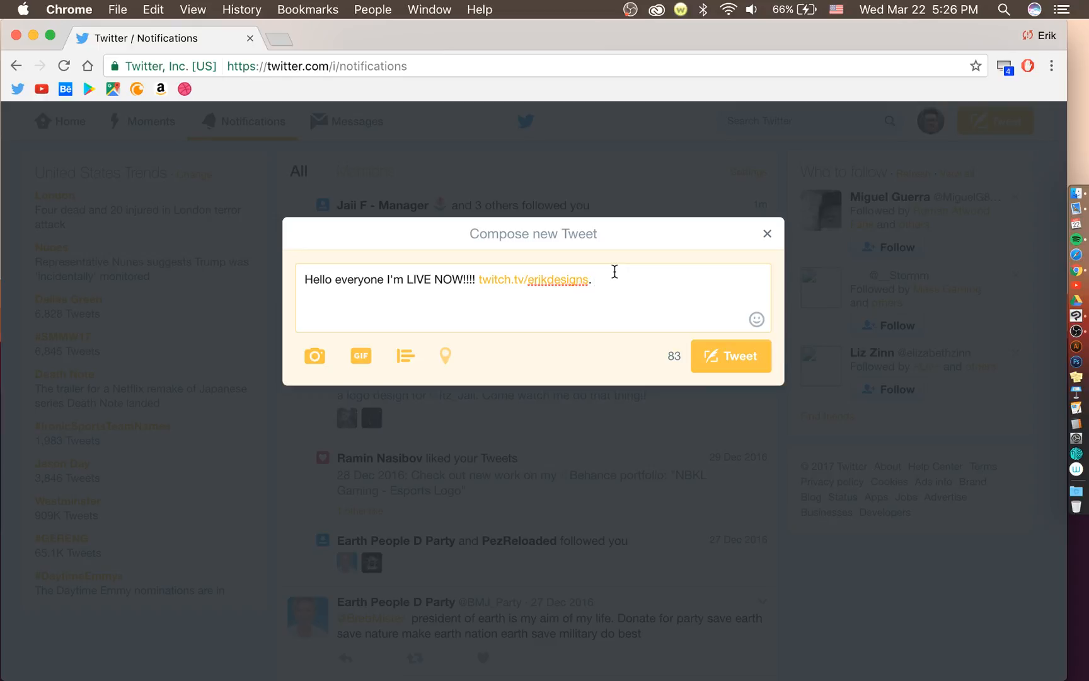
{"action": "type", "text": "Come watch me sketch som"}
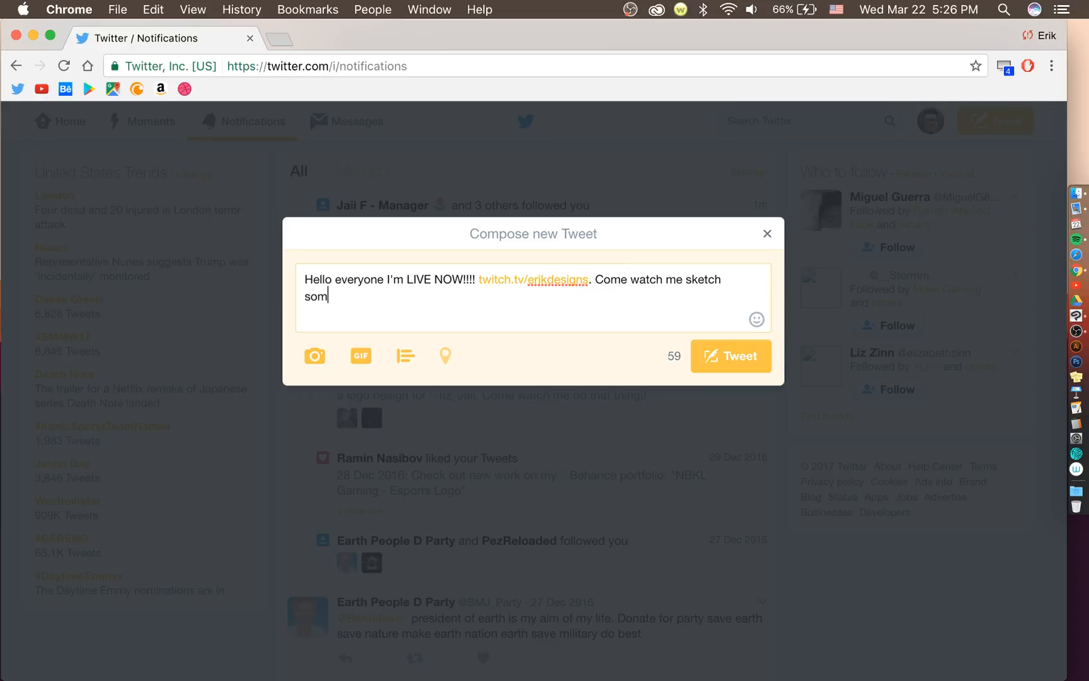
{"action": "type", "text": "e stuff up. Ask q"}
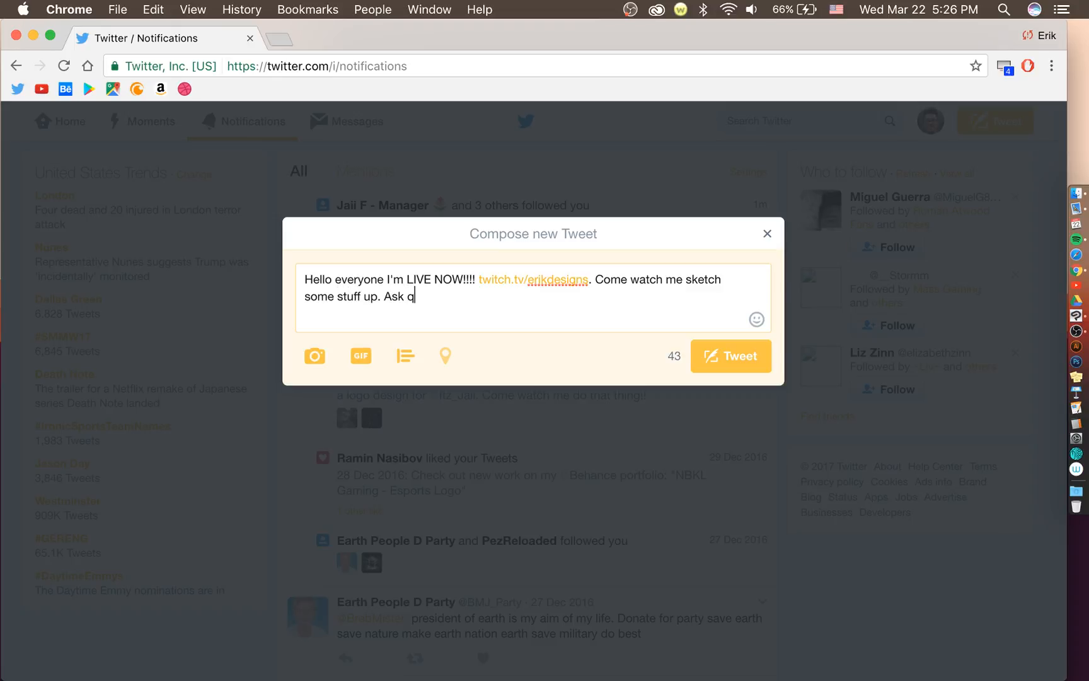
{"action": "type", "text": "uestions please"}
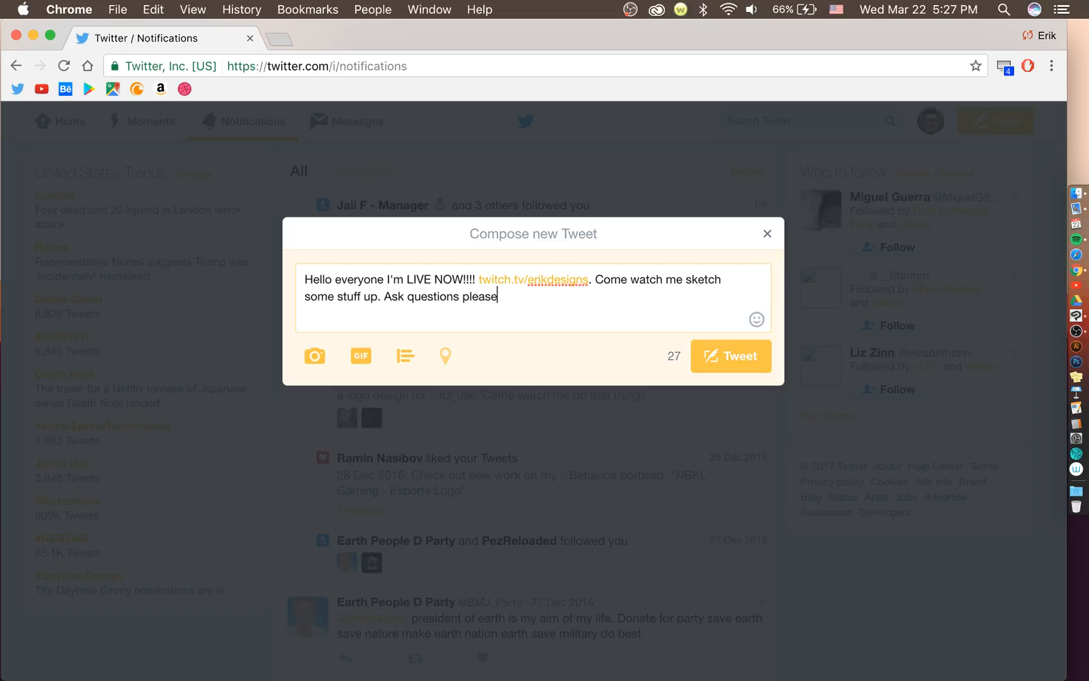
{"action": "type", "text": "?"}
{"action": "key", "text": "BackSpace"}
{"action": "type", "text": "."}
{"action": "key", "text": "BackSpace"}
{"action": "type", "text": "!!"}
{"action": "key", "text": "Return"}
{"action": "key", "text": "BackSpace"}
{"action": "left_click", "coordinate": [736, 363]}
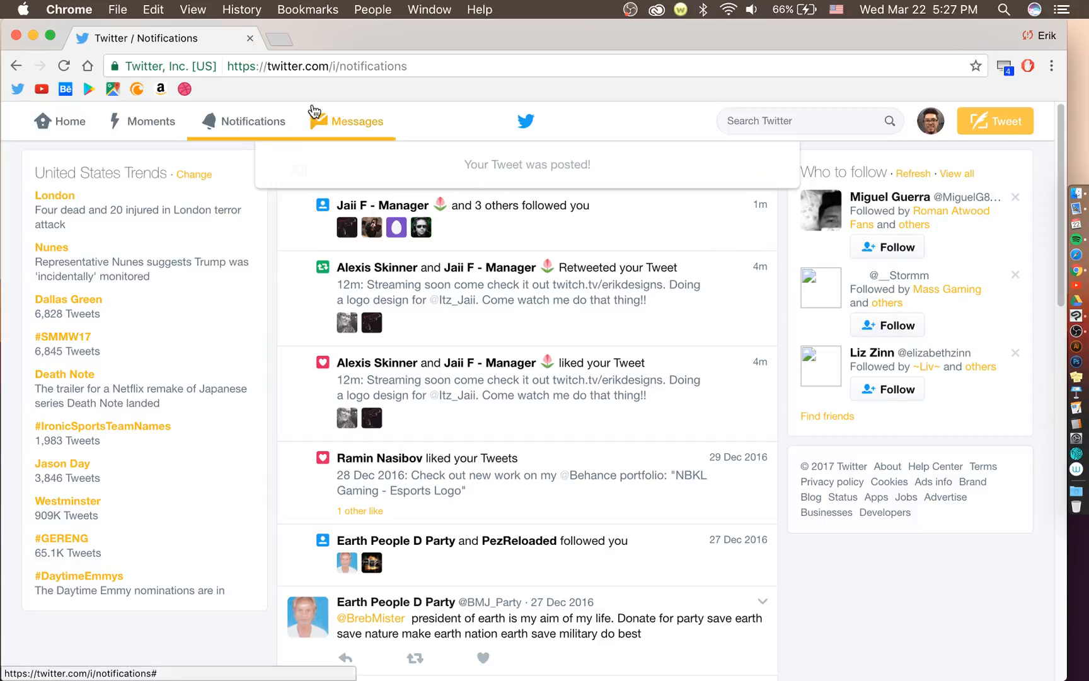
{"action": "left_click", "coordinate": [65, 67]}
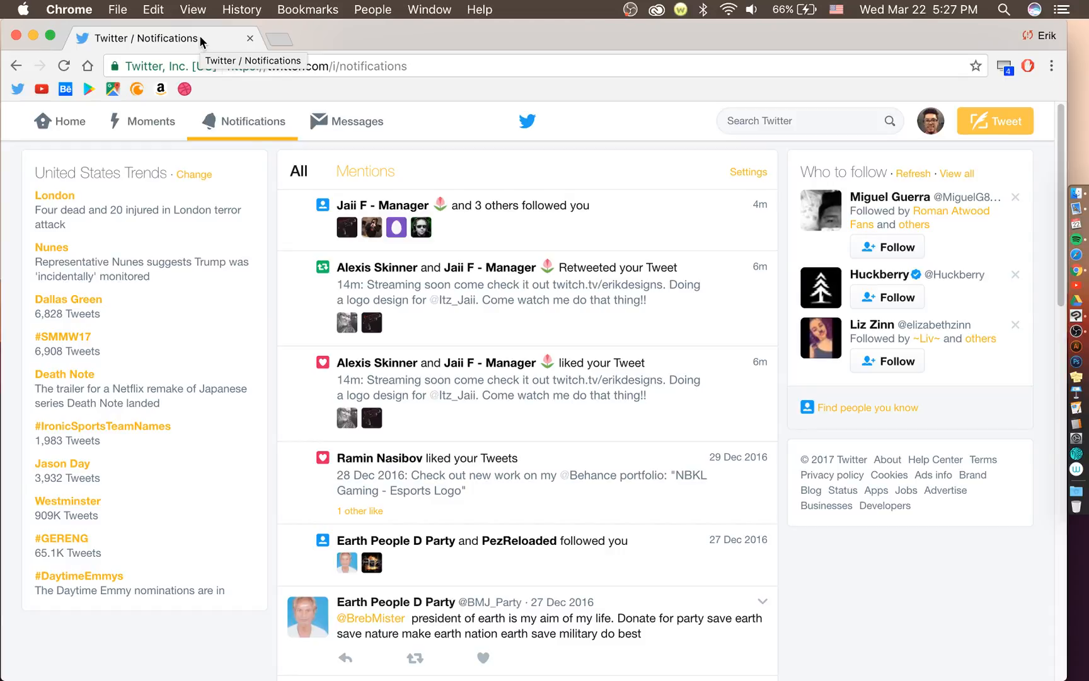
{"action": "left_click", "coordinate": [999, 126]}
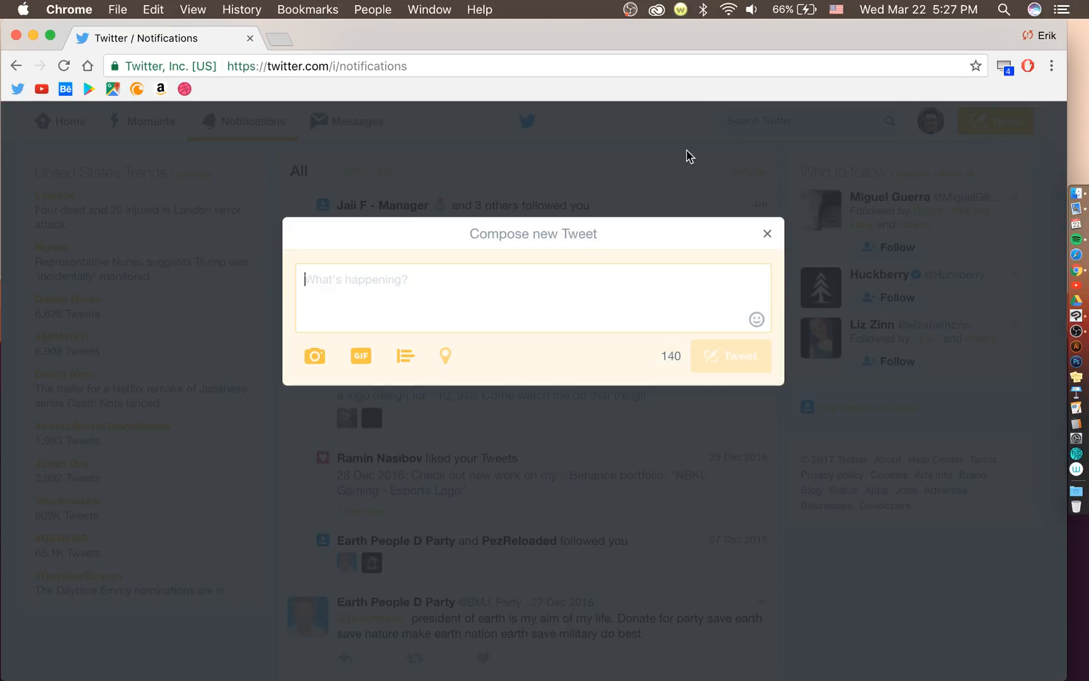
{"action": "type", "text": "T"}
{"action": "key", "text": "BackSpace"}
{"action": "type", "text": "@Twi"}
{"action": "key", "text": "Down"}
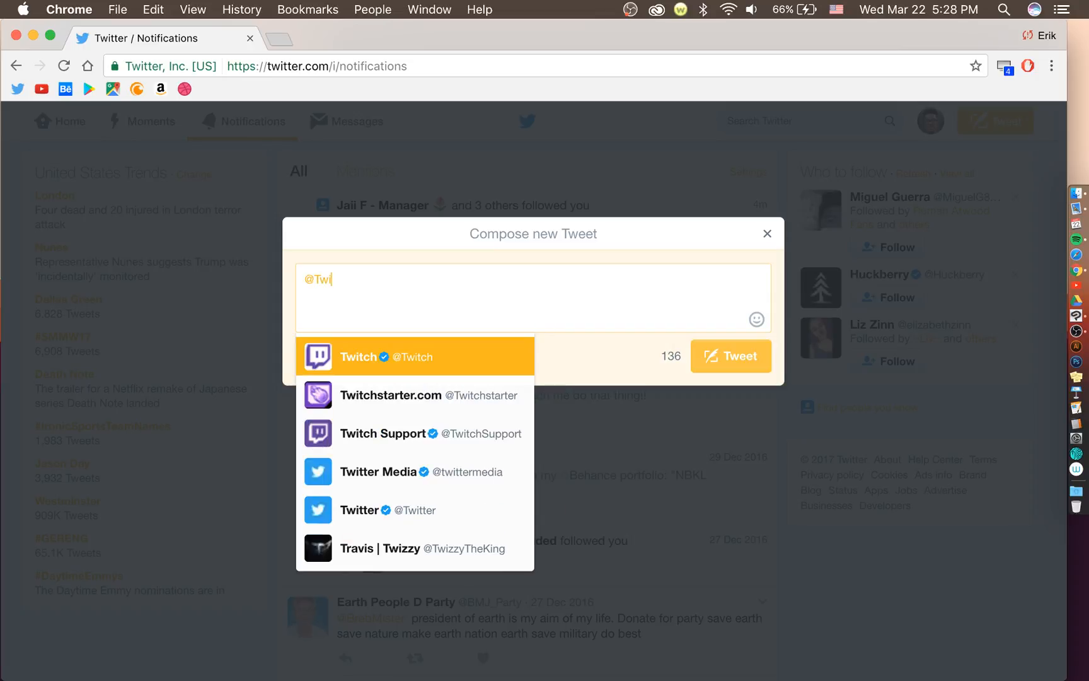
{"action": "key", "text": "Return"}
{"action": "type", "text": "Livst"}
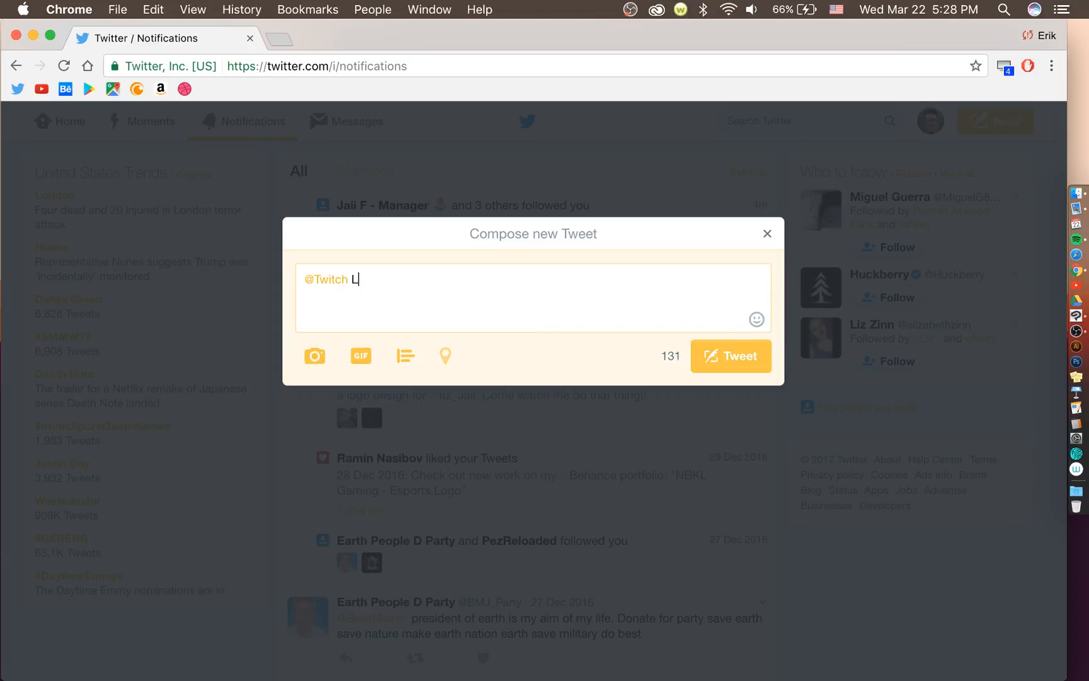
{"action": "key", "text": "BackSpace"}
{"action": "key", "text": "BackSpace"}
{"action": "type", "text": "estreaming some grpahic"}
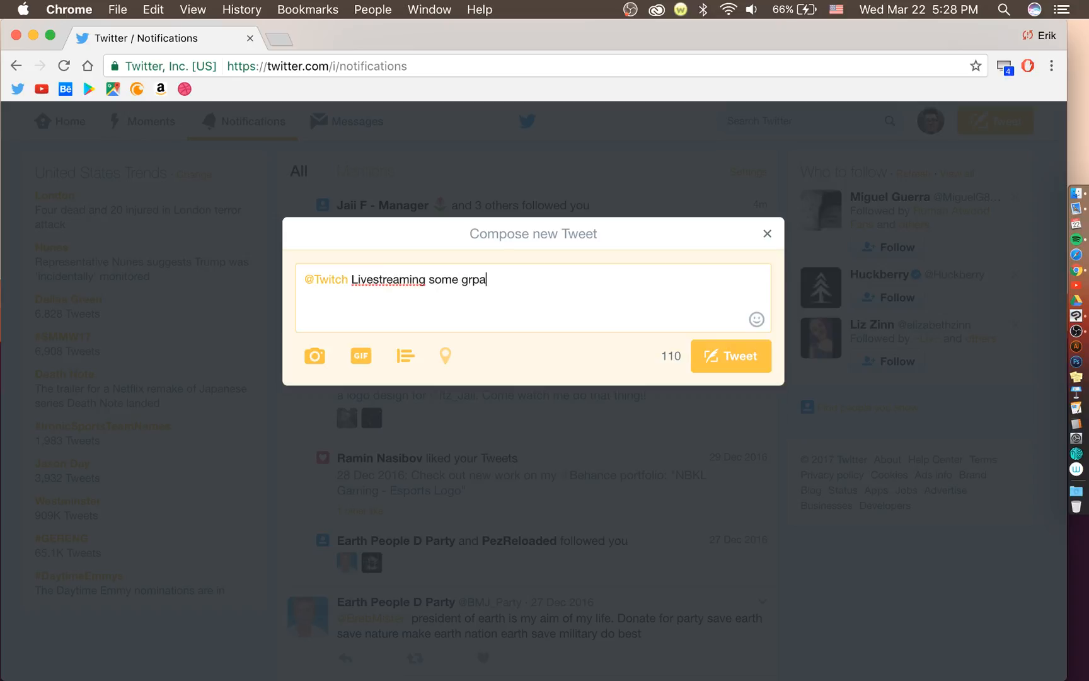
{"action": "key", "text": "BackSpace"}
{"action": "key", "text": "BackSpace"}
{"action": "key", "text": "BackSpace"}
{"action": "key", "text": "BackSpace"}
{"action": "key", "text": "BackSpace"}
{"action": "key", "text": "BackSpace"}
{"action": "key", "text": "BackSpace"}
{"action": "type", "text": "logo design"}
{"action": "type", "text": ", Co"}
{"action": "key", "text": "BackSpace"}
{"action": "key", "text": "BackSpace"}
{"action": "key", "text": "BackSpace"}
{"action": "key", "text": "BackSpace"}
{"action": "type", "text": ". com"}
{"action": "key", "text": "BackSpace"}
{"action": "key", "text": "BackSpace"}
{"action": "type", "text": "om"}
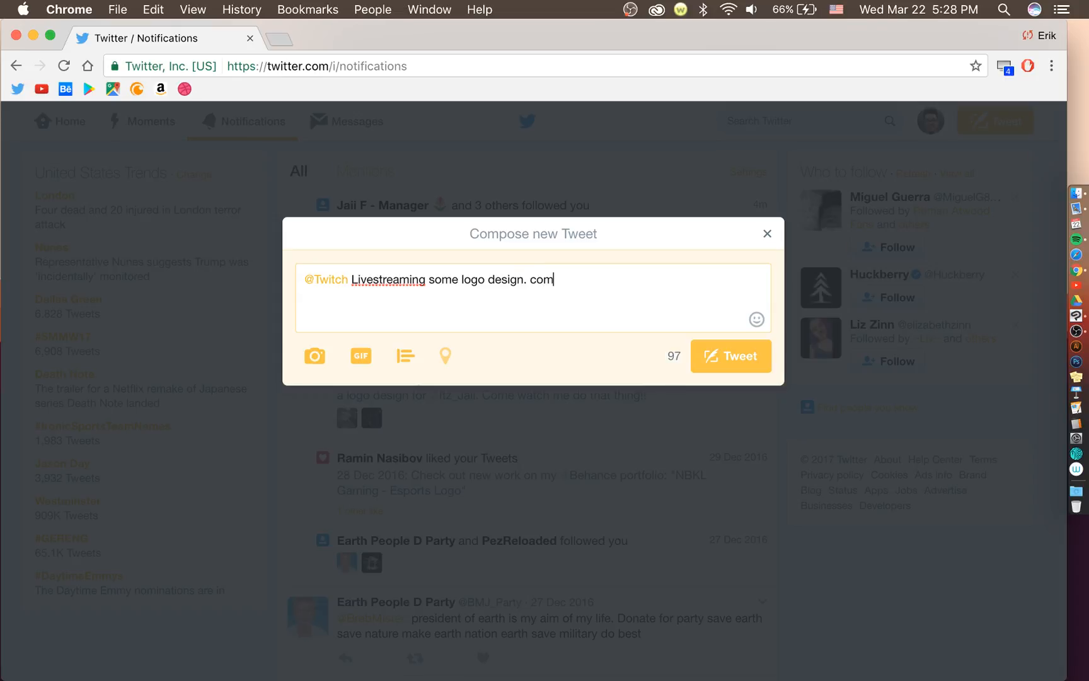
{"action": "key", "text": "BackSpace"}
{"action": "key", "text": "BackSpace"}
{"action": "key", "text": "BackSpace"}
{"action": "type", "text": "Come watch!!"}
End the tweet with the link twitch.tv/erikdesigns, without a photo or final period, and send it.
{"action": "key", "text": "super+v"}
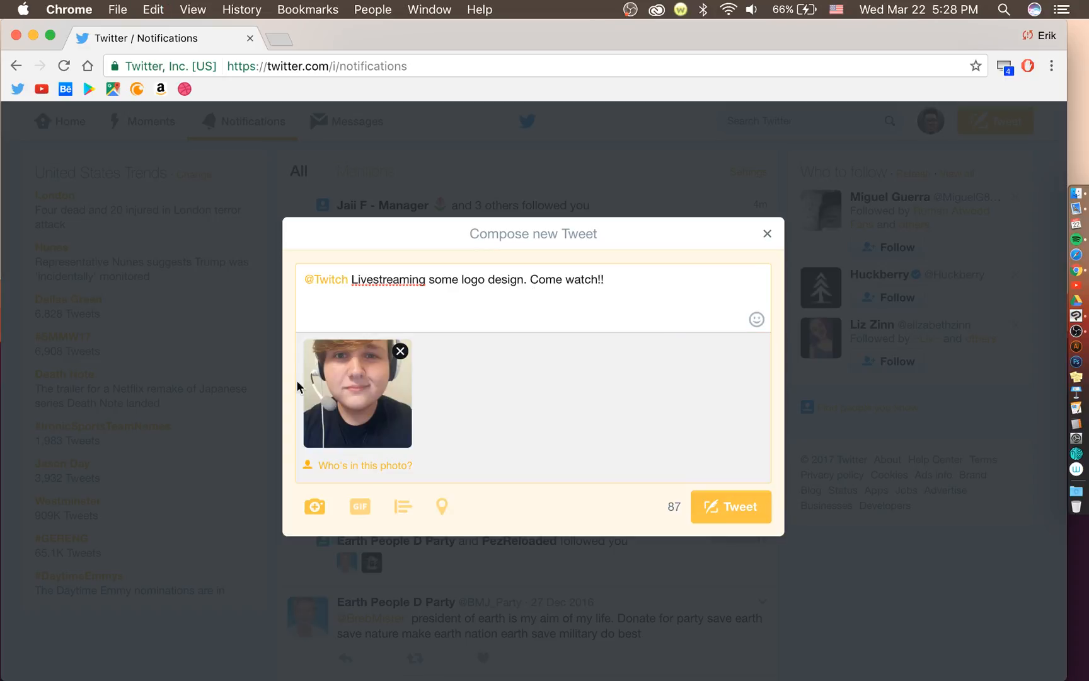
{"action": "left_click", "coordinate": [400, 351]}
{"action": "type", "text": "twitch."}
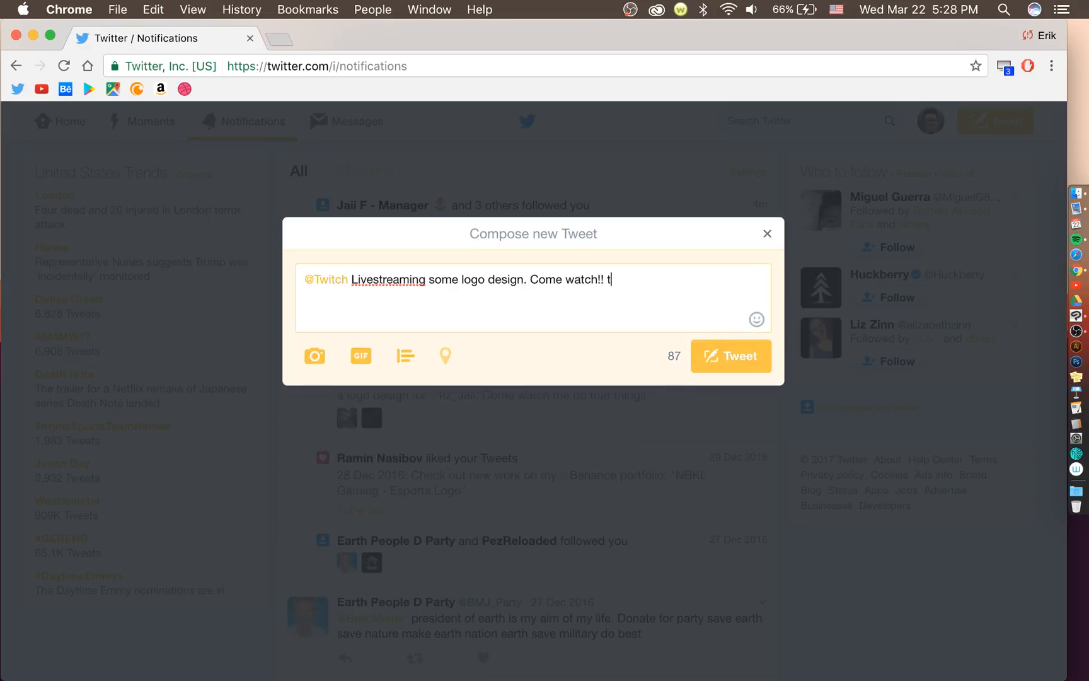
{"action": "type", "text": "tv/erikdesigns."}
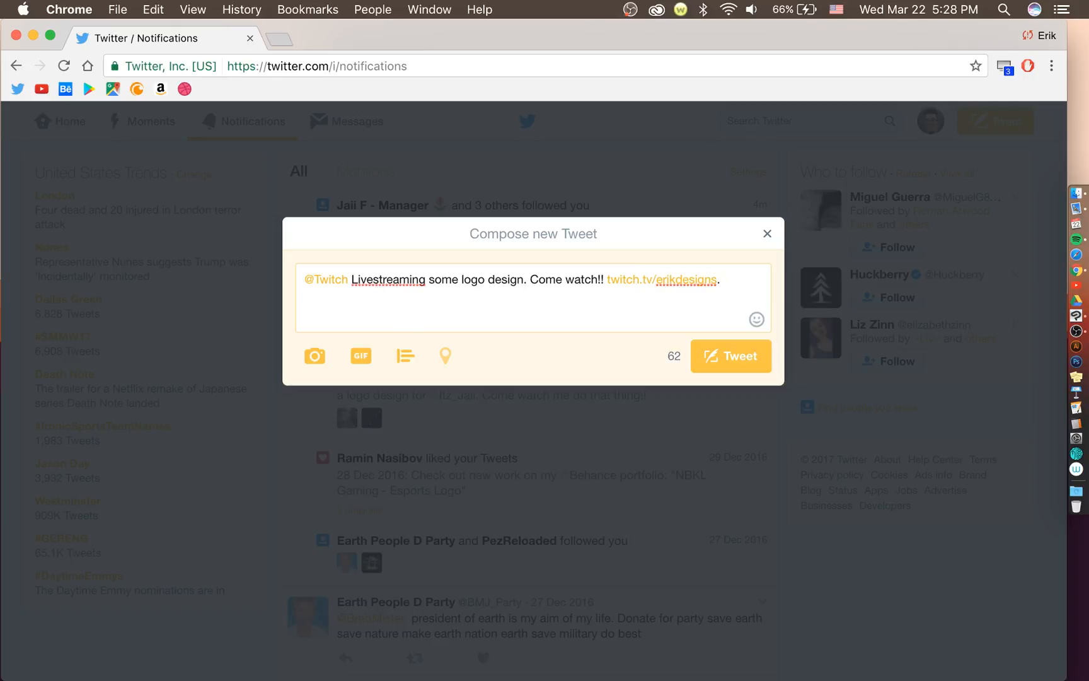
{"action": "key", "text": "BackSpace"}
{"action": "left_click", "coordinate": [764, 344]}
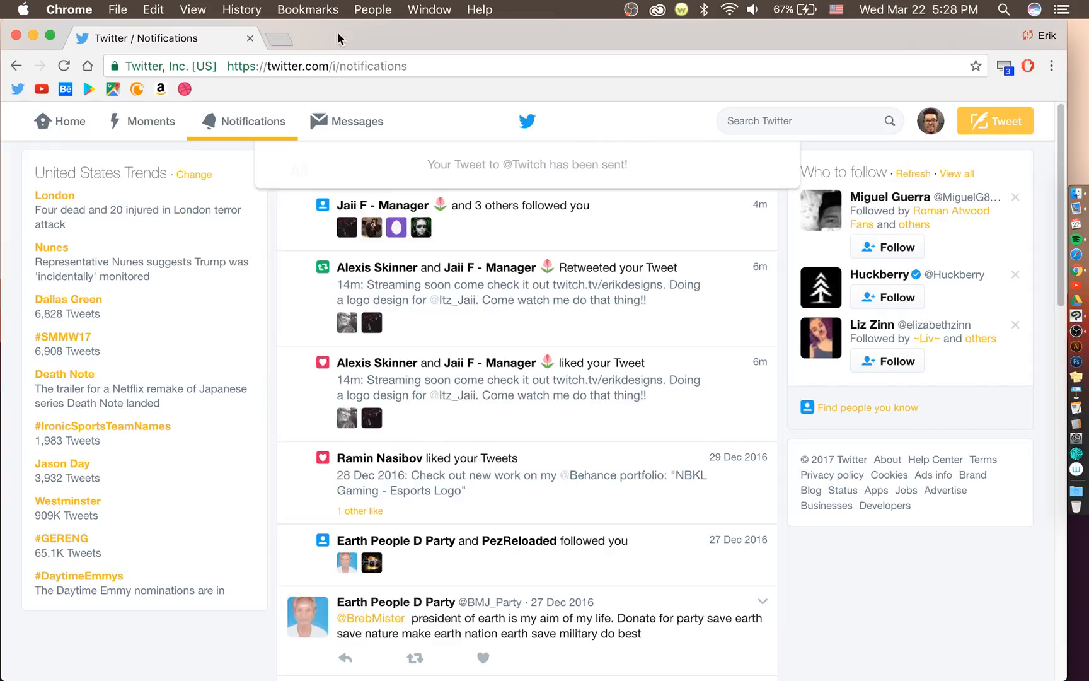
Switch to Clip Studio Paint and nudge the cartoon headset face image slightly downward on the canvas.
{"action": "left_click", "coordinate": [32, 35]}
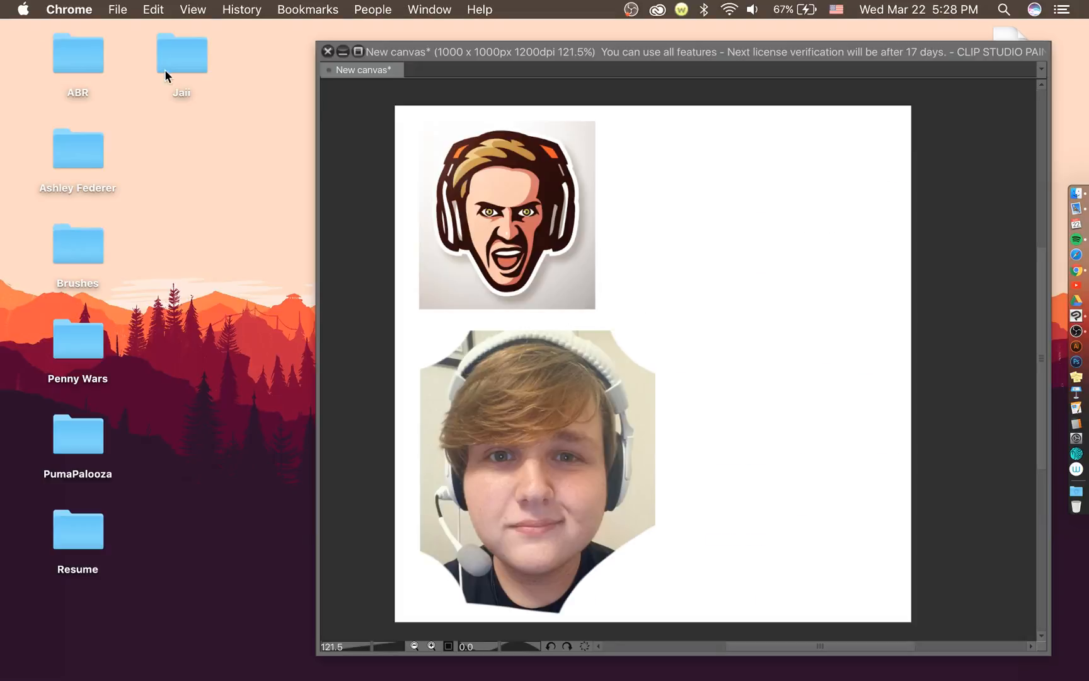
{"action": "left_click", "coordinate": [665, 239]}
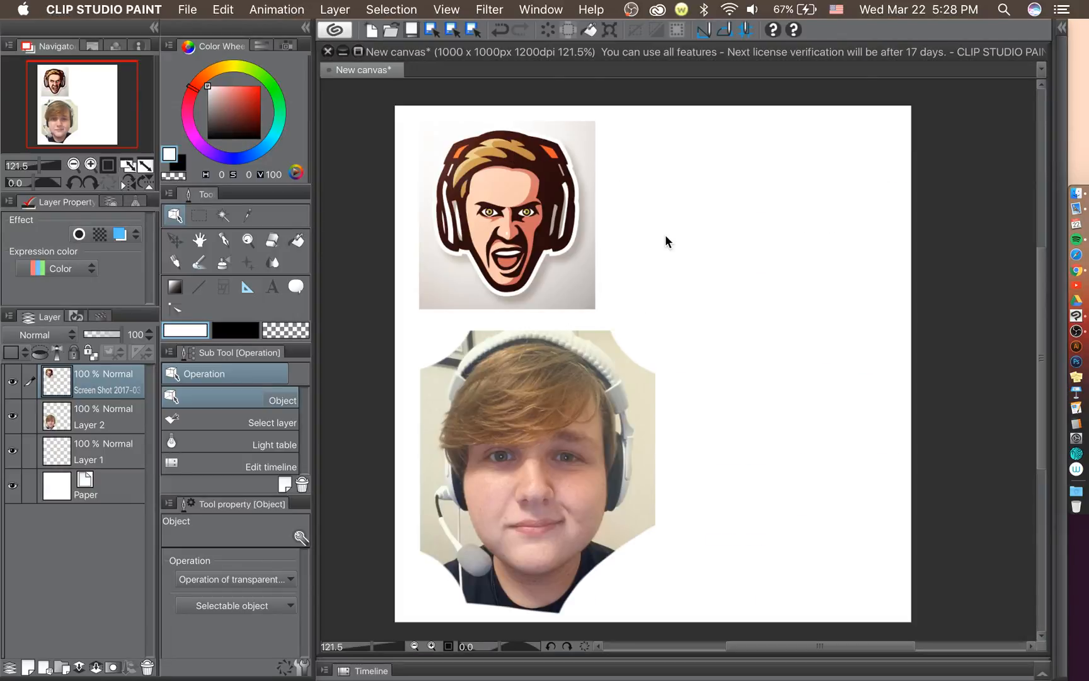
{"action": "left_click_drag", "start_coordinate": [581, 201], "coordinate": [580, 206]}
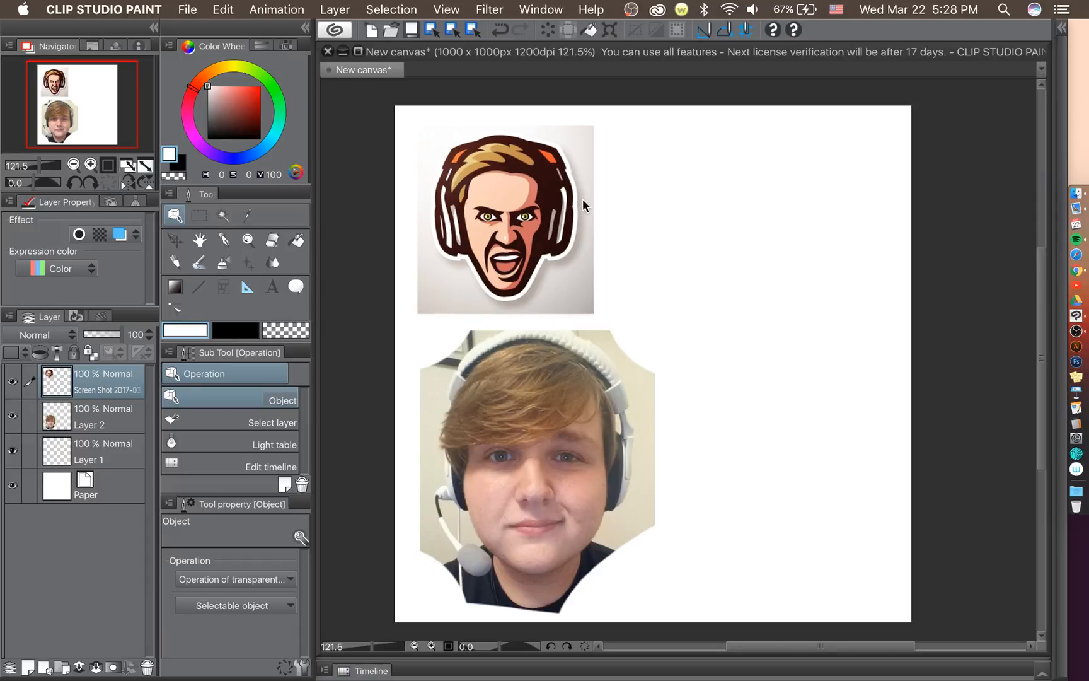
Choose the Pencil with black as the drawing color and move Layer 1 above both image layers.
{"action": "left_click", "coordinate": [224, 240]}
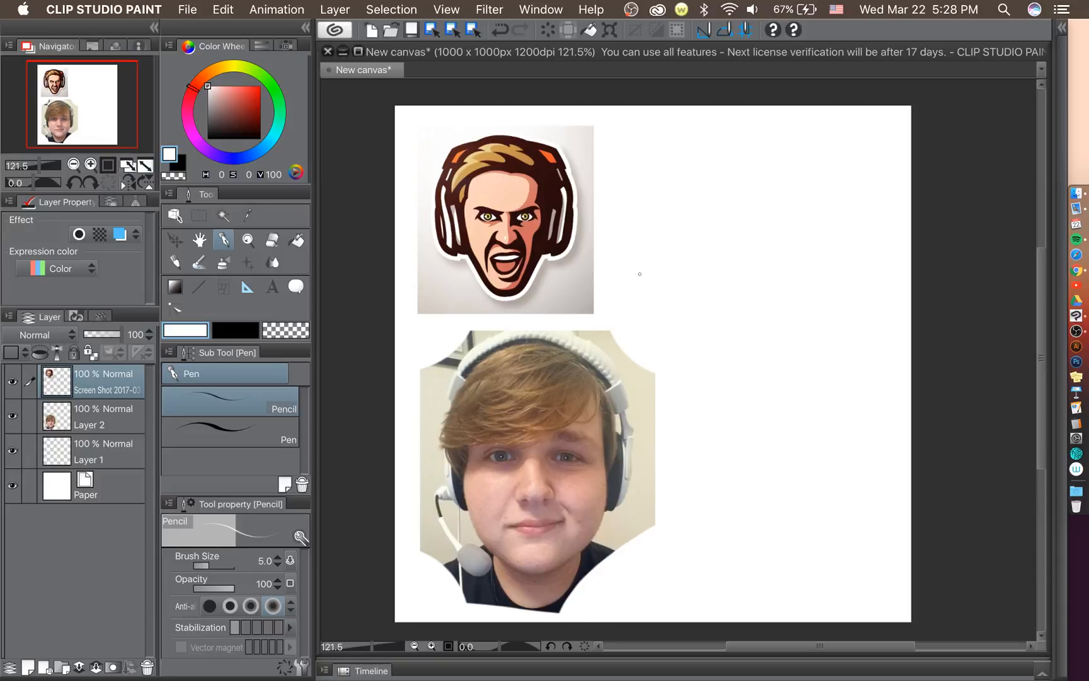
{"action": "left_click", "coordinate": [179, 166]}
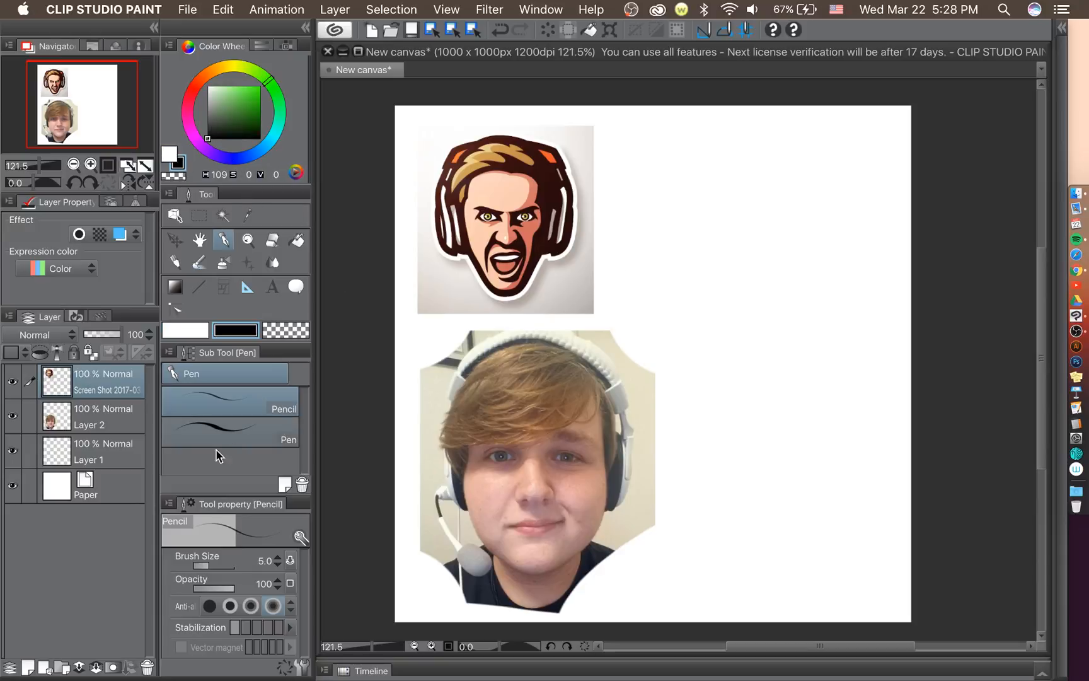
{"action": "left_click", "coordinate": [103, 453]}
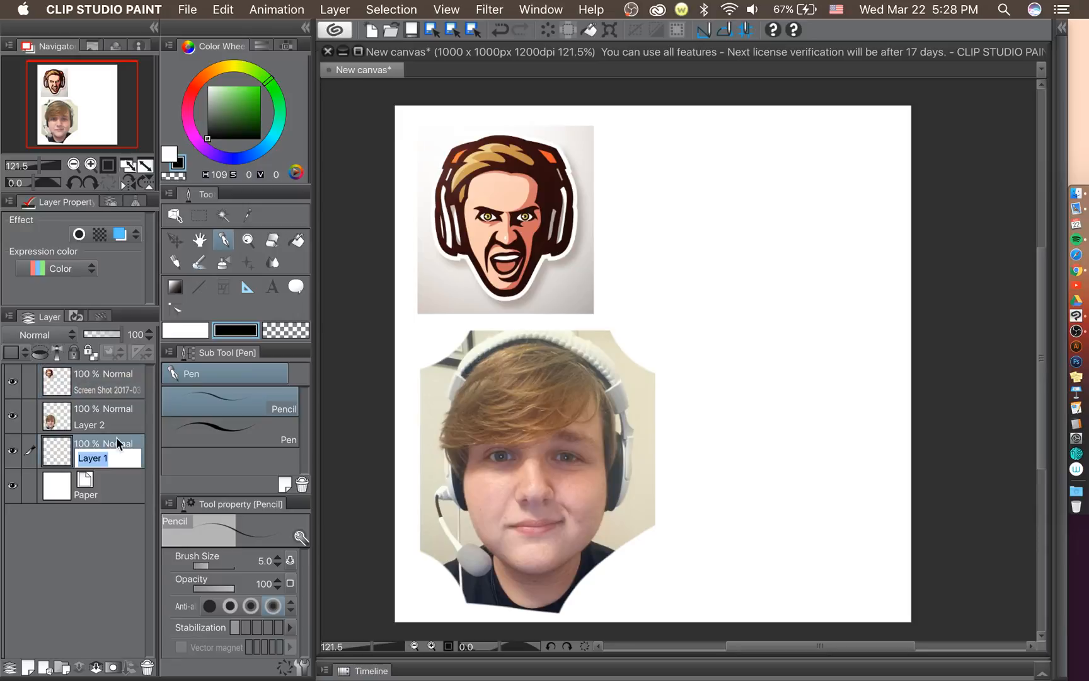
{"action": "left_click_drag", "start_coordinate": [114, 445], "coordinate": [125, 364]}
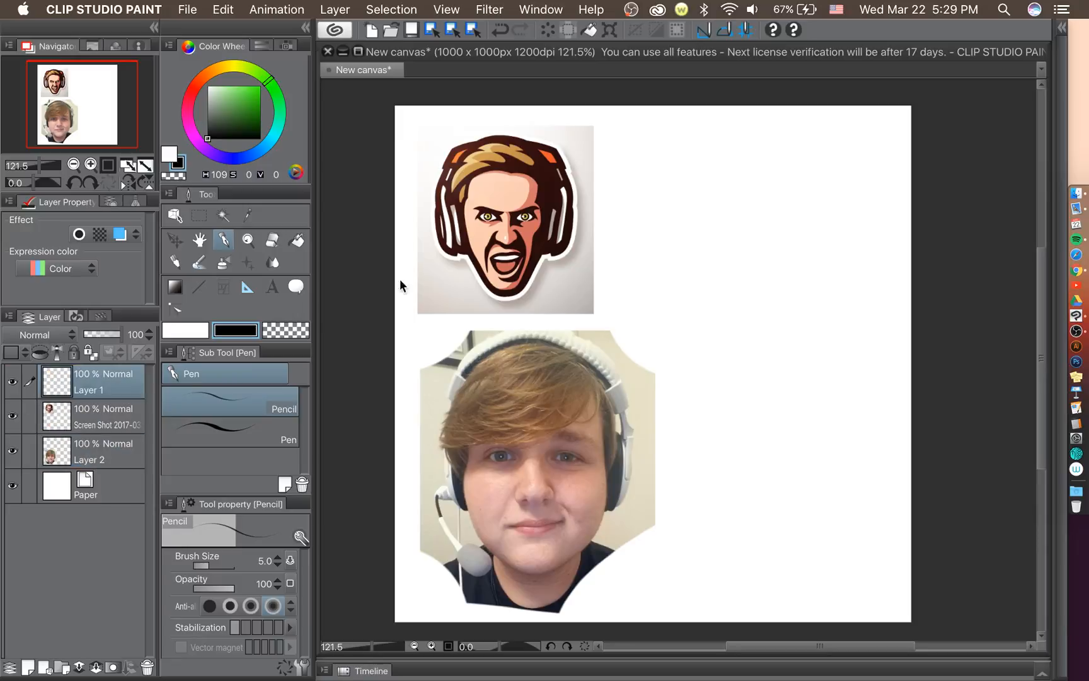
Handwrite "Will start soon" on three slanted lines in the white space beside the two reference images.
{"action": "mouse_move", "coordinate": [674, 219]}
{"action": "left_mouse_down"}
{"action": "mouse_move", "coordinate": [688, 251]}
{"action": "mouse_move", "coordinate": [711, 191]}
{"action": "mouse_move", "coordinate": [732, 214]}
{"action": "left_mouse_up"}
{"action": "left_click_drag", "start_coordinate": [756, 159], "coordinate": [738, 199]}
{"action": "mouse_move", "coordinate": [775, 144]}
{"action": "left_mouse_down"}
{"action": "mouse_move", "coordinate": [764, 184]}
{"action": "mouse_move", "coordinate": [787, 181]}
{"action": "left_mouse_up"}
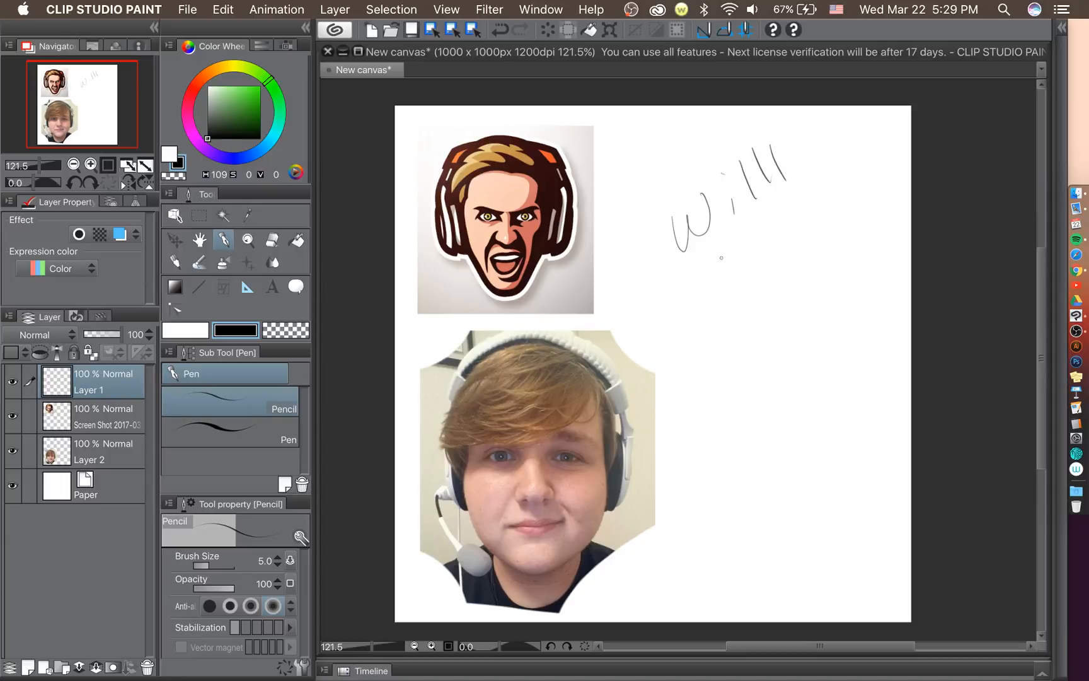
{"action": "key", "text": "super+z"}
{"action": "mouse_move", "coordinate": [684, 300]}
{"action": "left_mouse_down"}
{"action": "mouse_move", "coordinate": [660, 310]}
{"action": "mouse_move", "coordinate": [666, 346]}
{"action": "left_mouse_up"}
{"action": "mouse_move", "coordinate": [701, 287]}
{"action": "left_mouse_down"}
{"action": "mouse_move", "coordinate": [693, 324]}
{"action": "mouse_move", "coordinate": [715, 297]}
{"action": "left_mouse_up"}
{"action": "mouse_move", "coordinate": [712, 303]}
{"action": "left_mouse_down"}
{"action": "mouse_move", "coordinate": [735, 289]}
{"action": "mouse_move", "coordinate": [743, 259]}
{"action": "mouse_move", "coordinate": [766, 270]}
{"action": "left_mouse_up"}
{"action": "left_click_drag", "start_coordinate": [743, 271], "coordinate": [772, 242]}
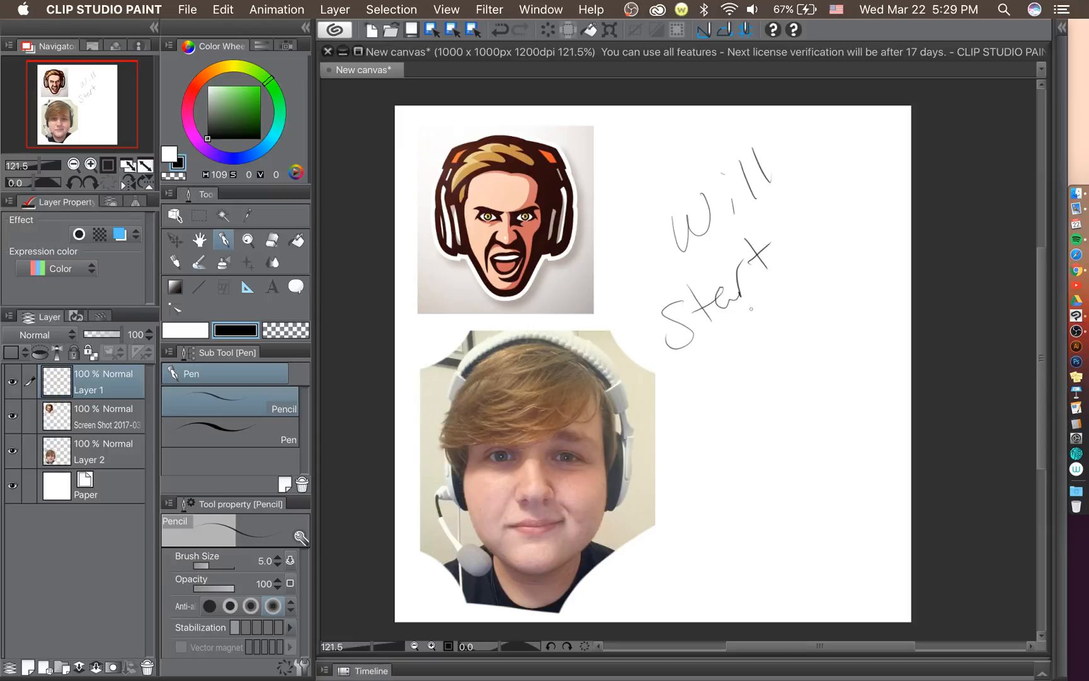
{"action": "left_click_drag", "start_coordinate": [738, 361], "coordinate": [711, 413]}
{"action": "mouse_move", "coordinate": [756, 365]}
{"action": "left_mouse_down"}
{"action": "mouse_move", "coordinate": [761, 343]}
{"action": "mouse_move", "coordinate": [840, 300]}
{"action": "left_mouse_up"}
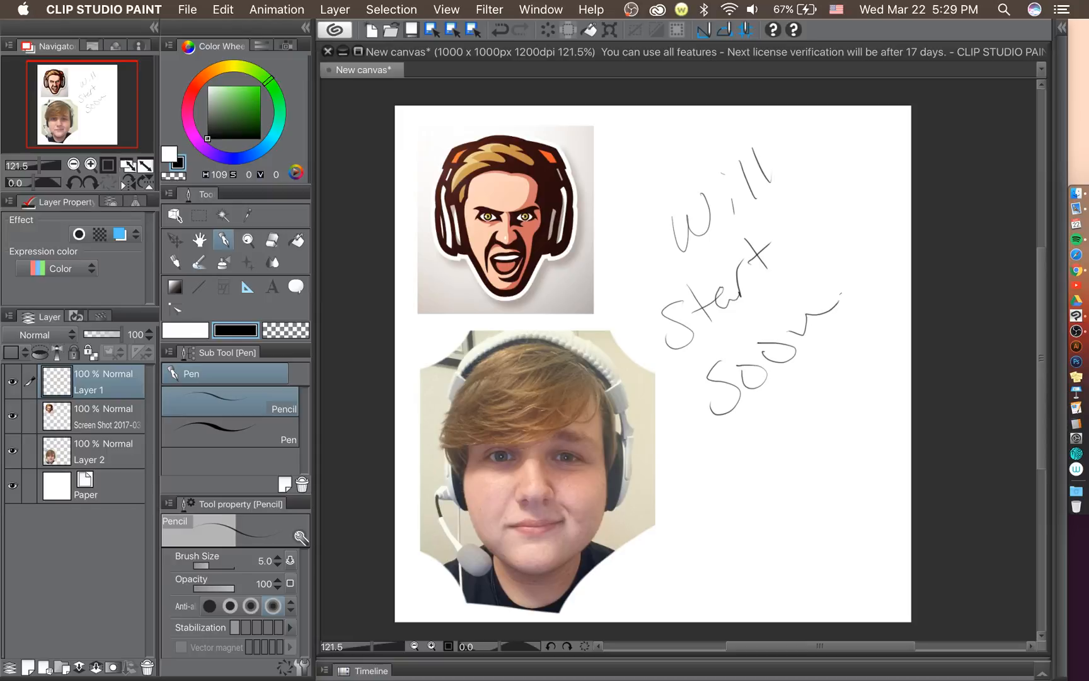
Underline "soon", add two exclamation marks after it, and draw a smiley face beside "Will".
{"action": "left_click_drag", "start_coordinate": [757, 426], "coordinate": [875, 310]}
{"action": "left_click_drag", "start_coordinate": [840, 242], "coordinate": [860, 276]}
{"action": "left_click", "coordinate": [880, 295]}
{"action": "left_click_drag", "start_coordinate": [869, 234], "coordinate": [888, 264]}
{"action": "left_click_drag", "start_coordinate": [828, 154], "coordinate": [838, 174]}
{"action": "mouse_move", "coordinate": [847, 149]}
{"action": "left_mouse_down"}
{"action": "mouse_move", "coordinate": [857, 163]}
{"action": "mouse_move", "coordinate": [863, 150]}
{"action": "left_mouse_up"}
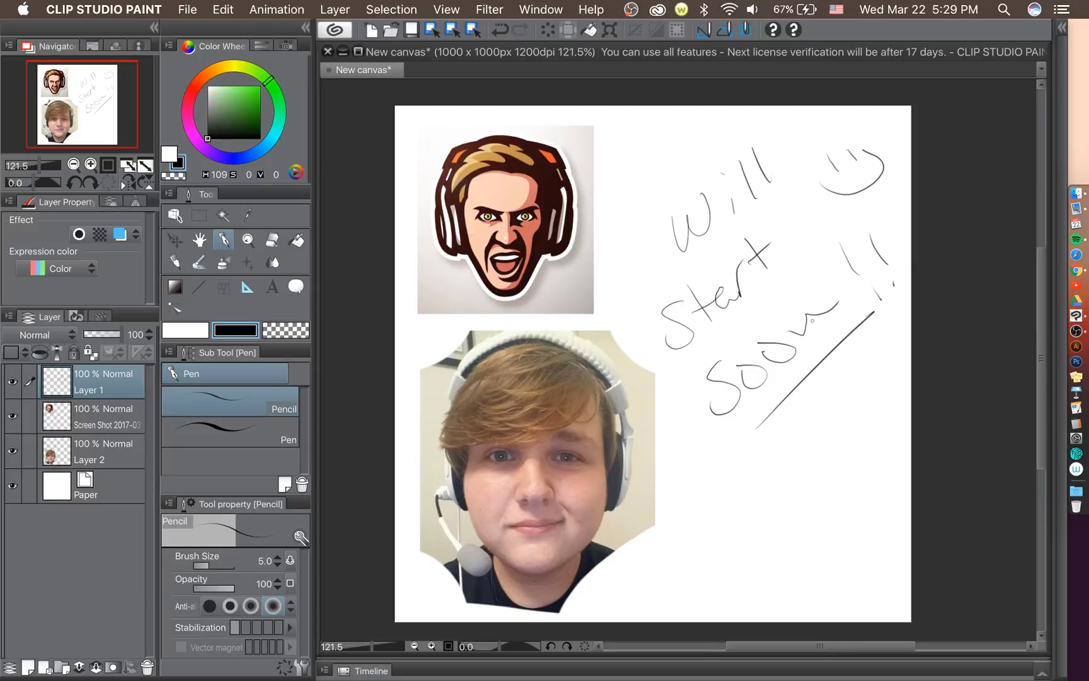
Raise the system volume and check the Mic/Aux audio level in OBS before returning to the canvas.
{"action": "key", "text": "XF86AudioRaiseVolume"}
{"action": "left_click", "coordinate": [1050, 305]}
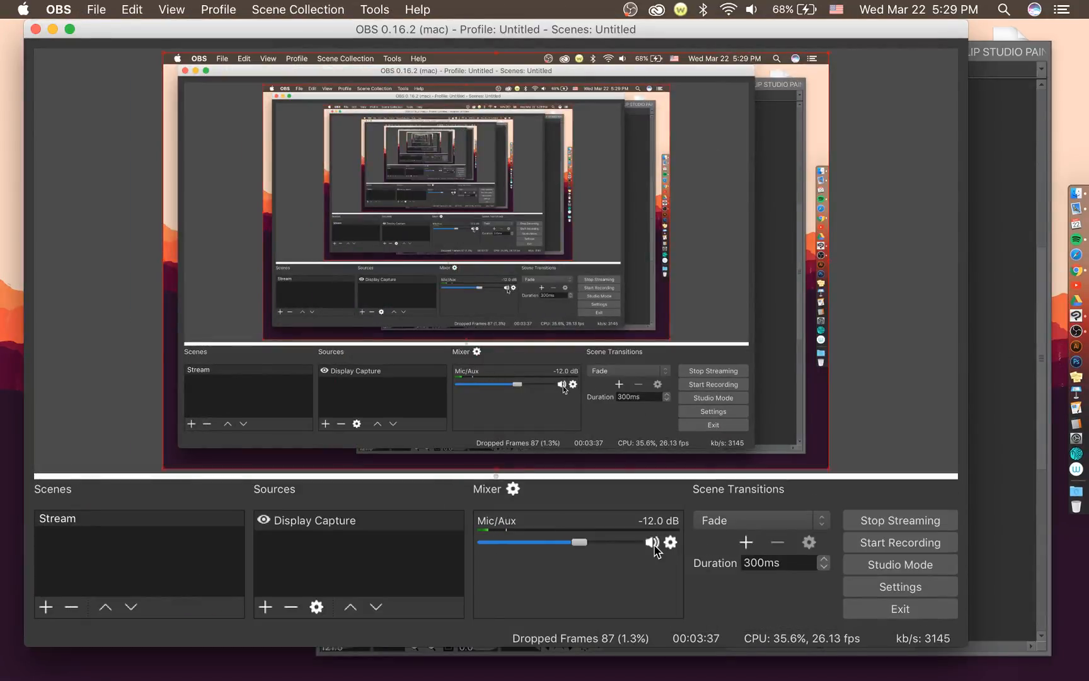
{"action": "left_click", "coordinate": [53, 29]}
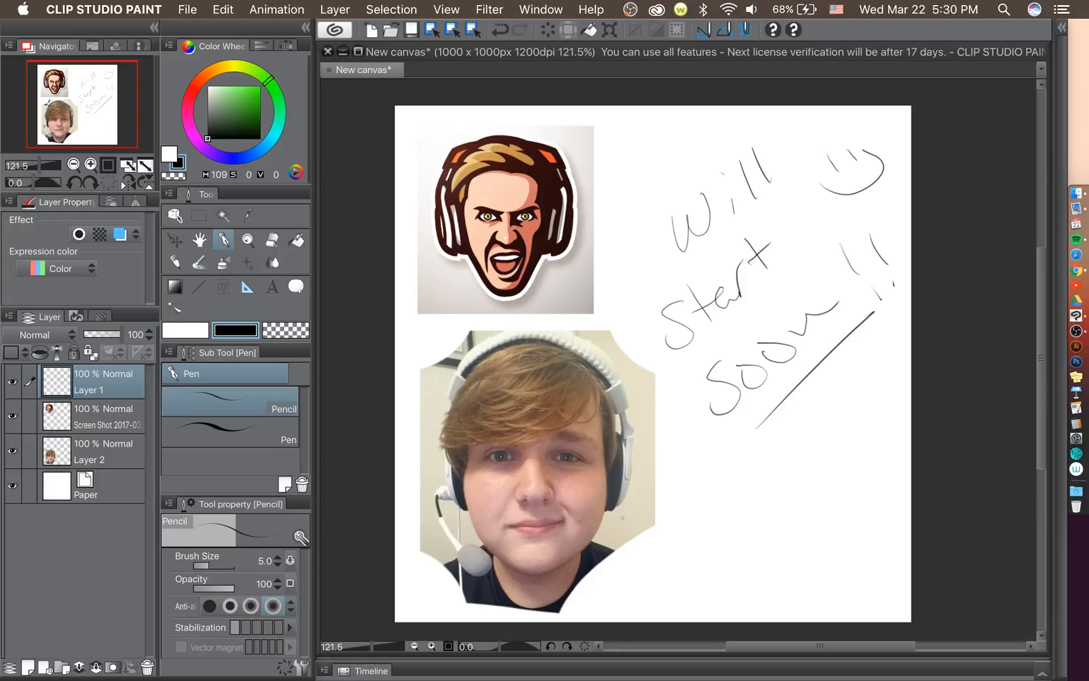
Handwrite "Chat it up" on two lines below the underlined "soon".
{"action": "mouse_move", "coordinate": [709, 474]}
{"action": "left_mouse_down"}
{"action": "mouse_move", "coordinate": [681, 506]}
{"action": "mouse_move", "coordinate": [708, 524]}
{"action": "left_mouse_up"}
{"action": "key", "text": "super+z"}
{"action": "mouse_move", "coordinate": [716, 494]}
{"action": "left_mouse_down"}
{"action": "mouse_move", "coordinate": [764, 493]}
{"action": "mouse_move", "coordinate": [795, 457]}
{"action": "mouse_move", "coordinate": [822, 459]}
{"action": "mouse_move", "coordinate": [842, 419]}
{"action": "left_mouse_up"}
{"action": "left_click_drag", "start_coordinate": [730, 548], "coordinate": [760, 563]}
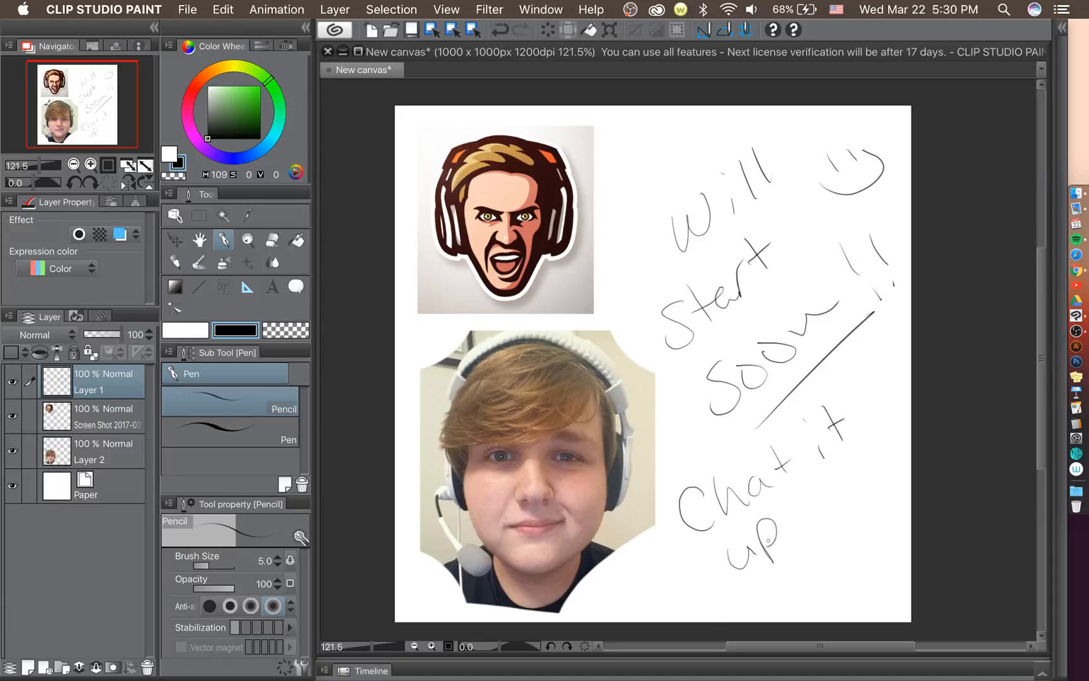
{"action": "mouse_move", "coordinate": [795, 528]}
{"action": "left_mouse_down"}
{"action": "mouse_move", "coordinate": [829, 507]}
{"action": "mouse_move", "coordinate": [852, 466]}
{"action": "left_mouse_up"}
{"action": "key", "text": "super+z"}
{"action": "key", "text": "super+z"}
{"action": "key", "text": "super+z"}
Add two exclamation marks after "up" and underline it with a long slanted stroke.
{"action": "left_click", "coordinate": [804, 522]}
{"action": "mouse_move", "coordinate": [799, 495]}
{"action": "left_mouse_down"}
{"action": "mouse_move", "coordinate": [806, 537]}
{"action": "mouse_move", "coordinate": [817, 509]}
{"action": "left_mouse_up"}
{"action": "left_click", "coordinate": [828, 523]}
{"action": "left_click_drag", "start_coordinate": [760, 596], "coordinate": [882, 511]}
{"action": "key", "text": "XF86AudioRaiseVolume"}
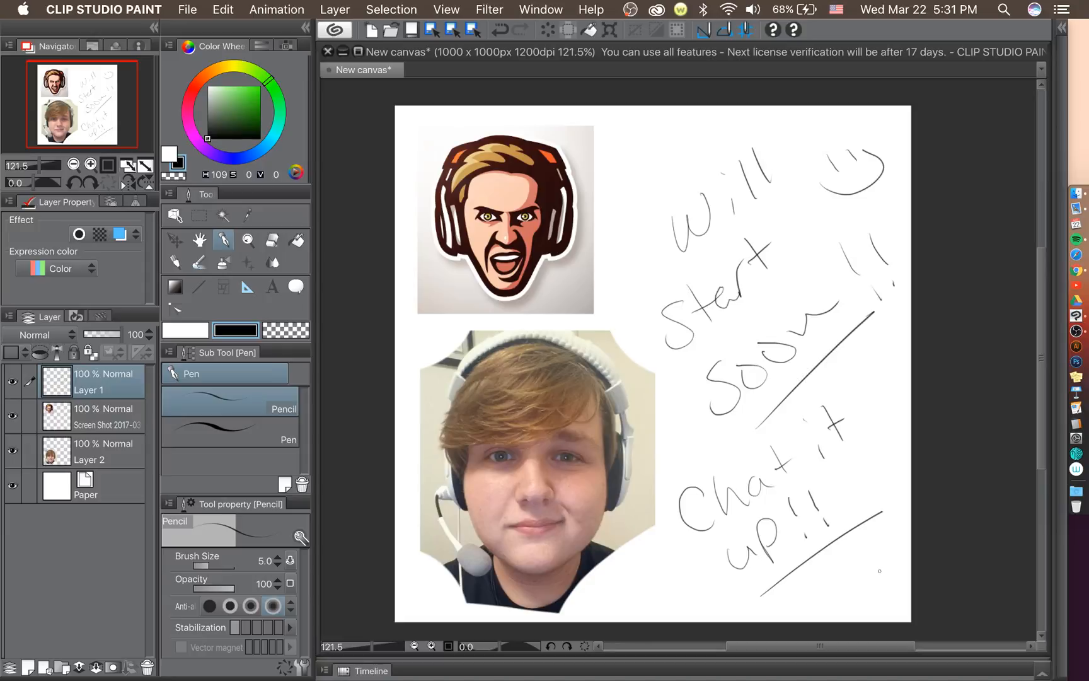
Save the canvas to the Desktop in CLIP STUDIO FORMAT under the name "Jaii sketching".
{"action": "key", "text": "super+s"}
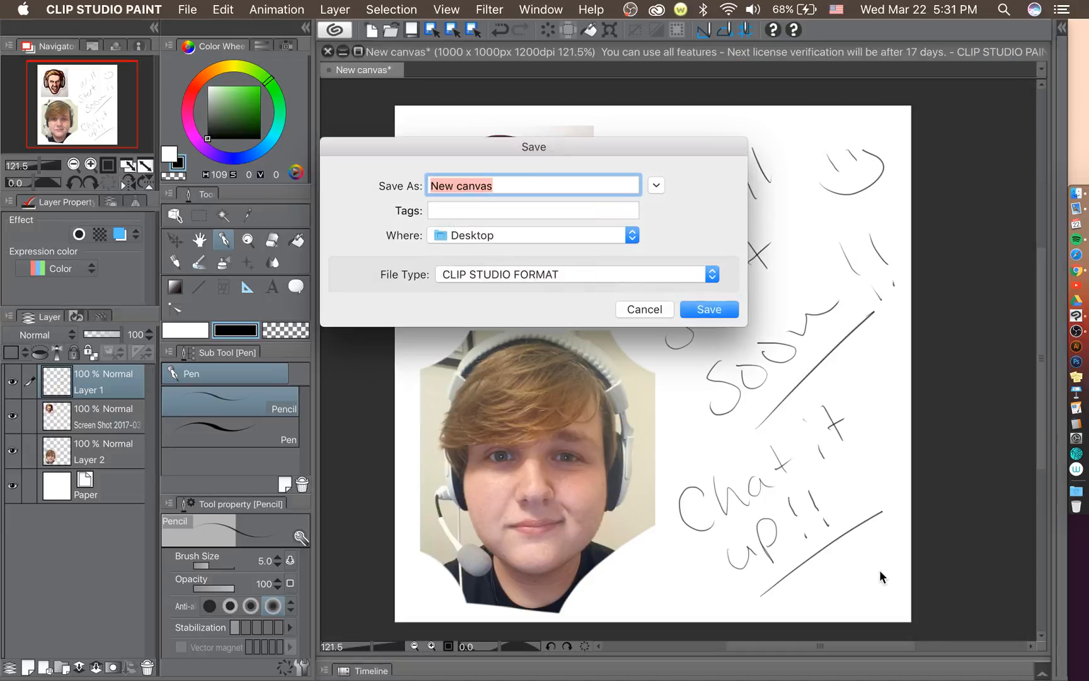
{"action": "type", "text": "Jaii"}
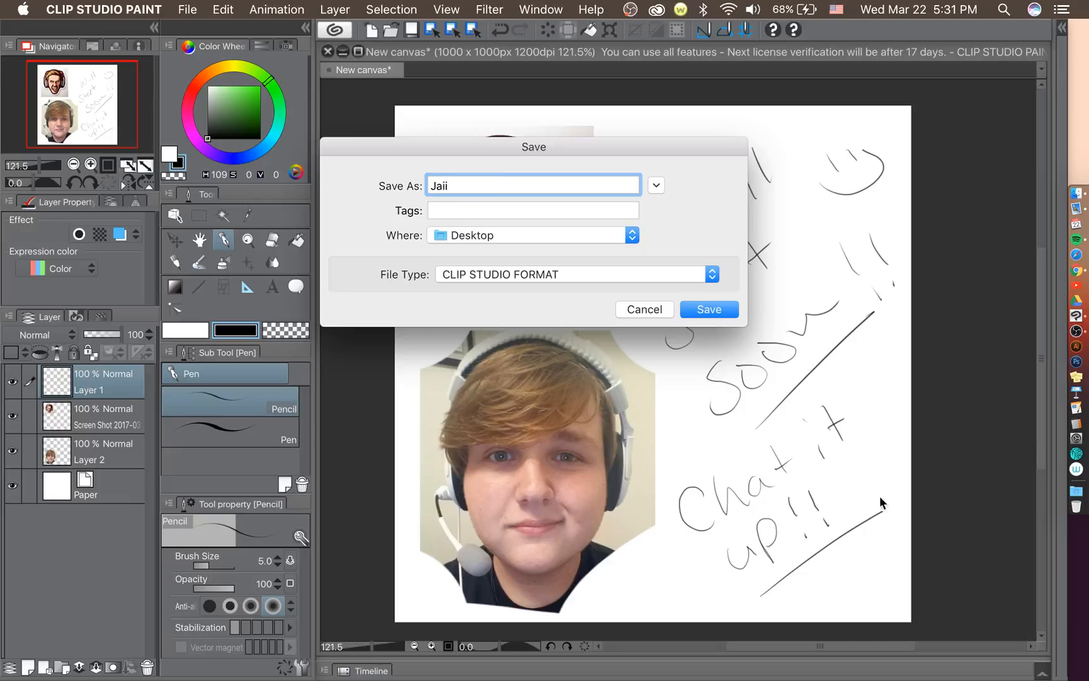
{"action": "left_click", "coordinate": [473, 235]}
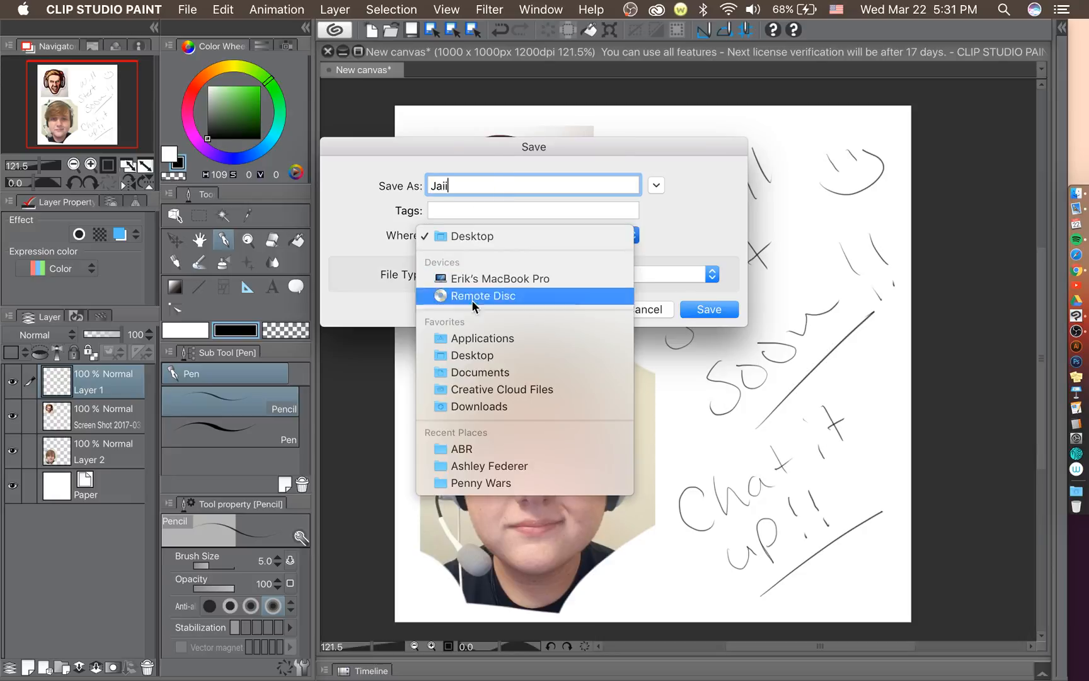
{"action": "left_click", "coordinate": [482, 356]}
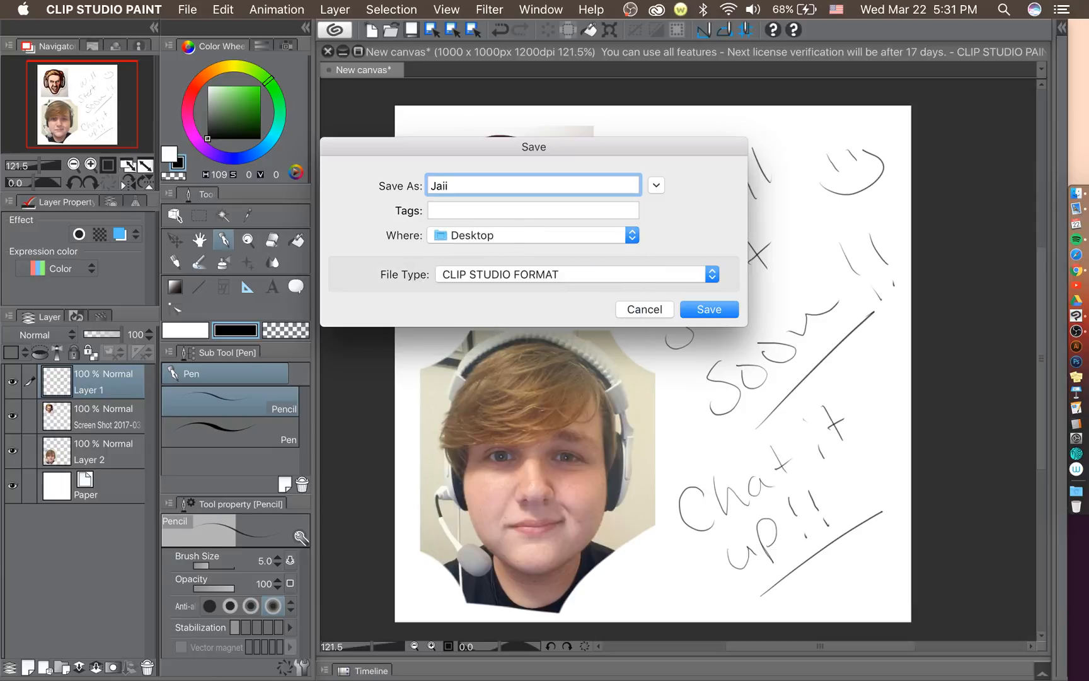
{"action": "type", "text": "Dr"}
{"action": "key", "text": "BackSpace"}
{"action": "key", "text": "BackSpace"}
{"action": "type", "text": "sketching"}
{"action": "key", "text": "Return"}
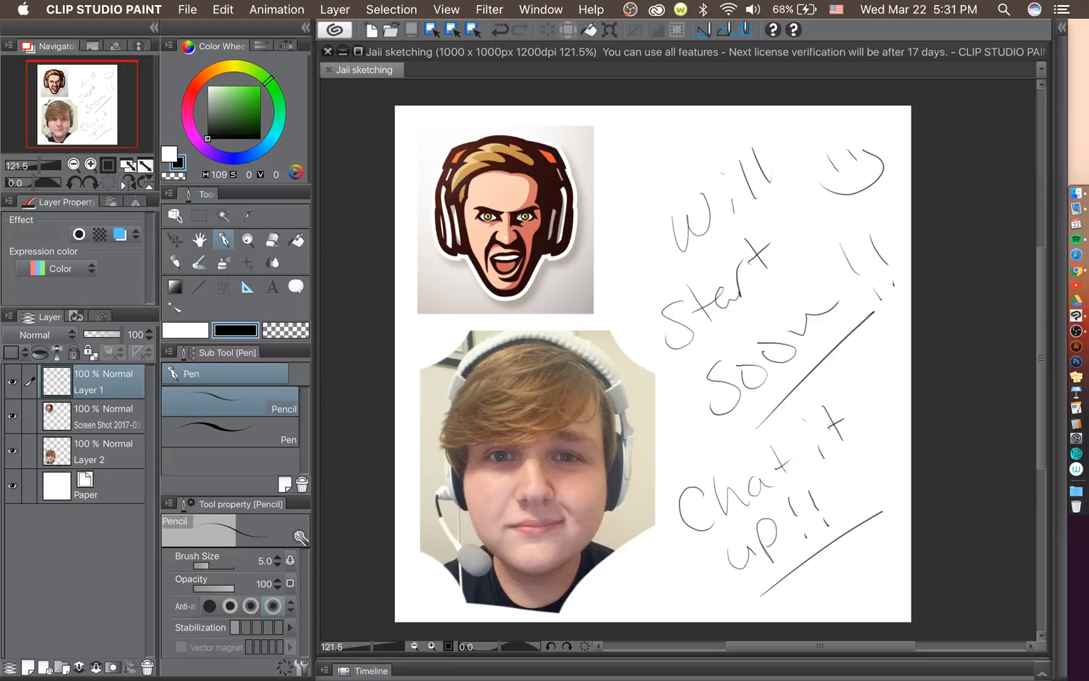
Raise the system volume and check the music playback in Spotify before minimizing its window.
{"action": "key", "text": "XF86AudioRaiseVolume"}
{"action": "key", "text": "XF86AudioRaiseVolume"}
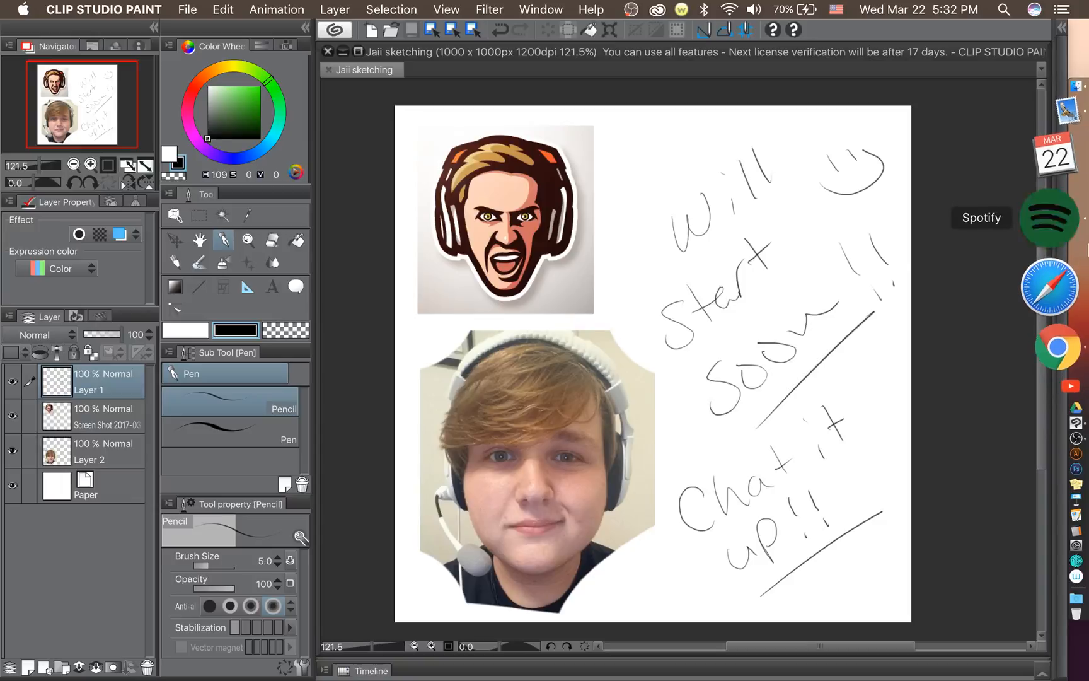
{"action": "left_click", "coordinate": [1079, 217]}
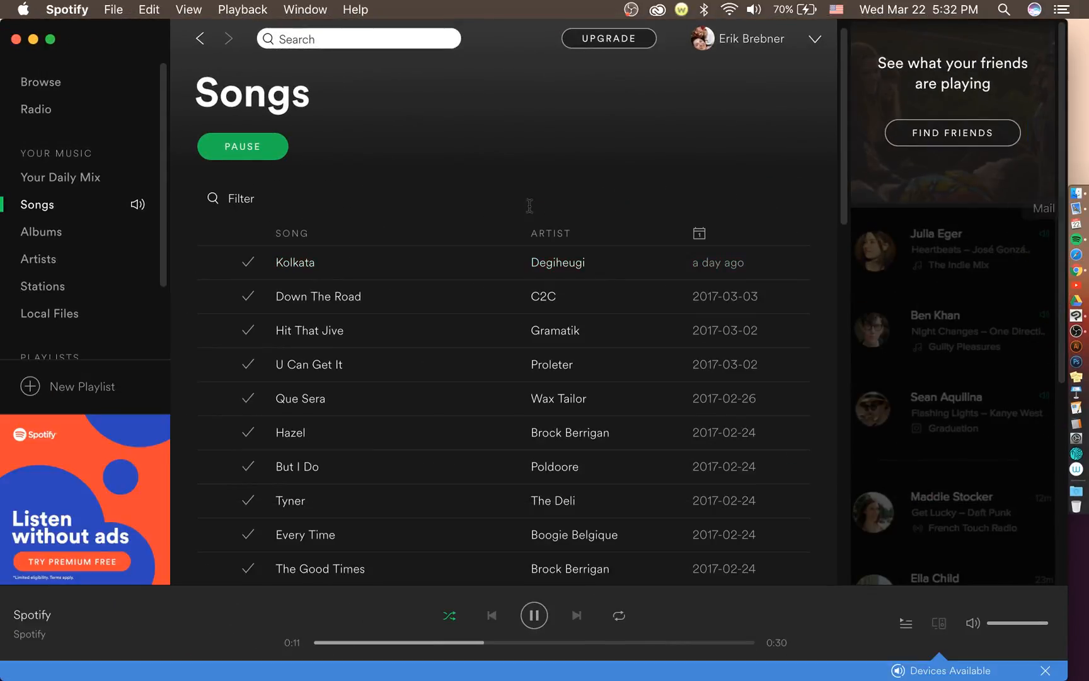
{"action": "left_click", "coordinate": [33, 39]}
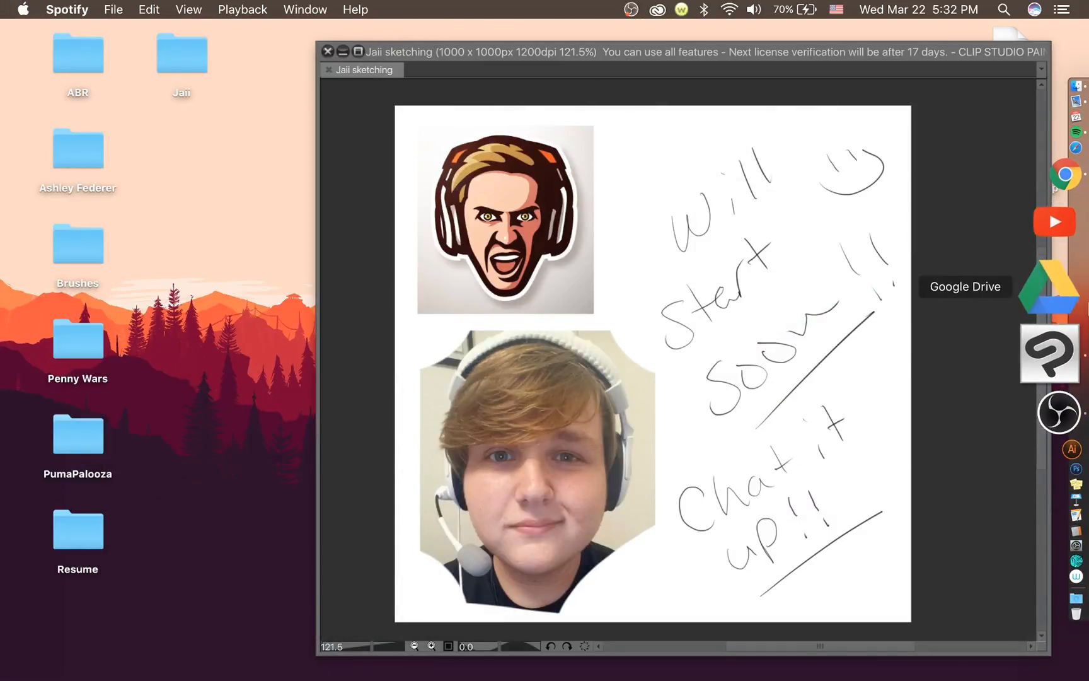
Open Twitter in Chrome and view the account's notifications.
{"action": "left_click", "coordinate": [1050, 291]}
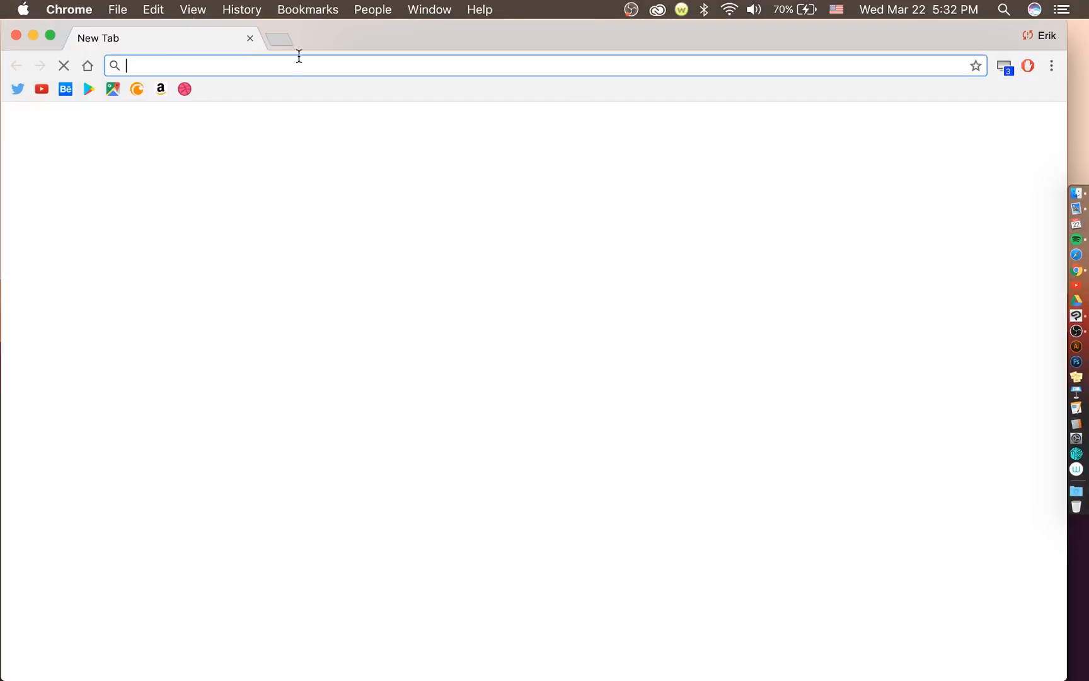
{"action": "left_click", "coordinate": [18, 89]}
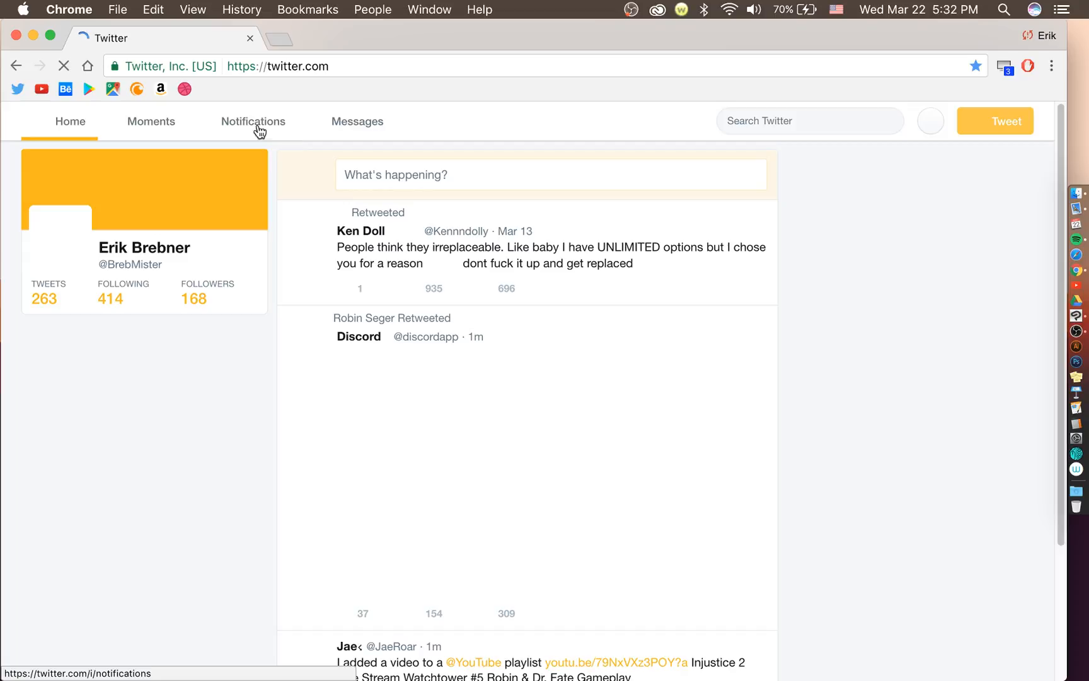
{"action": "left_click", "coordinate": [256, 129]}
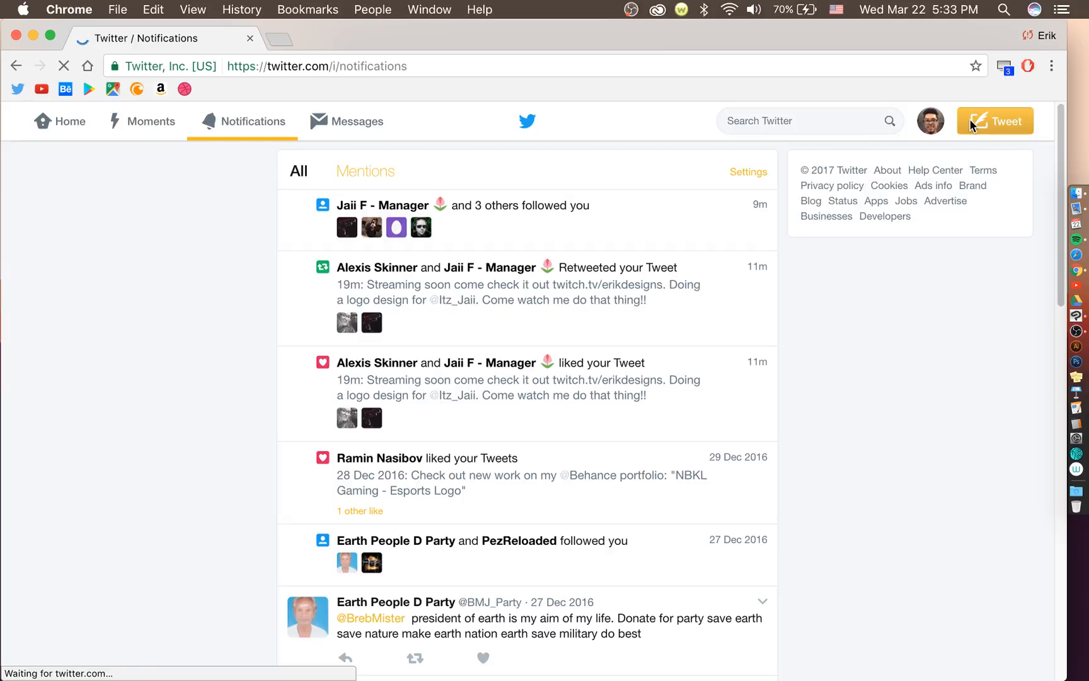
Post a tweet reading "Come watch me sketch some stuff." followed by the Twitch channel link, and return to Clip Studio Paint.
{"action": "left_click", "coordinate": [972, 125]}
{"action": "type", "text": "Come Wath"}
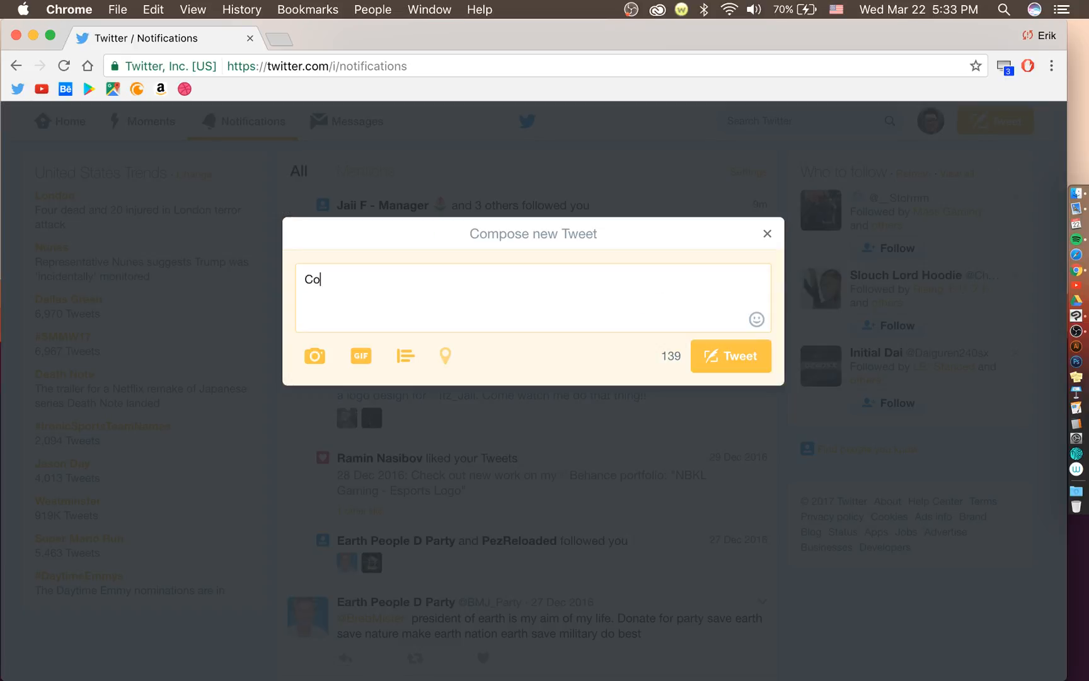
{"action": "key", "text": "BackSpace"}
{"action": "key", "text": "BackSpace"}
{"action": "key", "text": "BackSpace"}
{"action": "key", "text": "BackSpace"}
{"action": "type", "text": "wath"}
{"action": "key", "text": "BackSpace"}
{"action": "key", "text": "BackSpace"}
{"action": "type", "text": "tch me sketch some stuff"}
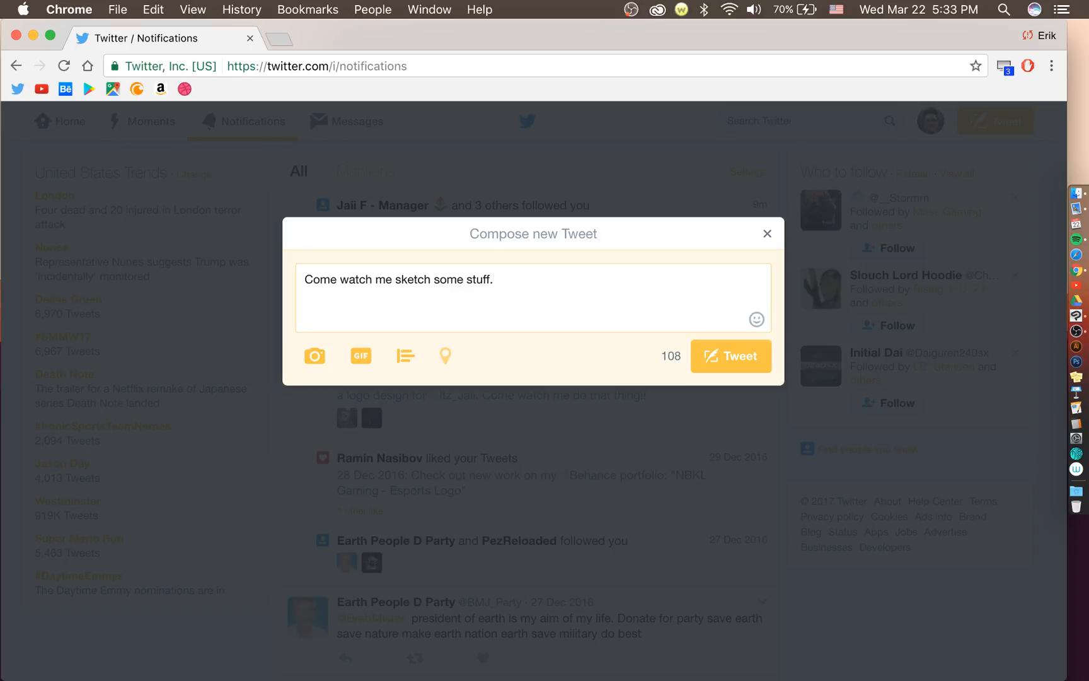
{"action": "type", "text": ". twithch.tv/erikdesigns"}
{"action": "key", "text": "Return"}
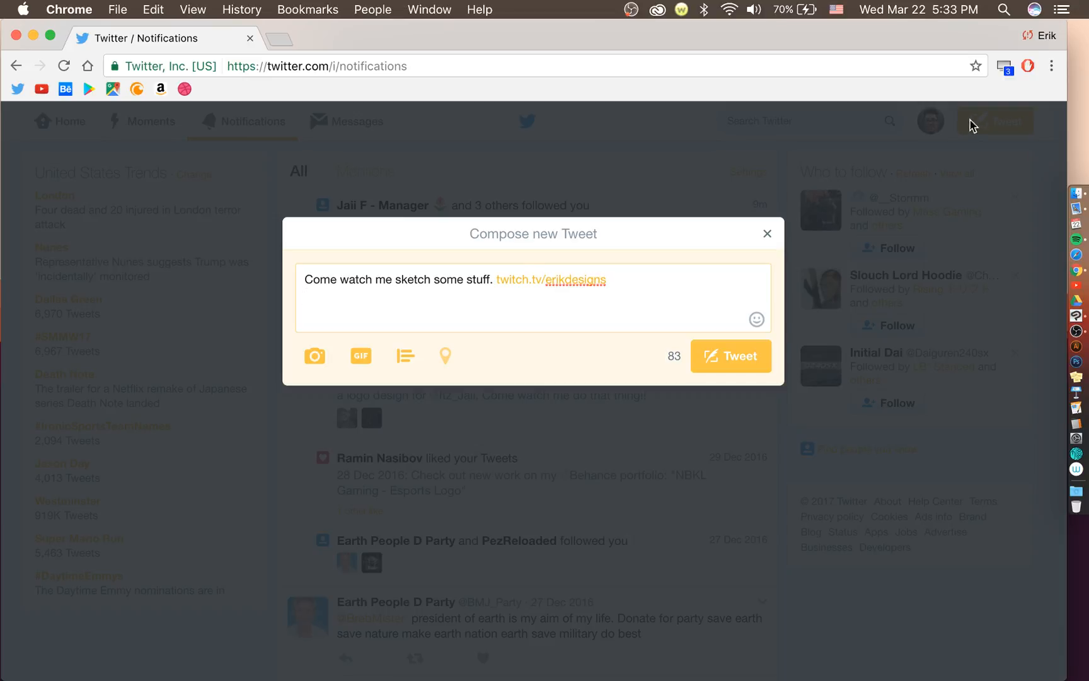
{"action": "left_click", "coordinate": [720, 367]}
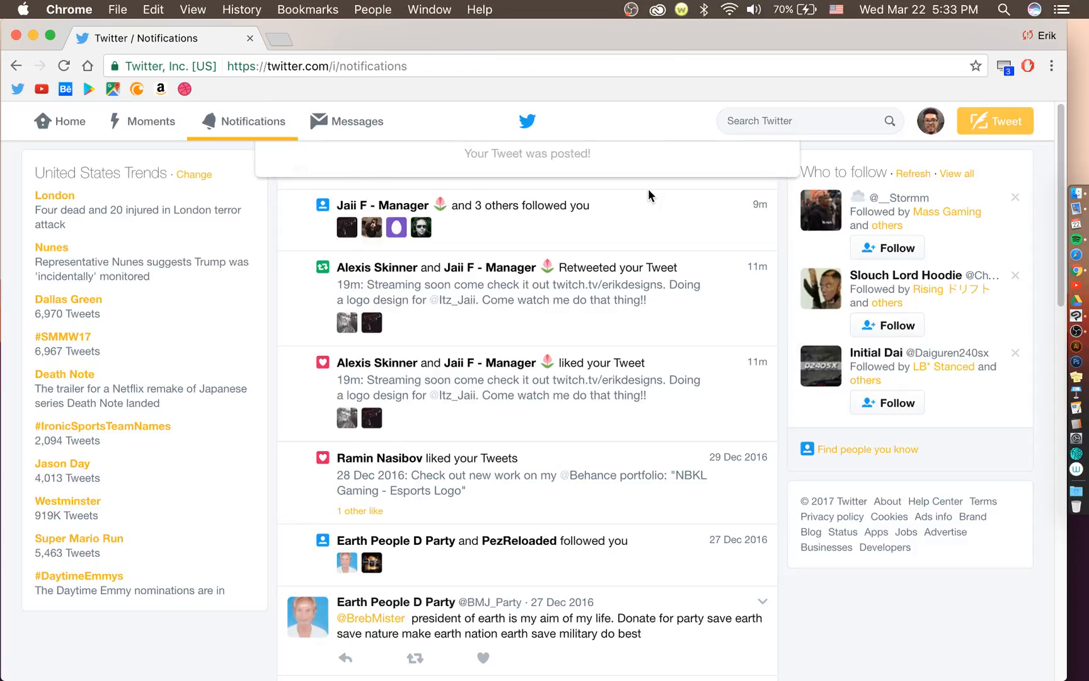
{"action": "left_click", "coordinate": [250, 38]}
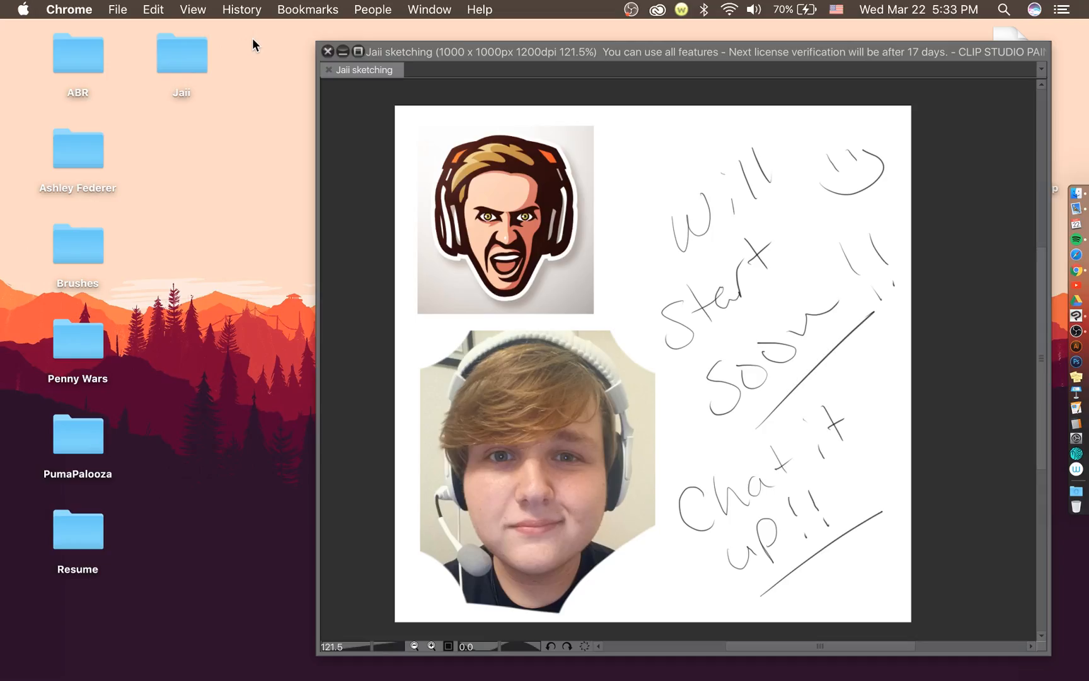
{"action": "left_click", "coordinate": [947, 295]}
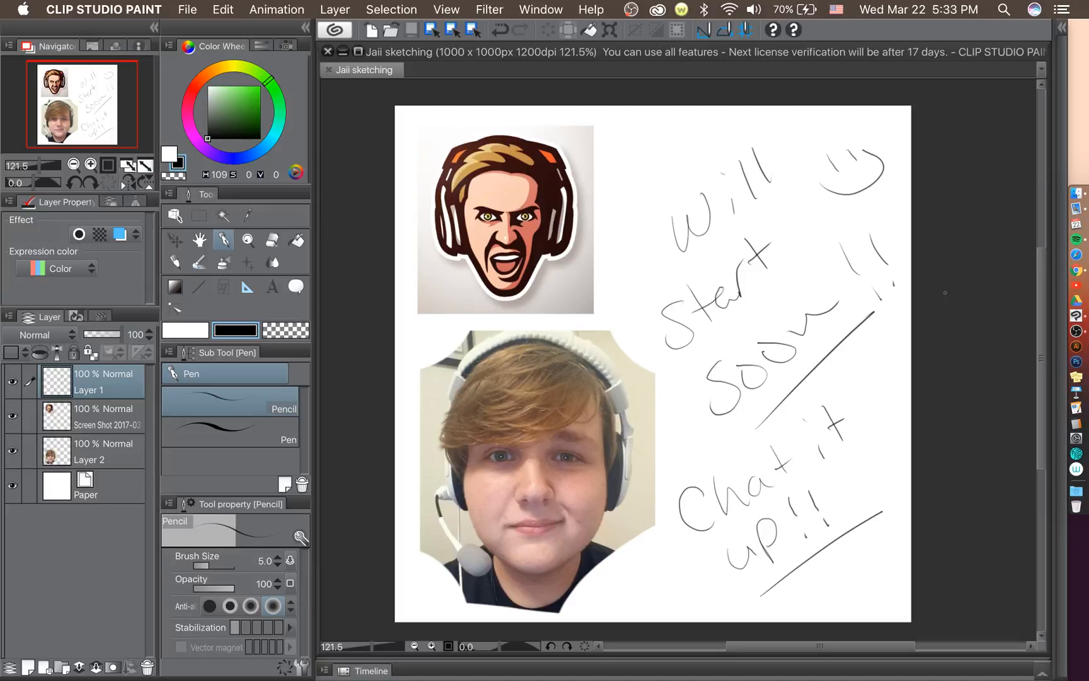
Set Spotify's player volume to maximum and dismiss the available-devices notice before returning to Clip Studio Paint.
{"action": "left_click", "coordinate": [1083, 247]}
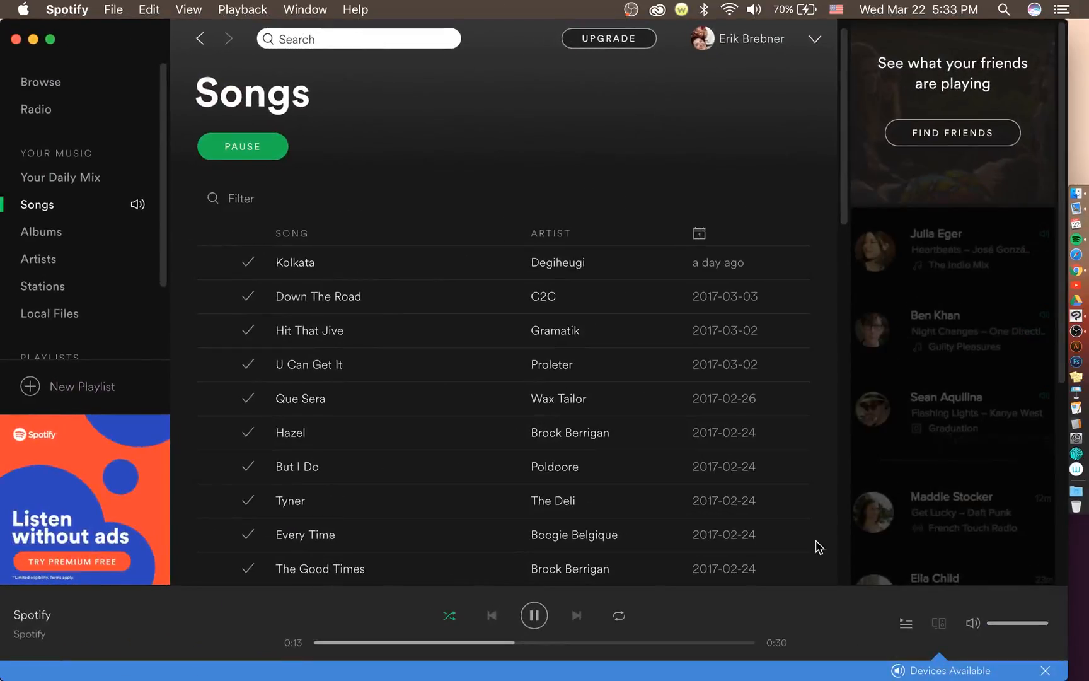
{"action": "left_click", "coordinate": [991, 623]}
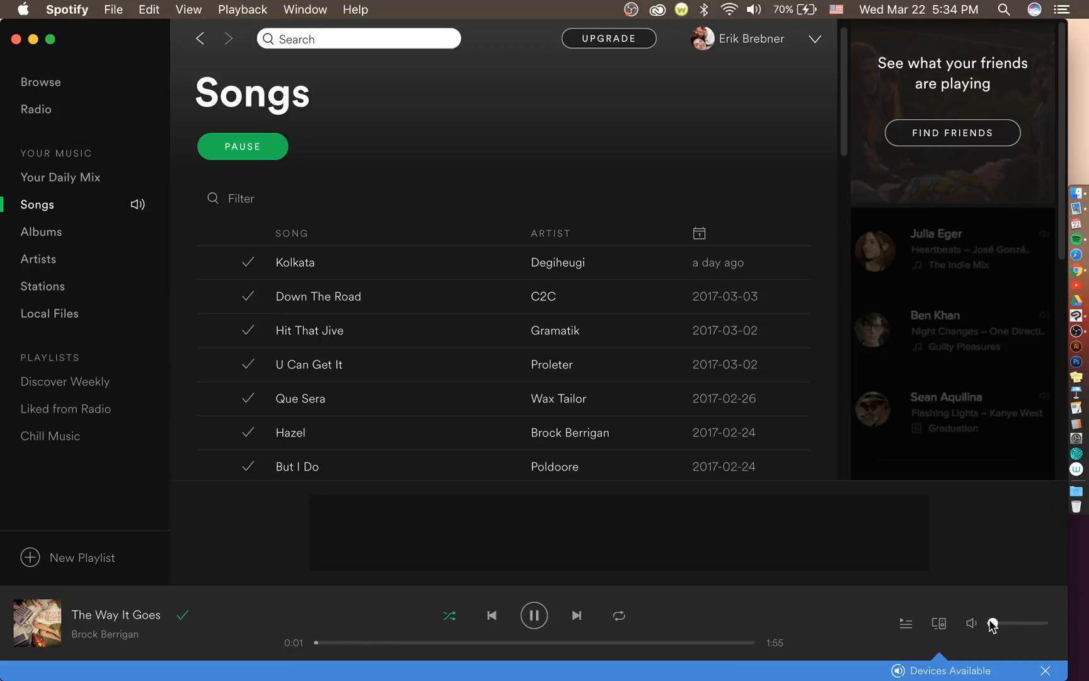
{"action": "left_click_drag", "start_coordinate": [992, 623], "coordinate": [1050, 624]}
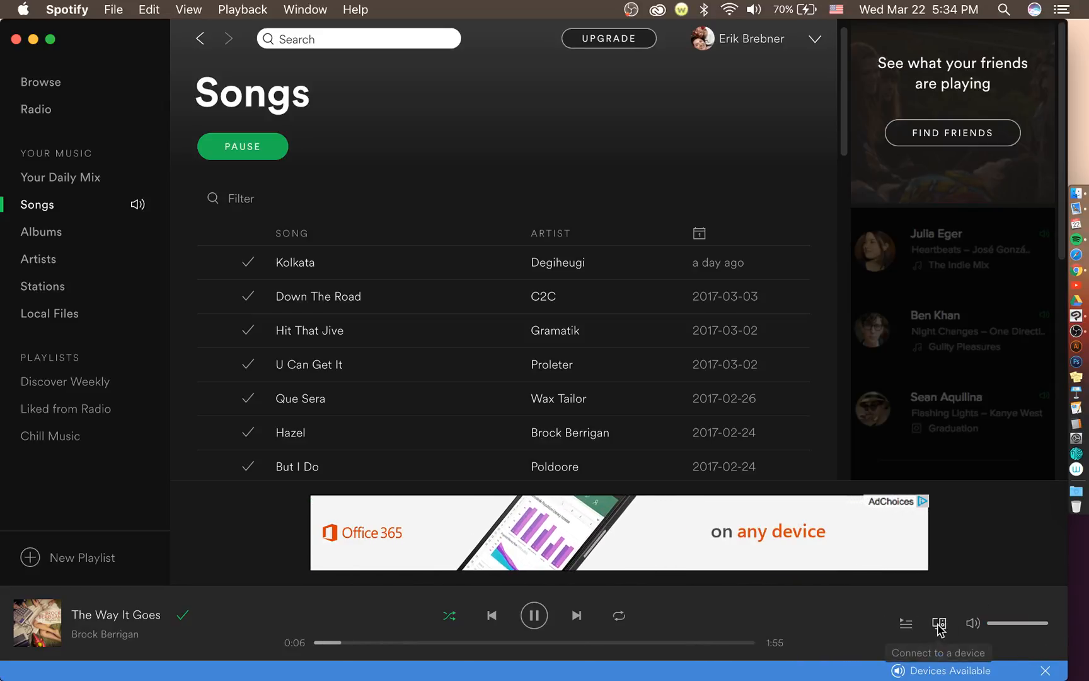
{"action": "left_click", "coordinate": [1045, 670]}
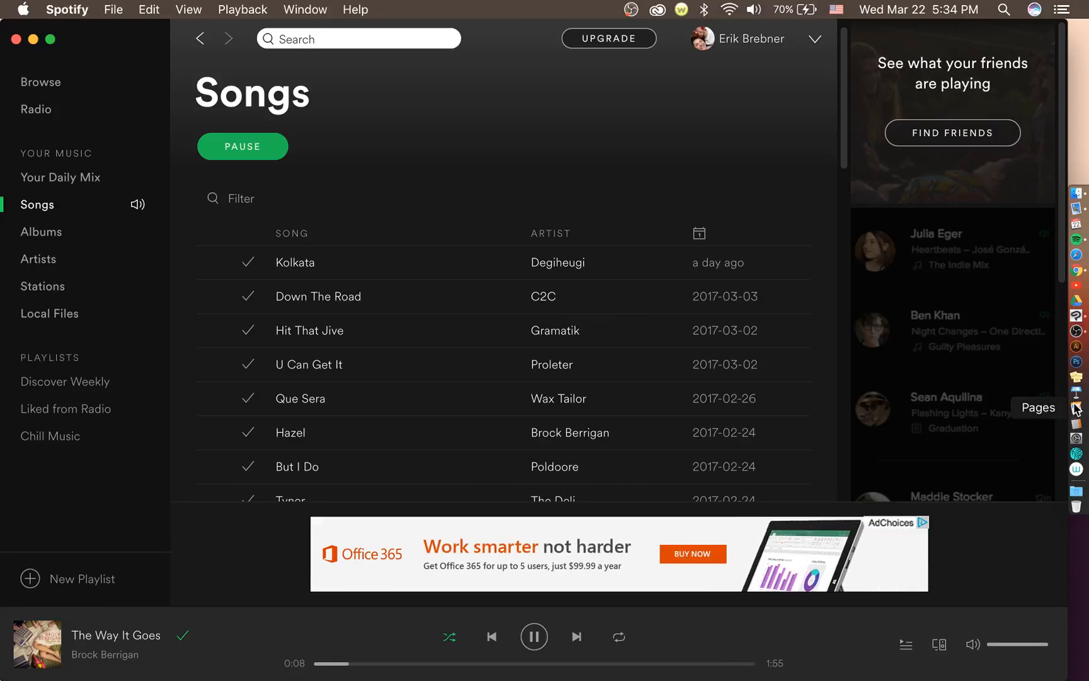
{"action": "left_click", "coordinate": [1047, 301]}
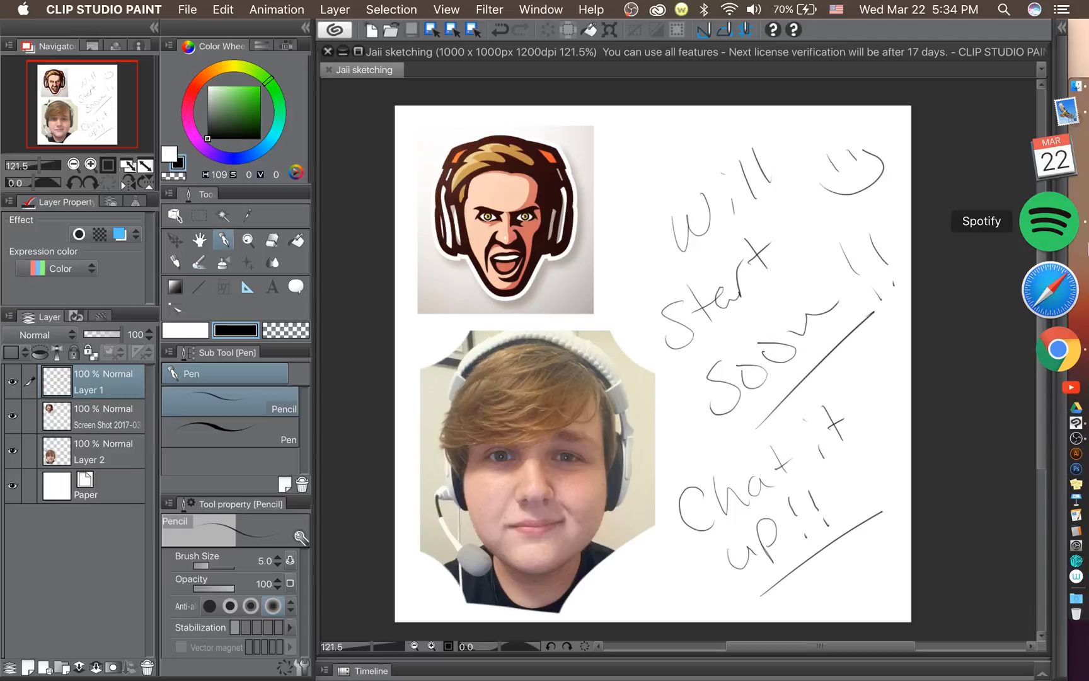
Reopen Spotify, lower the system volume, and minimize the Spotify window.
{"action": "left_click", "coordinate": [1048, 222]}
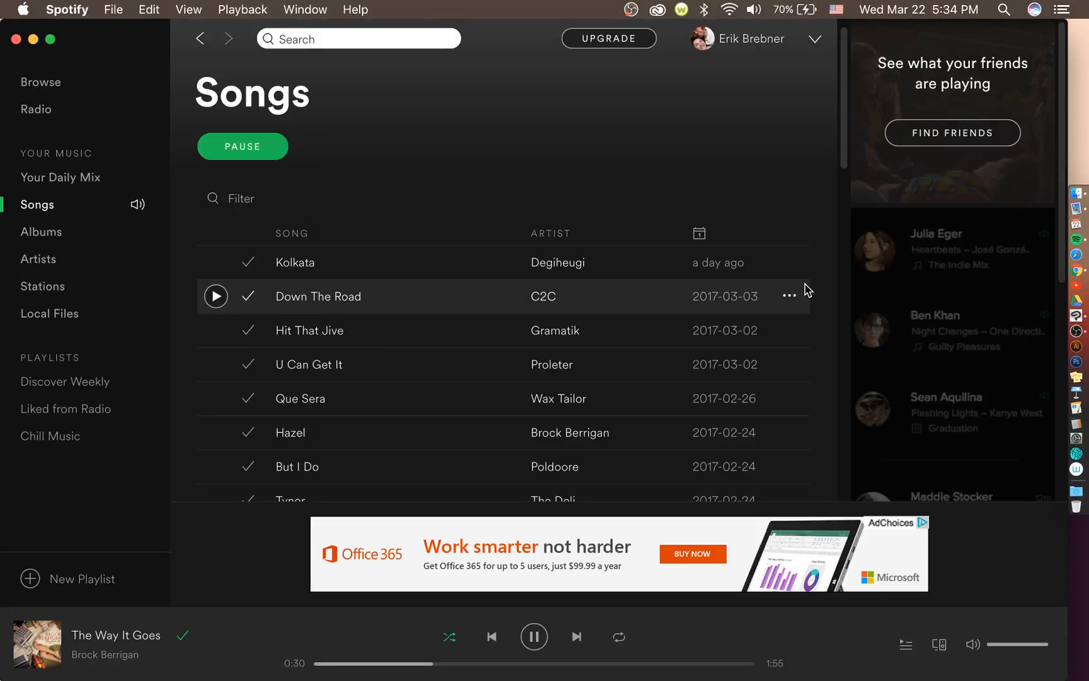
{"action": "key", "text": "XF86AudioRaiseVolume"}
{"action": "key", "text": "XF86AudioLowerVolume"}
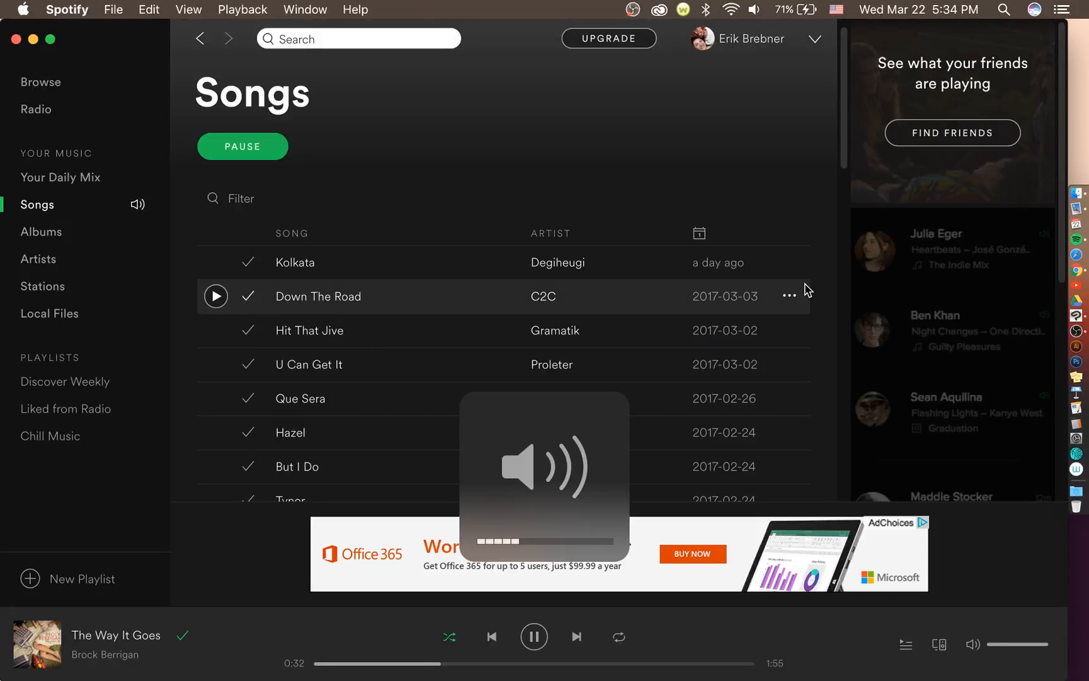
{"action": "key", "text": "XF86AudioLowerVolume"}
{"action": "left_click", "coordinate": [33, 39]}
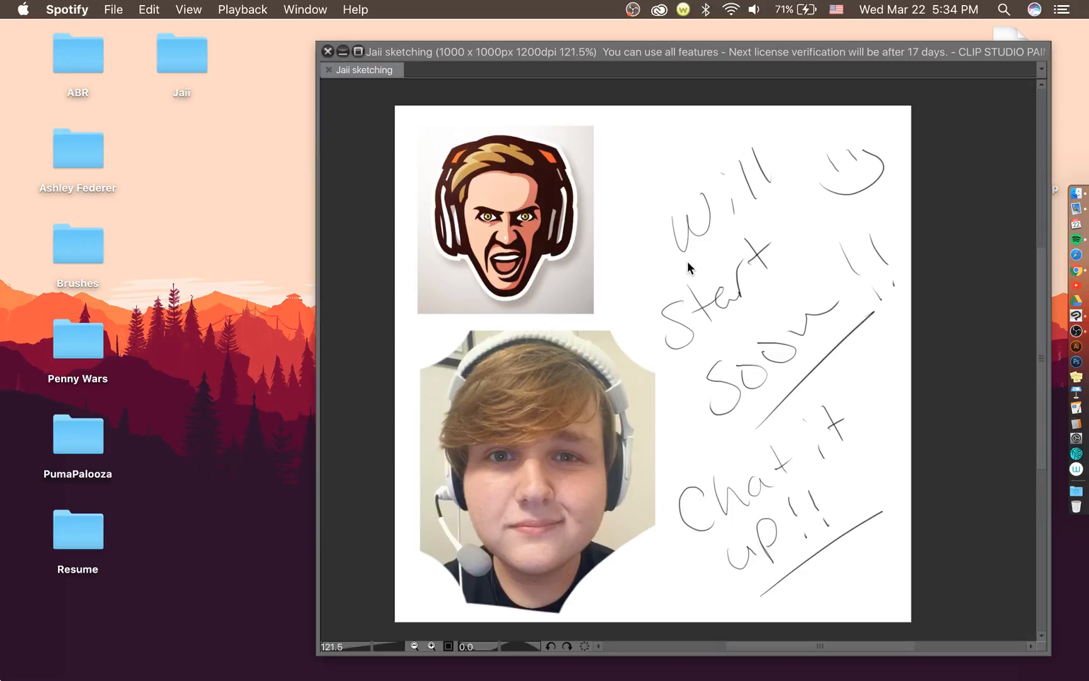
Return to Clip Studio Paint and undo all the handwritten strokes until Layer 1 is empty.
{"action": "left_click", "coordinate": [687, 261]}
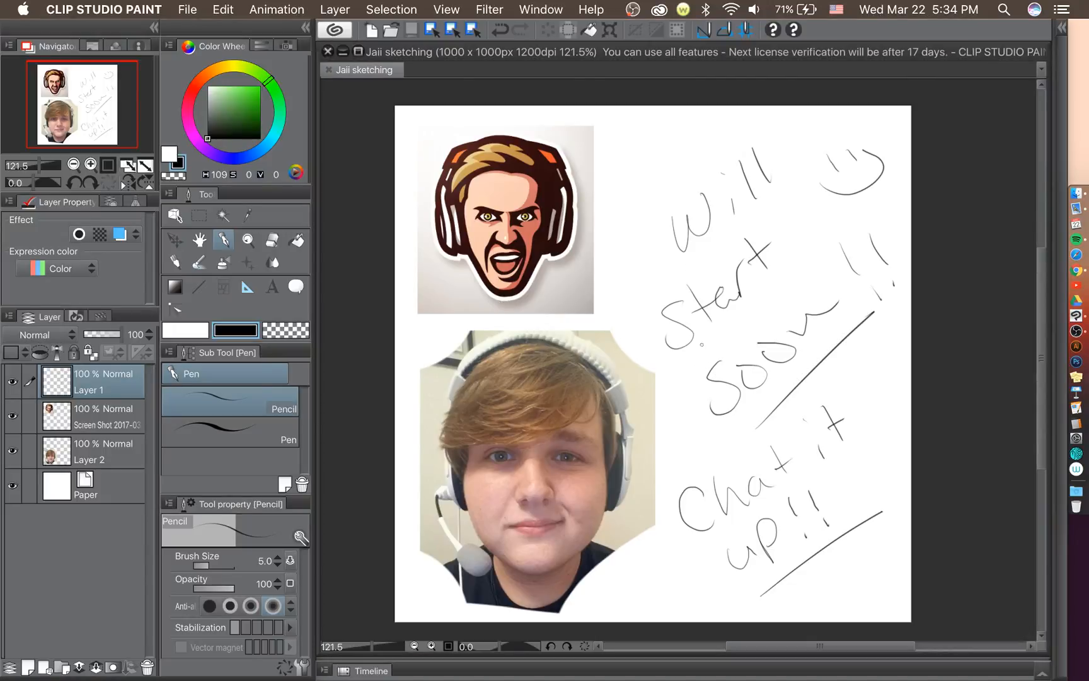
{"action": "key", "text": "super+z"}
{"action": "key", "text": "super+z"}
{"action": "key", "text": "super+z"}
{"action": "key", "text": "super+z"}
{"action": "key", "text": "super+z"}
{"action": "key", "text": "super+z"}
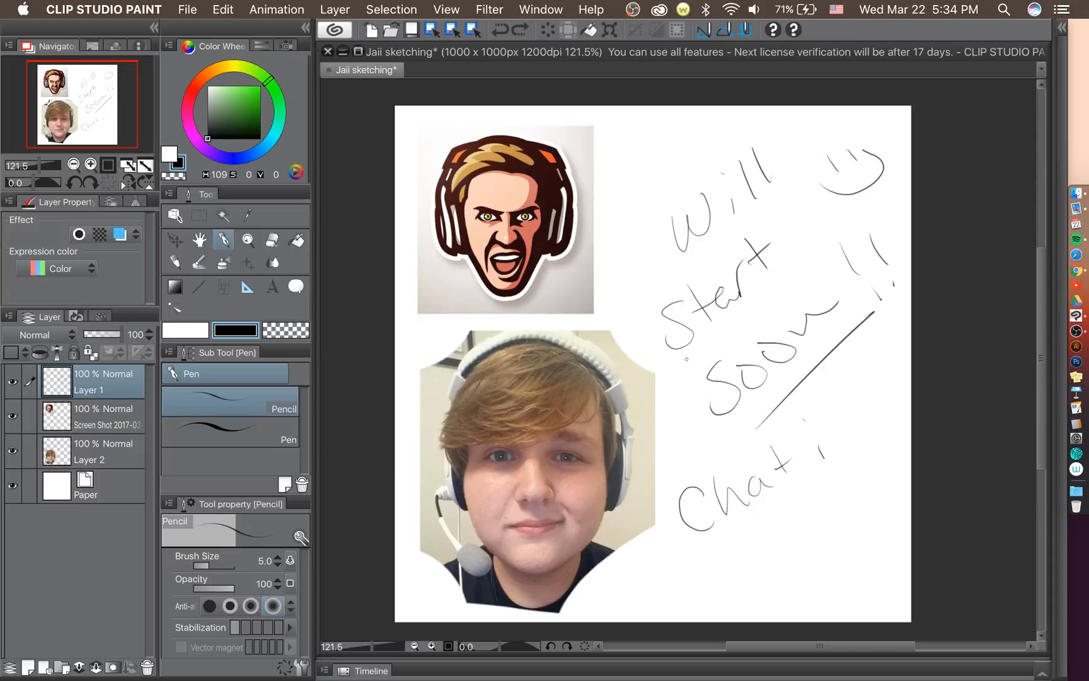
{"action": "key", "text": "super+z"}
{"action": "key", "text": "super+z"}
{"action": "key", "text": "super+z"}
{"action": "key", "text": "super+z"}
{"action": "key", "text": "super+z"}
{"action": "key", "text": "super+z"}
{"action": "key", "text": "super+z"}
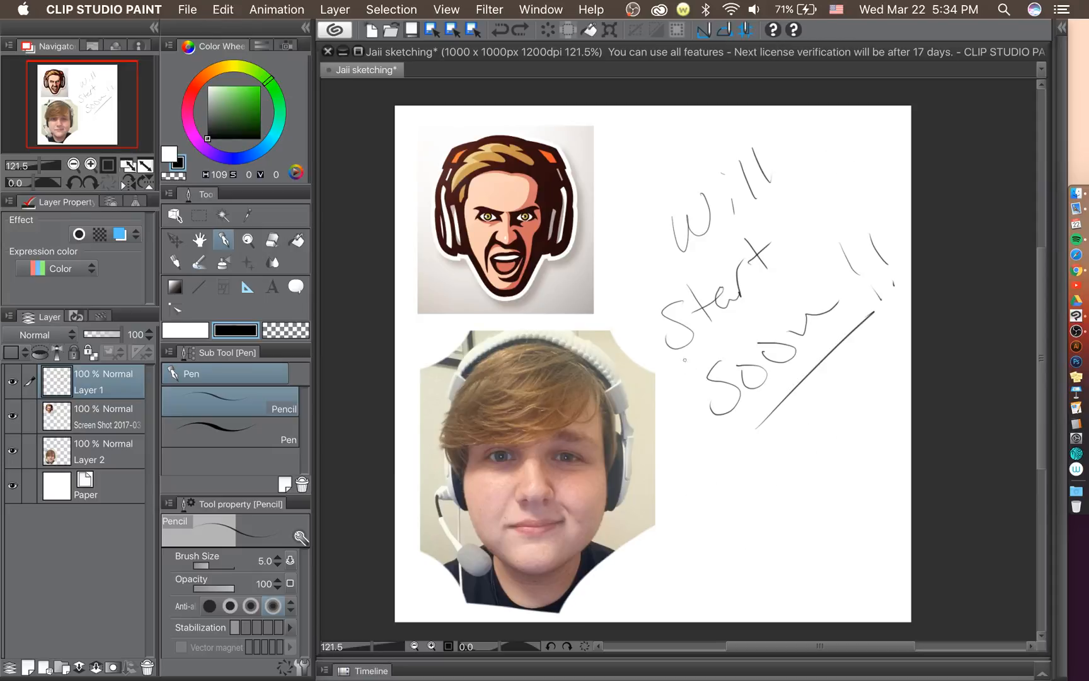
{"action": "key", "text": "super+z"}
{"action": "key", "text": "super+z"}
{"action": "key", "text": "super+z"}
{"action": "key", "text": "super+z"}
{"action": "key", "text": "super+z"}
{"action": "key", "text": "super+z"}
{"action": "key", "text": "super+z"}
{"action": "key", "text": "super+z"}
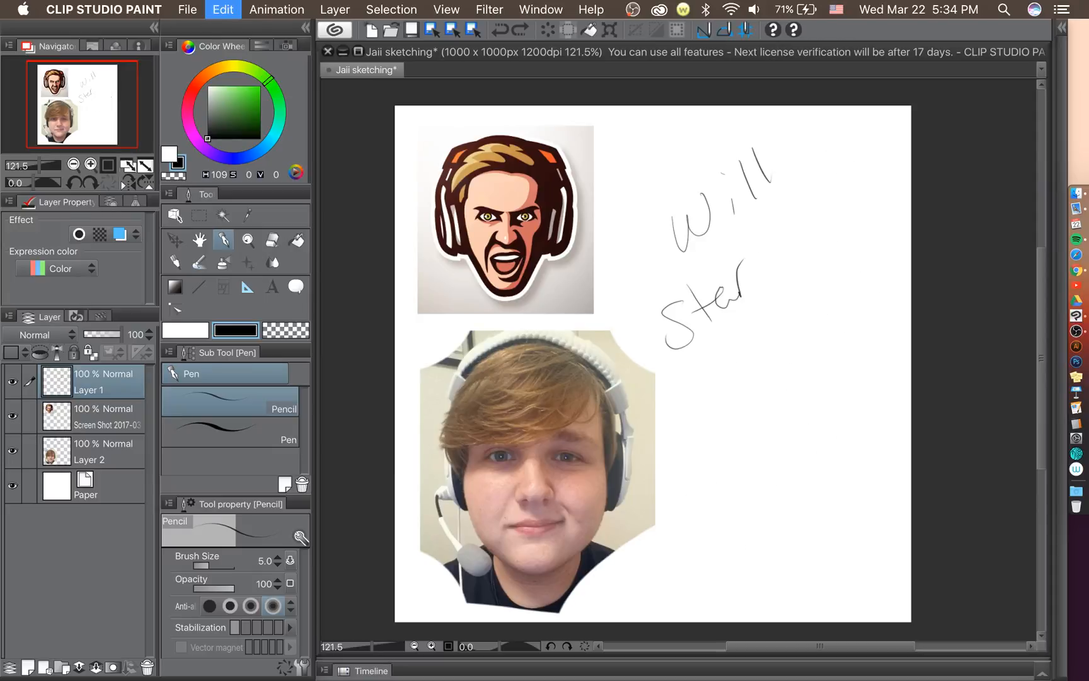
{"action": "key", "text": "super+z"}
{"action": "key", "text": "super+z"}
{"action": "key", "text": "super+z"}
{"action": "key", "text": "super+z"}
{"action": "key", "text": "super+z"}
{"action": "key", "text": "super+z"}
{"action": "key", "text": "super+z"}
{"action": "key", "text": "super+z"}
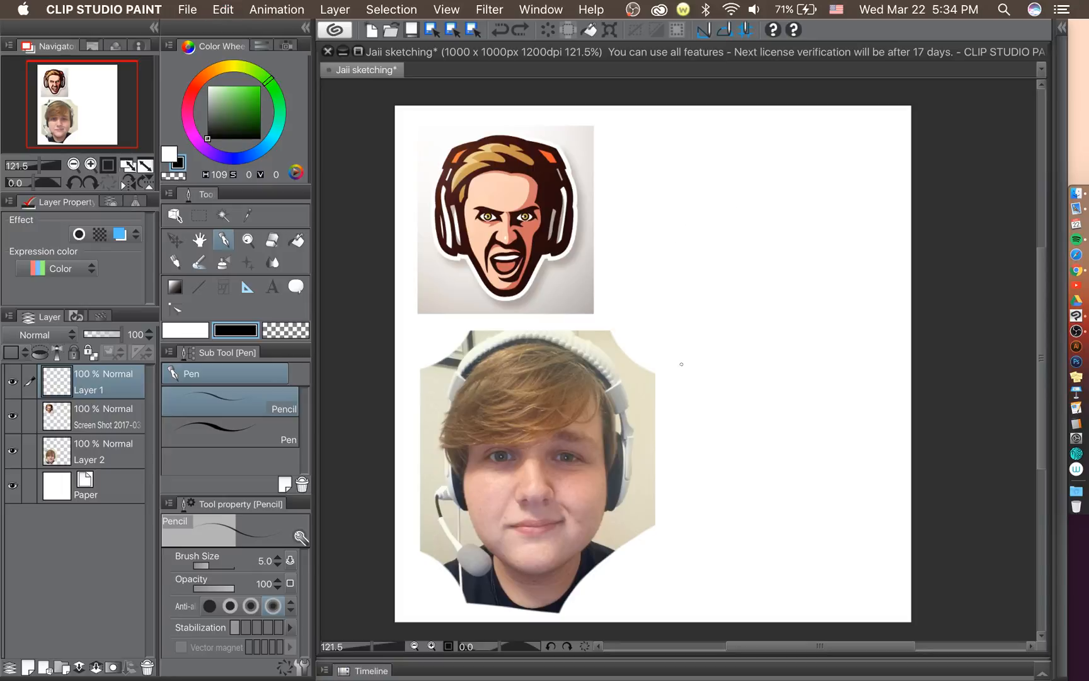
Lower the opacity of Layer 2 with the portrait photo to 51% and set the main drawing color to light red.
{"action": "left_click", "coordinate": [101, 454]}
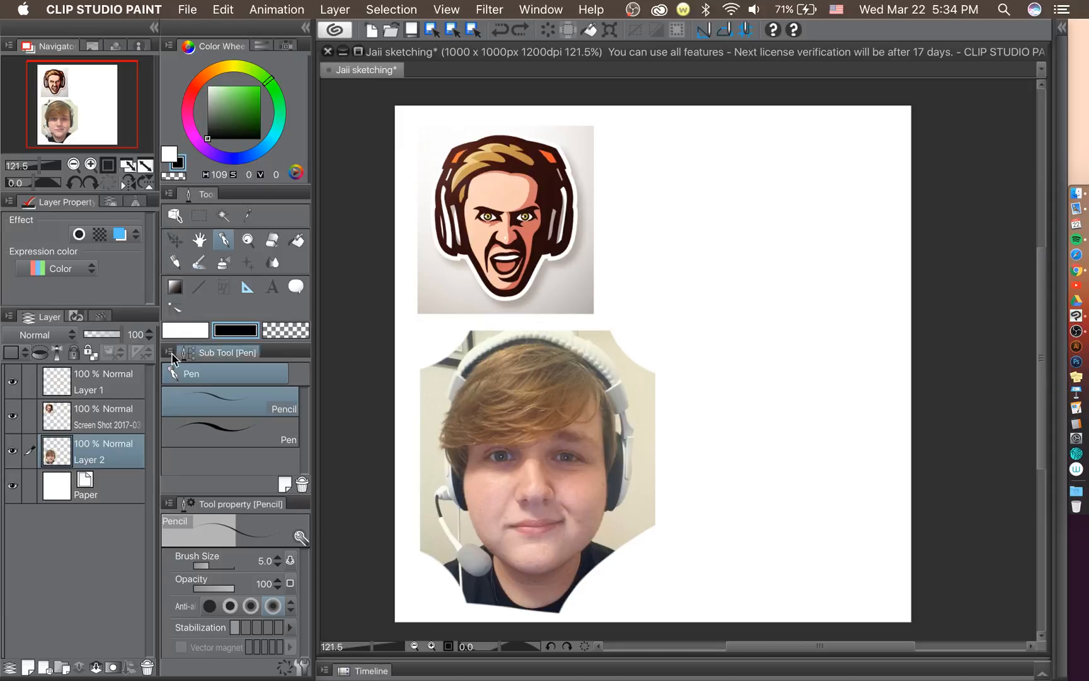
{"action": "left_click_drag", "start_coordinate": [121, 334], "coordinate": [103, 346]}
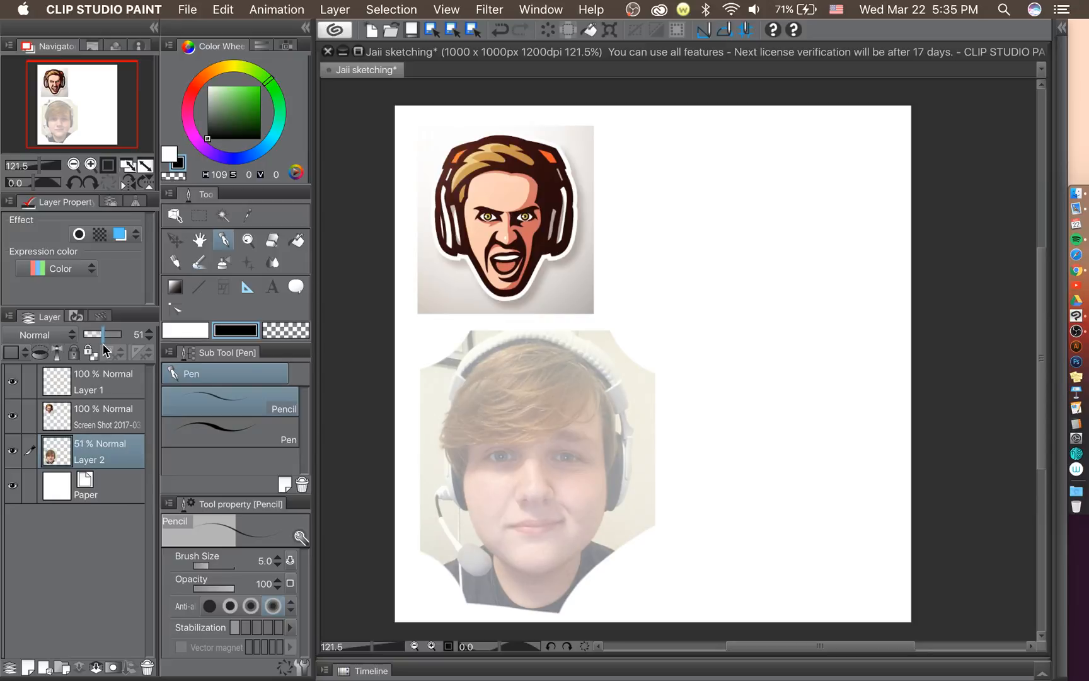
{"action": "left_click", "coordinate": [170, 158]}
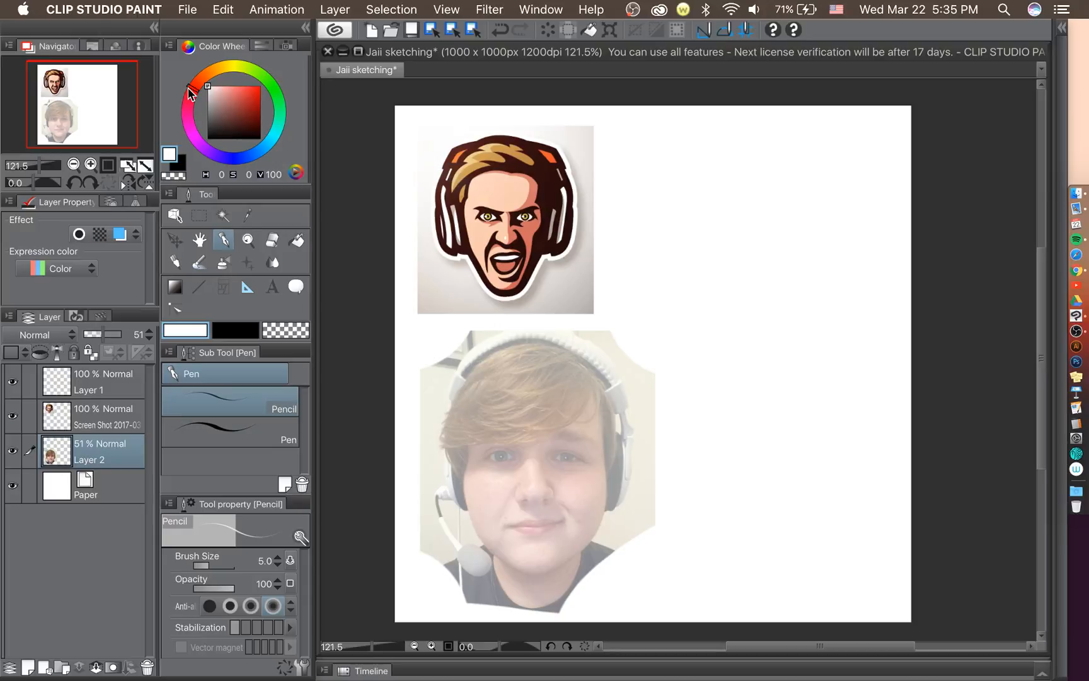
{"action": "mouse_move", "coordinate": [189, 93]}
{"action": "left_mouse_down"}
{"action": "mouse_move", "coordinate": [232, 59]}
{"action": "mouse_move", "coordinate": [190, 92]}
{"action": "mouse_move", "coordinate": [291, 80]}
{"action": "mouse_move", "coordinate": [253, 92]}
{"action": "mouse_move", "coordinate": [244, 79]}
{"action": "left_mouse_up"}
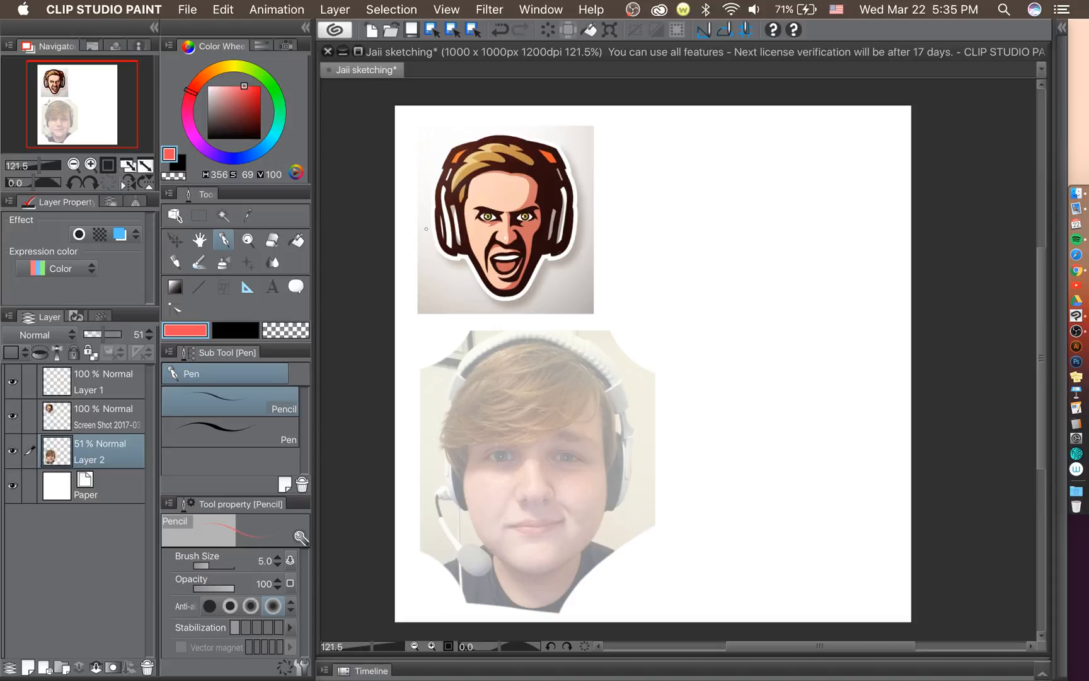
Switch to Spotify to check the song that is playing, then minimize its window and return to the canvas.
{"action": "left_click", "coordinate": [1049, 225]}
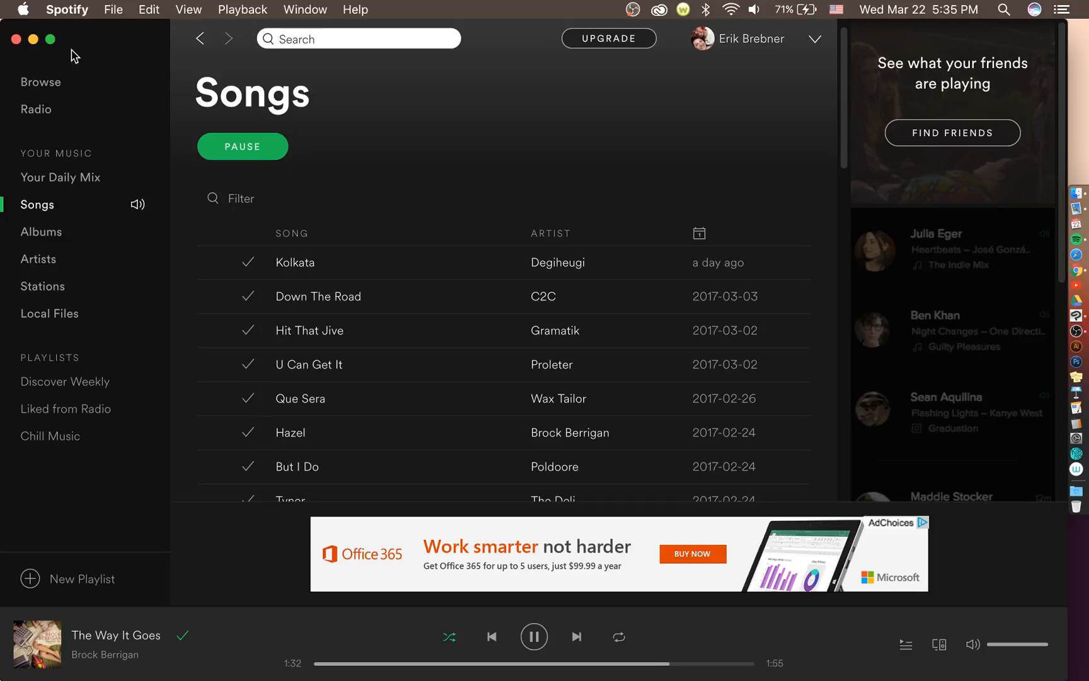
{"action": "left_click", "coordinate": [33, 40]}
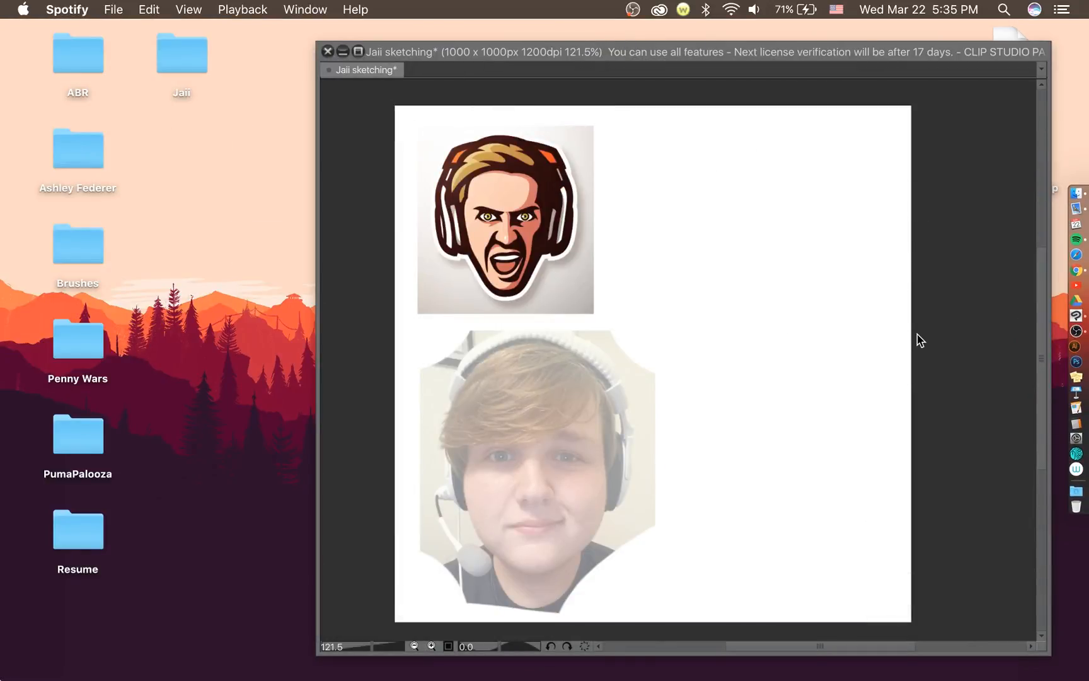
{"action": "right_click", "coordinate": [1031, 337]}
{"action": "left_click", "coordinate": [968, 353]}
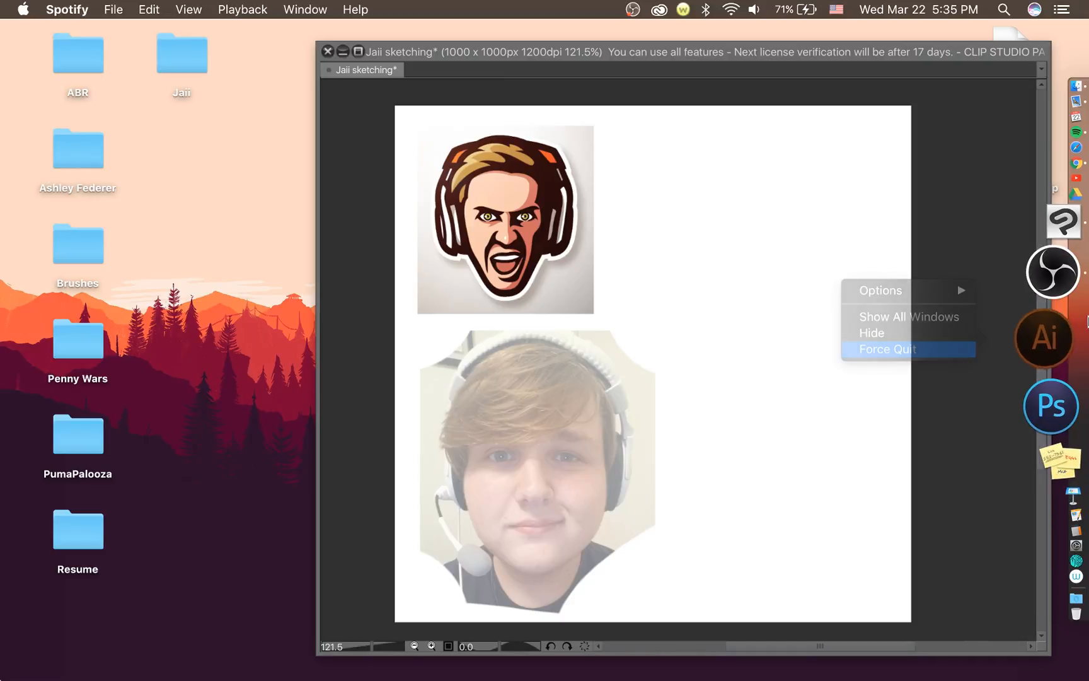
Bring up OBS to check the mixer, lower the system volume, and minimize the OBS window.
{"action": "left_click", "coordinate": [1048, 321]}
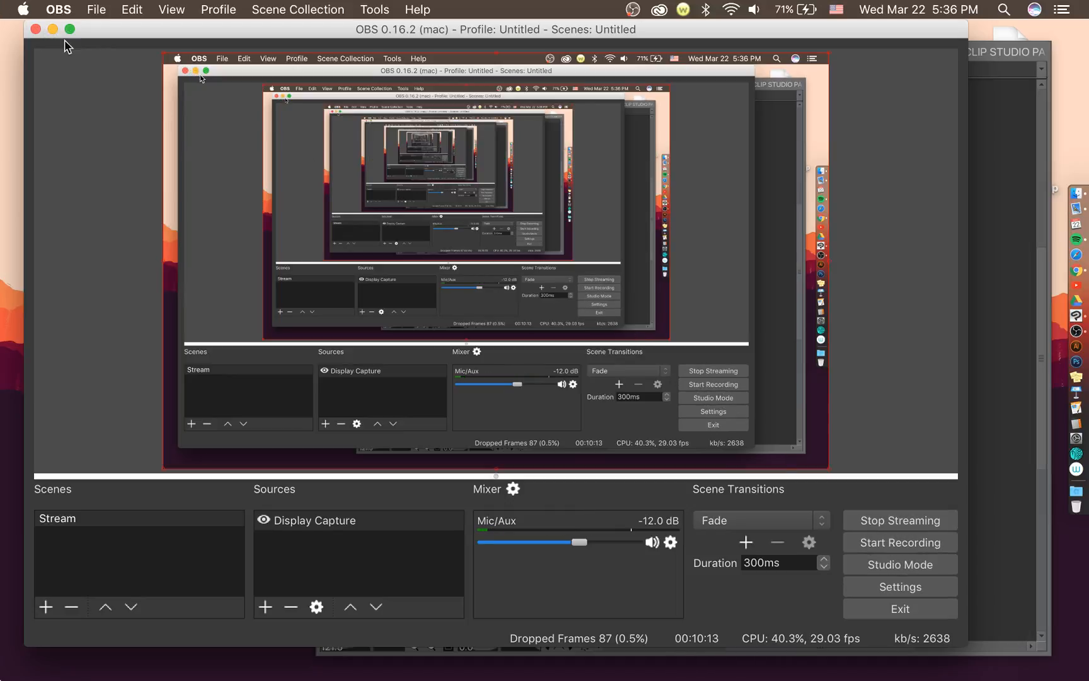
{"action": "key", "text": "XF86AudioLowerVolume"}
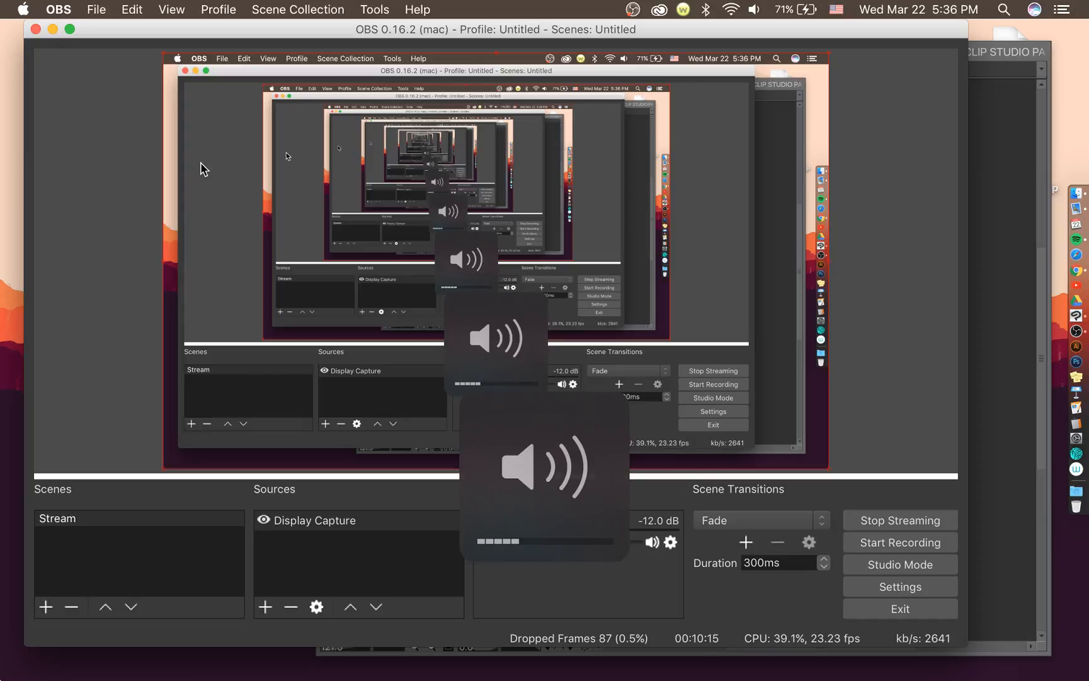
{"action": "left_click", "coordinate": [53, 29]}
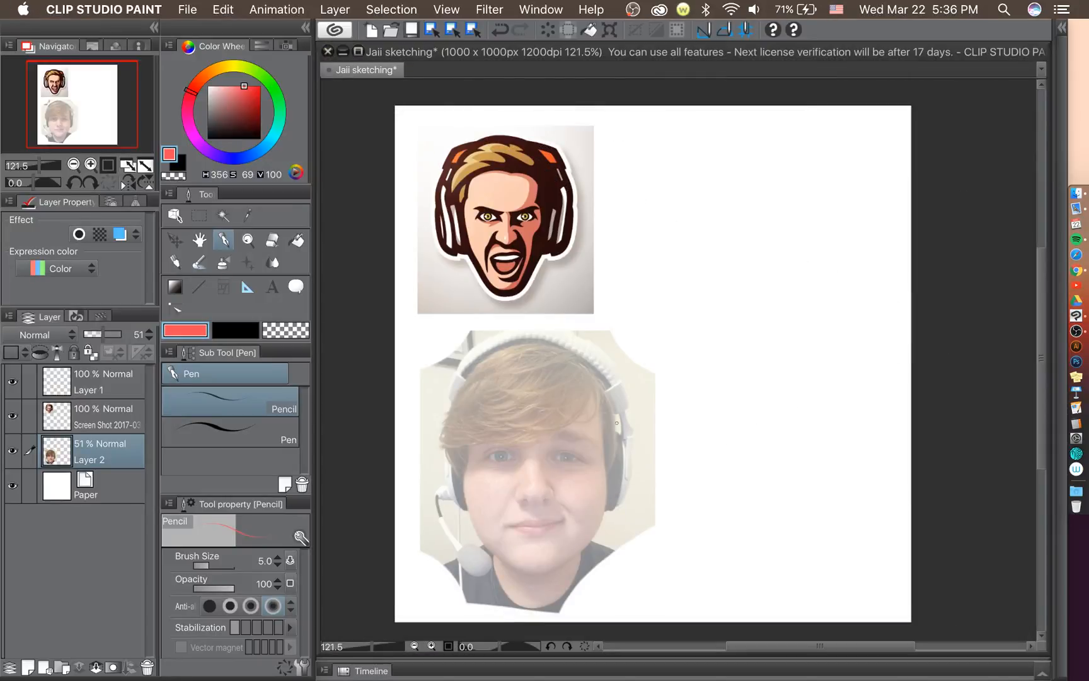
{"action": "scroll", "coordinate": [575, 509], "scroll_direction": "up", "scroll_amount": 2}
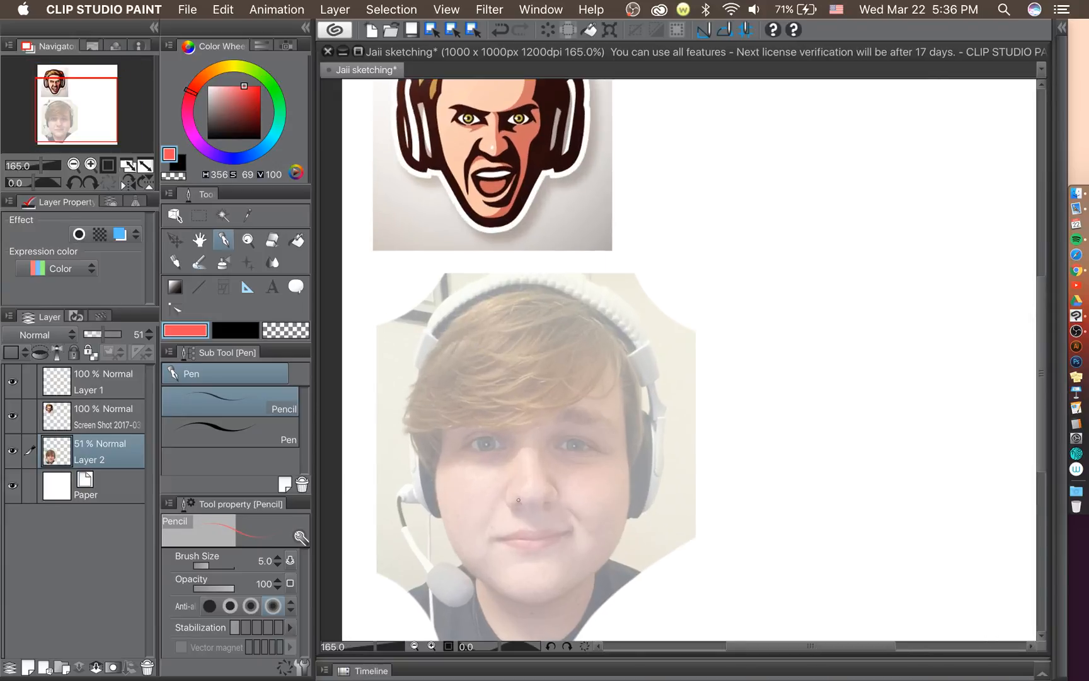
{"action": "left_click_drag", "start_coordinate": [1042, 319], "coordinate": [1038, 346]}
{"action": "scroll", "coordinate": [432, 378], "scroll_direction": "up", "scroll_amount": 1}
{"action": "scroll", "coordinate": [433, 379], "scroll_direction": "up", "scroll_amount": 1}
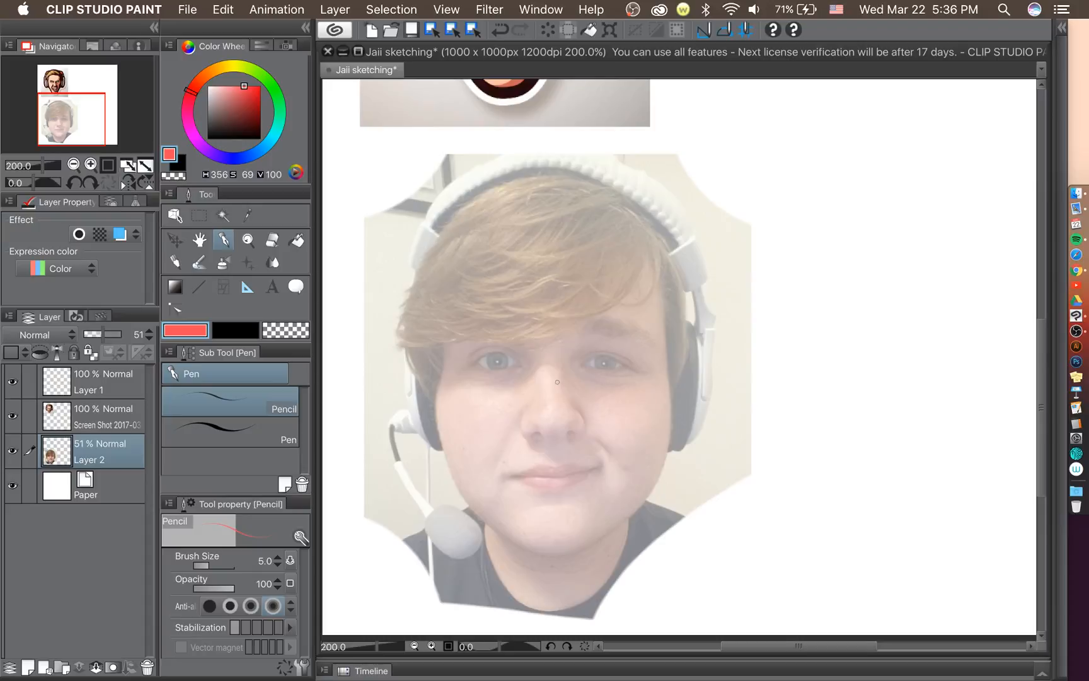
{"action": "scroll", "coordinate": [557, 382], "scroll_direction": "up", "scroll_amount": 1}
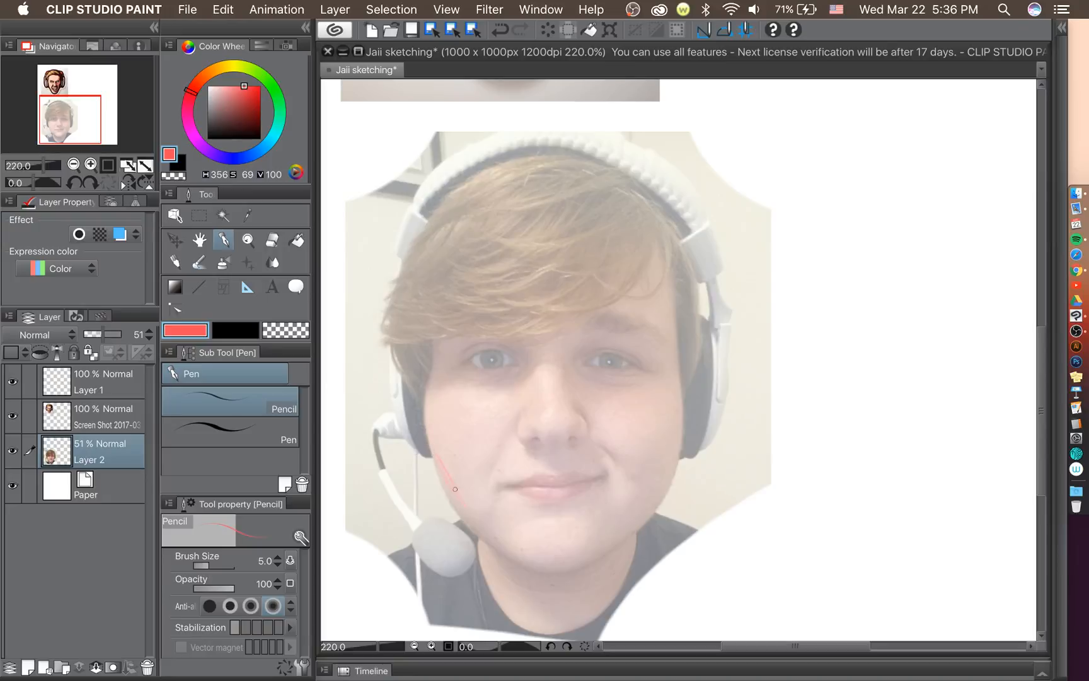
{"action": "key", "text": "super+z"}
{"action": "key", "text": "super+z"}
{"action": "key", "text": "super+z"}
{"action": "key", "text": "shift+super+z"}
{"action": "key", "text": "super+y"}
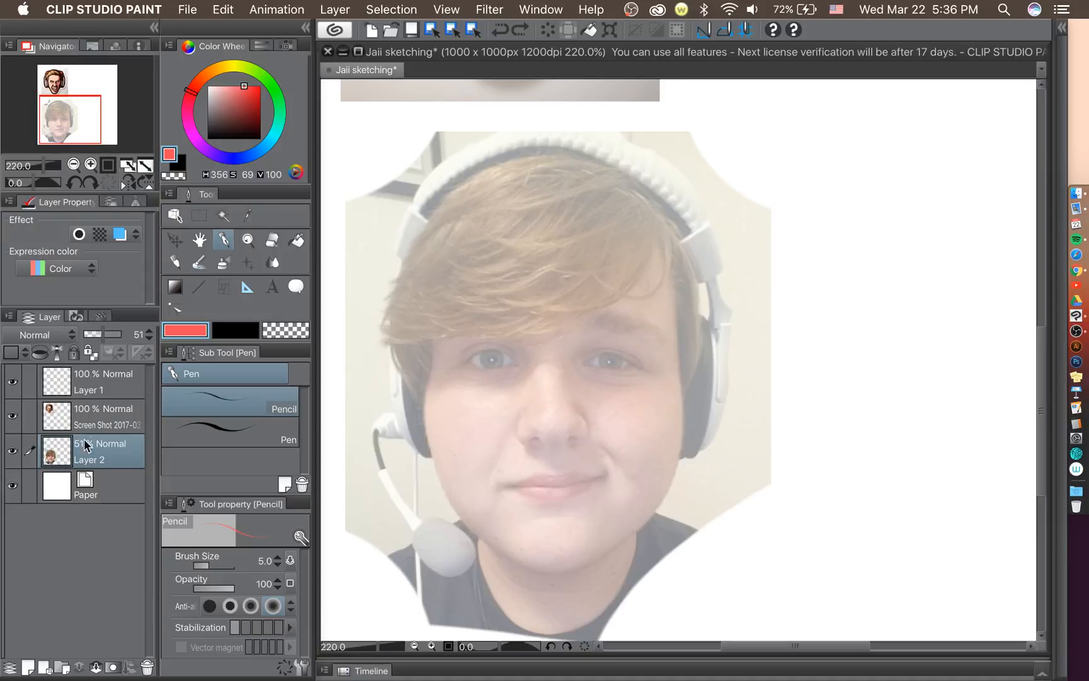
On Layer 1, trace the portrait's face edge in light red from the chin past the headset mic up to the hairline.
{"action": "left_click", "coordinate": [116, 381]}
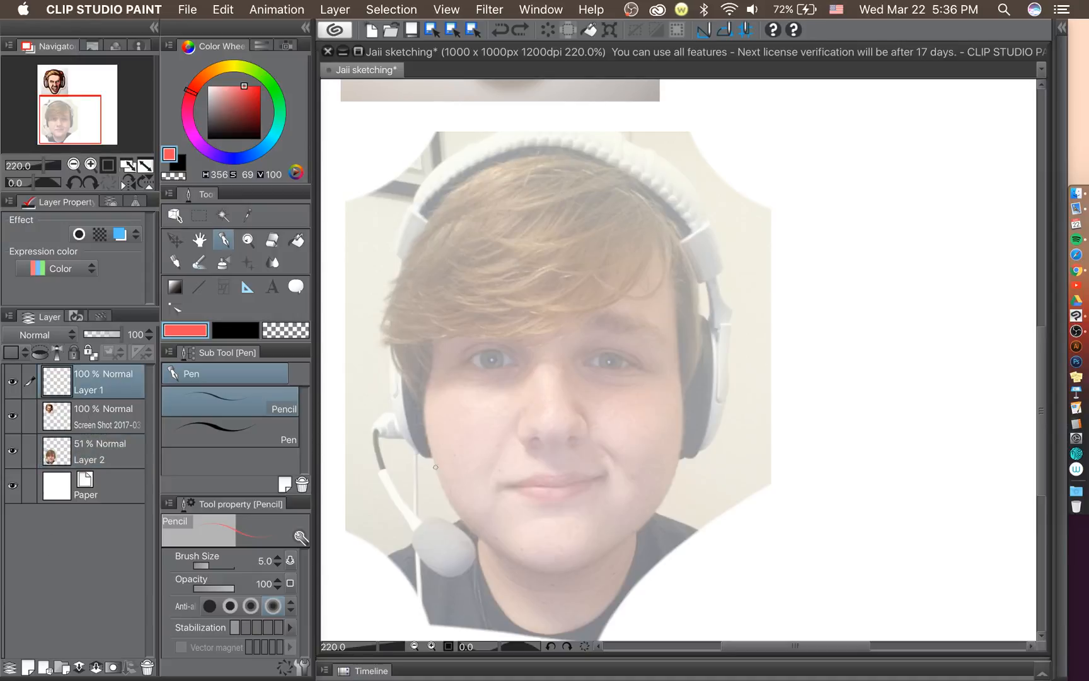
{"action": "left_click_drag", "start_coordinate": [445, 488], "coordinate": [437, 473]}
{"action": "key", "text": "super+z"}
{"action": "scroll", "coordinate": [470, 418], "scroll_direction": "up", "scroll_amount": 2}
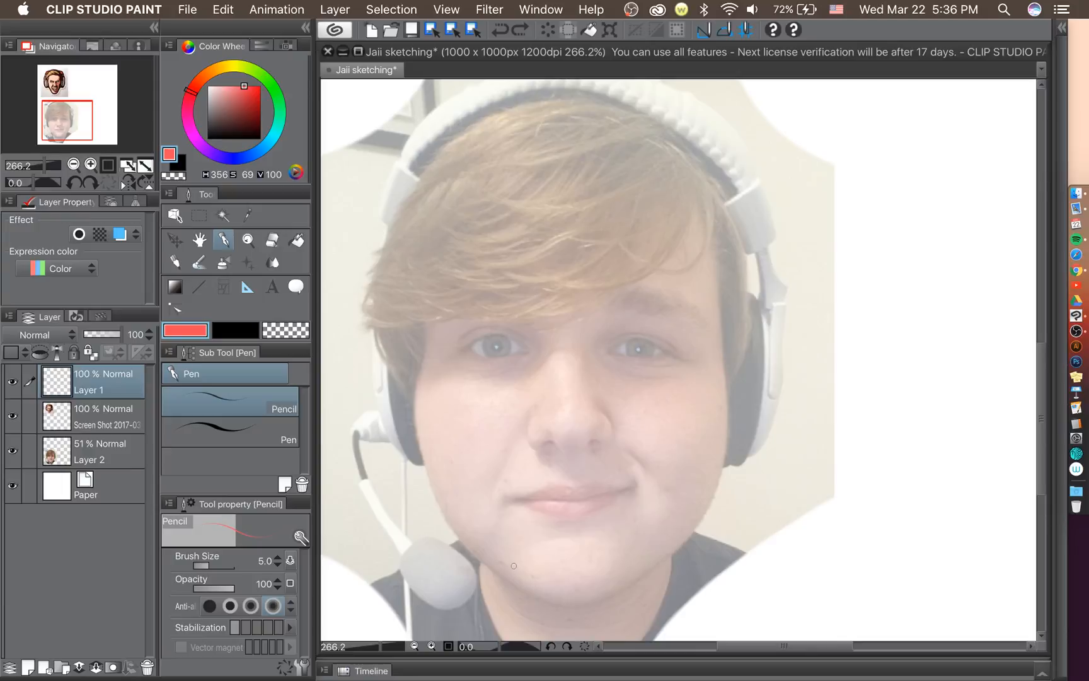
{"action": "key", "text": "shift+6"}
{"action": "key", "text": "shift+6"}
{"action": "key", "text": "shift+6"}
{"action": "key", "text": "shift+6"}
{"action": "key", "text": "shift+6"}
{"action": "key", "text": "shift+6"}
{"action": "key", "text": "shift+6"}
{"action": "key", "text": "shift+6"}
{"action": "key", "text": "shift+6"}
{"action": "key", "text": "shift+6"}
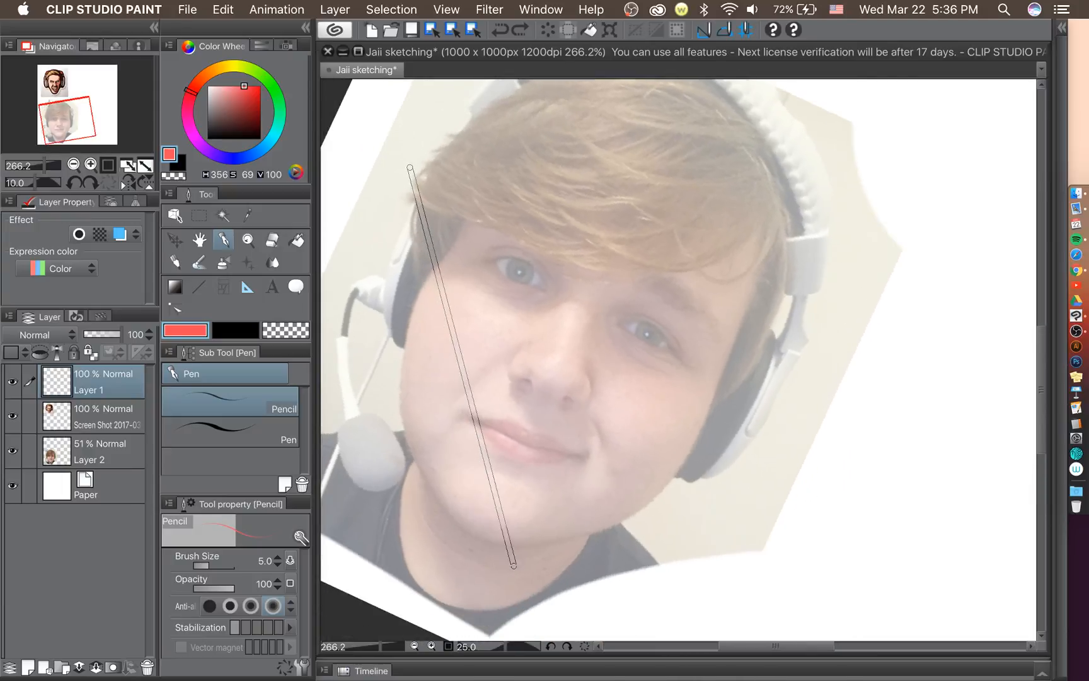
{"action": "key", "text": "shift+6"}
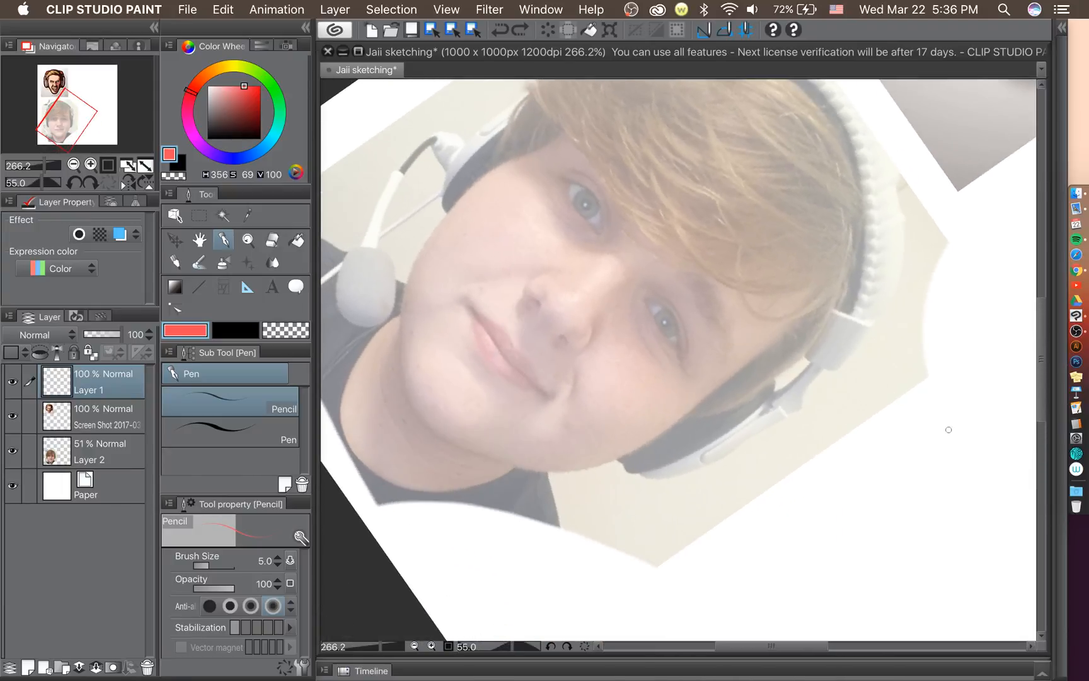
{"action": "left_click_drag", "start_coordinate": [797, 652], "coordinate": [784, 650]}
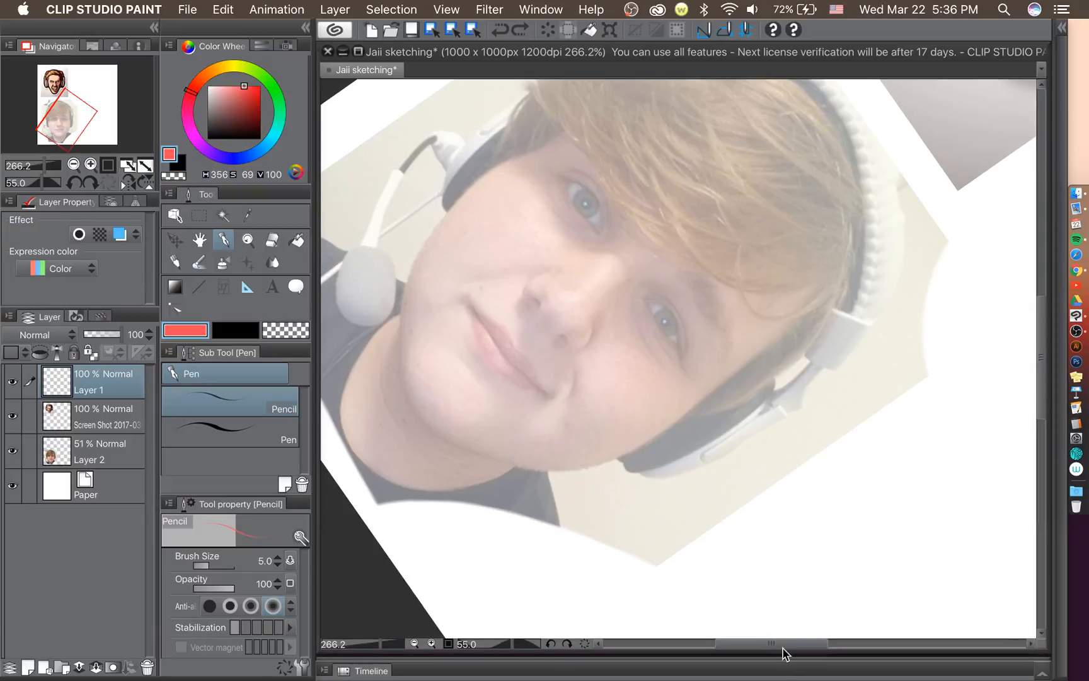
{"action": "scroll", "coordinate": [619, 270], "scroll_direction": "up", "scroll_amount": 2}
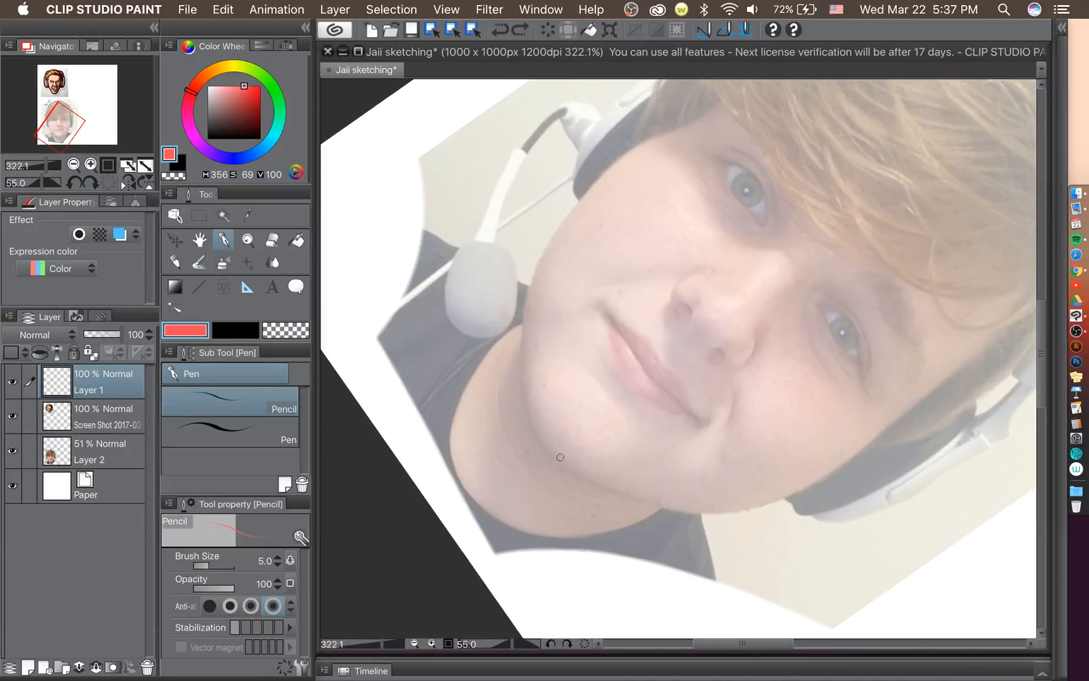
{"action": "left_click_drag", "start_coordinate": [555, 454], "coordinate": [553, 452]}
{"action": "mouse_move", "coordinate": [527, 352]}
{"action": "left_mouse_down"}
{"action": "mouse_move", "coordinate": [552, 233]}
{"action": "mouse_move", "coordinate": [588, 196]}
{"action": "left_mouse_up"}
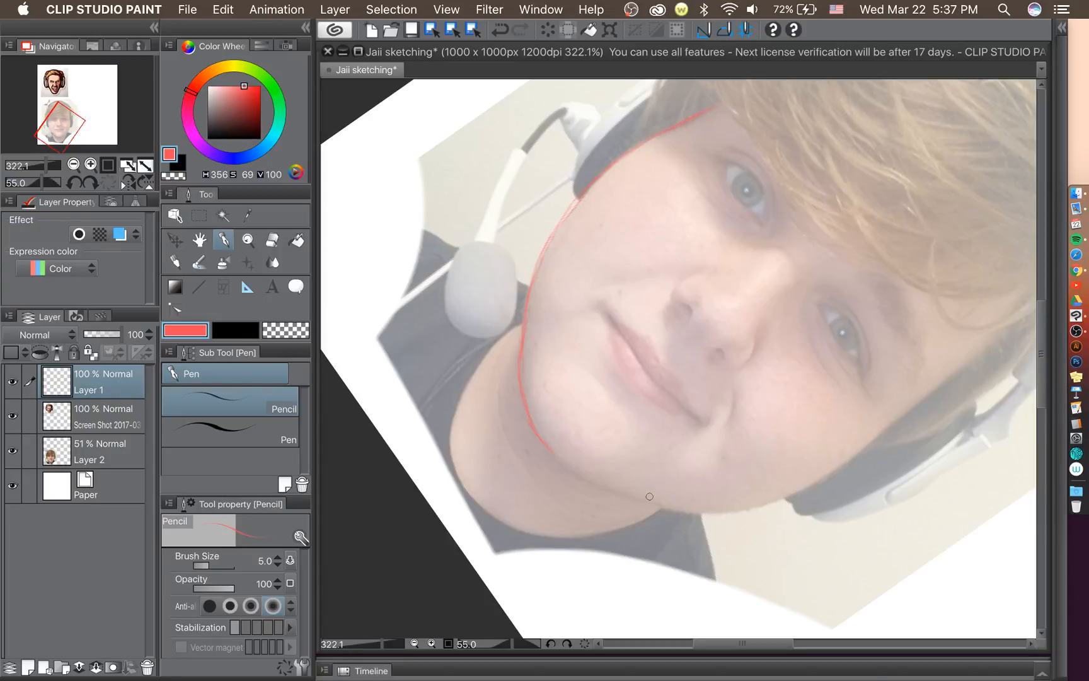
Thin out the rough cheek and jaw line on the mic side with the Hard eraser at brush size 17.
{"action": "left_click_drag", "start_coordinate": [754, 646], "coordinate": [768, 650]}
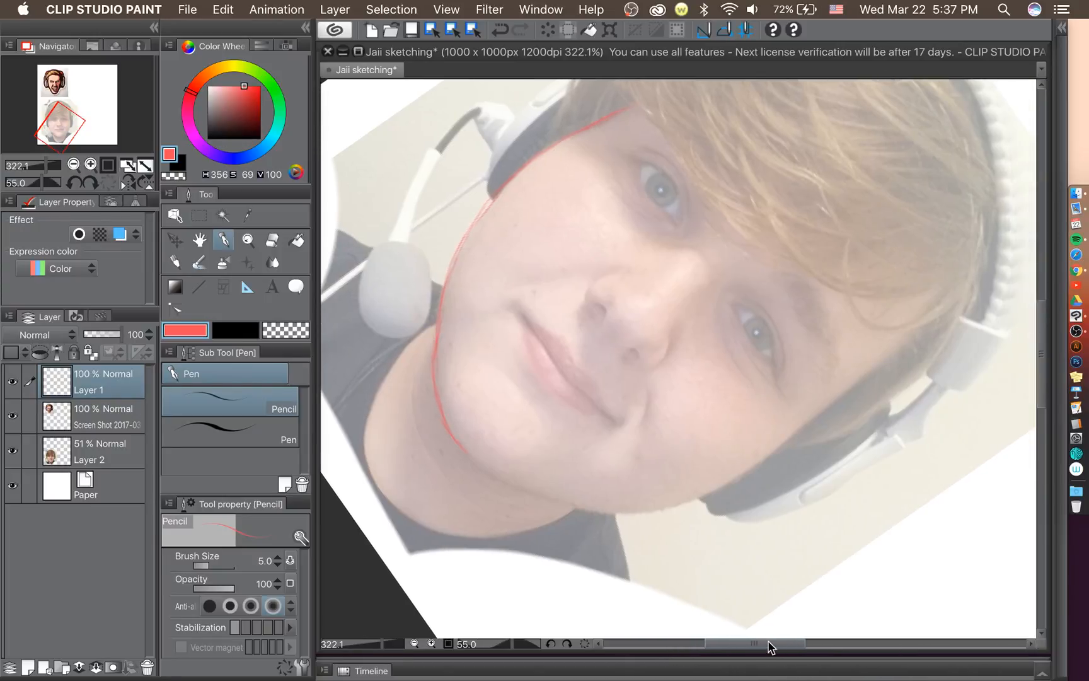
{"action": "key", "text": "minus"}
{"action": "key", "text": "minus"}
{"action": "key", "text": "minus"}
{"action": "key", "text": "minus"}
{"action": "key", "text": "minus"}
{"action": "key", "text": "minus"}
{"action": "key", "text": "minus"}
{"action": "key", "text": "minus"}
{"action": "key", "text": "minus"}
{"action": "key", "text": "minus"}
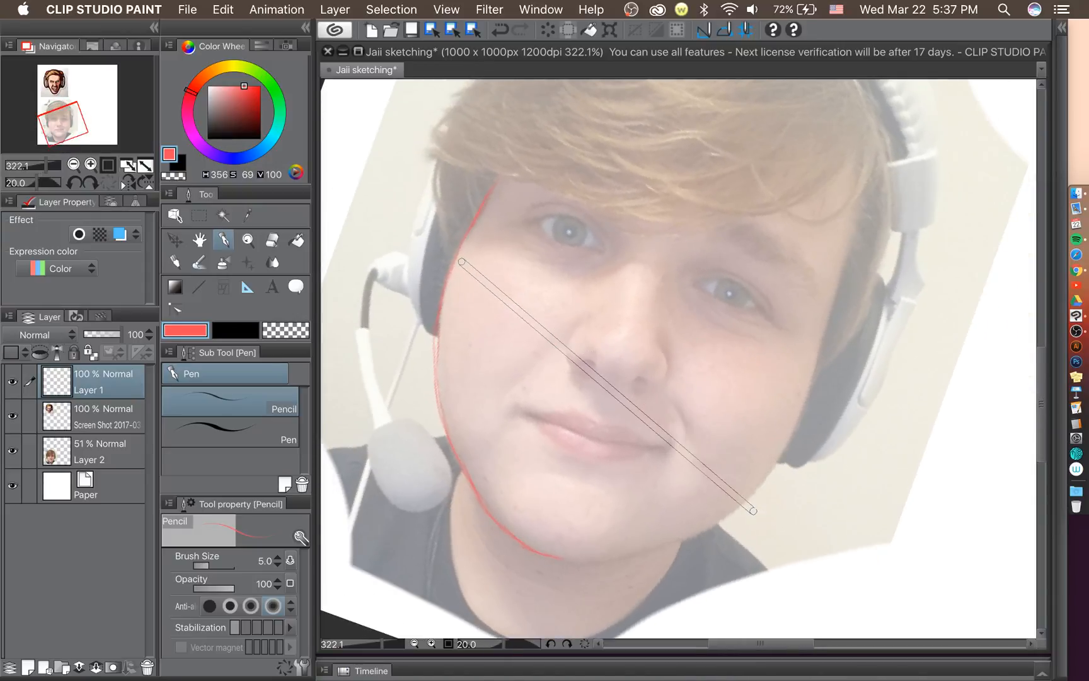
{"action": "key", "text": "minus"}
{"action": "key", "text": "super+minus"}
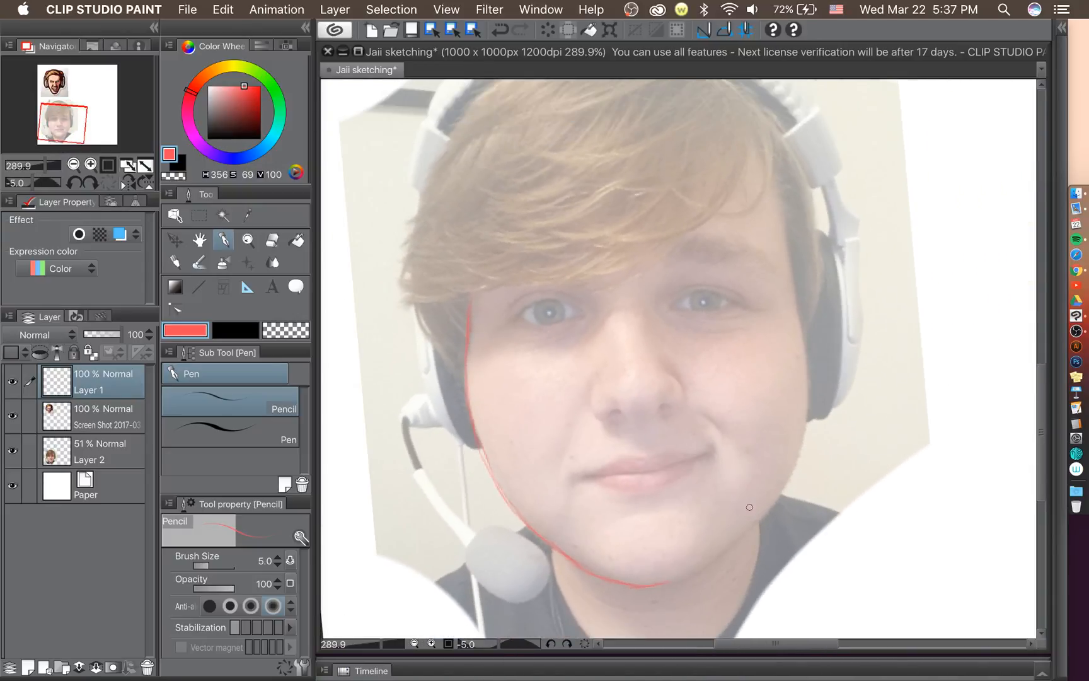
{"action": "key", "text": "minus"}
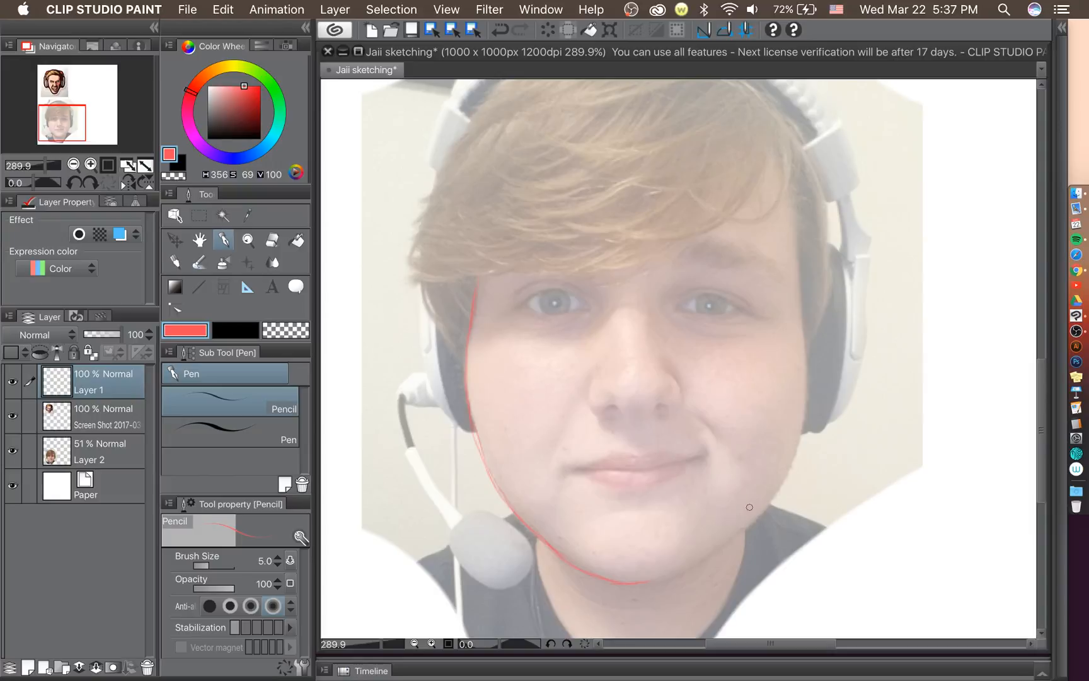
{"action": "scroll", "coordinate": [493, 319], "scroll_direction": "up", "scroll_amount": 3}
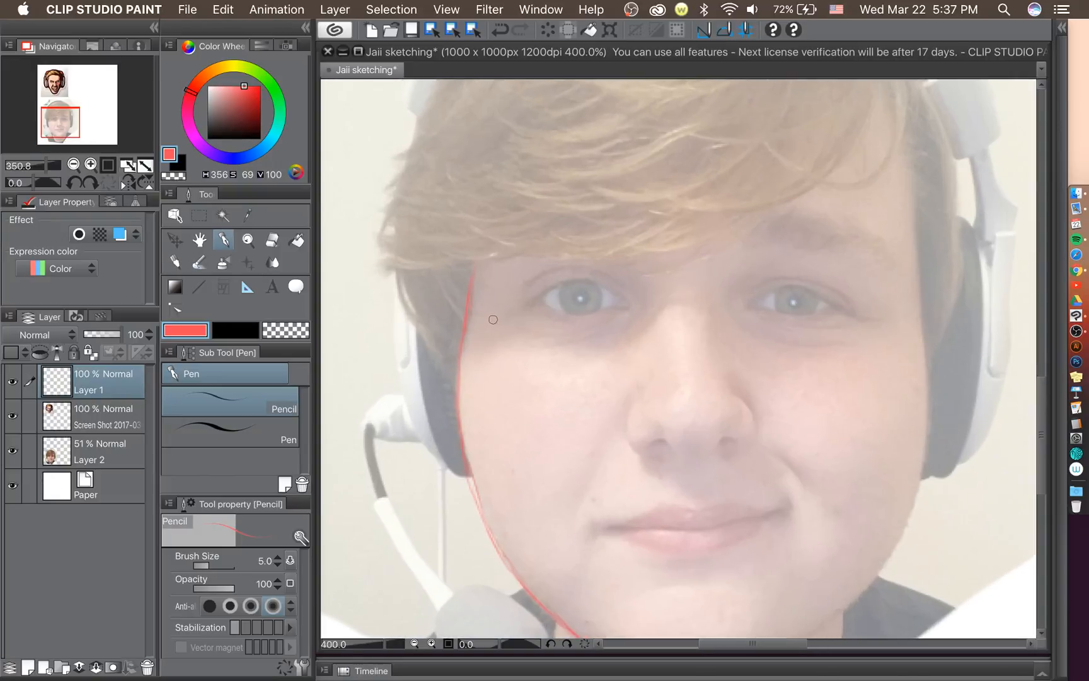
{"action": "scroll", "coordinate": [493, 319], "scroll_direction": "down", "scroll_amount": 1}
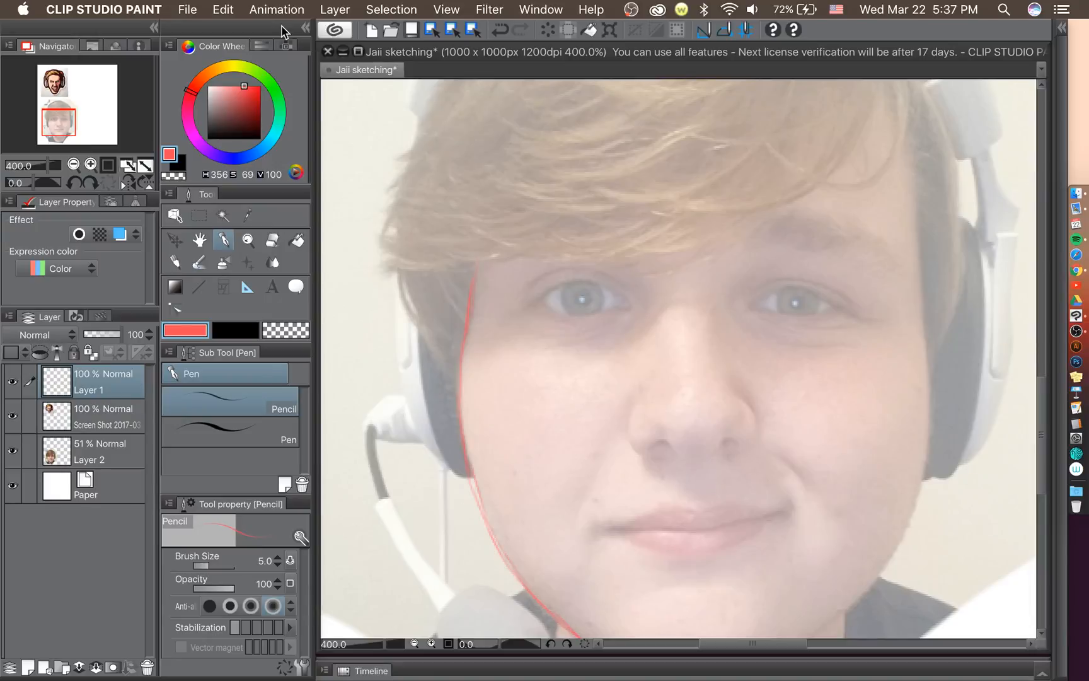
{"action": "left_click", "coordinate": [275, 244]}
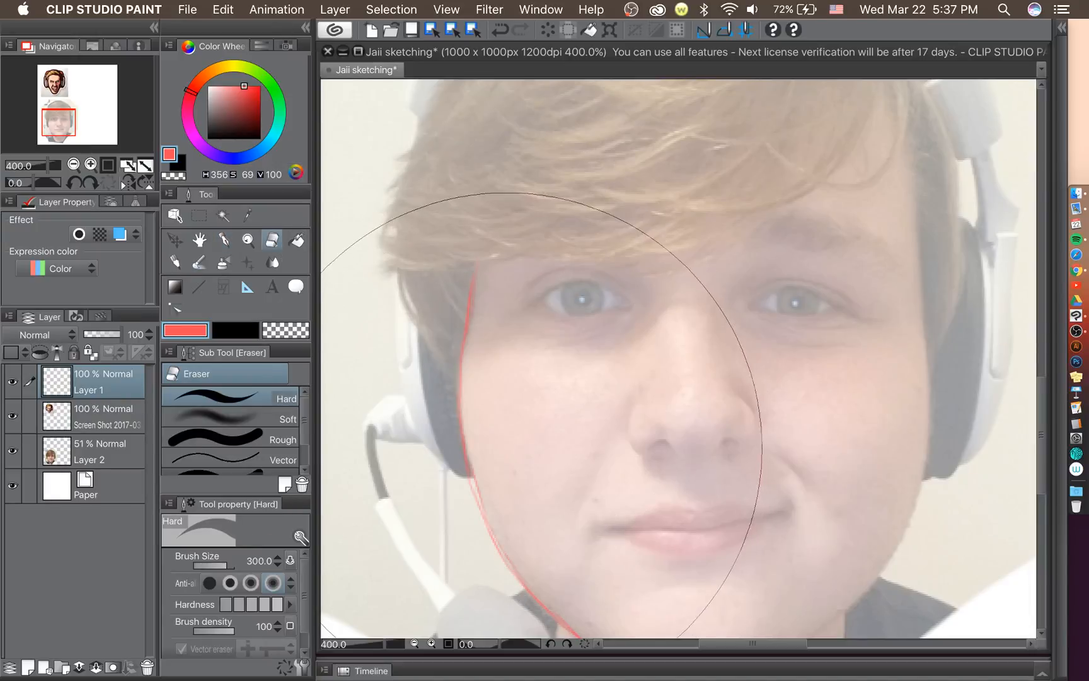
{"action": "key", "text": "bracketleft"}
{"action": "key", "text": "bracketleft"}
{"action": "key", "text": "bracketleft"}
{"action": "key", "text": "bracketleft"}
{"action": "key", "text": "bracketleft"}
{"action": "key", "text": "bracketleft"}
{"action": "key", "text": "bracketleft"}
{"action": "key", "text": "bracketleft"}
{"action": "key", "text": "bracketleft"}
{"action": "key", "text": "bracketleft"}
{"action": "key", "text": "bracketleft"}
{"action": "key", "text": "bracketleft"}
{"action": "key", "text": "bracketleft"}
{"action": "key", "text": "bracketleft"}
{"action": "key", "text": "bracketleft"}
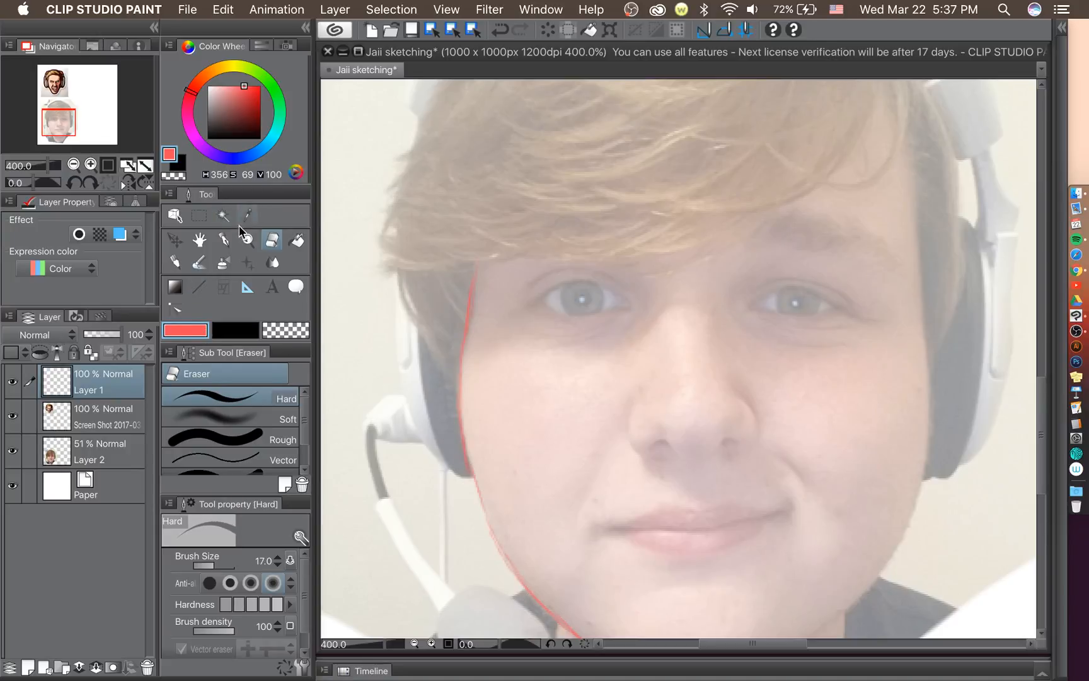
Reinforce the lower cheek and the temple end of the mic-side face outline with the Pencil.
{"action": "left_click", "coordinate": [225, 240]}
{"action": "left_click_drag", "start_coordinate": [475, 488], "coordinate": [515, 573]}
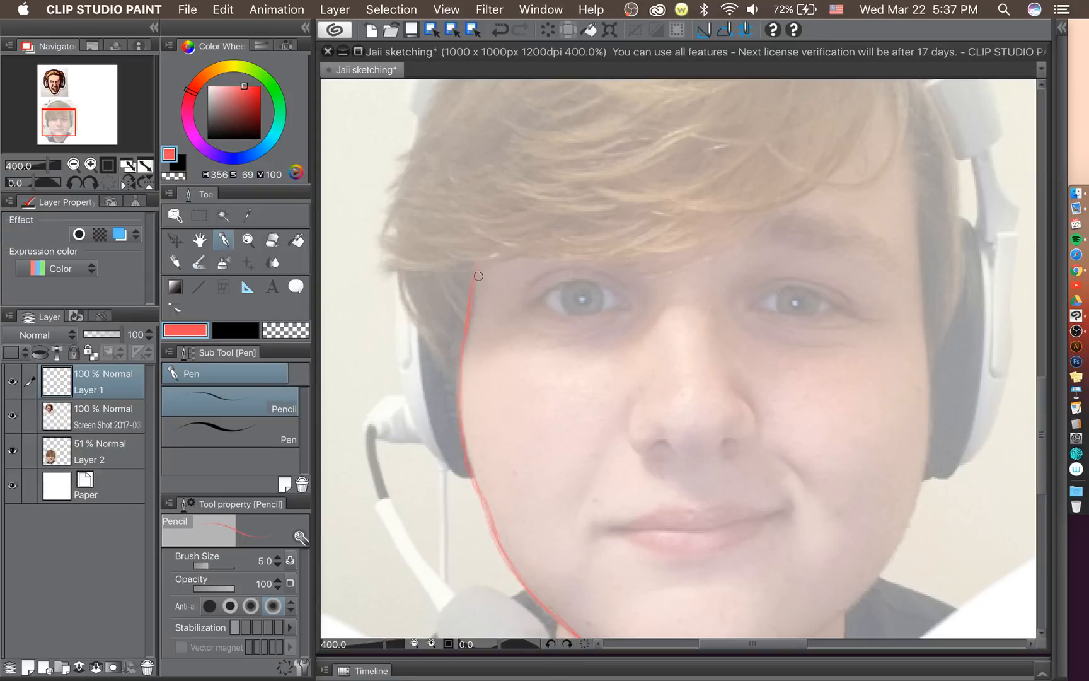
{"action": "left_click_drag", "start_coordinate": [479, 260], "coordinate": [473, 280]}
Erase the upper end of the mic-side face outline beside the eye and redraw it with the Pencil up to the hair.
{"action": "left_click", "coordinate": [271, 241]}
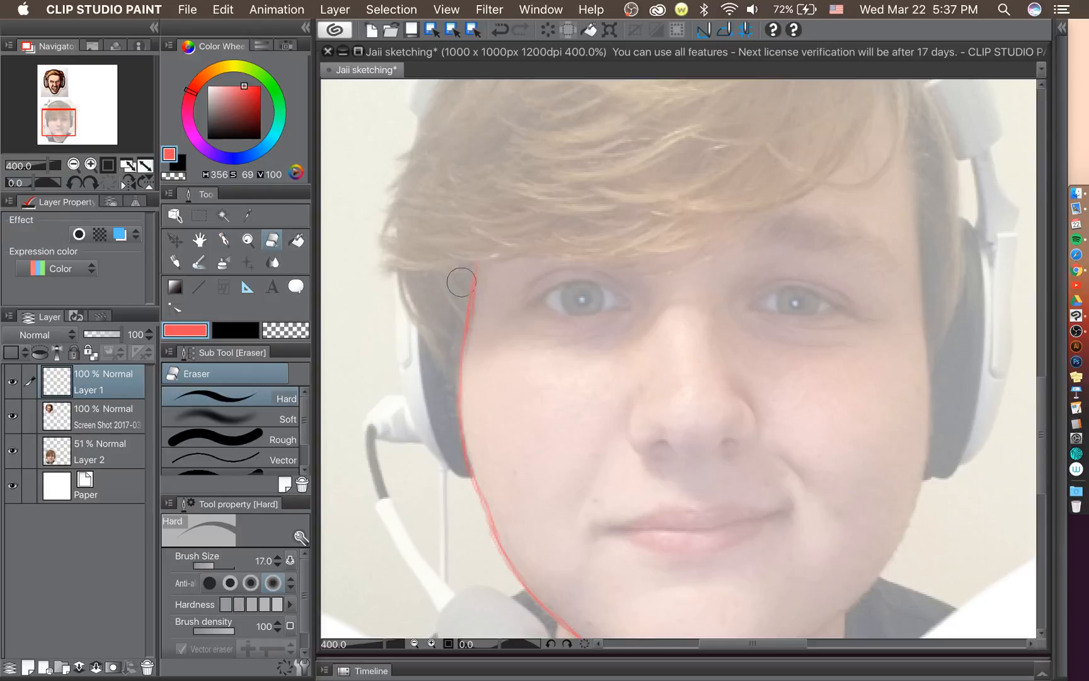
{"action": "left_click_drag", "start_coordinate": [478, 264], "coordinate": [464, 349]}
{"action": "left_click", "coordinate": [224, 240]}
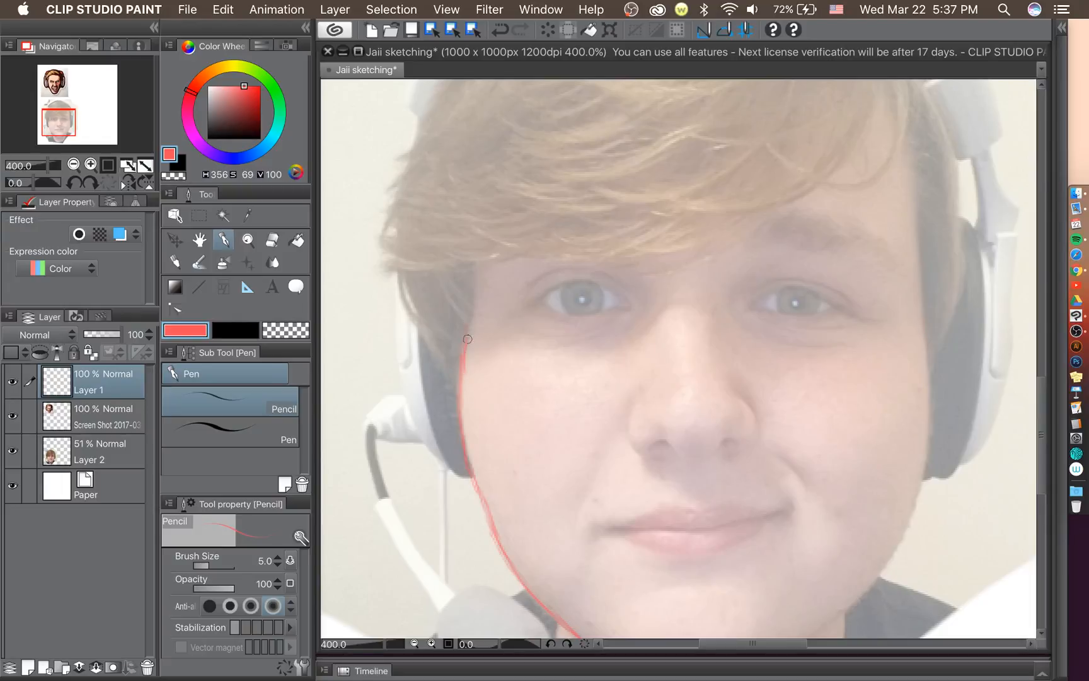
{"action": "left_click_drag", "start_coordinate": [475, 314], "coordinate": [476, 301]}
Rotate the canvas to -150 degrees and trace the opposite cheek and jaw to join the existing line at the chin.
{"action": "scroll", "coordinate": [914, 385], "scroll_direction": "down", "scroll_amount": 5}
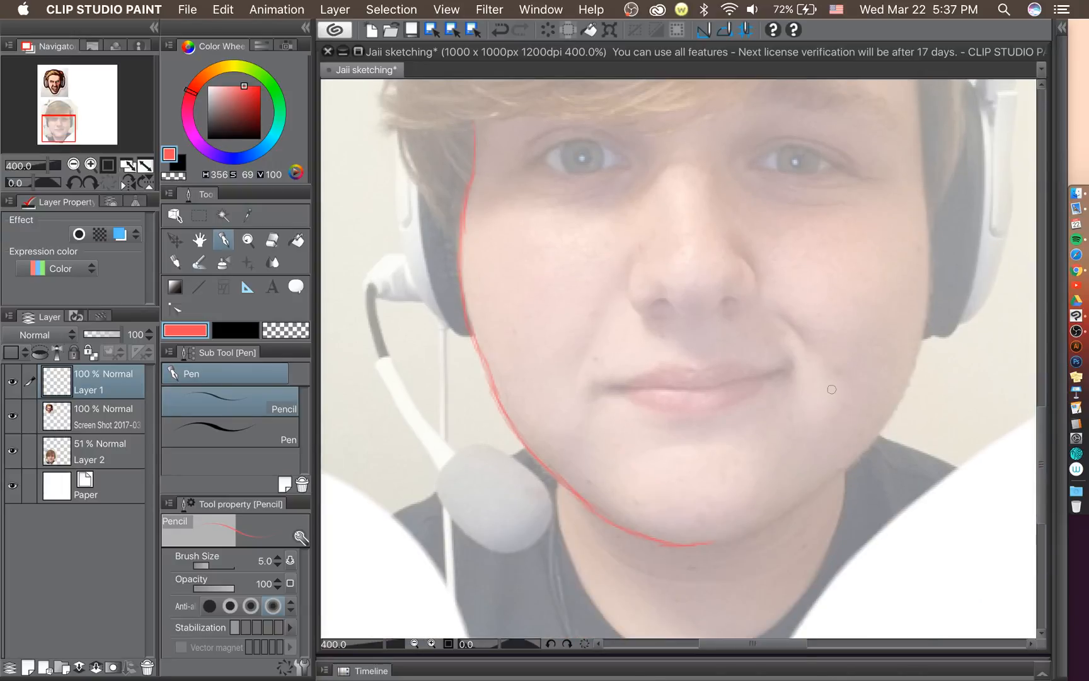
{"action": "scroll", "coordinate": [831, 387], "scroll_direction": "up", "scroll_amount": 9}
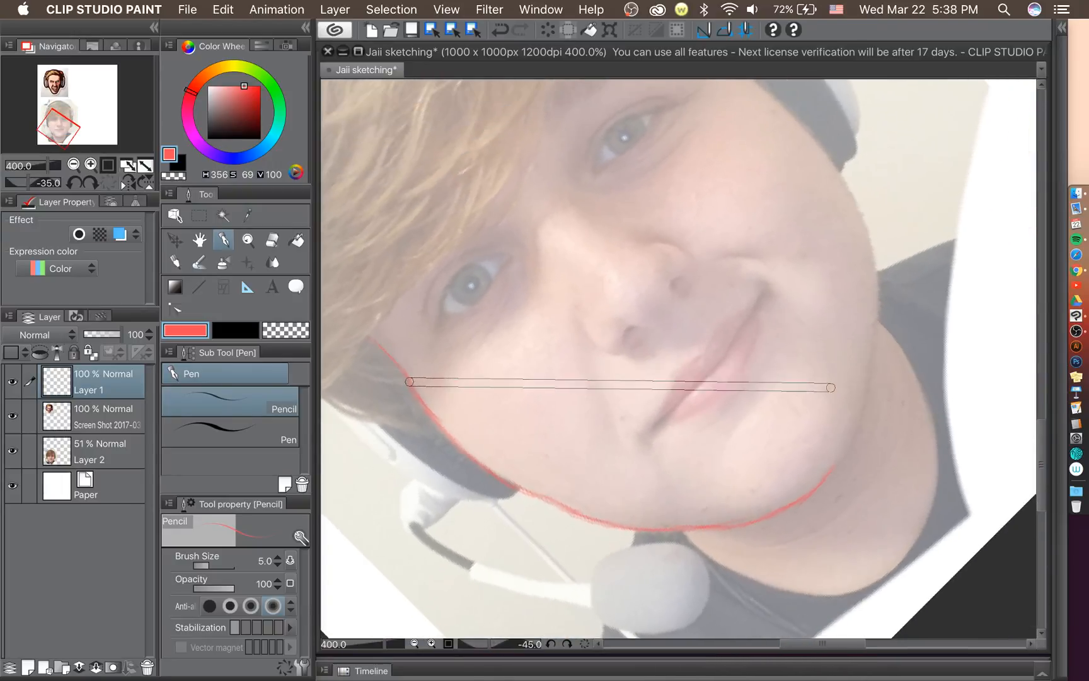
{"action": "scroll", "coordinate": [831, 387], "scroll_direction": "up", "scroll_amount": 8}
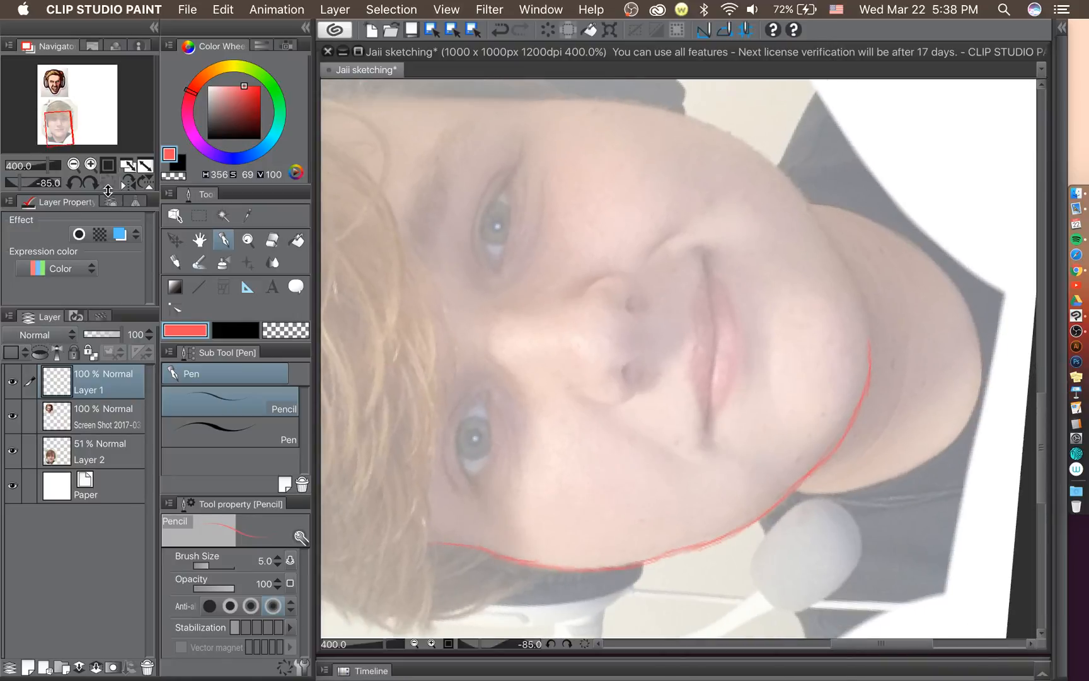
{"action": "left_click", "coordinate": [87, 184]}
{"action": "left_click", "coordinate": [76, 183]}
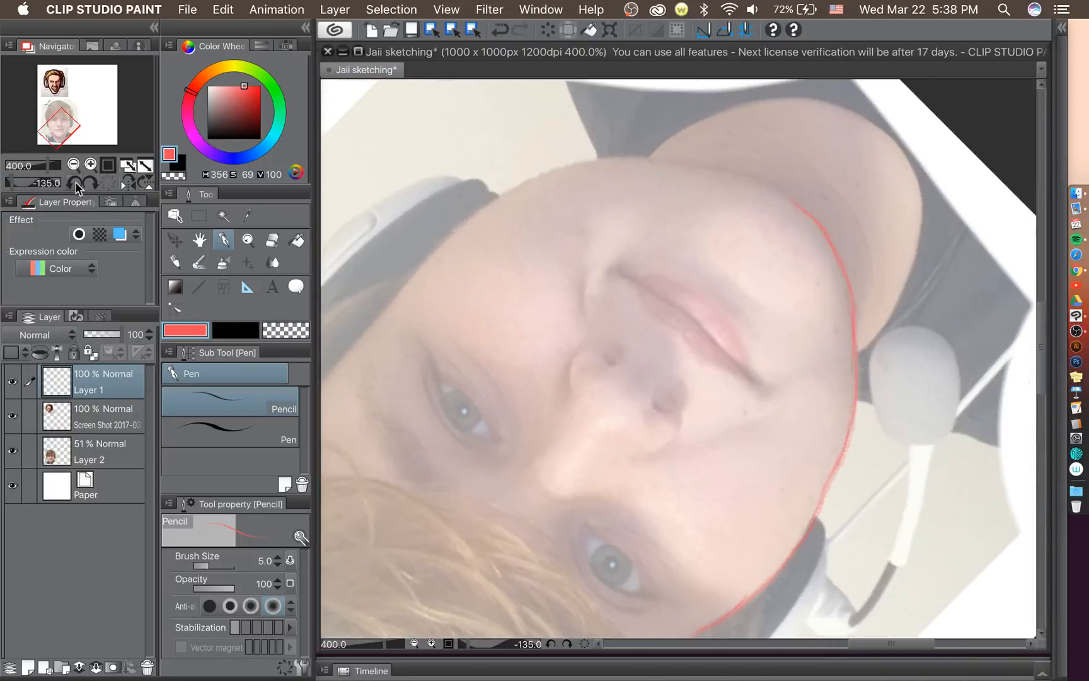
{"action": "left_click", "coordinate": [76, 184]}
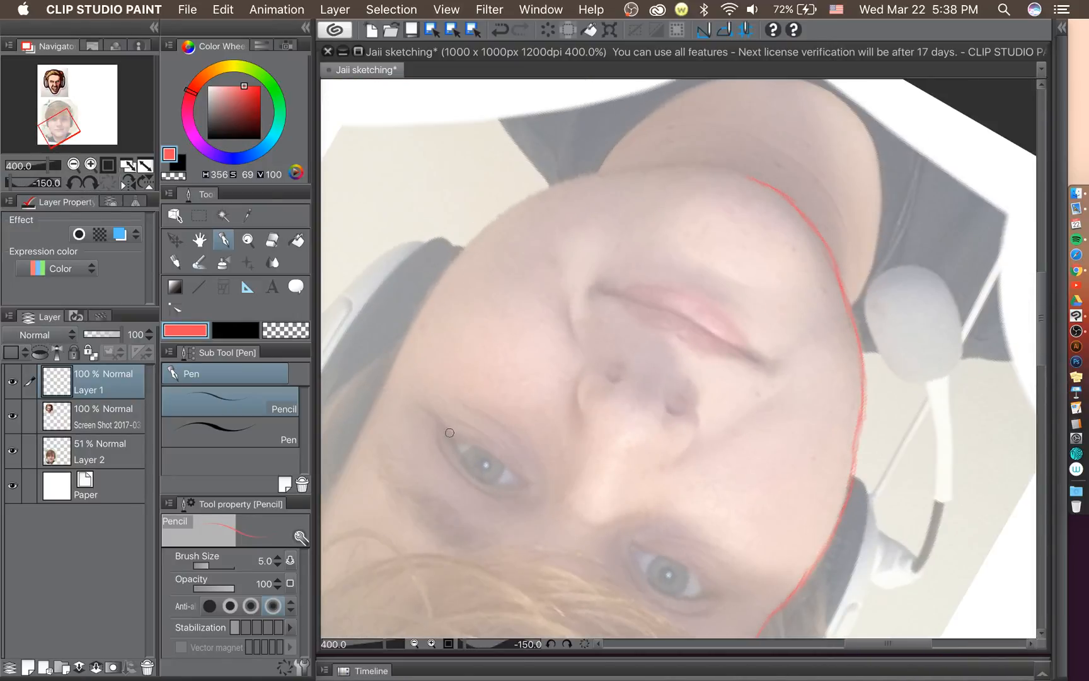
{"action": "left_click_drag", "start_coordinate": [362, 428], "coordinate": [373, 399]}
{"action": "mouse_move", "coordinate": [421, 308]}
{"action": "left_mouse_down"}
{"action": "mouse_move", "coordinate": [492, 221]}
{"action": "mouse_move", "coordinate": [479, 250]}
{"action": "mouse_move", "coordinate": [547, 190]}
{"action": "mouse_move", "coordinate": [599, 171]}
{"action": "left_mouse_up"}
{"action": "left_click_drag", "start_coordinate": [572, 184], "coordinate": [709, 166]}
Check the stream's audio level and status in OBS, then minimize it to return to the drawing.
{"action": "left_click", "coordinate": [1076, 330]}
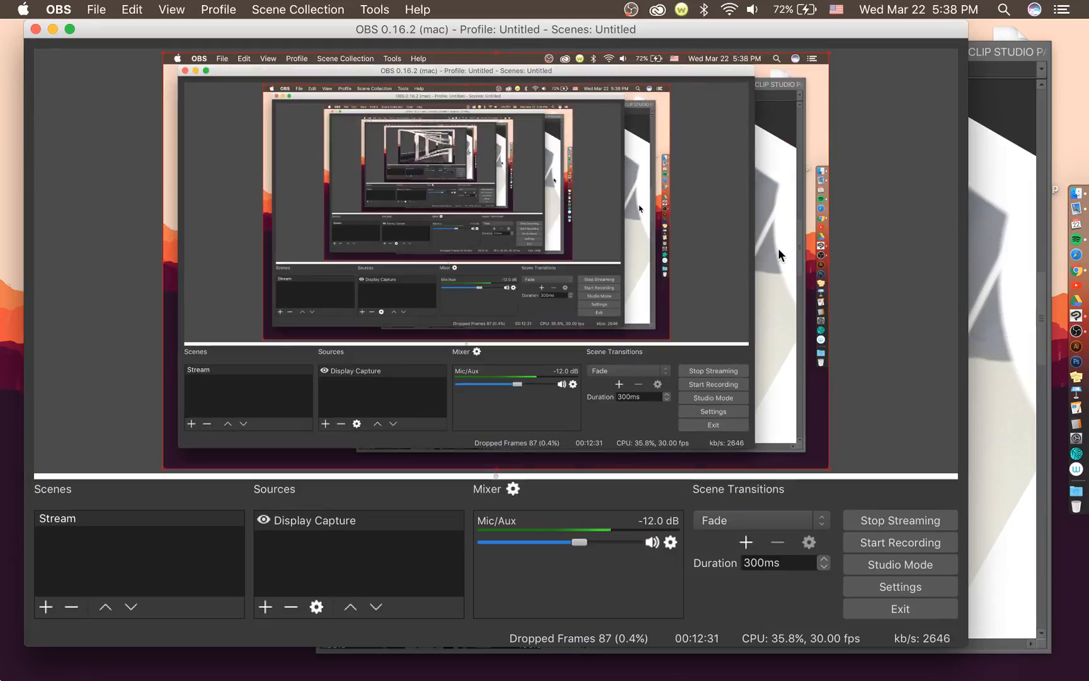
{"action": "left_click", "coordinate": [52, 29]}
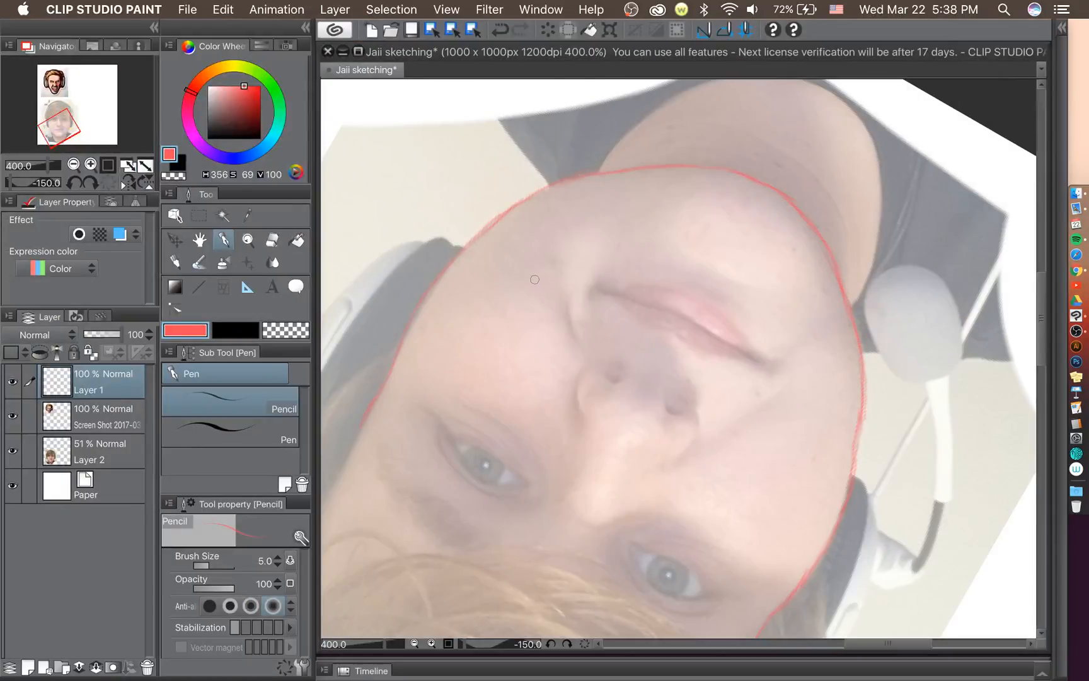
Extend the face outline on the side opposite the mic past the eye to the hair with the Pencil.
{"action": "left_click_drag", "start_coordinate": [886, 644], "coordinate": [865, 652]}
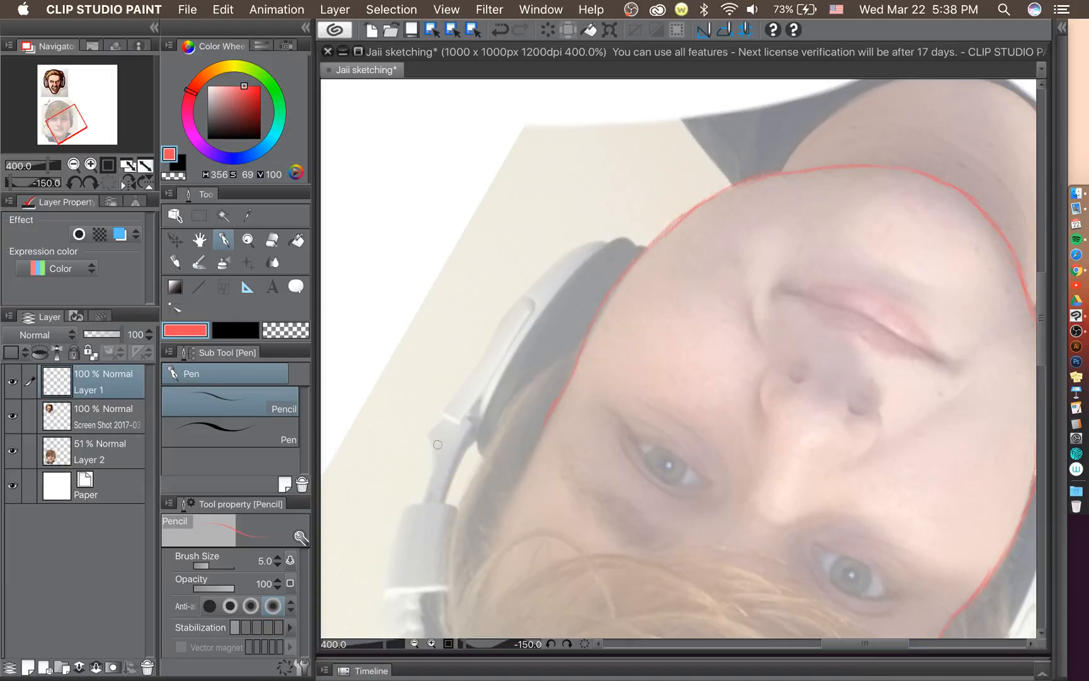
{"action": "left_click_drag", "start_coordinate": [492, 546], "coordinate": [549, 417]}
{"action": "left_click_drag", "start_coordinate": [1043, 288], "coordinate": [1043, 311]}
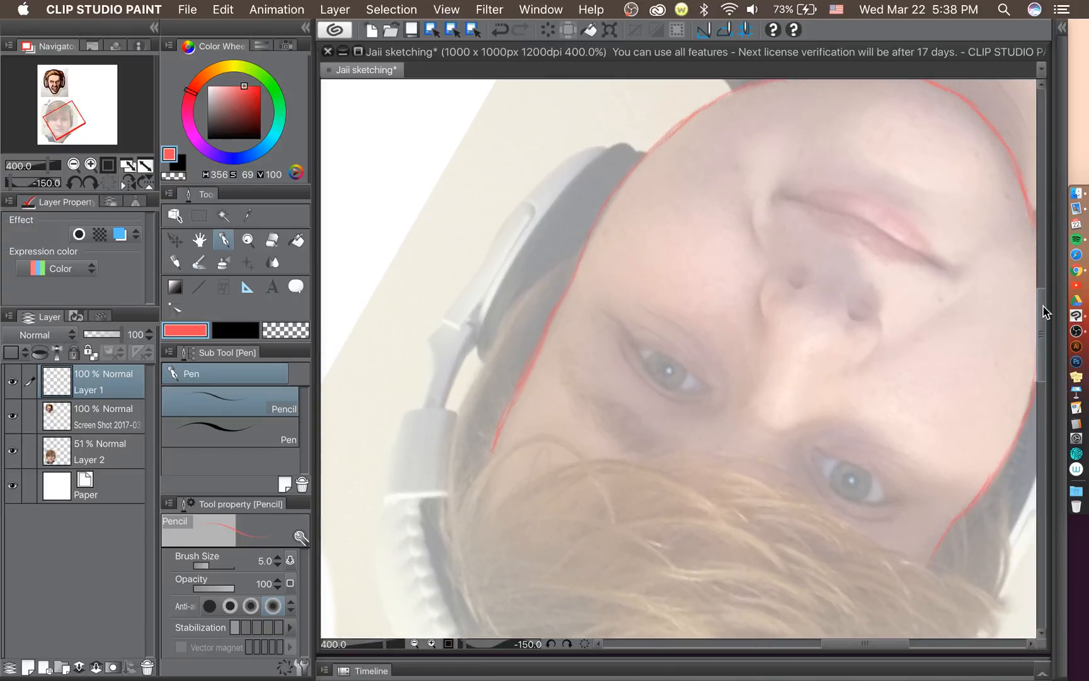
{"action": "left_click_drag", "start_coordinate": [826, 644], "coordinate": [855, 643]}
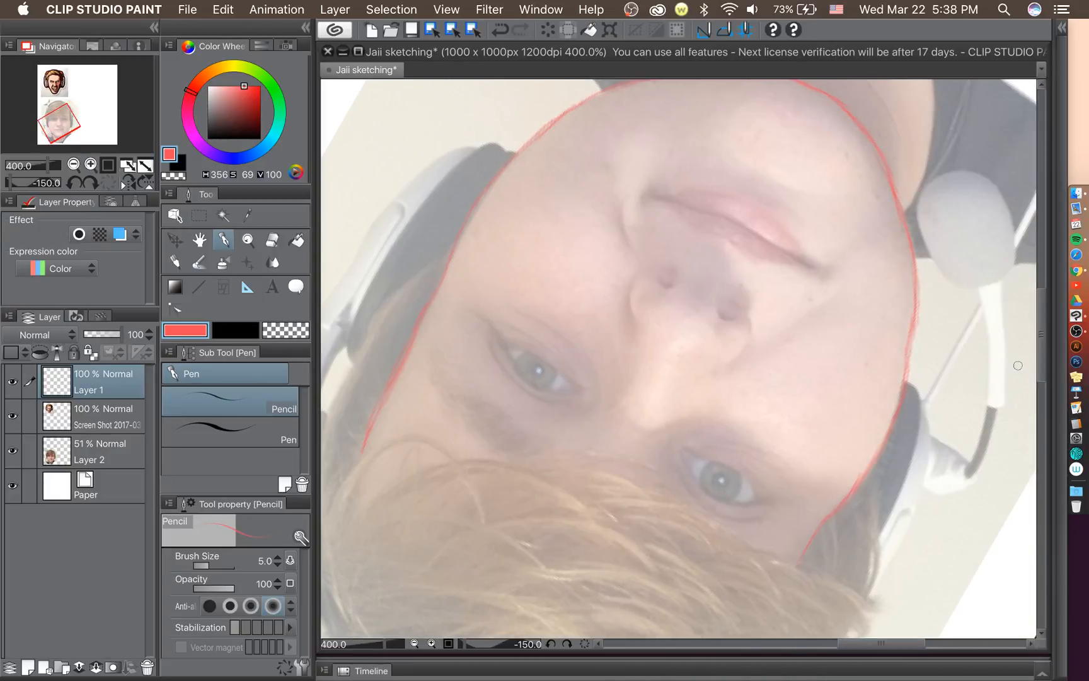
{"action": "left_click_drag", "start_coordinate": [1042, 357], "coordinate": [1041, 315]}
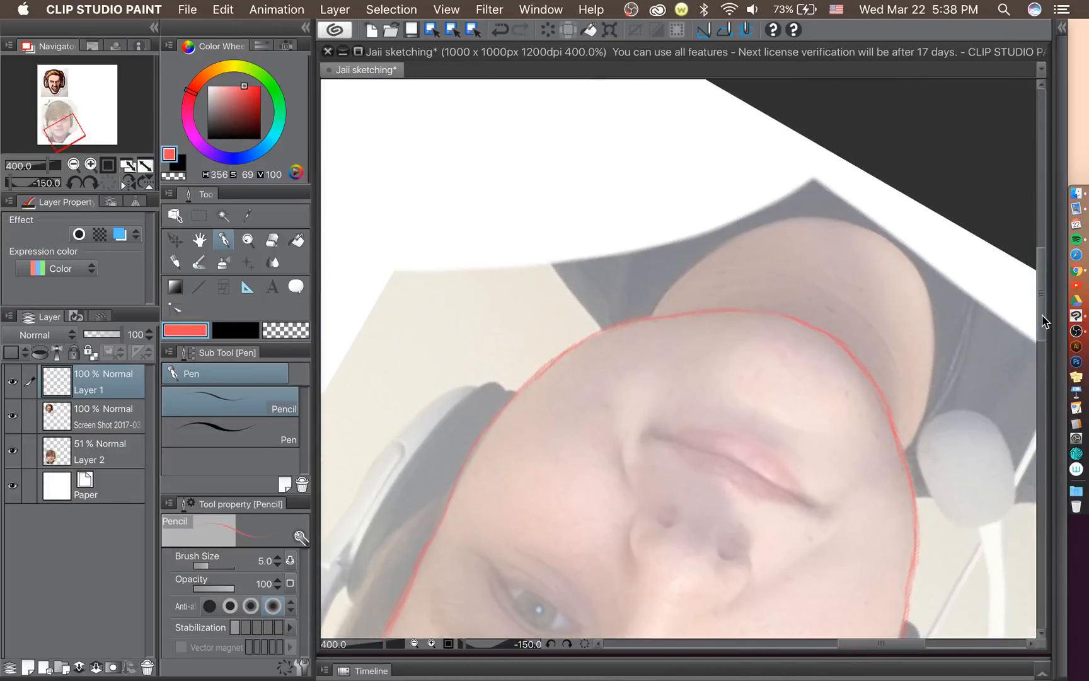
{"action": "left_click_drag", "start_coordinate": [858, 645], "coordinate": [875, 645]}
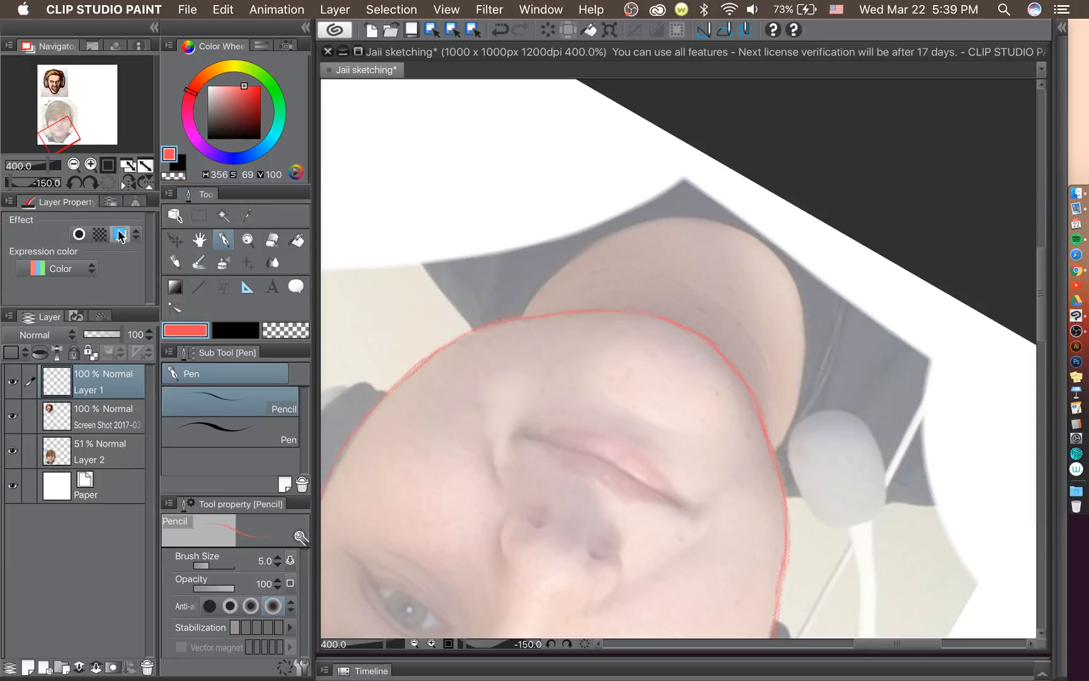
Rotate the canvas upright to 0 degrees and examine the whole face outline against the portrait photo.
{"action": "left_click", "coordinate": [92, 183]}
{"action": "left_click", "coordinate": [92, 183]}
{"action": "left_click", "coordinate": [92, 182]}
{"action": "left_click", "coordinate": [92, 183]}
{"action": "left_click", "coordinate": [93, 183]}
{"action": "left_click", "coordinate": [92, 183]}
{"action": "left_click", "coordinate": [92, 182]}
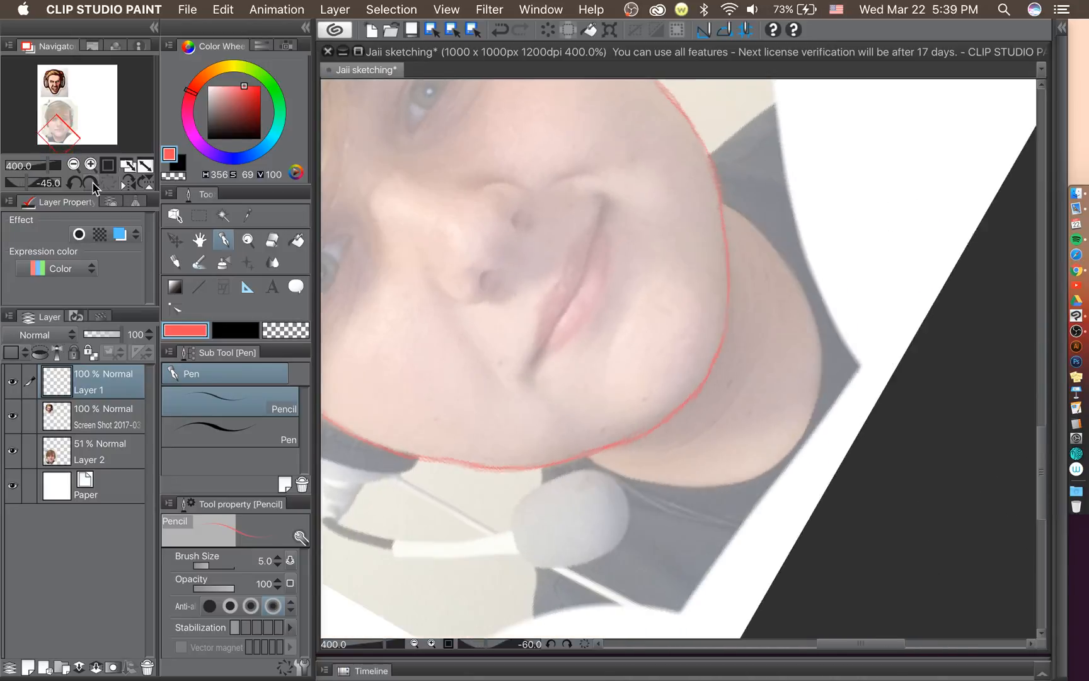
{"action": "left_click", "coordinate": [92, 182]}
{"action": "left_click", "coordinate": [92, 182]}
{"action": "left_click", "coordinate": [92, 183]}
{"action": "scroll", "coordinate": [650, 289], "scroll_direction": "down", "scroll_amount": 5}
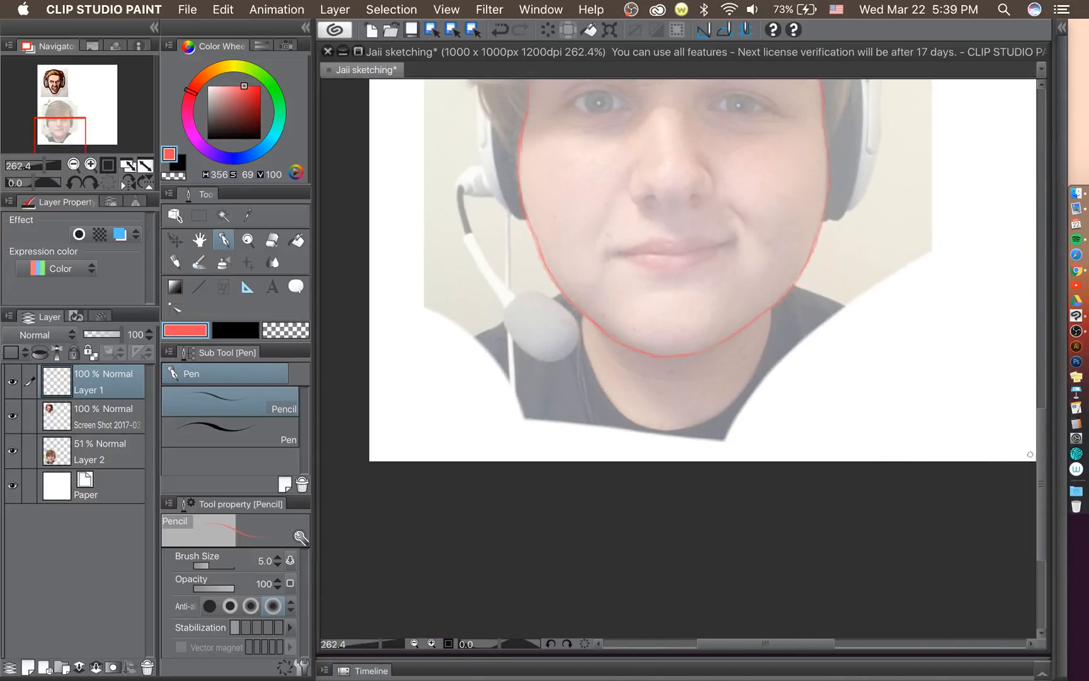
{"action": "left_click_drag", "start_coordinate": [1039, 449], "coordinate": [1044, 390]}
{"action": "scroll", "coordinate": [656, 196], "scroll_direction": "up", "scroll_amount": 3}
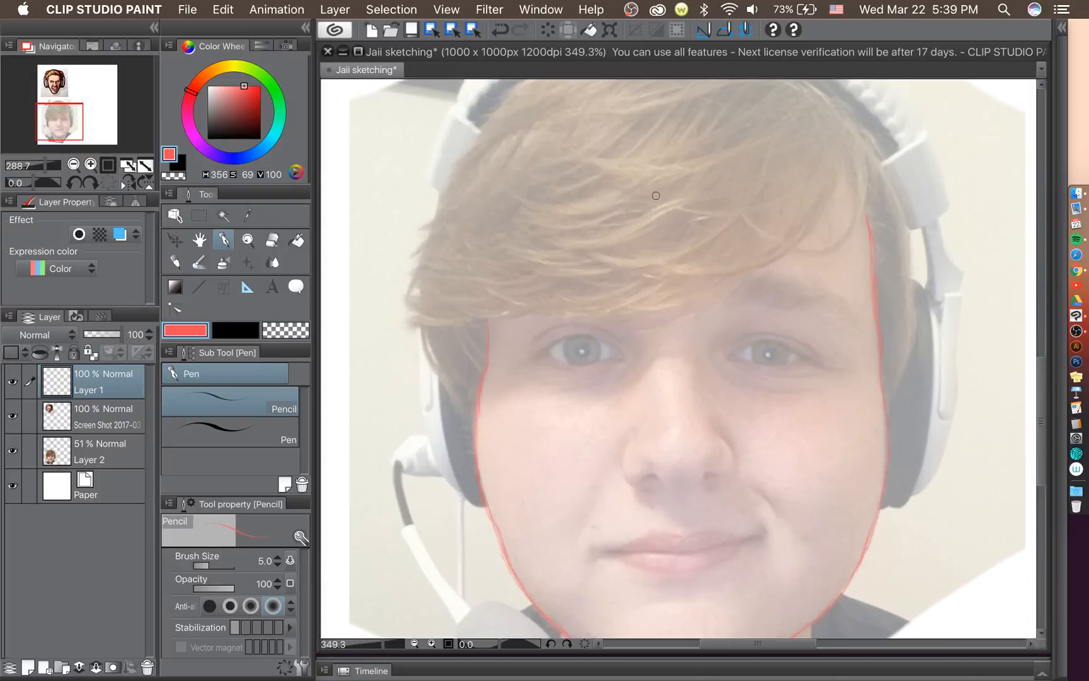
{"action": "scroll", "coordinate": [656, 195], "scroll_direction": "up", "scroll_amount": 1}
{"action": "scroll", "coordinate": [672, 184], "scroll_direction": "down", "scroll_amount": 2}
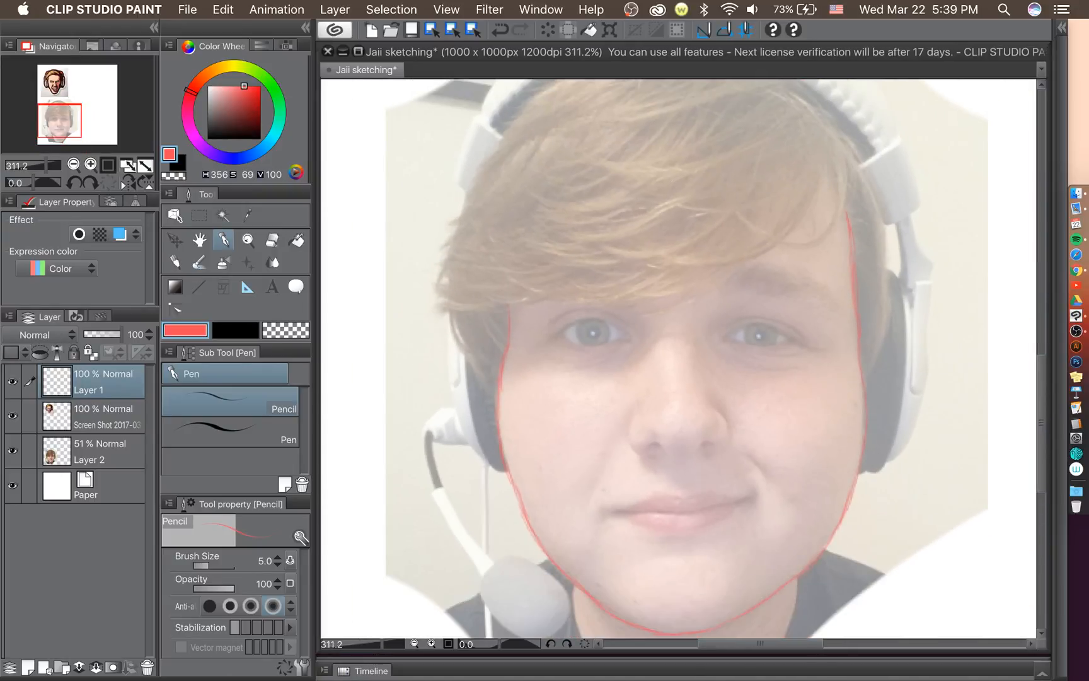
Rotate the canvas to 150 degrees, trace the fringe edge across the forehead to the opposite temple, and undo the stray strokes inside the hair.
{"action": "left_click", "coordinate": [93, 183]}
{"action": "left_click", "coordinate": [92, 183]}
{"action": "left_click", "coordinate": [93, 183]}
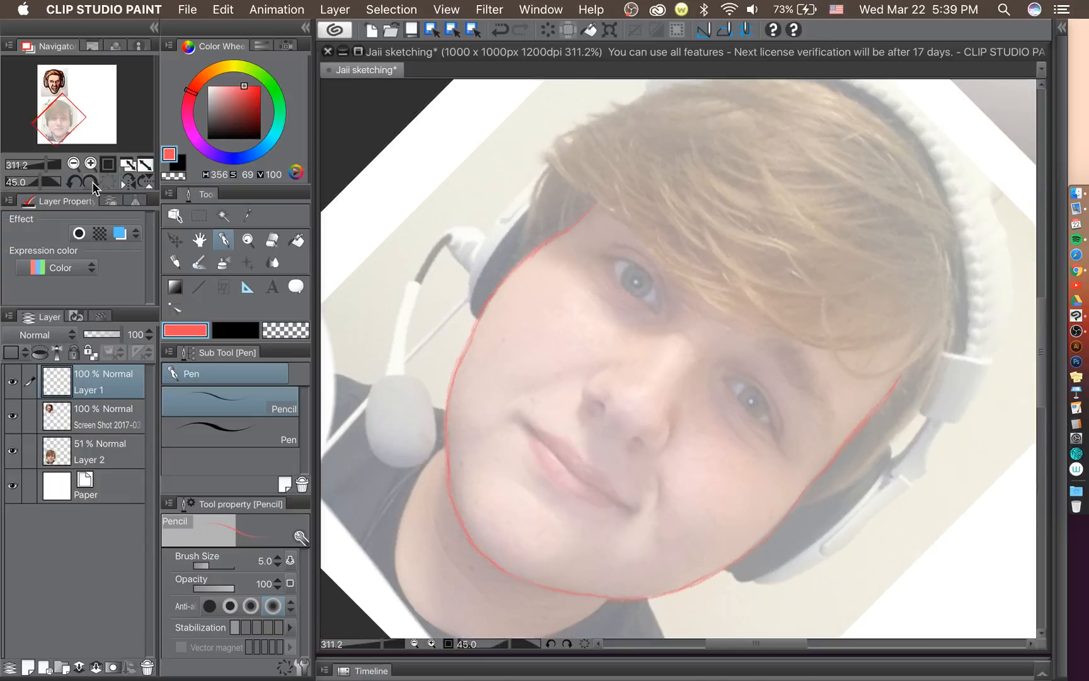
{"action": "left_click", "coordinate": [92, 183]}
{"action": "left_click", "coordinate": [93, 183]}
{"action": "left_click", "coordinate": [93, 183]}
{"action": "left_click", "coordinate": [92, 183]}
{"action": "left_click", "coordinate": [93, 183]}
{"action": "left_click", "coordinate": [92, 182]}
{"action": "left_click", "coordinate": [93, 183]}
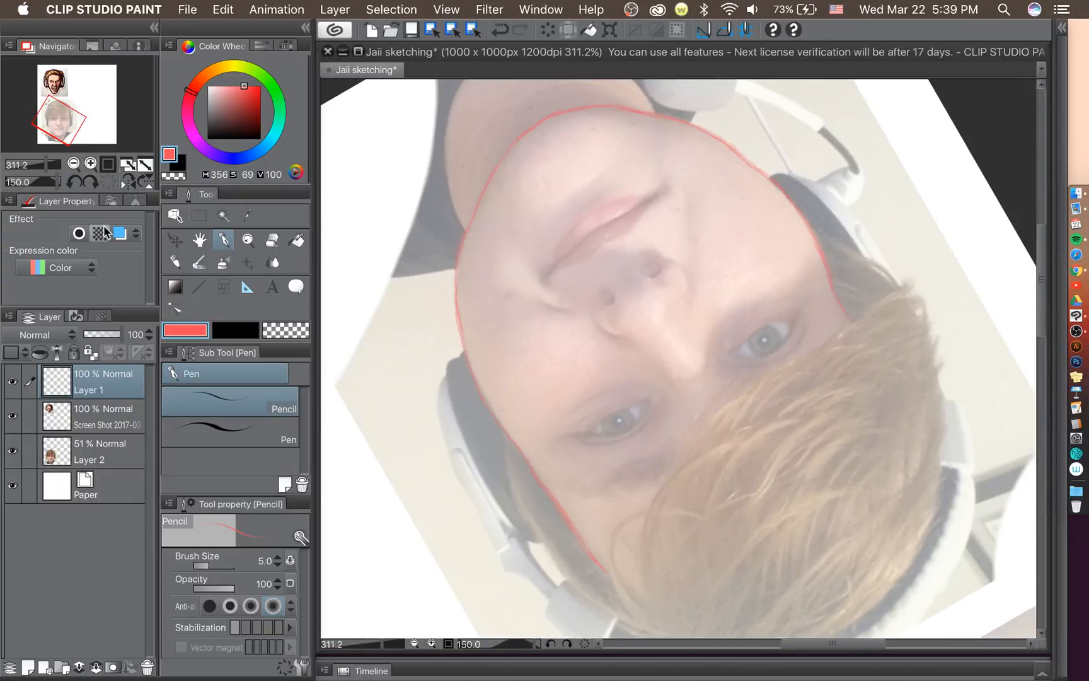
{"action": "left_click_drag", "start_coordinate": [1043, 256], "coordinate": [1044, 284]}
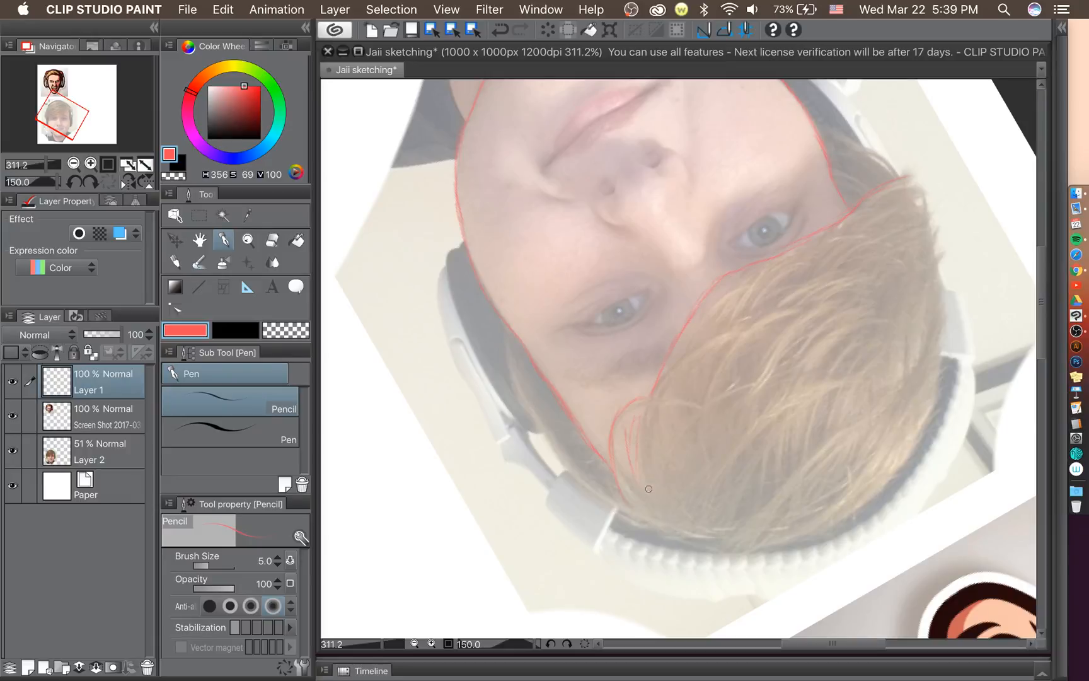
{"action": "key", "text": "super+z"}
{"action": "key", "text": "super+z"}
Switch to OBS and review its audio and output settings along with the system's sound output device.
{"action": "left_click", "coordinate": [1076, 330]}
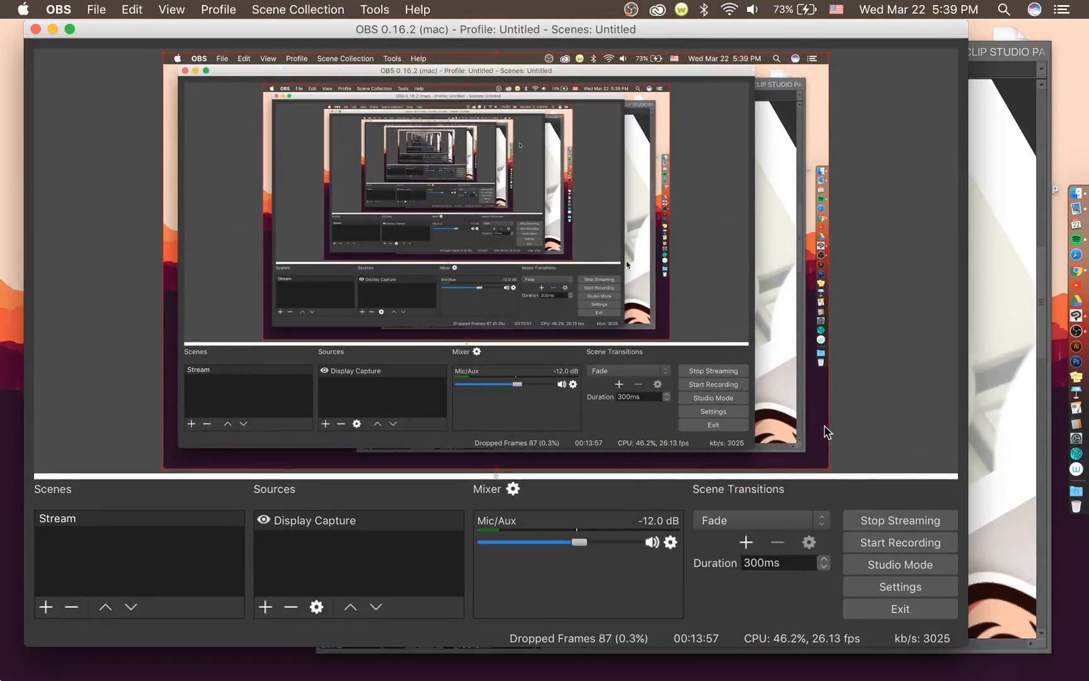
{"action": "left_click", "coordinate": [908, 588]}
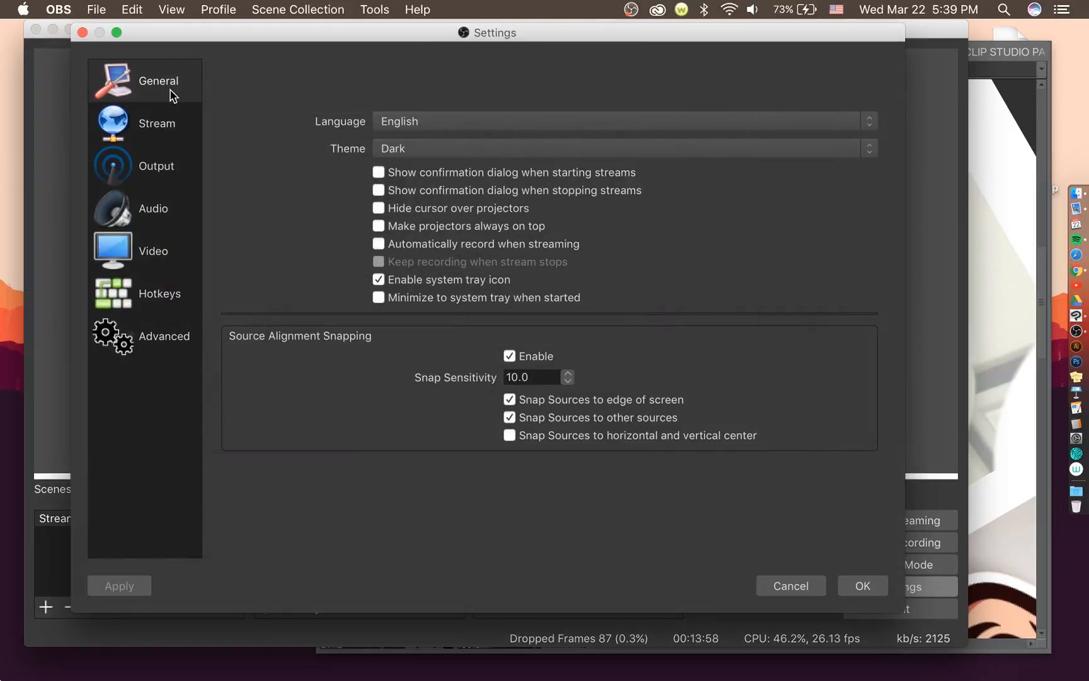
{"action": "left_click", "coordinate": [148, 203]}
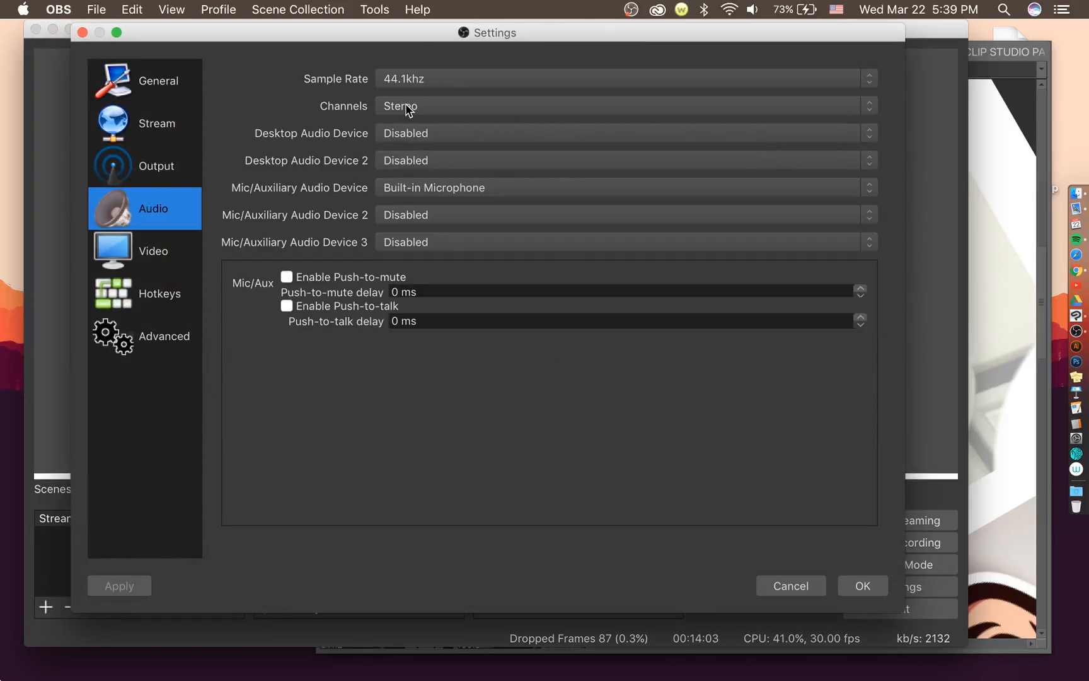
{"action": "left_click", "coordinate": [191, 171]}
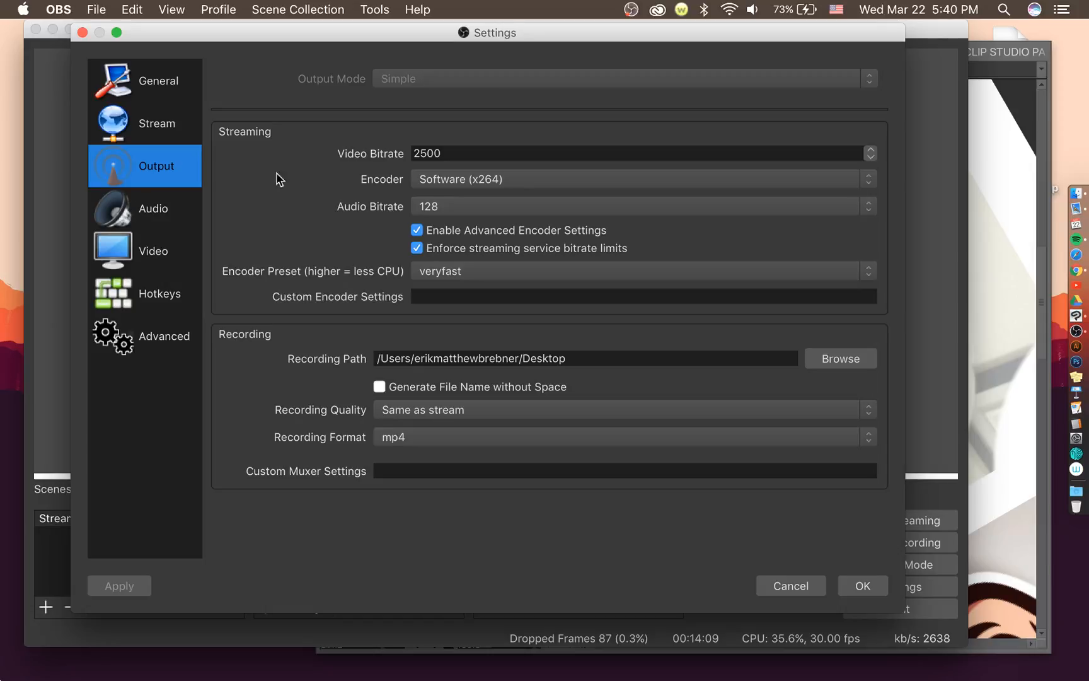
{"action": "left_click", "coordinate": [752, 8]}
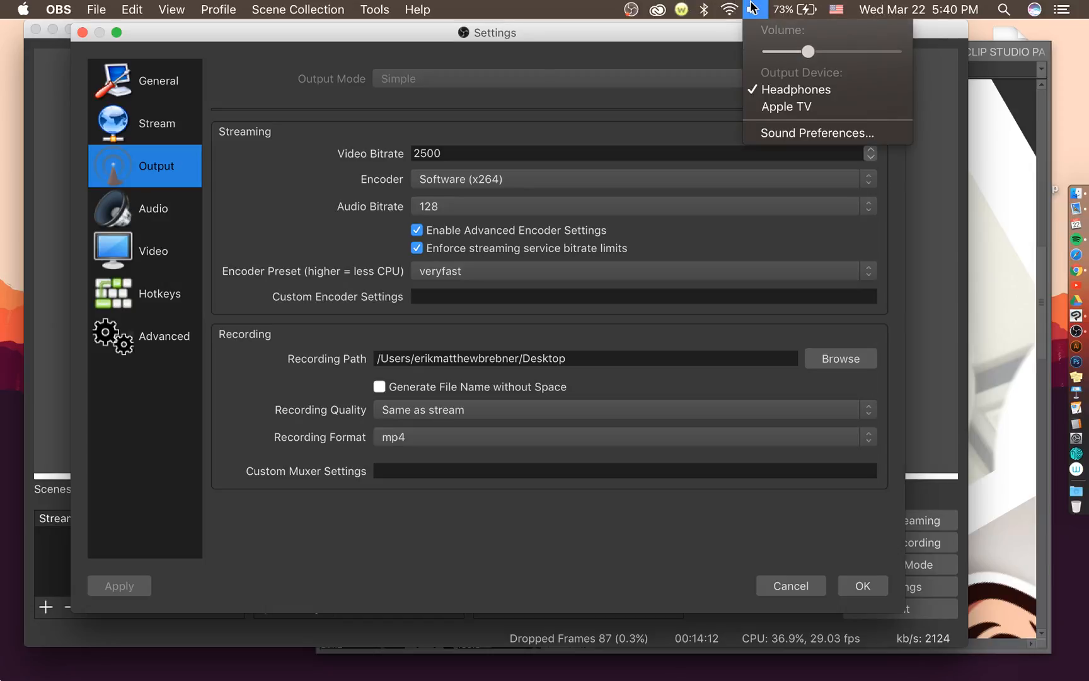
{"action": "left_click", "coordinate": [752, 8]}
{"action": "left_click", "coordinate": [172, 206]}
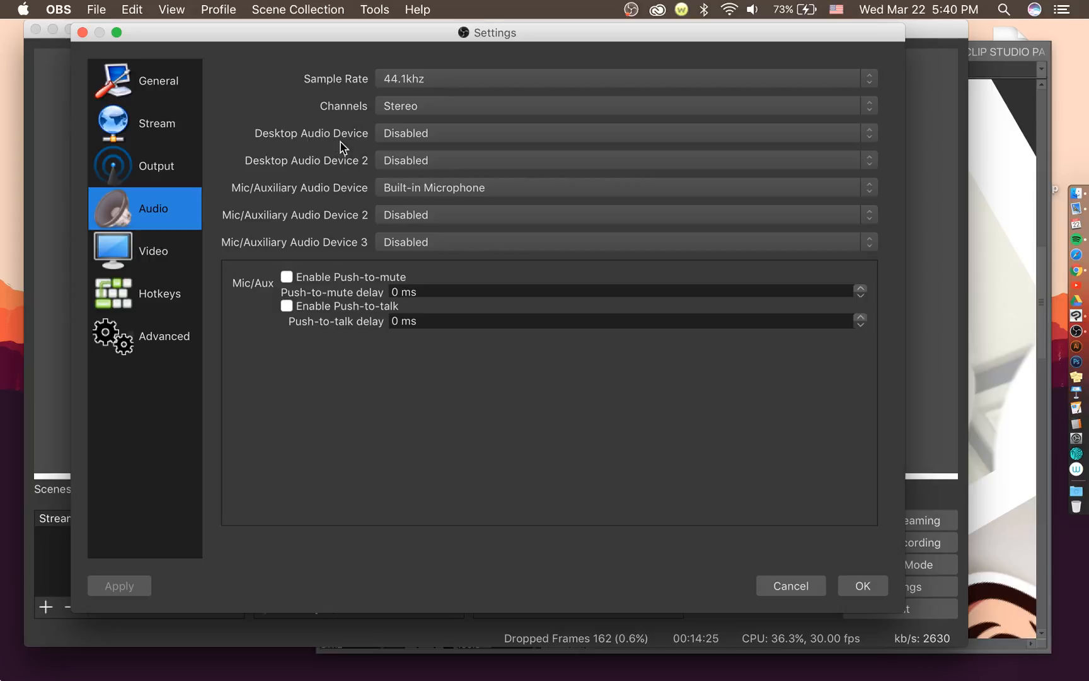
Check the options for the desktop audio device and channels, then close the settings and minimize OBS.
{"action": "left_click", "coordinate": [406, 140]}
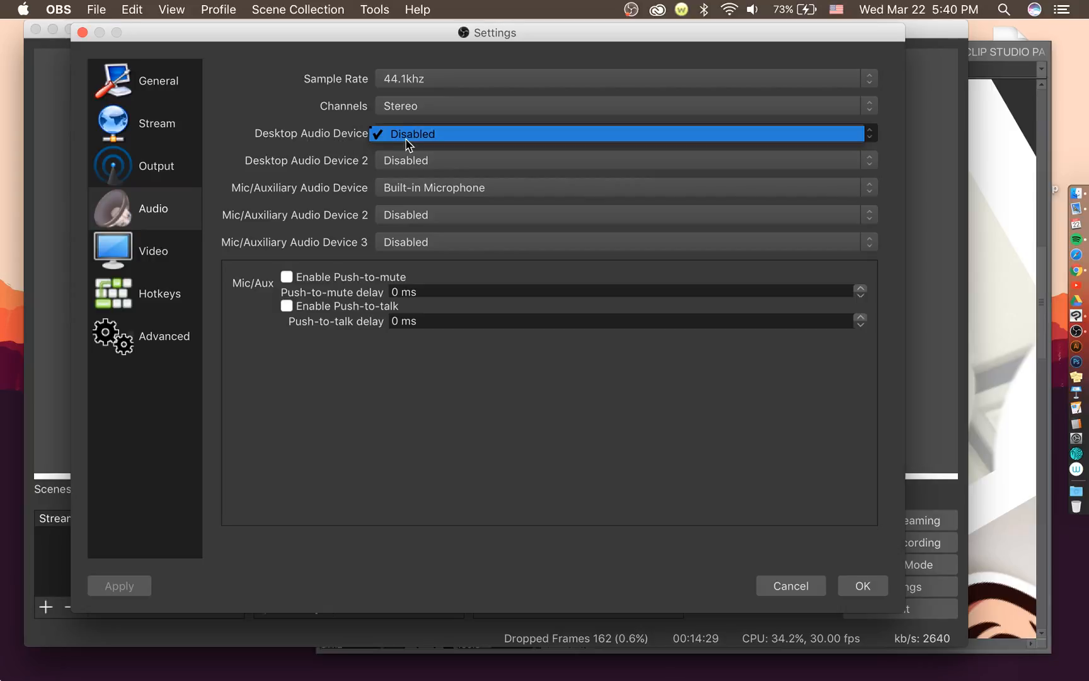
{"action": "left_click", "coordinate": [316, 143]}
{"action": "left_click", "coordinate": [436, 111]}
{"action": "left_click", "coordinate": [439, 108]}
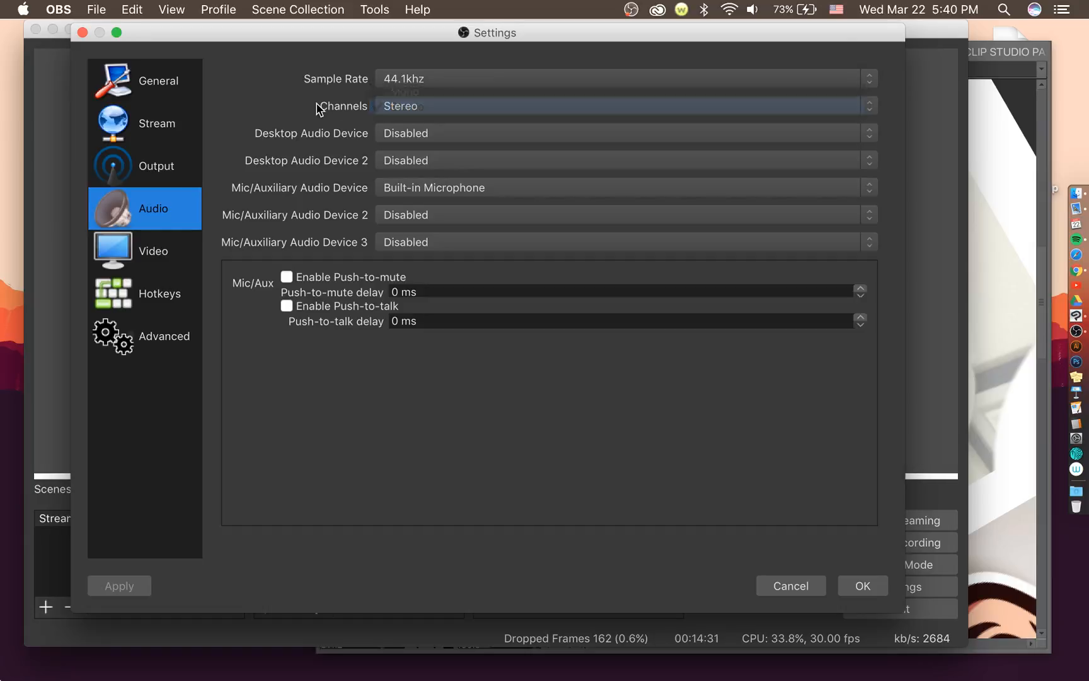
{"action": "left_click", "coordinate": [82, 32]}
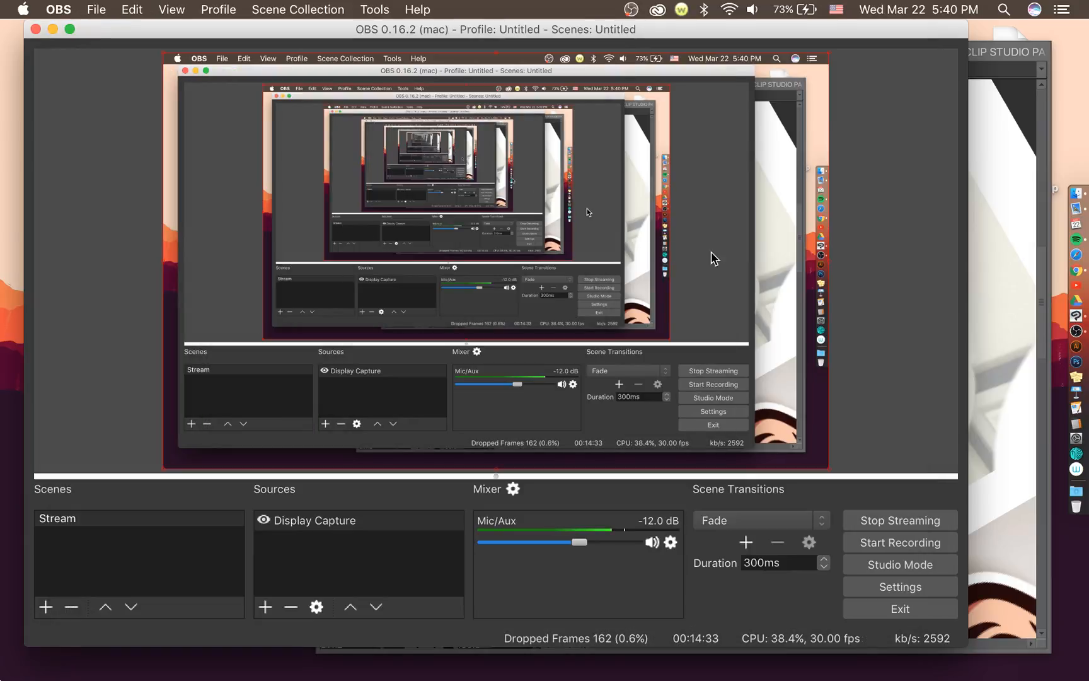
{"action": "left_click", "coordinate": [52, 29]}
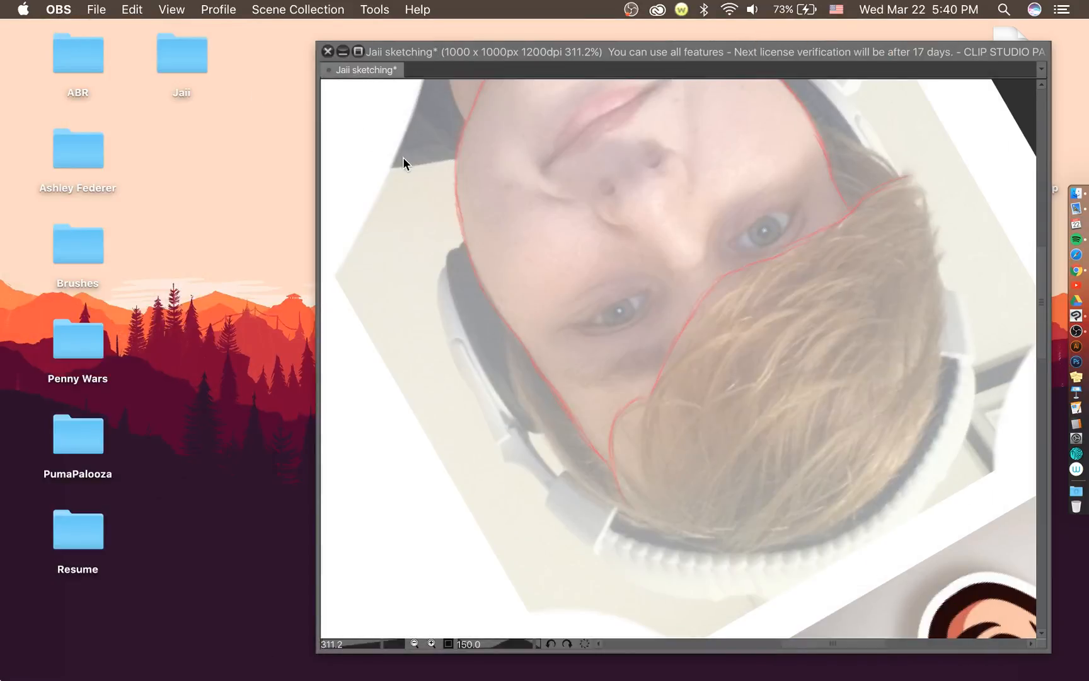
Trace the side hair beside the headphone opposite the mic and rotate the canvas to -60 degrees to outline the hair along the headband.
{"action": "left_click", "coordinate": [687, 338]}
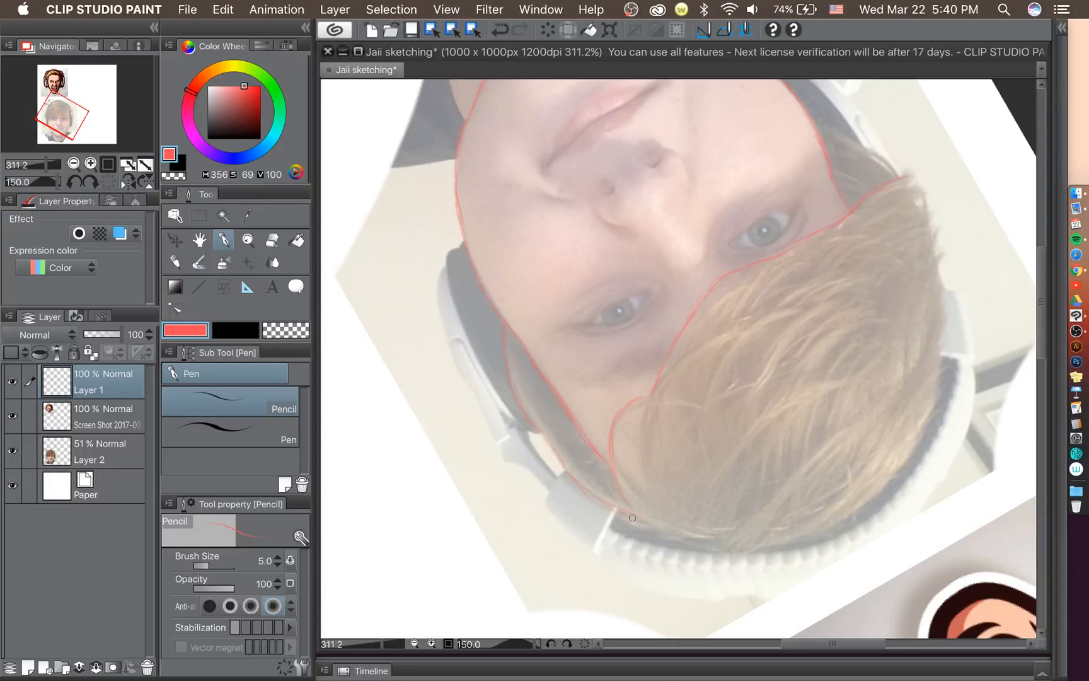
{"action": "left_click", "coordinate": [90, 180]}
{"action": "left_click", "coordinate": [89, 181]}
{"action": "left_click", "coordinate": [90, 181]}
{"action": "left_click", "coordinate": [89, 180]}
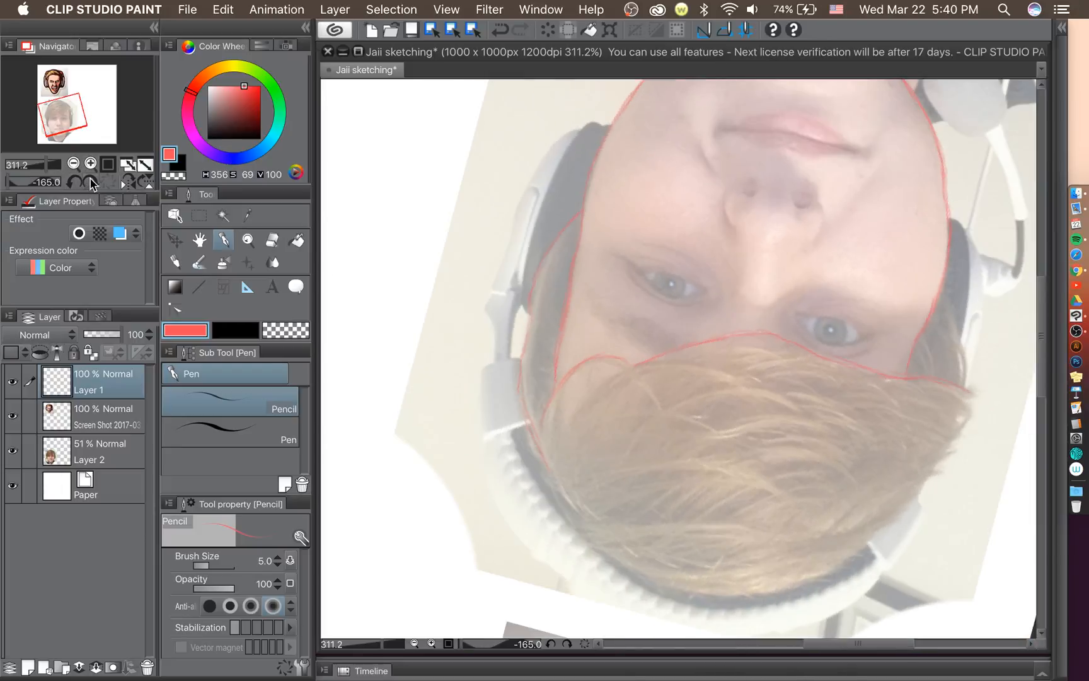
{"action": "left_click", "coordinate": [90, 179]}
{"action": "left_click", "coordinate": [91, 179]}
{"action": "left_click", "coordinate": [90, 179]}
{"action": "left_click", "coordinate": [91, 181]}
{"action": "left_click", "coordinate": [92, 181]}
{"action": "left_click", "coordinate": [92, 181]}
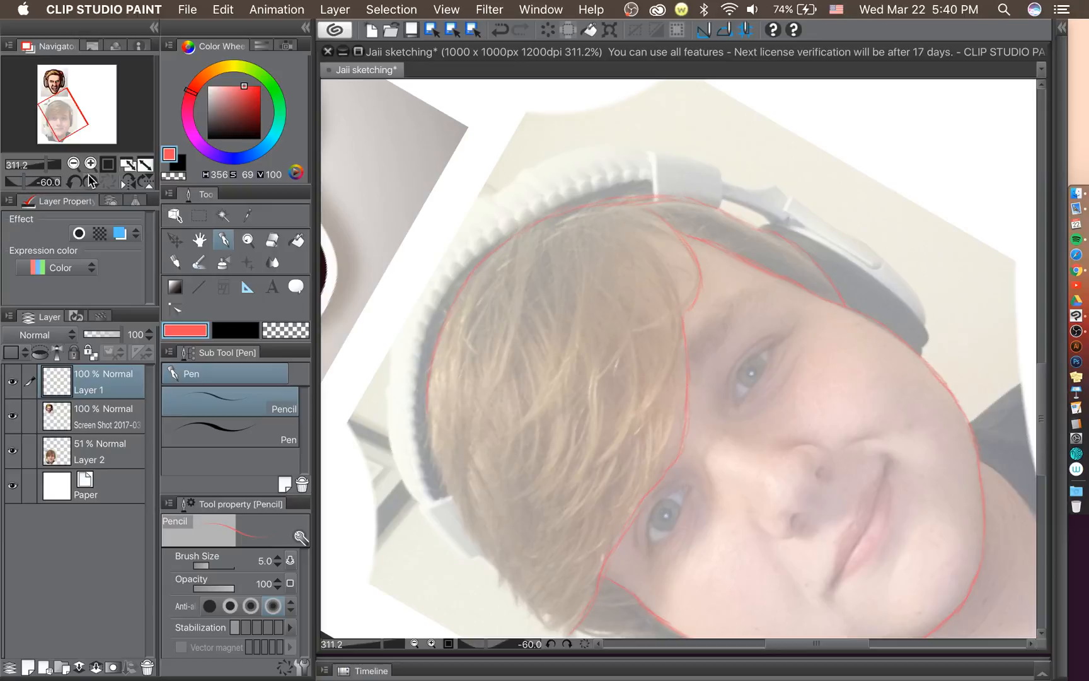
Touch up the hair outline near the headband with the Hard eraser and Pencil, then rotate upright and complete the mic-side hair.
{"action": "left_click", "coordinate": [271, 240]}
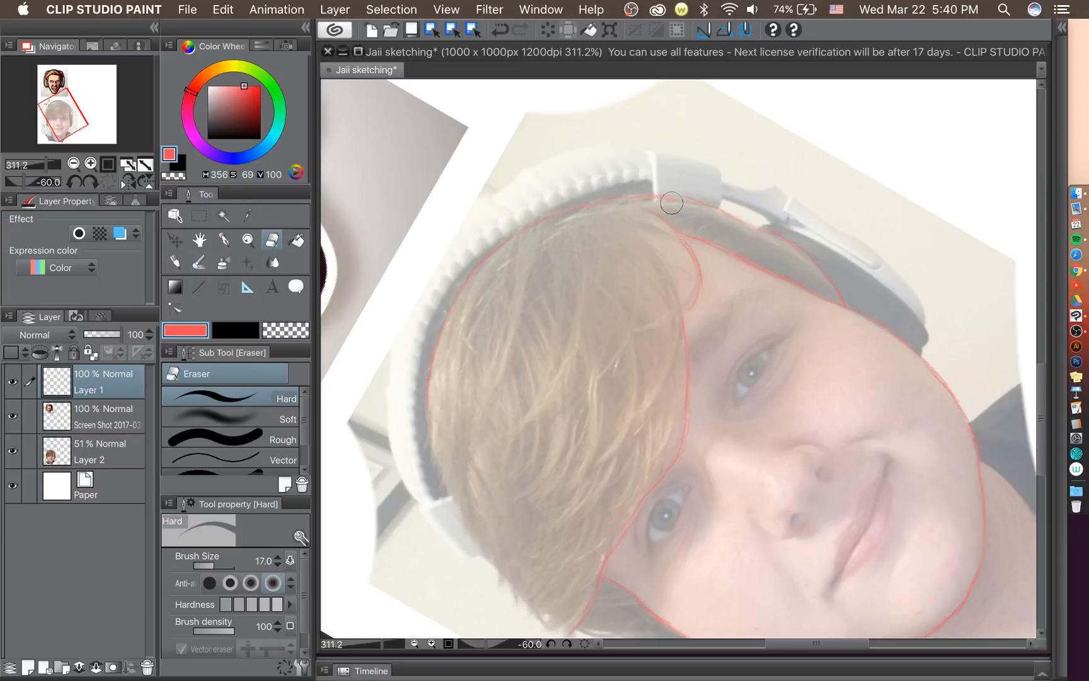
{"action": "left_click", "coordinate": [224, 241]}
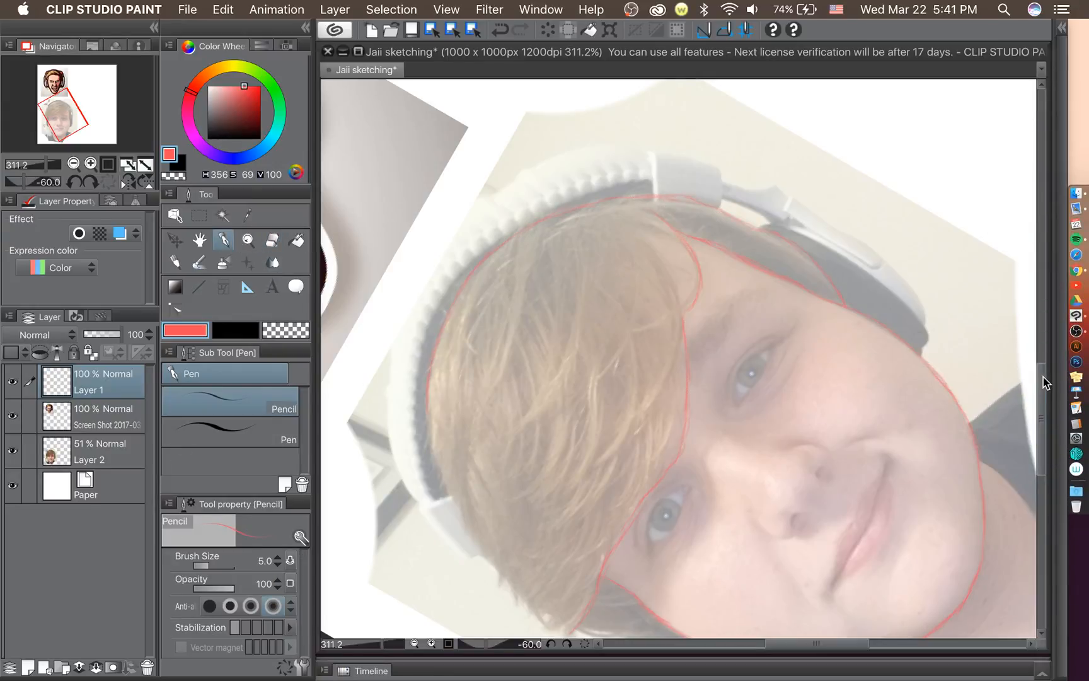
{"action": "left_click_drag", "start_coordinate": [1044, 377], "coordinate": [1041, 406]}
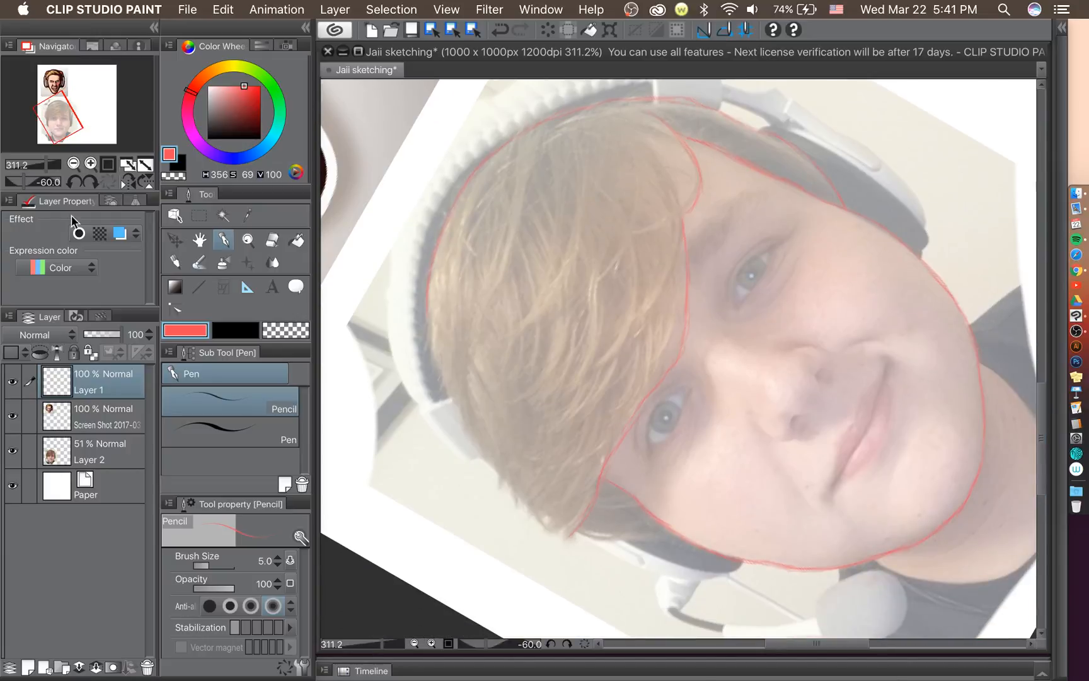
{"action": "left_click", "coordinate": [90, 184]}
{"action": "left_click", "coordinate": [90, 184]}
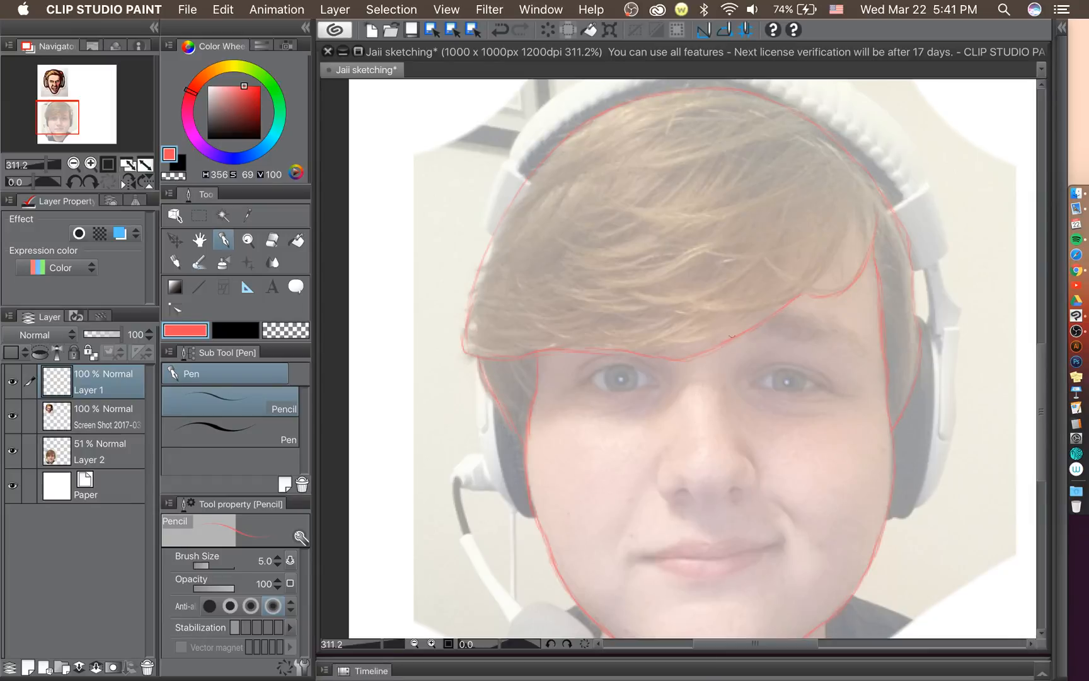
Zoom in on the eyes and trace the upper lid of the mic-side eye with the Pencil.
{"action": "scroll", "coordinate": [845, 376], "scroll_direction": "up", "scroll_amount": 3}
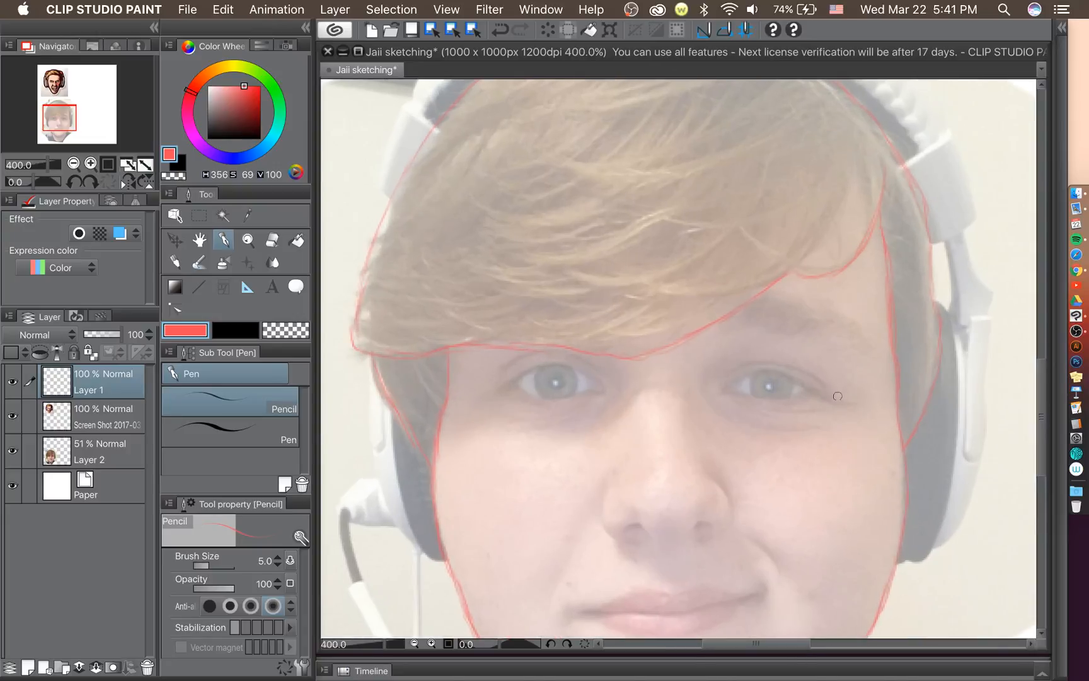
{"action": "scroll", "coordinate": [842, 414], "scroll_direction": "up", "scroll_amount": 3}
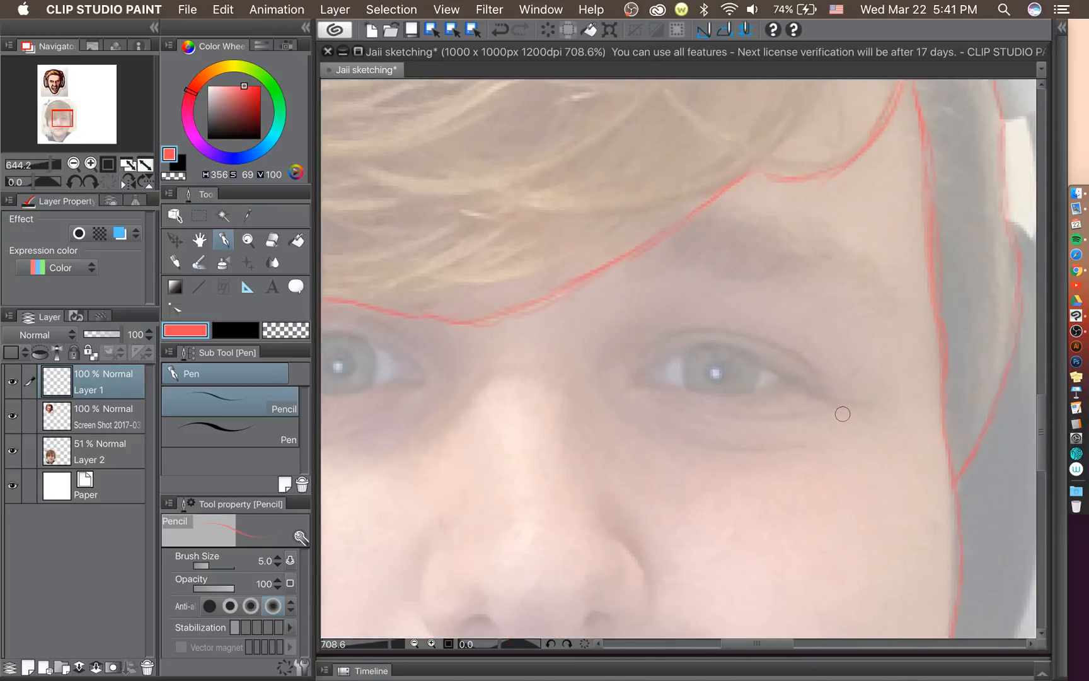
{"action": "mouse_move", "coordinate": [774, 644]}
{"action": "left_mouse_down"}
{"action": "mouse_move", "coordinate": [801, 644]}
{"action": "mouse_move", "coordinate": [764, 644]}
{"action": "left_mouse_up"}
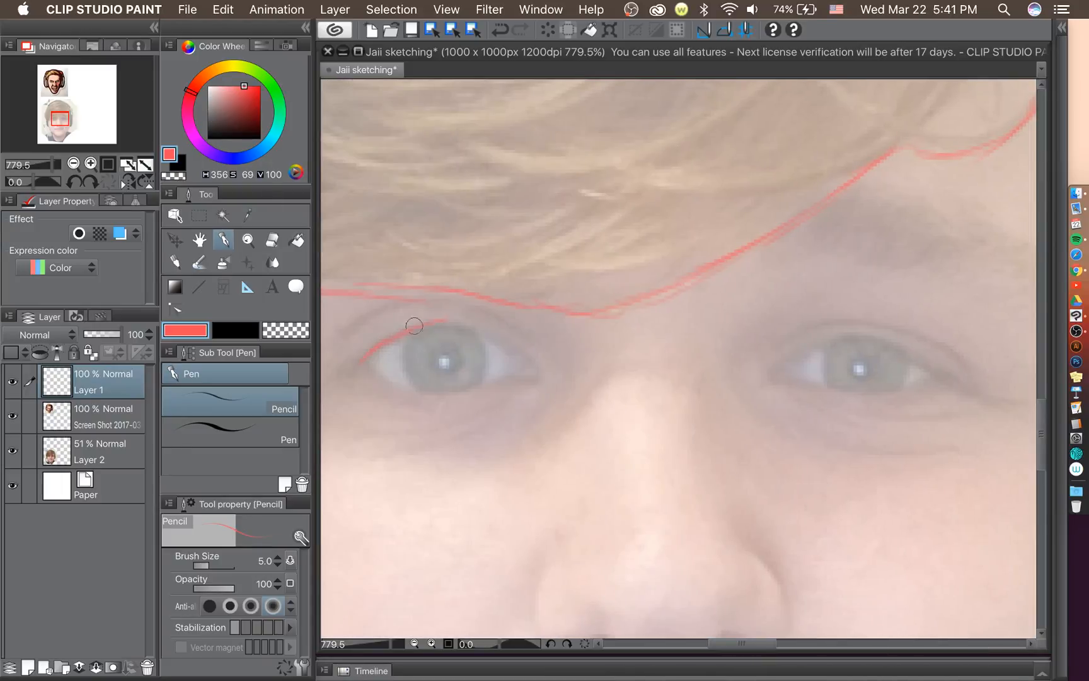
{"action": "mouse_move", "coordinate": [414, 324]}
{"action": "left_mouse_down"}
{"action": "mouse_move", "coordinate": [466, 324]}
{"action": "mouse_move", "coordinate": [494, 339]}
{"action": "left_mouse_up"}
Rotate the canvas to -105 degrees, then close the mic-side eye outline and trace the crease above its upper lid.
{"action": "left_click", "coordinate": [90, 164]}
{"action": "left_click", "coordinate": [74, 183]}
{"action": "left_click", "coordinate": [74, 183]}
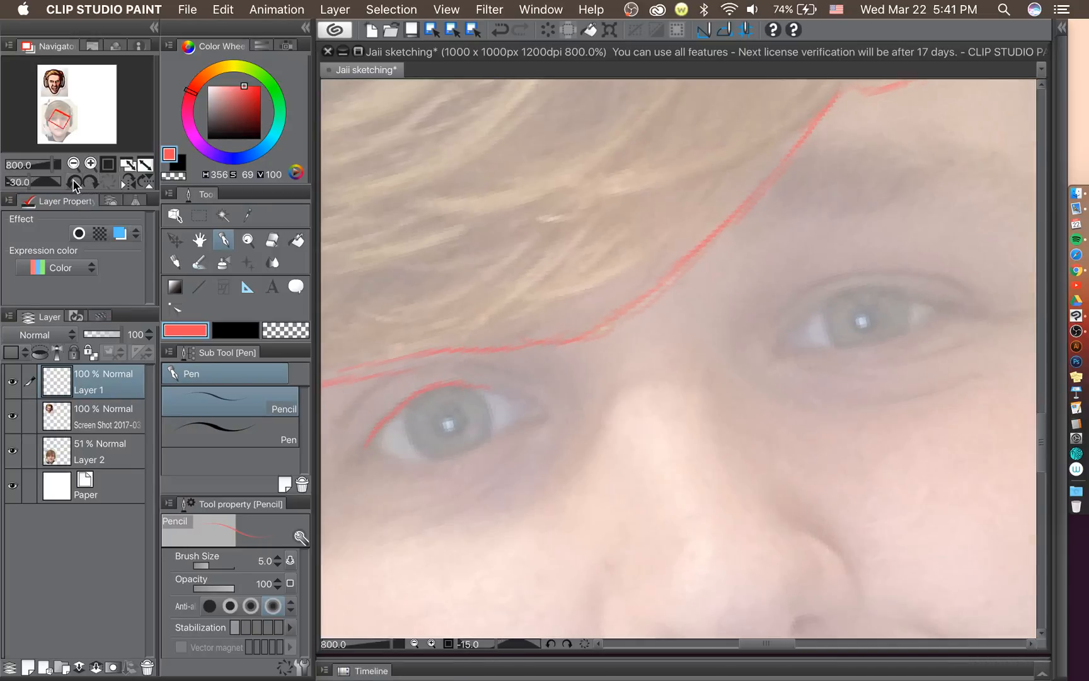
{"action": "left_click", "coordinate": [74, 183]}
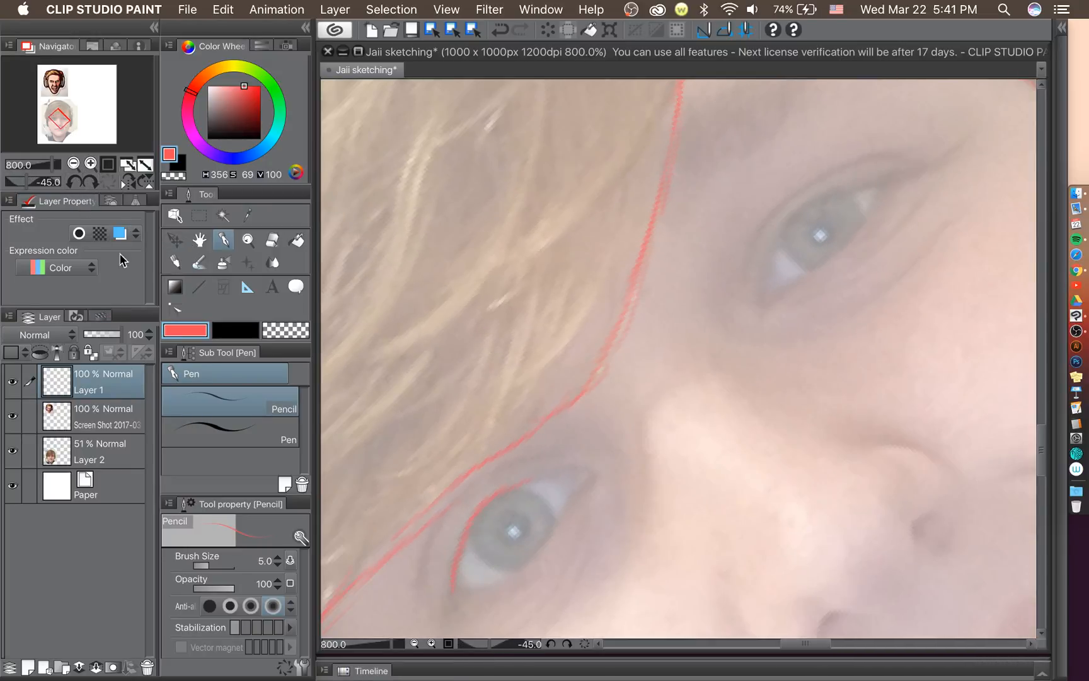
{"action": "left_click", "coordinate": [74, 183]}
{"action": "left_click", "coordinate": [74, 183]}
{"action": "left_click", "coordinate": [73, 183]}
{"action": "left_click", "coordinate": [74, 183]}
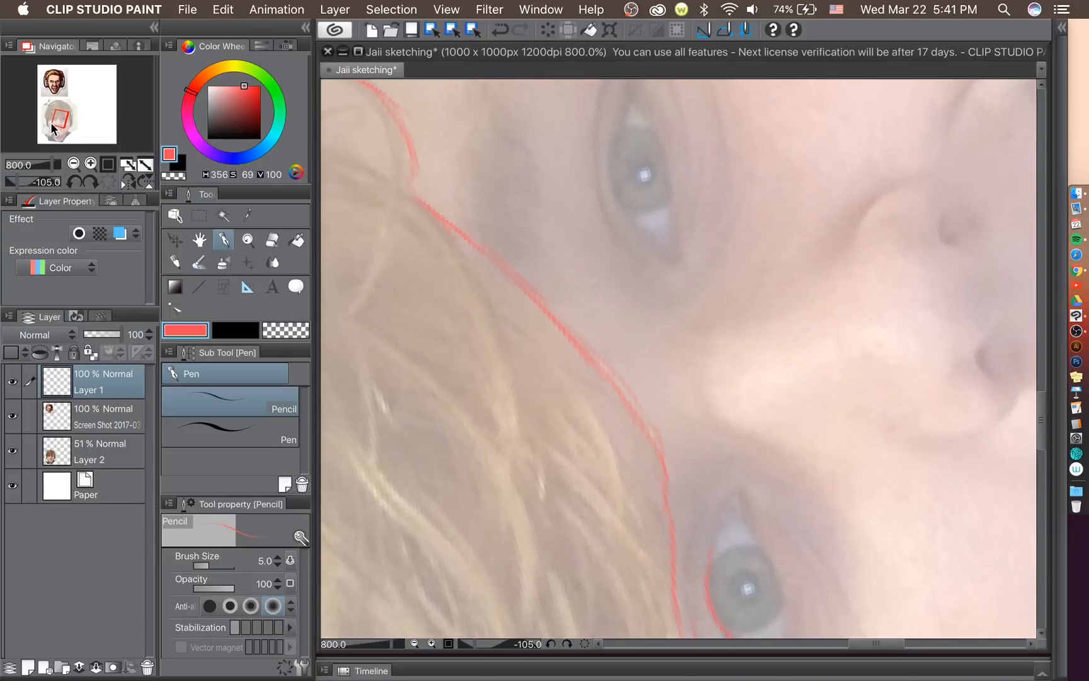
{"action": "left_click_drag", "start_coordinate": [57, 126], "coordinate": [52, 123]}
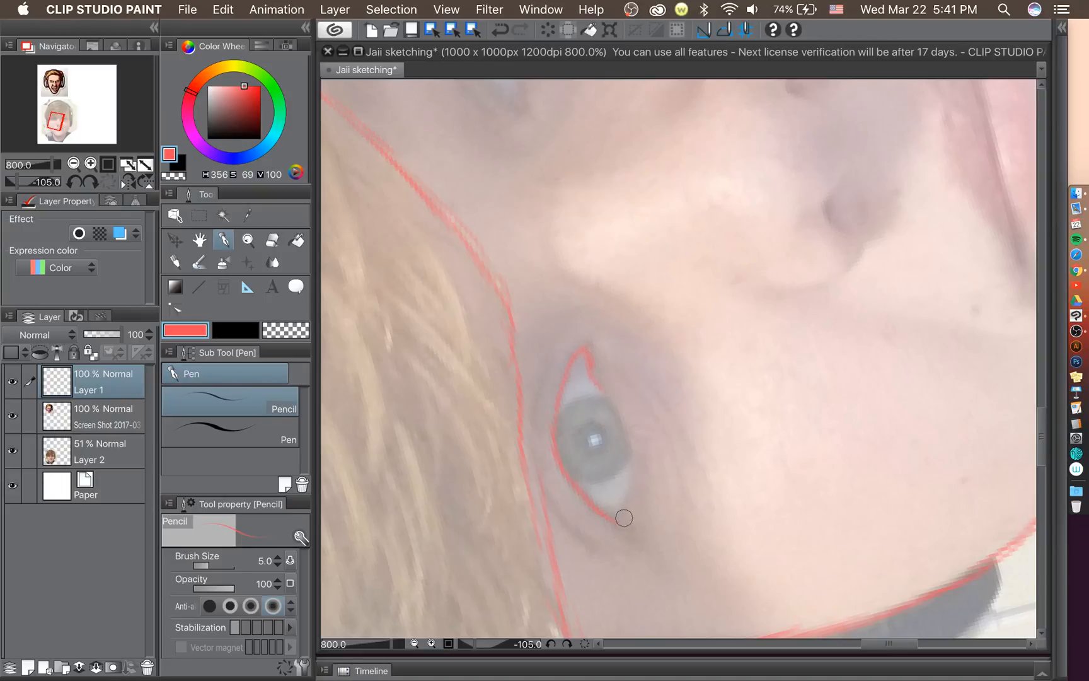
{"action": "mouse_move", "coordinate": [624, 517]}
{"action": "left_mouse_down"}
{"action": "mouse_move", "coordinate": [625, 442]}
{"action": "mouse_move", "coordinate": [603, 394]}
{"action": "left_mouse_up"}
{"action": "mouse_move", "coordinate": [598, 552]}
{"action": "left_mouse_down"}
{"action": "mouse_move", "coordinate": [537, 446]}
{"action": "mouse_move", "coordinate": [564, 523]}
{"action": "mouse_move", "coordinate": [544, 500]}
{"action": "mouse_move", "coordinate": [555, 519]}
{"action": "mouse_move", "coordinate": [530, 417]}
{"action": "mouse_move", "coordinate": [538, 382]}
{"action": "left_mouse_up"}
{"action": "left_click_drag", "start_coordinate": [534, 423], "coordinate": [550, 346]}
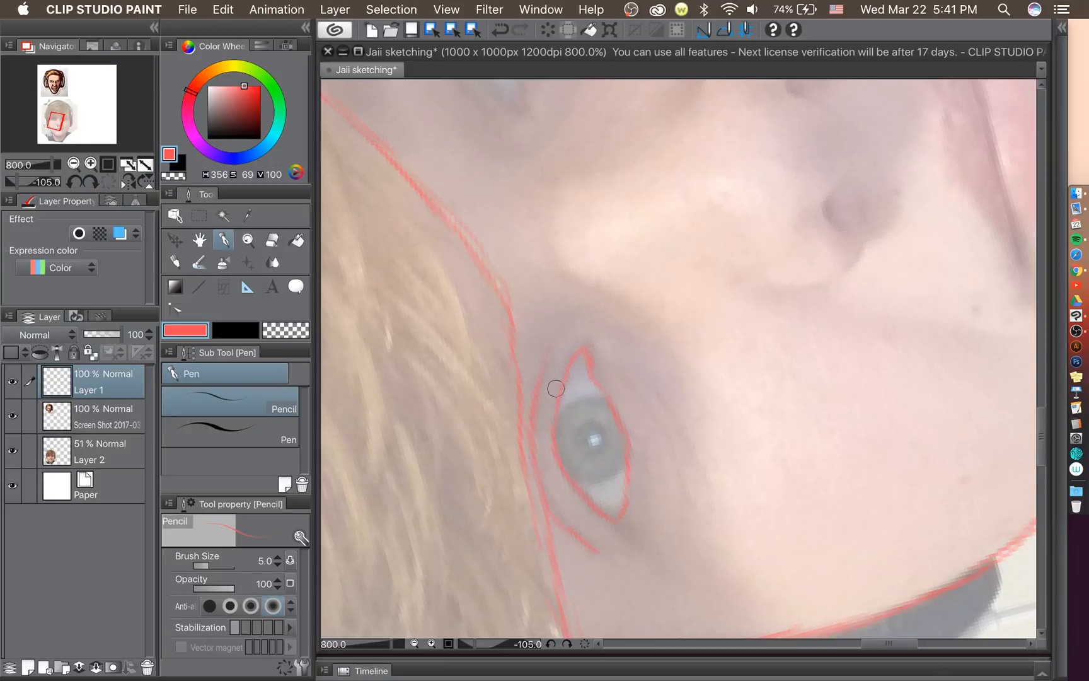
Draw two lines beneath the mic-side eye and carry its crease around the inner corner with the Pencil.
{"action": "left_click_drag", "start_coordinate": [634, 376], "coordinate": [687, 505]}
{"action": "left_click_drag", "start_coordinate": [633, 356], "coordinate": [675, 408]}
{"action": "left_click_drag", "start_coordinate": [567, 324], "coordinate": [540, 361]}
{"action": "left_click_drag", "start_coordinate": [578, 324], "coordinate": [662, 350]}
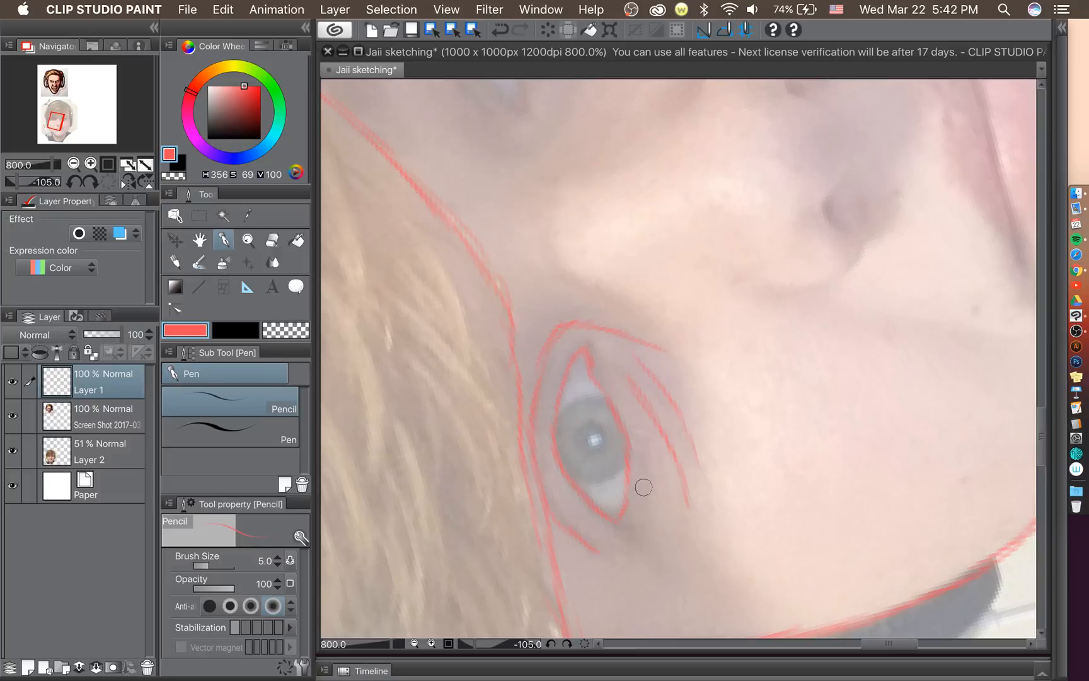
Return the canvas rotation to 0 degrees and trace the upper lid of the eye opposite the mic.
{"action": "scroll", "coordinate": [663, 427], "scroll_direction": "down", "scroll_amount": 4}
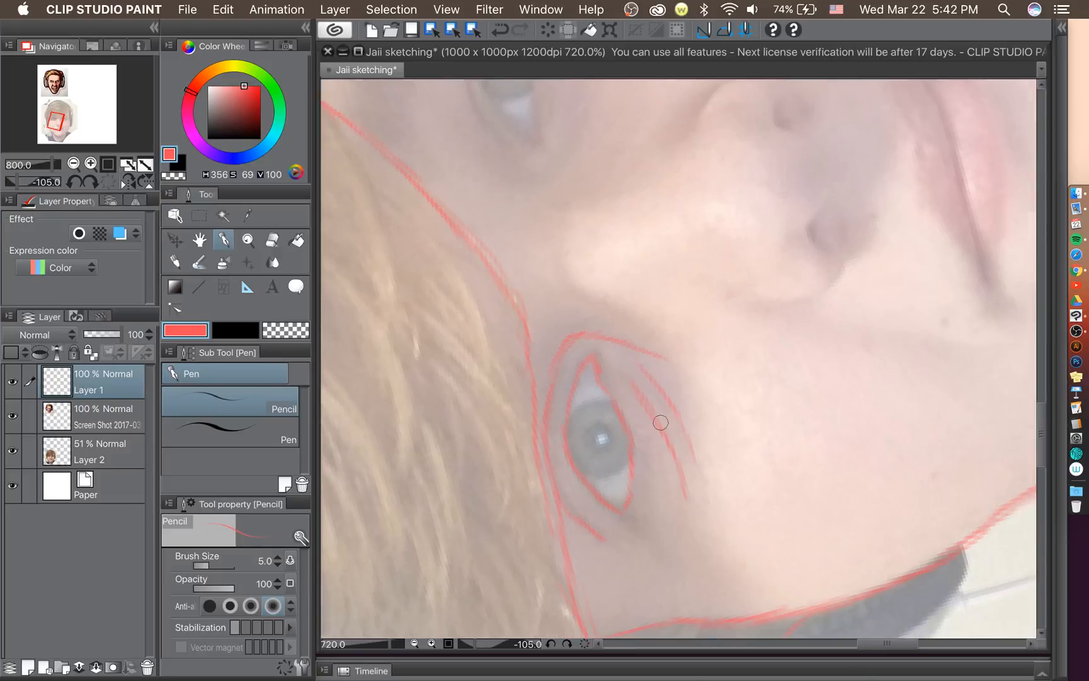
{"action": "left_click_drag", "start_coordinate": [68, 184], "coordinate": [41, 188]}
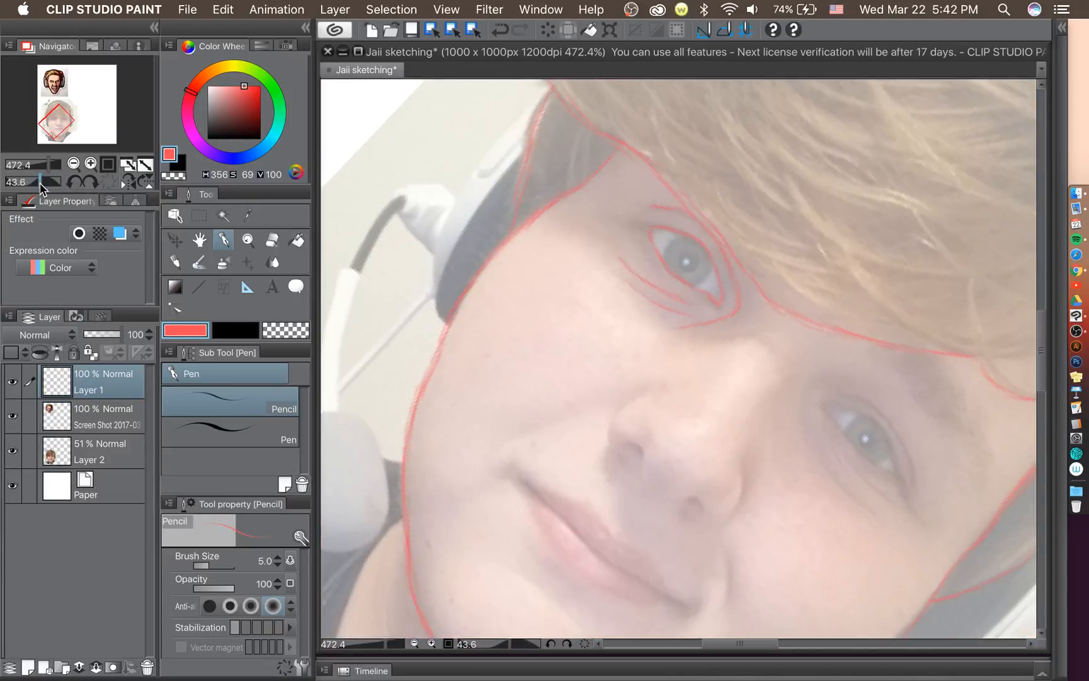
{"action": "left_click", "coordinate": [74, 181]}
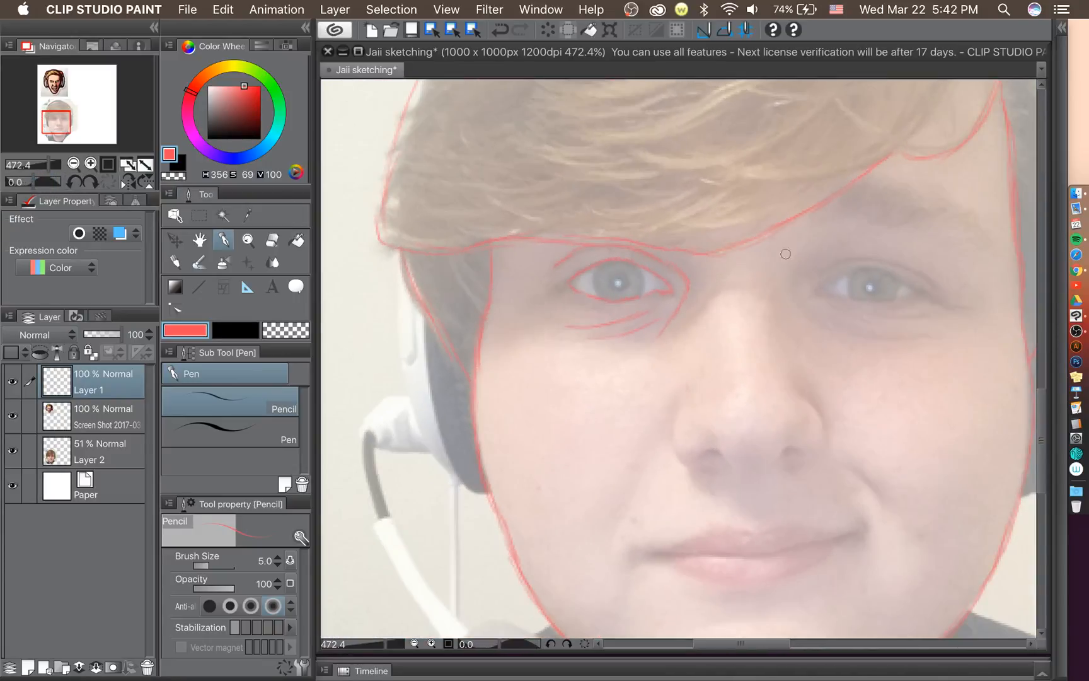
{"action": "left_click_drag", "start_coordinate": [762, 646], "coordinate": [796, 647]}
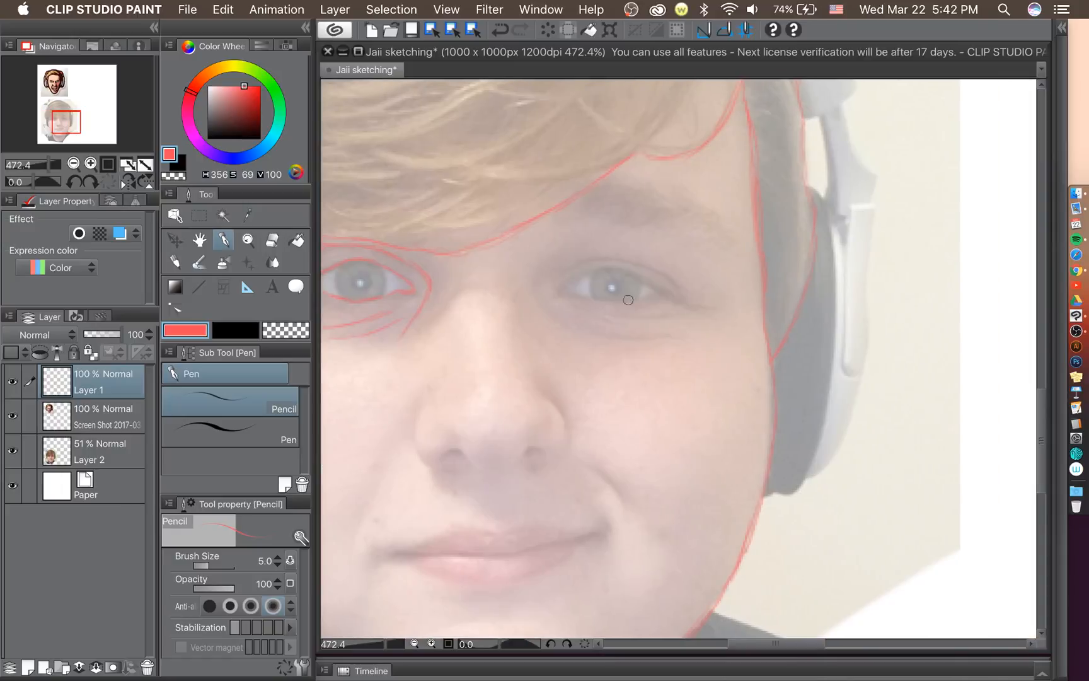
{"action": "scroll", "coordinate": [634, 265], "scroll_direction": "up", "scroll_amount": 2}
{"action": "scroll", "coordinate": [653, 277], "scroll_direction": "up", "scroll_amount": 3}
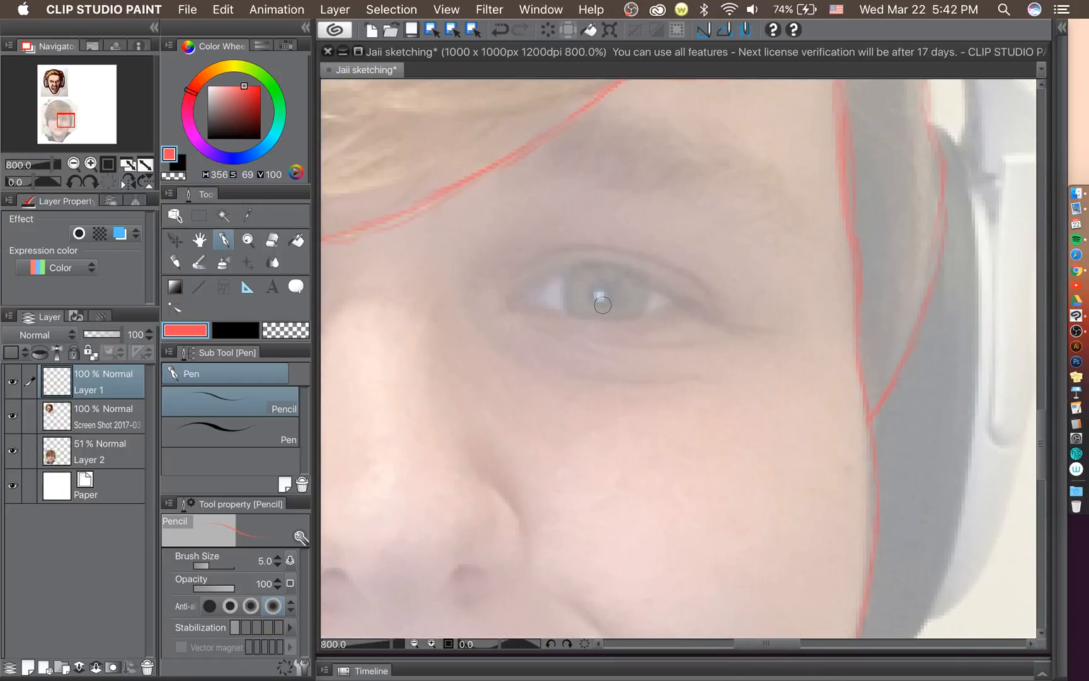
{"action": "mouse_move", "coordinate": [527, 309]}
{"action": "left_mouse_down"}
{"action": "mouse_move", "coordinate": [511, 309]}
{"action": "mouse_move", "coordinate": [538, 284]}
{"action": "mouse_move", "coordinate": [635, 264]}
{"action": "left_mouse_up"}
Rotate the canvas to -60 degrees and complete the second eye's lower lid, under-eye lines and upper crease.
{"action": "left_click", "coordinate": [88, 184]}
{"action": "left_click", "coordinate": [76, 185]}
{"action": "left_click", "coordinate": [76, 185]}
{"action": "left_click", "coordinate": [75, 185]}
{"action": "left_click", "coordinate": [76, 185]}
{"action": "left_click", "coordinate": [76, 186]}
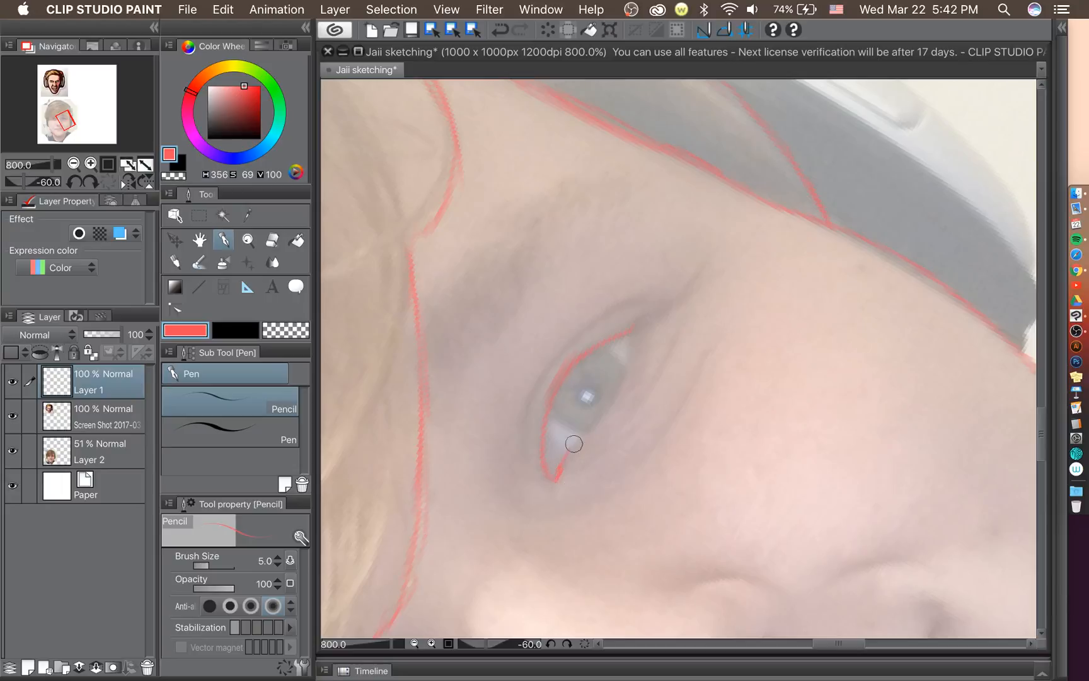
{"action": "mouse_move", "coordinate": [582, 443]}
{"action": "left_mouse_down"}
{"action": "mouse_move", "coordinate": [612, 404]}
{"action": "mouse_move", "coordinate": [636, 328]}
{"action": "left_mouse_up"}
{"action": "mouse_move", "coordinate": [594, 451]}
{"action": "left_mouse_down"}
{"action": "mouse_move", "coordinate": [632, 416]}
{"action": "mouse_move", "coordinate": [678, 335]}
{"action": "left_mouse_up"}
{"action": "mouse_move", "coordinate": [600, 454]}
{"action": "left_mouse_down"}
{"action": "mouse_move", "coordinate": [645, 418]}
{"action": "mouse_move", "coordinate": [599, 453]}
{"action": "left_mouse_up"}
{"action": "left_click_drag", "start_coordinate": [666, 297], "coordinate": [605, 317]}
{"action": "left_click_drag", "start_coordinate": [530, 408], "coordinate": [614, 314]}
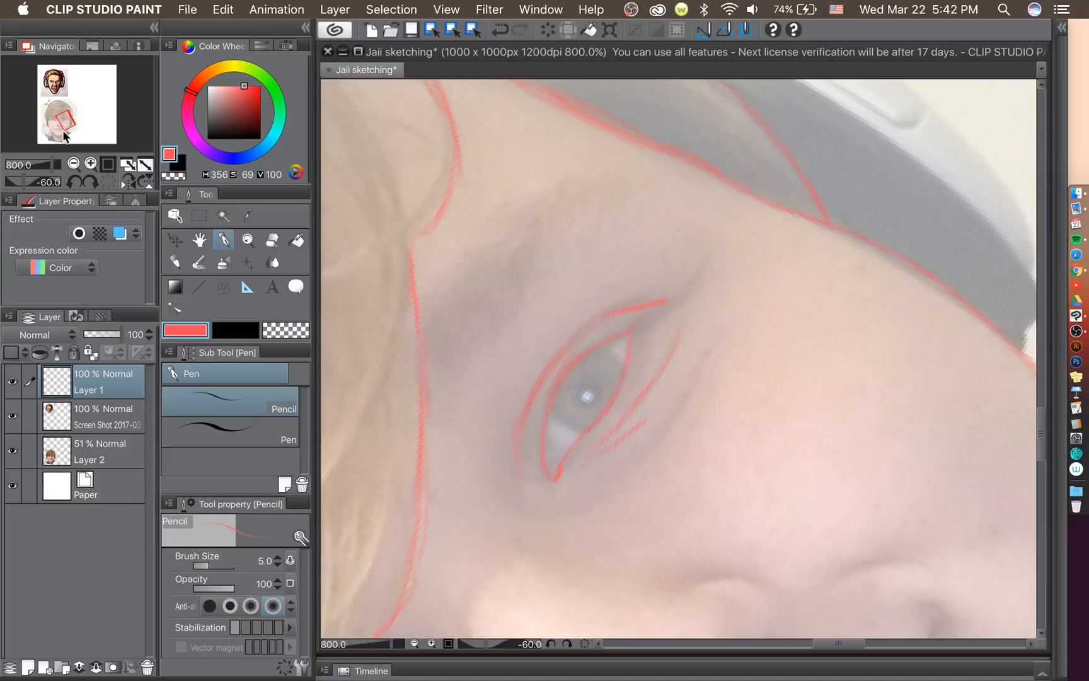
Clean up the second eye's upper crease line with the Hard eraser reduced to brush size 8.
{"action": "left_click", "coordinate": [273, 240]}
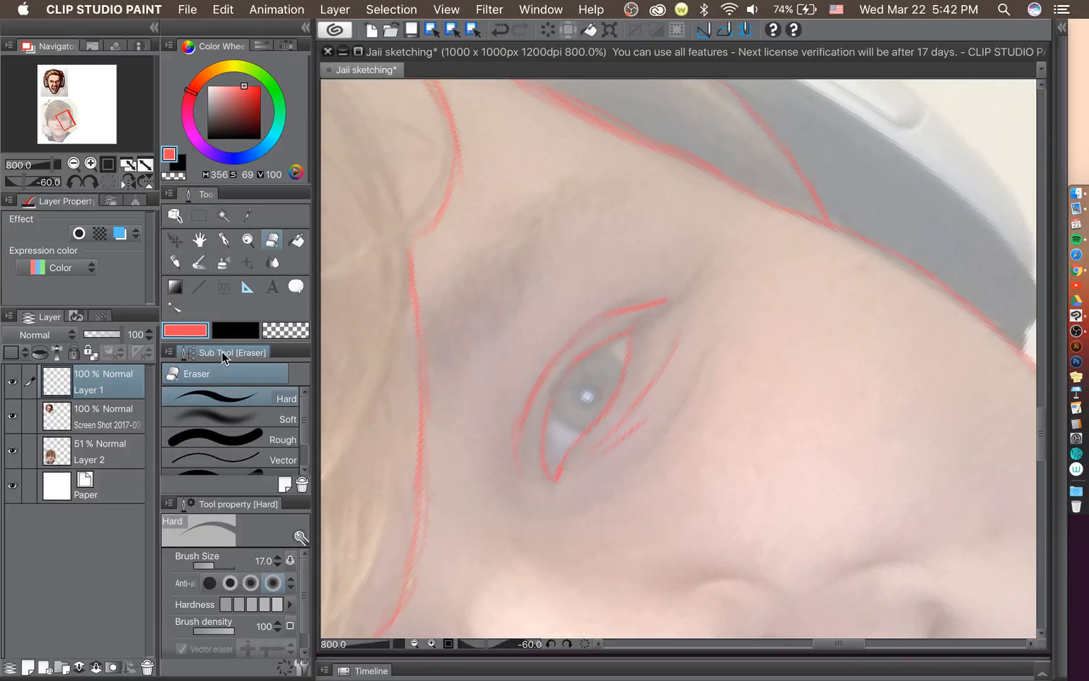
{"action": "key", "text": "bracketleft"}
{"action": "key", "text": "bracketleft"}
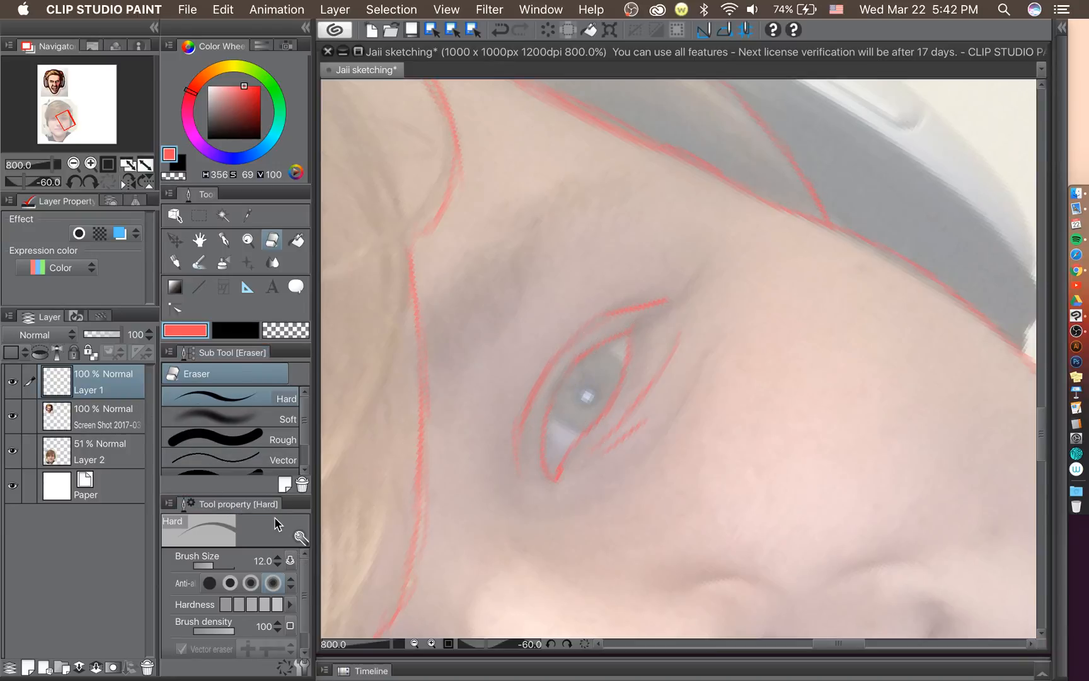
{"action": "key", "text": "bracketleft"}
{"action": "key", "text": "bracketleft"}
Extend the crease around the second eye's inner corner and beneath the eye with the Pencil, then erase the stray strokes there.
{"action": "left_click", "coordinate": [224, 239]}
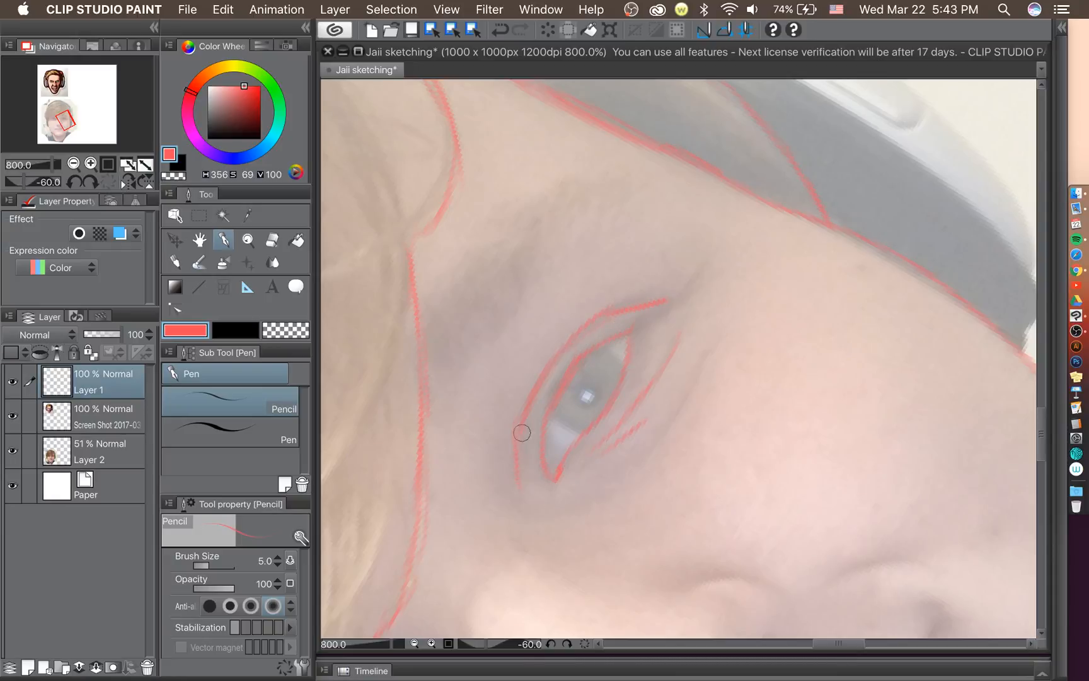
{"action": "mouse_move", "coordinate": [520, 430]}
{"action": "left_mouse_down"}
{"action": "mouse_move", "coordinate": [539, 506]}
{"action": "mouse_move", "coordinate": [517, 480]}
{"action": "mouse_move", "coordinate": [580, 504]}
{"action": "mouse_move", "coordinate": [621, 483]}
{"action": "mouse_move", "coordinate": [613, 484]}
{"action": "mouse_move", "coordinate": [640, 455]}
{"action": "left_mouse_up"}
{"action": "mouse_move", "coordinate": [677, 399]}
{"action": "left_mouse_down"}
{"action": "mouse_move", "coordinate": [635, 463]}
{"action": "mouse_move", "coordinate": [547, 493]}
{"action": "left_mouse_up"}
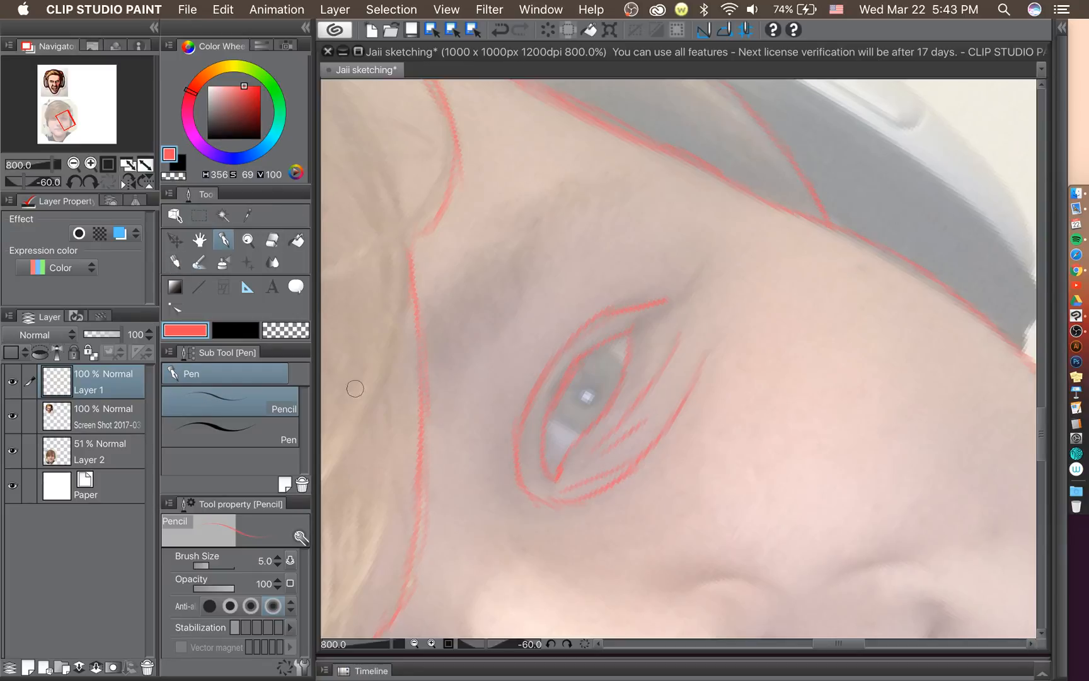
{"action": "left_click", "coordinate": [273, 241]}
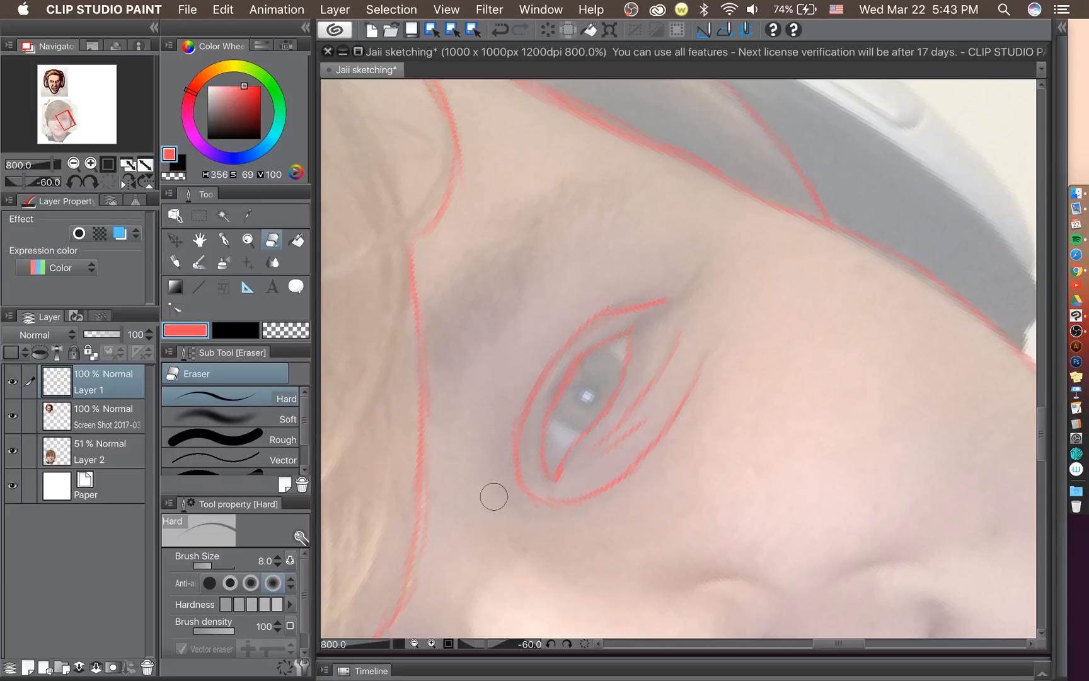
Outline the eyebrow above the second eye with the Pencil and erase the doubled lower edge of its tail.
{"action": "left_click", "coordinate": [224, 240]}
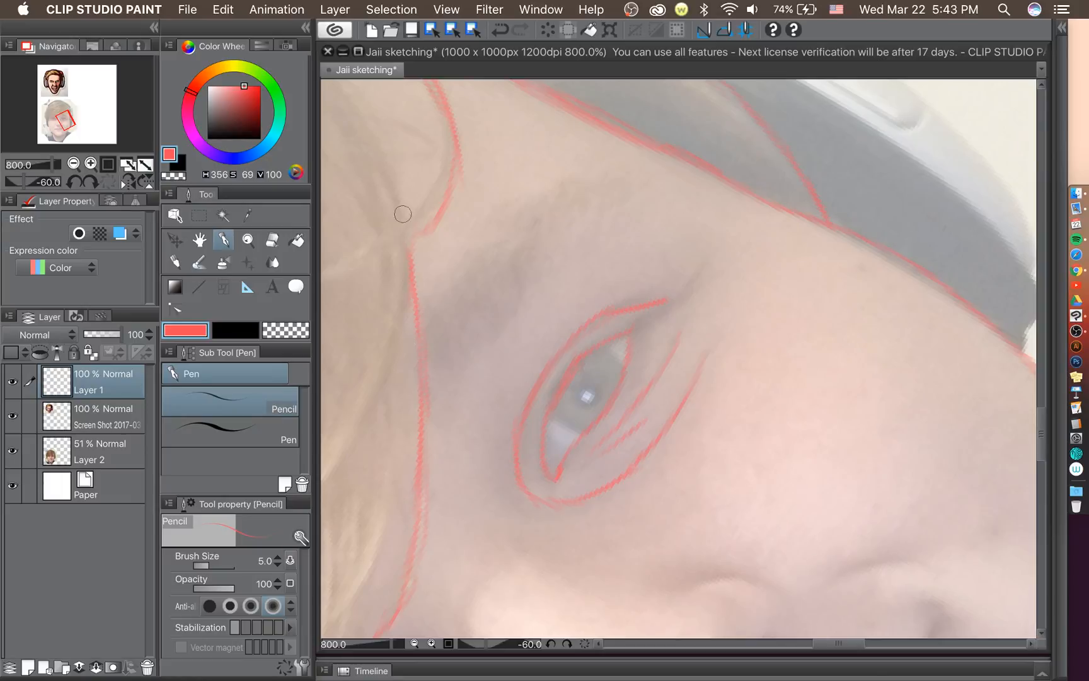
{"action": "mouse_move", "coordinate": [414, 319]}
{"action": "left_mouse_down"}
{"action": "mouse_move", "coordinate": [484, 230]}
{"action": "mouse_move", "coordinate": [546, 195]}
{"action": "left_mouse_up"}
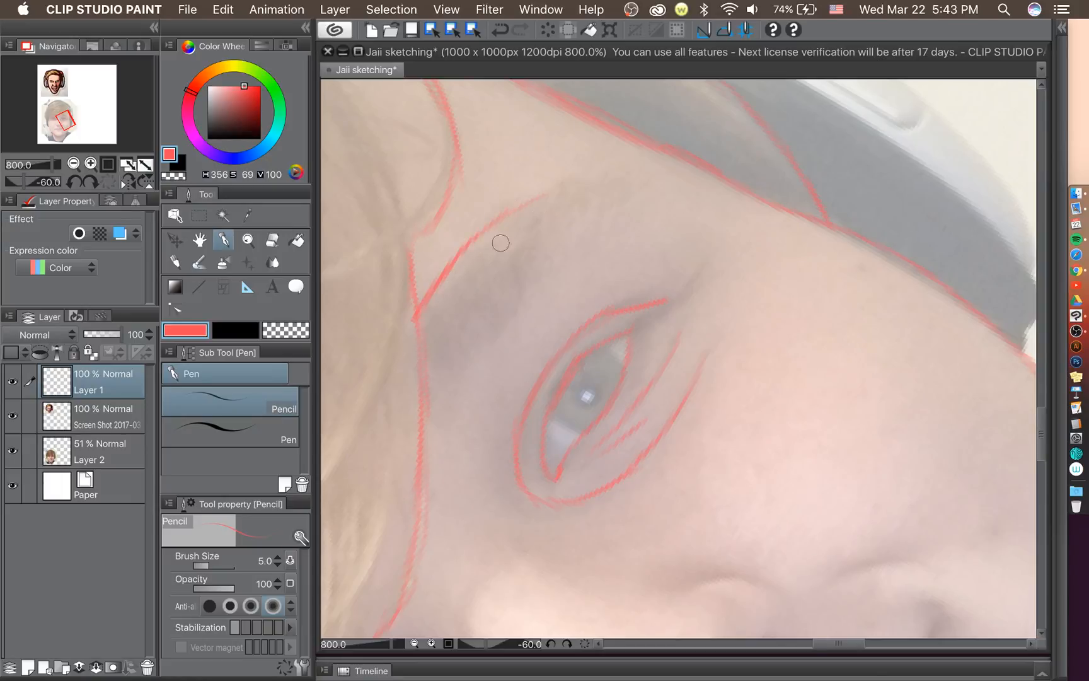
{"action": "mouse_move", "coordinate": [442, 418]}
{"action": "left_mouse_down"}
{"action": "mouse_move", "coordinate": [448, 388]}
{"action": "mouse_move", "coordinate": [532, 278]}
{"action": "left_mouse_up"}
{"action": "mouse_move", "coordinate": [536, 206]}
{"action": "left_mouse_down"}
{"action": "mouse_move", "coordinate": [601, 179]}
{"action": "mouse_move", "coordinate": [629, 184]}
{"action": "mouse_move", "coordinate": [590, 241]}
{"action": "mouse_move", "coordinate": [548, 266]}
{"action": "left_mouse_up"}
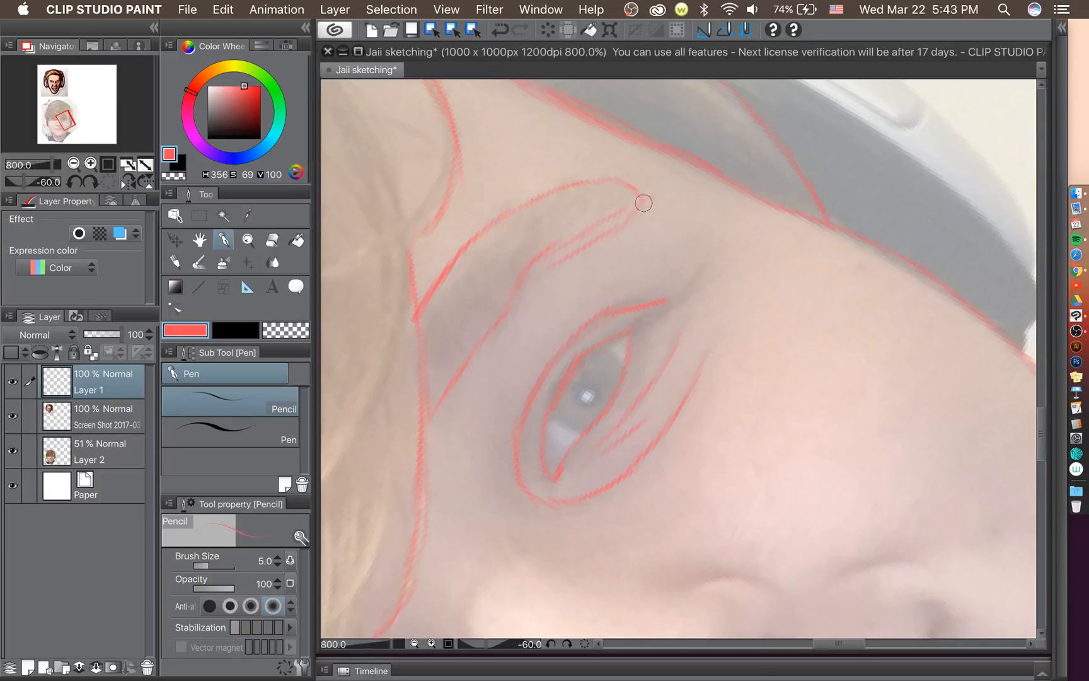
{"action": "left_click", "coordinate": [275, 243]}
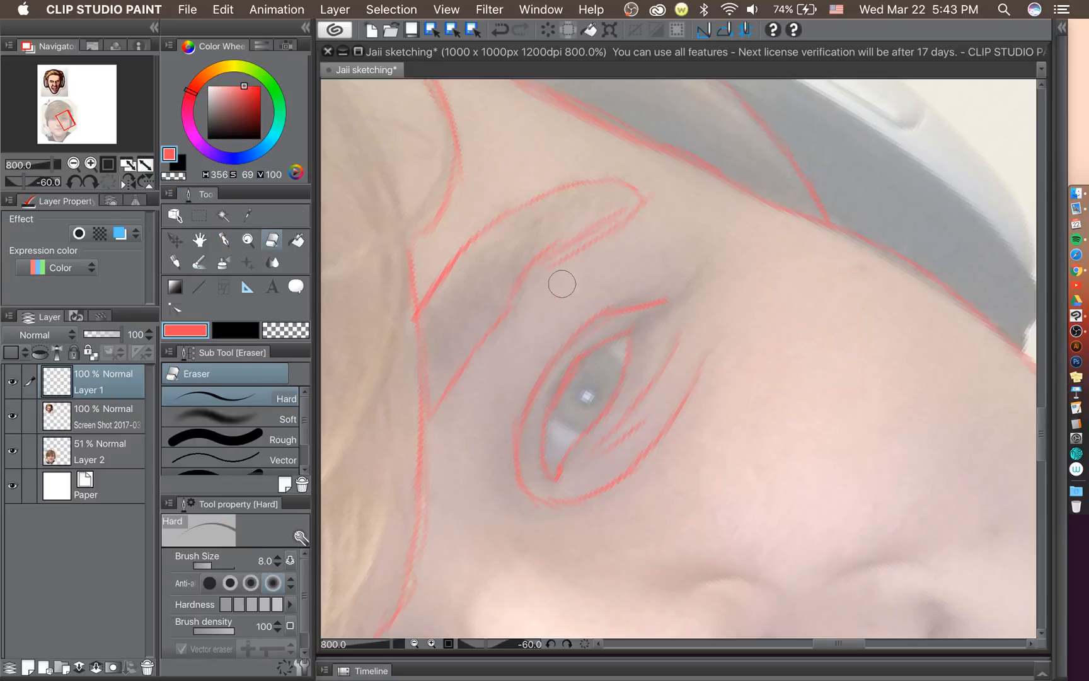
{"action": "left_click_drag", "start_coordinate": [566, 246], "coordinate": [632, 215]}
Raise the photo on Layer 2 to 100% opacity and redraw the eyebrow tail's lower edge on Layer 1.
{"action": "left_click", "coordinate": [78, 455]}
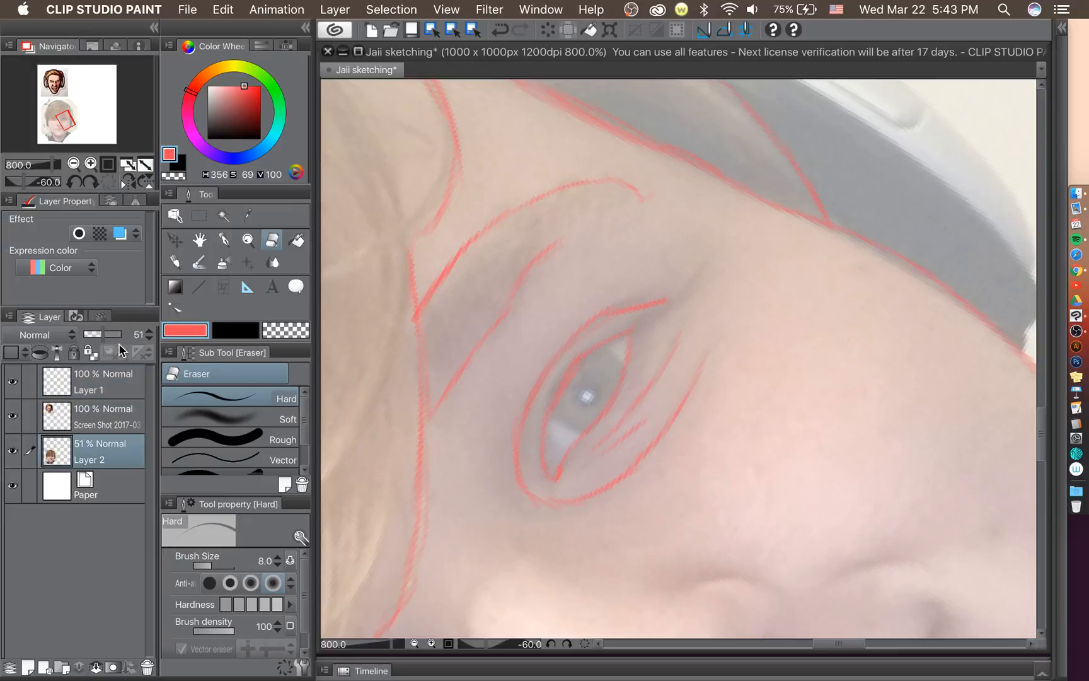
{"action": "left_click_drag", "start_coordinate": [104, 334], "coordinate": [132, 341]}
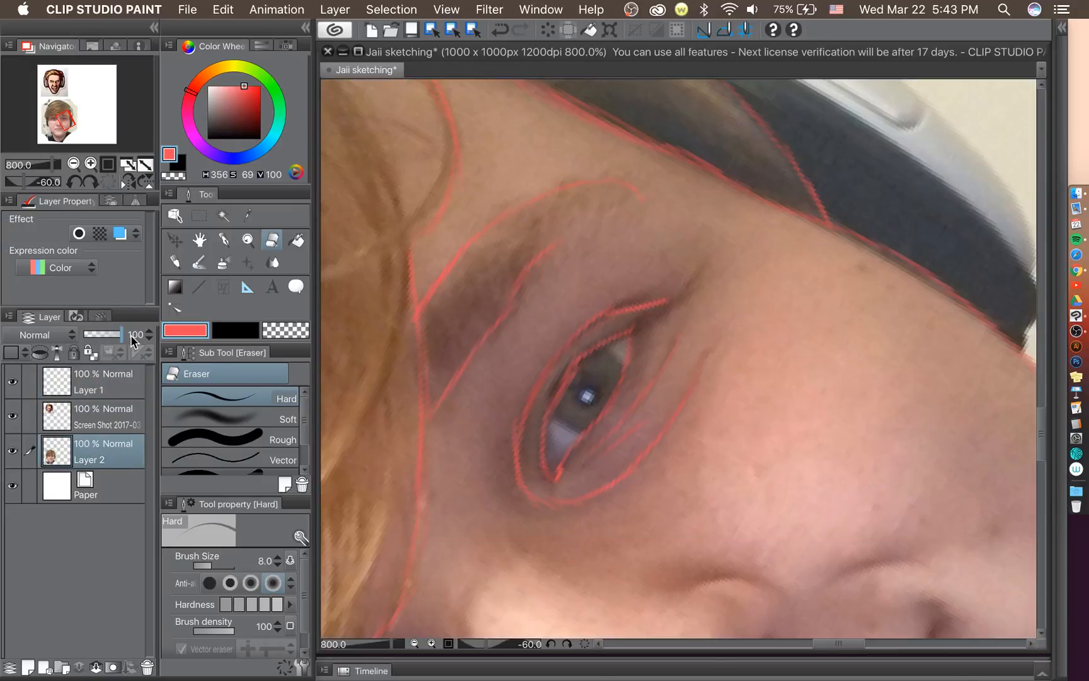
{"action": "left_click", "coordinate": [224, 241]}
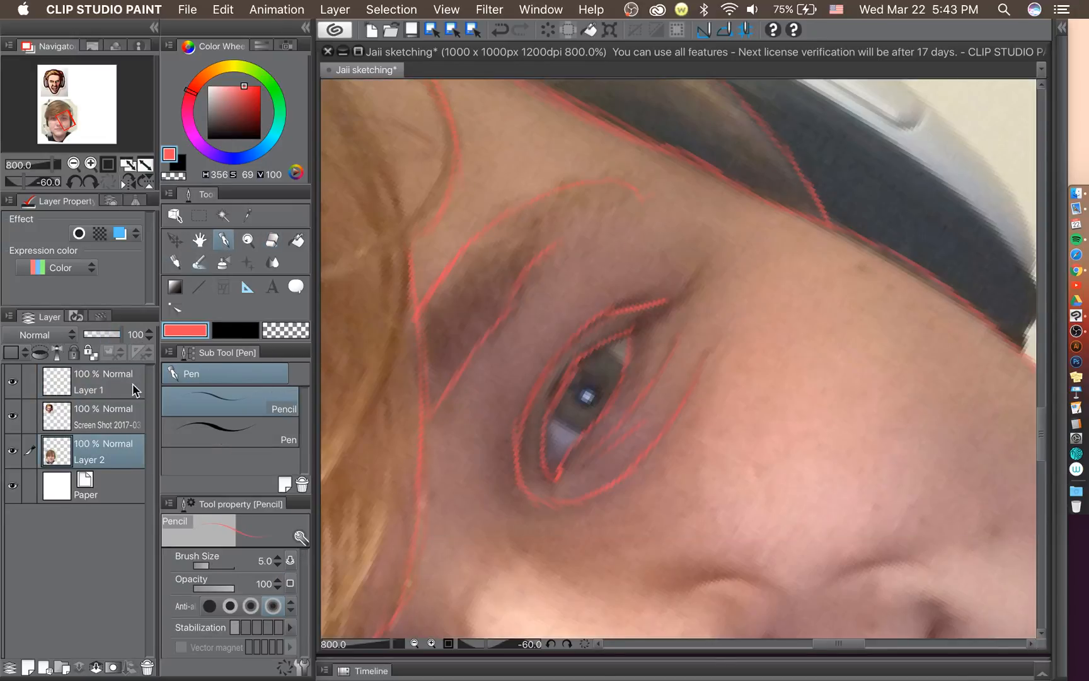
{"action": "left_click", "coordinate": [128, 383]}
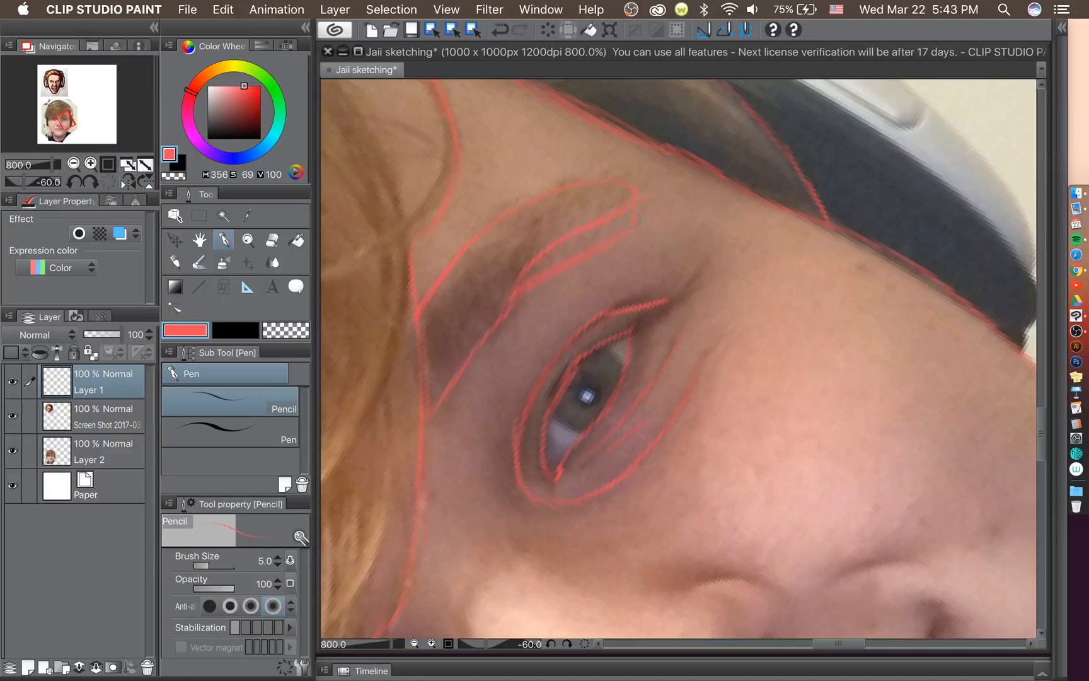
Erase the eyebrow's tail and lower edge with the Hard eraser and retrace them as one smooth Pencil outline.
{"action": "left_click", "coordinate": [272, 240]}
{"action": "left_click_drag", "start_coordinate": [533, 274], "coordinate": [518, 295]}
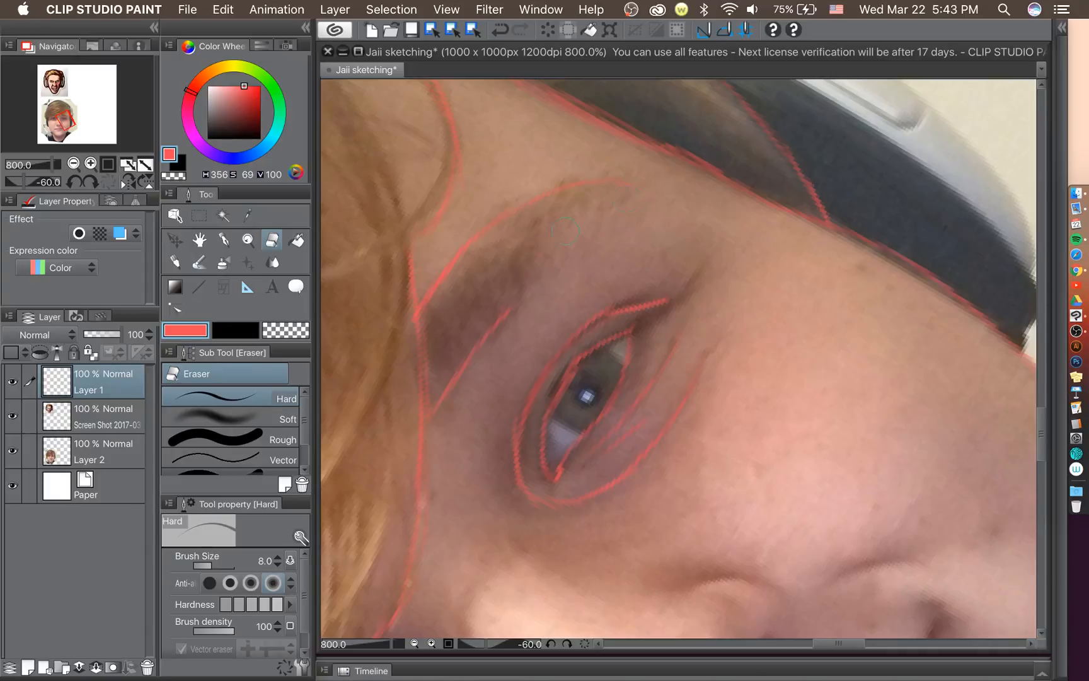
{"action": "left_click", "coordinate": [223, 240]}
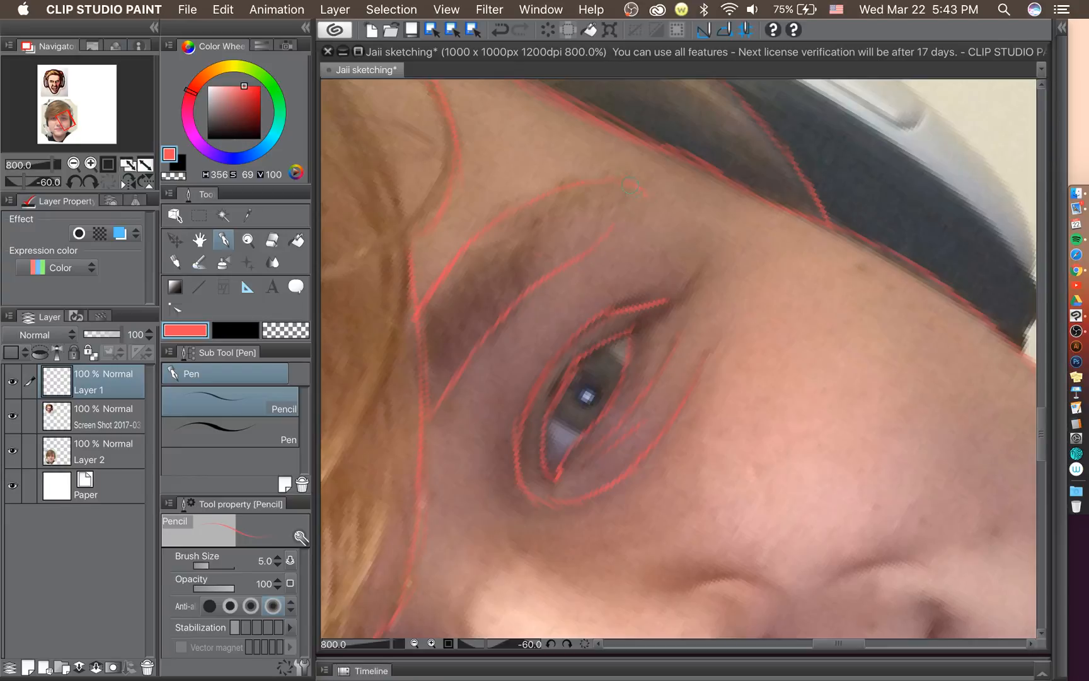
{"action": "left_click_drag", "start_coordinate": [630, 186], "coordinate": [561, 268]}
Switch to Mail, delete the Twitch new-follower message, and return to the sketch in Clip Studio Paint.
{"action": "left_click", "coordinate": [837, 54]}
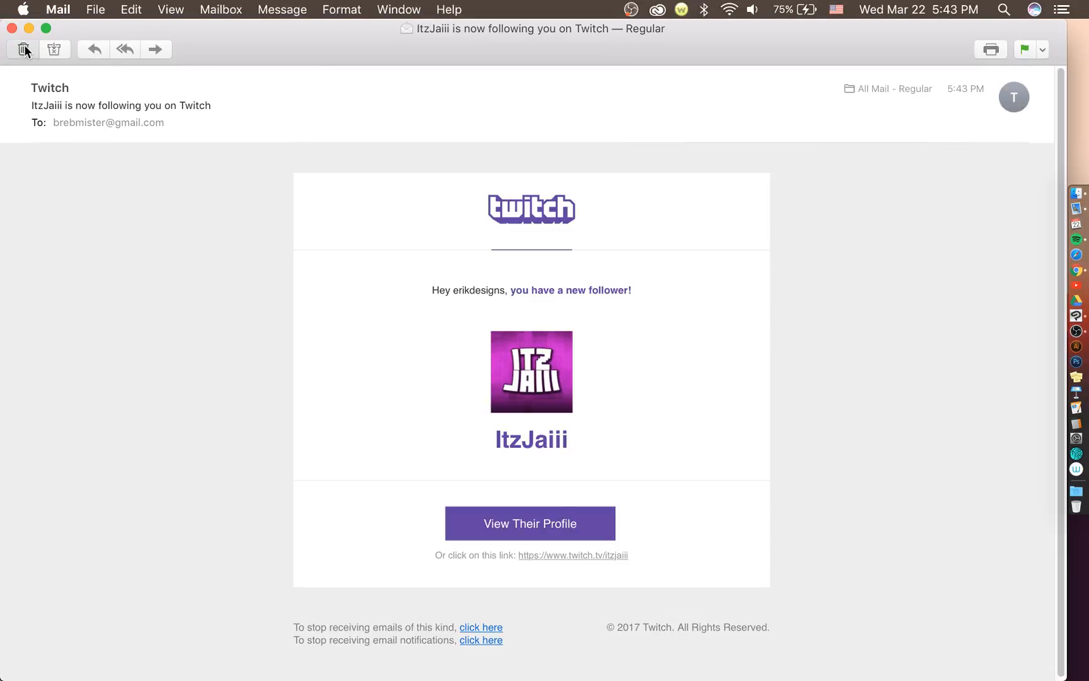
{"action": "left_click", "coordinate": [24, 48]}
{"action": "left_click", "coordinate": [611, 230]}
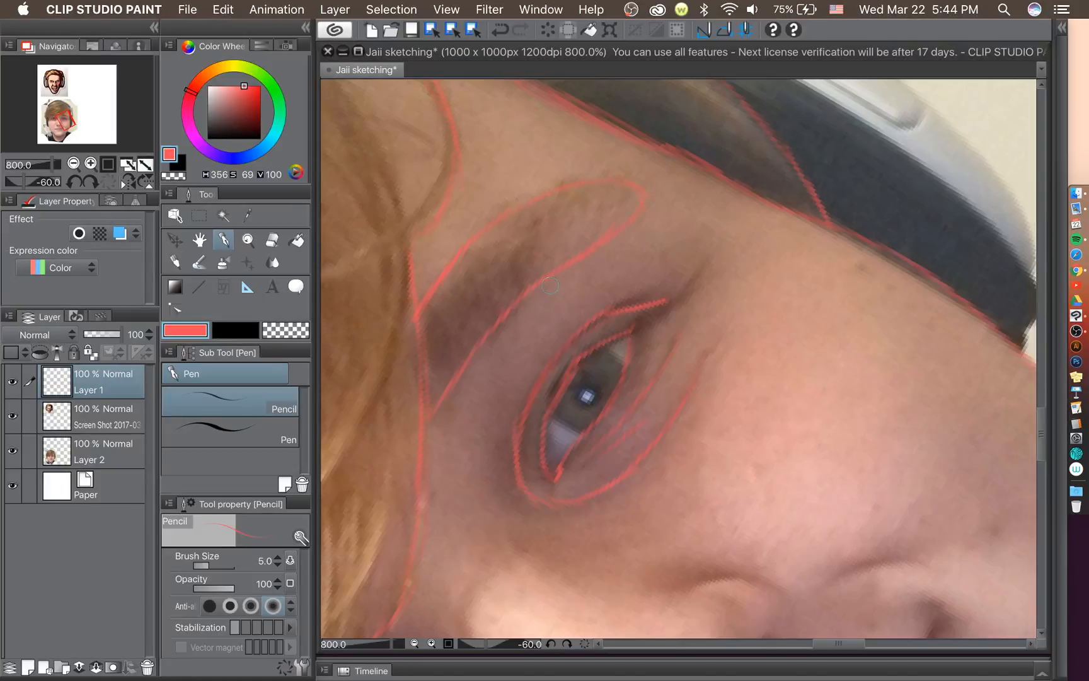
Erase and retrace the eyebrow's outer tip slightly longer, then lower the photo on Layer 2 to 51% opacity.
{"action": "left_click", "coordinate": [269, 243]}
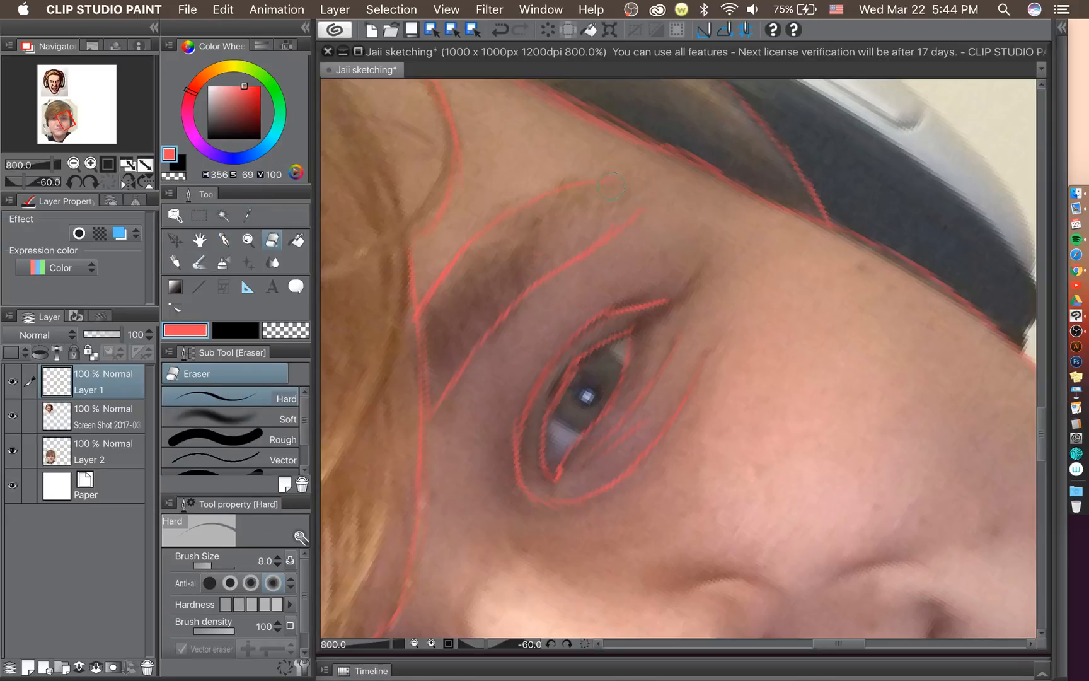
{"action": "left_click", "coordinate": [223, 242]}
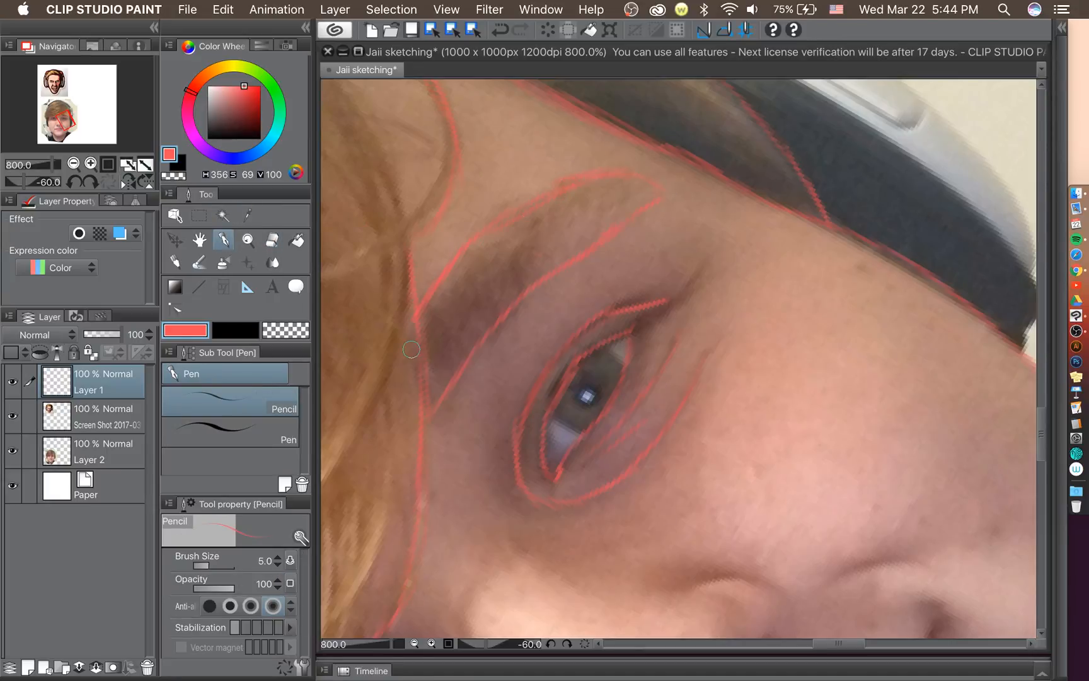
{"action": "scroll", "coordinate": [499, 324], "scroll_direction": "down", "scroll_amount": 5}
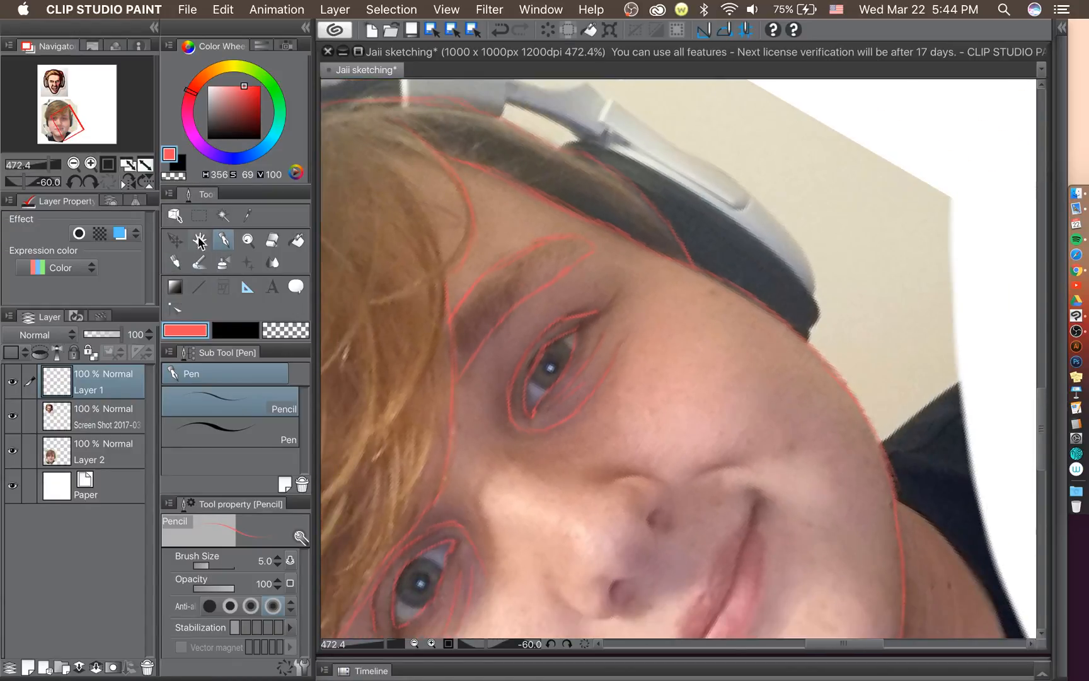
{"action": "left_click", "coordinate": [128, 454]}
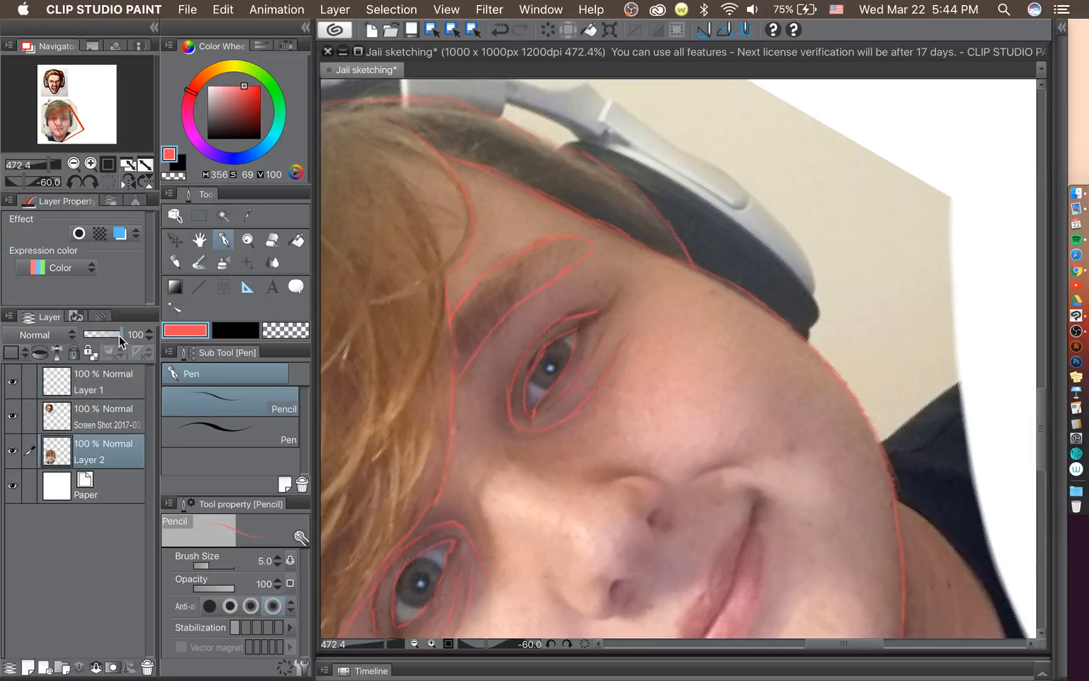
{"action": "left_click_drag", "start_coordinate": [119, 335], "coordinate": [103, 344]}
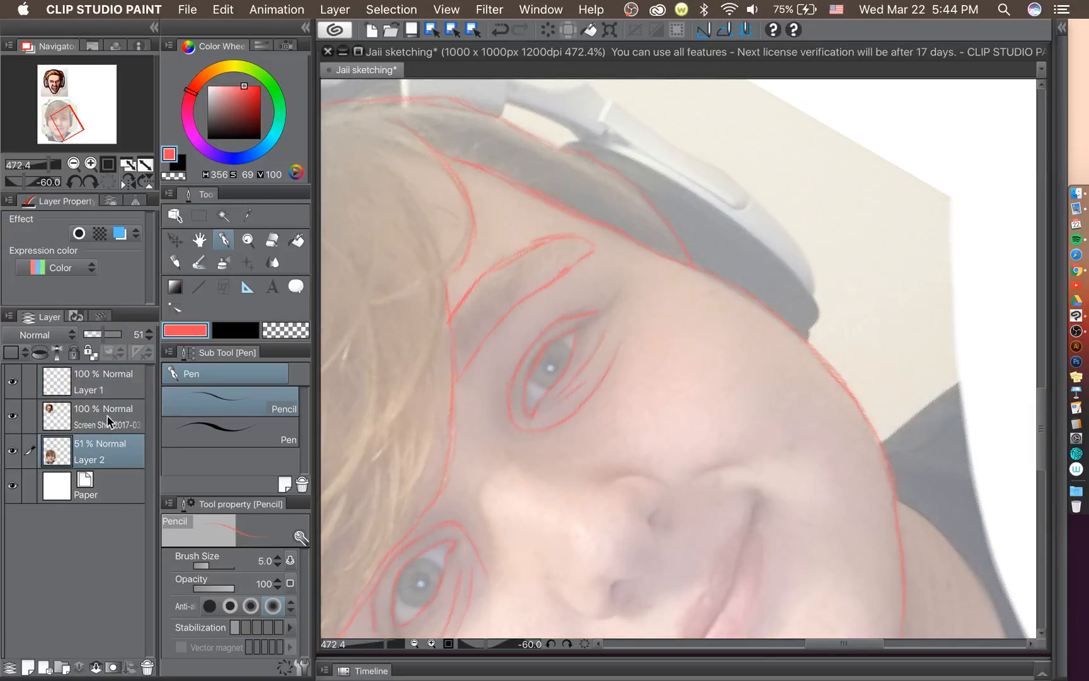
Trace the upper lip's outline and the line between the lips on Layer 1 with the Pencil, with the canvas unrotated.
{"action": "left_click", "coordinate": [120, 377]}
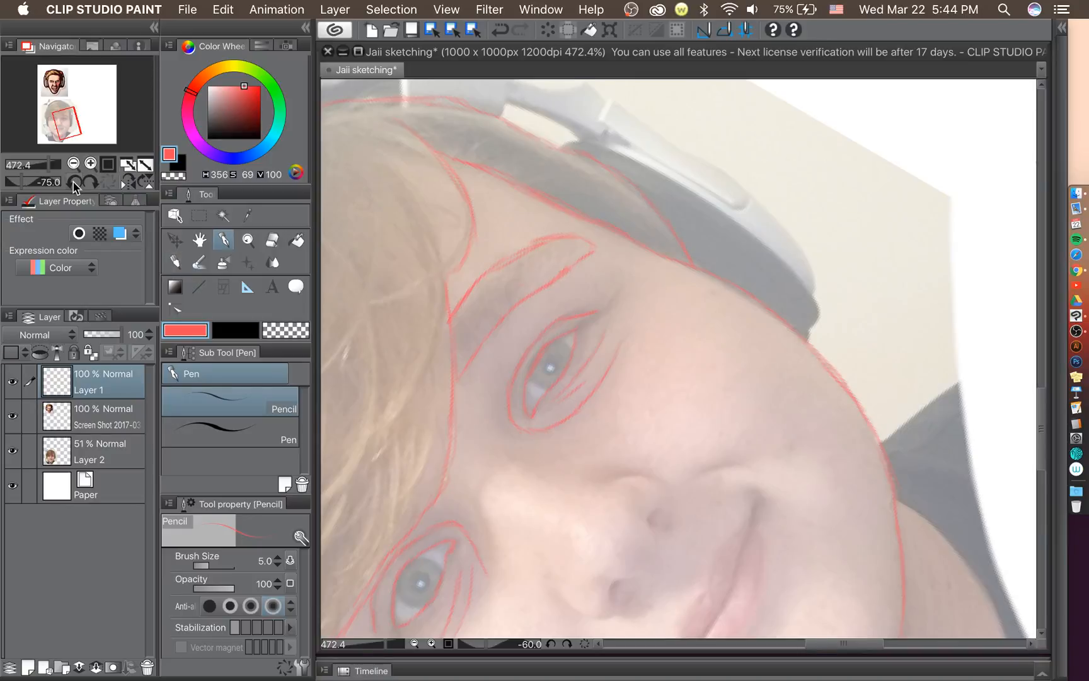
{"action": "left_click", "coordinate": [91, 183]}
{"action": "left_click", "coordinate": [87, 181]}
{"action": "left_click", "coordinate": [87, 182]}
{"action": "left_click", "coordinate": [87, 182]}
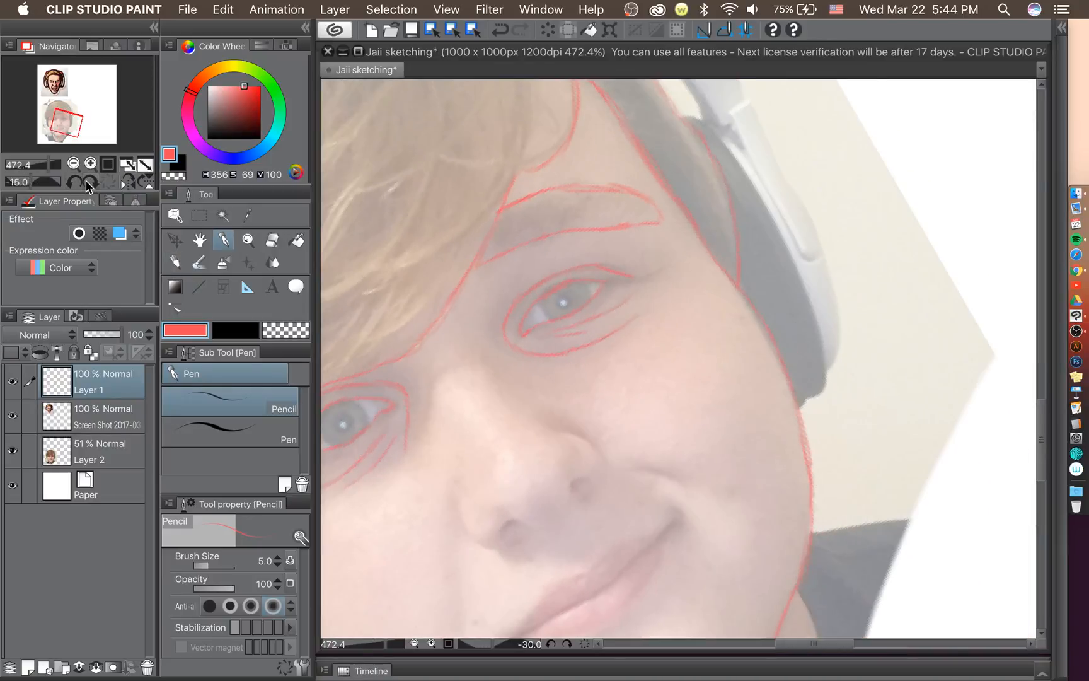
{"action": "left_click", "coordinate": [87, 181]}
{"action": "left_click", "coordinate": [87, 181]}
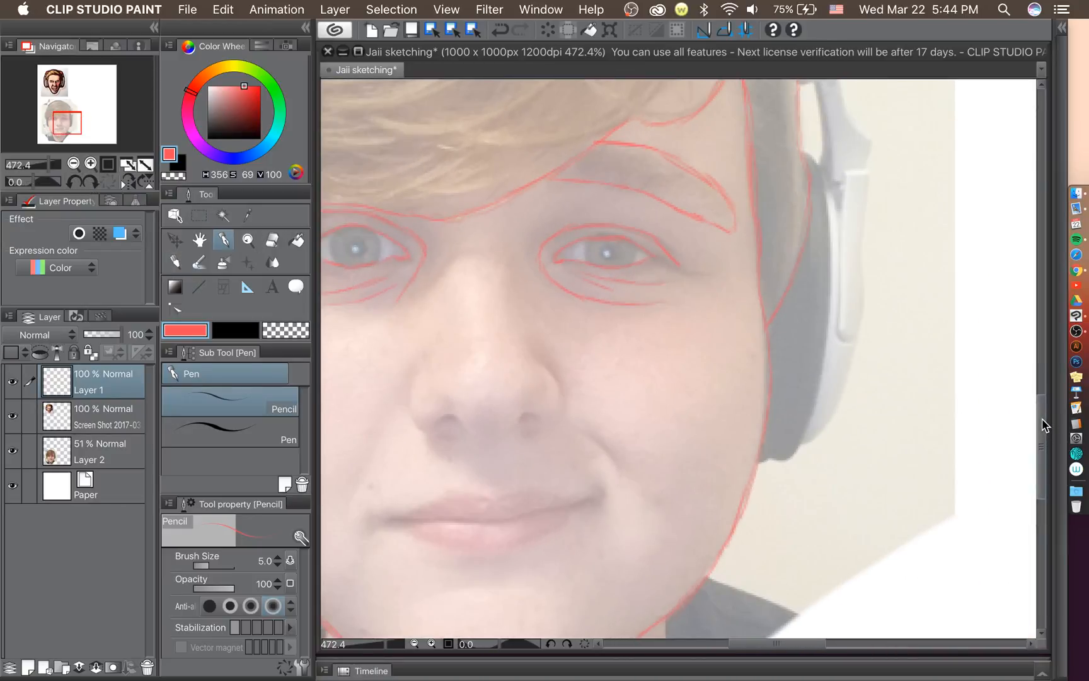
{"action": "left_click_drag", "start_coordinate": [1041, 418], "coordinate": [1041, 432]}
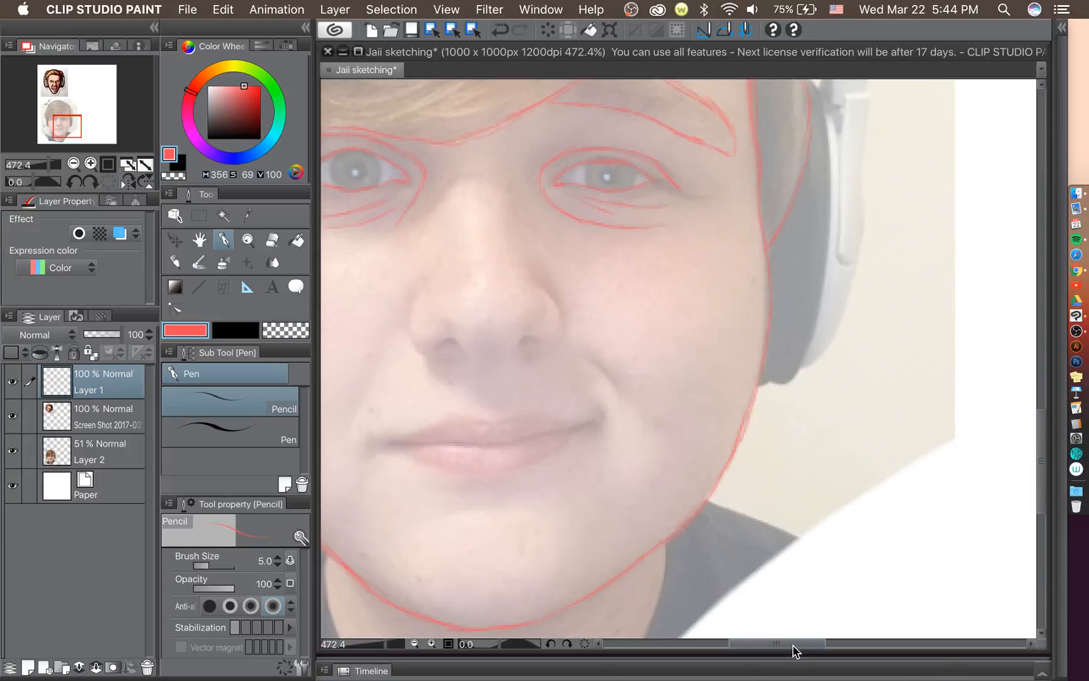
{"action": "left_click_drag", "start_coordinate": [793, 647], "coordinate": [760, 644]}
{"action": "scroll", "coordinate": [673, 503], "scroll_direction": "up", "scroll_amount": 3}
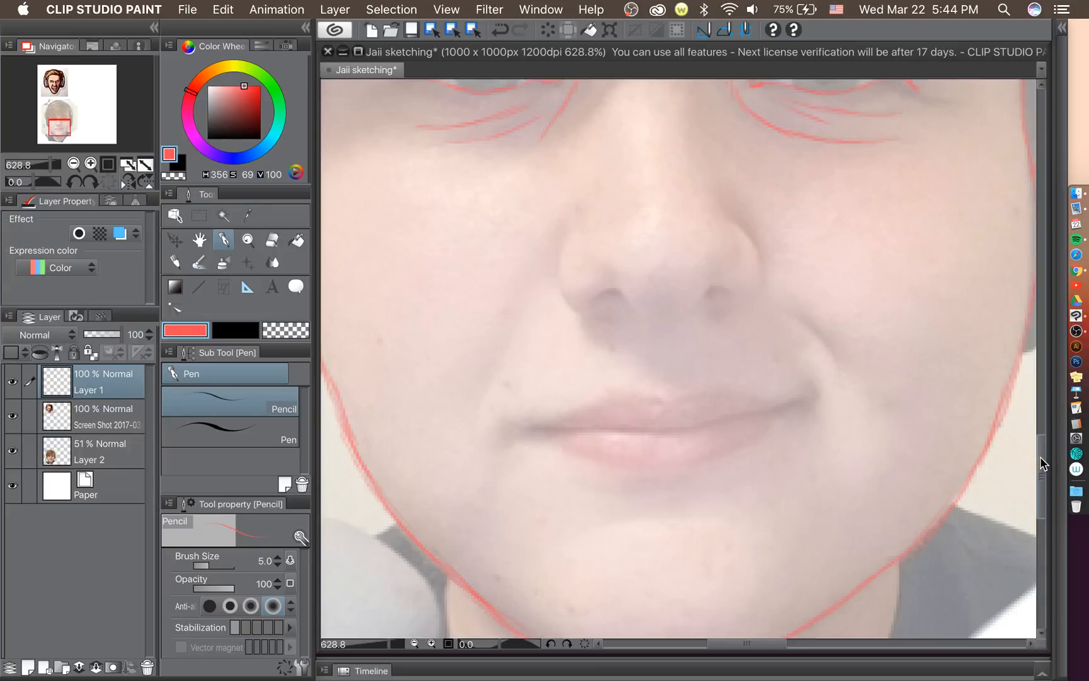
{"action": "left_click_drag", "start_coordinate": [1040, 458], "coordinate": [1043, 482]}
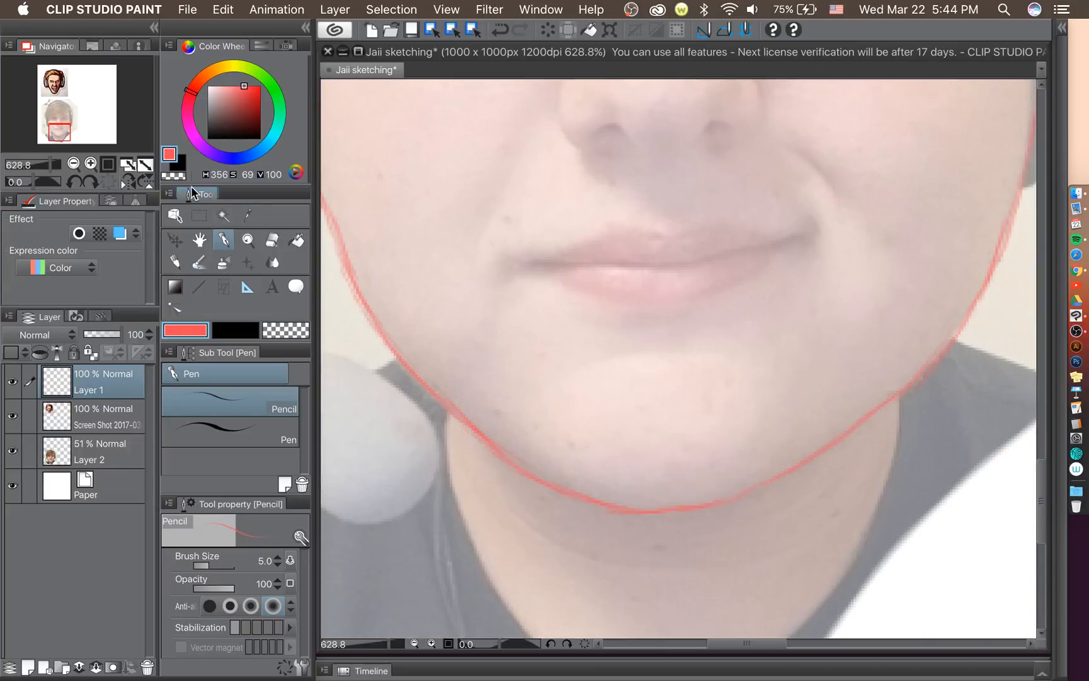
{"action": "mouse_move", "coordinate": [530, 259]}
{"action": "left_mouse_down"}
{"action": "mouse_move", "coordinate": [627, 224]}
{"action": "mouse_move", "coordinate": [672, 237]}
{"action": "mouse_move", "coordinate": [703, 221]}
{"action": "mouse_move", "coordinate": [744, 230]}
{"action": "left_mouse_up"}
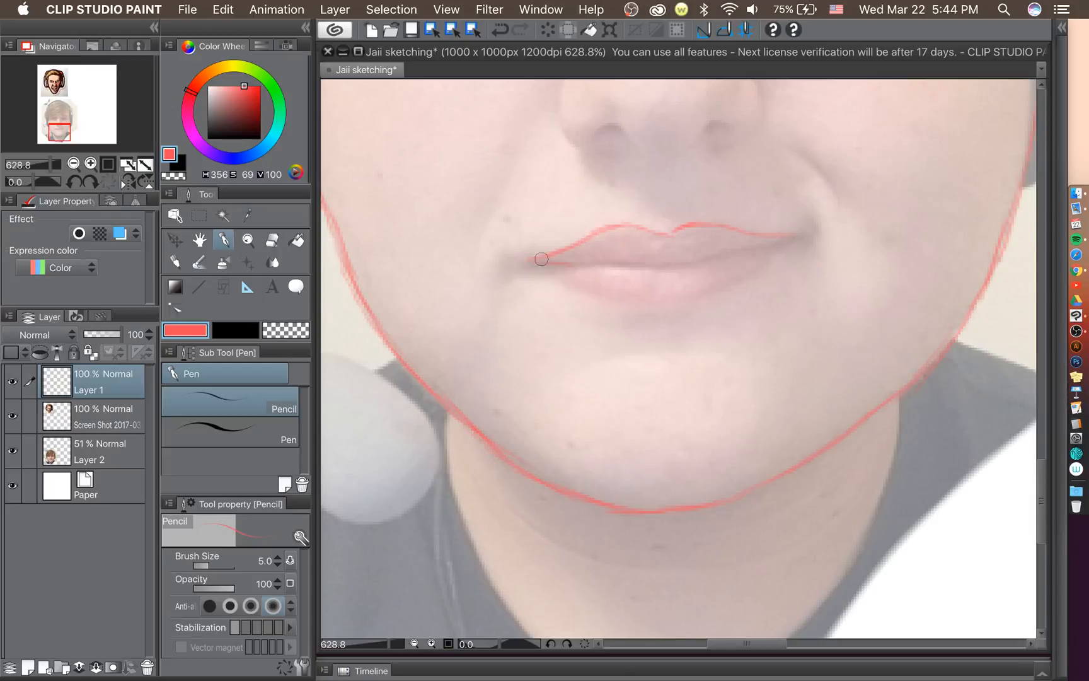
{"action": "left_click_drag", "start_coordinate": [586, 266], "coordinate": [712, 261]}
{"action": "left_click_drag", "start_coordinate": [795, 236], "coordinate": [728, 252]}
{"action": "mouse_move", "coordinate": [537, 266]}
{"action": "left_mouse_down"}
{"action": "mouse_move", "coordinate": [584, 291]}
{"action": "mouse_move", "coordinate": [561, 274]}
{"action": "mouse_move", "coordinate": [680, 288]}
{"action": "mouse_move", "coordinate": [589, 290]}
{"action": "mouse_move", "coordinate": [678, 303]}
{"action": "mouse_move", "coordinate": [617, 298]}
{"action": "mouse_move", "coordinate": [707, 294]}
{"action": "left_mouse_up"}
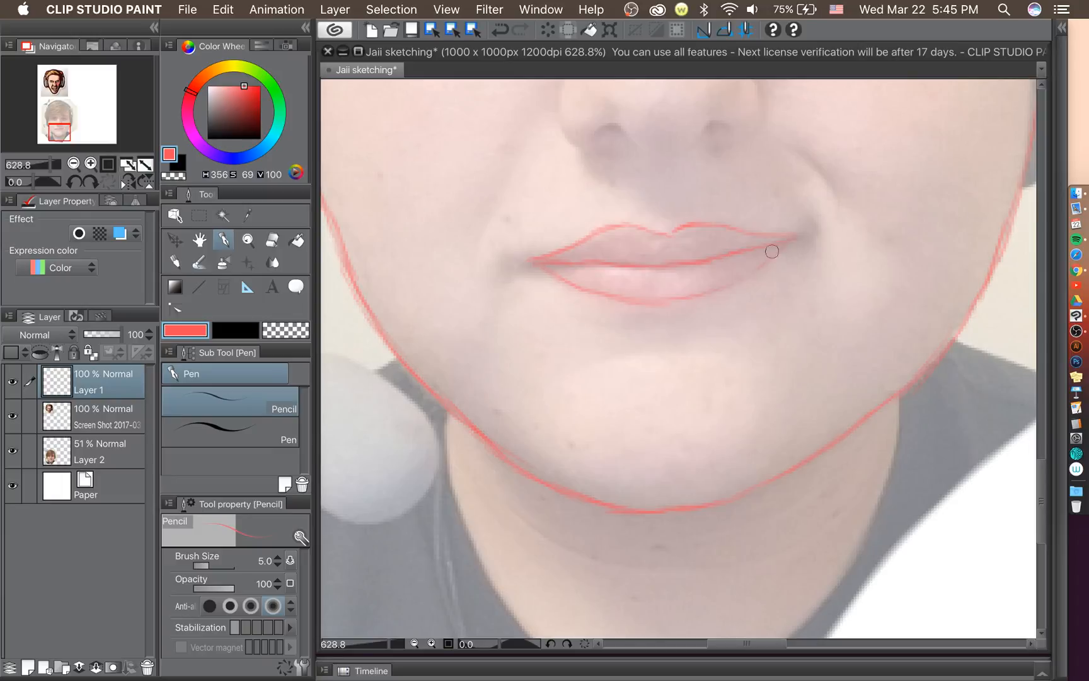
{"action": "left_click_drag", "start_coordinate": [756, 265], "coordinate": [693, 295]}
{"action": "left_click", "coordinate": [273, 240]}
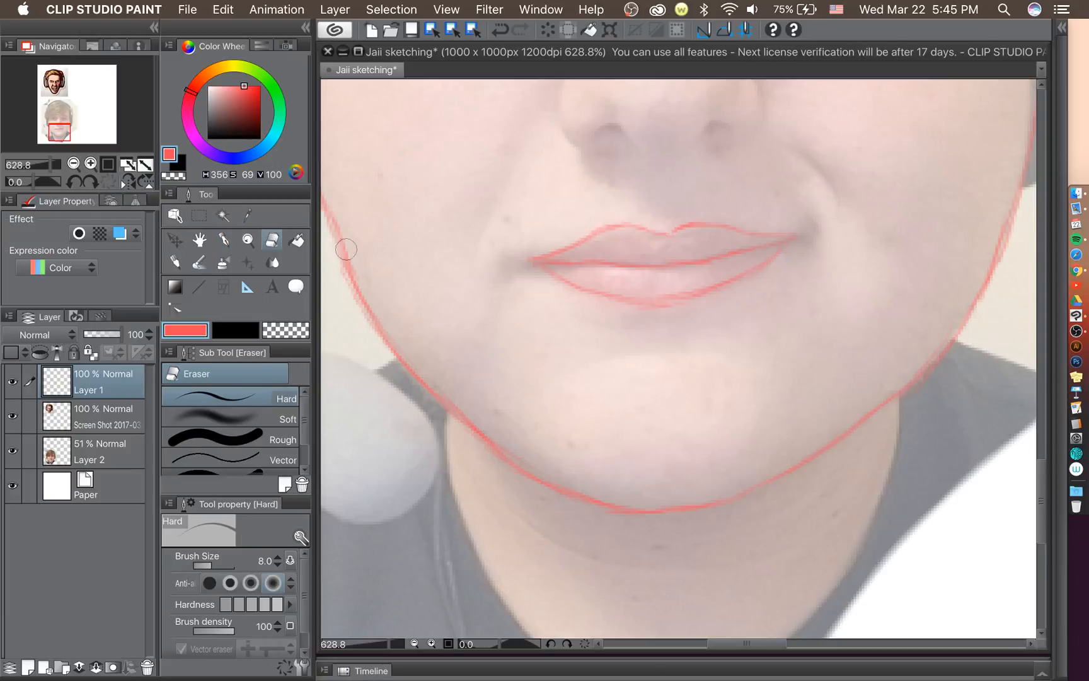
{"action": "mouse_move", "coordinate": [563, 278]}
{"action": "left_mouse_down"}
{"action": "mouse_move", "coordinate": [669, 304]}
{"action": "mouse_move", "coordinate": [753, 275]}
{"action": "mouse_move", "coordinate": [749, 268]}
{"action": "left_mouse_up"}
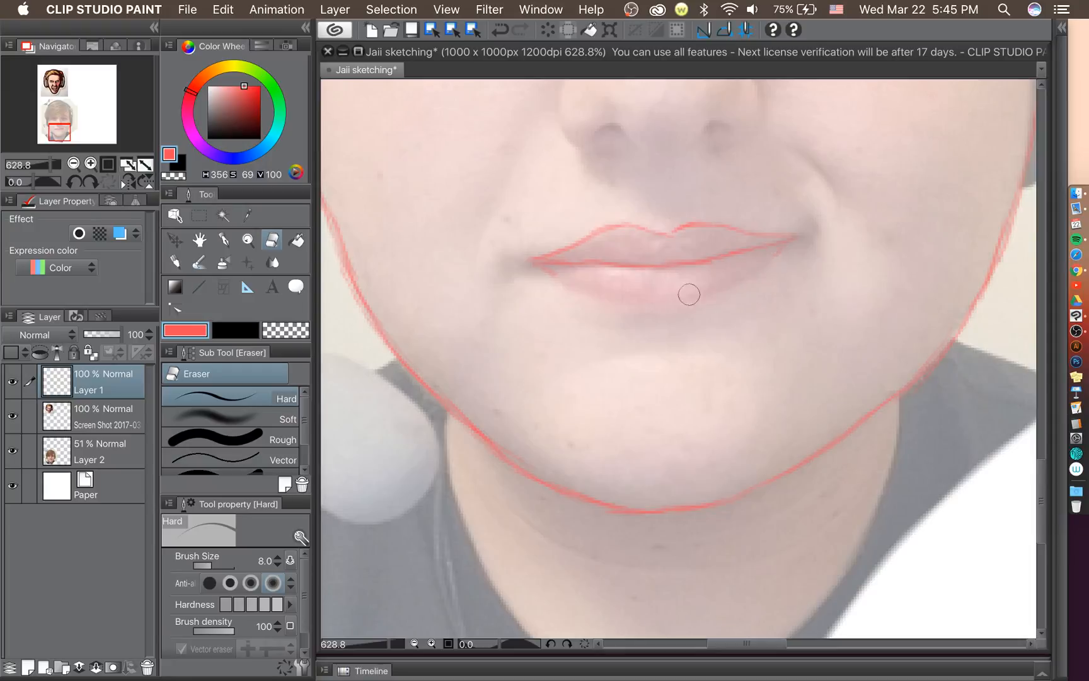
Trace the lower lip's outline with the Pencil on the canvas rotated 180°, then return the rotation to 0°.
{"action": "left_click", "coordinate": [224, 242]}
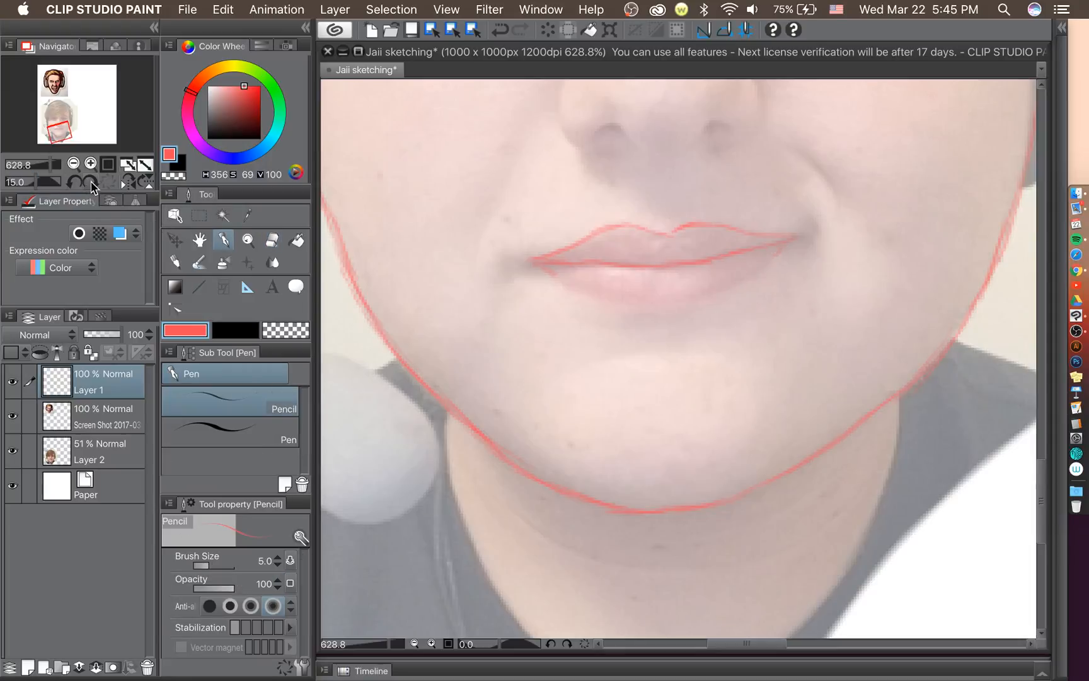
{"action": "left_click", "coordinate": [90, 181]}
{"action": "left_click", "coordinate": [91, 181]}
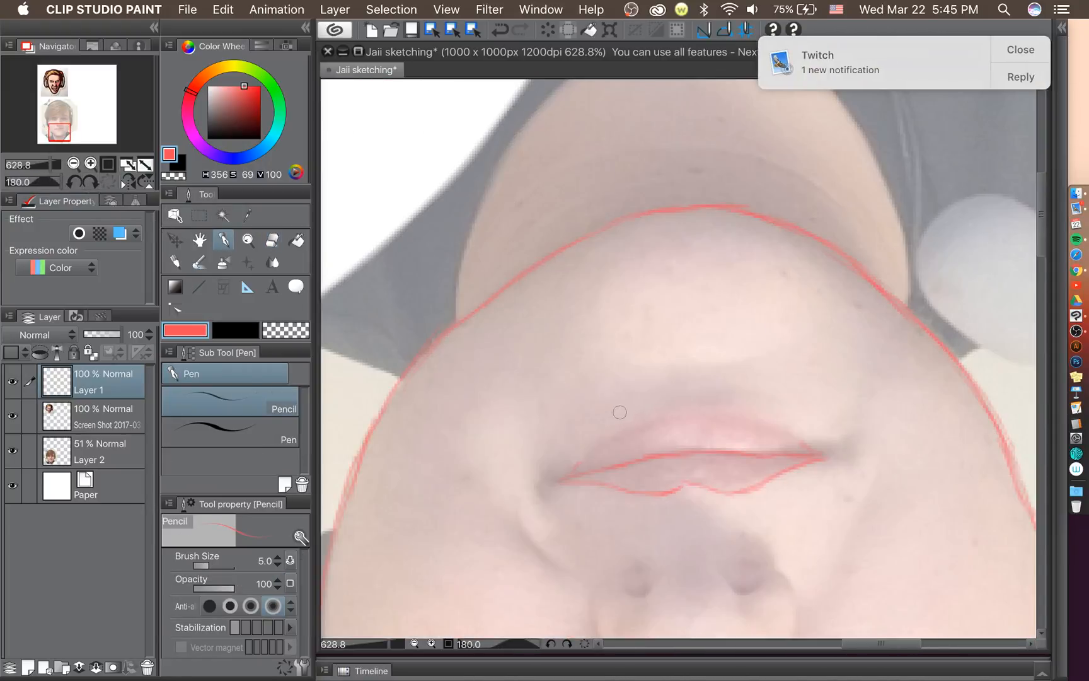
{"action": "mouse_move", "coordinate": [562, 481]}
{"action": "left_mouse_down"}
{"action": "mouse_move", "coordinate": [652, 421]}
{"action": "mouse_move", "coordinate": [749, 417]}
{"action": "left_mouse_up"}
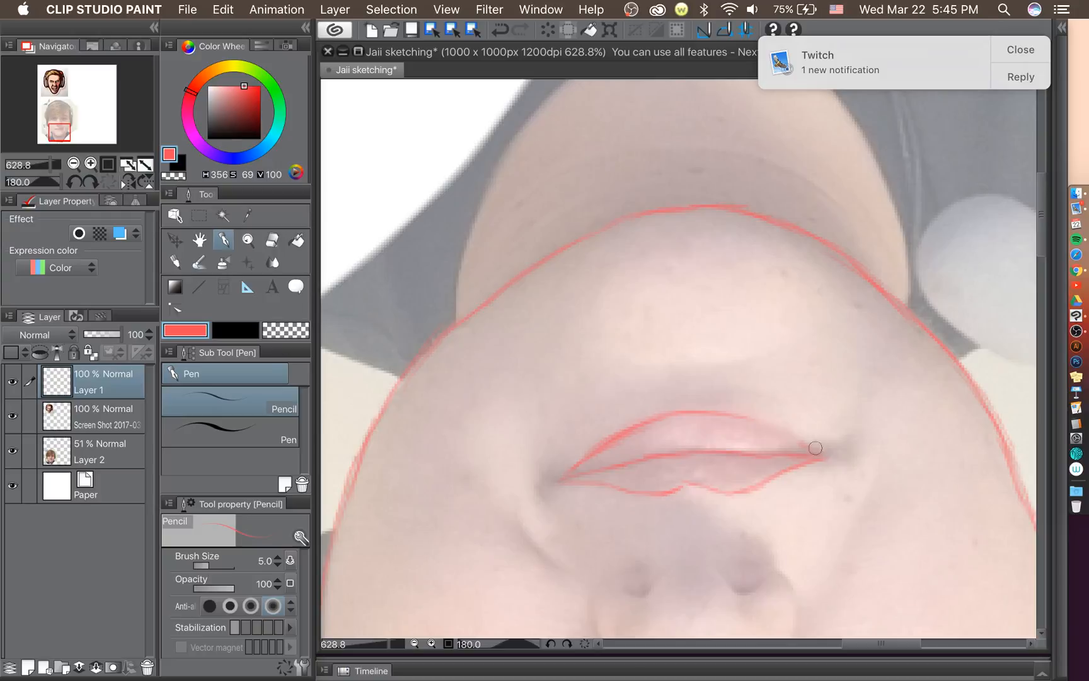
{"action": "left_click_drag", "start_coordinate": [815, 448], "coordinate": [749, 418]}
{"action": "left_click", "coordinate": [90, 182]}
{"action": "left_click", "coordinate": [90, 182]}
{"action": "left_click", "coordinate": [90, 182]}
{"action": "left_click", "coordinate": [90, 182]}
{"action": "left_click", "coordinate": [91, 182]}
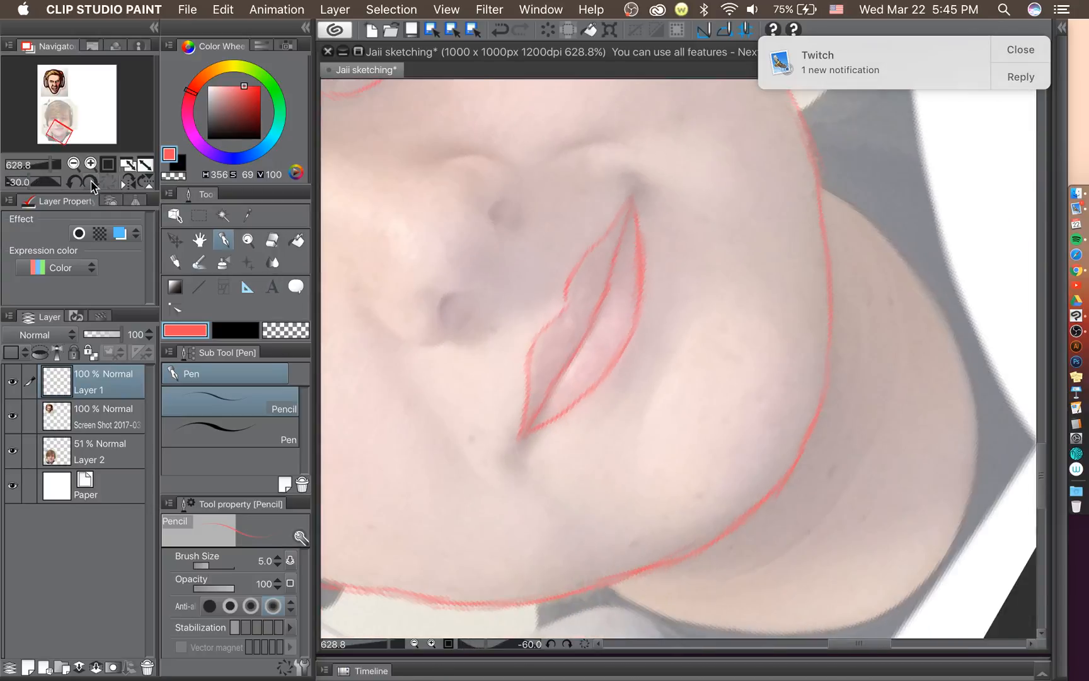
{"action": "left_click", "coordinate": [90, 183]}
{"action": "left_click", "coordinate": [90, 182]}
{"action": "left_click", "coordinate": [90, 182]}
Switch to Mail, delete the Twitch new-follower message, and return to the sketch in Clip Studio Paint.
{"action": "left_click", "coordinate": [793, 71]}
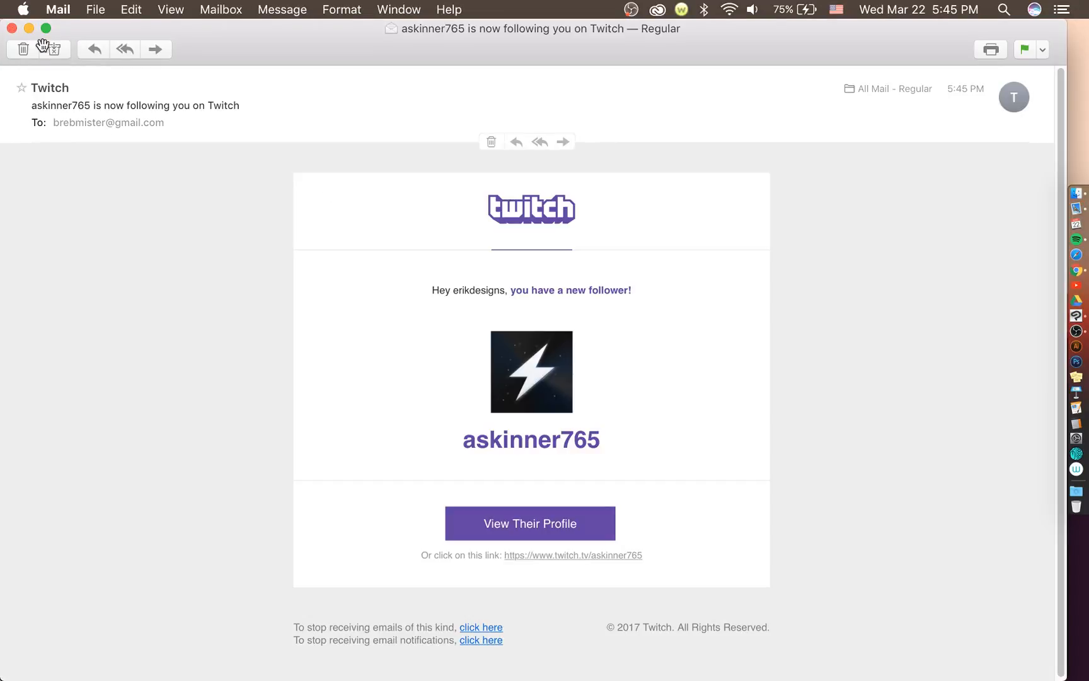
{"action": "left_click", "coordinate": [28, 52]}
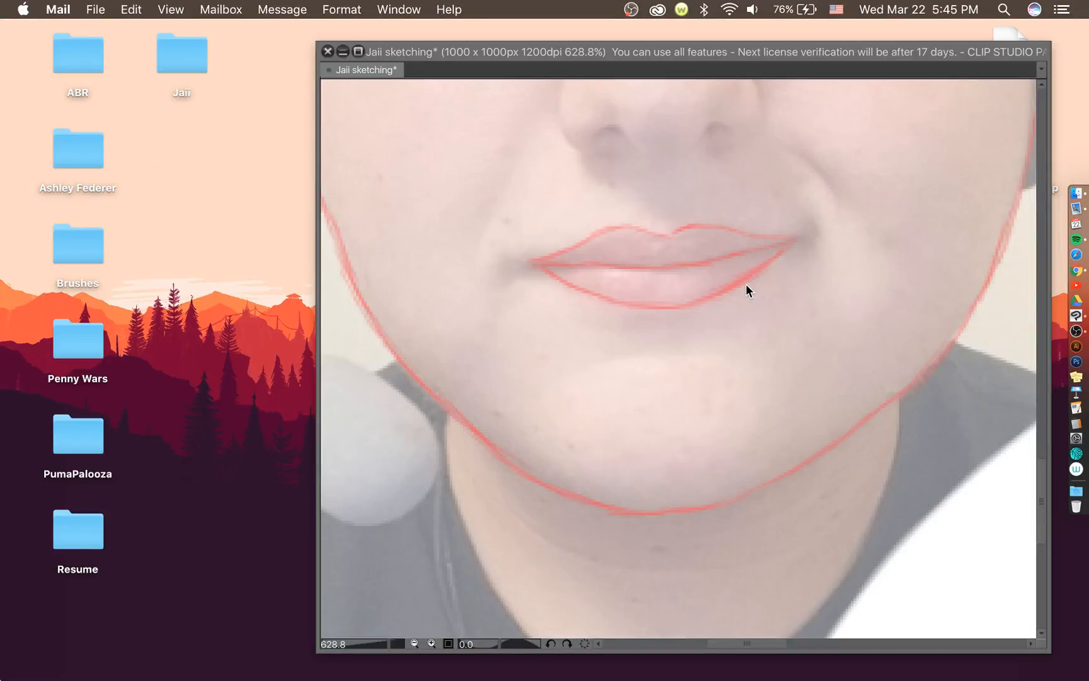
{"action": "left_click", "coordinate": [694, 195]}
Draw the crease below the lower lip and the smile lines on both cheeks beside the nose.
{"action": "scroll", "coordinate": [693, 194], "scroll_direction": "up", "scroll_amount": 2}
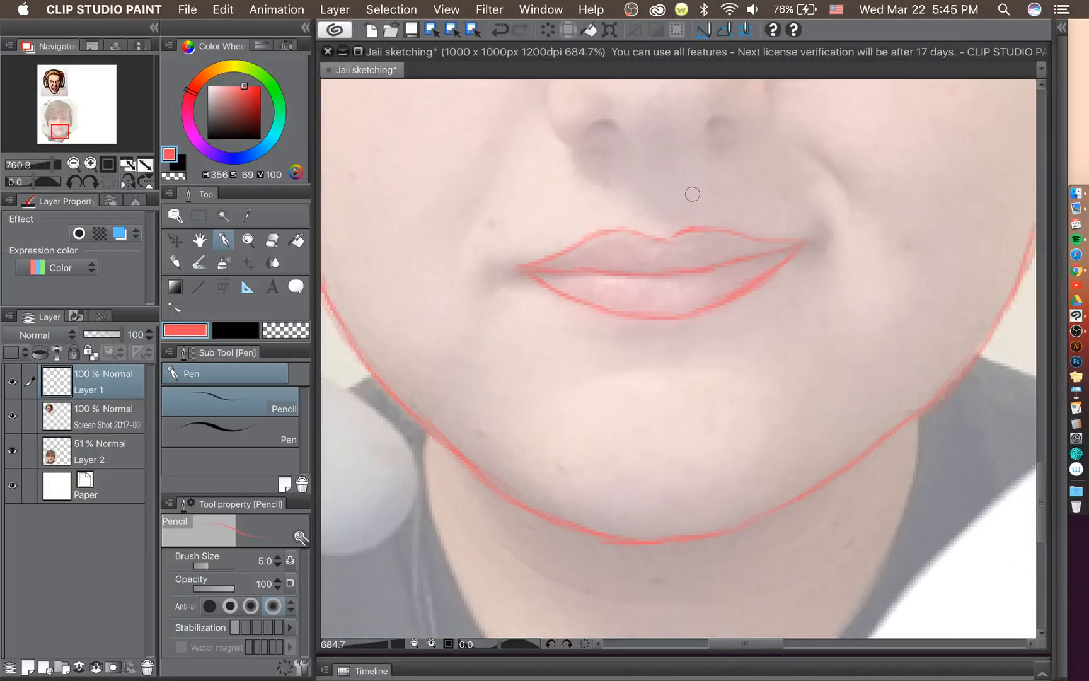
{"action": "scroll", "coordinate": [692, 194], "scroll_direction": "down", "scroll_amount": 3}
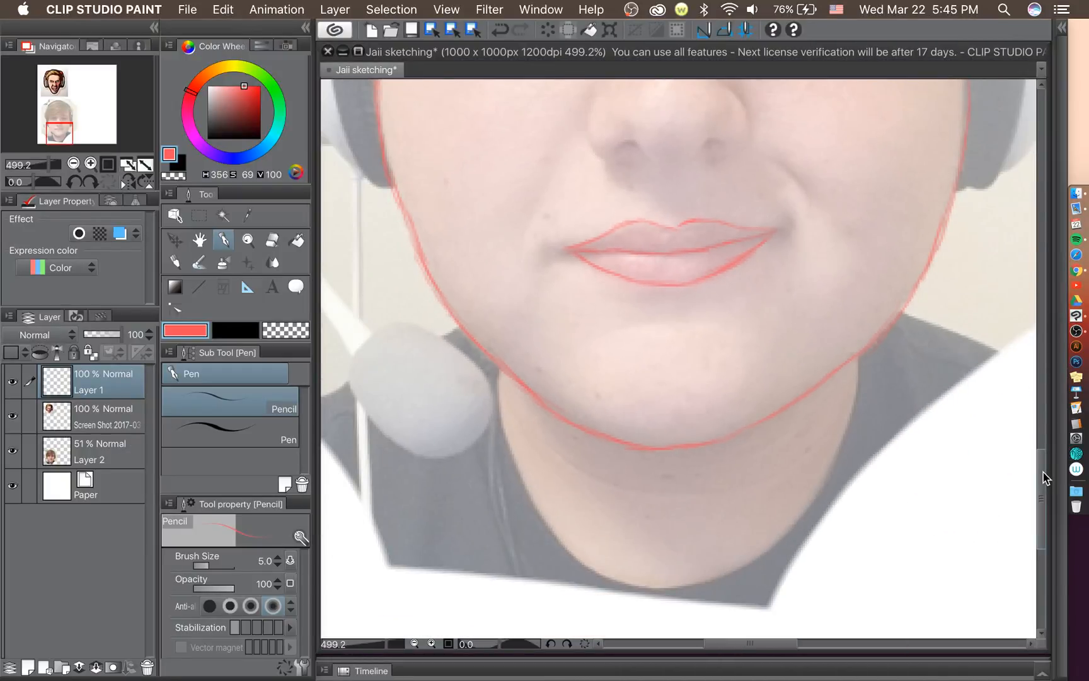
{"action": "scroll", "coordinate": [1011, 438], "scroll_direction": "up", "scroll_amount": 3}
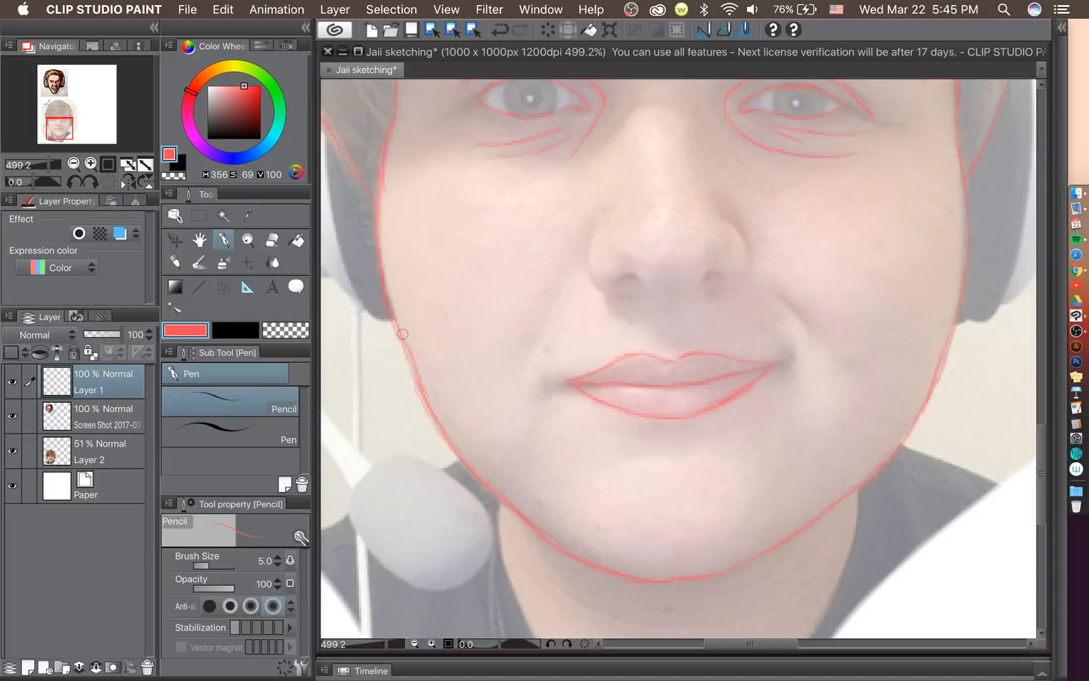
{"action": "left_click_drag", "start_coordinate": [624, 462], "coordinate": [724, 463]}
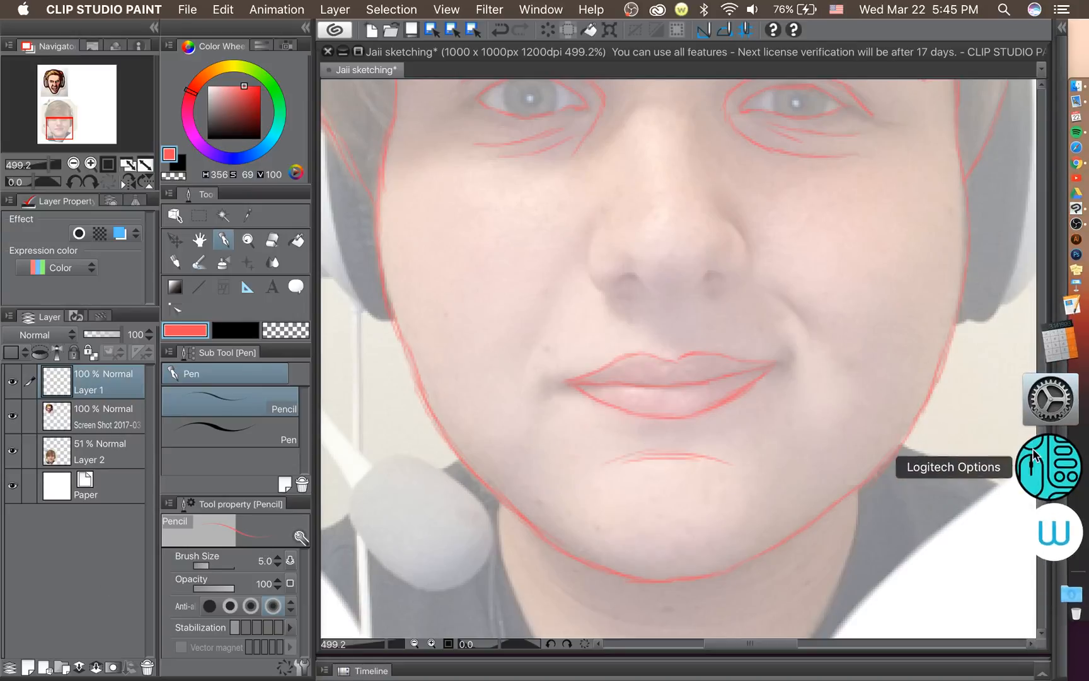
{"action": "left_click_drag", "start_coordinate": [1041, 475], "coordinate": [1041, 450]}
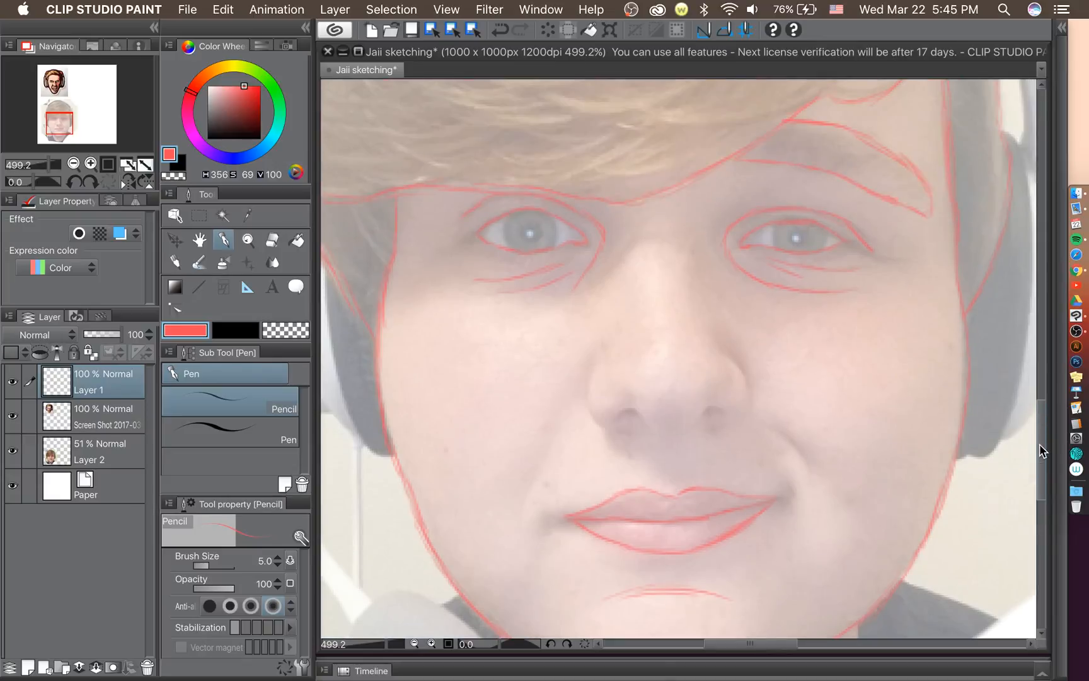
{"action": "left_click_drag", "start_coordinate": [530, 497], "coordinate": [578, 380]}
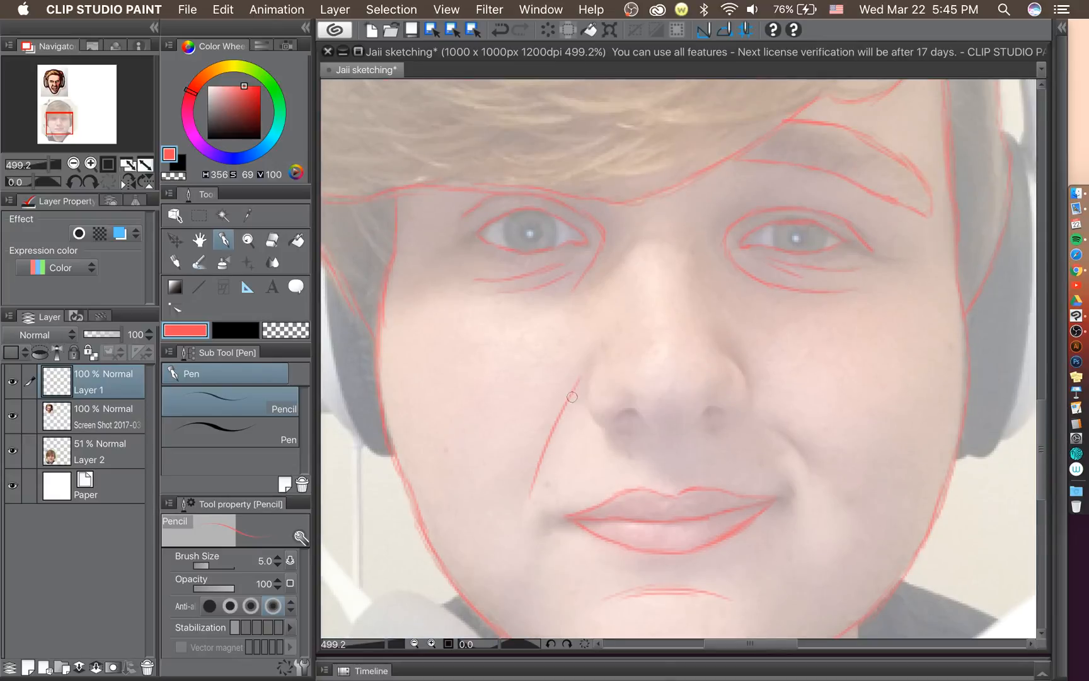
{"action": "left_click_drag", "start_coordinate": [769, 428], "coordinate": [804, 467]}
Trace the nose with the Pencil, following both nostril wings, the nostrils and the tip's lower edge.
{"action": "left_click_drag", "start_coordinate": [742, 644], "coordinate": [749, 645]}
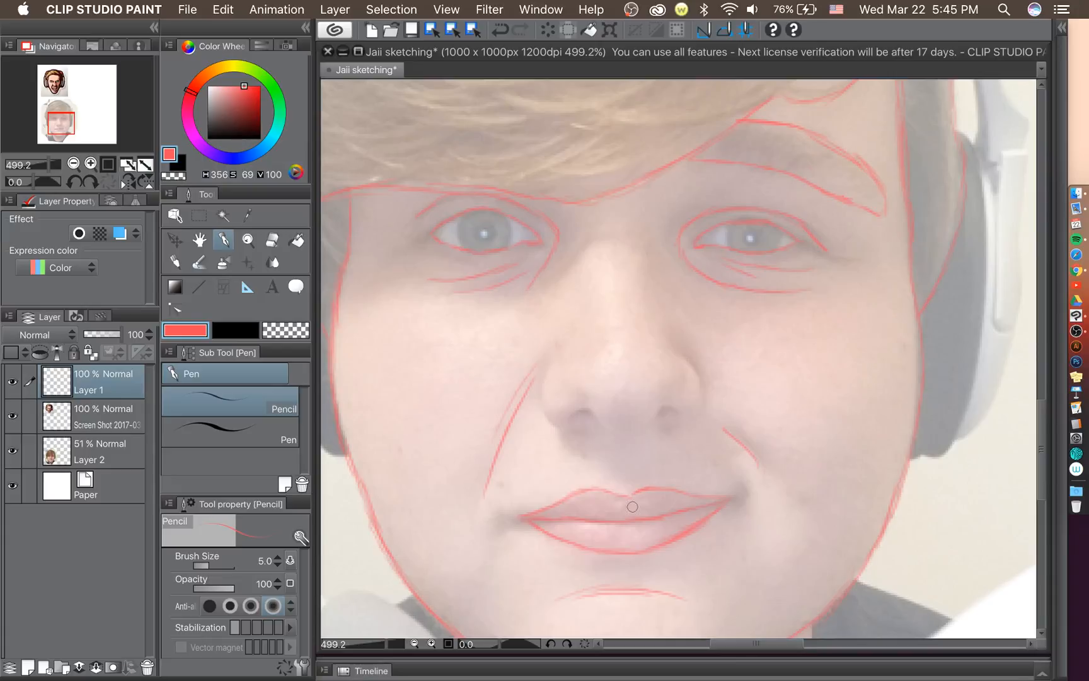
{"action": "scroll", "coordinate": [637, 449], "scroll_direction": "up", "scroll_amount": 1}
{"action": "scroll", "coordinate": [687, 389], "scroll_direction": "up", "scroll_amount": 4}
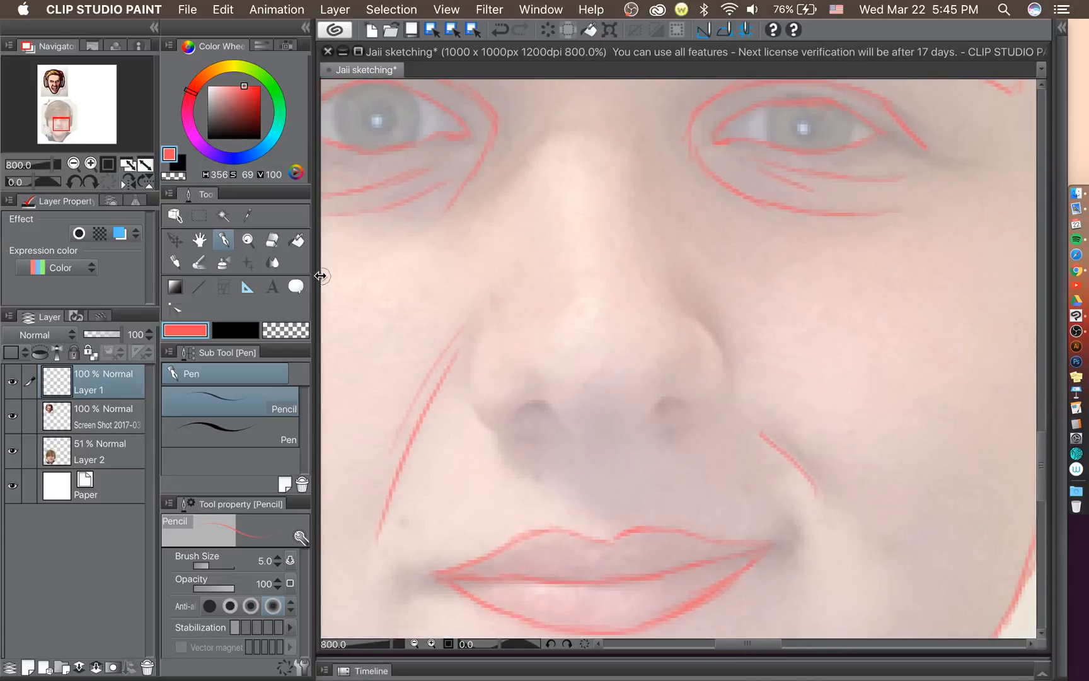
{"action": "mouse_move", "coordinate": [514, 287]}
{"action": "left_mouse_down"}
{"action": "mouse_move", "coordinate": [479, 348]}
{"action": "mouse_move", "coordinate": [471, 397]}
{"action": "left_mouse_up"}
{"action": "mouse_move", "coordinate": [487, 354]}
{"action": "left_mouse_down"}
{"action": "mouse_move", "coordinate": [481, 410]}
{"action": "mouse_move", "coordinate": [481, 375]}
{"action": "mouse_move", "coordinate": [500, 428]}
{"action": "mouse_move", "coordinate": [481, 408]}
{"action": "mouse_move", "coordinate": [607, 465]}
{"action": "mouse_move", "coordinate": [572, 460]}
{"action": "mouse_move", "coordinate": [499, 428]}
{"action": "mouse_move", "coordinate": [544, 443]}
{"action": "mouse_move", "coordinate": [514, 440]}
{"action": "mouse_move", "coordinate": [566, 438]}
{"action": "mouse_move", "coordinate": [527, 403]}
{"action": "mouse_move", "coordinate": [561, 411]}
{"action": "mouse_move", "coordinate": [538, 405]}
{"action": "mouse_move", "coordinate": [567, 430]}
{"action": "mouse_move", "coordinate": [627, 439]}
{"action": "mouse_move", "coordinate": [613, 438]}
{"action": "mouse_move", "coordinate": [684, 406]}
{"action": "mouse_move", "coordinate": [677, 400]}
{"action": "mouse_move", "coordinate": [670, 434]}
{"action": "mouse_move", "coordinate": [703, 424]}
{"action": "left_mouse_up"}
{"action": "mouse_move", "coordinate": [680, 293]}
{"action": "left_mouse_down"}
{"action": "mouse_move", "coordinate": [729, 379]}
{"action": "mouse_move", "coordinate": [688, 432]}
{"action": "left_mouse_up"}
{"action": "mouse_move", "coordinate": [729, 372]}
{"action": "left_mouse_down"}
{"action": "mouse_move", "coordinate": [725, 394]}
{"action": "mouse_move", "coordinate": [693, 417]}
{"action": "left_mouse_up"}
Hide the photo on Layer 2 to check the whole traced face, then show it again.
{"action": "scroll", "coordinate": [588, 474], "scroll_direction": "down", "scroll_amount": 5}
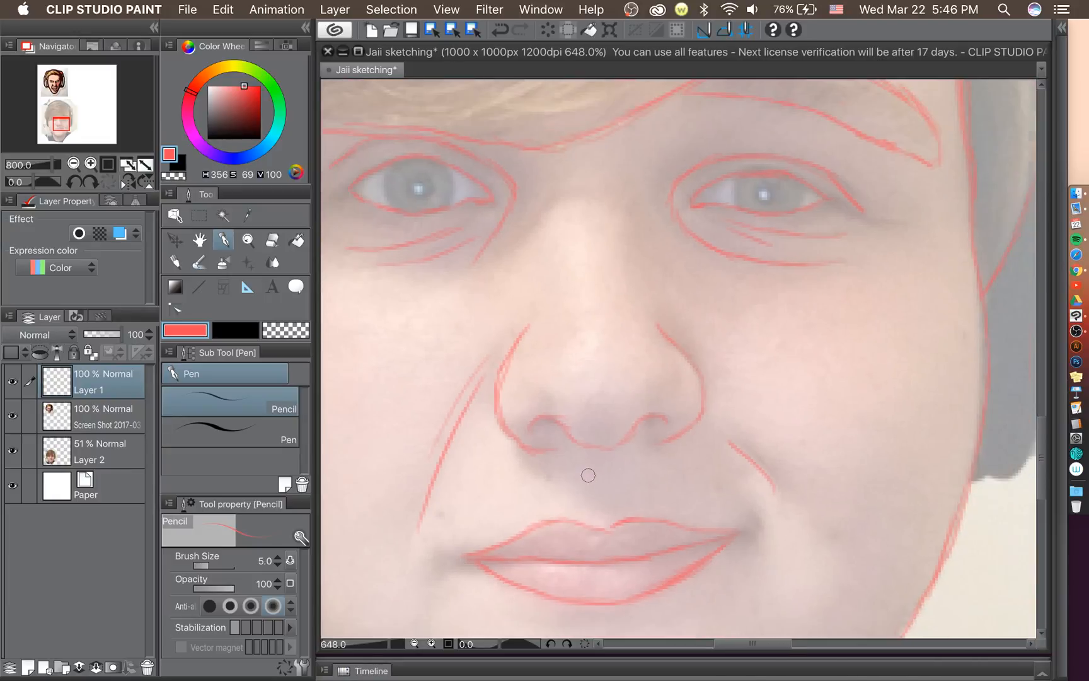
{"action": "scroll", "coordinate": [588, 474], "scroll_direction": "down", "scroll_amount": 2}
{"action": "scroll", "coordinate": [588, 475], "scroll_direction": "up", "scroll_amount": 2}
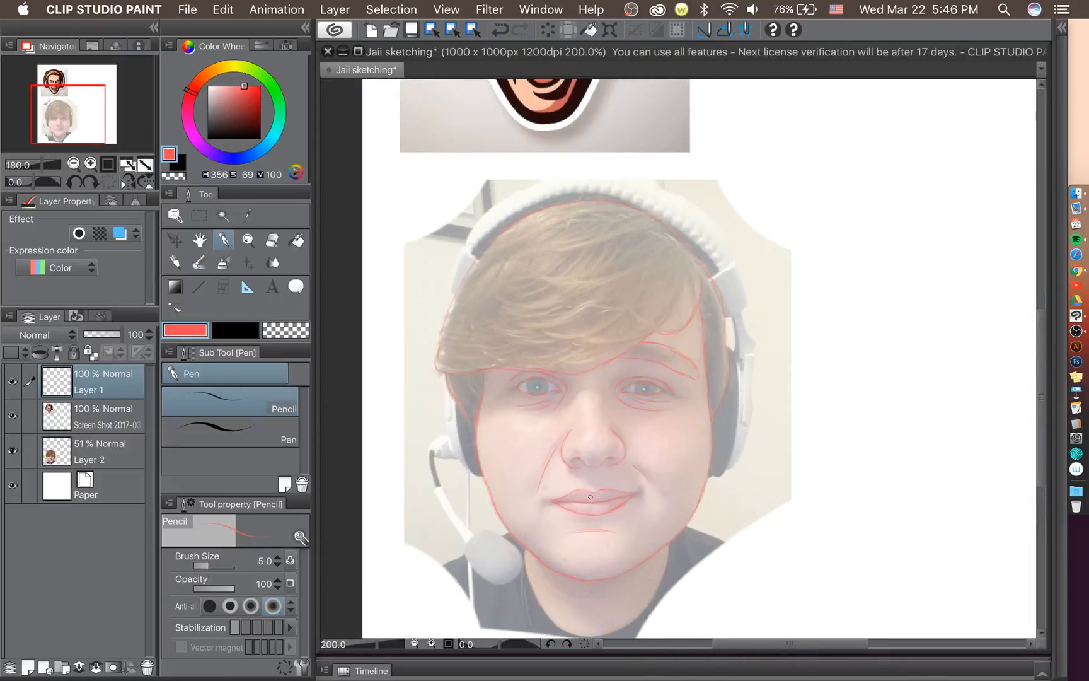
{"action": "left_click", "coordinate": [12, 451]}
{"action": "left_click", "coordinate": [12, 451]}
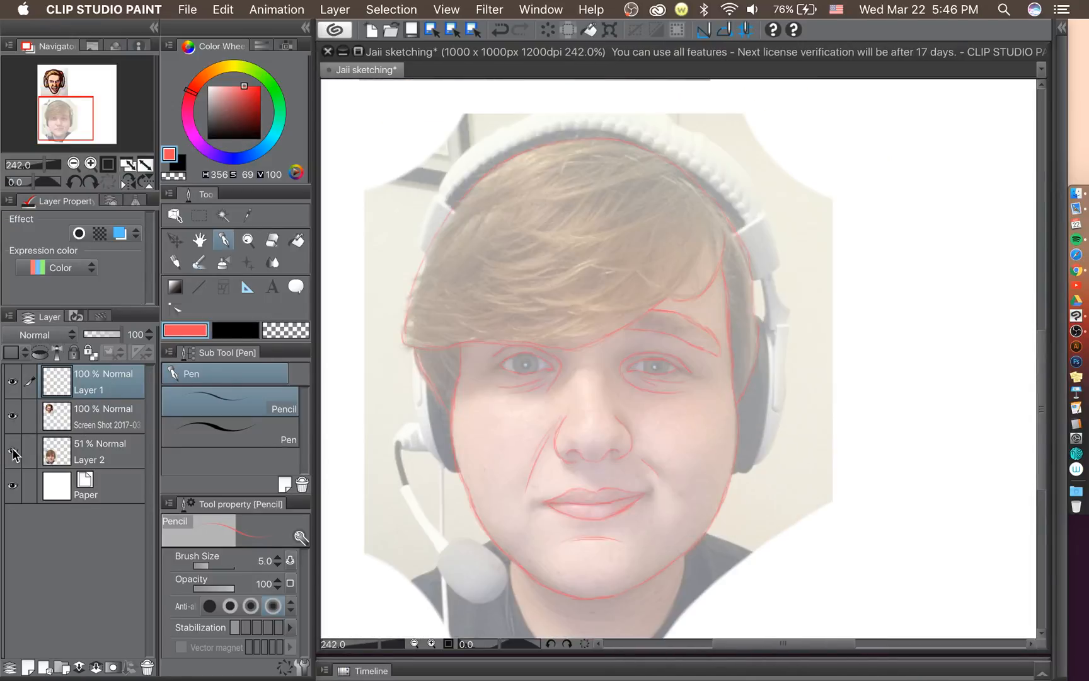
Erase and redraw the upper lid line of the eye under the traced eyebrow, then outline its iris and central highlight.
{"action": "scroll", "coordinate": [649, 343], "scroll_direction": "up", "scroll_amount": 5}
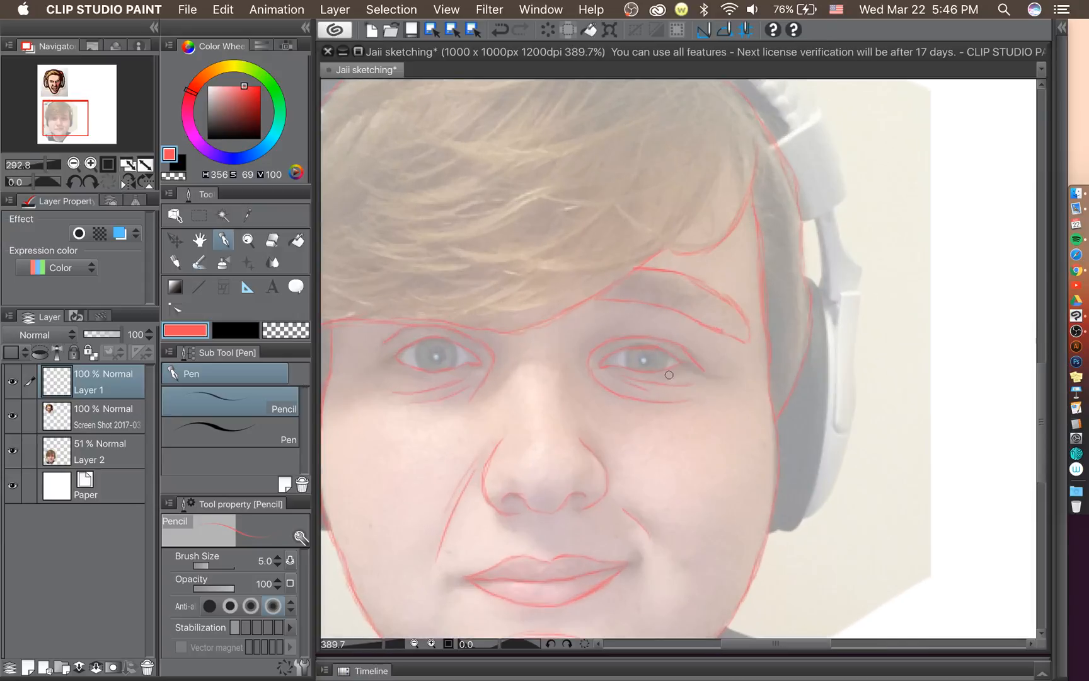
{"action": "scroll", "coordinate": [650, 343], "scroll_direction": "up", "scroll_amount": 4}
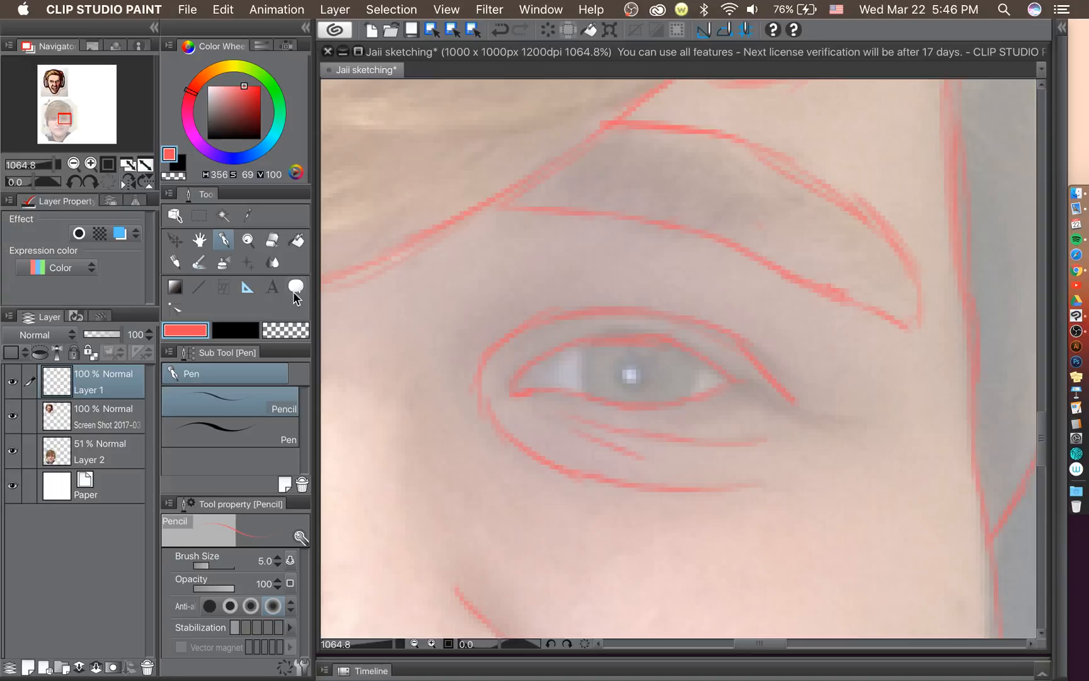
{"action": "left_click", "coordinate": [272, 240]}
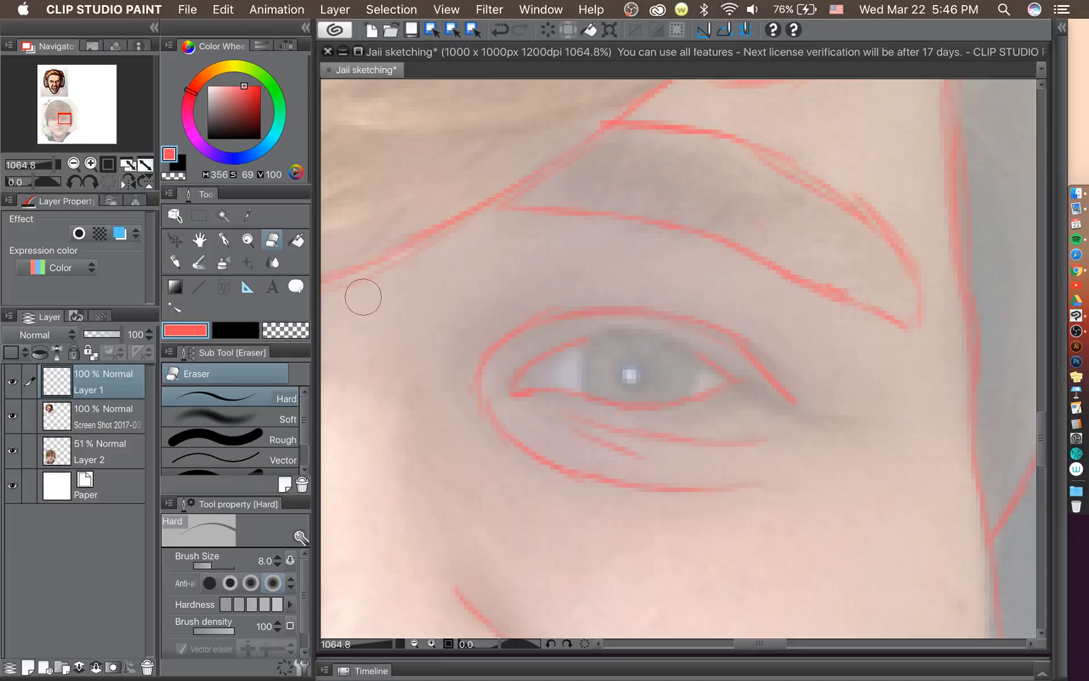
{"action": "left_click", "coordinate": [220, 239]}
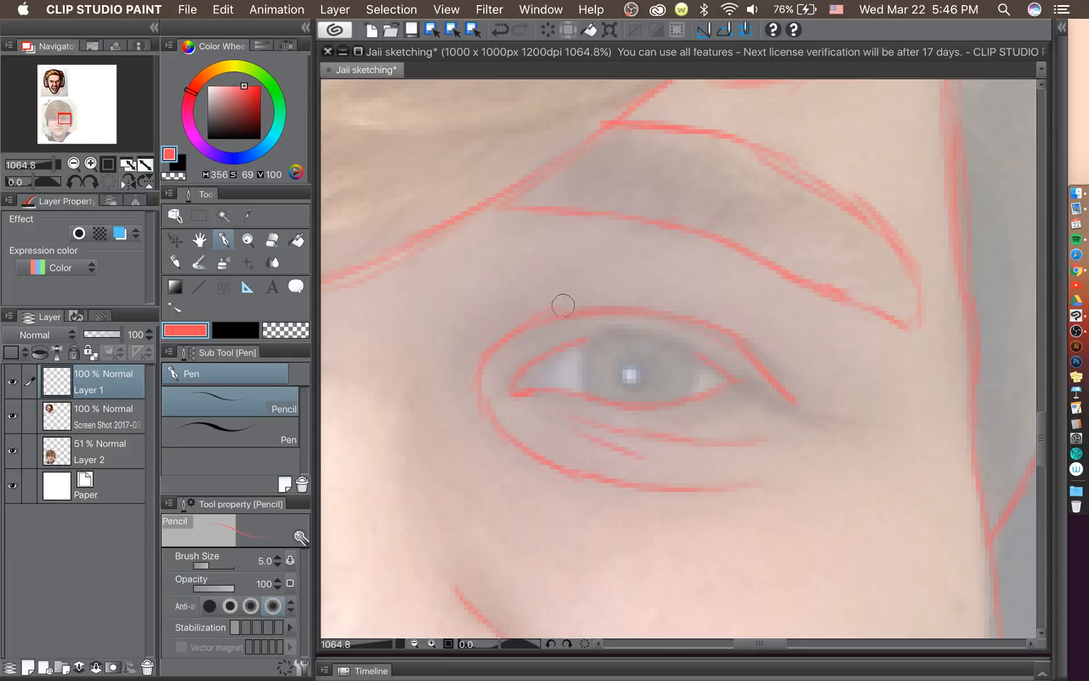
{"action": "left_click_drag", "start_coordinate": [574, 343], "coordinate": [689, 348]}
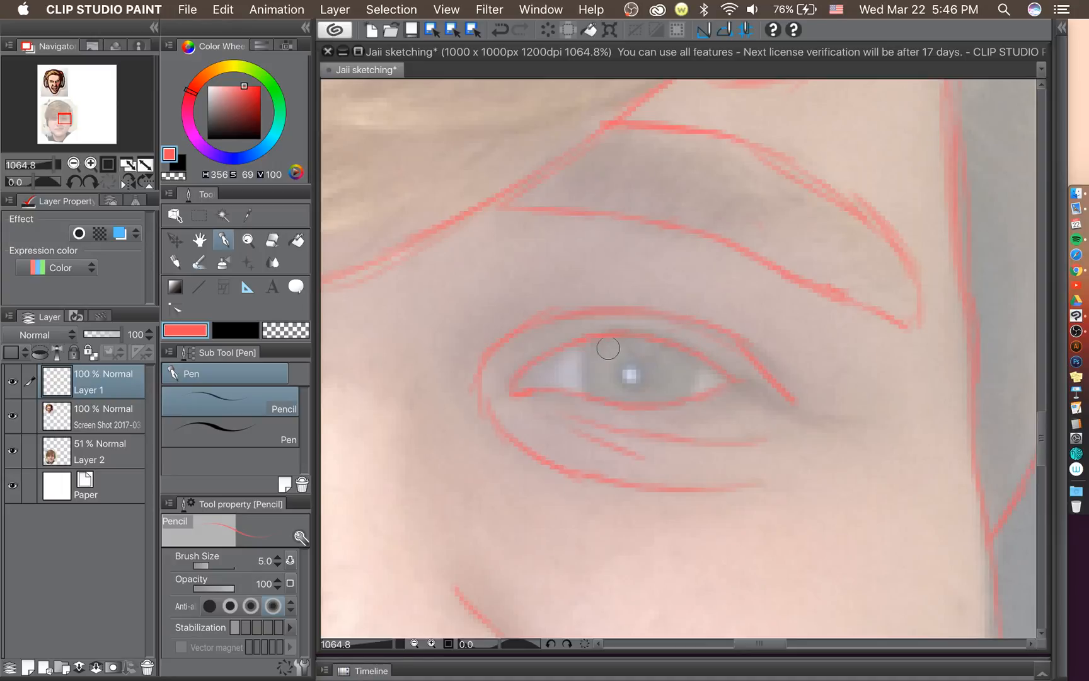
{"action": "left_click_drag", "start_coordinate": [581, 340], "coordinate": [587, 389]}
{"action": "mouse_move", "coordinate": [689, 394]}
{"action": "left_mouse_down"}
{"action": "mouse_move", "coordinate": [690, 356]}
{"action": "mouse_move", "coordinate": [624, 361]}
{"action": "mouse_move", "coordinate": [631, 388]}
{"action": "mouse_move", "coordinate": [630, 363]}
{"action": "mouse_move", "coordinate": [632, 374]}
{"action": "left_mouse_up"}
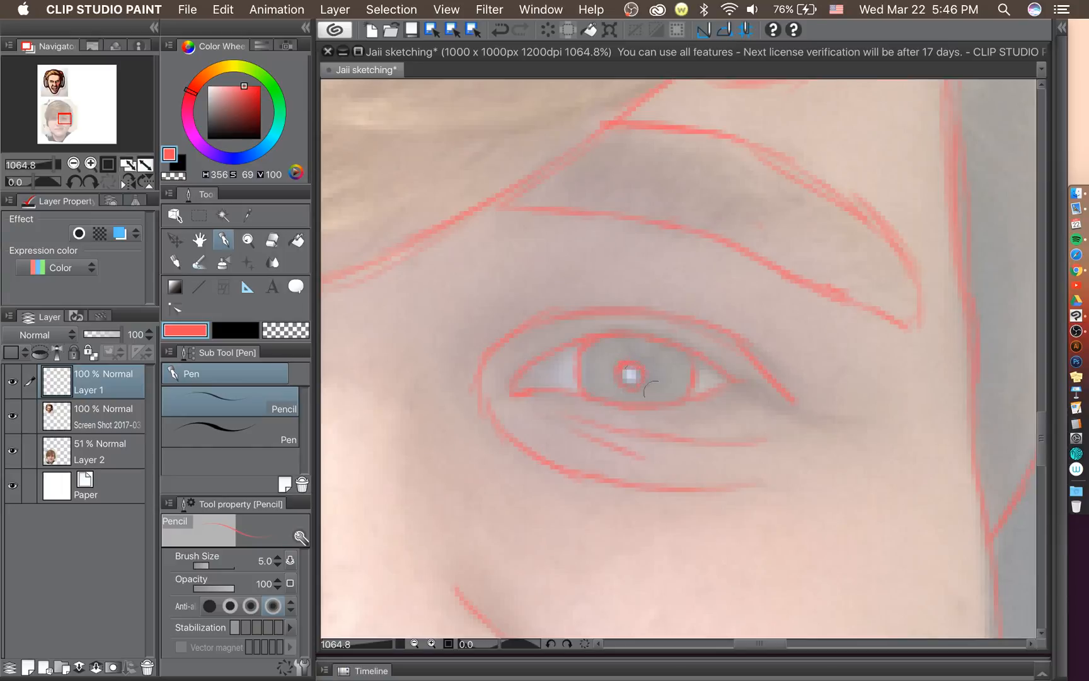
Outline the iris and central highlight of the eye beneath the fringe with the Pencil.
{"action": "left_click_drag", "start_coordinate": [741, 643], "coordinate": [700, 643]}
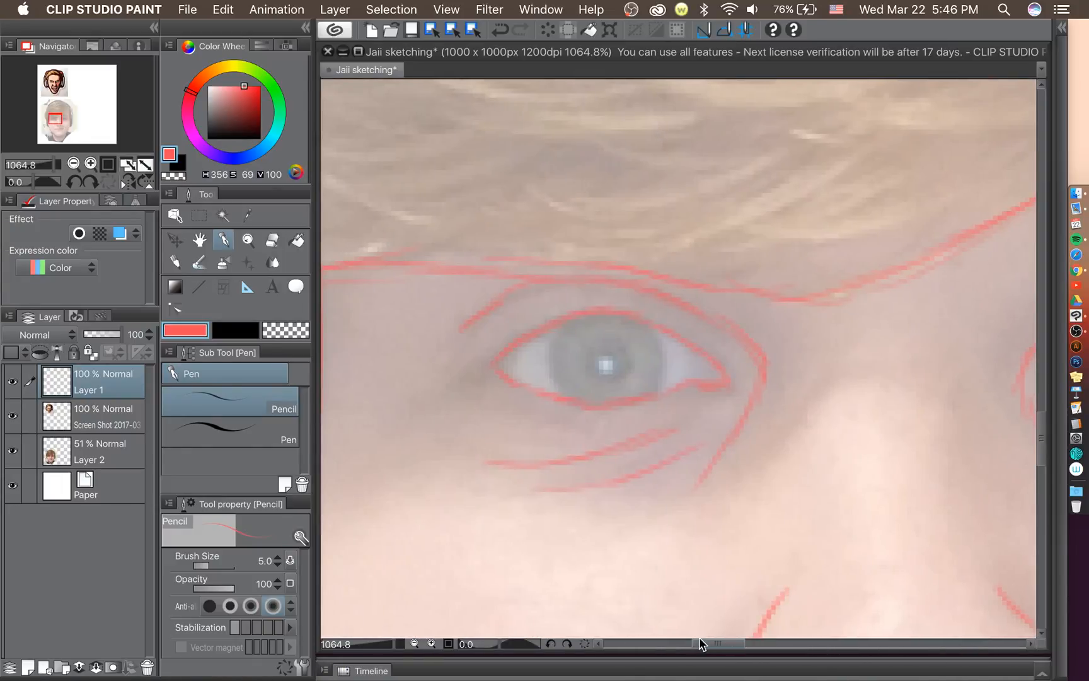
{"action": "mouse_move", "coordinate": [617, 346]}
{"action": "left_mouse_down"}
{"action": "mouse_move", "coordinate": [591, 373]}
{"action": "mouse_move", "coordinate": [608, 378]}
{"action": "mouse_move", "coordinate": [623, 355]}
{"action": "mouse_move", "coordinate": [562, 326]}
{"action": "mouse_move", "coordinate": [552, 344]}
{"action": "mouse_move", "coordinate": [567, 320]}
{"action": "mouse_move", "coordinate": [550, 369]}
{"action": "mouse_move", "coordinate": [556, 338]}
{"action": "mouse_move", "coordinate": [579, 395]}
{"action": "left_mouse_up"}
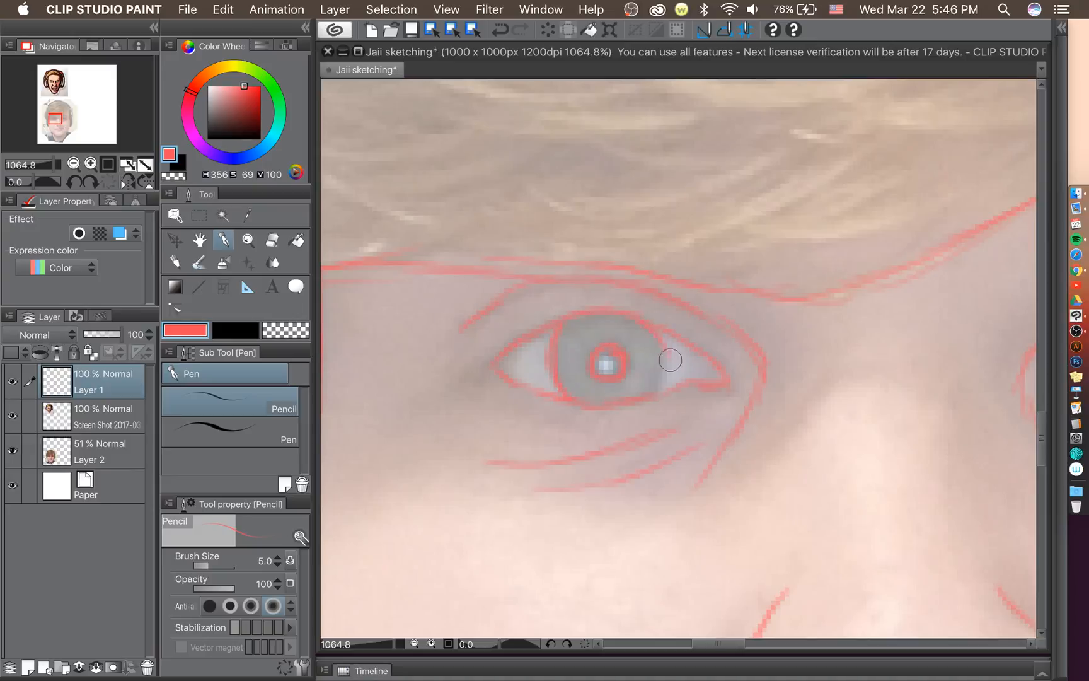
{"action": "left_click_drag", "start_coordinate": [659, 344], "coordinate": [647, 397]}
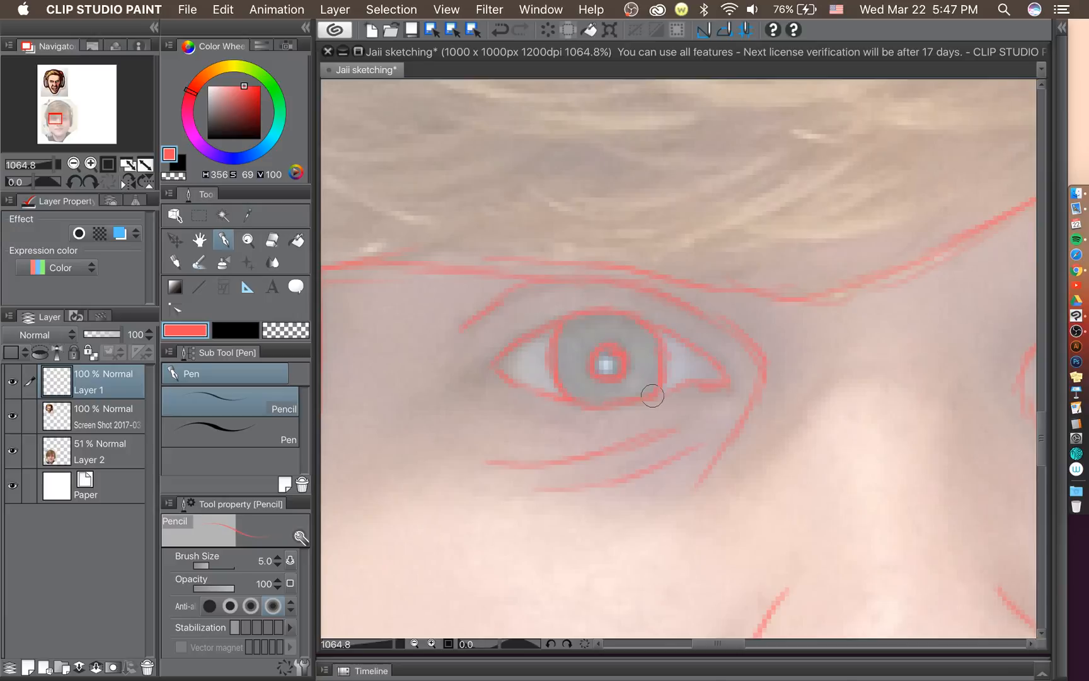
Hide and show the photo on Layer 2 twice to check the traced face with both finished eyes.
{"action": "scroll", "coordinate": [653, 396], "scroll_direction": "down", "scroll_amount": 10}
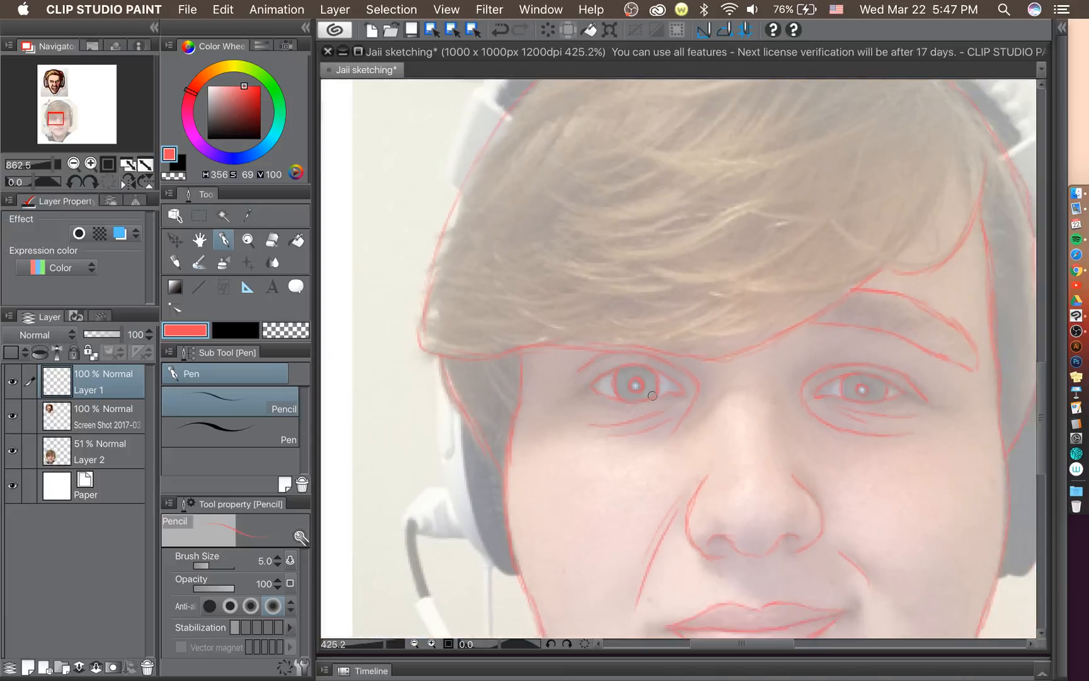
{"action": "scroll", "coordinate": [652, 396], "scroll_direction": "down", "scroll_amount": 1}
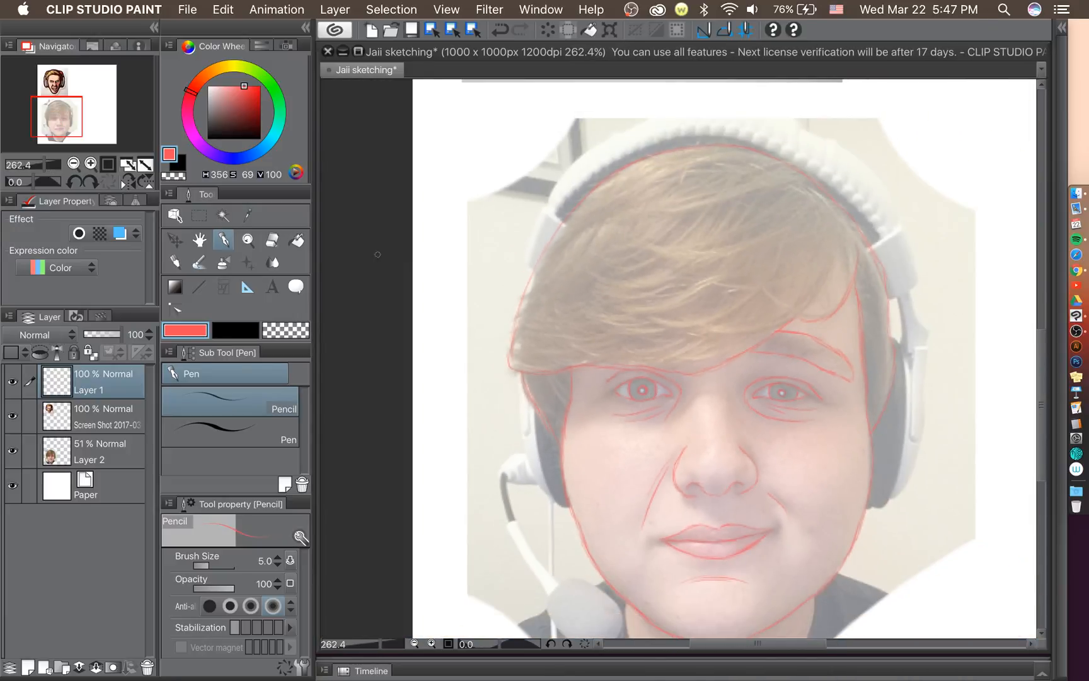
{"action": "scroll", "coordinate": [640, 355], "scroll_direction": "down", "scroll_amount": 2}
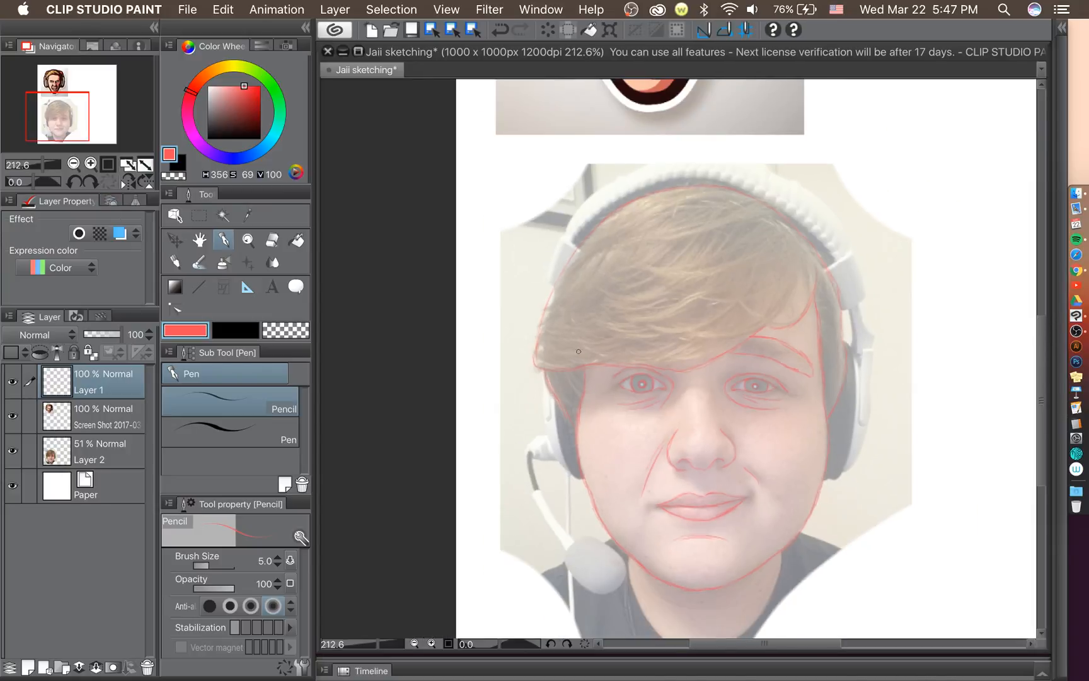
{"action": "left_click", "coordinate": [12, 452]}
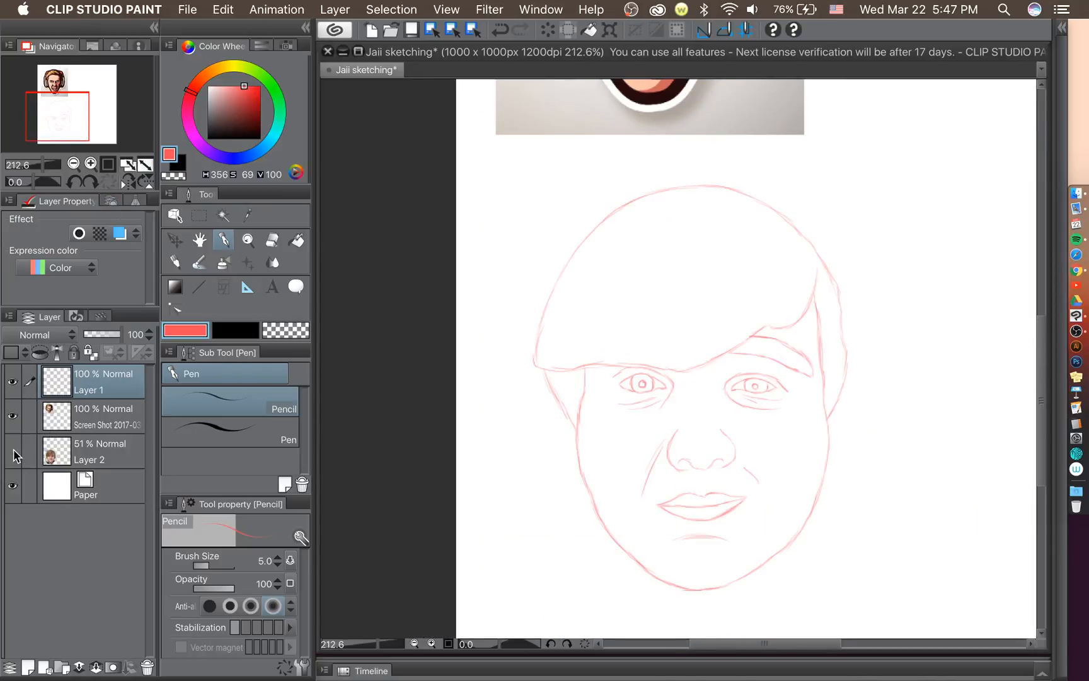
{"action": "left_click", "coordinate": [13, 452]}
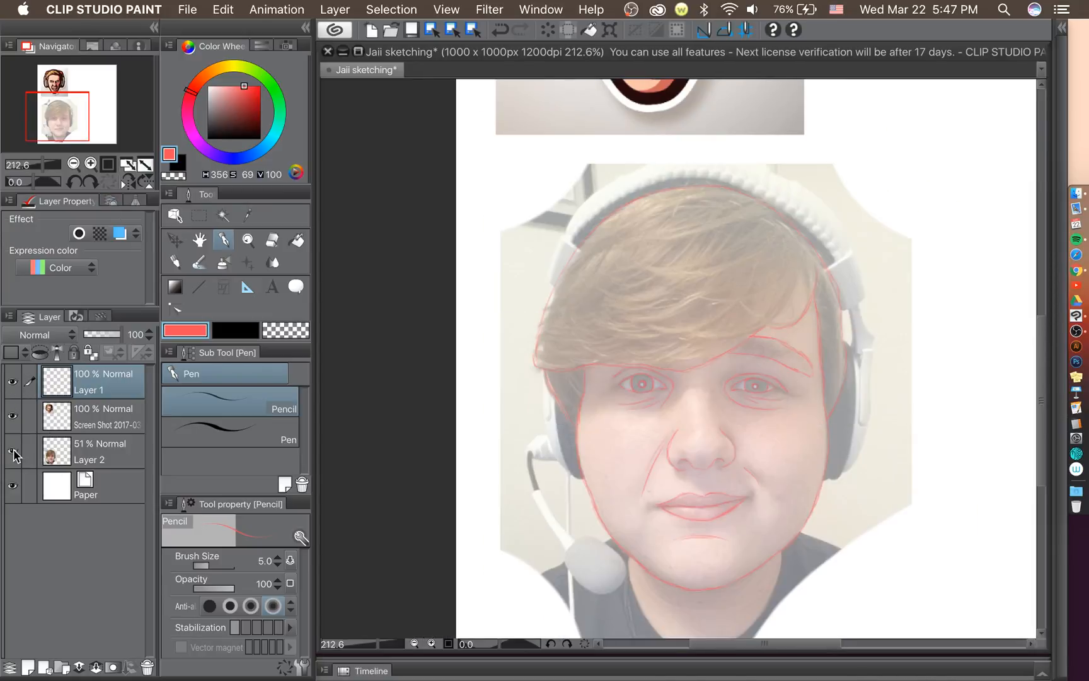
{"action": "left_click", "coordinate": [14, 449]}
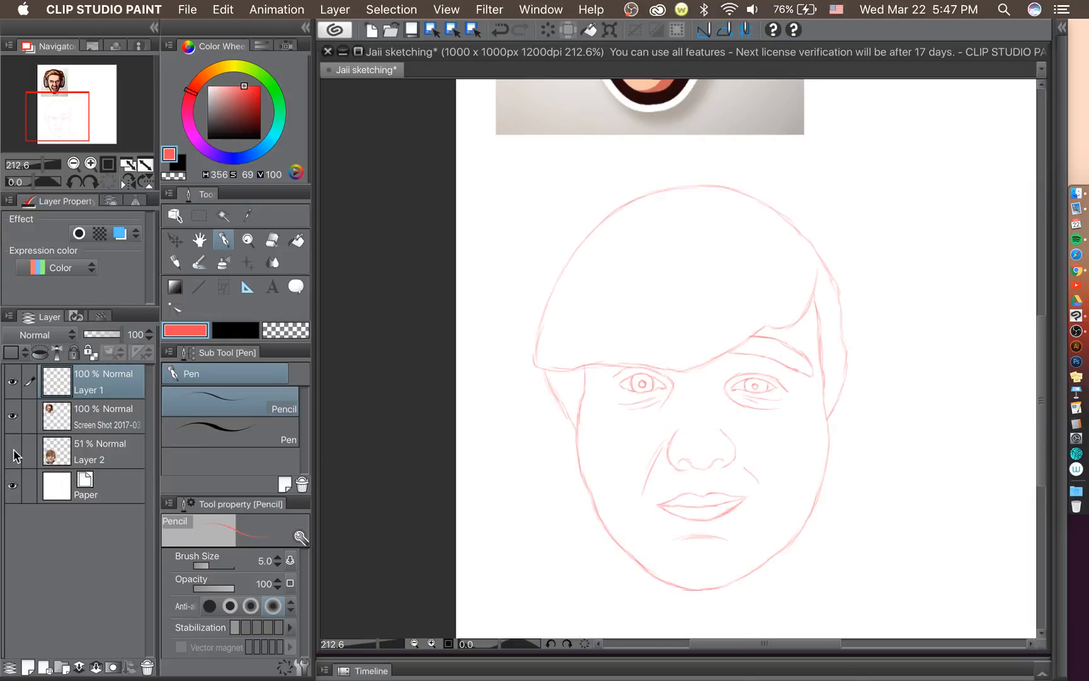
{"action": "left_click", "coordinate": [13, 450]}
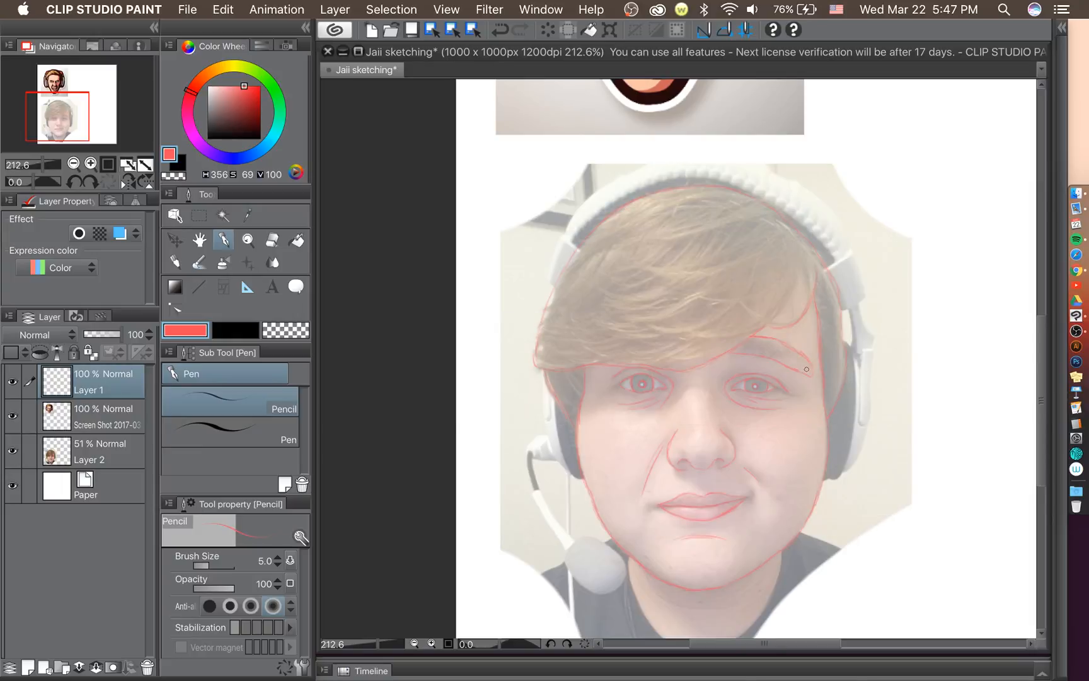
{"action": "scroll", "coordinate": [808, 379], "scroll_direction": "up", "scroll_amount": 1}
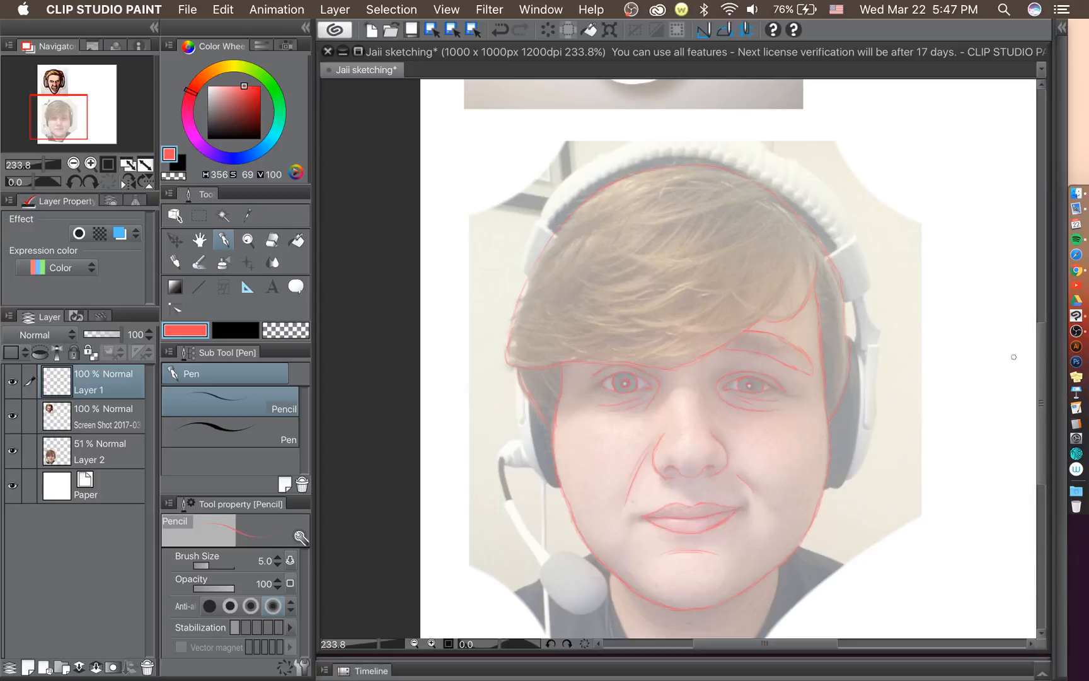
{"action": "left_click_drag", "start_coordinate": [1039, 360], "coordinate": [1041, 377]}
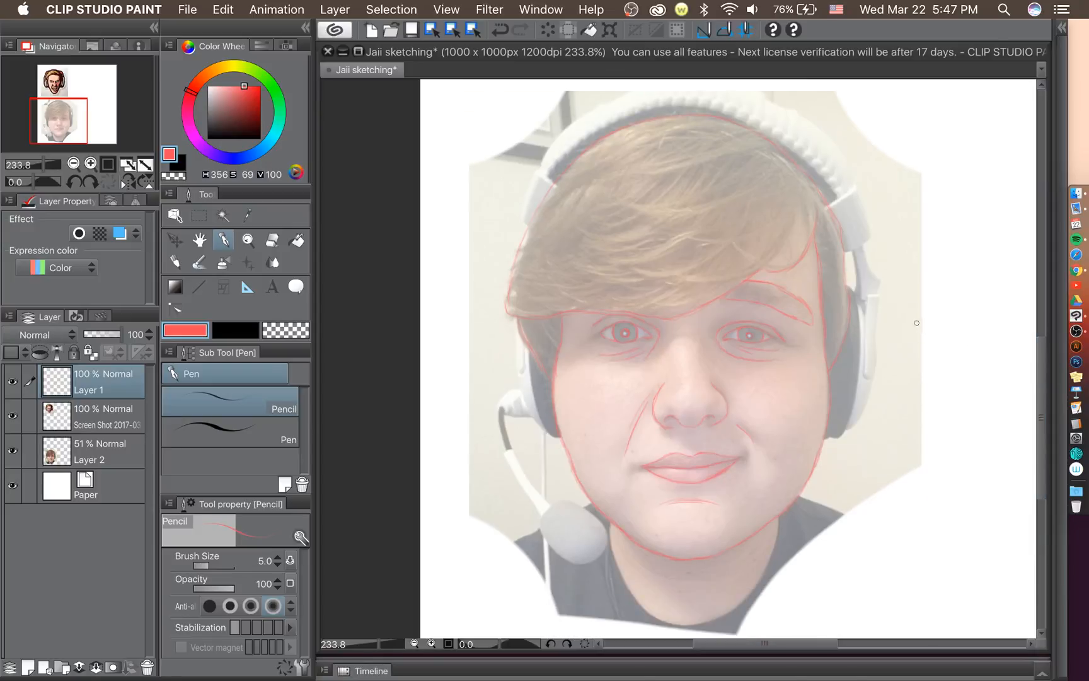
{"action": "scroll", "coordinate": [917, 323], "scroll_direction": "up", "scroll_amount": 1}
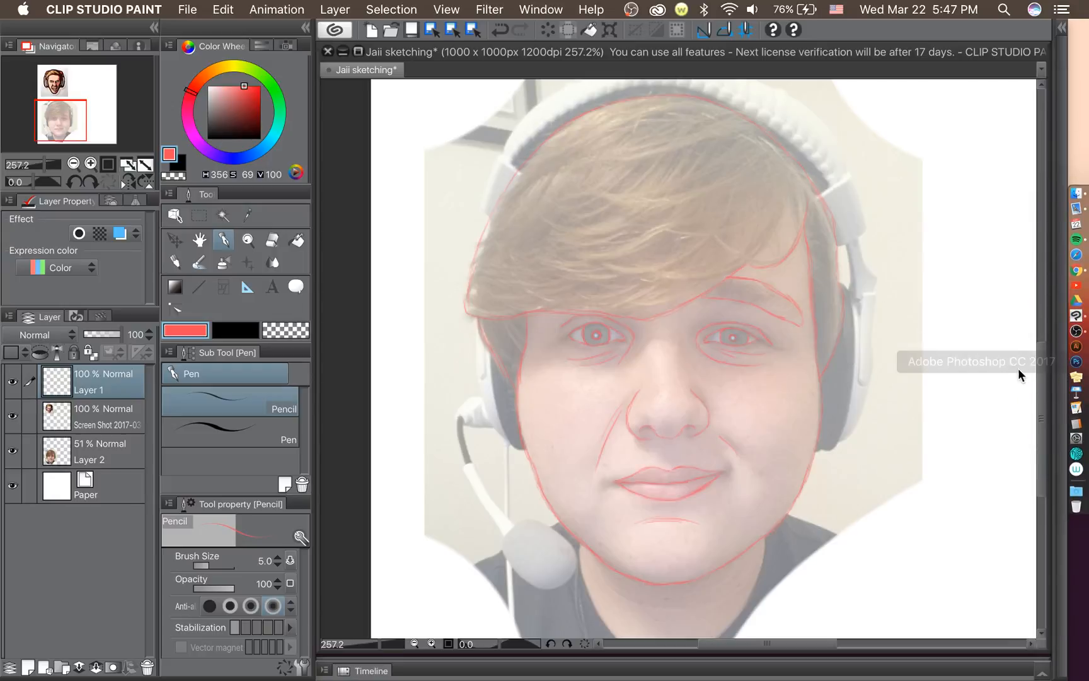
{"action": "left_click_drag", "start_coordinate": [1044, 371], "coordinate": [1044, 351]}
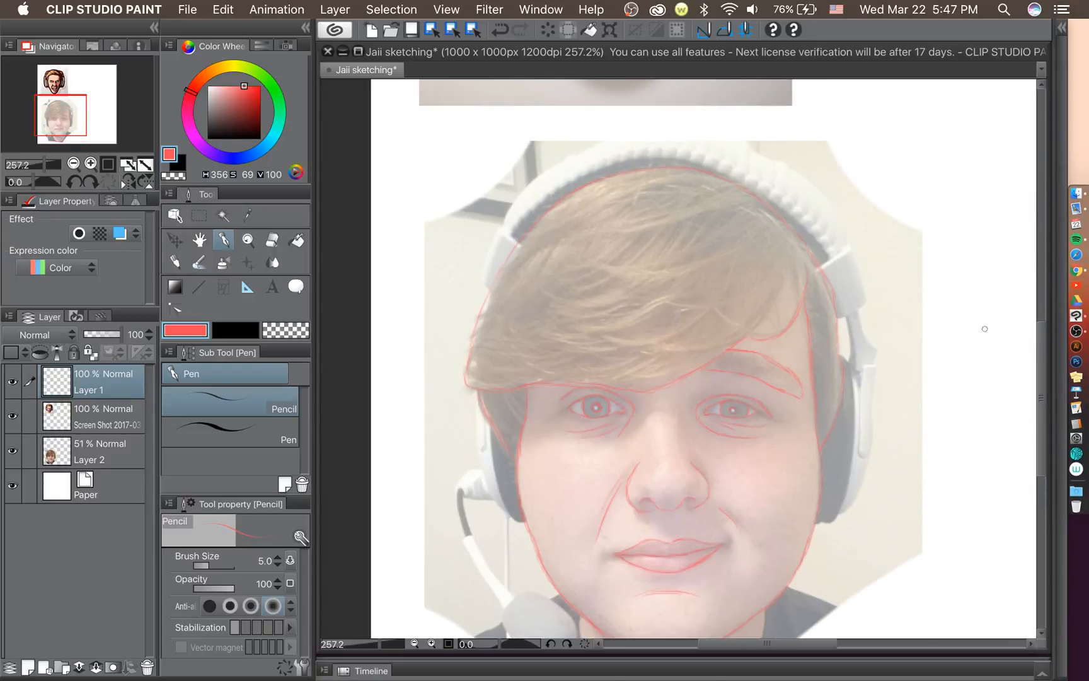
Trace the outer edge and lower end of the dark ear cushion beside the traced eyebrow, undoing and redrawing stray strokes.
{"action": "scroll", "coordinate": [974, 441], "scroll_direction": "up", "scroll_amount": 5}
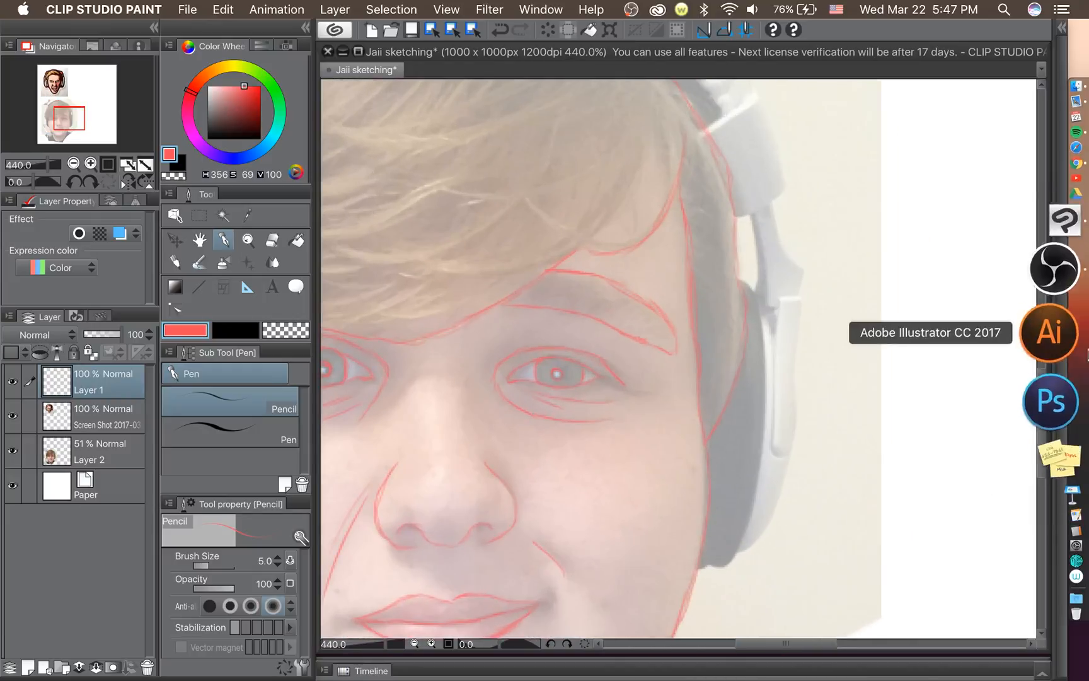
{"action": "scroll", "coordinate": [847, 256], "scroll_direction": "up", "scroll_amount": 2}
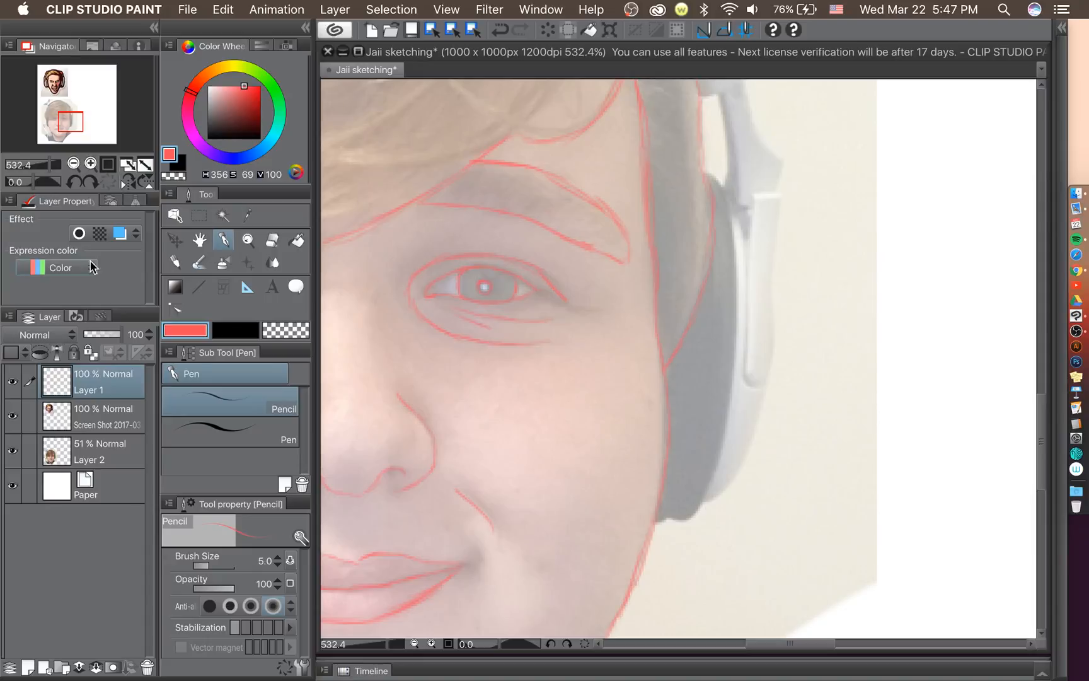
{"action": "left_click", "coordinate": [73, 185]}
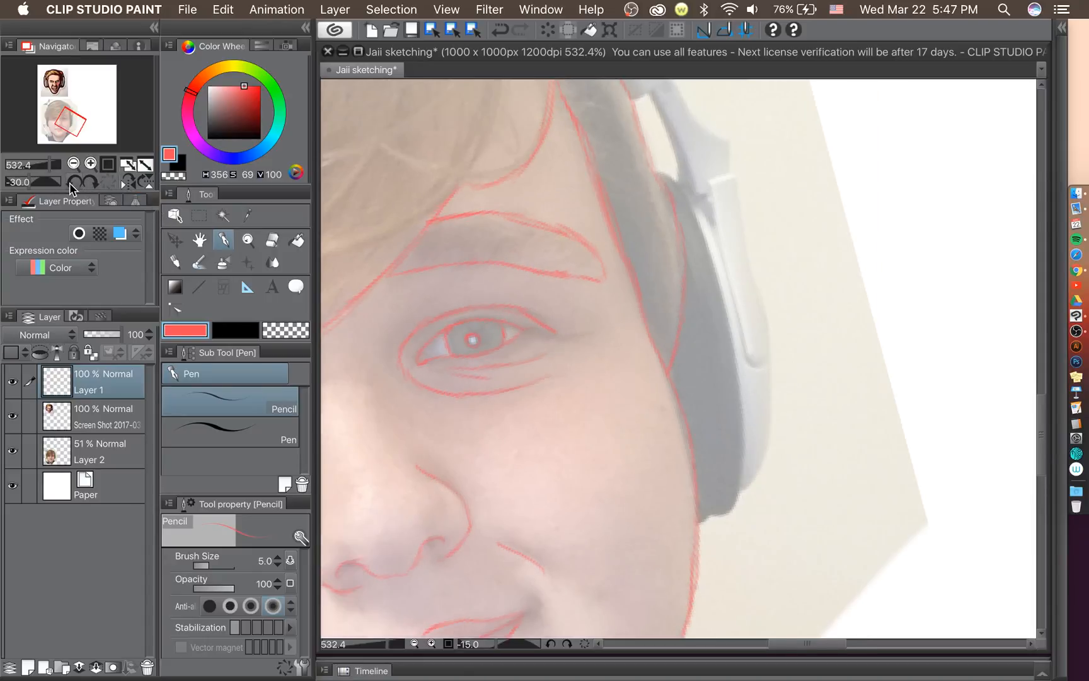
{"action": "left_click", "coordinate": [72, 184]}
{"action": "left_click", "coordinate": [73, 184]}
{"action": "left_click", "coordinate": [72, 185]}
{"action": "left_click", "coordinate": [73, 185]}
{"action": "left_click", "coordinate": [72, 185]}
{"action": "left_click", "coordinate": [73, 184]}
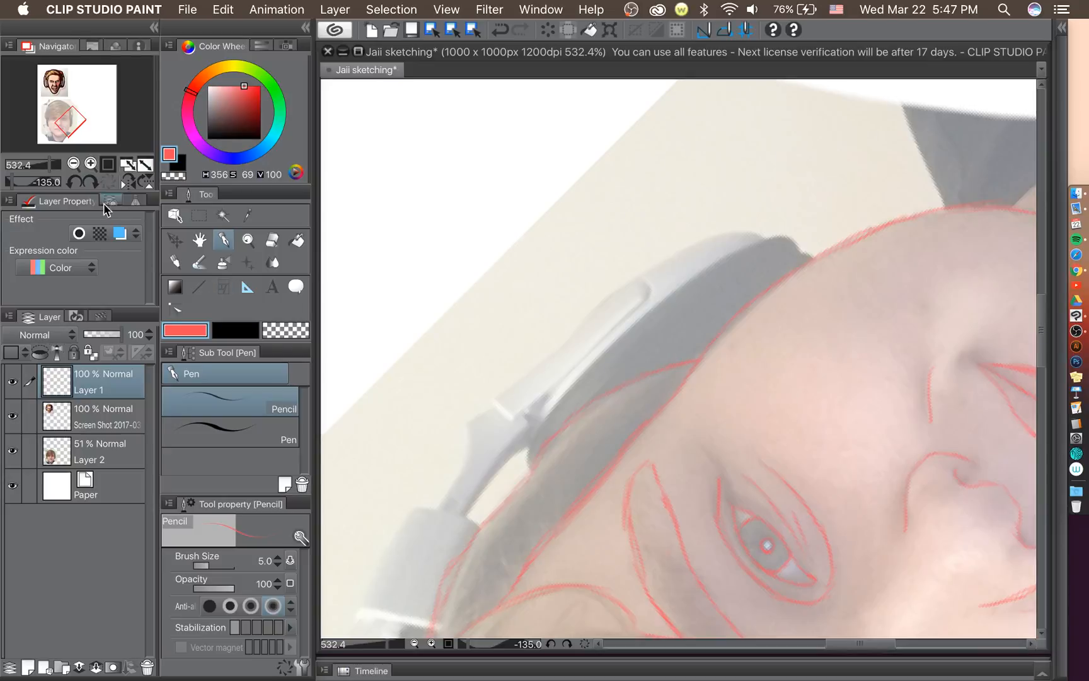
{"action": "left_click", "coordinate": [72, 183]}
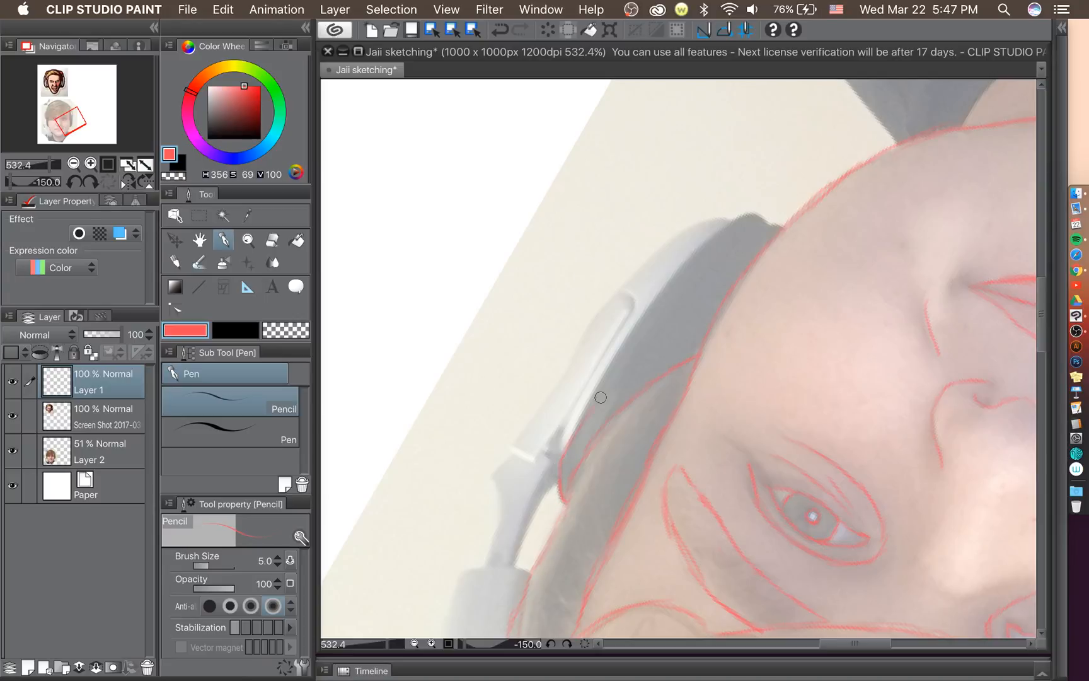
{"action": "left_click_drag", "start_coordinate": [593, 396], "coordinate": [642, 313]}
{"action": "mouse_move", "coordinate": [602, 390]}
{"action": "left_mouse_down"}
{"action": "mouse_move", "coordinate": [675, 273]}
{"action": "mouse_move", "coordinate": [728, 221]}
{"action": "mouse_move", "coordinate": [796, 189]}
{"action": "left_mouse_up"}
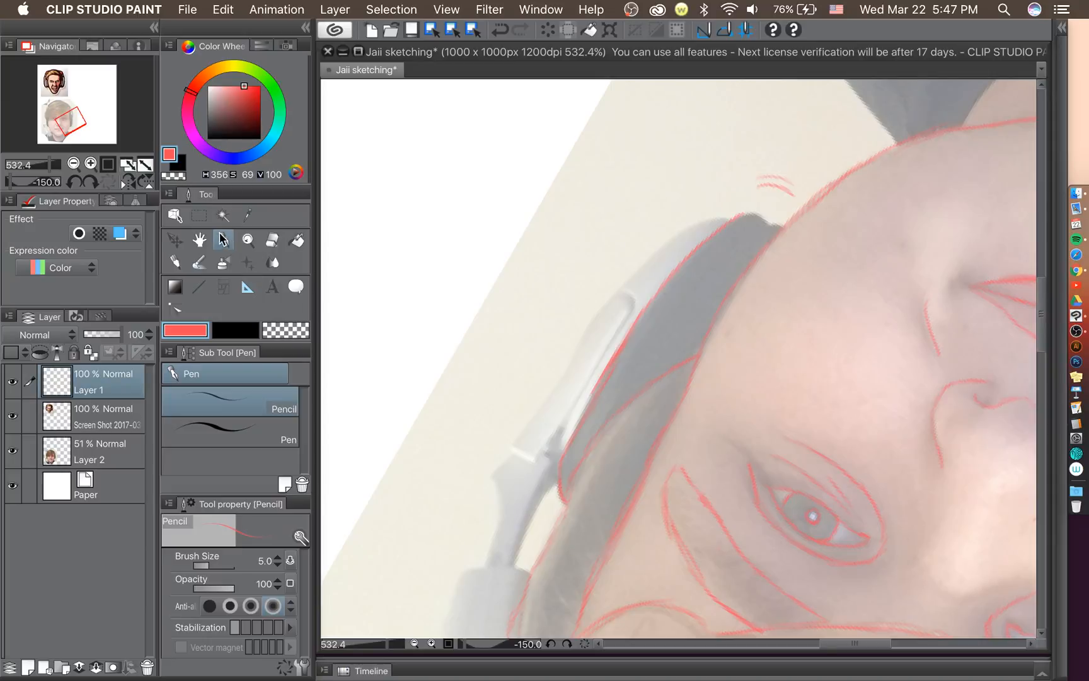
{"action": "key", "text": "super+z"}
{"action": "key", "text": "super+z"}
{"action": "left_click_drag", "start_coordinate": [744, 212], "coordinate": [764, 213]}
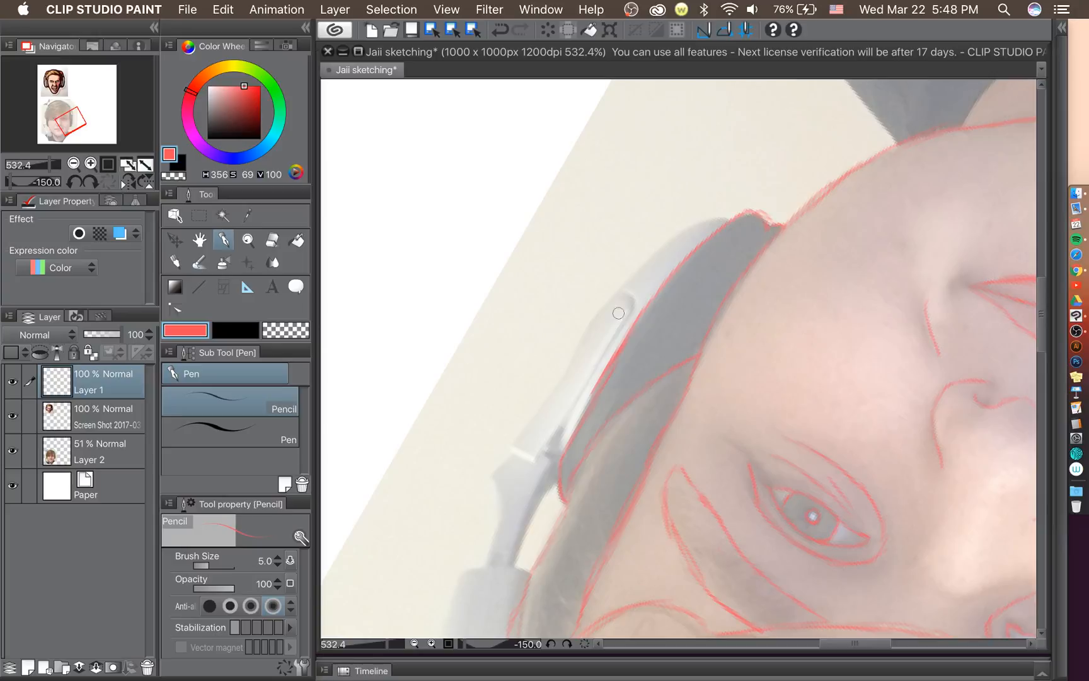
Trace the white ear cup shell, its slot and connecting arm, then add the cushion's inner line and erase overlapping strokes.
{"action": "left_click_drag", "start_coordinate": [515, 558], "coordinate": [556, 487]}
{"action": "mouse_move", "coordinate": [513, 567]}
{"action": "left_mouse_down"}
{"action": "mouse_move", "coordinate": [535, 574]}
{"action": "mouse_move", "coordinate": [529, 551]}
{"action": "mouse_move", "coordinate": [472, 553]}
{"action": "mouse_move", "coordinate": [478, 561]}
{"action": "mouse_move", "coordinate": [487, 547]}
{"action": "mouse_move", "coordinate": [484, 564]}
{"action": "mouse_move", "coordinate": [497, 520]}
{"action": "mouse_move", "coordinate": [486, 475]}
{"action": "mouse_move", "coordinate": [498, 510]}
{"action": "mouse_move", "coordinate": [489, 469]}
{"action": "mouse_move", "coordinate": [595, 316]}
{"action": "mouse_move", "coordinate": [672, 232]}
{"action": "mouse_move", "coordinate": [693, 219]}
{"action": "mouse_move", "coordinate": [634, 267]}
{"action": "mouse_move", "coordinate": [710, 222]}
{"action": "mouse_move", "coordinate": [686, 227]}
{"action": "mouse_move", "coordinate": [733, 218]}
{"action": "left_mouse_up"}
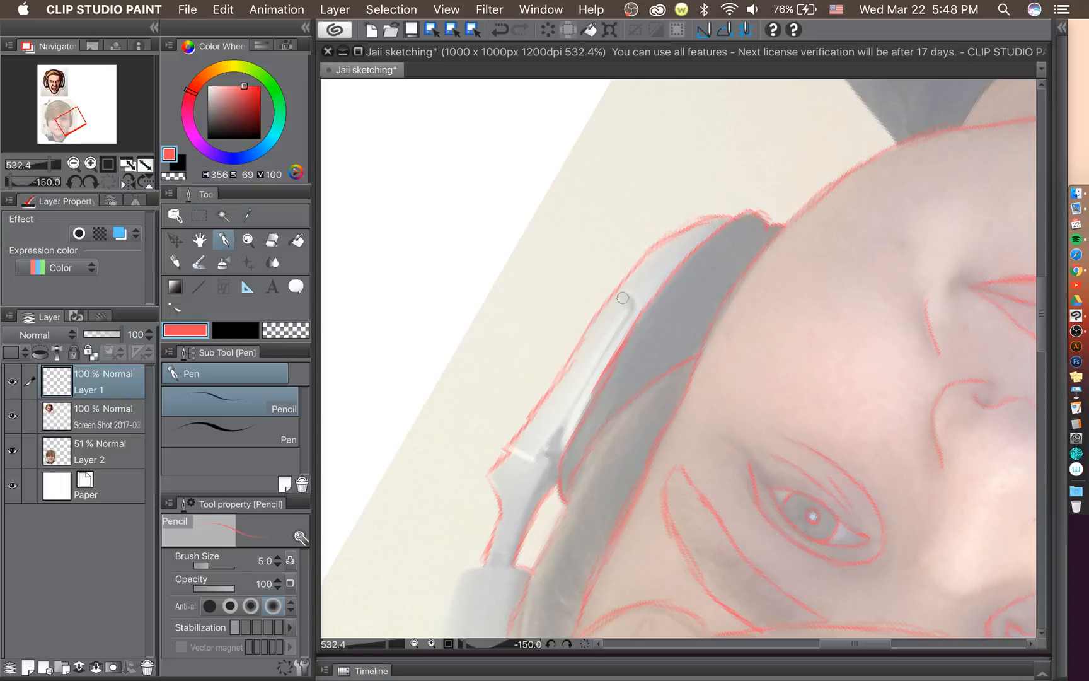
{"action": "mouse_move", "coordinate": [616, 295]}
{"action": "left_mouse_down"}
{"action": "mouse_move", "coordinate": [629, 319]}
{"action": "mouse_move", "coordinate": [631, 306]}
{"action": "mouse_move", "coordinate": [595, 370]}
{"action": "left_mouse_up"}
{"action": "left_click_drag", "start_coordinate": [544, 455], "coordinate": [602, 353]}
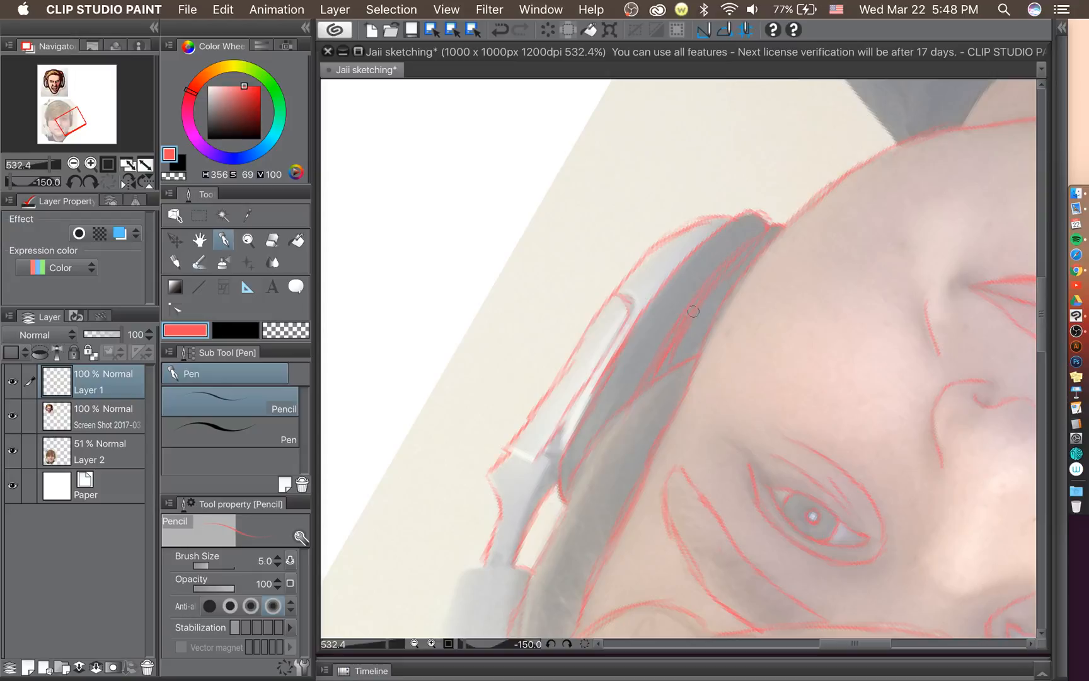
{"action": "left_click", "coordinate": [273, 240]}
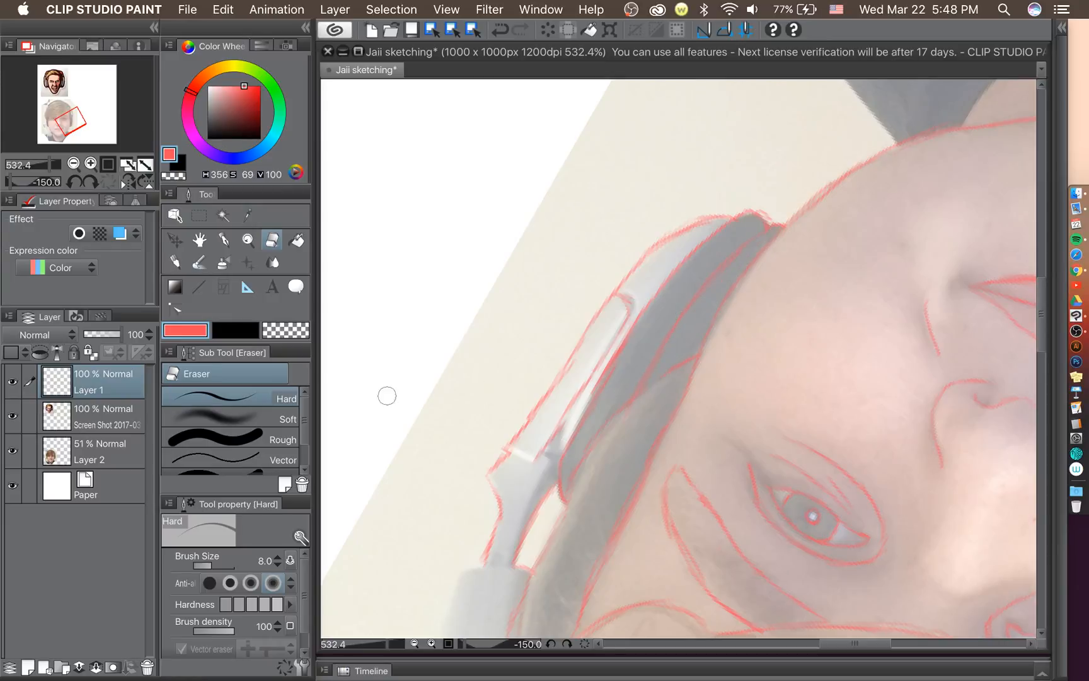
{"action": "left_click", "coordinate": [225, 241]}
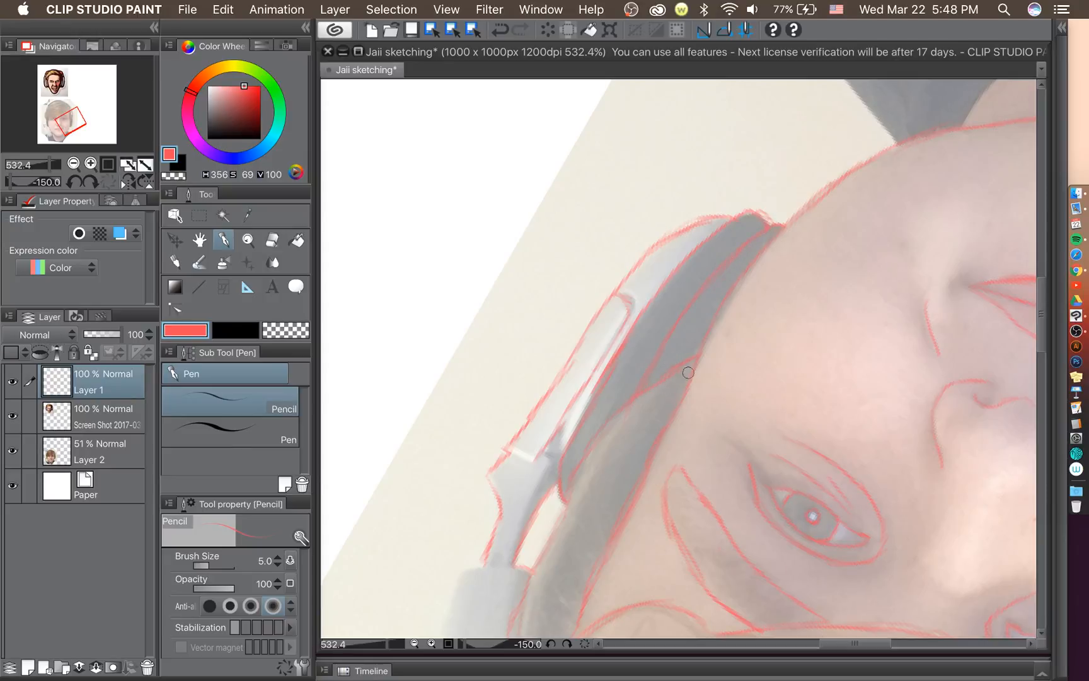
Outline the headband's end block above the connecting arm, including its flared edge against the padded band.
{"action": "left_click_drag", "start_coordinate": [1039, 304], "coordinate": [1040, 348]}
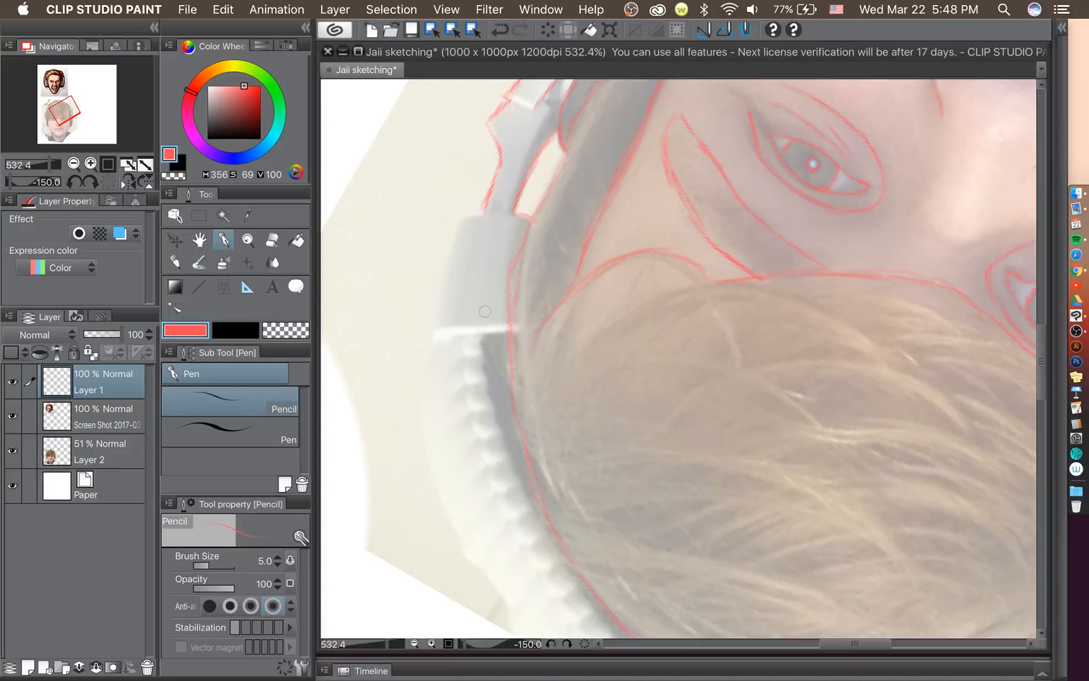
{"action": "mouse_move", "coordinate": [433, 357]}
{"action": "left_mouse_down"}
{"action": "mouse_move", "coordinate": [446, 341]}
{"action": "mouse_move", "coordinate": [494, 331]}
{"action": "left_mouse_up"}
{"action": "mouse_move", "coordinate": [428, 357]}
{"action": "left_mouse_down"}
{"action": "mouse_move", "coordinate": [443, 332]}
{"action": "mouse_move", "coordinate": [436, 305]}
{"action": "mouse_move", "coordinate": [455, 226]}
{"action": "mouse_move", "coordinate": [466, 216]}
{"action": "mouse_move", "coordinate": [531, 218]}
{"action": "left_mouse_up"}
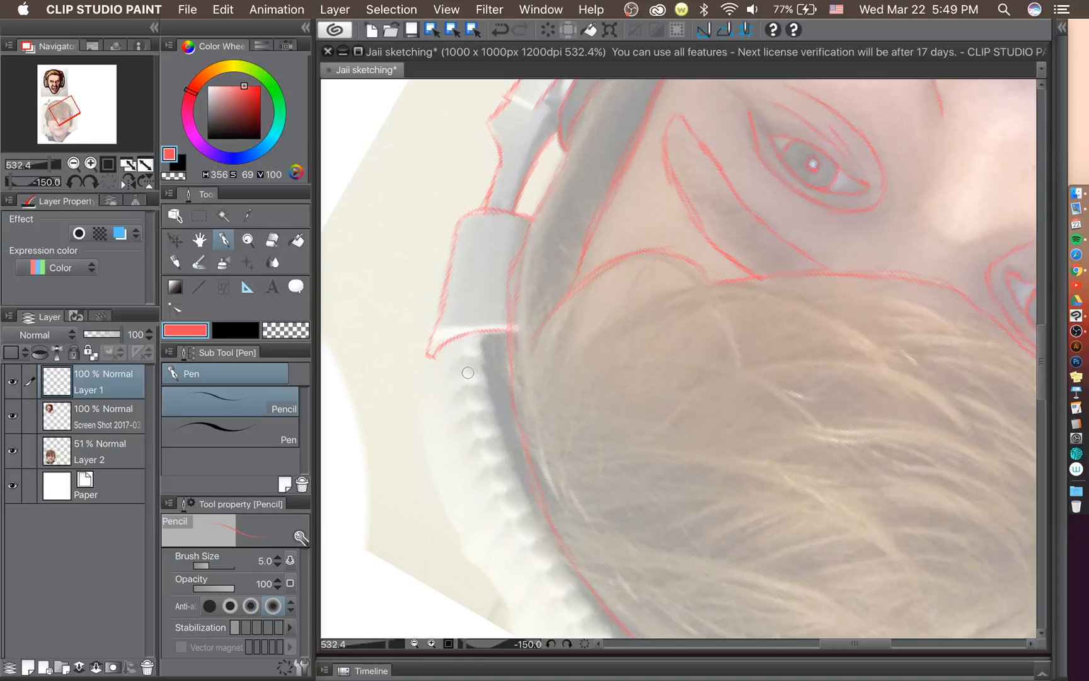
Raise Layer 2's opacity to 100% to inspect the photo's headband, then restore it to 51% and reactivate Layer 1.
{"action": "left_click", "coordinate": [89, 457]}
{"action": "left_click_drag", "start_coordinate": [102, 338], "coordinate": [152, 344]}
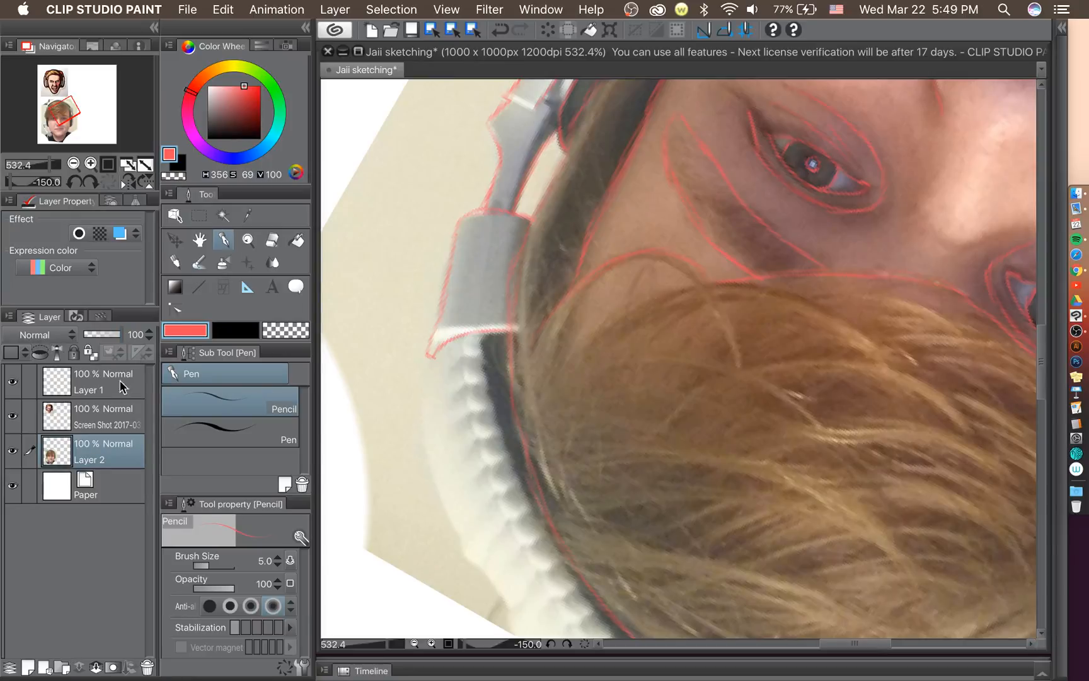
{"action": "left_click", "coordinate": [104, 339]}
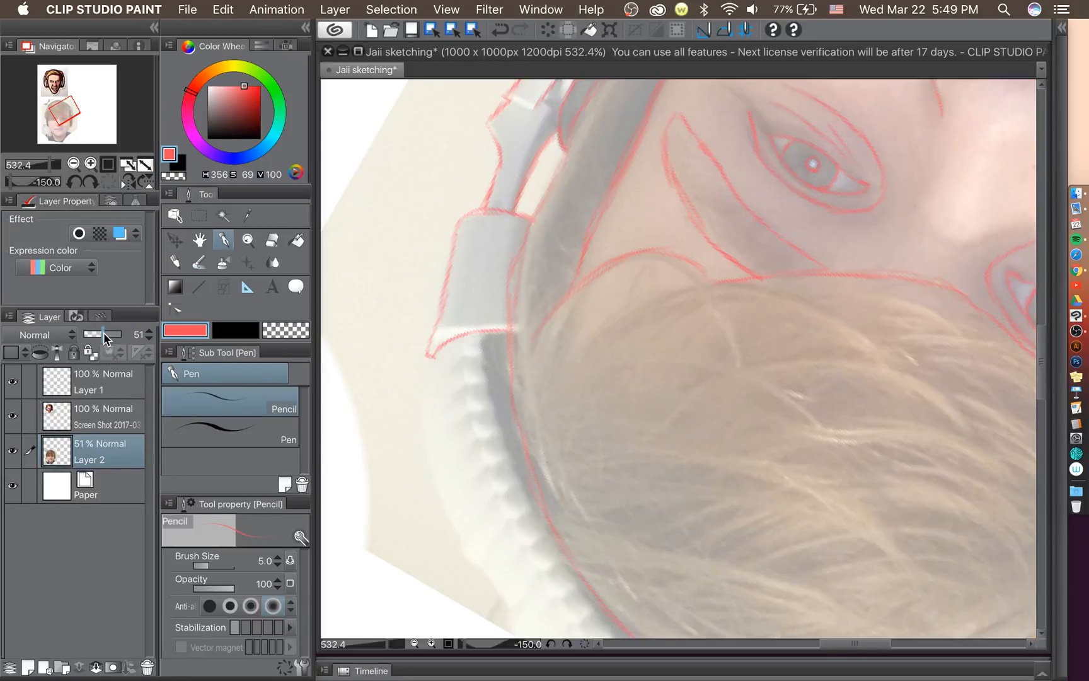
{"action": "left_click", "coordinate": [104, 385]}
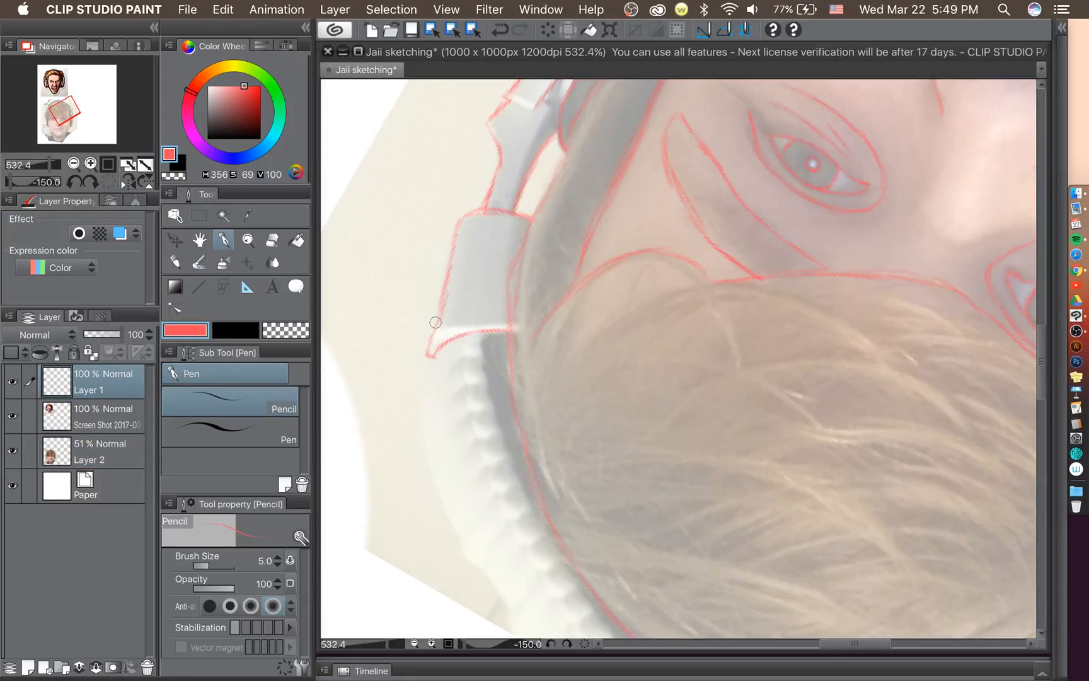
Trace the outer edge of the white padded headband from its far end over to the outlined end block, undoing a stray stroke.
{"action": "scroll", "coordinate": [538, 394], "scroll_direction": "down", "scroll_amount": 4}
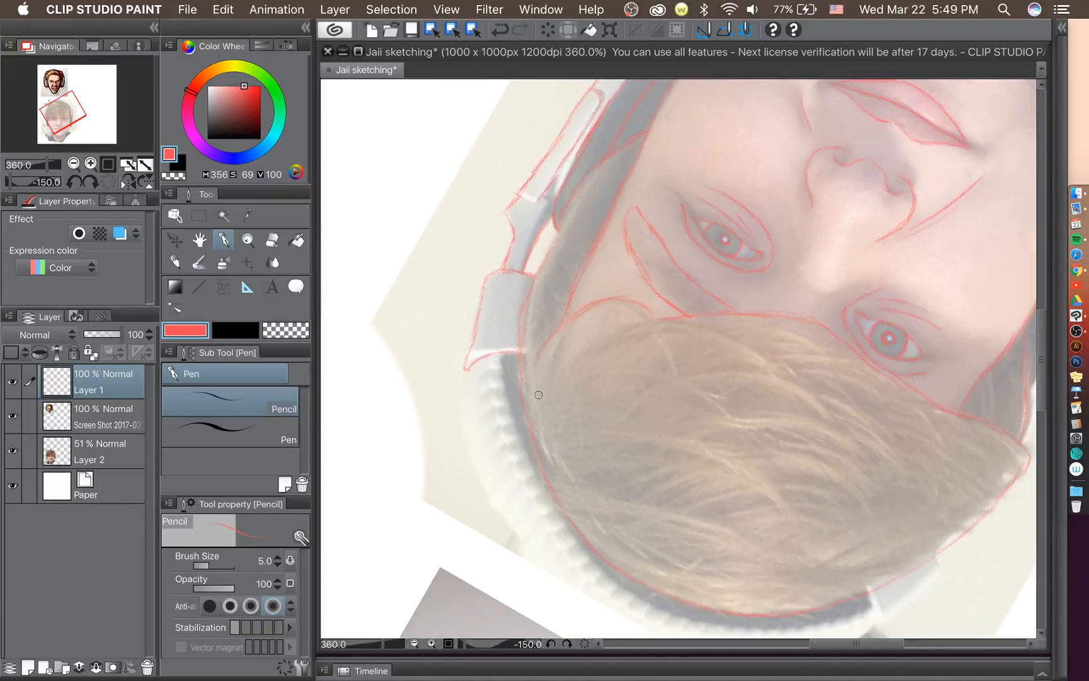
{"action": "left_click", "coordinate": [90, 182]}
{"action": "left_click", "coordinate": [90, 182]}
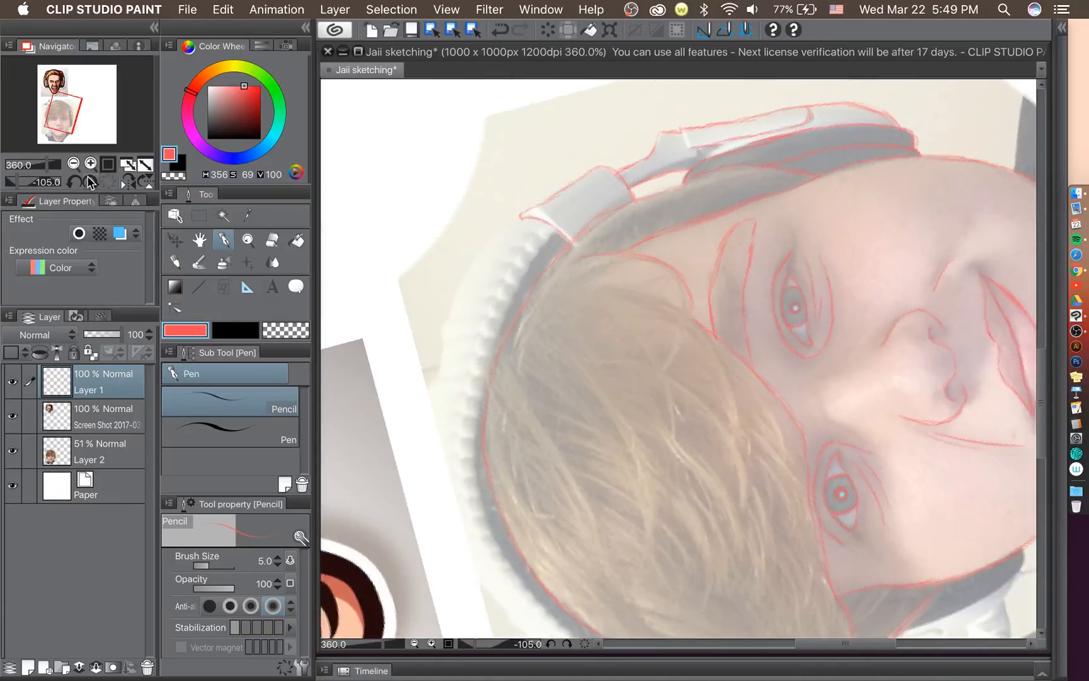
{"action": "left_click", "coordinate": [90, 182]}
{"action": "left_click", "coordinate": [90, 182]}
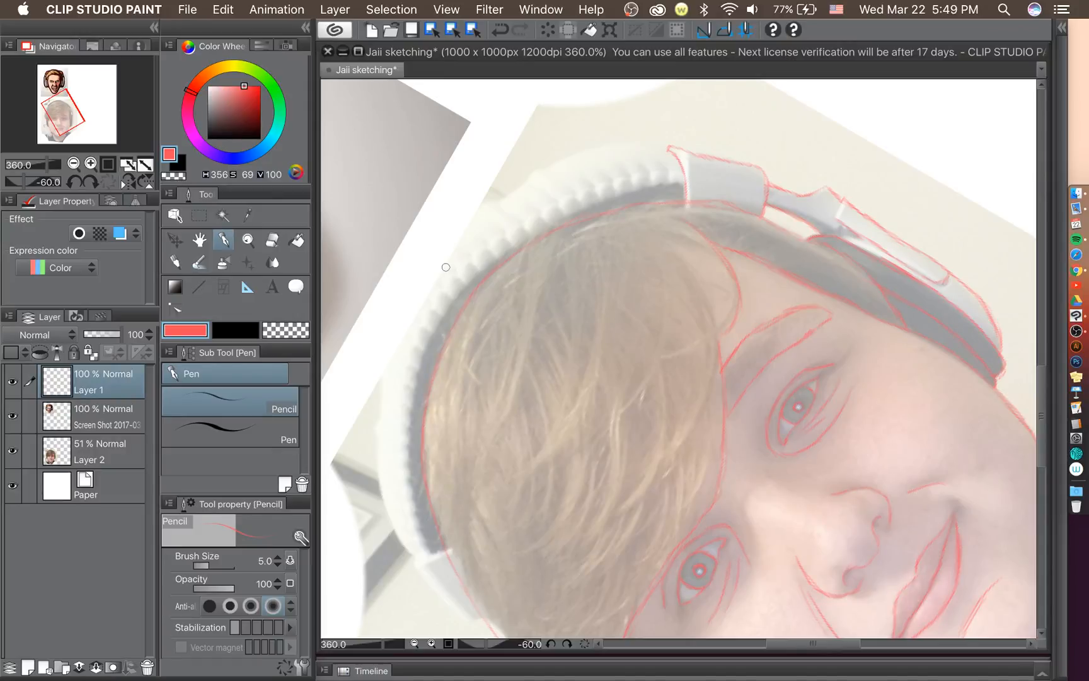
{"action": "mouse_move", "coordinate": [419, 272]}
{"action": "left_mouse_down"}
{"action": "mouse_move", "coordinate": [423, 283]}
{"action": "mouse_move", "coordinate": [435, 262]}
{"action": "left_mouse_up"}
{"action": "key", "text": "super+z"}
{"action": "left_click_drag", "start_coordinate": [418, 558], "coordinate": [402, 539]}
{"action": "mouse_move", "coordinate": [390, 511]}
{"action": "left_mouse_down"}
{"action": "mouse_move", "coordinate": [398, 540]}
{"action": "mouse_move", "coordinate": [381, 484]}
{"action": "mouse_move", "coordinate": [378, 371]}
{"action": "mouse_move", "coordinate": [390, 308]}
{"action": "mouse_move", "coordinate": [385, 341]}
{"action": "mouse_move", "coordinate": [425, 249]}
{"action": "mouse_move", "coordinate": [579, 150]}
{"action": "mouse_move", "coordinate": [677, 154]}
{"action": "mouse_move", "coordinate": [648, 146]}
{"action": "mouse_move", "coordinate": [586, 170]}
{"action": "mouse_move", "coordinate": [602, 150]}
{"action": "left_mouse_up"}
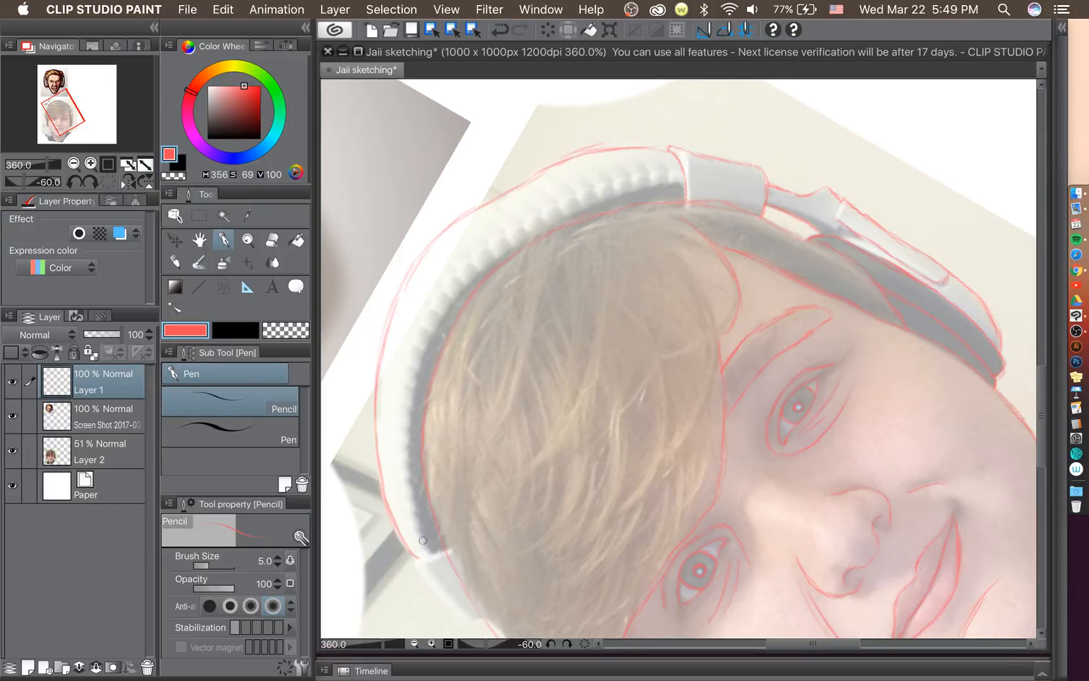
Trace the padded headband's end and inner edge, then outline the white end block on the microphone side of the headband.
{"action": "left_click_drag", "start_coordinate": [415, 555], "coordinate": [435, 554]}
{"action": "mouse_move", "coordinate": [419, 513]}
{"action": "left_mouse_down"}
{"action": "mouse_move", "coordinate": [410, 421]}
{"action": "mouse_move", "coordinate": [412, 452]}
{"action": "mouse_move", "coordinate": [427, 340]}
{"action": "mouse_move", "coordinate": [451, 295]}
{"action": "mouse_move", "coordinate": [461, 321]}
{"action": "mouse_move", "coordinate": [464, 300]}
{"action": "mouse_move", "coordinate": [427, 331]}
{"action": "mouse_move", "coordinate": [531, 229]}
{"action": "left_mouse_up"}
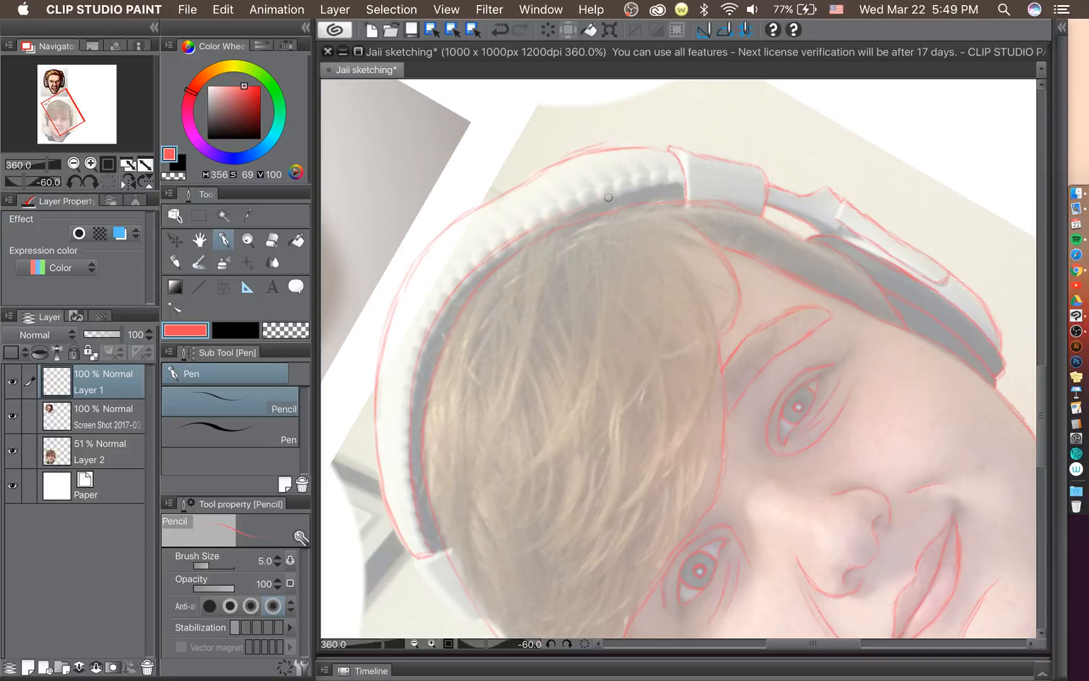
{"action": "left_click_drag", "start_coordinate": [608, 197], "coordinate": [677, 185]}
{"action": "left_click", "coordinate": [271, 240]}
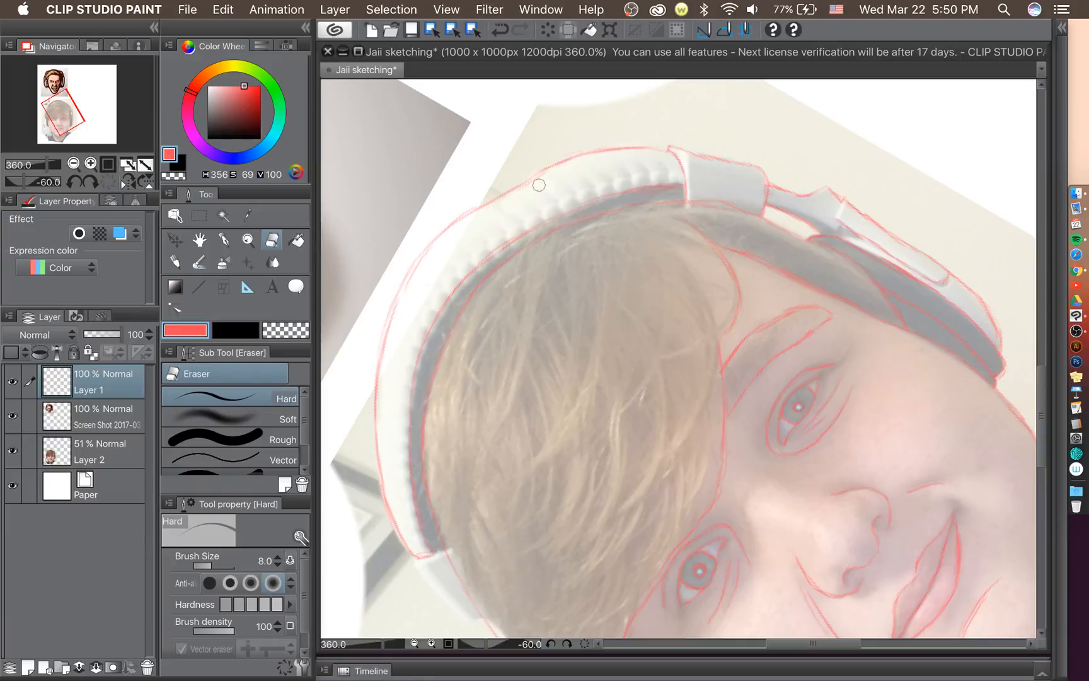
{"action": "left_click", "coordinate": [223, 240]}
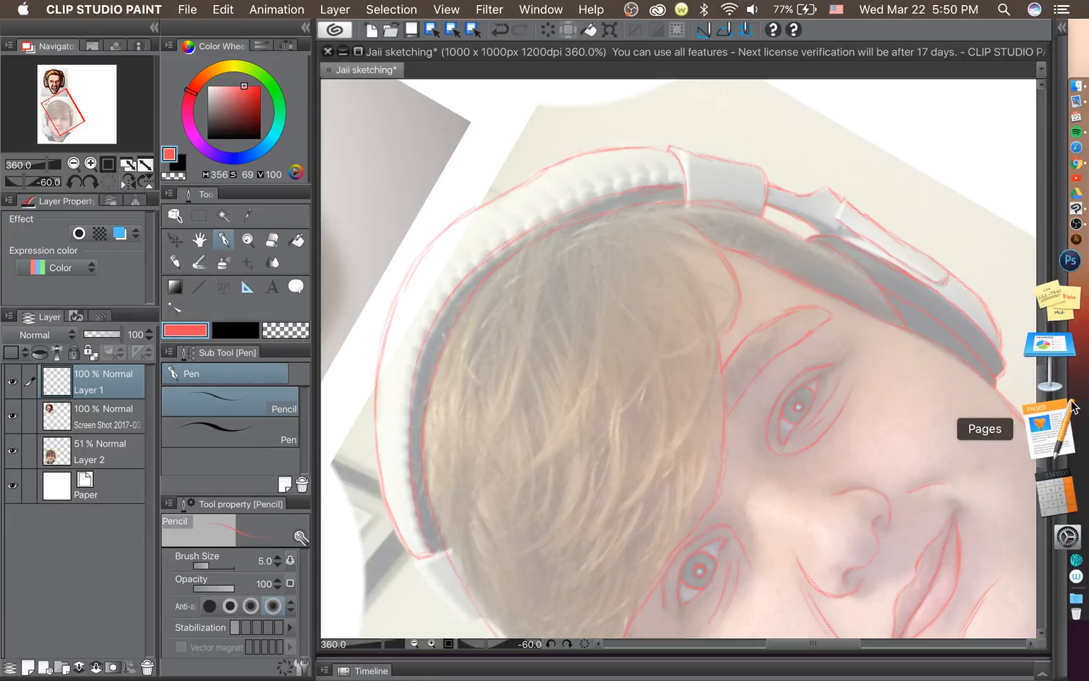
{"action": "left_click_drag", "start_coordinate": [1041, 389], "coordinate": [1041, 427]}
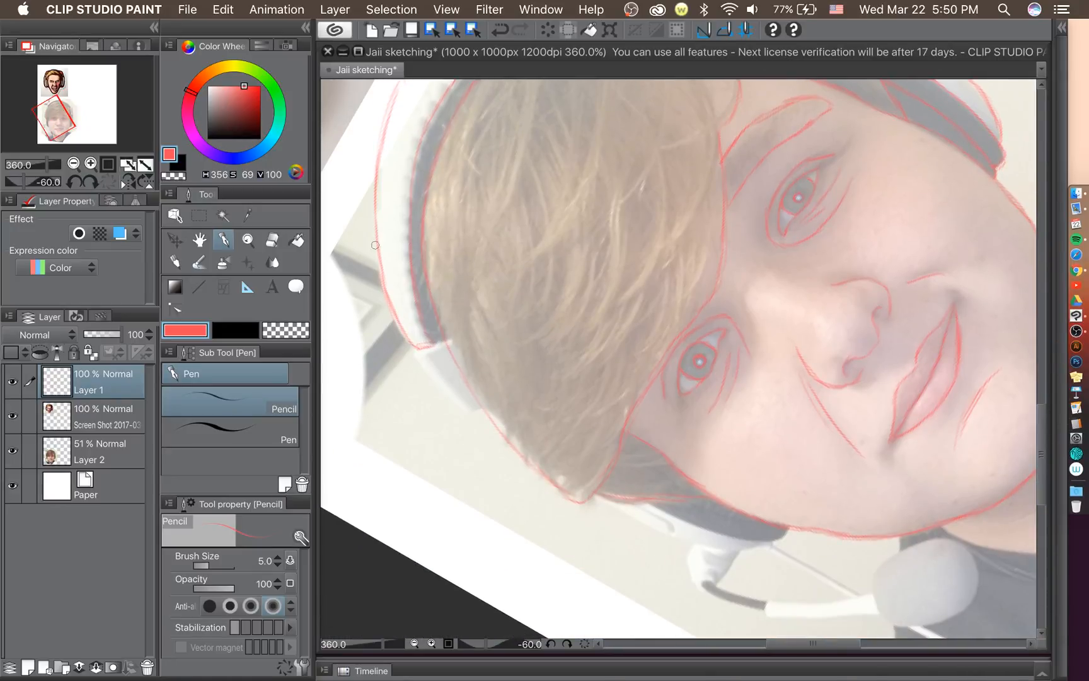
{"action": "mouse_move", "coordinate": [413, 348]}
{"action": "left_mouse_down"}
{"action": "mouse_move", "coordinate": [450, 336]}
{"action": "mouse_move", "coordinate": [415, 350]}
{"action": "mouse_move", "coordinate": [437, 387]}
{"action": "mouse_move", "coordinate": [424, 375]}
{"action": "mouse_move", "coordinate": [484, 407]}
{"action": "left_mouse_up"}
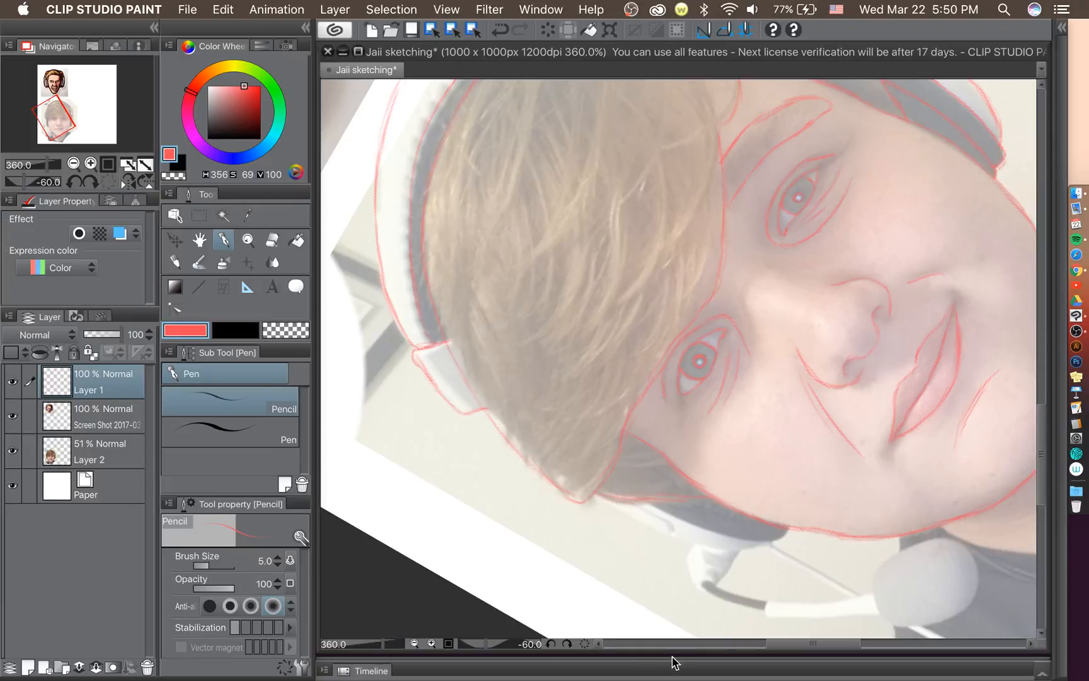
Erase the rough hair outline beside the microphone-side end block and redraw it from the fringe tip up to the headband.
{"action": "mouse_move", "coordinate": [790, 643]}
{"action": "left_mouse_down"}
{"action": "mouse_move", "coordinate": [806, 650]}
{"action": "mouse_move", "coordinate": [783, 653]}
{"action": "left_mouse_up"}
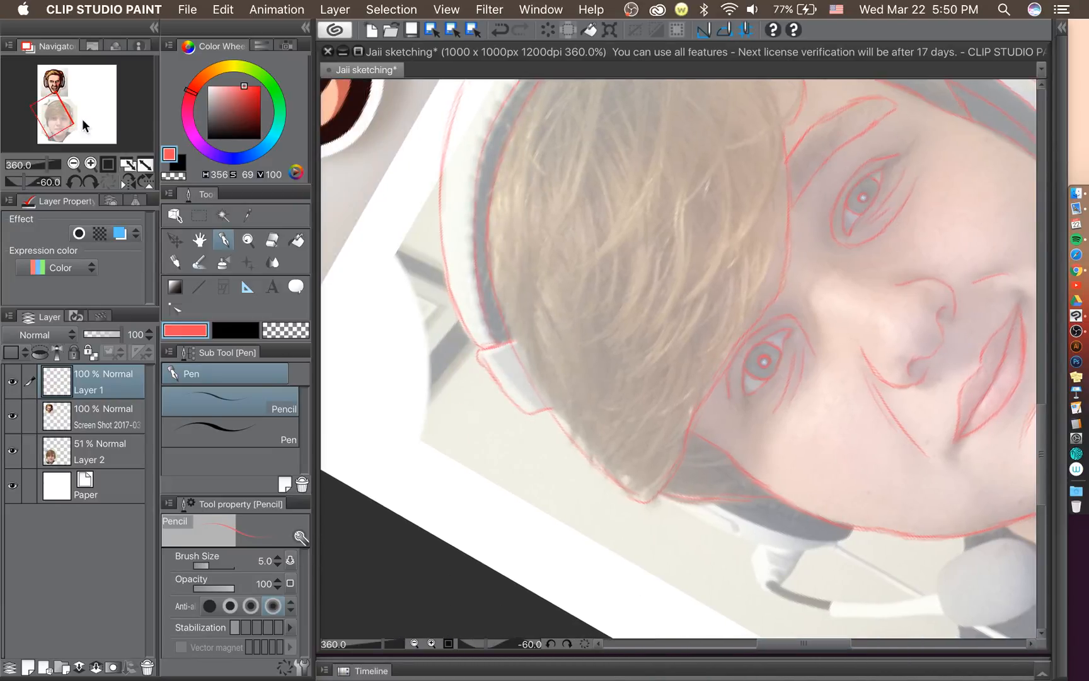
{"action": "left_click", "coordinate": [92, 183]}
{"action": "left_click", "coordinate": [93, 183]}
{"action": "left_click", "coordinate": [93, 182]}
{"action": "left_click", "coordinate": [92, 182]}
{"action": "left_click", "coordinate": [92, 183]}
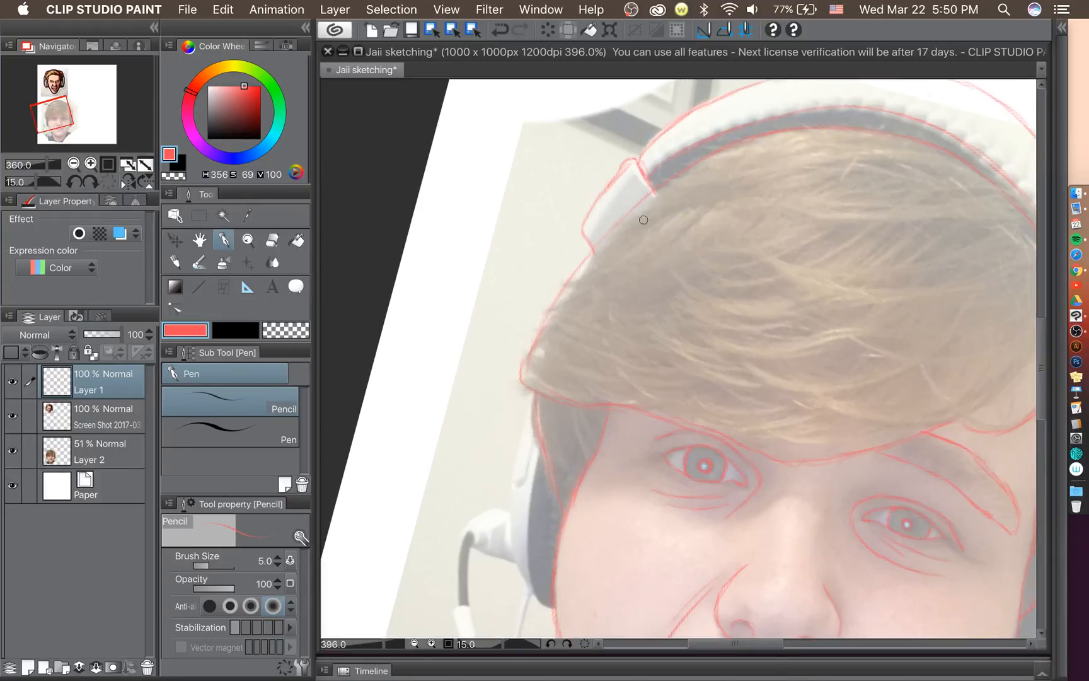
{"action": "scroll", "coordinate": [643, 214], "scroll_direction": "up", "scroll_amount": 1}
{"action": "scroll", "coordinate": [666, 186], "scroll_direction": "up", "scroll_amount": 2}
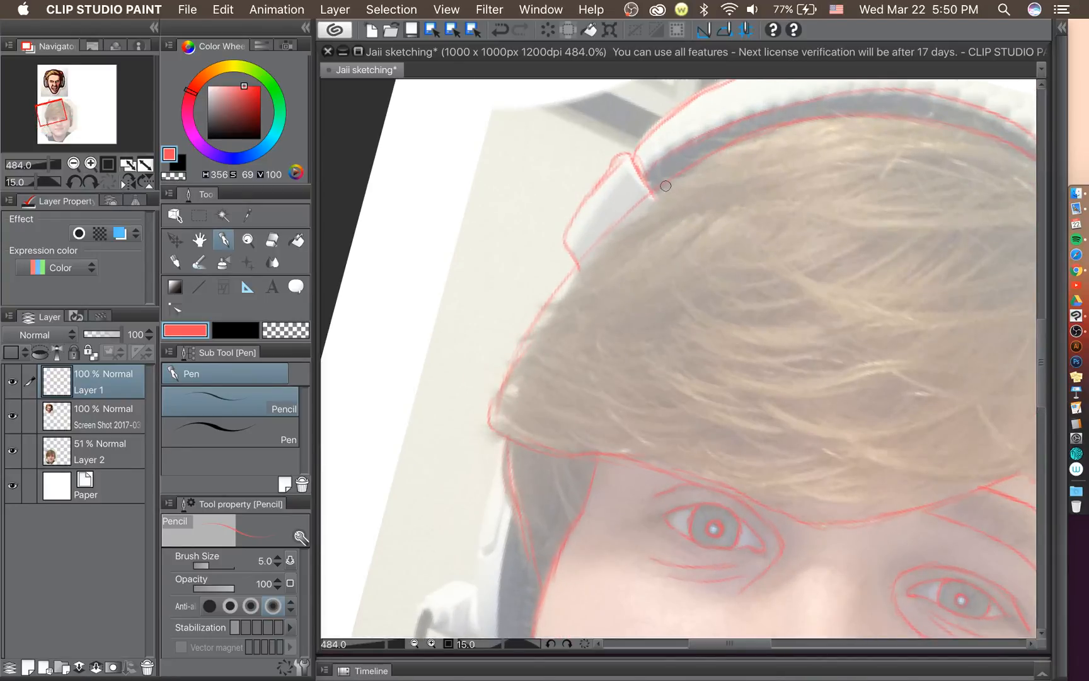
{"action": "scroll", "coordinate": [667, 185], "scroll_direction": "up", "scroll_amount": 2}
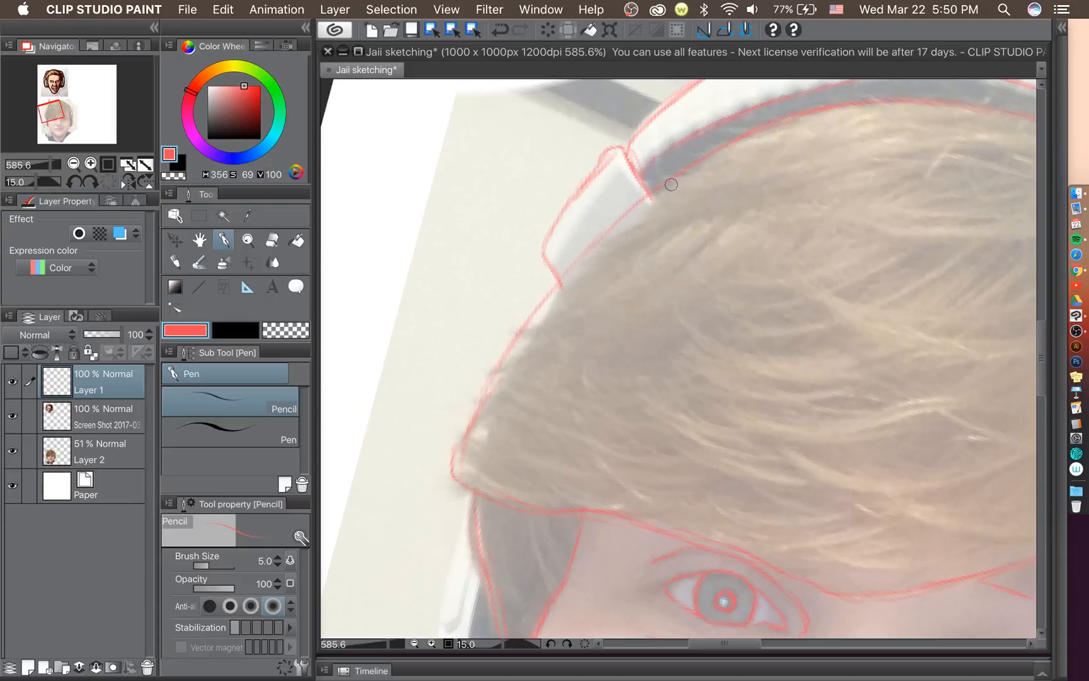
{"action": "left_click", "coordinate": [271, 239]}
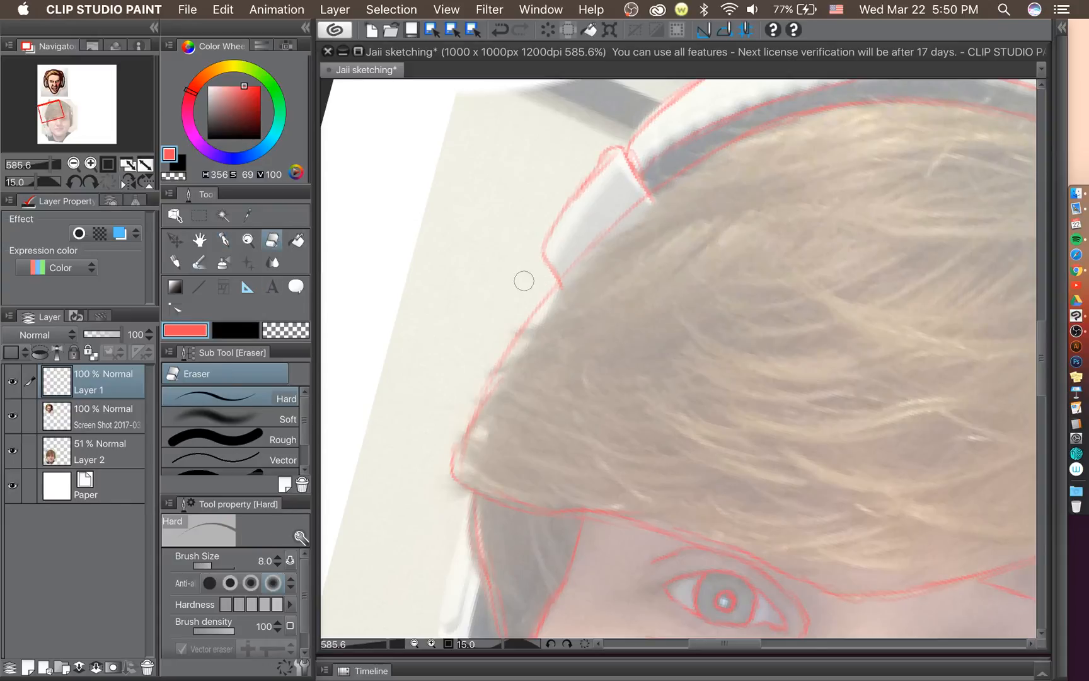
{"action": "mouse_move", "coordinate": [545, 294]}
{"action": "left_mouse_down"}
{"action": "mouse_move", "coordinate": [490, 402]}
{"action": "mouse_move", "coordinate": [564, 300]}
{"action": "mouse_move", "coordinate": [564, 266]}
{"action": "mouse_move", "coordinate": [644, 195]}
{"action": "left_mouse_up"}
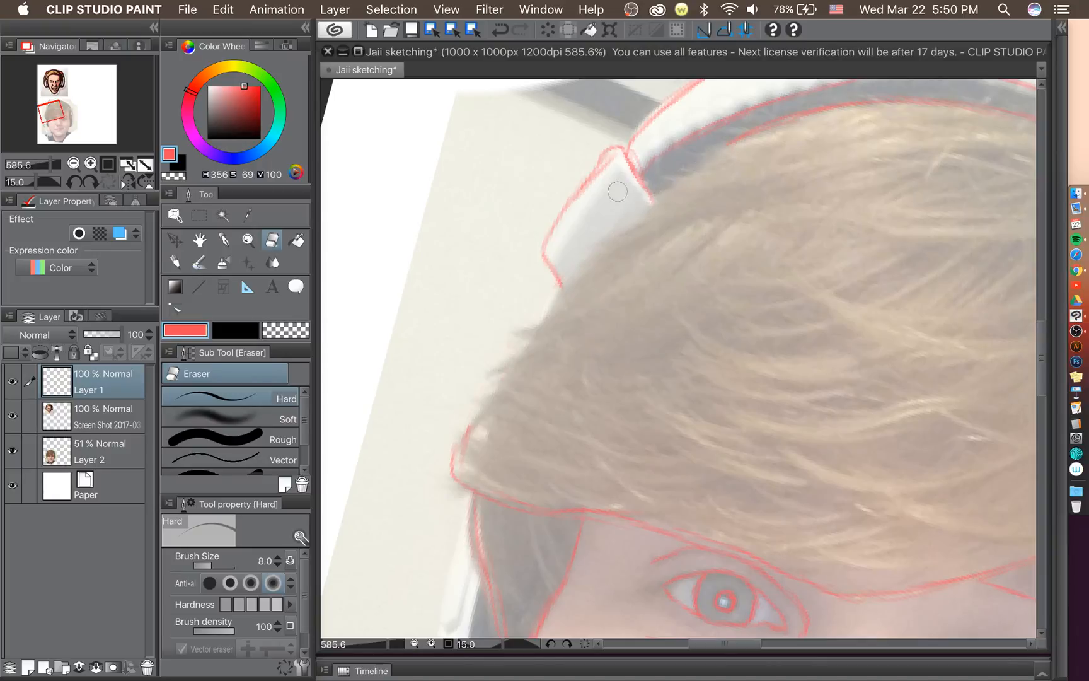
{"action": "left_click", "coordinate": [224, 240]}
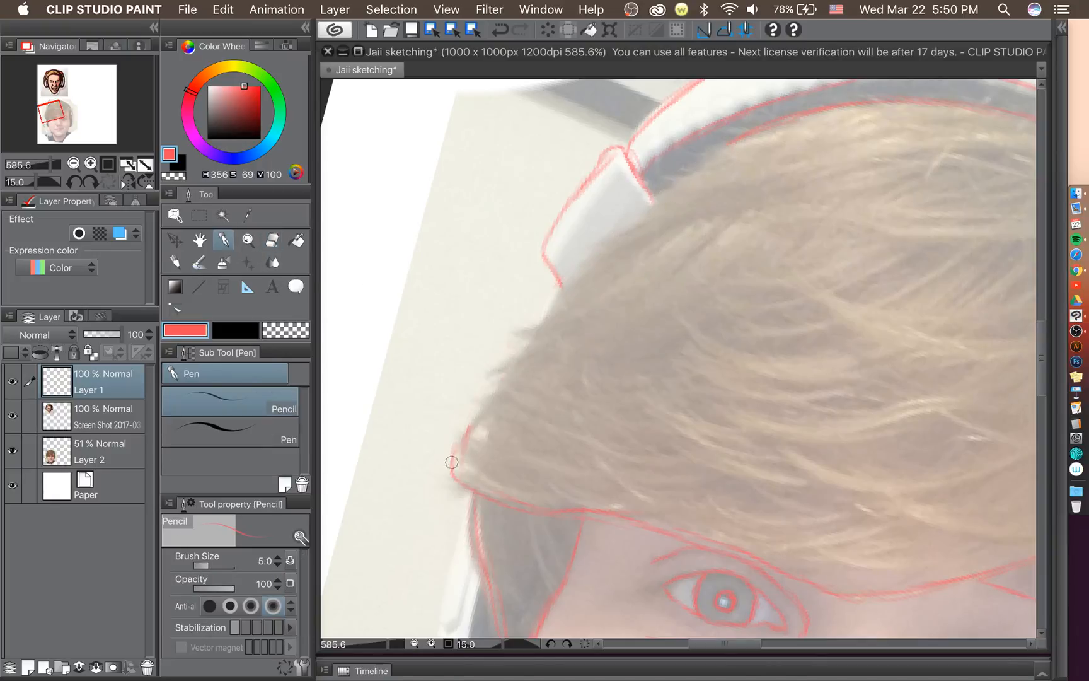
{"action": "left_click_drag", "start_coordinate": [495, 388], "coordinate": [613, 233]}
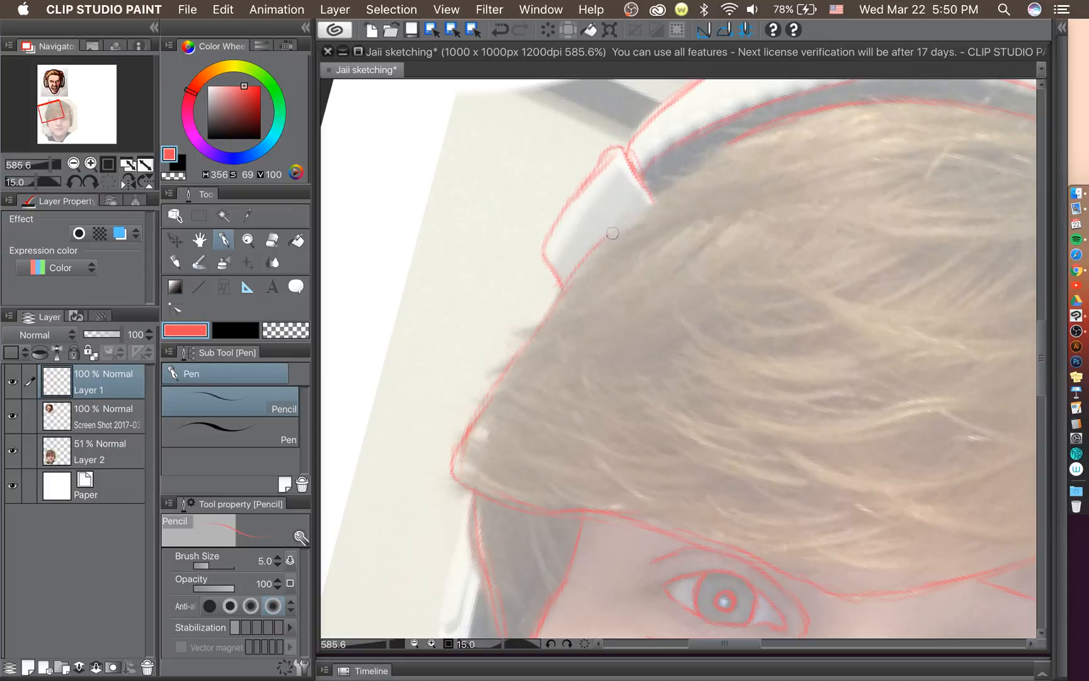
{"action": "left_click_drag", "start_coordinate": [569, 273], "coordinate": [731, 143]}
Trace the microphone-side ear cushion's edge, then outline the white ear cup shell and its slot.
{"action": "scroll", "coordinate": [731, 162], "scroll_direction": "down", "scroll_amount": 6}
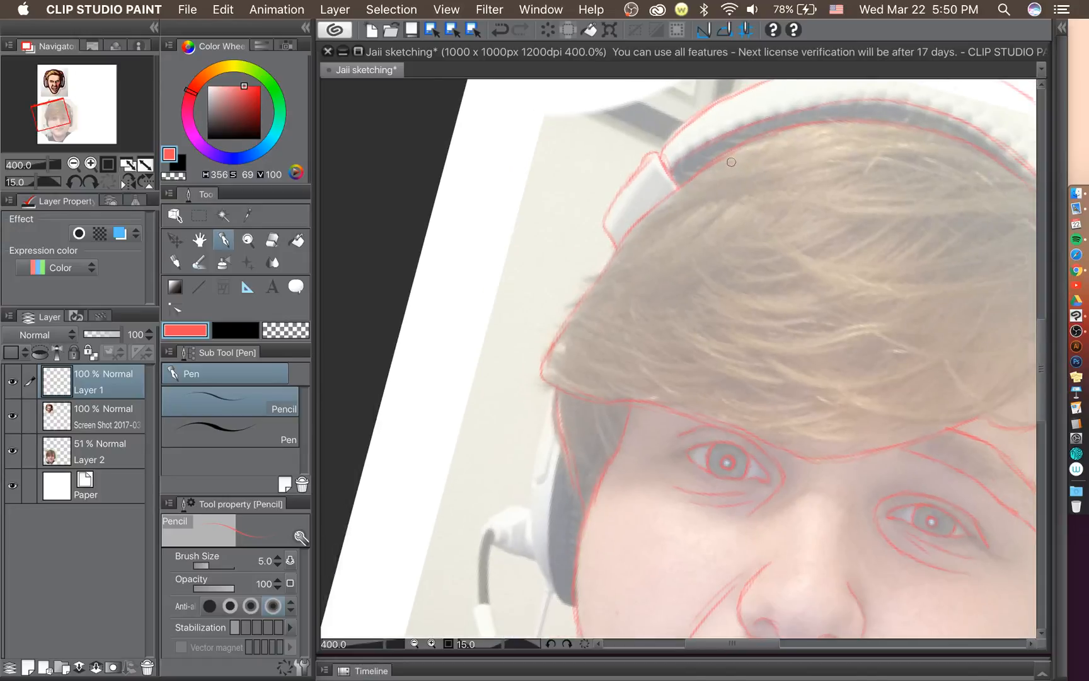
{"action": "scroll", "coordinate": [533, 508], "scroll_direction": "up", "scroll_amount": 1}
{"action": "scroll", "coordinate": [579, 520], "scroll_direction": "up", "scroll_amount": 6}
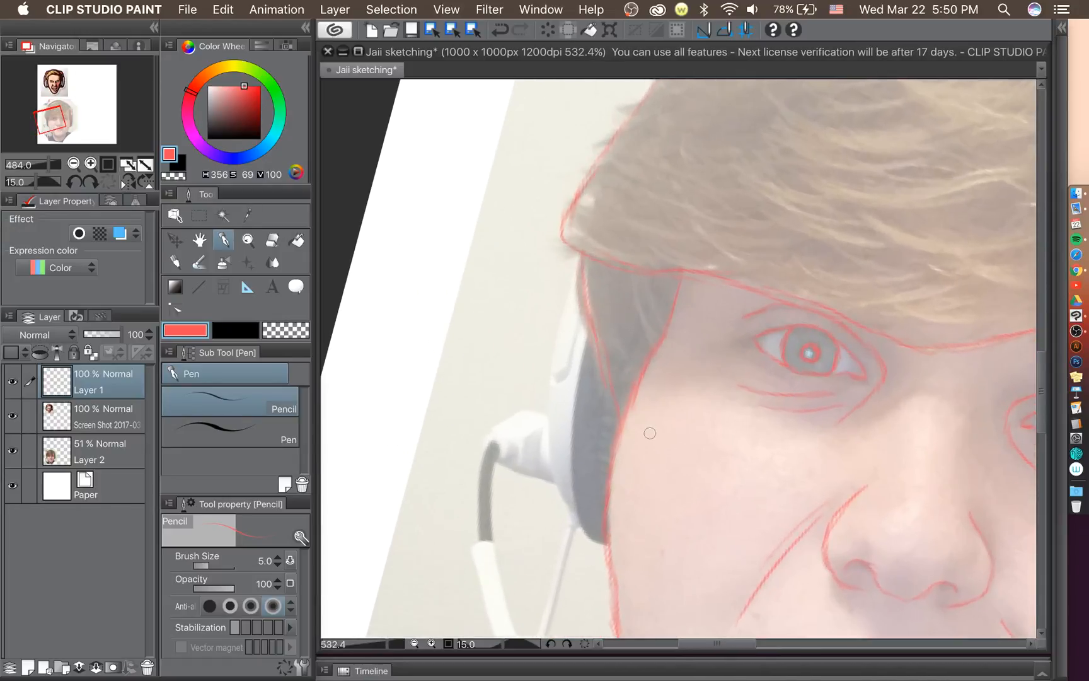
{"action": "left_click", "coordinate": [92, 183]}
{"action": "left_click", "coordinate": [91, 183]}
{"action": "left_click", "coordinate": [91, 183]}
{"action": "left_click", "coordinate": [91, 182]}
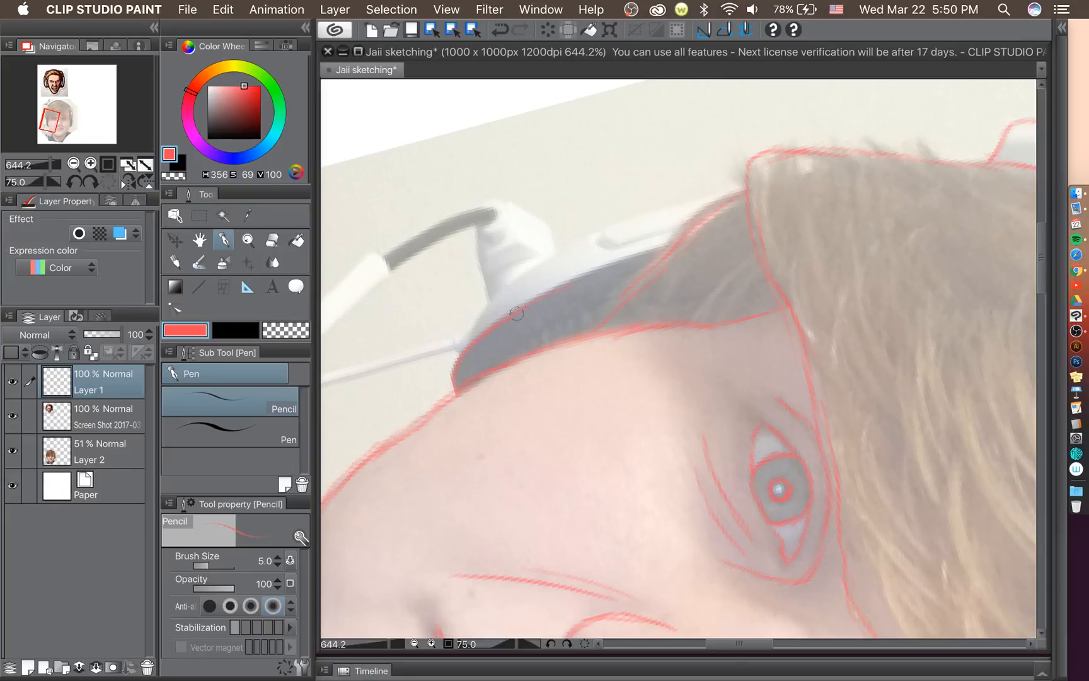
{"action": "left_click_drag", "start_coordinate": [616, 264], "coordinate": [674, 244]}
{"action": "mouse_move", "coordinate": [464, 323]}
{"action": "left_mouse_down"}
{"action": "mouse_move", "coordinate": [453, 366]}
{"action": "mouse_move", "coordinate": [488, 306]}
{"action": "mouse_move", "coordinate": [600, 232]}
{"action": "mouse_move", "coordinate": [571, 242]}
{"action": "mouse_move", "coordinate": [710, 194]}
{"action": "mouse_move", "coordinate": [701, 198]}
{"action": "mouse_move", "coordinate": [750, 189]}
{"action": "left_mouse_up"}
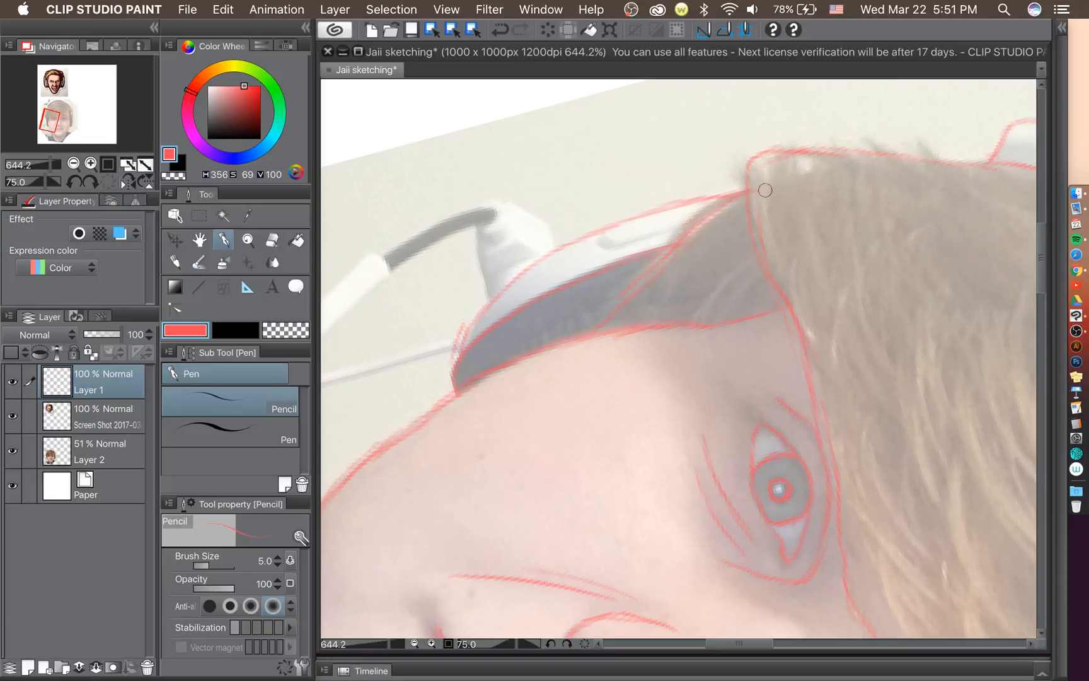
{"action": "mouse_move", "coordinate": [598, 241]}
{"action": "left_mouse_down"}
{"action": "mouse_move", "coordinate": [621, 244]}
{"action": "mouse_move", "coordinate": [719, 216]}
{"action": "left_mouse_up"}
Outline the white microphone mount on the ear cup, including its rounded tip and inner contour line.
{"action": "mouse_move", "coordinate": [489, 303]}
{"action": "left_mouse_down"}
{"action": "mouse_move", "coordinate": [477, 228]}
{"action": "mouse_move", "coordinate": [483, 271]}
{"action": "left_mouse_up"}
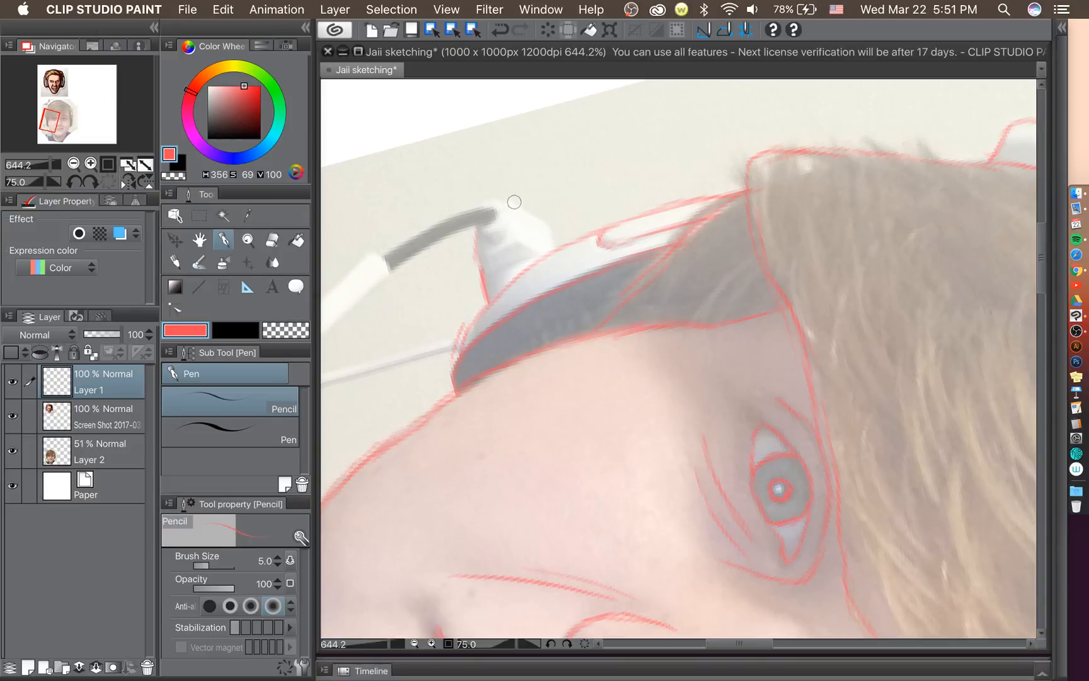
{"action": "mouse_move", "coordinate": [555, 247]}
{"action": "left_mouse_down"}
{"action": "mouse_move", "coordinate": [552, 218]}
{"action": "mouse_move", "coordinate": [556, 254]}
{"action": "mouse_move", "coordinate": [551, 227]}
{"action": "mouse_move", "coordinate": [513, 211]}
{"action": "mouse_move", "coordinate": [484, 259]}
{"action": "mouse_move", "coordinate": [476, 231]}
{"action": "mouse_move", "coordinate": [501, 227]}
{"action": "mouse_move", "coordinate": [490, 217]}
{"action": "mouse_move", "coordinate": [482, 232]}
{"action": "mouse_move", "coordinate": [503, 212]}
{"action": "mouse_move", "coordinate": [488, 208]}
{"action": "mouse_move", "coordinate": [478, 223]}
{"action": "mouse_move", "coordinate": [504, 201]}
{"action": "mouse_move", "coordinate": [496, 200]}
{"action": "mouse_move", "coordinate": [506, 222]}
{"action": "mouse_move", "coordinate": [500, 205]}
{"action": "mouse_move", "coordinate": [529, 210]}
{"action": "mouse_move", "coordinate": [524, 236]}
{"action": "mouse_move", "coordinate": [486, 262]}
{"action": "mouse_move", "coordinate": [516, 242]}
{"action": "mouse_move", "coordinate": [552, 255]}
{"action": "left_mouse_up"}
{"action": "left_click_drag", "start_coordinate": [517, 208], "coordinate": [517, 248]}
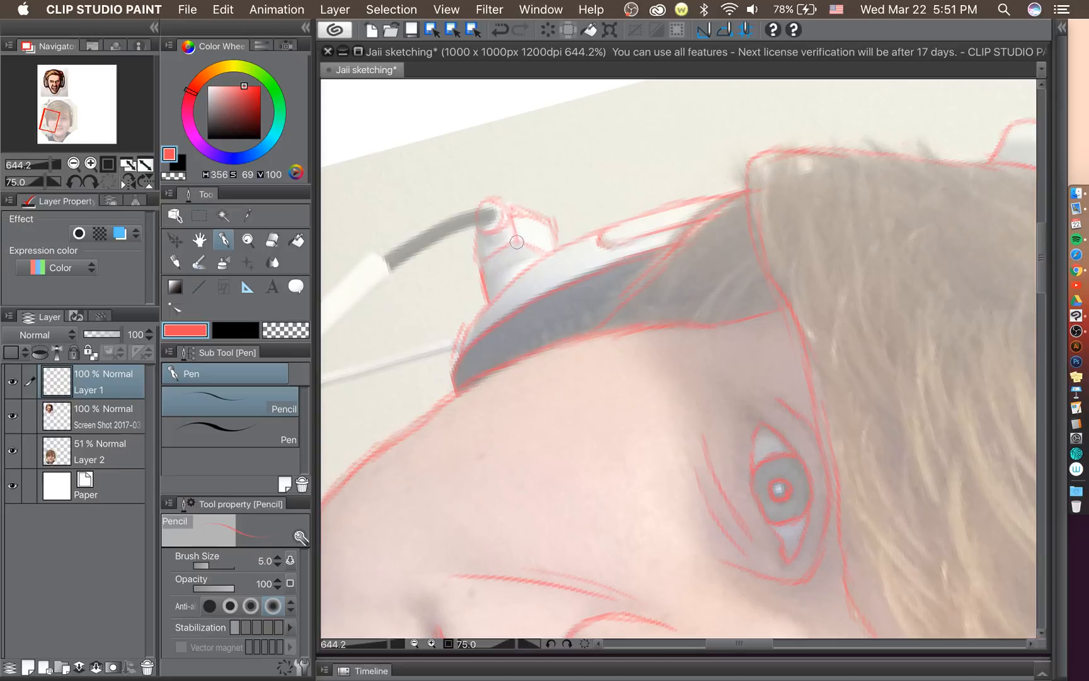
Trace the rounded microphone head and both edges of the boom arm up to the mount on the ear cup.
{"action": "scroll", "coordinate": [478, 353], "scroll_direction": "down", "scroll_amount": 5}
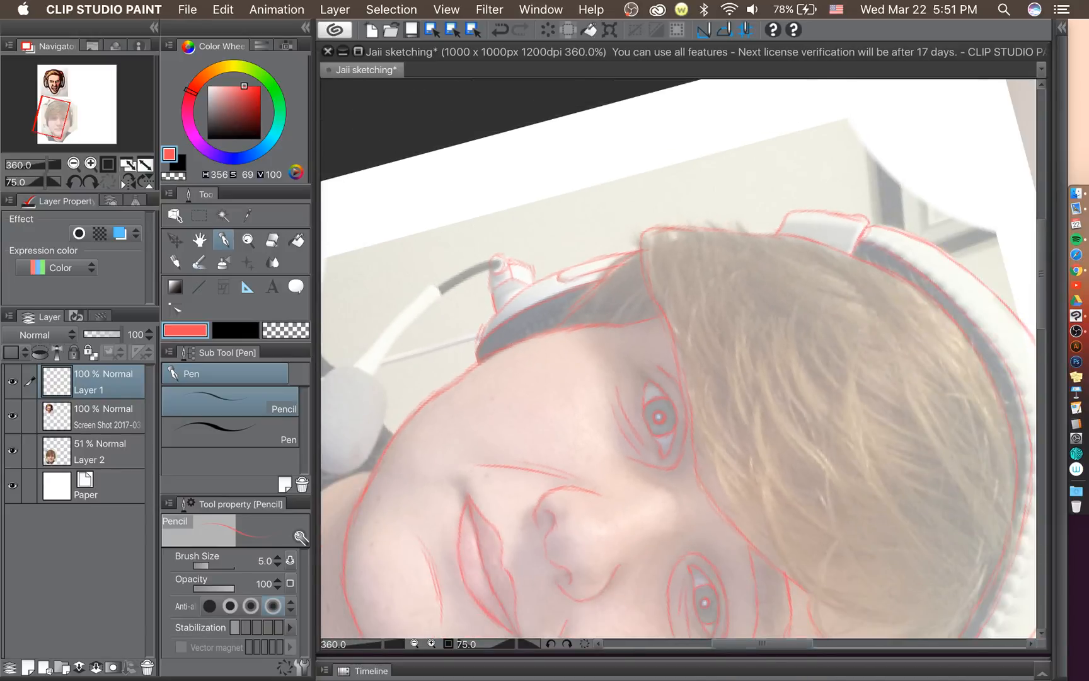
{"action": "scroll", "coordinate": [726, 443], "scroll_direction": "left", "scroll_amount": 8}
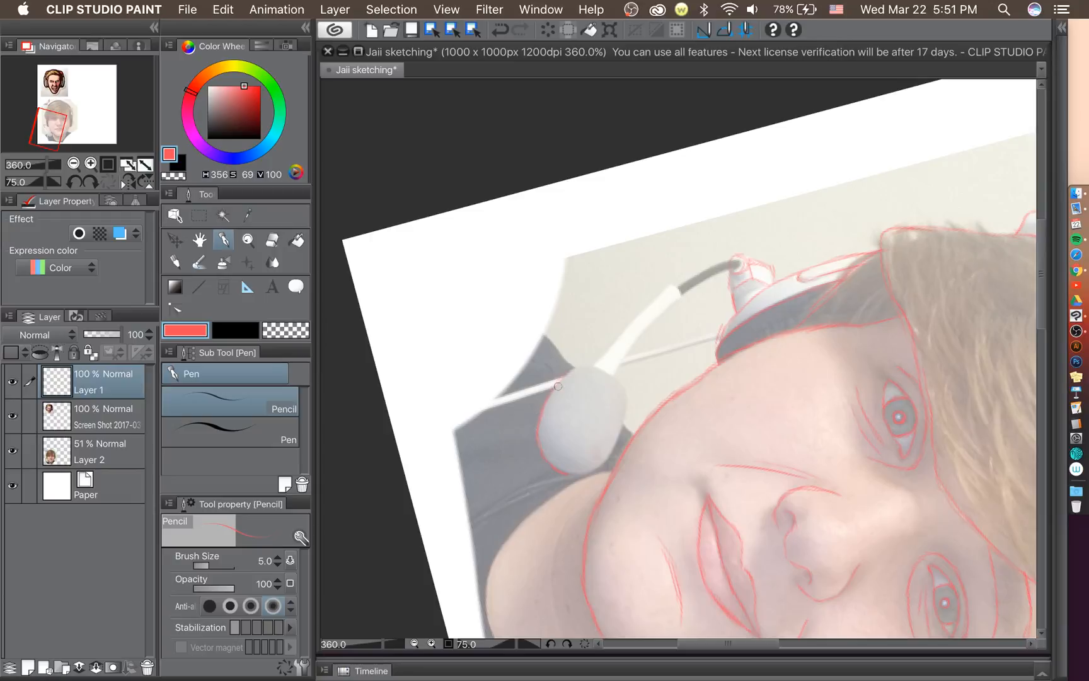
{"action": "left_click_drag", "start_coordinate": [558, 386], "coordinate": [591, 375]}
{"action": "mouse_move", "coordinate": [574, 368]}
{"action": "left_mouse_down"}
{"action": "mouse_move", "coordinate": [610, 368]}
{"action": "mouse_move", "coordinate": [617, 380]}
{"action": "left_mouse_up"}
{"action": "mouse_move", "coordinate": [603, 364]}
{"action": "left_mouse_down"}
{"action": "mouse_move", "coordinate": [674, 291]}
{"action": "mouse_move", "coordinate": [658, 296]}
{"action": "mouse_move", "coordinate": [727, 263]}
{"action": "left_mouse_up"}
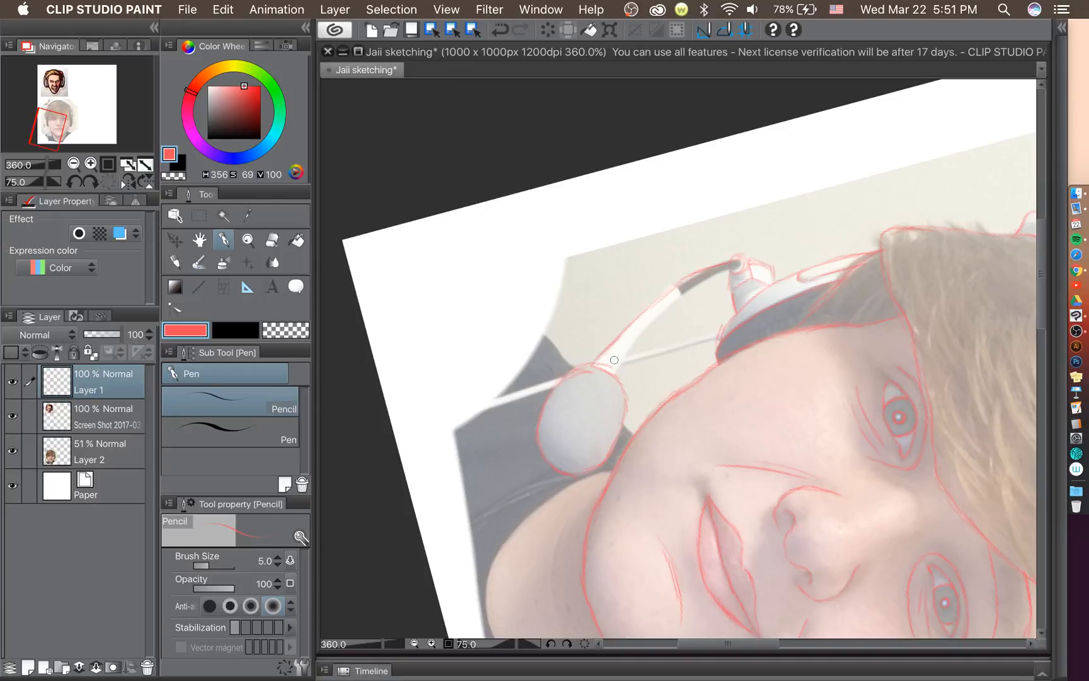
{"action": "mouse_move", "coordinate": [615, 370]}
{"action": "left_mouse_down"}
{"action": "mouse_move", "coordinate": [632, 341]}
{"action": "mouse_move", "coordinate": [619, 368]}
{"action": "mouse_move", "coordinate": [710, 277]}
{"action": "left_mouse_up"}
Return the canvas to 0° rotation and draw curved strand lines across the hair and fringe following the photo.
{"action": "scroll", "coordinate": [705, 287], "scroll_direction": "down", "scroll_amount": 3}
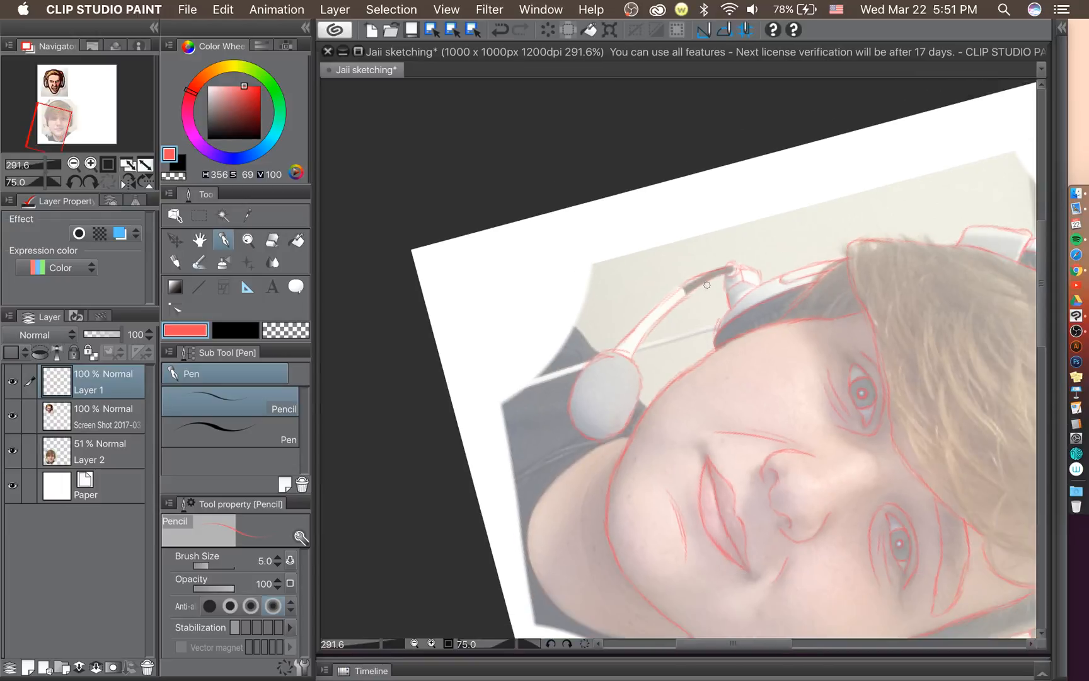
{"action": "left_click_drag", "start_coordinate": [746, 644], "coordinate": [764, 644]}
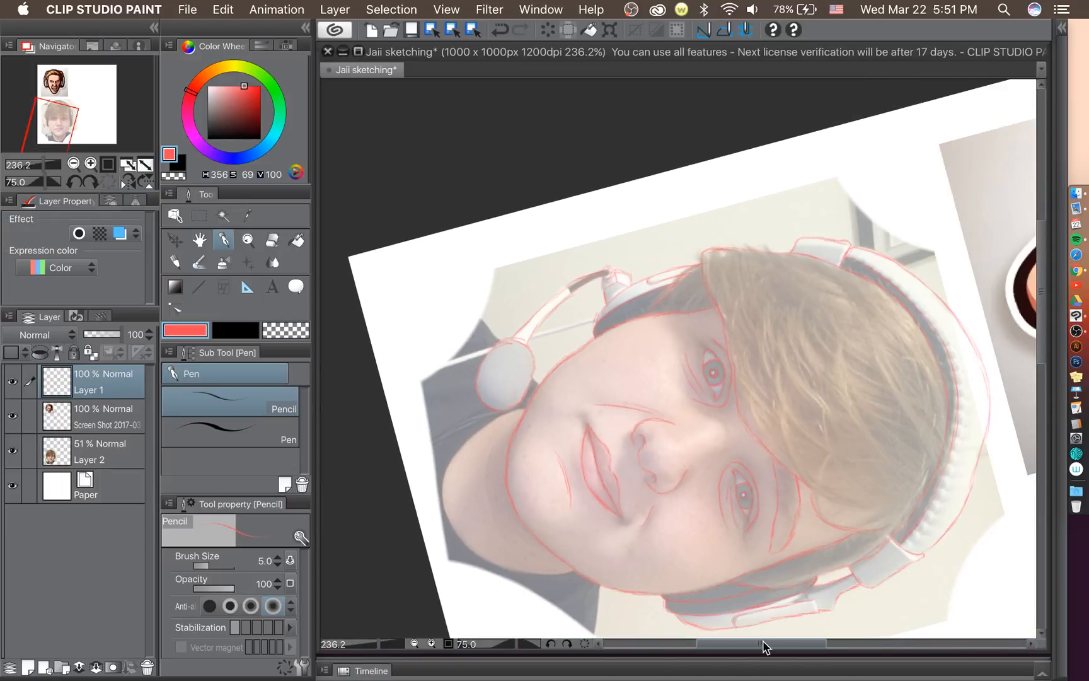
{"action": "left_click", "coordinate": [72, 181]}
{"action": "left_click", "coordinate": [72, 181]}
{"action": "left_click", "coordinate": [72, 182]}
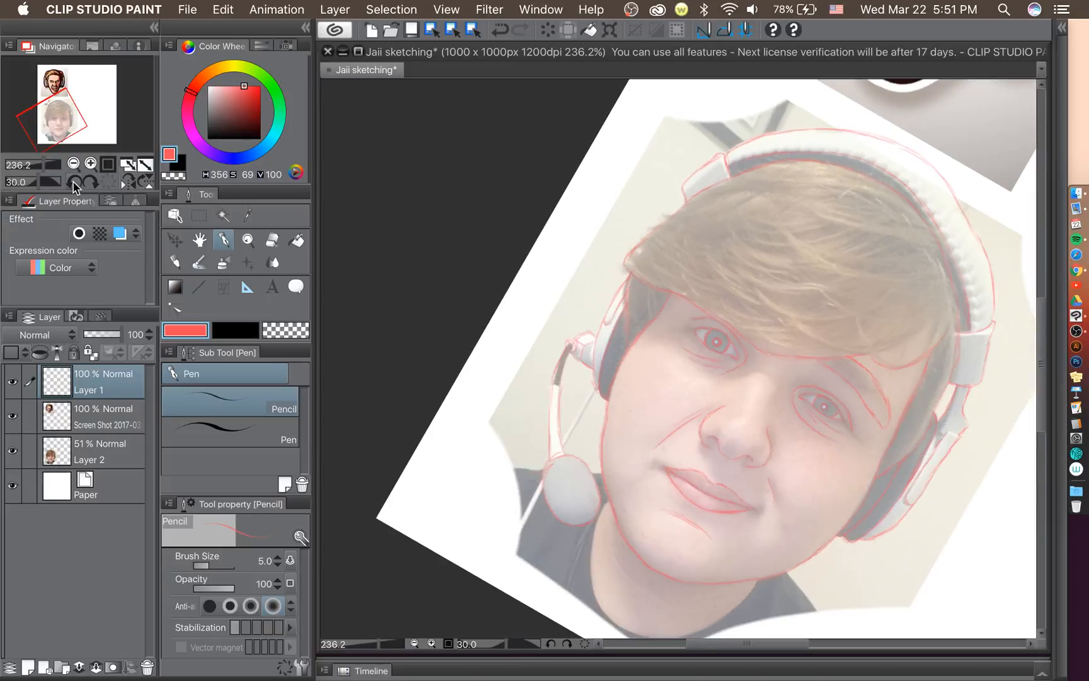
{"action": "left_click", "coordinate": [72, 181]}
{"action": "left_click", "coordinate": [72, 181]}
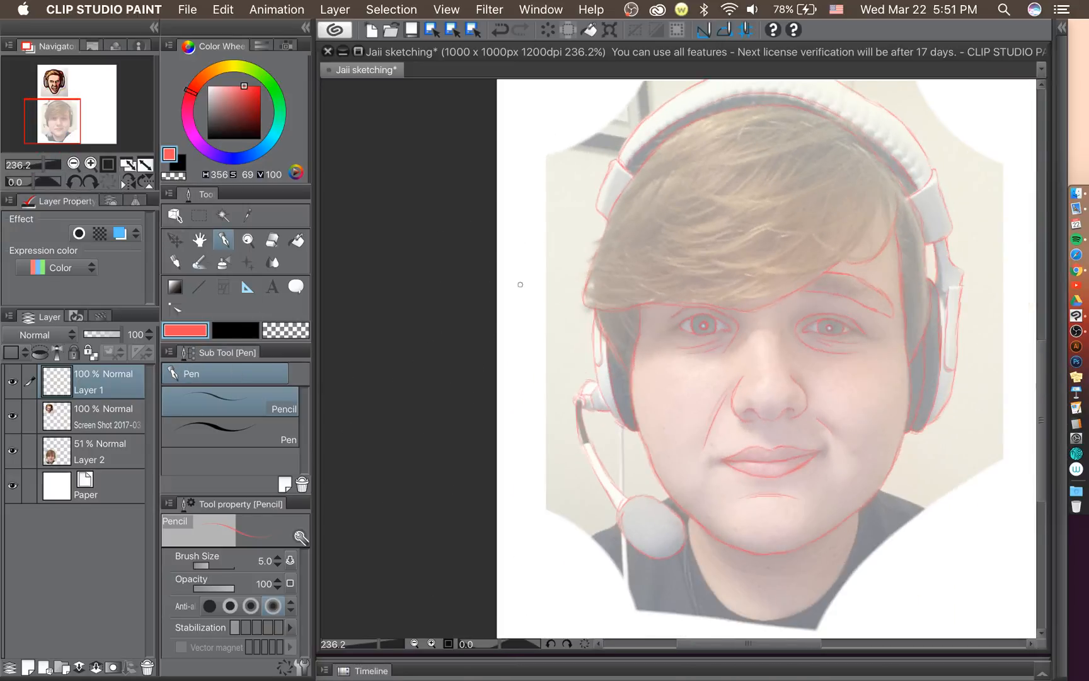
{"action": "scroll", "coordinate": [520, 284], "scroll_direction": "down", "scroll_amount": 2}
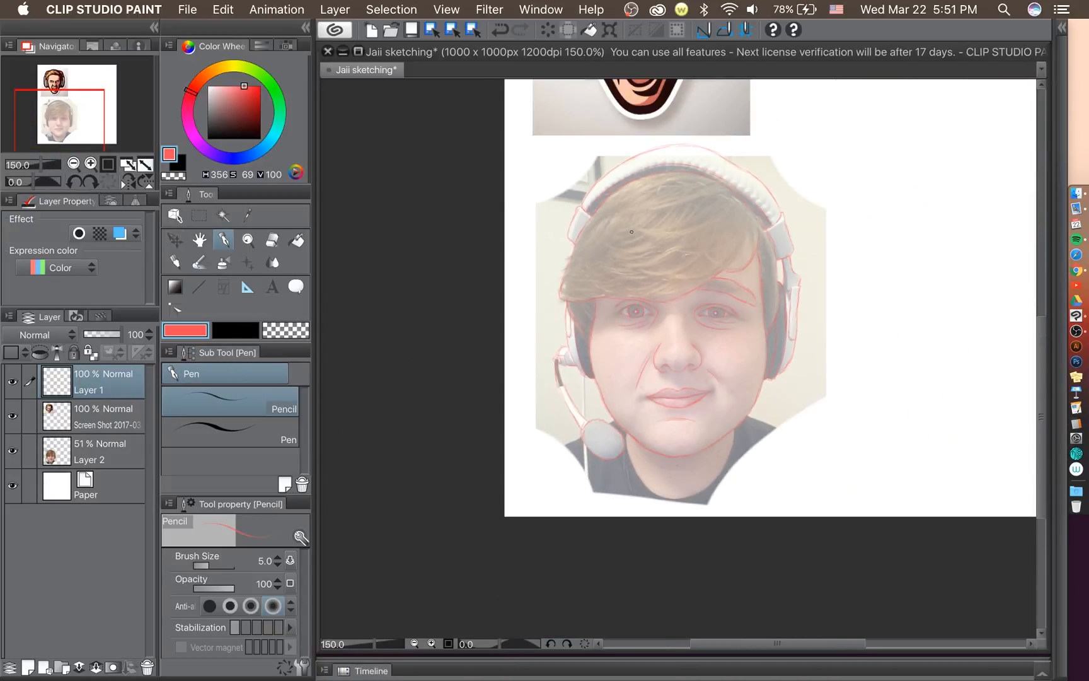
{"action": "scroll", "coordinate": [632, 232], "scroll_direction": "up", "scroll_amount": 4}
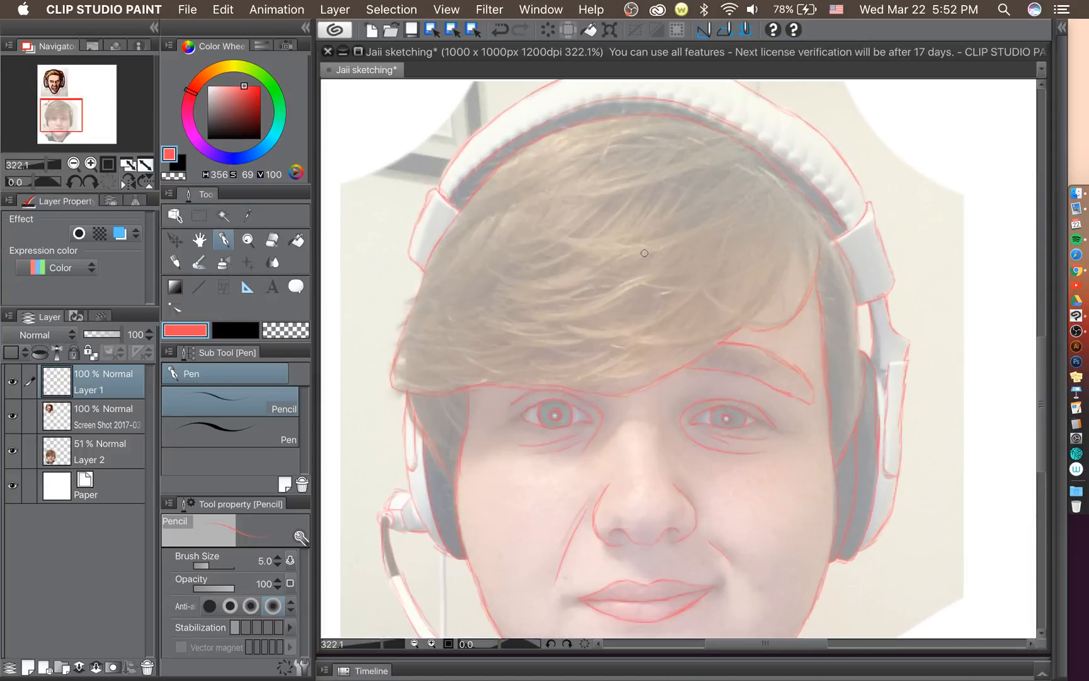
{"action": "left_click_drag", "start_coordinate": [585, 240], "coordinate": [704, 210]}
{"action": "left_click_drag", "start_coordinate": [615, 141], "coordinate": [509, 211]}
{"action": "left_click_drag", "start_coordinate": [507, 285], "coordinate": [625, 266]}
{"action": "left_click_drag", "start_coordinate": [697, 267], "coordinate": [776, 228]}
{"action": "left_click_drag", "start_coordinate": [498, 310], "coordinate": [580, 313]}
{"action": "left_click_drag", "start_coordinate": [588, 363], "coordinate": [666, 355]}
{"action": "left_click_drag", "start_coordinate": [505, 186], "coordinate": [577, 146]}
{"action": "left_click_drag", "start_coordinate": [585, 212], "coordinate": [535, 254]}
{"action": "left_click_drag", "start_coordinate": [737, 284], "coordinate": [678, 323]}
{"action": "left_click_drag", "start_coordinate": [742, 273], "coordinate": [691, 287]}
{"action": "left_click_drag", "start_coordinate": [585, 330], "coordinate": [689, 298]}
{"action": "left_click_drag", "start_coordinate": [604, 251], "coordinate": [731, 225]}
Hide the photo on Layer 2 to review the full red line sketch by itself.
{"action": "scroll", "coordinate": [678, 370], "scroll_direction": "down", "scroll_amount": 5}
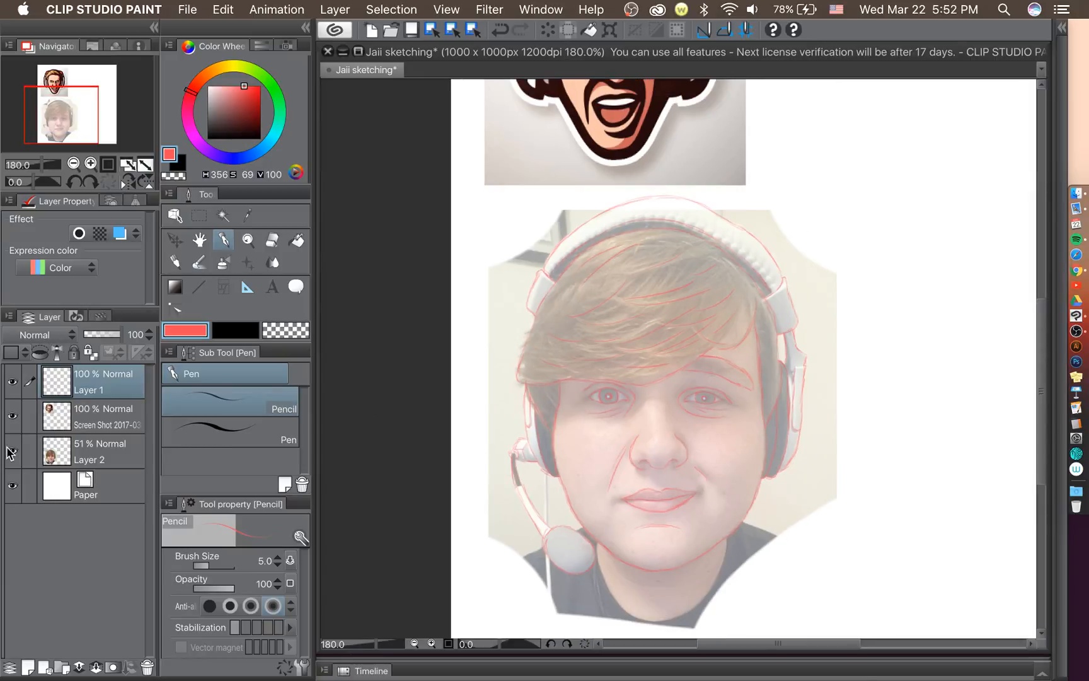
{"action": "left_click", "coordinate": [11, 452]}
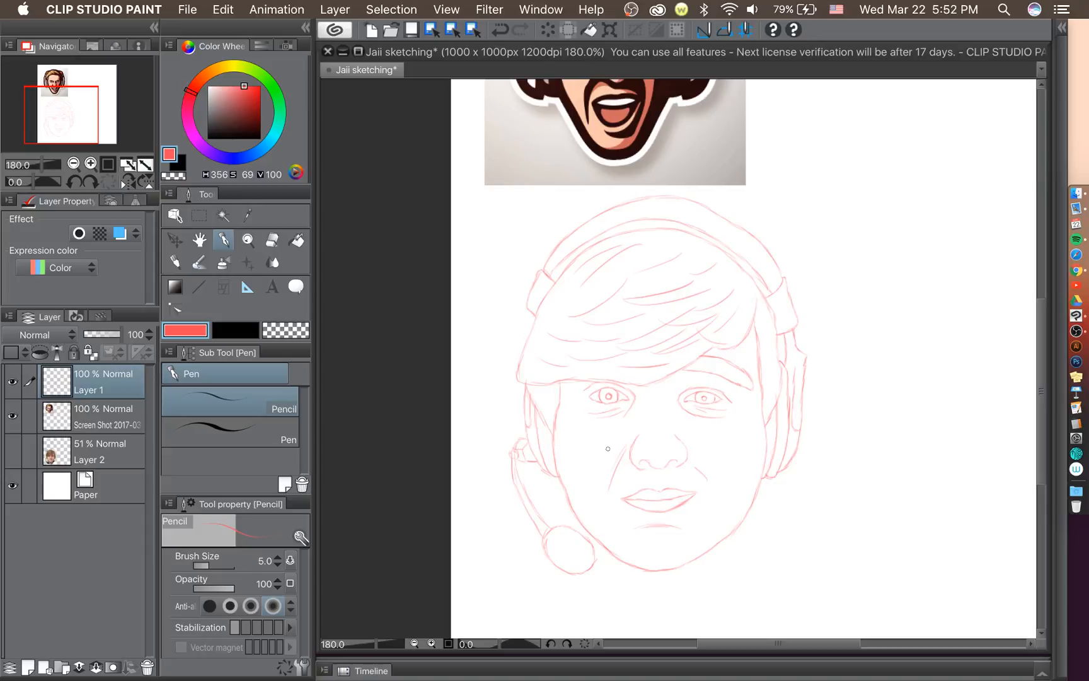
{"action": "scroll", "coordinate": [635, 427], "scroll_direction": "up", "scroll_amount": 2}
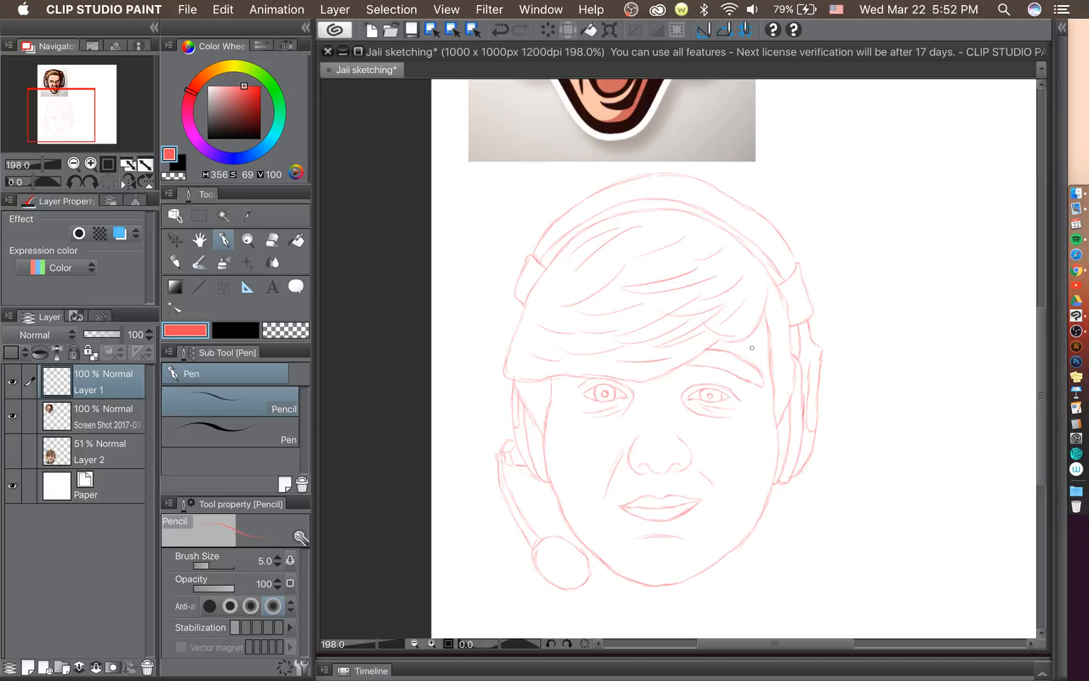
Show the photo on Layer 2 again and add short lines across the joint of the headset arm opposite the microphone side.
{"action": "scroll", "coordinate": [752, 348], "scroll_direction": "up", "scroll_amount": 1}
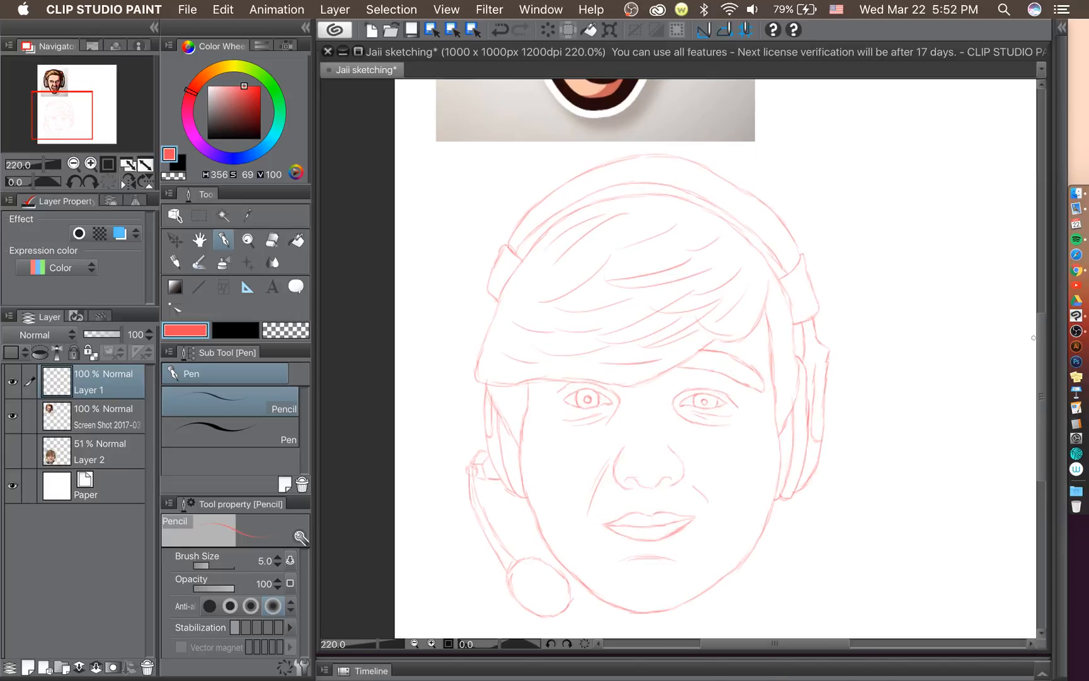
{"action": "left_click_drag", "start_coordinate": [1041, 360], "coordinate": [1041, 382]}
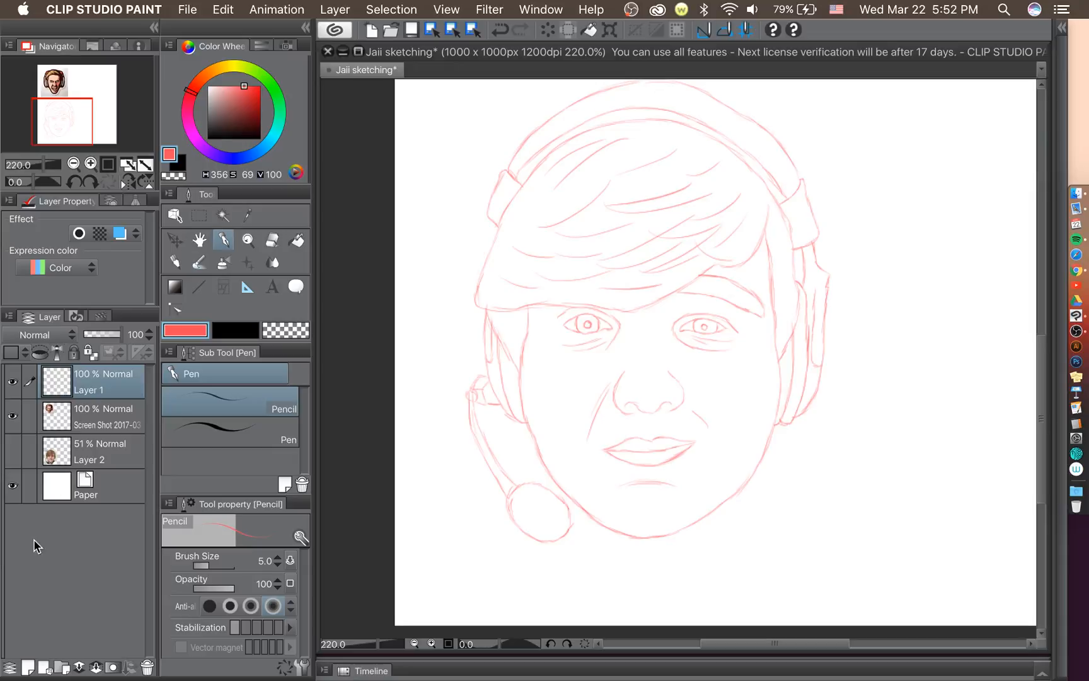
{"action": "left_click", "coordinate": [12, 450]}
{"action": "scroll", "coordinate": [851, 276], "scroll_direction": "up", "scroll_amount": 5}
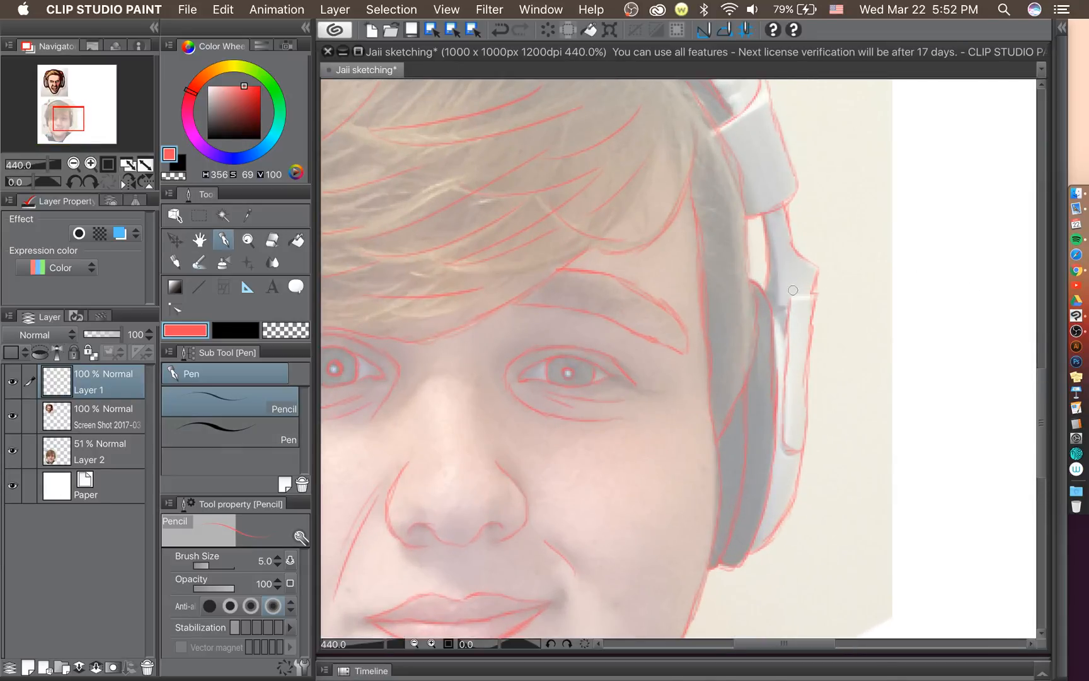
{"action": "mouse_move", "coordinate": [796, 296]}
{"action": "left_mouse_down"}
{"action": "mouse_move", "coordinate": [825, 291]}
{"action": "mouse_move", "coordinate": [817, 293]}
{"action": "left_mouse_up"}
{"action": "left_click_drag", "start_coordinate": [827, 298], "coordinate": [821, 295]}
{"action": "left_click_drag", "start_coordinate": [771, 308], "coordinate": [790, 306]}
{"action": "scroll", "coordinate": [802, 350], "scroll_direction": "down", "scroll_amount": 3}
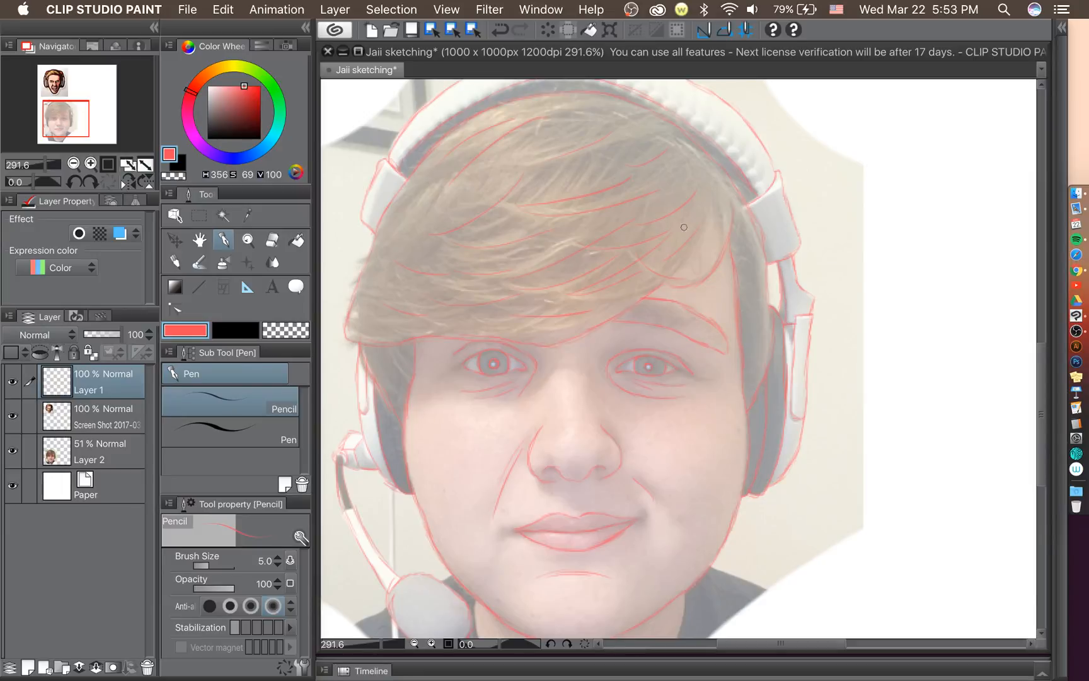
{"action": "scroll", "coordinate": [732, 196], "scroll_direction": "down", "scroll_amount": 3}
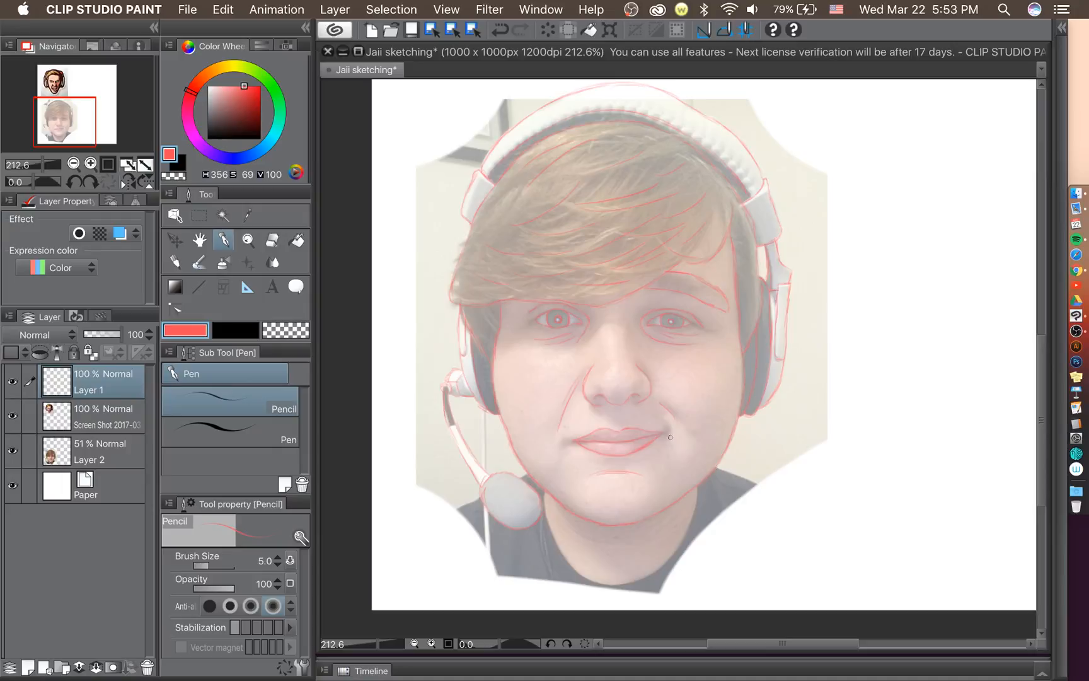
{"action": "scroll", "coordinate": [670, 437], "scroll_direction": "up", "scroll_amount": 2}
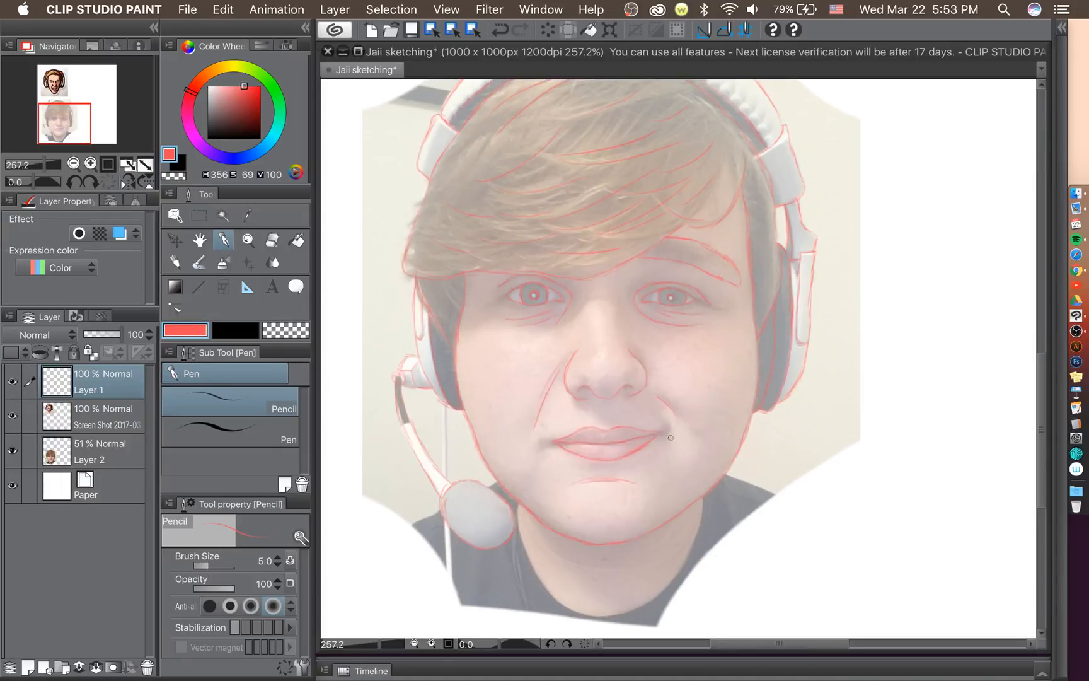
Rename the red tracing layer, Layer 1, as "base sketch".
{"action": "double_click", "coordinate": [94, 392]}
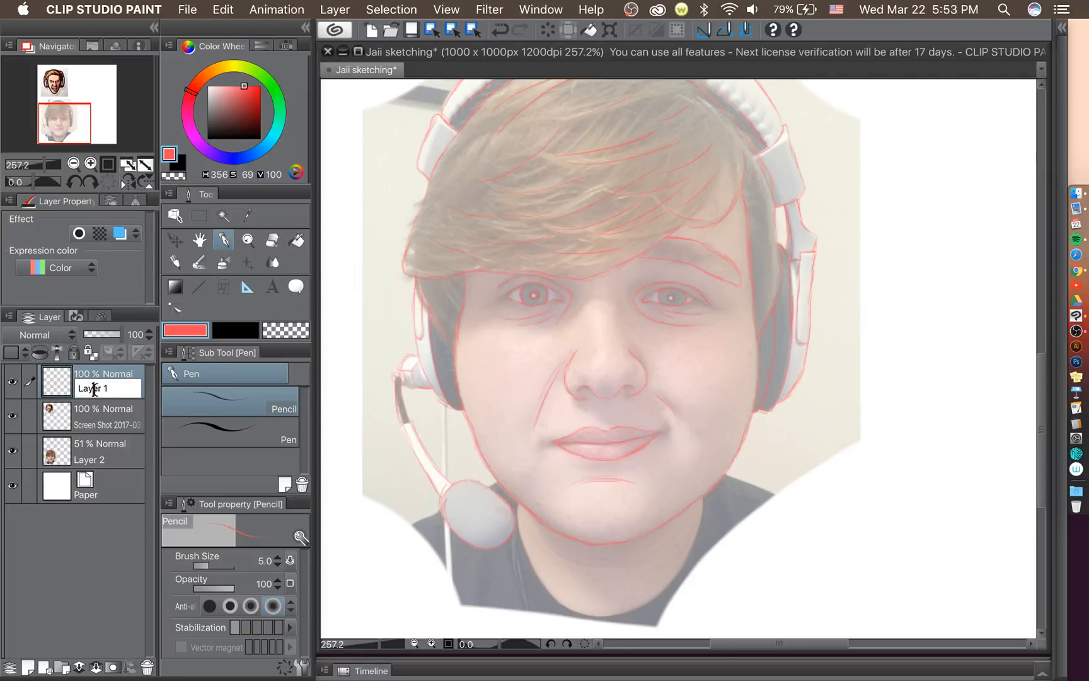
{"action": "double_click", "coordinate": [94, 390]}
{"action": "type", "text": "base sketch"}
{"action": "key", "text": "Return"}
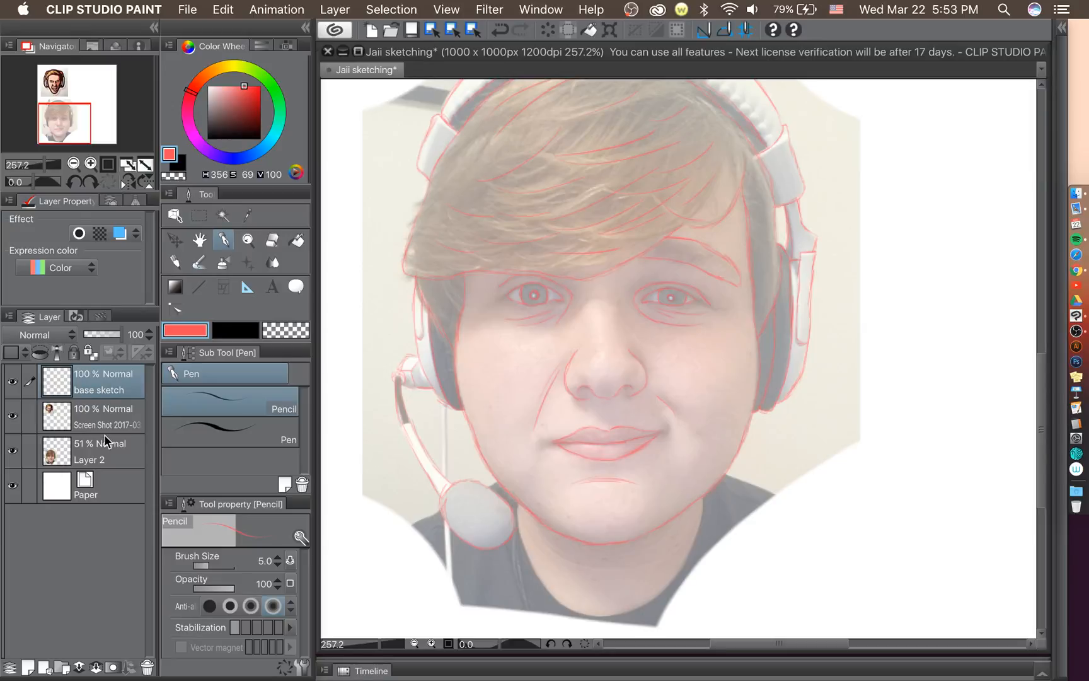
Add a new empty raster layer above the base sketch layer.
{"action": "left_click", "coordinate": [103, 462]}
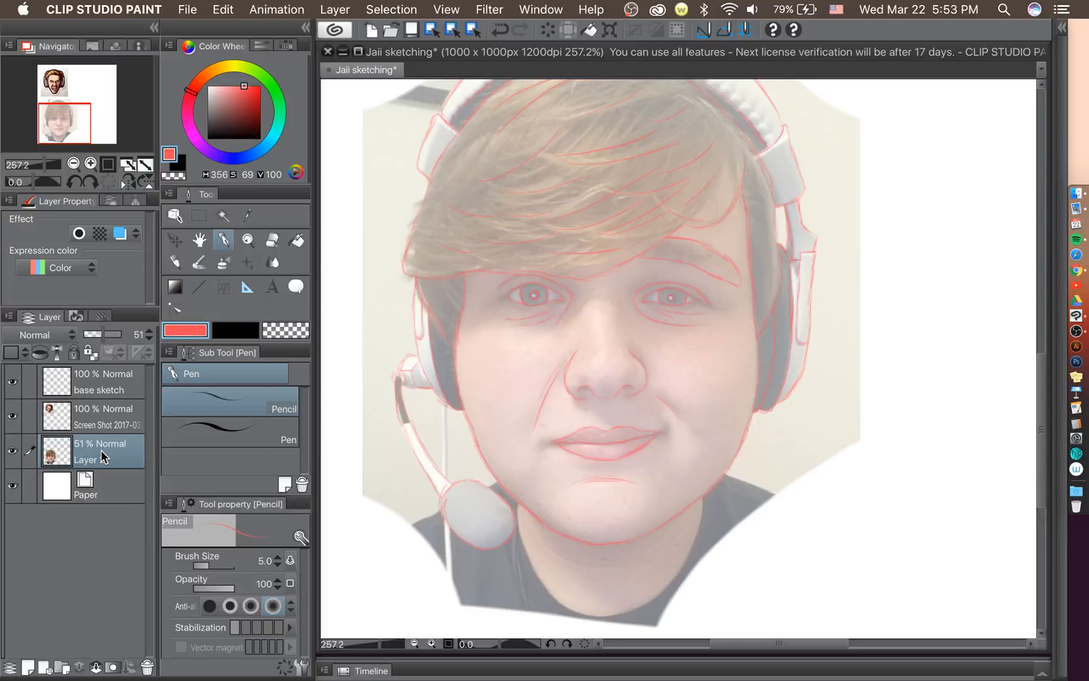
{"action": "left_click", "coordinate": [95, 376]}
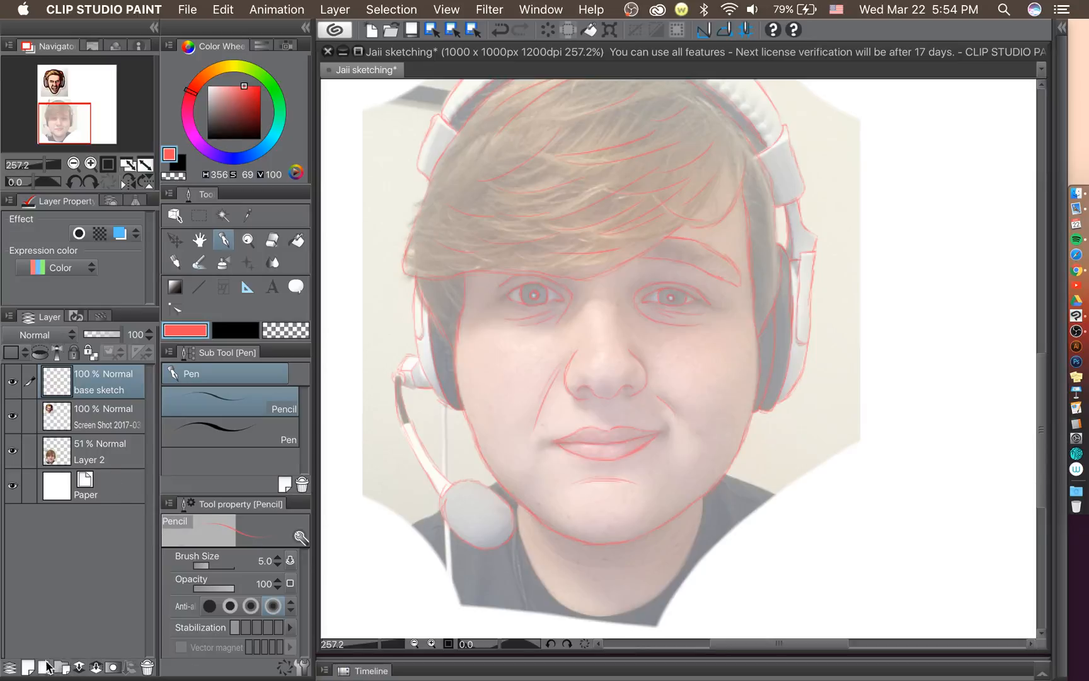
{"action": "left_click", "coordinate": [30, 665]}
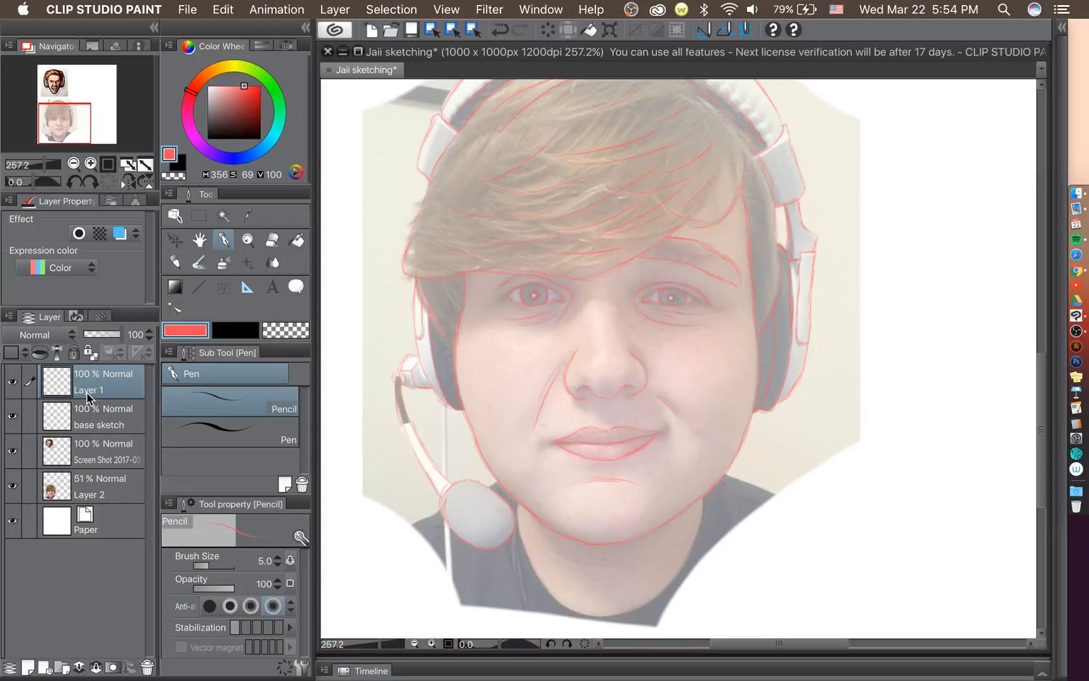
Lock the base sketch and Screen Shot layers, and make the new Layer 1 active.
{"action": "left_click", "coordinate": [95, 427]}
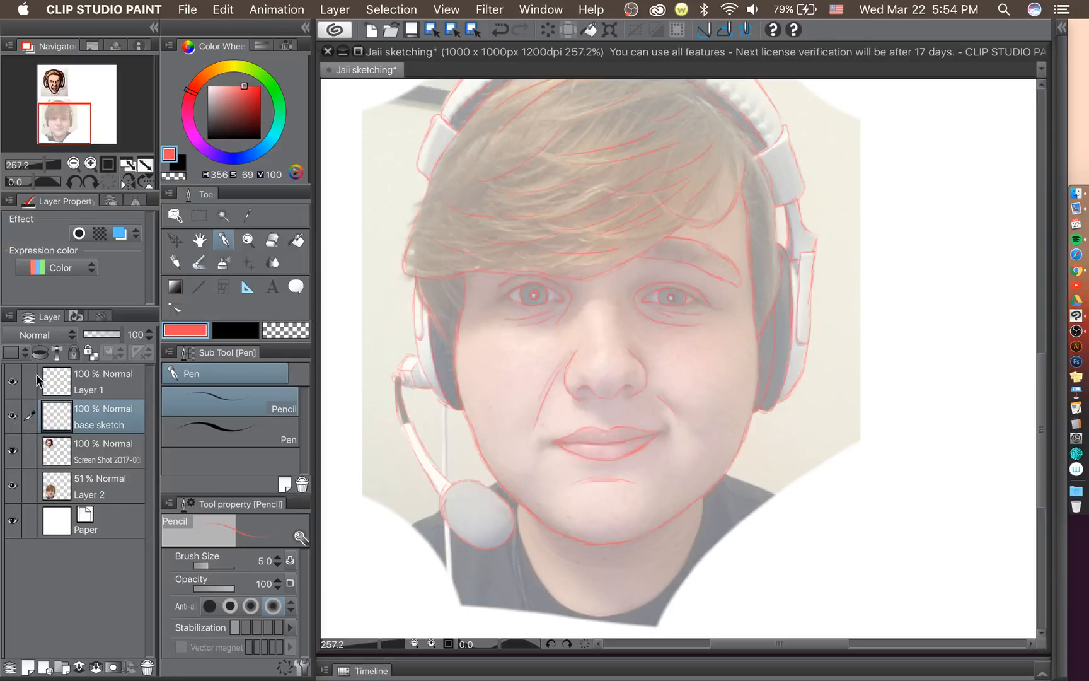
{"action": "left_click", "coordinate": [75, 355]}
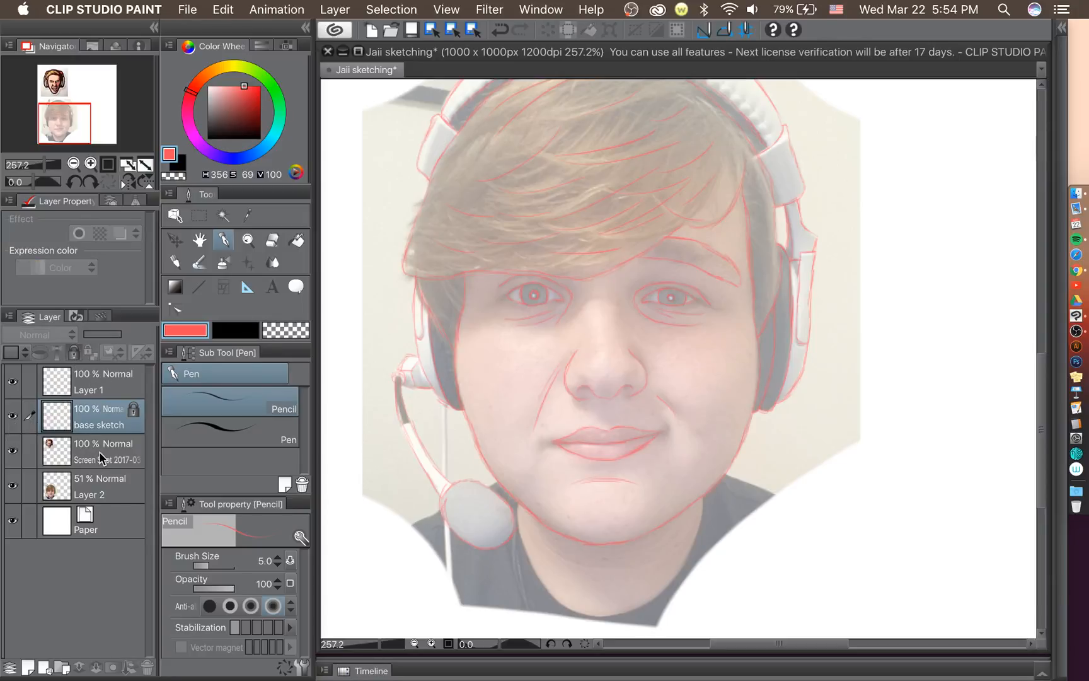
{"action": "left_click", "coordinate": [82, 450]}
{"action": "left_click", "coordinate": [73, 353]}
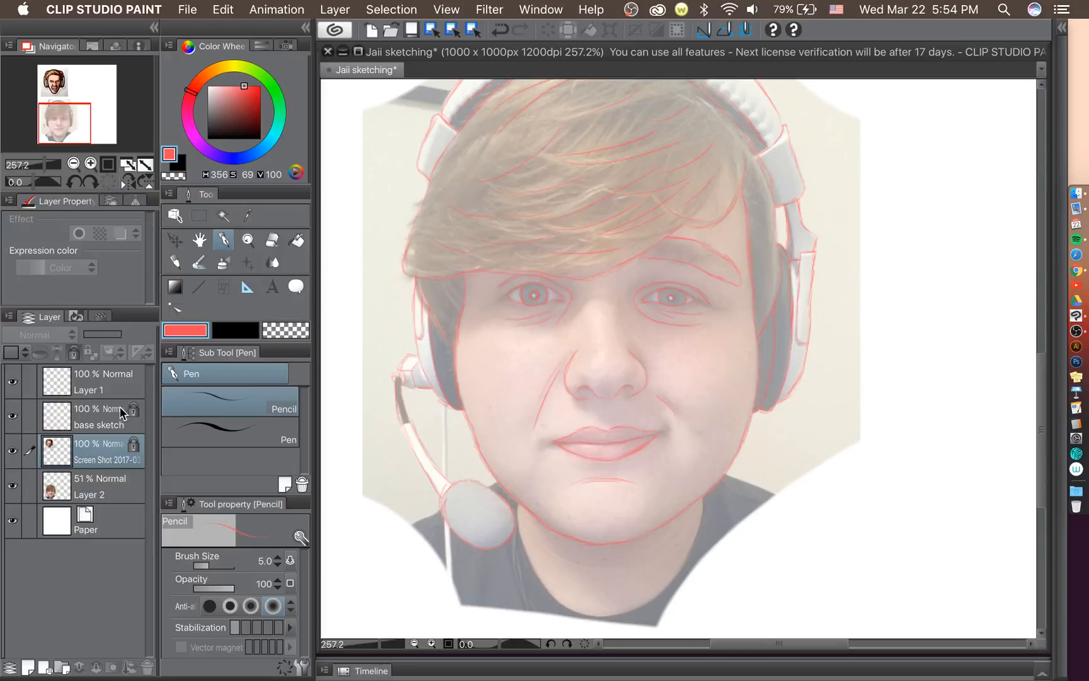
{"action": "left_click", "coordinate": [124, 386]}
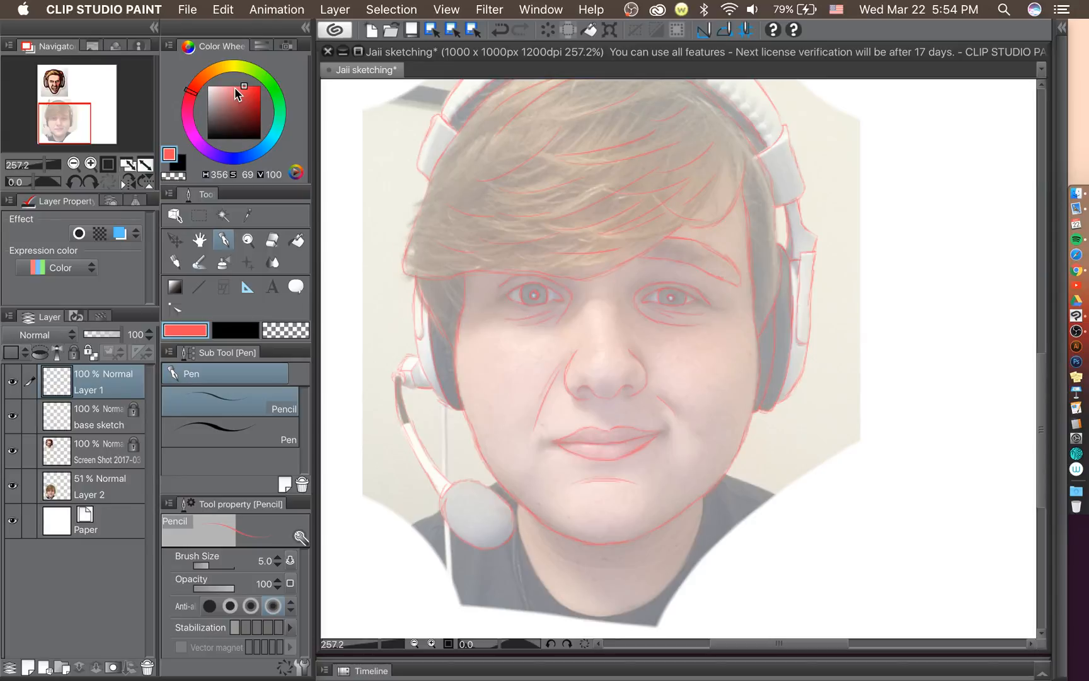
Try a cyan sub colour (H190 S100 V100) with test strokes on the fringe, and undo the strokes.
{"action": "left_click_drag", "start_coordinate": [230, 119], "coordinate": [205, 149]}
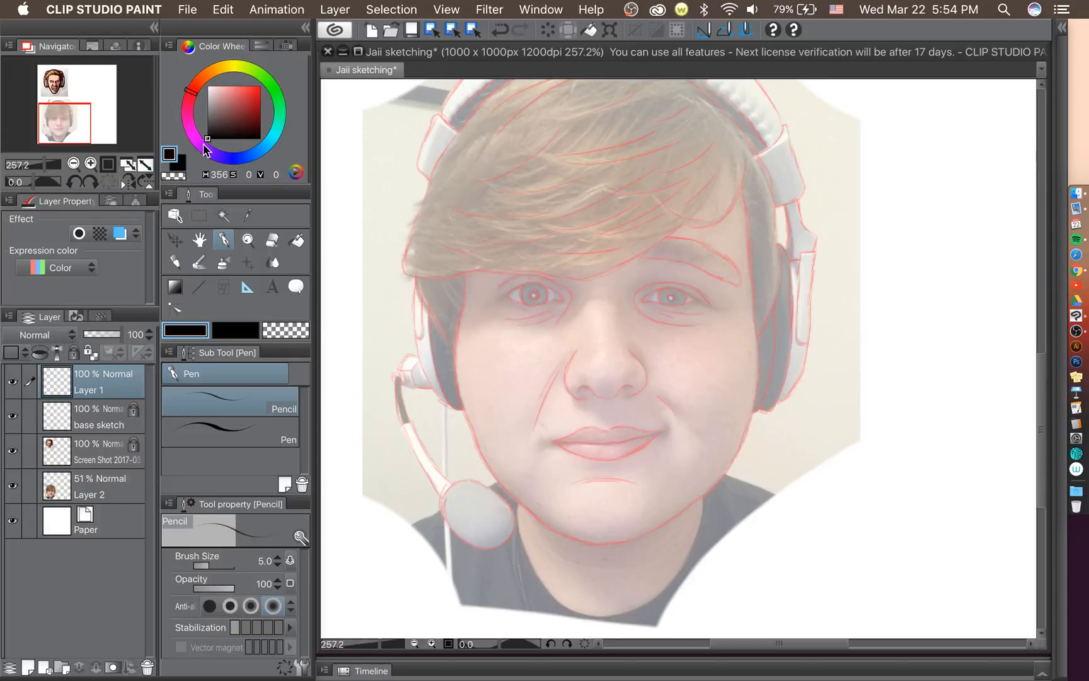
{"action": "left_click", "coordinate": [179, 163]}
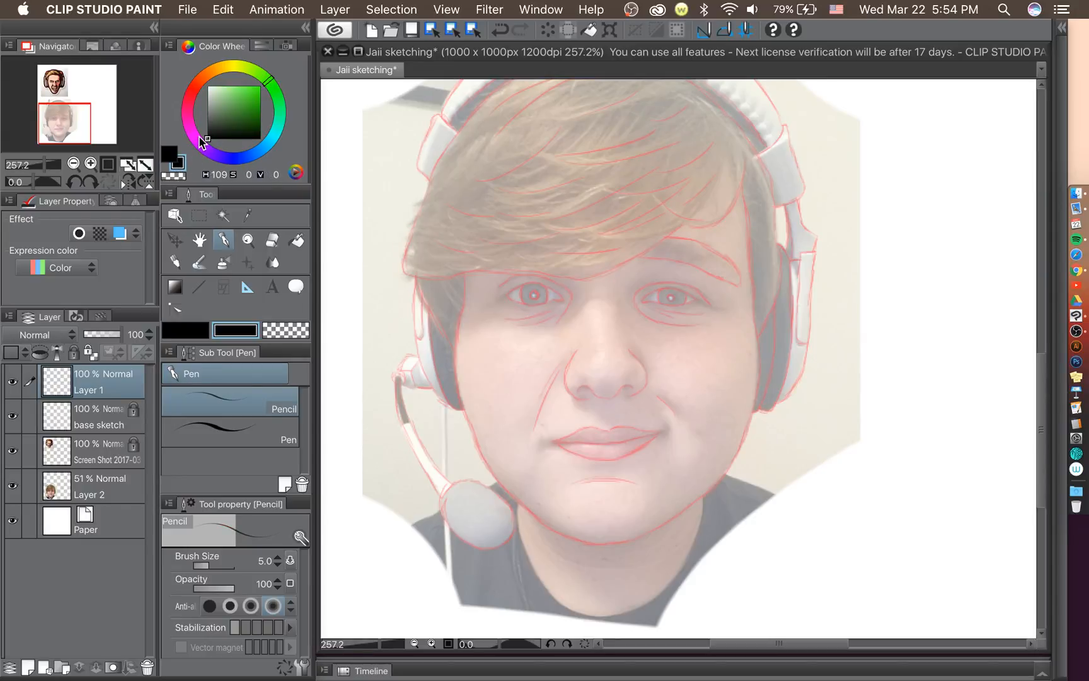
{"action": "left_click_drag", "start_coordinate": [200, 139], "coordinate": [232, 157]}
{"action": "left_click_drag", "start_coordinate": [239, 102], "coordinate": [267, 80]}
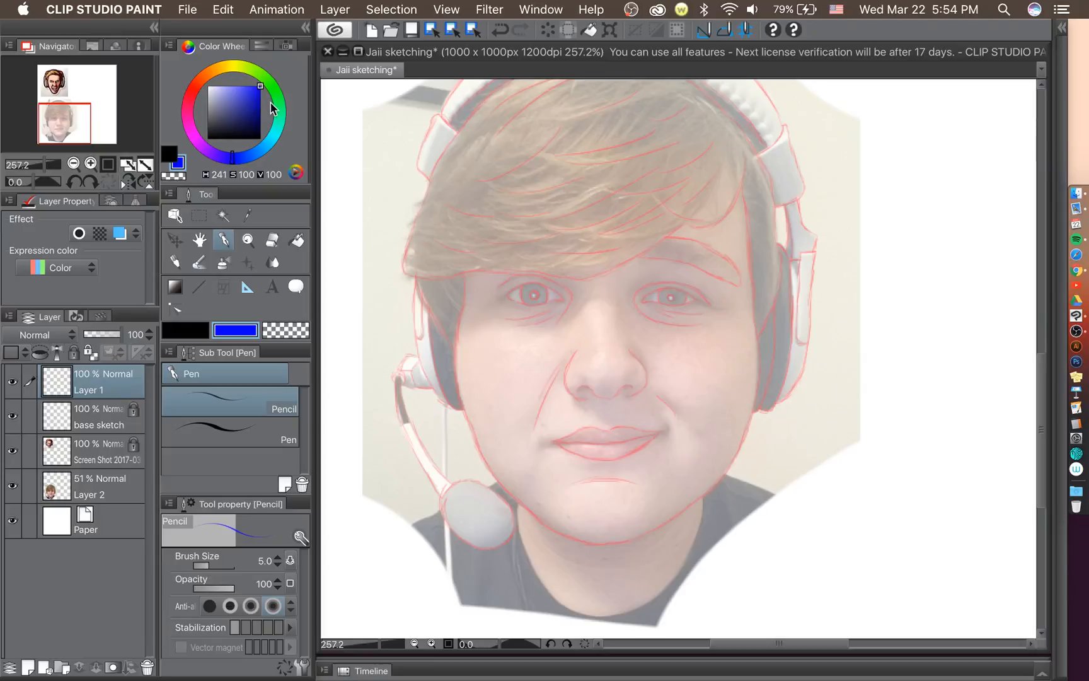
{"action": "left_click_drag", "start_coordinate": [275, 113], "coordinate": [272, 145]}
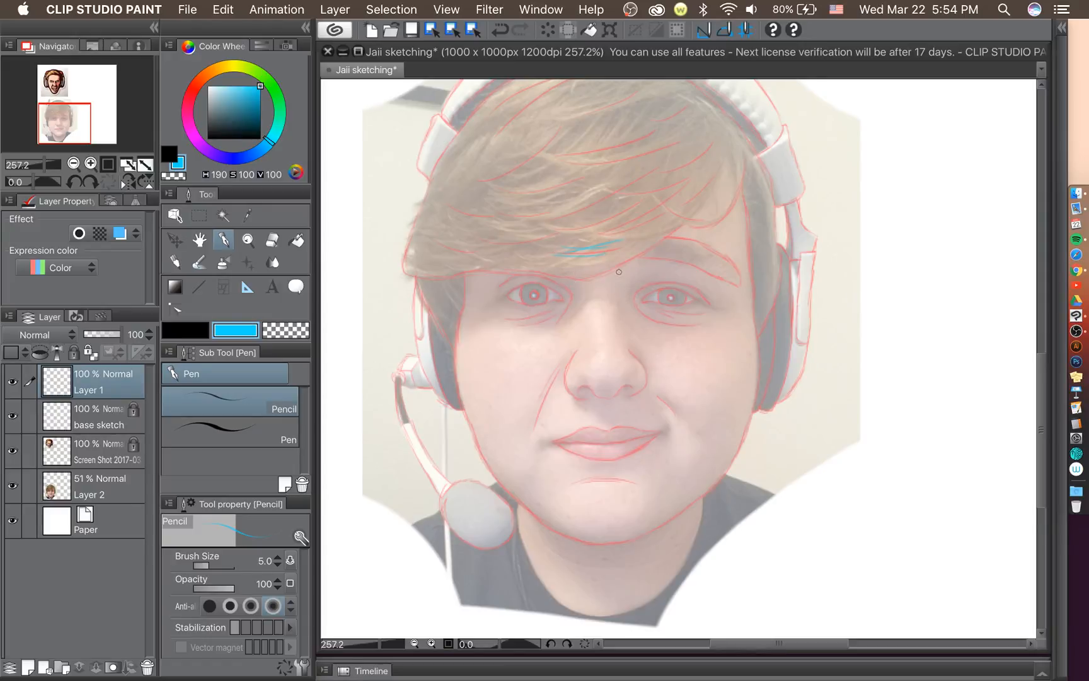
{"action": "key", "text": "super+z"}
{"action": "key", "text": "super+z"}
Change the sub colour to blue (H221 S100 V100), test it with a stroke on the fringe, and undo the latest changes.
{"action": "left_click_drag", "start_coordinate": [272, 146], "coordinate": [250, 159]}
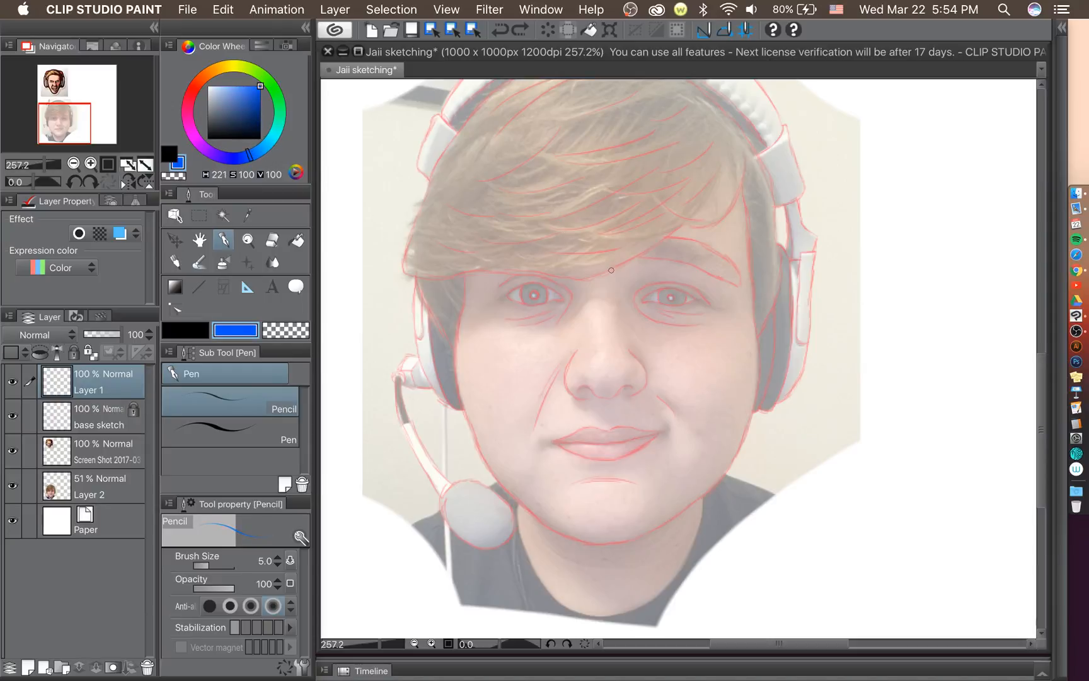
{"action": "left_click_drag", "start_coordinate": [565, 257], "coordinate": [611, 247]}
{"action": "key", "text": "super+z"}
{"action": "key", "text": "super+z"}
{"action": "key", "text": "super+z"}
{"action": "key", "text": "super+z"}
Set the main colour to blue (H219 S100 V100) and the sub colour to black, with the main colour active for drawing.
{"action": "left_click", "coordinate": [170, 155]}
{"action": "left_click_drag", "start_coordinate": [239, 108], "coordinate": [278, 83]}
{"action": "left_click_drag", "start_coordinate": [252, 151], "coordinate": [245, 155]}
{"action": "left_click", "coordinate": [179, 165]}
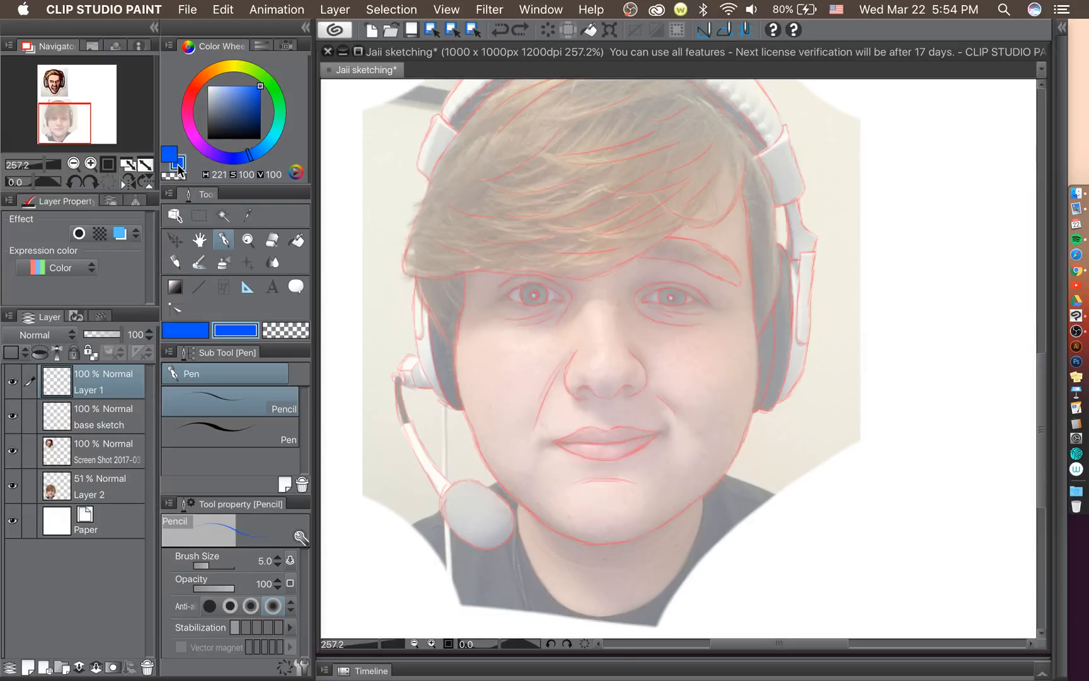
{"action": "left_click_drag", "start_coordinate": [237, 117], "coordinate": [201, 146]}
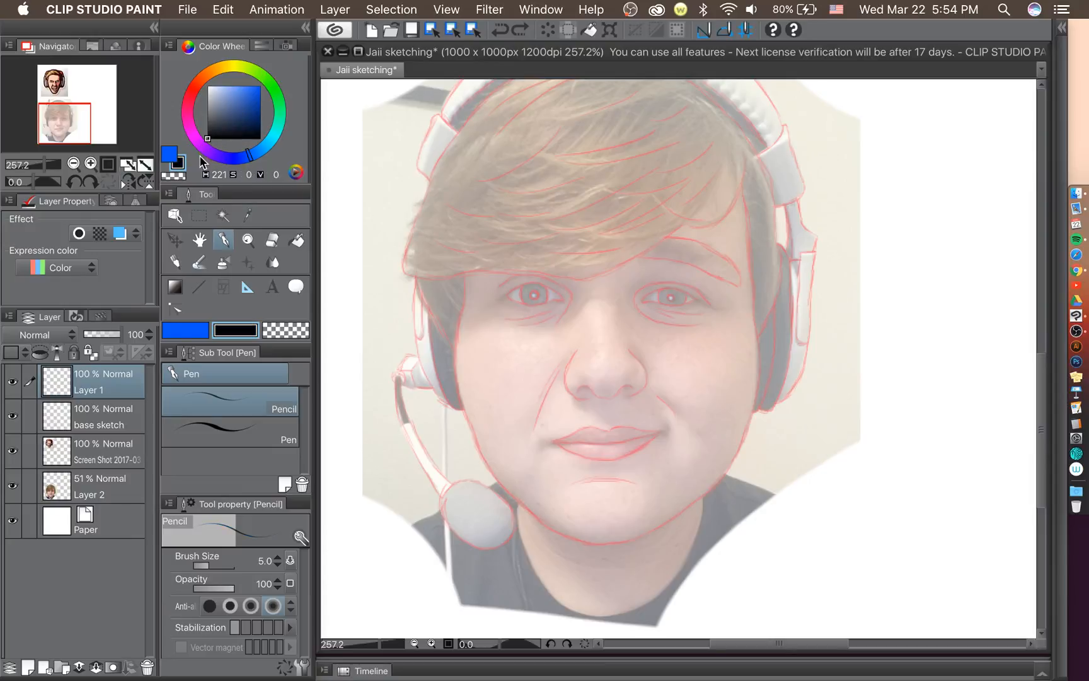
{"action": "left_click", "coordinate": [169, 155]}
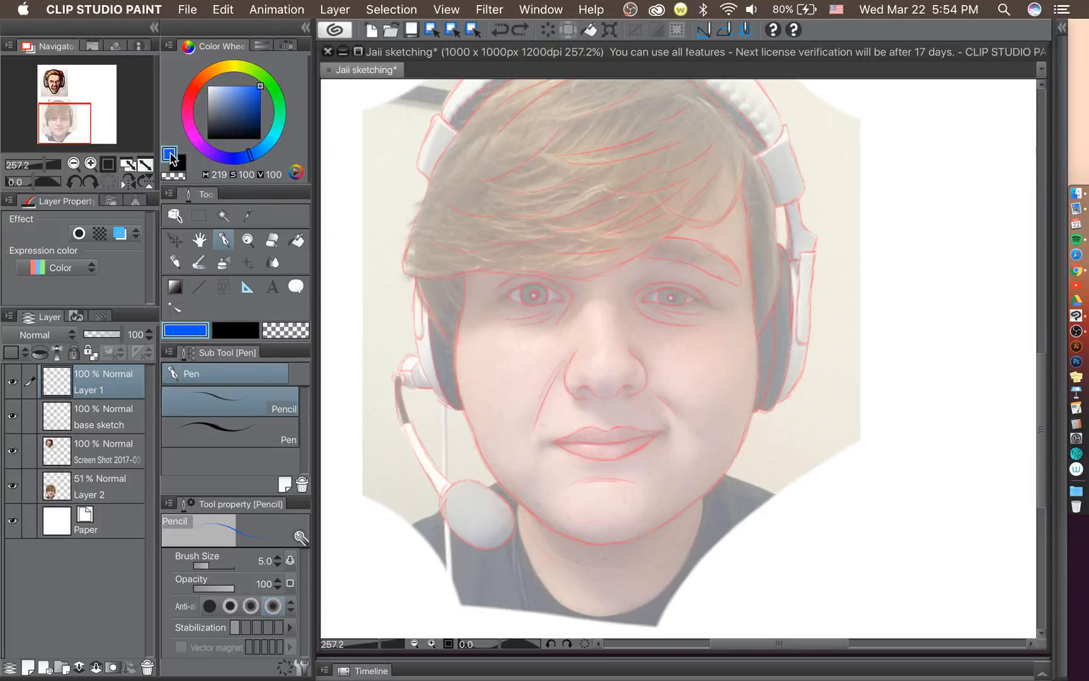
Rename the new Layer 1 above the base sketch as "final sketching".
{"action": "double_click", "coordinate": [95, 391]}
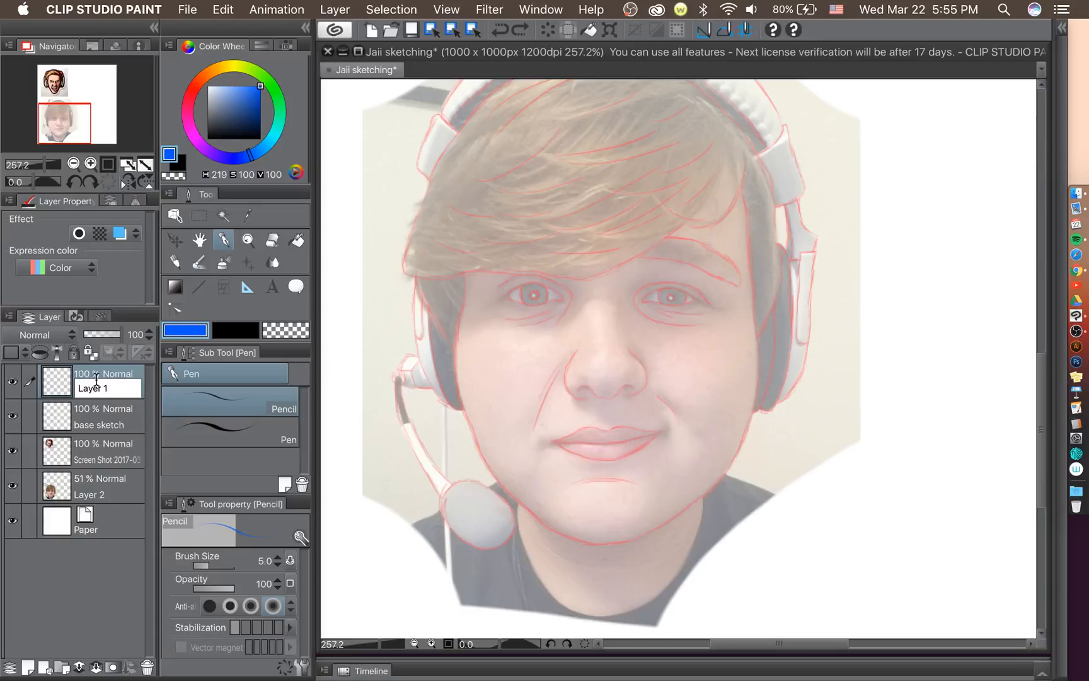
{"action": "key", "text": "super+a"}
{"action": "key", "text": "BackSpace"}
{"action": "type", "text": "final sketching"}
{"action": "key", "text": "Return"}
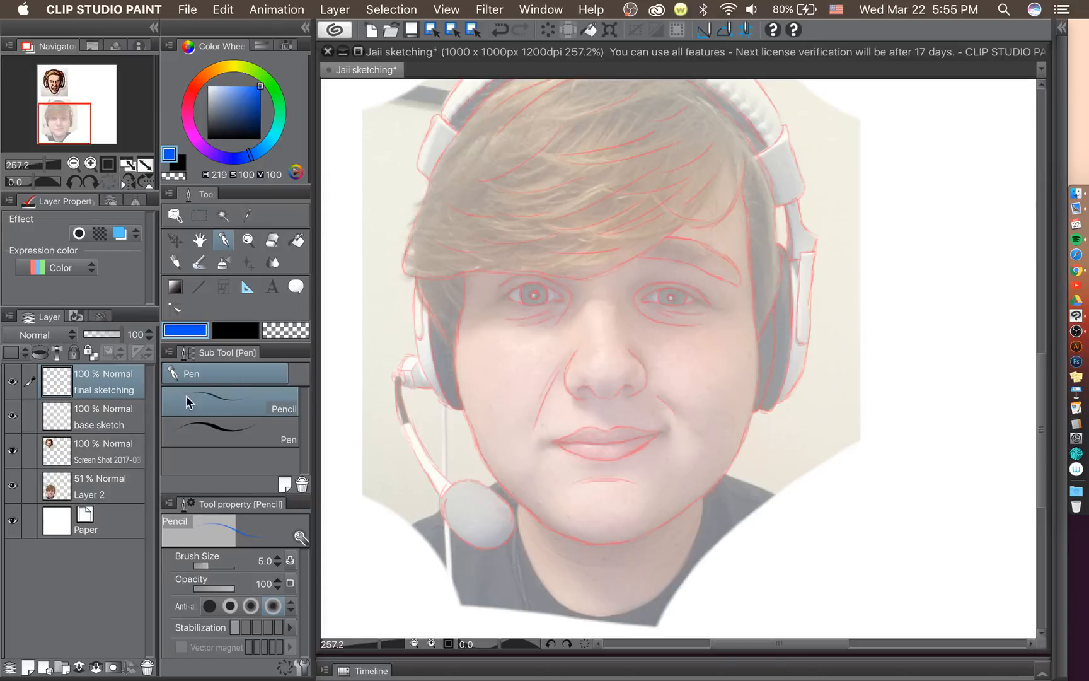
{"action": "scroll", "coordinate": [617, 298], "scroll_direction": "up", "scroll_amount": 2}
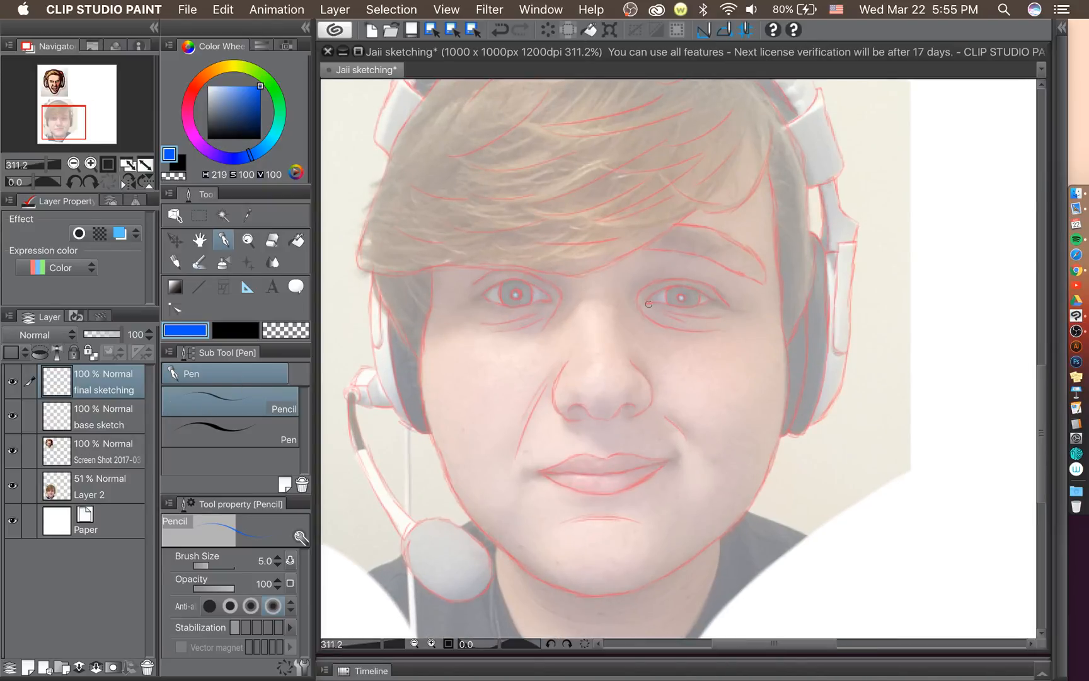
{"action": "scroll", "coordinate": [690, 341], "scroll_direction": "down", "scroll_amount": 2}
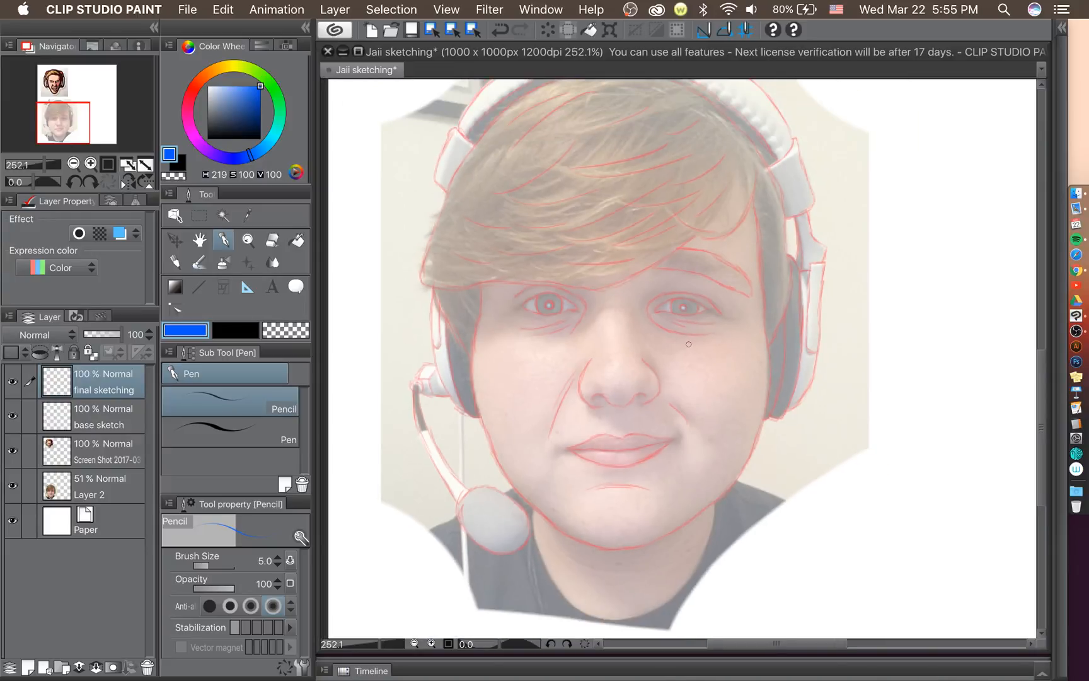
{"action": "mouse_move", "coordinate": [1040, 376]}
{"action": "left_mouse_down"}
{"action": "mouse_move", "coordinate": [1043, 358]}
{"action": "mouse_move", "coordinate": [1043, 375]}
{"action": "left_mouse_up"}
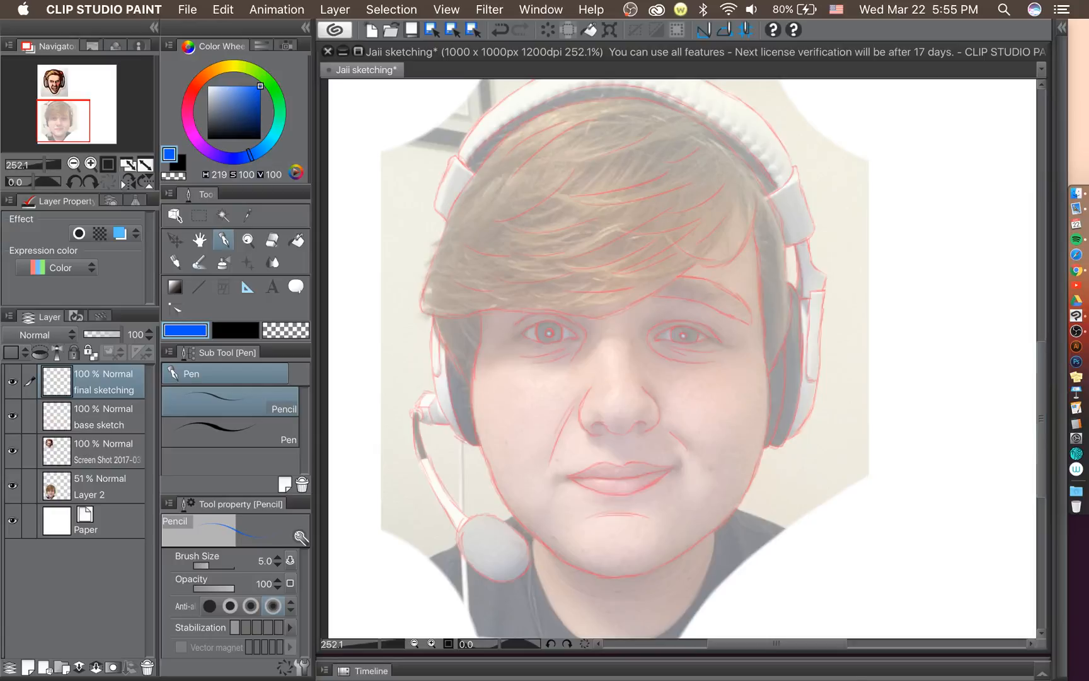
{"action": "scroll", "coordinate": [628, 163], "scroll_direction": "up", "scroll_amount": 1}
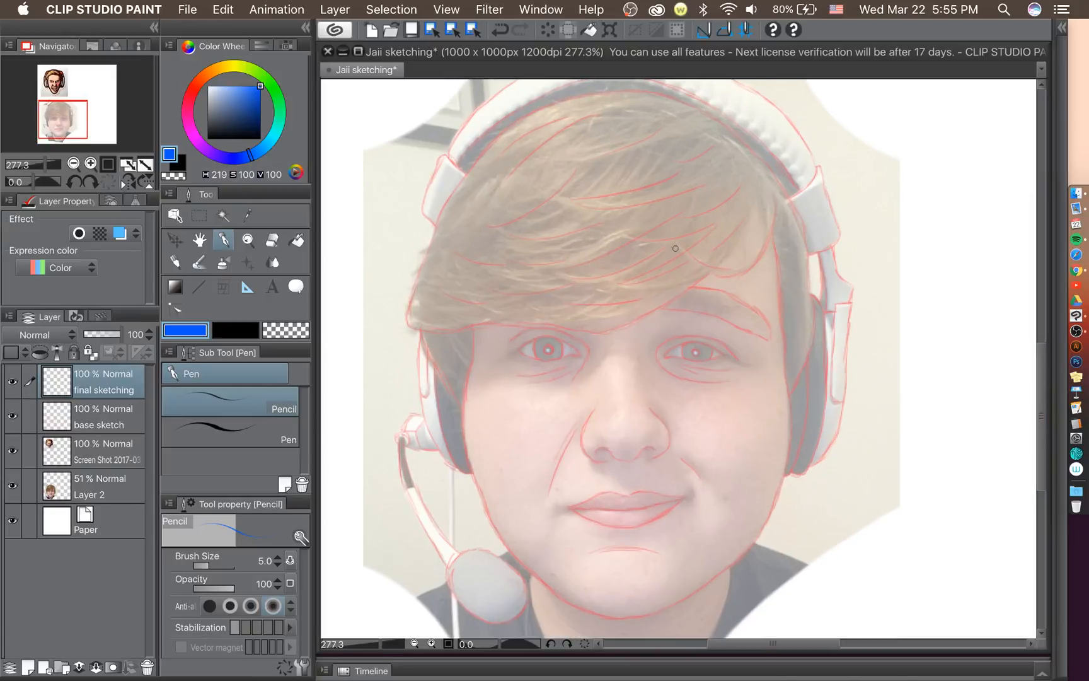
{"action": "scroll", "coordinate": [675, 248], "scroll_direction": "down", "scroll_amount": 1}
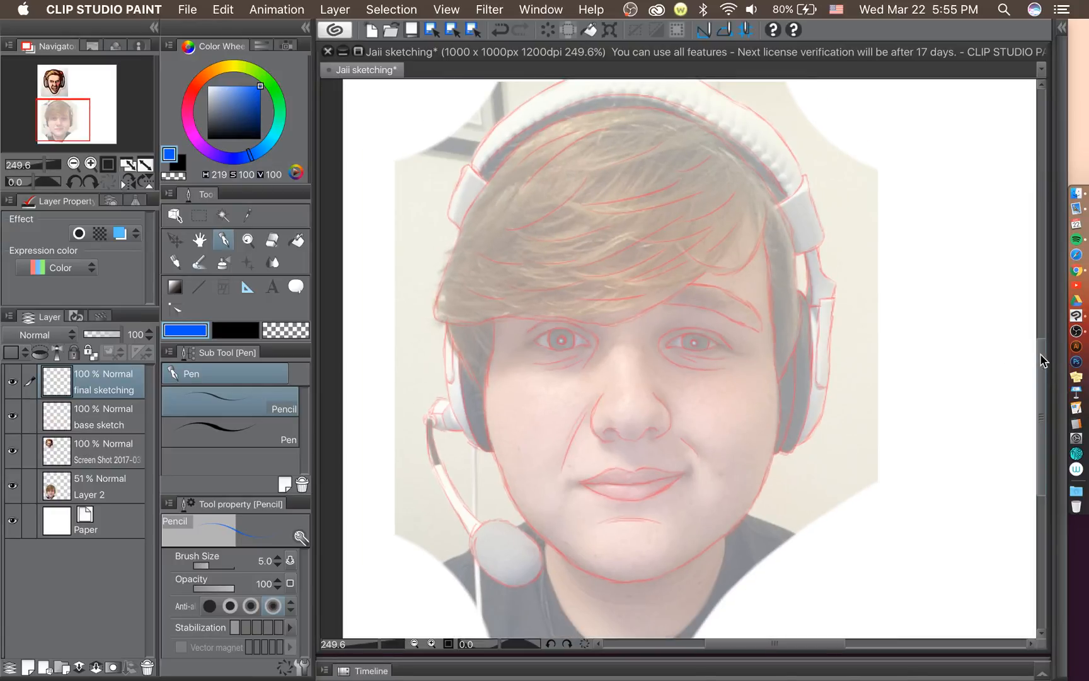
{"action": "left_click_drag", "start_coordinate": [1043, 357], "coordinate": [1041, 372]}
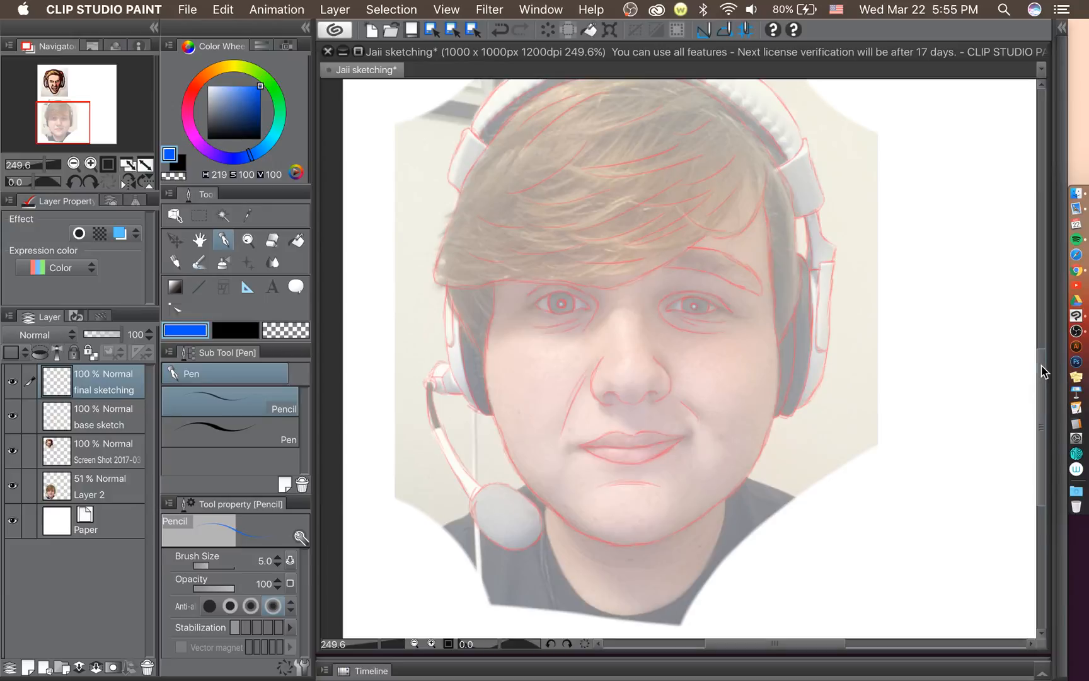
{"action": "scroll", "coordinate": [750, 439], "scroll_direction": "up", "scroll_amount": 1}
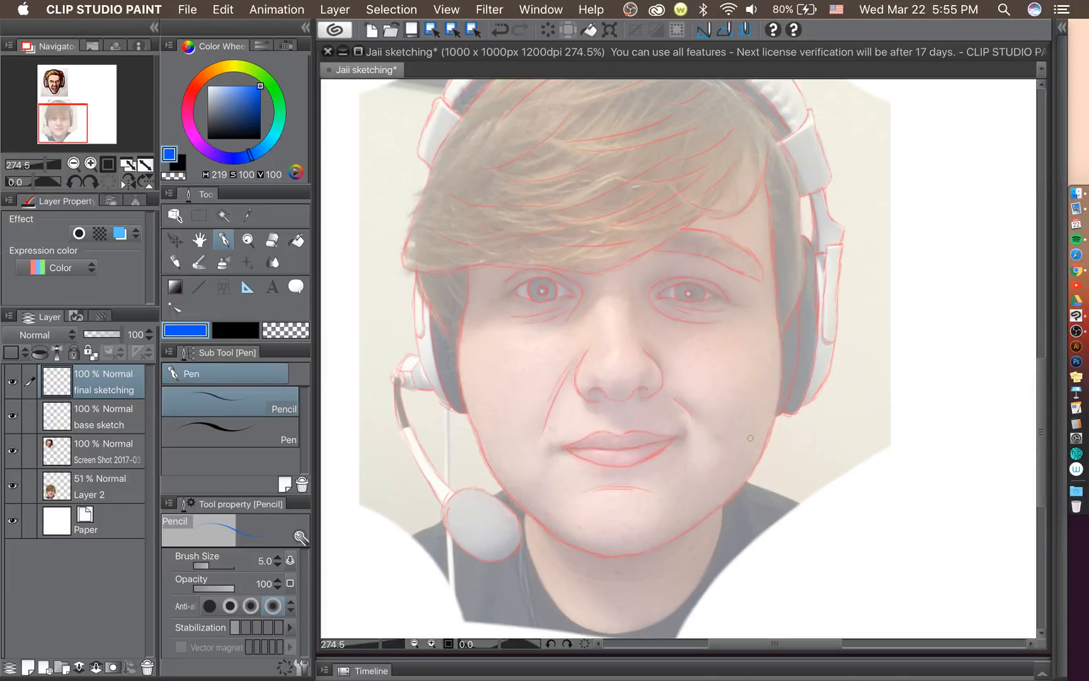
Trace the face outline in blue on the microphone side, from the fringe down the cheek and jaw to the chin.
{"action": "scroll", "coordinate": [709, 526], "scroll_direction": "up", "scroll_amount": 2}
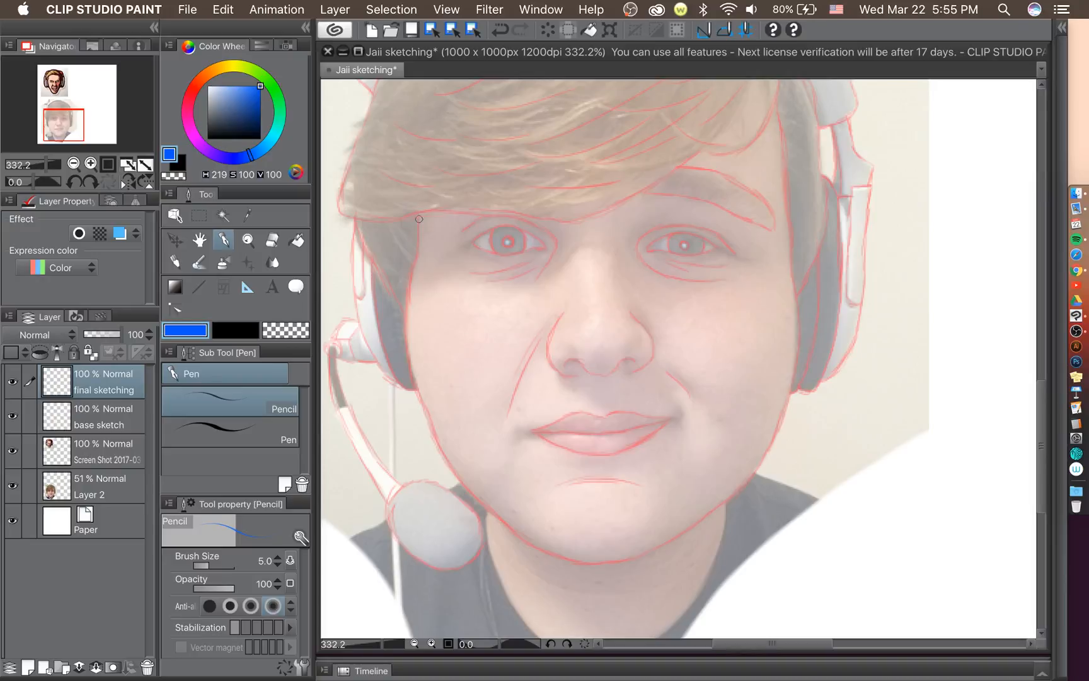
{"action": "mouse_move", "coordinate": [417, 217]}
{"action": "left_mouse_down"}
{"action": "mouse_move", "coordinate": [406, 346]}
{"action": "mouse_move", "coordinate": [425, 401]}
{"action": "left_mouse_up"}
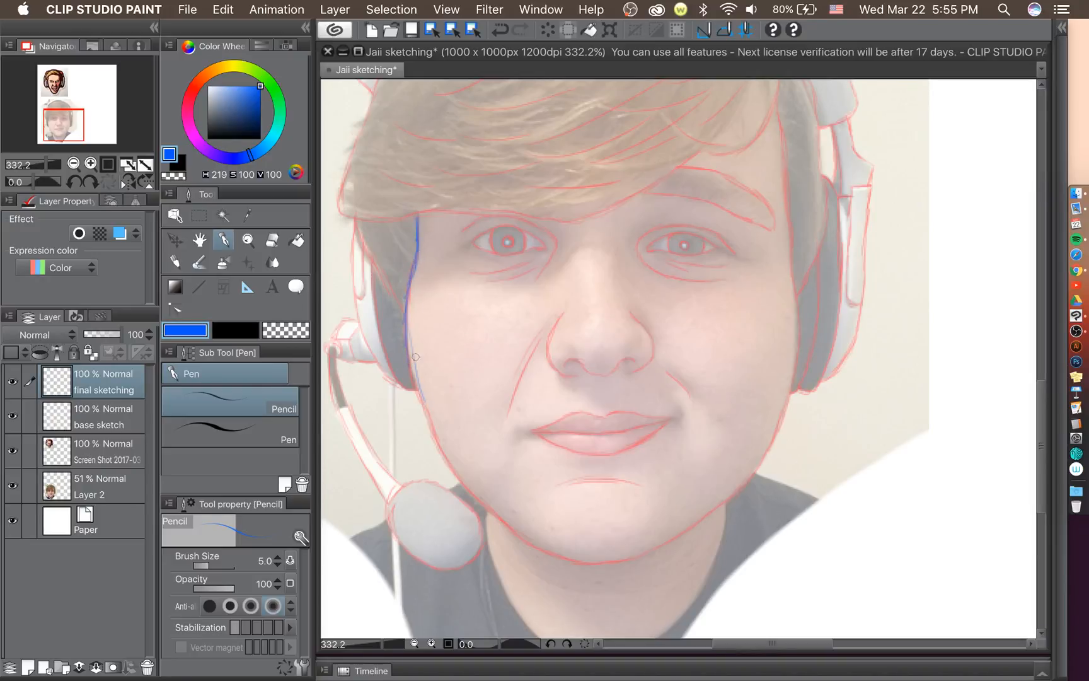
{"action": "mouse_move", "coordinate": [410, 344]}
{"action": "left_mouse_down"}
{"action": "mouse_move", "coordinate": [449, 459]}
{"action": "mouse_move", "coordinate": [438, 447]}
{"action": "mouse_move", "coordinate": [459, 480]}
{"action": "mouse_move", "coordinate": [525, 539]}
{"action": "mouse_move", "coordinate": [568, 559]}
{"action": "left_mouse_up"}
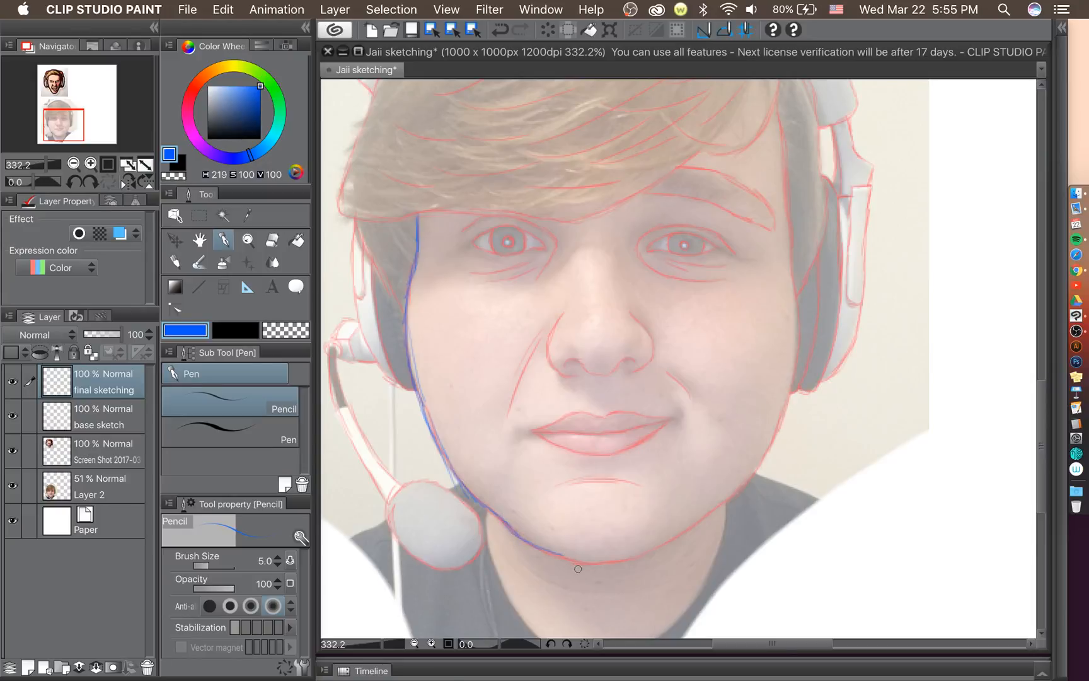
Trace the cheek and jaw in blue on the side opposite the microphone, redoing the first stroke.
{"action": "scroll", "coordinate": [1043, 391], "scroll_direction": "down", "scroll_amount": 2}
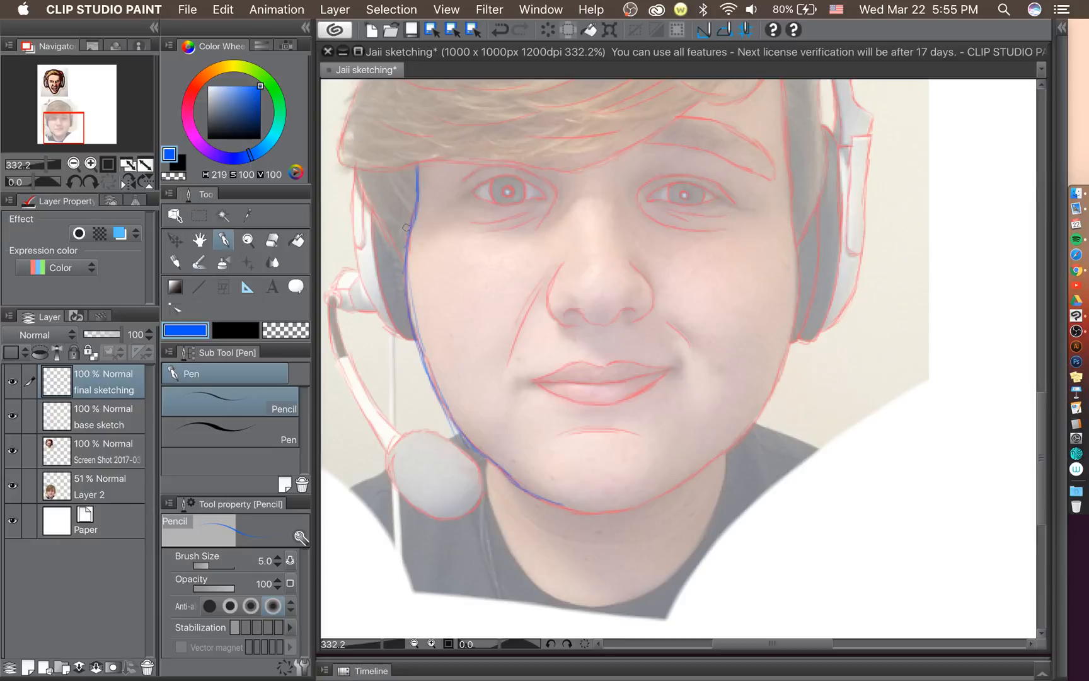
{"action": "left_click", "coordinate": [88, 181]}
{"action": "left_click", "coordinate": [88, 181]}
{"action": "left_click", "coordinate": [88, 180]}
{"action": "left_click", "coordinate": [88, 180]}
{"action": "left_click", "coordinate": [89, 180]}
{"action": "left_click", "coordinate": [88, 180]}
{"action": "left_click", "coordinate": [89, 180]}
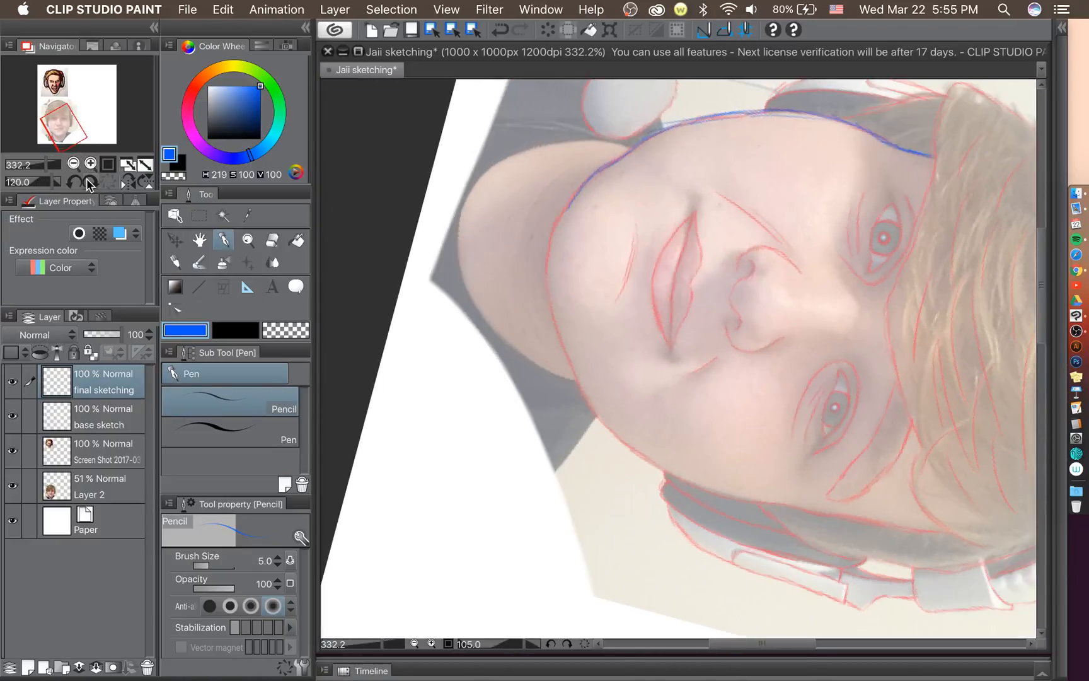
{"action": "left_click", "coordinate": [88, 181]}
{"action": "left_click", "coordinate": [88, 180]}
{"action": "left_click", "coordinate": [88, 180]}
{"action": "left_click", "coordinate": [88, 181]}
{"action": "left_click", "coordinate": [88, 180]}
{"action": "left_click", "coordinate": [88, 180]}
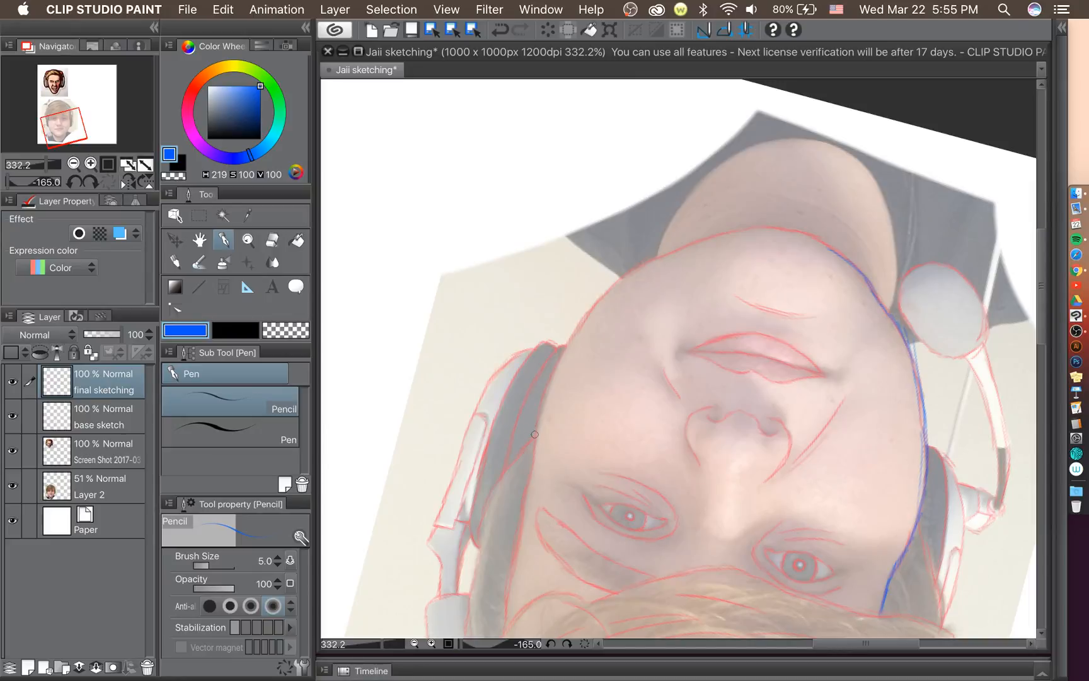
{"action": "mouse_move", "coordinate": [537, 440]}
{"action": "left_mouse_down"}
{"action": "mouse_move", "coordinate": [562, 348]}
{"action": "mouse_move", "coordinate": [597, 293]}
{"action": "left_mouse_up"}
{"action": "key", "text": "super+z"}
{"action": "key", "text": "super+z"}
{"action": "key", "text": "super+z"}
{"action": "mouse_move", "coordinate": [543, 414]}
{"action": "left_mouse_down"}
{"action": "mouse_move", "coordinate": [571, 337]}
{"action": "mouse_move", "coordinate": [554, 370]}
{"action": "mouse_move", "coordinate": [621, 277]}
{"action": "left_mouse_up"}
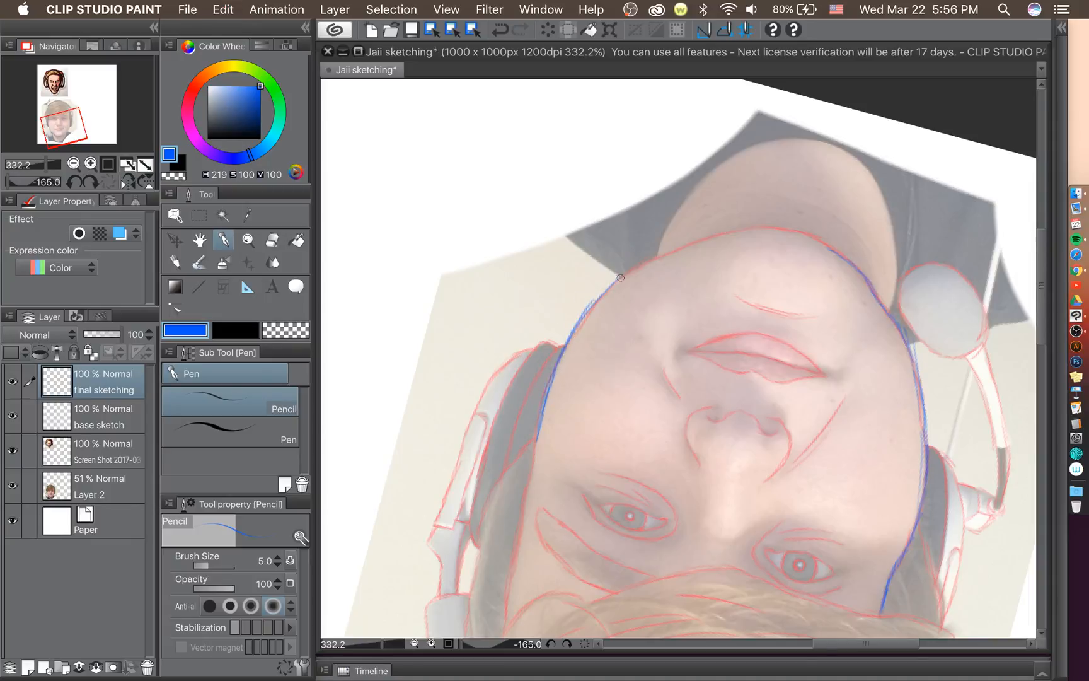
{"action": "mouse_move", "coordinate": [586, 314]}
{"action": "left_mouse_down"}
{"action": "mouse_move", "coordinate": [619, 275]}
{"action": "mouse_move", "coordinate": [657, 257]}
{"action": "left_mouse_up"}
Complete the blue chin line joining both jaw sides, and erase stray pencil marks along the microphone-side cheek.
{"action": "left_click", "coordinate": [93, 180]}
{"action": "left_click", "coordinate": [79, 183]}
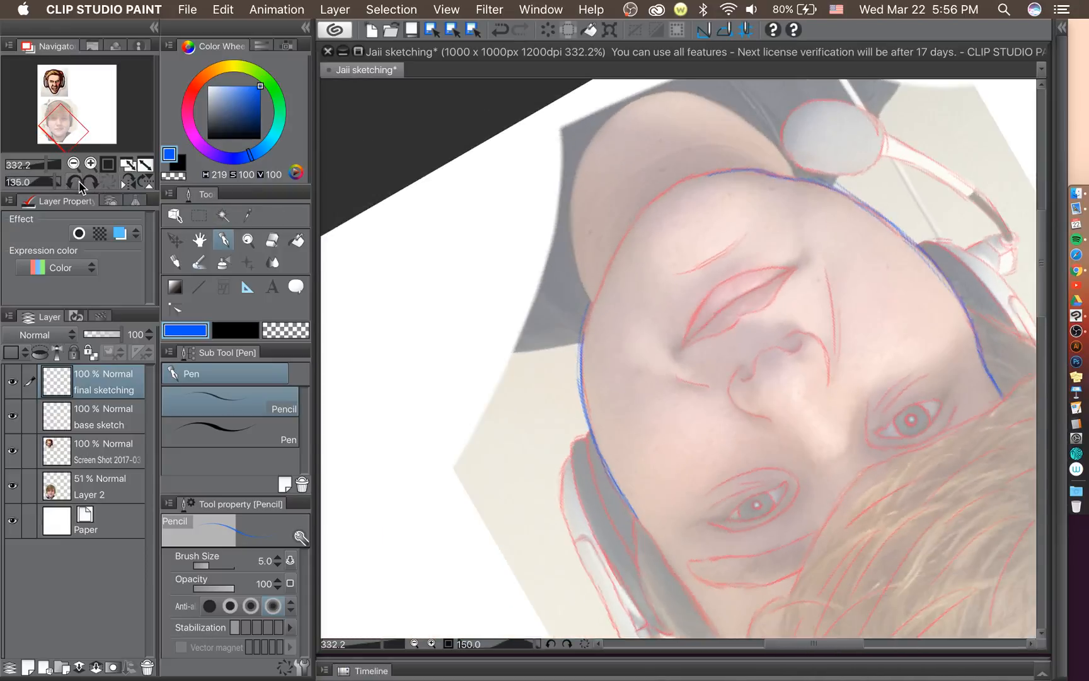
{"action": "mouse_move", "coordinate": [581, 355]}
{"action": "left_mouse_down"}
{"action": "mouse_move", "coordinate": [582, 298]}
{"action": "mouse_move", "coordinate": [583, 308]}
{"action": "mouse_move", "coordinate": [604, 226]}
{"action": "mouse_move", "coordinate": [620, 200]}
{"action": "mouse_move", "coordinate": [615, 208]}
{"action": "mouse_move", "coordinate": [684, 157]}
{"action": "left_mouse_up"}
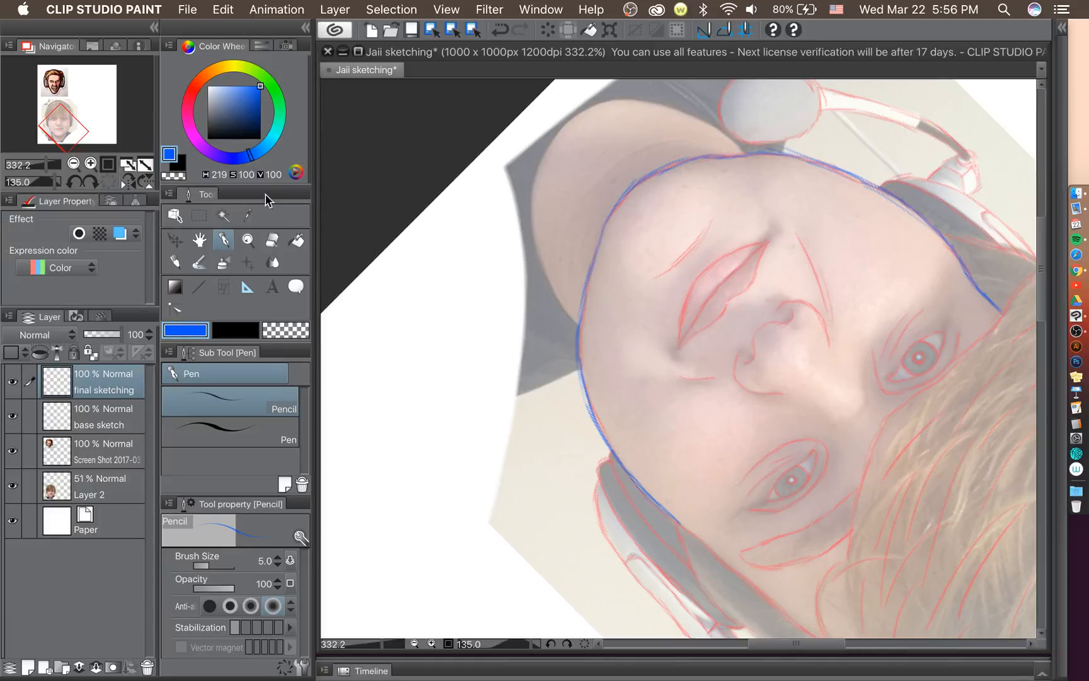
{"action": "key", "text": "e"}
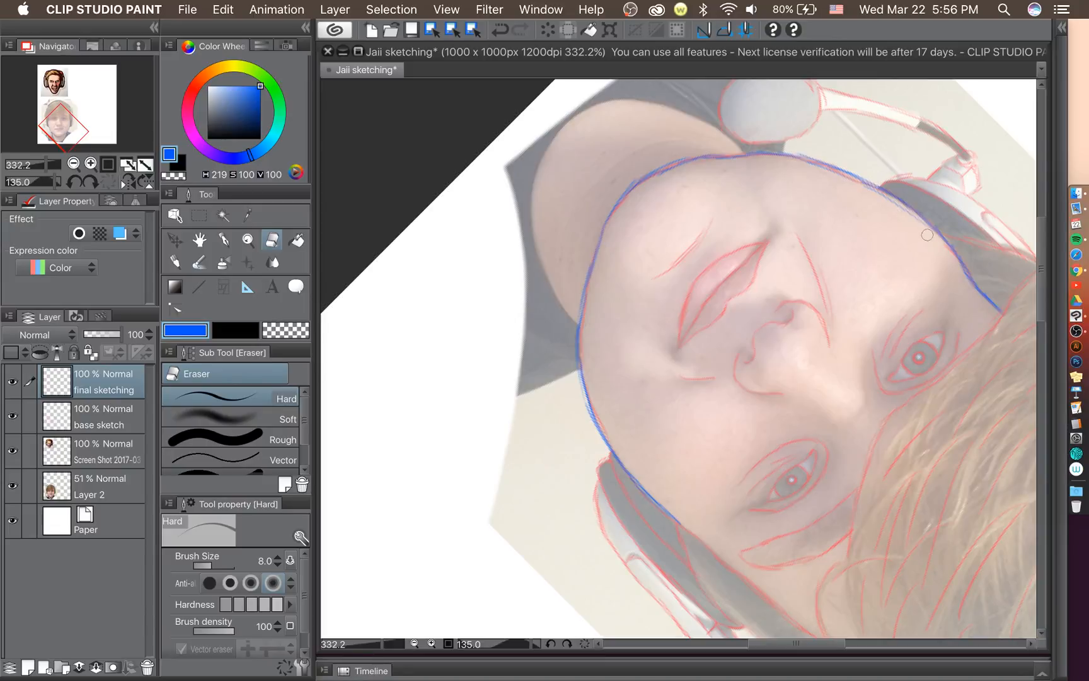
{"action": "left_click_drag", "start_coordinate": [893, 205], "coordinate": [862, 190]}
{"action": "key", "text": "p"}
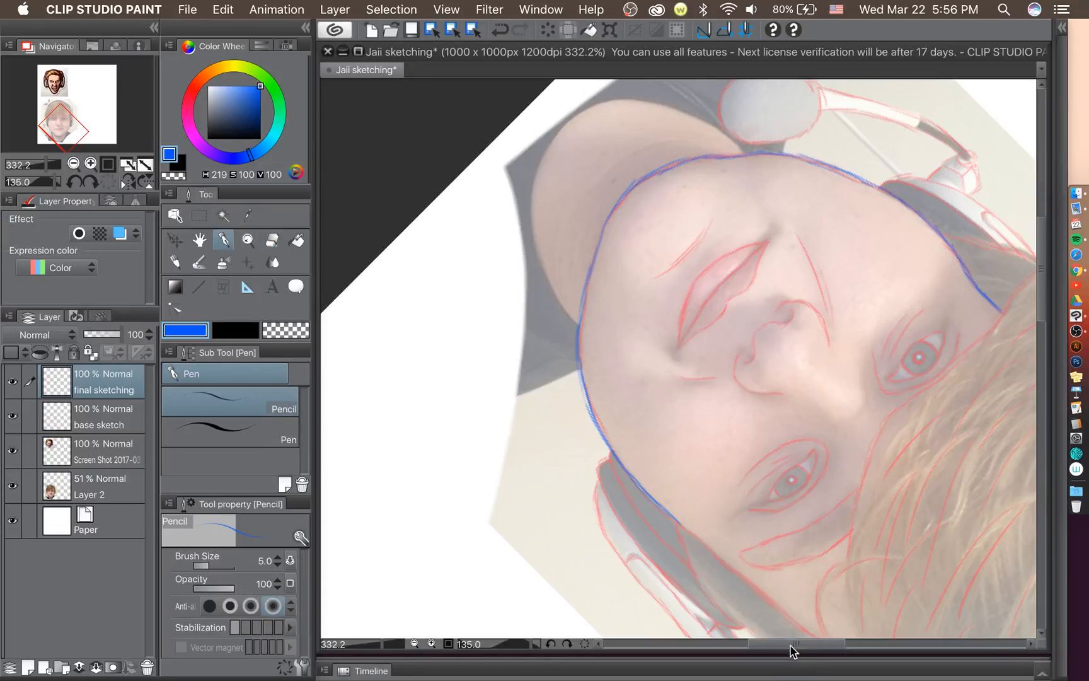
Extend the blue face outline opposite the microphone from the cheek along the temple to the hairline.
{"action": "left_click_drag", "start_coordinate": [790, 649], "coordinate": [813, 650]}
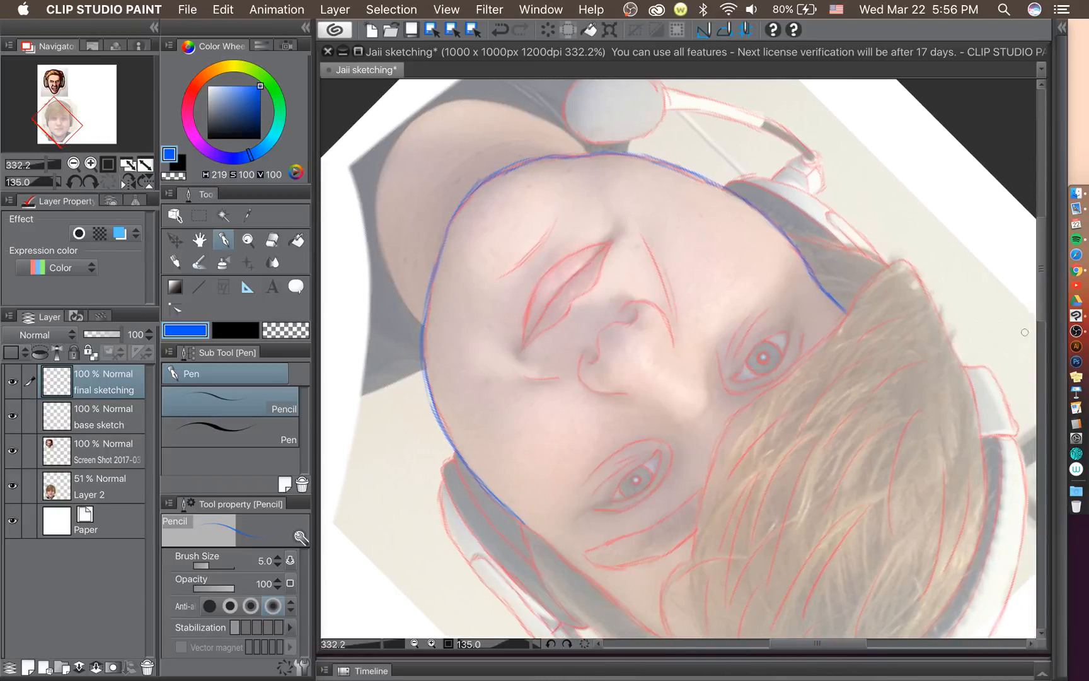
{"action": "scroll", "coordinate": [1034, 334], "scroll_direction": "down", "scroll_amount": 5}
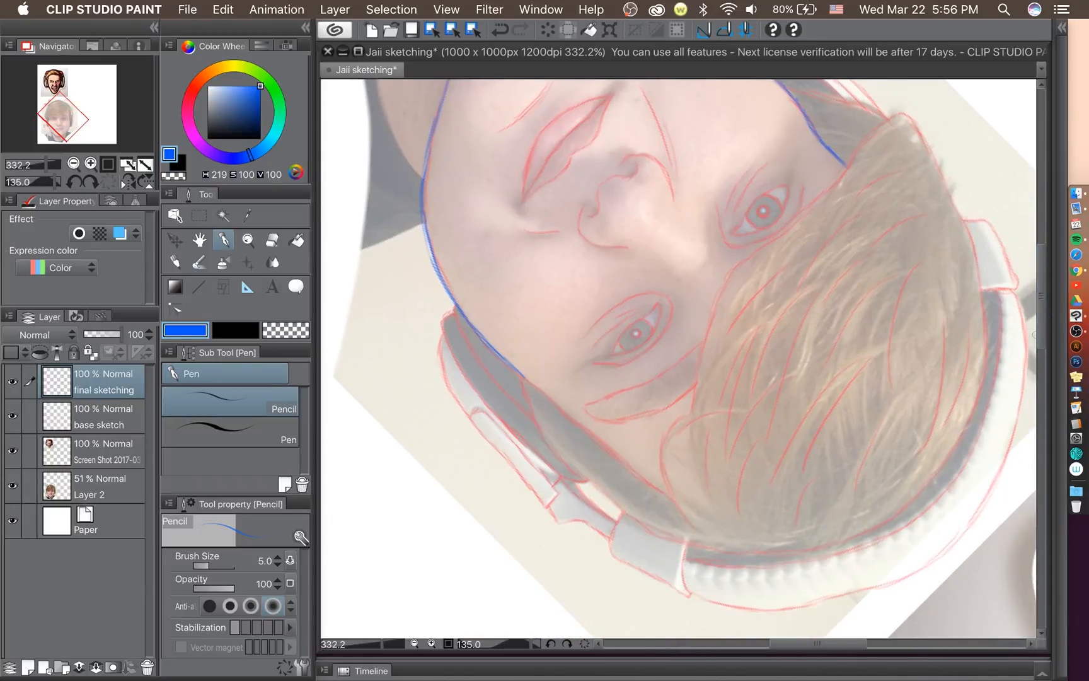
{"action": "left_click_drag", "start_coordinate": [523, 377], "coordinate": [653, 491]}
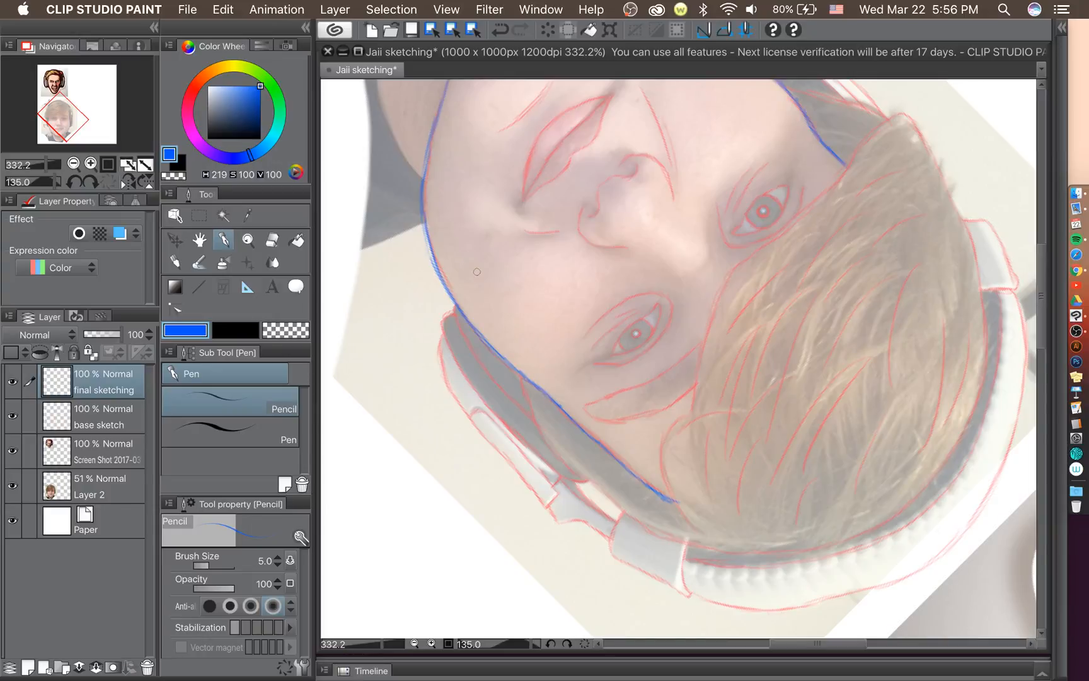
Draw the fringe's lower edge in blue across the forehead and over the eye, connecting both ends of the face outline.
{"action": "left_click_drag", "start_coordinate": [807, 643], "coordinate": [822, 643]}
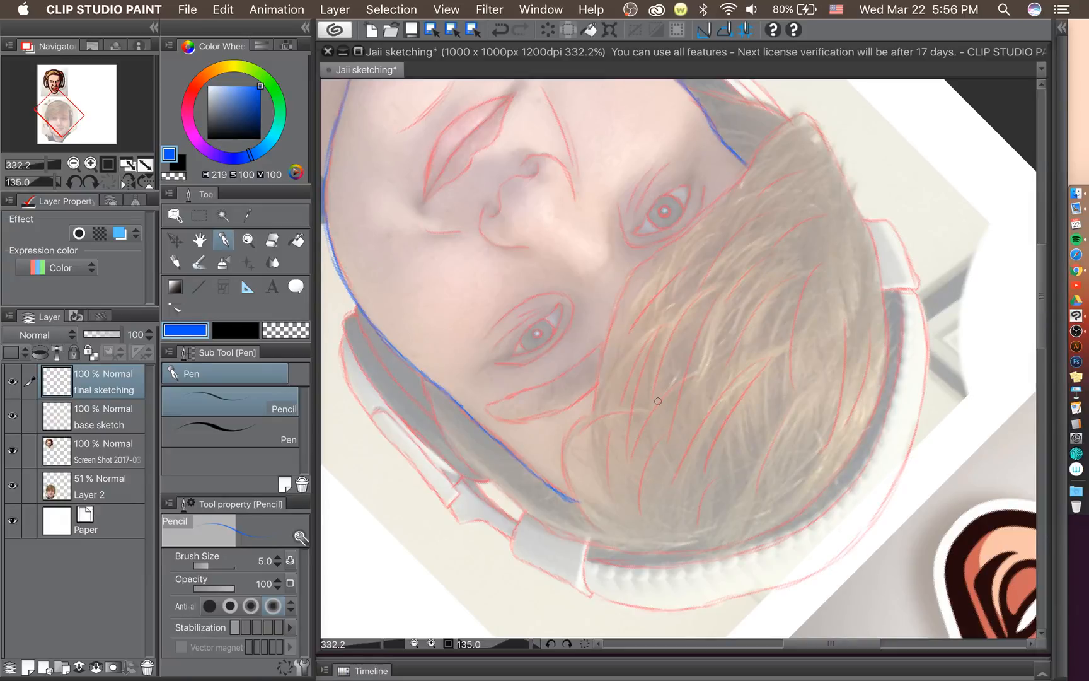
{"action": "scroll", "coordinate": [658, 401], "scroll_direction": "down", "scroll_amount": 2}
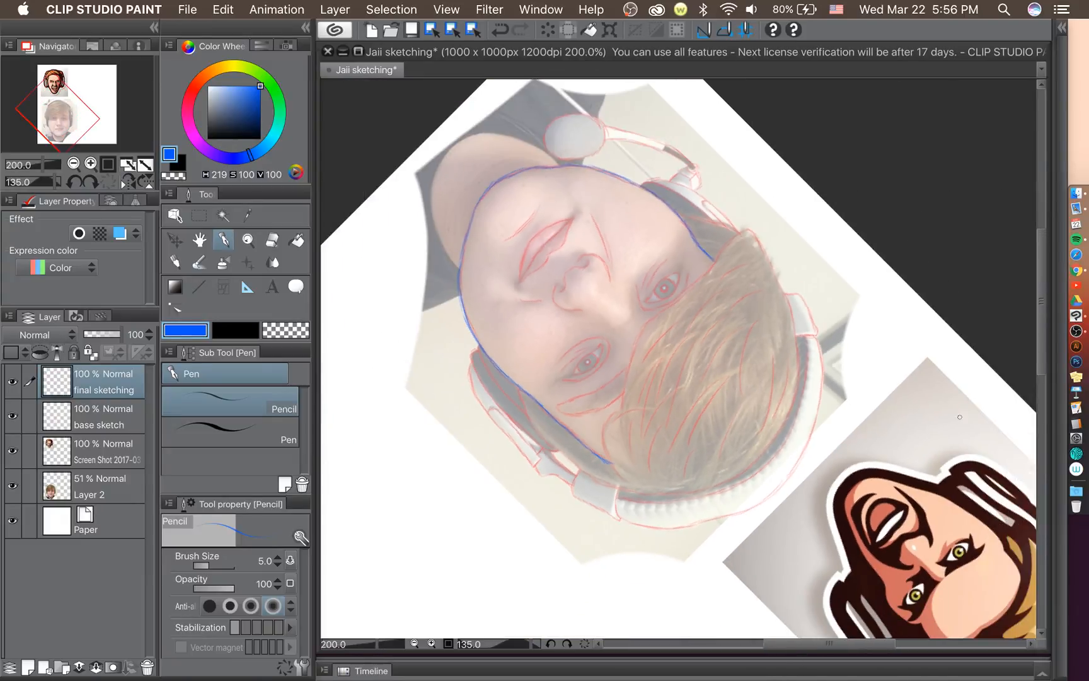
{"action": "left_click_drag", "start_coordinate": [1043, 303], "coordinate": [1041, 318]}
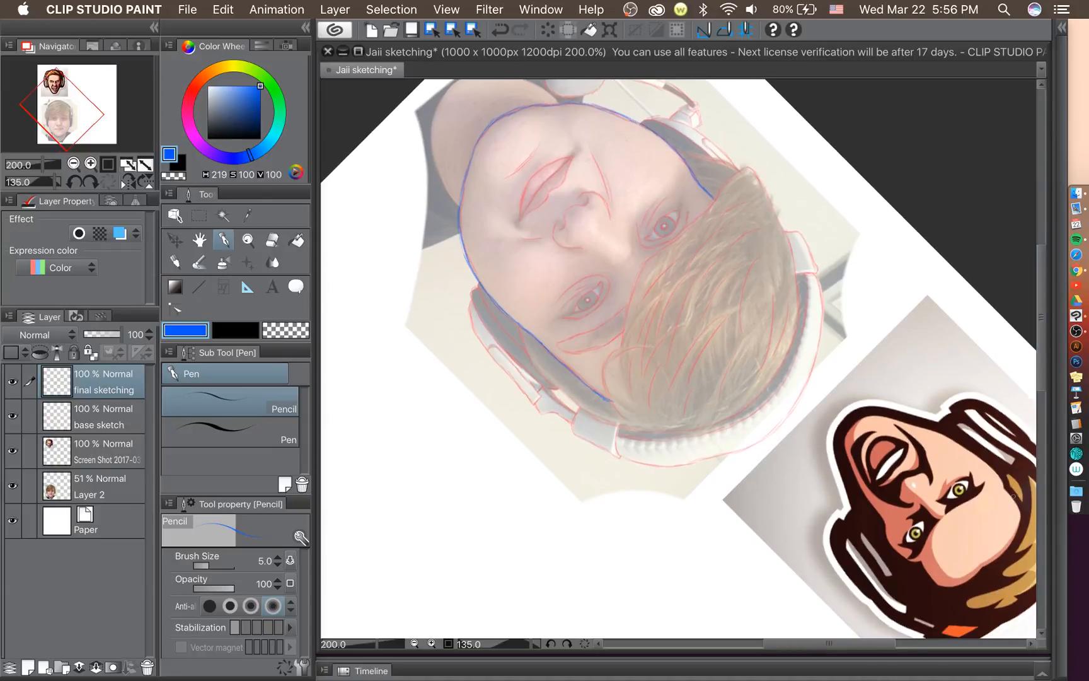
{"action": "left_click_drag", "start_coordinate": [802, 643], "coordinate": [858, 644]}
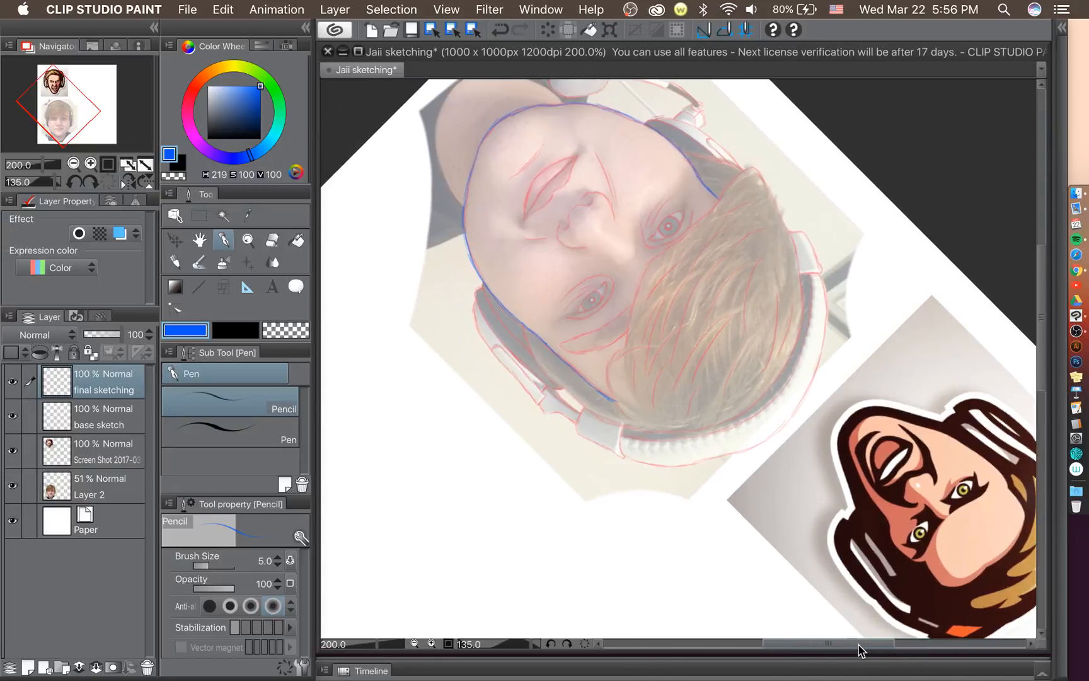
{"action": "scroll", "coordinate": [708, 281], "scroll_direction": "up", "scroll_amount": 1}
{"action": "scroll", "coordinate": [692, 258], "scroll_direction": "up", "scroll_amount": 4}
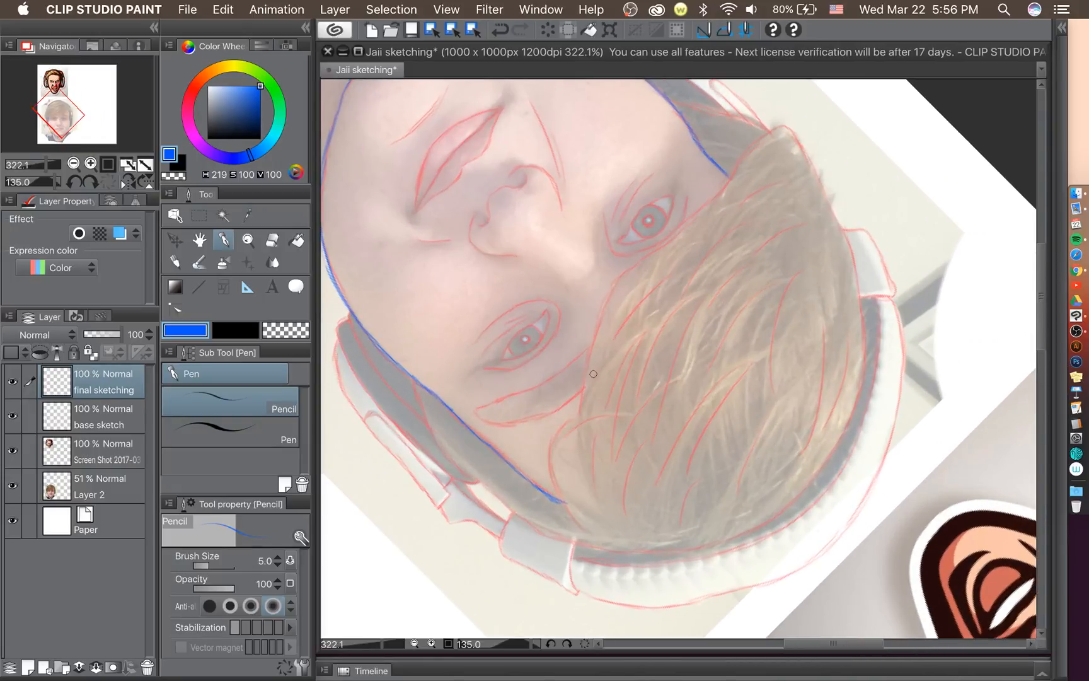
{"action": "scroll", "coordinate": [593, 374], "scroll_direction": "up", "scroll_amount": 2}
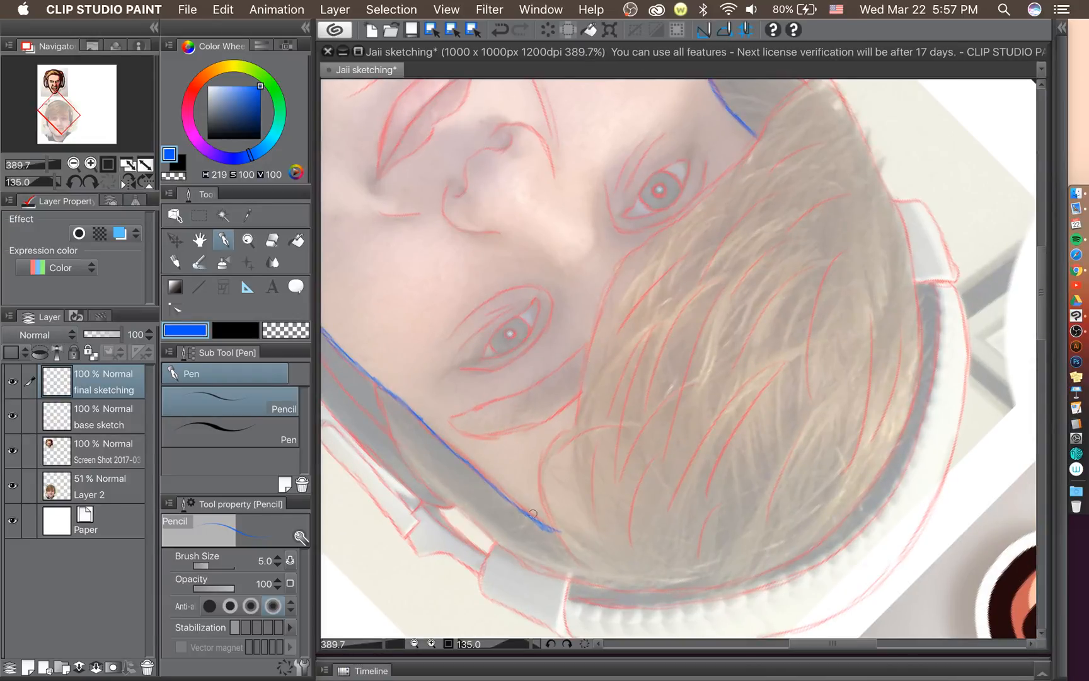
{"action": "mouse_move", "coordinate": [527, 503]}
{"action": "left_mouse_down"}
{"action": "mouse_move", "coordinate": [521, 464]}
{"action": "mouse_move", "coordinate": [556, 413]}
{"action": "mouse_move", "coordinate": [536, 428]}
{"action": "mouse_move", "coordinate": [565, 411]}
{"action": "mouse_move", "coordinate": [563, 380]}
{"action": "left_mouse_up"}
{"action": "key", "text": "super+z"}
{"action": "key", "text": "super+z"}
{"action": "mouse_move", "coordinate": [551, 416]}
{"action": "left_mouse_down"}
{"action": "mouse_move", "coordinate": [577, 305]}
{"action": "mouse_move", "coordinate": [568, 328]}
{"action": "mouse_move", "coordinate": [572, 337]}
{"action": "mouse_move", "coordinate": [600, 250]}
{"action": "mouse_move", "coordinate": [596, 259]}
{"action": "mouse_move", "coordinate": [679, 205]}
{"action": "mouse_move", "coordinate": [653, 214]}
{"action": "mouse_move", "coordinate": [697, 186]}
{"action": "mouse_move", "coordinate": [751, 109]}
{"action": "left_mouse_up"}
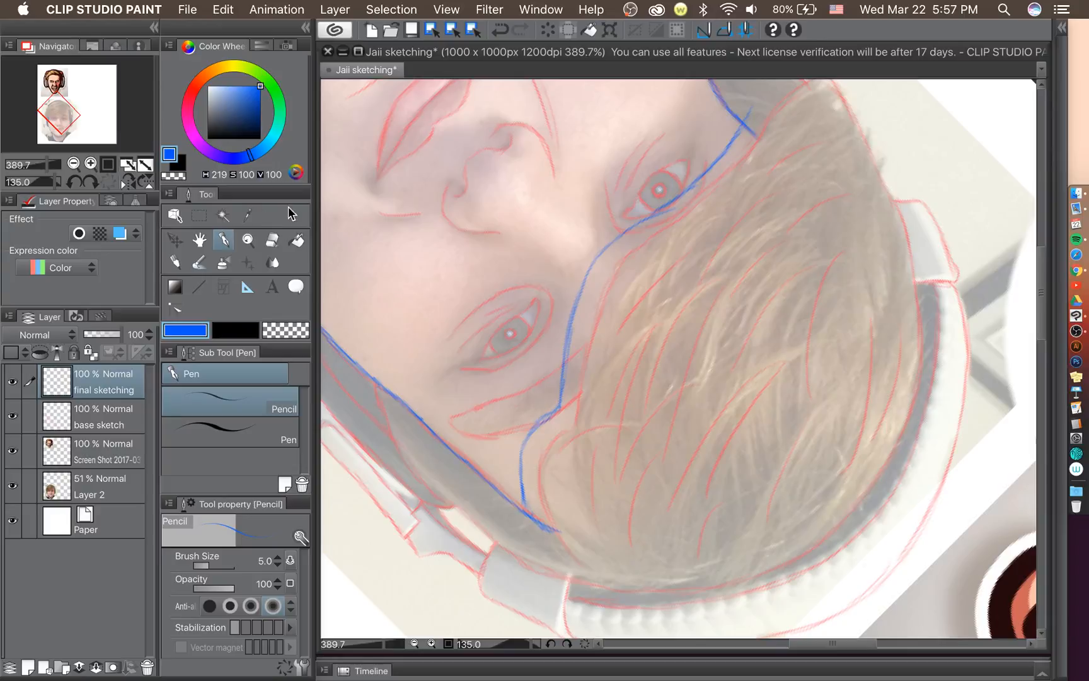
Erase the overshooting blue line ends at the two corners where the fringe edge meets the face outline.
{"action": "left_click", "coordinate": [276, 237]}
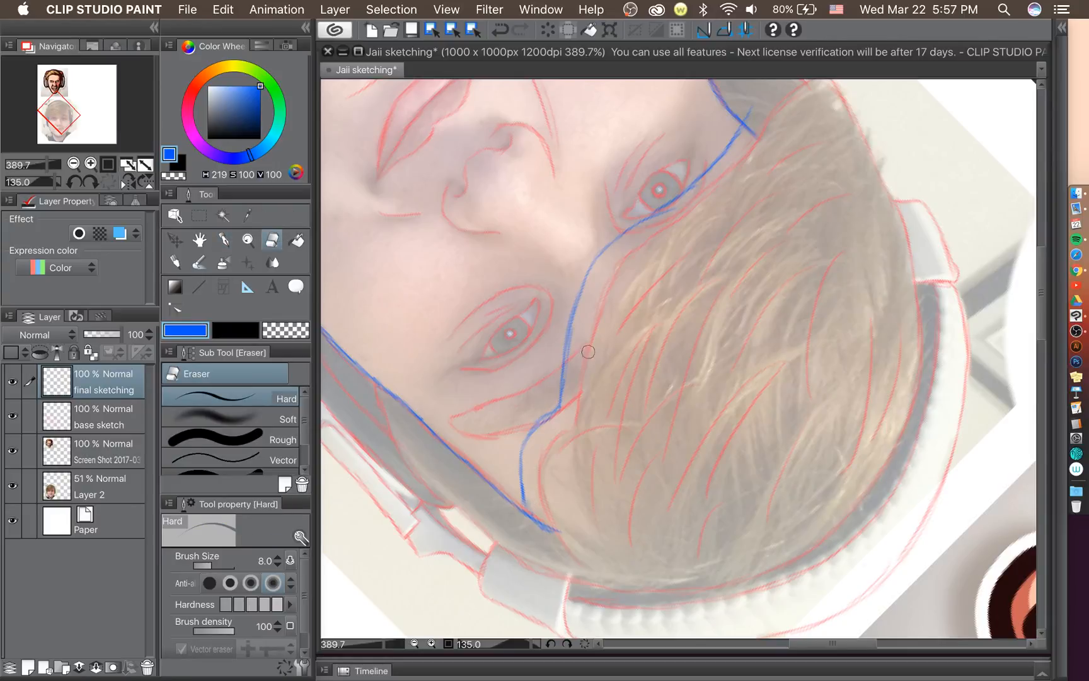
{"action": "mouse_move", "coordinate": [535, 518]}
{"action": "left_mouse_down"}
{"action": "mouse_move", "coordinate": [530, 506]}
{"action": "mouse_move", "coordinate": [544, 531]}
{"action": "mouse_move", "coordinate": [558, 531]}
{"action": "left_mouse_up"}
{"action": "left_click_drag", "start_coordinate": [752, 109], "coordinate": [753, 149]}
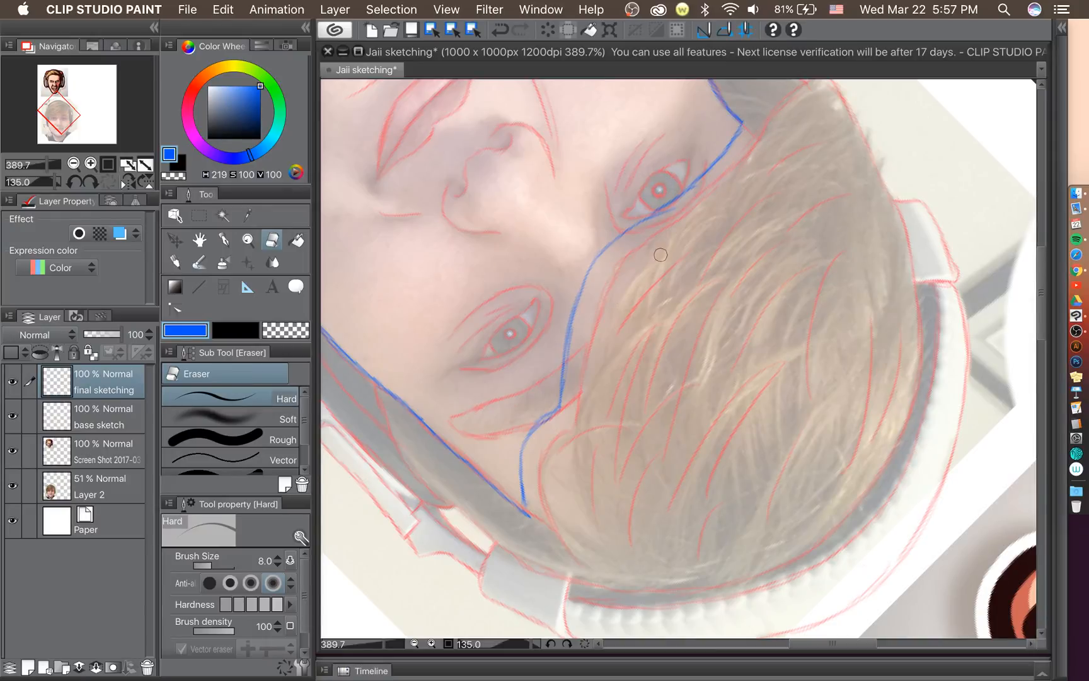
{"action": "scroll", "coordinate": [636, 235], "scroll_direction": "down", "scroll_amount": 3}
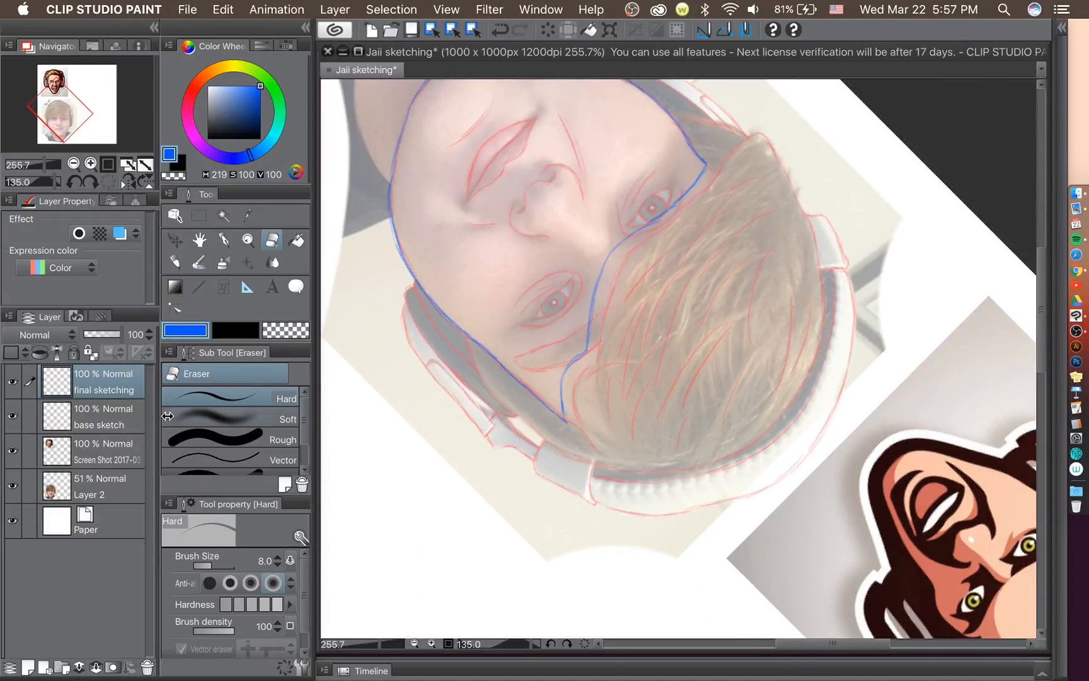
{"action": "left_click", "coordinate": [224, 239]}
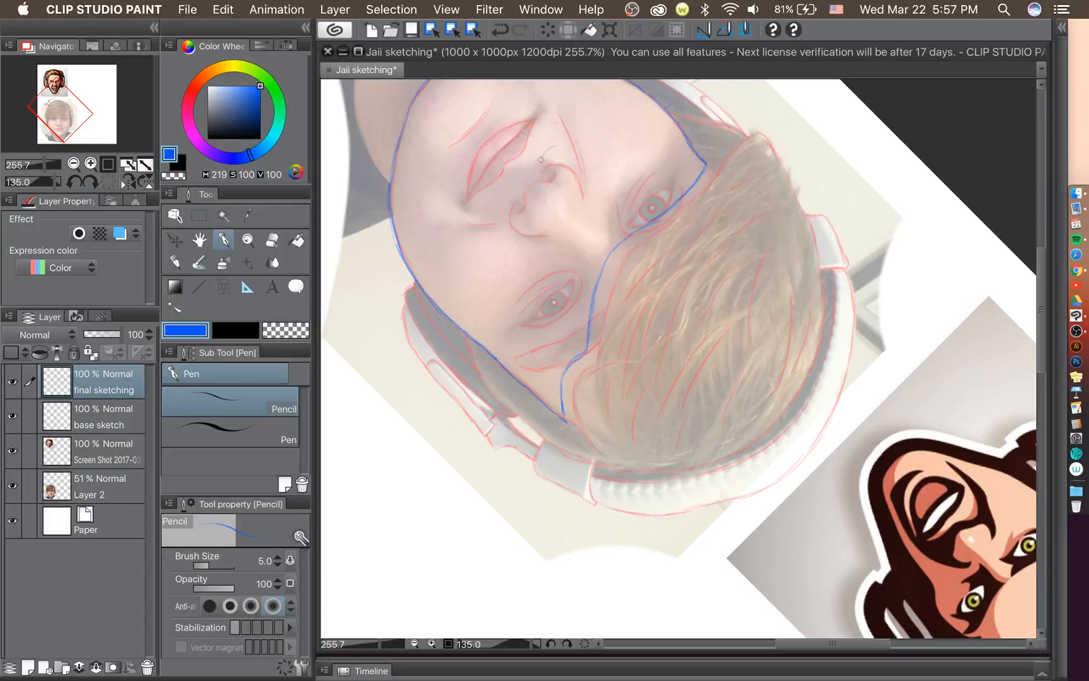
{"action": "mouse_move", "coordinate": [540, 159]}
{"action": "left_mouse_down"}
{"action": "mouse_move", "coordinate": [595, 259]}
{"action": "mouse_move", "coordinate": [510, 146]}
{"action": "mouse_move", "coordinate": [480, 183]}
{"action": "left_mouse_up"}
{"action": "key", "text": "super+z"}
{"action": "left_click_drag", "start_coordinate": [608, 280], "coordinate": [633, 242]}
{"action": "key", "text": "super+z"}
Erase the middle section of the blue fringe edge between the eyes and redraw it as a smoother curve.
{"action": "scroll", "coordinate": [624, 265], "scroll_direction": "up", "scroll_amount": 5}
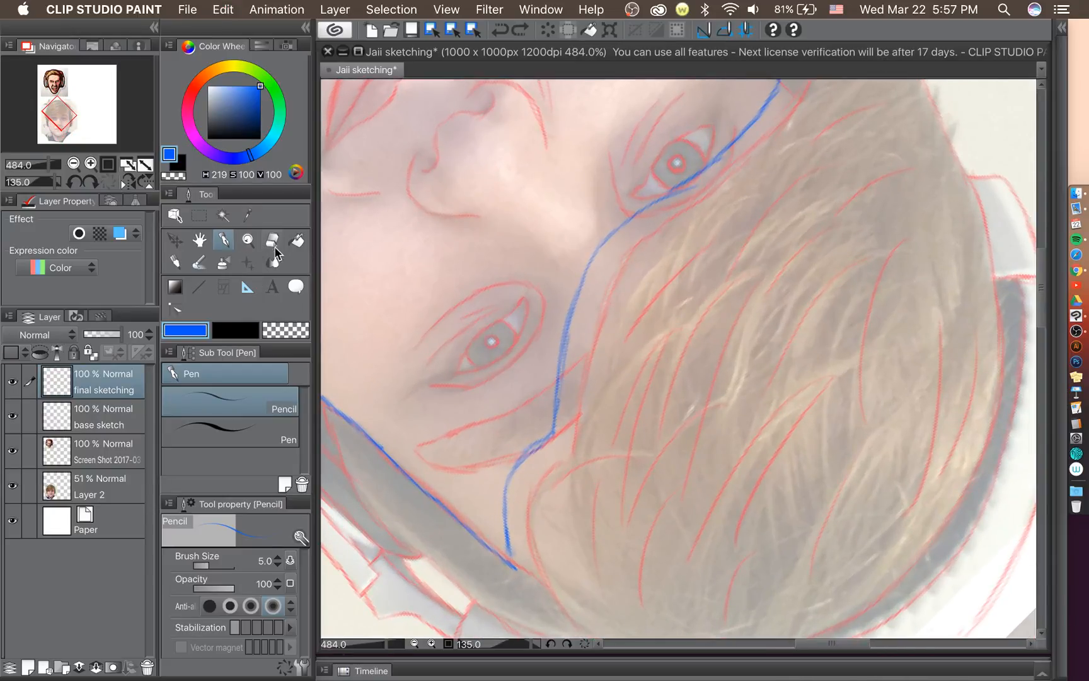
{"action": "key", "text": "e"}
{"action": "mouse_move", "coordinate": [632, 216]}
{"action": "left_mouse_down"}
{"action": "mouse_move", "coordinate": [587, 269]}
{"action": "mouse_move", "coordinate": [604, 236]}
{"action": "mouse_move", "coordinate": [635, 220]}
{"action": "mouse_move", "coordinate": [578, 292]}
{"action": "mouse_move", "coordinate": [579, 280]}
{"action": "mouse_move", "coordinate": [585, 267]}
{"action": "mouse_move", "coordinate": [562, 363]}
{"action": "left_mouse_up"}
{"action": "left_click", "coordinate": [228, 238]}
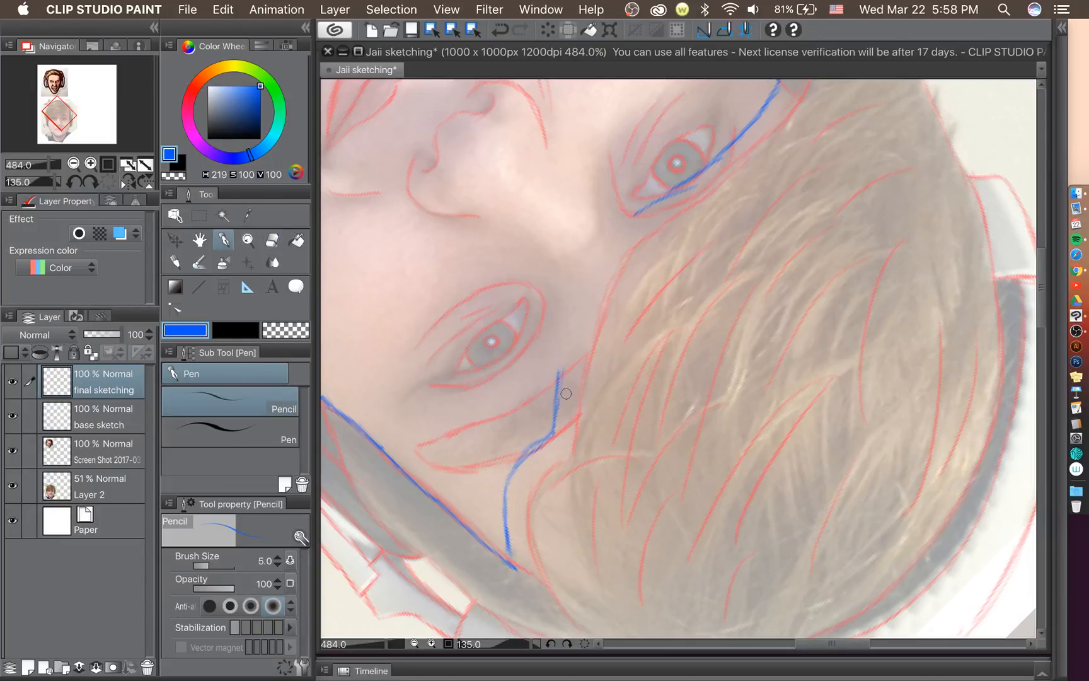
{"action": "mouse_move", "coordinate": [557, 406]}
{"action": "left_mouse_down"}
{"action": "mouse_move", "coordinate": [597, 263]}
{"action": "mouse_move", "coordinate": [582, 290]}
{"action": "mouse_move", "coordinate": [653, 203]}
{"action": "left_mouse_up"}
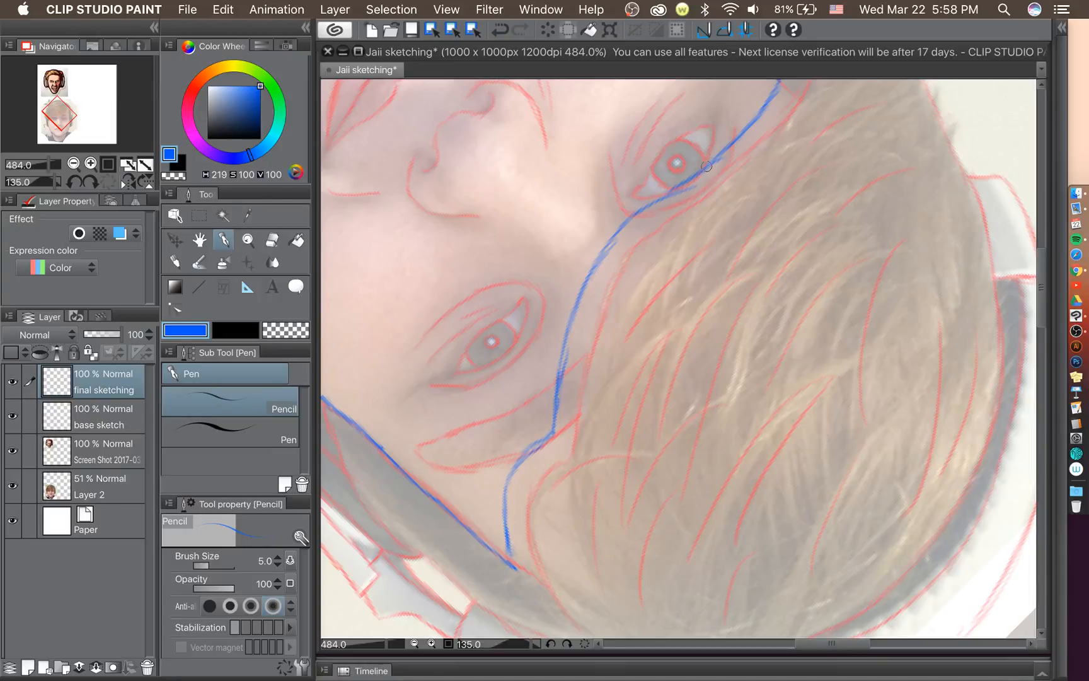
Draw a second blue fringe edge slightly higher on the hair, following the first from one side of the face to the other.
{"action": "scroll", "coordinate": [707, 165], "scroll_direction": "down", "scroll_amount": 5}
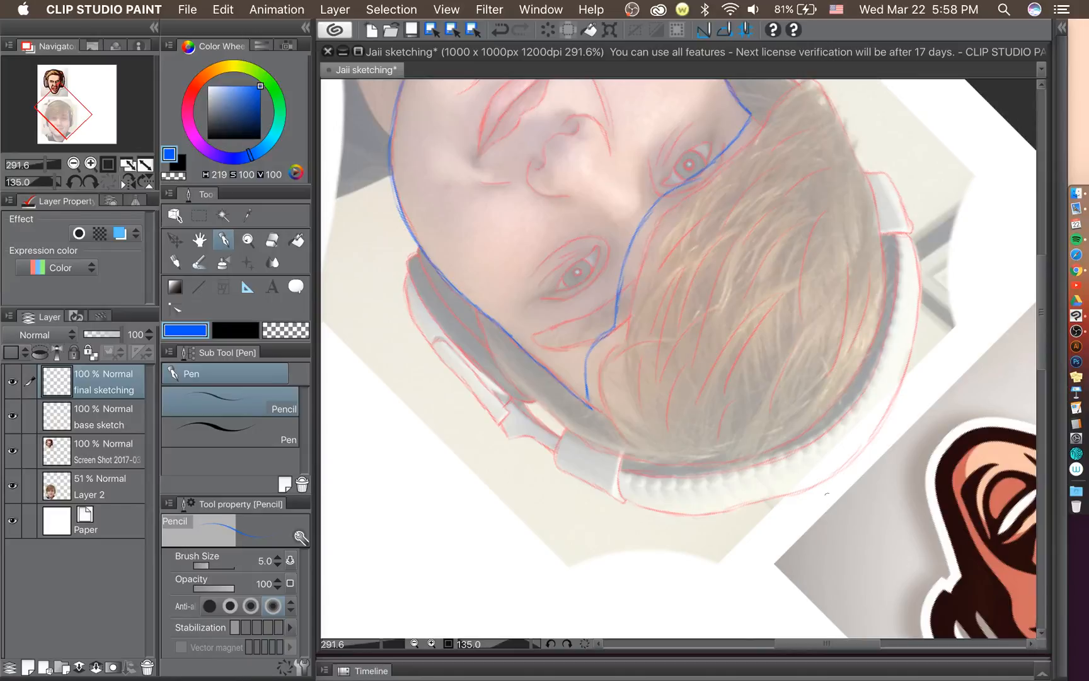
{"action": "left_click_drag", "start_coordinate": [830, 653], "coordinate": [845, 651]}
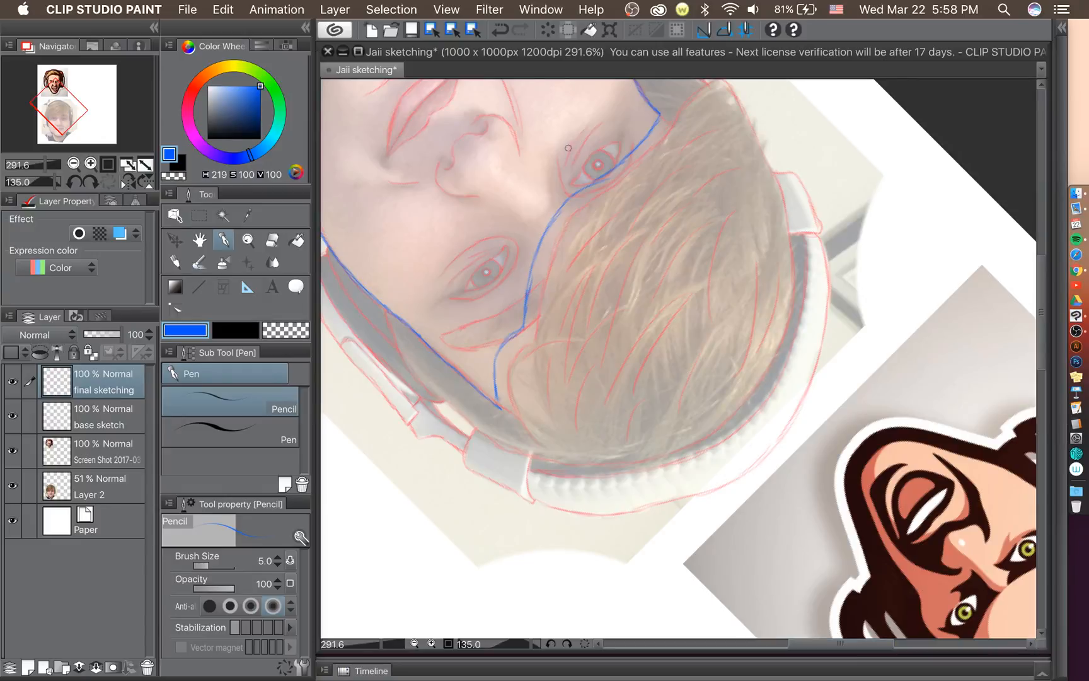
{"action": "scroll", "coordinate": [568, 148], "scroll_direction": "up", "scroll_amount": 2}
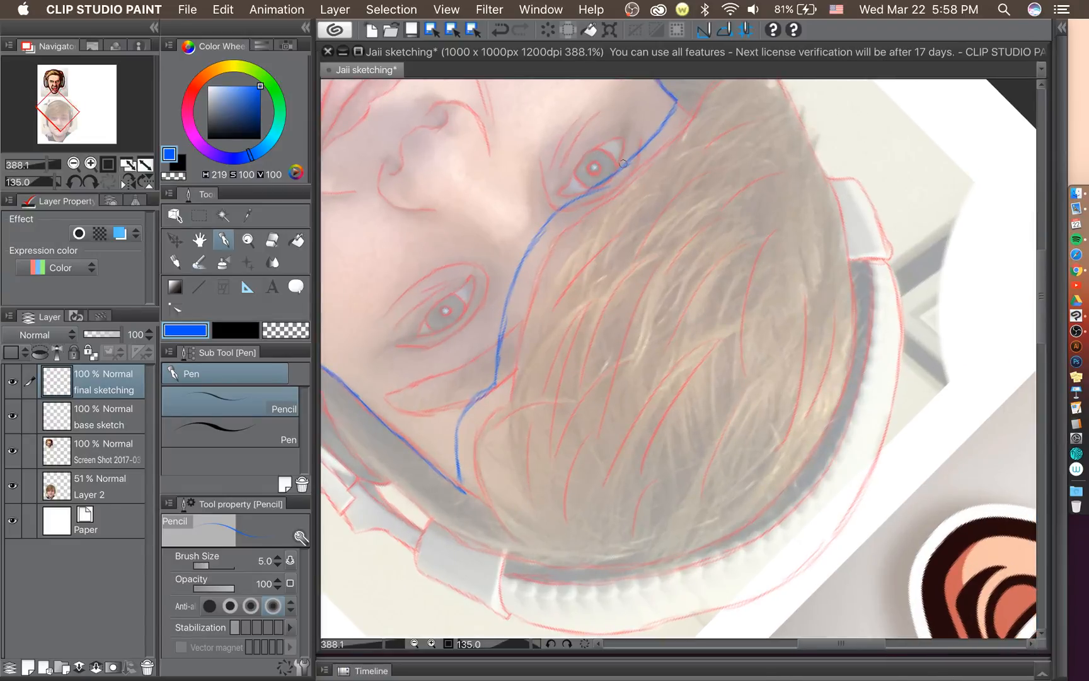
{"action": "scroll", "coordinate": [599, 201], "scroll_direction": "up", "scroll_amount": 1}
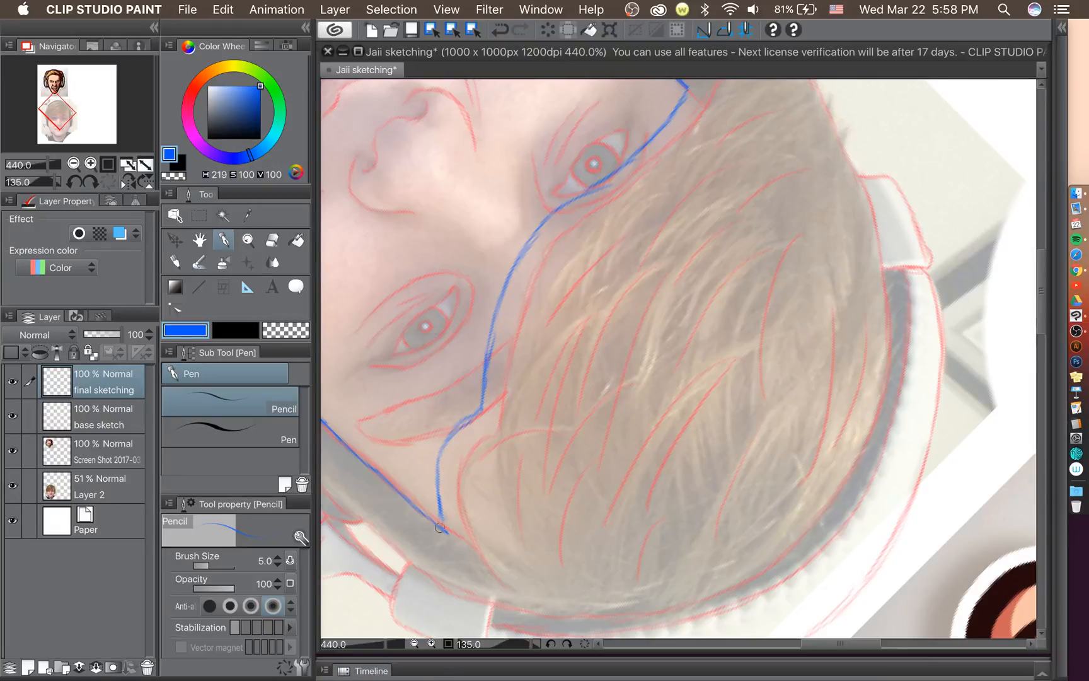
{"action": "left_click_drag", "start_coordinate": [439, 528], "coordinate": [460, 543]}
{"action": "mouse_move", "coordinate": [458, 540]}
{"action": "left_mouse_down"}
{"action": "mouse_move", "coordinate": [458, 462]}
{"action": "mouse_move", "coordinate": [496, 418]}
{"action": "mouse_move", "coordinate": [519, 303]}
{"action": "mouse_move", "coordinate": [540, 264]}
{"action": "mouse_move", "coordinate": [688, 114]}
{"action": "mouse_move", "coordinate": [648, 156]}
{"action": "mouse_move", "coordinate": [695, 120]}
{"action": "left_mouse_up"}
{"action": "mouse_move", "coordinate": [628, 179]}
{"action": "left_mouse_down"}
{"action": "mouse_move", "coordinate": [702, 112]}
{"action": "mouse_move", "coordinate": [713, 85]}
{"action": "left_mouse_up"}
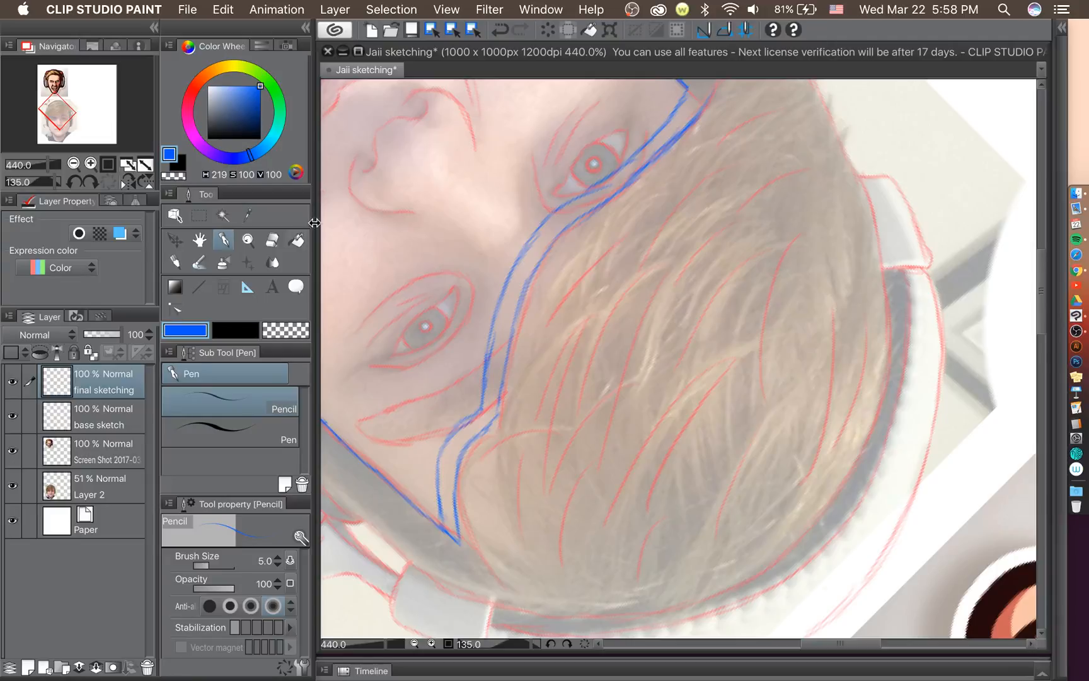
Erase the old fringe edge nearer the eyes with the hard eraser enlarged to size 20, and shrink the eraser again.
{"action": "left_click", "coordinate": [272, 240]}
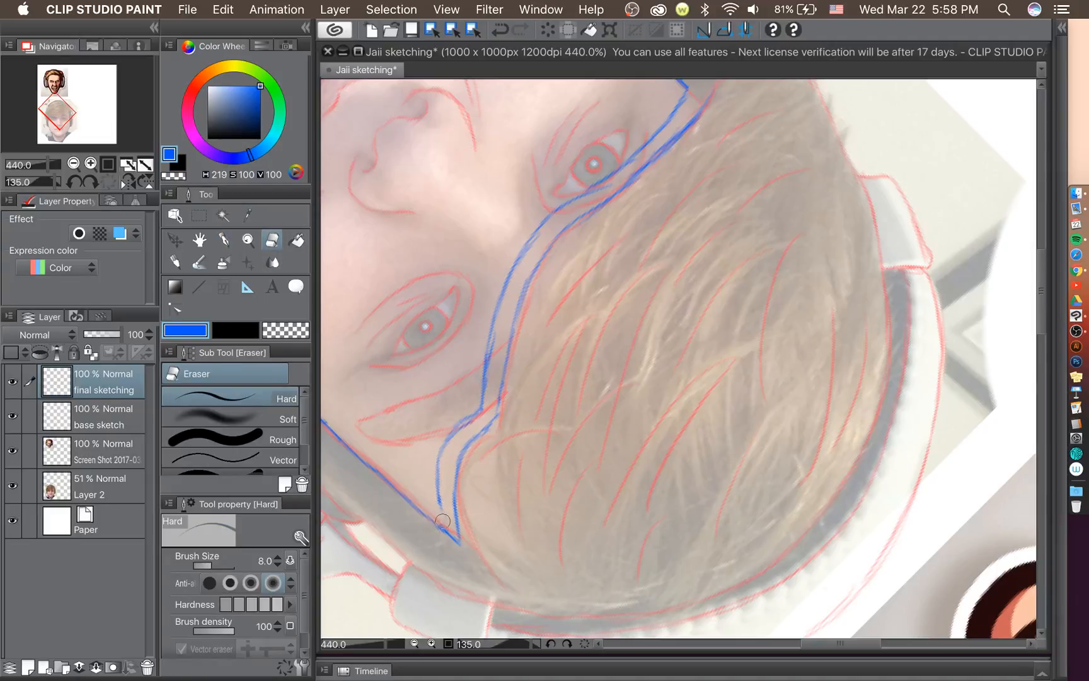
{"action": "mouse_move", "coordinate": [443, 521]}
{"action": "left_mouse_down"}
{"action": "mouse_move", "coordinate": [445, 444]}
{"action": "mouse_move", "coordinate": [437, 484]}
{"action": "mouse_move", "coordinate": [452, 434]}
{"action": "mouse_move", "coordinate": [485, 403]}
{"action": "mouse_move", "coordinate": [460, 417]}
{"action": "left_mouse_up"}
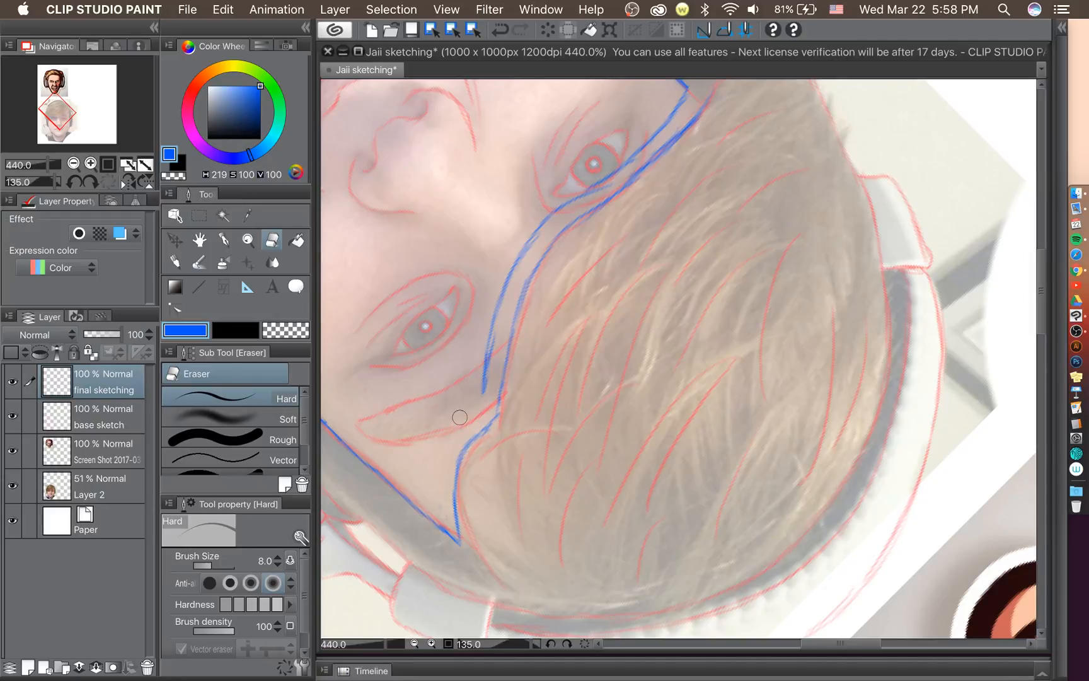
{"action": "key", "text": "bracketright"}
{"action": "key", "text": "bracketright"}
{"action": "key", "text": "bracketright"}
{"action": "key", "text": "bracketright"}
{"action": "key", "text": "bracketright"}
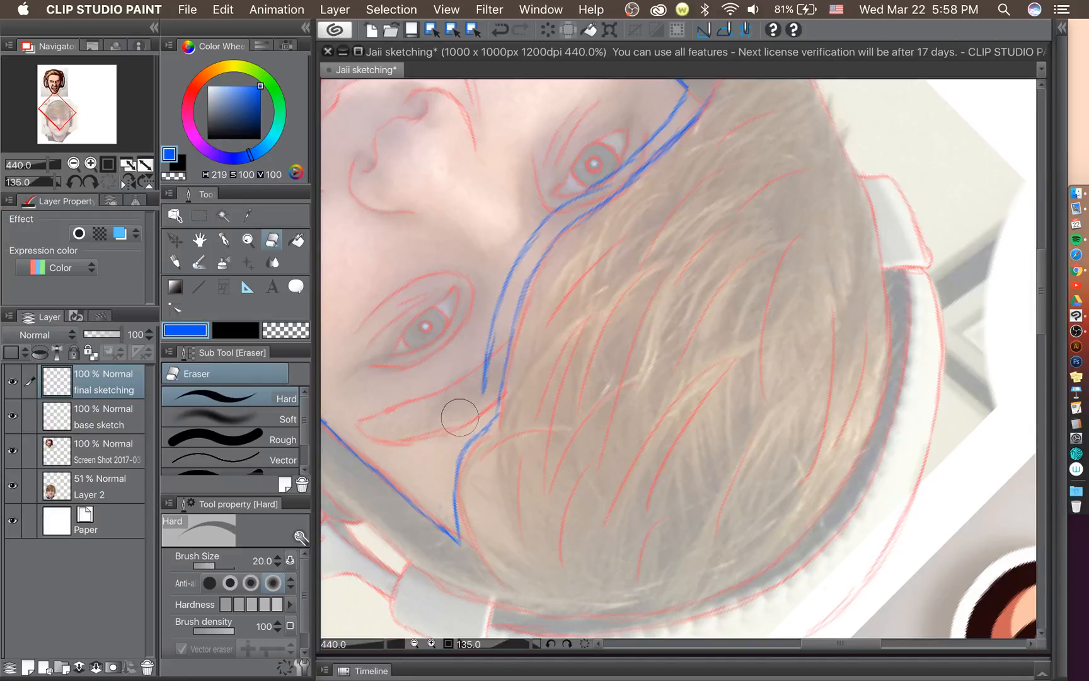
{"action": "mouse_move", "coordinate": [450, 413]}
{"action": "left_mouse_down"}
{"action": "mouse_move", "coordinate": [514, 246]}
{"action": "mouse_move", "coordinate": [512, 265]}
{"action": "mouse_move", "coordinate": [559, 205]}
{"action": "mouse_move", "coordinate": [625, 162]}
{"action": "mouse_move", "coordinate": [608, 180]}
{"action": "mouse_move", "coordinate": [681, 93]}
{"action": "left_mouse_up"}
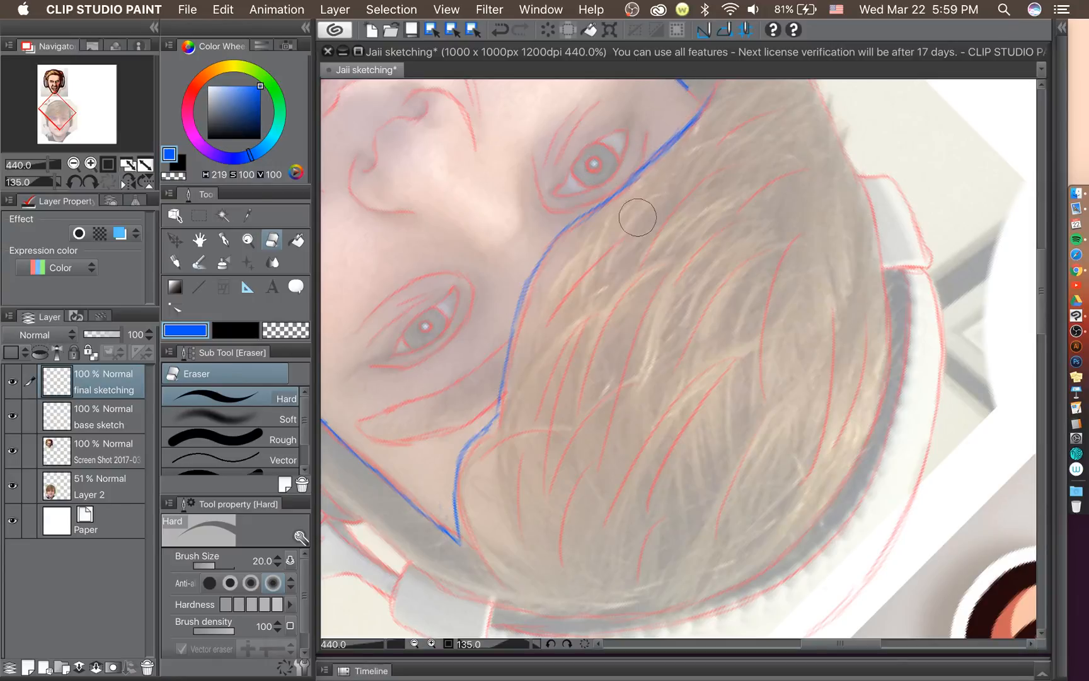
{"action": "key", "text": "bracketleft"}
{"action": "key", "text": "bracketleft"}
{"action": "key", "text": "bracketleft"}
{"action": "key", "text": "bracketleft"}
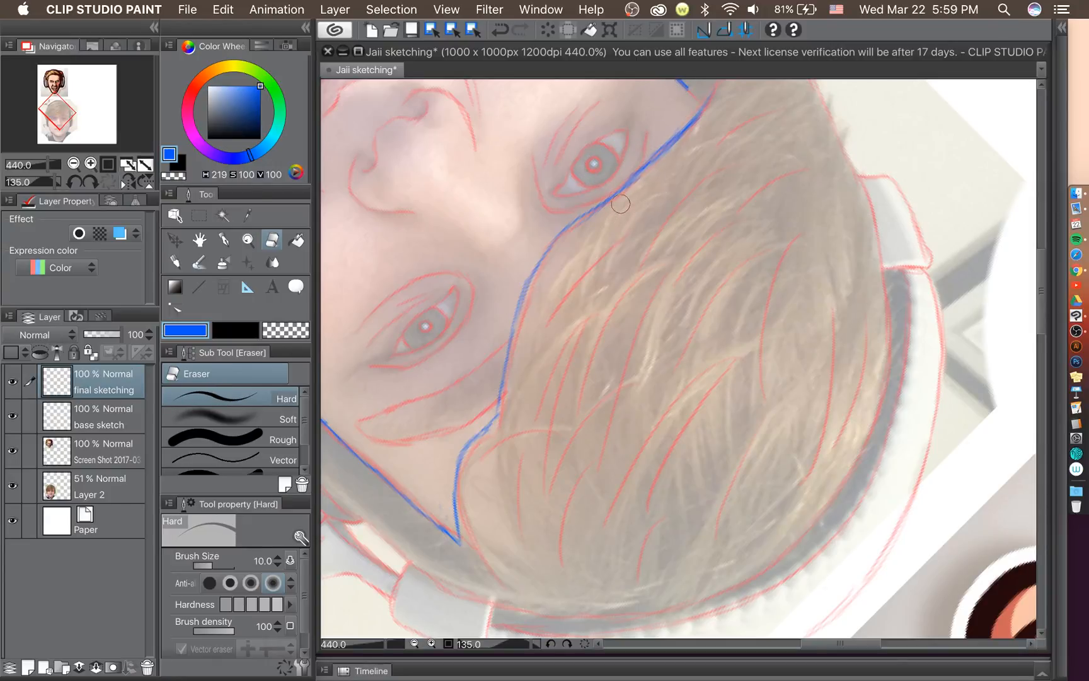
{"action": "key", "text": "bracketleft"}
Extend the blue face outline at the temple to meet the new fringe edge, and retrace the fringe's opposite end with the pencil.
{"action": "left_click", "coordinate": [224, 240]}
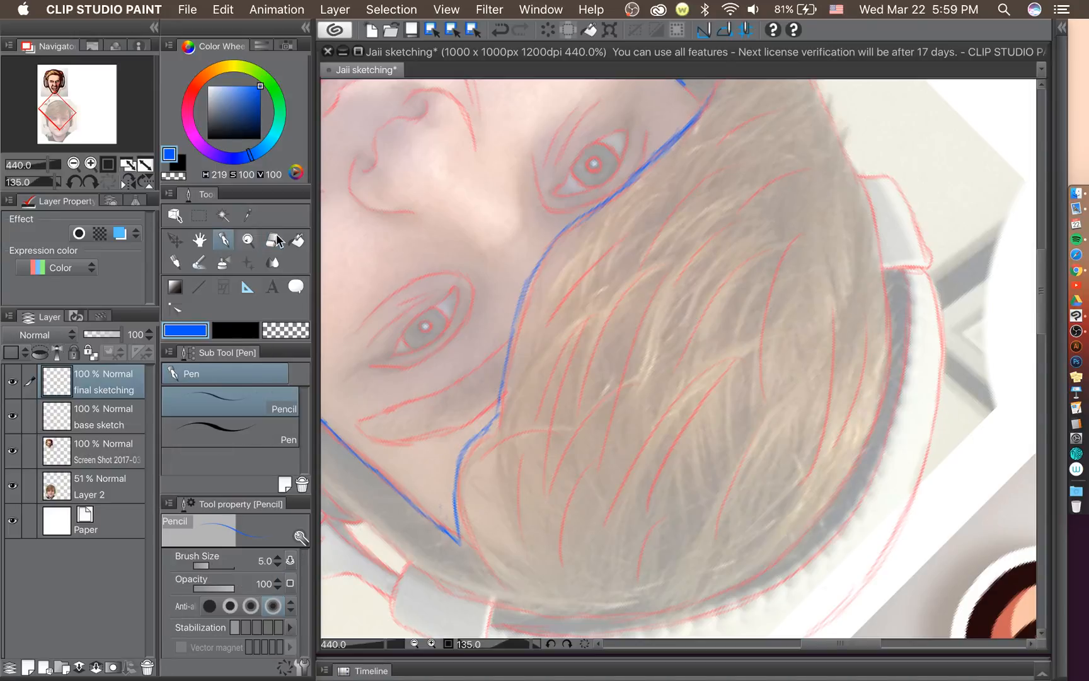
{"action": "left_click_drag", "start_coordinate": [710, 109], "coordinate": [696, 94]}
{"action": "mouse_move", "coordinate": [457, 537]}
{"action": "left_mouse_down"}
{"action": "mouse_move", "coordinate": [452, 476]}
{"action": "mouse_move", "coordinate": [502, 419]}
{"action": "mouse_move", "coordinate": [496, 383]}
{"action": "mouse_move", "coordinate": [512, 338]}
{"action": "left_mouse_up"}
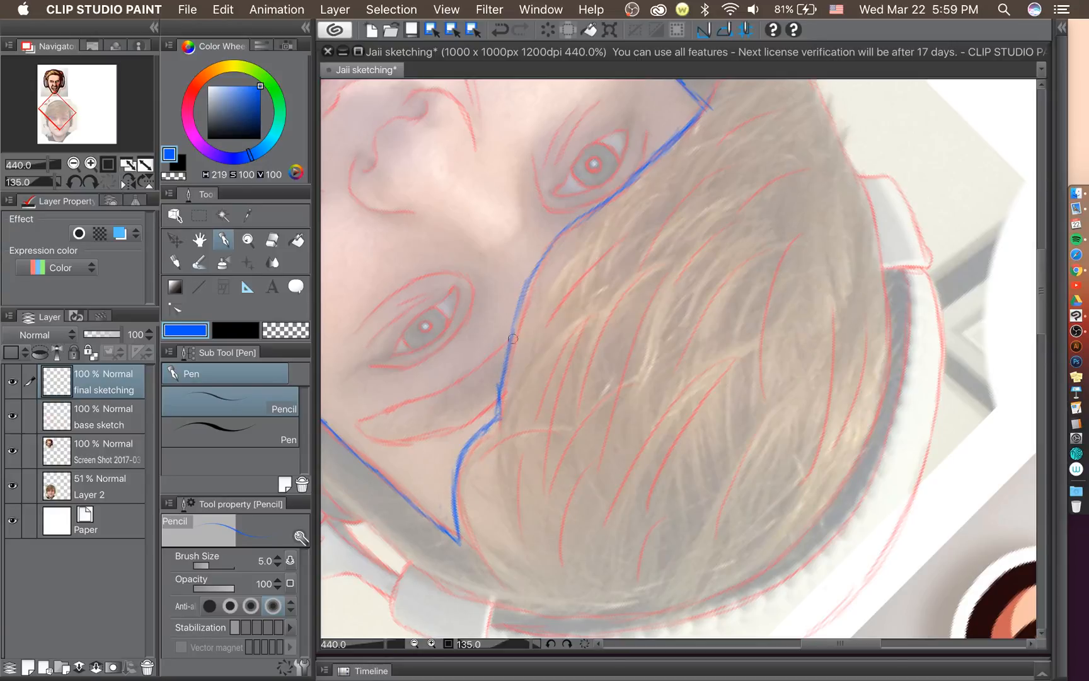
Compare the new blue fringe edge on the portrait with the hairline of the reference logo at several zoom levels.
{"action": "scroll", "coordinate": [515, 382], "scroll_direction": "down", "scroll_amount": 3}
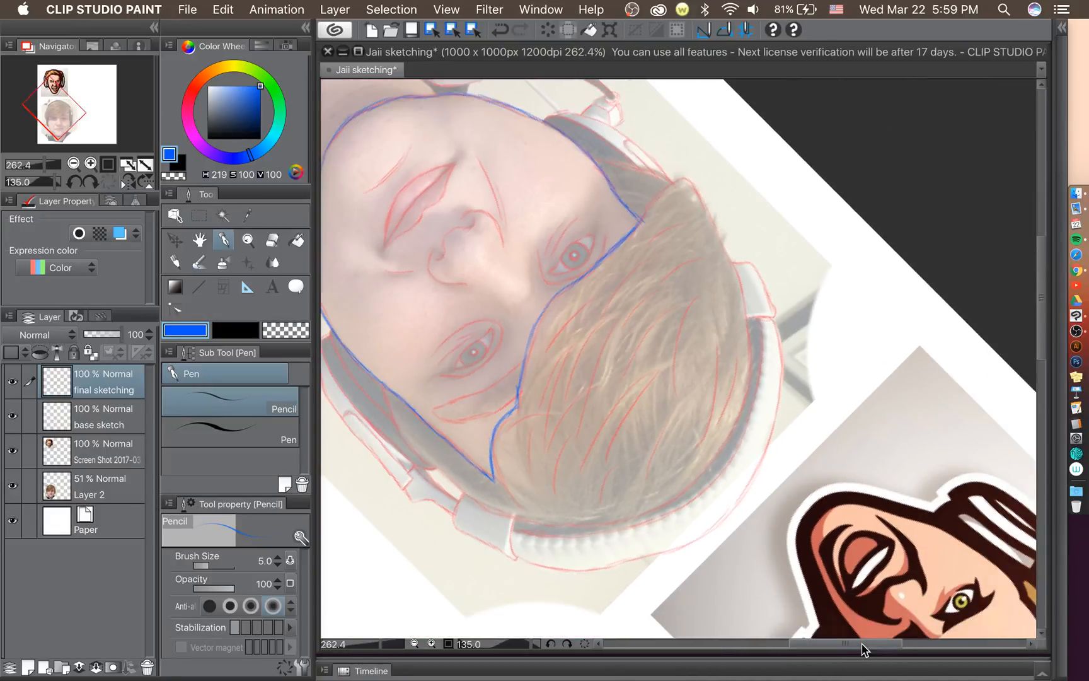
{"action": "mouse_move", "coordinate": [863, 650]}
{"action": "left_mouse_down"}
{"action": "mouse_move", "coordinate": [839, 649]}
{"action": "mouse_move", "coordinate": [870, 650]}
{"action": "left_mouse_up"}
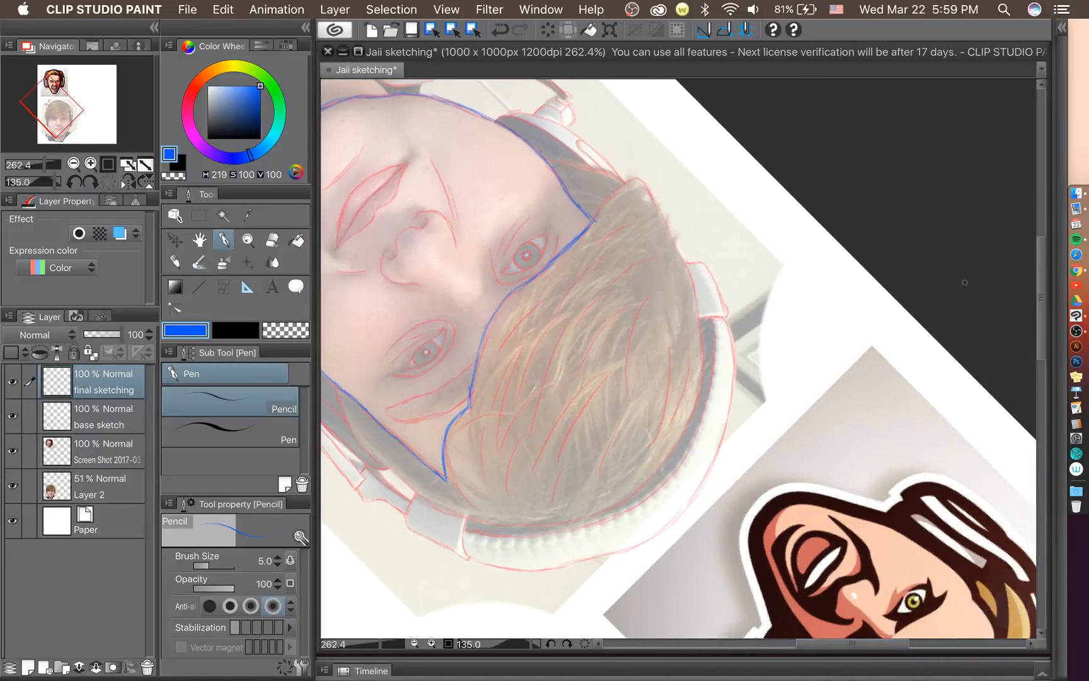
{"action": "left_click_drag", "start_coordinate": [1041, 263], "coordinate": [1042, 273]}
{"action": "scroll", "coordinate": [504, 331], "scroll_direction": "up", "scroll_amount": 2}
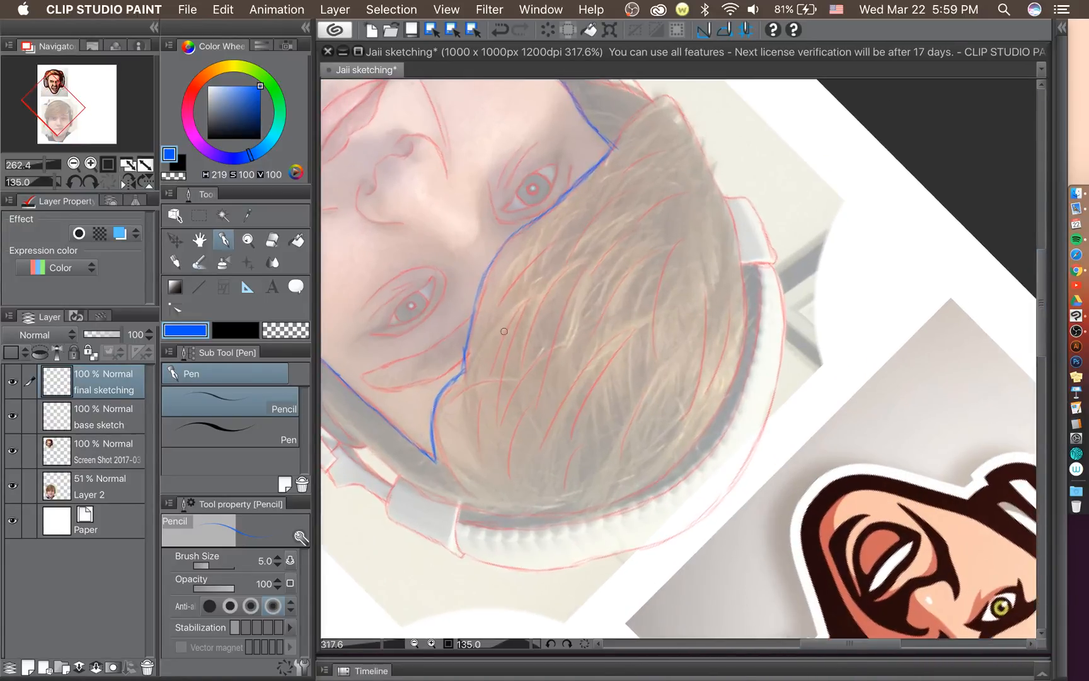
{"action": "scroll", "coordinate": [504, 331], "scroll_direction": "up", "scroll_amount": 1}
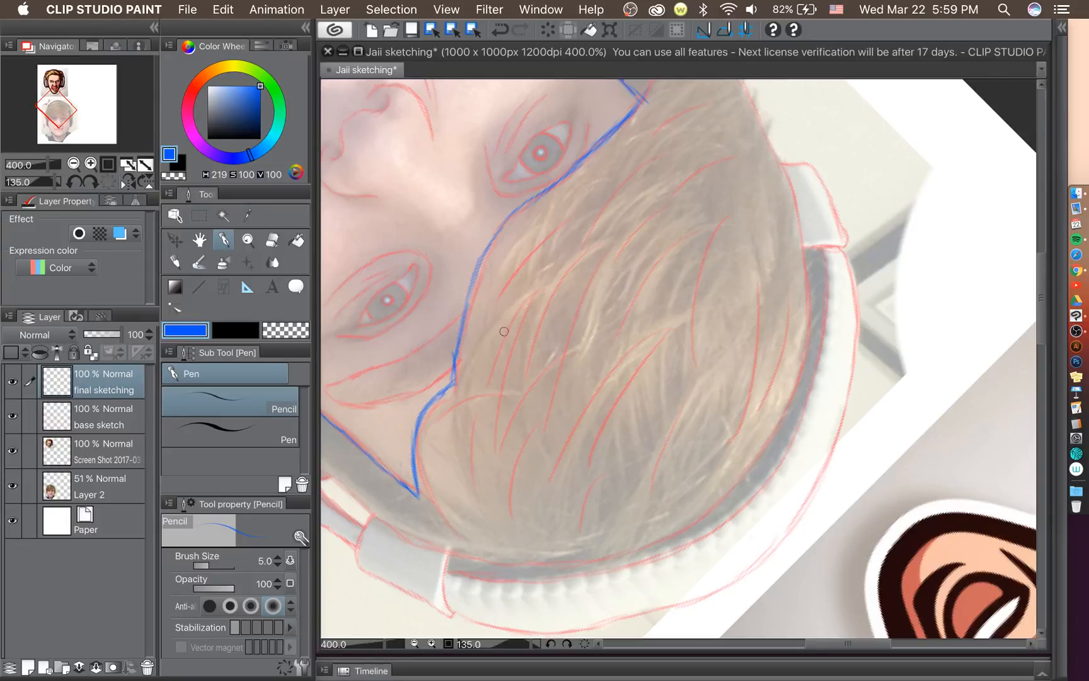
{"action": "scroll", "coordinate": [504, 331], "scroll_direction": "down", "scroll_amount": 6}
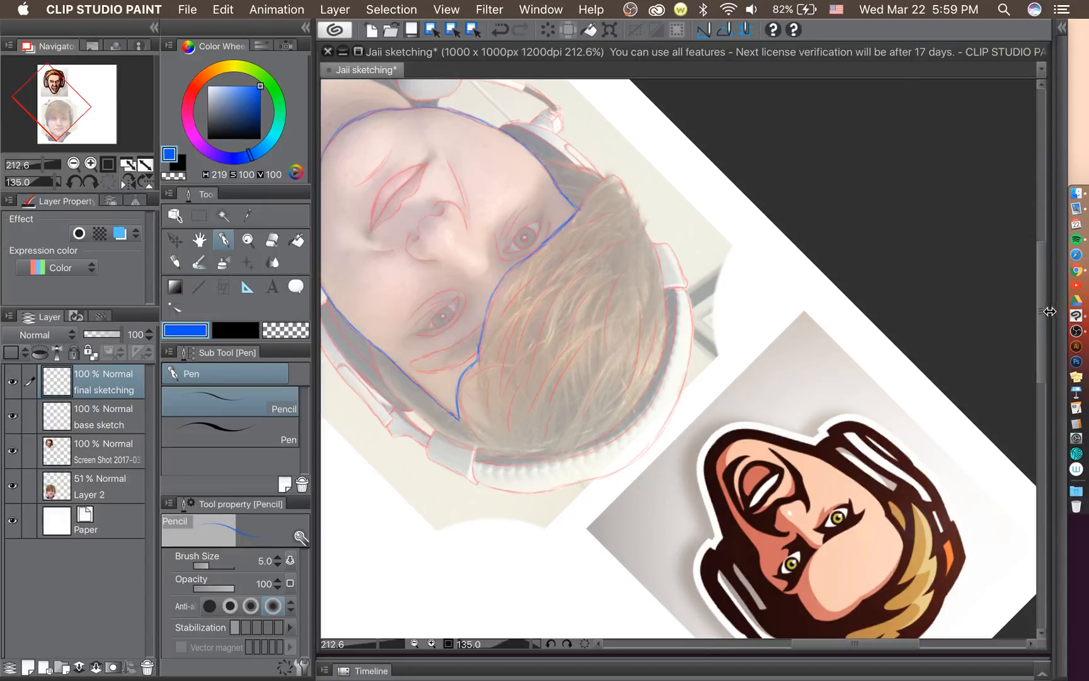
{"action": "scroll", "coordinate": [1049, 312], "scroll_direction": "down", "scroll_amount": 3}
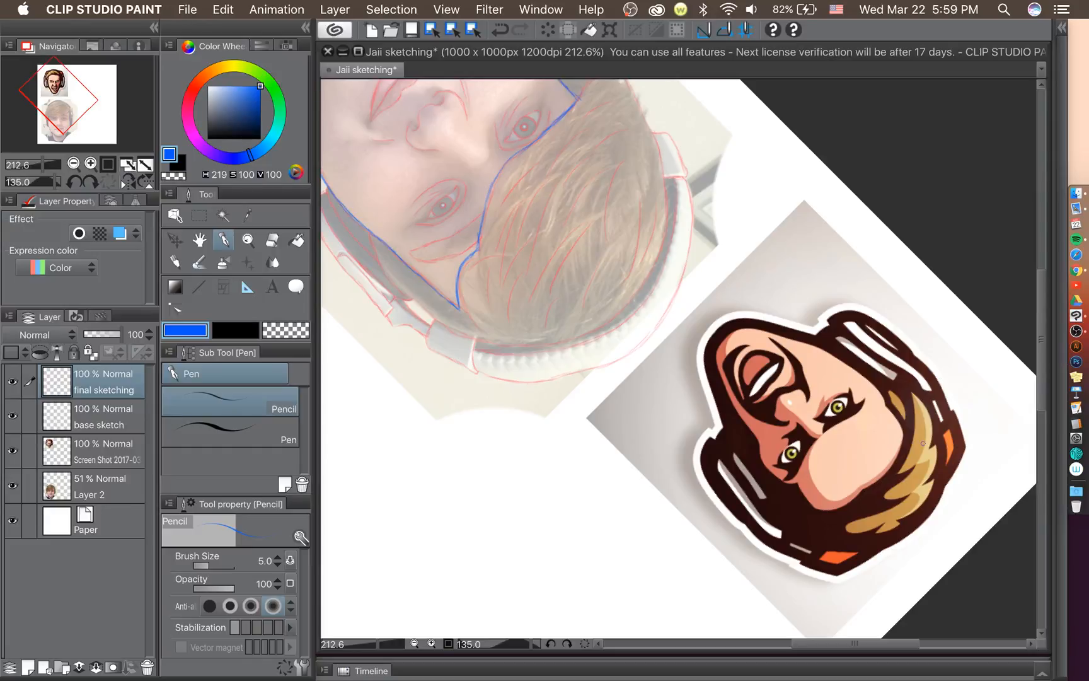
{"action": "scroll", "coordinate": [856, 419], "scroll_direction": "down", "scroll_amount": 2}
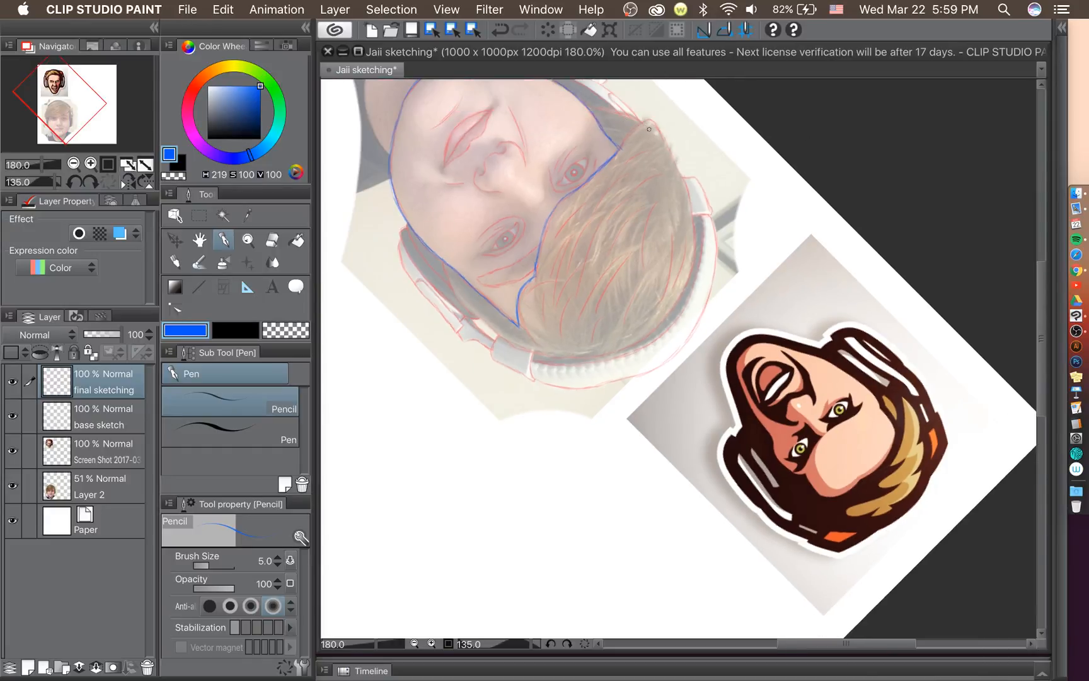
{"action": "scroll", "coordinate": [649, 129], "scroll_direction": "up", "scroll_amount": 3}
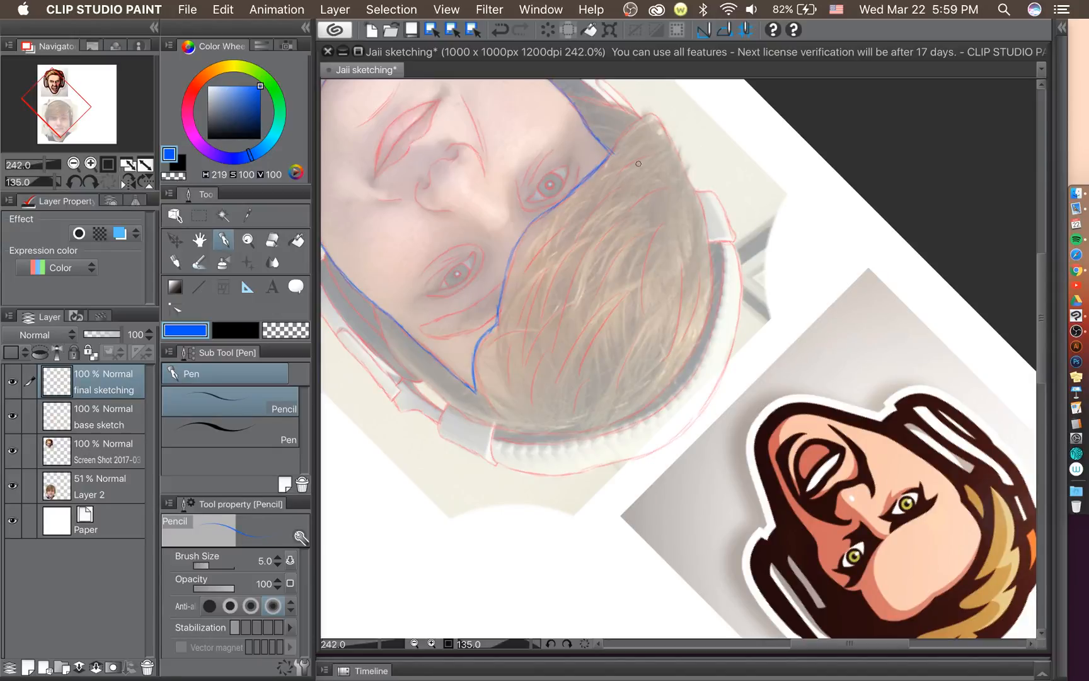
{"action": "scroll", "coordinate": [638, 164], "scroll_direction": "up", "scroll_amount": 1}
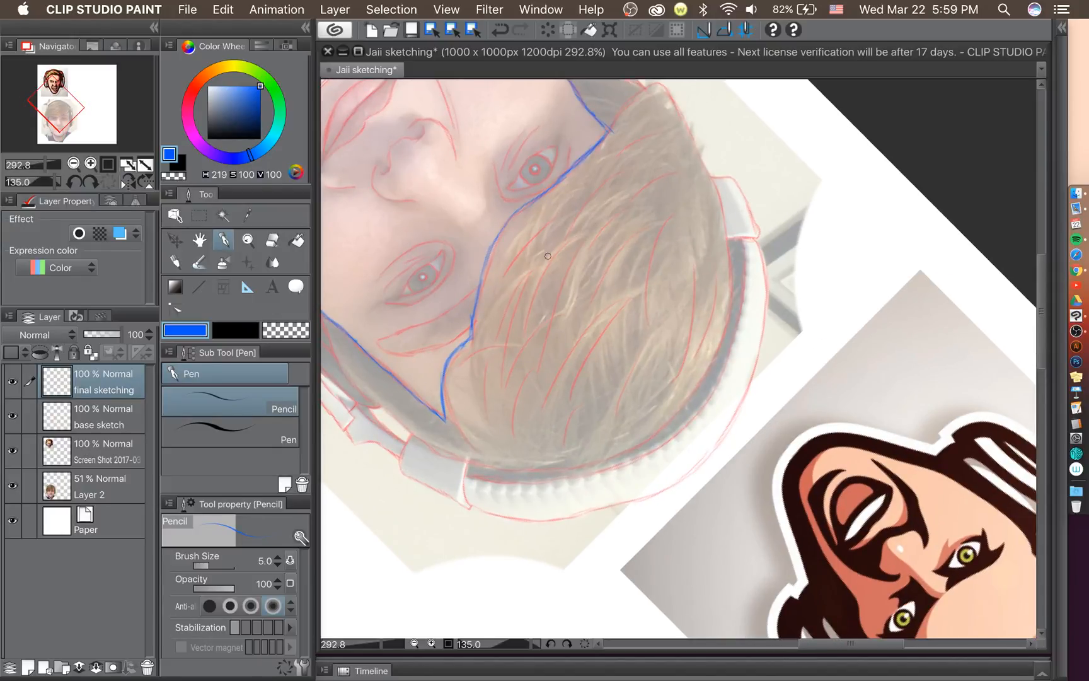
{"action": "scroll", "coordinate": [548, 256], "scroll_direction": "down", "scroll_amount": 3}
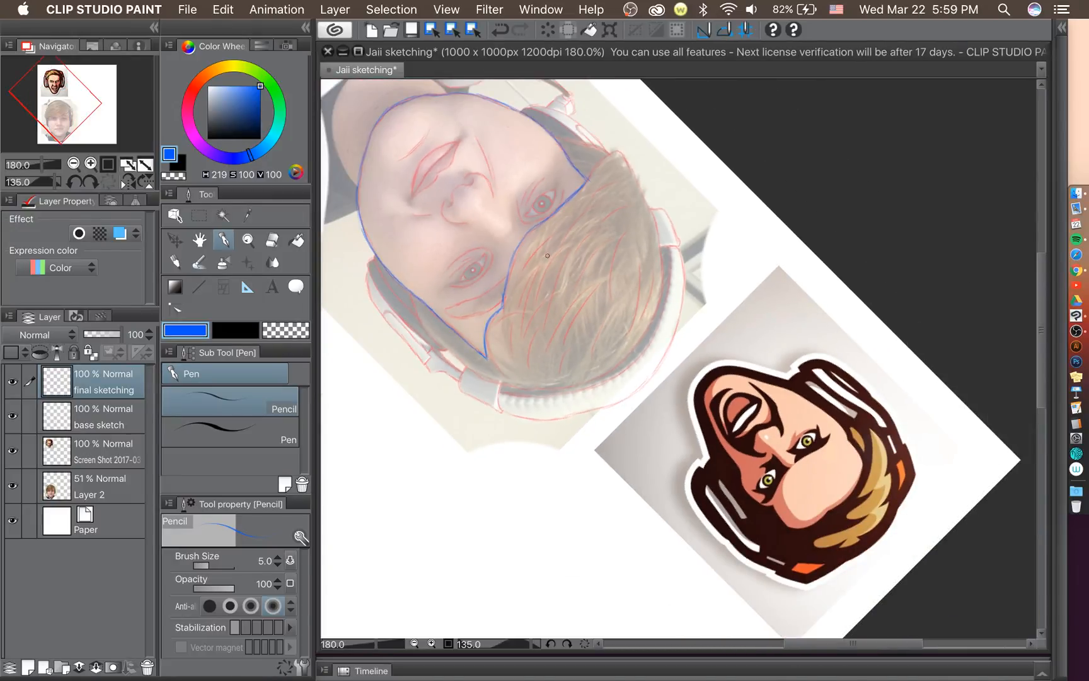
{"action": "scroll", "coordinate": [548, 256], "scroll_direction": "up", "scroll_amount": 2}
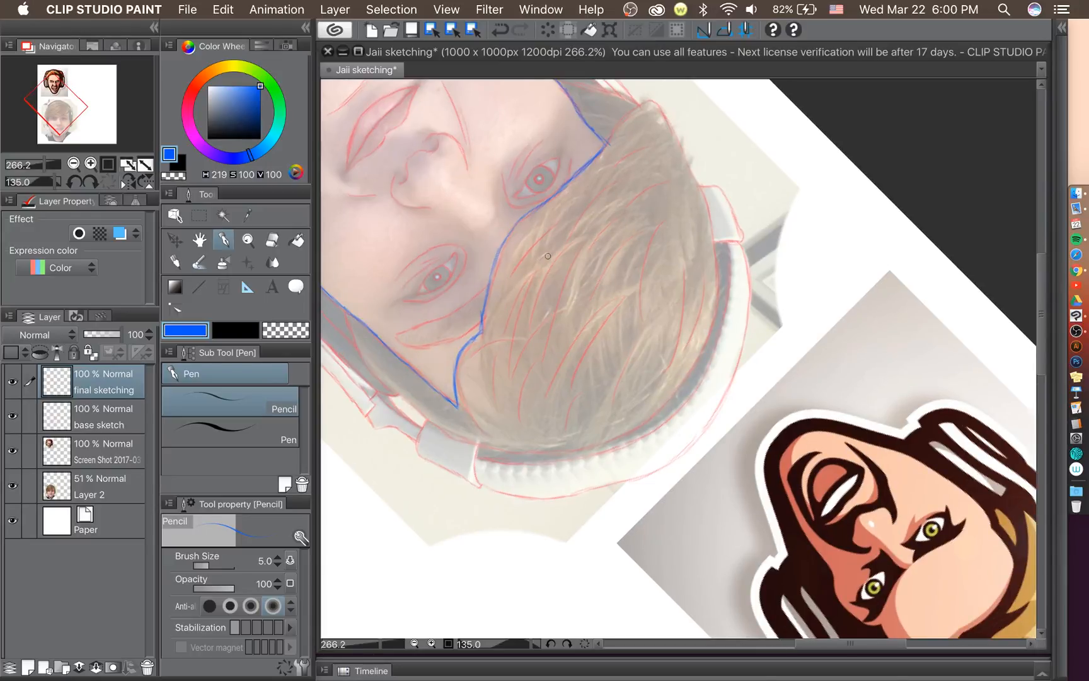
{"action": "scroll", "coordinate": [549, 256], "scroll_direction": "up", "scroll_amount": 2}
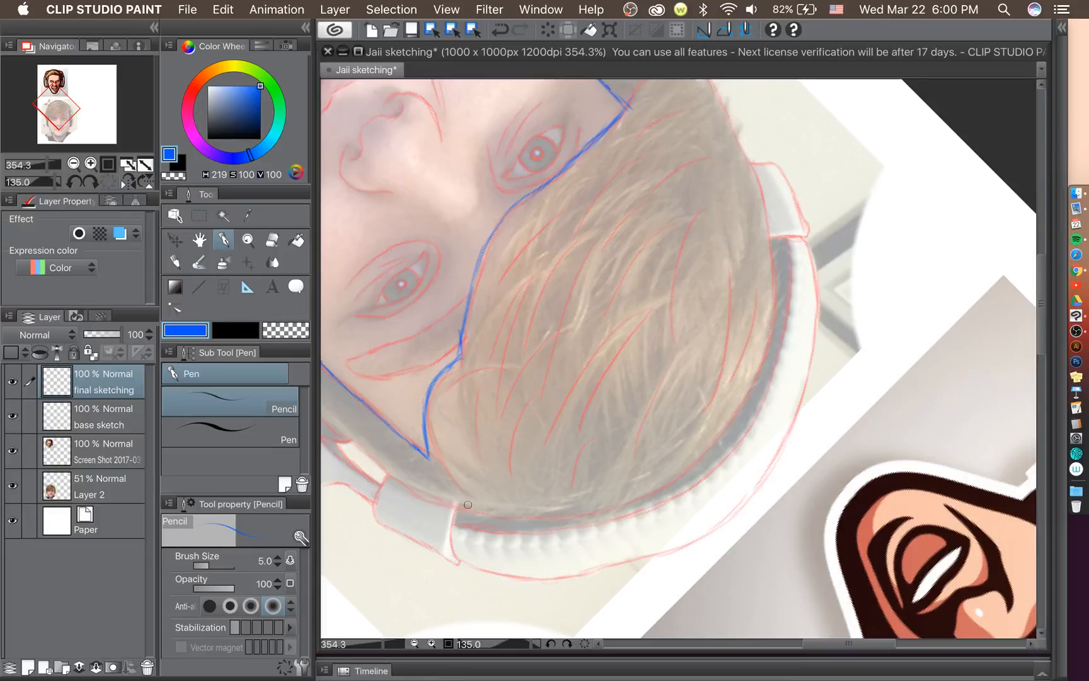
Examine the reference logo's hair and headset shapes up close, undo the stray mark, and return to the whole portrait.
{"action": "left_click_drag", "start_coordinate": [839, 644], "coordinate": [824, 644]}
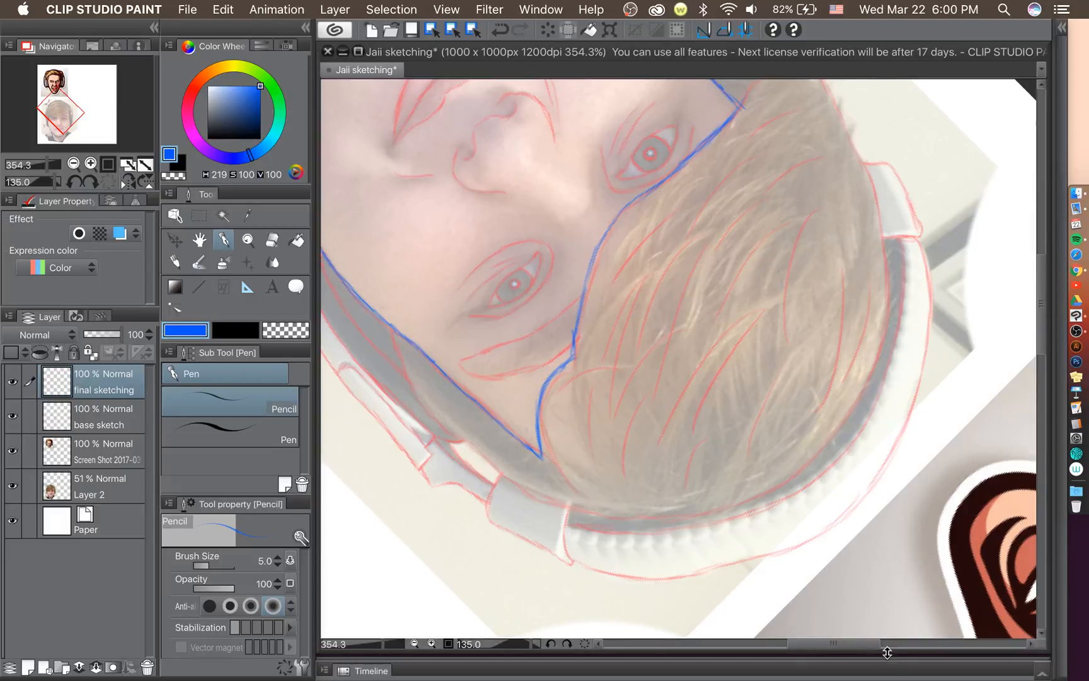
{"action": "left_click_drag", "start_coordinate": [856, 652], "coordinate": [914, 651]}
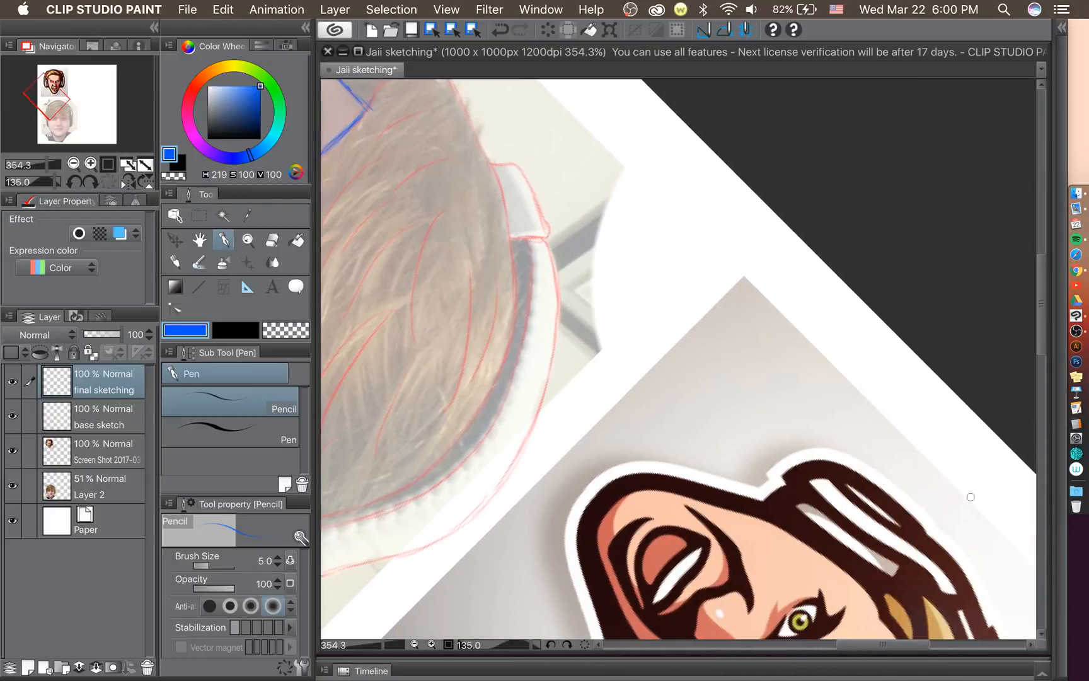
{"action": "left_click_drag", "start_coordinate": [897, 611], "coordinate": [900, 606]}
{"action": "key", "text": "super+z"}
{"action": "left_click_drag", "start_coordinate": [1042, 285], "coordinate": [1044, 336]}
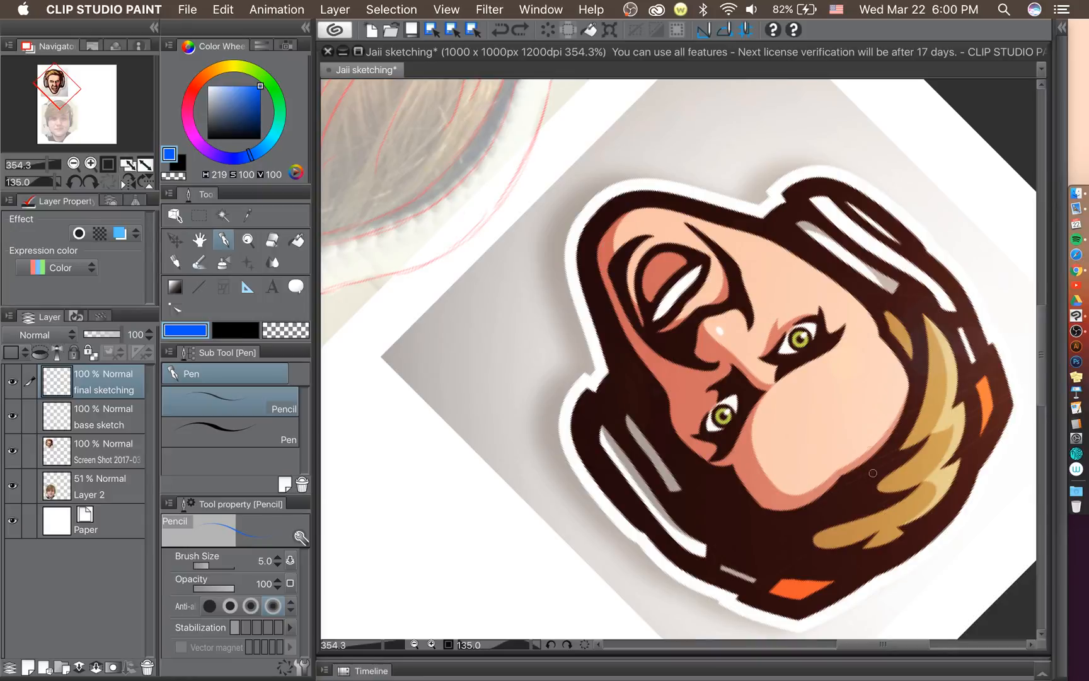
{"action": "scroll", "coordinate": [796, 274], "scroll_direction": "down", "scroll_amount": 5}
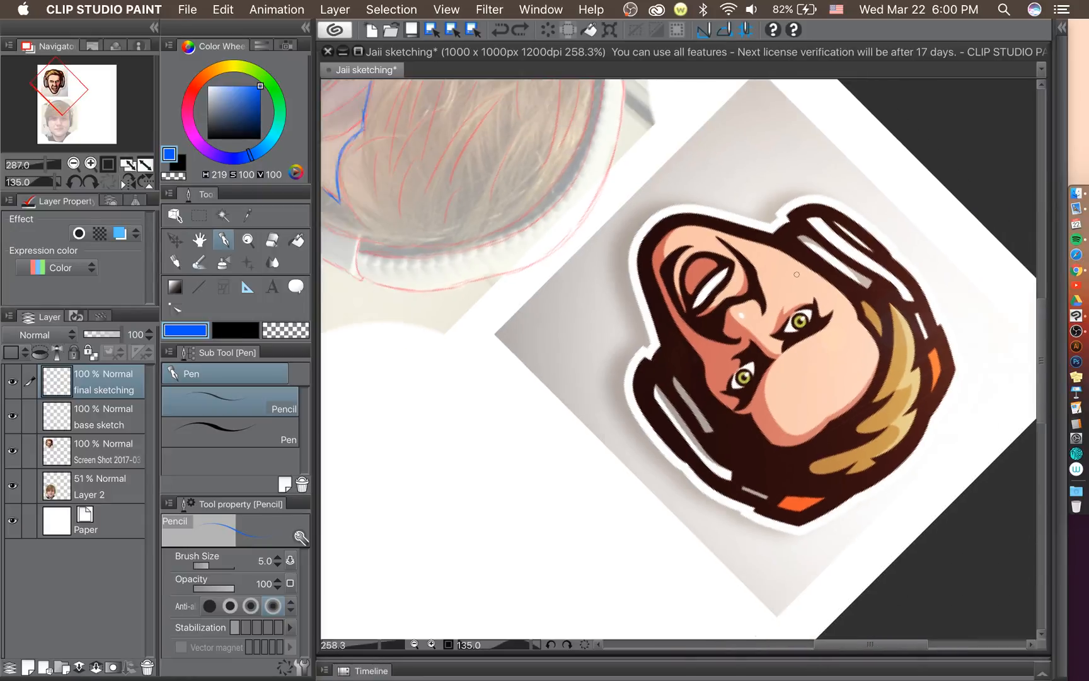
{"action": "scroll", "coordinate": [797, 274], "scroll_direction": "down", "scroll_amount": 1}
{"action": "left_click_drag", "start_coordinate": [865, 649], "coordinate": [818, 650]}
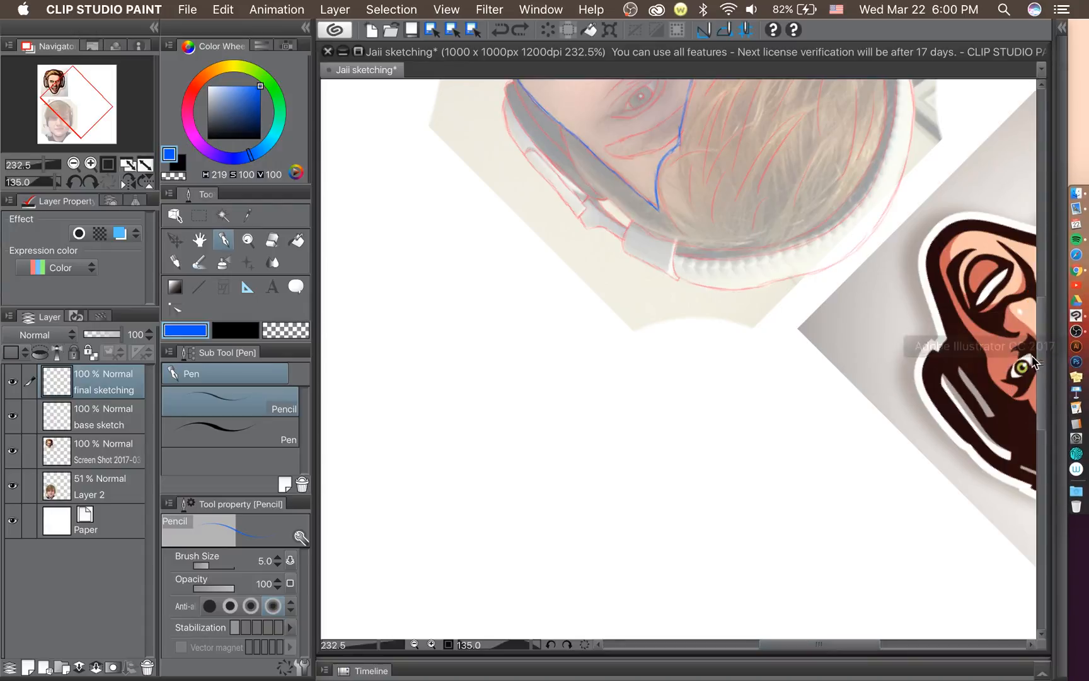
{"action": "left_click_drag", "start_coordinate": [1038, 356], "coordinate": [1038, 301]}
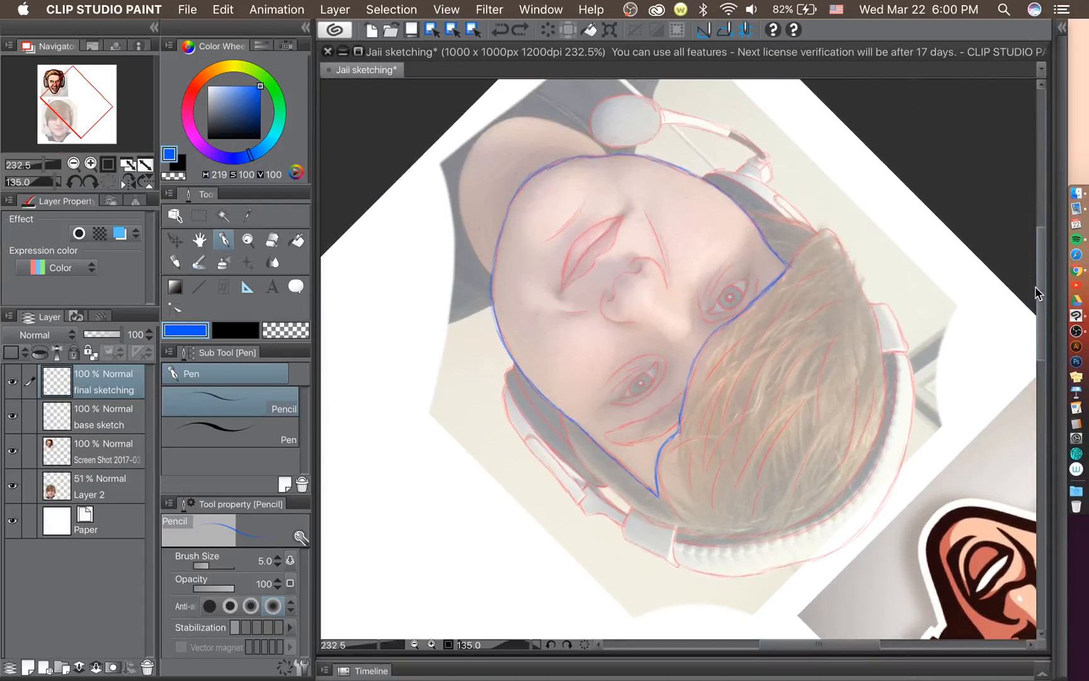
{"action": "mouse_move", "coordinate": [816, 639]}
{"action": "left_mouse_down"}
{"action": "mouse_move", "coordinate": [838, 647]}
{"action": "mouse_move", "coordinate": [827, 647]}
{"action": "left_mouse_up"}
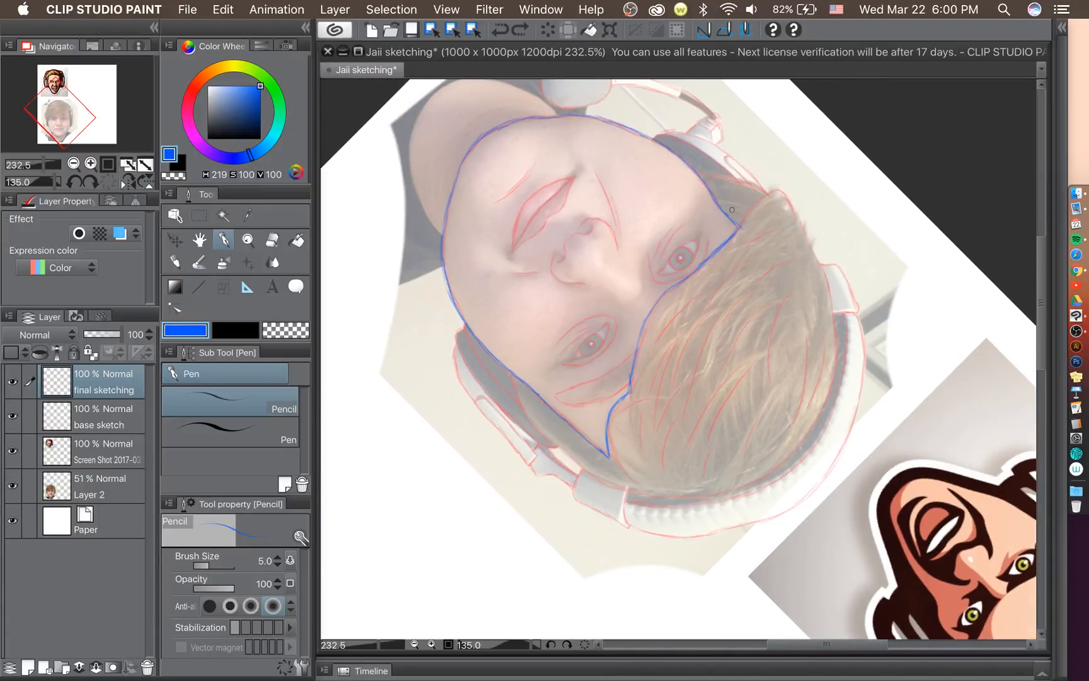
{"action": "scroll", "coordinate": [789, 360], "scroll_direction": "up", "scroll_amount": 3}
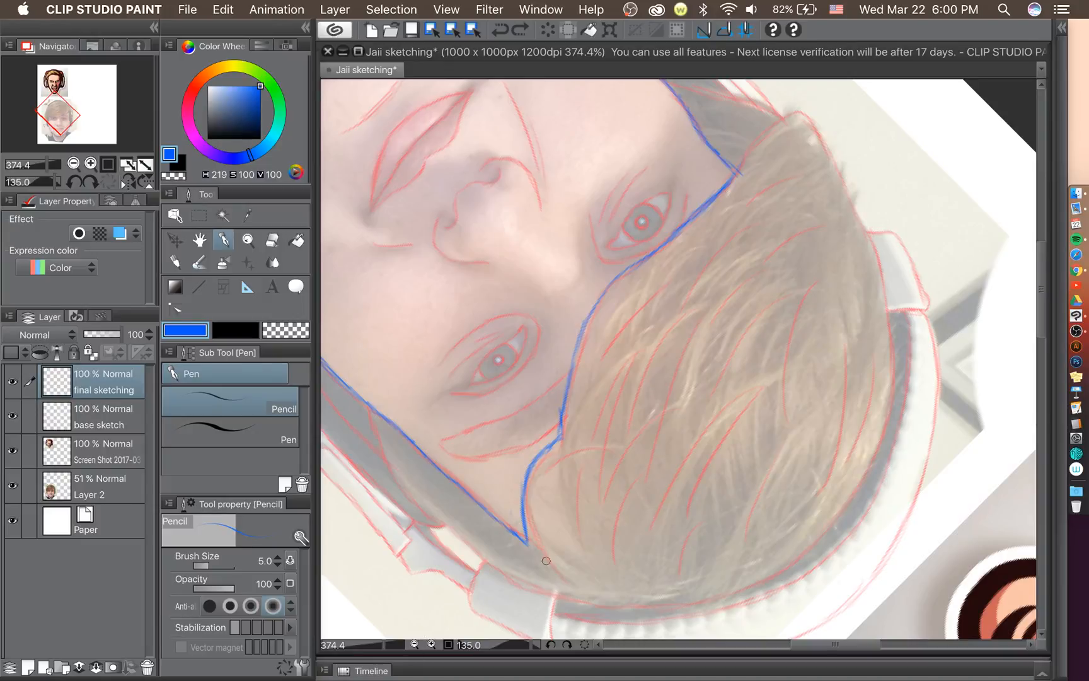
{"action": "mouse_move", "coordinate": [653, 386]}
{"action": "left_mouse_down"}
{"action": "mouse_move", "coordinate": [689, 362]}
{"action": "mouse_move", "coordinate": [711, 471]}
{"action": "left_mouse_up"}
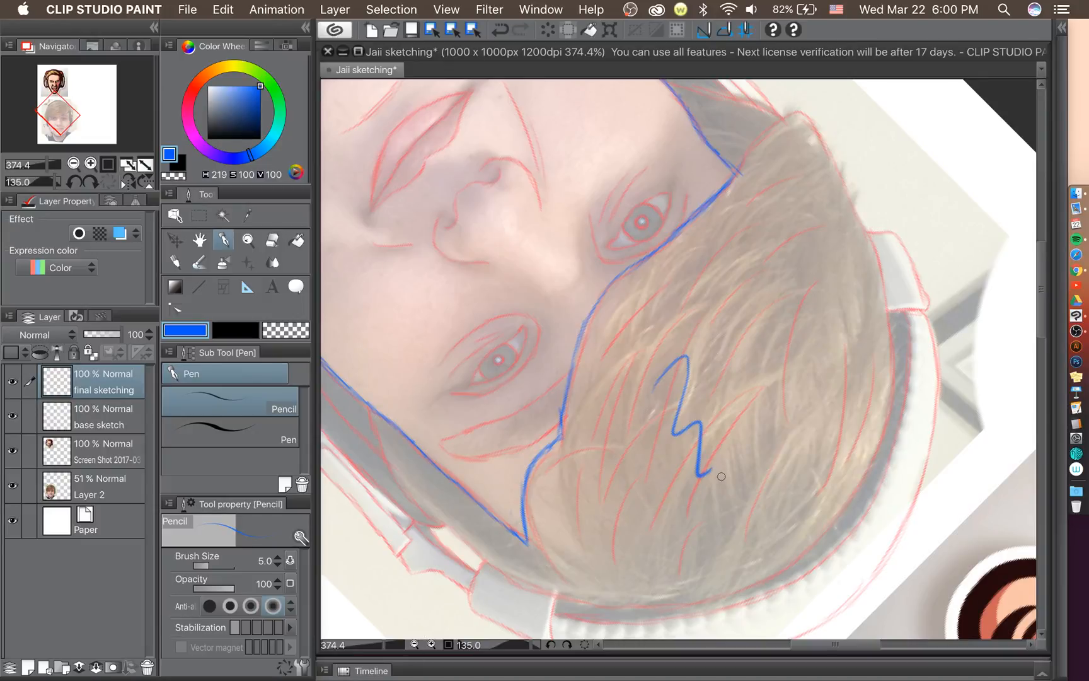
{"action": "left_click_drag", "start_coordinate": [467, 519], "coordinate": [490, 545]}
{"action": "left_click_drag", "start_coordinate": [735, 125], "coordinate": [741, 143]}
{"action": "key", "text": "super+z"}
{"action": "key", "text": "super+z"}
{"action": "key", "text": "super+z"}
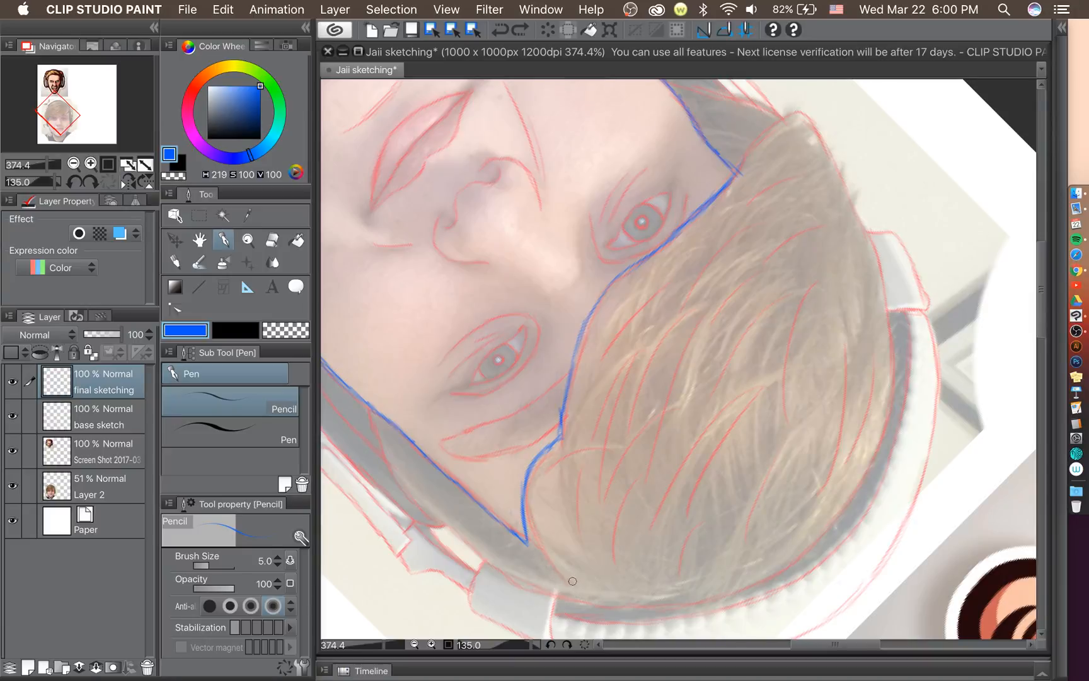
Sketch a second blue Pencil contour with pointed strand tips inside the fringe, from one temple across to the opposite edge of the hair.
{"action": "mouse_move", "coordinate": [572, 582]}
{"action": "left_mouse_down"}
{"action": "mouse_move", "coordinate": [555, 560]}
{"action": "mouse_move", "coordinate": [578, 588]}
{"action": "mouse_move", "coordinate": [552, 545]}
{"action": "mouse_move", "coordinate": [551, 515]}
{"action": "mouse_move", "coordinate": [553, 548]}
{"action": "mouse_move", "coordinate": [560, 566]}
{"action": "mouse_move", "coordinate": [551, 512]}
{"action": "left_mouse_up"}
{"action": "mouse_move", "coordinate": [547, 534]}
{"action": "left_mouse_down"}
{"action": "mouse_move", "coordinate": [544, 492]}
{"action": "mouse_move", "coordinate": [583, 452]}
{"action": "left_mouse_up"}
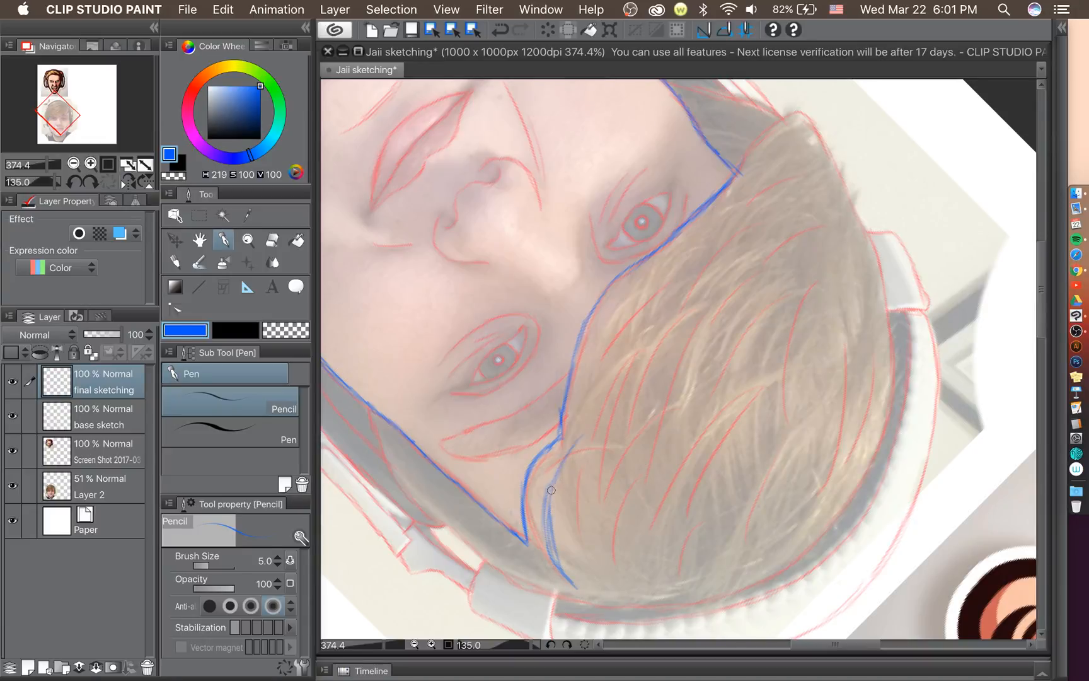
{"action": "mouse_move", "coordinate": [552, 490]}
{"action": "left_mouse_down"}
{"action": "mouse_move", "coordinate": [601, 441]}
{"action": "mouse_move", "coordinate": [586, 433]}
{"action": "mouse_move", "coordinate": [586, 445]}
{"action": "mouse_move", "coordinate": [611, 420]}
{"action": "left_mouse_up"}
{"action": "mouse_move", "coordinate": [569, 462]}
{"action": "left_mouse_down"}
{"action": "mouse_move", "coordinate": [609, 415]}
{"action": "mouse_move", "coordinate": [595, 459]}
{"action": "mouse_move", "coordinate": [615, 478]}
{"action": "left_mouse_up"}
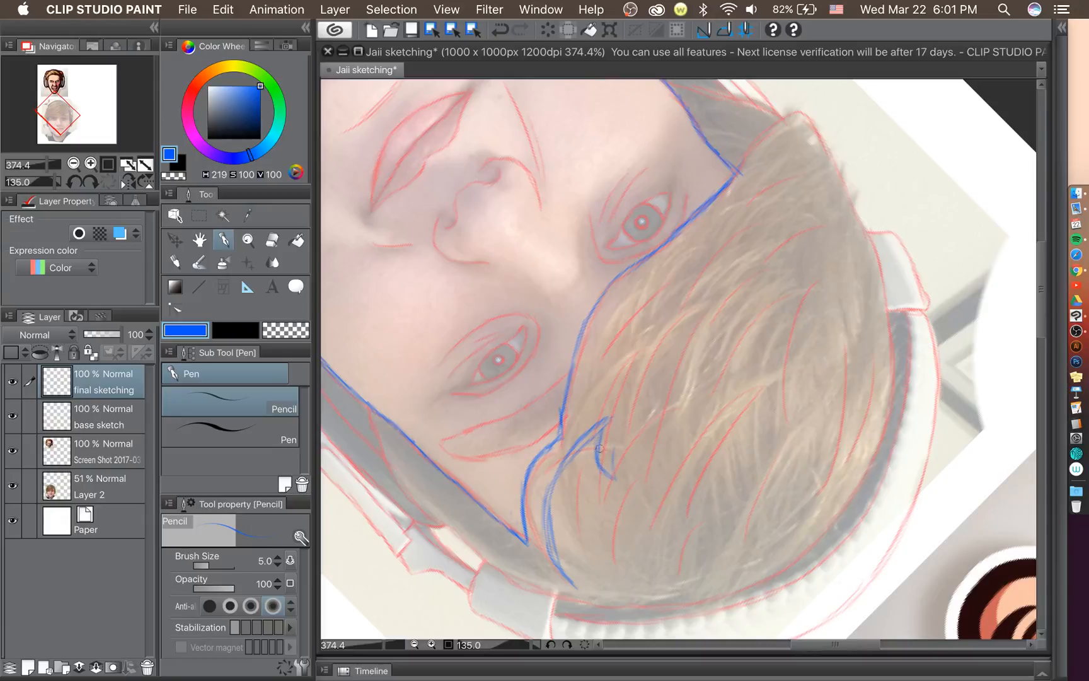
{"action": "mouse_move", "coordinate": [609, 420]}
{"action": "left_mouse_down"}
{"action": "mouse_move", "coordinate": [599, 464]}
{"action": "mouse_move", "coordinate": [618, 428]}
{"action": "left_mouse_up"}
{"action": "mouse_move", "coordinate": [617, 473]}
{"action": "left_mouse_down"}
{"action": "mouse_move", "coordinate": [625, 303]}
{"action": "mouse_move", "coordinate": [614, 321]}
{"action": "mouse_move", "coordinate": [668, 266]}
{"action": "left_mouse_up"}
{"action": "mouse_move", "coordinate": [648, 282]}
{"action": "left_mouse_down"}
{"action": "mouse_move", "coordinate": [673, 263]}
{"action": "mouse_move", "coordinate": [667, 325]}
{"action": "mouse_move", "coordinate": [698, 258]}
{"action": "left_mouse_up"}
{"action": "left_click_drag", "start_coordinate": [675, 325], "coordinate": [694, 260]}
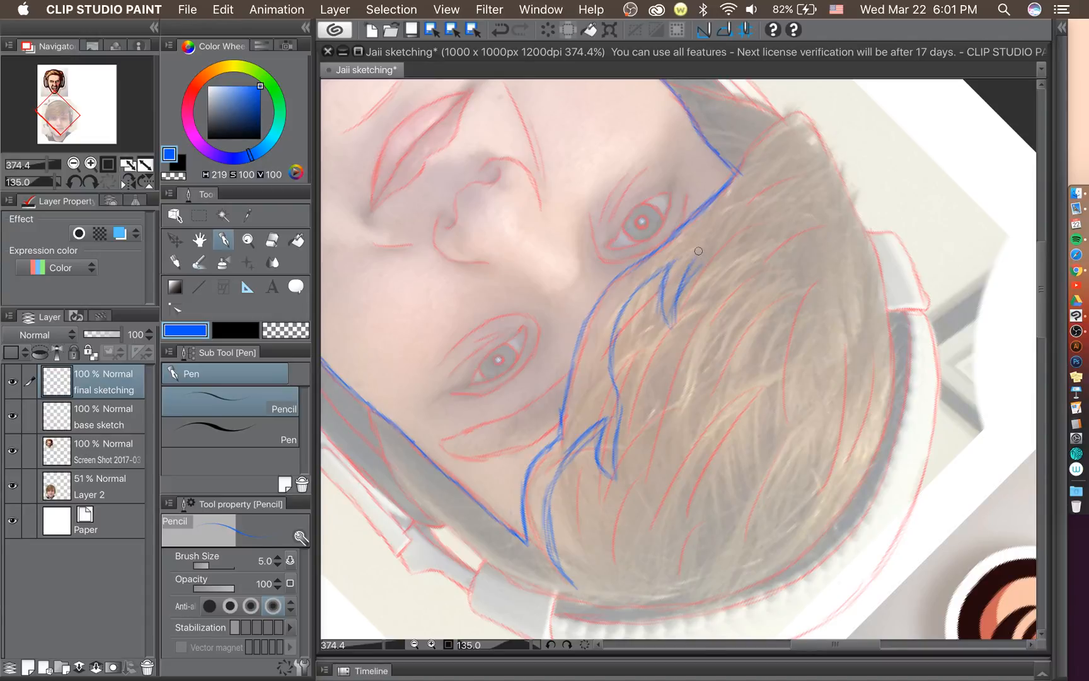
{"action": "mouse_move", "coordinate": [668, 329]}
{"action": "left_mouse_down"}
{"action": "mouse_move", "coordinate": [699, 240]}
{"action": "mouse_move", "coordinate": [705, 250]}
{"action": "mouse_move", "coordinate": [761, 172]}
{"action": "mouse_move", "coordinate": [757, 182]}
{"action": "mouse_move", "coordinate": [807, 134]}
{"action": "left_mouse_up"}
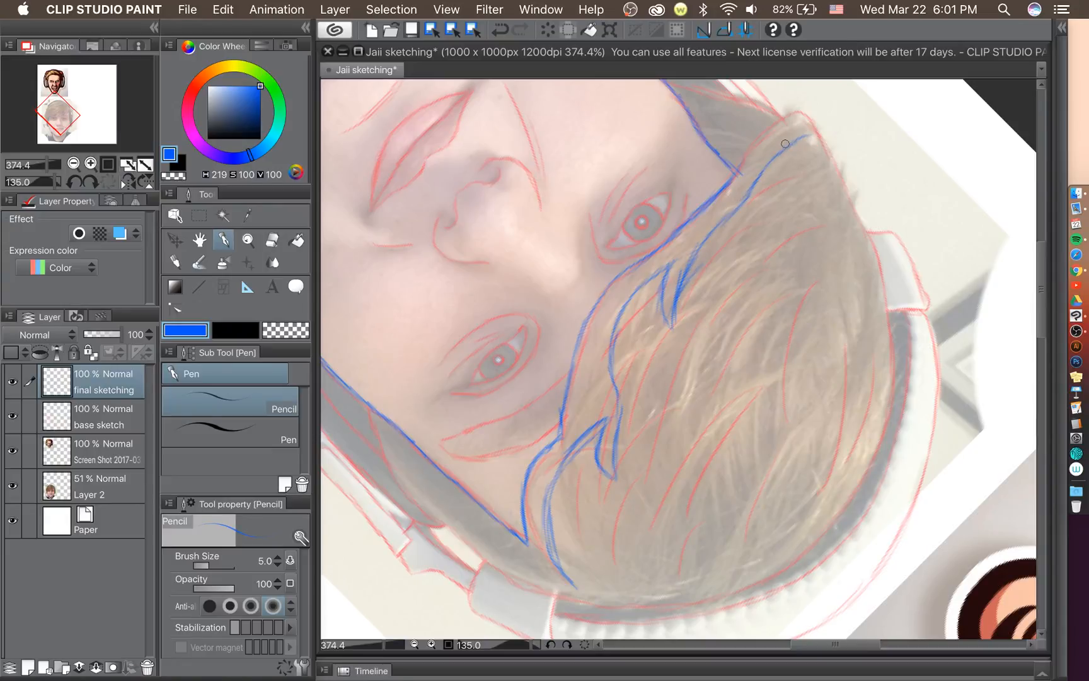
{"action": "mouse_move", "coordinate": [809, 134]}
{"action": "left_mouse_down"}
{"action": "mouse_move", "coordinate": [818, 170]}
{"action": "mouse_move", "coordinate": [848, 192]}
{"action": "mouse_move", "coordinate": [840, 189]}
{"action": "mouse_move", "coordinate": [859, 223]}
{"action": "left_mouse_up"}
Erase the pointed strand and adjoining middle stretch of the inner fringe line using the Hard eraser at size 17.
{"action": "left_click", "coordinate": [273, 240]}
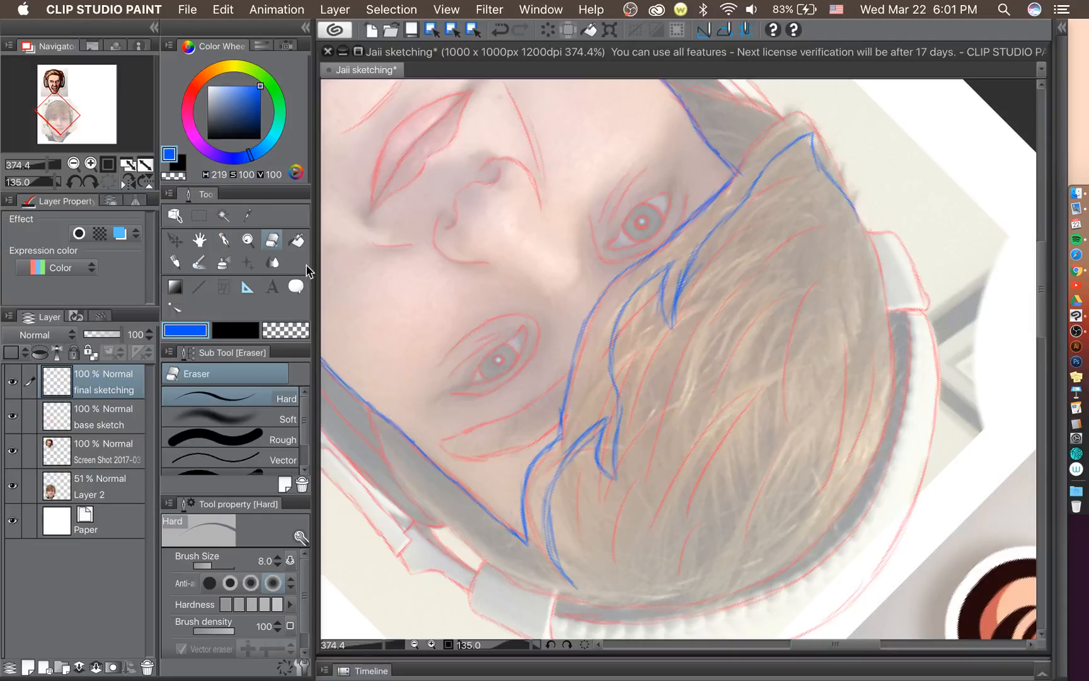
{"action": "key", "text": "bracketright"}
{"action": "key", "text": "bracketright"}
{"action": "key", "text": "bracketright"}
{"action": "key", "text": "bracketright"}
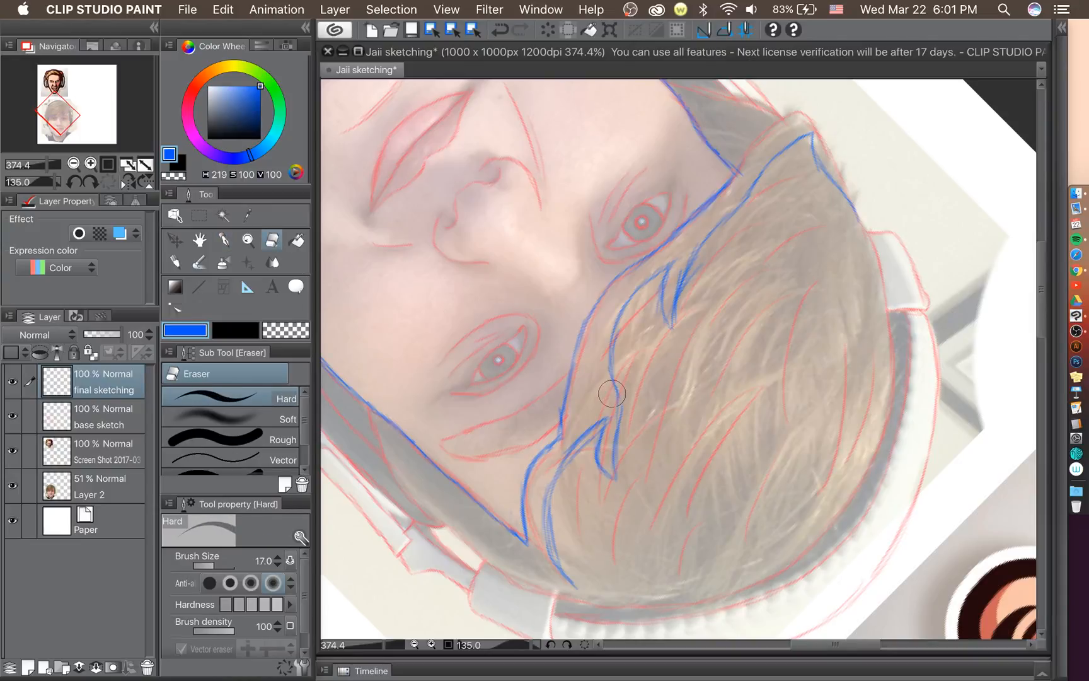
{"action": "mouse_move", "coordinate": [611, 394]}
{"action": "left_mouse_down"}
{"action": "mouse_move", "coordinate": [537, 474]}
{"action": "mouse_move", "coordinate": [603, 419]}
{"action": "mouse_move", "coordinate": [610, 494]}
{"action": "mouse_move", "coordinate": [613, 398]}
{"action": "left_mouse_up"}
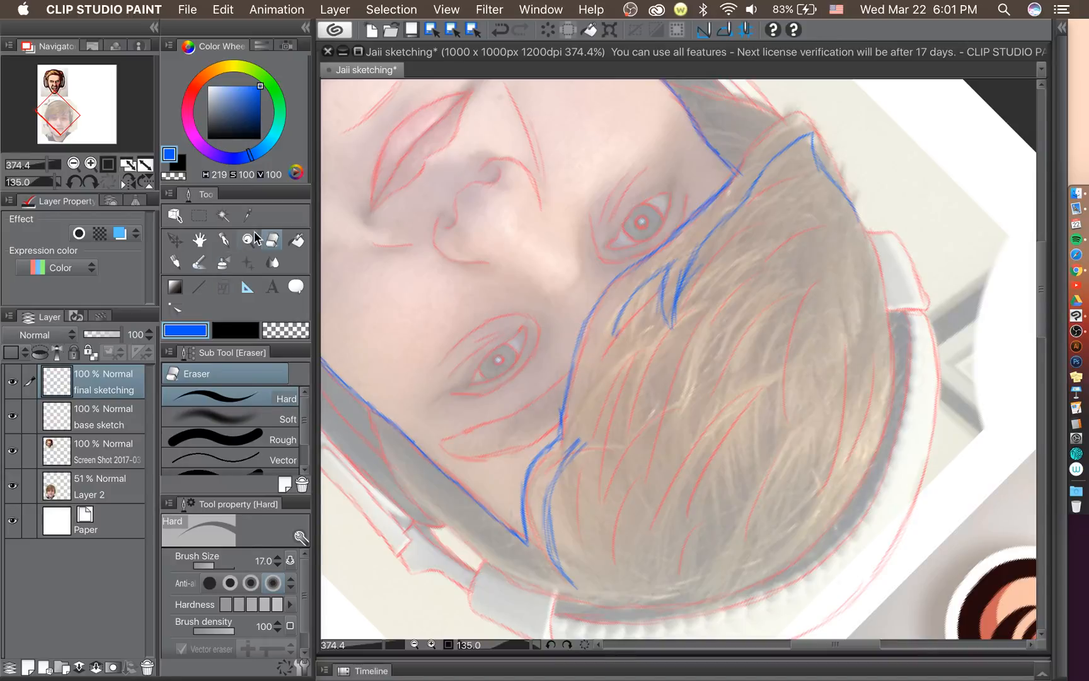
Redraw the erased stretch with the Pencil closer to the lower fringe edge, ending in a short pointed strand.
{"action": "left_click", "coordinate": [225, 239]}
{"action": "left_click_drag", "start_coordinate": [601, 392], "coordinate": [624, 308]}
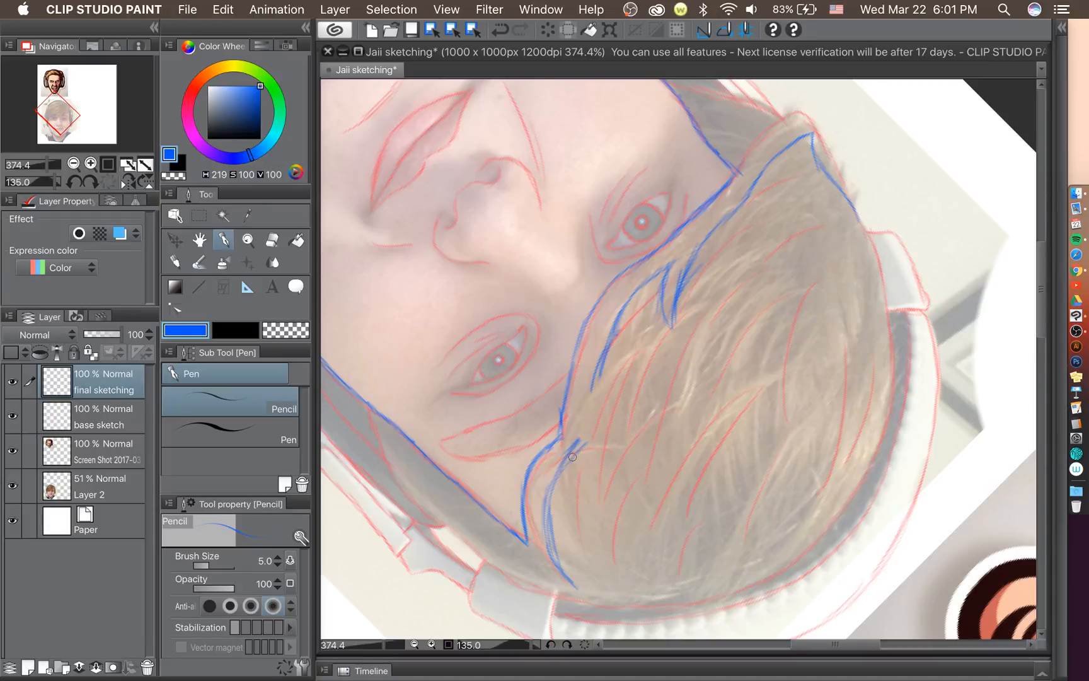
{"action": "left_click_drag", "start_coordinate": [575, 454], "coordinate": [628, 421]}
{"action": "left_click_drag", "start_coordinate": [594, 414], "coordinate": [631, 418]}
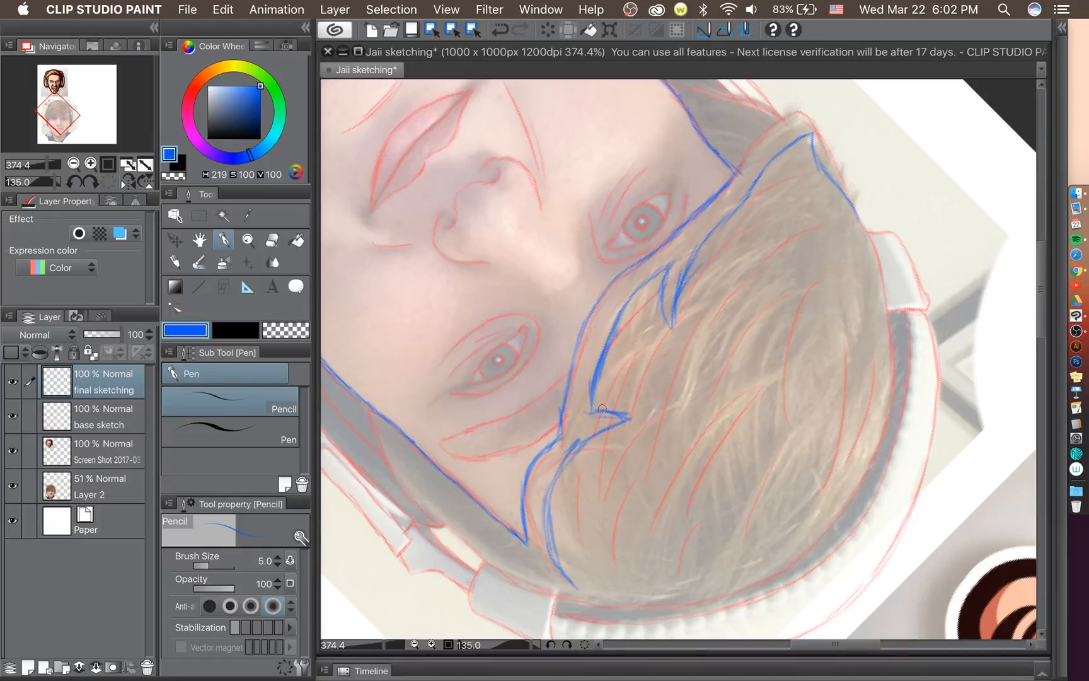
Examine the fringe lines on the straightened canvas with the Layer 2 photo temporarily hidden, and study the hair in the reference illustration.
{"action": "left_click_drag", "start_coordinate": [49, 183], "coordinate": [39, 183]}
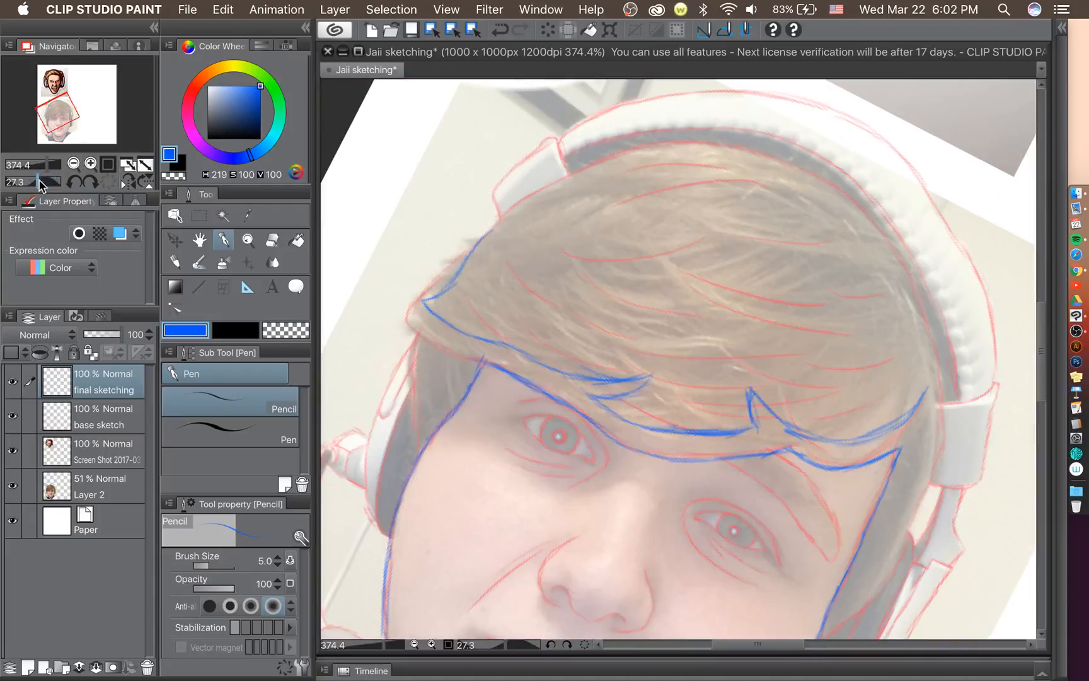
{"action": "double_click", "coordinate": [73, 182]}
{"action": "scroll", "coordinate": [820, 364], "scroll_direction": "down", "scroll_amount": 1}
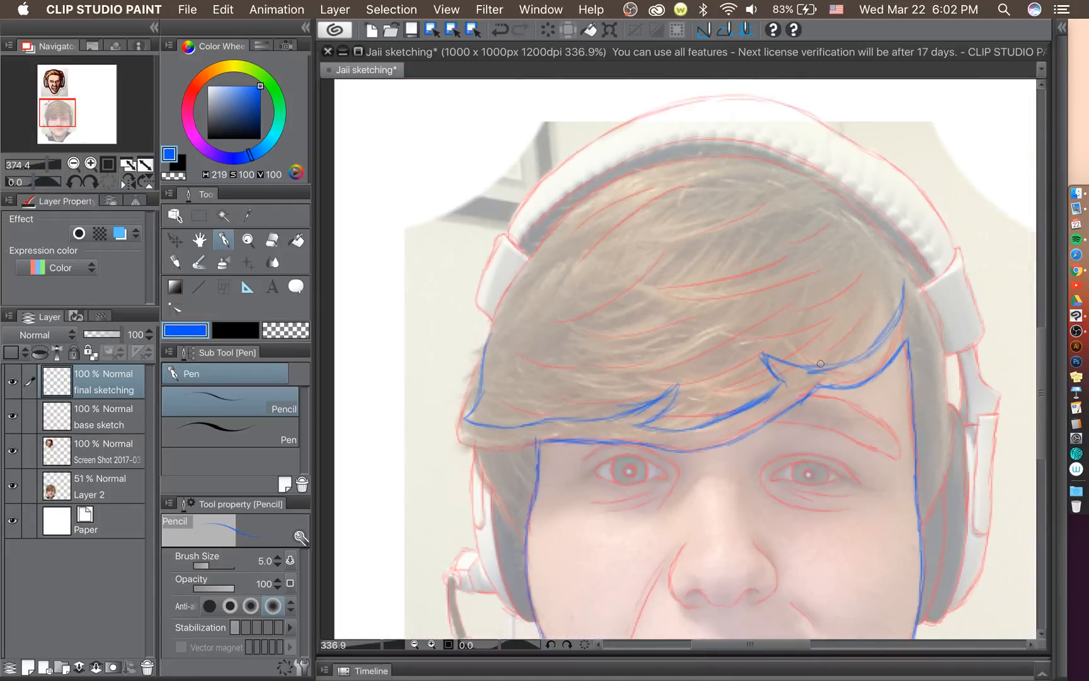
{"action": "scroll", "coordinate": [821, 363], "scroll_direction": "down", "scroll_amount": 4}
{"action": "scroll", "coordinate": [820, 364], "scroll_direction": "up", "scroll_amount": 3}
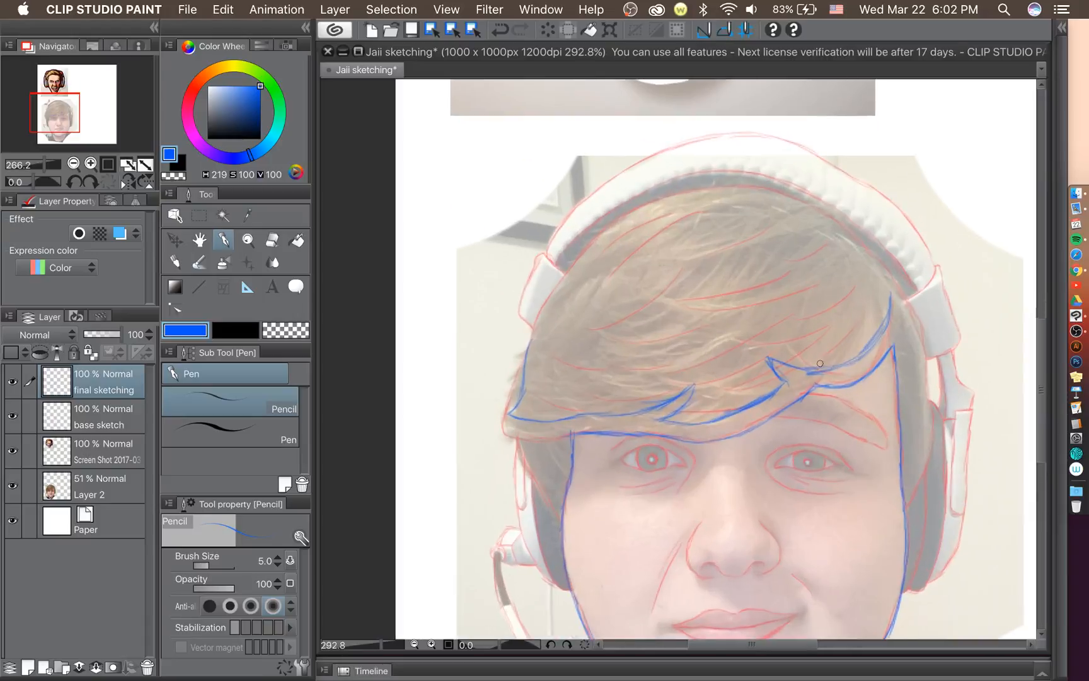
{"action": "scroll", "coordinate": [820, 363], "scroll_direction": "up", "scroll_amount": 2}
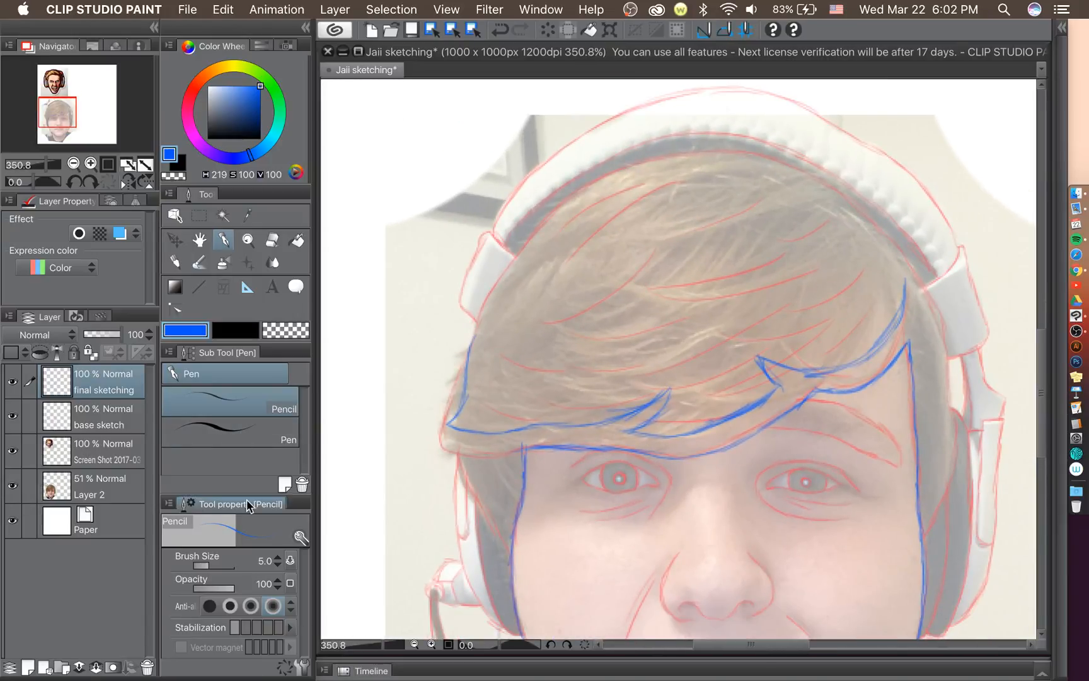
{"action": "left_click", "coordinate": [12, 485]}
{"action": "scroll", "coordinate": [1029, 398], "scroll_direction": "down", "scroll_amount": 3}
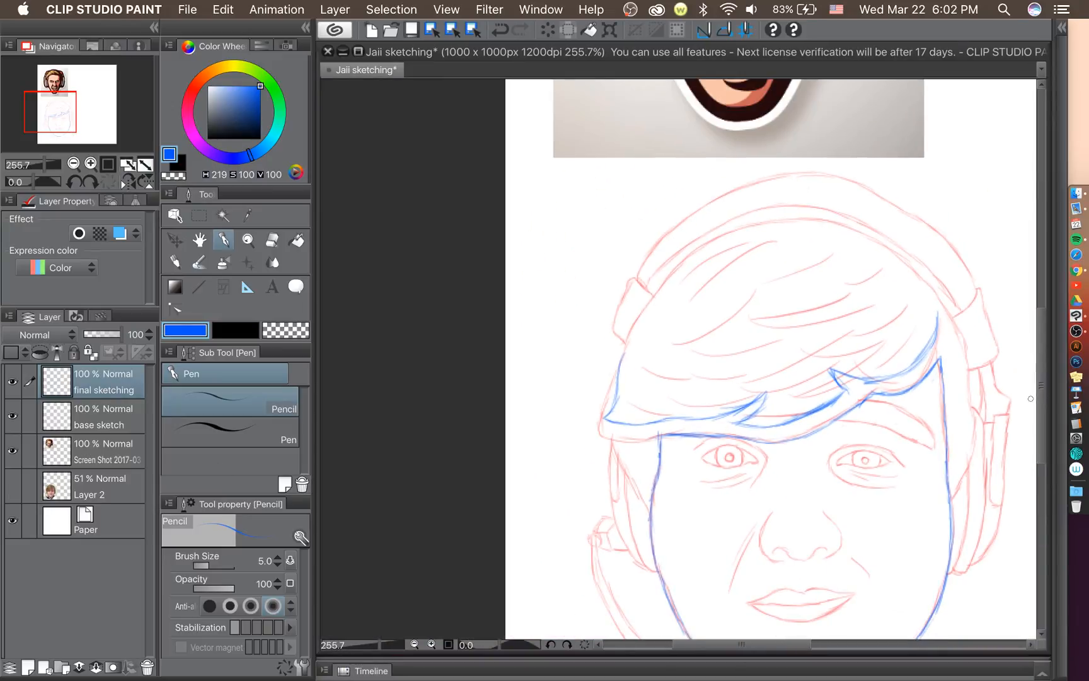
{"action": "scroll", "coordinate": [1030, 398], "scroll_direction": "down", "scroll_amount": 3}
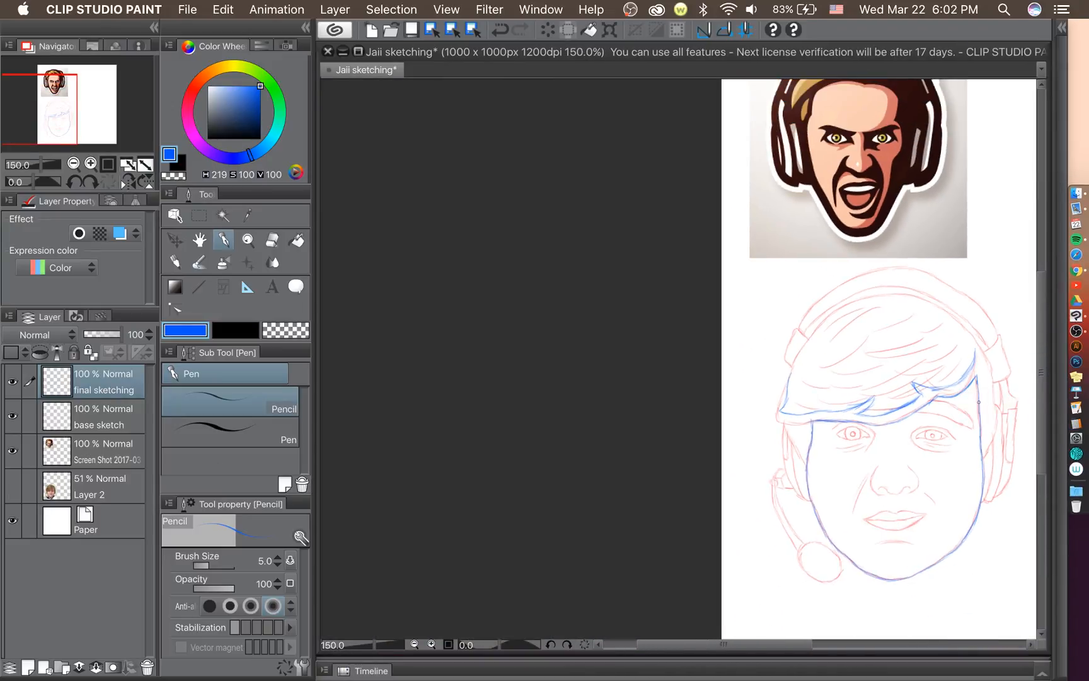
{"action": "scroll", "coordinate": [979, 400], "scroll_direction": "up", "scroll_amount": 5}
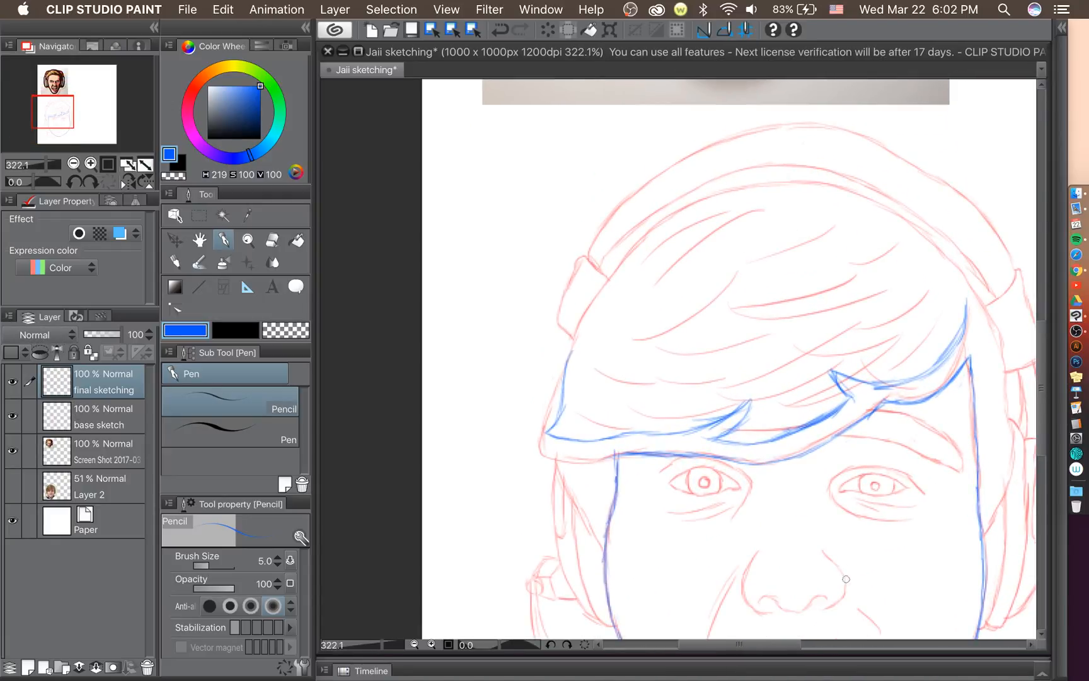
{"action": "left_click_drag", "start_coordinate": [768, 646], "coordinate": [781, 647]}
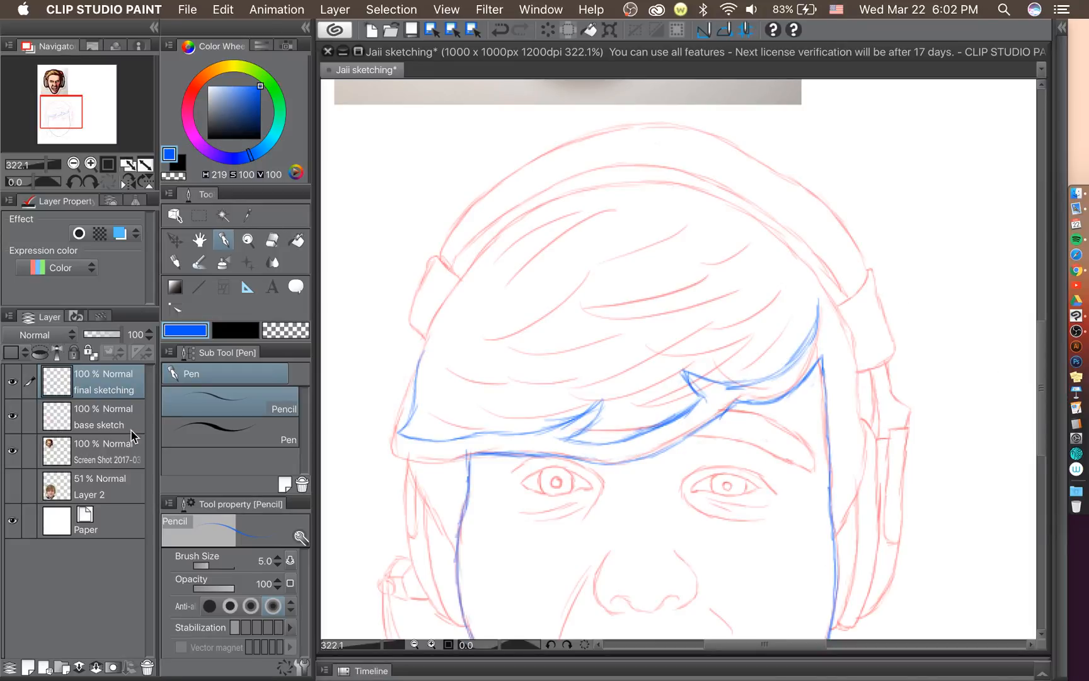
{"action": "left_click", "coordinate": [12, 485]}
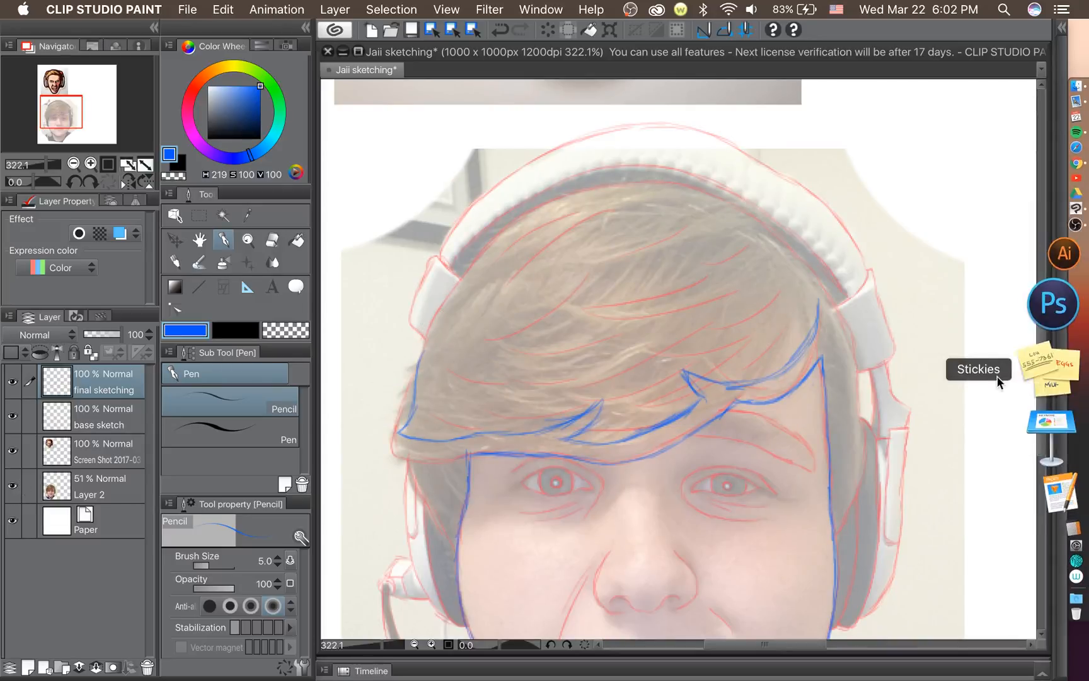
{"action": "scroll", "coordinate": [1048, 329], "scroll_direction": "up", "scroll_amount": 2}
{"action": "left_click_drag", "start_coordinate": [1046, 329], "coordinate": [1050, 262]}
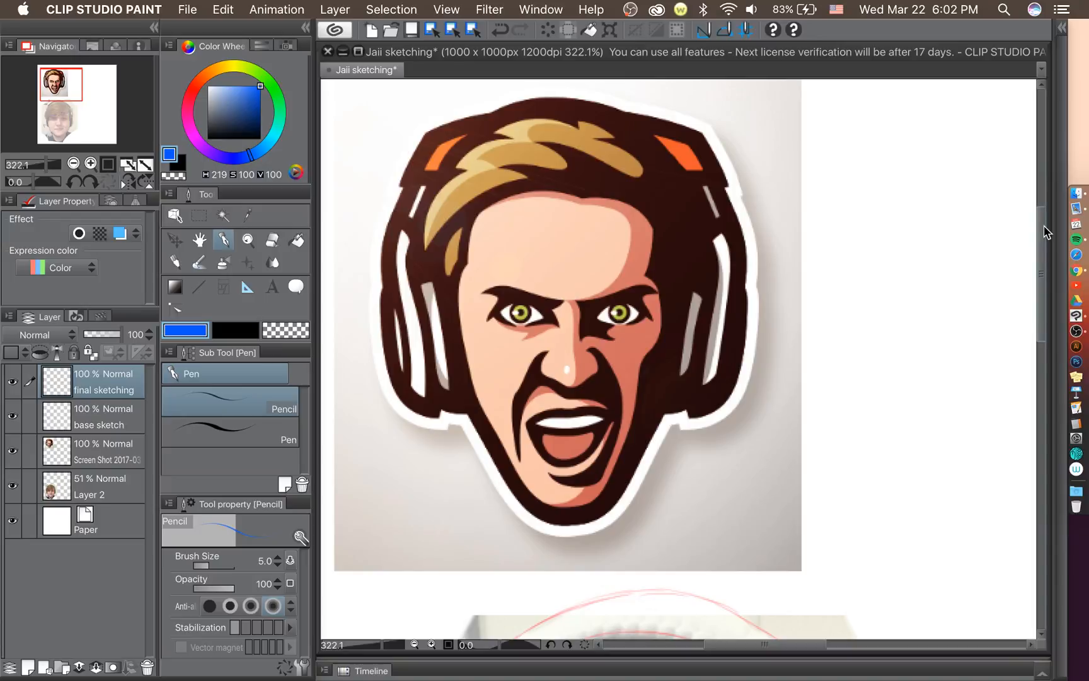
{"action": "mouse_move", "coordinate": [1045, 231]}
{"action": "left_mouse_down"}
{"action": "mouse_move", "coordinate": [1045, 329]}
{"action": "mouse_move", "coordinate": [1056, 350]}
{"action": "left_mouse_up"}
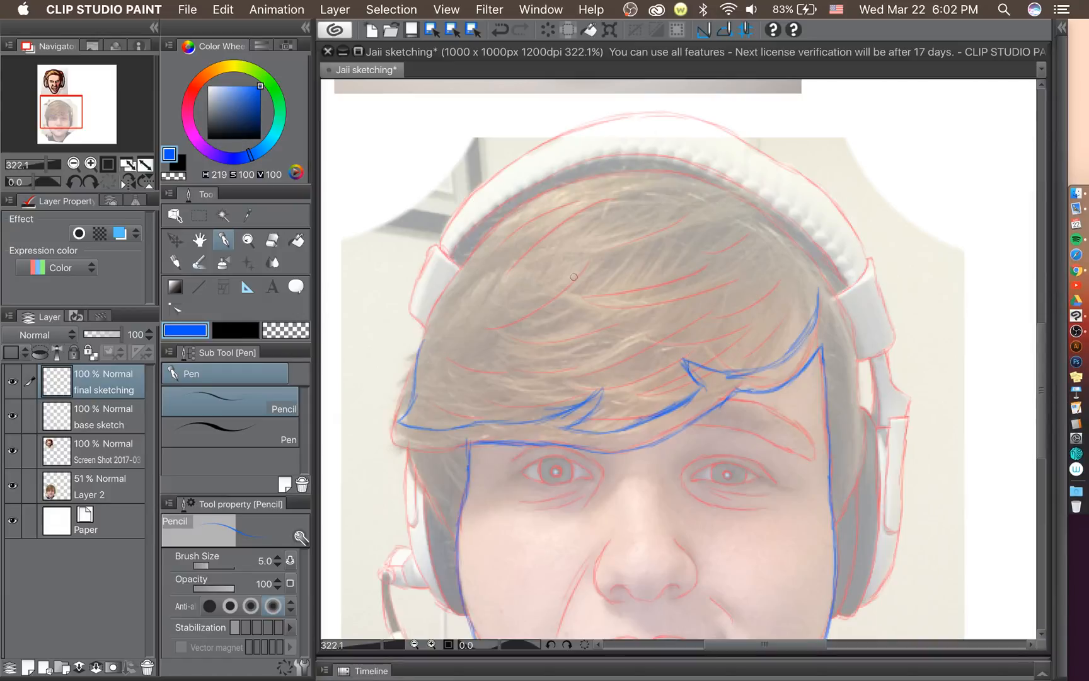
{"action": "mouse_move", "coordinate": [413, 355]}
{"action": "left_mouse_down"}
{"action": "mouse_move", "coordinate": [441, 297]}
{"action": "mouse_move", "coordinate": [507, 249]}
{"action": "left_mouse_up"}
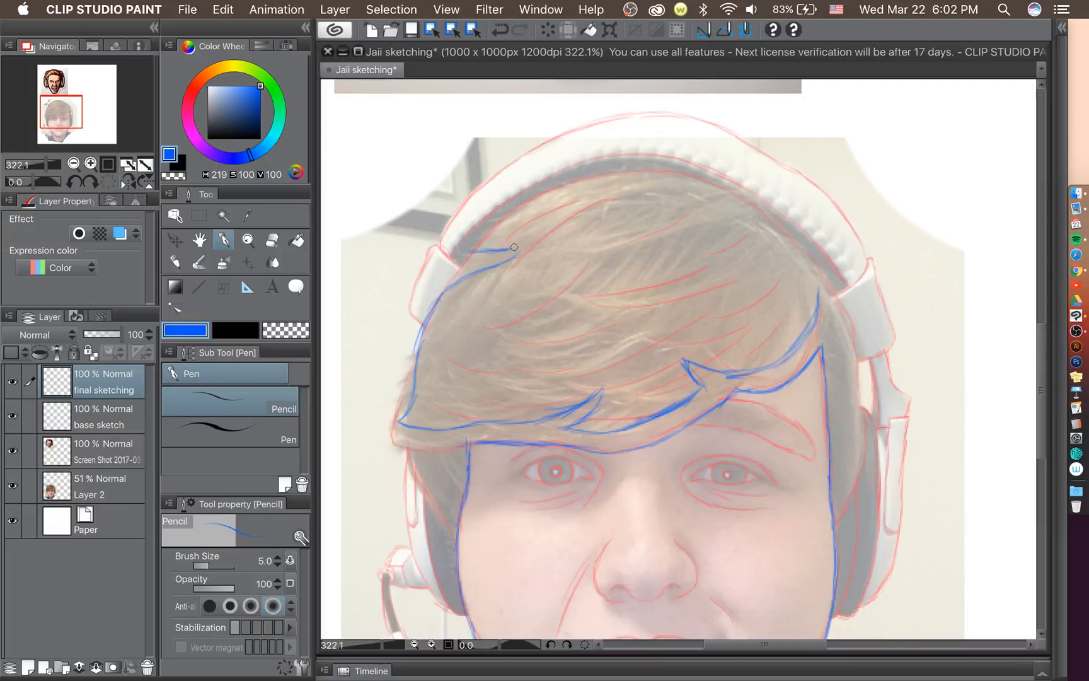
{"action": "mouse_move", "coordinate": [521, 247]}
{"action": "left_mouse_down"}
{"action": "mouse_move", "coordinate": [498, 274]}
{"action": "mouse_move", "coordinate": [453, 290]}
{"action": "left_mouse_up"}
{"action": "key", "text": "super+z"}
{"action": "key", "text": "super+z"}
{"action": "key", "text": "super+z"}
{"action": "key", "text": "super+z"}
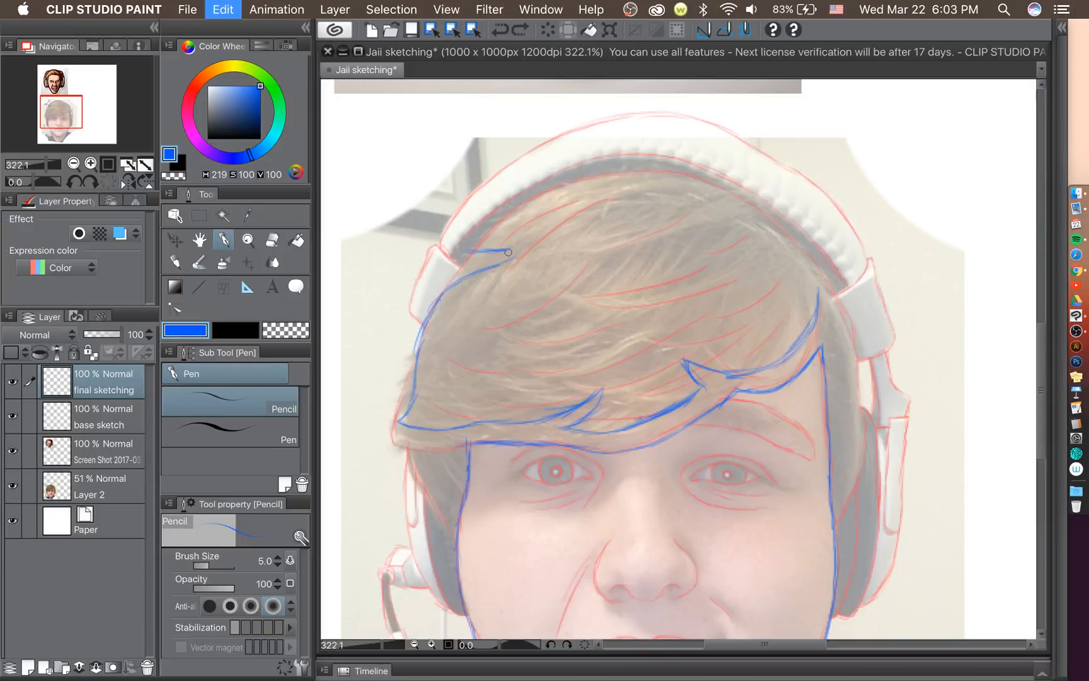
{"action": "key", "text": "super+z"}
{"action": "key", "text": "super+z"}
{"action": "key", "text": "super+z"}
Extend the blue outline with the Pencil from the fringe tip up the hair's side to the headband, including a small pointed strand.
{"action": "mouse_move", "coordinate": [419, 351]}
{"action": "left_mouse_down"}
{"action": "mouse_move", "coordinate": [444, 291]}
{"action": "mouse_move", "coordinate": [495, 265]}
{"action": "left_mouse_up"}
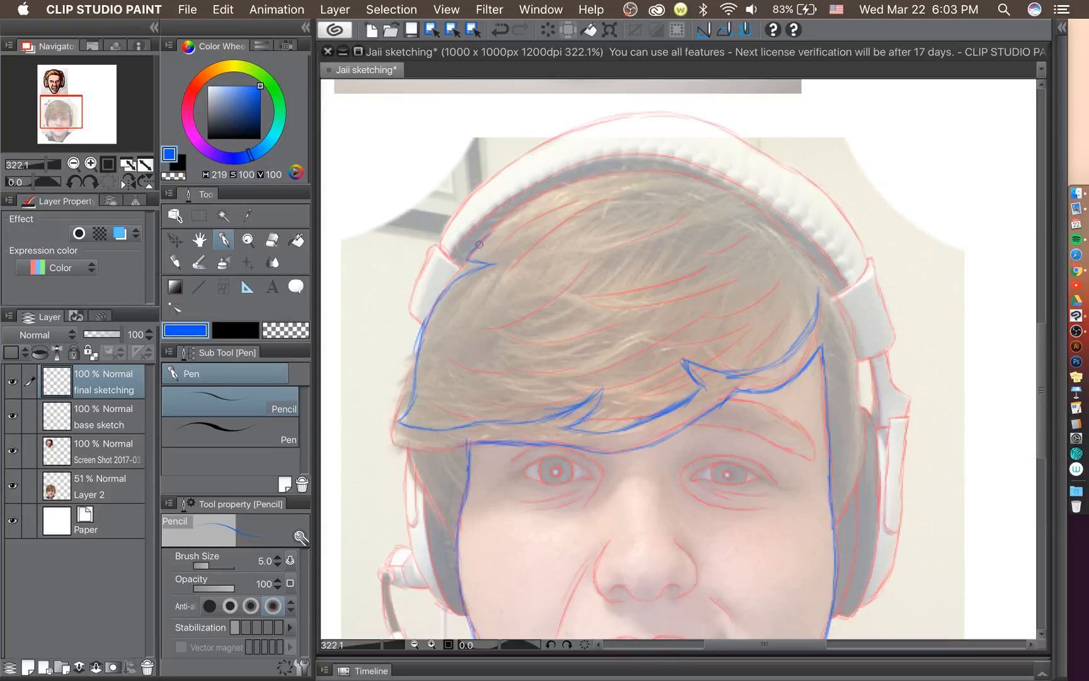
{"action": "left_click_drag", "start_coordinate": [479, 244], "coordinate": [499, 225]}
{"action": "left_click", "coordinate": [272, 240]}
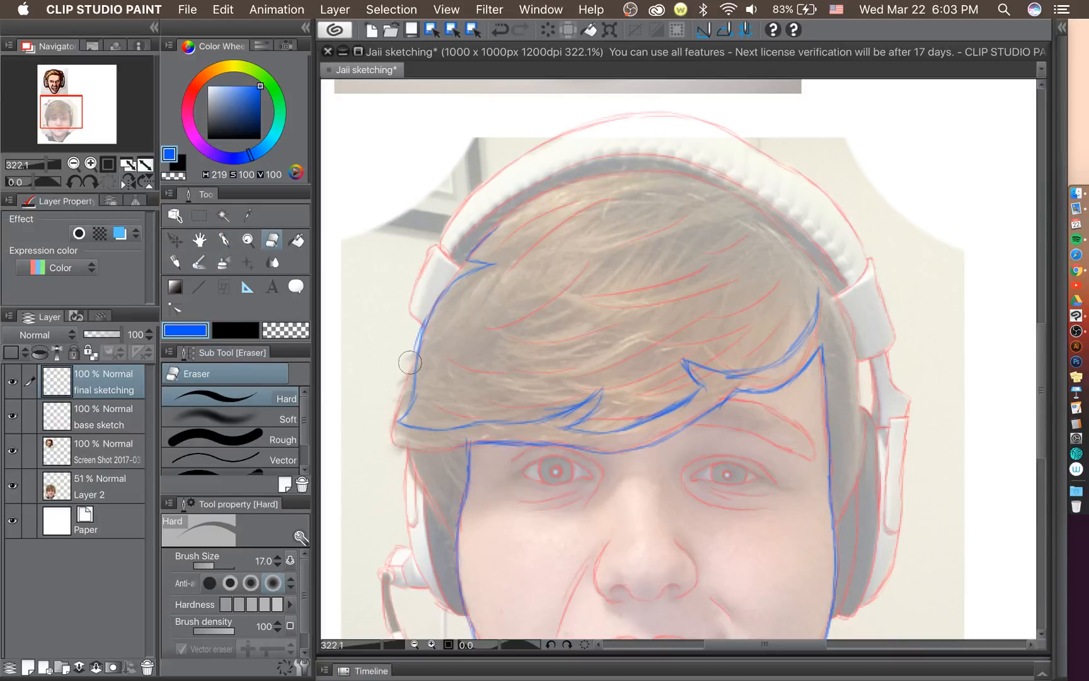
{"action": "mouse_move", "coordinate": [411, 362]}
{"action": "left_mouse_down"}
{"action": "mouse_move", "coordinate": [426, 324]}
{"action": "mouse_move", "coordinate": [402, 425]}
{"action": "mouse_move", "coordinate": [450, 433]}
{"action": "left_mouse_up"}
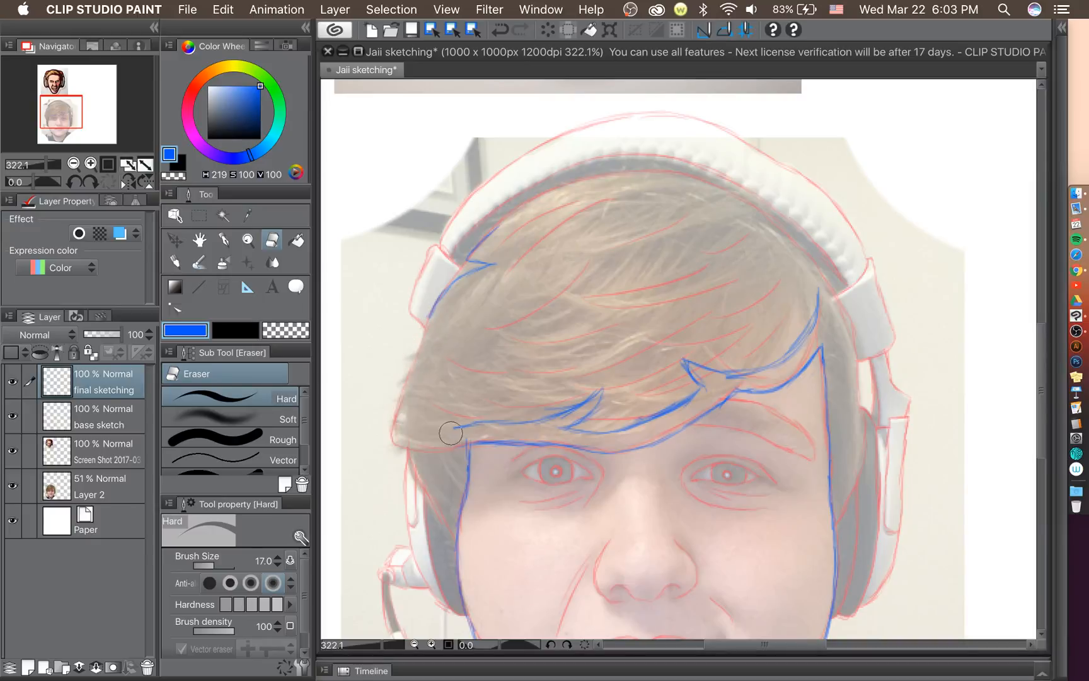
{"action": "left_click", "coordinate": [223, 241]}
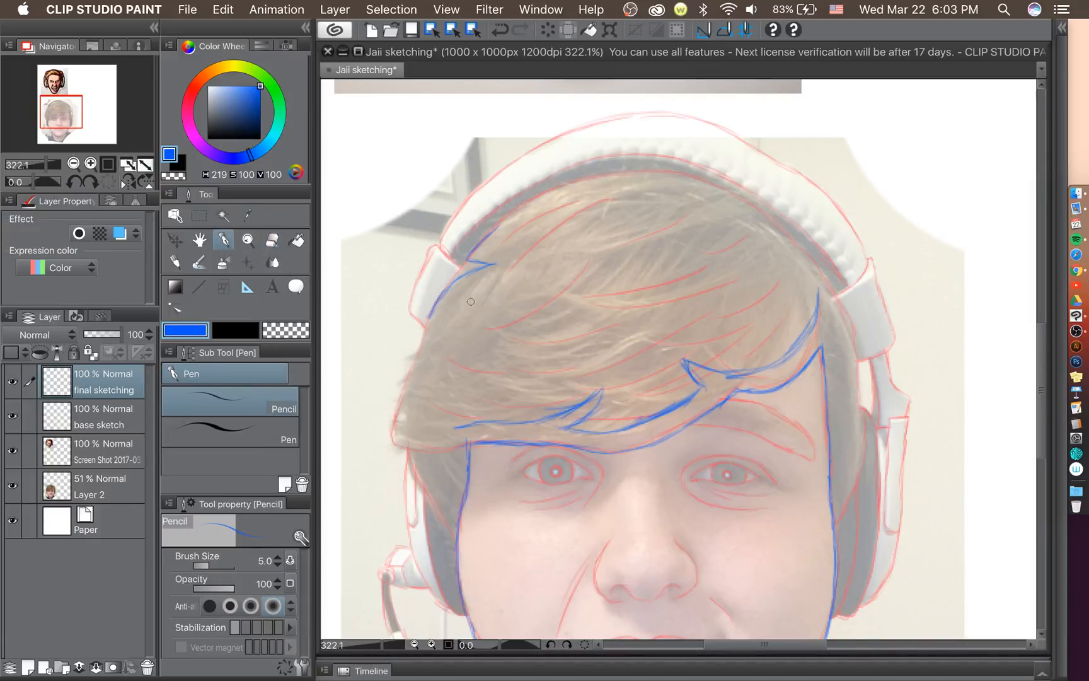
{"action": "mouse_move", "coordinate": [471, 302]}
{"action": "left_mouse_down"}
{"action": "mouse_move", "coordinate": [423, 347]}
{"action": "mouse_move", "coordinate": [427, 365]}
{"action": "left_mouse_up"}
{"action": "mouse_move", "coordinate": [386, 400]}
{"action": "left_mouse_down"}
{"action": "mouse_move", "coordinate": [452, 425]}
{"action": "mouse_move", "coordinate": [442, 404]}
{"action": "mouse_move", "coordinate": [470, 424]}
{"action": "left_mouse_up"}
{"action": "mouse_move", "coordinate": [404, 398]}
{"action": "left_mouse_down"}
{"action": "mouse_move", "coordinate": [474, 410]}
{"action": "mouse_move", "coordinate": [493, 397]}
{"action": "left_mouse_up"}
{"action": "key", "text": "super+z"}
{"action": "key", "text": "super+z"}
{"action": "key", "text": "super+z"}
{"action": "key", "text": "super+z"}
{"action": "key", "text": "super+z"}
{"action": "key", "text": "super+z"}
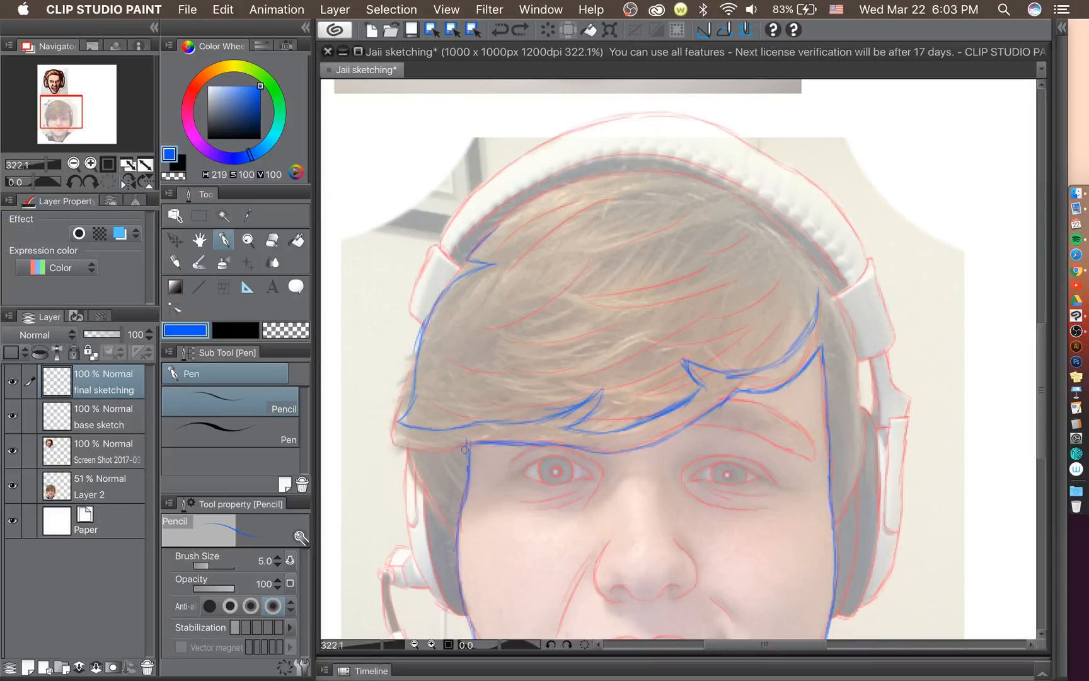
{"action": "key", "text": "super+z"}
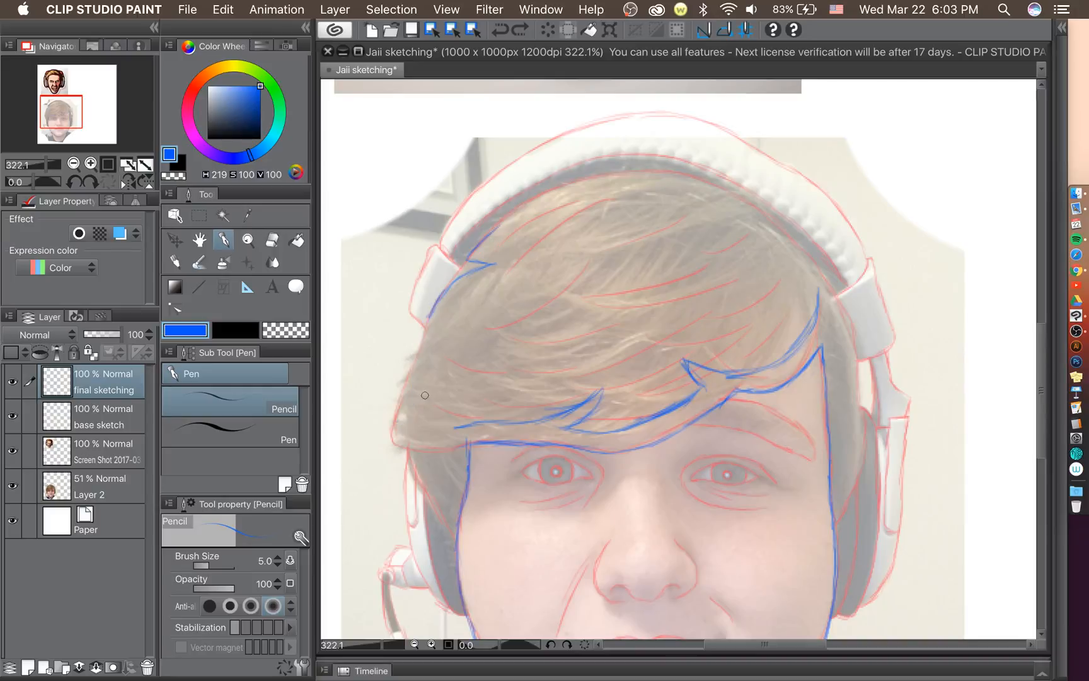
{"action": "mouse_move", "coordinate": [399, 415]}
{"action": "left_mouse_down"}
{"action": "mouse_move", "coordinate": [448, 426]}
{"action": "mouse_move", "coordinate": [432, 428]}
{"action": "mouse_move", "coordinate": [451, 421]}
{"action": "mouse_move", "coordinate": [425, 434]}
{"action": "mouse_move", "coordinate": [392, 423]}
{"action": "mouse_move", "coordinate": [448, 430]}
{"action": "mouse_move", "coordinate": [419, 436]}
{"action": "mouse_move", "coordinate": [442, 428]}
{"action": "mouse_move", "coordinate": [400, 424]}
{"action": "mouse_move", "coordinate": [450, 428]}
{"action": "left_mouse_up"}
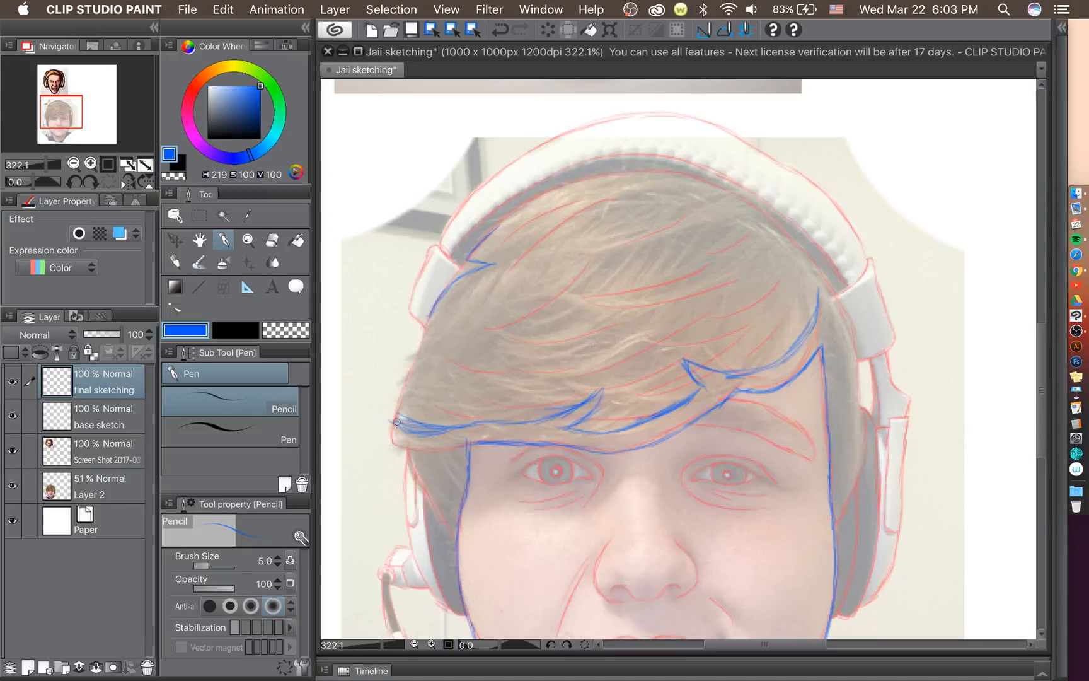
{"action": "key", "text": "super+z"}
{"action": "key", "text": "super+z"}
{"action": "key", "text": "super+z"}
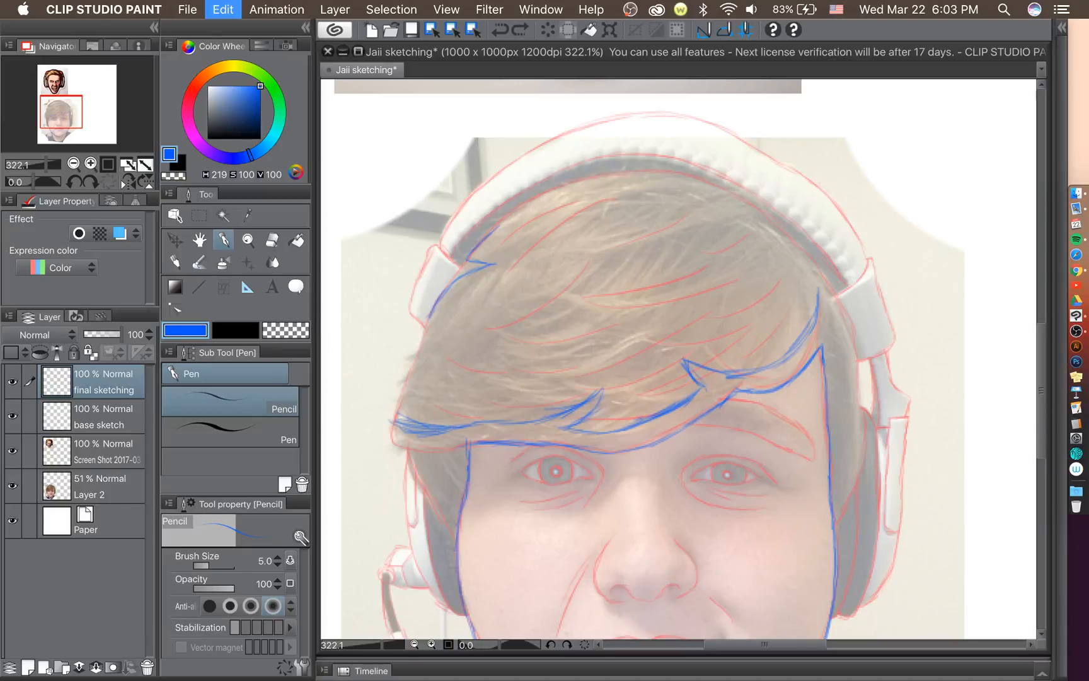
{"action": "key", "text": "super+z"}
{"action": "key", "text": "super+z"}
{"action": "key", "text": "super+z"}
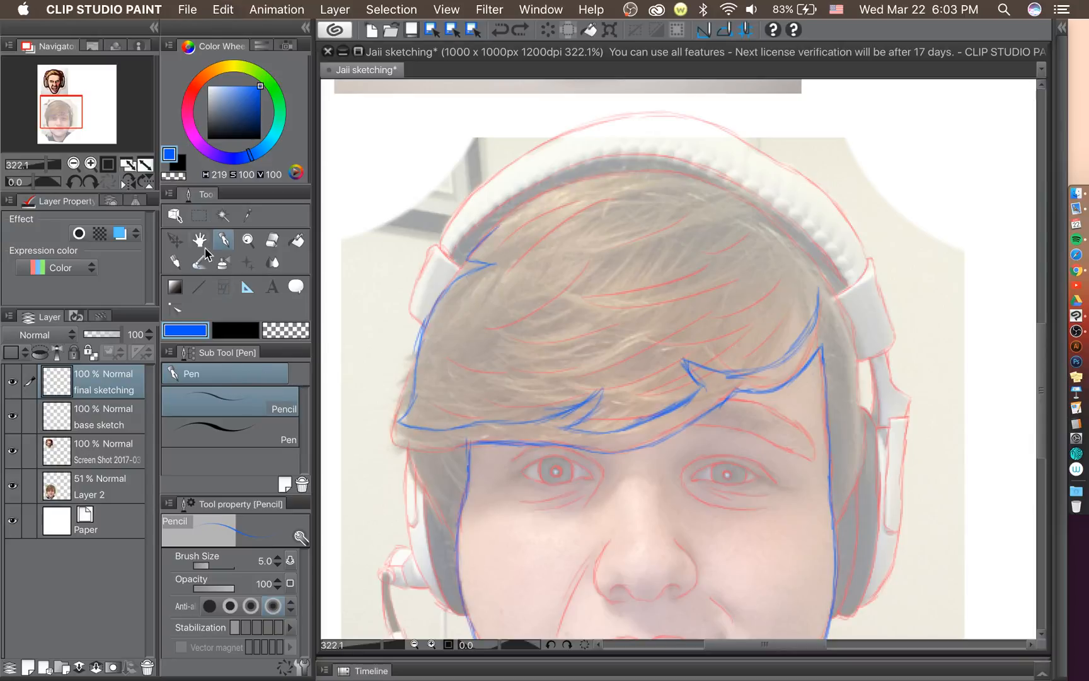
Draw a small pointed strand with the Pencil on the hair's side outline just above the fringe tip.
{"action": "left_click", "coordinate": [276, 241]}
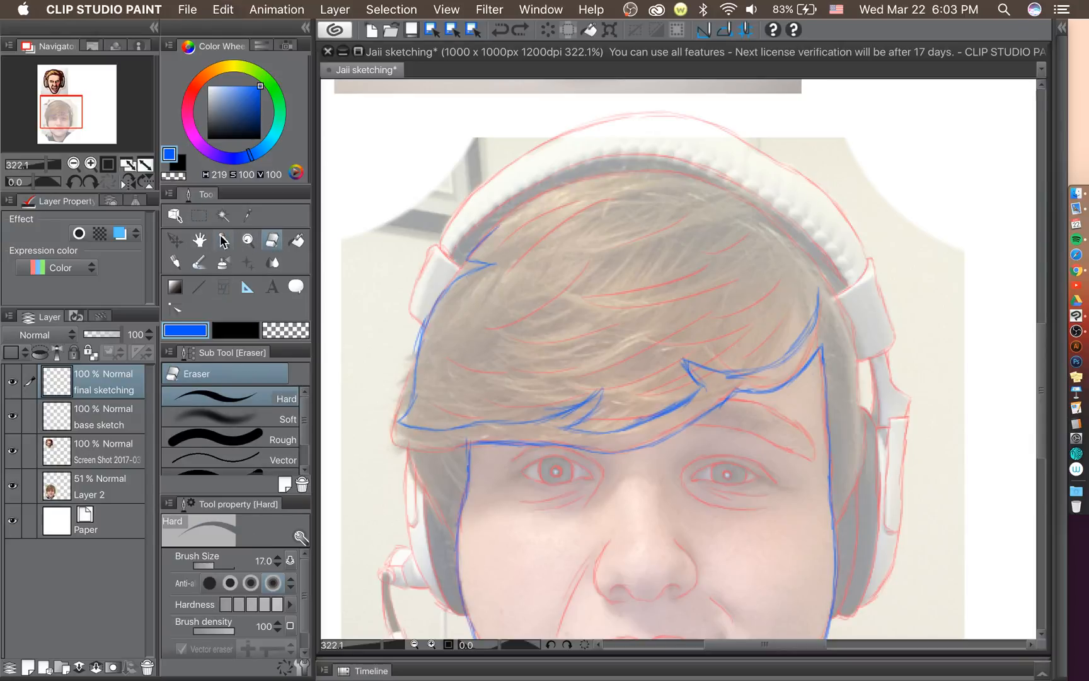
{"action": "left_click", "coordinate": [90, 182]}
{"action": "left_click", "coordinate": [91, 182]}
{"action": "left_click", "coordinate": [92, 181]}
{"action": "left_click", "coordinate": [92, 182]}
{"action": "left_click", "coordinate": [91, 182]}
{"action": "left_click", "coordinate": [91, 181]}
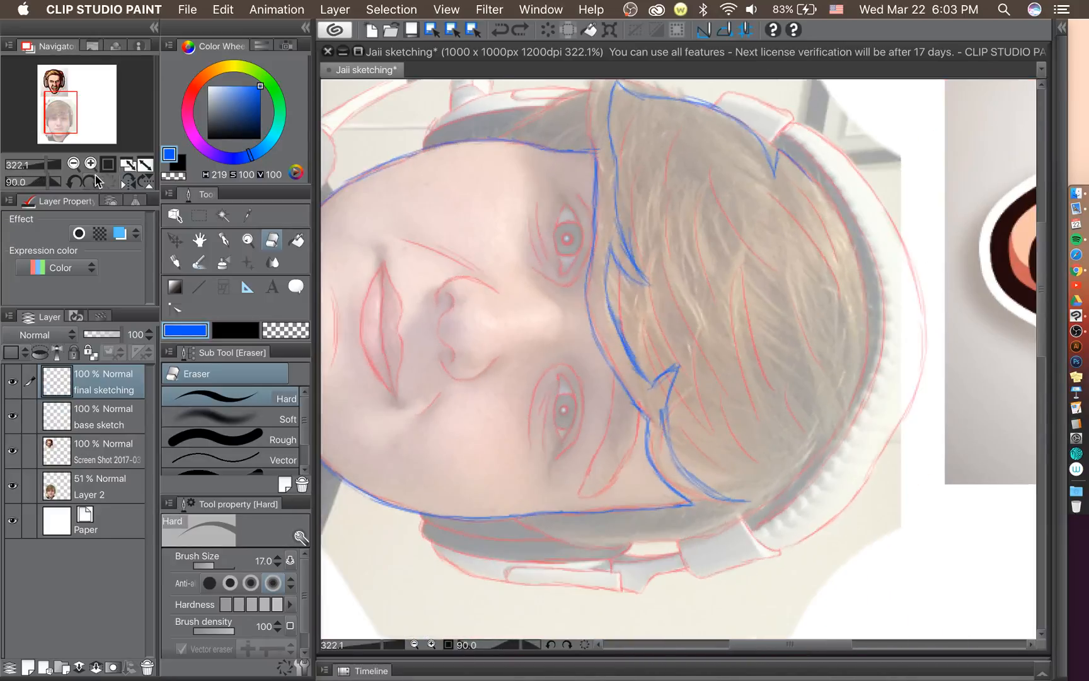
{"action": "left_click", "coordinate": [76, 183]}
{"action": "left_click", "coordinate": [76, 183]}
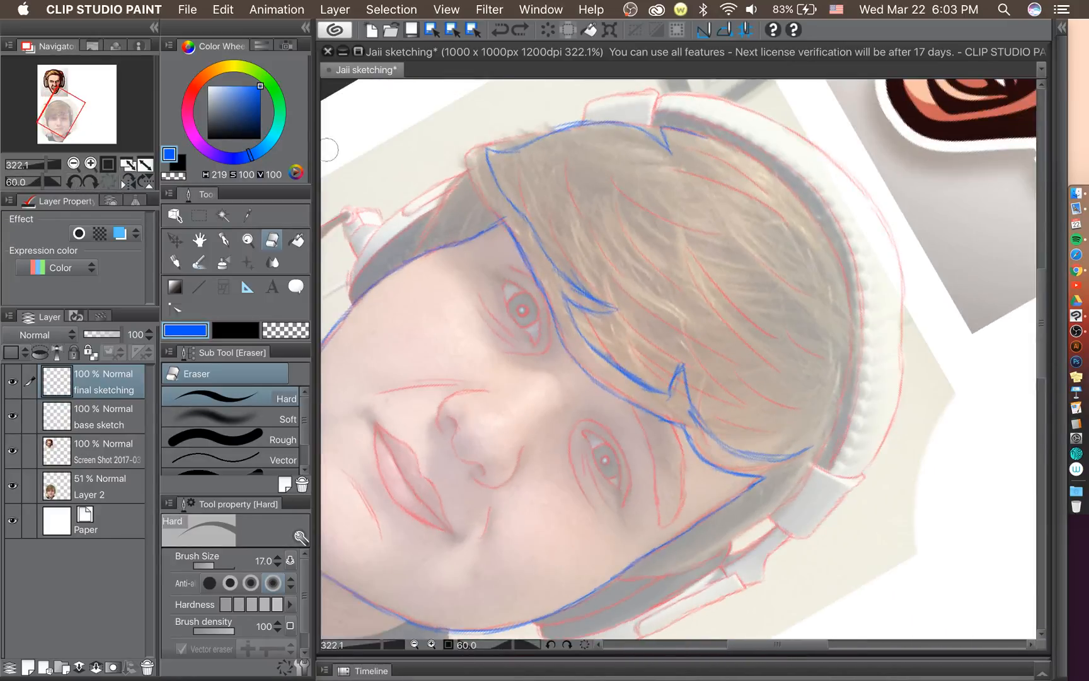
{"action": "left_click_drag", "start_coordinate": [1044, 314], "coordinate": [1047, 294]}
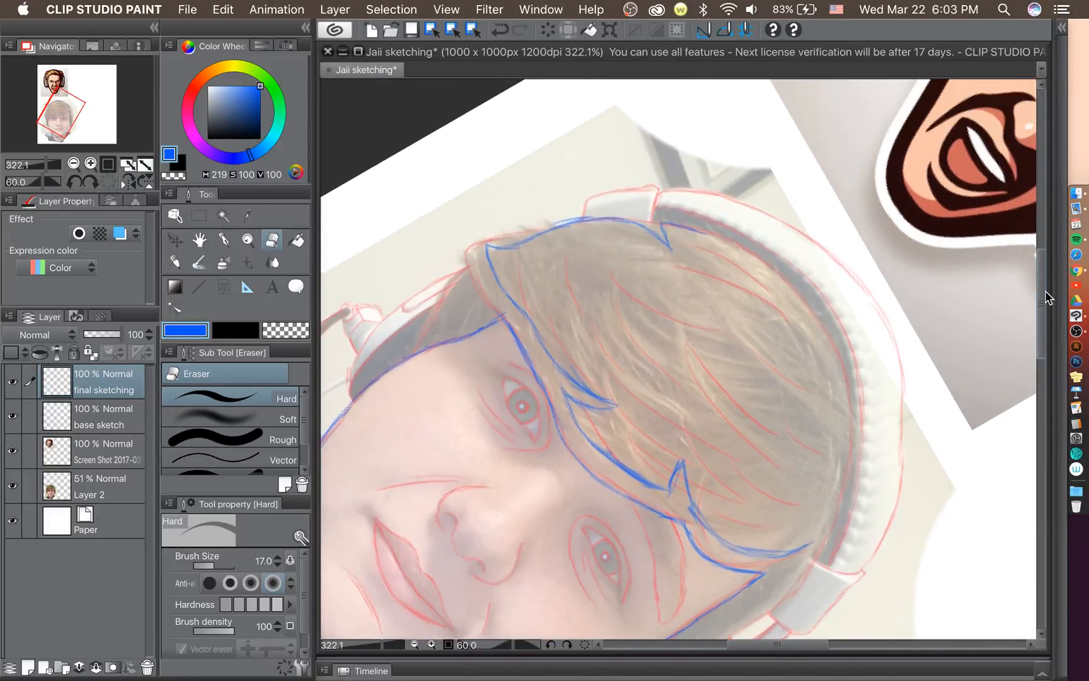
{"action": "left_click", "coordinate": [92, 181]}
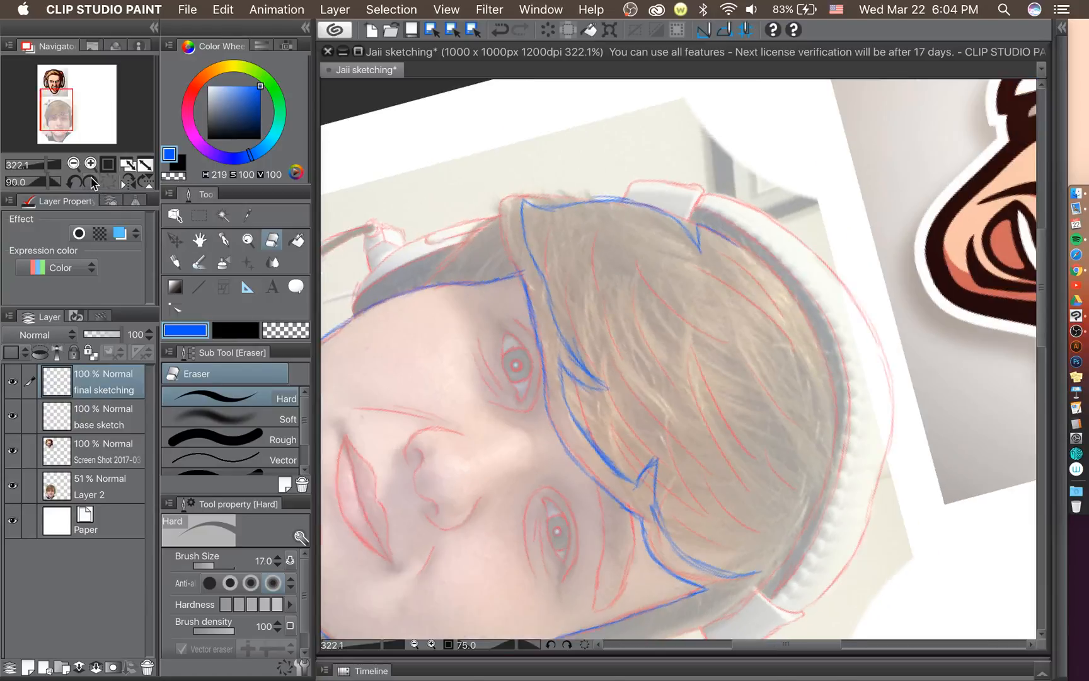
{"action": "left_click", "coordinate": [92, 182]}
{"action": "left_click", "coordinate": [91, 181]}
{"action": "left_click", "coordinate": [92, 181]}
{"action": "left_click", "coordinate": [92, 181]}
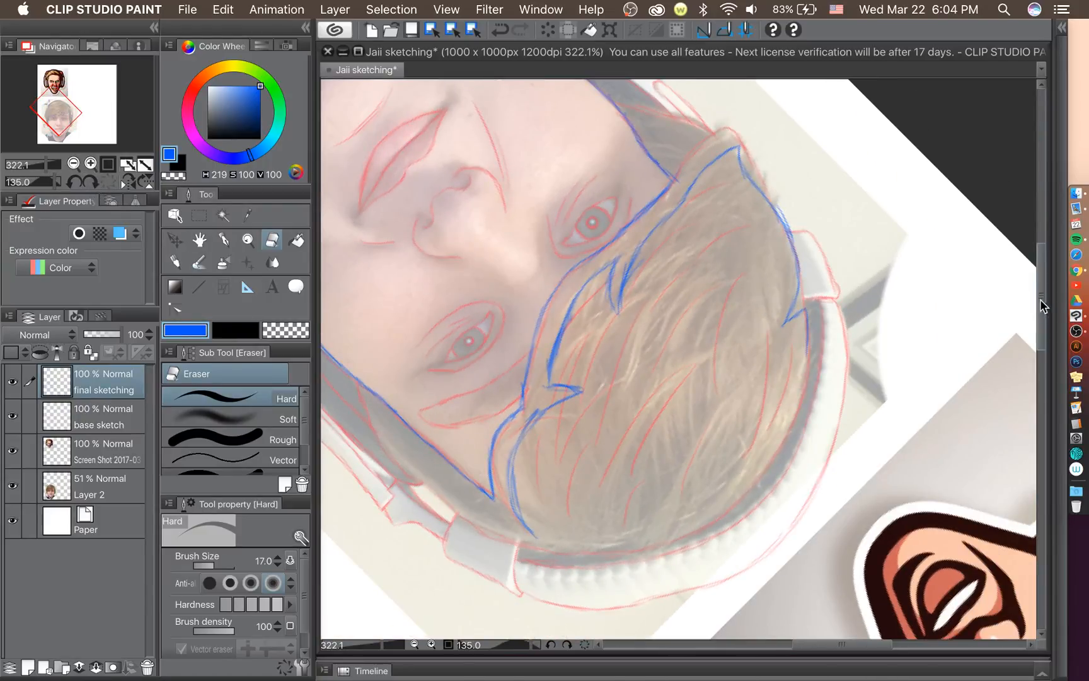
{"action": "left_click_drag", "start_coordinate": [1045, 304], "coordinate": [1045, 284]}
{"action": "left_click", "coordinate": [223, 240]}
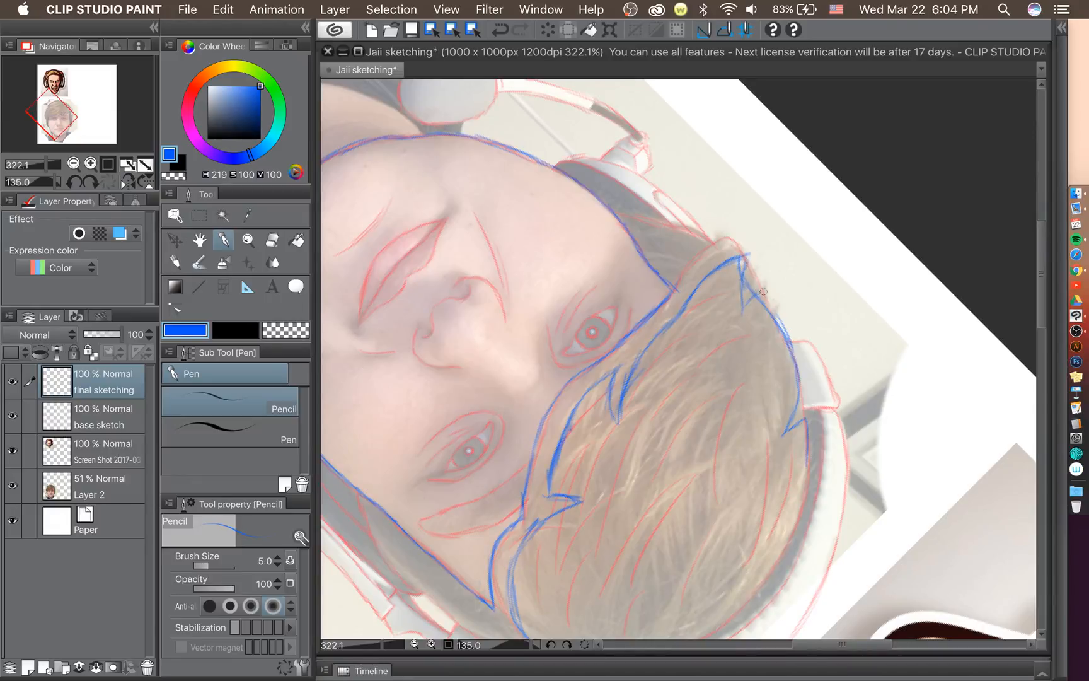
{"action": "left_click_drag", "start_coordinate": [766, 297], "coordinate": [793, 341]}
Erase the outline between the fringe tip and the new strand with the Hard eraser, and redraw the notch's edges with the Pencil.
{"action": "left_click", "coordinate": [296, 240]}
{"action": "left_click", "coordinate": [272, 242]}
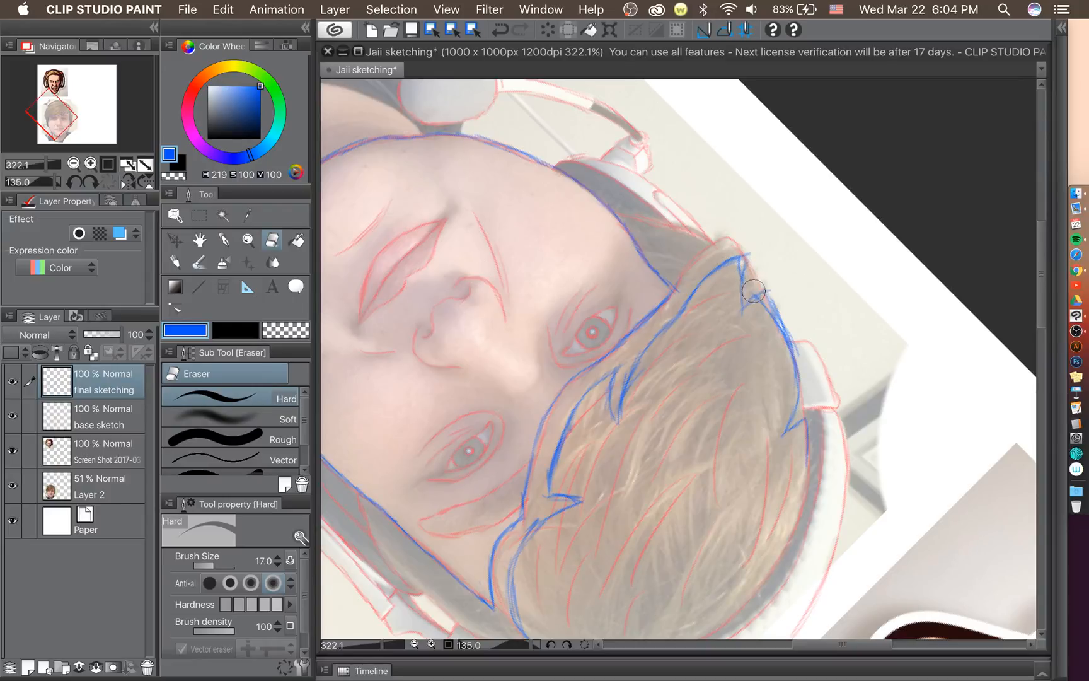
{"action": "mouse_move", "coordinate": [758, 246]}
{"action": "left_mouse_down"}
{"action": "mouse_move", "coordinate": [749, 288]}
{"action": "mouse_move", "coordinate": [739, 262]}
{"action": "mouse_move", "coordinate": [765, 267]}
{"action": "mouse_move", "coordinate": [765, 309]}
{"action": "left_mouse_up"}
{"action": "left_click", "coordinate": [223, 241]}
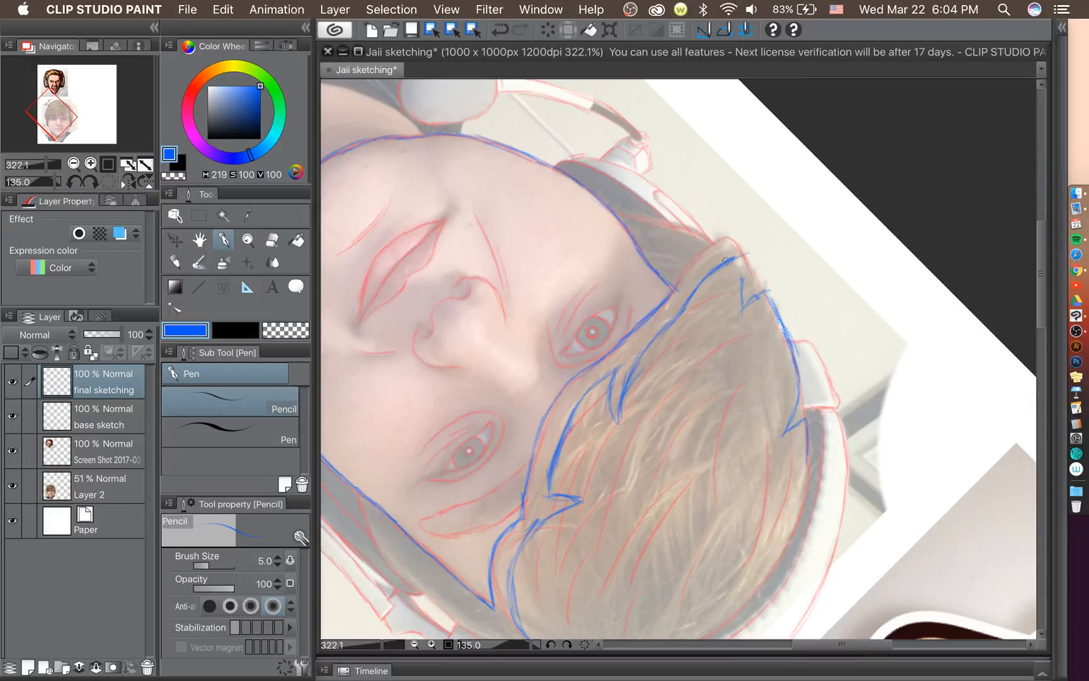
{"action": "mouse_move", "coordinate": [748, 254]}
{"action": "left_mouse_down"}
{"action": "mouse_move", "coordinate": [743, 309]}
{"action": "mouse_move", "coordinate": [783, 328]}
{"action": "left_mouse_up"}
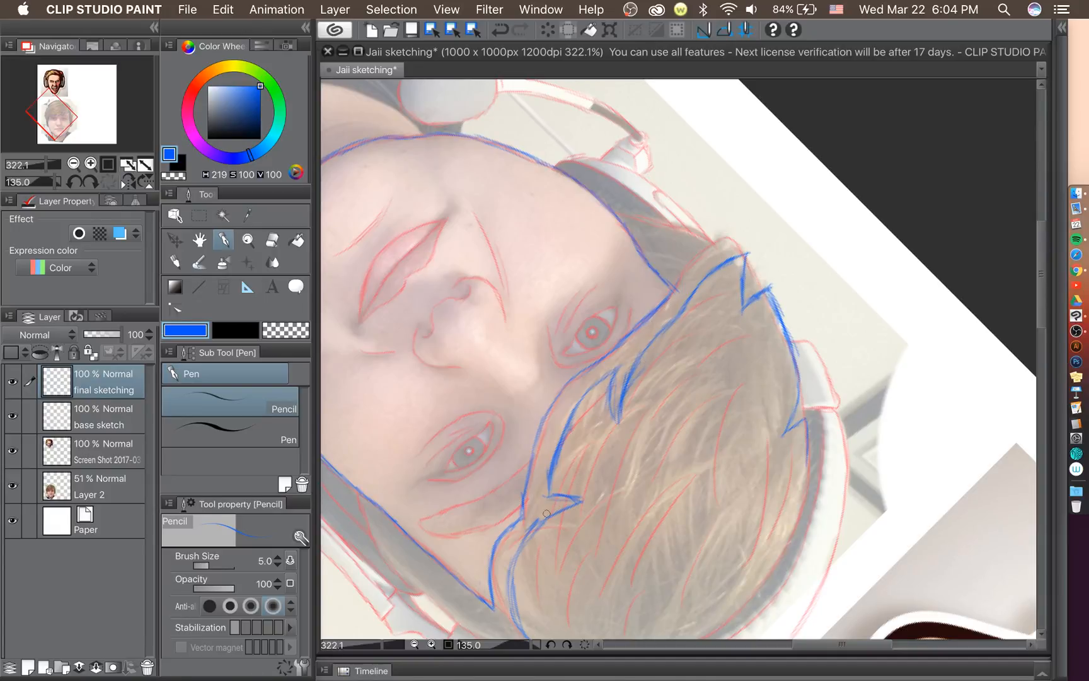
Retrace the inner fringe line with the Pencil beside the pointed strand on the side opposite the fringe tip.
{"action": "left_click_drag", "start_coordinate": [517, 625], "coordinate": [508, 589]}
{"action": "left_click", "coordinate": [272, 240]}
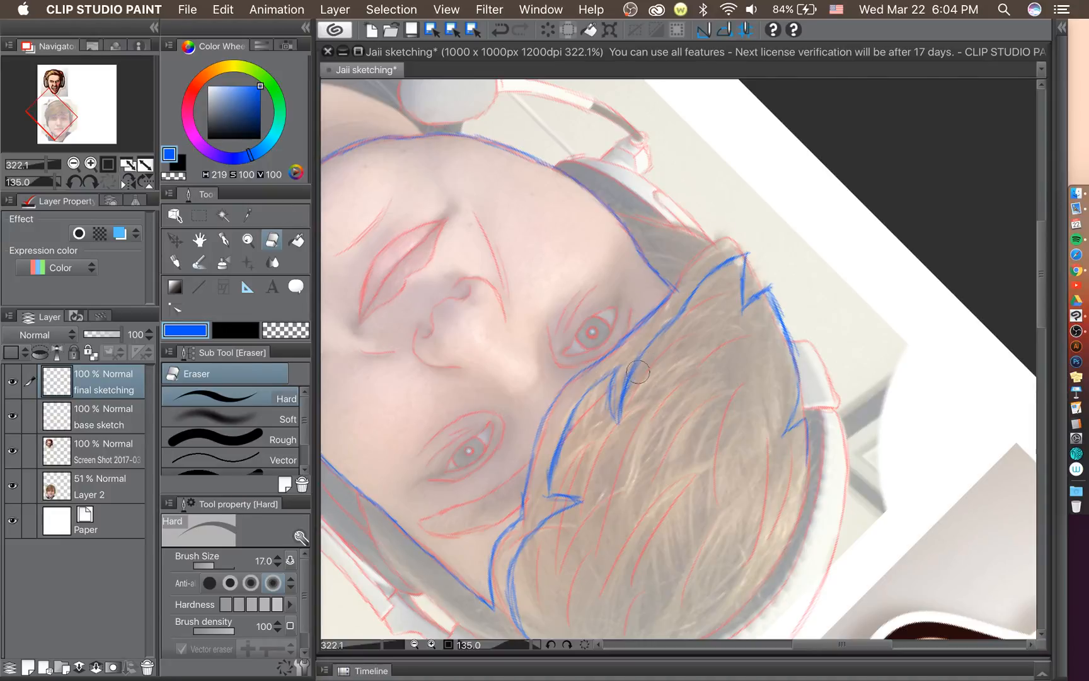
{"action": "left_click", "coordinate": [224, 239]}
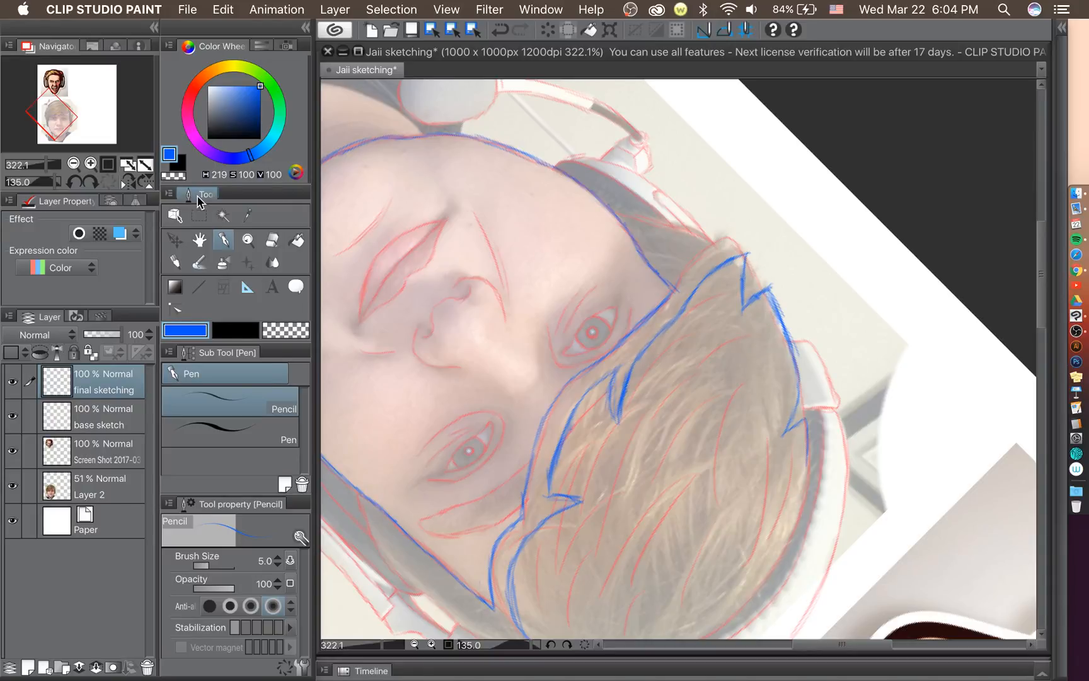
Lengthen the pointed strand above the fringe tip inward over the hair with curved Pencil strokes.
{"action": "left_click", "coordinate": [75, 183]}
{"action": "left_click", "coordinate": [74, 183]}
{"action": "left_click", "coordinate": [75, 182]}
{"action": "left_click", "coordinate": [74, 182]}
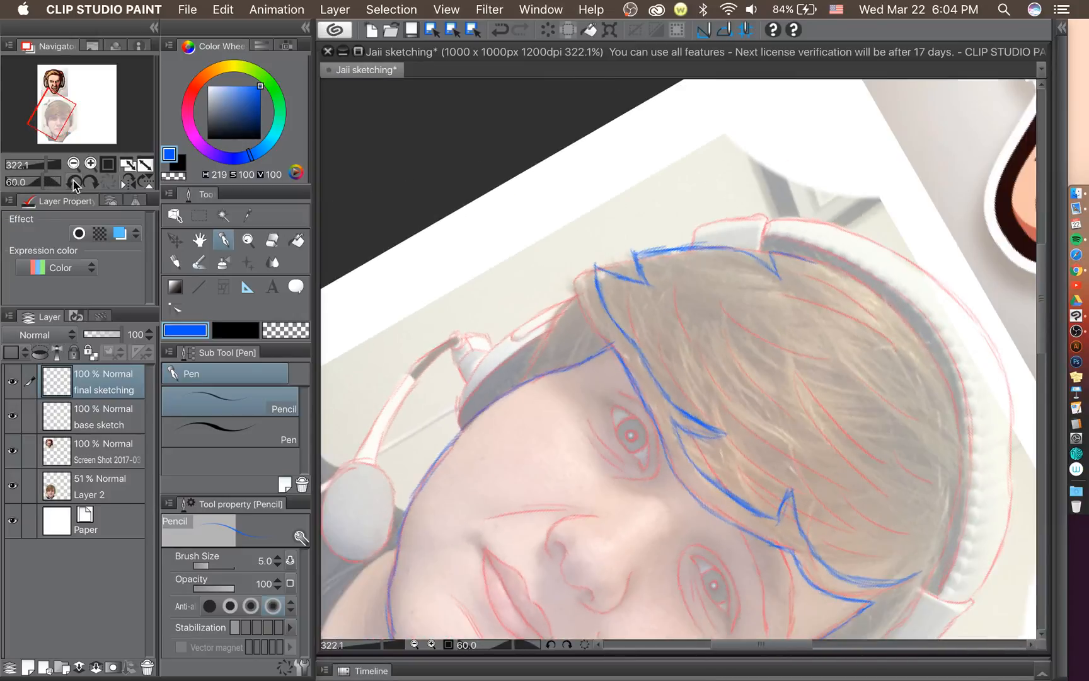
{"action": "left_click", "coordinate": [75, 182]}
{"action": "left_click", "coordinate": [74, 183]}
{"action": "left_click", "coordinate": [75, 182]}
{"action": "left_click", "coordinate": [75, 182]}
{"action": "left_click", "coordinate": [74, 182]}
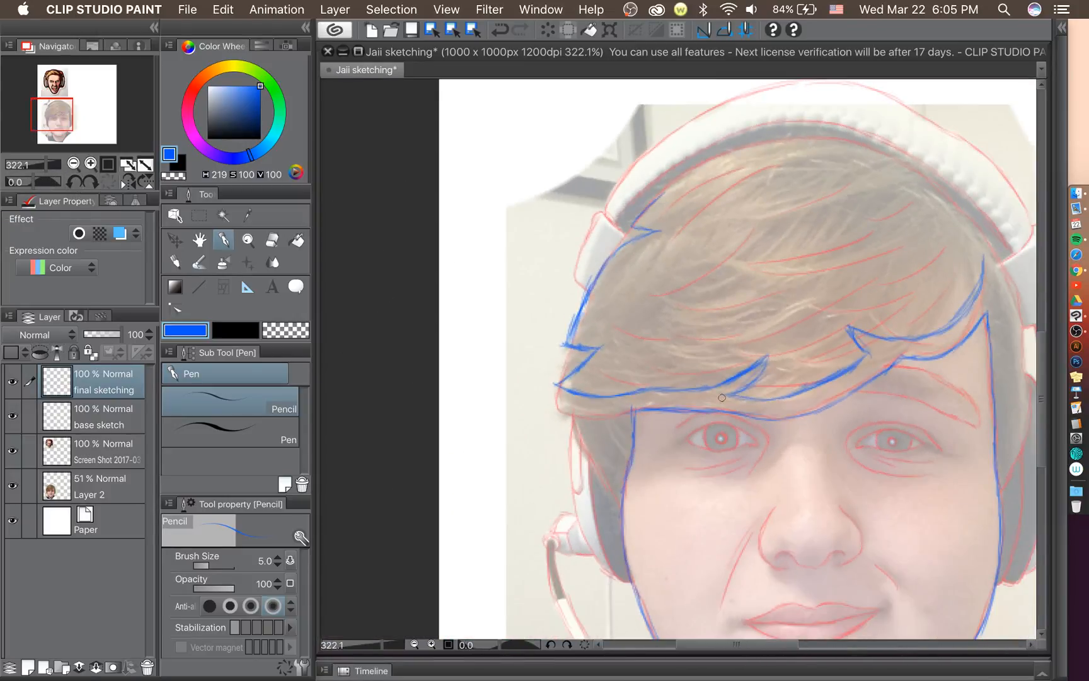
{"action": "scroll", "coordinate": [722, 397], "scroll_direction": "down", "scroll_amount": 3}
{"action": "scroll", "coordinate": [669, 379], "scroll_direction": "up", "scroll_amount": 5}
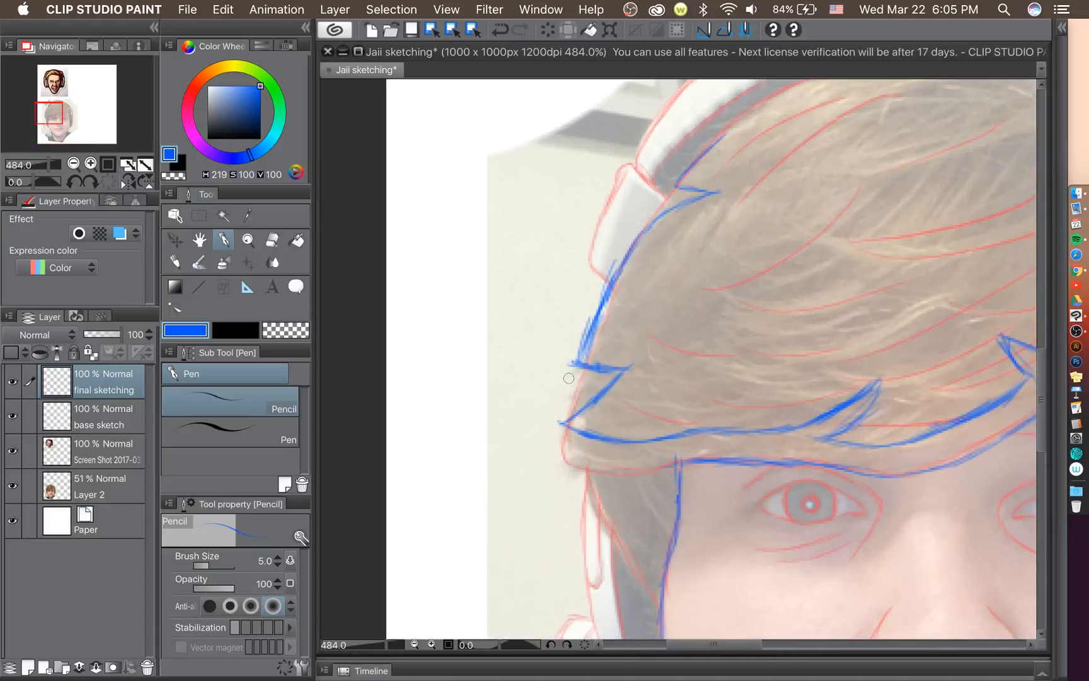
{"action": "mouse_move", "coordinate": [559, 418]}
{"action": "left_mouse_down"}
{"action": "mouse_move", "coordinate": [654, 360]}
{"action": "mouse_move", "coordinate": [615, 379]}
{"action": "mouse_move", "coordinate": [672, 355]}
{"action": "mouse_move", "coordinate": [629, 369]}
{"action": "mouse_move", "coordinate": [663, 360]}
{"action": "left_mouse_up"}
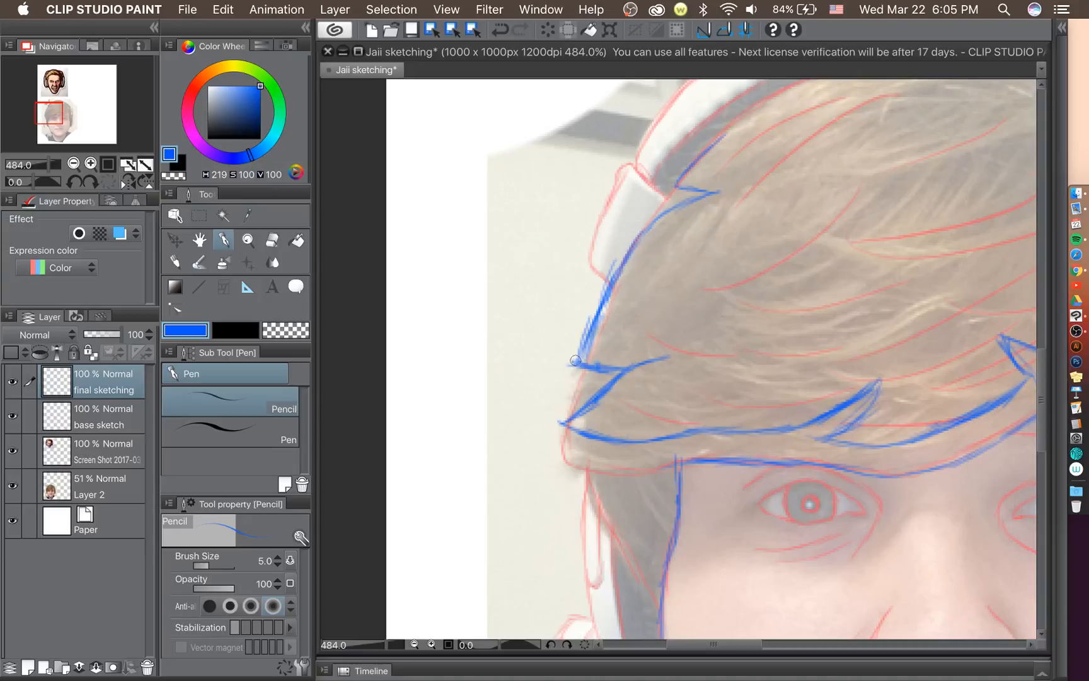
{"action": "left_click_drag", "start_coordinate": [576, 360], "coordinate": [692, 349]}
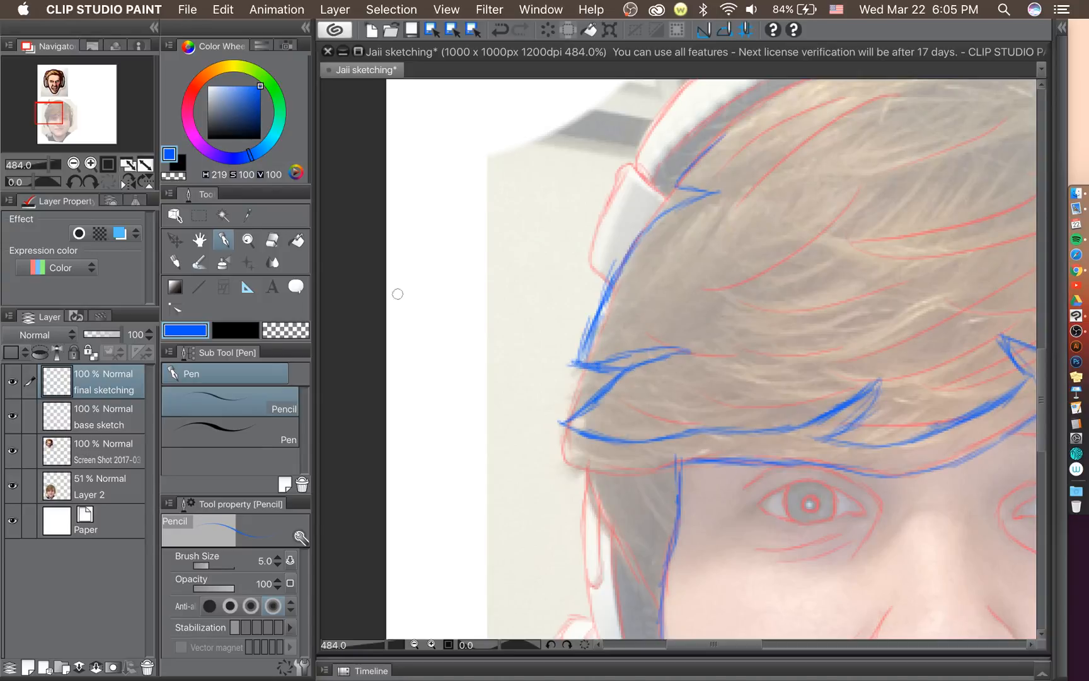
Erase the leftover short line inside the lengthened strand with the Hard eraser at size 17, and touch up the strand's outer point with the Pencil.
{"action": "left_click", "coordinate": [271, 240]}
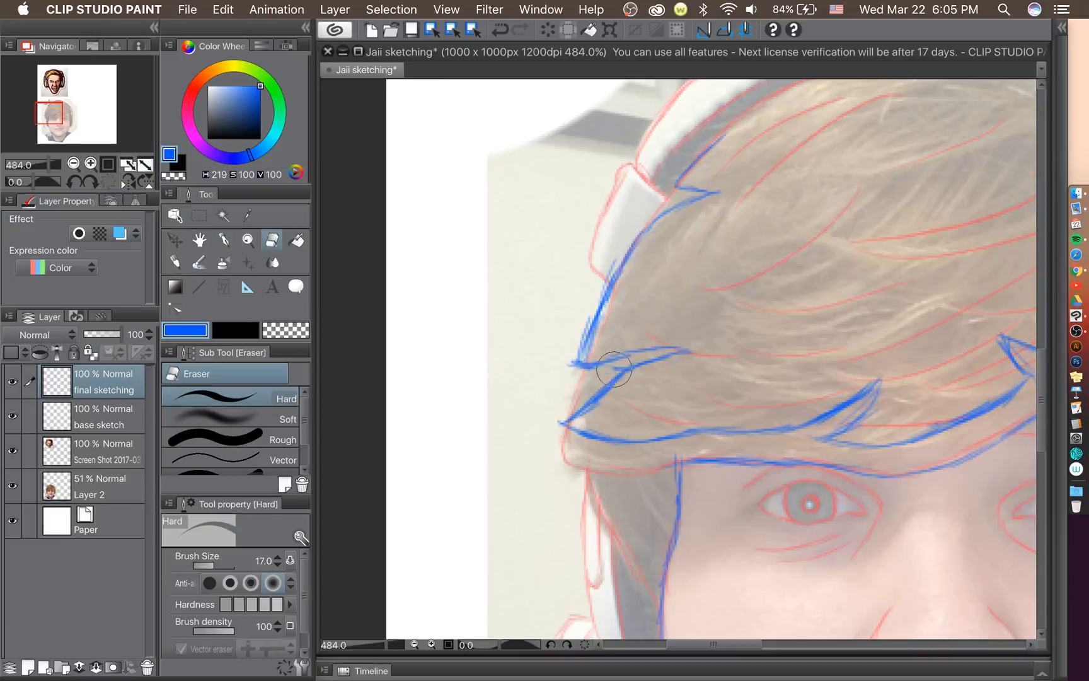
{"action": "mouse_move", "coordinate": [613, 370]}
{"action": "left_mouse_down"}
{"action": "mouse_move", "coordinate": [596, 362]}
{"action": "mouse_move", "coordinate": [586, 379]}
{"action": "left_mouse_up"}
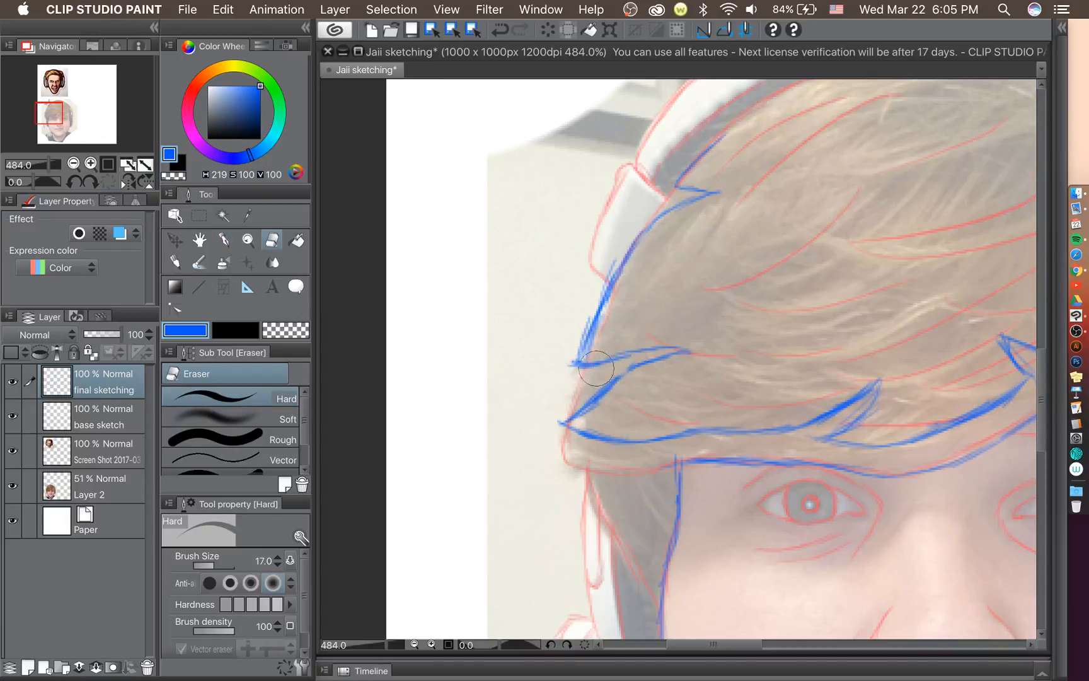
{"action": "left_click", "coordinate": [225, 241]}
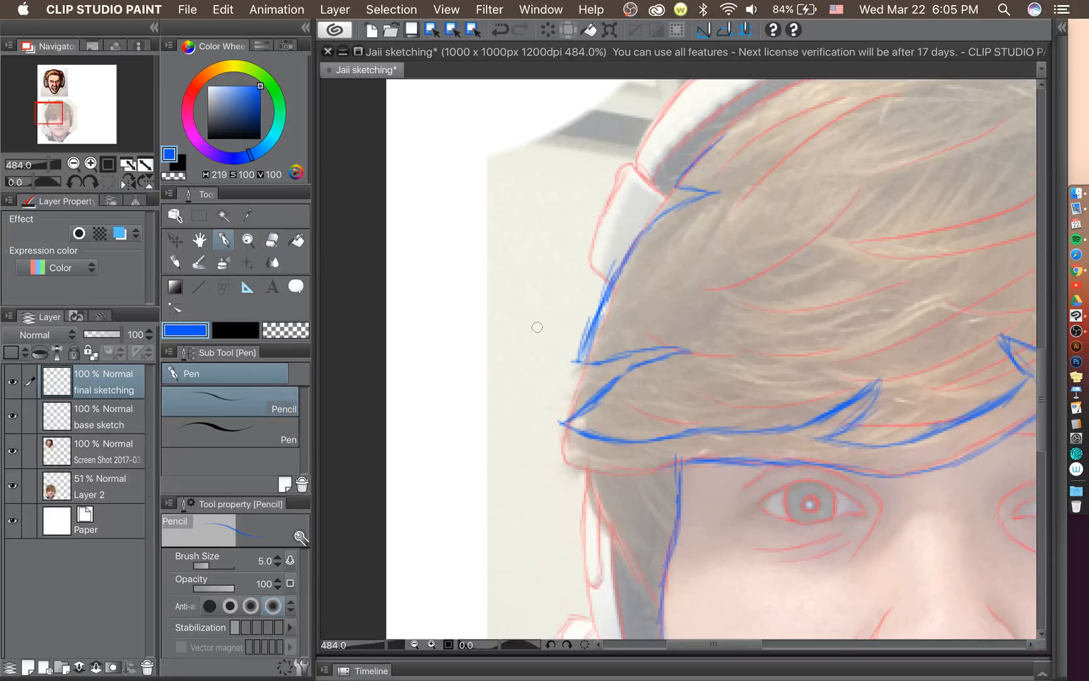
{"action": "mouse_move", "coordinate": [578, 352]}
{"action": "left_mouse_down"}
{"action": "mouse_move", "coordinate": [573, 361]}
{"action": "mouse_move", "coordinate": [613, 356]}
{"action": "left_mouse_up"}
Erase the rough side outline between the lengthened strand and the headset, and redraw it with the Pencil as a cleaner curve.
{"action": "left_click", "coordinate": [272, 241]}
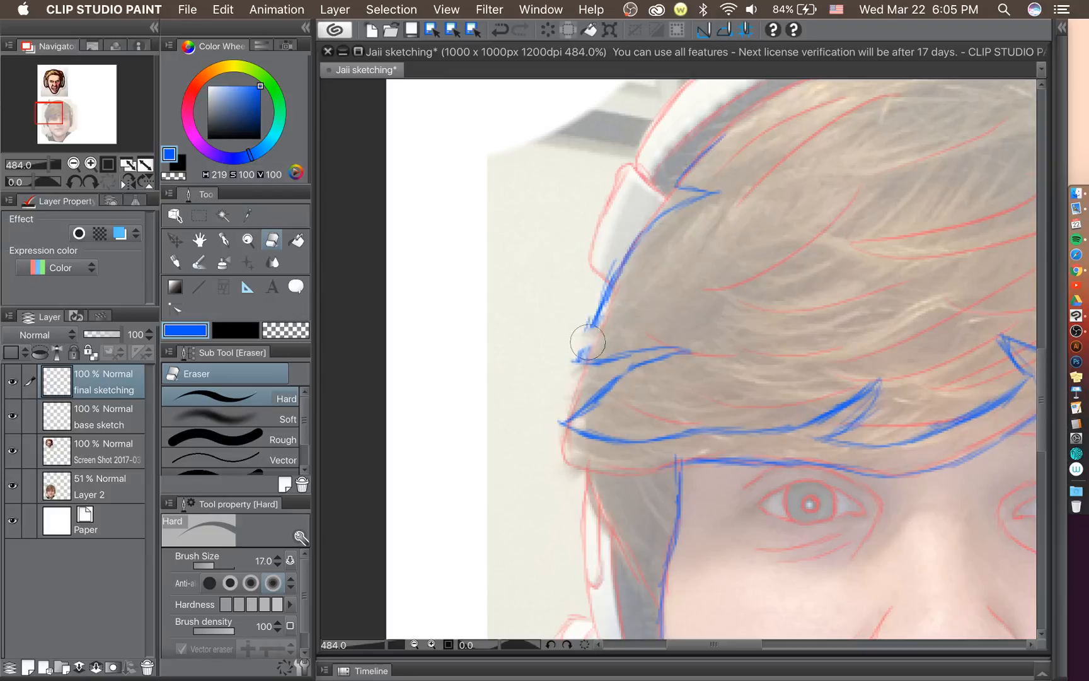
{"action": "mouse_move", "coordinate": [588, 343]}
{"action": "left_mouse_down"}
{"action": "mouse_move", "coordinate": [607, 278]}
{"action": "mouse_move", "coordinate": [578, 360]}
{"action": "mouse_move", "coordinate": [607, 332]}
{"action": "mouse_move", "coordinate": [586, 349]}
{"action": "mouse_move", "coordinate": [617, 311]}
{"action": "mouse_move", "coordinate": [634, 241]}
{"action": "left_mouse_up"}
{"action": "left_click", "coordinate": [224, 241]}
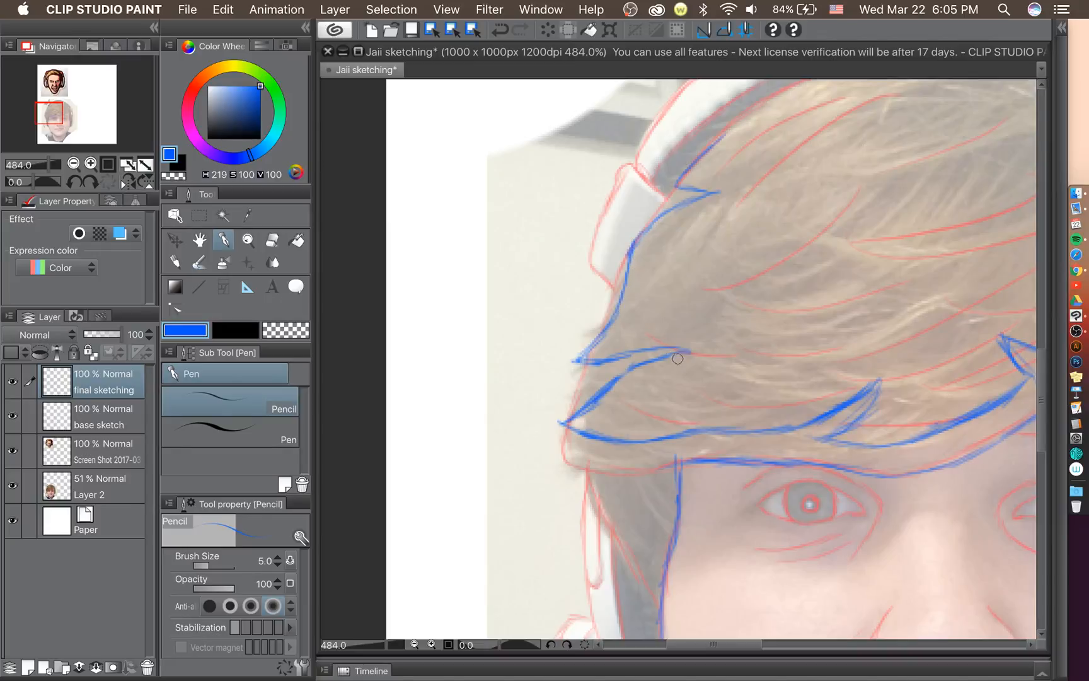
{"action": "mouse_move", "coordinate": [624, 295]}
{"action": "left_mouse_down"}
{"action": "mouse_move", "coordinate": [634, 253]}
{"action": "mouse_move", "coordinate": [629, 264]}
{"action": "mouse_move", "coordinate": [707, 195]}
{"action": "left_mouse_up"}
Extend the blue outline with the Pencil up along the headband's inner edge, and retrace the fringe tip.
{"action": "mouse_move", "coordinate": [648, 221]}
{"action": "left_mouse_down"}
{"action": "mouse_move", "coordinate": [719, 193]}
{"action": "mouse_move", "coordinate": [675, 184]}
{"action": "mouse_move", "coordinate": [777, 93]}
{"action": "left_mouse_up"}
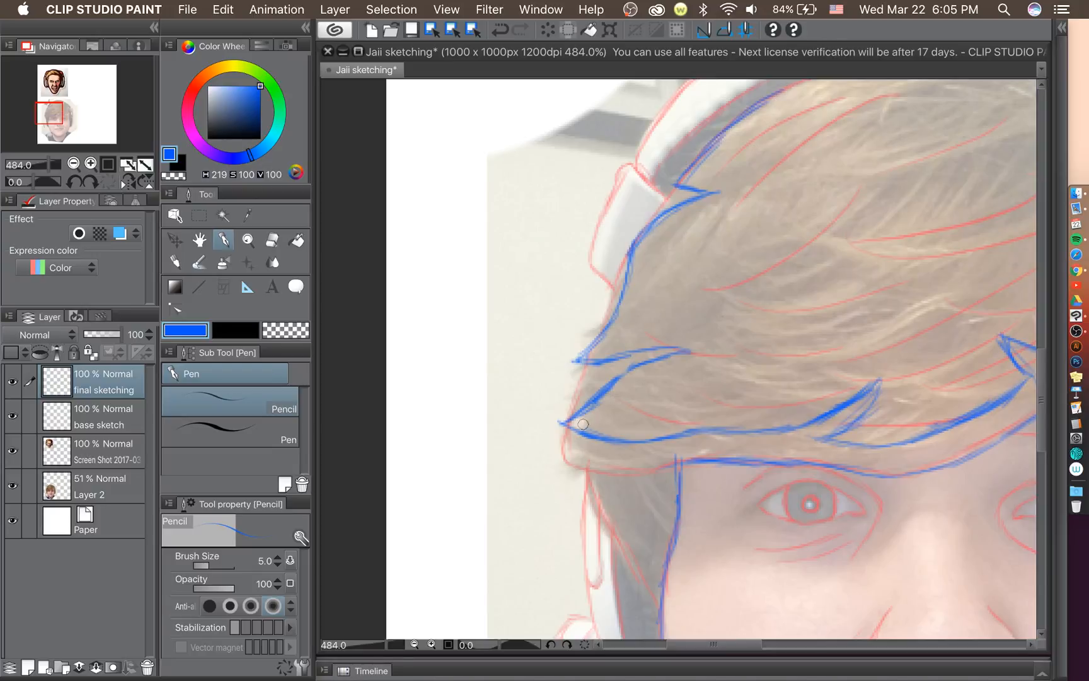
{"action": "left_click_drag", "start_coordinate": [567, 424], "coordinate": [606, 394]}
{"action": "scroll", "coordinate": [649, 429], "scroll_direction": "down", "scroll_amount": 5}
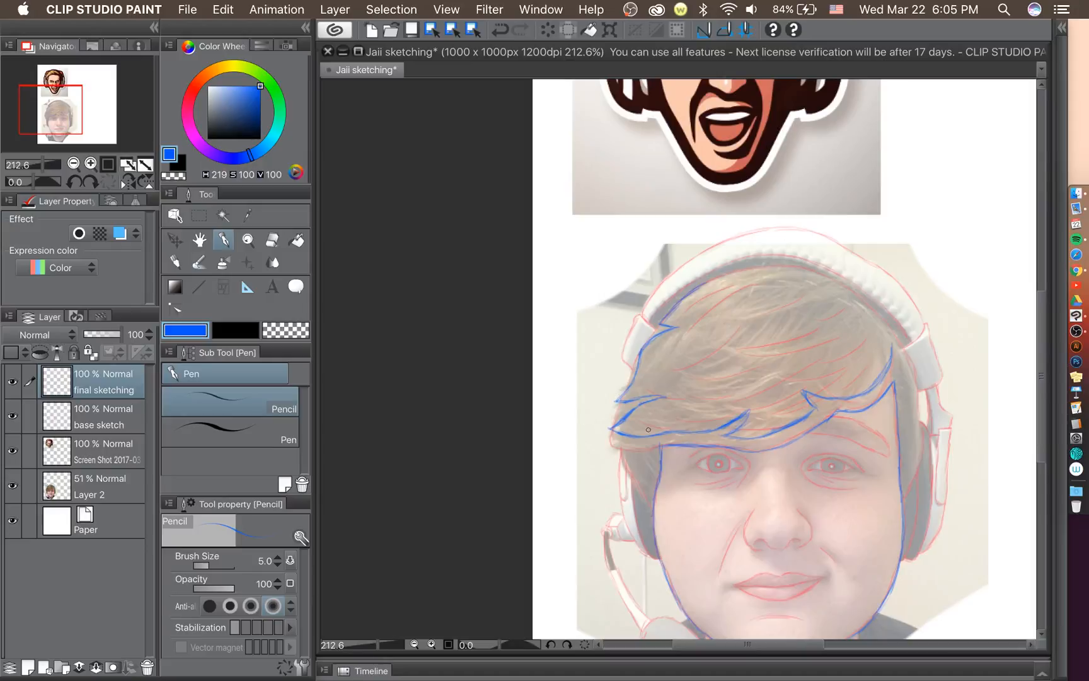
{"action": "scroll", "coordinate": [648, 429], "scroll_direction": "up", "scroll_amount": 3}
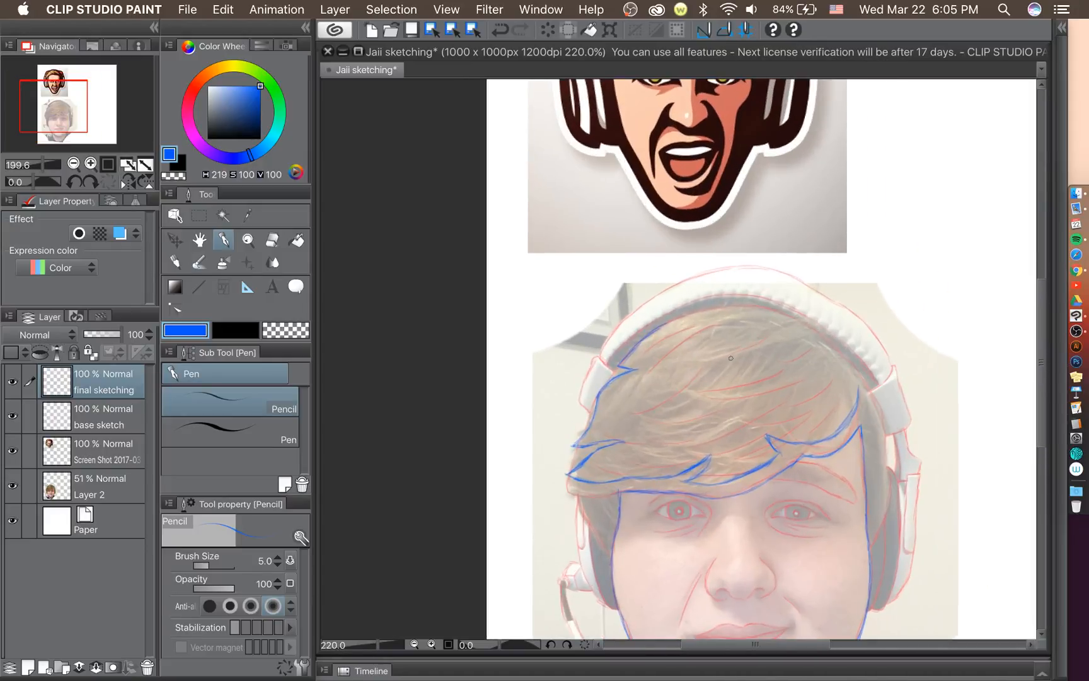
{"action": "scroll", "coordinate": [629, 429], "scroll_direction": "up", "scroll_amount": 4}
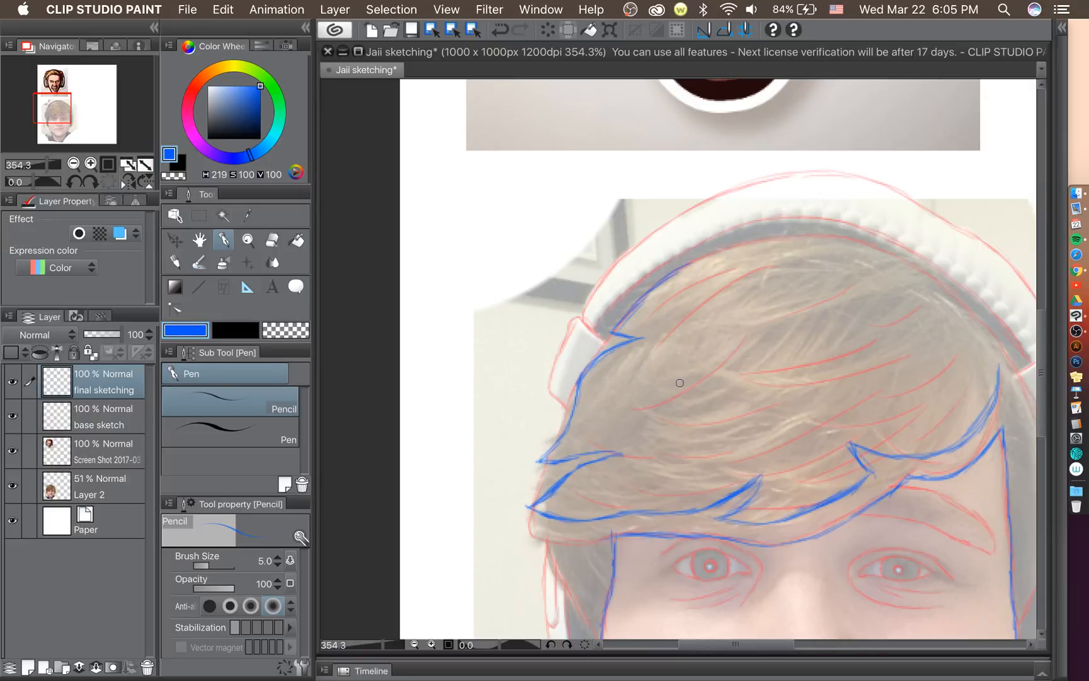
{"action": "mouse_move", "coordinate": [662, 384]}
{"action": "left_mouse_down"}
{"action": "mouse_move", "coordinate": [724, 377]}
{"action": "mouse_move", "coordinate": [828, 393]}
{"action": "mouse_move", "coordinate": [898, 359]}
{"action": "left_mouse_up"}
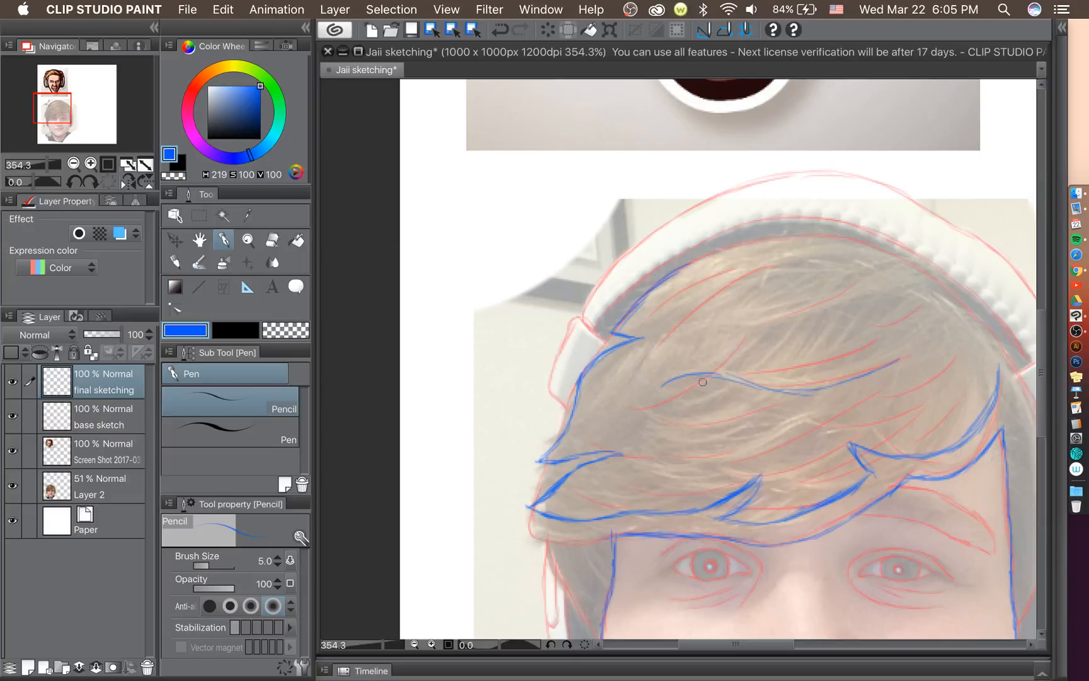
{"action": "mouse_move", "coordinate": [661, 386]}
{"action": "left_mouse_down"}
{"action": "mouse_move", "coordinate": [723, 358]}
{"action": "mouse_move", "coordinate": [707, 361]}
{"action": "mouse_move", "coordinate": [784, 376]}
{"action": "mouse_move", "coordinate": [777, 370]}
{"action": "mouse_move", "coordinate": [879, 357]}
{"action": "left_mouse_up"}
{"action": "left_click_drag", "start_coordinate": [928, 325], "coordinate": [904, 354]}
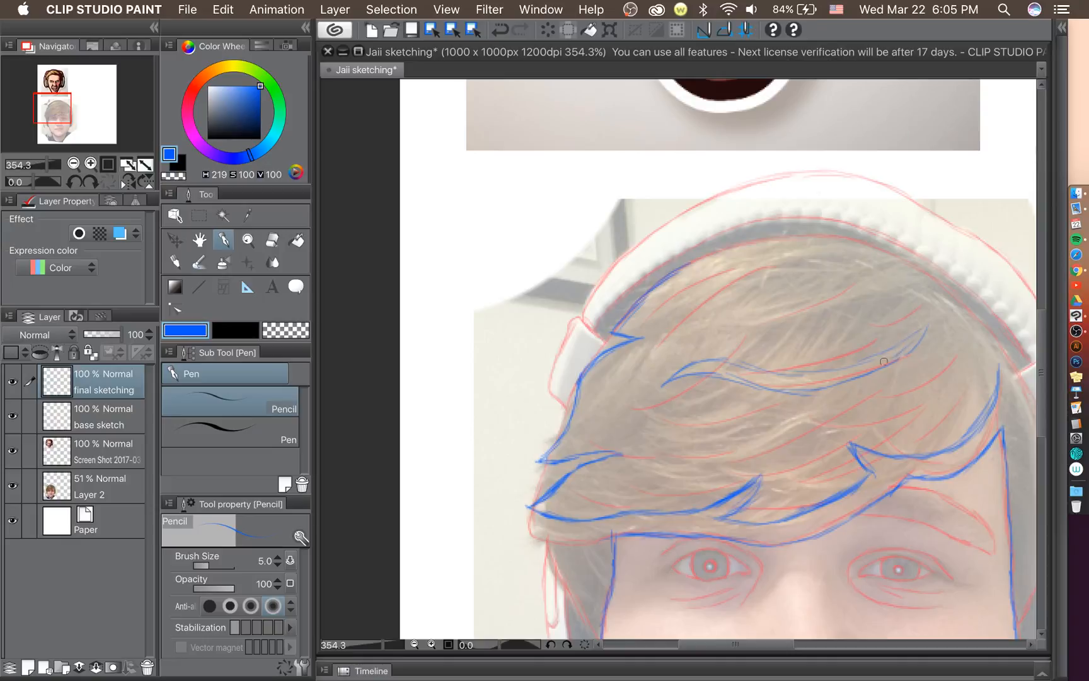
{"action": "mouse_move", "coordinate": [684, 373]}
{"action": "left_mouse_down"}
{"action": "mouse_move", "coordinate": [804, 383]}
{"action": "mouse_move", "coordinate": [868, 364]}
{"action": "left_mouse_up"}
{"action": "key", "text": "super+z"}
{"action": "key", "text": "super+z"}
{"action": "key", "text": "super+z"}
{"action": "key", "text": "super+z"}
{"action": "key", "text": "super+z"}
{"action": "key", "text": "super+z"}
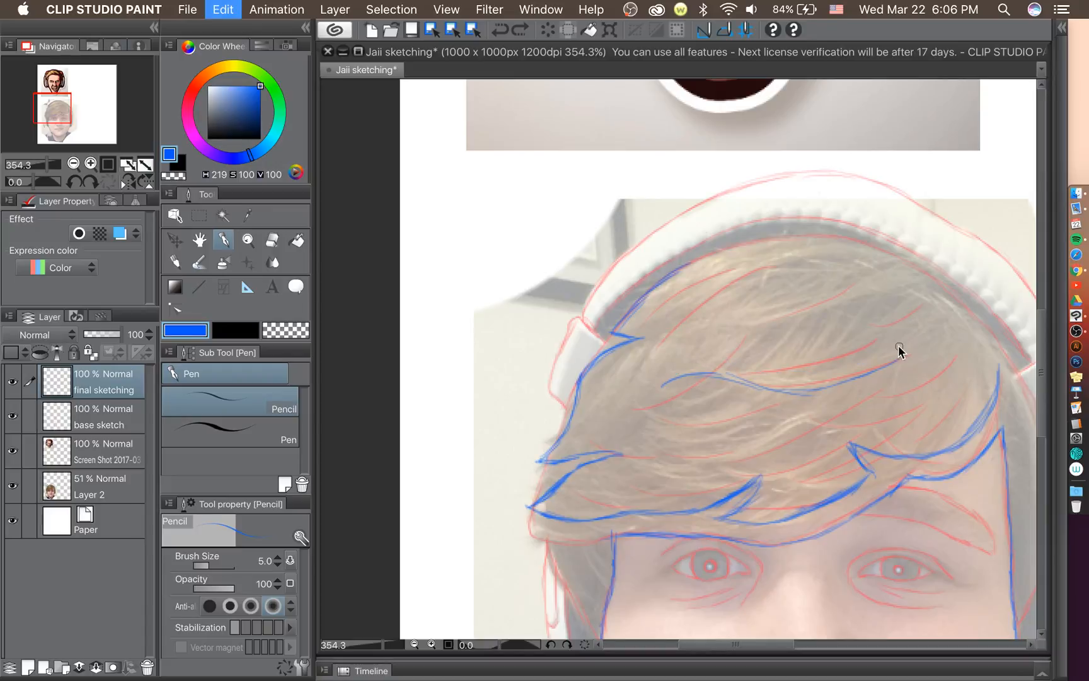
{"action": "key", "text": "super+z"}
{"action": "key", "text": "super+z"}
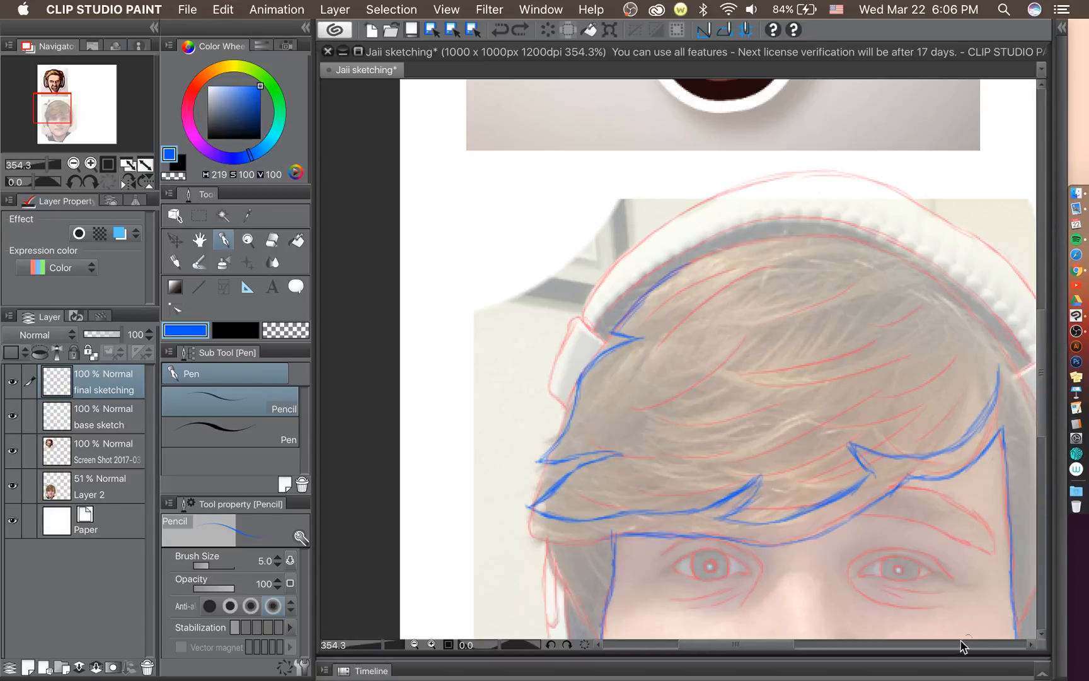
Extend the hair outline with the Pencil along the headband's inner edge to the top of the crown.
{"action": "left_click_drag", "start_coordinate": [778, 644], "coordinate": [809, 645]}
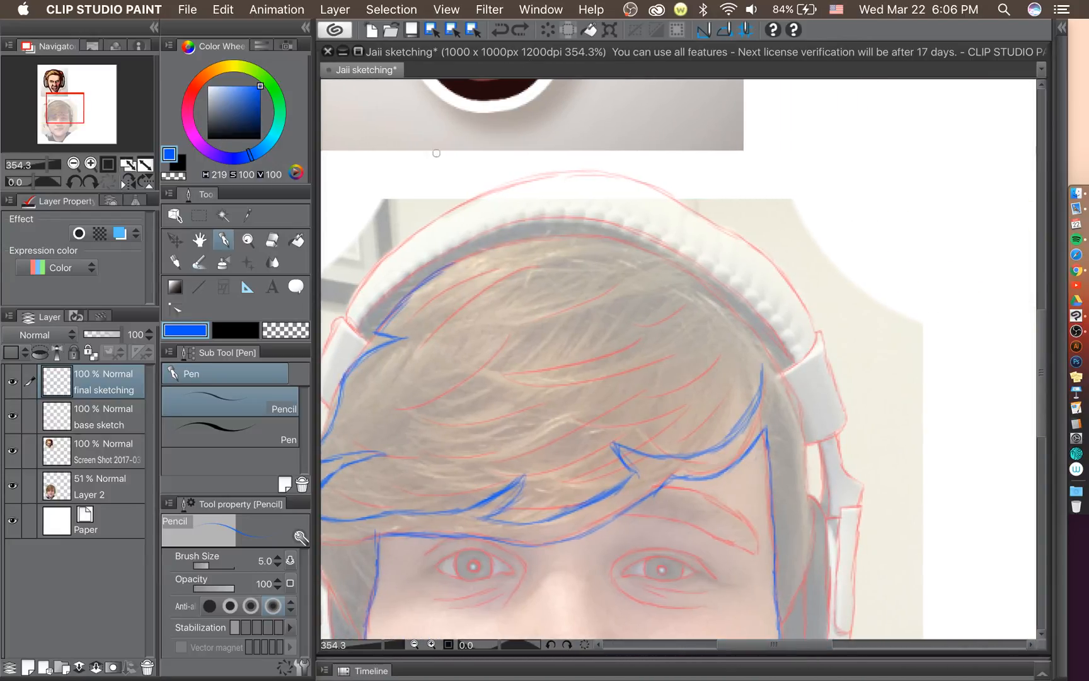
{"action": "left_click_drag", "start_coordinate": [436, 269], "coordinate": [498, 237]}
{"action": "left_click_drag", "start_coordinate": [477, 257], "coordinate": [592, 230]}
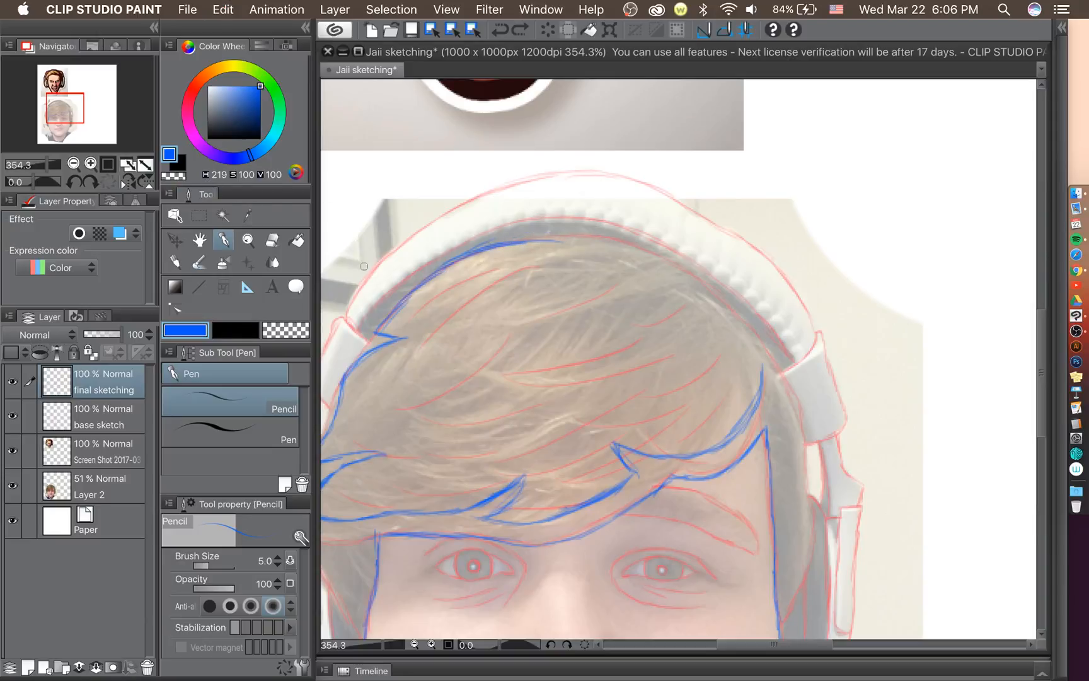
Continue the Pencil outline from the crown down the headband's inner edge to the upper end of the inner fringe line.
{"action": "left_click", "coordinate": [74, 183]}
{"action": "left_click", "coordinate": [74, 184]}
{"action": "left_click", "coordinate": [74, 183]}
{"action": "left_click", "coordinate": [74, 183]}
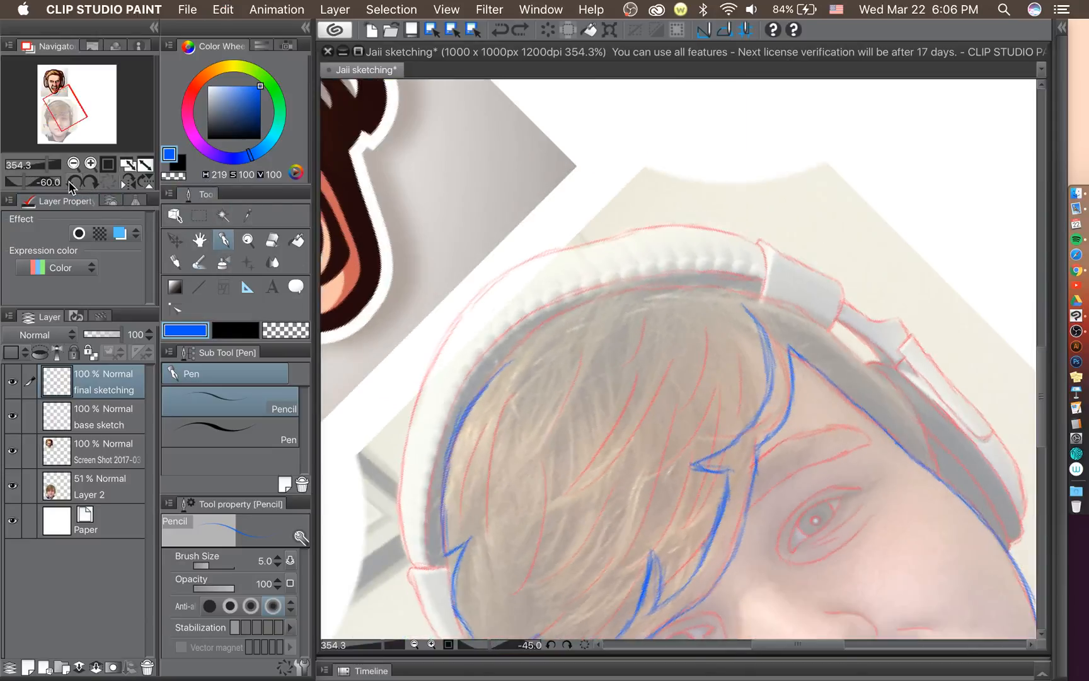
{"action": "left_click", "coordinate": [74, 183]}
{"action": "left_click", "coordinate": [74, 183]}
{"action": "left_click", "coordinate": [74, 183]}
{"action": "mouse_move", "coordinate": [607, 539]}
{"action": "left_mouse_down"}
{"action": "mouse_move", "coordinate": [583, 479]}
{"action": "mouse_move", "coordinate": [584, 434]}
{"action": "mouse_move", "coordinate": [630, 300]}
{"action": "left_mouse_up"}
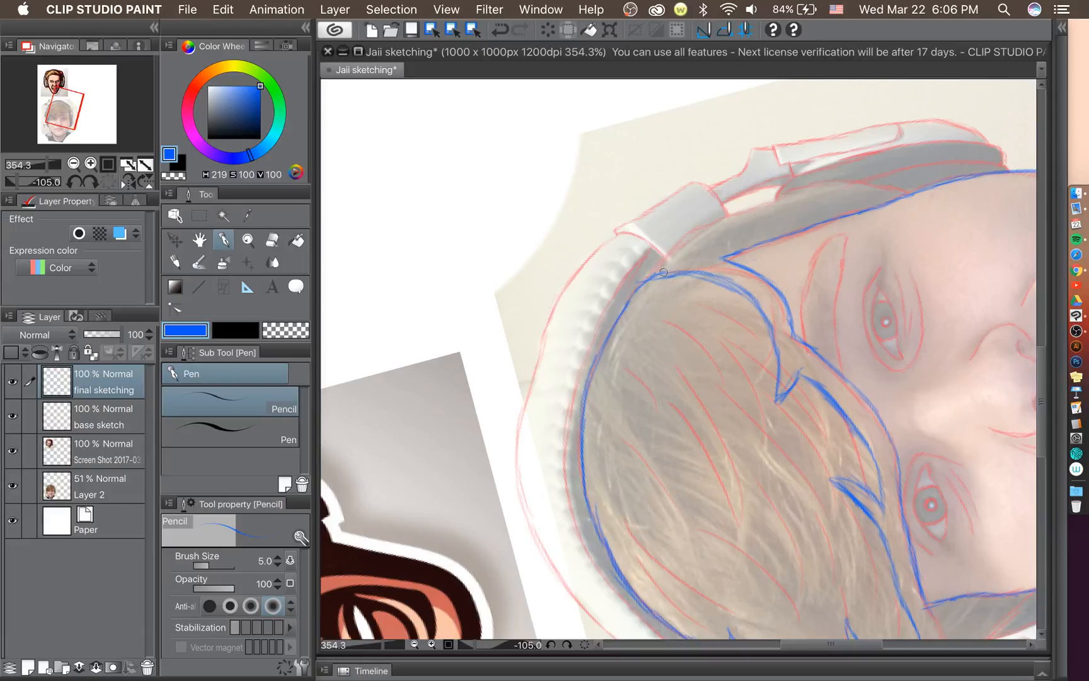
Retrace the line joining the hair outline to the inner fringe line, and erase that joining stretch with the Hard eraser at size 17.
{"action": "mouse_move", "coordinate": [663, 273]}
{"action": "left_mouse_down"}
{"action": "mouse_move", "coordinate": [720, 273]}
{"action": "mouse_move", "coordinate": [676, 267]}
{"action": "mouse_move", "coordinate": [751, 298]}
{"action": "left_mouse_up"}
{"action": "left_click_drag", "start_coordinate": [682, 270], "coordinate": [637, 285]}
{"action": "left_click", "coordinate": [272, 240]}
{"action": "mouse_move", "coordinate": [663, 258]}
{"action": "left_mouse_down"}
{"action": "mouse_move", "coordinate": [662, 284]}
{"action": "mouse_move", "coordinate": [734, 282]}
{"action": "mouse_move", "coordinate": [676, 280]}
{"action": "left_mouse_up"}
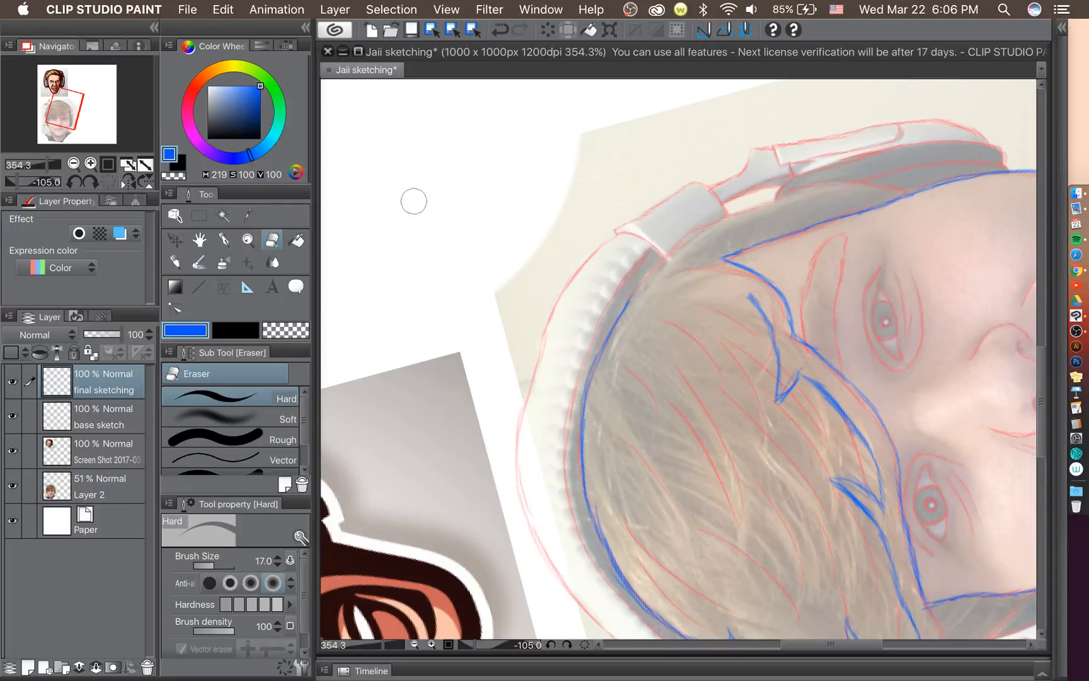
Join the hair outline at the headband to the inner fringe line with a curved Pencil stroke at size 5.
{"action": "left_click", "coordinate": [223, 244]}
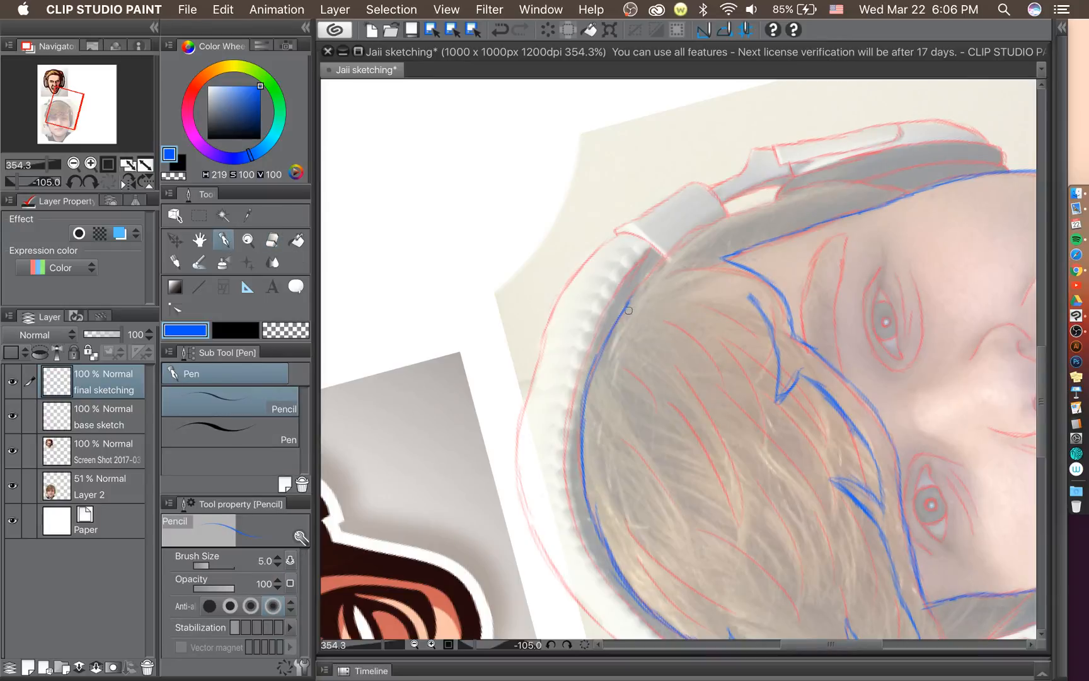
{"action": "left_click_drag", "start_coordinate": [633, 294], "coordinate": [665, 276]}
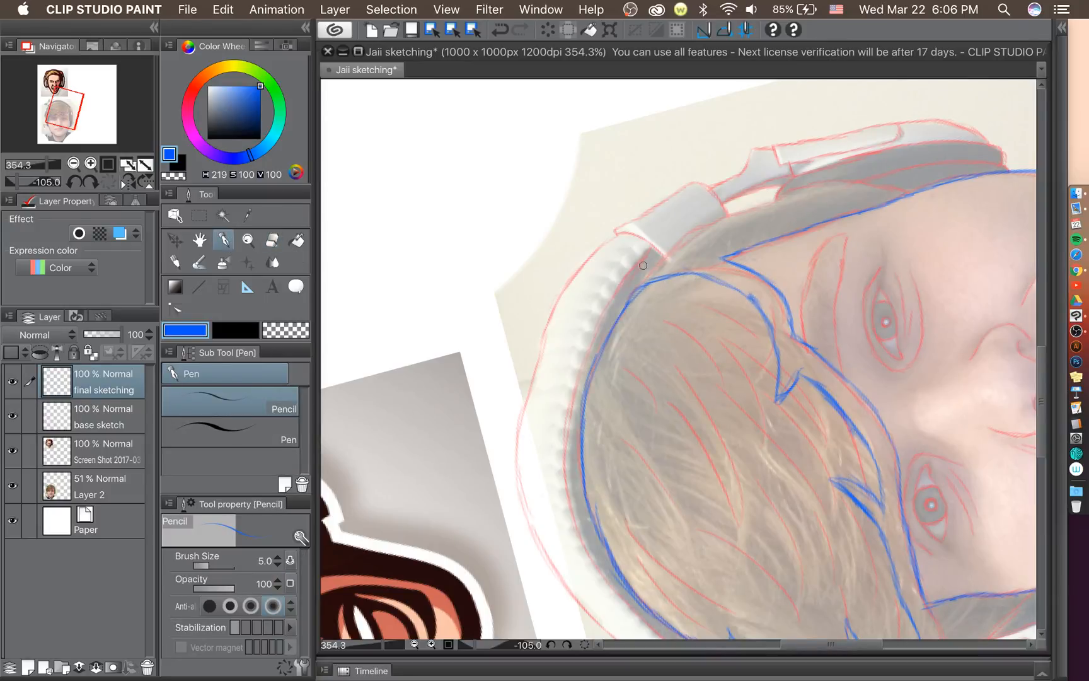
Erase the joining curve at the side of the hair with the Hard eraser, and redraw it more smoothly with the Pencil.
{"action": "left_click", "coordinate": [74, 182]}
{"action": "left_click", "coordinate": [74, 182]}
{"action": "left_click", "coordinate": [74, 183]}
{"action": "left_click", "coordinate": [74, 182]}
{"action": "left_click", "coordinate": [74, 182]}
{"action": "left_click", "coordinate": [75, 182]}
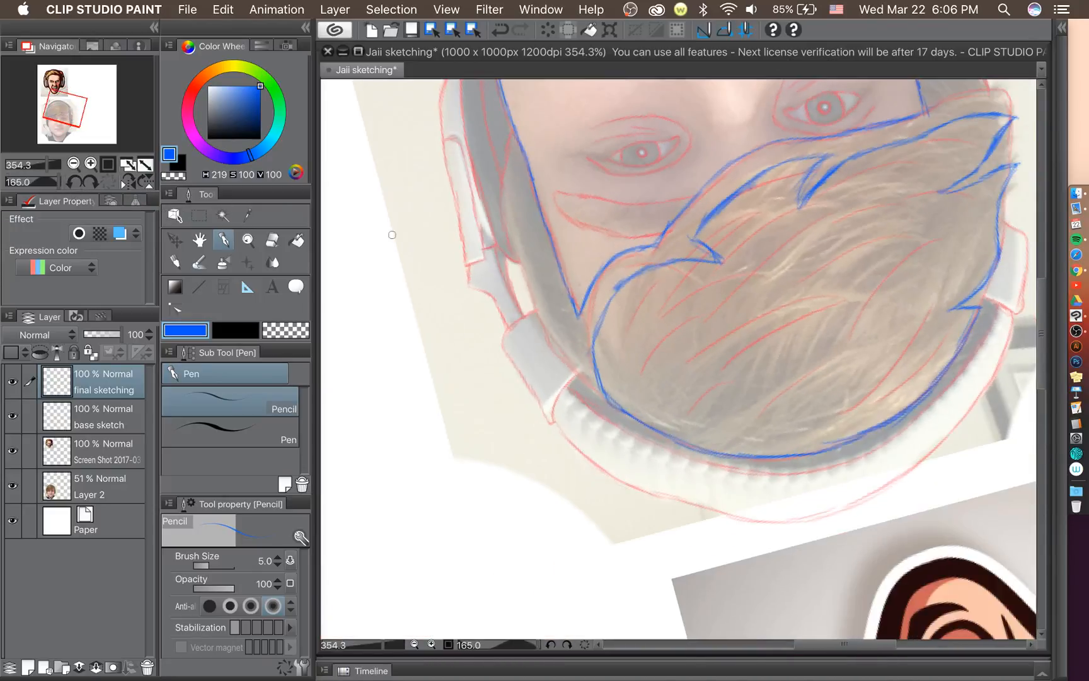
{"action": "key", "text": "e"}
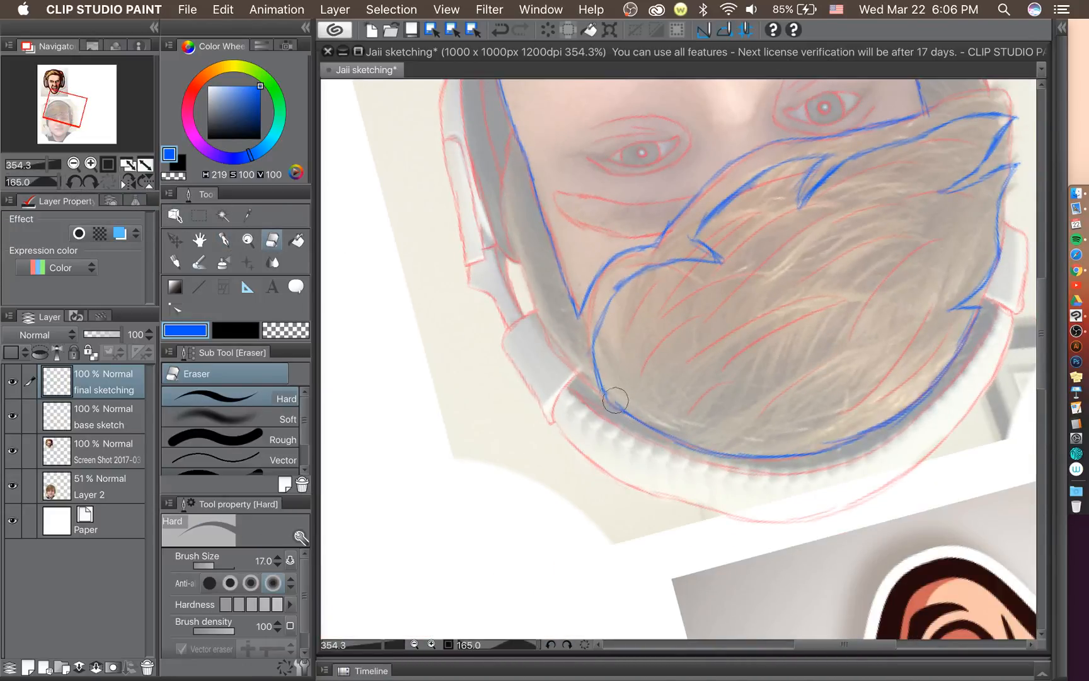
{"action": "left_click_drag", "start_coordinate": [616, 400], "coordinate": [630, 416]}
{"action": "mouse_move", "coordinate": [602, 341]}
{"action": "left_mouse_down"}
{"action": "mouse_move", "coordinate": [617, 301]}
{"action": "mouse_move", "coordinate": [643, 271]}
{"action": "left_mouse_up"}
{"action": "left_click_drag", "start_coordinate": [595, 344], "coordinate": [594, 369]}
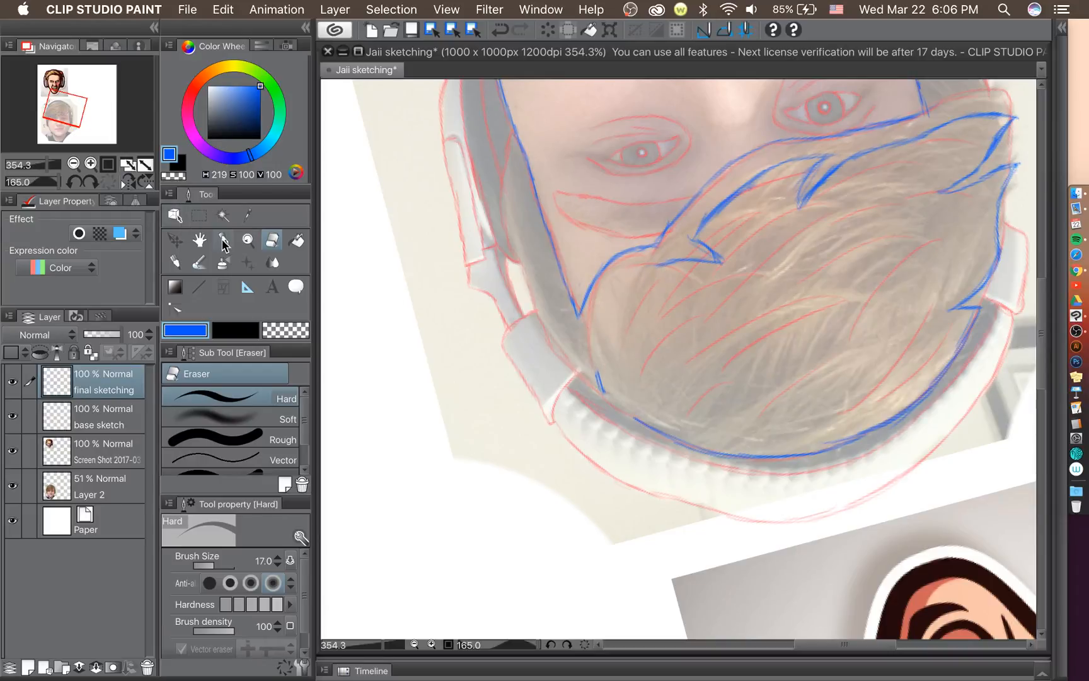
{"action": "left_click", "coordinate": [223, 241]}
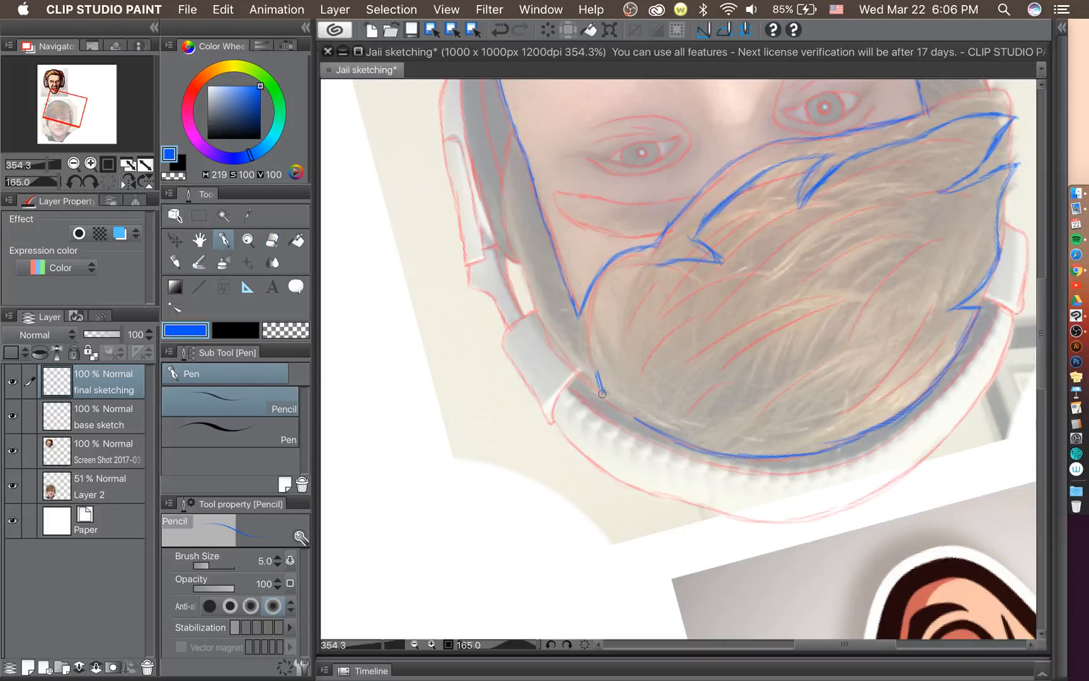
{"action": "mouse_move", "coordinate": [594, 340]}
{"action": "left_mouse_down"}
{"action": "mouse_move", "coordinate": [635, 278]}
{"action": "mouse_move", "coordinate": [623, 281]}
{"action": "mouse_move", "coordinate": [626, 293]}
{"action": "mouse_move", "coordinate": [659, 276]}
{"action": "left_mouse_up"}
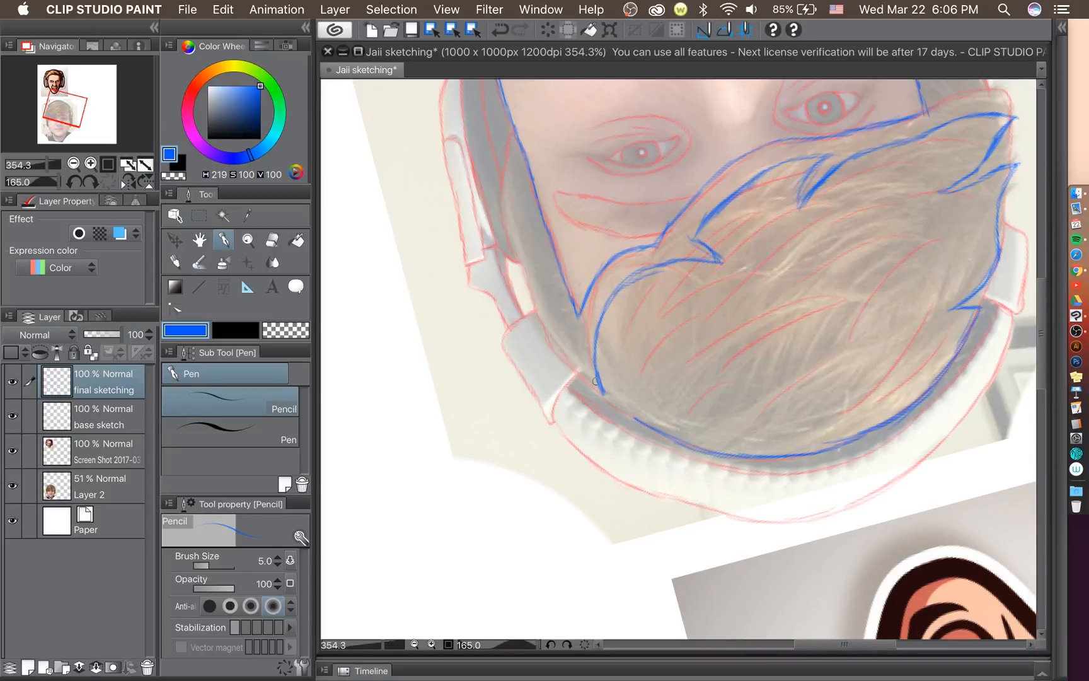
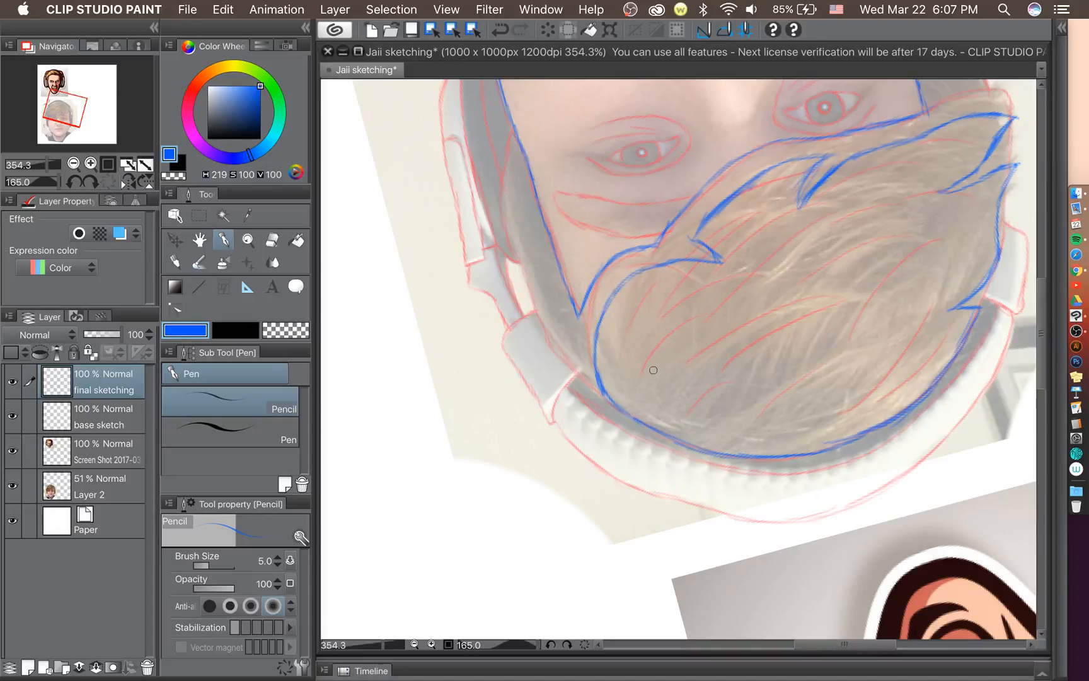
Reset the canvas rotation to 0 and connect the face outline to the fringe's lower edge with the Pencil at the microphone-side temple.
{"action": "scroll", "coordinate": [805, 333], "scroll_direction": "down", "scroll_amount": 2}
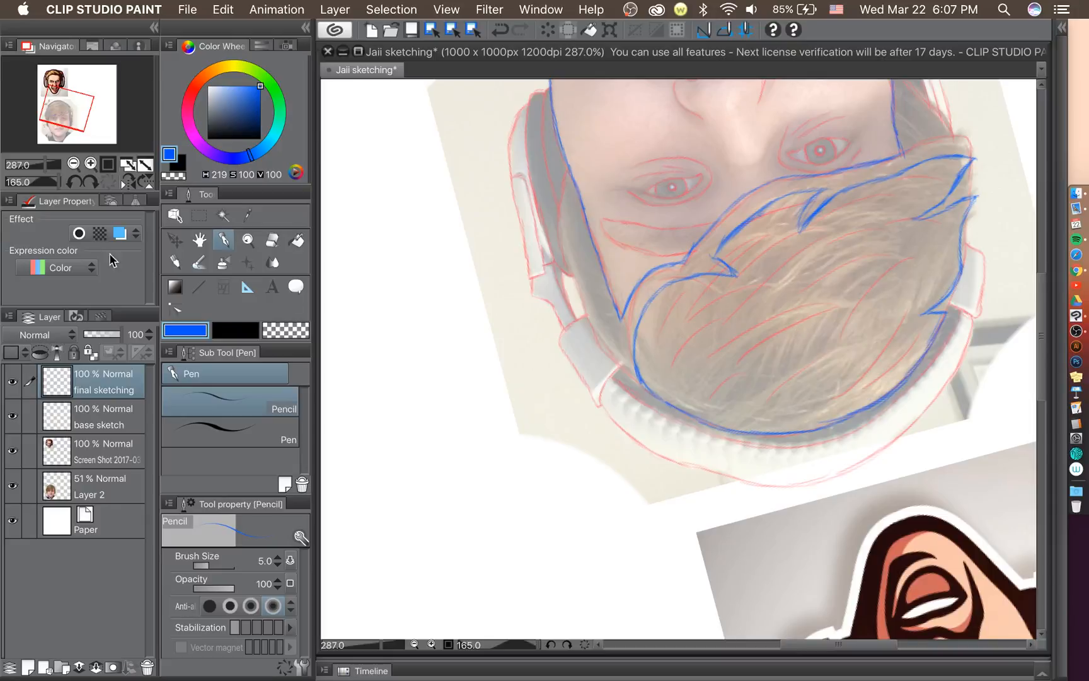
{"action": "left_click_drag", "start_coordinate": [52, 181], "coordinate": [37, 182]}
{"action": "left_click", "coordinate": [69, 182]}
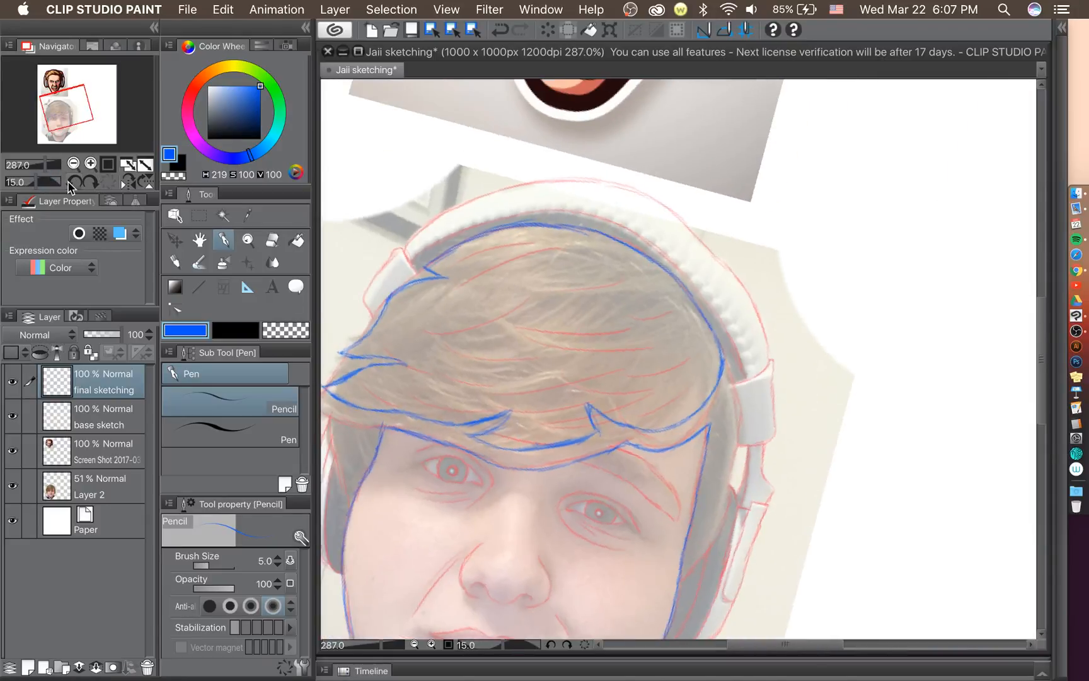
{"action": "left_click", "coordinate": [69, 182]}
{"action": "scroll", "coordinate": [693, 391], "scroll_direction": "down", "scroll_amount": 2}
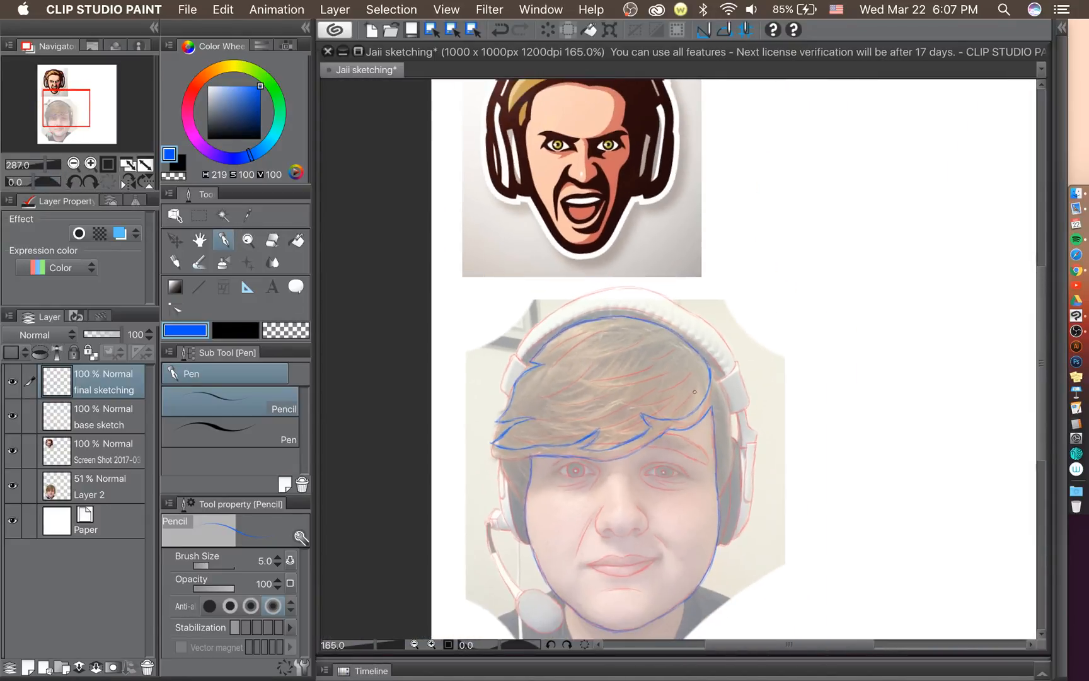
{"action": "scroll", "coordinate": [631, 467], "scroll_direction": "up", "scroll_amount": 4}
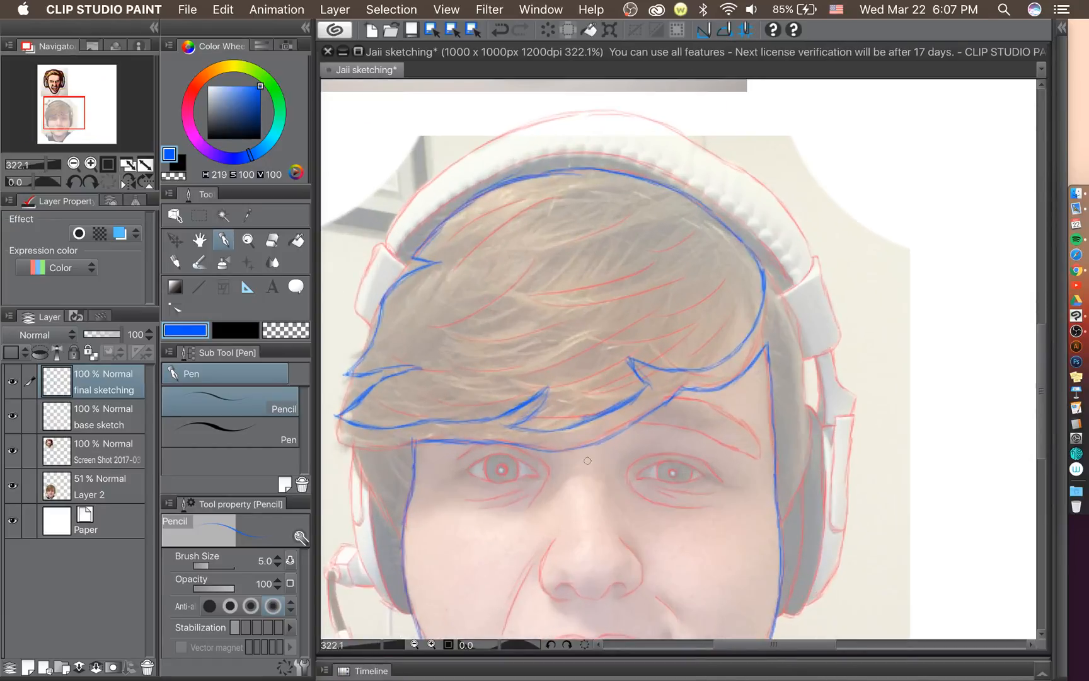
{"action": "scroll", "coordinate": [469, 443], "scroll_direction": "up", "scroll_amount": 3}
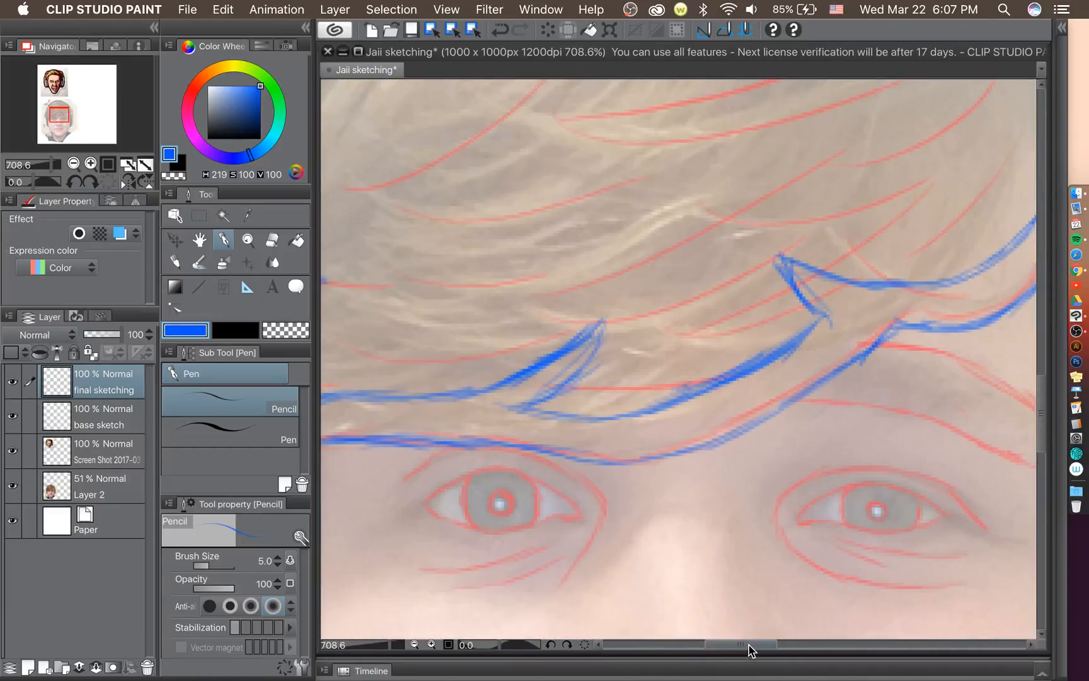
{"action": "mouse_move", "coordinate": [749, 647]}
{"action": "left_mouse_down"}
{"action": "mouse_move", "coordinate": [722, 646]}
{"action": "mouse_move", "coordinate": [737, 647]}
{"action": "mouse_move", "coordinate": [731, 635]}
{"action": "left_mouse_up"}
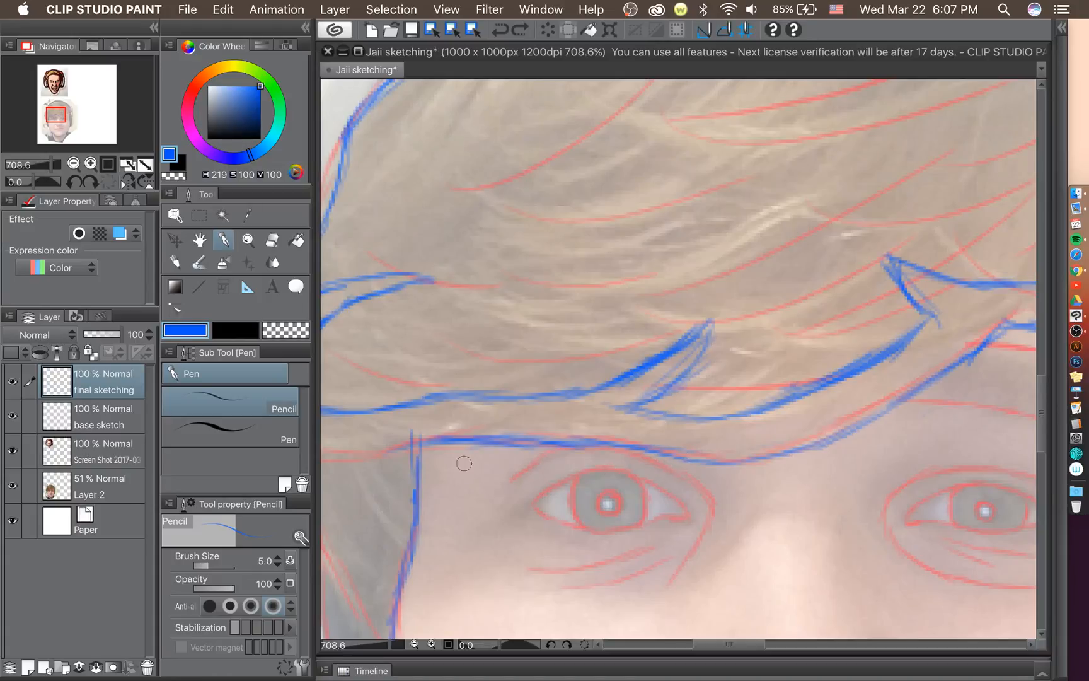
{"action": "mouse_move", "coordinate": [417, 445]}
{"action": "left_mouse_down"}
{"action": "mouse_move", "coordinate": [413, 485]}
{"action": "mouse_move", "coordinate": [463, 434]}
{"action": "left_mouse_up"}
{"action": "scroll", "coordinate": [543, 478], "scroll_direction": "down", "scroll_amount": 3}
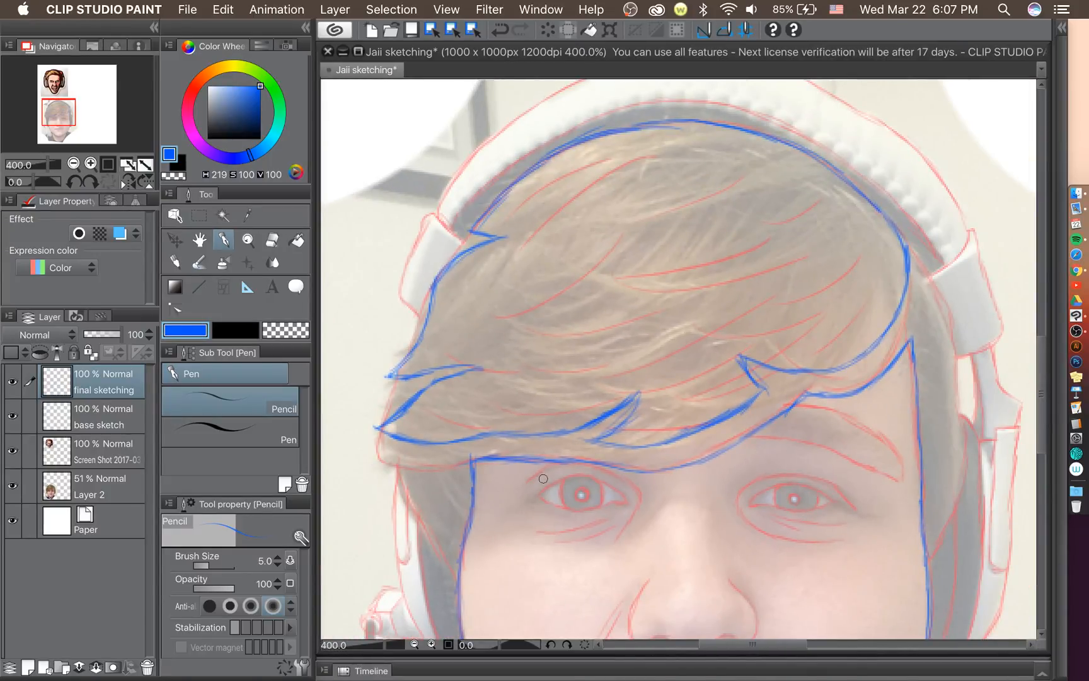
{"action": "scroll", "coordinate": [430, 520], "scroll_direction": "up", "scroll_amount": 4}
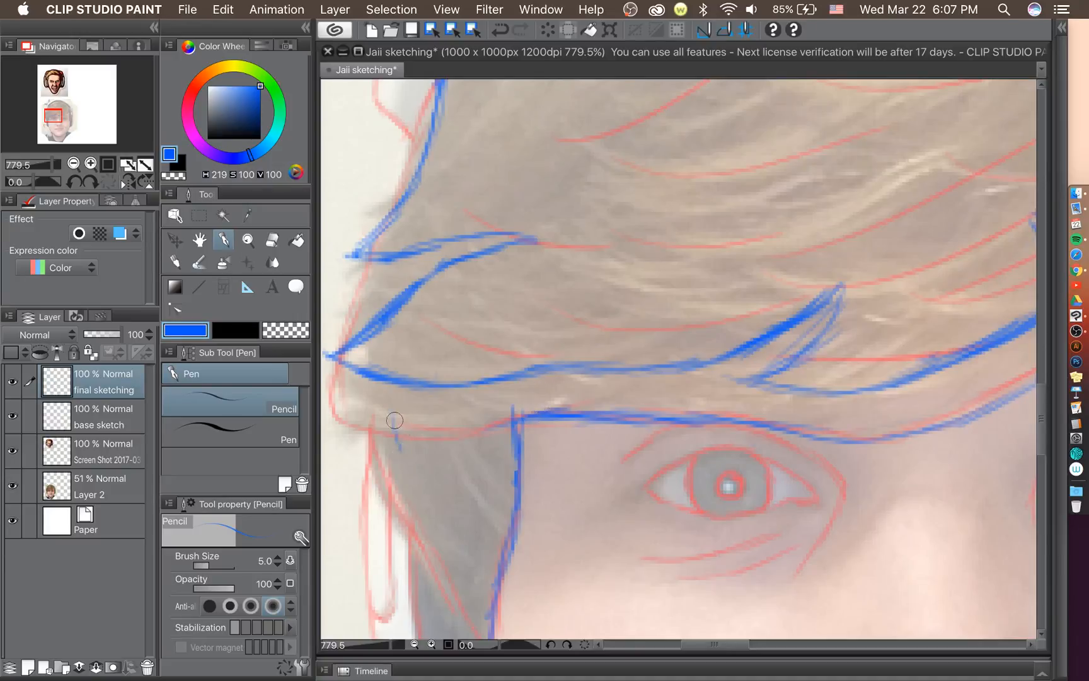
{"action": "mouse_move", "coordinate": [391, 415]}
{"action": "left_mouse_down"}
{"action": "mouse_move", "coordinate": [420, 489]}
{"action": "mouse_move", "coordinate": [431, 407]}
{"action": "mouse_move", "coordinate": [471, 400]}
{"action": "mouse_move", "coordinate": [480, 455]}
{"action": "mouse_move", "coordinate": [470, 505]}
{"action": "left_mouse_up"}
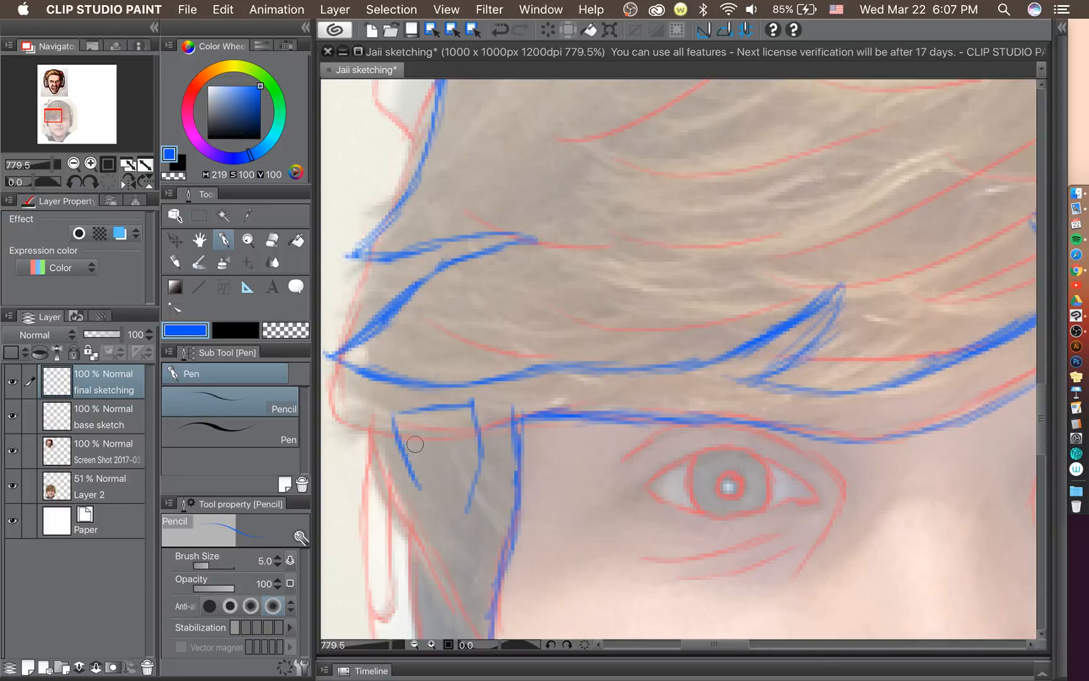
{"action": "key", "text": "super+z"}
{"action": "key", "text": "super+z"}
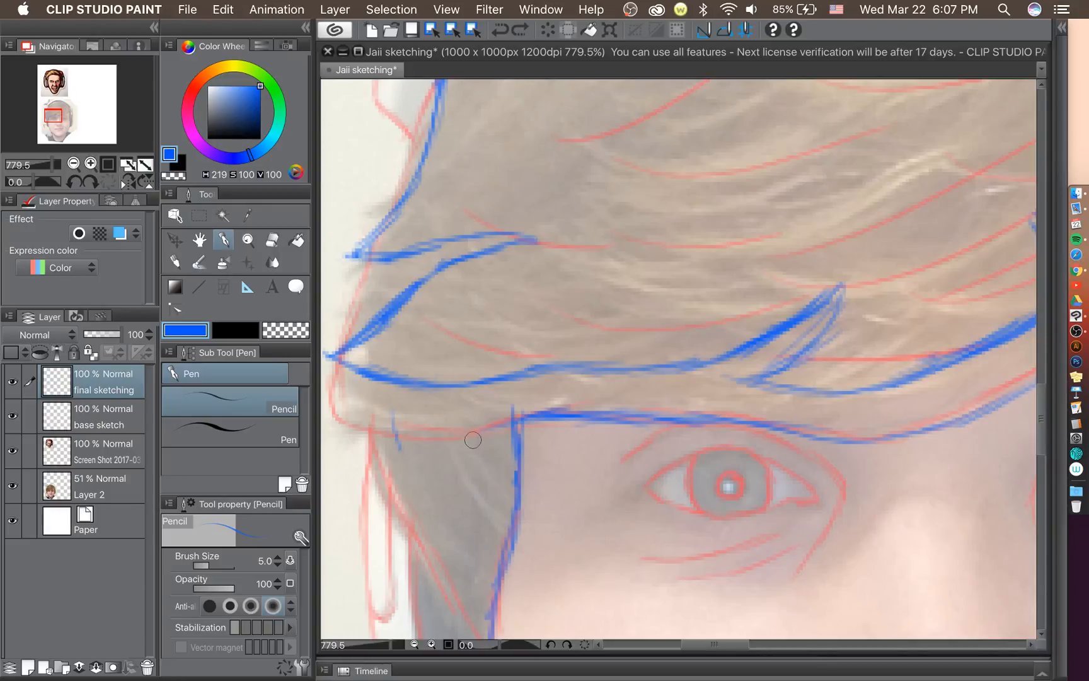
Outline a downward-pointing triangular patch in the sideburn hair with the Pencil, below the fringe on the microphone side.
{"action": "left_click_drag", "start_coordinate": [398, 439], "coordinate": [467, 435]}
{"action": "mouse_move", "coordinate": [391, 440]}
{"action": "left_mouse_down"}
{"action": "mouse_move", "coordinate": [468, 549]}
{"action": "mouse_move", "coordinate": [493, 486]}
{"action": "mouse_move", "coordinate": [487, 430]}
{"action": "mouse_move", "coordinate": [393, 450]}
{"action": "mouse_move", "coordinate": [400, 444]}
{"action": "mouse_move", "coordinate": [464, 556]}
{"action": "mouse_move", "coordinate": [489, 506]}
{"action": "mouse_move", "coordinate": [479, 519]}
{"action": "mouse_move", "coordinate": [482, 441]}
{"action": "left_mouse_up"}
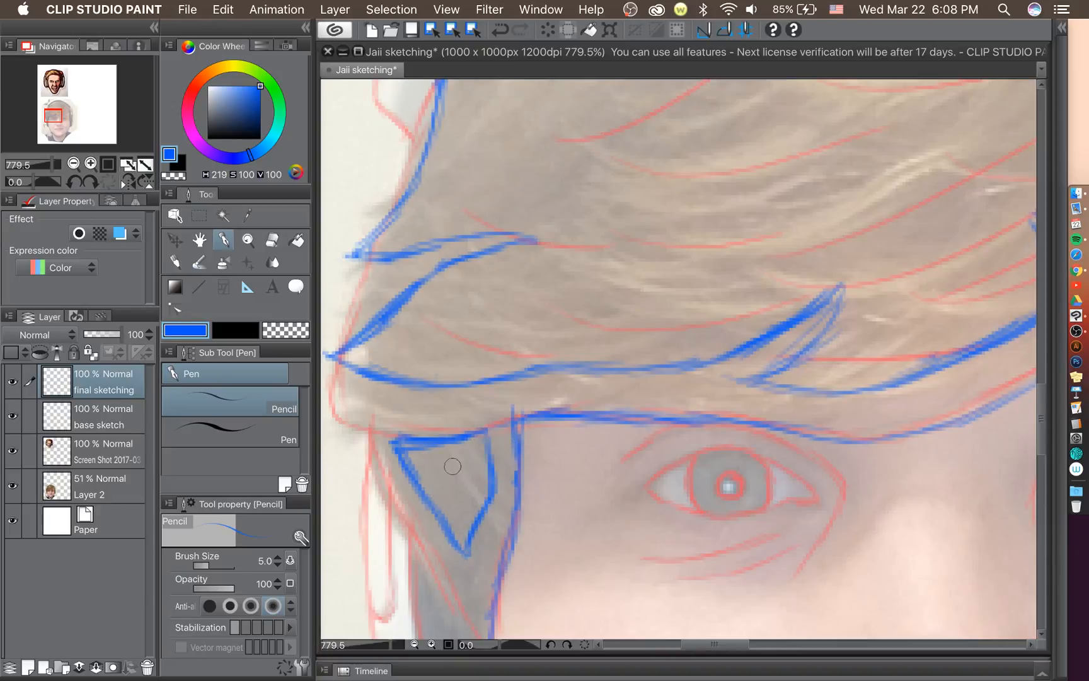
{"action": "scroll", "coordinate": [523, 479], "scroll_direction": "down", "scroll_amount": 3}
{"action": "scroll", "coordinate": [523, 481], "scroll_direction": "down", "scroll_amount": 5}
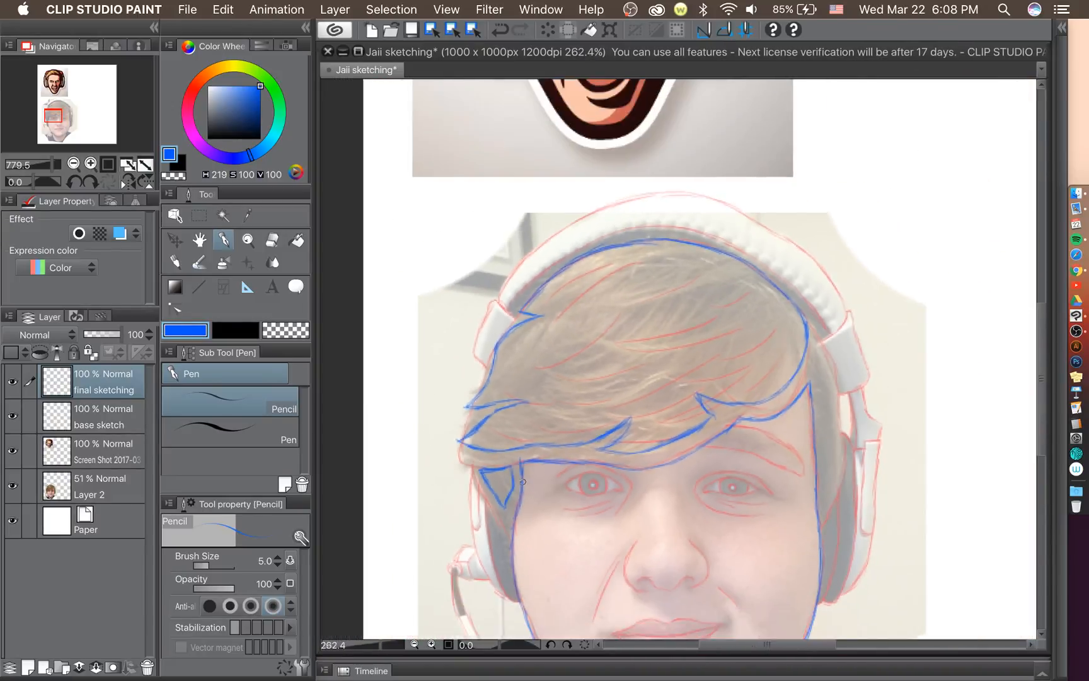
Extend the sideburn triangle's lower tip further down with the Pencil, and clean its inner edge near the upper corner with the Hard eraser.
{"action": "scroll", "coordinate": [523, 482], "scroll_direction": "up", "scroll_amount": 3}
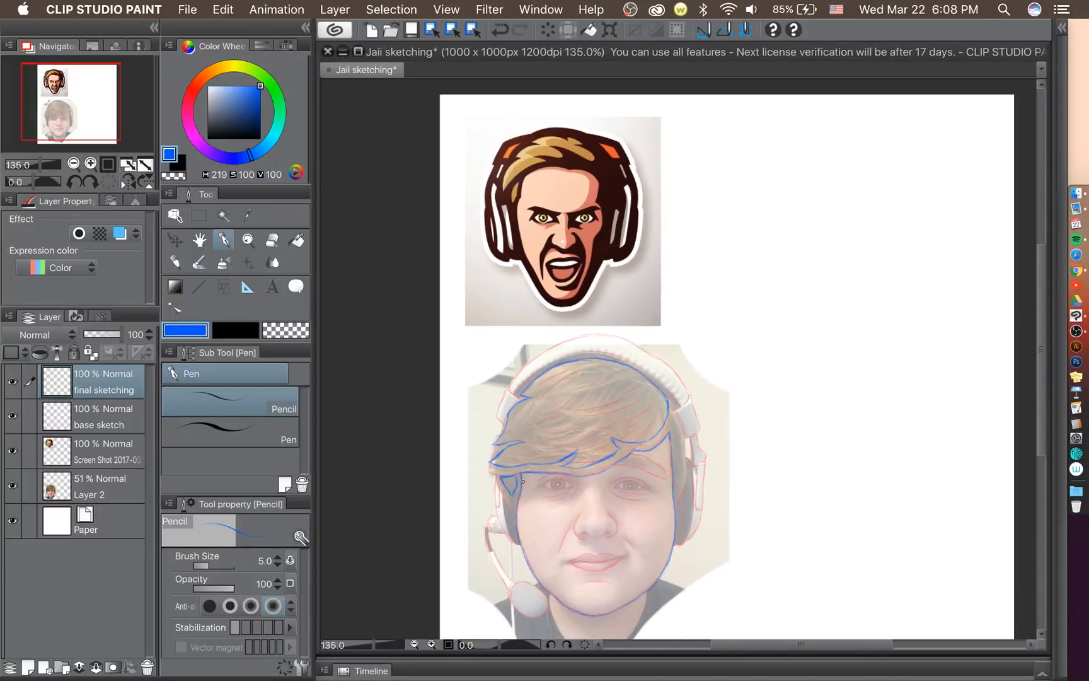
{"action": "scroll", "coordinate": [522, 498], "scroll_direction": "up", "scroll_amount": 5}
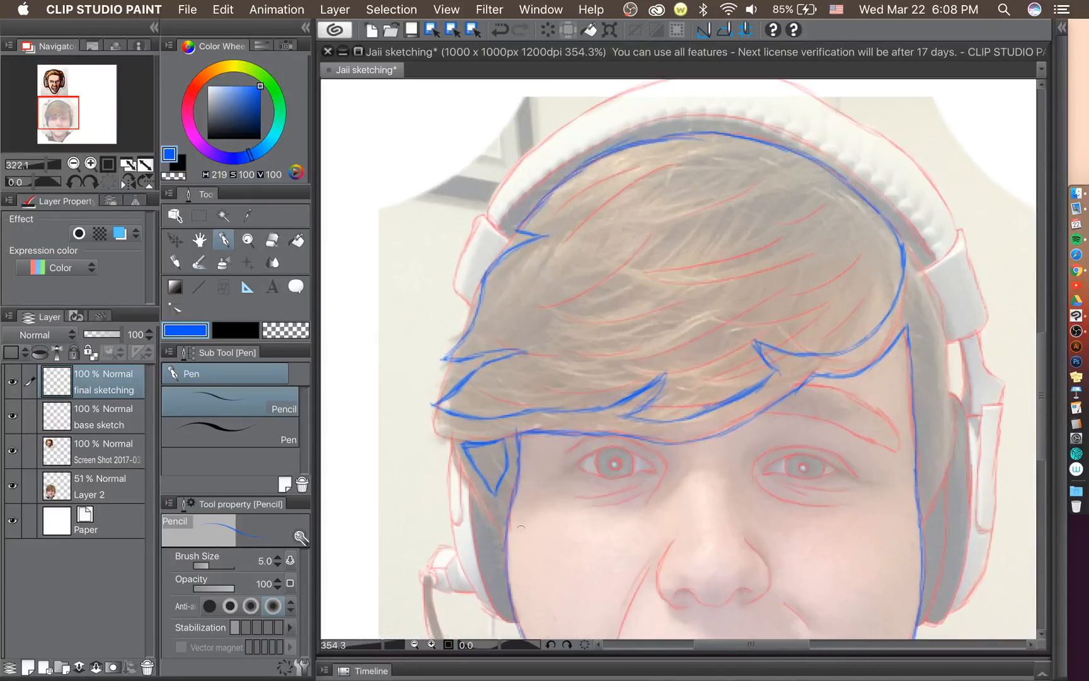
{"action": "scroll", "coordinate": [531, 485], "scroll_direction": "up", "scroll_amount": 3}
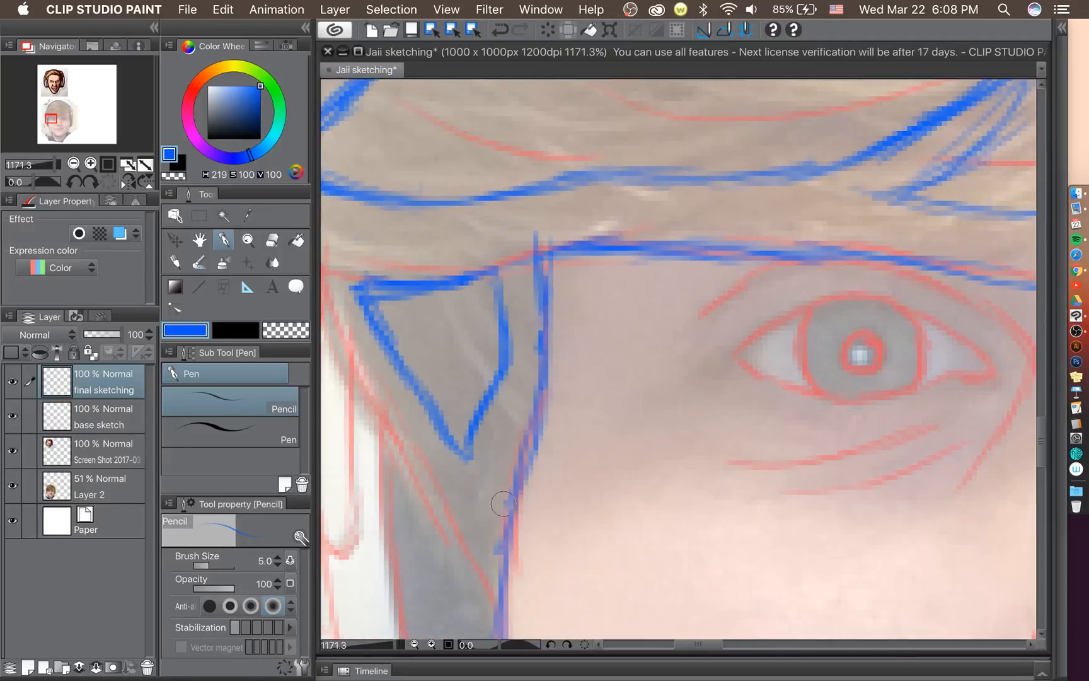
{"action": "mouse_move", "coordinate": [452, 431]}
{"action": "left_mouse_down"}
{"action": "mouse_move", "coordinate": [462, 418]}
{"action": "mouse_move", "coordinate": [471, 429]}
{"action": "mouse_move", "coordinate": [477, 498]}
{"action": "mouse_move", "coordinate": [504, 360]}
{"action": "left_mouse_up"}
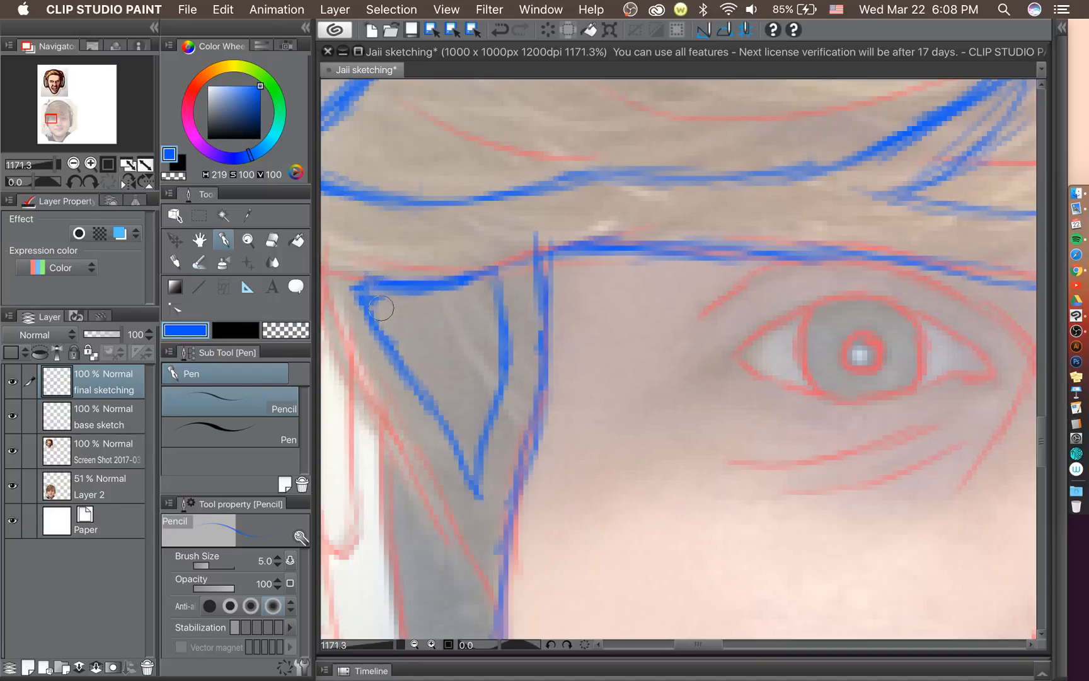
{"action": "left_click", "coordinate": [272, 240]}
{"action": "mouse_move", "coordinate": [387, 311]}
{"action": "left_mouse_down"}
{"action": "mouse_move", "coordinate": [401, 297]}
{"action": "mouse_move", "coordinate": [433, 333]}
{"action": "left_mouse_up"}
Add a pointed notch to the fringe outline near its microphone-side tip with the Pencil, and erase the overlapping old line.
{"action": "left_click", "coordinate": [224, 239]}
{"action": "scroll", "coordinate": [449, 327], "scroll_direction": "down", "scroll_amount": 6}
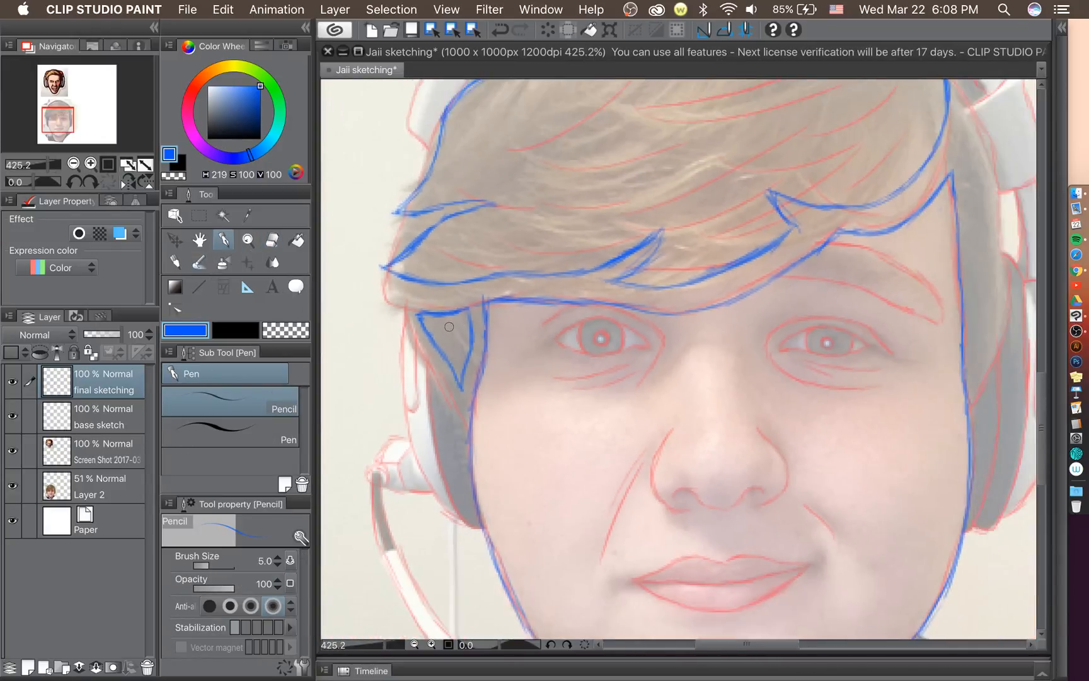
{"action": "scroll", "coordinate": [449, 326], "scroll_direction": "down", "scroll_amount": 4}
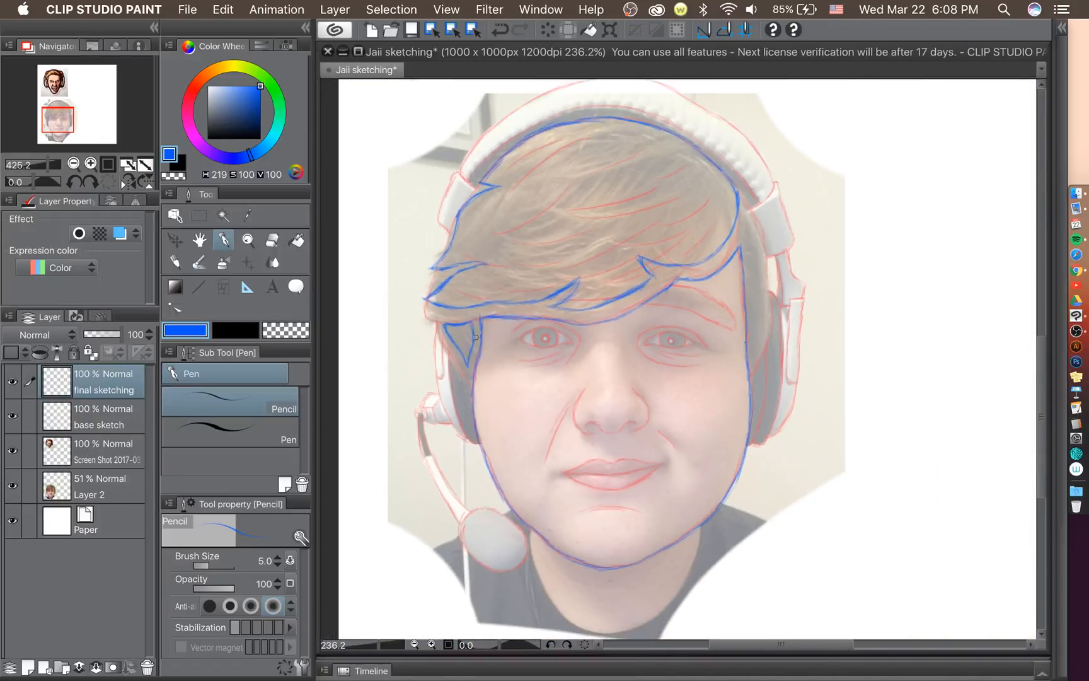
{"action": "scroll", "coordinate": [477, 332], "scroll_direction": "down", "scroll_amount": 1}
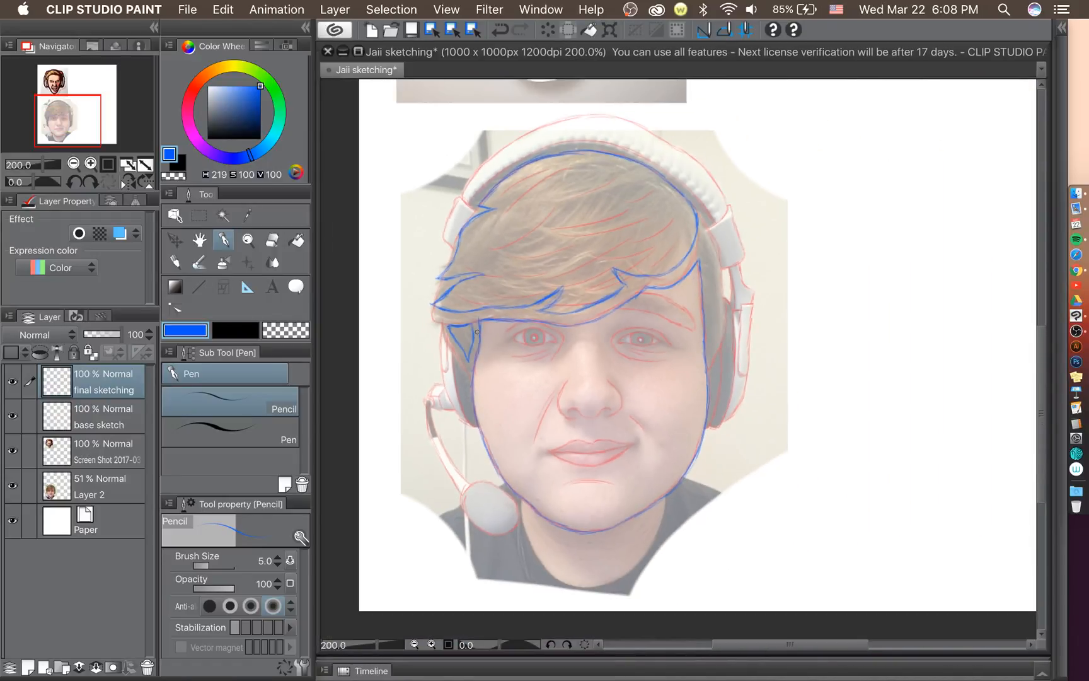
{"action": "scroll", "coordinate": [474, 320], "scroll_direction": "up", "scroll_amount": 6}
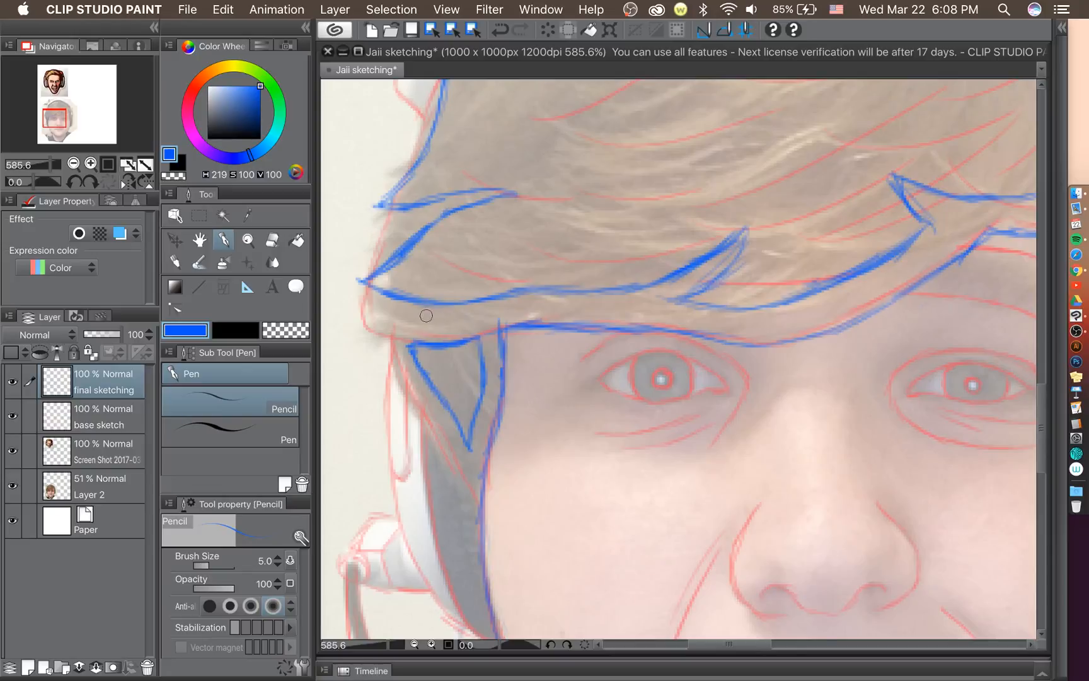
{"action": "mouse_move", "coordinate": [398, 313]}
{"action": "left_mouse_down"}
{"action": "mouse_move", "coordinate": [486, 273]}
{"action": "mouse_move", "coordinate": [385, 317]}
{"action": "mouse_move", "coordinate": [422, 324]}
{"action": "mouse_move", "coordinate": [395, 315]}
{"action": "mouse_move", "coordinate": [462, 315]}
{"action": "mouse_move", "coordinate": [422, 318]}
{"action": "mouse_move", "coordinate": [583, 287]}
{"action": "mouse_move", "coordinate": [545, 288]}
{"action": "mouse_move", "coordinate": [621, 292]}
{"action": "left_mouse_up"}
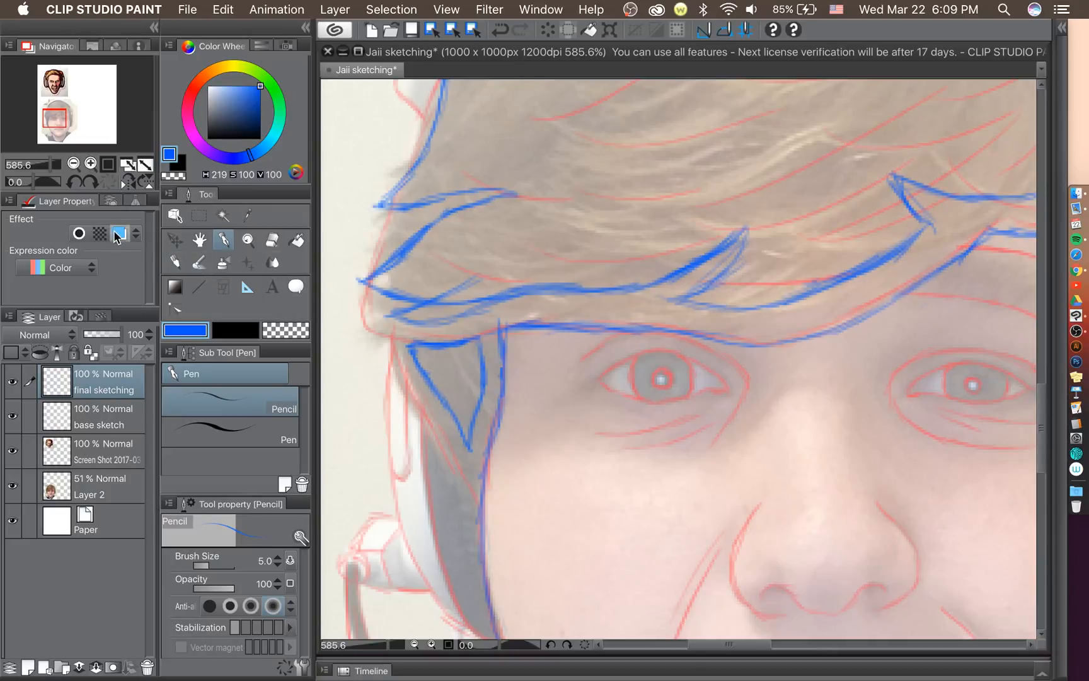
{"action": "left_click", "coordinate": [272, 240]}
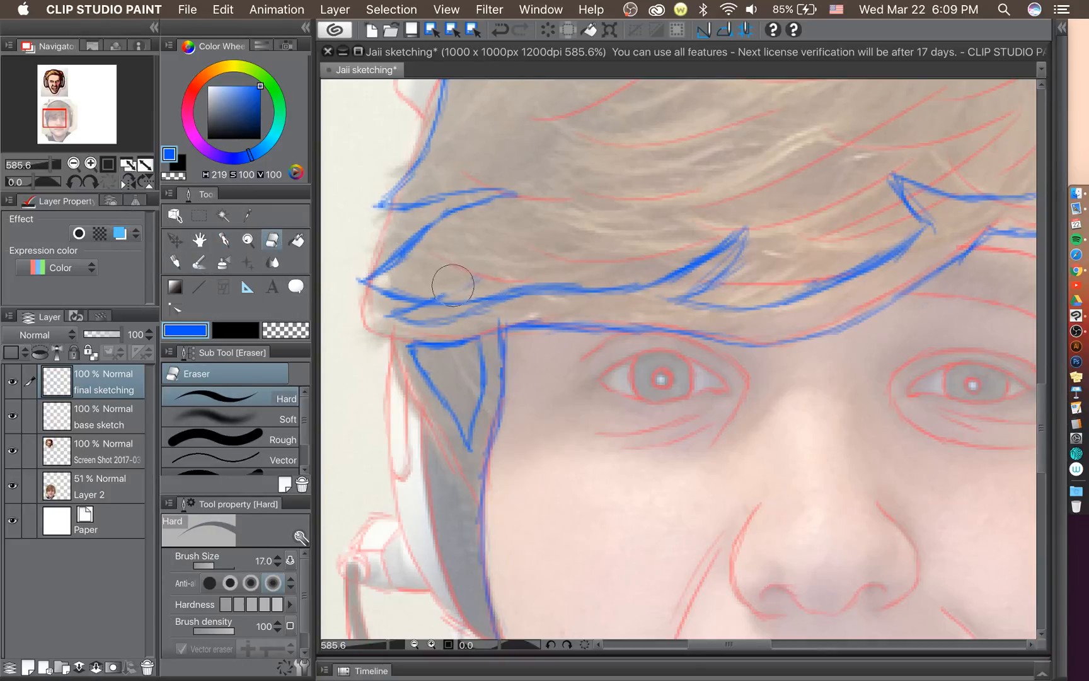
{"action": "mouse_move", "coordinate": [456, 290]}
{"action": "left_mouse_down"}
{"action": "mouse_move", "coordinate": [479, 292]}
{"action": "mouse_move", "coordinate": [520, 267]}
{"action": "left_mouse_up"}
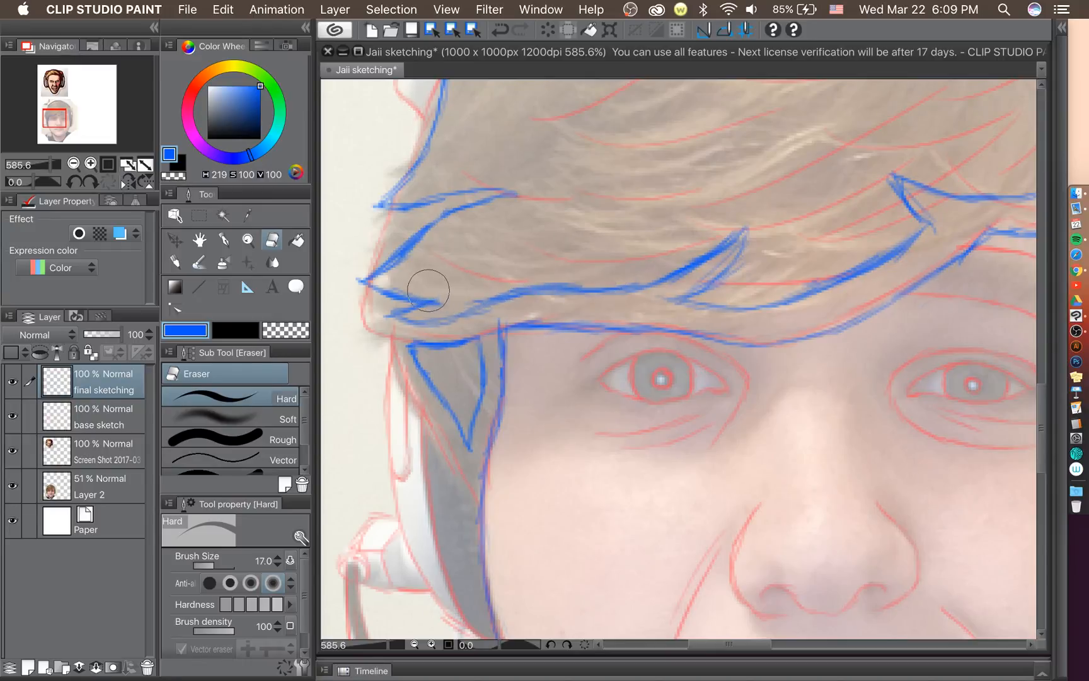
{"action": "mouse_move", "coordinate": [454, 295]}
{"action": "left_mouse_down"}
{"action": "mouse_move", "coordinate": [405, 318]}
{"action": "mouse_move", "coordinate": [408, 308]}
{"action": "mouse_move", "coordinate": [444, 322]}
{"action": "mouse_move", "coordinate": [416, 321]}
{"action": "mouse_move", "coordinate": [512, 293]}
{"action": "left_mouse_up"}
{"action": "key", "text": "p"}
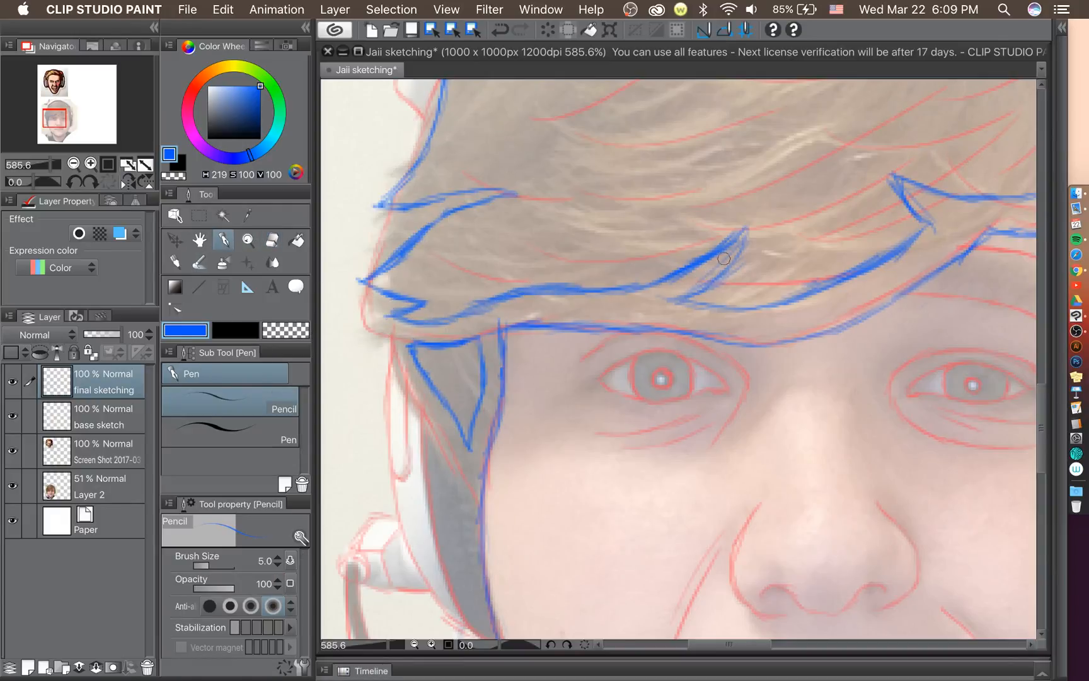
Retrace the pointed hair lock above the microphone-side eye with the Pencil to sharpen its tip.
{"action": "mouse_move", "coordinate": [731, 239]}
{"action": "left_mouse_down"}
{"action": "mouse_move", "coordinate": [722, 273]}
{"action": "mouse_move", "coordinate": [750, 224]}
{"action": "mouse_move", "coordinate": [712, 277]}
{"action": "left_mouse_up"}
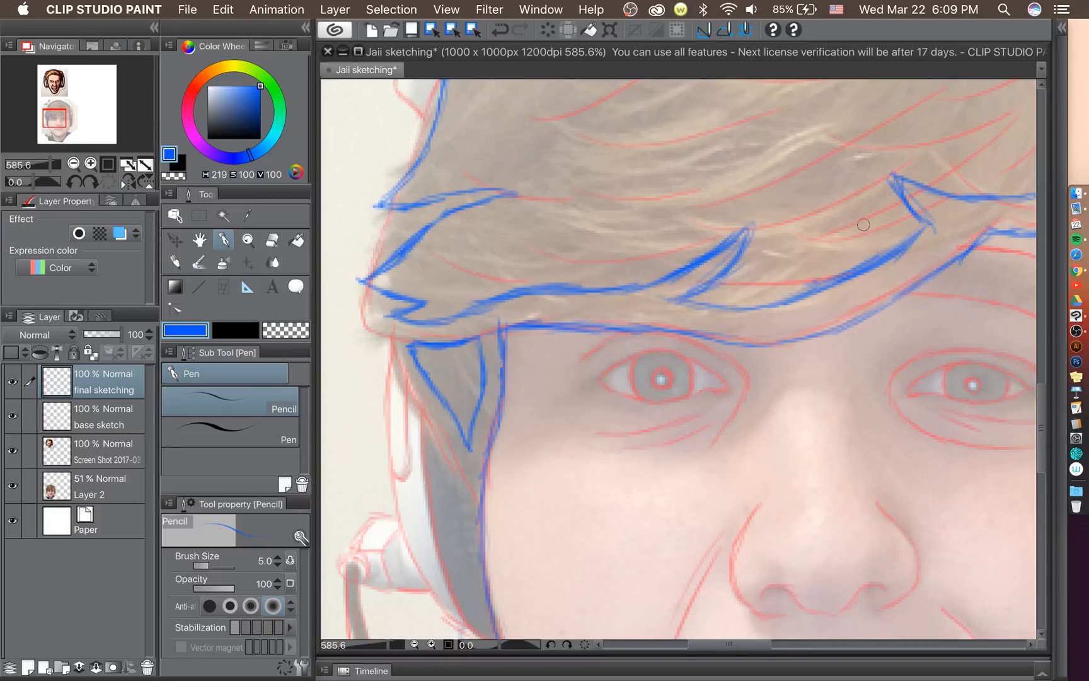
{"action": "scroll", "coordinate": [863, 224], "scroll_direction": "down", "scroll_amount": 6}
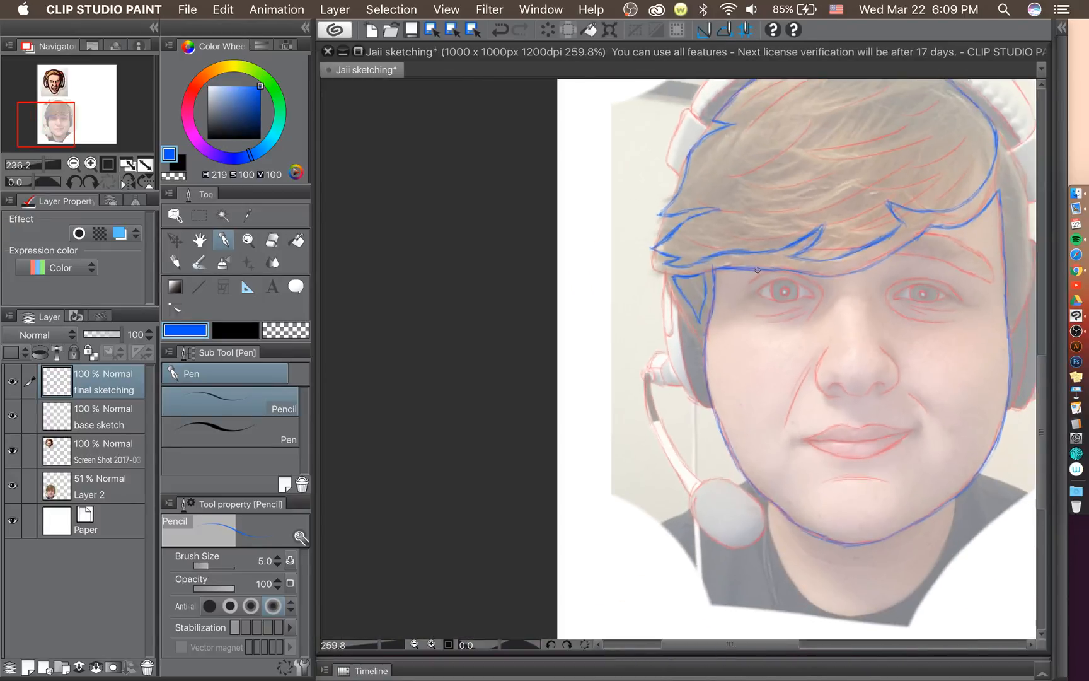
{"action": "scroll", "coordinate": [758, 270], "scroll_direction": "up", "scroll_amount": 6}
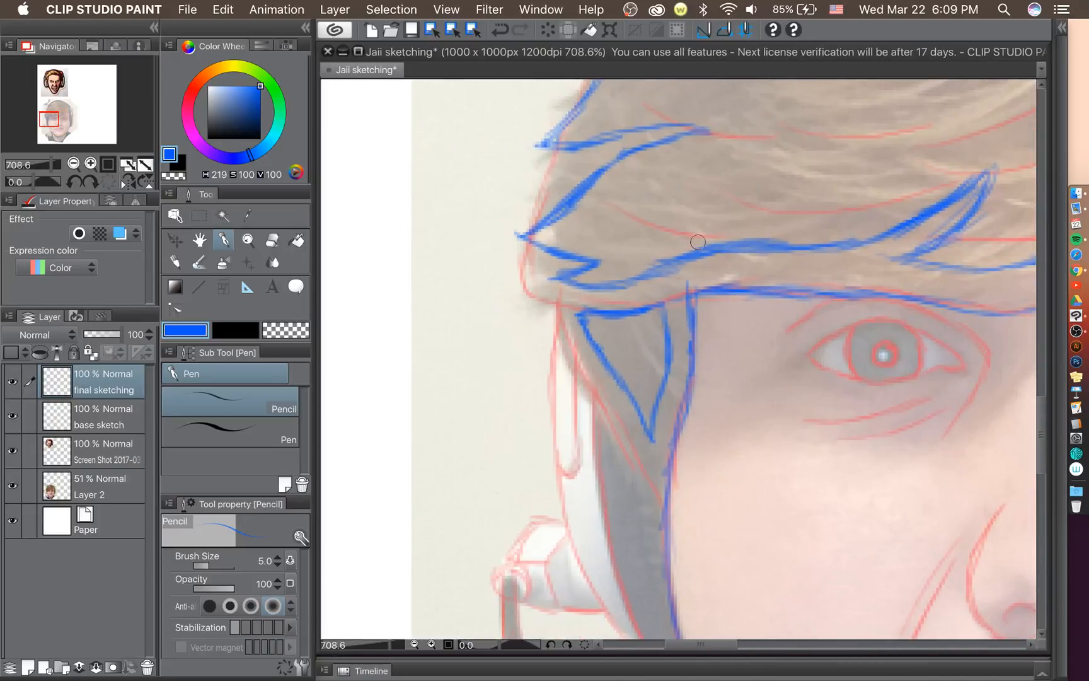
Try two longer strand lines rising from the fringe notch on the microphone side, and erase them together with the notch's old point.
{"action": "mouse_move", "coordinate": [534, 245]}
{"action": "left_mouse_down"}
{"action": "mouse_move", "coordinate": [617, 236]}
{"action": "mouse_move", "coordinate": [561, 249]}
{"action": "mouse_move", "coordinate": [614, 248]}
{"action": "mouse_move", "coordinate": [699, 206]}
{"action": "left_mouse_up"}
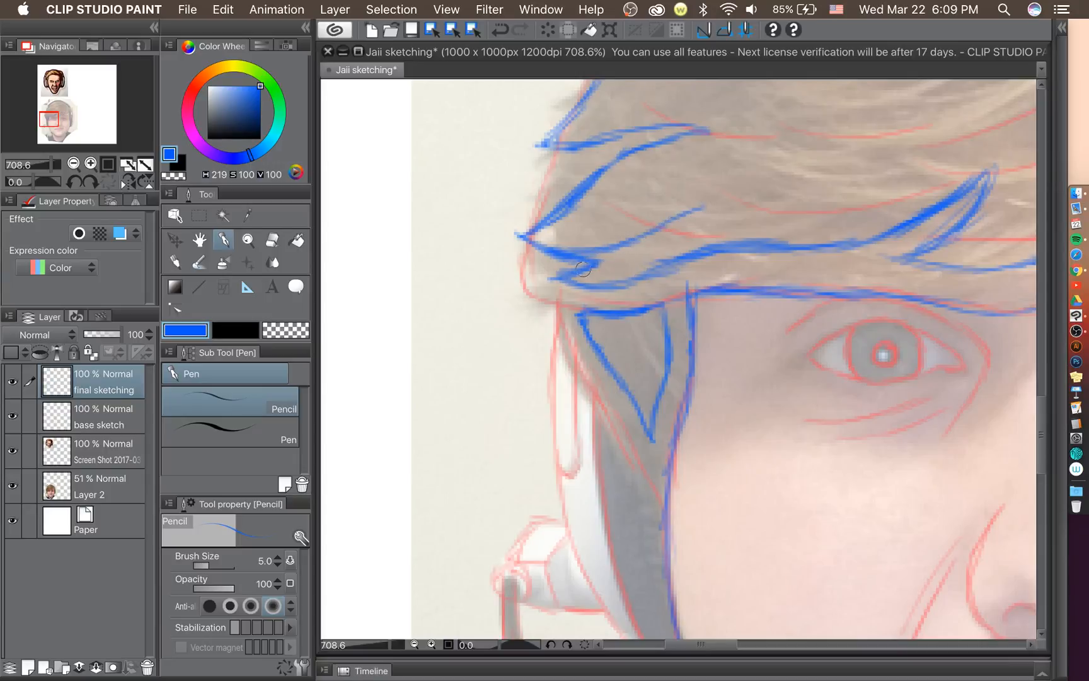
{"action": "left_click_drag", "start_coordinate": [588, 269], "coordinate": [696, 211]}
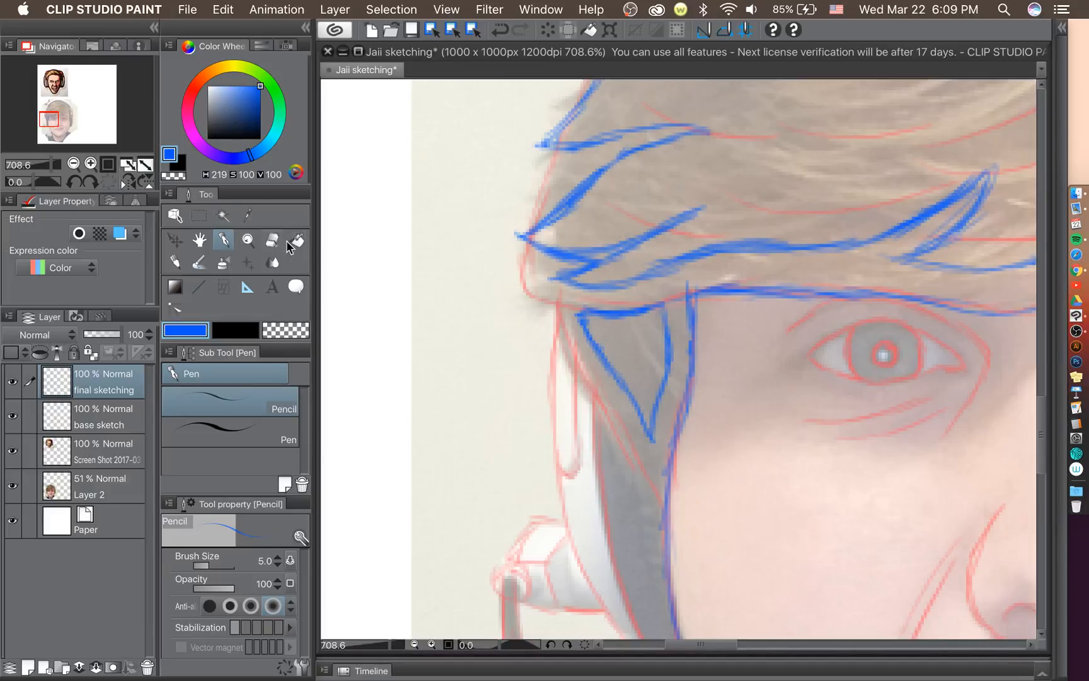
{"action": "key", "text": "e"}
{"action": "mouse_move", "coordinate": [581, 268]}
{"action": "left_mouse_down"}
{"action": "mouse_move", "coordinate": [716, 204]}
{"action": "mouse_move", "coordinate": [613, 253]}
{"action": "mouse_move", "coordinate": [590, 251]}
{"action": "left_mouse_up"}
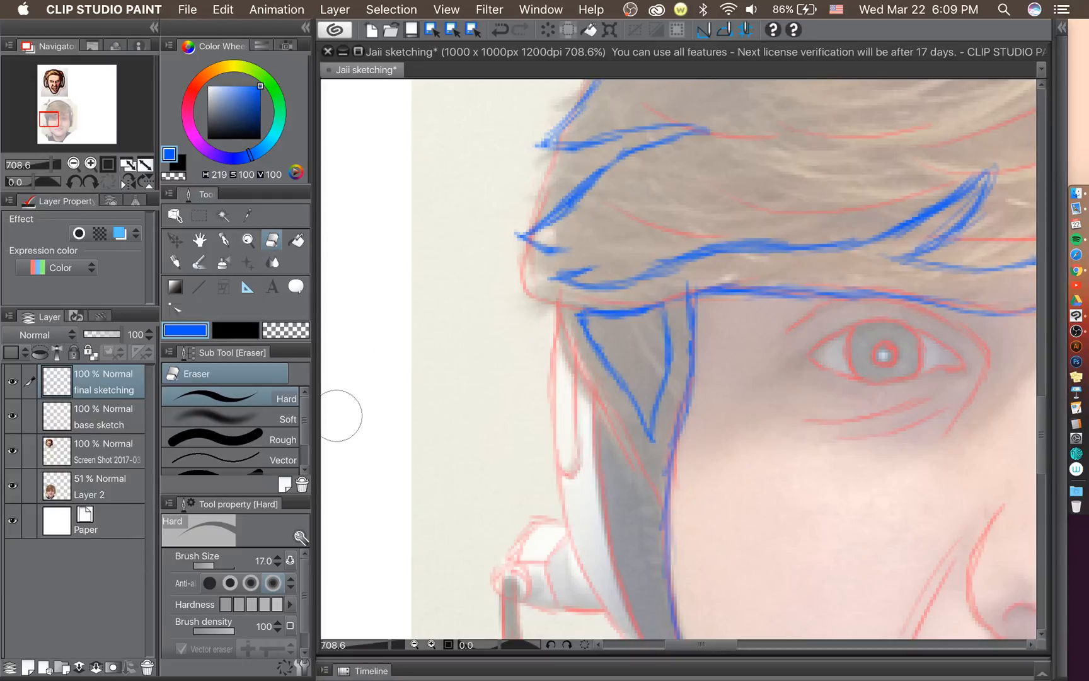
Reduce the Hard eraser to size 8, and redraw the microphone-side fringe notch with the Pencil as two longer converging strand lines.
{"action": "key", "text": "bracketleft"}
{"action": "key", "text": "bracketleft"}
{"action": "key", "text": "bracketleft"}
{"action": "key", "text": "bracketleft"}
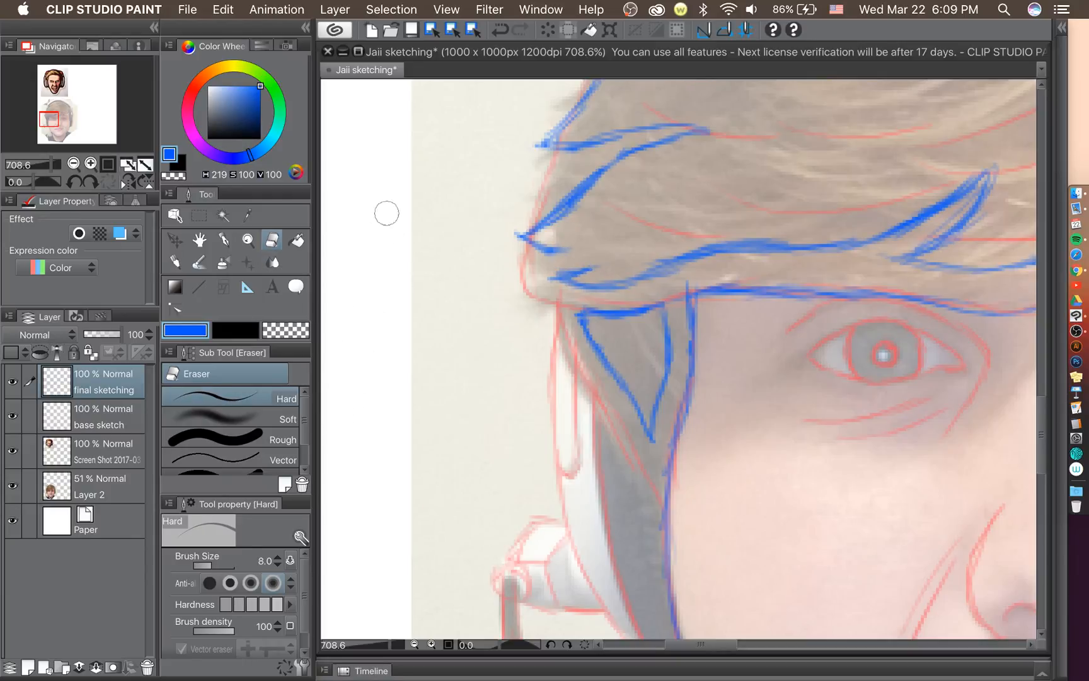
{"action": "left_click", "coordinate": [224, 239]}
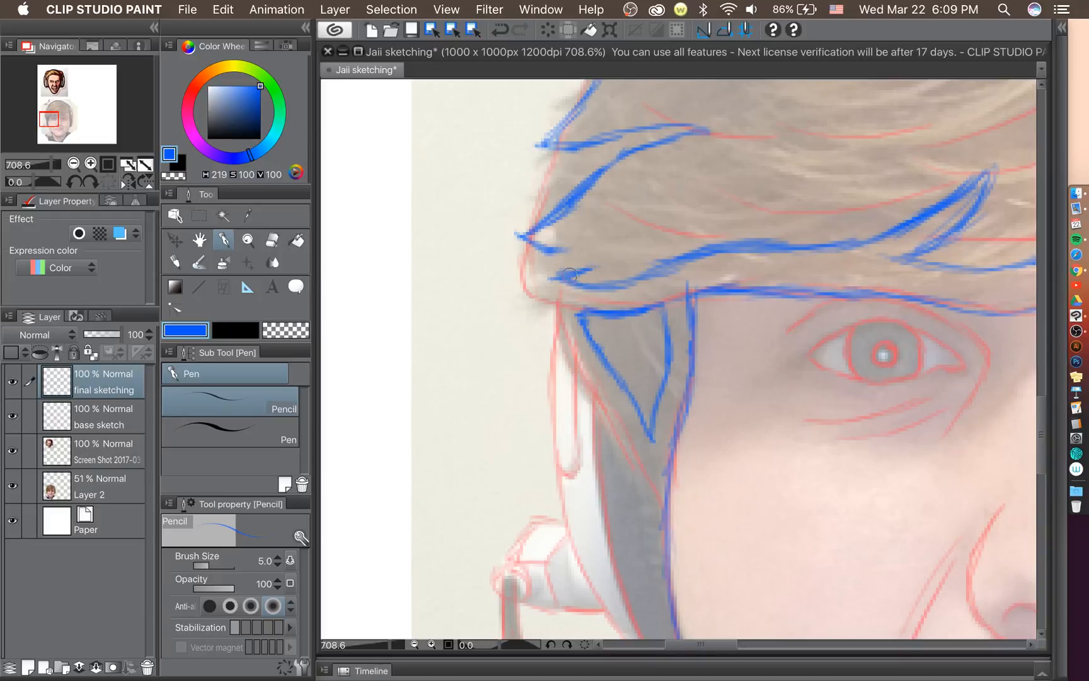
{"action": "left_click_drag", "start_coordinate": [569, 275], "coordinate": [704, 229]}
{"action": "mouse_move", "coordinate": [558, 253]}
{"action": "left_mouse_down"}
{"action": "mouse_move", "coordinate": [619, 246]}
{"action": "mouse_move", "coordinate": [558, 243]}
{"action": "mouse_move", "coordinate": [569, 251]}
{"action": "mouse_move", "coordinate": [586, 239]}
{"action": "mouse_move", "coordinate": [521, 230]}
{"action": "mouse_move", "coordinate": [627, 247]}
{"action": "mouse_move", "coordinate": [571, 243]}
{"action": "mouse_move", "coordinate": [659, 235]}
{"action": "left_mouse_up"}
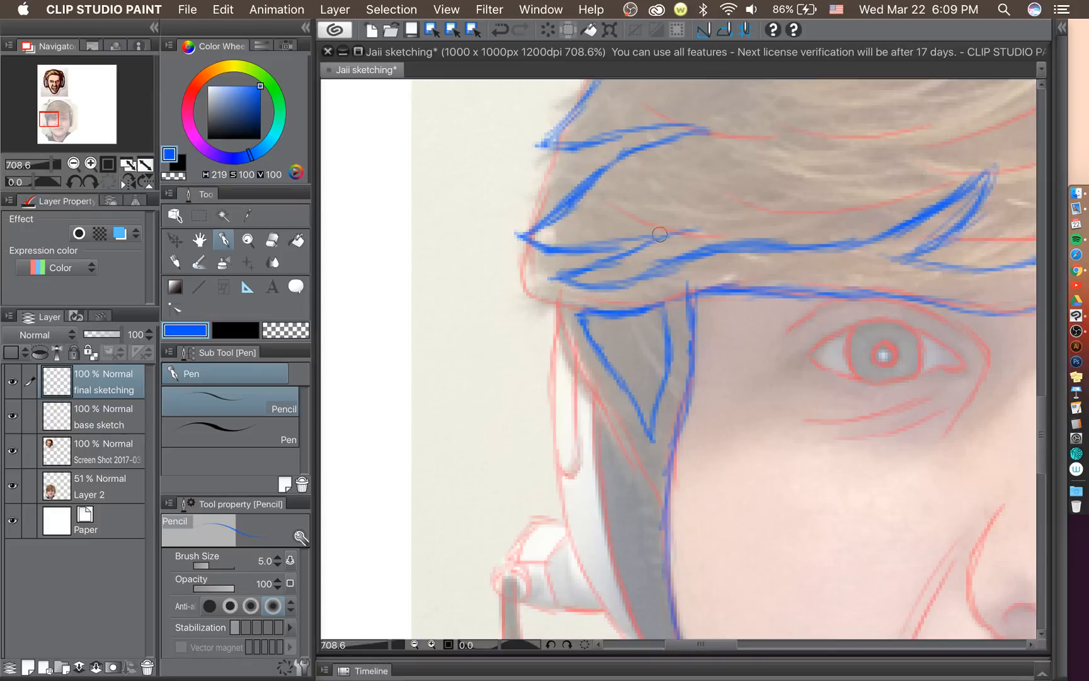
{"action": "left_click_drag", "start_coordinate": [591, 243], "coordinate": [689, 230]}
{"action": "left_click_drag", "start_coordinate": [547, 250], "coordinate": [633, 245]}
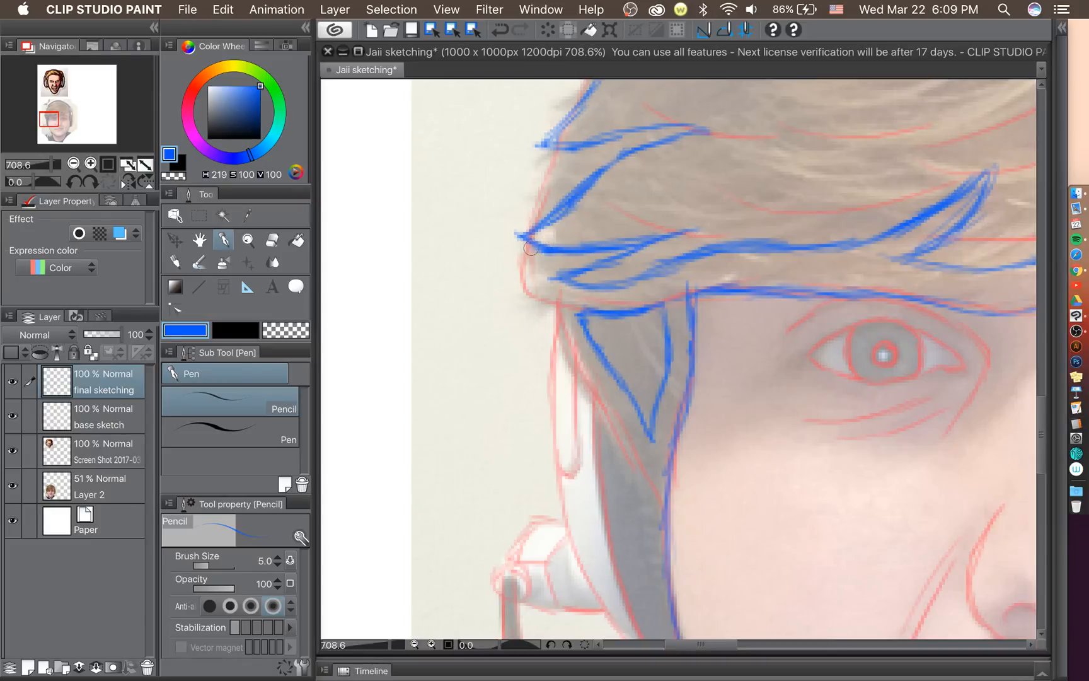
Erase both ends of the notch's upper strand line, and redraw it with the Pencil as a smooth line starting at the fringe tip.
{"action": "left_click", "coordinate": [273, 240]}
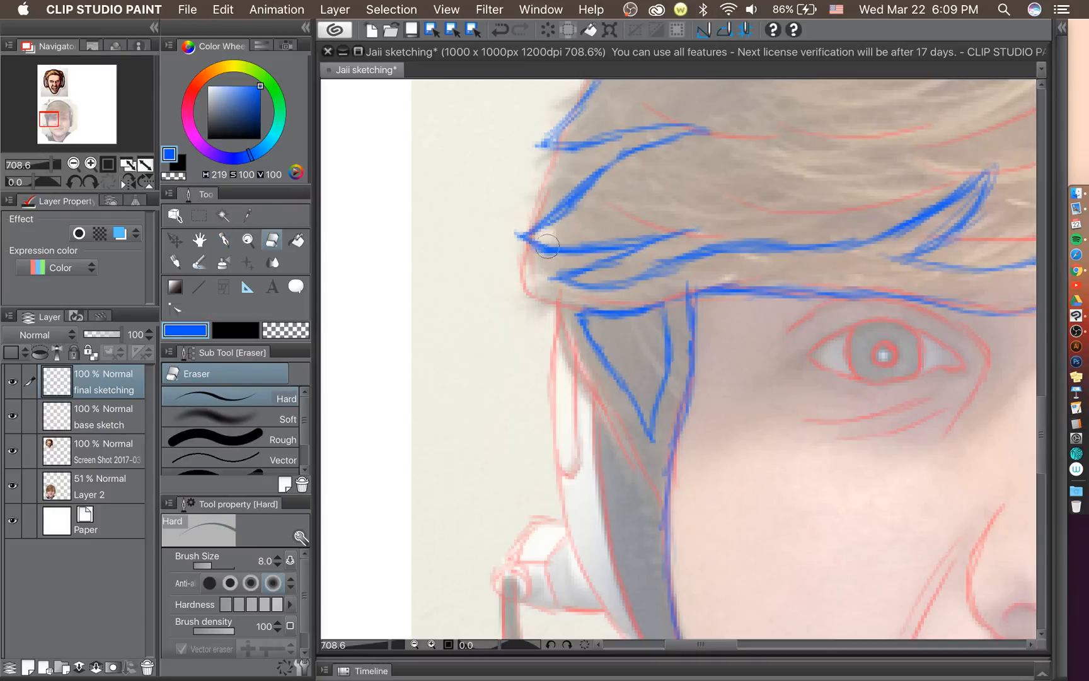
{"action": "left_click_drag", "start_coordinate": [548, 254], "coordinate": [542, 241]}
{"action": "mouse_move", "coordinate": [668, 235]}
{"action": "left_mouse_down"}
{"action": "mouse_move", "coordinate": [633, 247]}
{"action": "mouse_move", "coordinate": [681, 233]}
{"action": "left_mouse_up"}
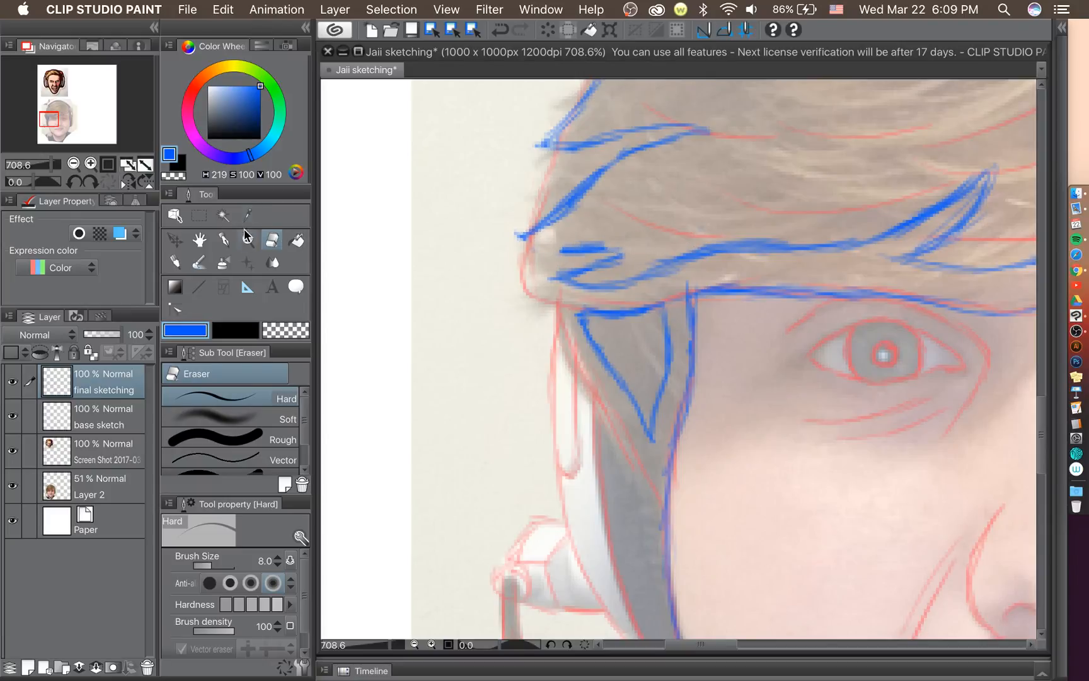
{"action": "left_click", "coordinate": [224, 241]}
{"action": "mouse_move", "coordinate": [524, 233]}
{"action": "left_mouse_down"}
{"action": "mouse_move", "coordinate": [553, 251]}
{"action": "mouse_move", "coordinate": [633, 259]}
{"action": "mouse_move", "coordinate": [658, 244]}
{"action": "mouse_move", "coordinate": [598, 271]}
{"action": "mouse_move", "coordinate": [658, 244]}
{"action": "mouse_move", "coordinate": [635, 243]}
{"action": "mouse_move", "coordinate": [655, 243]}
{"action": "left_mouse_up"}
Draw a tall pointed notch in the fringe outline at the temple opposite the microphone, and remove the old curve beneath it.
{"action": "scroll", "coordinate": [514, 318], "scroll_direction": "down", "scroll_amount": 8}
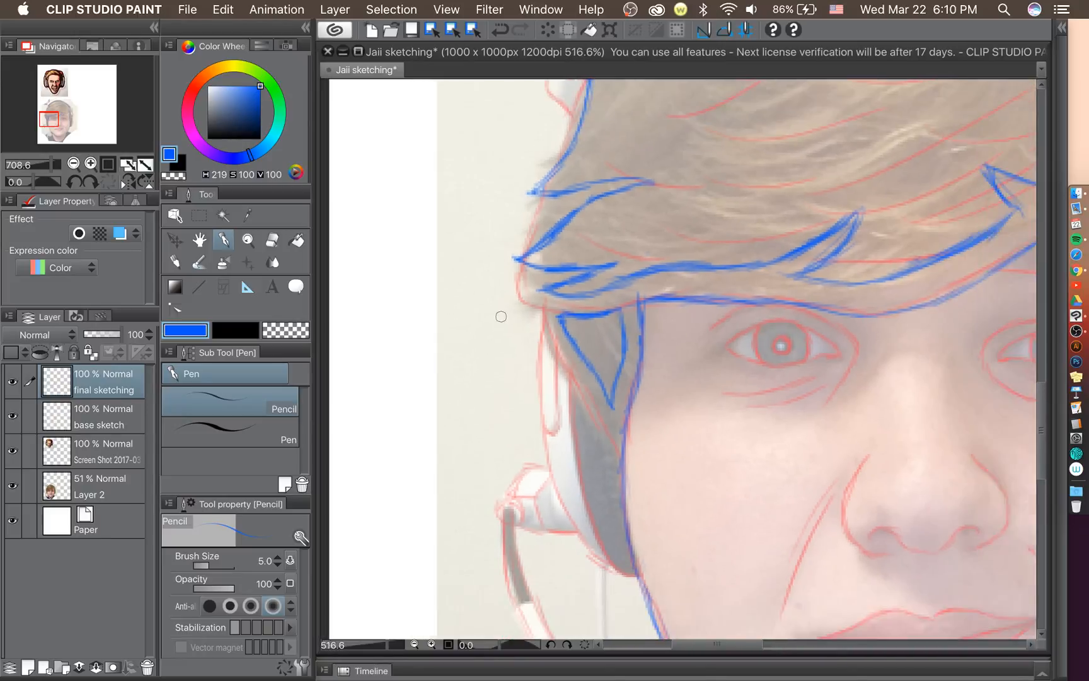
{"action": "scroll", "coordinate": [709, 245], "scroll_direction": "up", "scroll_amount": 6}
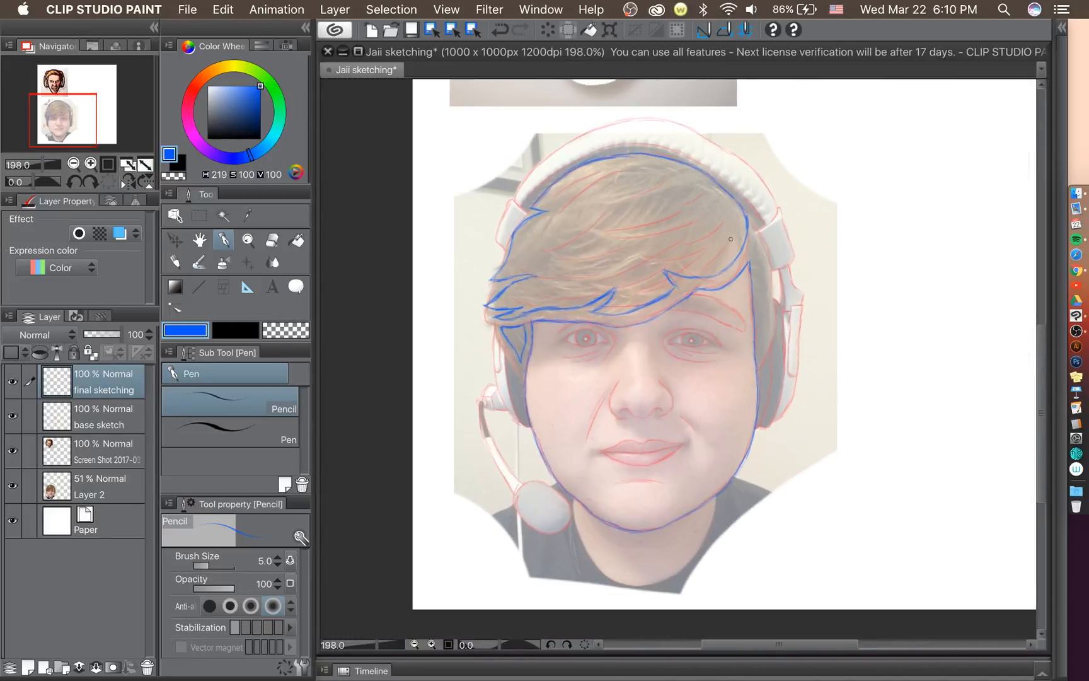
{"action": "scroll", "coordinate": [777, 254], "scroll_direction": "up", "scroll_amount": 2}
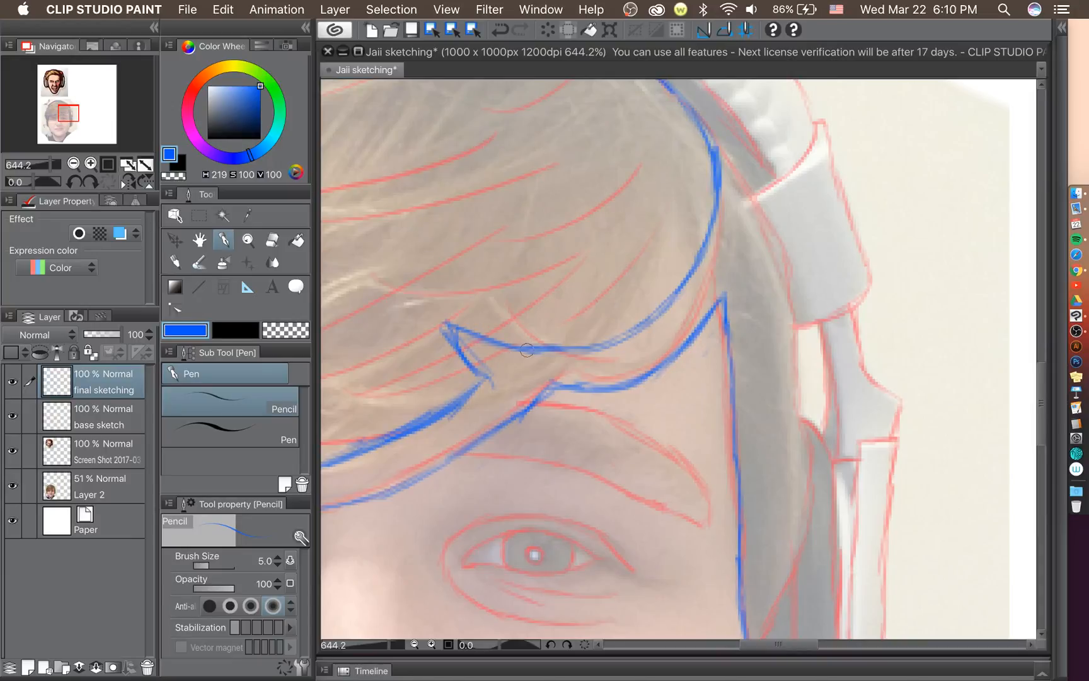
{"action": "mouse_move", "coordinate": [588, 347]}
{"action": "left_mouse_down"}
{"action": "mouse_move", "coordinate": [662, 248]}
{"action": "mouse_move", "coordinate": [677, 195]}
{"action": "mouse_move", "coordinate": [691, 278]}
{"action": "left_mouse_up"}
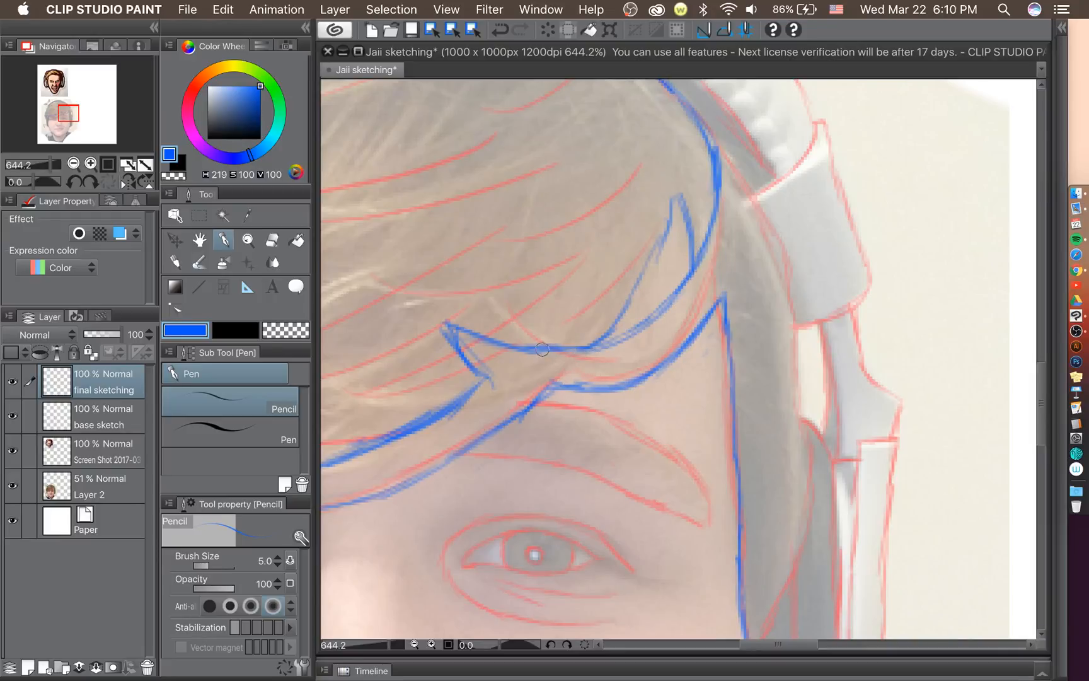
{"action": "mouse_move", "coordinate": [545, 348]}
{"action": "left_mouse_down"}
{"action": "mouse_move", "coordinate": [624, 303]}
{"action": "mouse_move", "coordinate": [636, 274]}
{"action": "left_mouse_up"}
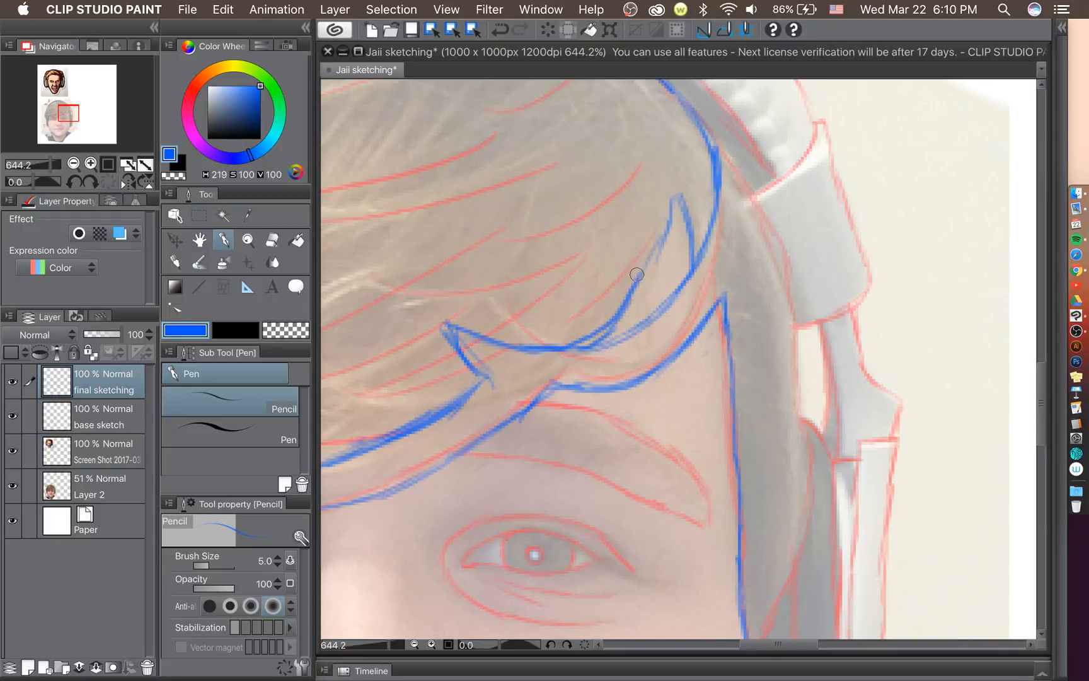
{"action": "mouse_move", "coordinate": [619, 337]}
{"action": "left_mouse_down"}
{"action": "mouse_move", "coordinate": [572, 355]}
{"action": "mouse_move", "coordinate": [673, 298]}
{"action": "mouse_move", "coordinate": [679, 271]}
{"action": "mouse_move", "coordinate": [681, 295]}
{"action": "mouse_move", "coordinate": [683, 278]}
{"action": "mouse_move", "coordinate": [649, 320]}
{"action": "left_mouse_up"}
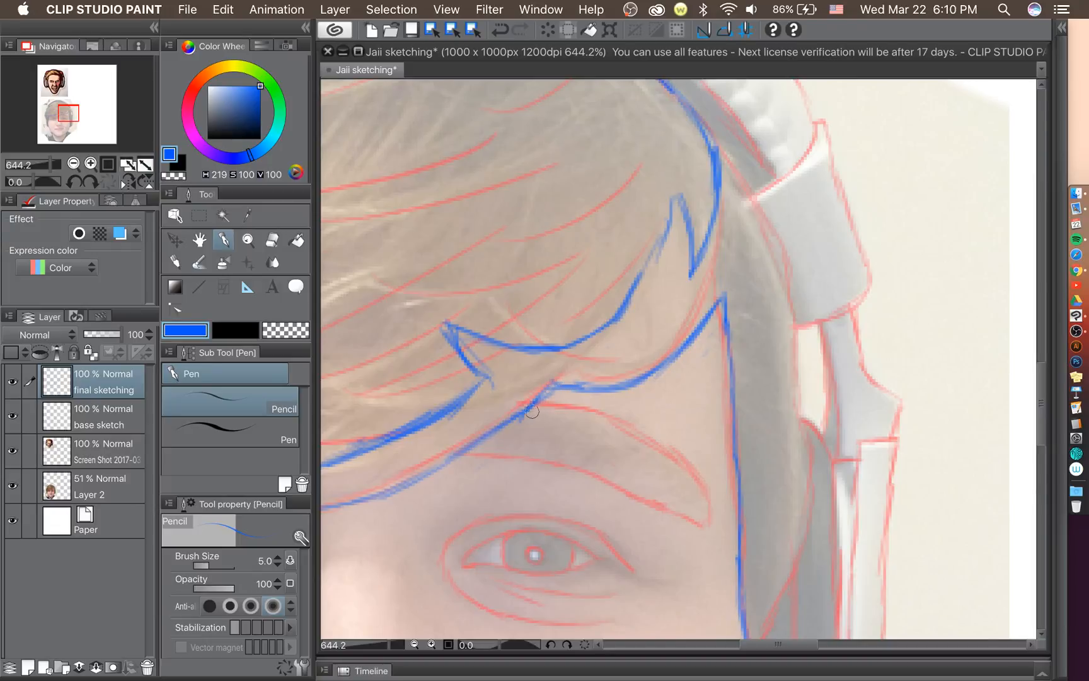
Erase the hairline above the eyebrow opposite the microphone, and redraw it with the Pencil as a curve rising to a rounded temple corner.
{"action": "mouse_move", "coordinate": [542, 397]}
{"action": "left_mouse_down"}
{"action": "mouse_move", "coordinate": [651, 347]}
{"action": "mouse_move", "coordinate": [680, 309]}
{"action": "mouse_move", "coordinate": [730, 297]}
{"action": "mouse_move", "coordinate": [672, 307]}
{"action": "mouse_move", "coordinate": [686, 305]}
{"action": "mouse_move", "coordinate": [568, 384]}
{"action": "mouse_move", "coordinate": [672, 323]}
{"action": "mouse_move", "coordinate": [600, 375]}
{"action": "left_mouse_up"}
{"action": "left_click", "coordinate": [272, 240]}
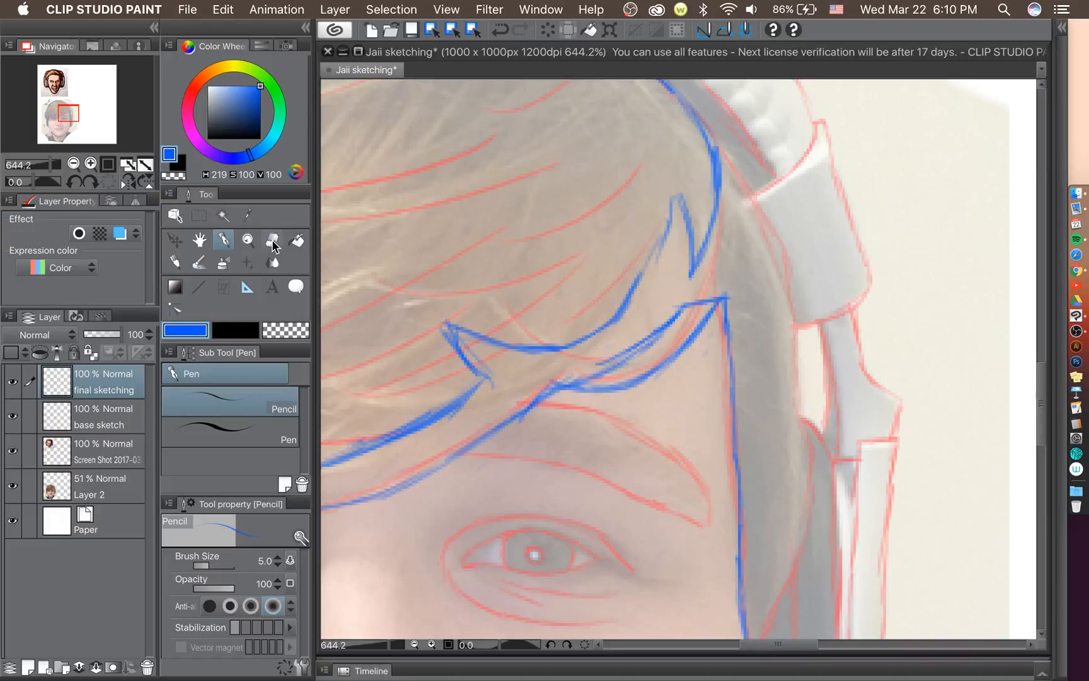
{"action": "mouse_move", "coordinate": [574, 376]}
{"action": "left_mouse_down"}
{"action": "mouse_move", "coordinate": [600, 387]}
{"action": "mouse_move", "coordinate": [626, 355]}
{"action": "mouse_move", "coordinate": [619, 380]}
{"action": "mouse_move", "coordinate": [633, 389]}
{"action": "mouse_move", "coordinate": [649, 341]}
{"action": "mouse_move", "coordinate": [671, 360]}
{"action": "mouse_move", "coordinate": [689, 304]}
{"action": "mouse_move", "coordinate": [702, 339]}
{"action": "mouse_move", "coordinate": [724, 297]}
{"action": "left_mouse_up"}
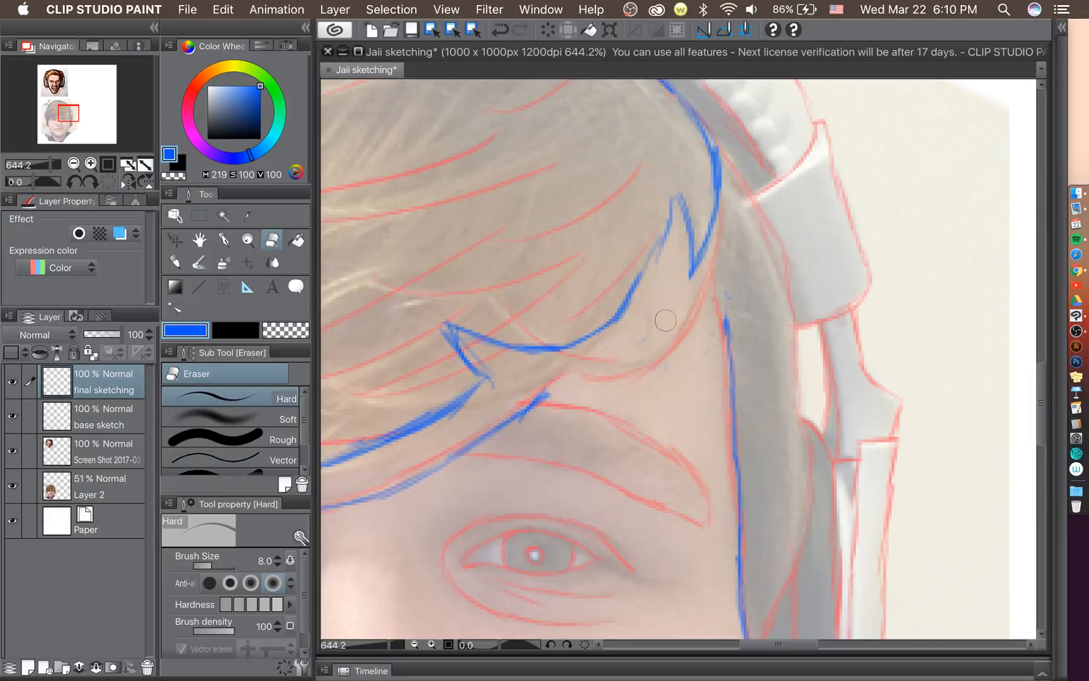
{"action": "left_click", "coordinate": [224, 240]}
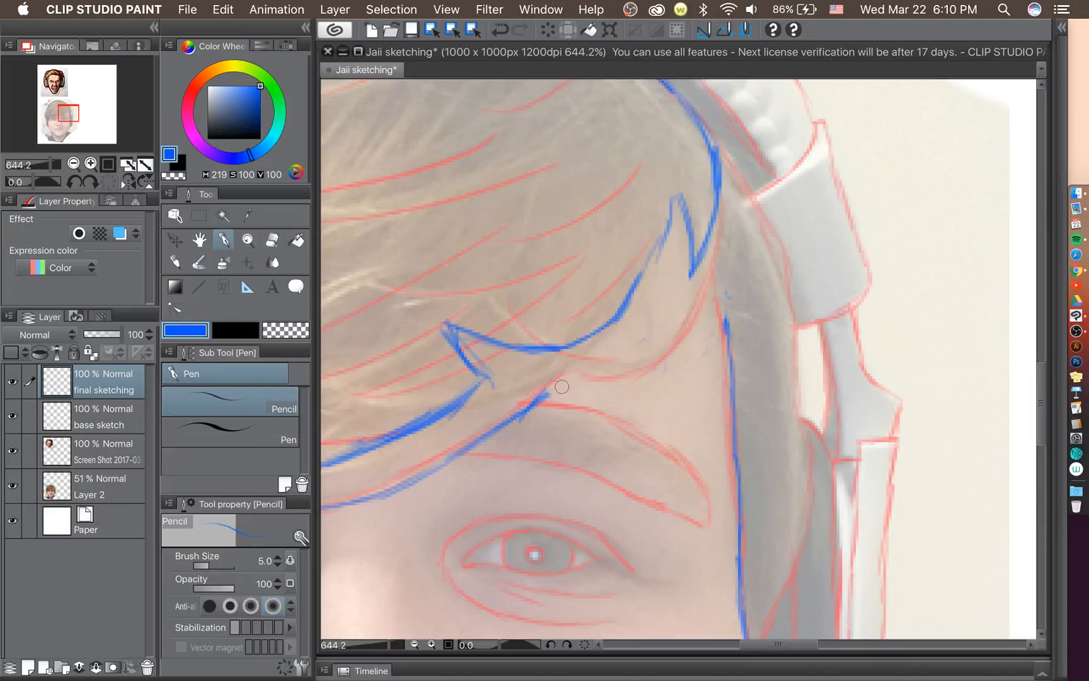
{"action": "mouse_move", "coordinate": [561, 386]}
{"action": "left_mouse_down"}
{"action": "mouse_move", "coordinate": [571, 377]}
{"action": "mouse_move", "coordinate": [558, 377]}
{"action": "mouse_move", "coordinate": [647, 355]}
{"action": "mouse_move", "coordinate": [678, 312]}
{"action": "mouse_move", "coordinate": [703, 301]}
{"action": "mouse_move", "coordinate": [721, 304]}
{"action": "mouse_move", "coordinate": [728, 321]}
{"action": "left_mouse_up"}
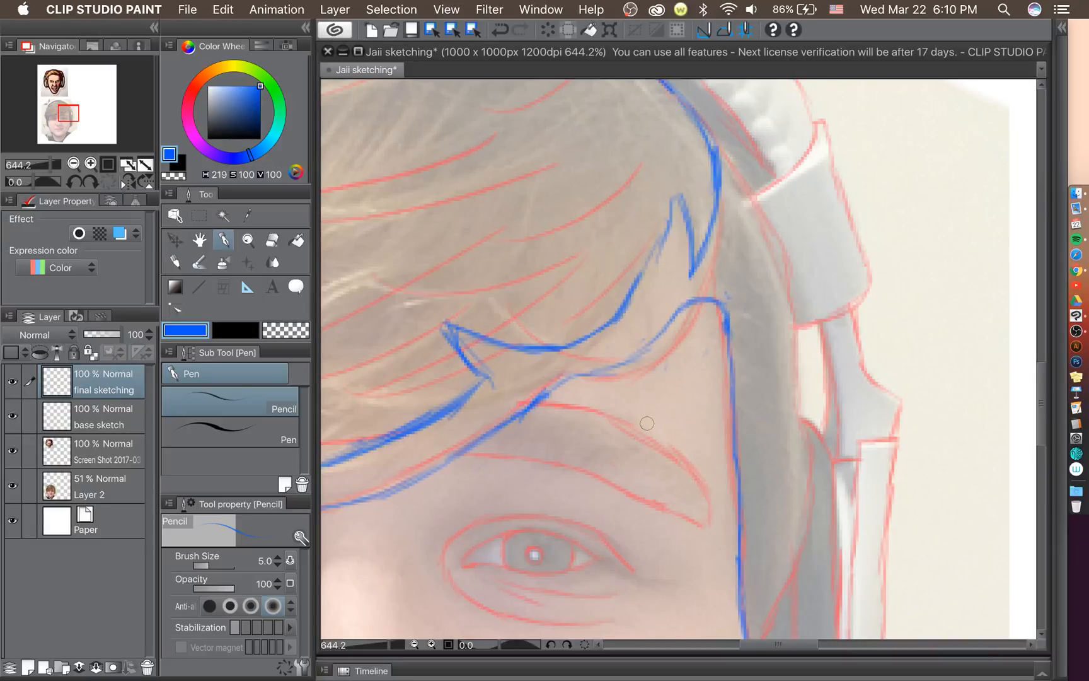
Retrace the tall temple notch with the Pencil to sharpen its tip, and strengthen the smaller fringe notch beside it.
{"action": "mouse_move", "coordinate": [630, 296]}
{"action": "left_mouse_down"}
{"action": "mouse_move", "coordinate": [667, 230]}
{"action": "mouse_move", "coordinate": [672, 184]}
{"action": "left_mouse_up"}
{"action": "left_click_drag", "start_coordinate": [576, 347], "coordinate": [605, 327]}
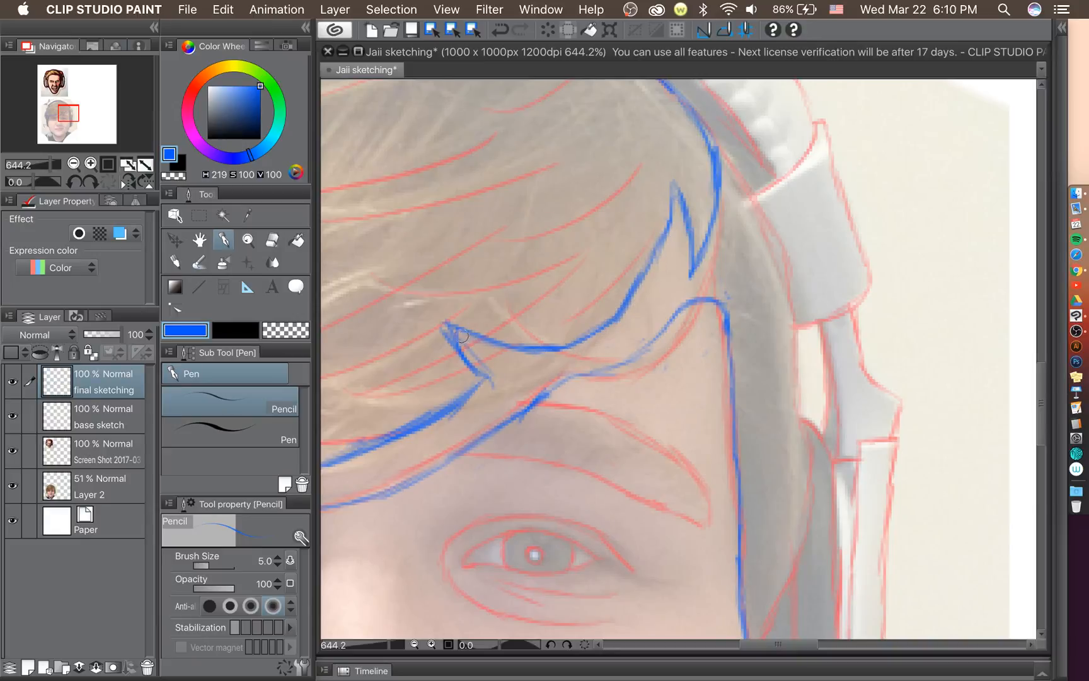
{"action": "mouse_move", "coordinate": [458, 337]}
{"action": "left_mouse_down"}
{"action": "mouse_move", "coordinate": [485, 378]}
{"action": "mouse_move", "coordinate": [437, 416]}
{"action": "left_mouse_up"}
Draw the slanted inner end of the eyebrow opposite the microphone with the Pencil, just below the fringe.
{"action": "scroll", "coordinate": [463, 423], "scroll_direction": "down", "scroll_amount": 10}
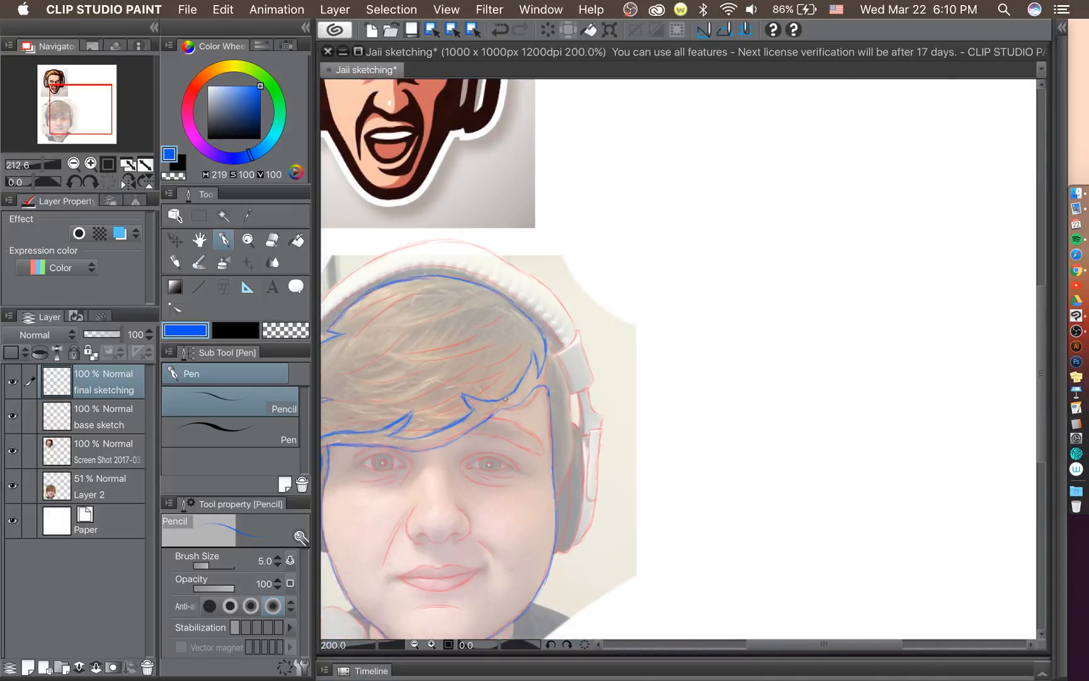
{"action": "scroll", "coordinate": [506, 399], "scroll_direction": "up", "scroll_amount": 6}
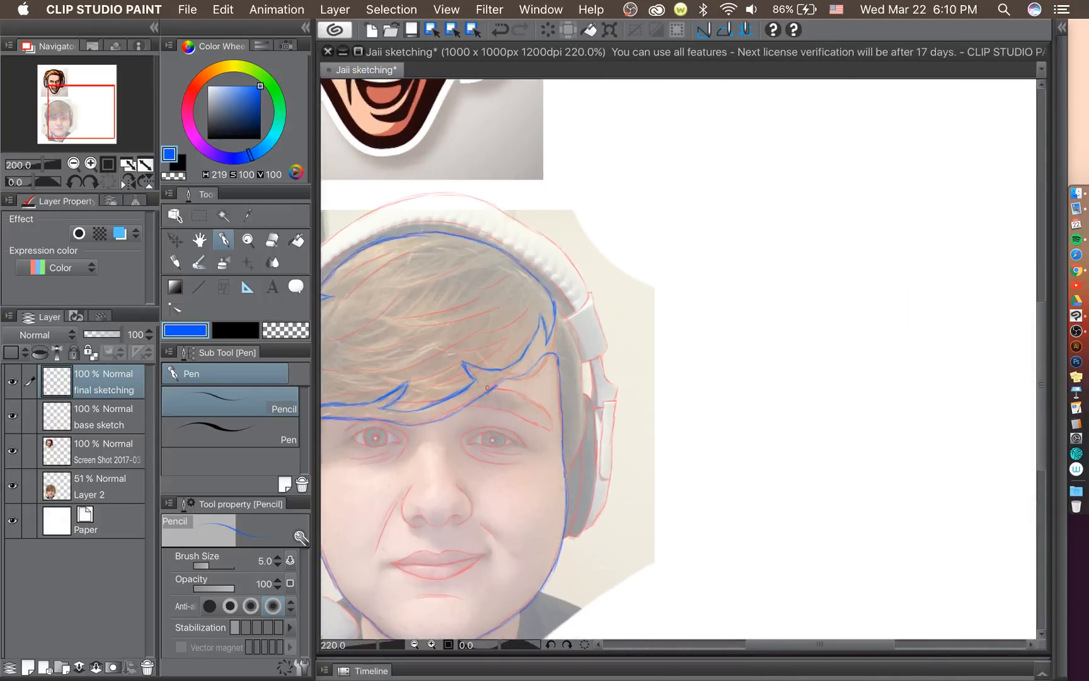
{"action": "scroll", "coordinate": [503, 424], "scroll_direction": "up", "scroll_amount": 5}
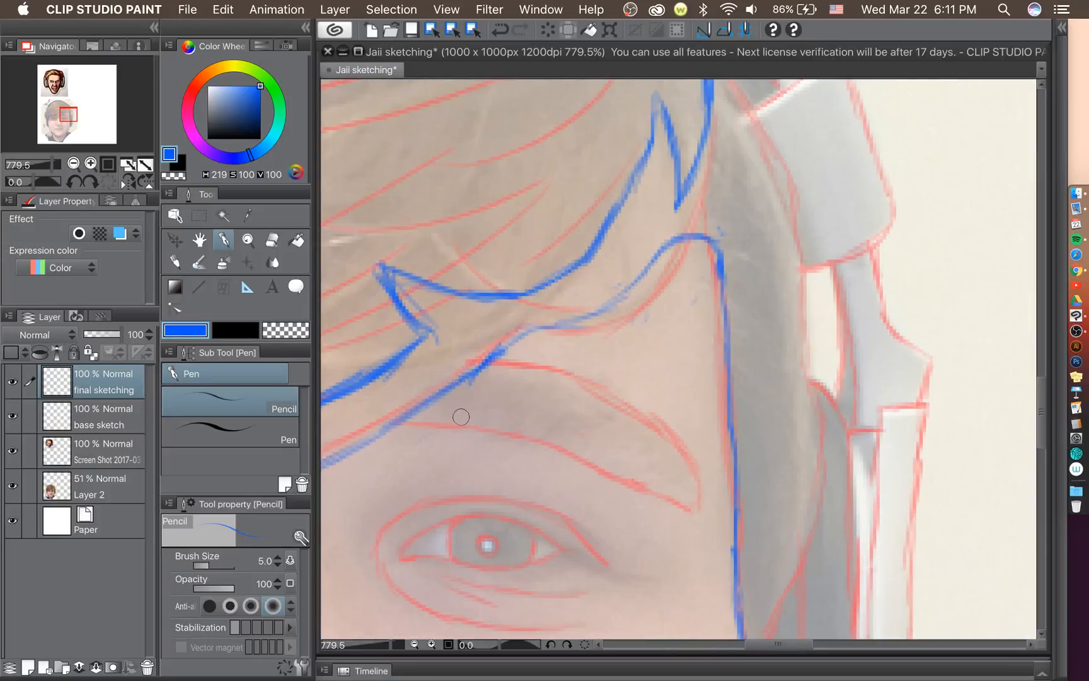
{"action": "scroll", "coordinate": [454, 429], "scroll_direction": "down", "scroll_amount": 7}
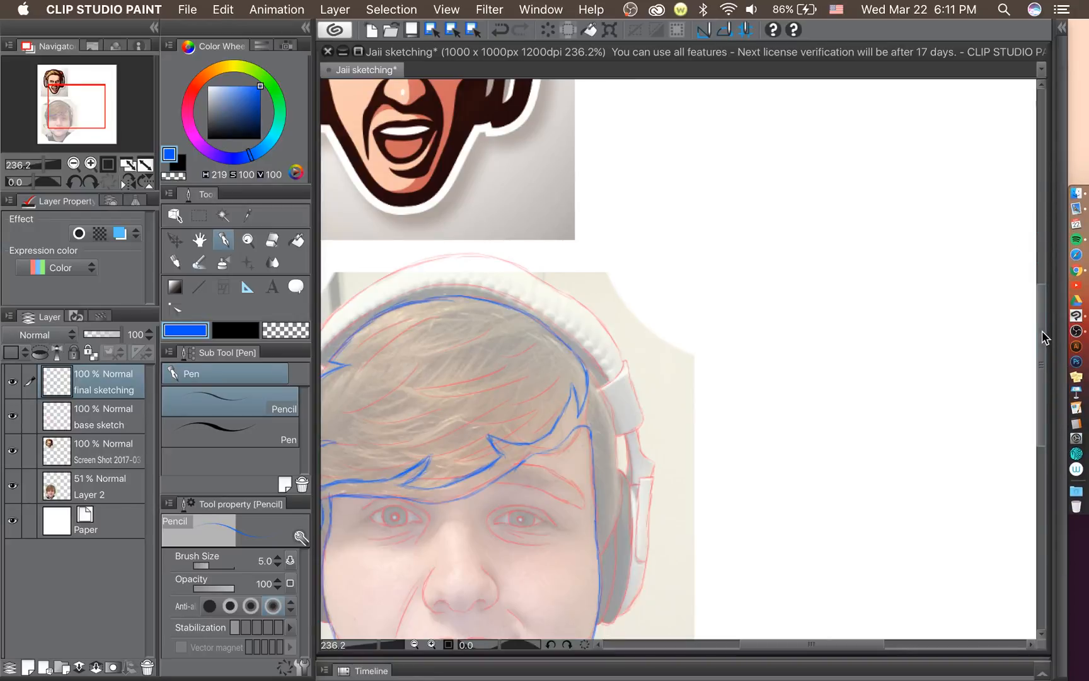
{"action": "scroll", "coordinate": [1041, 331], "scroll_direction": "up", "scroll_amount": 3}
{"action": "scroll", "coordinate": [1041, 338], "scroll_direction": "down", "scroll_amount": 3}
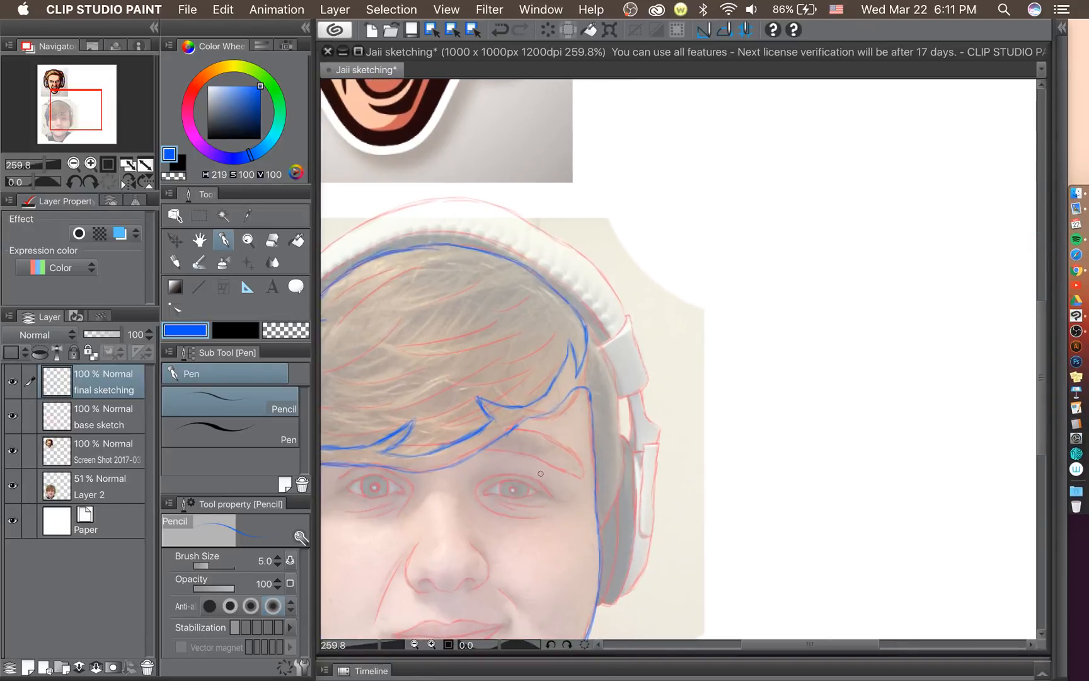
{"action": "scroll", "coordinate": [545, 461], "scroll_direction": "up", "scroll_amount": 4}
{"action": "scroll", "coordinate": [545, 460], "scroll_direction": "up", "scroll_amount": 3}
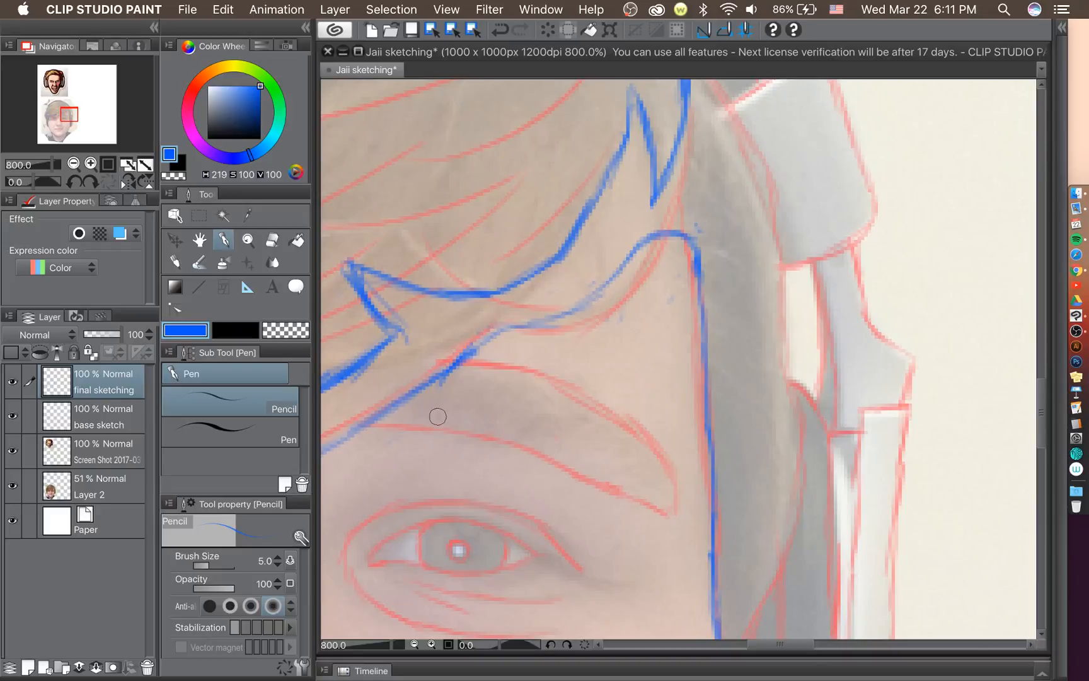
{"action": "mouse_move", "coordinate": [421, 416]}
{"action": "left_mouse_down"}
{"action": "mouse_move", "coordinate": [484, 366]}
{"action": "mouse_move", "coordinate": [436, 408]}
{"action": "left_mouse_up"}
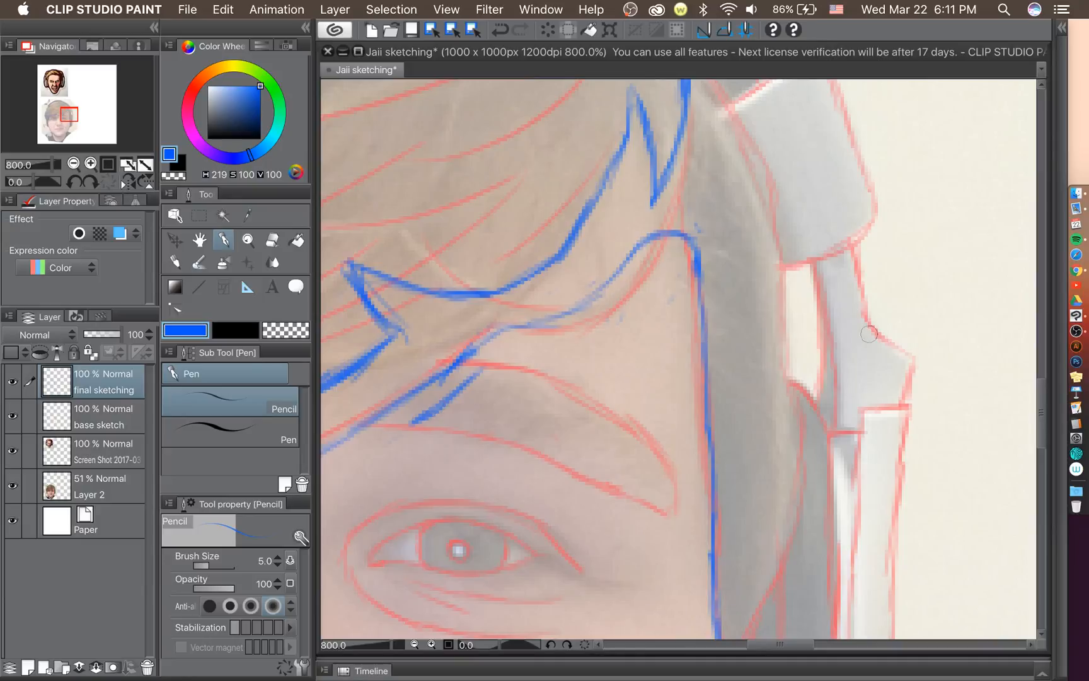
Outline the upper and lower edges of this eyebrow with the Pencil, following the base sketch to its outer tip.
{"action": "scroll", "coordinate": [822, 360], "scroll_direction": "down", "scroll_amount": 2}
{"action": "scroll", "coordinate": [681, 417], "scroll_direction": "up", "scroll_amount": 1}
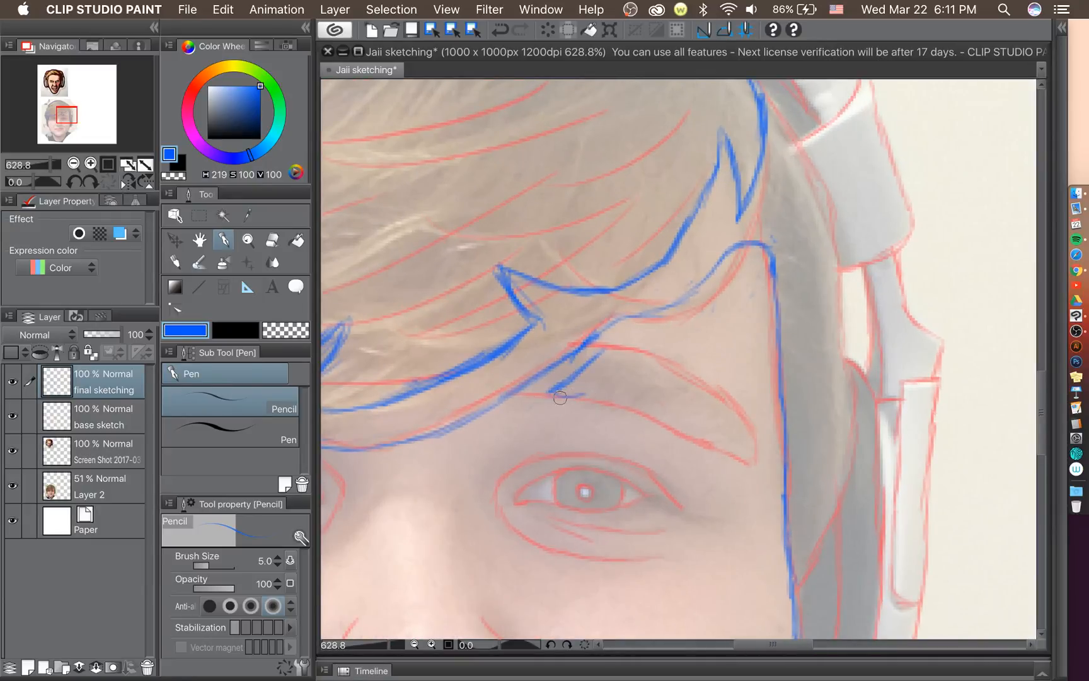
{"action": "left_click_drag", "start_coordinate": [551, 395], "coordinate": [607, 400]}
{"action": "mouse_move", "coordinate": [599, 350]}
{"action": "left_mouse_down"}
{"action": "mouse_move", "coordinate": [690, 366]}
{"action": "mouse_move", "coordinate": [725, 397]}
{"action": "left_mouse_up"}
{"action": "mouse_move", "coordinate": [612, 396]}
{"action": "left_mouse_down"}
{"action": "mouse_move", "coordinate": [741, 460]}
{"action": "mouse_move", "coordinate": [730, 453]}
{"action": "mouse_move", "coordinate": [755, 448]}
{"action": "left_mouse_up"}
{"action": "mouse_move", "coordinate": [712, 389]}
{"action": "left_mouse_down"}
{"action": "mouse_move", "coordinate": [741, 421]}
{"action": "mouse_move", "coordinate": [752, 458]}
{"action": "left_mouse_up"}
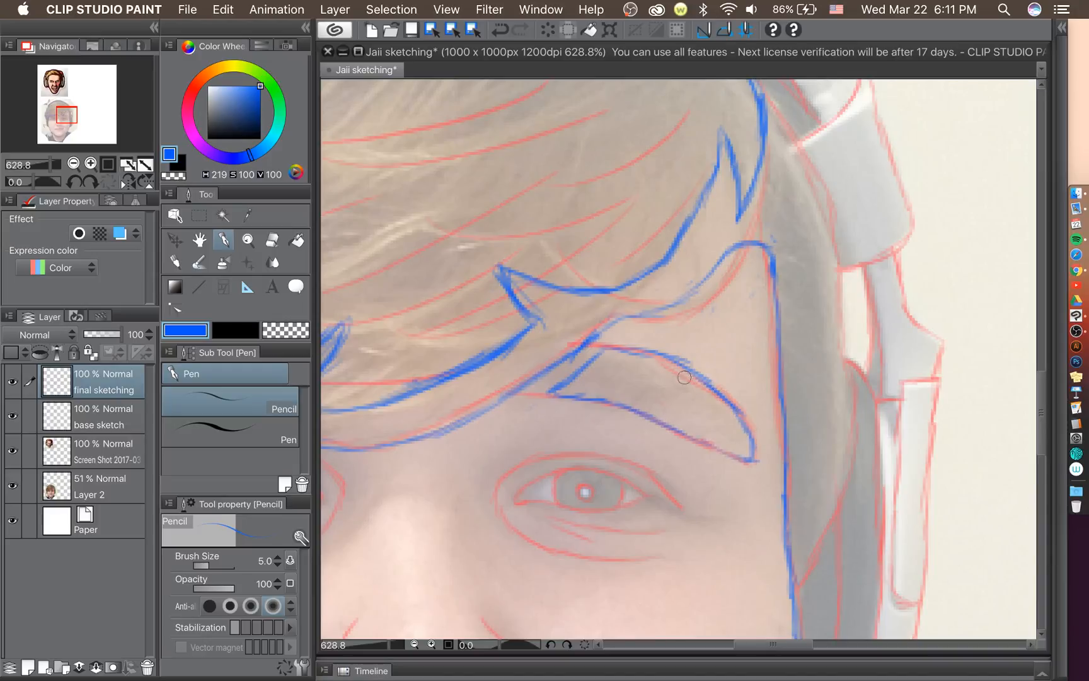
{"action": "left_click_drag", "start_coordinate": [607, 355], "coordinate": [680, 364]}
Redraw the hairline above the eyebrow as a straighter line up to a sharper temple corner, and erase the old rounded curve.
{"action": "mouse_move", "coordinate": [608, 326]}
{"action": "left_mouse_down"}
{"action": "mouse_move", "coordinate": [674, 302]}
{"action": "mouse_move", "coordinate": [719, 261]}
{"action": "left_mouse_up"}
{"action": "scroll", "coordinate": [588, 343], "scroll_direction": "down", "scroll_amount": 6}
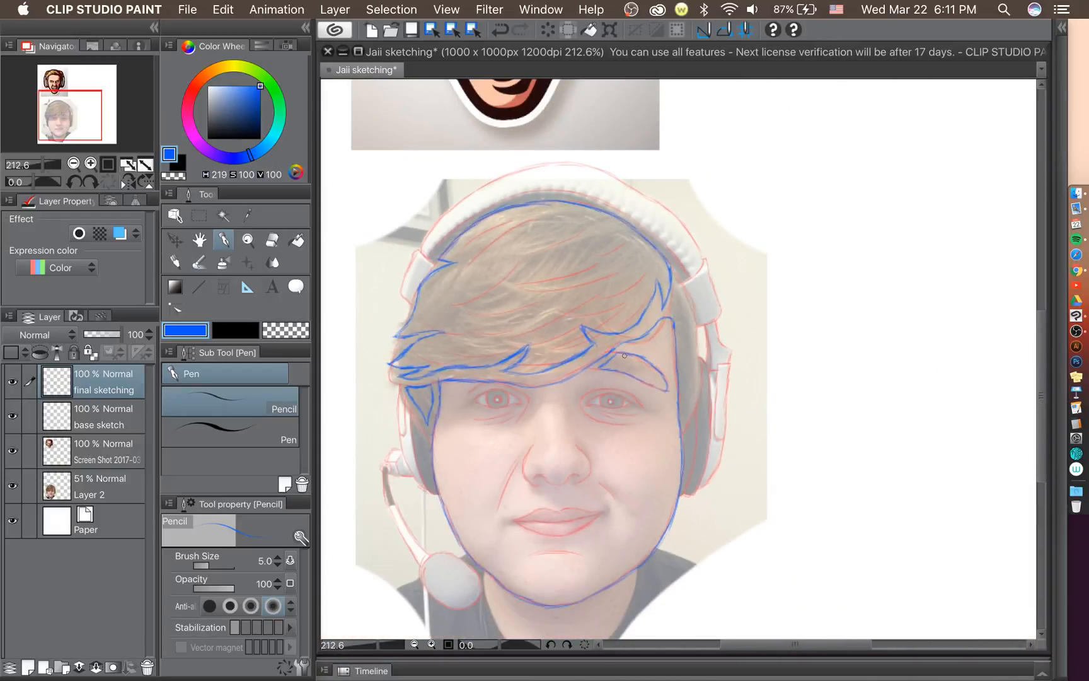
{"action": "scroll", "coordinate": [624, 355], "scroll_direction": "up", "scroll_amount": 2}
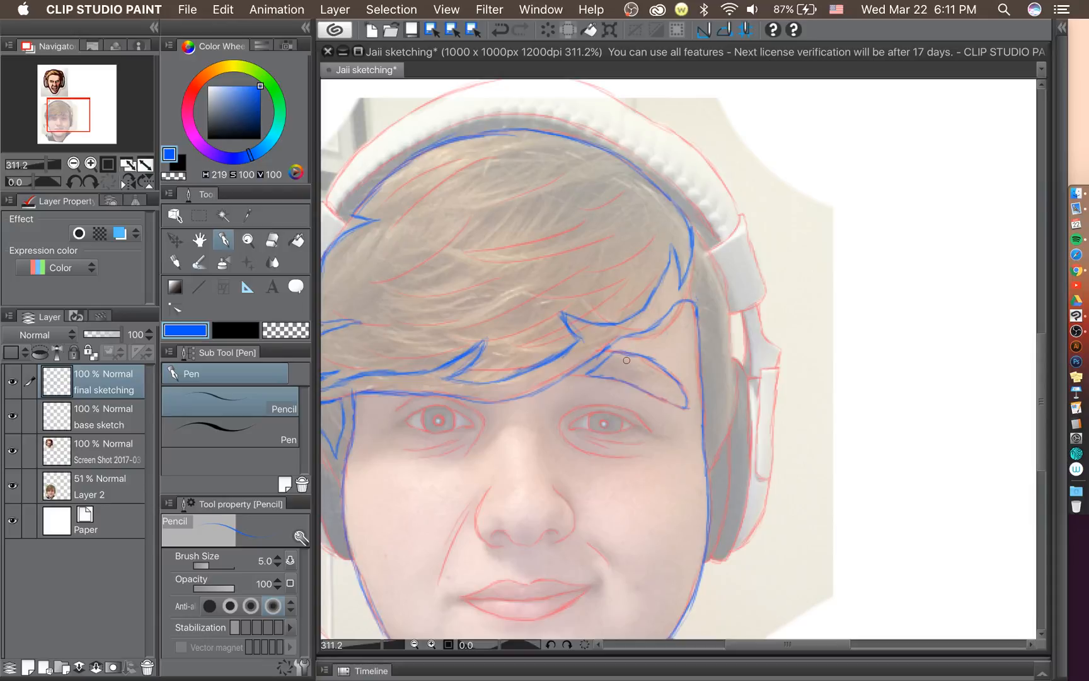
{"action": "scroll", "coordinate": [831, 409], "scroll_direction": "up", "scroll_amount": 2}
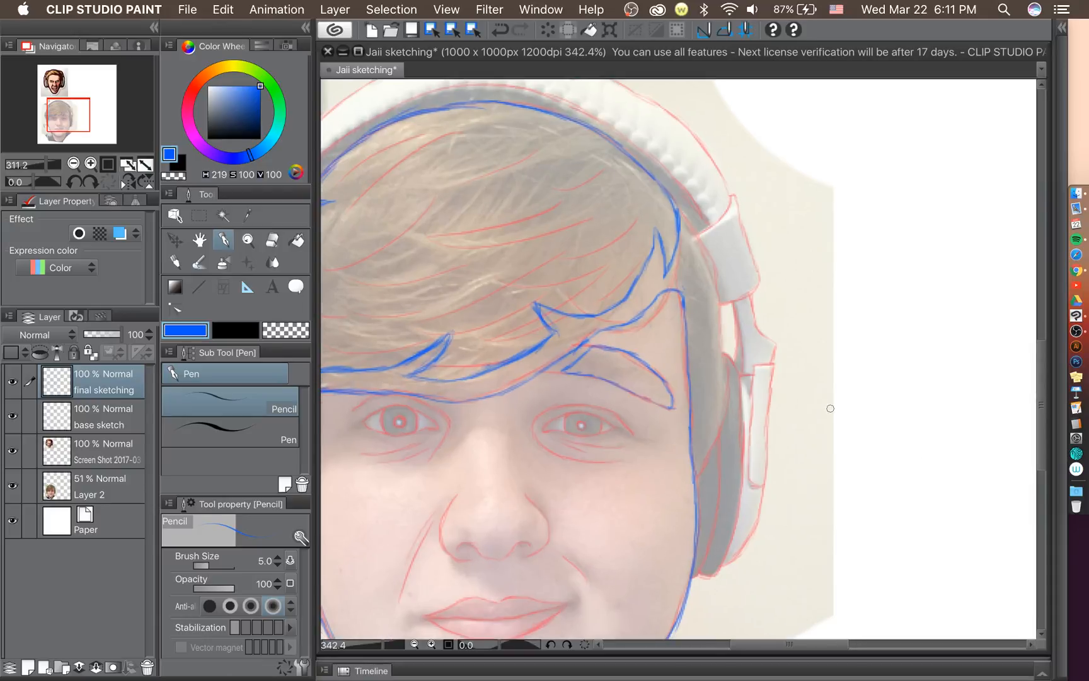
{"action": "scroll", "coordinate": [651, 288], "scroll_direction": "up", "scroll_amount": 3}
{"action": "scroll", "coordinate": [730, 297], "scroll_direction": "up", "scroll_amount": 5}
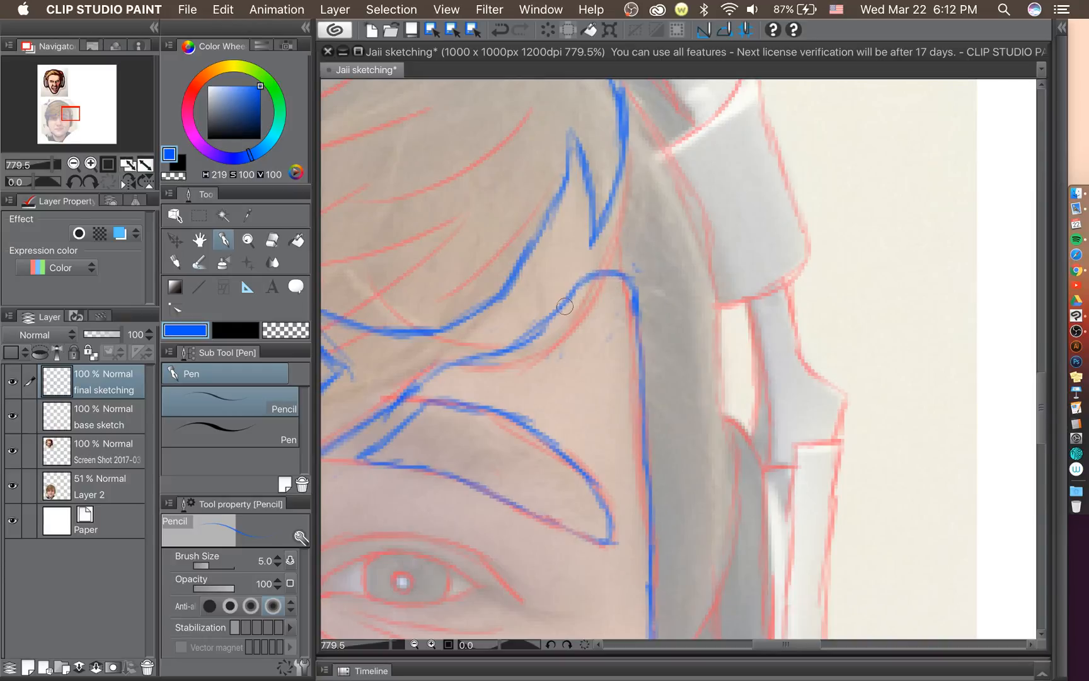
{"action": "mouse_move", "coordinate": [533, 332]}
{"action": "left_mouse_down"}
{"action": "mouse_move", "coordinate": [522, 341]}
{"action": "mouse_move", "coordinate": [614, 266]}
{"action": "mouse_move", "coordinate": [597, 284]}
{"action": "left_mouse_up"}
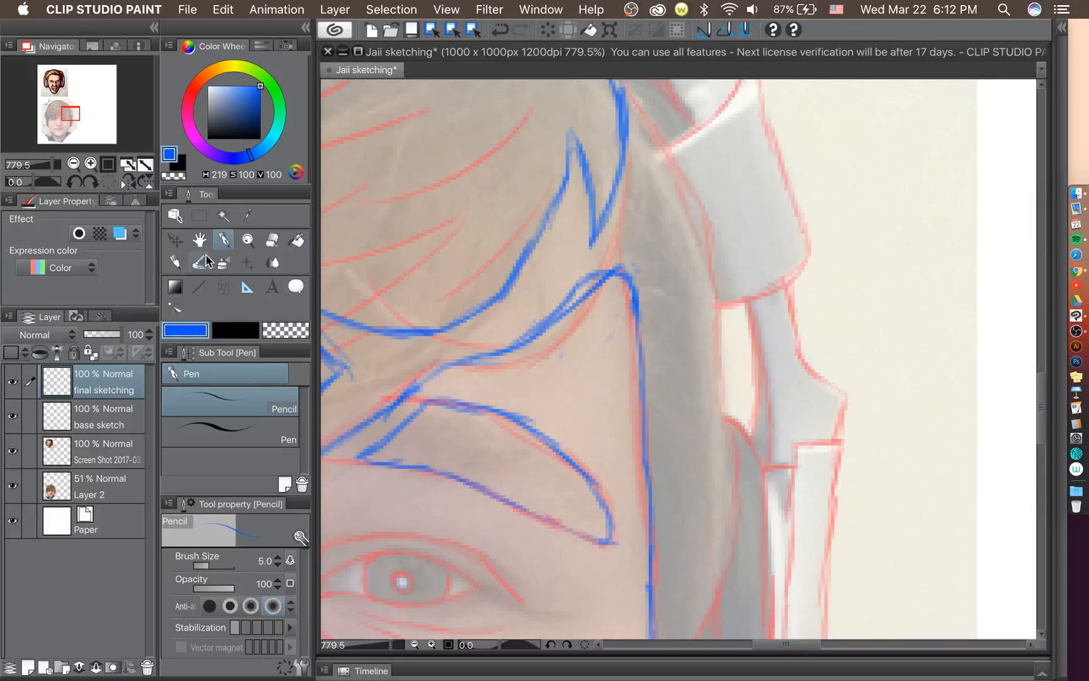
{"action": "left_click", "coordinate": [272, 240]}
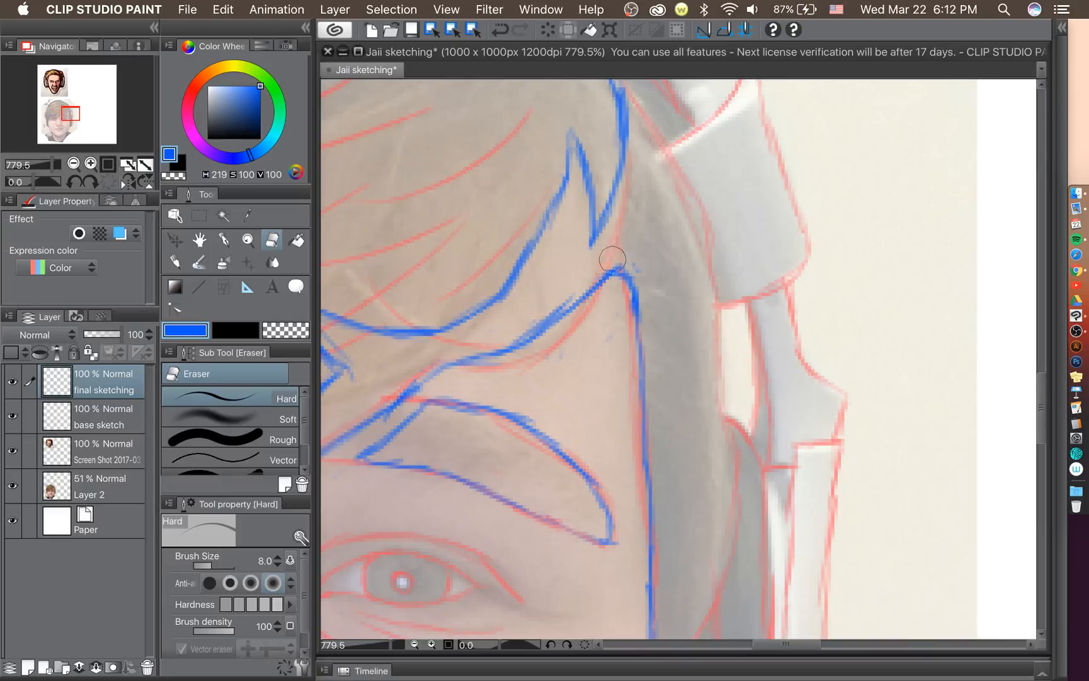
Erase the remaining stray strokes around the sharp temple corner and along the hairline above the eyebrow.
{"action": "left_click_drag", "start_coordinate": [613, 259], "coordinate": [503, 337]}
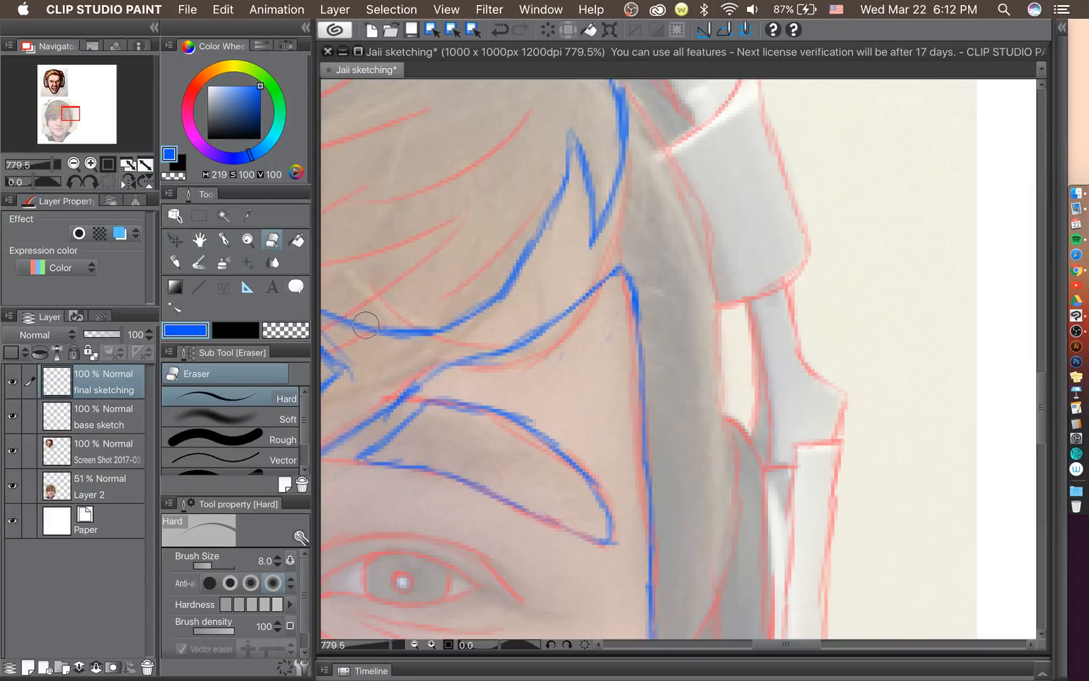
{"action": "left_click", "coordinate": [224, 241]}
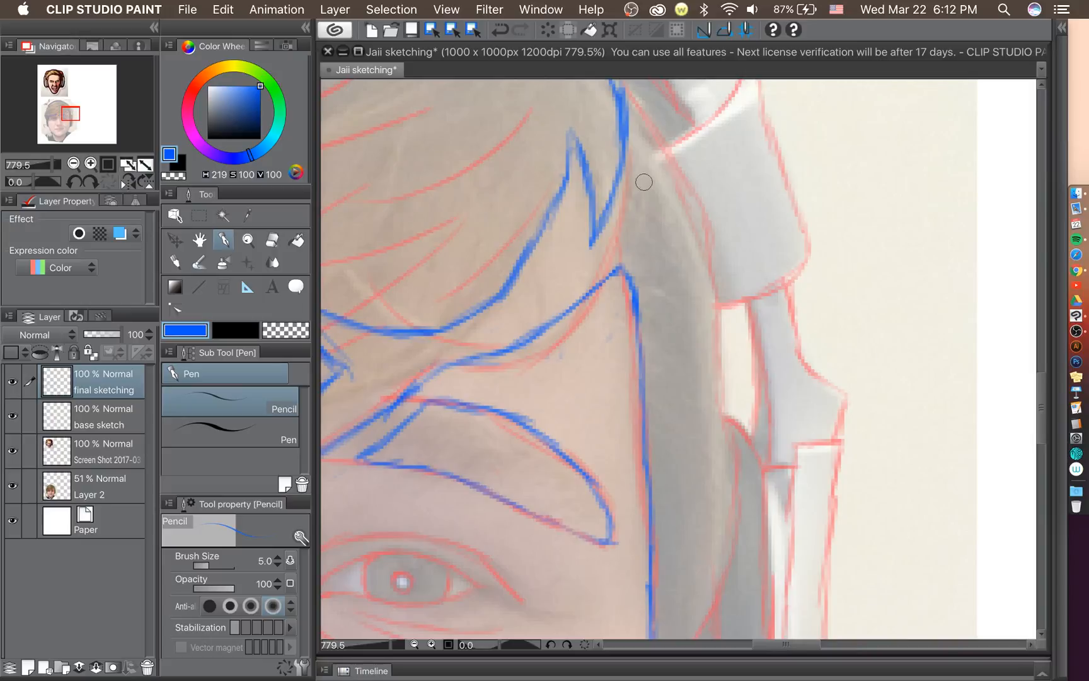
{"action": "left_click_drag", "start_coordinate": [640, 152], "coordinate": [690, 356]}
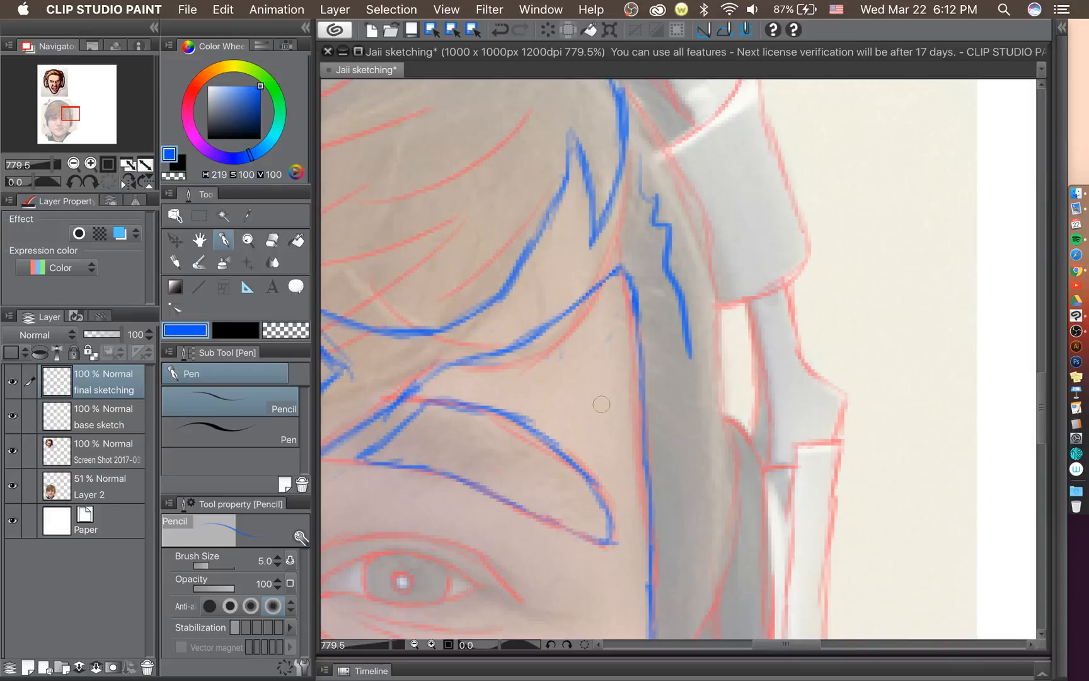
{"action": "key", "text": "ctrl+z"}
Examine the traced hair outline and temple notch against the whole portrait and the logo reference.
{"action": "scroll", "coordinate": [594, 403], "scroll_direction": "down", "scroll_amount": 3}
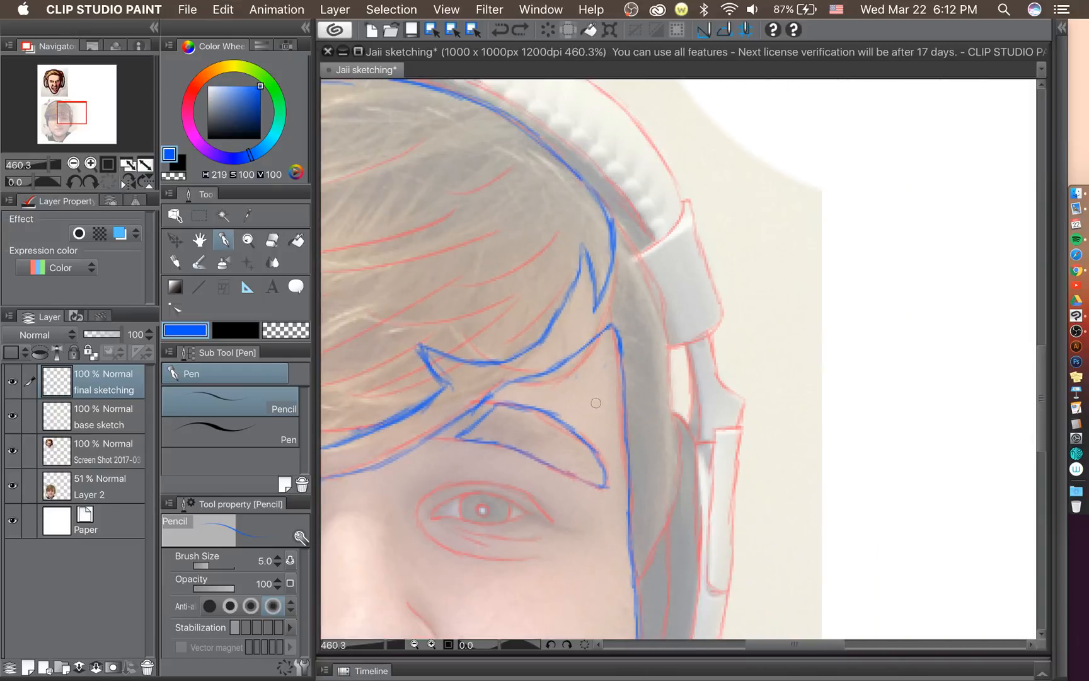
{"action": "scroll", "coordinate": [607, 350], "scroll_direction": "down", "scroll_amount": 3}
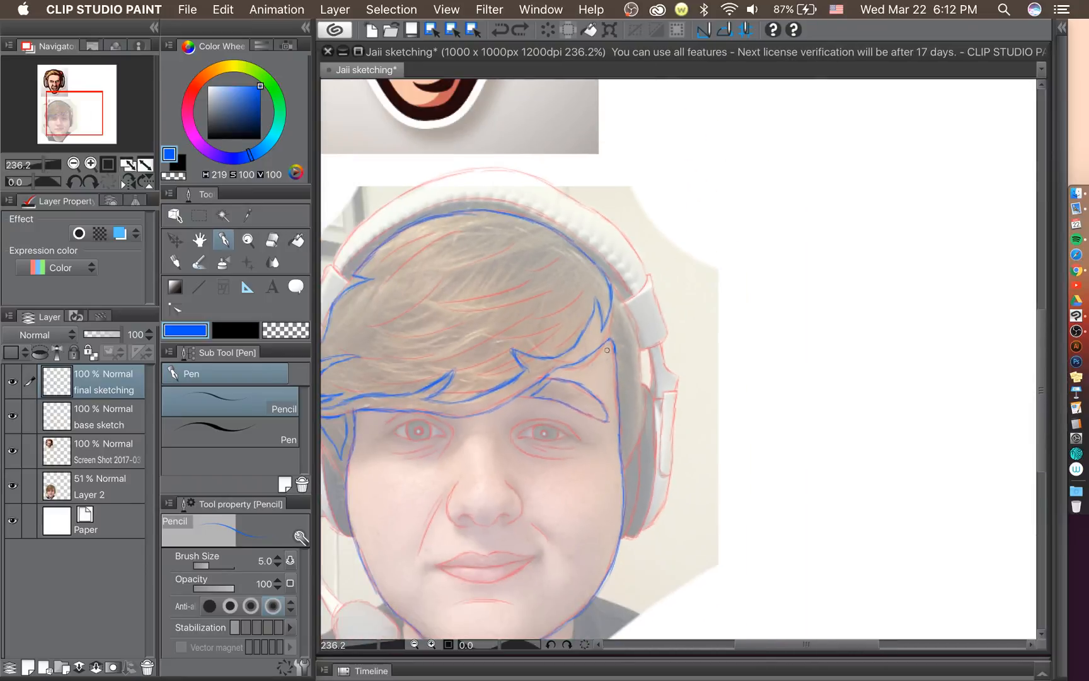
{"action": "scroll", "coordinate": [607, 349], "scroll_direction": "down", "scroll_amount": 3}
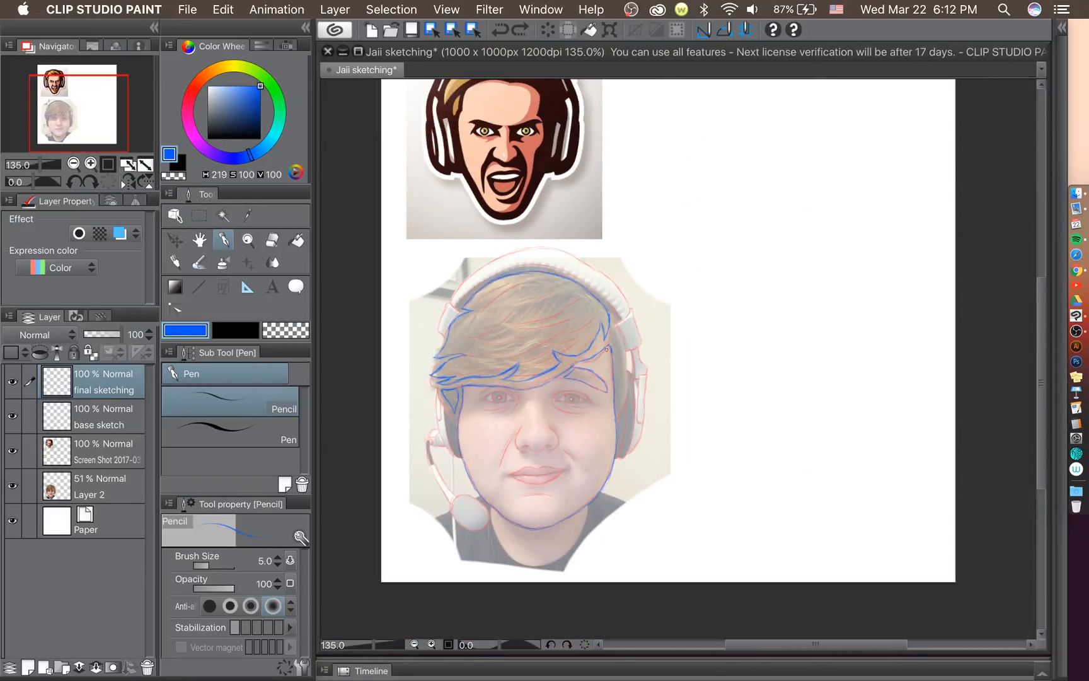
{"action": "scroll", "coordinate": [605, 346], "scroll_direction": "up", "scroll_amount": 2}
{"action": "scroll", "coordinate": [605, 346], "scroll_direction": "up", "scroll_amount": 5}
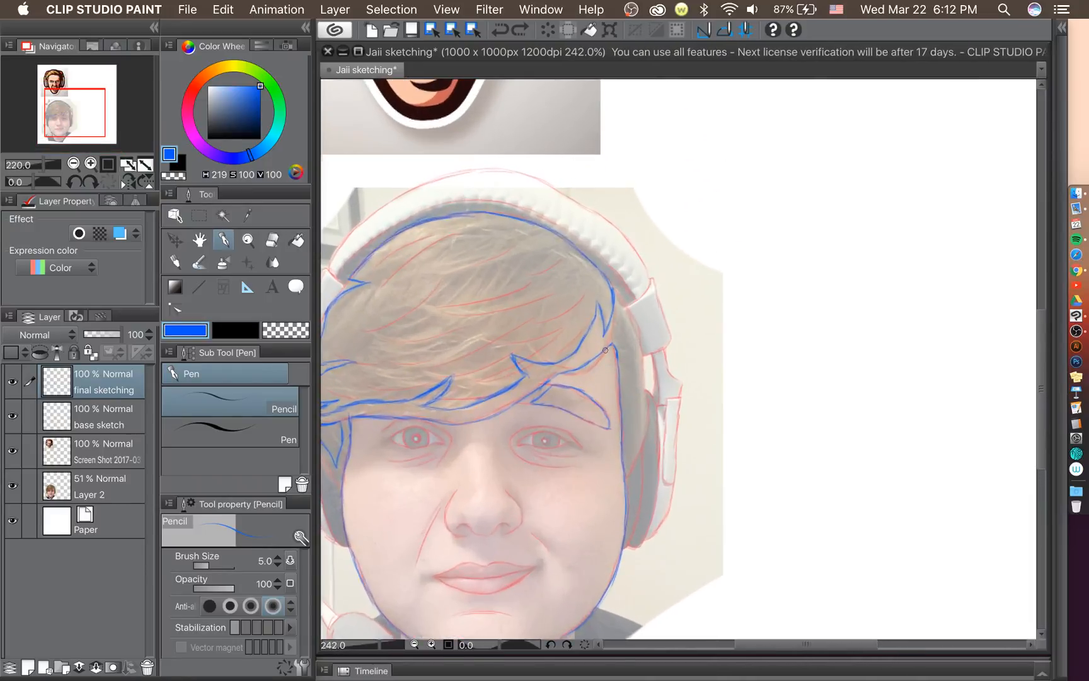
{"action": "scroll", "coordinate": [616, 349], "scroll_direction": "down", "scroll_amount": 7}
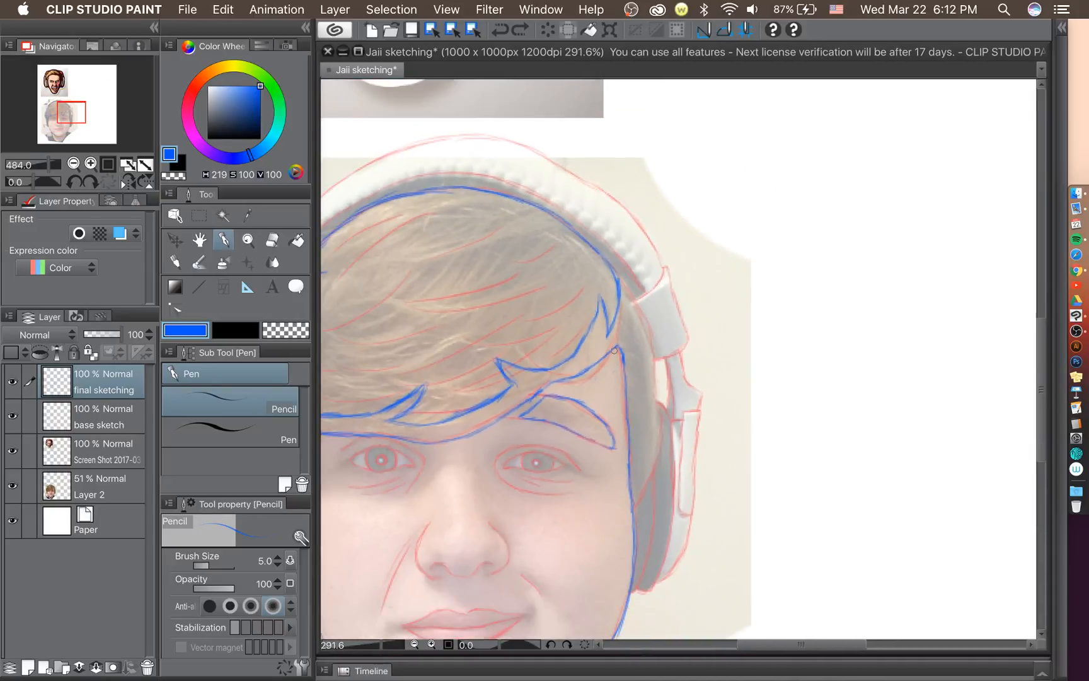
{"action": "scroll", "coordinate": [608, 347], "scroll_direction": "up", "scroll_amount": 6}
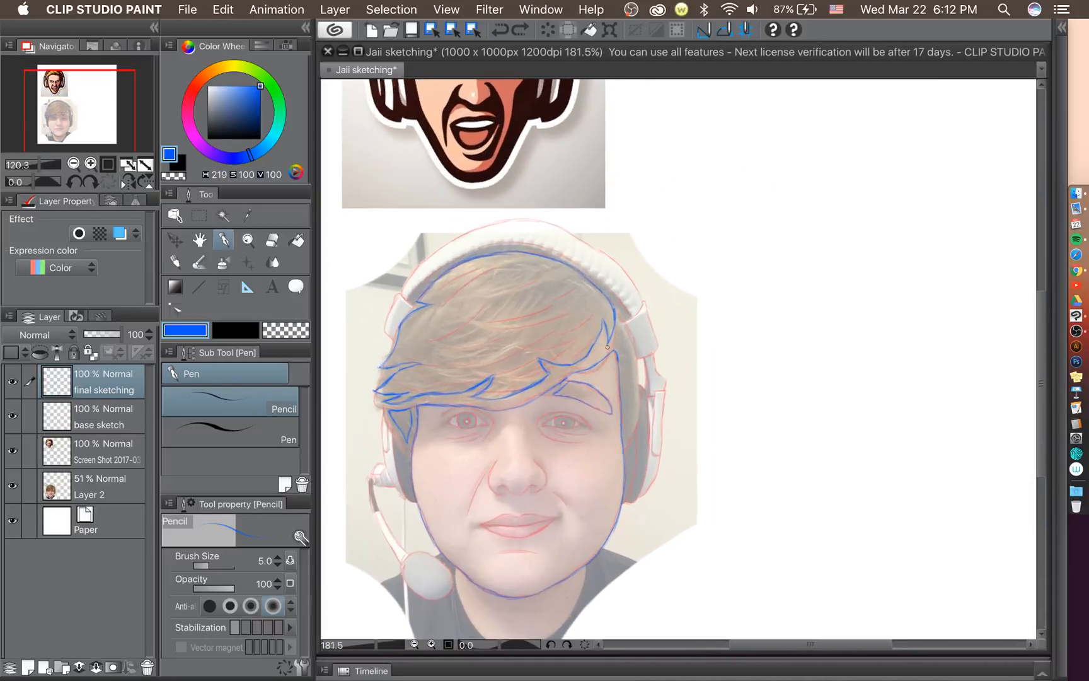
{"action": "scroll", "coordinate": [607, 347], "scroll_direction": "up", "scroll_amount": 3}
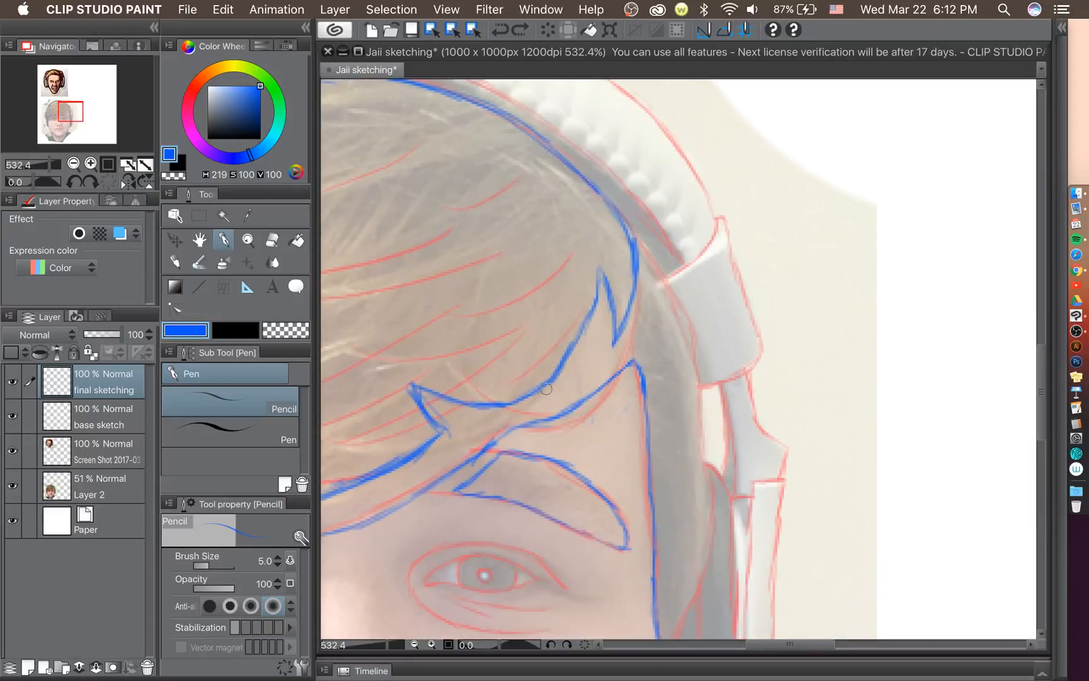
Replace the tall temple notch with one smooth Pencil curve from the side of the hair into the fringe, erasing the notch lines.
{"action": "left_click_drag", "start_coordinate": [547, 388], "coordinate": [604, 359]}
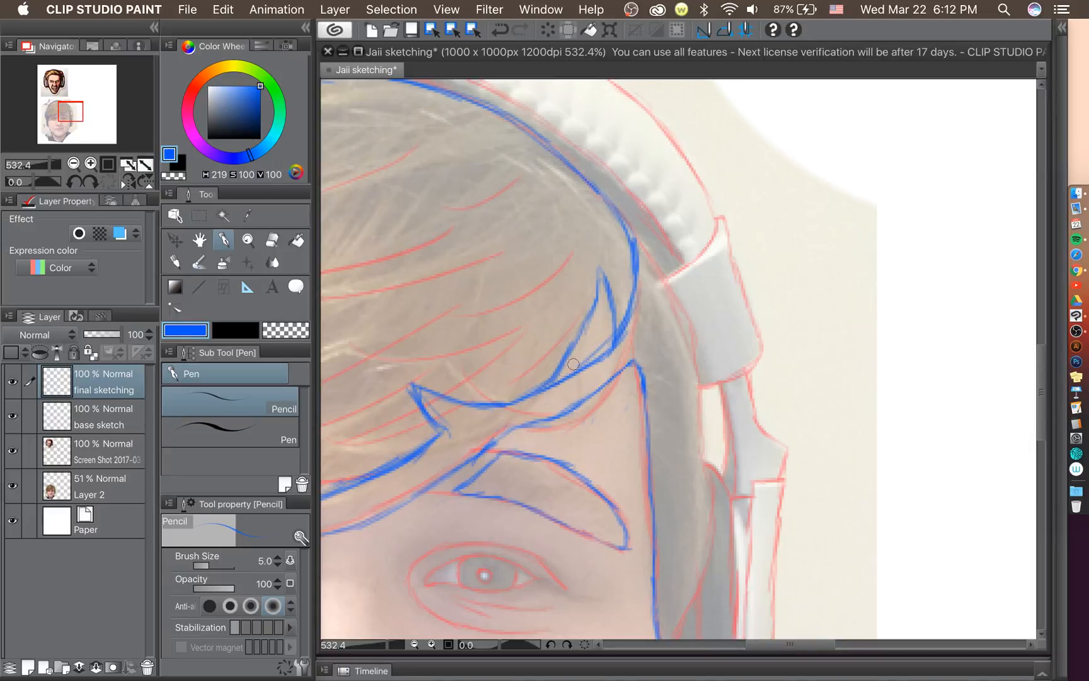
{"action": "left_click", "coordinate": [272, 240]}
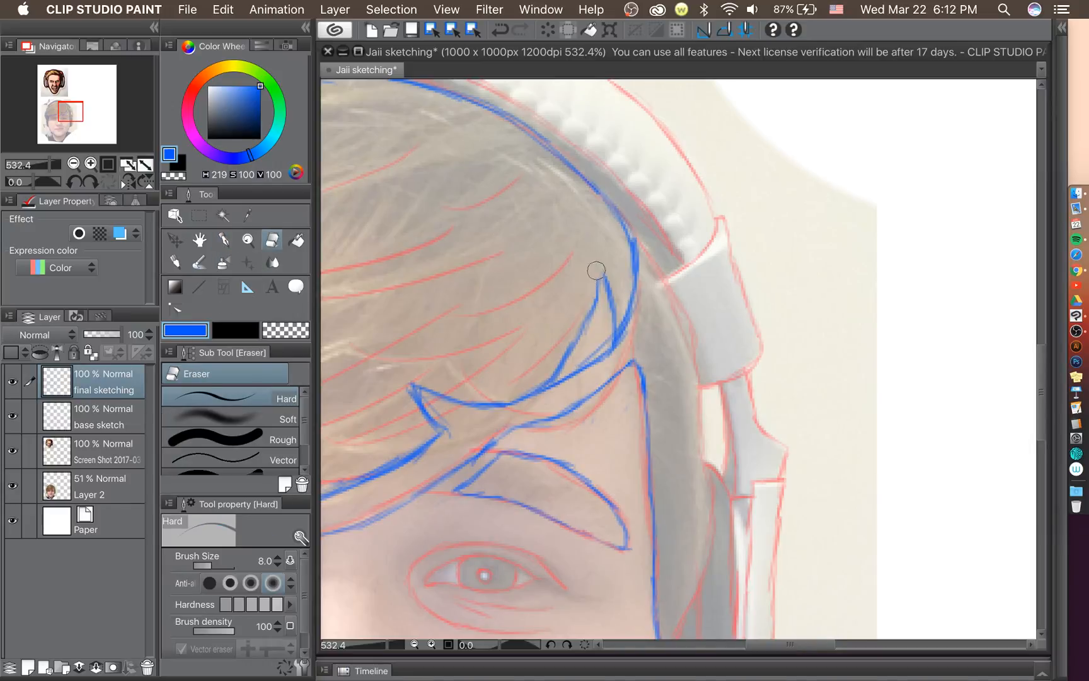
{"action": "mouse_move", "coordinate": [596, 271]}
{"action": "left_mouse_down"}
{"action": "mouse_move", "coordinate": [612, 335]}
{"action": "mouse_move", "coordinate": [530, 394]}
{"action": "mouse_move", "coordinate": [579, 324]}
{"action": "left_mouse_up"}
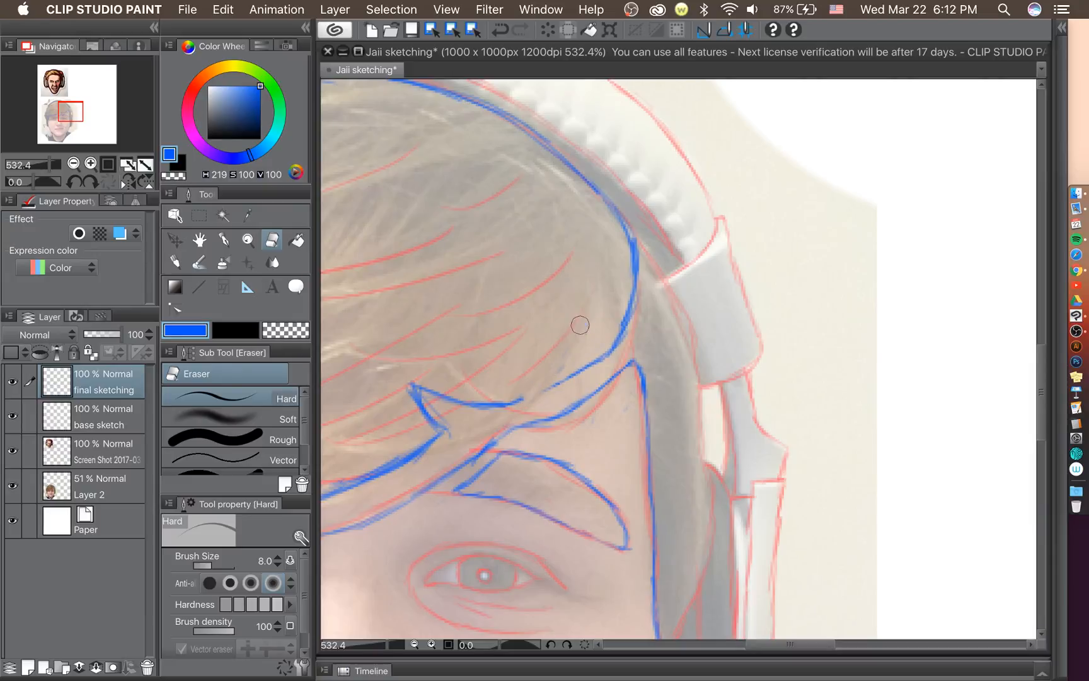
{"action": "left_click", "coordinate": [225, 242]}
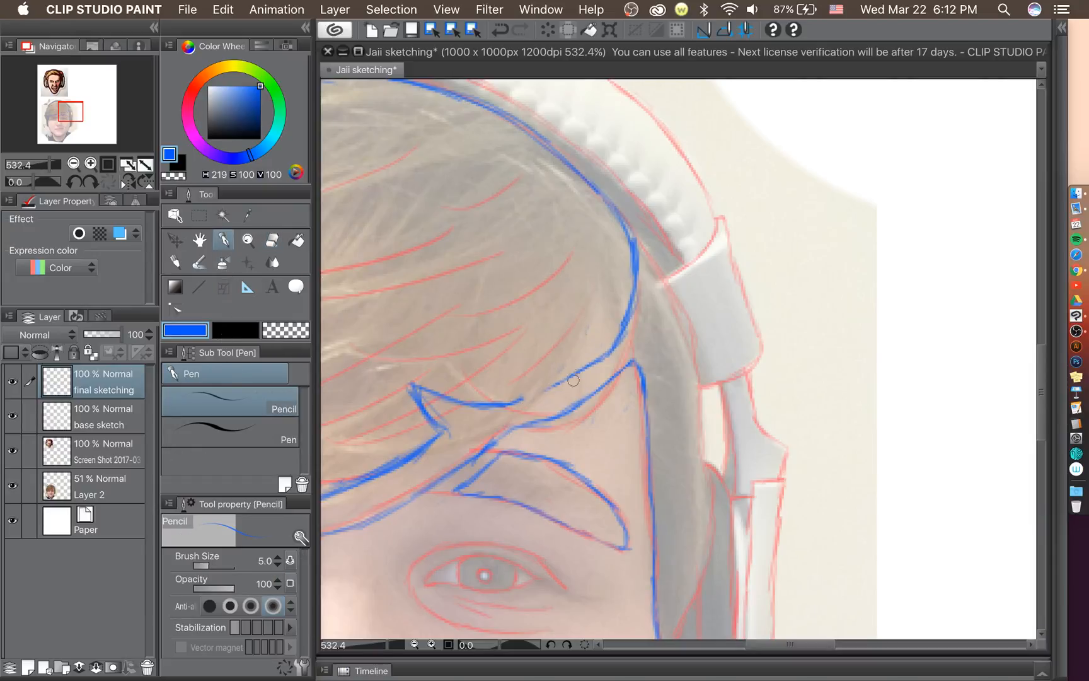
{"action": "left_click_drag", "start_coordinate": [519, 401], "coordinate": [545, 388]}
Erase the middle of the hairline above the eyebrow and redraw it with the Pencil as a lower curve up to the temple corner.
{"action": "left_click_drag", "start_coordinate": [585, 401], "coordinate": [619, 381]}
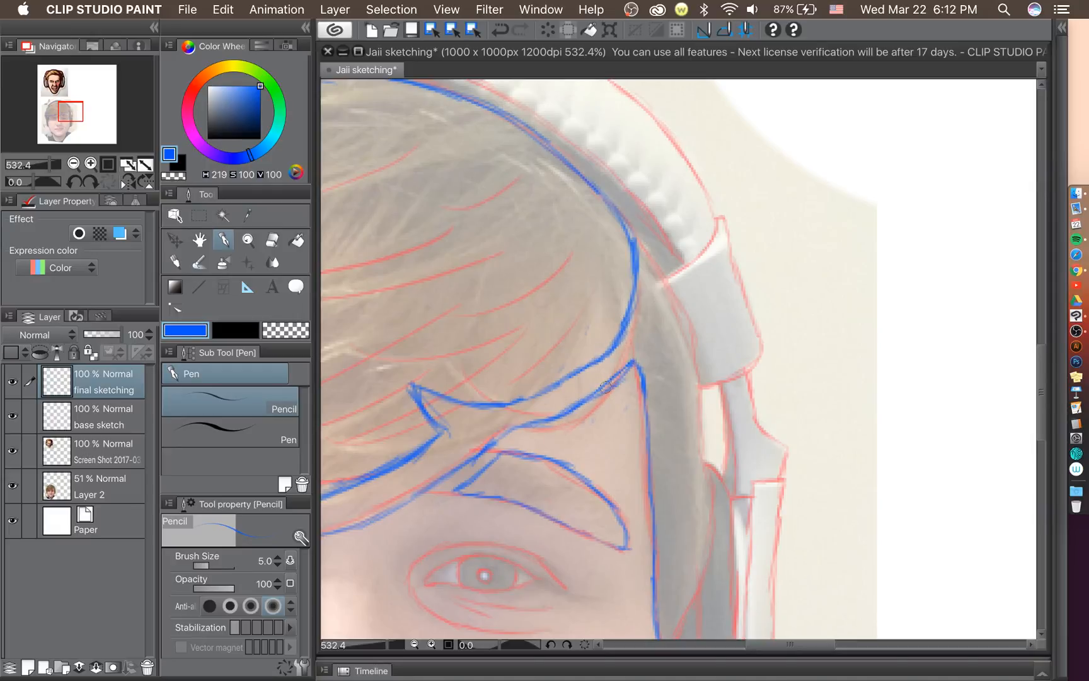
{"action": "mouse_move", "coordinate": [523, 425]}
{"action": "left_mouse_down"}
{"action": "mouse_move", "coordinate": [566, 415]}
{"action": "mouse_move", "coordinate": [620, 373]}
{"action": "left_mouse_up"}
{"action": "left_click", "coordinate": [273, 240]}
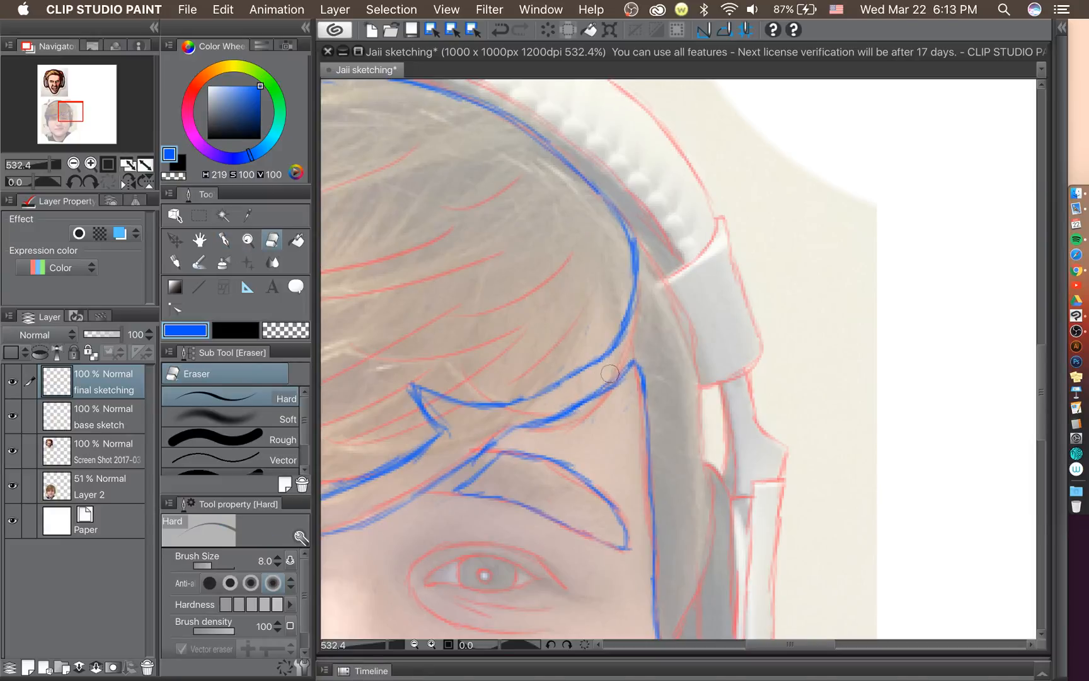
{"action": "mouse_move", "coordinate": [610, 373]}
{"action": "left_mouse_down"}
{"action": "mouse_move", "coordinate": [602, 394]}
{"action": "mouse_move", "coordinate": [567, 413]}
{"action": "mouse_move", "coordinate": [615, 381]}
{"action": "left_mouse_up"}
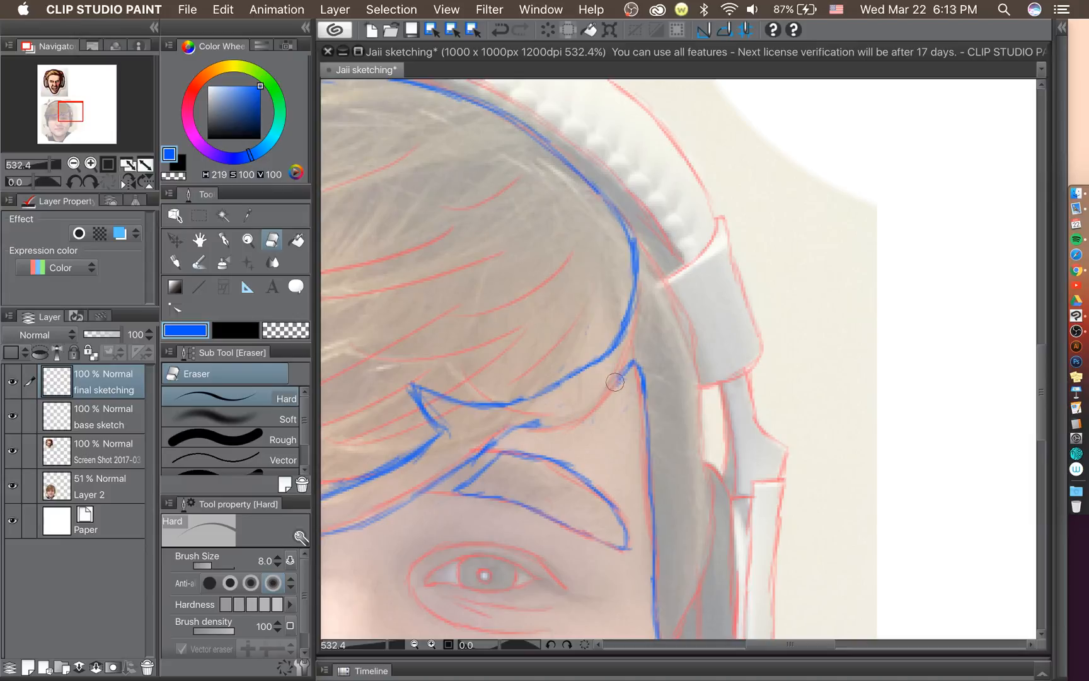
{"action": "left_click", "coordinate": [223, 240]}
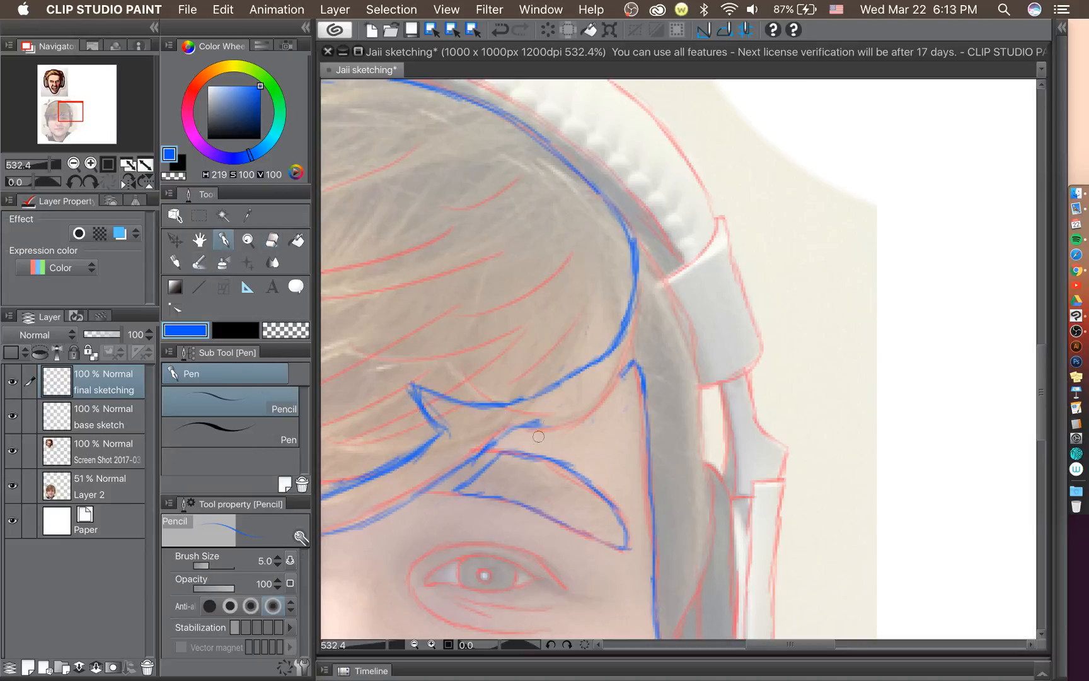
{"action": "mouse_move", "coordinate": [514, 430]}
{"action": "left_mouse_down"}
{"action": "mouse_move", "coordinate": [555, 424]}
{"action": "mouse_move", "coordinate": [543, 420]}
{"action": "mouse_move", "coordinate": [585, 406]}
{"action": "mouse_move", "coordinate": [535, 424]}
{"action": "mouse_move", "coordinate": [633, 366]}
{"action": "left_mouse_up"}
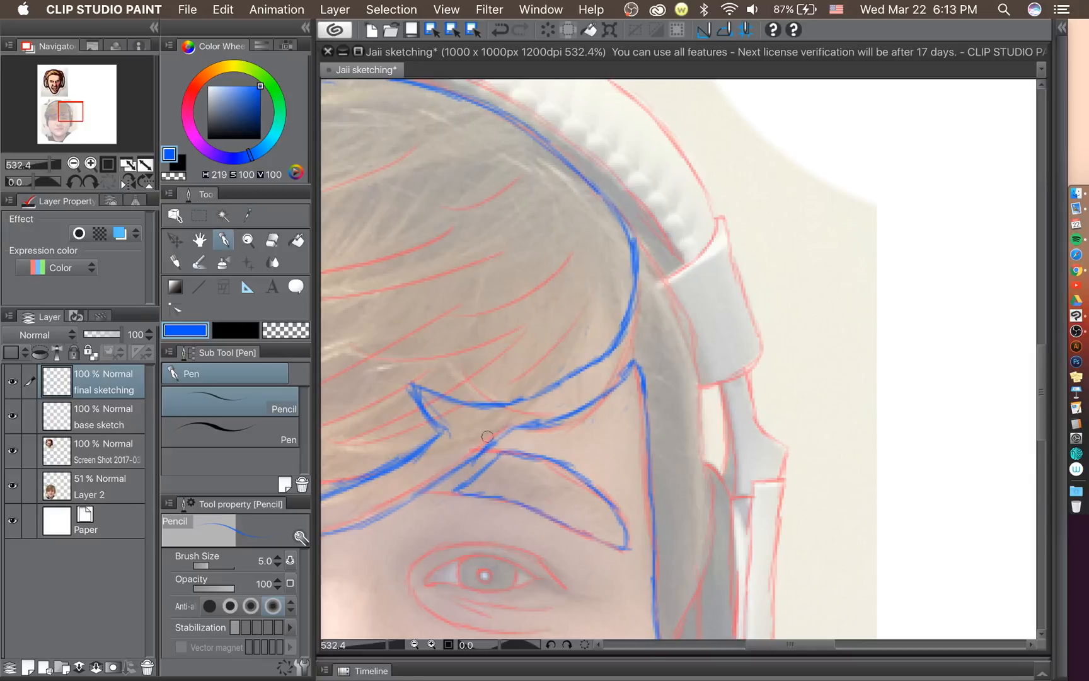
Draw a gently arched Pencil line for the fringe's lower edge above the eye on the microphone side, starting at the sideburn.
{"action": "scroll", "coordinate": [659, 377], "scroll_direction": "down", "scroll_amount": 5}
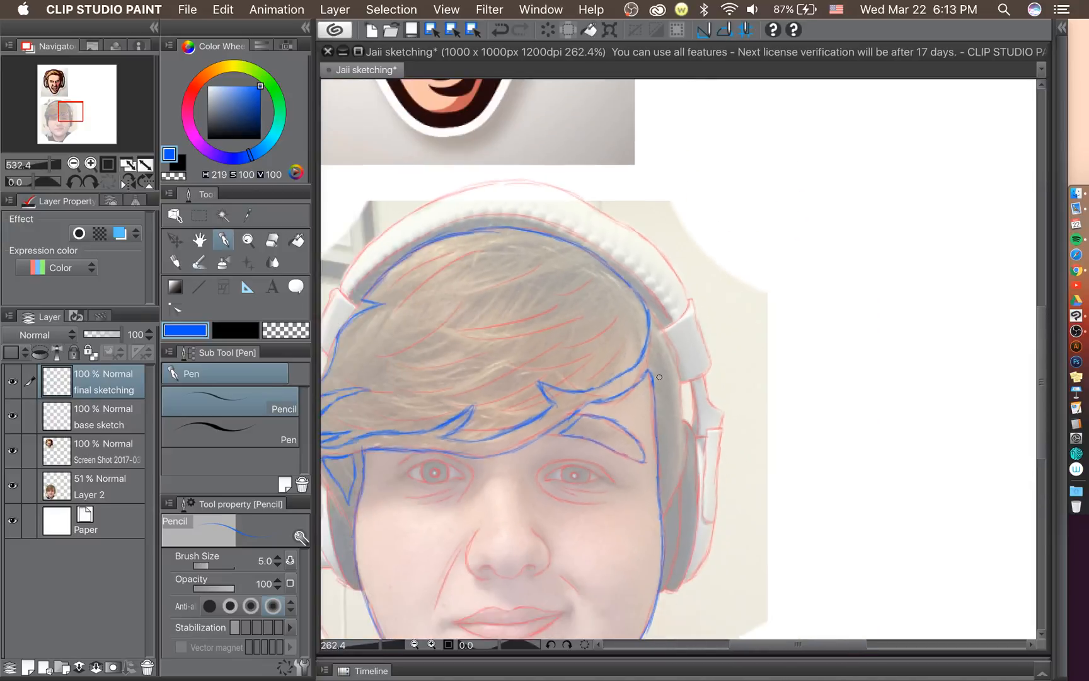
{"action": "scroll", "coordinate": [660, 377], "scroll_direction": "up", "scroll_amount": 5}
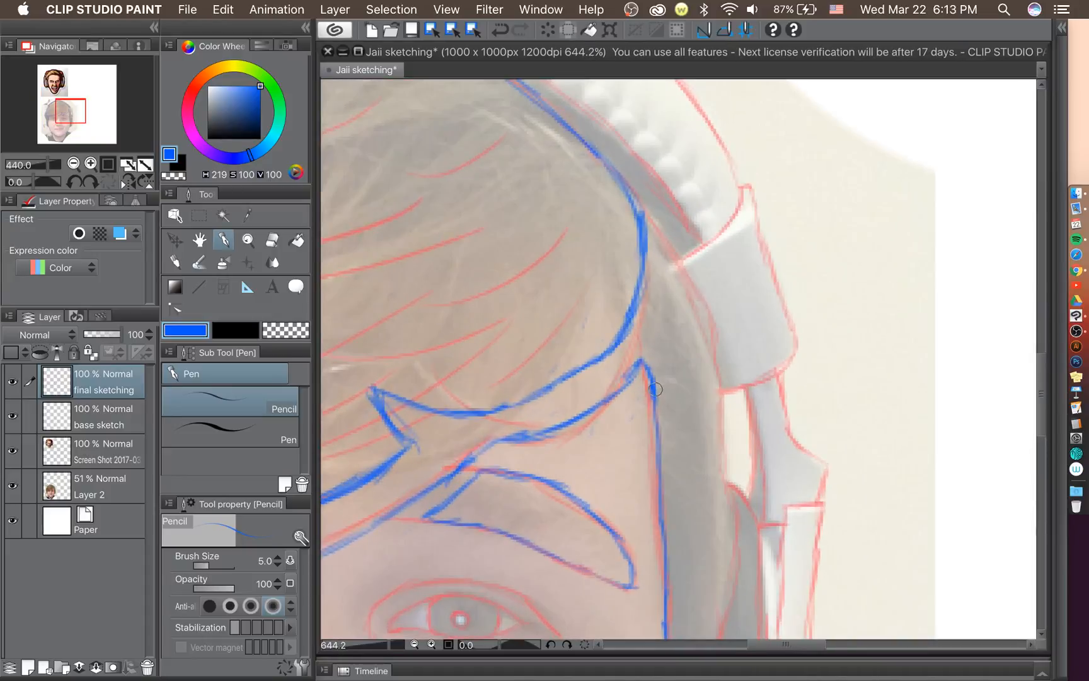
{"action": "scroll", "coordinate": [656, 389], "scroll_direction": "down", "scroll_amount": 5}
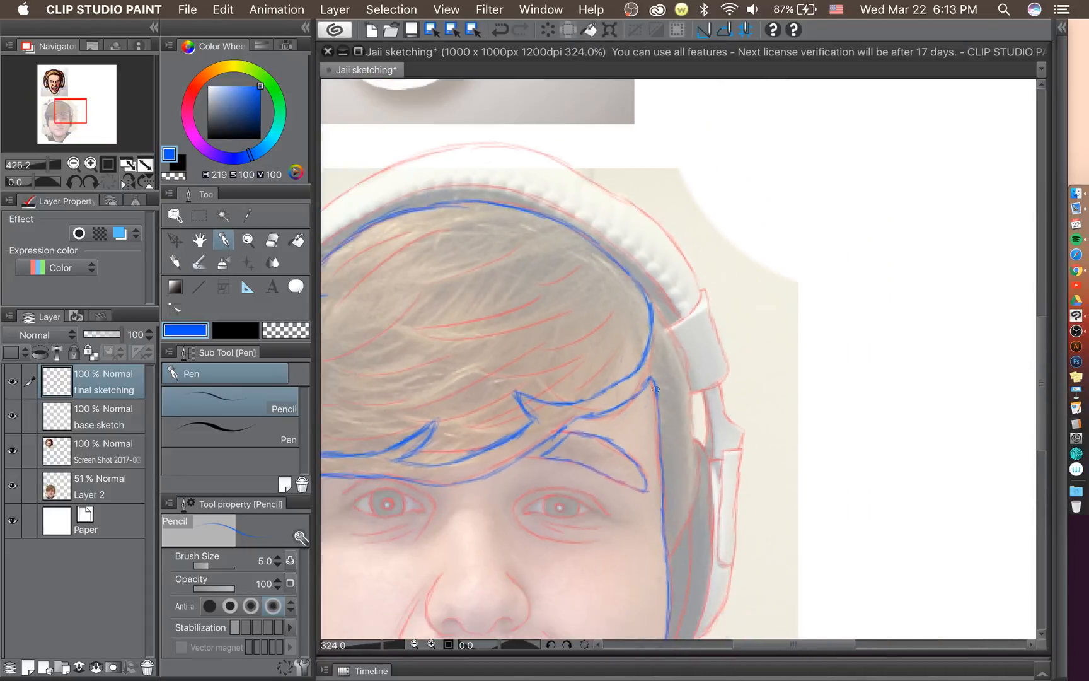
{"action": "scroll", "coordinate": [424, 457], "scroll_direction": "up", "scroll_amount": 5}
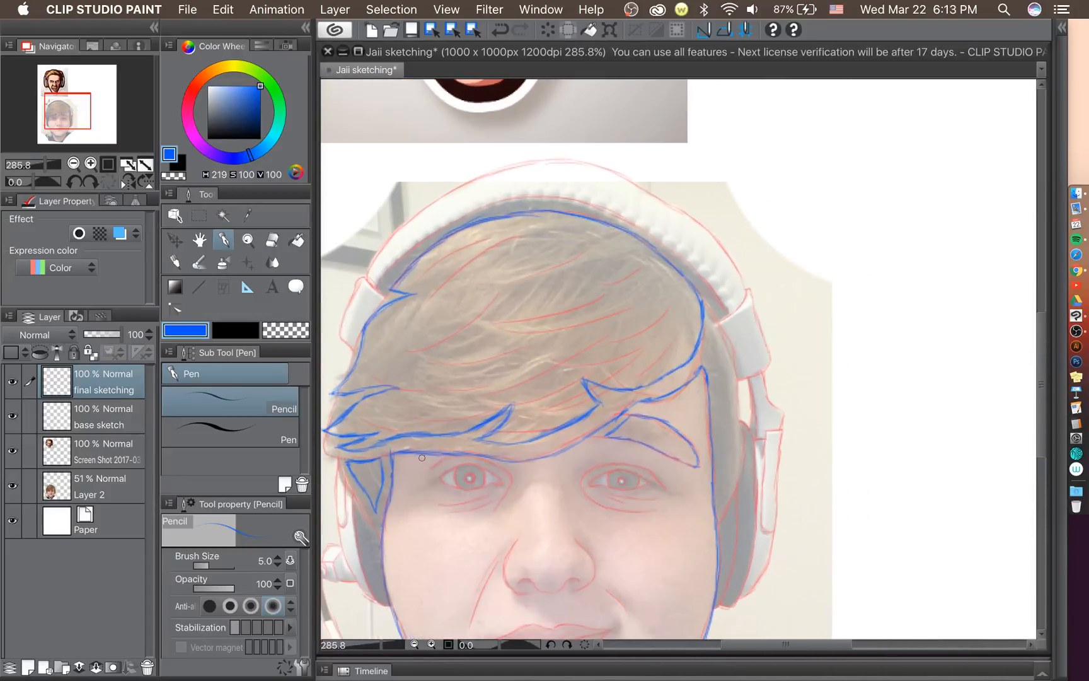
{"action": "scroll", "coordinate": [405, 451], "scroll_direction": "up", "scroll_amount": 3}
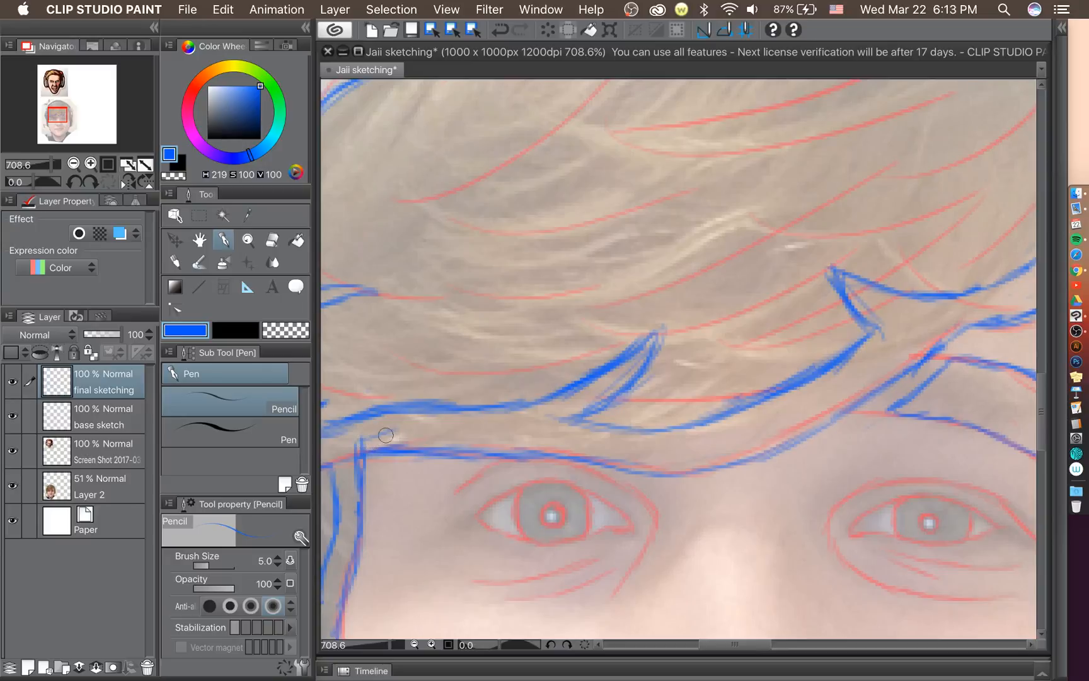
{"action": "key", "text": "super+z"}
{"action": "key", "text": "super+z"}
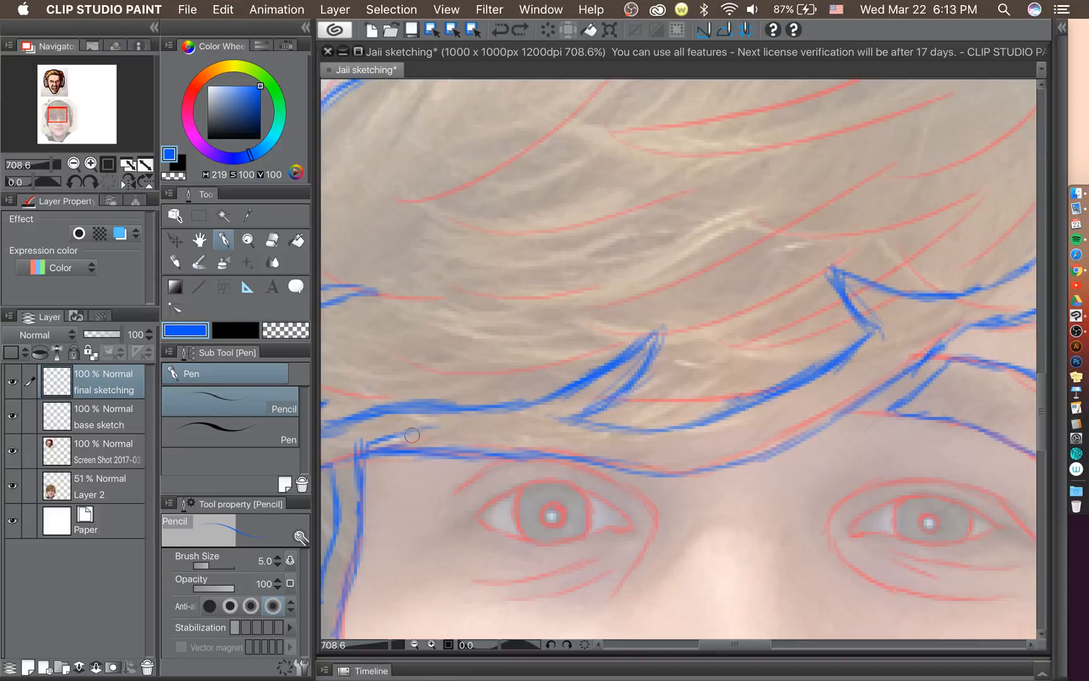
{"action": "mouse_move", "coordinate": [386, 442]}
{"action": "left_mouse_down"}
{"action": "mouse_move", "coordinate": [501, 433]}
{"action": "mouse_move", "coordinate": [472, 434]}
{"action": "mouse_move", "coordinate": [609, 453]}
{"action": "left_mouse_up"}
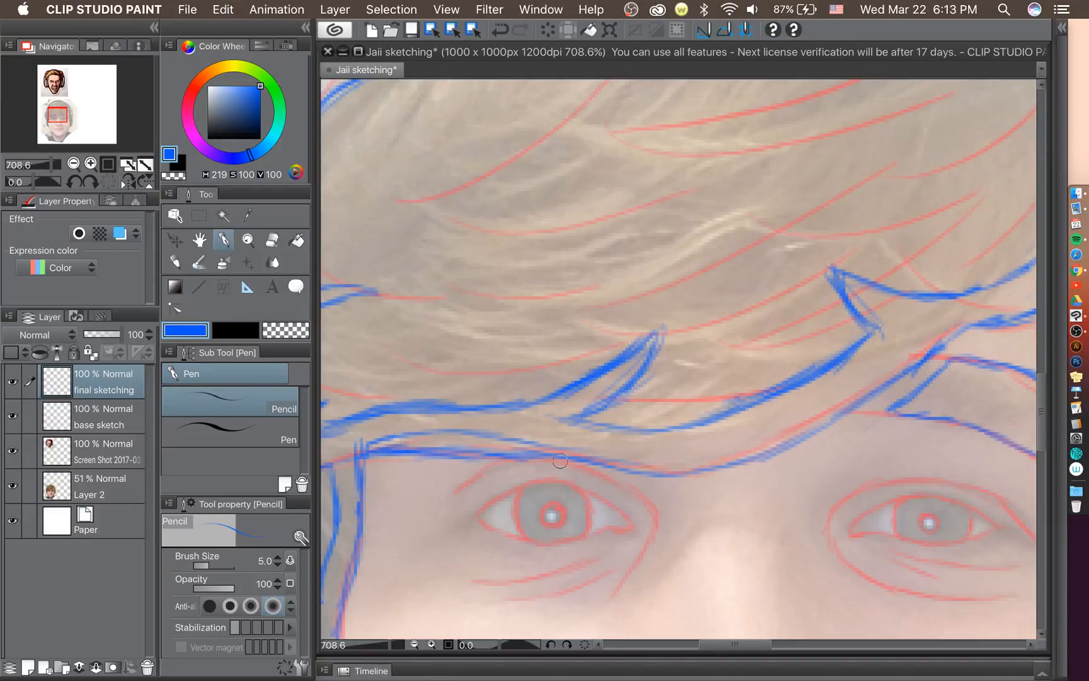
Continue the new lower fringe edge across the brow between the eyes, closer to the hair, and erase the old line beside it.
{"action": "left_click", "coordinate": [94, 181]}
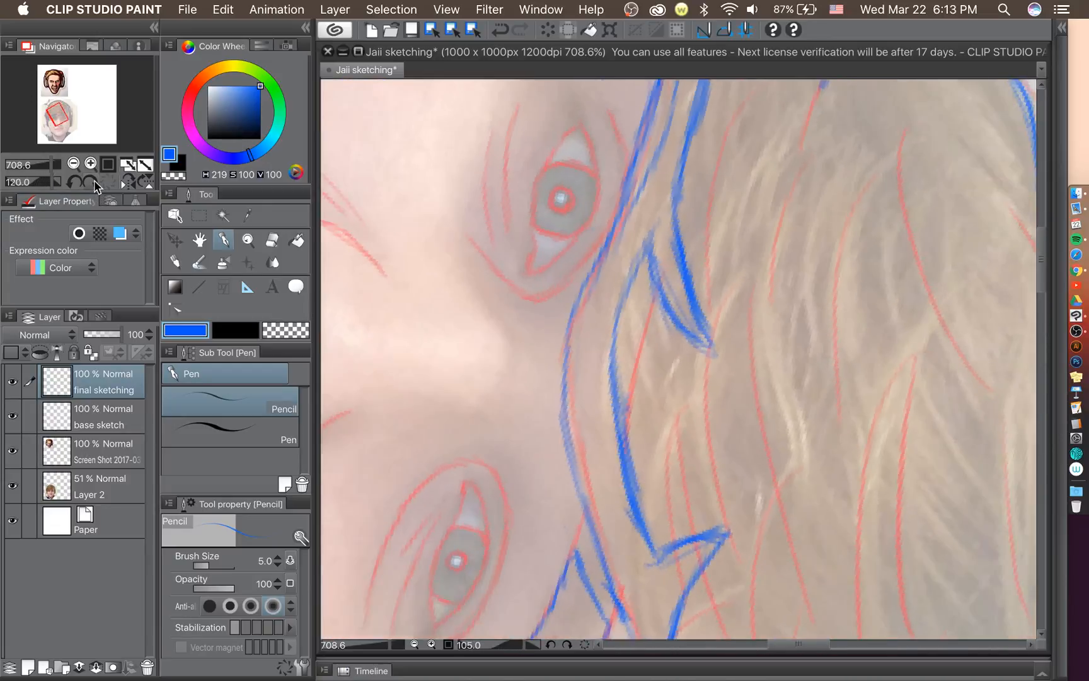
{"action": "left_click", "coordinate": [94, 182]}
{"action": "left_click", "coordinate": [95, 181]}
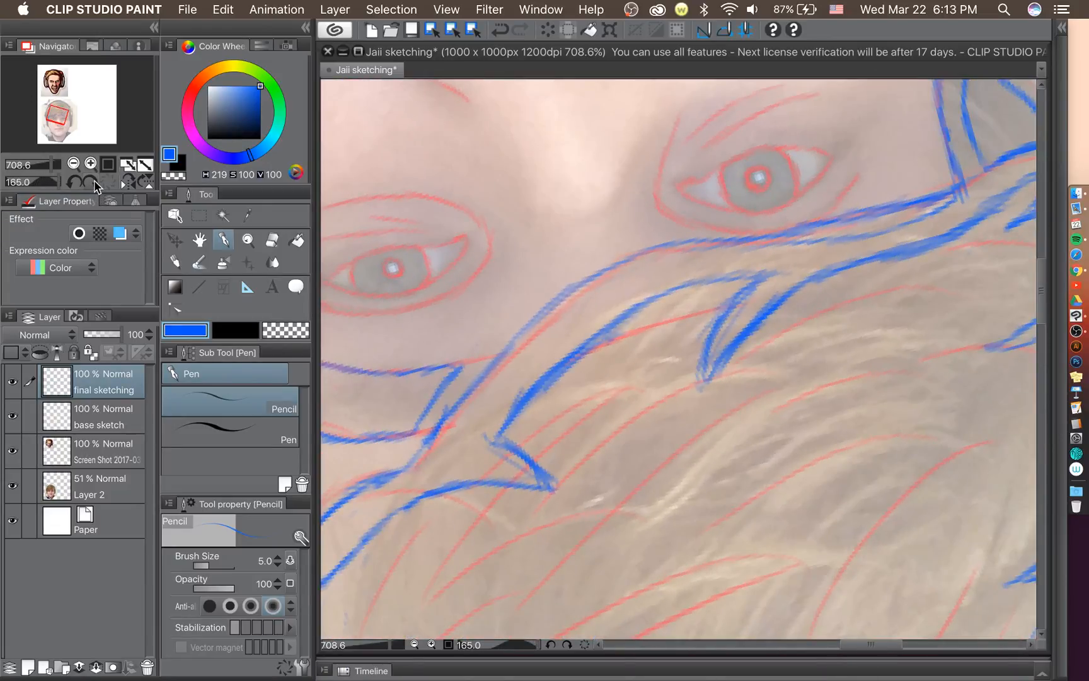
{"action": "mouse_move", "coordinate": [477, 420]}
{"action": "left_mouse_down"}
{"action": "mouse_move", "coordinate": [586, 298]}
{"action": "mouse_move", "coordinate": [550, 325]}
{"action": "mouse_move", "coordinate": [641, 271]}
{"action": "mouse_move", "coordinate": [818, 243]}
{"action": "left_mouse_up"}
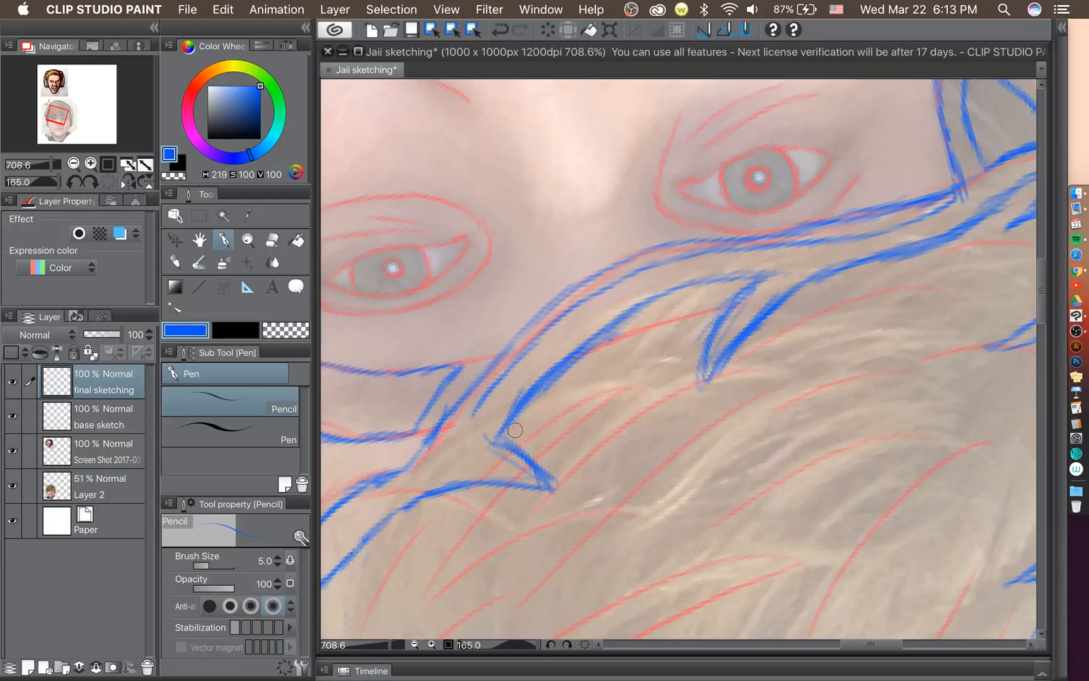
{"action": "mouse_move", "coordinate": [458, 410]}
{"action": "left_mouse_down"}
{"action": "mouse_move", "coordinate": [553, 300]}
{"action": "mouse_move", "coordinate": [549, 308]}
{"action": "mouse_move", "coordinate": [604, 268]}
{"action": "mouse_move", "coordinate": [699, 237]}
{"action": "mouse_move", "coordinate": [811, 228]}
{"action": "mouse_move", "coordinate": [926, 197]}
{"action": "mouse_move", "coordinate": [947, 181]}
{"action": "mouse_move", "coordinate": [900, 210]}
{"action": "left_mouse_up"}
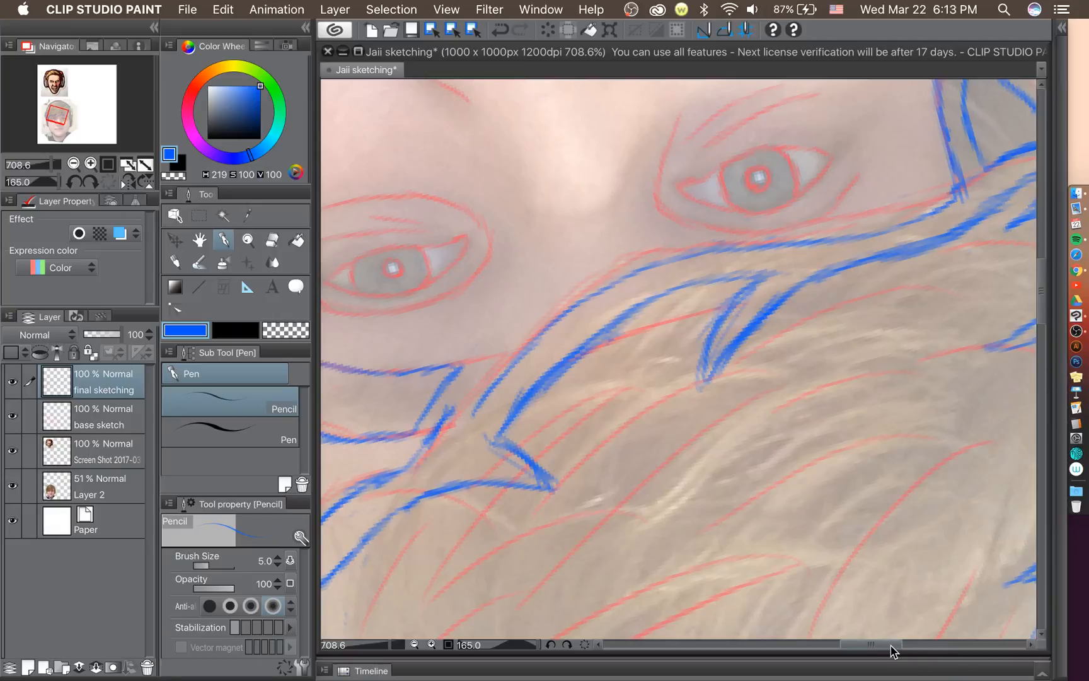
Redraw the hairline from the temple corner to the fringe with the Pencil, closer to the hair opposite the microphone, and erase the old line.
{"action": "left_click_drag", "start_coordinate": [891, 645], "coordinate": [868, 645]}
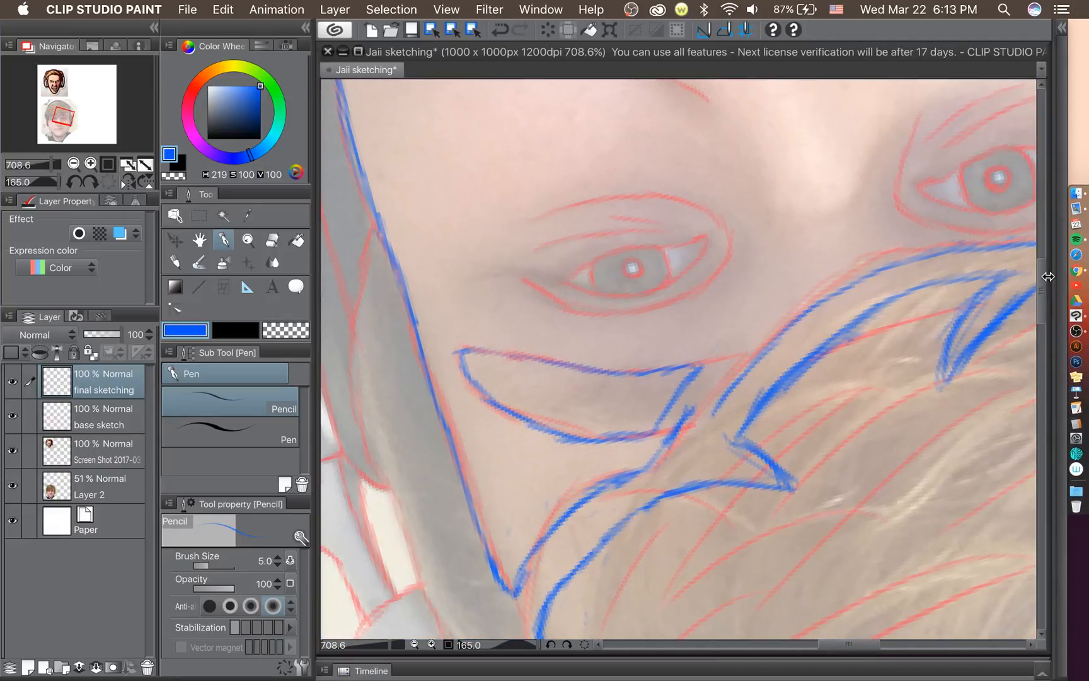
{"action": "left_click_drag", "start_coordinate": [1041, 277], "coordinate": [1040, 296]}
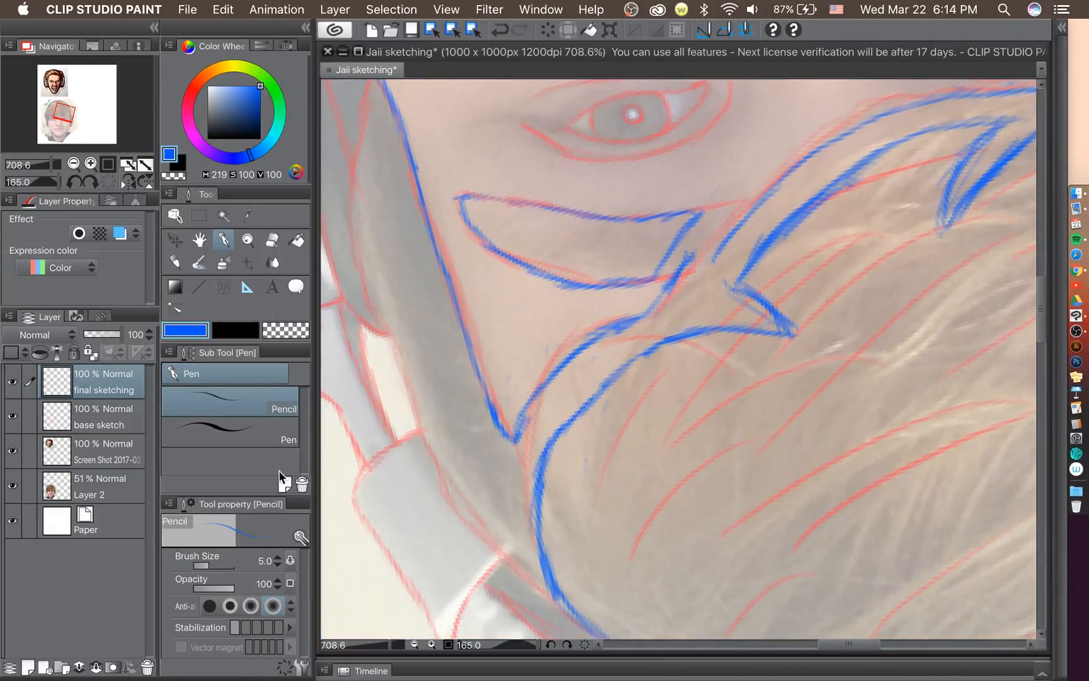
{"action": "mouse_move", "coordinate": [499, 435]}
{"action": "left_mouse_down"}
{"action": "mouse_move", "coordinate": [511, 457]}
{"action": "mouse_move", "coordinate": [530, 427]}
{"action": "mouse_move", "coordinate": [518, 468]}
{"action": "mouse_move", "coordinate": [555, 404]}
{"action": "left_mouse_up"}
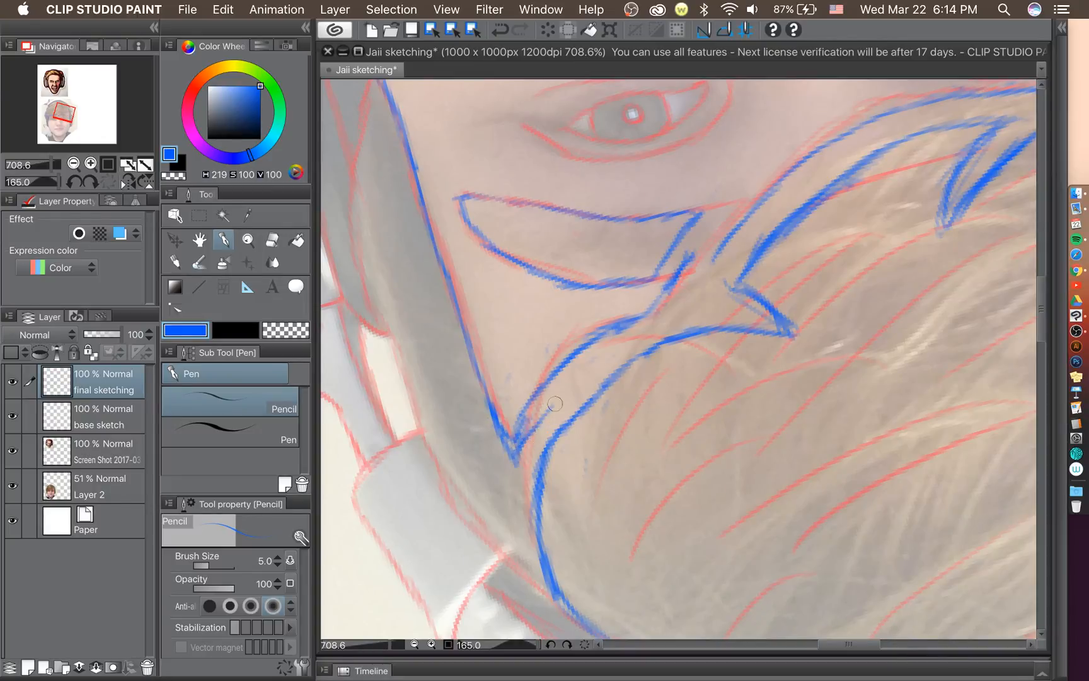
{"action": "mouse_move", "coordinate": [521, 452]}
{"action": "left_mouse_down"}
{"action": "mouse_move", "coordinate": [578, 371]}
{"action": "mouse_move", "coordinate": [570, 376]}
{"action": "mouse_move", "coordinate": [707, 287]}
{"action": "left_mouse_up"}
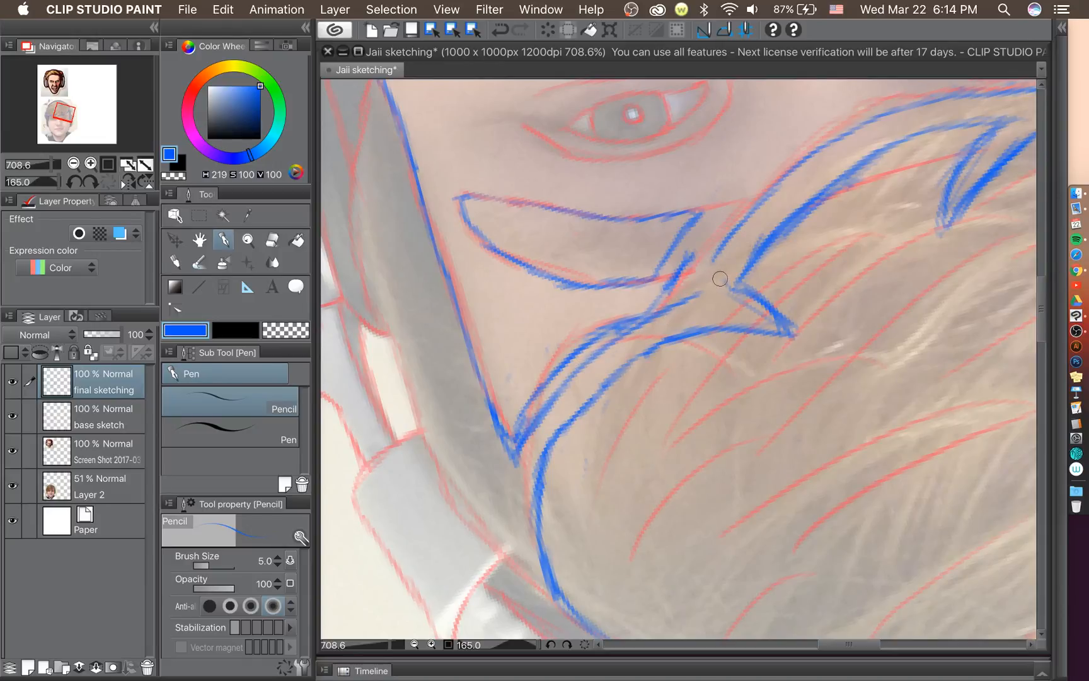
{"action": "mouse_move", "coordinate": [700, 291]}
{"action": "left_mouse_down"}
{"action": "mouse_move", "coordinate": [725, 250]}
{"action": "mouse_move", "coordinate": [707, 296]}
{"action": "left_mouse_up"}
{"action": "key", "text": "e"}
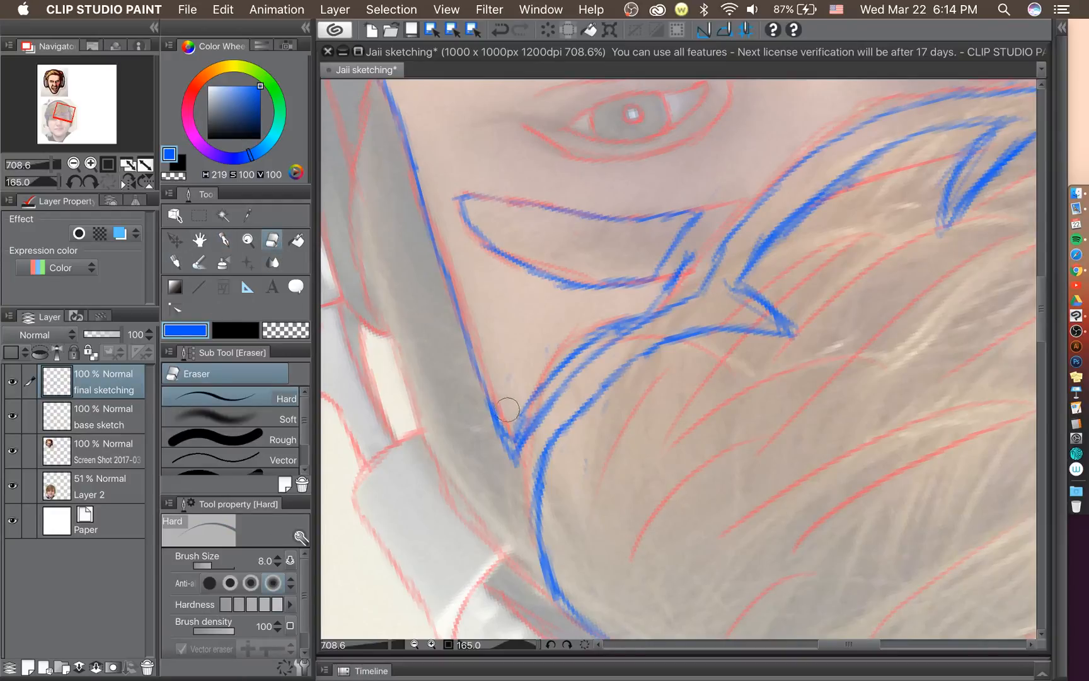
{"action": "mouse_move", "coordinate": [507, 410]}
{"action": "left_mouse_down"}
{"action": "mouse_move", "coordinate": [513, 432]}
{"action": "mouse_move", "coordinate": [573, 353]}
{"action": "mouse_move", "coordinate": [540, 370]}
{"action": "mouse_move", "coordinate": [541, 361]}
{"action": "mouse_move", "coordinate": [521, 362]}
{"action": "mouse_move", "coordinate": [589, 342]}
{"action": "mouse_move", "coordinate": [674, 283]}
{"action": "mouse_move", "coordinate": [689, 253]}
{"action": "mouse_move", "coordinate": [679, 274]}
{"action": "mouse_move", "coordinate": [728, 238]}
{"action": "left_mouse_up"}
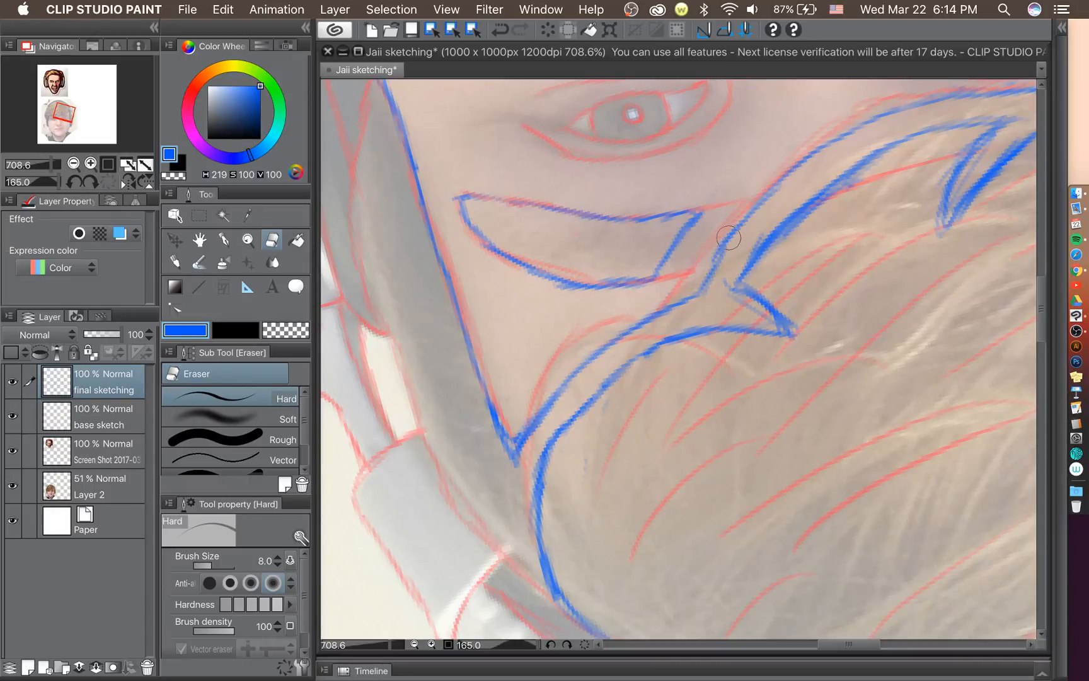
Extend the eyebrow's inner end towards the nose with the Pencil, erase the old end lines inside it and touch up its edge.
{"action": "left_click", "coordinate": [224, 239]}
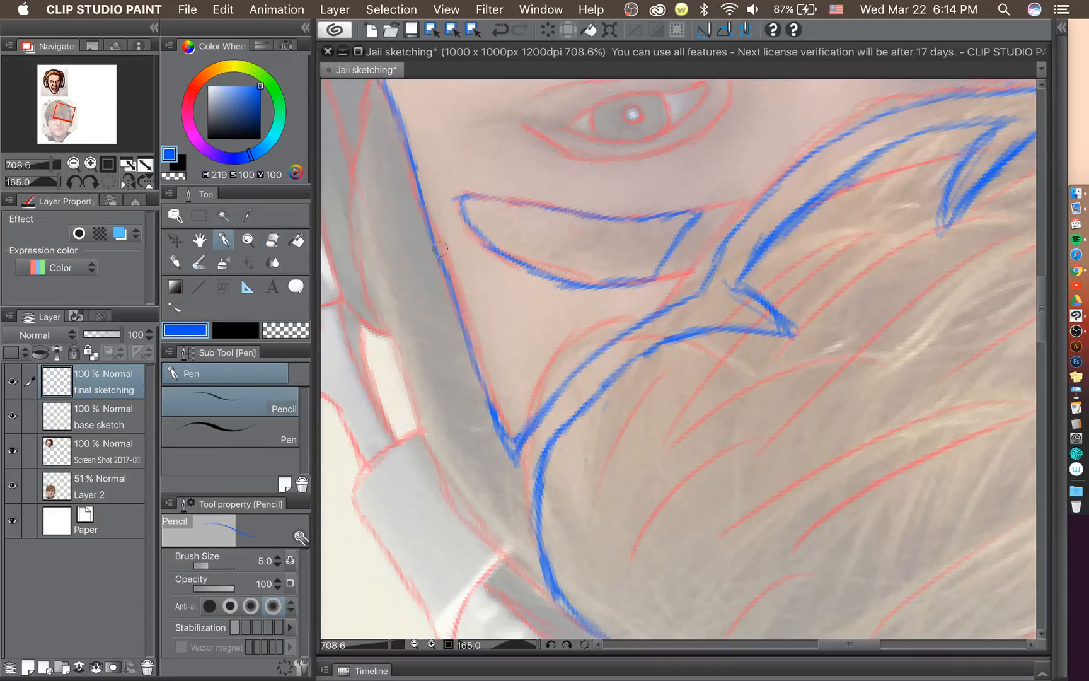
{"action": "mouse_move", "coordinate": [659, 273]}
{"action": "left_mouse_down"}
{"action": "mouse_move", "coordinate": [681, 270]}
{"action": "mouse_move", "coordinate": [669, 272]}
{"action": "mouse_move", "coordinate": [704, 222]}
{"action": "mouse_move", "coordinate": [697, 236]}
{"action": "mouse_move", "coordinate": [697, 210]}
{"action": "mouse_move", "coordinate": [667, 215]}
{"action": "left_mouse_up"}
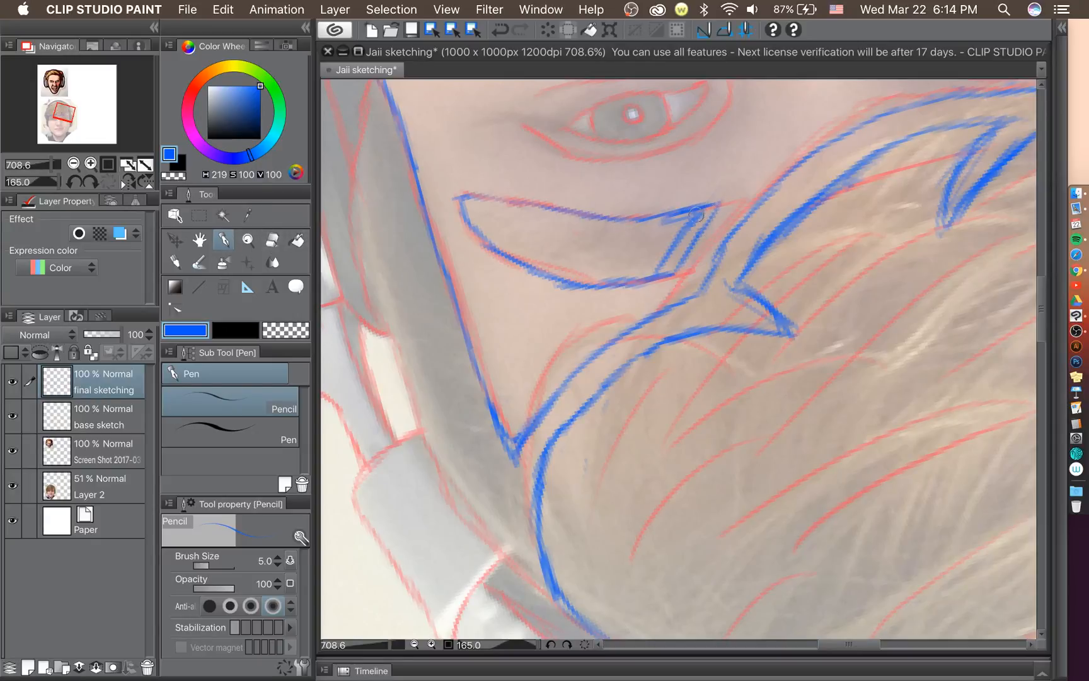
{"action": "left_click", "coordinate": [272, 241]}
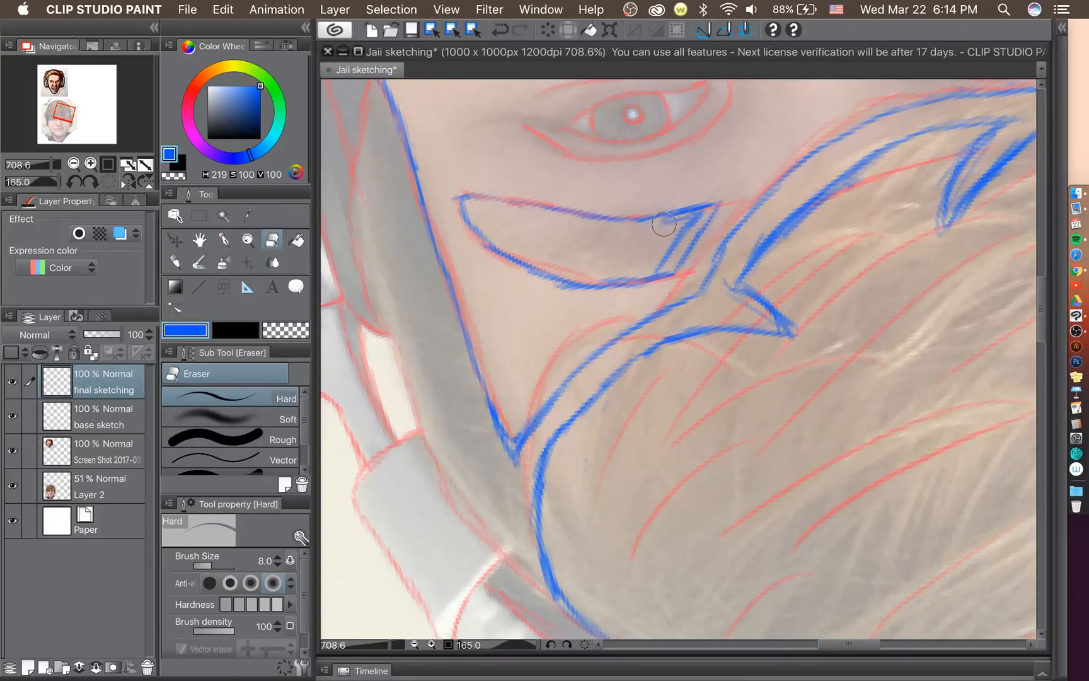
{"action": "mouse_move", "coordinate": [663, 224]}
{"action": "left_mouse_down"}
{"action": "mouse_move", "coordinate": [703, 208]}
{"action": "mouse_move", "coordinate": [687, 243]}
{"action": "mouse_move", "coordinate": [657, 267]}
{"action": "mouse_move", "coordinate": [576, 273]}
{"action": "left_mouse_up"}
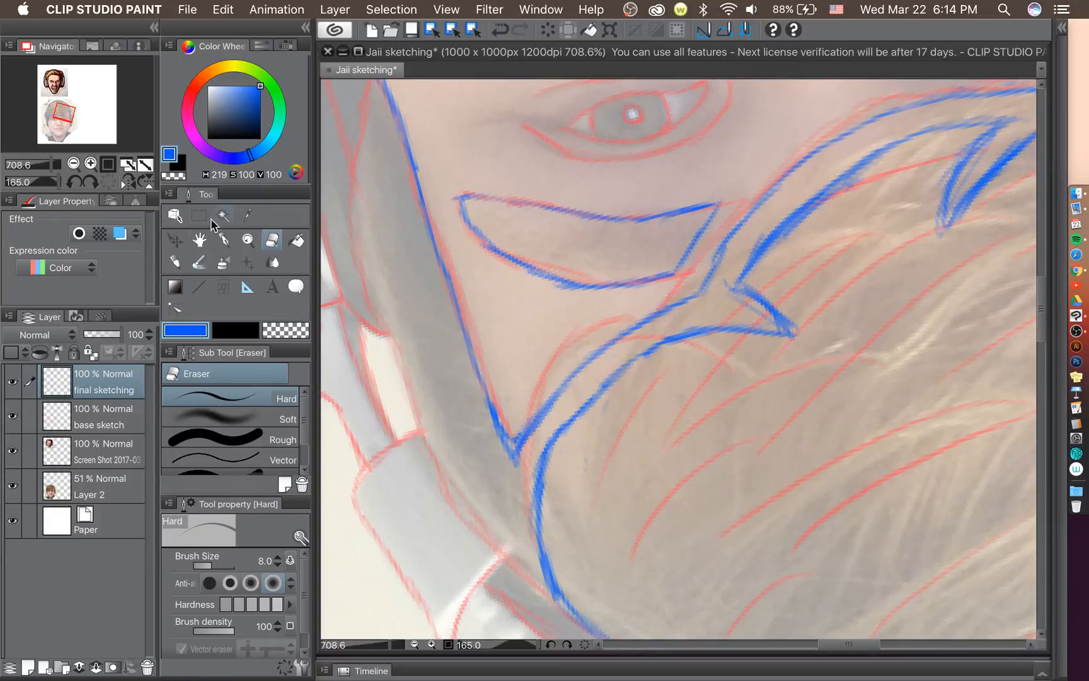
{"action": "left_click", "coordinate": [223, 240]}
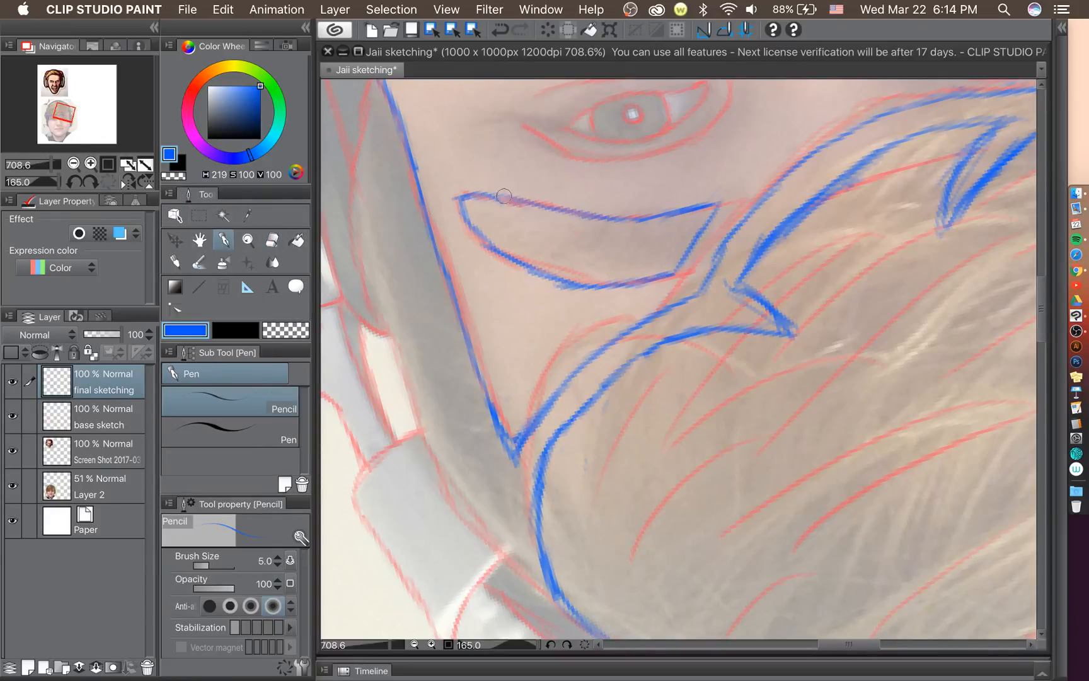
{"action": "left_click_drag", "start_coordinate": [503, 196], "coordinate": [577, 214]}
Draw the sideburn's upper point and long outer edge beside the headband with the Pencil, on the side opposite the microphone.
{"action": "scroll", "coordinate": [771, 295], "scroll_direction": "down", "scroll_amount": 10}
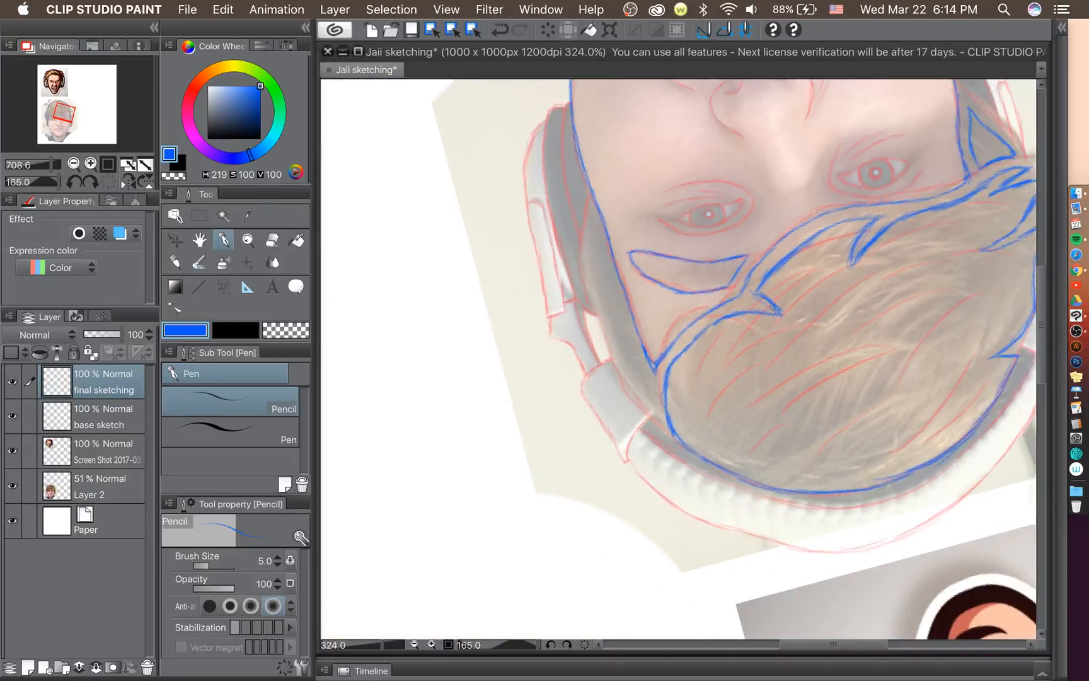
{"action": "left_click_drag", "start_coordinate": [44, 181], "coordinate": [31, 180]}
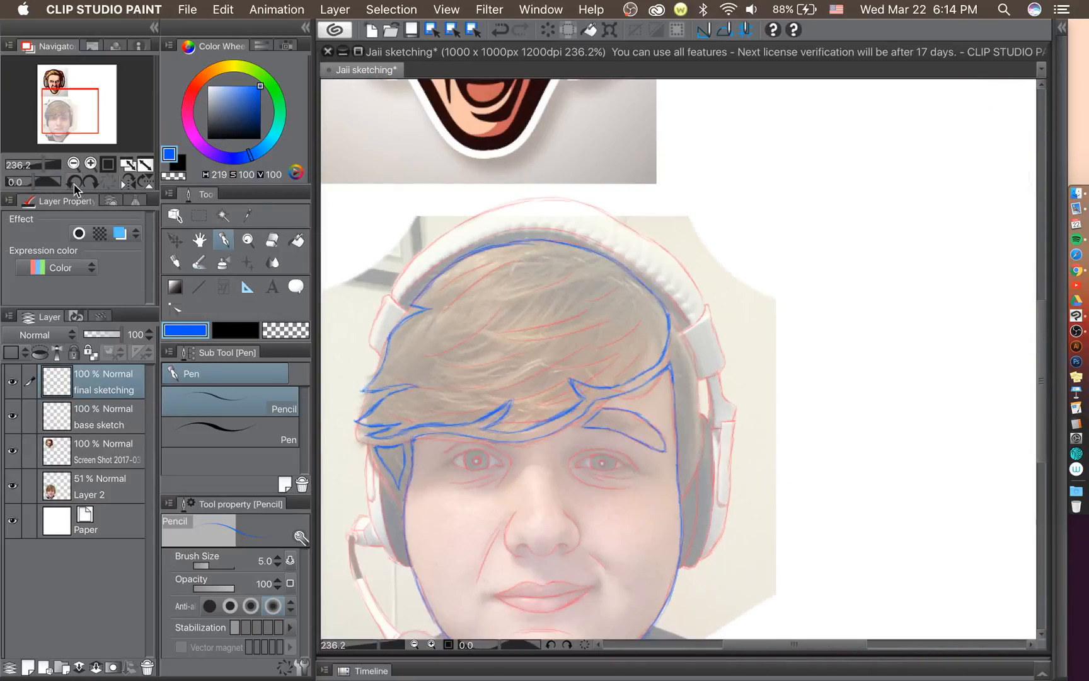
{"action": "scroll", "coordinate": [734, 424], "scroll_direction": "up", "scroll_amount": 8}
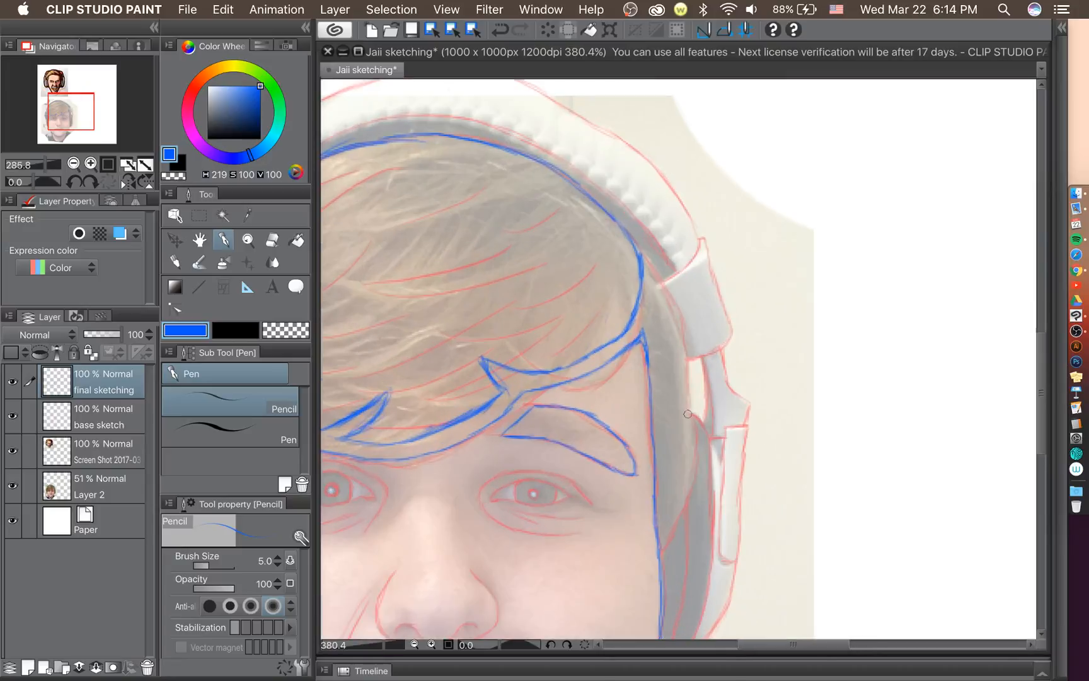
{"action": "scroll", "coordinate": [678, 383], "scroll_direction": "up", "scroll_amount": 2}
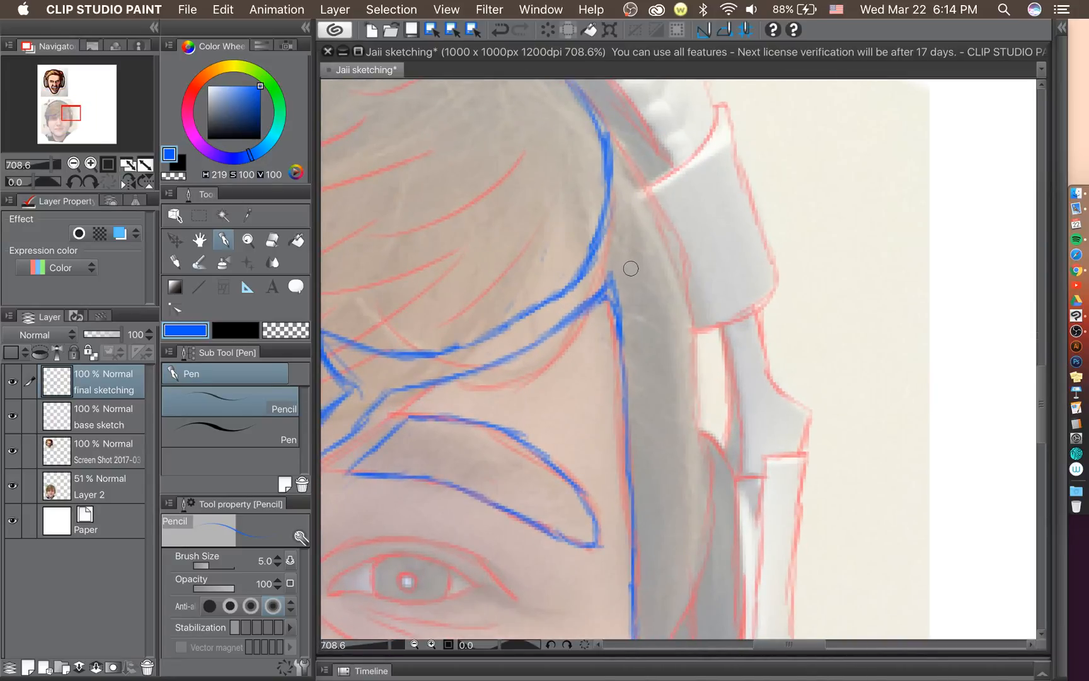
{"action": "left_click_drag", "start_coordinate": [631, 268], "coordinate": [636, 250]}
{"action": "left_click_drag", "start_coordinate": [622, 256], "coordinate": [638, 220]}
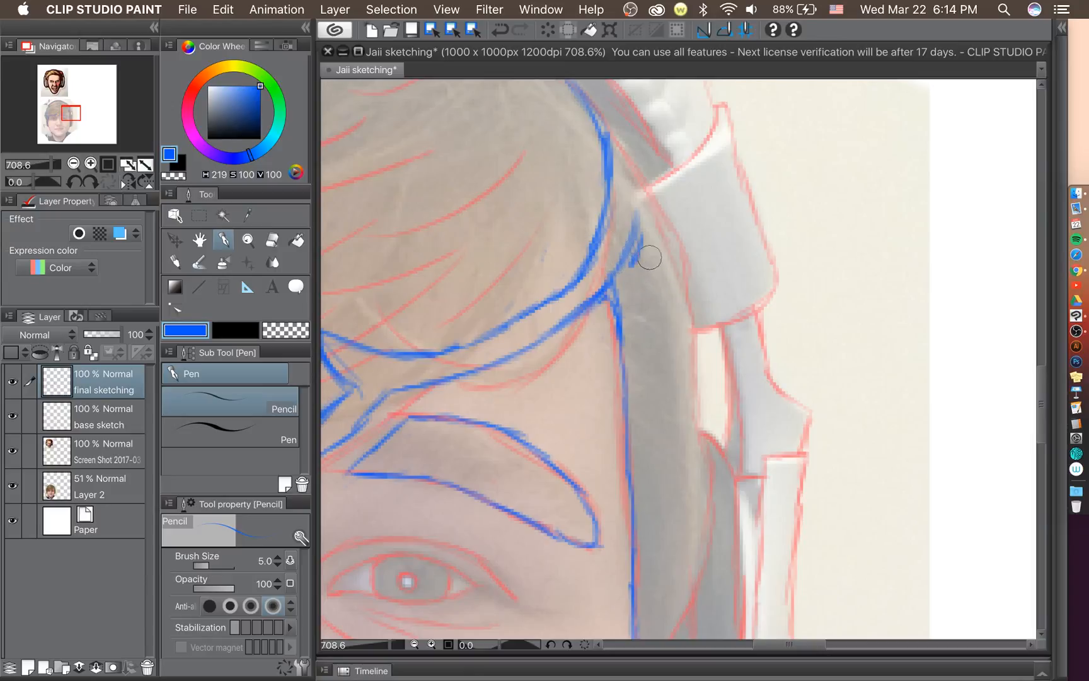
{"action": "left_click_drag", "start_coordinate": [648, 246], "coordinate": [632, 264]}
{"action": "mouse_move", "coordinate": [642, 203]}
{"action": "left_mouse_down"}
{"action": "mouse_move", "coordinate": [631, 243]}
{"action": "mouse_move", "coordinate": [657, 238]}
{"action": "mouse_move", "coordinate": [669, 257]}
{"action": "mouse_move", "coordinate": [698, 463]}
{"action": "left_mouse_up"}
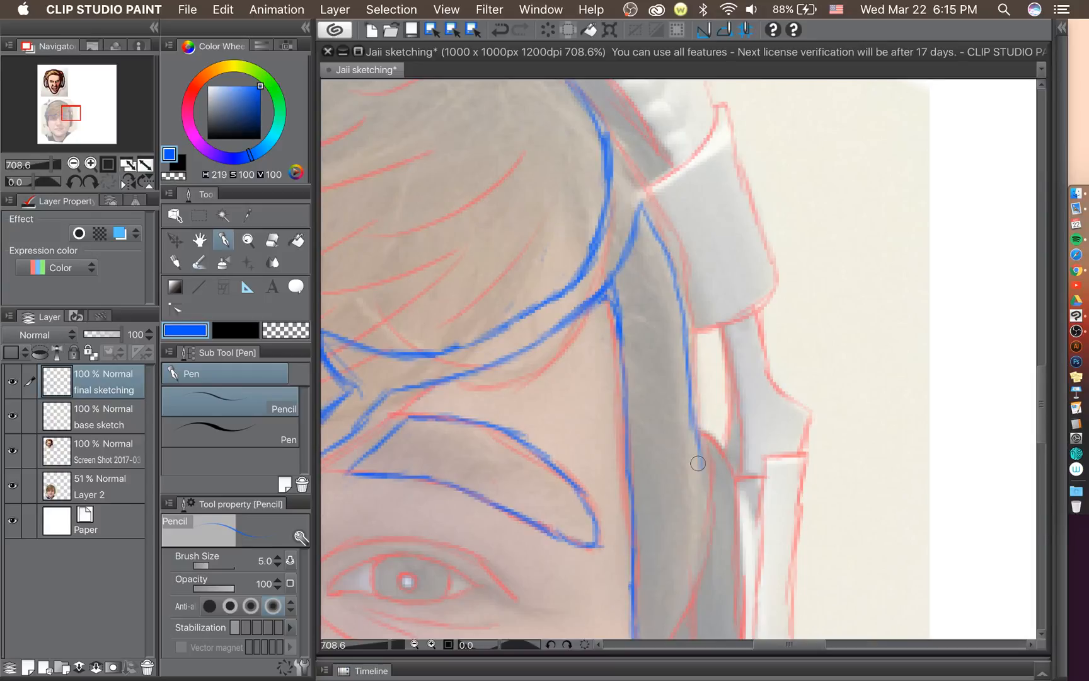
Draw the sideburn's inner edge parallel to the face outline with the Pencil and bring it to a point beside the ear cup.
{"action": "left_click_drag", "start_coordinate": [1042, 387], "coordinate": [1046, 408]}
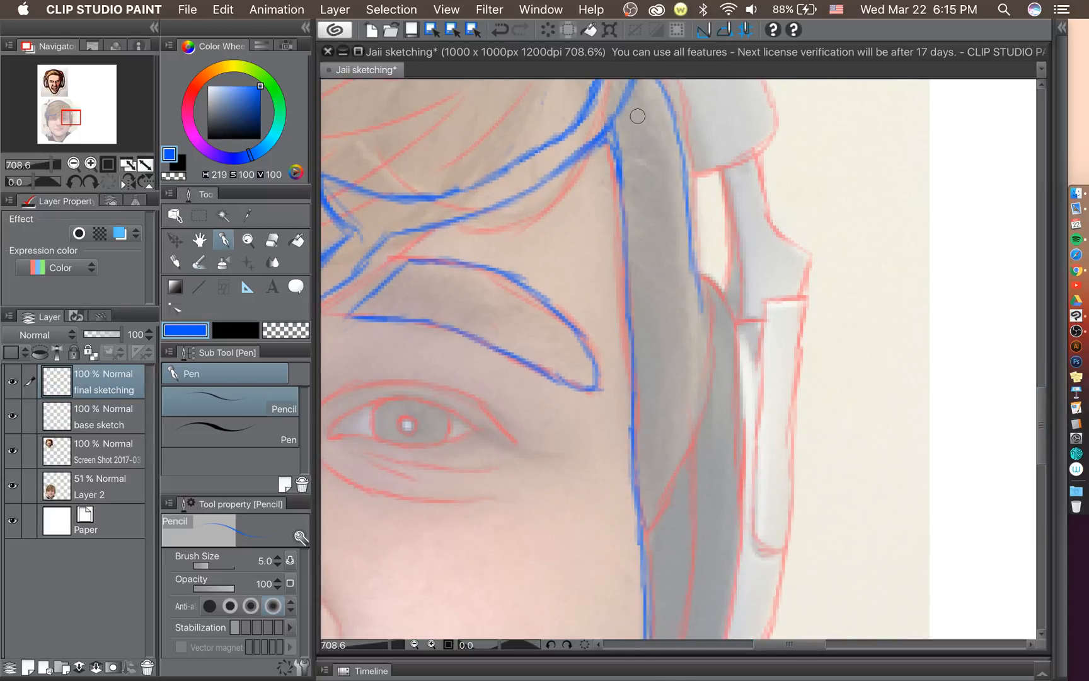
{"action": "mouse_move", "coordinate": [632, 112]}
{"action": "left_mouse_down"}
{"action": "mouse_move", "coordinate": [659, 461]}
{"action": "mouse_move", "coordinate": [676, 435]}
{"action": "mouse_move", "coordinate": [664, 452]}
{"action": "mouse_move", "coordinate": [679, 406]}
{"action": "mouse_move", "coordinate": [662, 457]}
{"action": "mouse_move", "coordinate": [692, 353]}
{"action": "left_mouse_up"}
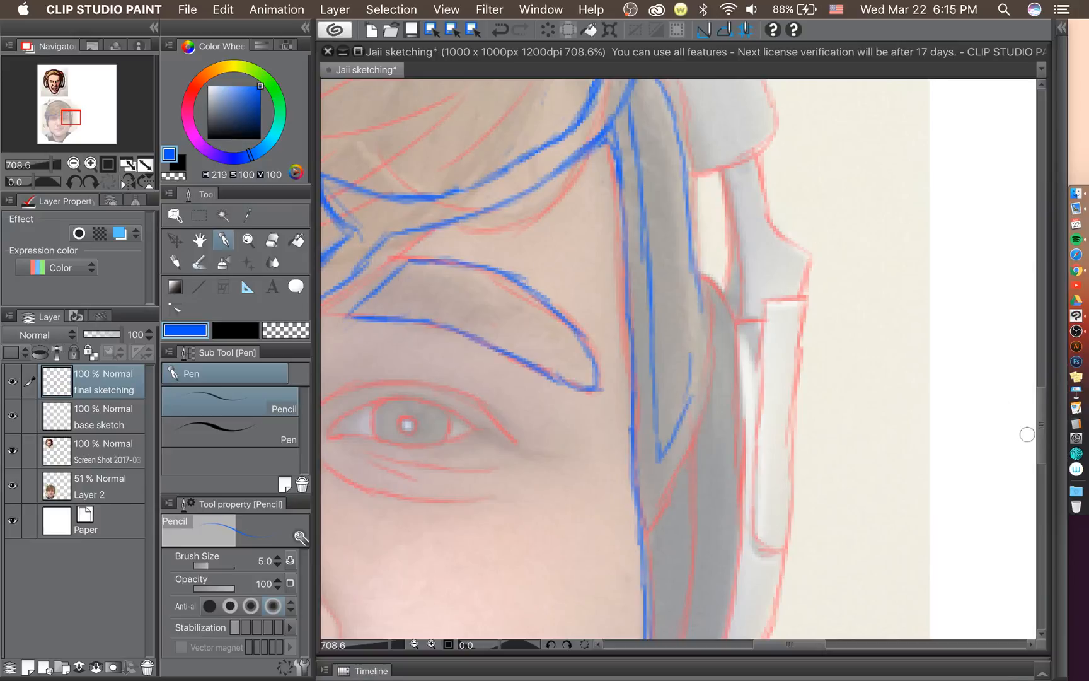
Redraw the sideburn's outer edge slightly further in with the Pencil and erase the original outer line and its upper corner.
{"action": "left_click_drag", "start_coordinate": [1041, 431], "coordinate": [1036, 411]}
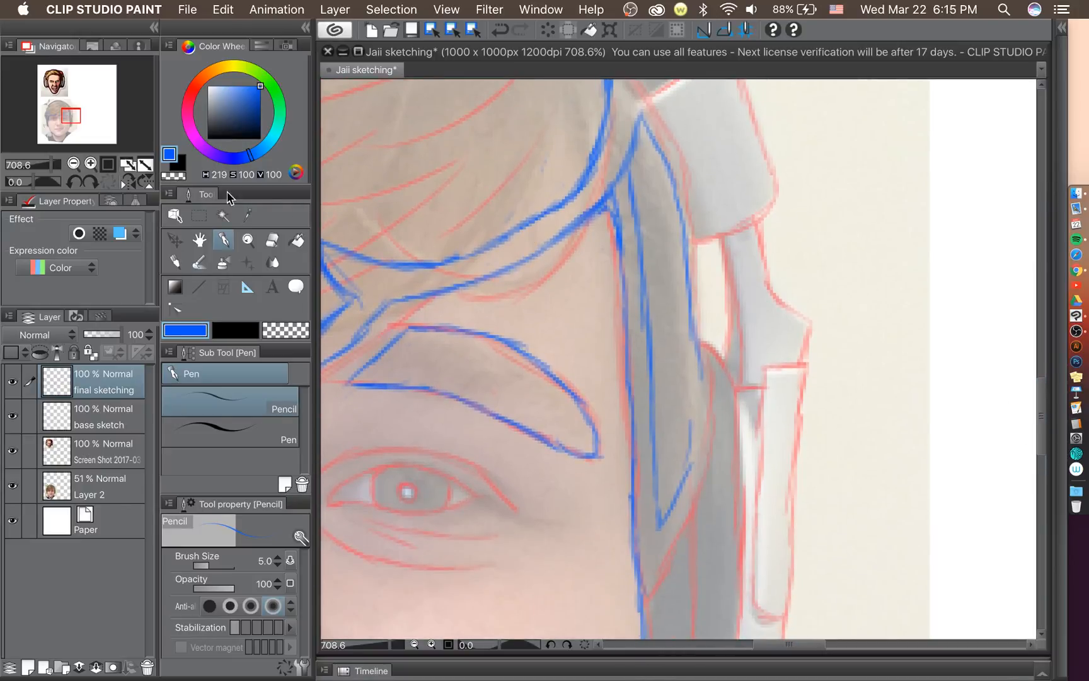
{"action": "left_click", "coordinate": [90, 182]}
{"action": "left_click_drag", "start_coordinate": [90, 182], "coordinate": [93, 181]}
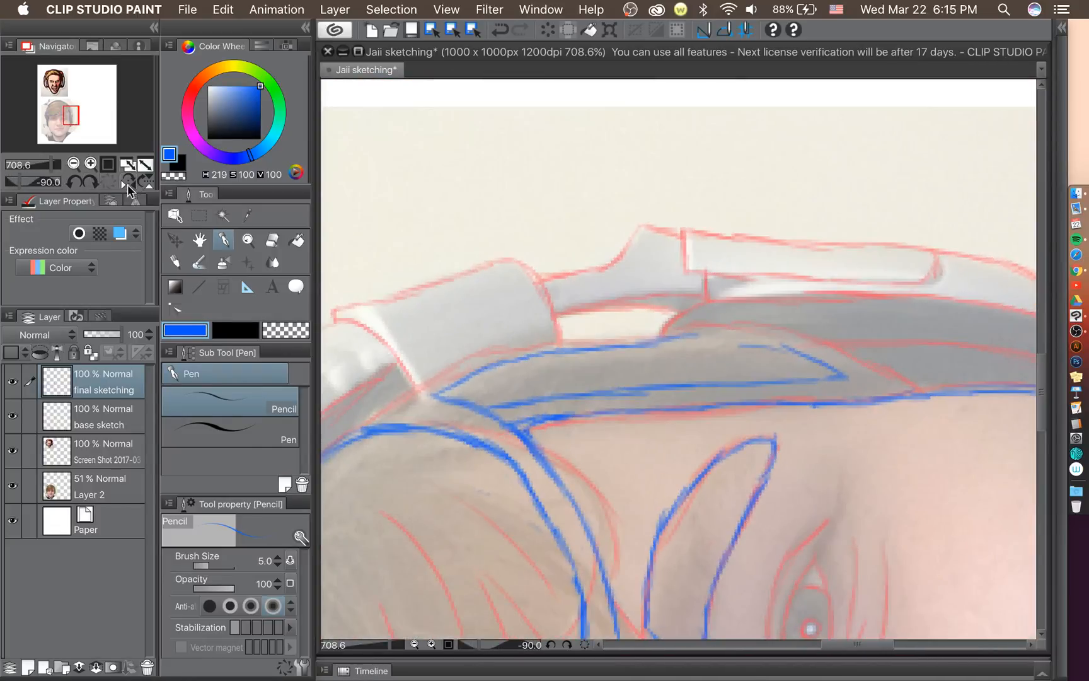
{"action": "left_click", "coordinate": [75, 182]}
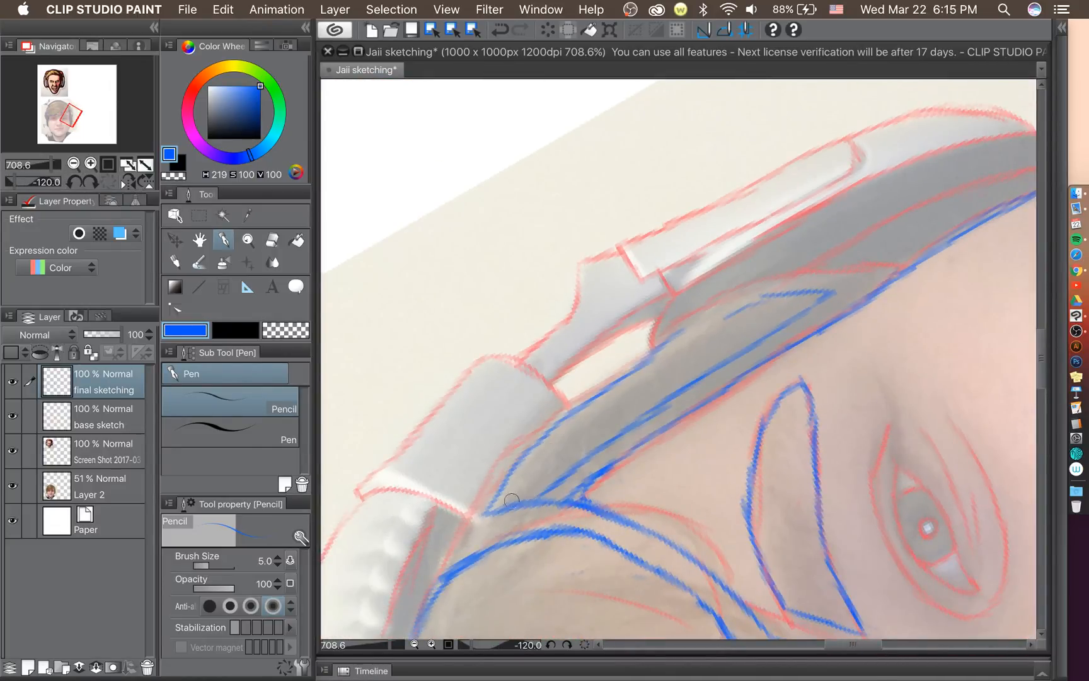
{"action": "mouse_move", "coordinate": [509, 504]}
{"action": "left_mouse_down"}
{"action": "mouse_move", "coordinate": [548, 453]}
{"action": "mouse_move", "coordinate": [750, 303]}
{"action": "left_mouse_up"}
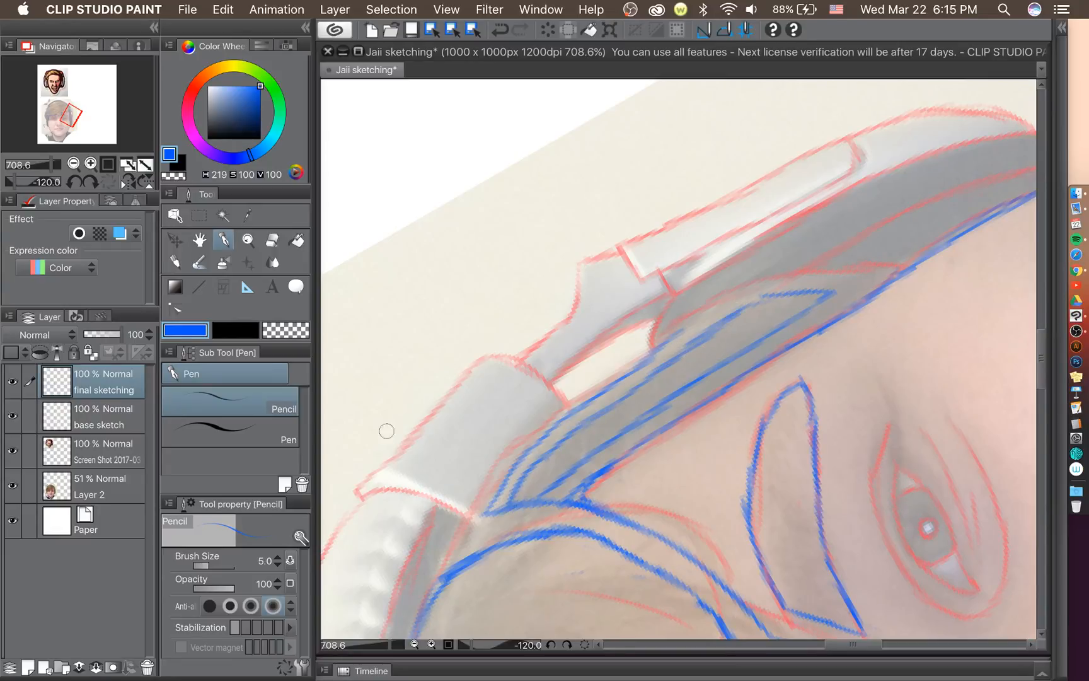
{"action": "left_click", "coordinate": [272, 240]}
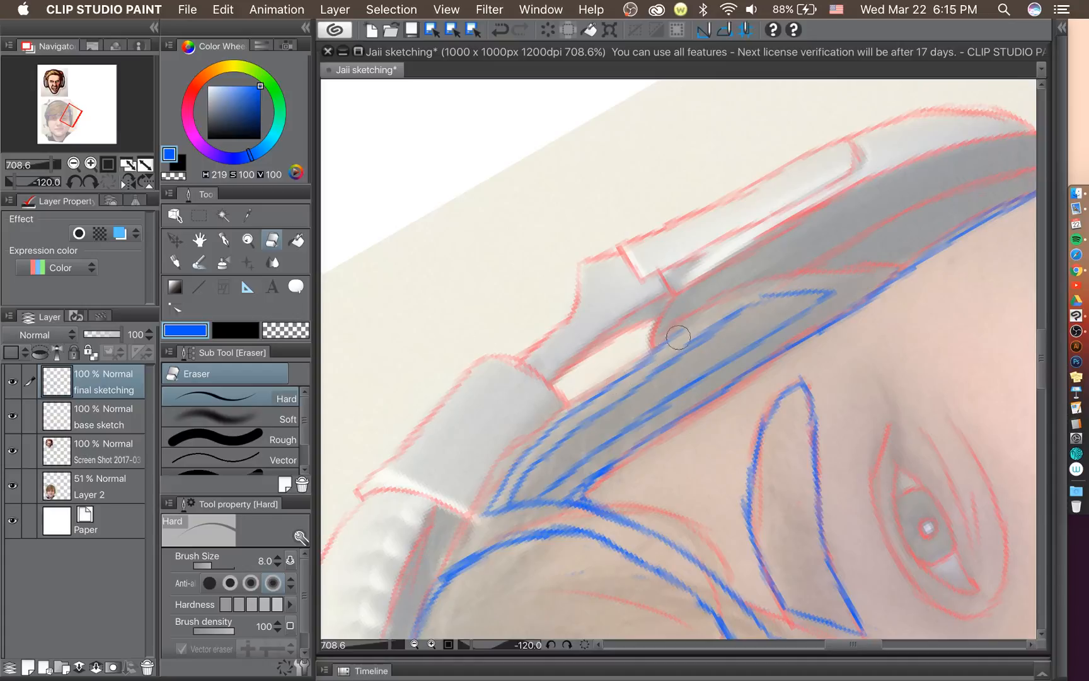
{"action": "mouse_move", "coordinate": [679, 336]}
{"action": "left_mouse_down"}
{"action": "mouse_move", "coordinate": [542, 439]}
{"action": "mouse_move", "coordinate": [547, 430]}
{"action": "mouse_move", "coordinate": [482, 522]}
{"action": "left_mouse_up"}
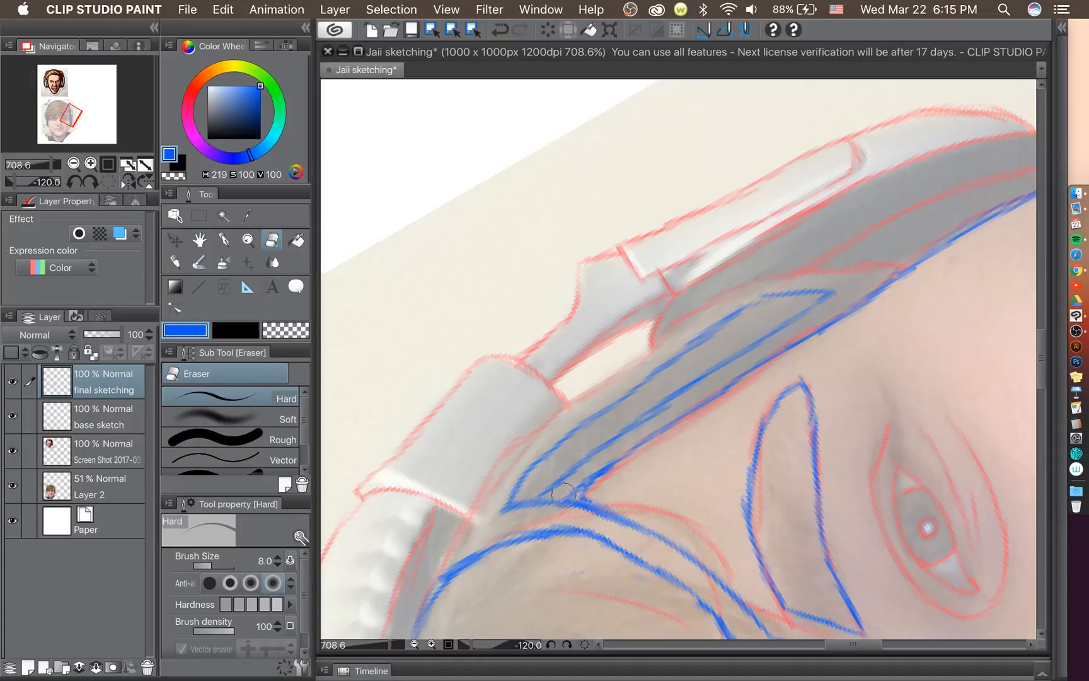
{"action": "mouse_move", "coordinate": [563, 493]}
{"action": "left_mouse_down"}
{"action": "mouse_move", "coordinate": [547, 505]}
{"action": "mouse_move", "coordinate": [566, 486]}
{"action": "left_mouse_up"}
Erase the sideburn's rough lower tip and redraw it with the Pencil as a closed point joining both edges.
{"action": "mouse_move", "coordinate": [846, 287]}
{"action": "left_mouse_down"}
{"action": "mouse_move", "coordinate": [786, 287]}
{"action": "mouse_move", "coordinate": [717, 301]}
{"action": "left_mouse_up"}
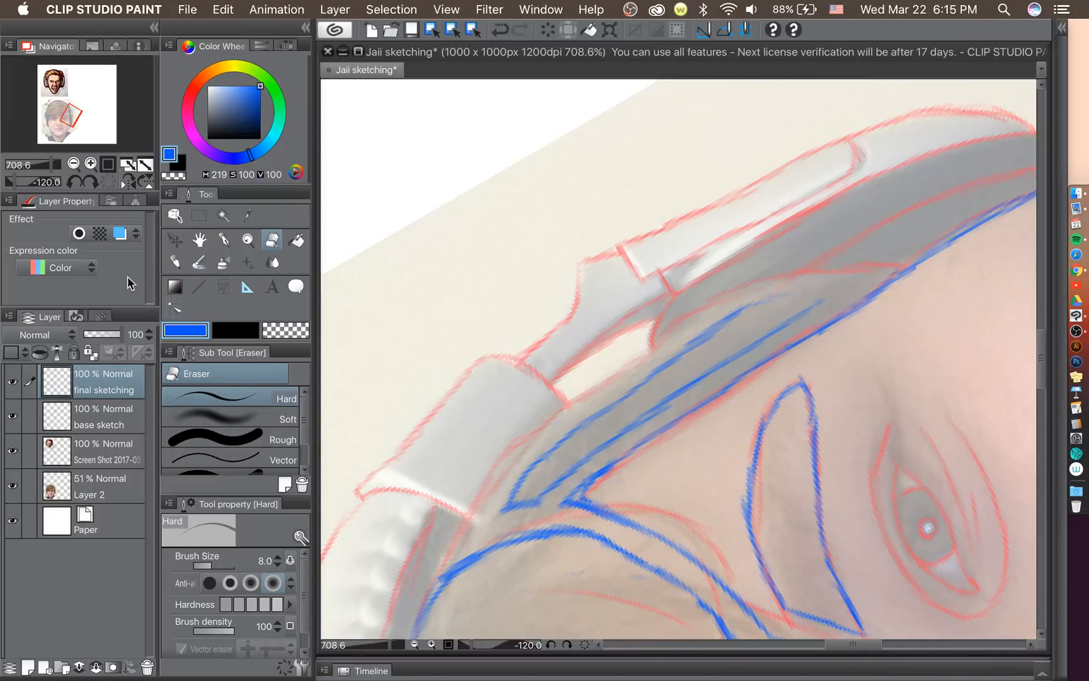
{"action": "left_click", "coordinate": [224, 240]}
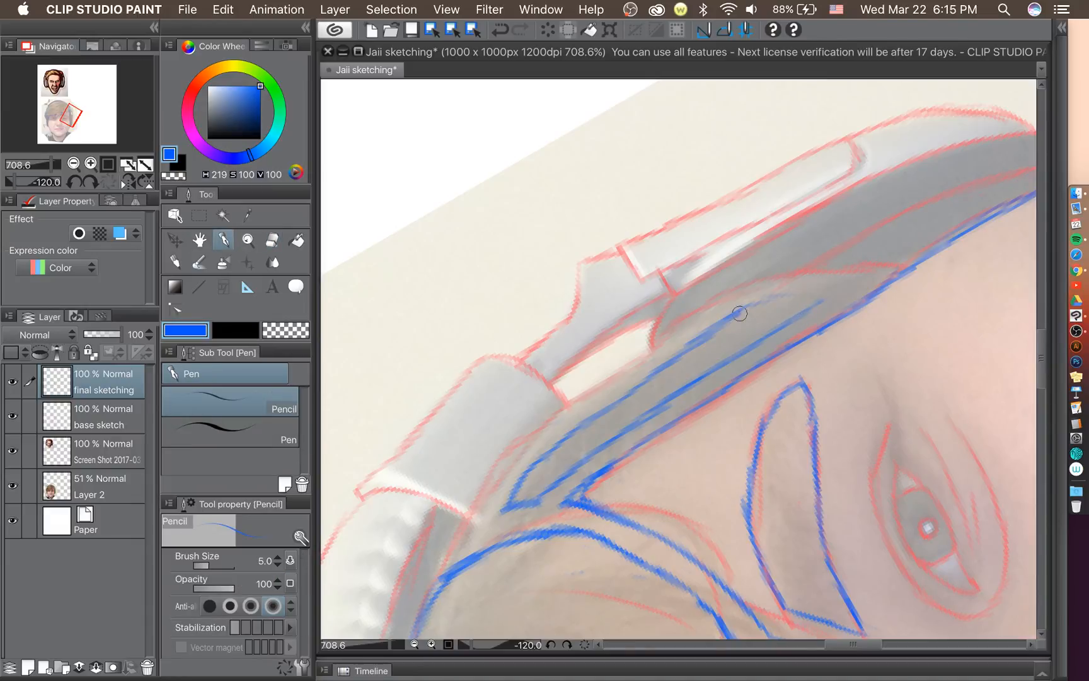
{"action": "mouse_move", "coordinate": [740, 313]}
{"action": "left_mouse_down"}
{"action": "mouse_move", "coordinate": [800, 304]}
{"action": "mouse_move", "coordinate": [731, 320]}
{"action": "left_mouse_up"}
Reset the canvas rotation to upright and examine the traced hair, sideburn and eyebrow outlines against the whole face.
{"action": "scroll", "coordinate": [517, 499], "scroll_direction": "down", "scroll_amount": 4}
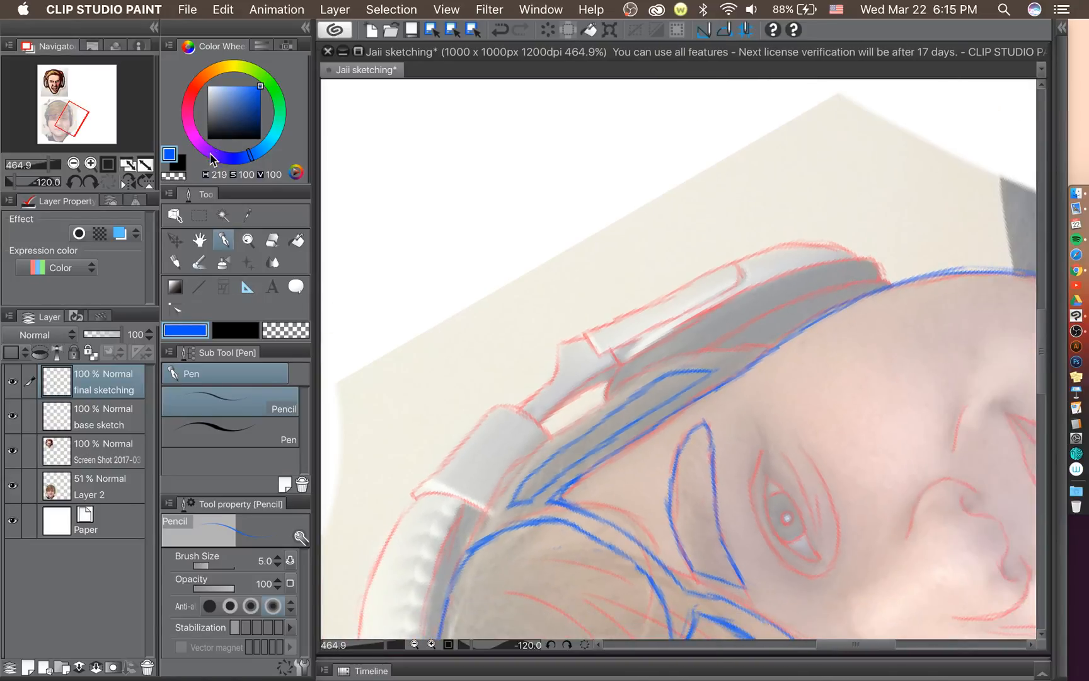
{"action": "left_click", "coordinate": [90, 182]}
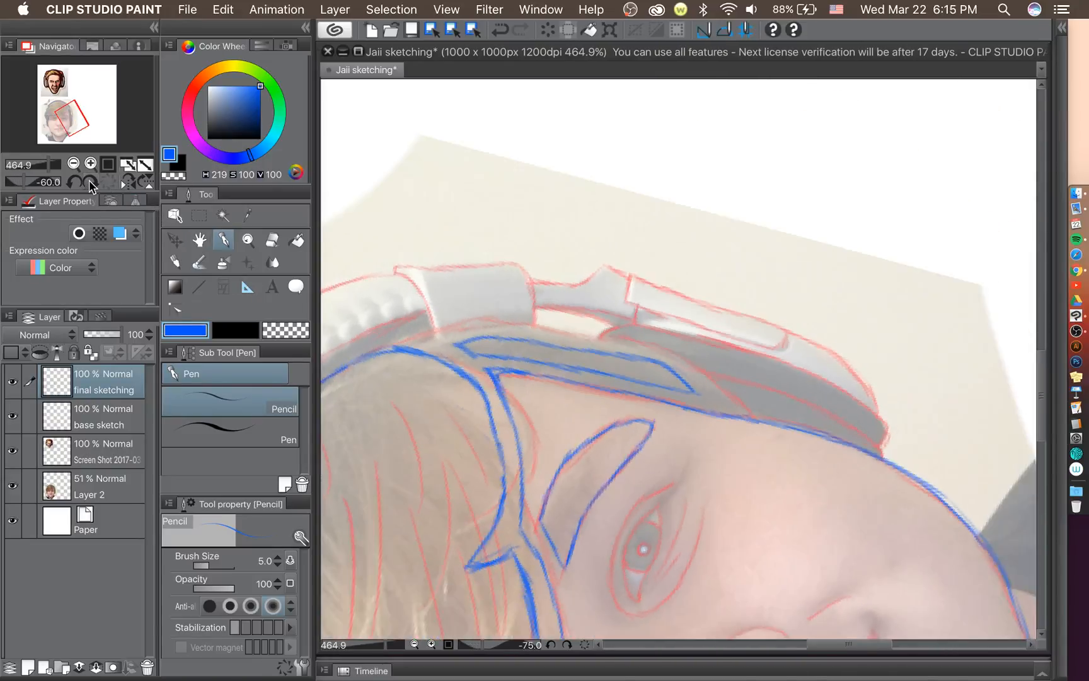
{"action": "left_click", "coordinate": [89, 181]}
{"action": "scroll", "coordinate": [751, 369], "scroll_direction": "down", "scroll_amount": 8}
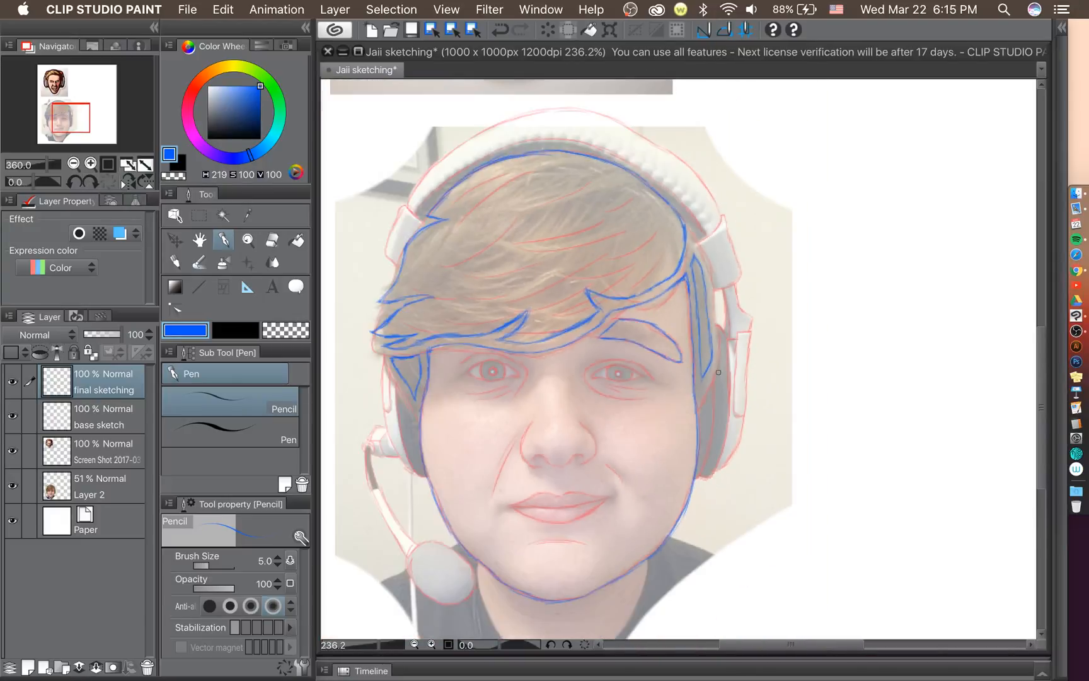
{"action": "scroll", "coordinate": [636, 388], "scroll_direction": "up", "scroll_amount": 6}
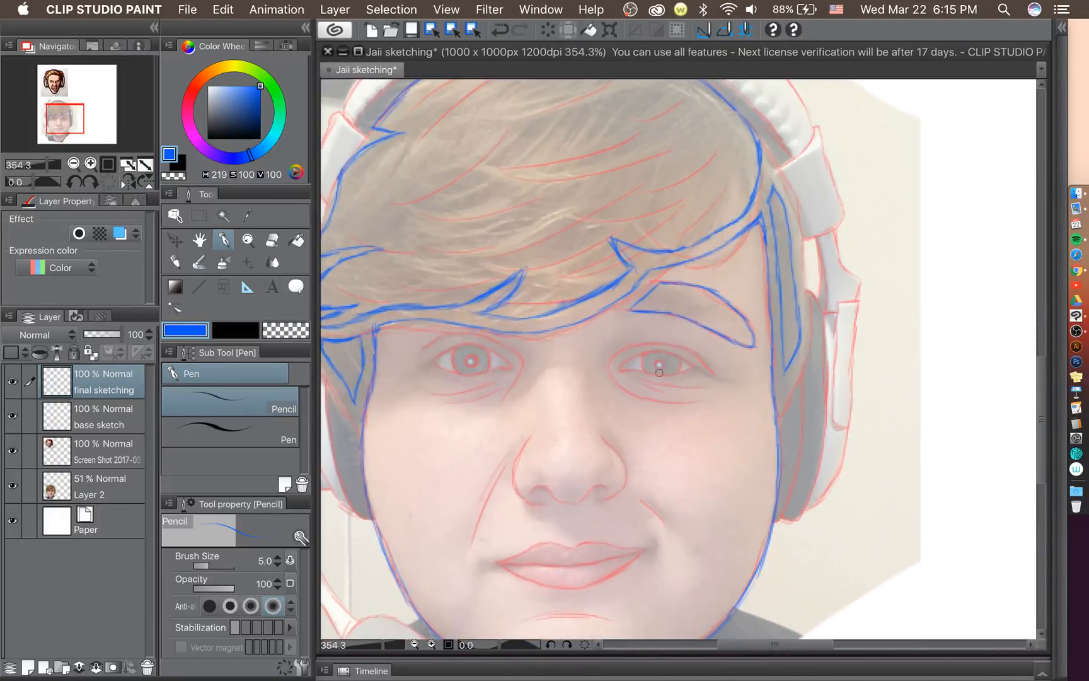
{"action": "scroll", "coordinate": [673, 387], "scroll_direction": "up", "scroll_amount": 1}
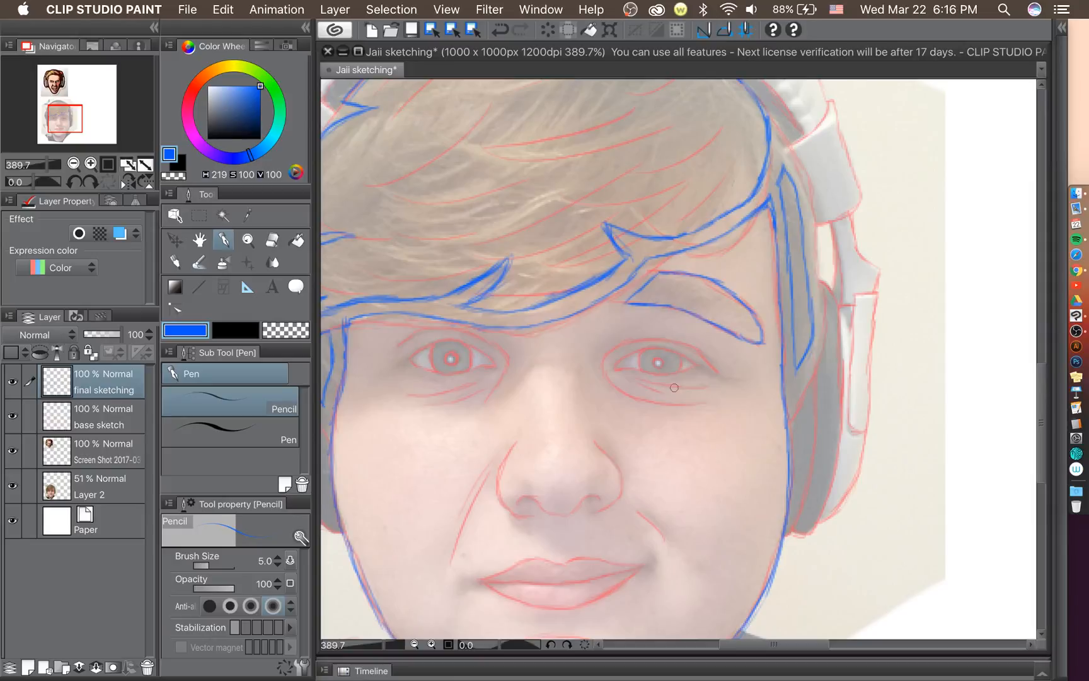
{"action": "scroll", "coordinate": [674, 388], "scroll_direction": "down", "scroll_amount": 2}
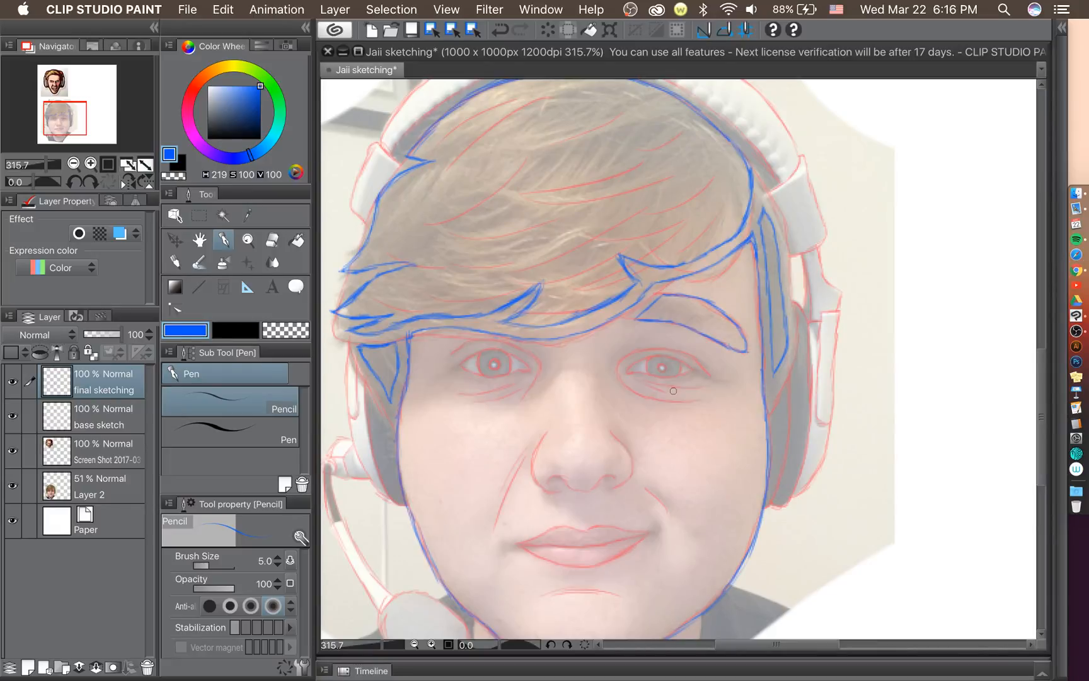
{"action": "scroll", "coordinate": [673, 391], "scroll_direction": "up", "scroll_amount": 1}
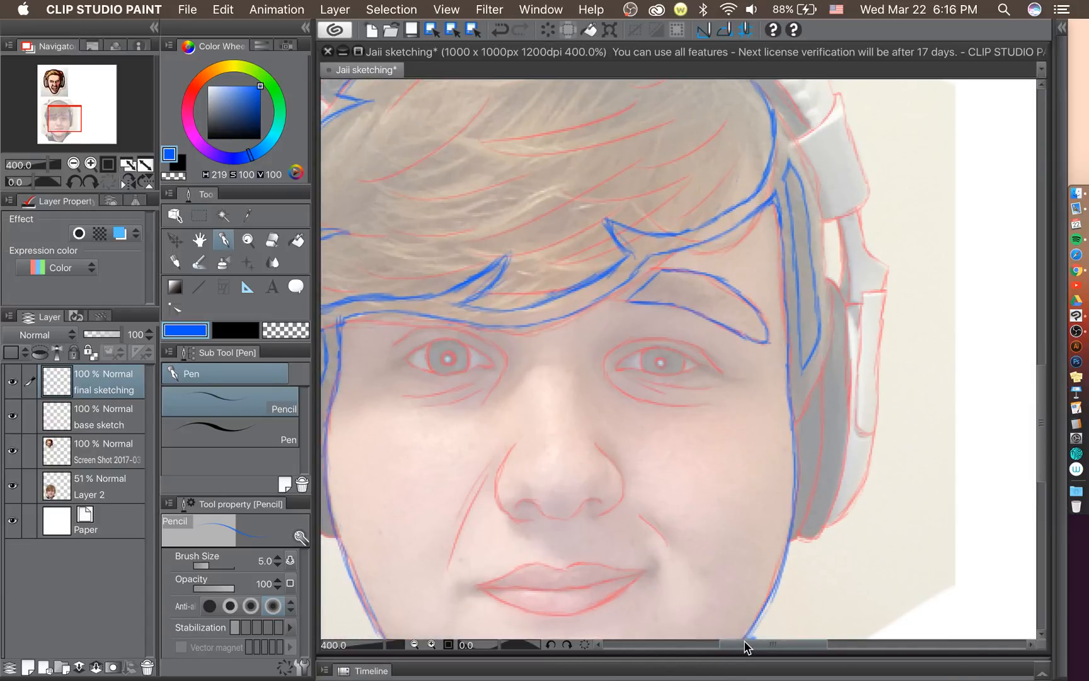
{"action": "mouse_move", "coordinate": [756, 650]}
{"action": "left_mouse_down"}
{"action": "mouse_move", "coordinate": [713, 649]}
{"action": "mouse_move", "coordinate": [747, 648]}
{"action": "left_mouse_up"}
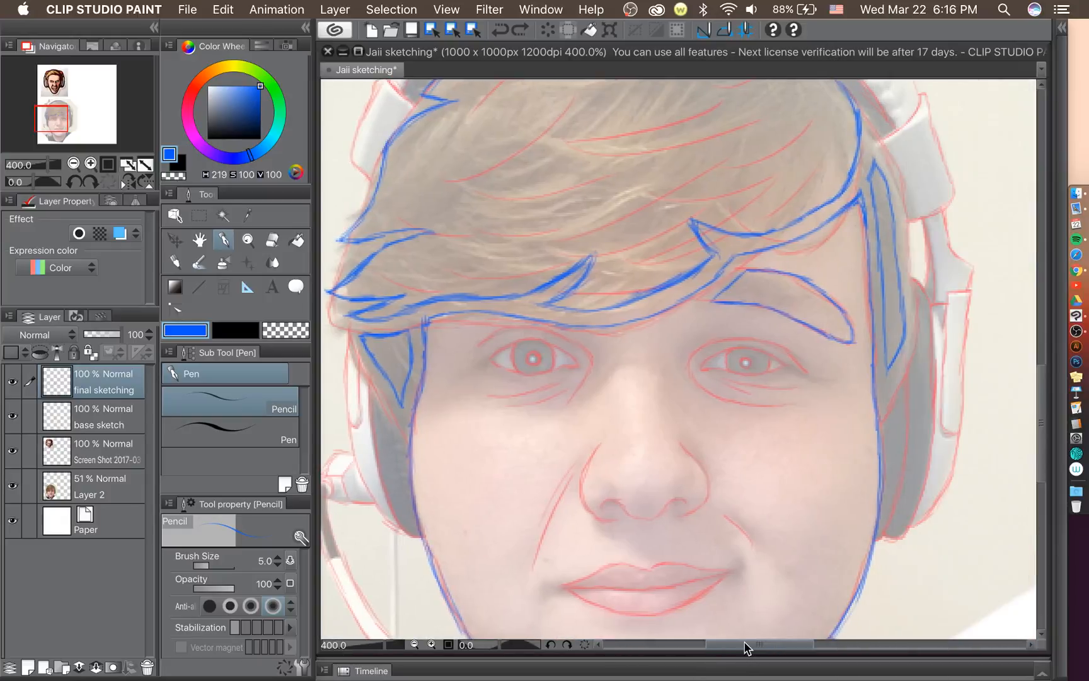
Try a wavy Pencil shading line from the cheek under both eyes and over the nose bridge, and check it against the whole face.
{"action": "scroll", "coordinate": [511, 383], "scroll_direction": "up", "scroll_amount": 1}
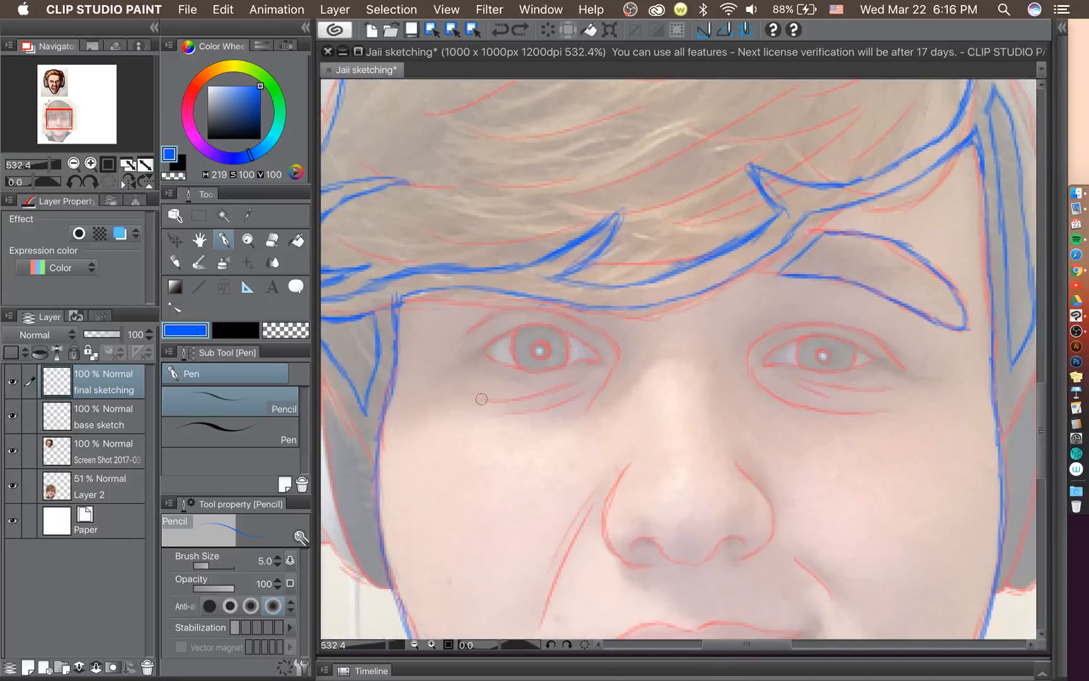
{"action": "mouse_move", "coordinate": [383, 449]}
{"action": "left_mouse_down"}
{"action": "mouse_move", "coordinate": [426, 409]}
{"action": "mouse_move", "coordinate": [573, 414]}
{"action": "mouse_move", "coordinate": [667, 356]}
{"action": "mouse_move", "coordinate": [695, 357]}
{"action": "mouse_move", "coordinate": [725, 377]}
{"action": "mouse_move", "coordinate": [734, 411]}
{"action": "mouse_move", "coordinate": [757, 428]}
{"action": "left_mouse_up"}
{"action": "mouse_move", "coordinate": [720, 379]}
{"action": "left_mouse_down"}
{"action": "mouse_move", "coordinate": [771, 449]}
{"action": "mouse_move", "coordinate": [895, 435]}
{"action": "mouse_move", "coordinate": [948, 489]}
{"action": "left_mouse_up"}
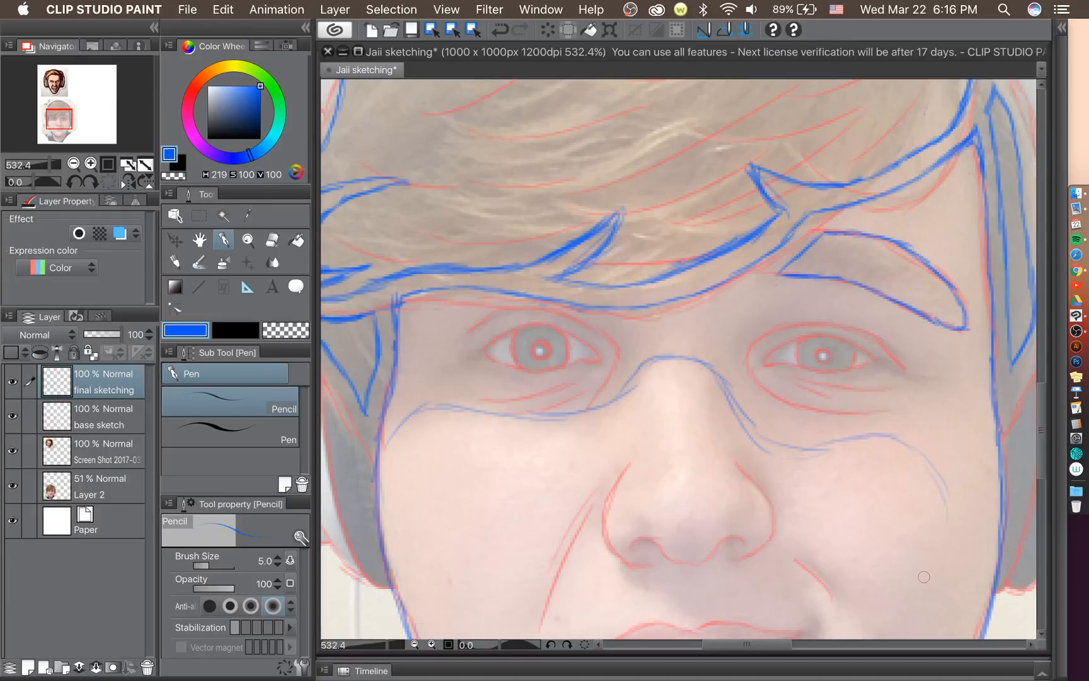
{"action": "scroll", "coordinate": [924, 577], "scroll_direction": "down", "scroll_amount": 1}
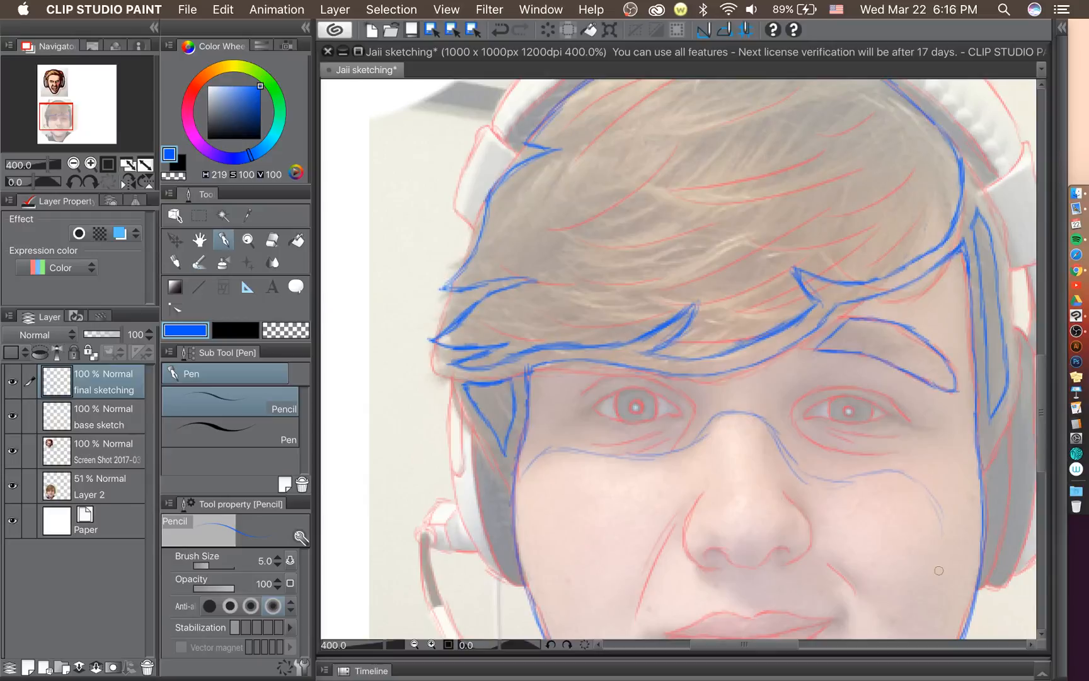
{"action": "scroll", "coordinate": [938, 571], "scroll_direction": "down", "scroll_amount": 1}
{"action": "left_click_drag", "start_coordinate": [754, 650], "coordinate": [773, 649]}
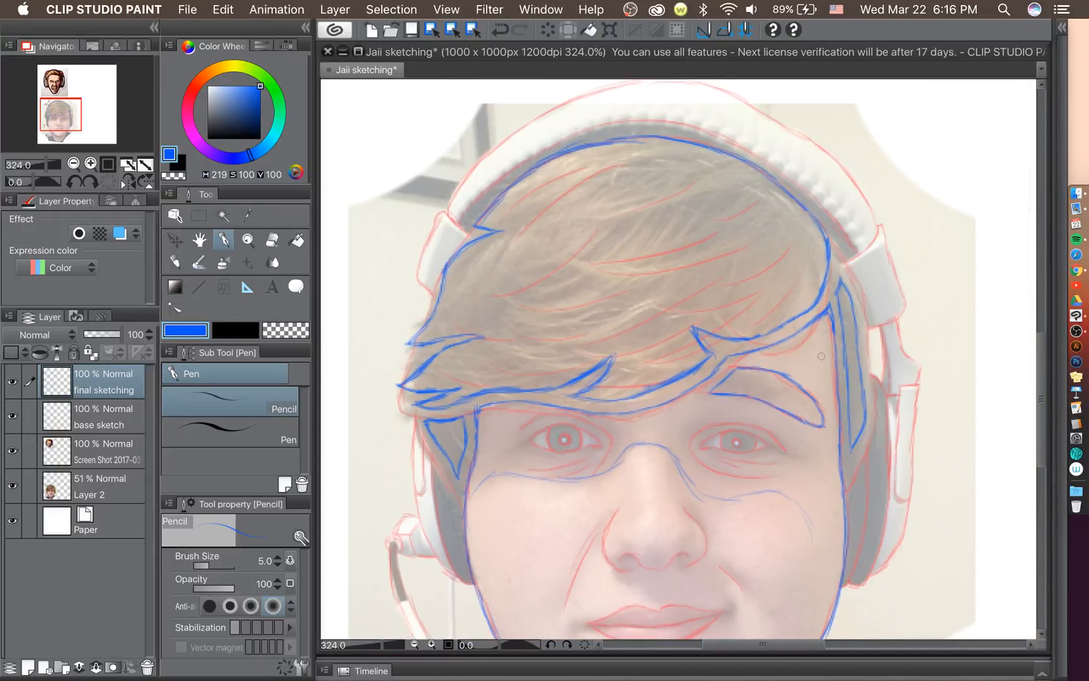
{"action": "mouse_move", "coordinate": [822, 356]}
{"action": "left_mouse_down"}
{"action": "mouse_move", "coordinate": [809, 389]}
{"action": "mouse_move", "coordinate": [837, 450]}
{"action": "mouse_move", "coordinate": [621, 447]}
{"action": "mouse_move", "coordinate": [520, 462]}
{"action": "left_mouse_up"}
Undo the wavy line drawn under the eyes and over the nose bridge.
{"action": "key", "text": "super+z"}
{"action": "key", "text": "super+z"}
{"action": "key", "text": "super+z"}
{"action": "key", "text": "super+z"}
{"action": "key", "text": "super+z"}
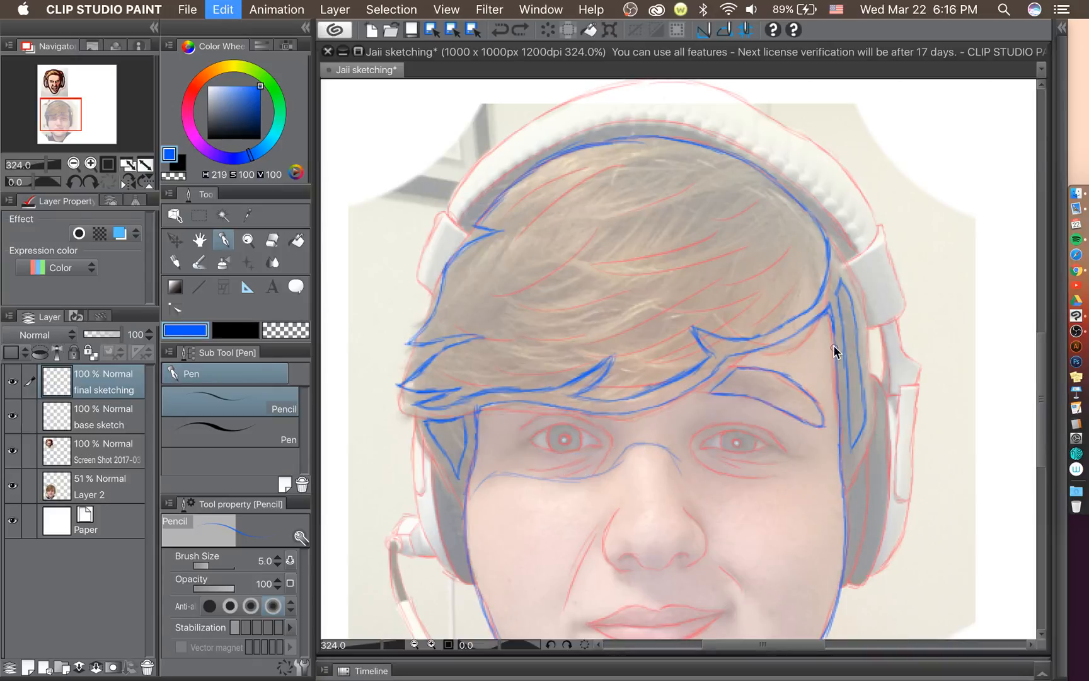
{"action": "key", "text": "super+z"}
{"action": "key", "text": "super+z"}
{"action": "key", "text": "super+z"}
{"action": "key", "text": "super+z"}
{"action": "key", "text": "super+z"}
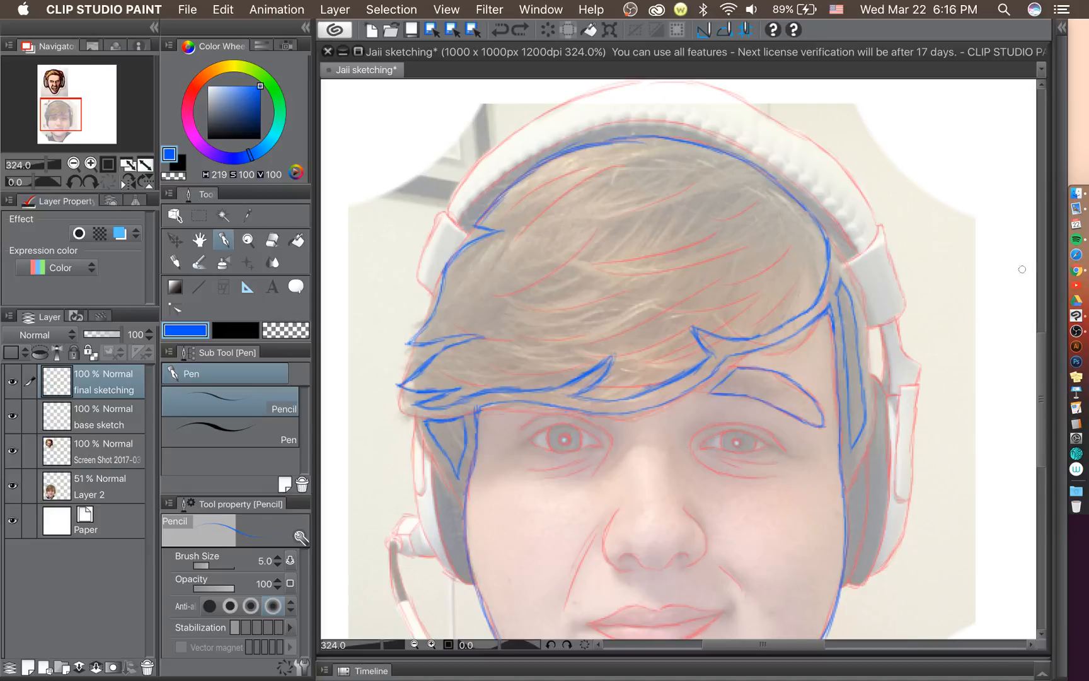
Rotate the canvas to -45° and trace the almond outline of the eye on the photo's left side with the Pencil.
{"action": "left_click_drag", "start_coordinate": [1044, 348], "coordinate": [1043, 366]}
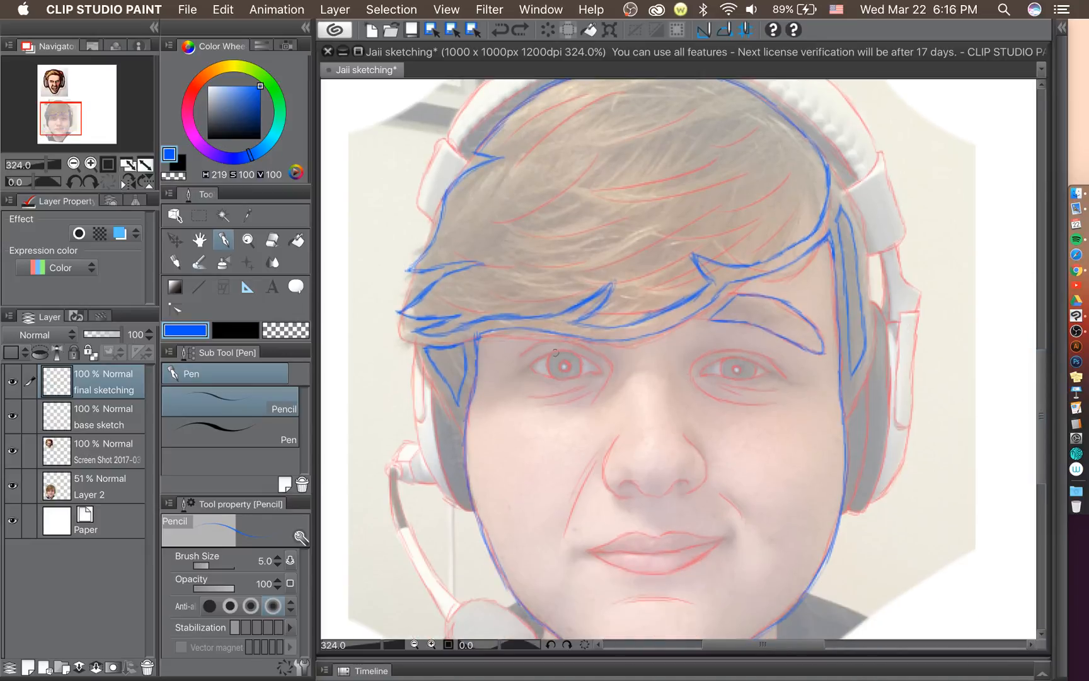
{"action": "scroll", "coordinate": [546, 354], "scroll_direction": "up", "scroll_amount": 2}
{"action": "scroll", "coordinate": [592, 374], "scroll_direction": "up", "scroll_amount": 4}
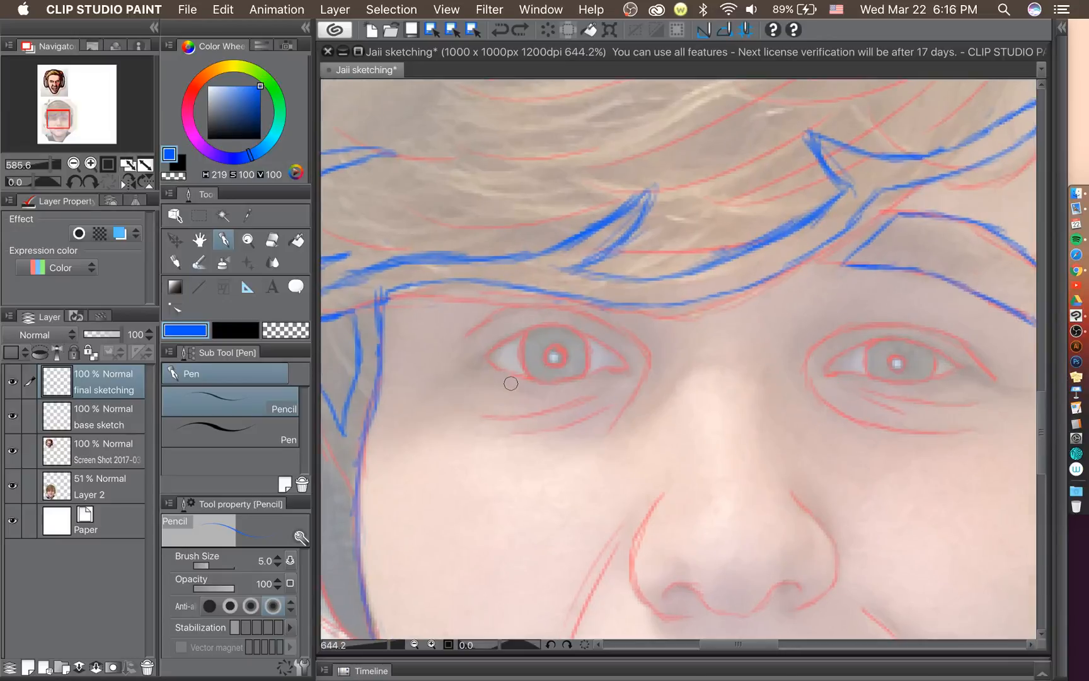
{"action": "left_click", "coordinate": [77, 181]}
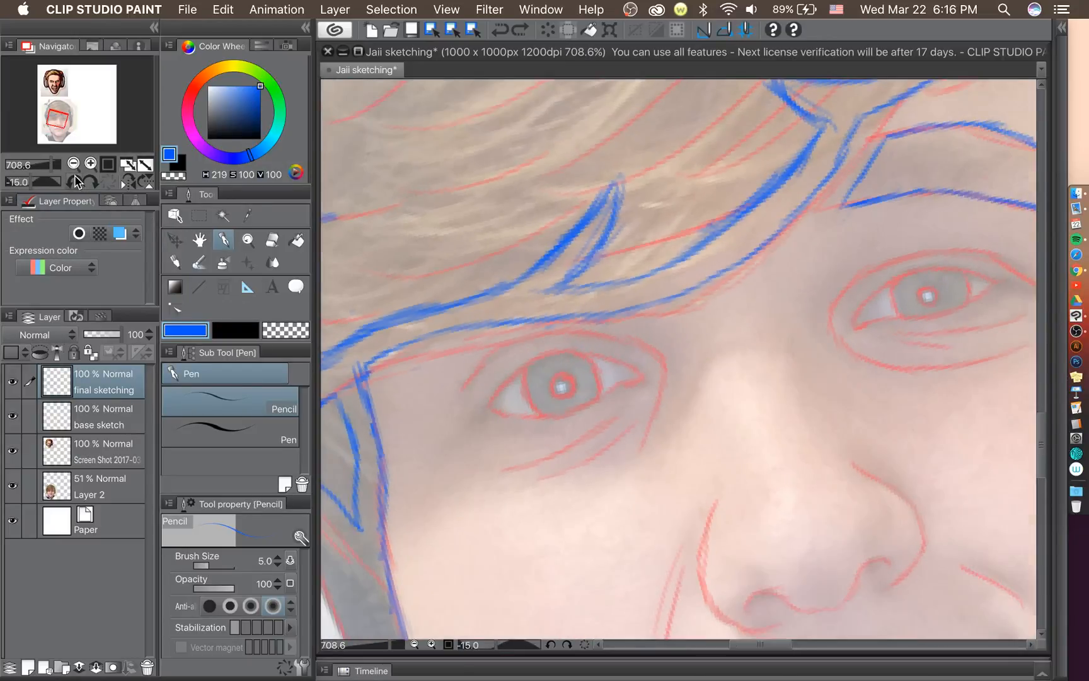
{"action": "left_click", "coordinate": [77, 181]}
{"action": "left_click", "coordinate": [77, 182]}
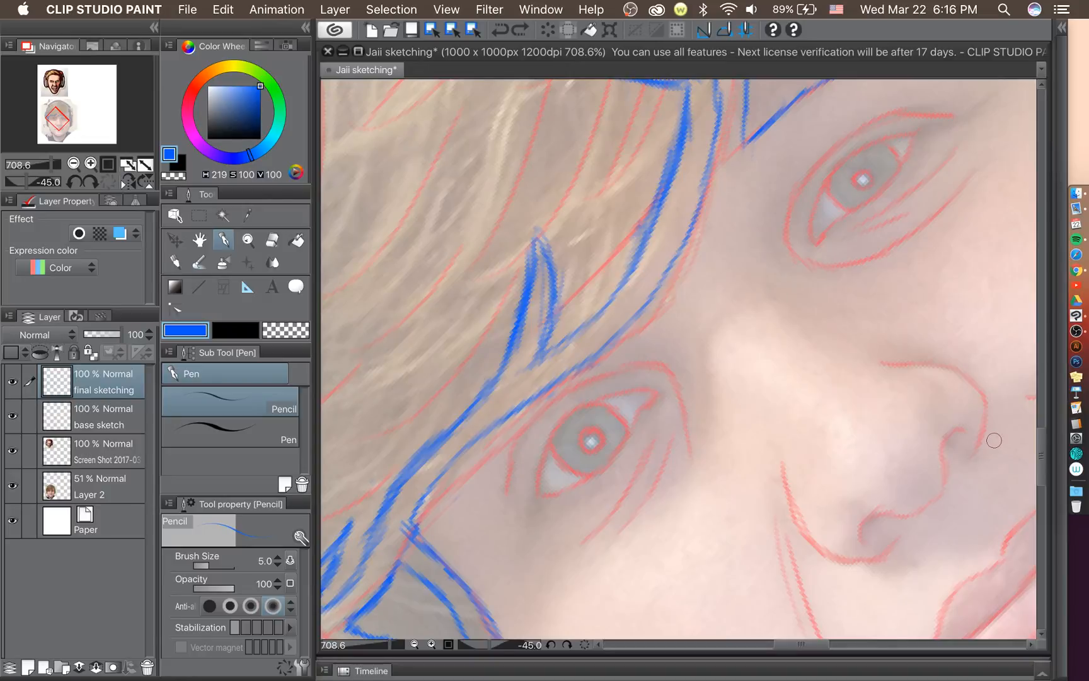
{"action": "key", "text": "minus"}
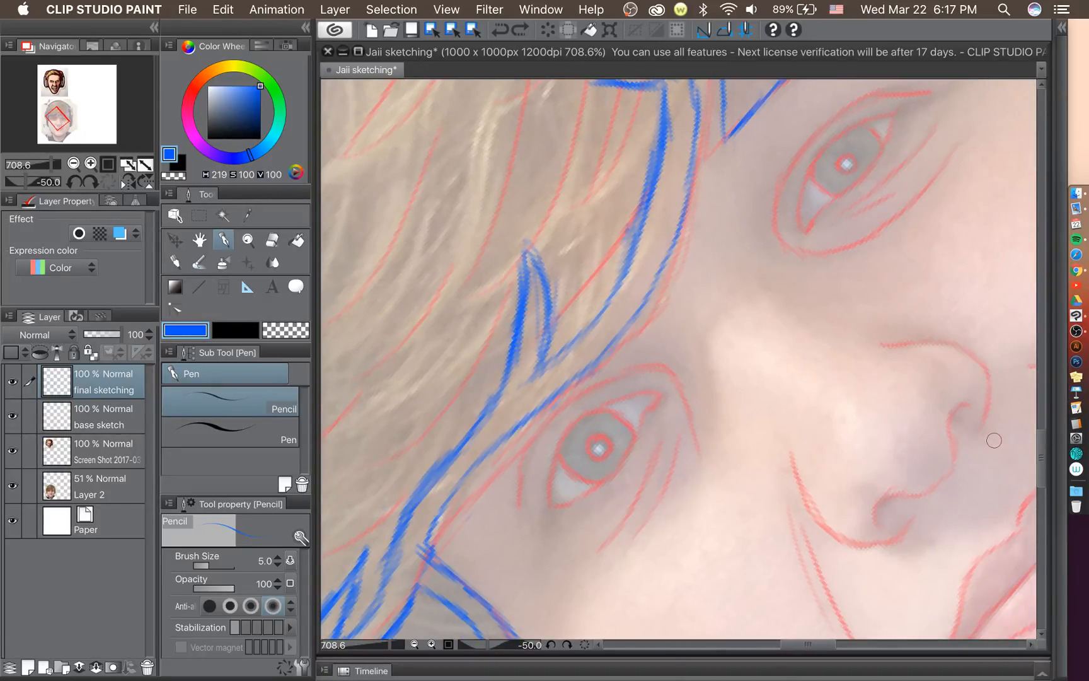
{"action": "scroll", "coordinate": [994, 440], "scroll_direction": "down", "scroll_amount": 1}
{"action": "scroll", "coordinate": [994, 440], "scroll_direction": "down", "scroll_amount": 2}
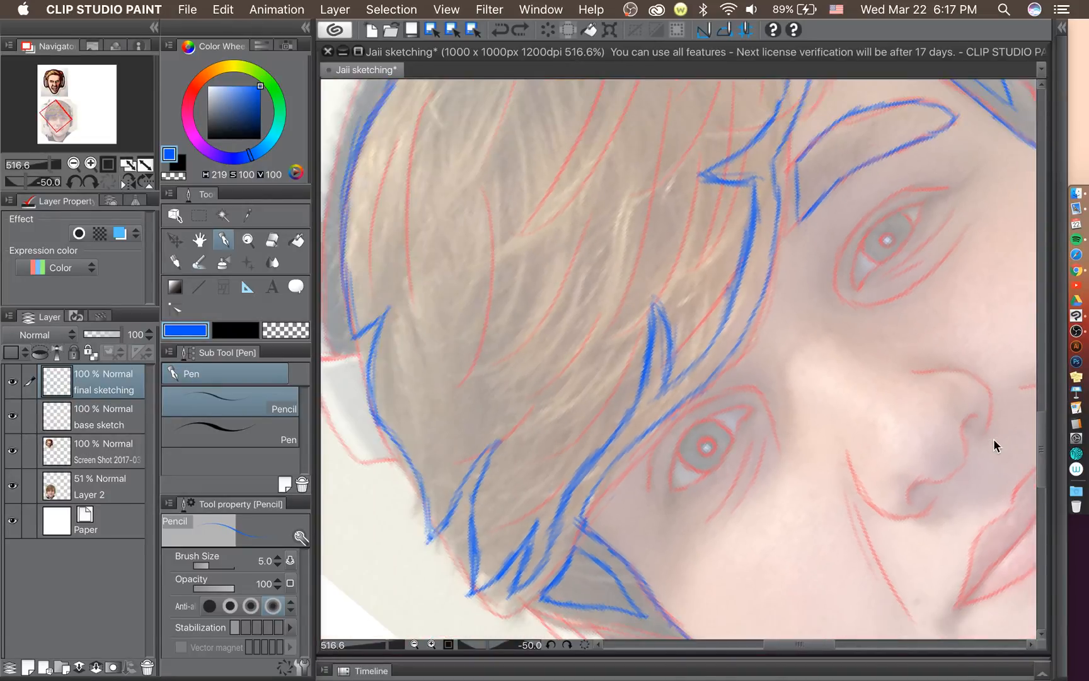
{"action": "scroll", "coordinate": [994, 440], "scroll_direction": "up", "scroll_amount": 3}
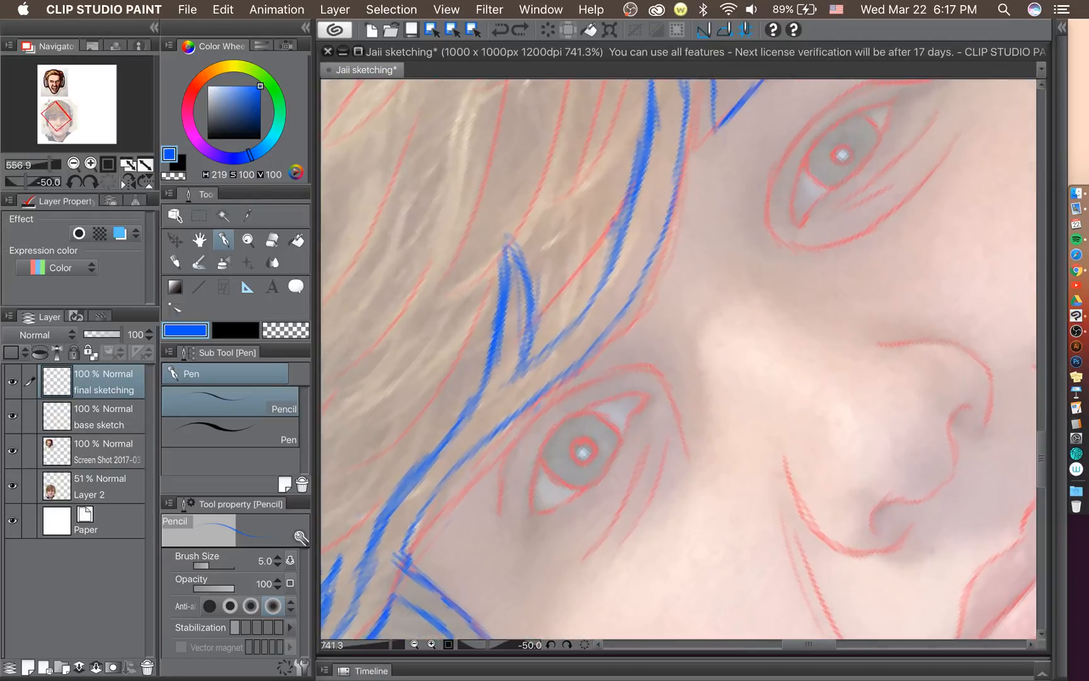
{"action": "scroll", "coordinate": [994, 440], "scroll_direction": "down", "scroll_amount": 2}
{"action": "scroll", "coordinate": [994, 440], "scroll_direction": "up", "scroll_amount": 3}
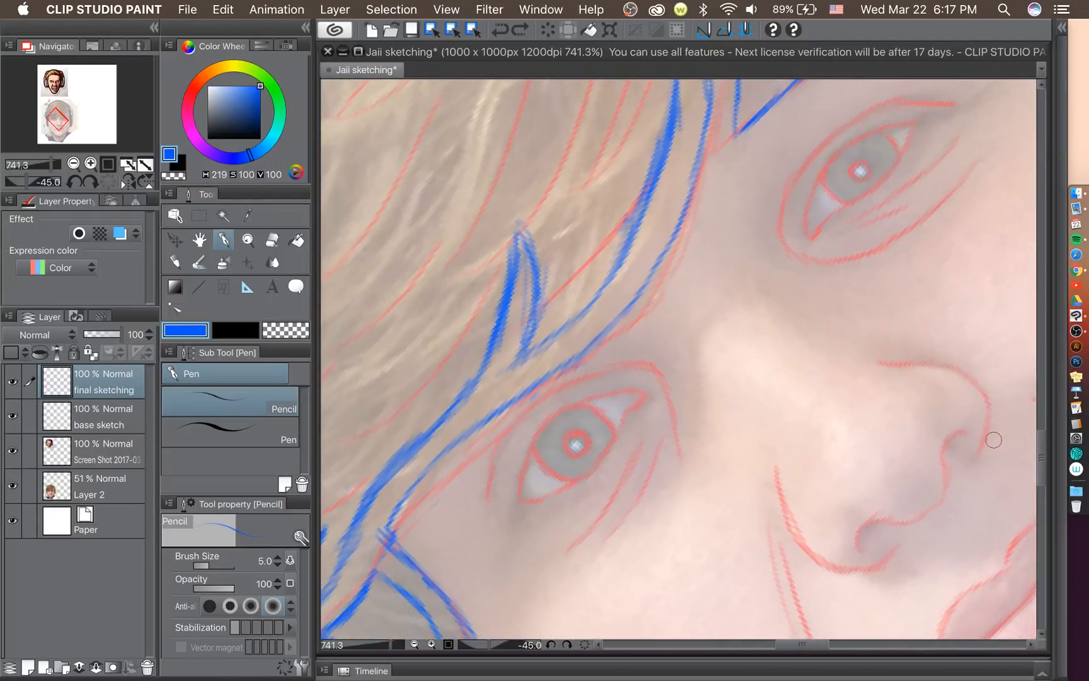
{"action": "scroll", "coordinate": [994, 440], "scroll_direction": "down", "scroll_amount": 2}
{"action": "scroll", "coordinate": [994, 440], "scroll_direction": "up", "scroll_amount": 1}
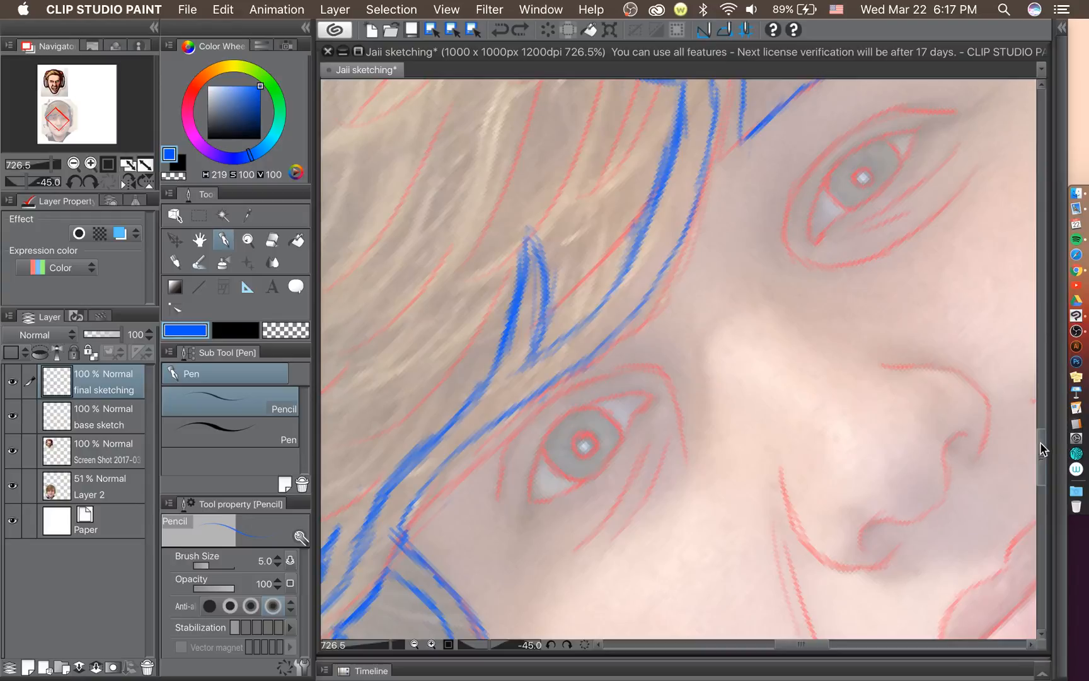
{"action": "scroll", "coordinate": [1041, 449], "scroll_direction": "down", "scroll_amount": 3}
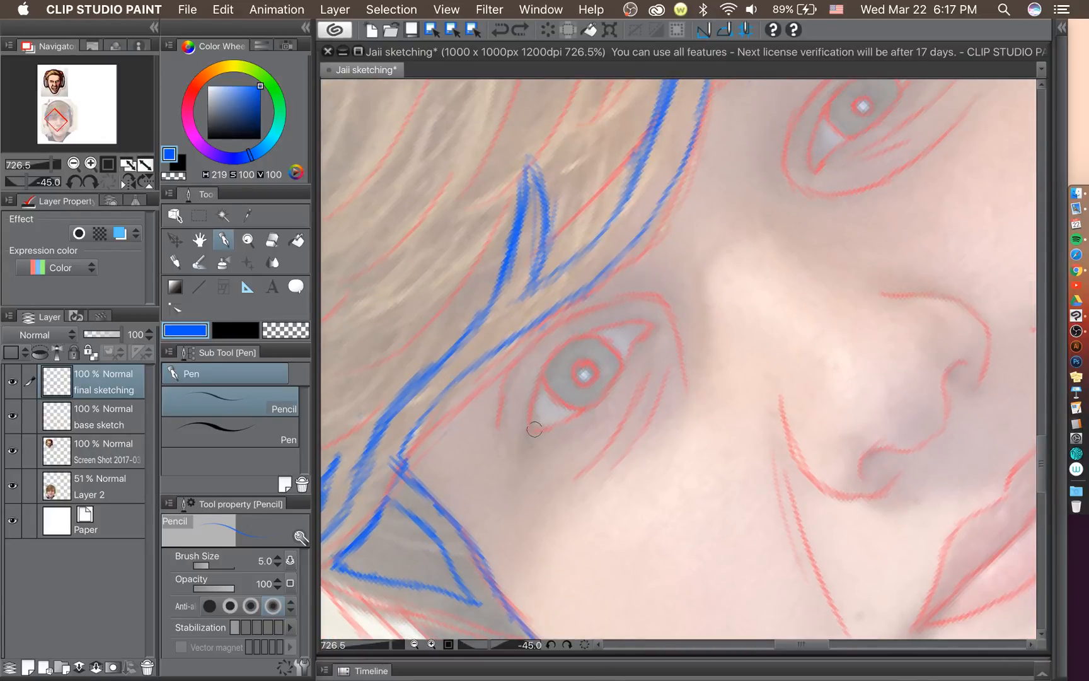
{"action": "mouse_move", "coordinate": [535, 429]}
{"action": "left_mouse_down"}
{"action": "mouse_move", "coordinate": [526, 399]}
{"action": "mouse_move", "coordinate": [529, 419]}
{"action": "mouse_move", "coordinate": [571, 337]}
{"action": "mouse_move", "coordinate": [562, 349]}
{"action": "mouse_move", "coordinate": [647, 324]}
{"action": "mouse_move", "coordinate": [610, 387]}
{"action": "left_mouse_up"}
{"action": "left_click_drag", "start_coordinate": [539, 427], "coordinate": [611, 382]}
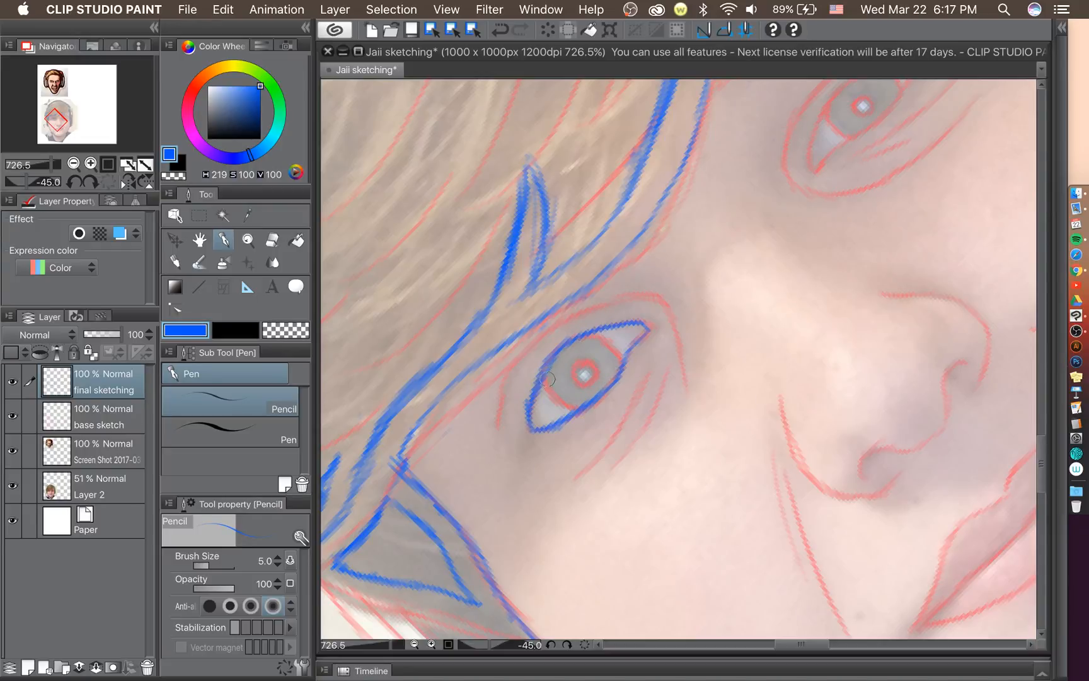
Draw the iris curves and a solid round pupil inside the outlined eye with the Pencil.
{"action": "mouse_move", "coordinate": [546, 373]}
{"action": "left_mouse_down"}
{"action": "mouse_move", "coordinate": [555, 396]}
{"action": "mouse_move", "coordinate": [546, 378]}
{"action": "mouse_move", "coordinate": [546, 392]}
{"action": "mouse_move", "coordinate": [575, 411]}
{"action": "left_mouse_up"}
{"action": "left_click_drag", "start_coordinate": [583, 366], "coordinate": [585, 374]}
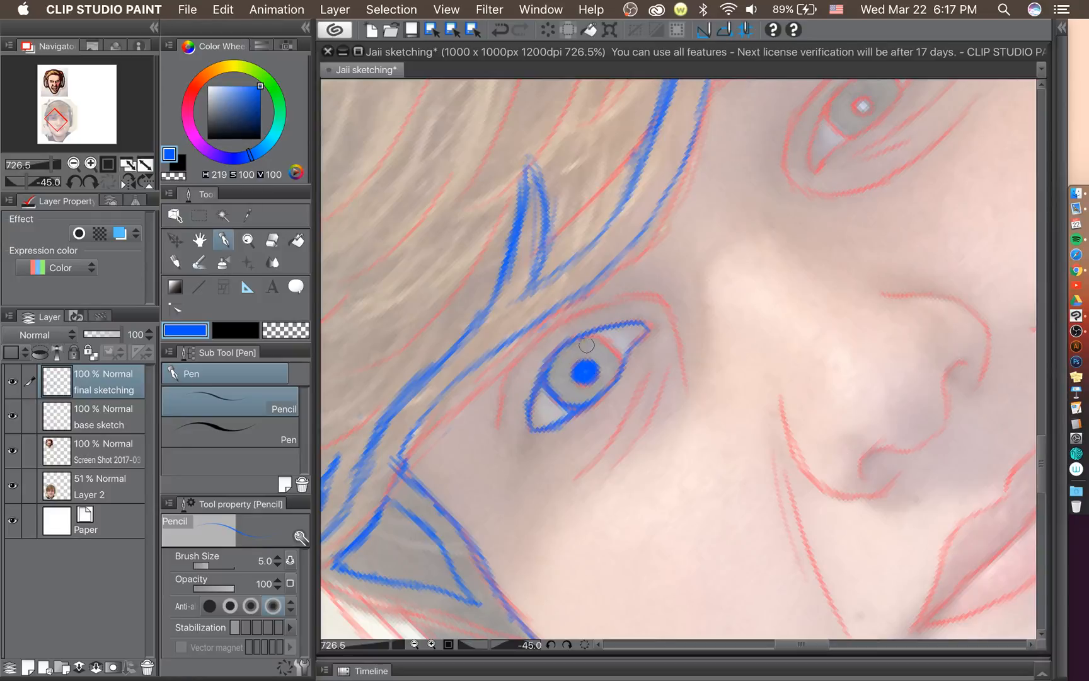
{"action": "mouse_move", "coordinate": [557, 352]}
{"action": "left_mouse_down"}
{"action": "mouse_move", "coordinate": [606, 339]}
{"action": "mouse_move", "coordinate": [615, 377]}
{"action": "left_mouse_up"}
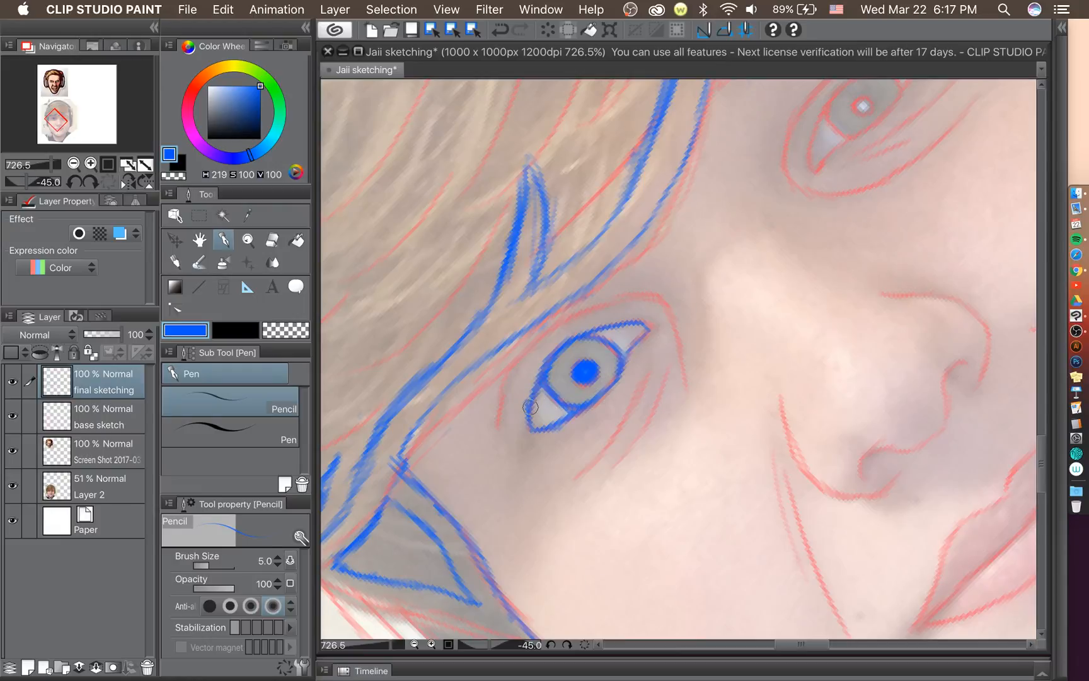
Examine the traced eye against the whole face and compare it with the eyes of the cartoon reference logo.
{"action": "scroll", "coordinate": [530, 408], "scroll_direction": "down", "scroll_amount": 5}
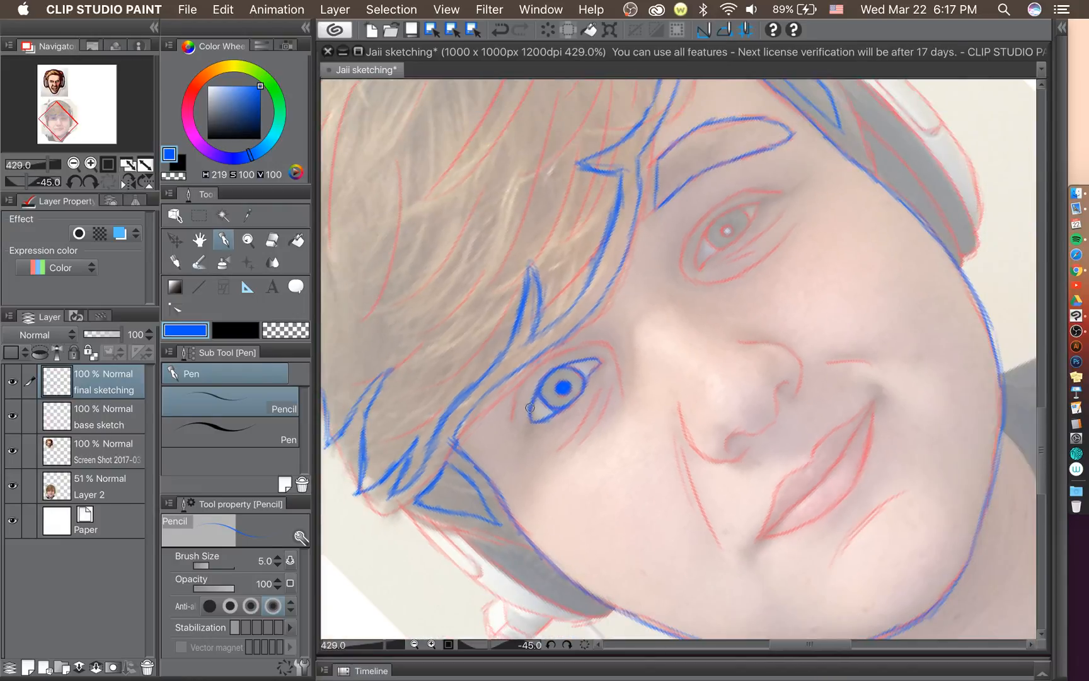
{"action": "scroll", "coordinate": [530, 408], "scroll_direction": "up", "scroll_amount": 4}
{"action": "scroll", "coordinate": [530, 408], "scroll_direction": "up", "scroll_amount": 2}
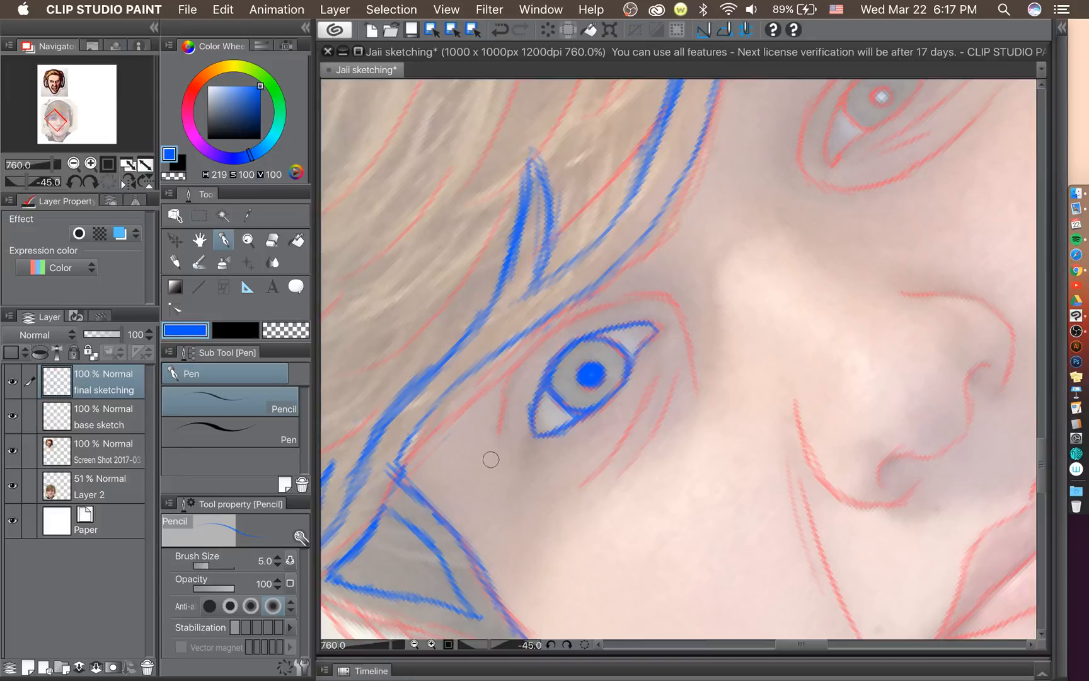
{"action": "scroll", "coordinate": [492, 466], "scroll_direction": "down", "scroll_amount": 10}
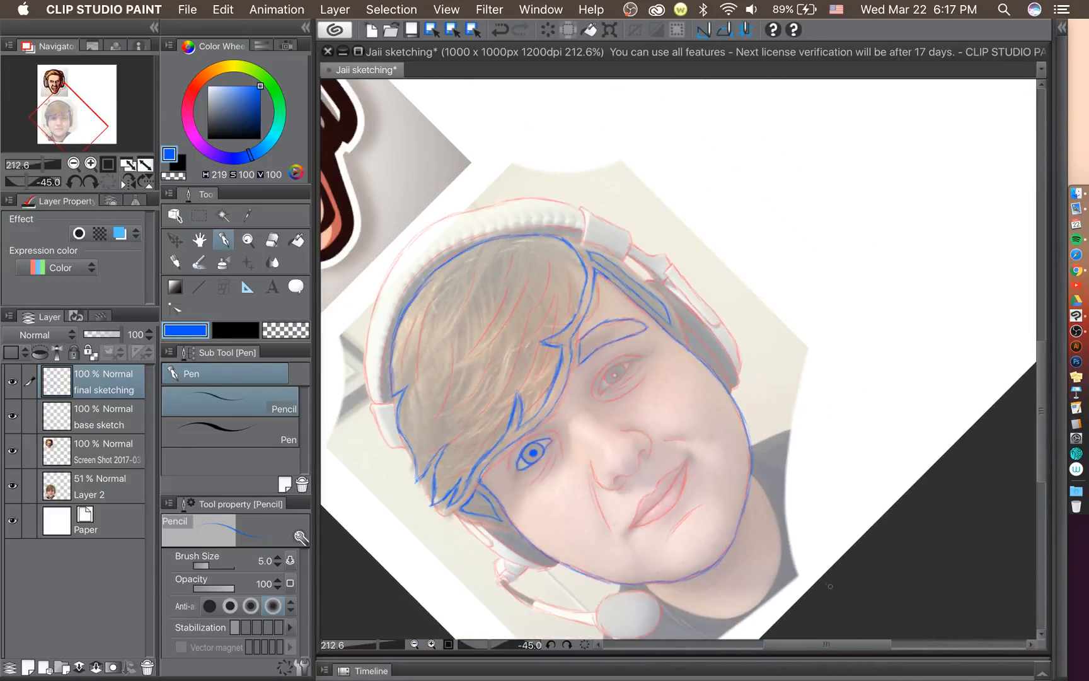
{"action": "left_click_drag", "start_coordinate": [846, 644], "coordinate": [820, 649]}
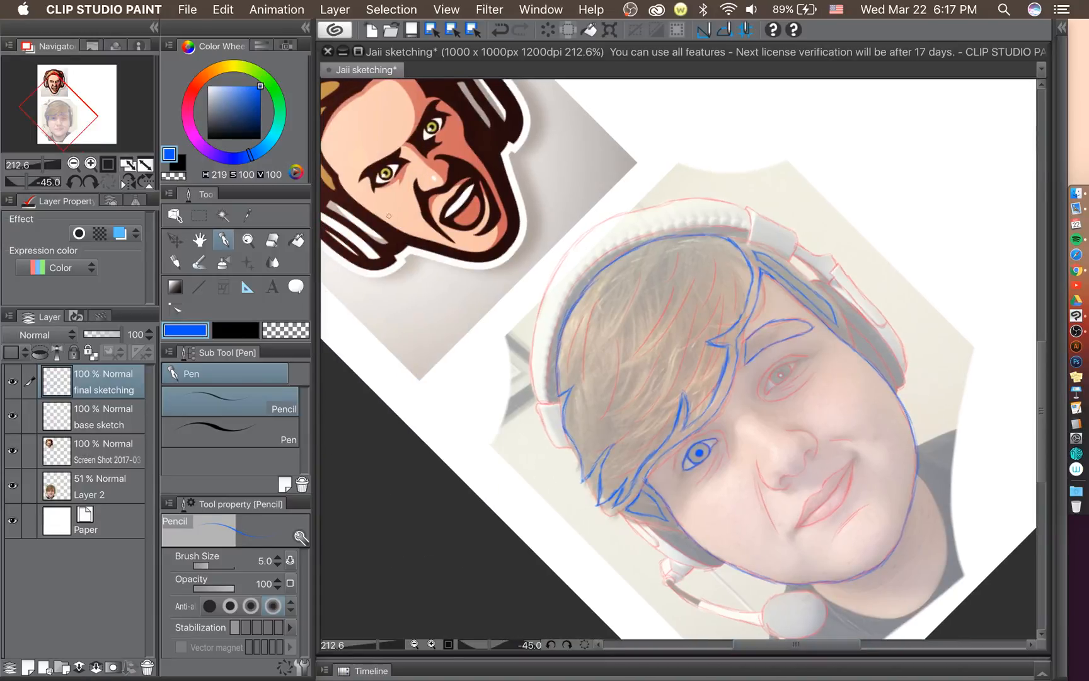
{"action": "scroll", "coordinate": [719, 472], "scroll_direction": "up", "scroll_amount": 5}
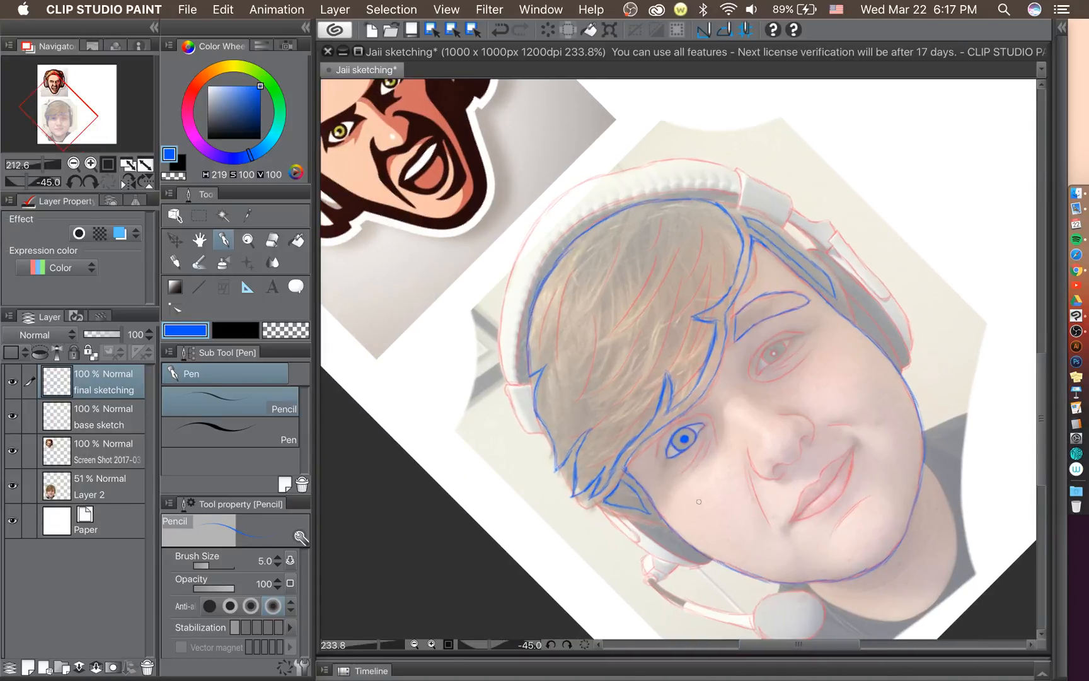
{"action": "scroll", "coordinate": [719, 472], "scroll_direction": "up", "scroll_amount": 3}
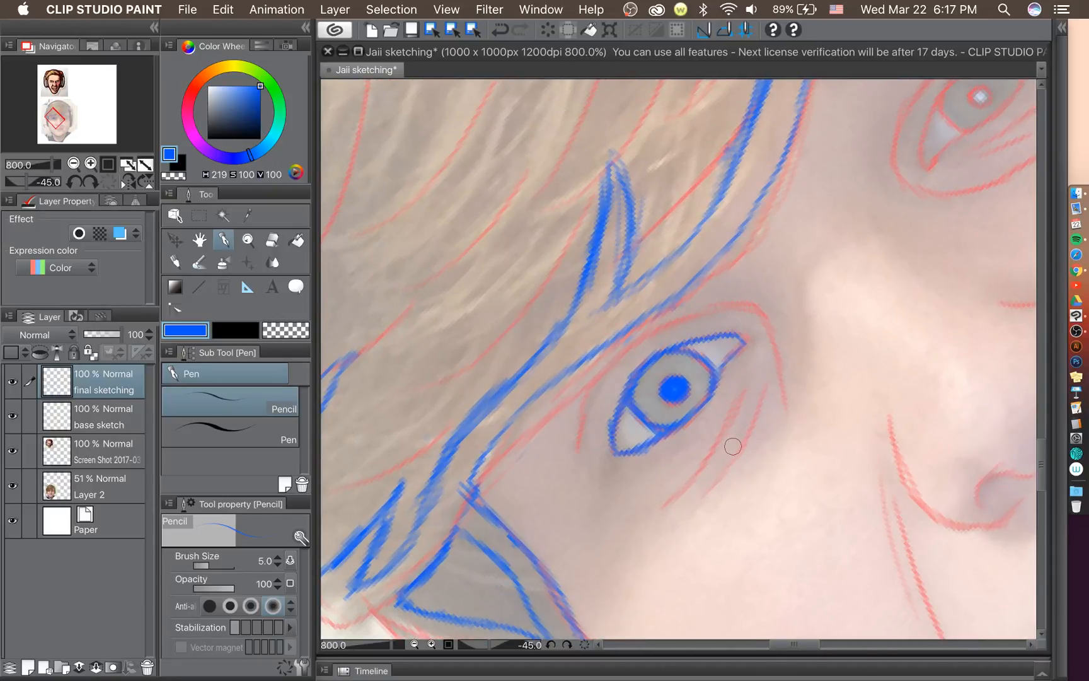
{"action": "scroll", "coordinate": [733, 446], "scroll_direction": "down", "scroll_amount": 1}
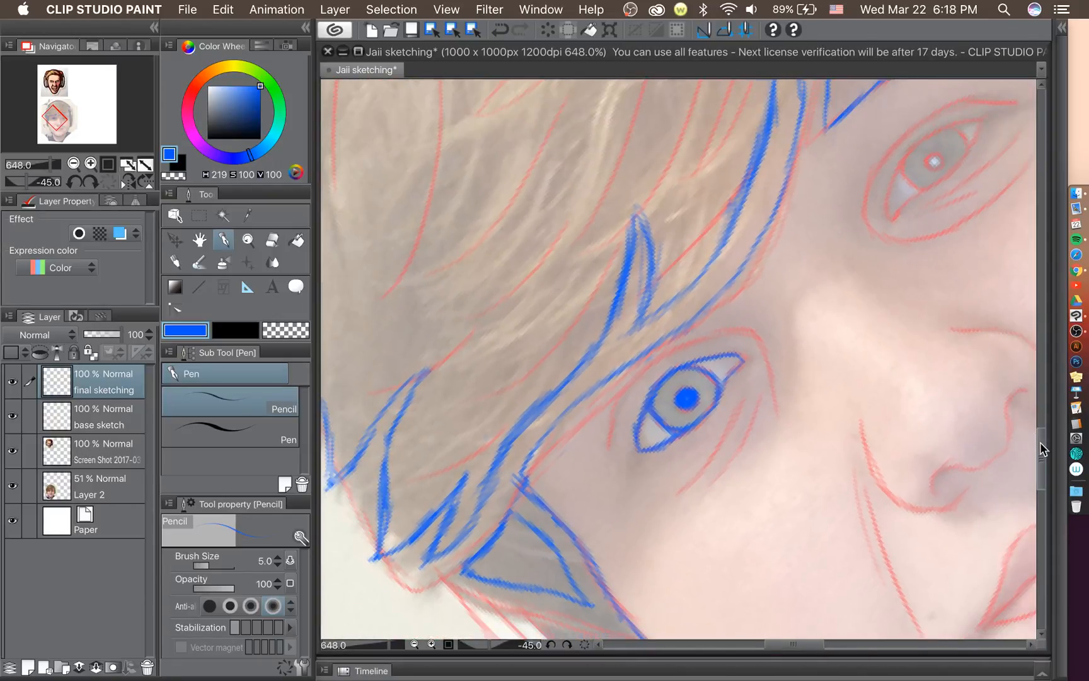
Draw the eyelid crease above the traced eye with the Pencil, angling it down beside the nose and redrawing that inner end.
{"action": "left_click_drag", "start_coordinate": [1040, 448], "coordinate": [1042, 452]}
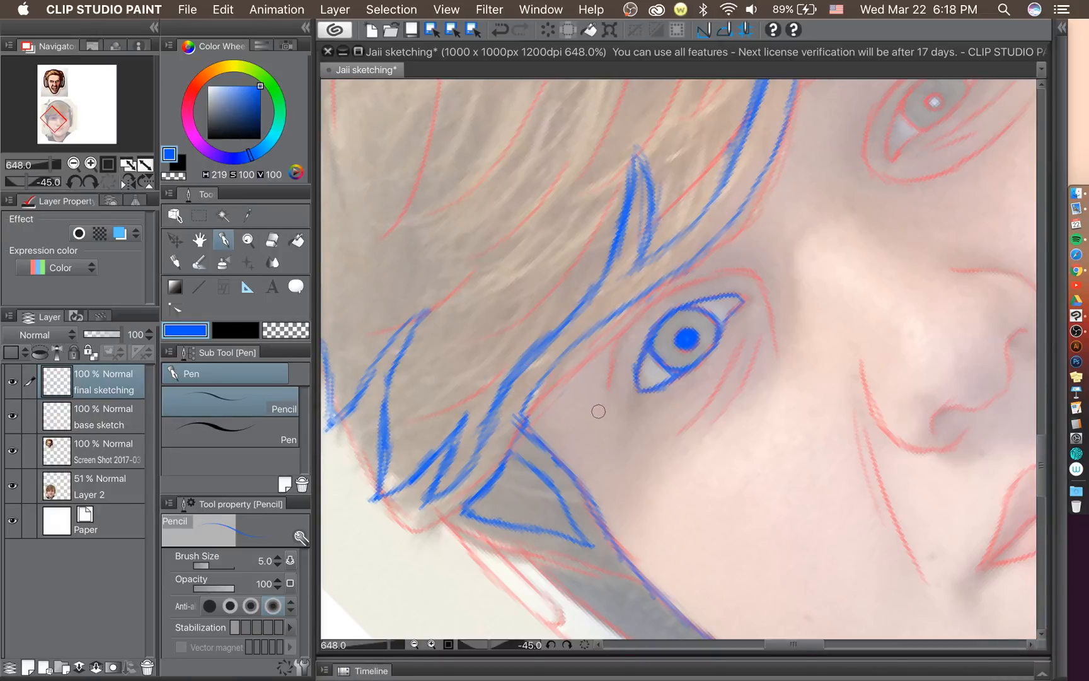
{"action": "mouse_move", "coordinate": [598, 411]}
{"action": "left_mouse_down"}
{"action": "mouse_move", "coordinate": [609, 370]}
{"action": "mouse_move", "coordinate": [601, 380]}
{"action": "mouse_move", "coordinate": [623, 356]}
{"action": "mouse_move", "coordinate": [601, 404]}
{"action": "mouse_move", "coordinate": [634, 340]}
{"action": "mouse_move", "coordinate": [617, 361]}
{"action": "mouse_move", "coordinate": [659, 311]}
{"action": "mouse_move", "coordinate": [621, 338]}
{"action": "mouse_move", "coordinate": [704, 280]}
{"action": "mouse_move", "coordinate": [670, 296]}
{"action": "mouse_move", "coordinate": [752, 263]}
{"action": "mouse_move", "coordinate": [769, 283]}
{"action": "mouse_move", "coordinate": [771, 361]}
{"action": "left_mouse_up"}
{"action": "key", "text": "super+z"}
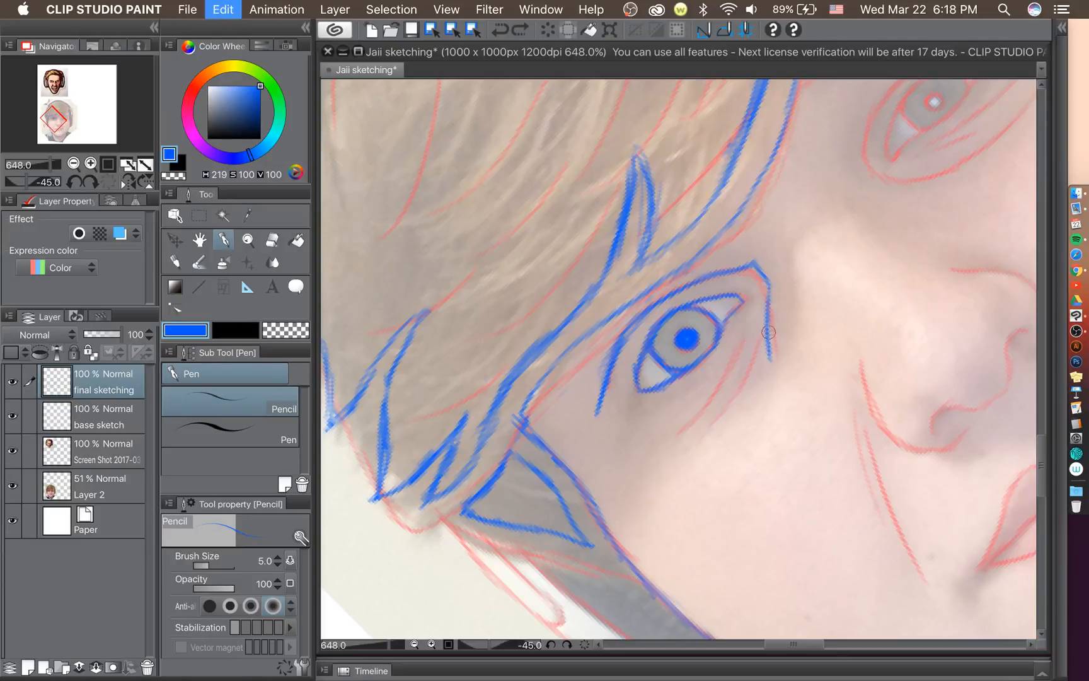
{"action": "mouse_move", "coordinate": [772, 290]}
{"action": "left_mouse_down"}
{"action": "mouse_move", "coordinate": [775, 348]}
{"action": "mouse_move", "coordinate": [772, 305]}
{"action": "left_mouse_up"}
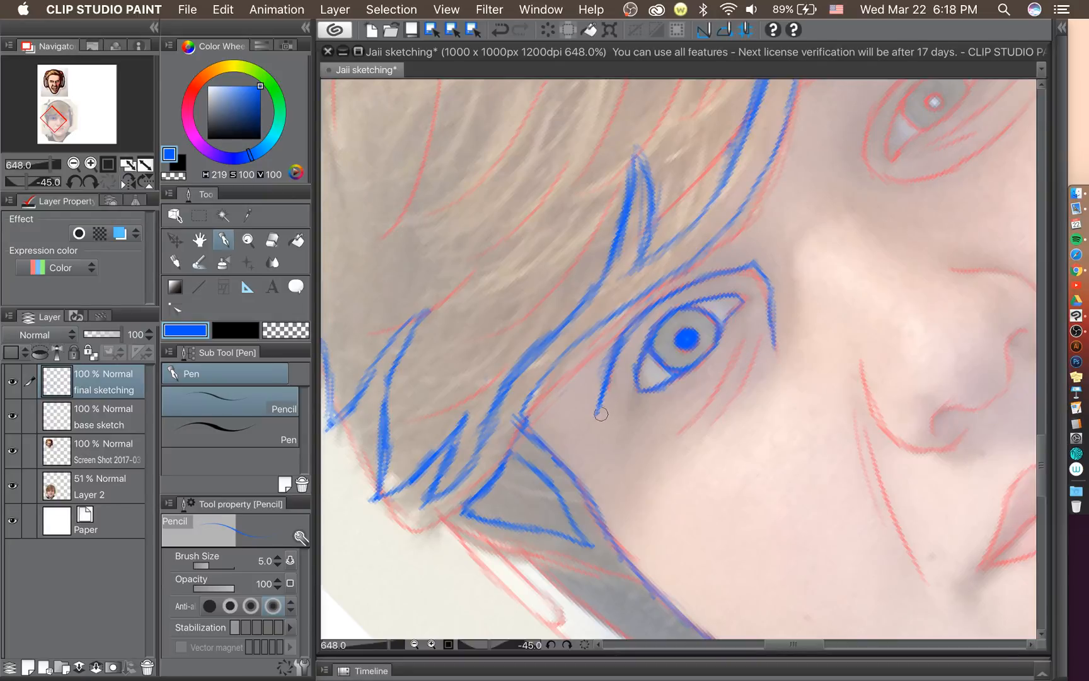
Try a jagged zigzag below the crease's outer end and under the eye, then undo it.
{"action": "mouse_move", "coordinate": [597, 427]}
{"action": "left_mouse_down"}
{"action": "mouse_move", "coordinate": [593, 436]}
{"action": "mouse_move", "coordinate": [623, 428]}
{"action": "mouse_move", "coordinate": [593, 438]}
{"action": "mouse_move", "coordinate": [631, 415]}
{"action": "mouse_move", "coordinate": [657, 467]}
{"action": "left_mouse_up"}
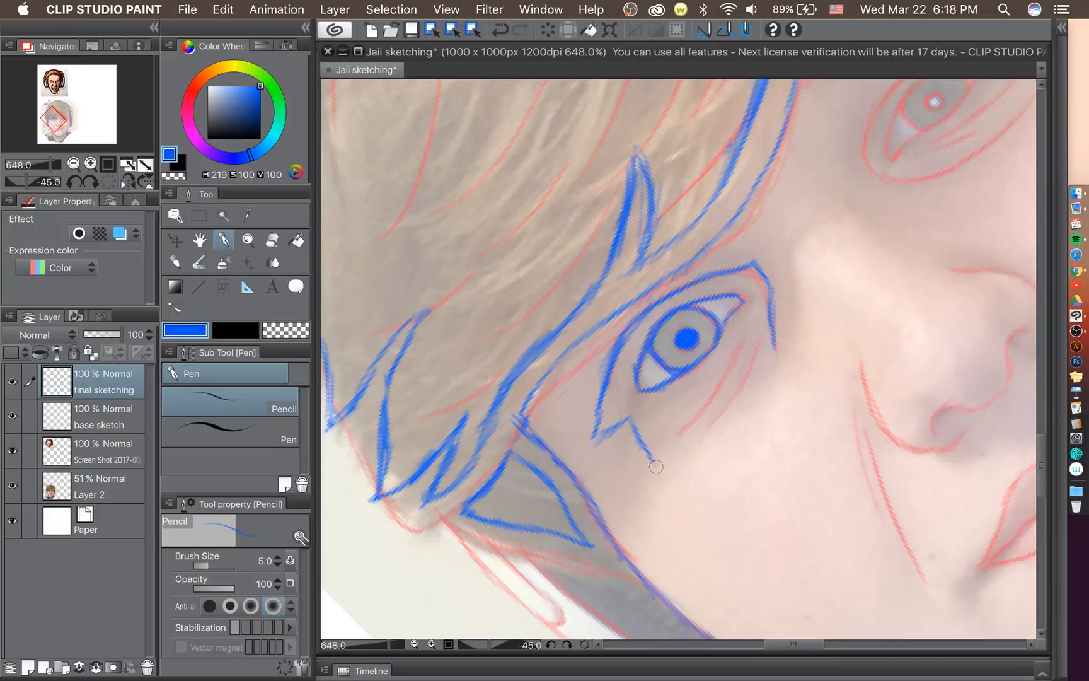
{"action": "mouse_move", "coordinate": [661, 425]}
{"action": "left_mouse_down"}
{"action": "mouse_move", "coordinate": [659, 455]}
{"action": "mouse_move", "coordinate": [681, 415]}
{"action": "mouse_move", "coordinate": [654, 452]}
{"action": "mouse_move", "coordinate": [682, 404]}
{"action": "left_mouse_up"}
{"action": "key", "text": "super+z"}
{"action": "key", "text": "super+z"}
{"action": "key", "text": "super+z"}
{"action": "key", "text": "super+z"}
{"action": "key", "text": "super+z"}
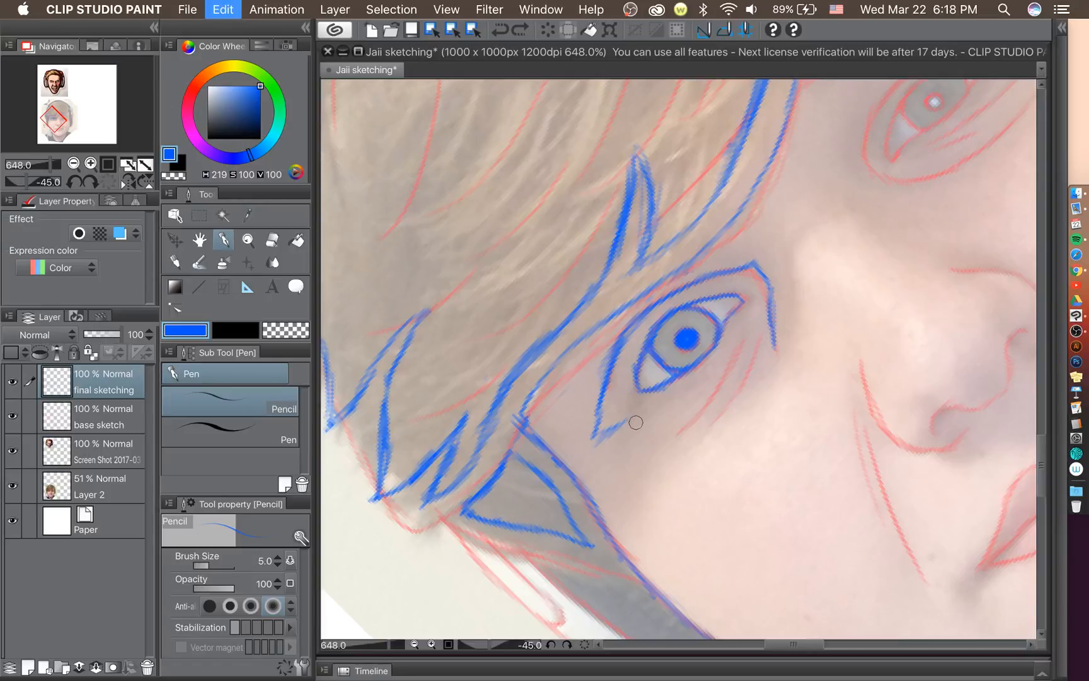
{"action": "key", "text": "super+z"}
Compare the eye with the reference logo and add an outward-pointing Pencil spike to the crease's outer end.
{"action": "scroll", "coordinate": [645, 414], "scroll_direction": "down", "scroll_amount": 10}
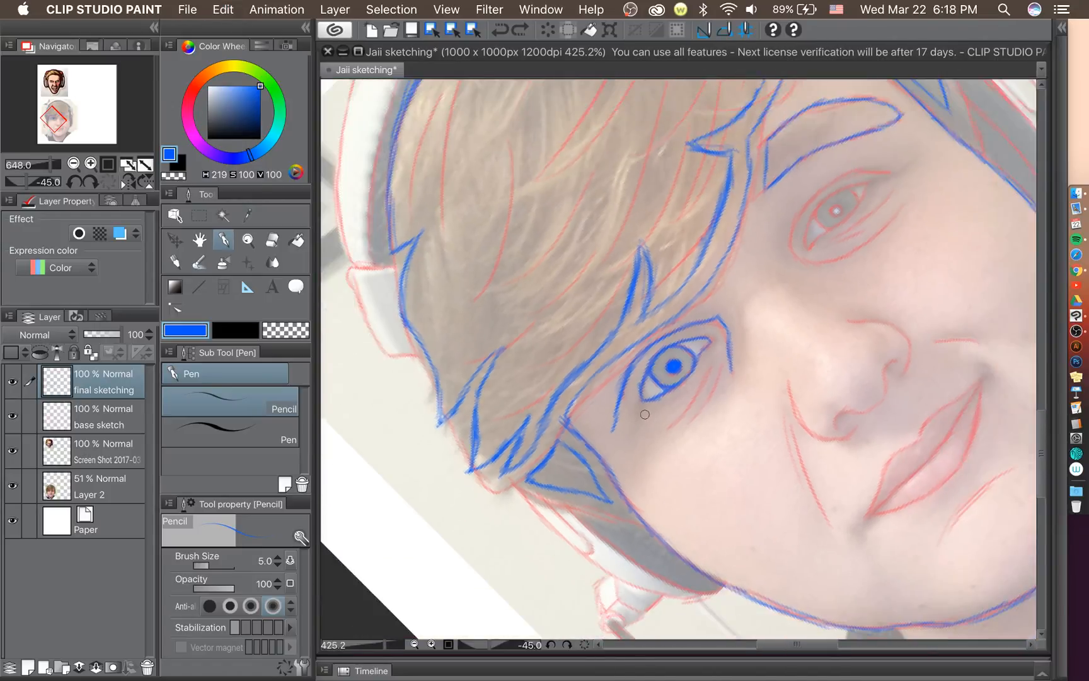
{"action": "scroll", "coordinate": [644, 414], "scroll_direction": "up", "scroll_amount": 7}
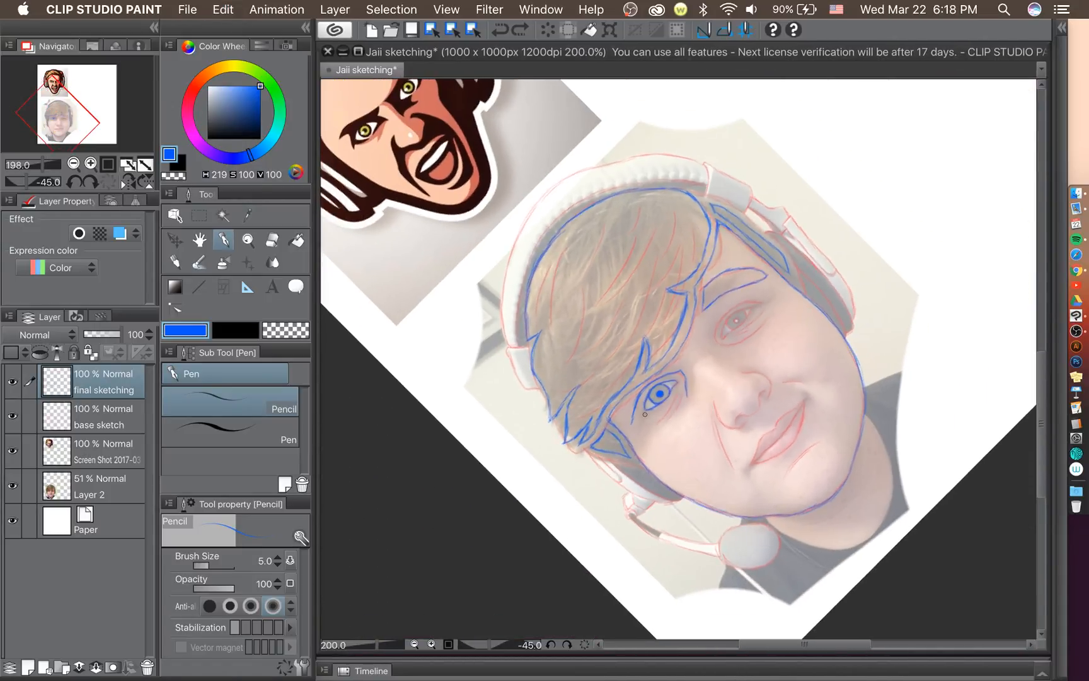
{"action": "scroll", "coordinate": [645, 415], "scroll_direction": "up", "scroll_amount": 2}
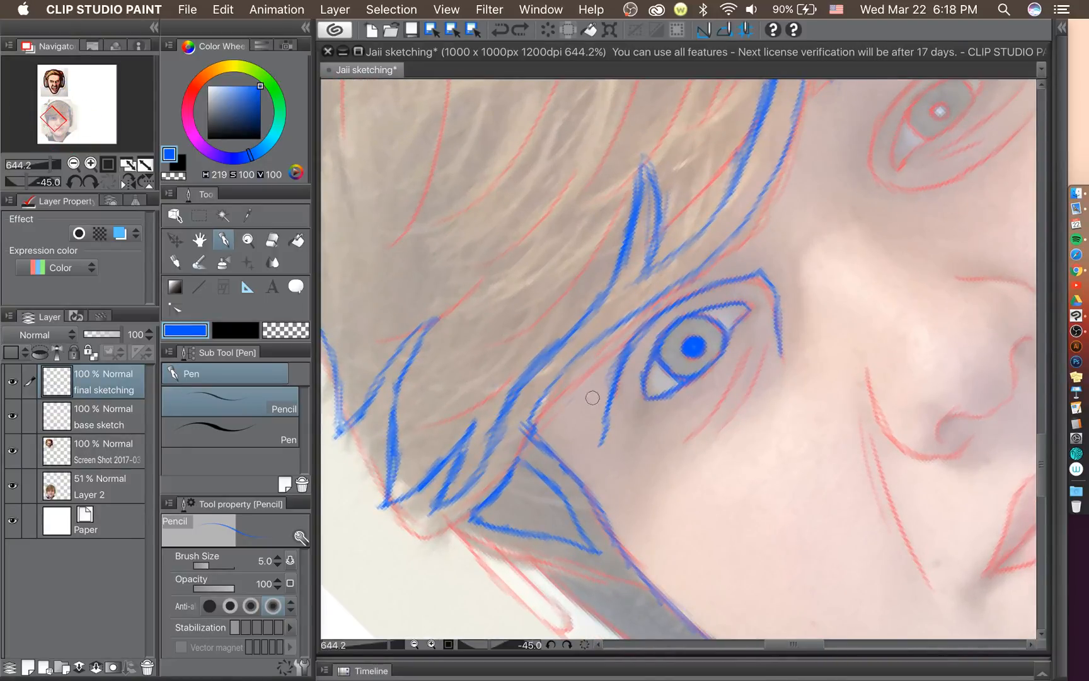
{"action": "left_click_drag", "start_coordinate": [573, 418], "coordinate": [653, 333]}
{"action": "left_click_drag", "start_coordinate": [577, 407], "coordinate": [628, 341]}
{"action": "key", "text": "super+z"}
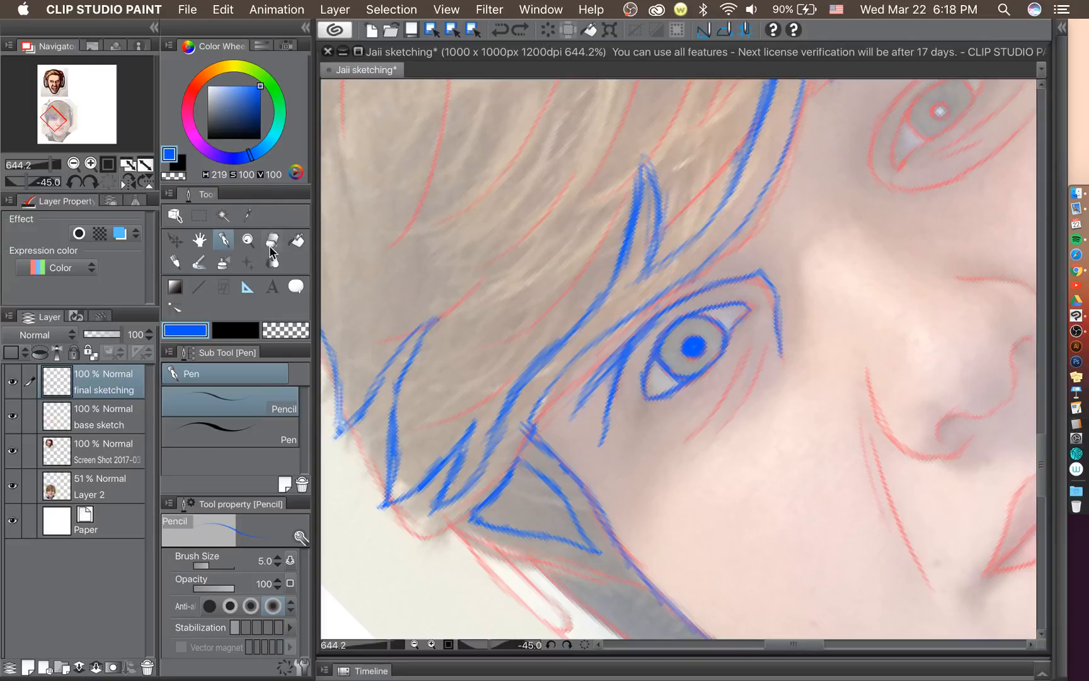
Erase the spike at the crease's outer end and redraw the outline with the Pencil as a two-pointed shape enclosing the eye.
{"action": "key", "text": "e"}
{"action": "mouse_move", "coordinate": [644, 336]}
{"action": "left_mouse_down"}
{"action": "mouse_move", "coordinate": [588, 392]}
{"action": "mouse_move", "coordinate": [611, 374]}
{"action": "mouse_move", "coordinate": [595, 405]}
{"action": "mouse_move", "coordinate": [619, 383]}
{"action": "mouse_move", "coordinate": [603, 445]}
{"action": "mouse_move", "coordinate": [620, 384]}
{"action": "mouse_move", "coordinate": [666, 319]}
{"action": "mouse_move", "coordinate": [561, 428]}
{"action": "mouse_move", "coordinate": [585, 405]}
{"action": "left_mouse_up"}
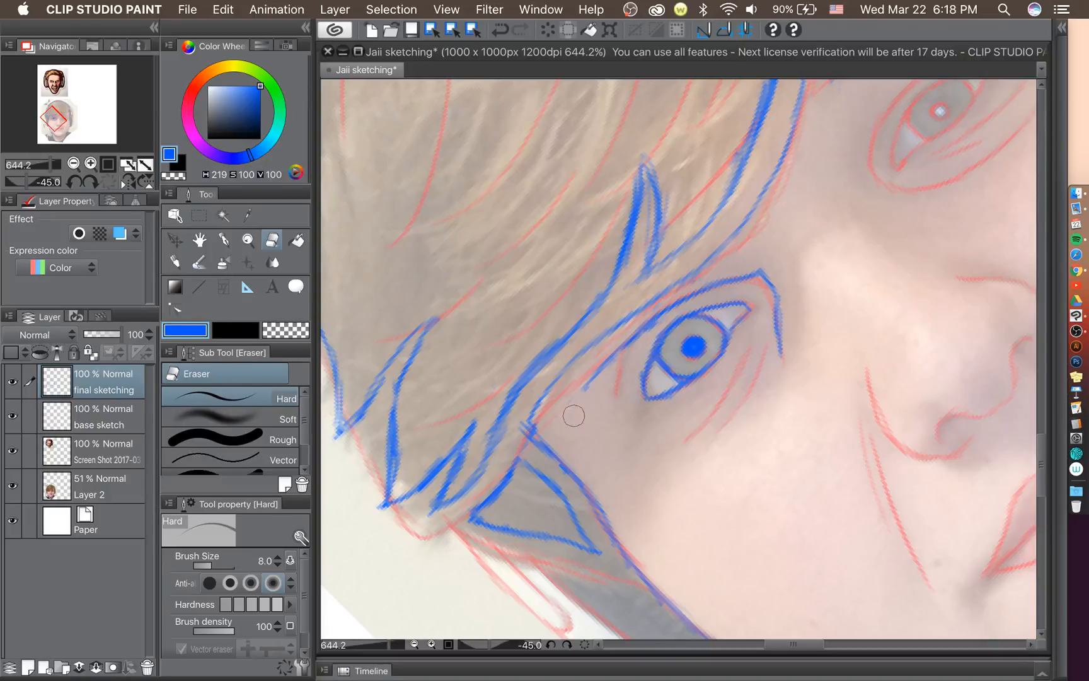
{"action": "left_click", "coordinate": [224, 240]}
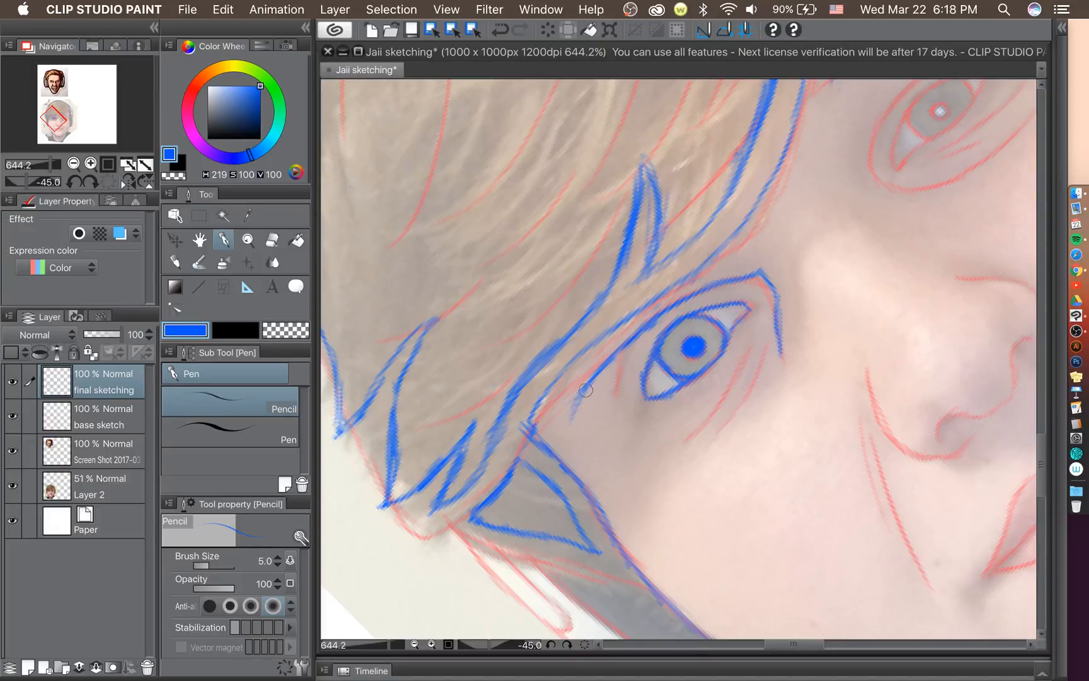
{"action": "mouse_move", "coordinate": [576, 417]}
{"action": "left_mouse_down"}
{"action": "mouse_move", "coordinate": [626, 397]}
{"action": "mouse_move", "coordinate": [649, 448]}
{"action": "mouse_move", "coordinate": [675, 472]}
{"action": "mouse_move", "coordinate": [677, 434]}
{"action": "mouse_move", "coordinate": [781, 351]}
{"action": "mouse_move", "coordinate": [678, 447]}
{"action": "mouse_move", "coordinate": [719, 396]}
{"action": "left_mouse_up"}
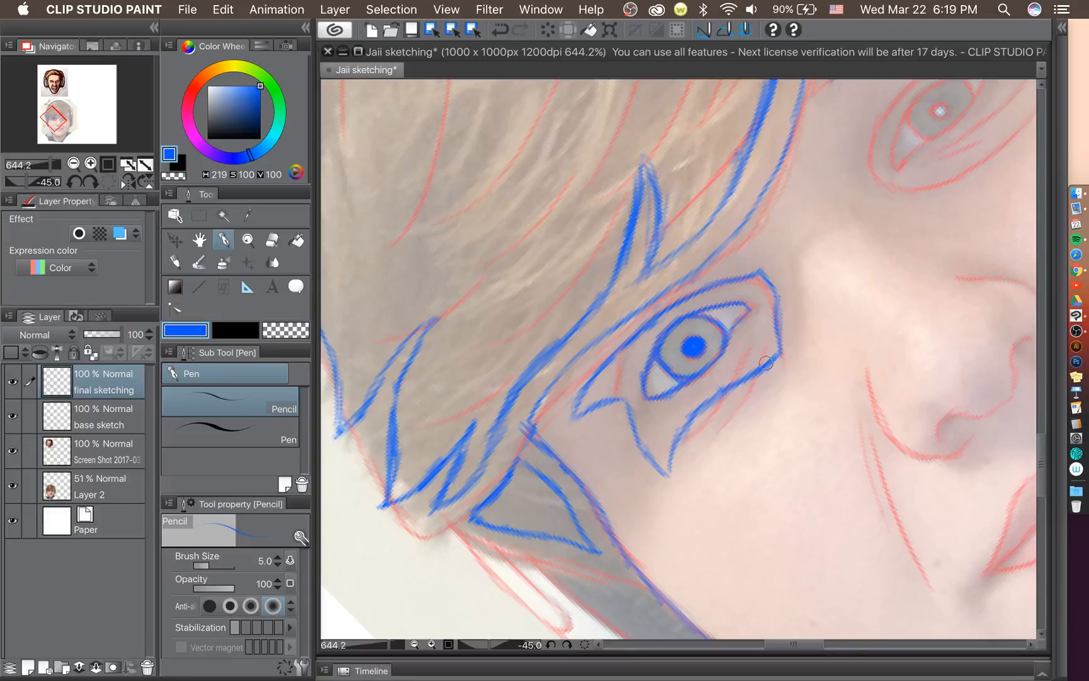
Redraw the lower inner corner of the outline around the eye as a rounded curve and erase the old angular corner.
{"action": "scroll", "coordinate": [680, 390], "scroll_direction": "down", "scroll_amount": 5}
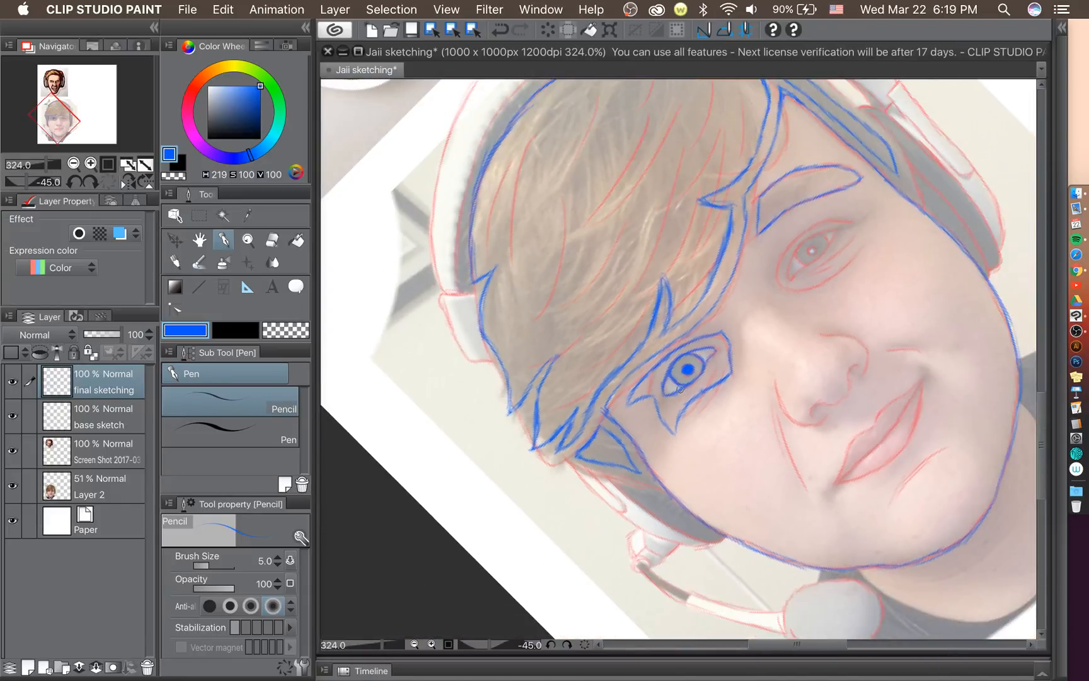
{"action": "left_click_drag", "start_coordinate": [798, 644], "coordinate": [818, 646]}
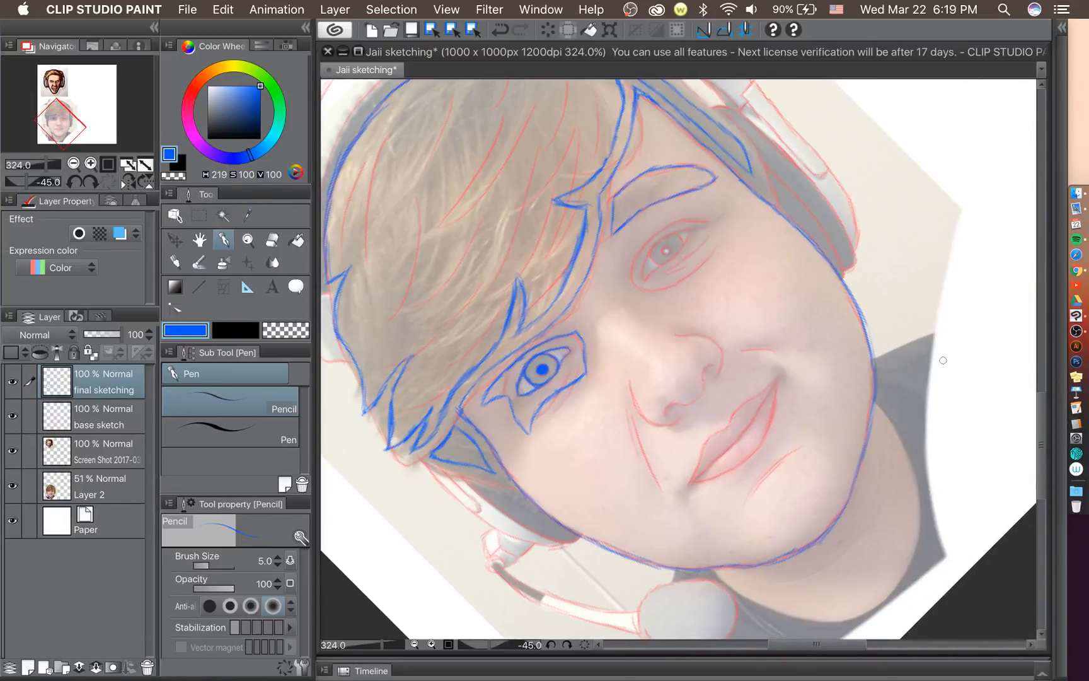
{"action": "left_click", "coordinate": [88, 183]}
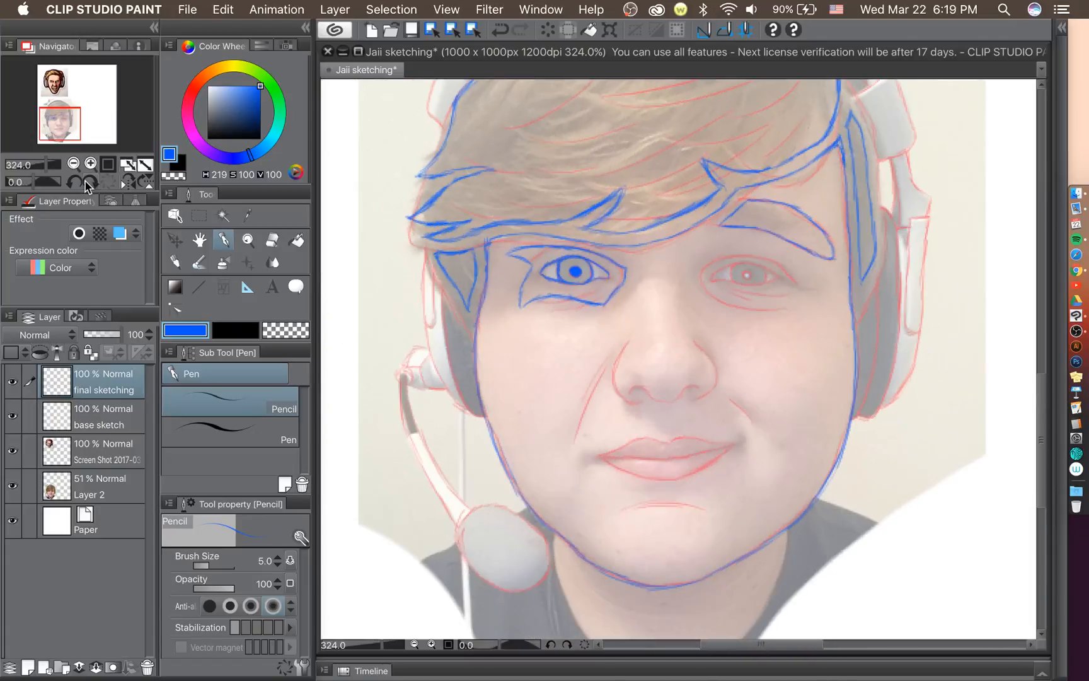
{"action": "scroll", "coordinate": [490, 257], "scroll_direction": "up", "scroll_amount": 3}
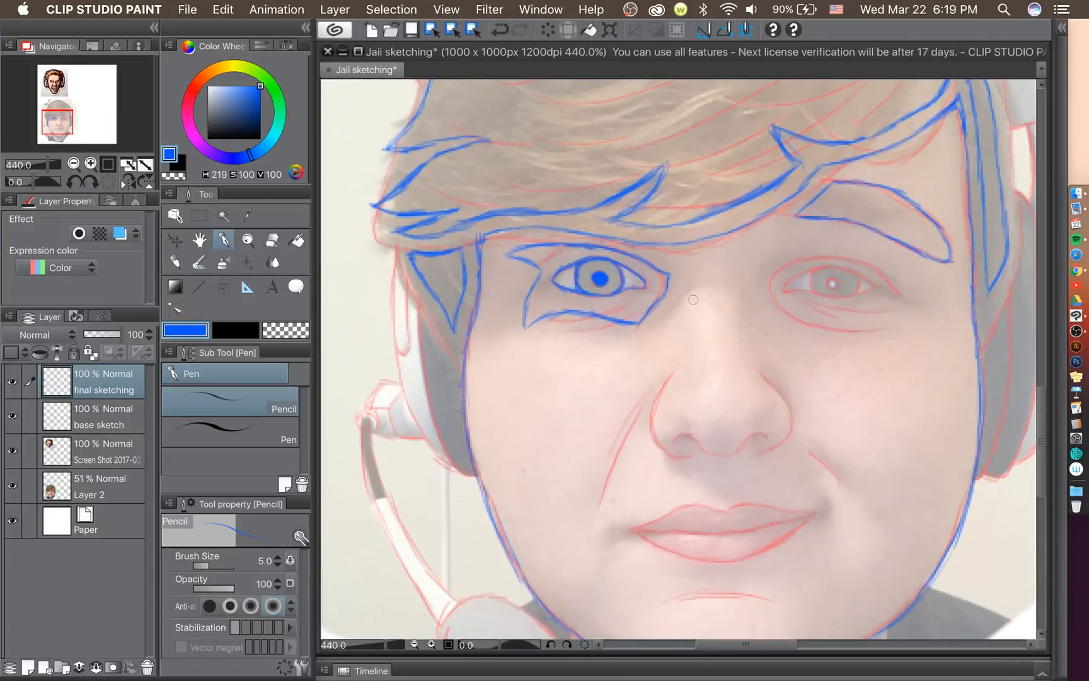
{"action": "scroll", "coordinate": [697, 298], "scroll_direction": "down", "scroll_amount": 2}
{"action": "scroll", "coordinate": [697, 298], "scroll_direction": "down", "scroll_amount": 1}
{"action": "scroll", "coordinate": [693, 303], "scroll_direction": "up", "scroll_amount": 5}
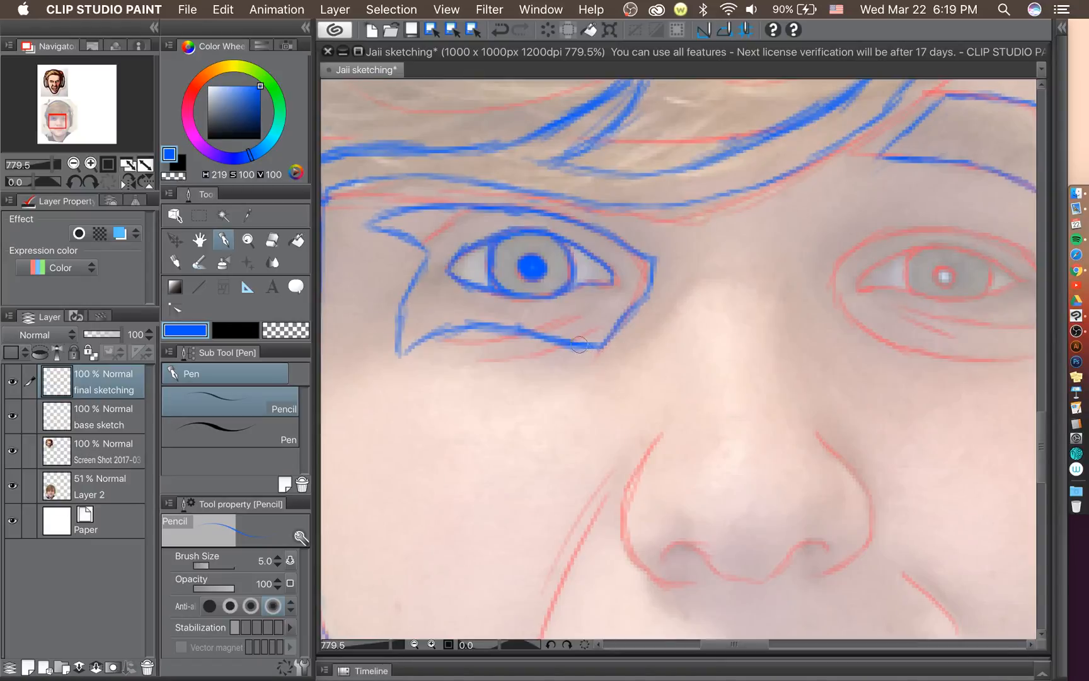
{"action": "mouse_move", "coordinate": [552, 337]}
{"action": "left_mouse_down"}
{"action": "mouse_move", "coordinate": [620, 322]}
{"action": "mouse_move", "coordinate": [659, 284]}
{"action": "mouse_move", "coordinate": [654, 262]}
{"action": "mouse_move", "coordinate": [634, 310]}
{"action": "mouse_move", "coordinate": [649, 290]}
{"action": "mouse_move", "coordinate": [583, 334]}
{"action": "mouse_move", "coordinate": [596, 330]}
{"action": "mouse_move", "coordinate": [555, 343]}
{"action": "mouse_move", "coordinate": [532, 324]}
{"action": "mouse_move", "coordinate": [573, 328]}
{"action": "left_mouse_up"}
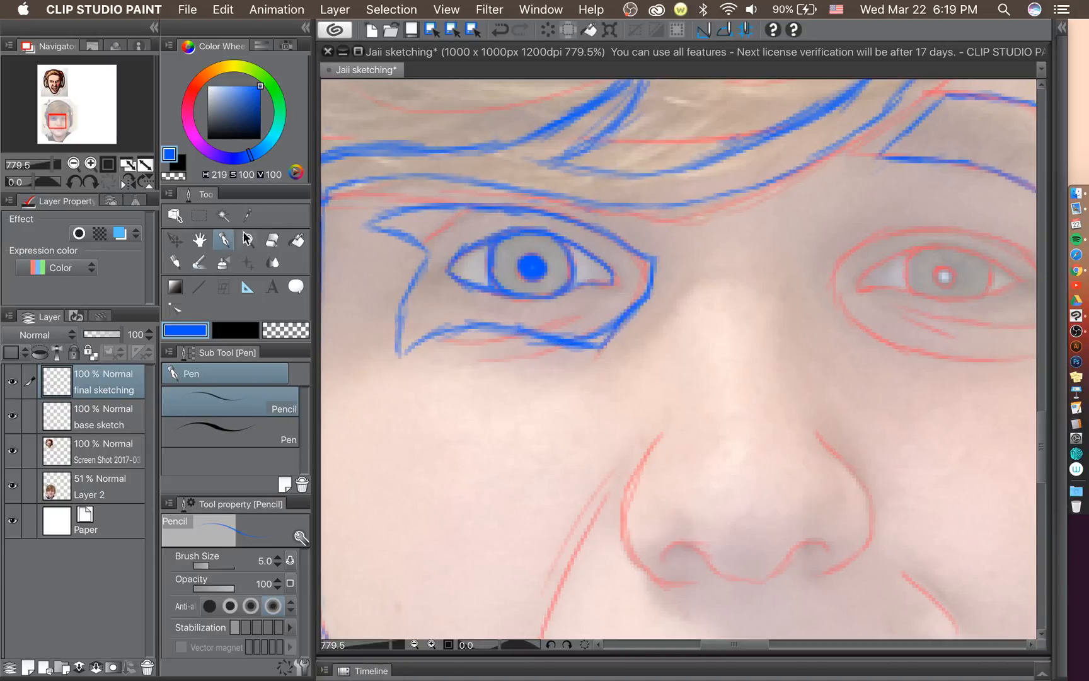
{"action": "key", "text": "e"}
{"action": "mouse_move", "coordinate": [547, 350]}
{"action": "left_mouse_down"}
{"action": "mouse_move", "coordinate": [616, 342]}
{"action": "mouse_move", "coordinate": [624, 323]}
{"action": "mouse_move", "coordinate": [590, 342]}
{"action": "mouse_move", "coordinate": [636, 315]}
{"action": "mouse_move", "coordinate": [611, 338]}
{"action": "mouse_move", "coordinate": [559, 348]}
{"action": "left_mouse_up"}
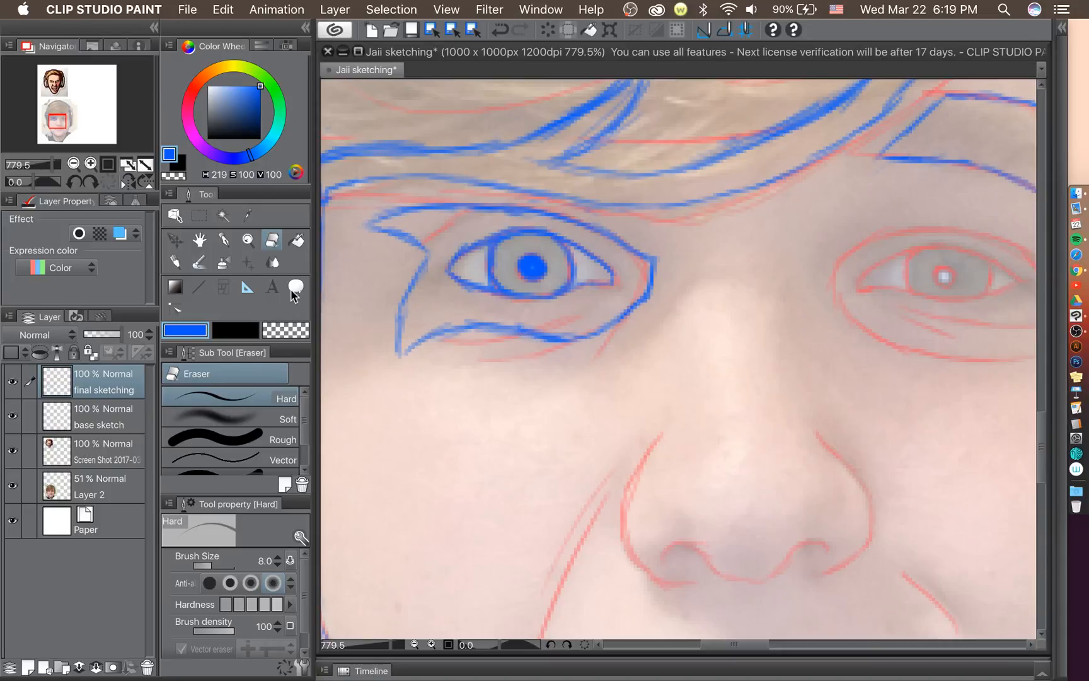
Fill the outer points and upper lid area around the eye with the Pen at size 10, and thicken the outline's lower edge.
{"action": "left_click", "coordinate": [225, 240]}
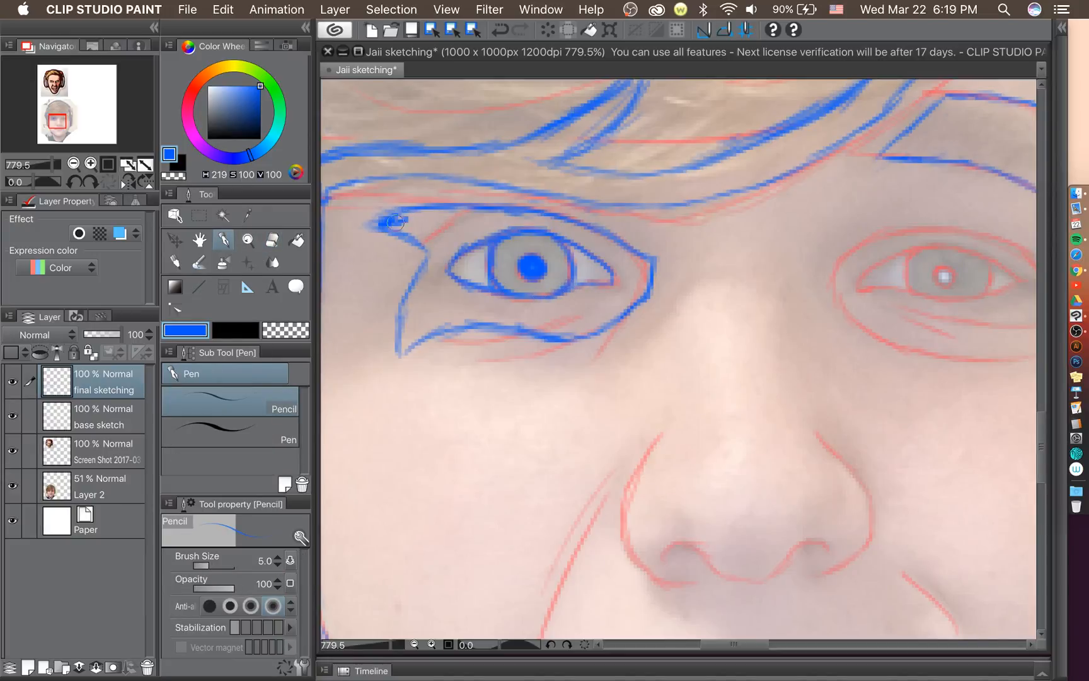
{"action": "left_click", "coordinate": [238, 425]}
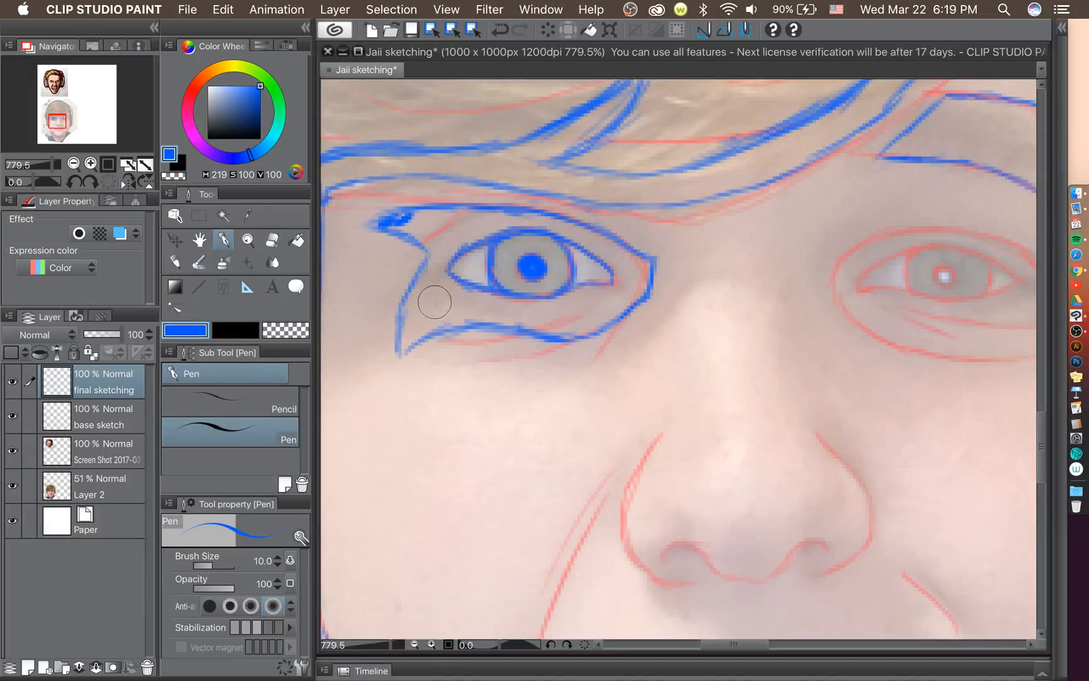
{"action": "mouse_move", "coordinate": [433, 300]}
{"action": "left_mouse_down"}
{"action": "mouse_move", "coordinate": [450, 240]}
{"action": "mouse_move", "coordinate": [441, 263]}
{"action": "mouse_move", "coordinate": [438, 227]}
{"action": "mouse_move", "coordinate": [435, 242]}
{"action": "mouse_move", "coordinate": [377, 220]}
{"action": "mouse_move", "coordinate": [432, 206]}
{"action": "mouse_move", "coordinate": [505, 211]}
{"action": "mouse_move", "coordinate": [435, 215]}
{"action": "mouse_move", "coordinate": [490, 218]}
{"action": "mouse_move", "coordinate": [471, 217]}
{"action": "mouse_move", "coordinate": [446, 253]}
{"action": "mouse_move", "coordinate": [544, 221]}
{"action": "mouse_move", "coordinate": [370, 222]}
{"action": "mouse_move", "coordinate": [442, 250]}
{"action": "mouse_move", "coordinate": [393, 230]}
{"action": "mouse_move", "coordinate": [411, 221]}
{"action": "mouse_move", "coordinate": [438, 244]}
{"action": "left_mouse_up"}
{"action": "mouse_move", "coordinate": [416, 351]}
{"action": "left_mouse_down"}
{"action": "mouse_move", "coordinate": [401, 332]}
{"action": "mouse_move", "coordinate": [418, 288]}
{"action": "mouse_move", "coordinate": [412, 309]}
{"action": "mouse_move", "coordinate": [441, 293]}
{"action": "mouse_move", "coordinate": [451, 271]}
{"action": "mouse_move", "coordinate": [460, 281]}
{"action": "left_mouse_up"}
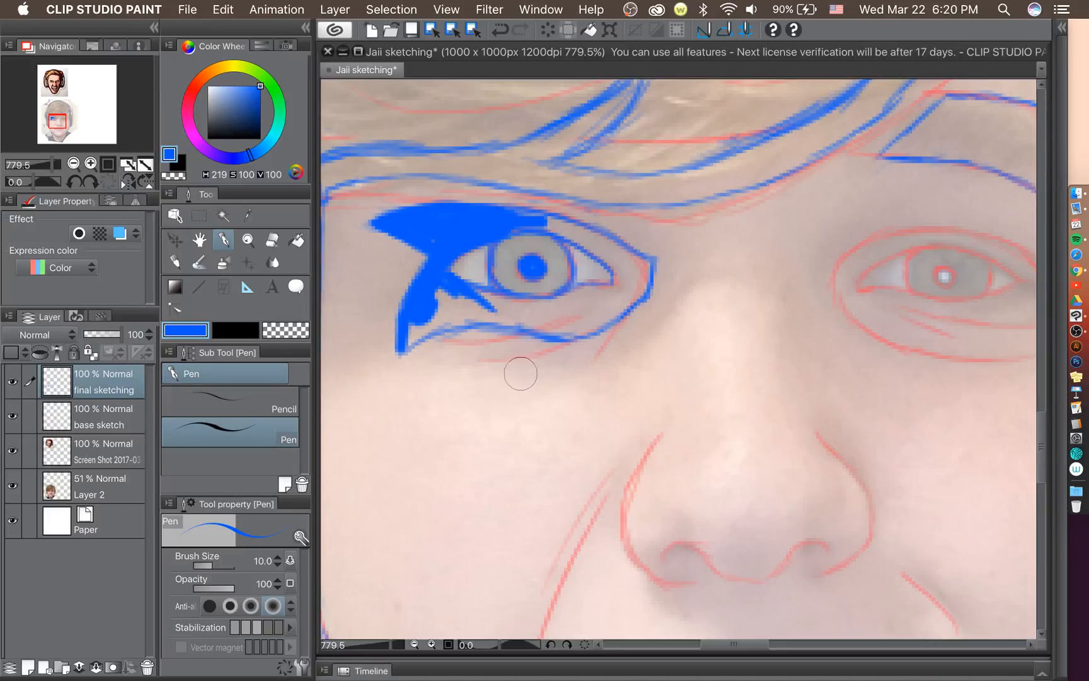
{"action": "mouse_move", "coordinate": [425, 333]}
{"action": "left_mouse_down"}
{"action": "mouse_move", "coordinate": [442, 316]}
{"action": "mouse_move", "coordinate": [410, 348]}
{"action": "mouse_move", "coordinate": [450, 323]}
{"action": "mouse_move", "coordinate": [433, 326]}
{"action": "mouse_move", "coordinate": [532, 336]}
{"action": "mouse_move", "coordinate": [504, 322]}
{"action": "mouse_move", "coordinate": [566, 335]}
{"action": "mouse_move", "coordinate": [552, 335]}
{"action": "mouse_move", "coordinate": [615, 315]}
{"action": "mouse_move", "coordinate": [605, 317]}
{"action": "mouse_move", "coordinate": [638, 293]}
{"action": "mouse_move", "coordinate": [647, 264]}
{"action": "mouse_move", "coordinate": [635, 297]}
{"action": "mouse_move", "coordinate": [610, 308]}
{"action": "mouse_move", "coordinate": [647, 283]}
{"action": "mouse_move", "coordinate": [585, 327]}
{"action": "mouse_move", "coordinate": [417, 320]}
{"action": "mouse_move", "coordinate": [411, 336]}
{"action": "mouse_move", "coordinate": [473, 316]}
{"action": "mouse_move", "coordinate": [444, 307]}
{"action": "mouse_move", "coordinate": [439, 254]}
{"action": "left_mouse_up"}
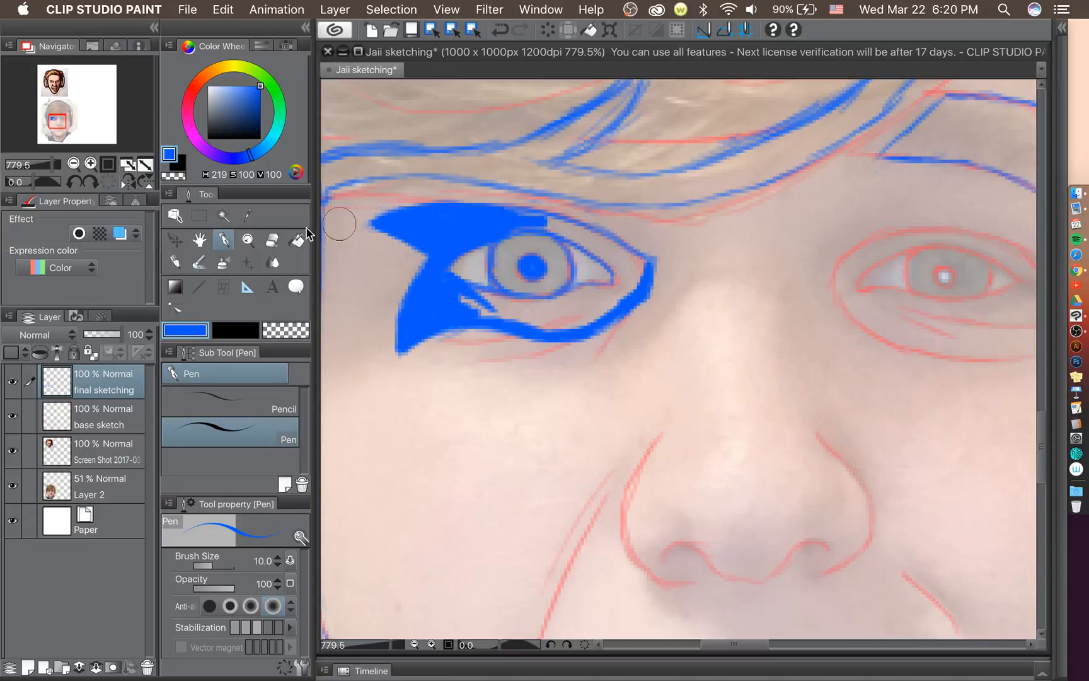
Rotate the canvas to -60 degrees and fill the remaining lid area between the eye and its surrounding outline with solid blue.
{"action": "left_click", "coordinate": [74, 181]}
{"action": "left_click", "coordinate": [74, 181]}
{"action": "left_click", "coordinate": [74, 180]}
{"action": "left_click", "coordinate": [74, 181]}
{"action": "mouse_move", "coordinate": [466, 409]}
{"action": "left_mouse_down"}
{"action": "mouse_move", "coordinate": [579, 345]}
{"action": "mouse_move", "coordinate": [542, 357]}
{"action": "mouse_move", "coordinate": [583, 338]}
{"action": "mouse_move", "coordinate": [499, 385]}
{"action": "mouse_move", "coordinate": [511, 370]}
{"action": "mouse_move", "coordinate": [464, 431]}
{"action": "mouse_move", "coordinate": [490, 396]}
{"action": "mouse_move", "coordinate": [481, 431]}
{"action": "mouse_move", "coordinate": [505, 406]}
{"action": "mouse_move", "coordinate": [471, 451]}
{"action": "mouse_move", "coordinate": [525, 383]}
{"action": "mouse_move", "coordinate": [517, 404]}
{"action": "mouse_move", "coordinate": [579, 363]}
{"action": "mouse_move", "coordinate": [516, 389]}
{"action": "left_mouse_up"}
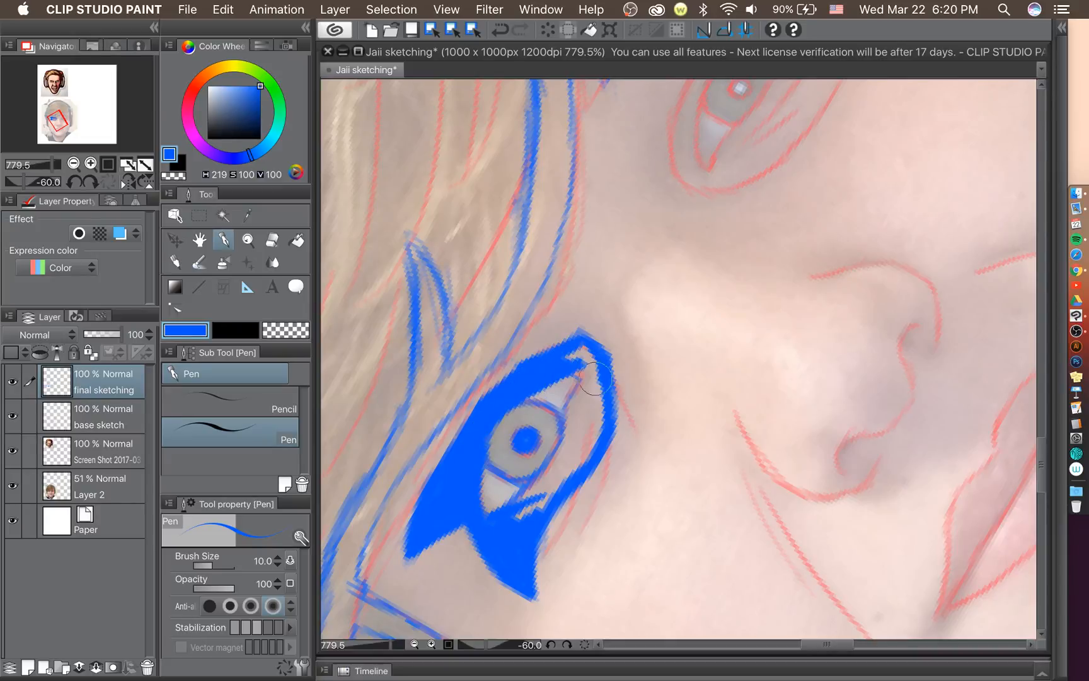
{"action": "mouse_move", "coordinate": [570, 364]}
{"action": "left_mouse_down"}
{"action": "mouse_move", "coordinate": [580, 397]}
{"action": "mouse_move", "coordinate": [563, 457]}
{"action": "left_mouse_up"}
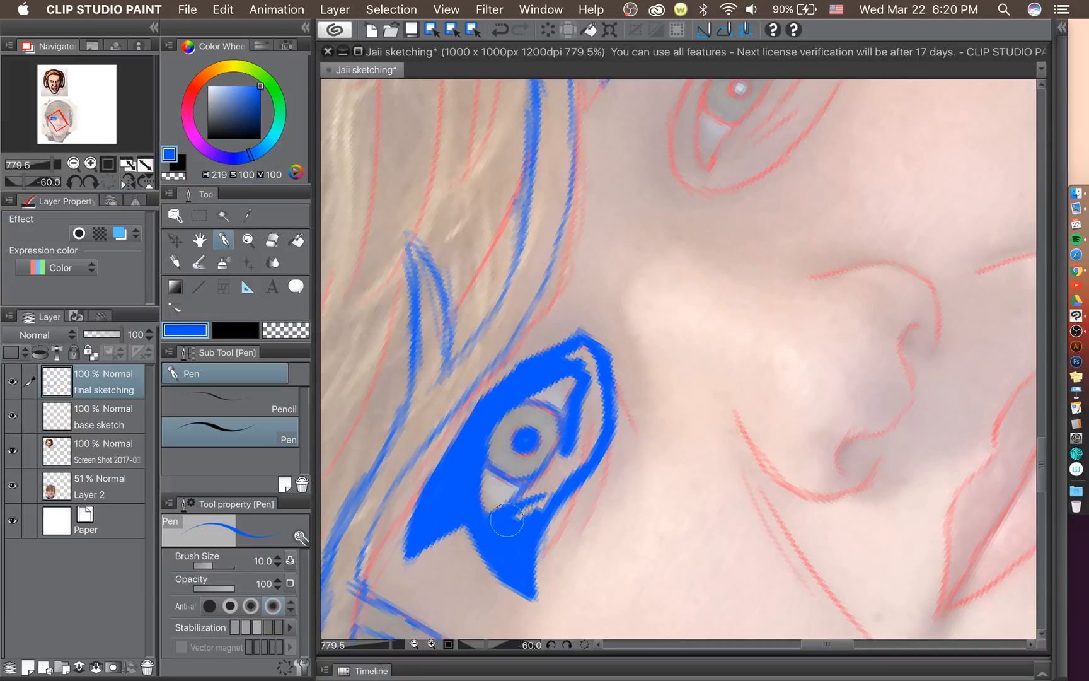
{"action": "mouse_move", "coordinate": [510, 517]}
{"action": "left_mouse_down"}
{"action": "mouse_move", "coordinate": [581, 429]}
{"action": "mouse_move", "coordinate": [515, 520]}
{"action": "mouse_move", "coordinate": [542, 506]}
{"action": "mouse_move", "coordinate": [596, 431]}
{"action": "mouse_move", "coordinate": [577, 436]}
{"action": "mouse_move", "coordinate": [592, 380]}
{"action": "mouse_move", "coordinate": [579, 357]}
{"action": "mouse_move", "coordinate": [564, 360]}
{"action": "mouse_move", "coordinate": [592, 353]}
{"action": "mouse_move", "coordinate": [577, 424]}
{"action": "left_mouse_up"}
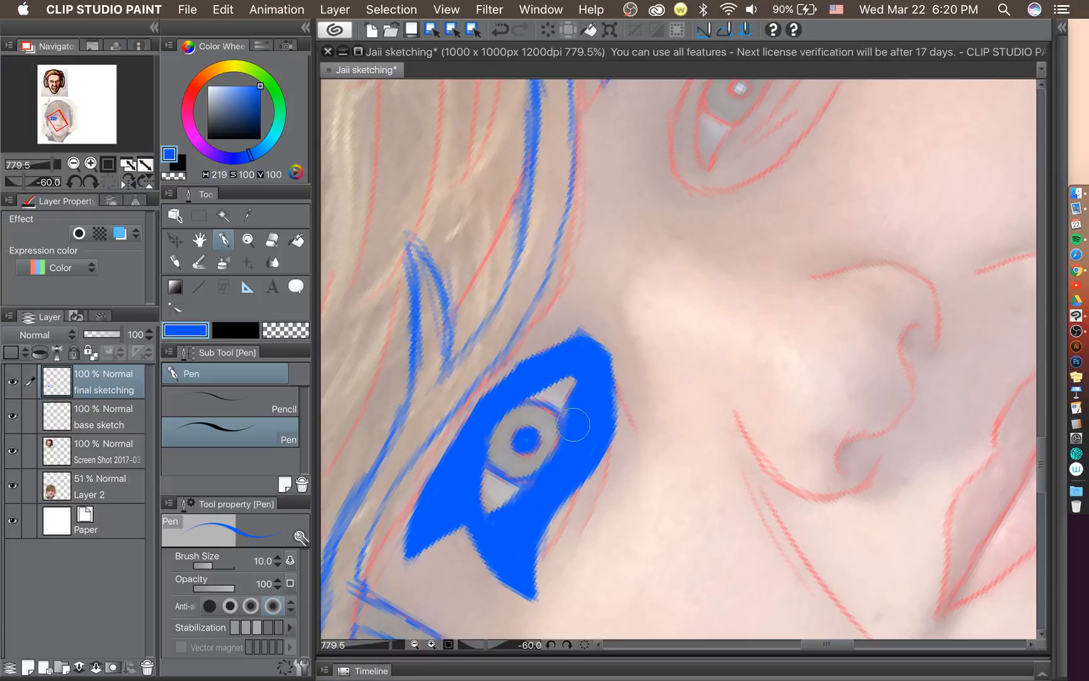
Try thickening the blue rim around the iris with the Pen, then undo it.
{"action": "scroll", "coordinate": [573, 426], "scroll_direction": "down", "scroll_amount": 6}
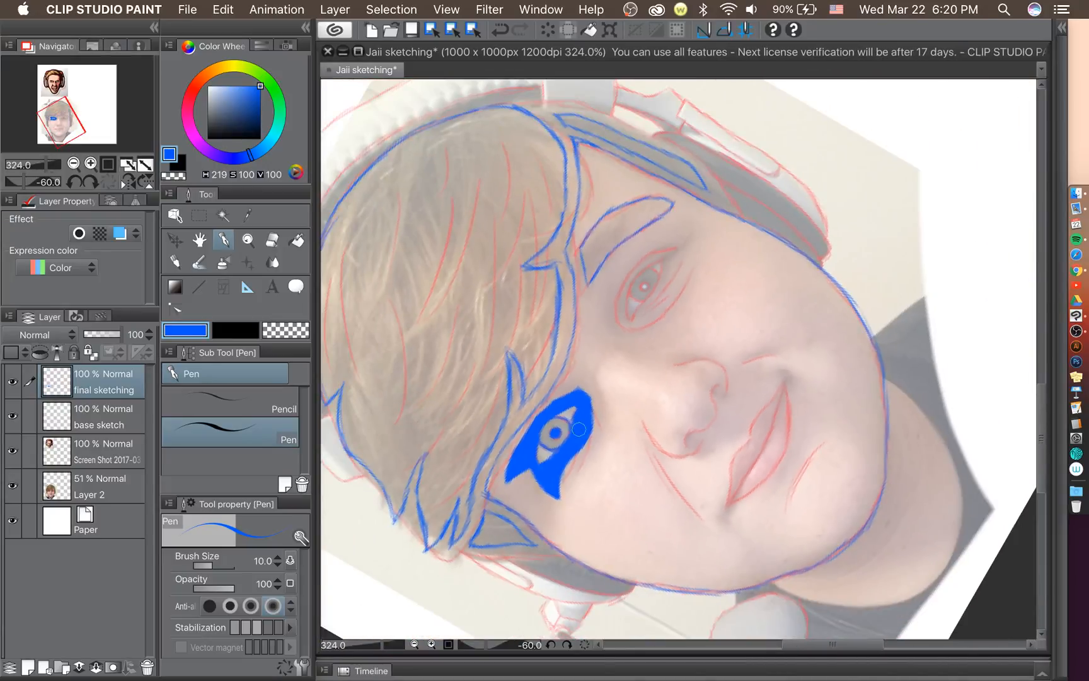
{"action": "scroll", "coordinate": [581, 441], "scroll_direction": "up", "scroll_amount": 5}
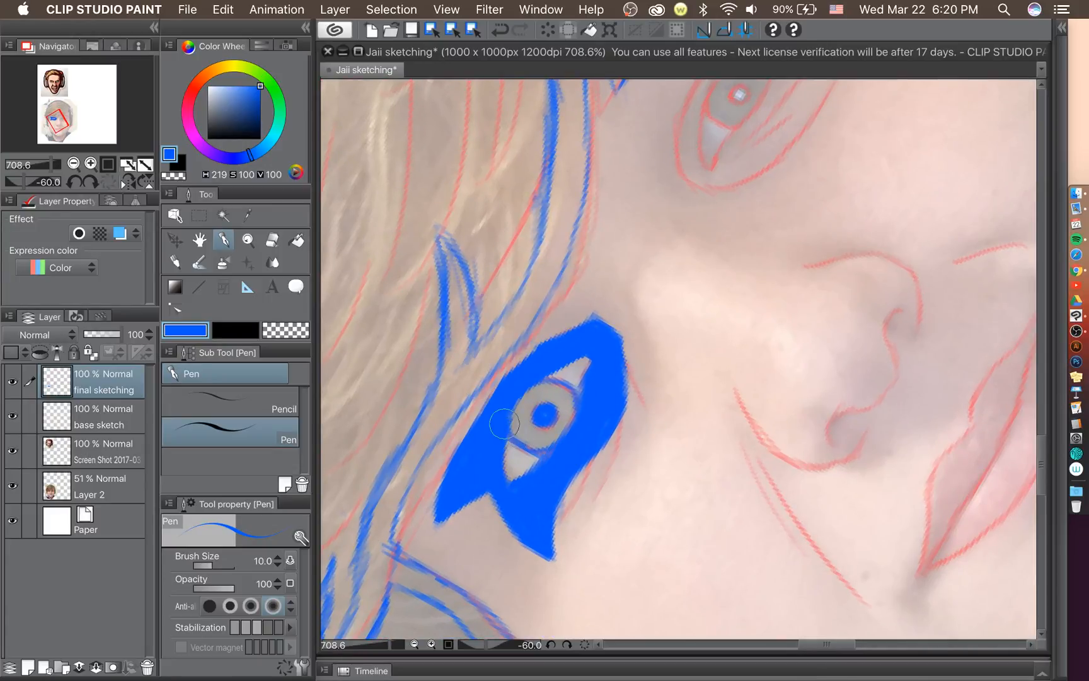
{"action": "mouse_move", "coordinate": [504, 423]}
{"action": "left_mouse_down"}
{"action": "mouse_move", "coordinate": [542, 453]}
{"action": "mouse_move", "coordinate": [508, 432]}
{"action": "mouse_move", "coordinate": [560, 442]}
{"action": "mouse_move", "coordinate": [512, 430]}
{"action": "mouse_move", "coordinate": [550, 453]}
{"action": "mouse_move", "coordinate": [578, 443]}
{"action": "mouse_move", "coordinate": [579, 418]}
{"action": "mouse_move", "coordinate": [527, 379]}
{"action": "mouse_move", "coordinate": [521, 398]}
{"action": "mouse_move", "coordinate": [559, 387]}
{"action": "mouse_move", "coordinate": [578, 416]}
{"action": "left_mouse_up"}
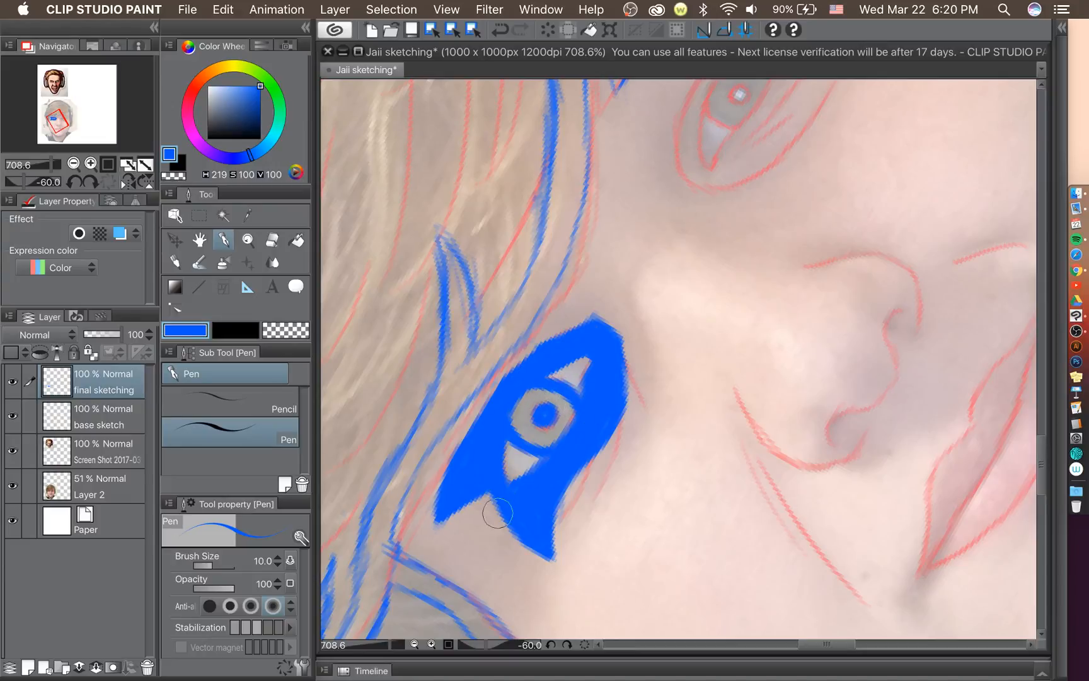
{"action": "key", "text": "super+z"}
{"action": "key", "text": "super+z"}
{"action": "key", "text": "super+z"}
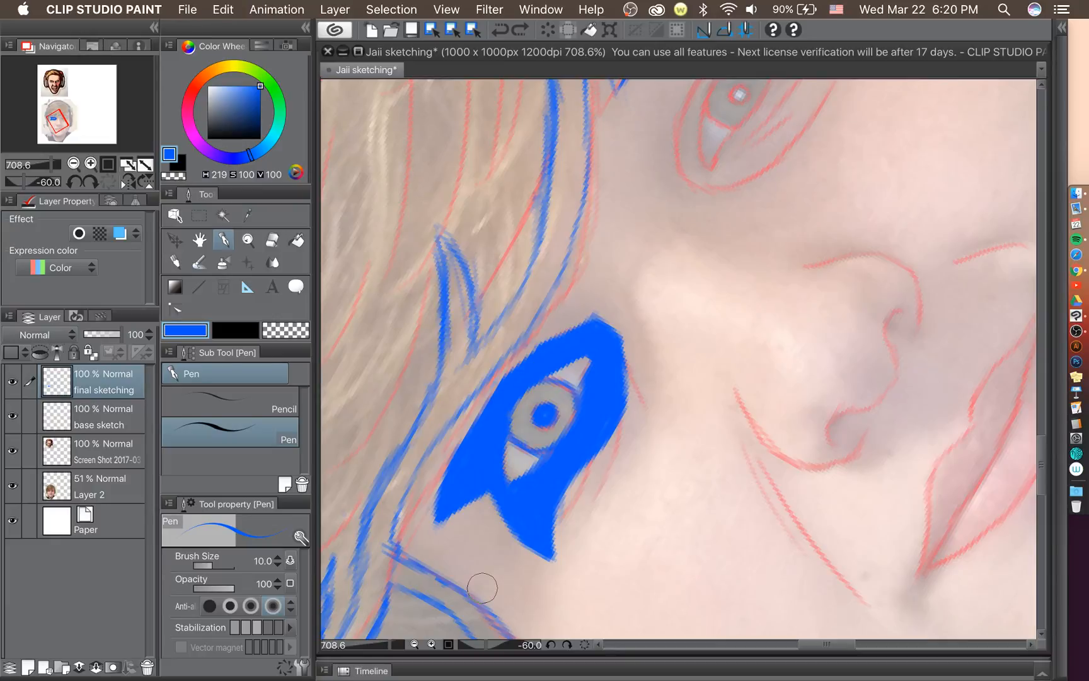
{"action": "key", "text": "super+z"}
{"action": "key", "text": "super+y"}
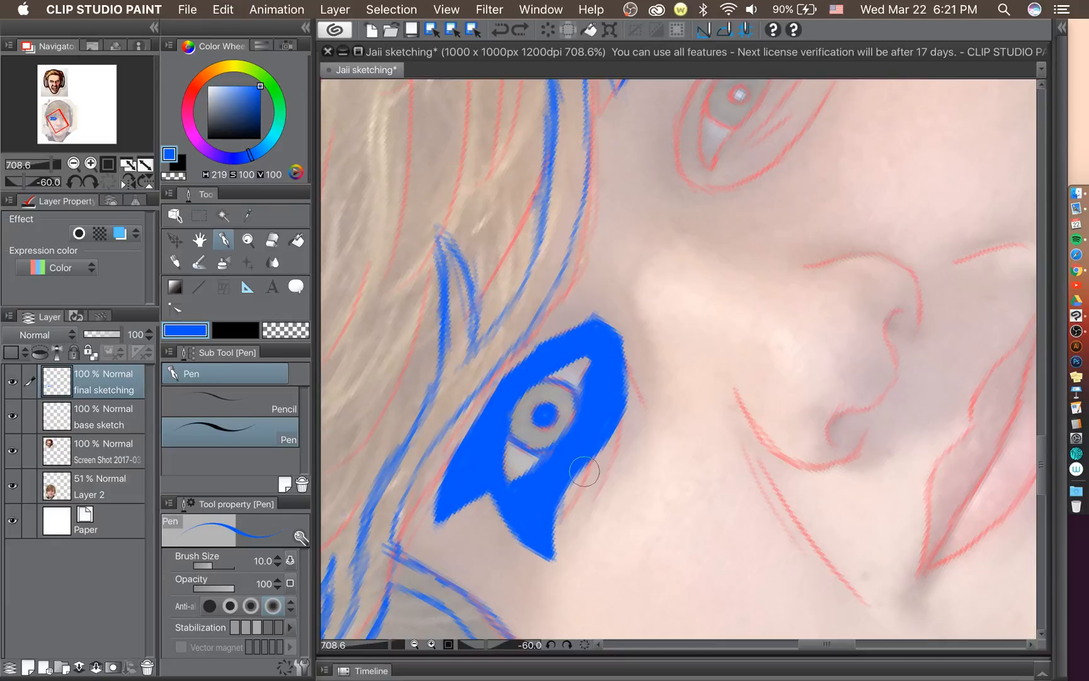
Touch up the inner corner edge of the filled eye shape with the Pen.
{"action": "scroll", "coordinate": [584, 472], "scroll_direction": "down", "scroll_amount": 3}
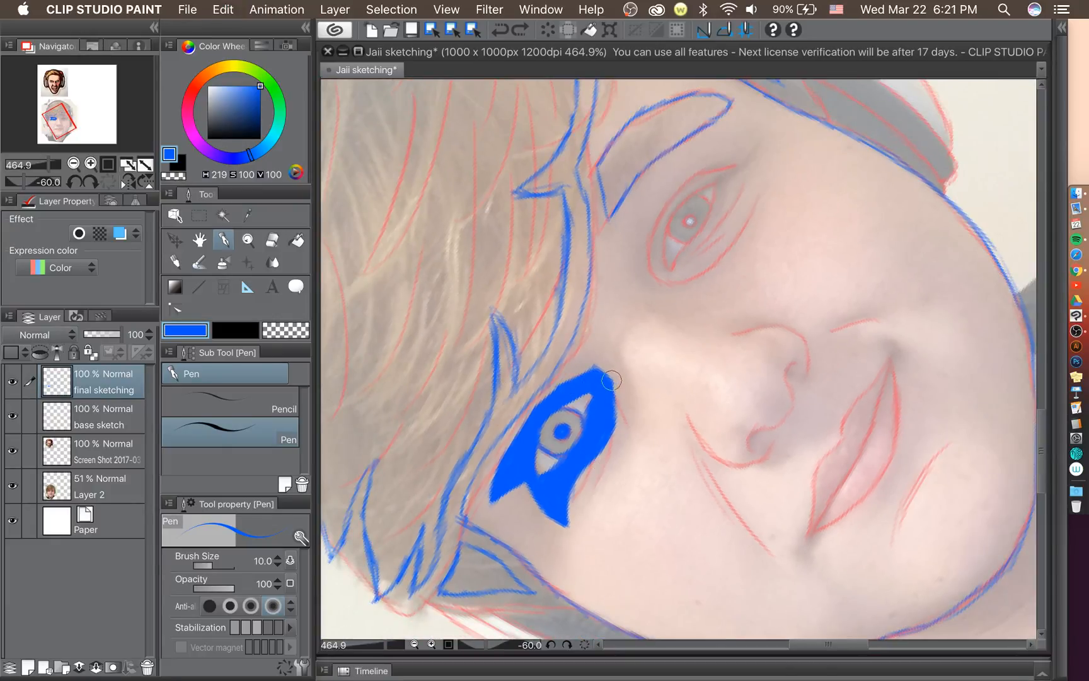
{"action": "scroll", "coordinate": [601, 376], "scroll_direction": "up", "scroll_amount": 3}
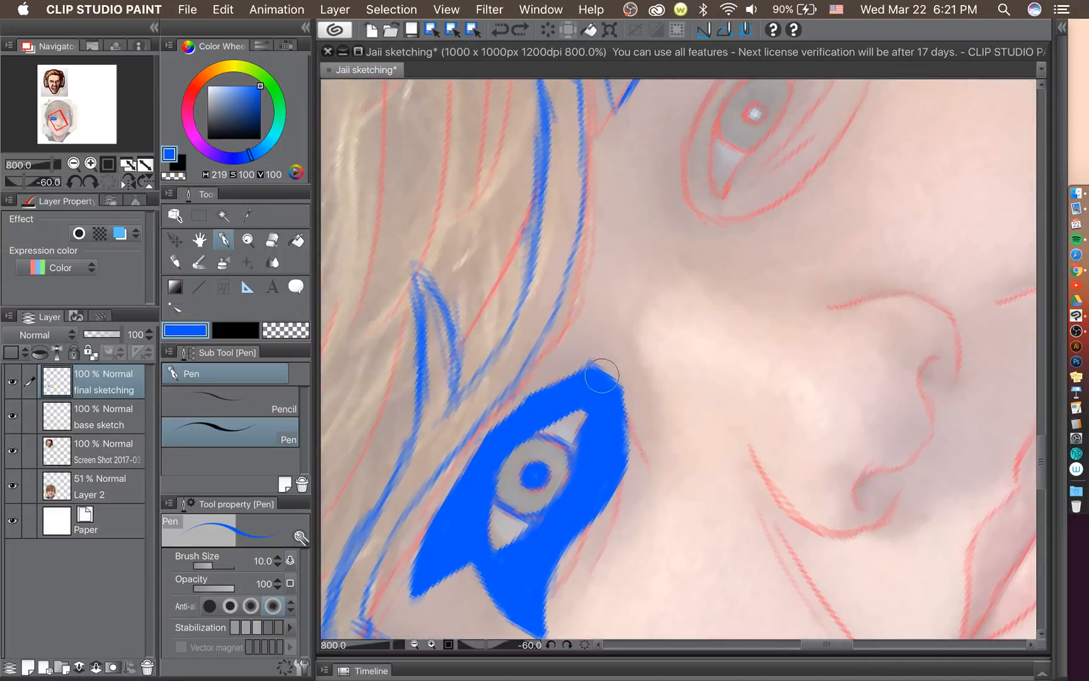
{"action": "mouse_move", "coordinate": [590, 374]}
{"action": "left_mouse_down"}
{"action": "mouse_move", "coordinate": [619, 375]}
{"action": "mouse_move", "coordinate": [599, 365]}
{"action": "mouse_move", "coordinate": [621, 385]}
{"action": "mouse_move", "coordinate": [617, 440]}
{"action": "left_mouse_up"}
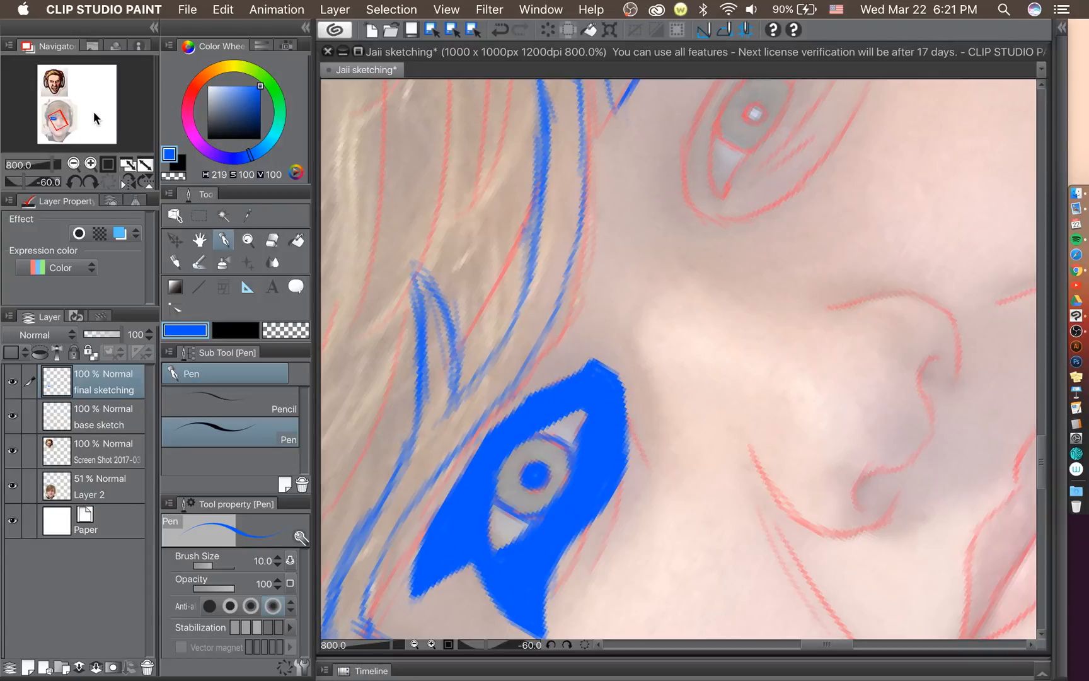
Straighten the canvas, check the filled eye with the photo layer briefly hidden, and compare it with the cartoon reference logo.
{"action": "left_click_drag", "start_coordinate": [38, 180], "coordinate": [35, 182]}
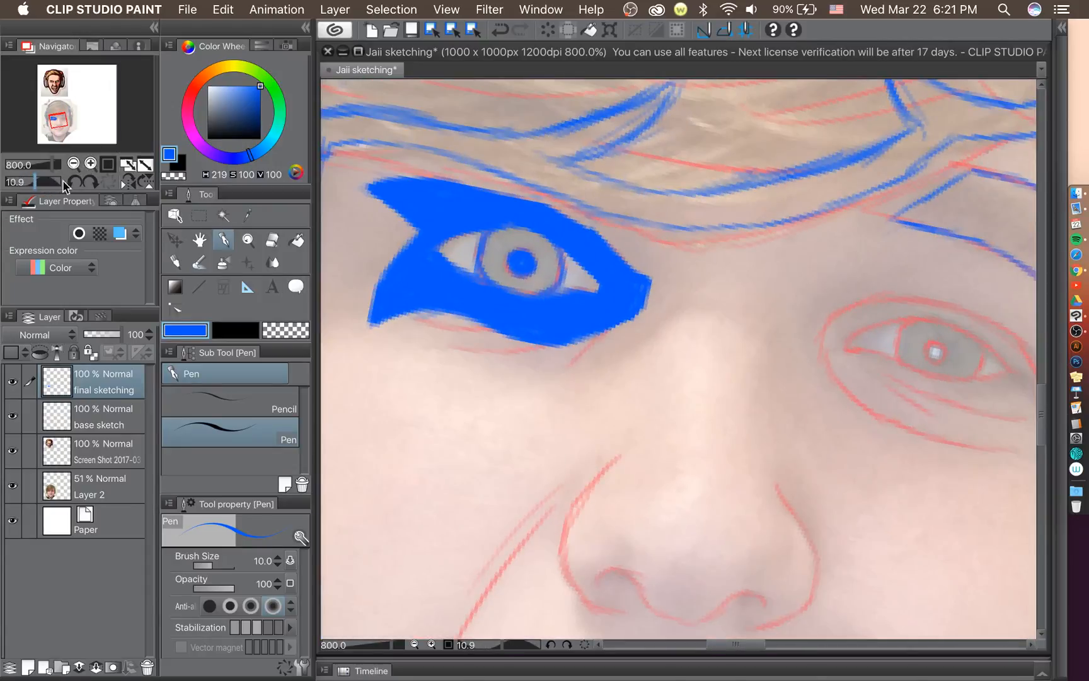
{"action": "left_click", "coordinate": [70, 181]}
{"action": "left_click", "coordinate": [71, 183]}
{"action": "left_click", "coordinate": [89, 184]}
{"action": "scroll", "coordinate": [542, 301], "scroll_direction": "down", "scroll_amount": 5}
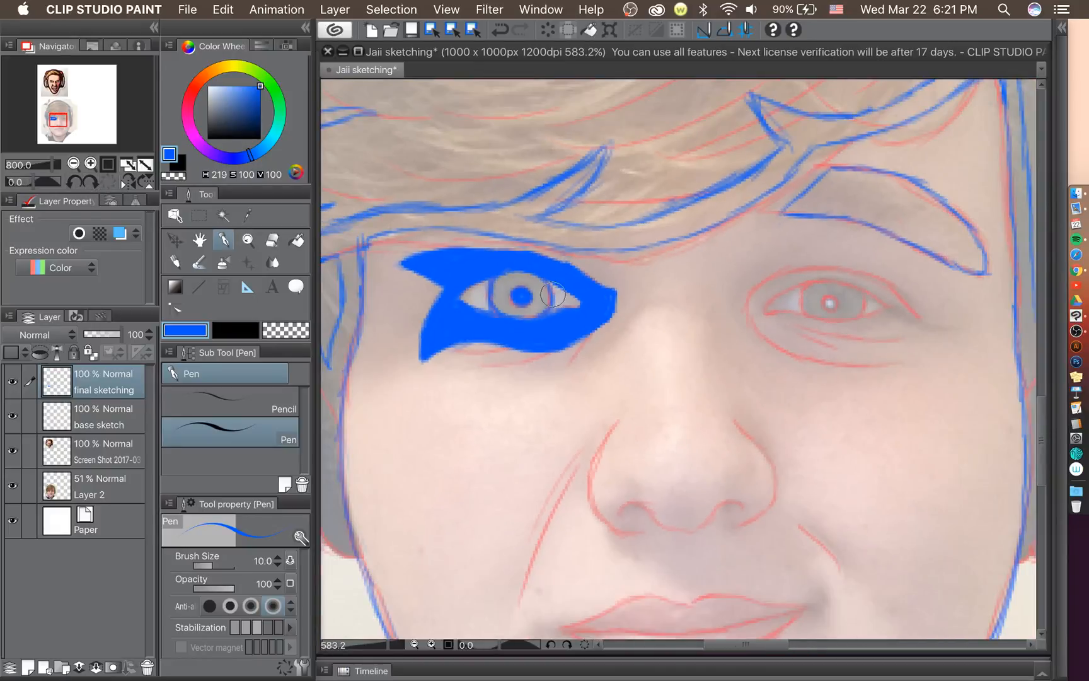
{"action": "scroll", "coordinate": [529, 307], "scroll_direction": "down", "scroll_amount": 3}
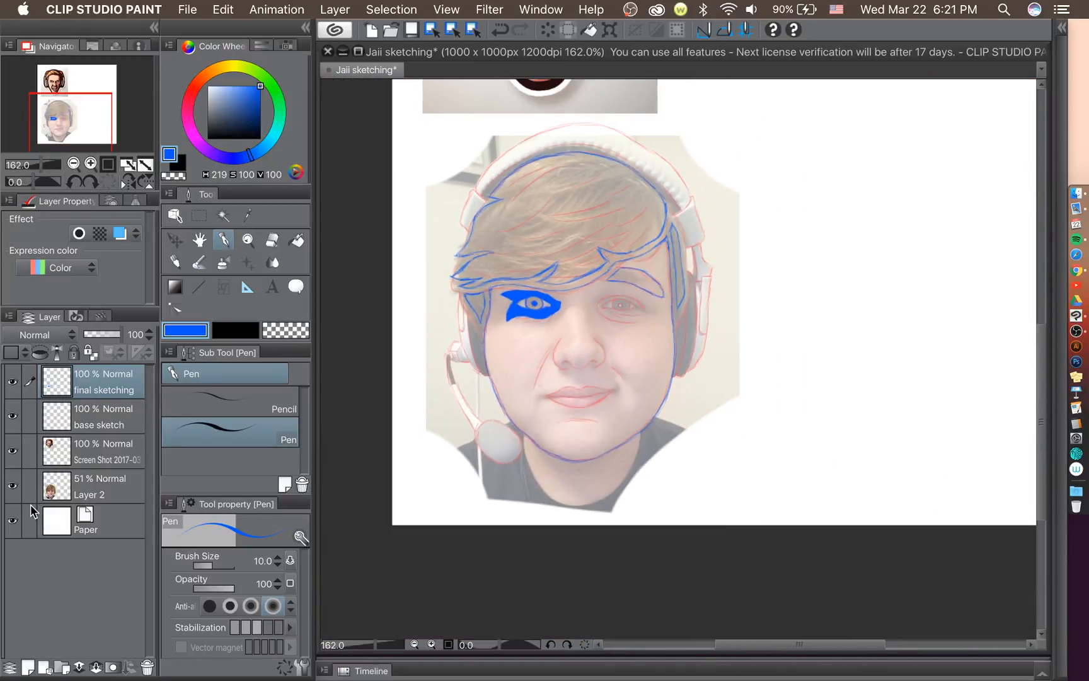
{"action": "left_click", "coordinate": [12, 486]}
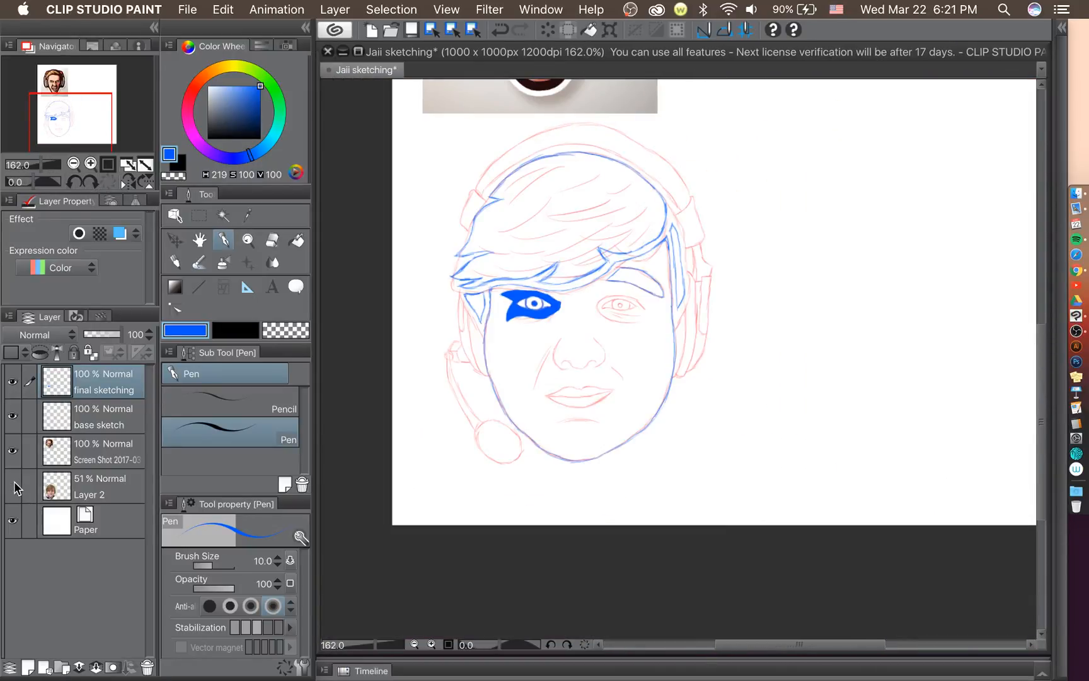
{"action": "left_click", "coordinate": [13, 486]}
{"action": "scroll", "coordinate": [539, 300], "scroll_direction": "up", "scroll_amount": 1}
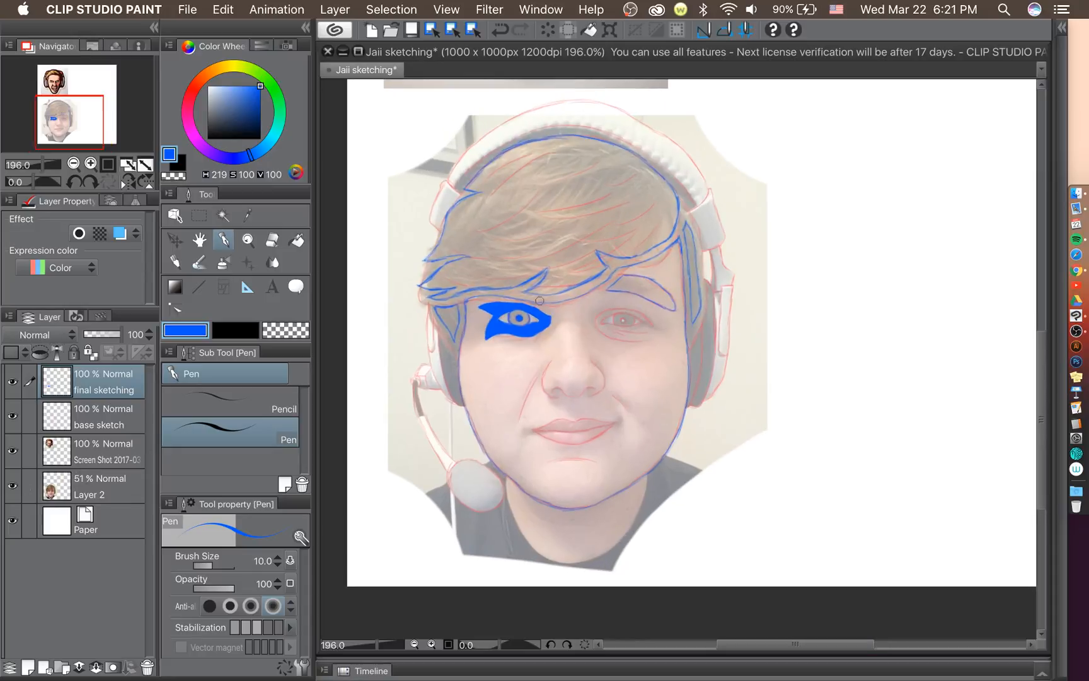
{"action": "left_click_drag", "start_coordinate": [1041, 366], "coordinate": [1041, 292]}
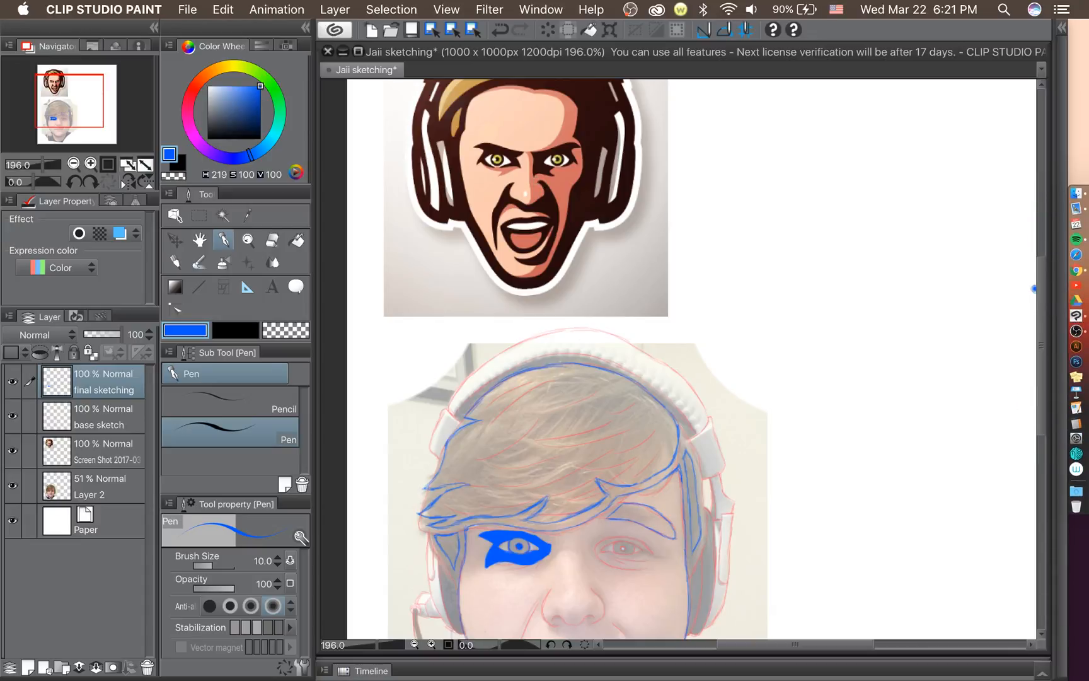
Erase the blue fill beneath the eye with the Hard eraser, keeping the upper lid and the pointed outer corner.
{"action": "left_click_drag", "start_coordinate": [1042, 317], "coordinate": [1043, 365]}
{"action": "scroll", "coordinate": [522, 427], "scroll_direction": "up", "scroll_amount": 4}
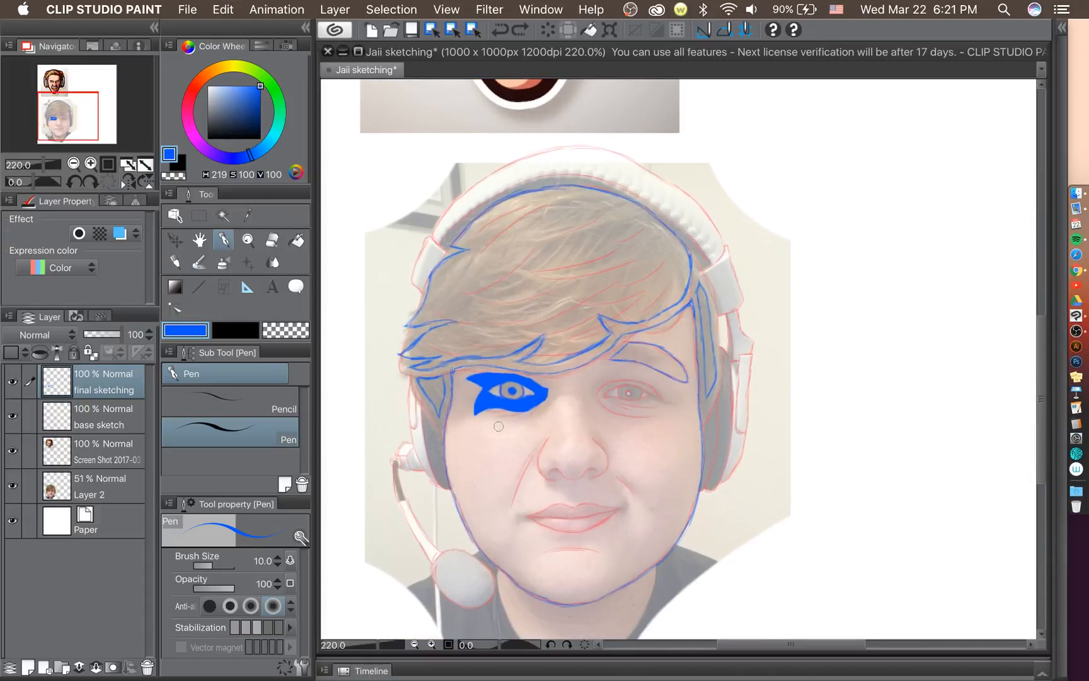
{"action": "scroll", "coordinate": [470, 406], "scroll_direction": "up", "scroll_amount": 5}
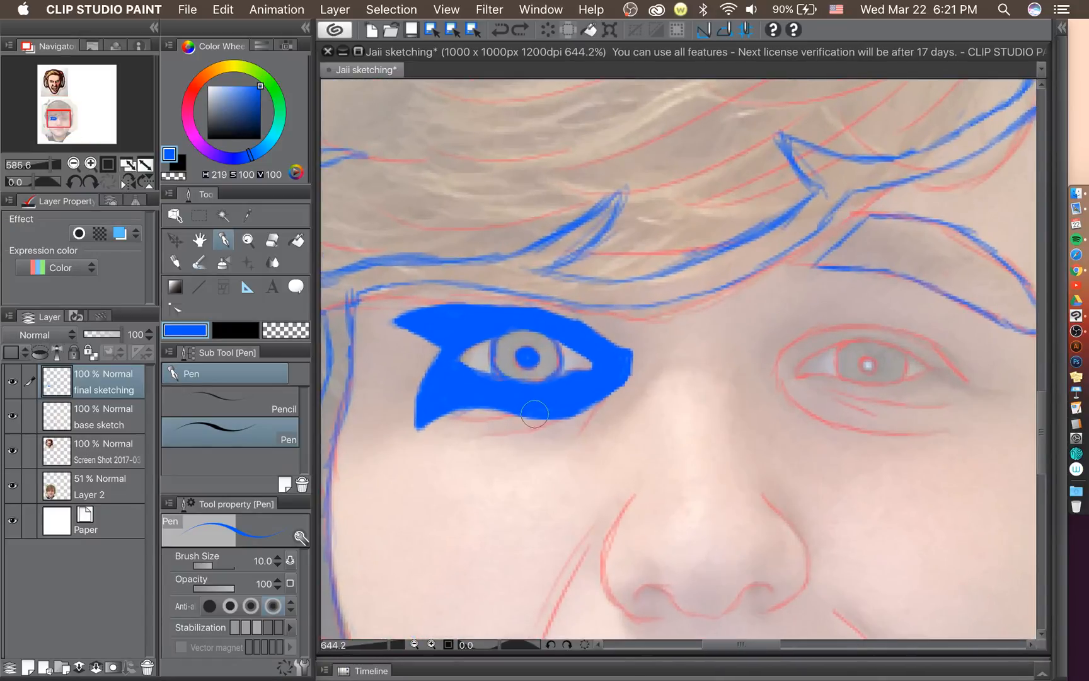
{"action": "left_click", "coordinate": [272, 241]}
{"action": "mouse_move", "coordinate": [411, 421]}
{"action": "left_mouse_down"}
{"action": "mouse_move", "coordinate": [463, 381]}
{"action": "mouse_move", "coordinate": [441, 391]}
{"action": "mouse_move", "coordinate": [566, 375]}
{"action": "mouse_move", "coordinate": [580, 356]}
{"action": "left_mouse_up"}
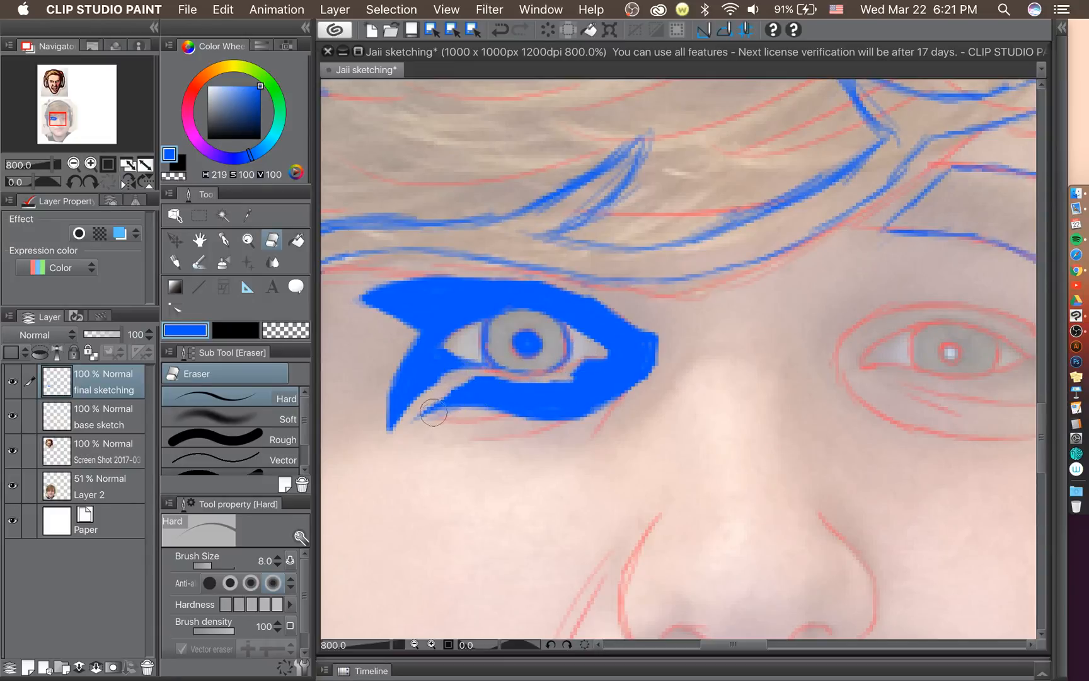
{"action": "mouse_move", "coordinate": [434, 413]}
{"action": "left_mouse_down"}
{"action": "mouse_move", "coordinate": [406, 427]}
{"action": "mouse_move", "coordinate": [479, 392]}
{"action": "mouse_move", "coordinate": [459, 388]}
{"action": "mouse_move", "coordinate": [510, 397]}
{"action": "mouse_move", "coordinate": [513, 384]}
{"action": "mouse_move", "coordinate": [486, 400]}
{"action": "mouse_move", "coordinate": [513, 398]}
{"action": "mouse_move", "coordinate": [515, 414]}
{"action": "mouse_move", "coordinate": [574, 360]}
{"action": "mouse_move", "coordinate": [600, 355]}
{"action": "mouse_move", "coordinate": [589, 390]}
{"action": "mouse_move", "coordinate": [586, 369]}
{"action": "mouse_move", "coordinate": [552, 429]}
{"action": "mouse_move", "coordinate": [628, 392]}
{"action": "mouse_move", "coordinate": [597, 382]}
{"action": "left_mouse_up"}
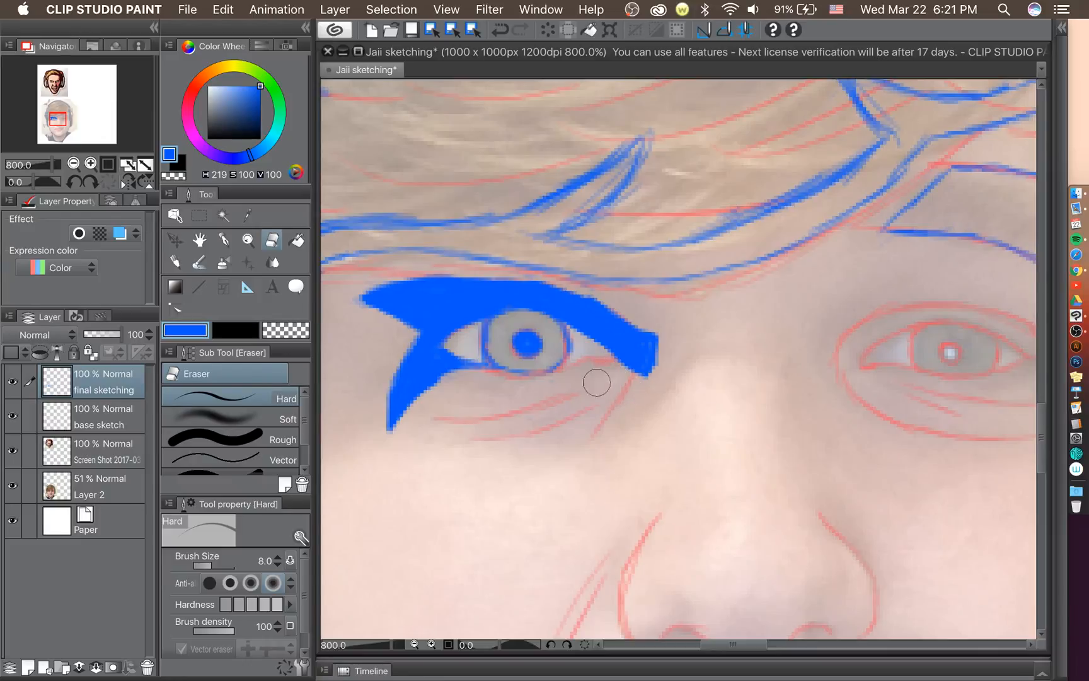
Thicken the blue iris rim with the Pencil, and trim the lower lid edge and inner corner with the Hard eraser.
{"action": "mouse_move", "coordinate": [443, 376]}
{"action": "left_mouse_down"}
{"action": "mouse_move", "coordinate": [483, 378]}
{"action": "mouse_move", "coordinate": [518, 408]}
{"action": "left_mouse_up"}
{"action": "left_click", "coordinate": [224, 240]}
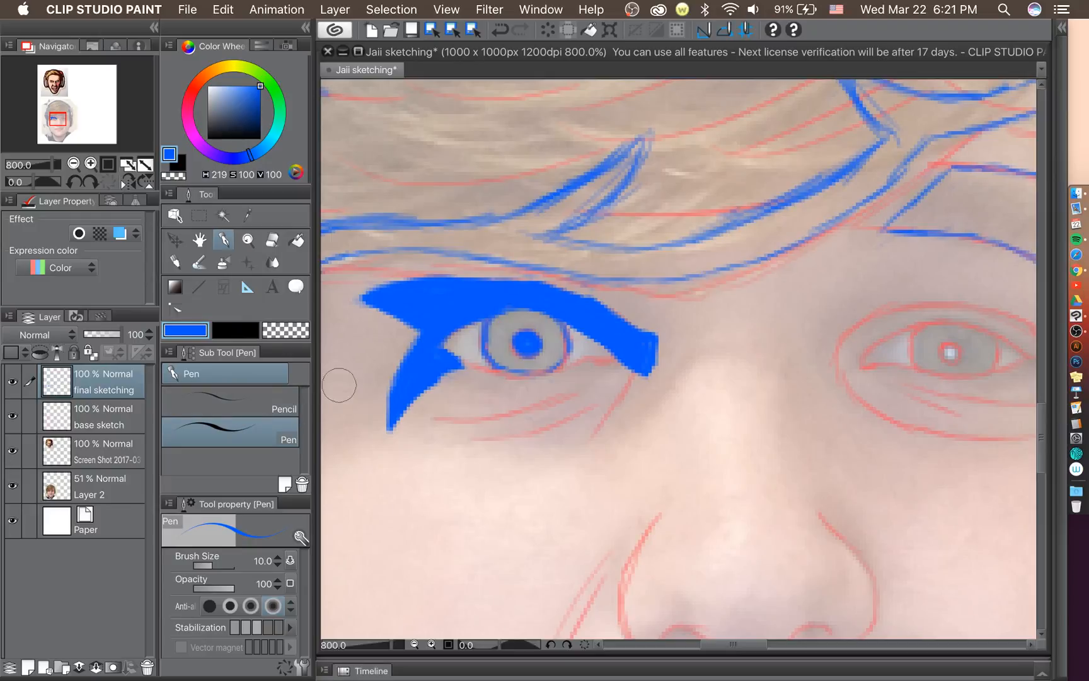
{"action": "left_click", "coordinate": [244, 396]}
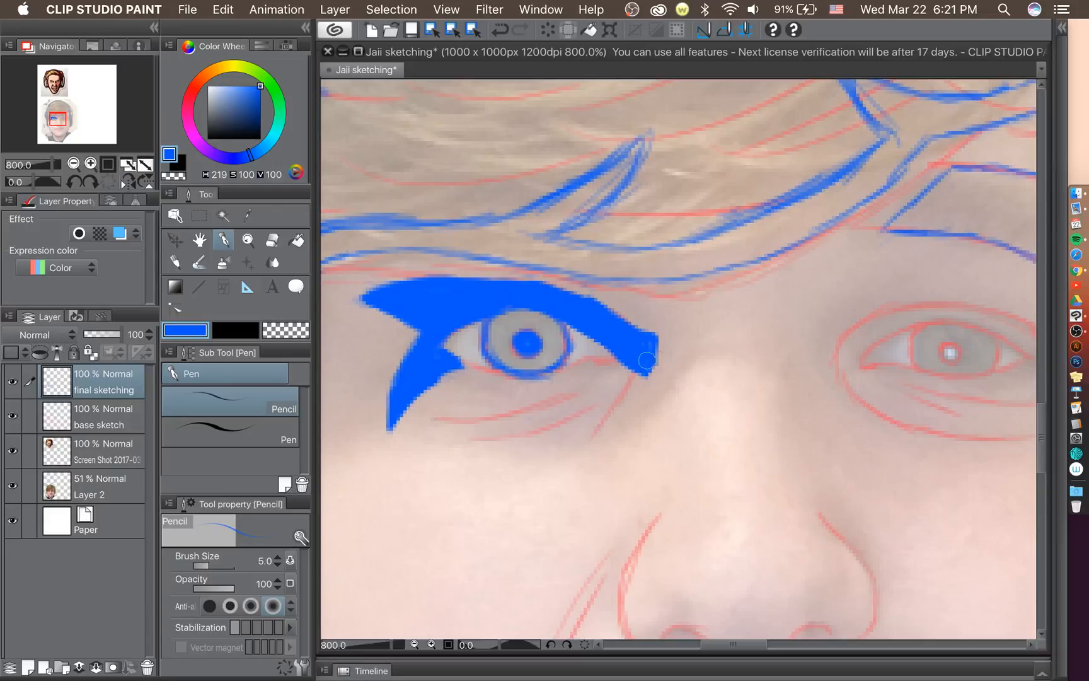
{"action": "left_click", "coordinate": [272, 241]}
{"action": "mouse_move", "coordinate": [649, 338]}
{"action": "left_mouse_down"}
{"action": "mouse_move", "coordinate": [620, 360]}
{"action": "mouse_move", "coordinate": [640, 345]}
{"action": "mouse_move", "coordinate": [632, 370]}
{"action": "mouse_move", "coordinate": [662, 373]}
{"action": "mouse_move", "coordinate": [596, 360]}
{"action": "left_mouse_up"}
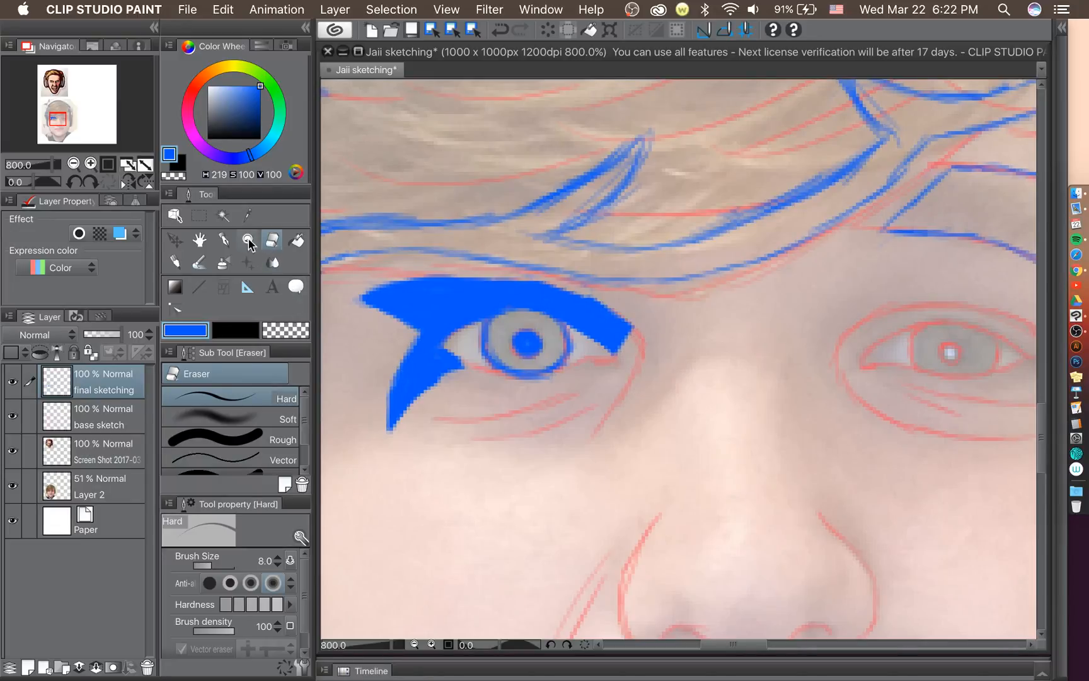
Touch up the lower outer spike of the eye with the Pencil, and cut it back to a short stub with the Hard eraser.
{"action": "key", "text": "p"}
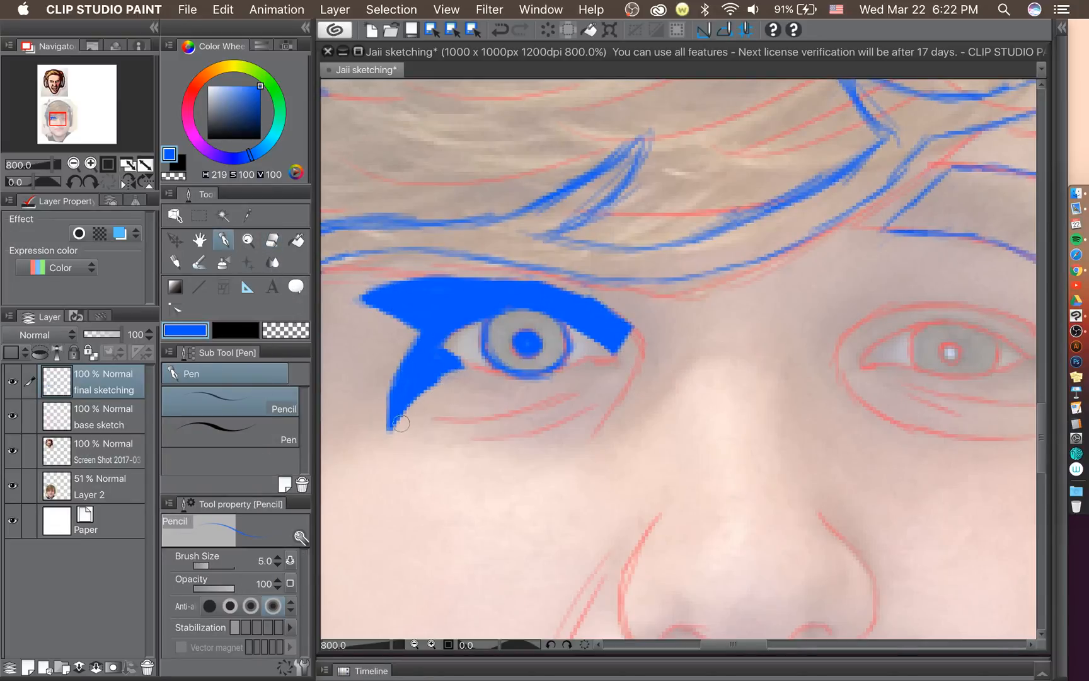
{"action": "left_click_drag", "start_coordinate": [402, 423], "coordinate": [448, 382]}
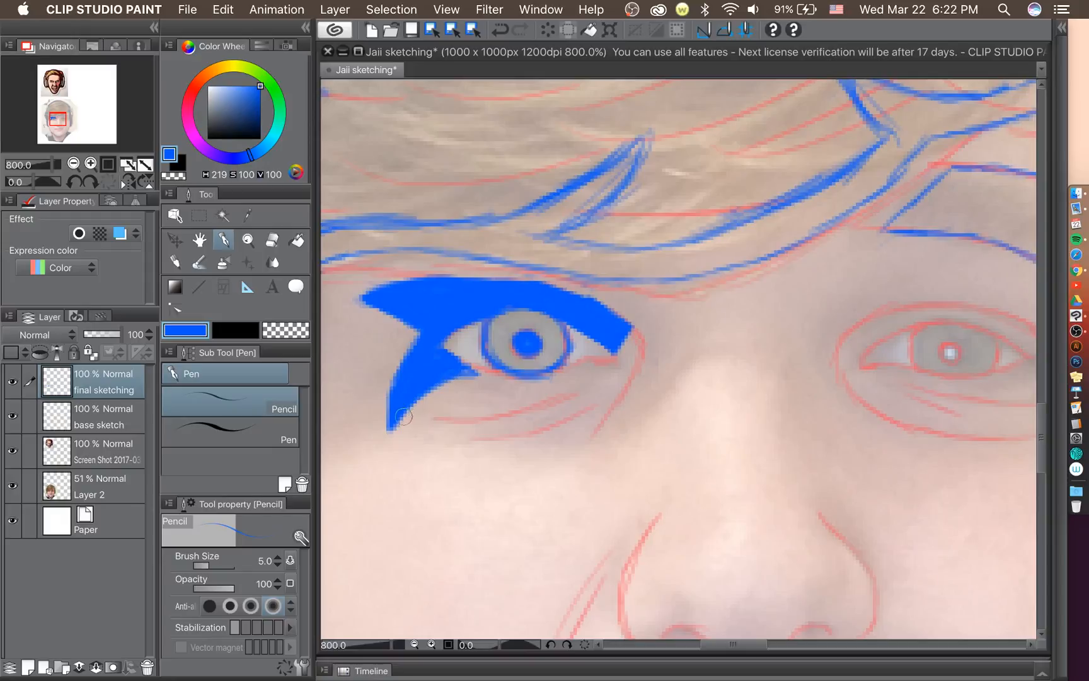
{"action": "left_click", "coordinate": [276, 242]}
{"action": "mouse_move", "coordinate": [409, 398]}
{"action": "left_mouse_down"}
{"action": "mouse_move", "coordinate": [391, 422]}
{"action": "mouse_move", "coordinate": [403, 426]}
{"action": "mouse_move", "coordinate": [410, 355]}
{"action": "mouse_move", "coordinate": [408, 391]}
{"action": "left_mouse_up"}
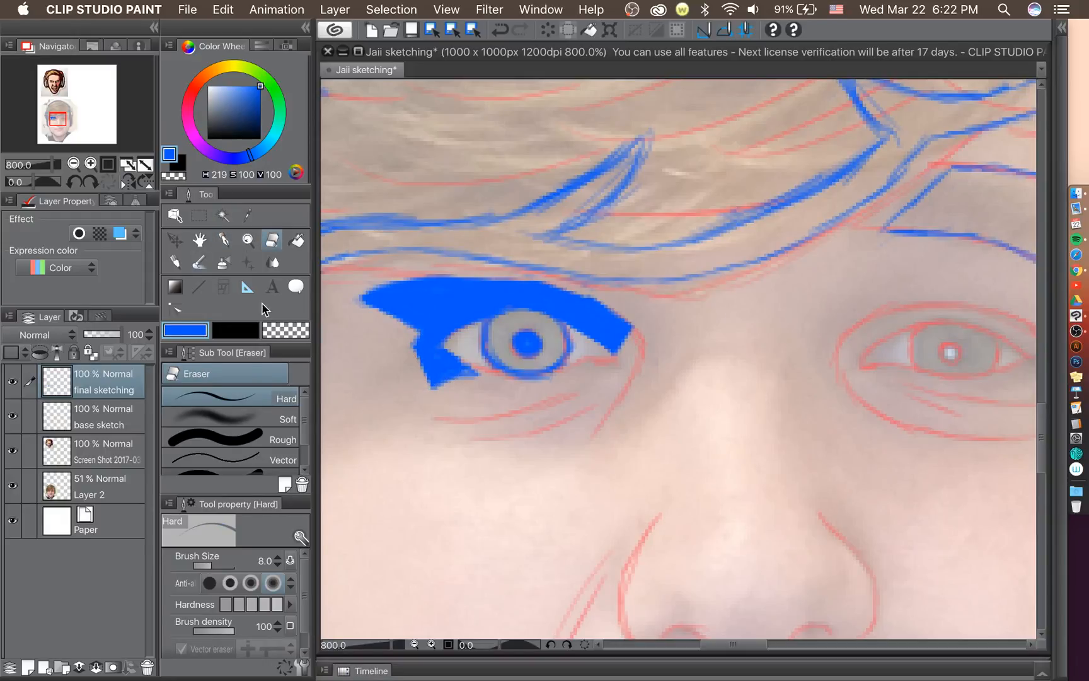
Rotate the canvas and redraw the lower outer spike as a narrow filled point with the Pencil.
{"action": "left_click", "coordinate": [224, 241]}
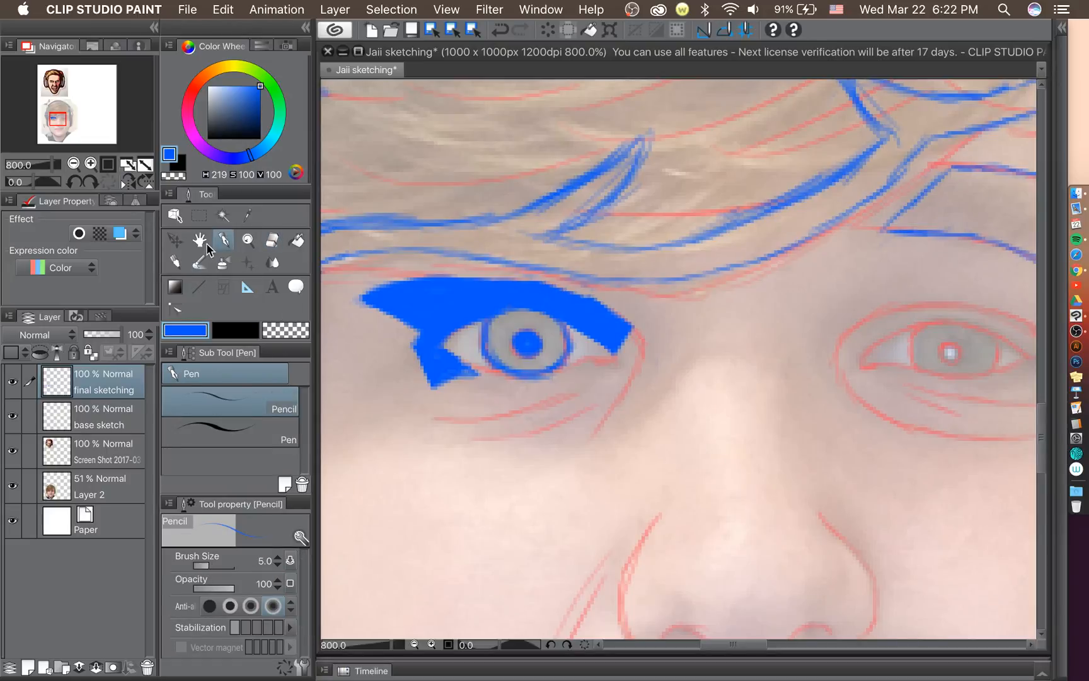
{"action": "left_click", "coordinate": [90, 183]}
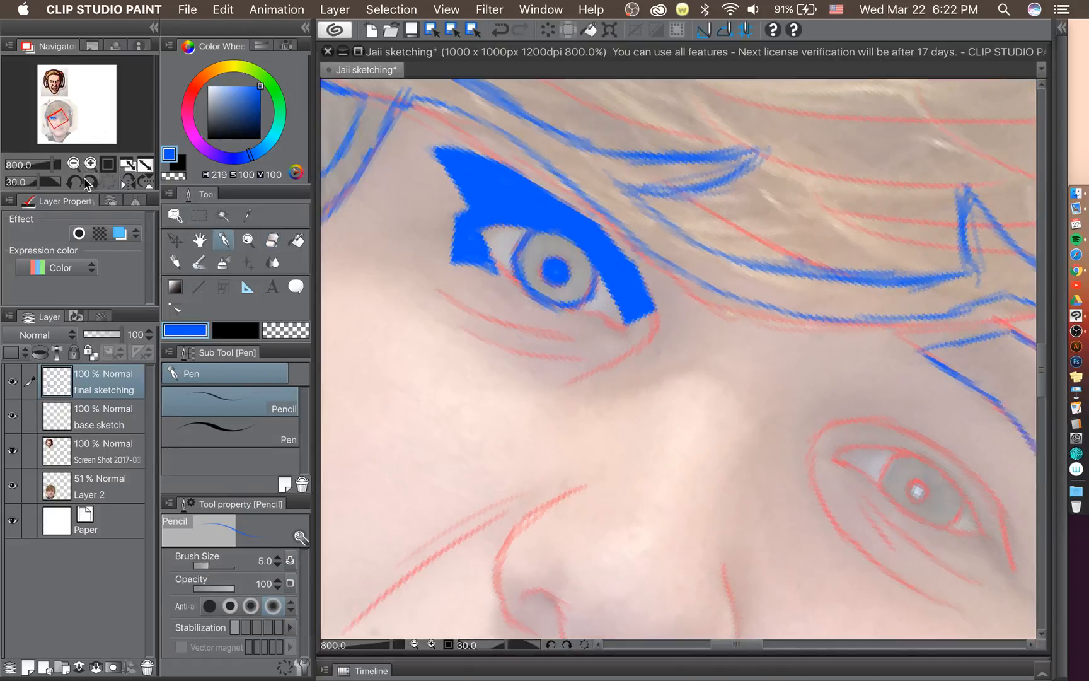
{"action": "left_click", "coordinate": [90, 183]}
{"action": "left_click", "coordinate": [90, 183]}
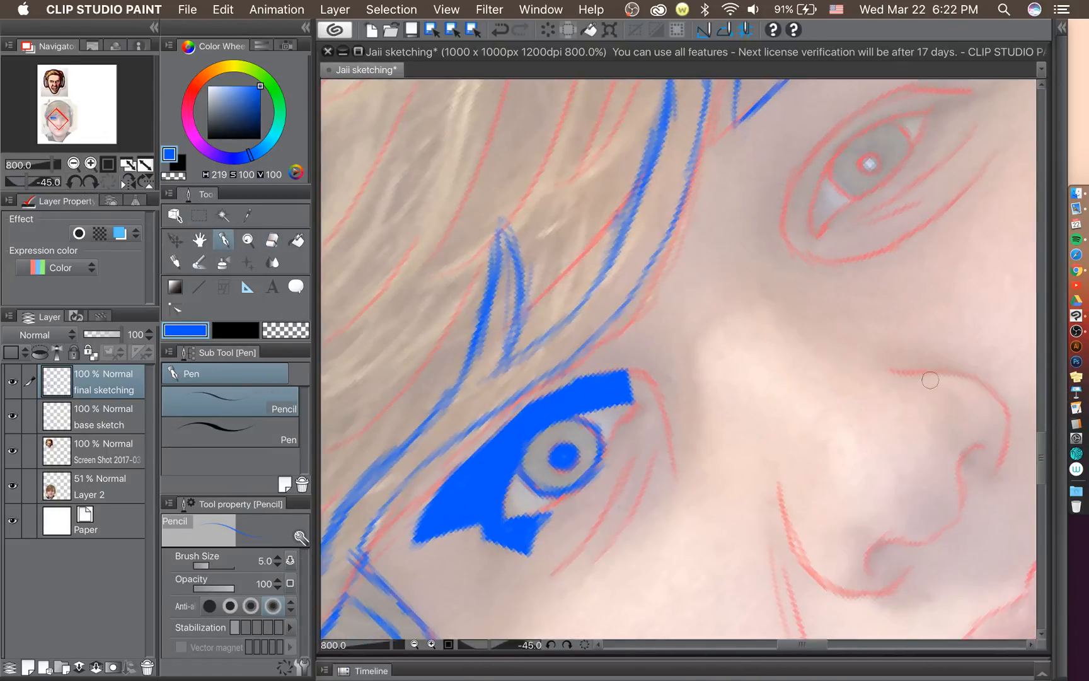
{"action": "scroll", "coordinate": [1037, 462], "scroll_direction": "down", "scroll_amount": 5}
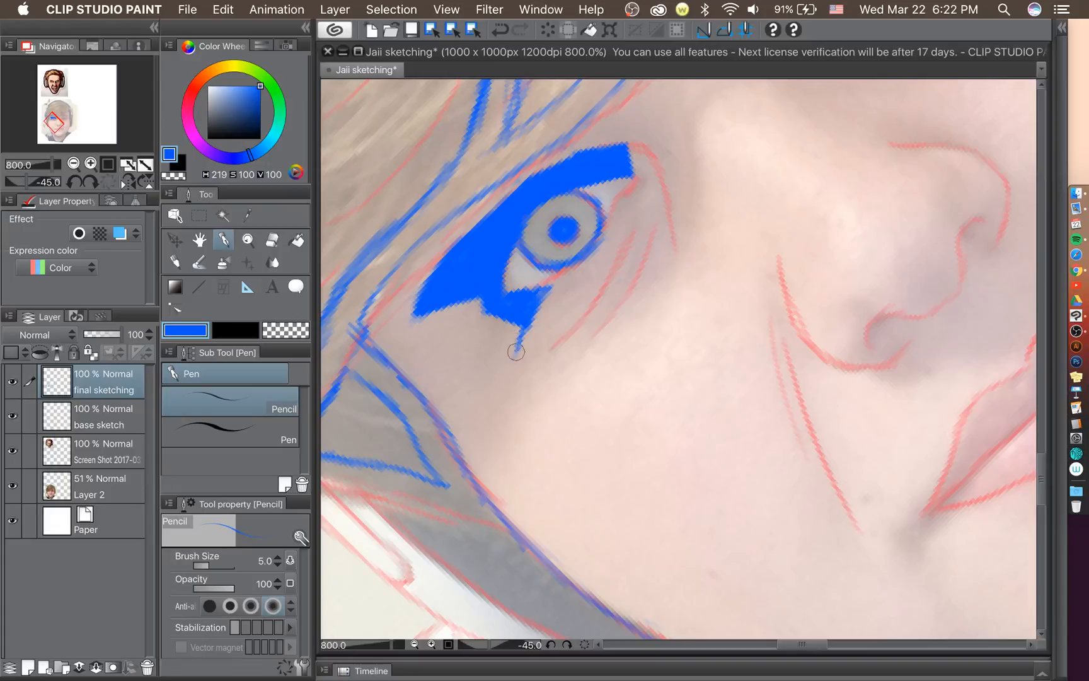
{"action": "left_click_drag", "start_coordinate": [516, 352], "coordinate": [514, 361]}
{"action": "left_click_drag", "start_coordinate": [522, 331], "coordinate": [510, 381]}
{"action": "left_click_drag", "start_coordinate": [521, 332], "coordinate": [510, 380]}
{"action": "left_click_drag", "start_coordinate": [496, 314], "coordinate": [508, 379]}
{"action": "left_click_drag", "start_coordinate": [495, 318], "coordinate": [508, 389]}
{"action": "left_click_drag", "start_coordinate": [496, 346], "coordinate": [503, 378]}
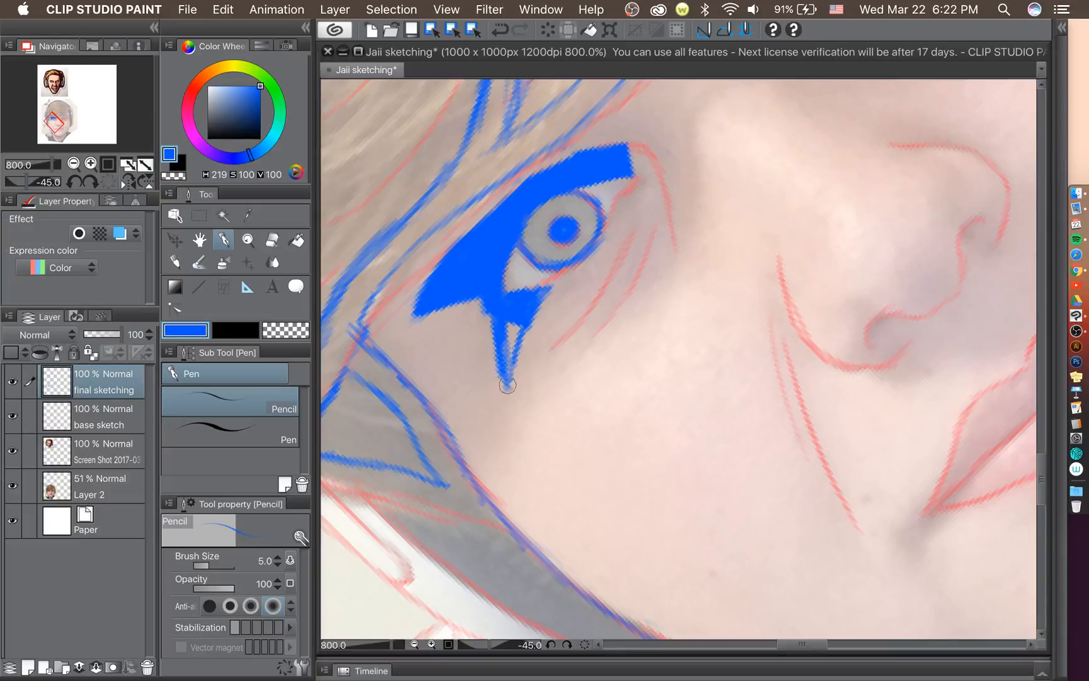
{"action": "left_click_drag", "start_coordinate": [511, 336], "coordinate": [511, 363]}
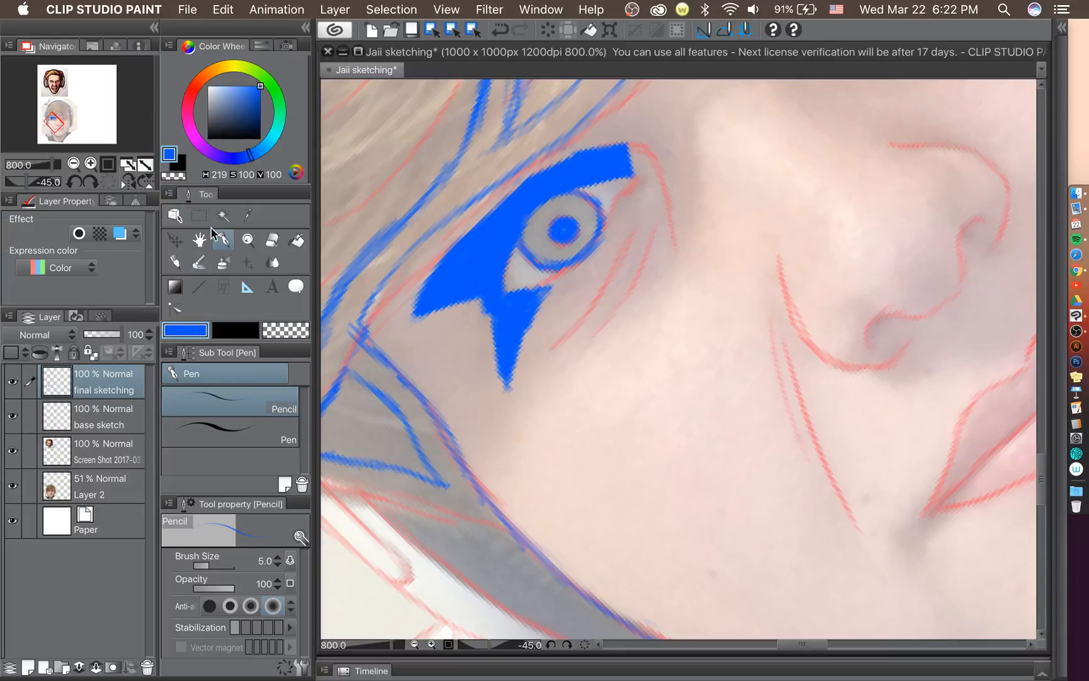
Erase the upper lid's long outer wing and redraw it as a shorter filled point with the Pencil.
{"action": "left_click", "coordinate": [271, 240]}
{"action": "mouse_move", "coordinate": [426, 296]}
{"action": "left_mouse_down"}
{"action": "mouse_move", "coordinate": [462, 239]}
{"action": "mouse_move", "coordinate": [447, 275]}
{"action": "mouse_move", "coordinate": [466, 323]}
{"action": "mouse_move", "coordinate": [477, 301]}
{"action": "mouse_move", "coordinate": [481, 321]}
{"action": "mouse_move", "coordinate": [480, 302]}
{"action": "mouse_move", "coordinate": [459, 292]}
{"action": "mouse_move", "coordinate": [472, 306]}
{"action": "mouse_move", "coordinate": [463, 262]}
{"action": "mouse_move", "coordinate": [447, 301]}
{"action": "mouse_move", "coordinate": [441, 294]}
{"action": "mouse_move", "coordinate": [413, 327]}
{"action": "left_mouse_up"}
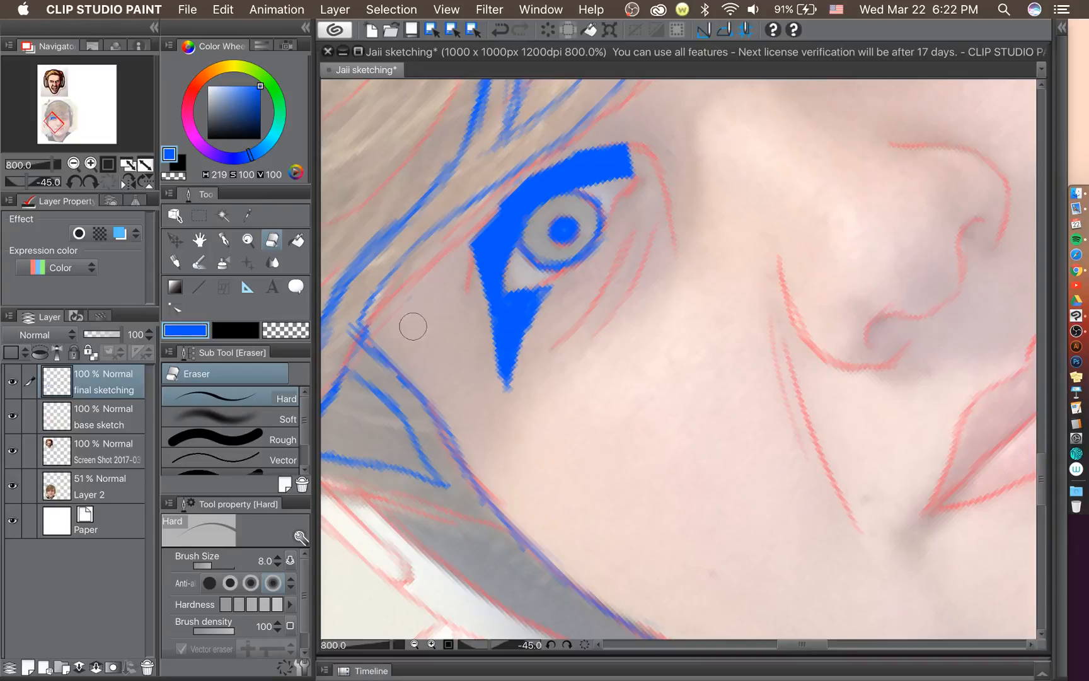
{"action": "left_click", "coordinate": [220, 241]}
{"action": "mouse_move", "coordinate": [480, 293]}
{"action": "left_mouse_down"}
{"action": "mouse_move", "coordinate": [465, 318]}
{"action": "mouse_move", "coordinate": [493, 220]}
{"action": "mouse_move", "coordinate": [450, 319]}
{"action": "left_mouse_up"}
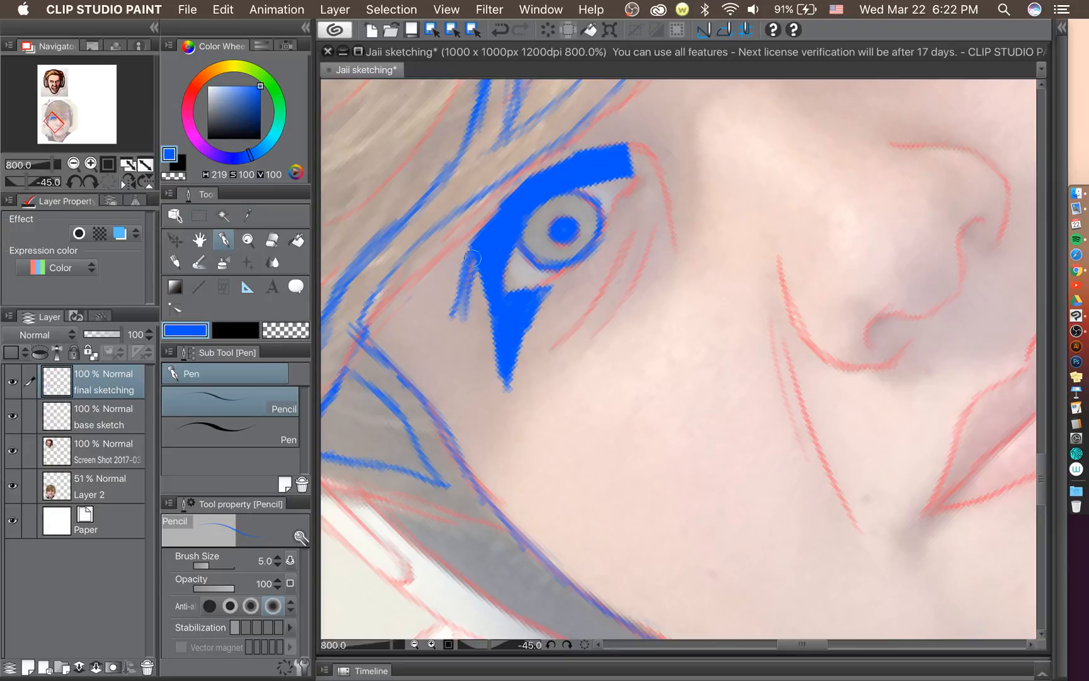
{"action": "left_click_drag", "start_coordinate": [473, 261], "coordinate": [451, 322]}
{"action": "mouse_move", "coordinate": [449, 324]}
{"action": "left_mouse_down"}
{"action": "mouse_move", "coordinate": [503, 319]}
{"action": "mouse_move", "coordinate": [448, 325]}
{"action": "mouse_move", "coordinate": [505, 312]}
{"action": "mouse_move", "coordinate": [464, 295]}
{"action": "mouse_move", "coordinate": [481, 253]}
{"action": "mouse_move", "coordinate": [455, 318]}
{"action": "mouse_move", "coordinate": [485, 278]}
{"action": "mouse_move", "coordinate": [460, 323]}
{"action": "mouse_move", "coordinate": [502, 315]}
{"action": "mouse_move", "coordinate": [494, 304]}
{"action": "mouse_move", "coordinate": [484, 319]}
{"action": "mouse_move", "coordinate": [492, 307]}
{"action": "mouse_move", "coordinate": [476, 302]}
{"action": "mouse_move", "coordinate": [527, 327]}
{"action": "left_mouse_up"}
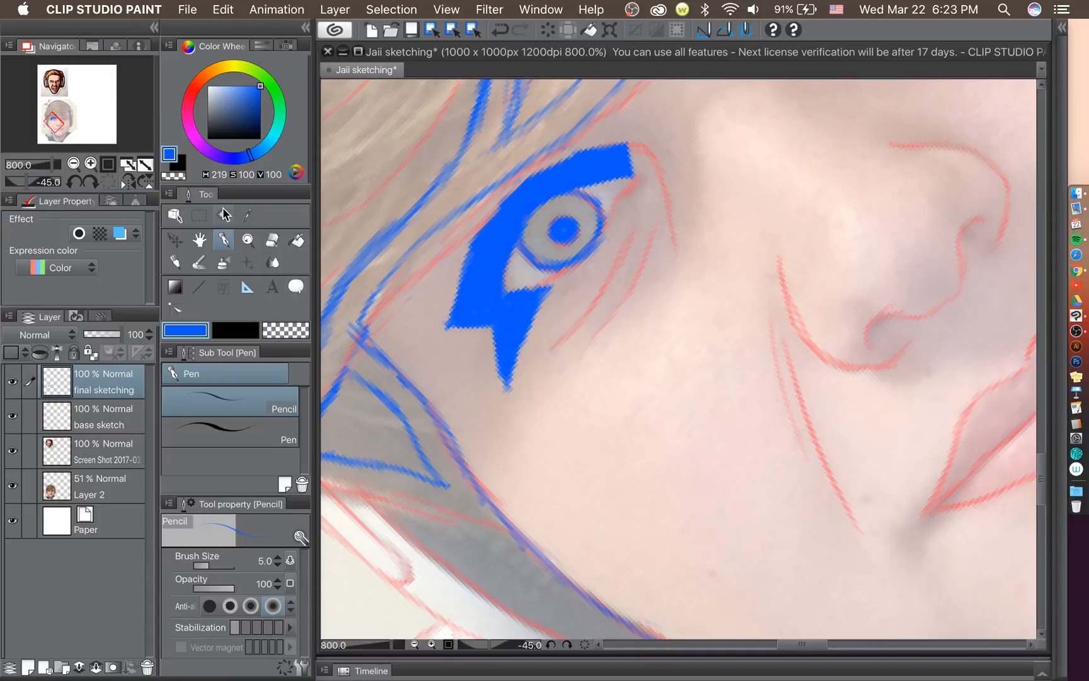
Outline and fill the inner eye corner in blue with the Pencil, curving it down beneath the eye to a sharp point.
{"action": "left_click", "coordinate": [68, 181]}
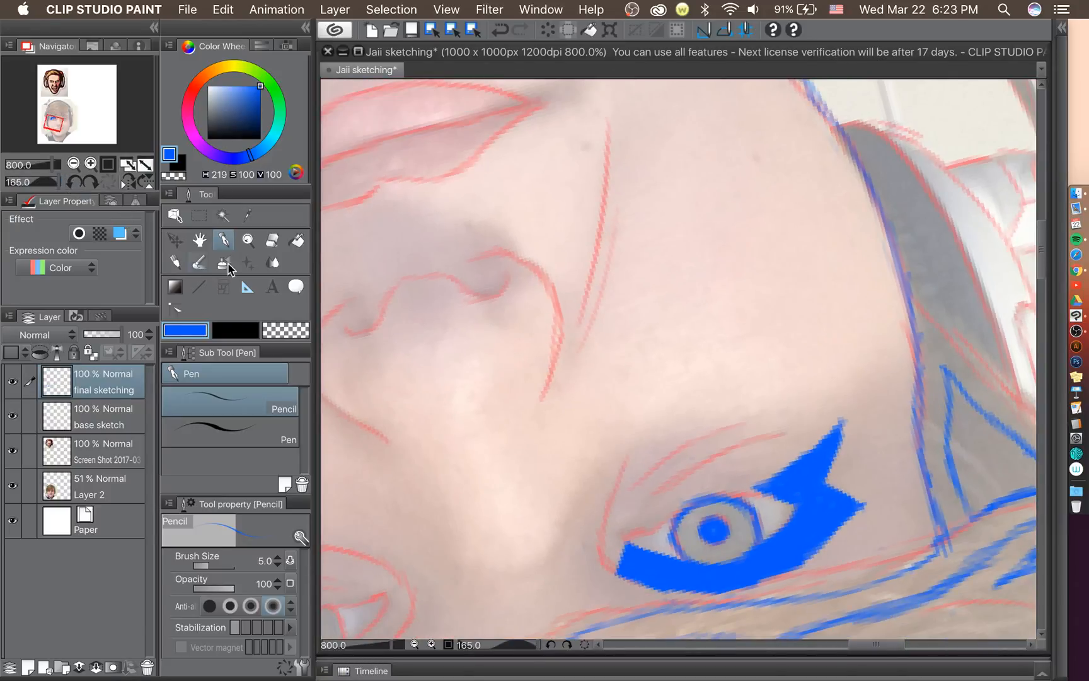
{"action": "left_click_drag", "start_coordinate": [1038, 266], "coordinate": [1030, 280]}
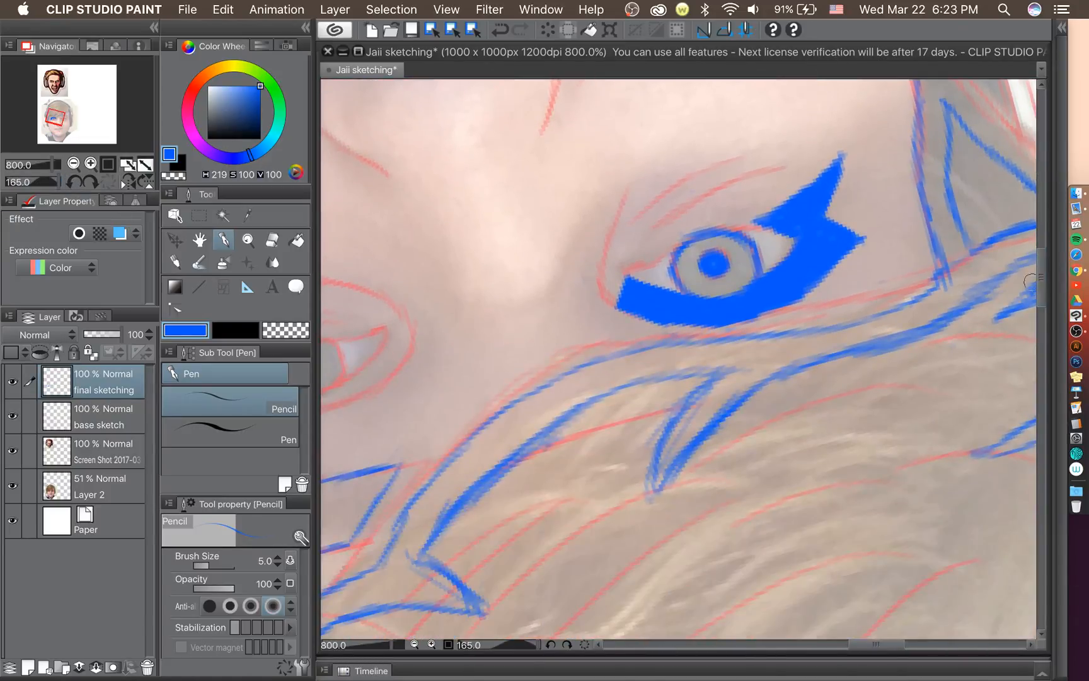
{"action": "mouse_move", "coordinate": [595, 302]}
{"action": "left_mouse_down"}
{"action": "mouse_move", "coordinate": [624, 189]}
{"action": "mouse_move", "coordinate": [632, 254]}
{"action": "mouse_move", "coordinate": [668, 284]}
{"action": "left_mouse_up"}
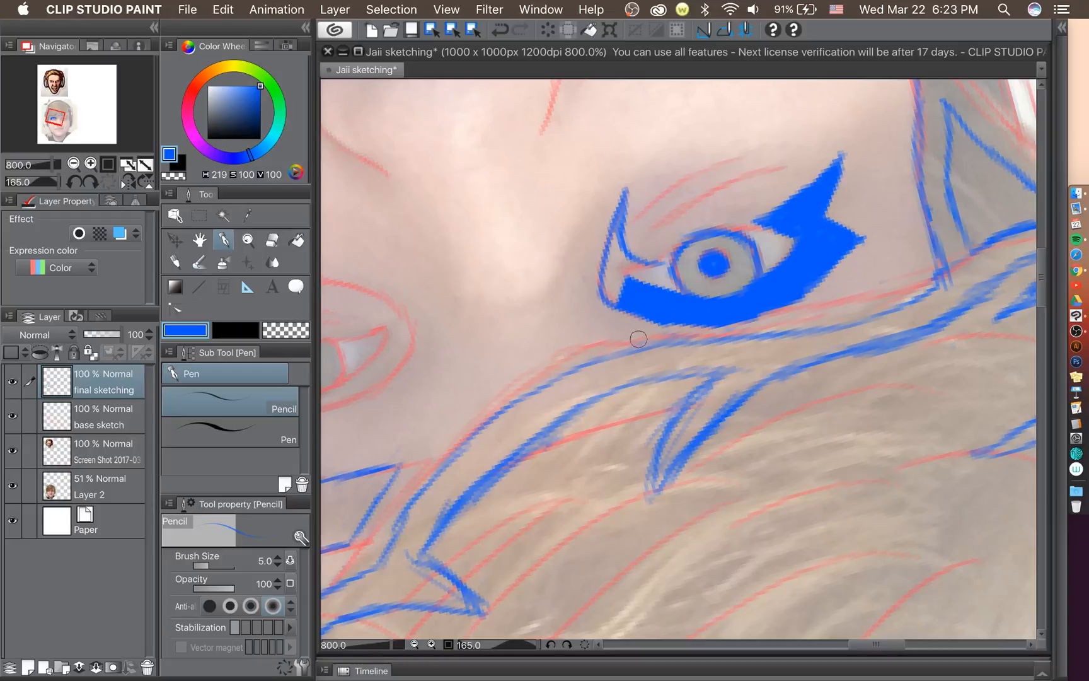
{"action": "key", "text": "super+z"}
{"action": "key", "text": "super+z"}
{"action": "mouse_move", "coordinate": [634, 259]}
{"action": "left_mouse_down"}
{"action": "mouse_move", "coordinate": [632, 295]}
{"action": "mouse_move", "coordinate": [642, 265]}
{"action": "mouse_move", "coordinate": [630, 279]}
{"action": "mouse_move", "coordinate": [646, 267]}
{"action": "mouse_move", "coordinate": [627, 292]}
{"action": "mouse_move", "coordinate": [625, 212]}
{"action": "mouse_move", "coordinate": [612, 244]}
{"action": "left_mouse_up"}
{"action": "key", "text": "super+z"}
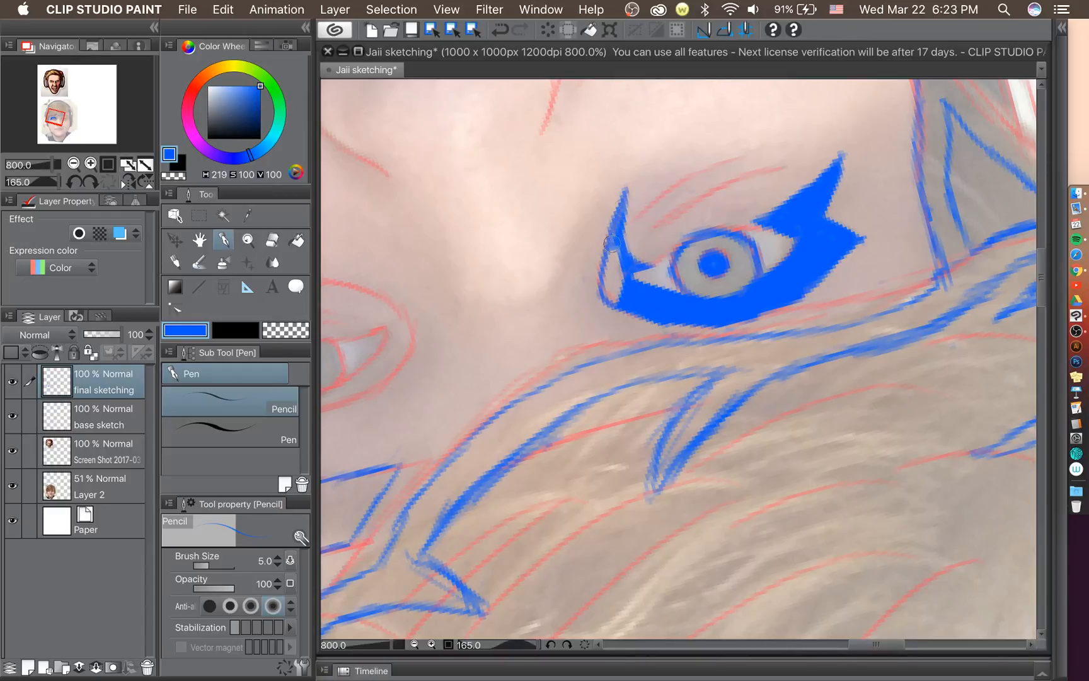
{"action": "mouse_move", "coordinate": [624, 202]}
{"action": "left_mouse_down"}
{"action": "mouse_move", "coordinate": [611, 298]}
{"action": "mouse_move", "coordinate": [606, 275]}
{"action": "mouse_move", "coordinate": [612, 298]}
{"action": "mouse_move", "coordinate": [609, 261]}
{"action": "mouse_move", "coordinate": [624, 304]}
{"action": "mouse_move", "coordinate": [623, 252]}
{"action": "mouse_move", "coordinate": [607, 296]}
{"action": "left_mouse_up"}
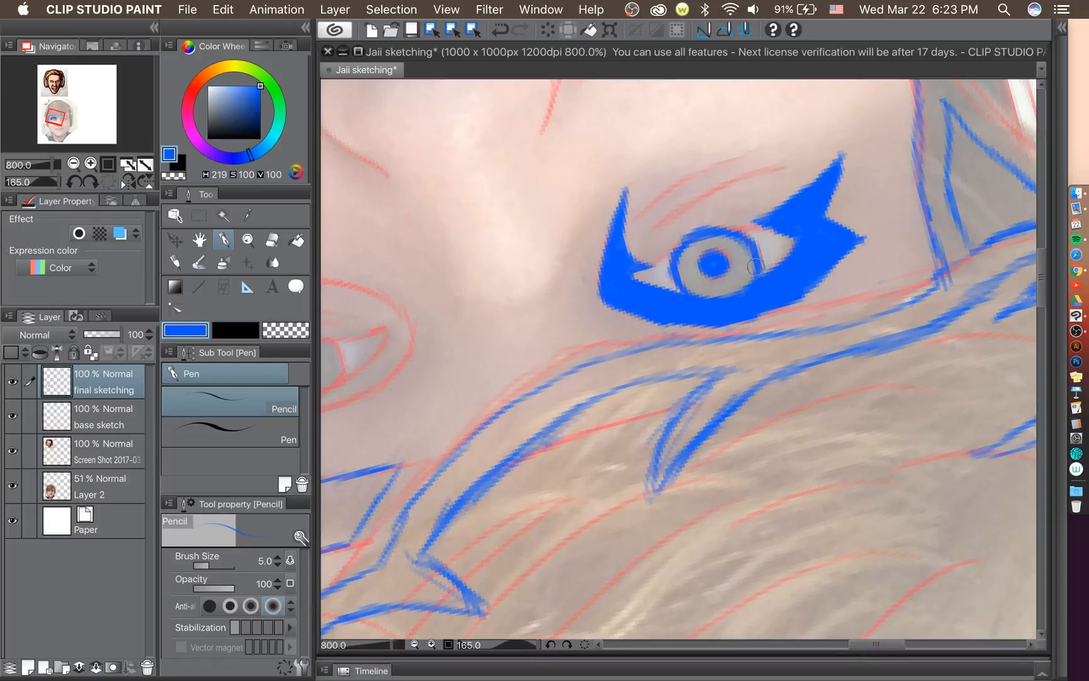
Straighten the canvas and check the reshaped eye against the whole face with the photo layer briefly hidden.
{"action": "left_click", "coordinate": [95, 182]}
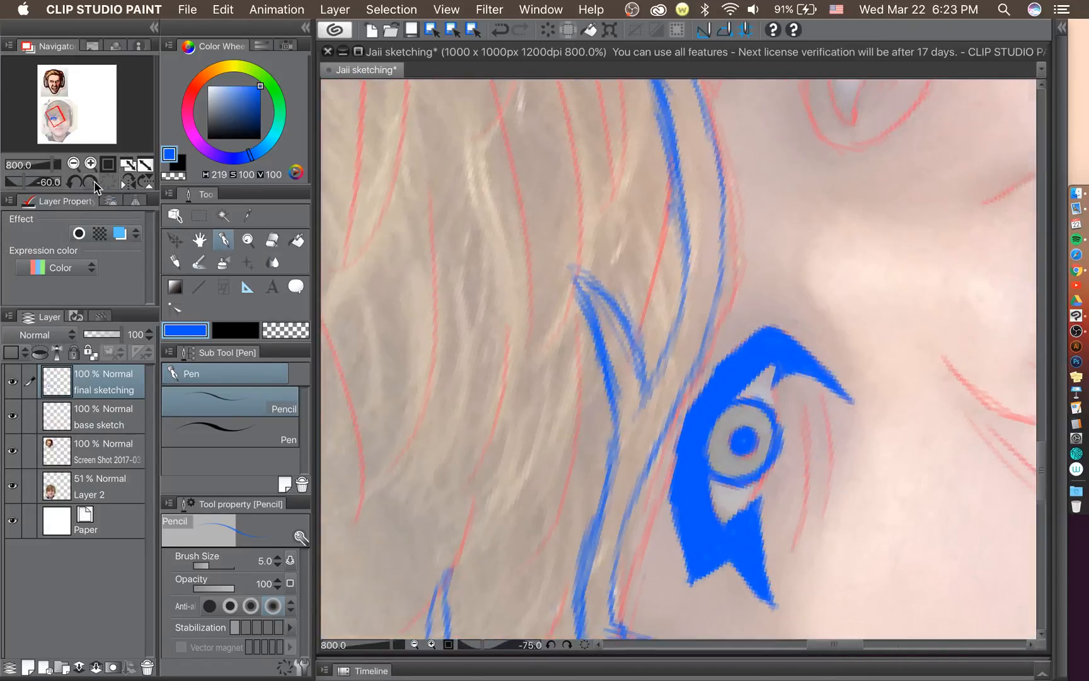
{"action": "left_click", "coordinate": [95, 182]}
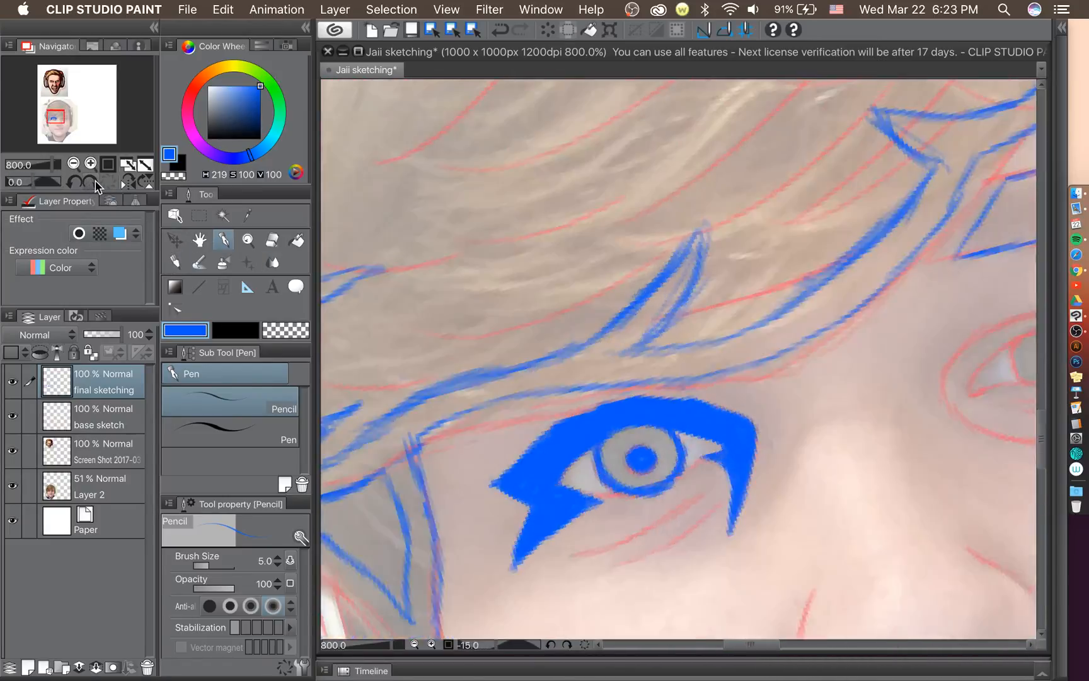
{"action": "scroll", "coordinate": [549, 416], "scroll_direction": "down", "scroll_amount": 6}
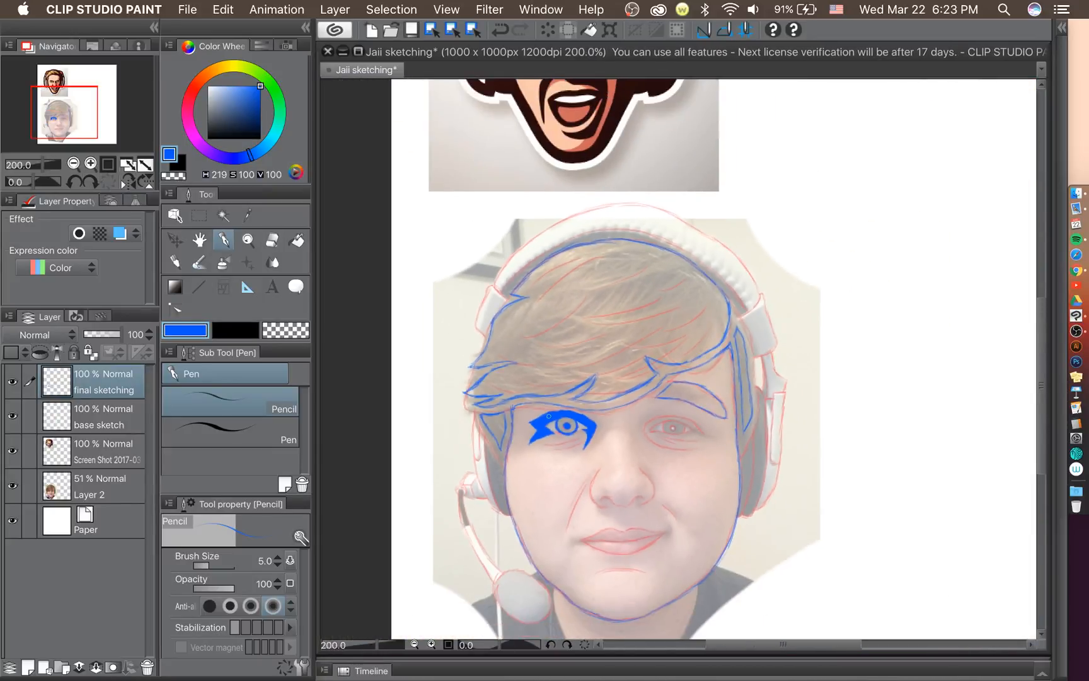
{"action": "left_click", "coordinate": [17, 483]}
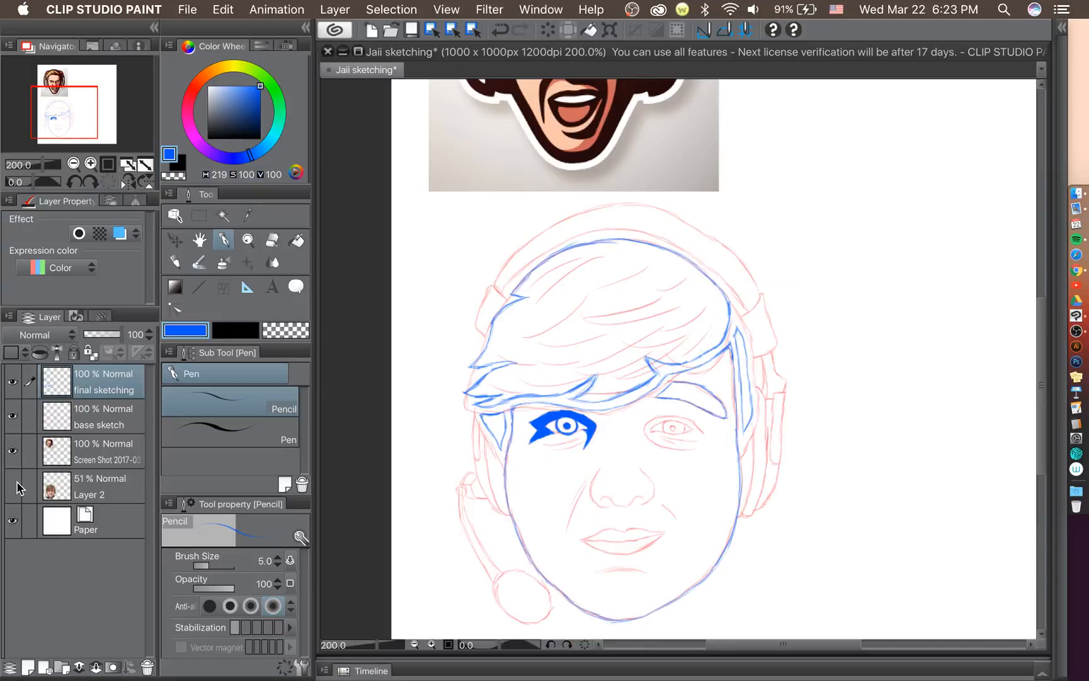
{"action": "left_click", "coordinate": [14, 485]}
{"action": "scroll", "coordinate": [653, 426], "scroll_direction": "up", "scroll_amount": 3}
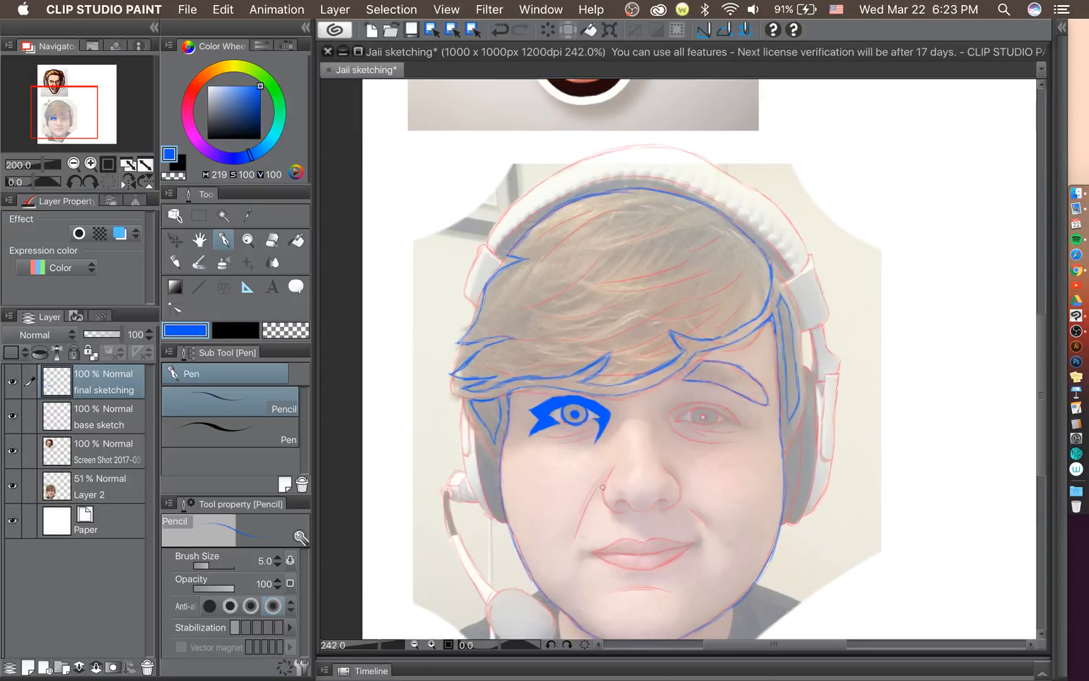
{"action": "scroll", "coordinate": [653, 426], "scroll_direction": "up", "scroll_amount": 1}
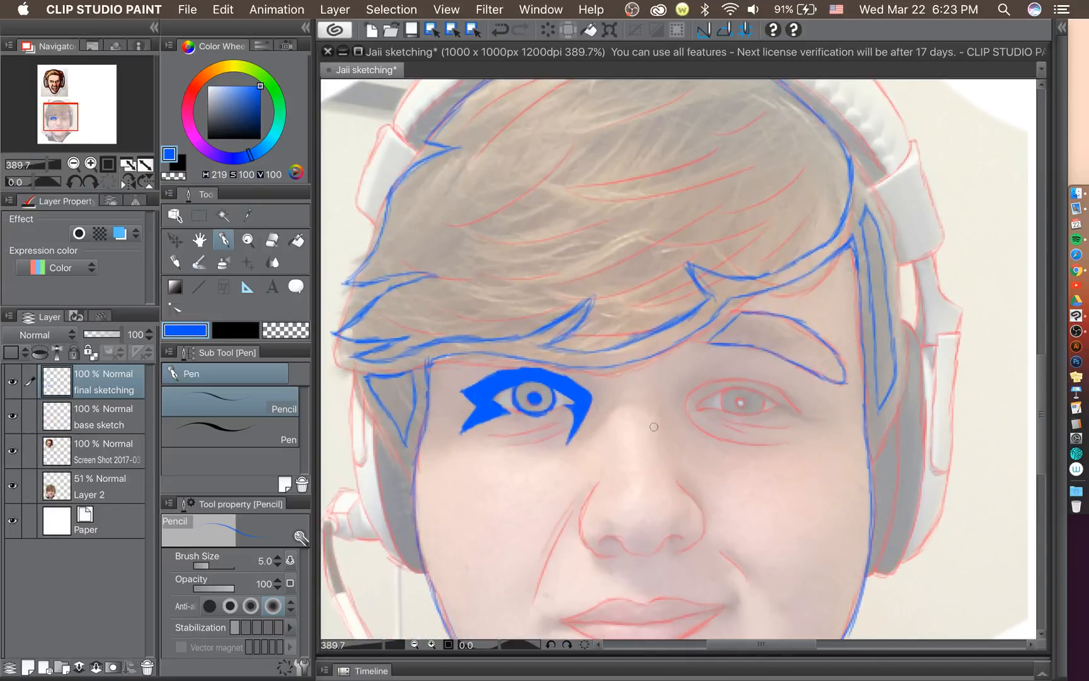
{"action": "scroll", "coordinate": [603, 417], "scroll_direction": "up", "scroll_amount": 8}
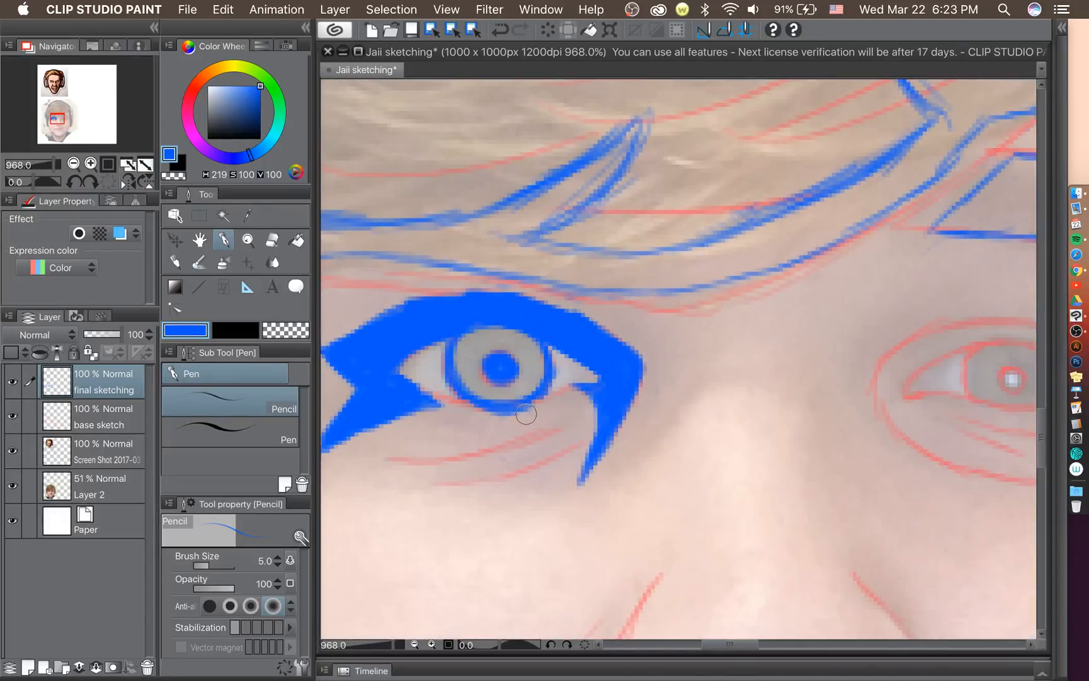
Refine the lower lid edge at the outer corner with the Hard eraser and Pencil, and trim the side of the lower spike.
{"action": "left_click", "coordinate": [92, 183]}
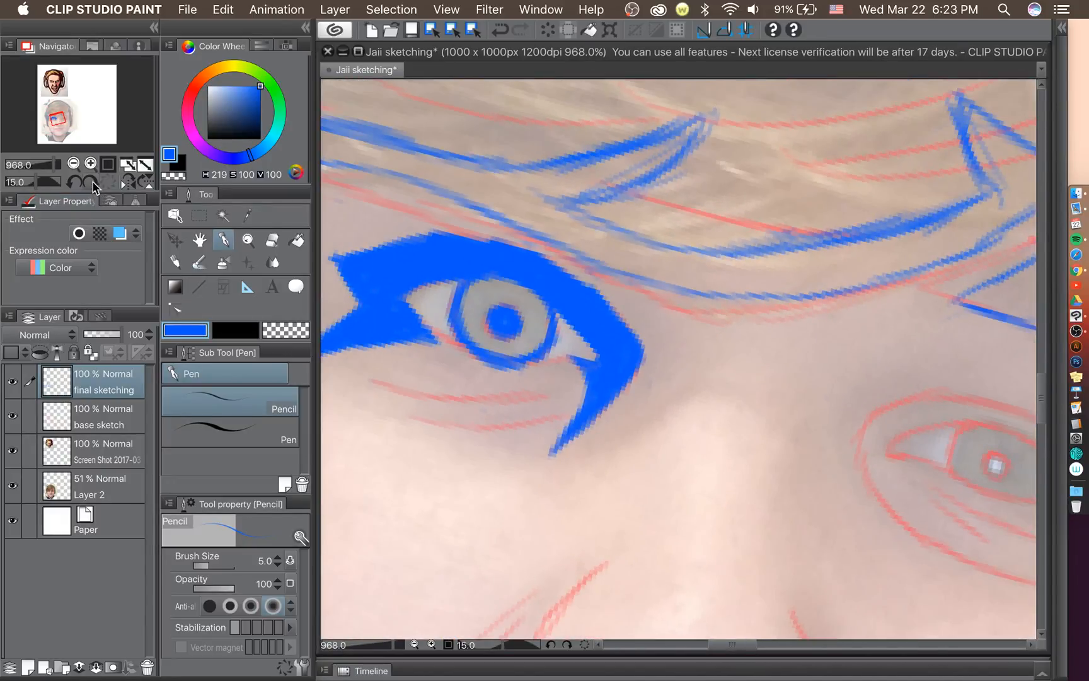
{"action": "scroll", "coordinate": [486, 183], "scroll_direction": "down", "scroll_amount": 2}
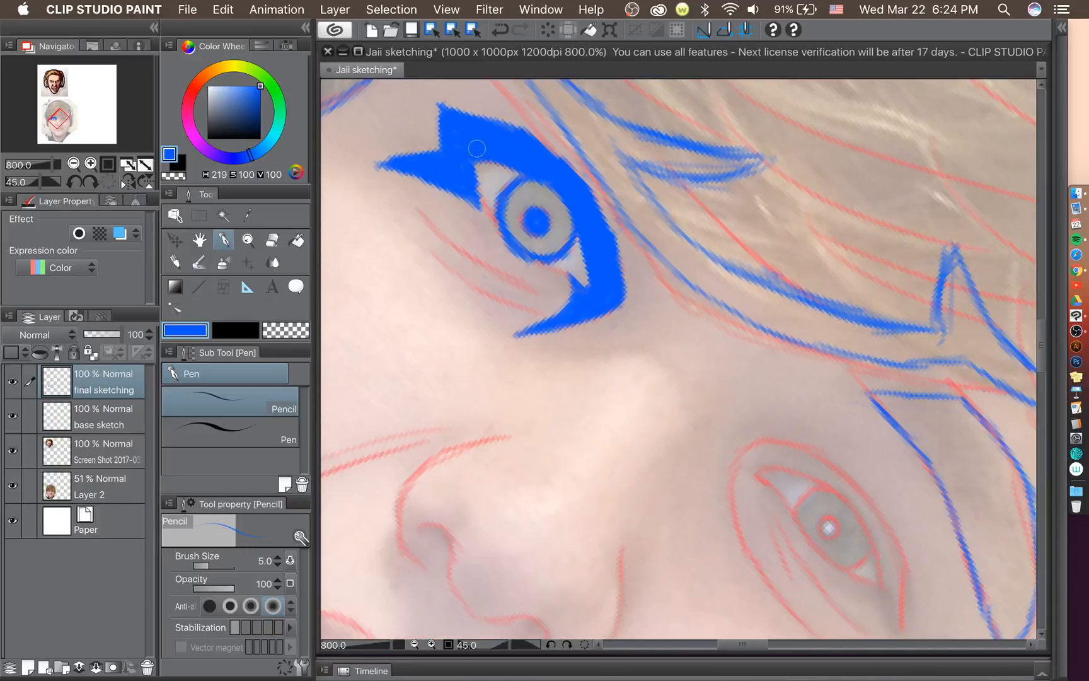
{"action": "left_click", "coordinate": [95, 182]}
{"action": "left_click", "coordinate": [94, 182]}
{"action": "left_click", "coordinate": [95, 182]}
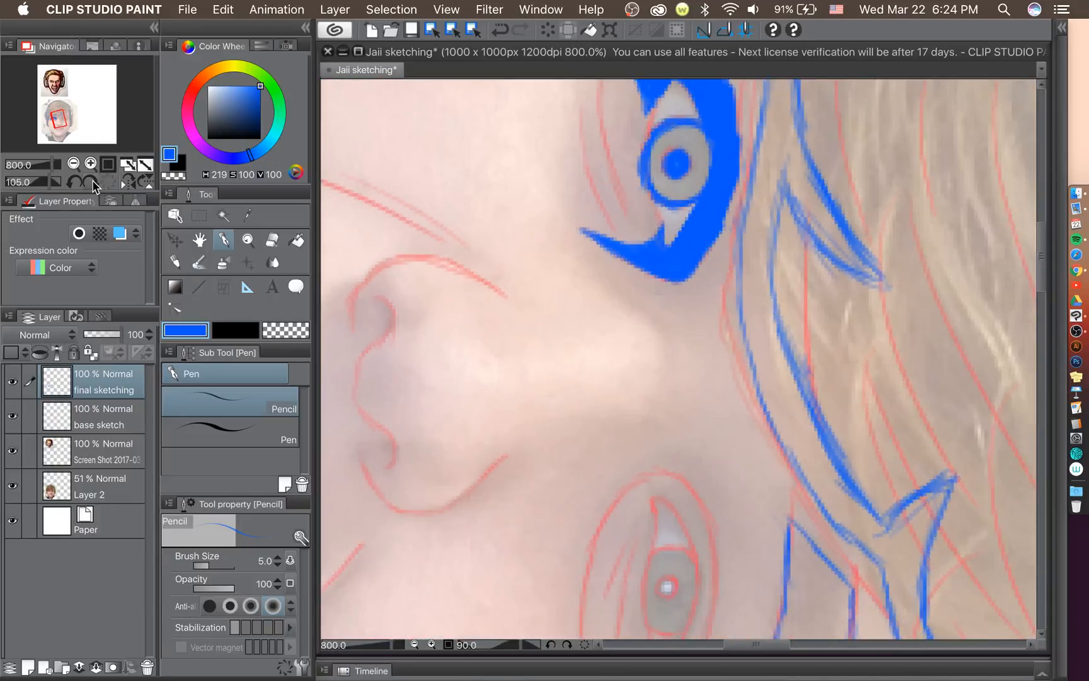
{"action": "left_click", "coordinate": [95, 182]}
{"action": "left_click_drag", "start_coordinate": [1041, 270], "coordinate": [1044, 259]}
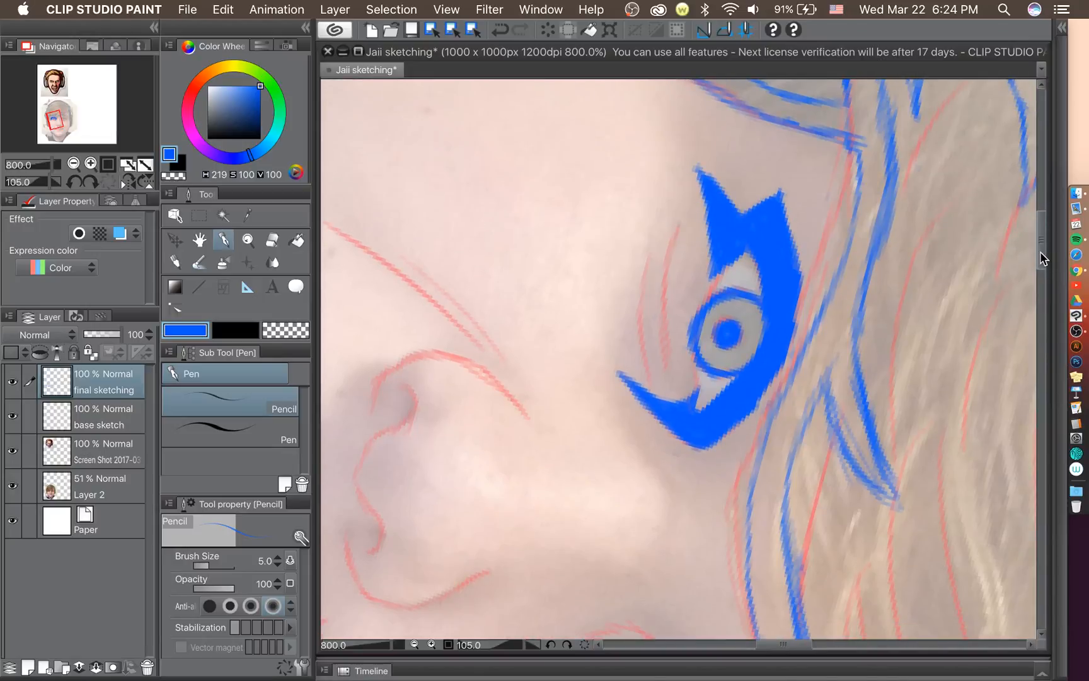
{"action": "left_click", "coordinate": [272, 240]}
{"action": "mouse_move", "coordinate": [705, 271]}
{"action": "left_mouse_down"}
{"action": "mouse_move", "coordinate": [722, 273]}
{"action": "mouse_move", "coordinate": [745, 253]}
{"action": "mouse_move", "coordinate": [731, 254]}
{"action": "left_mouse_up"}
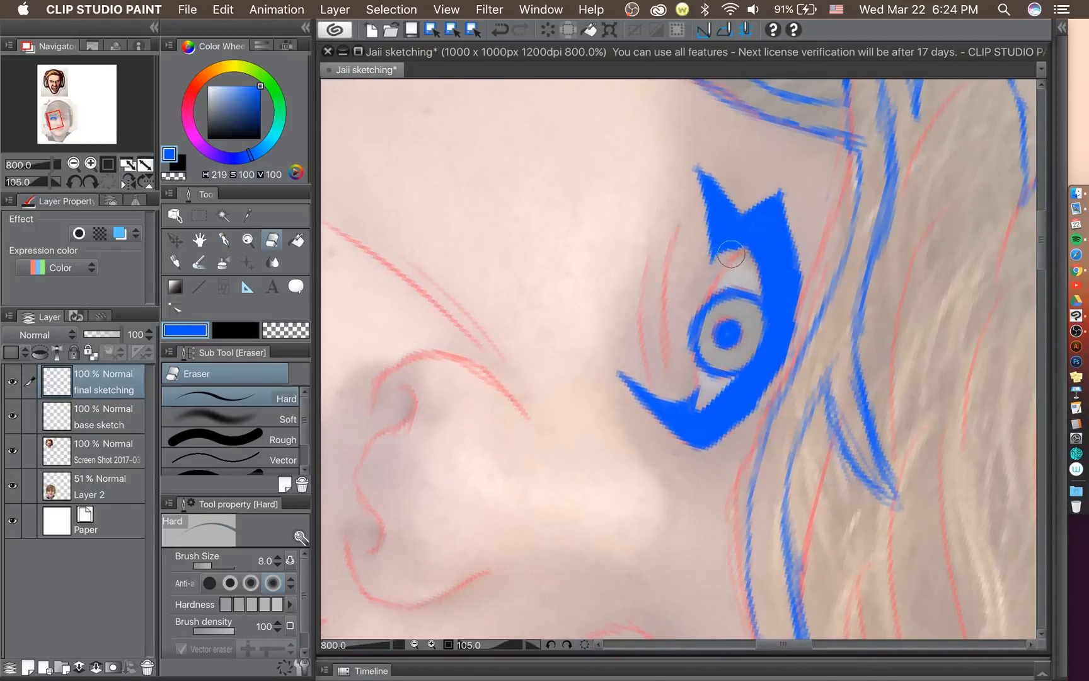
{"action": "left_click", "coordinate": [224, 240]}
{"action": "left_click_drag", "start_coordinate": [739, 254], "coordinate": [716, 270]}
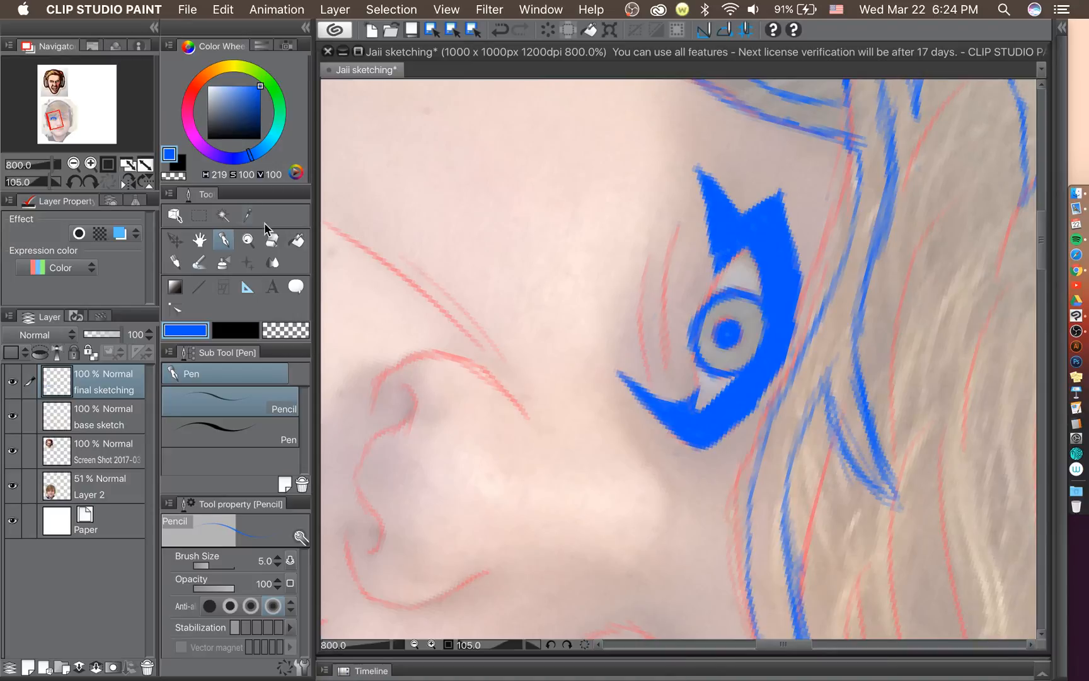
{"action": "left_click", "coordinate": [271, 240]}
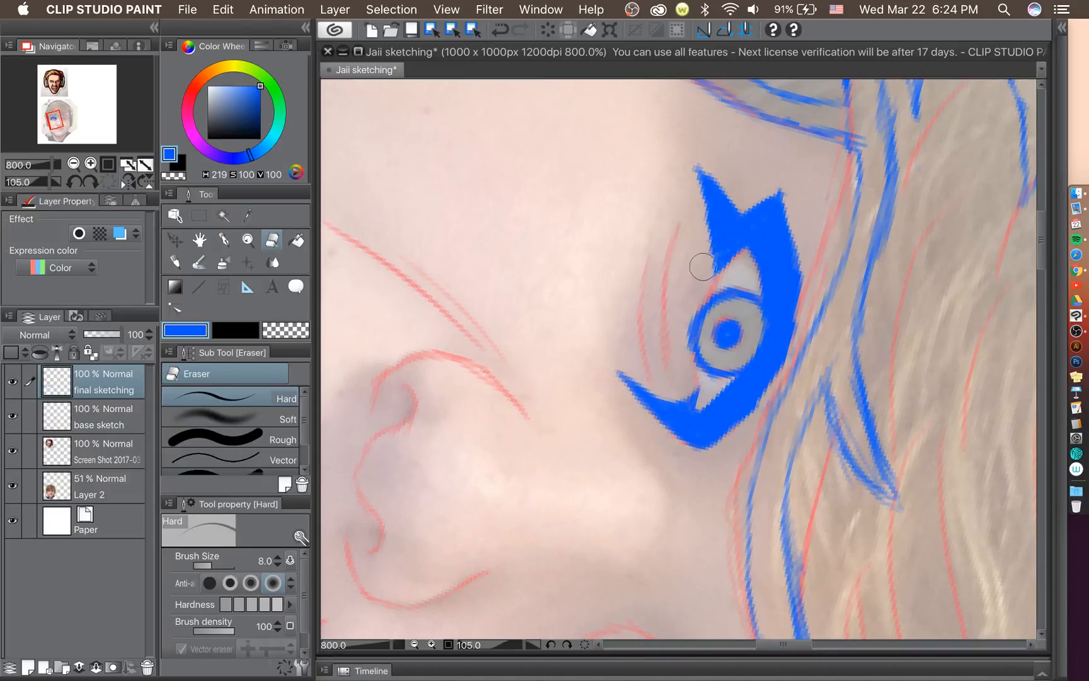
{"action": "left_click_drag", "start_coordinate": [703, 266], "coordinate": [694, 181]}
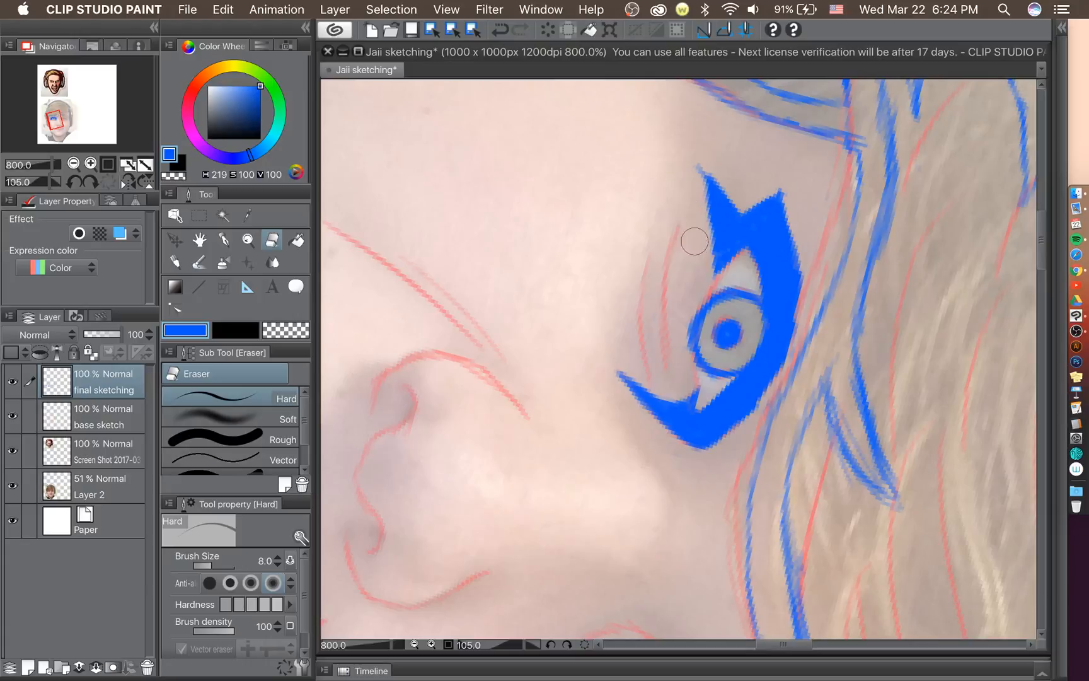
Trim the outer points of the filled eye shadow with the Hard eraser and check the shape against the upright face.
{"action": "mouse_move", "coordinate": [694, 240]}
{"action": "left_mouse_down"}
{"action": "mouse_move", "coordinate": [707, 223]}
{"action": "mouse_move", "coordinate": [696, 166]}
{"action": "left_mouse_up"}
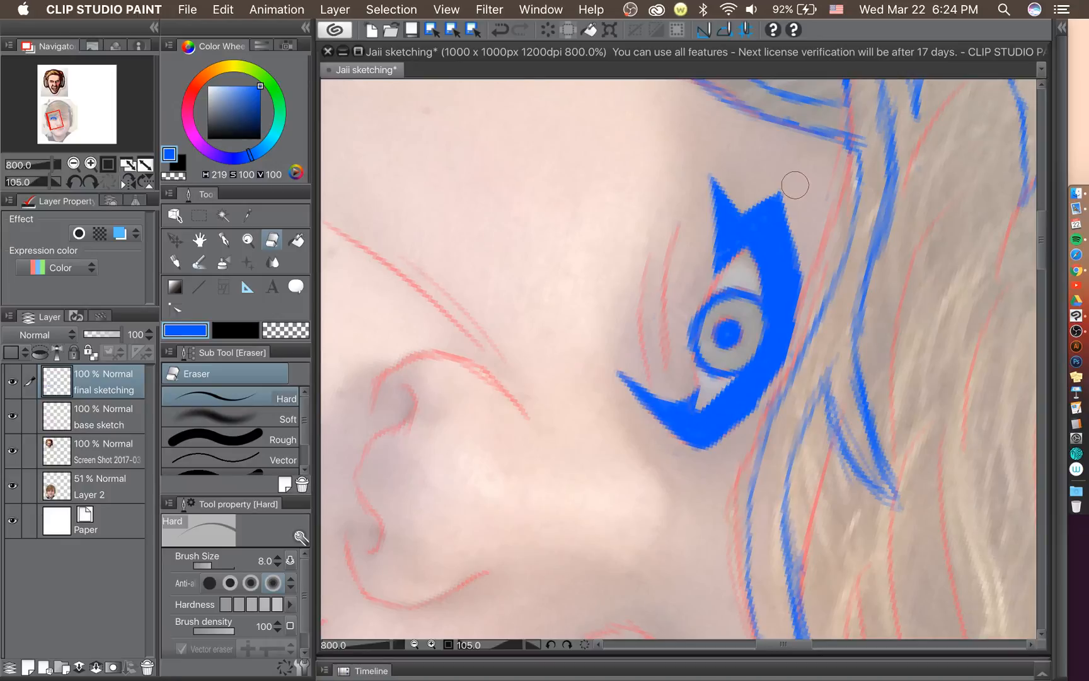
{"action": "scroll", "coordinate": [795, 184], "scroll_direction": "down", "scroll_amount": 5}
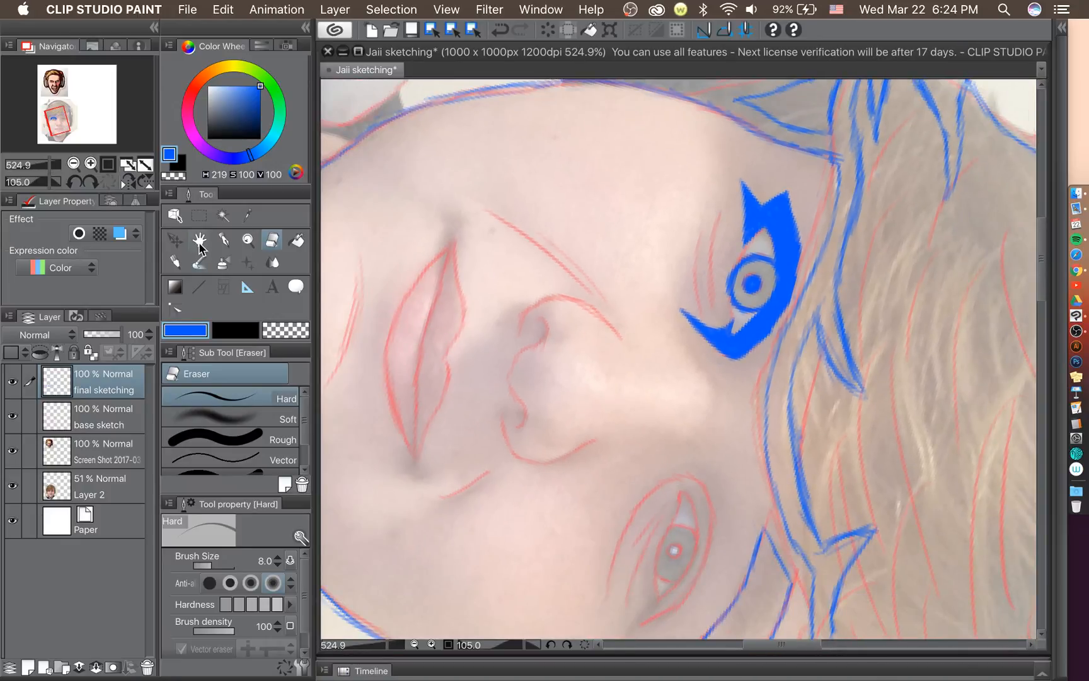
{"action": "left_click", "coordinate": [77, 182]}
{"action": "left_click", "coordinate": [78, 182]}
{"action": "left_click", "coordinate": [77, 183]}
{"action": "left_click", "coordinate": [77, 182]}
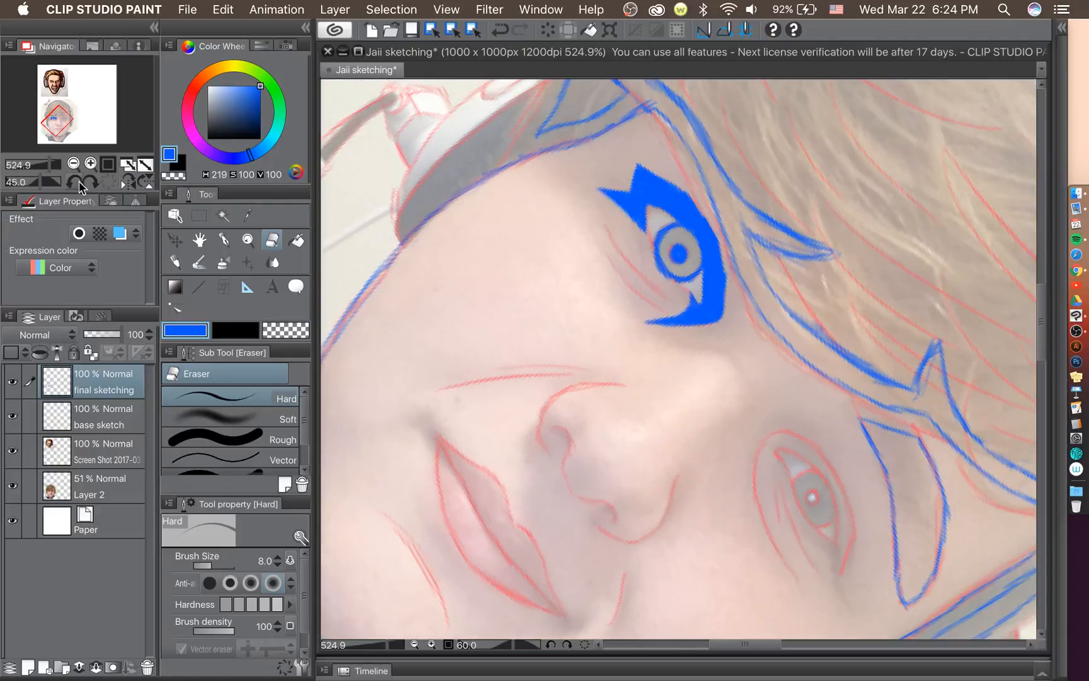
{"action": "left_click", "coordinate": [78, 182]}
{"action": "left_click", "coordinate": [77, 182]}
{"action": "left_click", "coordinate": [78, 182]}
{"action": "left_click", "coordinate": [77, 182]}
{"action": "left_click", "coordinate": [88, 182]}
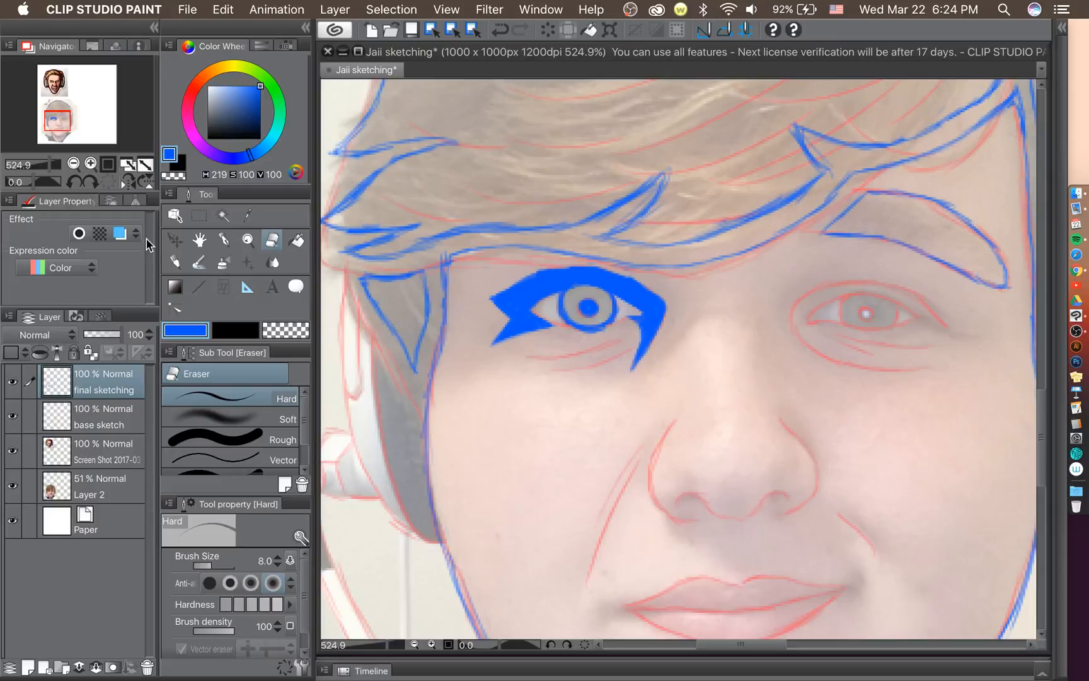
{"action": "scroll", "coordinate": [551, 340], "scroll_direction": "down", "scroll_amount": 3}
{"action": "scroll", "coordinate": [551, 340], "scroll_direction": "down", "scroll_amount": 2}
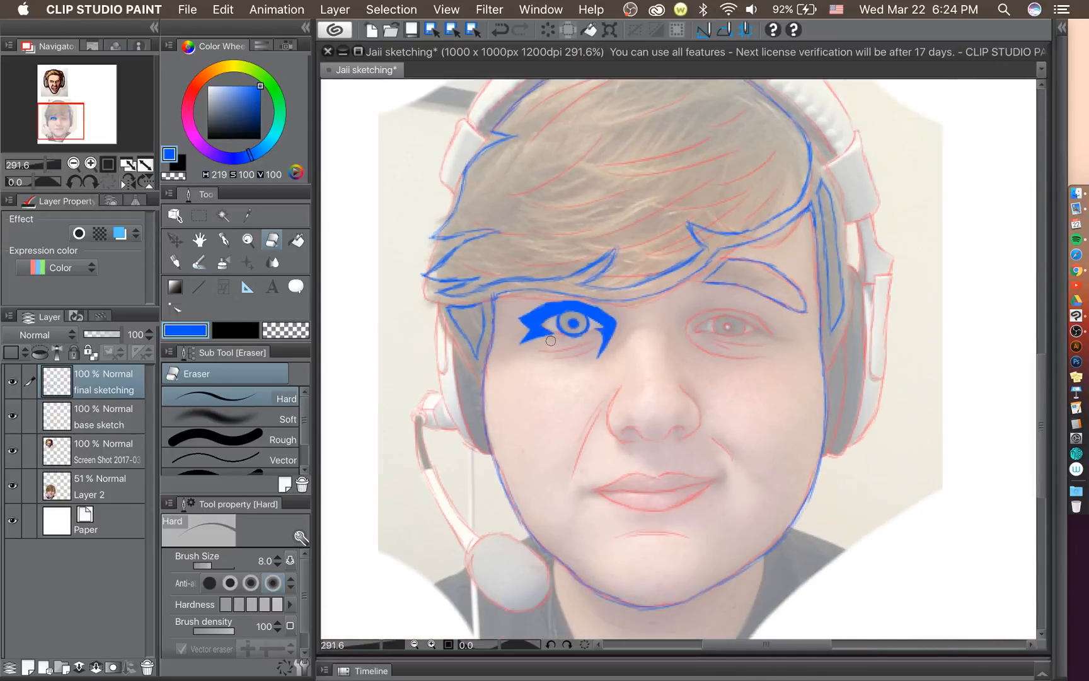
Fill in the pupil of the still untraced eye as a solid blue dot with the Pencil.
{"action": "scroll", "coordinate": [703, 338], "scroll_direction": "up", "scroll_amount": 7}
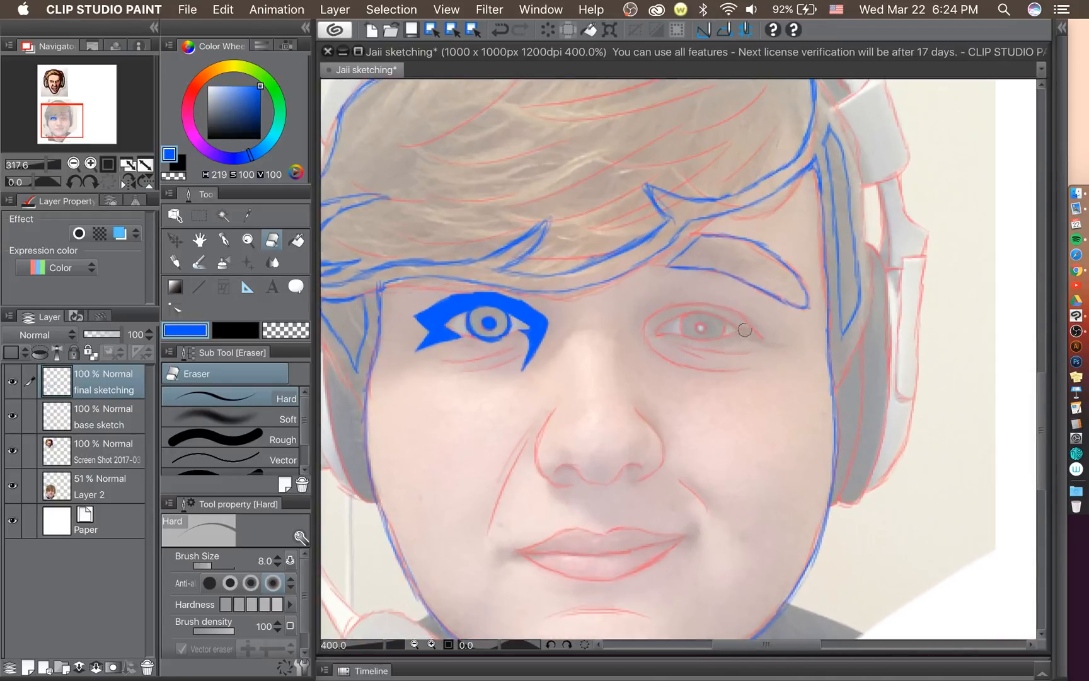
{"action": "scroll", "coordinate": [732, 343], "scroll_direction": "up", "scroll_amount": 3}
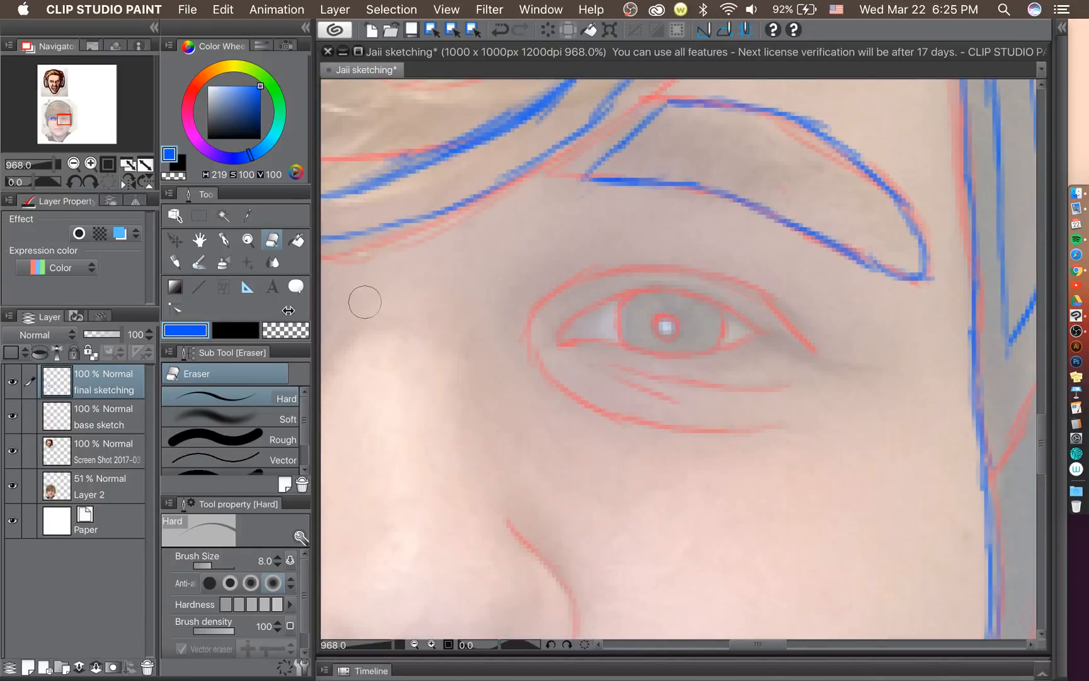
{"action": "left_click", "coordinate": [224, 241]}
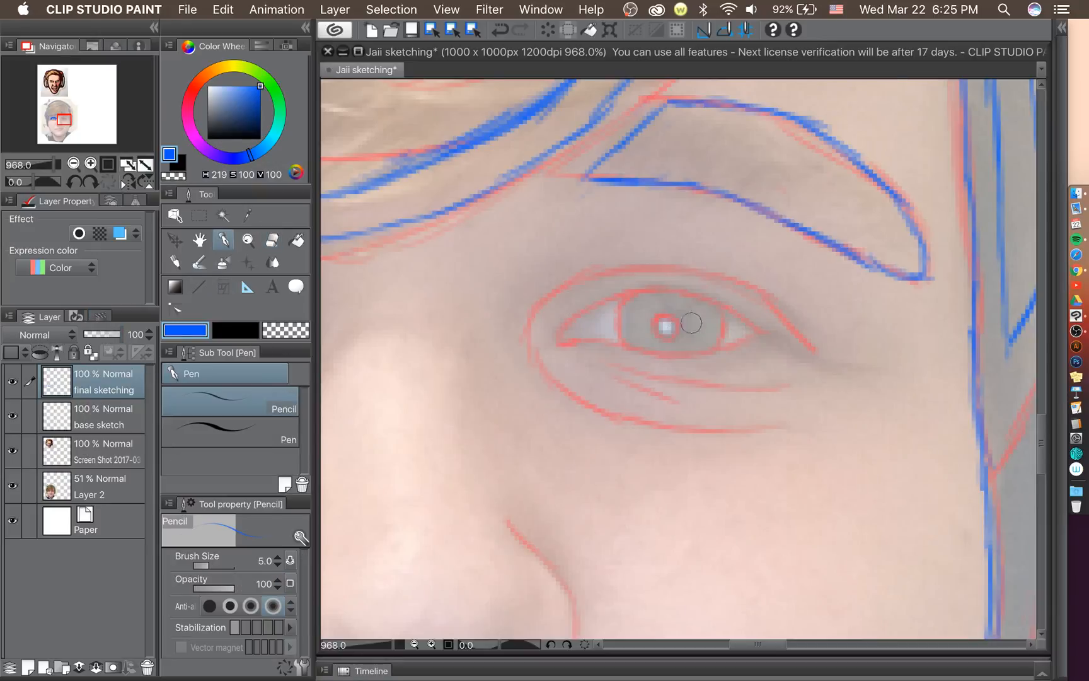
{"action": "left_click", "coordinate": [665, 322]}
{"action": "left_click_drag", "start_coordinate": [666, 322], "coordinate": [664, 331]}
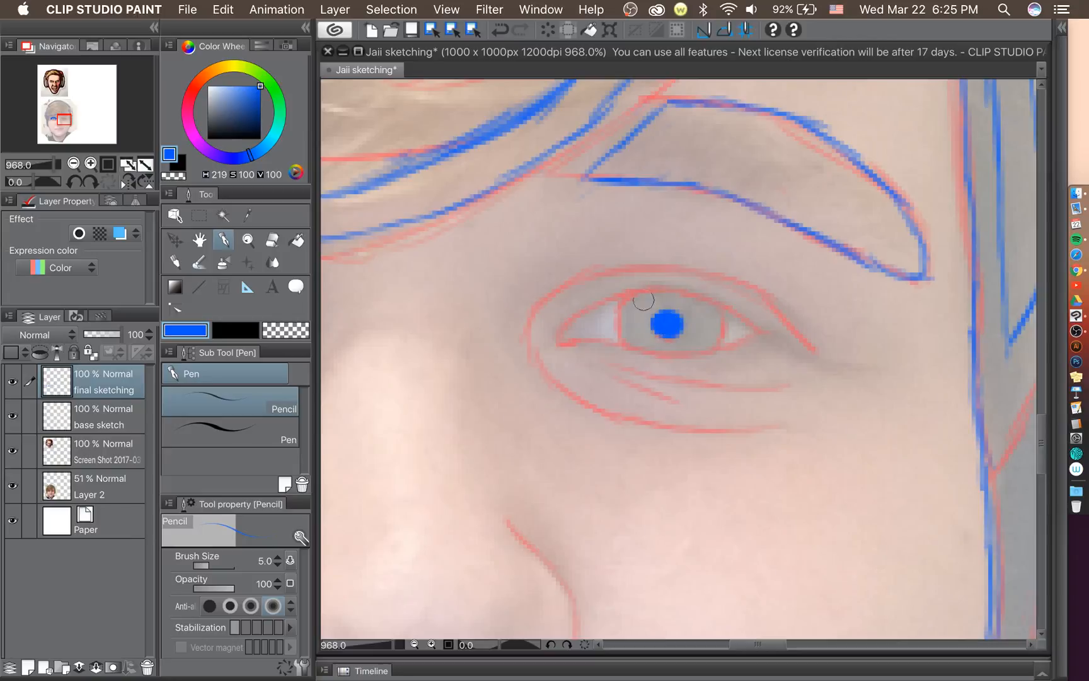
Trace the upper lid, the lower lid and both sides of the iris around the new pupil in blue.
{"action": "mouse_move", "coordinate": [558, 342]}
{"action": "left_mouse_down"}
{"action": "mouse_move", "coordinate": [613, 295]}
{"action": "mouse_move", "coordinate": [575, 317]}
{"action": "mouse_move", "coordinate": [674, 290]}
{"action": "mouse_move", "coordinate": [755, 331]}
{"action": "left_mouse_up"}
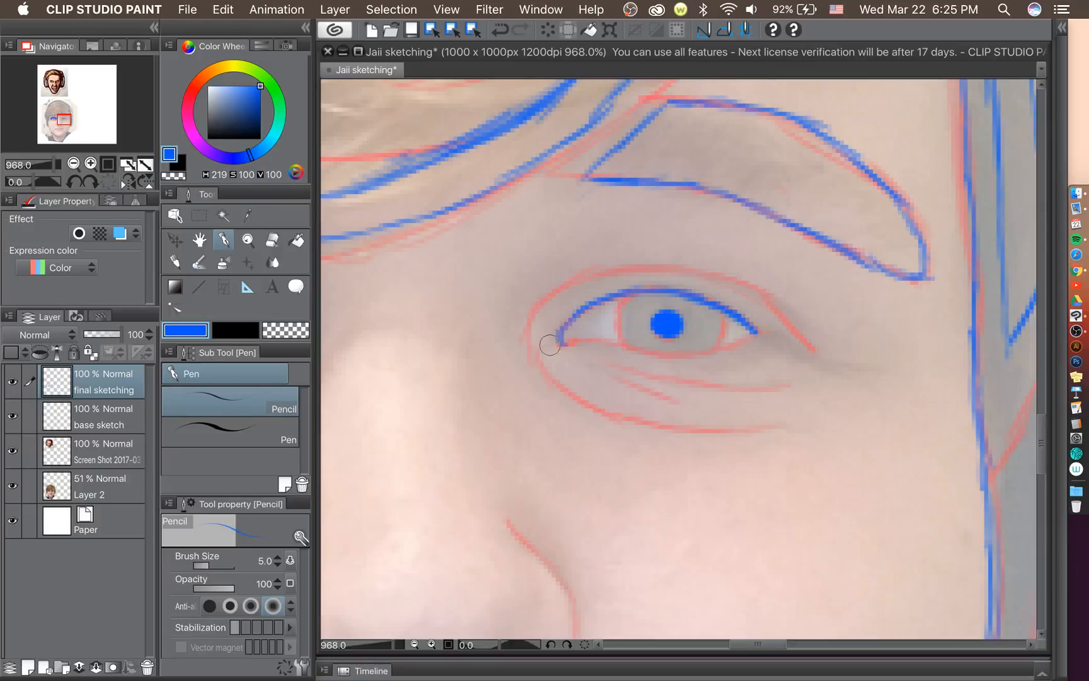
{"action": "mouse_move", "coordinate": [561, 342]}
{"action": "left_mouse_down"}
{"action": "mouse_move", "coordinate": [723, 350]}
{"action": "mouse_move", "coordinate": [630, 346]}
{"action": "mouse_move", "coordinate": [692, 359]}
{"action": "mouse_move", "coordinate": [657, 350]}
{"action": "mouse_move", "coordinate": [712, 351]}
{"action": "mouse_move", "coordinate": [686, 352]}
{"action": "mouse_move", "coordinate": [753, 333]}
{"action": "left_mouse_up"}
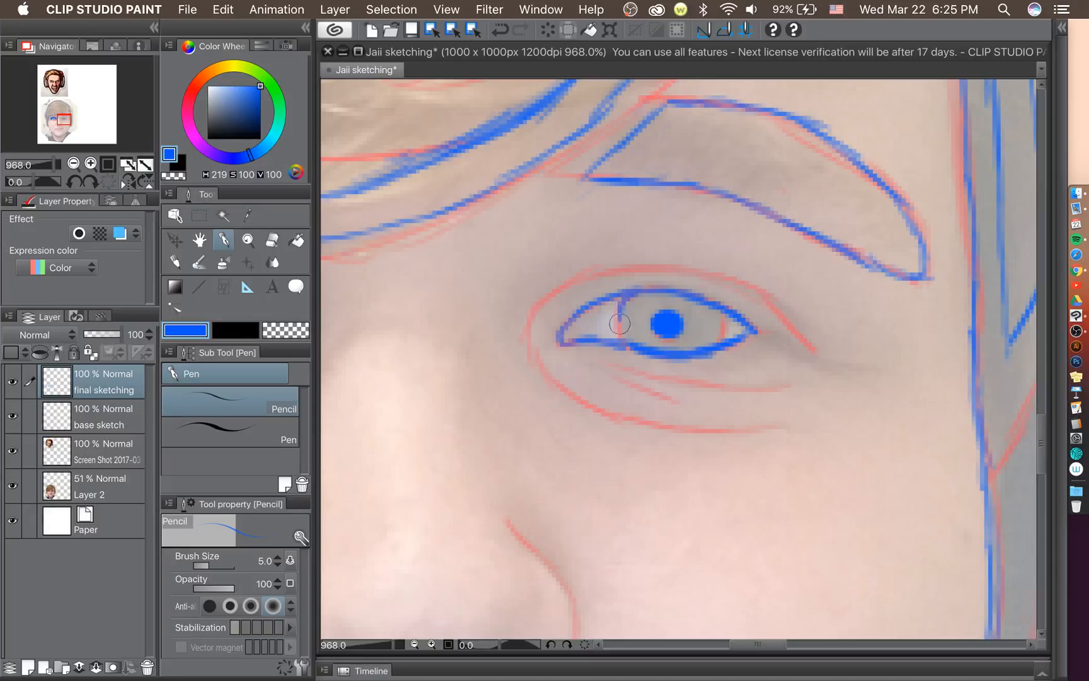
{"action": "mouse_move", "coordinate": [624, 348]}
{"action": "left_mouse_down"}
{"action": "mouse_move", "coordinate": [619, 305]}
{"action": "mouse_move", "coordinate": [622, 351]}
{"action": "mouse_move", "coordinate": [634, 298]}
{"action": "mouse_move", "coordinate": [620, 343]}
{"action": "mouse_move", "coordinate": [628, 301]}
{"action": "mouse_move", "coordinate": [633, 341]}
{"action": "left_mouse_up"}
{"action": "mouse_move", "coordinate": [722, 343]}
{"action": "left_mouse_down"}
{"action": "mouse_move", "coordinate": [721, 308]}
{"action": "mouse_move", "coordinate": [724, 342]}
{"action": "mouse_move", "coordinate": [724, 324]}
{"action": "left_mouse_up"}
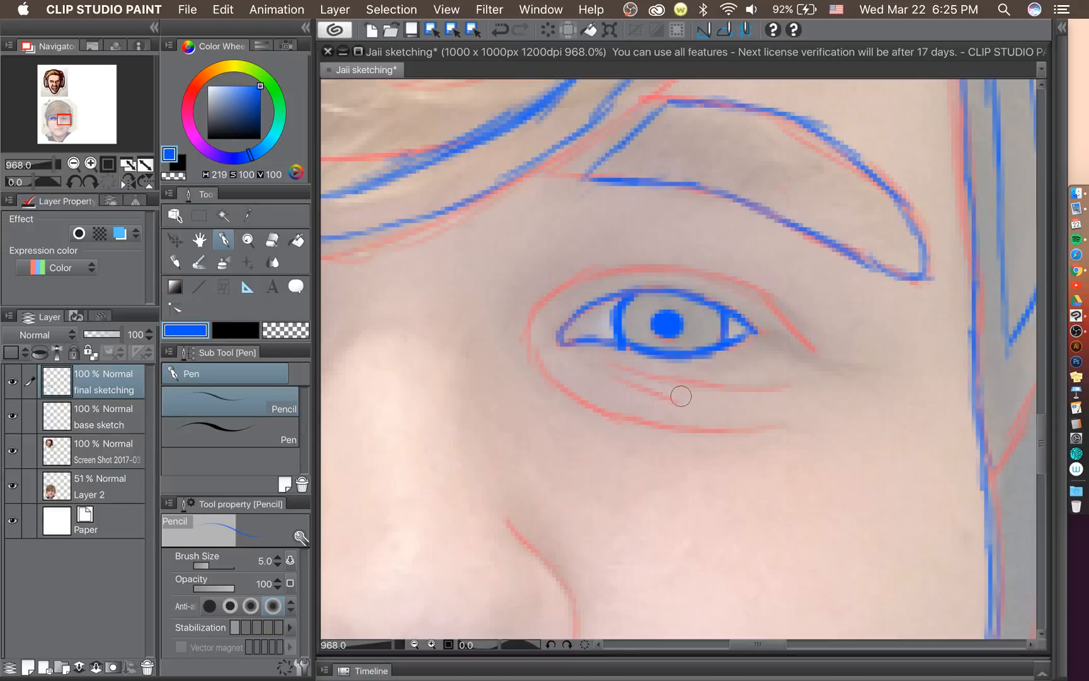
Draw the shadow's upper contour with the Pencil, arching from the inner corner over the lid out past the outer corner.
{"action": "scroll", "coordinate": [681, 396], "scroll_direction": "down", "scroll_amount": 3}
{"action": "scroll", "coordinate": [680, 392], "scroll_direction": "up", "scroll_amount": 2}
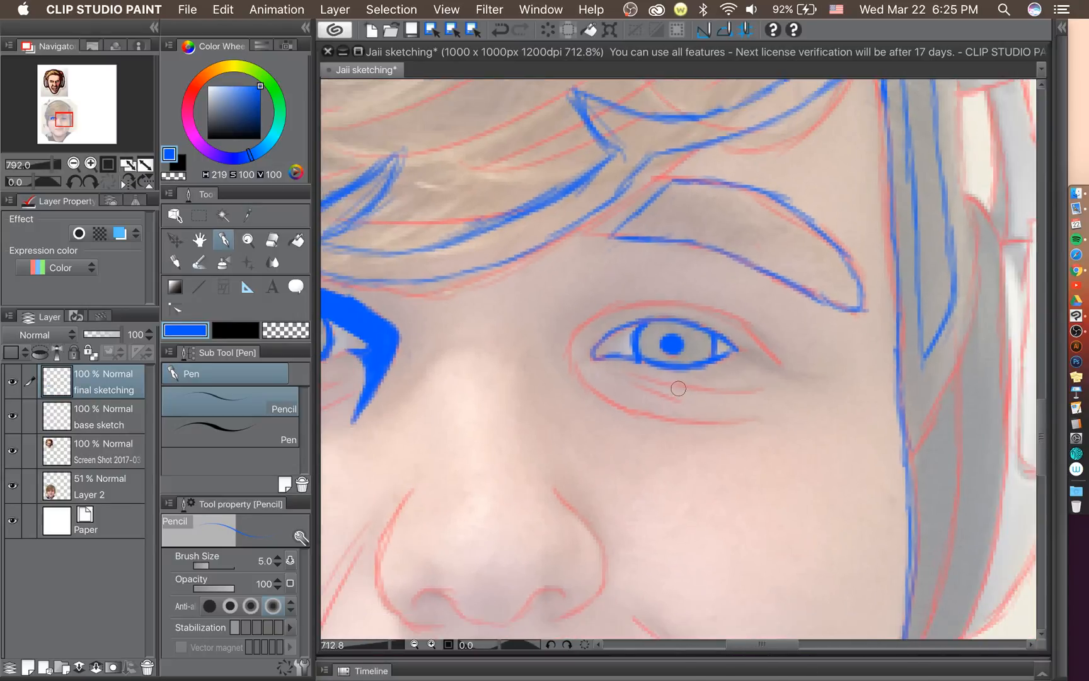
{"action": "scroll", "coordinate": [678, 389], "scroll_direction": "down", "scroll_amount": 1}
{"action": "scroll", "coordinate": [430, 316], "scroll_direction": "down", "scroll_amount": 3}
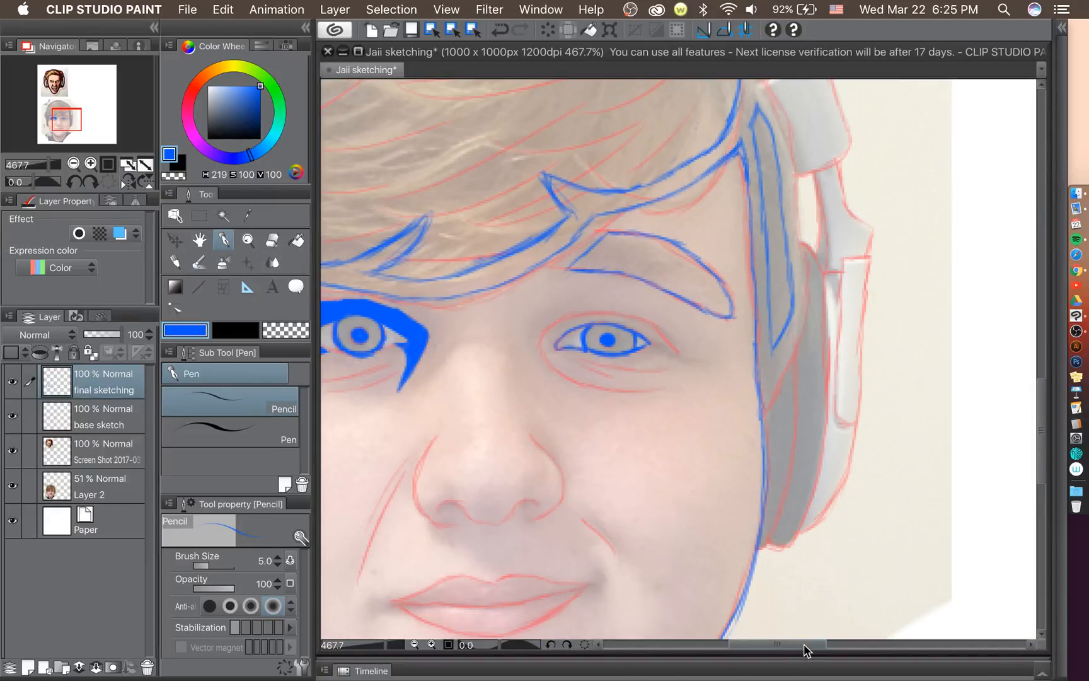
{"action": "left_click_drag", "start_coordinate": [805, 649], "coordinate": [801, 650]}
{"action": "scroll", "coordinate": [665, 408], "scroll_direction": "up", "scroll_amount": 1}
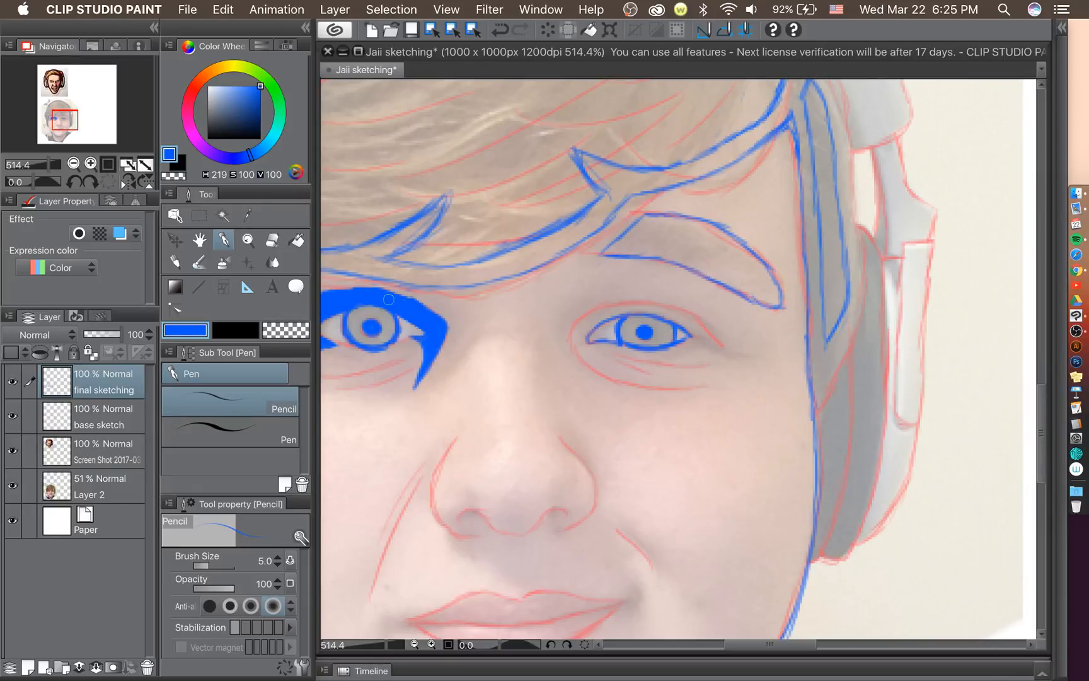
{"action": "left_click", "coordinate": [76, 184]}
{"action": "left_click", "coordinate": [76, 184]}
{"action": "scroll", "coordinate": [690, 339], "scroll_direction": "up", "scroll_amount": 1}
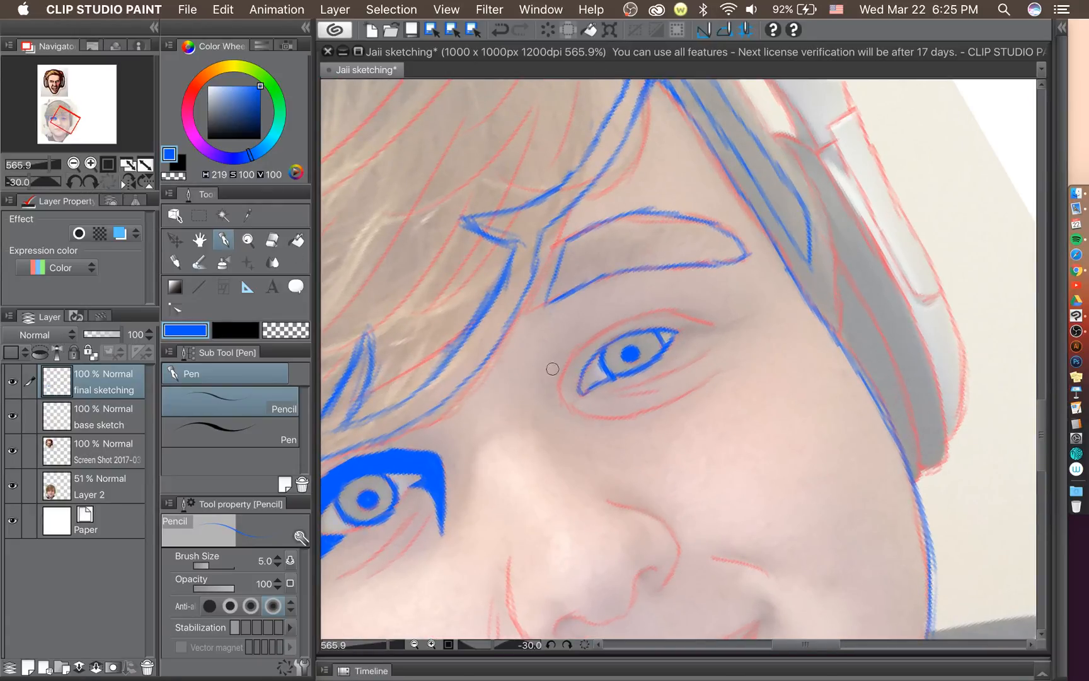
{"action": "mouse_move", "coordinate": [558, 394]}
{"action": "left_mouse_down"}
{"action": "mouse_move", "coordinate": [581, 339]}
{"action": "mouse_move", "coordinate": [574, 348]}
{"action": "mouse_move", "coordinate": [597, 327]}
{"action": "left_mouse_up"}
{"action": "left_click_drag", "start_coordinate": [597, 327], "coordinate": [659, 301]}
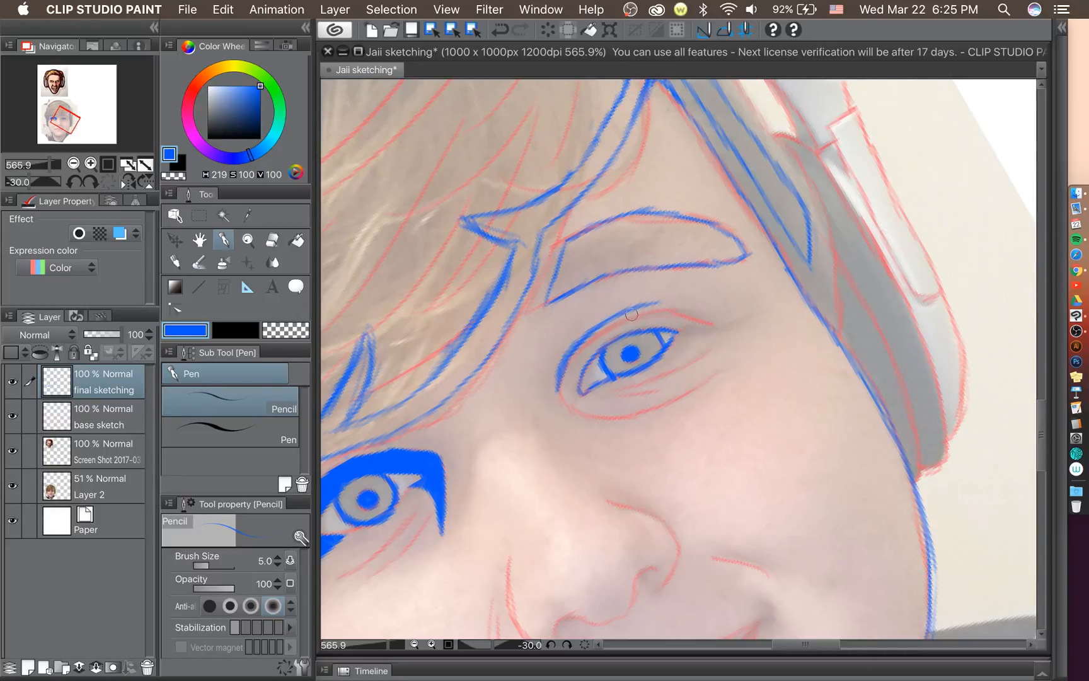
{"action": "left_click_drag", "start_coordinate": [809, 651], "coordinate": [800, 649]}
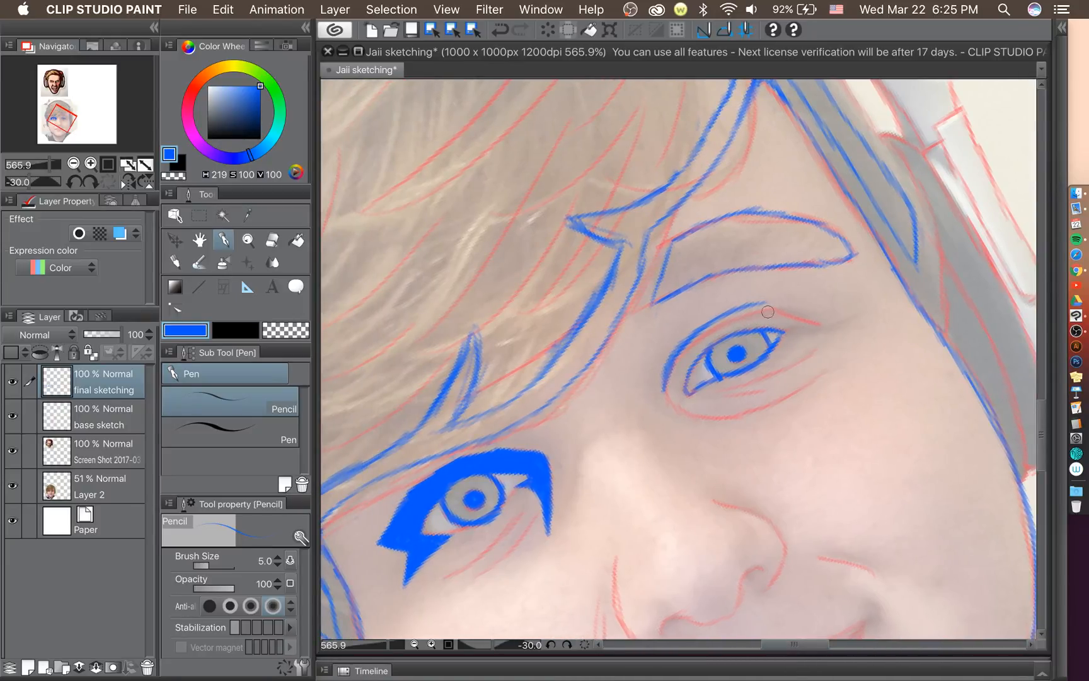
{"action": "left_click_drag", "start_coordinate": [748, 306], "coordinate": [838, 298]}
Curve the shadow outline beneath the inner corner to a sharp point, then erase and redraw its inner edge back to the eye.
{"action": "mouse_move", "coordinate": [665, 392]}
{"action": "left_mouse_down"}
{"action": "mouse_move", "coordinate": [688, 415]}
{"action": "mouse_move", "coordinate": [663, 387]}
{"action": "mouse_move", "coordinate": [697, 420]}
{"action": "mouse_move", "coordinate": [727, 425]}
{"action": "left_mouse_up"}
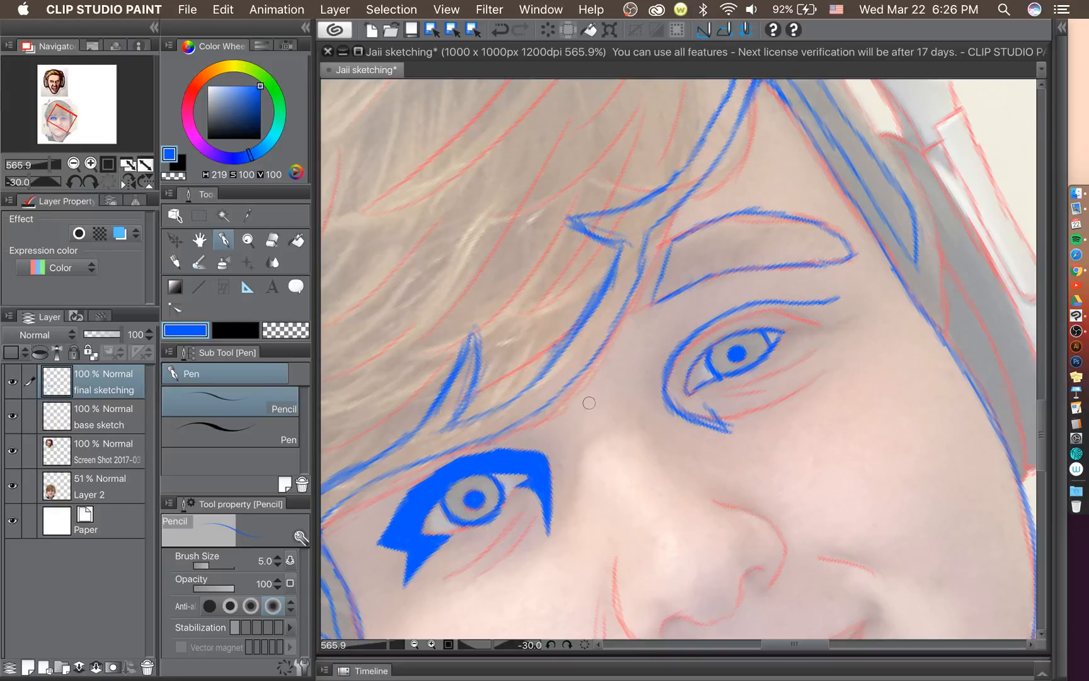
{"action": "left_click", "coordinate": [91, 182]}
{"action": "left_click", "coordinate": [91, 182]}
{"action": "left_click", "coordinate": [91, 182]}
{"action": "left_click", "coordinate": [91, 182]}
{"action": "left_click", "coordinate": [91, 182]}
{"action": "left_click", "coordinate": [90, 182]}
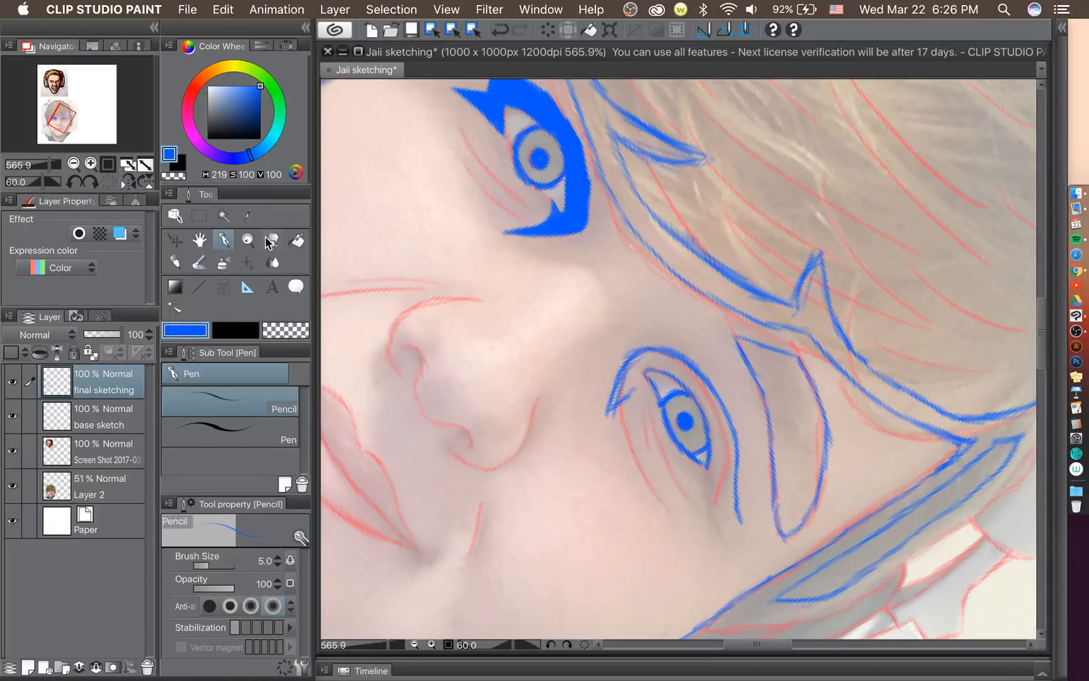
{"action": "key", "text": "e"}
{"action": "mouse_move", "coordinate": [630, 403]}
{"action": "left_mouse_down"}
{"action": "mouse_move", "coordinate": [629, 376]}
{"action": "mouse_move", "coordinate": [619, 403]}
{"action": "mouse_move", "coordinate": [628, 391]}
{"action": "left_mouse_up"}
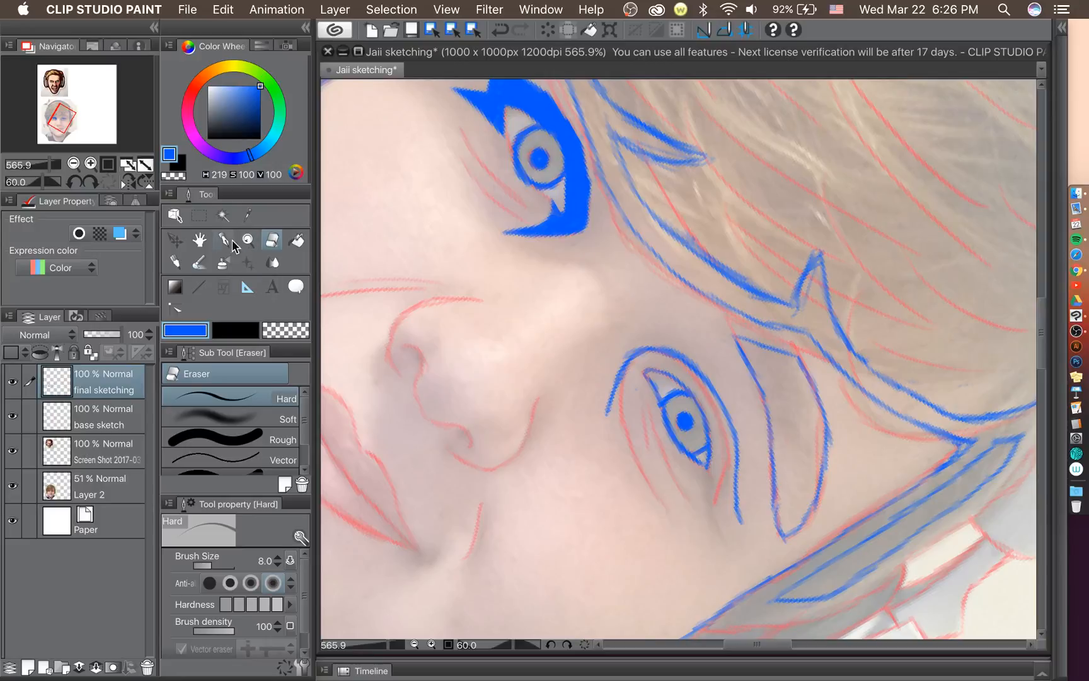
{"action": "key", "text": "p"}
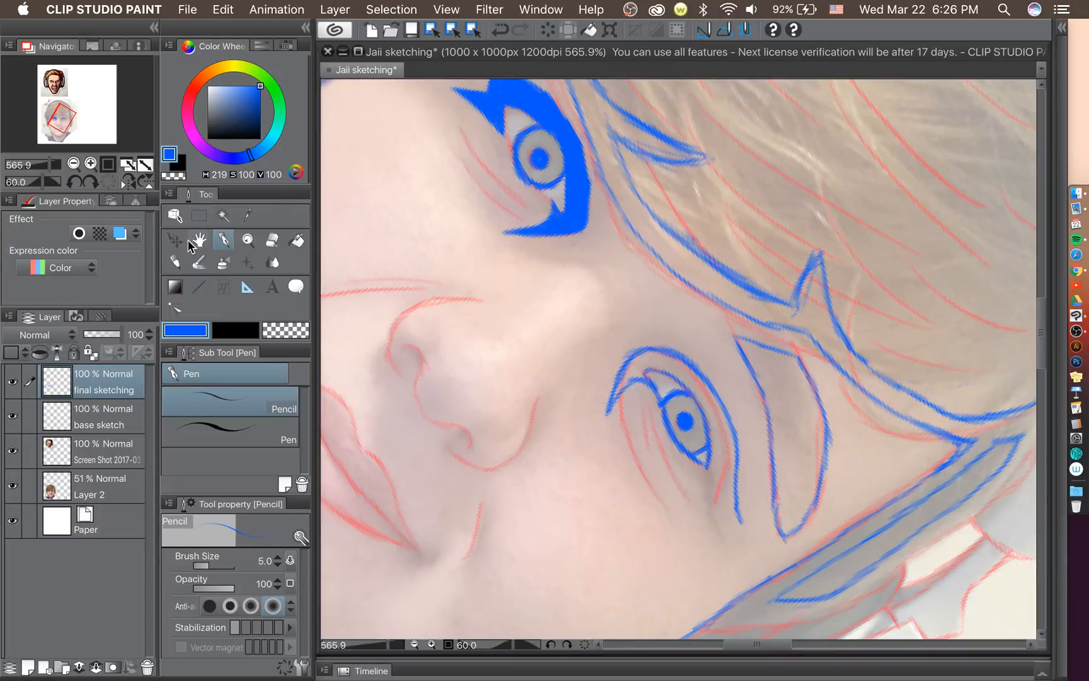
Outline the notched wing at the outer eye corner with the Pencil, joining it to the lower lid.
{"action": "left_click", "coordinate": [73, 184]}
{"action": "left_click", "coordinate": [73, 184]}
{"action": "left_click", "coordinate": [73, 185]}
{"action": "left_click", "coordinate": [73, 185]}
{"action": "left_click", "coordinate": [73, 185]}
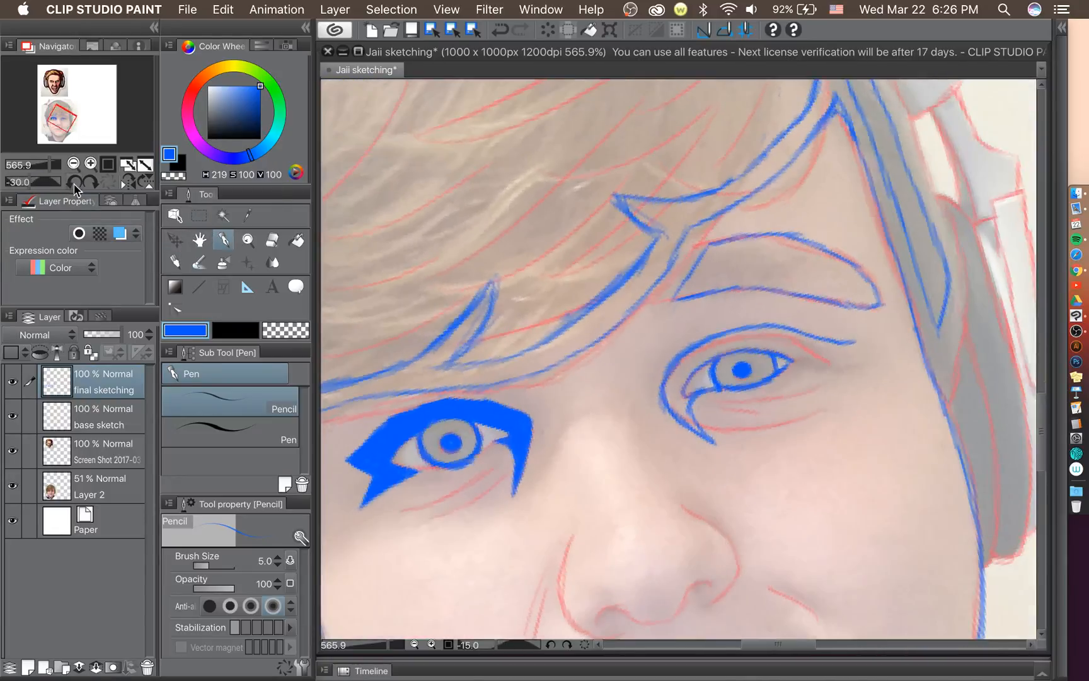
{"action": "left_click", "coordinate": [72, 185]}
{"action": "left_click", "coordinate": [72, 185]}
{"action": "left_click", "coordinate": [72, 186]}
{"action": "left_click", "coordinate": [72, 186]}
{"action": "left_click", "coordinate": [72, 185]}
{"action": "left_click", "coordinate": [74, 184]}
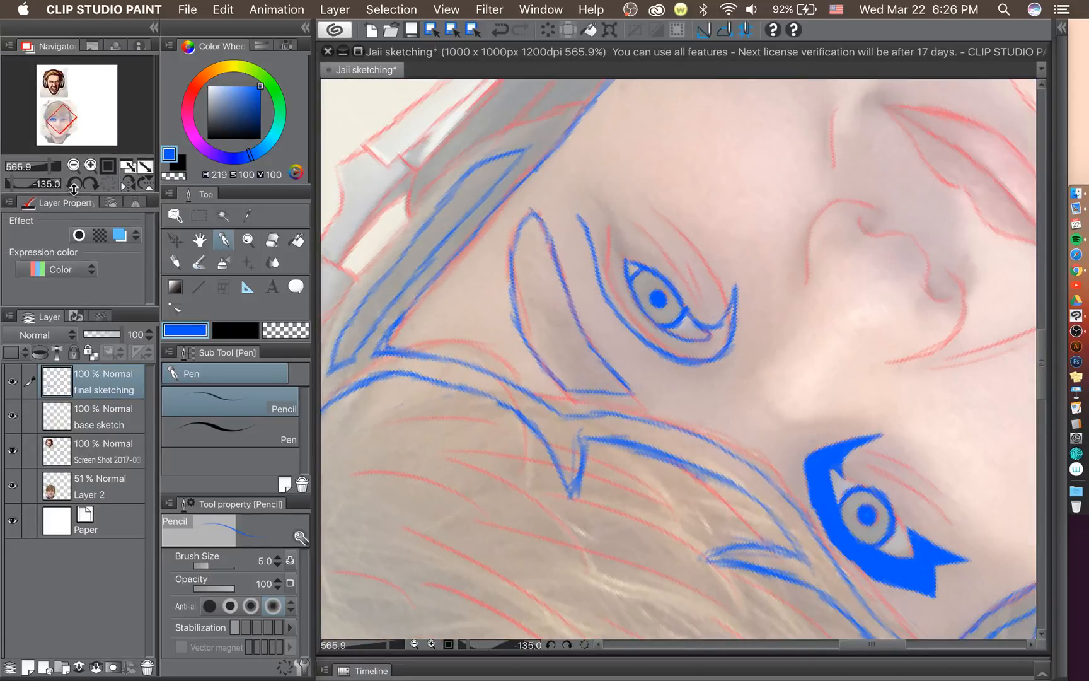
{"action": "left_click", "coordinate": [73, 185]}
{"action": "left_click", "coordinate": [73, 185]}
{"action": "left_click", "coordinate": [73, 184]}
{"action": "left_click", "coordinate": [73, 185]}
{"action": "left_click", "coordinate": [74, 185]}
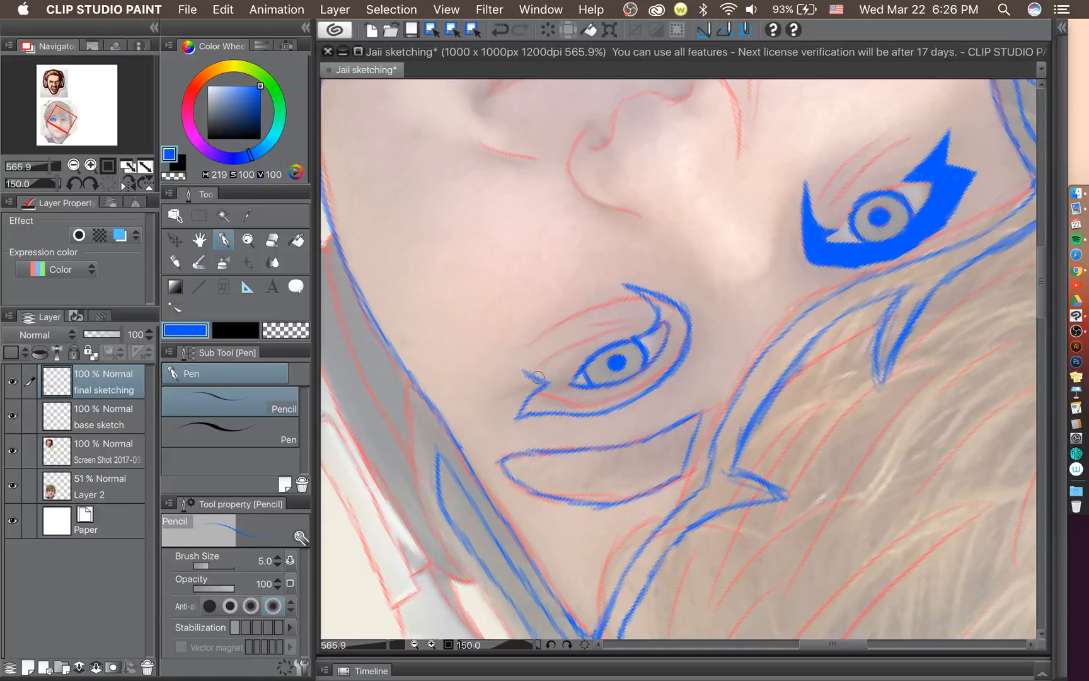
{"action": "left_click_drag", "start_coordinate": [537, 377], "coordinate": [574, 368]}
Reshape the inner eye corner and the adjoining iris edge with the Hard eraser and the Pencil.
{"action": "left_click", "coordinate": [275, 241]}
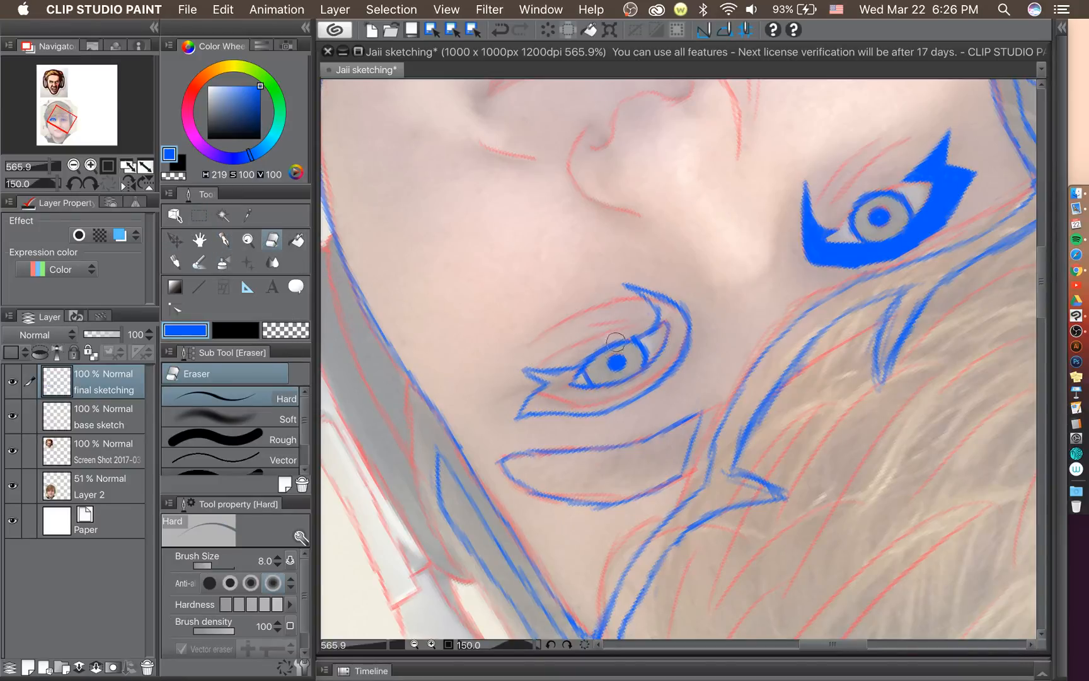
{"action": "left_click_drag", "start_coordinate": [641, 333], "coordinate": [651, 330]}
{"action": "left_click", "coordinate": [224, 241]}
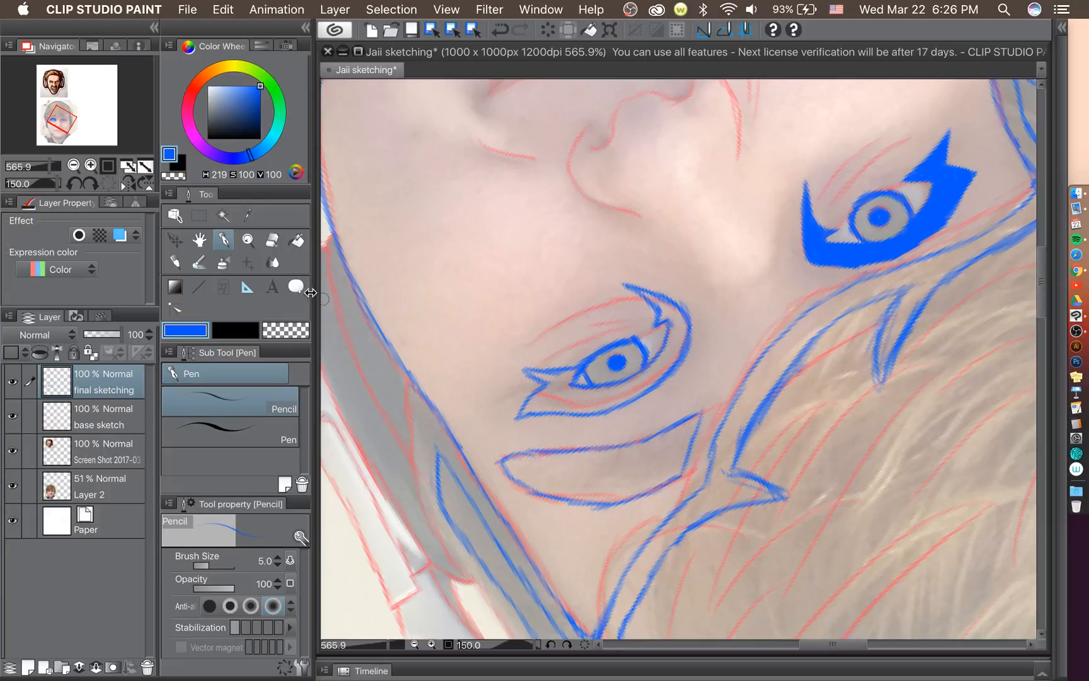
Fill the outlined eye shadow solid blue with the Pen at brush size 10, from the outer wing to the inner spike.
{"action": "left_click", "coordinate": [208, 426]}
{"action": "mouse_move", "coordinate": [588, 400]}
{"action": "left_mouse_down"}
{"action": "mouse_move", "coordinate": [649, 381]}
{"action": "mouse_move", "coordinate": [678, 344]}
{"action": "mouse_move", "coordinate": [659, 373]}
{"action": "left_mouse_up"}
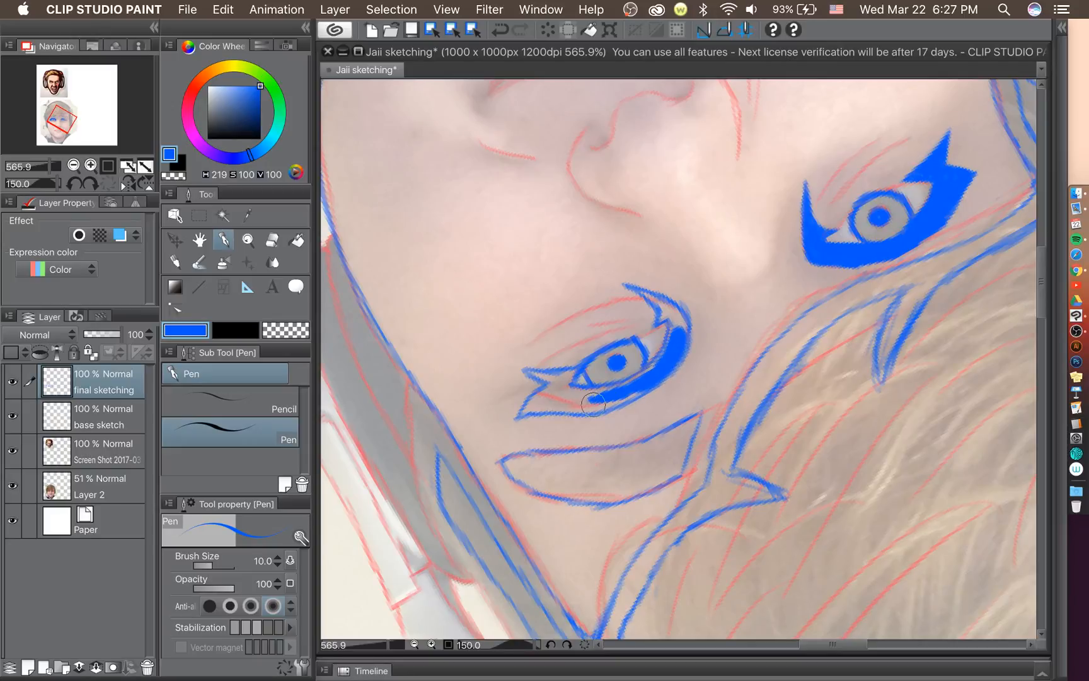
{"action": "mouse_move", "coordinate": [593, 405]}
{"action": "left_mouse_down"}
{"action": "mouse_move", "coordinate": [675, 348]}
{"action": "mouse_move", "coordinate": [681, 333]}
{"action": "mouse_move", "coordinate": [656, 360]}
{"action": "mouse_move", "coordinate": [681, 324]}
{"action": "mouse_move", "coordinate": [675, 313]}
{"action": "mouse_move", "coordinate": [682, 327]}
{"action": "mouse_move", "coordinate": [635, 387]}
{"action": "mouse_move", "coordinate": [584, 413]}
{"action": "mouse_move", "coordinate": [582, 401]}
{"action": "mouse_move", "coordinate": [636, 396]}
{"action": "mouse_move", "coordinate": [520, 413]}
{"action": "mouse_move", "coordinate": [574, 370]}
{"action": "mouse_move", "coordinate": [564, 392]}
{"action": "mouse_move", "coordinate": [646, 388]}
{"action": "mouse_move", "coordinate": [610, 406]}
{"action": "mouse_move", "coordinate": [525, 412]}
{"action": "mouse_move", "coordinate": [592, 411]}
{"action": "mouse_move", "coordinate": [529, 410]}
{"action": "mouse_move", "coordinate": [562, 378]}
{"action": "mouse_move", "coordinate": [570, 391]}
{"action": "mouse_move", "coordinate": [566, 402]}
{"action": "mouse_move", "coordinate": [552, 393]}
{"action": "mouse_move", "coordinate": [535, 402]}
{"action": "mouse_move", "coordinate": [551, 378]}
{"action": "mouse_move", "coordinate": [535, 375]}
{"action": "mouse_move", "coordinate": [561, 385]}
{"action": "mouse_move", "coordinate": [530, 375]}
{"action": "mouse_move", "coordinate": [555, 387]}
{"action": "mouse_move", "coordinate": [530, 377]}
{"action": "mouse_move", "coordinate": [555, 386]}
{"action": "mouse_move", "coordinate": [536, 370]}
{"action": "mouse_move", "coordinate": [567, 369]}
{"action": "mouse_move", "coordinate": [548, 378]}
{"action": "mouse_move", "coordinate": [641, 341]}
{"action": "mouse_move", "coordinate": [665, 312]}
{"action": "mouse_move", "coordinate": [676, 328]}
{"action": "mouse_move", "coordinate": [667, 304]}
{"action": "mouse_move", "coordinate": [637, 291]}
{"action": "mouse_move", "coordinate": [681, 321]}
{"action": "mouse_move", "coordinate": [642, 291]}
{"action": "left_mouse_up"}
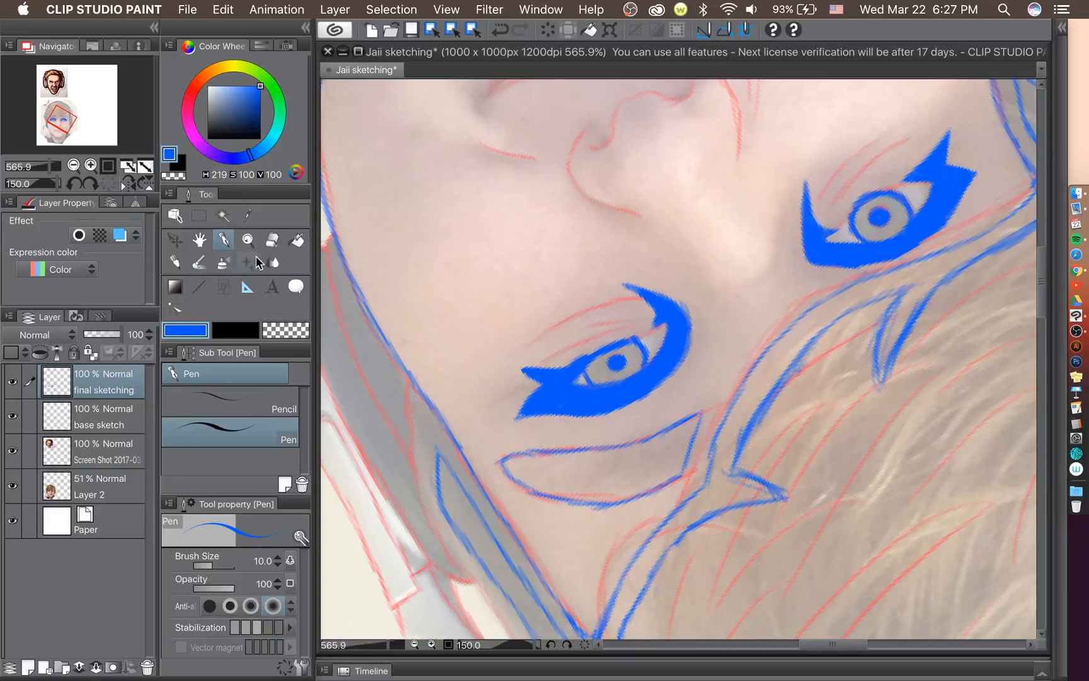
Compare the newly filled eye with the first one on the upright face, inspect its edges closely, and reselect the Pen.
{"action": "left_click", "coordinate": [272, 240]}
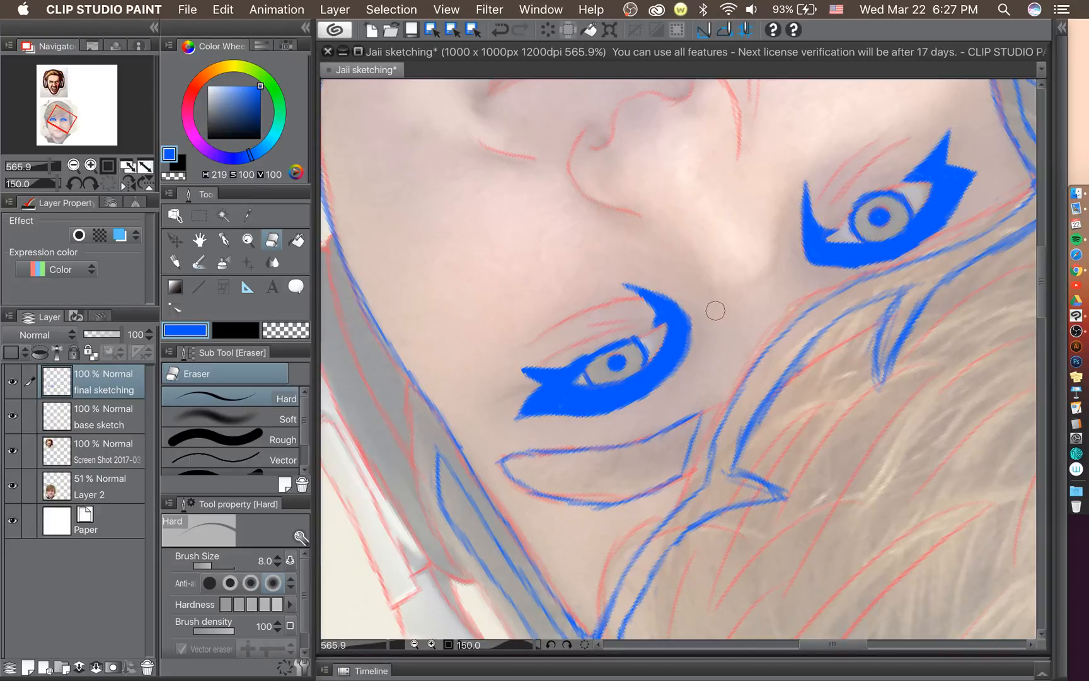
{"action": "left_click_drag", "start_coordinate": [57, 184], "coordinate": [49, 183]}
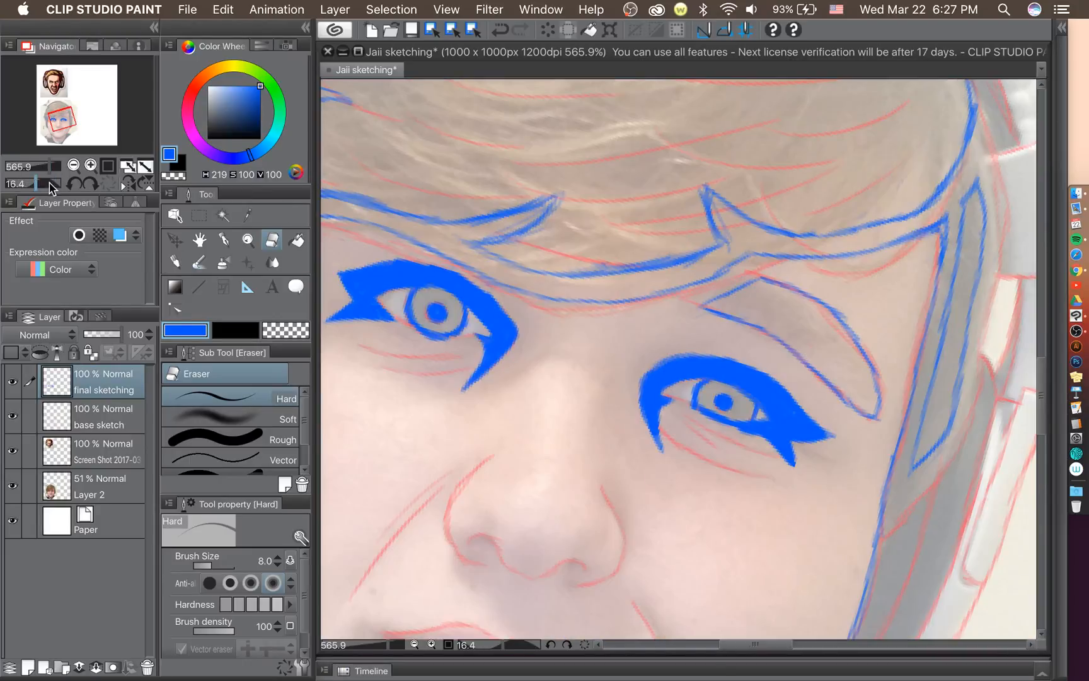
{"action": "left_click", "coordinate": [72, 182]}
{"action": "left_click", "coordinate": [72, 182]}
{"action": "left_click", "coordinate": [73, 183]}
{"action": "left_click", "coordinate": [87, 185]}
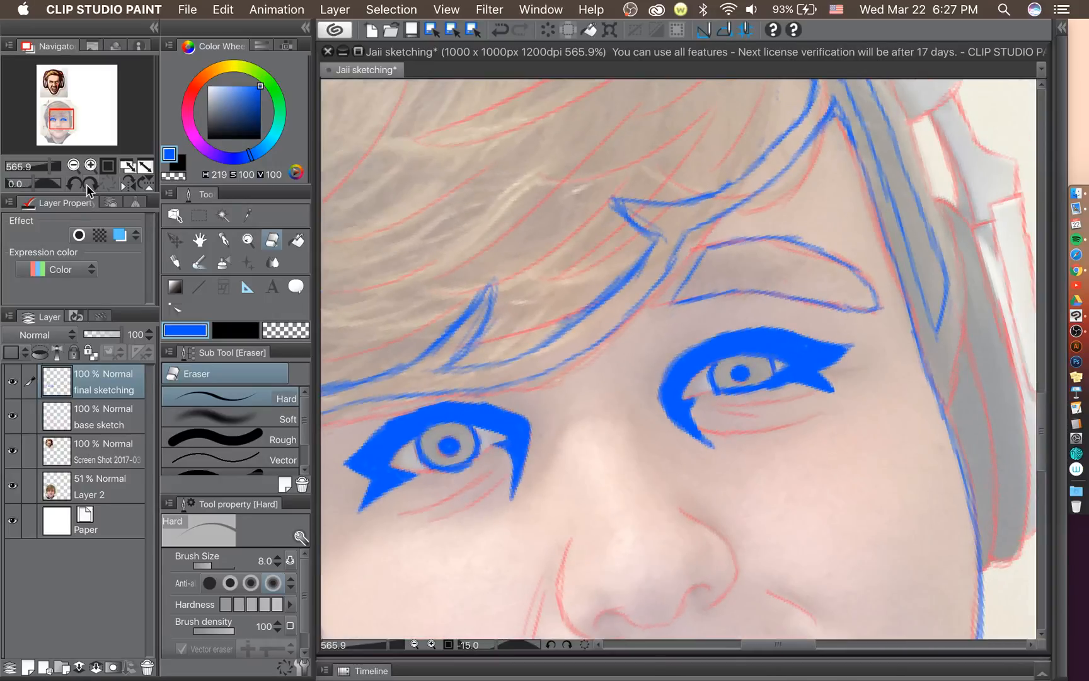
{"action": "scroll", "coordinate": [598, 300], "scroll_direction": "down", "scroll_amount": 5}
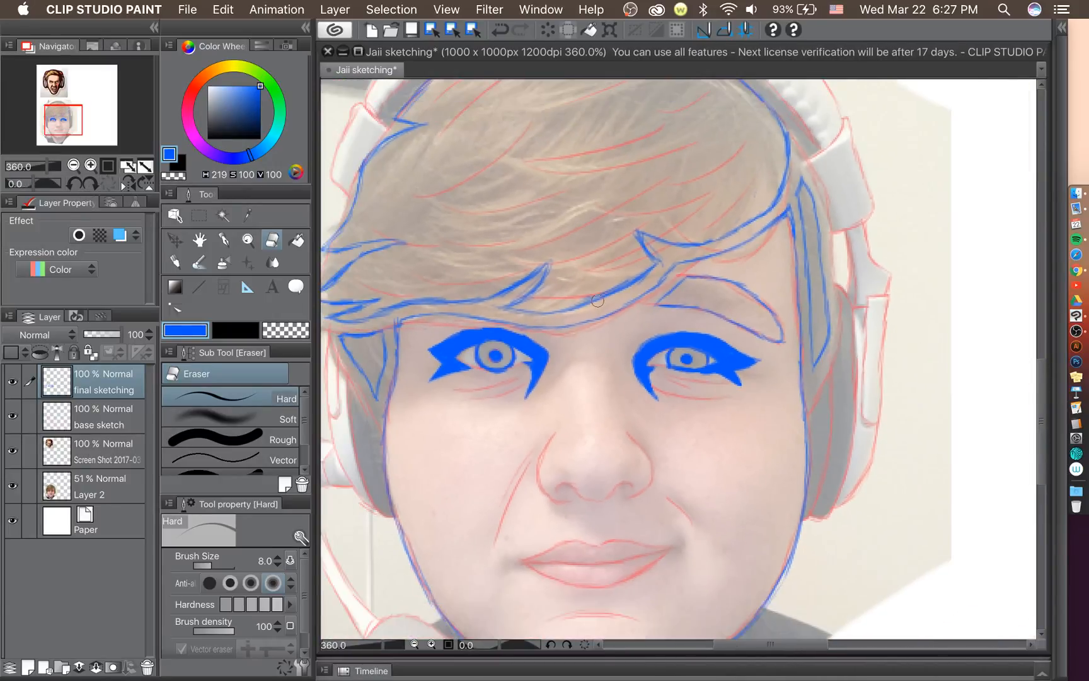
{"action": "scroll", "coordinate": [597, 301], "scroll_direction": "down", "scroll_amount": 2}
{"action": "scroll", "coordinate": [741, 370], "scroll_direction": "up", "scroll_amount": 10}
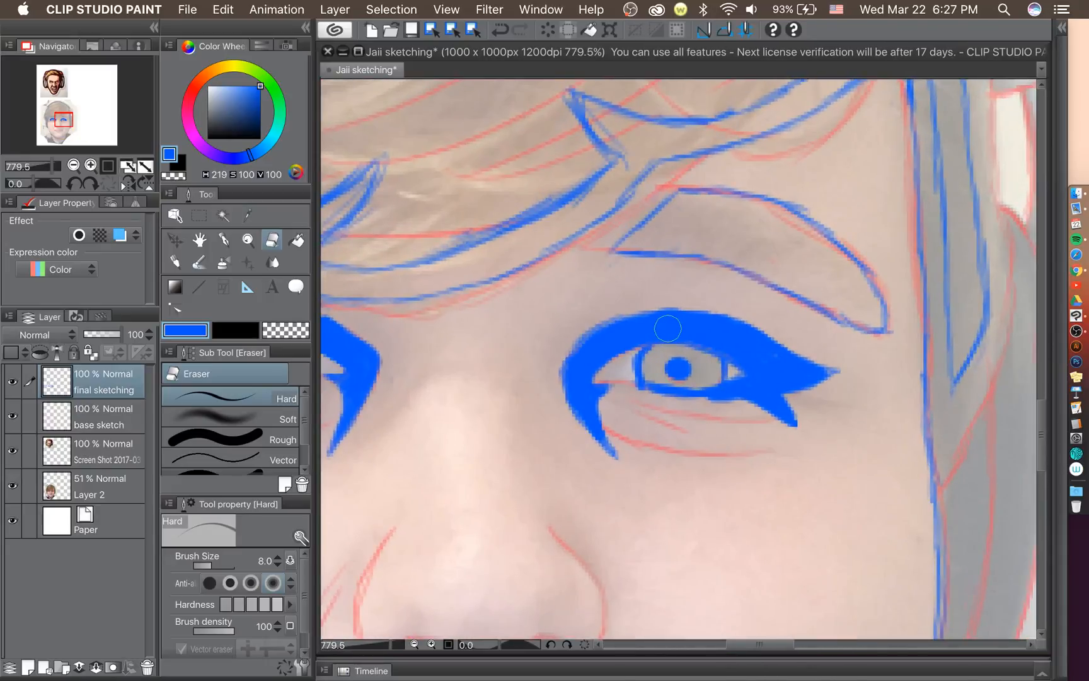
{"action": "left_click", "coordinate": [223, 240]}
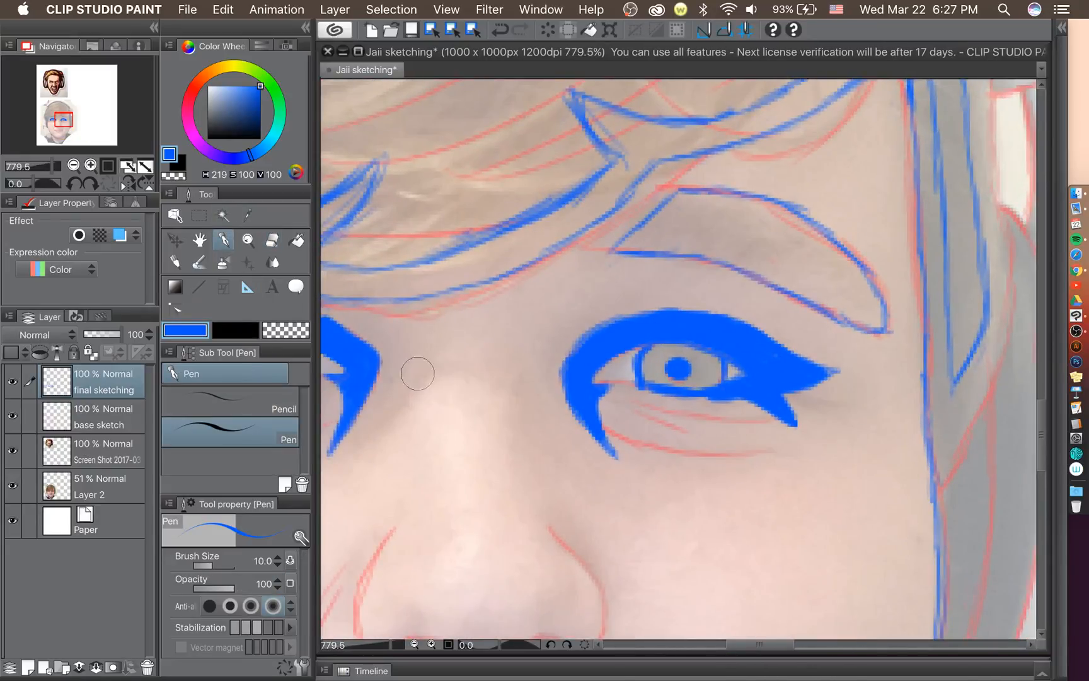
Thicken and smooth the inner and upper edge of the newly filled eye shadow with the Pencil at brush size 5.
{"action": "left_click", "coordinate": [268, 403]}
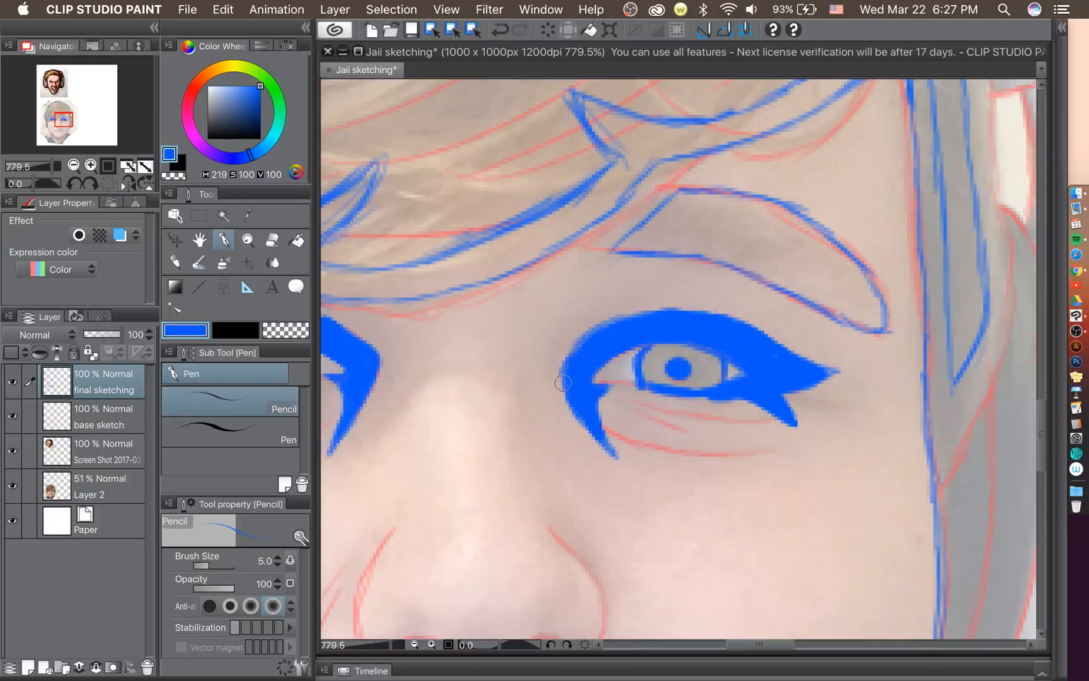
{"action": "mouse_move", "coordinate": [563, 383]}
{"action": "left_mouse_down"}
{"action": "mouse_move", "coordinate": [560, 346]}
{"action": "mouse_move", "coordinate": [567, 382]}
{"action": "mouse_move", "coordinate": [589, 337]}
{"action": "mouse_move", "coordinate": [563, 339]}
{"action": "mouse_move", "coordinate": [638, 315]}
{"action": "mouse_move", "coordinate": [618, 321]}
{"action": "mouse_move", "coordinate": [701, 317]}
{"action": "mouse_move", "coordinate": [573, 332]}
{"action": "mouse_move", "coordinate": [563, 351]}
{"action": "mouse_move", "coordinate": [645, 312]}
{"action": "mouse_move", "coordinate": [626, 317]}
{"action": "mouse_move", "coordinate": [676, 313]}
{"action": "left_mouse_up"}
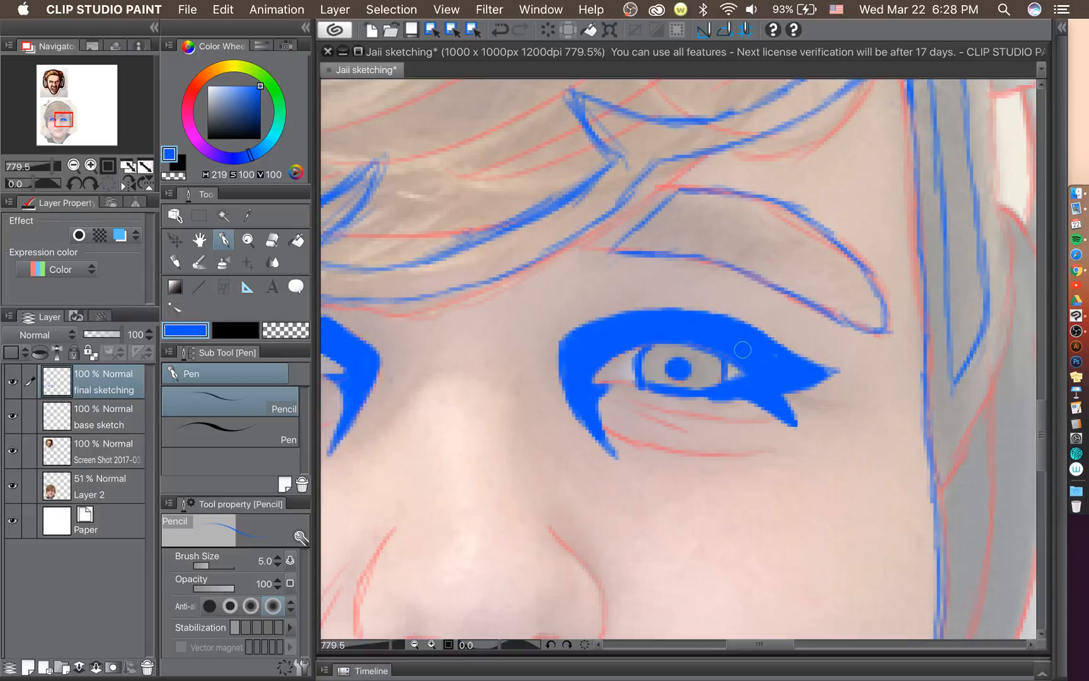
{"action": "scroll", "coordinate": [743, 349], "scroll_direction": "down", "scroll_amount": 10}
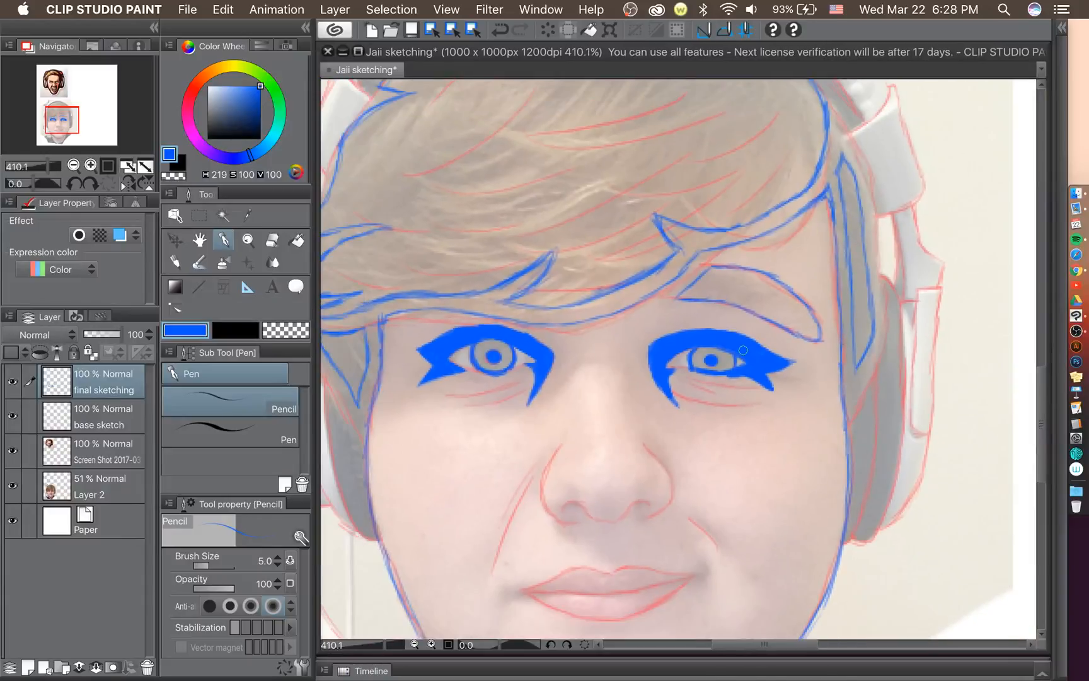
{"action": "scroll", "coordinate": [743, 349], "scroll_direction": "down", "scroll_amount": 4}
{"action": "scroll", "coordinate": [742, 349], "scroll_direction": "up", "scroll_amount": 2}
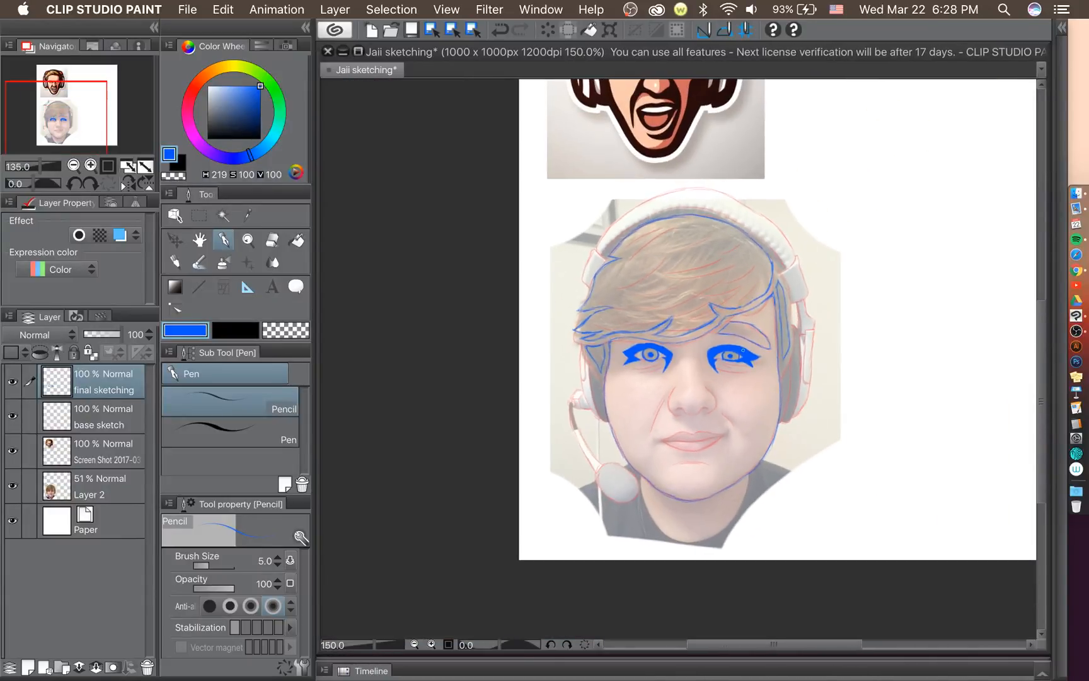
Touch up the lower edge of the iris on the first eye with the Pencil.
{"action": "scroll", "coordinate": [742, 349], "scroll_direction": "up", "scroll_amount": 2}
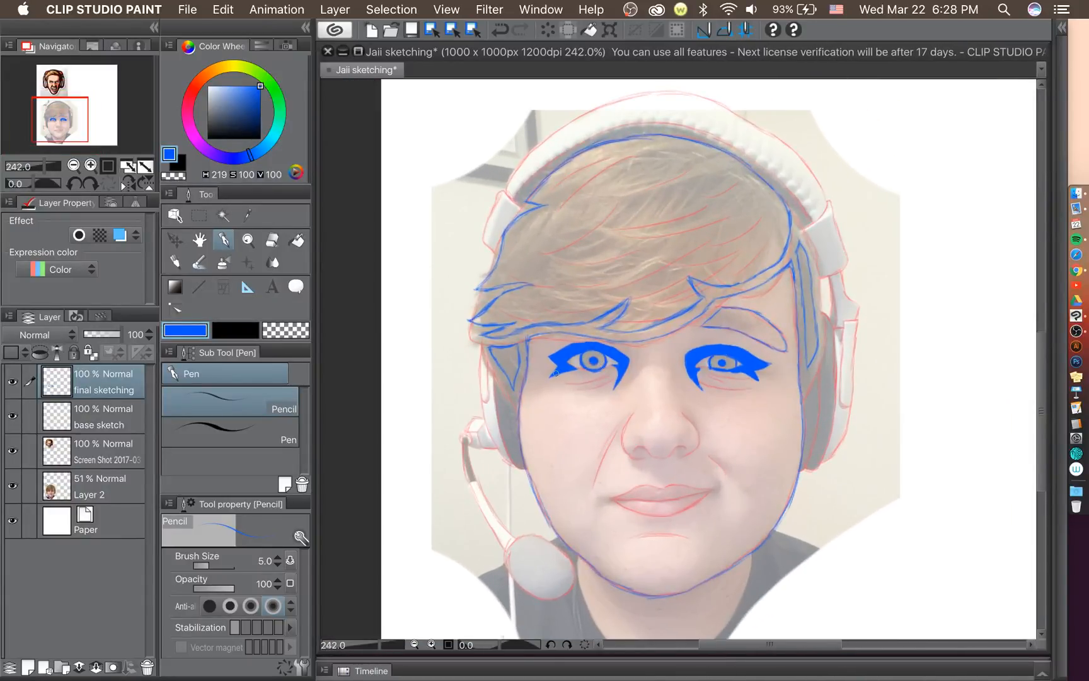
{"action": "scroll", "coordinate": [556, 374], "scroll_direction": "up", "scroll_amount": 6}
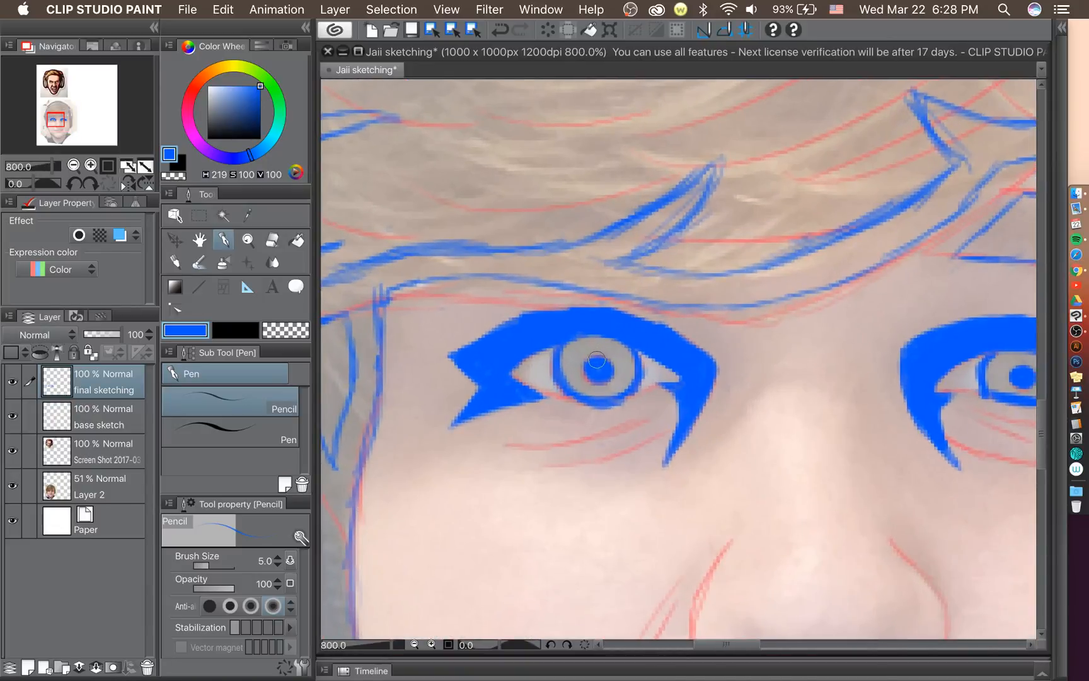
{"action": "left_click", "coordinate": [272, 240]}
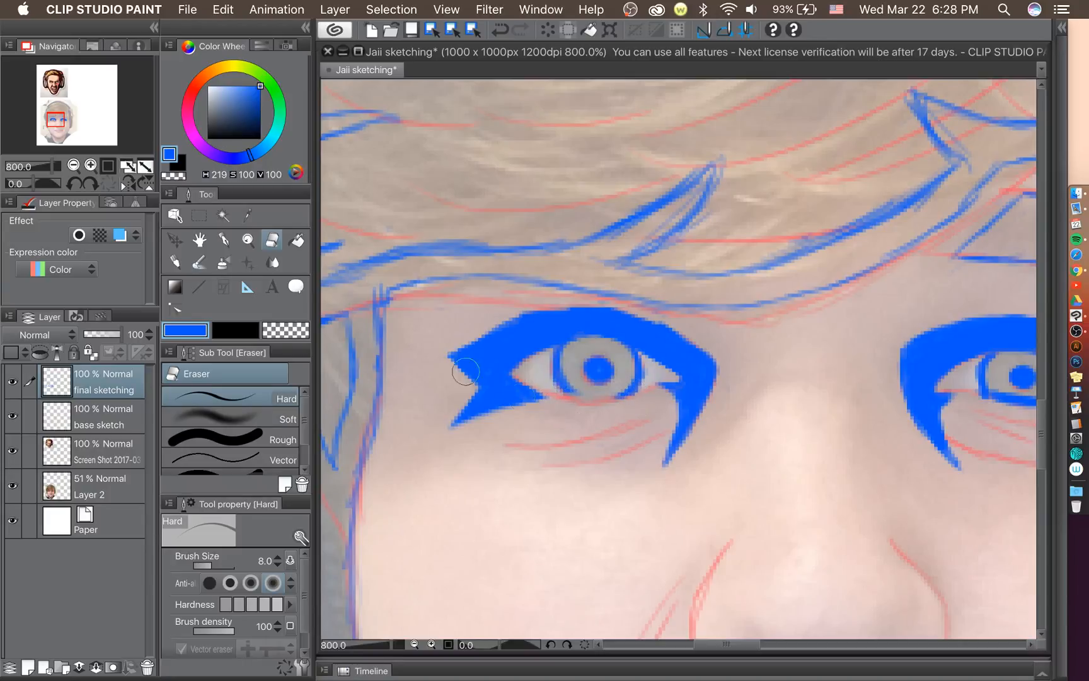
{"action": "left_click", "coordinate": [224, 240]}
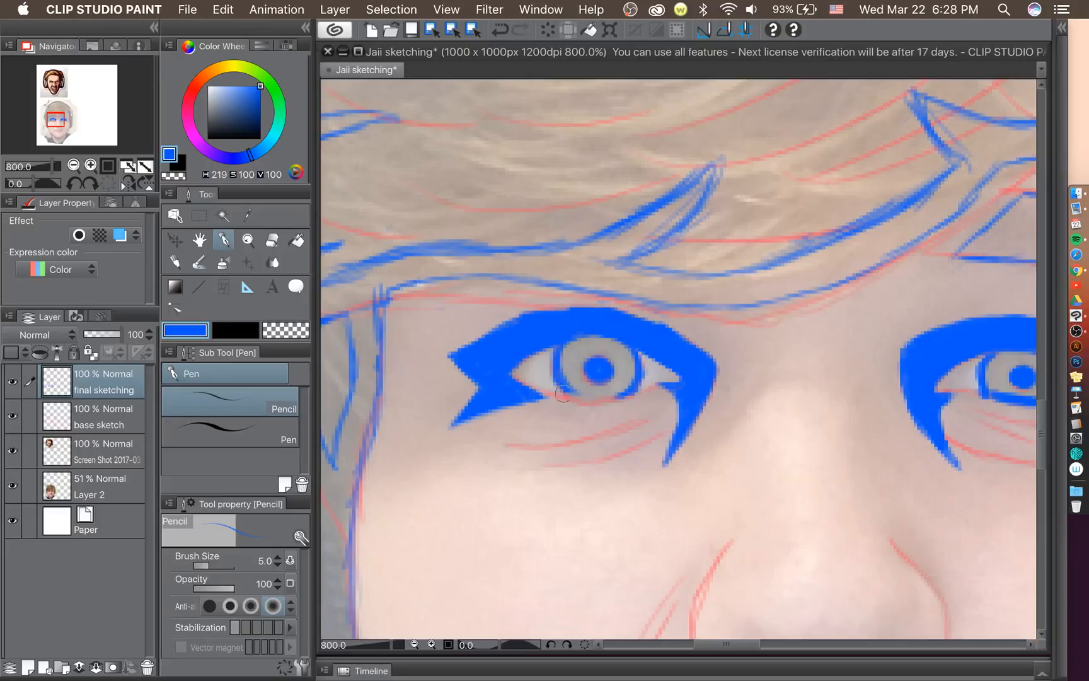
{"action": "mouse_move", "coordinate": [573, 389]}
{"action": "left_mouse_down"}
{"action": "mouse_move", "coordinate": [619, 394]}
{"action": "mouse_move", "coordinate": [610, 385]}
{"action": "left_mouse_up"}
{"action": "scroll", "coordinate": [637, 343], "scroll_direction": "down", "scroll_amount": 10}
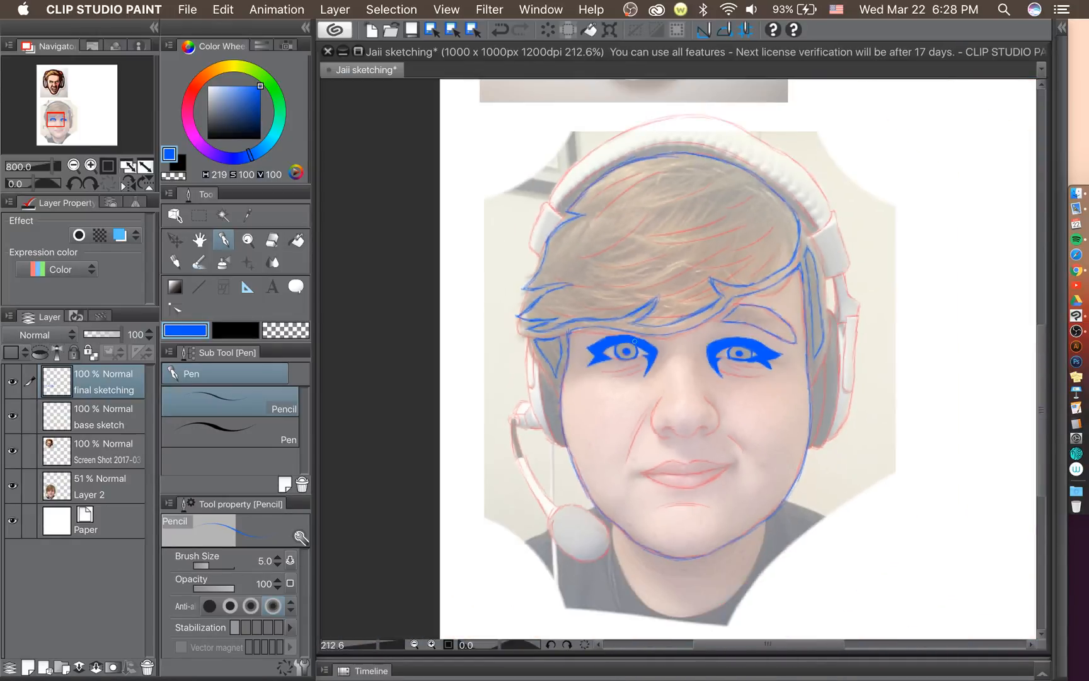
Erase the thick lower lid line under the second eye's iris with the Hard eraser and redraw it thinner with the Pencil.
{"action": "scroll", "coordinate": [831, 378], "scroll_direction": "up", "scroll_amount": 8}
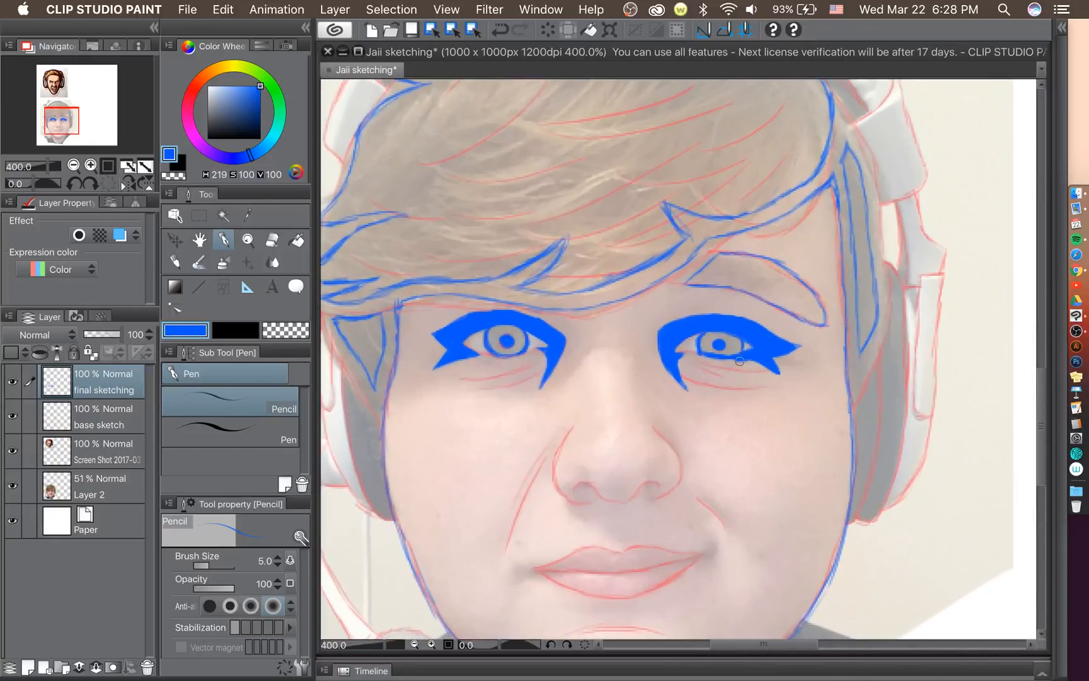
{"action": "scroll", "coordinate": [742, 361], "scroll_direction": "up", "scroll_amount": 4}
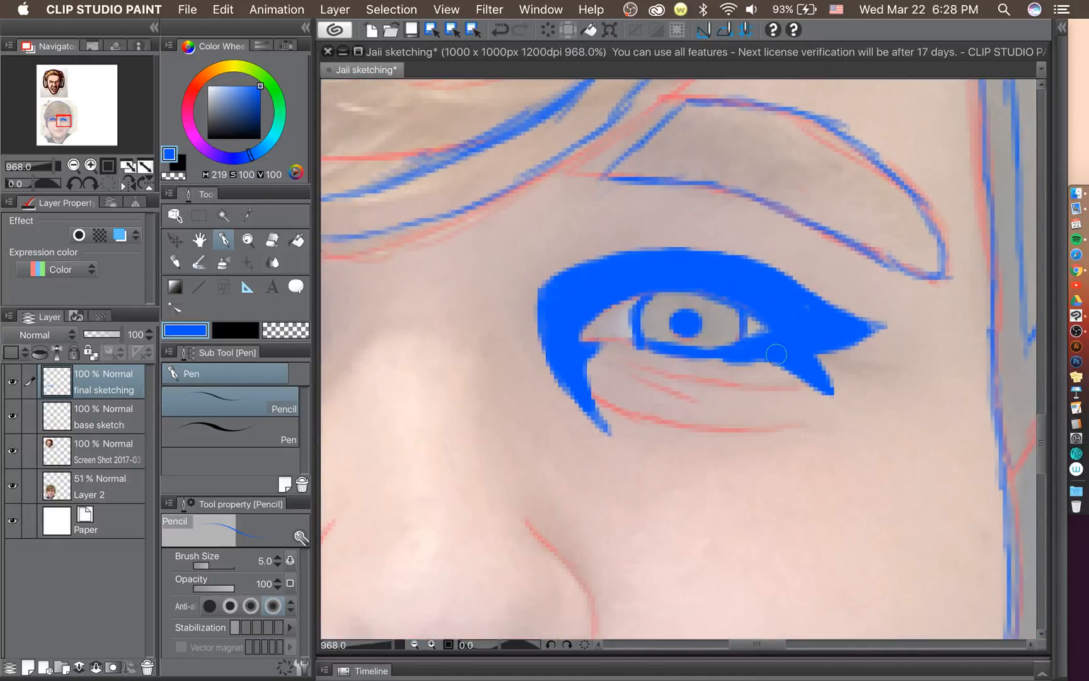
{"action": "left_click", "coordinate": [272, 240]}
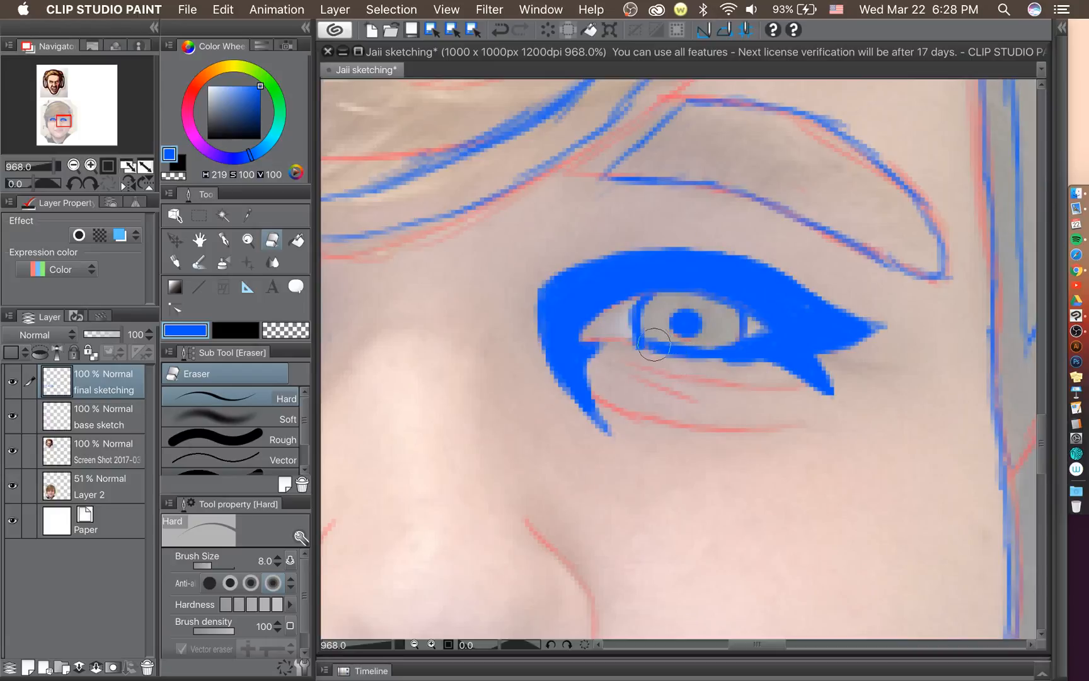
{"action": "mouse_move", "coordinate": [656, 339]}
{"action": "left_mouse_down"}
{"action": "mouse_move", "coordinate": [671, 356]}
{"action": "mouse_move", "coordinate": [708, 347]}
{"action": "mouse_move", "coordinate": [731, 362]}
{"action": "left_mouse_up"}
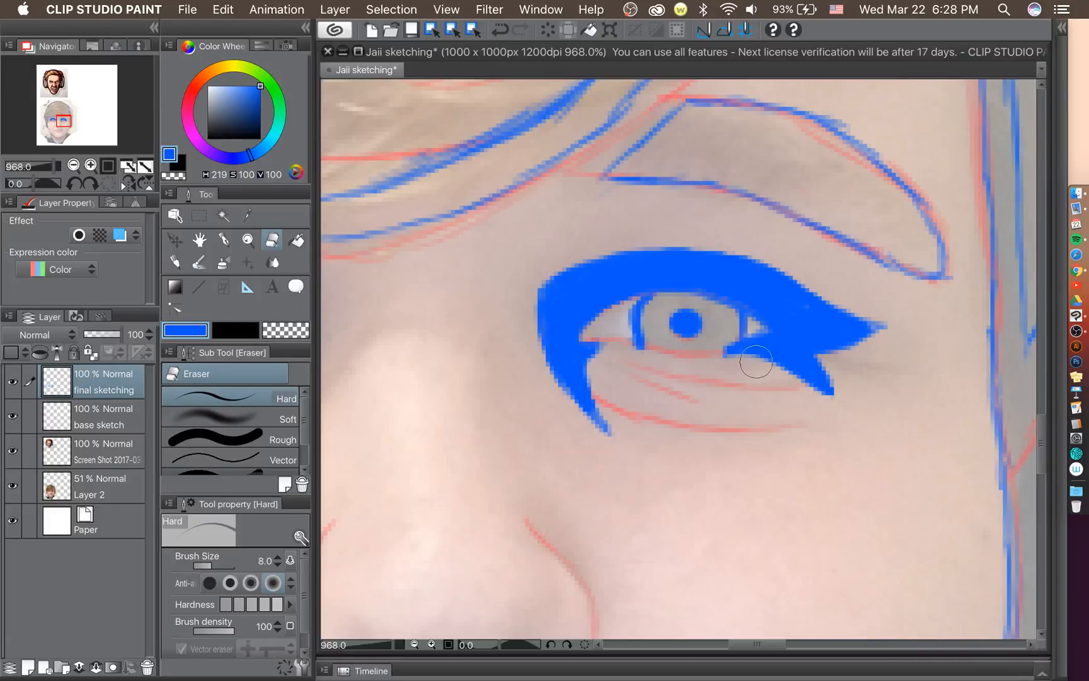
{"action": "left_click", "coordinate": [223, 240]}
{"action": "mouse_move", "coordinate": [631, 330]}
{"action": "left_mouse_down"}
{"action": "mouse_move", "coordinate": [712, 353]}
{"action": "mouse_move", "coordinate": [748, 342]}
{"action": "mouse_move", "coordinate": [685, 359]}
{"action": "mouse_move", "coordinate": [721, 348]}
{"action": "mouse_move", "coordinate": [647, 350]}
{"action": "left_mouse_up"}
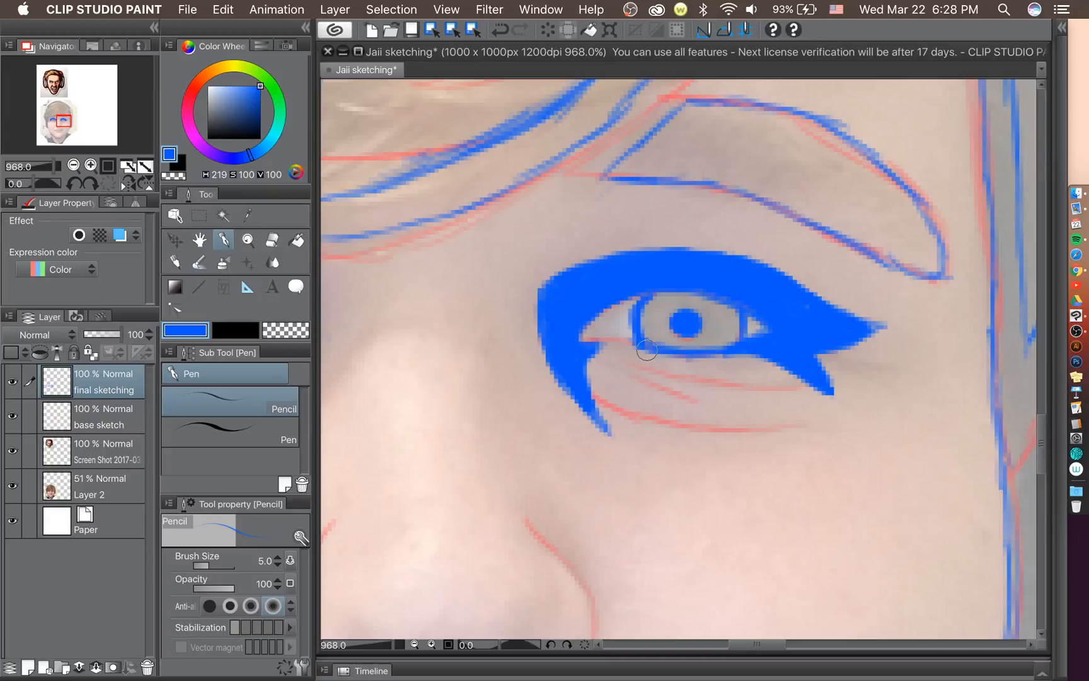
{"action": "scroll", "coordinate": [647, 350], "scroll_direction": "down", "scroll_amount": 10}
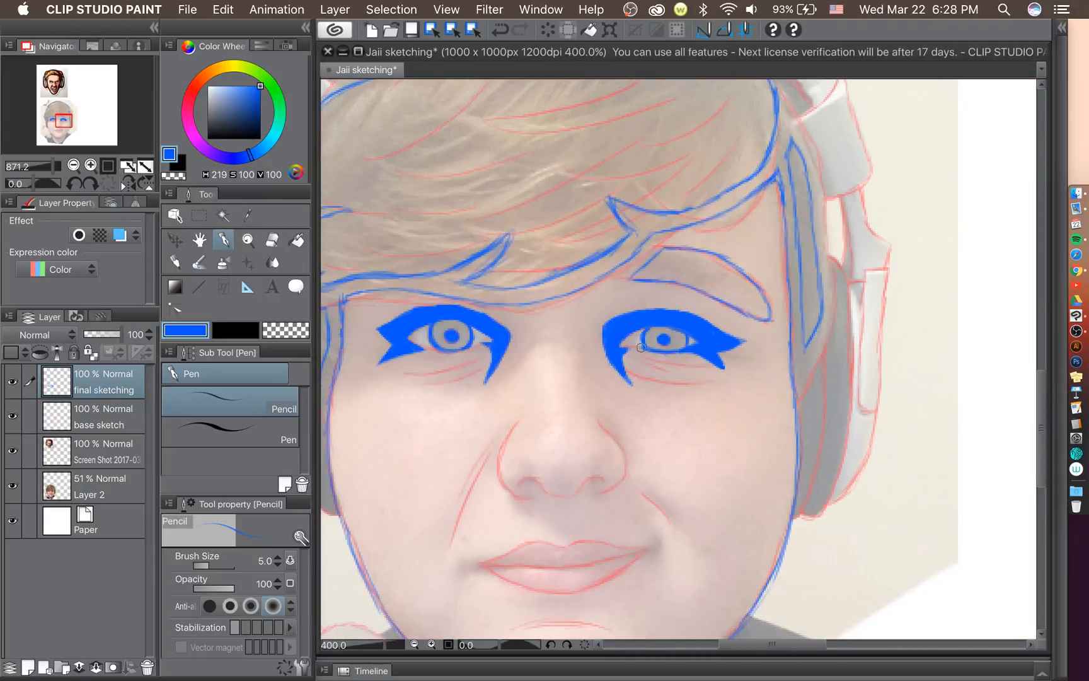
{"action": "scroll", "coordinate": [640, 346], "scroll_direction": "down", "scroll_amount": 1}
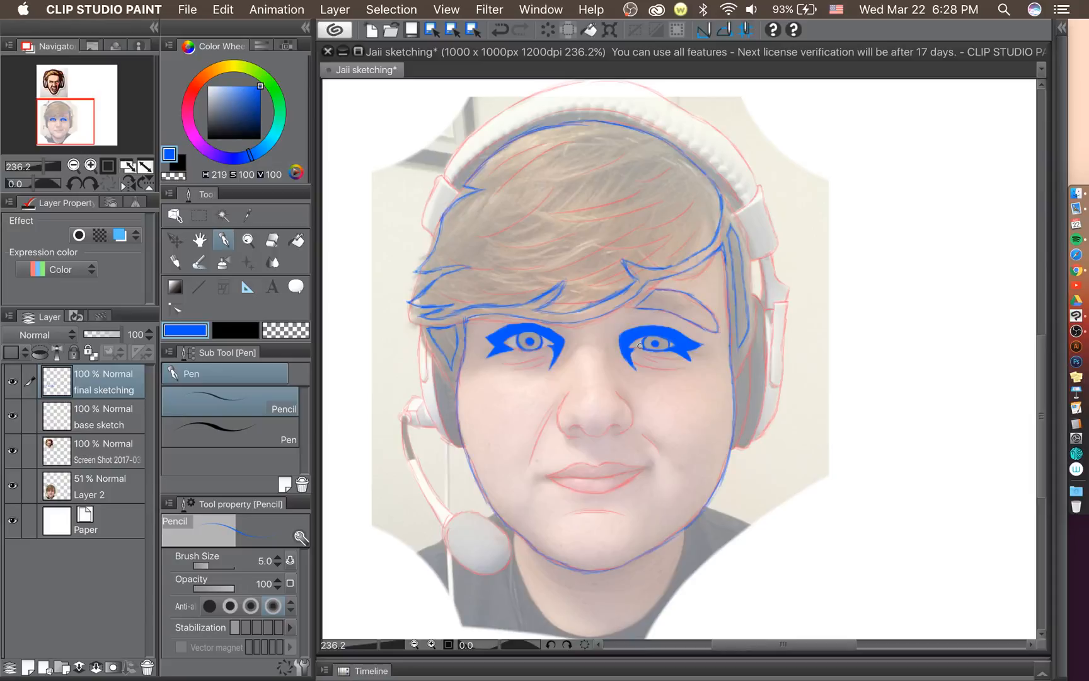
Hide and reshow the faded portrait photo layer to check the sketch lines without it.
{"action": "scroll", "coordinate": [640, 345], "scroll_direction": "down", "scroll_amount": 3}
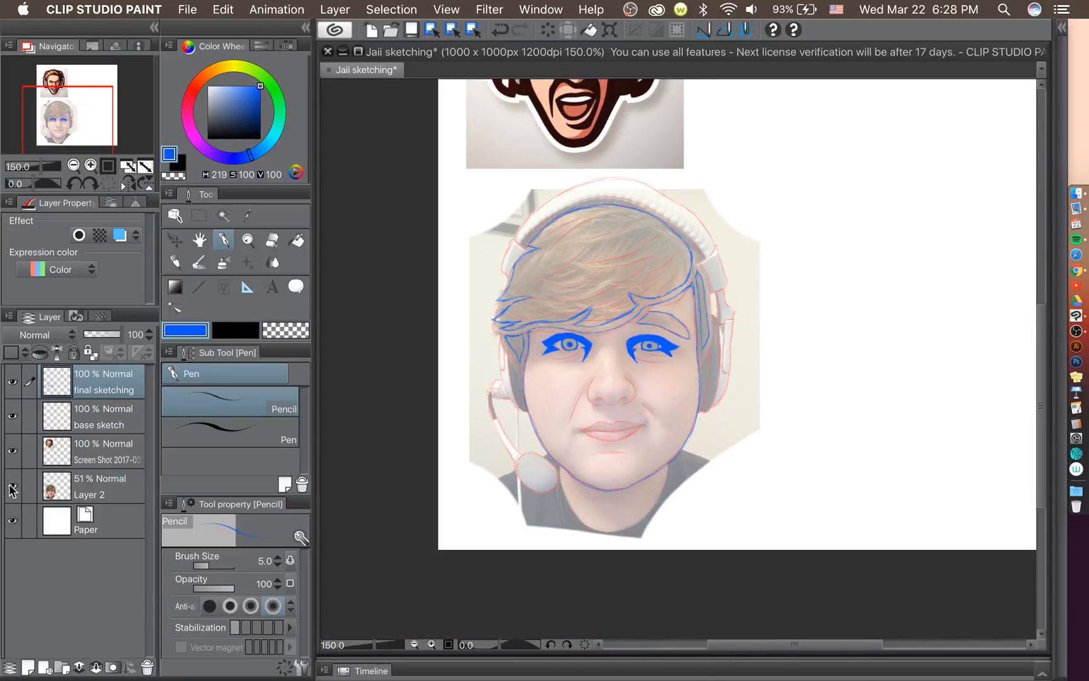
{"action": "left_click", "coordinate": [12, 486]}
{"action": "left_click", "coordinate": [12, 486]}
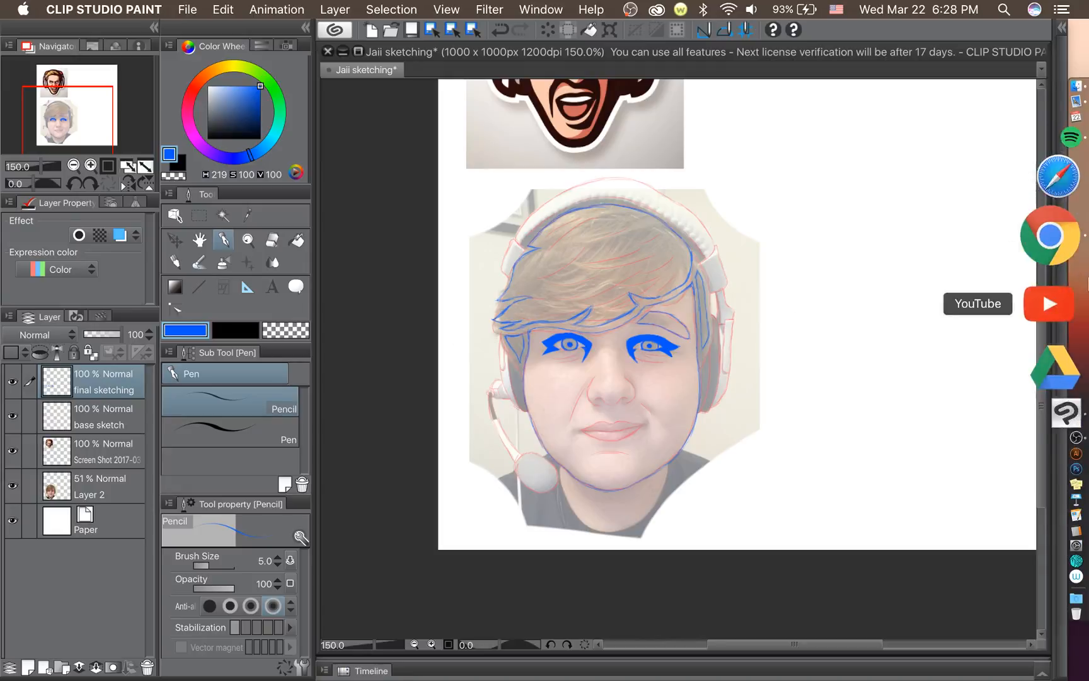
{"action": "mouse_move", "coordinate": [1041, 364]}
{"action": "left_mouse_down"}
{"action": "mouse_move", "coordinate": [1041, 329]}
{"action": "mouse_move", "coordinate": [1041, 354]}
{"action": "left_mouse_up"}
{"action": "scroll", "coordinate": [702, 429], "scroll_direction": "up", "scroll_amount": 1}
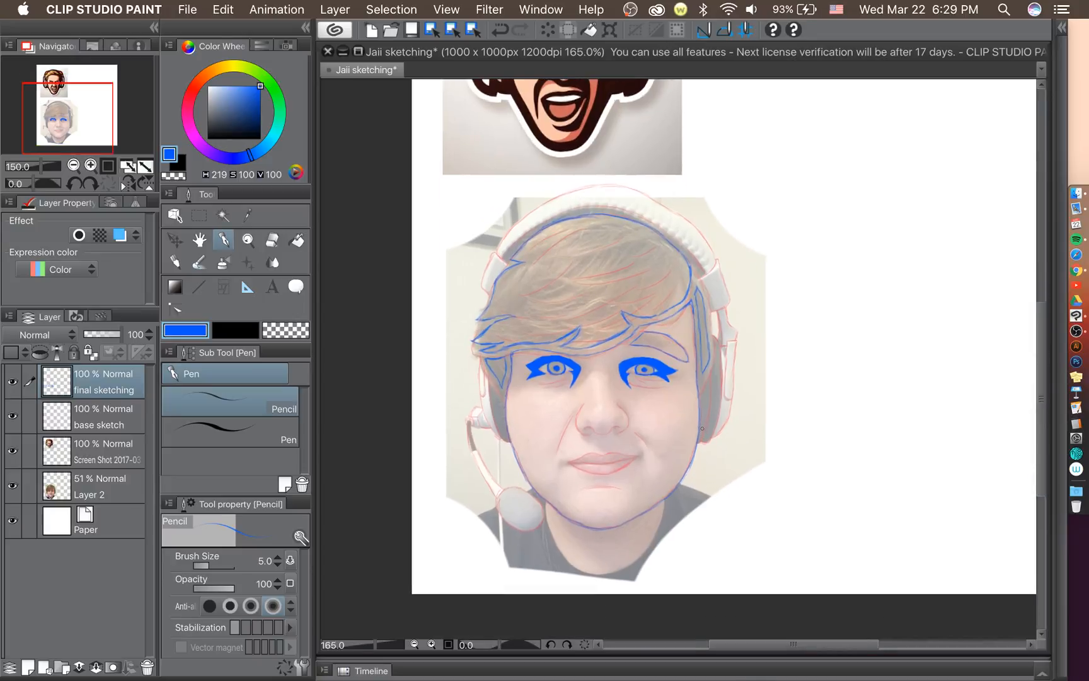
Fill the outlined eyebrow with solid blue using the Pen sub tool, and return to the Pencil sub tool.
{"action": "scroll", "coordinate": [702, 429], "scroll_direction": "up", "scroll_amount": 6}
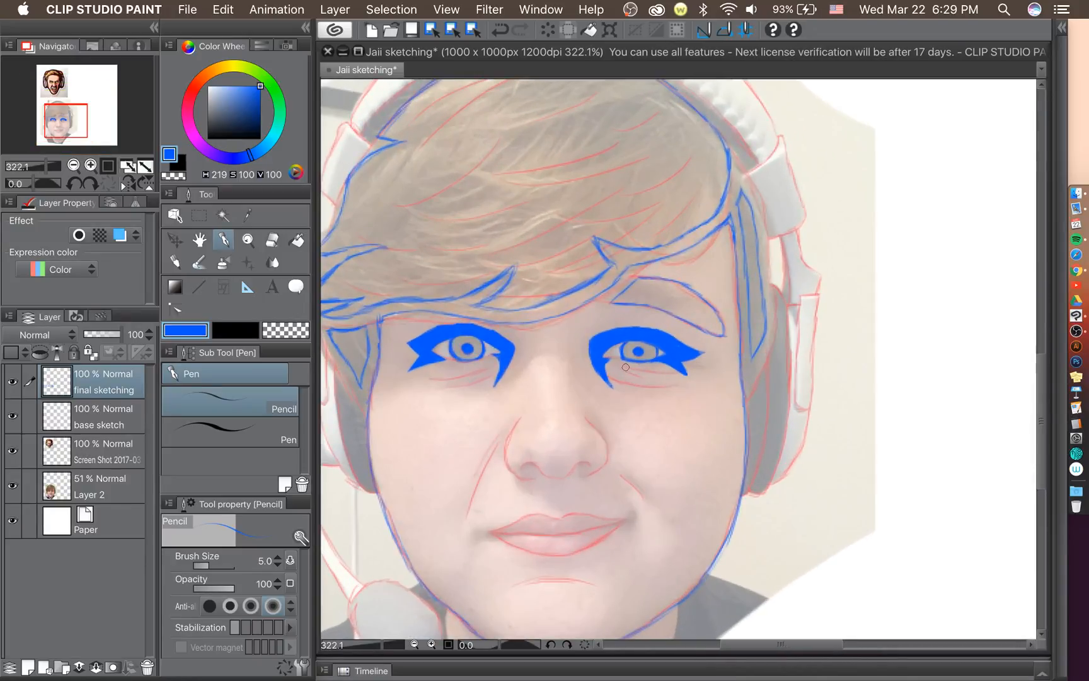
{"action": "scroll", "coordinate": [671, 380], "scroll_direction": "up", "scroll_amount": 2}
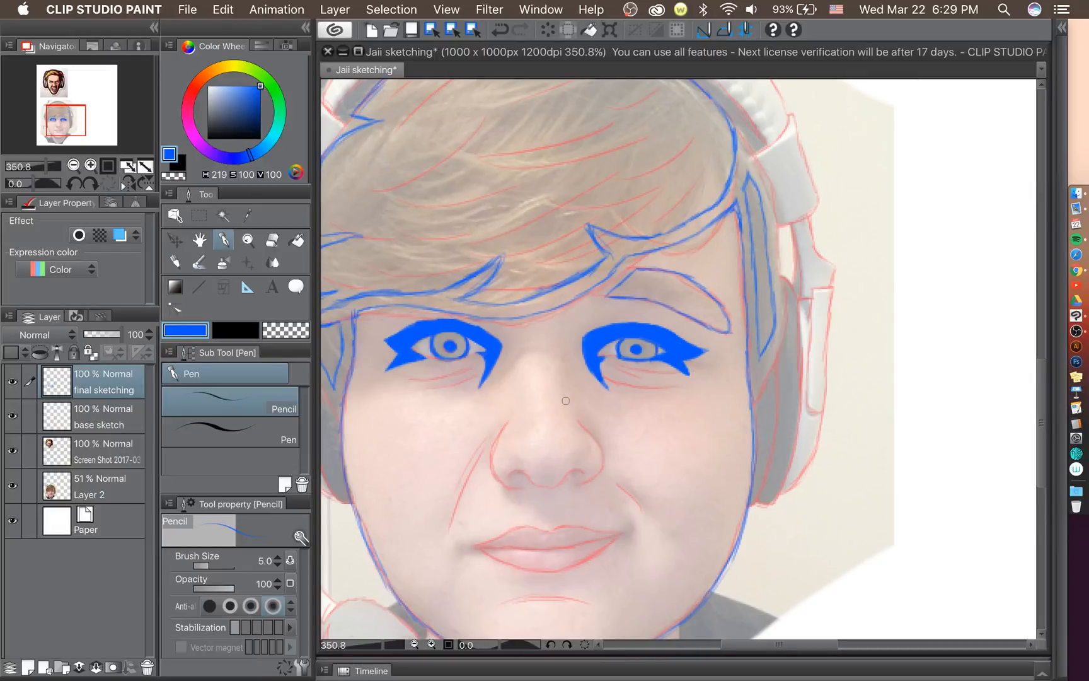
{"action": "scroll", "coordinate": [571, 501], "scroll_direction": "up", "scroll_amount": 5}
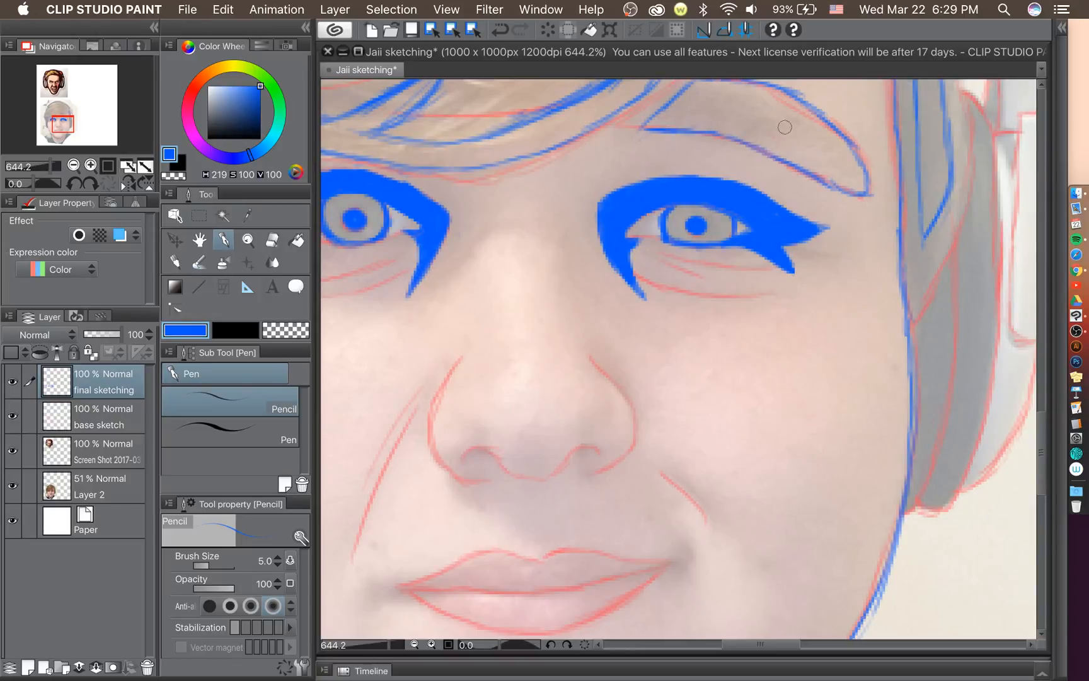
{"action": "left_click", "coordinate": [251, 433]}
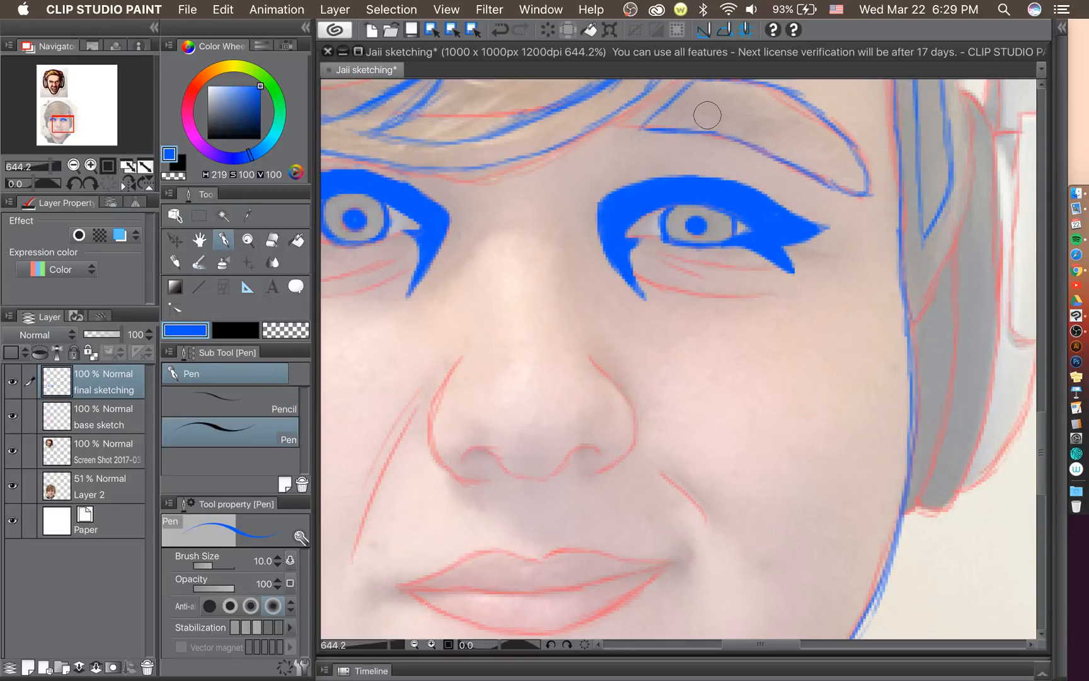
{"action": "mouse_move", "coordinate": [709, 87]}
{"action": "left_mouse_down"}
{"action": "mouse_move", "coordinate": [668, 122]}
{"action": "mouse_move", "coordinate": [742, 97]}
{"action": "mouse_move", "coordinate": [727, 121]}
{"action": "mouse_move", "coordinate": [783, 111]}
{"action": "mouse_move", "coordinate": [765, 133]}
{"action": "mouse_move", "coordinate": [772, 144]}
{"action": "mouse_move", "coordinate": [820, 129]}
{"action": "mouse_move", "coordinate": [834, 140]}
{"action": "mouse_move", "coordinate": [828, 159]}
{"action": "mouse_move", "coordinate": [847, 161]}
{"action": "mouse_move", "coordinate": [861, 182]}
{"action": "left_mouse_up"}
{"action": "left_click", "coordinate": [243, 405]}
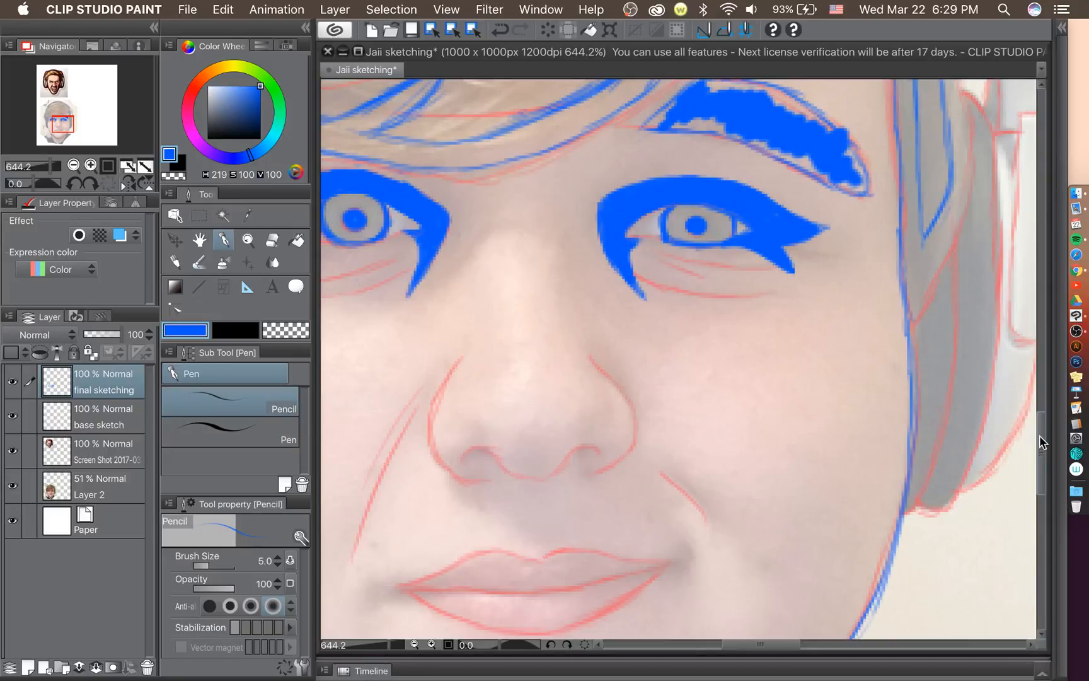
{"action": "left_click_drag", "start_coordinate": [1040, 446], "coordinate": [1040, 465]}
{"action": "left_click_drag", "start_coordinate": [782, 650], "coordinate": [769, 636]}
{"action": "left_click", "coordinate": [90, 181]}
{"action": "left_click", "coordinate": [90, 181]}
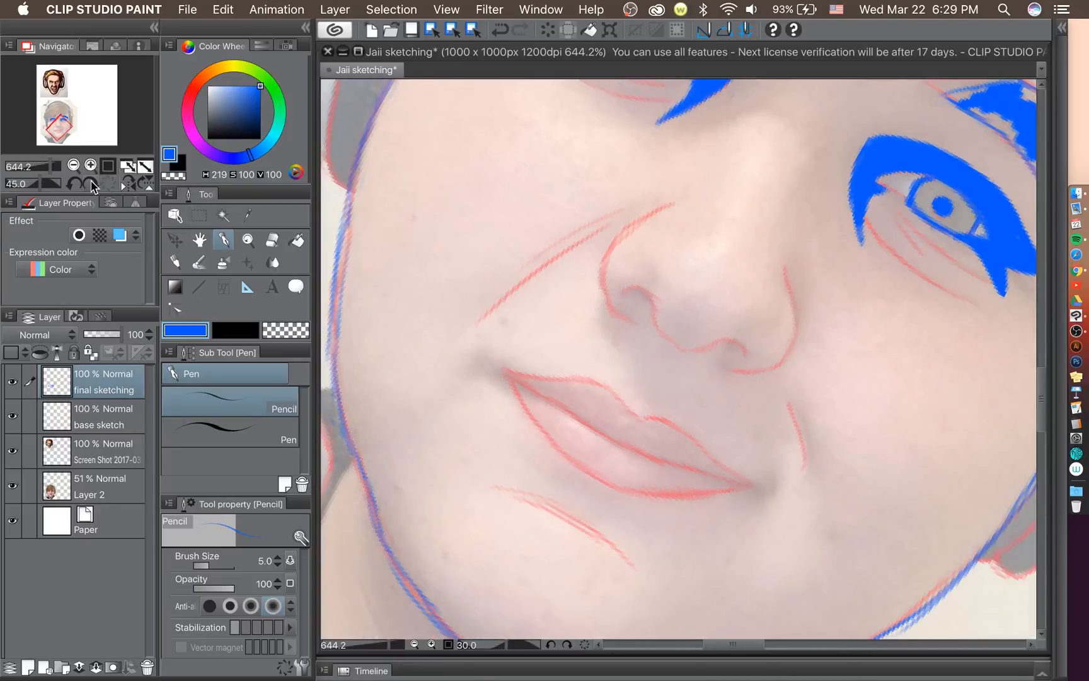
{"action": "left_click", "coordinate": [91, 180]}
{"action": "left_click", "coordinate": [90, 179]}
{"action": "left_click", "coordinate": [91, 180]}
{"action": "left_click", "coordinate": [91, 179]}
{"action": "left_click", "coordinate": [90, 179]}
{"action": "left_click", "coordinate": [97, 171]}
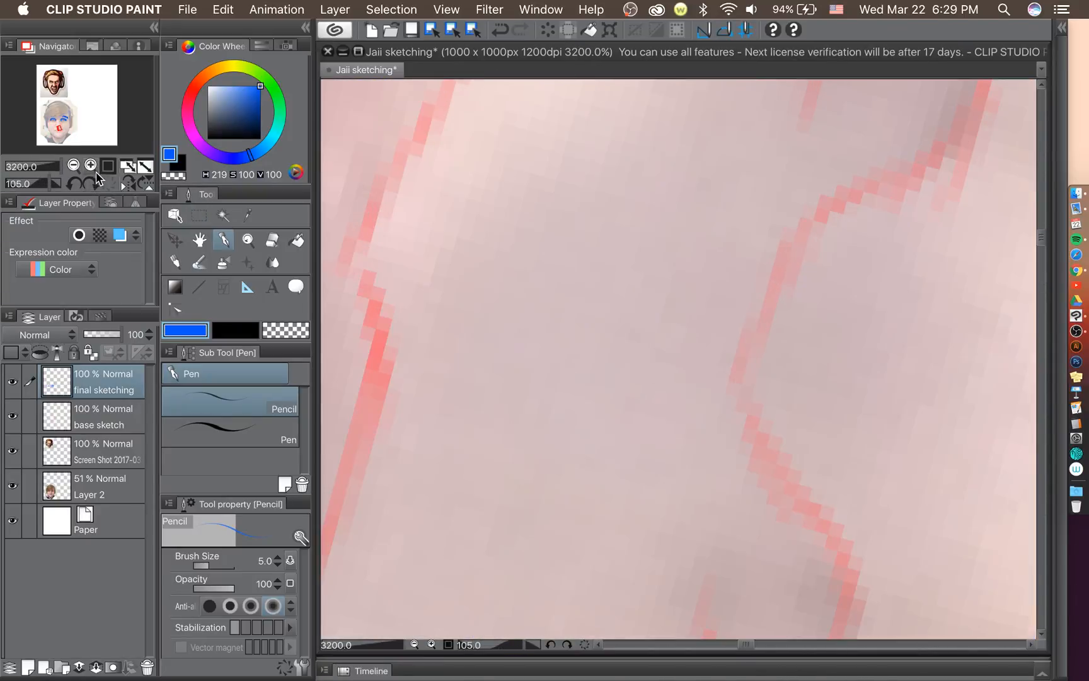
{"action": "left_click", "coordinate": [75, 167]}
{"action": "left_click", "coordinate": [75, 167]}
{"action": "left_click", "coordinate": [75, 167]}
{"action": "left_click", "coordinate": [75, 167]}
{"action": "left_click", "coordinate": [90, 167]}
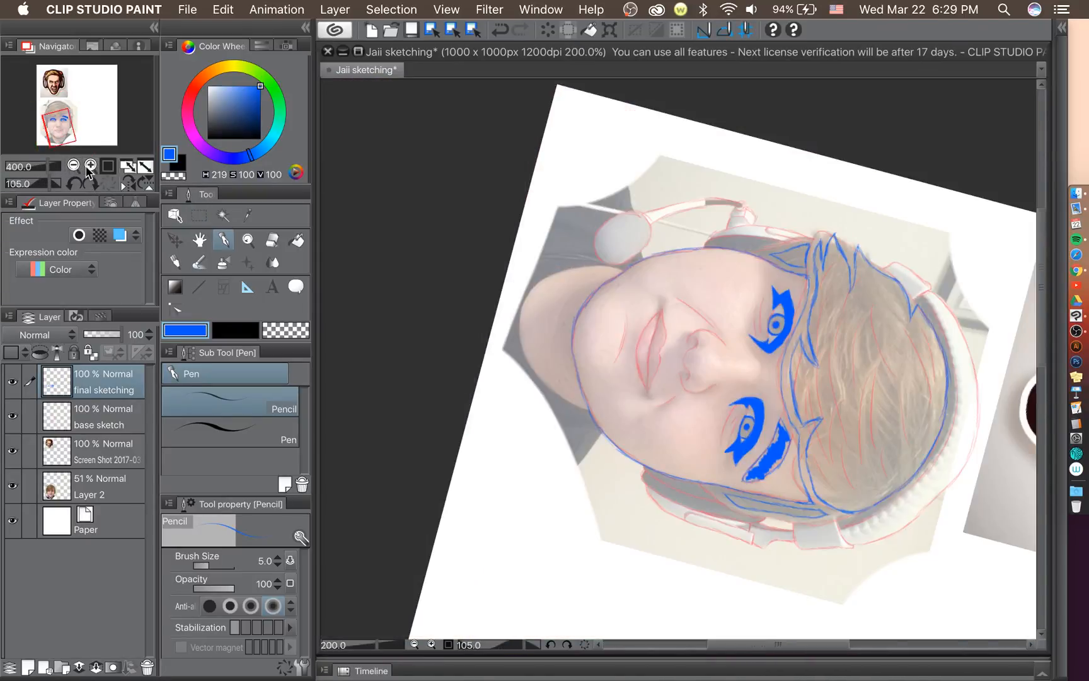
{"action": "left_click", "coordinate": [89, 167]}
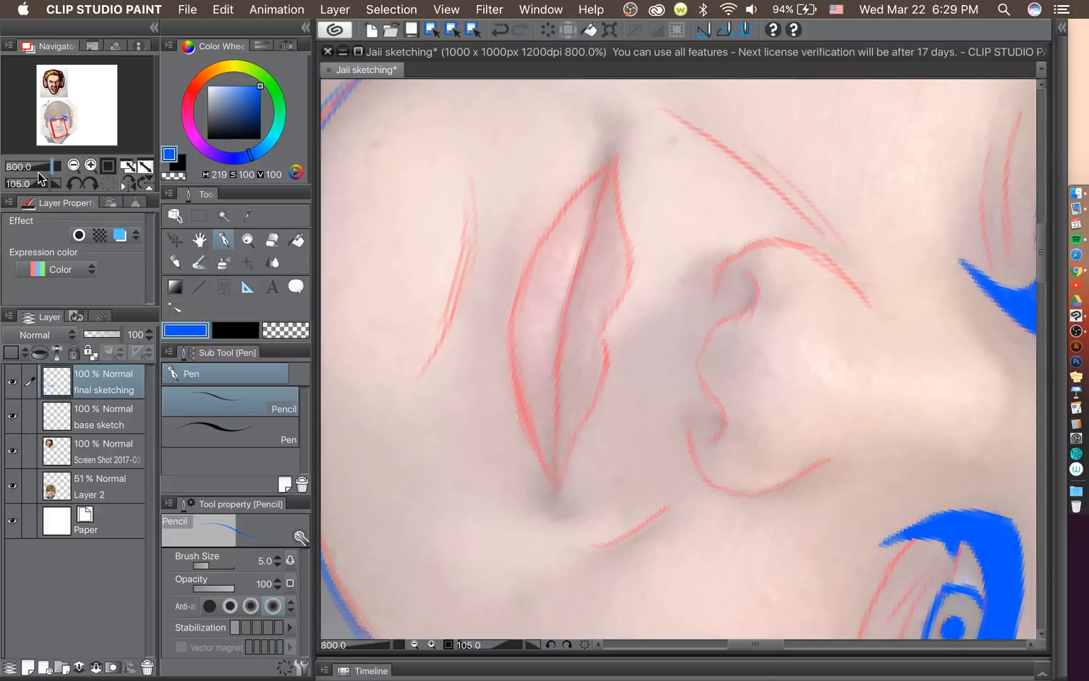
{"action": "left_click_drag", "start_coordinate": [39, 167], "coordinate": [46, 166]}
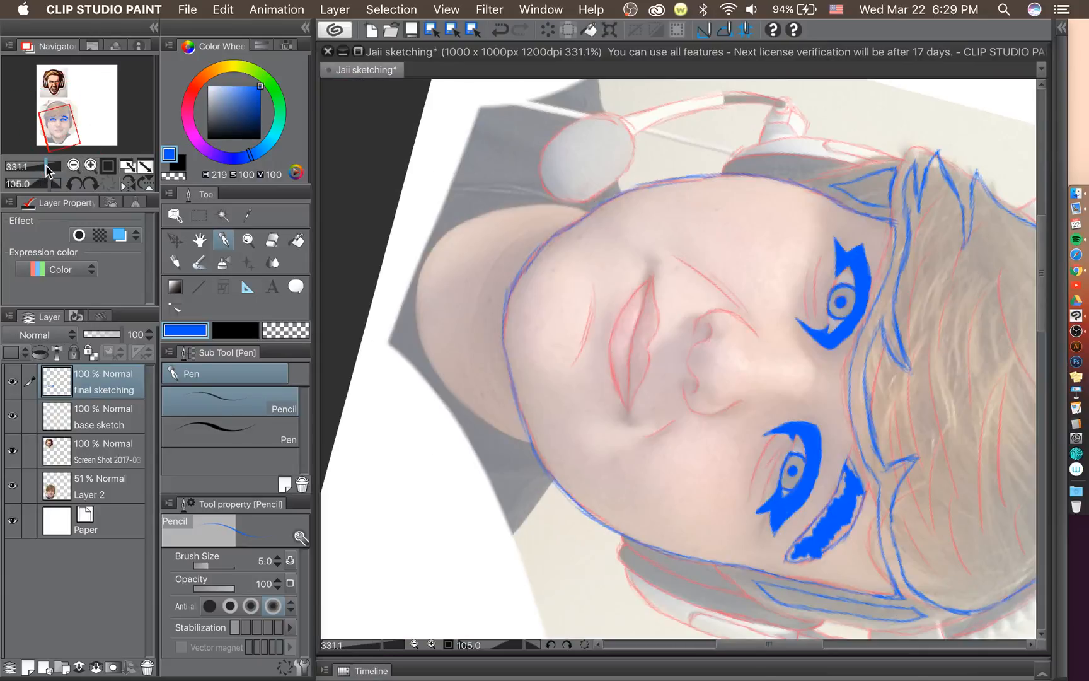
{"action": "left_click", "coordinate": [75, 183]}
{"action": "left_click", "coordinate": [89, 180]}
{"action": "left_click", "coordinate": [88, 182]}
{"action": "left_click", "coordinate": [86, 180]}
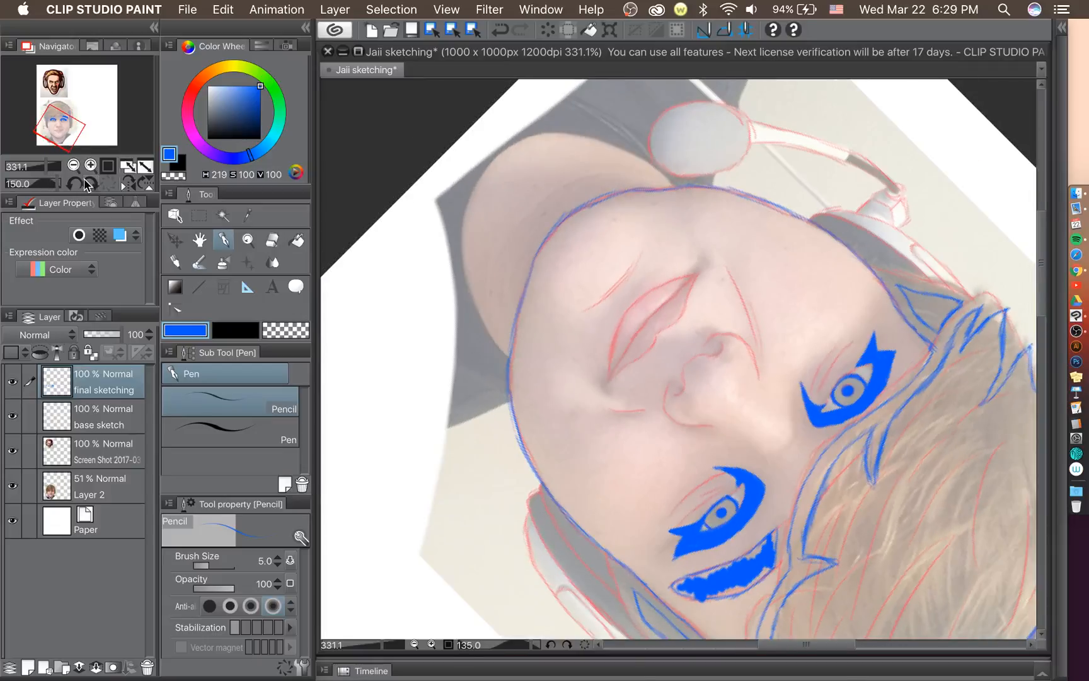
{"action": "left_click", "coordinate": [85, 180]}
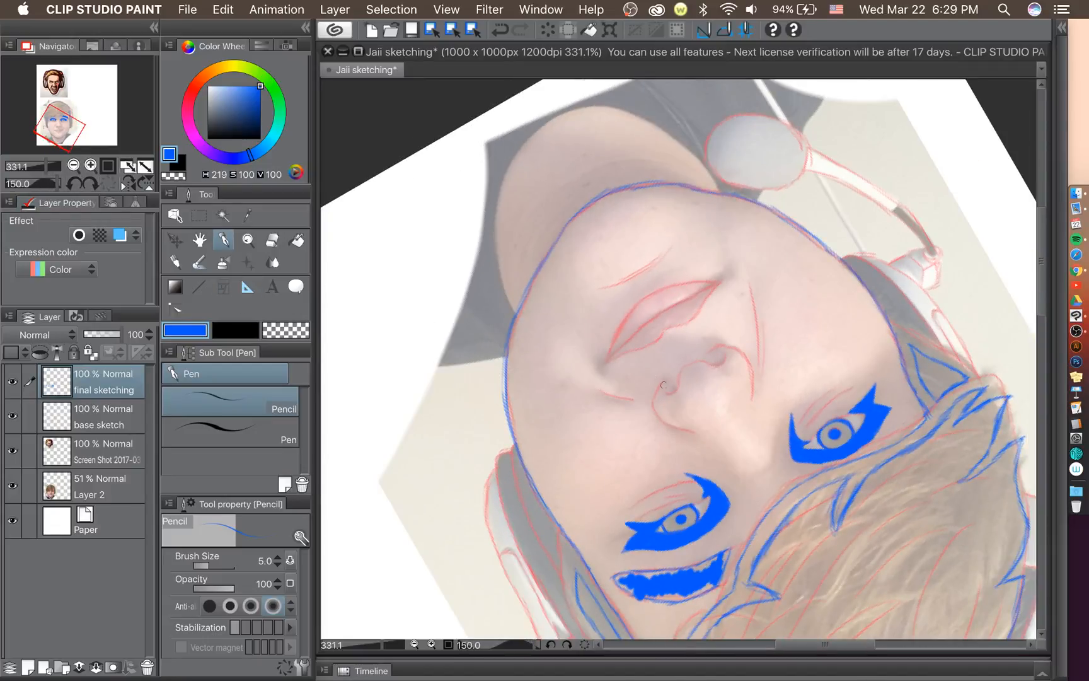
{"action": "scroll", "coordinate": [663, 384], "scroll_direction": "up", "scroll_amount": 5}
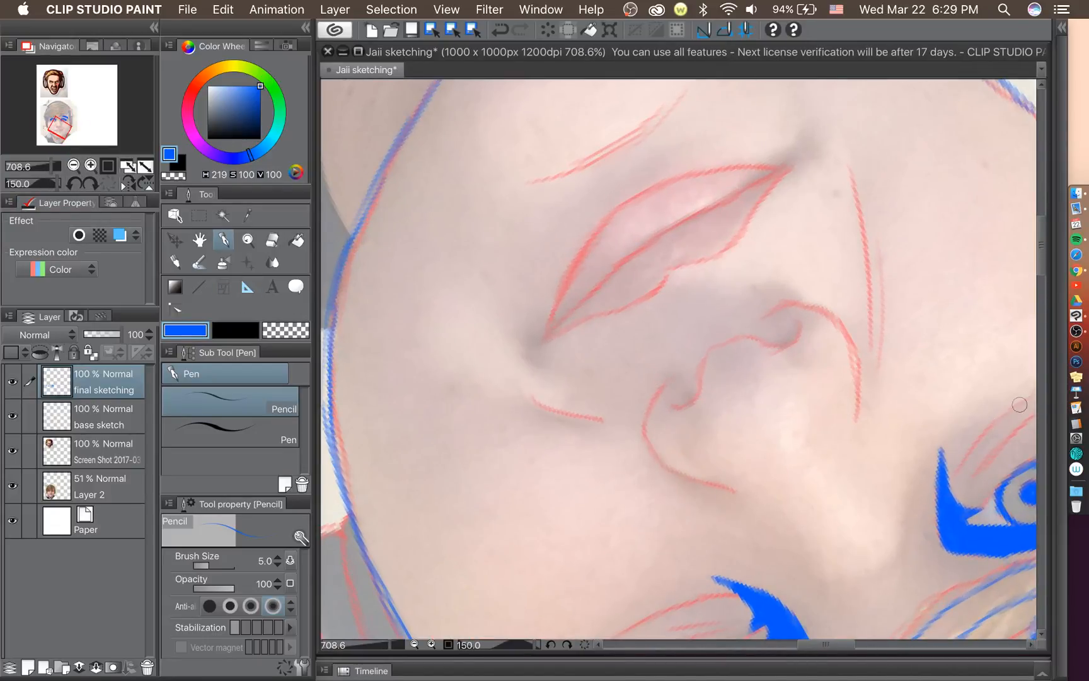
{"action": "left_click_drag", "start_coordinate": [1049, 237], "coordinate": [1049, 256]}
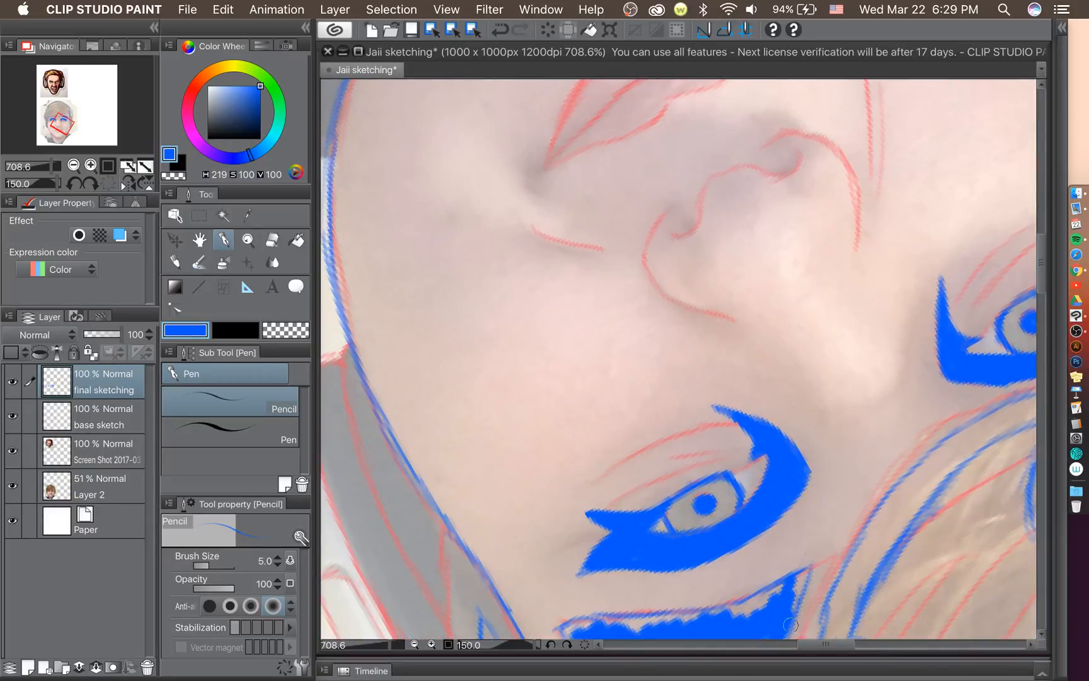
{"action": "left_click_drag", "start_coordinate": [824, 644], "coordinate": [845, 644]}
{"action": "scroll", "coordinate": [585, 367], "scroll_direction": "down", "scroll_amount": 1}
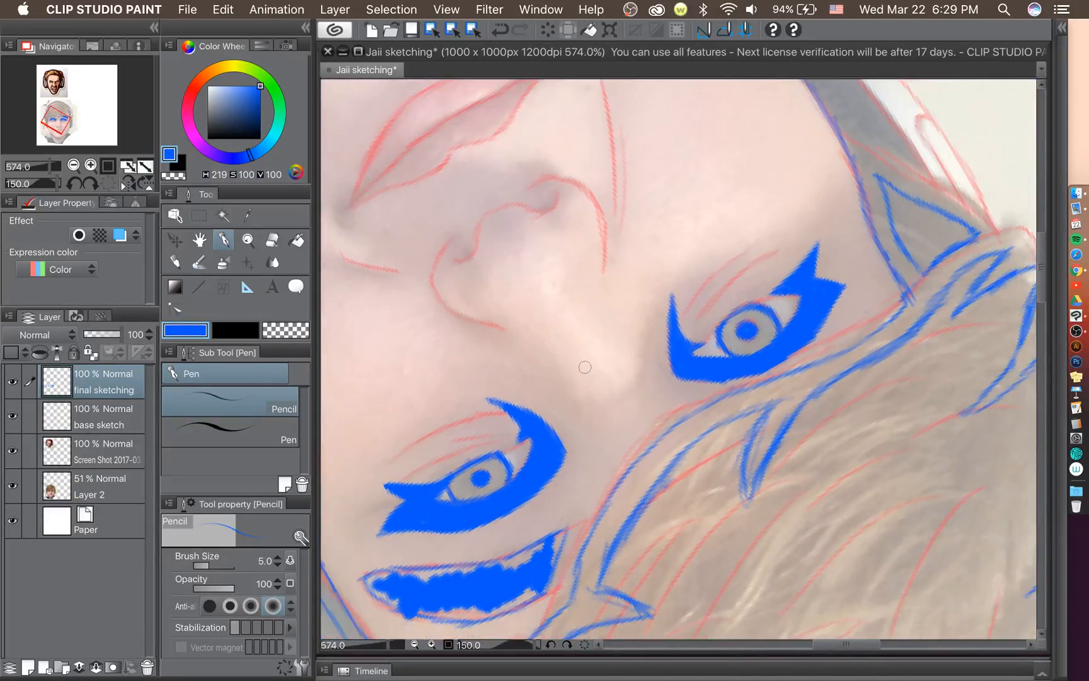
{"action": "scroll", "coordinate": [585, 367], "scroll_direction": "down", "scroll_amount": 1}
{"action": "left_click_drag", "start_coordinate": [845, 644], "coordinate": [837, 645]}
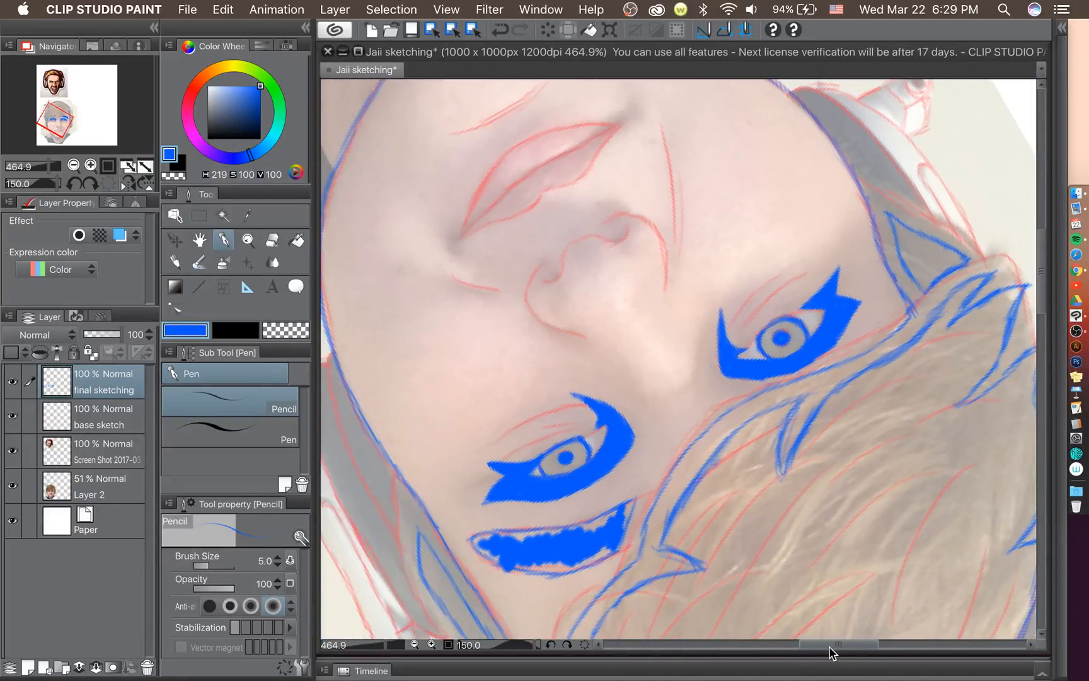
Rotate the canvas view to -90 degrees with the nose and mouth centred for tracing.
{"action": "left_click", "coordinate": [92, 183]}
{"action": "left_click", "coordinate": [92, 182]}
{"action": "left_click", "coordinate": [92, 182]}
{"action": "left_click", "coordinate": [92, 182]}
{"action": "left_click", "coordinate": [92, 183]}
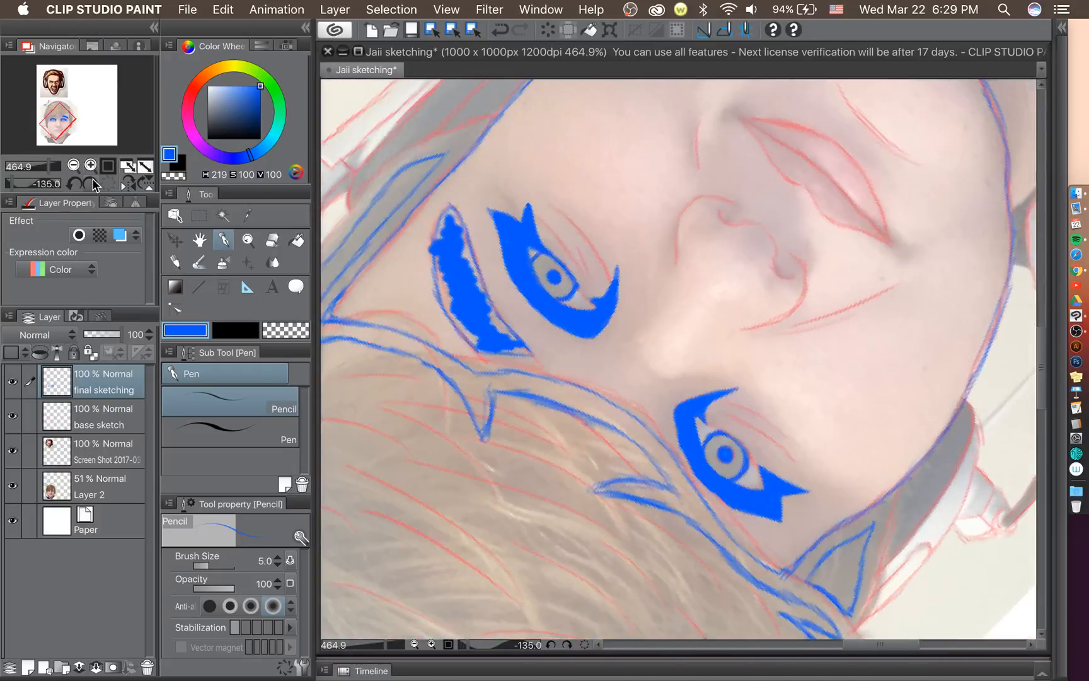
{"action": "left_click", "coordinate": [92, 182]}
{"action": "left_click", "coordinate": [92, 183]}
{"action": "left_click", "coordinate": [92, 183]}
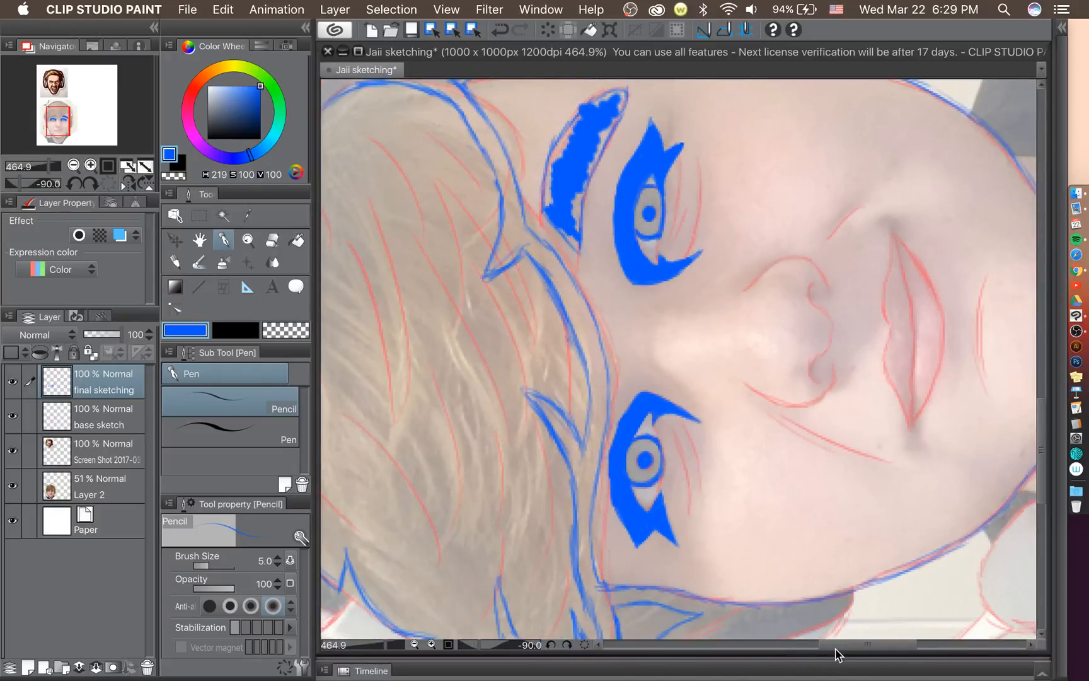
{"action": "left_click_drag", "start_coordinate": [839, 645], "coordinate": [858, 646]}
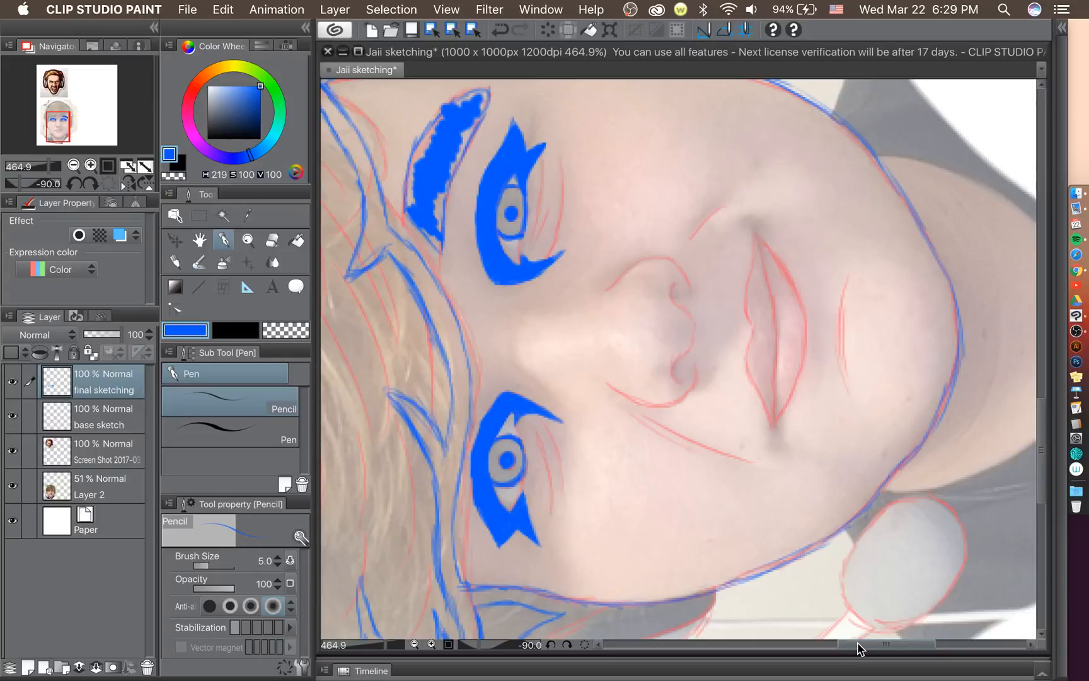
{"action": "left_click_drag", "start_coordinate": [655, 433], "coordinate": [700, 460]}
{"action": "left_click_drag", "start_coordinate": [686, 236], "coordinate": [734, 195]}
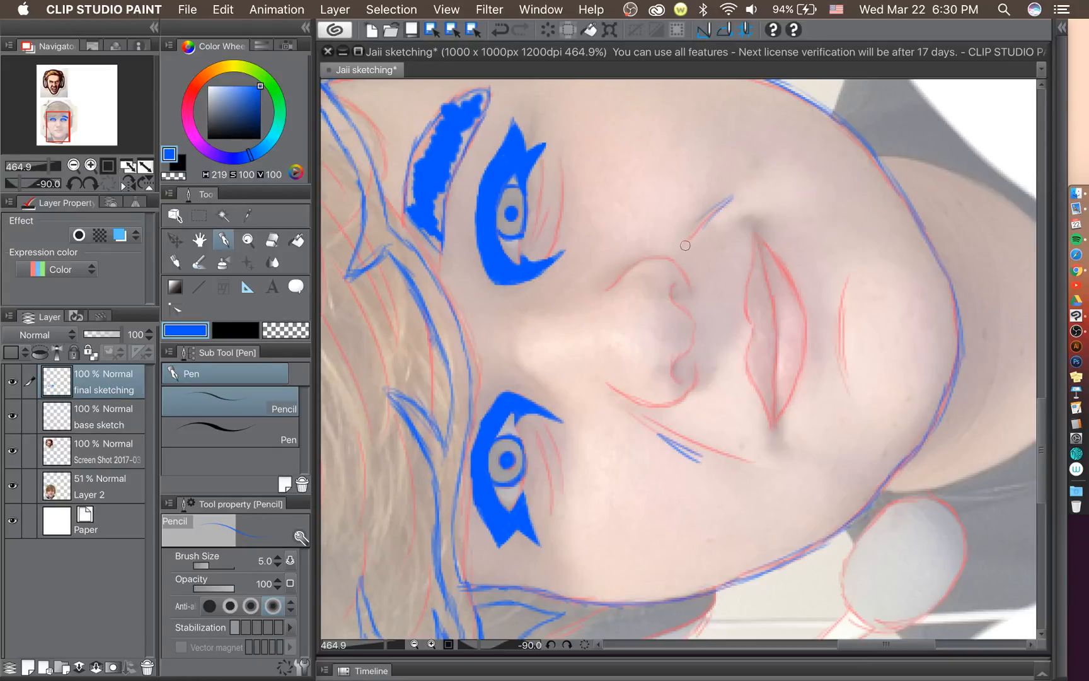
{"action": "key", "text": "super+z"}
{"action": "key", "text": "super+z"}
{"action": "key", "text": "super+z"}
{"action": "key", "text": "super+z"}
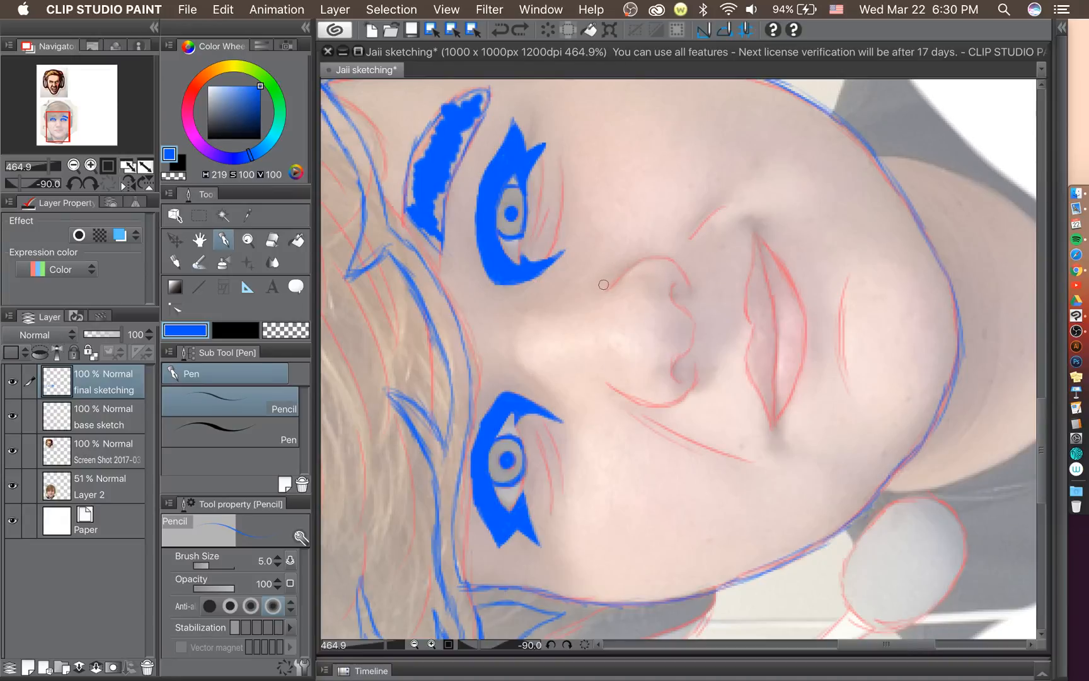
Trace the nostril on the filled eyebrow's side in blue pencil and extend a curved smile line from it past the mouth corner.
{"action": "left_click_drag", "start_coordinate": [614, 274], "coordinate": [659, 242]}
{"action": "mouse_move", "coordinate": [605, 289]}
{"action": "left_mouse_down"}
{"action": "mouse_move", "coordinate": [643, 260]}
{"action": "mouse_move", "coordinate": [685, 267]}
{"action": "left_mouse_up"}
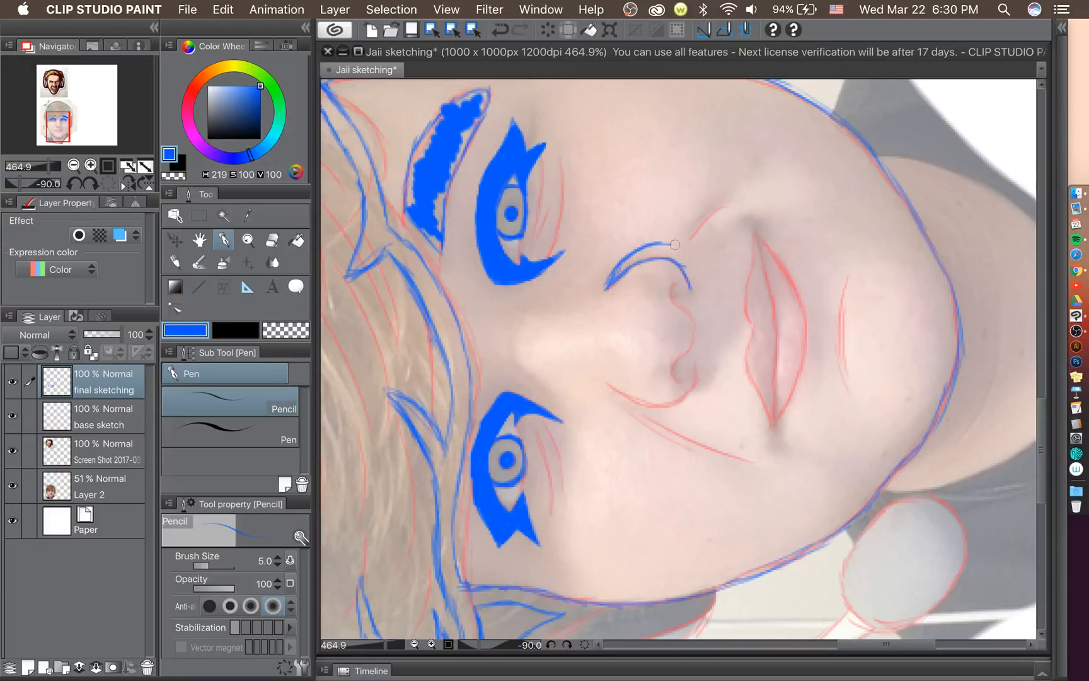
{"action": "mouse_move", "coordinate": [675, 244]}
{"action": "left_mouse_down"}
{"action": "mouse_move", "coordinate": [651, 242]}
{"action": "mouse_move", "coordinate": [707, 230]}
{"action": "mouse_move", "coordinate": [690, 236]}
{"action": "mouse_move", "coordinate": [742, 194]}
{"action": "left_mouse_up"}
{"action": "mouse_move", "coordinate": [704, 236]}
{"action": "left_mouse_down"}
{"action": "mouse_move", "coordinate": [732, 208]}
{"action": "mouse_move", "coordinate": [776, 195]}
{"action": "mouse_move", "coordinate": [816, 205]}
{"action": "mouse_move", "coordinate": [824, 220]}
{"action": "left_mouse_up"}
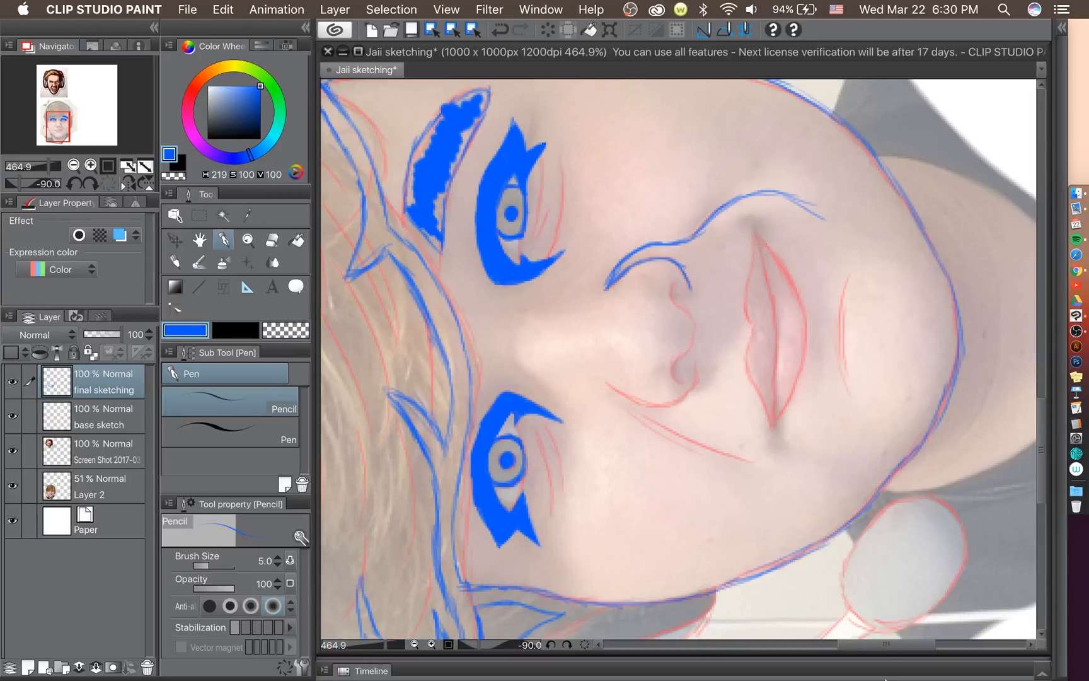
Trace the outer curve of the other nostril, on the microphone side, in blue over the red base sketch.
{"action": "left_click_drag", "start_coordinate": [873, 645], "coordinate": [882, 645]}
{"action": "scroll", "coordinate": [756, 335], "scroll_direction": "down", "scroll_amount": 1}
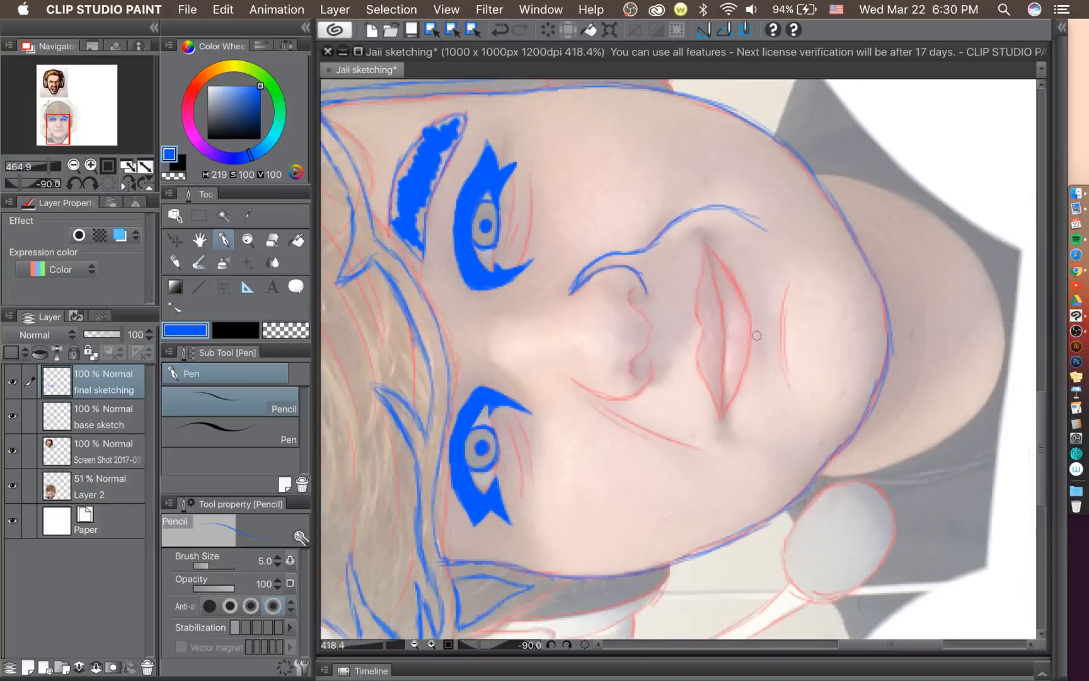
{"action": "scroll", "coordinate": [757, 335], "scroll_direction": "down", "scroll_amount": 1}
{"action": "left_click", "coordinate": [89, 183]}
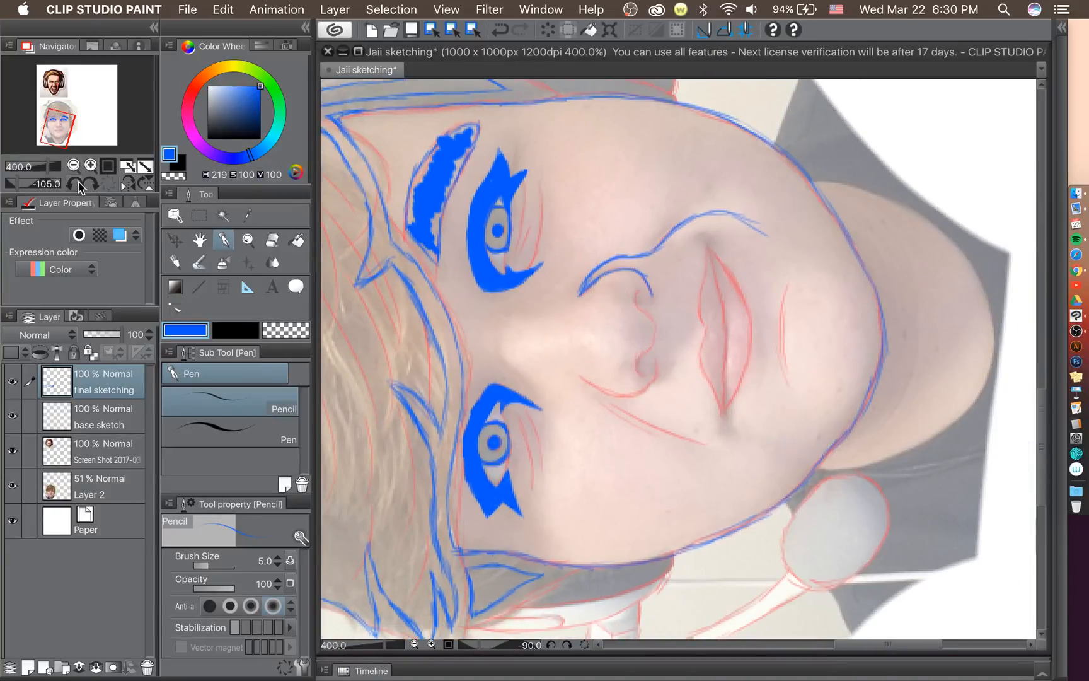
{"action": "left_click", "coordinate": [89, 183]}
{"action": "left_click", "coordinate": [89, 183]}
{"action": "left_click", "coordinate": [88, 182]}
{"action": "left_click", "coordinate": [88, 183]}
{"action": "left_click", "coordinate": [88, 183]}
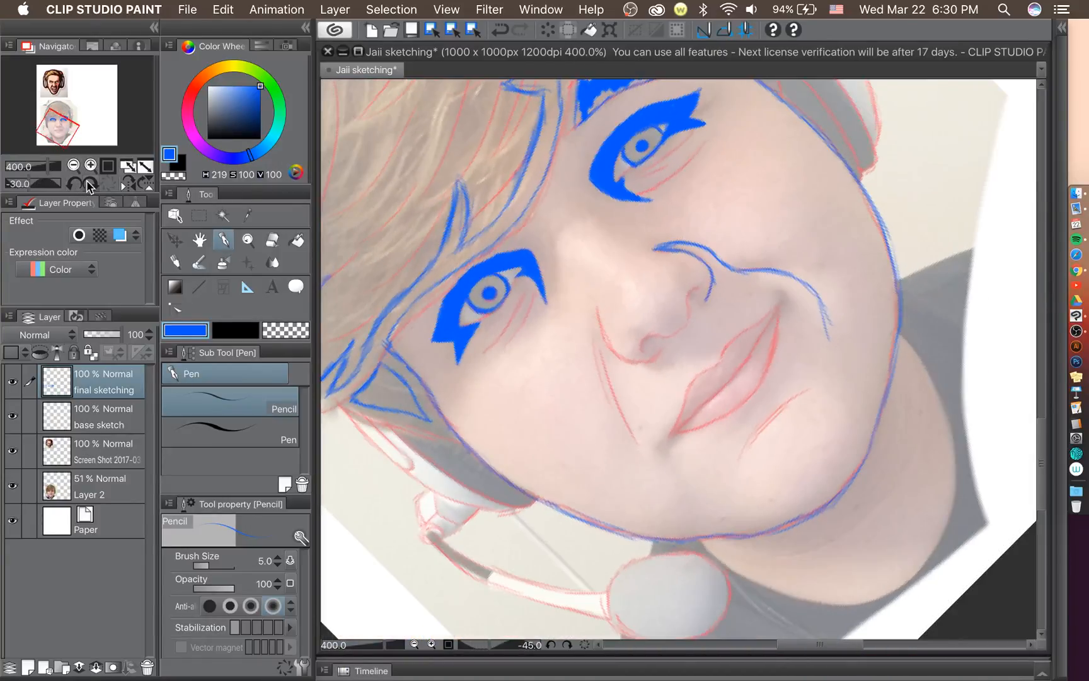
{"action": "left_click", "coordinate": [89, 183]}
{"action": "left_click", "coordinate": [88, 182]}
{"action": "left_click", "coordinate": [88, 183]}
{"action": "scroll", "coordinate": [804, 453], "scroll_direction": "up", "scroll_amount": 4}
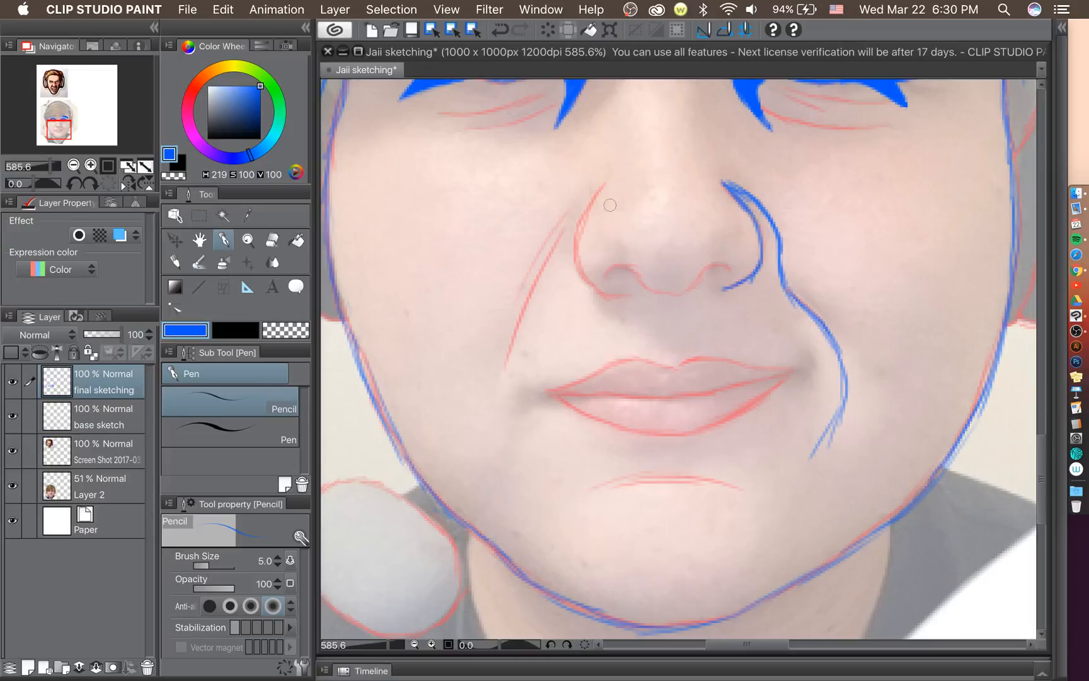
{"action": "left_click", "coordinate": [90, 183]}
{"action": "left_click", "coordinate": [91, 182]}
{"action": "left_click", "coordinate": [90, 183]}
{"action": "scroll", "coordinate": [747, 186], "scroll_direction": "up", "scroll_amount": 2}
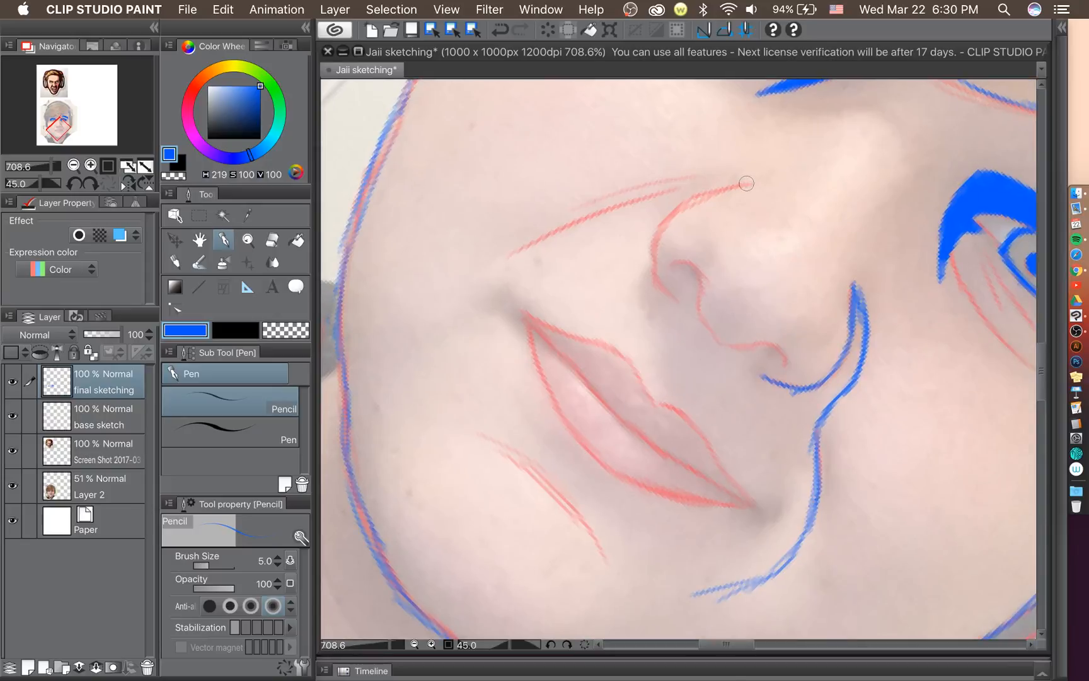
{"action": "mouse_move", "coordinate": [670, 301]}
{"action": "left_mouse_down"}
{"action": "mouse_move", "coordinate": [655, 251]}
{"action": "mouse_move", "coordinate": [694, 203]}
{"action": "mouse_move", "coordinate": [663, 225]}
{"action": "mouse_move", "coordinate": [750, 185]}
{"action": "left_mouse_up"}
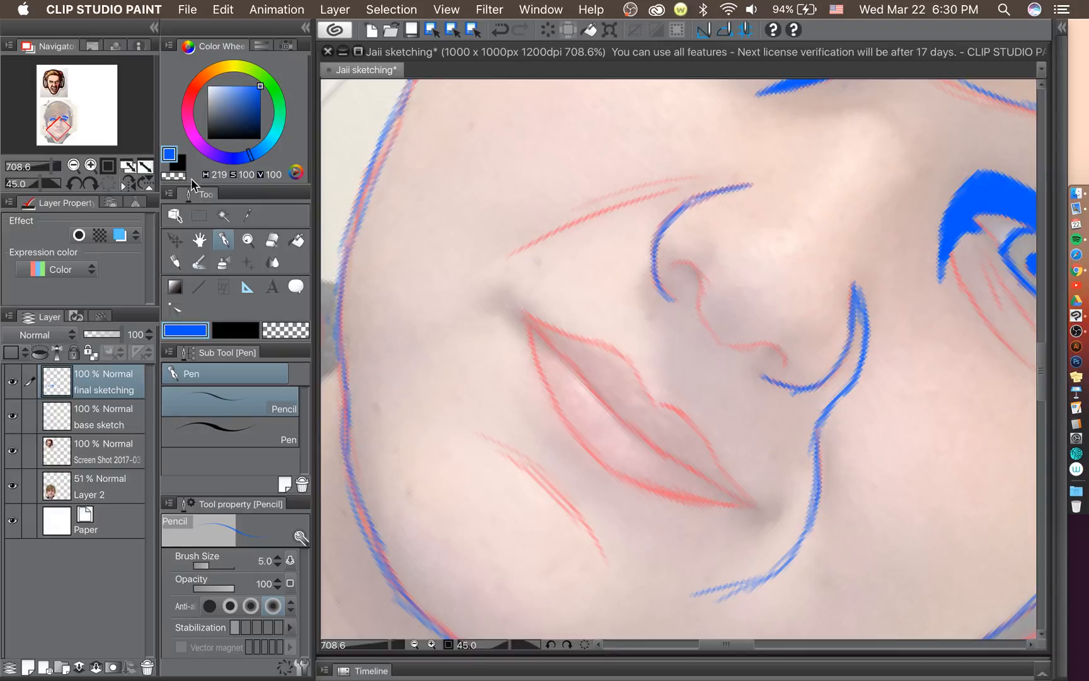
Draw the microphone-side smile line in blue, from the top of the nostril curve down past the mouth corner.
{"action": "left_click", "coordinate": [78, 184]}
{"action": "left_click", "coordinate": [78, 184]}
{"action": "left_click", "coordinate": [78, 183]}
{"action": "left_click", "coordinate": [79, 183]}
{"action": "left_click", "coordinate": [79, 183]}
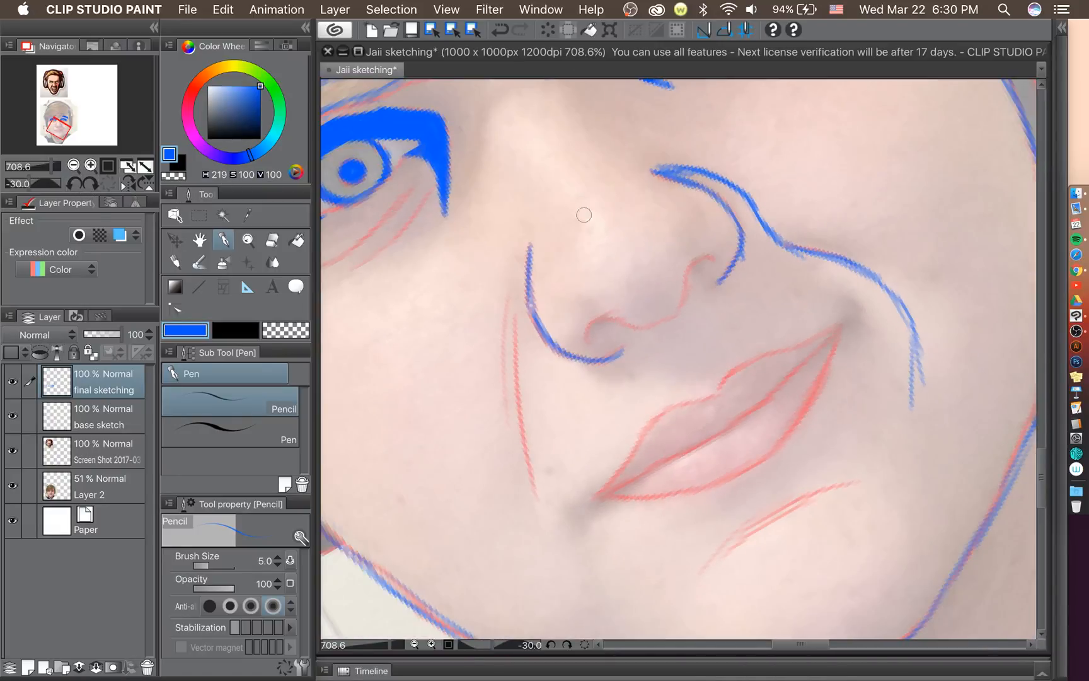
{"action": "mouse_move", "coordinate": [529, 246]}
{"action": "left_mouse_down"}
{"action": "mouse_move", "coordinate": [516, 292]}
{"action": "mouse_move", "coordinate": [516, 381]}
{"action": "left_mouse_up"}
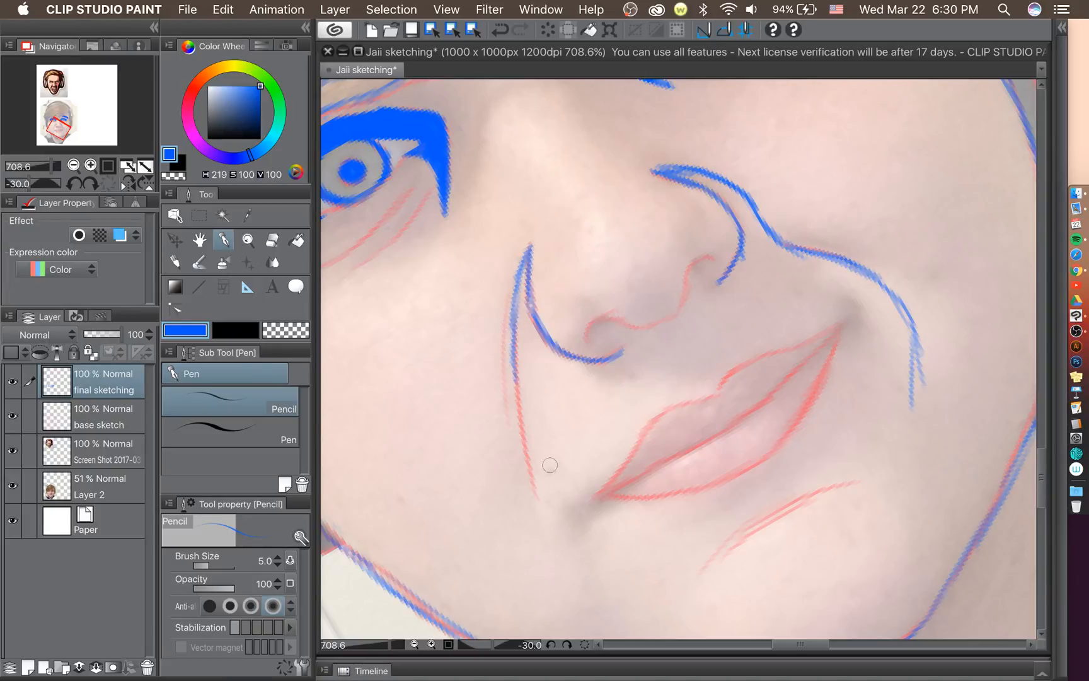
{"action": "left_click_drag", "start_coordinate": [514, 376], "coordinate": [531, 508]}
{"action": "mouse_move", "coordinate": [516, 409]}
{"action": "left_mouse_down"}
{"action": "mouse_move", "coordinate": [532, 504]}
{"action": "mouse_move", "coordinate": [567, 579]}
{"action": "left_mouse_up"}
{"action": "left_click_drag", "start_coordinate": [544, 536], "coordinate": [591, 606]}
{"action": "left_click_drag", "start_coordinate": [529, 484], "coordinate": [585, 590]}
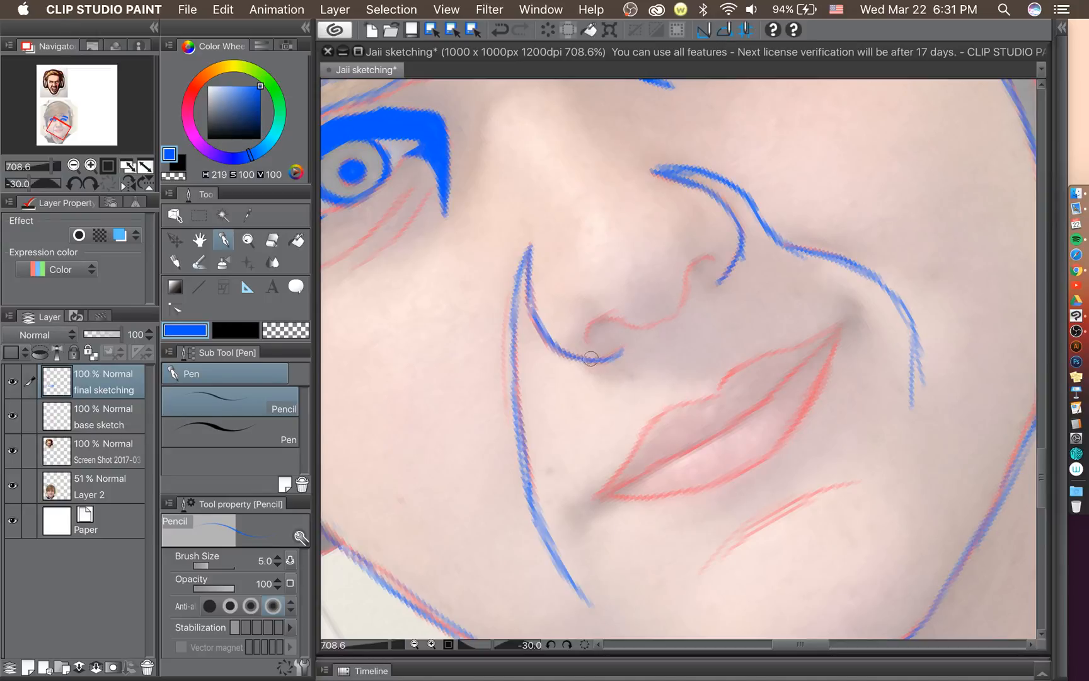
Sketch faint blue guide strokes above the upper lip and beneath the lower lip.
{"action": "mouse_move", "coordinate": [590, 359]}
{"action": "left_mouse_down"}
{"action": "mouse_move", "coordinate": [612, 384]}
{"action": "mouse_move", "coordinate": [701, 383]}
{"action": "left_mouse_up"}
{"action": "mouse_move", "coordinate": [709, 494]}
{"action": "left_mouse_down"}
{"action": "mouse_move", "coordinate": [671, 517]}
{"action": "mouse_move", "coordinate": [736, 515]}
{"action": "mouse_move", "coordinate": [860, 474]}
{"action": "mouse_move", "coordinate": [904, 530]}
{"action": "left_mouse_up"}
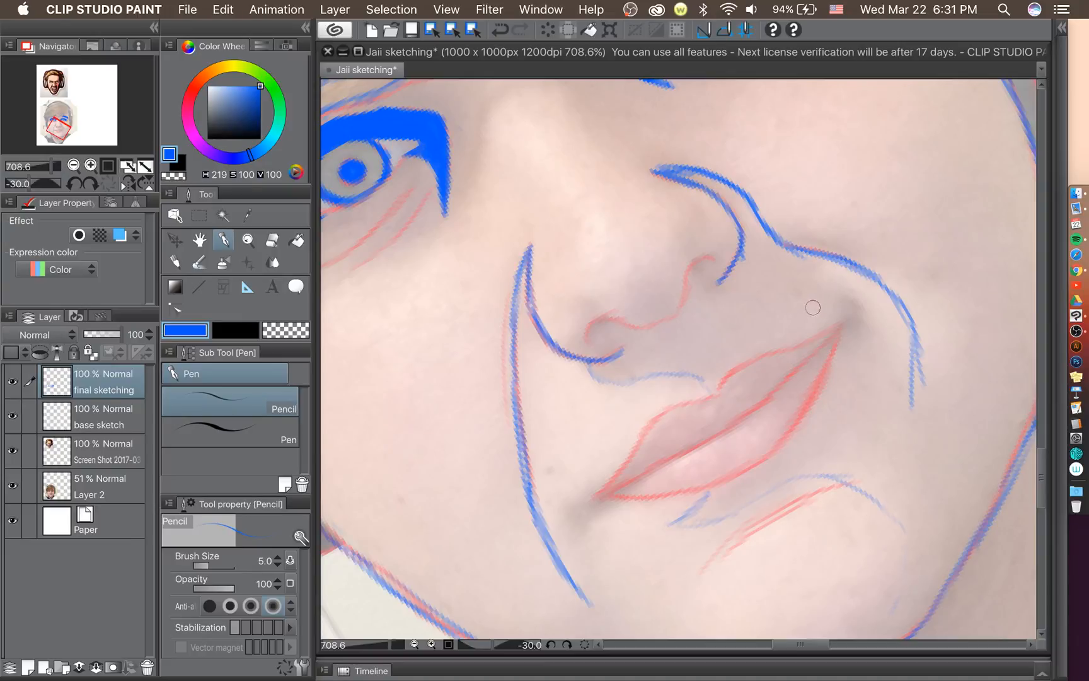
Redraw the lower end of the smile line on the filled eyebrow's side as a wider curve and erase its old strokes.
{"action": "left_click_drag", "start_coordinate": [829, 258], "coordinate": [904, 282]}
{"action": "left_click_drag", "start_coordinate": [924, 395], "coordinate": [932, 333]}
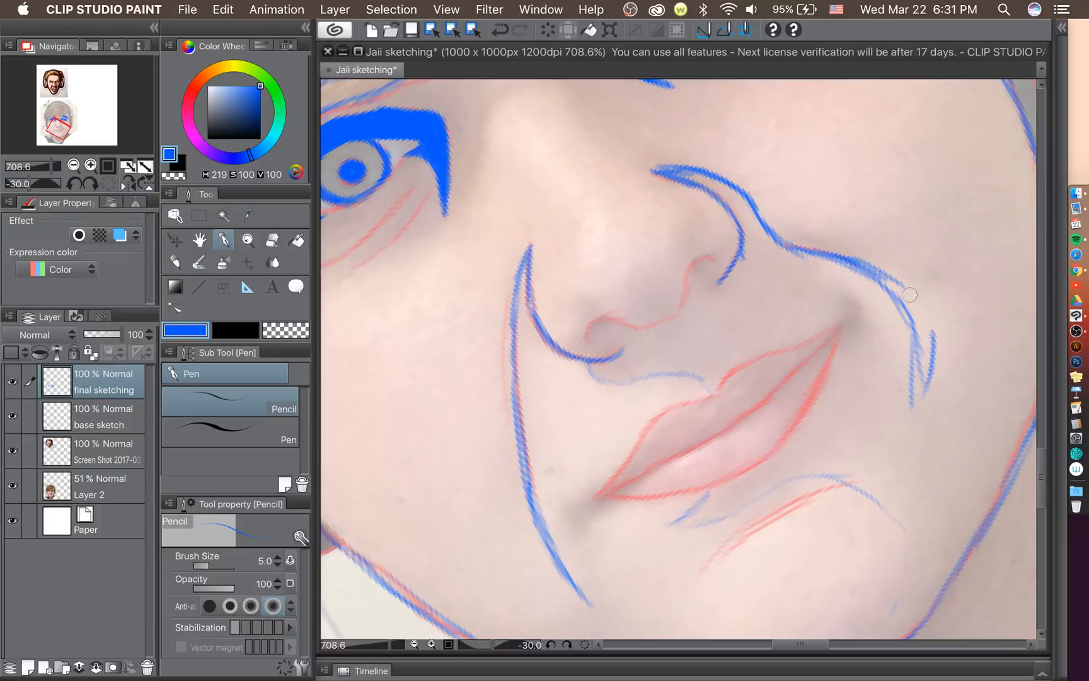
{"action": "mouse_move", "coordinate": [893, 273]}
{"action": "left_mouse_down"}
{"action": "mouse_move", "coordinate": [923, 310]}
{"action": "mouse_move", "coordinate": [927, 353]}
{"action": "left_mouse_up"}
{"action": "left_click_drag", "start_coordinate": [914, 297], "coordinate": [928, 350]}
{"action": "left_click", "coordinate": [273, 240]}
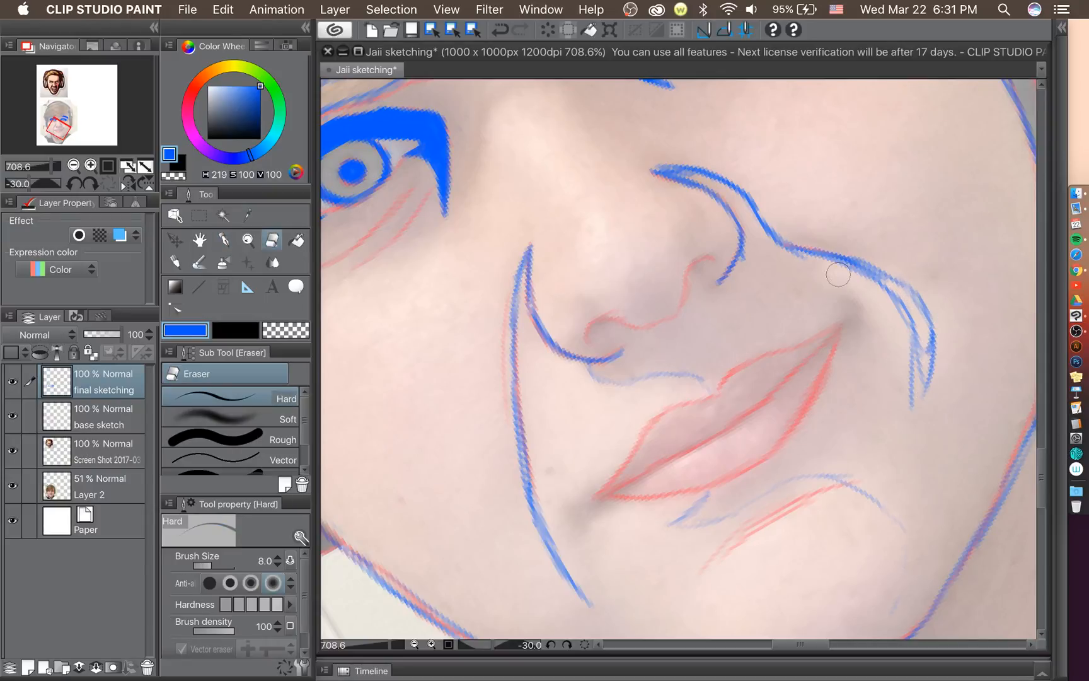
{"action": "mouse_move", "coordinate": [853, 272]}
{"action": "left_mouse_down"}
{"action": "mouse_move", "coordinate": [906, 321]}
{"action": "mouse_move", "coordinate": [909, 396]}
{"action": "mouse_move", "coordinate": [912, 330]}
{"action": "mouse_move", "coordinate": [912, 386]}
{"action": "mouse_move", "coordinate": [920, 353]}
{"action": "left_mouse_up"}
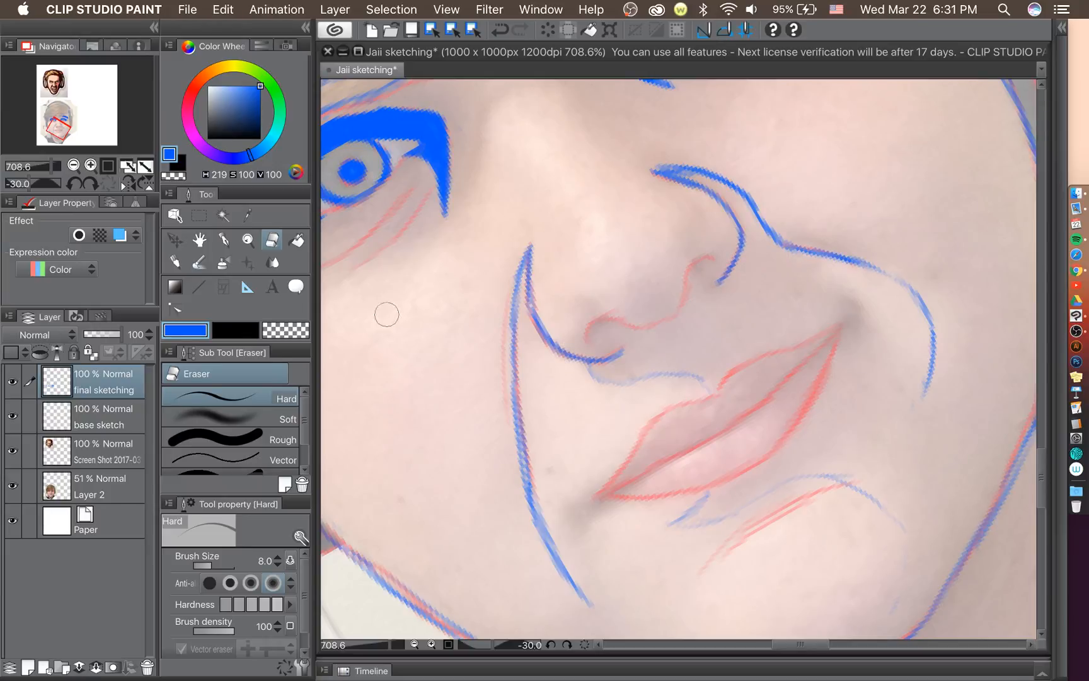
Erase the end of the microphone-side nostril curve and trace a blue upper lip line from the nostril through the lip's dip to the far mouth corner.
{"action": "mouse_move", "coordinate": [621, 359]}
{"action": "left_mouse_down"}
{"action": "mouse_move", "coordinate": [583, 361]}
{"action": "mouse_move", "coordinate": [607, 348]}
{"action": "mouse_move", "coordinate": [598, 340]}
{"action": "left_mouse_up"}
{"action": "left_click", "coordinate": [224, 240]}
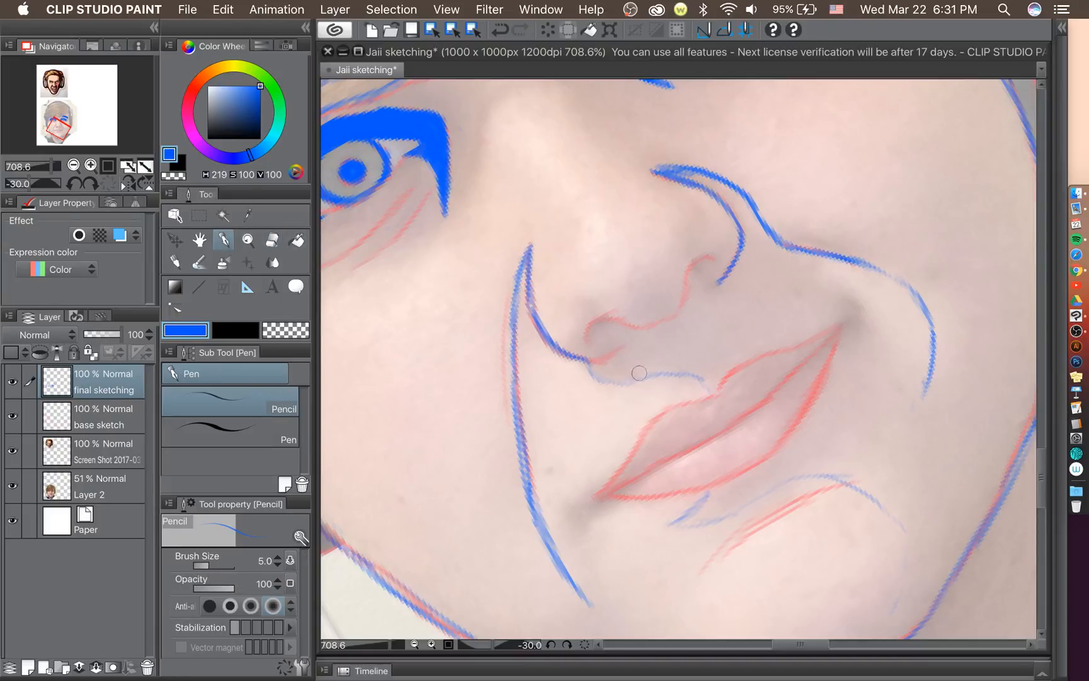
{"action": "mouse_move", "coordinate": [587, 359]}
{"action": "left_mouse_down"}
{"action": "mouse_move", "coordinate": [598, 383]}
{"action": "mouse_move", "coordinate": [584, 362]}
{"action": "mouse_move", "coordinate": [624, 389]}
{"action": "mouse_move", "coordinate": [602, 377]}
{"action": "mouse_move", "coordinate": [696, 378]}
{"action": "mouse_move", "coordinate": [715, 387]}
{"action": "mouse_move", "coordinate": [687, 379]}
{"action": "mouse_move", "coordinate": [719, 394]}
{"action": "mouse_move", "coordinate": [842, 322]}
{"action": "mouse_move", "coordinate": [760, 351]}
{"action": "left_mouse_up"}
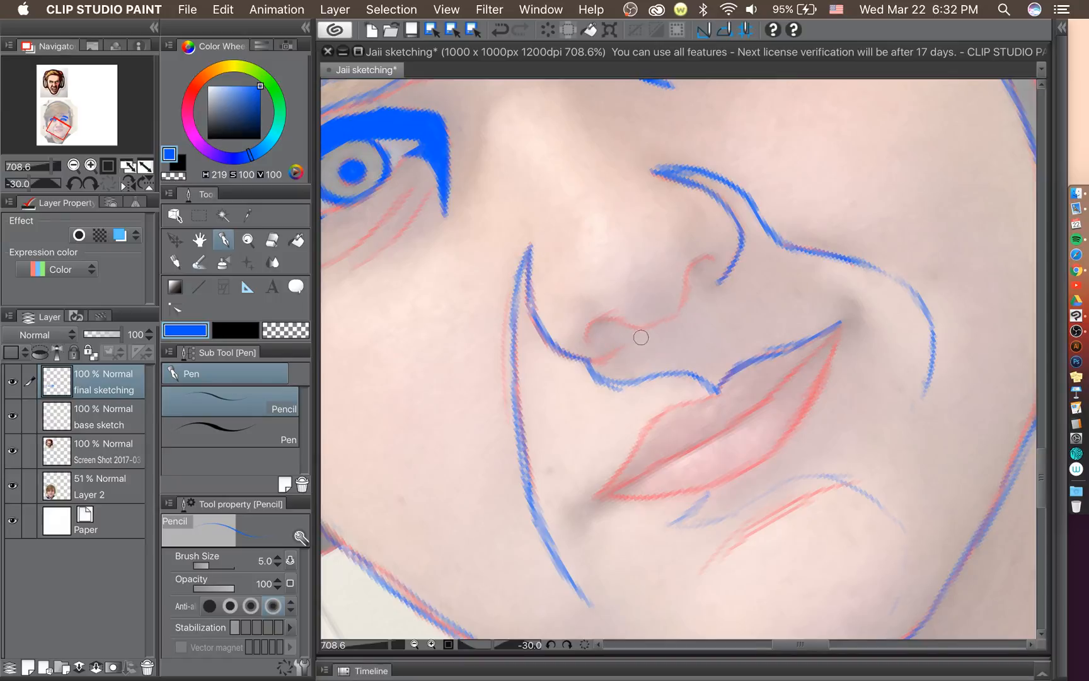
Redraw the end of the microphone-side nostril curve as a short upturned hook and erase the stroke linking it to the upper lip line.
{"action": "left_click", "coordinate": [272, 240]}
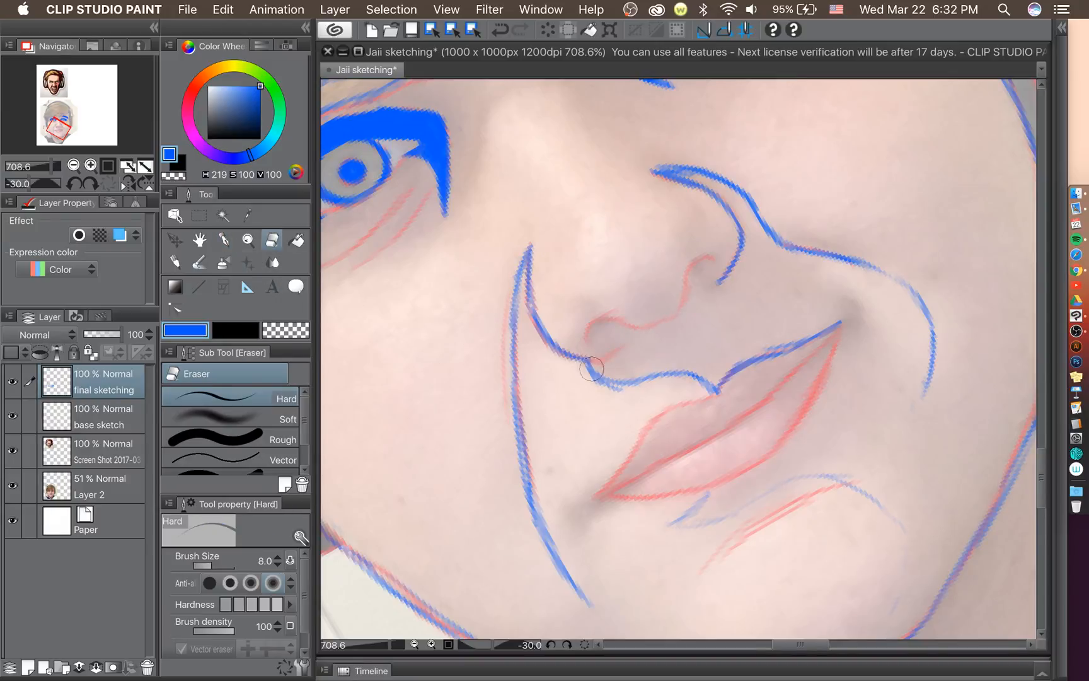
{"action": "mouse_move", "coordinate": [584, 369]}
{"action": "left_mouse_down"}
{"action": "mouse_move", "coordinate": [604, 381]}
{"action": "mouse_move", "coordinate": [587, 377]}
{"action": "left_mouse_up"}
{"action": "left_click", "coordinate": [227, 241]}
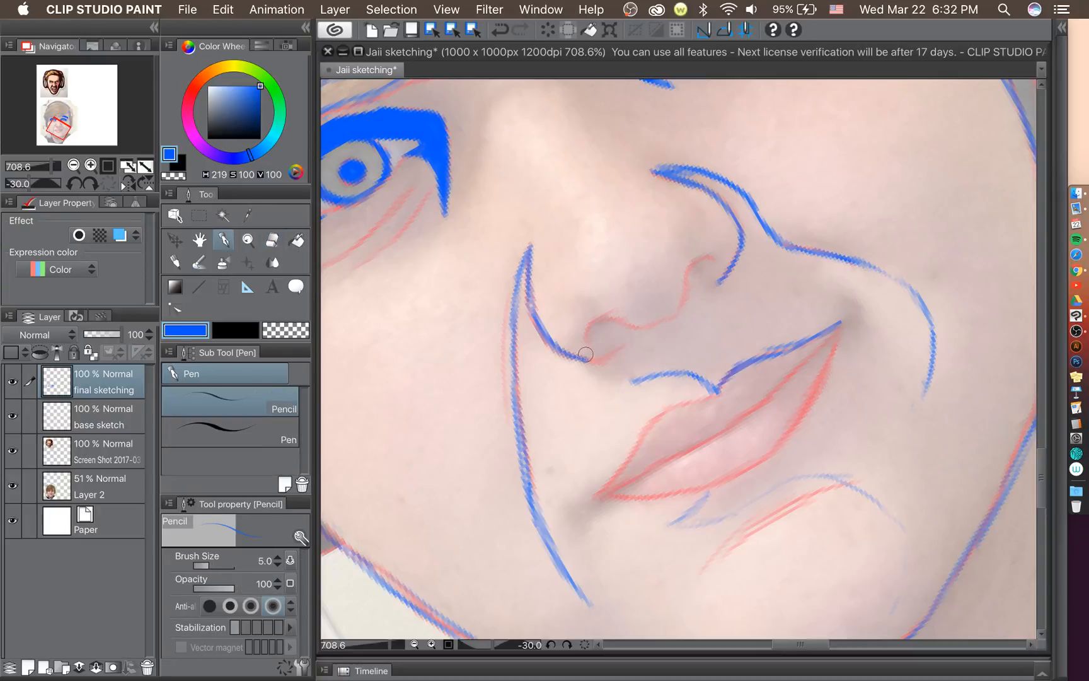
{"action": "mouse_move", "coordinate": [583, 360]}
{"action": "left_mouse_down"}
{"action": "mouse_move", "coordinate": [634, 332]}
{"action": "mouse_move", "coordinate": [617, 369]}
{"action": "mouse_move", "coordinate": [631, 383]}
{"action": "left_mouse_up"}
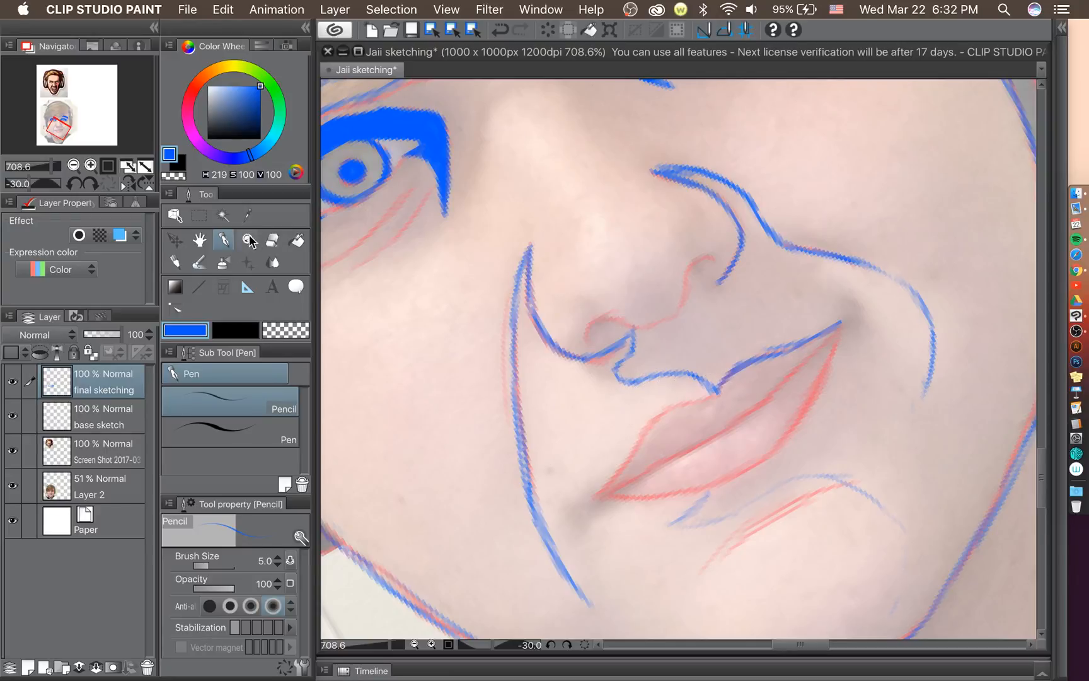
{"action": "left_click", "coordinate": [277, 240]}
{"action": "mouse_move", "coordinate": [630, 334]}
{"action": "left_mouse_down"}
{"action": "mouse_move", "coordinate": [641, 356]}
{"action": "mouse_move", "coordinate": [632, 326]}
{"action": "mouse_move", "coordinate": [629, 354]}
{"action": "mouse_move", "coordinate": [608, 378]}
{"action": "mouse_move", "coordinate": [648, 382]}
{"action": "left_mouse_up"}
{"action": "left_click", "coordinate": [224, 239]}
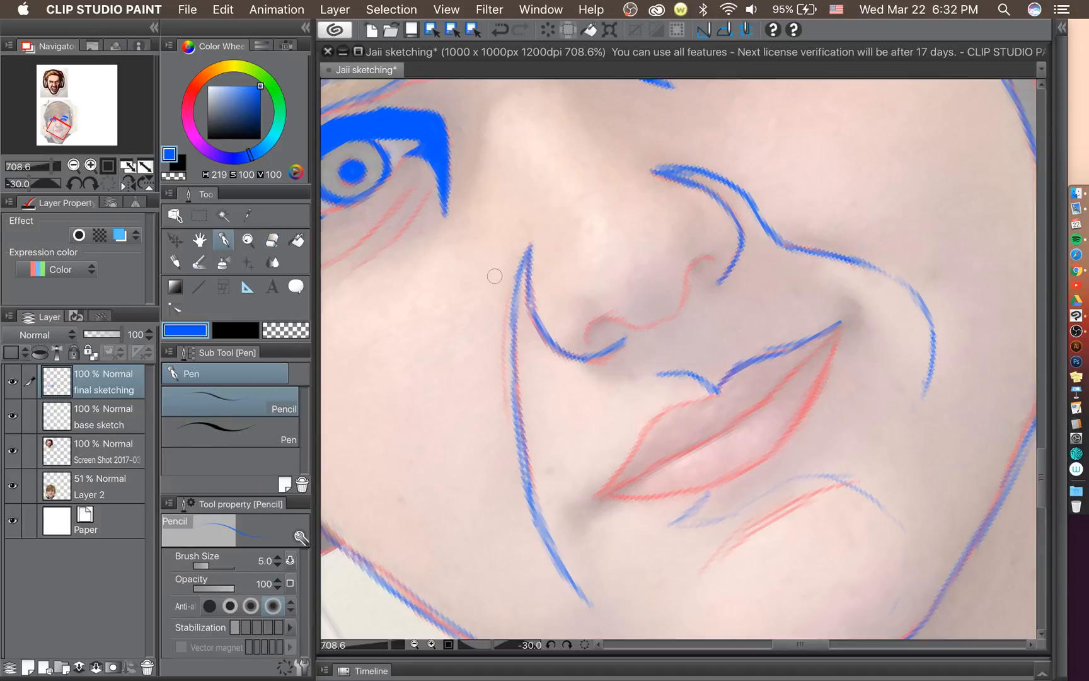
Trace the underside of the nose in blue from one nostril to the other, curling both ends into the nostril curves.
{"action": "mouse_move", "coordinate": [593, 320]}
{"action": "left_mouse_down"}
{"action": "mouse_move", "coordinate": [668, 320]}
{"action": "mouse_move", "coordinate": [696, 265]}
{"action": "mouse_move", "coordinate": [719, 256]}
{"action": "left_mouse_up"}
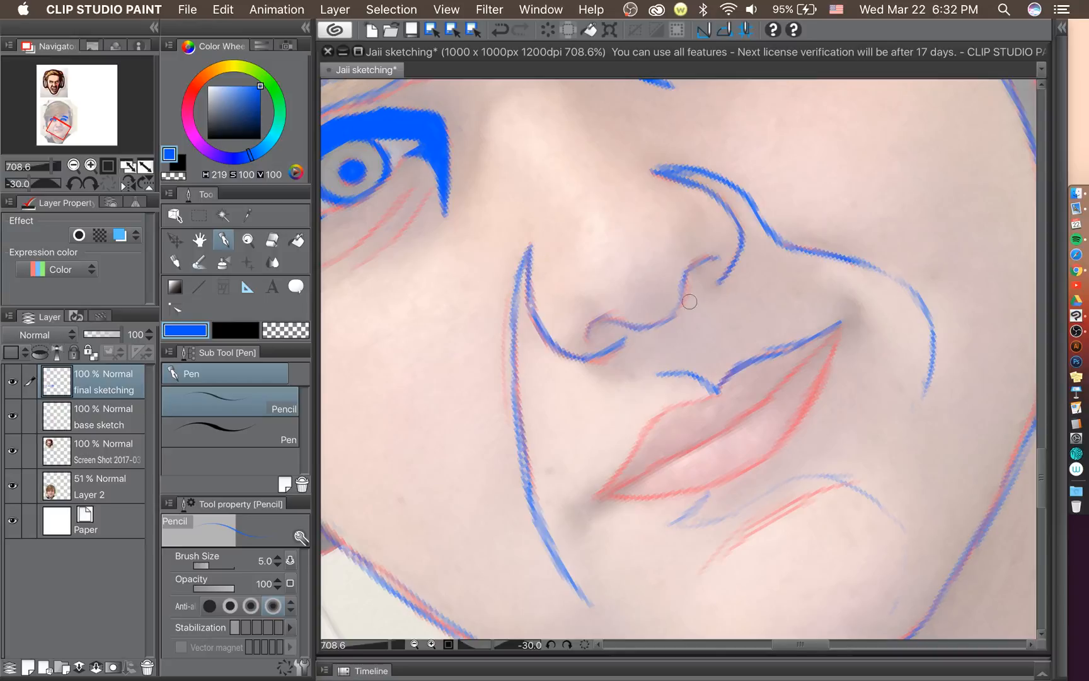
{"action": "mouse_move", "coordinate": [589, 337]}
{"action": "left_mouse_down"}
{"action": "mouse_move", "coordinate": [626, 340]}
{"action": "mouse_move", "coordinate": [587, 338]}
{"action": "mouse_move", "coordinate": [598, 322]}
{"action": "mouse_move", "coordinate": [670, 314]}
{"action": "mouse_move", "coordinate": [700, 264]}
{"action": "mouse_move", "coordinate": [720, 262]}
{"action": "mouse_move", "coordinate": [704, 274]}
{"action": "mouse_move", "coordinate": [718, 260]}
{"action": "left_mouse_up"}
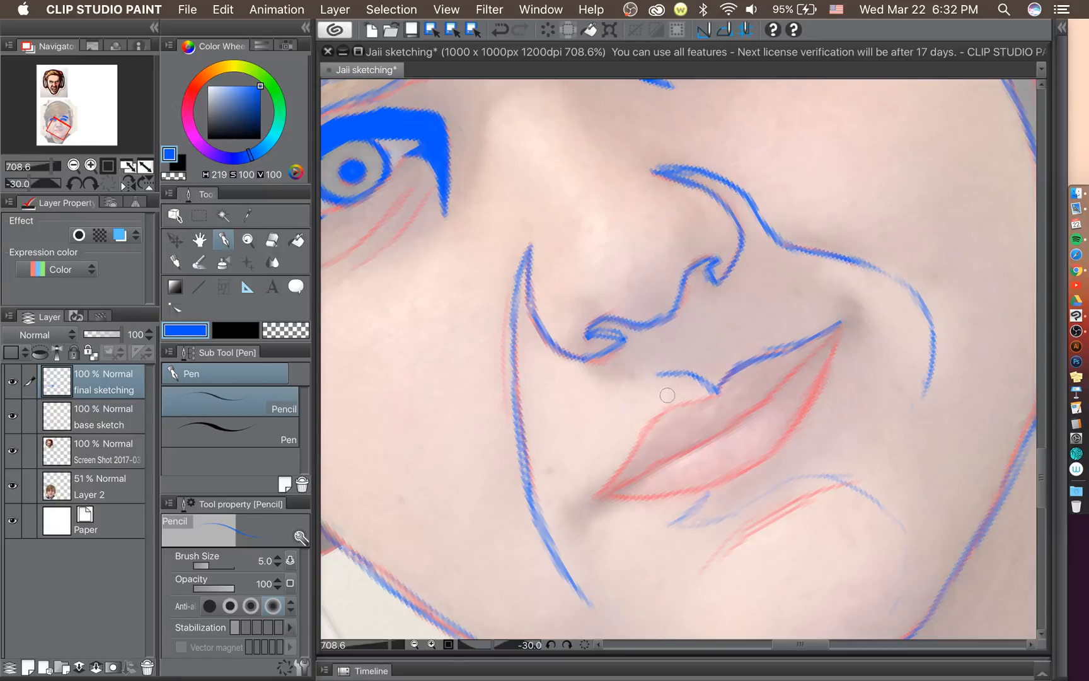
Clean up the curled corners of both nostrils by erasing excess blue and redrawing thinner lines, and reinforce the nose's underside.
{"action": "scroll", "coordinate": [656, 359], "scroll_direction": "down", "scroll_amount": 6}
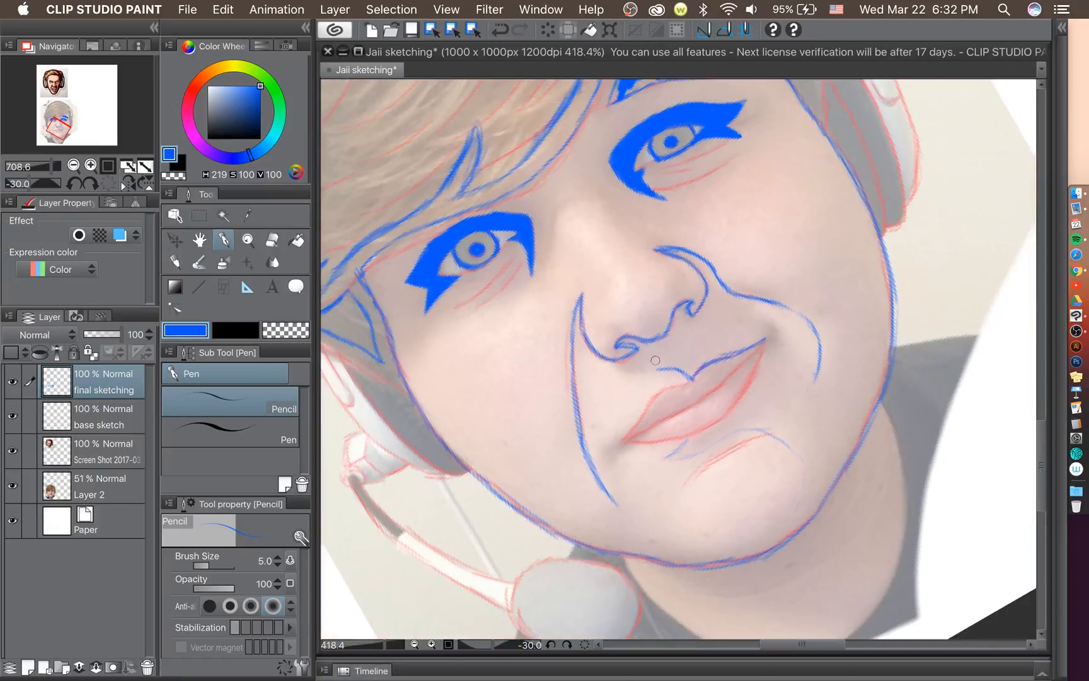
{"action": "scroll", "coordinate": [656, 360], "scroll_direction": "up", "scroll_amount": 5}
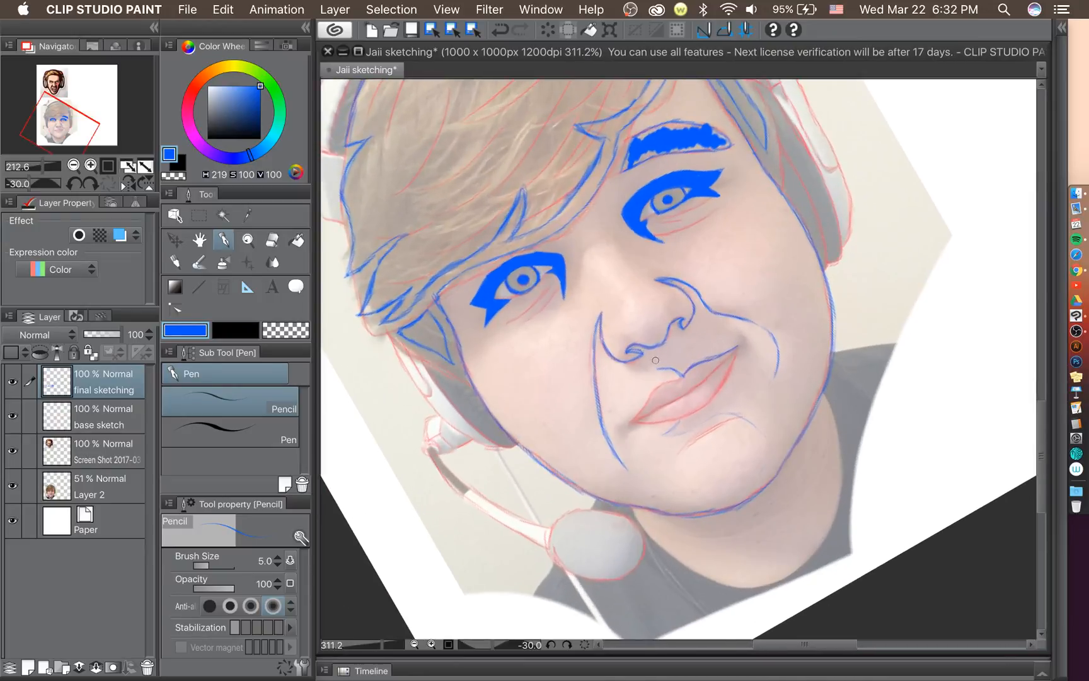
{"action": "scroll", "coordinate": [656, 360], "scroll_direction": "up", "scroll_amount": 1}
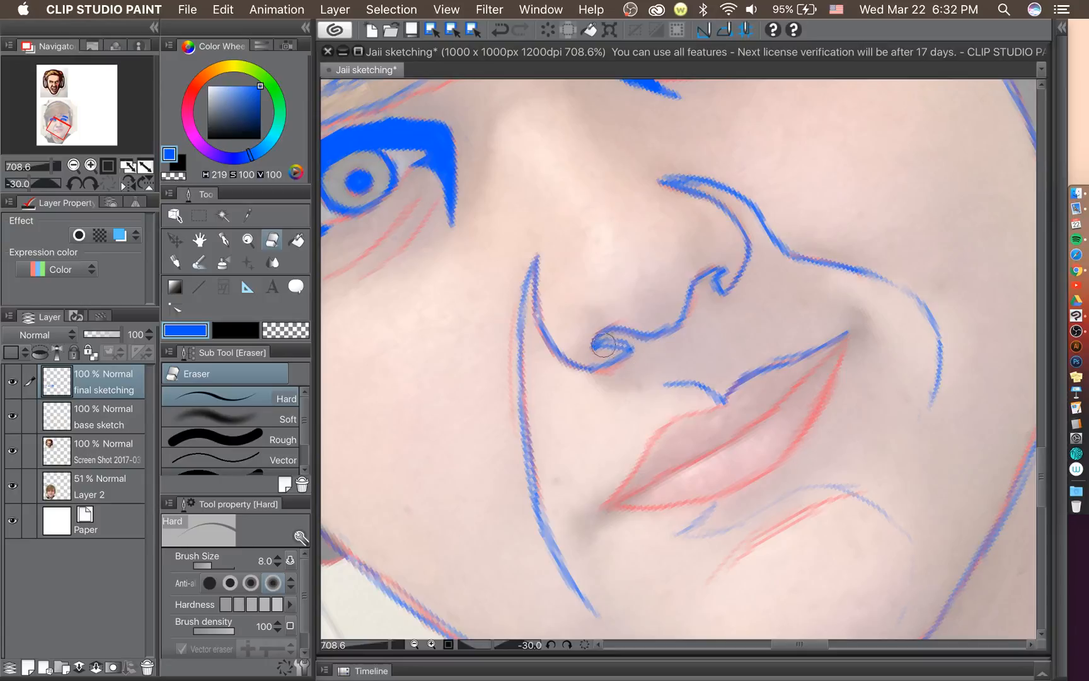
{"action": "left_click_drag", "start_coordinate": [603, 347], "coordinate": [594, 350]}
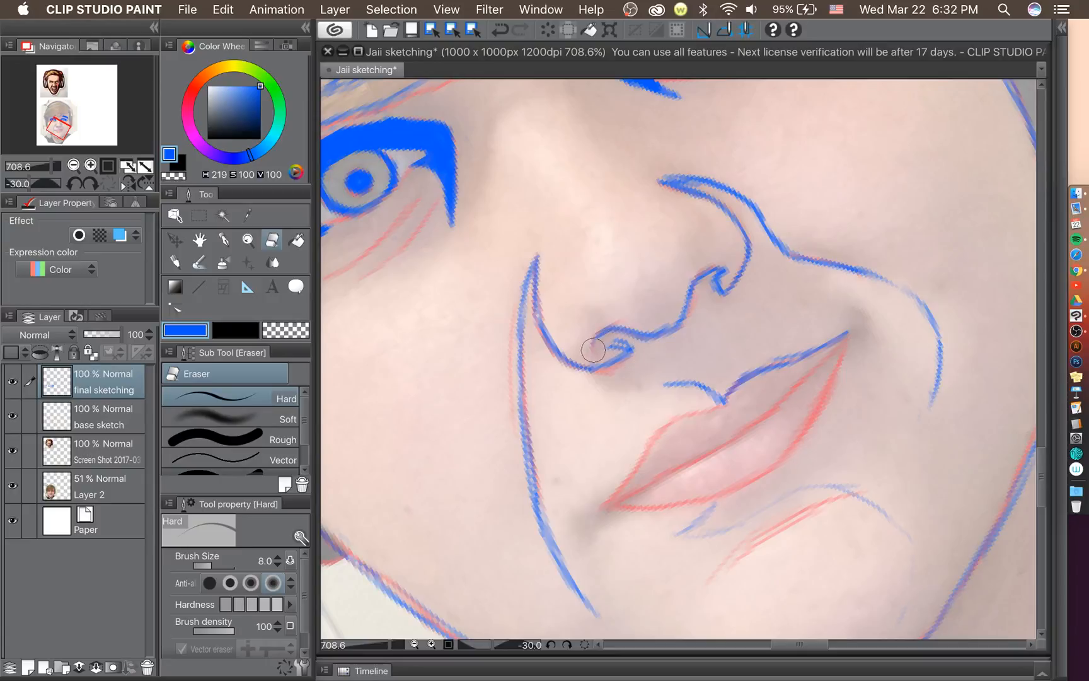
{"action": "left_click", "coordinate": [223, 240]}
{"action": "left_click_drag", "start_coordinate": [603, 347], "coordinate": [611, 345]}
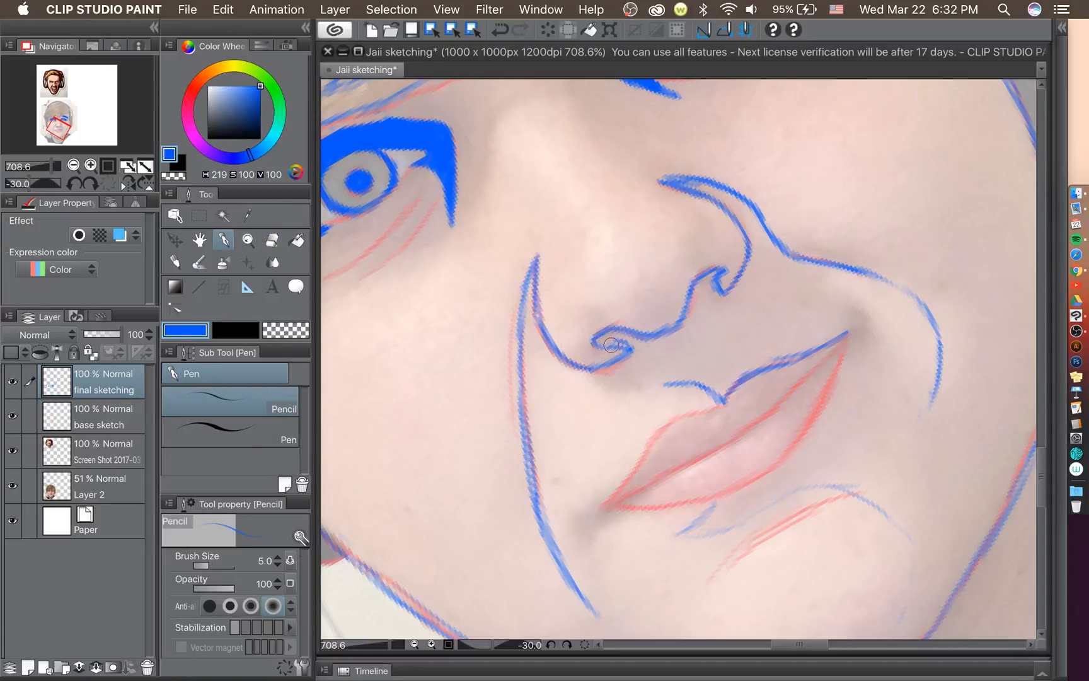
{"action": "left_click", "coordinate": [272, 240]}
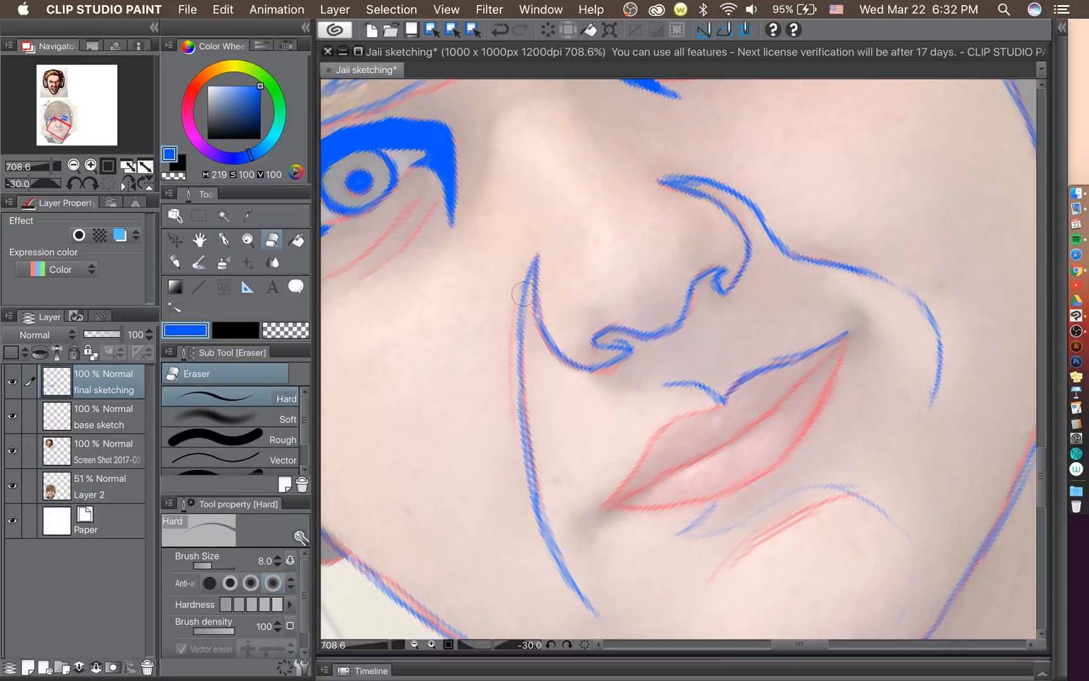
{"action": "left_click_drag", "start_coordinate": [621, 341], "coordinate": [638, 348]}
{"action": "left_click_drag", "start_coordinate": [725, 277], "coordinate": [715, 270]}
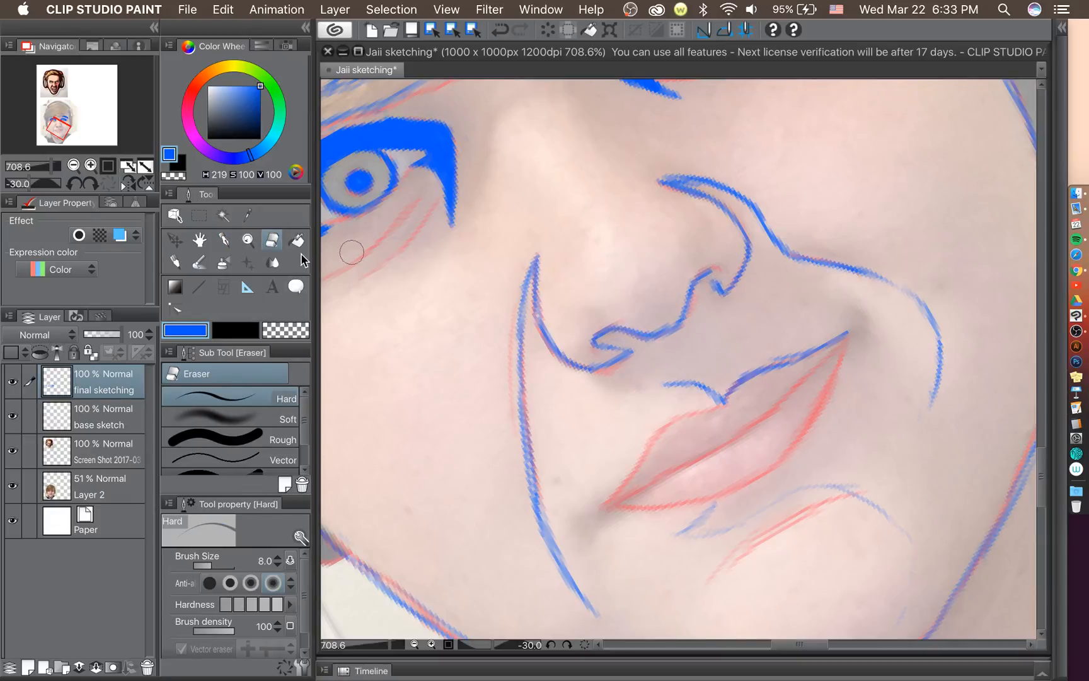
{"action": "left_click", "coordinate": [222, 242]}
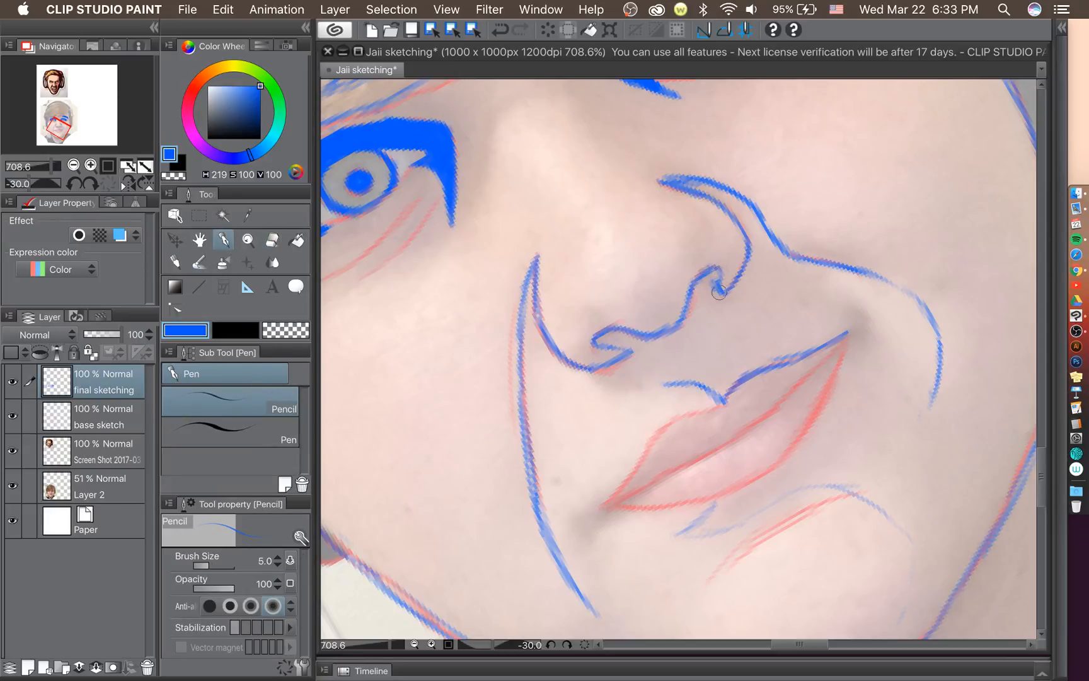
{"action": "left_click_drag", "start_coordinate": [718, 277], "coordinate": [704, 269]}
{"action": "left_click_drag", "start_coordinate": [660, 330], "coordinate": [683, 315]}
Try to extend the upper lip line toward the microphone-side nostril, and erase the extension.
{"action": "scroll", "coordinate": [676, 315], "scroll_direction": "down", "scroll_amount": 10}
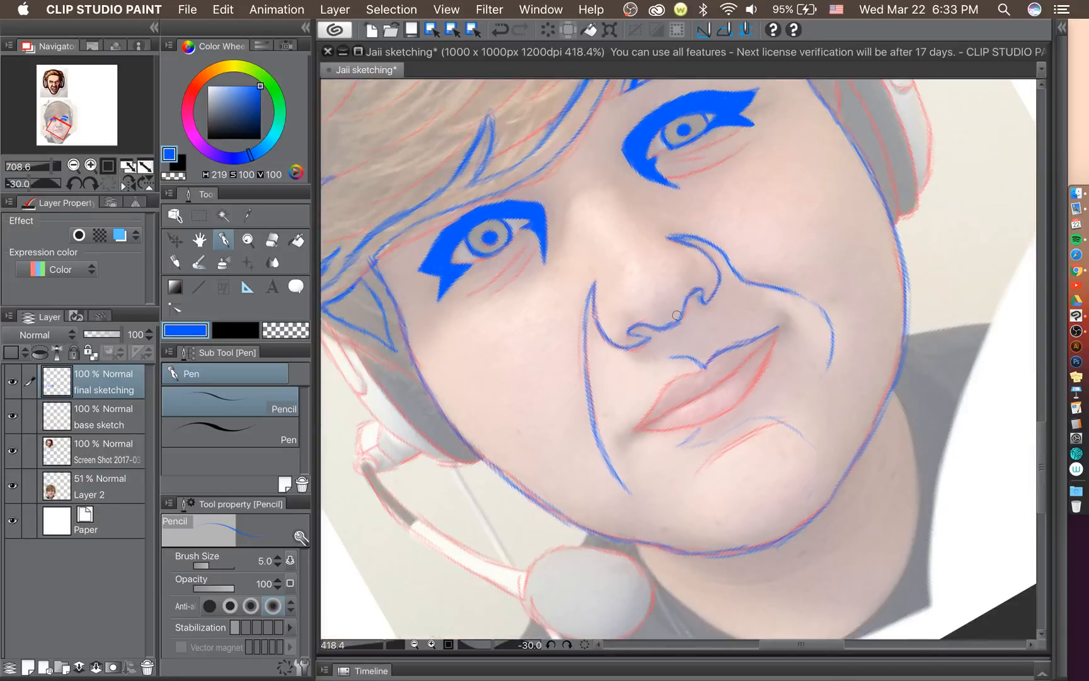
{"action": "scroll", "coordinate": [675, 315], "scroll_direction": "up", "scroll_amount": 7}
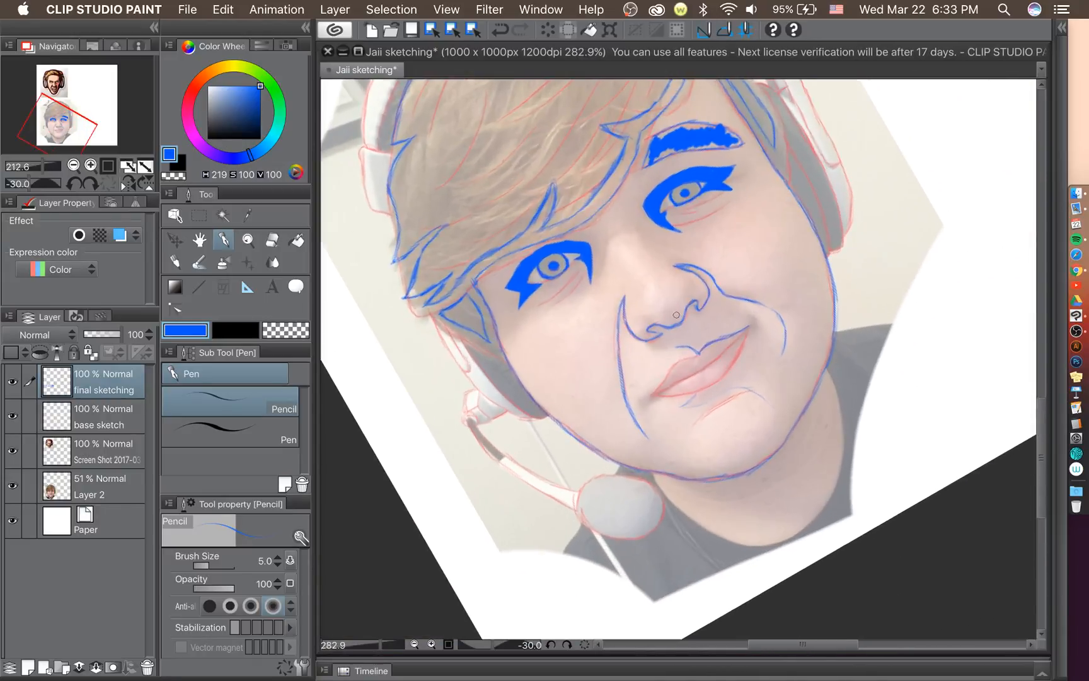
{"action": "scroll", "coordinate": [695, 361], "scroll_direction": "up", "scroll_amount": 2}
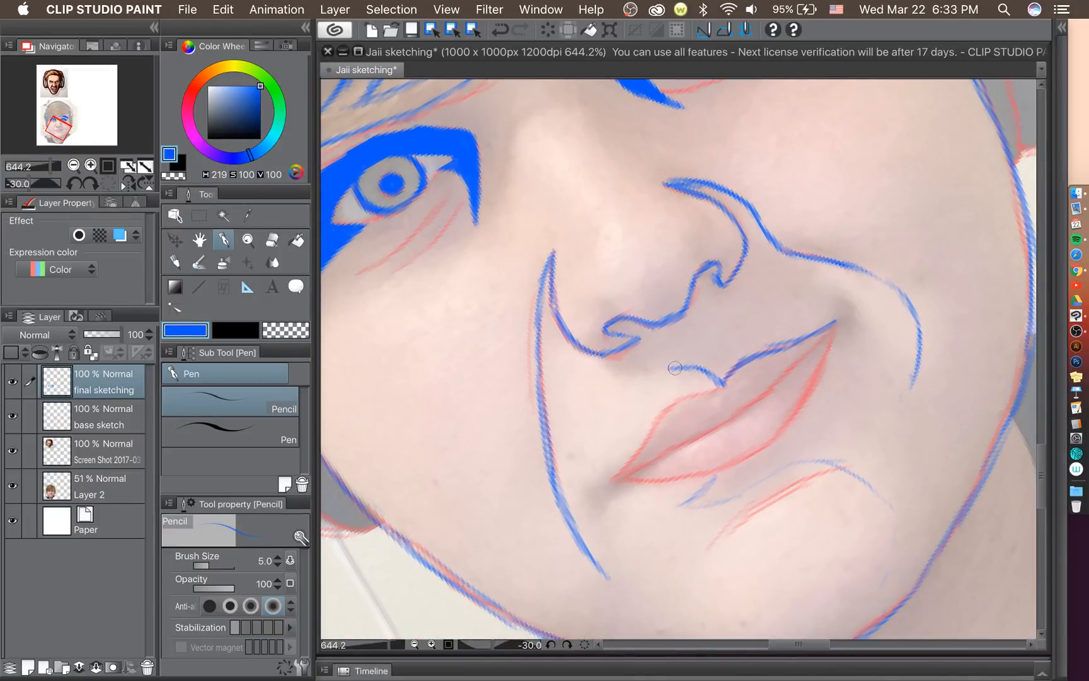
{"action": "mouse_move", "coordinate": [676, 368]}
{"action": "left_mouse_down"}
{"action": "mouse_move", "coordinate": [646, 368]}
{"action": "mouse_move", "coordinate": [659, 378]}
{"action": "mouse_move", "coordinate": [615, 349]}
{"action": "mouse_move", "coordinate": [633, 374]}
{"action": "mouse_move", "coordinate": [615, 352]}
{"action": "mouse_move", "coordinate": [652, 358]}
{"action": "mouse_move", "coordinate": [615, 350]}
{"action": "mouse_move", "coordinate": [661, 367]}
{"action": "mouse_move", "coordinate": [633, 369]}
{"action": "mouse_move", "coordinate": [666, 372]}
{"action": "left_mouse_up"}
{"action": "left_click", "coordinate": [273, 241]}
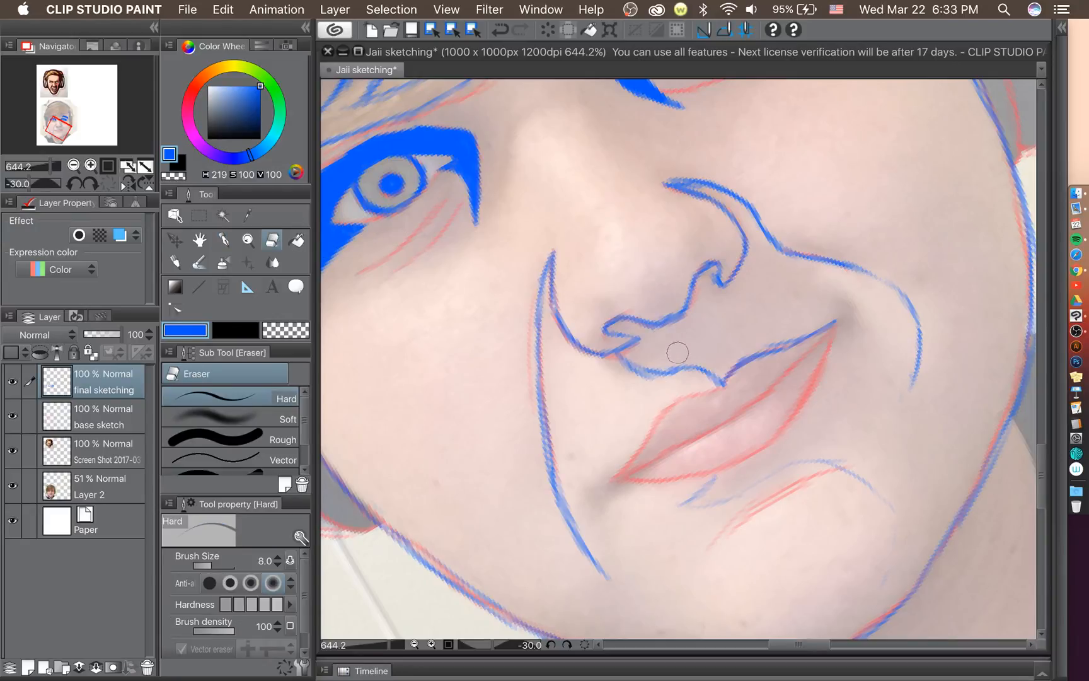
{"action": "mouse_move", "coordinate": [622, 358]}
{"action": "left_mouse_down"}
{"action": "mouse_move", "coordinate": [649, 357]}
{"action": "mouse_move", "coordinate": [637, 376]}
{"action": "mouse_move", "coordinate": [679, 373]}
{"action": "left_mouse_up"}
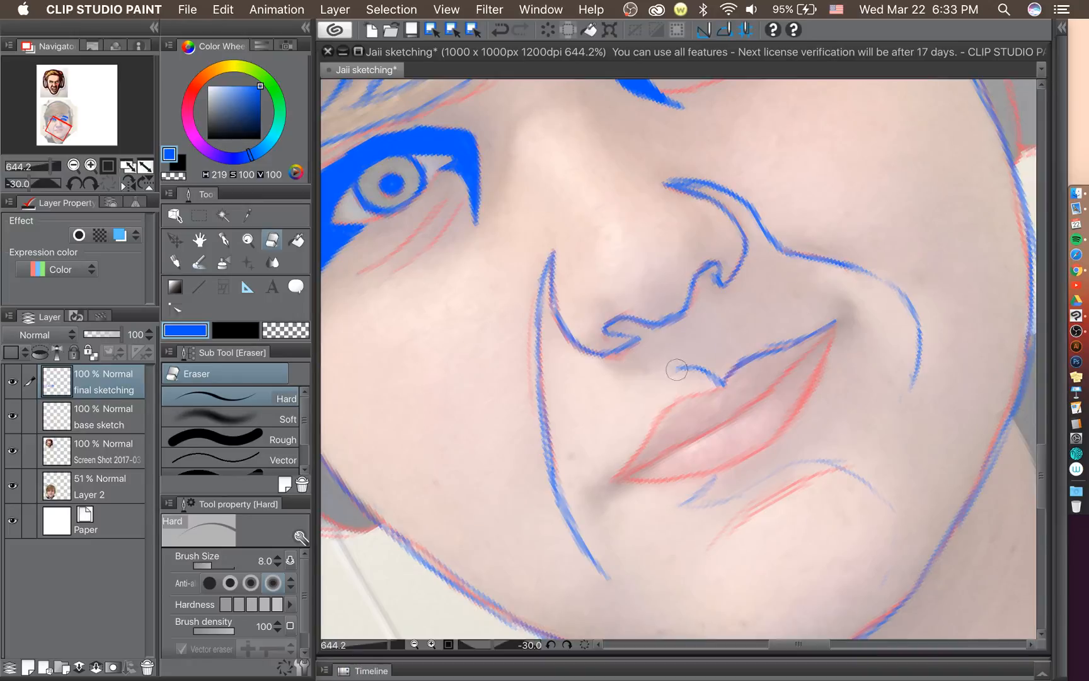
Try a diagonal blue stroke from the upper lip line along the underside of the nose, and erase it.
{"action": "left_click", "coordinate": [223, 239]}
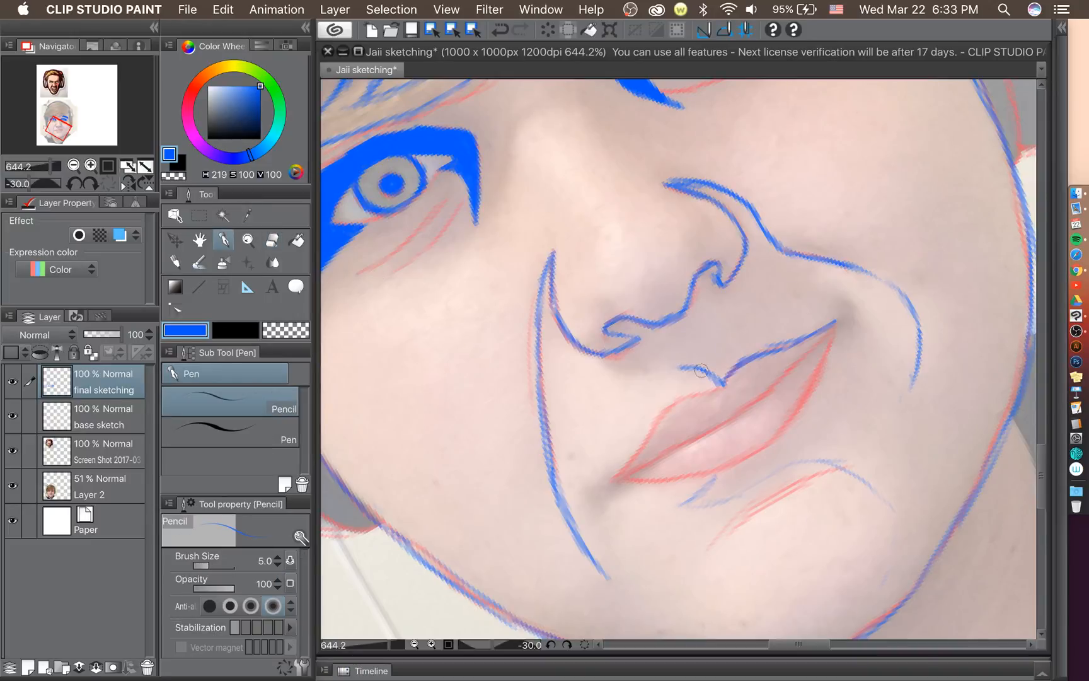
{"action": "mouse_move", "coordinate": [671, 367]}
{"action": "left_mouse_down"}
{"action": "mouse_move", "coordinate": [665, 341]}
{"action": "mouse_move", "coordinate": [716, 317]}
{"action": "left_mouse_up"}
{"action": "mouse_move", "coordinate": [677, 366]}
{"action": "left_mouse_down"}
{"action": "mouse_move", "coordinate": [678, 336]}
{"action": "mouse_move", "coordinate": [681, 371]}
{"action": "mouse_move", "coordinate": [660, 345]}
{"action": "mouse_move", "coordinate": [678, 351]}
{"action": "mouse_move", "coordinate": [758, 286]}
{"action": "left_mouse_up"}
{"action": "left_click_drag", "start_coordinate": [701, 326], "coordinate": [762, 279]}
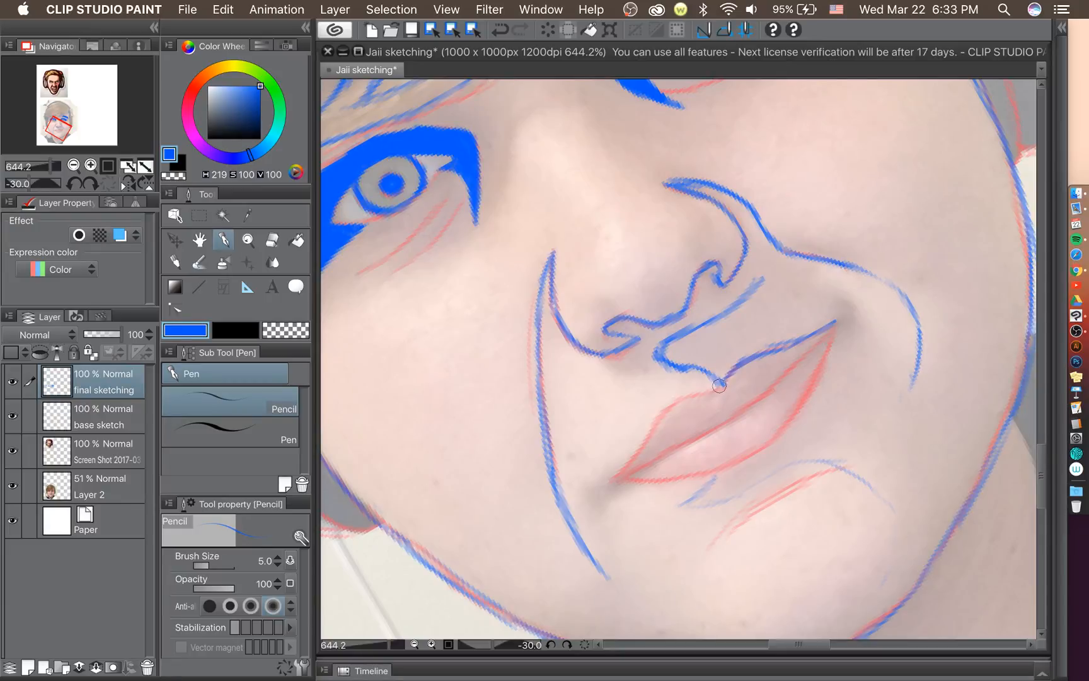
{"action": "left_click", "coordinate": [273, 239]}
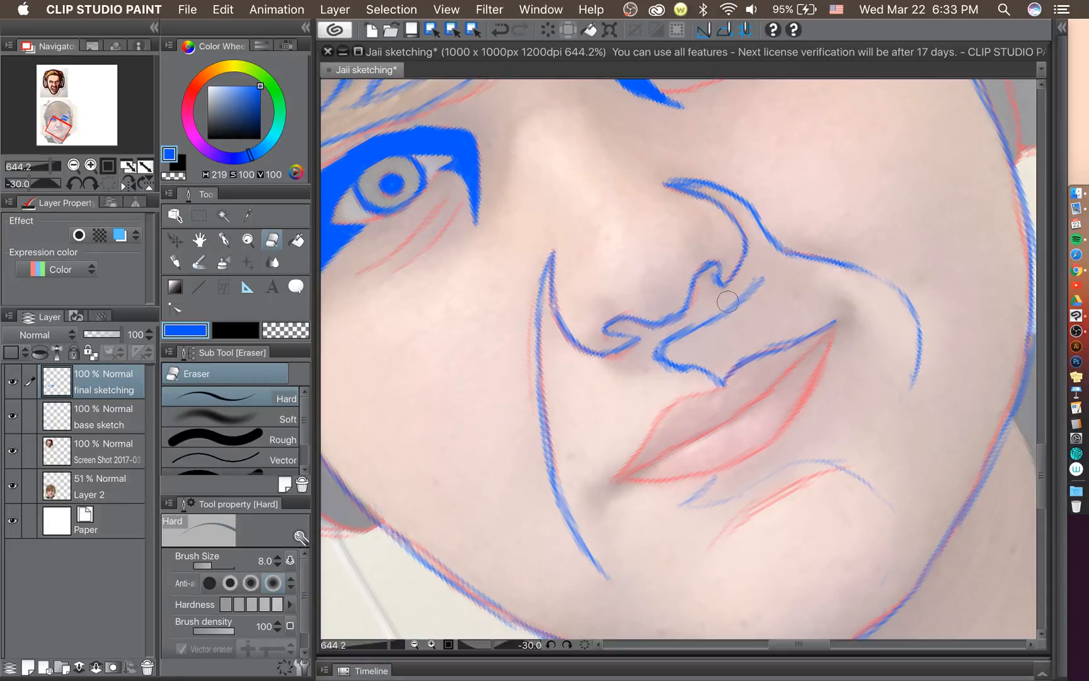
{"action": "mouse_move", "coordinate": [777, 265]}
{"action": "left_mouse_down"}
{"action": "mouse_move", "coordinate": [734, 309]}
{"action": "mouse_move", "coordinate": [685, 329]}
{"action": "mouse_move", "coordinate": [652, 359]}
{"action": "mouse_move", "coordinate": [683, 348]}
{"action": "mouse_move", "coordinate": [688, 359]}
{"action": "left_mouse_up"}
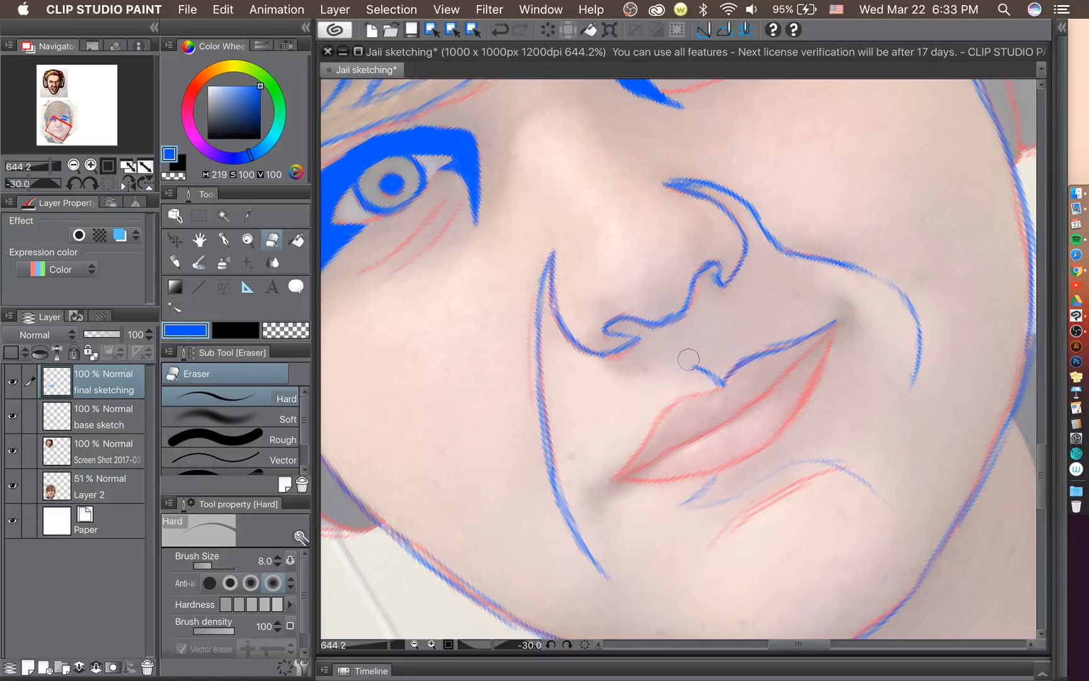
Rotate the canvas view to 30 degrees and zoom in with the mouth centred for tracing.
{"action": "scroll", "coordinate": [688, 359], "scroll_direction": "down", "scroll_amount": 10}
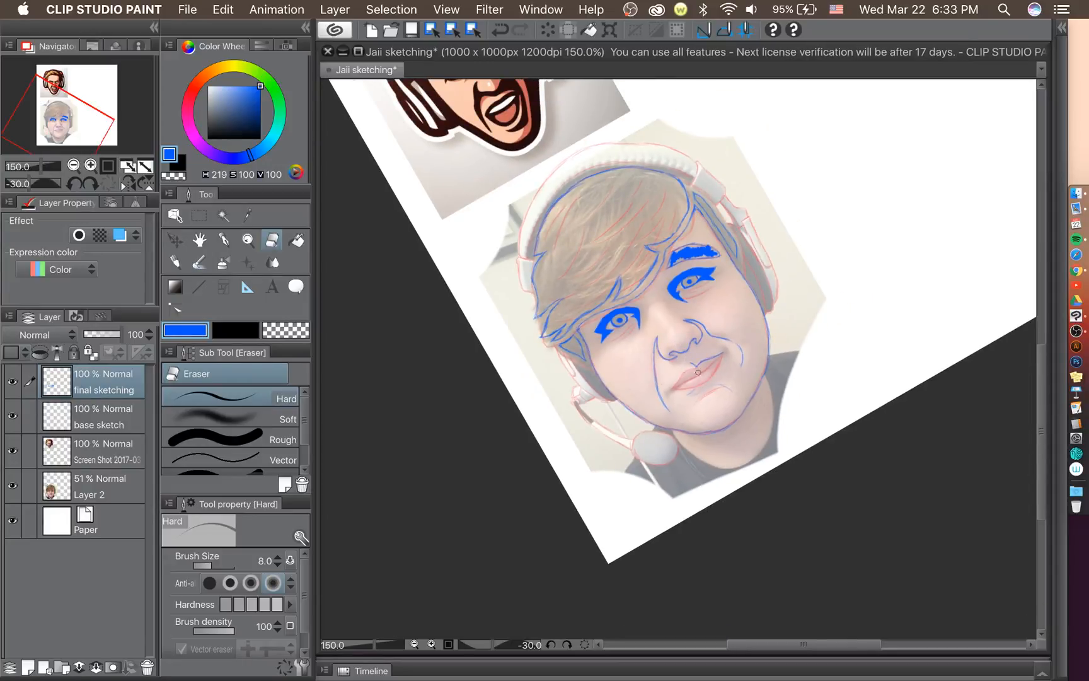
{"action": "scroll", "coordinate": [694, 370], "scroll_direction": "up", "scroll_amount": 4}
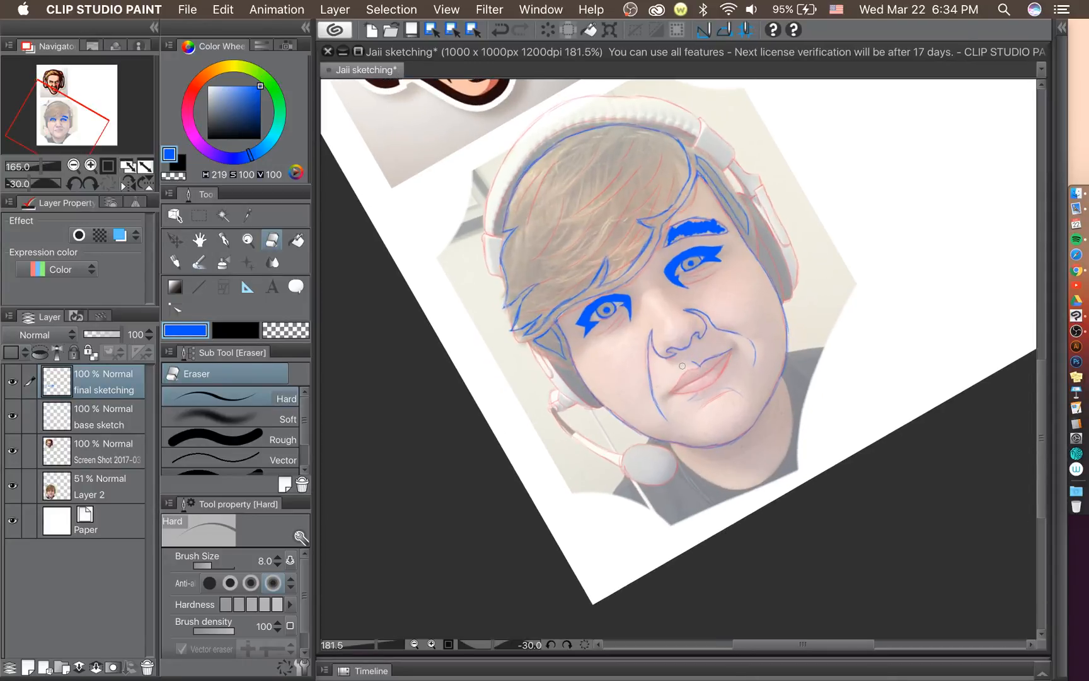
{"action": "scroll", "coordinate": [682, 365], "scroll_direction": "up", "scroll_amount": 4}
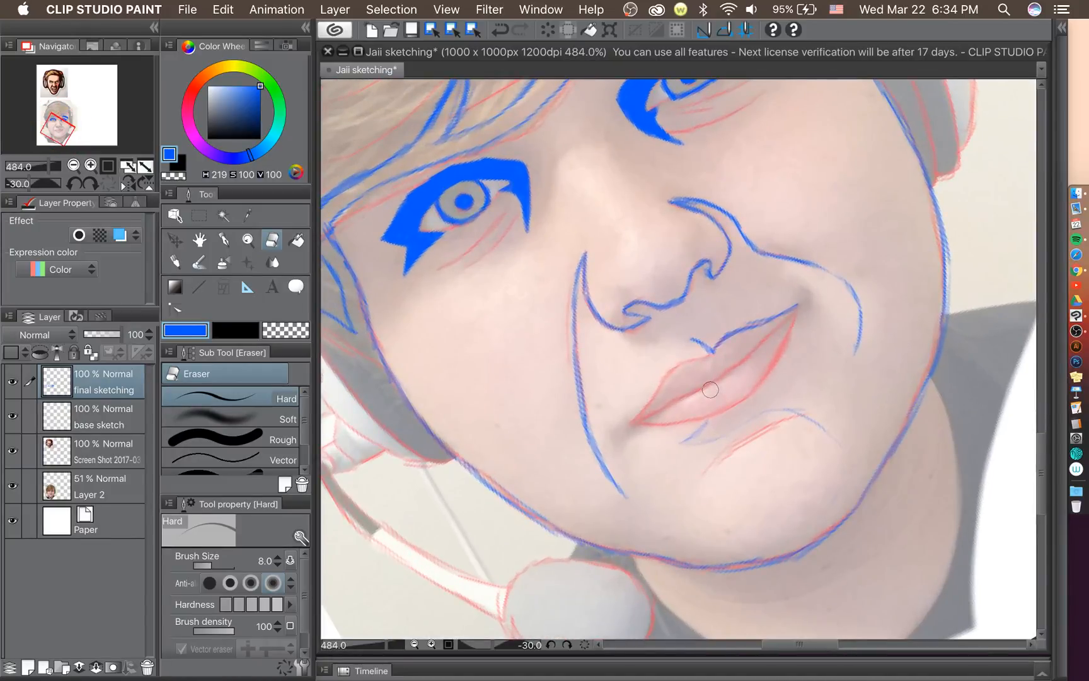
{"action": "scroll", "coordinate": [710, 389], "scroll_direction": "up", "scroll_amount": 1}
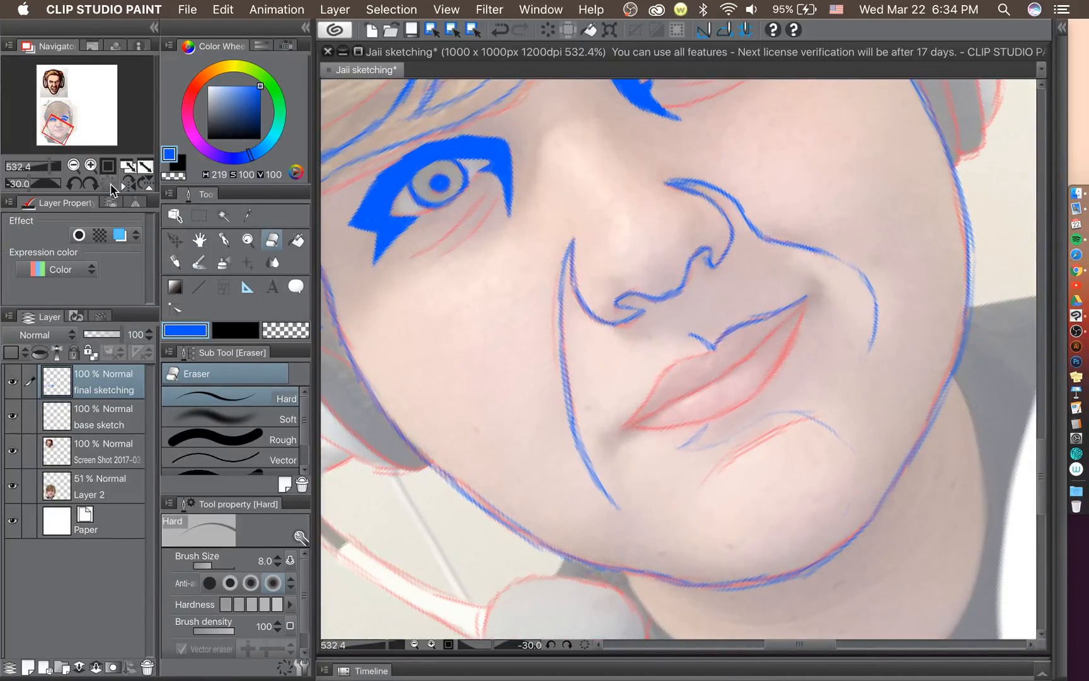
{"action": "left_click", "coordinate": [92, 184]}
{"action": "left_click", "coordinate": [93, 183]}
{"action": "left_click", "coordinate": [92, 184]}
{"action": "left_click", "coordinate": [92, 183]}
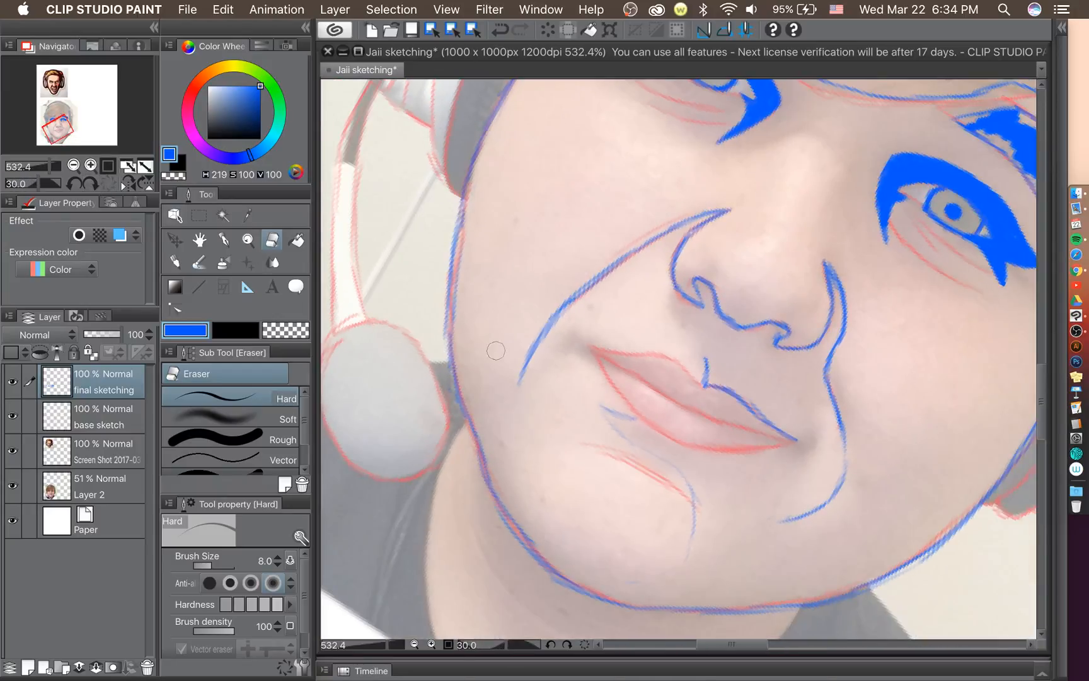
{"action": "scroll", "coordinate": [665, 424], "scroll_direction": "up", "scroll_amount": 1}
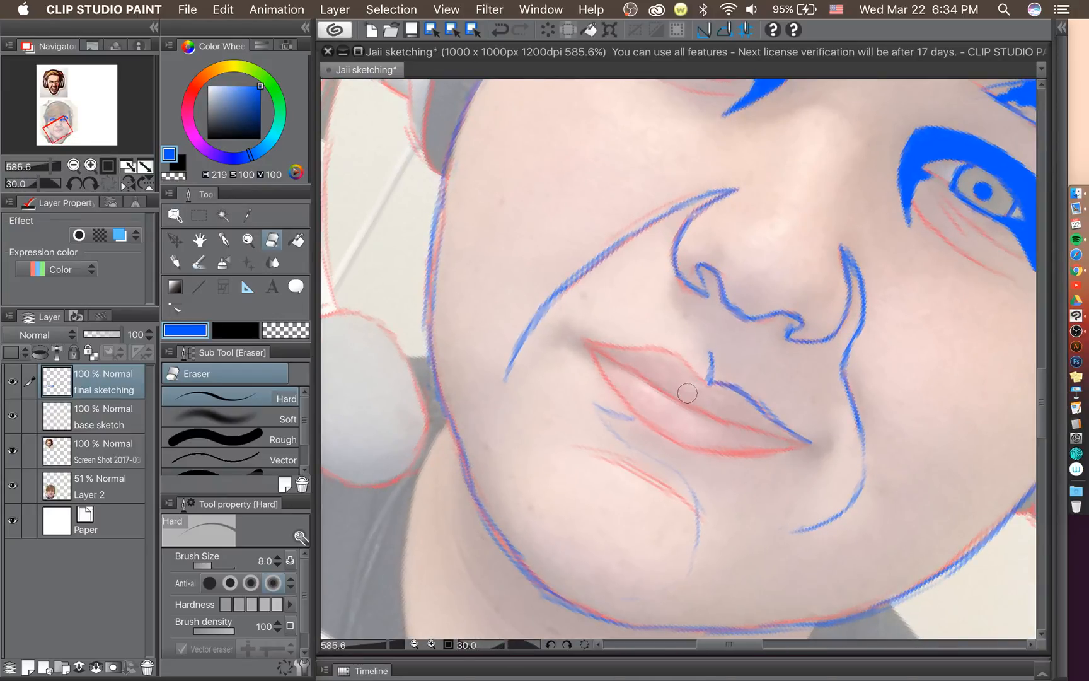
Redraw and extend the microphone-side smile line downward in blue, then curve an inner parallel line back up toward the mouth corner.
{"action": "mouse_move", "coordinate": [523, 389]}
{"action": "left_mouse_down"}
{"action": "mouse_move", "coordinate": [508, 378]}
{"action": "mouse_move", "coordinate": [504, 389]}
{"action": "mouse_move", "coordinate": [512, 371]}
{"action": "left_mouse_up"}
{"action": "left_click", "coordinate": [224, 240]}
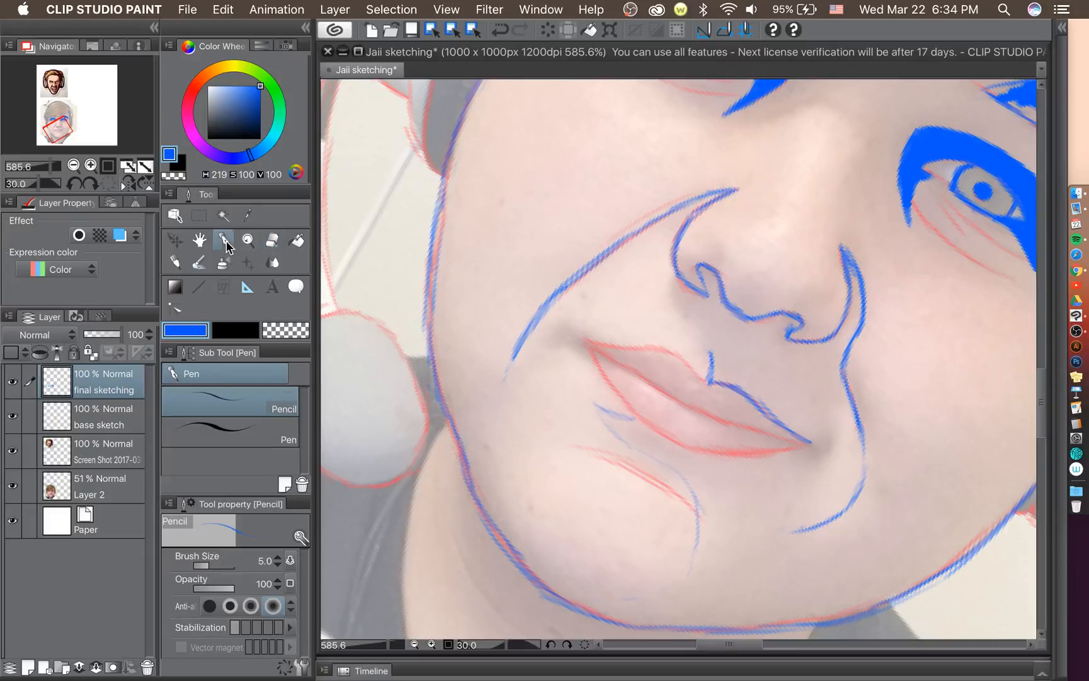
{"action": "mouse_move", "coordinate": [512, 365]}
{"action": "left_mouse_down"}
{"action": "mouse_move", "coordinate": [505, 394]}
{"action": "mouse_move", "coordinate": [518, 451]}
{"action": "mouse_move", "coordinate": [522, 403]}
{"action": "left_mouse_up"}
{"action": "left_click_drag", "start_coordinate": [518, 449], "coordinate": [536, 356]}
{"action": "mouse_move", "coordinate": [520, 427]}
{"action": "left_mouse_down"}
{"action": "mouse_move", "coordinate": [555, 342]}
{"action": "mouse_move", "coordinate": [527, 390]}
{"action": "mouse_move", "coordinate": [534, 370]}
{"action": "mouse_move", "coordinate": [577, 332]}
{"action": "left_mouse_up"}
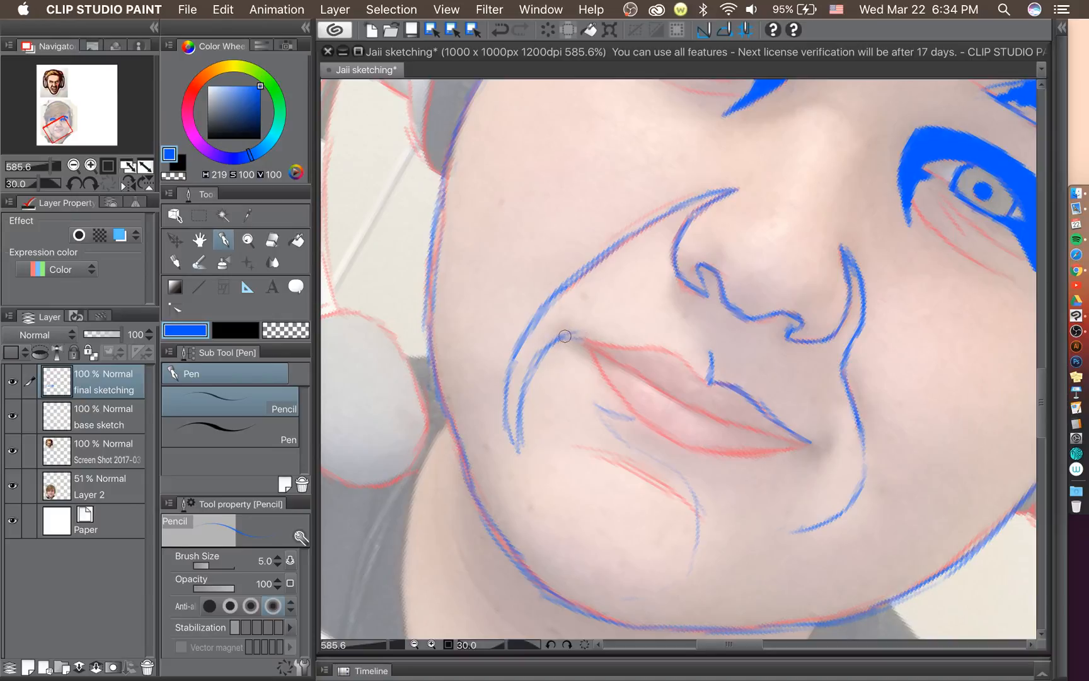
Try to continue the inner smile line through the mouth corner into the lower lip, and erase that continuation.
{"action": "left_click_drag", "start_coordinate": [568, 334], "coordinate": [621, 393]}
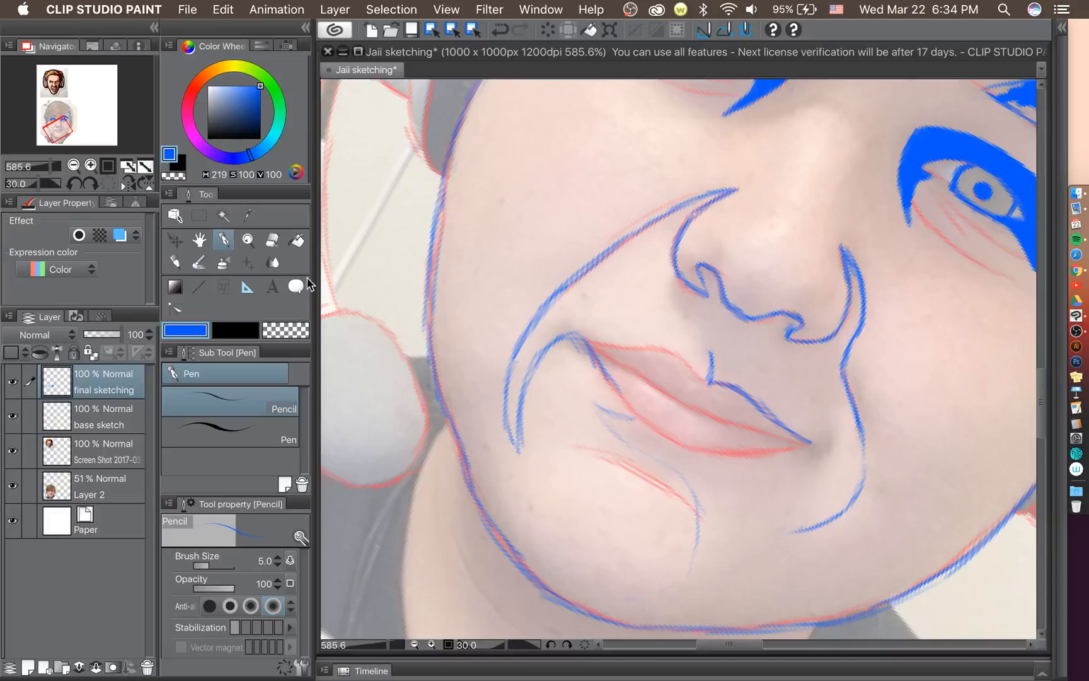
{"action": "left_click", "coordinate": [272, 240]}
{"action": "mouse_move", "coordinate": [554, 349]}
{"action": "left_mouse_down"}
{"action": "mouse_move", "coordinate": [582, 334]}
{"action": "mouse_move", "coordinate": [590, 368]}
{"action": "mouse_move", "coordinate": [621, 392]}
{"action": "left_mouse_up"}
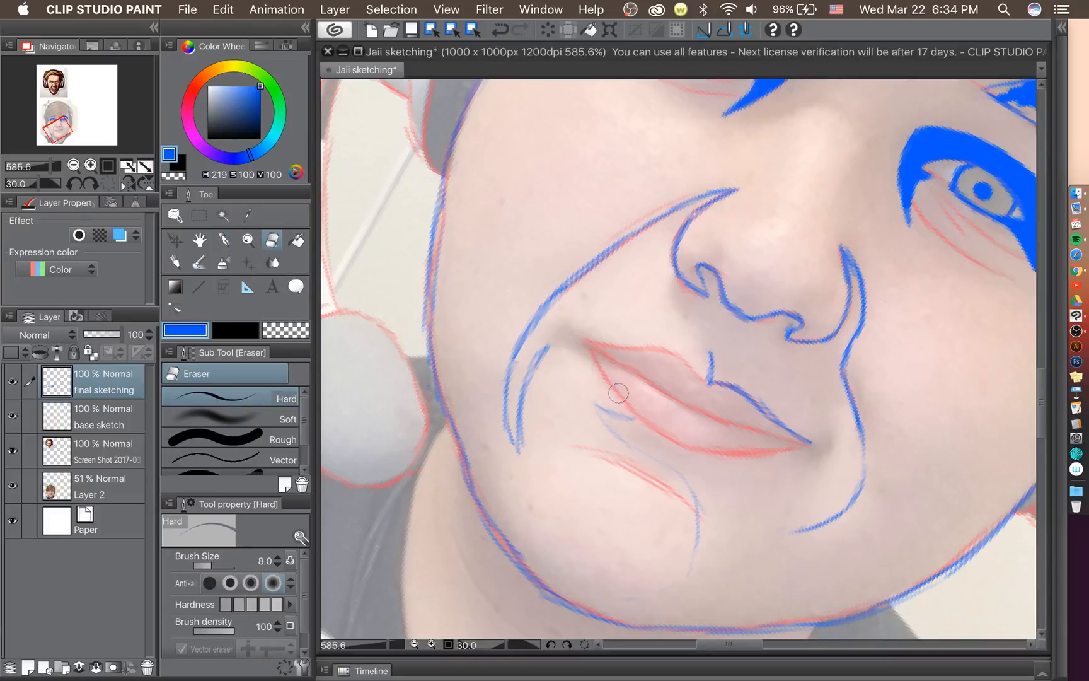
Arch the inner smile line above the upper lip and join it to the notch at the lip's centre.
{"action": "left_click", "coordinate": [224, 239]}
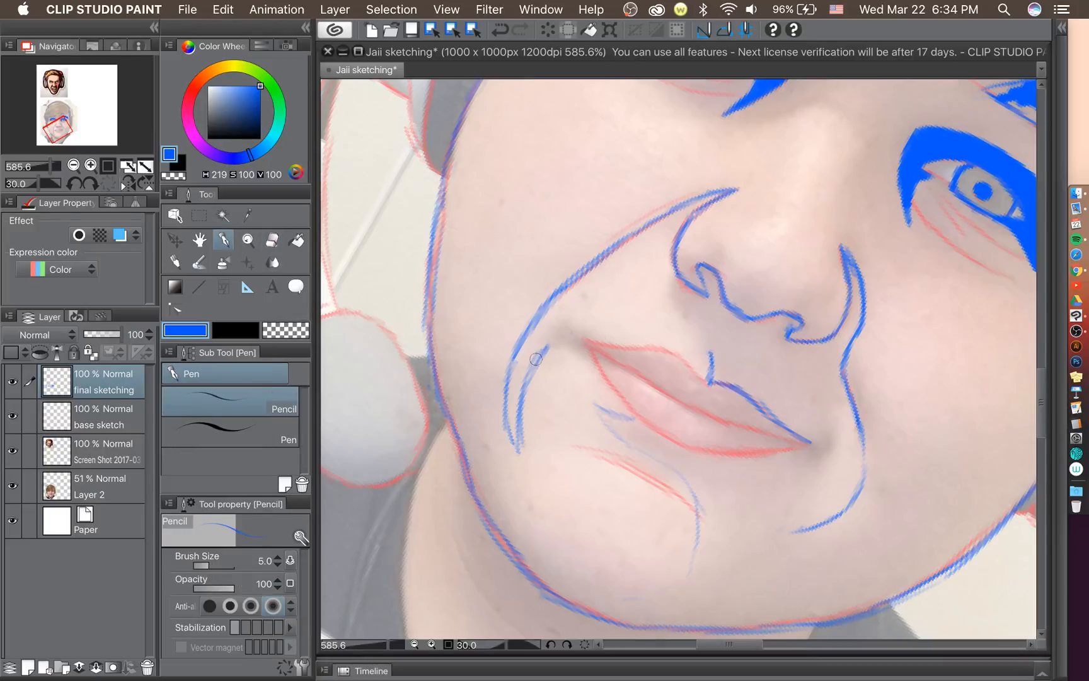
{"action": "mouse_move", "coordinate": [536, 359]}
{"action": "left_mouse_down"}
{"action": "mouse_move", "coordinate": [567, 323]}
{"action": "mouse_move", "coordinate": [550, 348]}
{"action": "mouse_move", "coordinate": [585, 320]}
{"action": "mouse_move", "coordinate": [566, 325]}
{"action": "mouse_move", "coordinate": [618, 302]}
{"action": "mouse_move", "coordinate": [609, 301]}
{"action": "mouse_move", "coordinate": [657, 293]}
{"action": "mouse_move", "coordinate": [684, 303]}
{"action": "mouse_move", "coordinate": [710, 344]}
{"action": "mouse_move", "coordinate": [710, 373]}
{"action": "left_mouse_up"}
{"action": "left_click_drag", "start_coordinate": [692, 321], "coordinate": [709, 376]}
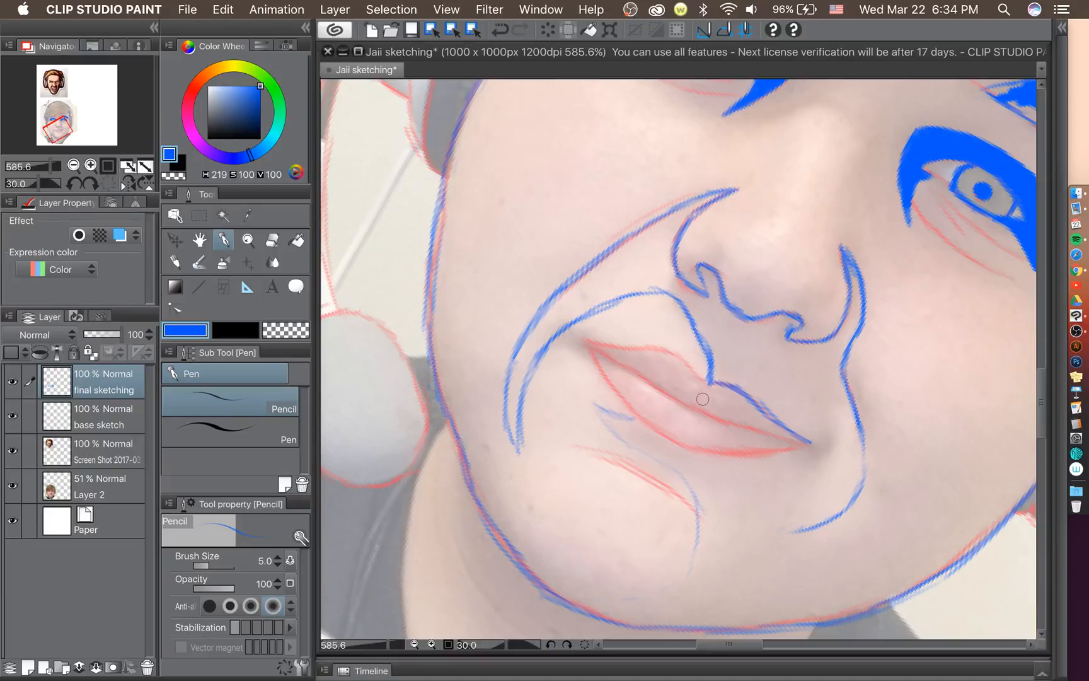
Reset the canvas rotation to 0 degrees and tidy the inner corner of the eye farther from the microphone with the eraser.
{"action": "mouse_move", "coordinate": [749, 644]}
{"action": "left_mouse_down"}
{"action": "mouse_move", "coordinate": [766, 645]}
{"action": "mouse_move", "coordinate": [752, 645]}
{"action": "left_mouse_up"}
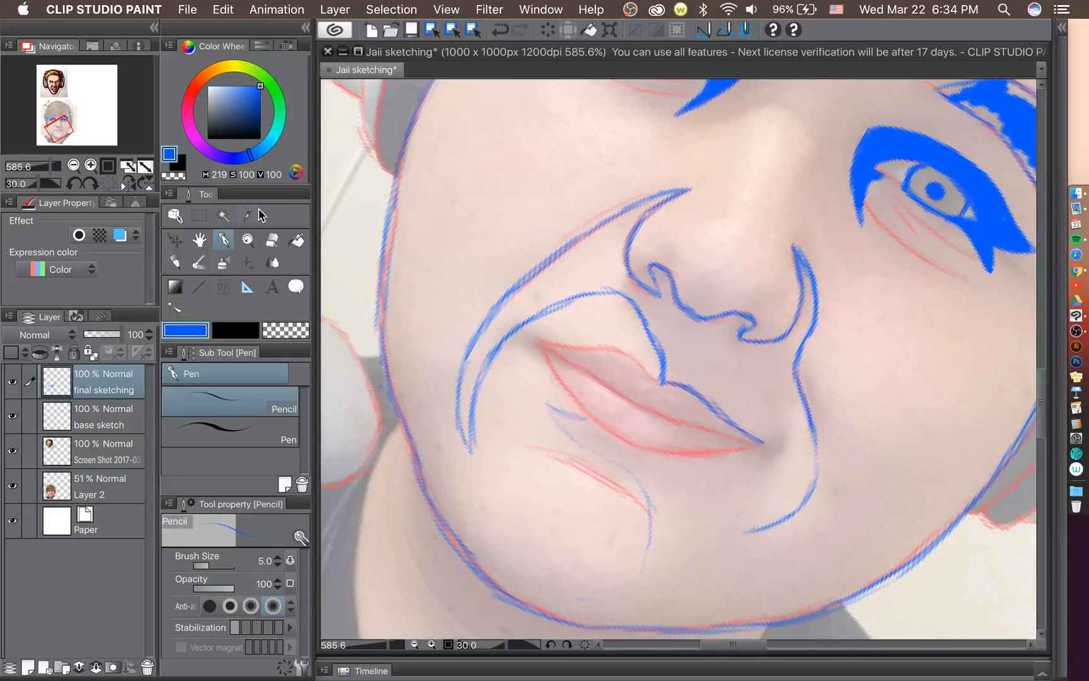
{"action": "left_click", "coordinate": [73, 185]}
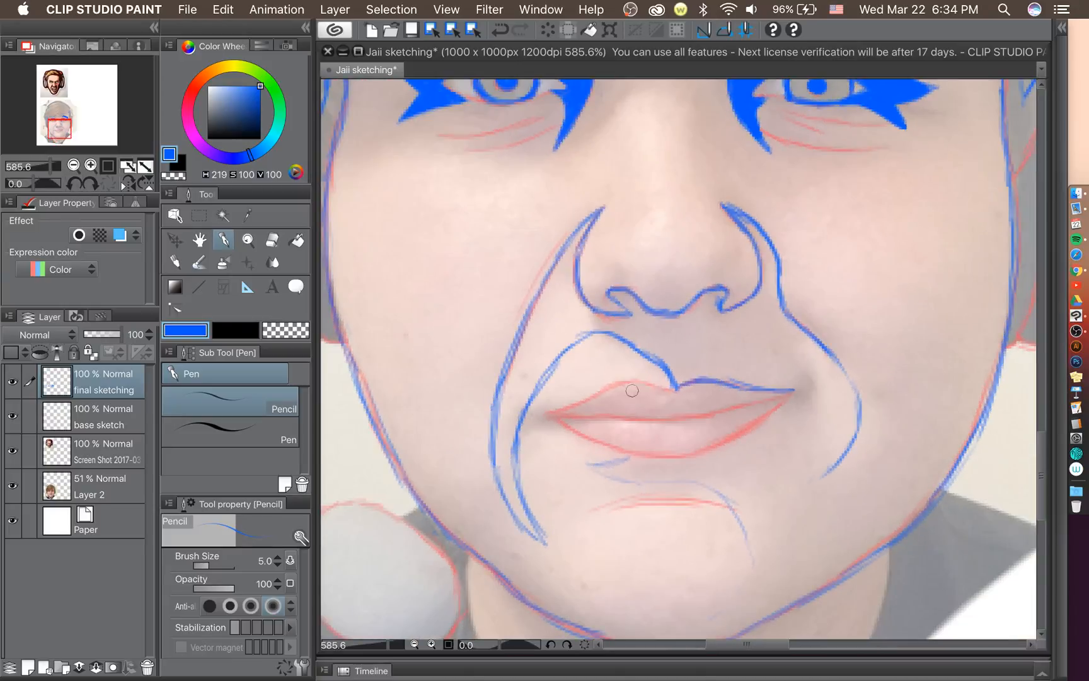
{"action": "scroll", "coordinate": [660, 450], "scroll_direction": "up", "scroll_amount": 1}
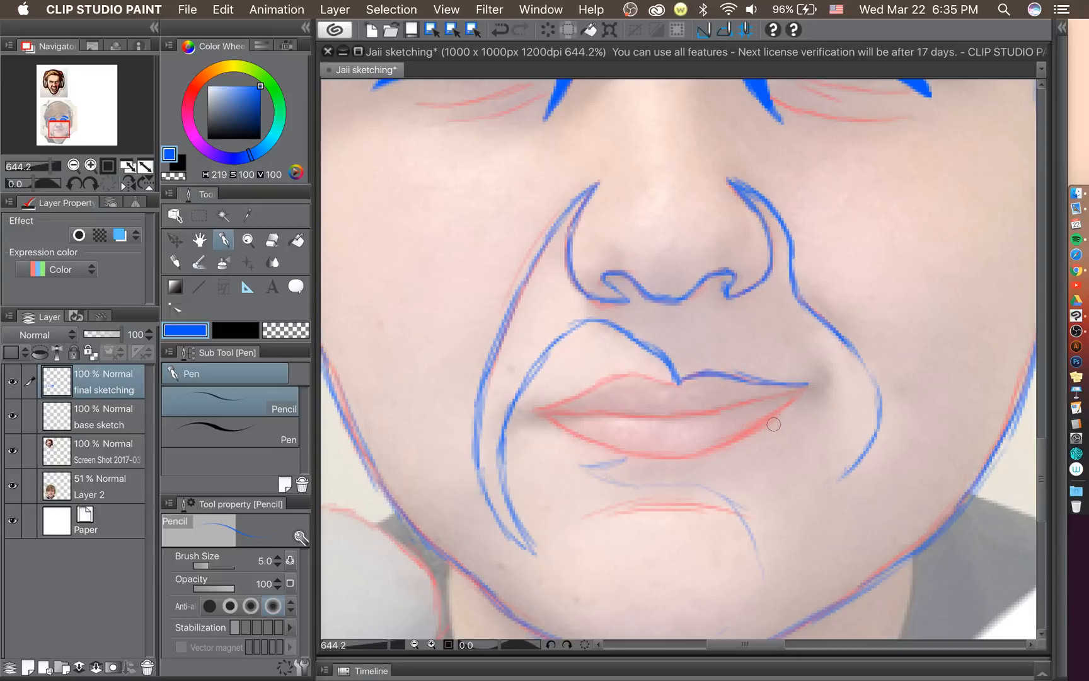
{"action": "scroll", "coordinate": [774, 425], "scroll_direction": "down", "scroll_amount": 2}
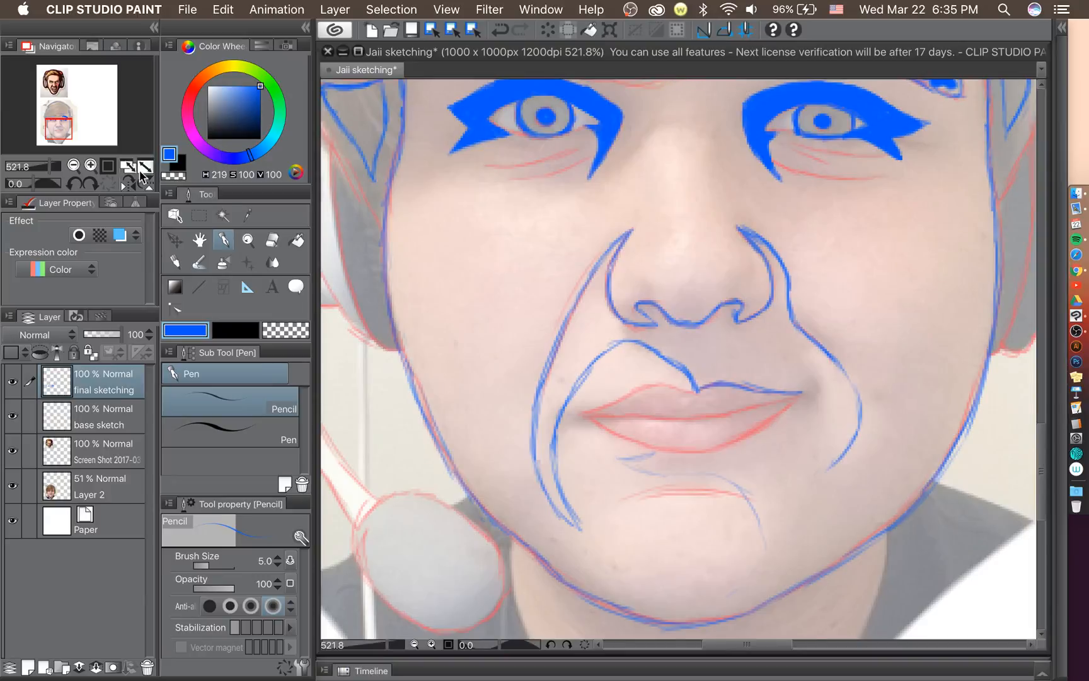
{"action": "left_click", "coordinate": [272, 239]}
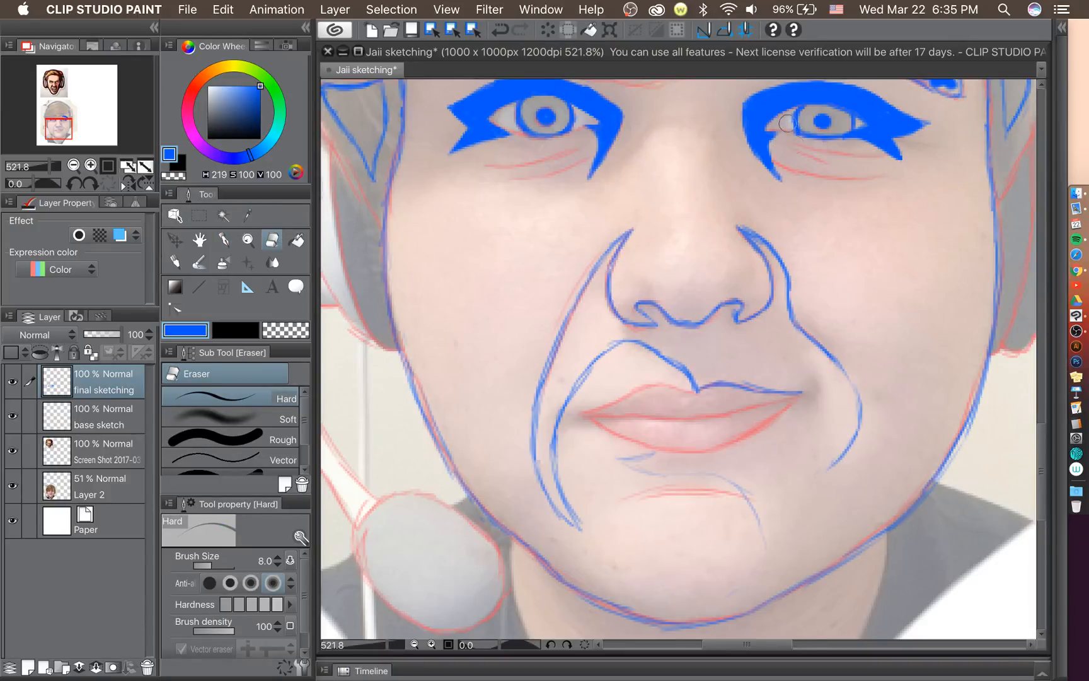
{"action": "left_click_drag", "start_coordinate": [797, 138], "coordinate": [801, 138]}
{"action": "left_click", "coordinate": [224, 239]}
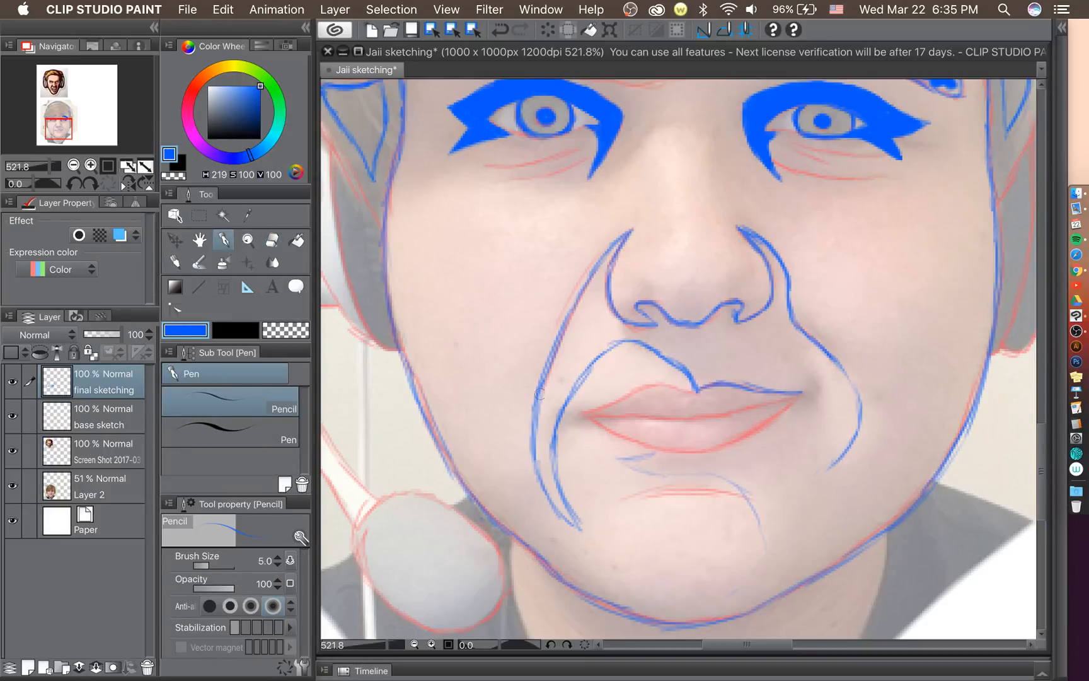
Try to join the lower end of the smile line opposite the microphone to the nearby mouth corner, and undo it.
{"action": "scroll", "coordinate": [736, 412], "scroll_direction": "up", "scroll_amount": 2}
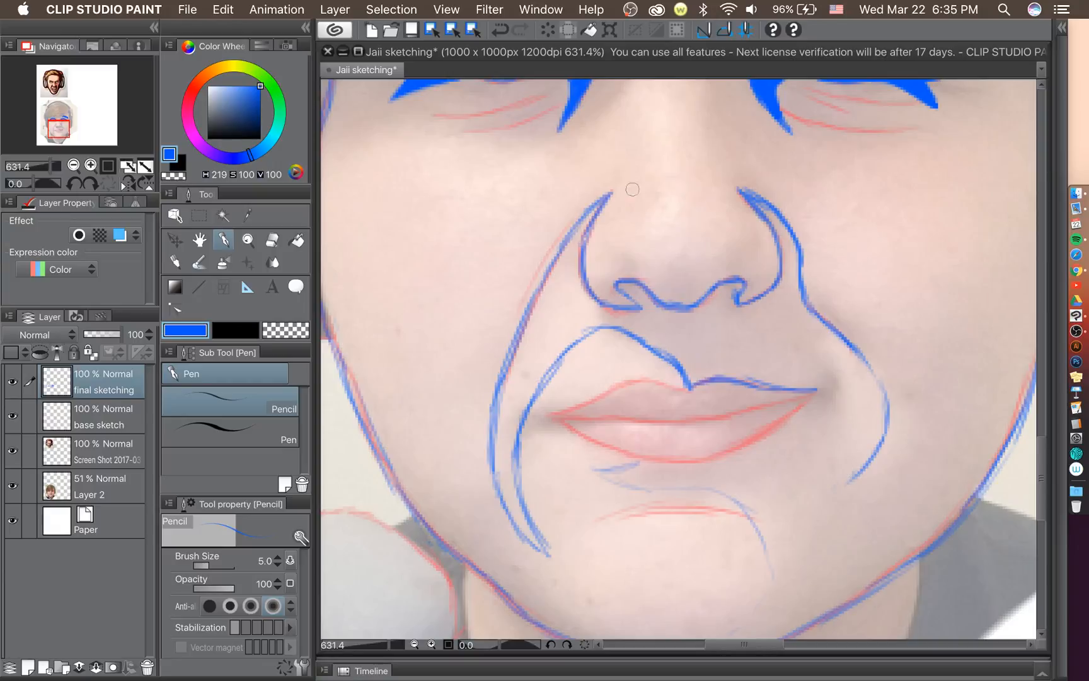
{"action": "mouse_move", "coordinate": [848, 477]}
{"action": "left_mouse_down"}
{"action": "mouse_move", "coordinate": [855, 440]}
{"action": "mouse_move", "coordinate": [819, 390]}
{"action": "left_mouse_up"}
{"action": "key", "text": "super+z"}
{"action": "key", "text": "super+z"}
Rotate the canvas view to 120 degrees with the mouth in view for tracing.
{"action": "left_click", "coordinate": [75, 184]}
{"action": "left_click", "coordinate": [75, 184]}
{"action": "left_click", "coordinate": [74, 183]}
{"action": "left_click", "coordinate": [75, 184]}
{"action": "left_click", "coordinate": [75, 183]}
{"action": "left_click", "coordinate": [74, 184]}
{"action": "left_click", "coordinate": [74, 184]}
{"action": "left_click", "coordinate": [74, 184]}
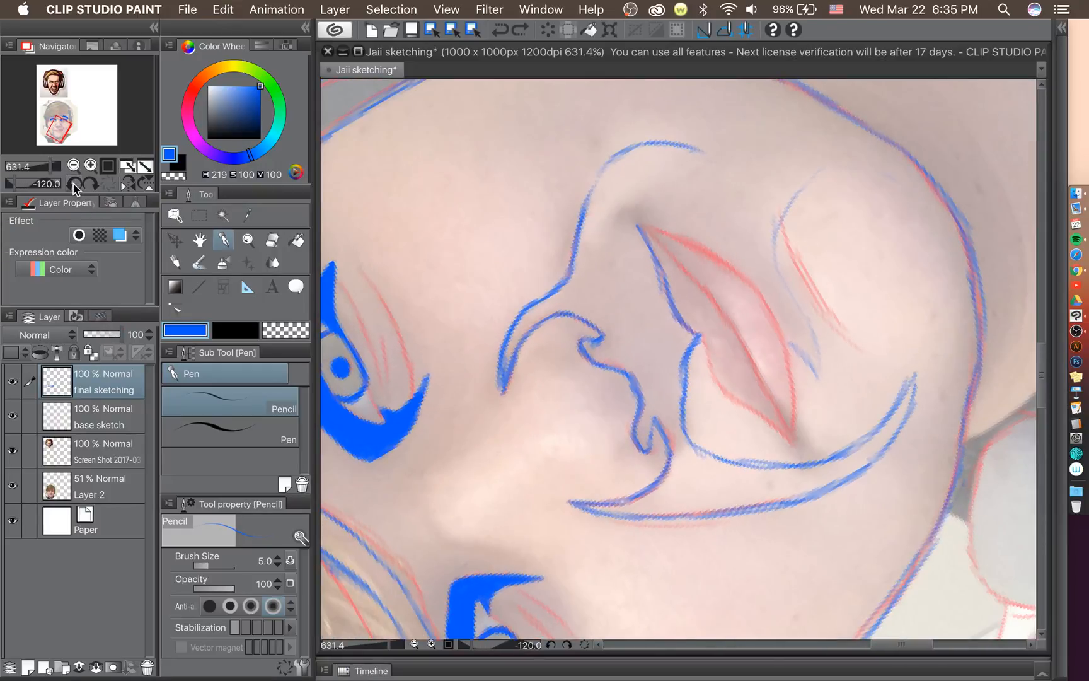
{"action": "left_click", "coordinate": [74, 183]}
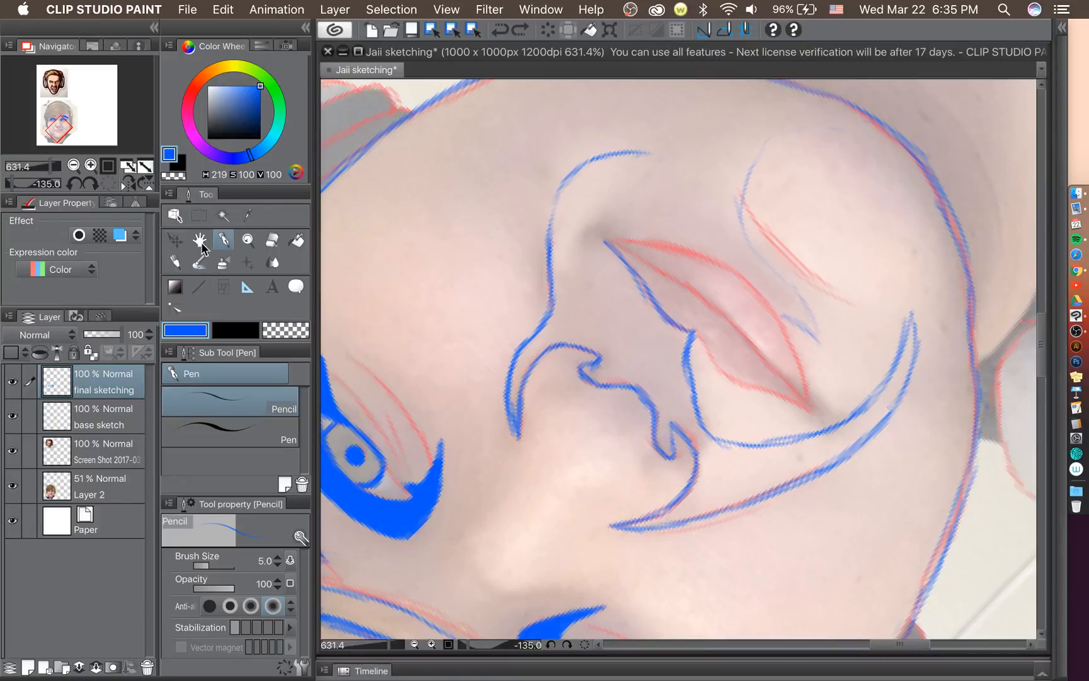
{"action": "left_click", "coordinate": [75, 184]}
{"action": "left_click", "coordinate": [76, 184]}
{"action": "left_click", "coordinate": [75, 184]}
{"action": "left_click", "coordinate": [75, 184]}
{"action": "left_click", "coordinate": [75, 184]}
{"action": "left_click", "coordinate": [75, 184]}
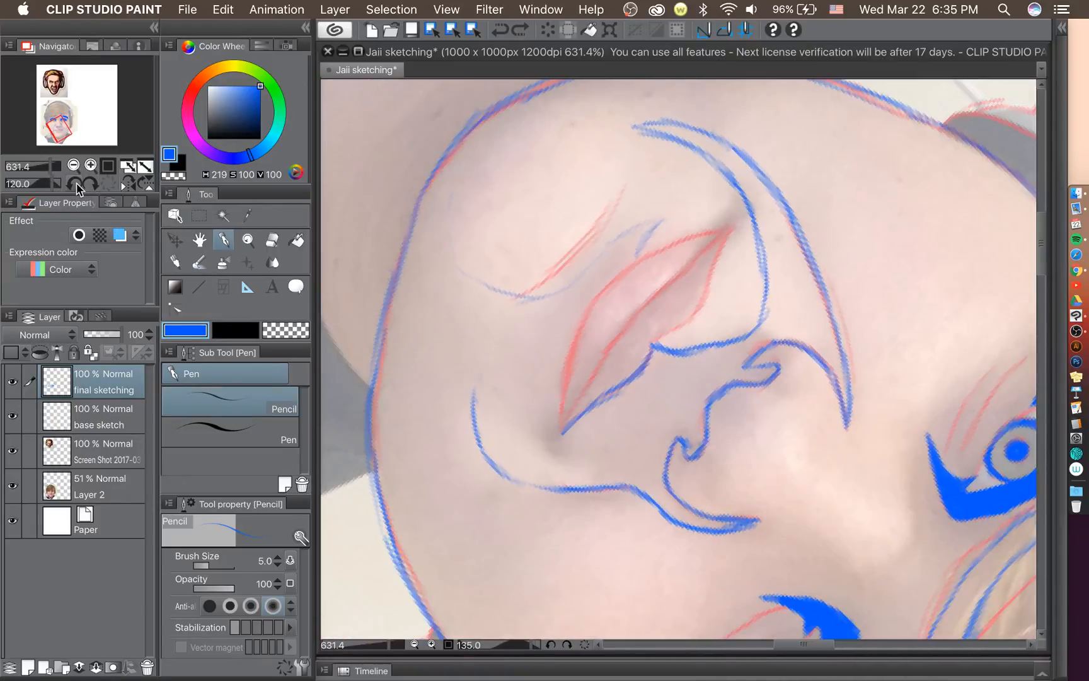
{"action": "left_click", "coordinate": [75, 184]}
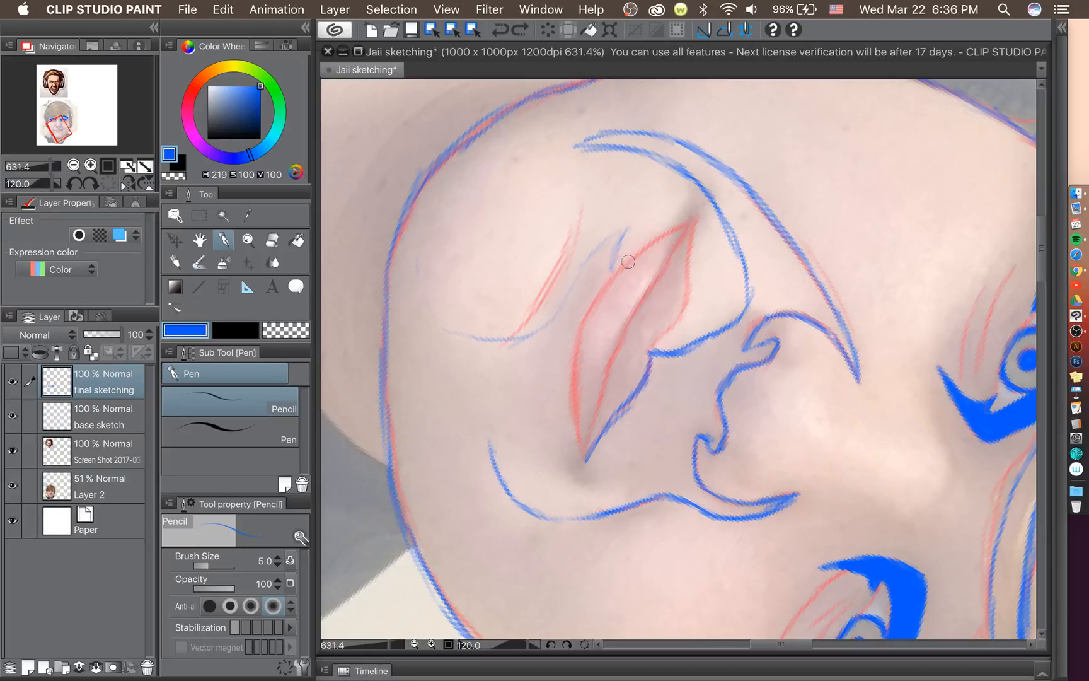
Trace the line between the lips and the lower lip's outline in blue, with small strokes toward the fold beneath it.
{"action": "mouse_move", "coordinate": [585, 459]}
{"action": "left_mouse_down"}
{"action": "mouse_move", "coordinate": [614, 355]}
{"action": "mouse_move", "coordinate": [612, 375]}
{"action": "mouse_move", "coordinate": [689, 225]}
{"action": "mouse_move", "coordinate": [624, 257]}
{"action": "mouse_move", "coordinate": [586, 308]}
{"action": "mouse_move", "coordinate": [572, 344]}
{"action": "mouse_move", "coordinate": [585, 449]}
{"action": "mouse_move", "coordinate": [561, 396]}
{"action": "left_mouse_up"}
{"action": "left_click", "coordinate": [275, 245]}
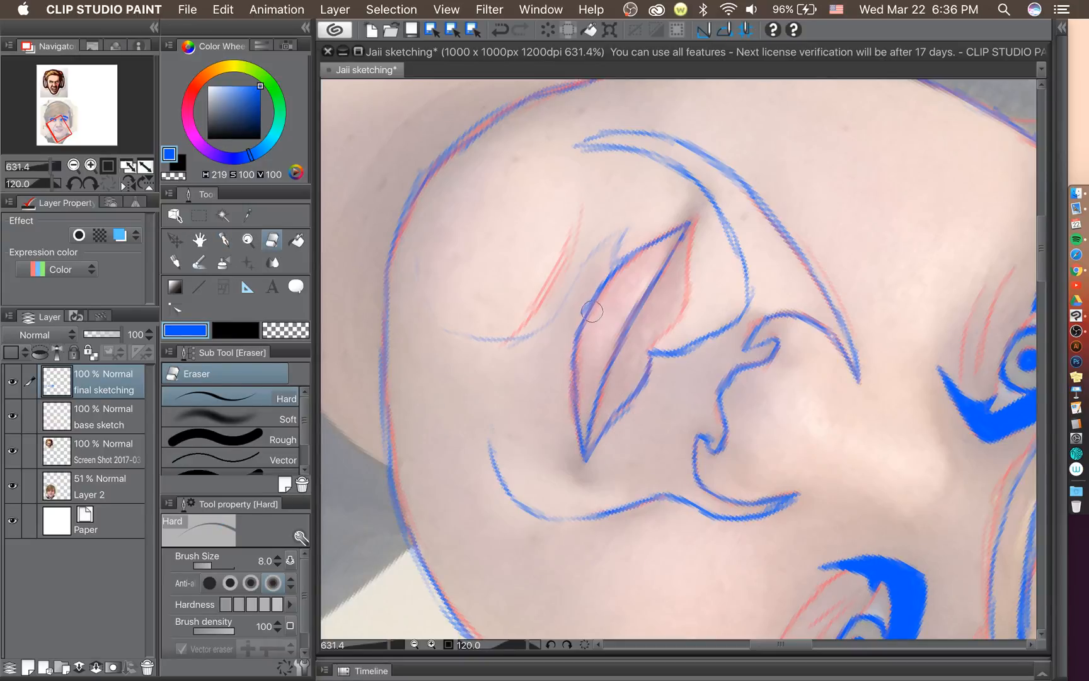
{"action": "left_click", "coordinate": [225, 242]}
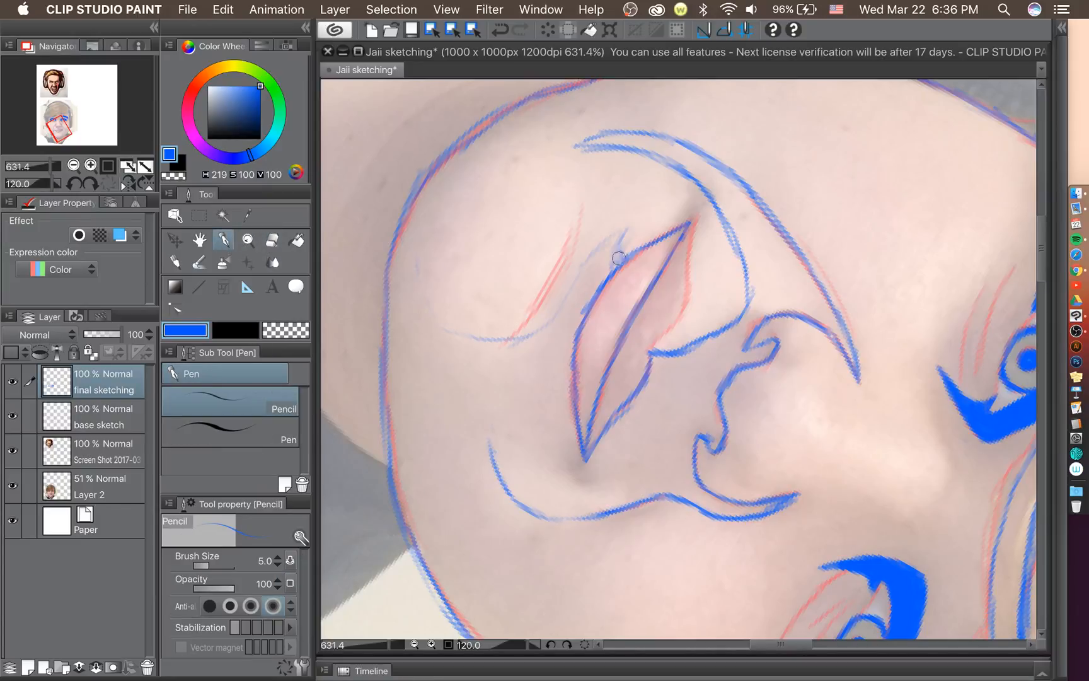
{"action": "left_click_drag", "start_coordinate": [612, 265], "coordinate": [638, 243]}
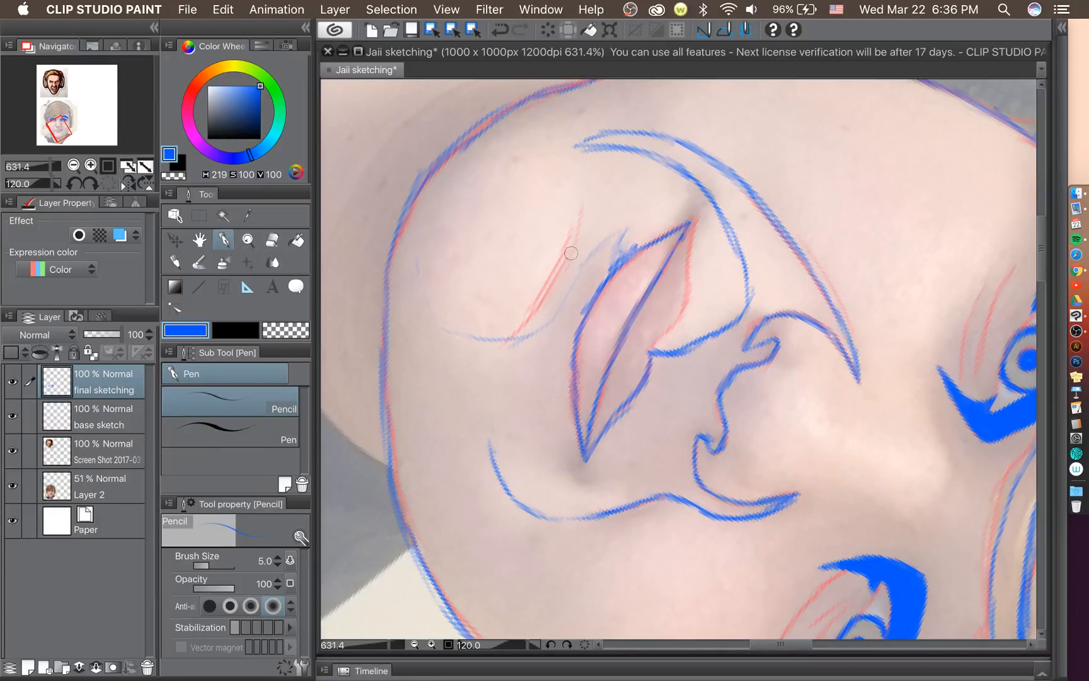
Erase most of the blue lower lip outline and redraw its stretch beside the microphone-side mouth corner.
{"action": "left_click", "coordinate": [272, 242]}
{"action": "mouse_move", "coordinate": [629, 261]}
{"action": "left_mouse_down"}
{"action": "mouse_move", "coordinate": [603, 281]}
{"action": "mouse_move", "coordinate": [638, 250]}
{"action": "mouse_move", "coordinate": [592, 289]}
{"action": "mouse_move", "coordinate": [578, 334]}
{"action": "mouse_move", "coordinate": [578, 442]}
{"action": "left_mouse_up"}
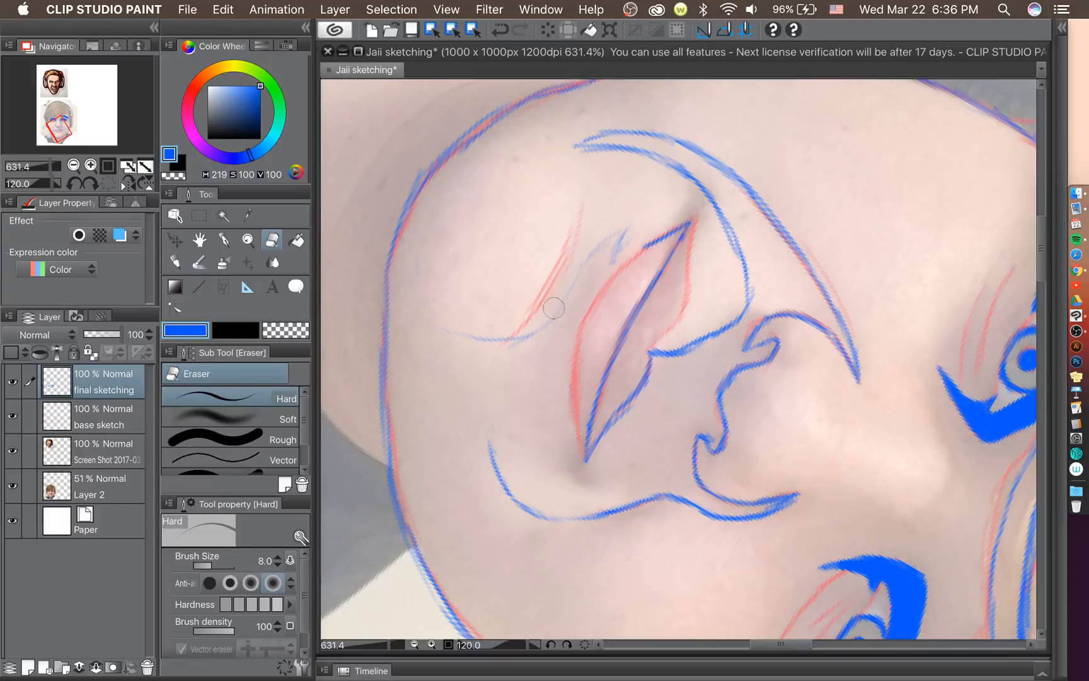
{"action": "left_click", "coordinate": [225, 241]}
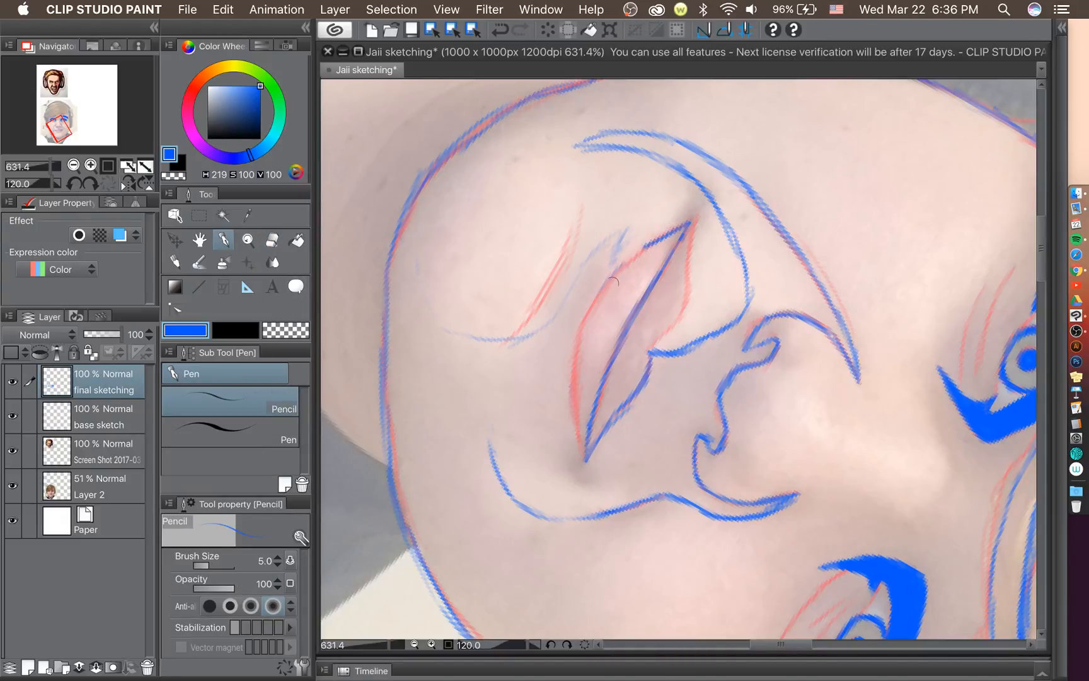
{"action": "mouse_move", "coordinate": [648, 247]}
{"action": "left_mouse_down"}
{"action": "mouse_move", "coordinate": [596, 300]}
{"action": "mouse_move", "coordinate": [624, 237]}
{"action": "left_mouse_up"}
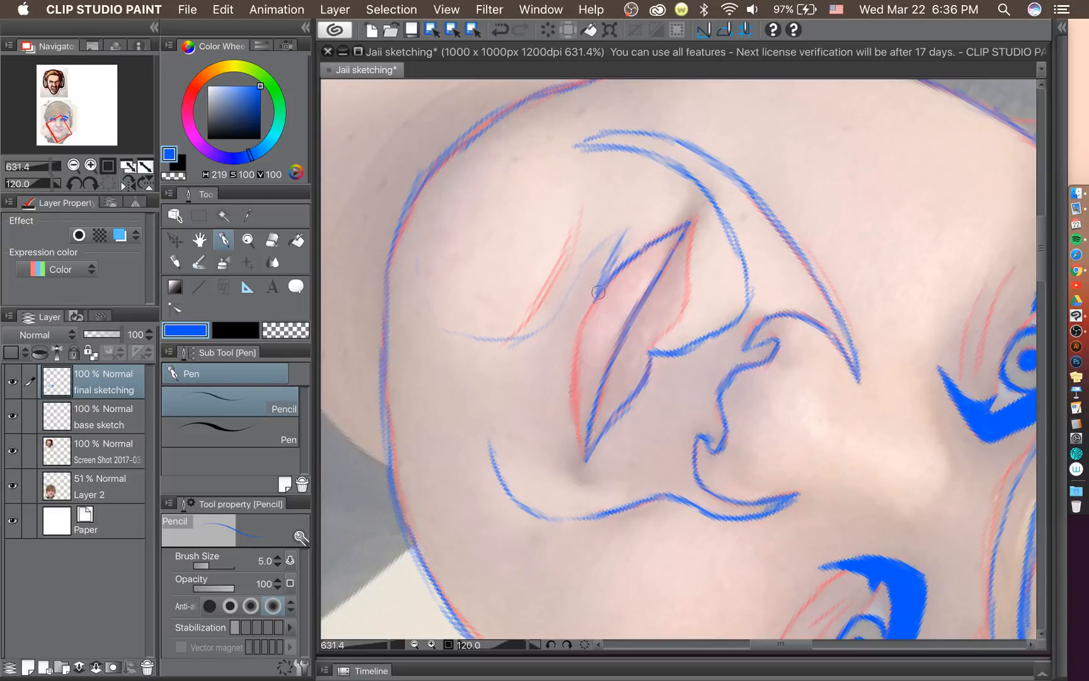
Draw a pointed blue fold beneath the lower lip near the microphone-side corner and continue it as a curve across the chin.
{"action": "left_click_drag", "start_coordinate": [598, 291], "coordinate": [624, 241]}
{"action": "left_click_drag", "start_coordinate": [606, 286], "coordinate": [631, 228]}
{"action": "mouse_move", "coordinate": [529, 334]}
{"action": "left_mouse_down"}
{"action": "mouse_move", "coordinate": [547, 336]}
{"action": "mouse_move", "coordinate": [513, 340]}
{"action": "mouse_move", "coordinate": [614, 238]}
{"action": "left_mouse_up"}
{"action": "mouse_move", "coordinate": [582, 267]}
{"action": "left_mouse_down"}
{"action": "mouse_move", "coordinate": [631, 227]}
{"action": "mouse_move", "coordinate": [609, 243]}
{"action": "left_mouse_up"}
{"action": "left_click_drag", "start_coordinate": [566, 294], "coordinate": [617, 237]}
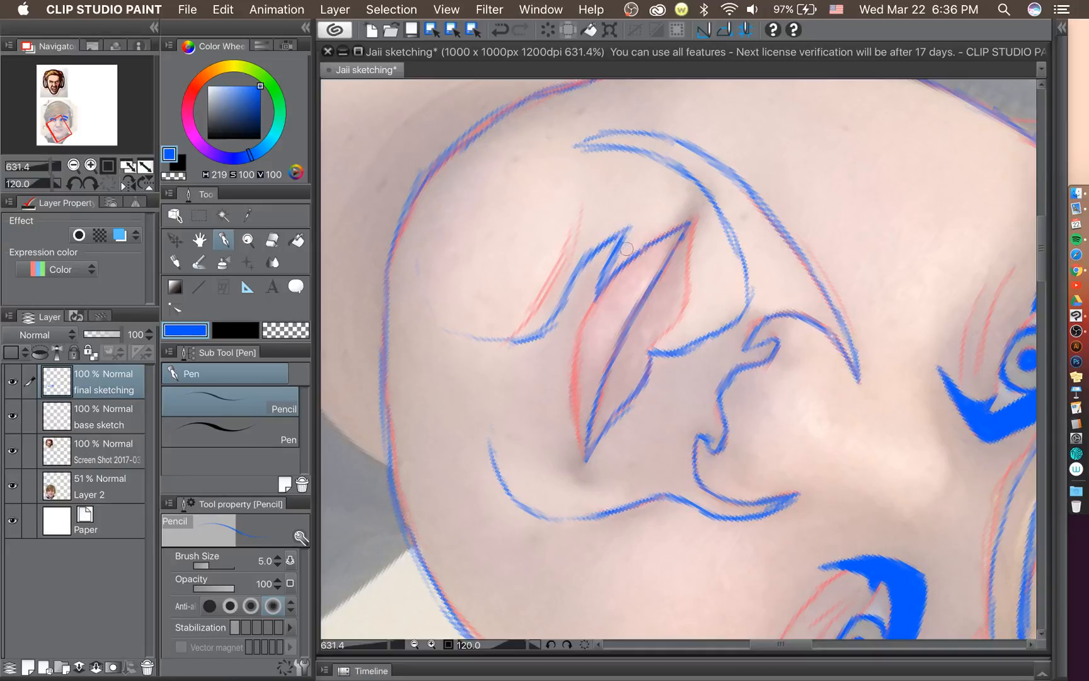
{"action": "mouse_move", "coordinate": [440, 324]}
{"action": "left_mouse_down"}
{"action": "mouse_move", "coordinate": [517, 326]}
{"action": "mouse_move", "coordinate": [461, 341]}
{"action": "mouse_move", "coordinate": [564, 319]}
{"action": "left_mouse_up"}
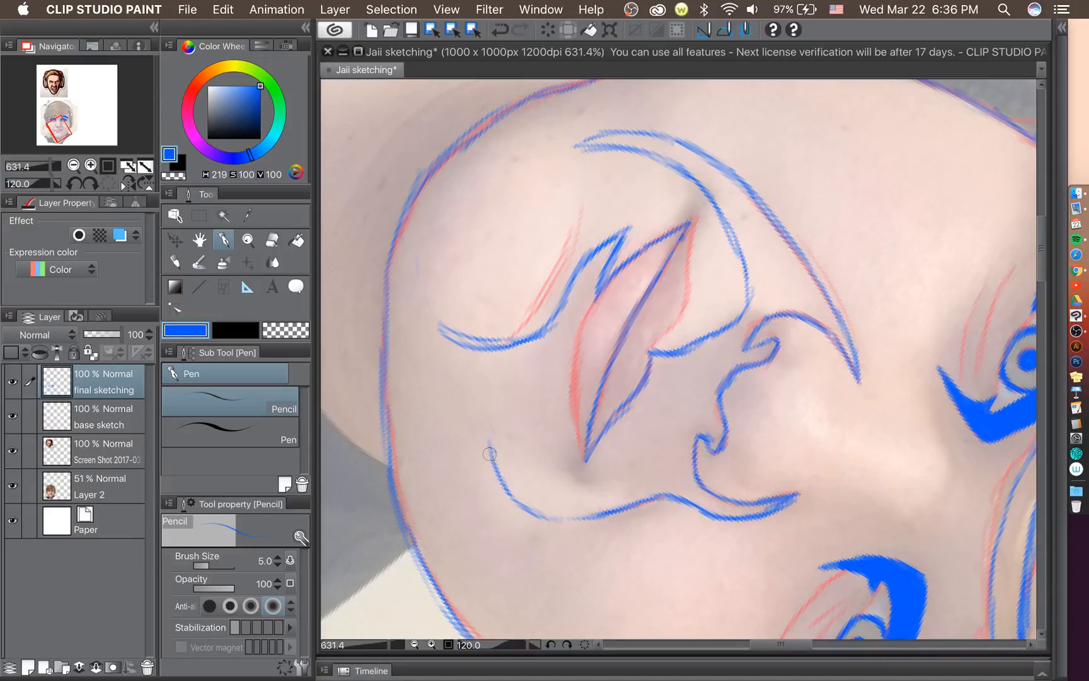
Try to join the smile line opposite the microphone to the mouth corner and lower lip outline, and undo those strokes.
{"action": "mouse_move", "coordinate": [493, 420]}
{"action": "left_mouse_down"}
{"action": "mouse_move", "coordinate": [535, 460]}
{"action": "mouse_move", "coordinate": [514, 439]}
{"action": "mouse_move", "coordinate": [580, 459]}
{"action": "mouse_move", "coordinate": [545, 452]}
{"action": "mouse_move", "coordinate": [579, 440]}
{"action": "mouse_move", "coordinate": [557, 462]}
{"action": "mouse_move", "coordinate": [572, 371]}
{"action": "left_mouse_up"}
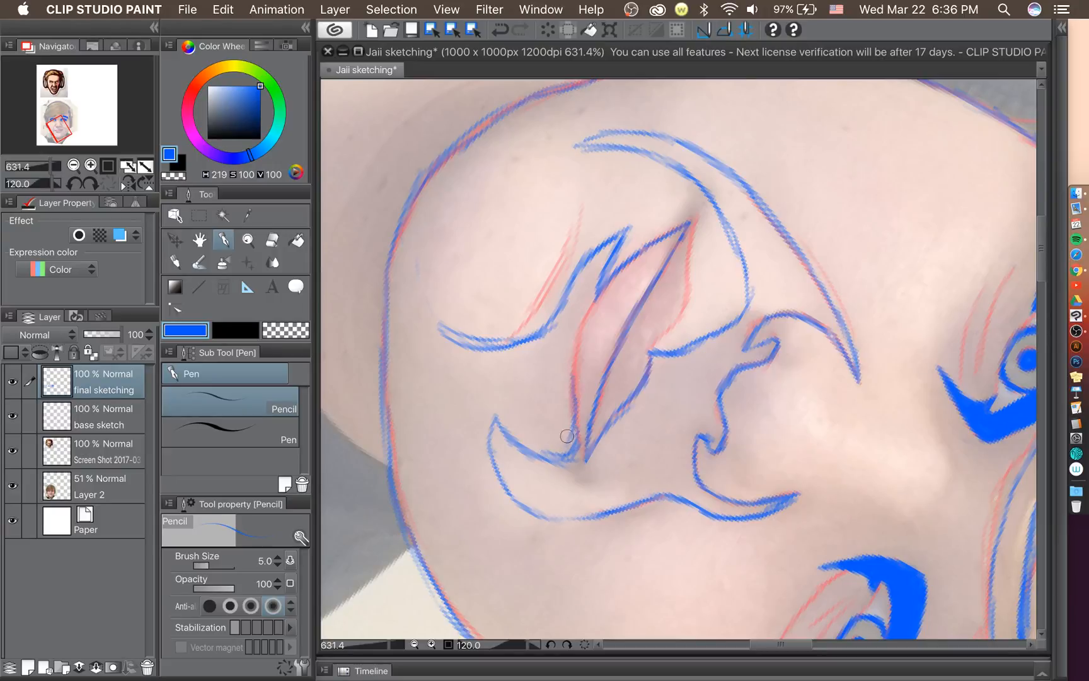
{"action": "left_click_drag", "start_coordinate": [570, 453], "coordinate": [606, 303]}
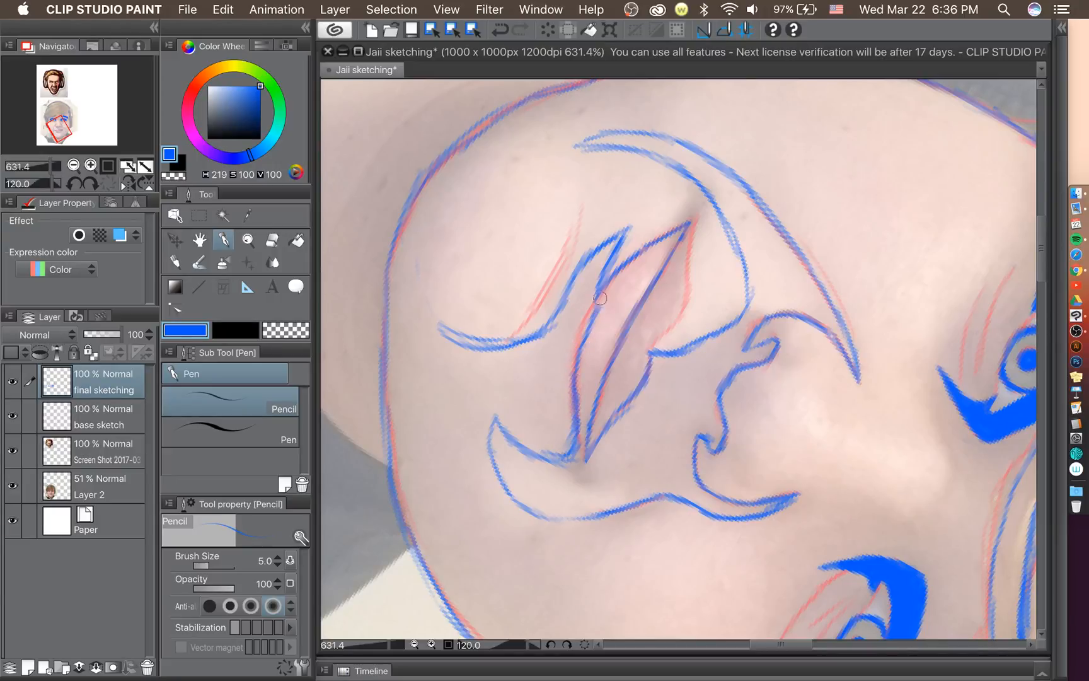
{"action": "left_click_drag", "start_coordinate": [580, 362], "coordinate": [606, 297]}
{"action": "key", "text": "super+z"}
{"action": "key", "text": "super+z"}
{"action": "key", "text": "super+z"}
{"action": "key", "text": "super+z"}
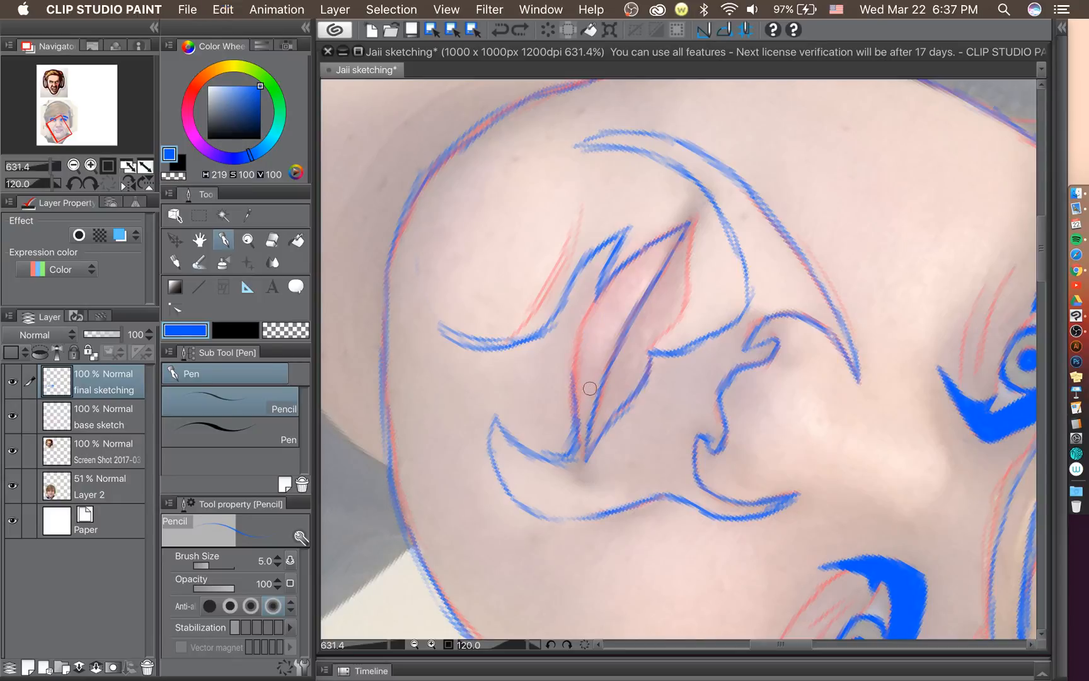
{"action": "key", "text": "super+z"}
{"action": "key", "text": "super+z"}
{"action": "key", "text": "super+z"}
{"action": "key", "text": "super+z"}
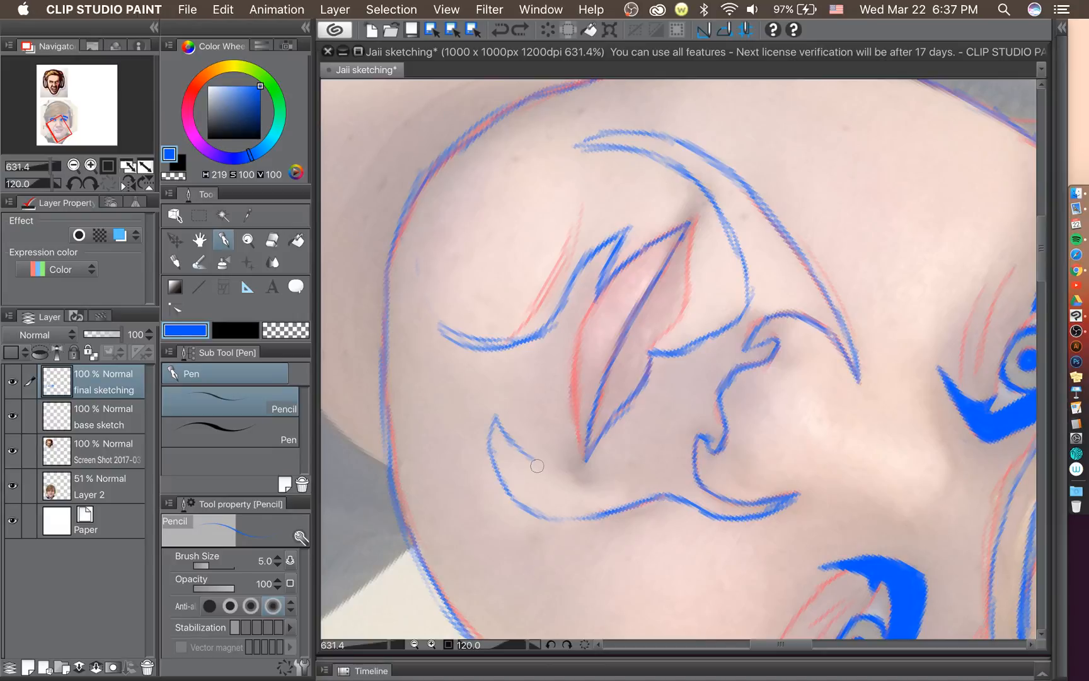
{"action": "key", "text": "super+z"}
Extend the chin curve around the chin in blue until it merges with the microphone-side jaw outline.
{"action": "mouse_move", "coordinate": [464, 331]}
{"action": "left_mouse_down"}
{"action": "mouse_move", "coordinate": [436, 290]}
{"action": "mouse_move", "coordinate": [427, 232]}
{"action": "mouse_move", "coordinate": [428, 294]}
{"action": "mouse_move", "coordinate": [457, 164]}
{"action": "left_mouse_up"}
{"action": "mouse_move", "coordinate": [438, 208]}
{"action": "left_mouse_down"}
{"action": "mouse_move", "coordinate": [479, 144]}
{"action": "mouse_move", "coordinate": [545, 94]}
{"action": "left_mouse_up"}
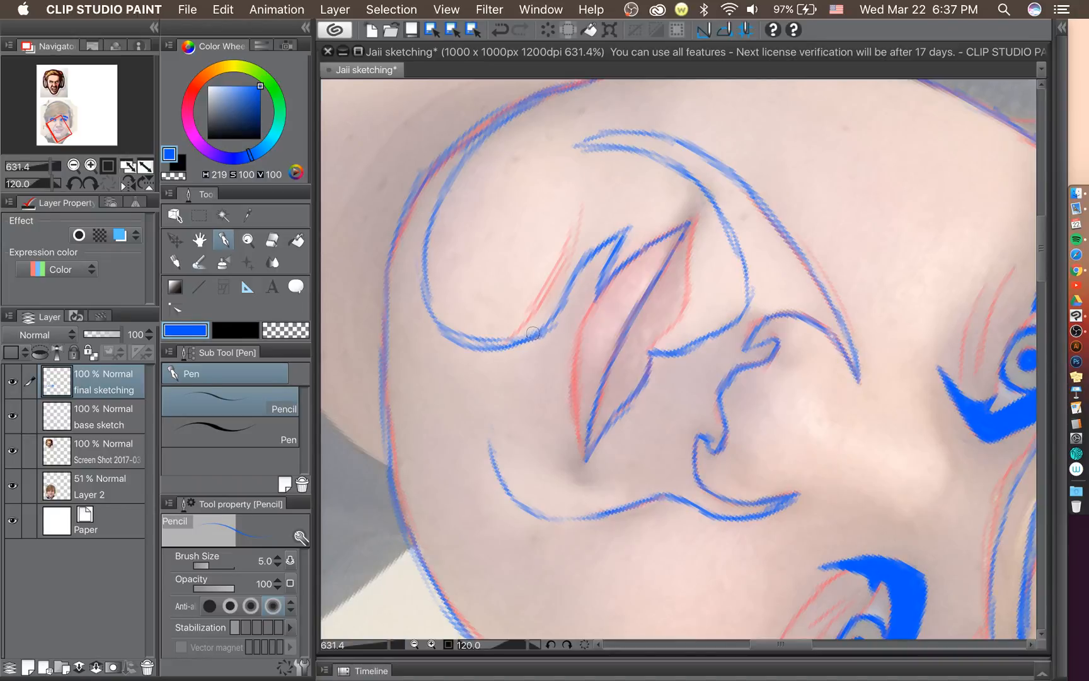
Erase the pointed fold beneath the lower lip and the adjoining part of the chin curve, and save the drawing.
{"action": "left_click", "coordinate": [273, 243]}
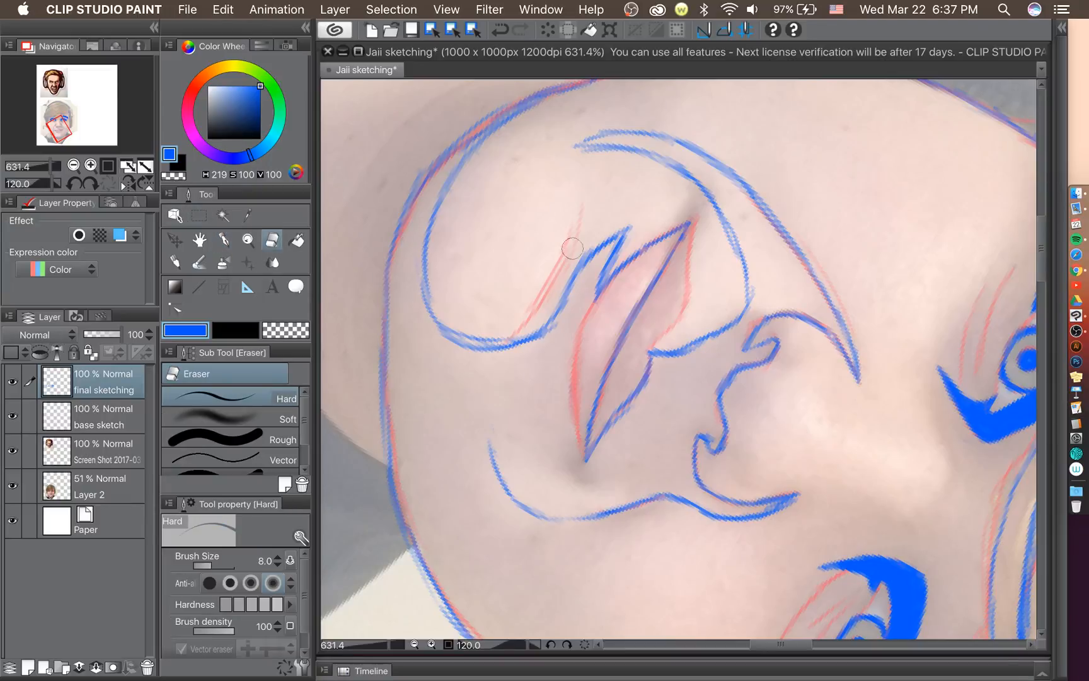
{"action": "mouse_move", "coordinate": [572, 248]}
{"action": "left_mouse_down"}
{"action": "mouse_move", "coordinate": [612, 235]}
{"action": "mouse_move", "coordinate": [611, 251]}
{"action": "mouse_move", "coordinate": [605, 241]}
{"action": "mouse_move", "coordinate": [631, 219]}
{"action": "mouse_move", "coordinate": [588, 291]}
{"action": "mouse_move", "coordinate": [575, 268]}
{"action": "mouse_move", "coordinate": [594, 237]}
{"action": "mouse_move", "coordinate": [578, 240]}
{"action": "mouse_move", "coordinate": [543, 340]}
{"action": "mouse_move", "coordinate": [506, 353]}
{"action": "left_mouse_up"}
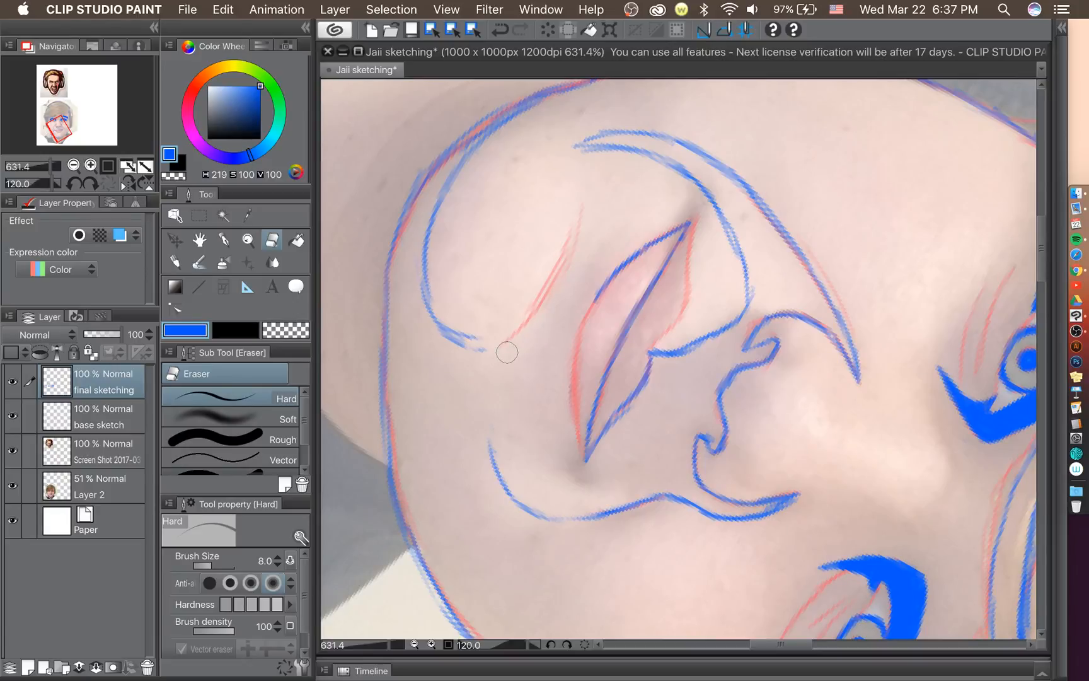
{"action": "key", "text": "super+s"}
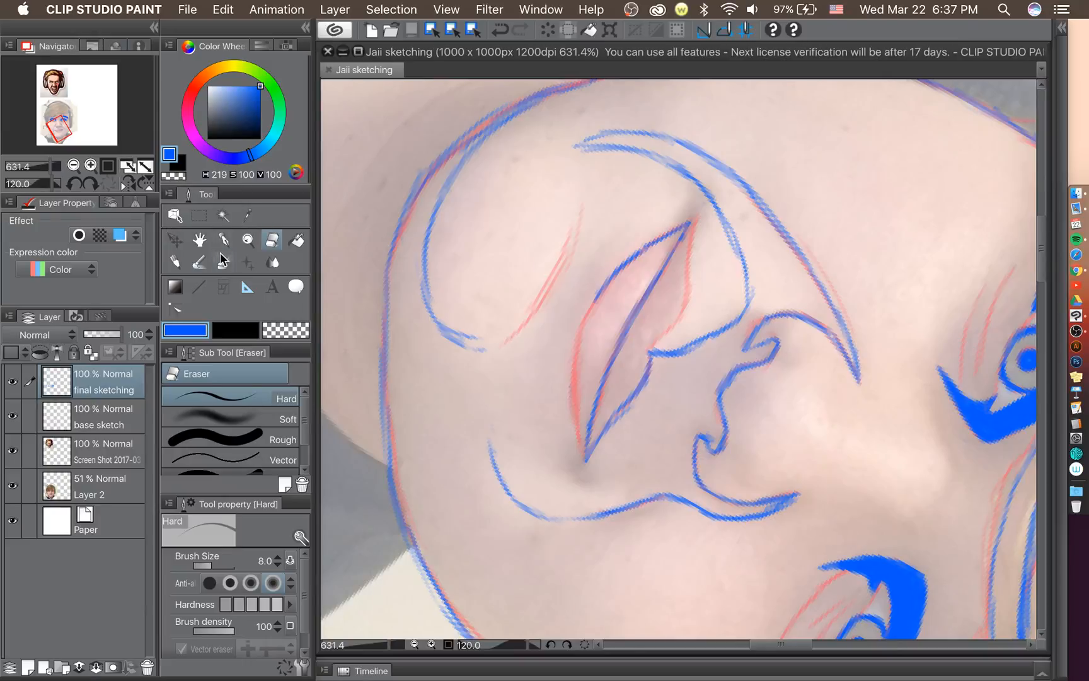
Join the smile line opposite the microphone to the mouth corner in blue and complete the lower lip's outline.
{"action": "left_click", "coordinate": [223, 239]}
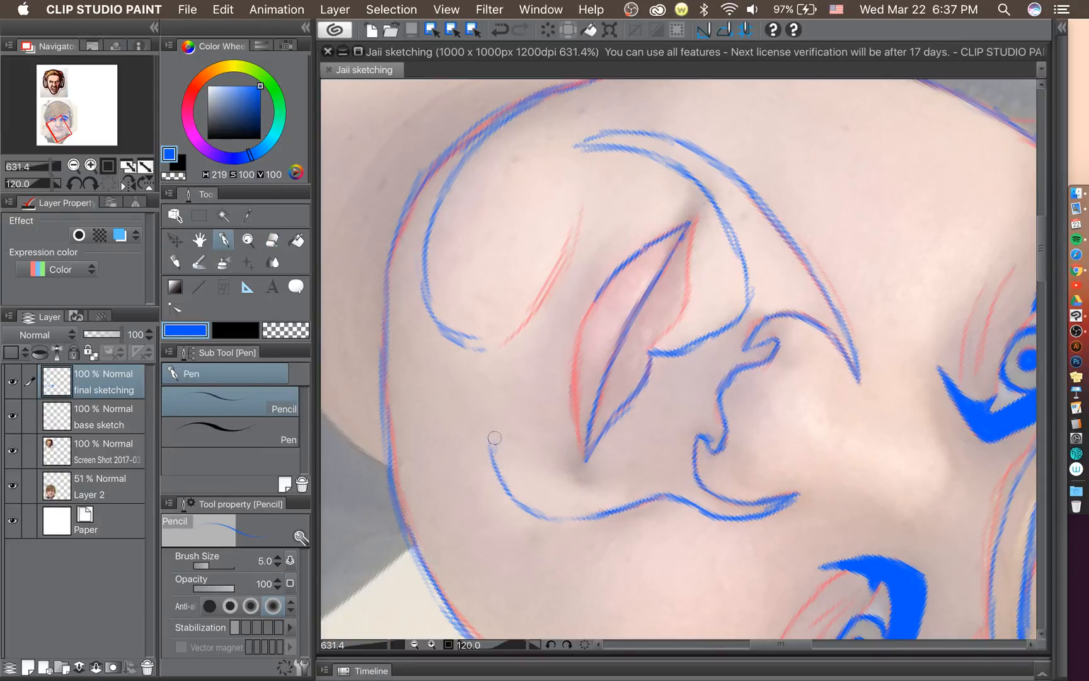
{"action": "mouse_move", "coordinate": [494, 437]}
{"action": "left_mouse_down"}
{"action": "mouse_move", "coordinate": [488, 420]}
{"action": "mouse_move", "coordinate": [508, 452]}
{"action": "mouse_move", "coordinate": [536, 465]}
{"action": "mouse_move", "coordinate": [557, 451]}
{"action": "mouse_move", "coordinate": [563, 462]}
{"action": "mouse_move", "coordinate": [561, 422]}
{"action": "mouse_move", "coordinate": [561, 463]}
{"action": "mouse_move", "coordinate": [579, 348]}
{"action": "mouse_move", "coordinate": [563, 429]}
{"action": "mouse_move", "coordinate": [600, 299]}
{"action": "mouse_move", "coordinate": [568, 378]}
{"action": "mouse_move", "coordinate": [603, 395]}
{"action": "left_mouse_up"}
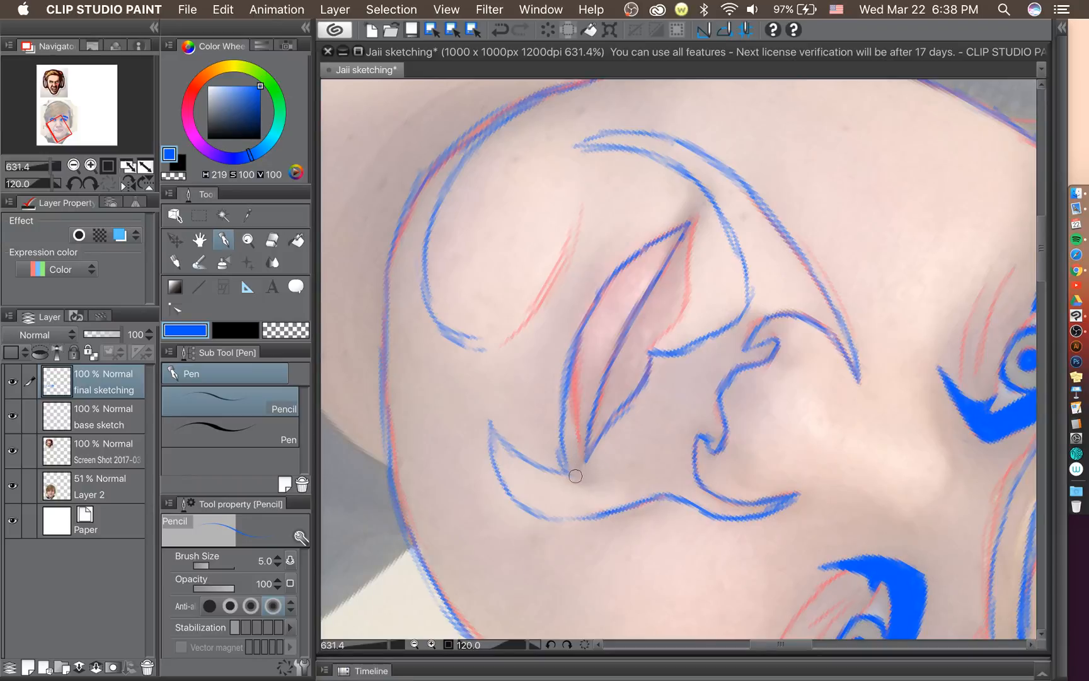
Redraw the lower lip's edge near the microphone-side mouth corner in blue and erase the doubled outer line.
{"action": "mouse_move", "coordinate": [559, 474]}
{"action": "left_mouse_down"}
{"action": "mouse_move", "coordinate": [582, 474]}
{"action": "mouse_move", "coordinate": [568, 415]}
{"action": "mouse_move", "coordinate": [584, 331]}
{"action": "left_mouse_up"}
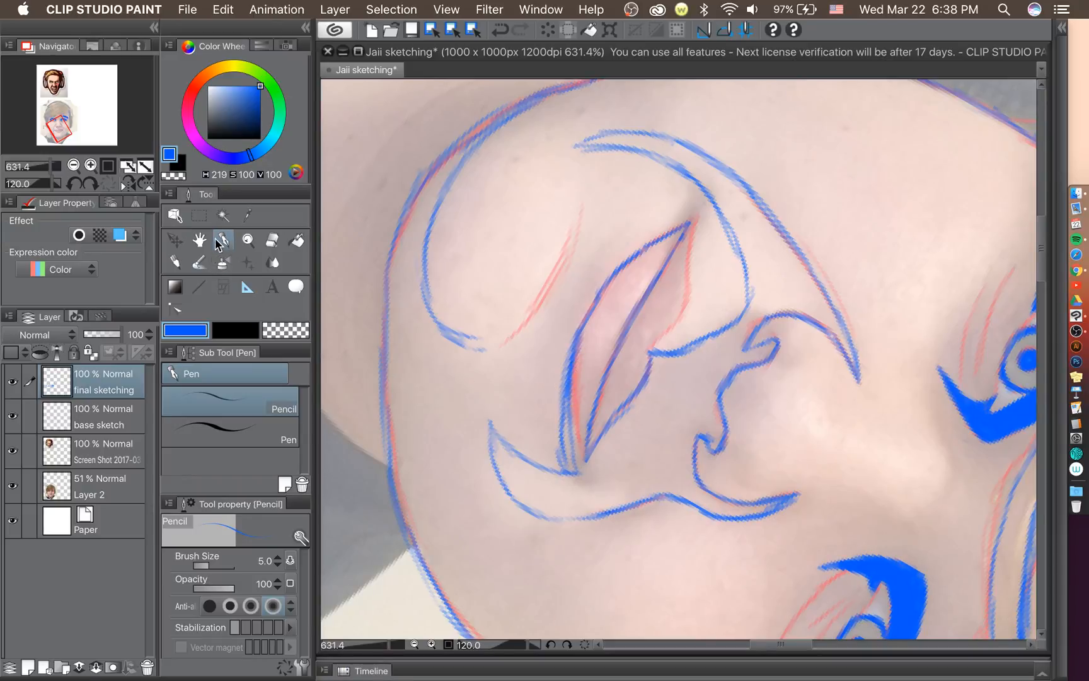
{"action": "left_click", "coordinate": [272, 240]}
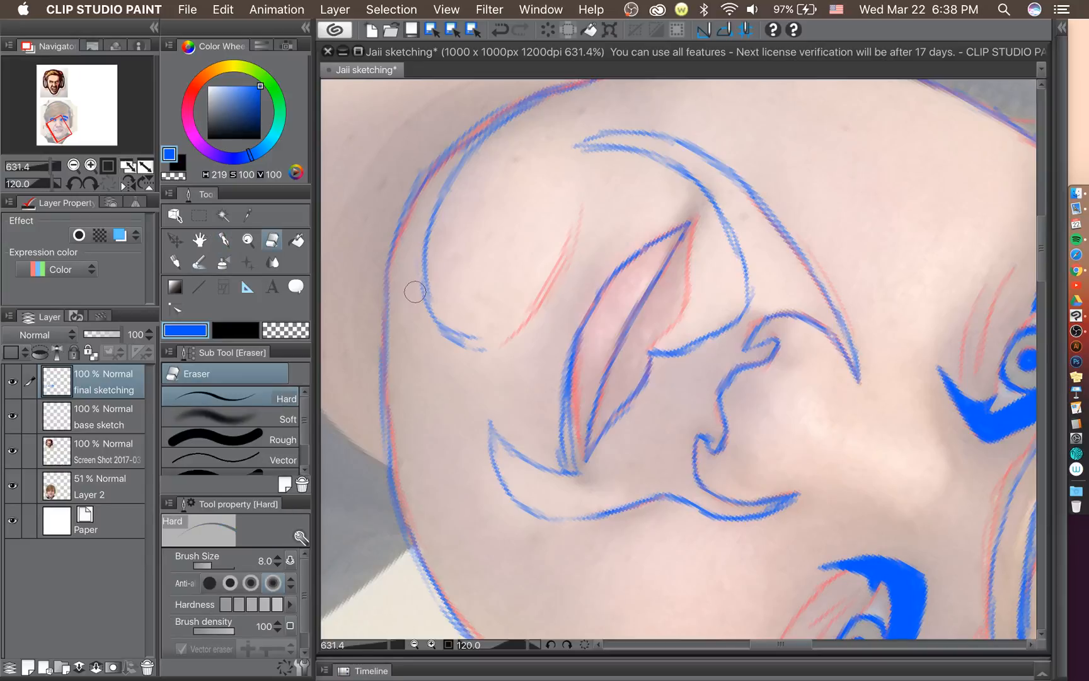
{"action": "left_click_drag", "start_coordinate": [558, 370], "coordinate": [565, 460]}
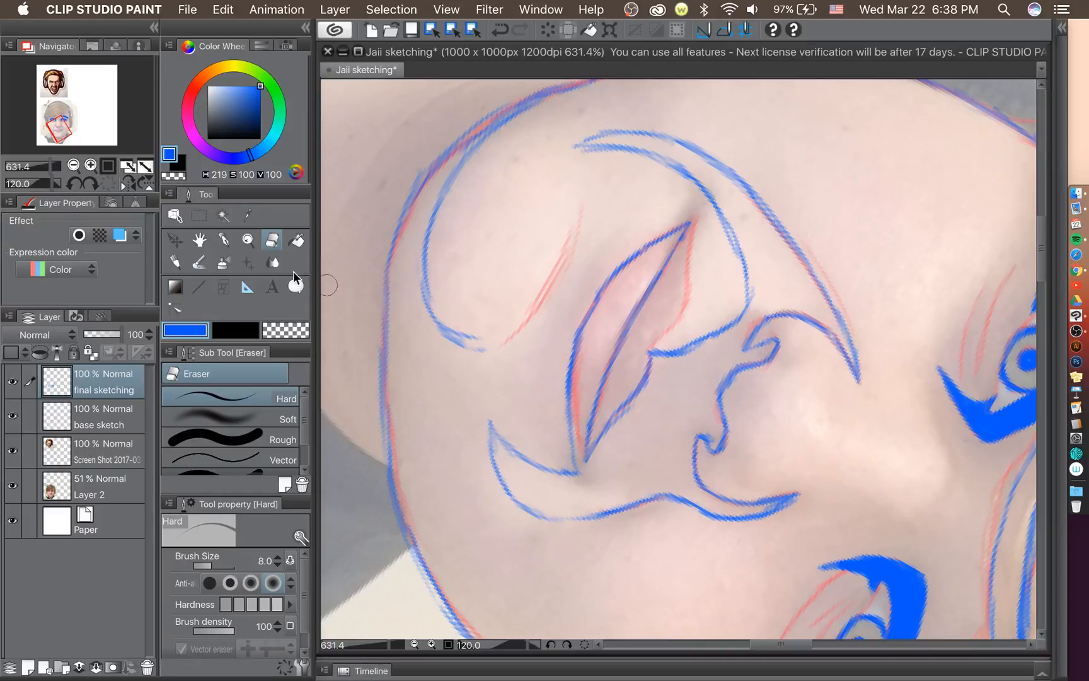
Taper the chin curve to a point beneath the lower lip in blue and sweep a line from it past the smile line's lower end.
{"action": "left_click", "coordinate": [223, 241]}
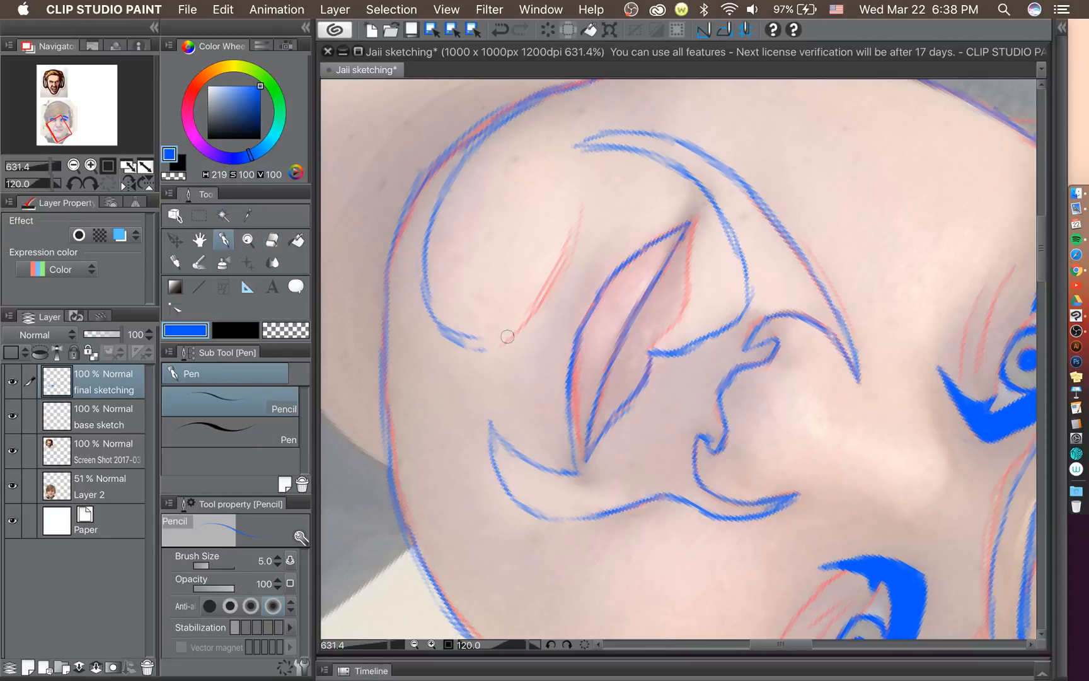
{"action": "mouse_move", "coordinate": [454, 337]}
{"action": "left_mouse_down"}
{"action": "mouse_move", "coordinate": [520, 334]}
{"action": "mouse_move", "coordinate": [486, 348]}
{"action": "mouse_move", "coordinate": [559, 270]}
{"action": "mouse_move", "coordinate": [574, 233]}
{"action": "mouse_move", "coordinate": [555, 277]}
{"action": "mouse_move", "coordinate": [576, 220]}
{"action": "mouse_move", "coordinate": [569, 305]}
{"action": "mouse_move", "coordinate": [549, 339]}
{"action": "left_mouse_up"}
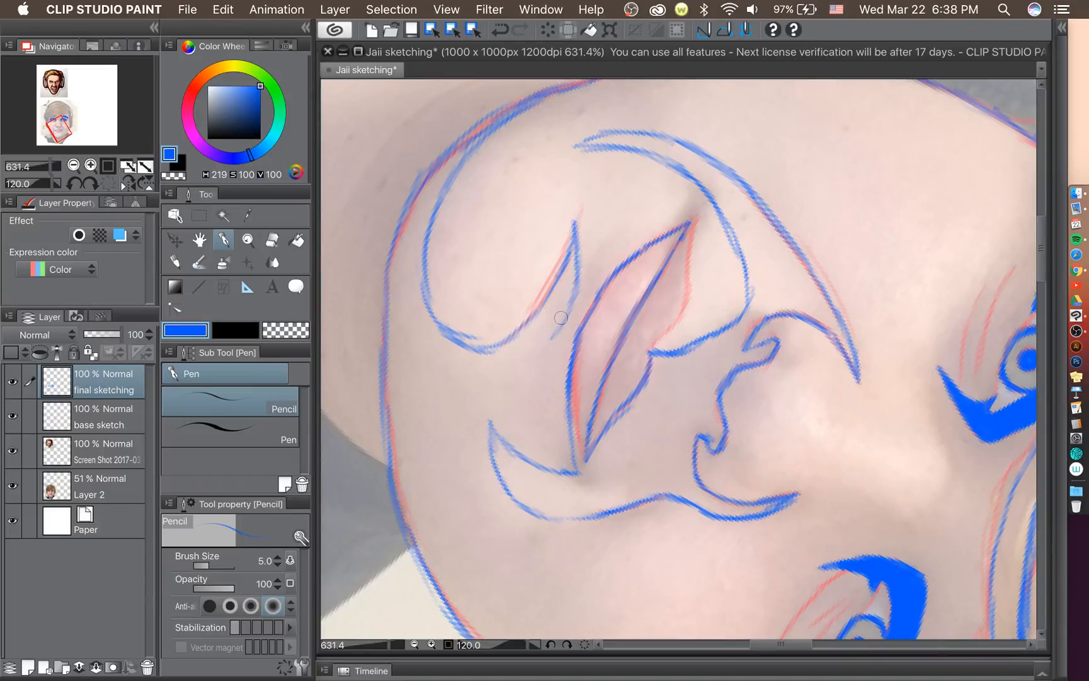
{"action": "mouse_move", "coordinate": [578, 266]}
{"action": "left_mouse_down"}
{"action": "mouse_move", "coordinate": [562, 325]}
{"action": "mouse_move", "coordinate": [463, 420]}
{"action": "mouse_move", "coordinate": [476, 406]}
{"action": "mouse_move", "coordinate": [476, 496]}
{"action": "left_mouse_up"}
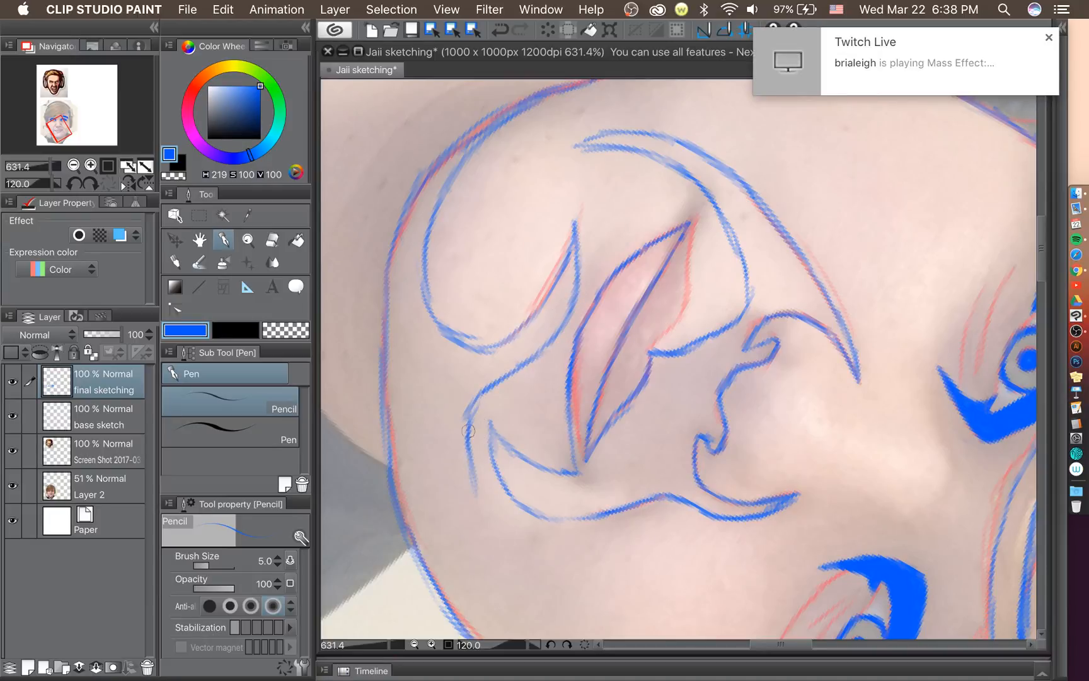
{"action": "mouse_move", "coordinate": [469, 429]}
{"action": "left_mouse_down"}
{"action": "mouse_move", "coordinate": [484, 396]}
{"action": "mouse_move", "coordinate": [496, 516]}
{"action": "left_mouse_up"}
Erase the line running from the point beneath the lower lip to the smile line opposite the microphone.
{"action": "scroll", "coordinate": [372, 436], "scroll_direction": "down", "scroll_amount": 2}
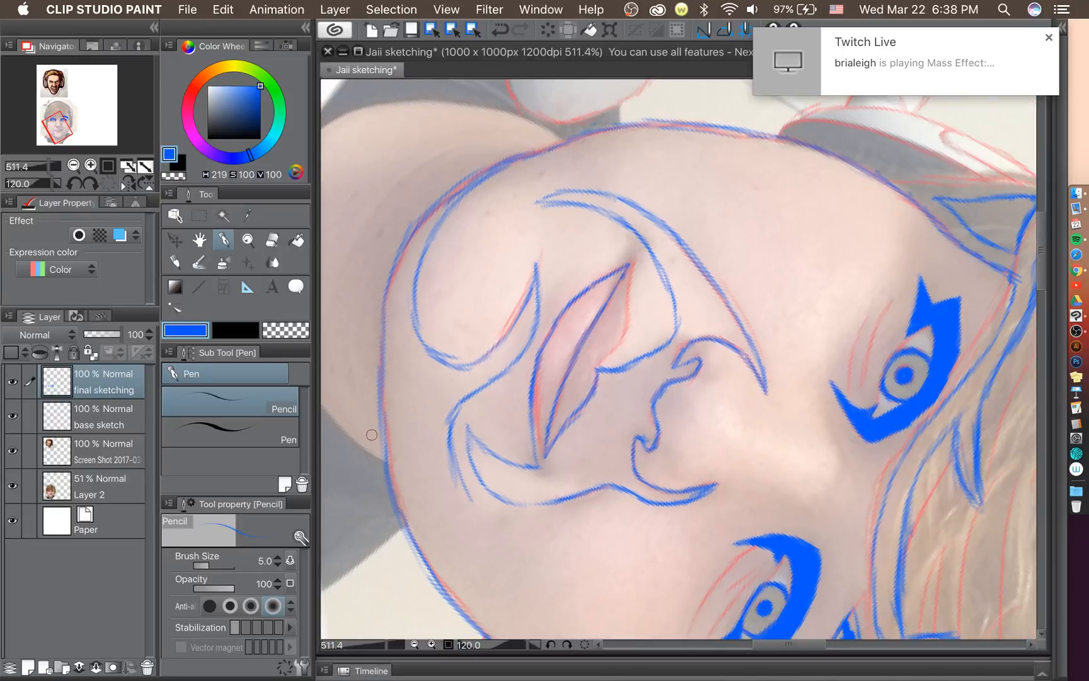
{"action": "left_click", "coordinate": [71, 188]}
{"action": "left_click", "coordinate": [72, 188]}
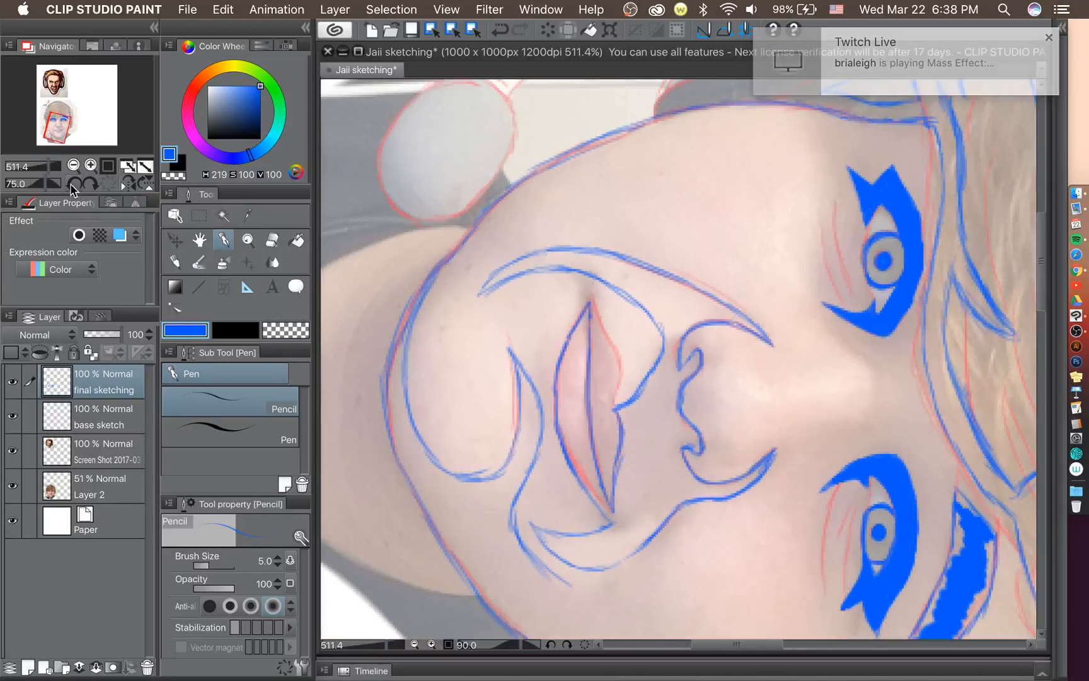
{"action": "scroll", "coordinate": [455, 331], "scroll_direction": "down", "scroll_amount": 4}
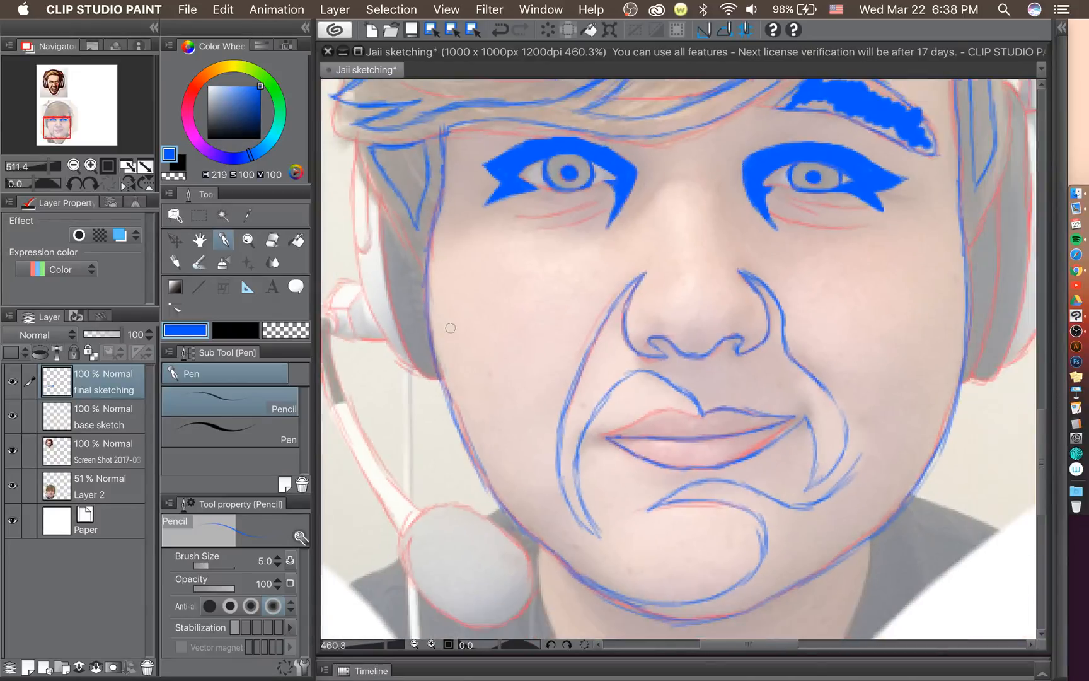
{"action": "scroll", "coordinate": [591, 379], "scroll_direction": "down", "scroll_amount": 4}
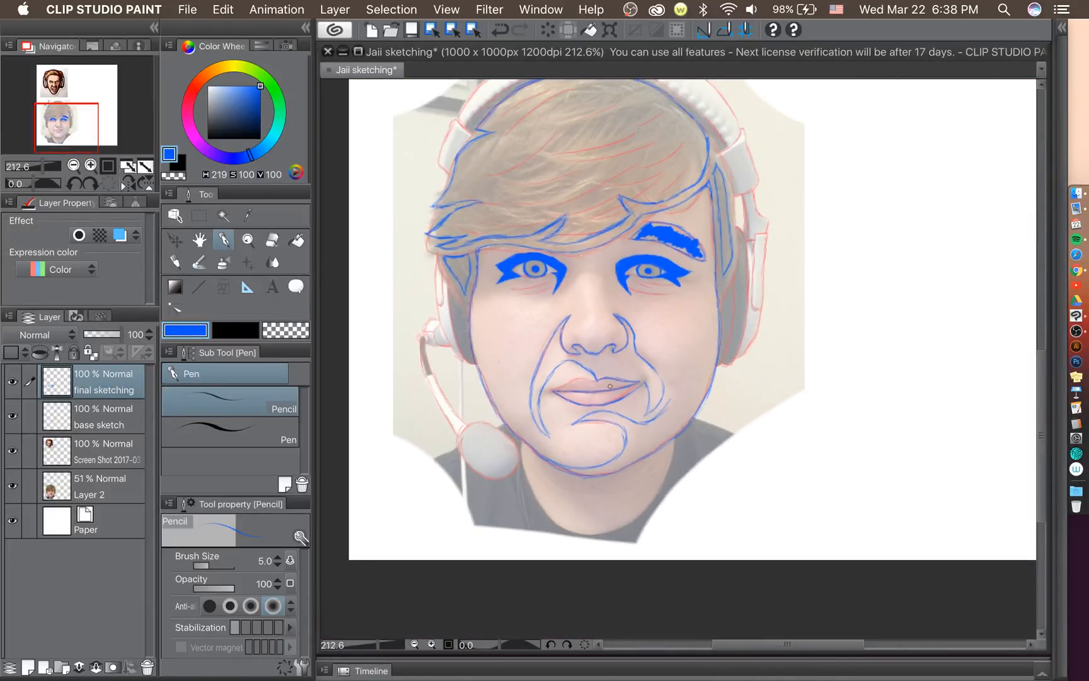
{"action": "scroll", "coordinate": [610, 385], "scroll_direction": "up", "scroll_amount": 3}
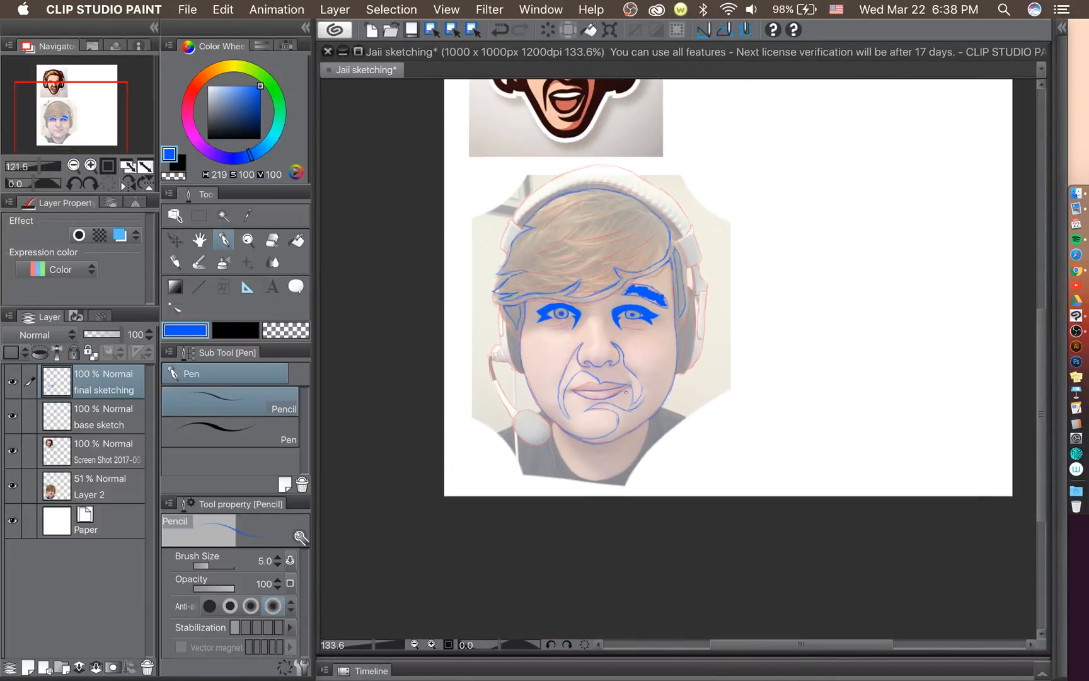
{"action": "scroll", "coordinate": [639, 421], "scroll_direction": "up", "scroll_amount": 4}
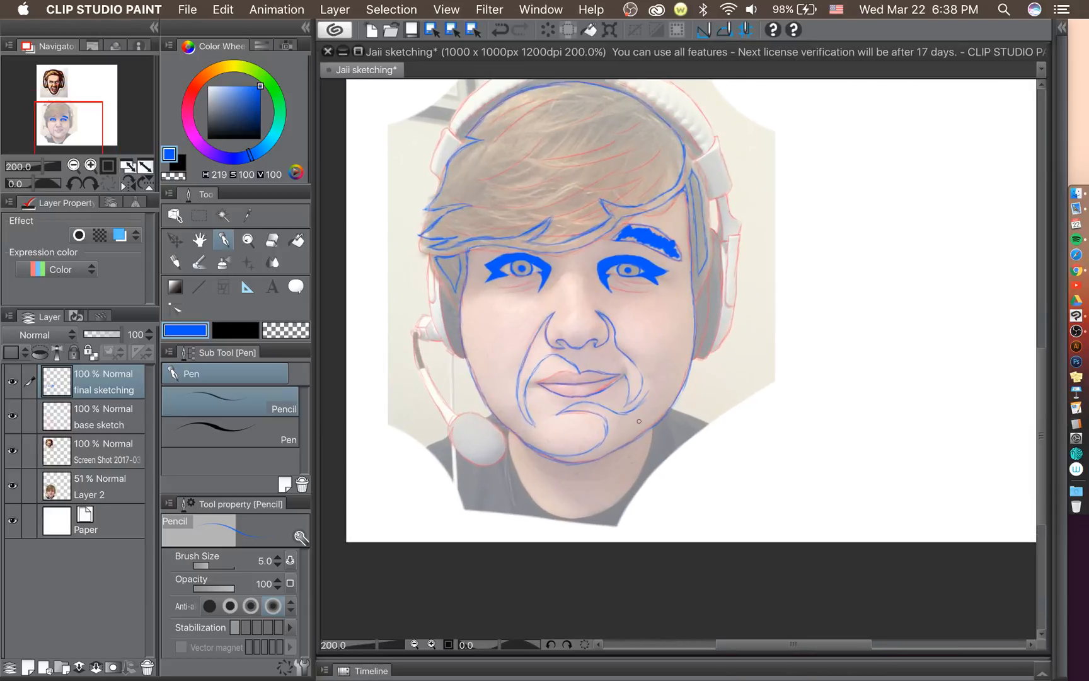
{"action": "scroll", "coordinate": [646, 420], "scroll_direction": "up", "scroll_amount": 3}
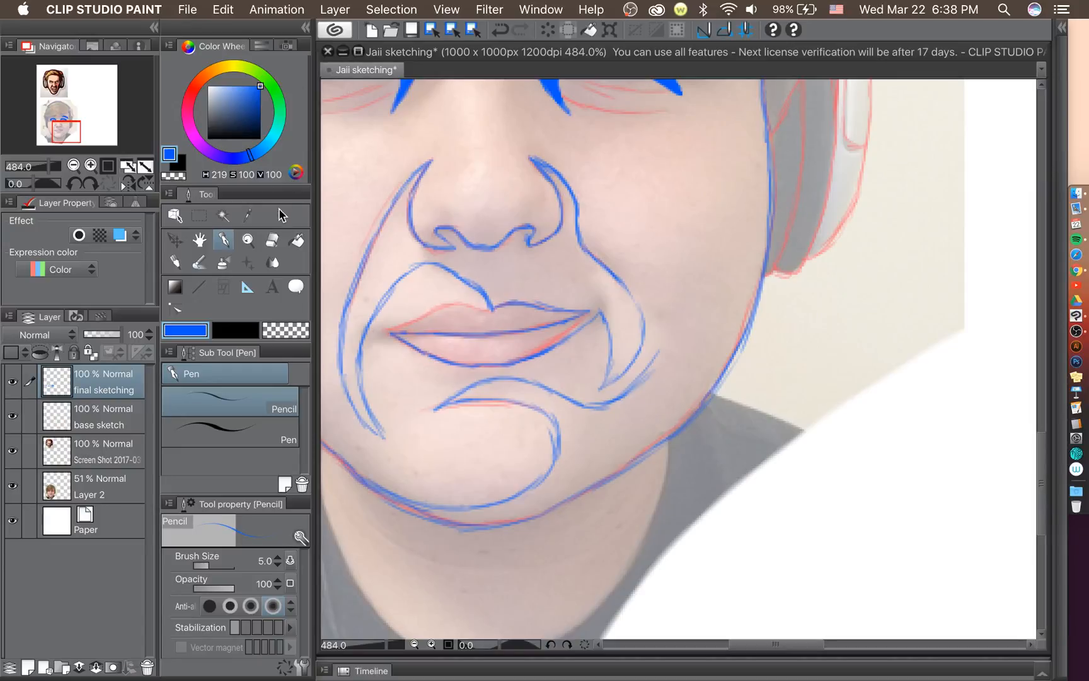
{"action": "left_click", "coordinate": [273, 242]}
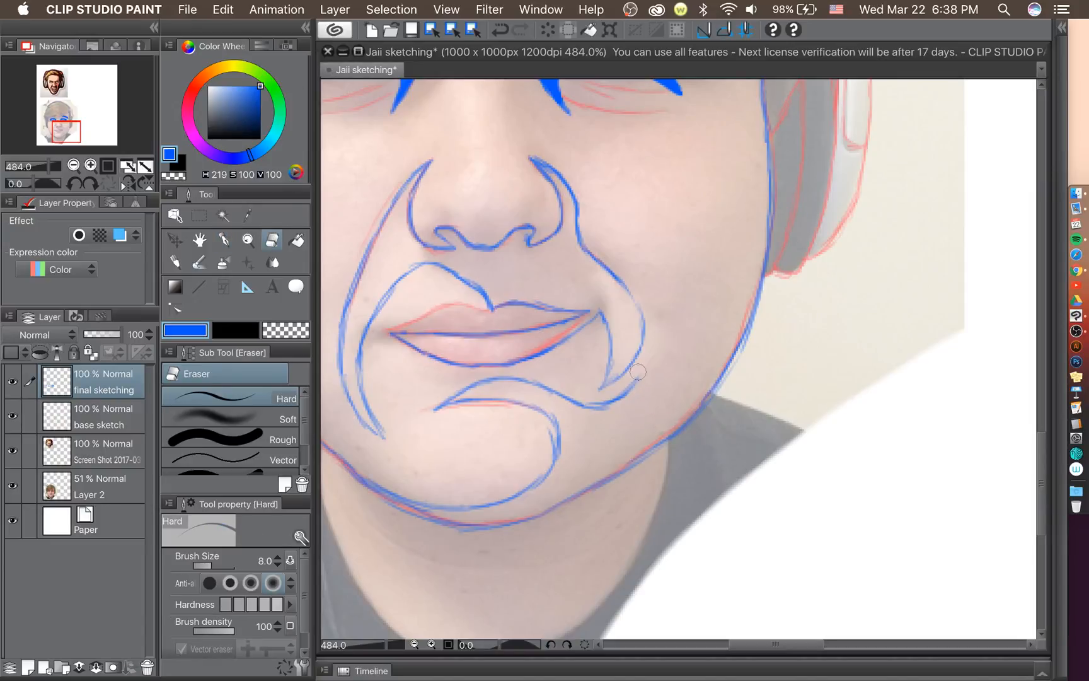
{"action": "mouse_move", "coordinate": [638, 372]}
{"action": "left_mouse_down"}
{"action": "mouse_move", "coordinate": [602, 409]}
{"action": "mouse_move", "coordinate": [551, 392]}
{"action": "mouse_move", "coordinate": [622, 406]}
{"action": "mouse_move", "coordinate": [506, 384]}
{"action": "mouse_move", "coordinate": [531, 380]}
{"action": "mouse_move", "coordinate": [460, 392]}
{"action": "left_mouse_up"}
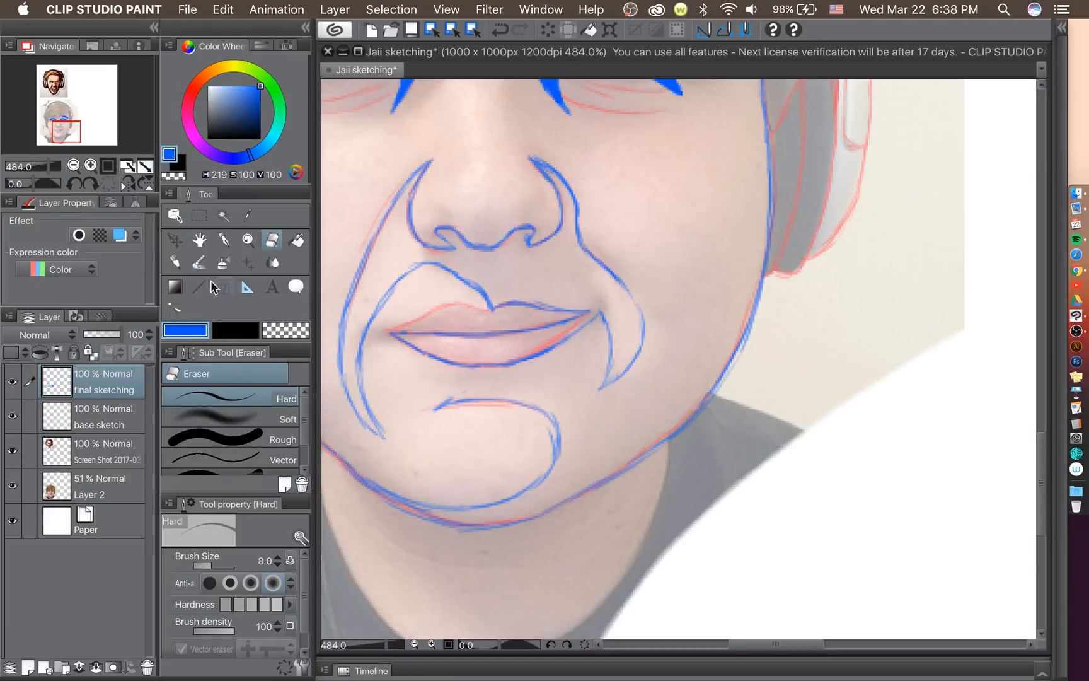
Redraw the line from the chin point in blue, passing wider below the smile line and curving up the cheek opposite the microphone.
{"action": "left_click", "coordinate": [225, 239]}
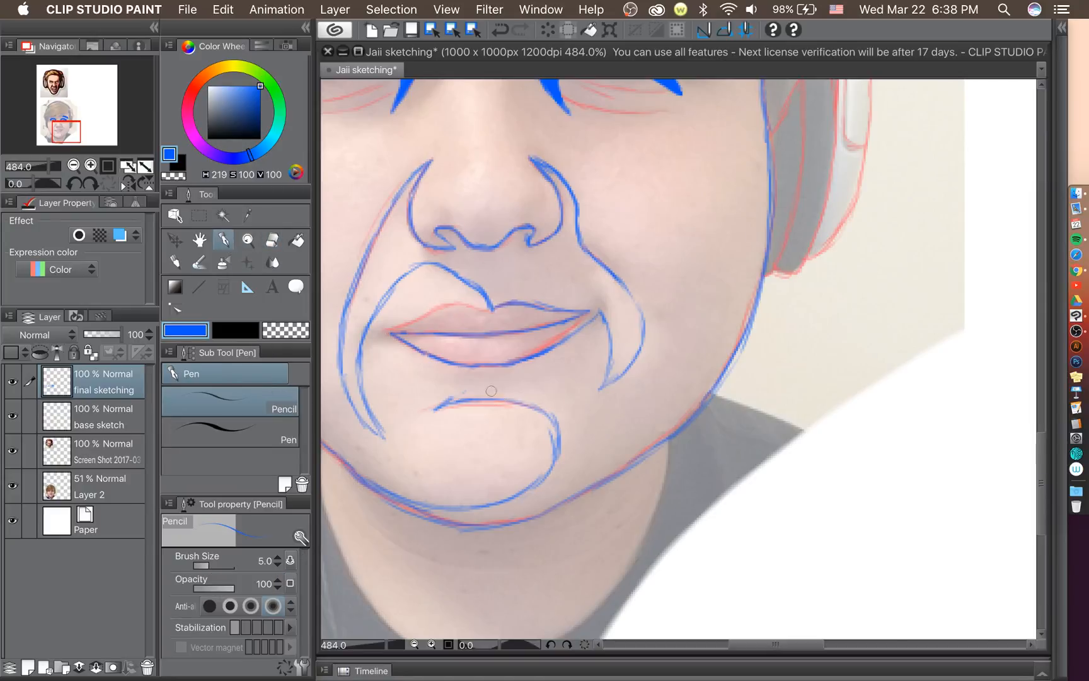
{"action": "left_click", "coordinate": [74, 184]}
{"action": "left_click", "coordinate": [75, 184]}
{"action": "left_click", "coordinate": [75, 185]}
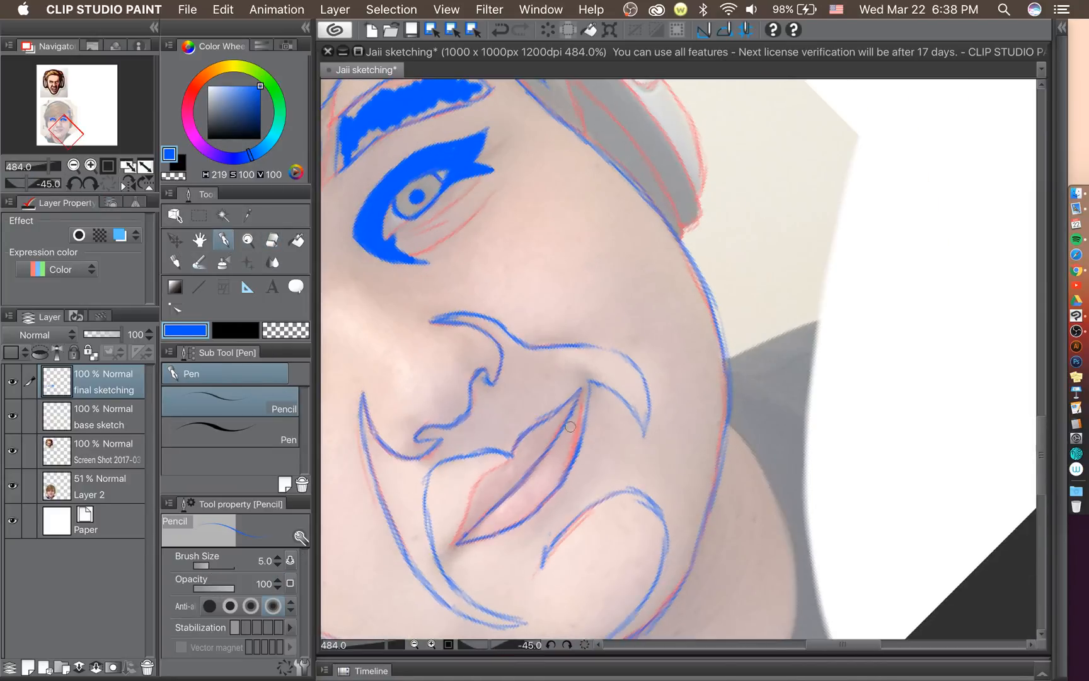
{"action": "mouse_move", "coordinate": [548, 553]}
{"action": "left_mouse_down"}
{"action": "mouse_move", "coordinate": [593, 483]}
{"action": "mouse_move", "coordinate": [570, 508]}
{"action": "mouse_move", "coordinate": [682, 438]}
{"action": "mouse_move", "coordinate": [694, 405]}
{"action": "mouse_move", "coordinate": [668, 313]}
{"action": "left_mouse_up"}
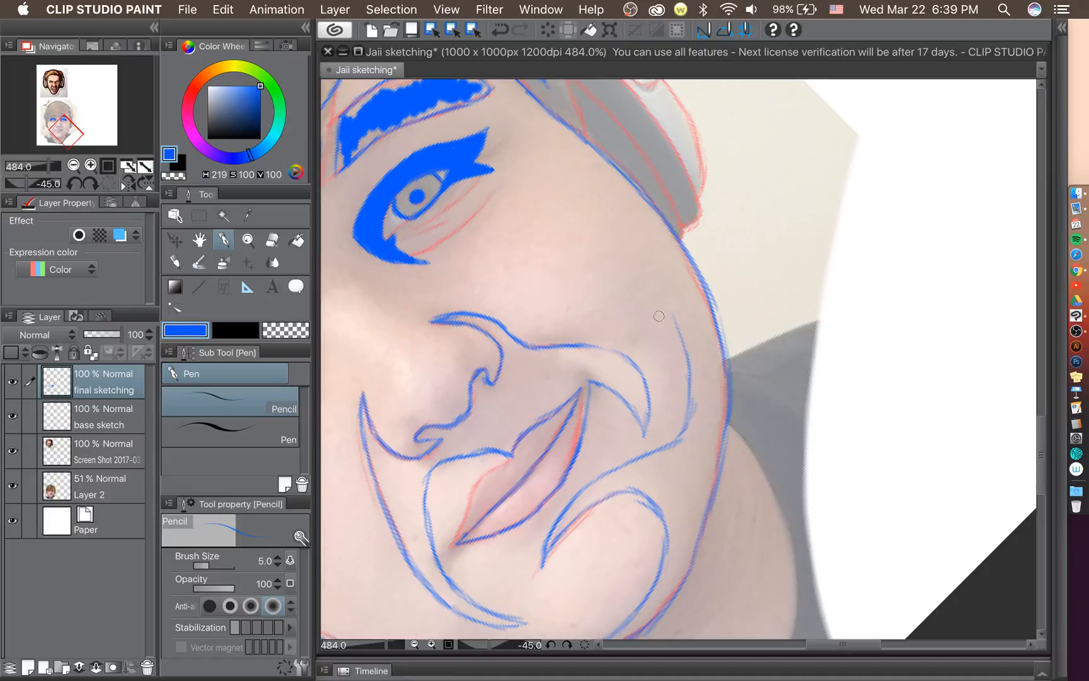
{"action": "mouse_move", "coordinate": [686, 379]}
{"action": "left_mouse_down"}
{"action": "mouse_move", "coordinate": [666, 314]}
{"action": "mouse_move", "coordinate": [684, 365]}
{"action": "mouse_move", "coordinate": [629, 296]}
{"action": "mouse_move", "coordinate": [676, 333]}
{"action": "mouse_move", "coordinate": [655, 296]}
{"action": "mouse_move", "coordinate": [673, 346]}
{"action": "left_mouse_up"}
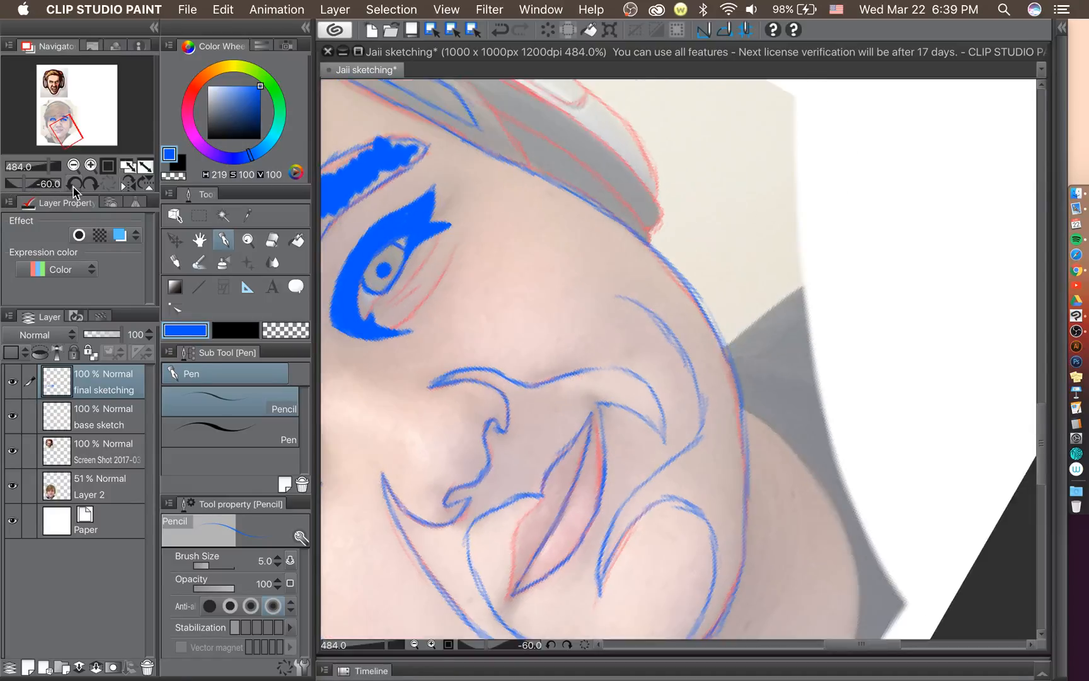
Extend the cheek line upward in blue past the outer corner of the eye to the end of the eyebrow.
{"action": "left_click", "coordinate": [73, 185]}
{"action": "left_click", "coordinate": [87, 186]}
{"action": "left_click", "coordinate": [87, 185]}
{"action": "left_click", "coordinate": [87, 185]}
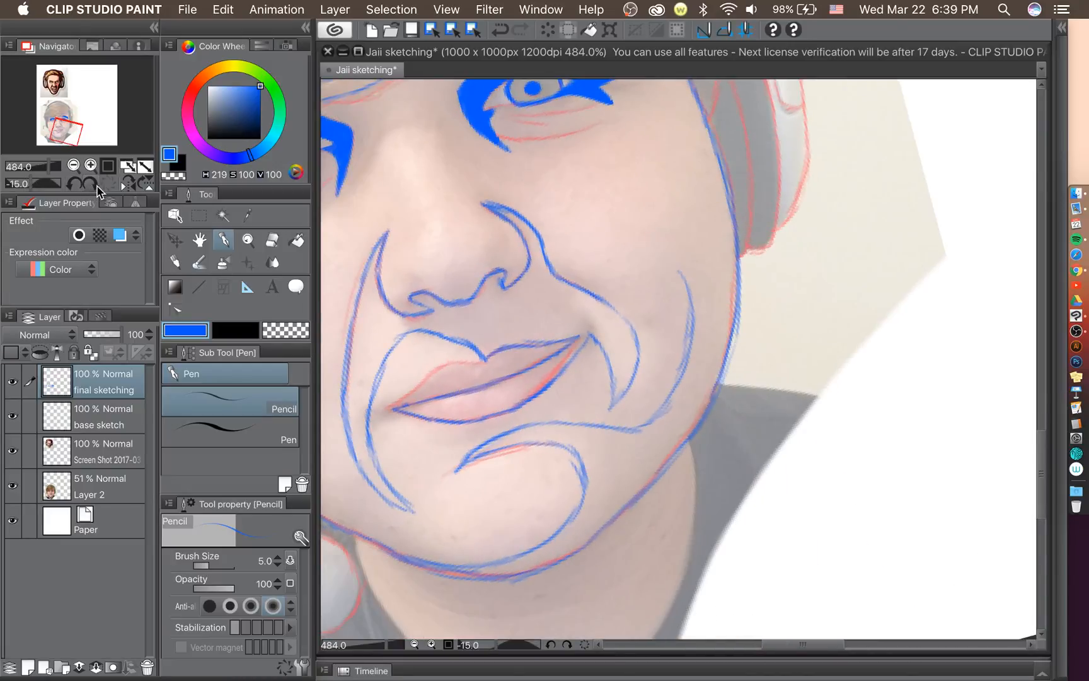
{"action": "left_click", "coordinate": [87, 185]}
{"action": "scroll", "coordinate": [578, 254], "scroll_direction": "down", "scroll_amount": 1}
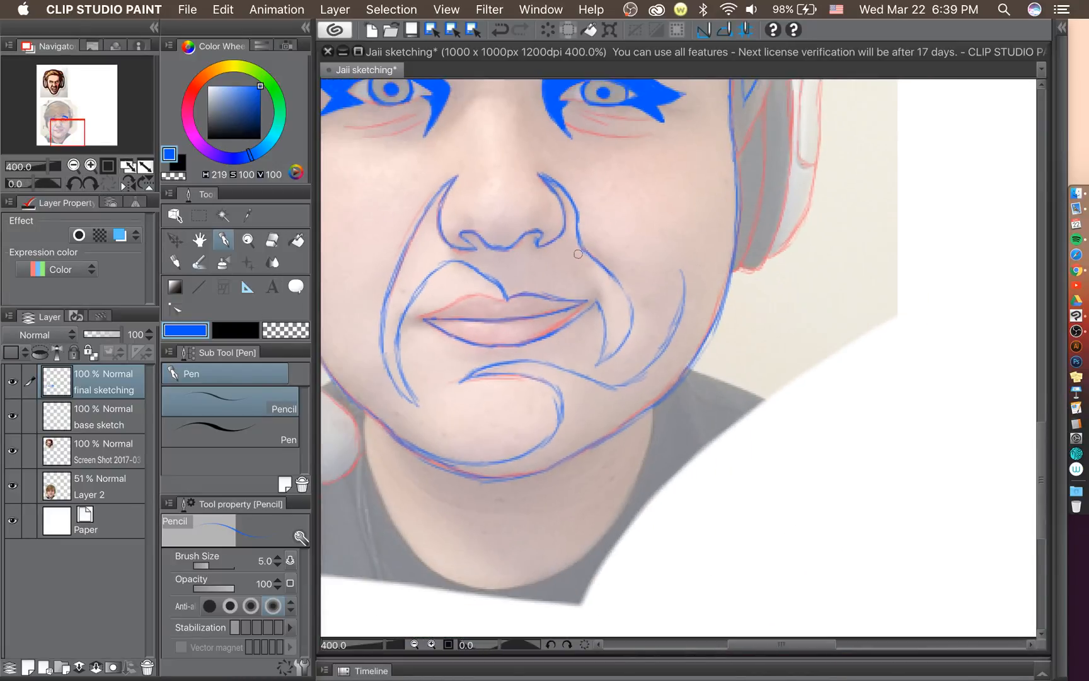
{"action": "left_click_drag", "start_coordinate": [732, 647], "coordinate": [826, 646]}
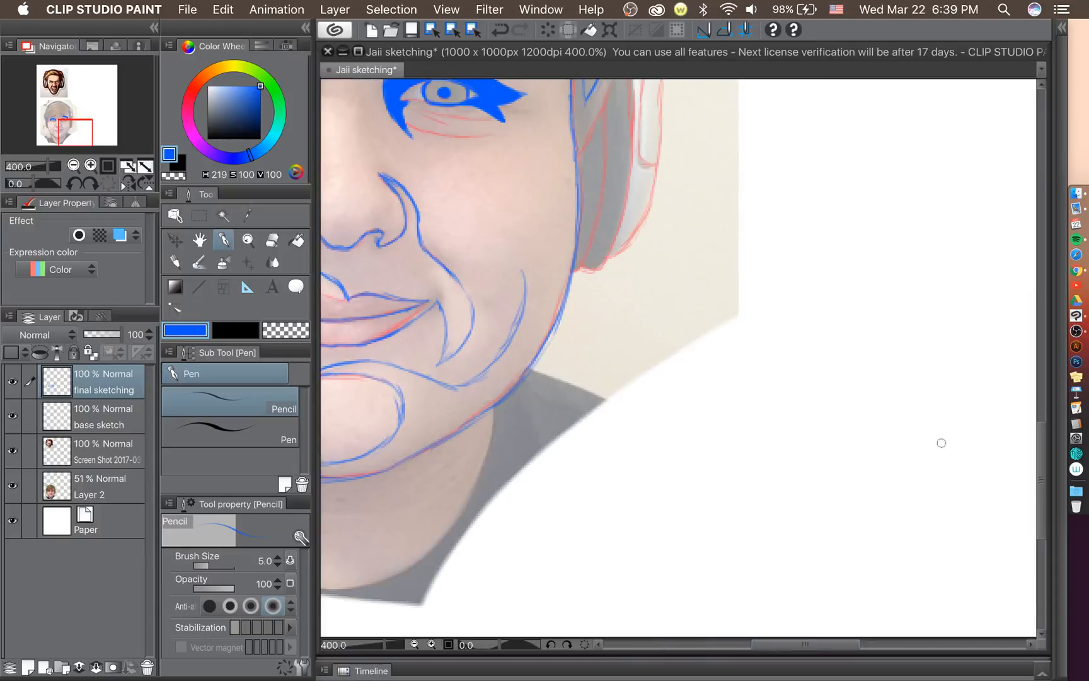
{"action": "left_click_drag", "start_coordinate": [1043, 451], "coordinate": [1034, 423]}
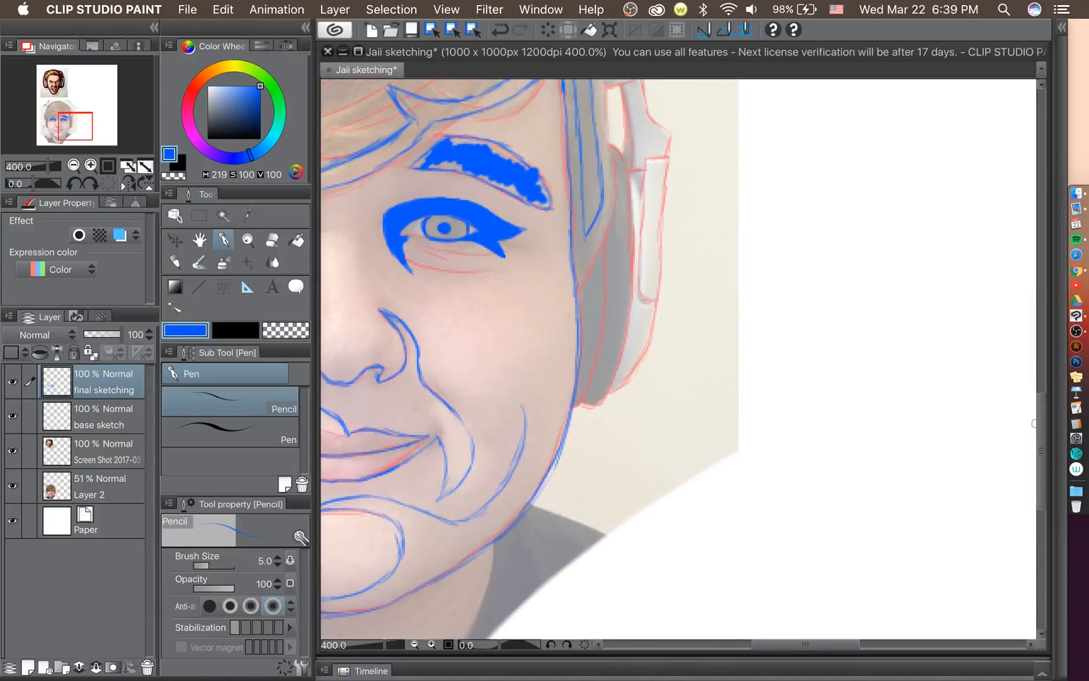
{"action": "mouse_move", "coordinate": [525, 435]}
{"action": "left_mouse_down"}
{"action": "mouse_move", "coordinate": [517, 361]}
{"action": "mouse_move", "coordinate": [538, 296]}
{"action": "mouse_move", "coordinate": [533, 279]}
{"action": "mouse_move", "coordinate": [544, 280]}
{"action": "mouse_move", "coordinate": [537, 298]}
{"action": "mouse_move", "coordinate": [547, 269]}
{"action": "left_mouse_up"}
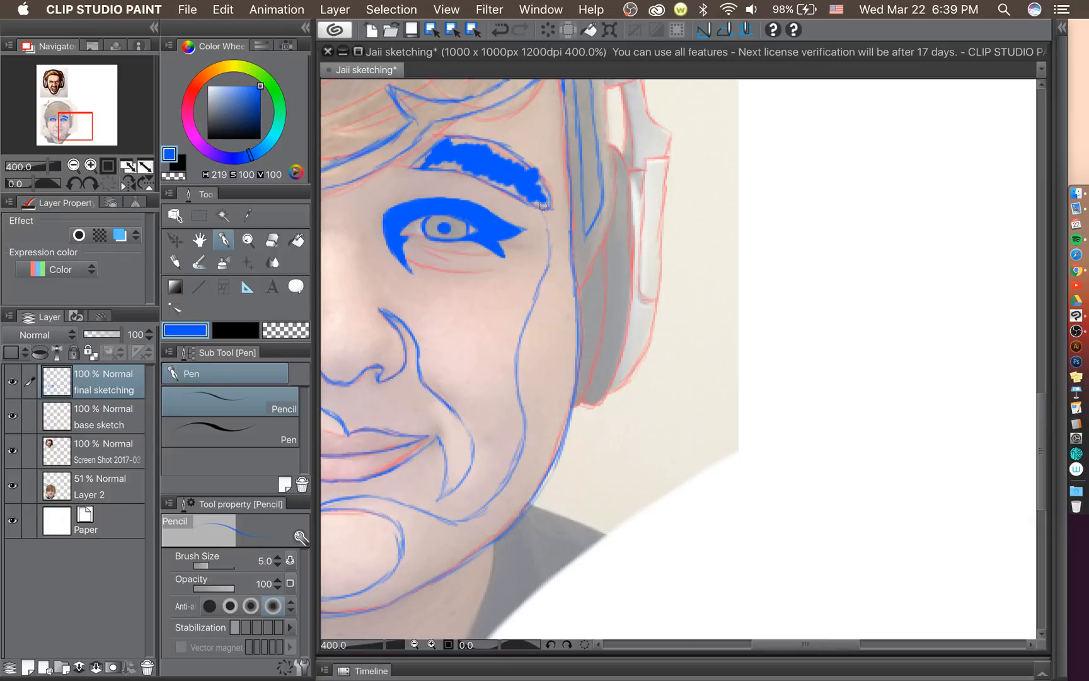
{"action": "mouse_move", "coordinate": [552, 209]}
{"action": "left_mouse_down"}
{"action": "mouse_move", "coordinate": [542, 281]}
{"action": "mouse_move", "coordinate": [547, 202]}
{"action": "mouse_move", "coordinate": [552, 242]}
{"action": "mouse_move", "coordinate": [545, 191]}
{"action": "mouse_move", "coordinate": [543, 277]}
{"action": "mouse_move", "coordinate": [543, 227]}
{"action": "mouse_move", "coordinate": [523, 199]}
{"action": "mouse_move", "coordinate": [540, 212]}
{"action": "mouse_move", "coordinate": [546, 259]}
{"action": "left_mouse_up"}
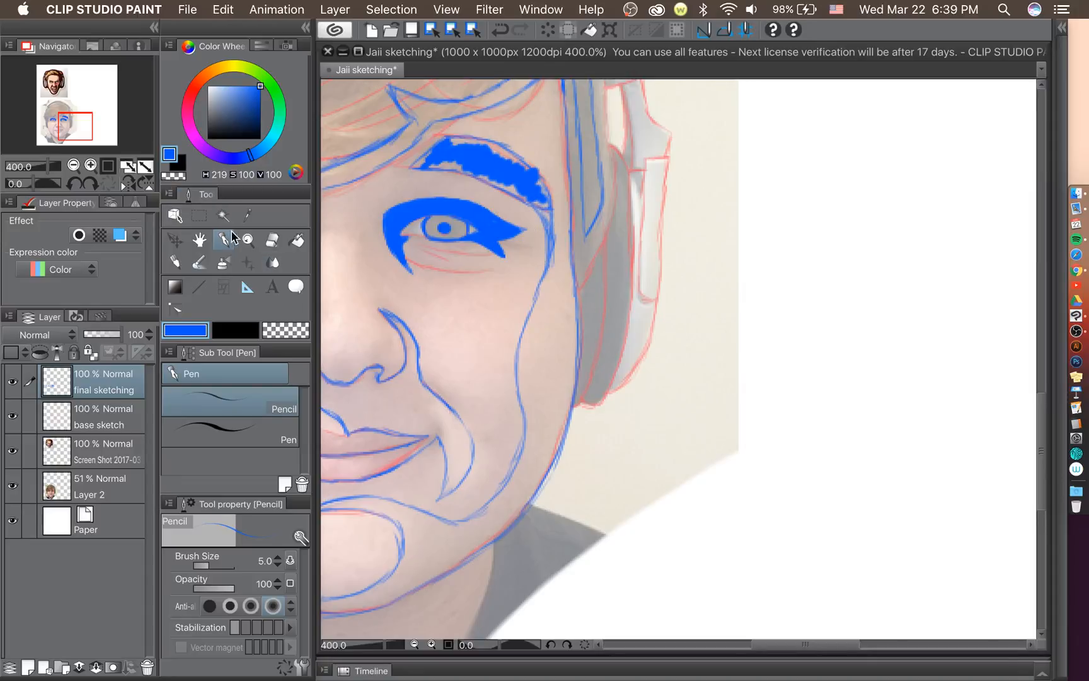
Erase the filled blue eyebrow above its lower edge and clean up the doubled top of the cheek line.
{"action": "left_click", "coordinate": [272, 240]}
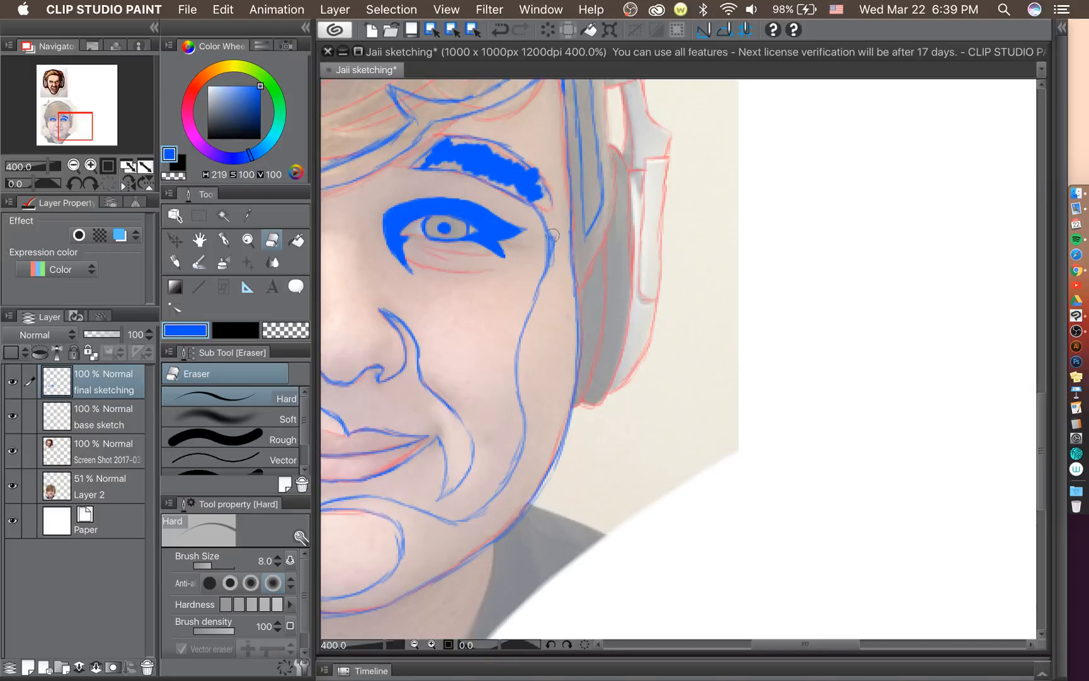
{"action": "left_click_drag", "start_coordinate": [550, 196], "coordinate": [525, 163]}
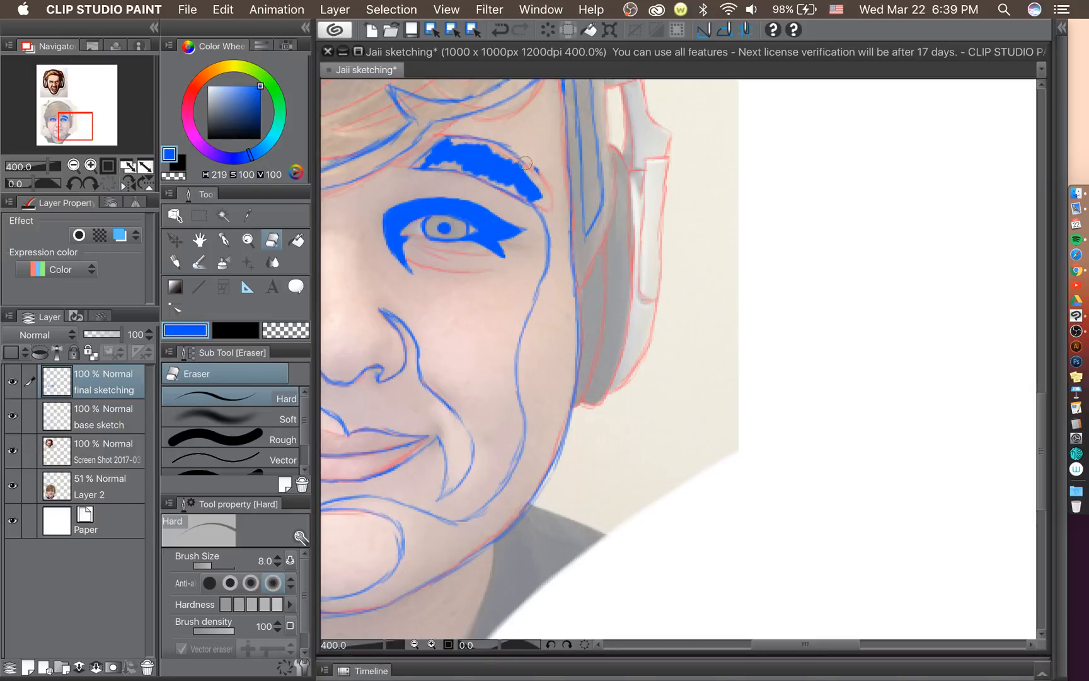
{"action": "mouse_move", "coordinate": [420, 165]}
{"action": "left_mouse_down"}
{"action": "mouse_move", "coordinate": [435, 138]}
{"action": "mouse_move", "coordinate": [410, 168]}
{"action": "mouse_move", "coordinate": [453, 145]}
{"action": "mouse_move", "coordinate": [484, 181]}
{"action": "mouse_move", "coordinate": [537, 203]}
{"action": "mouse_move", "coordinate": [521, 181]}
{"action": "mouse_move", "coordinate": [548, 205]}
{"action": "mouse_move", "coordinate": [491, 135]}
{"action": "mouse_move", "coordinate": [527, 162]}
{"action": "mouse_move", "coordinate": [479, 137]}
{"action": "mouse_move", "coordinate": [471, 151]}
{"action": "mouse_move", "coordinate": [518, 186]}
{"action": "left_mouse_up"}
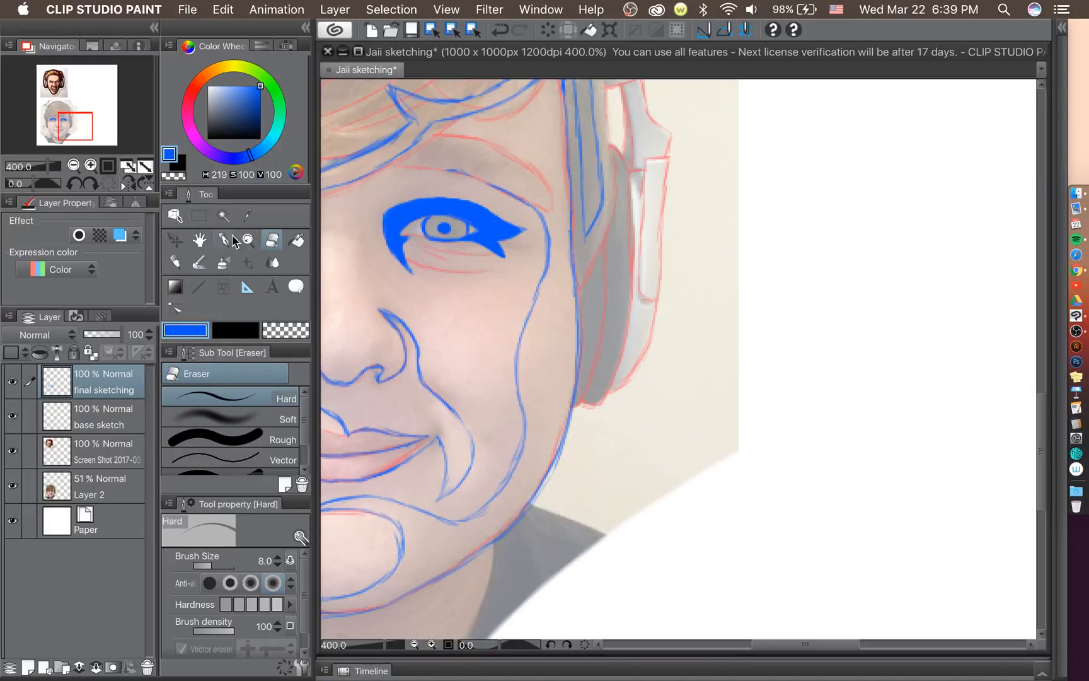
Complete the brow's lower edge and inner end in blue, curve the line over the brow to the hairline, and tidy the inner corner.
{"action": "left_click", "coordinate": [75, 184]}
{"action": "left_click", "coordinate": [74, 184]}
{"action": "left_click", "coordinate": [91, 184]}
{"action": "left_click", "coordinate": [90, 184]}
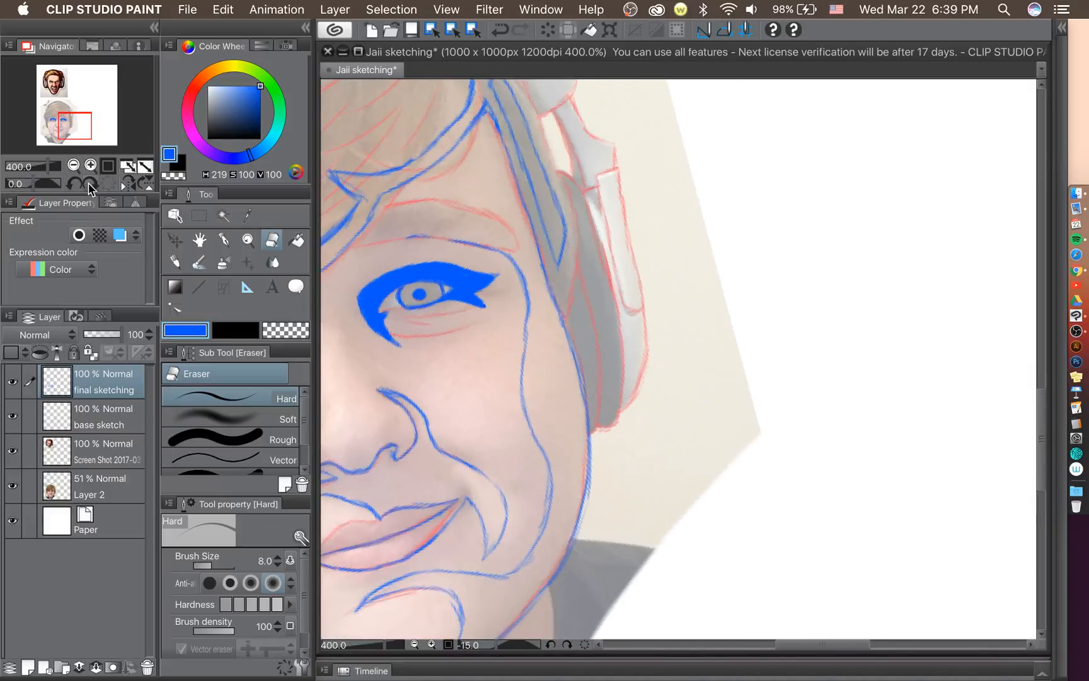
{"action": "left_click", "coordinate": [90, 184]}
{"action": "left_click", "coordinate": [90, 184]}
{"action": "left_click", "coordinate": [75, 185]}
{"action": "left_click", "coordinate": [75, 184]}
{"action": "left_click", "coordinate": [74, 184]}
{"action": "left_click", "coordinate": [74, 184]}
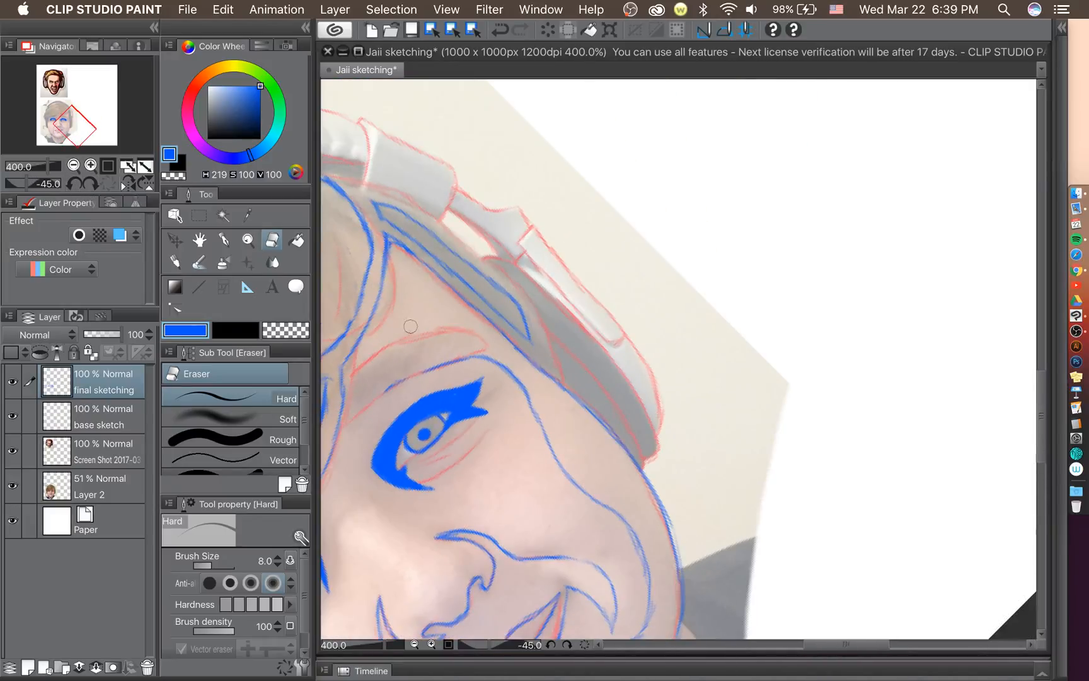
{"action": "left_click_drag", "start_coordinate": [79, 130], "coordinate": [74, 134]}
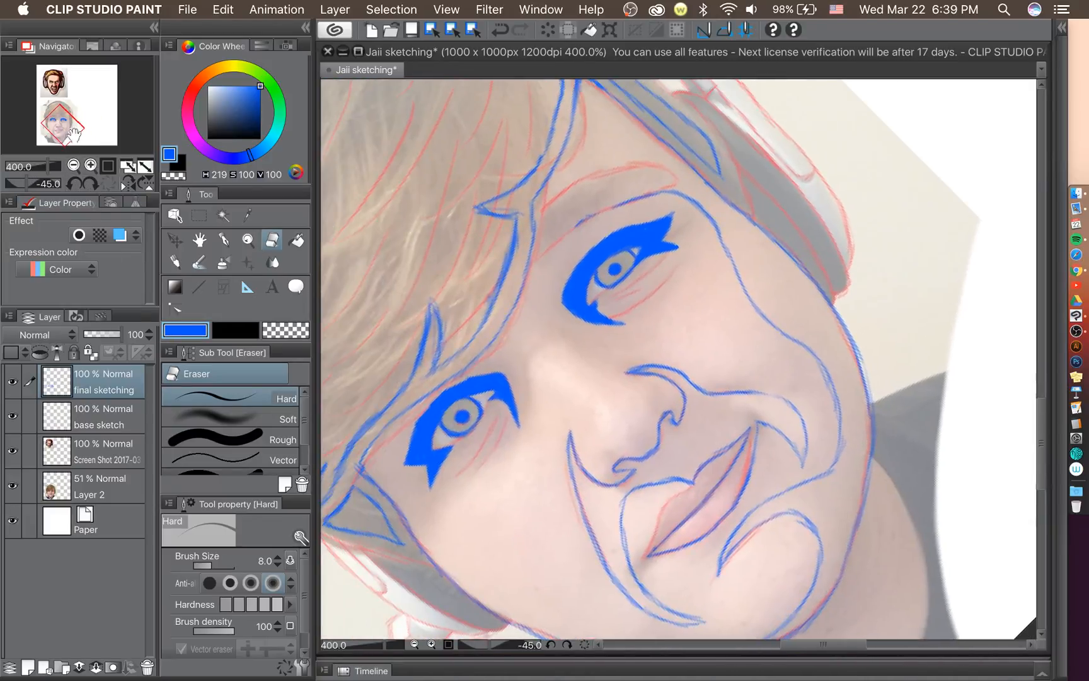
{"action": "left_click", "coordinate": [223, 240]}
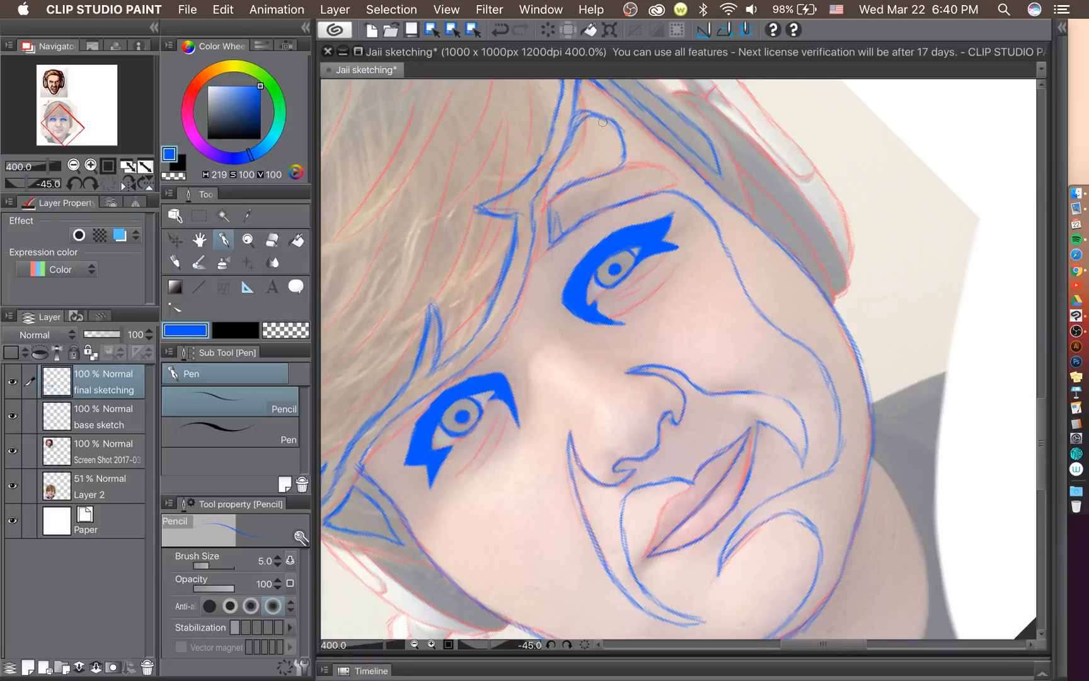
{"action": "left_click", "coordinate": [272, 240]}
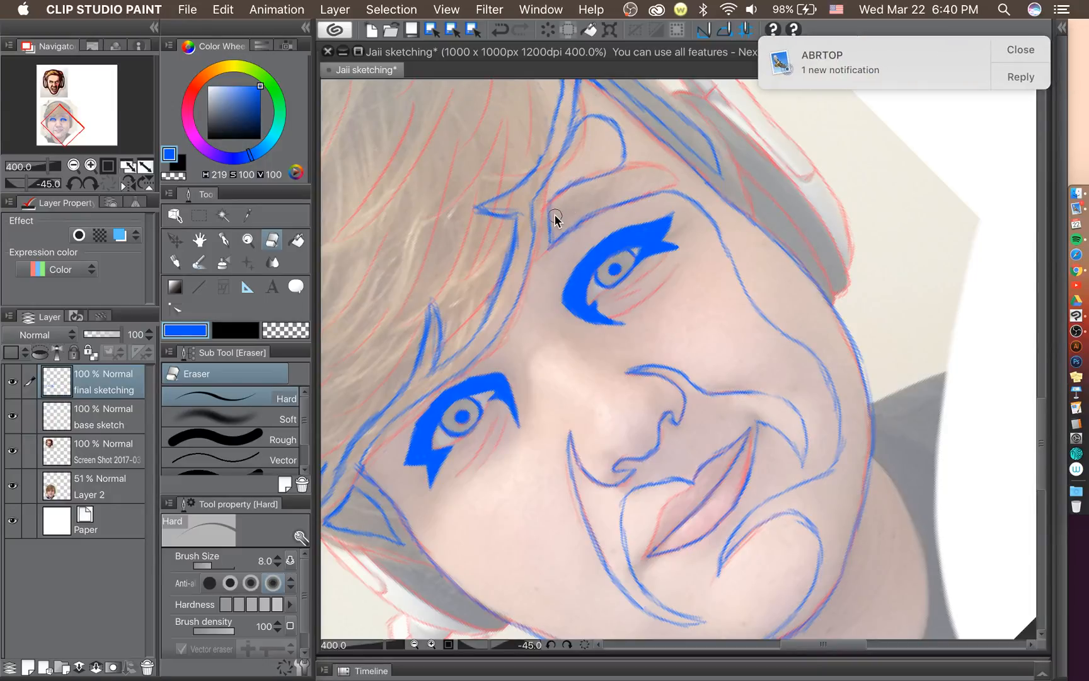
Open the newly received message in Mail and dismiss its window to get back to the drawing.
{"action": "left_click", "coordinate": [876, 59]}
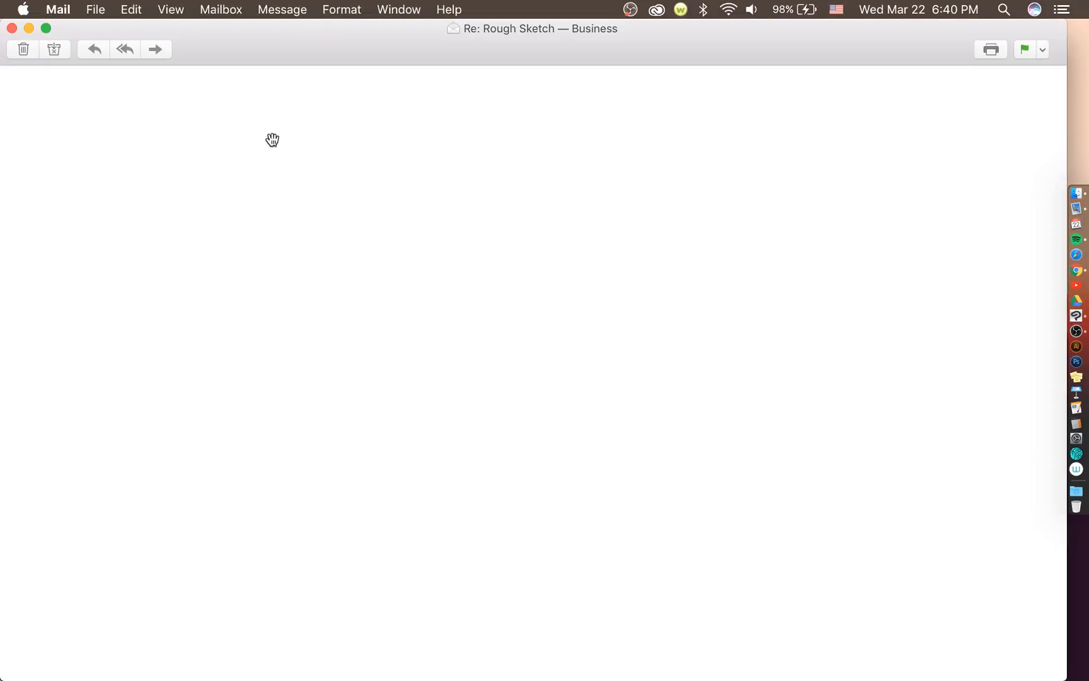
{"action": "left_click", "coordinate": [29, 51]}
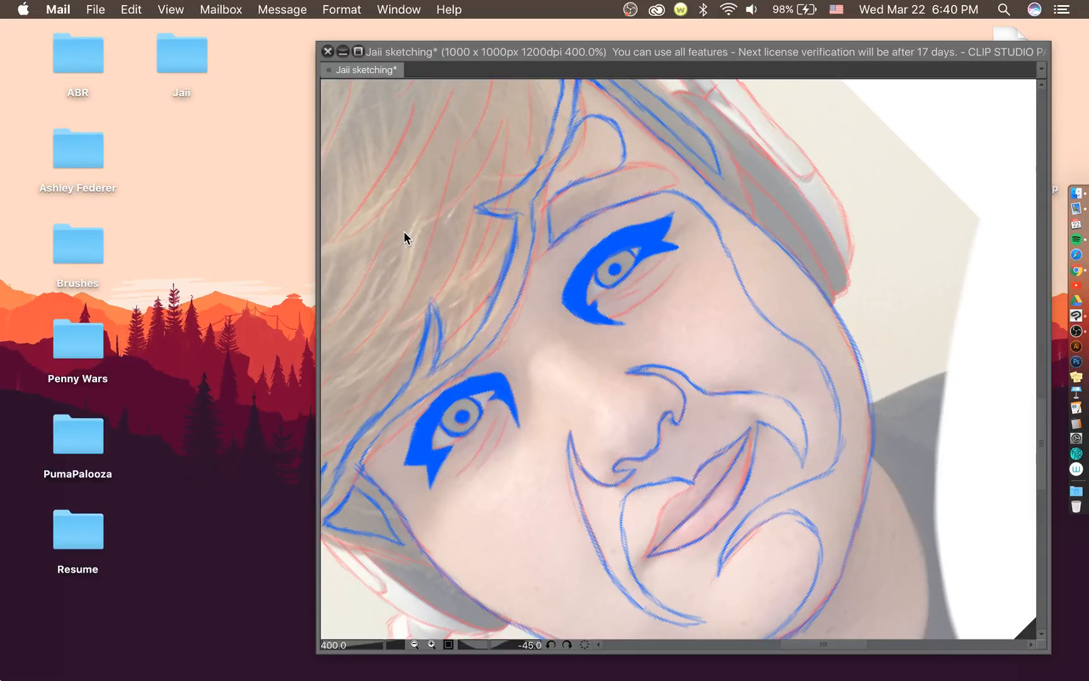
Return to Clip Studio Paint and reinforce the inner end of the brow with a short blue pencil stroke.
{"action": "left_click", "coordinate": [895, 59]}
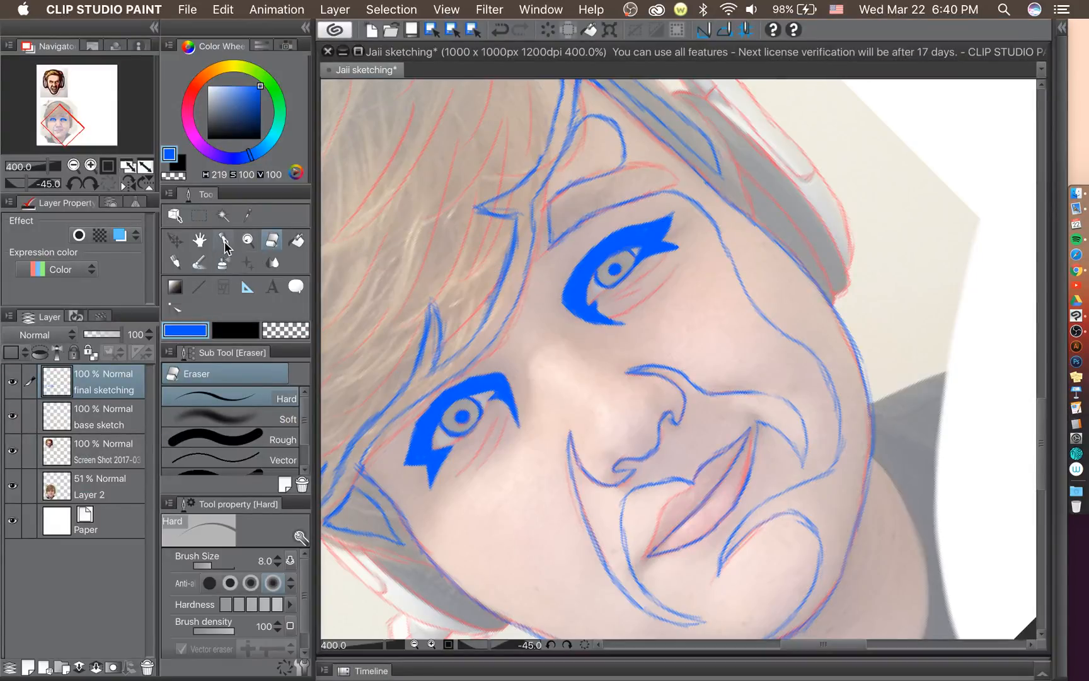
{"action": "left_click_drag", "start_coordinate": [552, 213], "coordinate": [552, 233]}
{"action": "left_click", "coordinate": [223, 239]}
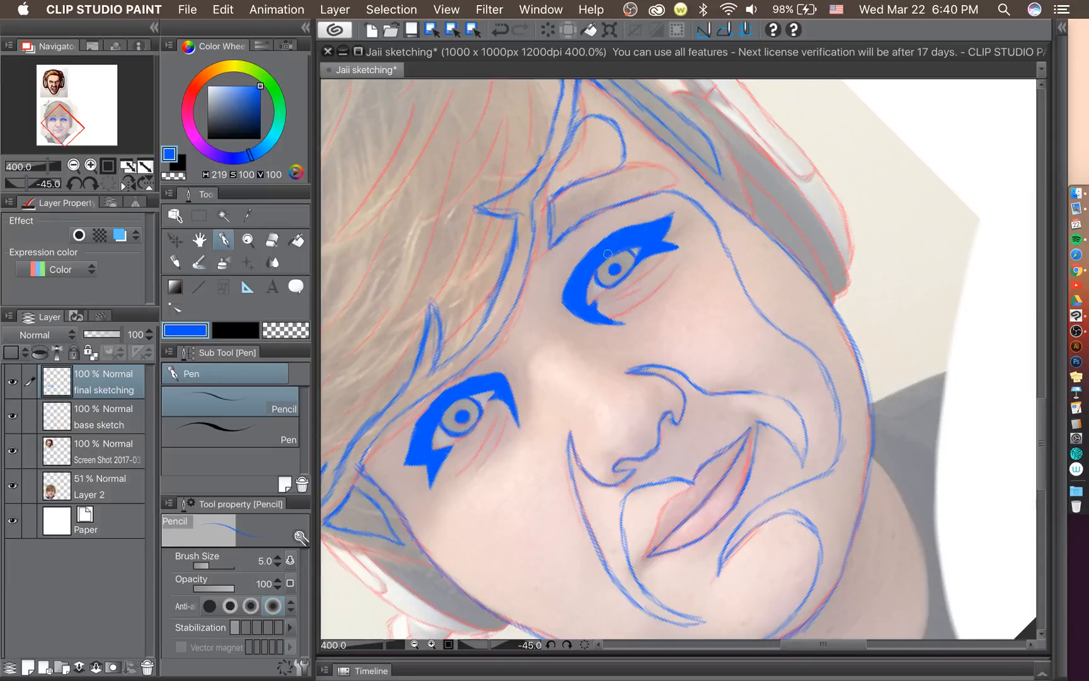
Straighten the canvas to 0 degrees and check the face linework with the Layer 2 photo hidden, restoring the photo after the check.
{"action": "scroll", "coordinate": [608, 253], "scroll_direction": "down", "scroll_amount": 2}
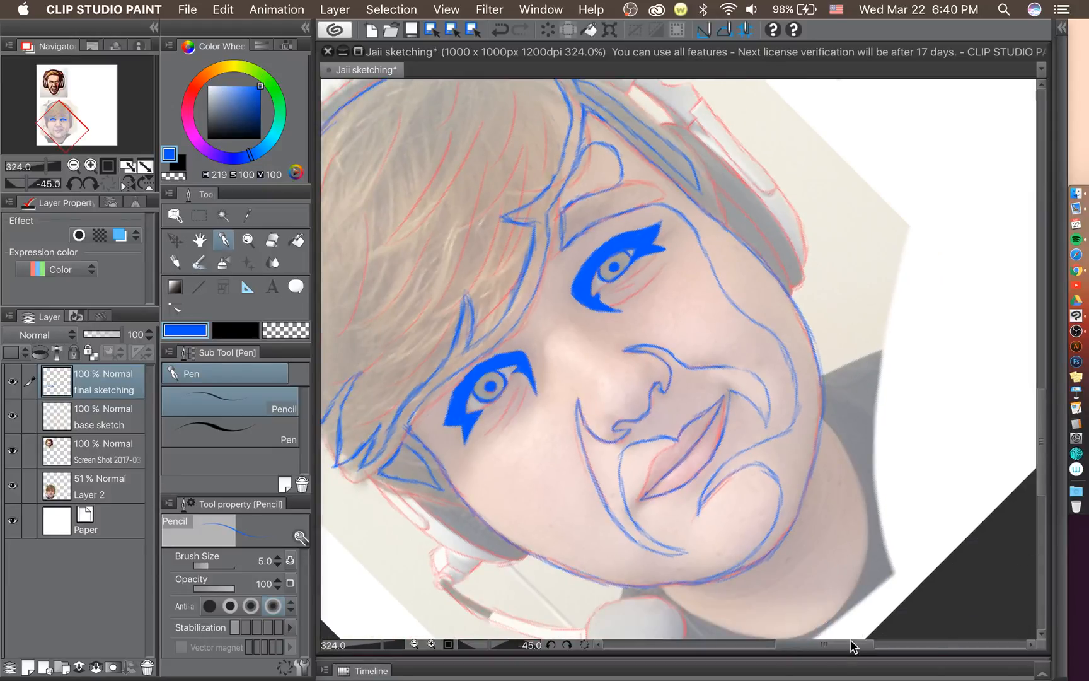
{"action": "left_click_drag", "start_coordinate": [852, 646], "coordinate": [861, 646]}
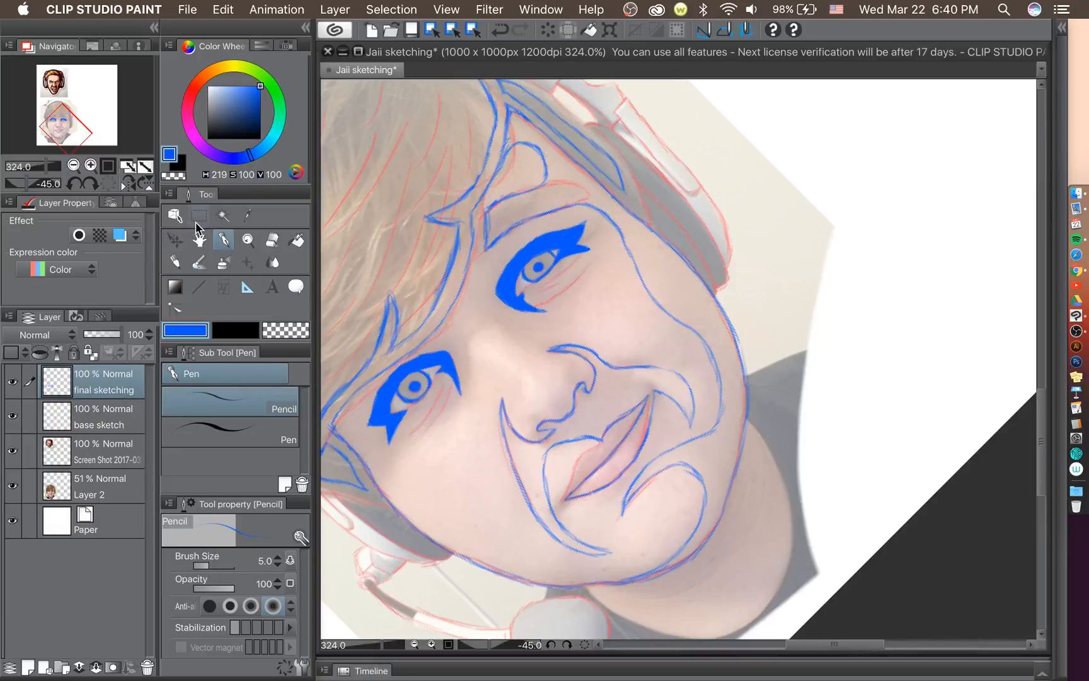
{"action": "left_click", "coordinate": [87, 183]}
{"action": "left_click", "coordinate": [87, 183]}
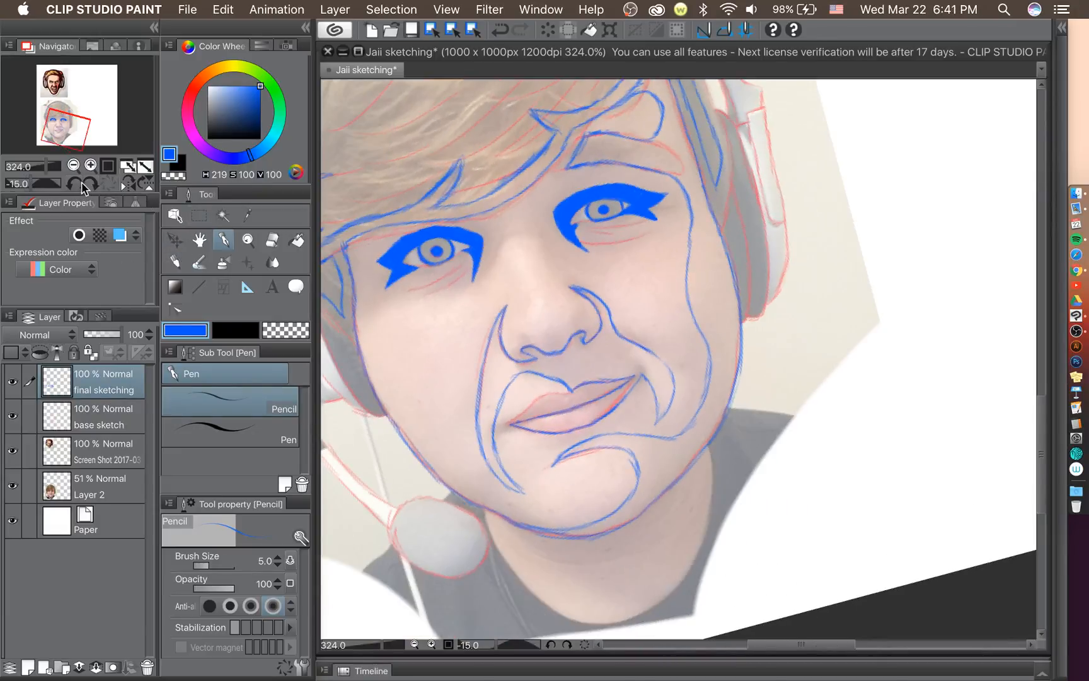
{"action": "left_click", "coordinate": [88, 183]}
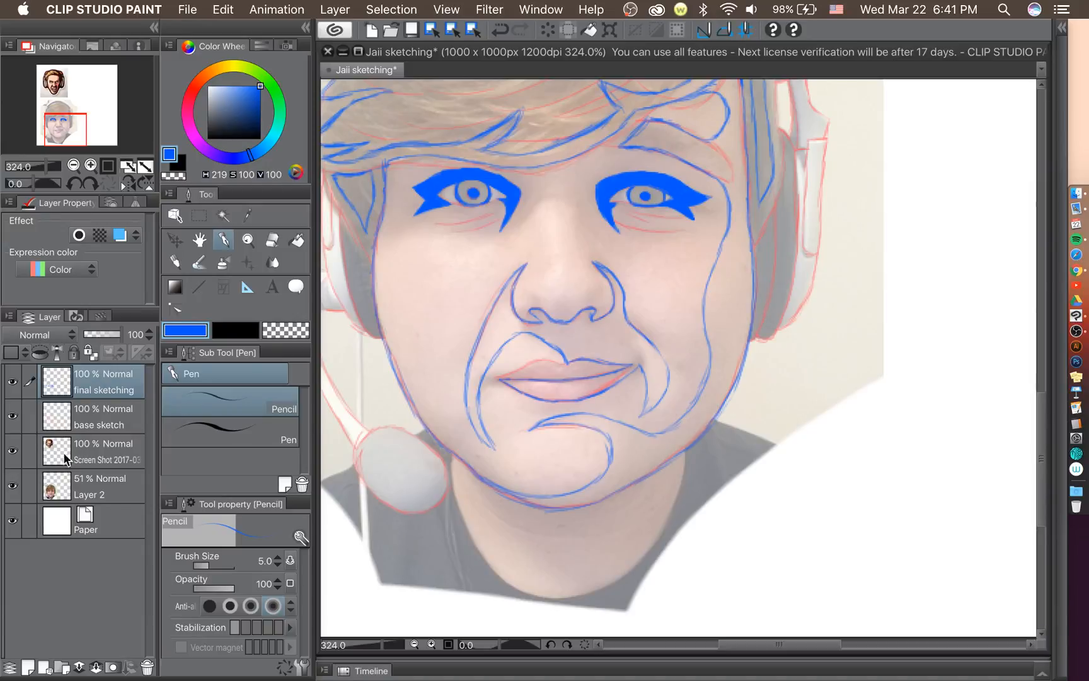
{"action": "left_click", "coordinate": [12, 486]}
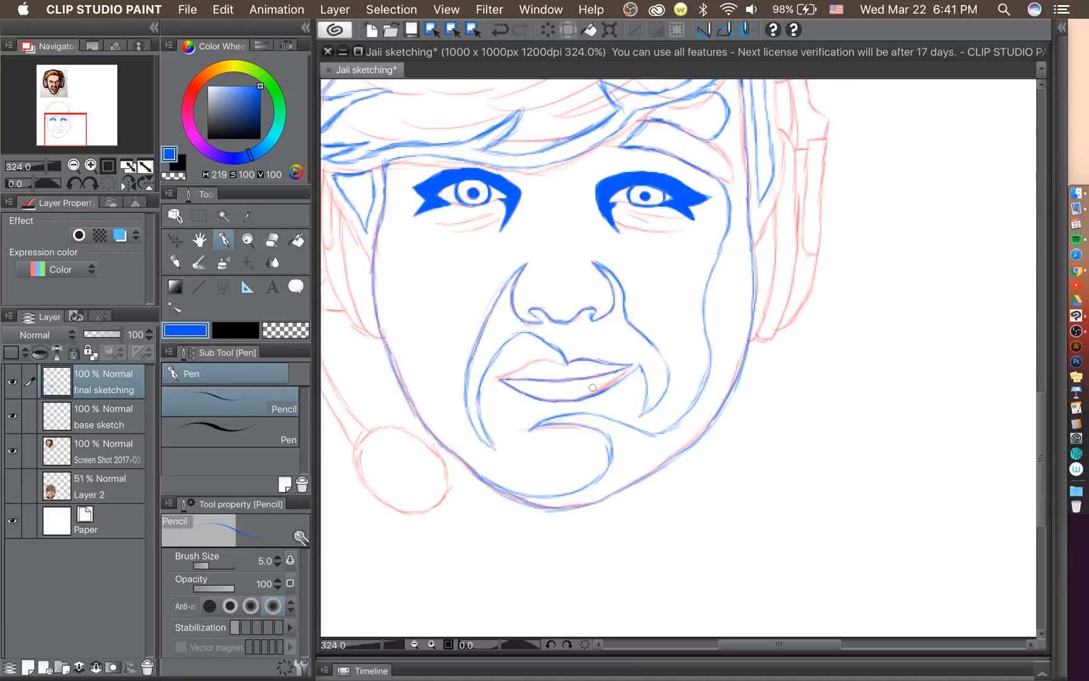
{"action": "left_click", "coordinate": [12, 486]}
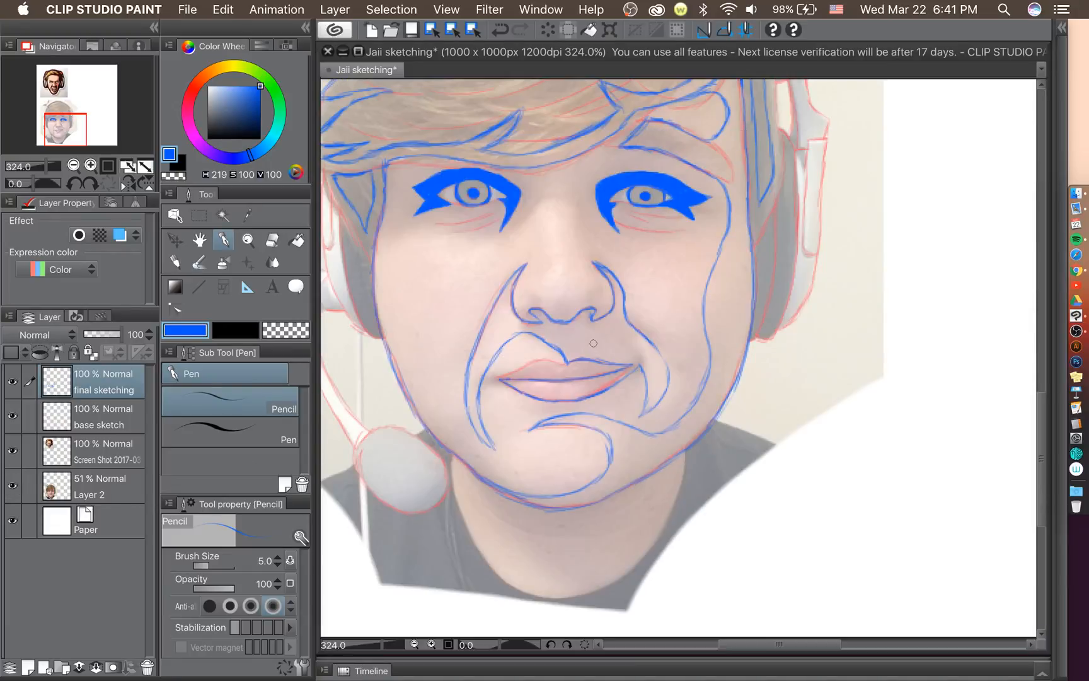
Fill the area between nose and upper lip in blue with the Pen at size 17, continuing down around the mouth corner.
{"action": "scroll", "coordinate": [642, 342], "scroll_direction": "up", "scroll_amount": 1}
{"action": "scroll", "coordinate": [608, 346], "scroll_direction": "up", "scroll_amount": 1}
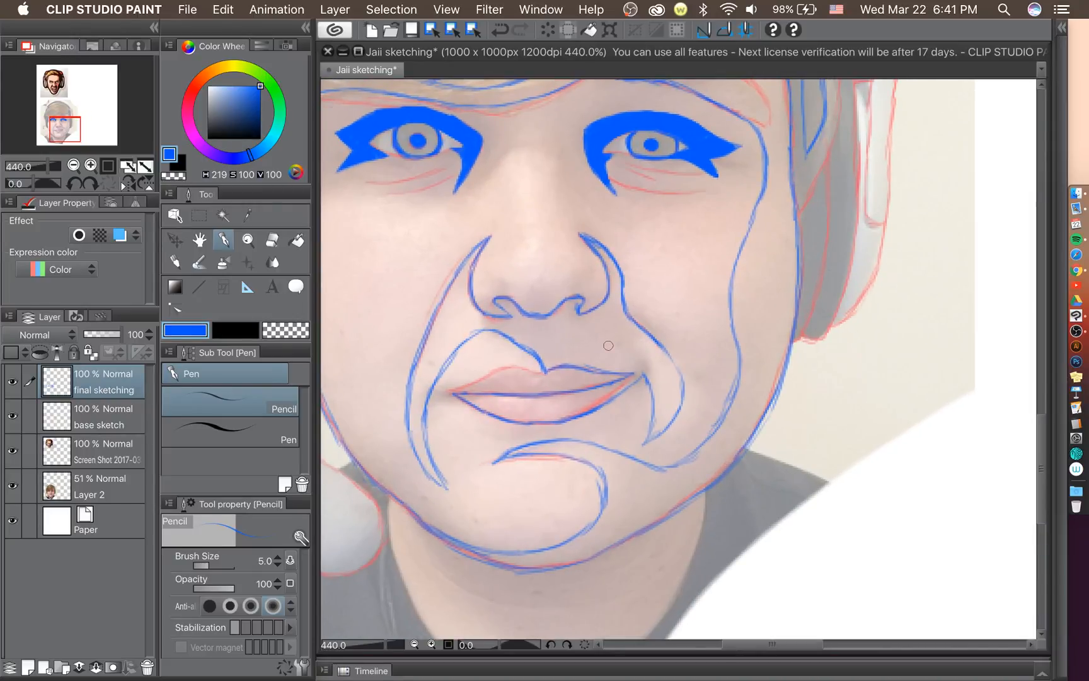
{"action": "left_click", "coordinate": [227, 430]}
{"action": "key", "text": "]"}
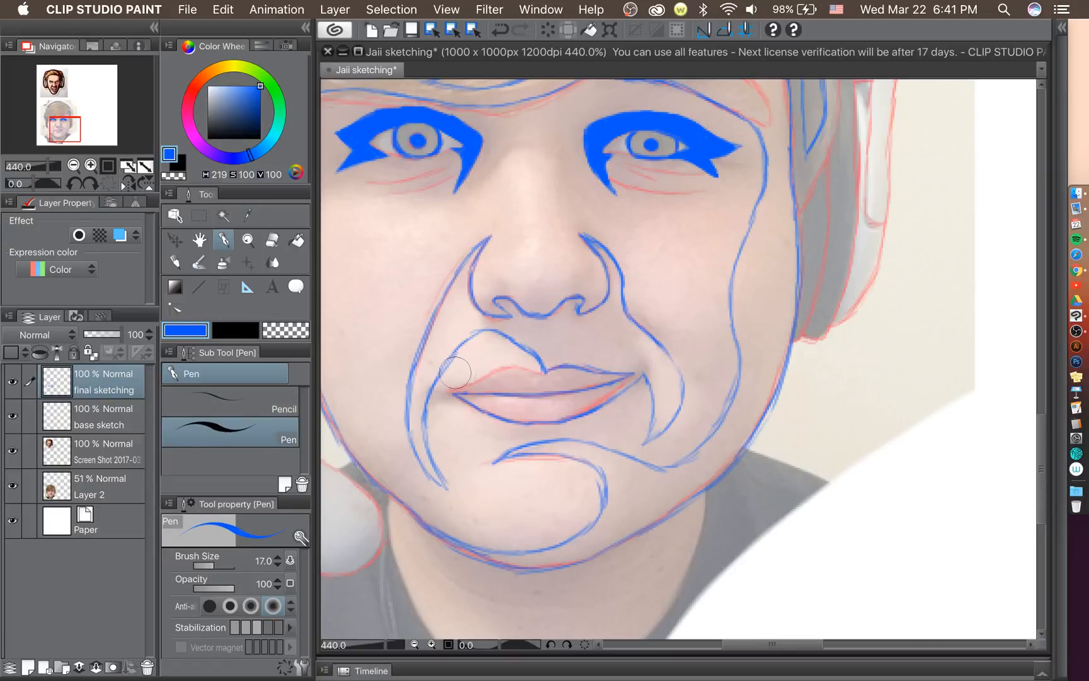
{"action": "mouse_move", "coordinate": [423, 380]}
{"action": "left_mouse_down"}
{"action": "mouse_move", "coordinate": [447, 307]}
{"action": "mouse_move", "coordinate": [453, 334]}
{"action": "left_mouse_up"}
{"action": "mouse_move", "coordinate": [549, 346]}
{"action": "left_mouse_down"}
{"action": "mouse_move", "coordinate": [583, 335]}
{"action": "mouse_move", "coordinate": [649, 344]}
{"action": "mouse_move", "coordinate": [613, 350]}
{"action": "left_mouse_up"}
{"action": "scroll", "coordinate": [613, 350], "scroll_direction": "up", "scroll_amount": 2}
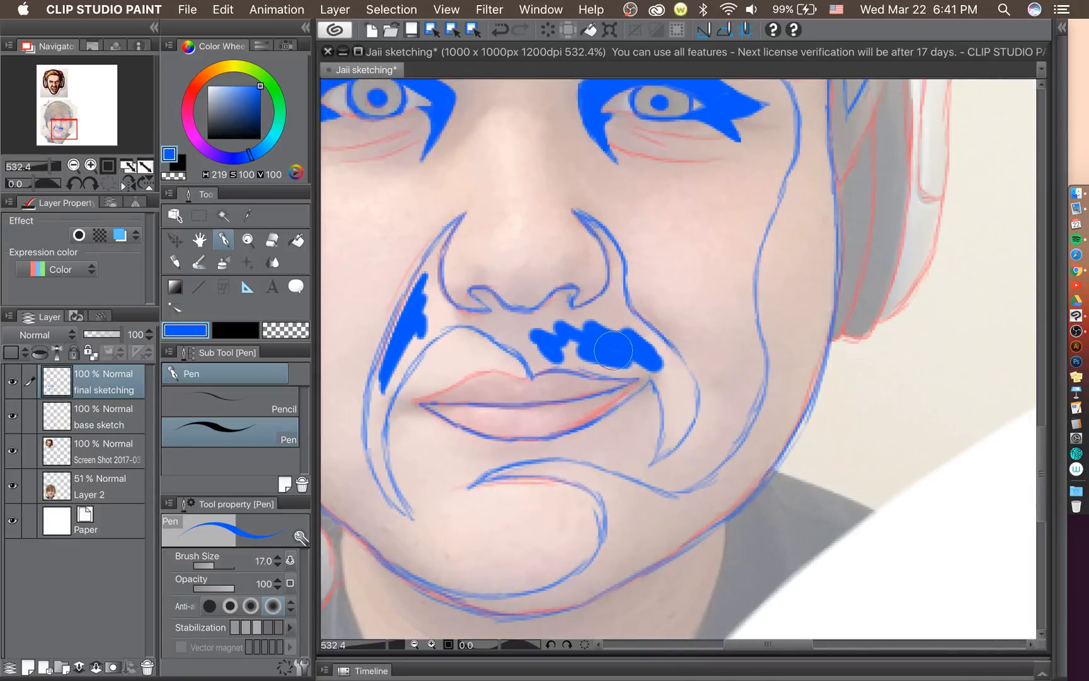
{"action": "scroll", "coordinate": [592, 329], "scroll_direction": "up", "scroll_amount": 2}
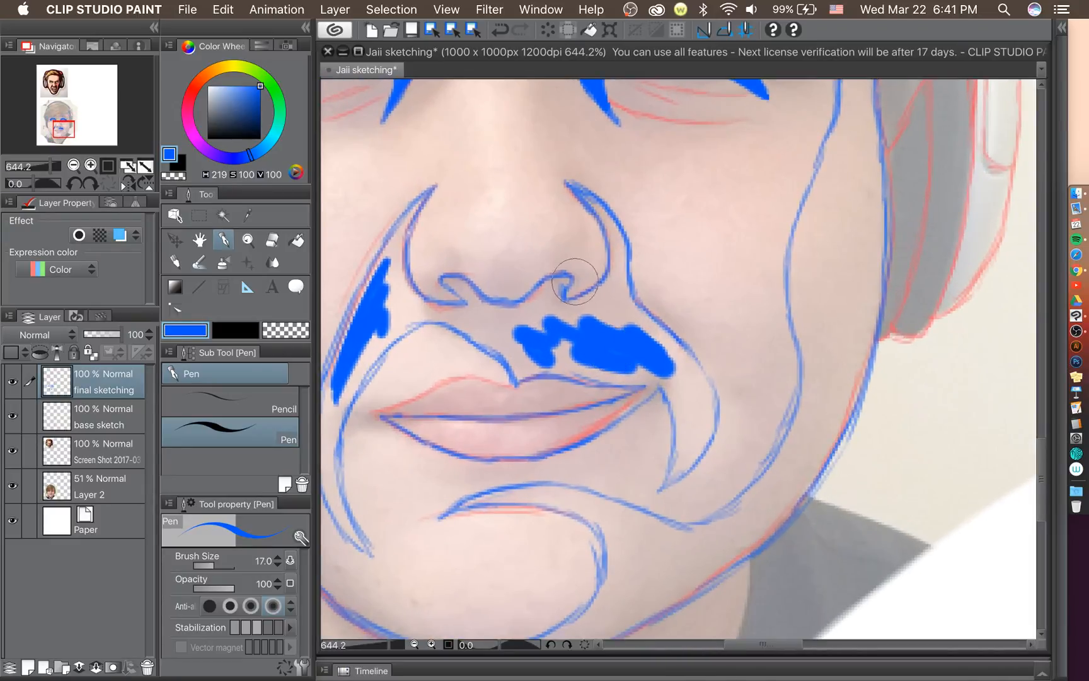
{"action": "mouse_move", "coordinate": [509, 346]}
{"action": "left_mouse_down"}
{"action": "mouse_move", "coordinate": [518, 379]}
{"action": "mouse_move", "coordinate": [530, 367]}
{"action": "mouse_move", "coordinate": [521, 375]}
{"action": "mouse_move", "coordinate": [677, 372]}
{"action": "mouse_move", "coordinate": [633, 365]}
{"action": "mouse_move", "coordinate": [666, 370]}
{"action": "mouse_move", "coordinate": [682, 413]}
{"action": "mouse_move", "coordinate": [659, 479]}
{"action": "mouse_move", "coordinate": [673, 422]}
{"action": "mouse_move", "coordinate": [669, 467]}
{"action": "mouse_move", "coordinate": [667, 393]}
{"action": "mouse_move", "coordinate": [678, 472]}
{"action": "mouse_move", "coordinate": [658, 483]}
{"action": "mouse_move", "coordinate": [702, 433]}
{"action": "mouse_move", "coordinate": [691, 457]}
{"action": "mouse_move", "coordinate": [706, 419]}
{"action": "mouse_move", "coordinate": [699, 451]}
{"action": "mouse_move", "coordinate": [703, 397]}
{"action": "left_mouse_up"}
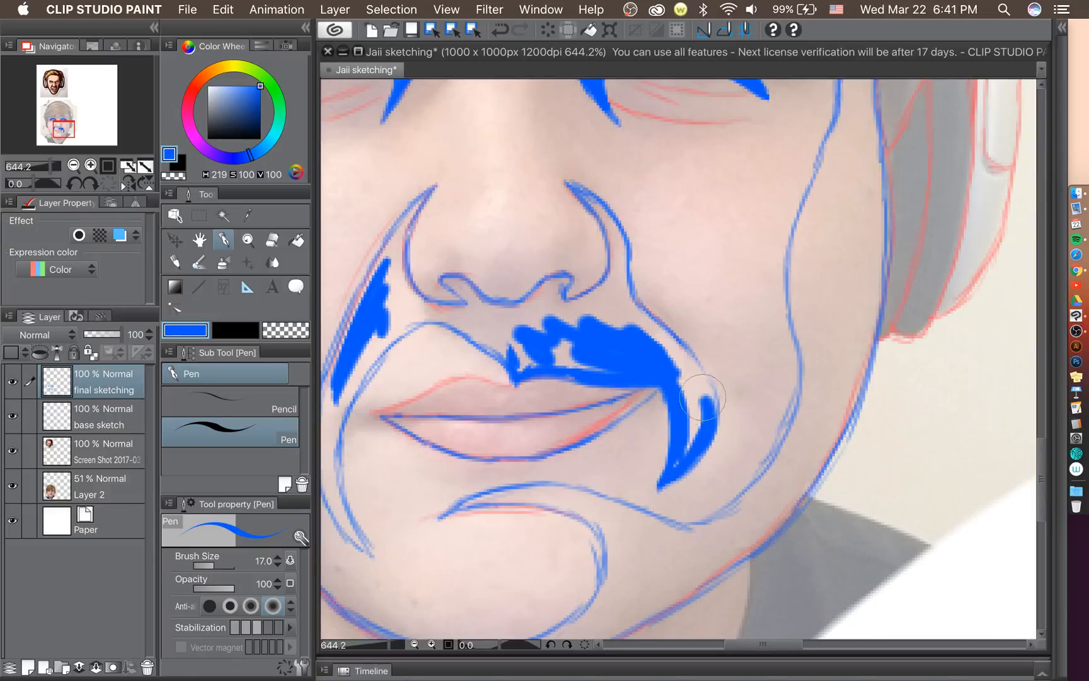
{"action": "mouse_move", "coordinate": [536, 318]}
{"action": "left_mouse_down"}
{"action": "mouse_move", "coordinate": [546, 280]}
{"action": "mouse_move", "coordinate": [570, 272]}
{"action": "mouse_move", "coordinate": [558, 298]}
{"action": "mouse_move", "coordinate": [568, 290]}
{"action": "mouse_move", "coordinate": [565, 320]}
{"action": "mouse_move", "coordinate": [567, 283]}
{"action": "mouse_move", "coordinate": [548, 277]}
{"action": "mouse_move", "coordinate": [528, 328]}
{"action": "mouse_move", "coordinate": [548, 337]}
{"action": "mouse_move", "coordinate": [576, 322]}
{"action": "mouse_move", "coordinate": [569, 352]}
{"action": "mouse_move", "coordinate": [550, 345]}
{"action": "mouse_move", "coordinate": [567, 336]}
{"action": "mouse_move", "coordinate": [587, 369]}
{"action": "mouse_move", "coordinate": [532, 378]}
{"action": "mouse_move", "coordinate": [495, 343]}
{"action": "mouse_move", "coordinate": [515, 364]}
{"action": "mouse_move", "coordinate": [529, 344]}
{"action": "mouse_move", "coordinate": [514, 355]}
{"action": "mouse_move", "coordinate": [517, 319]}
{"action": "mouse_move", "coordinate": [446, 282]}
{"action": "mouse_move", "coordinate": [466, 278]}
{"action": "mouse_move", "coordinate": [465, 288]}
{"action": "mouse_move", "coordinate": [457, 277]}
{"action": "mouse_move", "coordinate": [498, 309]}
{"action": "mouse_move", "coordinate": [484, 298]}
{"action": "mouse_move", "coordinate": [532, 306]}
{"action": "mouse_move", "coordinate": [524, 278]}
{"action": "mouse_move", "coordinate": [557, 351]}
{"action": "left_mouse_up"}
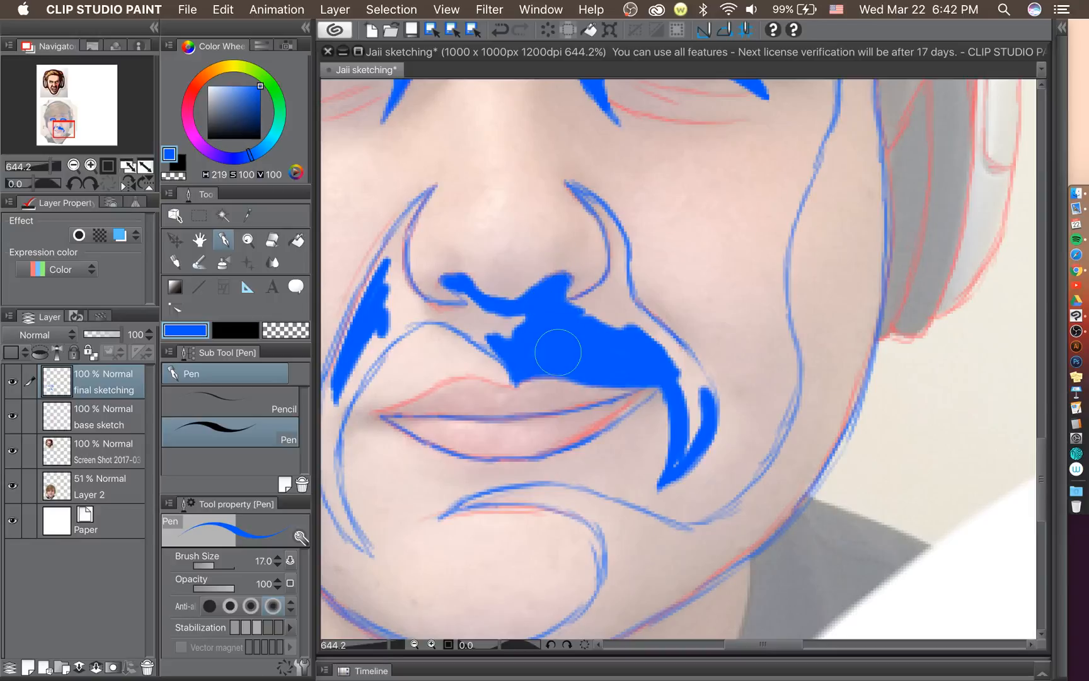
Undo the last strokes along the underside of the nose and repaint the nose base in blue from nostril to nostril.
{"action": "key", "text": "super+z"}
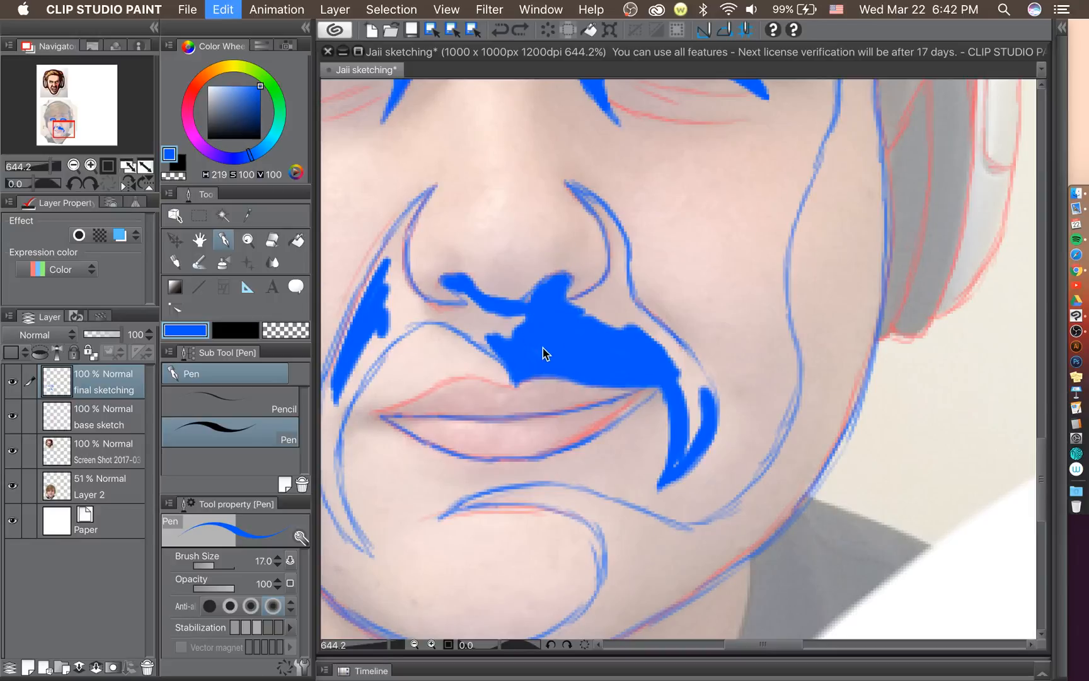
{"action": "key", "text": "super+z"}
{"action": "key", "text": "super+z"}
{"action": "key", "text": "super+z"}
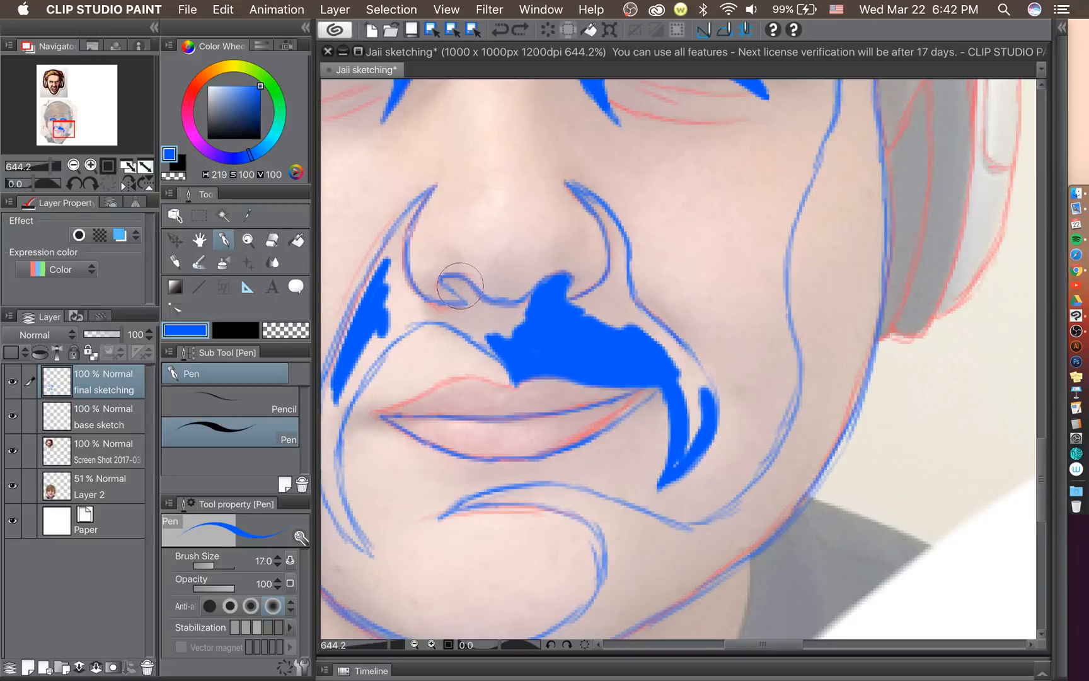
{"action": "mouse_move", "coordinate": [459, 285]}
{"action": "left_mouse_down"}
{"action": "mouse_move", "coordinate": [494, 313]}
{"action": "mouse_move", "coordinate": [468, 286]}
{"action": "mouse_move", "coordinate": [501, 311]}
{"action": "mouse_move", "coordinate": [561, 291]}
{"action": "left_mouse_up"}
{"action": "mouse_move", "coordinate": [453, 281]}
{"action": "left_mouse_down"}
{"action": "mouse_move", "coordinate": [468, 278]}
{"action": "mouse_move", "coordinate": [486, 325]}
{"action": "mouse_move", "coordinate": [508, 303]}
{"action": "mouse_move", "coordinate": [531, 325]}
{"action": "mouse_move", "coordinate": [590, 302]}
{"action": "left_mouse_up"}
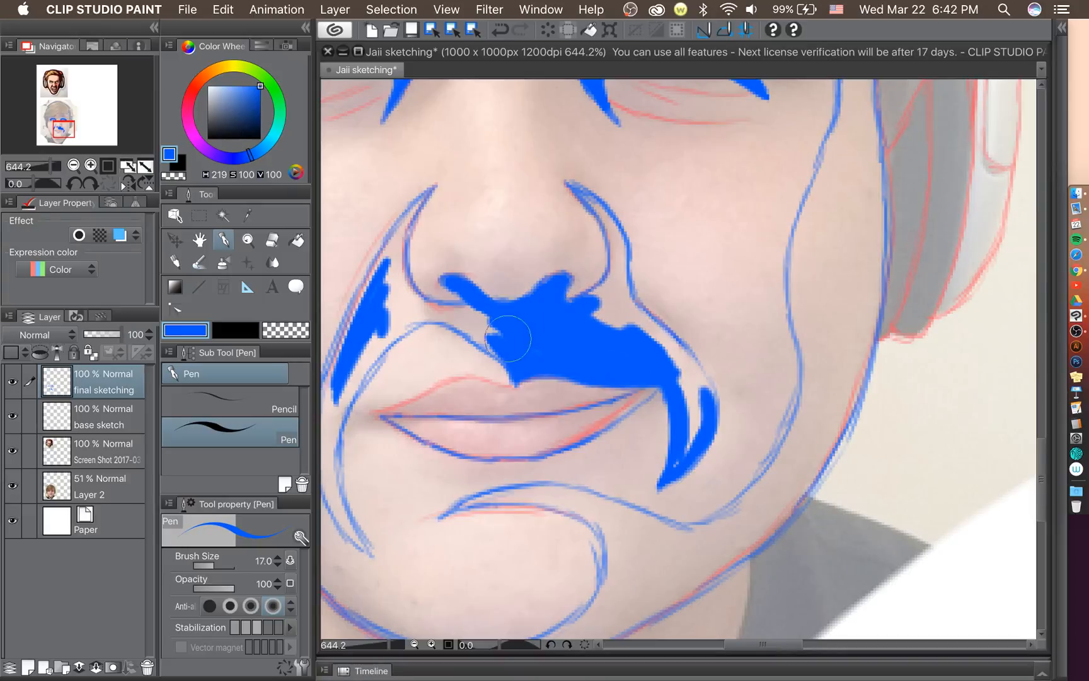
Extend the blue fill across to the opposite smile fold, then fill its tip beside the nostril with the Pen at size 8.
{"action": "left_click_drag", "start_coordinate": [457, 317], "coordinate": [458, 317]}
{"action": "mouse_move", "coordinate": [356, 385]}
{"action": "left_mouse_down"}
{"action": "mouse_move", "coordinate": [390, 336]}
{"action": "mouse_move", "coordinate": [348, 400]}
{"action": "mouse_move", "coordinate": [388, 354]}
{"action": "mouse_move", "coordinate": [366, 377]}
{"action": "mouse_move", "coordinate": [372, 386]}
{"action": "mouse_move", "coordinate": [354, 397]}
{"action": "mouse_move", "coordinate": [397, 329]}
{"action": "mouse_move", "coordinate": [392, 337]}
{"action": "mouse_move", "coordinate": [425, 312]}
{"action": "mouse_move", "coordinate": [521, 360]}
{"action": "mouse_move", "coordinate": [451, 315]}
{"action": "mouse_move", "coordinate": [483, 314]}
{"action": "mouse_move", "coordinate": [504, 341]}
{"action": "mouse_move", "coordinate": [497, 328]}
{"action": "mouse_move", "coordinate": [546, 356]}
{"action": "mouse_move", "coordinate": [672, 349]}
{"action": "mouse_move", "coordinate": [423, 320]}
{"action": "left_mouse_up"}
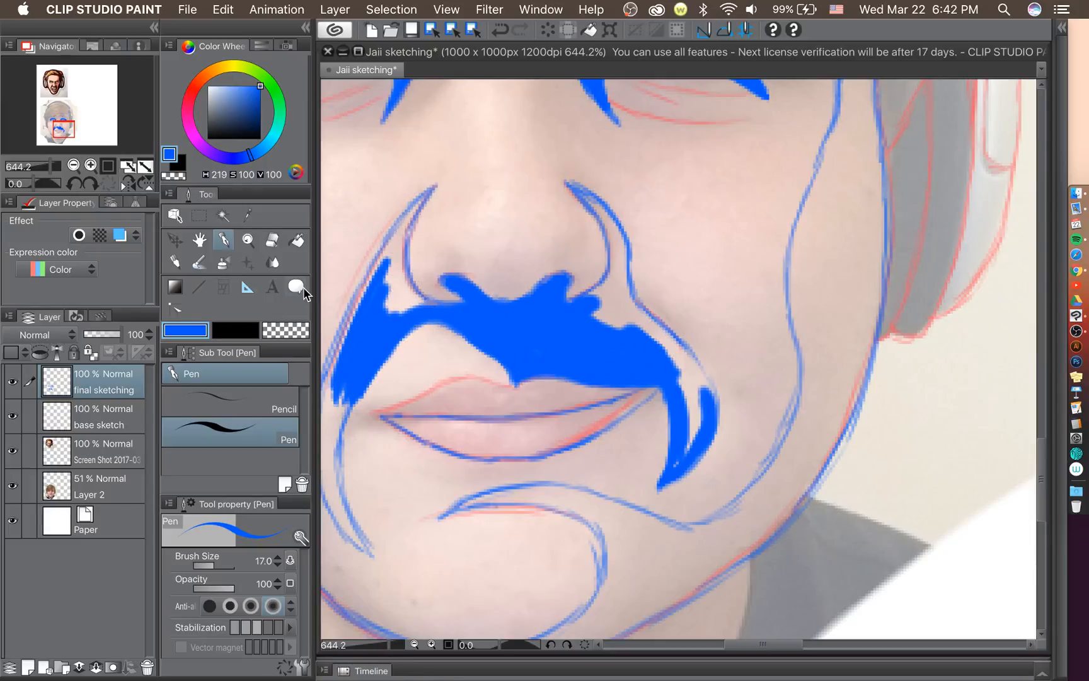
{"action": "key", "text": "bracketleft"}
{"action": "key", "text": "bracketleft"}
{"action": "key", "text": "bracketleft"}
{"action": "key", "text": "bracketleft"}
{"action": "mouse_move", "coordinate": [433, 193]}
{"action": "left_mouse_down"}
{"action": "mouse_move", "coordinate": [374, 270]}
{"action": "mouse_move", "coordinate": [421, 198]}
{"action": "mouse_move", "coordinate": [401, 229]}
{"action": "mouse_move", "coordinate": [421, 199]}
{"action": "mouse_move", "coordinate": [396, 274]}
{"action": "mouse_move", "coordinate": [415, 212]}
{"action": "mouse_move", "coordinate": [402, 245]}
{"action": "mouse_move", "coordinate": [412, 221]}
{"action": "mouse_move", "coordinate": [410, 298]}
{"action": "left_mouse_up"}
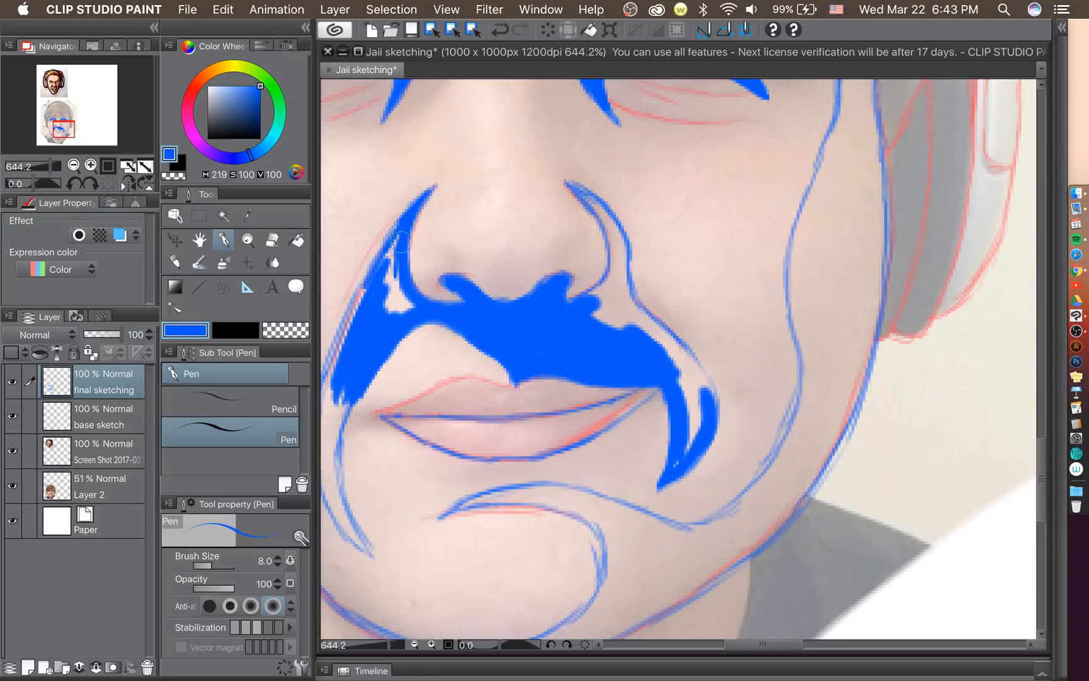
{"action": "mouse_move", "coordinate": [401, 242]}
{"action": "left_mouse_down"}
{"action": "mouse_move", "coordinate": [377, 287]}
{"action": "mouse_move", "coordinate": [386, 255]}
{"action": "mouse_move", "coordinate": [387, 301]}
{"action": "mouse_move", "coordinate": [397, 272]}
{"action": "mouse_move", "coordinate": [418, 303]}
{"action": "left_mouse_up"}
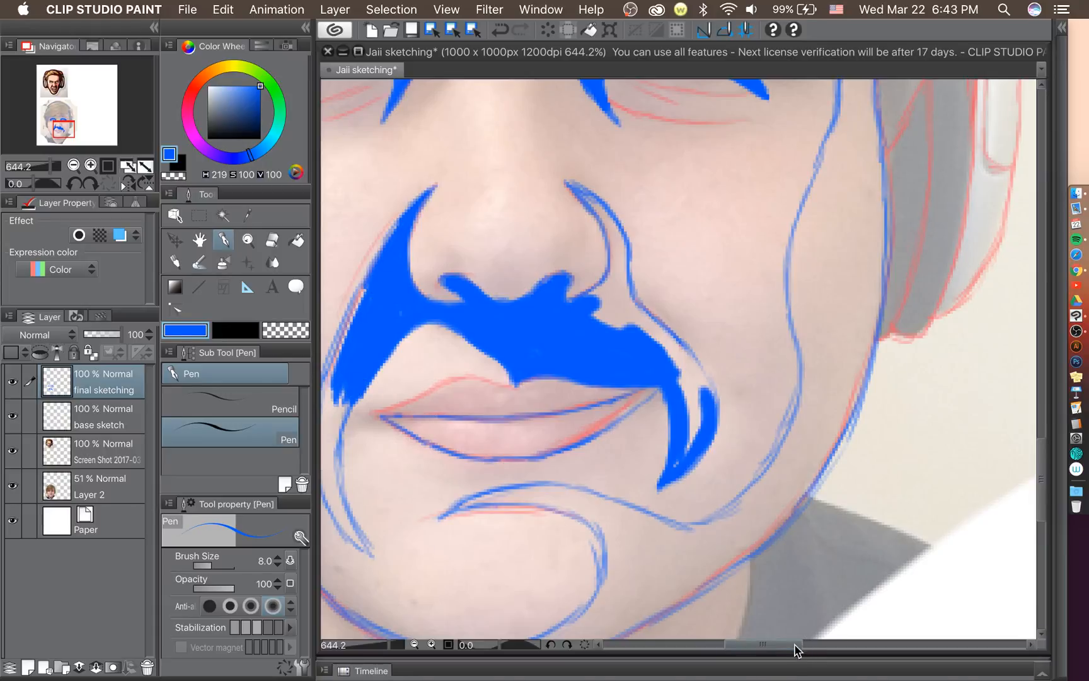
Fill that smile fold in blue down to its pointed end beside the chin and smooth its inner edge with the hard Eraser.
{"action": "left_click_drag", "start_coordinate": [796, 650], "coordinate": [782, 645]}
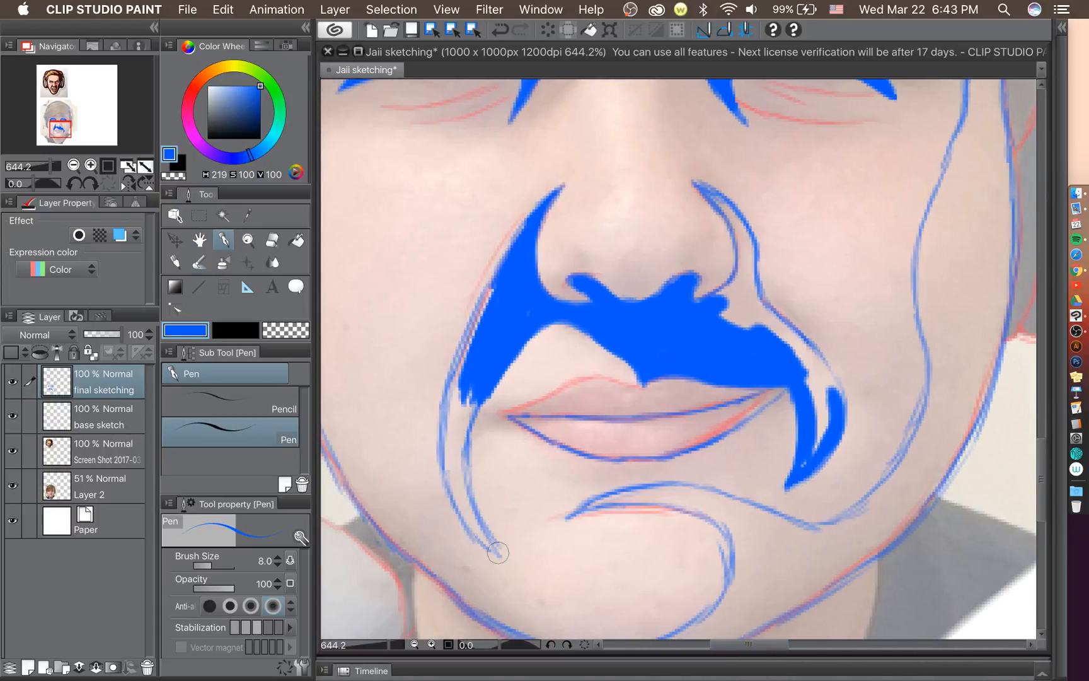
{"action": "mouse_move", "coordinate": [498, 553]}
{"action": "left_mouse_down"}
{"action": "mouse_move", "coordinate": [447, 482]}
{"action": "mouse_move", "coordinate": [441, 435]}
{"action": "mouse_move", "coordinate": [449, 373]}
{"action": "mouse_move", "coordinate": [513, 248]}
{"action": "mouse_move", "coordinate": [484, 291]}
{"action": "mouse_move", "coordinate": [453, 421]}
{"action": "mouse_move", "coordinate": [471, 380]}
{"action": "mouse_move", "coordinate": [472, 519]}
{"action": "mouse_move", "coordinate": [498, 555]}
{"action": "mouse_move", "coordinate": [472, 510]}
{"action": "mouse_move", "coordinate": [484, 528]}
{"action": "mouse_move", "coordinate": [466, 454]}
{"action": "mouse_move", "coordinate": [465, 422]}
{"action": "mouse_move", "coordinate": [480, 512]}
{"action": "mouse_move", "coordinate": [482, 387]}
{"action": "mouse_move", "coordinate": [458, 470]}
{"action": "mouse_move", "coordinate": [449, 442]}
{"action": "mouse_move", "coordinate": [477, 533]}
{"action": "mouse_move", "coordinate": [464, 484]}
{"action": "left_mouse_up"}
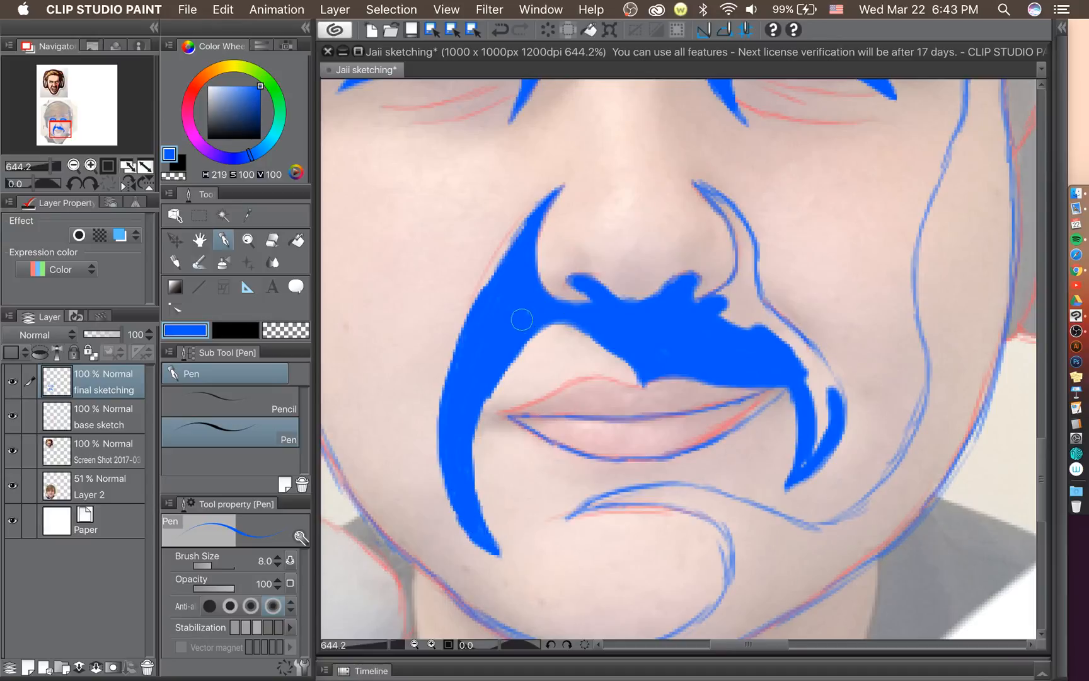
{"action": "left_click", "coordinate": [272, 238]}
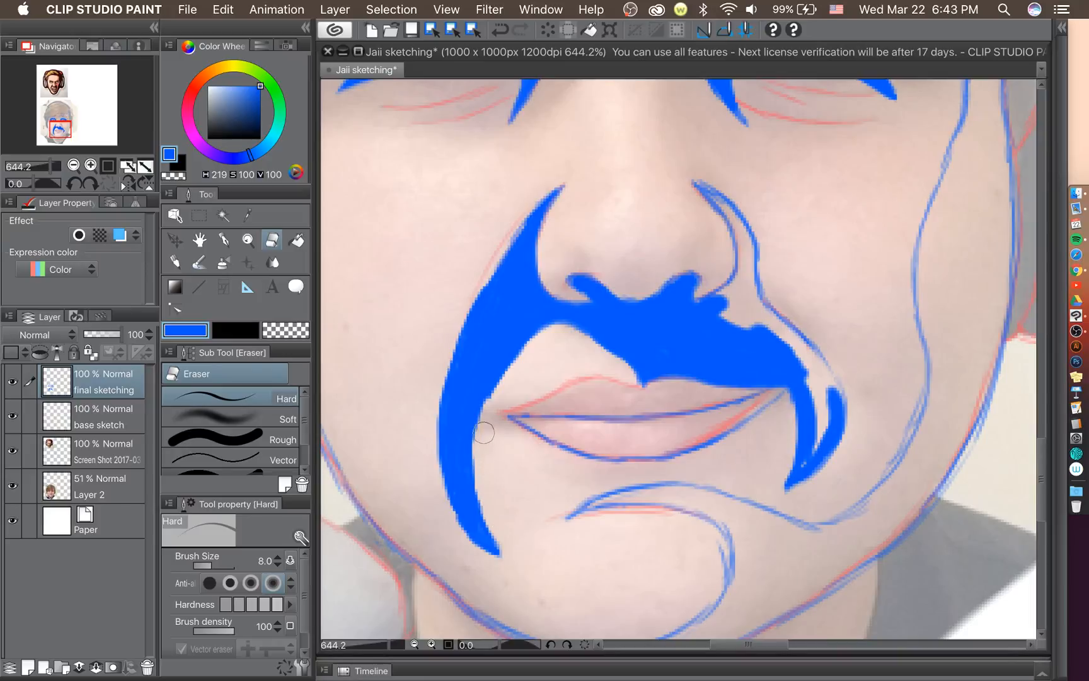
{"action": "left_click_drag", "start_coordinate": [484, 433], "coordinate": [491, 398]}
{"action": "key", "text": "super+z"}
{"action": "mouse_move", "coordinate": [491, 411]}
{"action": "left_mouse_down"}
{"action": "mouse_move", "coordinate": [525, 354]}
{"action": "mouse_move", "coordinate": [556, 342]}
{"action": "left_mouse_up"}
{"action": "mouse_move", "coordinate": [480, 459]}
{"action": "left_mouse_down"}
{"action": "mouse_move", "coordinate": [489, 522]}
{"action": "mouse_move", "coordinate": [519, 566]}
{"action": "mouse_move", "coordinate": [484, 506]}
{"action": "left_mouse_up"}
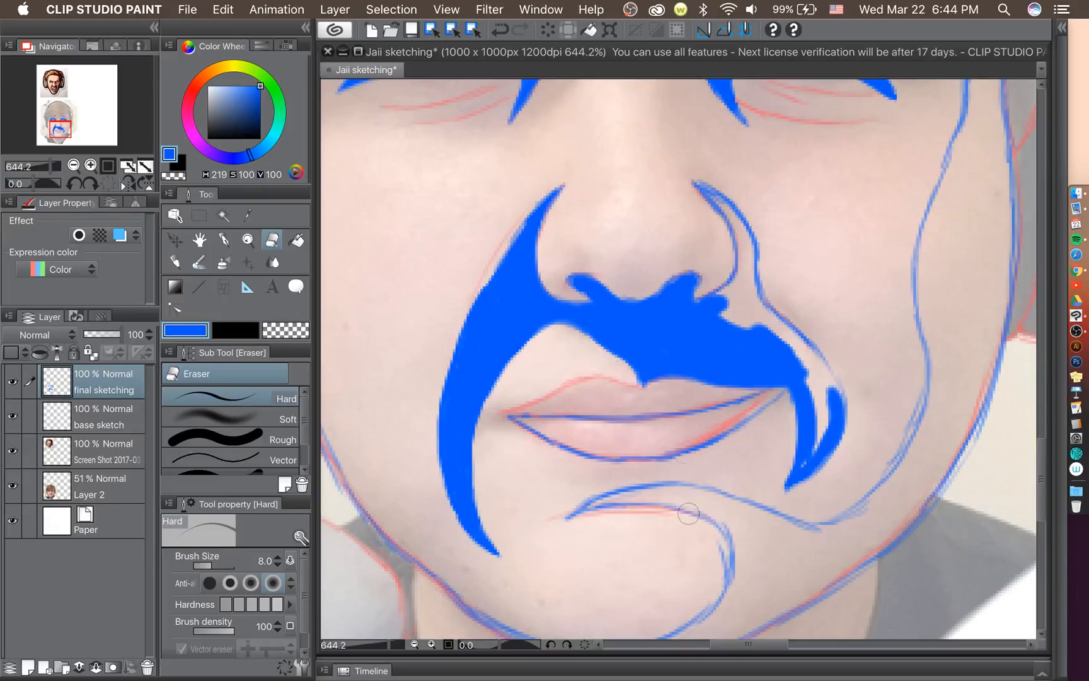
Fill the remaining gap in the other smile fold in solid blue with the Pen, from beside the nose to past the mouth corner.
{"action": "left_click_drag", "start_coordinate": [748, 646], "coordinate": [763, 644]}
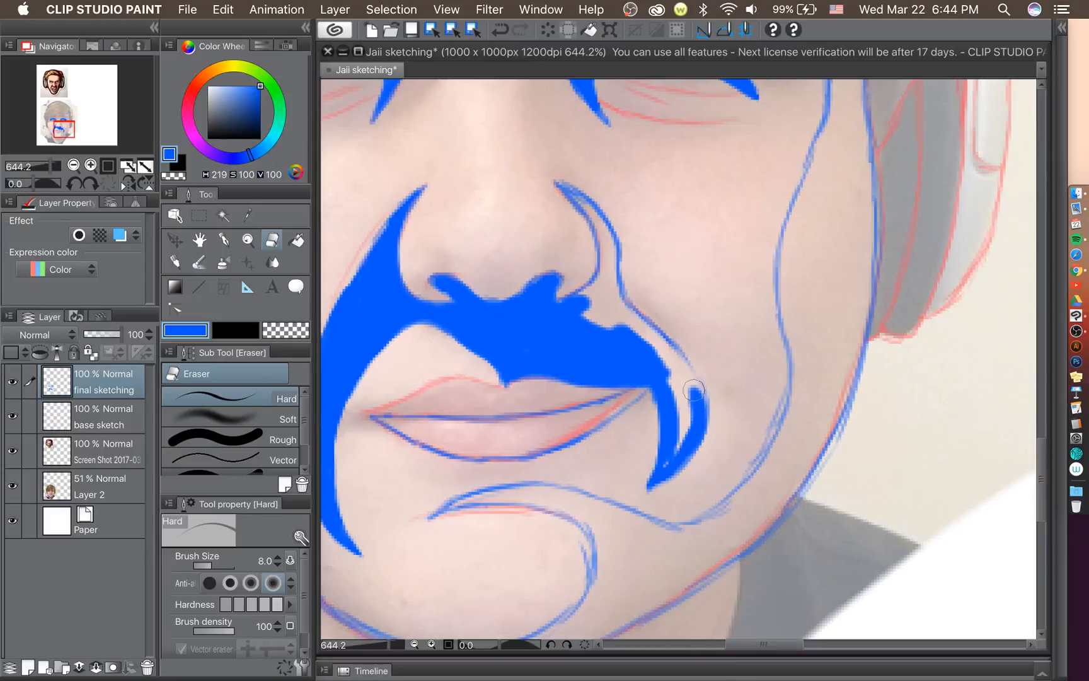
{"action": "left_click", "coordinate": [88, 181]}
{"action": "left_click", "coordinate": [88, 180]}
{"action": "left_click", "coordinate": [79, 182]}
{"action": "left_click", "coordinate": [79, 181]}
{"action": "left_click", "coordinate": [79, 181]}
{"action": "left_click", "coordinate": [79, 182]}
{"action": "left_click", "coordinate": [79, 183]}
{"action": "left_click", "coordinate": [79, 183]}
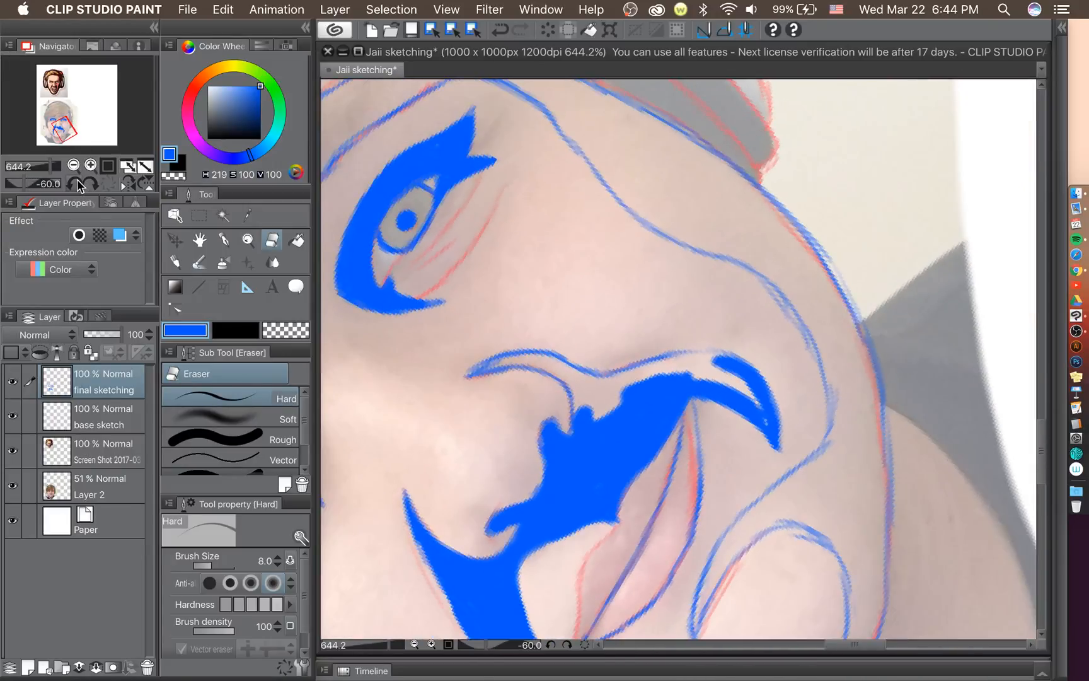
{"action": "left_click", "coordinate": [79, 183]}
{"action": "left_click", "coordinate": [78, 182]}
{"action": "left_click", "coordinate": [223, 242]}
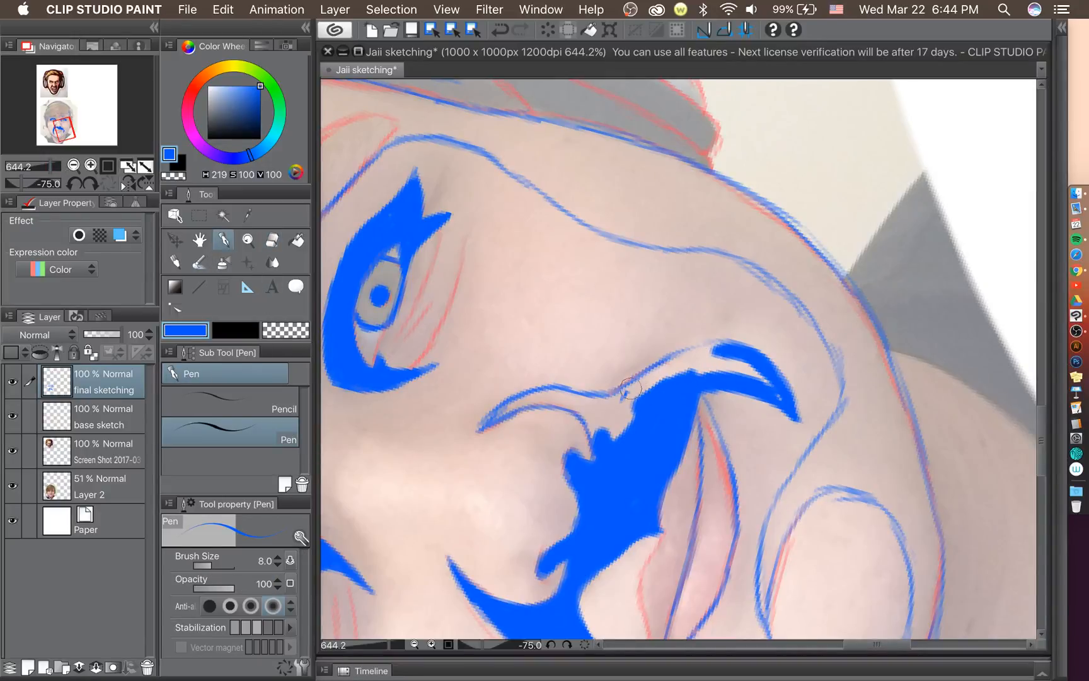
{"action": "mouse_move", "coordinate": [610, 402]}
{"action": "left_mouse_down"}
{"action": "mouse_move", "coordinate": [685, 354]}
{"action": "mouse_move", "coordinate": [760, 356]}
{"action": "mouse_move", "coordinate": [756, 376]}
{"action": "mouse_move", "coordinate": [769, 382]}
{"action": "left_mouse_up"}
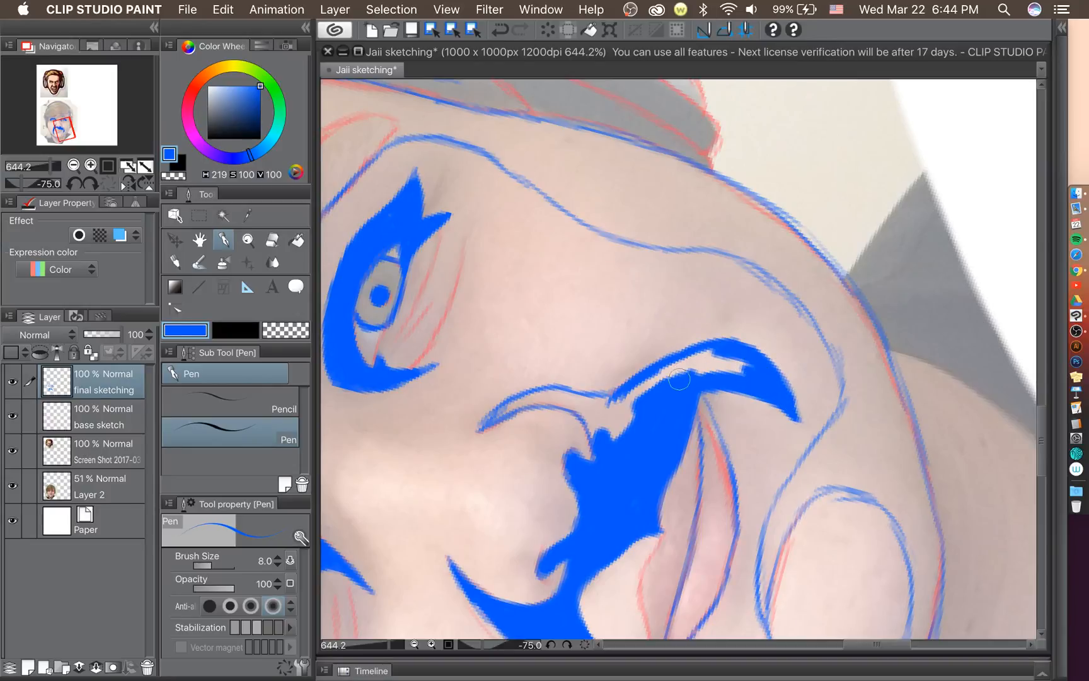
{"action": "mouse_move", "coordinate": [679, 379]}
{"action": "left_mouse_down"}
{"action": "mouse_move", "coordinate": [633, 388]}
{"action": "mouse_move", "coordinate": [608, 429]}
{"action": "mouse_move", "coordinate": [687, 369]}
{"action": "mouse_move", "coordinate": [730, 357]}
{"action": "mouse_move", "coordinate": [747, 372]}
{"action": "mouse_move", "coordinate": [732, 371]}
{"action": "left_mouse_up"}
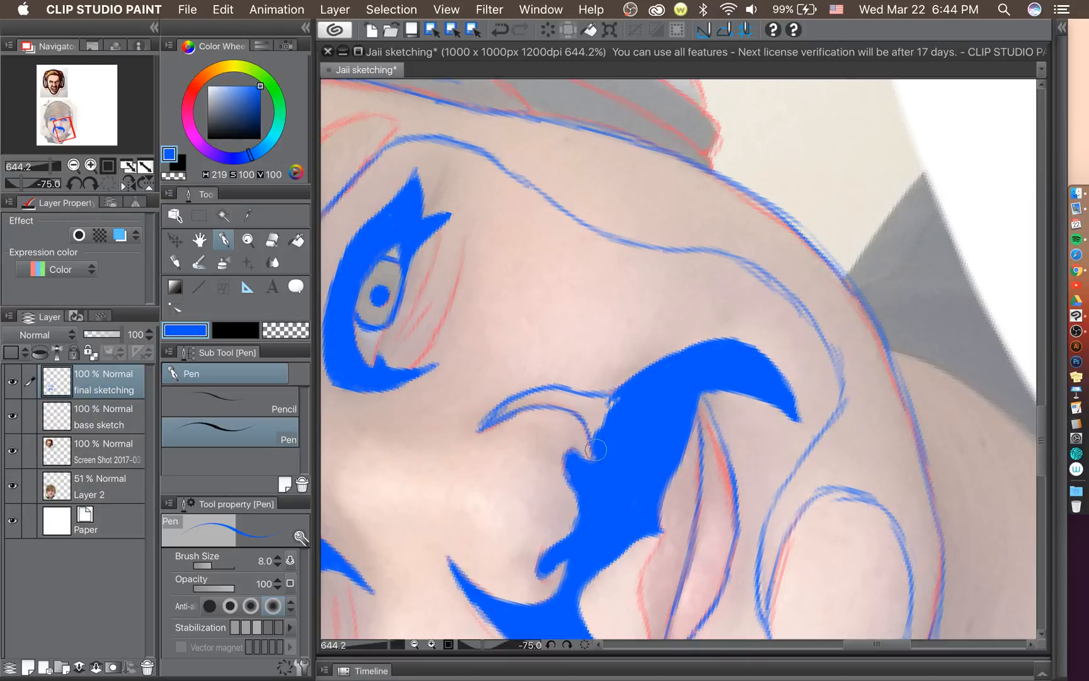
Fill the narrow curved shape around the nostril wing in blue up to its pointed tip, redoing the faulty stroke.
{"action": "mouse_move", "coordinate": [571, 421]}
{"action": "left_mouse_down"}
{"action": "mouse_move", "coordinate": [484, 430]}
{"action": "mouse_move", "coordinate": [505, 406]}
{"action": "mouse_move", "coordinate": [485, 421]}
{"action": "mouse_move", "coordinate": [552, 390]}
{"action": "mouse_move", "coordinate": [535, 394]}
{"action": "mouse_move", "coordinate": [549, 405]}
{"action": "mouse_move", "coordinate": [483, 427]}
{"action": "mouse_move", "coordinate": [532, 405]}
{"action": "mouse_move", "coordinate": [543, 408]}
{"action": "mouse_move", "coordinate": [523, 408]}
{"action": "mouse_move", "coordinate": [571, 405]}
{"action": "mouse_move", "coordinate": [537, 408]}
{"action": "mouse_move", "coordinate": [581, 413]}
{"action": "mouse_move", "coordinate": [596, 471]}
{"action": "left_mouse_up"}
{"action": "key", "text": "super+z"}
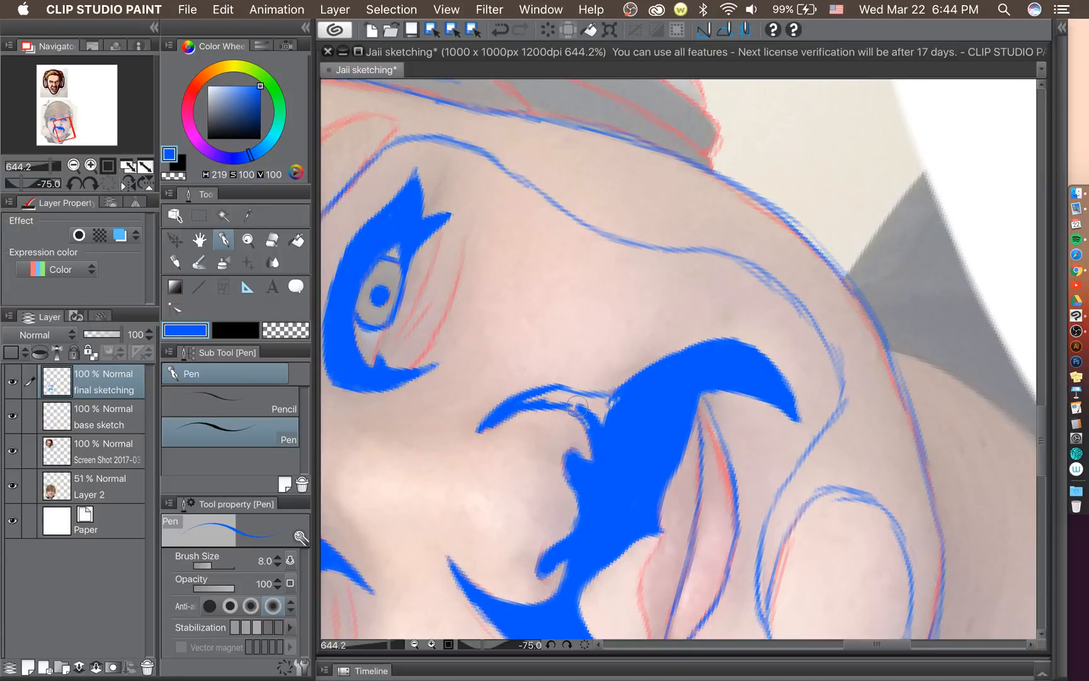
{"action": "mouse_move", "coordinate": [543, 404]}
{"action": "left_mouse_down"}
{"action": "mouse_move", "coordinate": [594, 432]}
{"action": "mouse_move", "coordinate": [607, 427]}
{"action": "mouse_move", "coordinate": [547, 397]}
{"action": "mouse_move", "coordinate": [629, 396]}
{"action": "mouse_move", "coordinate": [564, 395]}
{"action": "mouse_move", "coordinate": [545, 412]}
{"action": "mouse_move", "coordinate": [597, 414]}
{"action": "left_mouse_up"}
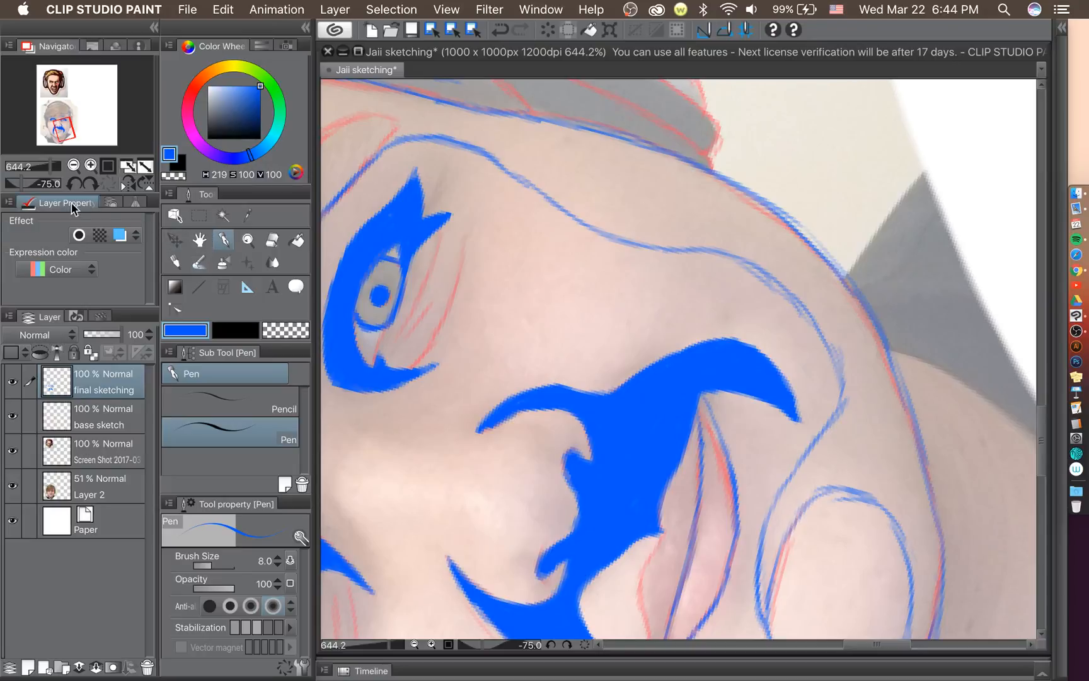
Fill the lower lip in solid blue with the Pen at size 8, from one mouth corner to the other.
{"action": "left_click", "coordinate": [75, 184]}
{"action": "left_click", "coordinate": [76, 185]}
{"action": "left_click", "coordinate": [76, 184]}
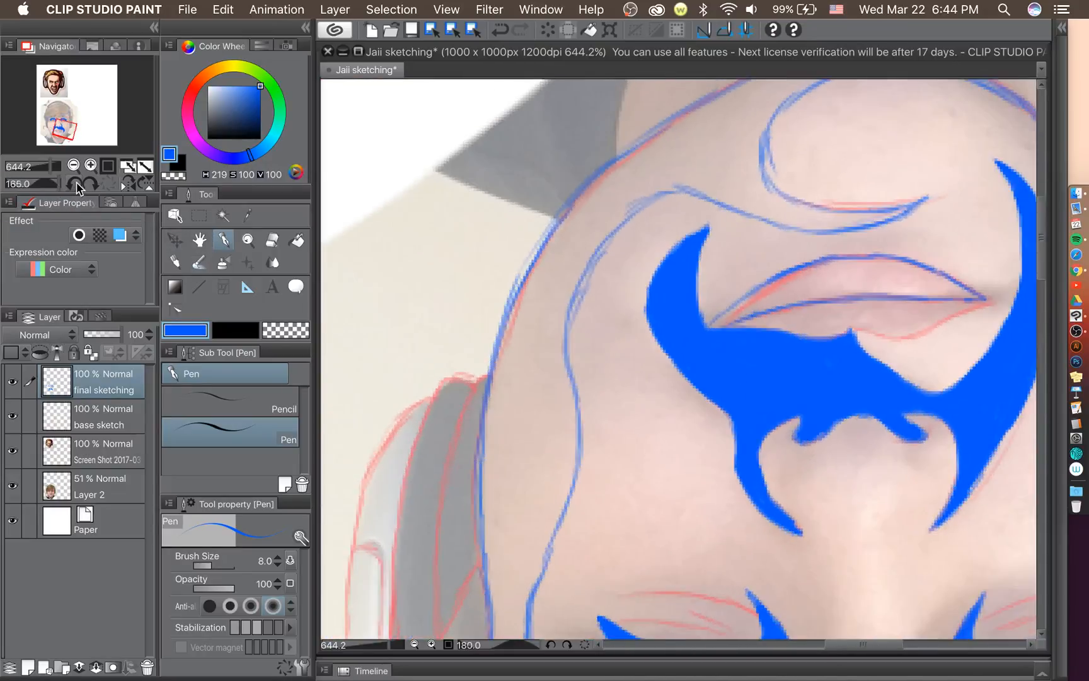
{"action": "left_click", "coordinate": [76, 185]}
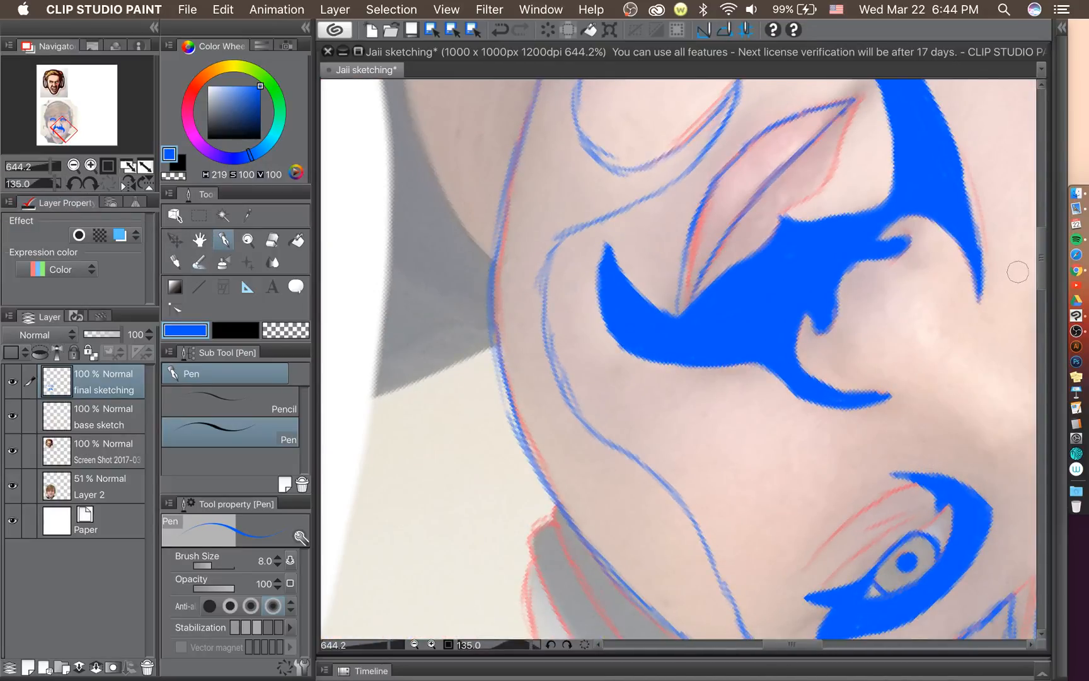
{"action": "left_click_drag", "start_coordinate": [1042, 265], "coordinate": [1041, 250]}
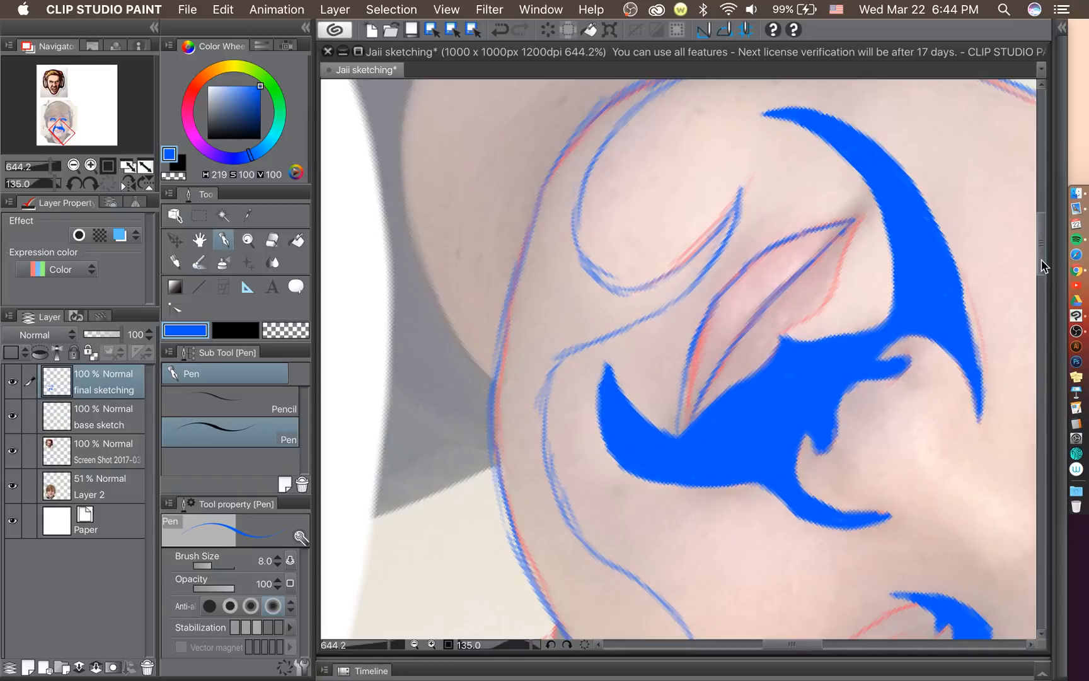
{"action": "left_click", "coordinate": [95, 184]}
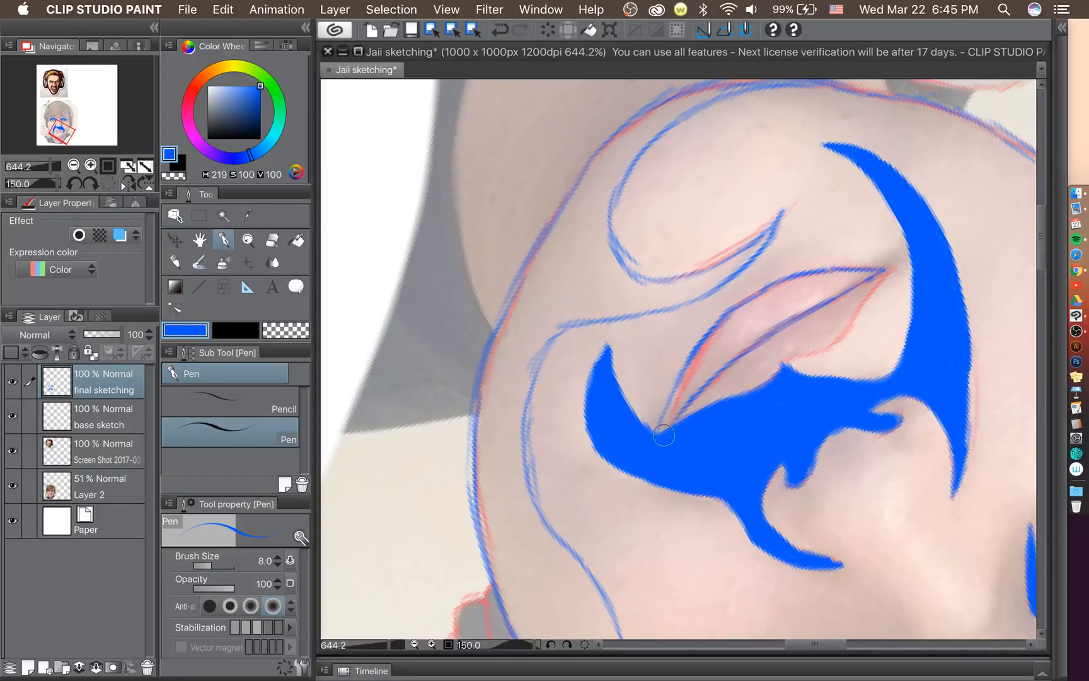
{"action": "mouse_move", "coordinate": [664, 435]}
{"action": "left_mouse_down"}
{"action": "mouse_move", "coordinate": [692, 362]}
{"action": "mouse_move", "coordinate": [794, 282]}
{"action": "mouse_move", "coordinate": [764, 293]}
{"action": "mouse_move", "coordinate": [880, 271]}
{"action": "mouse_move", "coordinate": [778, 318]}
{"action": "left_mouse_up"}
{"action": "mouse_move", "coordinate": [668, 438]}
{"action": "left_mouse_down"}
{"action": "mouse_move", "coordinate": [700, 375]}
{"action": "mouse_move", "coordinate": [663, 442]}
{"action": "mouse_move", "coordinate": [717, 375]}
{"action": "left_mouse_up"}
{"action": "mouse_move", "coordinate": [678, 409]}
{"action": "left_mouse_down"}
{"action": "mouse_move", "coordinate": [748, 338]}
{"action": "mouse_move", "coordinate": [700, 385]}
{"action": "mouse_move", "coordinate": [789, 320]}
{"action": "left_mouse_up"}
{"action": "mouse_move", "coordinate": [698, 377]}
{"action": "left_mouse_down"}
{"action": "mouse_move", "coordinate": [722, 346]}
{"action": "mouse_move", "coordinate": [713, 356]}
{"action": "mouse_move", "coordinate": [859, 275]}
{"action": "mouse_move", "coordinate": [774, 297]}
{"action": "mouse_move", "coordinate": [780, 290]}
{"action": "mouse_move", "coordinate": [717, 340]}
{"action": "mouse_move", "coordinate": [795, 288]}
{"action": "mouse_move", "coordinate": [812, 284]}
{"action": "mouse_move", "coordinate": [807, 297]}
{"action": "mouse_move", "coordinate": [836, 284]}
{"action": "left_mouse_up"}
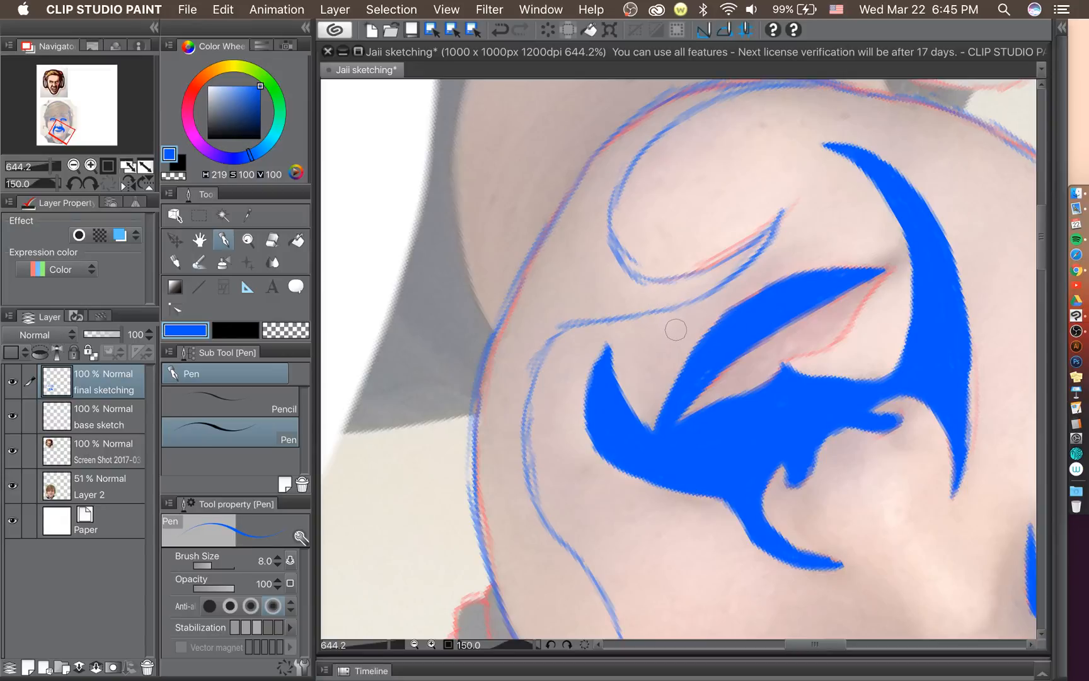
Clean the edges of the smile fold beside the mouth corner with the hard Eraser and touch up its outer curve with the Pen.
{"action": "left_click", "coordinate": [275, 242]}
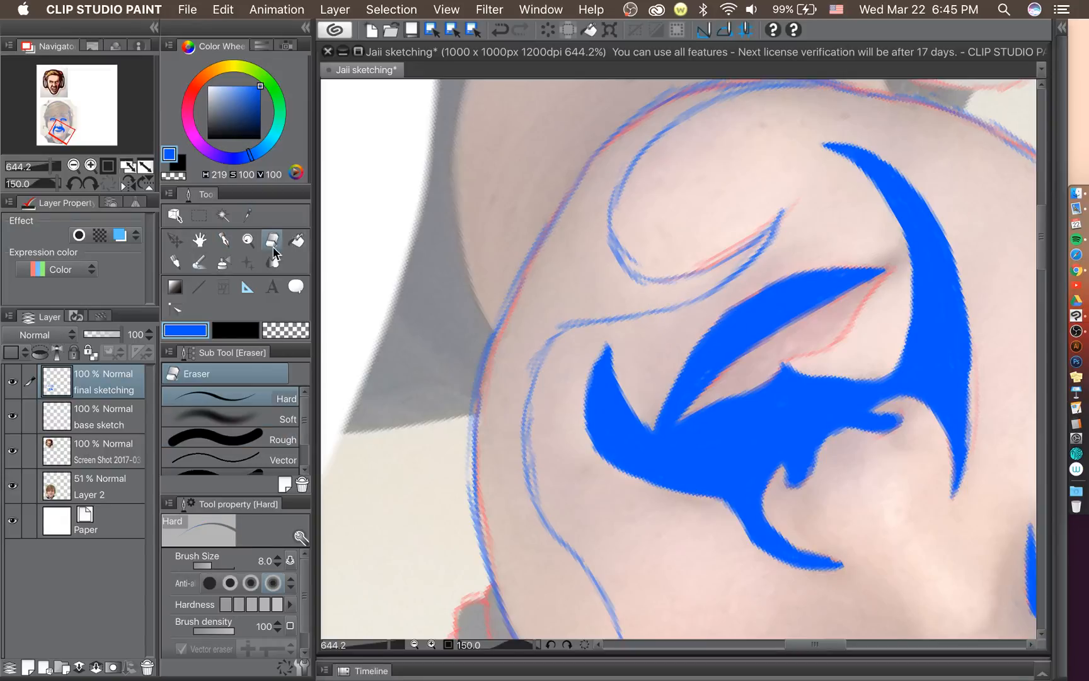
{"action": "left_click_drag", "start_coordinate": [645, 418], "coordinate": [650, 430]}
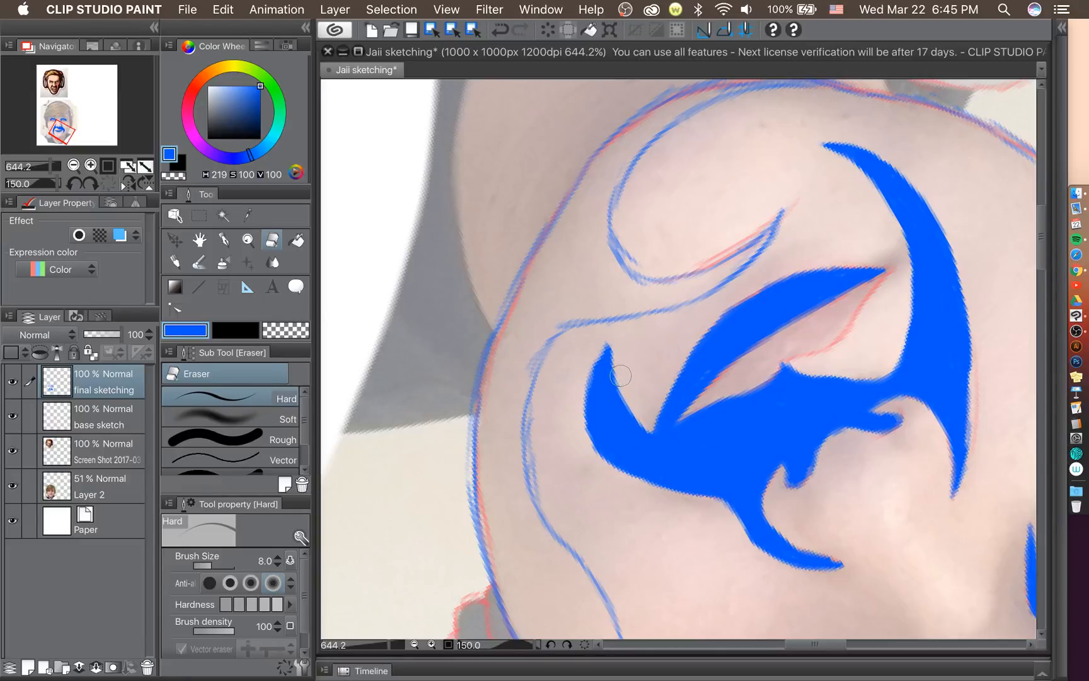
{"action": "left_click_drag", "start_coordinate": [609, 339], "coordinate": [581, 393]}
{"action": "mouse_move", "coordinate": [582, 387]}
{"action": "left_mouse_down"}
{"action": "mouse_move", "coordinate": [585, 429]}
{"action": "mouse_move", "coordinate": [632, 483]}
{"action": "left_mouse_up"}
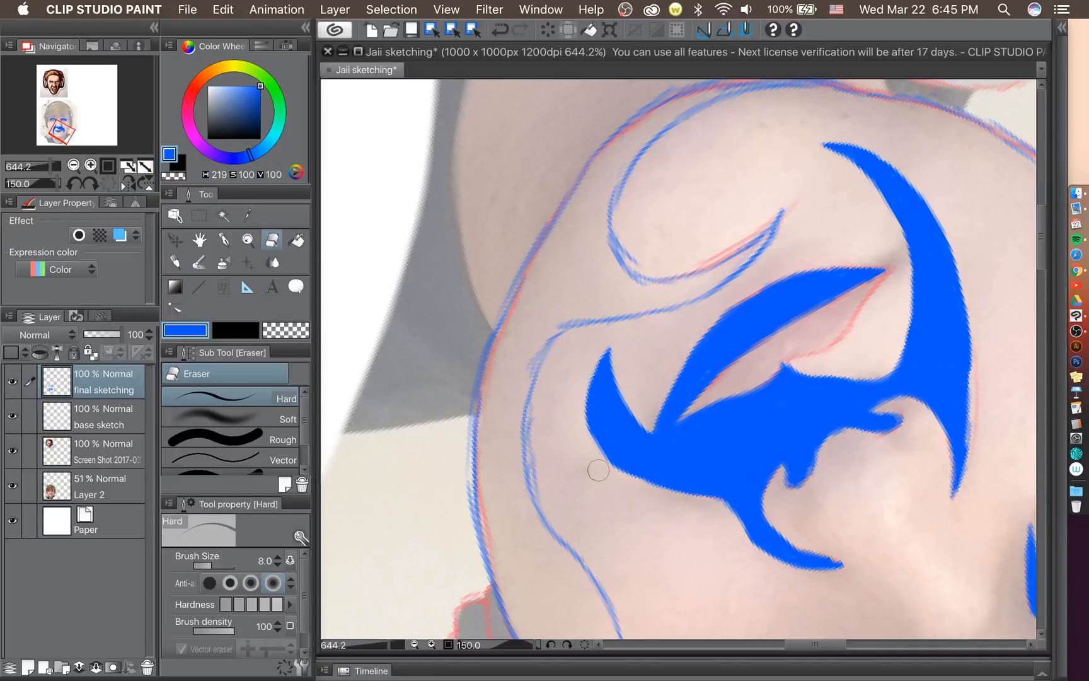
{"action": "left_click", "coordinate": [224, 240]}
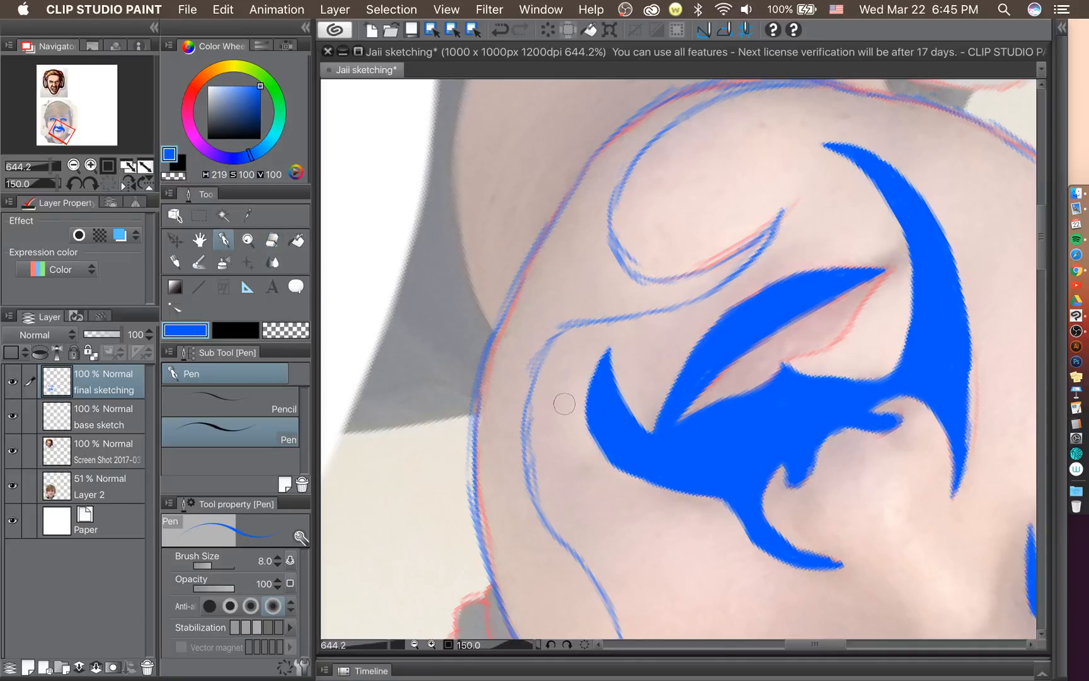
{"action": "mouse_move", "coordinate": [592, 423]}
{"action": "left_mouse_down"}
{"action": "mouse_move", "coordinate": [624, 467]}
{"action": "mouse_move", "coordinate": [673, 481]}
{"action": "left_mouse_up"}
Return the canvas to upright and hide Layer 2 and the base sketch layer to check the blue shapes on their own.
{"action": "scroll", "coordinate": [663, 486], "scroll_direction": "down", "scroll_amount": 3}
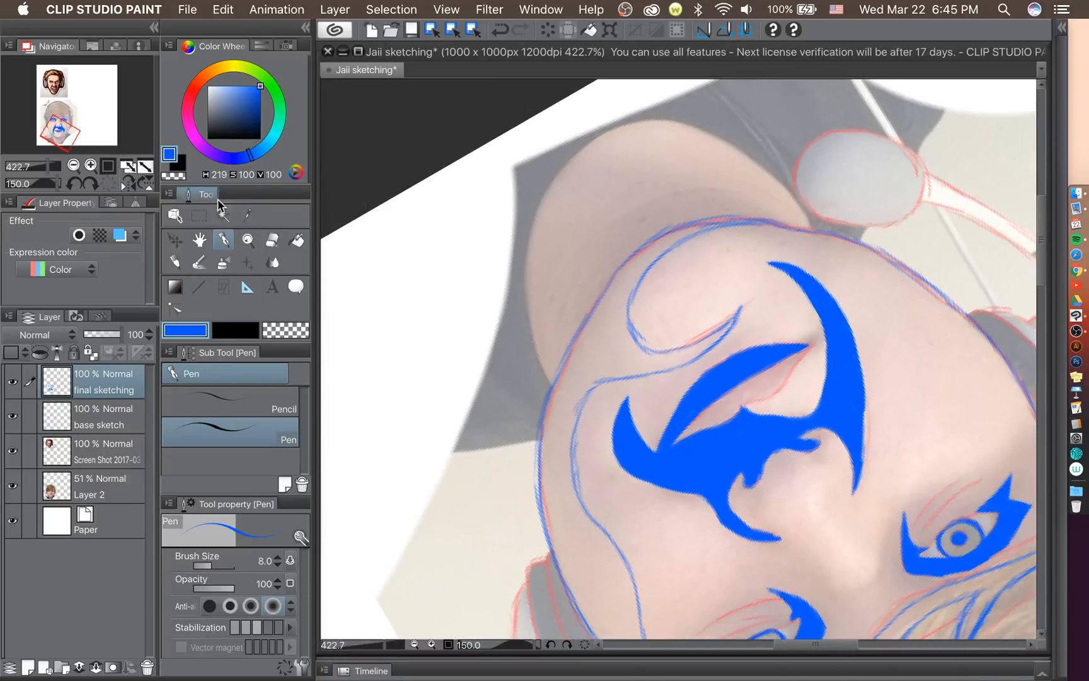
{"action": "left_click_drag", "start_coordinate": [55, 175], "coordinate": [68, 183]}
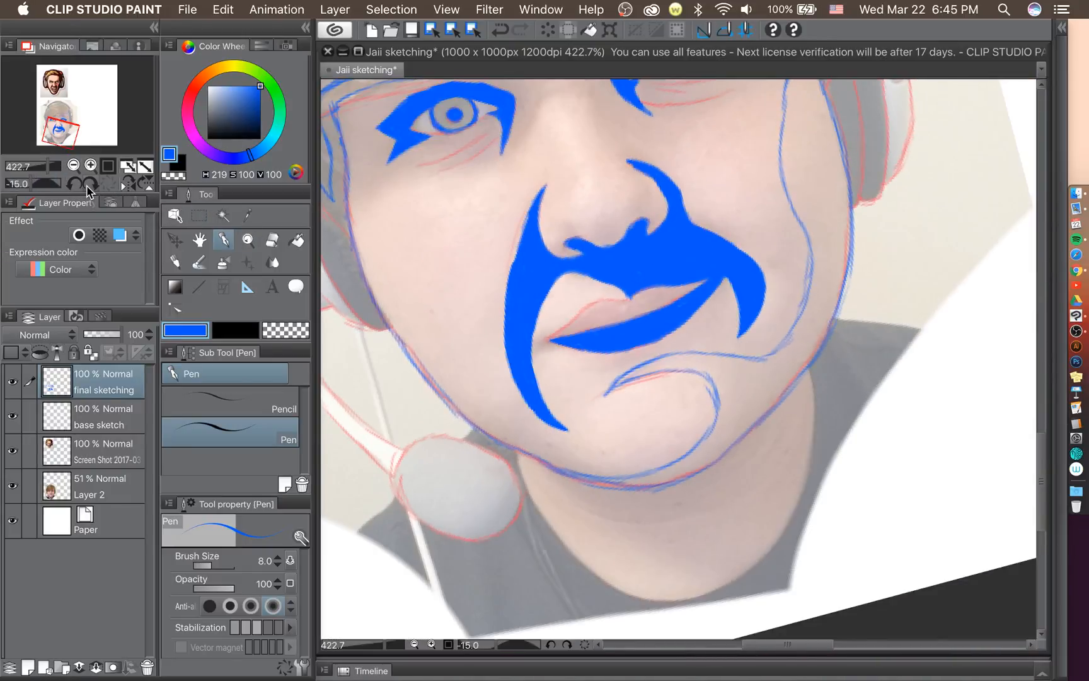
{"action": "left_click", "coordinate": [90, 184]}
{"action": "scroll", "coordinate": [652, 378], "scroll_direction": "down", "scroll_amount": 4}
{"action": "scroll", "coordinate": [652, 377], "scroll_direction": "down", "scroll_amount": 1}
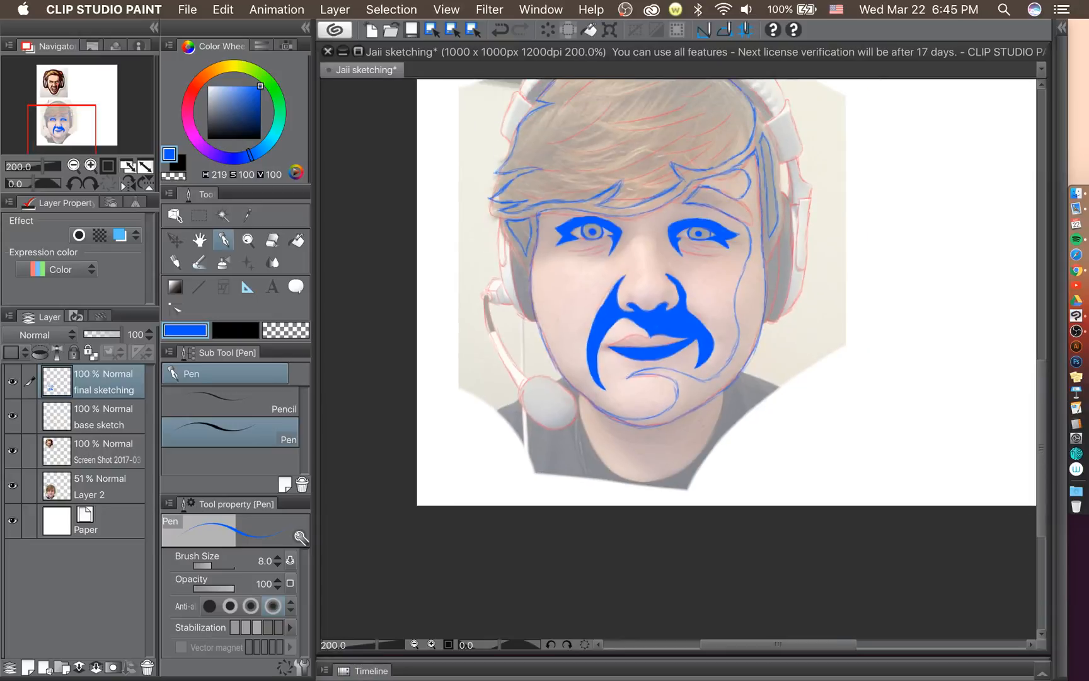
{"action": "left_click", "coordinate": [12, 486]}
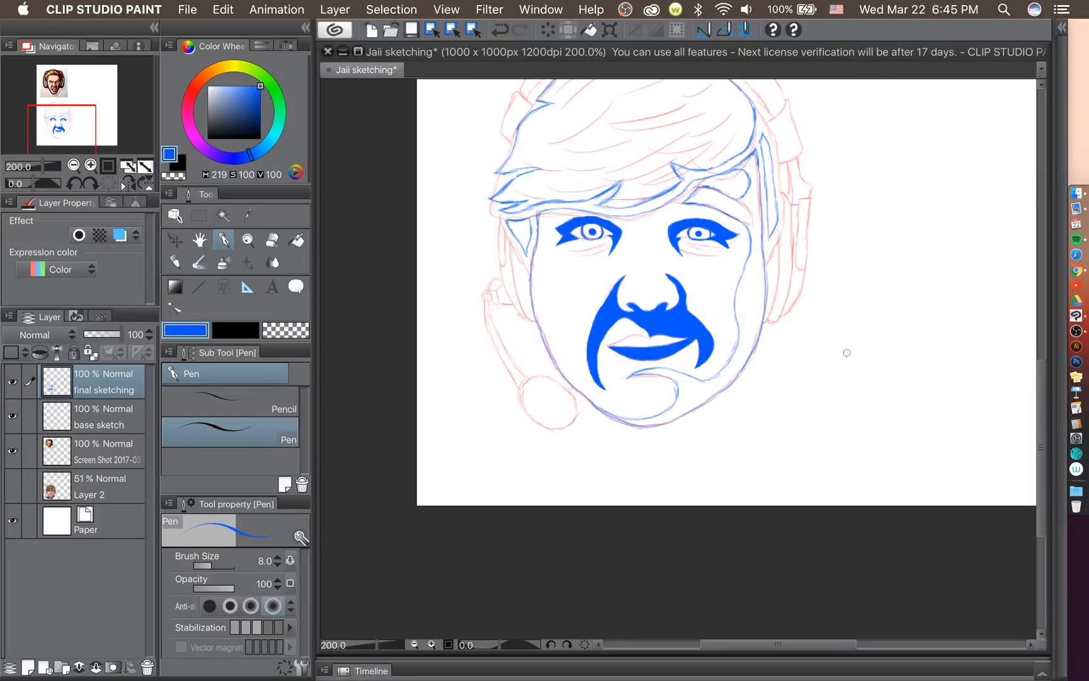
{"action": "left_click", "coordinate": [13, 416]}
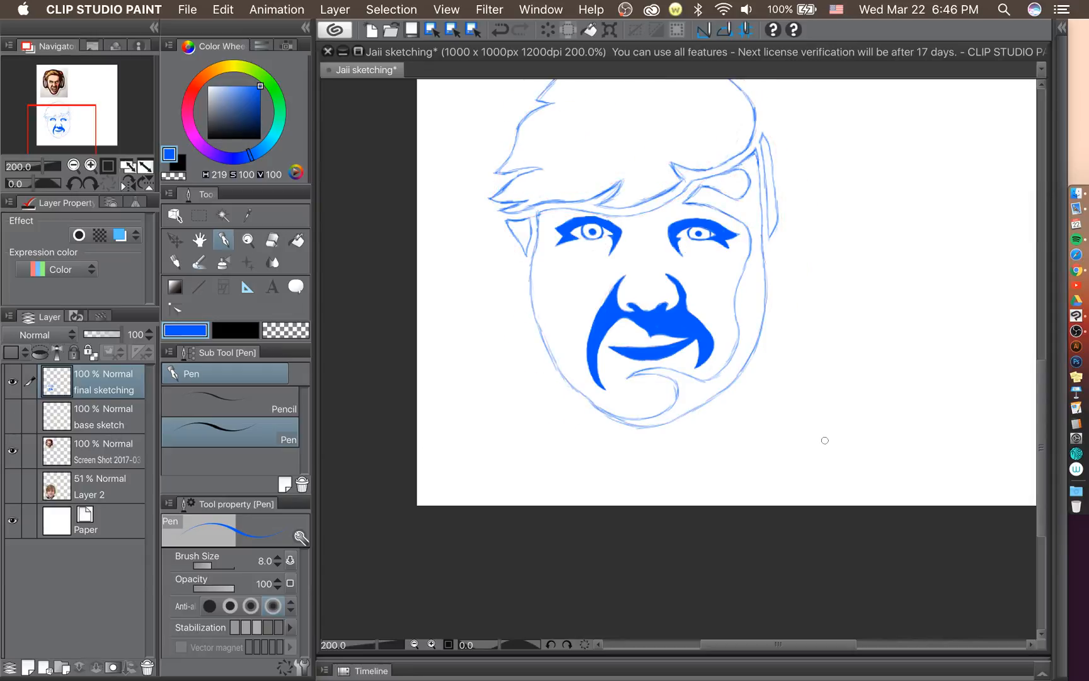
{"action": "scroll", "coordinate": [824, 440], "scroll_direction": "down", "scroll_amount": 3}
{"action": "scroll", "coordinate": [743, 389], "scroll_direction": "up", "scroll_amount": 4}
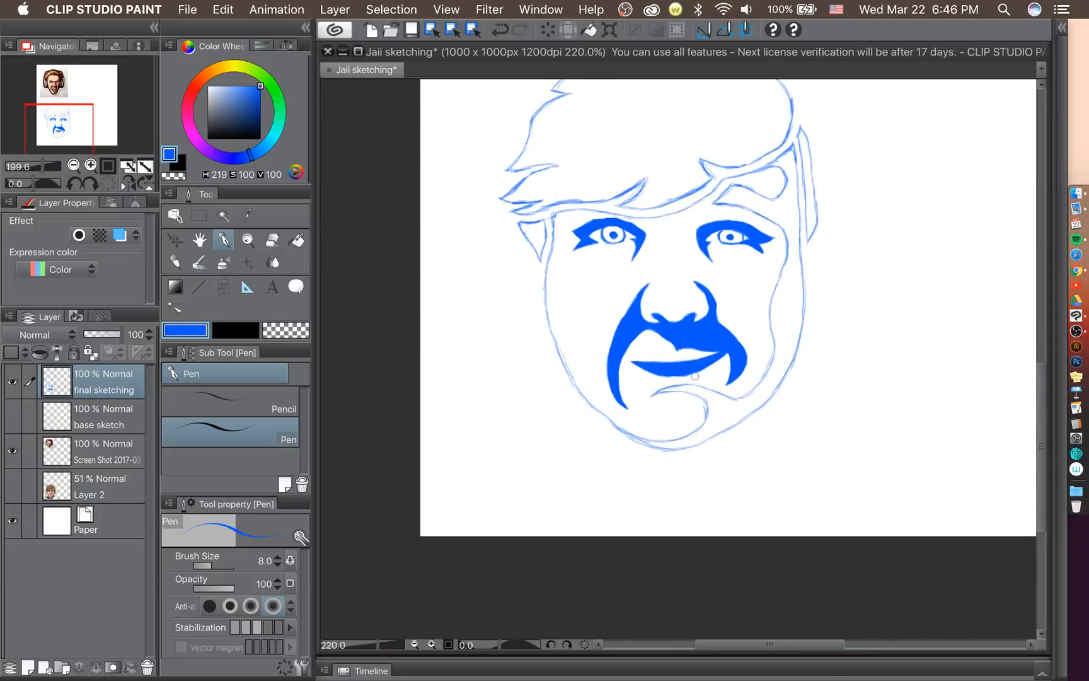
{"action": "scroll", "coordinate": [696, 376], "scroll_direction": "up", "scroll_amount": 5}
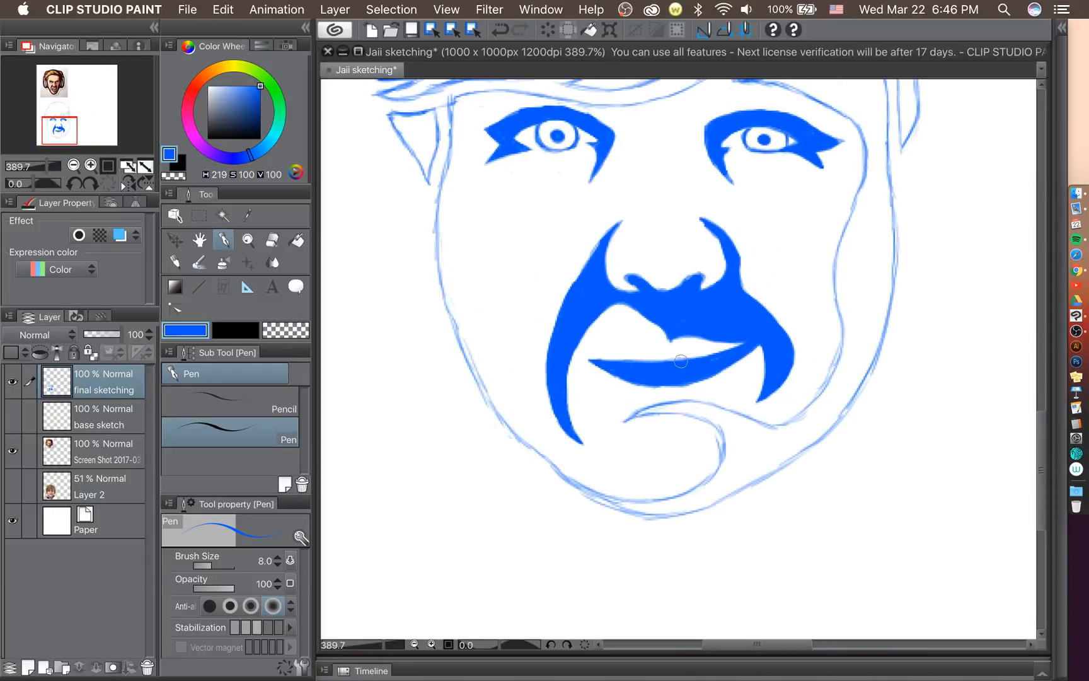
{"action": "scroll", "coordinate": [681, 361], "scroll_direction": "up", "scroll_amount": 2}
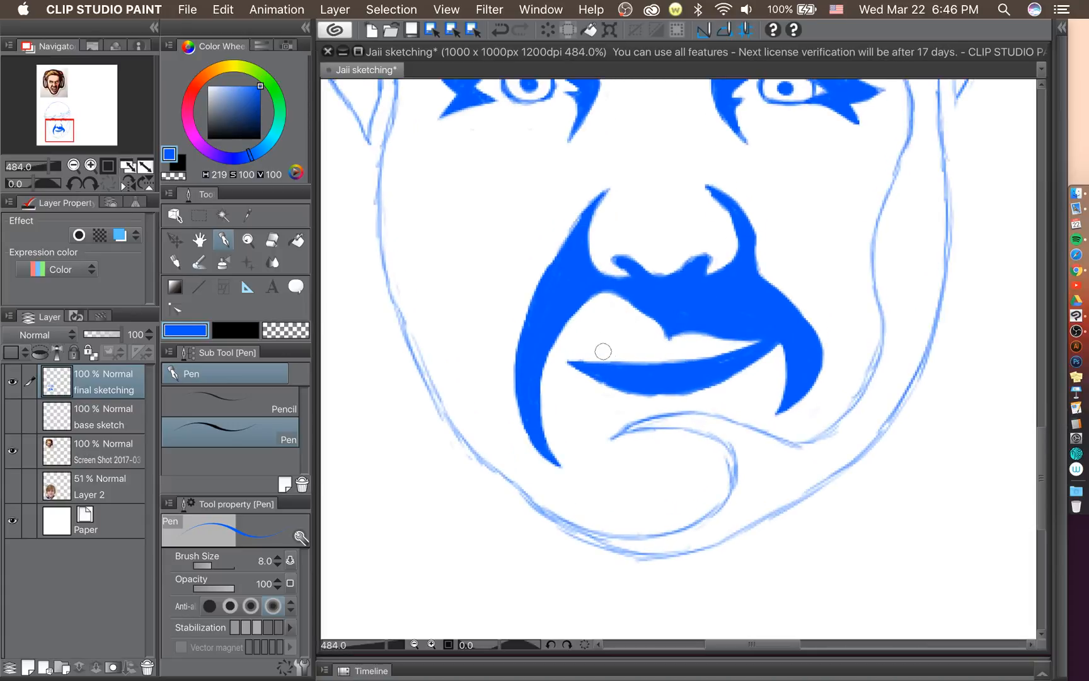
{"action": "left_click_drag", "start_coordinate": [605, 342], "coordinate": [677, 335]}
{"action": "key", "text": "super+z"}
{"action": "key", "text": "super+z"}
Show the base sketch again and draw a tapered solid blue upper-lip shadow up to the cupid's bow with the Pencil at size 5.
{"action": "left_click", "coordinate": [13, 430]}
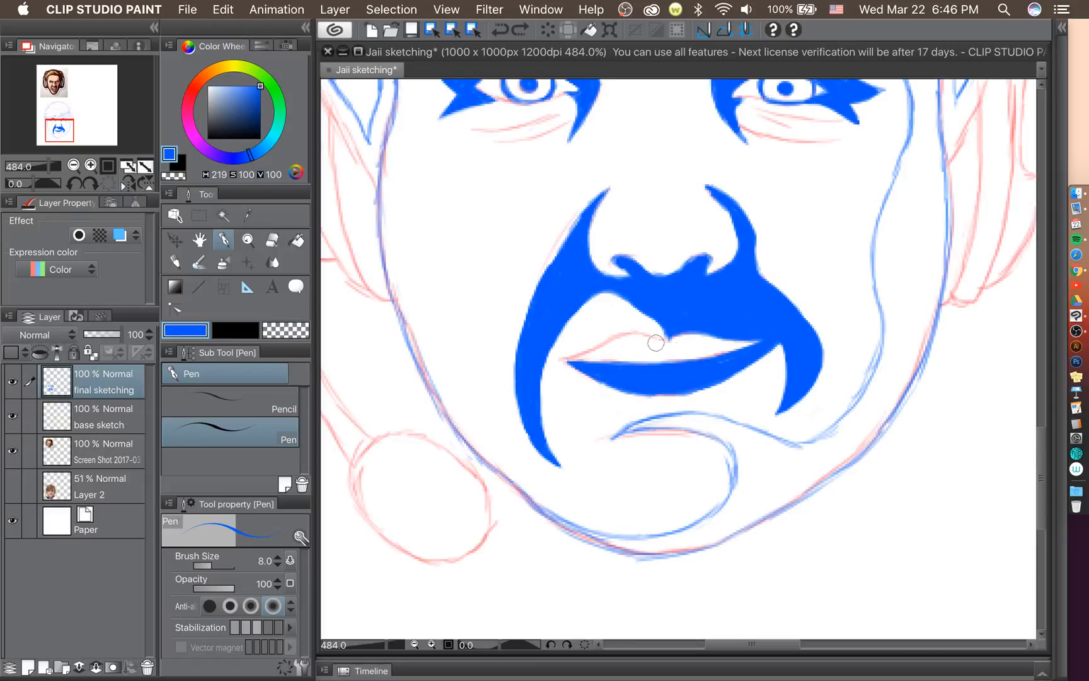
{"action": "scroll", "coordinate": [625, 331], "scroll_direction": "up", "scroll_amount": 1}
{"action": "scroll", "coordinate": [626, 332], "scroll_direction": "up", "scroll_amount": 2}
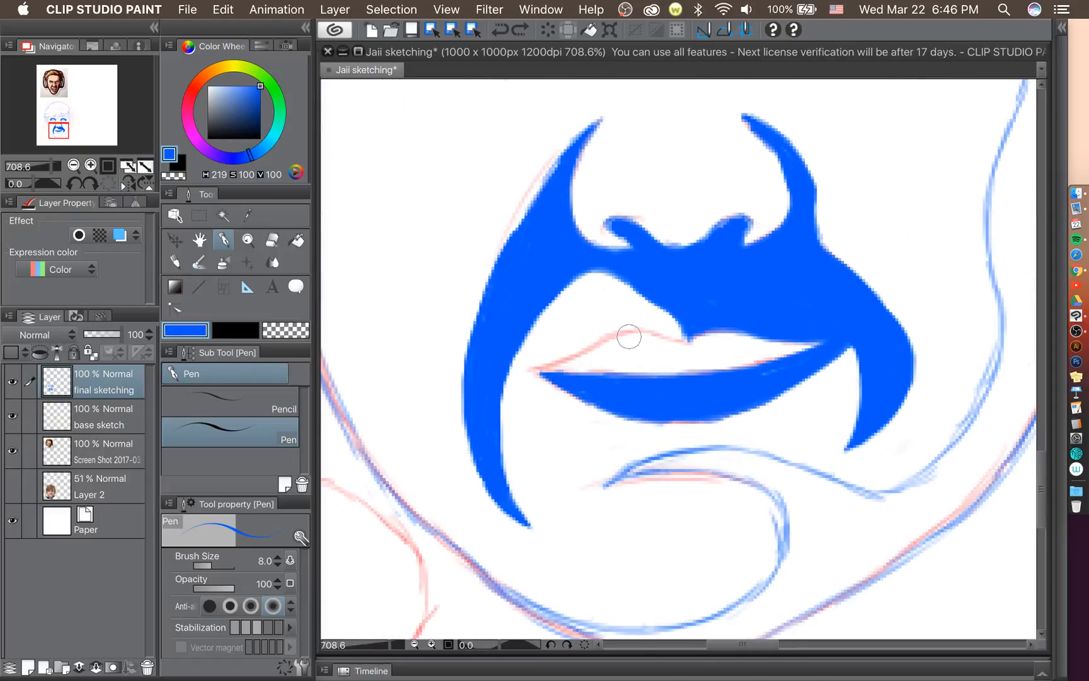
{"action": "left_click", "coordinate": [276, 410]}
{"action": "mouse_move", "coordinate": [575, 353]}
{"action": "left_mouse_down"}
{"action": "mouse_move", "coordinate": [644, 331]}
{"action": "mouse_move", "coordinate": [632, 329]}
{"action": "mouse_move", "coordinate": [686, 339]}
{"action": "left_mouse_up"}
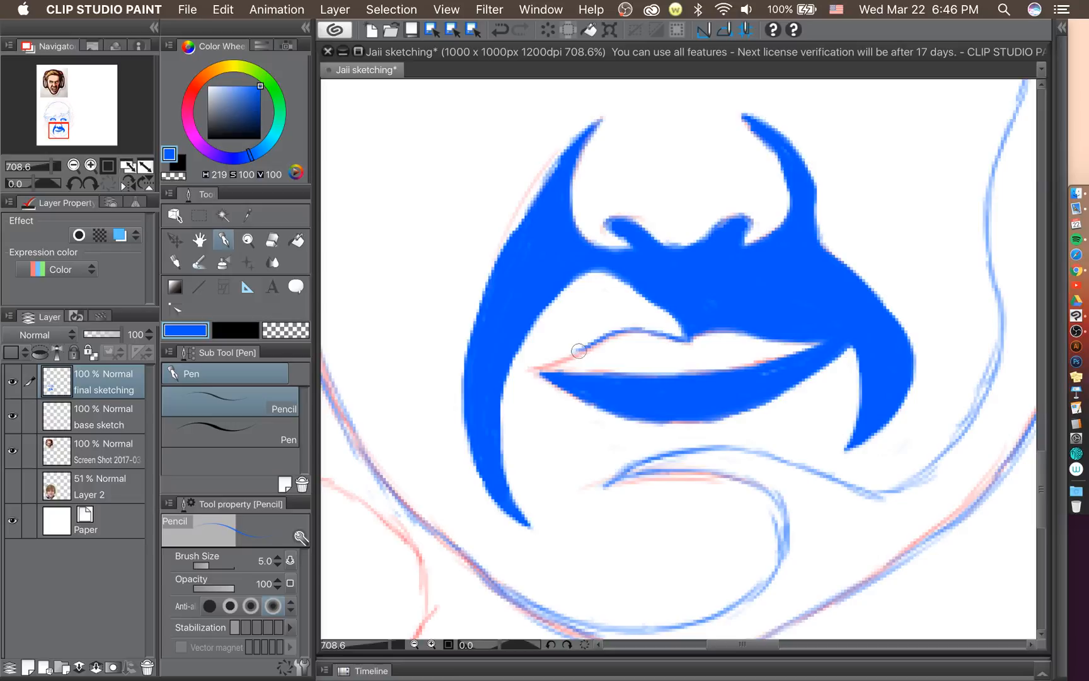
{"action": "mouse_move", "coordinate": [571, 354]}
{"action": "left_mouse_down"}
{"action": "mouse_move", "coordinate": [630, 318]}
{"action": "mouse_move", "coordinate": [696, 323]}
{"action": "left_mouse_up"}
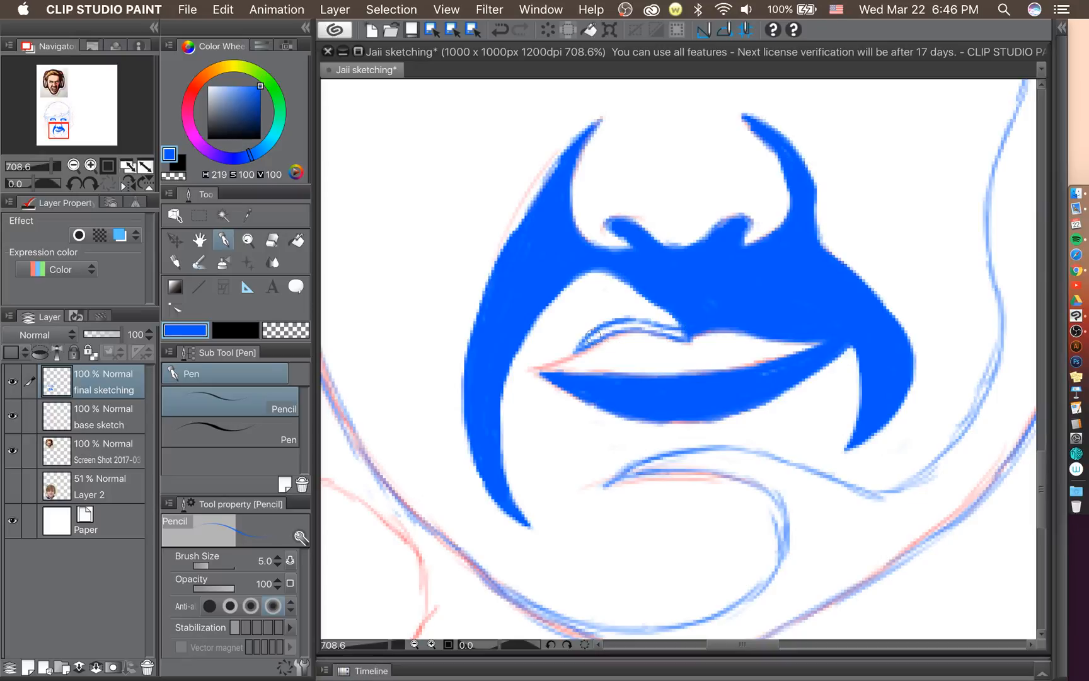
{"action": "mouse_move", "coordinate": [597, 334]}
{"action": "left_mouse_down"}
{"action": "mouse_move", "coordinate": [578, 348]}
{"action": "mouse_move", "coordinate": [629, 320]}
{"action": "mouse_move", "coordinate": [621, 326]}
{"action": "mouse_move", "coordinate": [686, 334]}
{"action": "mouse_move", "coordinate": [614, 331]}
{"action": "mouse_move", "coordinate": [644, 322]}
{"action": "mouse_move", "coordinate": [679, 333]}
{"action": "mouse_move", "coordinate": [697, 320]}
{"action": "mouse_move", "coordinate": [678, 336]}
{"action": "mouse_move", "coordinate": [632, 328]}
{"action": "mouse_move", "coordinate": [585, 348]}
{"action": "mouse_move", "coordinate": [611, 328]}
{"action": "mouse_move", "coordinate": [582, 346]}
{"action": "mouse_move", "coordinate": [636, 321]}
{"action": "mouse_move", "coordinate": [693, 331]}
{"action": "left_mouse_up"}
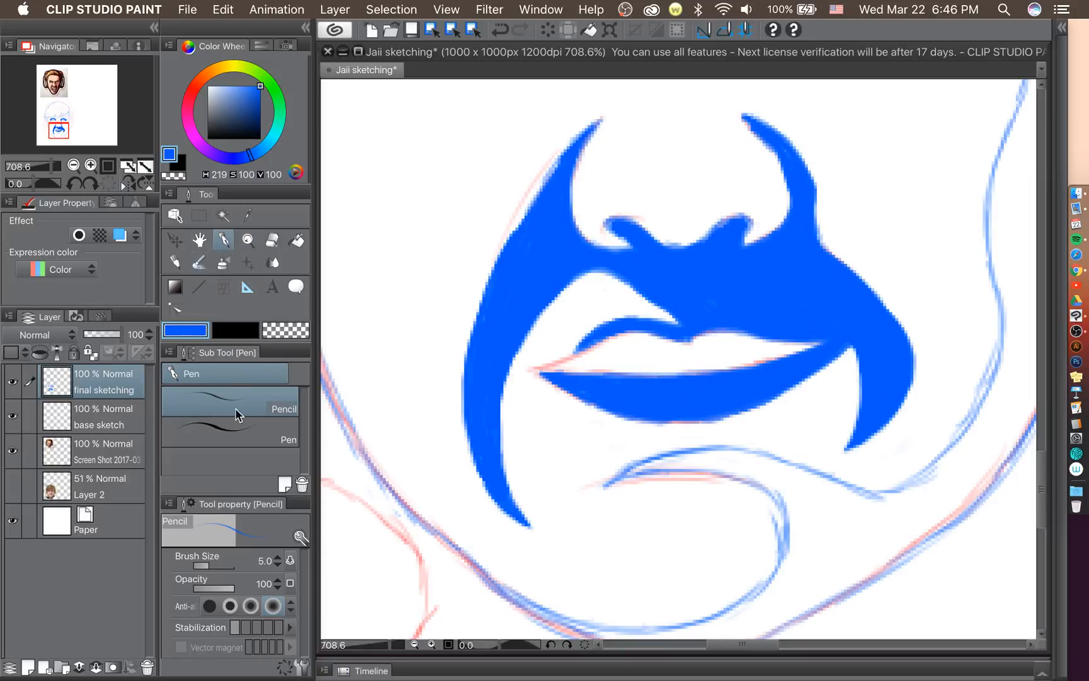
Smooth the outer edge of the smile fold beside the nose with the Pen at size 8.
{"action": "left_click", "coordinate": [240, 431]}
{"action": "left_click_drag", "start_coordinate": [517, 248], "coordinate": [559, 164]}
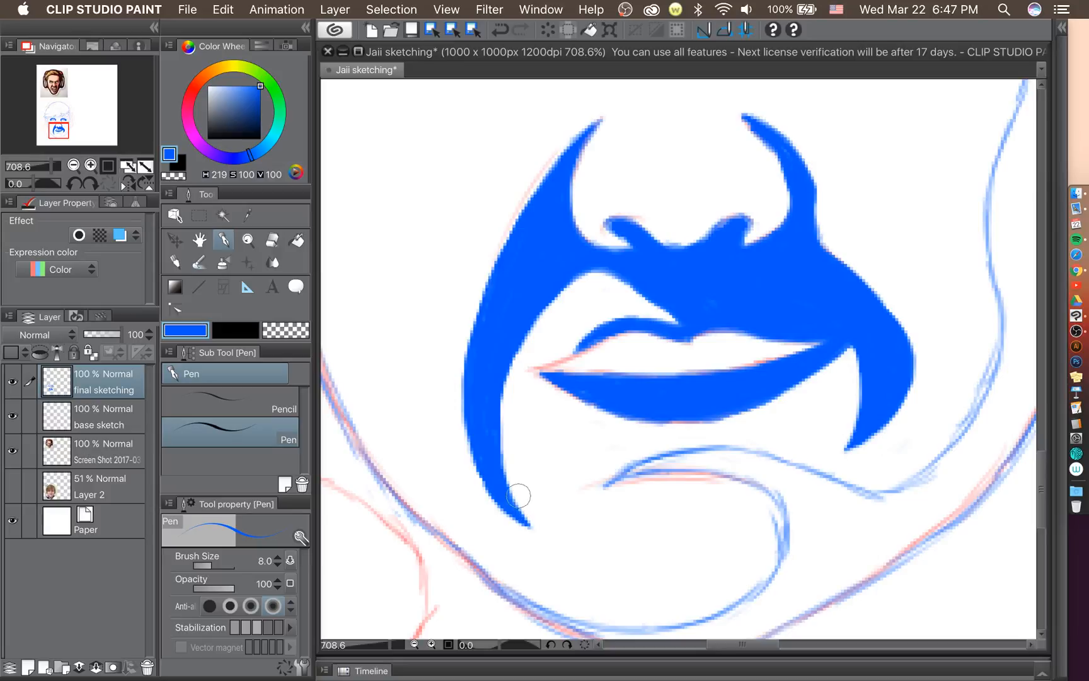
{"action": "left_click", "coordinate": [214, 401]}
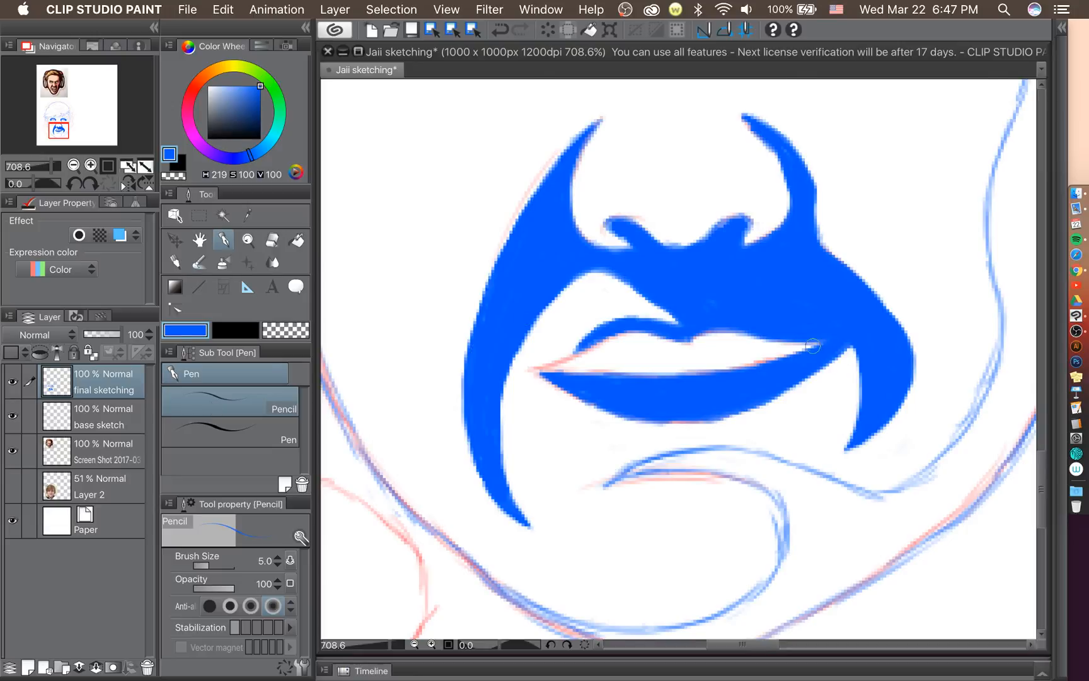
Hide the base sketch and clean the upper lip's edge around the cupid's bow with the hard Eraser at size 8.
{"action": "scroll", "coordinate": [813, 345], "scroll_direction": "down", "scroll_amount": 6}
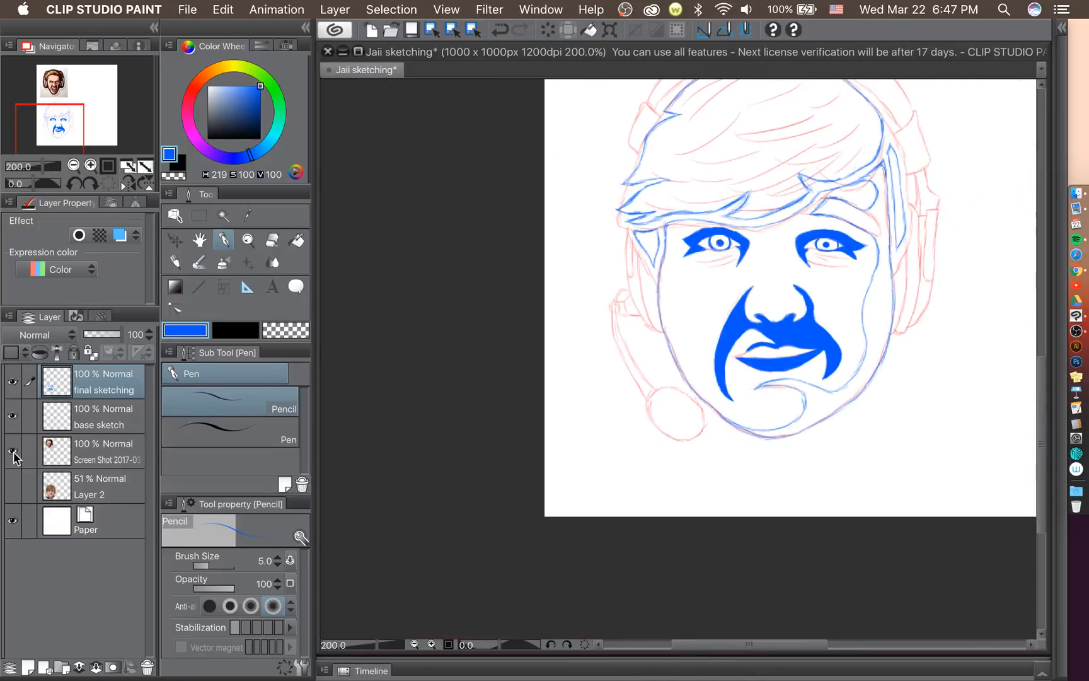
{"action": "left_click", "coordinate": [12, 416]}
{"action": "scroll", "coordinate": [850, 338], "scroll_direction": "up", "scroll_amount": 5}
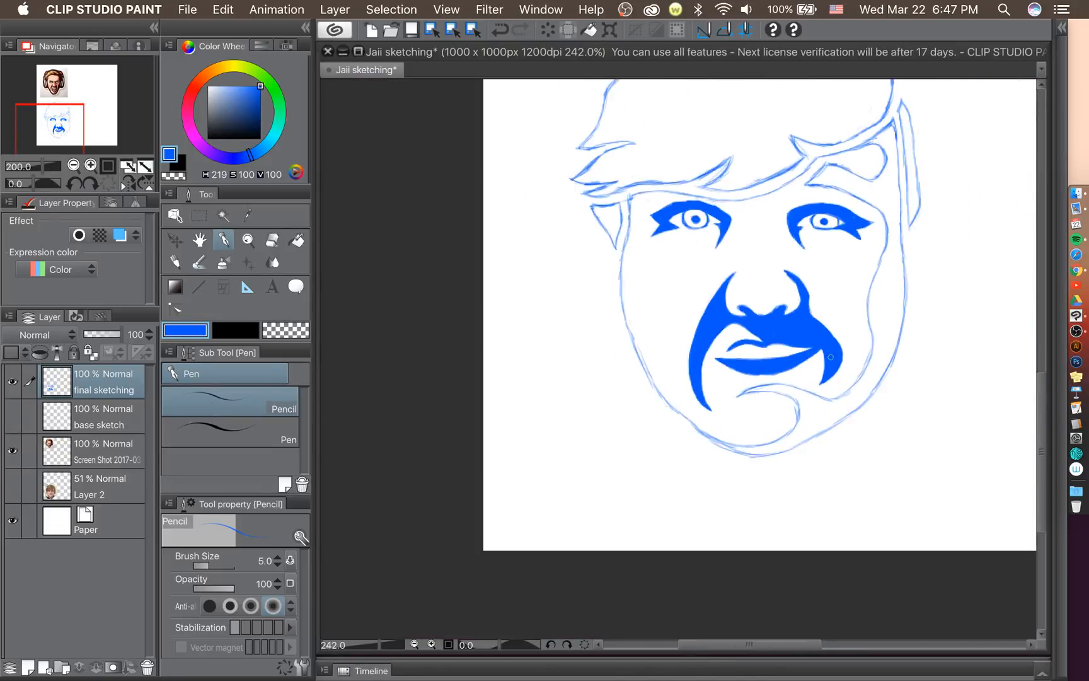
{"action": "scroll", "coordinate": [776, 351], "scroll_direction": "up", "scroll_amount": 3}
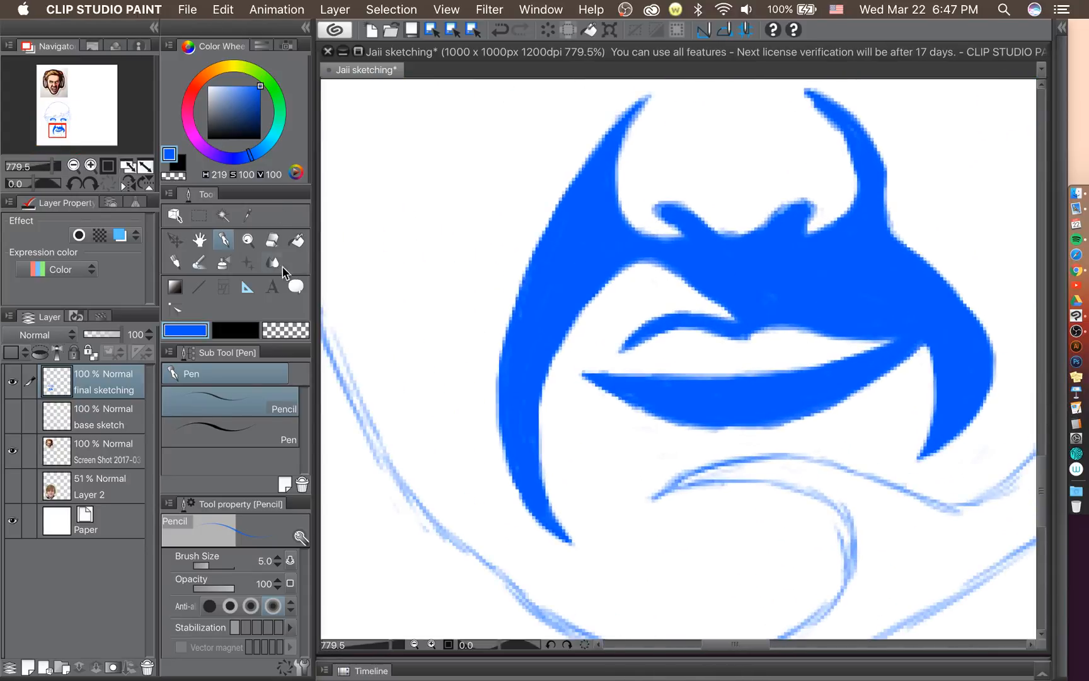
{"action": "left_click", "coordinate": [272, 241]}
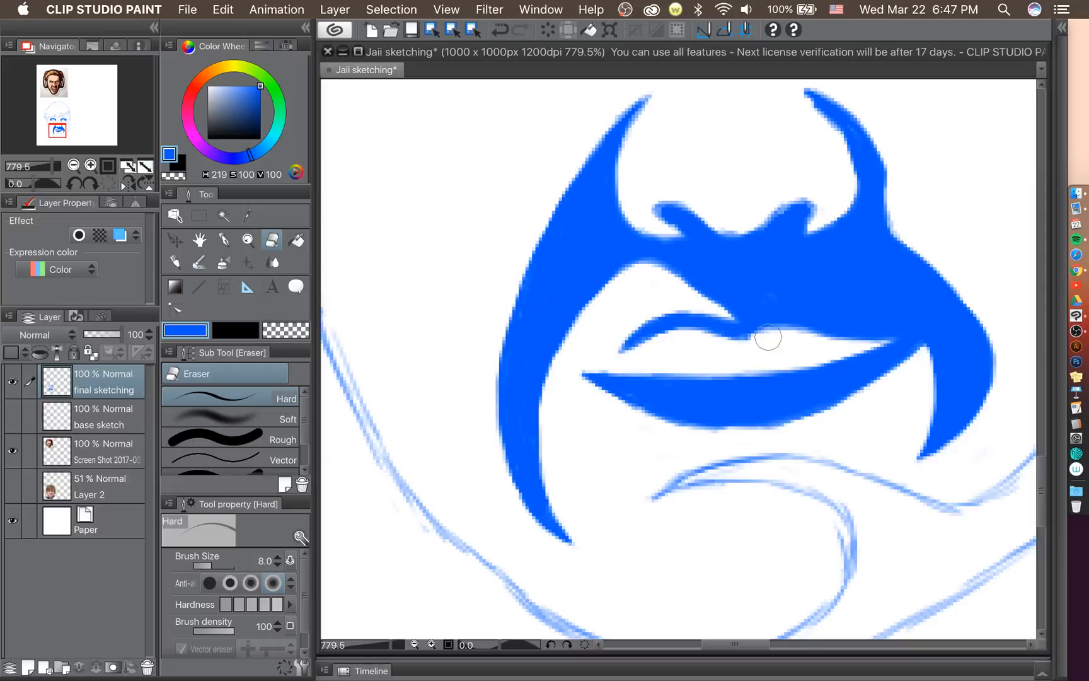
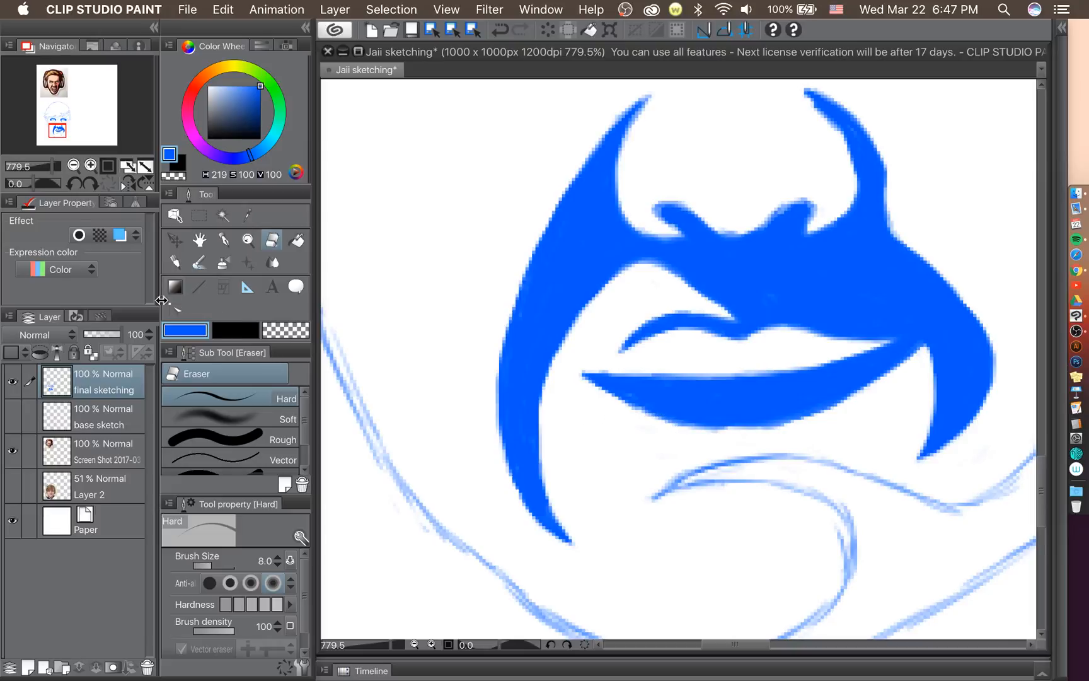
Show the base sketch again and extend the upper-lip line down to the mouth corner with the Pencil at size 5.
{"action": "left_click", "coordinate": [13, 416]}
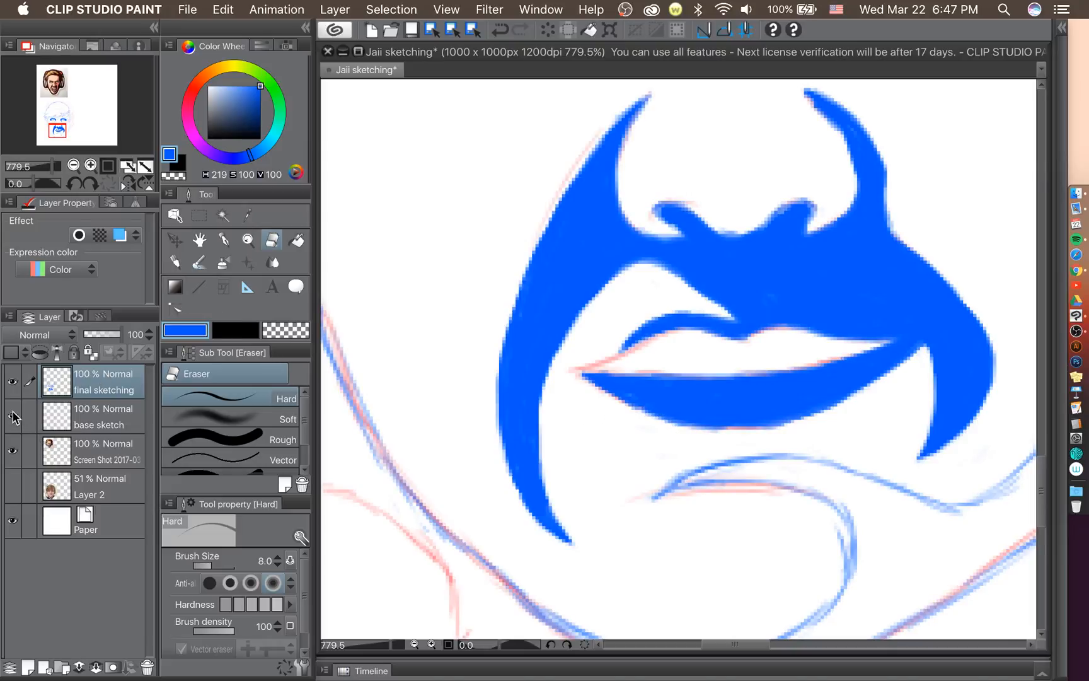
{"action": "left_click", "coordinate": [221, 246]}
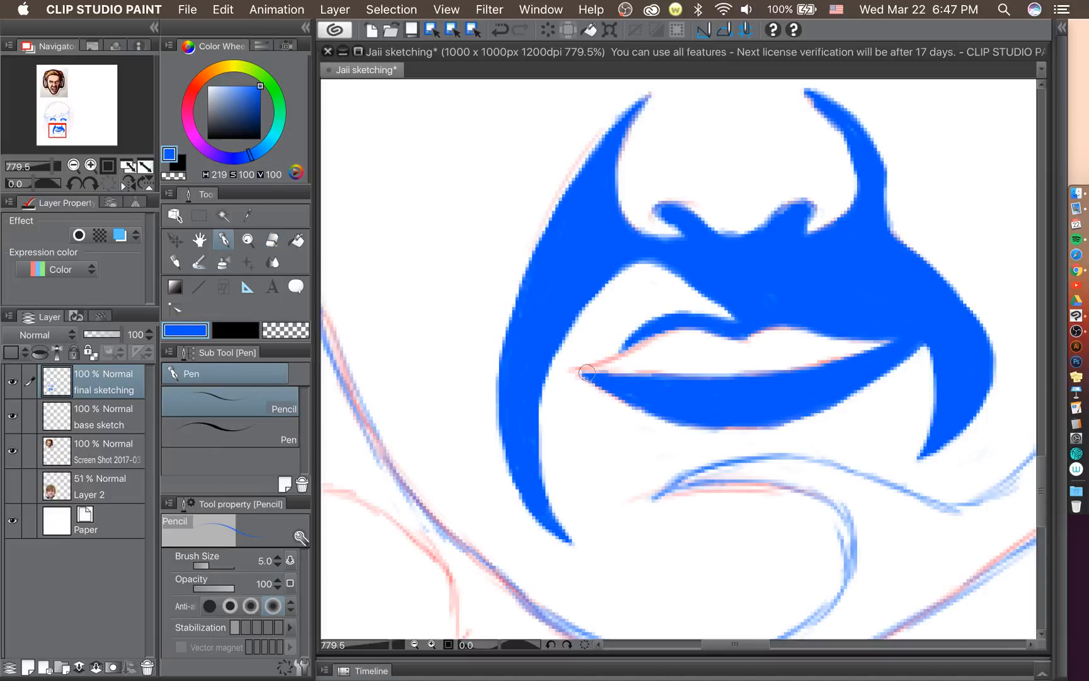
{"action": "mouse_move", "coordinate": [580, 371]}
{"action": "left_mouse_down"}
{"action": "mouse_move", "coordinate": [642, 328]}
{"action": "mouse_move", "coordinate": [603, 349]}
{"action": "mouse_move", "coordinate": [601, 374]}
{"action": "mouse_move", "coordinate": [658, 331]}
{"action": "mouse_move", "coordinate": [599, 364]}
{"action": "left_mouse_up"}
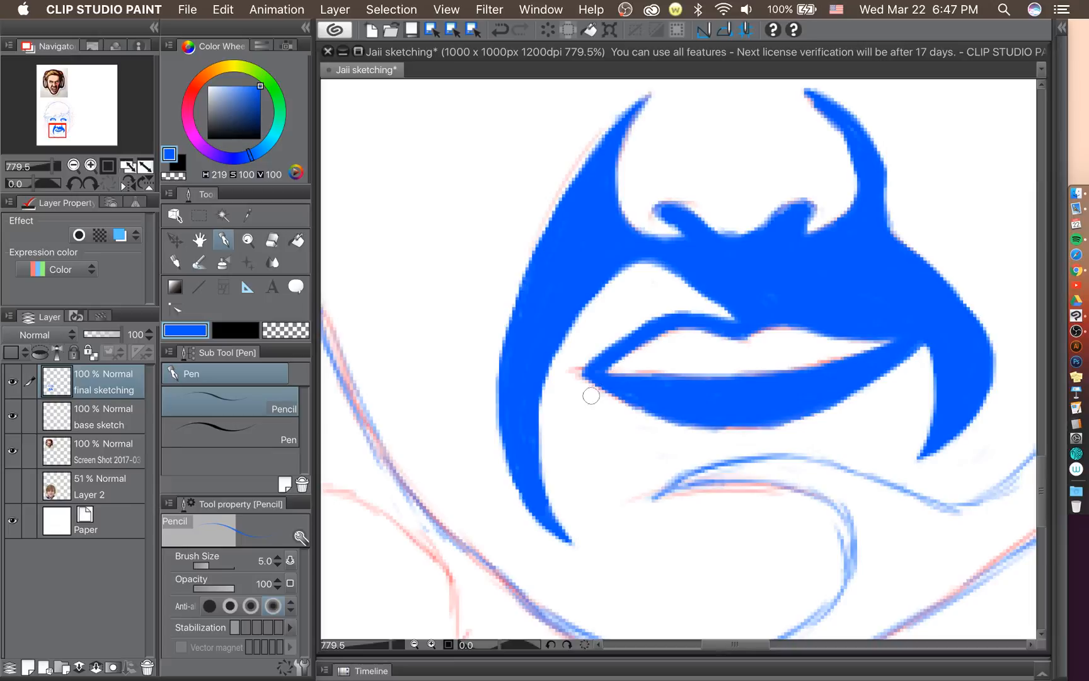
Erase the mouth corner where the upper-lip line and lower lip meet, using the hard Eraser at size 8.
{"action": "left_click", "coordinate": [200, 243]}
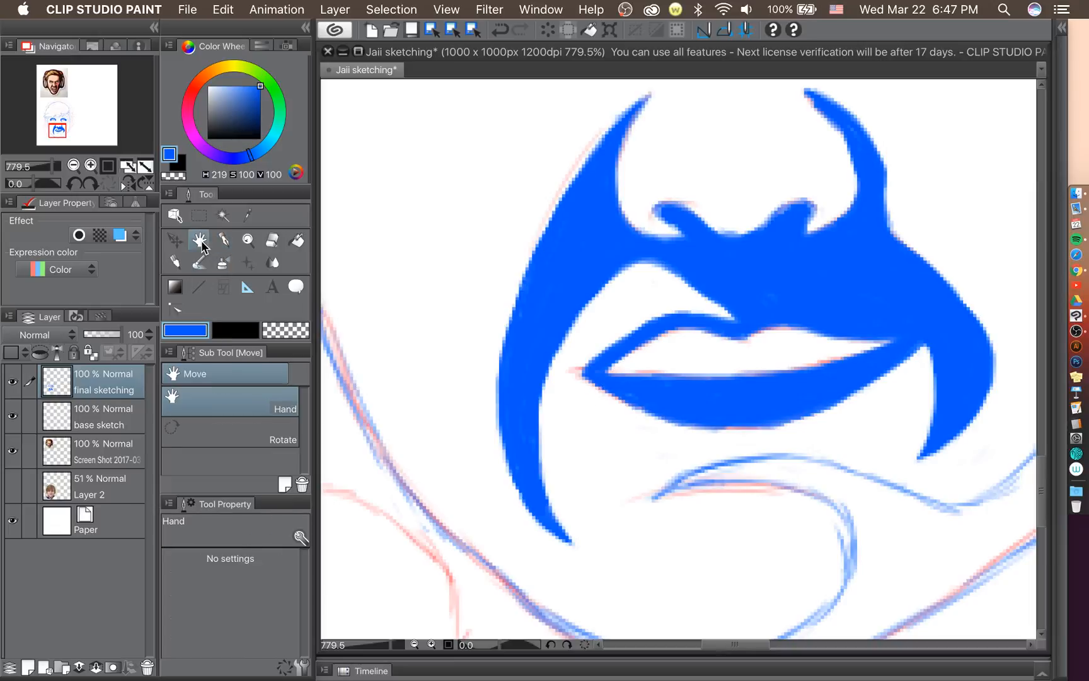
{"action": "left_click", "coordinate": [271, 240]}
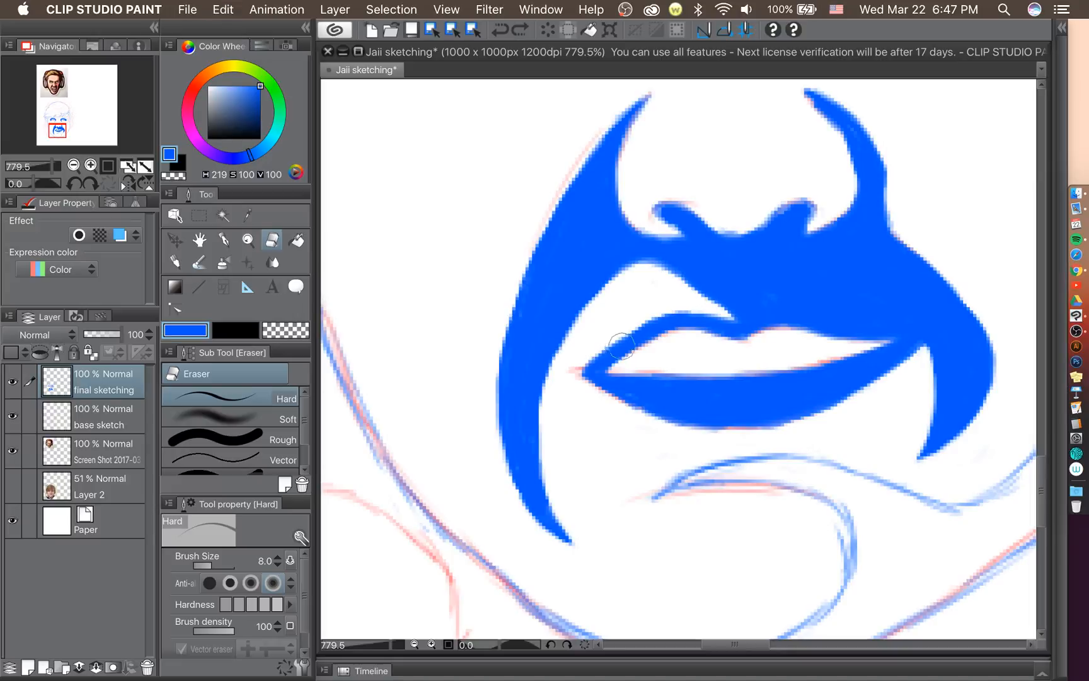
{"action": "mouse_move", "coordinate": [582, 364]}
{"action": "left_mouse_down"}
{"action": "mouse_move", "coordinate": [631, 335]}
{"action": "mouse_move", "coordinate": [603, 365]}
{"action": "mouse_move", "coordinate": [608, 382]}
{"action": "mouse_move", "coordinate": [607, 372]}
{"action": "left_mouse_up"}
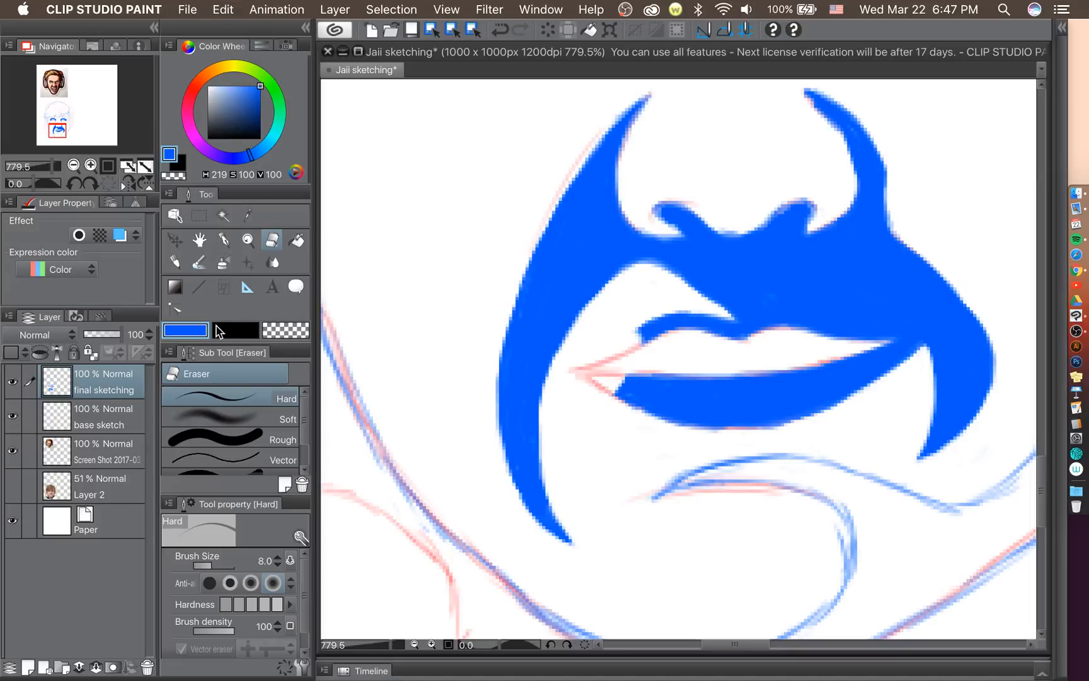
Draw the upper-lip line out to the mouth corner and join it to the lower lip with the Pencil at size 5.
{"action": "left_click", "coordinate": [222, 240]}
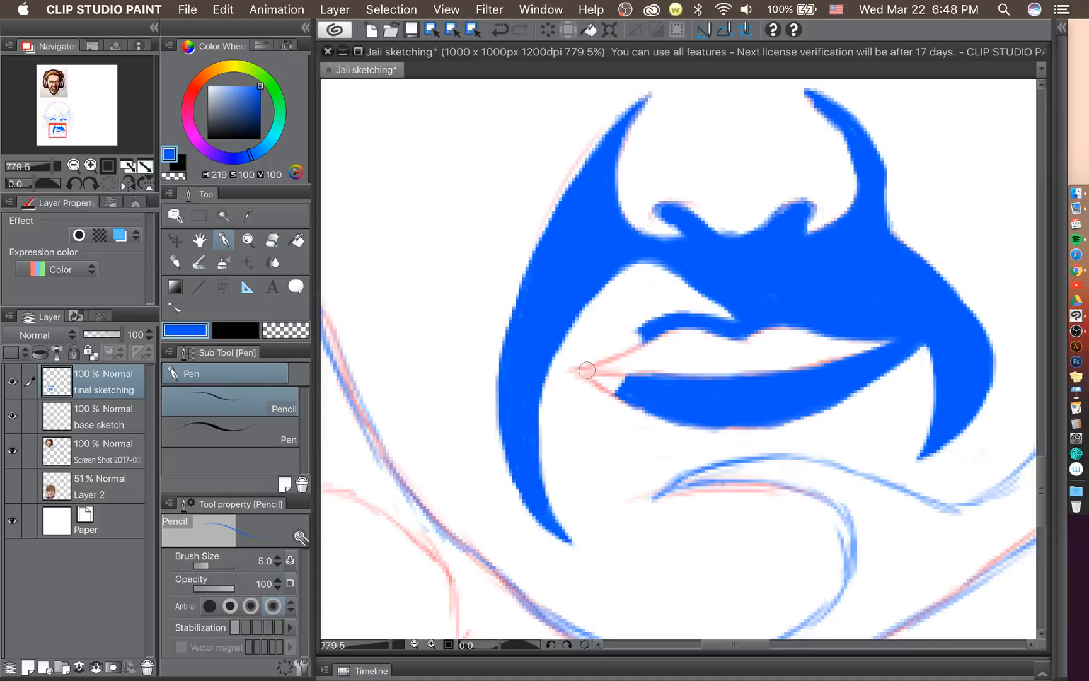
{"action": "mouse_move", "coordinate": [573, 362]}
{"action": "left_mouse_down"}
{"action": "mouse_move", "coordinate": [642, 327]}
{"action": "mouse_move", "coordinate": [574, 362]}
{"action": "mouse_move", "coordinate": [615, 357]}
{"action": "mouse_move", "coordinate": [651, 333]}
{"action": "mouse_move", "coordinate": [593, 359]}
{"action": "left_mouse_up"}
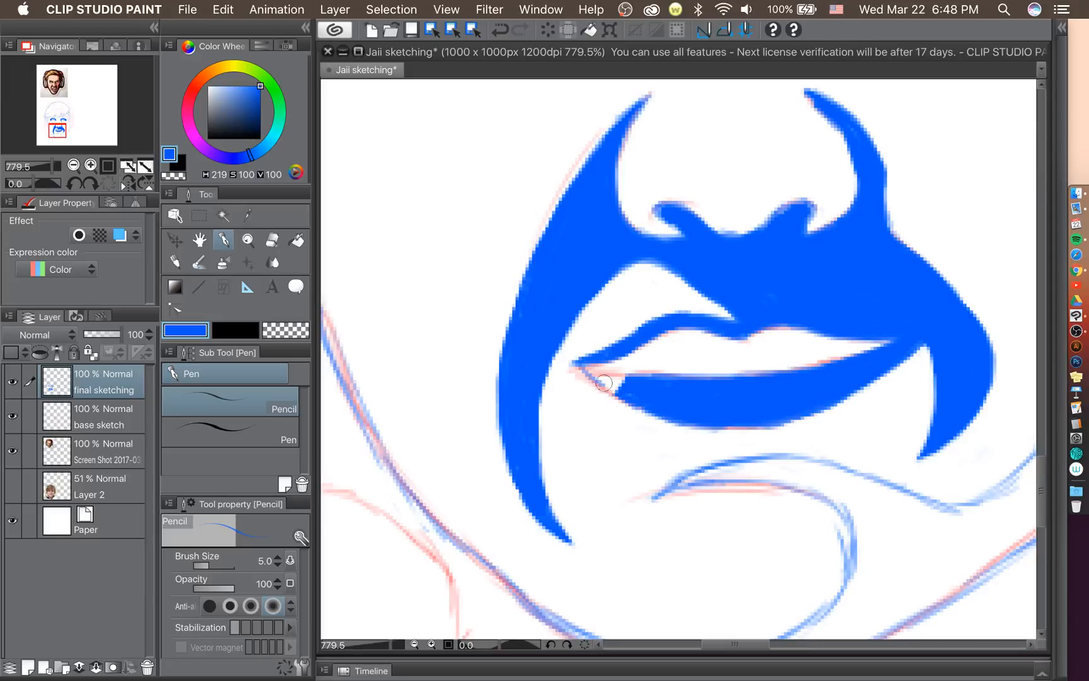
{"action": "left_click_drag", "start_coordinate": [572, 363], "coordinate": [619, 390]}
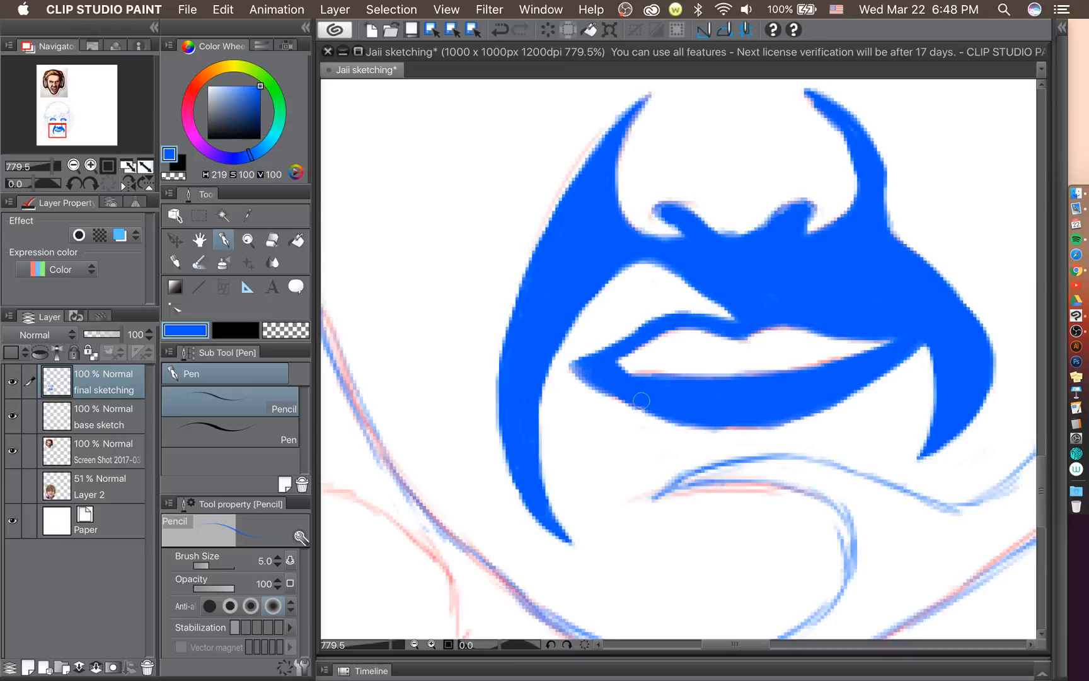
Erase the fill inside the mouth corner between the upper-lip line and lower lip with the hard Eraser at size 8.
{"action": "scroll", "coordinate": [641, 400], "scroll_direction": "down", "scroll_amount": 6}
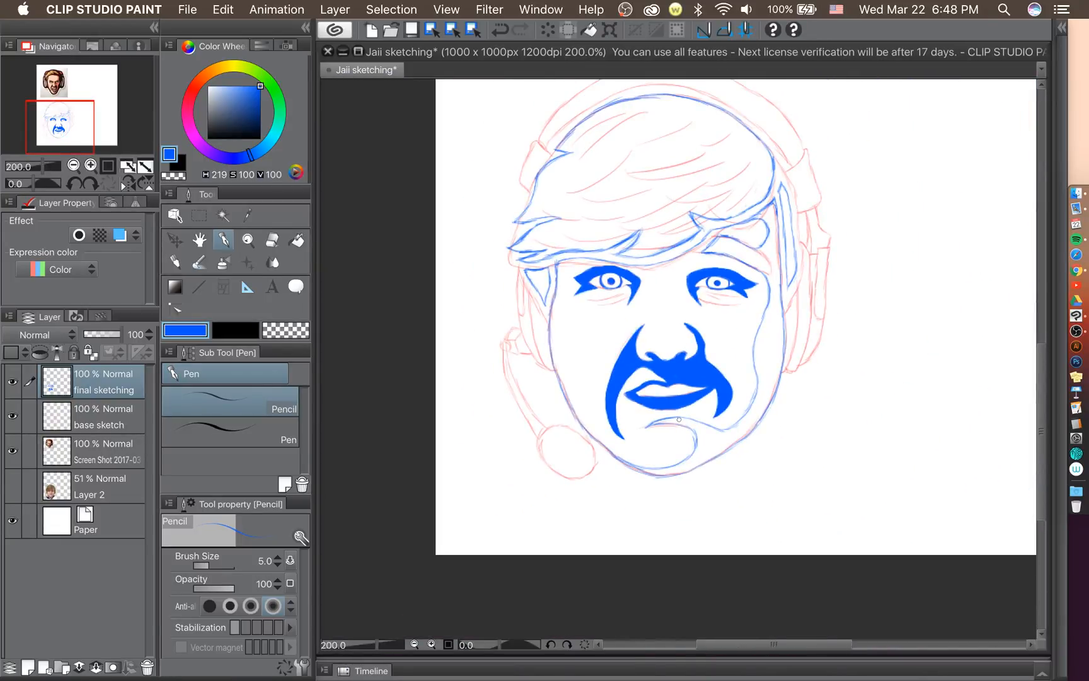
{"action": "scroll", "coordinate": [678, 419], "scroll_direction": "up", "scroll_amount": 5}
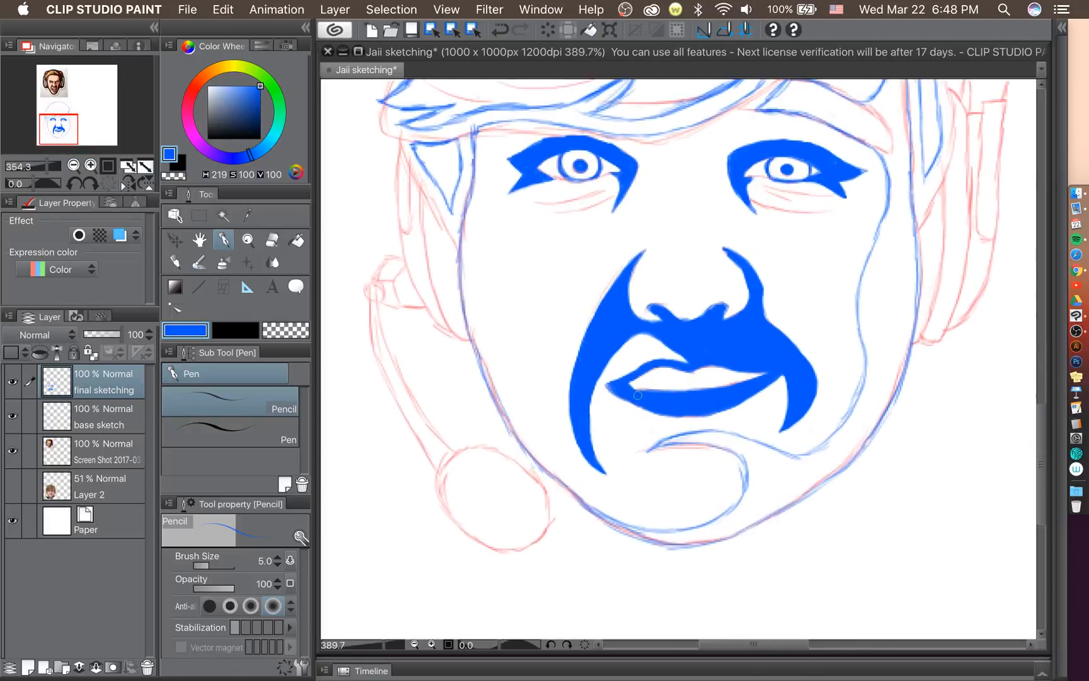
{"action": "scroll", "coordinate": [637, 395], "scroll_direction": "up", "scroll_amount": 4}
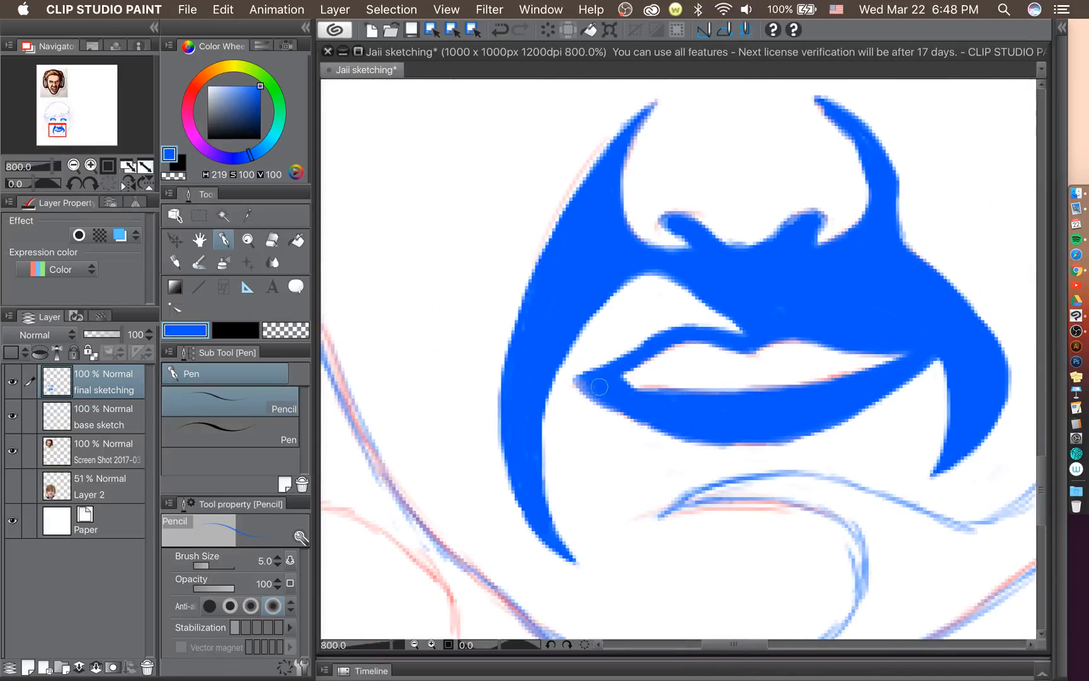
{"action": "left_click", "coordinate": [272, 240]}
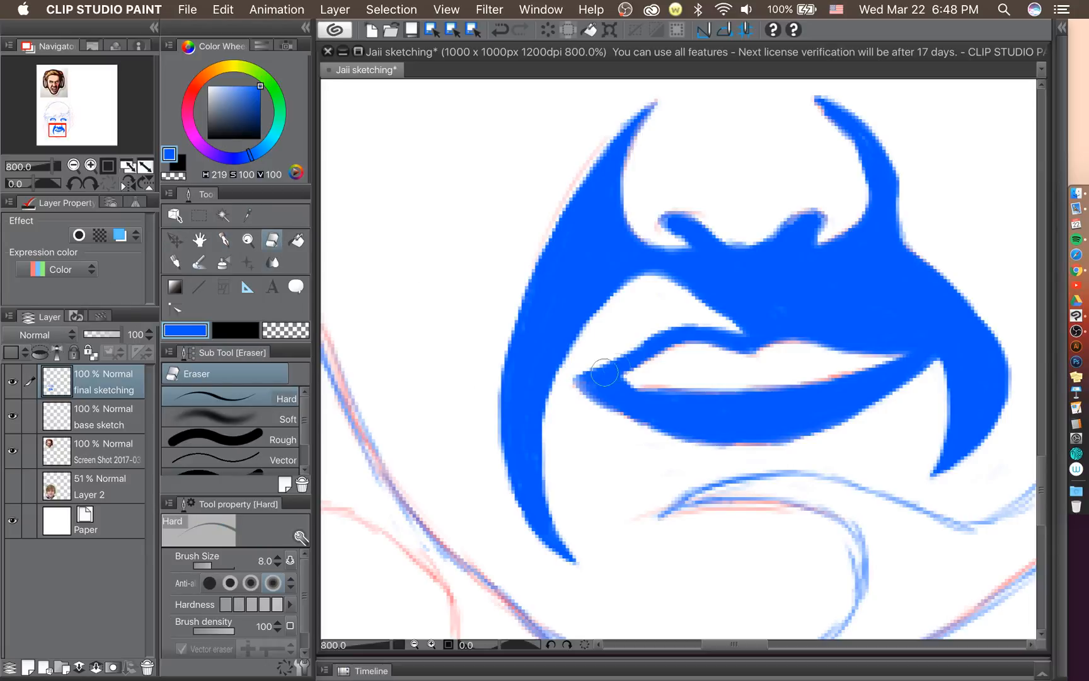
{"action": "mouse_move", "coordinate": [646, 376]}
{"action": "left_mouse_down"}
{"action": "mouse_move", "coordinate": [615, 384]}
{"action": "mouse_move", "coordinate": [646, 385]}
{"action": "mouse_move", "coordinate": [611, 384]}
{"action": "mouse_move", "coordinate": [660, 375]}
{"action": "mouse_move", "coordinate": [489, 344]}
{"action": "mouse_move", "coordinate": [622, 397]}
{"action": "mouse_move", "coordinate": [572, 384]}
{"action": "mouse_move", "coordinate": [638, 381]}
{"action": "left_mouse_up"}
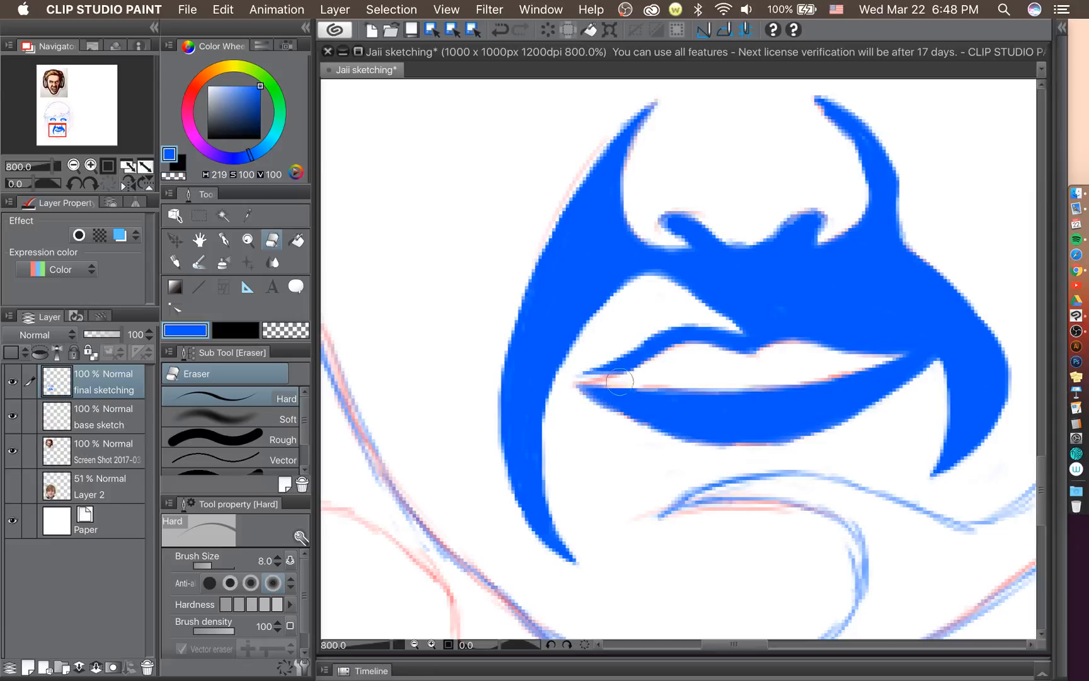
Redraw the mouth corner to a sharper inner point and smooth the lower lip's top edge with the Pencil at size 5.
{"action": "left_click", "coordinate": [223, 240]}
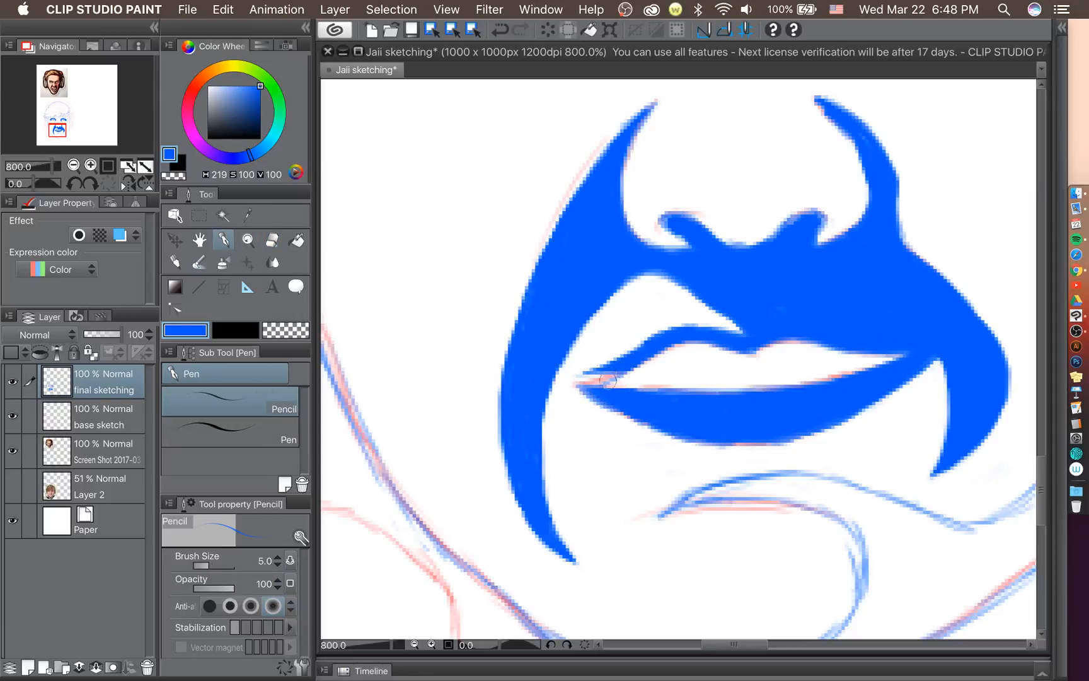
{"action": "mouse_move", "coordinate": [607, 381]}
{"action": "left_mouse_down"}
{"action": "mouse_move", "coordinate": [636, 361]}
{"action": "mouse_move", "coordinate": [579, 381]}
{"action": "mouse_move", "coordinate": [597, 374]}
{"action": "mouse_move", "coordinate": [588, 383]}
{"action": "mouse_move", "coordinate": [598, 394]}
{"action": "mouse_move", "coordinate": [626, 367]}
{"action": "mouse_move", "coordinate": [602, 376]}
{"action": "mouse_move", "coordinate": [657, 340]}
{"action": "left_mouse_up"}
{"action": "left_click_drag", "start_coordinate": [655, 388], "coordinate": [737, 394]}
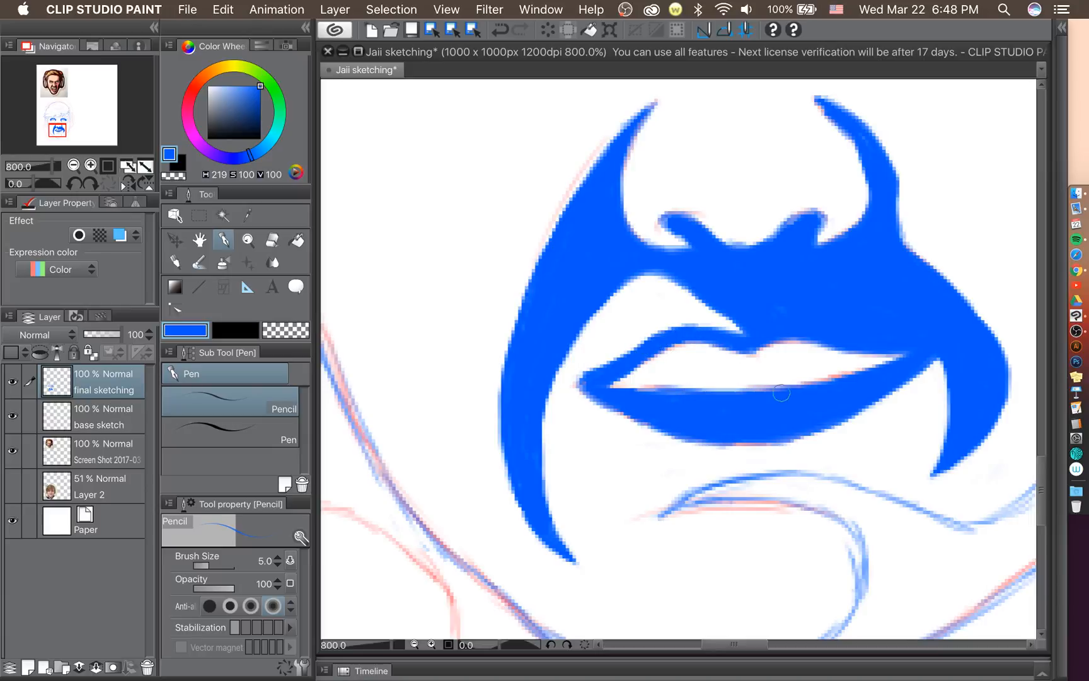
{"action": "left_click_drag", "start_coordinate": [839, 383], "coordinate": [790, 389]}
Examine the mouth up close and against the whole face.
{"action": "scroll", "coordinate": [791, 381], "scroll_direction": "down", "scroll_amount": 5}
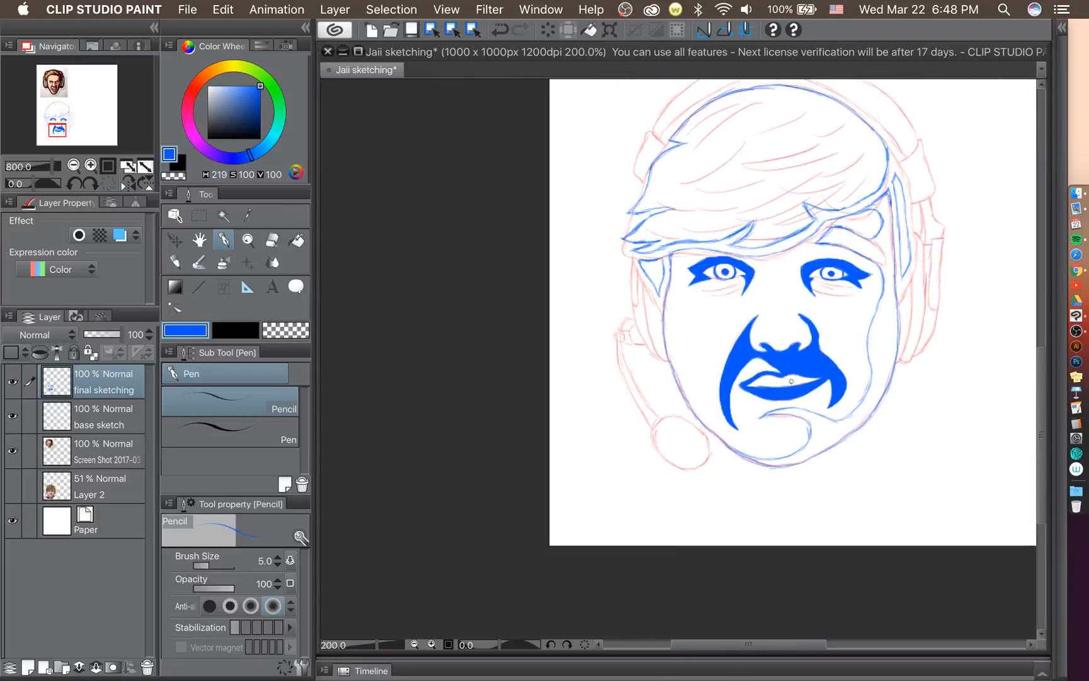
{"action": "scroll", "coordinate": [791, 381], "scroll_direction": "down", "scroll_amount": 1}
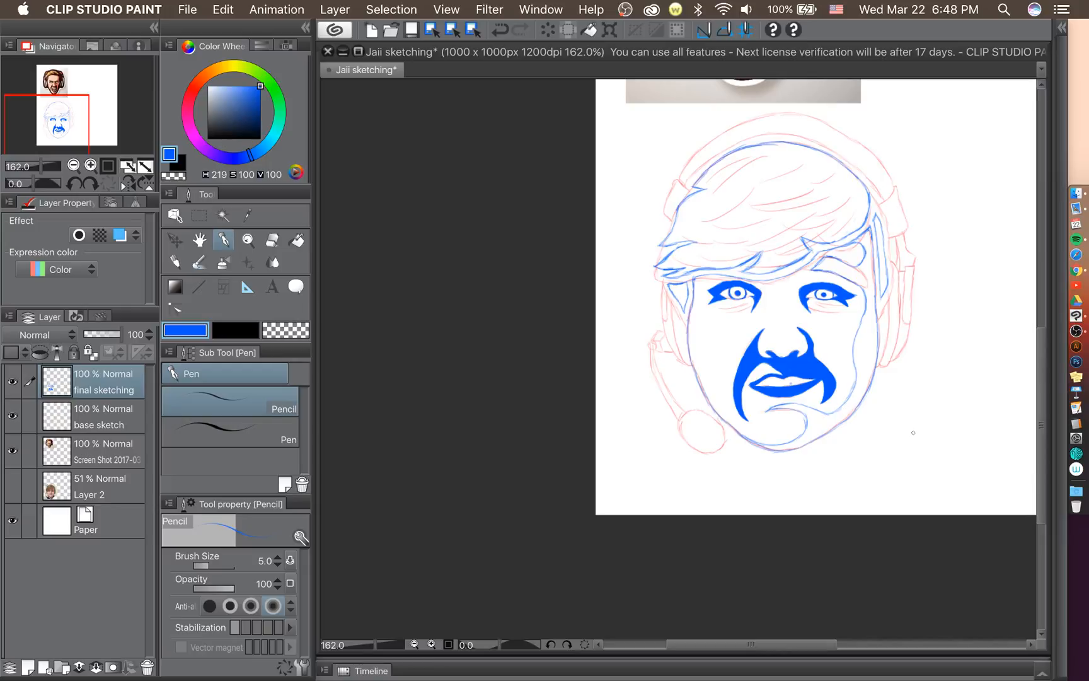
{"action": "scroll", "coordinate": [788, 393], "scroll_direction": "up", "scroll_amount": 4}
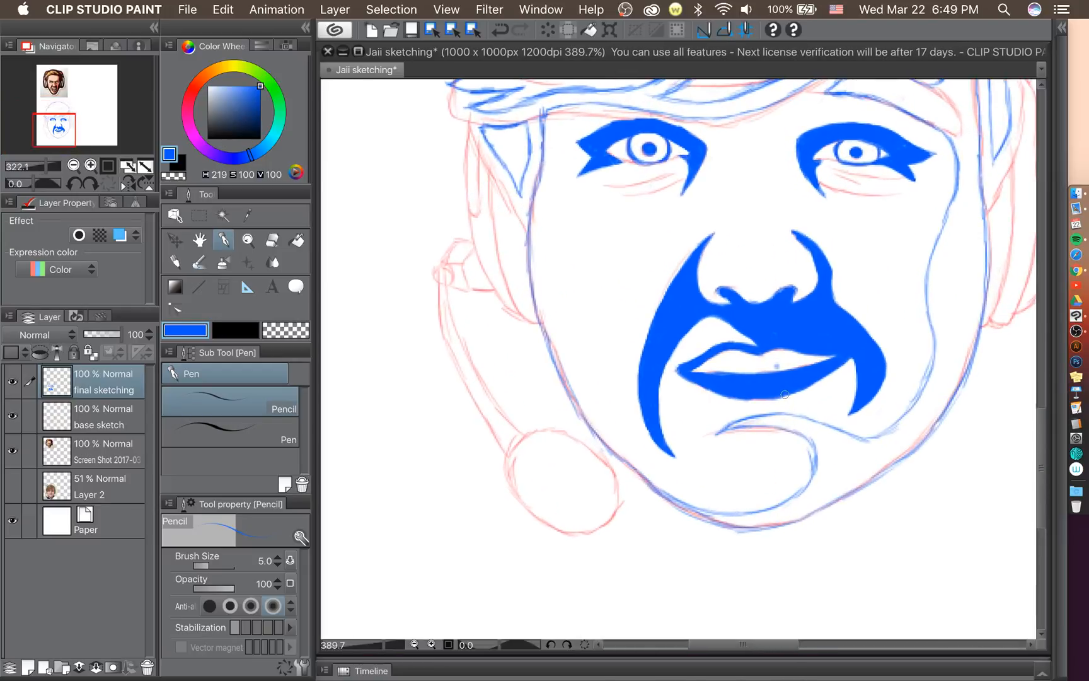
{"action": "scroll", "coordinate": [785, 395], "scroll_direction": "up", "scroll_amount": 1}
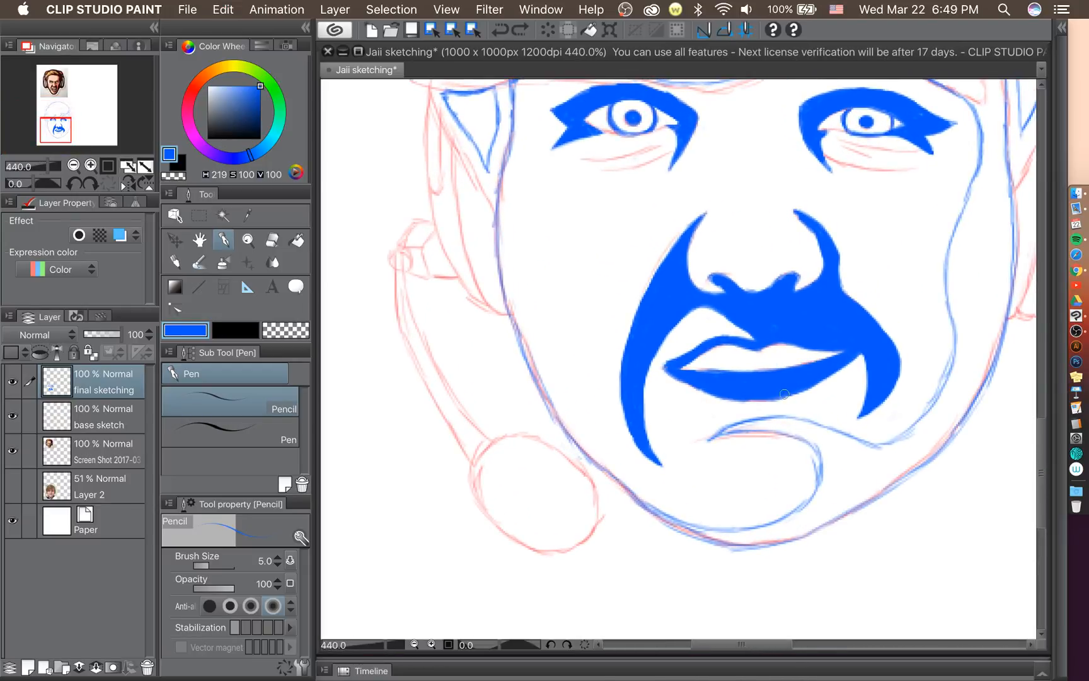
{"action": "scroll", "coordinate": [785, 394], "scroll_direction": "down", "scroll_amount": 5}
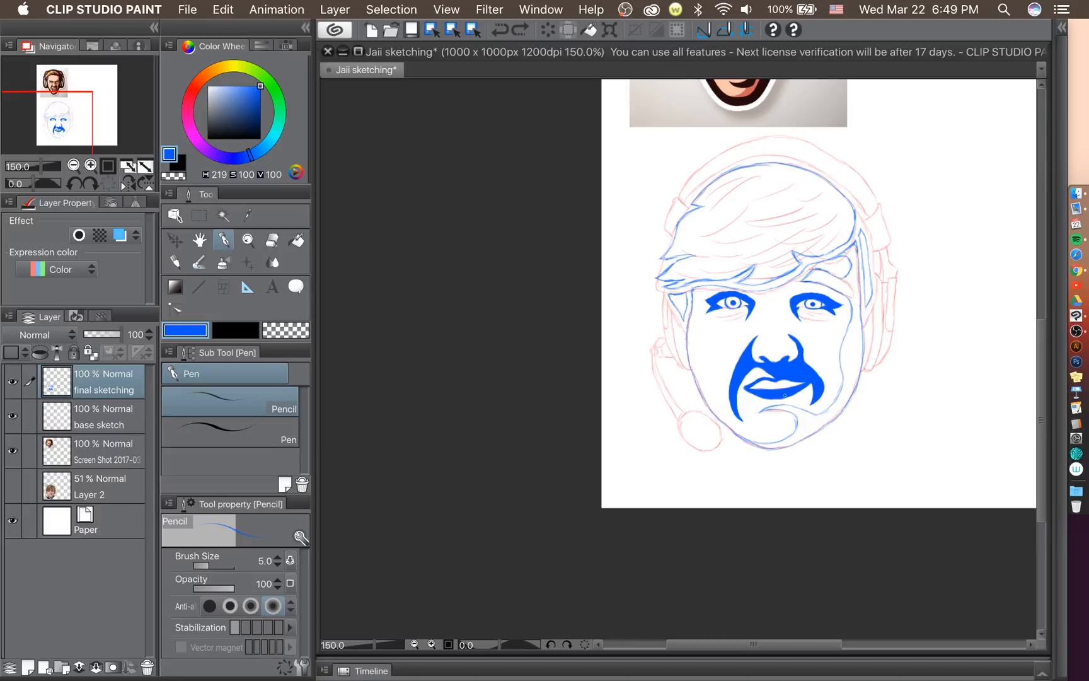
{"action": "scroll", "coordinate": [785, 395], "scroll_direction": "up", "scroll_amount": 5}
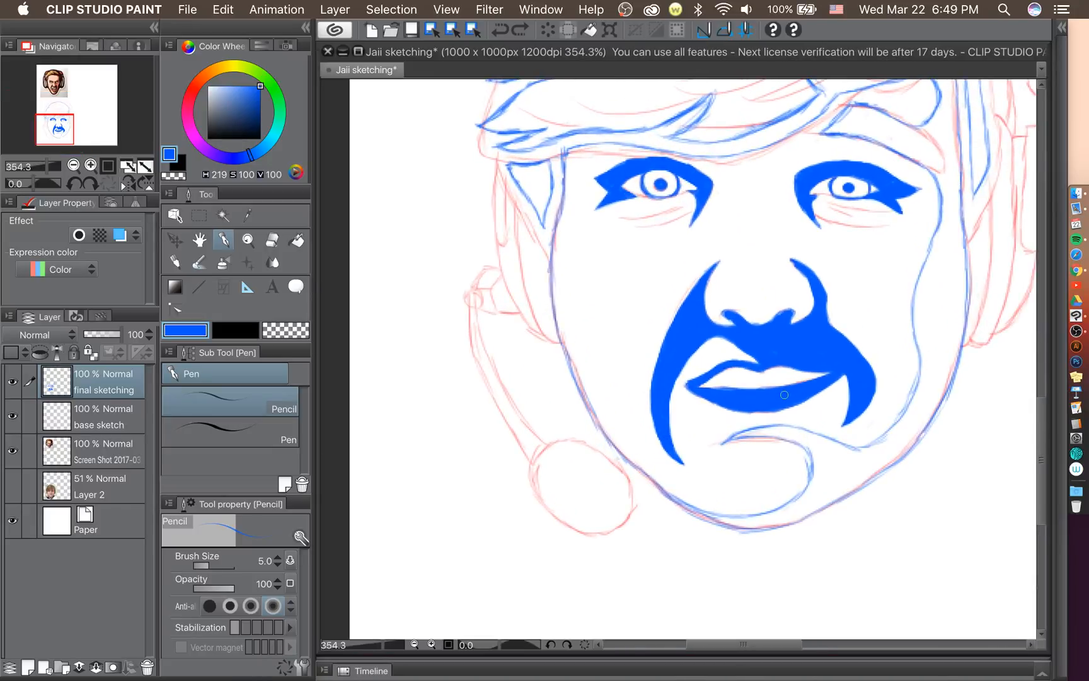
{"action": "scroll", "coordinate": [847, 531], "scroll_direction": "up", "scroll_amount": 1}
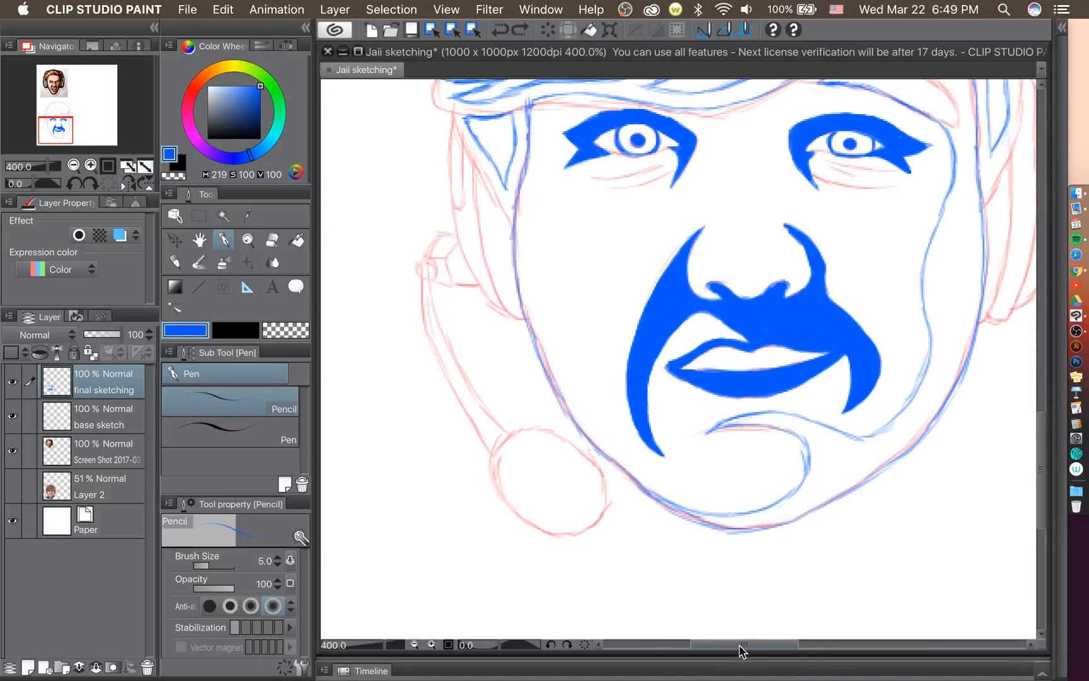
Ink a thick stroke along the underside of the chin outline with the Pen at size 8.
{"action": "left_click_drag", "start_coordinate": [740, 647], "coordinate": [758, 644]}
{"action": "scroll", "coordinate": [707, 537], "scroll_direction": "up", "scroll_amount": 5}
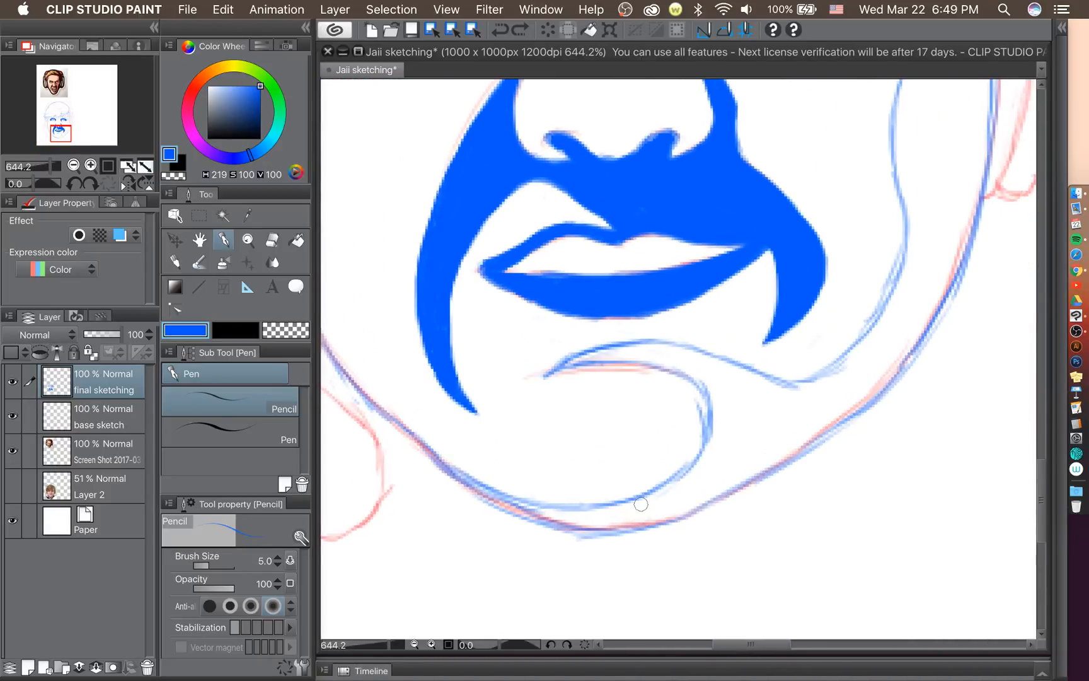
{"action": "left_click", "coordinate": [278, 432]}
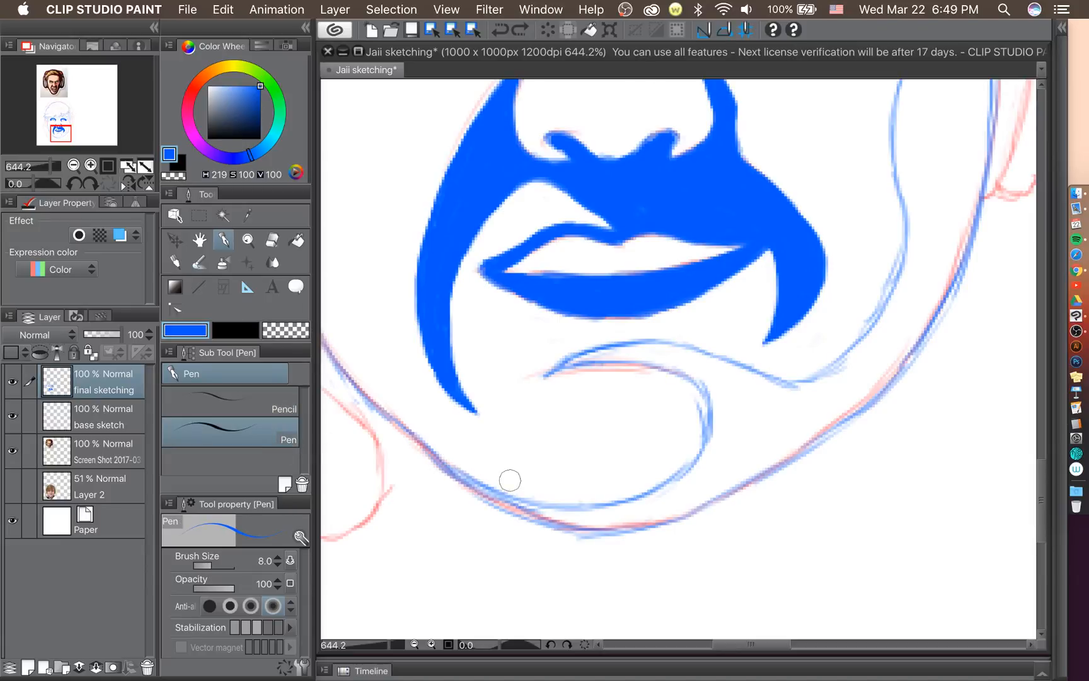
{"action": "mouse_move", "coordinate": [453, 473]}
{"action": "left_mouse_down"}
{"action": "mouse_move", "coordinate": [553, 522]}
{"action": "mouse_move", "coordinate": [486, 500]}
{"action": "mouse_move", "coordinate": [540, 511]}
{"action": "mouse_move", "coordinate": [509, 516]}
{"action": "mouse_move", "coordinate": [583, 529]}
{"action": "left_mouse_up"}
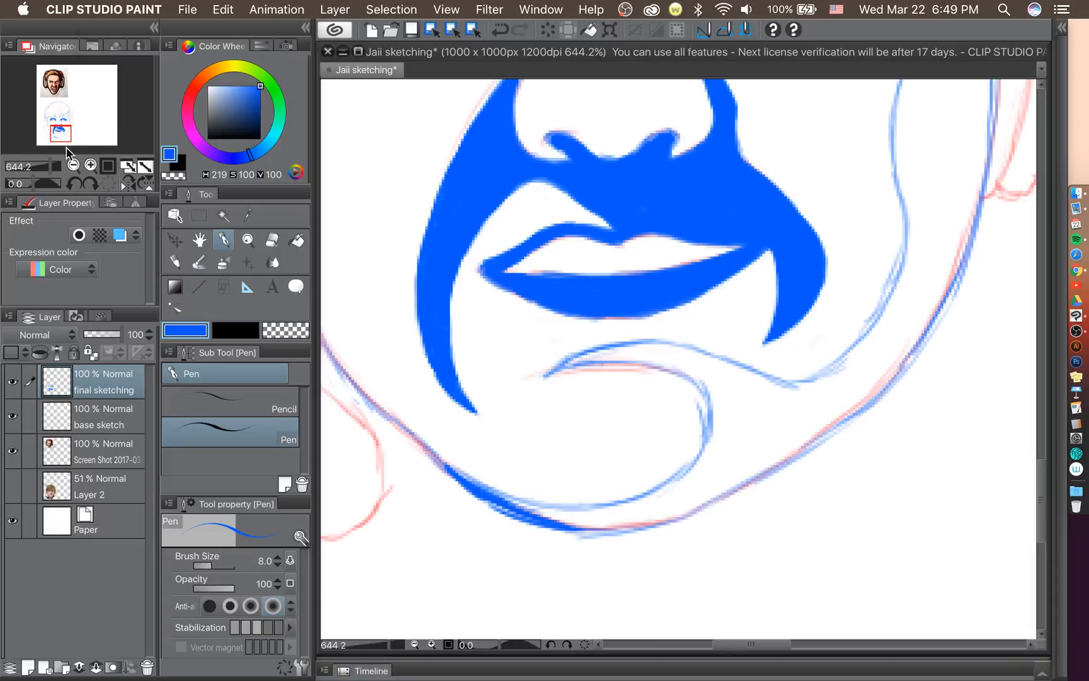
Continue the outer chin outline with the Pen at size 8 and fill the shadow between it and the inner chin curve.
{"action": "left_click", "coordinate": [92, 184]}
{"action": "left_click", "coordinate": [90, 181]}
{"action": "left_click", "coordinate": [90, 182]}
{"action": "left_click", "coordinate": [90, 181]}
{"action": "left_click", "coordinate": [90, 182]}
{"action": "left_click", "coordinate": [90, 181]}
{"action": "left_click", "coordinate": [90, 181]}
{"action": "left_click", "coordinate": [90, 182]}
{"action": "left_click", "coordinate": [91, 166]}
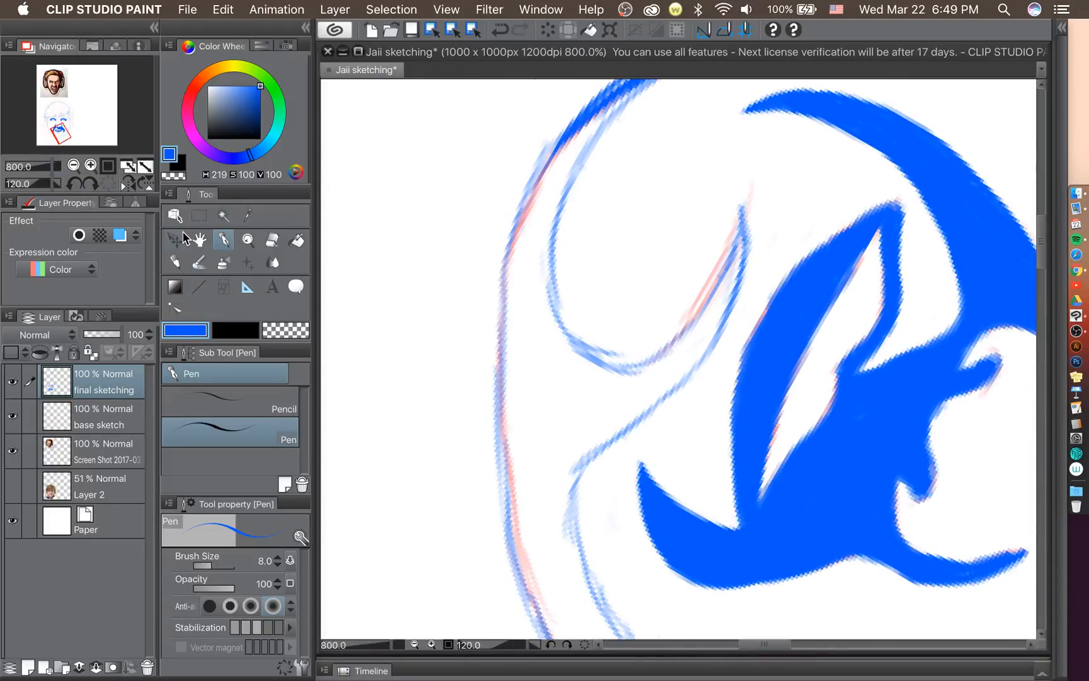
{"action": "scroll", "coordinate": [851, 448], "scroll_direction": "down", "scroll_amount": 3}
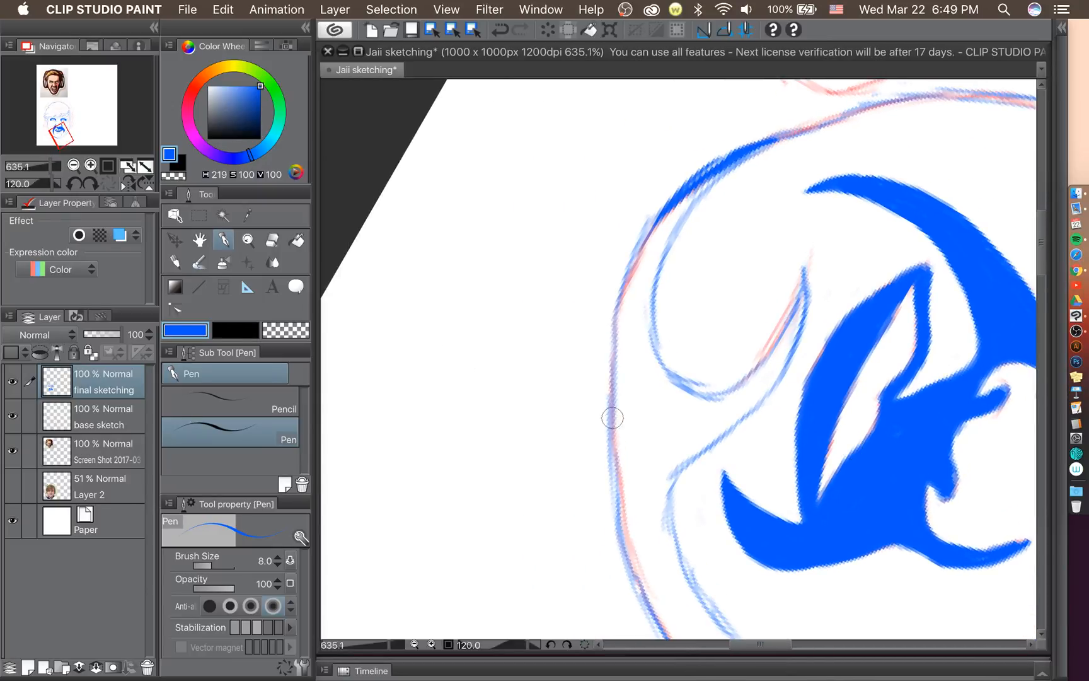
{"action": "mouse_move", "coordinate": [612, 418]}
{"action": "left_mouse_down"}
{"action": "mouse_move", "coordinate": [621, 298]}
{"action": "mouse_move", "coordinate": [610, 337]}
{"action": "mouse_move", "coordinate": [617, 310]}
{"action": "mouse_move", "coordinate": [663, 211]}
{"action": "left_mouse_up"}
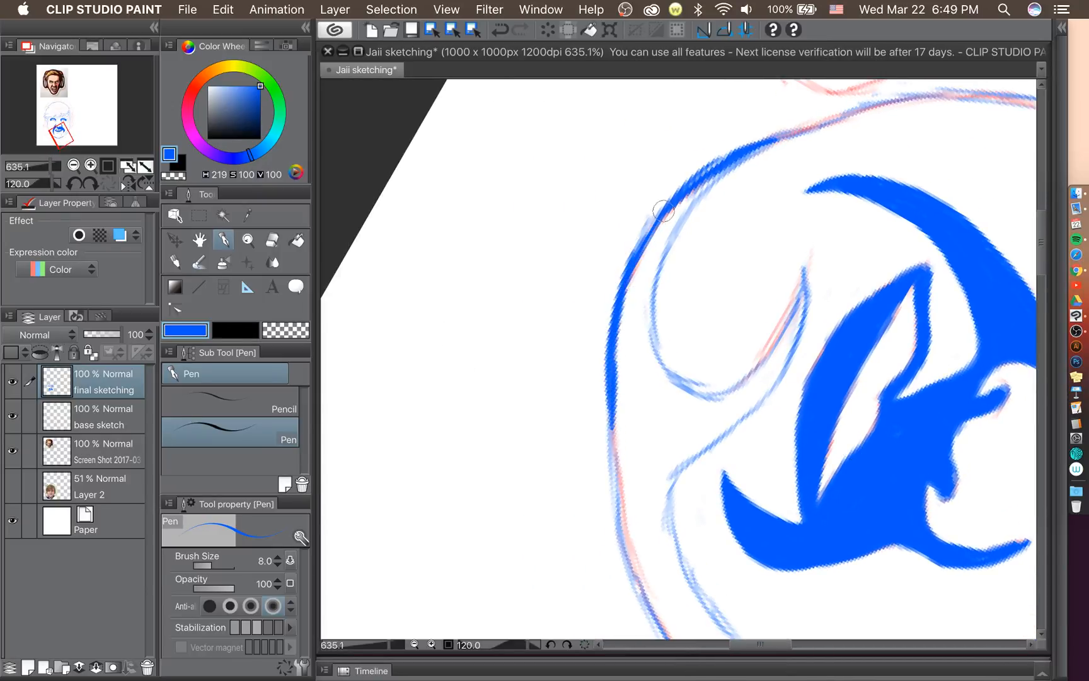
{"action": "mouse_move", "coordinate": [630, 257]}
{"action": "left_mouse_down"}
{"action": "mouse_move", "coordinate": [708, 164]}
{"action": "mouse_move", "coordinate": [733, 153]}
{"action": "left_mouse_up"}
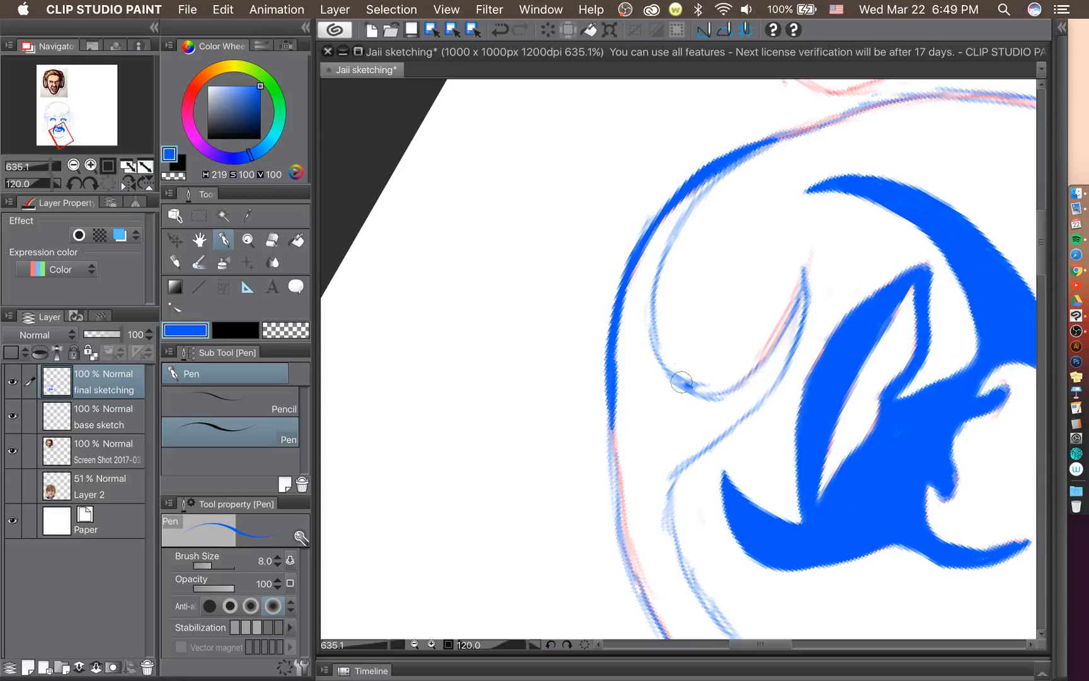
{"action": "mouse_move", "coordinate": [681, 382]}
{"action": "left_mouse_down"}
{"action": "mouse_move", "coordinate": [657, 331]}
{"action": "mouse_move", "coordinate": [667, 364]}
{"action": "mouse_move", "coordinate": [659, 302]}
{"action": "mouse_move", "coordinate": [653, 333]}
{"action": "mouse_move", "coordinate": [672, 235]}
{"action": "mouse_move", "coordinate": [662, 265]}
{"action": "mouse_move", "coordinate": [721, 170]}
{"action": "mouse_move", "coordinate": [689, 207]}
{"action": "mouse_move", "coordinate": [752, 153]}
{"action": "mouse_move", "coordinate": [680, 205]}
{"action": "mouse_move", "coordinate": [645, 267]}
{"action": "mouse_move", "coordinate": [652, 244]}
{"action": "mouse_move", "coordinate": [678, 210]}
{"action": "mouse_move", "coordinate": [637, 282]}
{"action": "mouse_move", "coordinate": [682, 208]}
{"action": "mouse_move", "coordinate": [643, 271]}
{"action": "mouse_move", "coordinate": [641, 333]}
{"action": "mouse_move", "coordinate": [652, 253]}
{"action": "mouse_move", "coordinate": [626, 299]}
{"action": "mouse_move", "coordinate": [615, 378]}
{"action": "mouse_move", "coordinate": [644, 307]}
{"action": "mouse_move", "coordinate": [649, 344]}
{"action": "mouse_move", "coordinate": [659, 312]}
{"action": "mouse_move", "coordinate": [670, 411]}
{"action": "left_mouse_up"}
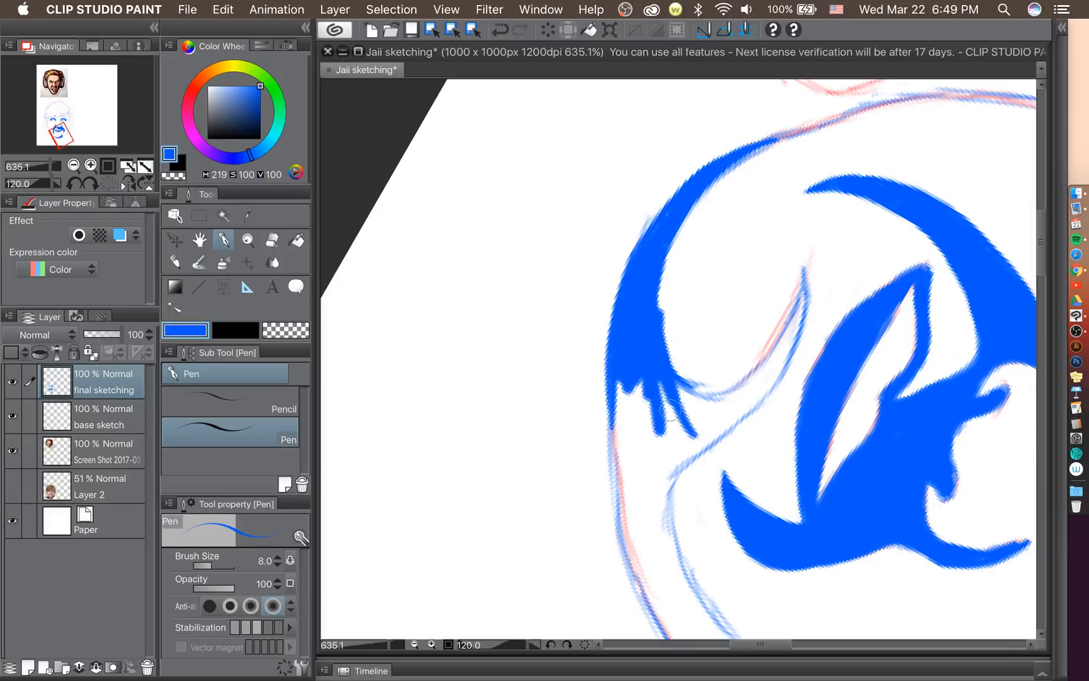
{"action": "left_click", "coordinate": [275, 241]}
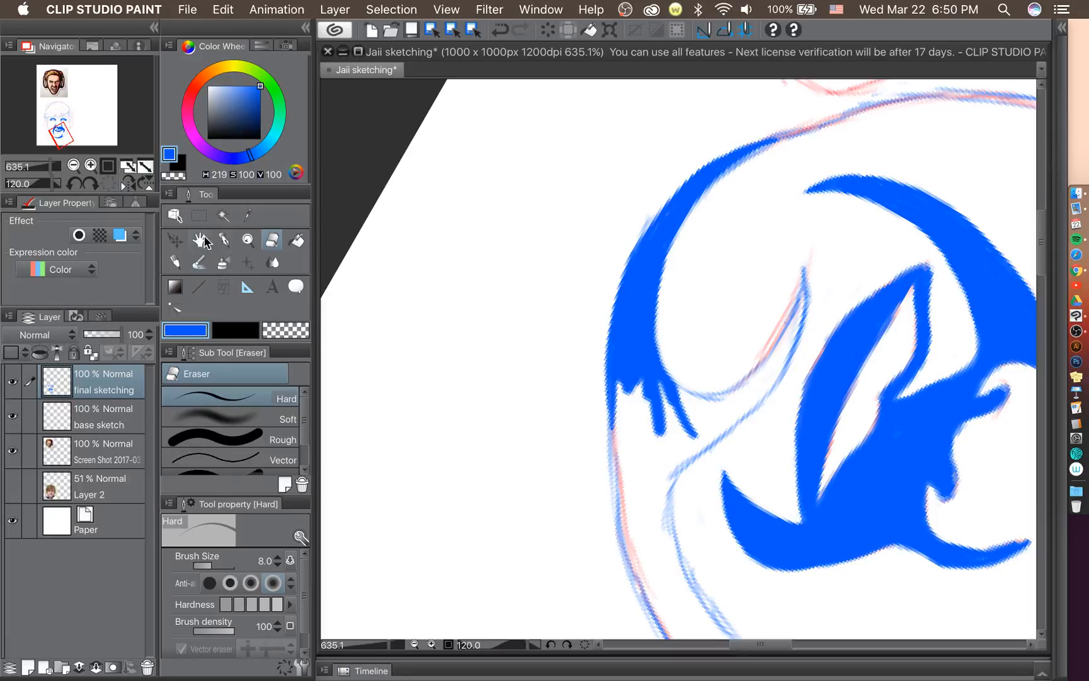
Outline the tapered shadow between lower lip and chin with the Pen at size 8, and fill it using size 12.
{"action": "left_click", "coordinate": [223, 239]}
{"action": "left_click_drag", "start_coordinate": [76, 184], "coordinate": [76, 184]}
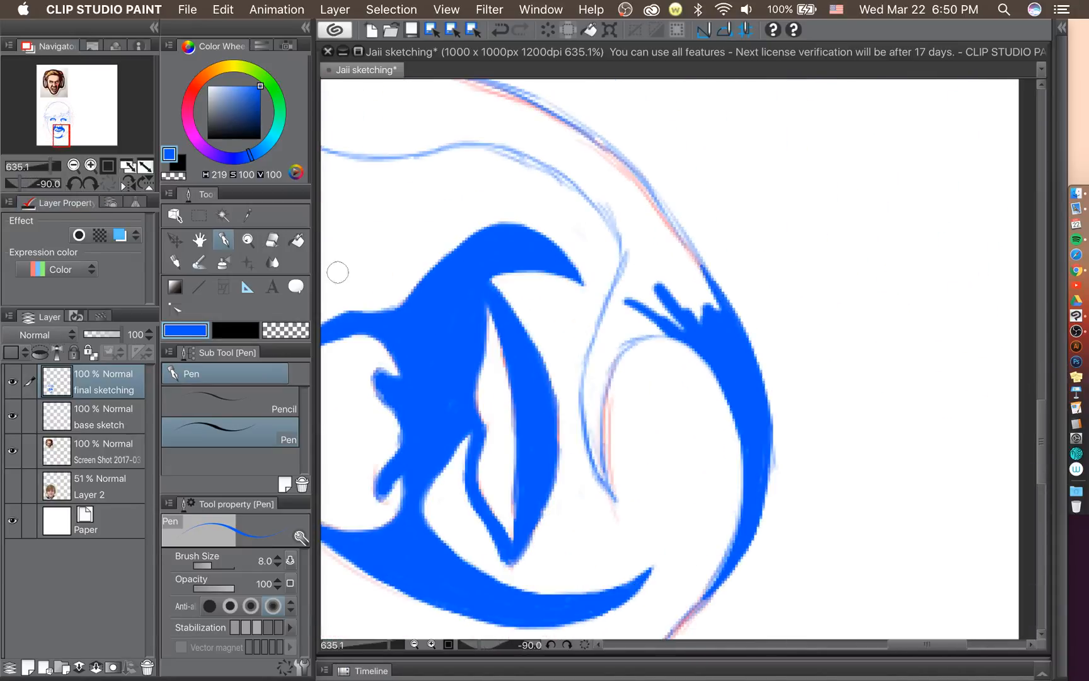
{"action": "double_click", "coordinate": [88, 183]}
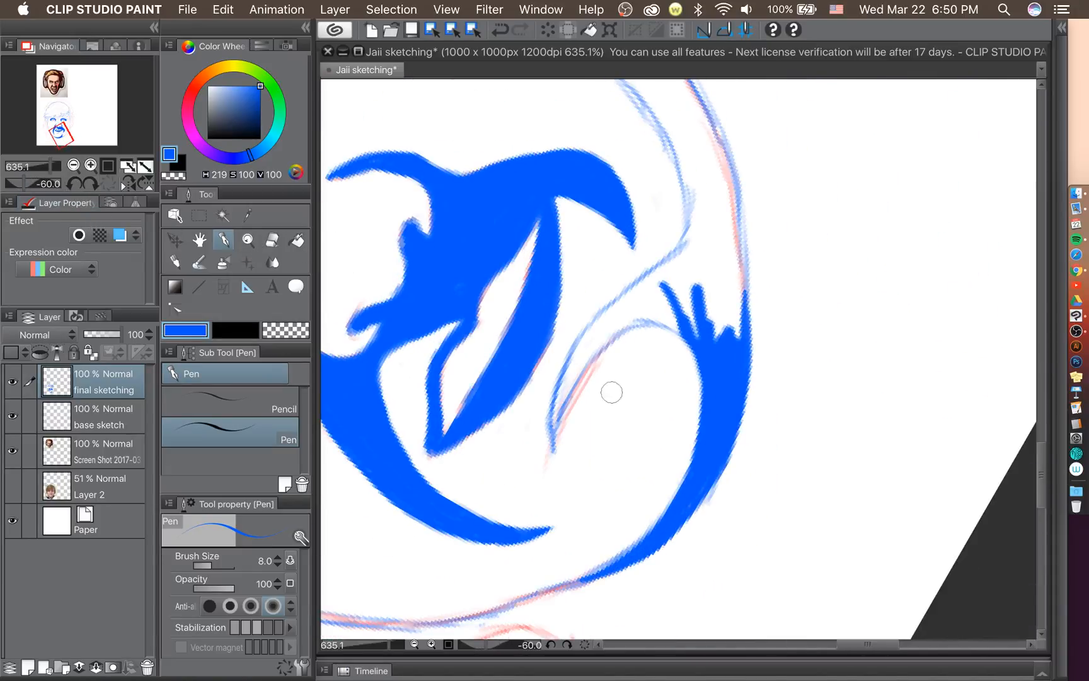
{"action": "mouse_move", "coordinate": [547, 447]}
{"action": "left_mouse_down"}
{"action": "mouse_move", "coordinate": [567, 383]}
{"action": "mouse_move", "coordinate": [554, 452]}
{"action": "mouse_move", "coordinate": [570, 377]}
{"action": "mouse_move", "coordinate": [547, 433]}
{"action": "mouse_move", "coordinate": [584, 363]}
{"action": "mouse_move", "coordinate": [563, 400]}
{"action": "mouse_move", "coordinate": [609, 337]}
{"action": "mouse_move", "coordinate": [582, 370]}
{"action": "mouse_move", "coordinate": [667, 324]}
{"action": "left_mouse_up"}
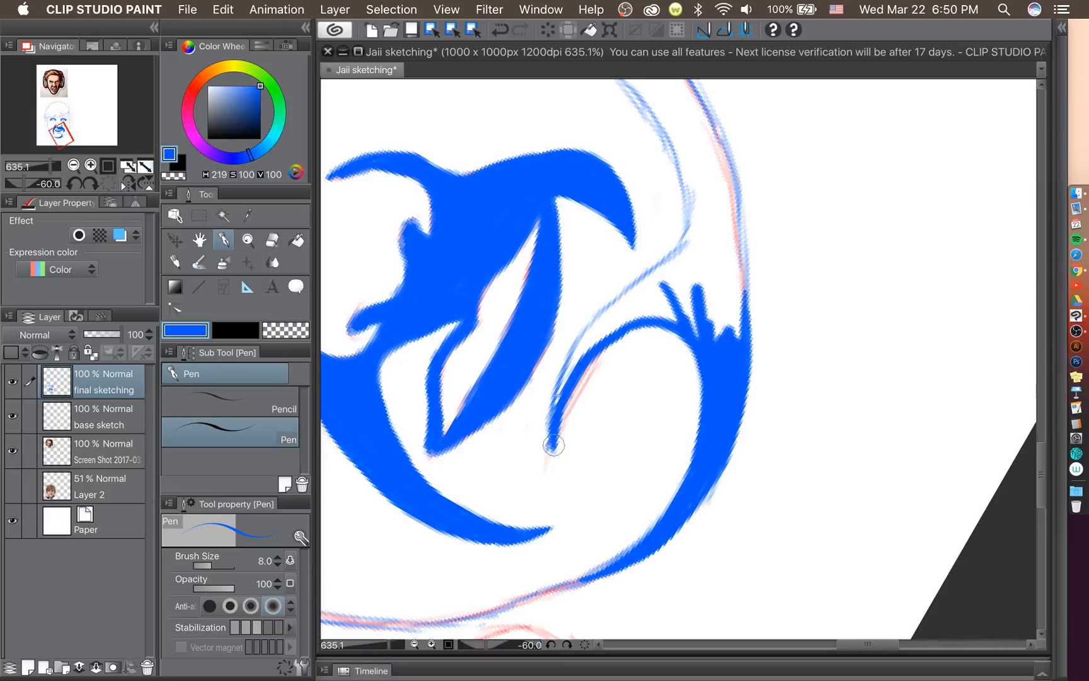
{"action": "mouse_move", "coordinate": [554, 445]}
{"action": "left_mouse_down"}
{"action": "mouse_move", "coordinate": [565, 379]}
{"action": "mouse_move", "coordinate": [549, 420]}
{"action": "mouse_move", "coordinate": [589, 334]}
{"action": "mouse_move", "coordinate": [566, 366]}
{"action": "mouse_move", "coordinate": [629, 292]}
{"action": "mouse_move", "coordinate": [604, 314]}
{"action": "mouse_move", "coordinate": [693, 240]}
{"action": "left_mouse_up"}
{"action": "left_click_drag", "start_coordinate": [643, 281], "coordinate": [704, 225]}
{"action": "mouse_move", "coordinate": [591, 341]}
{"action": "left_mouse_down"}
{"action": "mouse_move", "coordinate": [558, 387]}
{"action": "mouse_move", "coordinate": [638, 308]}
{"action": "mouse_move", "coordinate": [593, 331]}
{"action": "mouse_move", "coordinate": [662, 280]}
{"action": "mouse_move", "coordinate": [677, 287]}
{"action": "mouse_move", "coordinate": [638, 314]}
{"action": "mouse_move", "coordinate": [672, 309]}
{"action": "mouse_move", "coordinate": [680, 322]}
{"action": "mouse_move", "coordinate": [703, 297]}
{"action": "mouse_move", "coordinate": [692, 322]}
{"action": "mouse_move", "coordinate": [684, 268]}
{"action": "mouse_move", "coordinate": [706, 230]}
{"action": "mouse_move", "coordinate": [709, 282]}
{"action": "mouse_move", "coordinate": [725, 240]}
{"action": "mouse_move", "coordinate": [718, 341]}
{"action": "mouse_move", "coordinate": [734, 321]}
{"action": "left_mouse_up"}
{"action": "key", "text": "bracketright"}
{"action": "key", "text": "bracketright"}
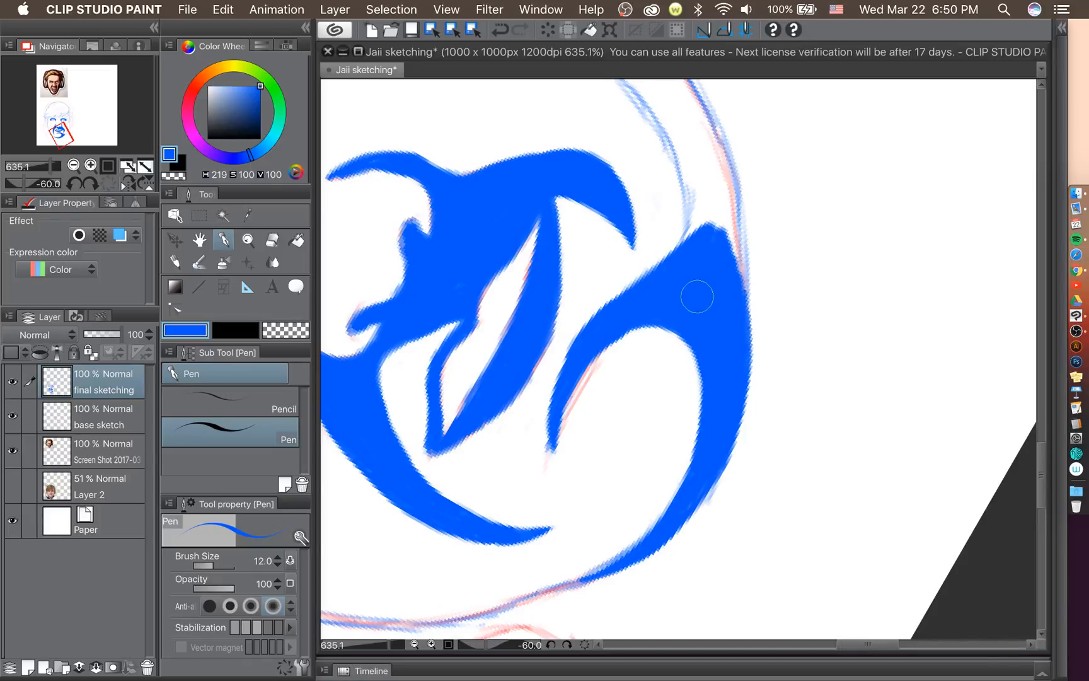
Ink the jawline from the earcup's lower edge to the chin shadow with the Pen at size 12.
{"action": "left_click_drag", "start_coordinate": [1040, 488], "coordinate": [1040, 459]}
{"action": "left_click", "coordinate": [75, 183]}
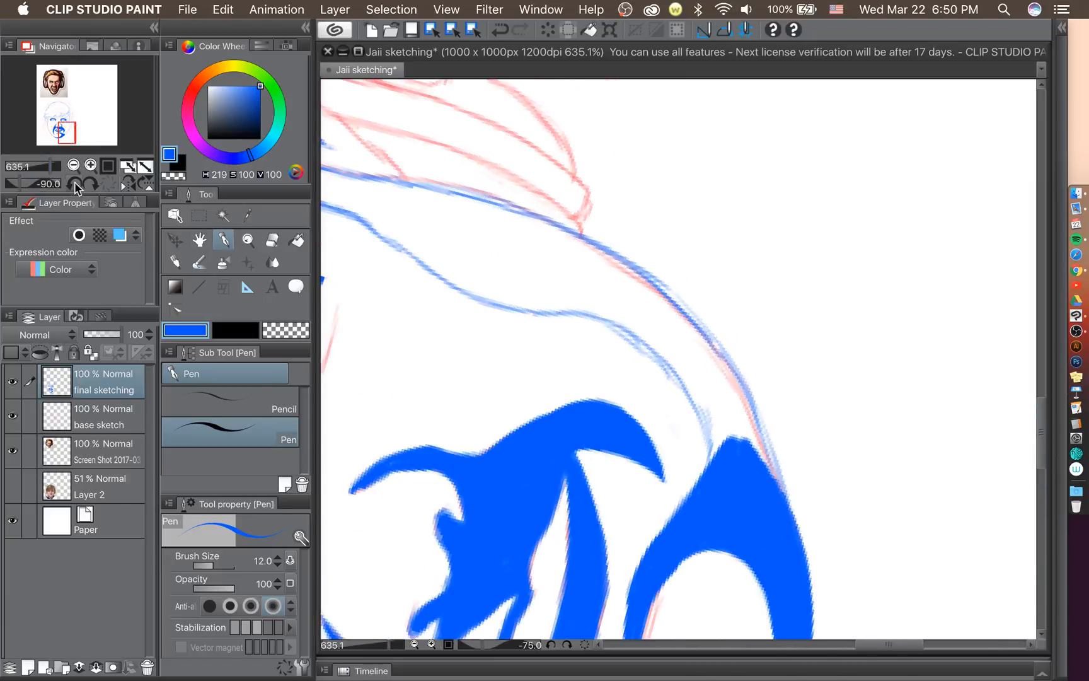
{"action": "left_click", "coordinate": [74, 183]}
{"action": "left_click", "coordinate": [75, 183]}
{"action": "left_click", "coordinate": [76, 183]}
{"action": "left_click", "coordinate": [77, 183]}
{"action": "left_click", "coordinate": [76, 183]}
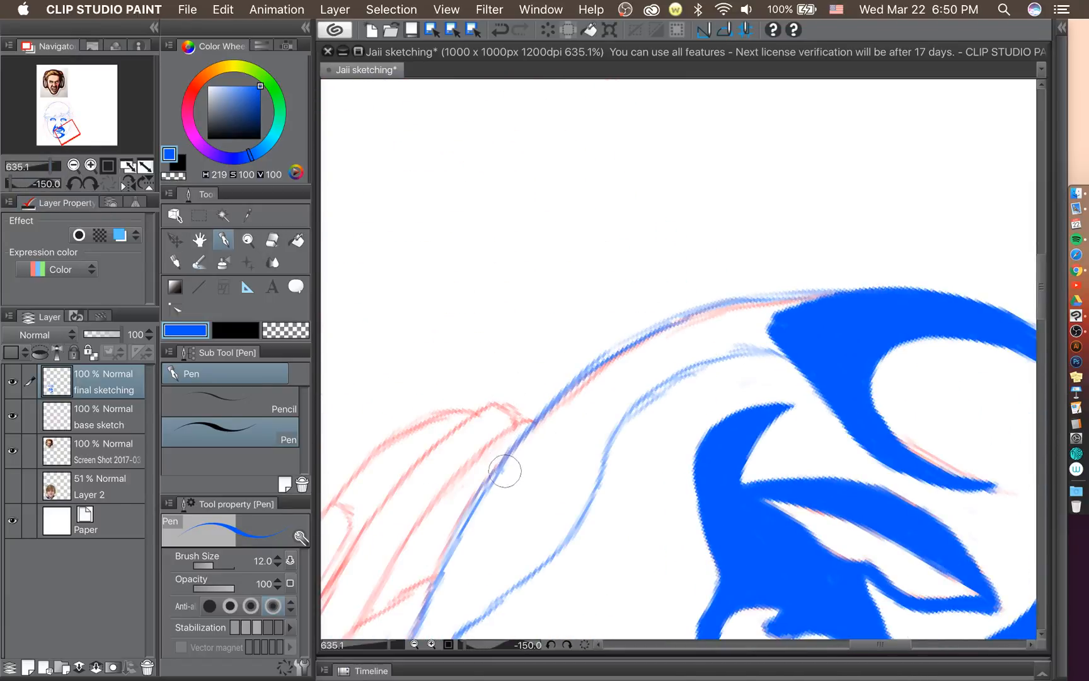
{"action": "mouse_move", "coordinate": [504, 469]}
{"action": "left_mouse_down"}
{"action": "mouse_move", "coordinate": [593, 382]}
{"action": "mouse_move", "coordinate": [534, 434]}
{"action": "mouse_move", "coordinate": [640, 345]}
{"action": "left_mouse_up"}
{"action": "left_click_drag", "start_coordinate": [592, 380], "coordinate": [665, 332]}
{"action": "left_click_drag", "start_coordinate": [608, 362], "coordinate": [705, 323]}
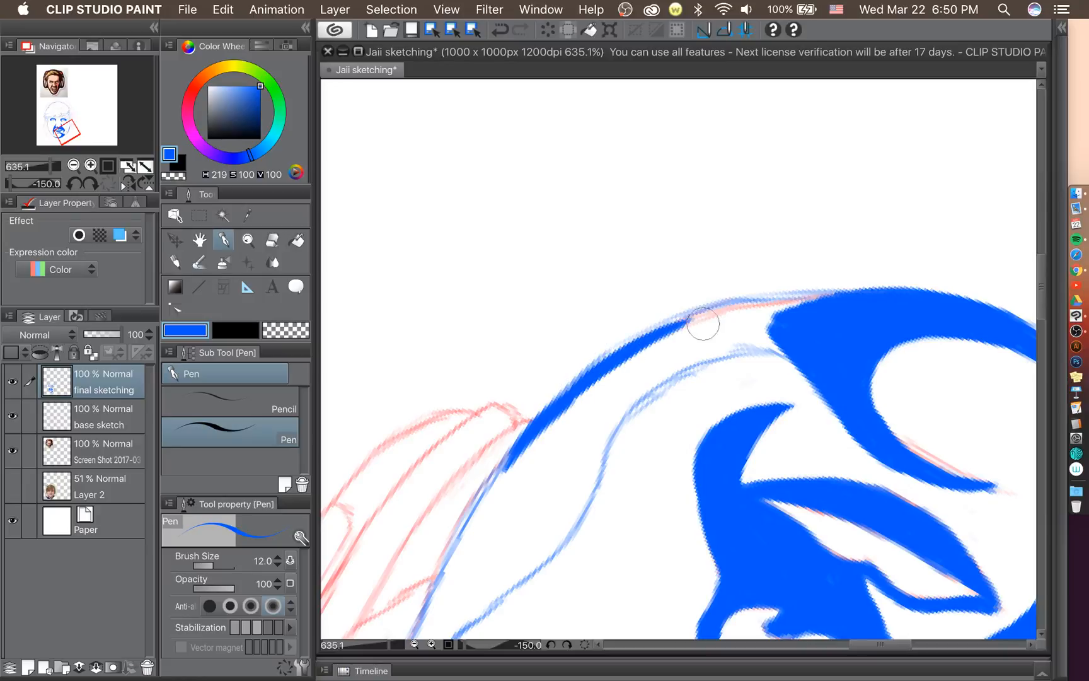
{"action": "left_click_drag", "start_coordinate": [648, 351], "coordinate": [731, 309]}
{"action": "mouse_move", "coordinate": [663, 327]}
{"action": "left_mouse_down"}
{"action": "mouse_move", "coordinate": [757, 310]}
{"action": "mouse_move", "coordinate": [748, 302]}
{"action": "mouse_move", "coordinate": [869, 298]}
{"action": "mouse_move", "coordinate": [749, 323]}
{"action": "left_mouse_up"}
Extend the thick face outline up the cheek alongside the headset earcup with the Pen at size 12.
{"action": "left_click_drag", "start_coordinate": [1040, 295], "coordinate": [1037, 318]}
{"action": "left_click_drag", "start_coordinate": [430, 409], "coordinate": [486, 296]}
{"action": "left_click_drag", "start_coordinate": [450, 344], "coordinate": [540, 222]}
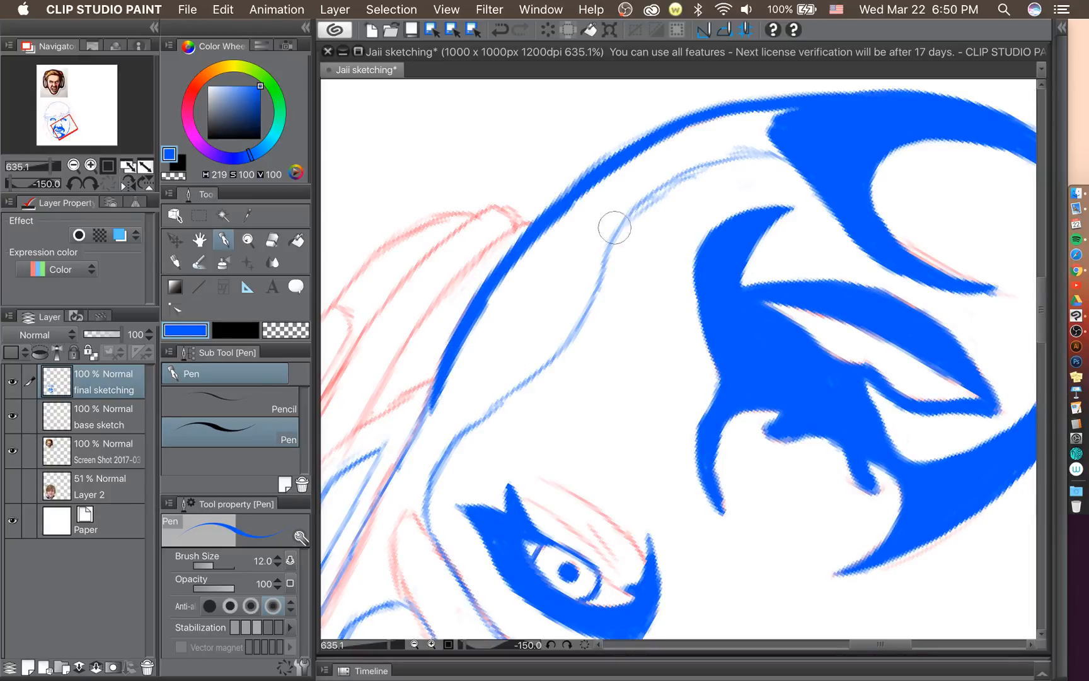
Ink the inner edge of the cheek shadow with the Pen at size 12 and fill the area out to the thick face outline.
{"action": "mouse_move", "coordinate": [570, 306]}
{"action": "left_mouse_down"}
{"action": "mouse_move", "coordinate": [617, 206]}
{"action": "mouse_move", "coordinate": [658, 174]}
{"action": "left_mouse_up"}
{"action": "left_click_drag", "start_coordinate": [594, 252], "coordinate": [678, 168]}
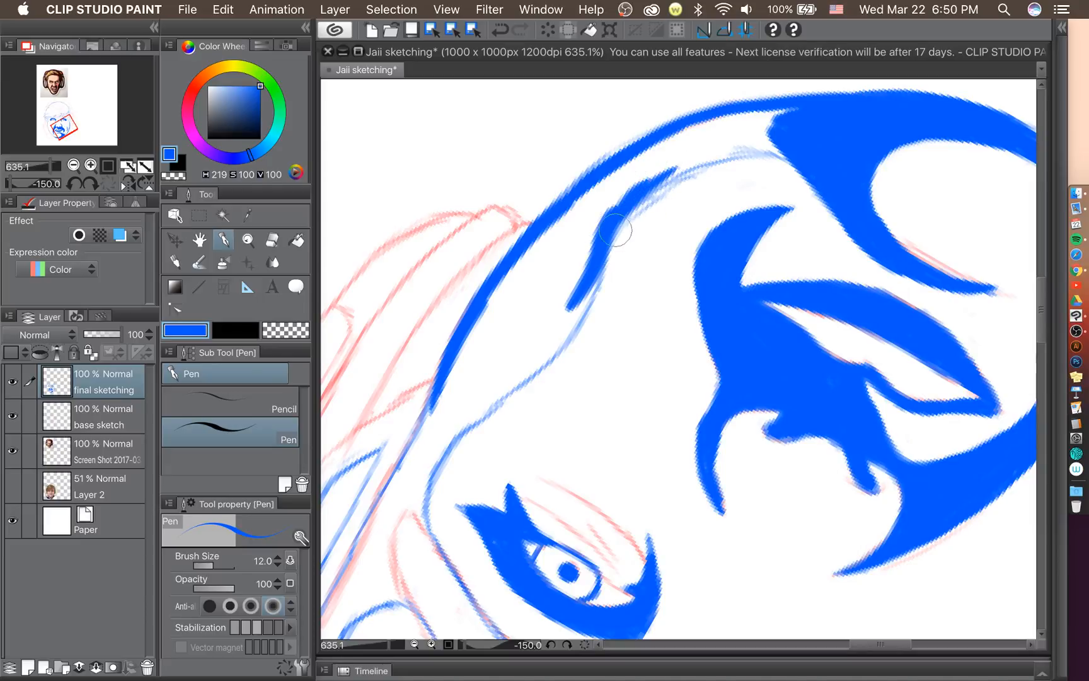
{"action": "mouse_move", "coordinate": [616, 230]}
{"action": "left_mouse_down"}
{"action": "mouse_move", "coordinate": [680, 174]}
{"action": "mouse_move", "coordinate": [759, 149]}
{"action": "mouse_move", "coordinate": [708, 165]}
{"action": "mouse_move", "coordinate": [798, 150]}
{"action": "mouse_move", "coordinate": [740, 154]}
{"action": "mouse_move", "coordinate": [807, 165]}
{"action": "mouse_move", "coordinate": [797, 151]}
{"action": "mouse_move", "coordinate": [692, 157]}
{"action": "left_mouse_up"}
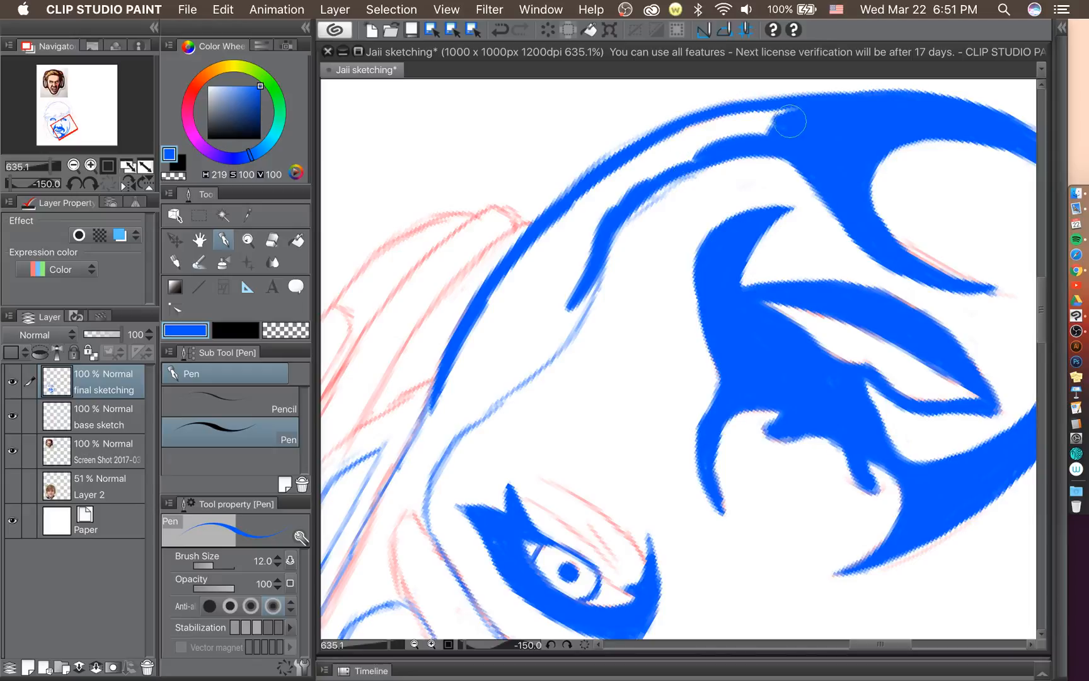
{"action": "mouse_move", "coordinate": [790, 122]}
{"action": "left_mouse_down"}
{"action": "mouse_move", "coordinate": [749, 132]}
{"action": "mouse_move", "coordinate": [821, 113]}
{"action": "mouse_move", "coordinate": [705, 137]}
{"action": "mouse_move", "coordinate": [807, 123]}
{"action": "mouse_move", "coordinate": [774, 134]}
{"action": "mouse_move", "coordinate": [758, 117]}
{"action": "mouse_move", "coordinate": [645, 157]}
{"action": "left_mouse_up"}
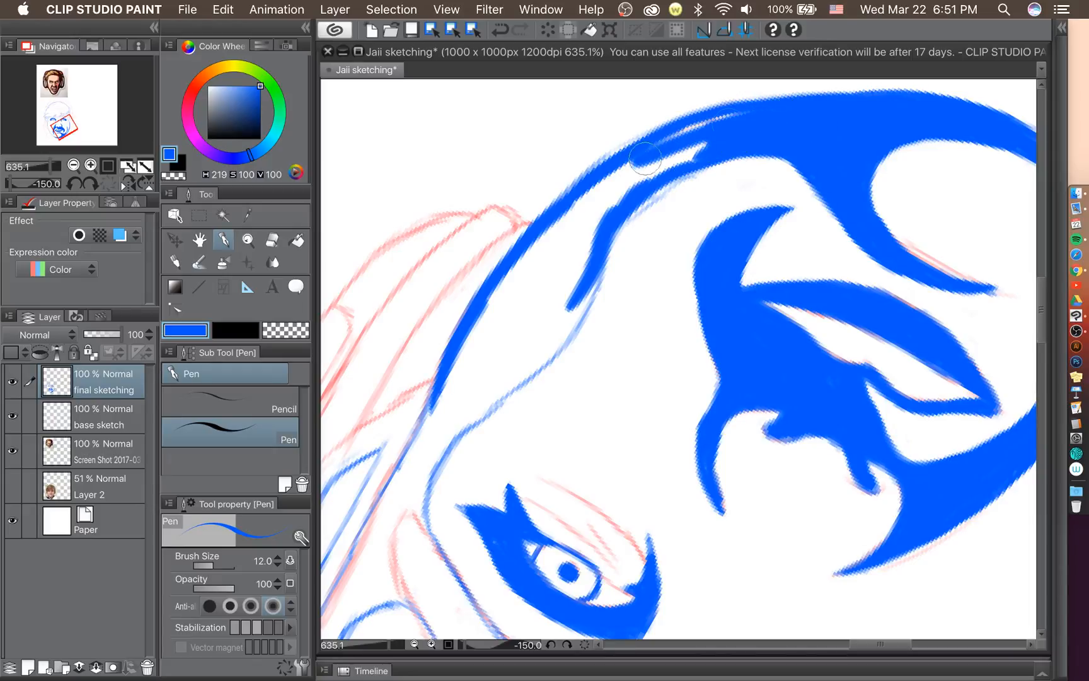
{"action": "mouse_move", "coordinate": [763, 101]}
{"action": "left_mouse_down"}
{"action": "mouse_move", "coordinate": [695, 128]}
{"action": "mouse_move", "coordinate": [580, 200]}
{"action": "mouse_move", "coordinate": [635, 144]}
{"action": "mouse_move", "coordinate": [537, 220]}
{"action": "left_mouse_up"}
{"action": "mouse_move", "coordinate": [677, 158]}
{"action": "left_mouse_down"}
{"action": "mouse_move", "coordinate": [572, 207]}
{"action": "mouse_move", "coordinate": [705, 141]}
{"action": "mouse_move", "coordinate": [581, 213]}
{"action": "mouse_move", "coordinate": [547, 305]}
{"action": "mouse_move", "coordinate": [541, 237]}
{"action": "mouse_move", "coordinate": [474, 348]}
{"action": "mouse_move", "coordinate": [548, 265]}
{"action": "mouse_move", "coordinate": [517, 359]}
{"action": "mouse_move", "coordinate": [537, 307]}
{"action": "left_mouse_up"}
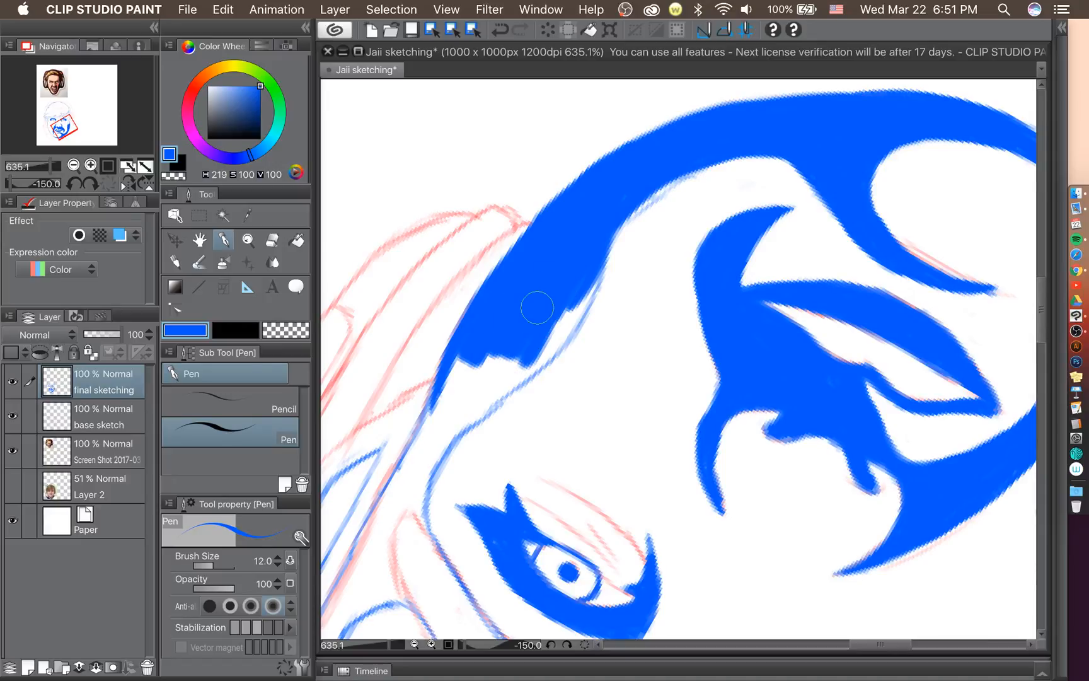
Extend the cheek shadow's inner edge to the temple beside the eye, clean up stray sketch marks, and fill the remaining gaps at Pen size 12.
{"action": "scroll", "coordinate": [537, 308], "scroll_direction": "down", "scroll_amount": 2}
{"action": "scroll", "coordinate": [462, 442], "scroll_direction": "up", "scroll_amount": 1}
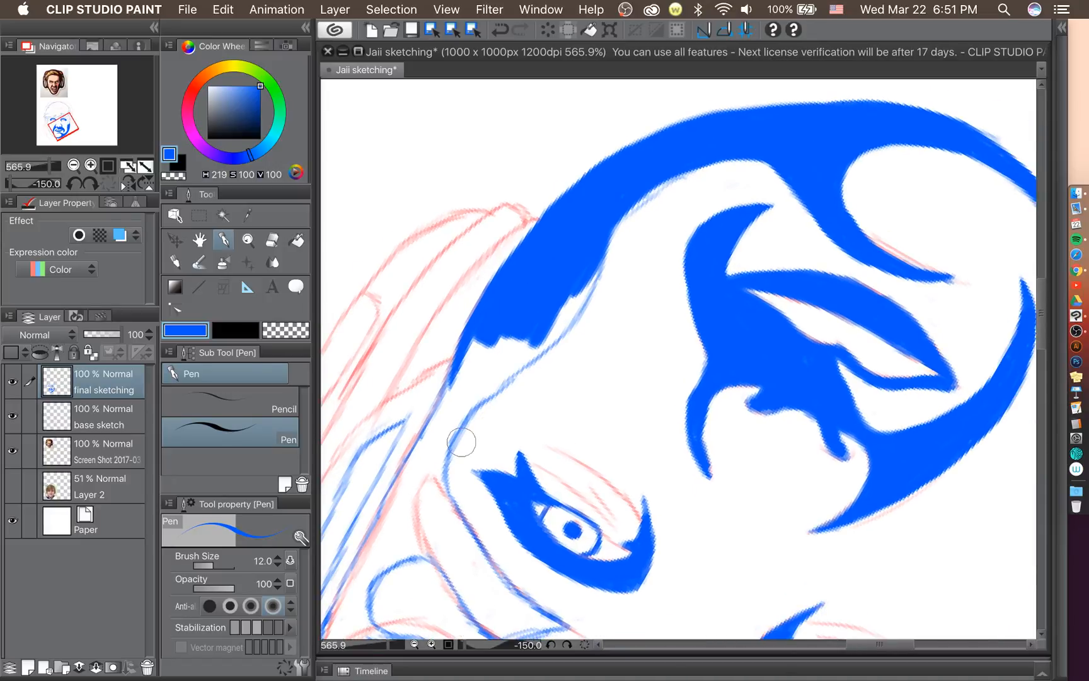
{"action": "mouse_move", "coordinate": [442, 529]}
{"action": "left_mouse_down"}
{"action": "mouse_move", "coordinate": [432, 498]}
{"action": "mouse_move", "coordinate": [453, 429]}
{"action": "mouse_move", "coordinate": [444, 502]}
{"action": "left_mouse_up"}
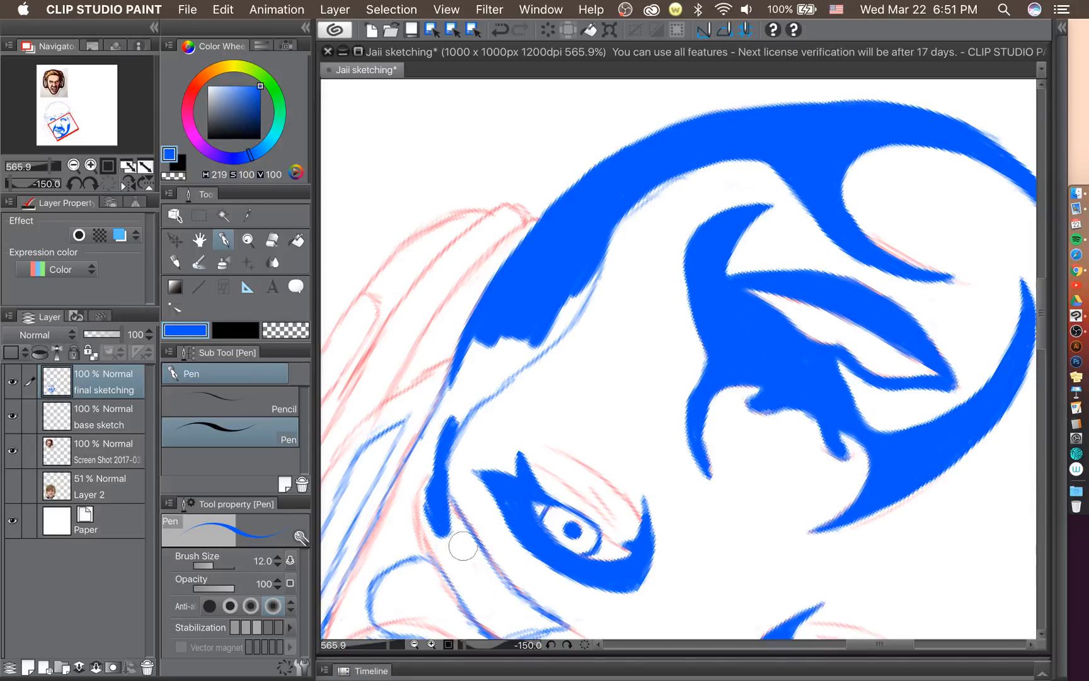
{"action": "mouse_move", "coordinate": [464, 547]}
{"action": "left_mouse_down"}
{"action": "mouse_move", "coordinate": [448, 506]}
{"action": "mouse_move", "coordinate": [466, 539]}
{"action": "mouse_move", "coordinate": [443, 479]}
{"action": "mouse_move", "coordinate": [452, 439]}
{"action": "mouse_move", "coordinate": [573, 320]}
{"action": "mouse_move", "coordinate": [607, 222]}
{"action": "left_mouse_up"}
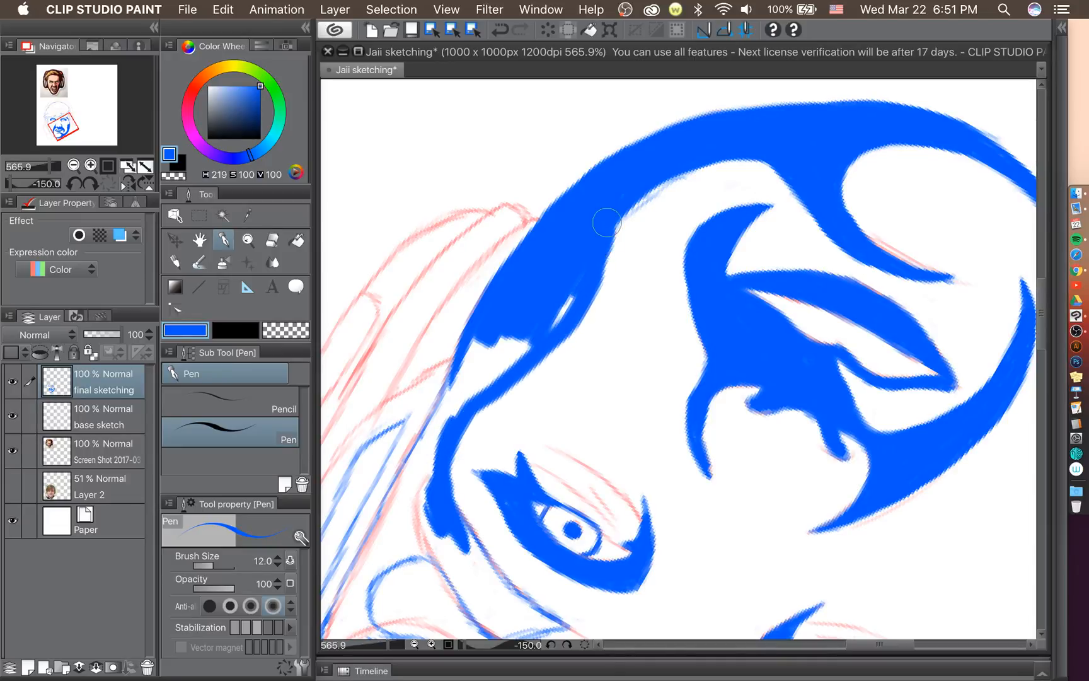
{"action": "left_click", "coordinate": [272, 242]}
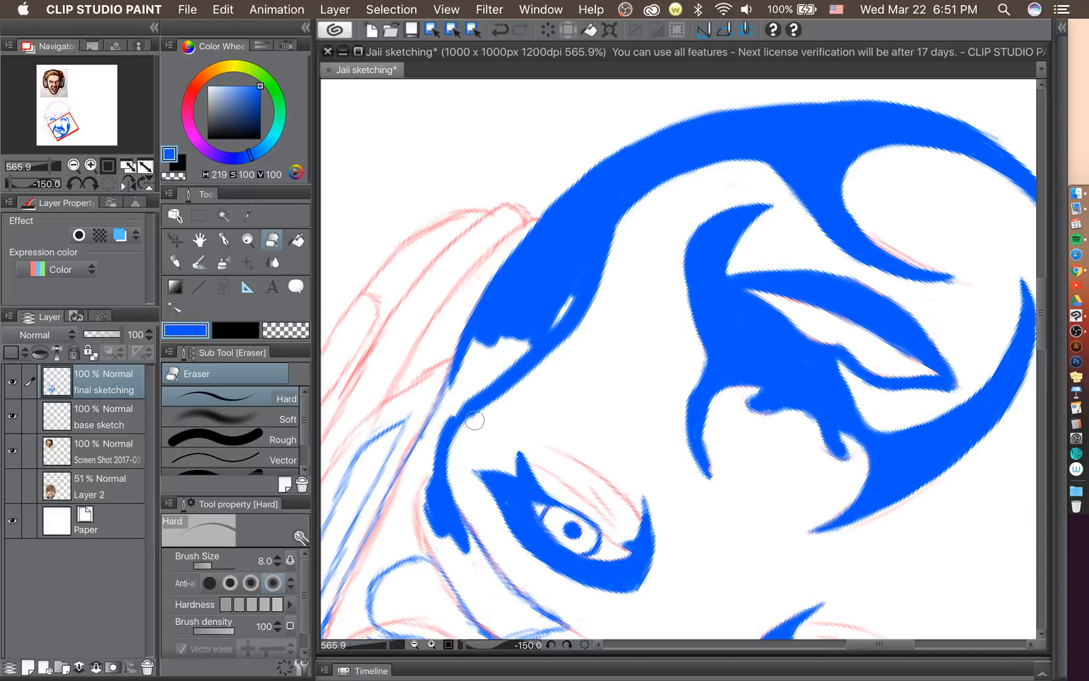
{"action": "left_click", "coordinate": [224, 240]}
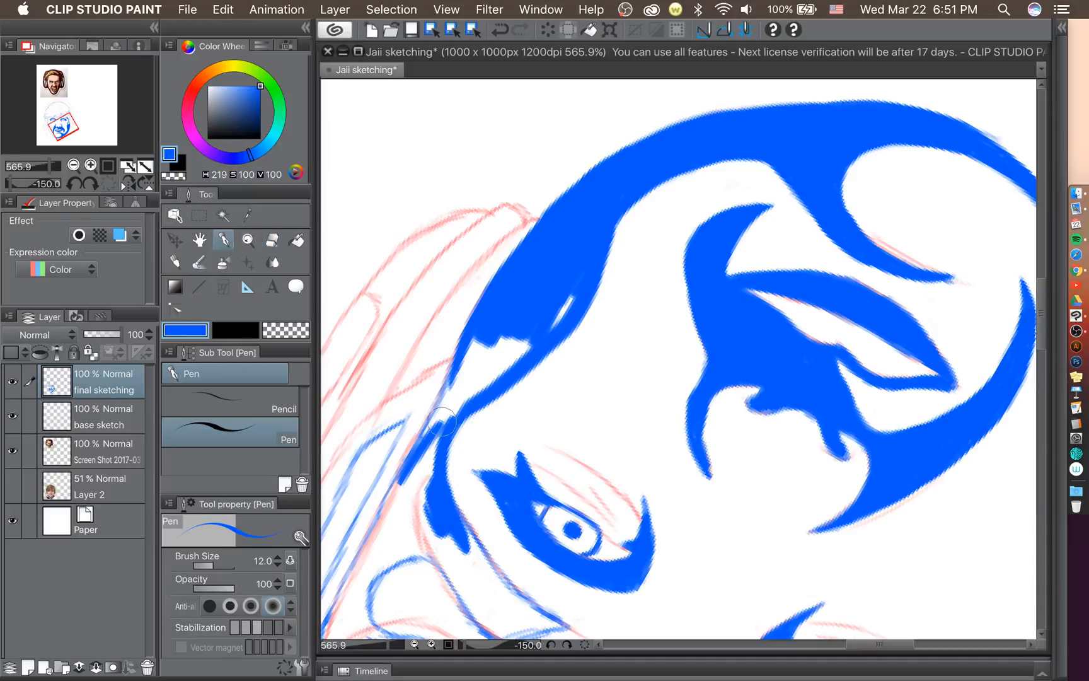
{"action": "left_click_drag", "start_coordinate": [422, 460], "coordinate": [445, 398]}
{"action": "mouse_move", "coordinate": [420, 464]}
{"action": "left_mouse_down"}
{"action": "mouse_move", "coordinate": [468, 351]}
{"action": "mouse_move", "coordinate": [557, 286]}
{"action": "mouse_move", "coordinate": [547, 331]}
{"action": "mouse_move", "coordinate": [600, 236]}
{"action": "left_mouse_up"}
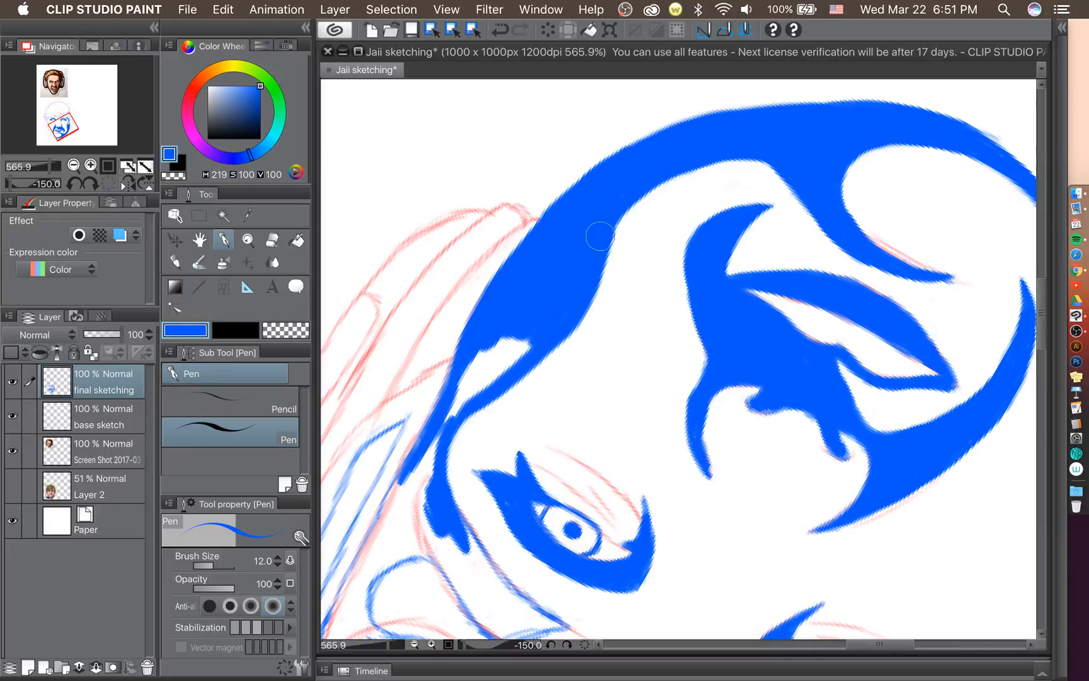
{"action": "mouse_move", "coordinate": [493, 364]}
{"action": "left_mouse_down"}
{"action": "mouse_move", "coordinate": [442, 423]}
{"action": "mouse_move", "coordinate": [469, 364]}
{"action": "mouse_move", "coordinate": [502, 333]}
{"action": "mouse_move", "coordinate": [462, 404]}
{"action": "mouse_move", "coordinate": [516, 353]}
{"action": "mouse_move", "coordinate": [520, 328]}
{"action": "left_mouse_up"}
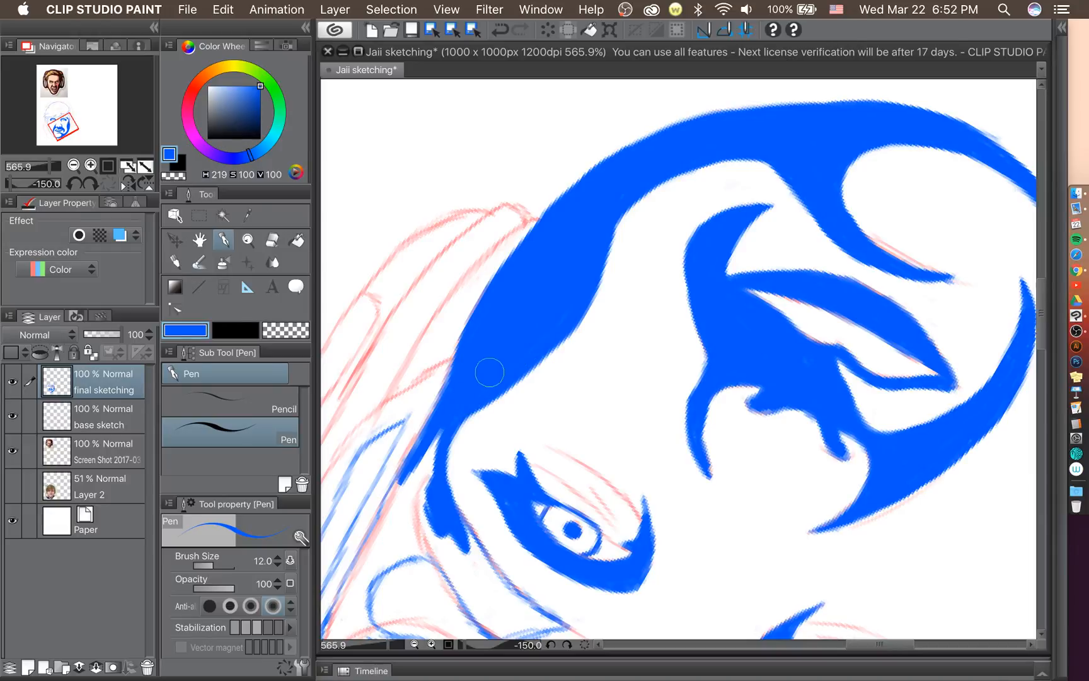
Ink the side face outline up to the hairline with the Pen at size 12 and thicken the temple shadow beside the eye.
{"action": "left_click_drag", "start_coordinate": [1042, 308], "coordinate": [1033, 333]}
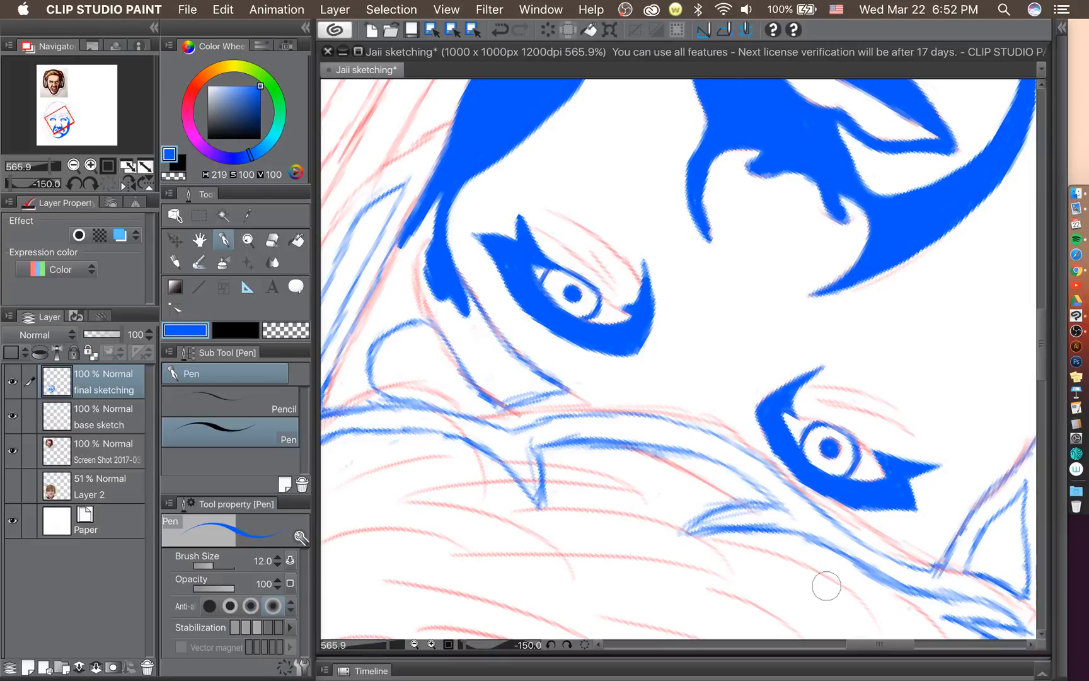
{"action": "left_click_drag", "start_coordinate": [879, 651], "coordinate": [861, 651]}
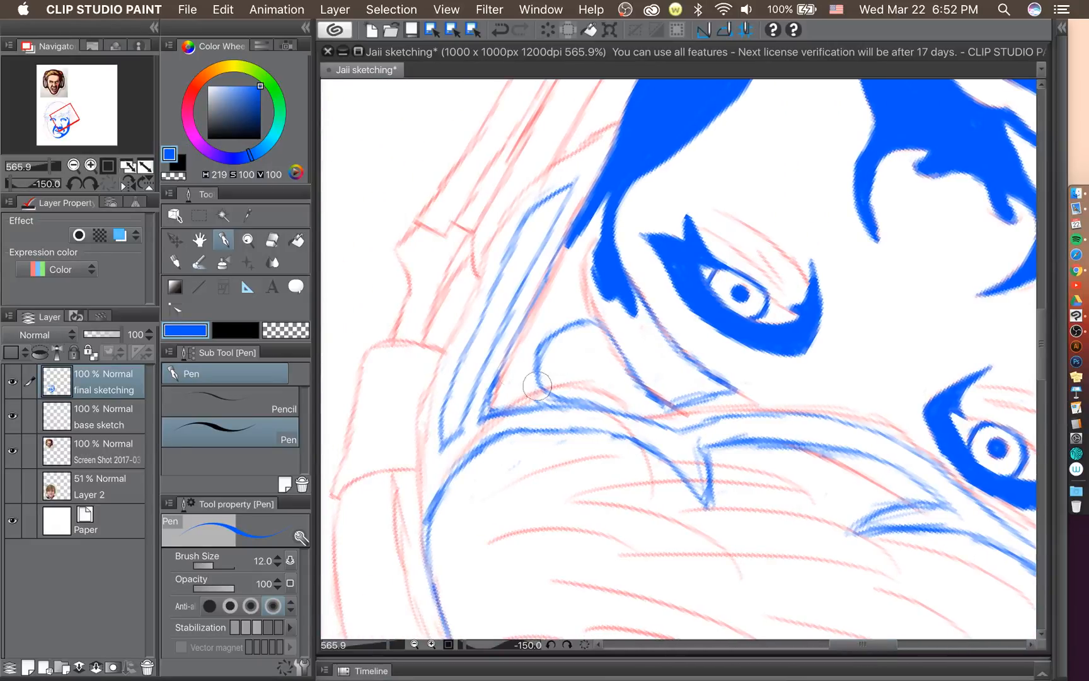
{"action": "mouse_move", "coordinate": [492, 403]}
{"action": "left_mouse_down"}
{"action": "mouse_move", "coordinate": [499, 407]}
{"action": "mouse_move", "coordinate": [562, 252]}
{"action": "left_mouse_up"}
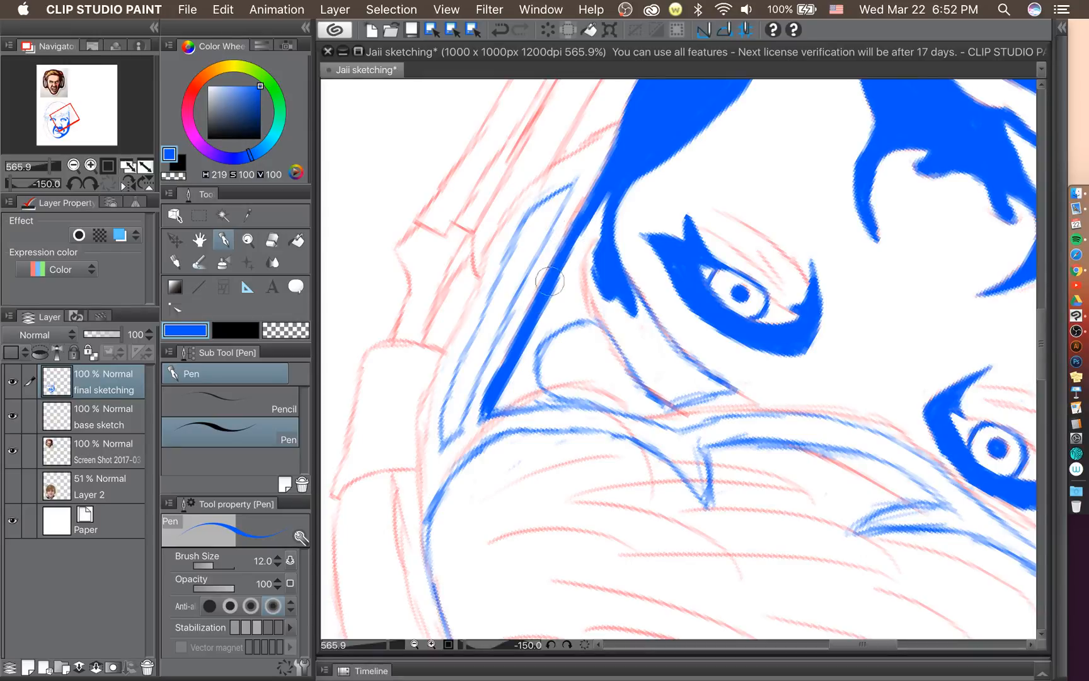
{"action": "mouse_move", "coordinate": [613, 196]}
{"action": "left_mouse_down"}
{"action": "mouse_move", "coordinate": [570, 257]}
{"action": "mouse_move", "coordinate": [597, 218]}
{"action": "mouse_move", "coordinate": [597, 286]}
{"action": "mouse_move", "coordinate": [602, 219]}
{"action": "left_mouse_up"}
{"action": "mouse_move", "coordinate": [620, 309]}
{"action": "left_mouse_down"}
{"action": "mouse_move", "coordinate": [637, 344]}
{"action": "mouse_move", "coordinate": [621, 297]}
{"action": "mouse_move", "coordinate": [649, 363]}
{"action": "mouse_move", "coordinate": [626, 352]}
{"action": "left_mouse_up"}
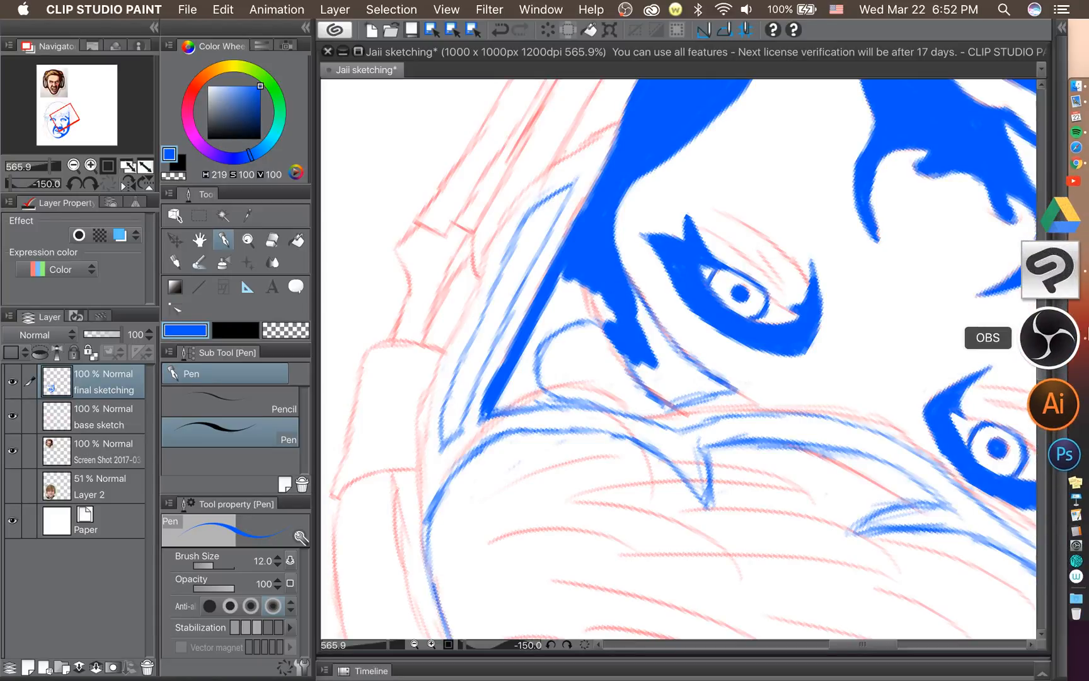
Check the stream in OBS, and save the drawing back in Clip Studio Paint.
{"action": "left_click", "coordinate": [1049, 337]}
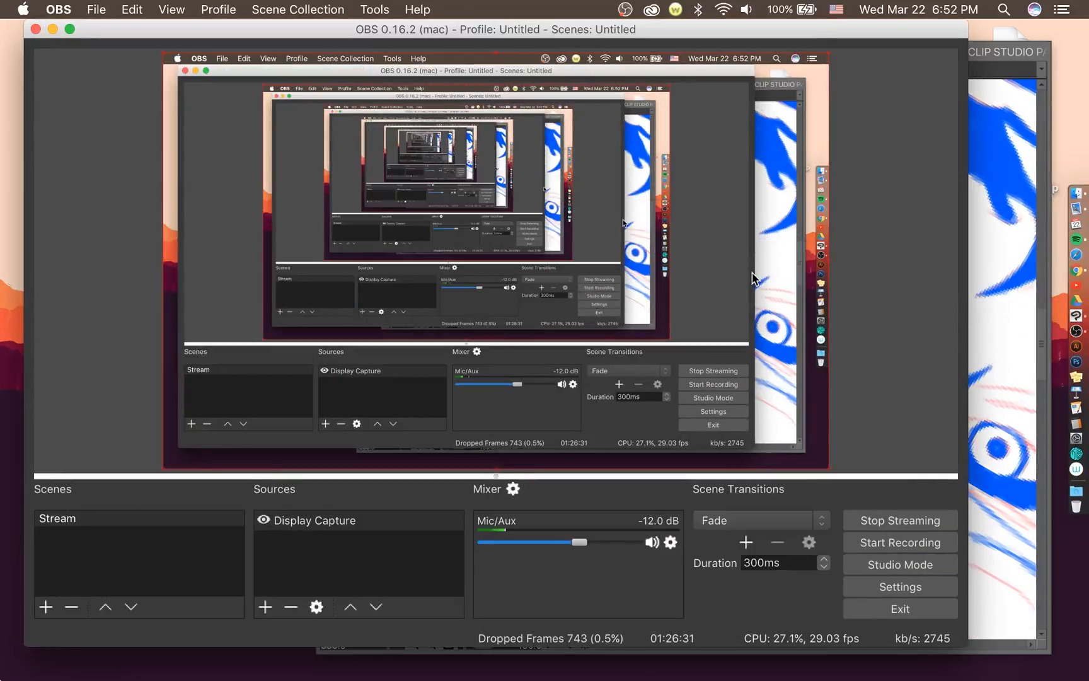
{"action": "left_click", "coordinate": [53, 29]}
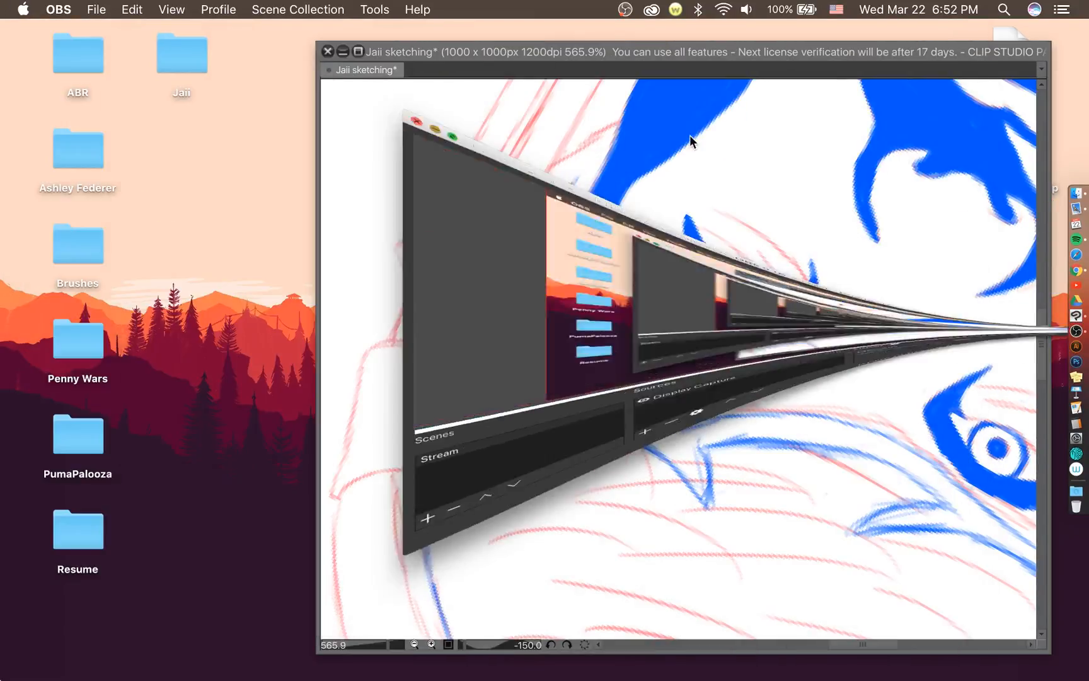
{"action": "left_click", "coordinate": [695, 136]}
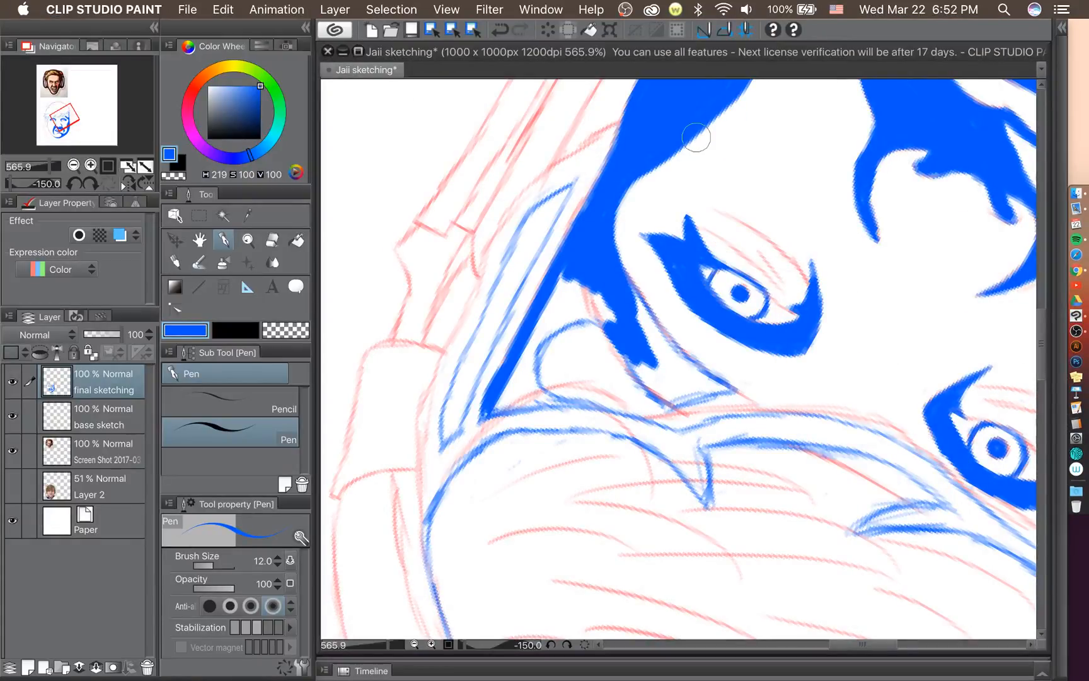
{"action": "key", "text": "super+s"}
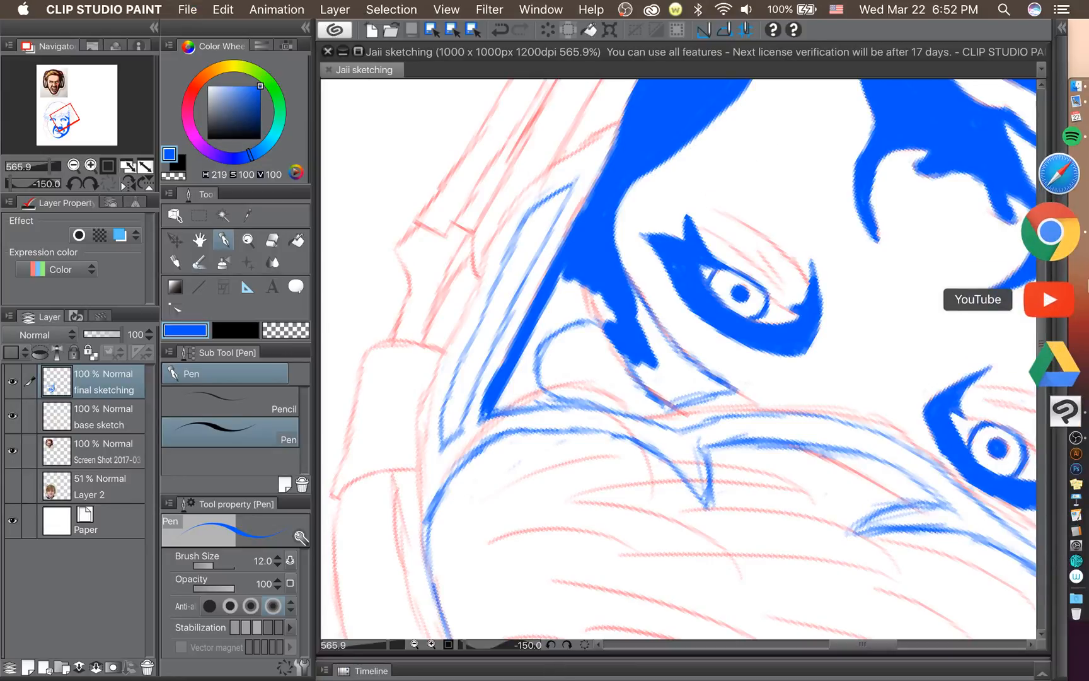
Switch to Chrome and open the streamer's own Twitch channel page to check the live broadcast.
{"action": "left_click", "coordinate": [1052, 296]}
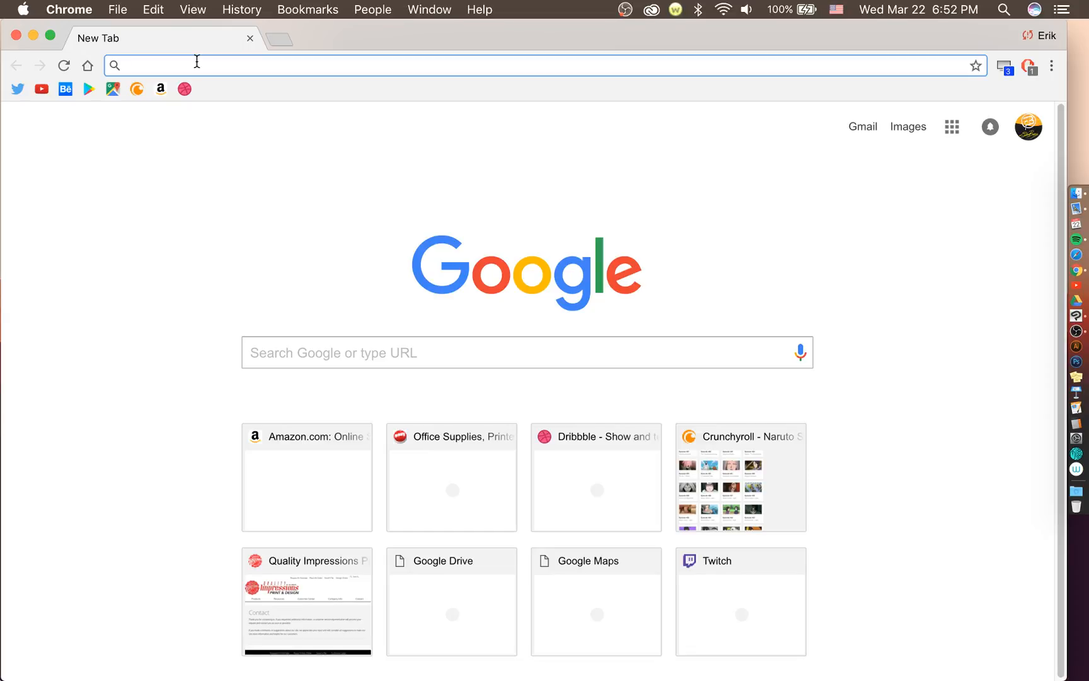
{"action": "type", "text": "twitch.tv"}
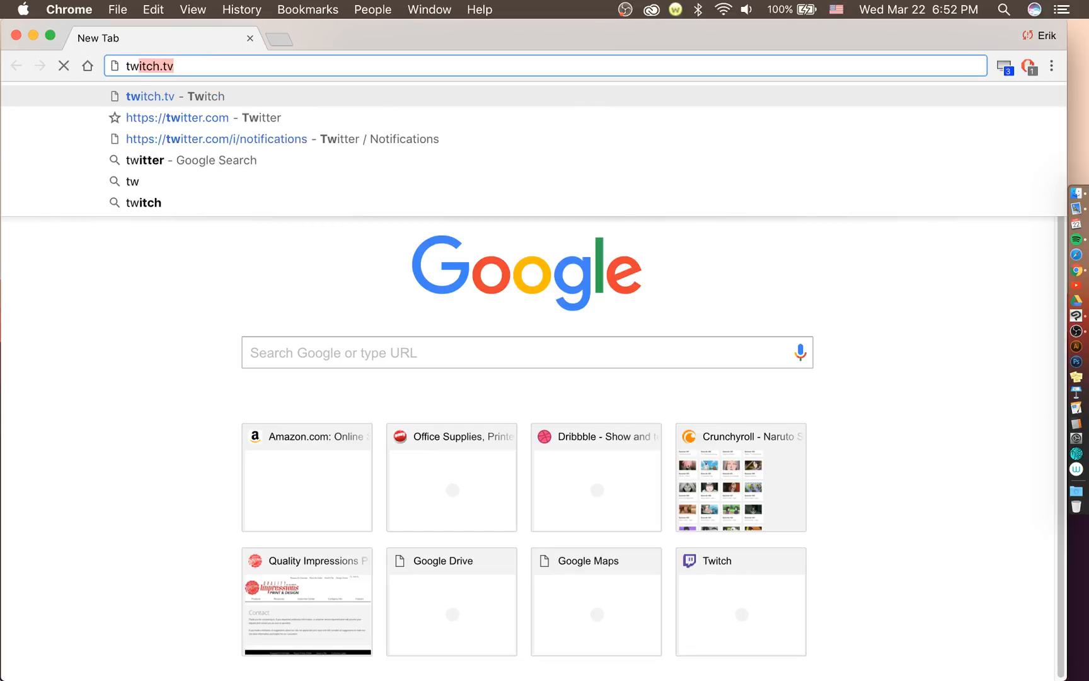
{"action": "key", "text": "Down"}
{"action": "key", "text": "Up"}
{"action": "type", "text": "/"}
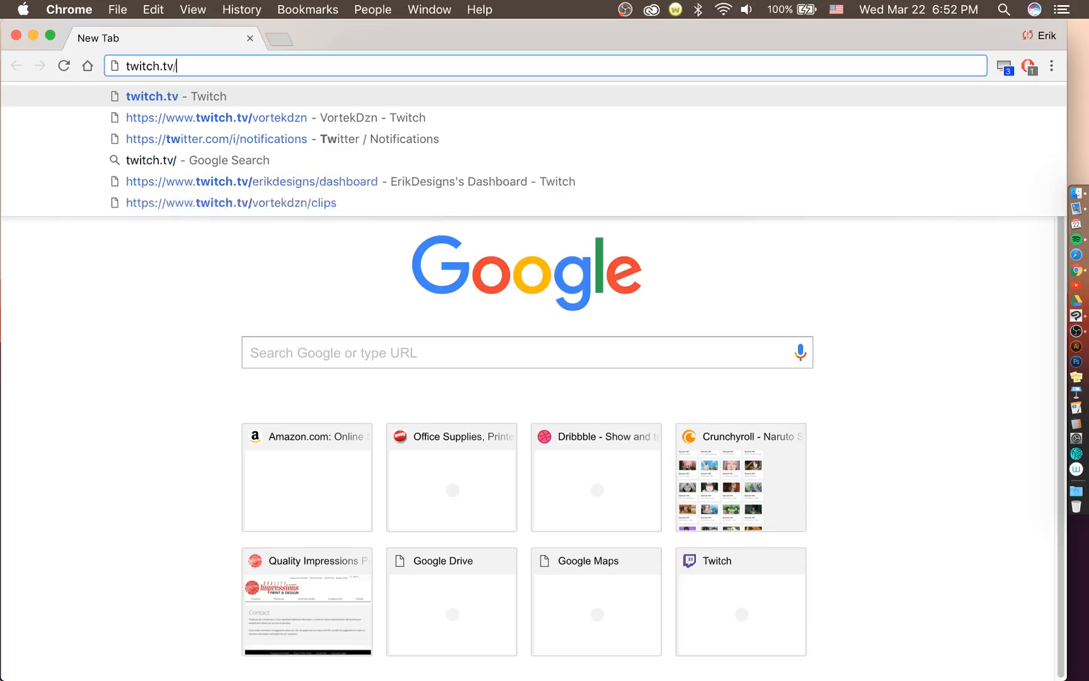
{"action": "type", "text": "erikdesigns"}
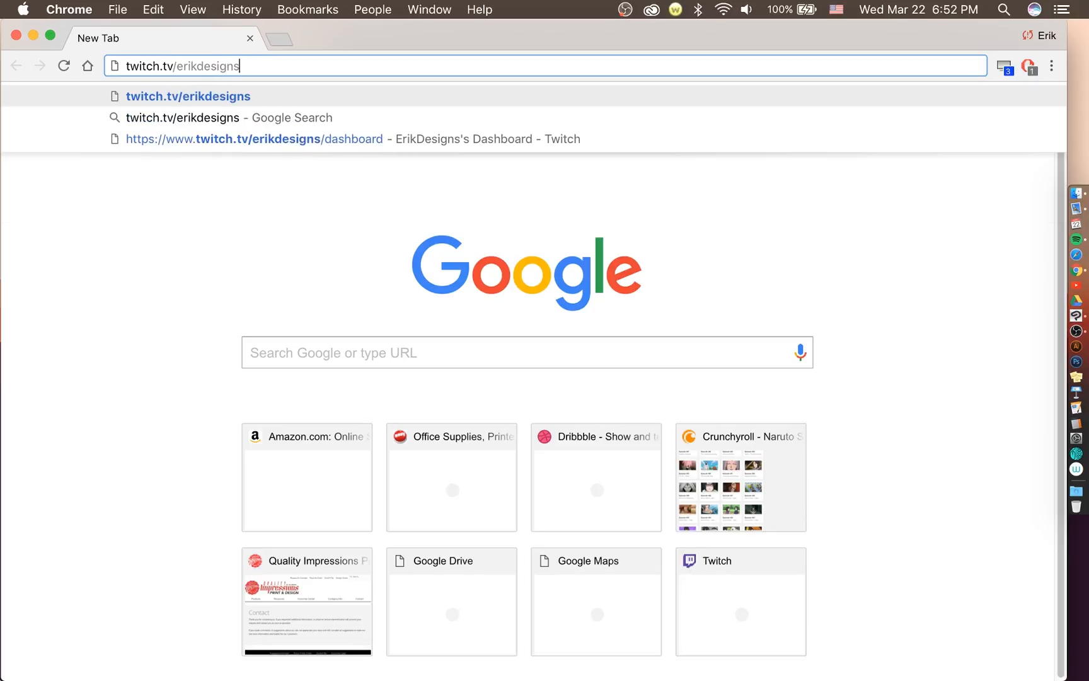
{"action": "key", "text": "Return"}
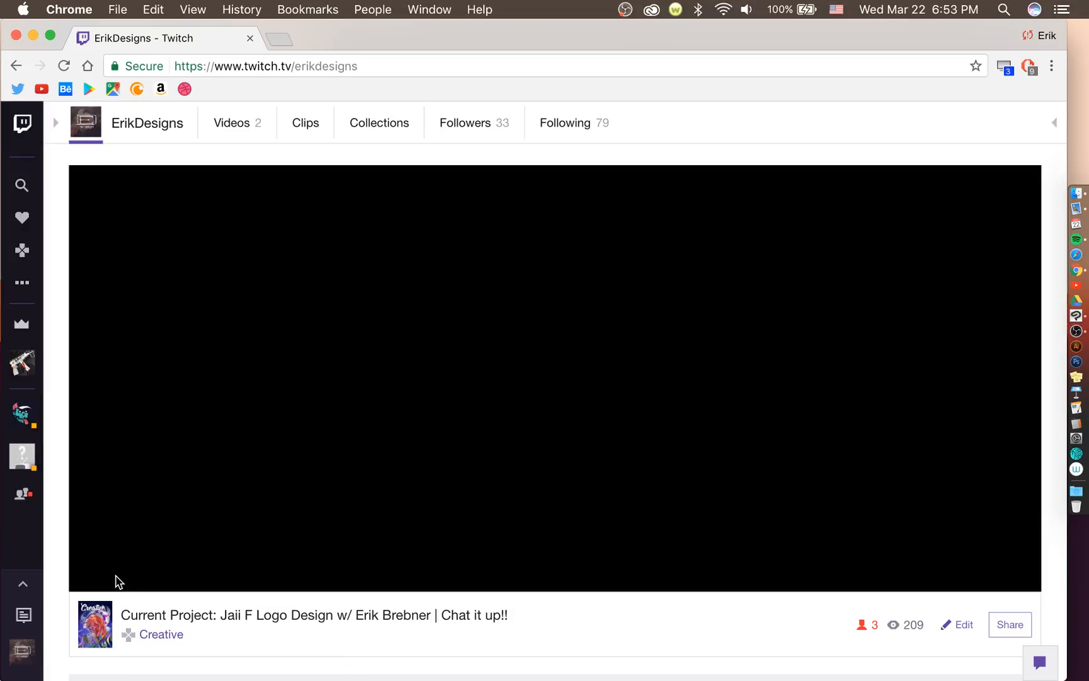
{"action": "left_click", "coordinate": [113, 573]}
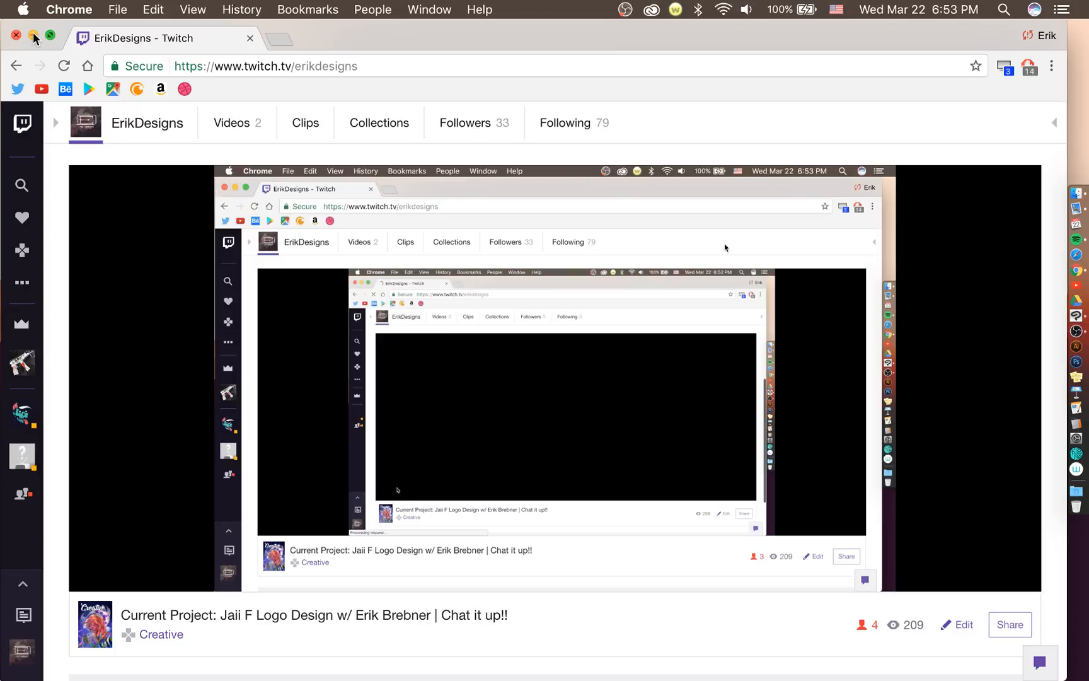
Close the Chrome window and return to the drawing in Clip Studio Paint.
{"action": "left_click", "coordinate": [33, 35]}
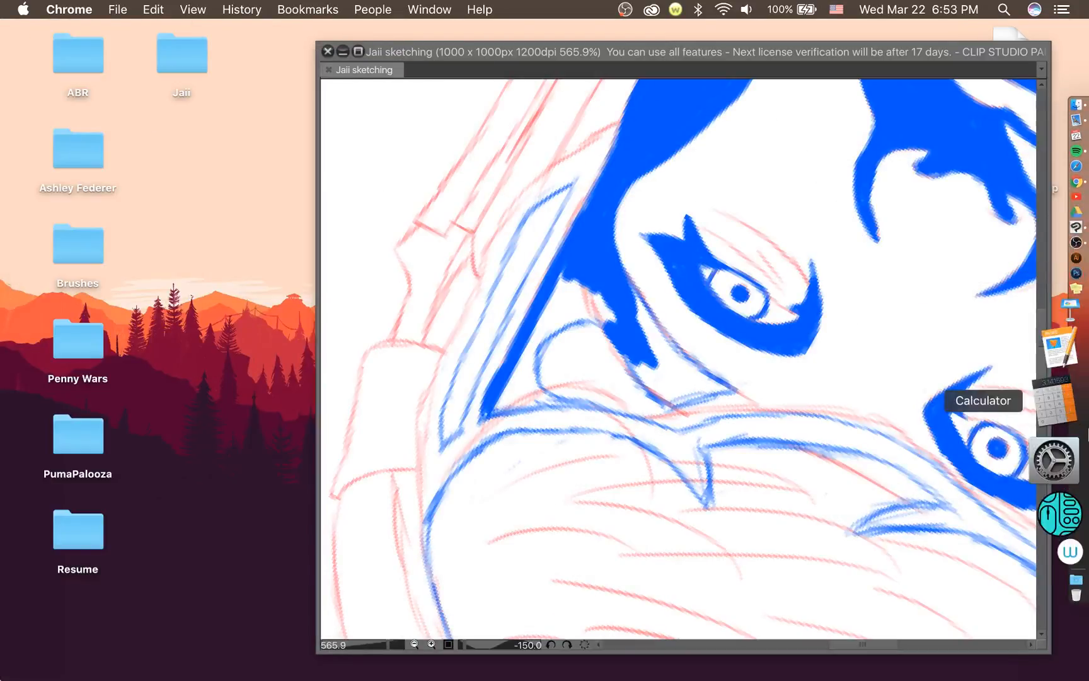
{"action": "left_click", "coordinate": [1072, 292]}
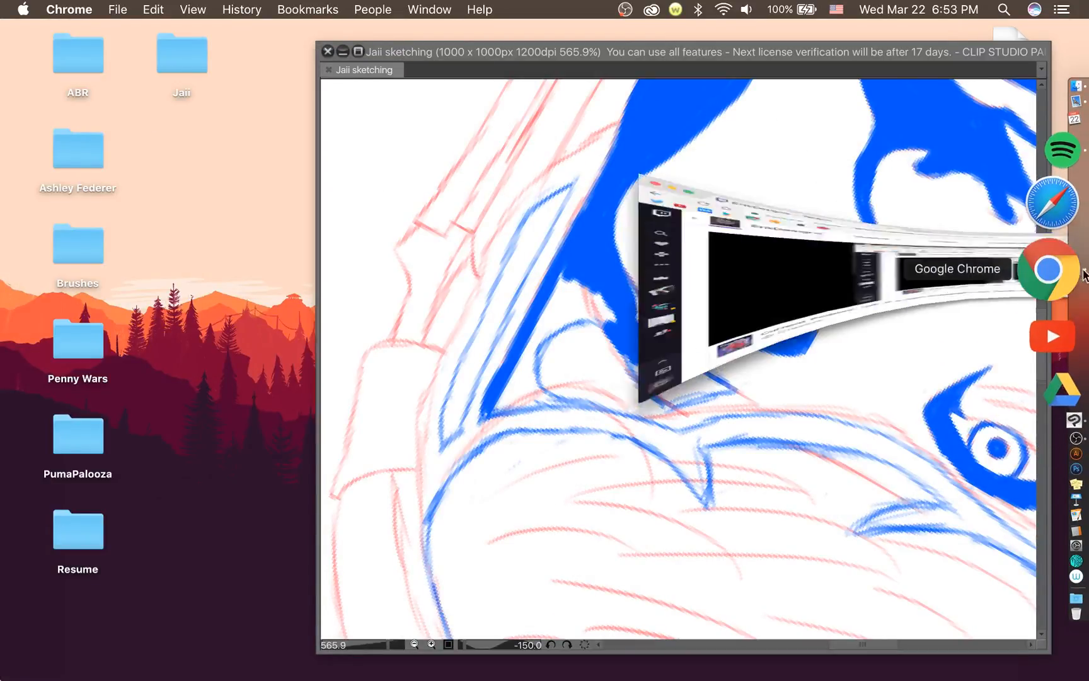
{"action": "left_click", "coordinate": [15, 36]}
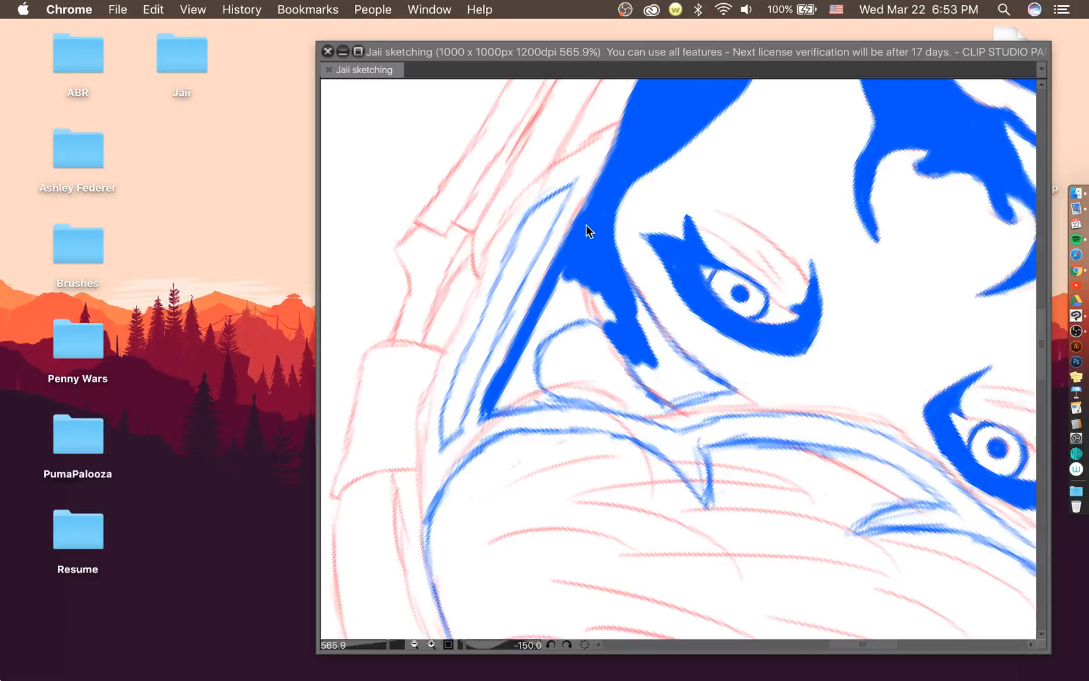
{"action": "left_click", "coordinate": [590, 231]}
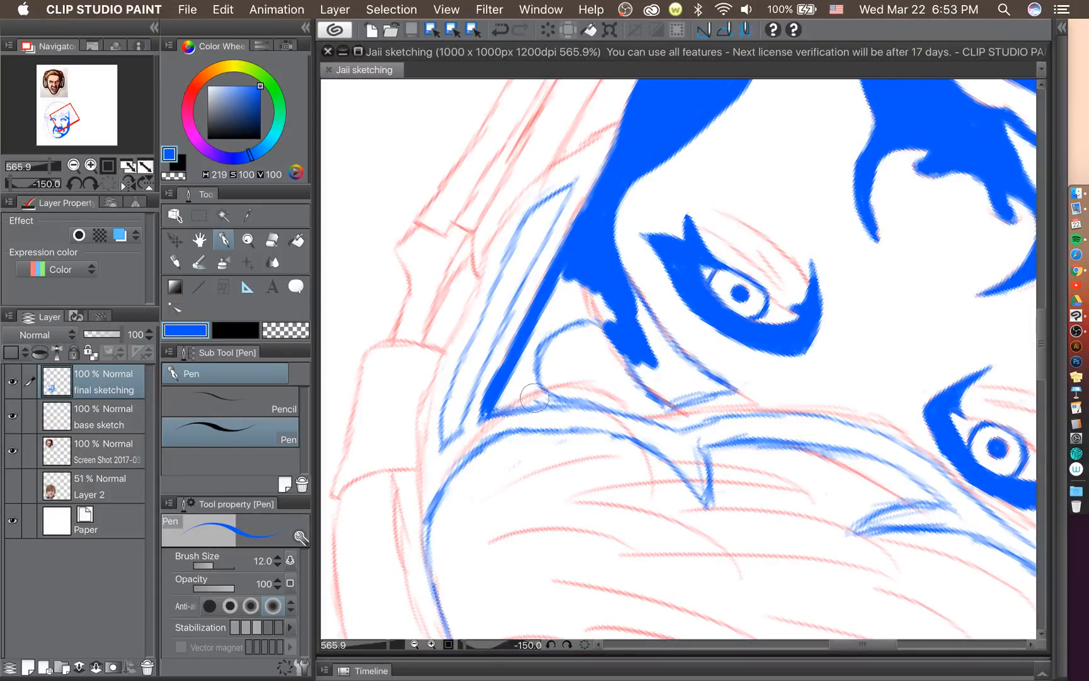
Outline the rounded highlight at the temple with the Pen at size 12 and fill the shadow between it and the face outline.
{"action": "mouse_move", "coordinate": [501, 412]}
{"action": "left_mouse_down"}
{"action": "mouse_move", "coordinate": [533, 408]}
{"action": "mouse_move", "coordinate": [513, 410]}
{"action": "mouse_move", "coordinate": [605, 412]}
{"action": "mouse_move", "coordinate": [549, 400]}
{"action": "mouse_move", "coordinate": [559, 400]}
{"action": "mouse_move", "coordinate": [608, 416]}
{"action": "left_mouse_up"}
{"action": "mouse_move", "coordinate": [620, 332]}
{"action": "left_mouse_down"}
{"action": "mouse_move", "coordinate": [599, 318]}
{"action": "mouse_move", "coordinate": [567, 323]}
{"action": "left_mouse_up"}
{"action": "mouse_move", "coordinate": [561, 407]}
{"action": "left_mouse_down"}
{"action": "mouse_move", "coordinate": [531, 388]}
{"action": "mouse_move", "coordinate": [545, 397]}
{"action": "mouse_move", "coordinate": [523, 367]}
{"action": "mouse_move", "coordinate": [538, 394]}
{"action": "mouse_move", "coordinate": [537, 359]}
{"action": "mouse_move", "coordinate": [563, 401]}
{"action": "mouse_move", "coordinate": [539, 393]}
{"action": "mouse_move", "coordinate": [531, 364]}
{"action": "mouse_move", "coordinate": [550, 329]}
{"action": "mouse_move", "coordinate": [575, 322]}
{"action": "mouse_move", "coordinate": [518, 383]}
{"action": "mouse_move", "coordinate": [578, 245]}
{"action": "mouse_move", "coordinate": [568, 308]}
{"action": "mouse_move", "coordinate": [584, 296]}
{"action": "mouse_move", "coordinate": [617, 316]}
{"action": "mouse_move", "coordinate": [593, 316]}
{"action": "left_mouse_up"}
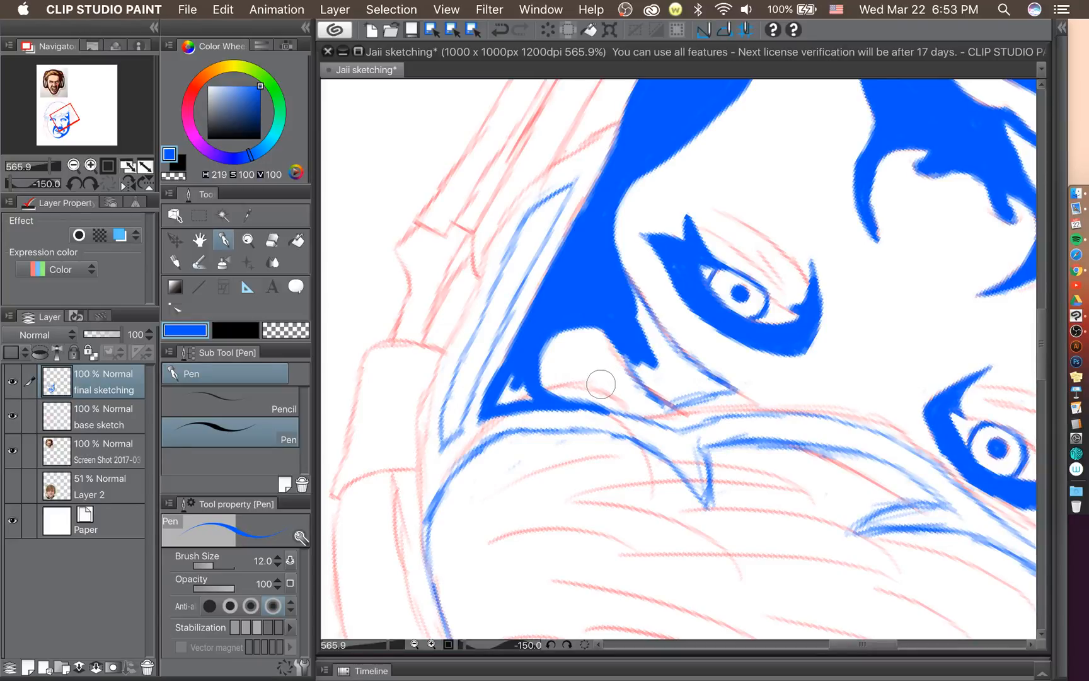
{"action": "mouse_move", "coordinate": [512, 388]}
{"action": "left_mouse_down"}
{"action": "mouse_move", "coordinate": [507, 404]}
{"action": "mouse_move", "coordinate": [521, 378]}
{"action": "mouse_move", "coordinate": [512, 400]}
{"action": "mouse_move", "coordinate": [524, 394]}
{"action": "left_mouse_up"}
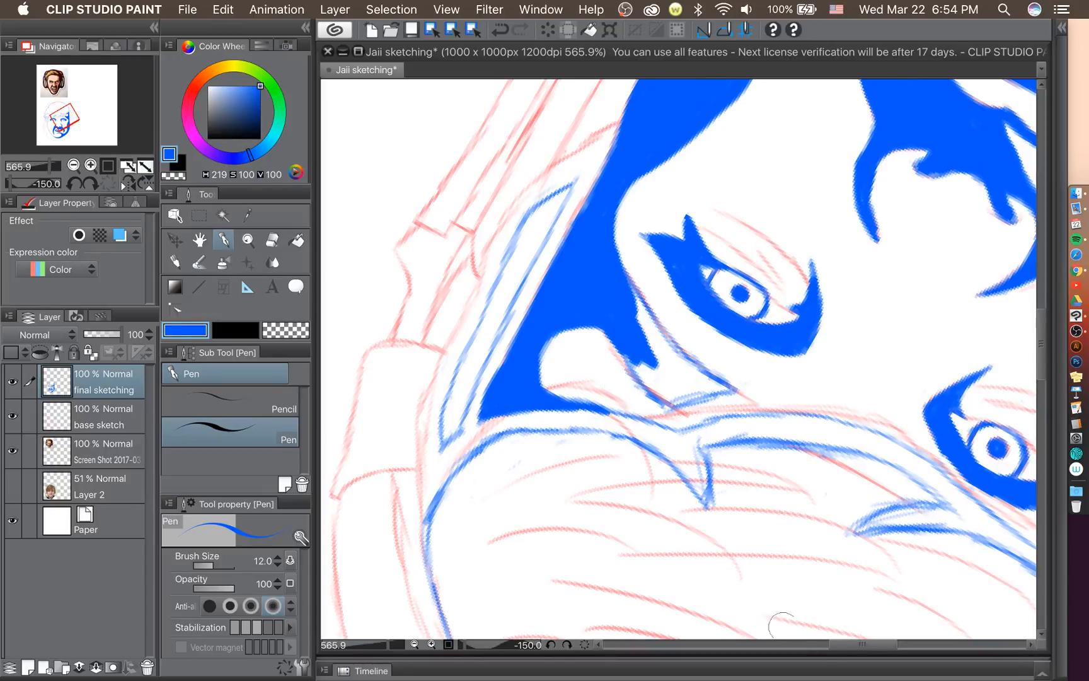
Outline the pointed temple shadow between the rounded highlight and the eye up to the hairline, and fill it at Pen size 12.
{"action": "left_click_drag", "start_coordinate": [839, 647], "coordinate": [842, 649]}
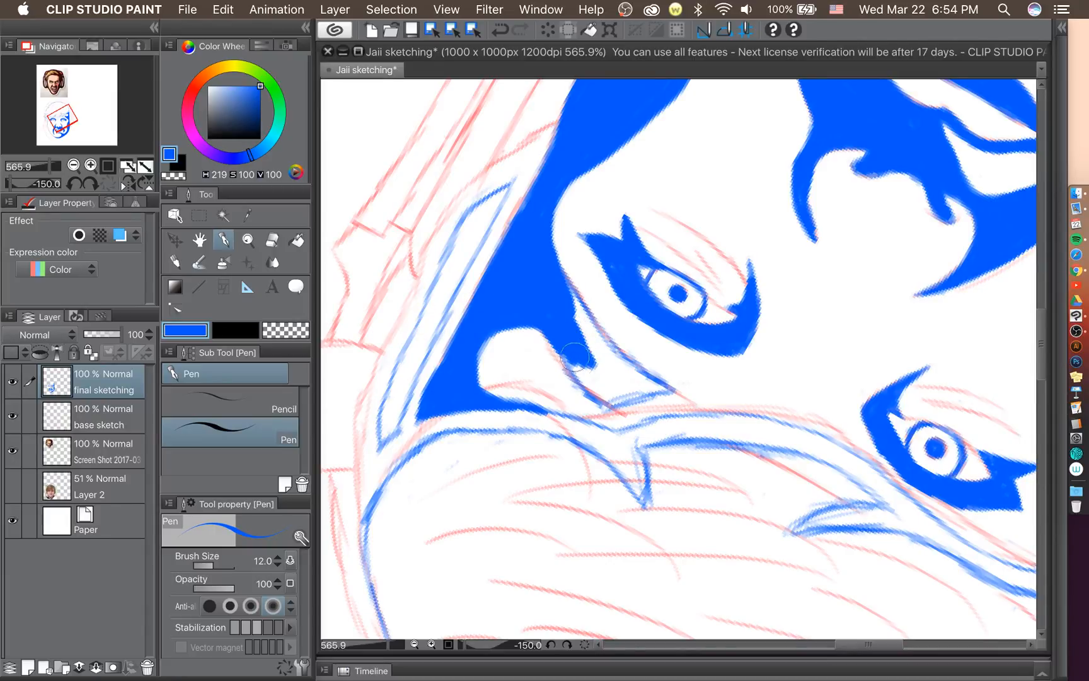
{"action": "mouse_move", "coordinate": [575, 358]}
{"action": "left_mouse_down"}
{"action": "mouse_move", "coordinate": [588, 380]}
{"action": "mouse_move", "coordinate": [565, 350]}
{"action": "mouse_move", "coordinate": [614, 406]}
{"action": "mouse_move", "coordinate": [576, 385]}
{"action": "mouse_move", "coordinate": [606, 404]}
{"action": "mouse_move", "coordinate": [662, 390]}
{"action": "mouse_move", "coordinate": [615, 403]}
{"action": "left_mouse_up"}
{"action": "left_click_drag", "start_coordinate": [554, 280], "coordinate": [585, 332]}
{"action": "mouse_move", "coordinate": [570, 290]}
{"action": "left_mouse_down"}
{"action": "mouse_move", "coordinate": [603, 359]}
{"action": "mouse_move", "coordinate": [572, 290]}
{"action": "mouse_move", "coordinate": [621, 375]}
{"action": "left_mouse_up"}
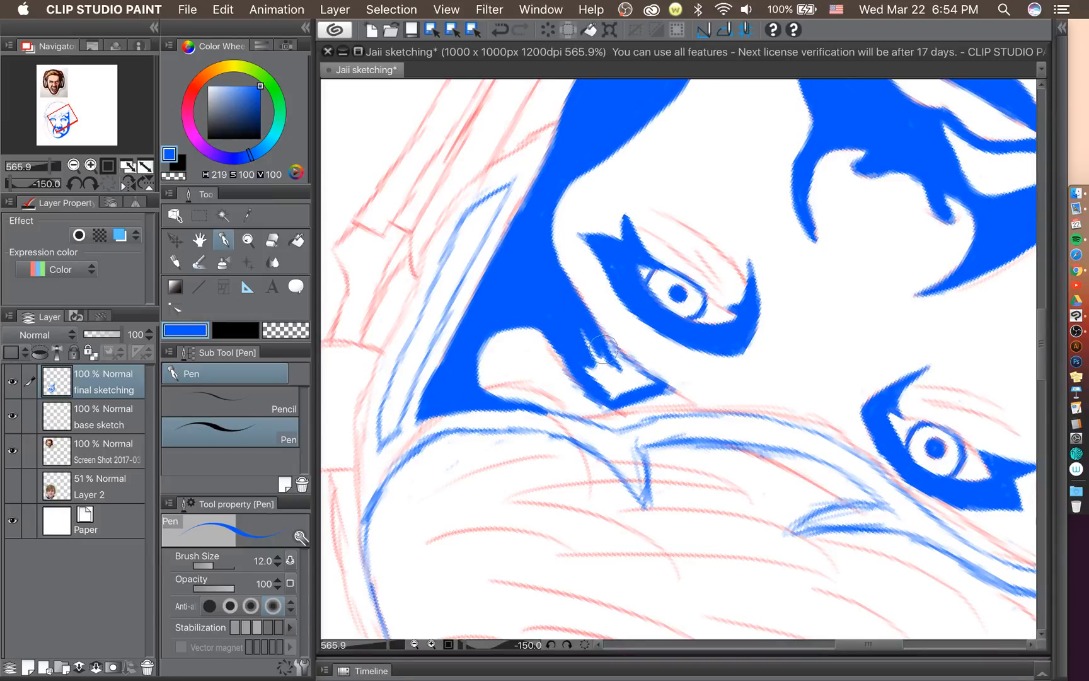
{"action": "mouse_move", "coordinate": [593, 318]}
{"action": "left_mouse_down"}
{"action": "mouse_move", "coordinate": [638, 375]}
{"action": "mouse_move", "coordinate": [597, 330]}
{"action": "mouse_move", "coordinate": [646, 381]}
{"action": "mouse_move", "coordinate": [631, 360]}
{"action": "mouse_move", "coordinate": [656, 375]}
{"action": "left_mouse_up"}
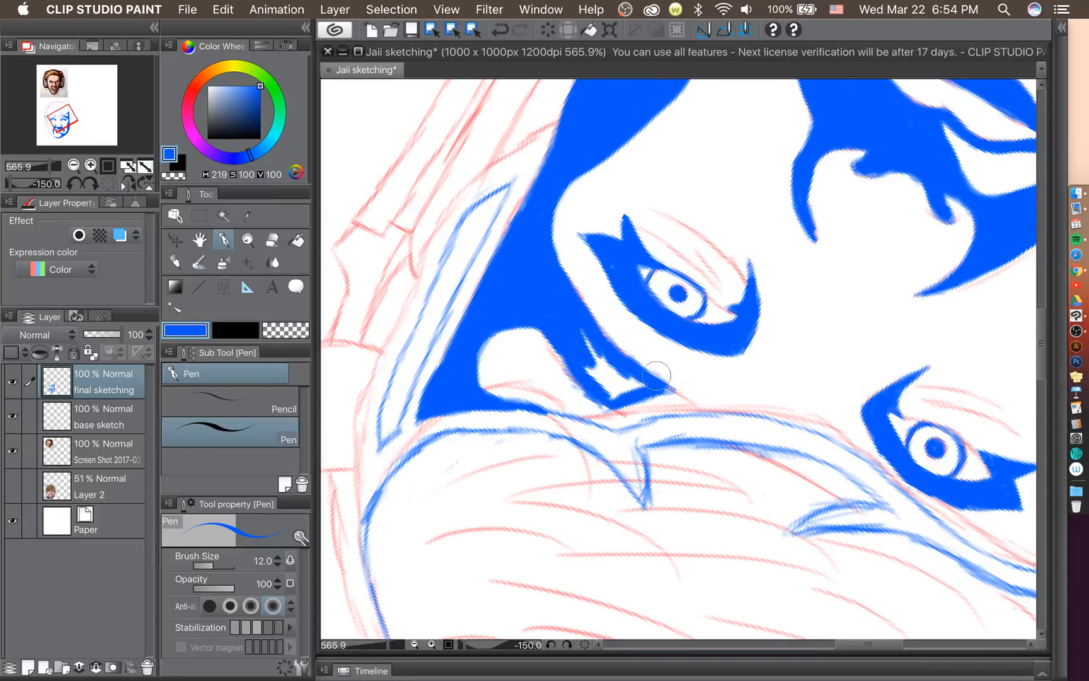
{"action": "mouse_move", "coordinate": [585, 329]}
{"action": "left_mouse_down"}
{"action": "mouse_move", "coordinate": [599, 363]}
{"action": "mouse_move", "coordinate": [591, 373]}
{"action": "mouse_move", "coordinate": [625, 377]}
{"action": "mouse_move", "coordinate": [617, 392]}
{"action": "mouse_move", "coordinate": [638, 382]}
{"action": "mouse_move", "coordinate": [627, 387]}
{"action": "left_mouse_up"}
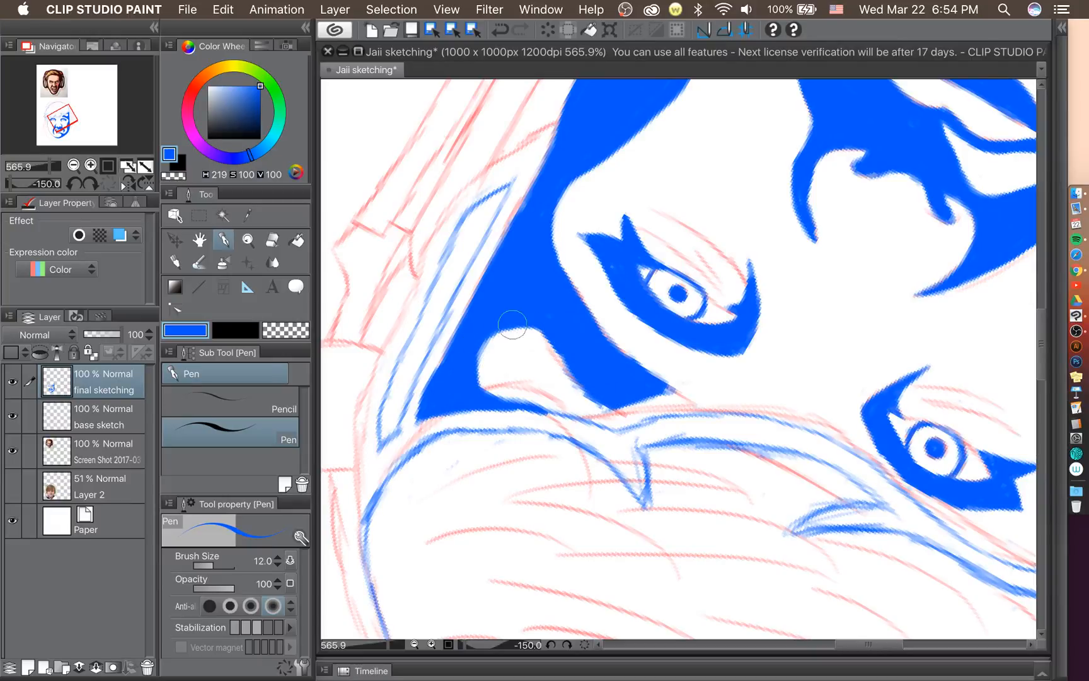
Fill out the pointed temple shadow near the hairline with the Pen at size 12, trimming its lower edge with the Hard eraser at size 8.
{"action": "left_click_drag", "start_coordinate": [552, 334], "coordinate": [580, 356]}
{"action": "left_click_drag", "start_coordinate": [550, 190], "coordinate": [526, 207]}
{"action": "left_click", "coordinate": [272, 241]}
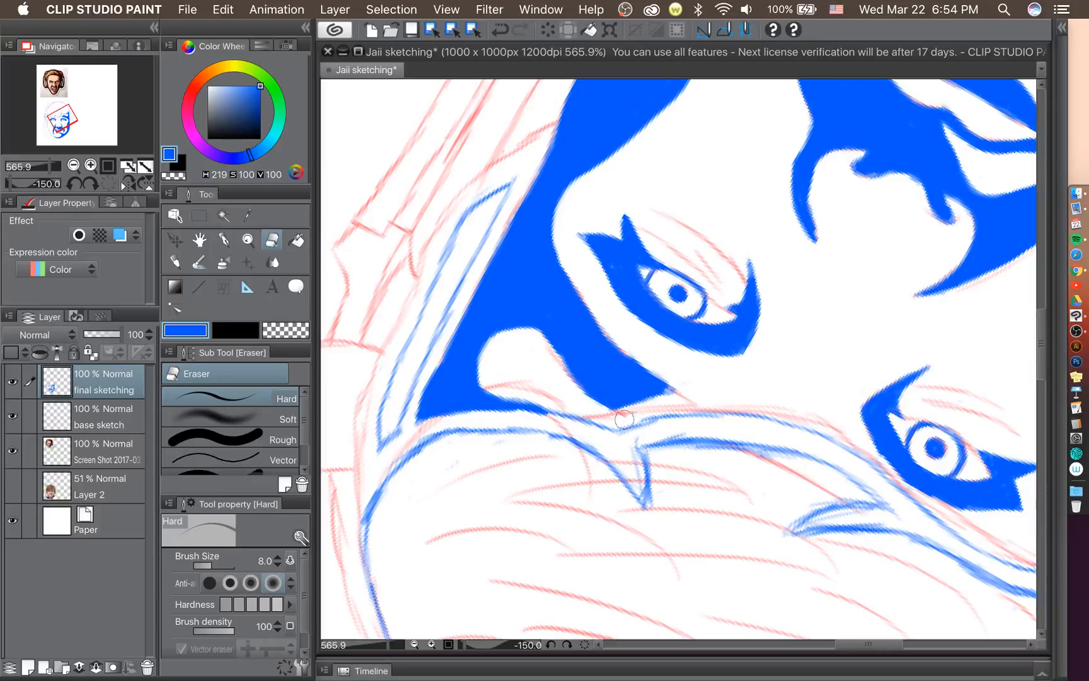
{"action": "left_click_drag", "start_coordinate": [625, 418], "coordinate": [693, 392]}
{"action": "left_click_drag", "start_coordinate": [616, 418], "coordinate": [653, 402]}
{"action": "left_click", "coordinate": [223, 240]}
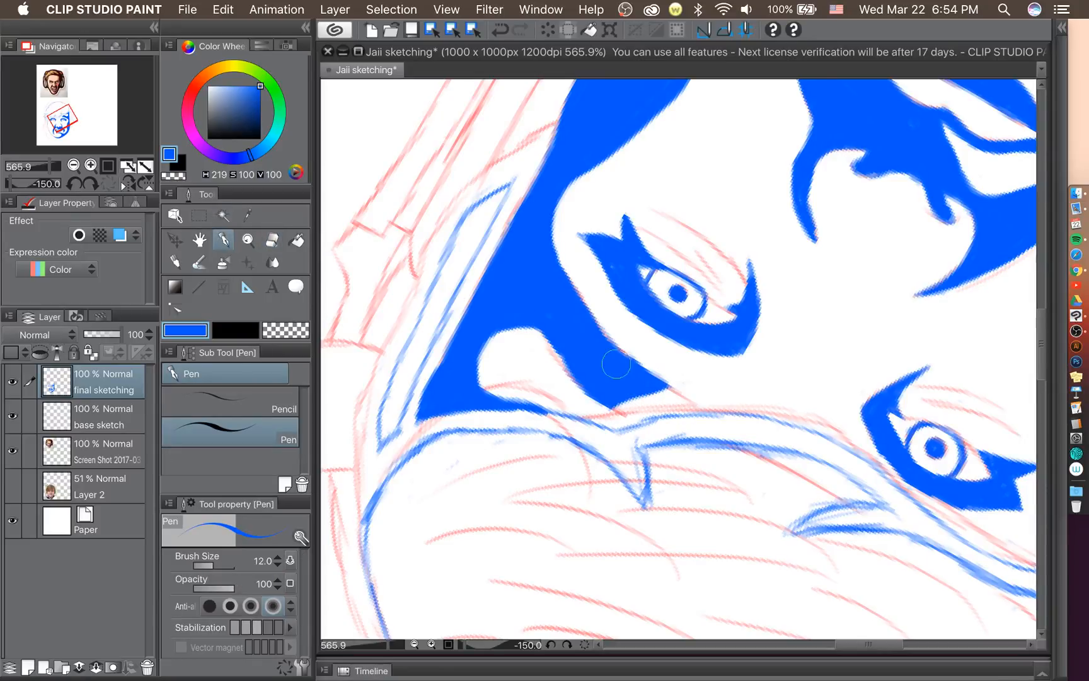
{"action": "mouse_move", "coordinate": [621, 405]}
{"action": "left_mouse_down"}
{"action": "mouse_move", "coordinate": [675, 389]}
{"action": "mouse_move", "coordinate": [643, 404]}
{"action": "left_mouse_up"}
Trim the tip and the hairline-side edge of the pointed temple shadow to a clean straight cut with the Hard eraser at size 8.
{"action": "left_click", "coordinate": [273, 240]}
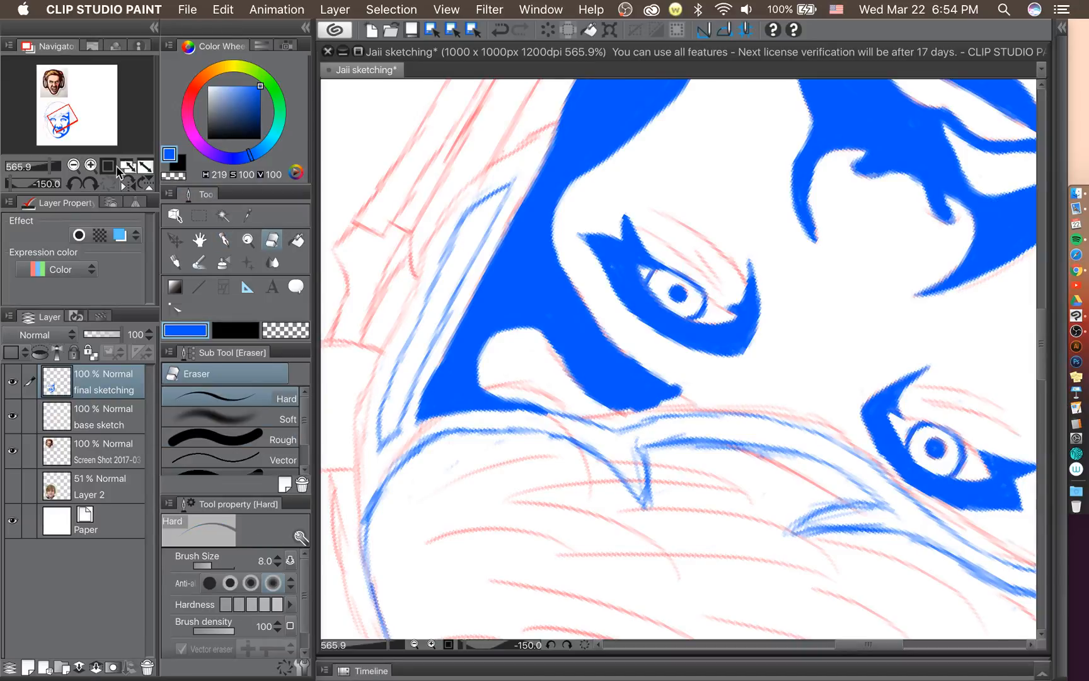
{"action": "left_click", "coordinate": [77, 181]}
{"action": "left_click", "coordinate": [89, 184]}
{"action": "left_click", "coordinate": [88, 184]}
{"action": "left_click", "coordinate": [89, 184]}
{"action": "left_click", "coordinate": [89, 184]}
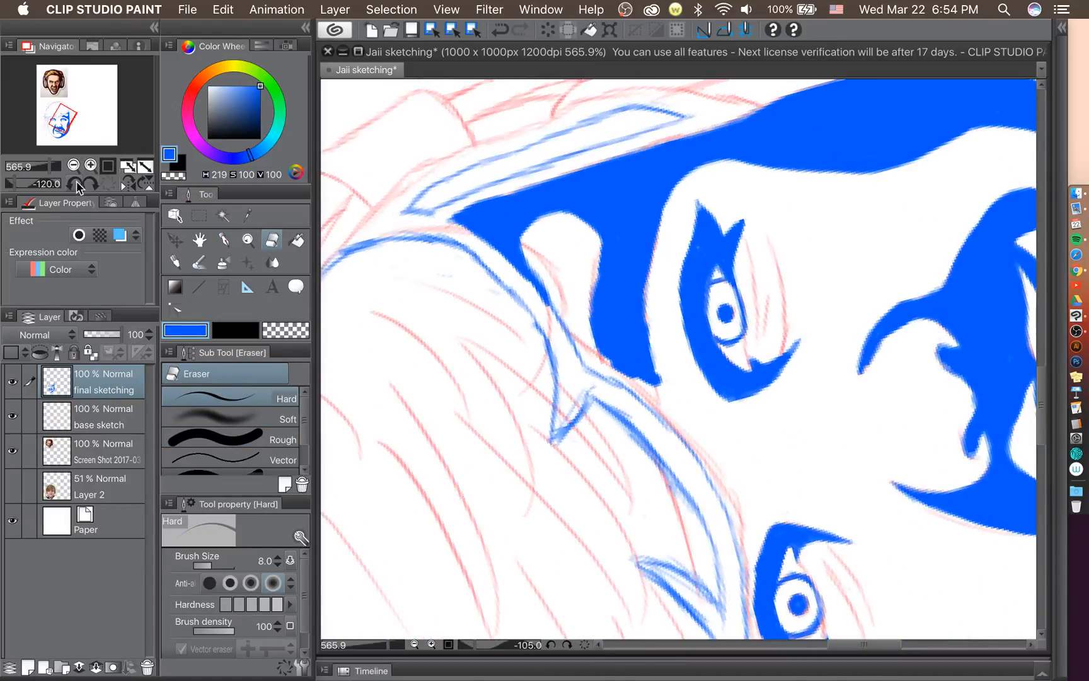
{"action": "left_click", "coordinate": [77, 184]}
{"action": "left_click", "coordinate": [78, 184]}
{"action": "double_click", "coordinate": [77, 184]}
{"action": "left_click", "coordinate": [77, 184]}
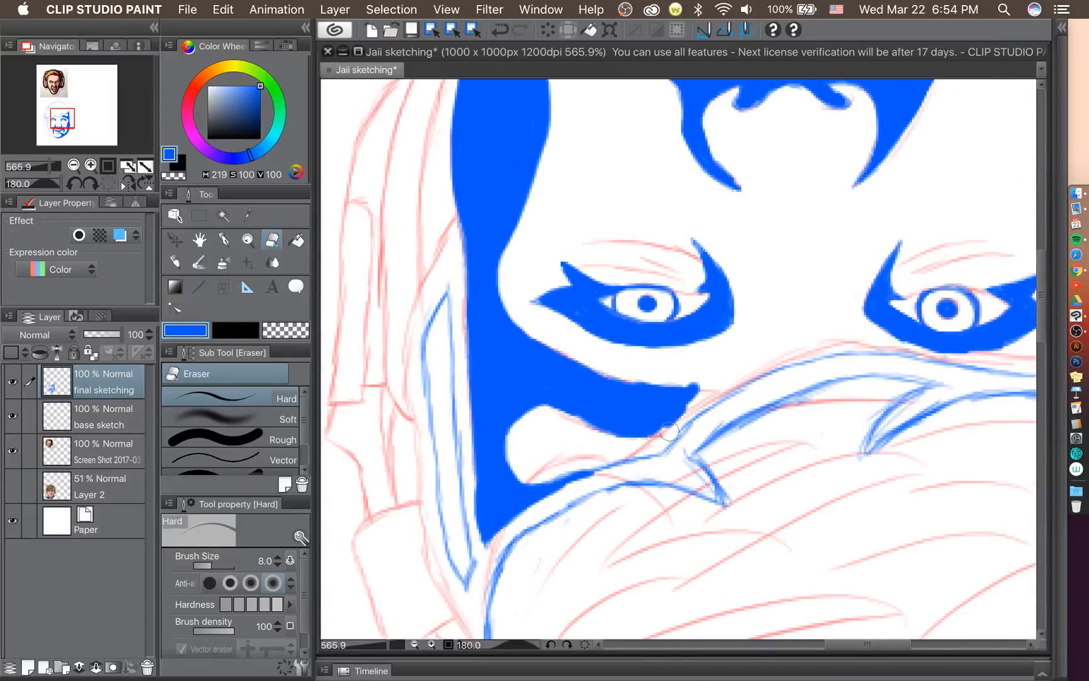
{"action": "left_click_drag", "start_coordinate": [669, 432], "coordinate": [699, 401]}
{"action": "mouse_move", "coordinate": [663, 443]}
{"action": "left_mouse_down"}
{"action": "mouse_move", "coordinate": [710, 385]}
{"action": "mouse_move", "coordinate": [649, 446]}
{"action": "mouse_move", "coordinate": [695, 375]}
{"action": "left_mouse_up"}
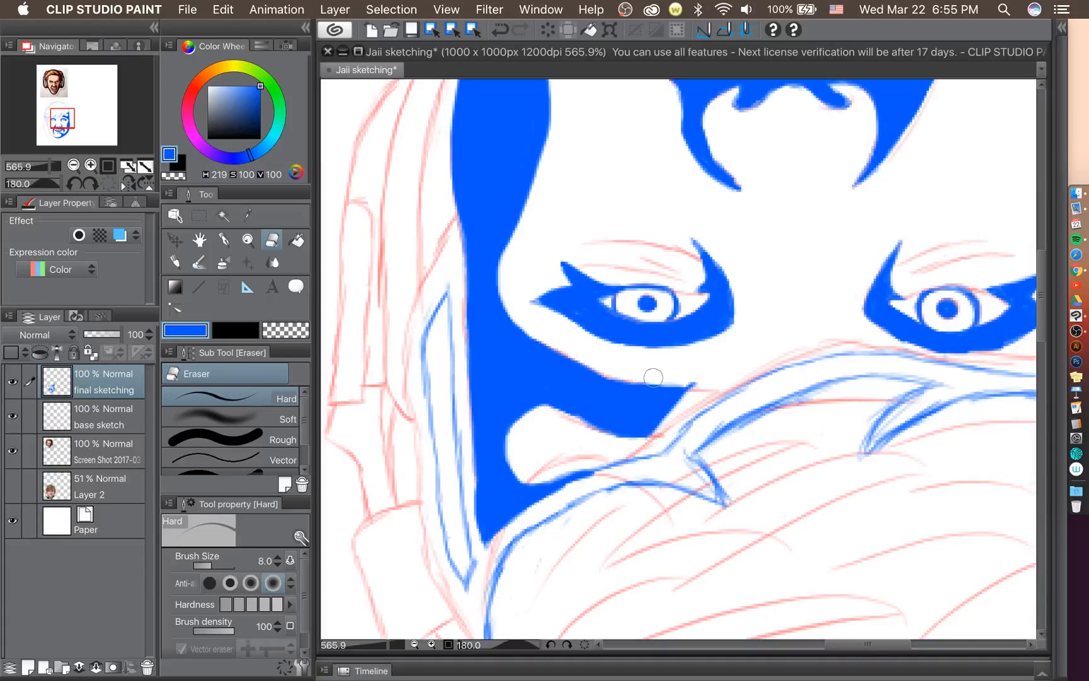
{"action": "left_click_drag", "start_coordinate": [668, 379], "coordinate": [704, 381]}
{"action": "left_click_drag", "start_coordinate": [553, 500], "coordinate": [577, 484]}
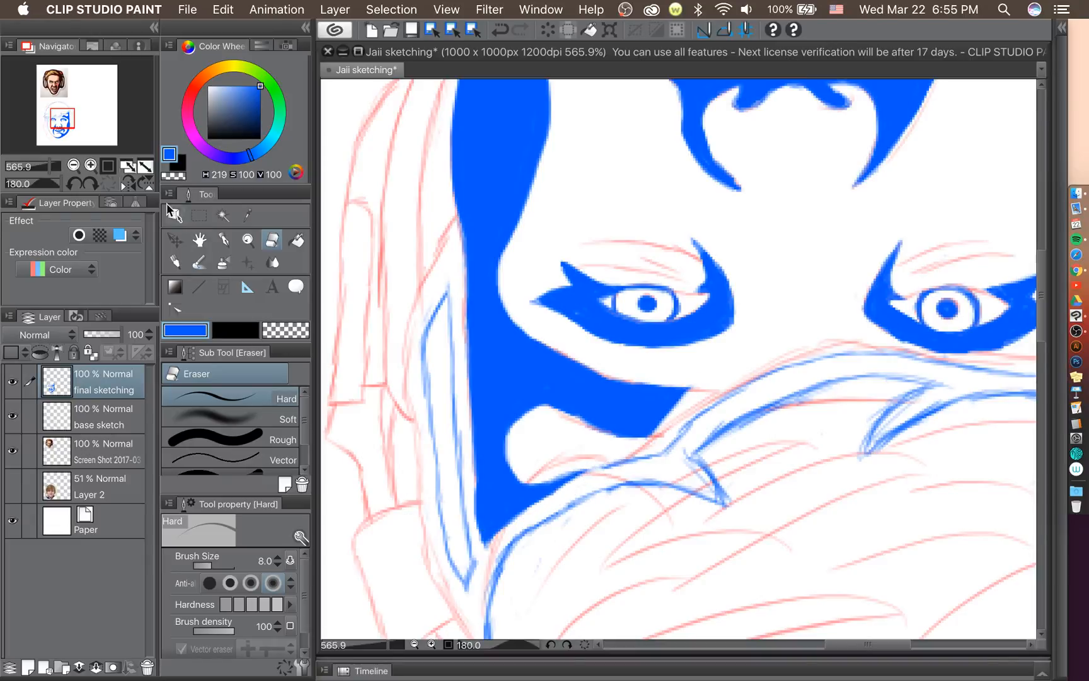
Ink the hairline from the rounded temple highlight along the lower edge of the fringe above the eyes with the Pen at size 12.
{"action": "left_click", "coordinate": [223, 241]}
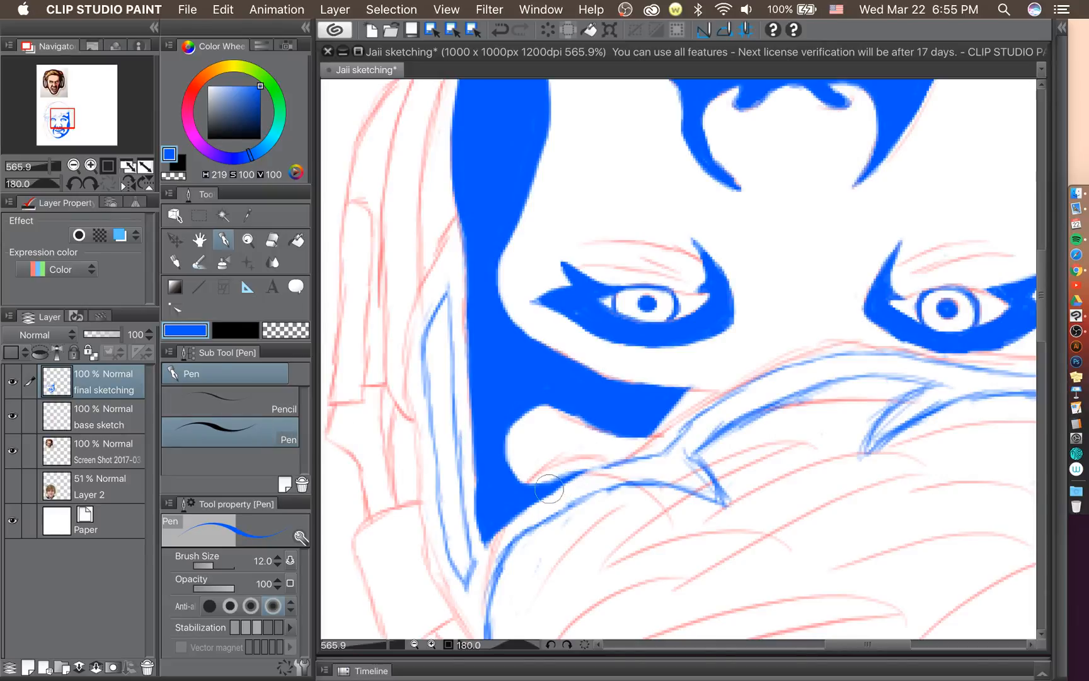
{"action": "left_click_drag", "start_coordinate": [534, 492], "coordinate": [633, 461]}
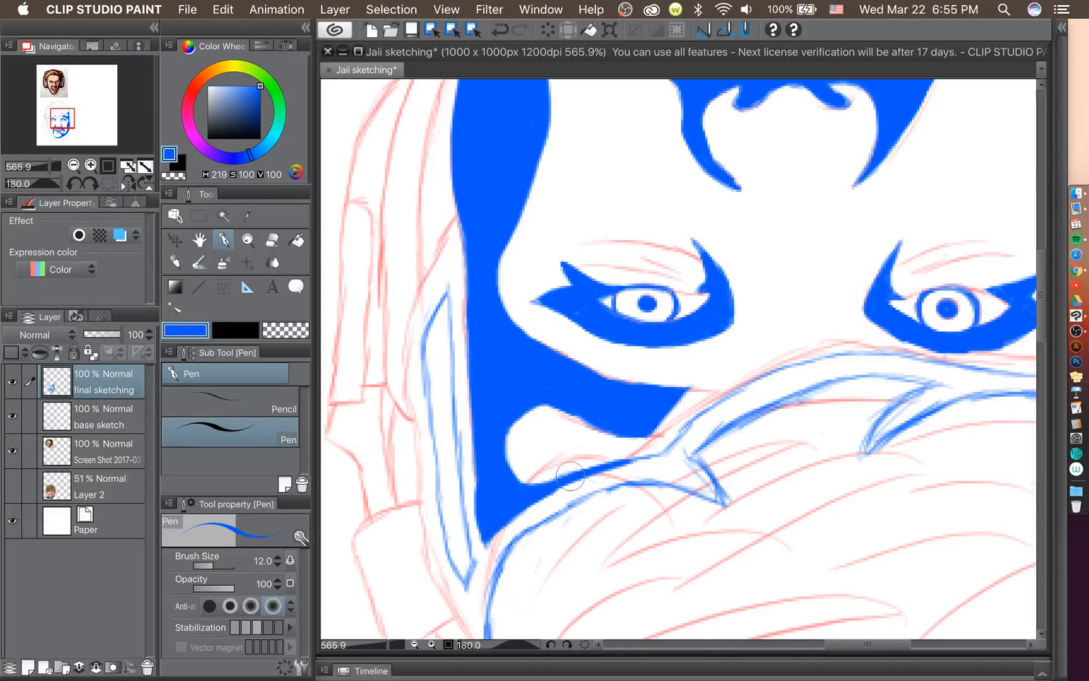
{"action": "mouse_move", "coordinate": [570, 476]}
{"action": "left_mouse_down"}
{"action": "mouse_move", "coordinate": [674, 439]}
{"action": "mouse_move", "coordinate": [665, 449]}
{"action": "mouse_move", "coordinate": [709, 404]}
{"action": "left_mouse_up"}
{"action": "mouse_move", "coordinate": [665, 445]}
{"action": "left_mouse_down"}
{"action": "mouse_move", "coordinate": [744, 386]}
{"action": "mouse_move", "coordinate": [714, 401]}
{"action": "mouse_move", "coordinate": [846, 359]}
{"action": "left_mouse_up"}
{"action": "left_click_drag", "start_coordinate": [779, 369], "coordinate": [849, 358]}
{"action": "left_click_drag", "start_coordinate": [725, 388], "coordinate": [812, 366]}
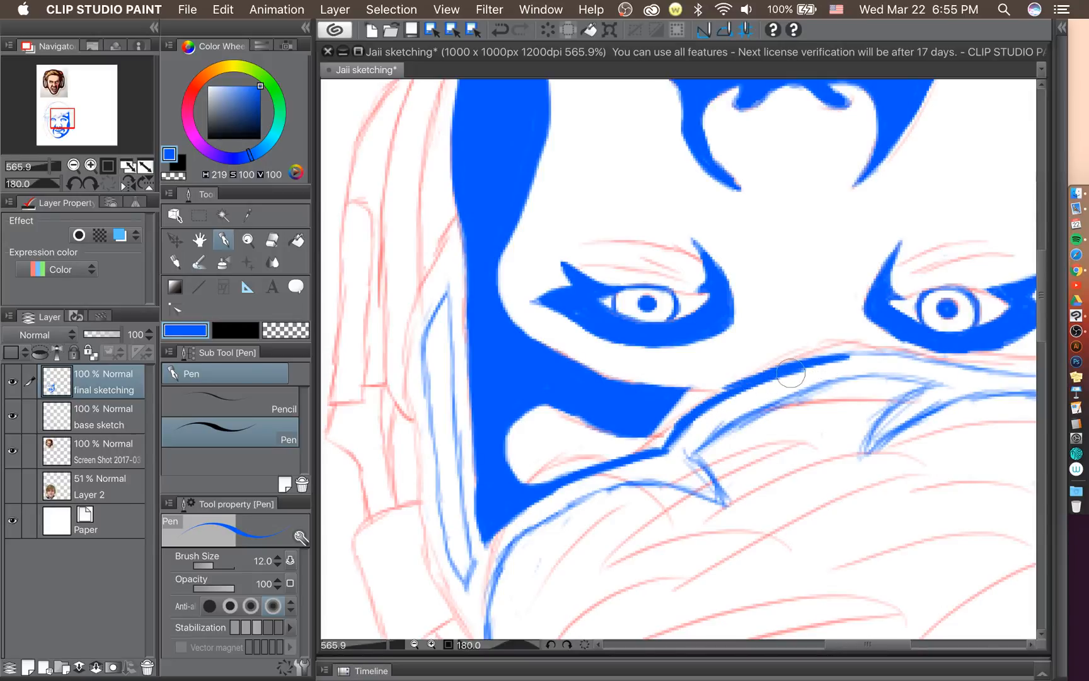
Try thickening the fringe line above the eye into a broad blue band with the Pen, and undo the added strokes.
{"action": "left_click_drag", "start_coordinate": [699, 409], "coordinate": [659, 458]}
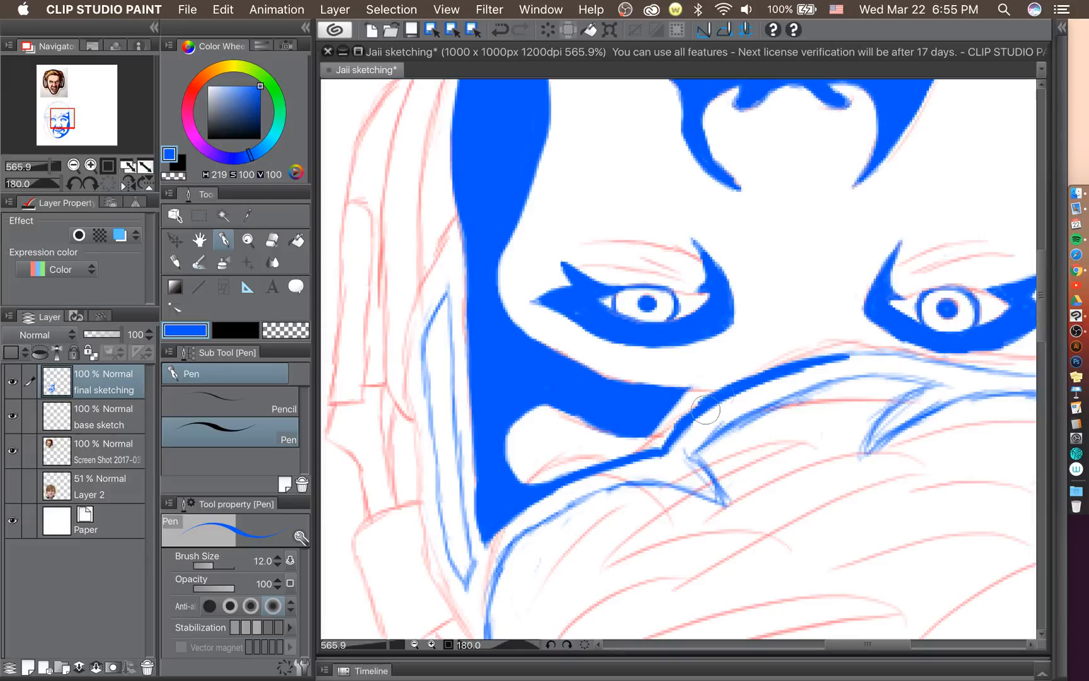
{"action": "mouse_move", "coordinate": [702, 405]}
{"action": "left_mouse_down"}
{"action": "mouse_move", "coordinate": [660, 458]}
{"action": "mouse_move", "coordinate": [712, 416]}
{"action": "mouse_move", "coordinate": [687, 454]}
{"action": "mouse_move", "coordinate": [791, 379]}
{"action": "mouse_move", "coordinate": [719, 413]}
{"action": "mouse_move", "coordinate": [773, 384]}
{"action": "mouse_move", "coordinate": [835, 367]}
{"action": "left_mouse_up"}
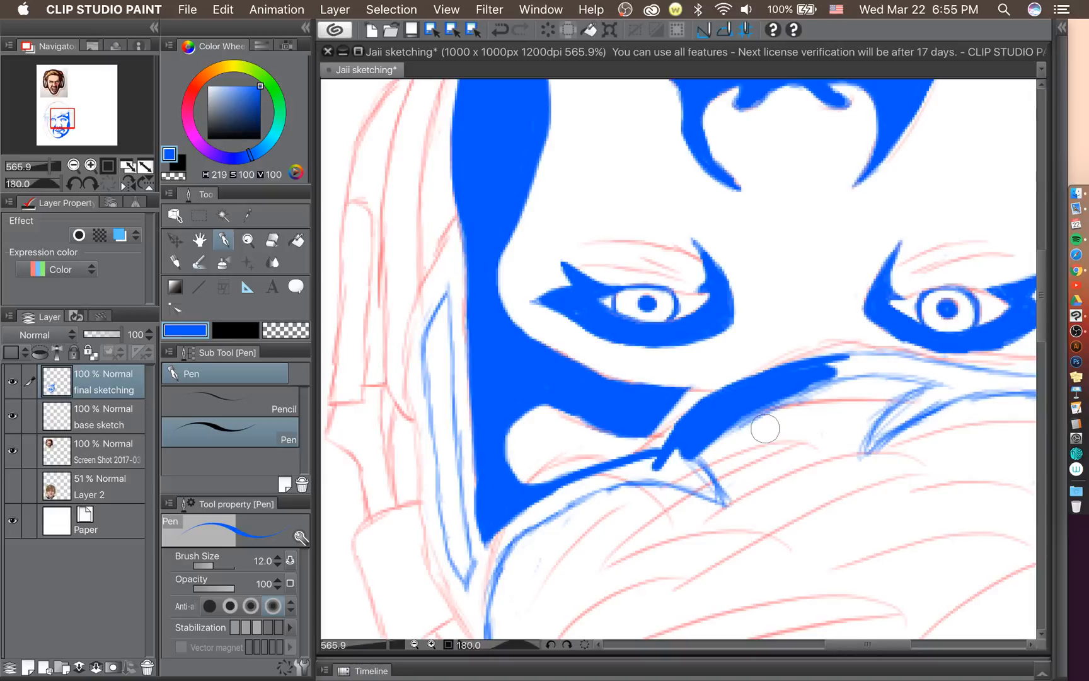
{"action": "mouse_move", "coordinate": [764, 428]}
{"action": "left_mouse_down"}
{"action": "mouse_move", "coordinate": [734, 427]}
{"action": "mouse_move", "coordinate": [776, 401]}
{"action": "left_mouse_up"}
{"action": "key", "text": "super+z"}
{"action": "key", "text": "super+z"}
{"action": "key", "text": "super+z"}
{"action": "key", "text": "super+z"}
{"action": "key", "text": "super+z"}
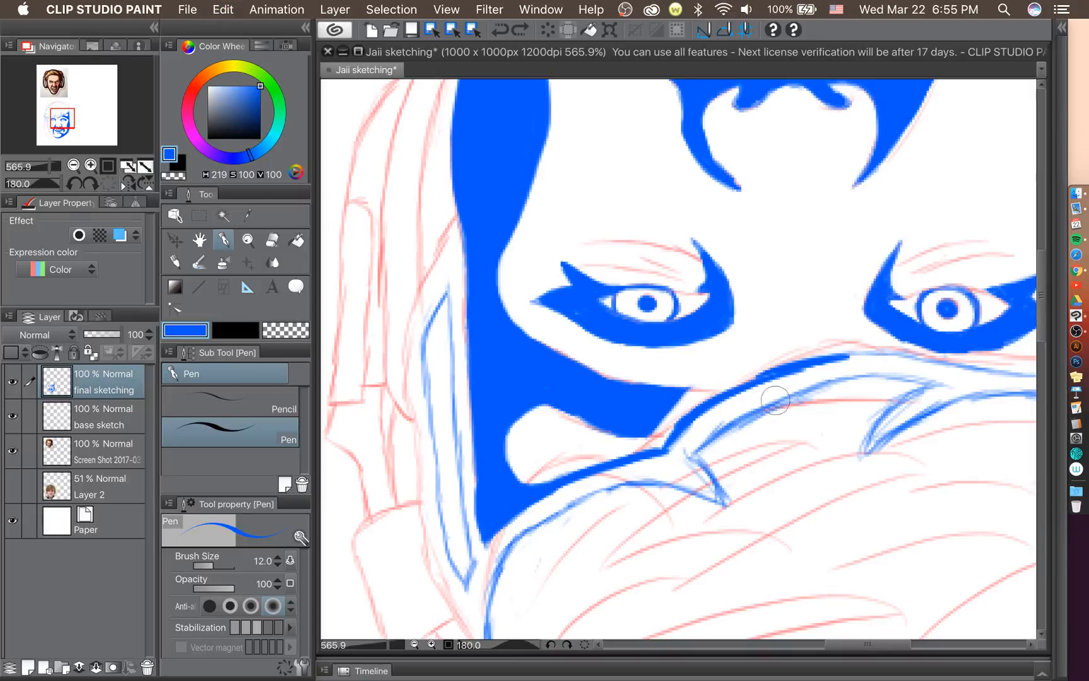
Examine the whole portrait upright to check the face shadows and the inner edge of the cheek shadow.
{"action": "scroll", "coordinate": [776, 400], "scroll_direction": "down", "scroll_amount": 3}
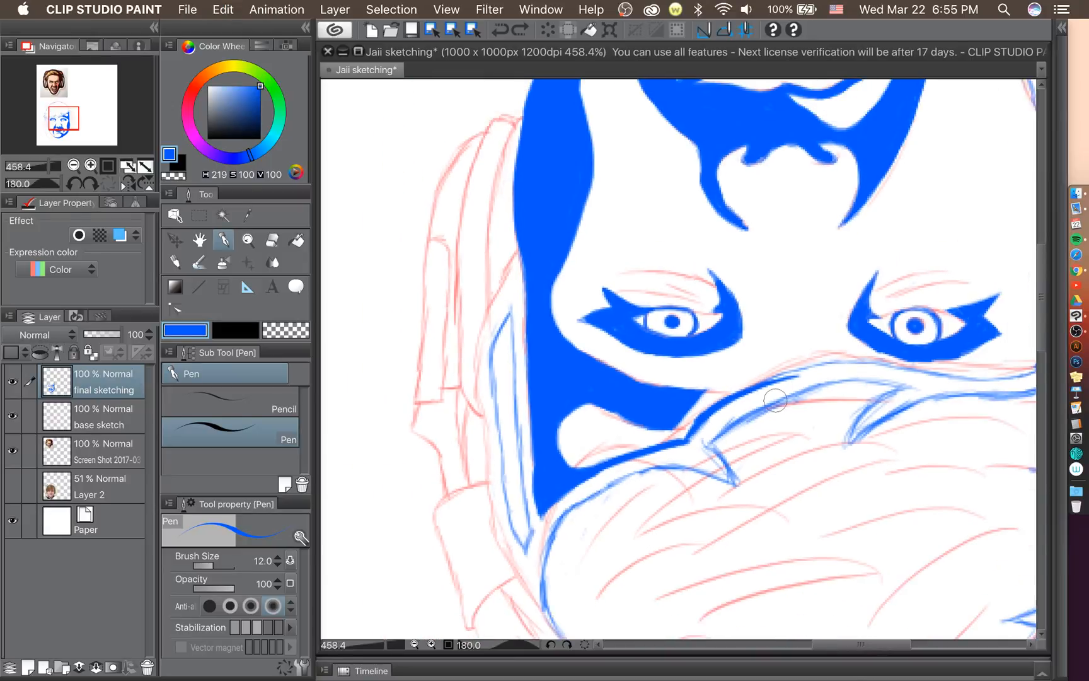
{"action": "left_click", "coordinate": [92, 183]}
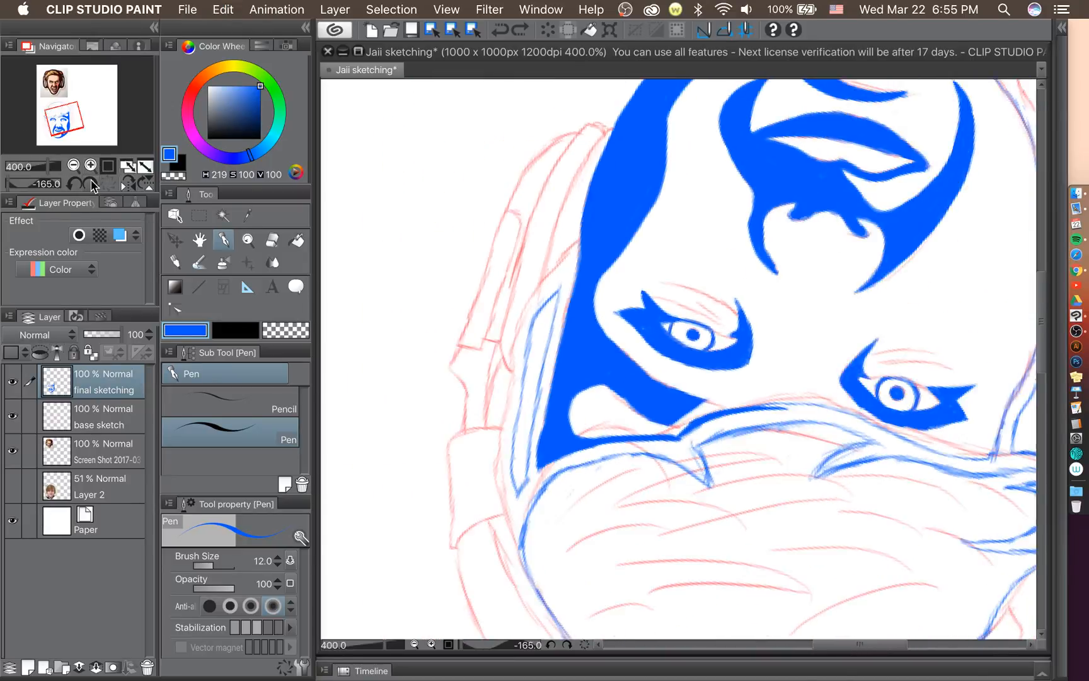
{"action": "left_click", "coordinate": [109, 184]}
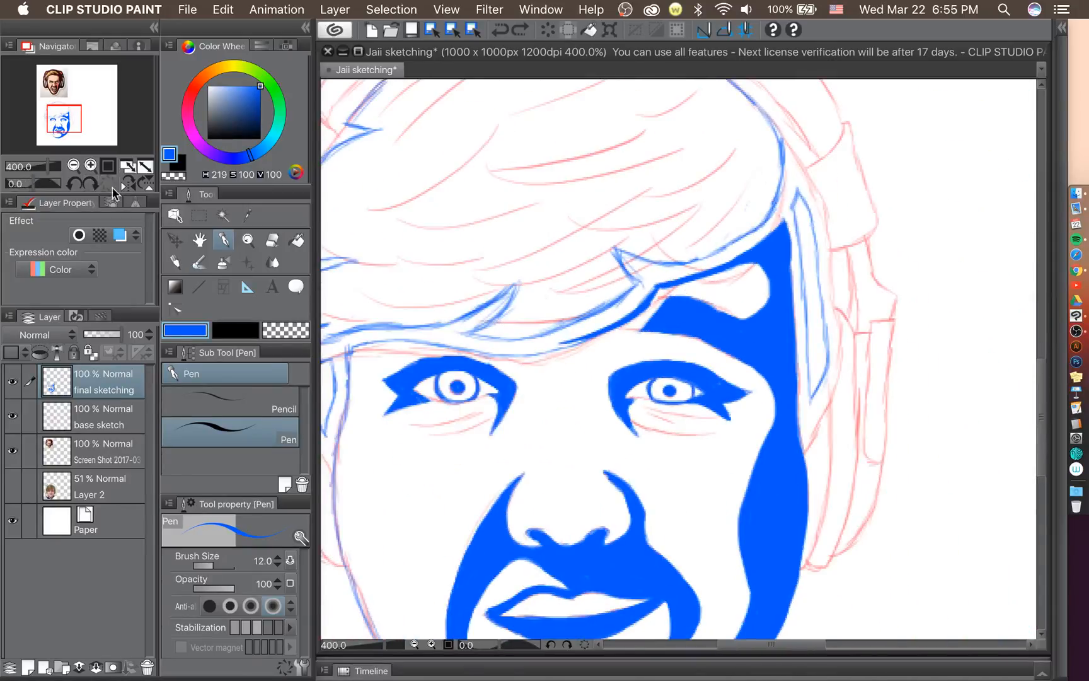
{"action": "scroll", "coordinate": [837, 347], "scroll_direction": "down", "scroll_amount": 4}
{"action": "scroll", "coordinate": [826, 348], "scroll_direction": "up", "scroll_amount": 2}
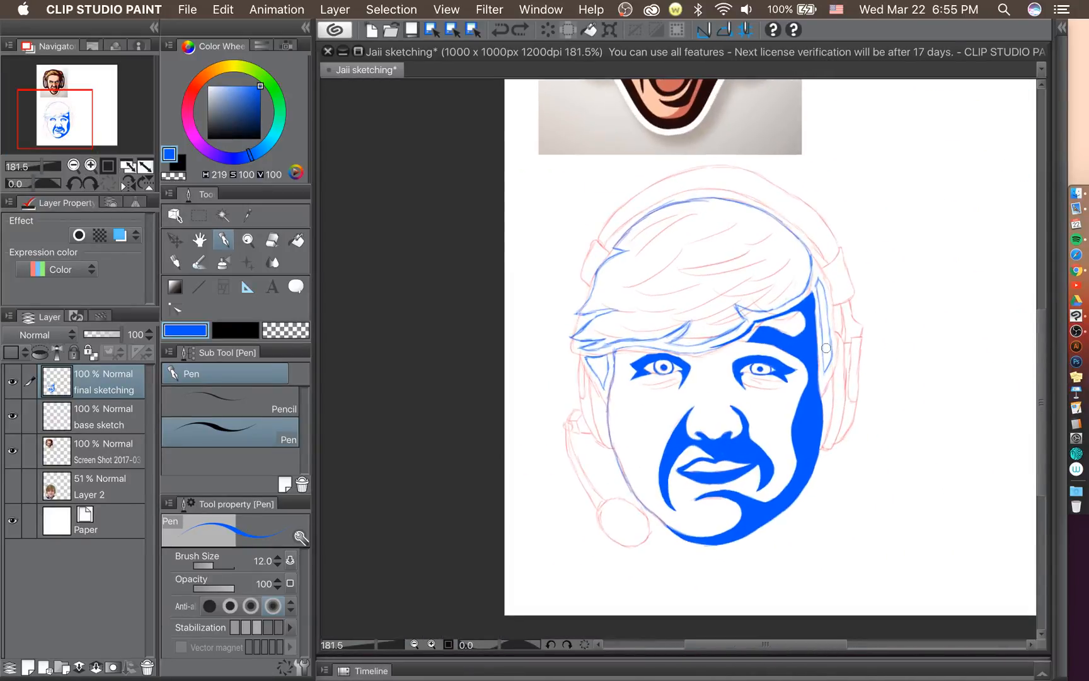
{"action": "scroll", "coordinate": [827, 348], "scroll_direction": "up", "scroll_amount": 1}
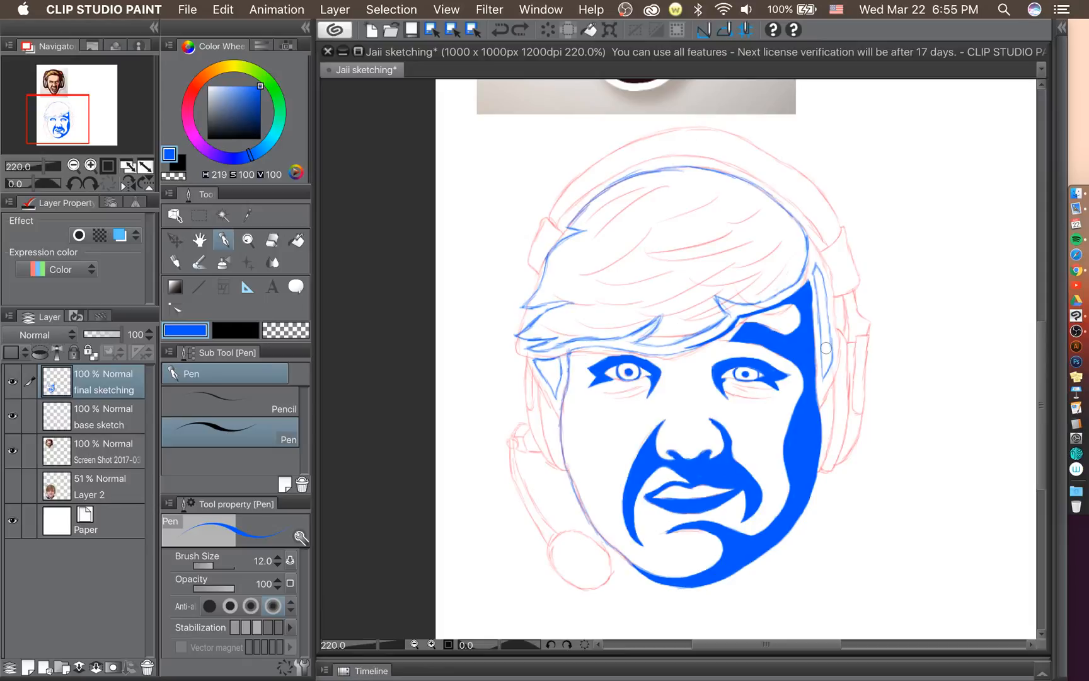
{"action": "scroll", "coordinate": [780, 493], "scroll_direction": "up", "scroll_amount": 4}
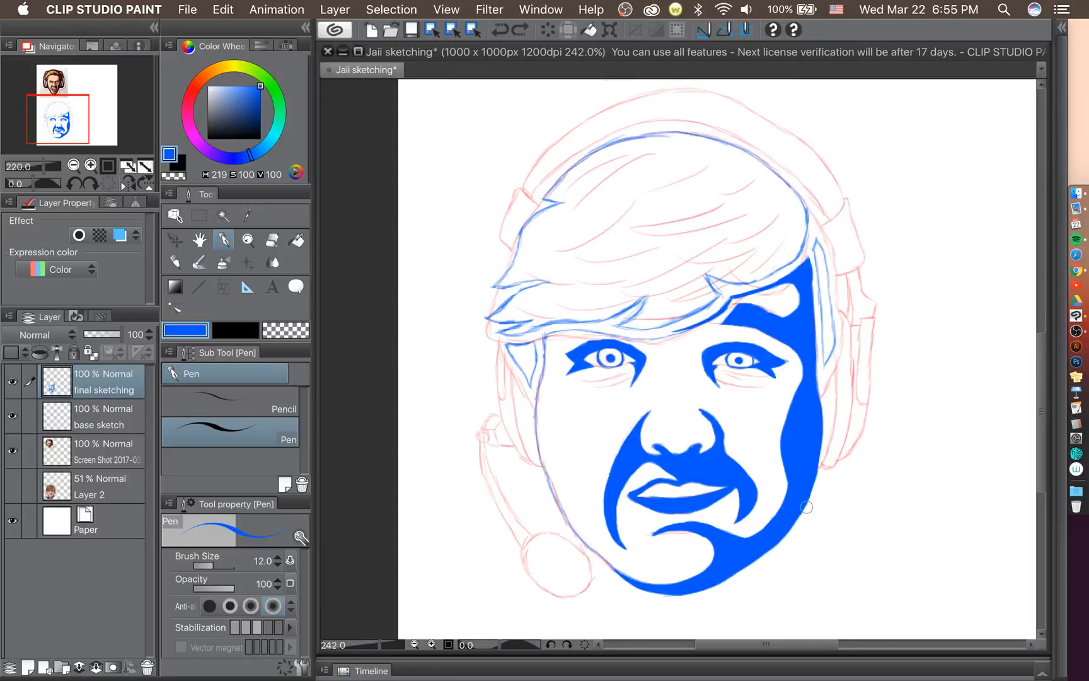
{"action": "scroll", "coordinate": [786, 487], "scroll_direction": "up", "scroll_amount": 6}
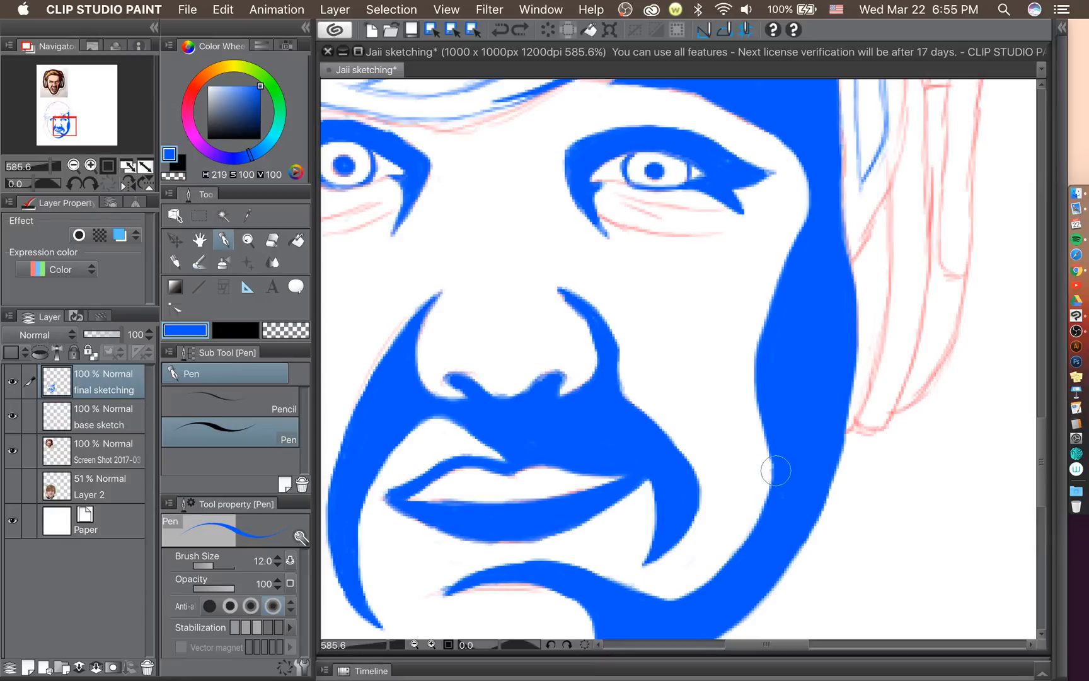
Try small hooked Pen strokes on the inner edge of the cheek and jaw shadow, and undo them.
{"action": "left_click_drag", "start_coordinate": [764, 440], "coordinate": [766, 481]}
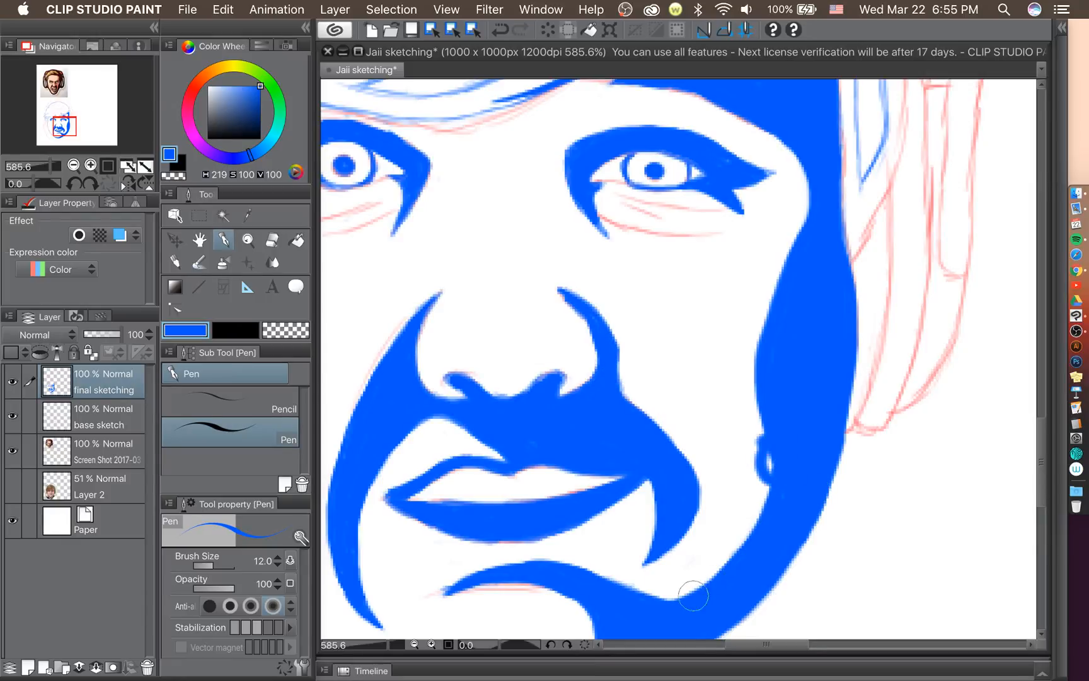
{"action": "left_click_drag", "start_coordinate": [690, 592], "coordinate": [658, 596]}
{"action": "key", "text": "super+z"}
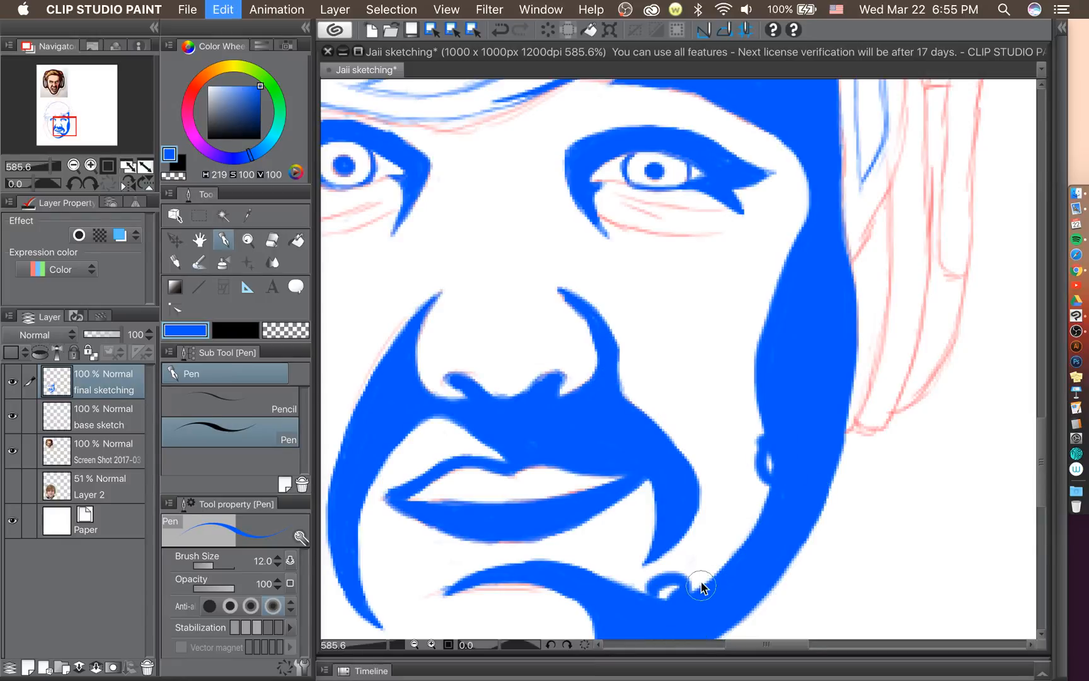
{"action": "key", "text": "super+z"}
{"action": "key", "text": "super+z"}
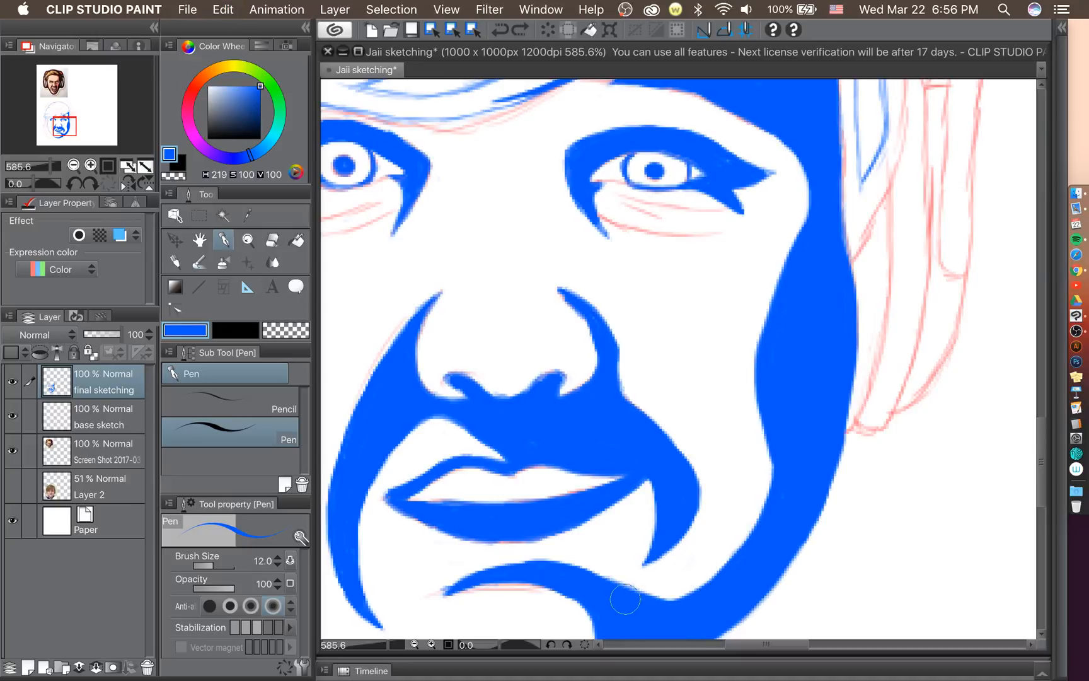
Round the inner corner where the jaw shadow meets the chin shadow with the Pen at size 12.
{"action": "mouse_move", "coordinate": [651, 606]}
{"action": "left_mouse_down"}
{"action": "mouse_move", "coordinate": [702, 595]}
{"action": "mouse_move", "coordinate": [746, 546]}
{"action": "left_mouse_up"}
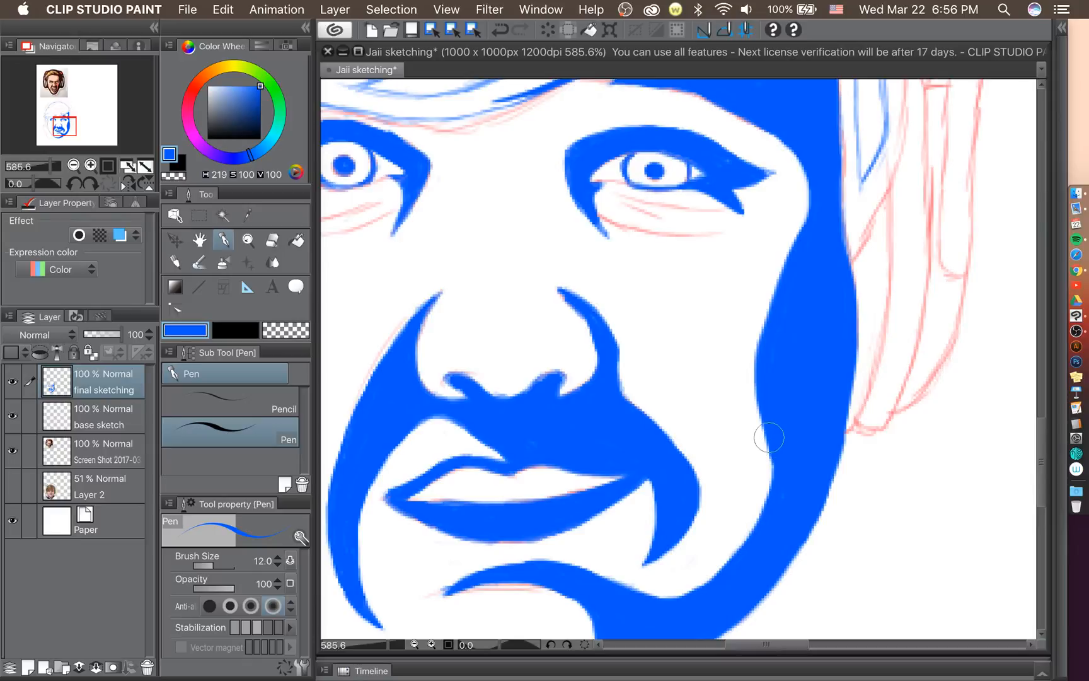
{"action": "key", "text": "super+z"}
{"action": "mouse_move", "coordinate": [778, 452]}
{"action": "left_mouse_down"}
{"action": "mouse_move", "coordinate": [782, 480]}
{"action": "mouse_move", "coordinate": [733, 604]}
{"action": "left_mouse_up"}
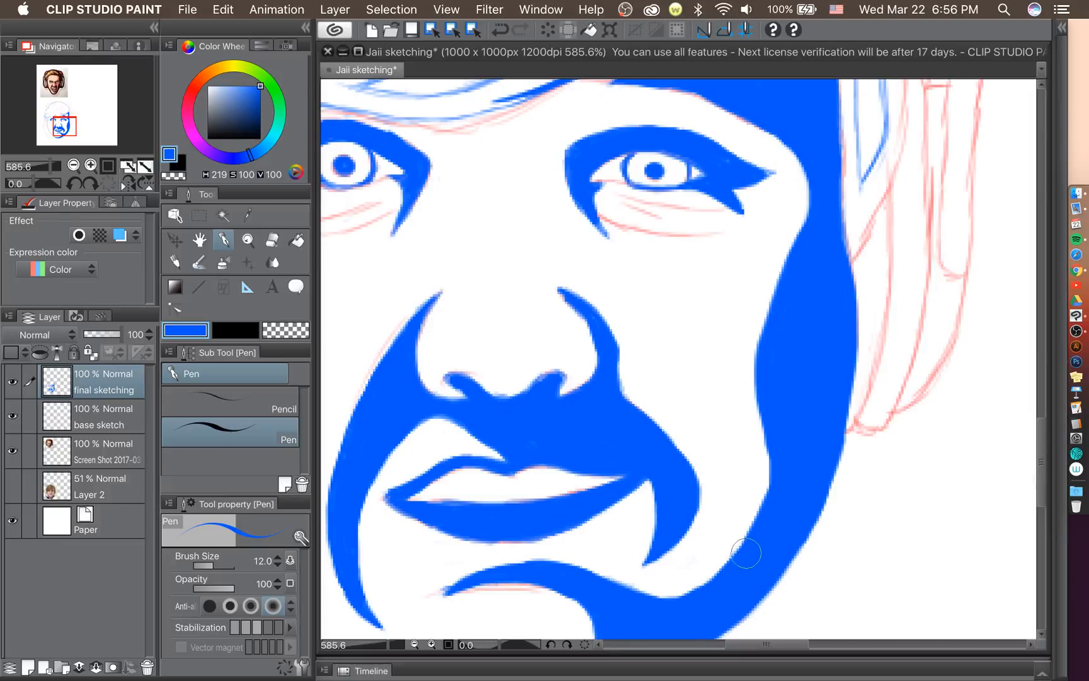
{"action": "key", "text": "super+z"}
{"action": "left_click_drag", "start_coordinate": [782, 441], "coordinate": [777, 486]}
{"action": "key", "text": "super+z"}
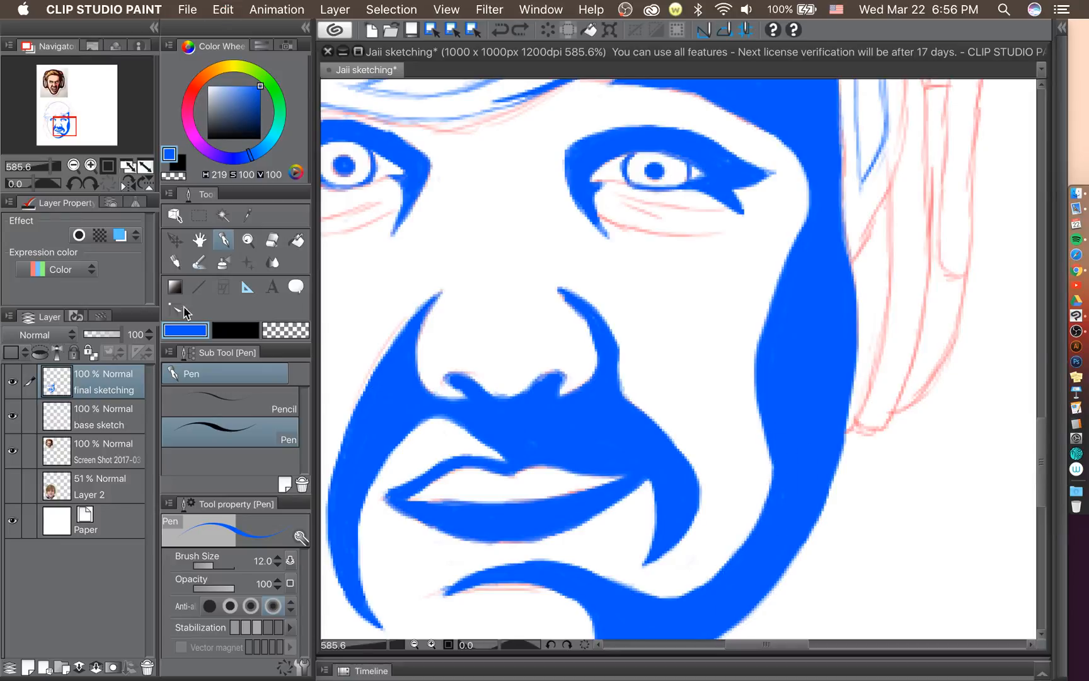
Smooth the kink in the inner edge of the cheek shadow beside the mouth with the Pen at size 12.
{"action": "left_click", "coordinate": [75, 184]}
{"action": "left_click", "coordinate": [75, 184]}
{"action": "left_click", "coordinate": [74, 184]}
{"action": "left_click", "coordinate": [75, 184]}
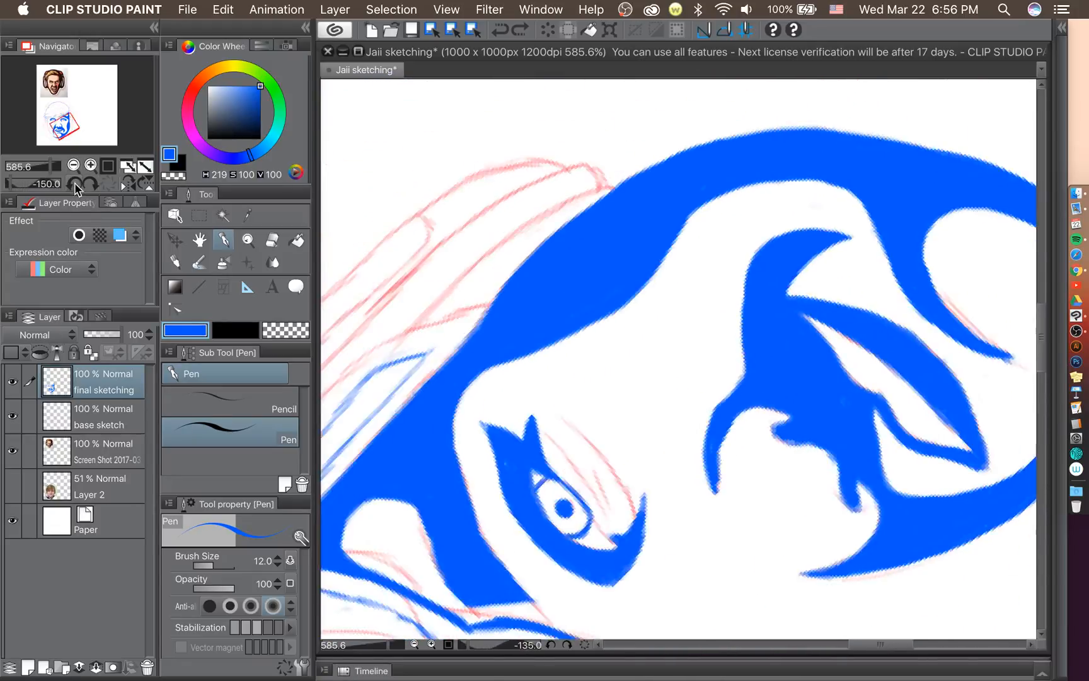
{"action": "left_click", "coordinate": [74, 184]}
{"action": "left_click", "coordinate": [74, 184]}
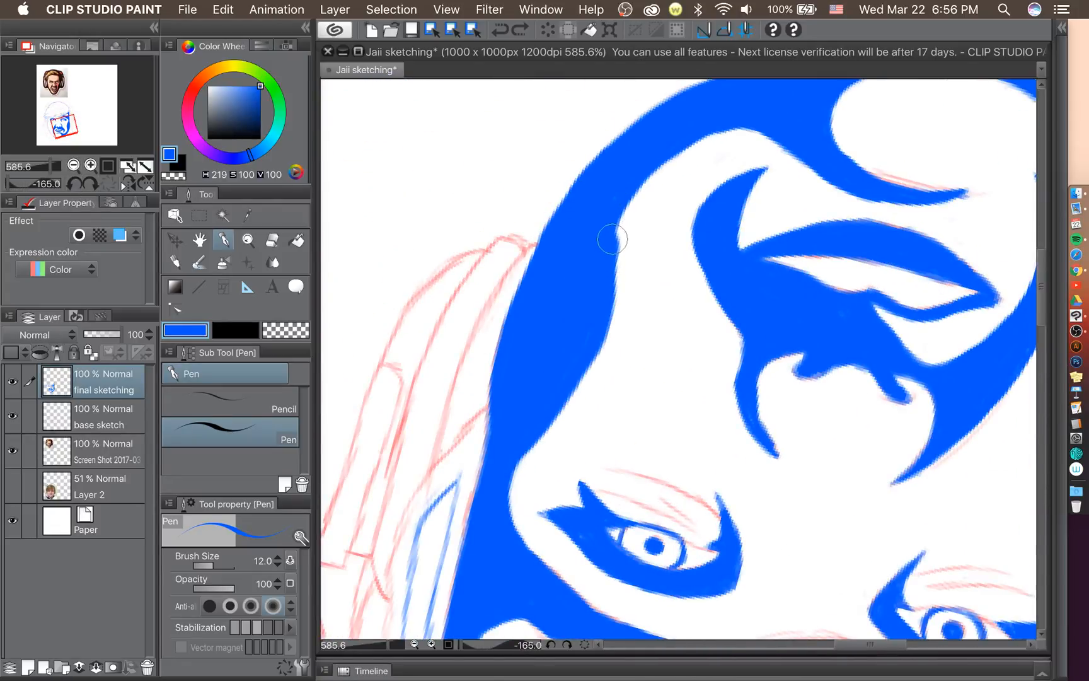
{"action": "mouse_move", "coordinate": [606, 271]}
{"action": "left_mouse_down"}
{"action": "mouse_move", "coordinate": [619, 190]}
{"action": "mouse_move", "coordinate": [640, 159]}
{"action": "mouse_move", "coordinate": [665, 156]}
{"action": "left_mouse_up"}
{"action": "key", "text": "super+z"}
{"action": "left_click", "coordinate": [739, 134]}
{"action": "left_click", "coordinate": [32, 183]}
{"action": "left_click", "coordinate": [88, 188]}
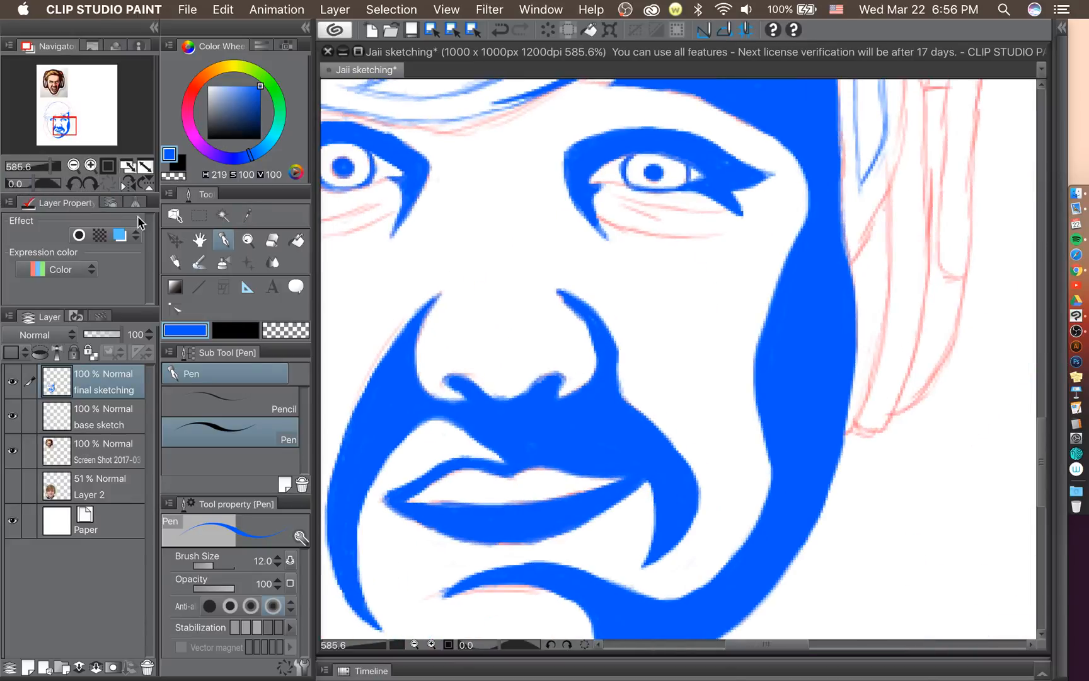
Compare the portrait's overall shadow shapes with the cartoon reference image above it, and inspect the mouth and cheek area closely.
{"action": "scroll", "coordinate": [577, 359], "scroll_direction": "down", "scroll_amount": 10}
{"action": "scroll", "coordinate": [580, 361], "scroll_direction": "down", "scroll_amount": 5}
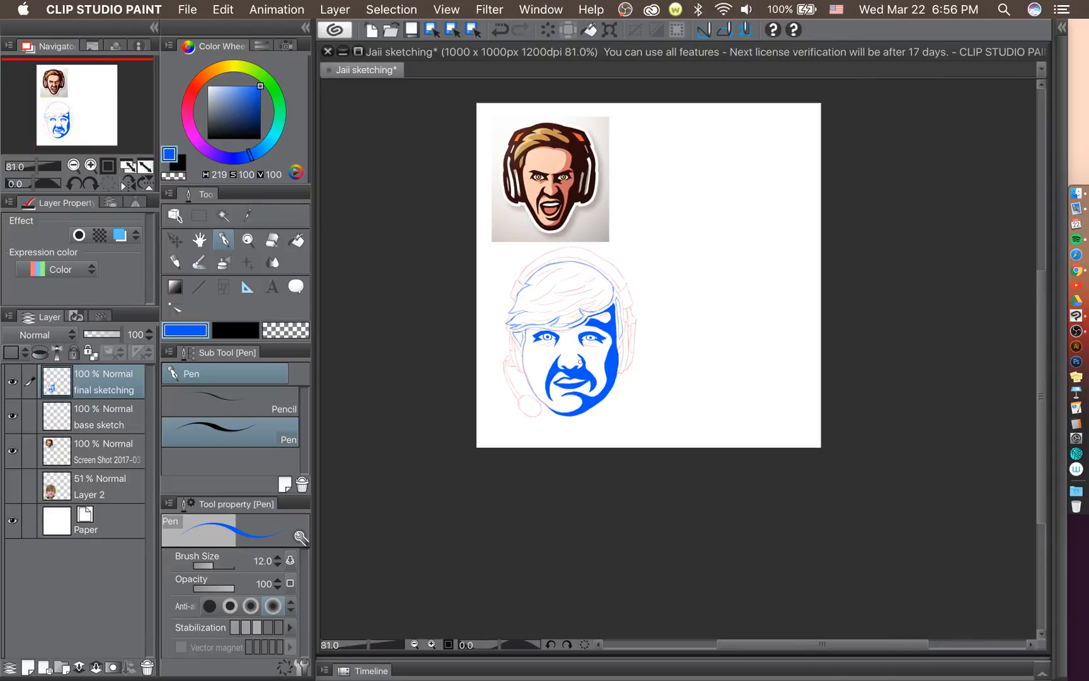
{"action": "scroll", "coordinate": [580, 361], "scroll_direction": "up", "scroll_amount": 5}
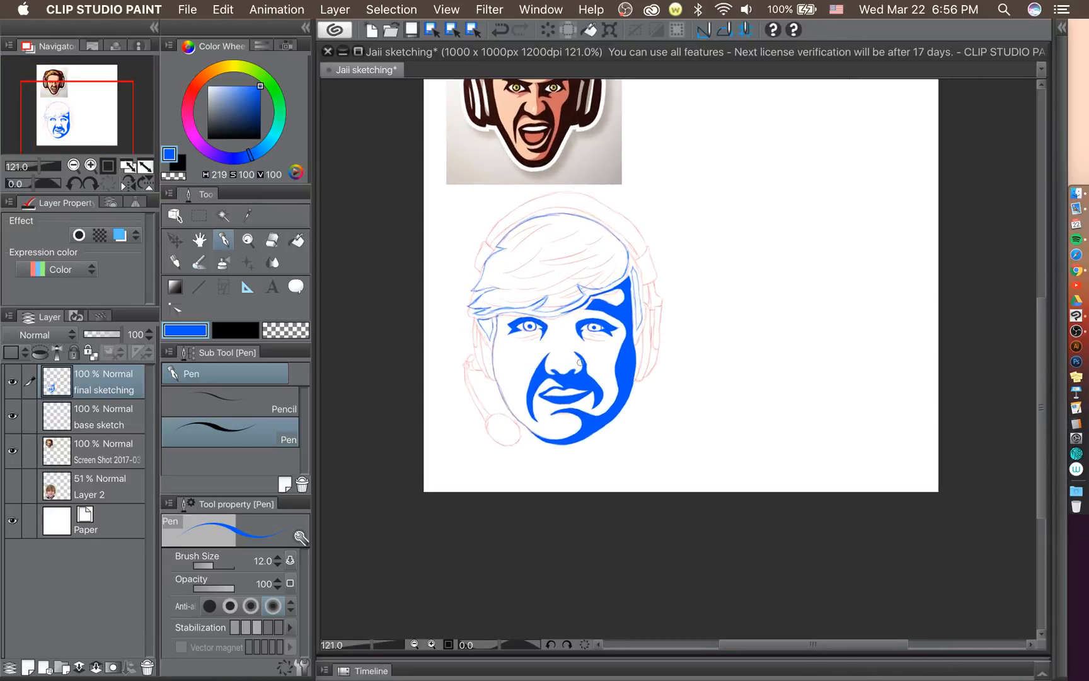
{"action": "scroll", "coordinate": [575, 363], "scroll_direction": "up", "scroll_amount": 5}
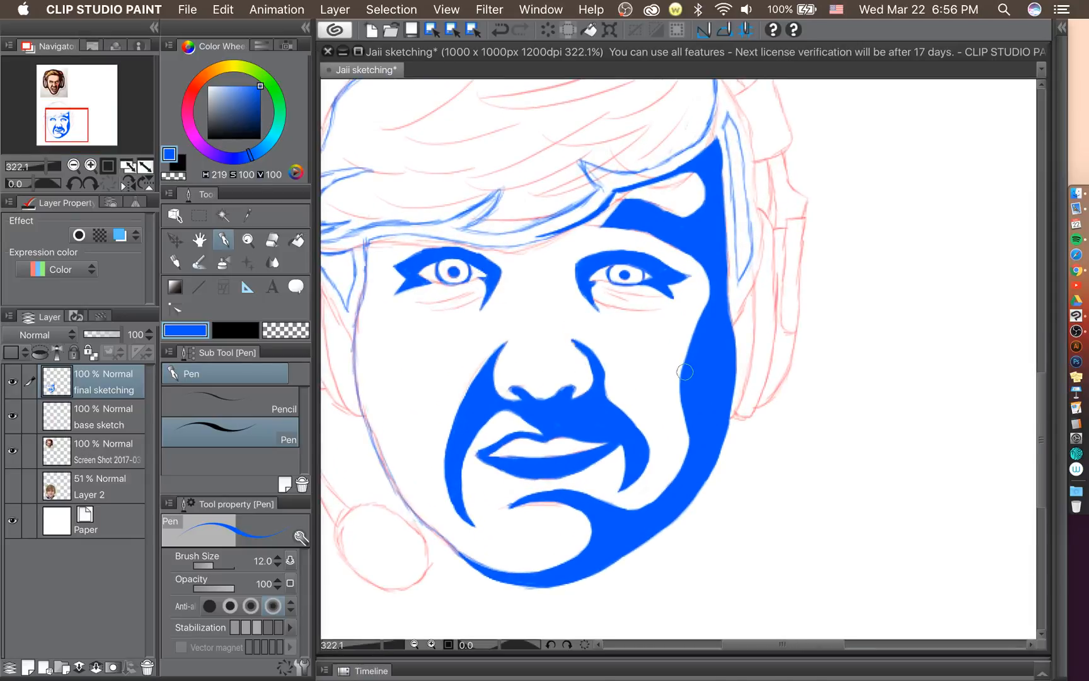
{"action": "scroll", "coordinate": [543, 441], "scroll_direction": "down", "scroll_amount": 7}
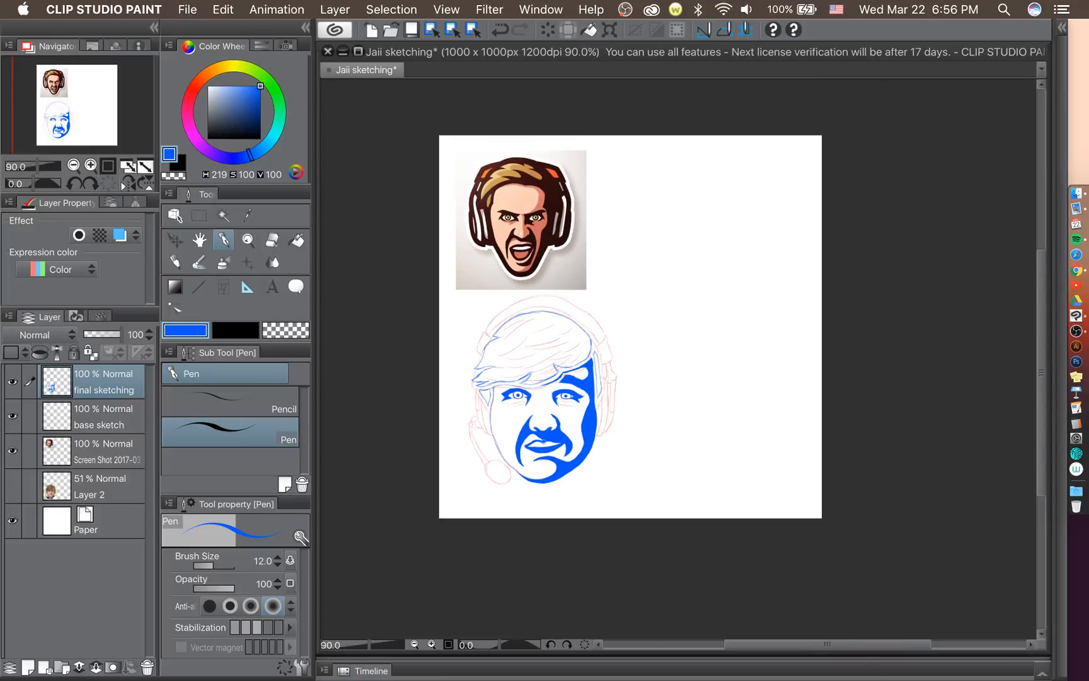
{"action": "scroll", "coordinate": [543, 442], "scroll_direction": "up", "scroll_amount": 4}
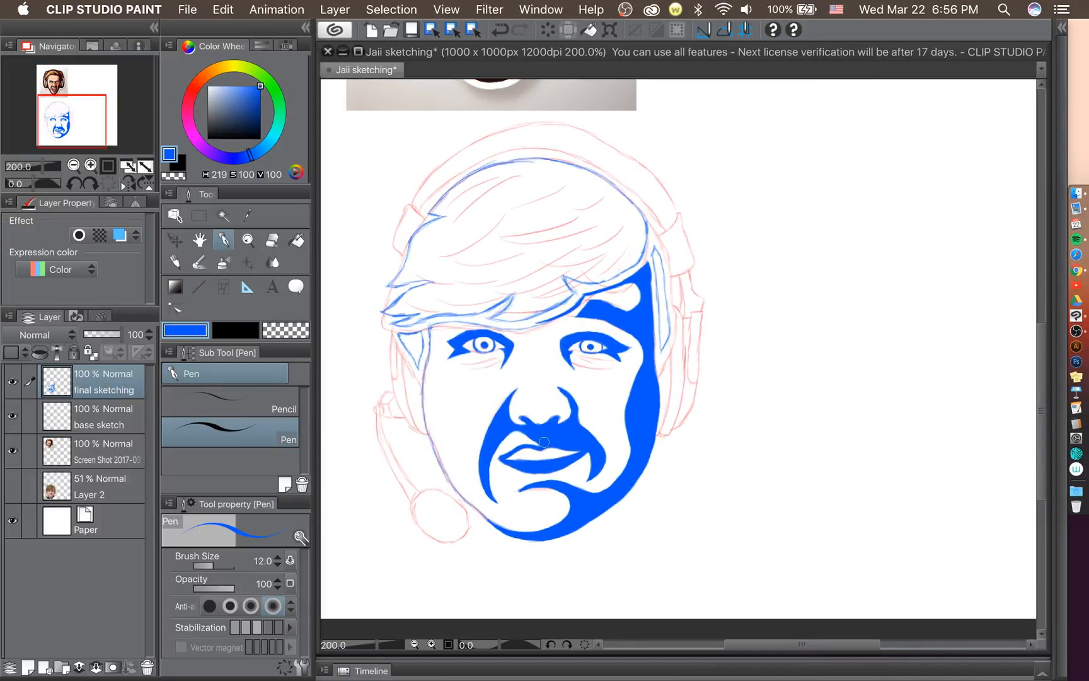
{"action": "scroll", "coordinate": [543, 441], "scroll_direction": "up", "scroll_amount": 5}
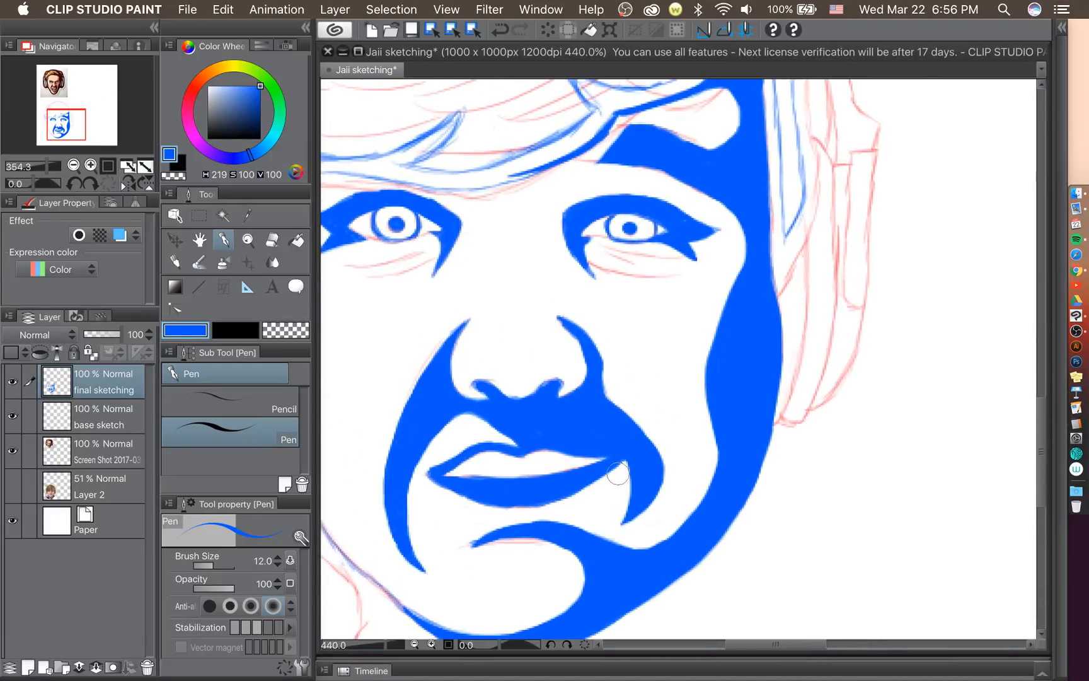
Touch up the corner of the lips beside the cheek shadow with a short Pen stroke at size 12.
{"action": "scroll", "coordinate": [618, 473], "scroll_direction": "up", "scroll_amount": 4}
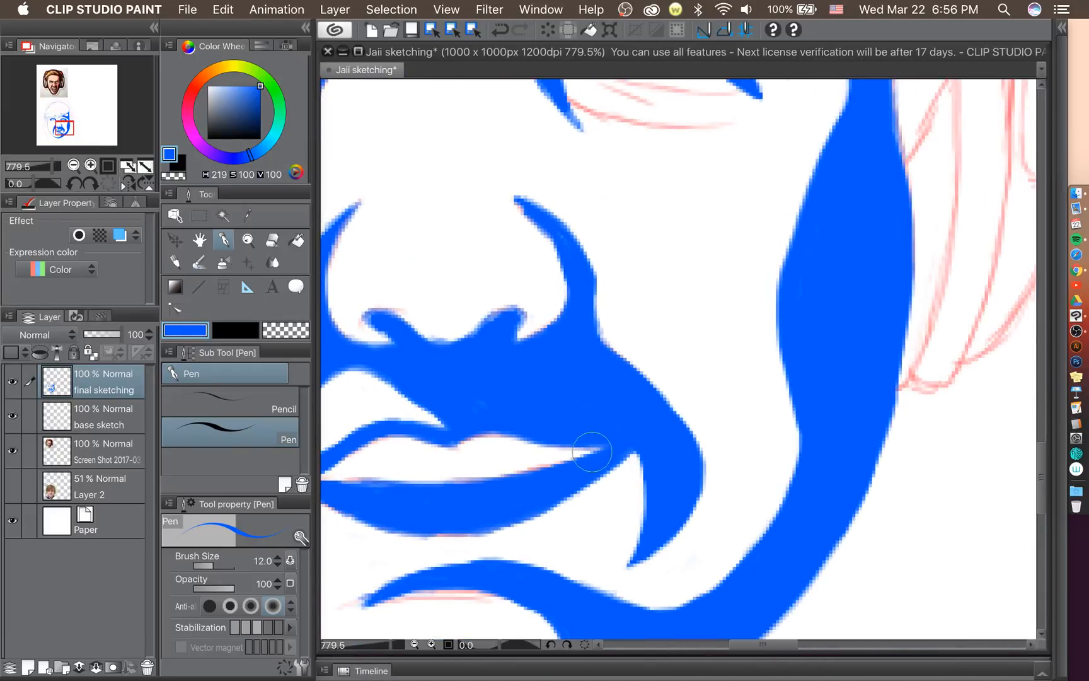
{"action": "left_click_drag", "start_coordinate": [602, 451], "coordinate": [595, 446]}
{"action": "scroll", "coordinate": [593, 444], "scroll_direction": "down", "scroll_amount": 6}
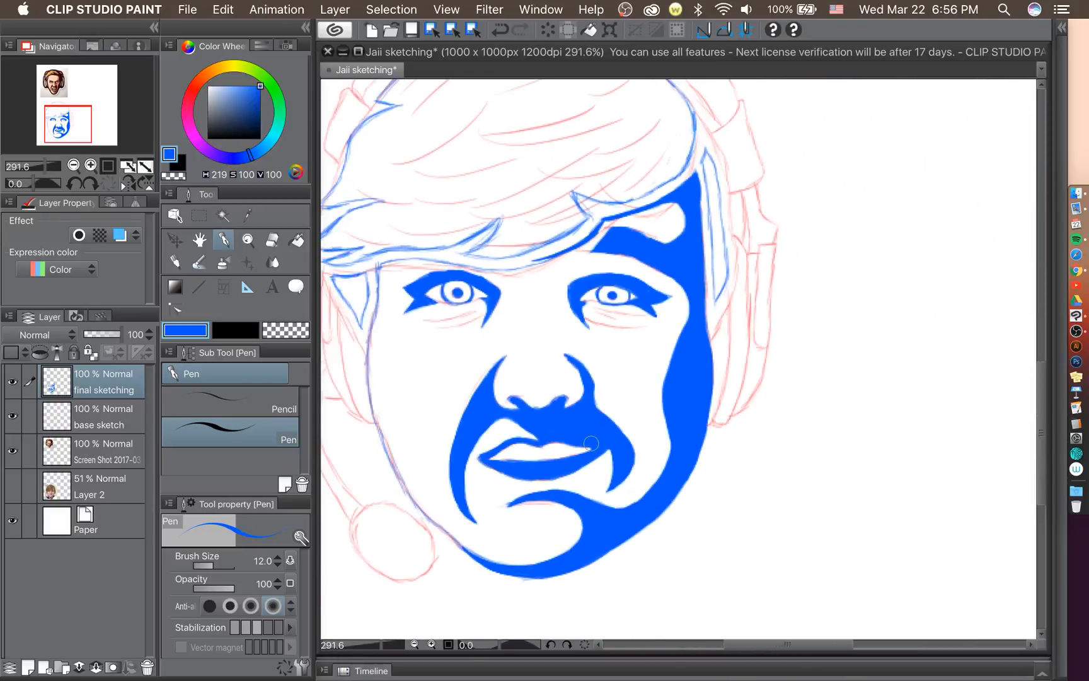
{"action": "scroll", "coordinate": [591, 444], "scroll_direction": "down", "scroll_amount": 3}
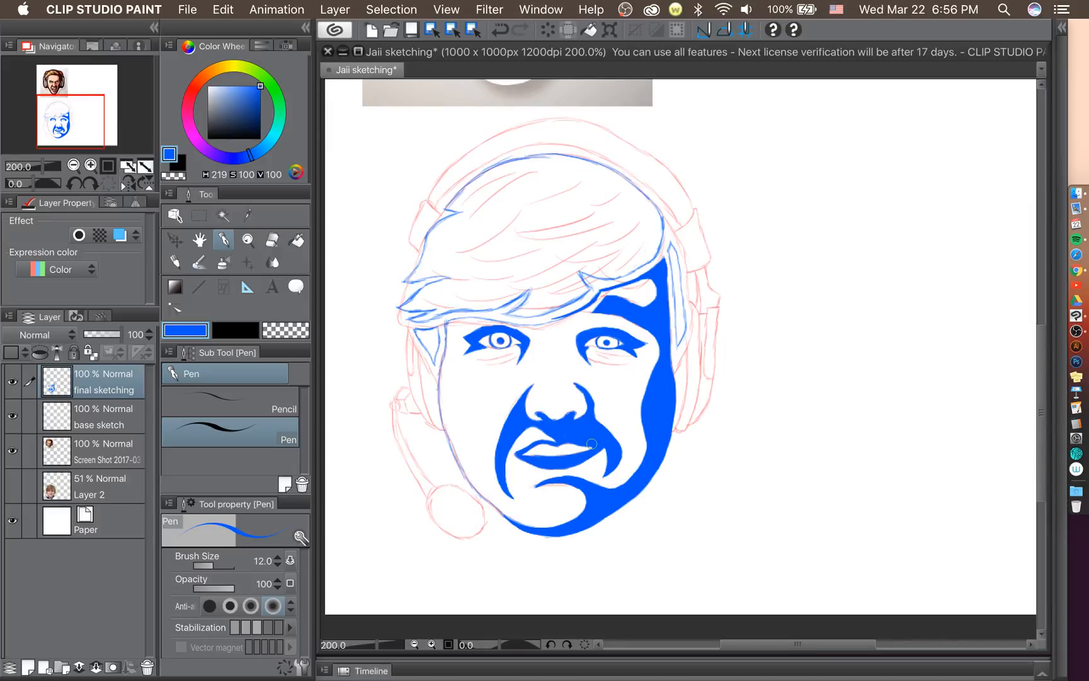
Inspect the chin shadow's tip closely and select the Hard Eraser at size 8.
{"action": "scroll", "coordinate": [592, 443], "scroll_direction": "up", "scroll_amount": 7}
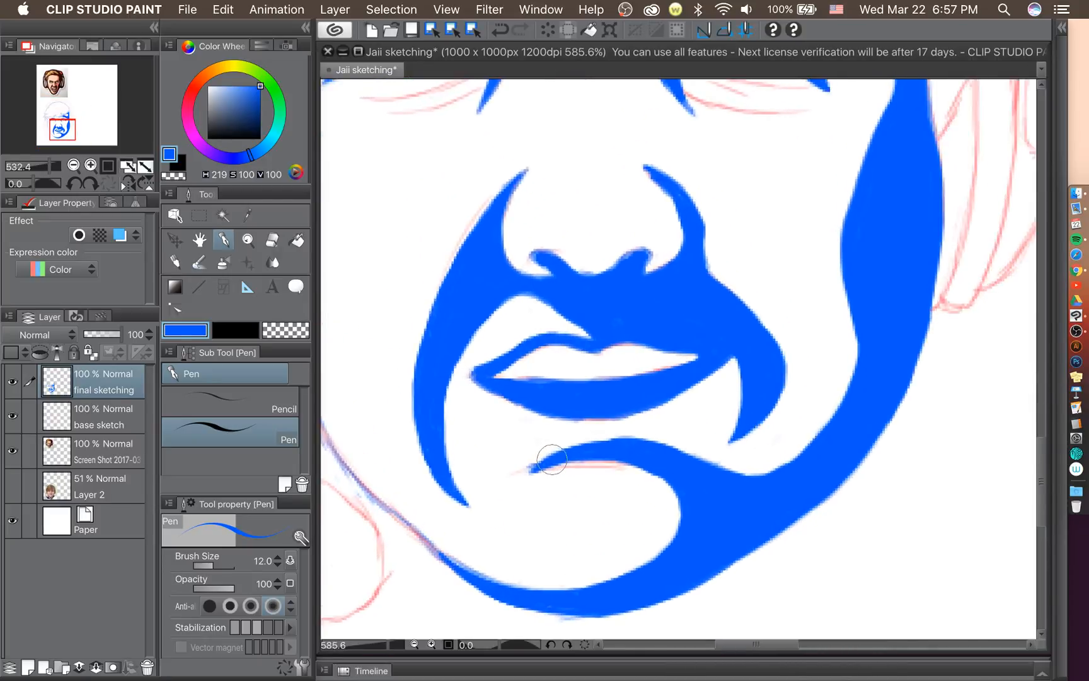
{"action": "scroll", "coordinate": [551, 459], "scroll_direction": "up", "scroll_amount": 1}
{"action": "left_click", "coordinate": [272, 239]}
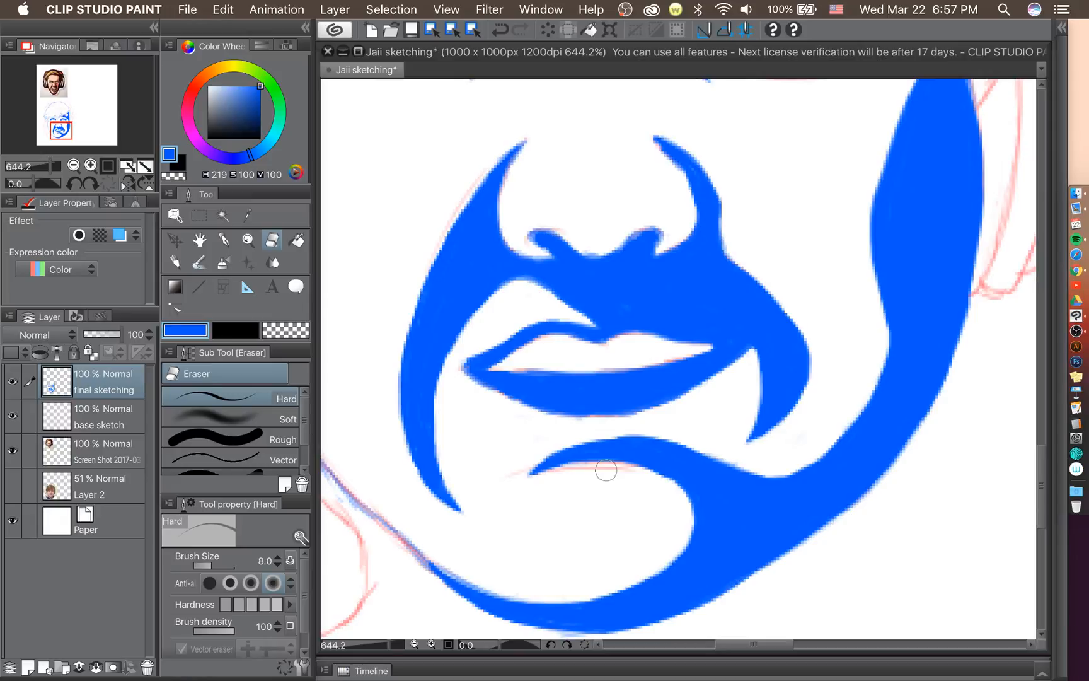
Switch to Chrome, go to twitch.tv and open the signed-in account's own channel page.
{"action": "left_click", "coordinate": [1051, 243]}
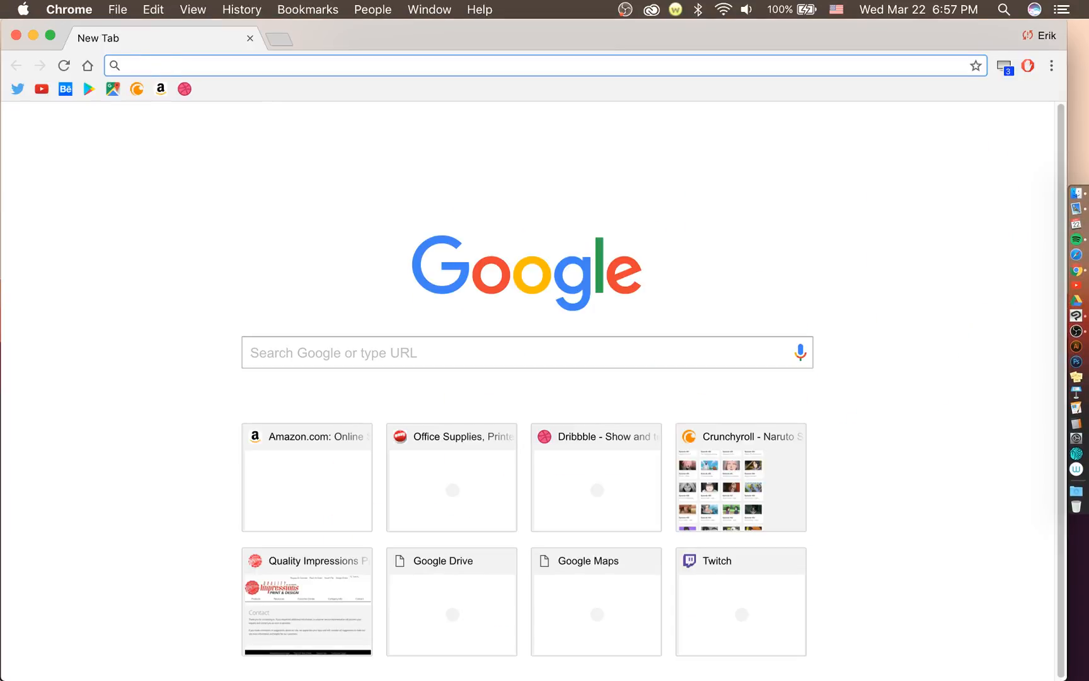
{"action": "type", "text": "twitch.tv"}
{"action": "key", "text": "Return"}
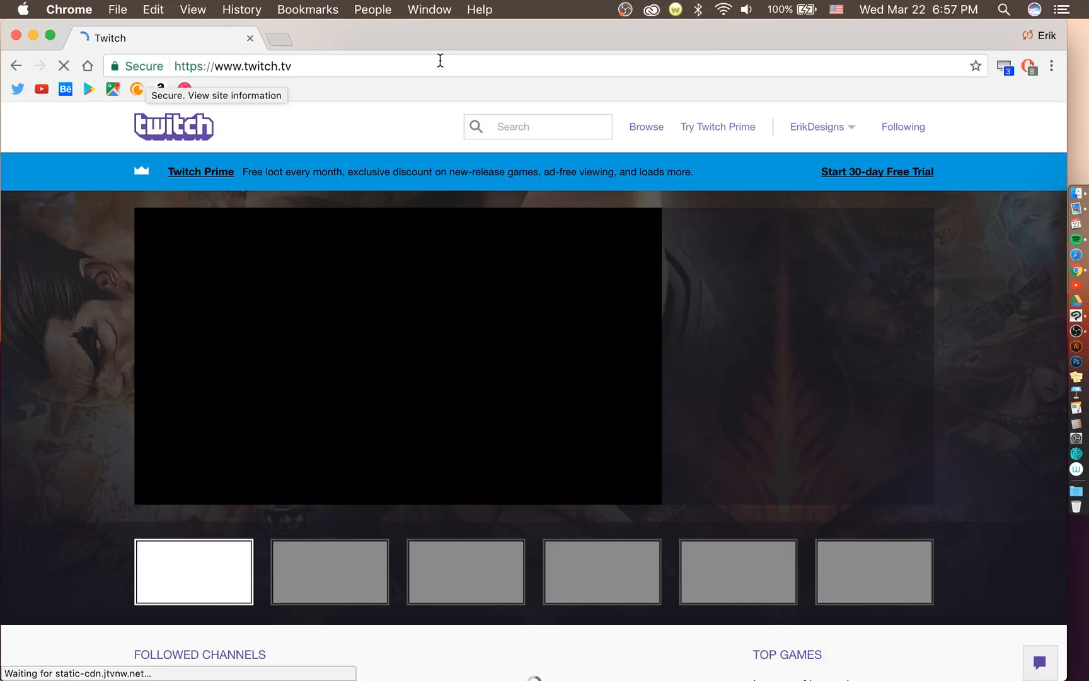
{"action": "left_click", "coordinate": [844, 134]}
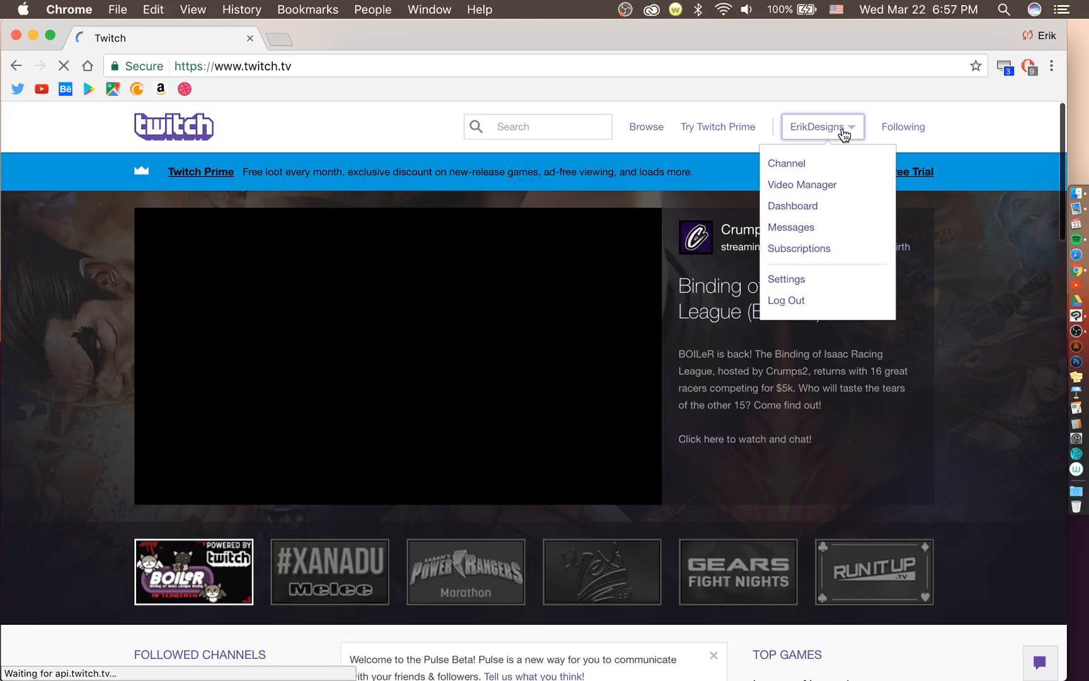
{"action": "left_click", "coordinate": [836, 165]}
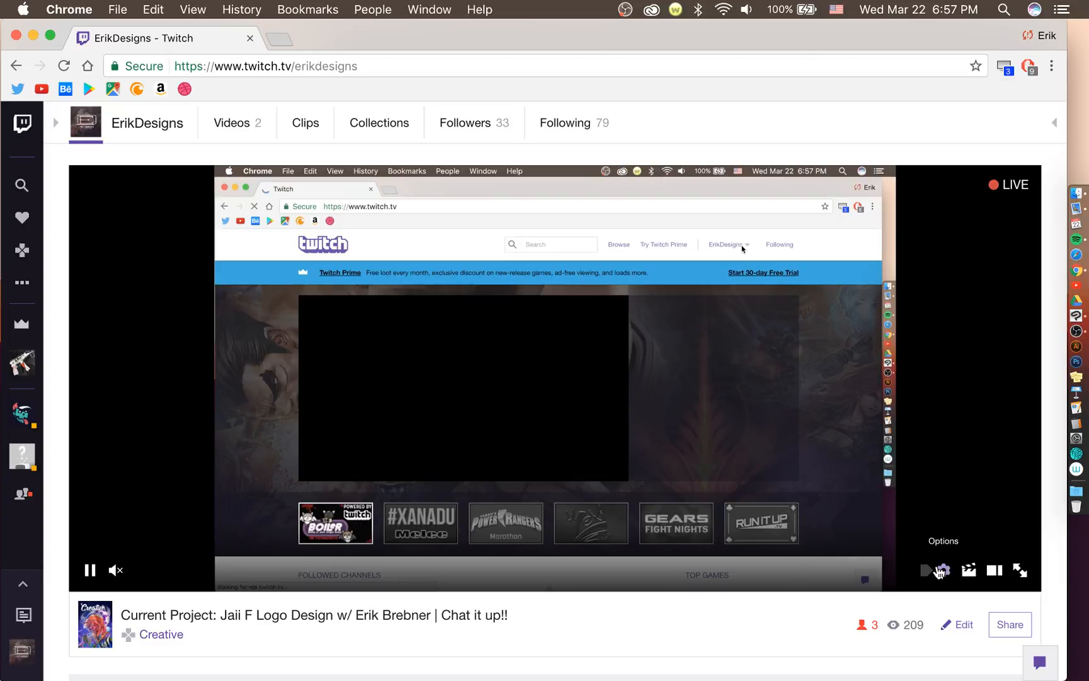
Open the HTML5 Video Player FAQ from the stream's video options and read how to turn the player on and off.
{"action": "left_click", "coordinate": [944, 570]}
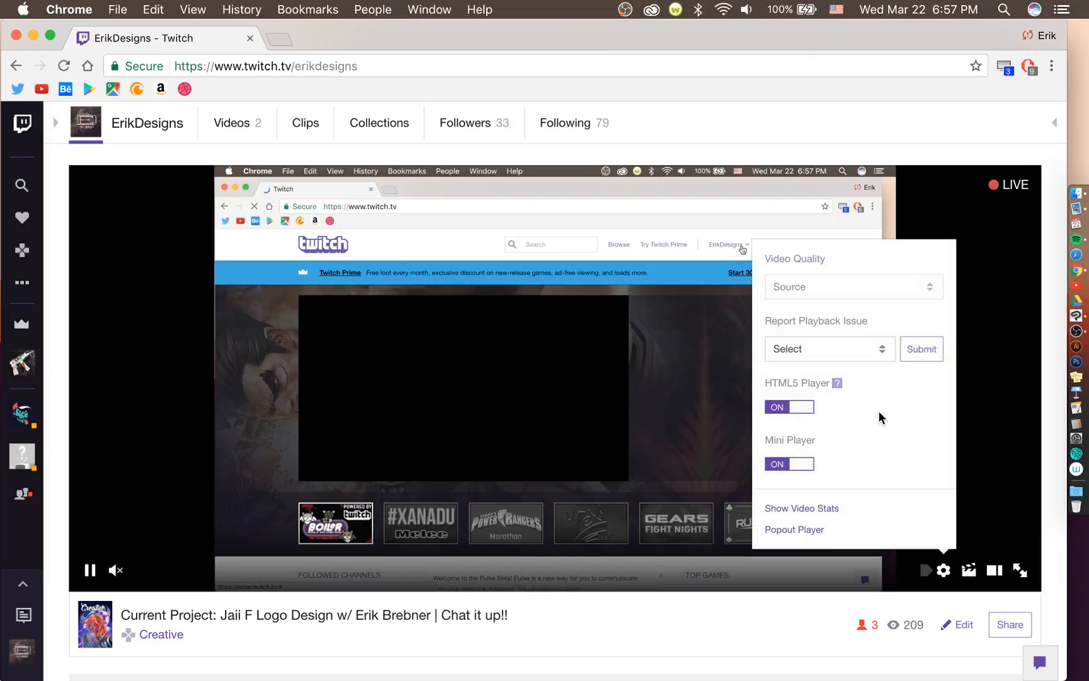
{"action": "left_click", "coordinate": [837, 384]}
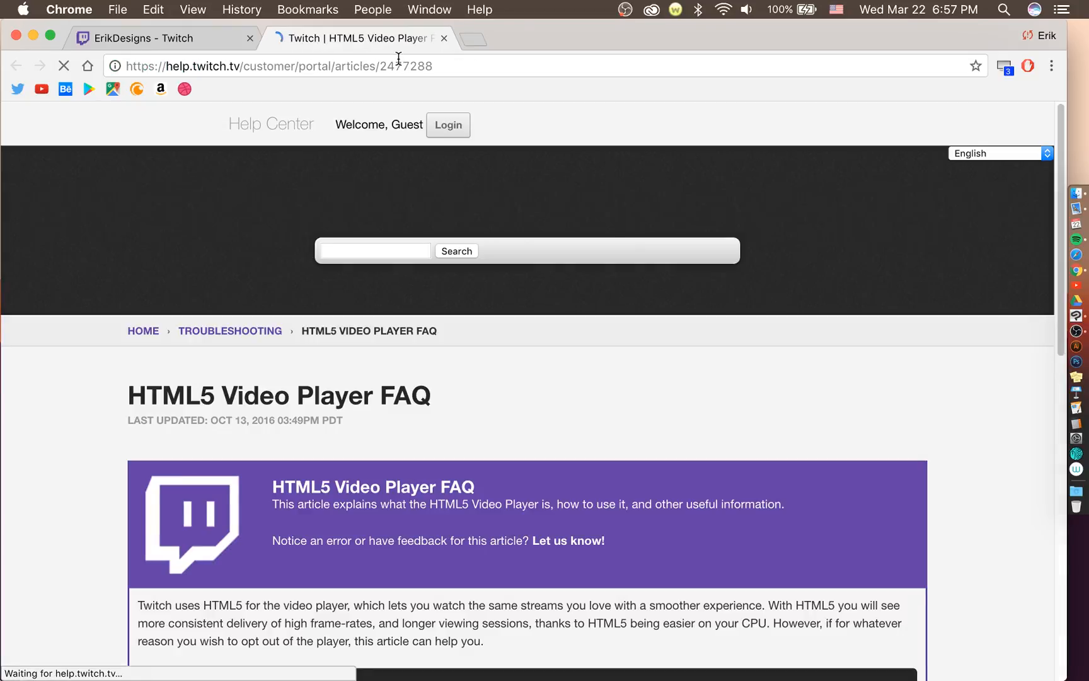
{"action": "scroll", "coordinate": [512, 377], "scroll_direction": "down", "scroll_amount": 7}
{"action": "scroll", "coordinate": [513, 377], "scroll_direction": "up", "scroll_amount": 2}
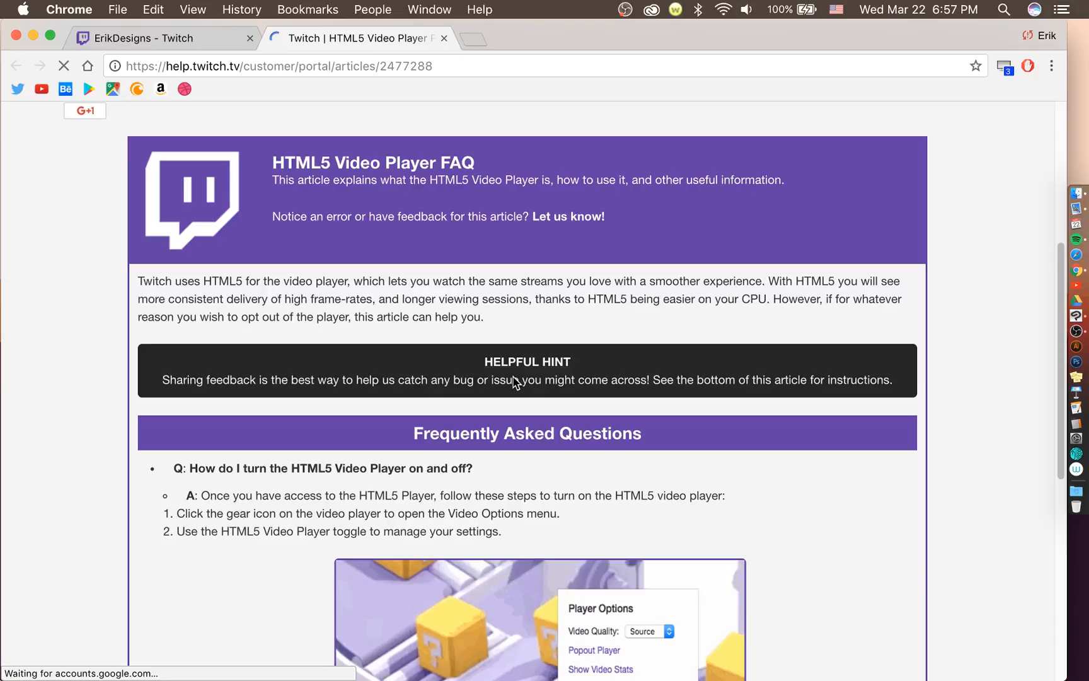
{"action": "scroll", "coordinate": [513, 376], "scroll_direction": "down", "scroll_amount": 2}
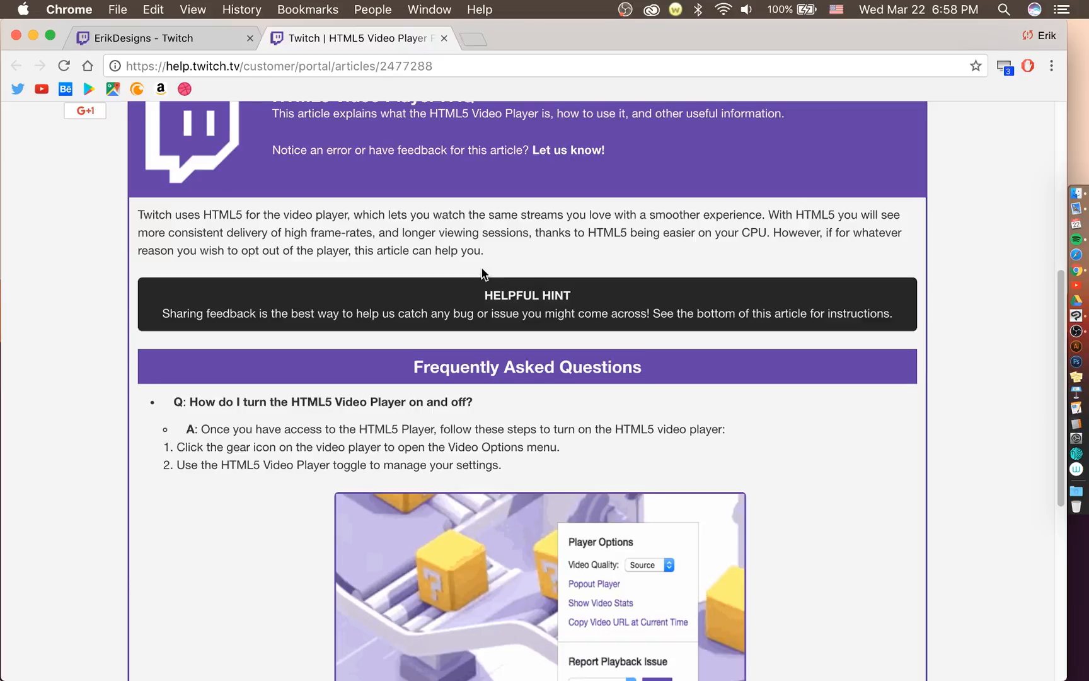
Return to the channel page and look through the video options and the list of reportable playback issues.
{"action": "left_click", "coordinate": [234, 39]}
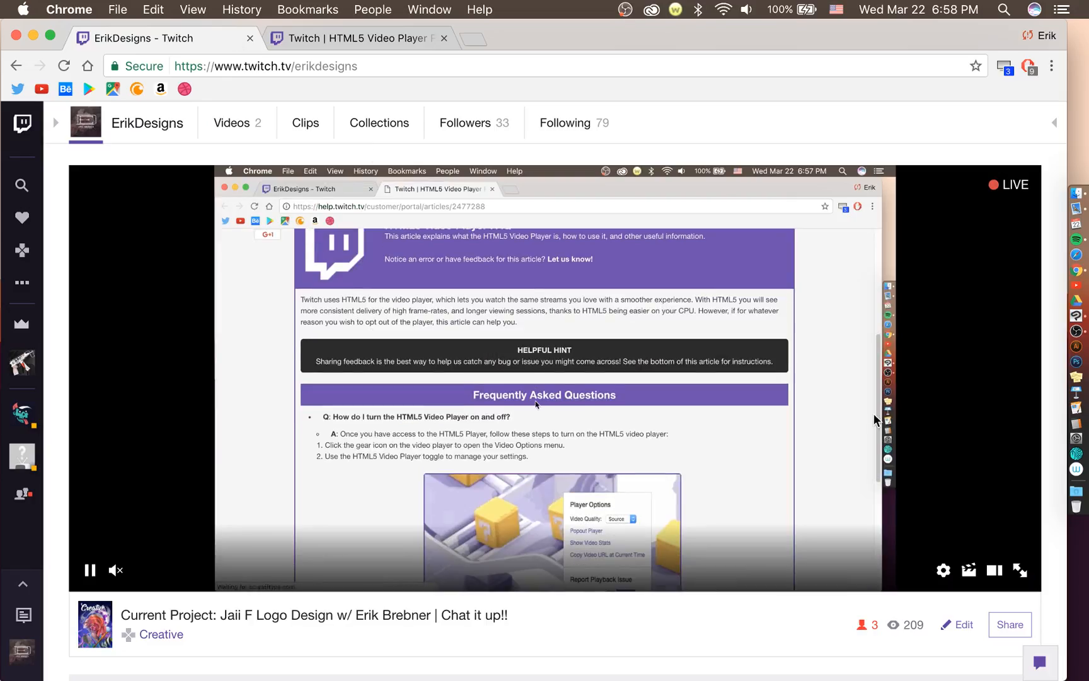
{"action": "left_click", "coordinate": [943, 571]}
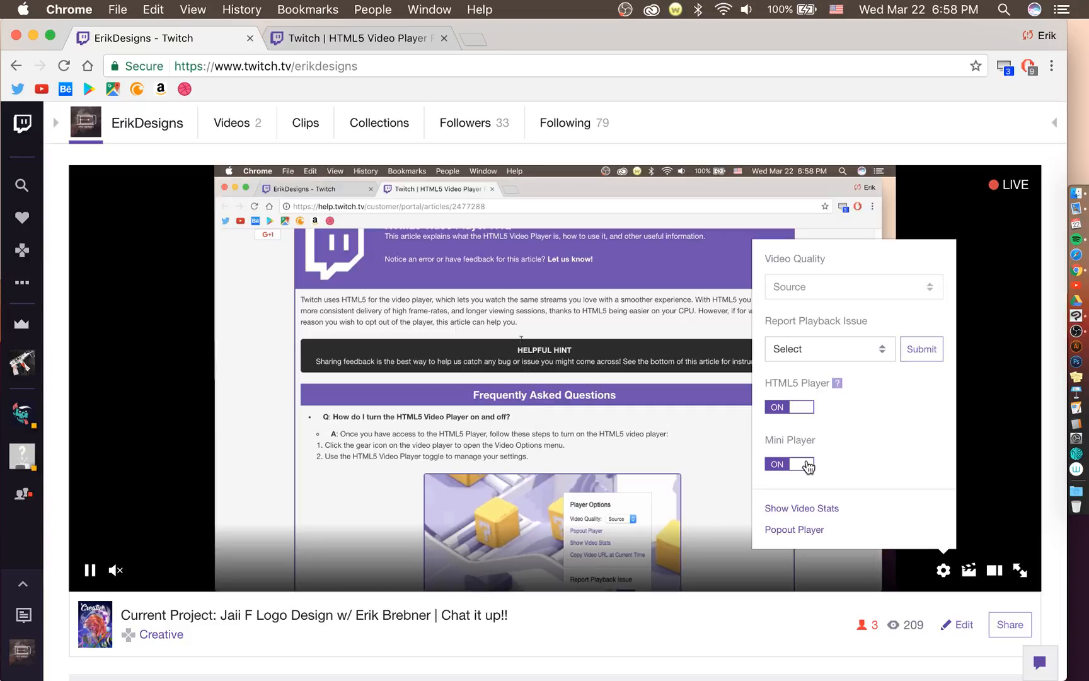
{"action": "left_click", "coordinate": [889, 350]}
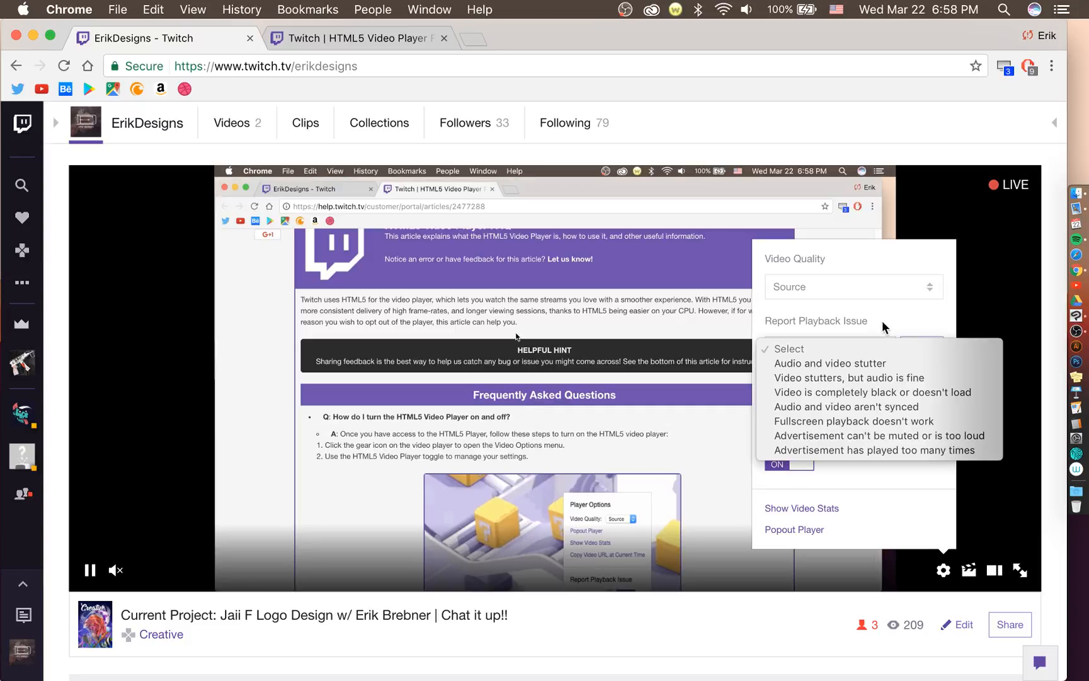
{"action": "left_click", "coordinate": [884, 320]}
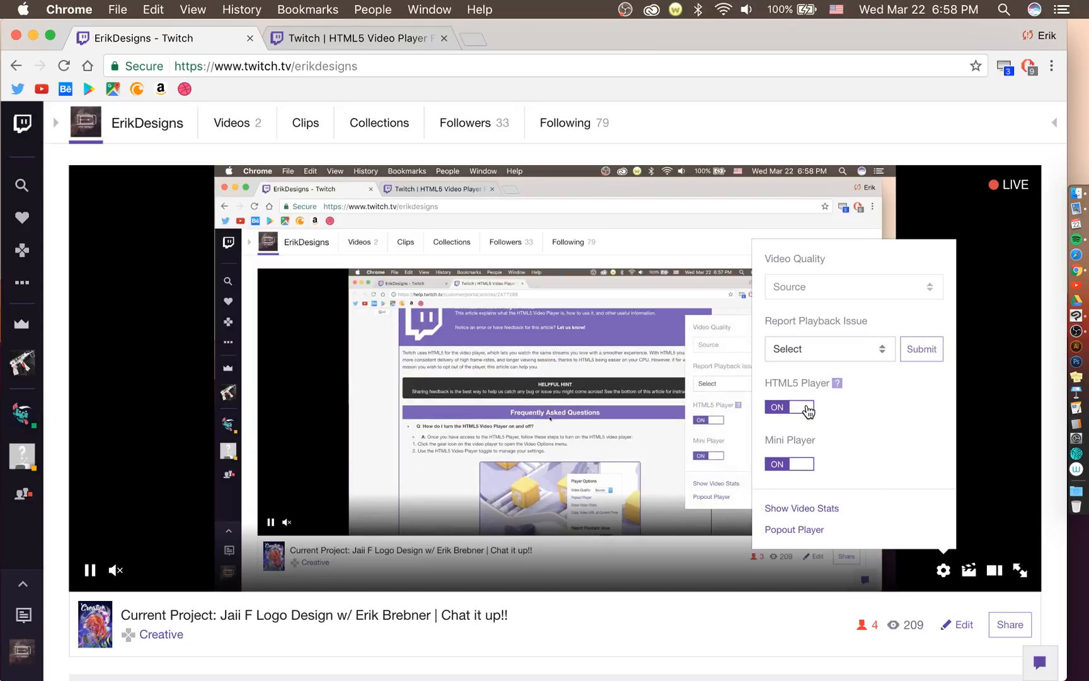
Try to turn off the HTML5 Player in the video options and go back without submitting a reason.
{"action": "left_click", "coordinate": [806, 408]}
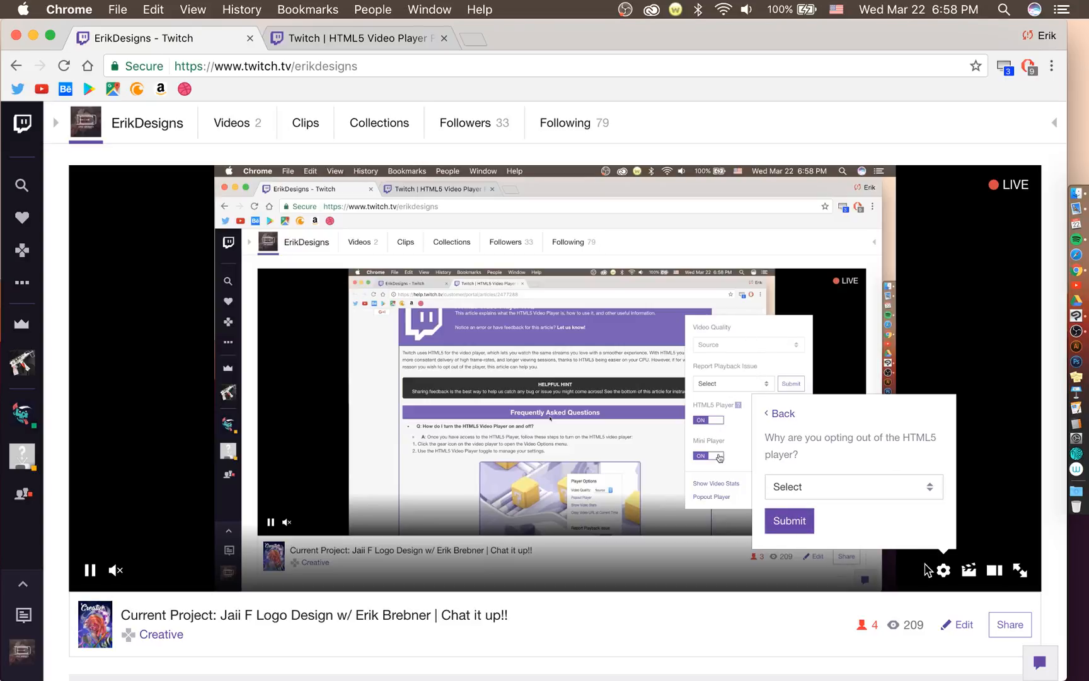
{"action": "left_click", "coordinate": [927, 567]}
{"action": "left_click", "coordinate": [936, 570]}
{"action": "left_click", "coordinate": [939, 570]}
{"action": "left_click", "coordinate": [939, 570]}
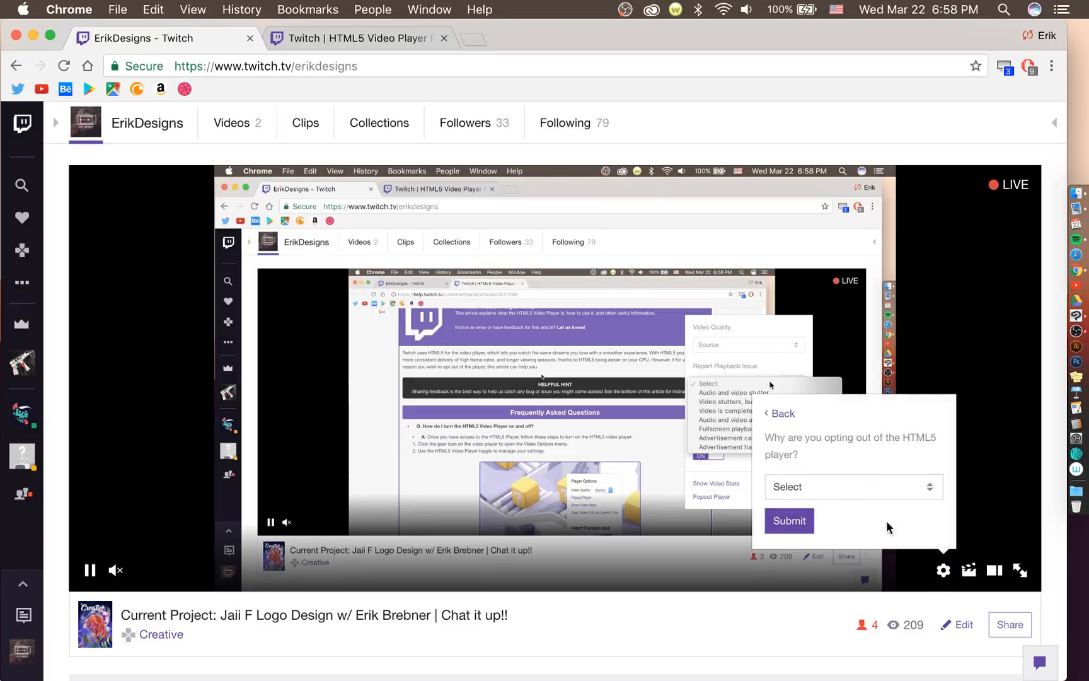
{"action": "left_click", "coordinate": [780, 413]}
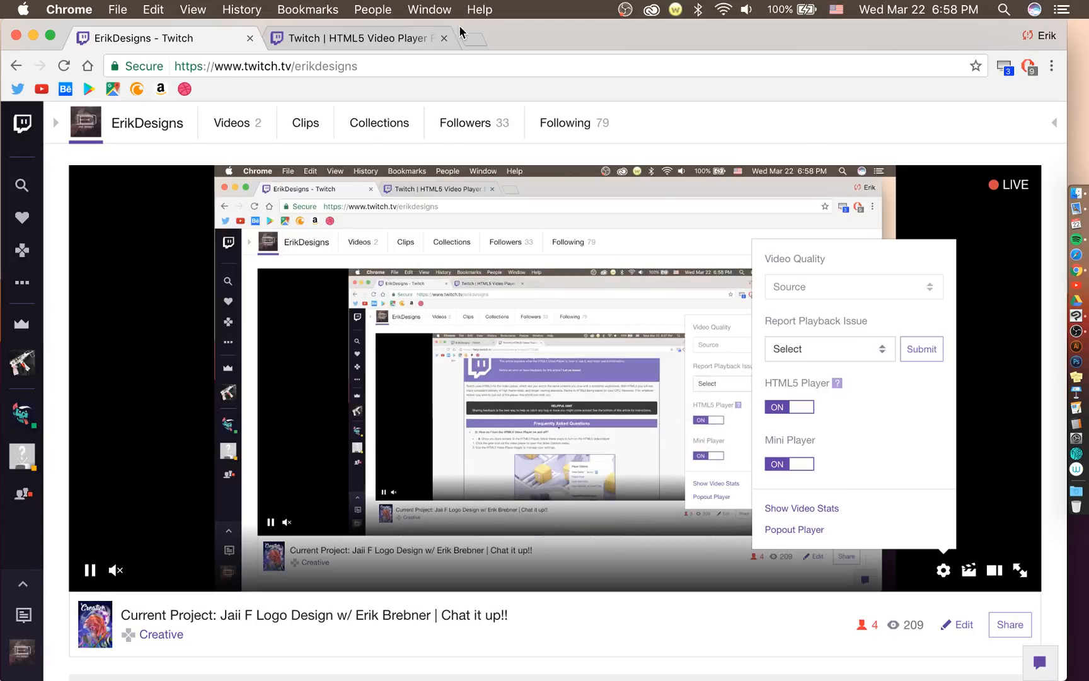
Search Google for "twitch stream black screen" and open the Reddit thread on easy fixes for black screens while viewing Twitch.
{"action": "left_click", "coordinate": [476, 38]}
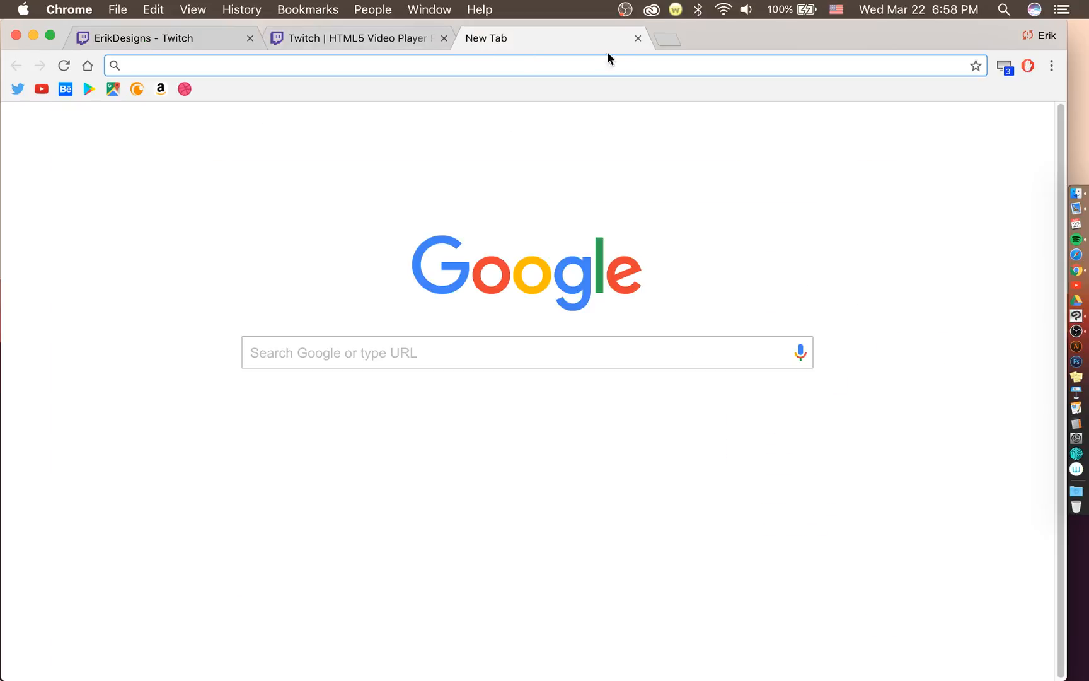
{"action": "left_click", "coordinate": [638, 39]}
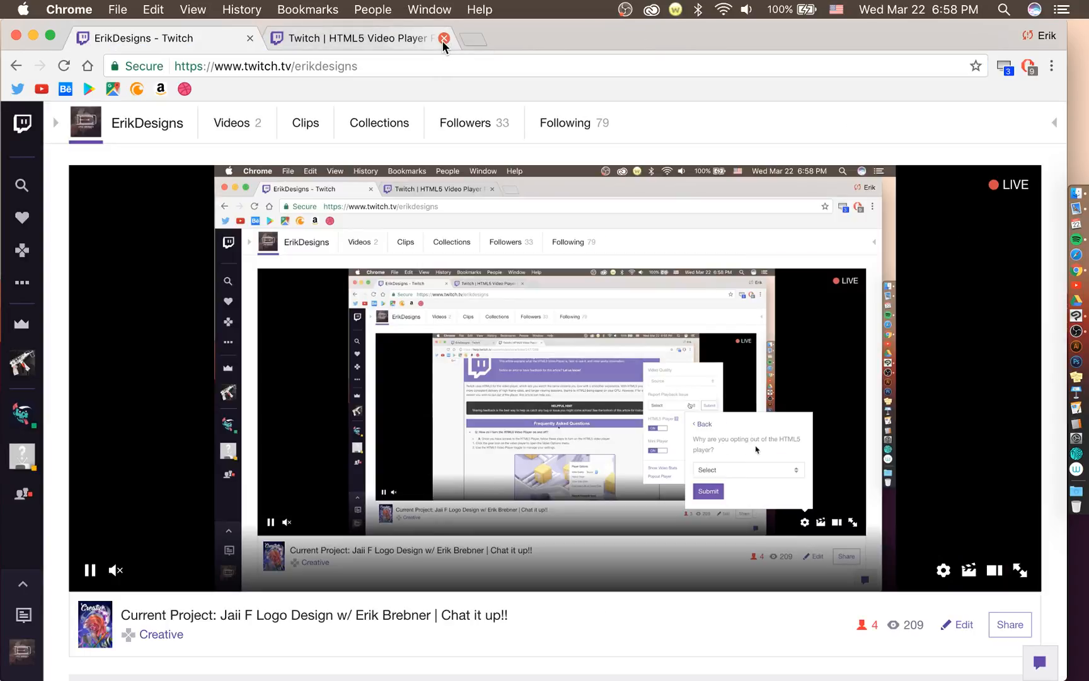
{"action": "left_click", "coordinate": [413, 42]}
{"action": "left_click", "coordinate": [411, 60]}
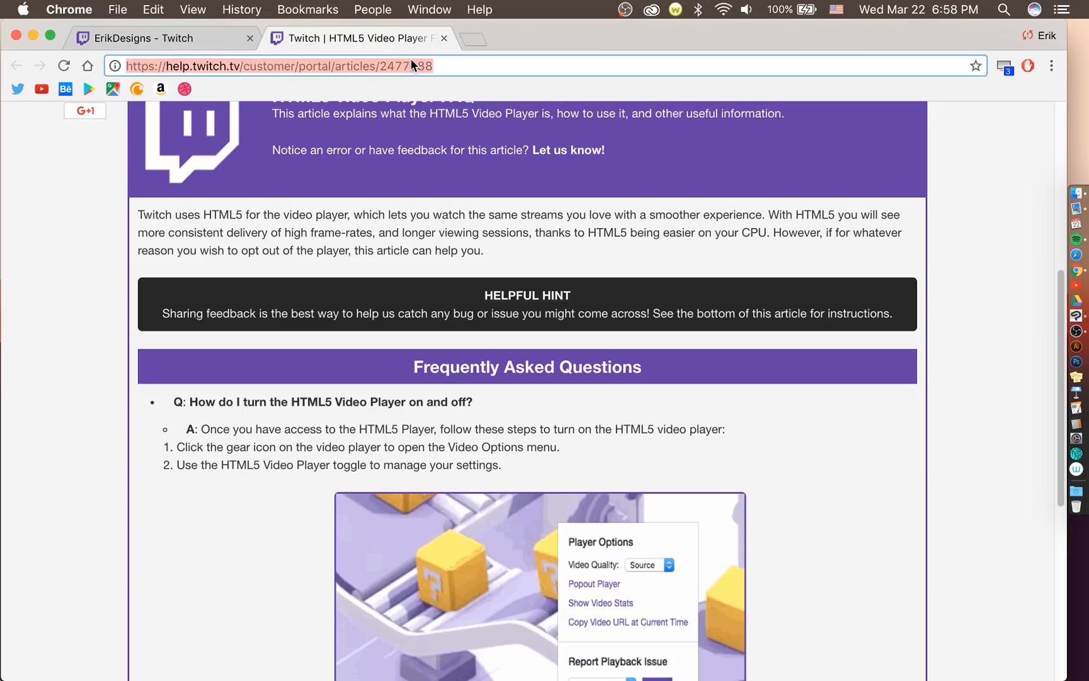
{"action": "key", "text": "XF86AudioLowerVolume"}
{"action": "type", "text": "twitch st"}
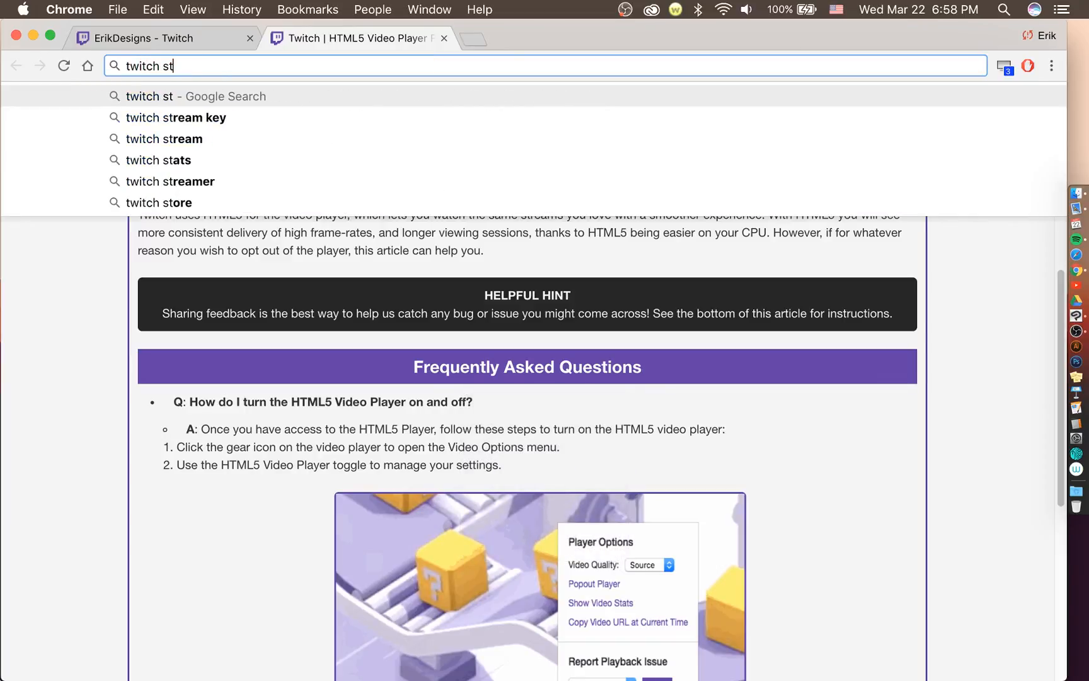
{"action": "type", "text": "ream black"}
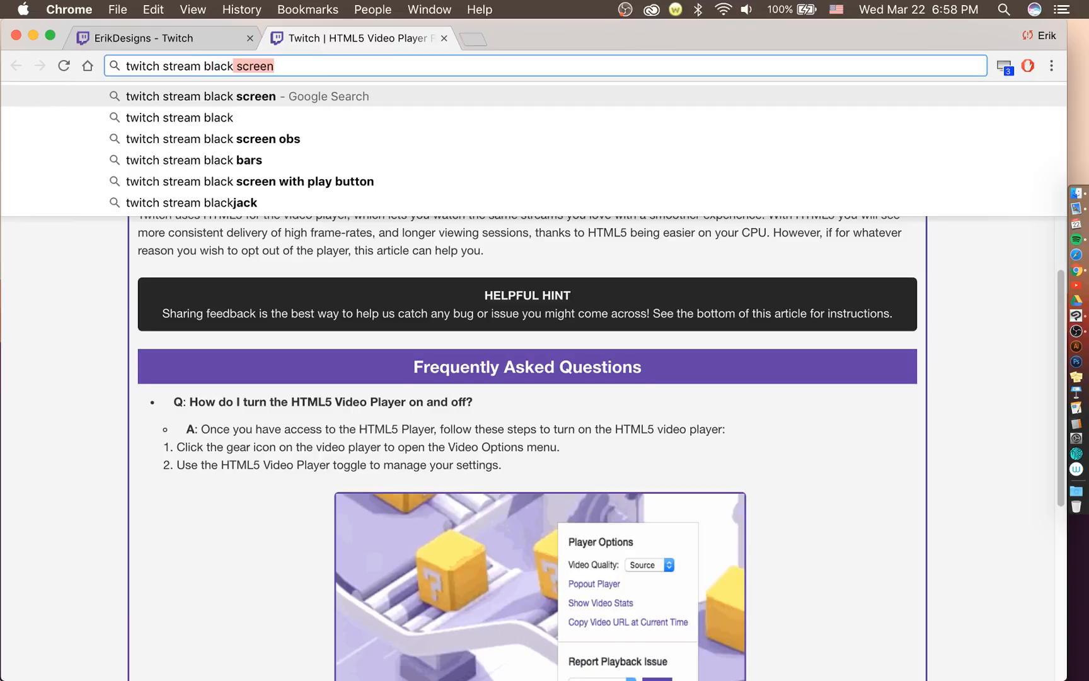
{"action": "key", "text": "Return"}
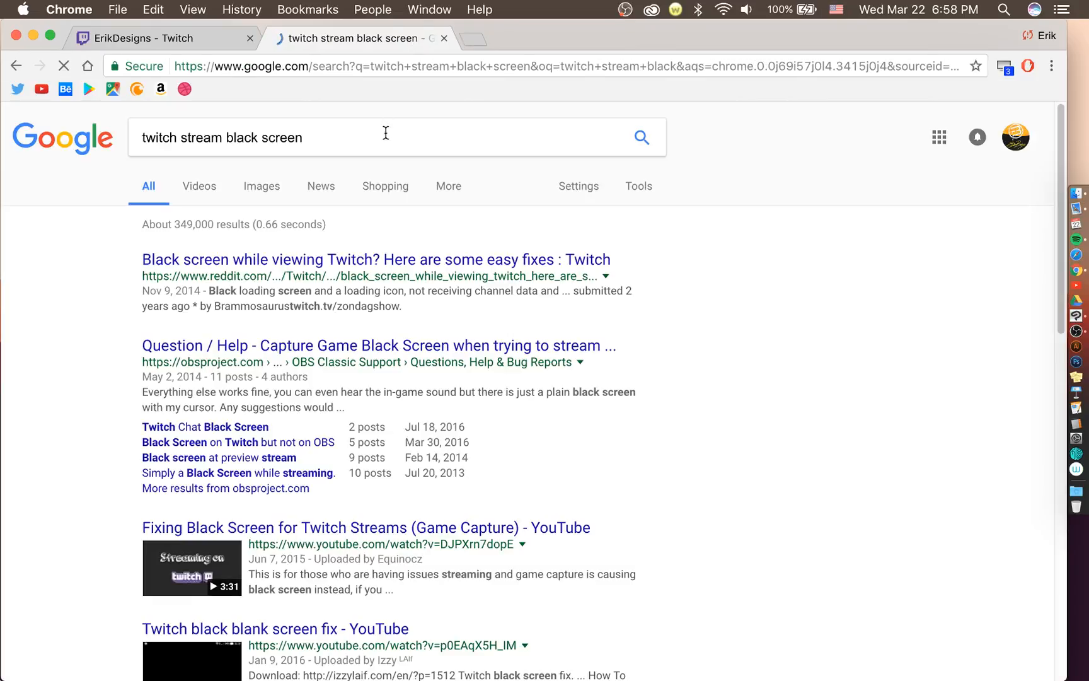
{"action": "left_click", "coordinate": [408, 259]}
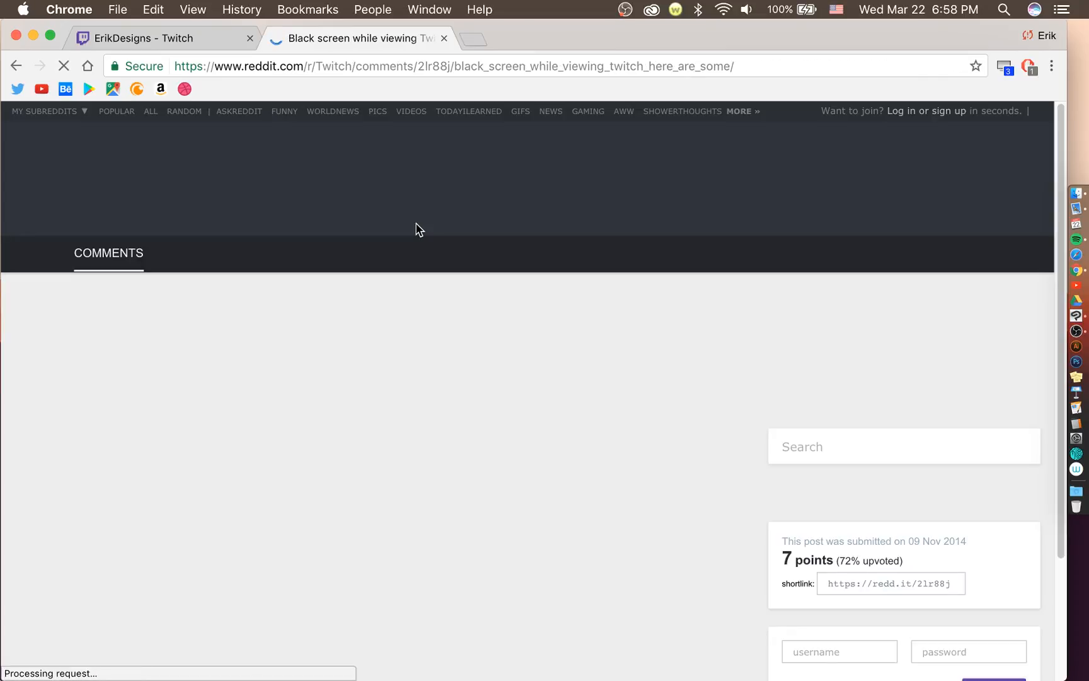
{"action": "scroll", "coordinate": [435, 277], "scroll_direction": "down", "scroll_amount": 3}
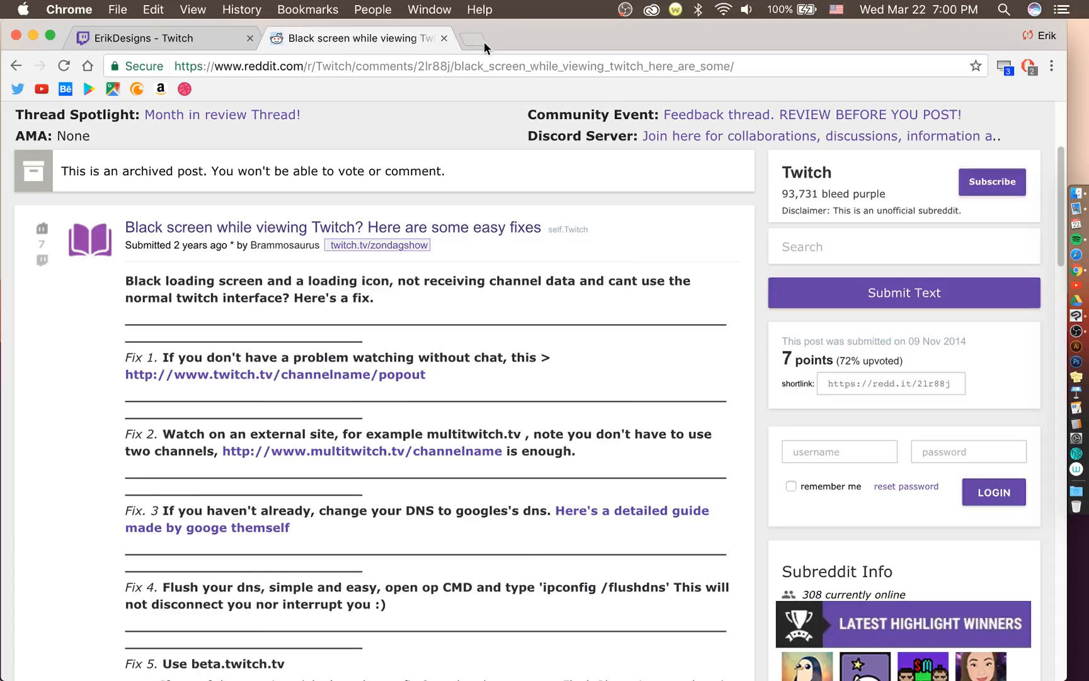
Return to the Twitch channel page, expand its chat and check the viewer list.
{"action": "left_click", "coordinate": [189, 45]}
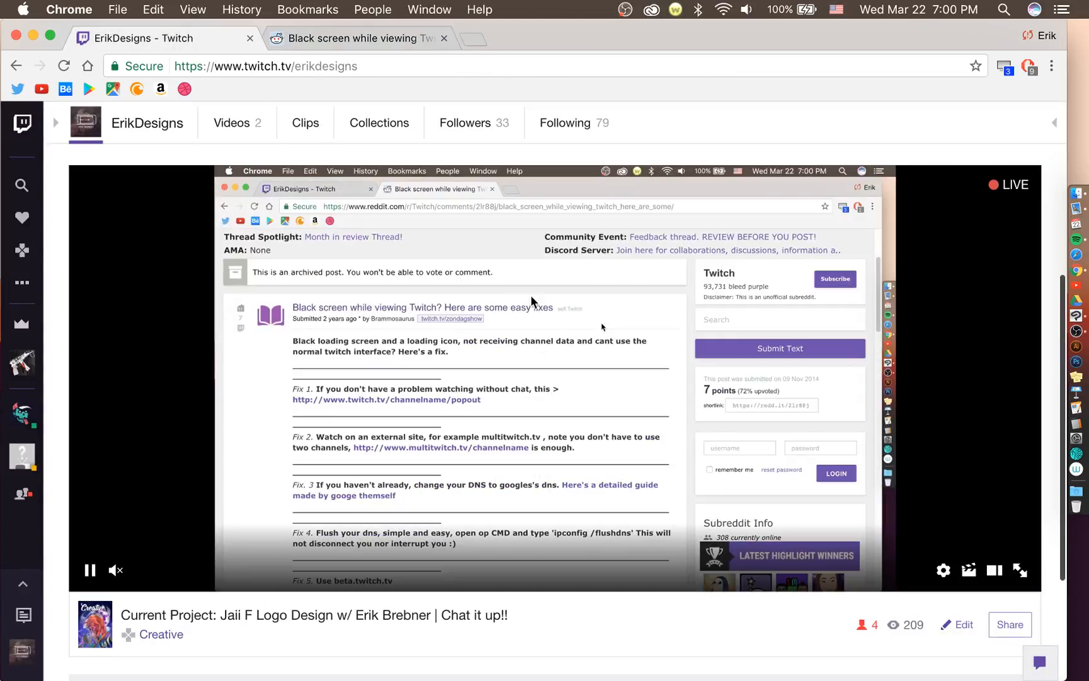
{"action": "scroll", "coordinate": [549, 316], "scroll_direction": "down", "scroll_amount": 3}
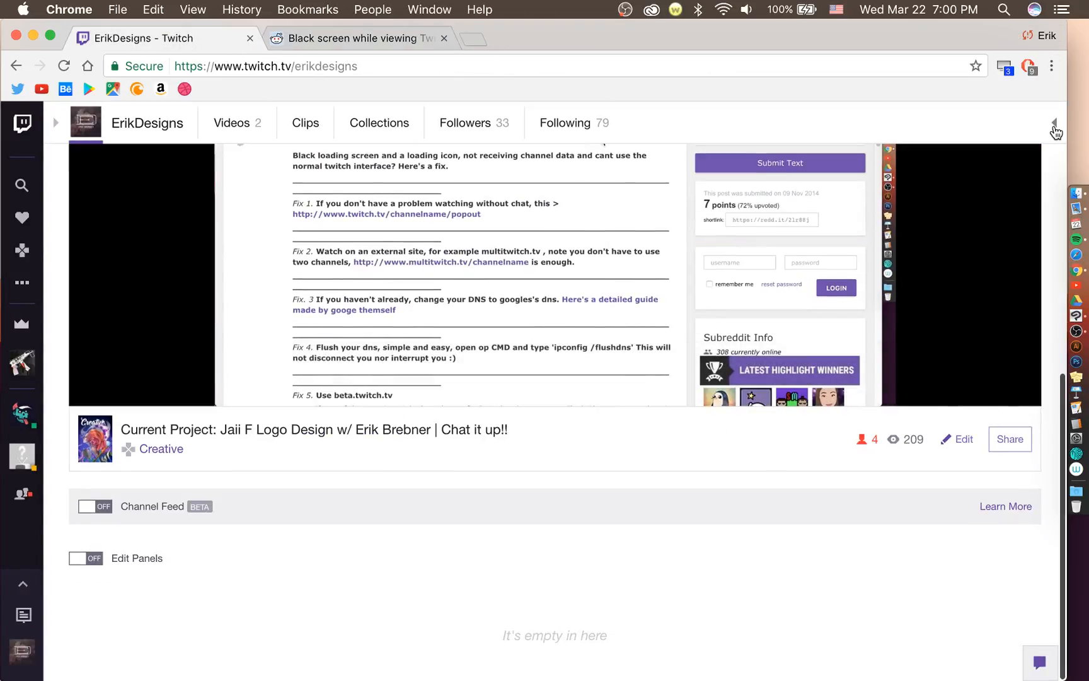
{"action": "left_click", "coordinate": [1055, 125]}
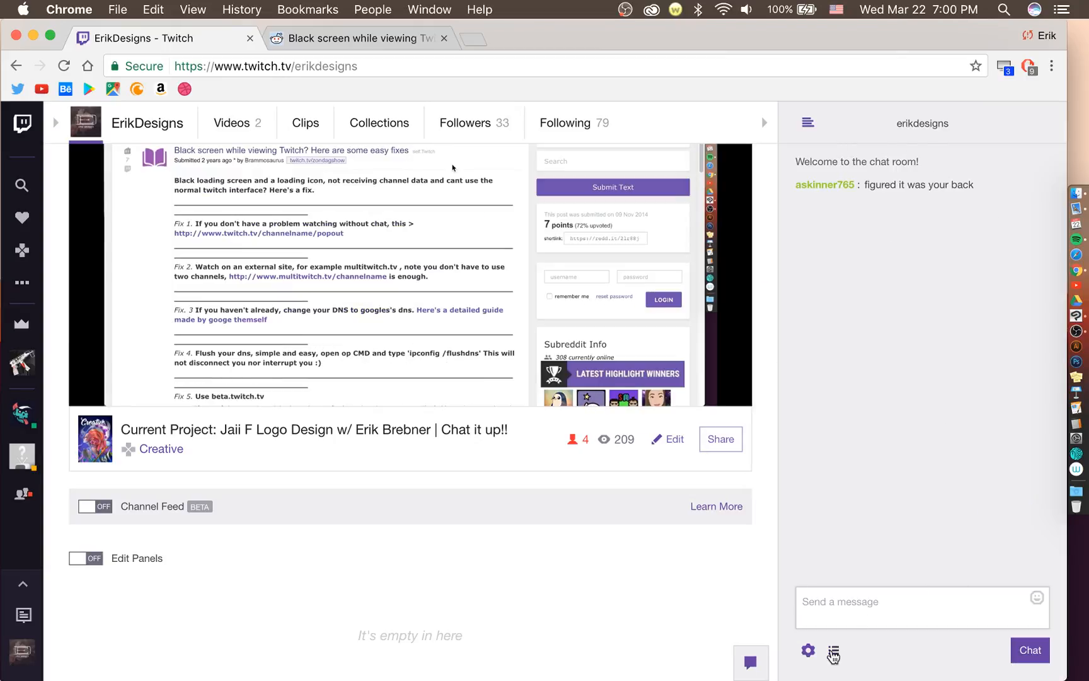
{"action": "left_click", "coordinate": [832, 650]}
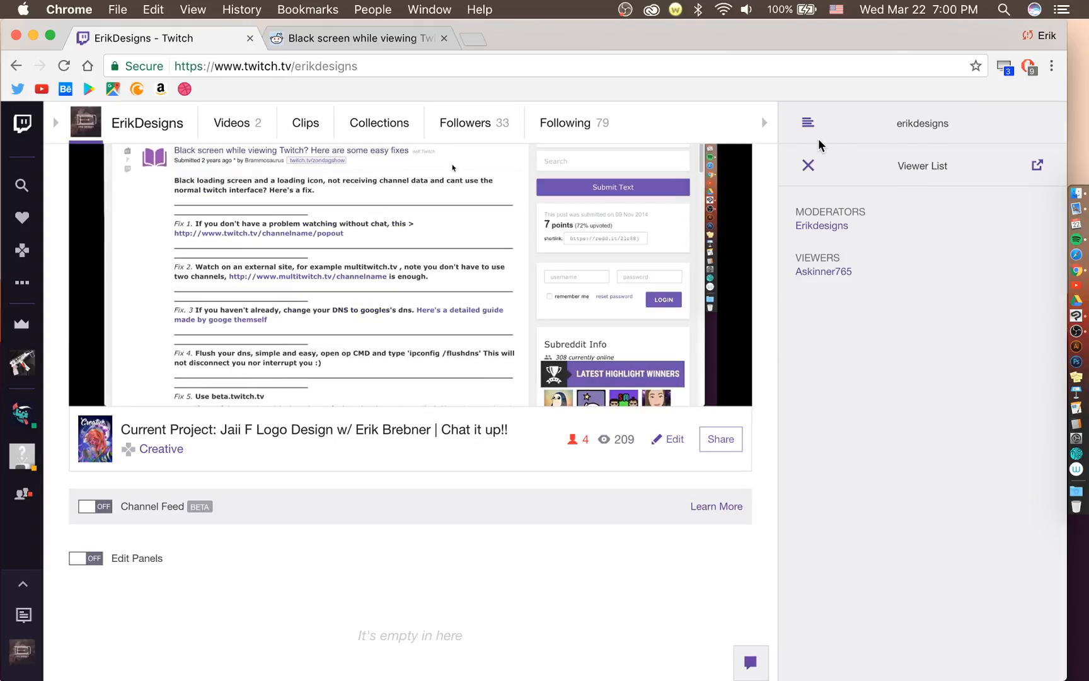
{"action": "left_click", "coordinate": [808, 165]}
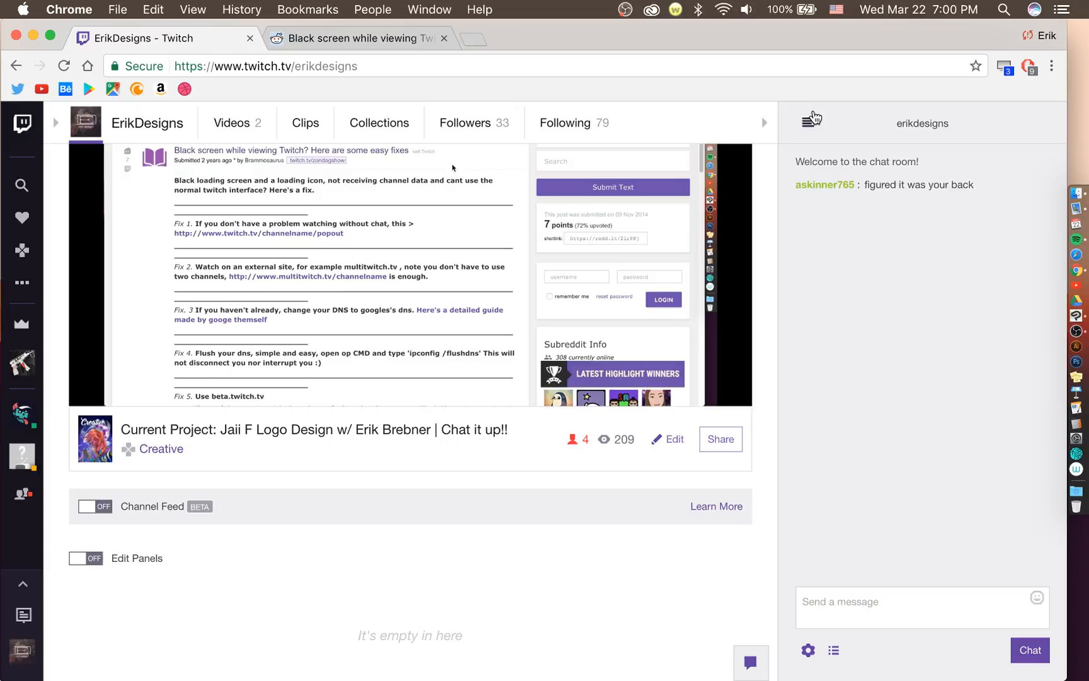
Close the chat and the Twitch channel tab, and hide Chrome to return to the Clip Studio Paint drawing.
{"action": "left_click", "coordinate": [771, 123]}
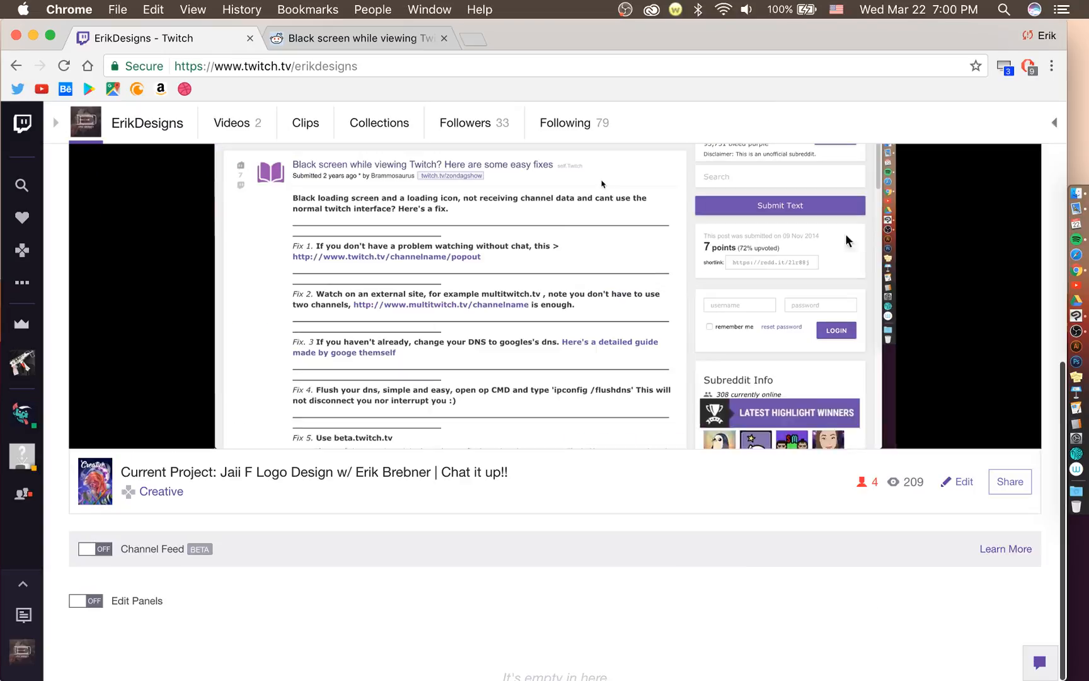
{"action": "left_click", "coordinate": [250, 39]}
{"action": "key", "text": "super+h"}
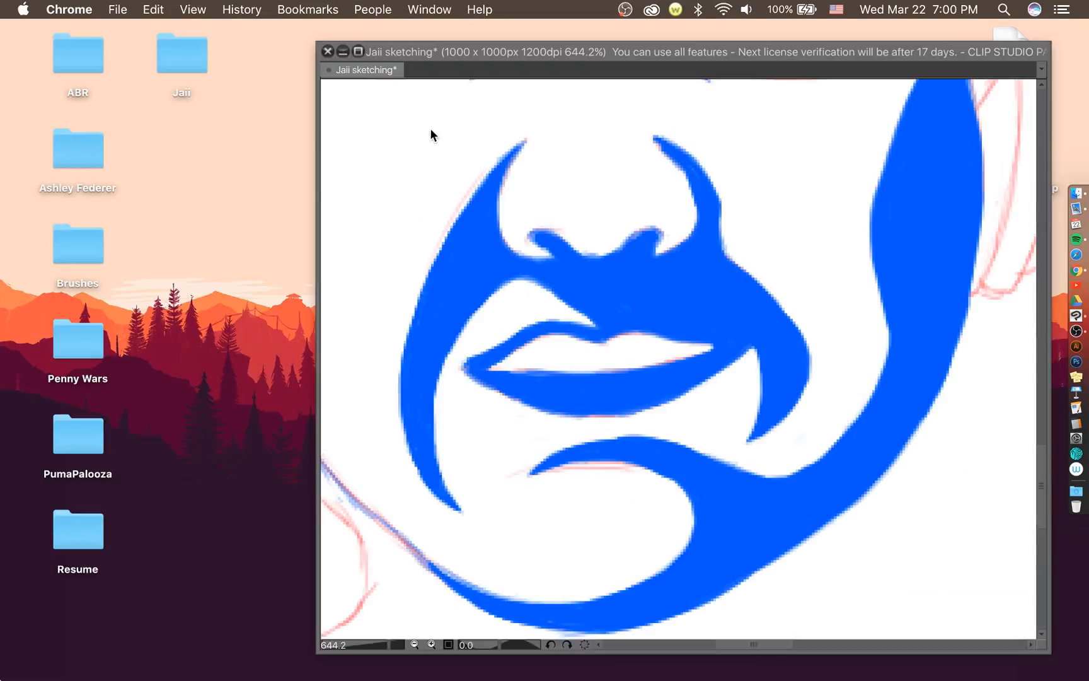
Switch back to Clip Studio Paint and trim the upper end of the blue shadow curve beside the nose with the Hard eraser.
{"action": "left_click", "coordinate": [430, 128]}
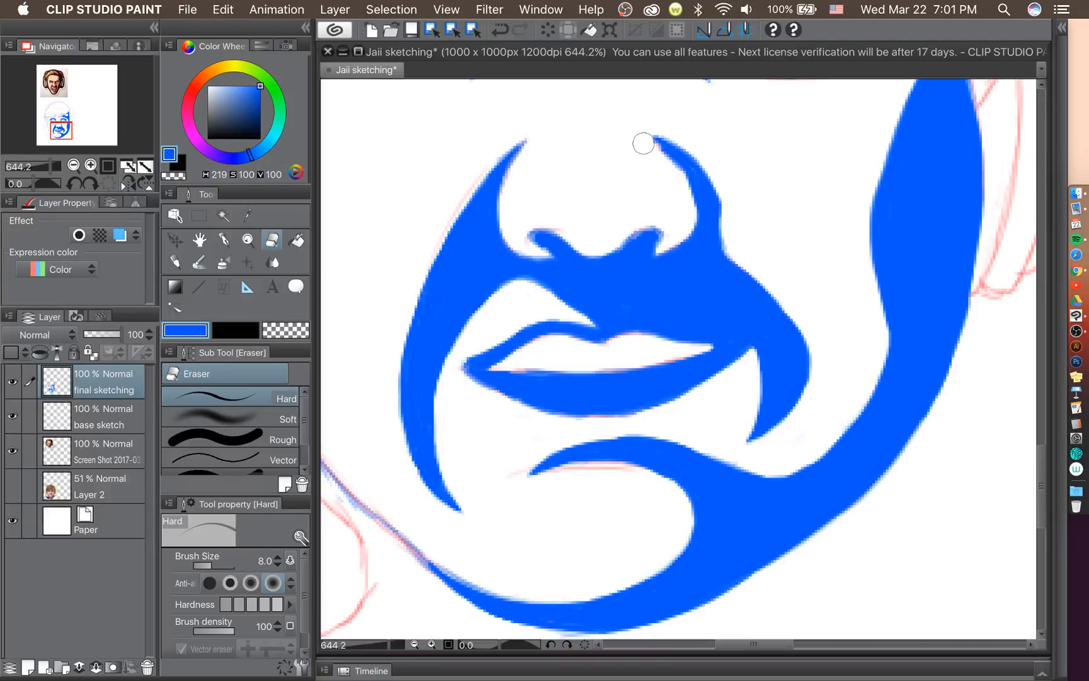
{"action": "left_click_drag", "start_coordinate": [657, 150], "coordinate": [675, 164]}
{"action": "key", "text": "super+z"}
{"action": "left_click_drag", "start_coordinate": [688, 144], "coordinate": [714, 171]}
{"action": "left_click_drag", "start_coordinate": [646, 149], "coordinate": [684, 189]}
{"action": "scroll", "coordinate": [728, 185], "scroll_direction": "down", "scroll_amount": 5}
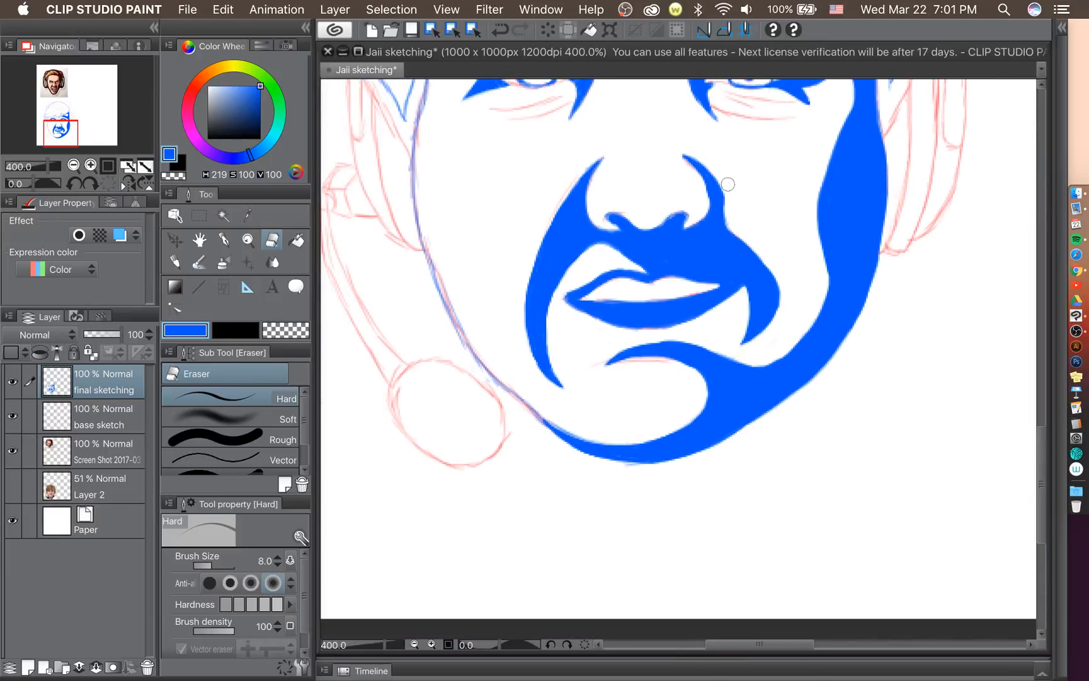
{"action": "scroll", "coordinate": [630, 387], "scroll_direction": "down", "scroll_amount": 3}
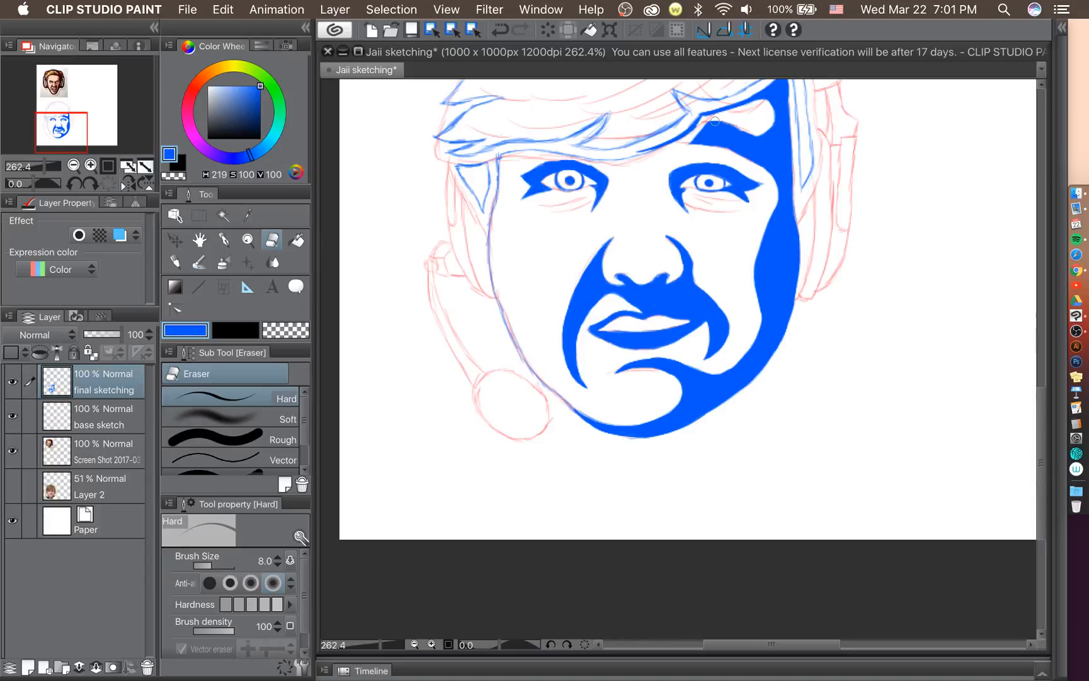
Ink the fringe's lower edge above the eye beside the unshaded cheek in blue with the size 12 Pen, following the sketch.
{"action": "scroll", "coordinate": [576, 144], "scroll_direction": "up", "scroll_amount": 4}
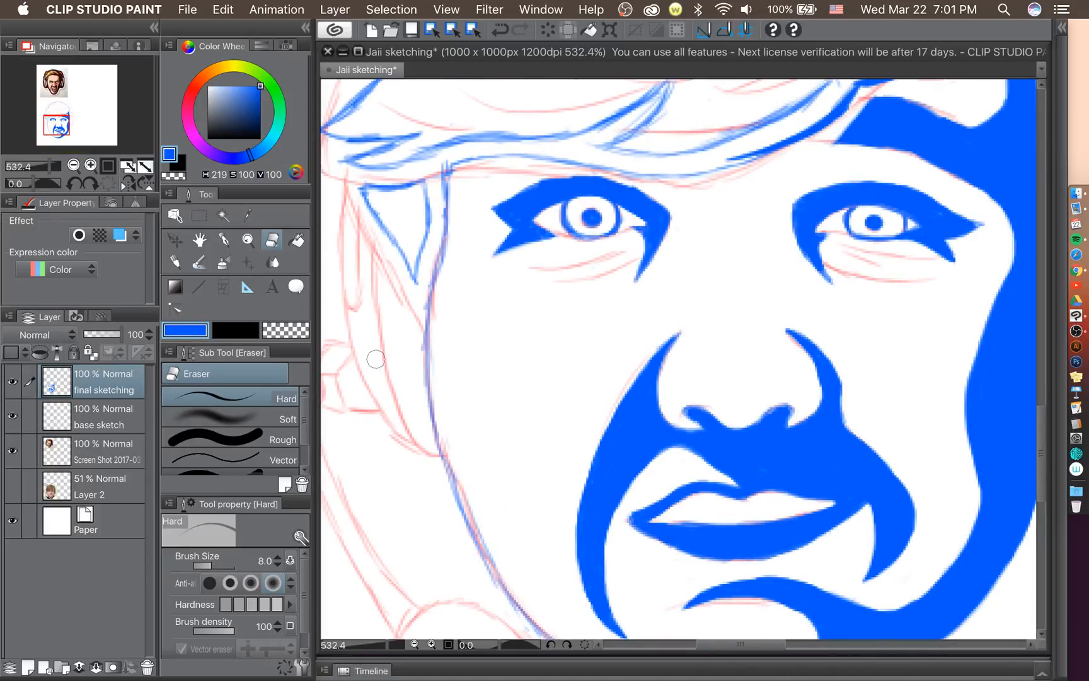
{"action": "left_click", "coordinate": [224, 240]}
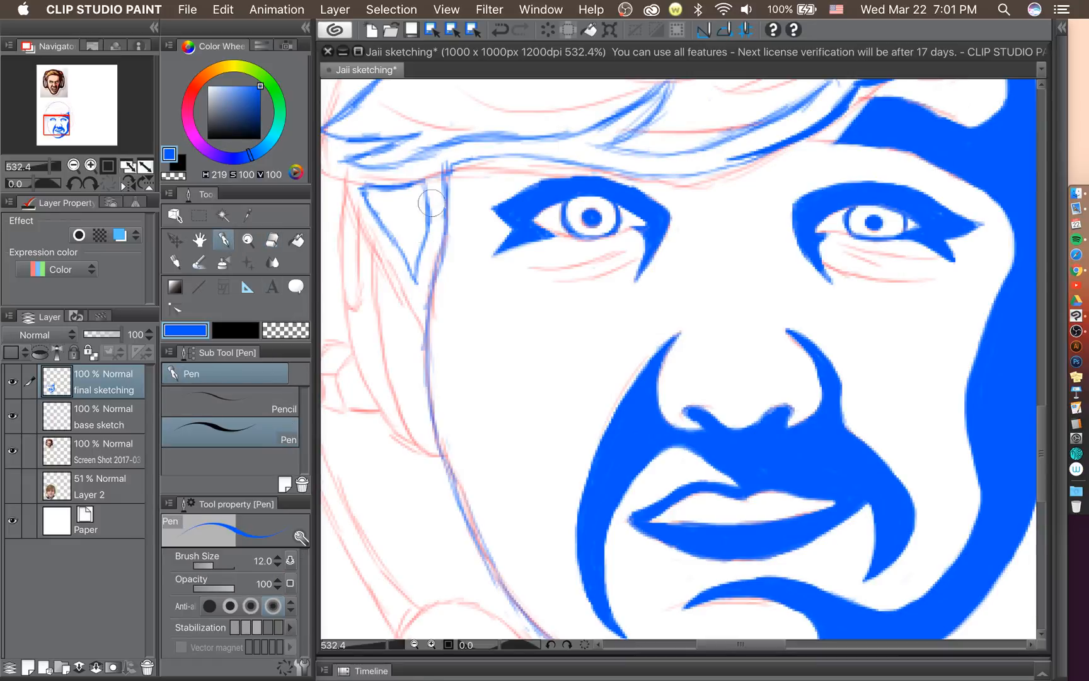
{"action": "mouse_move", "coordinate": [441, 168]}
{"action": "left_mouse_down"}
{"action": "mouse_move", "coordinate": [471, 154]}
{"action": "mouse_move", "coordinate": [570, 157]}
{"action": "left_mouse_up"}
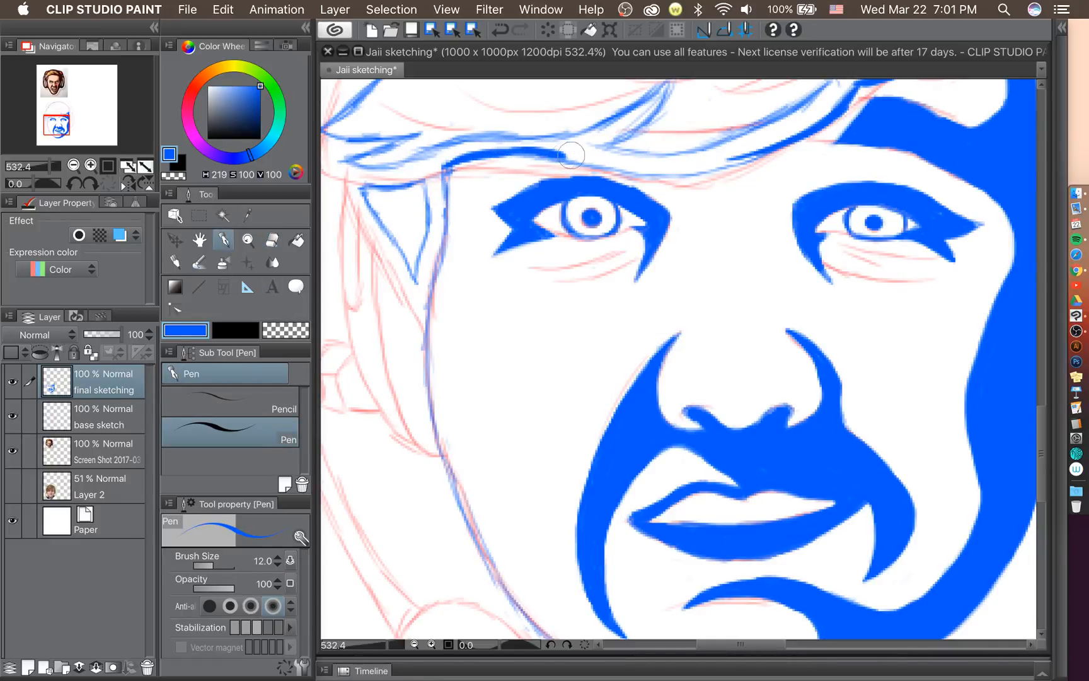
{"action": "left_click", "coordinate": [75, 183]}
{"action": "left_click", "coordinate": [75, 183]}
{"action": "left_click", "coordinate": [75, 184]}
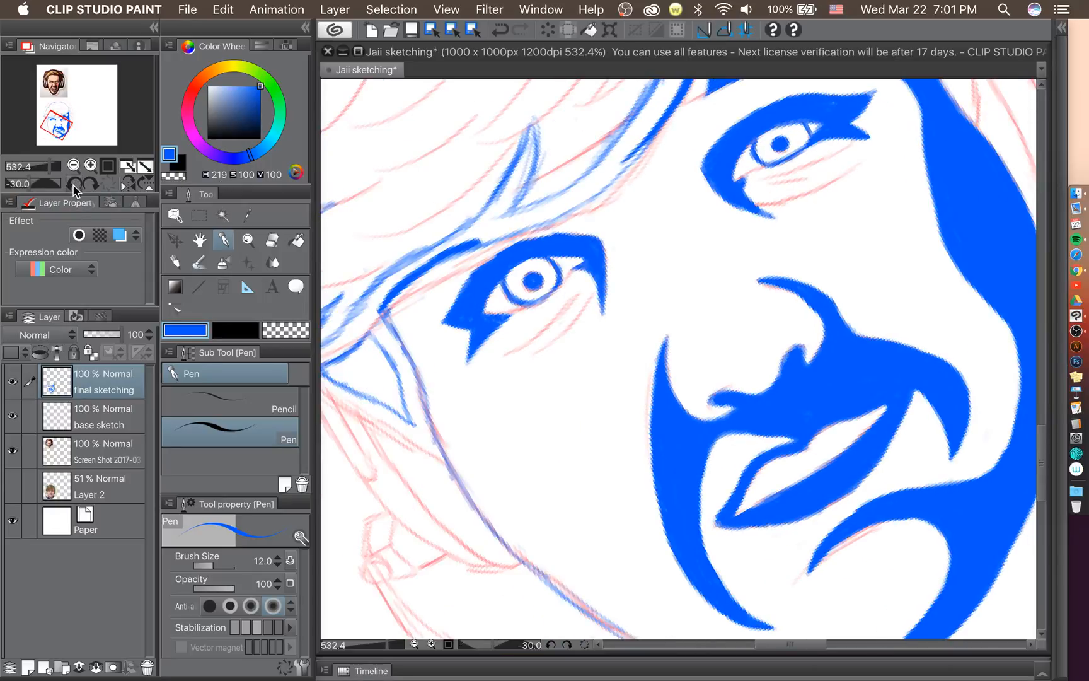
{"action": "mouse_move", "coordinate": [457, 294]}
{"action": "left_mouse_down"}
{"action": "mouse_move", "coordinate": [546, 233]}
{"action": "mouse_move", "coordinate": [592, 158]}
{"action": "left_mouse_up"}
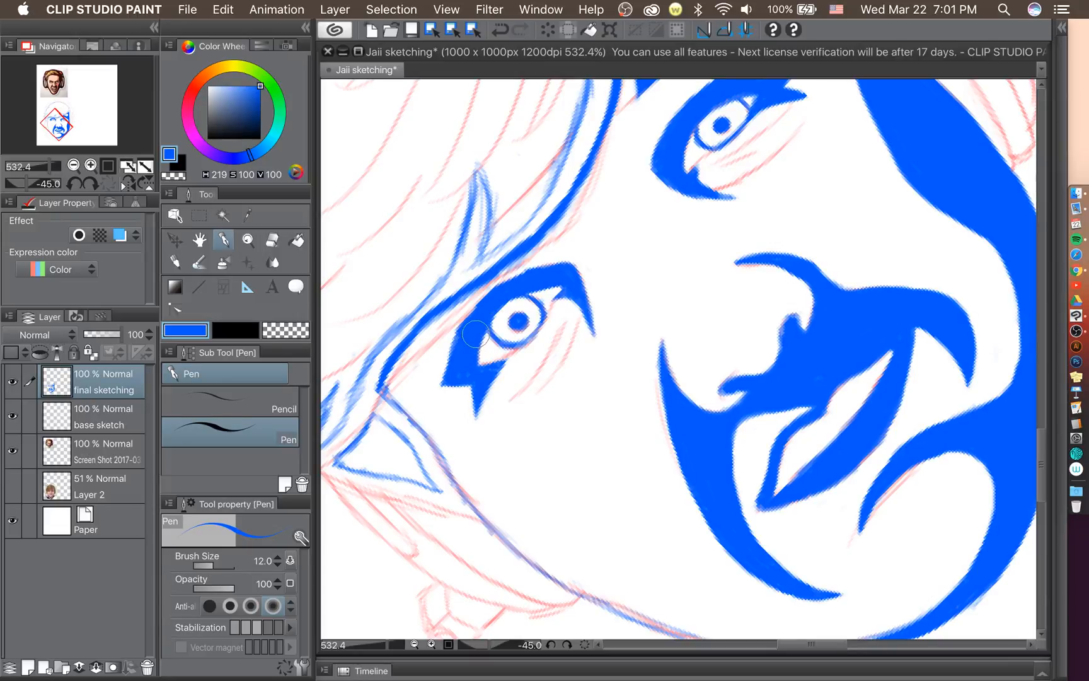
Thicken the fringe edge between the eyes and fill the two pointed hair strands along it with solid blue.
{"action": "left_click_drag", "start_coordinate": [476, 334], "coordinate": [471, 334]}
{"action": "mouse_move", "coordinate": [475, 258]}
{"action": "left_mouse_down"}
{"action": "mouse_move", "coordinate": [541, 216]}
{"action": "mouse_move", "coordinate": [512, 250]}
{"action": "mouse_move", "coordinate": [528, 236]}
{"action": "mouse_move", "coordinate": [571, 174]}
{"action": "mouse_move", "coordinate": [497, 304]}
{"action": "mouse_move", "coordinate": [462, 235]}
{"action": "mouse_move", "coordinate": [471, 244]}
{"action": "mouse_move", "coordinate": [459, 277]}
{"action": "mouse_move", "coordinate": [477, 169]}
{"action": "mouse_move", "coordinate": [491, 206]}
{"action": "mouse_move", "coordinate": [476, 170]}
{"action": "mouse_move", "coordinate": [479, 251]}
{"action": "mouse_move", "coordinate": [486, 208]}
{"action": "mouse_move", "coordinate": [468, 271]}
{"action": "mouse_move", "coordinate": [488, 203]}
{"action": "mouse_move", "coordinate": [478, 263]}
{"action": "mouse_move", "coordinate": [489, 215]}
{"action": "mouse_move", "coordinate": [471, 267]}
{"action": "mouse_move", "coordinate": [478, 216]}
{"action": "mouse_move", "coordinate": [463, 275]}
{"action": "mouse_move", "coordinate": [501, 254]}
{"action": "mouse_move", "coordinate": [461, 282]}
{"action": "mouse_move", "coordinate": [514, 283]}
{"action": "left_mouse_up"}
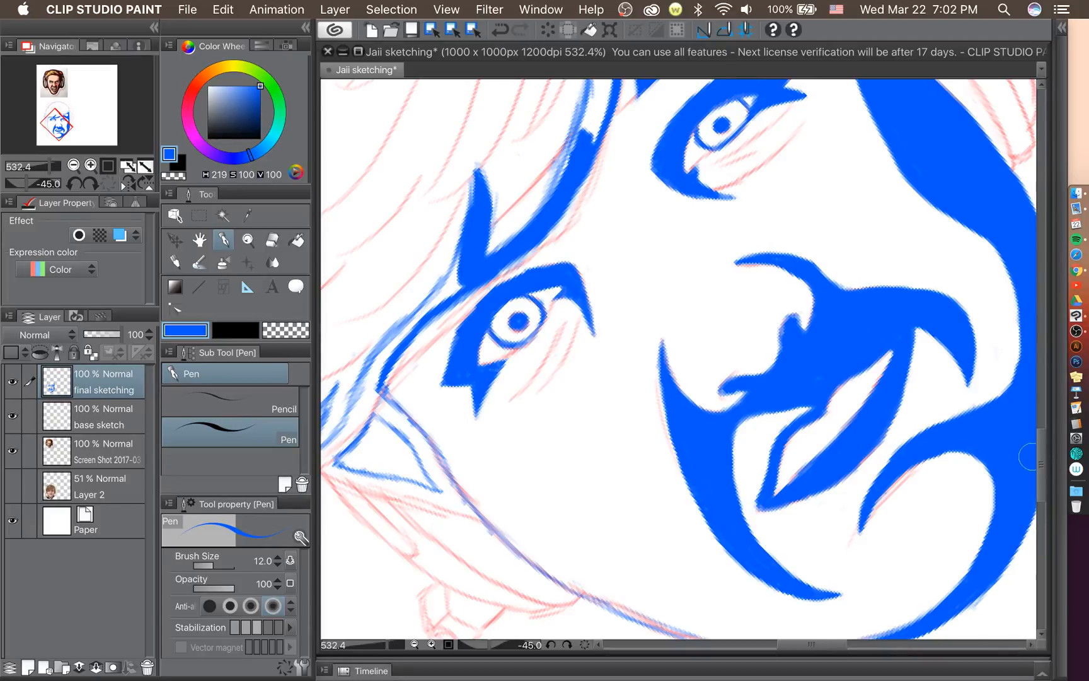
{"action": "left_click_drag", "start_coordinate": [1041, 464], "coordinate": [1040, 431]}
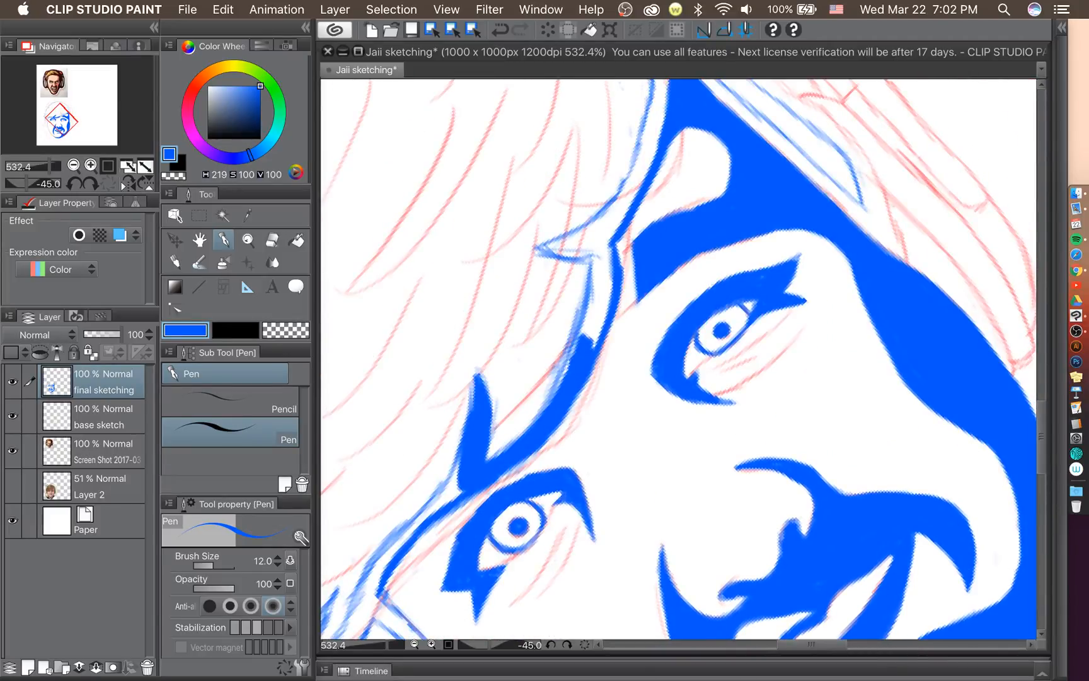
{"action": "mouse_move", "coordinate": [583, 356]}
{"action": "left_mouse_down"}
{"action": "mouse_move", "coordinate": [609, 260]}
{"action": "mouse_move", "coordinate": [602, 328]}
{"action": "mouse_move", "coordinate": [564, 399]}
{"action": "mouse_move", "coordinate": [586, 333]}
{"action": "mouse_move", "coordinate": [550, 414]}
{"action": "mouse_move", "coordinate": [580, 341]}
{"action": "mouse_move", "coordinate": [546, 421]}
{"action": "mouse_move", "coordinate": [568, 383]}
{"action": "mouse_move", "coordinate": [595, 268]}
{"action": "mouse_move", "coordinate": [597, 318]}
{"action": "mouse_move", "coordinate": [583, 302]}
{"action": "mouse_move", "coordinate": [582, 359]}
{"action": "mouse_move", "coordinate": [598, 242]}
{"action": "mouse_move", "coordinate": [595, 308]}
{"action": "mouse_move", "coordinate": [600, 285]}
{"action": "left_mouse_up"}
{"action": "key", "text": "super+z"}
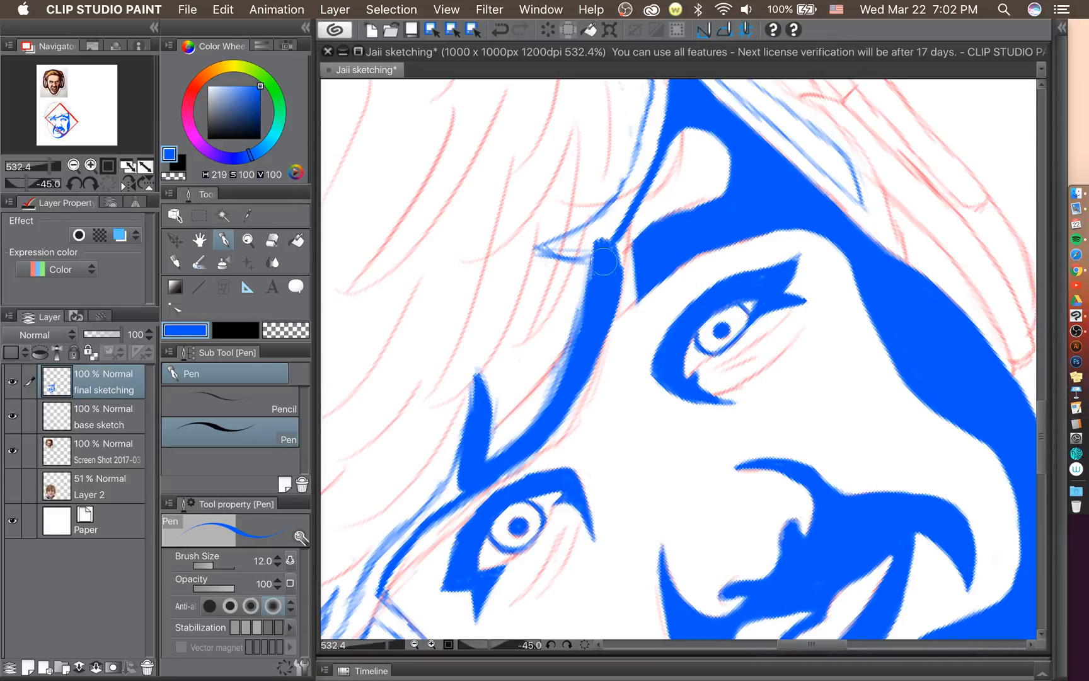
{"action": "mouse_move", "coordinate": [535, 248]}
{"action": "left_mouse_down"}
{"action": "mouse_move", "coordinate": [595, 240]}
{"action": "mouse_move", "coordinate": [542, 248]}
{"action": "mouse_move", "coordinate": [608, 212]}
{"action": "mouse_move", "coordinate": [655, 135]}
{"action": "left_mouse_up"}
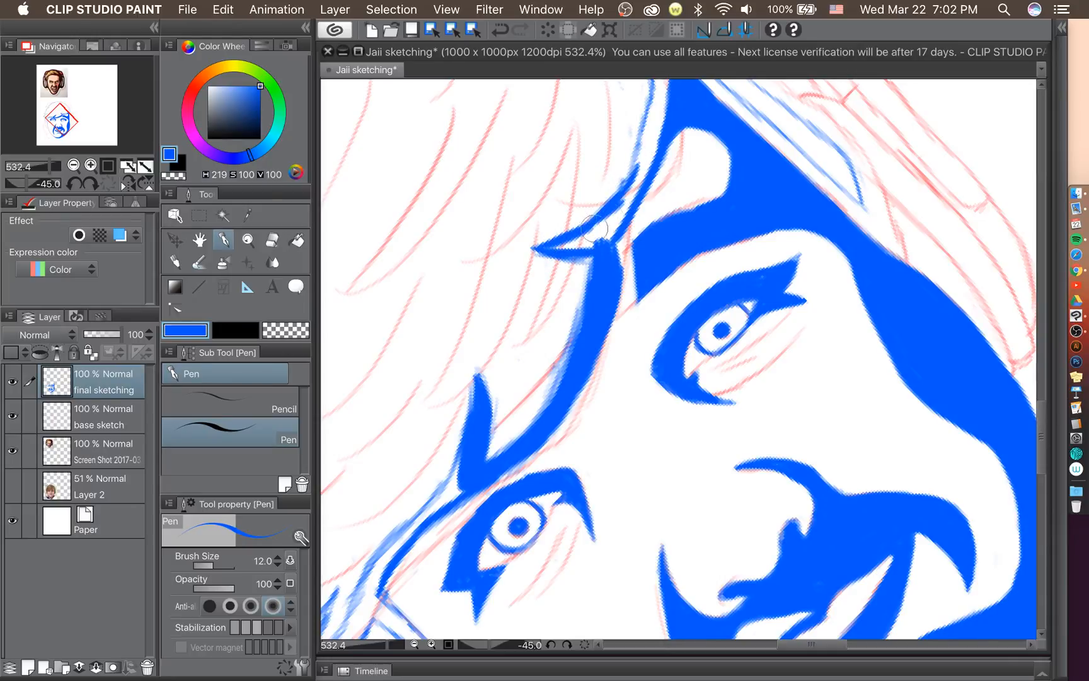
{"action": "mouse_move", "coordinate": [583, 233]}
{"action": "left_mouse_down"}
{"action": "mouse_move", "coordinate": [612, 245]}
{"action": "mouse_move", "coordinate": [612, 216]}
{"action": "mouse_move", "coordinate": [605, 229]}
{"action": "mouse_move", "coordinate": [604, 244]}
{"action": "mouse_move", "coordinate": [621, 207]}
{"action": "mouse_move", "coordinate": [608, 238]}
{"action": "mouse_move", "coordinate": [593, 240]}
{"action": "mouse_move", "coordinate": [653, 138]}
{"action": "mouse_move", "coordinate": [668, 122]}
{"action": "mouse_move", "coordinate": [627, 198]}
{"action": "mouse_move", "coordinate": [663, 131]}
{"action": "mouse_move", "coordinate": [695, 133]}
{"action": "left_mouse_up"}
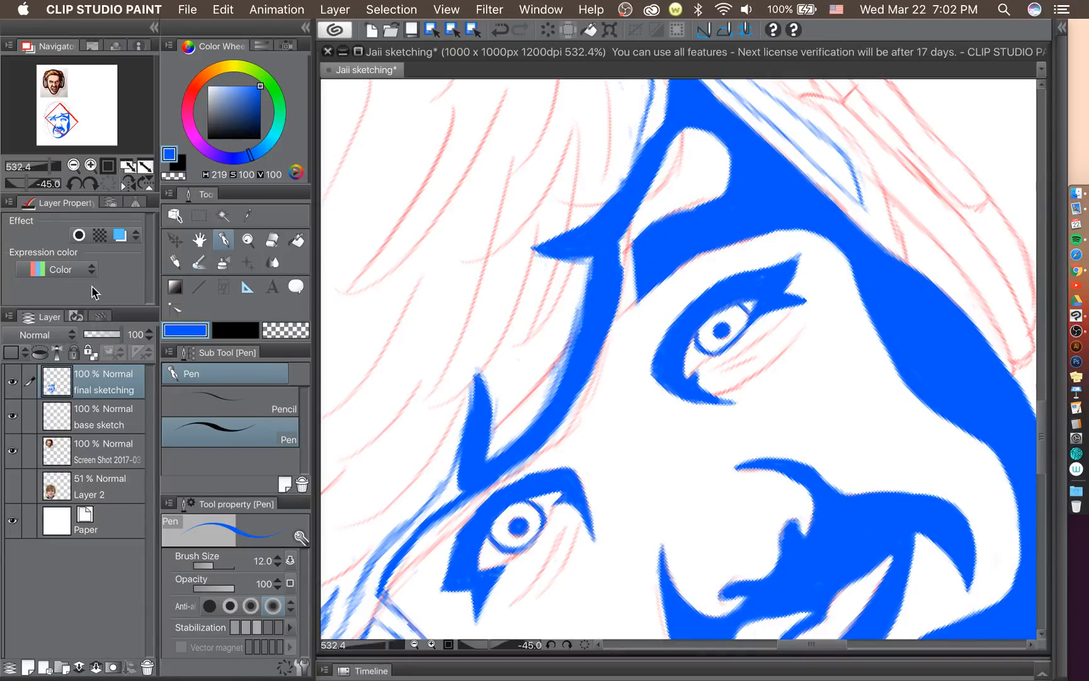
Trim the face-side edge of the thick fringe line with the Hard eraser and touch up its junction with the forehead shadow in blue pen.
{"action": "left_click", "coordinate": [274, 241]}
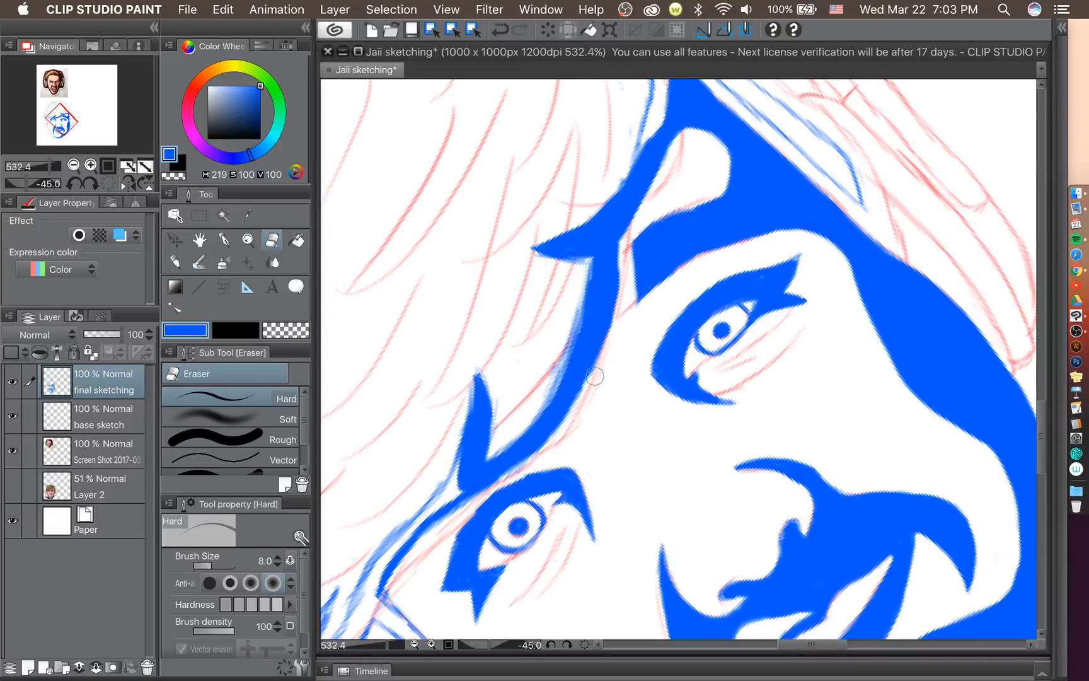
{"action": "mouse_move", "coordinate": [595, 376]}
{"action": "left_mouse_down"}
{"action": "mouse_move", "coordinate": [620, 250]}
{"action": "mouse_move", "coordinate": [668, 204]}
{"action": "left_mouse_up"}
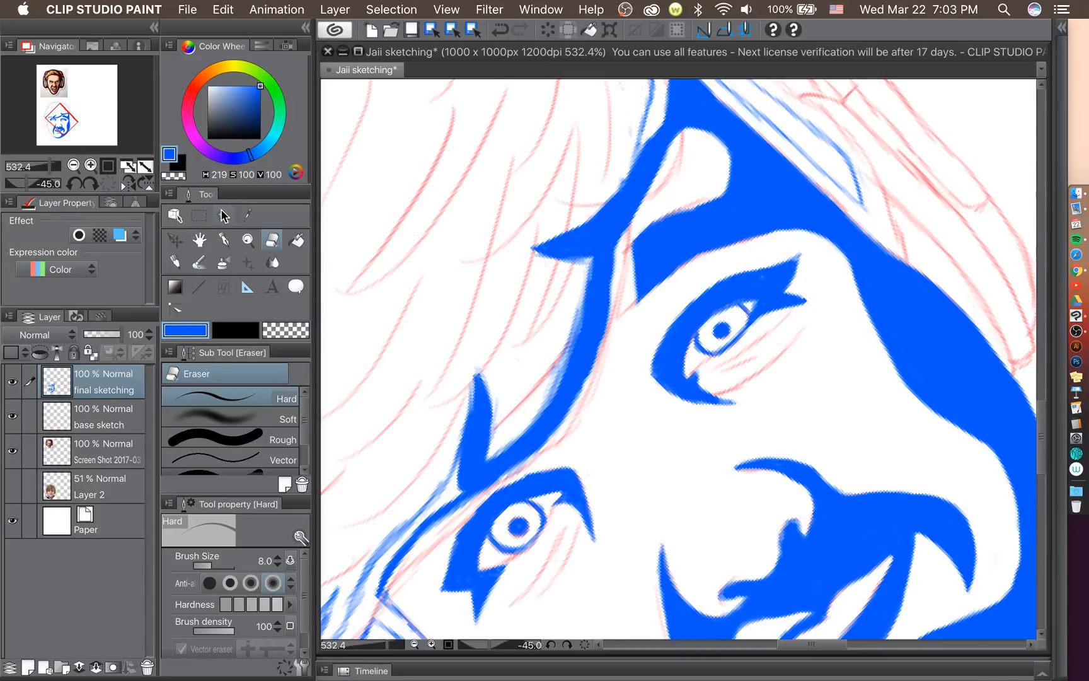
{"action": "left_click", "coordinate": [223, 239]}
{"action": "left_click", "coordinate": [626, 253]}
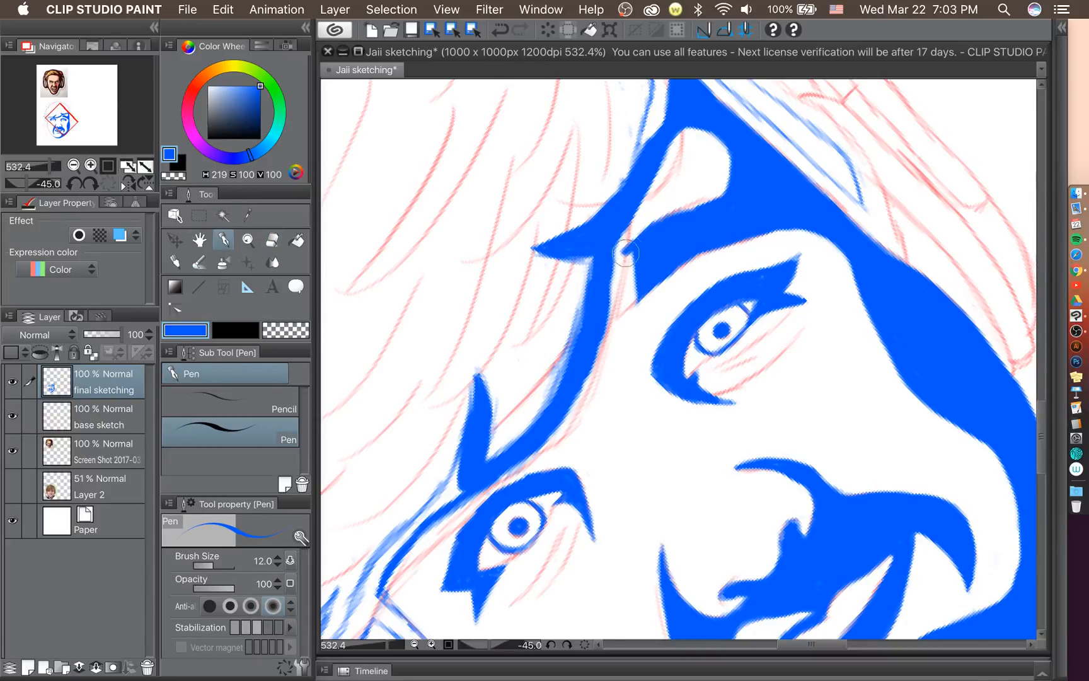
Extend the shadow tip below the eyebrow with the Pen and clean the fringe shadow's rough edges with the Hard eraser.
{"action": "mouse_move", "coordinate": [627, 257]}
{"action": "left_mouse_down"}
{"action": "mouse_move", "coordinate": [628, 307]}
{"action": "mouse_move", "coordinate": [639, 292]}
{"action": "mouse_move", "coordinate": [635, 248]}
{"action": "mouse_move", "coordinate": [635, 294]}
{"action": "left_mouse_up"}
{"action": "left_click_drag", "start_coordinate": [628, 252], "coordinate": [631, 294]}
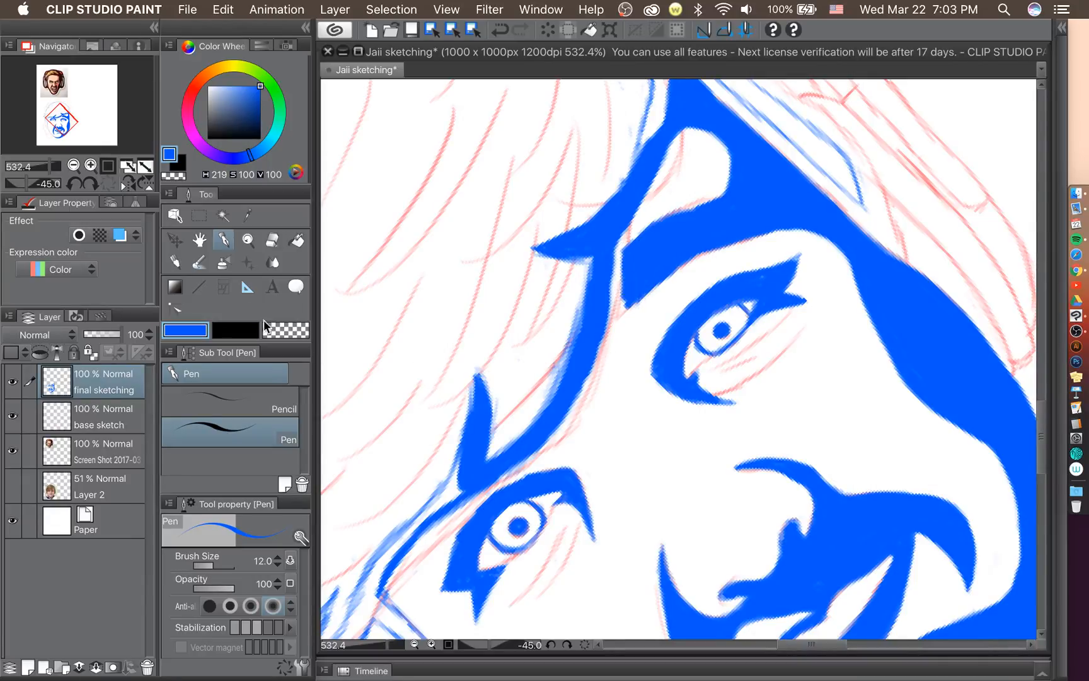
{"action": "left_click", "coordinate": [272, 240]}
{"action": "mouse_move", "coordinate": [613, 247]}
{"action": "left_mouse_down"}
{"action": "mouse_move", "coordinate": [621, 267]}
{"action": "mouse_move", "coordinate": [620, 244]}
{"action": "mouse_move", "coordinate": [617, 299]}
{"action": "left_mouse_up"}
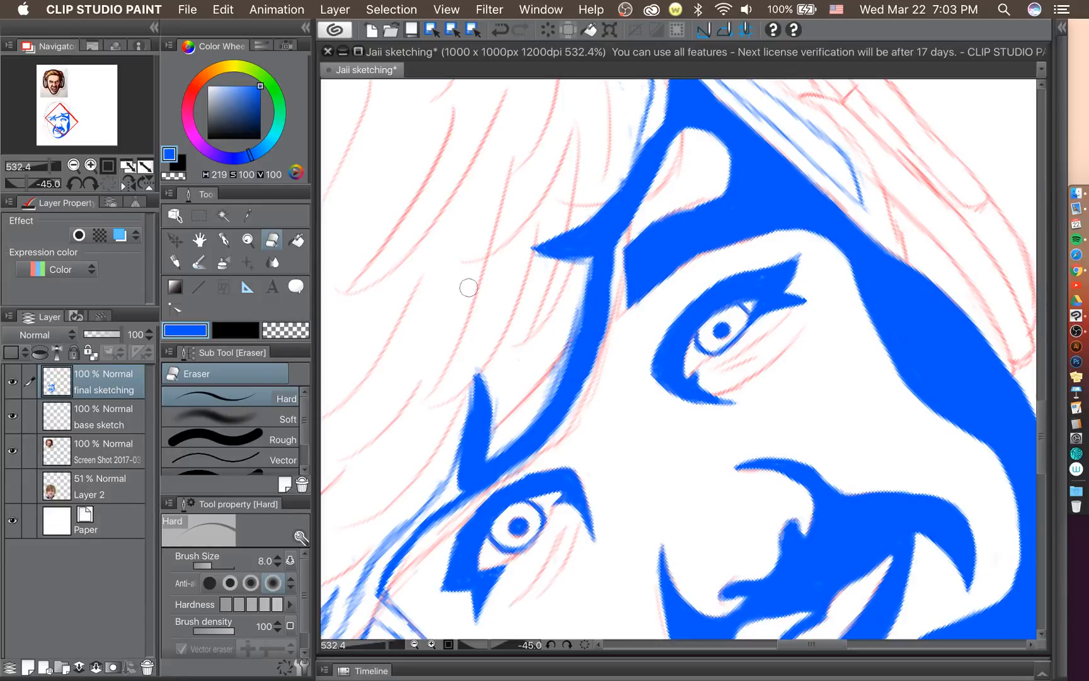
{"action": "left_click_drag", "start_coordinate": [573, 304], "coordinate": [540, 417]}
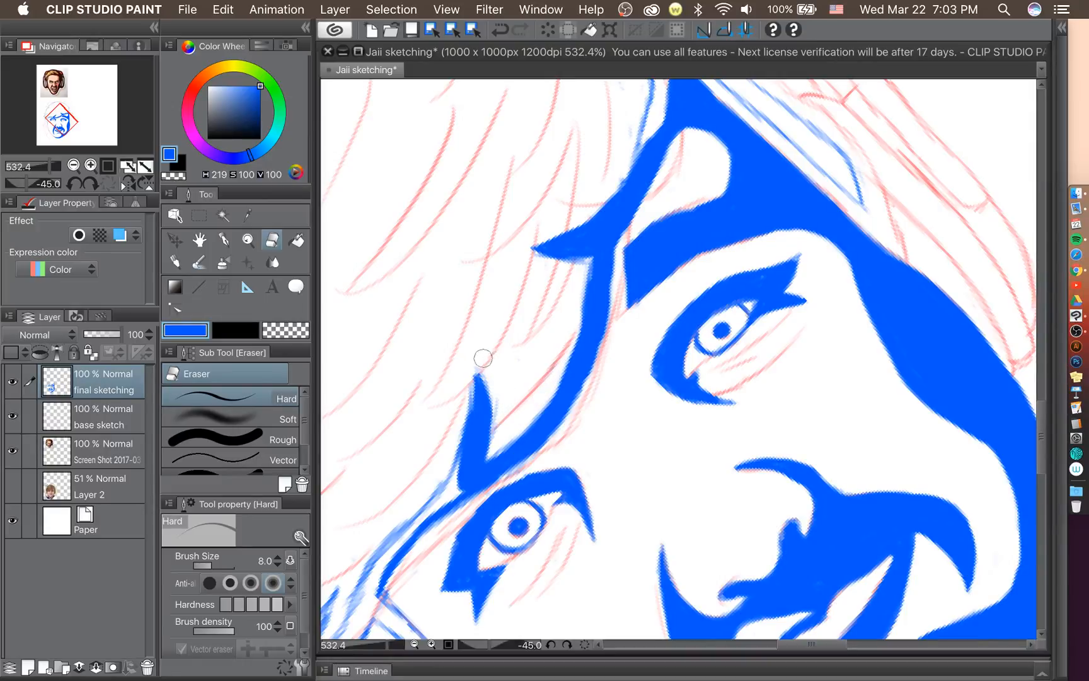
{"action": "mouse_move", "coordinate": [472, 365]}
{"action": "left_mouse_down"}
{"action": "mouse_move", "coordinate": [491, 387]}
{"action": "mouse_move", "coordinate": [494, 435]}
{"action": "mouse_move", "coordinate": [494, 409]}
{"action": "left_mouse_up"}
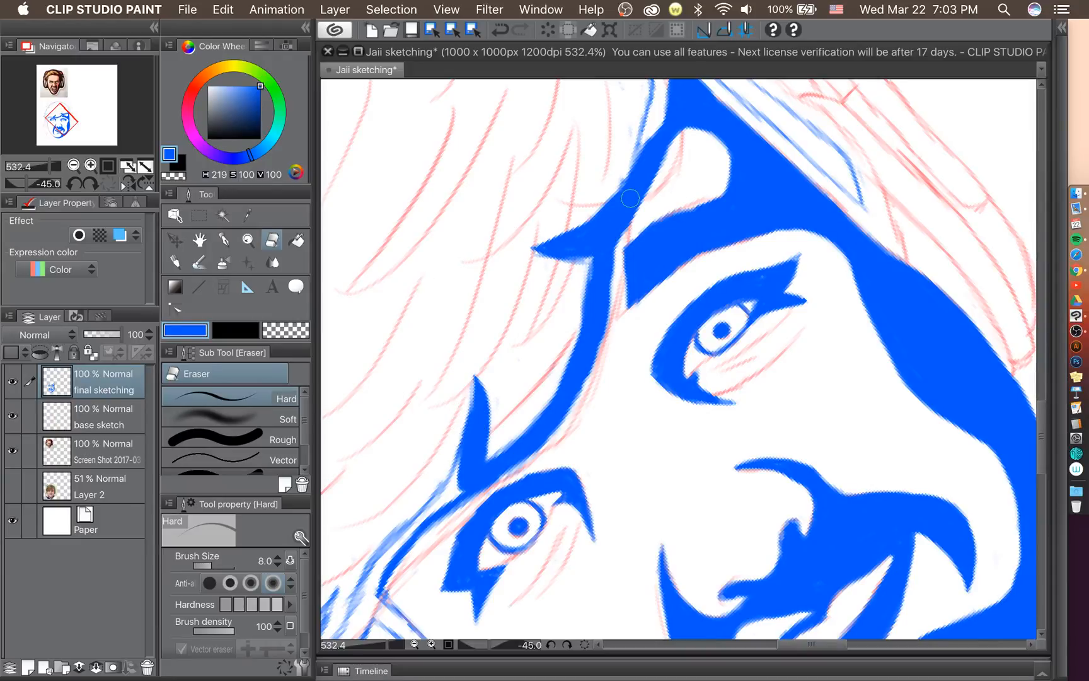
Switch back to the Pen for drawing and save the illustration.
{"action": "left_click_drag", "start_coordinate": [1046, 430], "coordinate": [1041, 398]}
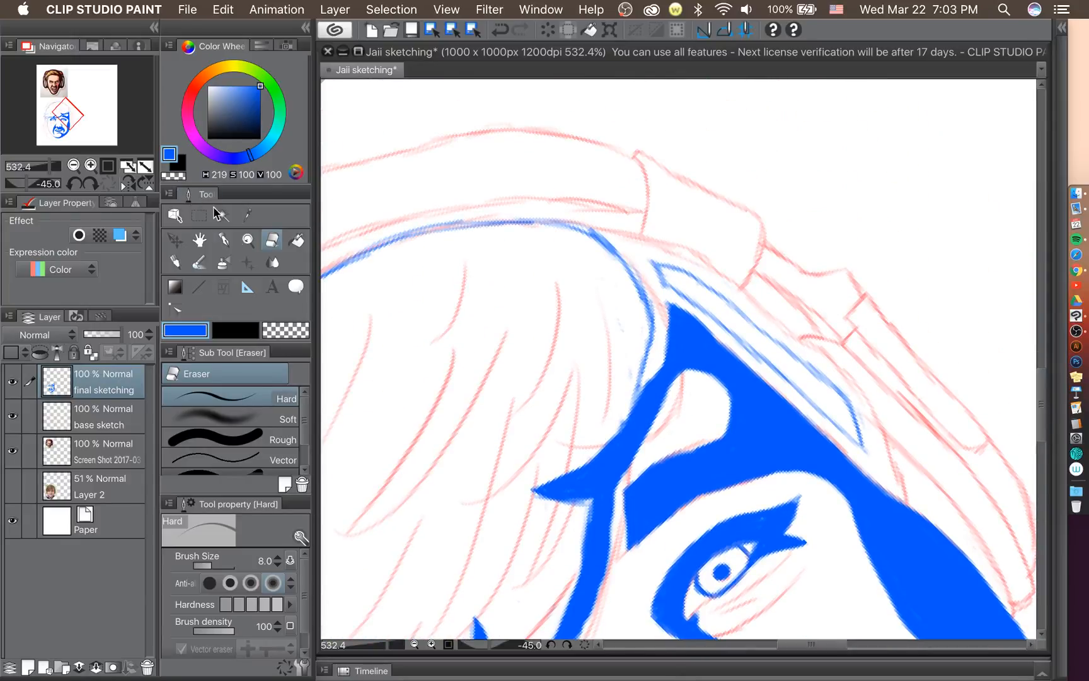
{"action": "left_click", "coordinate": [222, 238]}
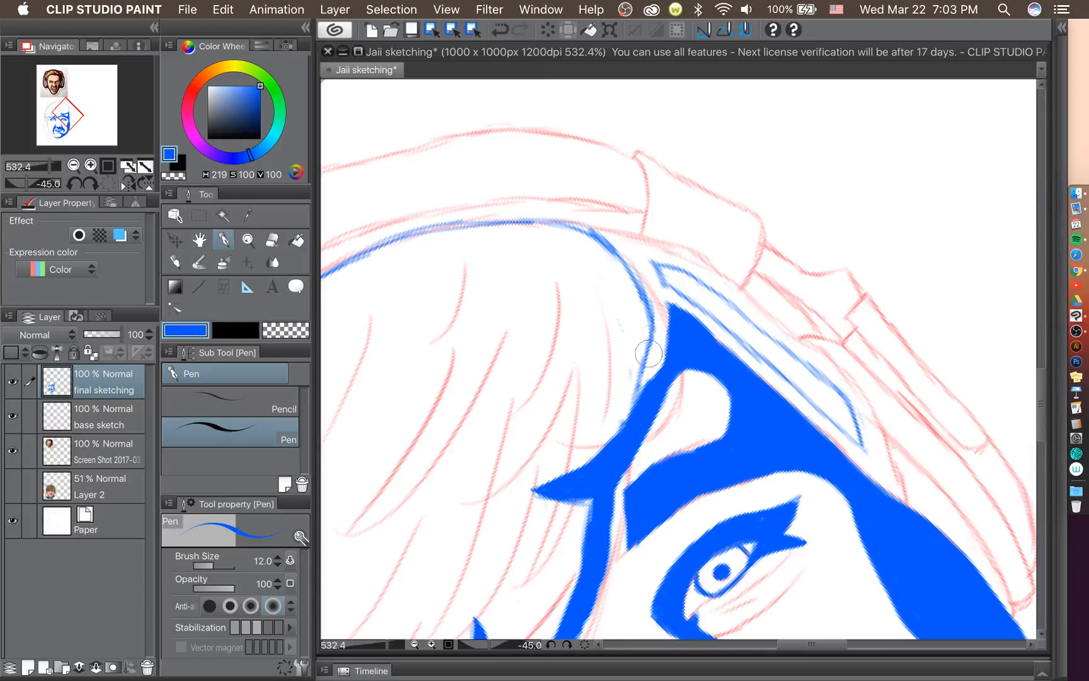
{"action": "scroll", "coordinate": [628, 341], "scroll_direction": "down", "scroll_amount": 5}
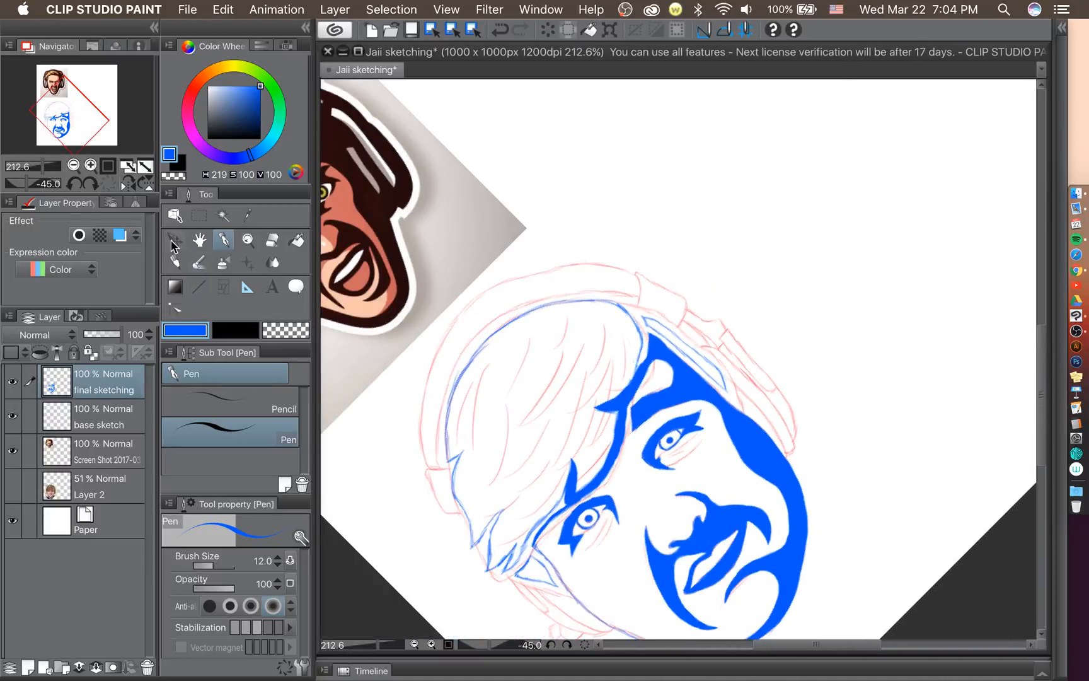
{"action": "key", "text": "super+s"}
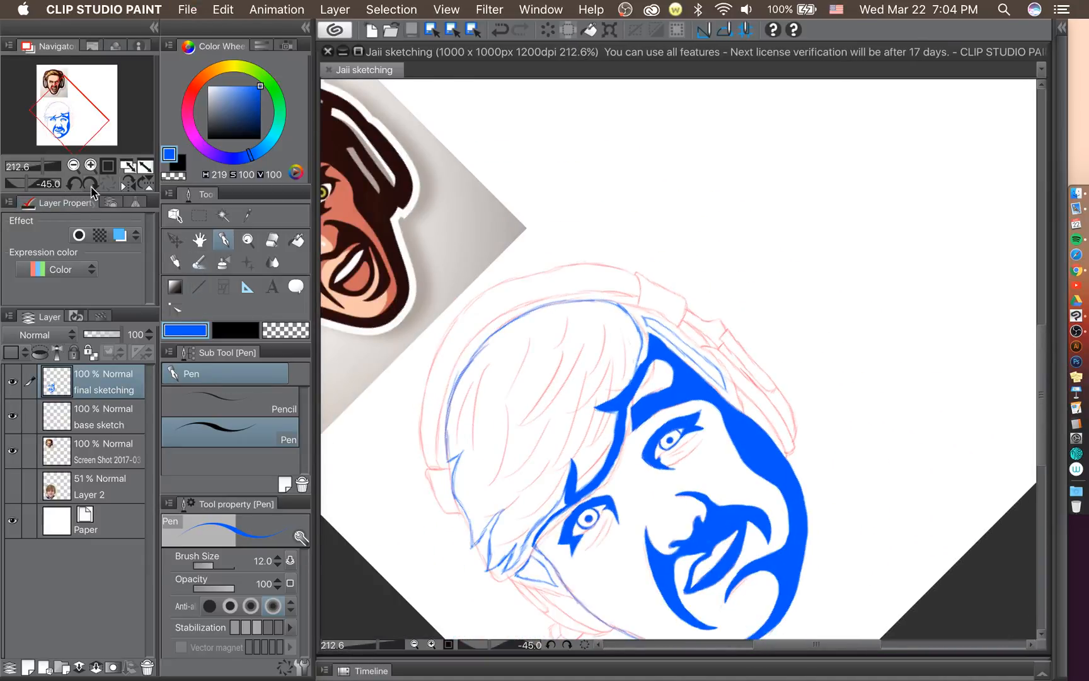
Ink a thicker blue outline from the chin up the lower cheek on the unshaded side, with the canvas rotated to 60 degrees.
{"action": "left_click", "coordinate": [90, 184]}
{"action": "left_click", "coordinate": [90, 185]}
{"action": "left_click", "coordinate": [90, 185]}
{"action": "scroll", "coordinate": [590, 390], "scroll_direction": "down", "scroll_amount": 1}
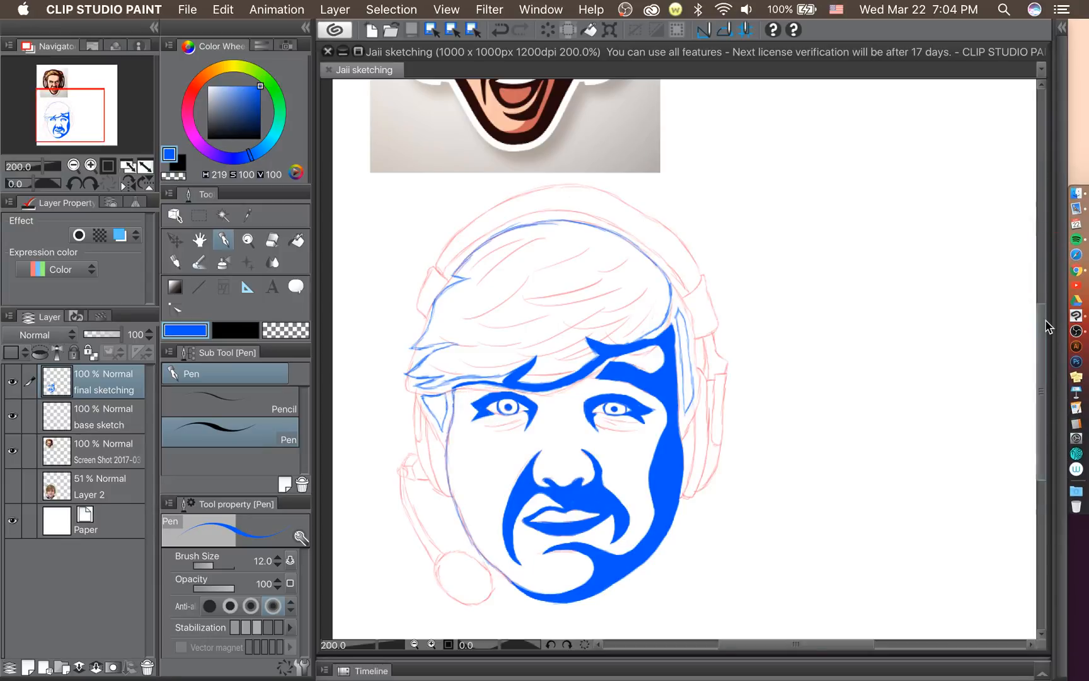
{"action": "left_click_drag", "start_coordinate": [1041, 323], "coordinate": [1040, 346]}
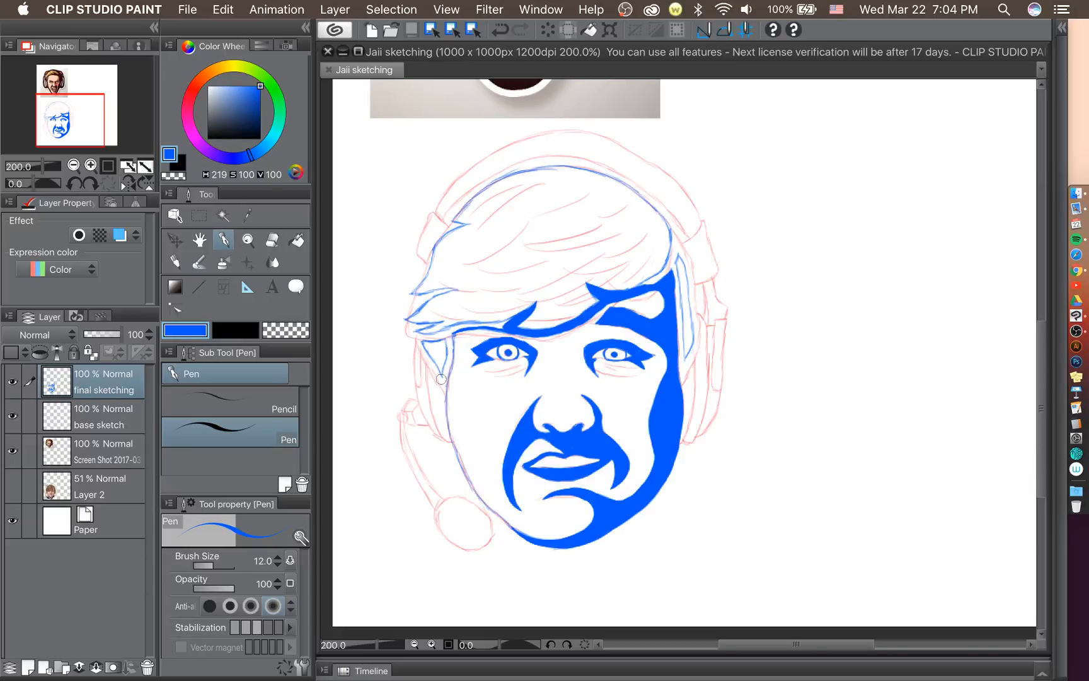
{"action": "scroll", "coordinate": [445, 433], "scroll_direction": "up", "scroll_amount": 5}
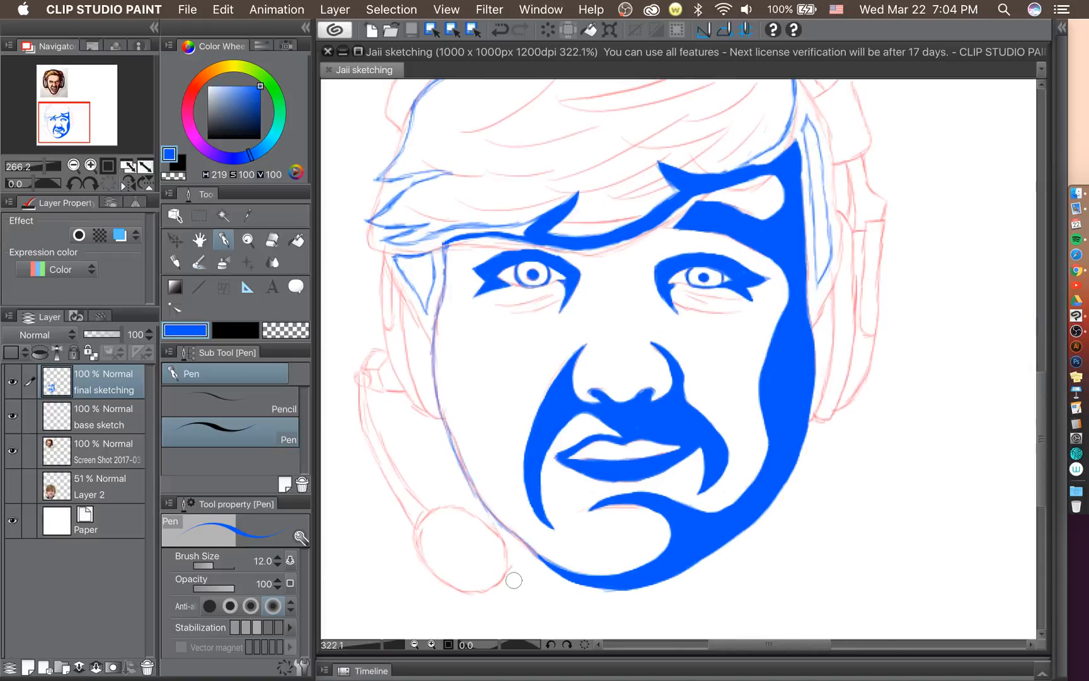
{"action": "left_click", "coordinate": [92, 184]}
{"action": "left_click", "coordinate": [91, 184]}
{"action": "left_click", "coordinate": [91, 184]}
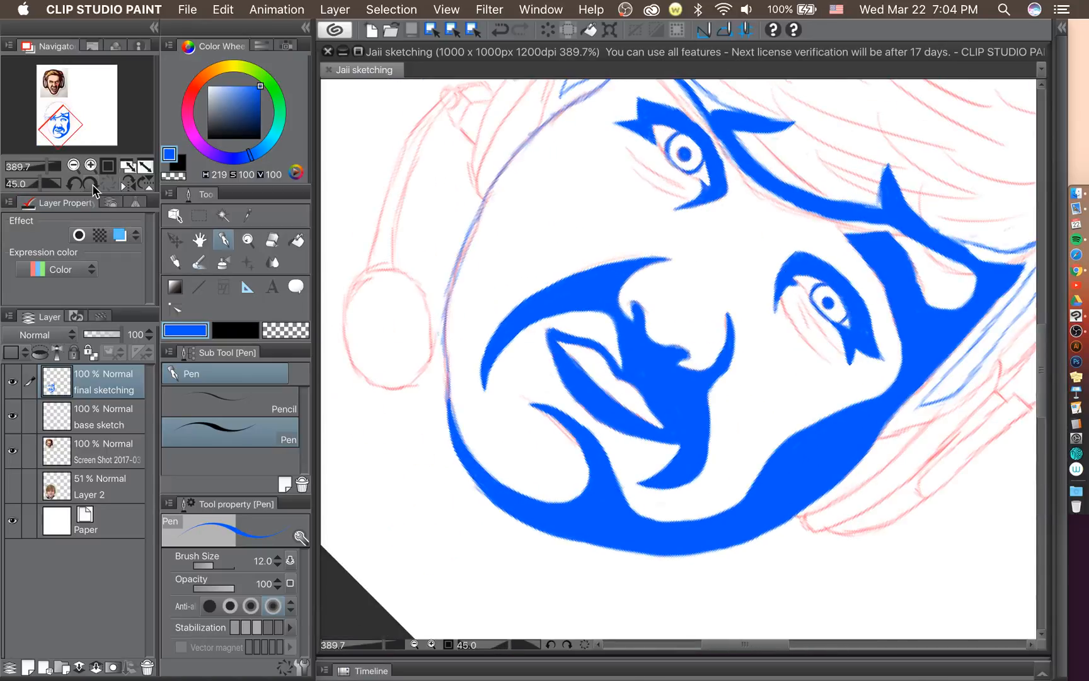
{"action": "left_click", "coordinate": [91, 184]}
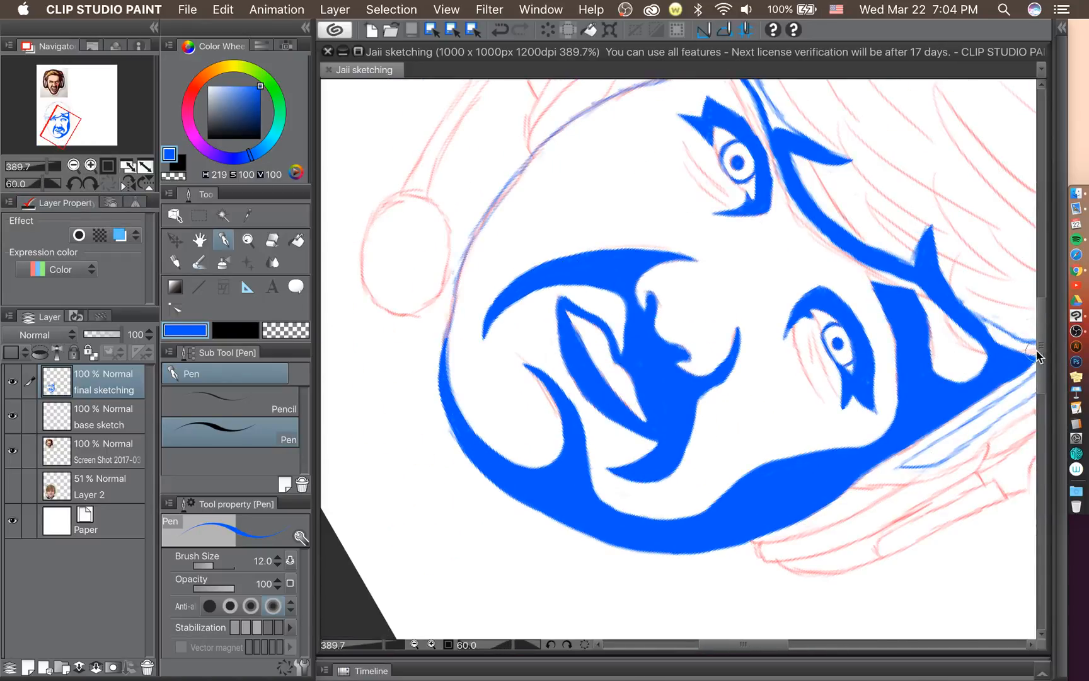
{"action": "left_click_drag", "start_coordinate": [1043, 350], "coordinate": [1040, 343]}
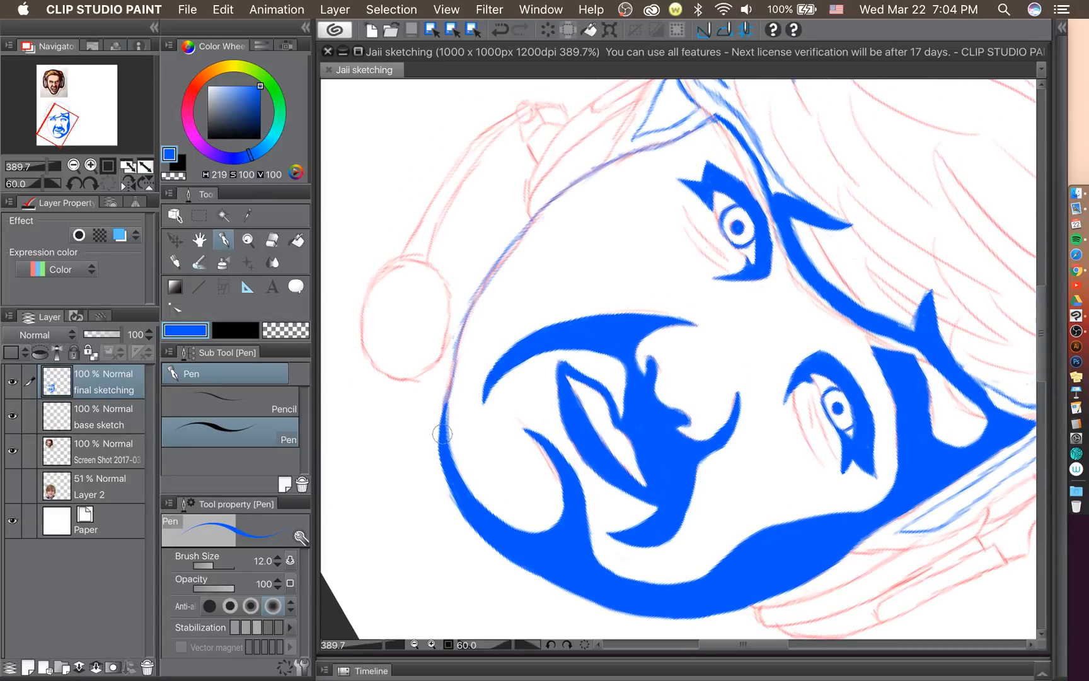
{"action": "left_click_drag", "start_coordinate": [444, 450], "coordinate": [442, 402]}
{"action": "left_click_drag", "start_coordinate": [443, 444], "coordinate": [454, 354]}
{"action": "left_click_drag", "start_coordinate": [446, 392], "coordinate": [464, 315]}
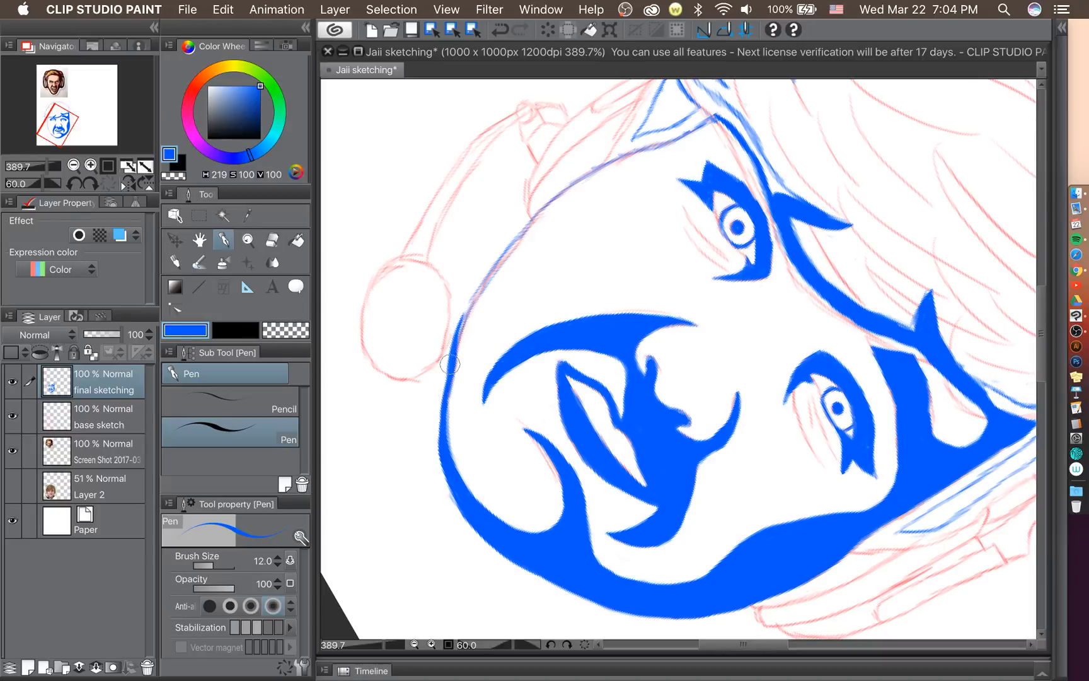
{"action": "left_click_drag", "start_coordinate": [450, 366], "coordinate": [474, 295]}
{"action": "mouse_move", "coordinate": [458, 343]}
{"action": "left_mouse_down"}
{"action": "mouse_move", "coordinate": [469, 301]}
{"action": "mouse_move", "coordinate": [504, 255]}
{"action": "left_mouse_up"}
{"action": "left_click_drag", "start_coordinate": [461, 309], "coordinate": [520, 237]}
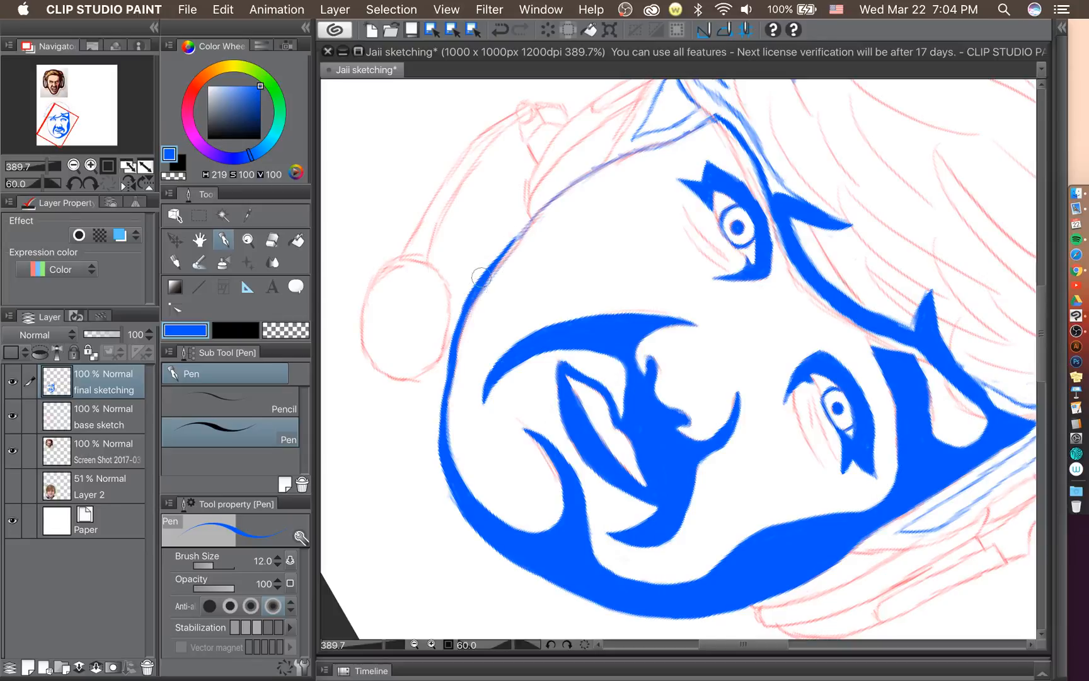
Continue the inked face outline along the upper cheek to the hairline beside the ear.
{"action": "left_click_drag", "start_coordinate": [474, 285], "coordinate": [574, 180]}
{"action": "mouse_move", "coordinate": [536, 214]}
{"action": "left_mouse_down"}
{"action": "mouse_move", "coordinate": [583, 172]}
{"action": "mouse_move", "coordinate": [724, 111]}
{"action": "left_mouse_up"}
{"action": "left_click_drag", "start_coordinate": [667, 137], "coordinate": [725, 110]}
{"action": "left_click_drag", "start_coordinate": [636, 152], "coordinate": [683, 124]}
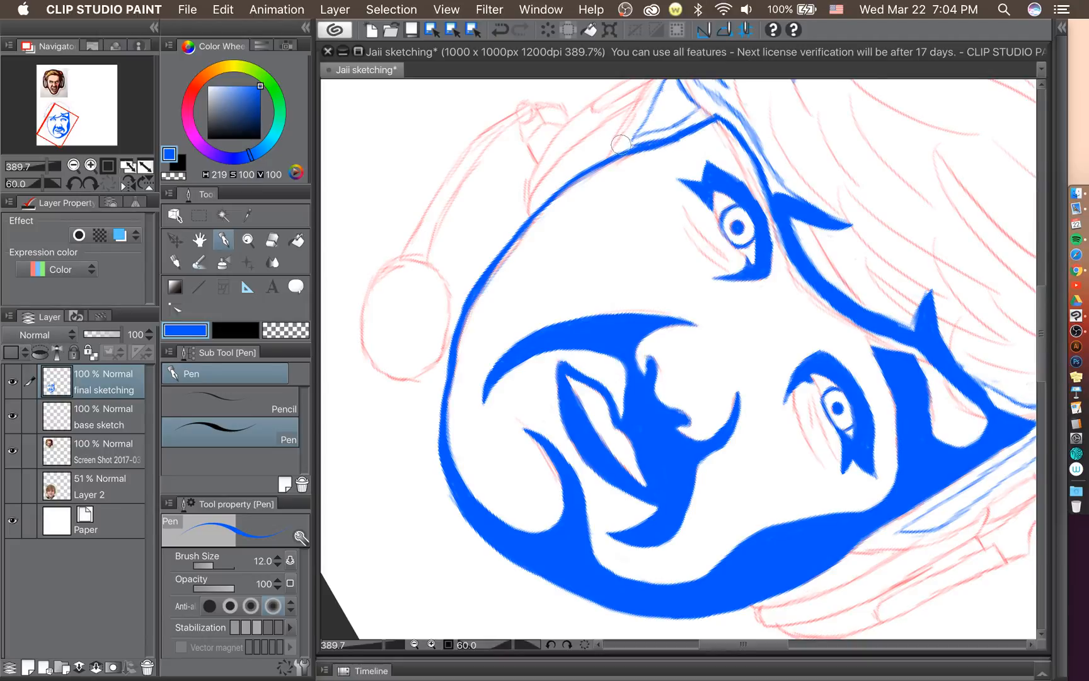
Sketch a light Pencil guide line just outside the face outline, from the unshaded cheek around the chin.
{"action": "left_click", "coordinate": [229, 398]}
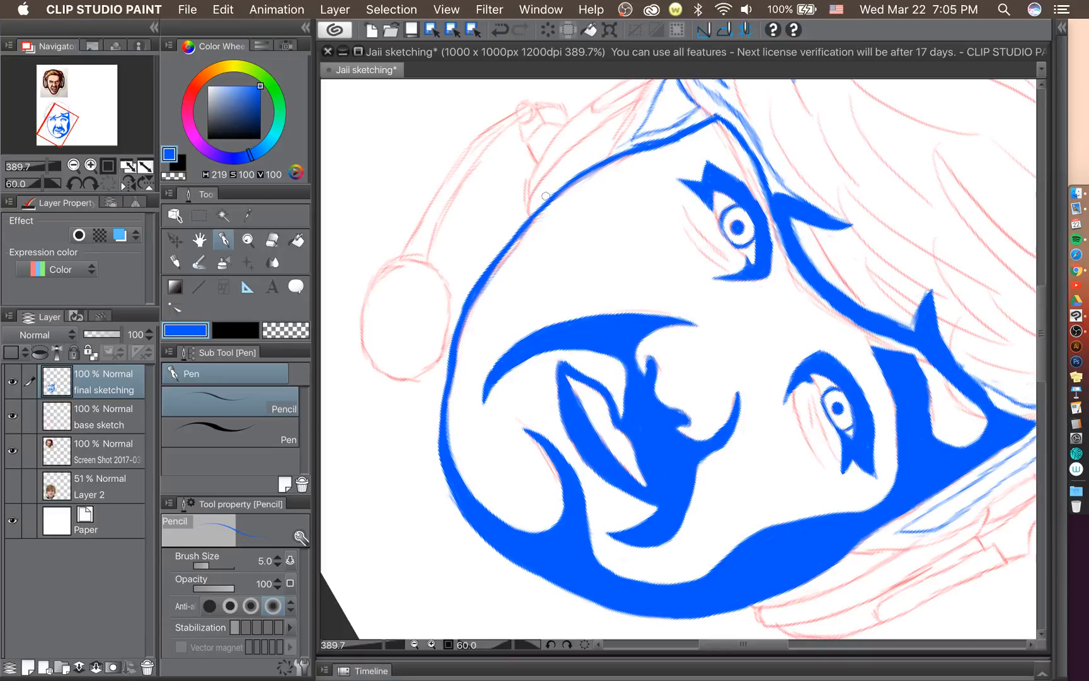
{"action": "mouse_move", "coordinate": [546, 196]}
{"action": "left_mouse_down"}
{"action": "mouse_move", "coordinate": [625, 145]}
{"action": "mouse_move", "coordinate": [576, 173]}
{"action": "left_mouse_up"}
{"action": "mouse_move", "coordinate": [493, 246]}
{"action": "left_mouse_down"}
{"action": "mouse_move", "coordinate": [518, 207]}
{"action": "mouse_move", "coordinate": [510, 230]}
{"action": "mouse_move", "coordinate": [544, 191]}
{"action": "left_mouse_up"}
{"action": "left_click_drag", "start_coordinate": [467, 287], "coordinate": [504, 231]}
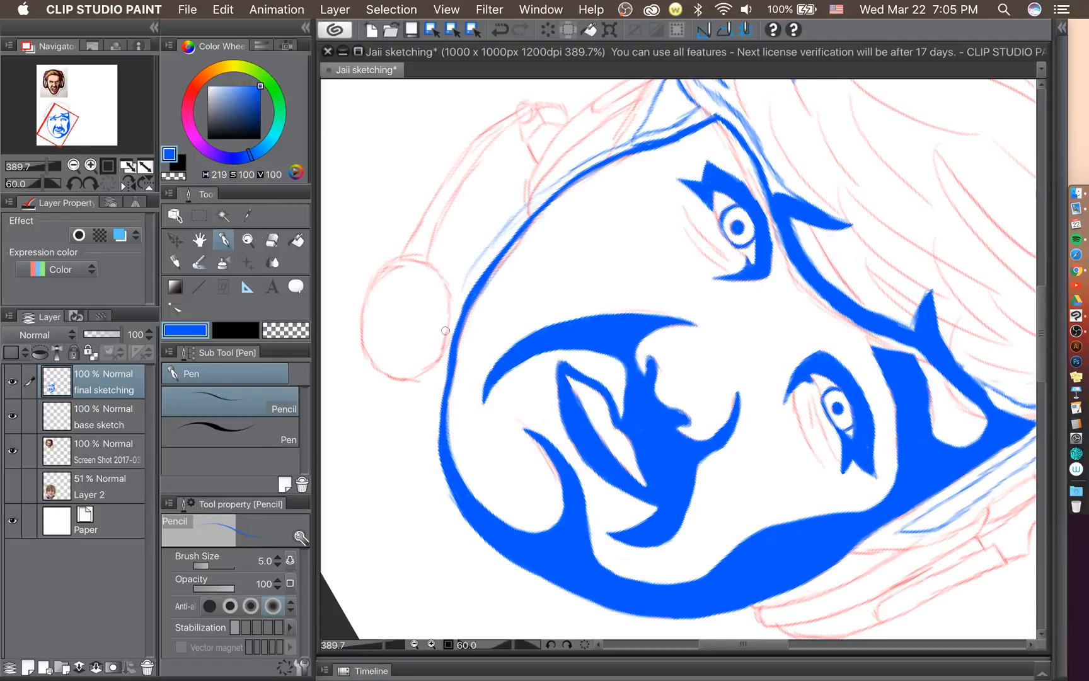
{"action": "left_click_drag", "start_coordinate": [466, 281], "coordinate": [432, 416]}
{"action": "left_click_drag", "start_coordinate": [445, 352], "coordinate": [433, 480]}
{"action": "left_click_drag", "start_coordinate": [433, 419], "coordinate": [437, 499]}
{"action": "mouse_move", "coordinate": [432, 441]}
{"action": "left_mouse_down"}
{"action": "mouse_move", "coordinate": [451, 525]}
{"action": "mouse_move", "coordinate": [438, 492]}
{"action": "mouse_move", "coordinate": [465, 546]}
{"action": "left_mouse_up"}
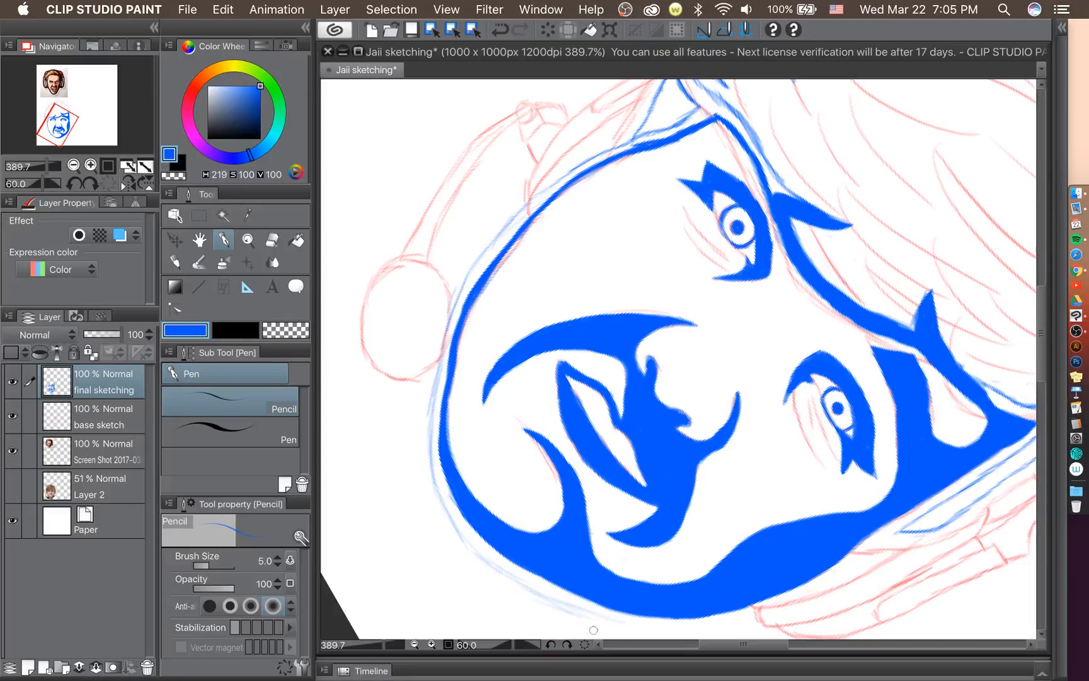
Continue the Pencil guide line outside the shaded side of the face, from the temple along the jaw to the chin.
{"action": "left_click", "coordinate": [75, 170]}
{"action": "left_click", "coordinate": [76, 181]}
{"action": "left_click", "coordinate": [76, 180]}
{"action": "left_click", "coordinate": [77, 181]}
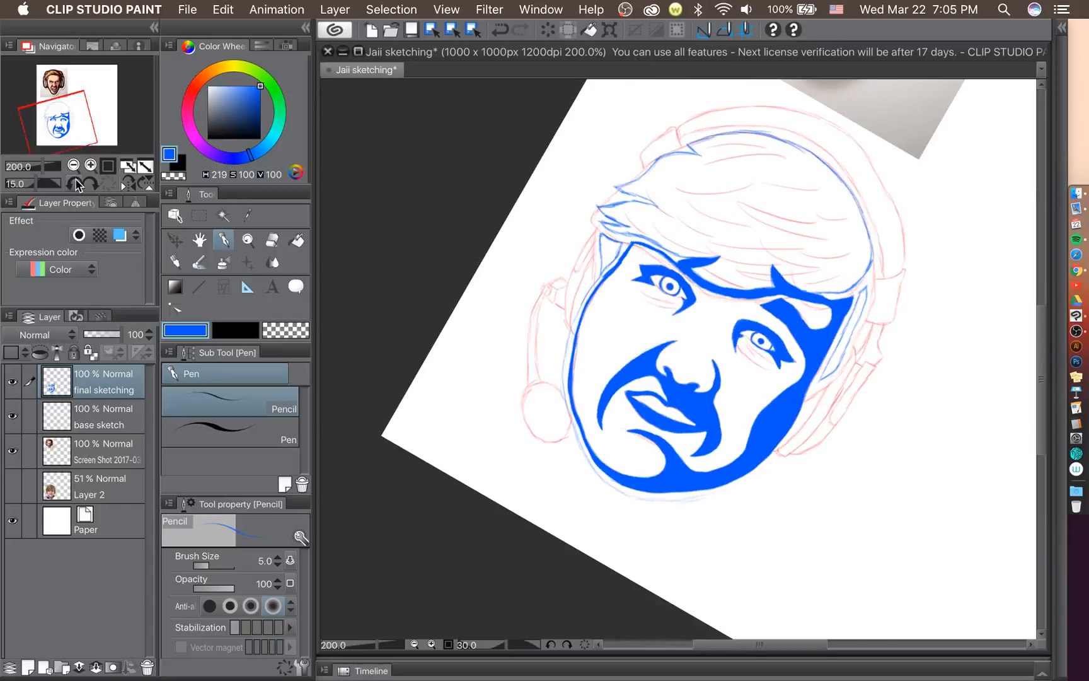
{"action": "left_click", "coordinate": [76, 183]}
{"action": "left_click", "coordinate": [76, 183]}
{"action": "left_click", "coordinate": [76, 183]}
{"action": "left_click", "coordinate": [76, 182]}
{"action": "left_click", "coordinate": [76, 182]}
{"action": "left_click", "coordinate": [76, 182]}
{"action": "left_click", "coordinate": [75, 183]}
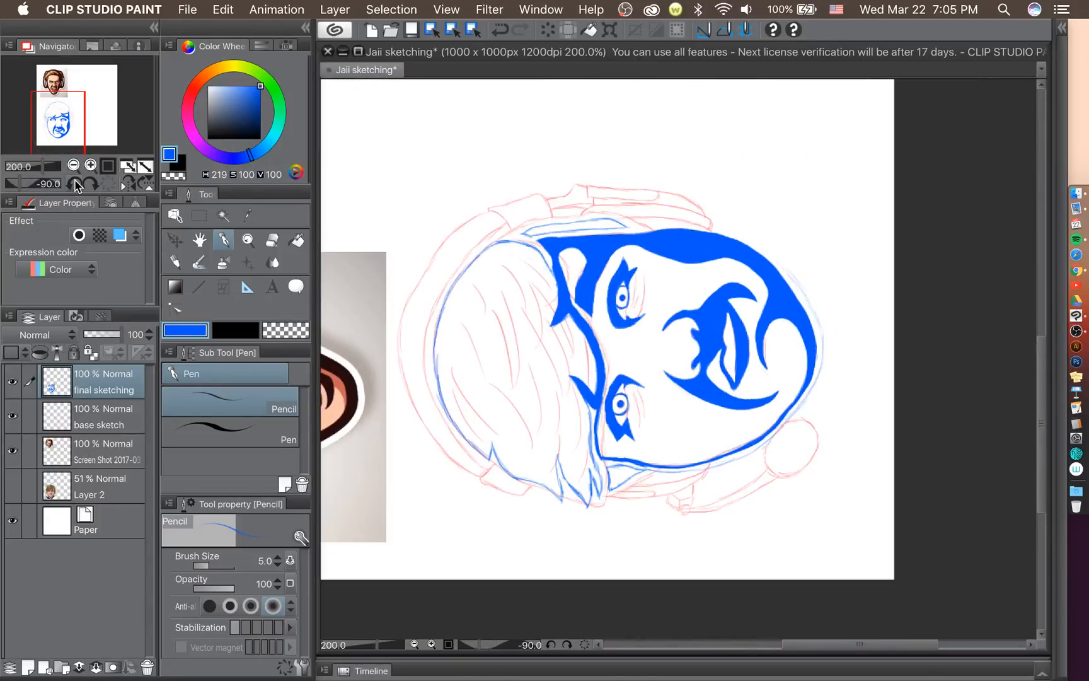
{"action": "scroll", "coordinate": [672, 213], "scroll_direction": "up", "scroll_amount": 3}
{"action": "scroll", "coordinate": [666, 247], "scroll_direction": "up", "scroll_amount": 3}
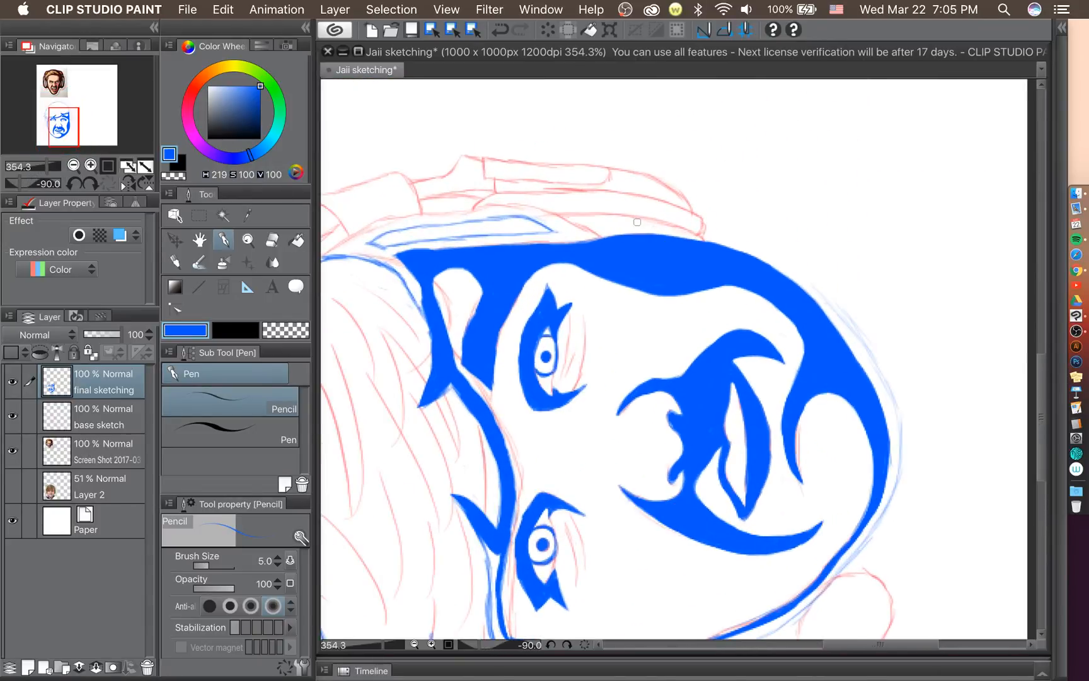
{"action": "left_click", "coordinate": [76, 183]}
{"action": "left_click", "coordinate": [77, 182]}
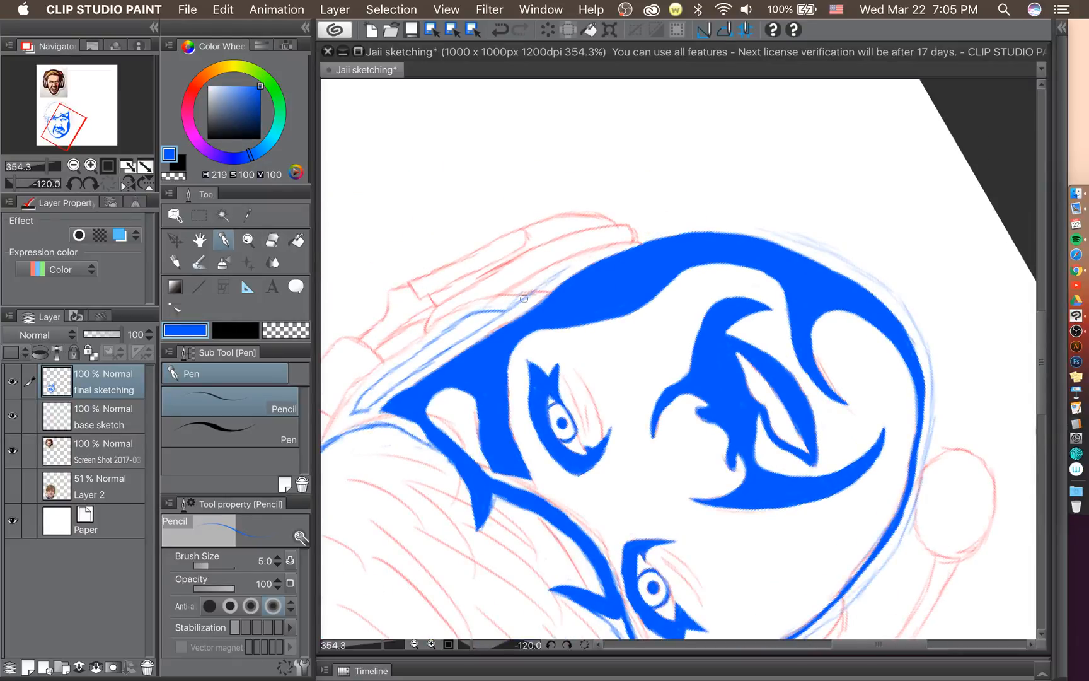
{"action": "left_click_drag", "start_coordinate": [524, 298], "coordinate": [597, 253]}
{"action": "left_click", "coordinate": [74, 184]}
{"action": "left_click", "coordinate": [74, 183]}
{"action": "left_click", "coordinate": [75, 184]}
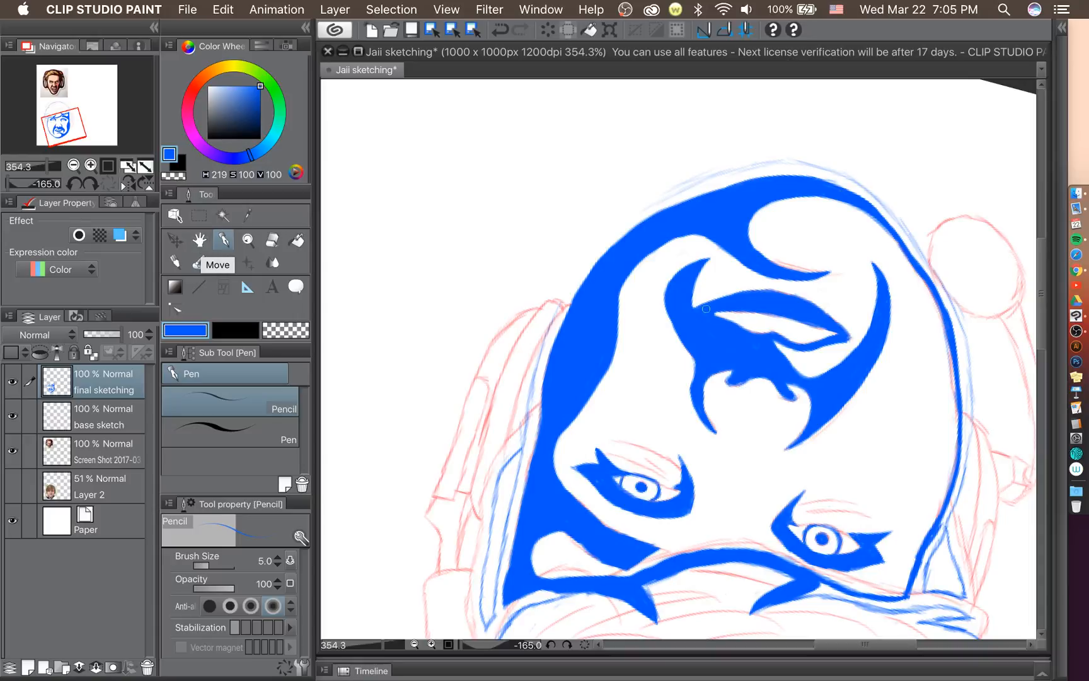
{"action": "mouse_move", "coordinate": [547, 336]}
{"action": "left_mouse_down"}
{"action": "mouse_move", "coordinate": [577, 268]}
{"action": "mouse_move", "coordinate": [636, 208]}
{"action": "mouse_move", "coordinate": [674, 189]}
{"action": "left_mouse_up"}
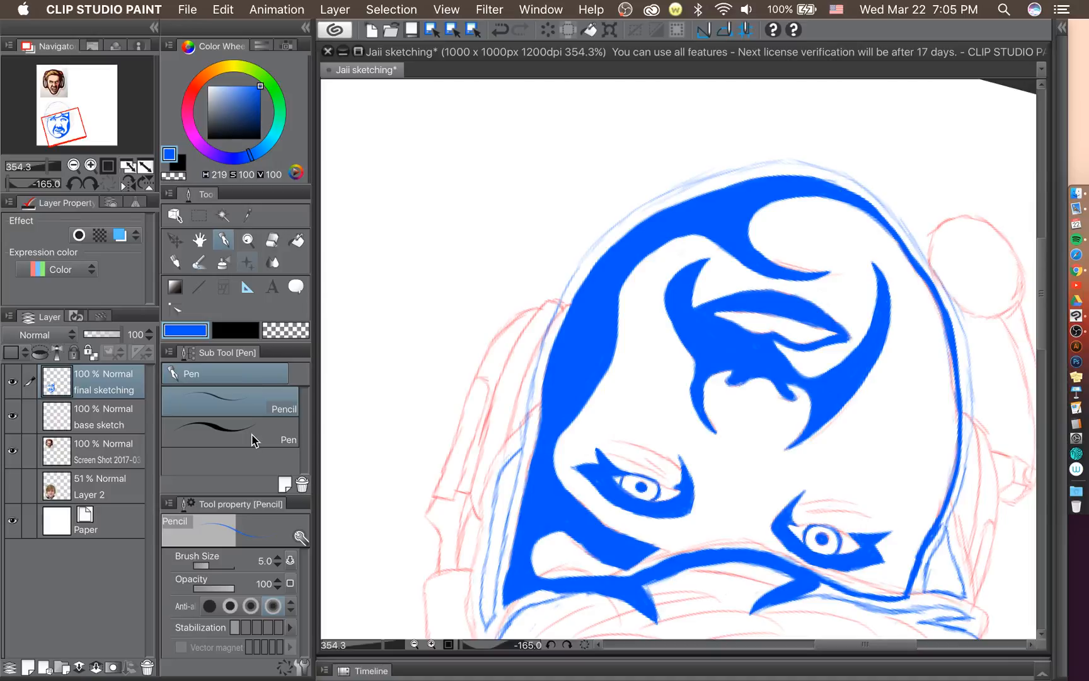
Widen the solid face shadow with the Pen from the temple down to the upper jaw, out to the guide line.
{"action": "left_click", "coordinate": [218, 244]}
{"action": "left_click", "coordinate": [248, 426]}
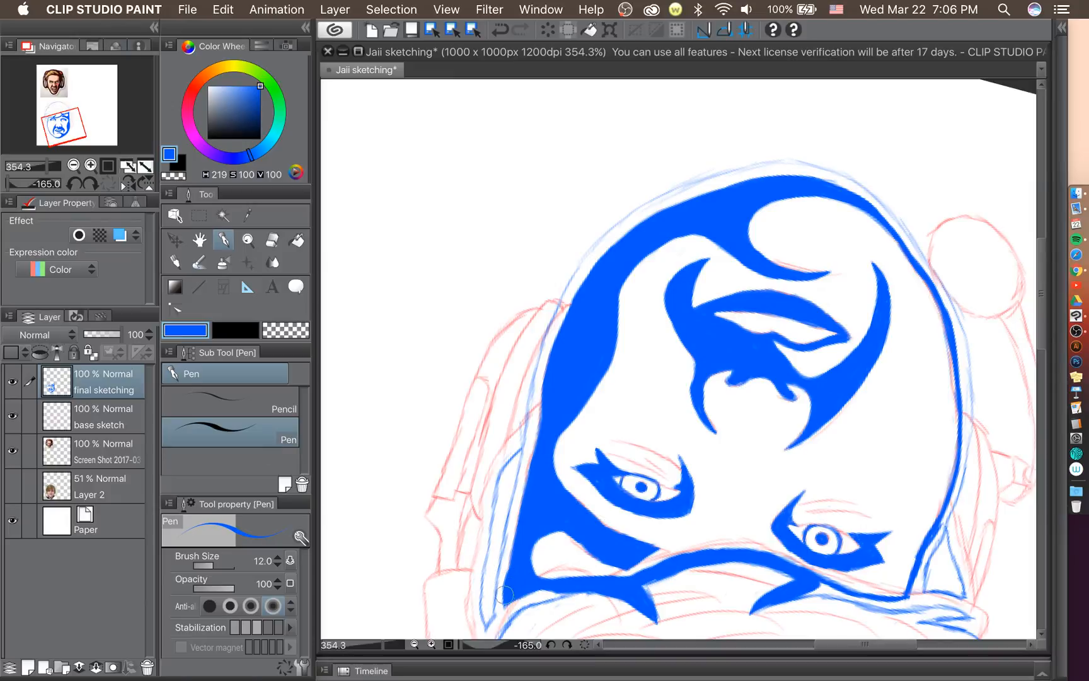
{"action": "mouse_move", "coordinate": [505, 594]}
{"action": "left_mouse_down"}
{"action": "mouse_move", "coordinate": [525, 480]}
{"action": "mouse_move", "coordinate": [502, 566]}
{"action": "mouse_move", "coordinate": [508, 531]}
{"action": "mouse_move", "coordinate": [500, 553]}
{"action": "mouse_move", "coordinate": [531, 426]}
{"action": "mouse_move", "coordinate": [512, 538]}
{"action": "left_mouse_up"}
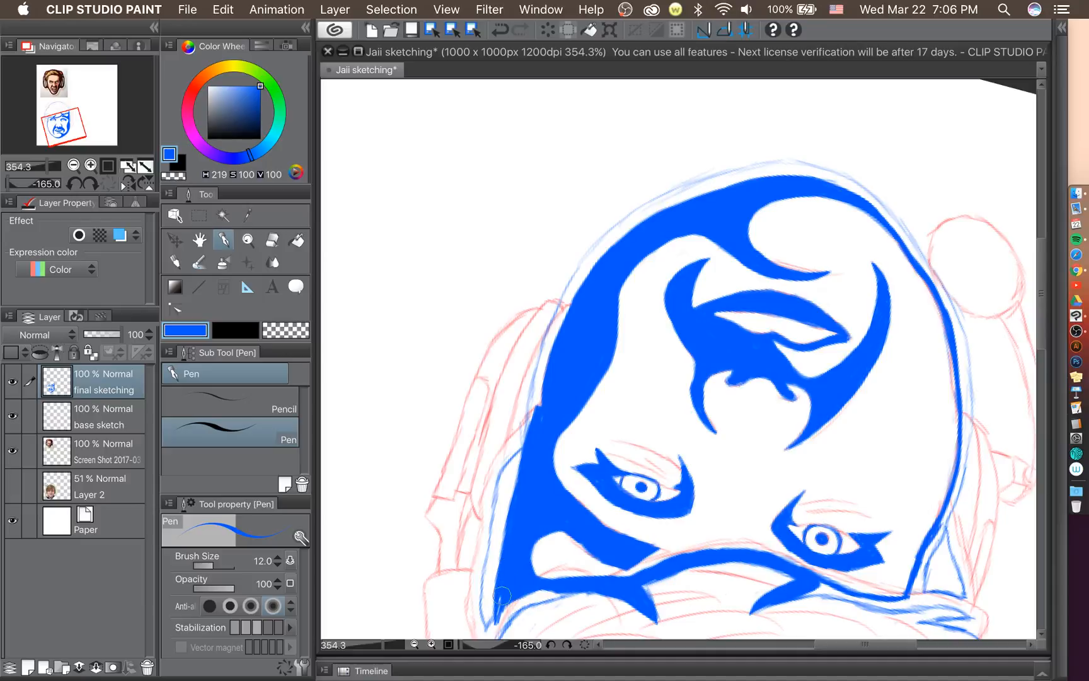
{"action": "left_click_drag", "start_coordinate": [501, 594], "coordinate": [498, 613]}
{"action": "left_click_drag", "start_coordinate": [529, 446], "coordinate": [532, 394]}
{"action": "mouse_move", "coordinate": [531, 441]}
{"action": "left_mouse_down"}
{"action": "mouse_move", "coordinate": [544, 354]}
{"action": "mouse_move", "coordinate": [533, 393]}
{"action": "mouse_move", "coordinate": [545, 346]}
{"action": "mouse_move", "coordinate": [535, 403]}
{"action": "mouse_move", "coordinate": [561, 305]}
{"action": "mouse_move", "coordinate": [539, 392]}
{"action": "mouse_move", "coordinate": [539, 363]}
{"action": "mouse_move", "coordinate": [543, 397]}
{"action": "mouse_move", "coordinate": [575, 290]}
{"action": "left_mouse_up"}
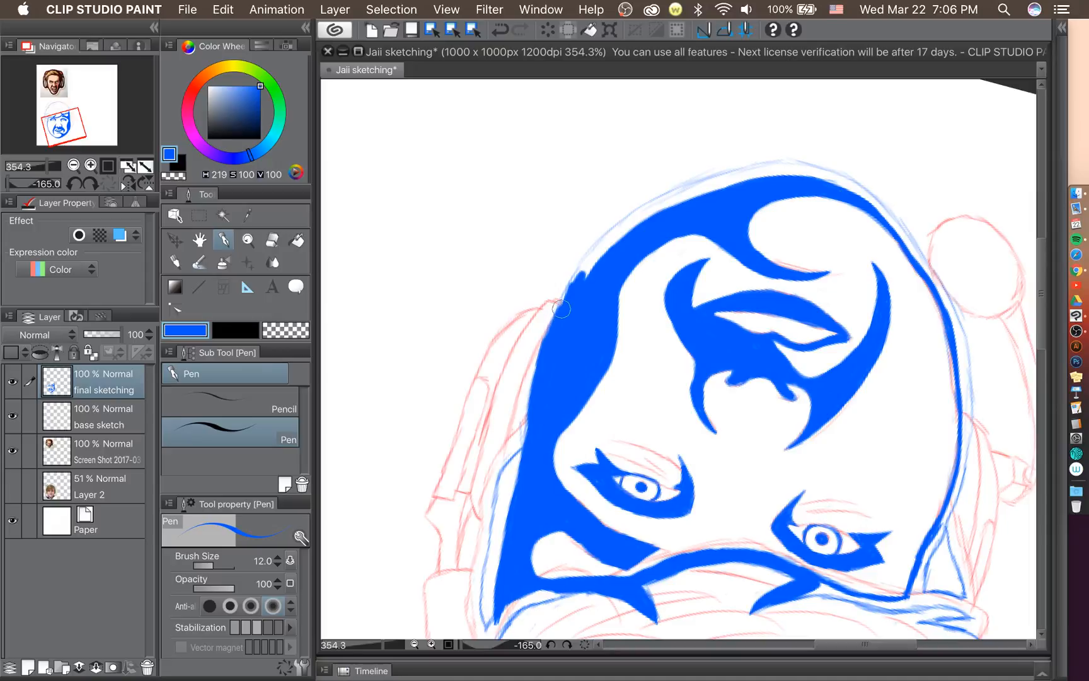
{"action": "mouse_move", "coordinate": [562, 309]}
{"action": "left_mouse_down"}
{"action": "mouse_move", "coordinate": [598, 248]}
{"action": "mouse_move", "coordinate": [574, 303]}
{"action": "left_mouse_up"}
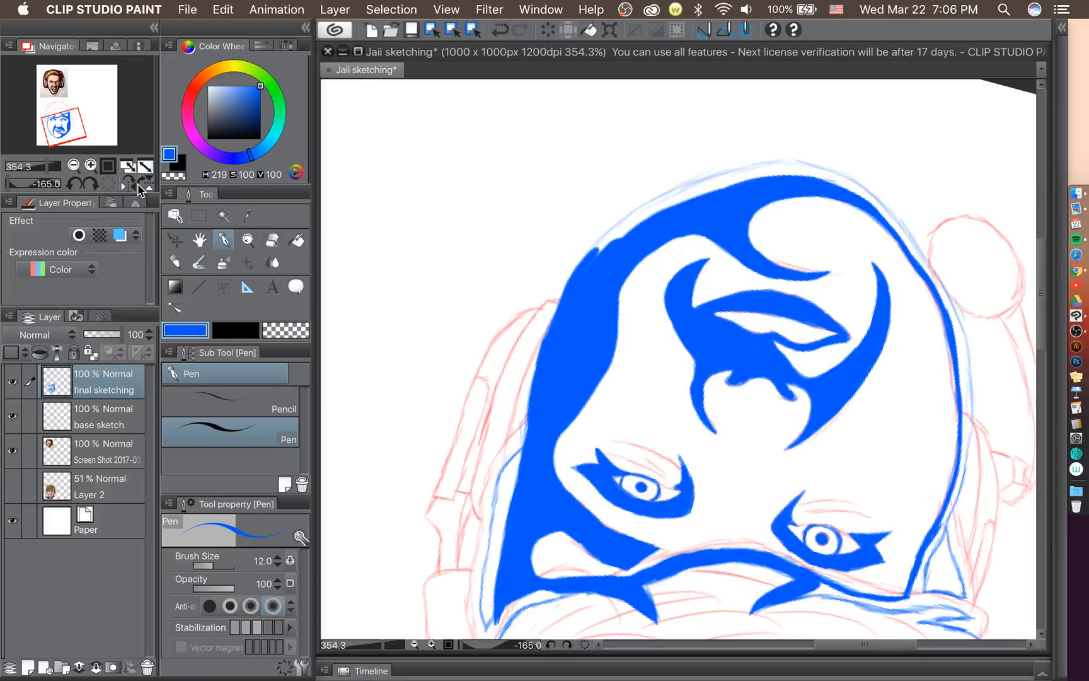
Fill the gap between the jaw shadow and the guide line around the chin, with the canvas rotated to 135 degrees.
{"action": "left_click", "coordinate": [73, 184]}
{"action": "left_click", "coordinate": [74, 184]}
{"action": "left_click", "coordinate": [73, 184]}
{"action": "left_click", "coordinate": [73, 184]}
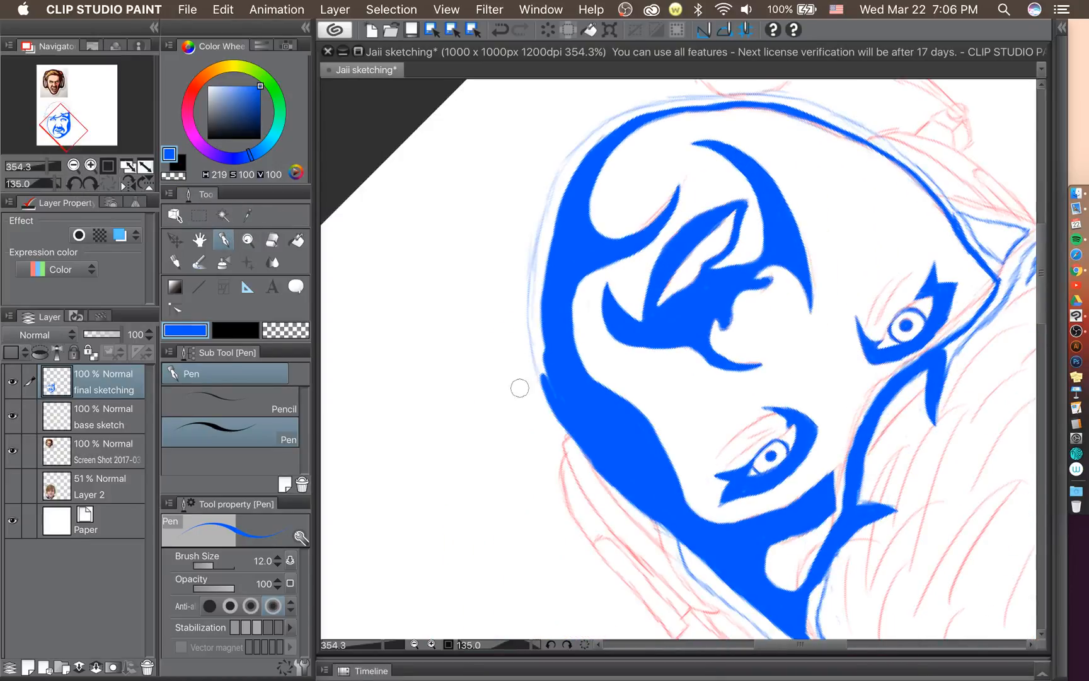
{"action": "mouse_move", "coordinate": [547, 386]}
{"action": "left_mouse_down"}
{"action": "mouse_move", "coordinate": [542, 350]}
{"action": "mouse_move", "coordinate": [563, 397]}
{"action": "mouse_move", "coordinate": [551, 381]}
{"action": "mouse_move", "coordinate": [549, 394]}
{"action": "mouse_move", "coordinate": [536, 348]}
{"action": "mouse_move", "coordinate": [546, 392]}
{"action": "mouse_move", "coordinate": [529, 313]}
{"action": "mouse_move", "coordinate": [532, 335]}
{"action": "mouse_move", "coordinate": [530, 288]}
{"action": "mouse_move", "coordinate": [531, 332]}
{"action": "mouse_move", "coordinate": [555, 172]}
{"action": "left_mouse_up"}
{"action": "mouse_move", "coordinate": [541, 272]}
{"action": "left_mouse_down"}
{"action": "mouse_move", "coordinate": [554, 218]}
{"action": "mouse_move", "coordinate": [541, 316]}
{"action": "left_mouse_up"}
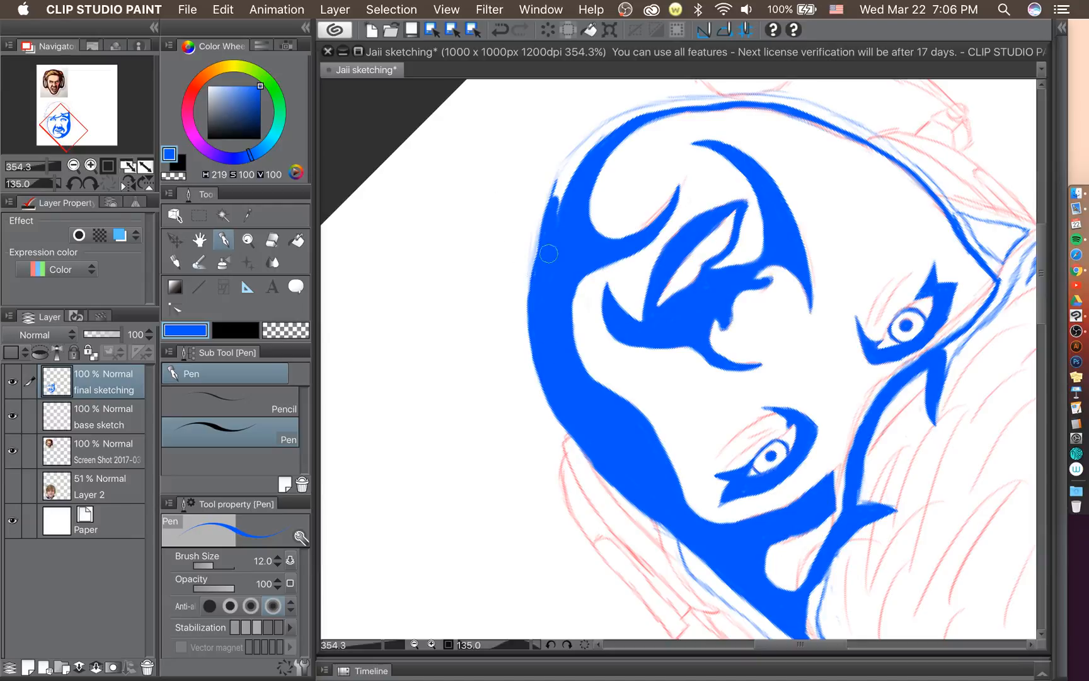
{"action": "mouse_move", "coordinate": [553, 232]}
{"action": "left_mouse_down"}
{"action": "mouse_move", "coordinate": [573, 157]}
{"action": "mouse_move", "coordinate": [552, 193]}
{"action": "mouse_move", "coordinate": [553, 184]}
{"action": "mouse_move", "coordinate": [627, 116]}
{"action": "mouse_move", "coordinate": [576, 150]}
{"action": "mouse_move", "coordinate": [593, 133]}
{"action": "mouse_move", "coordinate": [568, 188]}
{"action": "mouse_move", "coordinate": [576, 155]}
{"action": "mouse_move", "coordinate": [644, 114]}
{"action": "left_mouse_up"}
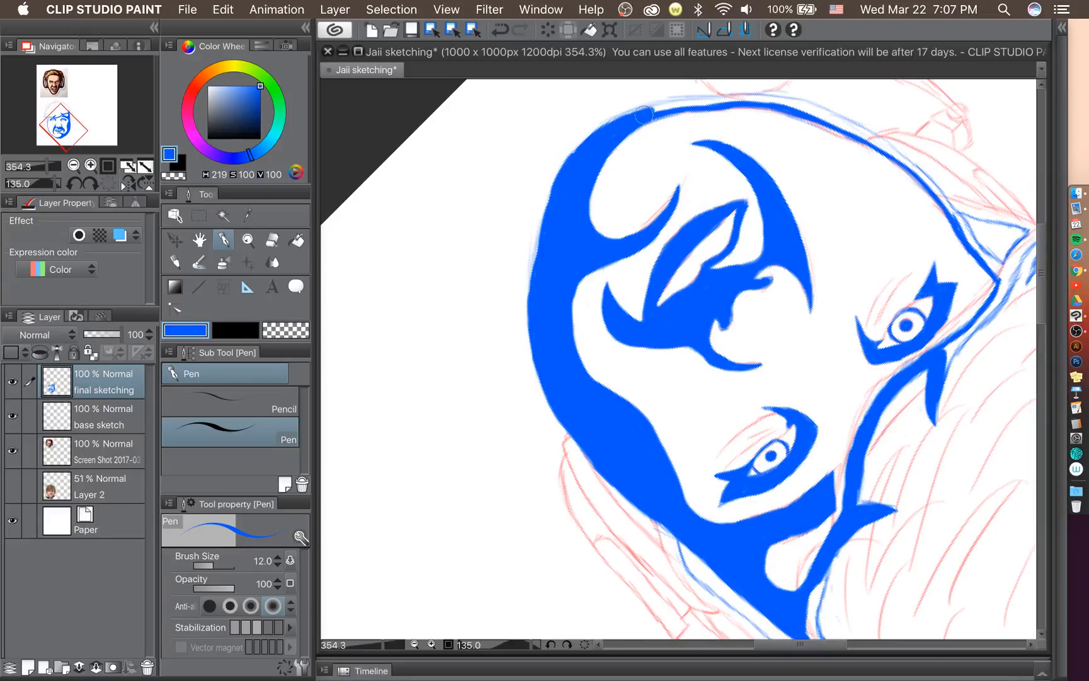
Thicken the face outline with the Pen from the chin along the unshaded lower cheek, with the canvas rotated to 75 degrees.
{"action": "mouse_move", "coordinate": [592, 144]}
{"action": "left_mouse_down"}
{"action": "mouse_move", "coordinate": [651, 106]}
{"action": "mouse_move", "coordinate": [627, 112]}
{"action": "mouse_move", "coordinate": [690, 99]}
{"action": "left_mouse_up"}
{"action": "left_click_drag", "start_coordinate": [835, 644], "coordinate": [825, 644]}
{"action": "left_click_drag", "start_coordinate": [1040, 270], "coordinate": [1040, 248]}
{"action": "left_click_drag", "start_coordinate": [798, 648], "coordinate": [811, 648]}
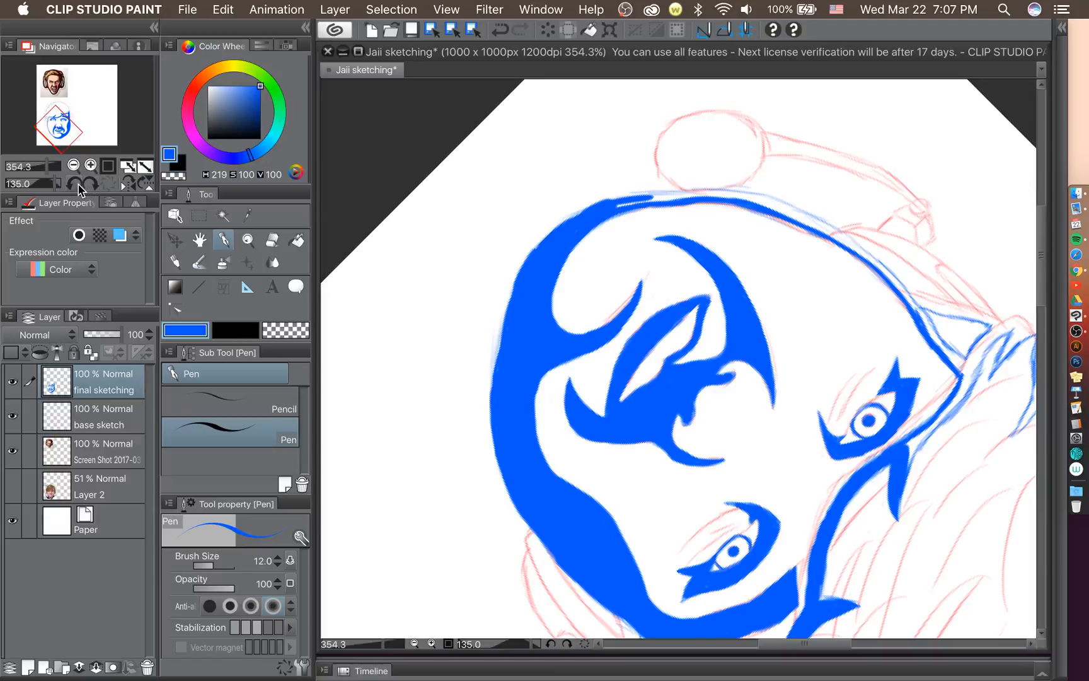
{"action": "left_click", "coordinate": [78, 184]}
{"action": "left_click", "coordinate": [78, 184]}
{"action": "left_click", "coordinate": [79, 184]}
{"action": "left_click", "coordinate": [78, 184]}
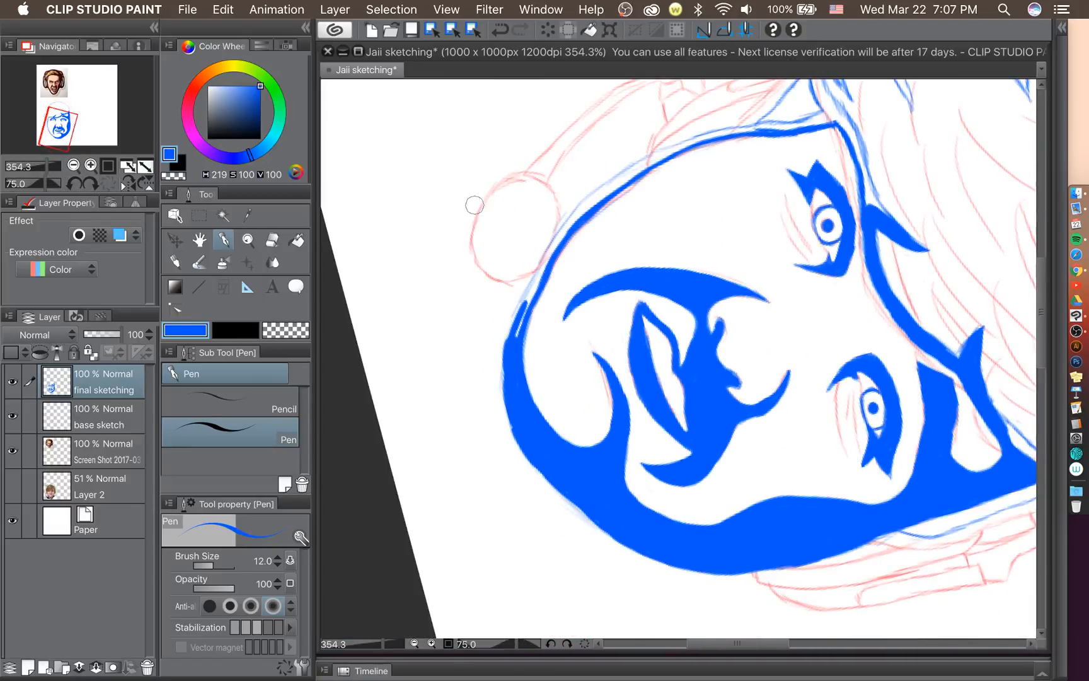
{"action": "left_click_drag", "start_coordinate": [510, 341], "coordinate": [549, 258]}
{"action": "mouse_move", "coordinate": [524, 298]}
{"action": "left_mouse_down"}
{"action": "mouse_move", "coordinate": [565, 222]}
{"action": "mouse_move", "coordinate": [536, 288]}
{"action": "mouse_move", "coordinate": [581, 210]}
{"action": "mouse_move", "coordinate": [573, 221]}
{"action": "mouse_move", "coordinate": [583, 235]}
{"action": "mouse_move", "coordinate": [569, 232]}
{"action": "mouse_move", "coordinate": [630, 171]}
{"action": "left_mouse_up"}
{"action": "mouse_move", "coordinate": [576, 213]}
{"action": "left_mouse_down"}
{"action": "mouse_move", "coordinate": [605, 186]}
{"action": "mouse_move", "coordinate": [573, 209]}
{"action": "mouse_move", "coordinate": [663, 146]}
{"action": "left_mouse_up"}
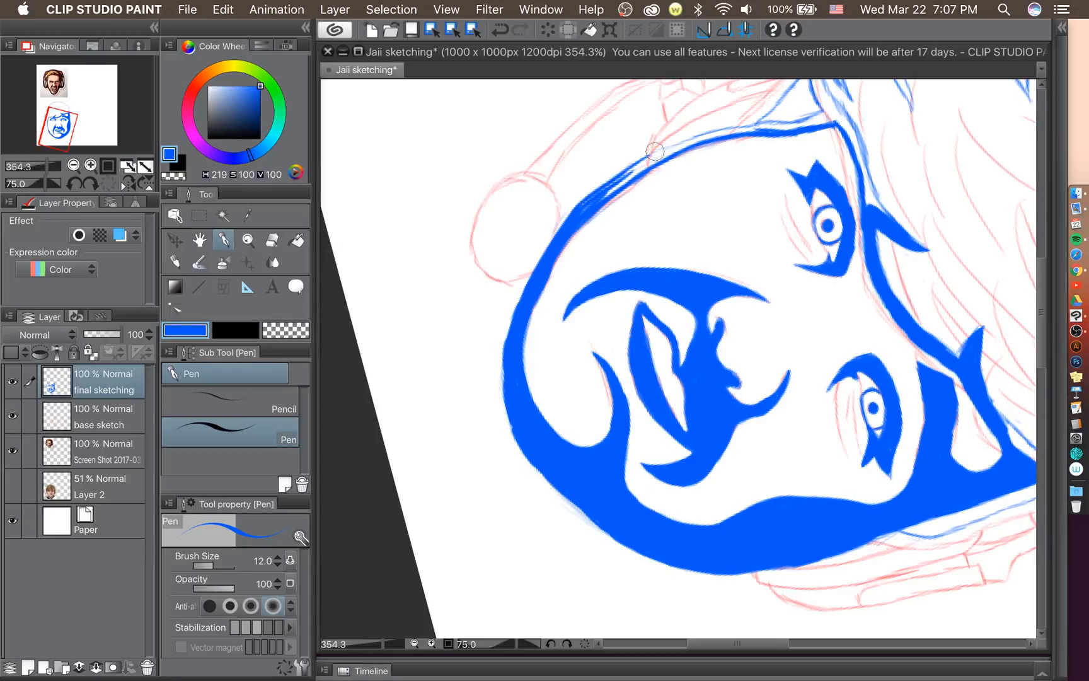
{"action": "left_click_drag", "start_coordinate": [609, 184], "coordinate": [666, 156]}
{"action": "mouse_move", "coordinate": [595, 211]}
{"action": "left_mouse_down"}
{"action": "mouse_move", "coordinate": [612, 191]}
{"action": "mouse_move", "coordinate": [574, 216]}
{"action": "mouse_move", "coordinate": [654, 158]}
{"action": "left_mouse_up"}
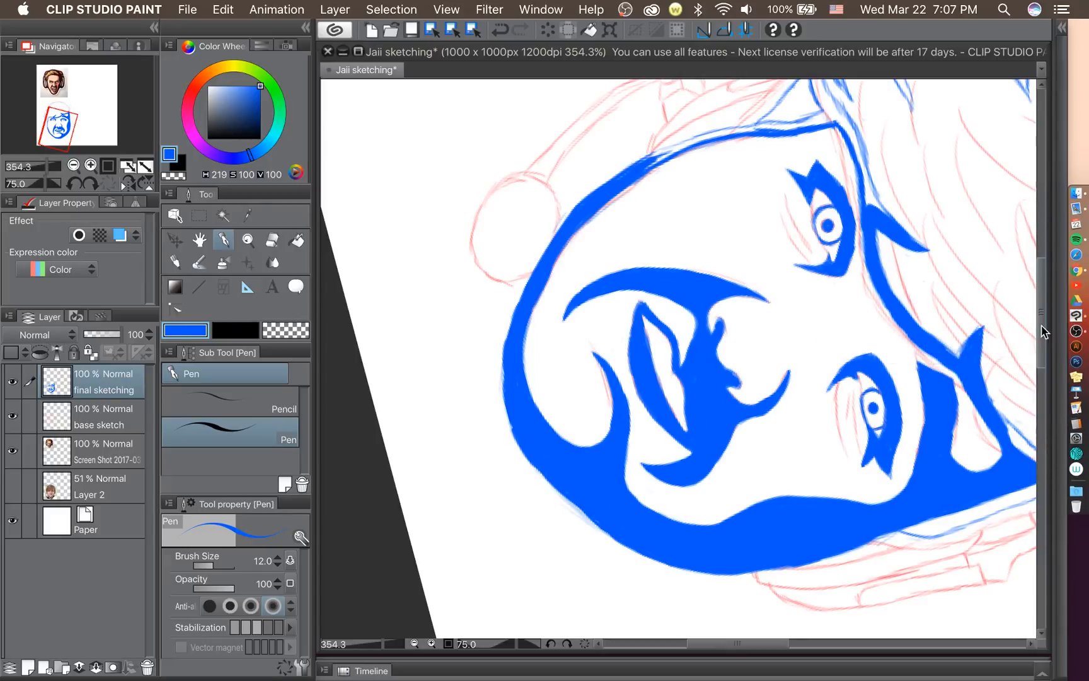
Thicken the outline of the unshaded cheek up to the corner at the hairline, with the canvas rotated to 45 degrees.
{"action": "scroll", "coordinate": [1043, 331], "scroll_direction": "up", "scroll_amount": 5}
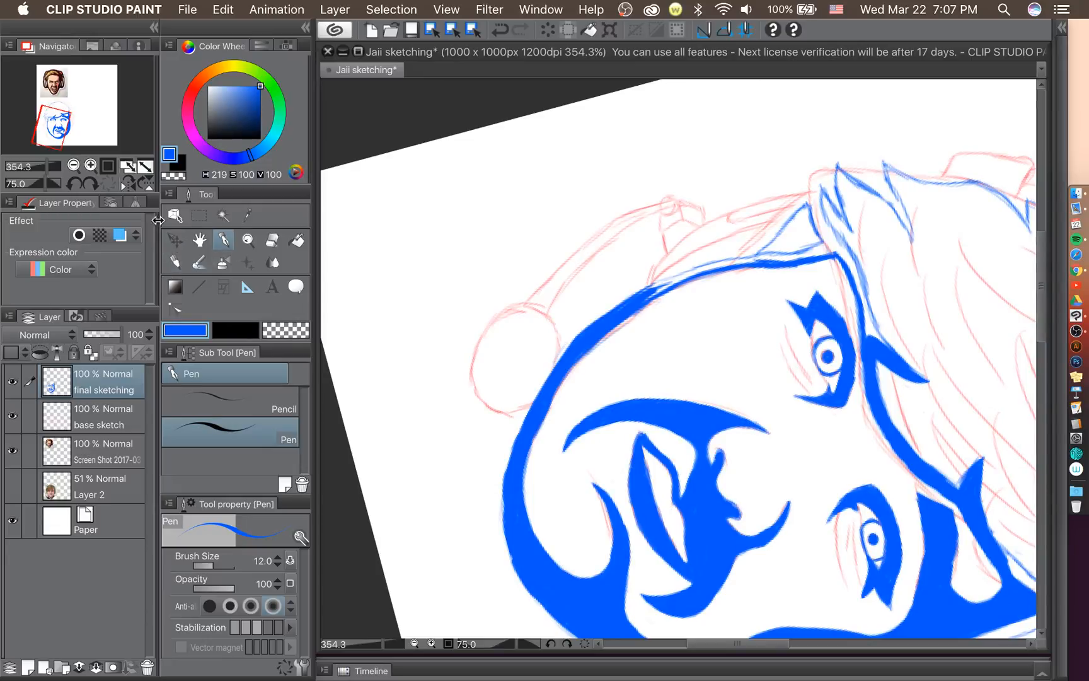
{"action": "left_click", "coordinate": [82, 184]}
{"action": "left_click", "coordinate": [83, 184]}
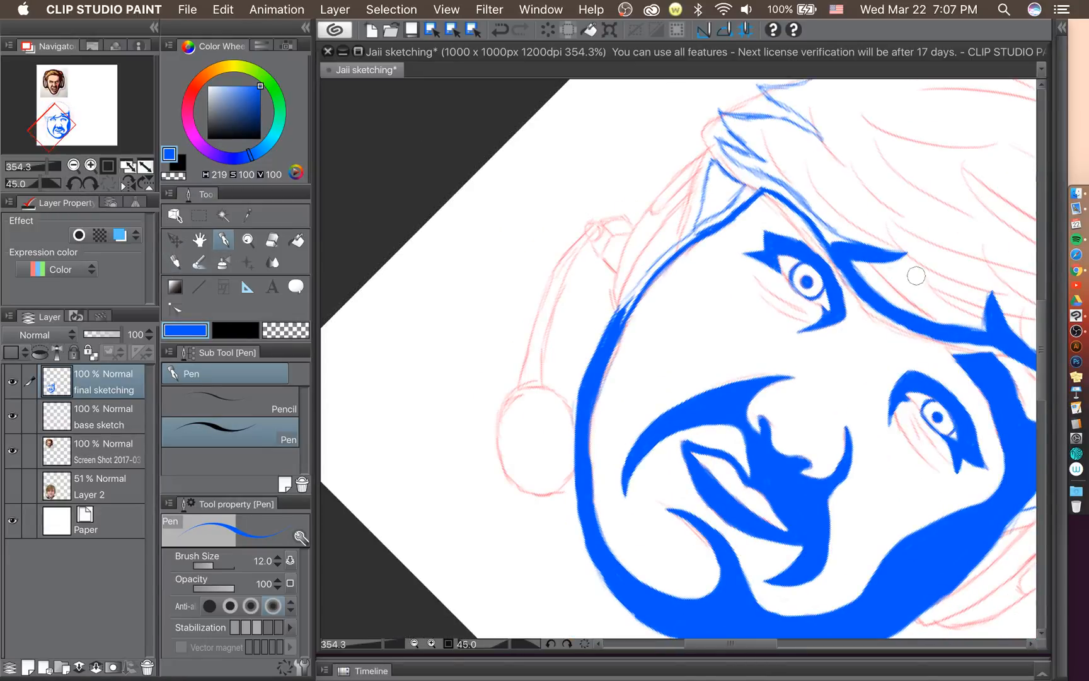
{"action": "scroll", "coordinate": [1022, 342], "scroll_direction": "up", "scroll_amount": 2}
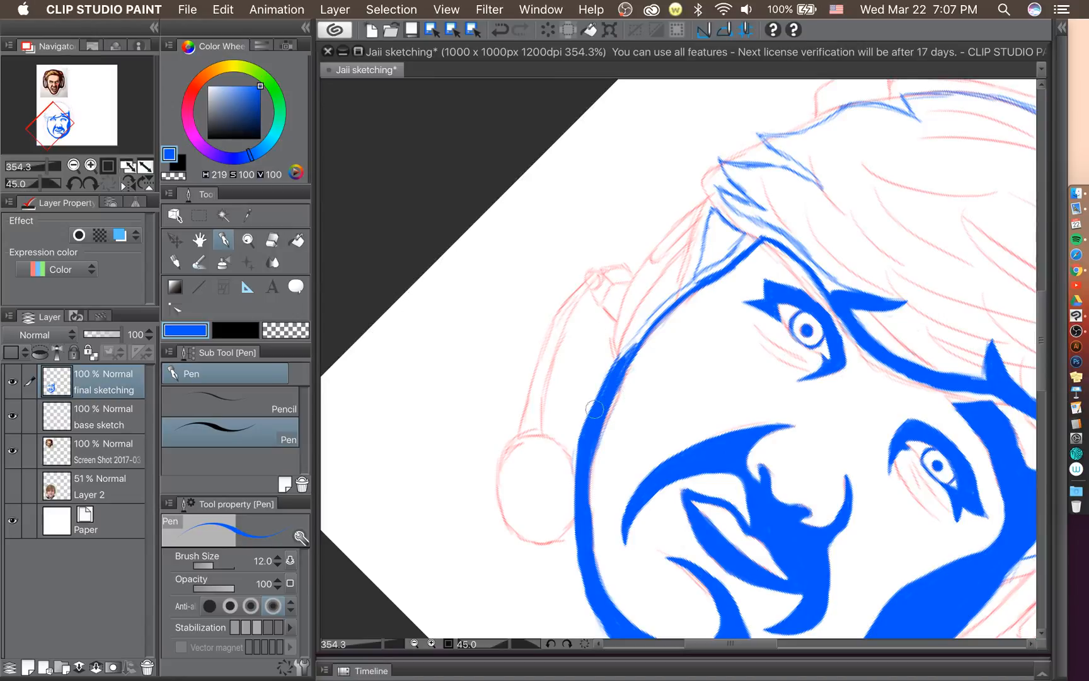
{"action": "left_click_drag", "start_coordinate": [595, 409], "coordinate": [654, 320]}
{"action": "mouse_move", "coordinate": [621, 372]}
{"action": "left_mouse_down"}
{"action": "mouse_move", "coordinate": [659, 307]}
{"action": "mouse_move", "coordinate": [631, 341]}
{"action": "mouse_move", "coordinate": [669, 308]}
{"action": "mouse_move", "coordinate": [621, 367]}
{"action": "mouse_move", "coordinate": [682, 288]}
{"action": "mouse_move", "coordinate": [746, 243]}
{"action": "left_mouse_up"}
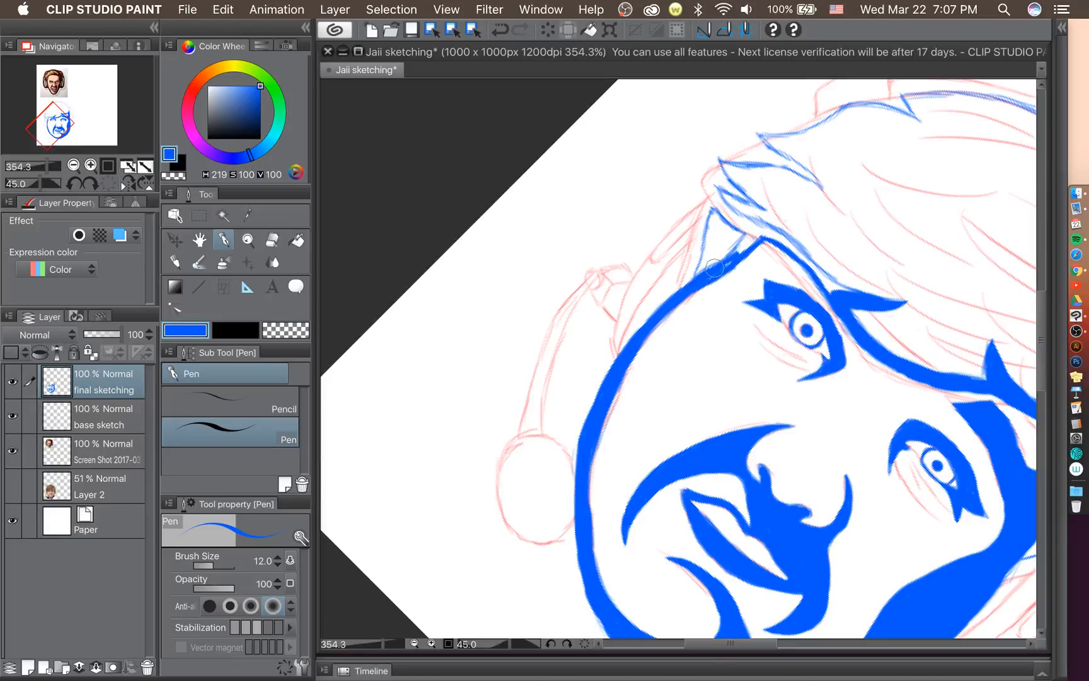
{"action": "left_click_drag", "start_coordinate": [731, 261], "coordinate": [763, 229]}
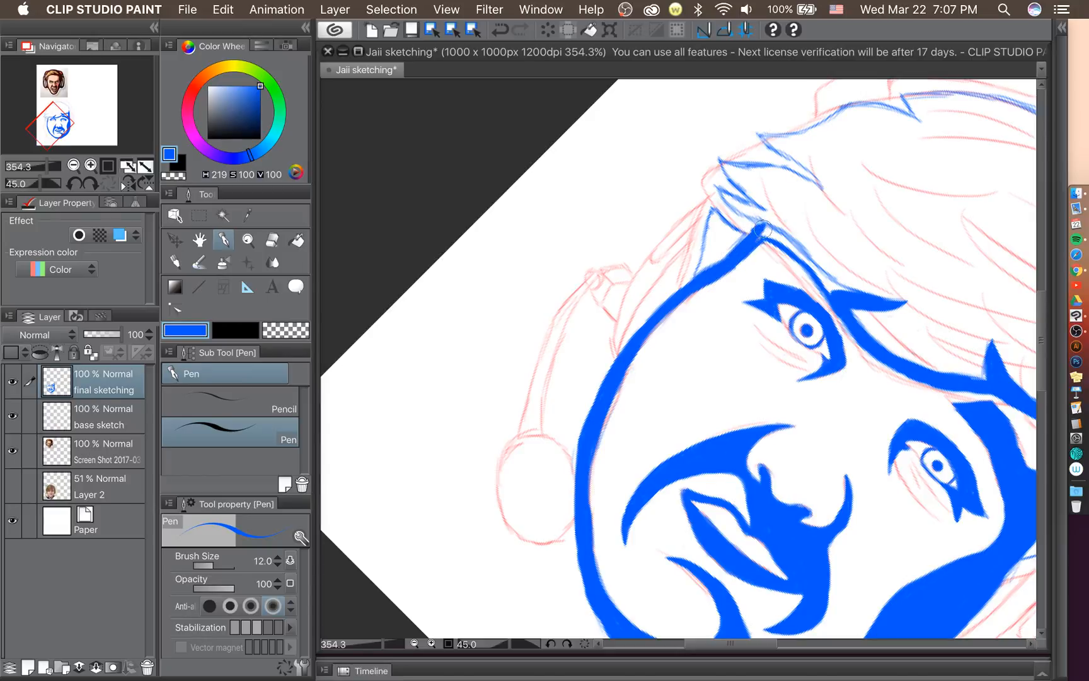
Thicken the hairline edge from the unshaded temple corner to above the eye, with the canvas rotated to -45 degrees.
{"action": "left_click", "coordinate": [70, 180]}
{"action": "left_click", "coordinate": [70, 181]}
{"action": "left_click", "coordinate": [71, 181]}
{"action": "left_click", "coordinate": [70, 181]}
{"action": "left_click", "coordinate": [71, 181]}
{"action": "left_click", "coordinate": [71, 181]}
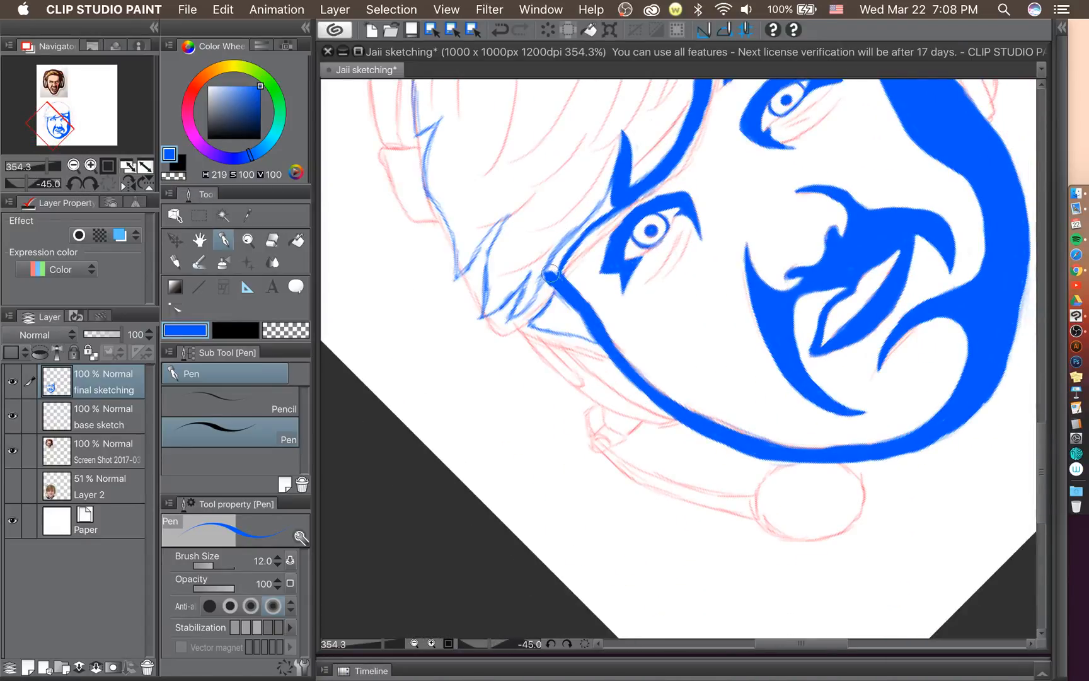
{"action": "mouse_move", "coordinate": [550, 271]}
{"action": "left_mouse_down"}
{"action": "mouse_move", "coordinate": [618, 178]}
{"action": "mouse_move", "coordinate": [594, 217]}
{"action": "left_mouse_up"}
{"action": "mouse_move", "coordinate": [618, 178]}
{"action": "left_mouse_down"}
{"action": "mouse_move", "coordinate": [604, 195]}
{"action": "mouse_move", "coordinate": [623, 188]}
{"action": "mouse_move", "coordinate": [614, 203]}
{"action": "mouse_move", "coordinate": [584, 227]}
{"action": "left_mouse_up"}
{"action": "left_click_drag", "start_coordinate": [555, 273], "coordinate": [578, 236]}
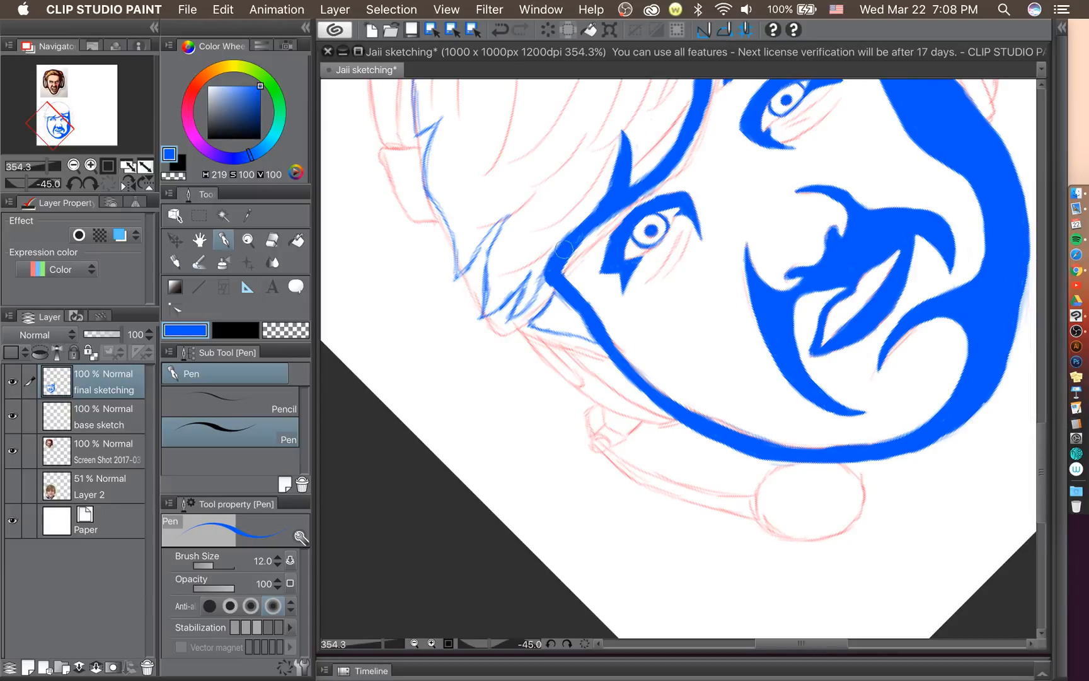
{"action": "mouse_move", "coordinate": [564, 248]}
{"action": "left_mouse_down"}
{"action": "mouse_move", "coordinate": [620, 196]}
{"action": "mouse_move", "coordinate": [618, 173]}
{"action": "mouse_move", "coordinate": [570, 246]}
{"action": "left_mouse_up"}
Straighten the canvas to 0 degrees and set the final sketching layer's opacity to 64%.
{"action": "scroll", "coordinate": [637, 293], "scroll_direction": "down", "scroll_amount": 4}
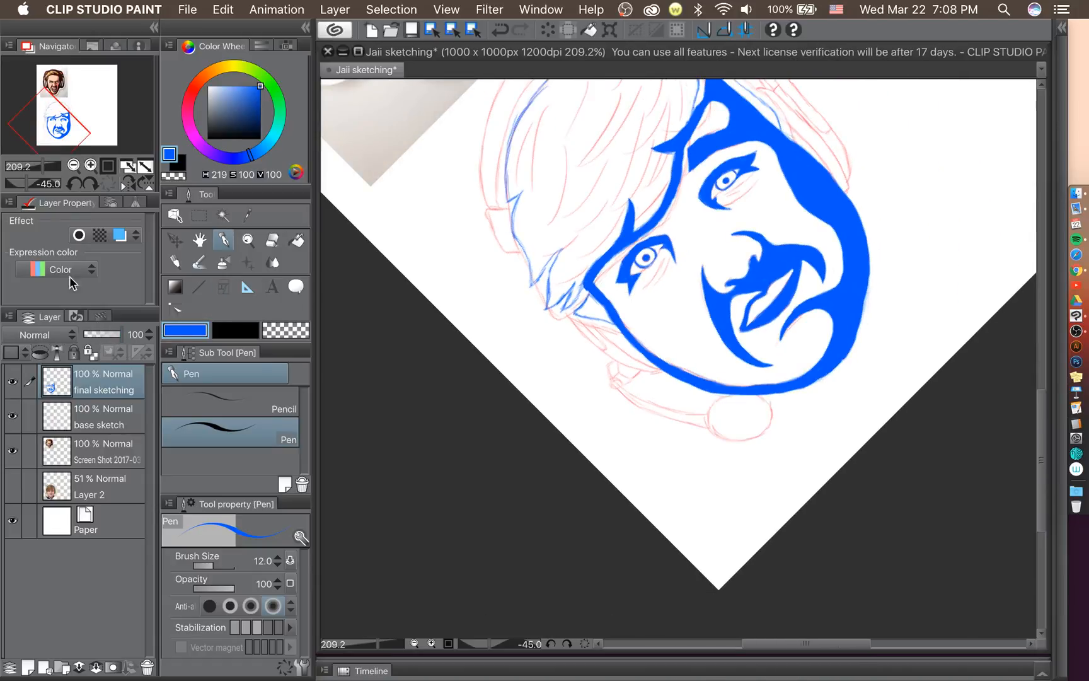
{"action": "left_click", "coordinate": [74, 183]}
{"action": "left_click", "coordinate": [74, 183]}
{"action": "left_click", "coordinate": [91, 184]}
{"action": "left_click", "coordinate": [91, 184]}
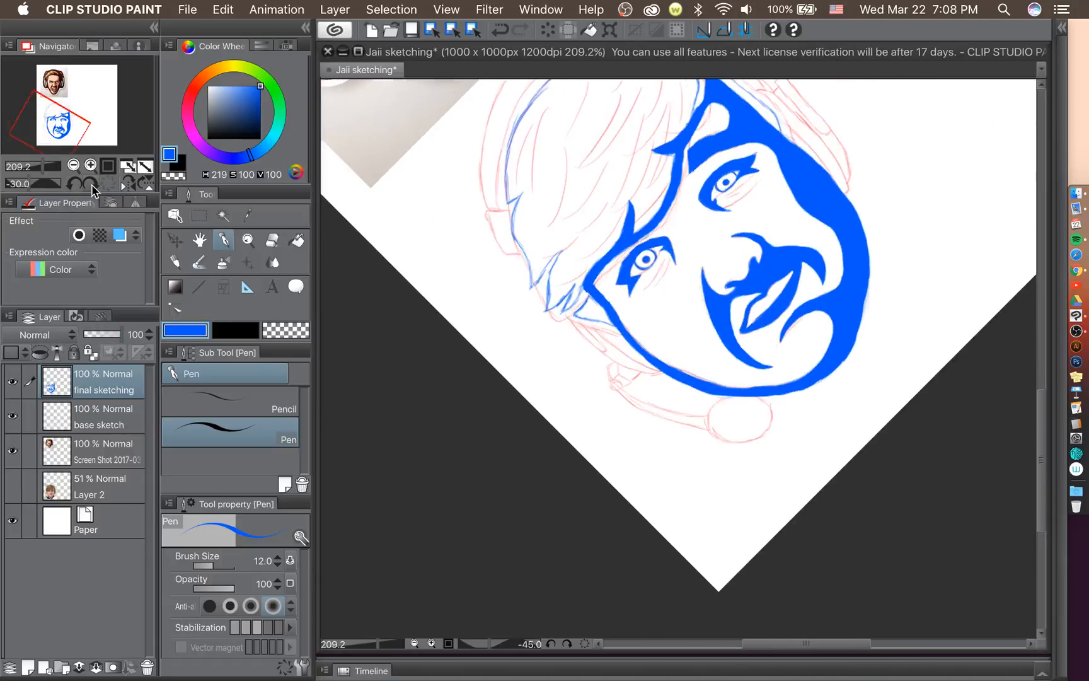
{"action": "left_click", "coordinate": [90, 184]}
{"action": "left_click", "coordinate": [91, 184]}
{"action": "left_click", "coordinate": [91, 184]}
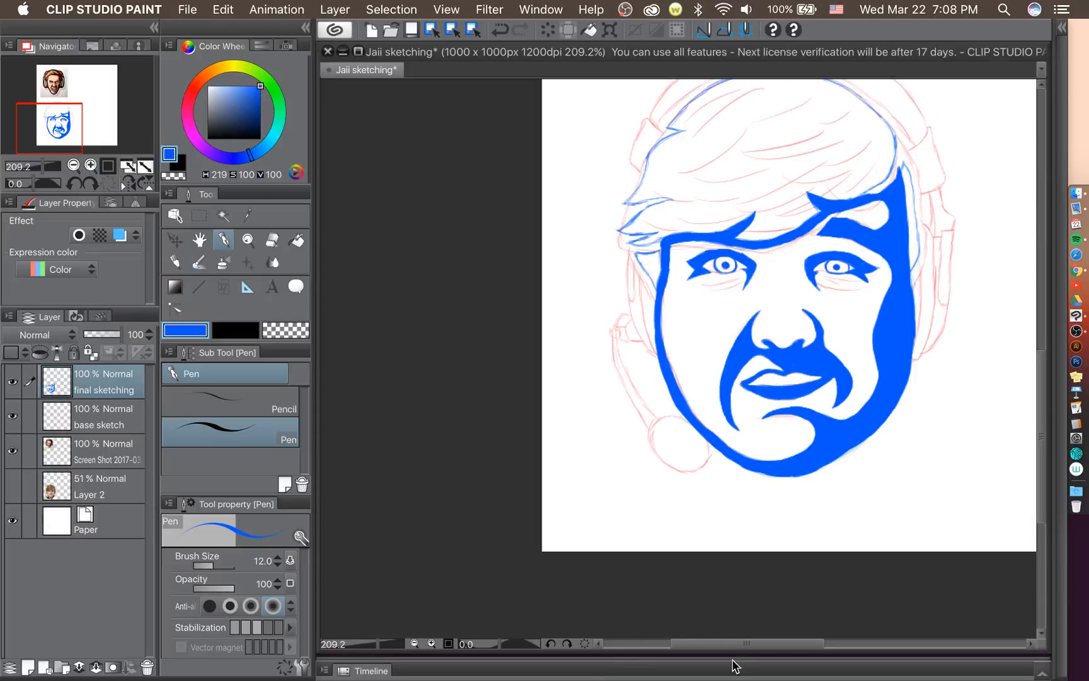
{"action": "left_click_drag", "start_coordinate": [729, 649], "coordinate": [766, 652]}
{"action": "scroll", "coordinate": [771, 319], "scroll_direction": "up", "scroll_amount": 1}
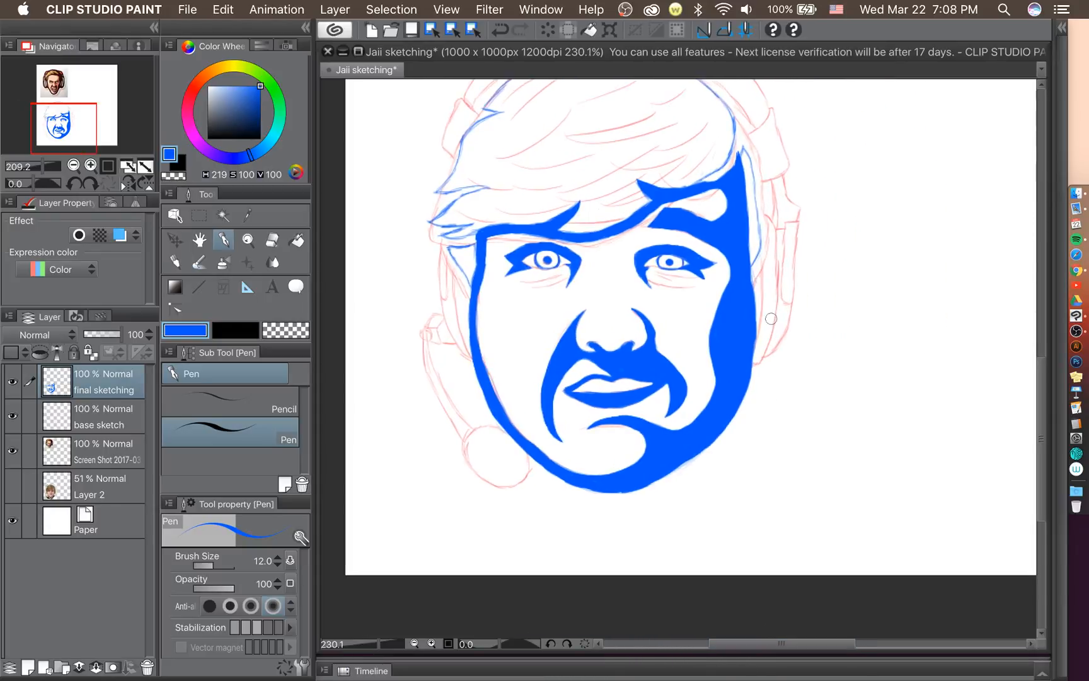
{"action": "scroll", "coordinate": [771, 318], "scroll_direction": "up", "scroll_amount": 3}
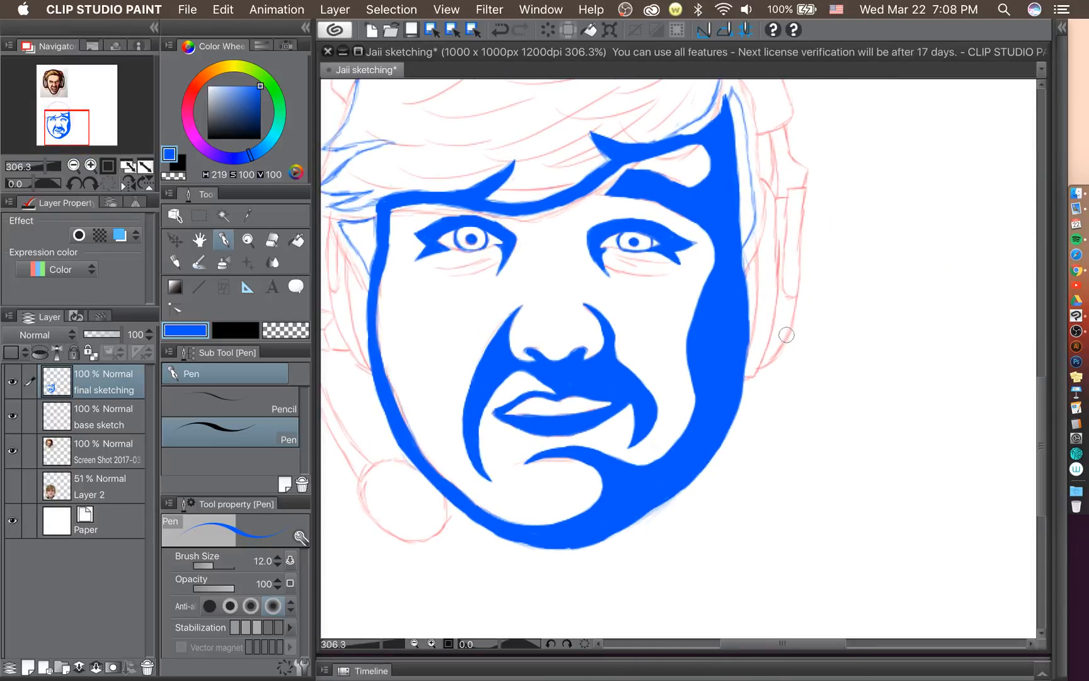
{"action": "left_click_drag", "start_coordinate": [115, 337], "coordinate": [108, 341]}
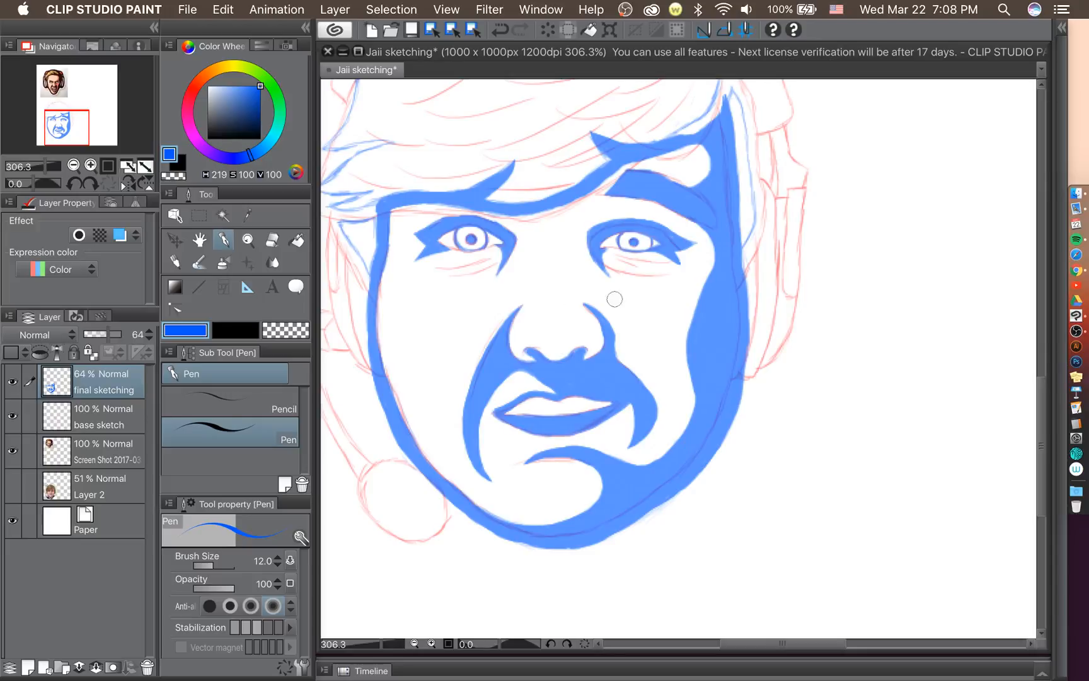
Touch up the upper tip of the face shadow at the temple with the Hard eraser at size 25.
{"action": "left_click_drag", "start_coordinate": [698, 487], "coordinate": [743, 430]}
{"action": "key", "text": "super+z"}
{"action": "left_click", "coordinate": [271, 240]}
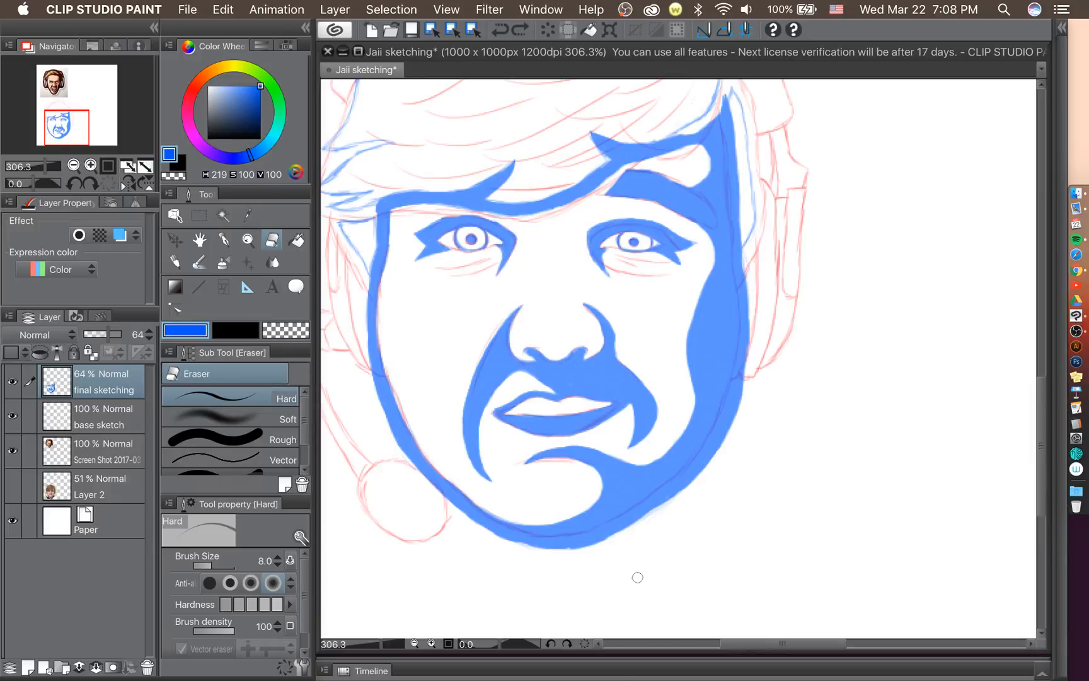
{"action": "key", "text": "bracketright"}
{"action": "key", "text": "bracketright"}
{"action": "key", "text": "bracketright"}
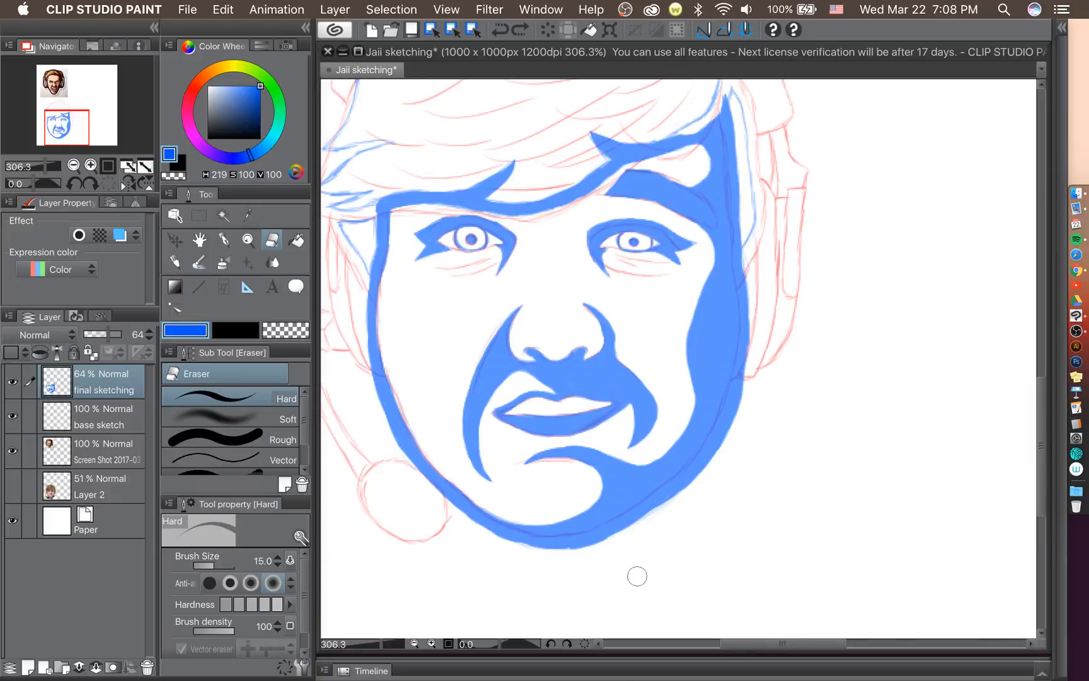
{"action": "key", "text": "bracketright"}
{"action": "key", "text": "bracketright"}
{"action": "key", "text": "bracketright"}
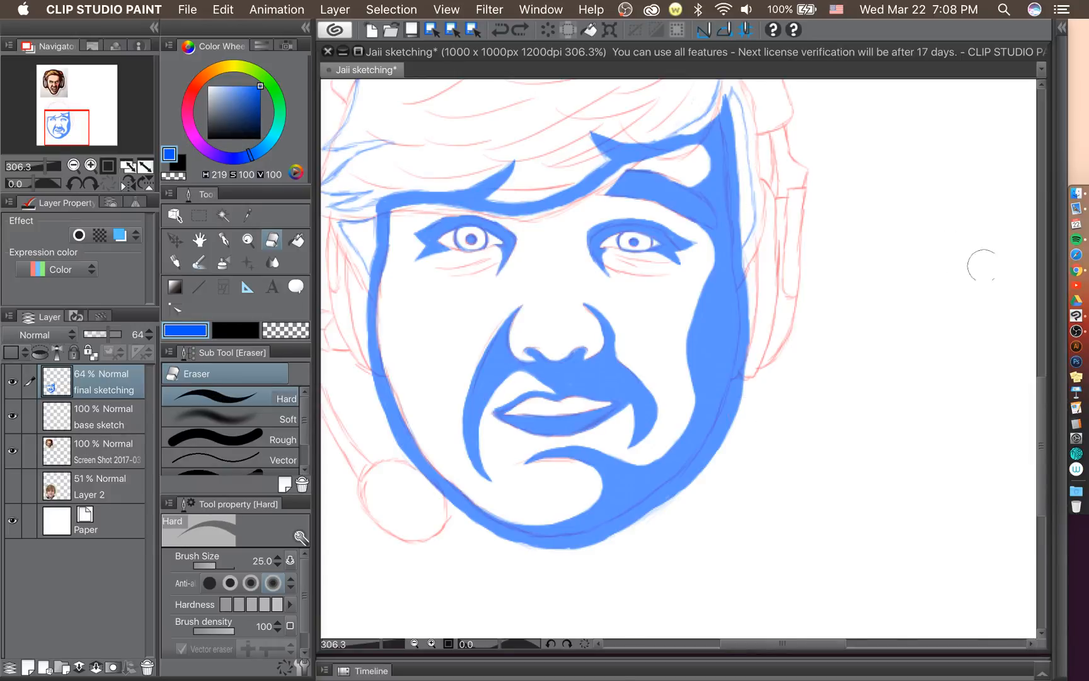
{"action": "left_click_drag", "start_coordinate": [1040, 438], "coordinate": [1041, 418]}
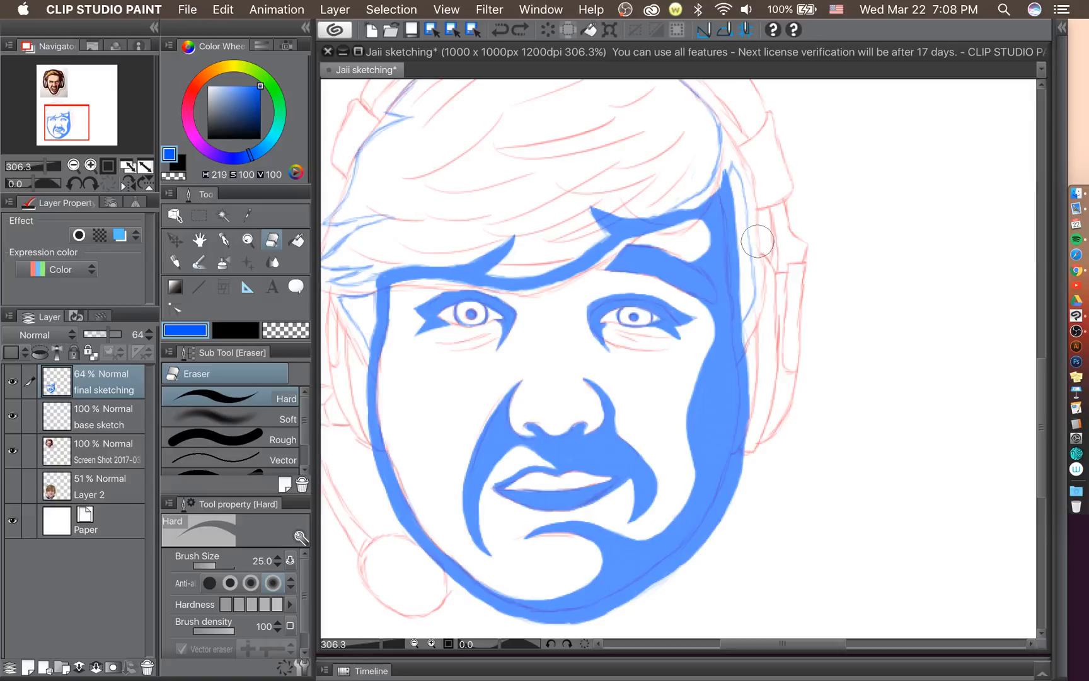
{"action": "left_click_drag", "start_coordinate": [729, 159], "coordinate": [729, 163]}
Trim the outer edge of the face around the chin and up the shaded side with the Hard eraser at size 17.
{"action": "key", "text": "["}
{"action": "key", "text": "["}
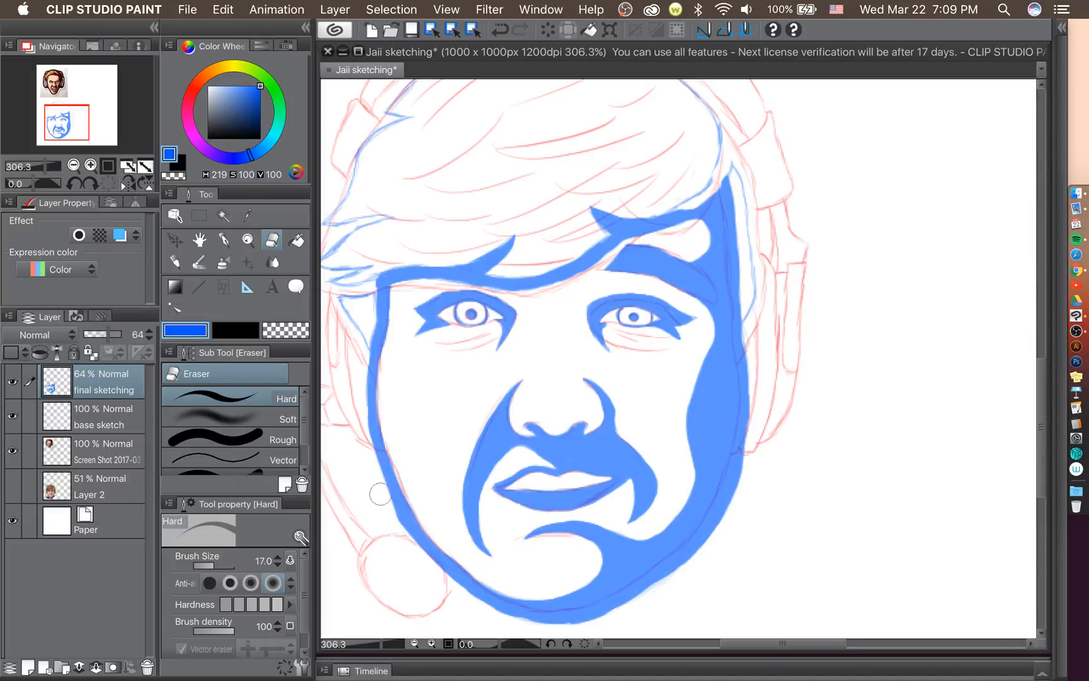
{"action": "left_click_drag", "start_coordinate": [415, 539], "coordinate": [465, 591]}
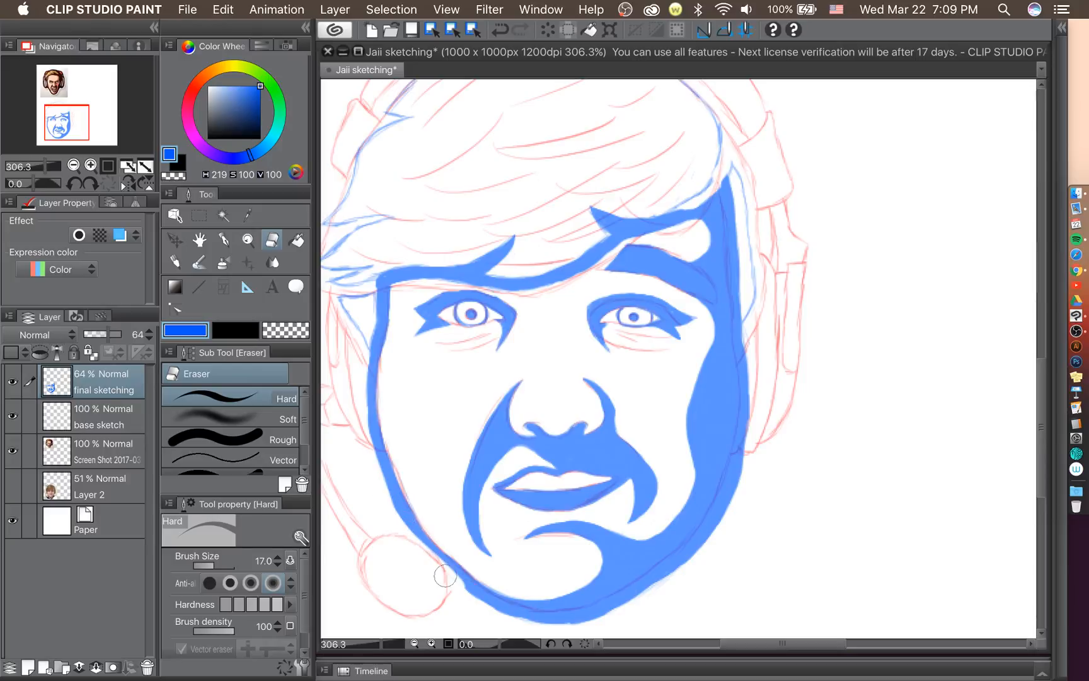
{"action": "key", "text": "super+z"}
{"action": "mouse_move", "coordinate": [421, 553]}
{"action": "left_mouse_down"}
{"action": "mouse_move", "coordinate": [500, 619]}
{"action": "mouse_move", "coordinate": [520, 618]}
{"action": "mouse_move", "coordinate": [470, 603]}
{"action": "mouse_move", "coordinate": [546, 629]}
{"action": "mouse_move", "coordinate": [525, 625]}
{"action": "mouse_move", "coordinate": [510, 618]}
{"action": "mouse_move", "coordinate": [615, 625]}
{"action": "mouse_move", "coordinate": [617, 612]}
{"action": "mouse_move", "coordinate": [589, 608]}
{"action": "mouse_move", "coordinate": [569, 624]}
{"action": "mouse_move", "coordinate": [627, 607]}
{"action": "mouse_move", "coordinate": [576, 631]}
{"action": "mouse_move", "coordinate": [681, 570]}
{"action": "mouse_move", "coordinate": [704, 538]}
{"action": "mouse_move", "coordinate": [701, 569]}
{"action": "mouse_move", "coordinate": [673, 575]}
{"action": "mouse_move", "coordinate": [732, 506]}
{"action": "mouse_move", "coordinate": [741, 460]}
{"action": "mouse_move", "coordinate": [724, 520]}
{"action": "mouse_move", "coordinate": [746, 477]}
{"action": "mouse_move", "coordinate": [751, 448]}
{"action": "mouse_move", "coordinate": [722, 522]}
{"action": "mouse_move", "coordinate": [741, 474]}
{"action": "mouse_move", "coordinate": [719, 519]}
{"action": "mouse_move", "coordinate": [744, 408]}
{"action": "mouse_move", "coordinate": [747, 467]}
{"action": "mouse_move", "coordinate": [747, 296]}
{"action": "left_mouse_up"}
{"action": "left_click_drag", "start_coordinate": [738, 187], "coordinate": [728, 205]}
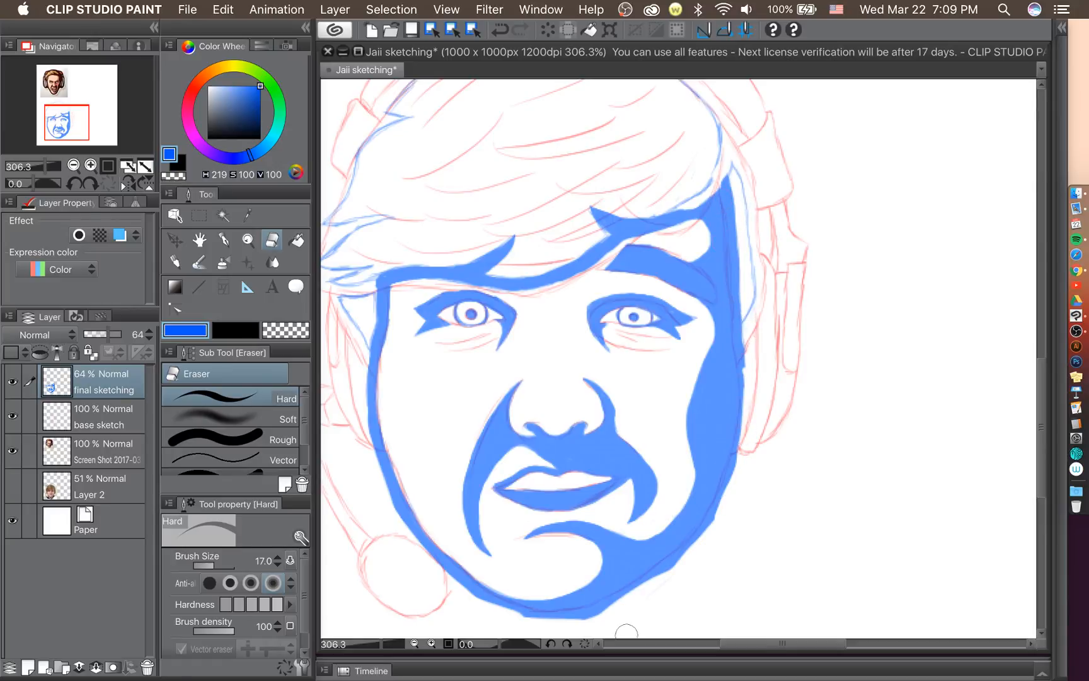
{"action": "mouse_move", "coordinate": [474, 607]}
{"action": "left_mouse_down"}
{"action": "mouse_move", "coordinate": [499, 618]}
{"action": "mouse_move", "coordinate": [522, 617]}
{"action": "mouse_move", "coordinate": [489, 606]}
{"action": "mouse_move", "coordinate": [567, 622]}
{"action": "mouse_move", "coordinate": [510, 612]}
{"action": "mouse_move", "coordinate": [606, 628]}
{"action": "left_mouse_up"}
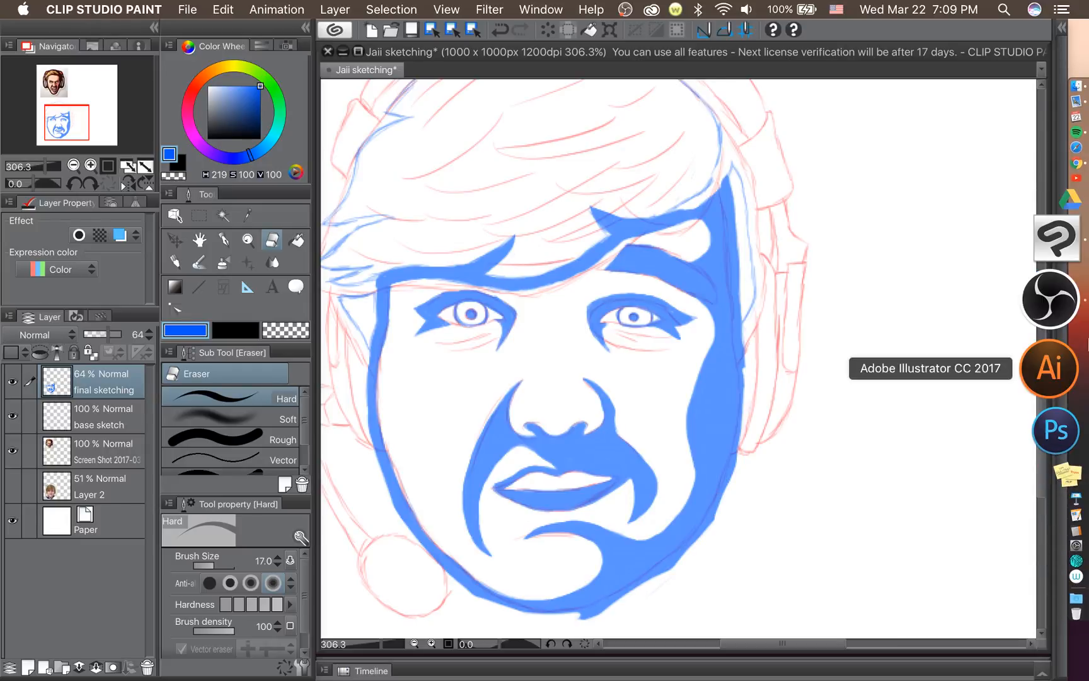
Check the stream status in OBS and return to the drawing in Clip Studio Paint.
{"action": "left_click", "coordinate": [1065, 320]}
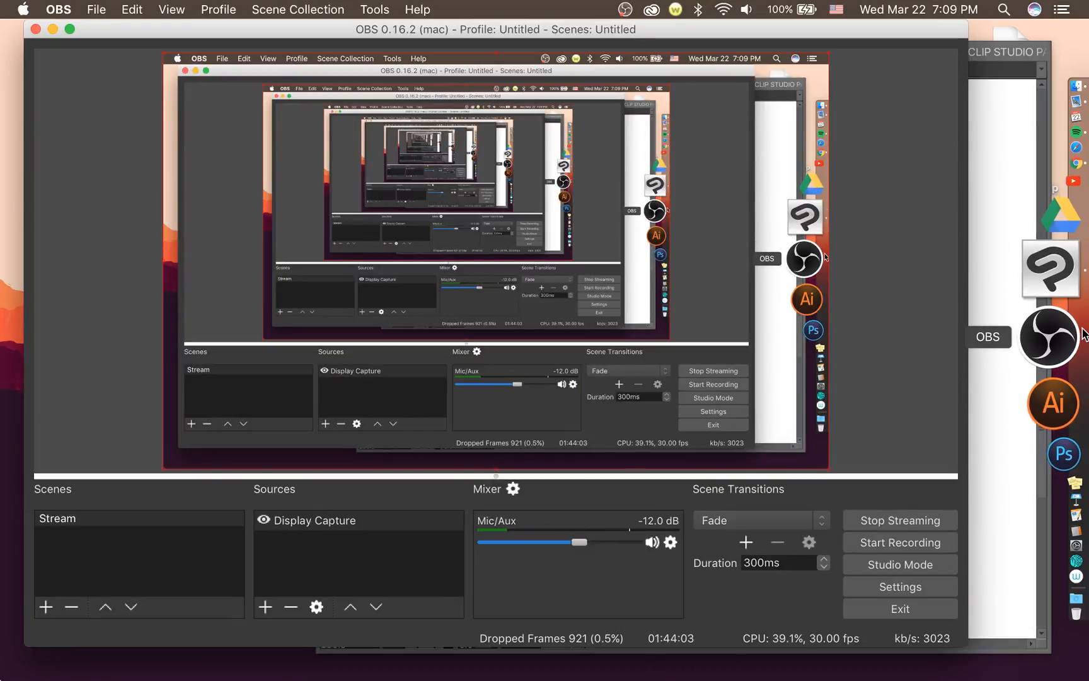
{"action": "left_click", "coordinate": [1009, 130]}
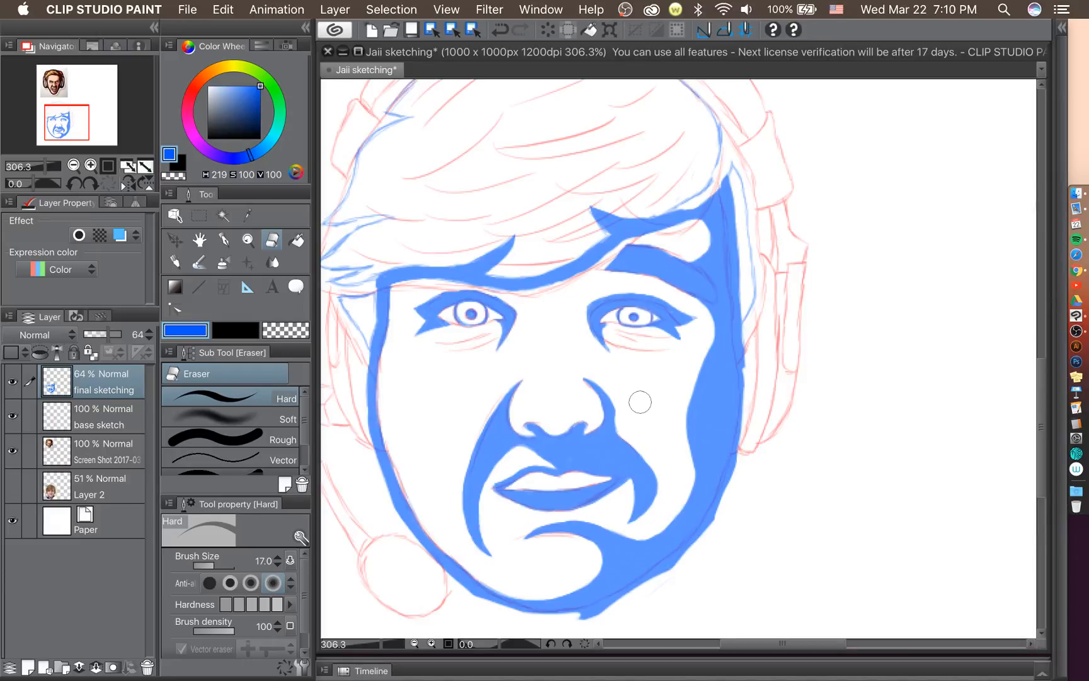
Smooth the bump under the chin and trim the outer edge of the unshaded lower cheek with the Hard eraser.
{"action": "left_click_drag", "start_coordinate": [579, 624], "coordinate": [612, 612]}
{"action": "mouse_move", "coordinate": [753, 341]}
{"action": "left_mouse_down"}
{"action": "mouse_move", "coordinate": [752, 364]}
{"action": "mouse_move", "coordinate": [750, 342]}
{"action": "left_mouse_up"}
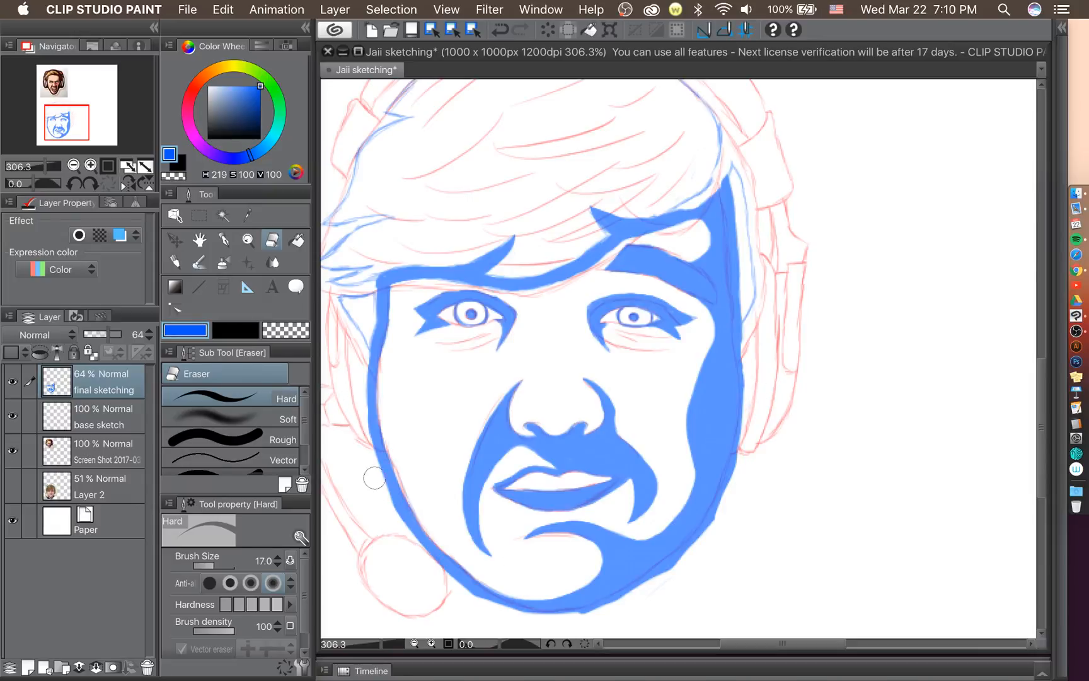
{"action": "mouse_move", "coordinate": [363, 427]}
{"action": "left_mouse_down"}
{"action": "mouse_move", "coordinate": [412, 546]}
{"action": "mouse_move", "coordinate": [471, 597]}
{"action": "left_mouse_up"}
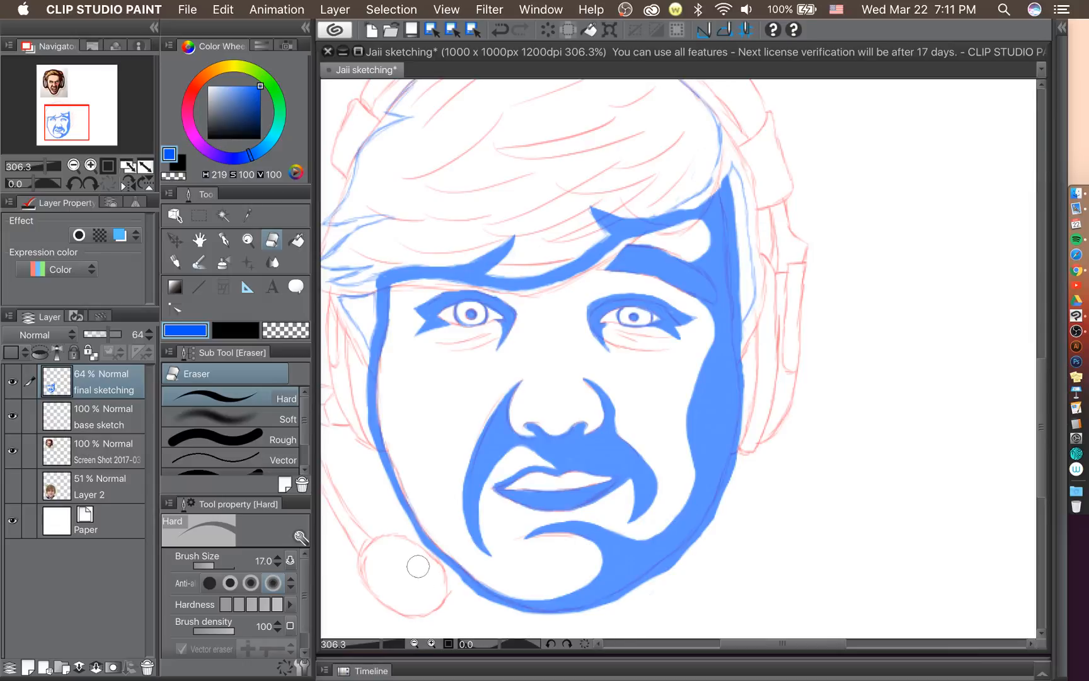
Rebuild the outline of the unshaded lower cheek with the Pen at size 12, rotating the canvas to 60 degrees.
{"action": "left_click", "coordinate": [224, 242]}
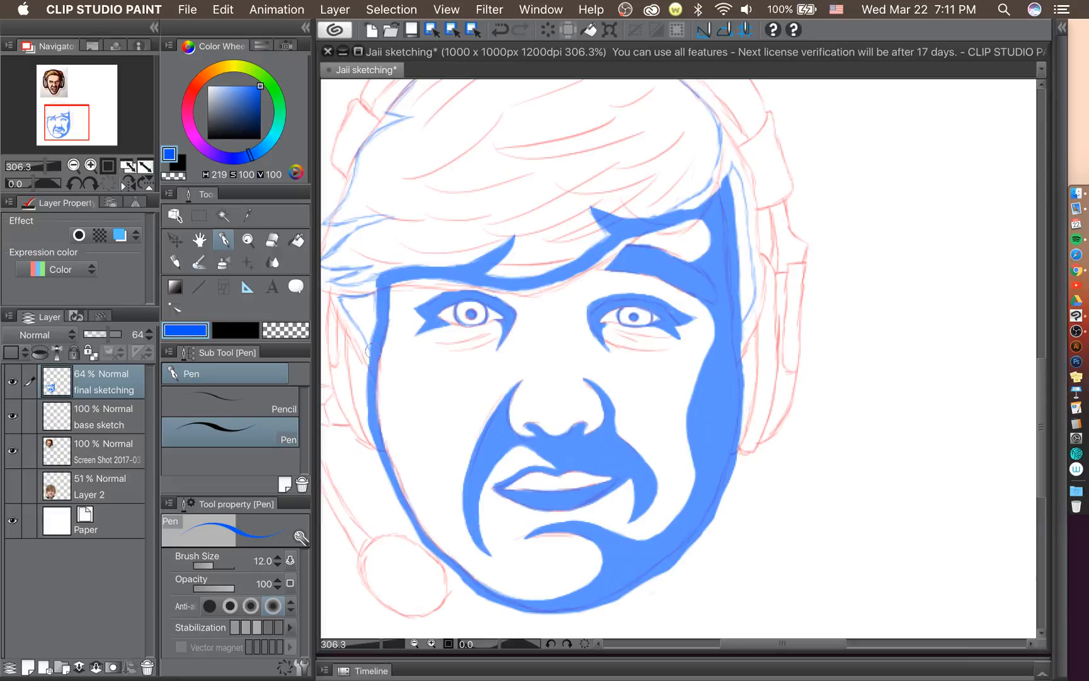
{"action": "left_click_drag", "start_coordinate": [372, 416], "coordinate": [396, 493]}
{"action": "left_click_drag", "start_coordinate": [370, 430], "coordinate": [385, 471]}
{"action": "left_click", "coordinate": [90, 185]}
{"action": "left_click", "coordinate": [90, 185]}
{"action": "left_click", "coordinate": [90, 185]}
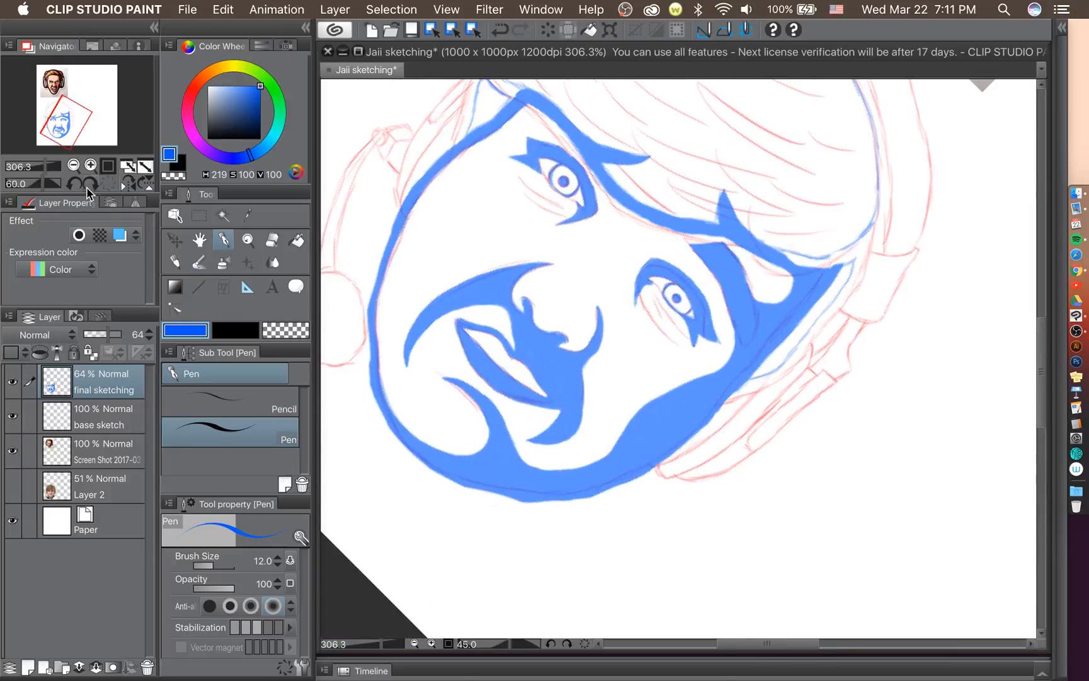
{"action": "left_click", "coordinate": [90, 185]}
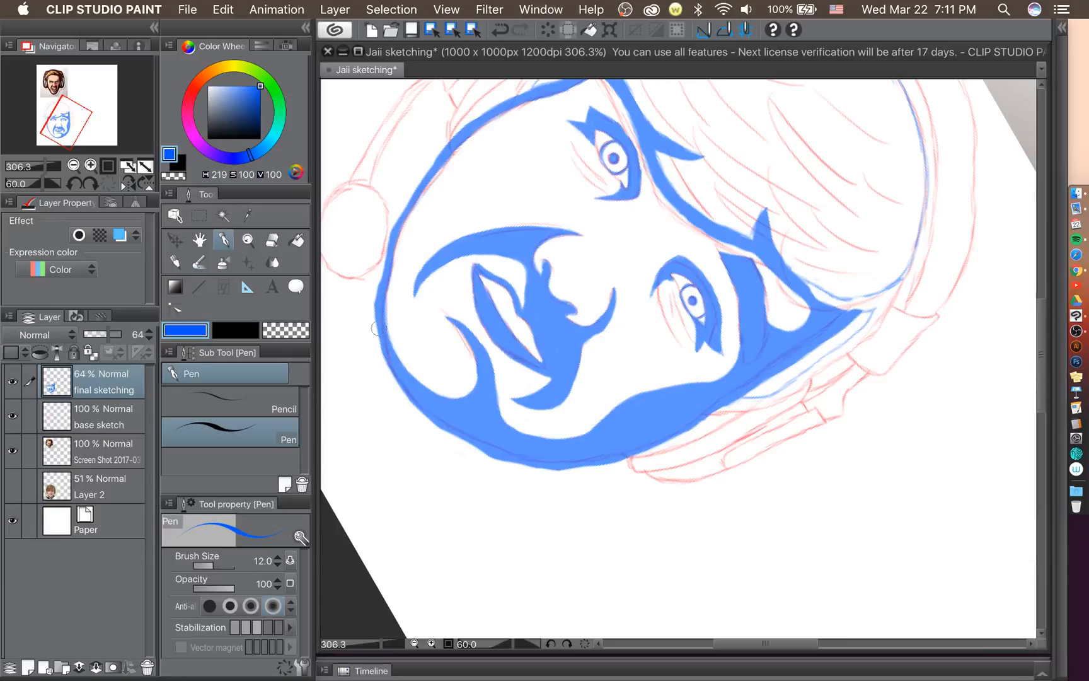
{"action": "left_click_drag", "start_coordinate": [378, 308], "coordinate": [384, 352]}
{"action": "key", "text": "super+z"}
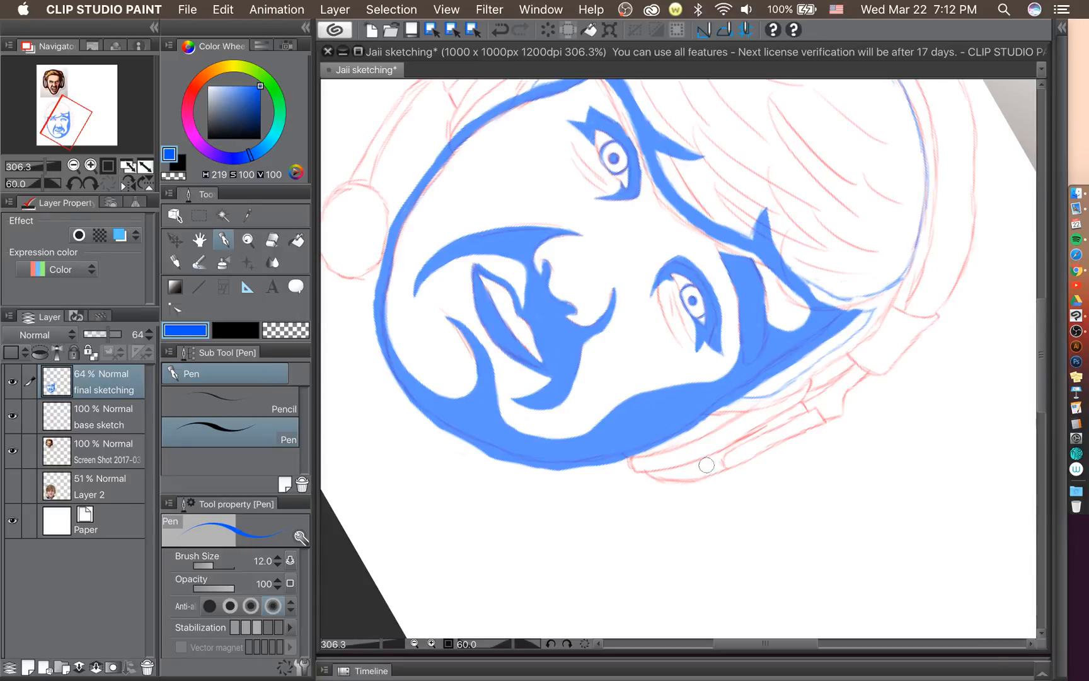
Smooth the outer edge of the shaded jaw with the Hard eraser at size 17 and the Pen at size 12.
{"action": "left_click", "coordinate": [79, 183]}
{"action": "left_click", "coordinate": [77, 184]}
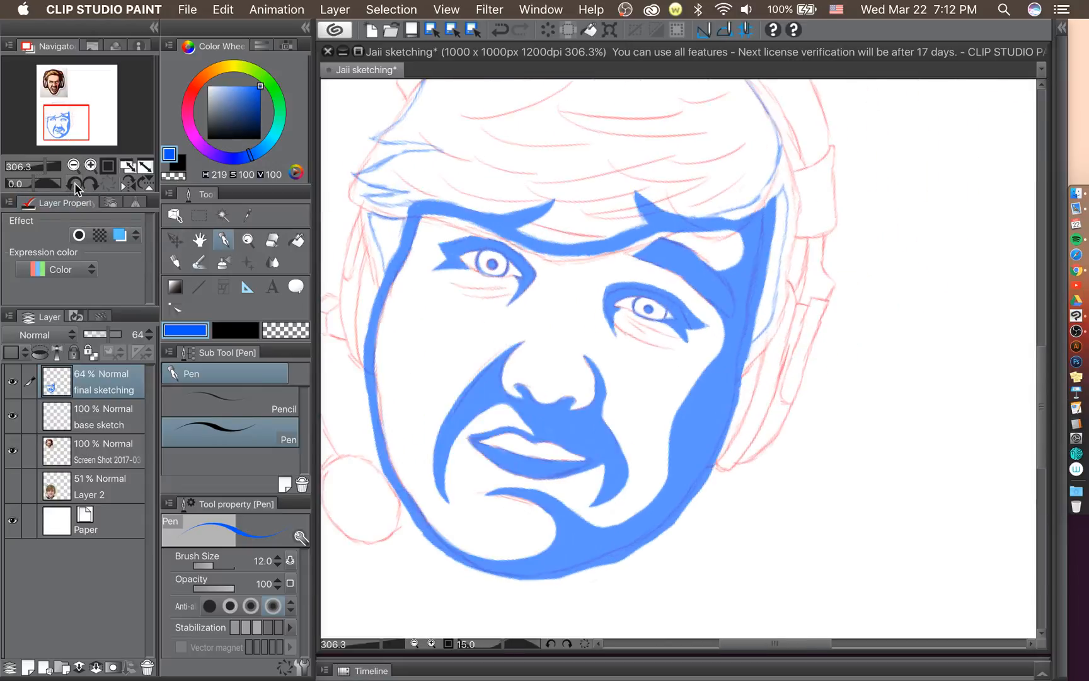
{"action": "left_click", "coordinate": [77, 183]}
{"action": "left_click", "coordinate": [77, 184]}
{"action": "left_click", "coordinate": [76, 183]}
{"action": "left_click", "coordinate": [78, 185]}
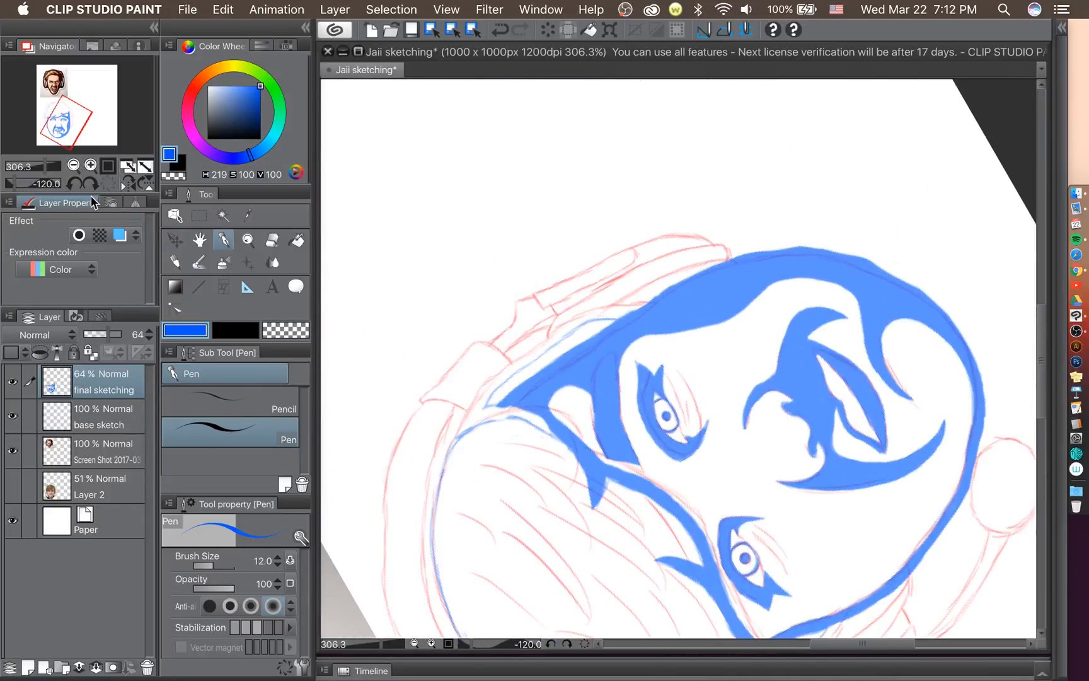
{"action": "left_click", "coordinate": [74, 184]}
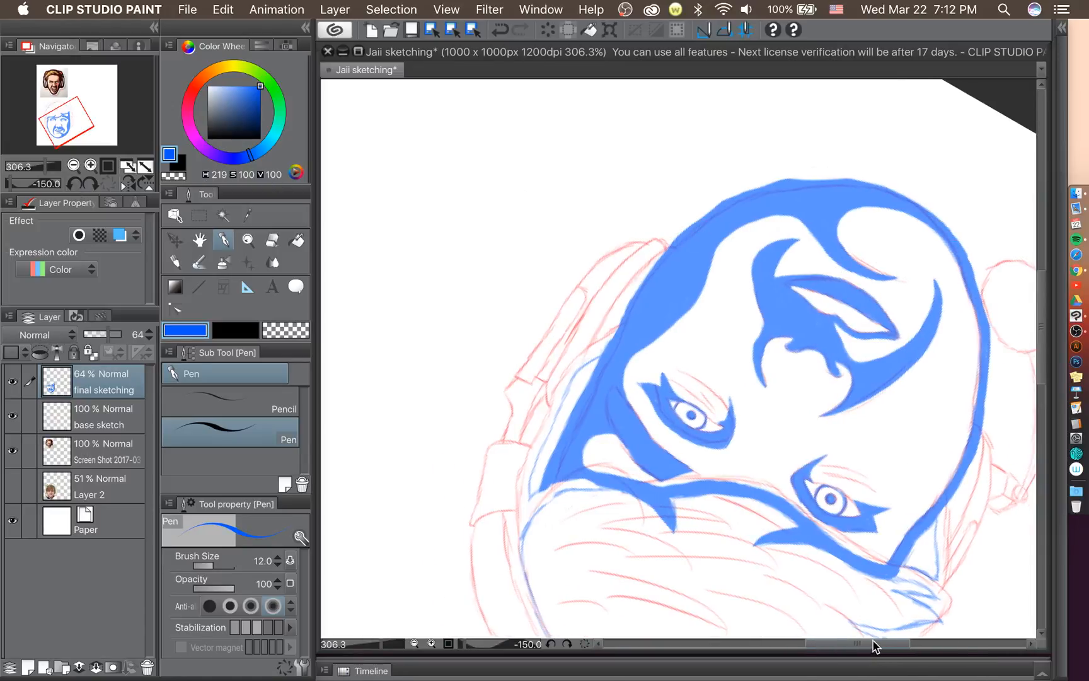
{"action": "scroll", "coordinate": [877, 649], "scroll_direction": "right", "scroll_amount": 3}
{"action": "scroll", "coordinate": [1042, 328], "scroll_direction": "up", "scroll_amount": 2}
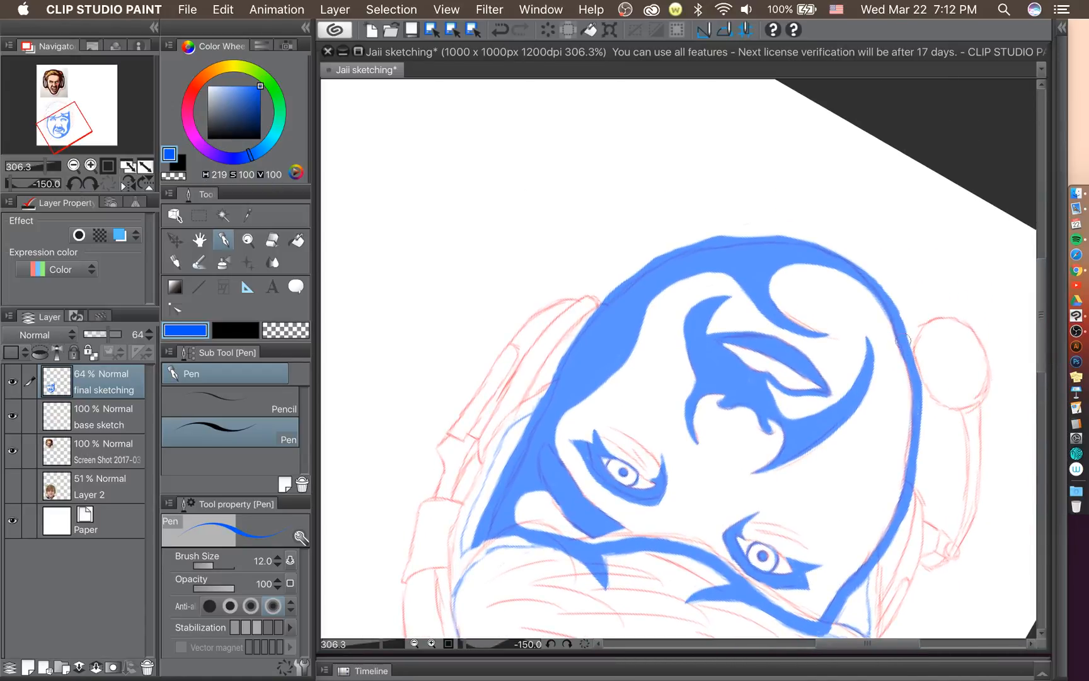
{"action": "left_click", "coordinate": [78, 183]}
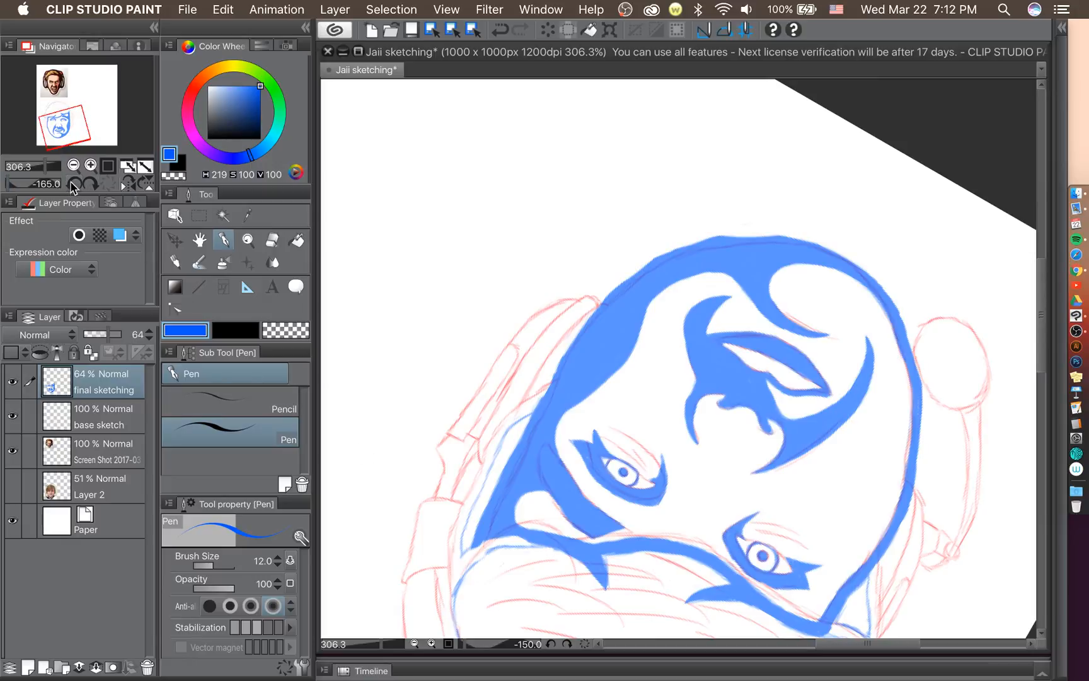
{"action": "left_click", "coordinate": [273, 241]}
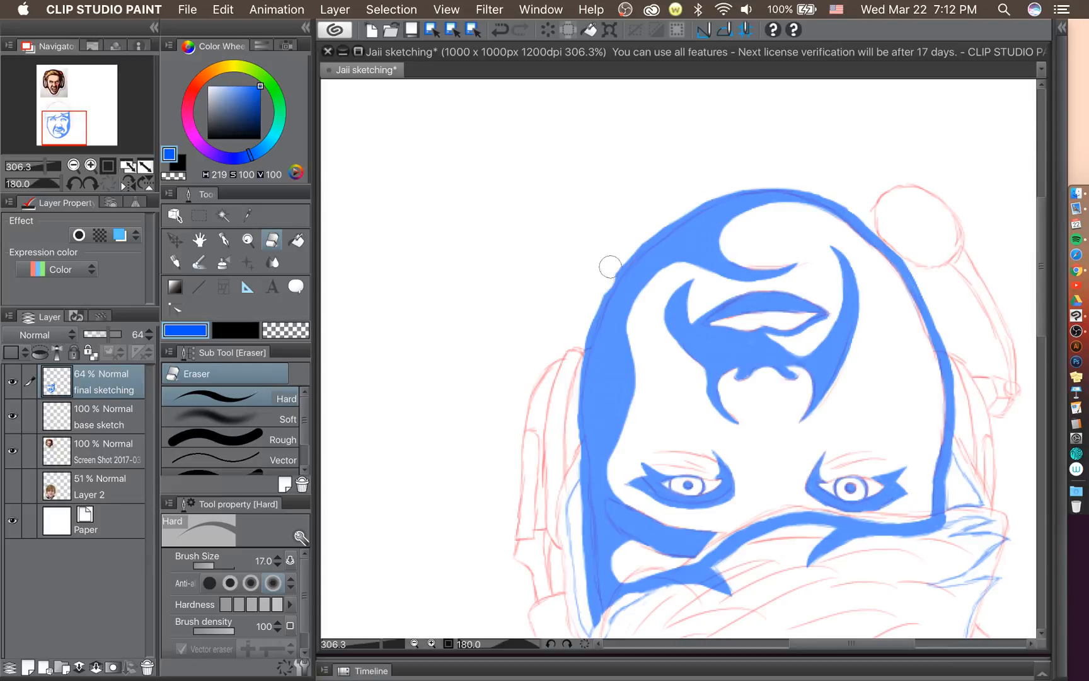
{"action": "left_click", "coordinate": [224, 240]}
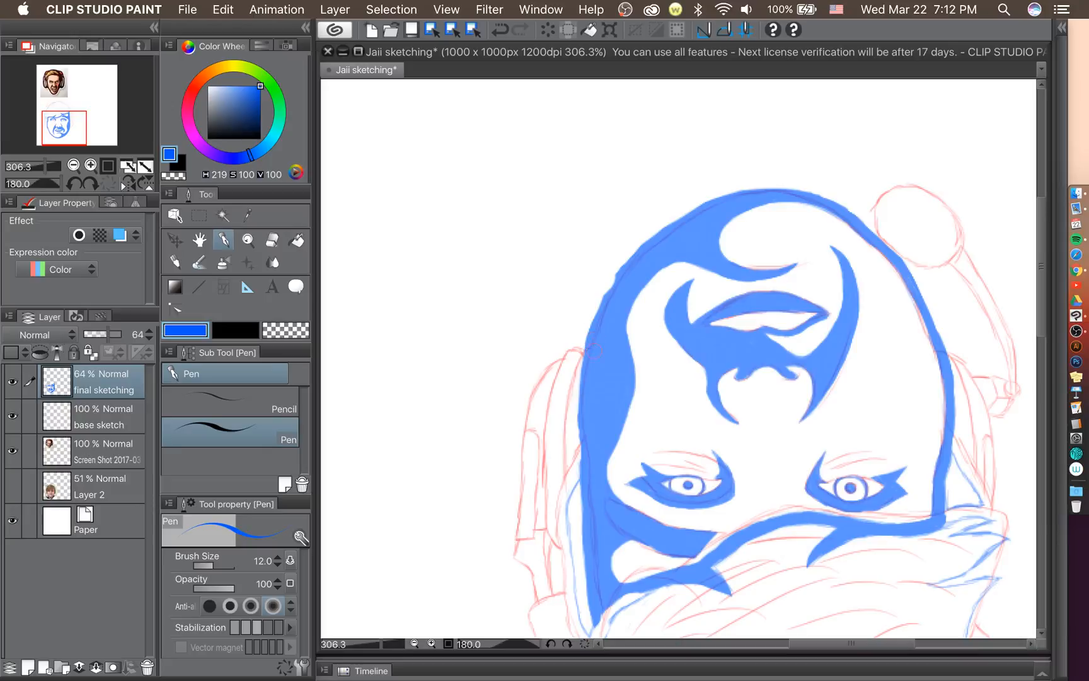
{"action": "left_click_drag", "start_coordinate": [658, 239], "coordinate": [624, 270]}
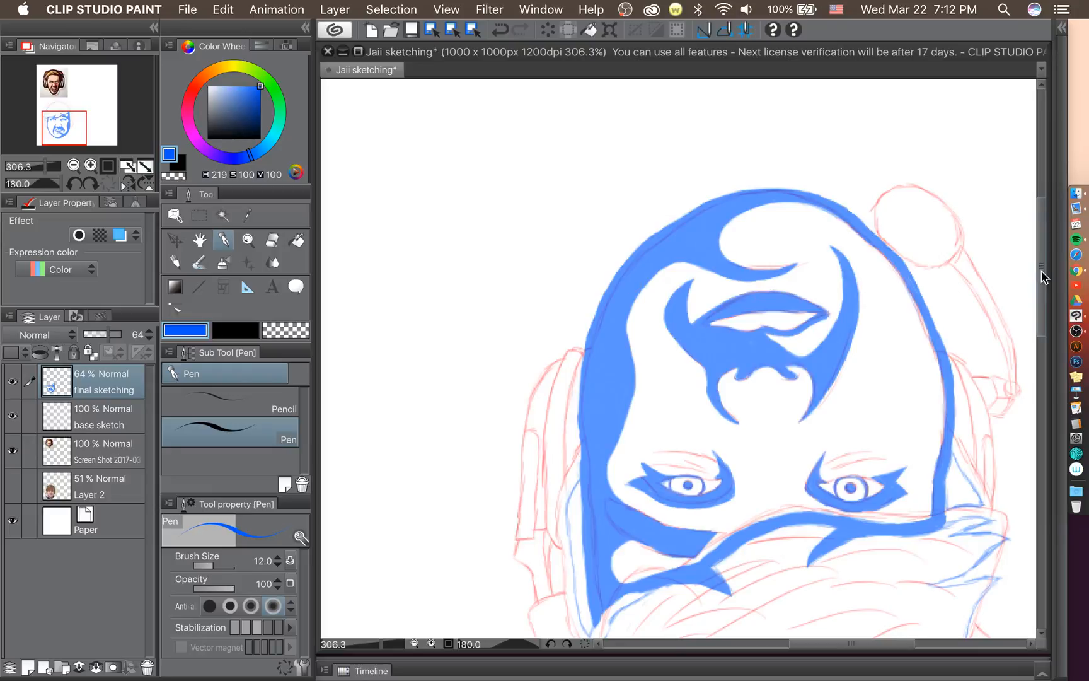
Trim the outer edge of the shaded temple with the Hard eraser and extend its pointed end with the Pencil at size 5.
{"action": "scroll", "coordinate": [1021, 287], "scroll_direction": "down", "scroll_amount": 5}
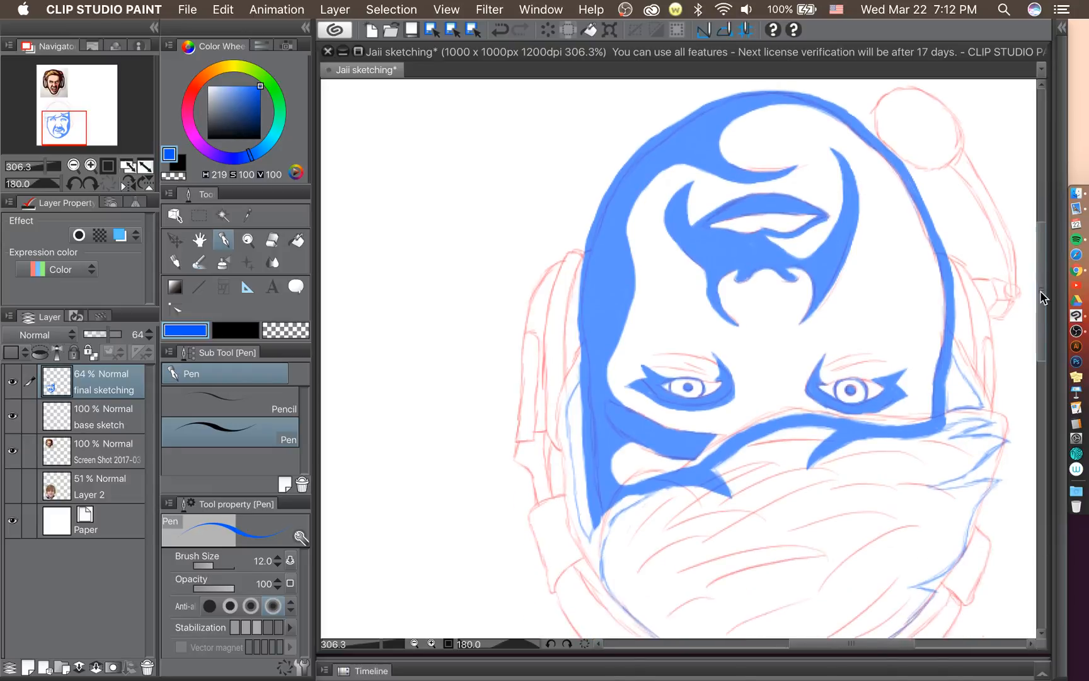
{"action": "left_click", "coordinate": [270, 241]}
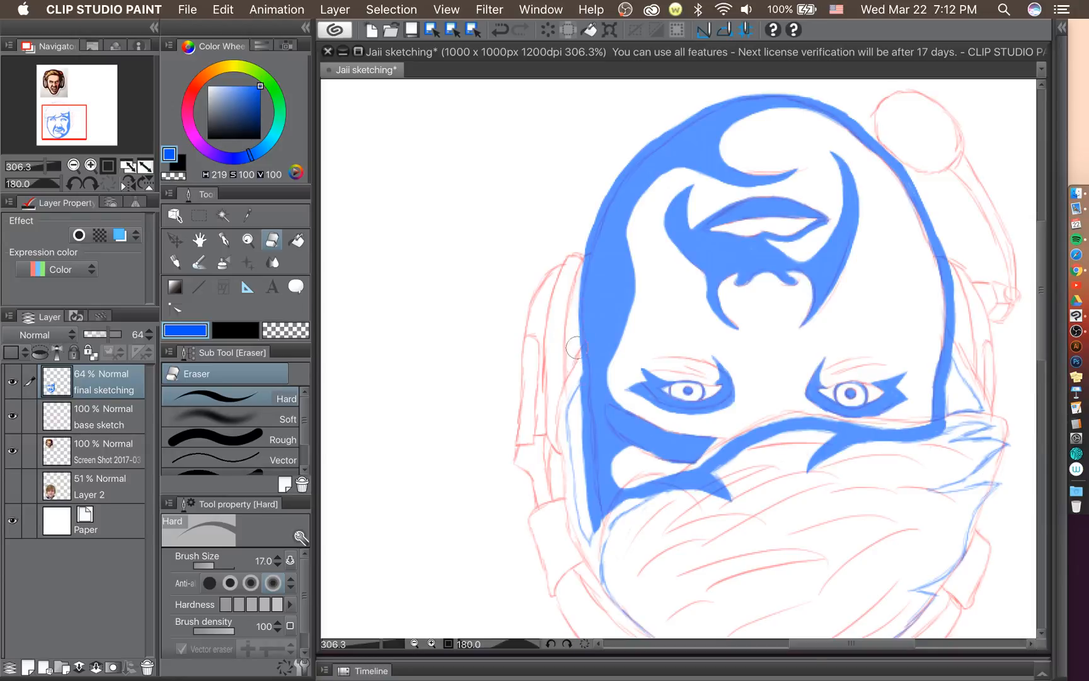
{"action": "mouse_move", "coordinate": [577, 377]}
{"action": "left_mouse_down"}
{"action": "mouse_move", "coordinate": [580, 479]}
{"action": "mouse_move", "coordinate": [601, 533]}
{"action": "mouse_move", "coordinate": [583, 502]}
{"action": "mouse_move", "coordinate": [577, 381]}
{"action": "mouse_move", "coordinate": [596, 525]}
{"action": "left_mouse_up"}
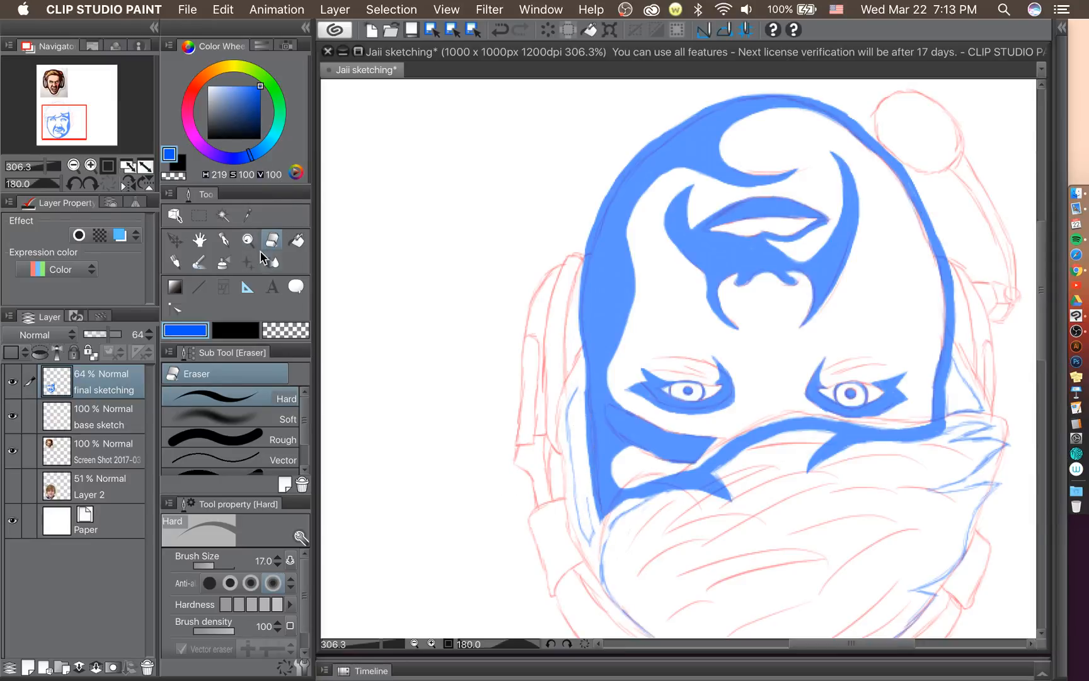
{"action": "left_click", "coordinate": [225, 240]}
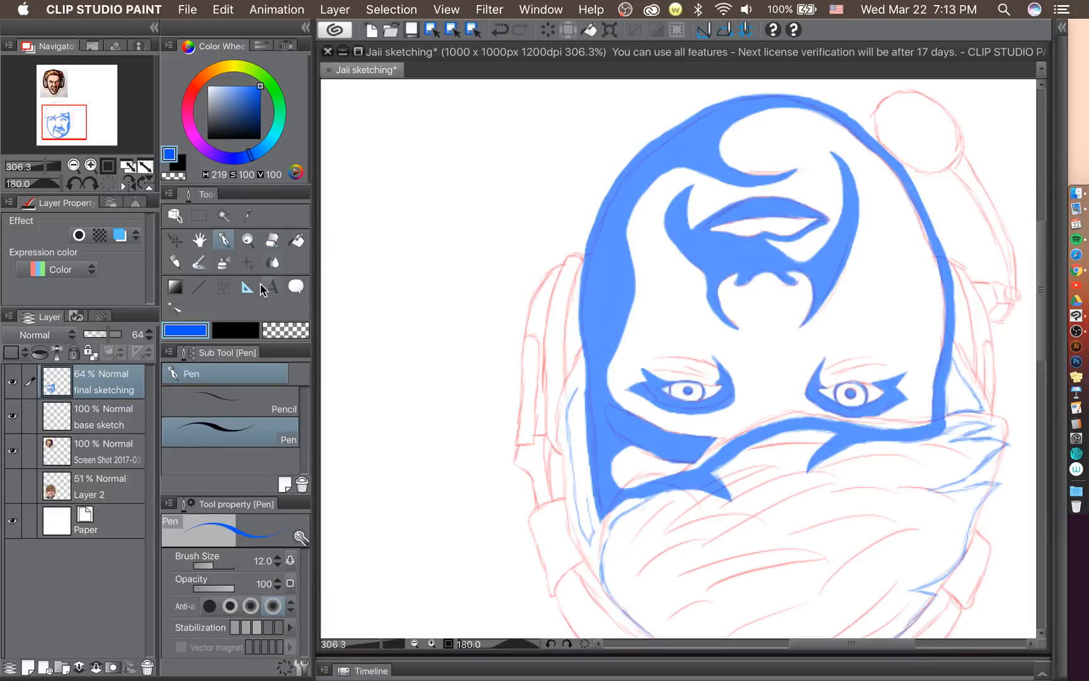
{"action": "left_click", "coordinate": [280, 403]}
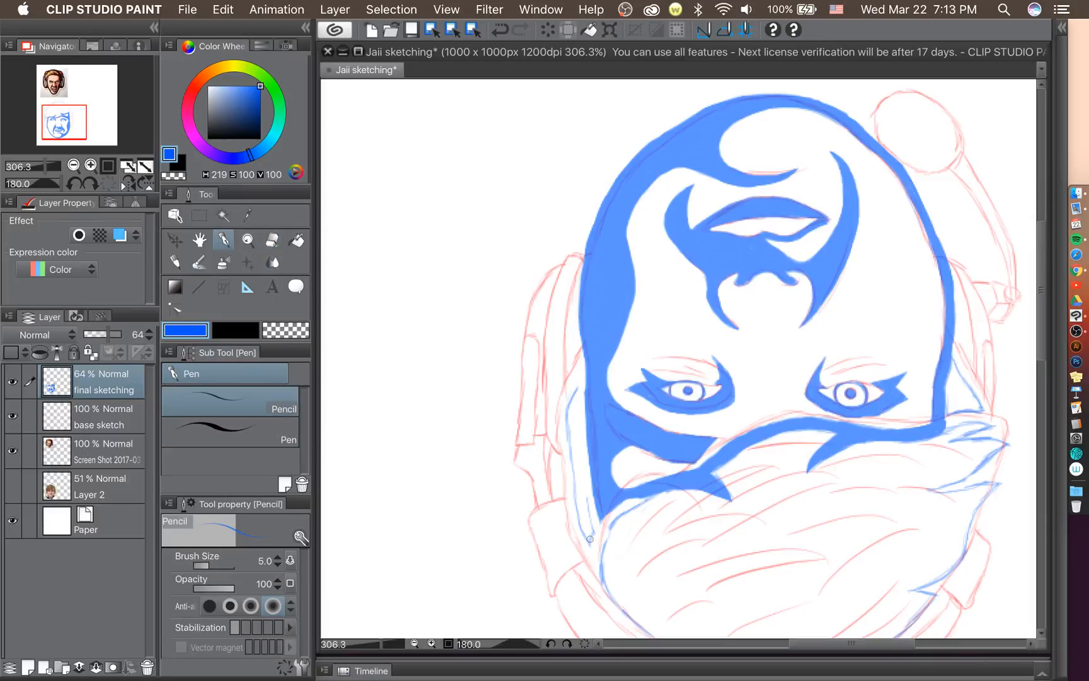
{"action": "left_click_drag", "start_coordinate": [602, 516], "coordinate": [592, 540]}
Reshape the inner tip of the shadow above the eye on the shaded side with the Hard eraser and the Pen at size 12.
{"action": "left_click", "coordinate": [272, 239]}
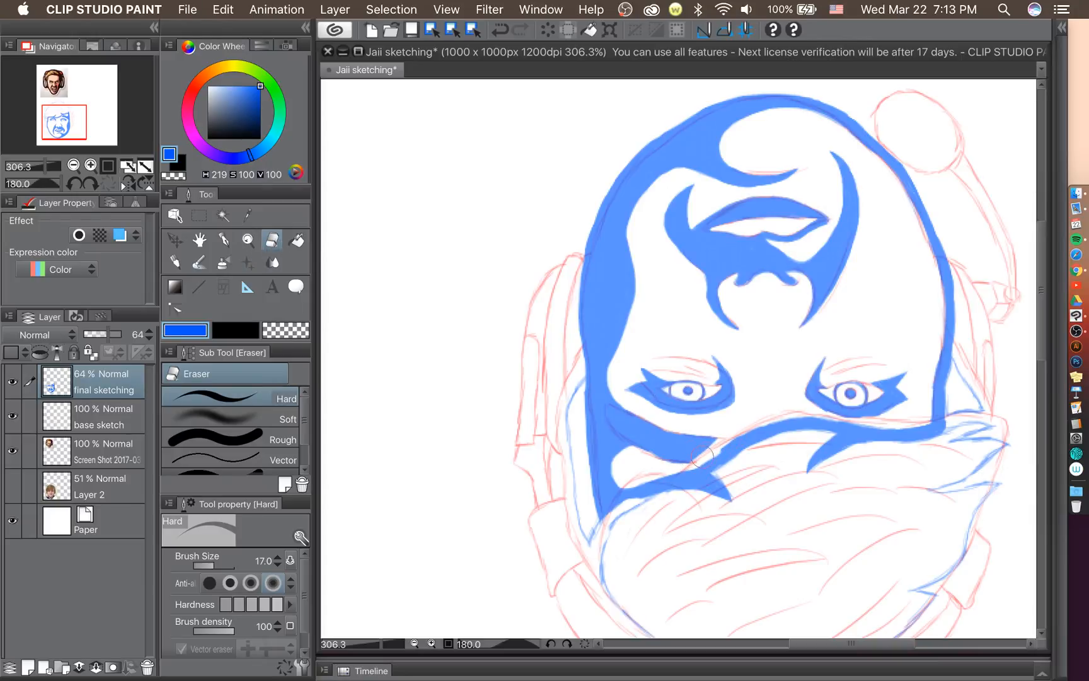
{"action": "mouse_move", "coordinate": [702, 457]}
{"action": "left_mouse_down"}
{"action": "mouse_move", "coordinate": [713, 440]}
{"action": "mouse_move", "coordinate": [701, 453]}
{"action": "left_mouse_up"}
{"action": "key", "text": "super+z"}
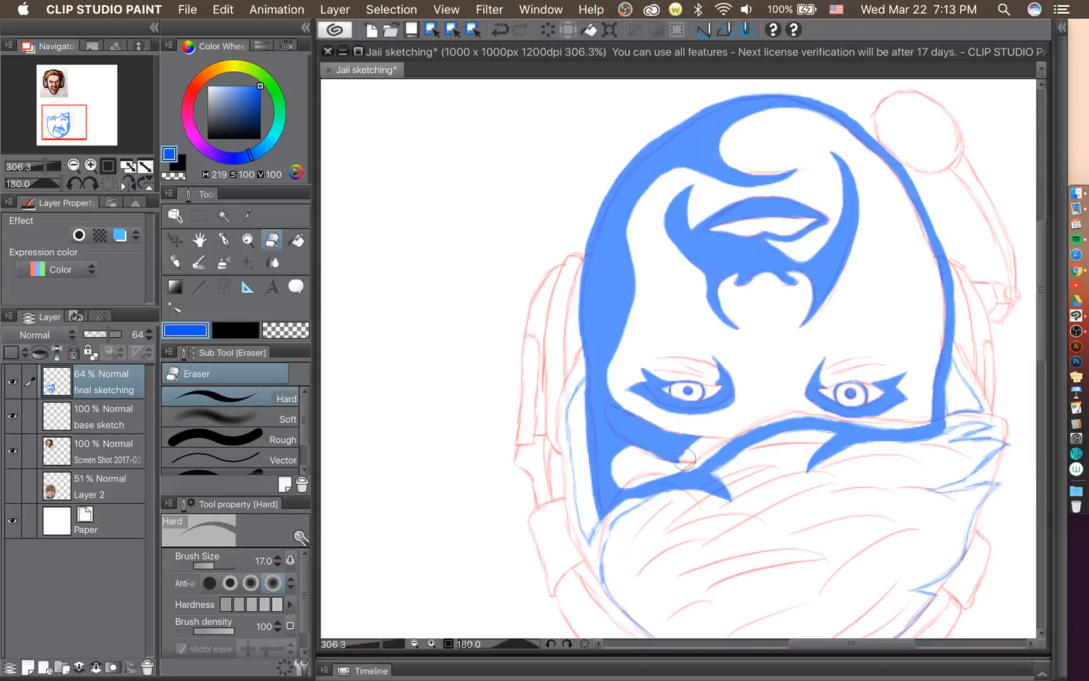
{"action": "left_click", "coordinate": [224, 243]}
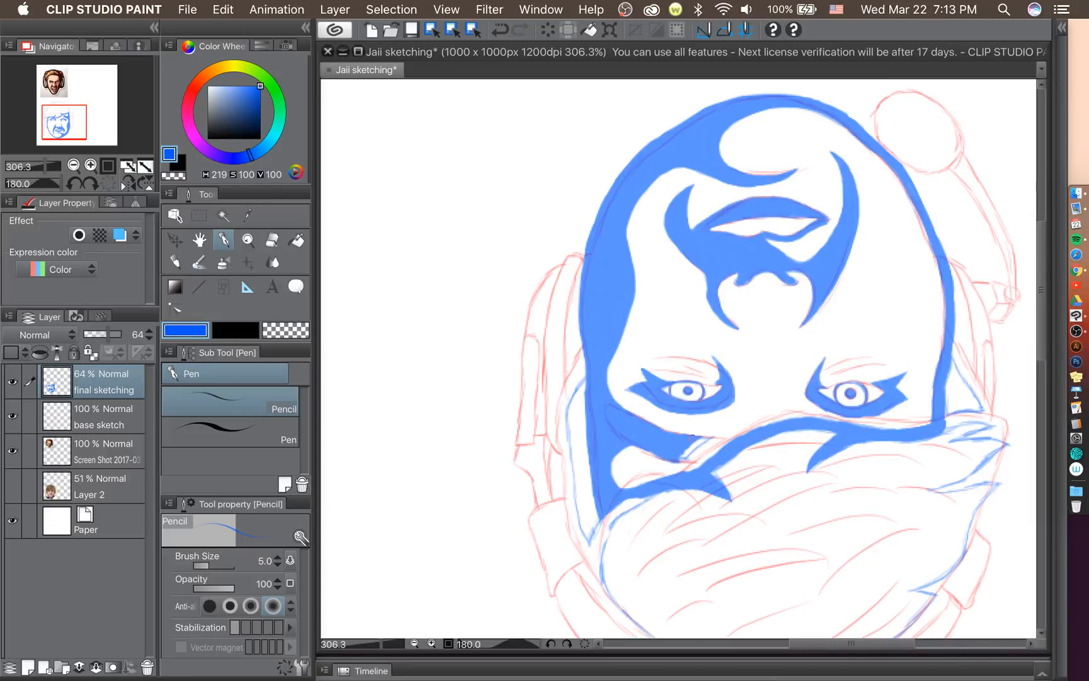
{"action": "left_click", "coordinate": [231, 432]}
{"action": "left_click_drag", "start_coordinate": [708, 439], "coordinate": [676, 456]}
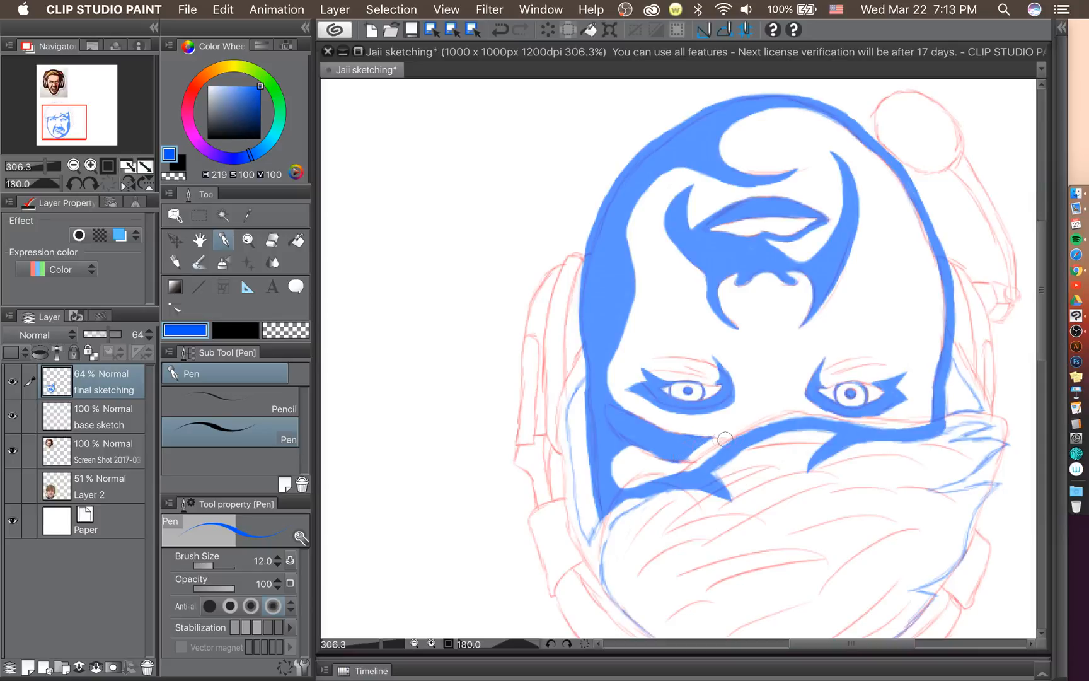
{"action": "left_click_drag", "start_coordinate": [731, 437], "coordinate": [703, 464]}
Clean up the hairline shadow above the shaded-side eye and its pointed hair spike with the Hard eraser at size 12.
{"action": "left_click", "coordinate": [75, 183]}
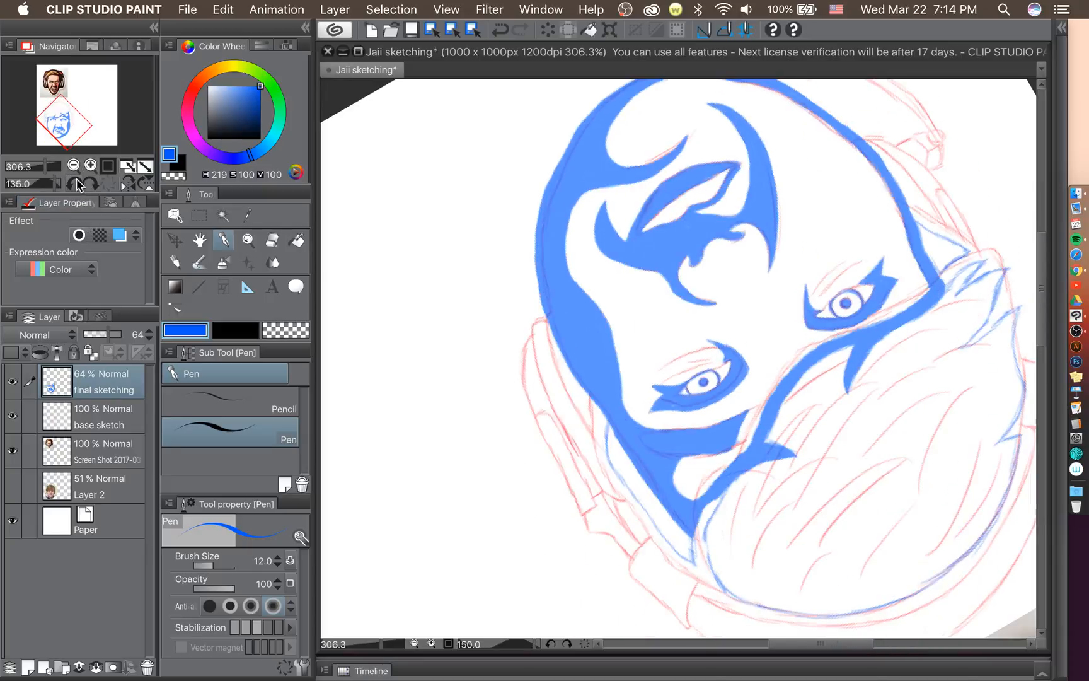
{"action": "left_click", "coordinate": [76, 184]}
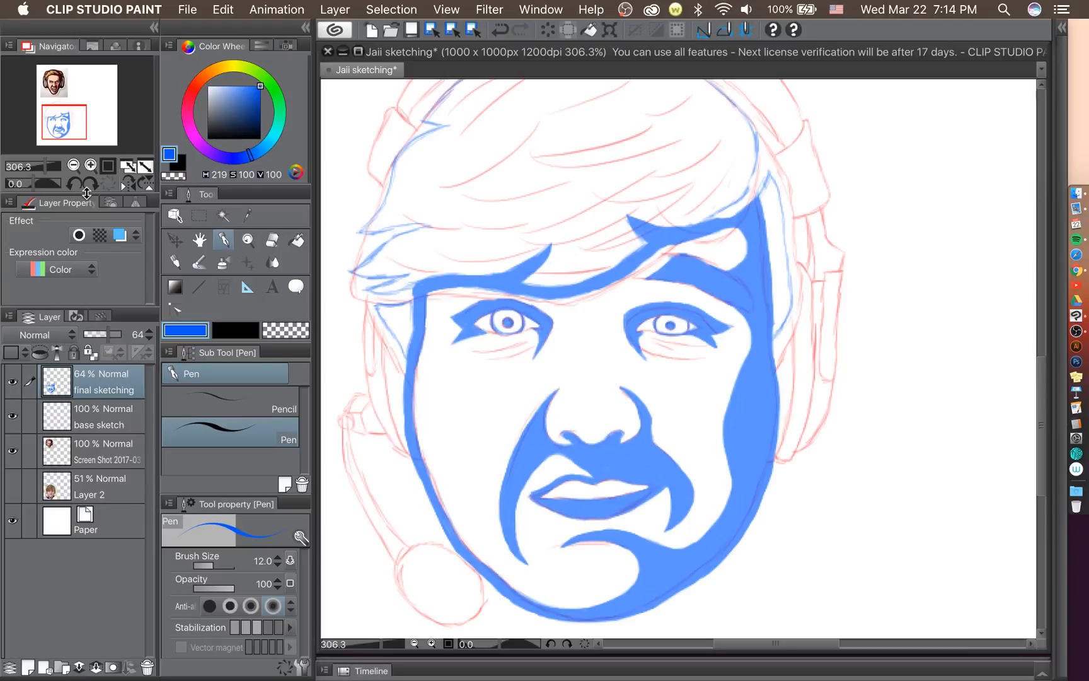
{"action": "left_click", "coordinate": [271, 242]}
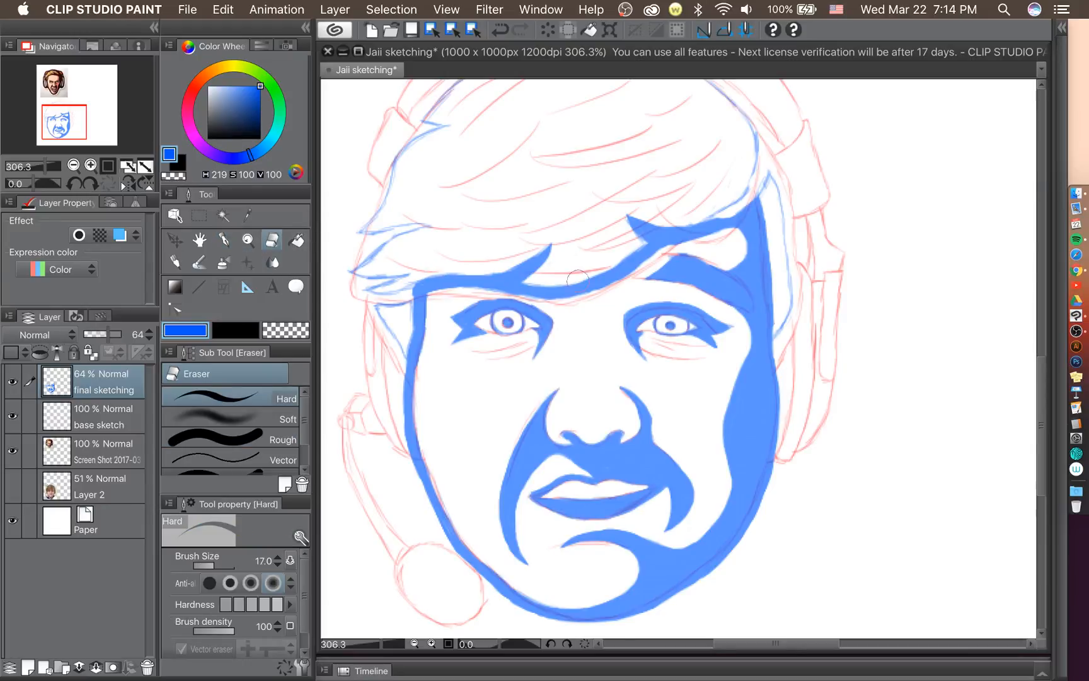
{"action": "scroll", "coordinate": [677, 267], "scroll_direction": "up", "scroll_amount": 5}
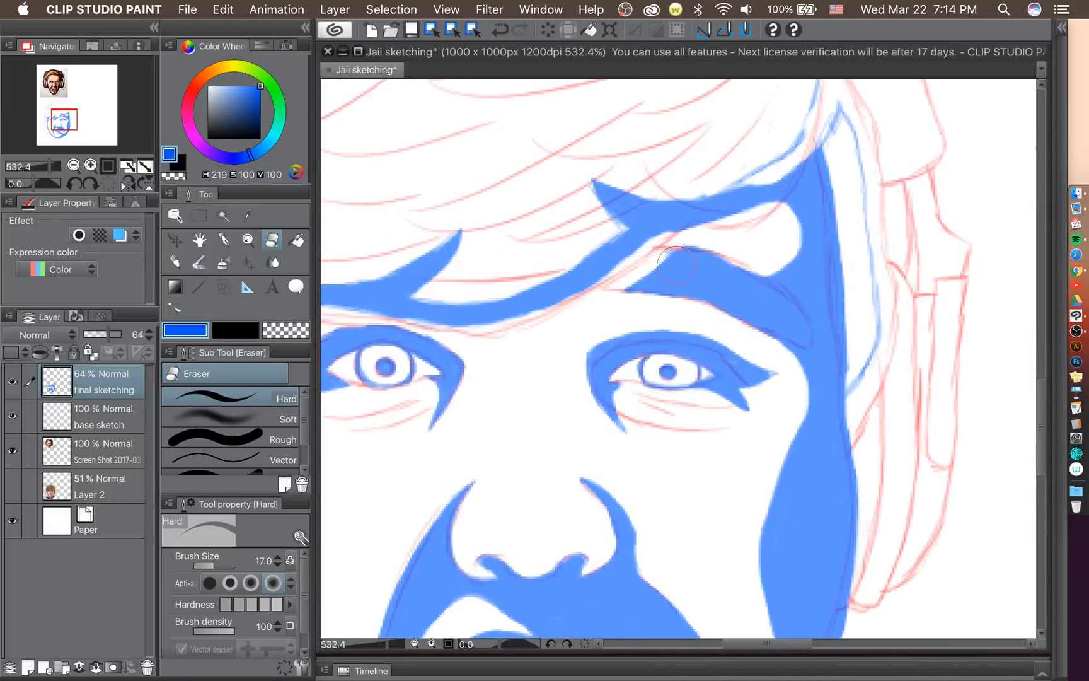
{"action": "key", "text": "bracketleft"}
{"action": "key", "text": "bracketleft"}
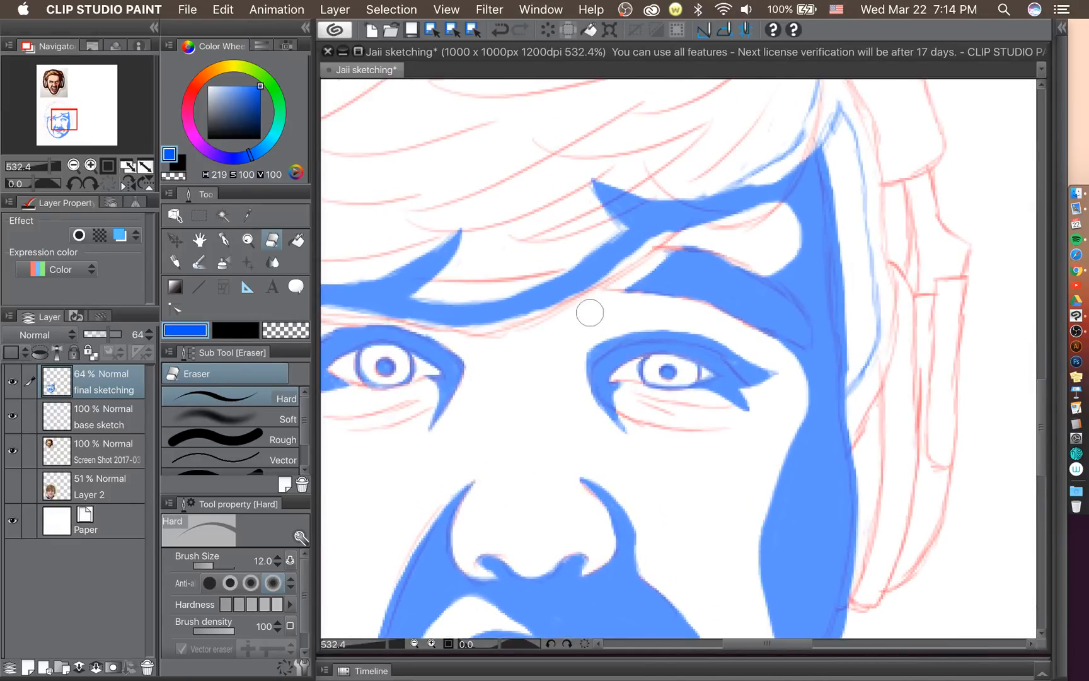
{"action": "left_click_drag", "start_coordinate": [591, 313], "coordinate": [593, 297]}
{"action": "left_click_drag", "start_coordinate": [666, 247], "coordinate": [721, 228]}
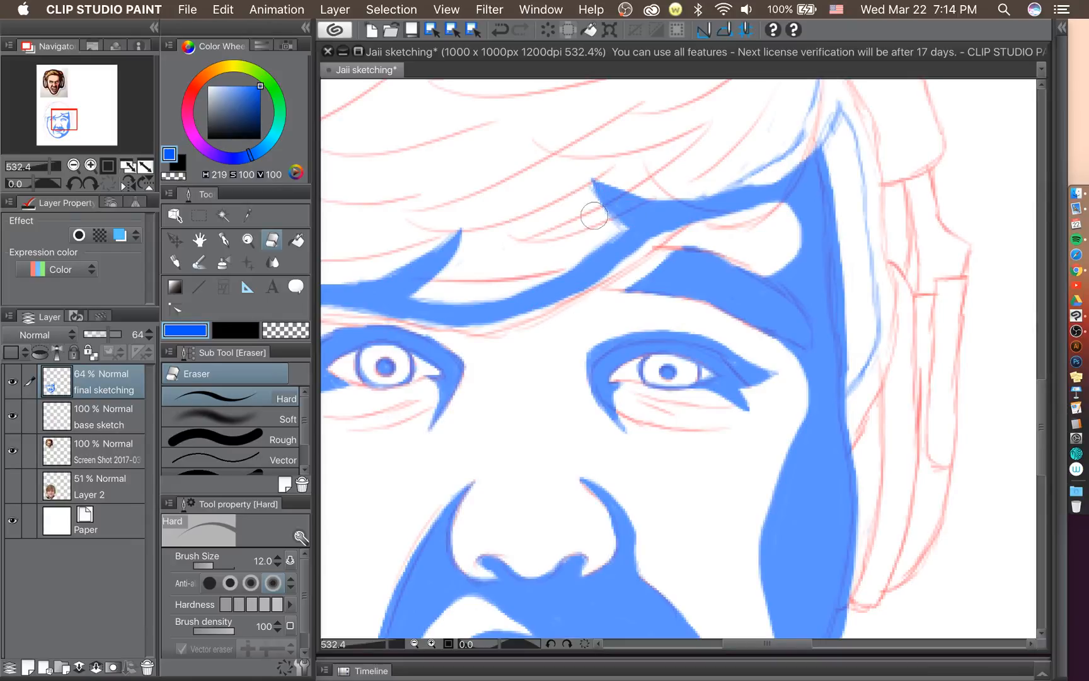
{"action": "left_click_drag", "start_coordinate": [588, 189], "coordinate": [613, 225]}
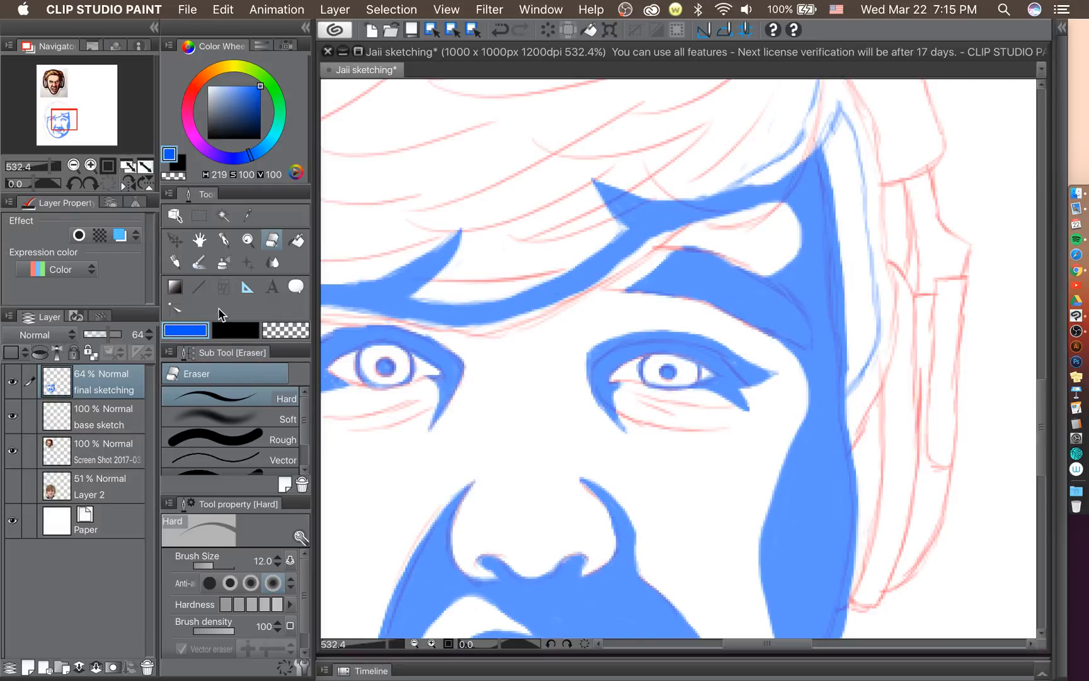
Thicken the hairline from the hair spike up past the shaded temple with the Pen at size 12.
{"action": "left_click", "coordinate": [223, 240]}
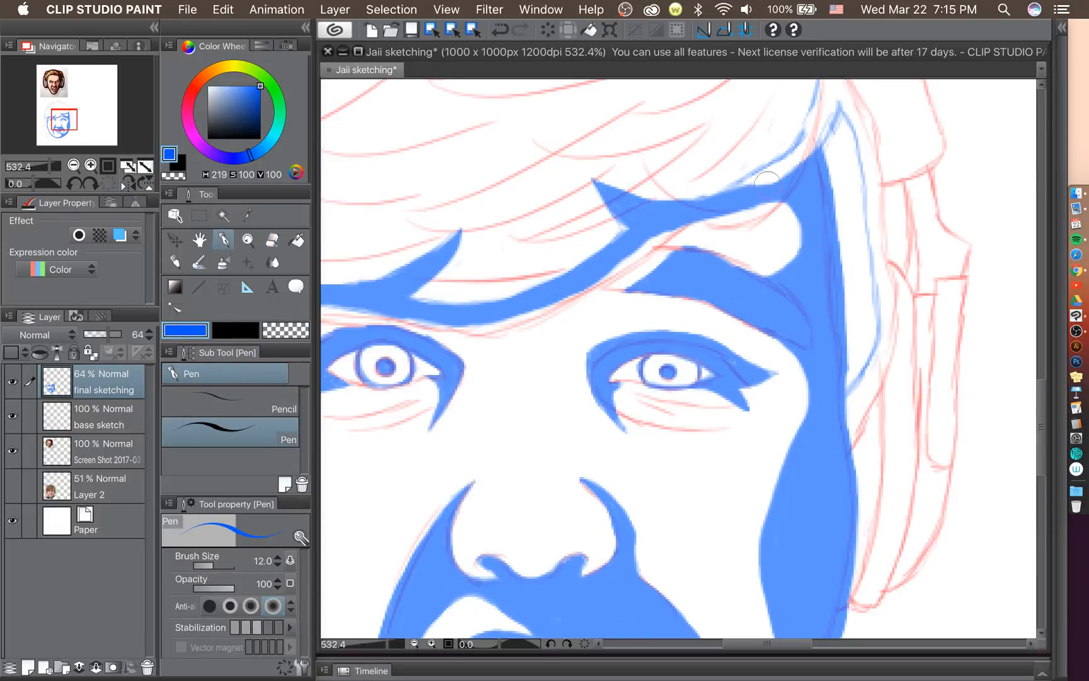
{"action": "left_click_drag", "start_coordinate": [765, 182], "coordinate": [842, 111]}
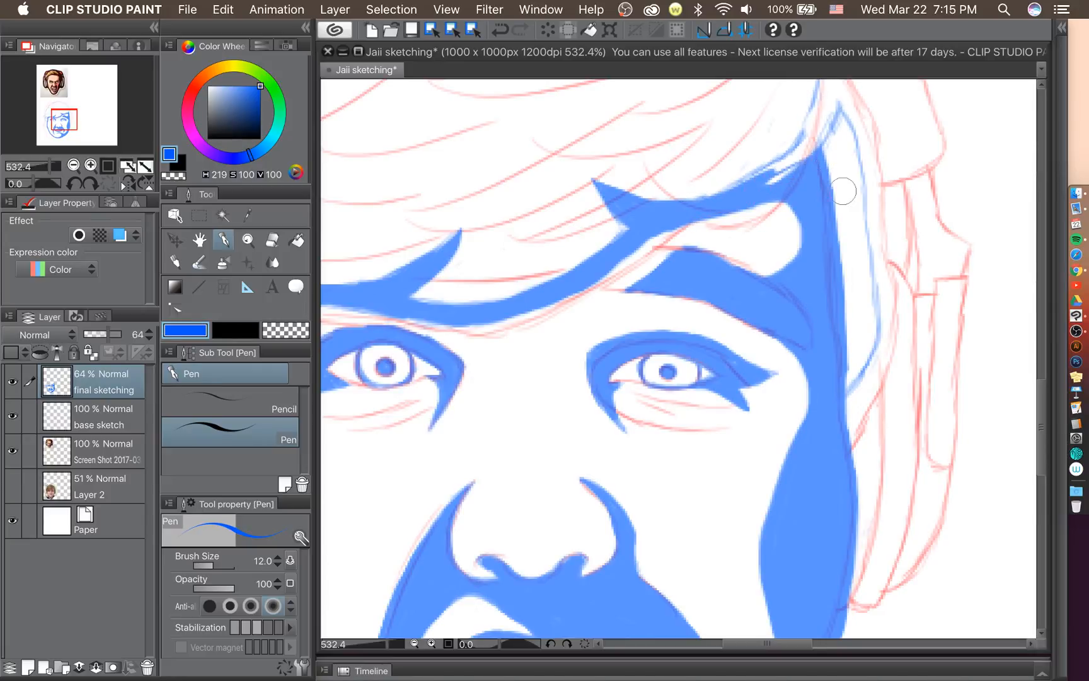
{"action": "left_click_drag", "start_coordinate": [1044, 421], "coordinate": [1044, 406]}
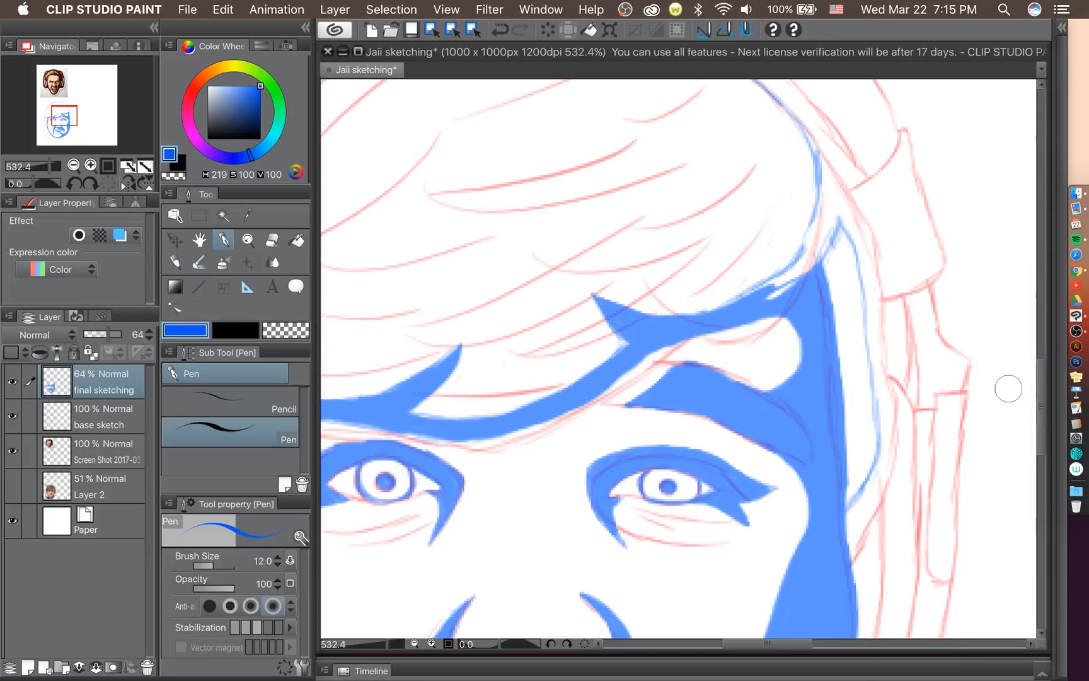
{"action": "mouse_move", "coordinate": [680, 313]}
{"action": "left_mouse_down"}
{"action": "mouse_move", "coordinate": [785, 285]}
{"action": "mouse_move", "coordinate": [817, 239]}
{"action": "mouse_move", "coordinate": [832, 182]}
{"action": "left_mouse_up"}
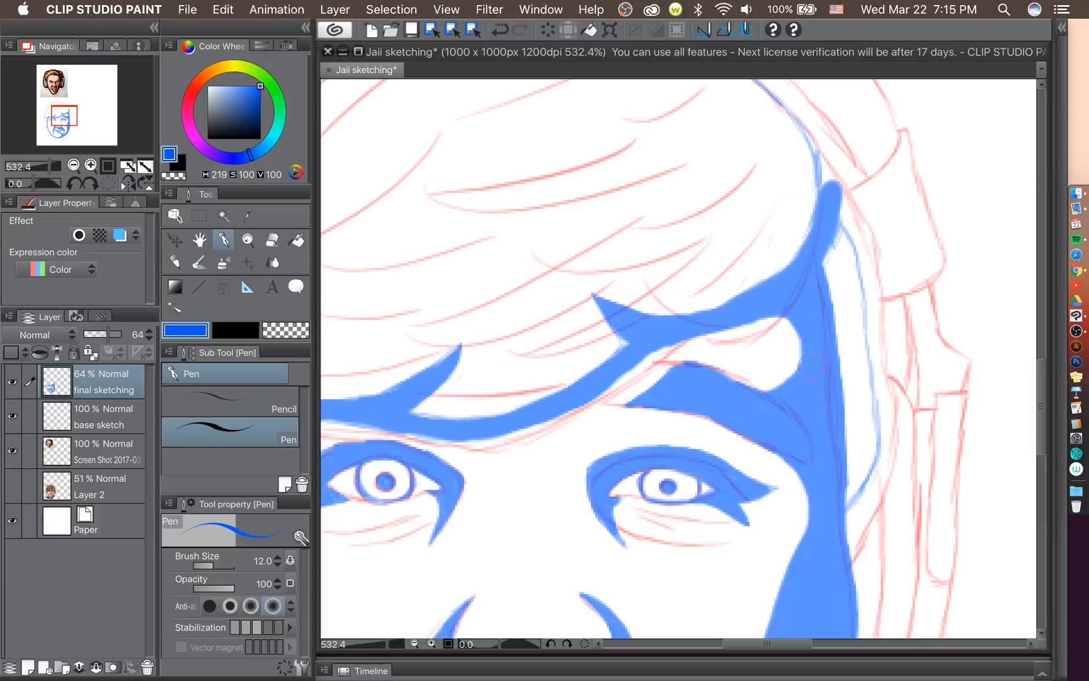
Outline the narrow strip between the shaded temple and the headphones with thick strokes of the Pen at size 12.
{"action": "left_click", "coordinate": [70, 182]}
{"action": "left_click", "coordinate": [71, 182]}
{"action": "left_click", "coordinate": [71, 182]}
{"action": "left_click", "coordinate": [70, 182]}
{"action": "left_click", "coordinate": [70, 182]}
{"action": "left_click", "coordinate": [70, 182]}
{"action": "left_click", "coordinate": [71, 182]}
{"action": "left_click", "coordinate": [70, 183]}
{"action": "left_click", "coordinate": [70, 183]}
{"action": "left_click", "coordinate": [70, 183]}
{"action": "left_click", "coordinate": [71, 183]}
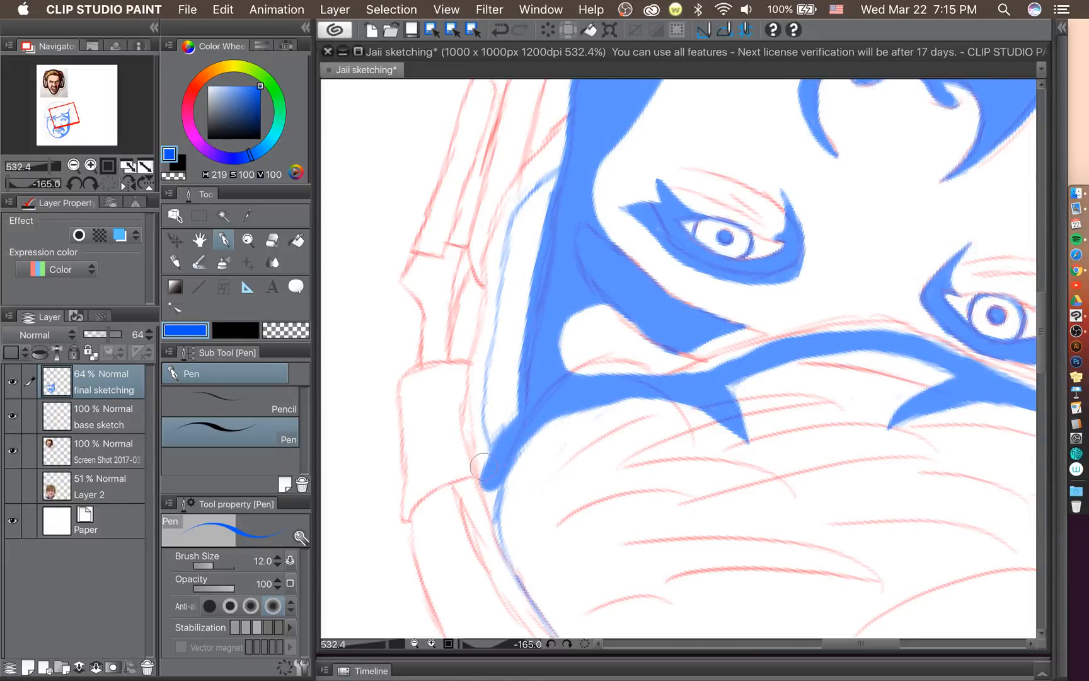
{"action": "mouse_move", "coordinate": [472, 432]}
{"action": "left_mouse_down"}
{"action": "mouse_move", "coordinate": [485, 482]}
{"action": "mouse_move", "coordinate": [467, 410]}
{"action": "mouse_move", "coordinate": [467, 427]}
{"action": "mouse_move", "coordinate": [471, 449]}
{"action": "mouse_move", "coordinate": [477, 360]}
{"action": "left_mouse_up"}
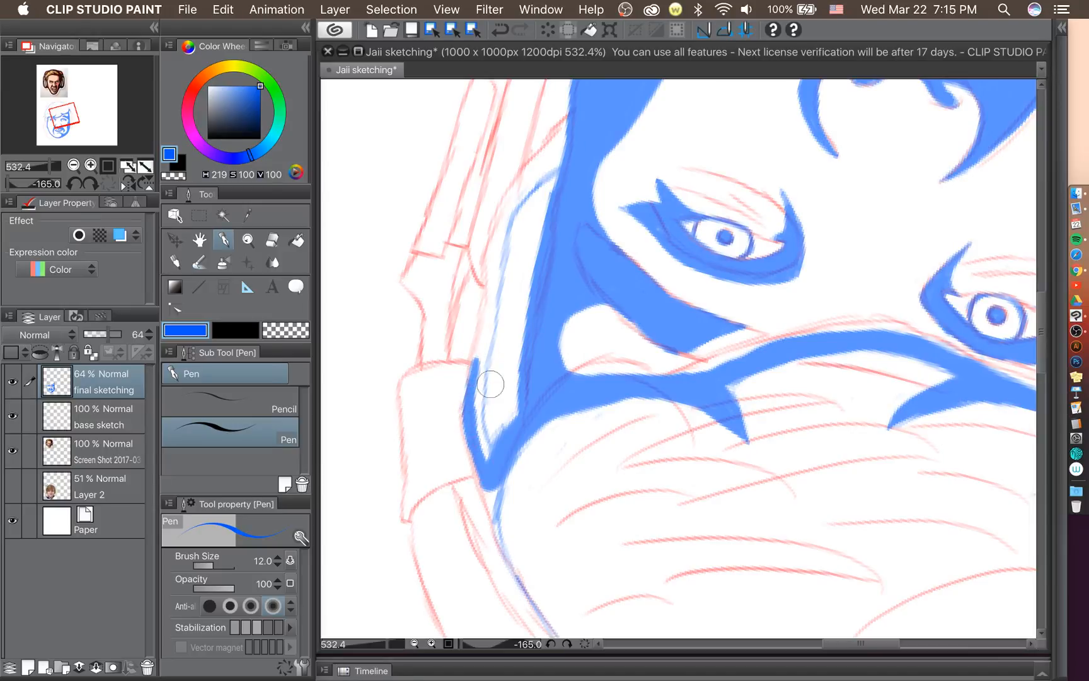
{"action": "mouse_move", "coordinate": [489, 435]}
{"action": "left_mouse_down"}
{"action": "mouse_move", "coordinate": [487, 466]}
{"action": "mouse_move", "coordinate": [472, 385]}
{"action": "mouse_move", "coordinate": [491, 297]}
{"action": "mouse_move", "coordinate": [481, 359]}
{"action": "mouse_move", "coordinate": [493, 336]}
{"action": "mouse_move", "coordinate": [485, 344]}
{"action": "mouse_move", "coordinate": [498, 236]}
{"action": "mouse_move", "coordinate": [540, 179]}
{"action": "mouse_move", "coordinate": [508, 203]}
{"action": "mouse_move", "coordinate": [567, 162]}
{"action": "mouse_move", "coordinate": [511, 214]}
{"action": "mouse_move", "coordinate": [492, 267]}
{"action": "mouse_move", "coordinate": [501, 218]}
{"action": "mouse_move", "coordinate": [516, 192]}
{"action": "mouse_move", "coordinate": [565, 151]}
{"action": "left_mouse_up"}
{"action": "left_click_drag", "start_coordinate": [493, 275], "coordinate": [502, 235]}
{"action": "left_click_drag", "start_coordinate": [495, 281], "coordinate": [509, 228]}
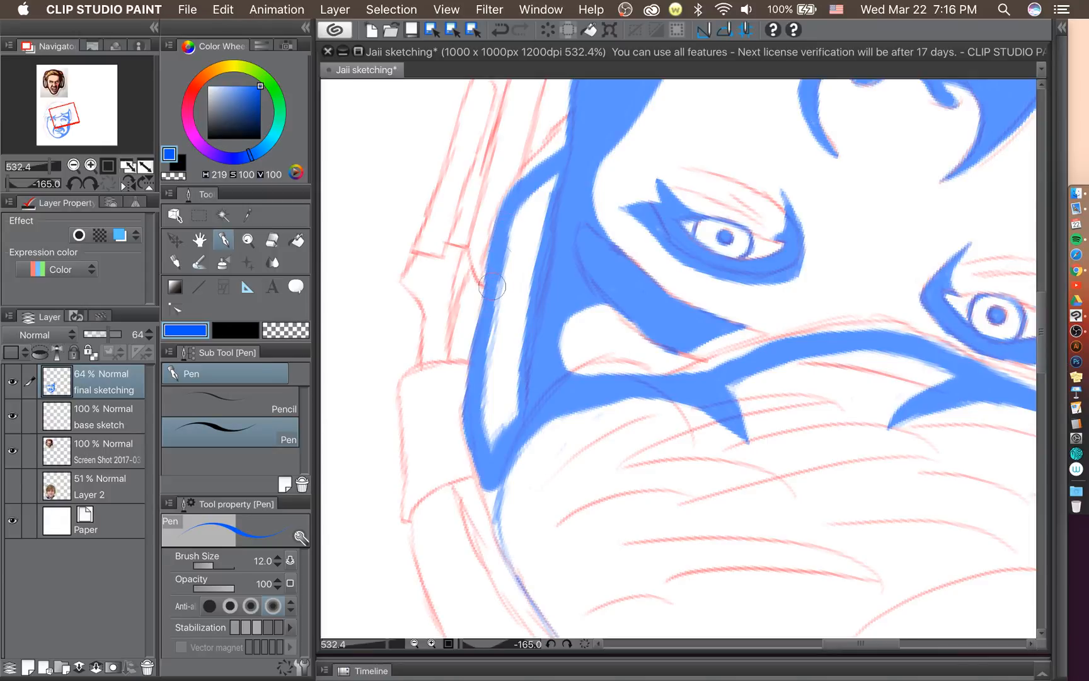
{"action": "left_click_drag", "start_coordinate": [500, 290], "coordinate": [481, 367]}
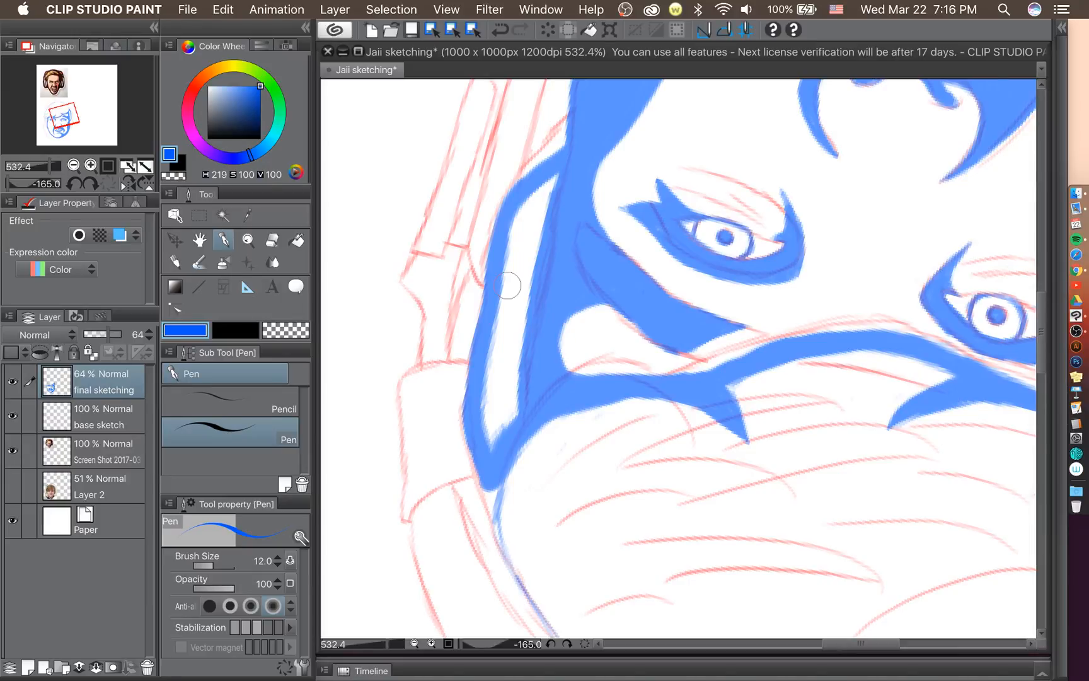
{"action": "left_click_drag", "start_coordinate": [1041, 332], "coordinate": [1041, 320]}
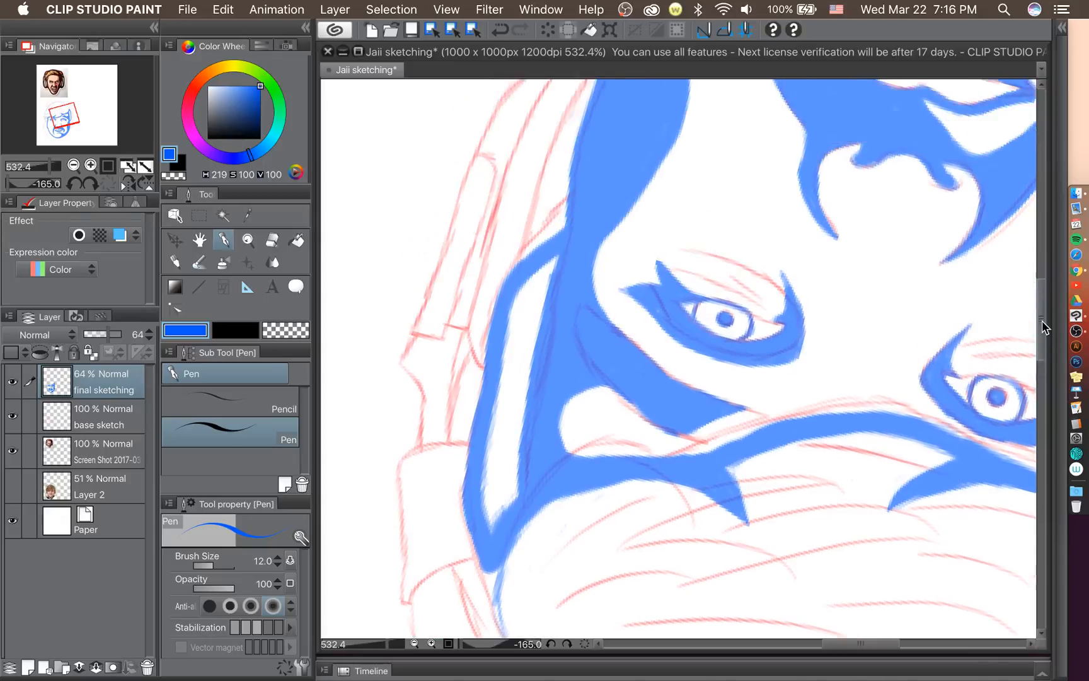
{"action": "scroll", "coordinate": [1041, 320], "scroll_direction": "up", "scroll_amount": 4}
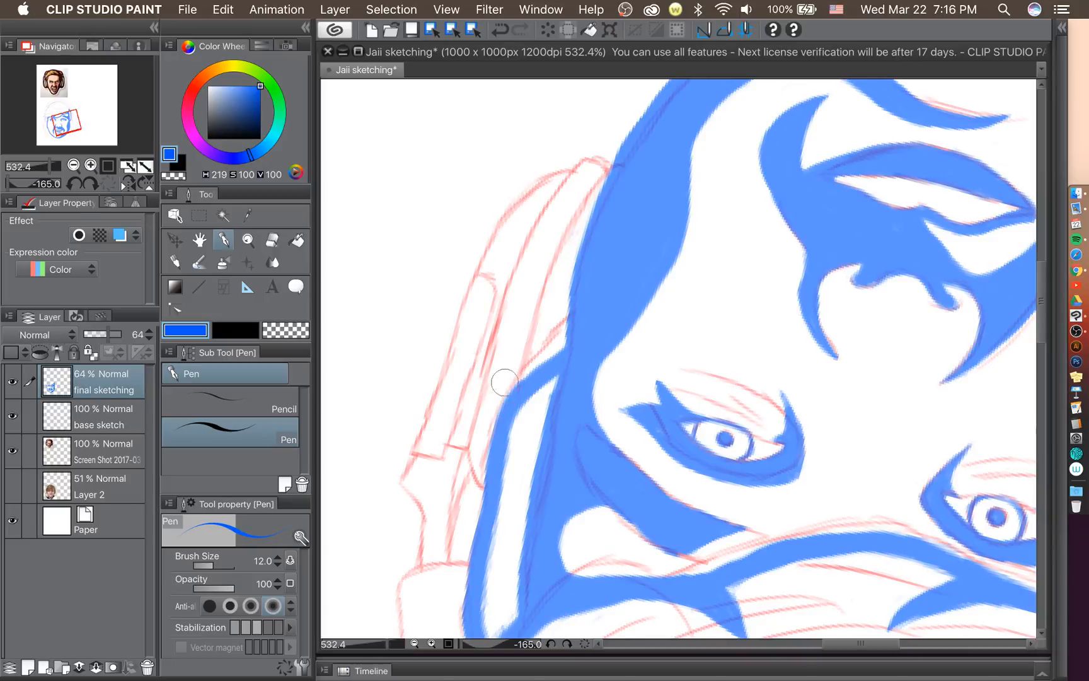
{"action": "mouse_move", "coordinate": [519, 385]}
{"action": "left_mouse_down"}
{"action": "mouse_move", "coordinate": [518, 349]}
{"action": "mouse_move", "coordinate": [528, 348]}
{"action": "left_mouse_up"}
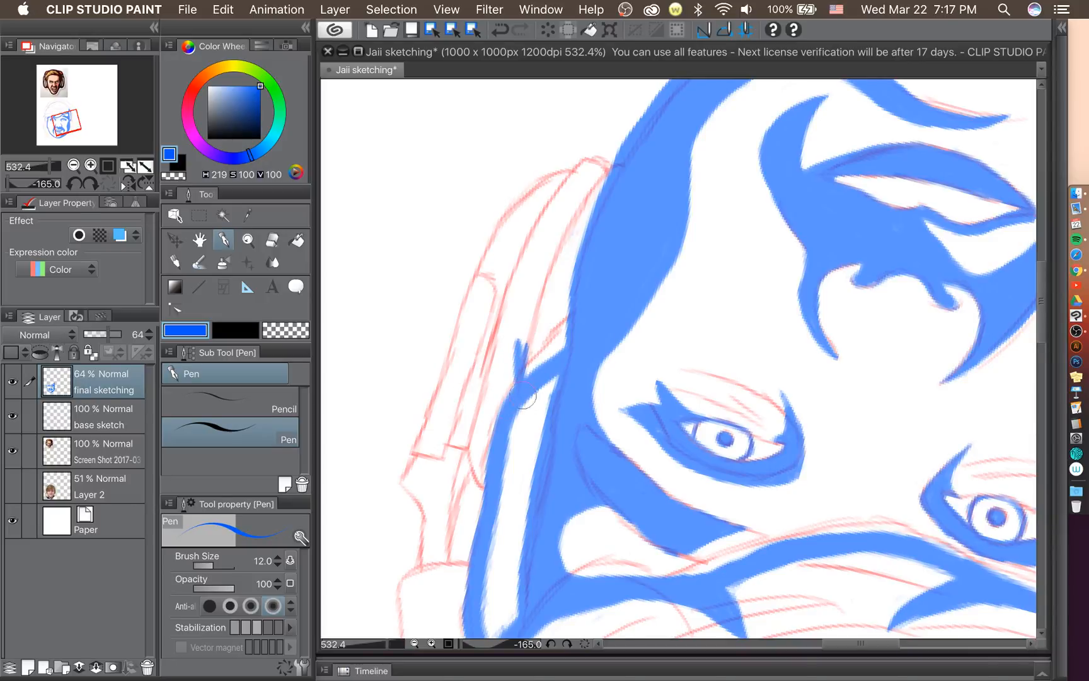
{"action": "key", "text": "super+z"}
{"action": "key", "text": "super+z"}
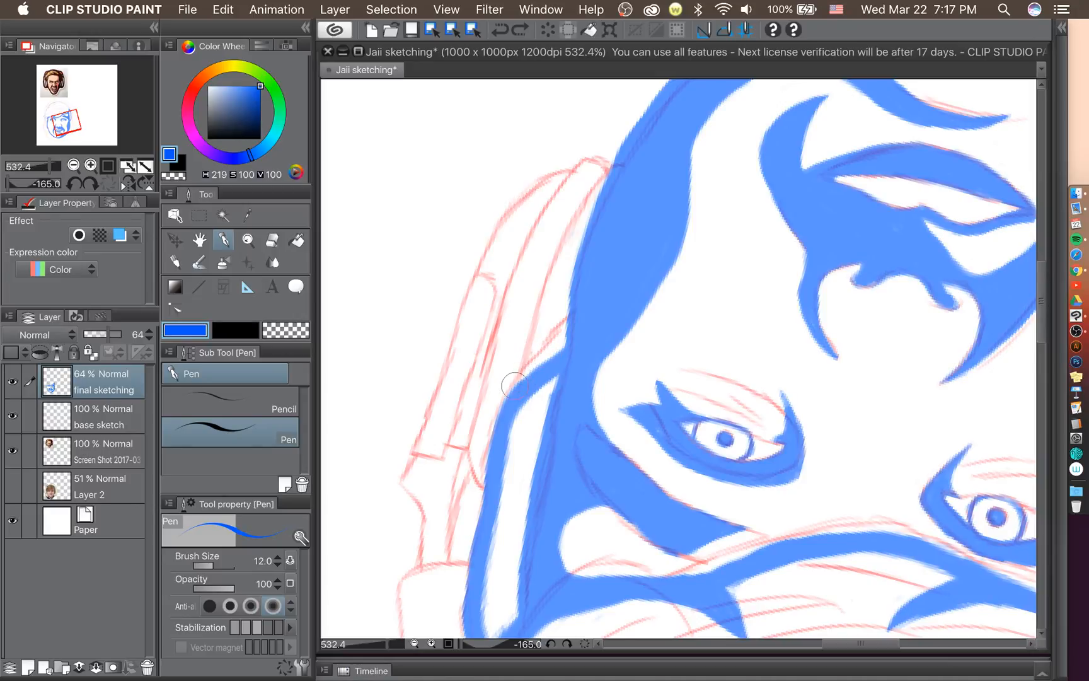
Draw a thick inner headband line from the temple strip up to the hairline with the Pen at size 12, and clean its outer edge with the Hard eraser.
{"action": "mouse_move", "coordinate": [518, 384]}
{"action": "left_mouse_down"}
{"action": "mouse_move", "coordinate": [520, 351]}
{"action": "mouse_move", "coordinate": [516, 394]}
{"action": "mouse_move", "coordinate": [542, 276]}
{"action": "left_mouse_up"}
{"action": "left_click_drag", "start_coordinate": [541, 303], "coordinate": [559, 247]}
{"action": "left_click_drag", "start_coordinate": [533, 297], "coordinate": [599, 184]}
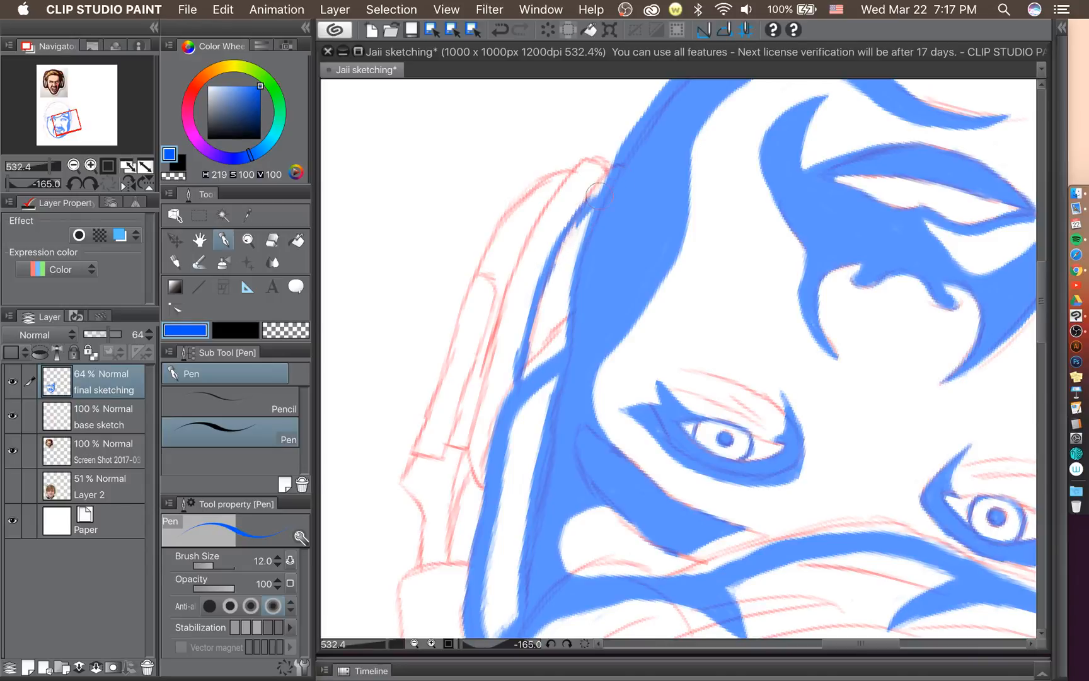
{"action": "left_click_drag", "start_coordinate": [573, 223], "coordinate": [604, 181]}
{"action": "mouse_move", "coordinate": [515, 396]}
{"action": "left_mouse_down"}
{"action": "mouse_move", "coordinate": [565, 234]}
{"action": "mouse_move", "coordinate": [632, 164]}
{"action": "left_mouse_up"}
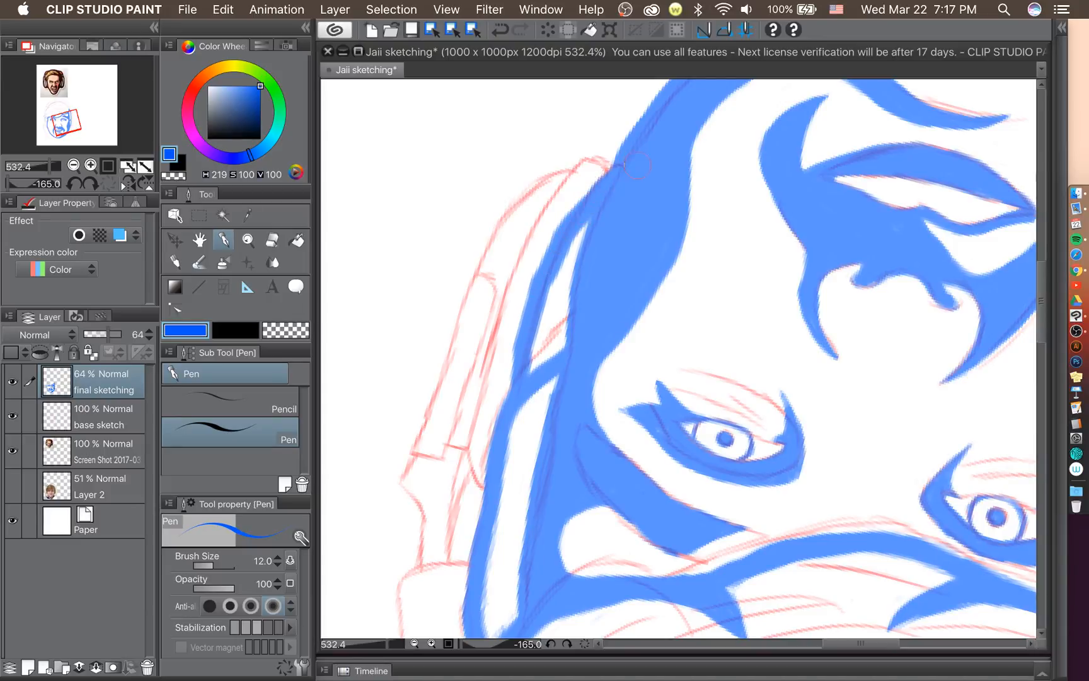
{"action": "left_click", "coordinate": [275, 241]}
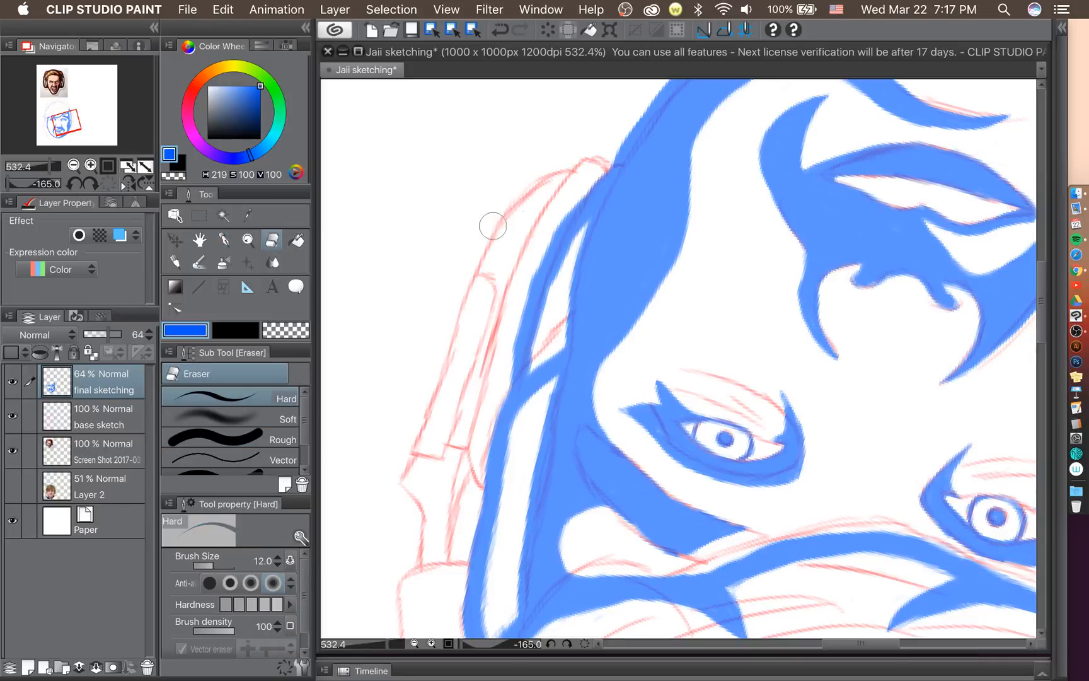
{"action": "mouse_move", "coordinate": [583, 184]}
{"action": "left_mouse_down"}
{"action": "mouse_move", "coordinate": [530, 267]}
{"action": "mouse_move", "coordinate": [494, 410]}
{"action": "left_mouse_up"}
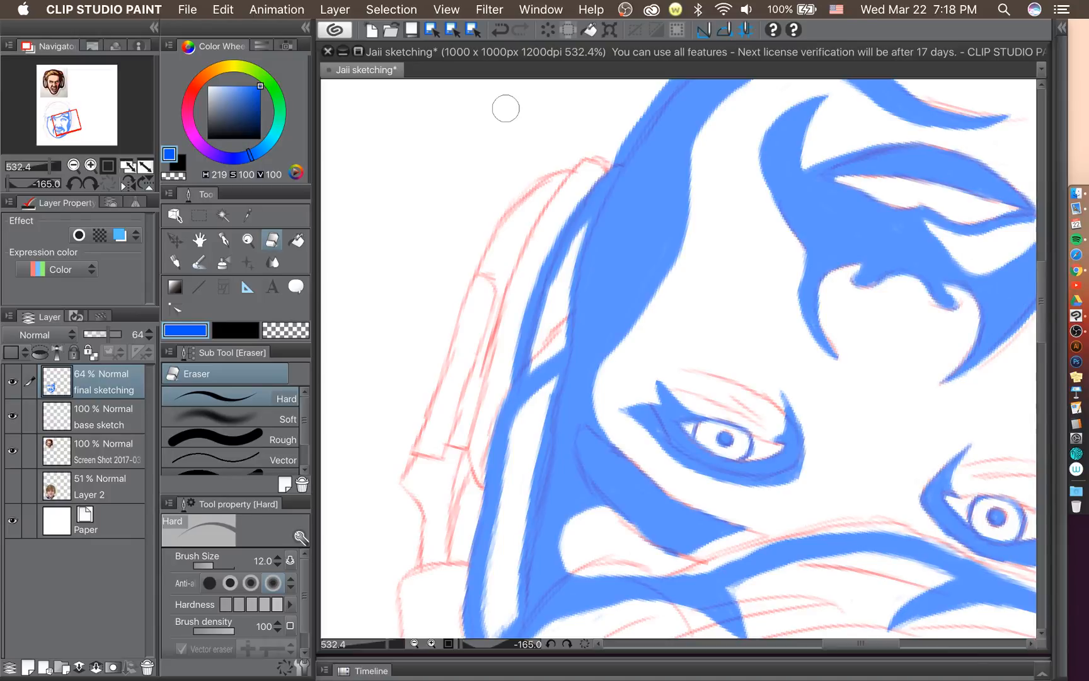
{"action": "key", "text": "XF86AudioRaiseVolume"}
{"action": "key", "text": "XF86AudioRaiseVolume"}
{"action": "left_click_drag", "start_coordinate": [488, 490], "coordinate": [476, 479]}
{"action": "key", "text": "super+z"}
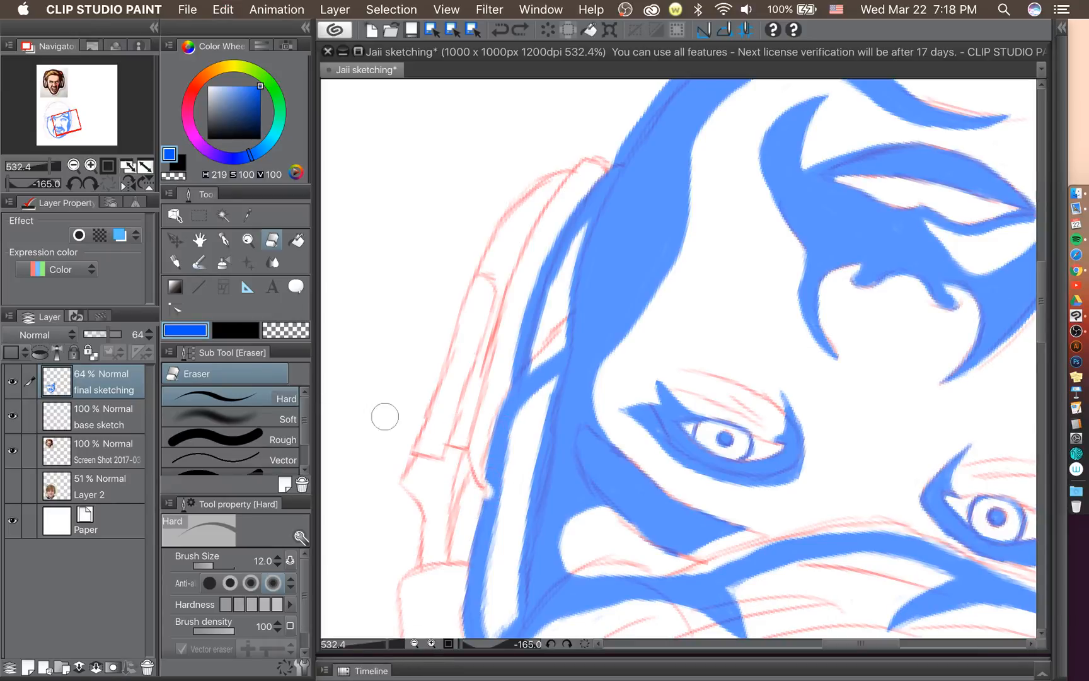
Trace the headband's middle line with the Pen at size 12, from the hook beside the temple strip up to the hairline.
{"action": "left_click", "coordinate": [224, 241]}
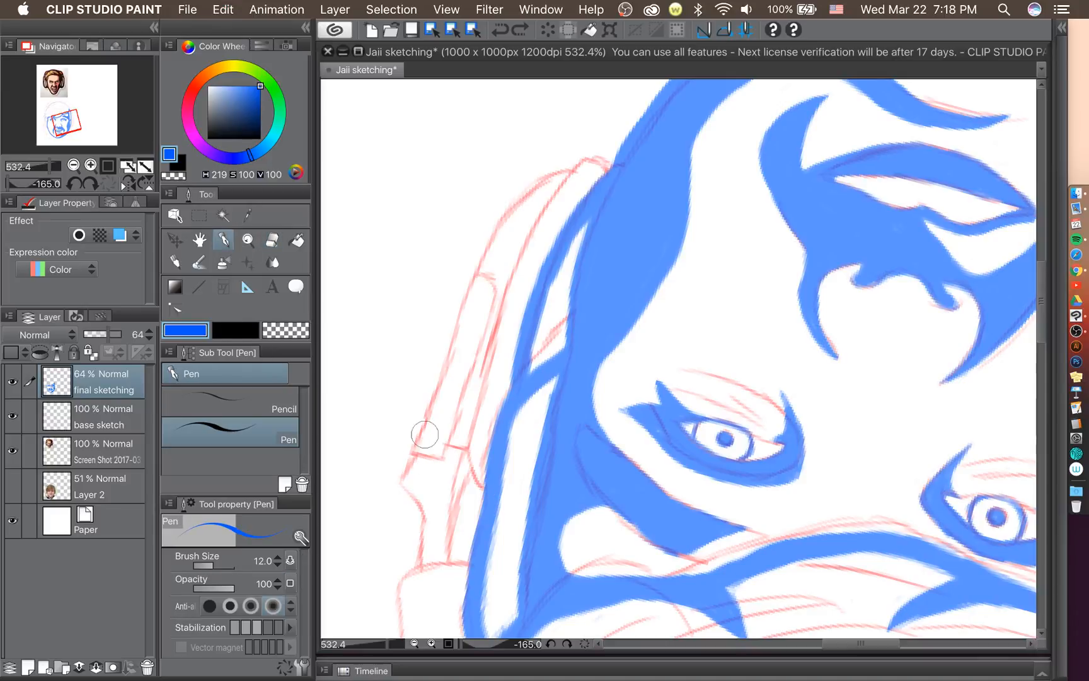
{"action": "mouse_move", "coordinate": [480, 495]}
{"action": "left_mouse_down"}
{"action": "mouse_move", "coordinate": [474, 472]}
{"action": "mouse_move", "coordinate": [483, 490]}
{"action": "left_mouse_up"}
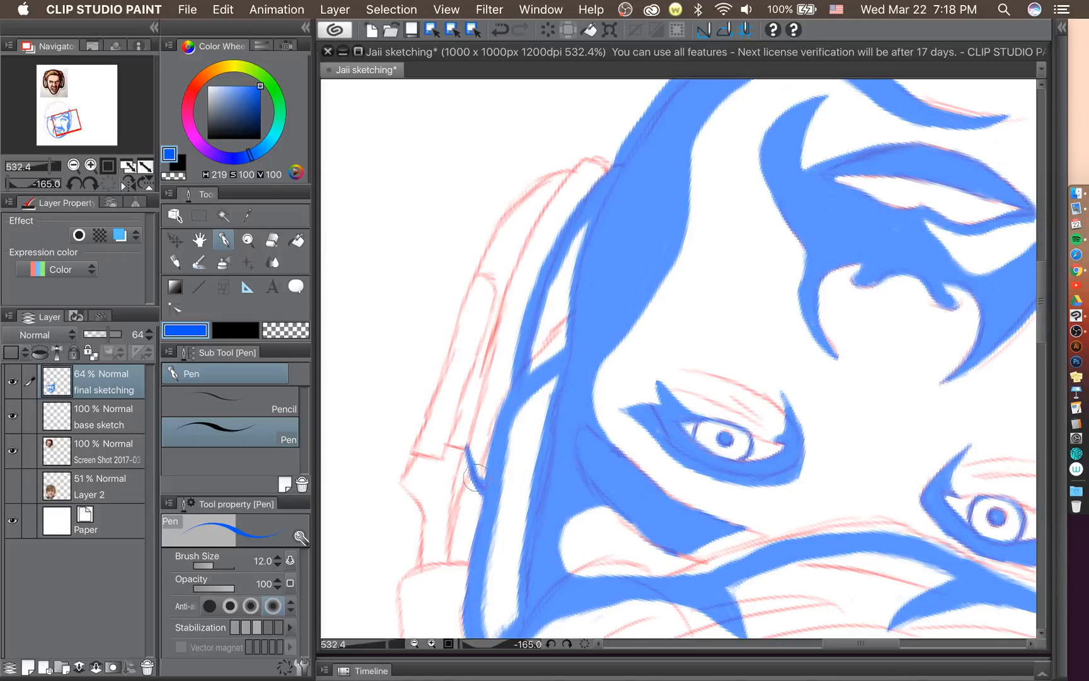
{"action": "mouse_move", "coordinate": [467, 448]}
{"action": "left_mouse_down"}
{"action": "mouse_move", "coordinate": [480, 391]}
{"action": "mouse_move", "coordinate": [470, 407]}
{"action": "mouse_move", "coordinate": [504, 305]}
{"action": "mouse_move", "coordinate": [504, 328]}
{"action": "mouse_move", "coordinate": [524, 237]}
{"action": "mouse_move", "coordinate": [504, 309]}
{"action": "mouse_move", "coordinate": [545, 208]}
{"action": "mouse_move", "coordinate": [583, 165]}
{"action": "mouse_move", "coordinate": [610, 167]}
{"action": "left_mouse_up"}
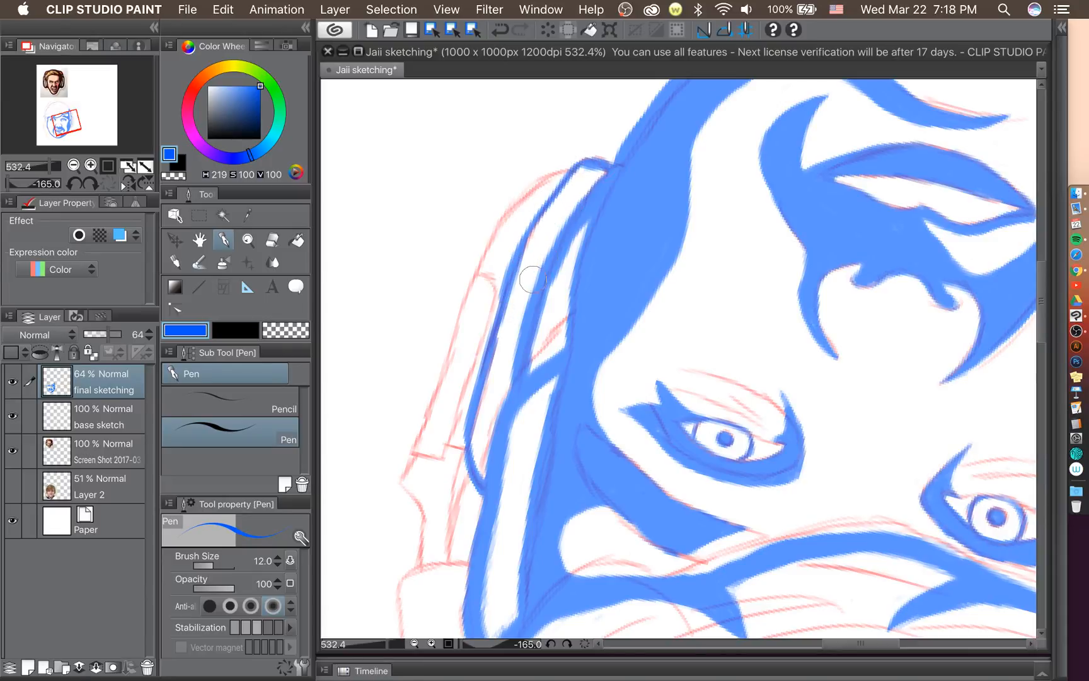
{"action": "key", "text": "super+z"}
Thicken the hook and the lower stretch of the headband's middle line with Pen strokes along the red sketch.
{"action": "mouse_move", "coordinate": [474, 480]}
{"action": "left_mouse_down"}
{"action": "mouse_move", "coordinate": [490, 507]}
{"action": "mouse_move", "coordinate": [470, 484]}
{"action": "mouse_move", "coordinate": [478, 496]}
{"action": "mouse_move", "coordinate": [464, 439]}
{"action": "left_mouse_up"}
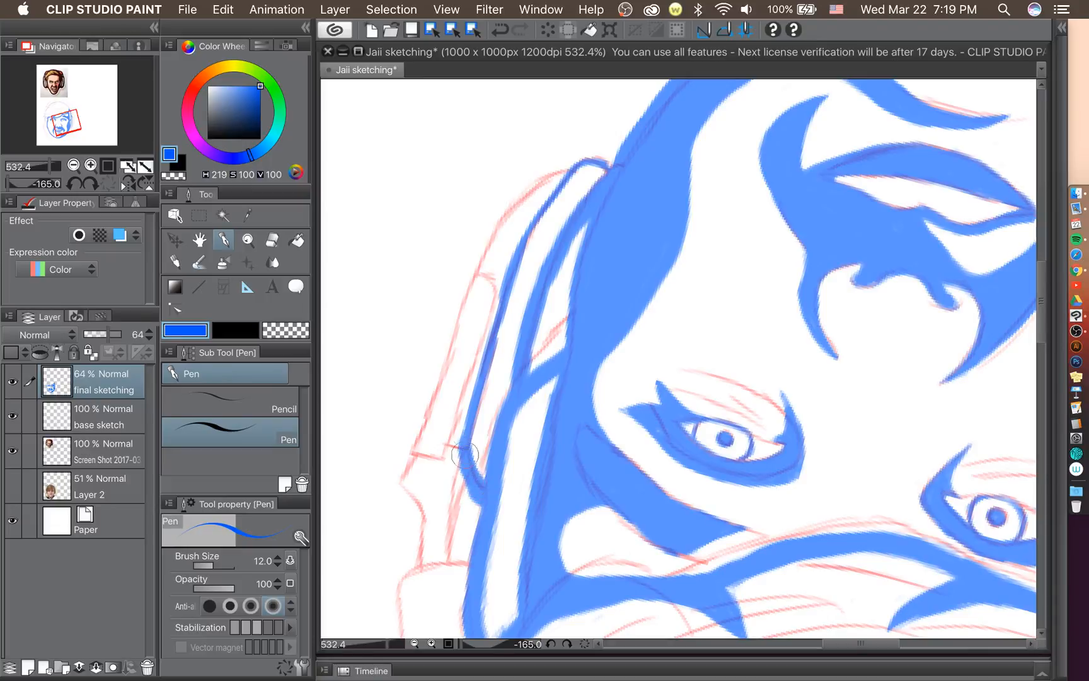
{"action": "left_click_drag", "start_coordinate": [465, 444], "coordinate": [486, 368]}
{"action": "mouse_move", "coordinate": [473, 409]}
{"action": "left_mouse_down"}
{"action": "mouse_move", "coordinate": [484, 359]}
{"action": "mouse_move", "coordinate": [469, 416]}
{"action": "mouse_move", "coordinate": [493, 326]}
{"action": "left_mouse_up"}
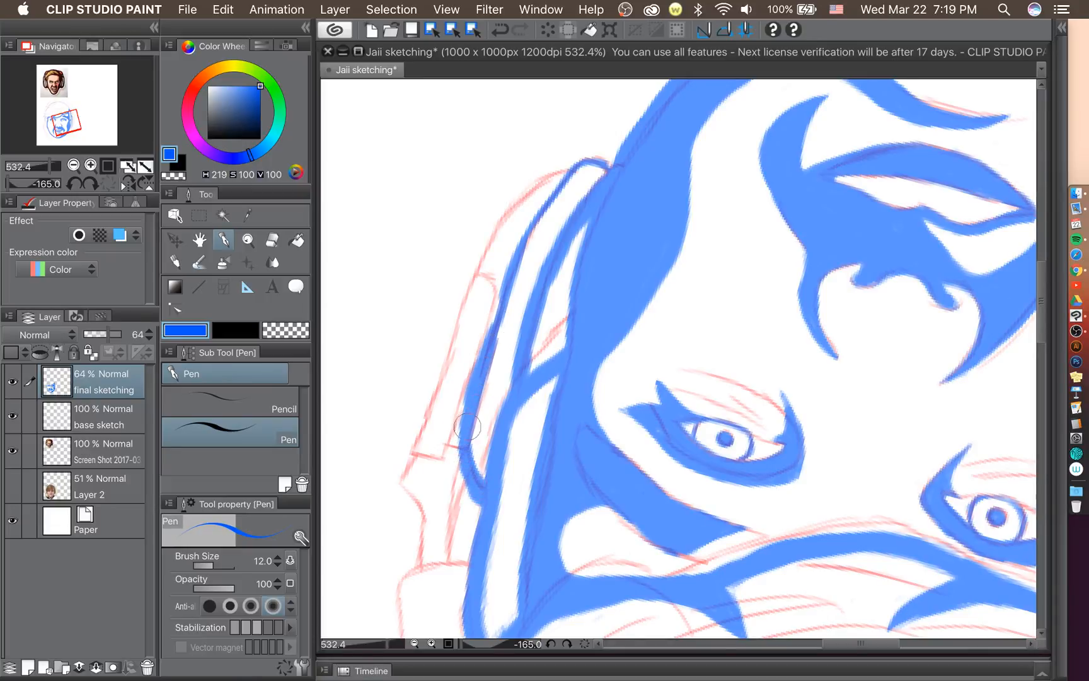
{"action": "left_click_drag", "start_coordinate": [464, 440], "coordinate": [469, 402]}
{"action": "left_click_drag", "start_coordinate": [507, 270], "coordinate": [521, 244]}
{"action": "mouse_move", "coordinate": [488, 348]}
{"action": "left_mouse_down"}
{"action": "mouse_move", "coordinate": [518, 232]}
{"action": "mouse_move", "coordinate": [543, 206]}
{"action": "left_mouse_up"}
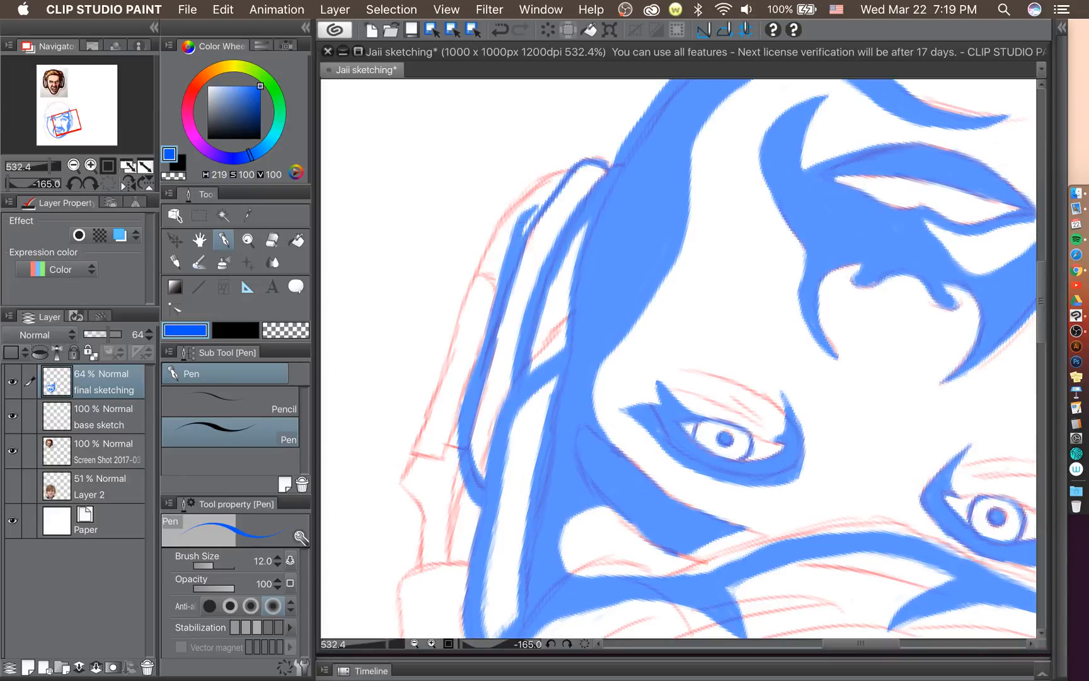
{"action": "key", "text": "super+z"}
Thicken the upper bend of the headband's middle line where it meets the hairline, and touch up its lower hook.
{"action": "left_click_drag", "start_coordinate": [523, 236], "coordinate": [546, 196]}
{"action": "left_click_drag", "start_coordinate": [513, 234], "coordinate": [573, 160]}
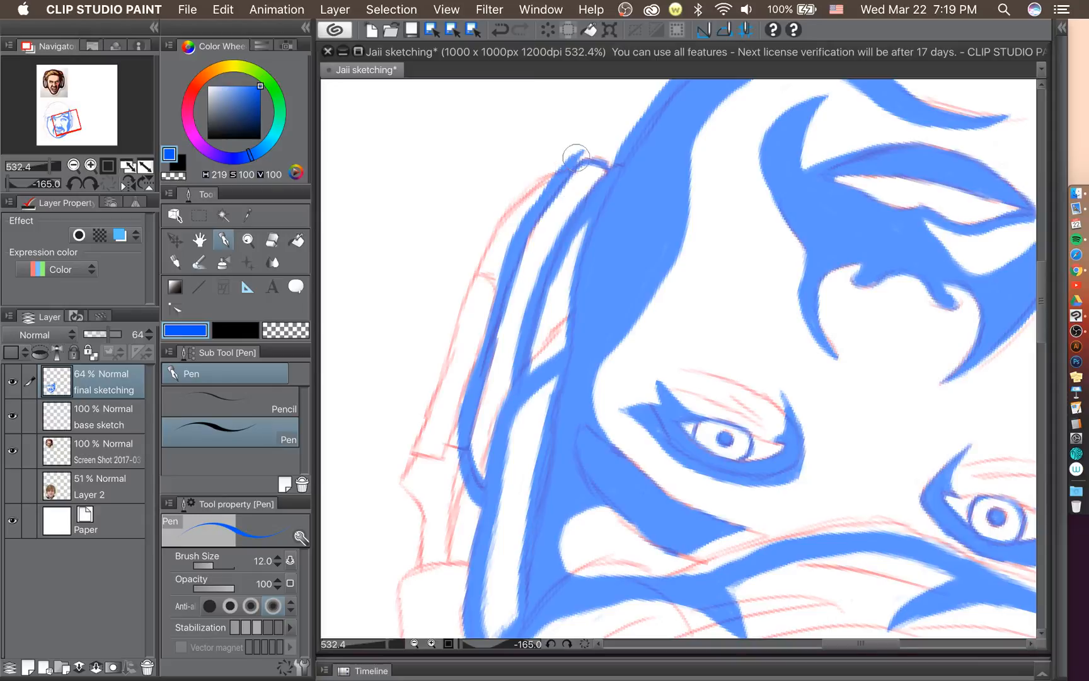
{"action": "mouse_move", "coordinate": [578, 154]}
{"action": "left_mouse_down"}
{"action": "mouse_move", "coordinate": [616, 162]}
{"action": "mouse_move", "coordinate": [577, 153]}
{"action": "mouse_move", "coordinate": [594, 163]}
{"action": "mouse_move", "coordinate": [567, 174]}
{"action": "mouse_move", "coordinate": [581, 154]}
{"action": "mouse_move", "coordinate": [618, 165]}
{"action": "mouse_move", "coordinate": [598, 157]}
{"action": "mouse_move", "coordinate": [569, 168]}
{"action": "mouse_move", "coordinate": [581, 155]}
{"action": "mouse_move", "coordinate": [533, 205]}
{"action": "left_mouse_up"}
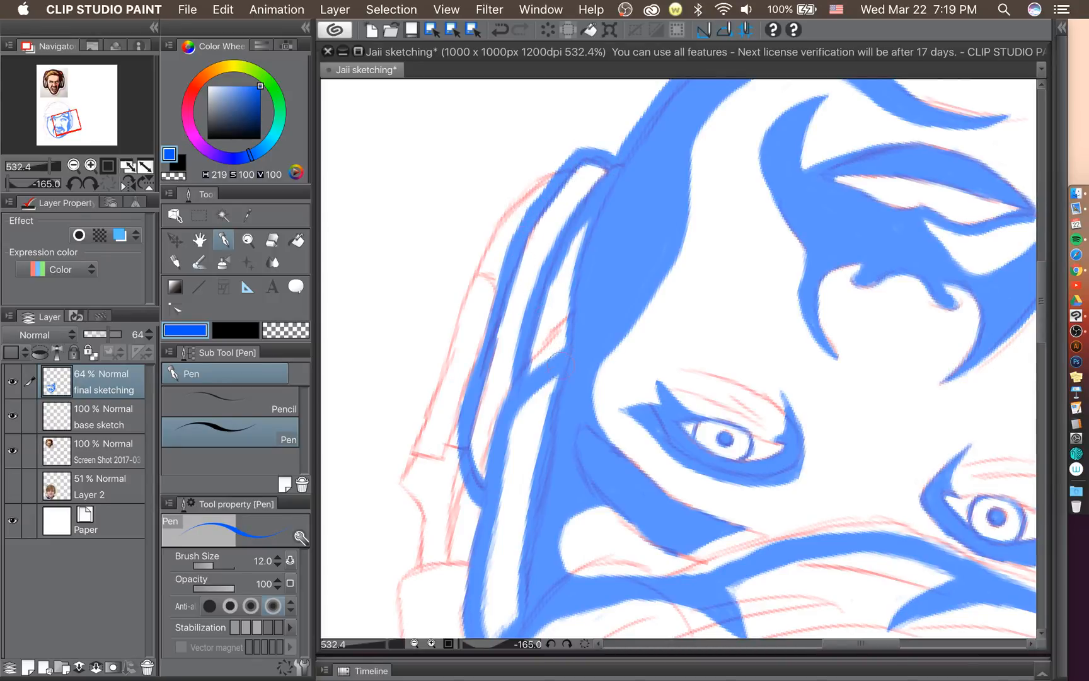
{"action": "left_click_drag", "start_coordinate": [498, 358], "coordinate": [487, 370]}
{"action": "left_click_drag", "start_coordinate": [461, 452], "coordinate": [473, 497]}
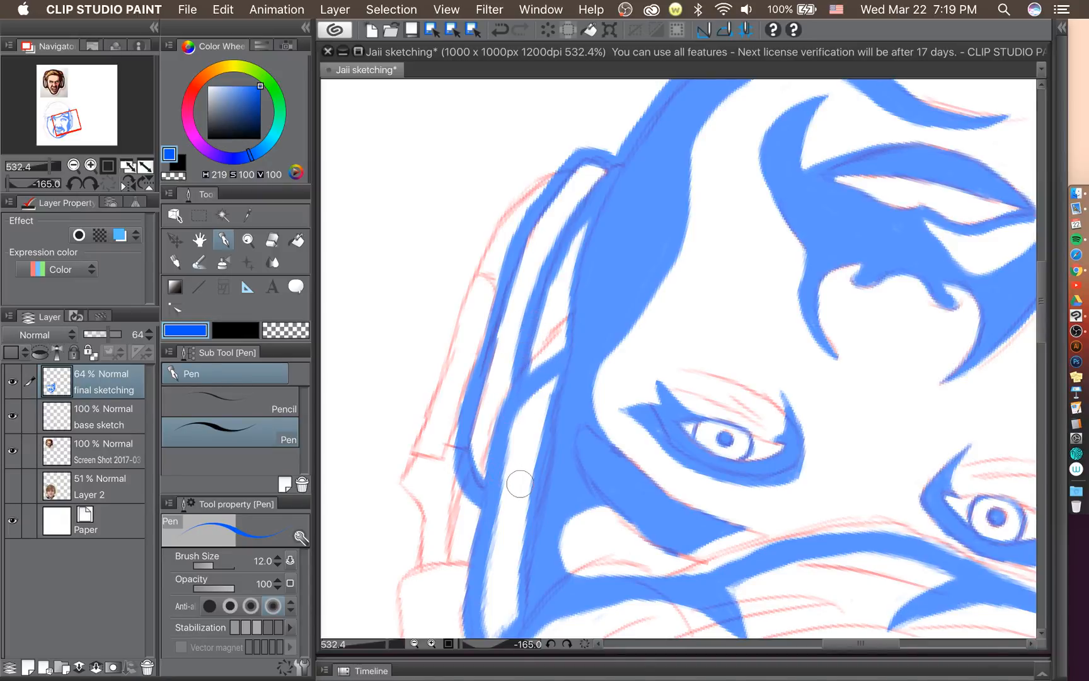
Fill the area below the hook, between the headband and the temple strip, with solid blue down to the ear cup.
{"action": "left_click", "coordinate": [449, 455]}
{"action": "left_click_drag", "start_coordinate": [454, 454], "coordinate": [458, 452]}
{"action": "key", "text": "super+z"}
{"action": "key", "text": "super+z"}
{"action": "mouse_move", "coordinate": [465, 562]}
{"action": "left_mouse_down"}
{"action": "mouse_move", "coordinate": [467, 482]}
{"action": "mouse_move", "coordinate": [457, 534]}
{"action": "mouse_move", "coordinate": [465, 504]}
{"action": "mouse_move", "coordinate": [467, 522]}
{"action": "mouse_move", "coordinate": [481, 509]}
{"action": "mouse_move", "coordinate": [465, 558]}
{"action": "left_mouse_up"}
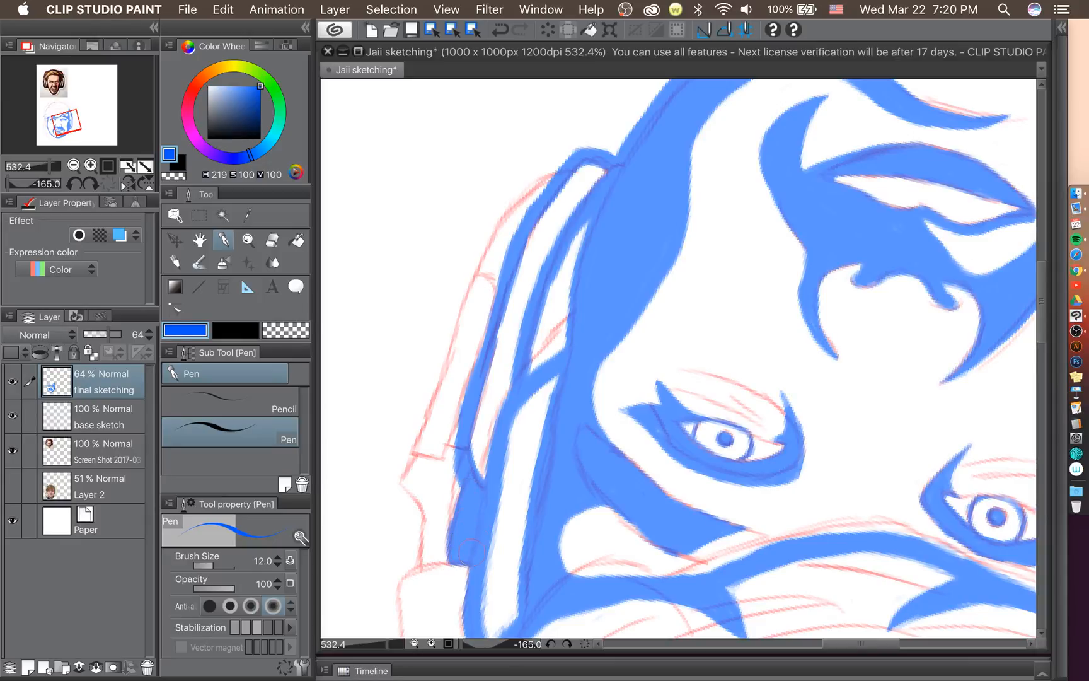
Draw and thicken the headband's outer contour from the ear cup up to the middle line with the Pen at size 12.
{"action": "mouse_move", "coordinate": [421, 564]}
{"action": "left_mouse_down"}
{"action": "mouse_move", "coordinate": [406, 463]}
{"action": "mouse_move", "coordinate": [406, 473]}
{"action": "mouse_move", "coordinate": [449, 360]}
{"action": "left_mouse_up"}
{"action": "mouse_move", "coordinate": [424, 398]}
{"action": "left_mouse_down"}
{"action": "mouse_move", "coordinate": [483, 249]}
{"action": "mouse_move", "coordinate": [556, 166]}
{"action": "left_mouse_up"}
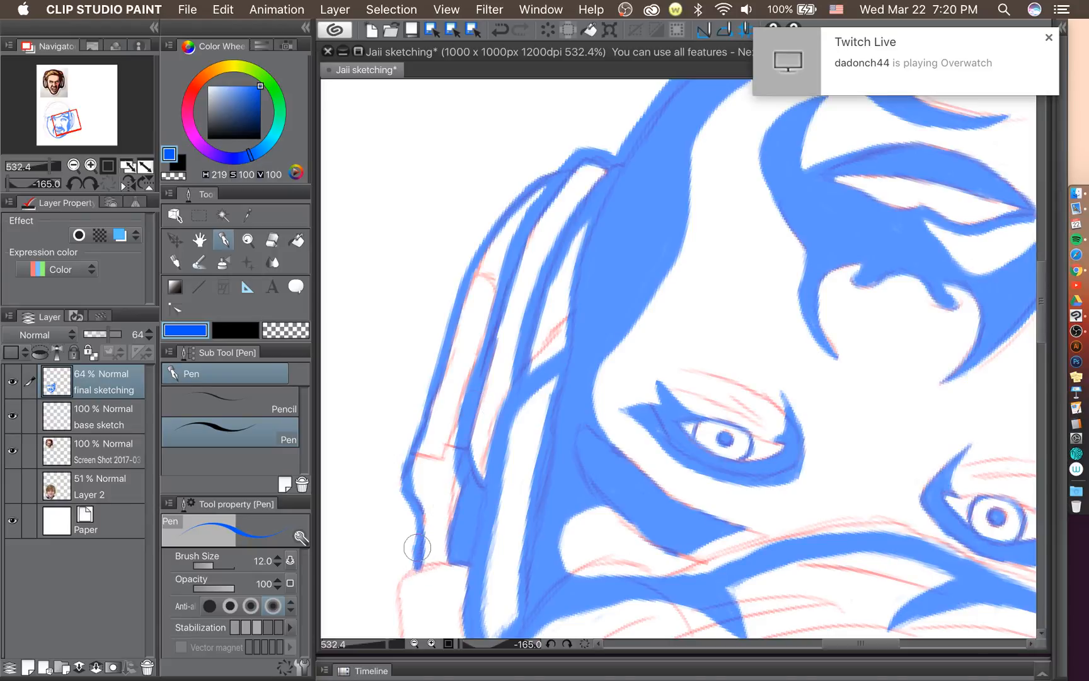
{"action": "mouse_move", "coordinate": [413, 568]}
{"action": "left_mouse_down"}
{"action": "mouse_move", "coordinate": [399, 469]}
{"action": "mouse_move", "coordinate": [398, 501]}
{"action": "mouse_move", "coordinate": [395, 478]}
{"action": "mouse_move", "coordinate": [397, 496]}
{"action": "mouse_move", "coordinate": [423, 408]}
{"action": "mouse_move", "coordinate": [404, 441]}
{"action": "mouse_move", "coordinate": [445, 335]}
{"action": "mouse_move", "coordinate": [438, 370]}
{"action": "mouse_move", "coordinate": [430, 394]}
{"action": "mouse_move", "coordinate": [462, 262]}
{"action": "mouse_move", "coordinate": [474, 247]}
{"action": "mouse_move", "coordinate": [448, 329]}
{"action": "mouse_move", "coordinate": [495, 248]}
{"action": "left_mouse_up"}
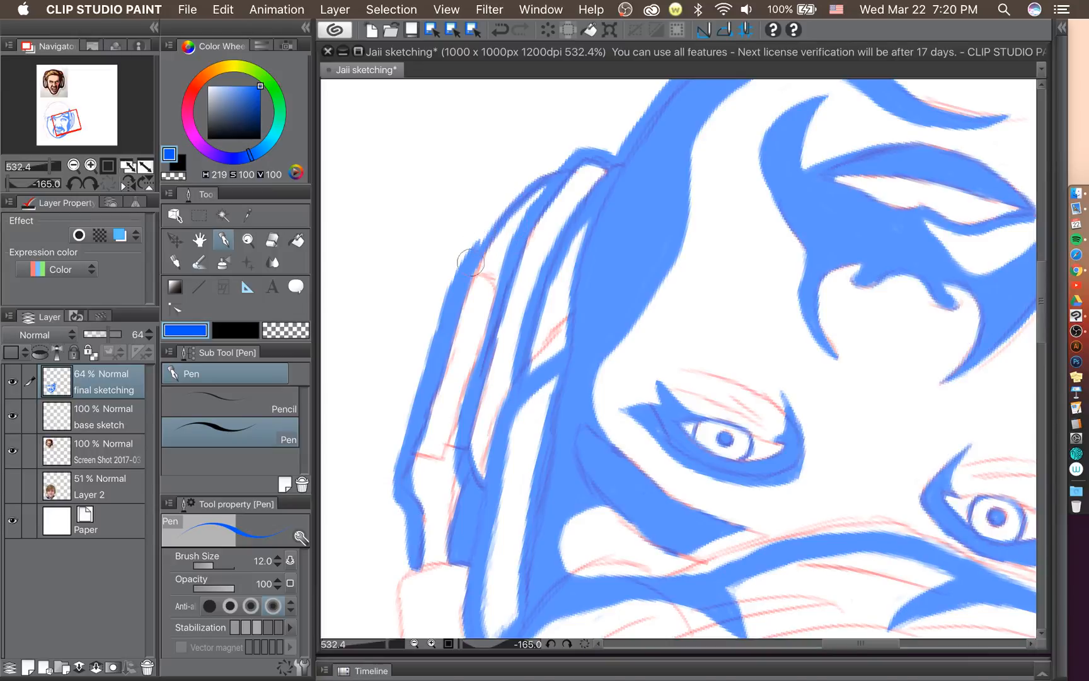
{"action": "mouse_move", "coordinate": [453, 291]}
{"action": "left_mouse_down"}
{"action": "mouse_move", "coordinate": [500, 207]}
{"action": "mouse_move", "coordinate": [472, 241]}
{"action": "mouse_move", "coordinate": [461, 286]}
{"action": "mouse_move", "coordinate": [523, 187]}
{"action": "left_mouse_up"}
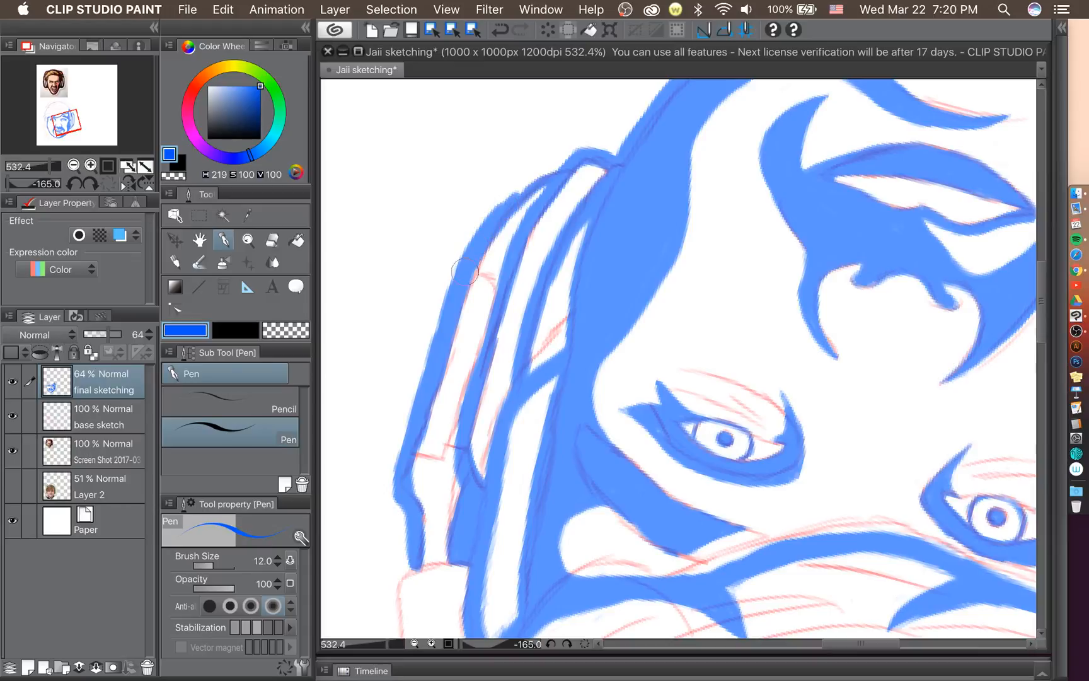
{"action": "mouse_move", "coordinate": [466, 276]}
{"action": "left_mouse_down"}
{"action": "mouse_move", "coordinate": [509, 188]}
{"action": "mouse_move", "coordinate": [498, 205]}
{"action": "mouse_move", "coordinate": [587, 145]}
{"action": "left_mouse_up"}
{"action": "key", "text": "super+z"}
{"action": "key", "text": "super+z"}
{"action": "key", "text": "super+z"}
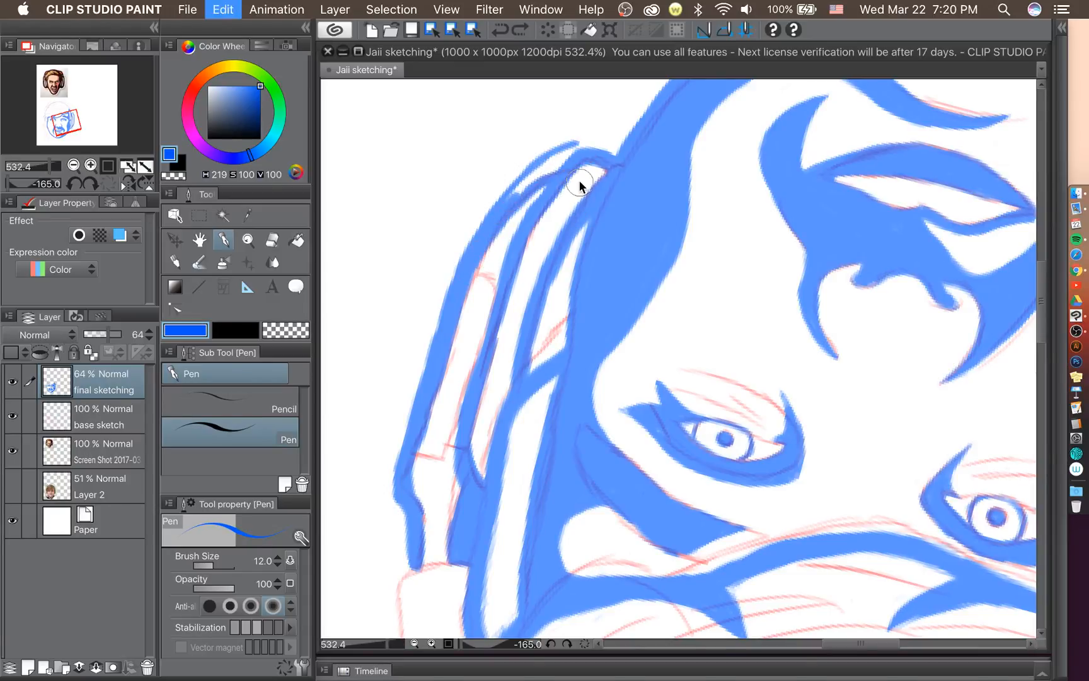
{"action": "key", "text": "super+z"}
Blend the outer contour into the headband's top, and add a stepped crossbar across the lower headband, trimming its inner edge with the Hard eraser.
{"action": "left_click_drag", "start_coordinate": [505, 196], "coordinate": [563, 165]}
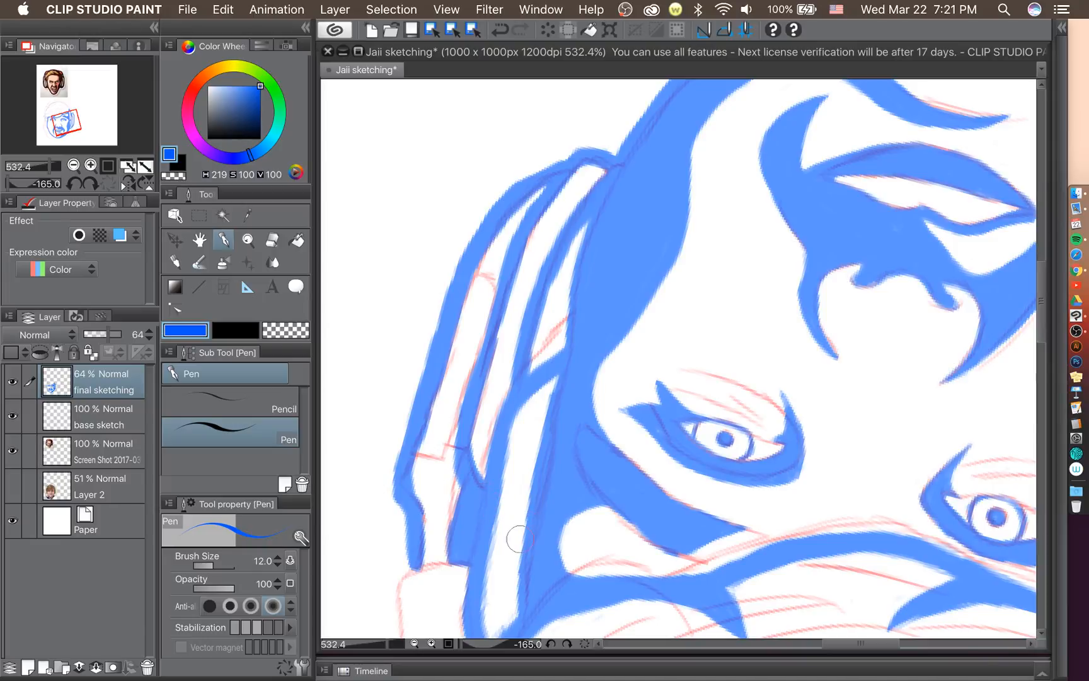
{"action": "mouse_move", "coordinate": [440, 449]}
{"action": "left_mouse_down"}
{"action": "mouse_move", "coordinate": [417, 454]}
{"action": "mouse_move", "coordinate": [451, 472]}
{"action": "mouse_move", "coordinate": [453, 442]}
{"action": "left_mouse_up"}
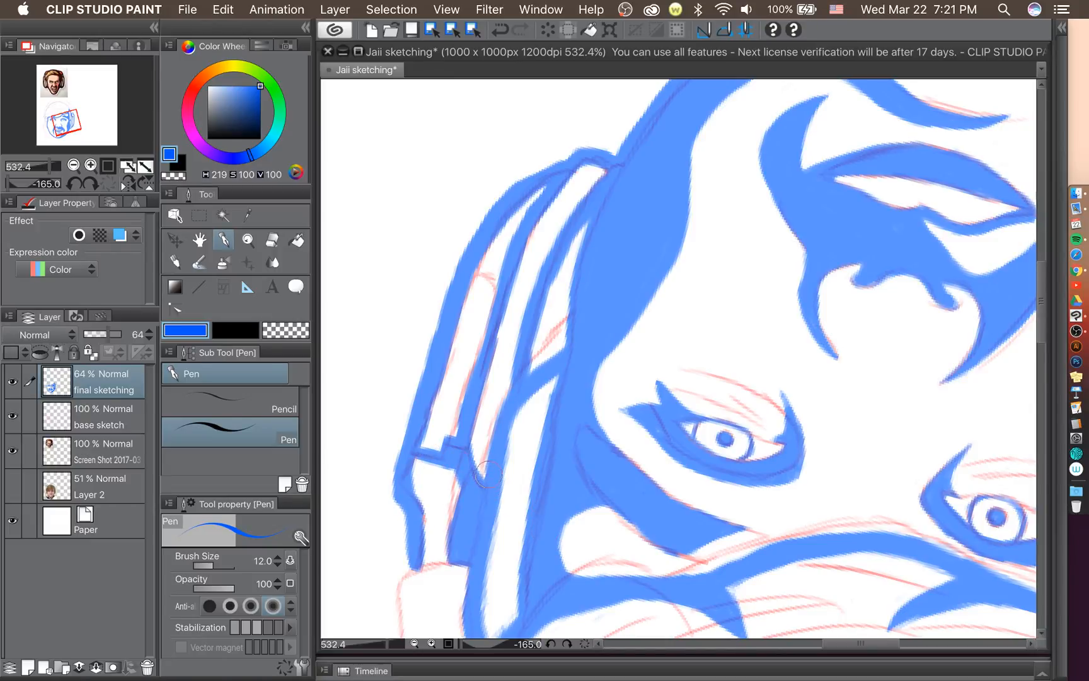
{"action": "left_click", "coordinate": [271, 240]}
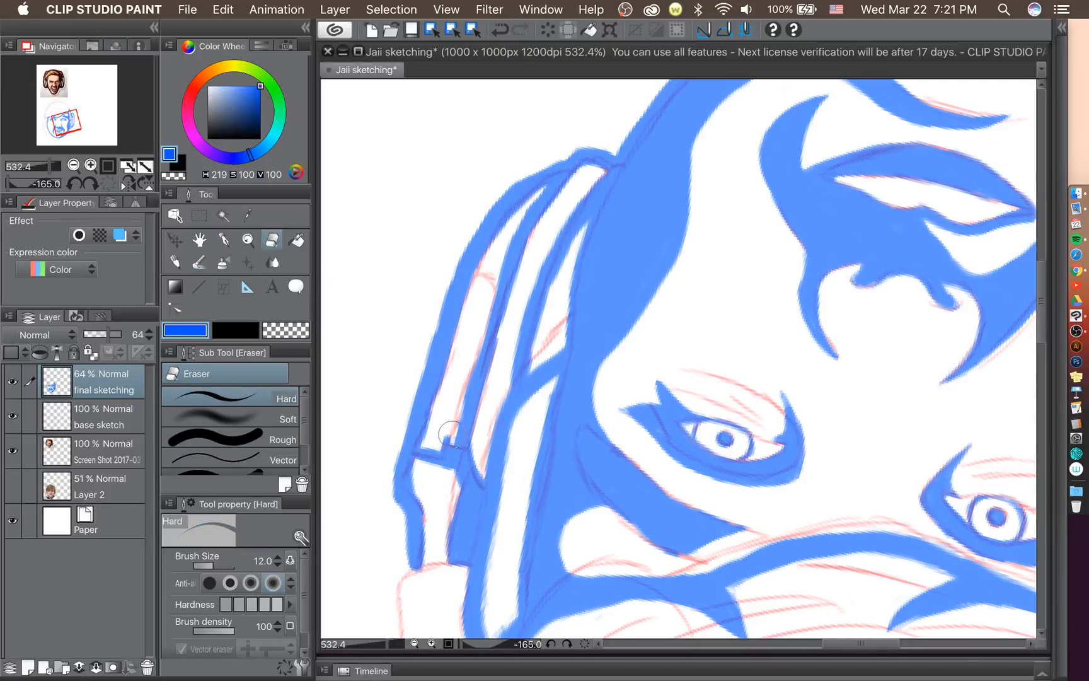
{"action": "key", "text": "super+z"}
{"action": "left_click_drag", "start_coordinate": [452, 425], "coordinate": [467, 374]}
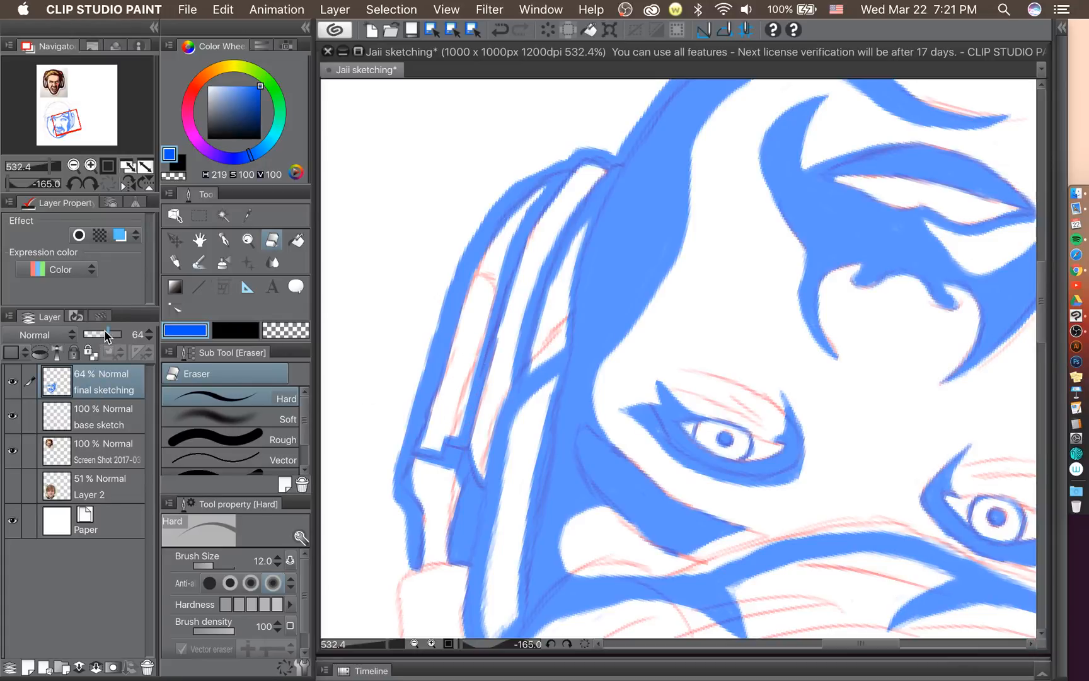
Set the opacity of the final sketching layer to 69%.
{"action": "left_click_drag", "start_coordinate": [106, 334], "coordinate": [139, 342]}
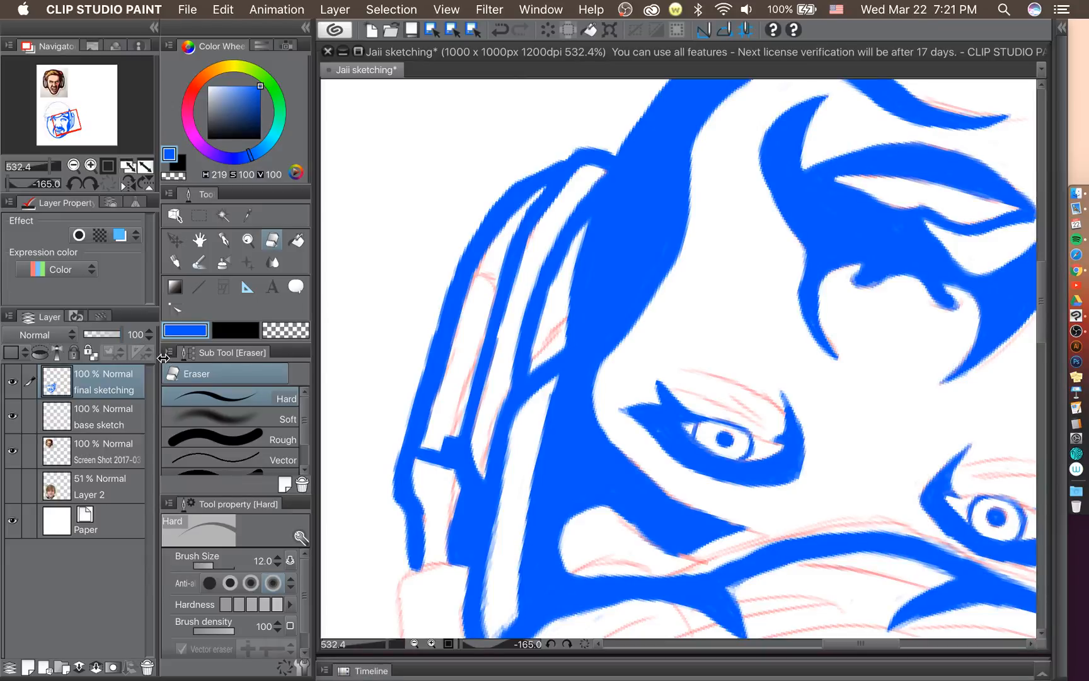
{"action": "left_click_drag", "start_coordinate": [106, 334], "coordinate": [114, 337]}
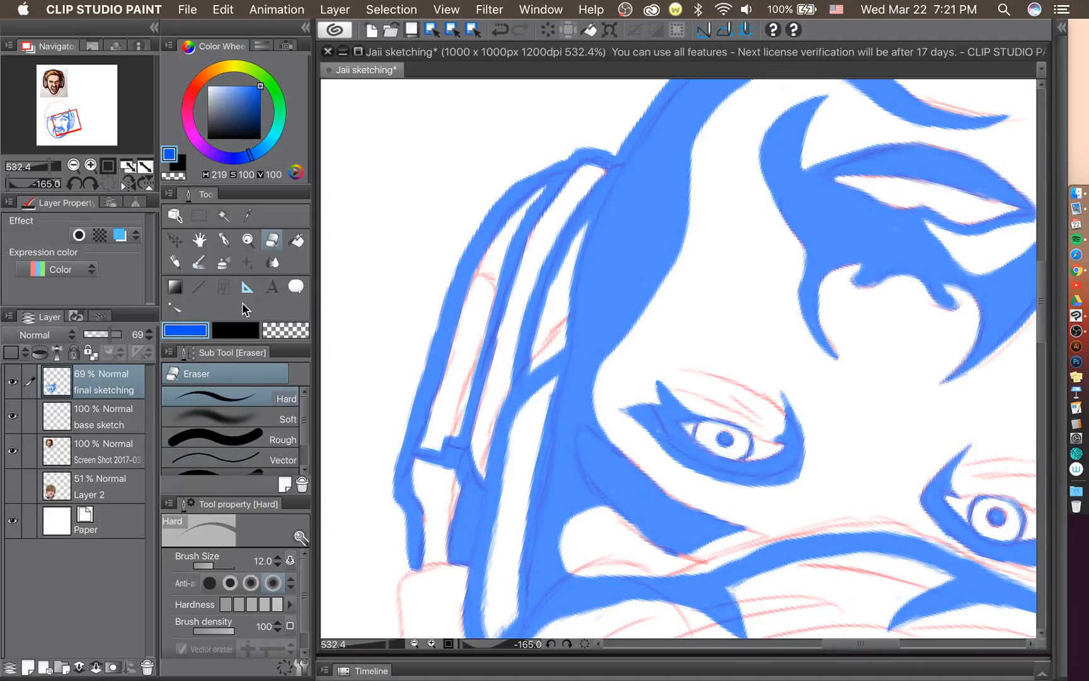
Draw the upper and outer edges of the headband's end block with the Pen, and thicken the line between the block and the hair.
{"action": "left_click", "coordinate": [223, 262]}
{"action": "left_click", "coordinate": [224, 242]}
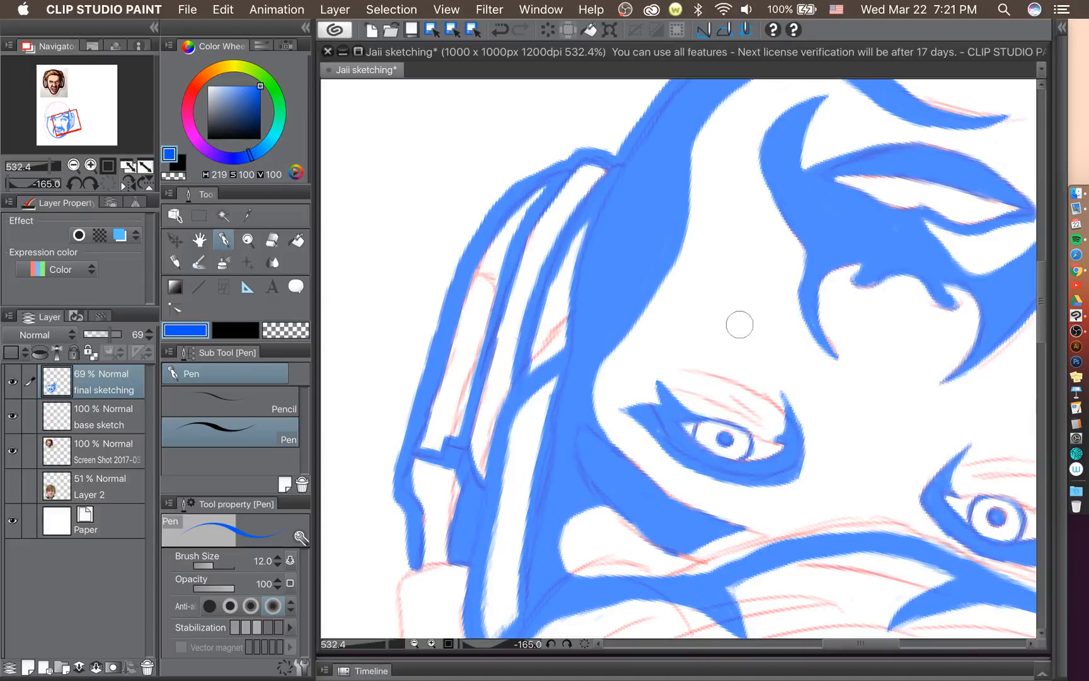
{"action": "left_click_drag", "start_coordinate": [1043, 295], "coordinate": [1039, 327]}
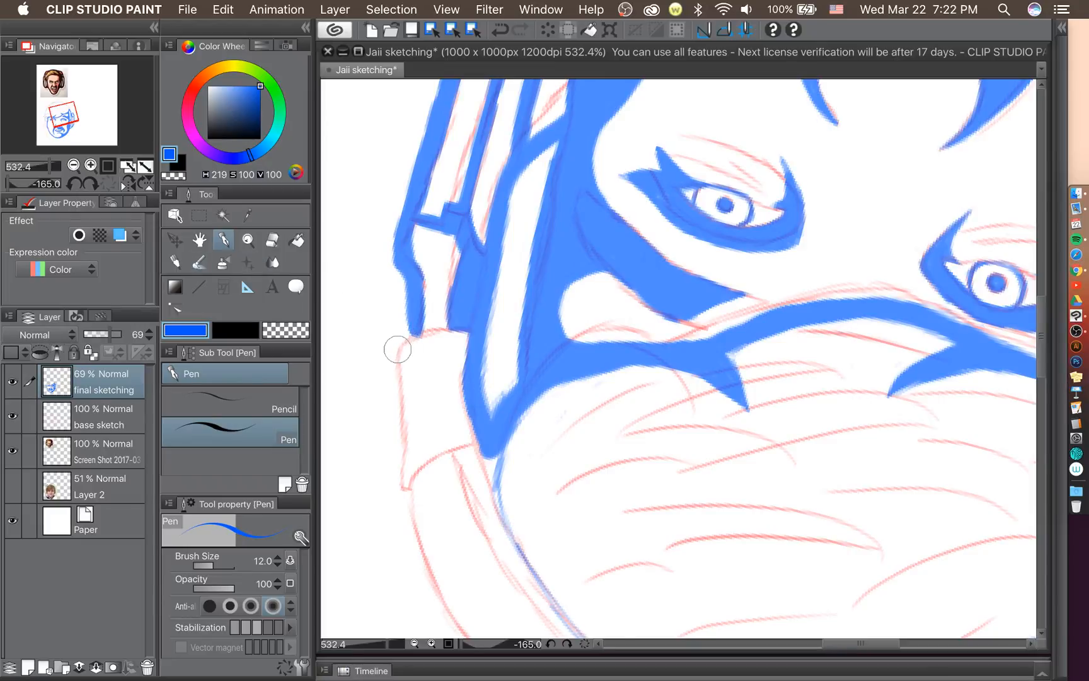
{"action": "left_click_drag", "start_coordinate": [403, 339], "coordinate": [445, 326]}
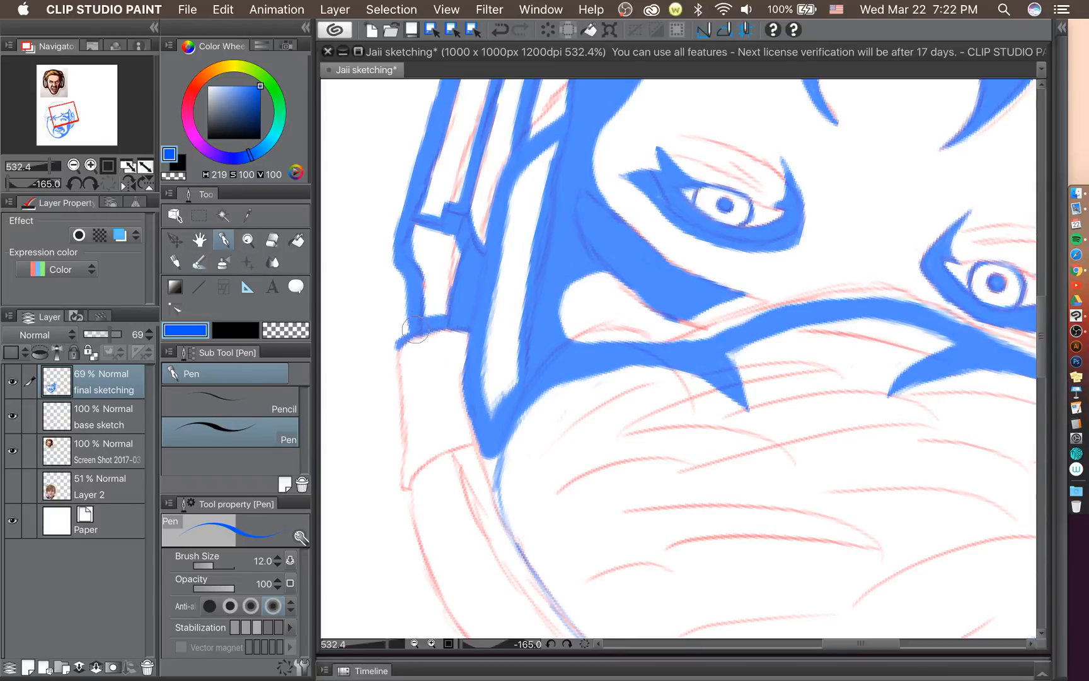
{"action": "mouse_move", "coordinate": [399, 338]}
{"action": "left_mouse_down"}
{"action": "mouse_move", "coordinate": [409, 330]}
{"action": "mouse_move", "coordinate": [395, 370]}
{"action": "mouse_move", "coordinate": [399, 338]}
{"action": "mouse_move", "coordinate": [389, 363]}
{"action": "mouse_move", "coordinate": [388, 344]}
{"action": "mouse_move", "coordinate": [392, 403]}
{"action": "mouse_move", "coordinate": [400, 365]}
{"action": "mouse_move", "coordinate": [391, 423]}
{"action": "left_mouse_up"}
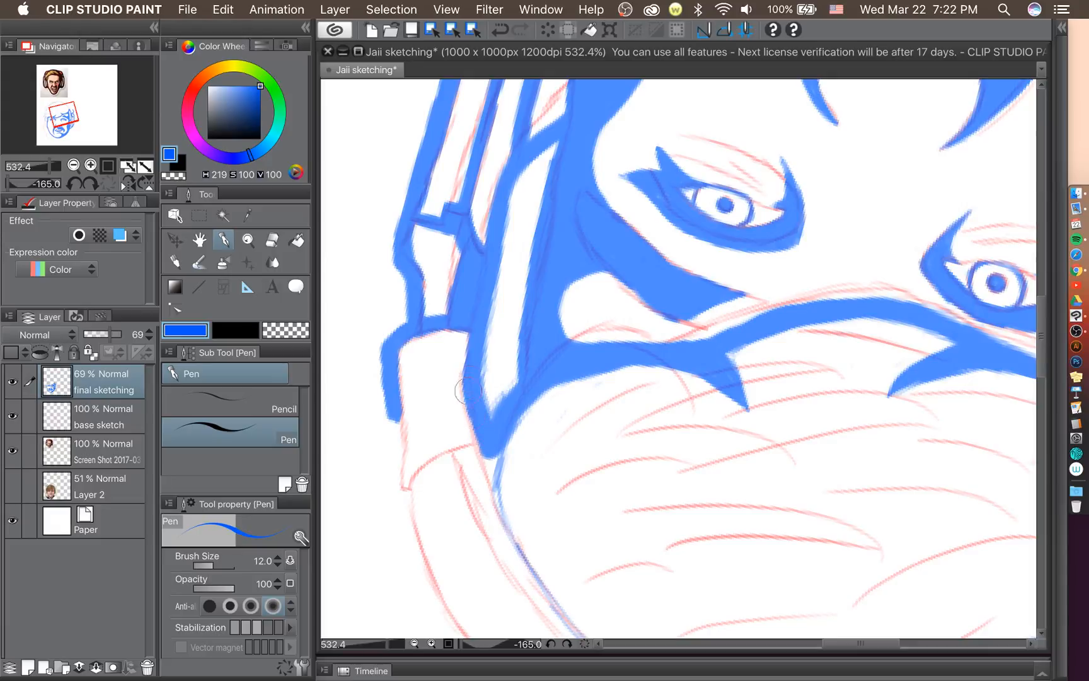
{"action": "mouse_move", "coordinate": [467, 391]}
{"action": "left_mouse_down"}
{"action": "mouse_move", "coordinate": [493, 485]}
{"action": "mouse_move", "coordinate": [500, 442]}
{"action": "mouse_move", "coordinate": [495, 493]}
{"action": "mouse_move", "coordinate": [504, 445]}
{"action": "mouse_move", "coordinate": [492, 467]}
{"action": "mouse_move", "coordinate": [490, 456]}
{"action": "mouse_move", "coordinate": [508, 536]}
{"action": "left_mouse_up"}
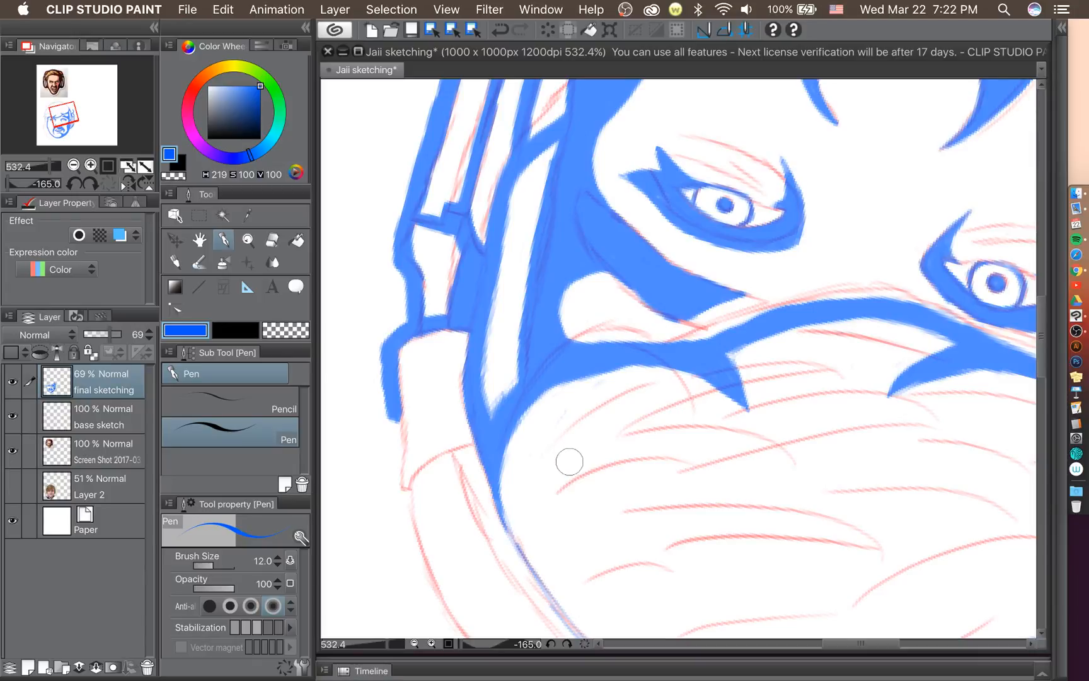
Draw and thicken the block's edge facing the headband arc, and close its outer side with a thick blue line.
{"action": "left_click_drag", "start_coordinate": [403, 490], "coordinate": [474, 443]}
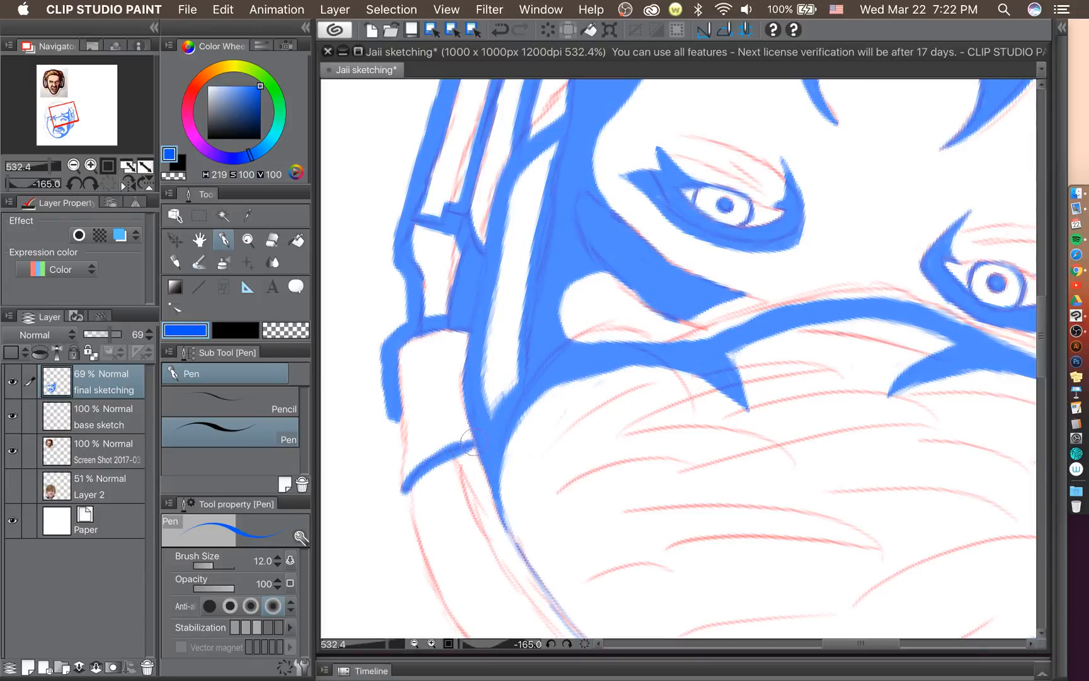
{"action": "mouse_move", "coordinate": [403, 496]}
{"action": "left_mouse_down"}
{"action": "mouse_move", "coordinate": [413, 478]}
{"action": "mouse_move", "coordinate": [484, 440]}
{"action": "left_mouse_up"}
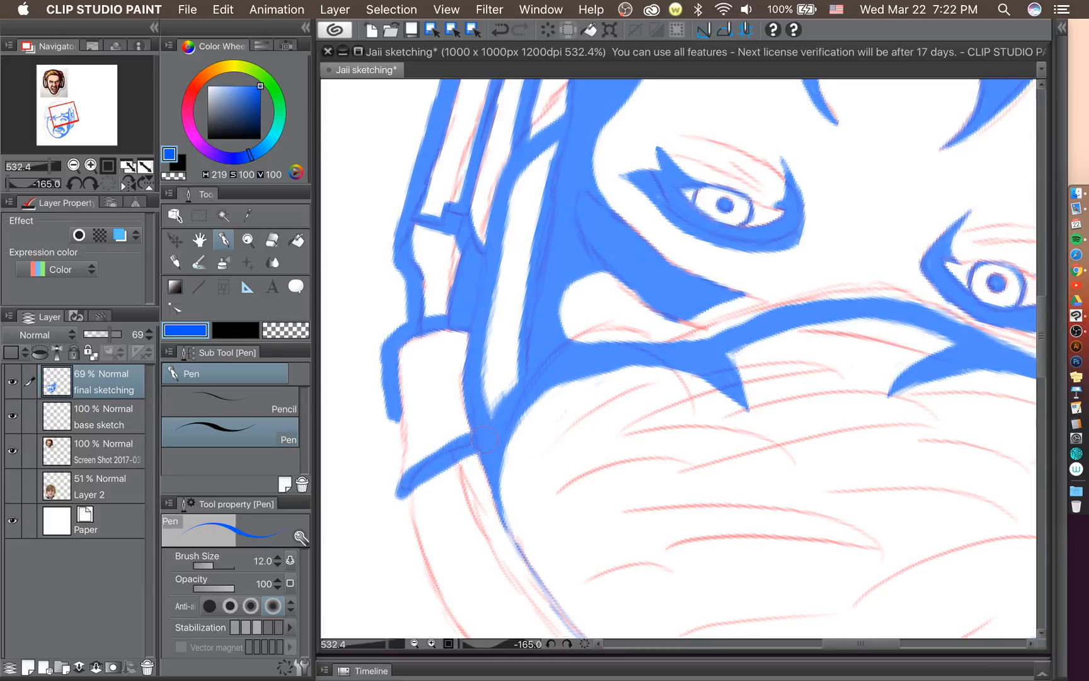
{"action": "mouse_move", "coordinate": [406, 492]}
{"action": "left_mouse_down"}
{"action": "mouse_move", "coordinate": [390, 435]}
{"action": "mouse_move", "coordinate": [407, 413]}
{"action": "mouse_move", "coordinate": [388, 429]}
{"action": "mouse_move", "coordinate": [395, 463]}
{"action": "mouse_move", "coordinate": [391, 405]}
{"action": "mouse_move", "coordinate": [396, 428]}
{"action": "left_mouse_up"}
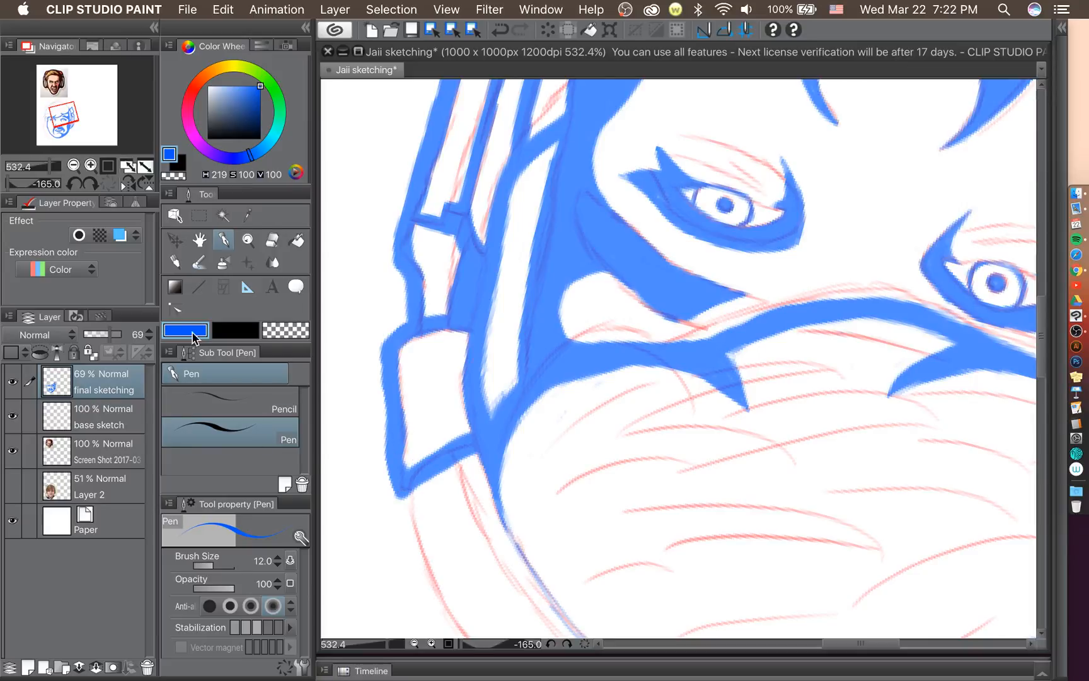
{"action": "left_click", "coordinate": [273, 242]}
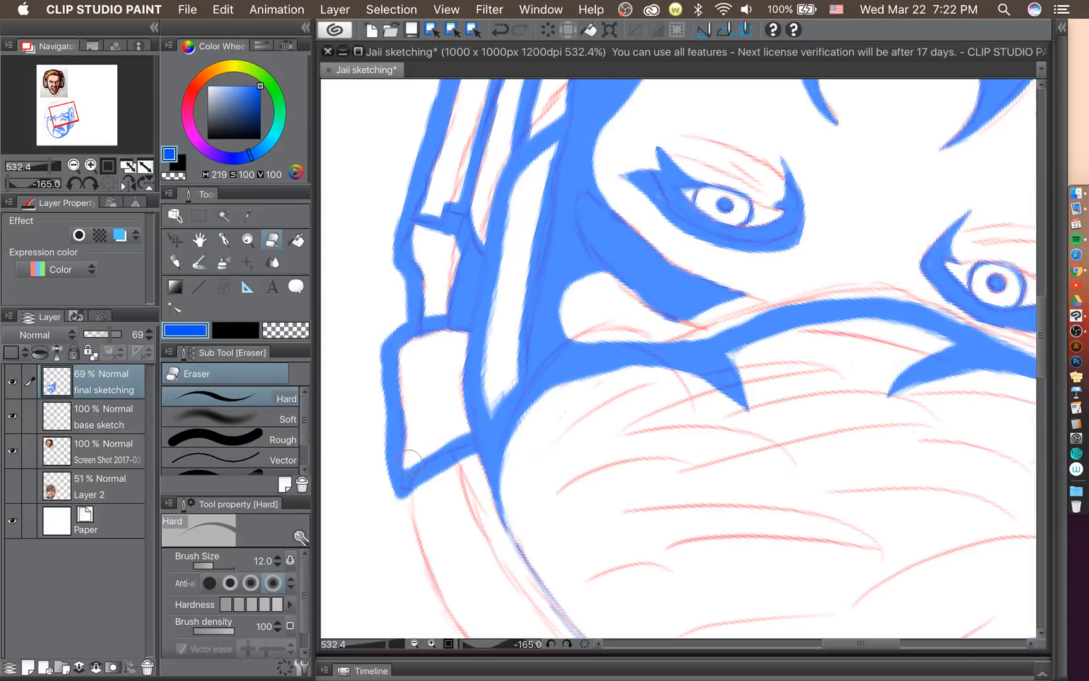
{"action": "left_click", "coordinate": [224, 241]}
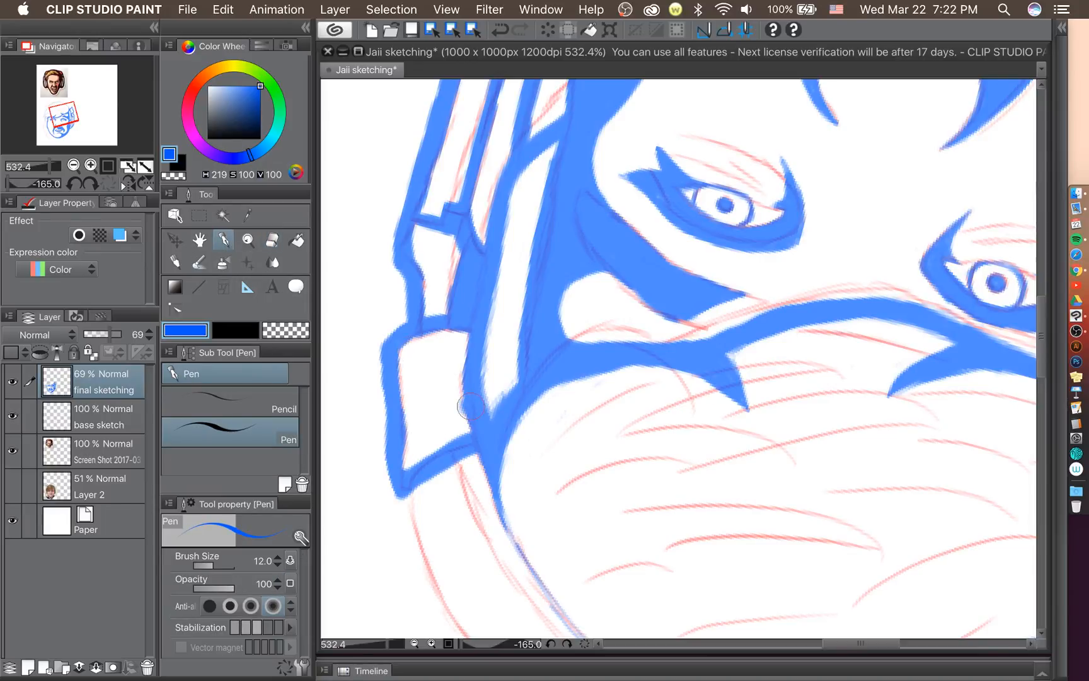
{"action": "scroll", "coordinate": [535, 399], "scroll_direction": "down", "scroll_amount": 5}
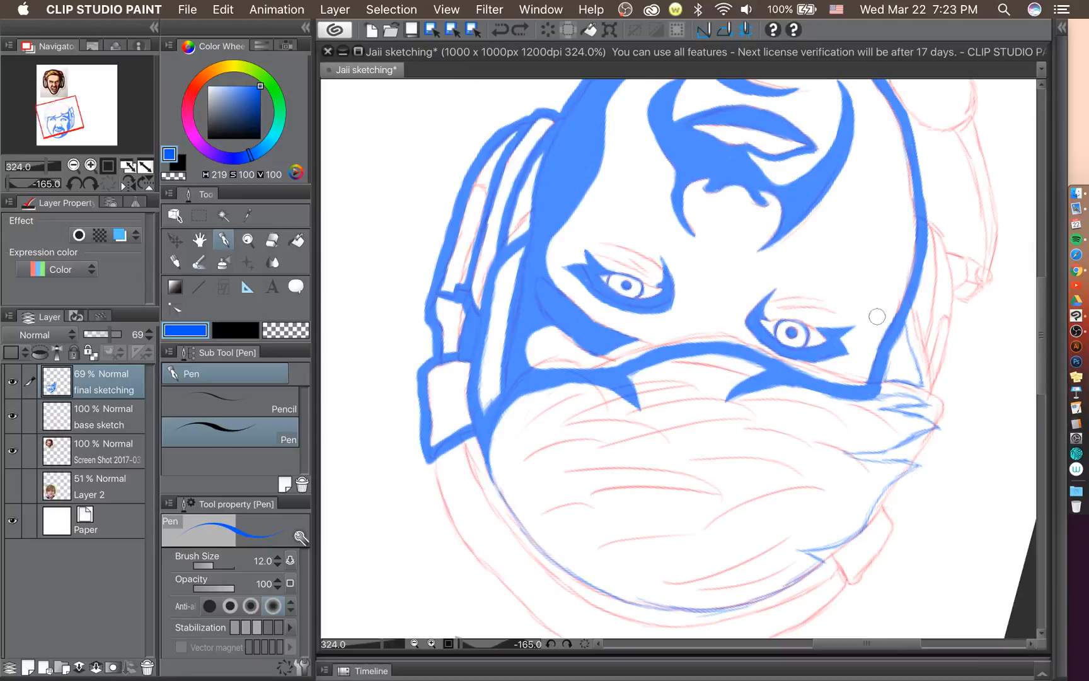
{"action": "scroll", "coordinate": [575, 385], "scroll_direction": "down", "scroll_amount": 5}
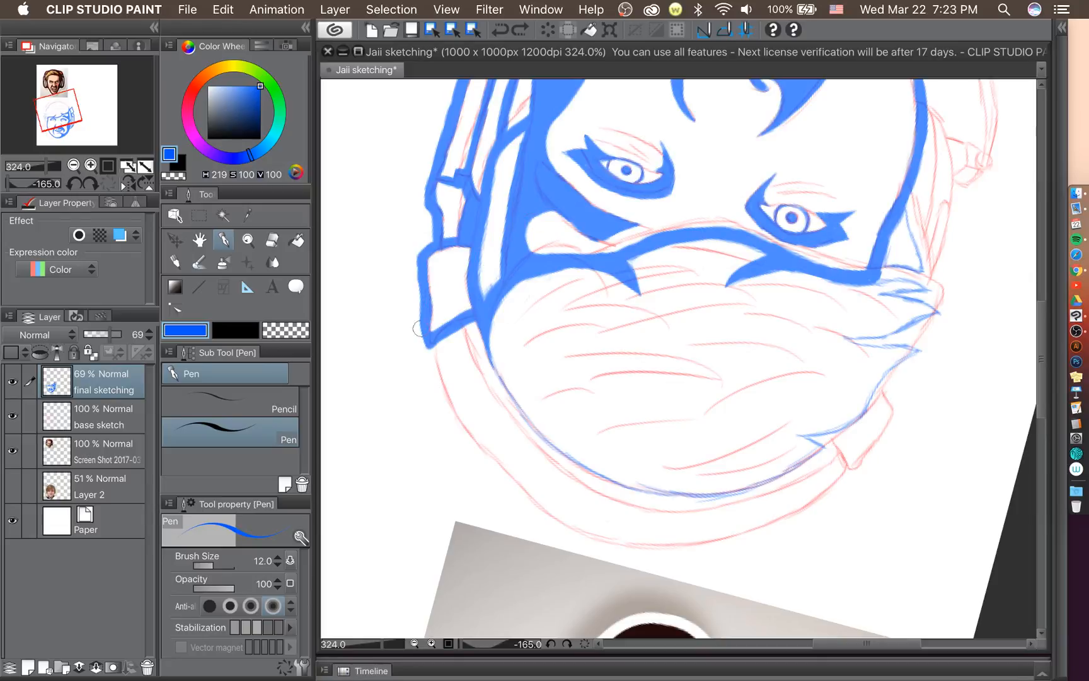
{"action": "left_click", "coordinate": [9, 494]}
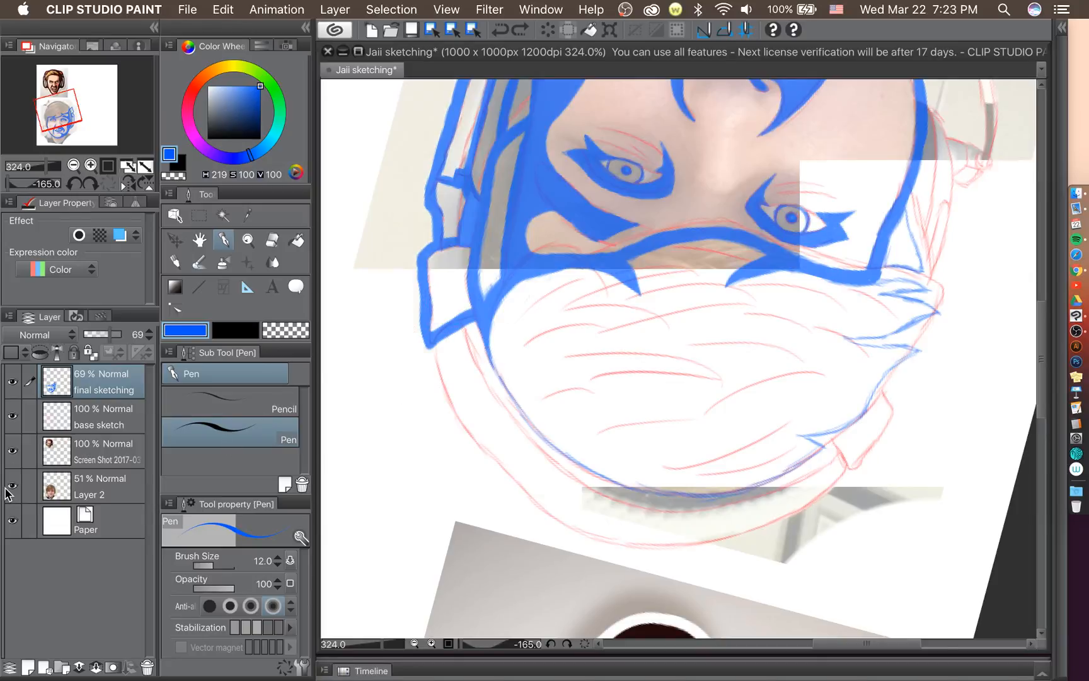
{"action": "left_click_drag", "start_coordinate": [485, 369], "coordinate": [555, 468]}
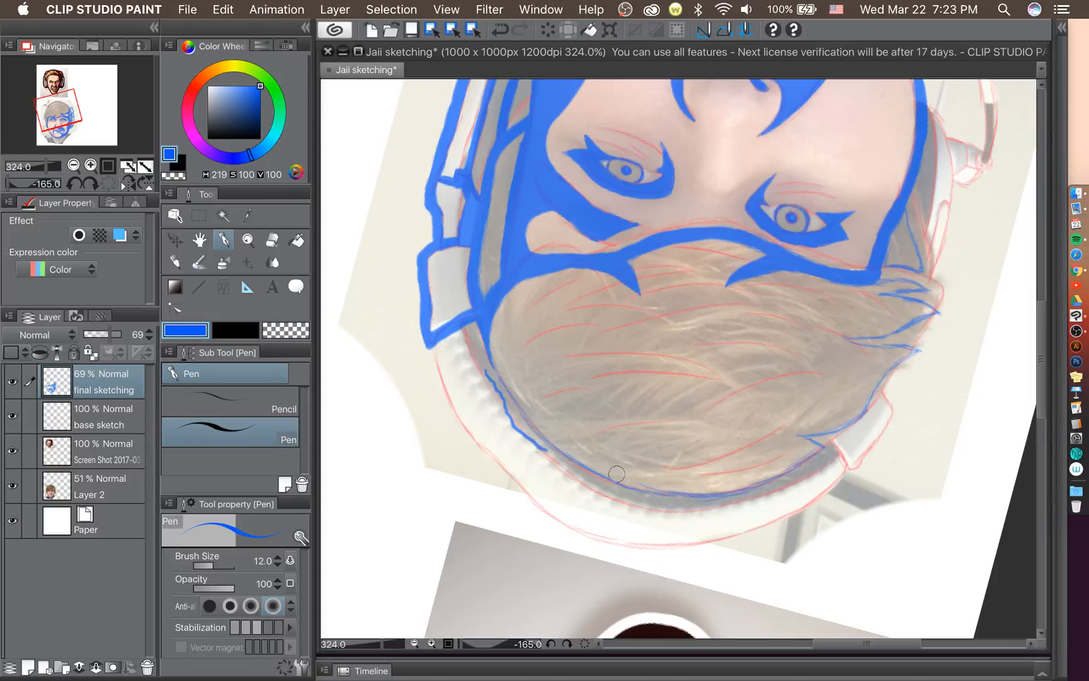
{"action": "key", "text": "super+z"}
{"action": "scroll", "coordinate": [475, 382], "scroll_direction": "up", "scroll_amount": 5}
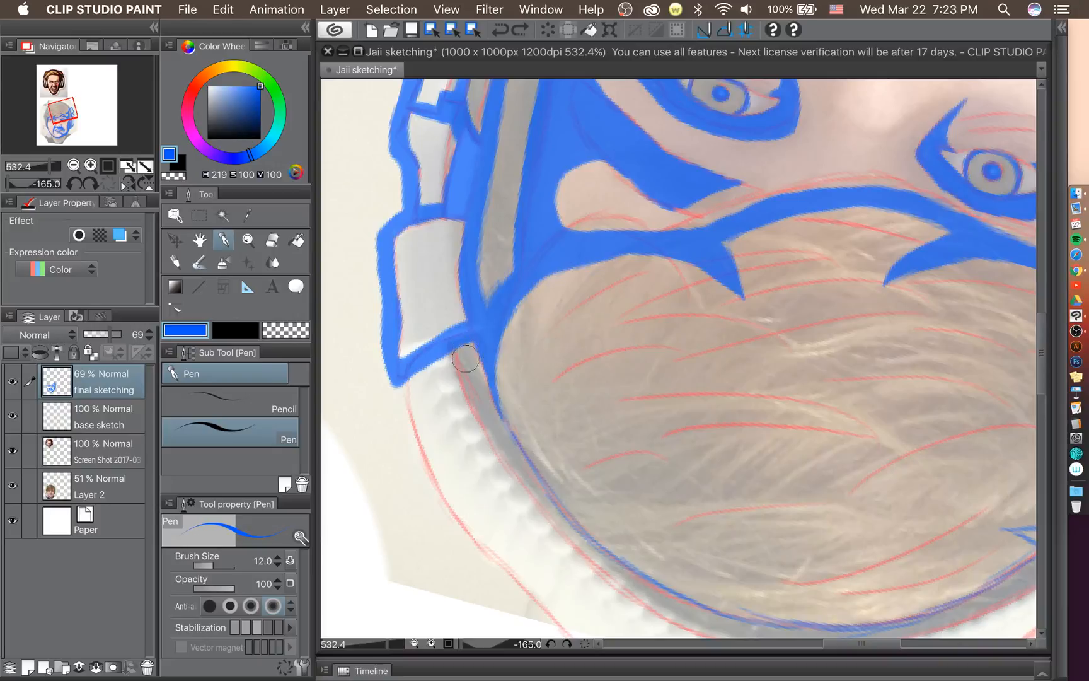
{"action": "scroll", "coordinate": [456, 400], "scroll_direction": "down", "scroll_amount": 1}
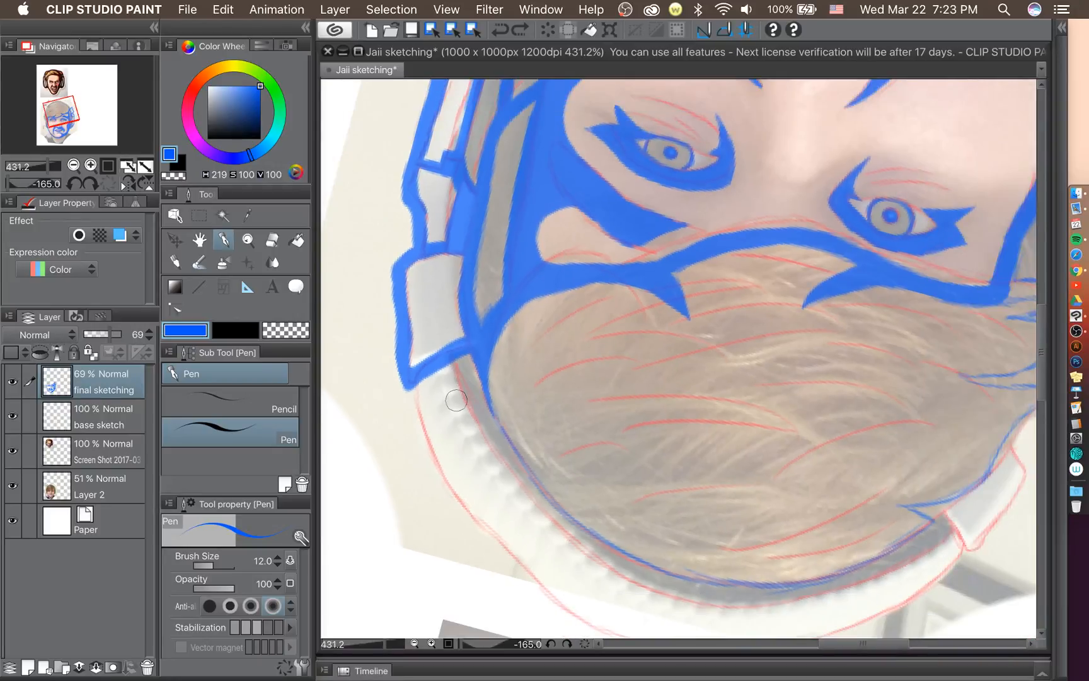
{"action": "left_click", "coordinate": [13, 486]}
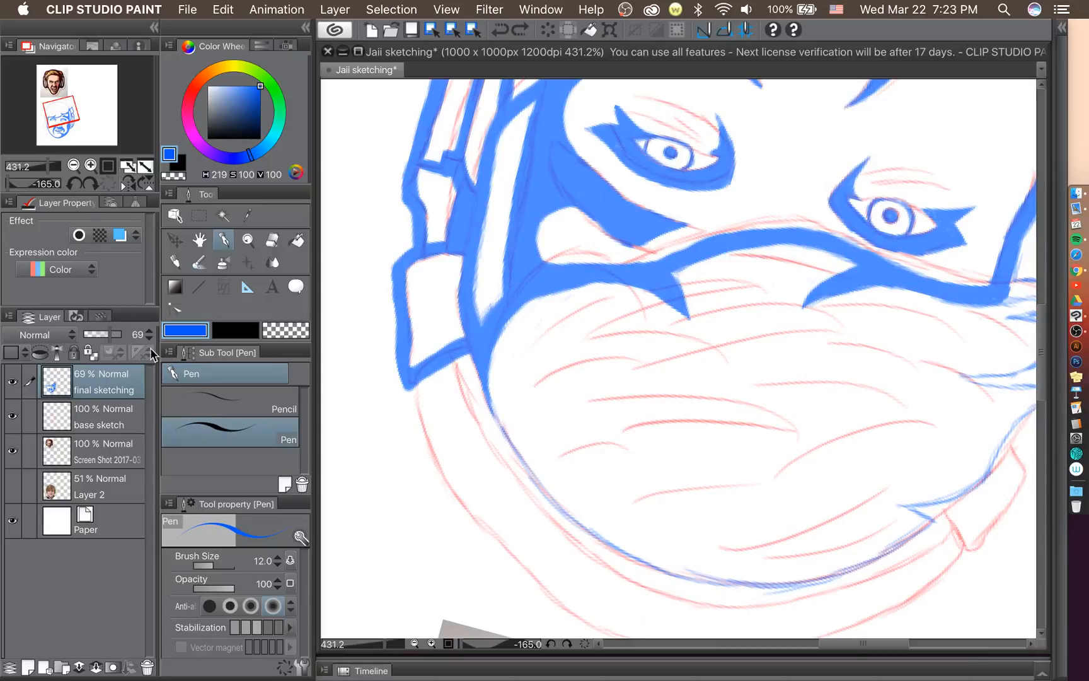
Rotate the canvas to -15° and ink the headband's inner arc from the pointed hair tuft up towards the crown.
{"action": "left_click", "coordinate": [76, 184]}
{"action": "left_click", "coordinate": [75, 185]}
{"action": "left_click", "coordinate": [76, 186]}
{"action": "left_click", "coordinate": [76, 185]}
{"action": "left_click", "coordinate": [75, 185]}
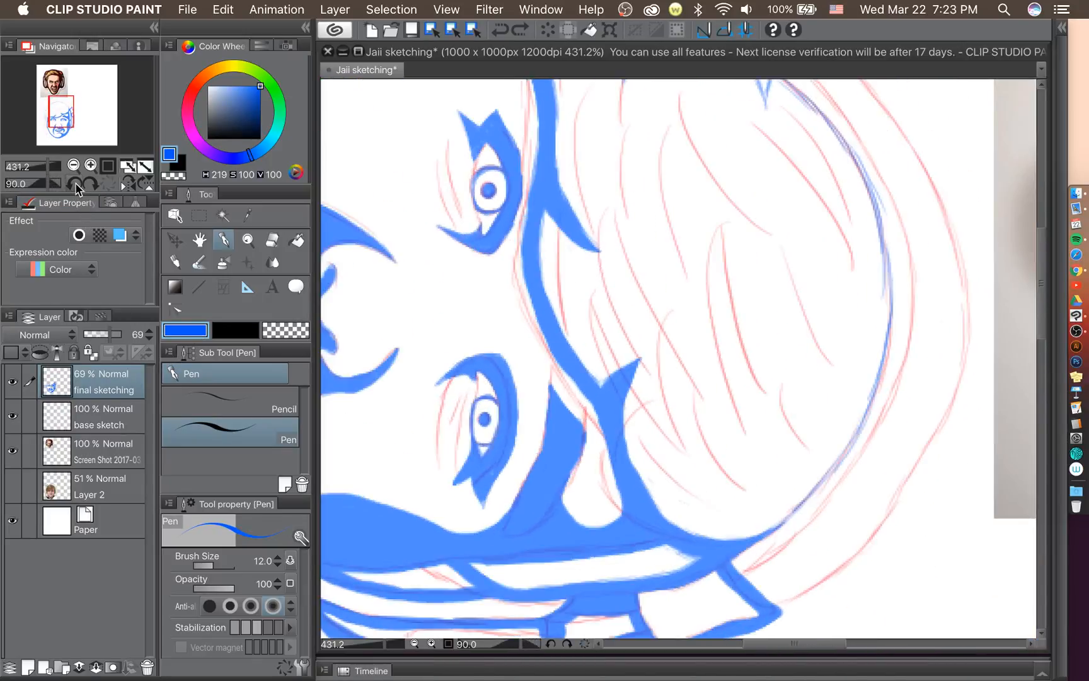
{"action": "left_click", "coordinate": [76, 185]}
{"action": "left_click", "coordinate": [75, 185]}
{"action": "left_click", "coordinate": [76, 185]}
{"action": "left_click", "coordinate": [75, 185]}
{"action": "left_click", "coordinate": [75, 186]}
{"action": "left_click", "coordinate": [75, 185]}
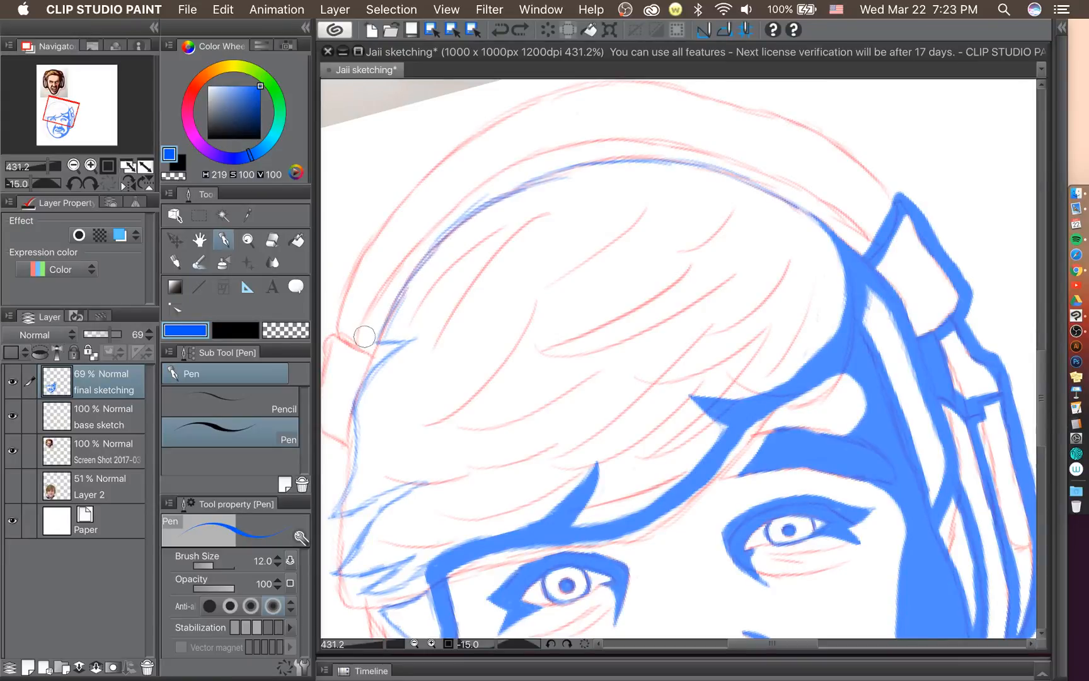
{"action": "mouse_move", "coordinate": [363, 331]}
{"action": "left_mouse_down"}
{"action": "mouse_move", "coordinate": [391, 300]}
{"action": "mouse_move", "coordinate": [383, 334]}
{"action": "mouse_move", "coordinate": [422, 249]}
{"action": "mouse_move", "coordinate": [388, 313]}
{"action": "mouse_move", "coordinate": [455, 220]}
{"action": "mouse_move", "coordinate": [396, 291]}
{"action": "mouse_move", "coordinate": [464, 215]}
{"action": "mouse_move", "coordinate": [409, 264]}
{"action": "mouse_move", "coordinate": [493, 204]}
{"action": "mouse_move", "coordinate": [452, 226]}
{"action": "mouse_move", "coordinate": [514, 201]}
{"action": "left_mouse_up"}
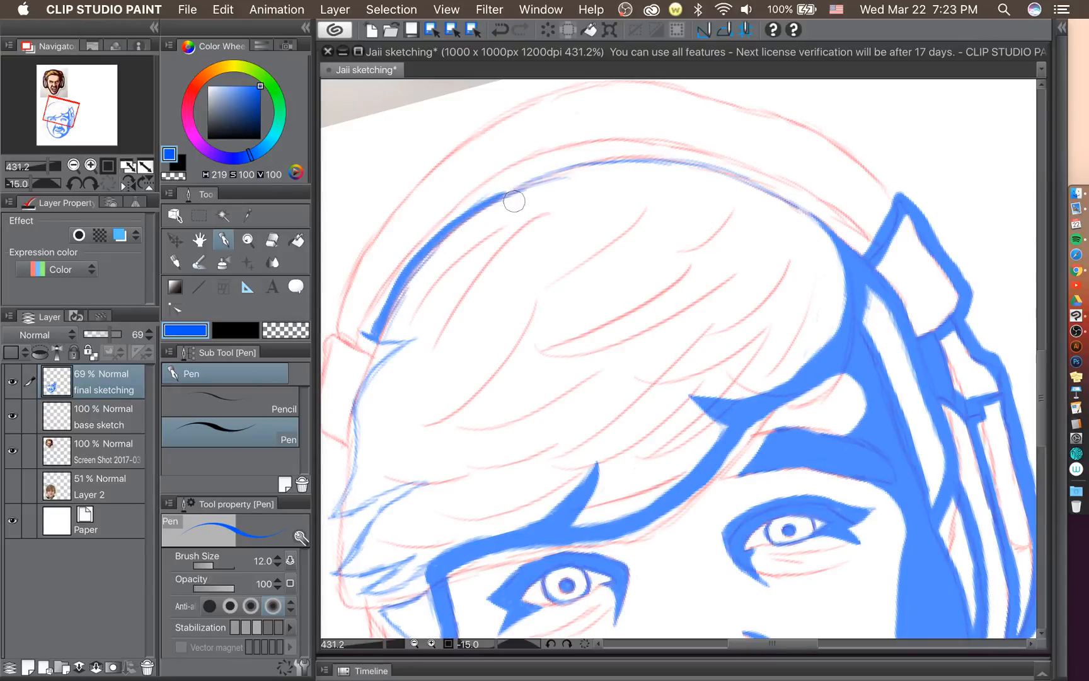
Continue the headband's inner arc over the crown to the end block and thicken it, rotating the canvas to -90° along the way.
{"action": "left_click", "coordinate": [76, 185]}
{"action": "left_click", "coordinate": [76, 185]}
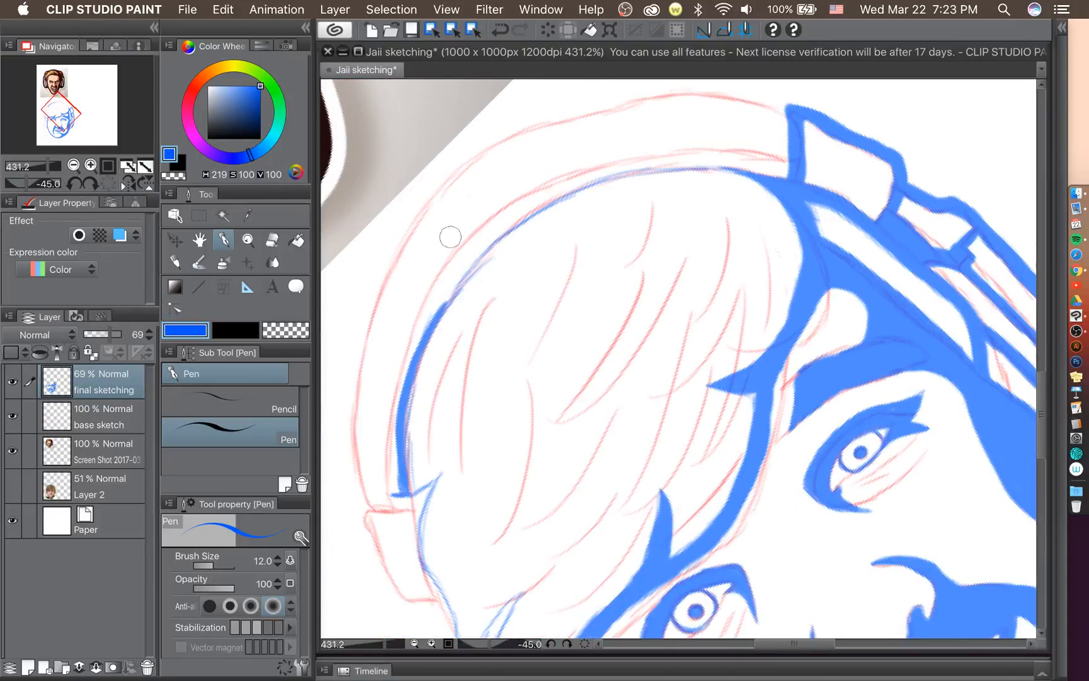
{"action": "mouse_move", "coordinate": [439, 321]}
{"action": "left_mouse_down"}
{"action": "mouse_move", "coordinate": [469, 269]}
{"action": "mouse_move", "coordinate": [459, 275]}
{"action": "mouse_move", "coordinate": [449, 306]}
{"action": "mouse_move", "coordinate": [490, 252]}
{"action": "mouse_move", "coordinate": [440, 294]}
{"action": "mouse_move", "coordinate": [538, 207]}
{"action": "left_mouse_up"}
{"action": "left_click_drag", "start_coordinate": [477, 246], "coordinate": [544, 207]}
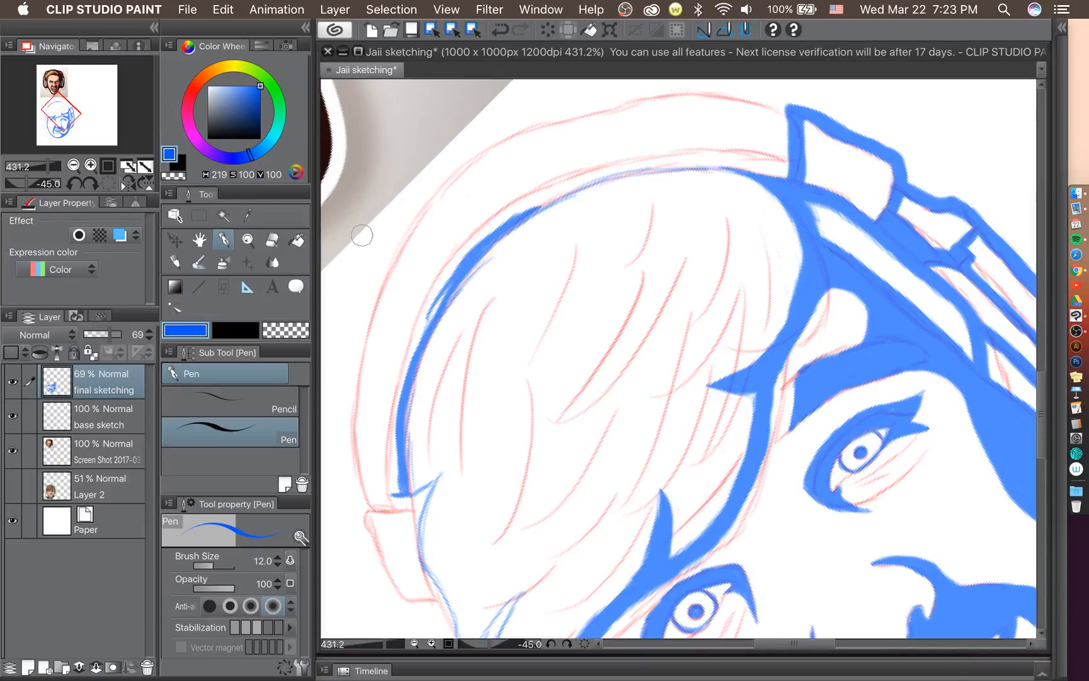
{"action": "left_click", "coordinate": [74, 184]}
{"action": "left_click", "coordinate": [74, 184]}
{"action": "left_click", "coordinate": [74, 184]}
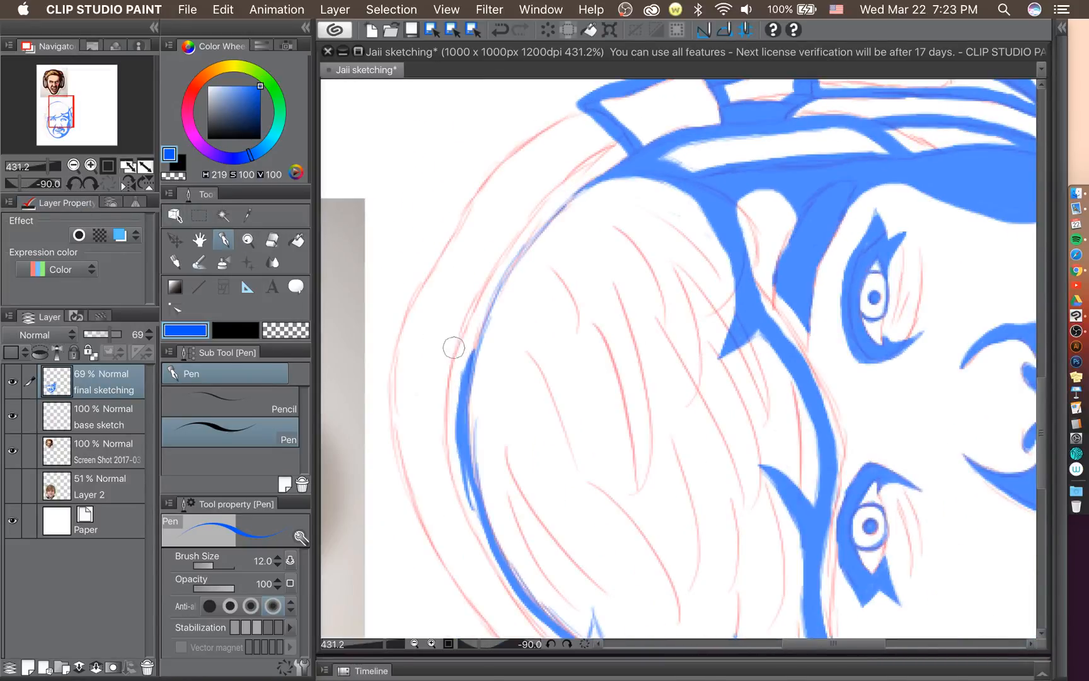
{"action": "mouse_move", "coordinate": [481, 340]}
{"action": "left_mouse_down"}
{"action": "mouse_move", "coordinate": [493, 292]}
{"action": "mouse_move", "coordinate": [543, 214]}
{"action": "mouse_move", "coordinate": [580, 186]}
{"action": "mouse_move", "coordinate": [549, 227]}
{"action": "mouse_move", "coordinate": [608, 151]}
{"action": "mouse_move", "coordinate": [567, 185]}
{"action": "left_mouse_up"}
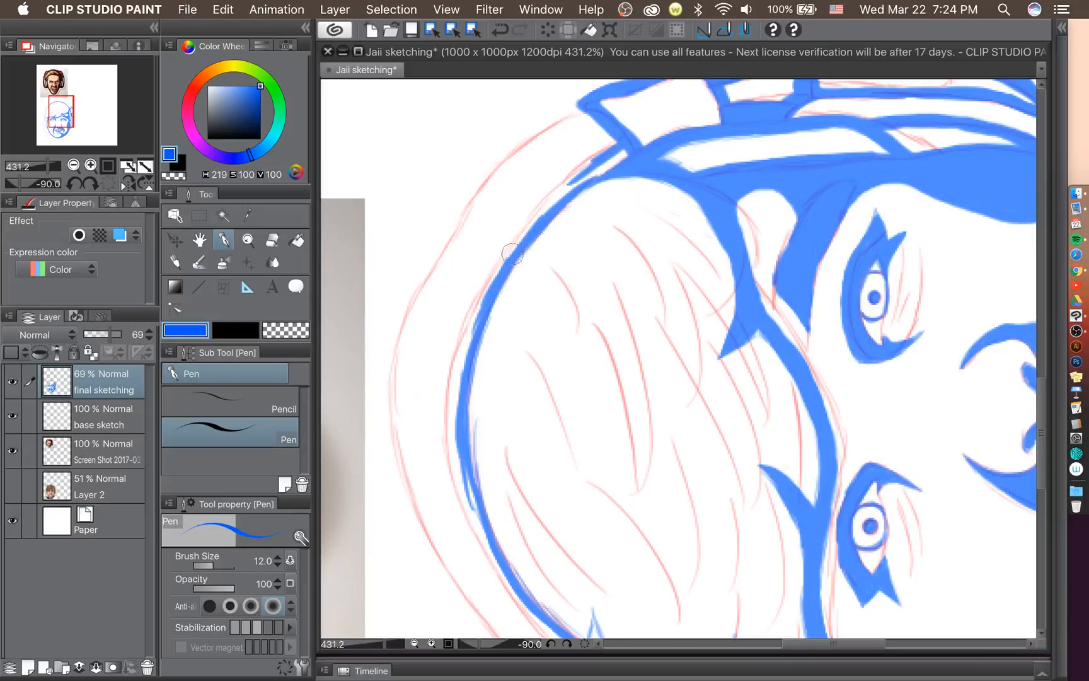
{"action": "mouse_move", "coordinate": [513, 254]}
{"action": "left_mouse_down"}
{"action": "mouse_move", "coordinate": [567, 183]}
{"action": "mouse_move", "coordinate": [530, 221]}
{"action": "mouse_move", "coordinate": [595, 160]}
{"action": "mouse_move", "coordinate": [566, 182]}
{"action": "mouse_move", "coordinate": [620, 144]}
{"action": "mouse_move", "coordinate": [614, 153]}
{"action": "mouse_move", "coordinate": [628, 155]}
{"action": "mouse_move", "coordinate": [549, 208]}
{"action": "mouse_move", "coordinate": [627, 150]}
{"action": "mouse_move", "coordinate": [559, 190]}
{"action": "mouse_move", "coordinate": [522, 227]}
{"action": "left_mouse_up"}
{"action": "mouse_move", "coordinate": [463, 364]}
{"action": "left_mouse_down"}
{"action": "mouse_move", "coordinate": [459, 395]}
{"action": "mouse_move", "coordinate": [474, 304]}
{"action": "mouse_move", "coordinate": [466, 341]}
{"action": "mouse_move", "coordinate": [517, 245]}
{"action": "left_mouse_up"}
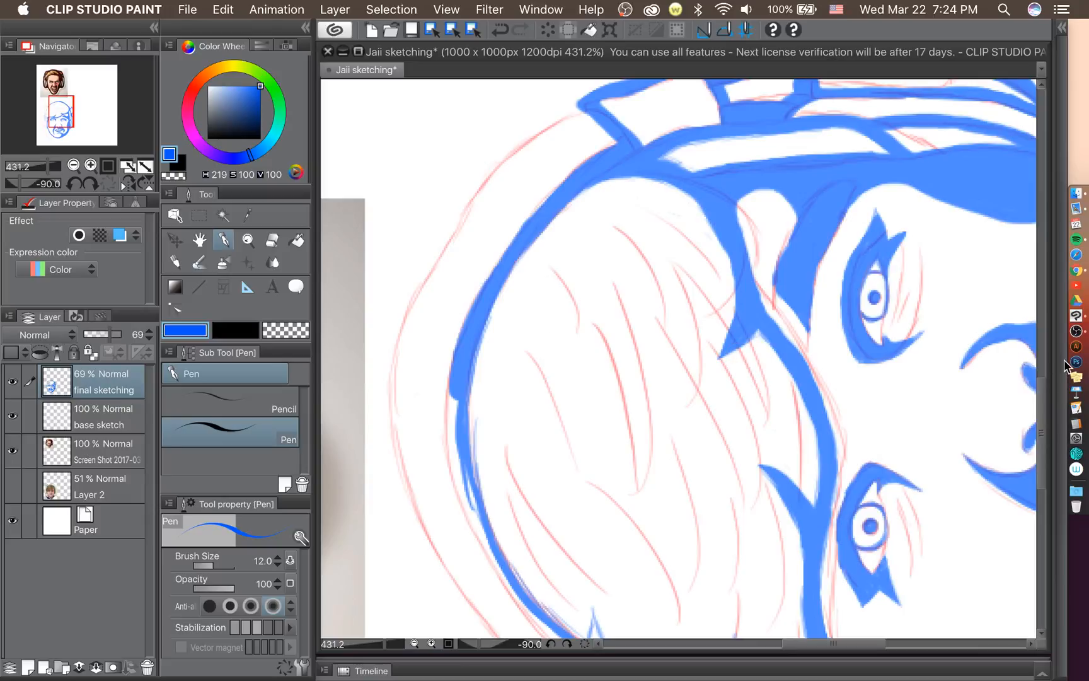
Rotate the canvas to -30° and thicken the inner arc between the hair tuft and the crown into an even band.
{"action": "left_click_drag", "start_coordinate": [1039, 393], "coordinate": [1045, 425]}
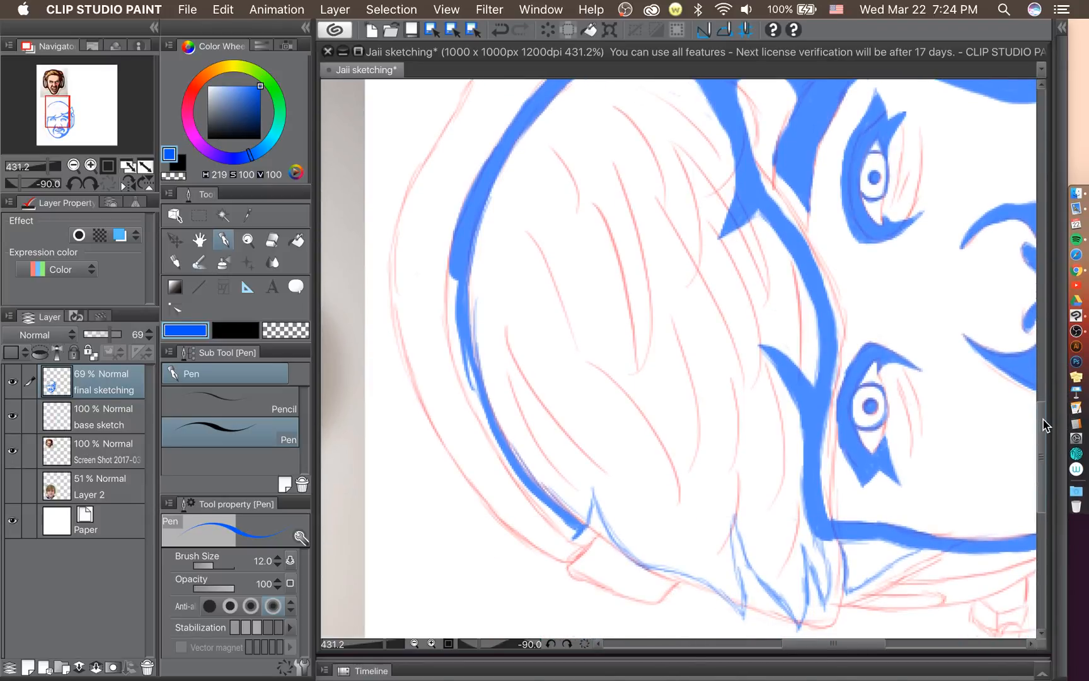
{"action": "left_click", "coordinate": [74, 184]}
{"action": "left_click", "coordinate": [75, 184]}
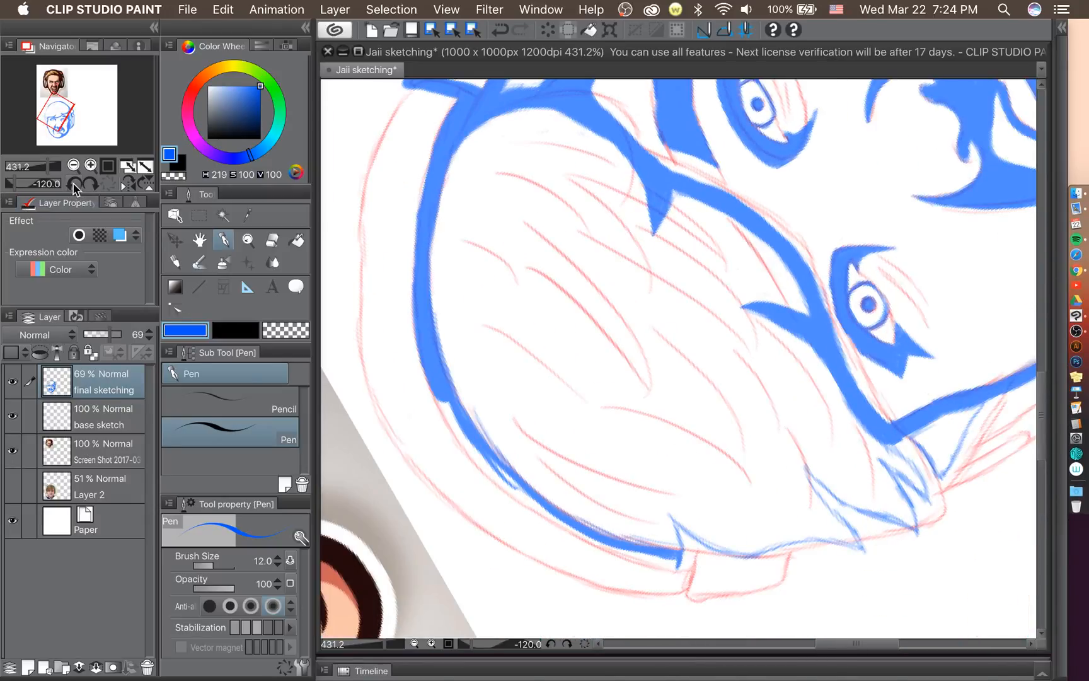
{"action": "left_click", "coordinate": [90, 184]}
{"action": "left_click", "coordinate": [90, 184]}
{"action": "left_click", "coordinate": [91, 184]}
{"action": "left_click", "coordinate": [90, 184]}
{"action": "left_click", "coordinate": [90, 184]}
{"action": "left_click", "coordinate": [90, 184]}
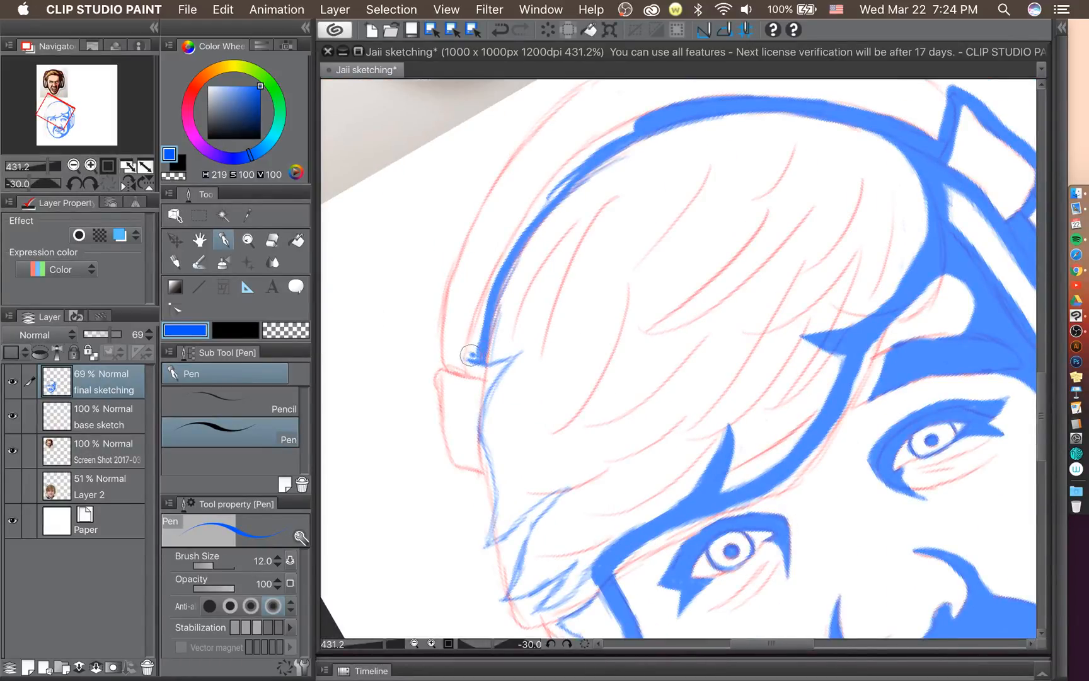
{"action": "mouse_move", "coordinate": [469, 359]}
{"action": "left_mouse_down"}
{"action": "mouse_move", "coordinate": [530, 201]}
{"action": "mouse_move", "coordinate": [523, 219]}
{"action": "mouse_move", "coordinate": [597, 136]}
{"action": "mouse_move", "coordinate": [675, 111]}
{"action": "mouse_move", "coordinate": [591, 156]}
{"action": "left_mouse_up"}
{"action": "left_click_drag", "start_coordinate": [549, 194], "coordinate": [531, 214]}
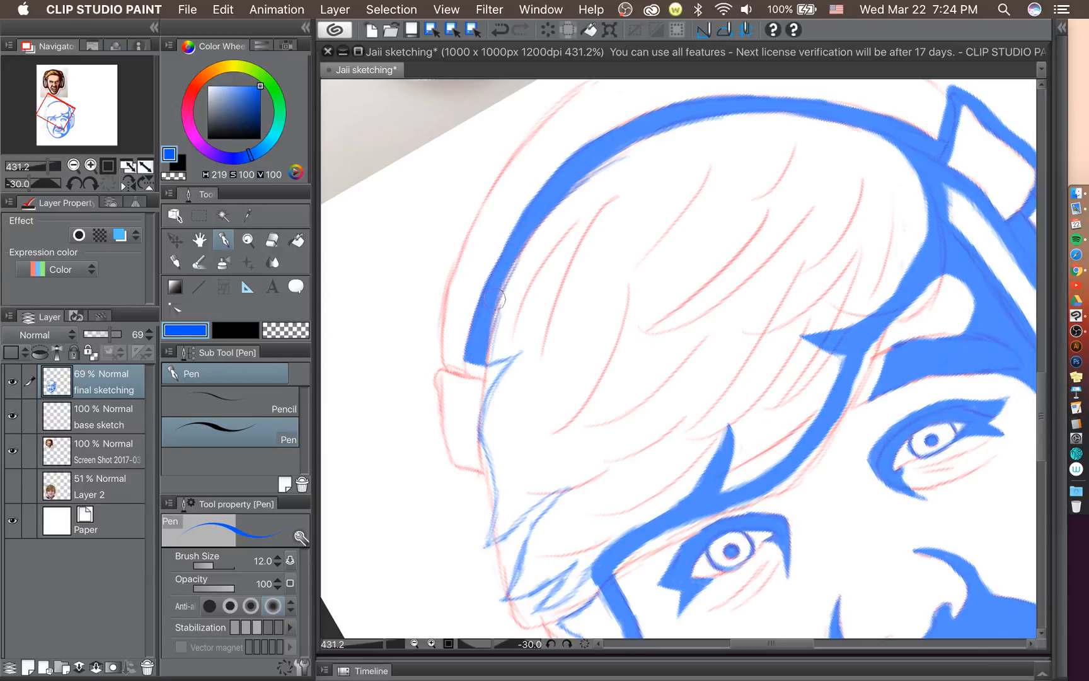
Ink the hair's side outline in thick blue from the headband arc down to the first pointed lock, including the small tuft and the lock's inner edge.
{"action": "scroll", "coordinate": [553, 258], "scroll_direction": "down", "scroll_amount": 3}
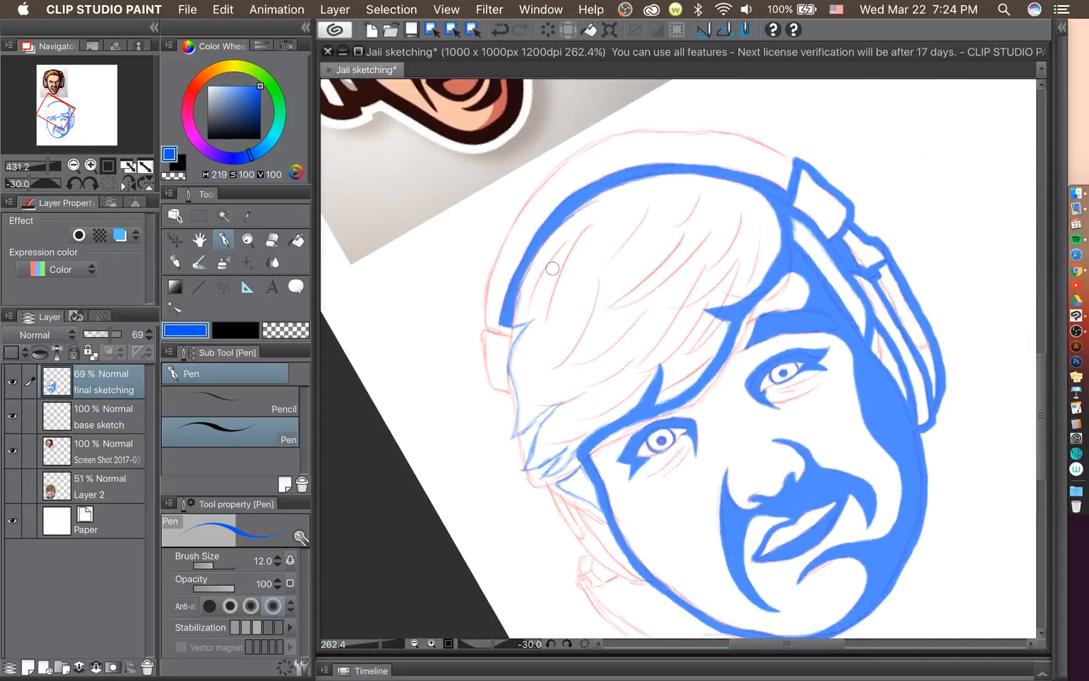
{"action": "scroll", "coordinate": [552, 268], "scroll_direction": "down", "scroll_amount": 2}
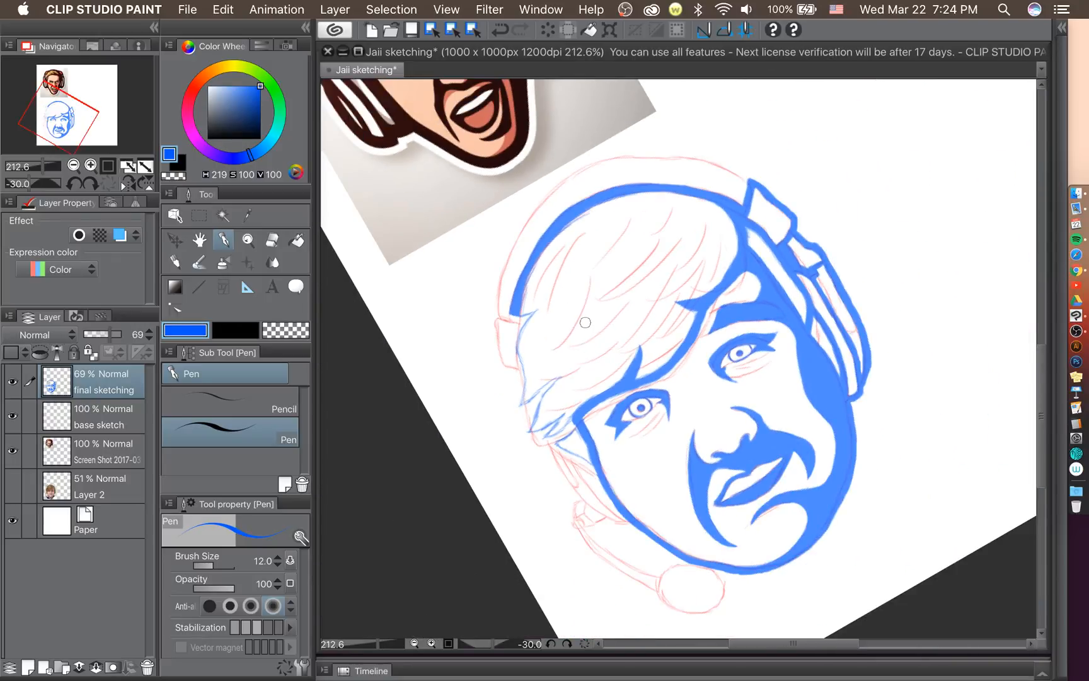
{"action": "scroll", "coordinate": [554, 414], "scroll_direction": "up", "scroll_amount": 5}
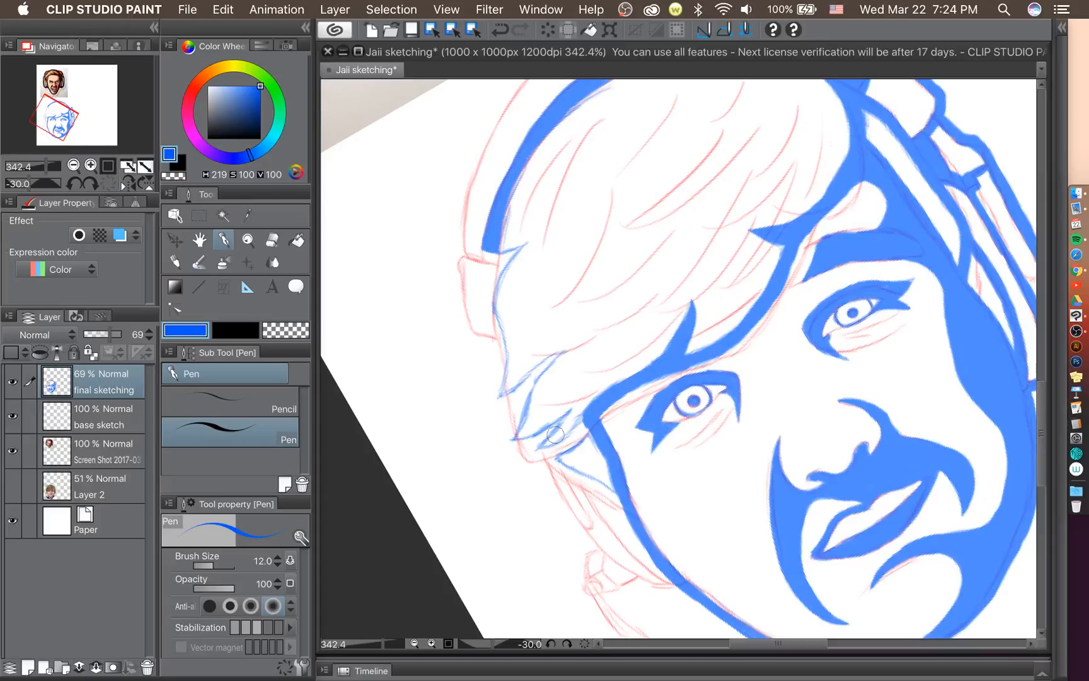
{"action": "scroll", "coordinate": [548, 432], "scroll_direction": "up", "scroll_amount": 1}
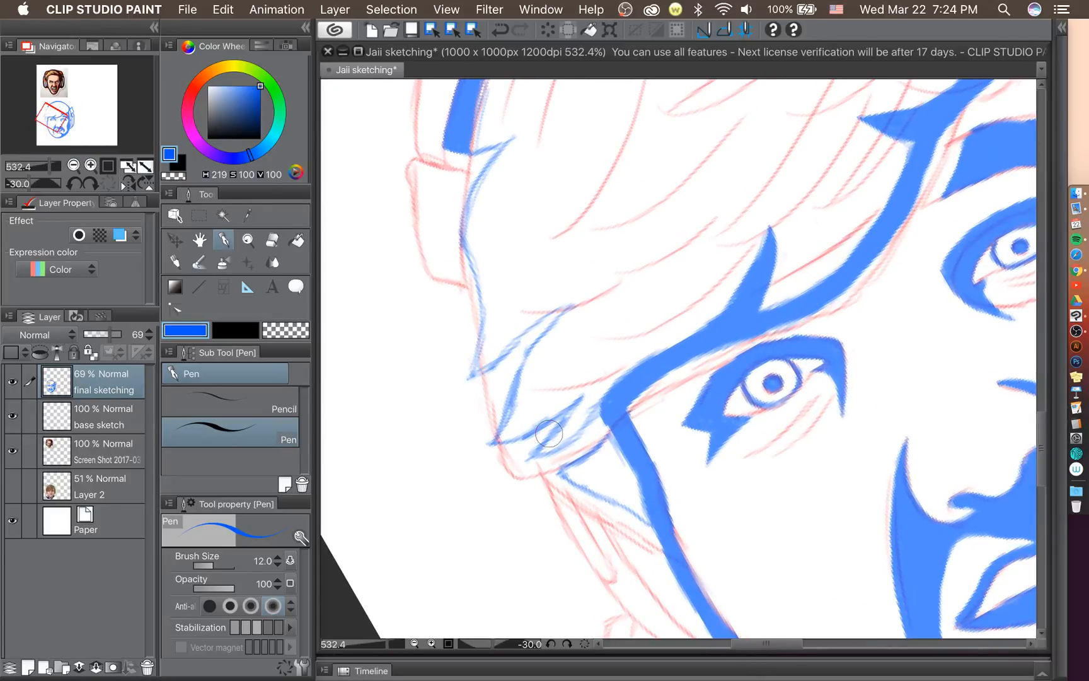
{"action": "mouse_move", "coordinate": [450, 146]}
{"action": "left_mouse_down"}
{"action": "mouse_move", "coordinate": [476, 176]}
{"action": "mouse_move", "coordinate": [465, 200]}
{"action": "mouse_move", "coordinate": [476, 169]}
{"action": "mouse_move", "coordinate": [468, 185]}
{"action": "mouse_move", "coordinate": [462, 152]}
{"action": "mouse_move", "coordinate": [484, 162]}
{"action": "mouse_move", "coordinate": [468, 161]}
{"action": "mouse_move", "coordinate": [517, 134]}
{"action": "mouse_move", "coordinate": [462, 192]}
{"action": "mouse_move", "coordinate": [487, 155]}
{"action": "mouse_move", "coordinate": [451, 157]}
{"action": "left_mouse_up"}
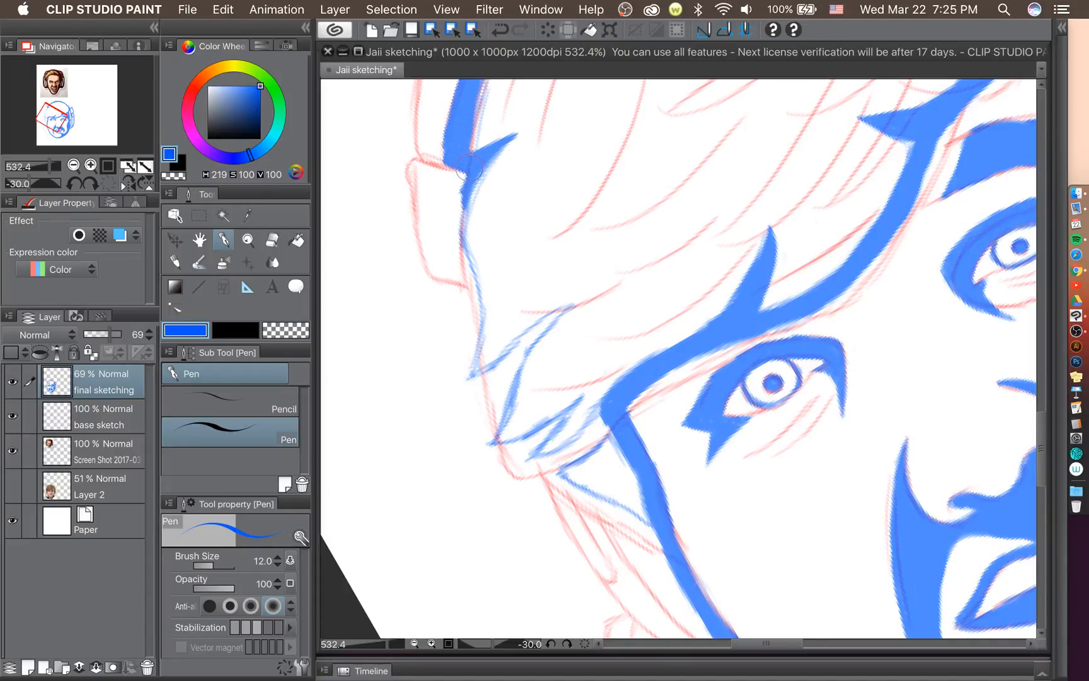
{"action": "mouse_move", "coordinate": [472, 372]}
{"action": "left_mouse_down"}
{"action": "mouse_move", "coordinate": [482, 330]}
{"action": "mouse_move", "coordinate": [468, 371]}
{"action": "mouse_move", "coordinate": [479, 331]}
{"action": "mouse_move", "coordinate": [463, 201]}
{"action": "mouse_move", "coordinate": [464, 243]}
{"action": "mouse_move", "coordinate": [480, 168]}
{"action": "mouse_move", "coordinate": [457, 229]}
{"action": "mouse_move", "coordinate": [471, 339]}
{"action": "mouse_move", "coordinate": [450, 396]}
{"action": "mouse_move", "coordinate": [575, 303]}
{"action": "mouse_move", "coordinate": [516, 369]}
{"action": "mouse_move", "coordinate": [520, 357]}
{"action": "mouse_move", "coordinate": [459, 391]}
{"action": "mouse_move", "coordinate": [504, 374]}
{"action": "mouse_move", "coordinate": [464, 387]}
{"action": "mouse_move", "coordinate": [501, 373]}
{"action": "mouse_move", "coordinate": [490, 376]}
{"action": "mouse_move", "coordinate": [527, 353]}
{"action": "mouse_move", "coordinate": [536, 328]}
{"action": "left_mouse_up"}
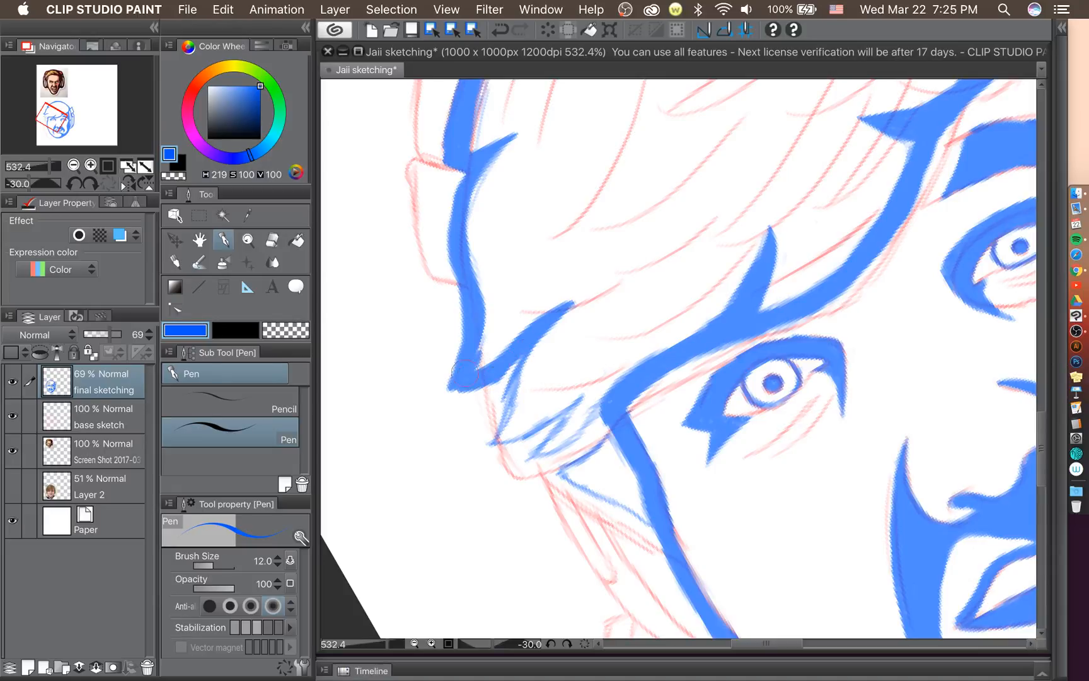
Ink the lower hair locks in thick blue, from the first lock's inner edge to the second pointed tip and along the bottom edge into the fringe.
{"action": "left_click_drag", "start_coordinate": [477, 387], "coordinate": [453, 389]}
{"action": "mouse_move", "coordinate": [515, 367]}
{"action": "left_mouse_down"}
{"action": "mouse_move", "coordinate": [530, 346]}
{"action": "mouse_move", "coordinate": [501, 411]}
{"action": "left_mouse_up"}
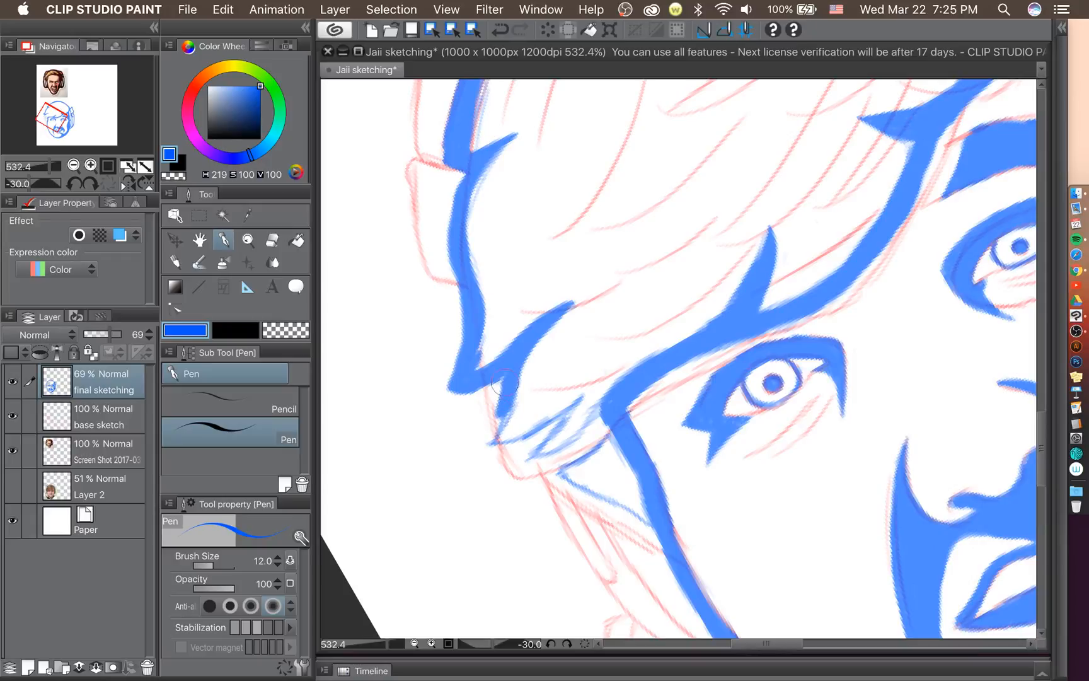
{"action": "mouse_move", "coordinate": [469, 448]}
{"action": "left_mouse_down"}
{"action": "mouse_move", "coordinate": [512, 393]}
{"action": "mouse_move", "coordinate": [484, 433]}
{"action": "mouse_move", "coordinate": [509, 403]}
{"action": "left_mouse_up"}
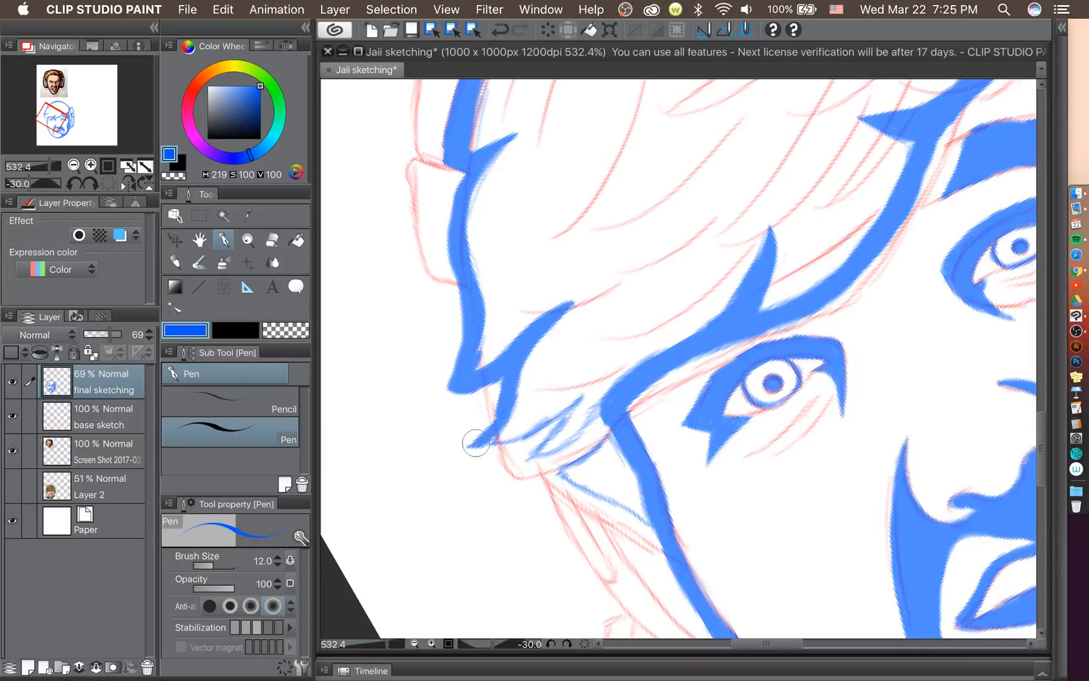
{"action": "mouse_move", "coordinate": [476, 443]}
{"action": "left_mouse_down"}
{"action": "mouse_move", "coordinate": [506, 412]}
{"action": "mouse_move", "coordinate": [479, 439]}
{"action": "mouse_move", "coordinate": [505, 408]}
{"action": "mouse_move", "coordinate": [511, 360]}
{"action": "mouse_move", "coordinate": [491, 430]}
{"action": "mouse_move", "coordinate": [459, 445]}
{"action": "mouse_move", "coordinate": [493, 456]}
{"action": "mouse_move", "coordinate": [477, 455]}
{"action": "mouse_move", "coordinate": [519, 442]}
{"action": "mouse_move", "coordinate": [489, 437]}
{"action": "mouse_move", "coordinate": [525, 436]}
{"action": "mouse_move", "coordinate": [498, 443]}
{"action": "mouse_move", "coordinate": [522, 447]}
{"action": "mouse_move", "coordinate": [477, 447]}
{"action": "mouse_move", "coordinate": [522, 430]}
{"action": "mouse_move", "coordinate": [521, 444]}
{"action": "mouse_move", "coordinate": [510, 441]}
{"action": "mouse_move", "coordinate": [577, 399]}
{"action": "mouse_move", "coordinate": [531, 451]}
{"action": "mouse_move", "coordinate": [553, 447]}
{"action": "mouse_move", "coordinate": [522, 464]}
{"action": "mouse_move", "coordinate": [507, 453]}
{"action": "mouse_move", "coordinate": [519, 467]}
{"action": "mouse_move", "coordinate": [536, 456]}
{"action": "mouse_move", "coordinate": [568, 466]}
{"action": "mouse_move", "coordinate": [542, 474]}
{"action": "mouse_move", "coordinate": [616, 417]}
{"action": "mouse_move", "coordinate": [585, 452]}
{"action": "mouse_move", "coordinate": [606, 433]}
{"action": "mouse_move", "coordinate": [617, 400]}
{"action": "mouse_move", "coordinate": [571, 440]}
{"action": "mouse_move", "coordinate": [523, 460]}
{"action": "mouse_move", "coordinate": [550, 456]}
{"action": "mouse_move", "coordinate": [528, 445]}
{"action": "mouse_move", "coordinate": [572, 443]}
{"action": "mouse_move", "coordinate": [530, 443]}
{"action": "mouse_move", "coordinate": [583, 448]}
{"action": "mouse_move", "coordinate": [541, 446]}
{"action": "mouse_move", "coordinate": [578, 433]}
{"action": "mouse_move", "coordinate": [532, 453]}
{"action": "mouse_move", "coordinate": [597, 419]}
{"action": "mouse_move", "coordinate": [569, 443]}
{"action": "mouse_move", "coordinate": [615, 396]}
{"action": "mouse_move", "coordinate": [591, 428]}
{"action": "mouse_move", "coordinate": [619, 397]}
{"action": "mouse_move", "coordinate": [586, 435]}
{"action": "left_mouse_up"}
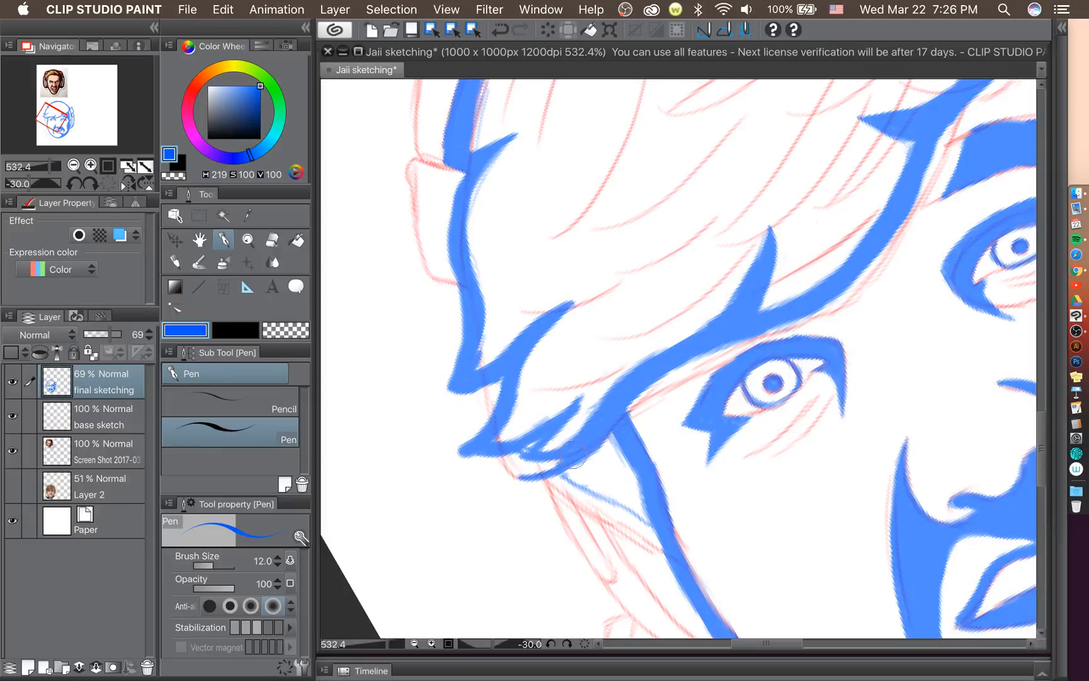
{"action": "mouse_move", "coordinate": [512, 462]}
{"action": "left_mouse_down"}
{"action": "mouse_move", "coordinate": [498, 467]}
{"action": "mouse_move", "coordinate": [546, 471]}
{"action": "left_mouse_up"}
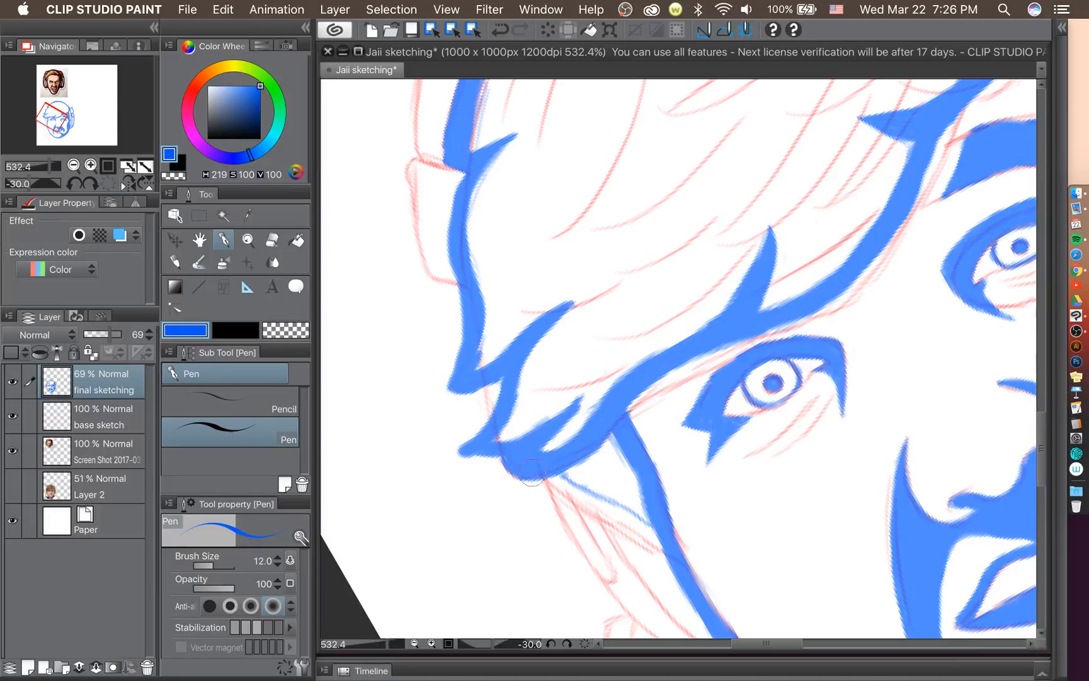
Trim the bulging bottom edge of the lower hair lock with the hard eraser, and redraw its pointed tip with the pen.
{"action": "left_click", "coordinate": [272, 240]}
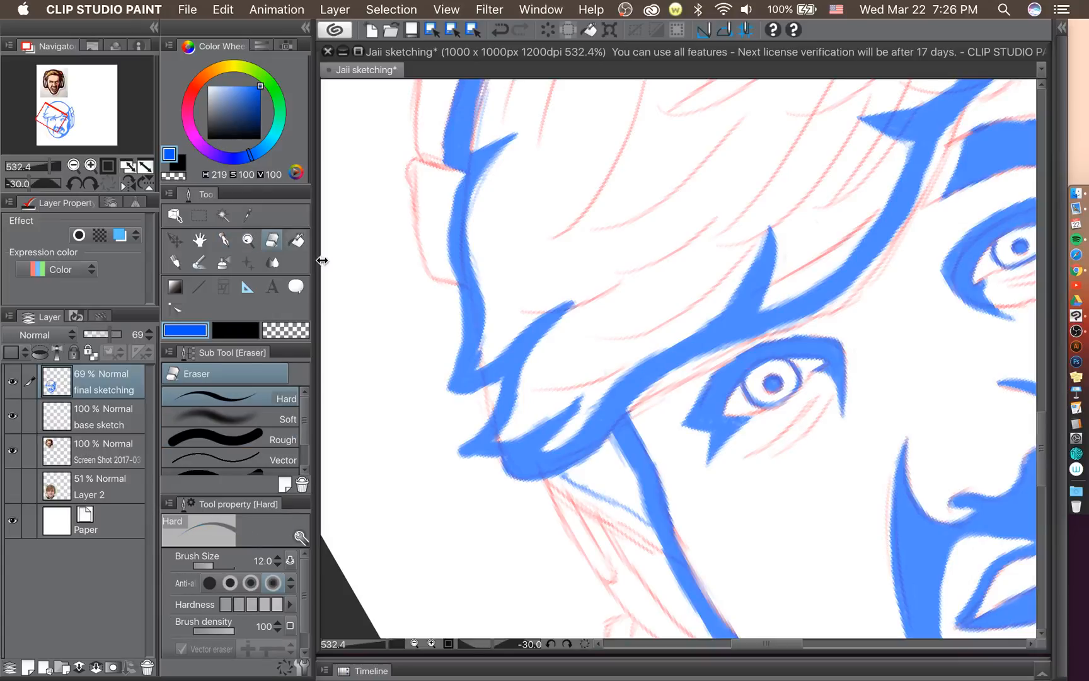
{"action": "mouse_move", "coordinate": [521, 465]}
{"action": "left_mouse_down"}
{"action": "mouse_move", "coordinate": [495, 469]}
{"action": "mouse_move", "coordinate": [537, 476]}
{"action": "mouse_move", "coordinate": [492, 464]}
{"action": "mouse_move", "coordinate": [547, 474]}
{"action": "mouse_move", "coordinate": [535, 476]}
{"action": "mouse_move", "coordinate": [569, 464]}
{"action": "left_mouse_up"}
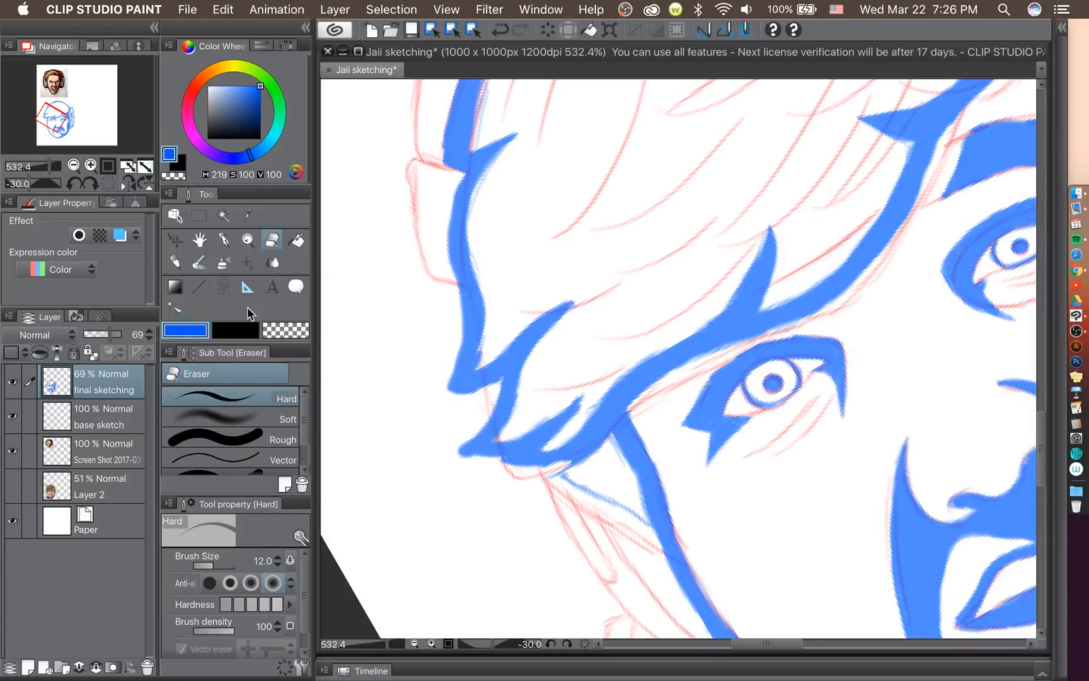
{"action": "left_click", "coordinate": [223, 240]}
{"action": "mouse_move", "coordinate": [499, 465]}
{"action": "left_mouse_down"}
{"action": "mouse_move", "coordinate": [523, 454]}
{"action": "mouse_move", "coordinate": [502, 471]}
{"action": "mouse_move", "coordinate": [536, 463]}
{"action": "left_mouse_up"}
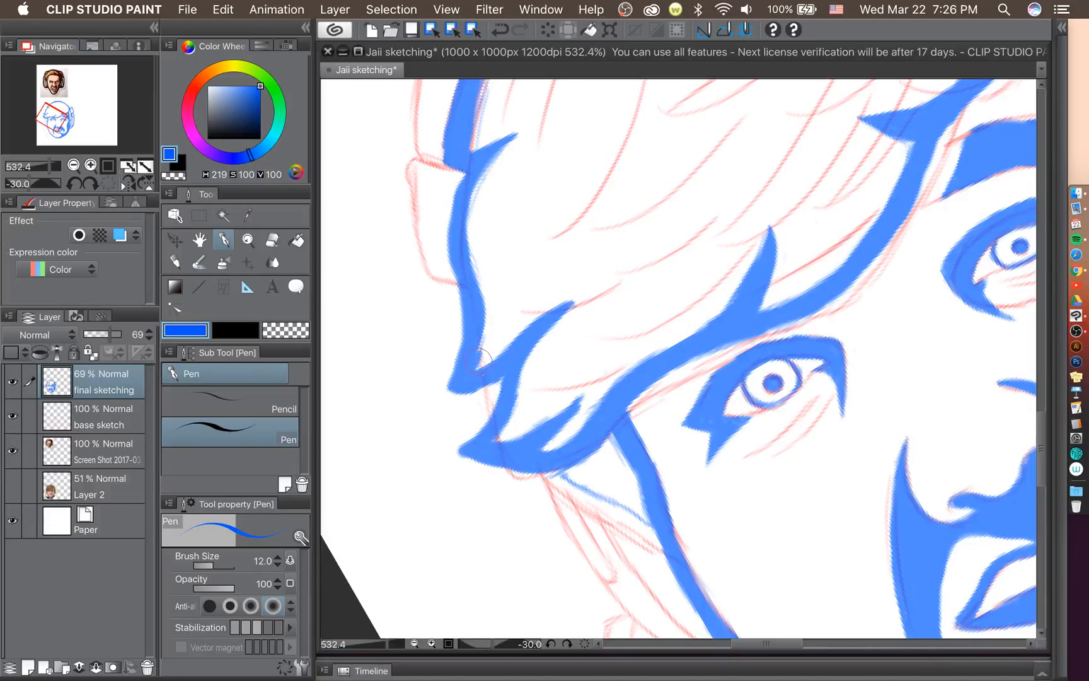
Trim the outer and inner edges of the first pointed hair lock with the hard eraser to sharpen its shape.
{"action": "left_click", "coordinate": [272, 240]}
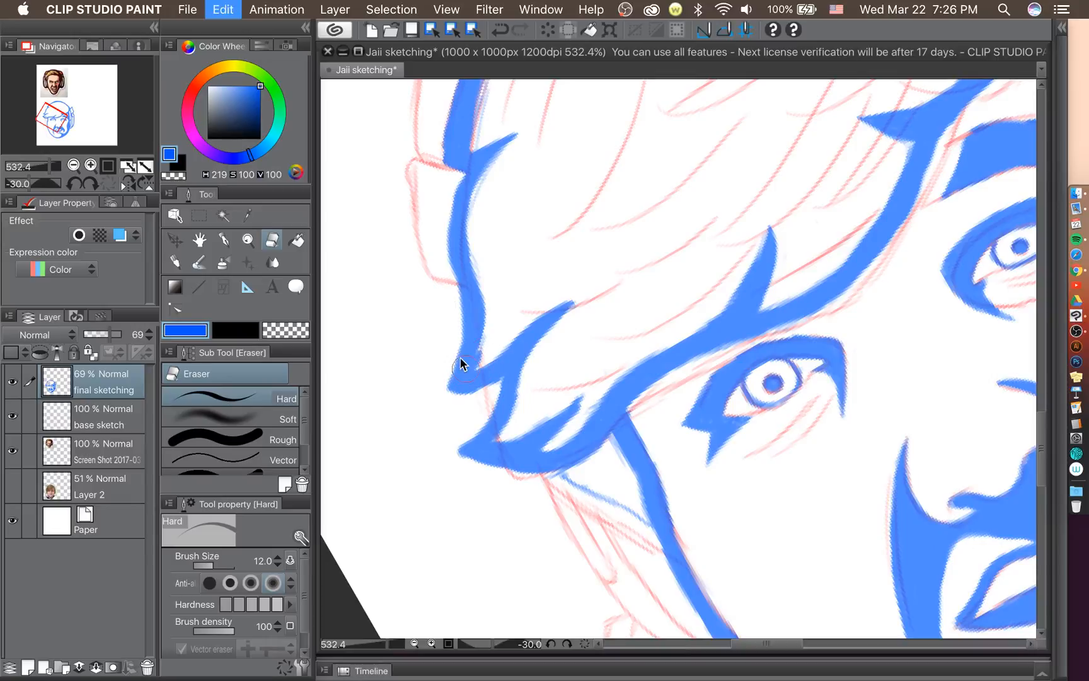
{"action": "mouse_move", "coordinate": [450, 353]}
{"action": "left_mouse_down"}
{"action": "mouse_move", "coordinate": [443, 390]}
{"action": "mouse_move", "coordinate": [442, 379]}
{"action": "left_mouse_up"}
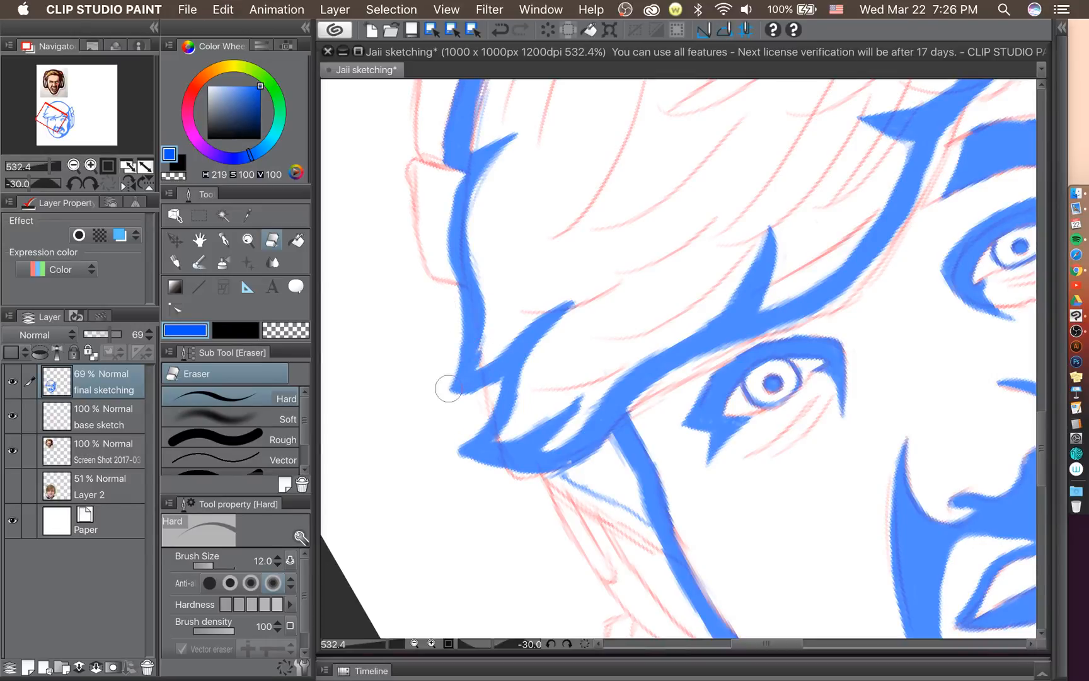
{"action": "key", "text": "super+z"}
{"action": "key", "text": "super+z"}
{"action": "key", "text": "super+z"}
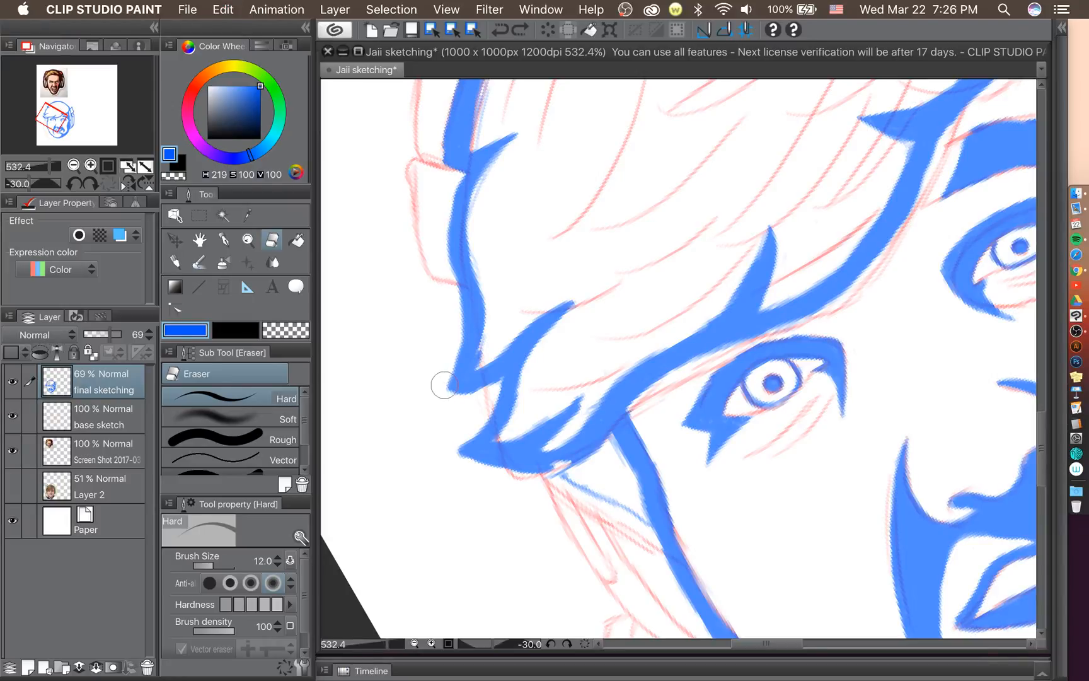
{"action": "left_click_drag", "start_coordinate": [449, 354], "coordinate": [441, 396]}
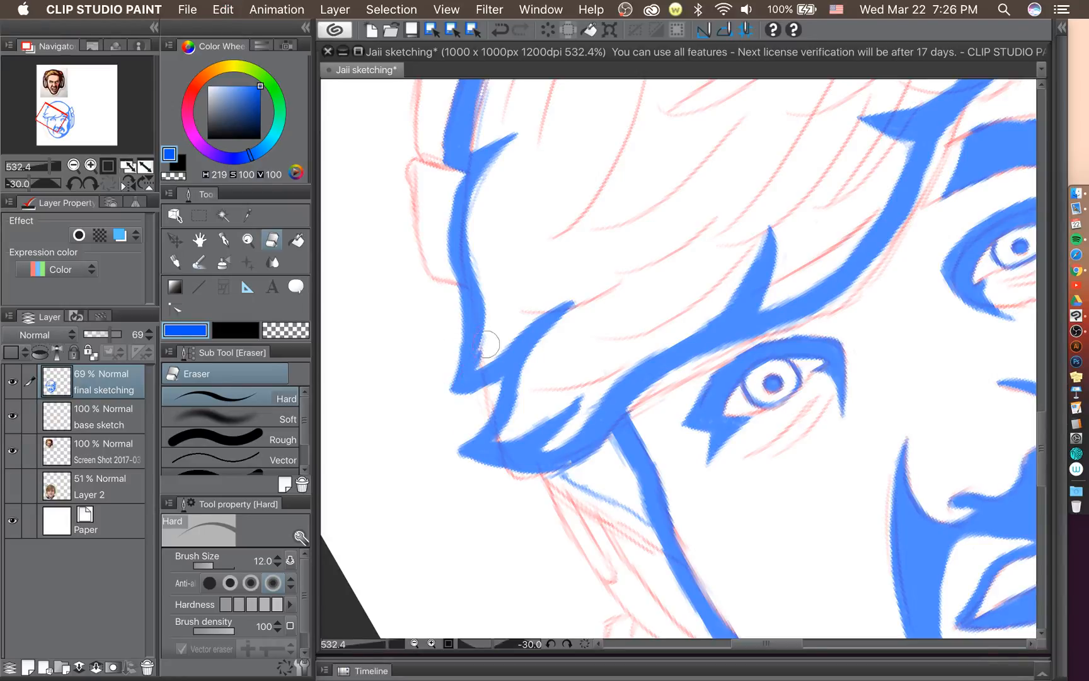
{"action": "left_click_drag", "start_coordinate": [496, 335], "coordinate": [487, 358]}
{"action": "left_click_drag", "start_coordinate": [553, 347], "coordinate": [583, 301]}
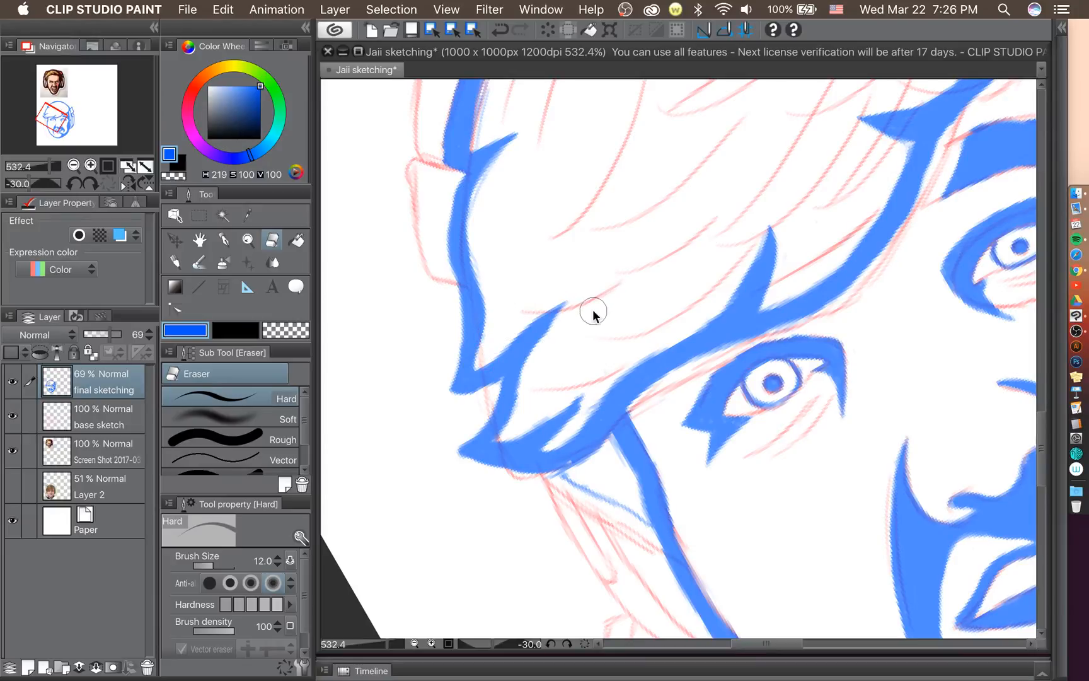
{"action": "key", "text": "super+z"}
{"action": "left_click_drag", "start_coordinate": [552, 346], "coordinate": [600, 300]}
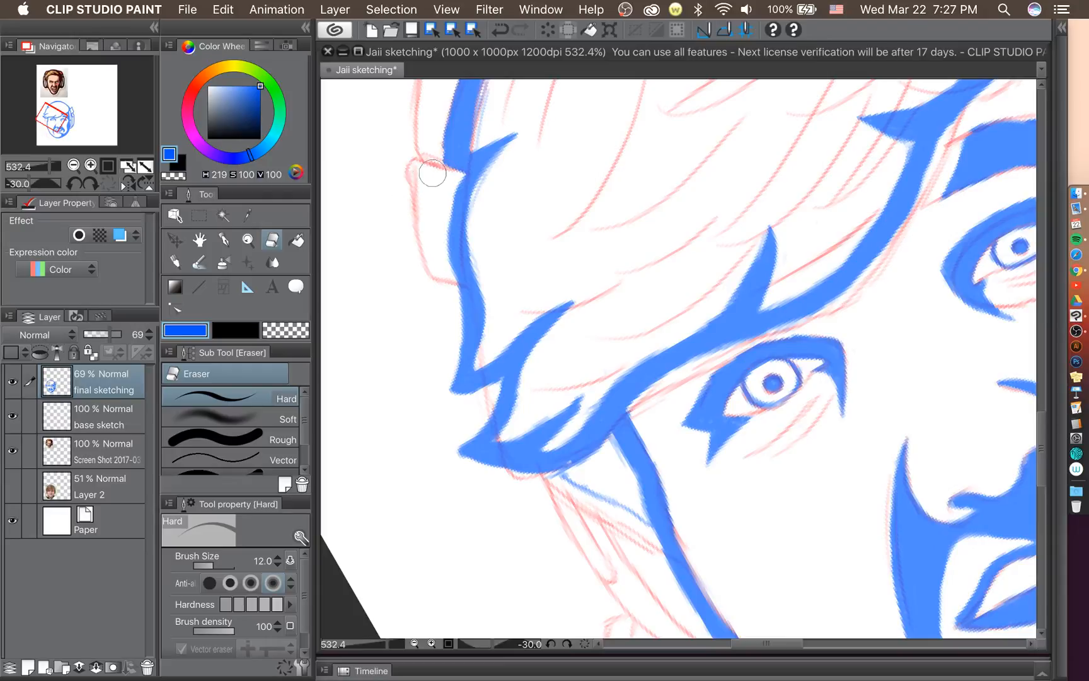
Ink the outline of the small headphone block beside the hair with the pen, following the red base sketch.
{"action": "left_click_drag", "start_coordinate": [450, 171], "coordinate": [417, 159]}
{"action": "key", "text": "super+z"}
{"action": "left_click", "coordinate": [222, 240]}
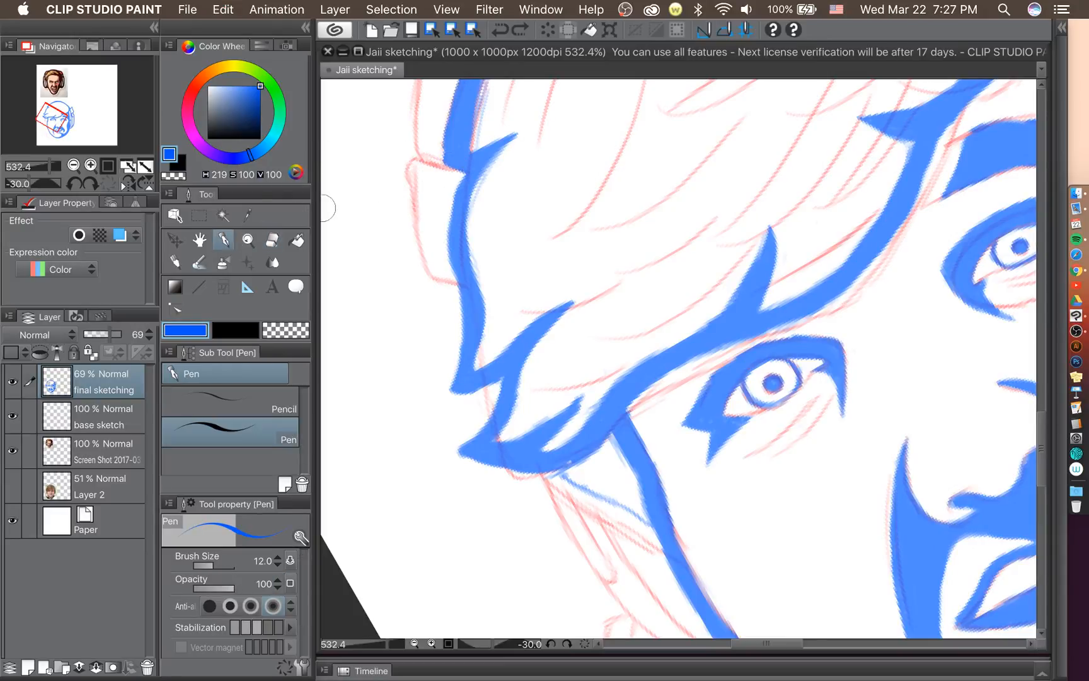
{"action": "mouse_move", "coordinate": [462, 173]}
{"action": "left_mouse_down"}
{"action": "mouse_move", "coordinate": [405, 150]}
{"action": "mouse_move", "coordinate": [452, 167]}
{"action": "left_mouse_up"}
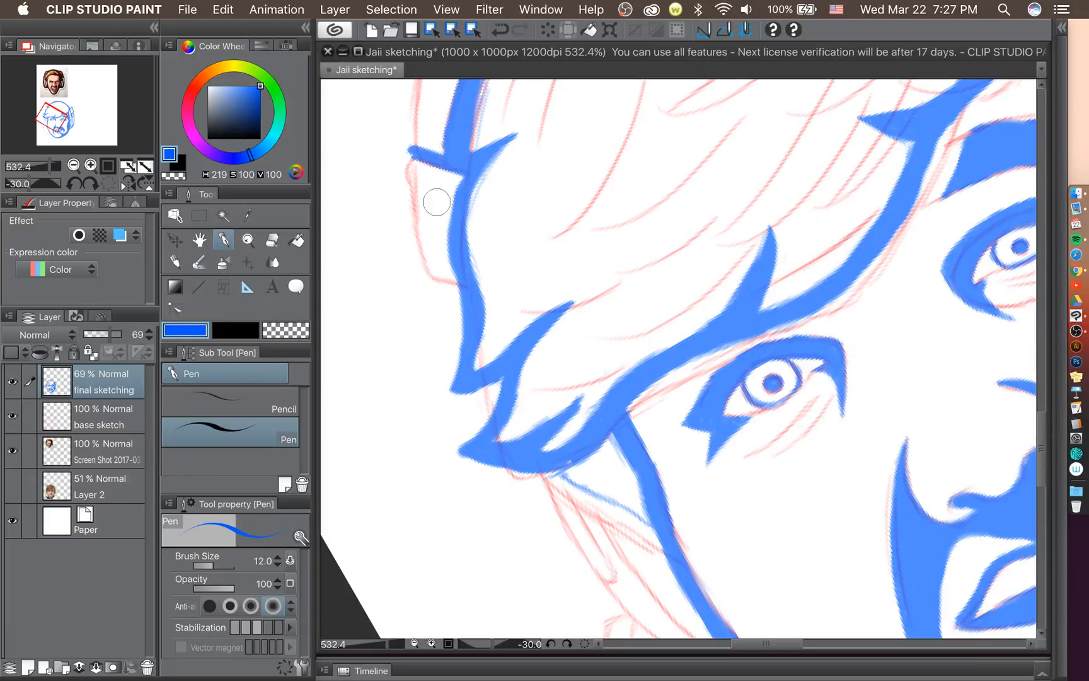
{"action": "mouse_move", "coordinate": [461, 293]}
{"action": "left_mouse_down"}
{"action": "mouse_move", "coordinate": [429, 284]}
{"action": "mouse_move", "coordinate": [442, 289]}
{"action": "mouse_move", "coordinate": [420, 258]}
{"action": "mouse_move", "coordinate": [437, 266]}
{"action": "mouse_move", "coordinate": [427, 286]}
{"action": "mouse_move", "coordinate": [413, 257]}
{"action": "mouse_move", "coordinate": [423, 277]}
{"action": "mouse_move", "coordinate": [405, 193]}
{"action": "mouse_move", "coordinate": [411, 212]}
{"action": "mouse_move", "coordinate": [410, 152]}
{"action": "mouse_move", "coordinate": [417, 271]}
{"action": "mouse_move", "coordinate": [407, 153]}
{"action": "left_mouse_up"}
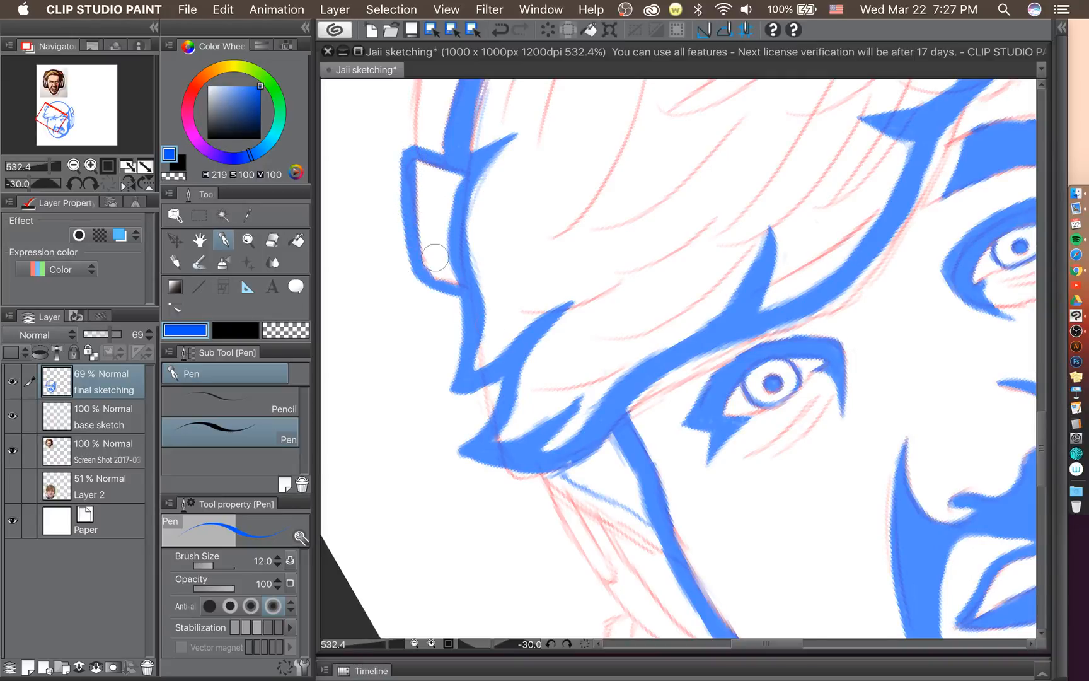
Ink the first stretch of the headband's outer arc upward from the small headphone block.
{"action": "scroll", "coordinate": [1041, 439], "scroll_direction": "up", "scroll_amount": 1}
{"action": "scroll", "coordinate": [1041, 439], "scroll_direction": "up", "scroll_amount": 20}
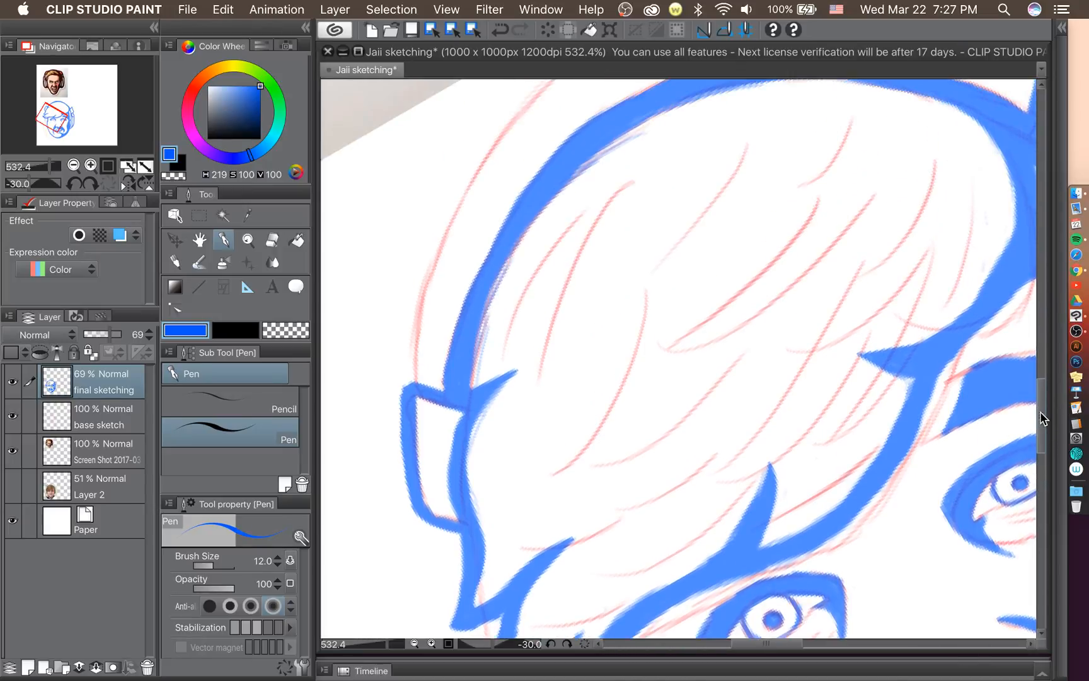
{"action": "mouse_move", "coordinate": [411, 464]}
{"action": "left_mouse_down"}
{"action": "mouse_move", "coordinate": [416, 362]}
{"action": "mouse_move", "coordinate": [414, 452]}
{"action": "mouse_move", "coordinate": [421, 374]}
{"action": "left_mouse_up"}
{"action": "mouse_move", "coordinate": [419, 468]}
{"action": "left_mouse_down"}
{"action": "mouse_move", "coordinate": [421, 380]}
{"action": "mouse_move", "coordinate": [454, 280]}
{"action": "mouse_move", "coordinate": [422, 371]}
{"action": "mouse_move", "coordinate": [458, 273]}
{"action": "mouse_move", "coordinate": [420, 362]}
{"action": "mouse_move", "coordinate": [478, 230]}
{"action": "mouse_move", "coordinate": [457, 265]}
{"action": "mouse_move", "coordinate": [458, 275]}
{"action": "mouse_move", "coordinate": [496, 209]}
{"action": "left_mouse_up"}
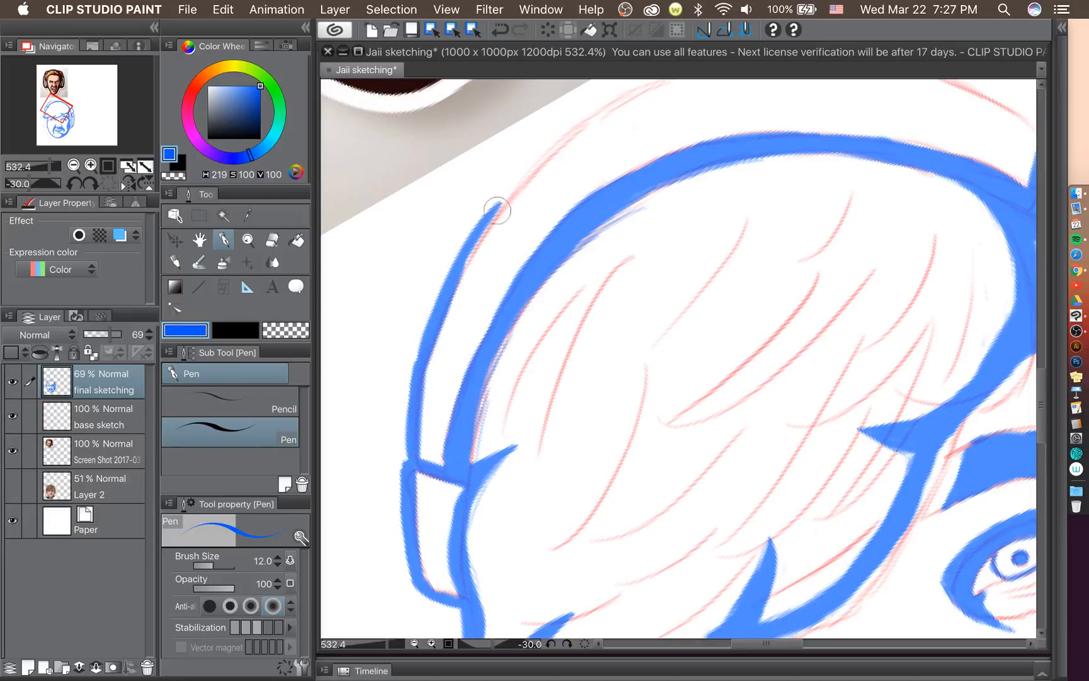
{"action": "left_click_drag", "start_coordinate": [460, 283], "coordinate": [518, 171]}
{"action": "mouse_move", "coordinate": [477, 231]}
{"action": "left_mouse_down"}
{"action": "mouse_move", "coordinate": [520, 177]}
{"action": "mouse_move", "coordinate": [551, 169]}
{"action": "left_mouse_up"}
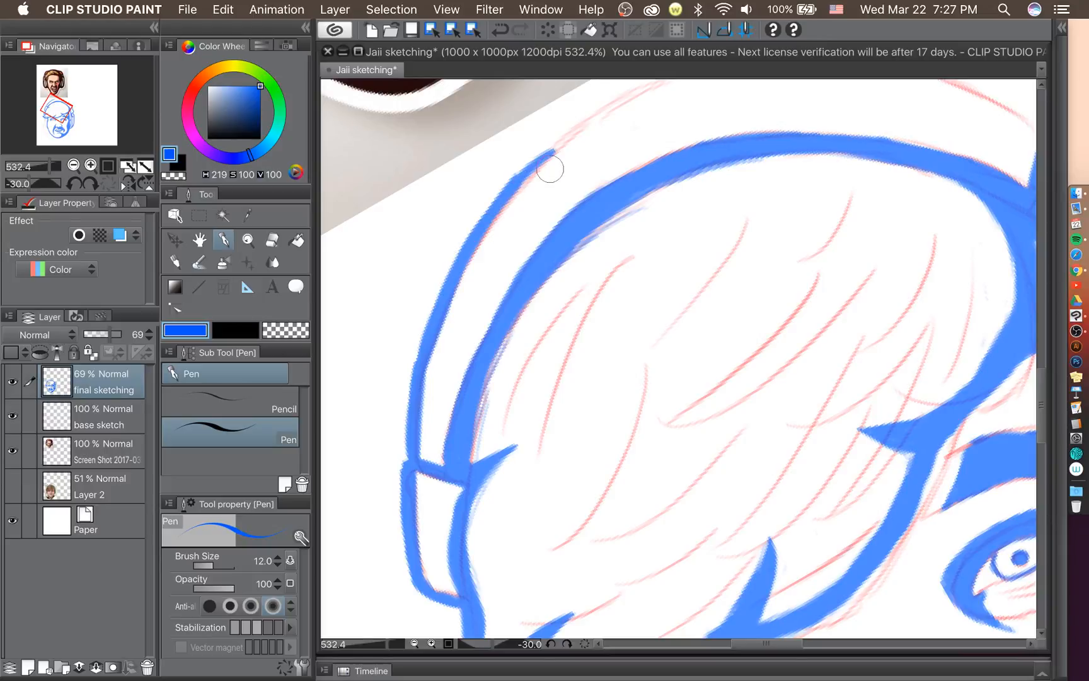
Extend the headband's outer arc towards the crown along the red guide line and thicken the new stretch.
{"action": "scroll", "coordinate": [549, 170], "scroll_direction": "down", "scroll_amount": 5}
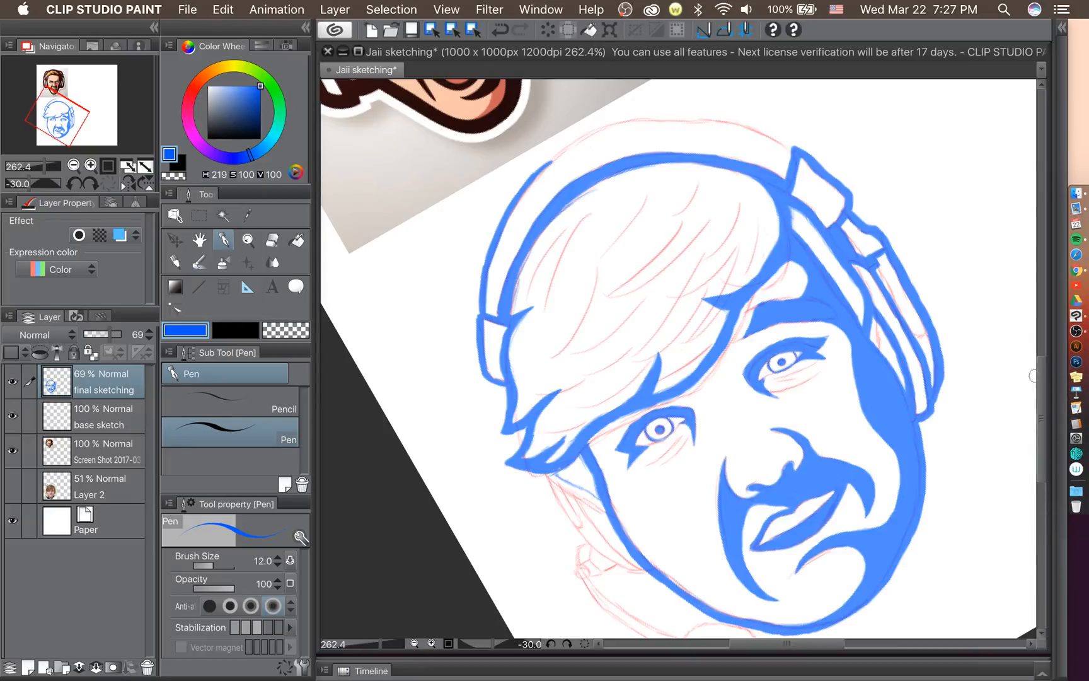
{"action": "left_click_drag", "start_coordinate": [1038, 390], "coordinate": [1039, 412]}
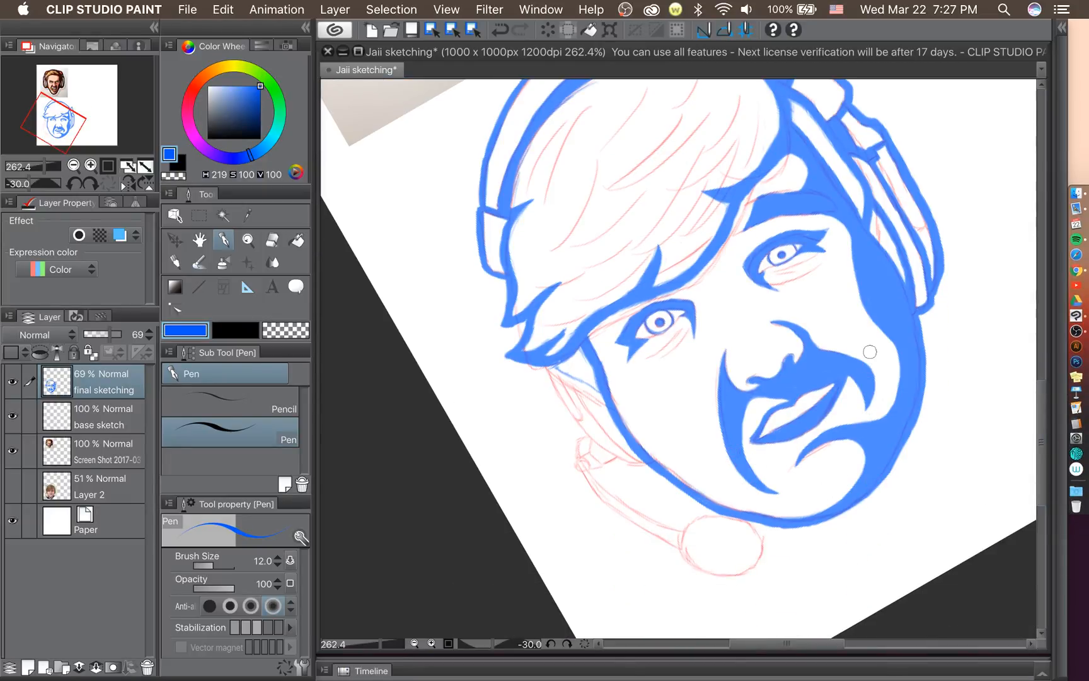
{"action": "left_click_drag", "start_coordinate": [1040, 413], "coordinate": [1039, 386]}
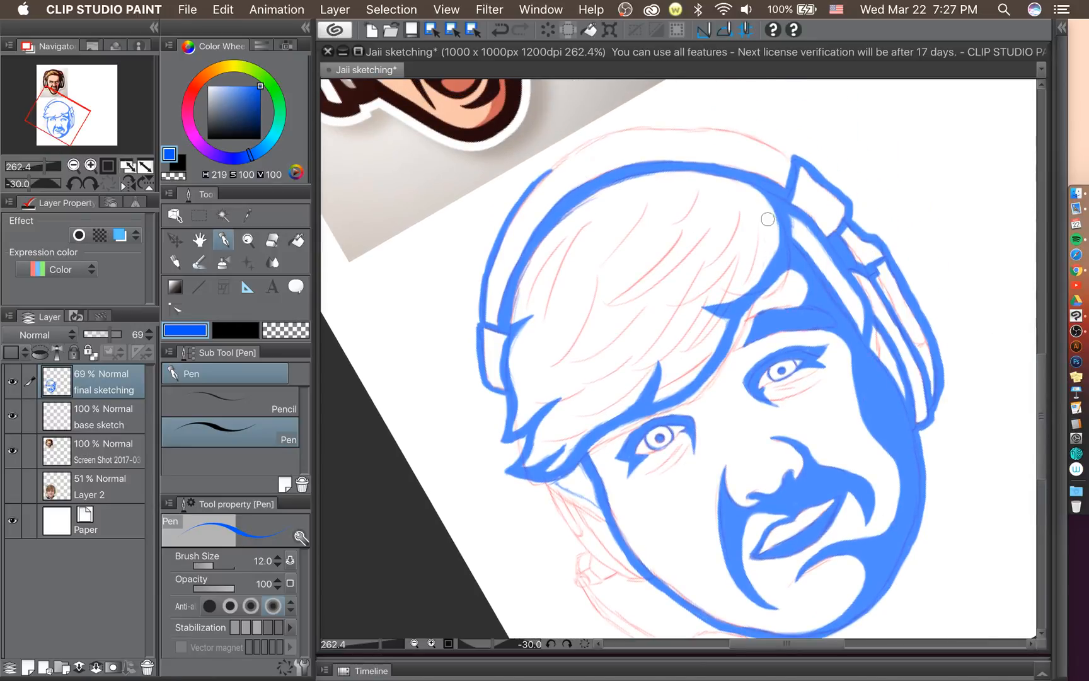
{"action": "scroll", "coordinate": [614, 153], "scroll_direction": "up", "scroll_amount": 3}
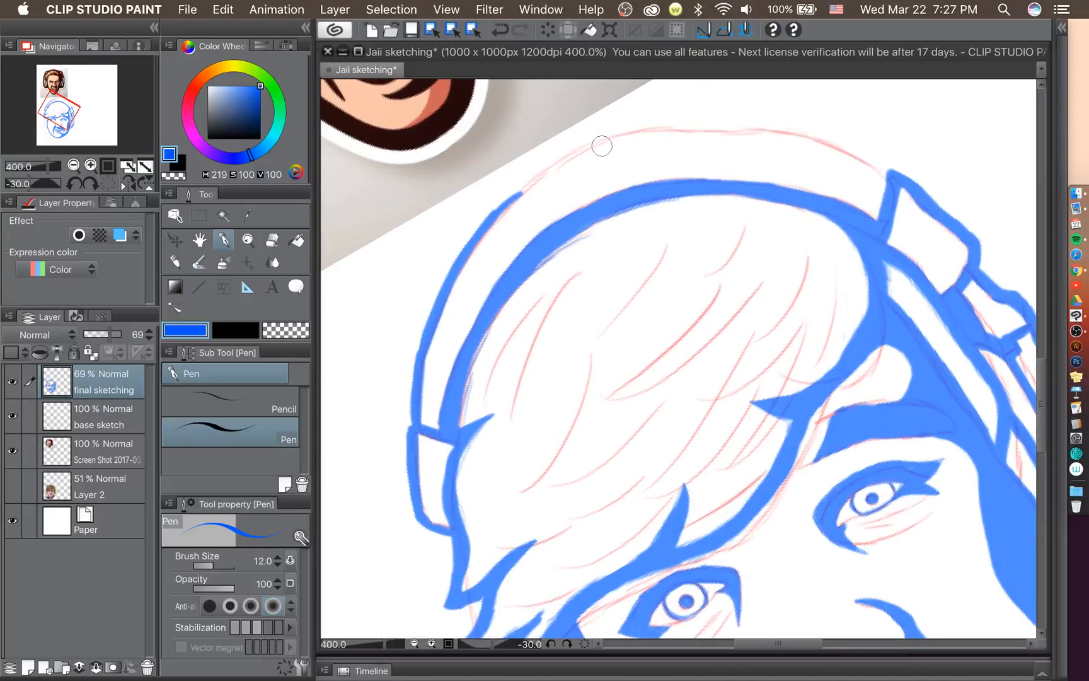
{"action": "scroll", "coordinate": [602, 146], "scroll_direction": "up", "scroll_amount": 2}
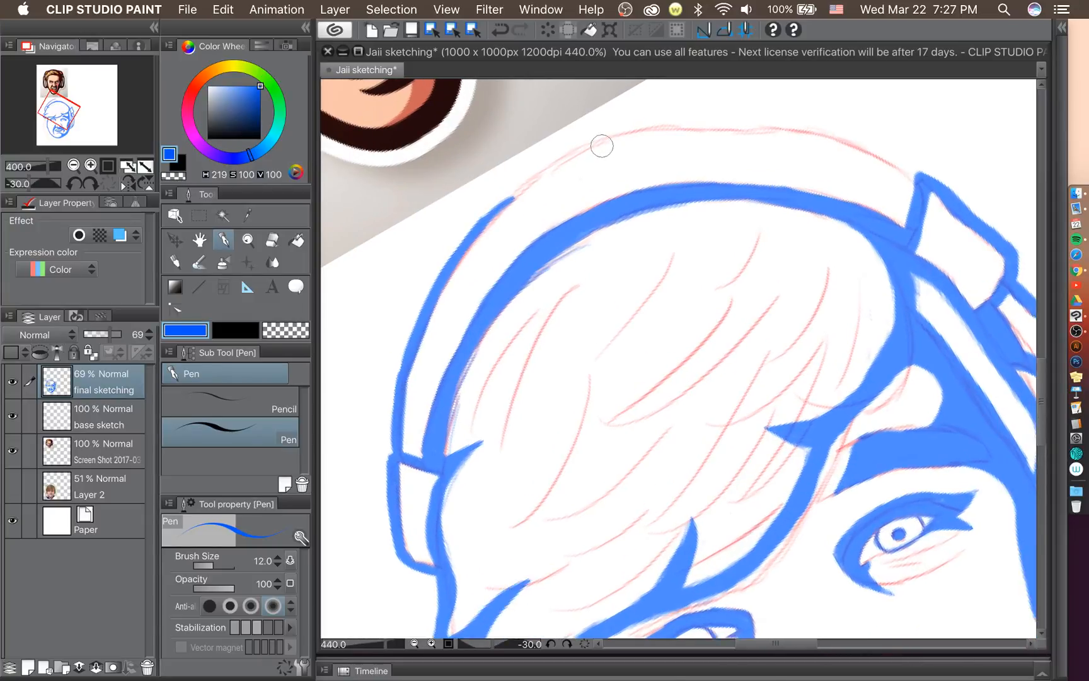
{"action": "mouse_move", "coordinate": [476, 230]}
{"action": "left_mouse_down"}
{"action": "mouse_move", "coordinate": [526, 181]}
{"action": "mouse_move", "coordinate": [475, 225]}
{"action": "mouse_move", "coordinate": [569, 153]}
{"action": "mouse_move", "coordinate": [579, 150]}
{"action": "mouse_move", "coordinate": [512, 203]}
{"action": "mouse_move", "coordinate": [615, 137]}
{"action": "left_mouse_up"}
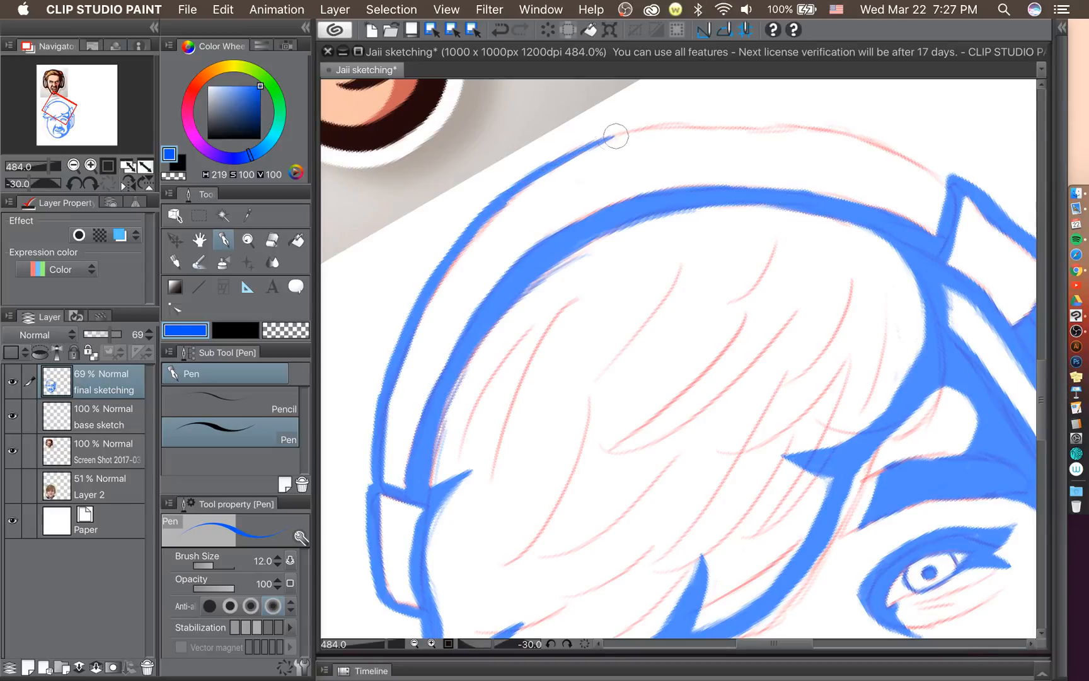
{"action": "mouse_move", "coordinate": [472, 222]}
{"action": "left_mouse_down"}
{"action": "mouse_move", "coordinate": [565, 152]}
{"action": "mouse_move", "coordinate": [503, 192]}
{"action": "mouse_move", "coordinate": [597, 138]}
{"action": "mouse_move", "coordinate": [557, 155]}
{"action": "mouse_move", "coordinate": [630, 127]}
{"action": "left_mouse_up"}
{"action": "left_click_drag", "start_coordinate": [574, 144], "coordinate": [642, 124]}
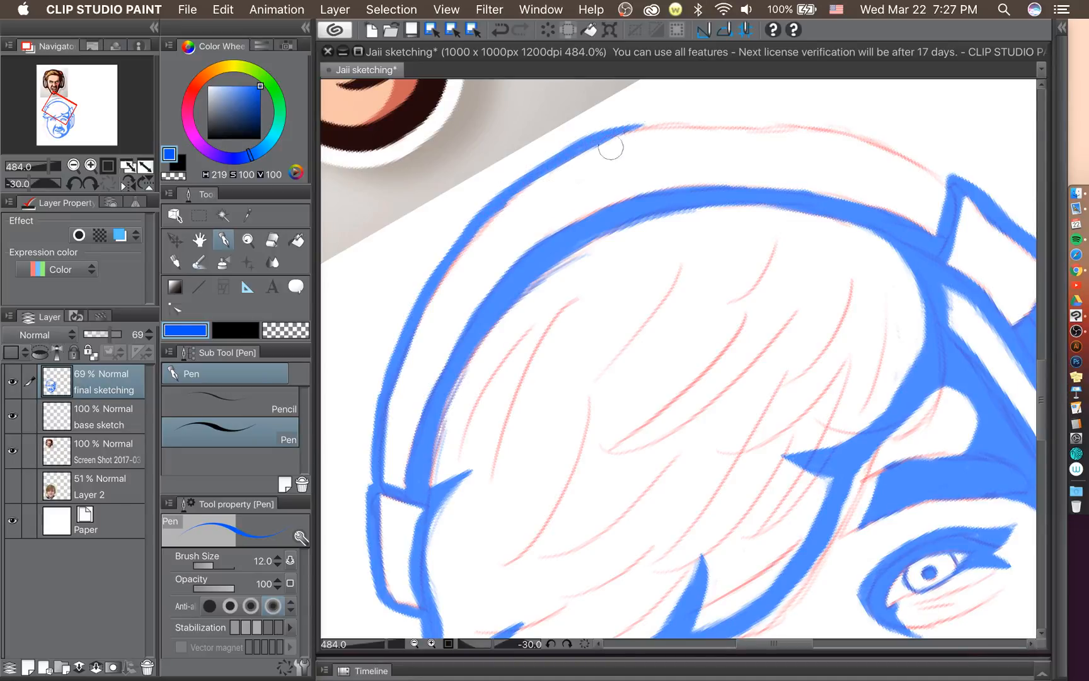
Rotate the canvas to -75° and ink the rest of the headband's outer arc over the crown to the end block.
{"action": "left_click", "coordinate": [78, 181]}
{"action": "left_click", "coordinate": [78, 182]}
{"action": "left_click", "coordinate": [78, 181]}
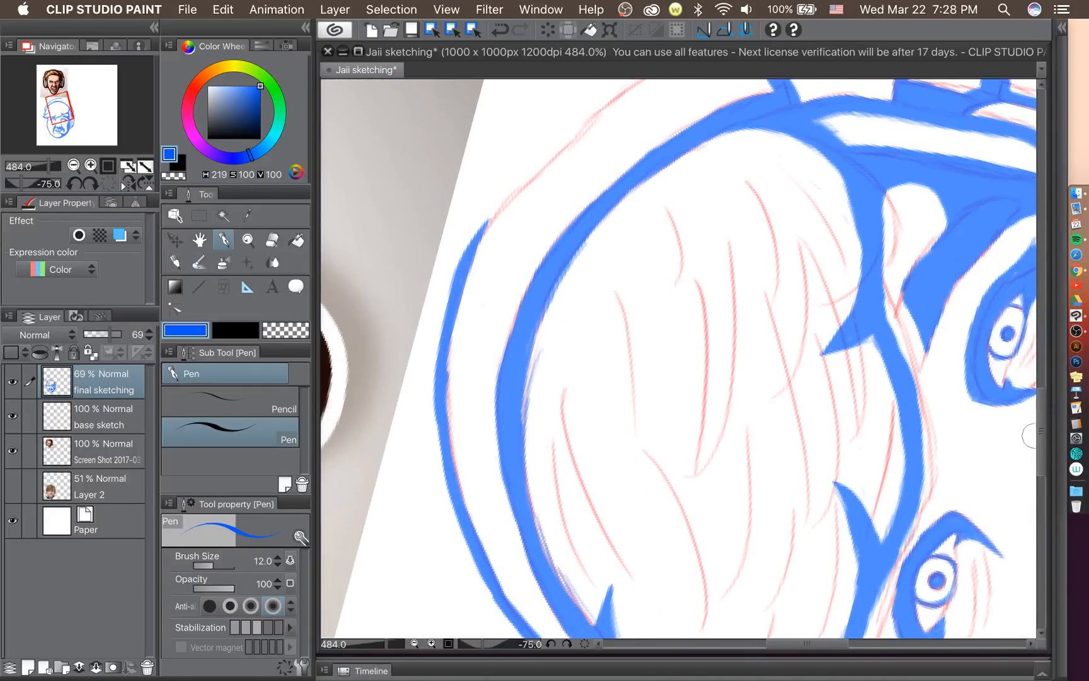
{"action": "scroll", "coordinate": [1034, 421], "scroll_direction": "up", "scroll_amount": 5}
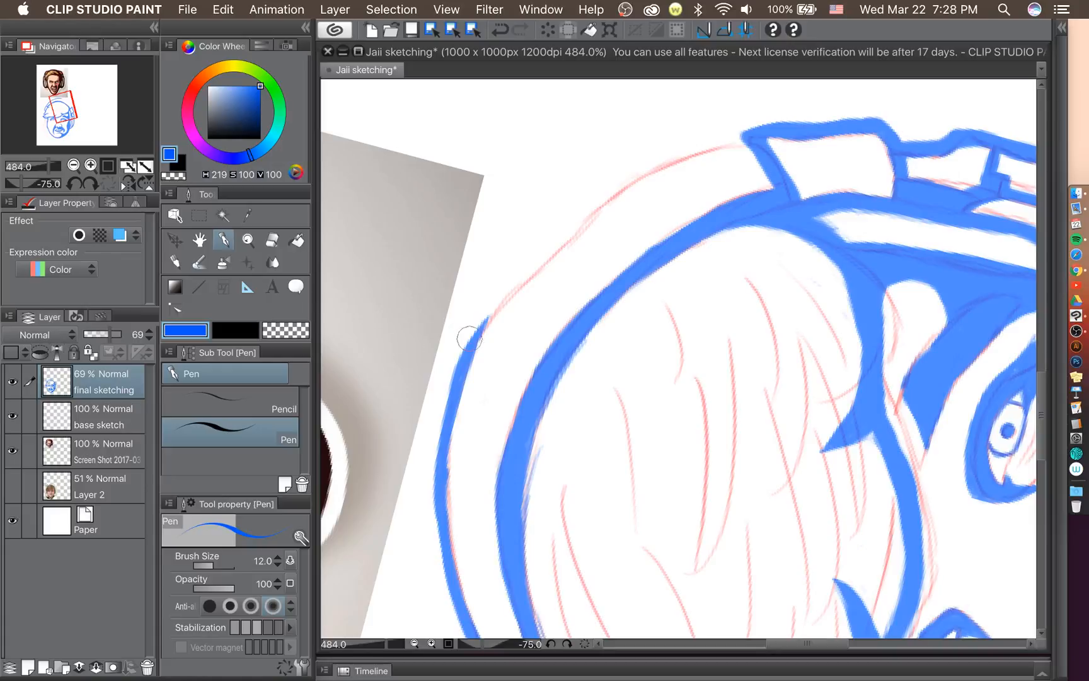
{"action": "left_click_drag", "start_coordinate": [457, 353], "coordinate": [538, 266]}
{"action": "key", "text": "super+z"}
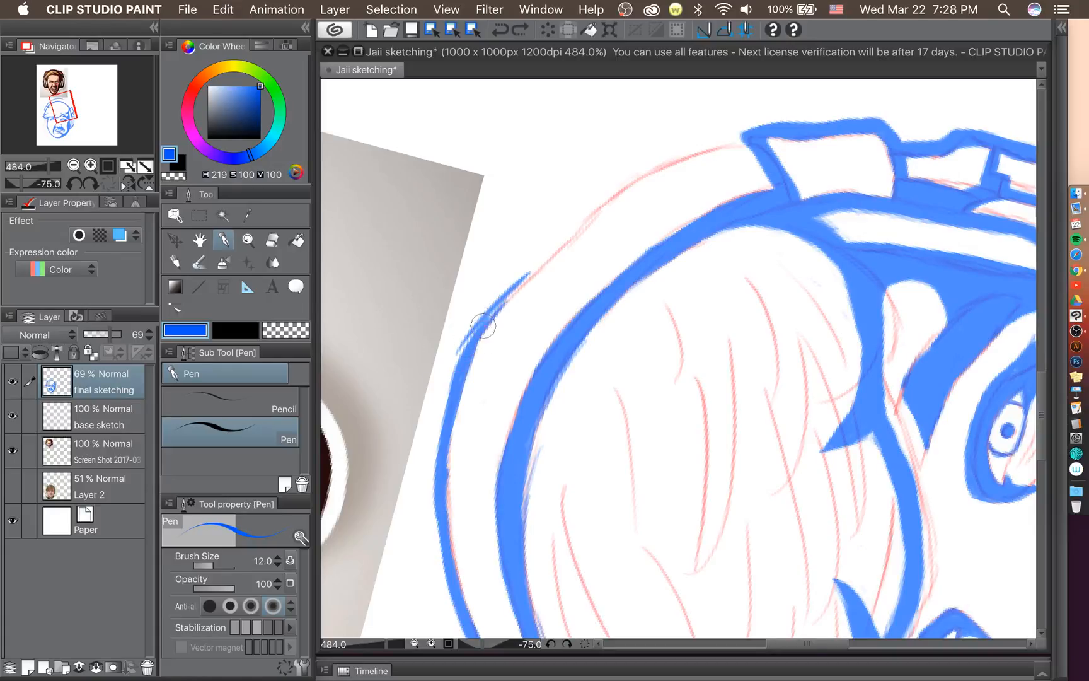
{"action": "mouse_move", "coordinate": [498, 304]}
{"action": "left_mouse_down"}
{"action": "mouse_move", "coordinate": [458, 363]}
{"action": "mouse_move", "coordinate": [530, 272]}
{"action": "mouse_move", "coordinate": [597, 219]}
{"action": "left_mouse_up"}
{"action": "left_click_drag", "start_coordinate": [539, 265], "coordinate": [624, 188]}
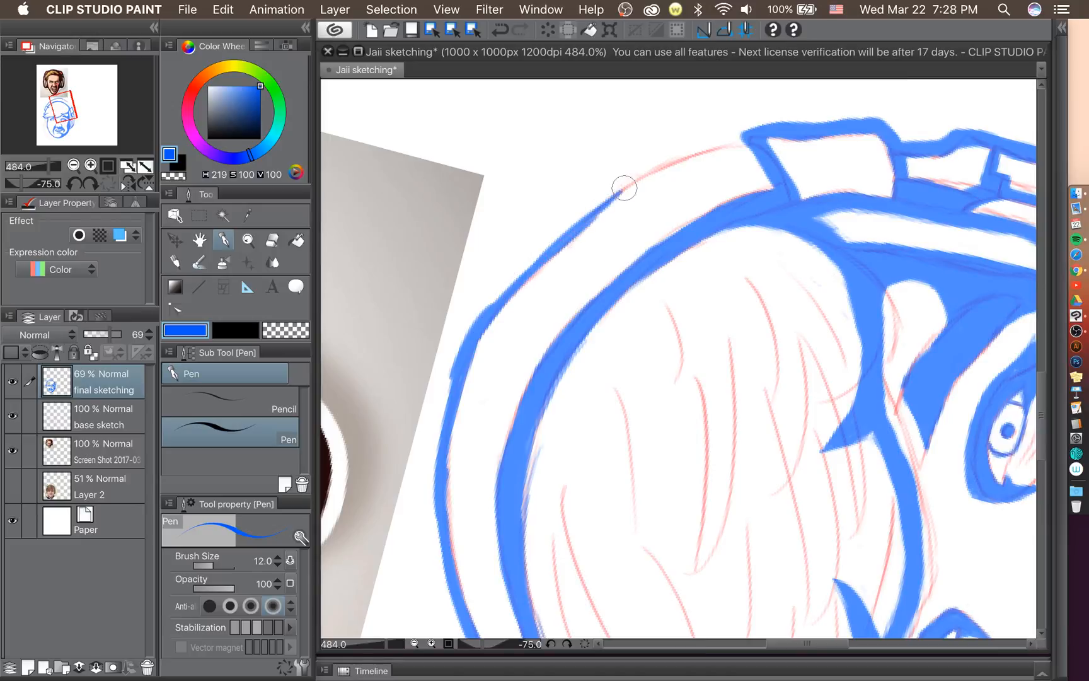
{"action": "left_click_drag", "start_coordinate": [578, 221], "coordinate": [660, 167]}
{"action": "left_click_drag", "start_coordinate": [610, 194], "coordinate": [756, 140]}
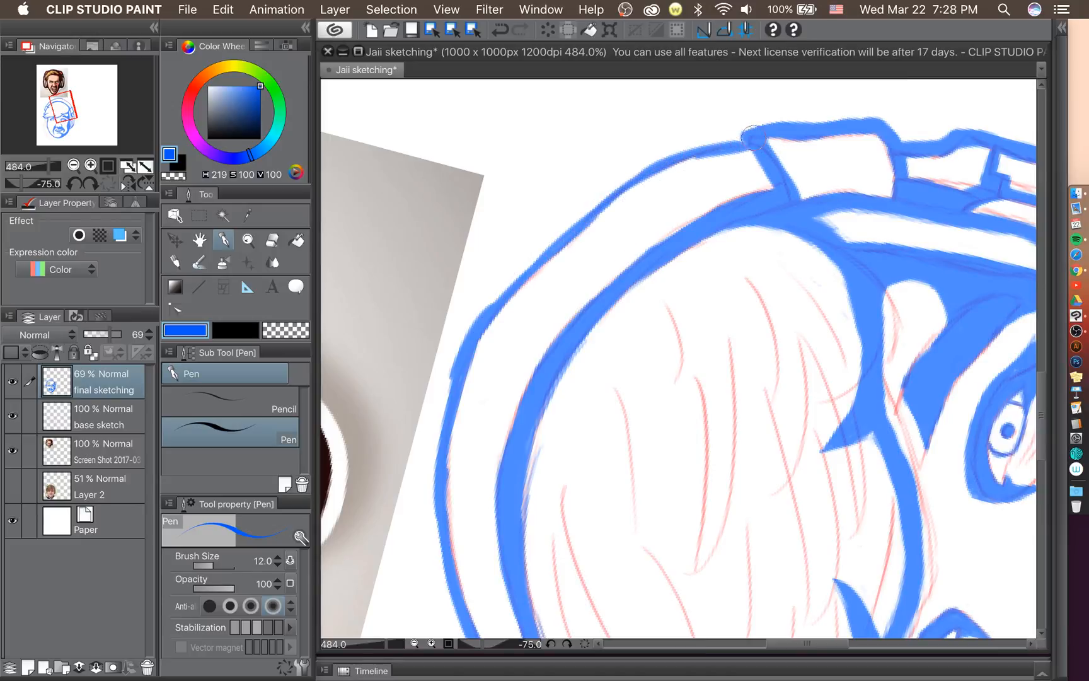
{"action": "left_click_drag", "start_coordinate": [696, 157], "coordinate": [753, 131]}
{"action": "key", "text": "super+z"}
{"action": "key", "text": "super+z"}
Thicken and smooth the headband's outer arc with the pen, from the side of the curve up to the crown's end block.
{"action": "left_click_drag", "start_coordinate": [451, 374], "coordinate": [443, 418]}
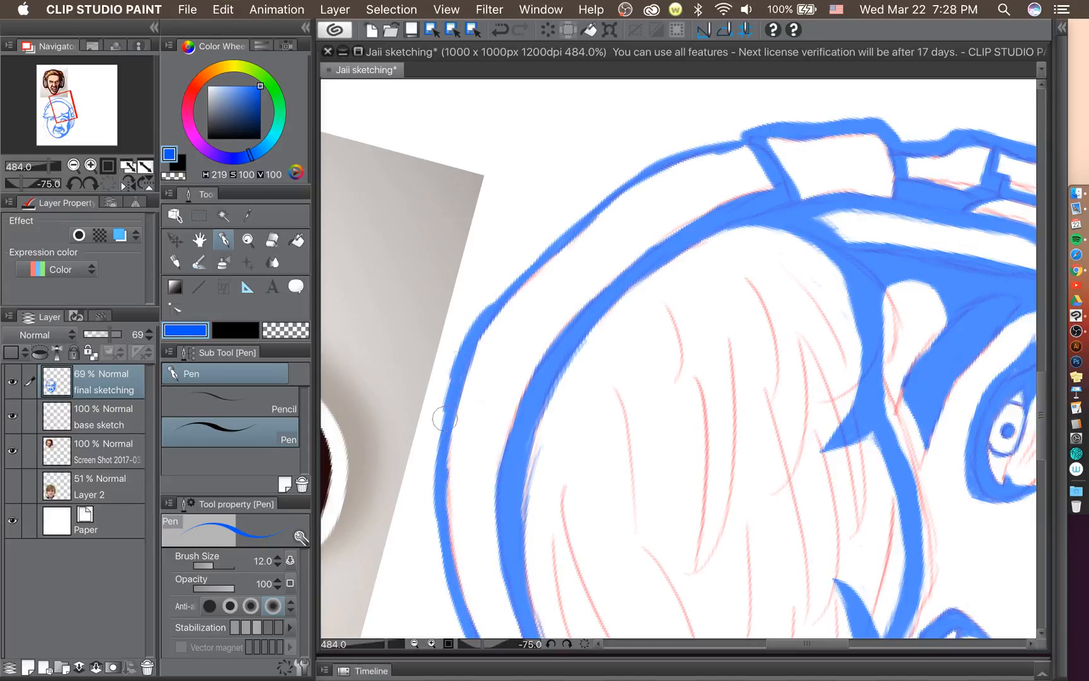
{"action": "mouse_move", "coordinate": [474, 326]}
{"action": "left_mouse_down"}
{"action": "mouse_move", "coordinate": [519, 276]}
{"action": "mouse_move", "coordinate": [486, 306]}
{"action": "mouse_move", "coordinate": [595, 205]}
{"action": "mouse_move", "coordinate": [560, 243]}
{"action": "mouse_move", "coordinate": [686, 143]}
{"action": "left_mouse_up"}
{"action": "left_click_drag", "start_coordinate": [572, 228], "coordinate": [583, 215]}
{"action": "left_click_drag", "start_coordinate": [662, 157], "coordinate": [759, 133]}
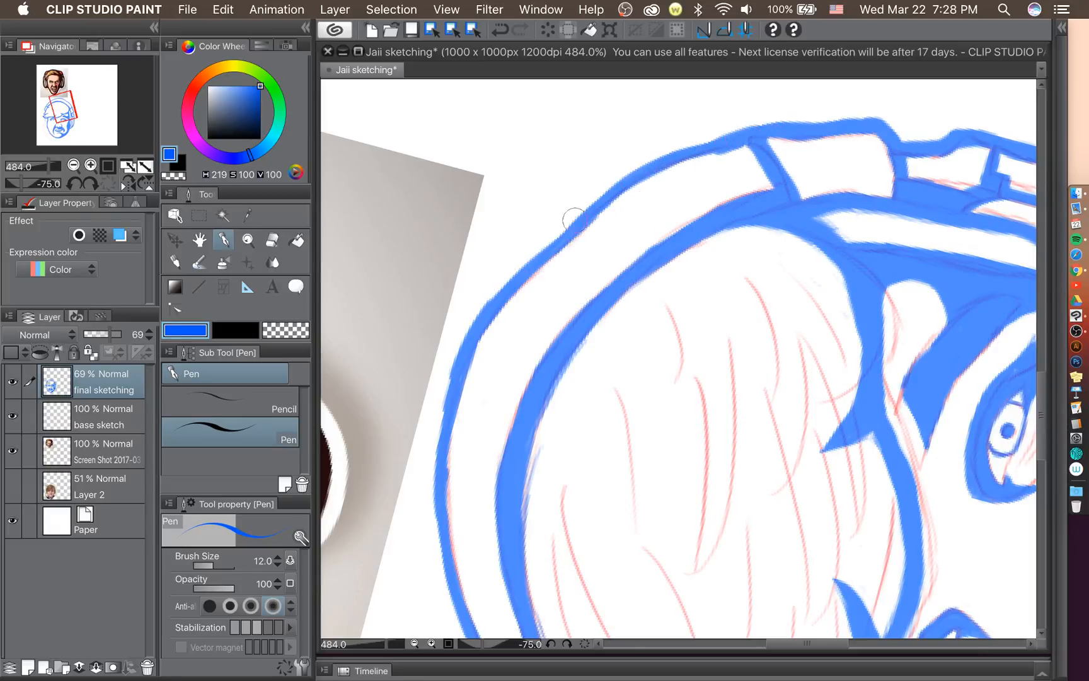
{"action": "mouse_move", "coordinate": [572, 222]}
{"action": "left_mouse_down"}
{"action": "mouse_move", "coordinate": [592, 199]}
{"action": "mouse_move", "coordinate": [610, 207]}
{"action": "mouse_move", "coordinate": [597, 191]}
{"action": "mouse_move", "coordinate": [630, 179]}
{"action": "mouse_move", "coordinate": [596, 198]}
{"action": "mouse_move", "coordinate": [605, 205]}
{"action": "mouse_move", "coordinate": [651, 163]}
{"action": "mouse_move", "coordinate": [628, 170]}
{"action": "left_mouse_up"}
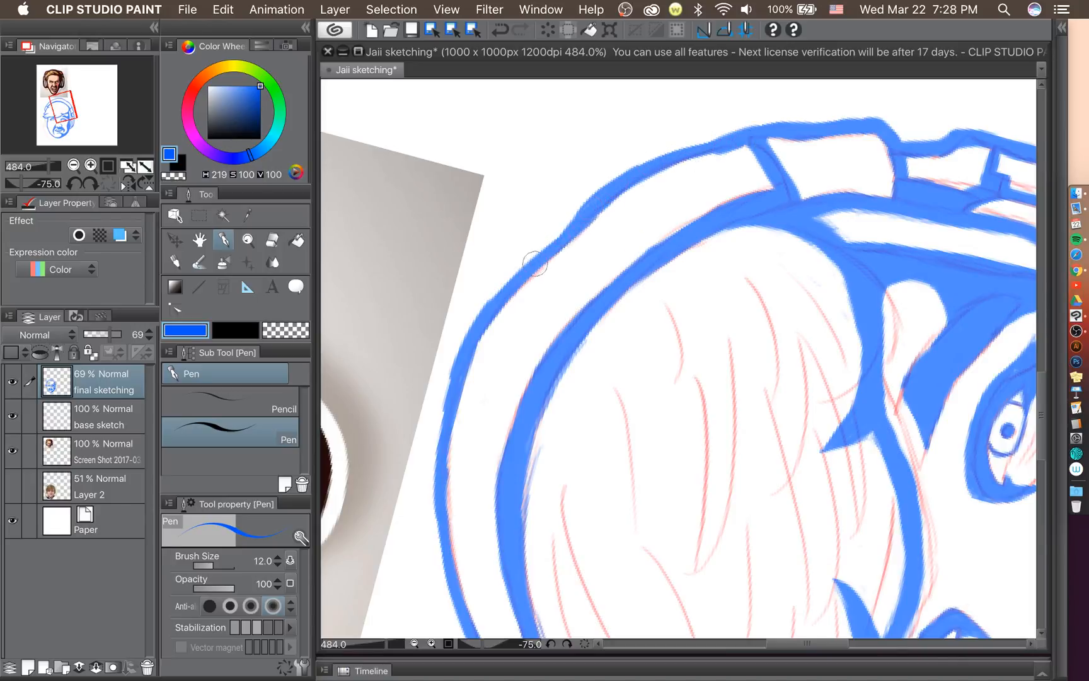
Thicken the middle stretch of the headband's outer arc with the pen, undoing the rough strokes and redrawing them.
{"action": "mouse_move", "coordinate": [448, 404]}
{"action": "left_mouse_down"}
{"action": "mouse_move", "coordinate": [434, 456]}
{"action": "mouse_move", "coordinate": [452, 384]}
{"action": "mouse_move", "coordinate": [435, 499]}
{"action": "left_mouse_up"}
{"action": "mouse_move", "coordinate": [440, 448]}
{"action": "left_mouse_down"}
{"action": "mouse_move", "coordinate": [432, 497]}
{"action": "mouse_move", "coordinate": [445, 599]}
{"action": "left_mouse_up"}
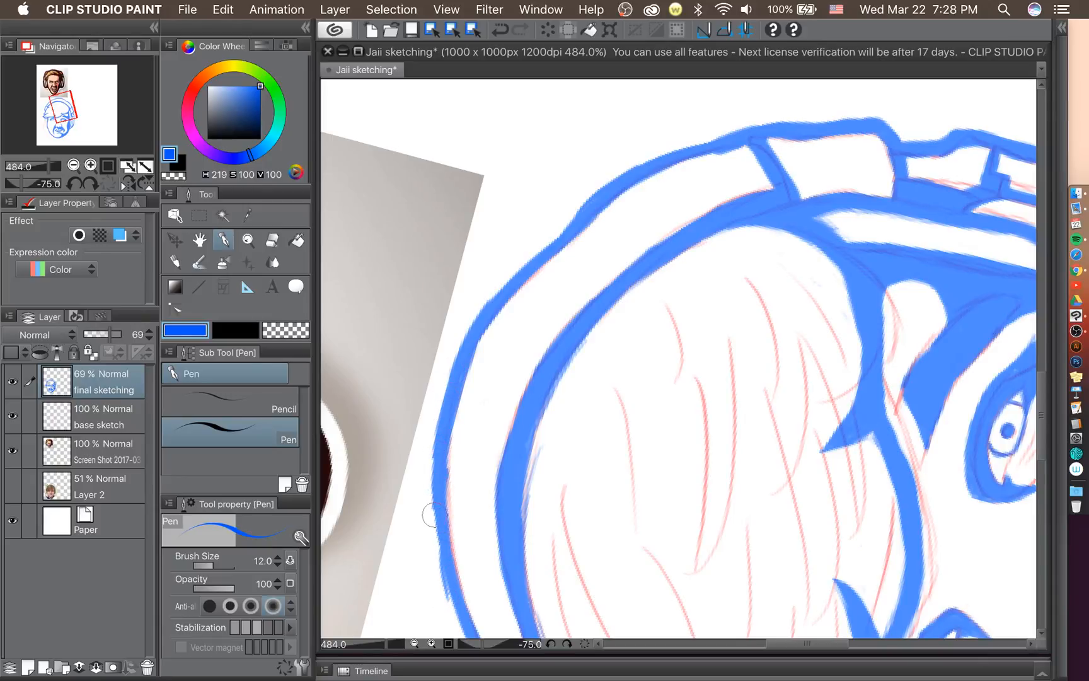
{"action": "left_click_drag", "start_coordinate": [429, 489], "coordinate": [434, 575]}
{"action": "left_click_drag", "start_coordinate": [434, 524], "coordinate": [441, 592]}
{"action": "key", "text": "super+z"}
{"action": "key", "text": "super+z"}
{"action": "key", "text": "super+z"}
{"action": "left_click_drag", "start_coordinate": [431, 527], "coordinate": [449, 589]}
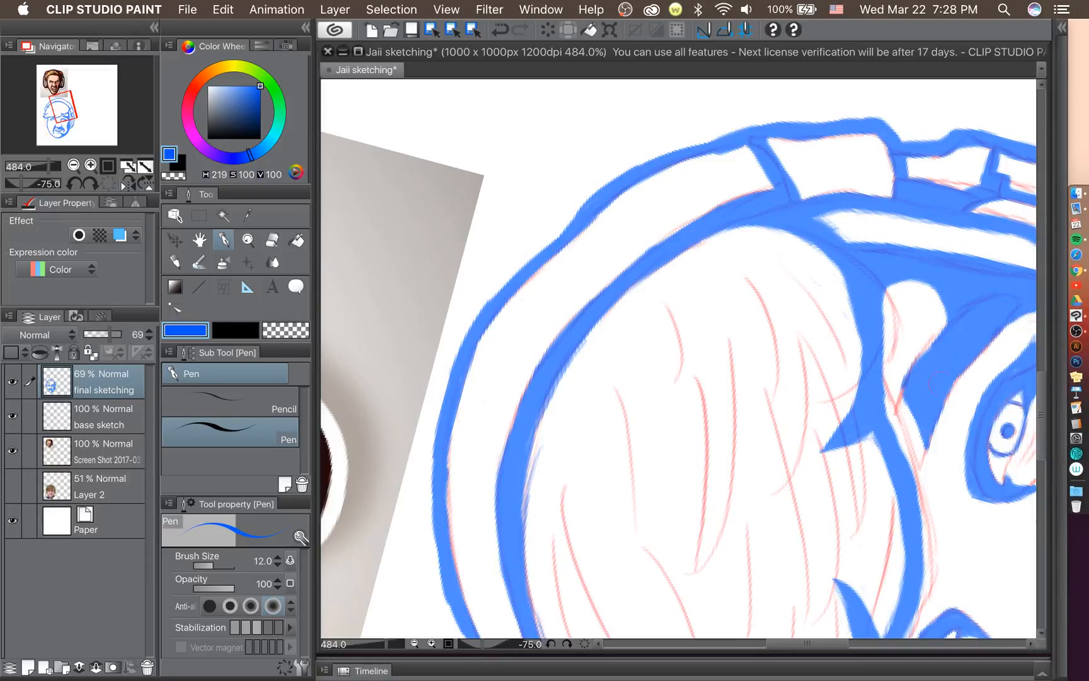
Thicken the lower stretch of the headband's outer arc down to the small block beside the hair.
{"action": "left_click_drag", "start_coordinate": [1036, 394], "coordinate": [1049, 435]}
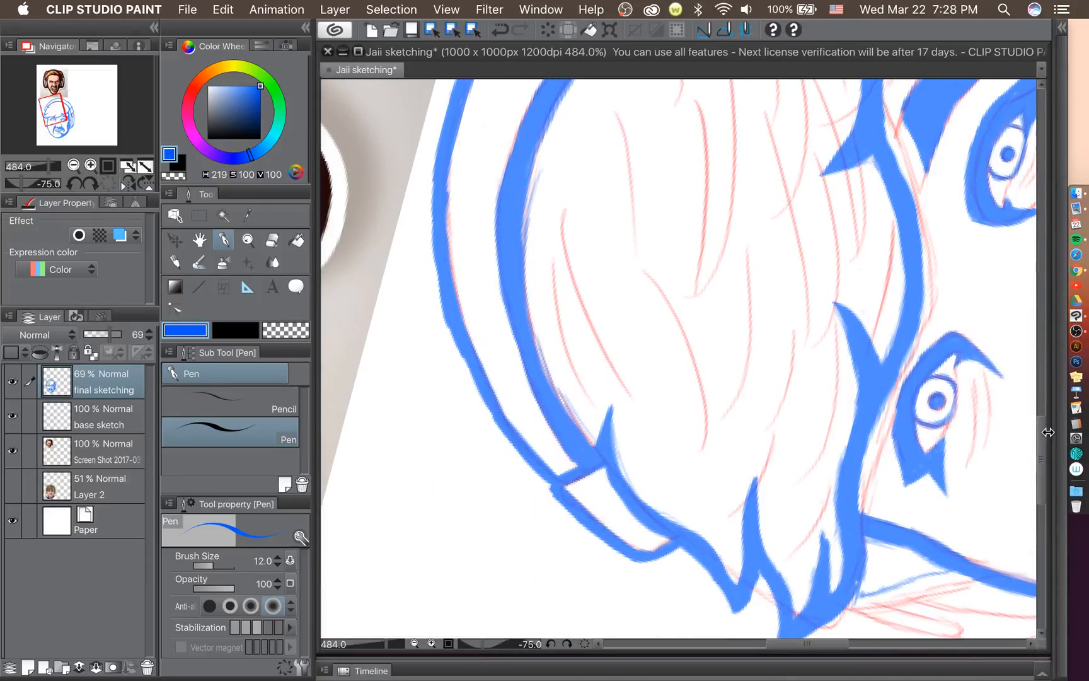
{"action": "mouse_move", "coordinate": [450, 317]}
{"action": "left_mouse_down"}
{"action": "mouse_move", "coordinate": [485, 418]}
{"action": "mouse_move", "coordinate": [517, 458]}
{"action": "left_mouse_up"}
{"action": "key", "text": "super+z"}
{"action": "key", "text": "super+z"}
{"action": "key", "text": "super+z"}
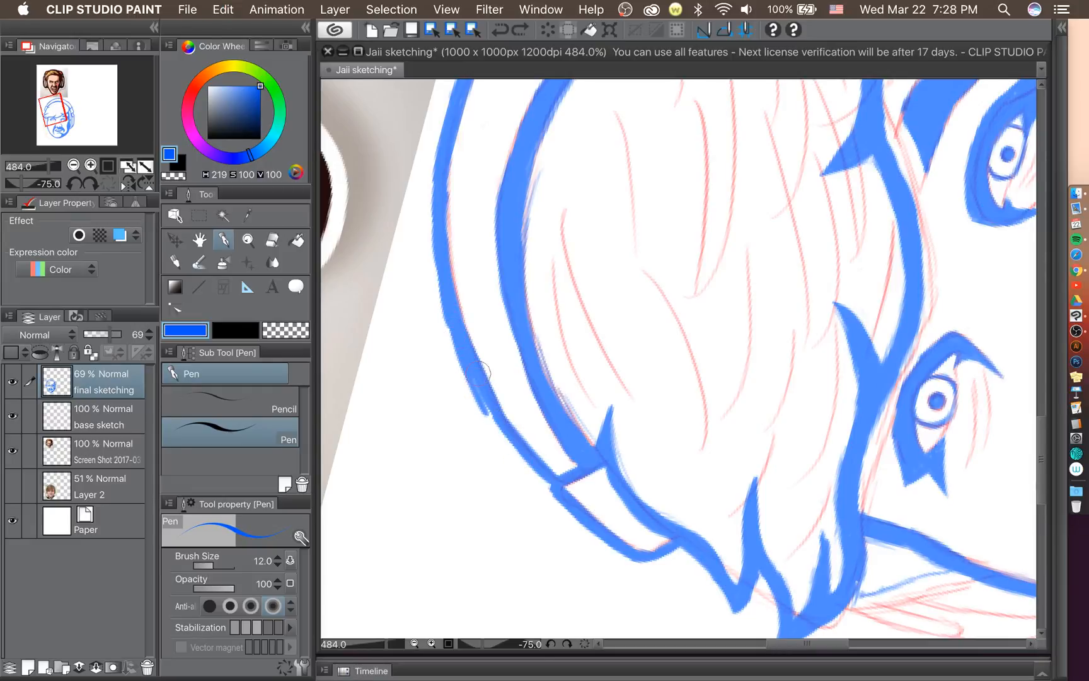
{"action": "mouse_move", "coordinate": [470, 373]}
{"action": "left_mouse_down"}
{"action": "mouse_move", "coordinate": [499, 431]}
{"action": "mouse_move", "coordinate": [538, 468]}
{"action": "left_mouse_up"}
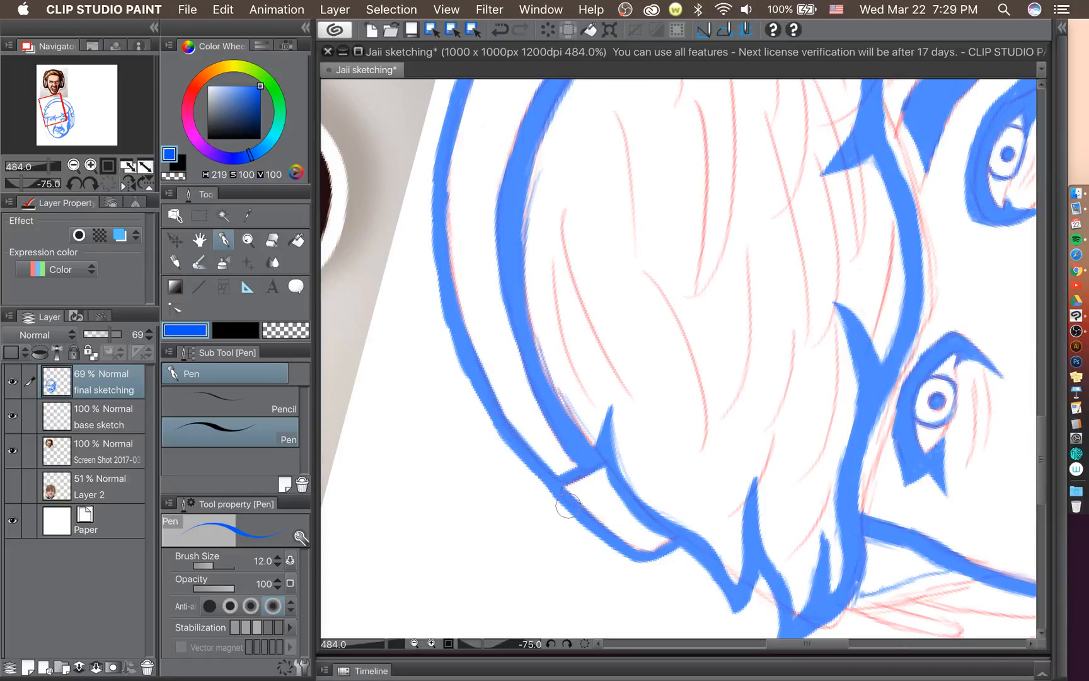
Reset the canvas rotation to 0° and review the whole inked head.
{"action": "scroll", "coordinate": [568, 504], "scroll_direction": "down", "scroll_amount": 6}
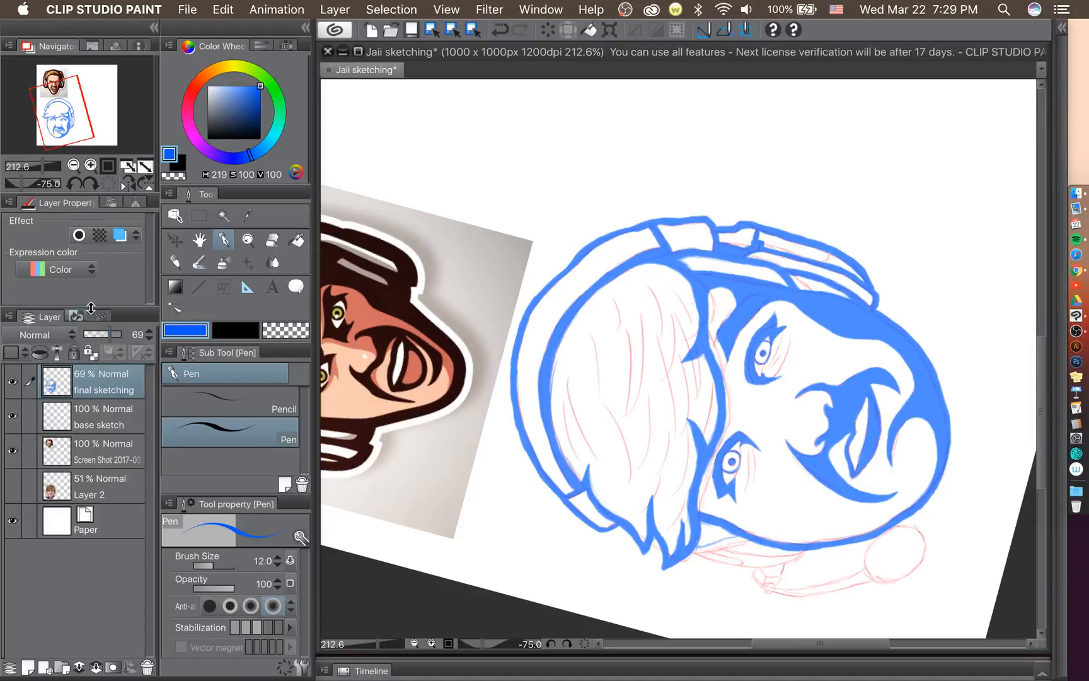
{"action": "left_click", "coordinate": [77, 182]}
{"action": "left_click", "coordinate": [77, 181]}
{"action": "left_click", "coordinate": [78, 182]}
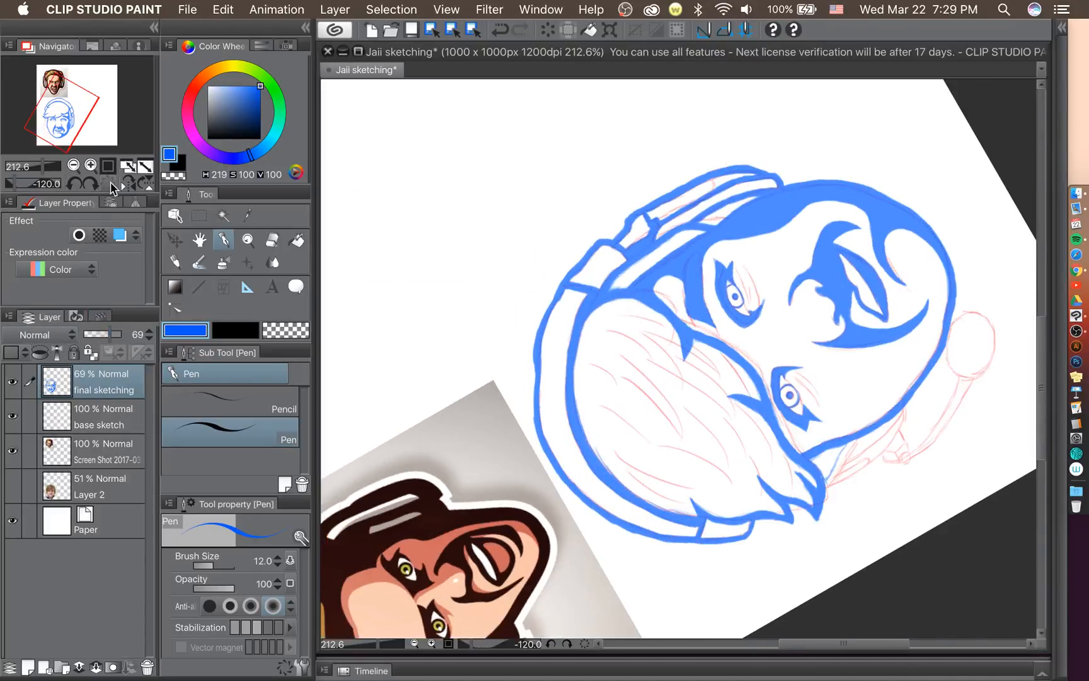
{"action": "left_click", "coordinate": [101, 183]}
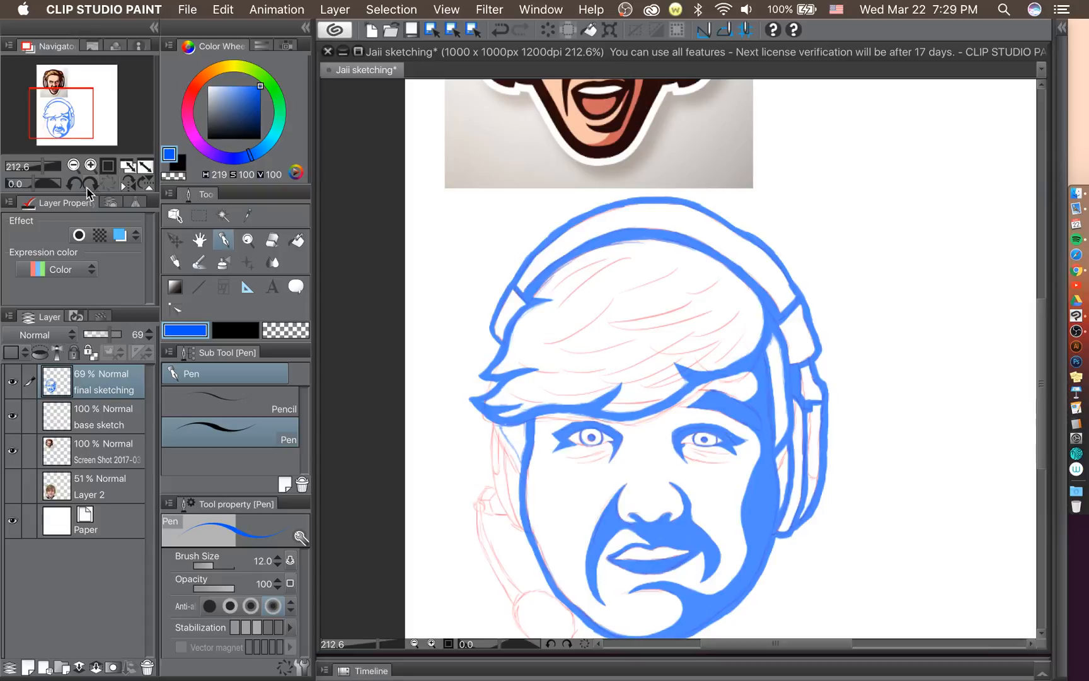
{"action": "left_click", "coordinate": [73, 183]}
{"action": "left_click", "coordinate": [73, 183]}
{"action": "left_click", "coordinate": [106, 183]}
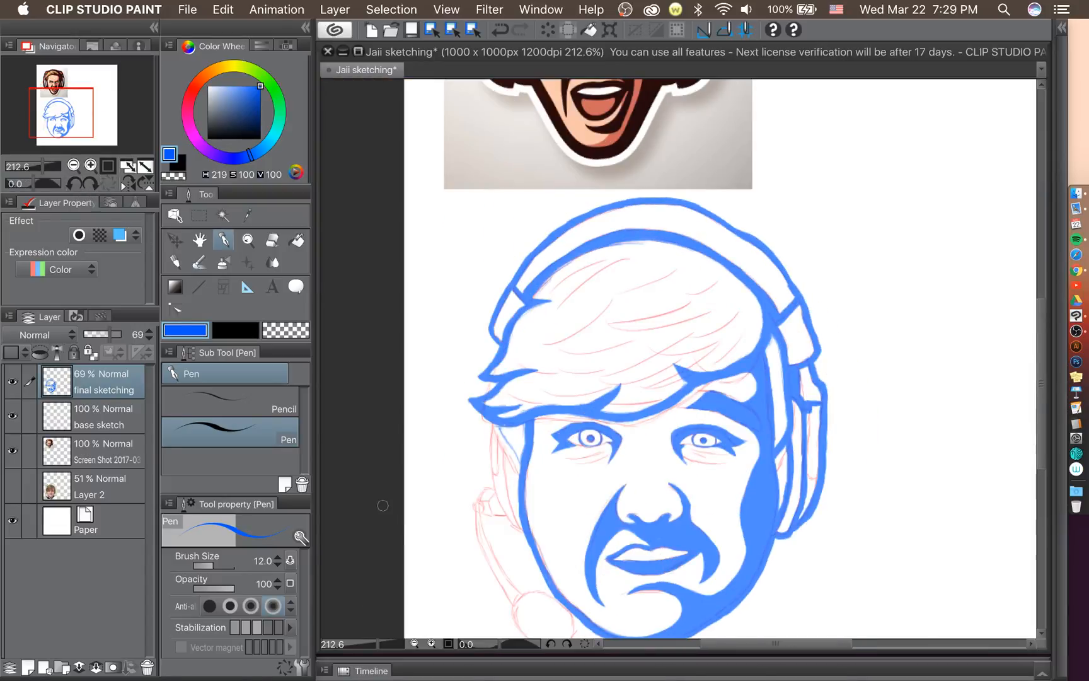
{"action": "left_click_drag", "start_coordinate": [1042, 333], "coordinate": [1040, 352]}
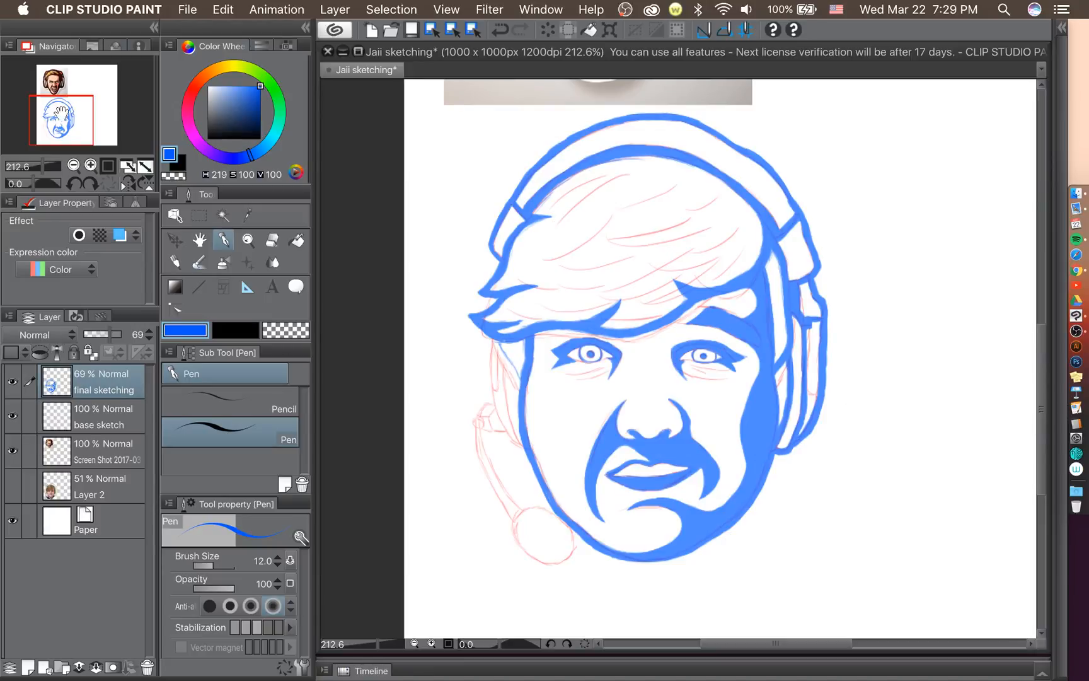
Set the final sketching layer's opacity to 53% and show the reference photo on Layer 2.
{"action": "left_click_drag", "start_coordinate": [99, 337], "coordinate": [180, 344]}
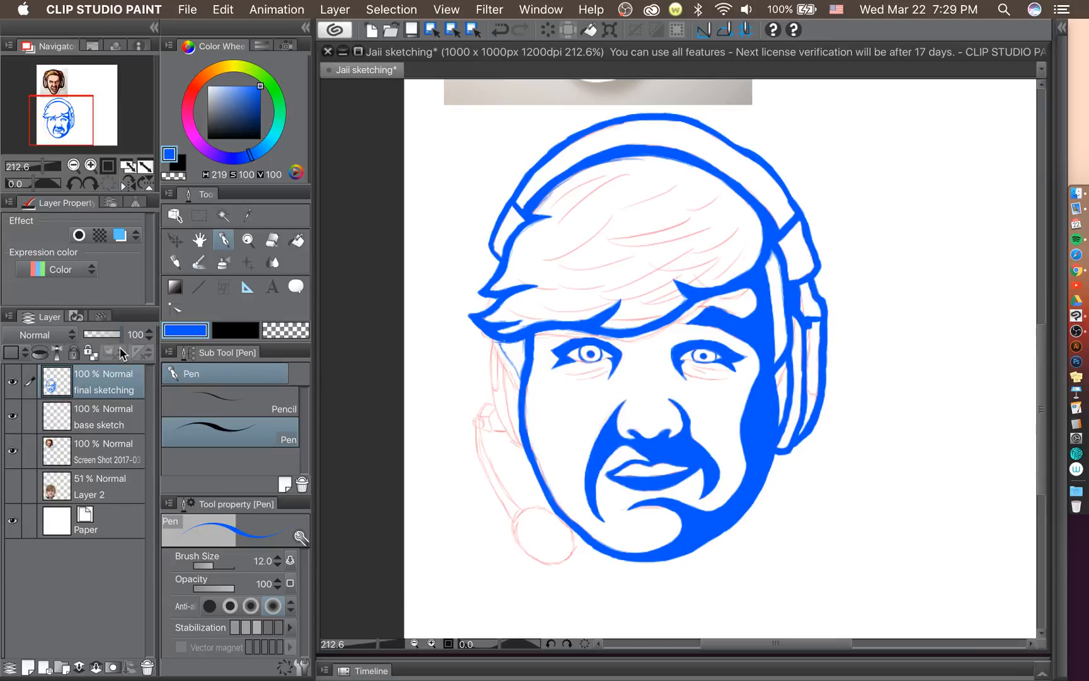
{"action": "left_click_drag", "start_coordinate": [109, 336], "coordinate": [106, 339]}
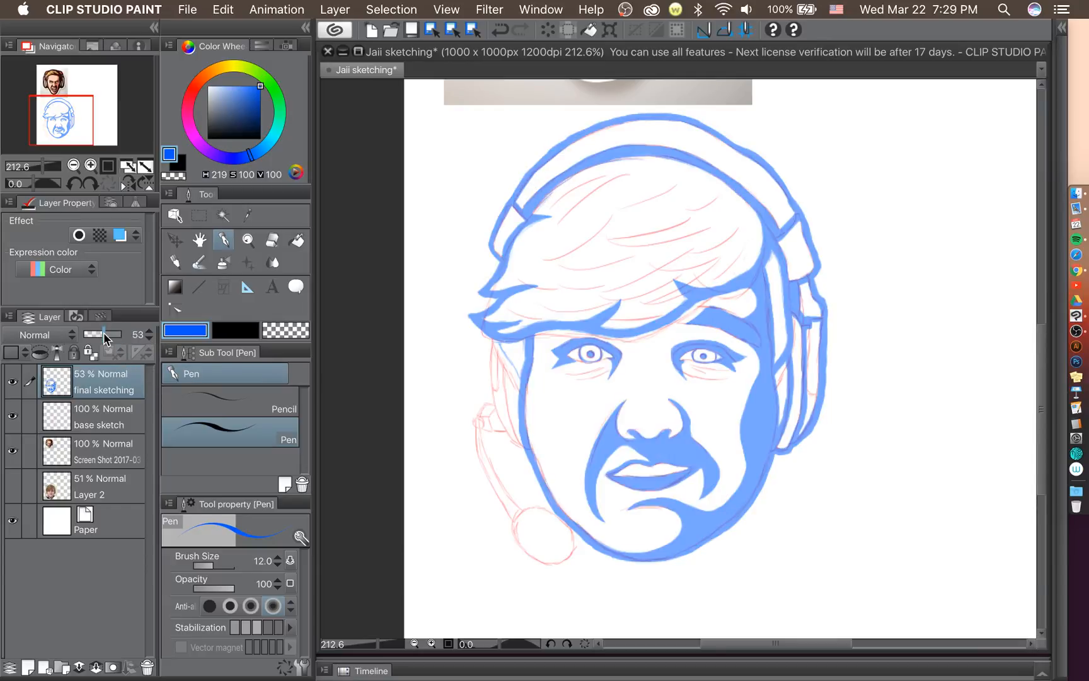
{"action": "left_click", "coordinate": [12, 485]}
Trim the outer edge of the face outline with the Hard eraser from below the large ear cup along the shaded jaw to the chin.
{"action": "scroll", "coordinate": [771, 572], "scroll_direction": "up", "scroll_amount": 5}
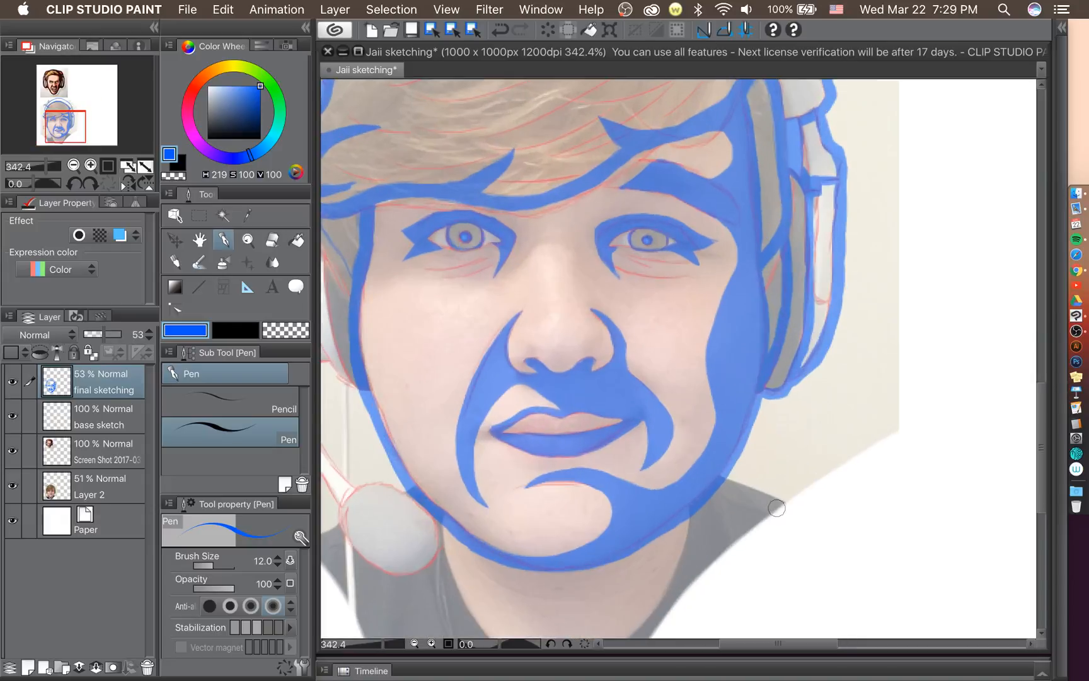
{"action": "scroll", "coordinate": [761, 462], "scroll_direction": "up", "scroll_amount": 3}
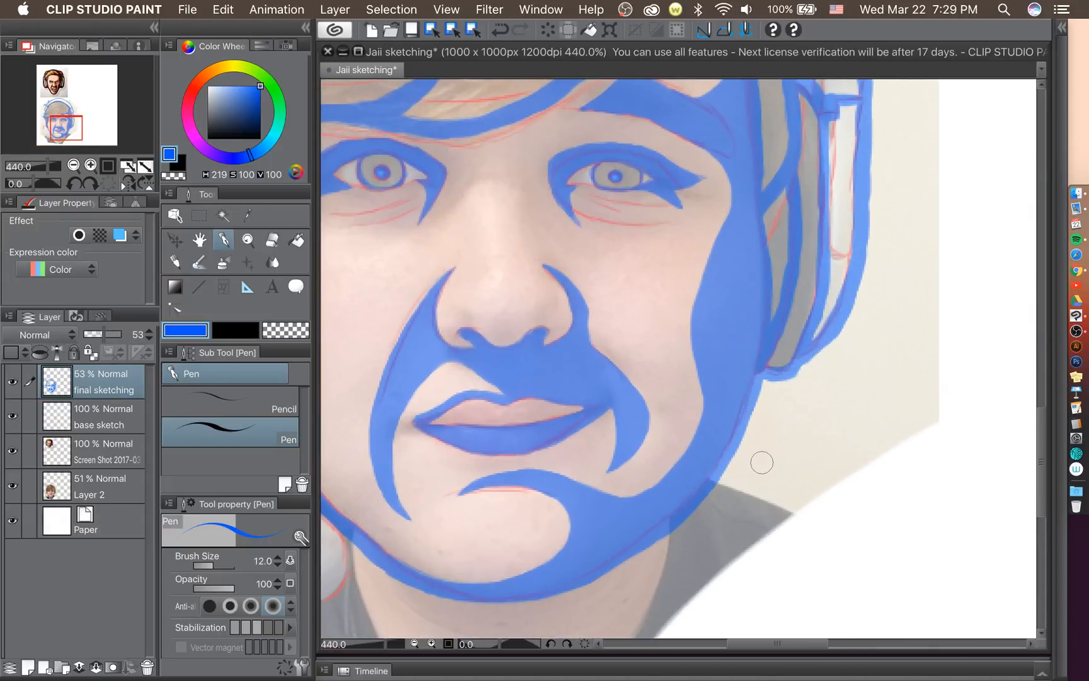
{"action": "left_click", "coordinate": [271, 240]}
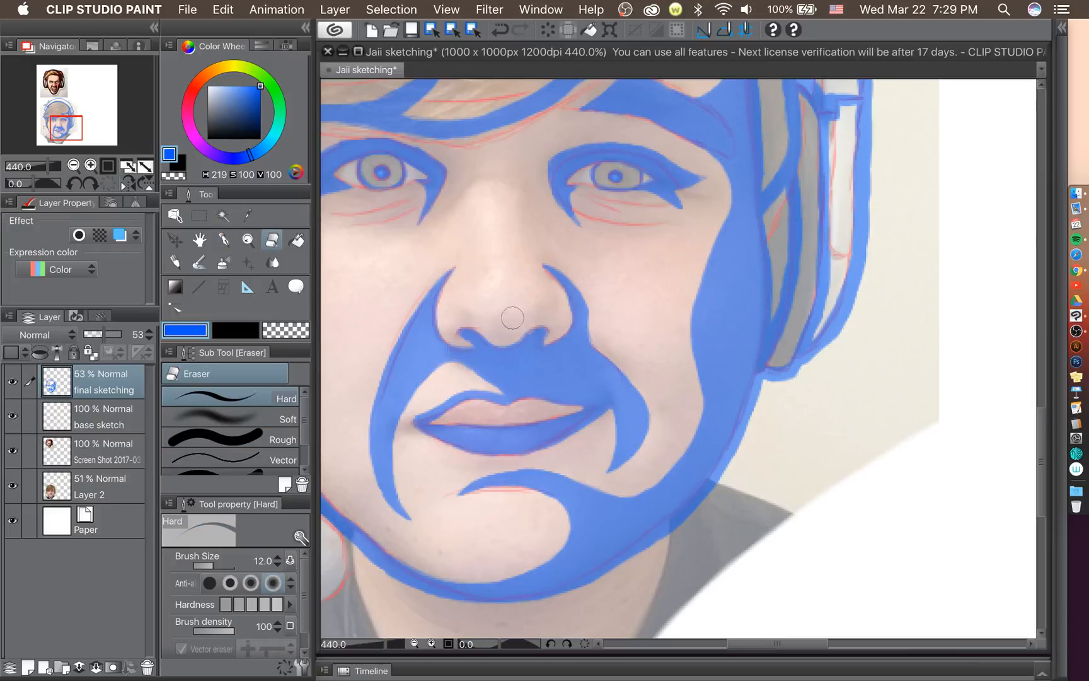
{"action": "left_click_drag", "start_coordinate": [600, 583], "coordinate": [712, 492]}
{"action": "left_click_drag", "start_coordinate": [776, 378], "coordinate": [762, 391]}
{"action": "key", "text": "super+z"}
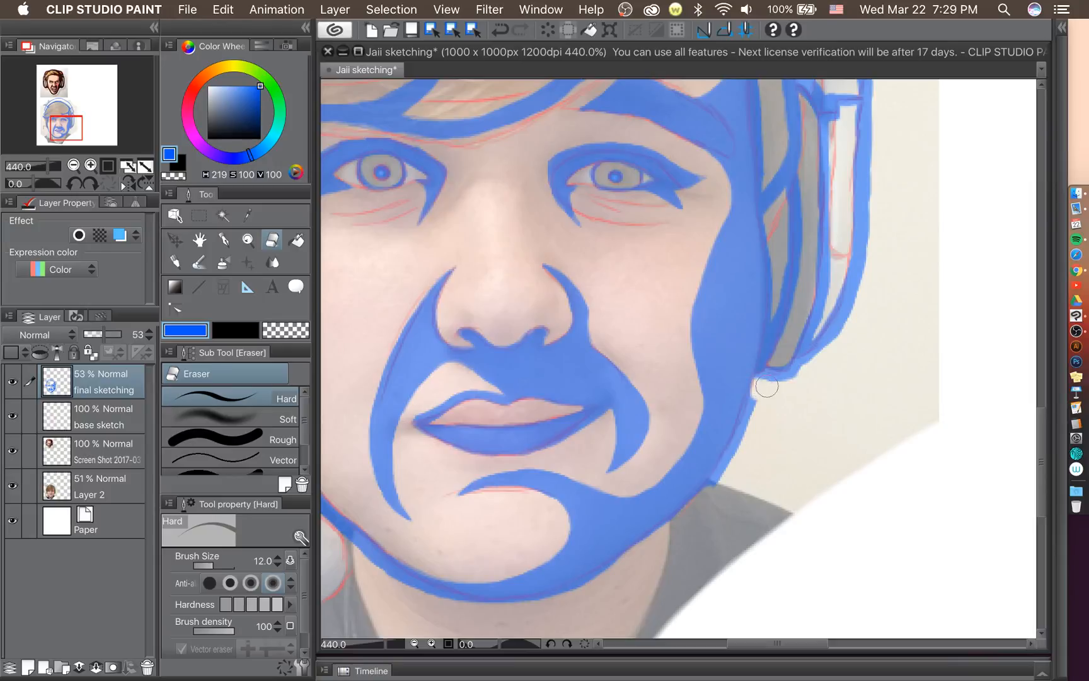
{"action": "key", "text": "super+z"}
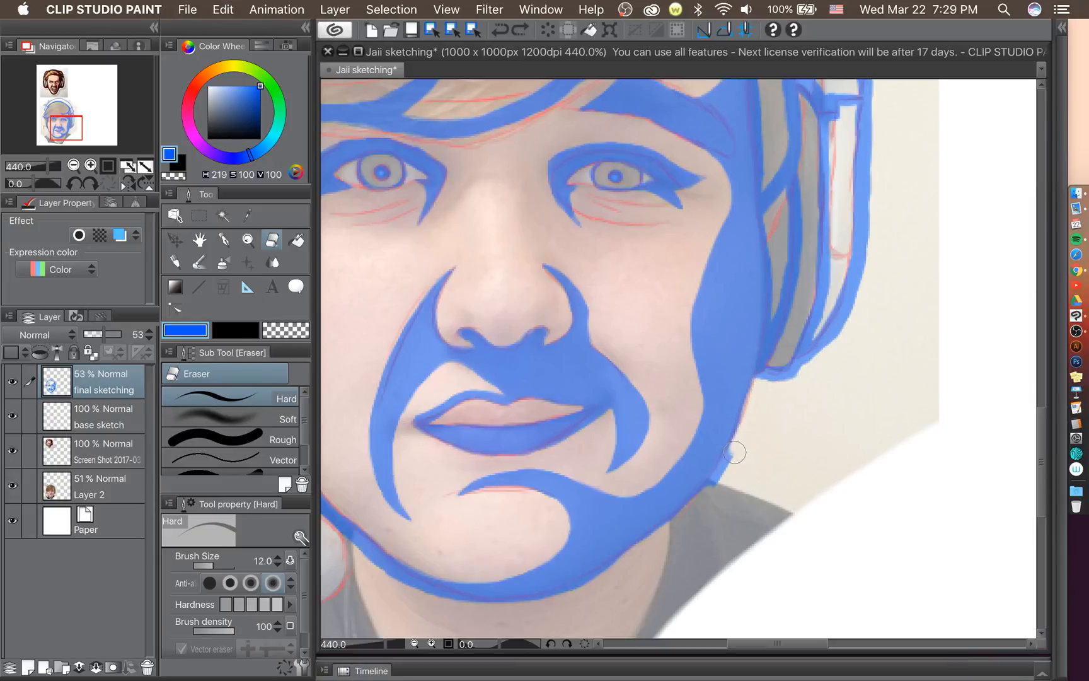
{"action": "left_click_drag", "start_coordinate": [719, 483], "coordinate": [698, 510]}
{"action": "left_click_drag", "start_coordinate": [822, 644], "coordinate": [806, 644]}
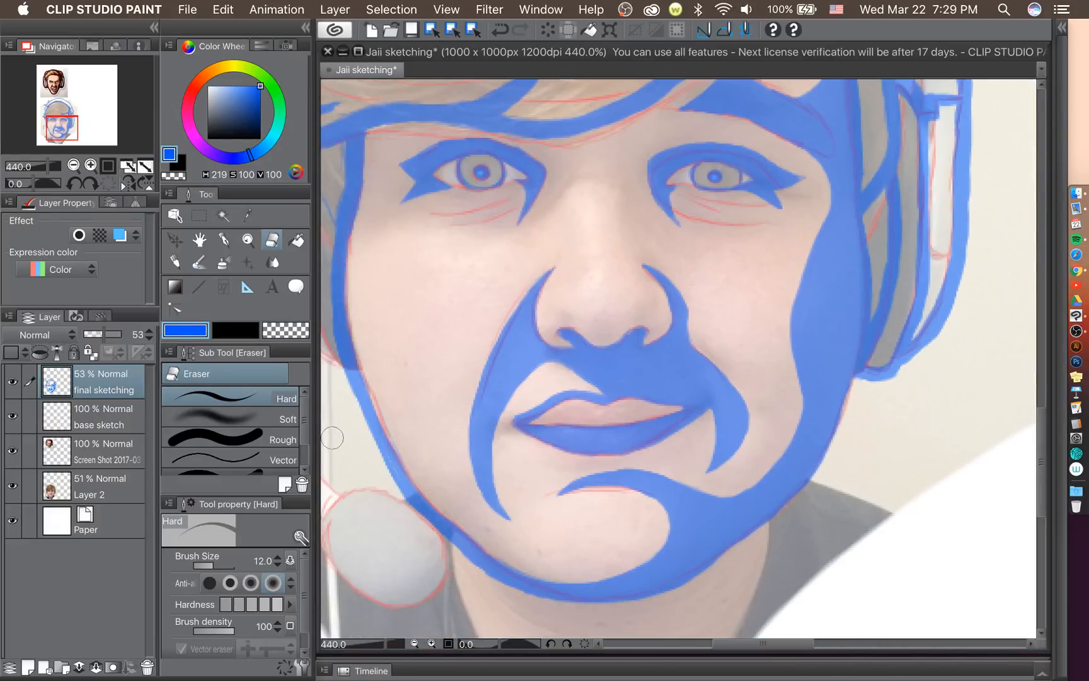
{"action": "left_click_drag", "start_coordinate": [518, 597], "coordinate": [623, 603]}
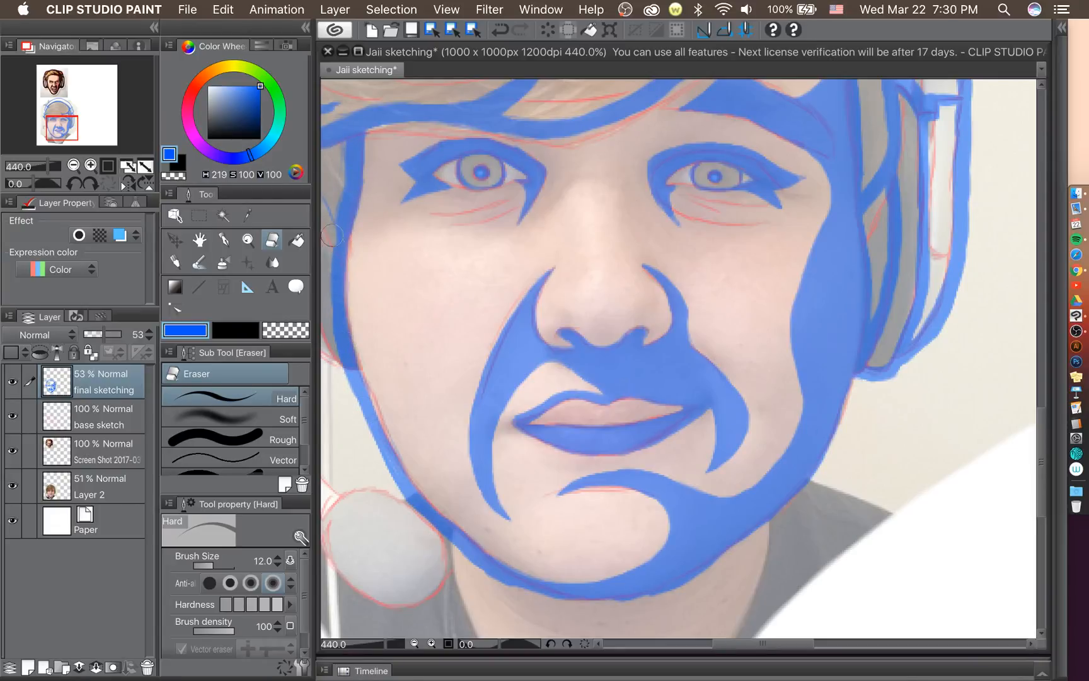
Erase the outer edge of the face outline along the unshaded cheek on the microphone side and under the chin.
{"action": "left_click_drag", "start_coordinate": [332, 235], "coordinate": [331, 314]}
{"action": "mouse_move", "coordinate": [330, 258]}
{"action": "left_mouse_down"}
{"action": "mouse_move", "coordinate": [342, 383]}
{"action": "mouse_move", "coordinate": [329, 249]}
{"action": "mouse_move", "coordinate": [354, 407]}
{"action": "left_mouse_up"}
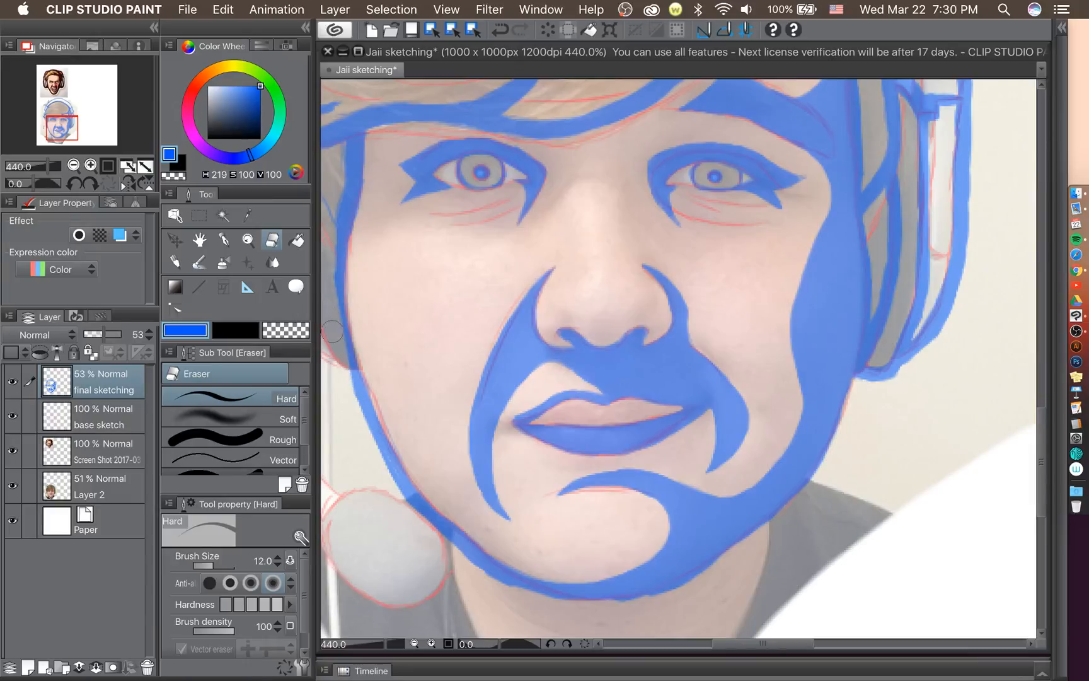
{"action": "left_click_drag", "start_coordinate": [332, 323], "coordinate": [373, 443]}
{"action": "mouse_move", "coordinate": [340, 366]}
{"action": "left_mouse_down"}
{"action": "mouse_move", "coordinate": [377, 451]}
{"action": "mouse_move", "coordinate": [454, 561]}
{"action": "left_mouse_up"}
{"action": "mouse_move", "coordinate": [398, 481]}
{"action": "left_mouse_down"}
{"action": "mouse_move", "coordinate": [445, 541]}
{"action": "mouse_move", "coordinate": [499, 586]}
{"action": "left_mouse_up"}
{"action": "mouse_move", "coordinate": [433, 519]}
{"action": "left_mouse_down"}
{"action": "mouse_move", "coordinate": [536, 596]}
{"action": "mouse_move", "coordinate": [516, 588]}
{"action": "mouse_move", "coordinate": [591, 606]}
{"action": "mouse_move", "coordinate": [653, 602]}
{"action": "mouse_move", "coordinate": [626, 590]}
{"action": "mouse_move", "coordinate": [643, 606]}
{"action": "mouse_move", "coordinate": [686, 590]}
{"action": "mouse_move", "coordinate": [640, 608]}
{"action": "mouse_move", "coordinate": [705, 571]}
{"action": "left_mouse_up"}
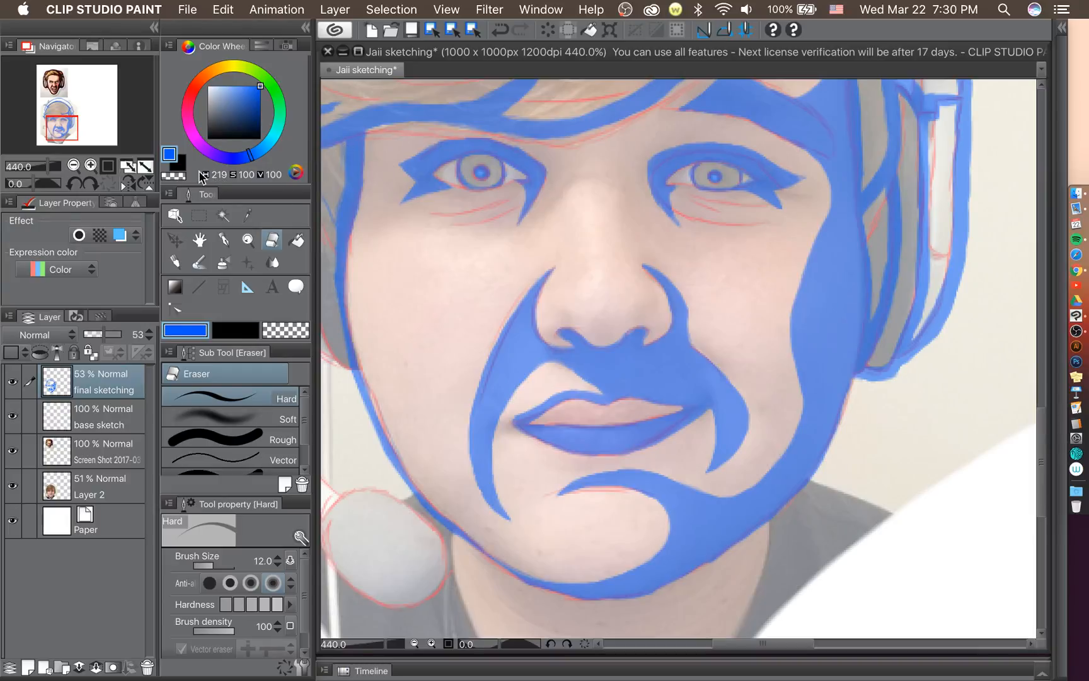
Rotate the canvas to 45° and thicken the trimmed cheek outline on the microphone side with the pen.
{"action": "left_click", "coordinate": [224, 239]}
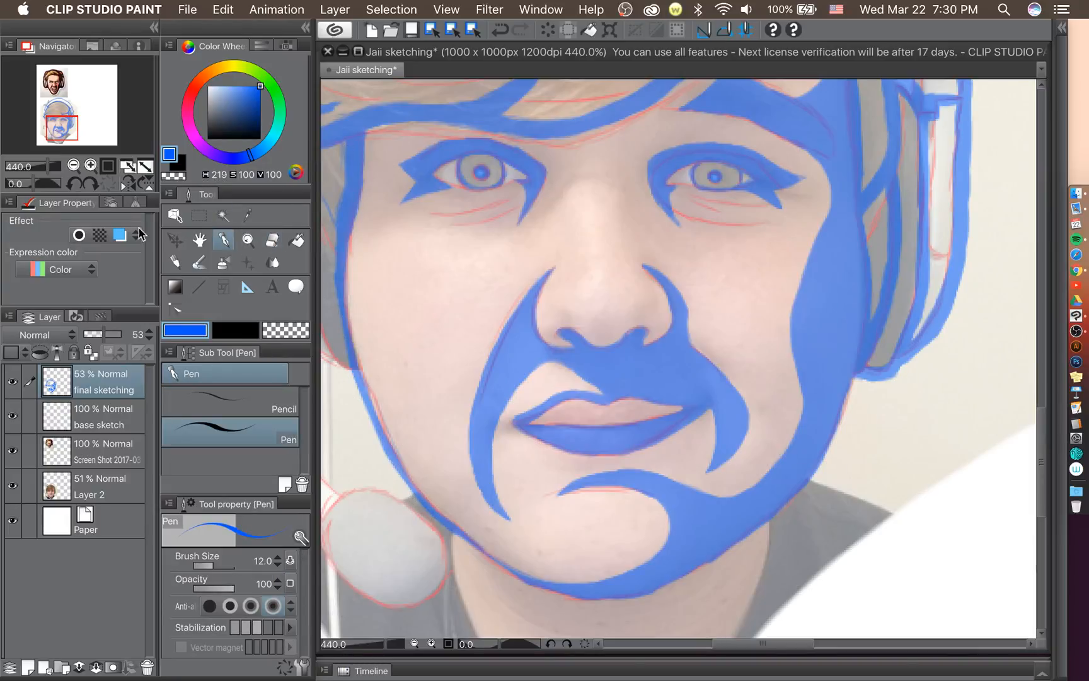
{"action": "left_click", "coordinate": [72, 180]}
{"action": "left_click", "coordinate": [88, 180]}
{"action": "left_click", "coordinate": [88, 180]}
{"action": "left_click", "coordinate": [87, 180]}
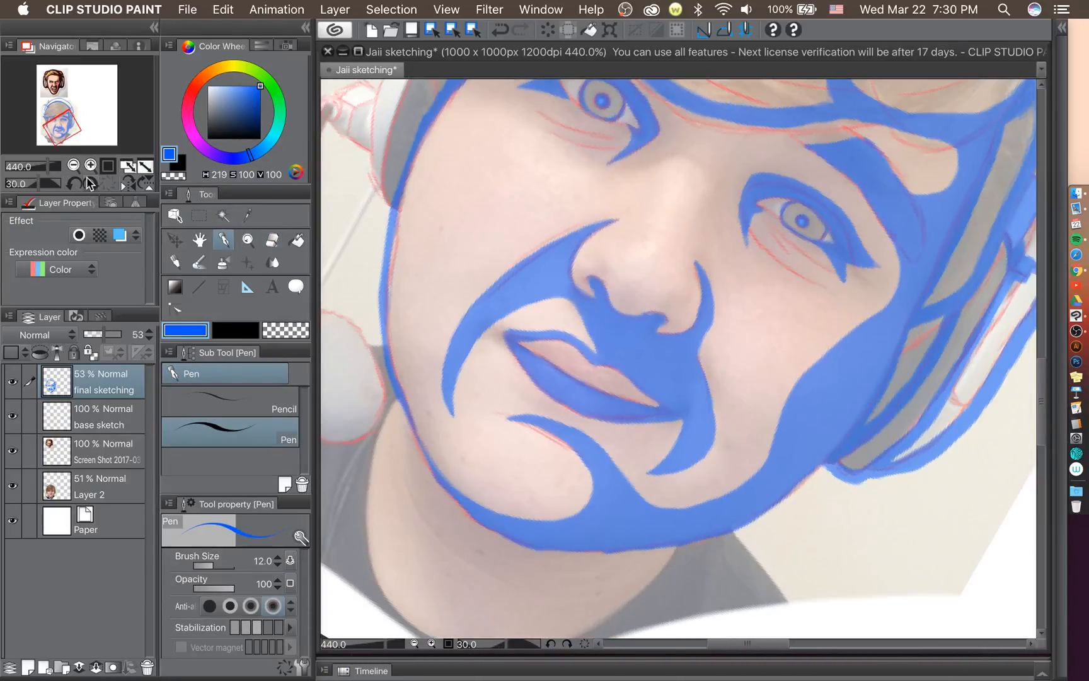
{"action": "left_click", "coordinate": [87, 179]}
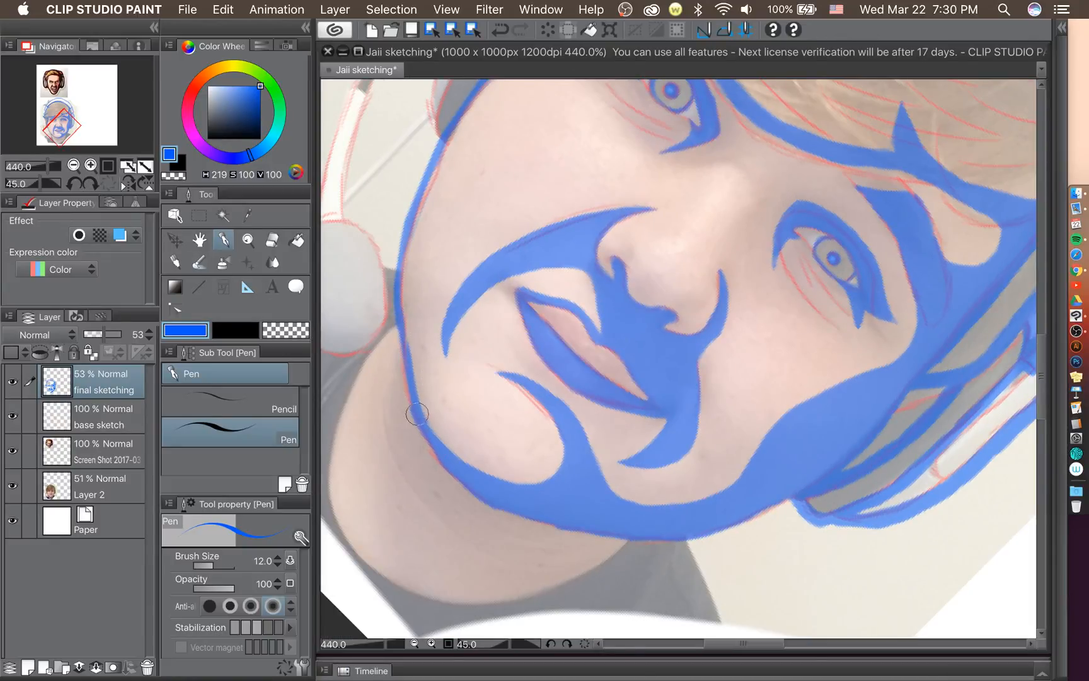
{"action": "mouse_move", "coordinate": [406, 330]}
{"action": "left_mouse_down"}
{"action": "mouse_move", "coordinate": [421, 197]}
{"action": "mouse_move", "coordinate": [454, 137]}
{"action": "left_mouse_up"}
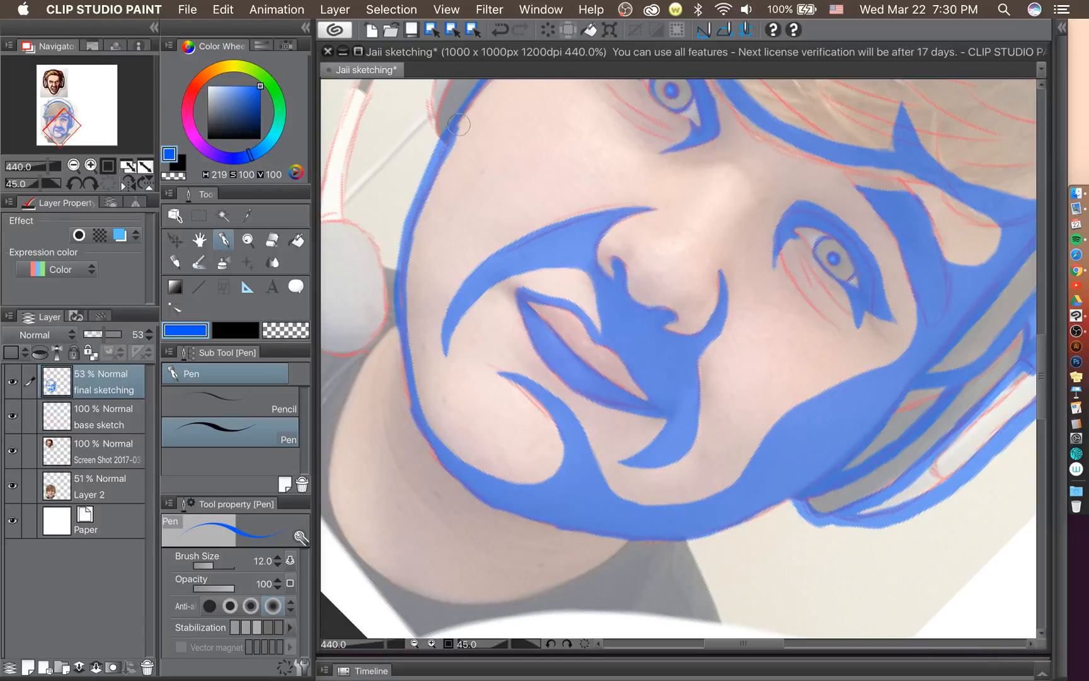
Ink the upper cheek outline where it meets the ear cup on the microphone side, blending it into the thickened line.
{"action": "scroll", "coordinate": [1004, 355], "scroll_direction": "up", "scroll_amount": 5}
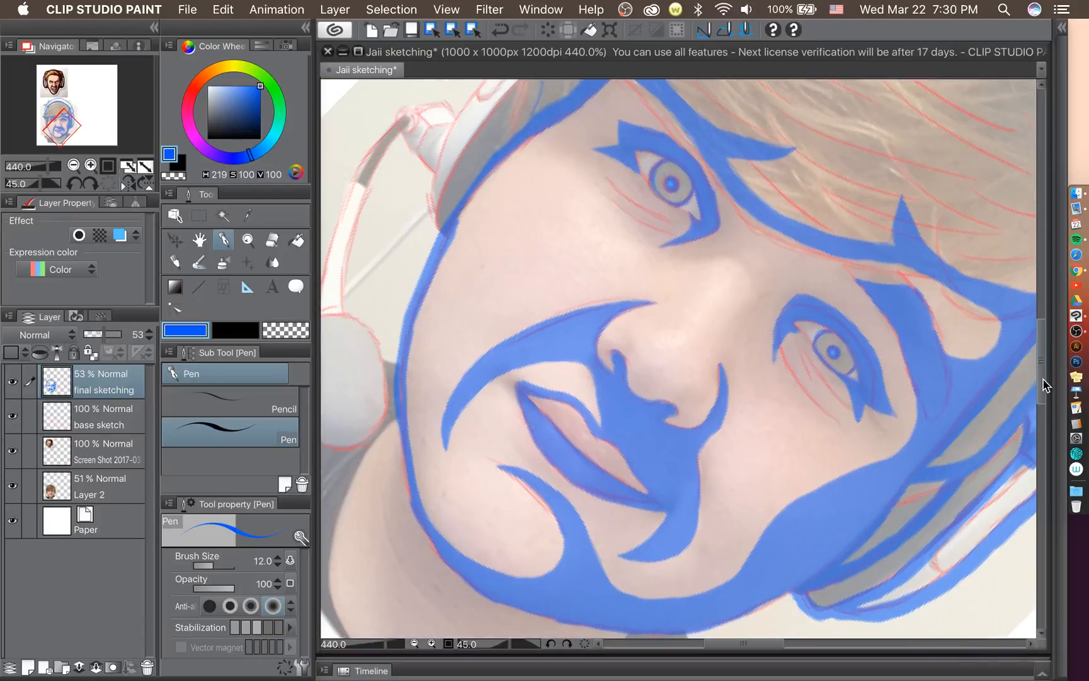
{"action": "mouse_move", "coordinate": [449, 257]}
{"action": "left_mouse_down"}
{"action": "mouse_move", "coordinate": [553, 155]}
{"action": "mouse_move", "coordinate": [501, 197]}
{"action": "left_mouse_up"}
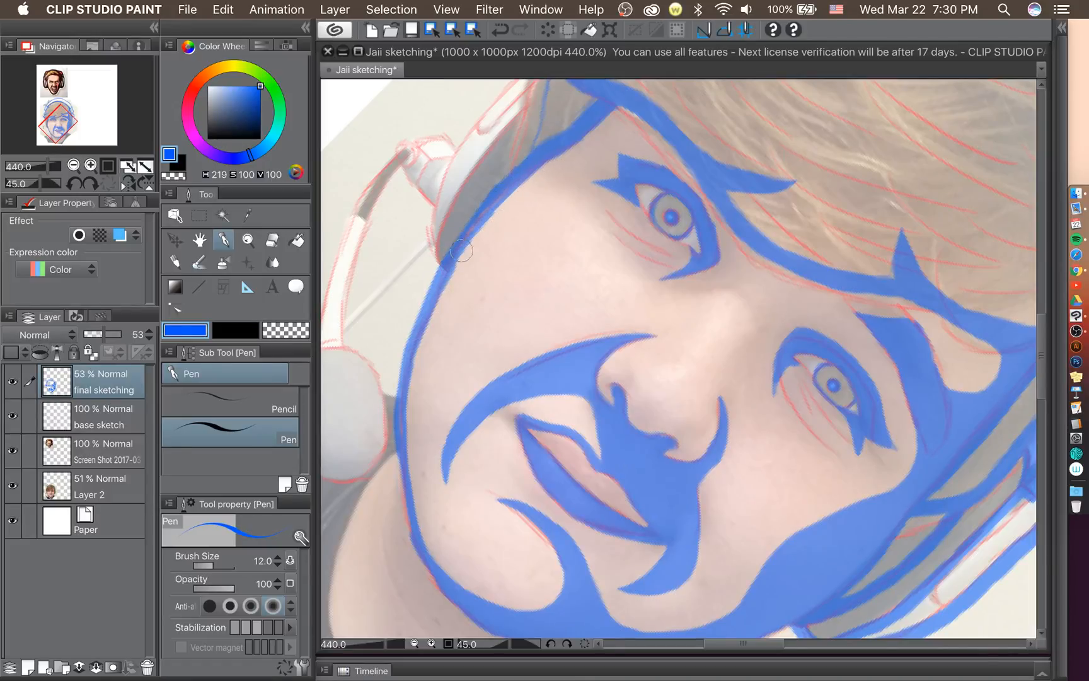
{"action": "left_click_drag", "start_coordinate": [461, 250], "coordinate": [514, 189]}
{"action": "mouse_move", "coordinate": [467, 248]}
{"action": "left_mouse_down"}
{"action": "mouse_move", "coordinate": [440, 299]}
{"action": "mouse_move", "coordinate": [457, 448]}
{"action": "mouse_move", "coordinate": [423, 314]}
{"action": "mouse_move", "coordinate": [442, 292]}
{"action": "left_mouse_up"}
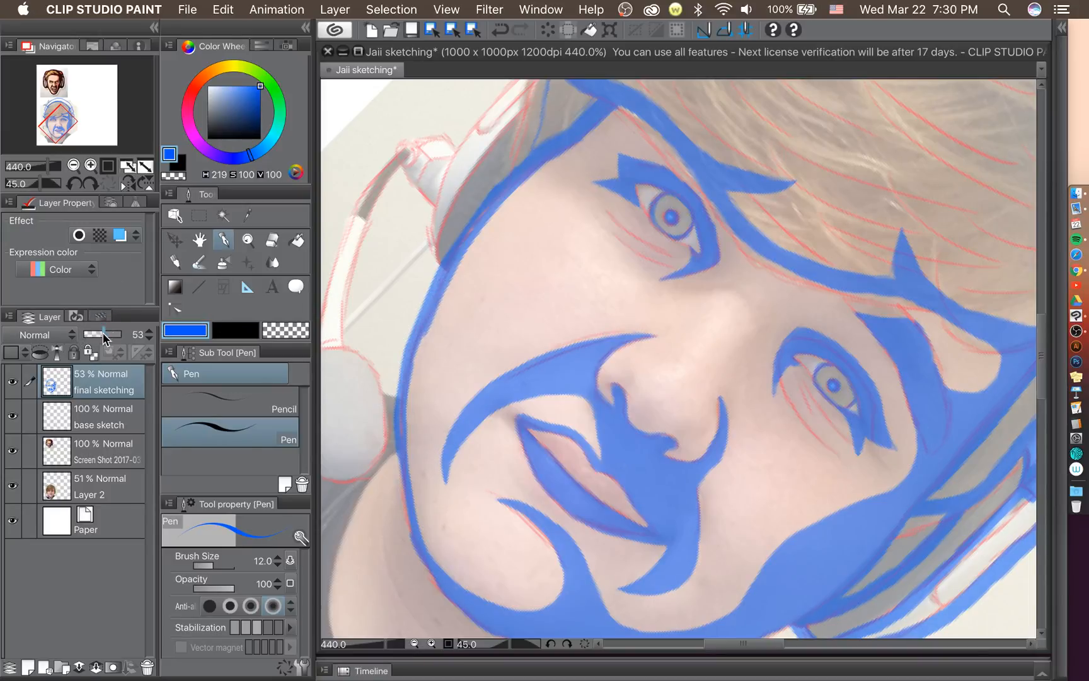
Set the final sketching layer's opacity to 100%, reset the canvas rotation to 0° and switch to the Hard eraser.
{"action": "left_click_drag", "start_coordinate": [105, 335], "coordinate": [140, 336]}
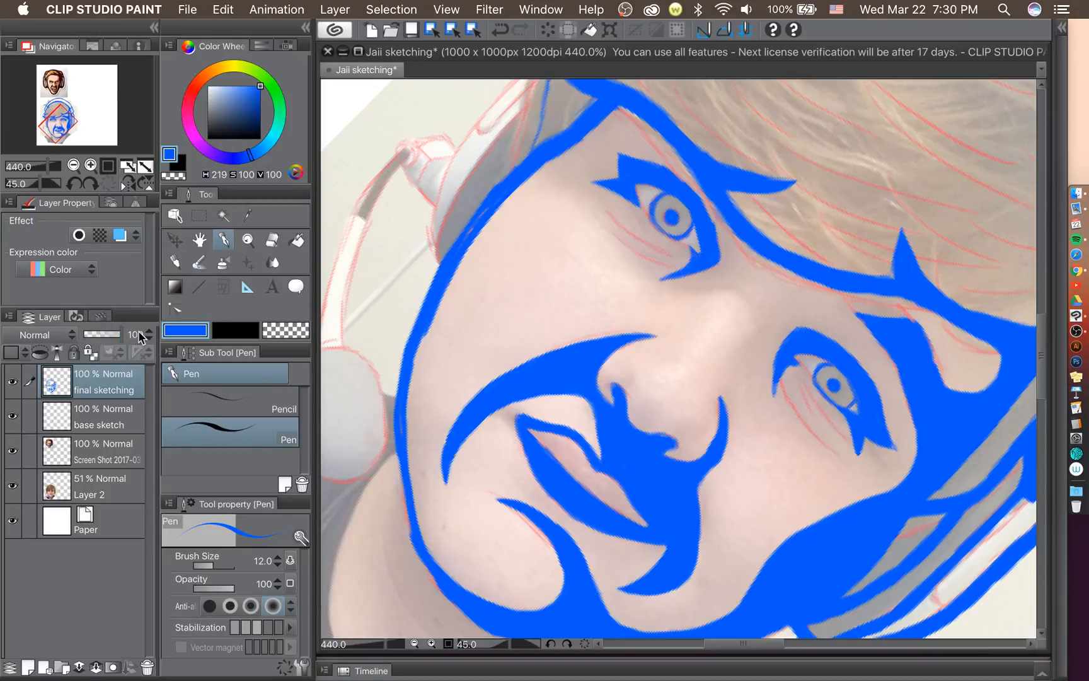
{"action": "left_click", "coordinate": [107, 185]}
{"action": "scroll", "coordinate": [484, 443], "scroll_direction": "down", "scroll_amount": 6}
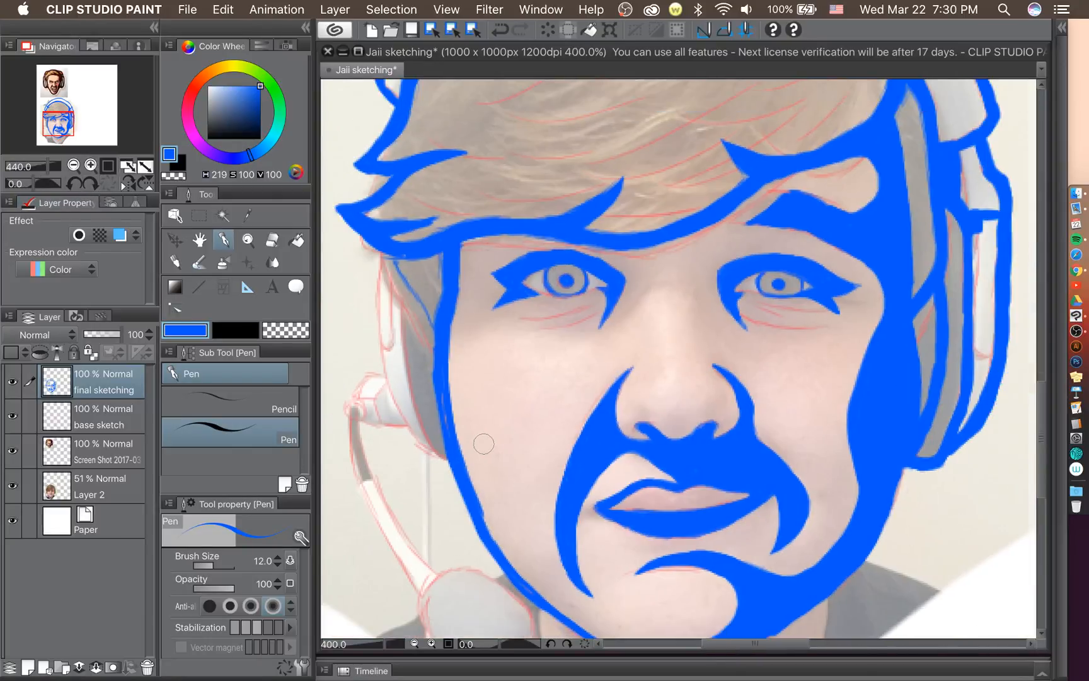
{"action": "scroll", "coordinate": [484, 443], "scroll_direction": "up", "scroll_amount": 3}
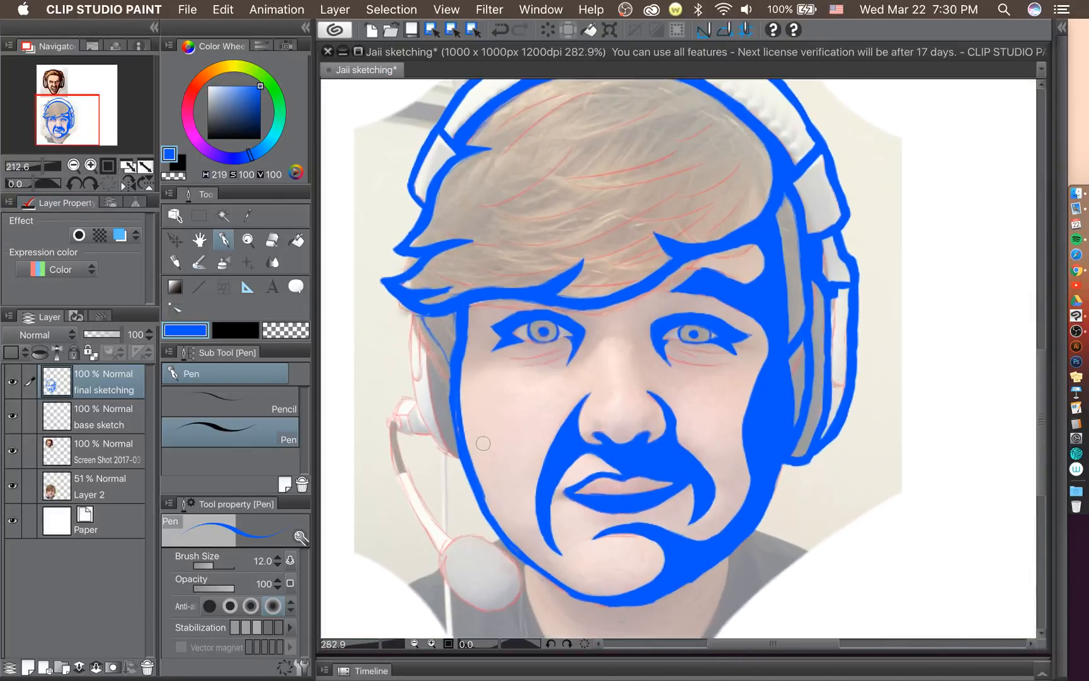
{"action": "key", "text": "e"}
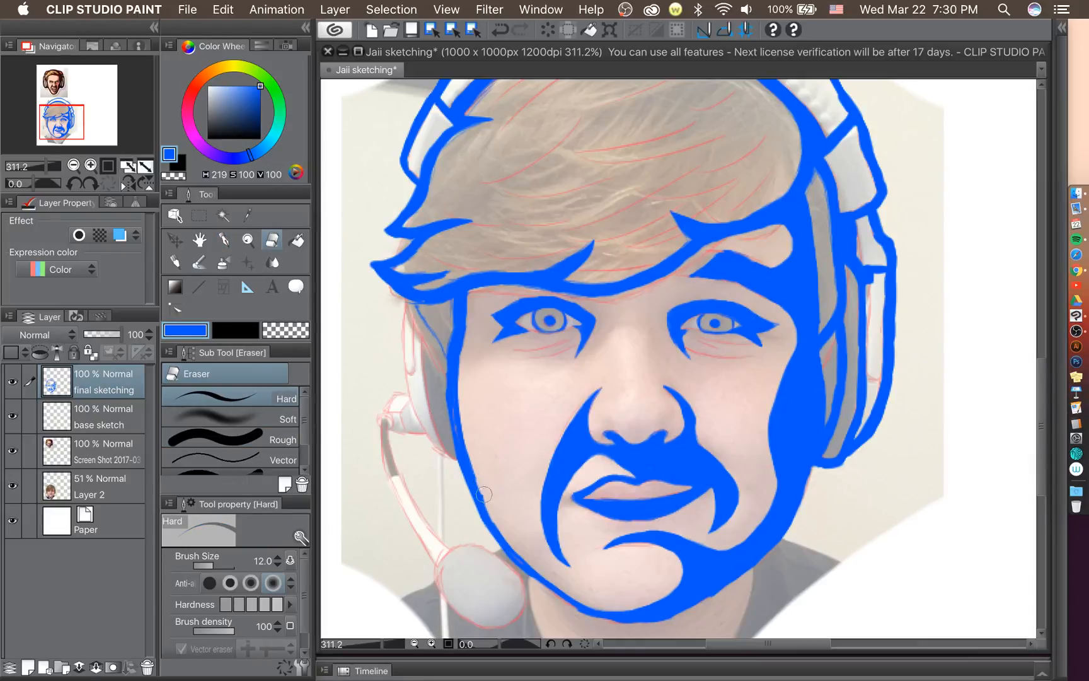
Undo the last erasure, touch up the lower cheek and jaw outline beside the microphone with eraser and pen, and save the drawing.
{"action": "key", "text": "super+z"}
{"action": "left_click_drag", "start_coordinate": [489, 503], "coordinate": [493, 508]}
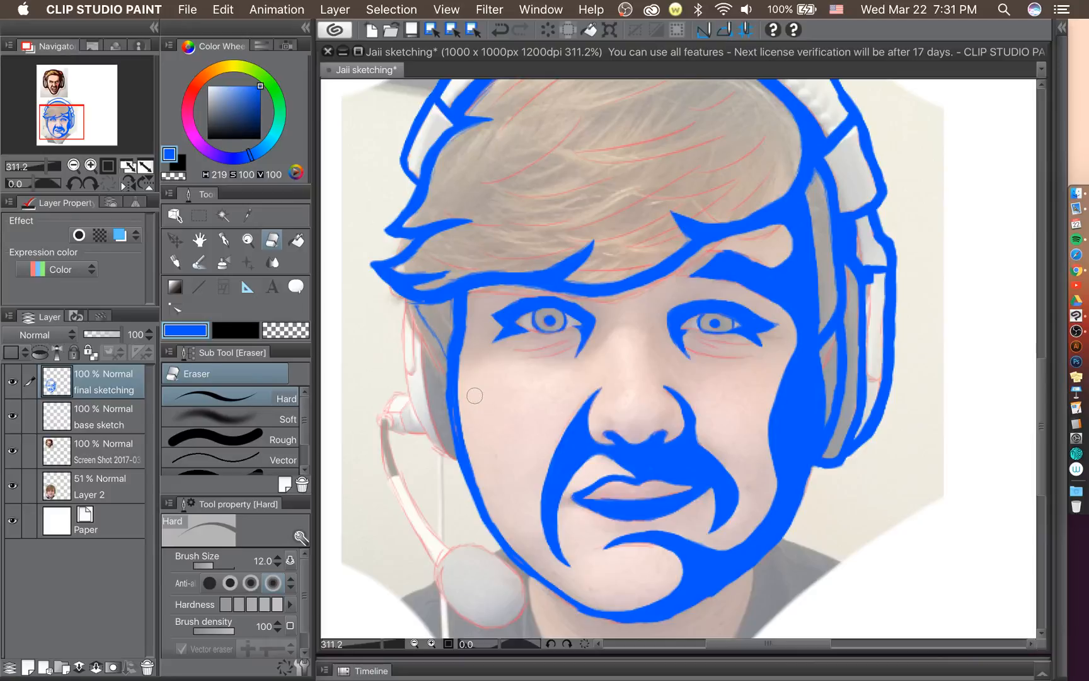
{"action": "left_click", "coordinate": [221, 222]}
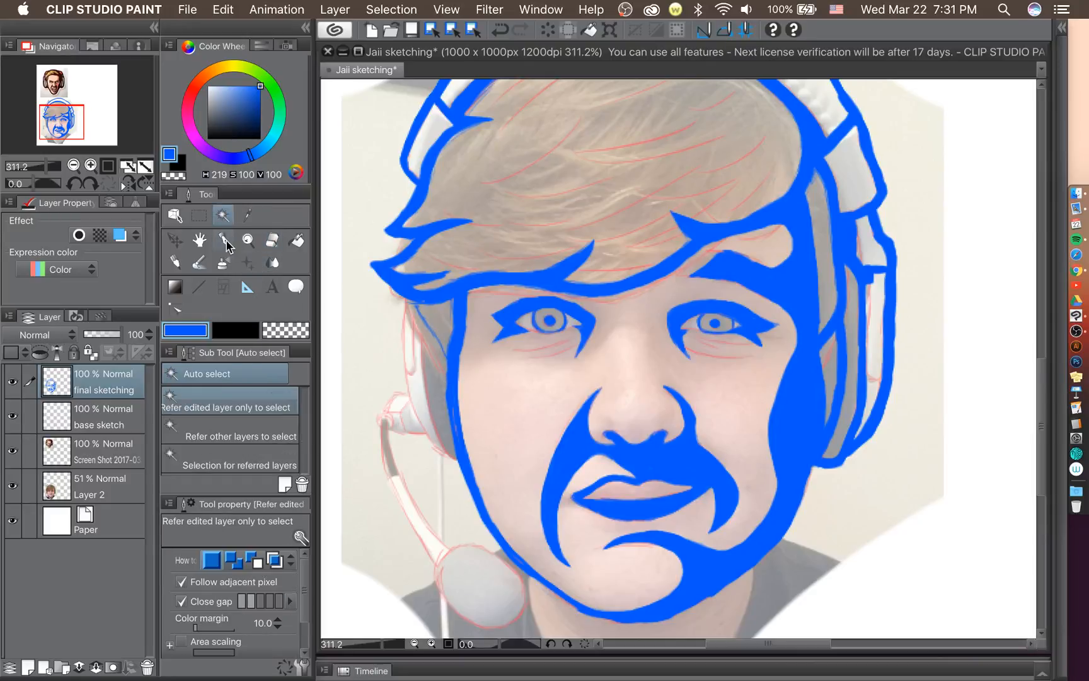
{"action": "left_click", "coordinate": [224, 240]}
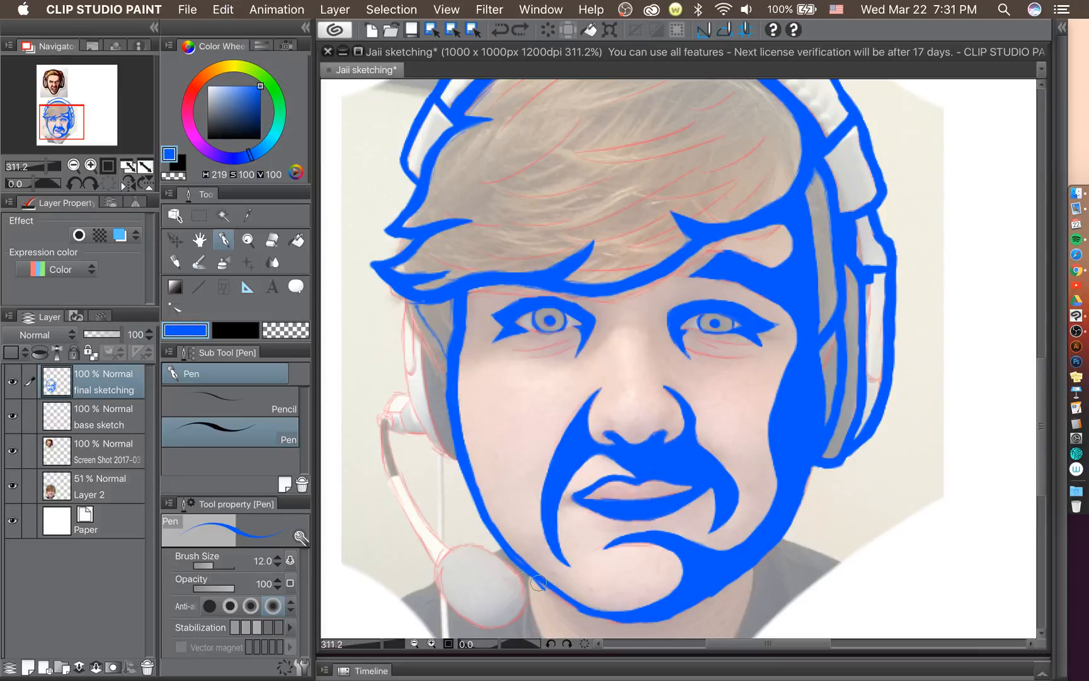
{"action": "left_click_drag", "start_coordinate": [544, 587], "coordinate": [559, 599]}
{"action": "key", "text": "super+s"}
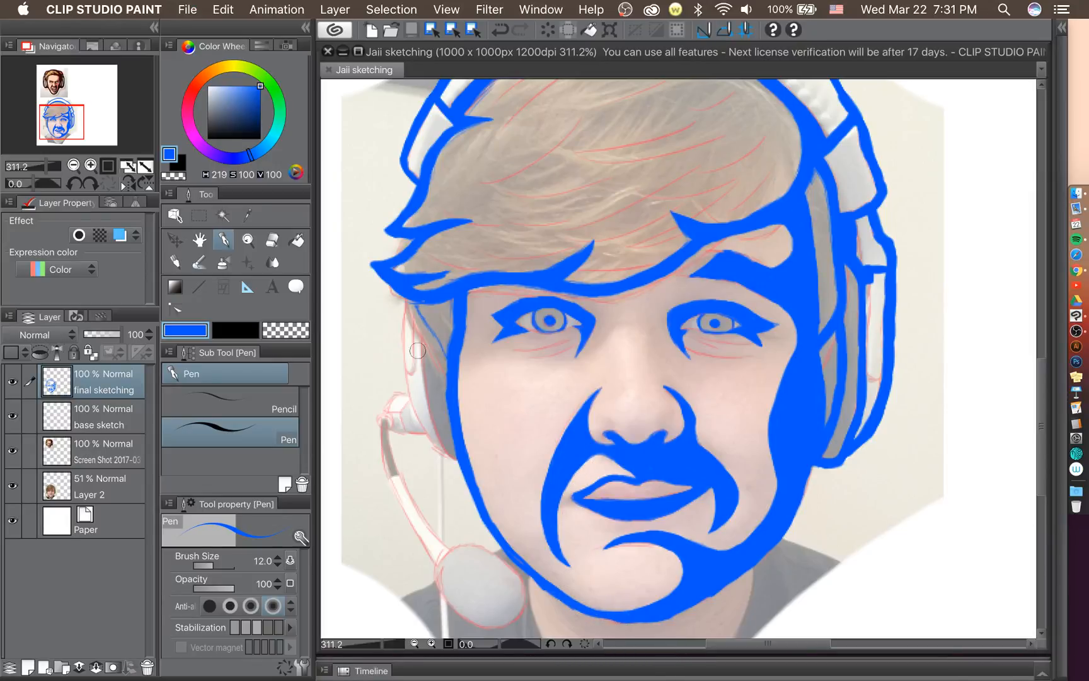
Hide the reference photo layer, Layer 2, and examine the blue outlines against the white canvas.
{"action": "scroll", "coordinate": [396, 319], "scroll_direction": "down", "scroll_amount": 5}
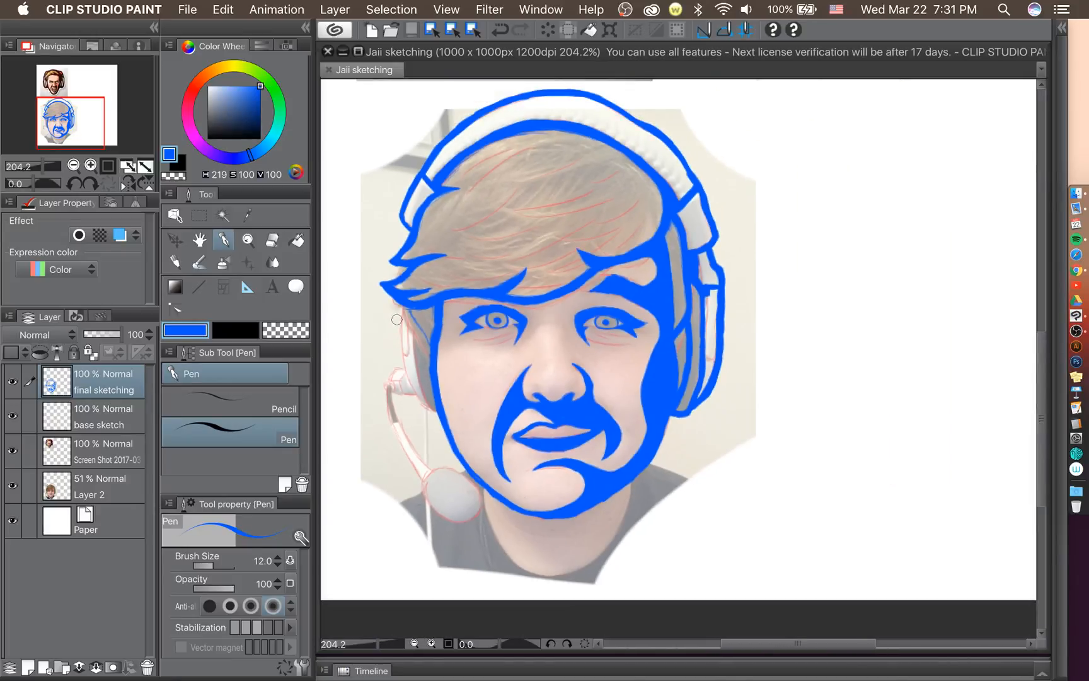
{"action": "left_click", "coordinate": [10, 486]}
{"action": "scroll", "coordinate": [681, 411], "scroll_direction": "down", "scroll_amount": 1}
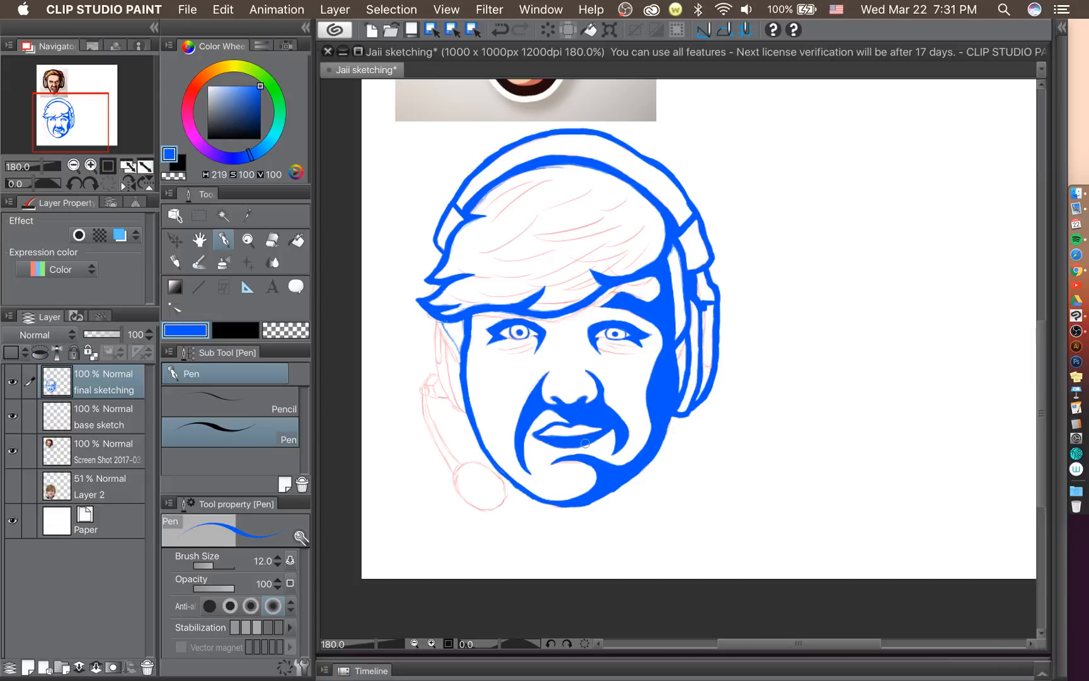
{"action": "scroll", "coordinate": [533, 336], "scroll_direction": "up", "scroll_amount": 5}
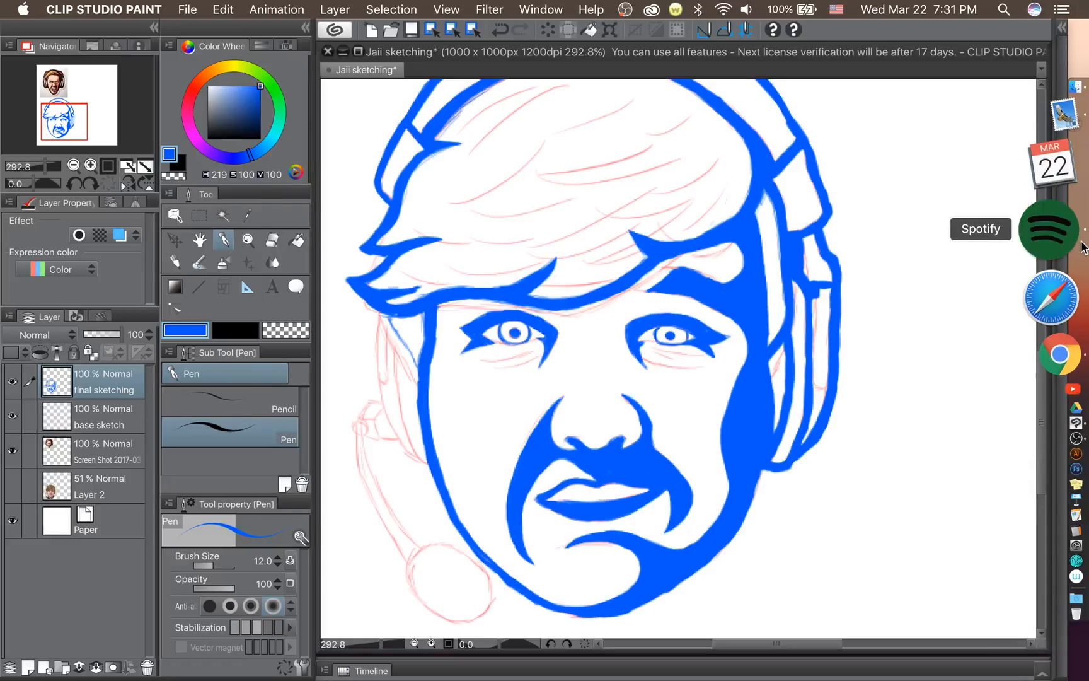
Switch to Spotify and open the Proleter artist radio station.
{"action": "left_click", "coordinate": [1051, 224]}
{"action": "scroll", "coordinate": [544, 300], "scroll_direction": "down", "scroll_amount": 20}
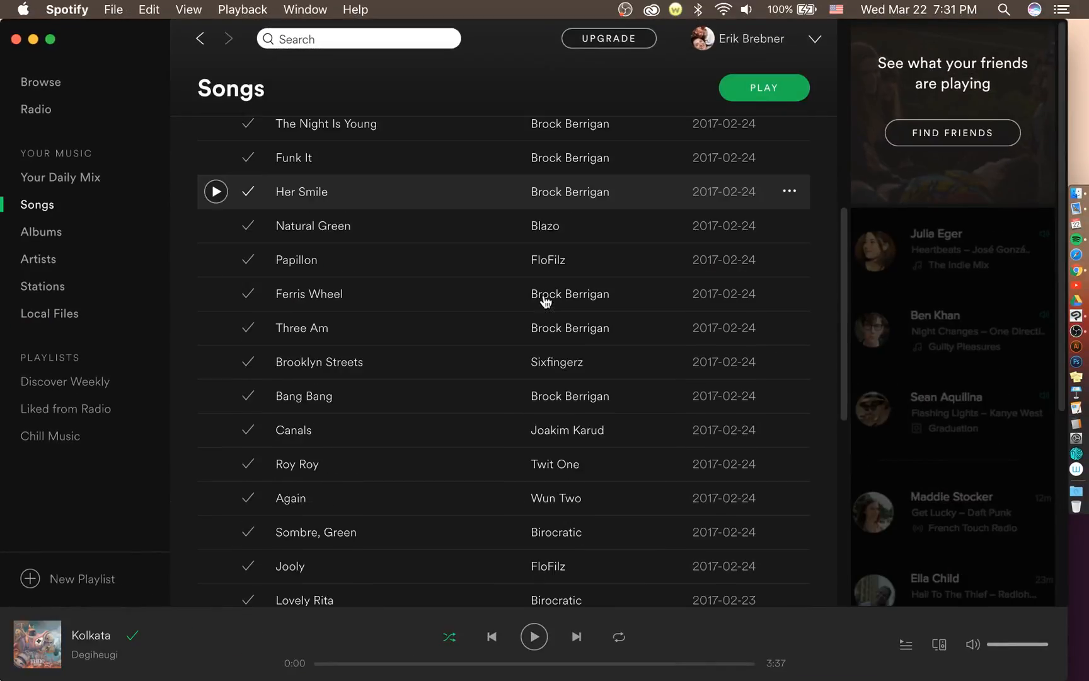
{"action": "scroll", "coordinate": [489, 440], "scroll_direction": "up", "scroll_amount": 15}
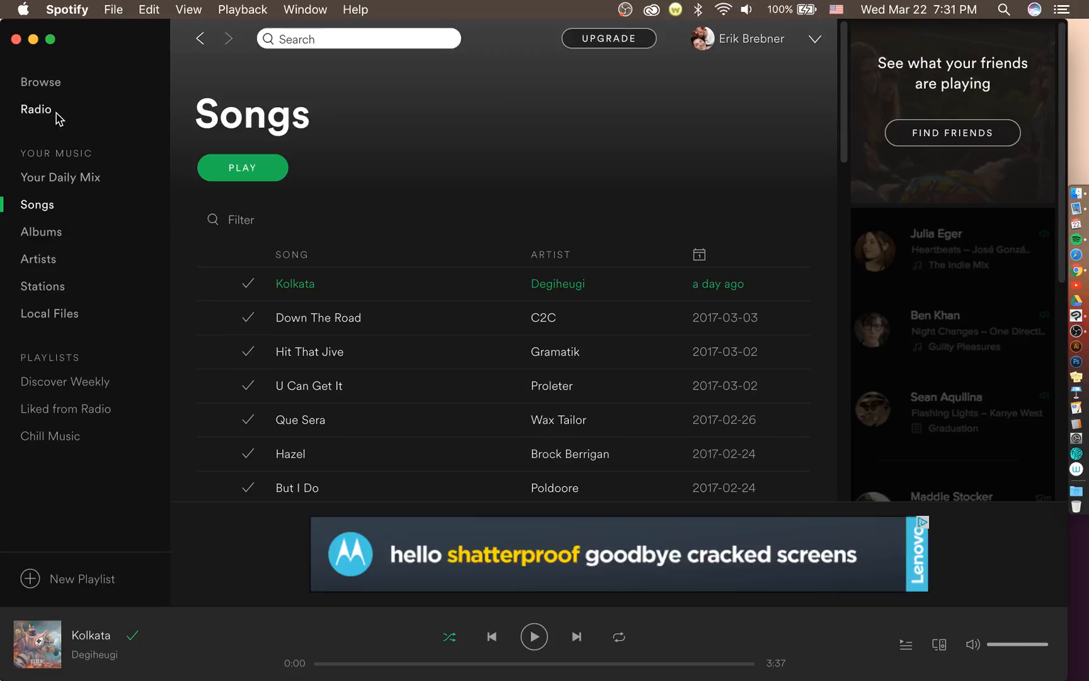
{"action": "left_click", "coordinate": [25, 111]}
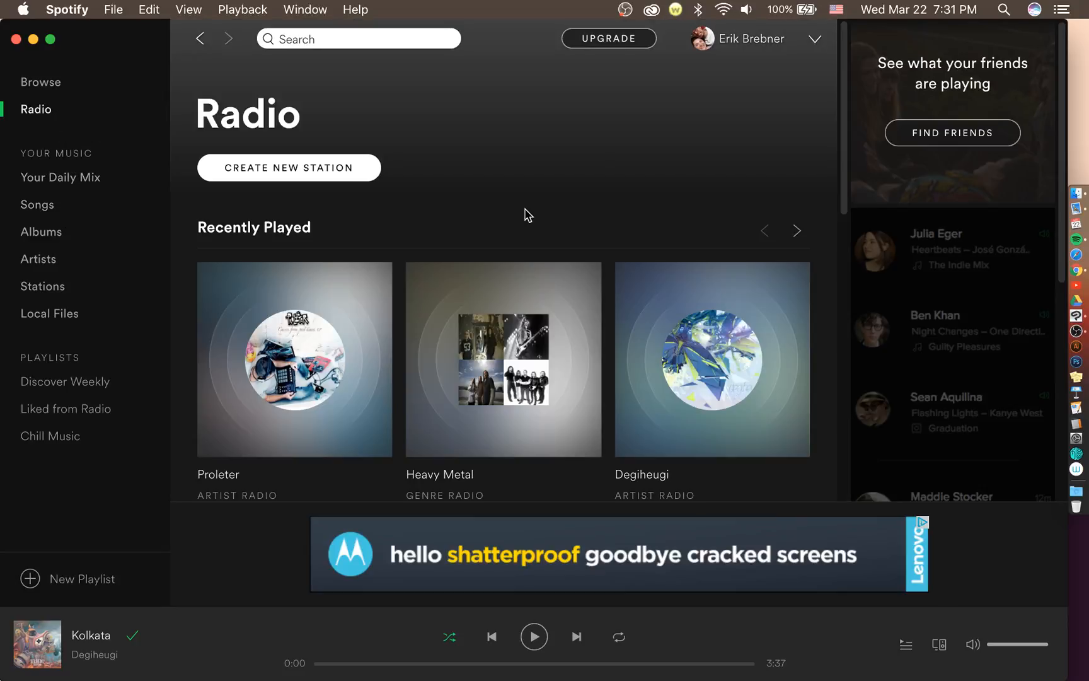
{"action": "scroll", "coordinate": [528, 216], "scroll_direction": "down", "scroll_amount": 5}
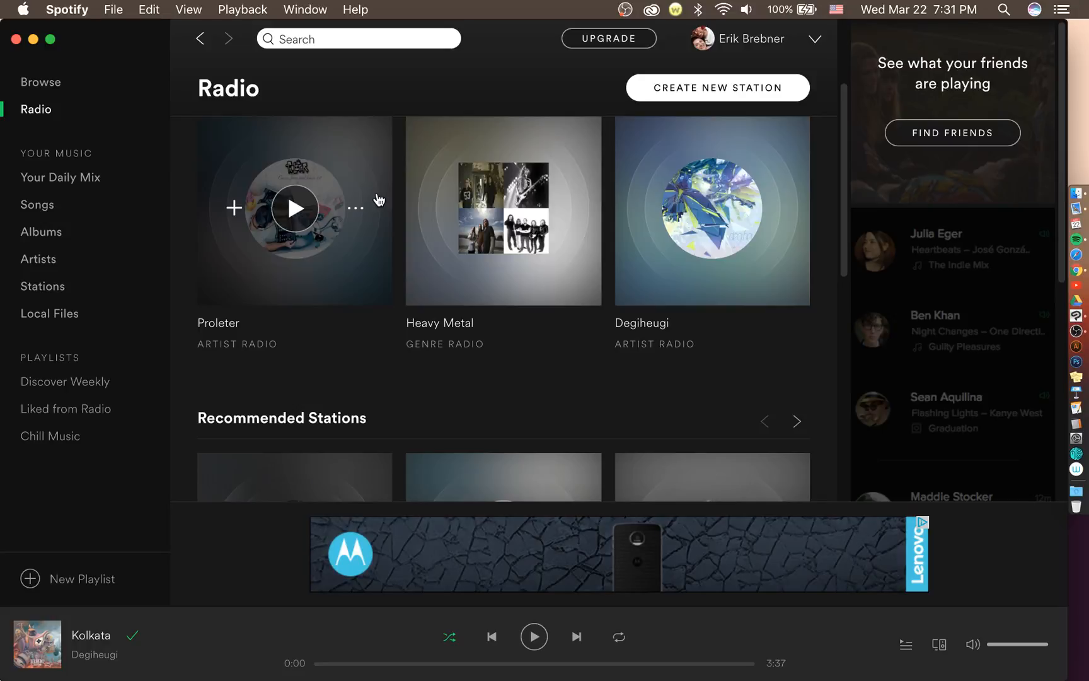
{"action": "left_click", "coordinate": [357, 207]}
{"action": "key", "text": "Escape"}
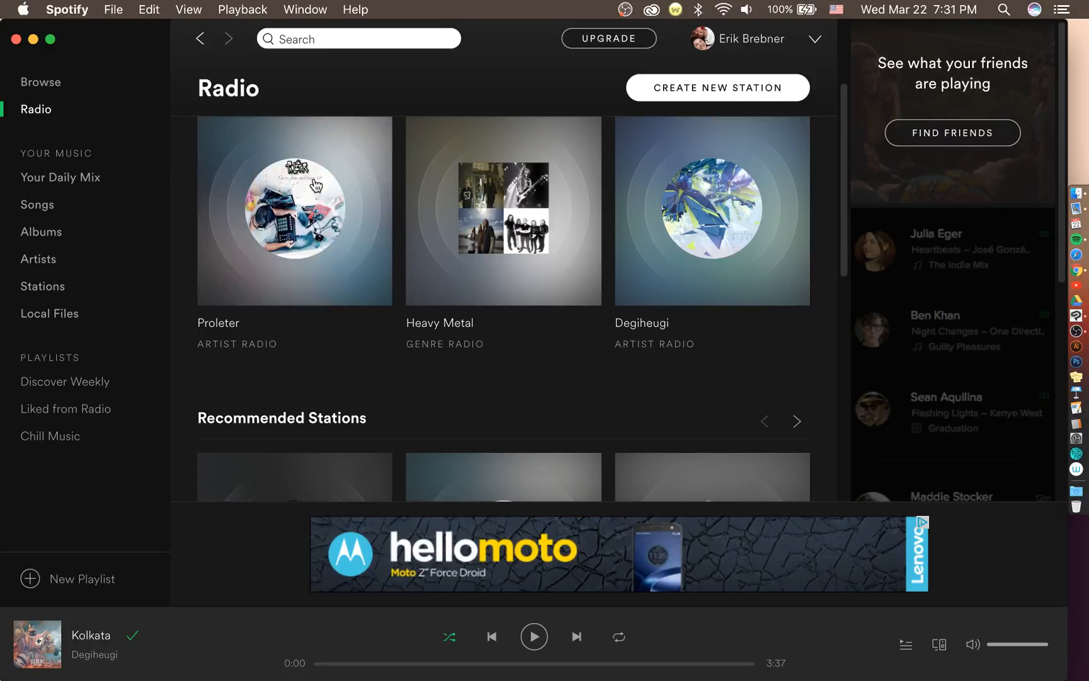
{"action": "left_click", "coordinate": [364, 196]}
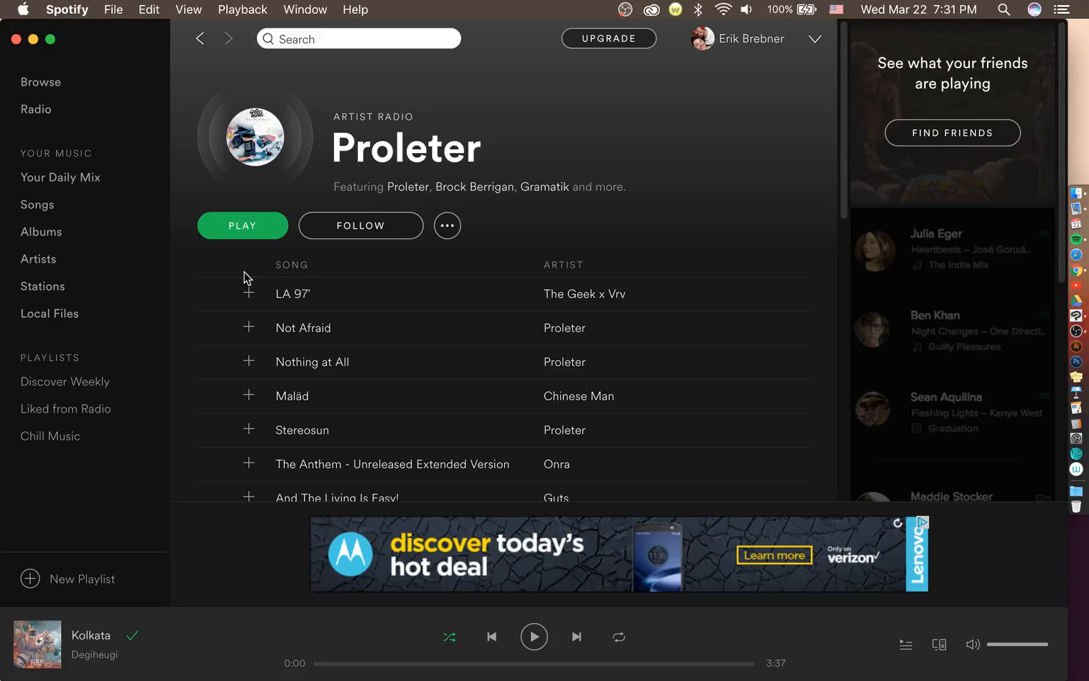
Play the song LA 97', minimize Spotify and return to the portrait in Clip Studio Paint.
{"action": "left_click", "coordinate": [215, 293]}
{"action": "left_click", "coordinate": [32, 39]}
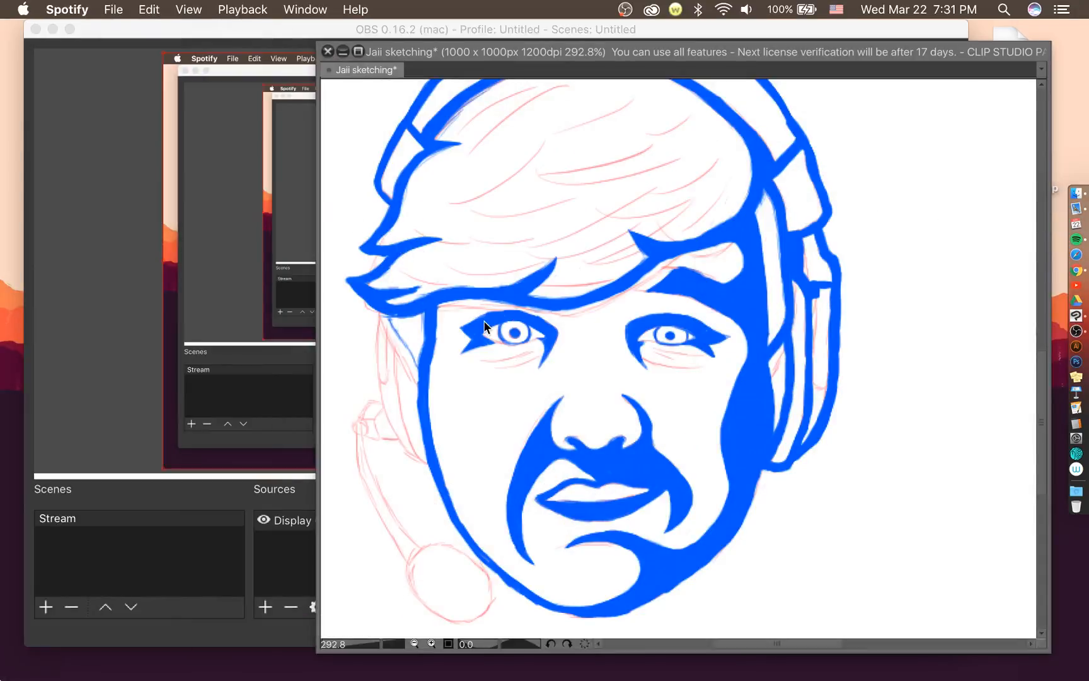
{"action": "left_click", "coordinate": [484, 321]}
Ink a thick diagonal line from the hair tip down to the cheek outline beside the ear on the microphone side.
{"action": "scroll", "coordinate": [410, 372], "scroll_direction": "up", "scroll_amount": 2}
{"action": "scroll", "coordinate": [407, 375], "scroll_direction": "up", "scroll_amount": 4}
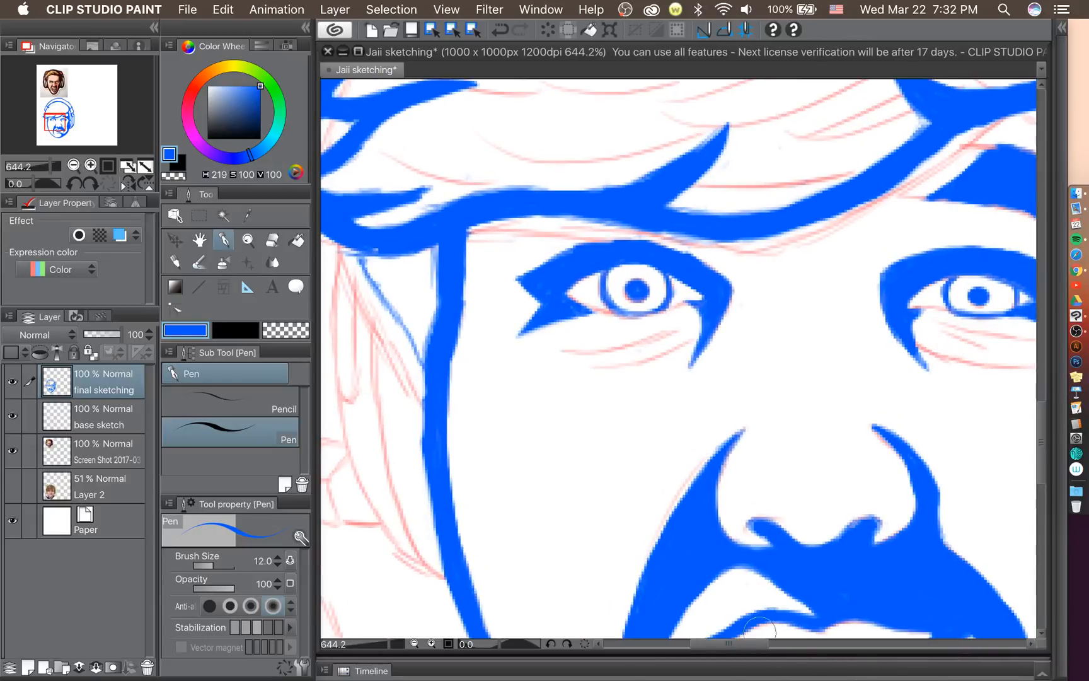
{"action": "left_click_drag", "start_coordinate": [755, 649], "coordinate": [743, 649]}
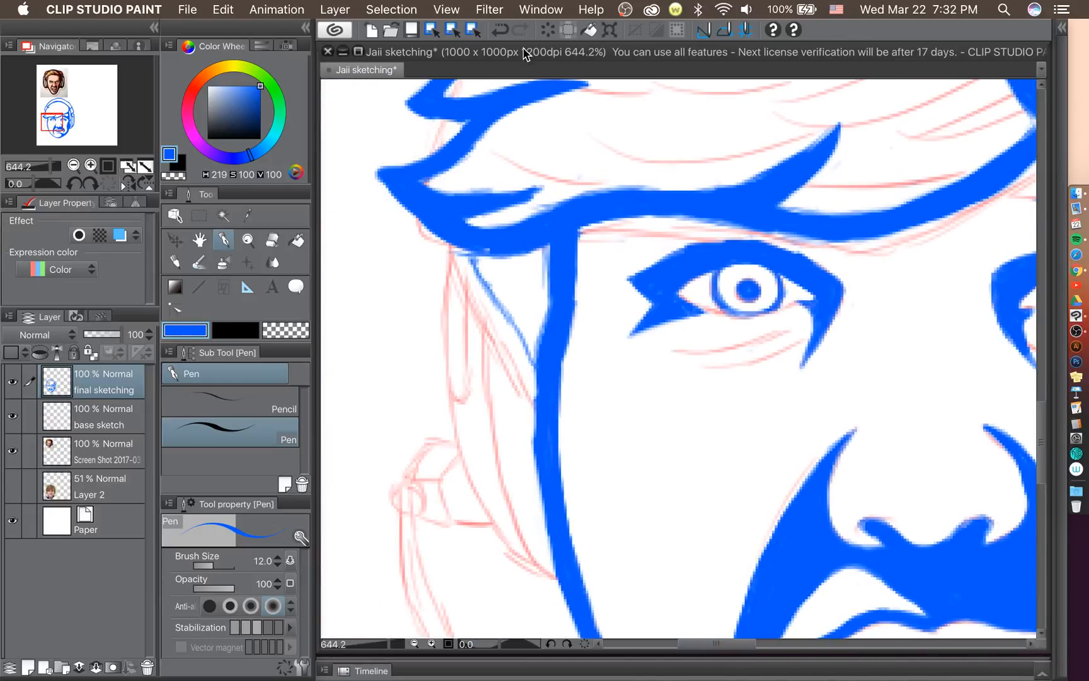
{"action": "mouse_move", "coordinate": [453, 245]}
{"action": "left_mouse_down"}
{"action": "mouse_move", "coordinate": [479, 304]}
{"action": "mouse_move", "coordinate": [449, 235]}
{"action": "mouse_move", "coordinate": [467, 274]}
{"action": "left_mouse_up"}
{"action": "mouse_move", "coordinate": [443, 225]}
{"action": "left_mouse_down"}
{"action": "mouse_move", "coordinate": [533, 399]}
{"action": "mouse_move", "coordinate": [498, 321]}
{"action": "left_mouse_up"}
{"action": "mouse_move", "coordinate": [455, 244]}
{"action": "left_mouse_down"}
{"action": "mouse_move", "coordinate": [482, 301]}
{"action": "mouse_move", "coordinate": [468, 245]}
{"action": "mouse_move", "coordinate": [474, 292]}
{"action": "mouse_move", "coordinate": [499, 321]}
{"action": "mouse_move", "coordinate": [482, 285]}
{"action": "mouse_move", "coordinate": [530, 356]}
{"action": "mouse_move", "coordinate": [503, 340]}
{"action": "mouse_move", "coordinate": [547, 434]}
{"action": "left_mouse_up"}
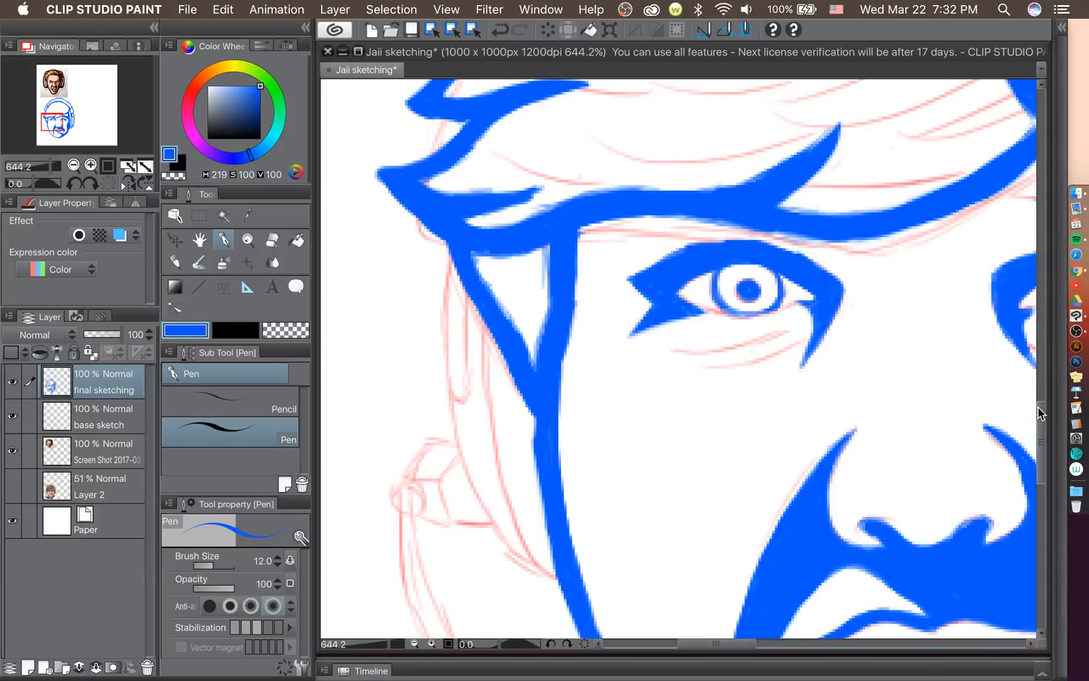
Ink and thicken the inner curved edge of the ear cup on the microphone side, joining it to the cheek outline.
{"action": "mouse_move", "coordinate": [1040, 413]}
{"action": "left_mouse_down"}
{"action": "mouse_move", "coordinate": [1041, 428]}
{"action": "mouse_move", "coordinate": [1026, 417]}
{"action": "left_mouse_up"}
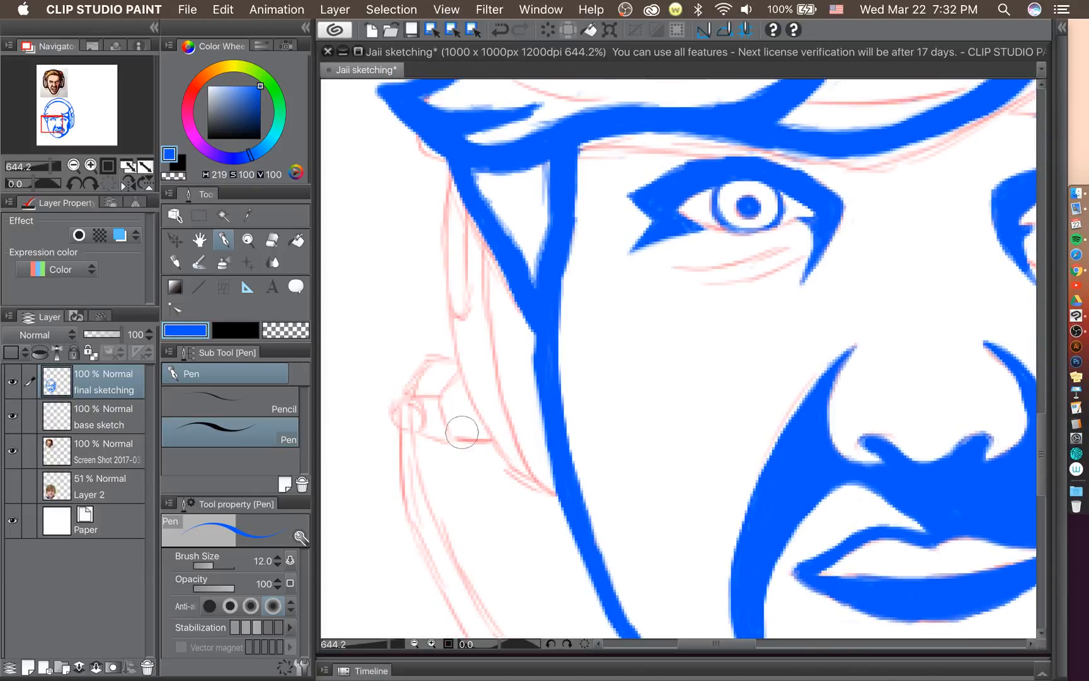
{"action": "mouse_move", "coordinate": [556, 499]}
{"action": "left_mouse_down"}
{"action": "mouse_move", "coordinate": [523, 464]}
{"action": "mouse_move", "coordinate": [489, 297]}
{"action": "left_mouse_up"}
{"action": "left_click_drag", "start_coordinate": [504, 365], "coordinate": [483, 217]}
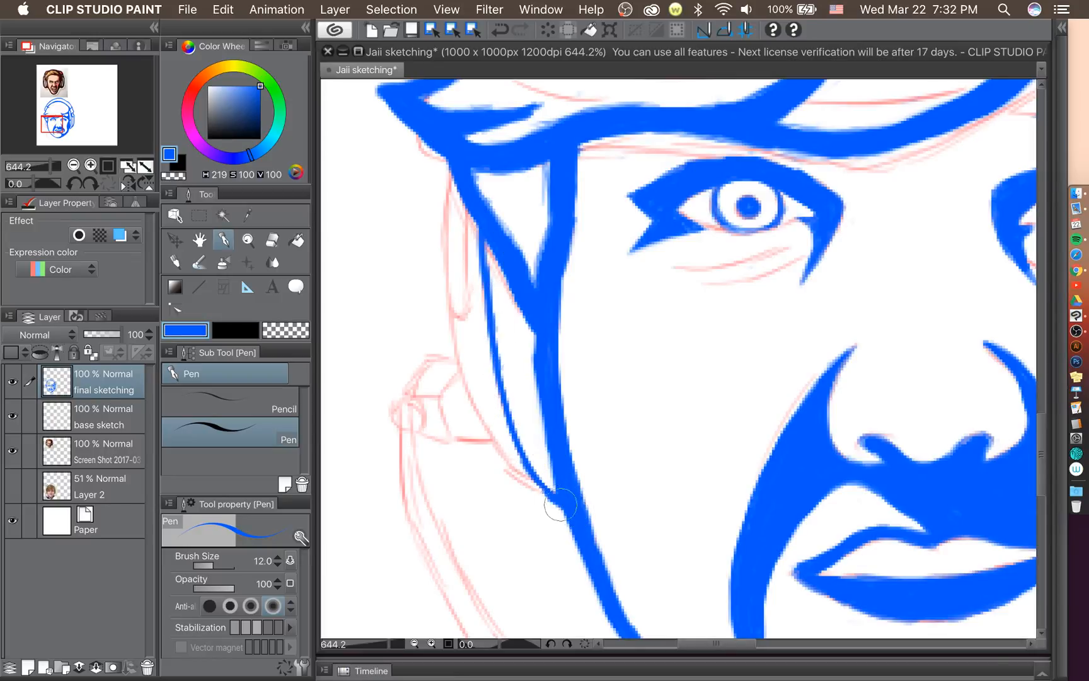
{"action": "mouse_move", "coordinate": [564, 507]}
{"action": "left_mouse_down"}
{"action": "mouse_move", "coordinate": [537, 493]}
{"action": "mouse_move", "coordinate": [511, 445]}
{"action": "mouse_move", "coordinate": [520, 460]}
{"action": "mouse_move", "coordinate": [492, 363]}
{"action": "mouse_move", "coordinate": [489, 336]}
{"action": "mouse_move", "coordinate": [501, 398]}
{"action": "mouse_move", "coordinate": [488, 218]}
{"action": "left_mouse_up"}
{"action": "mouse_move", "coordinate": [483, 306]}
{"action": "left_mouse_down"}
{"action": "mouse_move", "coordinate": [499, 367]}
{"action": "mouse_move", "coordinate": [479, 292]}
{"action": "mouse_move", "coordinate": [492, 377]}
{"action": "left_mouse_up"}
{"action": "left_click_drag", "start_coordinate": [484, 334], "coordinate": [502, 410]}
{"action": "mouse_move", "coordinate": [491, 369]}
{"action": "left_mouse_down"}
{"action": "mouse_move", "coordinate": [552, 496]}
{"action": "mouse_move", "coordinate": [501, 369]}
{"action": "mouse_move", "coordinate": [487, 231]}
{"action": "mouse_move", "coordinate": [489, 305]}
{"action": "mouse_move", "coordinate": [499, 355]}
{"action": "mouse_move", "coordinate": [492, 244]}
{"action": "mouse_move", "coordinate": [512, 383]}
{"action": "mouse_move", "coordinate": [493, 300]}
{"action": "left_mouse_up"}
{"action": "key", "text": "super+z"}
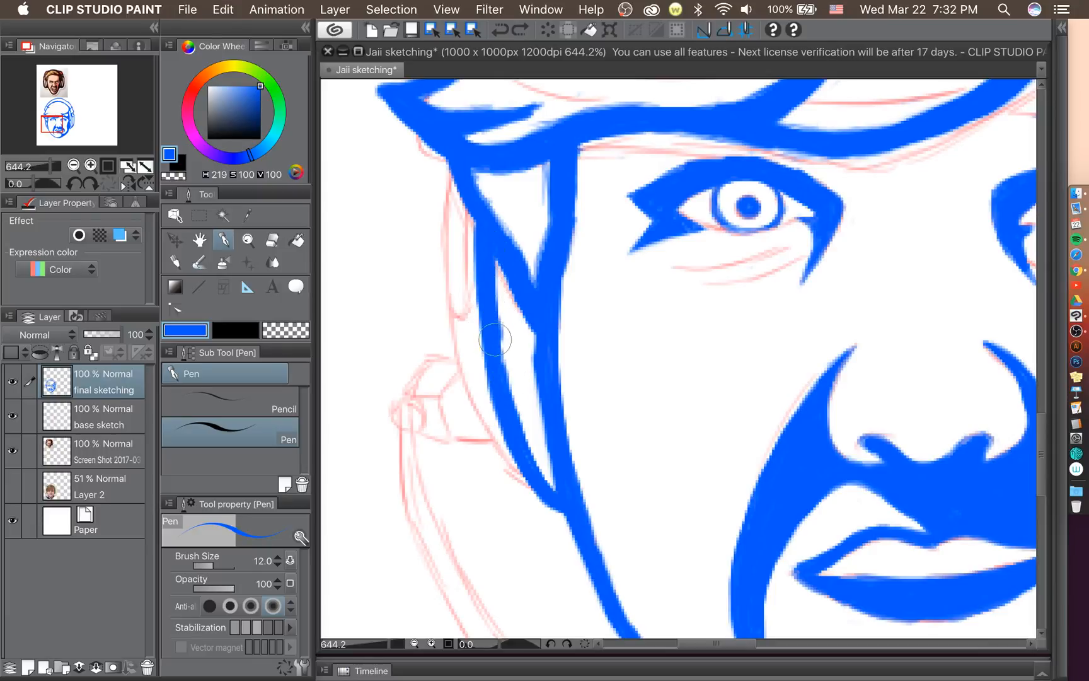
{"action": "left_click_drag", "start_coordinate": [495, 339], "coordinate": [501, 376]}
{"action": "left_click_drag", "start_coordinate": [507, 401], "coordinate": [557, 497]}
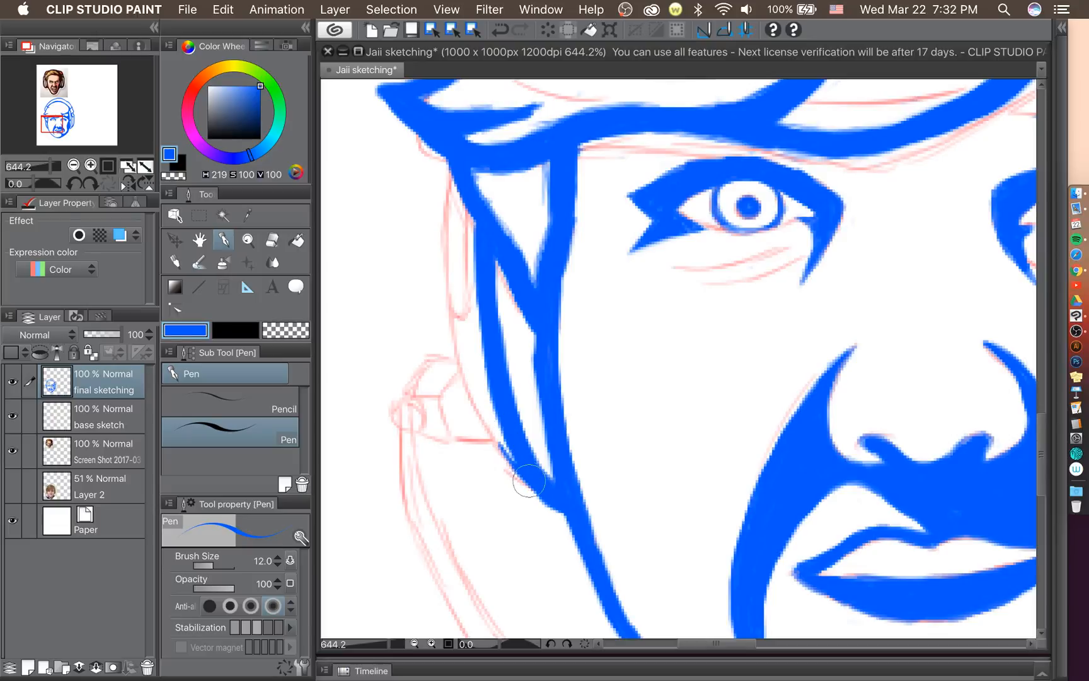
Ink the outer edge of the microphone-side ear cup from its lower curve up to the hair.
{"action": "left_click_drag", "start_coordinate": [504, 449], "coordinate": [459, 339]}
{"action": "left_click_drag", "start_coordinate": [484, 413], "coordinate": [455, 308]}
{"action": "left_click_drag", "start_coordinate": [467, 370], "coordinate": [445, 246]}
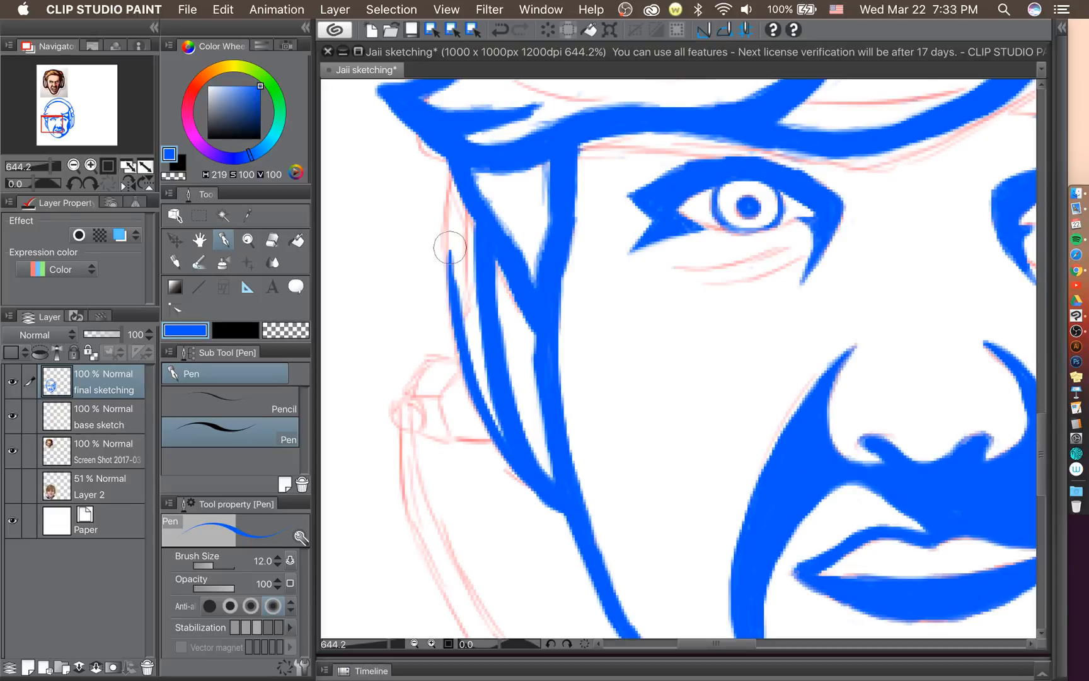
{"action": "left_click_drag", "start_coordinate": [464, 344], "coordinate": [444, 165]}
{"action": "left_click_drag", "start_coordinate": [450, 252], "coordinate": [449, 189]}
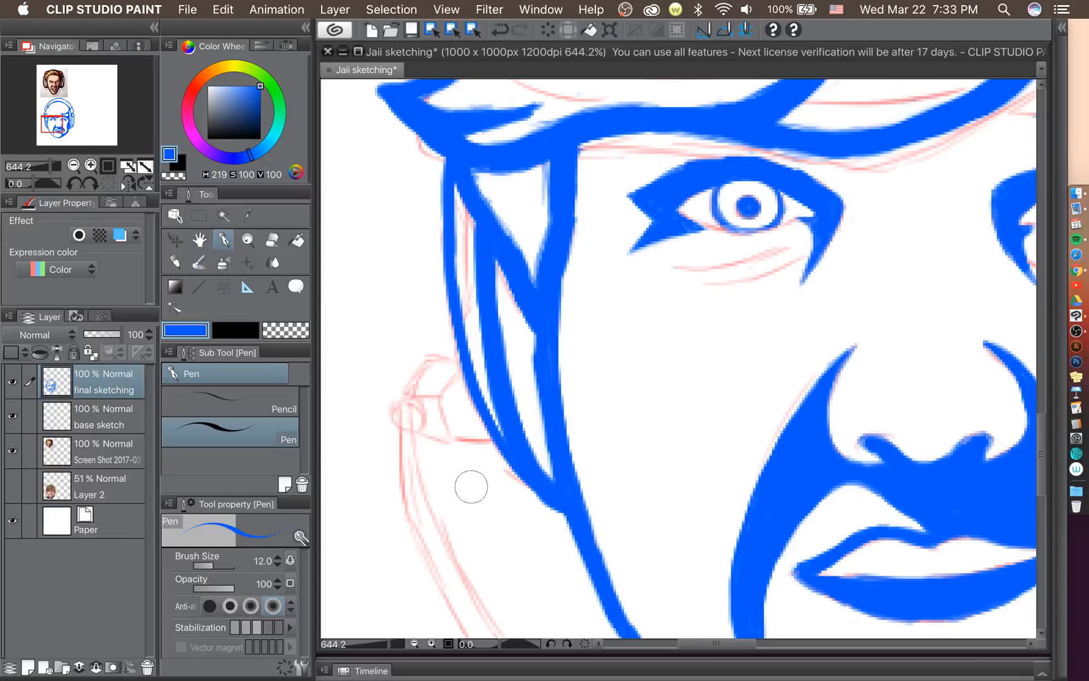
Thicken the outer ear cup outline from the hair down to where it meets the jaw.
{"action": "scroll", "coordinate": [467, 488], "scroll_direction": "down", "scroll_amount": 3}
{"action": "scroll", "coordinate": [471, 486], "scroll_direction": "up", "scroll_amount": 1}
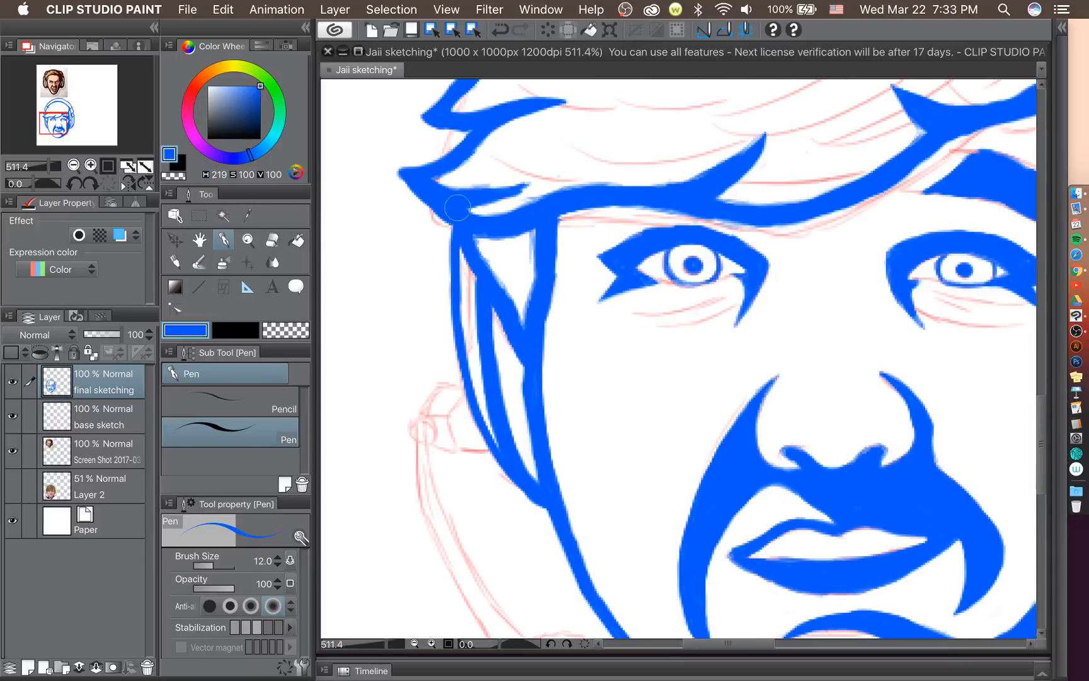
{"action": "left_click_drag", "start_coordinate": [458, 209], "coordinate": [449, 342]}
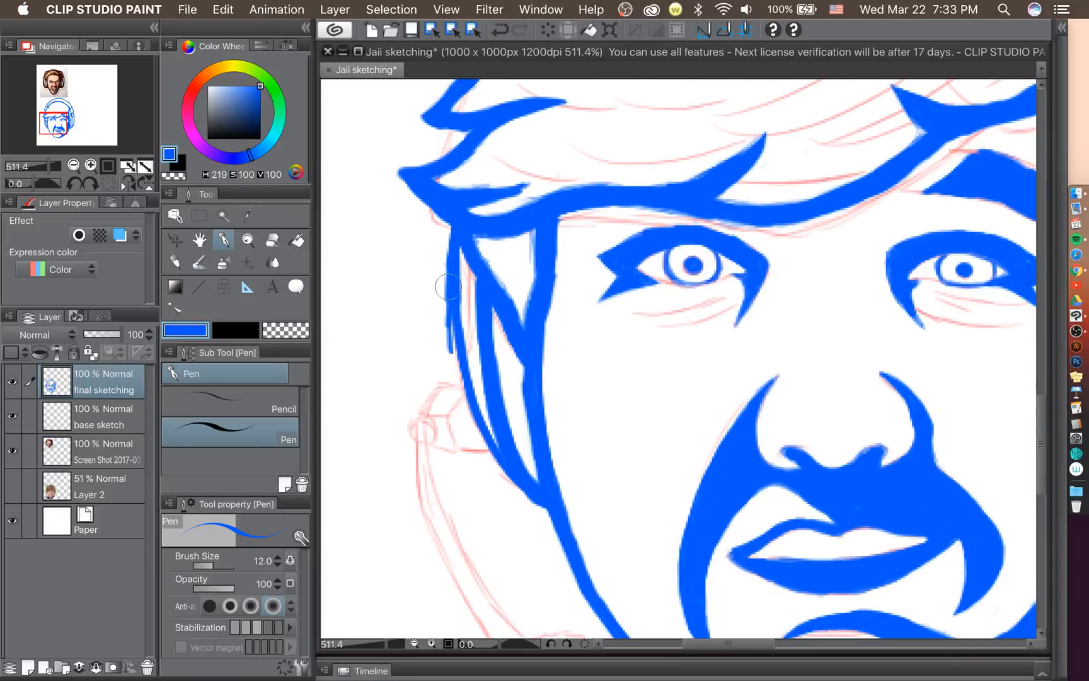
{"action": "left_click_drag", "start_coordinate": [448, 287], "coordinate": [467, 412]}
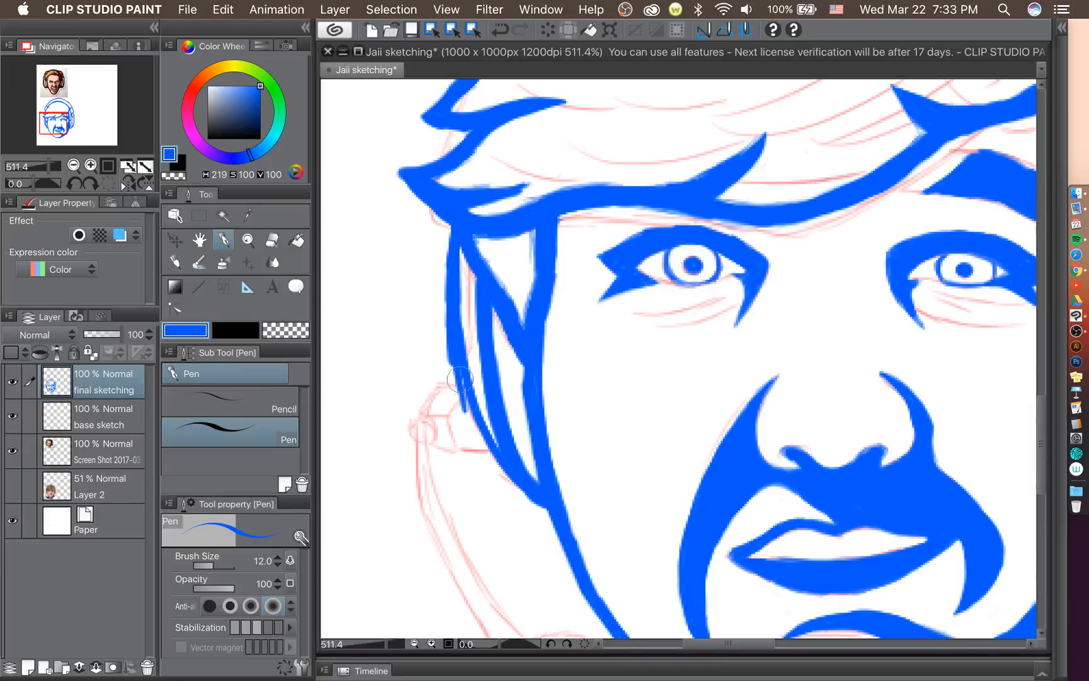
{"action": "left_click_drag", "start_coordinate": [452, 318], "coordinate": [471, 426]}
{"action": "left_click_drag", "start_coordinate": [462, 378], "coordinate": [473, 426]}
{"action": "left_click_drag", "start_coordinate": [455, 352], "coordinate": [494, 463]}
{"action": "mouse_move", "coordinate": [472, 424]}
{"action": "left_mouse_down"}
{"action": "mouse_move", "coordinate": [512, 487]}
{"action": "mouse_move", "coordinate": [551, 515]}
{"action": "mouse_move", "coordinate": [520, 492]}
{"action": "mouse_move", "coordinate": [545, 511]}
{"action": "left_mouse_up"}
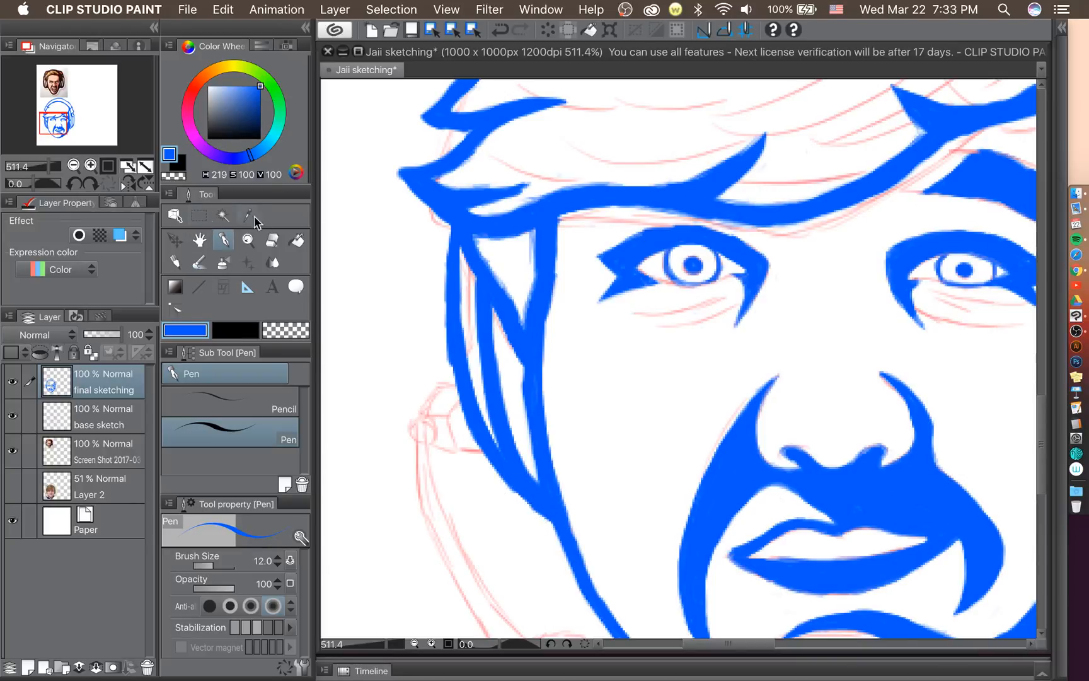
Trim the outer side of the thickened ear cup outline with the Hard eraser.
{"action": "left_click", "coordinate": [272, 240]}
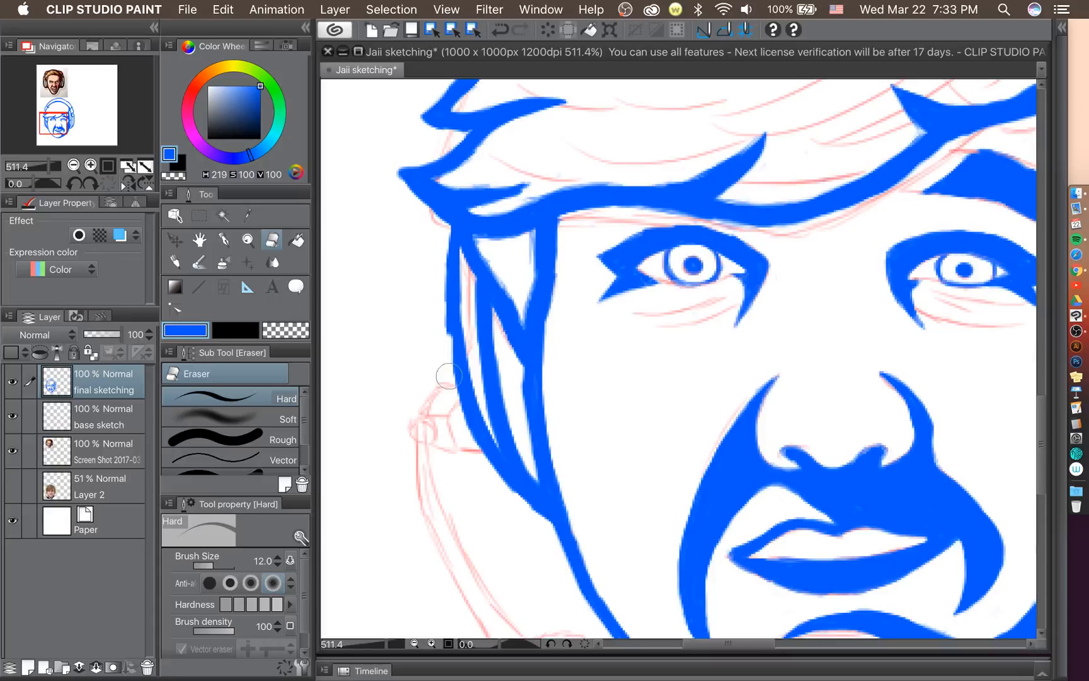
{"action": "key", "text": "super+z"}
{"action": "mouse_move", "coordinate": [439, 308]}
{"action": "left_mouse_down"}
{"action": "mouse_move", "coordinate": [440, 271]}
{"action": "mouse_move", "coordinate": [449, 306]}
{"action": "left_mouse_up"}
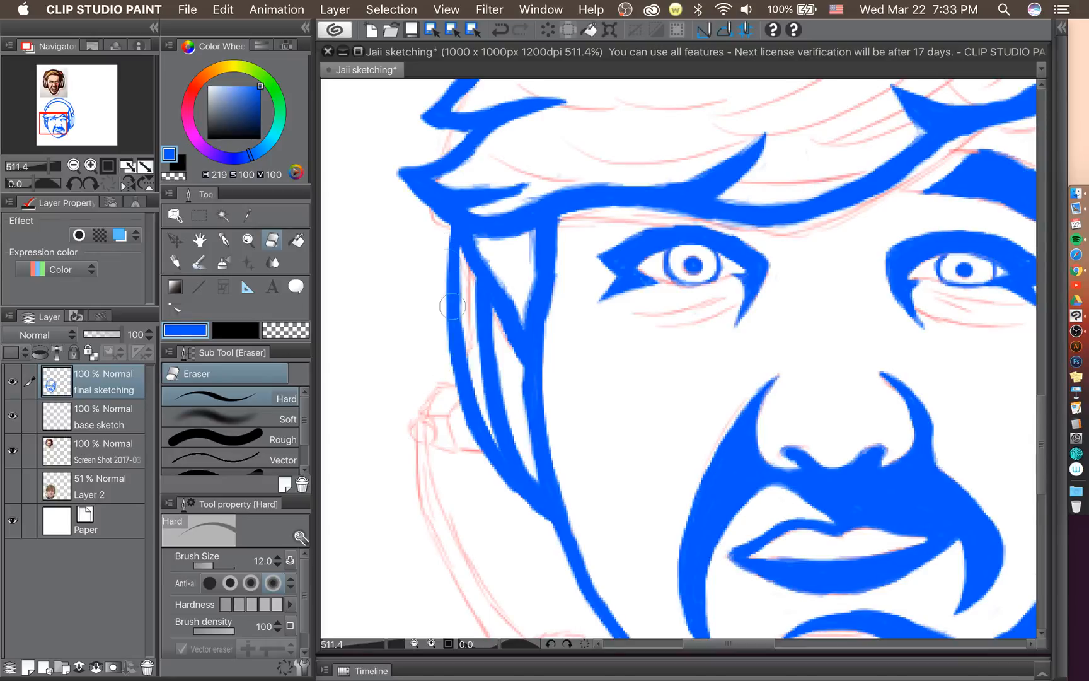
{"action": "left_click", "coordinate": [223, 240]}
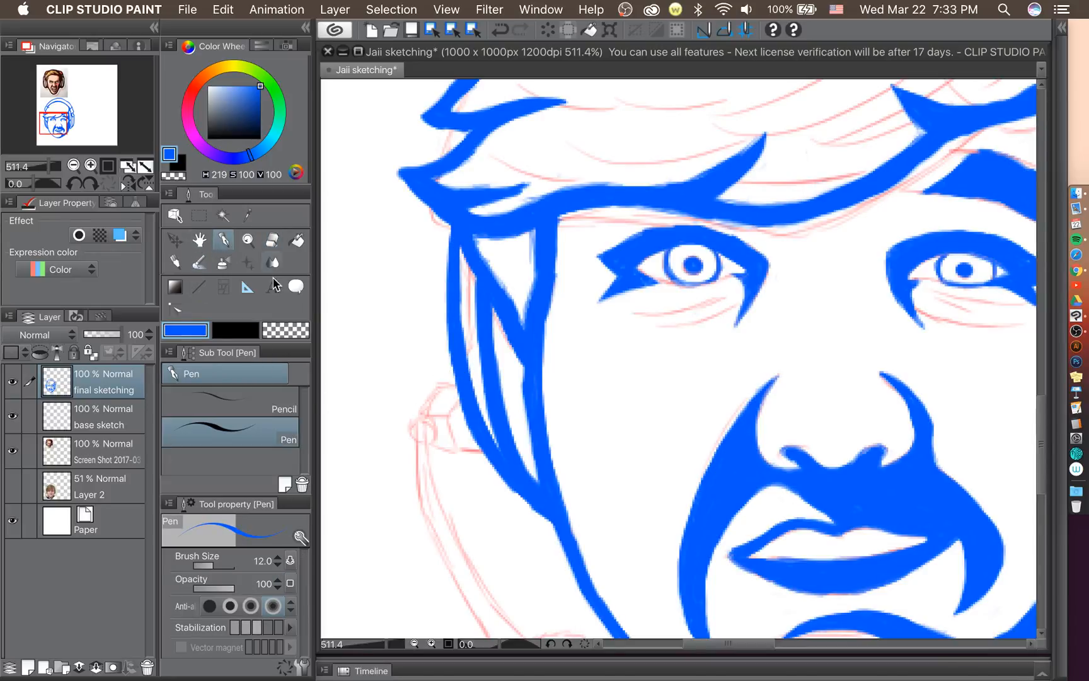
{"action": "left_click", "coordinate": [272, 240]}
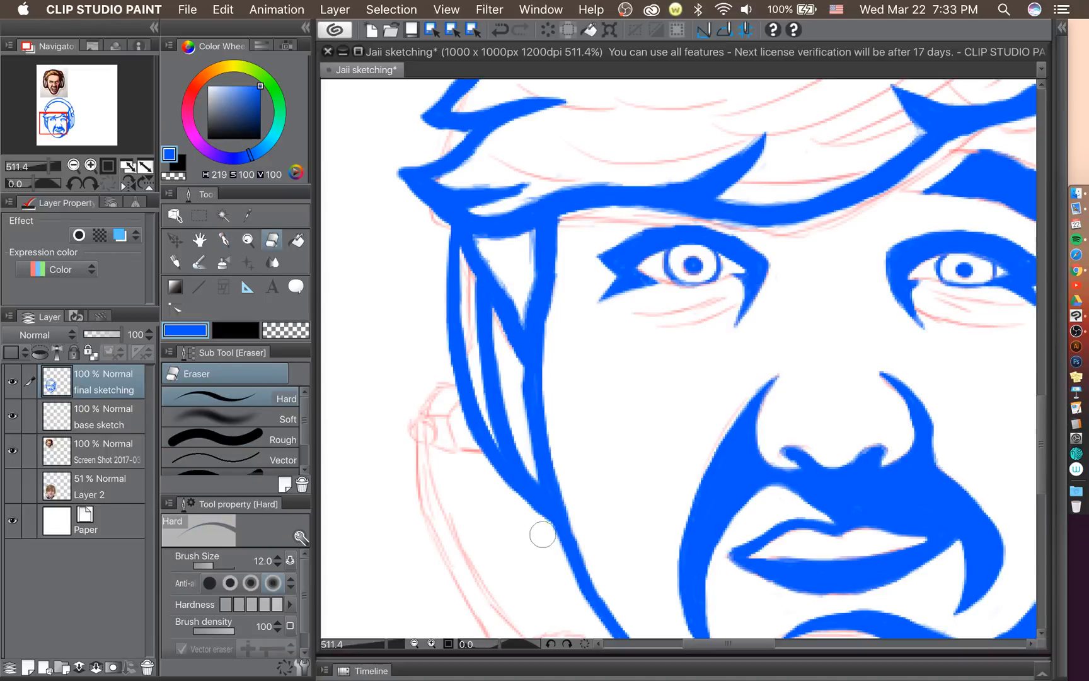
Switch back to the pen and show the Layer 2 reference photo again for the microphone area.
{"action": "left_click", "coordinate": [224, 241]}
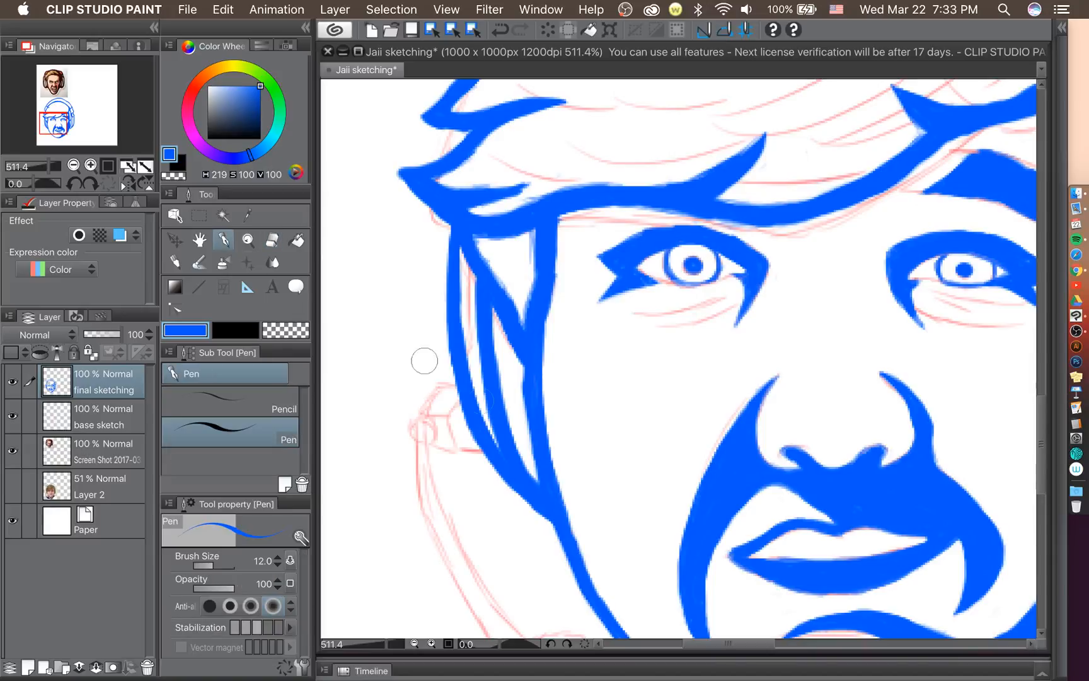
{"action": "left_click_drag", "start_coordinate": [1037, 423], "coordinate": [1040, 496]}
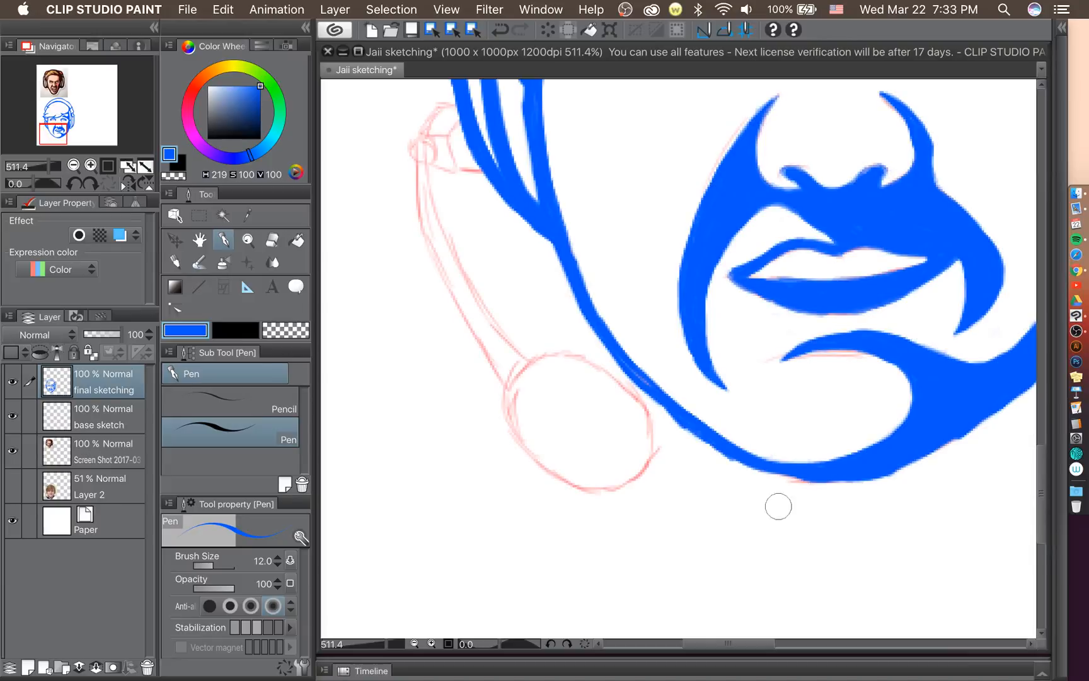
{"action": "left_click", "coordinate": [12, 485]}
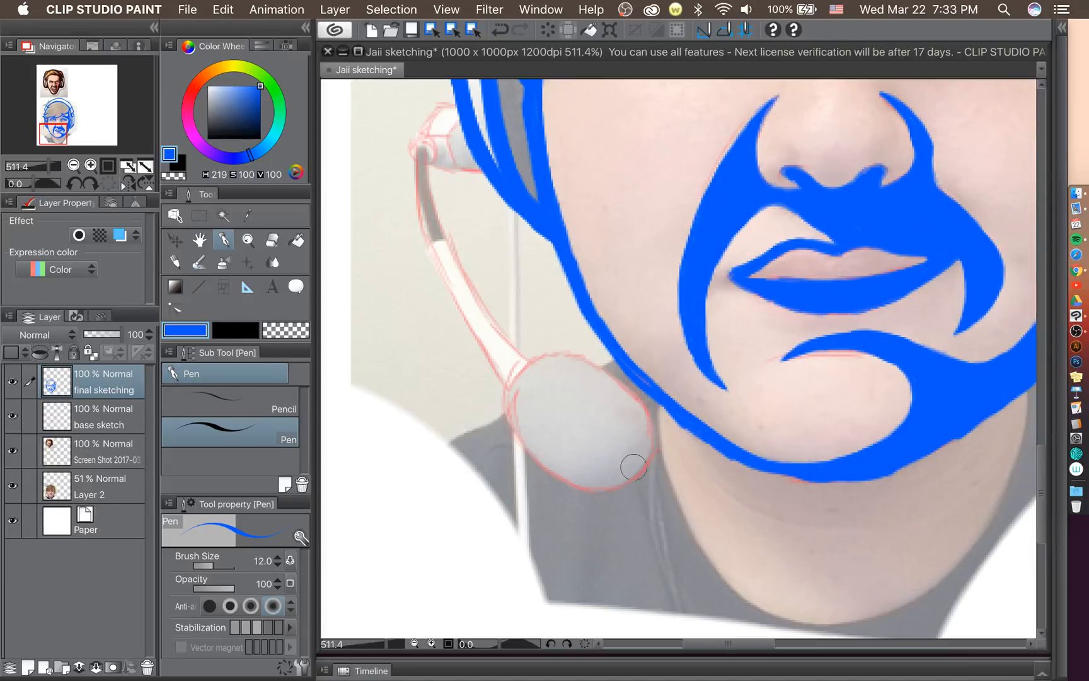
{"action": "scroll", "coordinate": [632, 462], "scroll_direction": "up", "scroll_amount": 2}
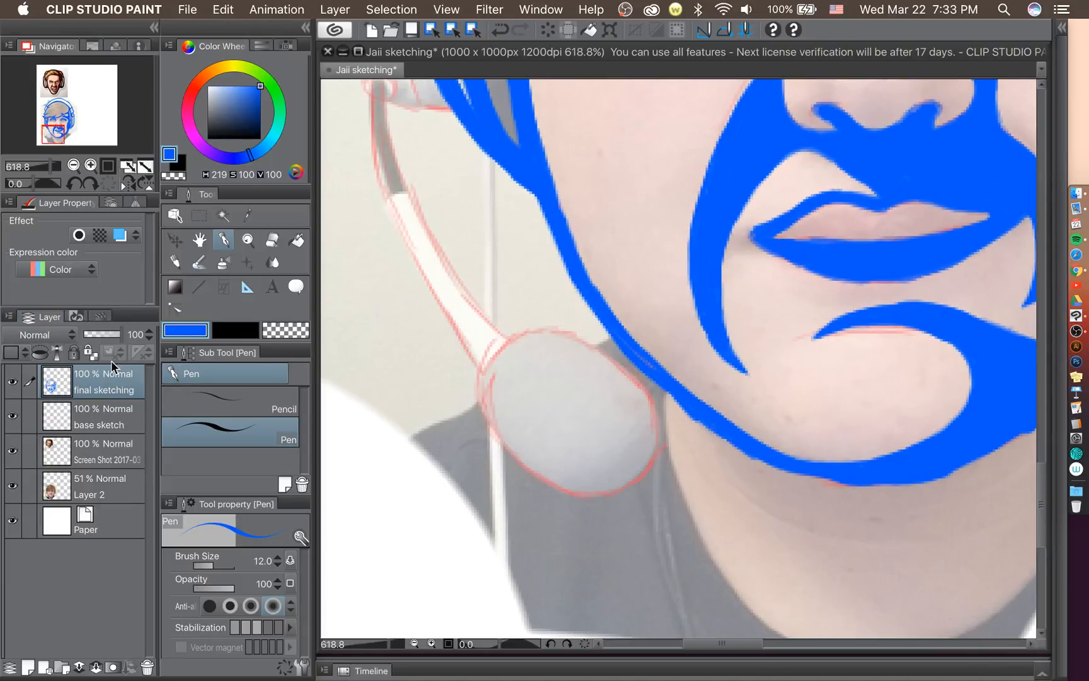
Switch to the Pencil and sketch a curved shading line inside the microphone's foam ball.
{"action": "left_click", "coordinate": [224, 397]}
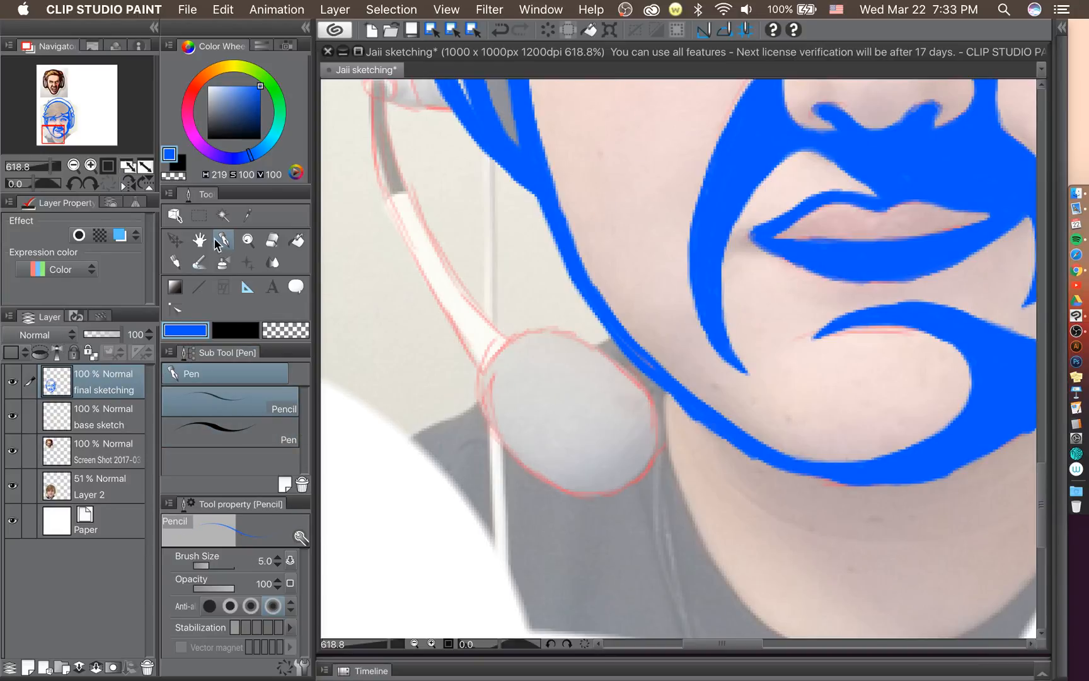
{"action": "left_click", "coordinate": [56, 182]}
{"action": "left_click", "coordinate": [72, 183]}
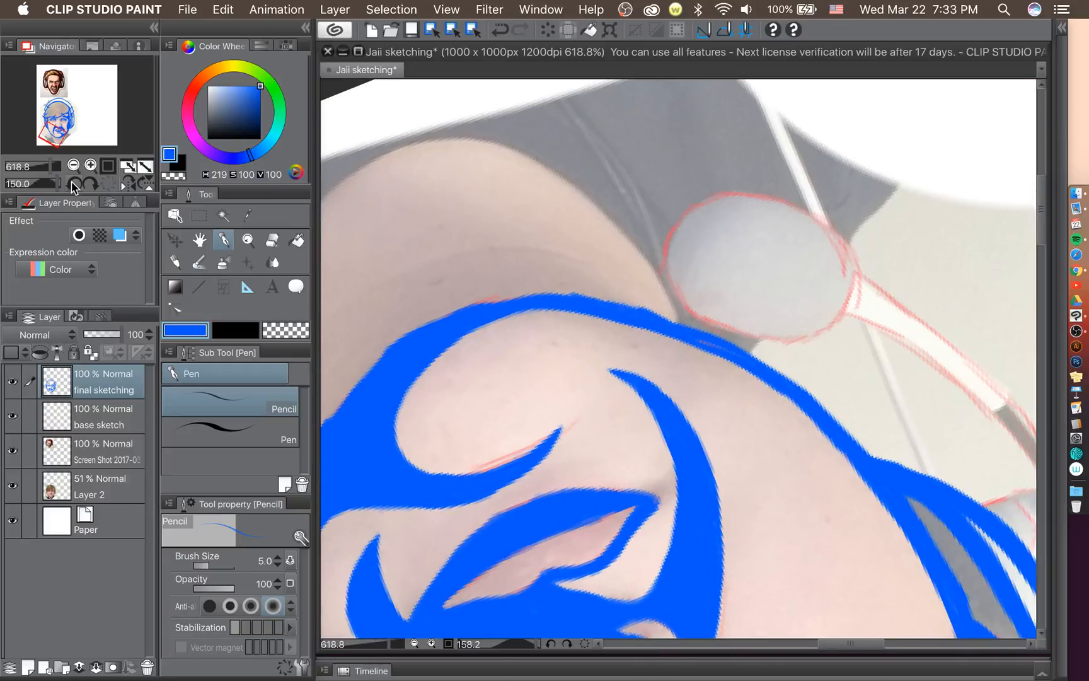
{"action": "left_click", "coordinate": [72, 183]}
{"action": "left_click", "coordinate": [72, 183]}
{"action": "left_click", "coordinate": [72, 183]}
{"action": "left_click", "coordinate": [72, 184]}
{"action": "left_click", "coordinate": [72, 185]}
{"action": "left_click", "coordinate": [72, 185]}
{"action": "left_click", "coordinate": [71, 184]}
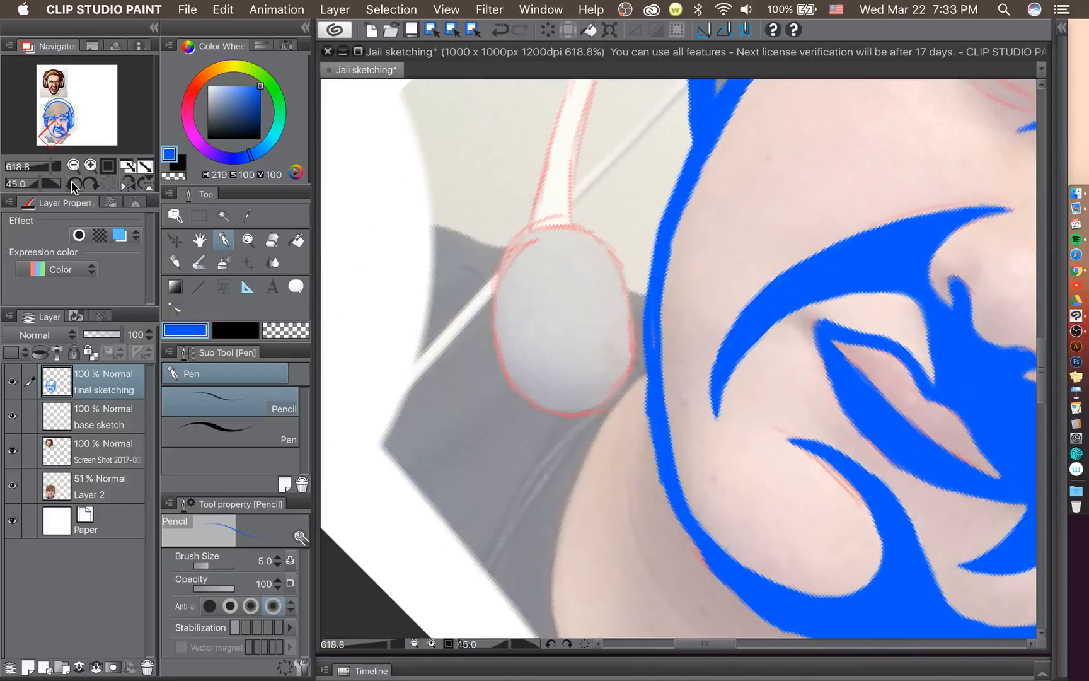
{"action": "left_click", "coordinate": [72, 184]}
{"action": "left_click", "coordinate": [72, 185]}
{"action": "left_click", "coordinate": [72, 185]}
{"action": "left_click", "coordinate": [72, 185]}
{"action": "left_click", "coordinate": [86, 186]}
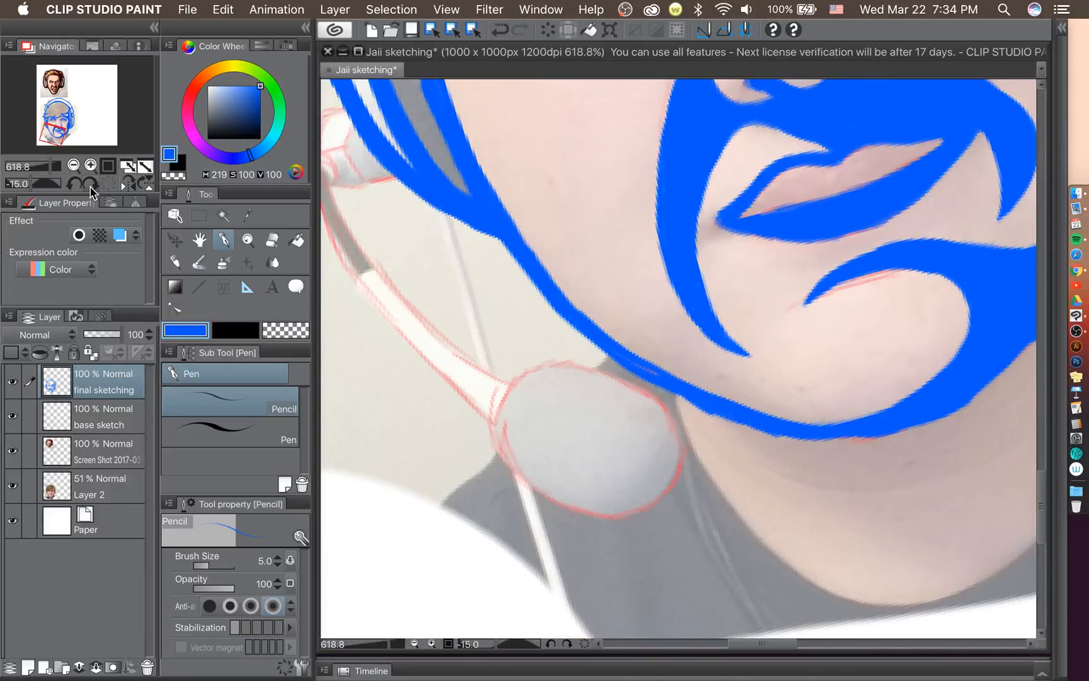
{"action": "left_click", "coordinate": [87, 186]}
{"action": "left_click", "coordinate": [86, 186]}
{"action": "left_click", "coordinate": [87, 186]}
{"action": "left_click", "coordinate": [87, 186]}
{"action": "left_click", "coordinate": [86, 186]}
{"action": "left_click", "coordinate": [87, 186]}
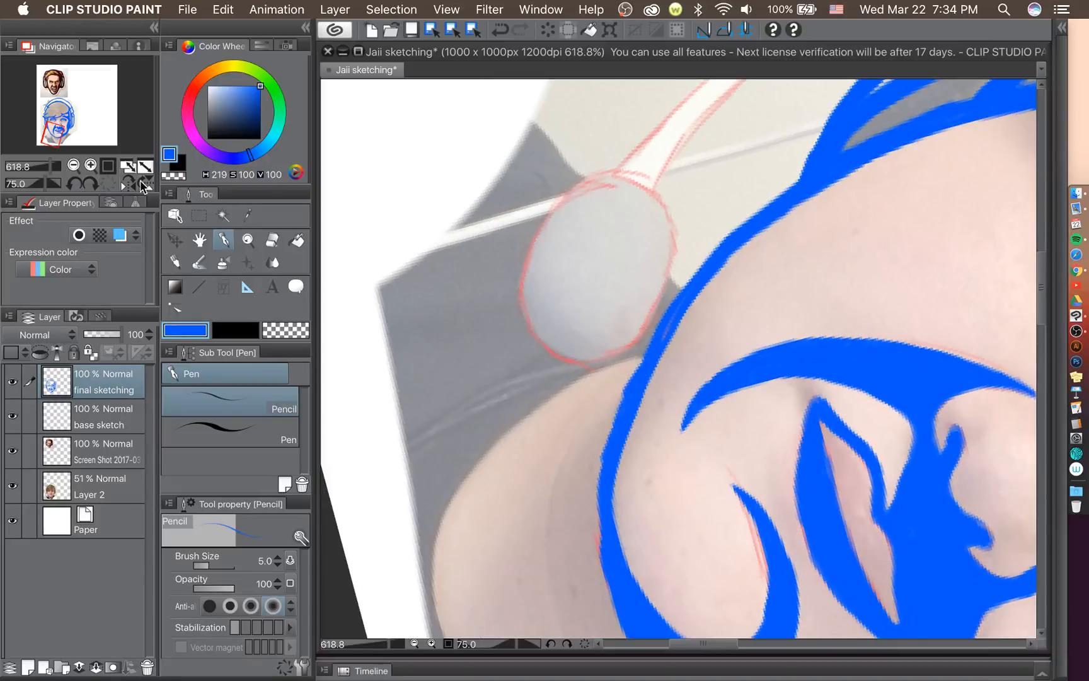
{"action": "left_click", "coordinate": [89, 184]}
{"action": "left_click", "coordinate": [89, 184]}
{"action": "left_click", "coordinate": [89, 184]}
{"action": "left_click", "coordinate": [88, 184]}
{"action": "left_click", "coordinate": [89, 184]}
{"action": "left_click", "coordinate": [89, 184]}
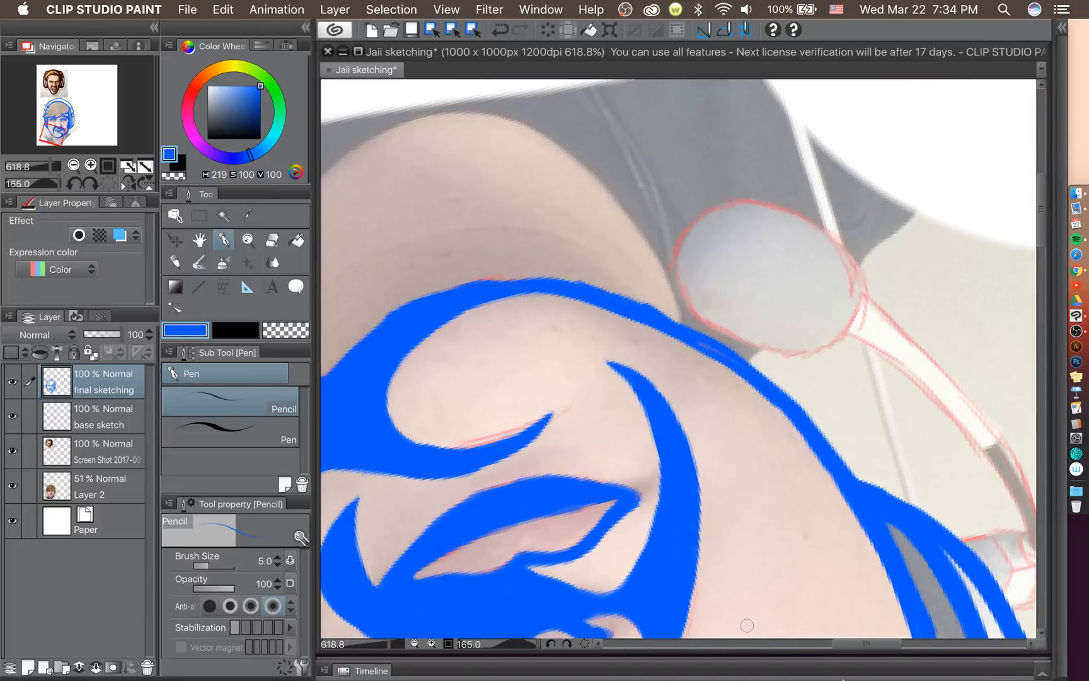
{"action": "left_click_drag", "start_coordinate": [875, 650], "coordinate": [887, 650]}
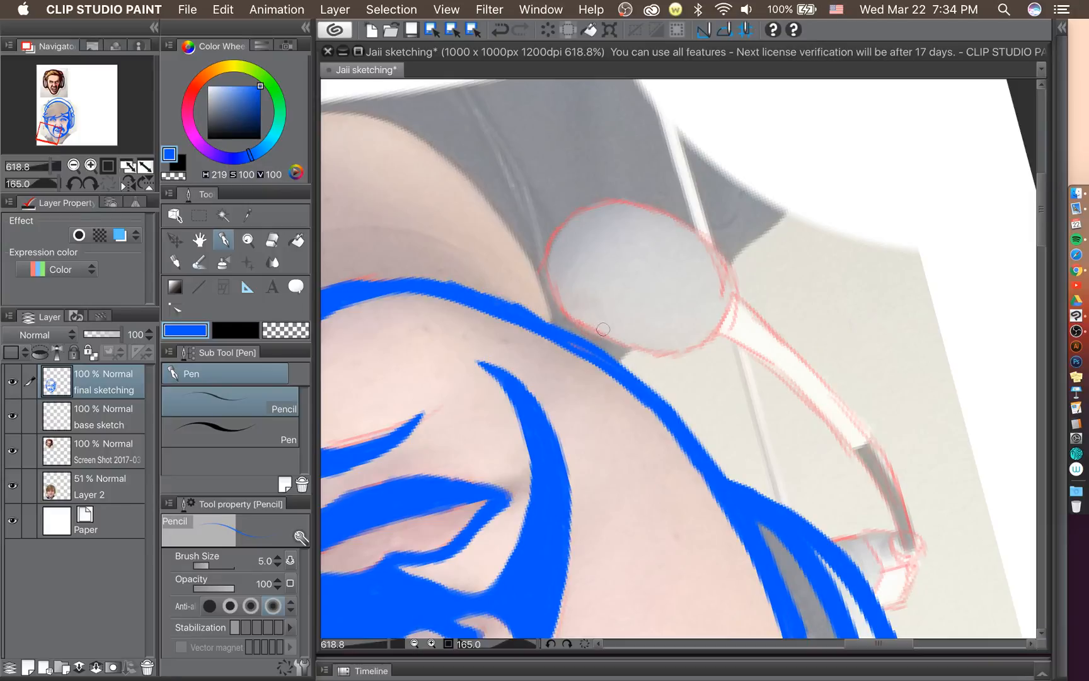
{"action": "mouse_move", "coordinate": [603, 329]}
{"action": "left_mouse_down"}
{"action": "mouse_move", "coordinate": [576, 282]}
{"action": "mouse_move", "coordinate": [598, 241]}
{"action": "mouse_move", "coordinate": [673, 241]}
{"action": "left_mouse_up"}
{"action": "left_click", "coordinate": [74, 184]}
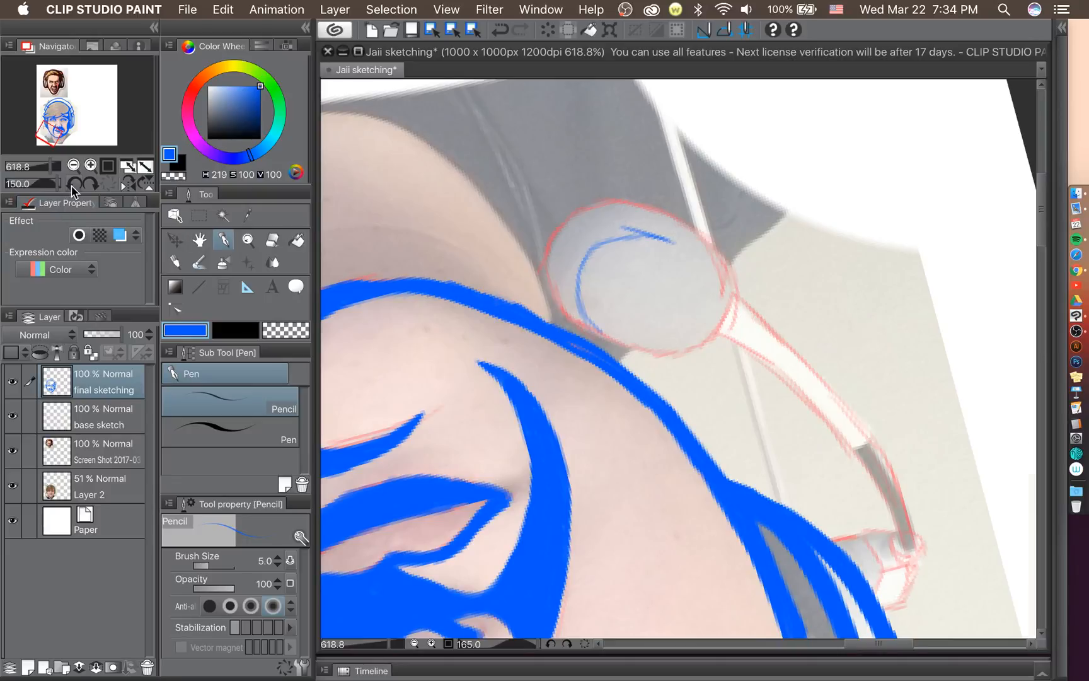
{"action": "left_click", "coordinate": [73, 184]}
{"action": "left_click", "coordinate": [74, 184]}
{"action": "left_click", "coordinate": [74, 184]}
{"action": "left_click", "coordinate": [73, 184]}
{"action": "left_click", "coordinate": [74, 184]}
{"action": "mouse_move", "coordinate": [553, 433]}
{"action": "left_mouse_down"}
{"action": "mouse_move", "coordinate": [556, 372]}
{"action": "mouse_move", "coordinate": [544, 407]}
{"action": "mouse_move", "coordinate": [561, 367]}
{"action": "left_mouse_up"}
{"action": "key", "text": "super+z"}
{"action": "key", "text": "super+z"}
{"action": "key", "text": "super+z"}
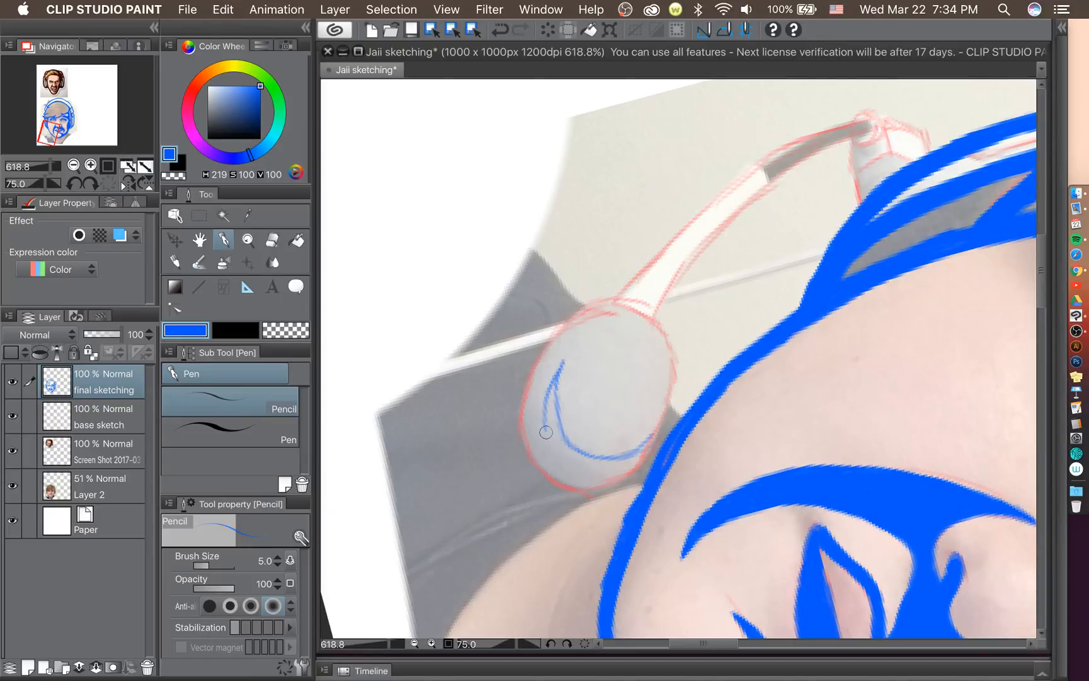
Trace the full oval outline of the microphone's foam ball with thin Pencil strokes over the red sketch.
{"action": "mouse_move", "coordinate": [545, 433]}
{"action": "left_mouse_down"}
{"action": "mouse_move", "coordinate": [547, 371]}
{"action": "mouse_move", "coordinate": [537, 383]}
{"action": "mouse_move", "coordinate": [538, 394]}
{"action": "mouse_move", "coordinate": [575, 318]}
{"action": "mouse_move", "coordinate": [539, 361]}
{"action": "mouse_move", "coordinate": [539, 349]}
{"action": "mouse_move", "coordinate": [522, 421]}
{"action": "mouse_move", "coordinate": [540, 474]}
{"action": "mouse_move", "coordinate": [531, 457]}
{"action": "mouse_move", "coordinate": [564, 490]}
{"action": "mouse_move", "coordinate": [556, 479]}
{"action": "mouse_move", "coordinate": [608, 483]}
{"action": "mouse_move", "coordinate": [584, 490]}
{"action": "mouse_move", "coordinate": [652, 434]}
{"action": "mouse_move", "coordinate": [599, 478]}
{"action": "left_mouse_up"}
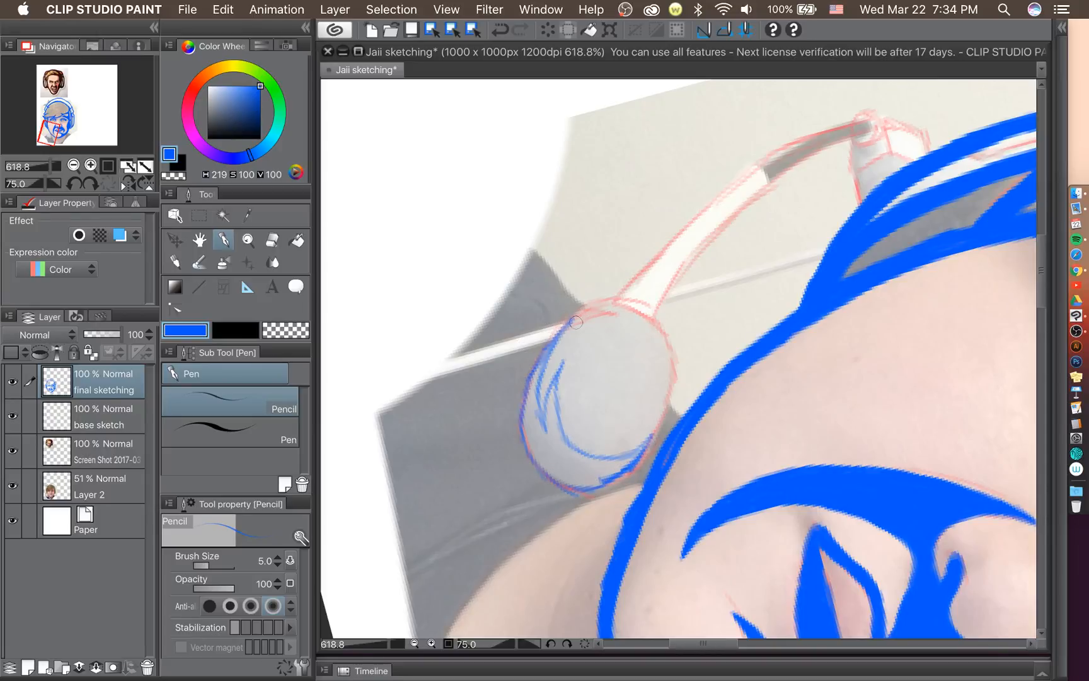
{"action": "mouse_move", "coordinate": [566, 323]}
{"action": "left_mouse_down"}
{"action": "mouse_move", "coordinate": [617, 294]}
{"action": "mouse_move", "coordinate": [609, 306]}
{"action": "left_mouse_up"}
{"action": "key", "text": "super+z"}
{"action": "key", "text": "super+z"}
{"action": "mouse_move", "coordinate": [581, 311]}
{"action": "left_mouse_down"}
{"action": "mouse_move", "coordinate": [609, 306]}
{"action": "mouse_move", "coordinate": [596, 310]}
{"action": "mouse_move", "coordinate": [602, 323]}
{"action": "mouse_move", "coordinate": [568, 327]}
{"action": "mouse_move", "coordinate": [628, 303]}
{"action": "mouse_move", "coordinate": [601, 309]}
{"action": "mouse_move", "coordinate": [648, 322]}
{"action": "mouse_move", "coordinate": [641, 312]}
{"action": "mouse_move", "coordinate": [672, 343]}
{"action": "left_mouse_up"}
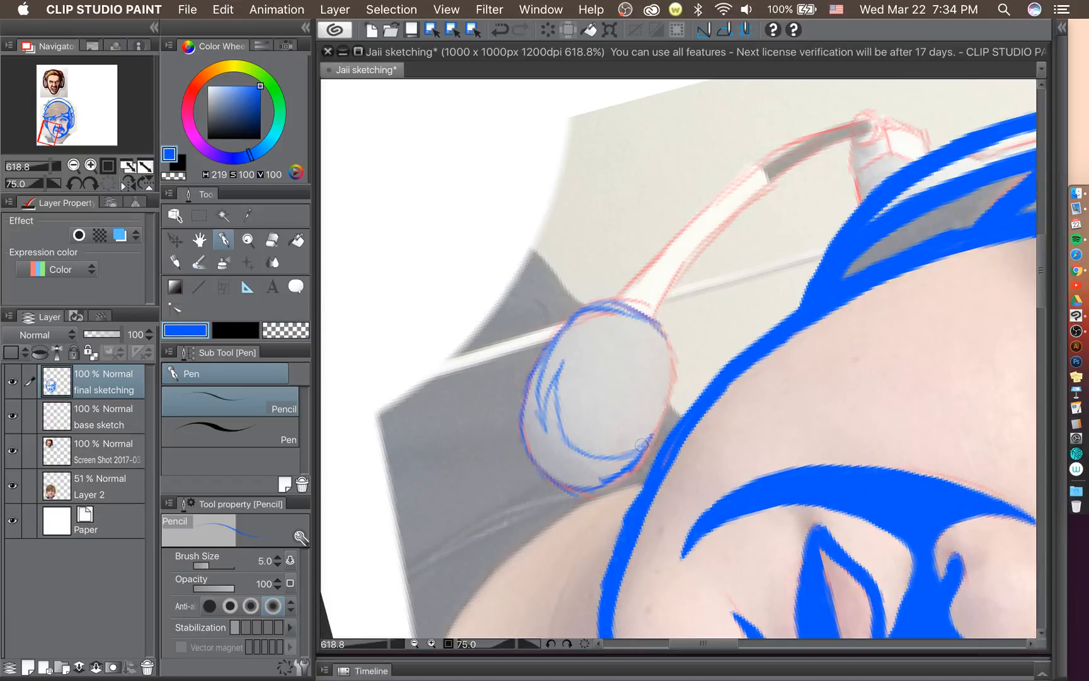
{"action": "mouse_move", "coordinate": [642, 445]}
{"action": "left_mouse_down"}
{"action": "mouse_move", "coordinate": [672, 373]}
{"action": "mouse_move", "coordinate": [666, 409]}
{"action": "mouse_move", "coordinate": [660, 333]}
{"action": "mouse_move", "coordinate": [669, 384]}
{"action": "left_mouse_up"}
Trace both long edges of the microphone boom from the foam ball up to the ear cup joint.
{"action": "mouse_move", "coordinate": [624, 313]}
{"action": "left_mouse_down"}
{"action": "mouse_move", "coordinate": [649, 268]}
{"action": "mouse_move", "coordinate": [733, 189]}
{"action": "left_mouse_up"}
{"action": "mouse_move", "coordinate": [678, 249]}
{"action": "left_mouse_down"}
{"action": "mouse_move", "coordinate": [803, 139]}
{"action": "mouse_move", "coordinate": [792, 145]}
{"action": "mouse_move", "coordinate": [845, 132]}
{"action": "left_mouse_up"}
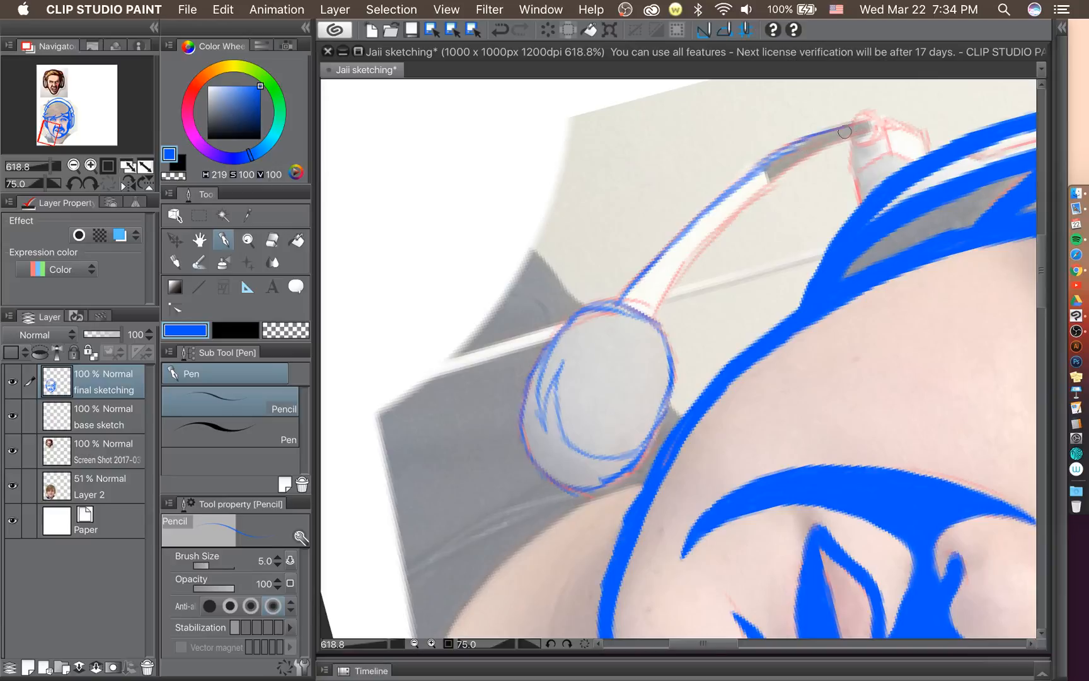
{"action": "left_click_drag", "start_coordinate": [654, 314], "coordinate": [735, 216]}
{"action": "mouse_move", "coordinate": [690, 265]}
{"action": "left_mouse_down"}
{"action": "mouse_move", "coordinate": [768, 187]}
{"action": "mouse_move", "coordinate": [836, 146]}
{"action": "left_mouse_up"}
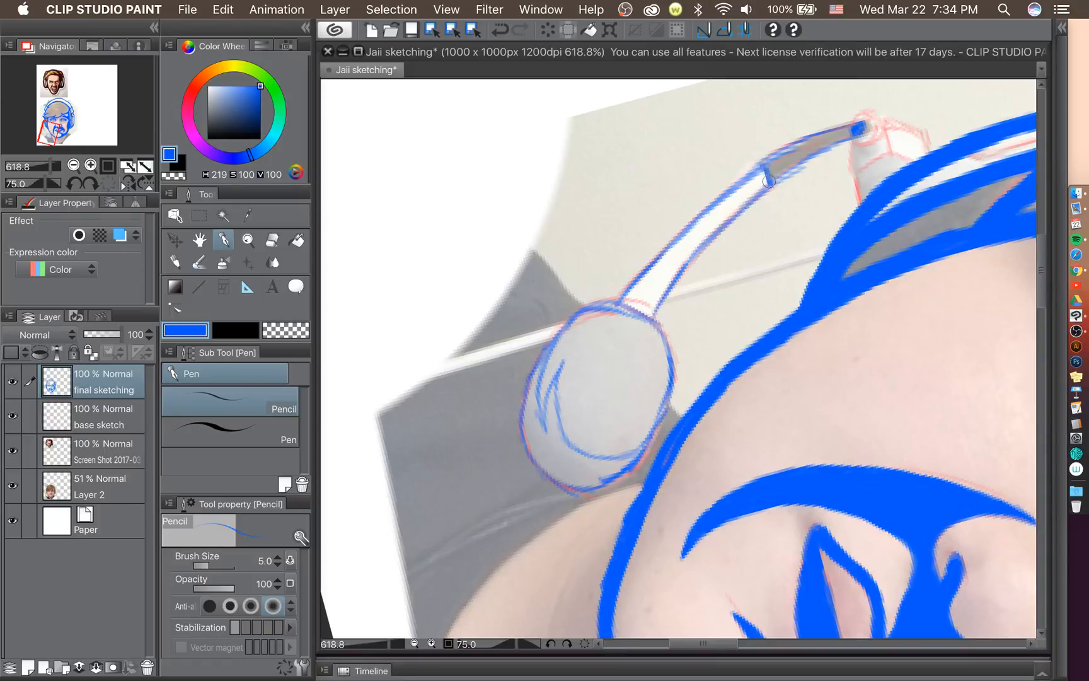
{"action": "mouse_move", "coordinate": [769, 181]}
{"action": "left_mouse_down"}
{"action": "mouse_move", "coordinate": [860, 134]}
{"action": "mouse_move", "coordinate": [772, 165]}
{"action": "mouse_move", "coordinate": [787, 150]}
{"action": "mouse_move", "coordinate": [775, 155]}
{"action": "mouse_move", "coordinate": [767, 163]}
{"action": "mouse_move", "coordinate": [860, 127]}
{"action": "mouse_move", "coordinate": [783, 152]}
{"action": "mouse_move", "coordinate": [771, 173]}
{"action": "mouse_move", "coordinate": [796, 158]}
{"action": "left_mouse_up"}
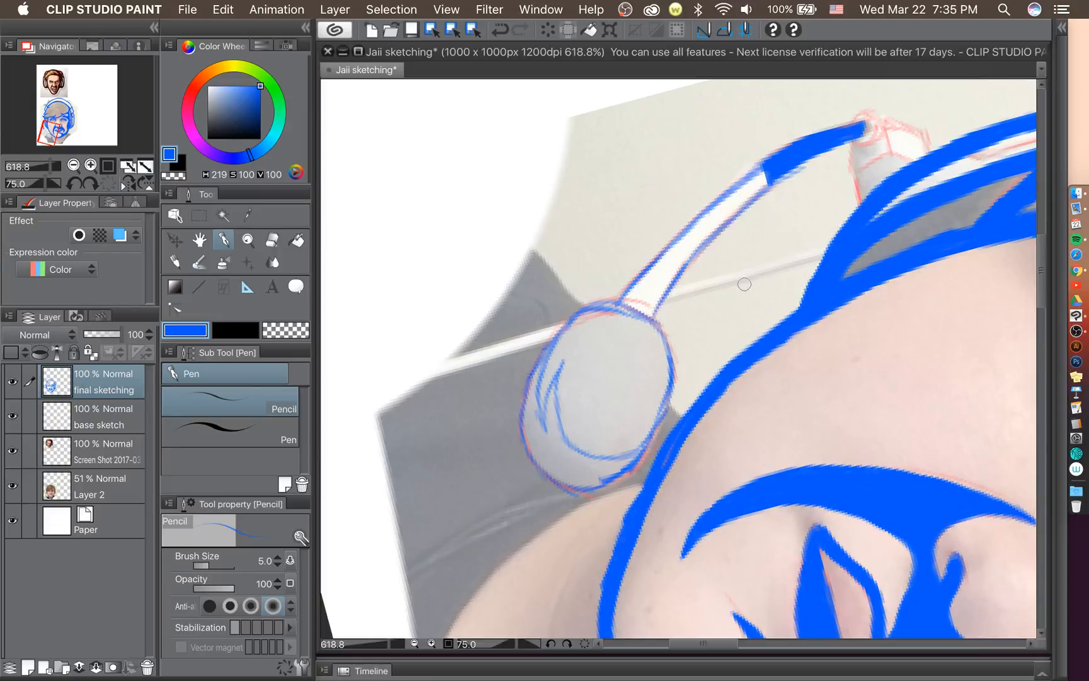
{"action": "key", "text": "super+z"}
{"action": "key", "text": "super+z"}
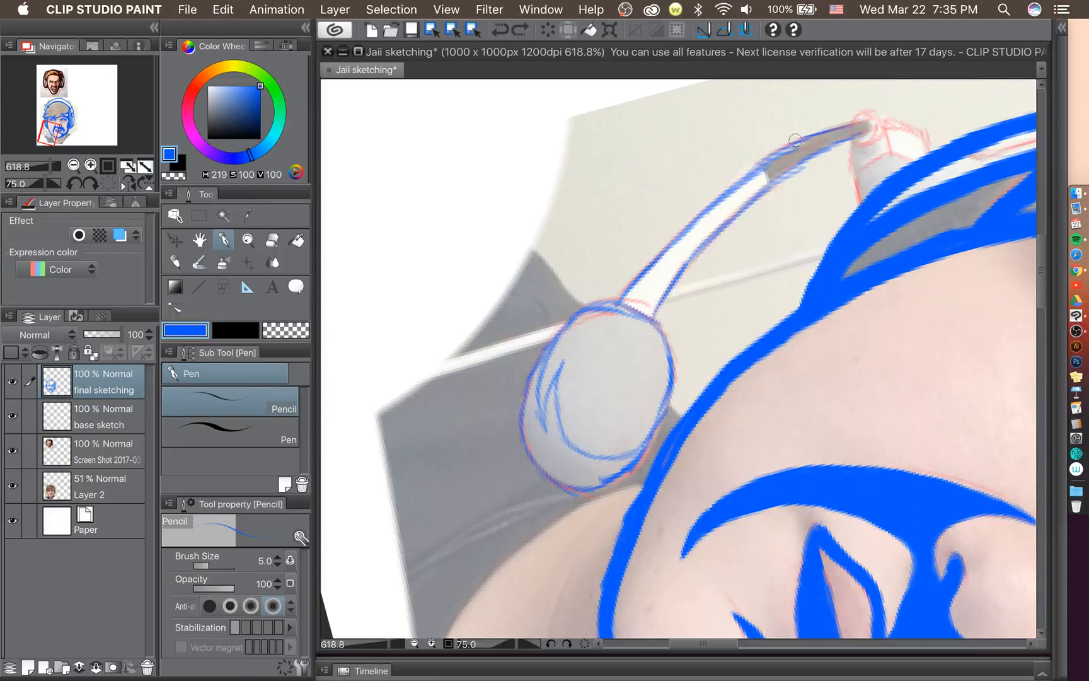
Close the boom's dark section with a short stroke at the joint end and a divider line against the white section.
{"action": "left_click_drag", "start_coordinate": [852, 127], "coordinate": [862, 126]}
{"action": "left_click_drag", "start_coordinate": [761, 162], "coordinate": [768, 187]}
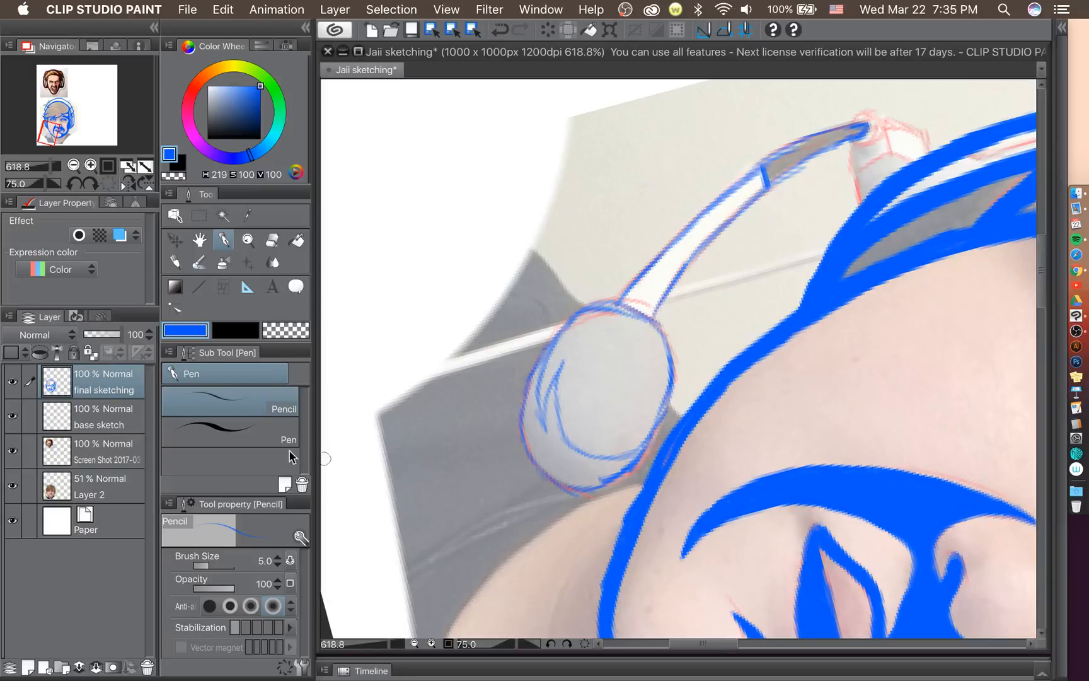
Sketch the outline of the boxy boom mount that sticks out from the ear cup.
{"action": "left_click", "coordinate": [75, 184]}
{"action": "left_click", "coordinate": [76, 184]}
{"action": "left_click", "coordinate": [75, 184]}
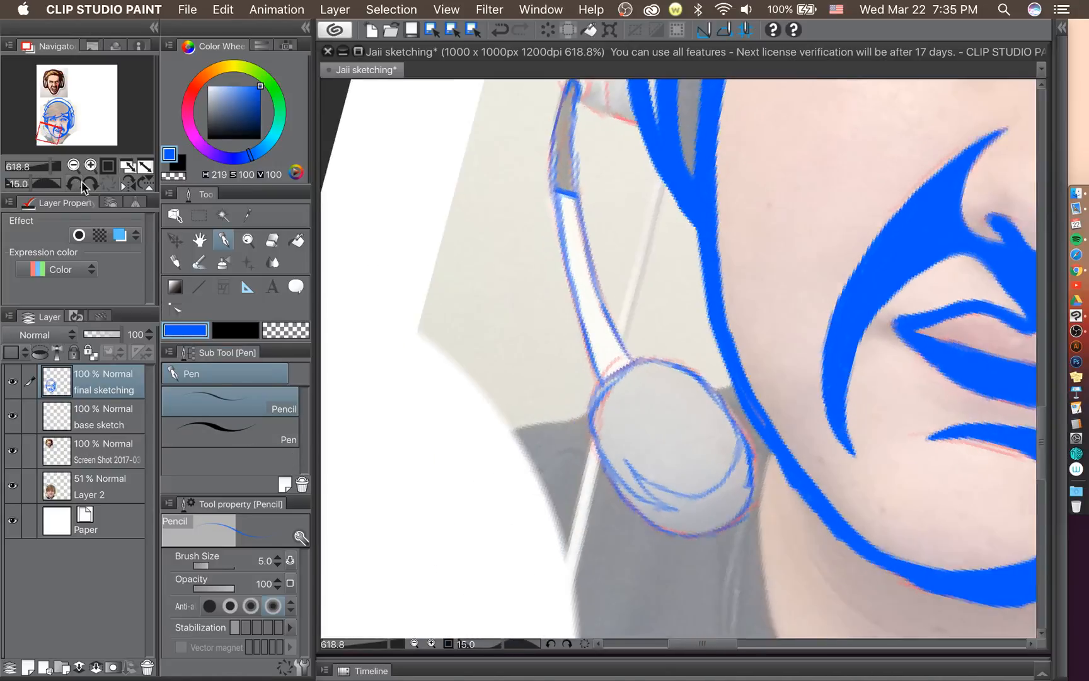
{"action": "left_click", "coordinate": [75, 184]}
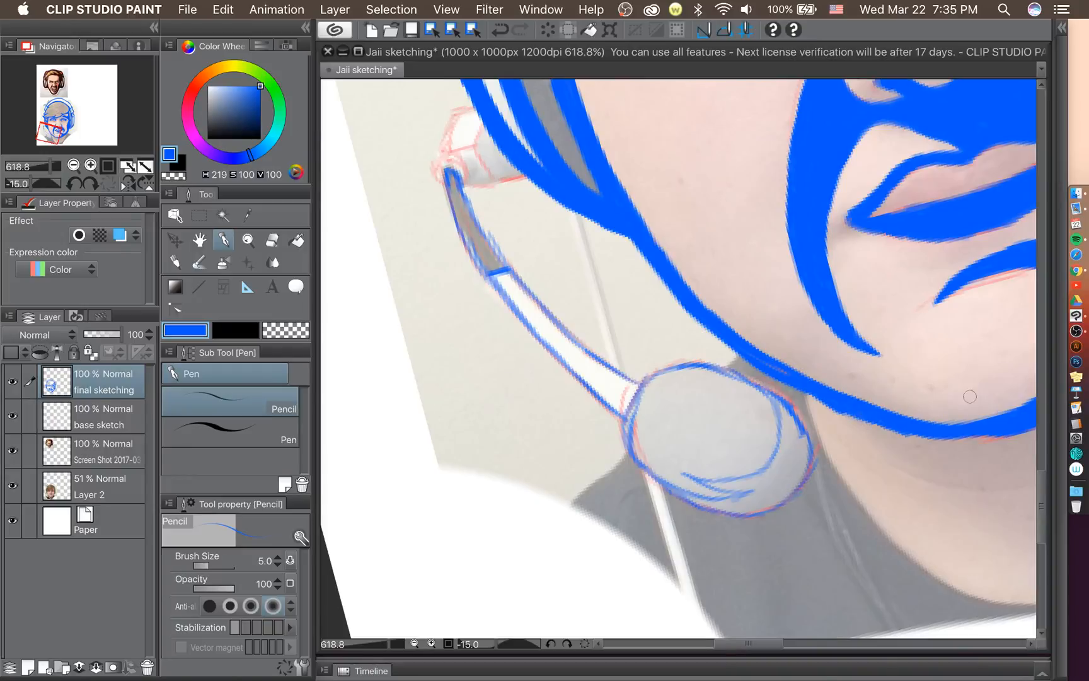
{"action": "scroll", "coordinate": [815, 453], "scroll_direction": "up", "scroll_amount": 5}
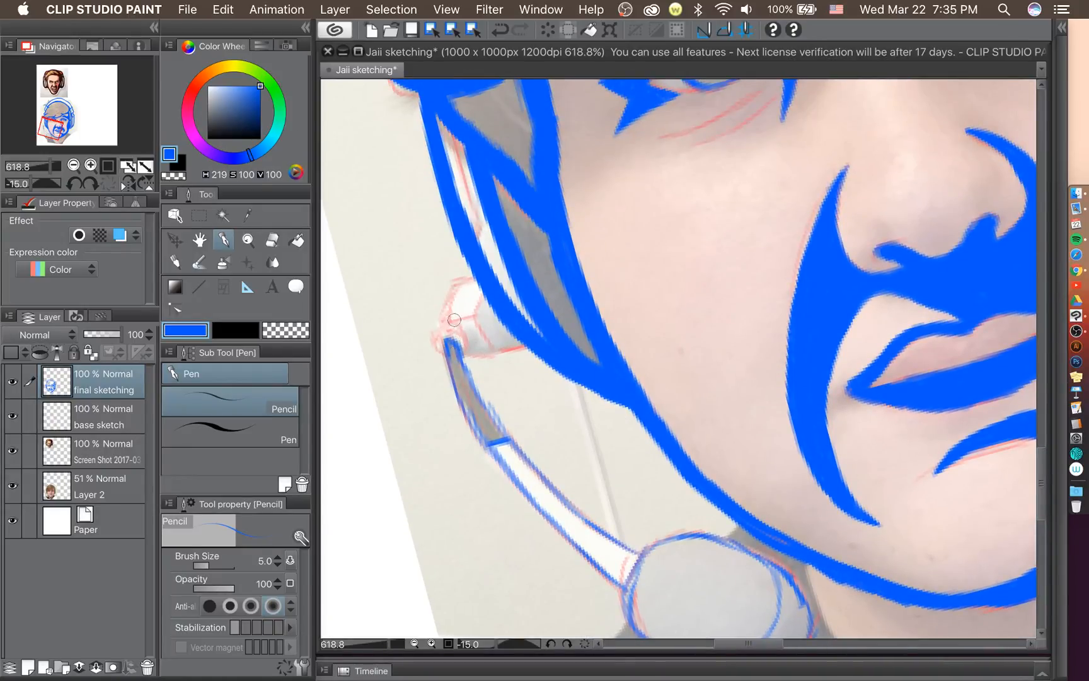
{"action": "mouse_move", "coordinate": [447, 298]}
{"action": "left_mouse_down"}
{"action": "mouse_move", "coordinate": [481, 279]}
{"action": "mouse_move", "coordinate": [443, 296]}
{"action": "mouse_move", "coordinate": [443, 320]}
{"action": "mouse_move", "coordinate": [472, 317]}
{"action": "mouse_move", "coordinate": [489, 354]}
{"action": "mouse_move", "coordinate": [523, 341]}
{"action": "mouse_move", "coordinate": [488, 357]}
{"action": "mouse_move", "coordinate": [522, 343]}
{"action": "left_mouse_up"}
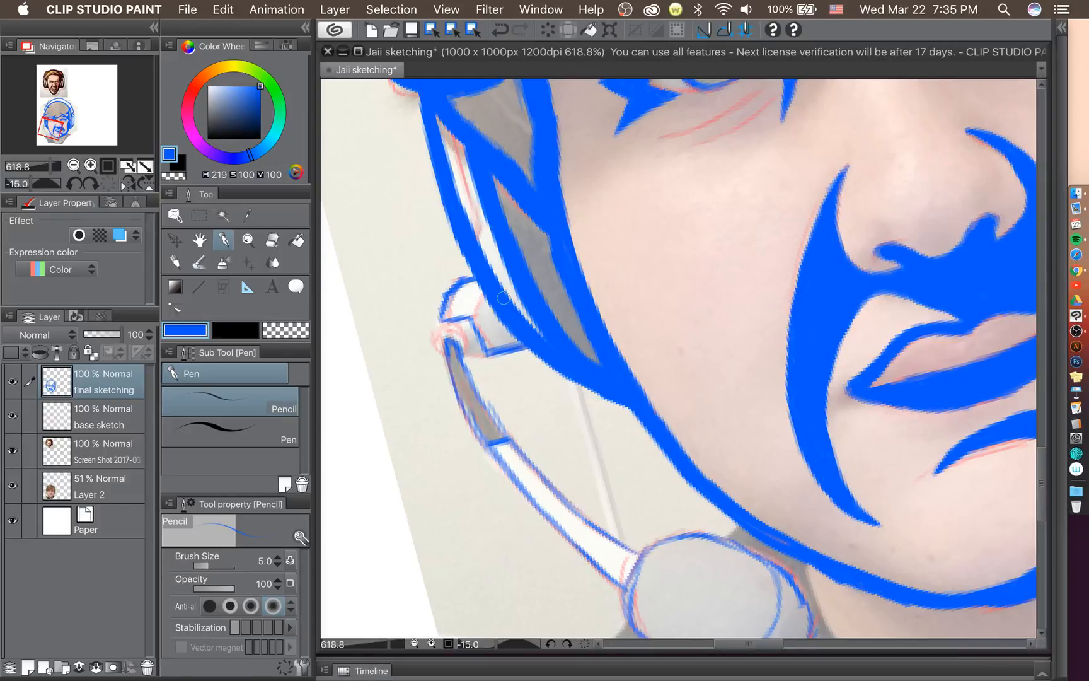
Thicken the boom mount's outer and inner edges and connect them to the ear cup outline.
{"action": "left_click_drag", "start_coordinate": [497, 356], "coordinate": [531, 346]}
{"action": "mouse_move", "coordinate": [473, 314]}
{"action": "left_mouse_down"}
{"action": "mouse_move", "coordinate": [481, 290]}
{"action": "mouse_move", "coordinate": [468, 325]}
{"action": "mouse_move", "coordinate": [480, 354]}
{"action": "mouse_move", "coordinate": [466, 323]}
{"action": "mouse_move", "coordinate": [501, 368]}
{"action": "mouse_move", "coordinate": [491, 350]}
{"action": "mouse_move", "coordinate": [486, 360]}
{"action": "mouse_move", "coordinate": [532, 345]}
{"action": "mouse_move", "coordinate": [498, 359]}
{"action": "left_mouse_up"}
{"action": "mouse_move", "coordinate": [466, 316]}
{"action": "left_mouse_down"}
{"action": "mouse_move", "coordinate": [482, 292]}
{"action": "mouse_move", "coordinate": [444, 323]}
{"action": "mouse_move", "coordinate": [443, 300]}
{"action": "mouse_move", "coordinate": [464, 275]}
{"action": "left_mouse_up"}
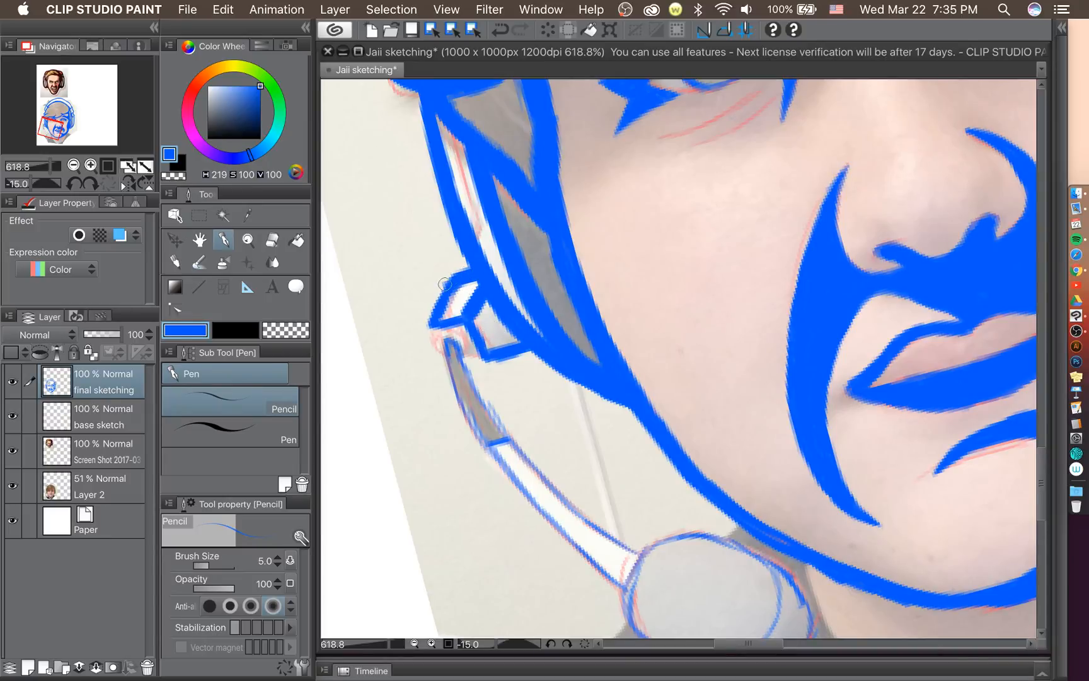
{"action": "mouse_move", "coordinate": [457, 273]}
{"action": "left_mouse_down"}
{"action": "mouse_move", "coordinate": [426, 331]}
{"action": "mouse_move", "coordinate": [467, 318]}
{"action": "mouse_move", "coordinate": [432, 328]}
{"action": "mouse_move", "coordinate": [470, 338]}
{"action": "left_mouse_up"}
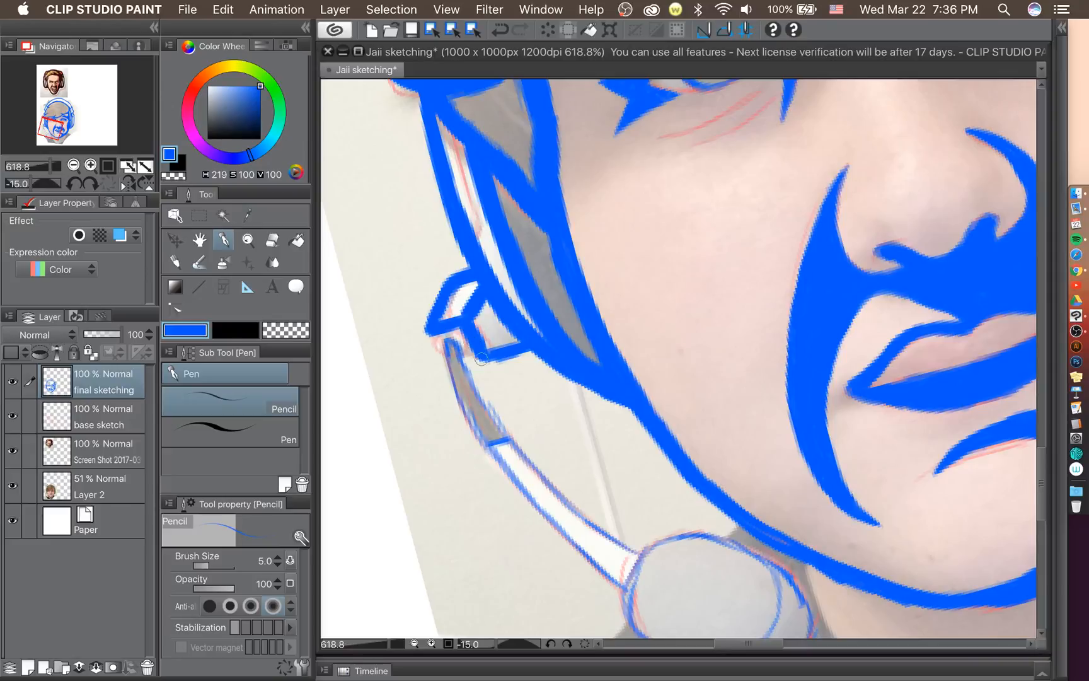
{"action": "mouse_move", "coordinate": [489, 362]}
{"action": "left_mouse_down"}
{"action": "mouse_move", "coordinate": [519, 351]}
{"action": "mouse_move", "coordinate": [543, 371]}
{"action": "mouse_move", "coordinate": [568, 370]}
{"action": "mouse_move", "coordinate": [480, 363]}
{"action": "mouse_move", "coordinate": [513, 352]}
{"action": "left_mouse_up"}
Touch up the underside of the jaw outline beneath the chin with the Pencil.
{"action": "scroll", "coordinate": [492, 411], "scroll_direction": "down", "scroll_amount": 3}
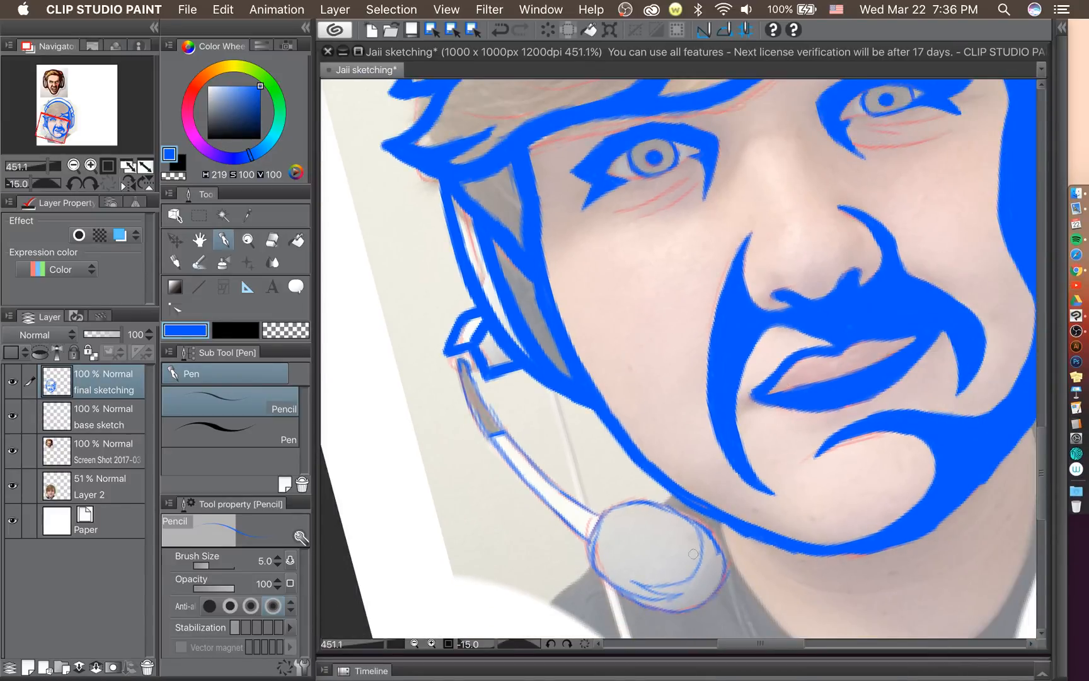
{"action": "scroll", "coordinate": [699, 589], "scroll_direction": "up", "scroll_amount": 3}
{"action": "scroll", "coordinate": [689, 431], "scroll_direction": "up", "scroll_amount": 2}
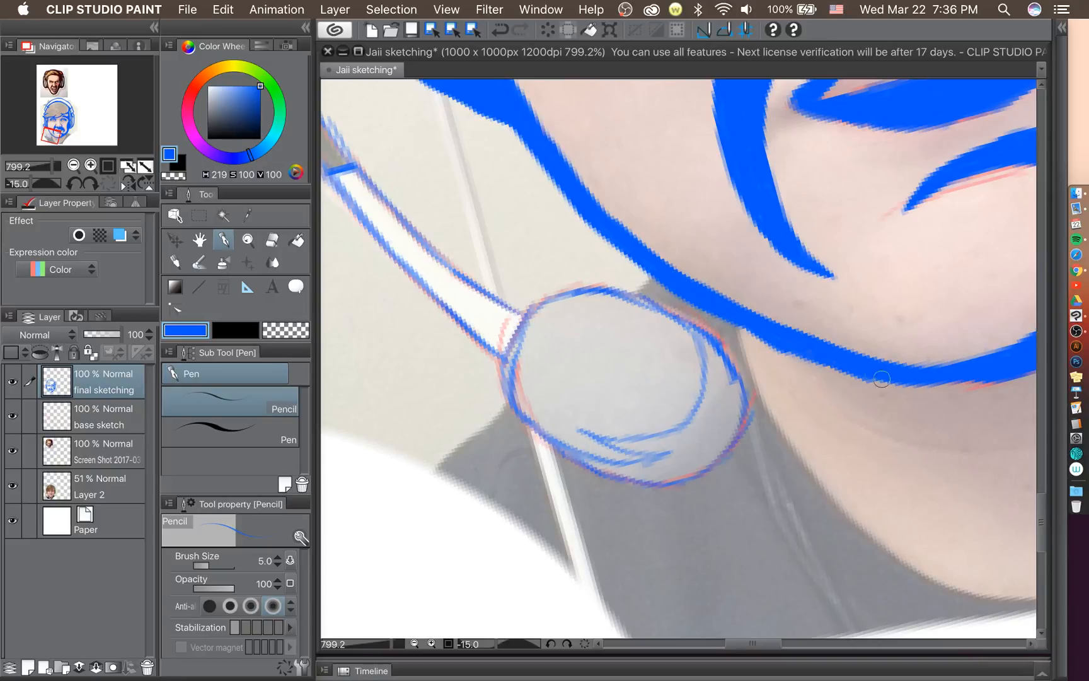
{"action": "left_click_drag", "start_coordinate": [902, 379], "coordinate": [991, 378]}
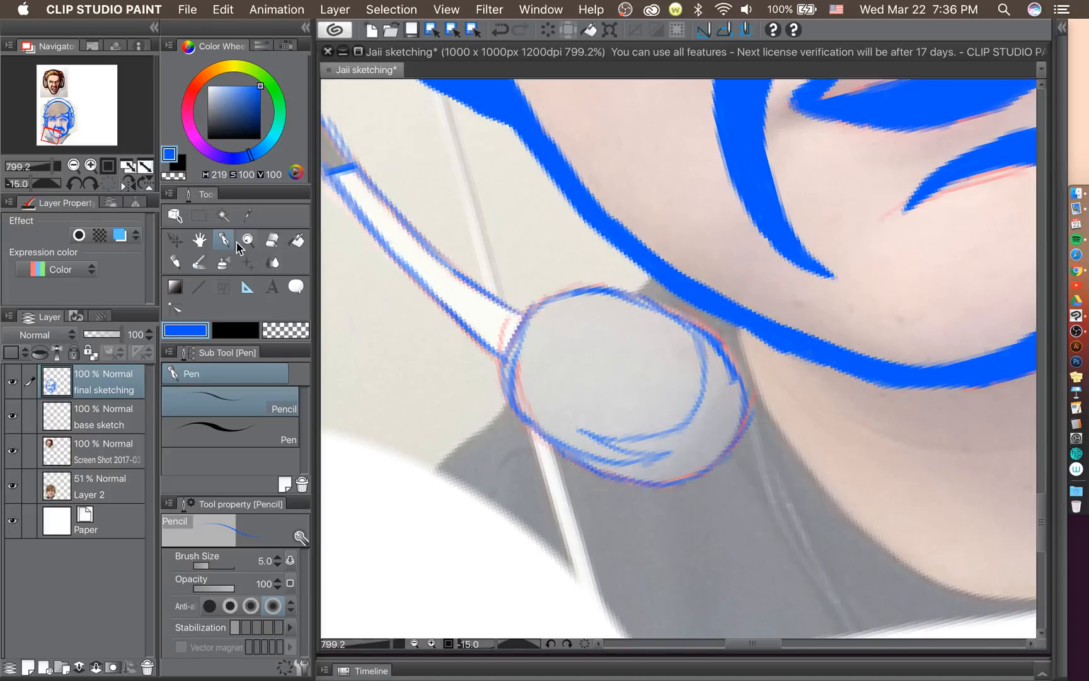
Thicken the foam ball's outline with the size 12 Pen and fill its lower shading crescent solid blue.
{"action": "left_click", "coordinate": [247, 426]}
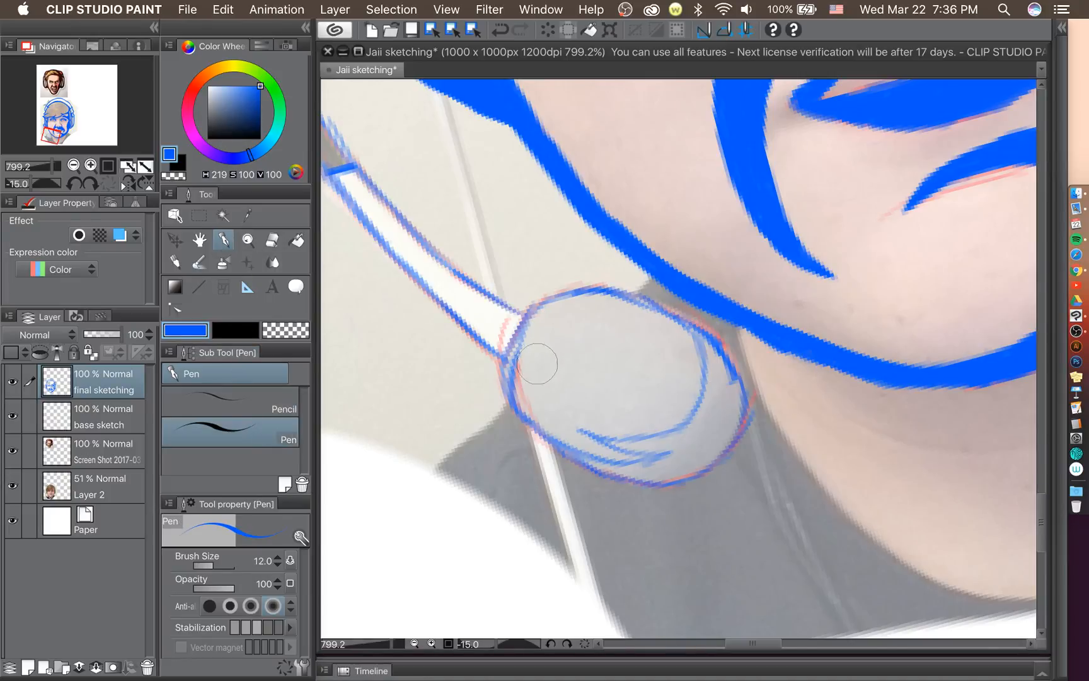
{"action": "mouse_move", "coordinate": [534, 337]}
{"action": "left_mouse_down"}
{"action": "mouse_move", "coordinate": [515, 364]}
{"action": "mouse_move", "coordinate": [535, 412]}
{"action": "mouse_move", "coordinate": [516, 389]}
{"action": "mouse_move", "coordinate": [557, 432]}
{"action": "mouse_move", "coordinate": [524, 409]}
{"action": "mouse_move", "coordinate": [601, 446]}
{"action": "mouse_move", "coordinate": [555, 438]}
{"action": "mouse_move", "coordinate": [576, 453]}
{"action": "mouse_move", "coordinate": [540, 436]}
{"action": "mouse_move", "coordinate": [625, 467]}
{"action": "mouse_move", "coordinate": [595, 463]}
{"action": "mouse_move", "coordinate": [668, 453]}
{"action": "mouse_move", "coordinate": [592, 440]}
{"action": "mouse_move", "coordinate": [652, 440]}
{"action": "mouse_move", "coordinate": [665, 451]}
{"action": "mouse_move", "coordinate": [598, 440]}
{"action": "mouse_move", "coordinate": [665, 435]}
{"action": "mouse_move", "coordinate": [714, 402]}
{"action": "mouse_move", "coordinate": [689, 420]}
{"action": "mouse_move", "coordinate": [706, 369]}
{"action": "mouse_move", "coordinate": [700, 396]}
{"action": "mouse_move", "coordinate": [679, 325]}
{"action": "mouse_move", "coordinate": [696, 362]}
{"action": "mouse_move", "coordinate": [680, 325]}
{"action": "mouse_move", "coordinate": [729, 364]}
{"action": "mouse_move", "coordinate": [753, 413]}
{"action": "left_mouse_up"}
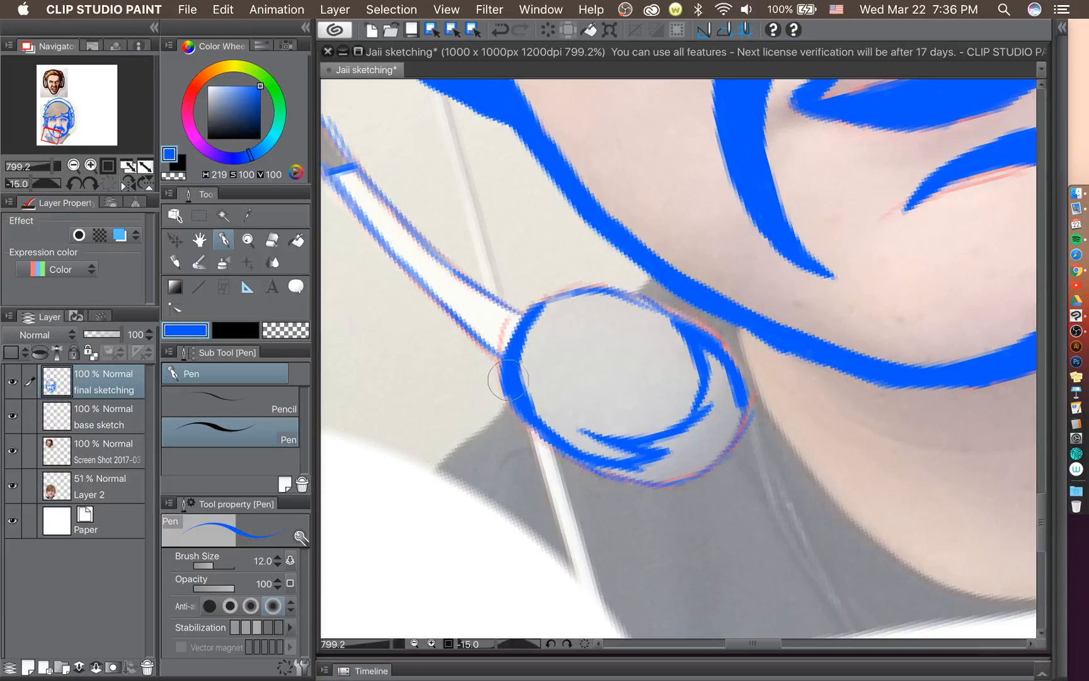
{"action": "mouse_move", "coordinate": [512, 395]}
{"action": "left_mouse_down"}
{"action": "mouse_move", "coordinate": [581, 458]}
{"action": "mouse_move", "coordinate": [657, 473]}
{"action": "mouse_move", "coordinate": [639, 476]}
{"action": "mouse_move", "coordinate": [685, 473]}
{"action": "mouse_move", "coordinate": [726, 432]}
{"action": "mouse_move", "coordinate": [734, 391]}
{"action": "mouse_move", "coordinate": [703, 338]}
{"action": "mouse_move", "coordinate": [711, 390]}
{"action": "mouse_move", "coordinate": [682, 435]}
{"action": "mouse_move", "coordinate": [652, 454]}
{"action": "mouse_move", "coordinate": [637, 443]}
{"action": "mouse_move", "coordinate": [676, 441]}
{"action": "mouse_move", "coordinate": [654, 443]}
{"action": "mouse_move", "coordinate": [700, 421]}
{"action": "mouse_move", "coordinate": [716, 399]}
{"action": "mouse_move", "coordinate": [695, 422]}
{"action": "mouse_move", "coordinate": [717, 408]}
{"action": "mouse_move", "coordinate": [696, 444]}
{"action": "mouse_move", "coordinate": [684, 447]}
{"action": "mouse_move", "coordinate": [714, 407]}
{"action": "mouse_move", "coordinate": [691, 407]}
{"action": "left_mouse_up"}
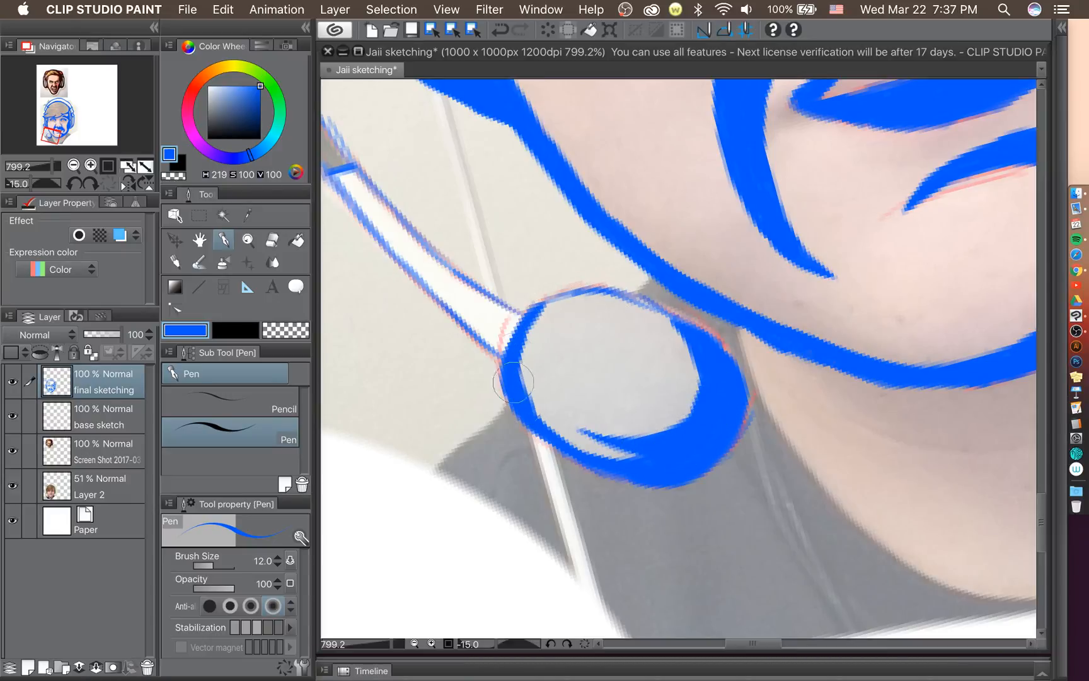
{"action": "mouse_move", "coordinate": [521, 379]}
{"action": "left_mouse_down"}
{"action": "mouse_move", "coordinate": [562, 286]}
{"action": "mouse_move", "coordinate": [615, 288]}
{"action": "mouse_move", "coordinate": [693, 334]}
{"action": "mouse_move", "coordinate": [653, 312]}
{"action": "left_mouse_up"}
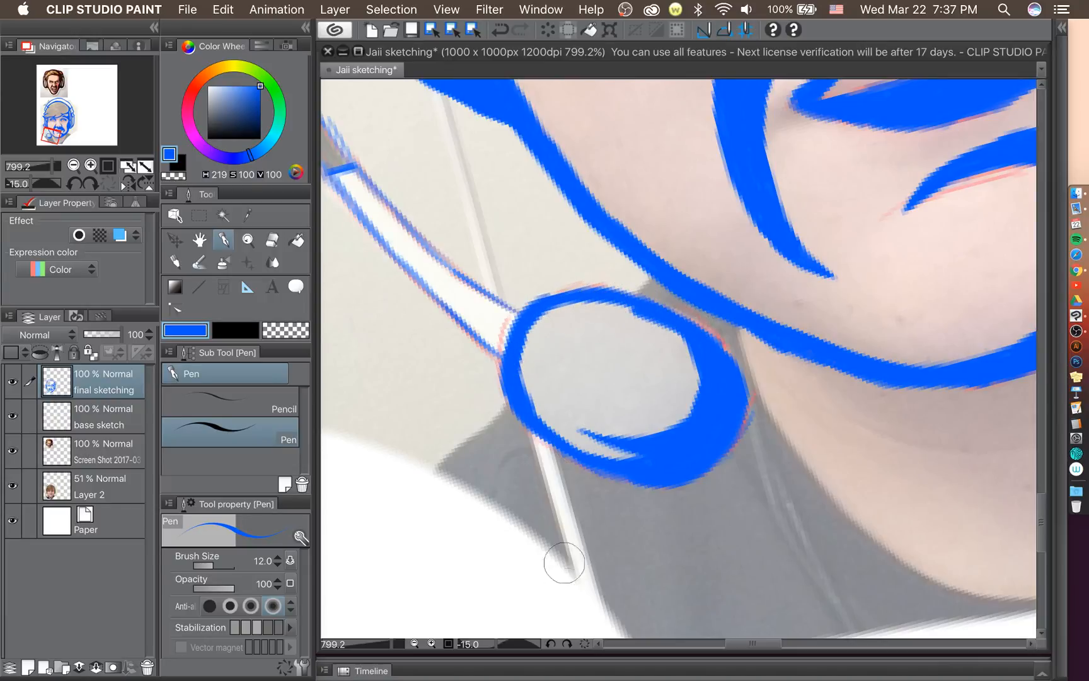
Thin the inner side of the foam ball's outline along its upper and boom-side edges with the Hard eraser.
{"action": "left_click", "coordinate": [276, 240]}
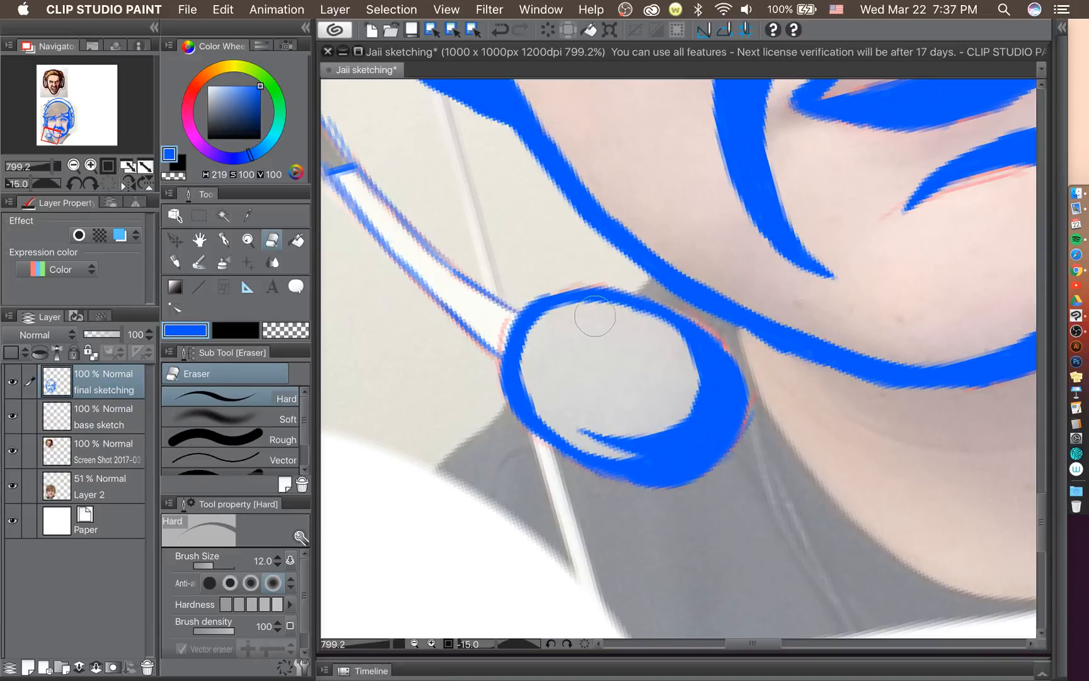
{"action": "mouse_move", "coordinate": [550, 319]}
{"action": "left_mouse_down"}
{"action": "mouse_move", "coordinate": [530, 352]}
{"action": "mouse_move", "coordinate": [537, 390]}
{"action": "left_mouse_up"}
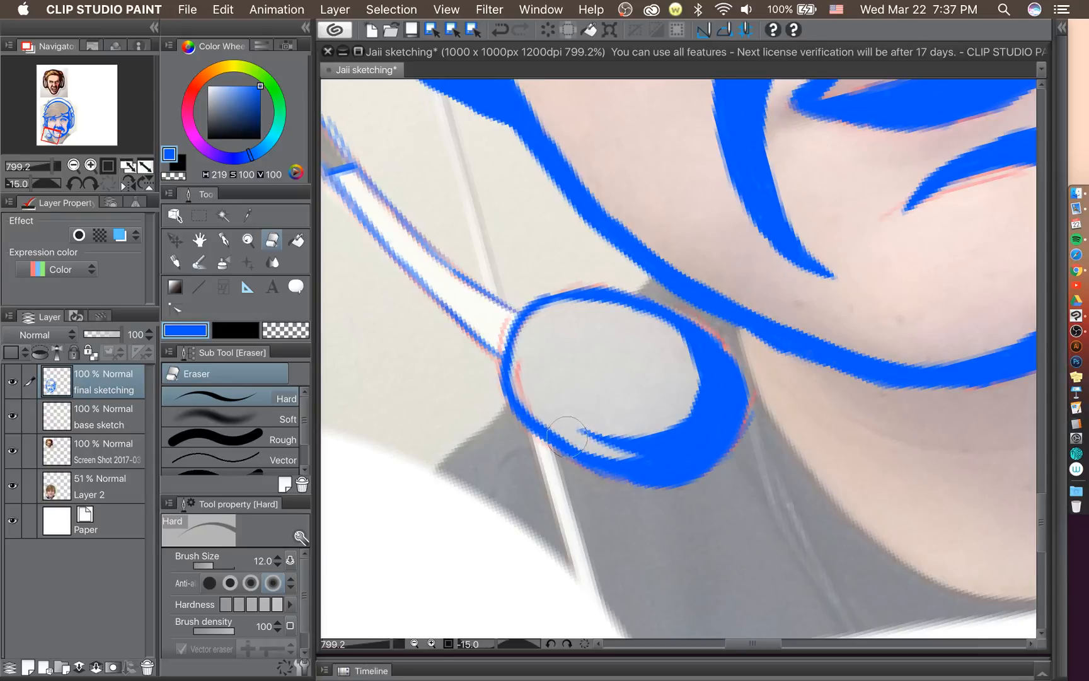
{"action": "left_click_drag", "start_coordinate": [562, 422], "coordinate": [529, 392]}
Thicken the boom mount's lower side and ink the microphone boom's outer edge from the foam ball to the mount with the size 12 Pen.
{"action": "left_click", "coordinate": [224, 241]}
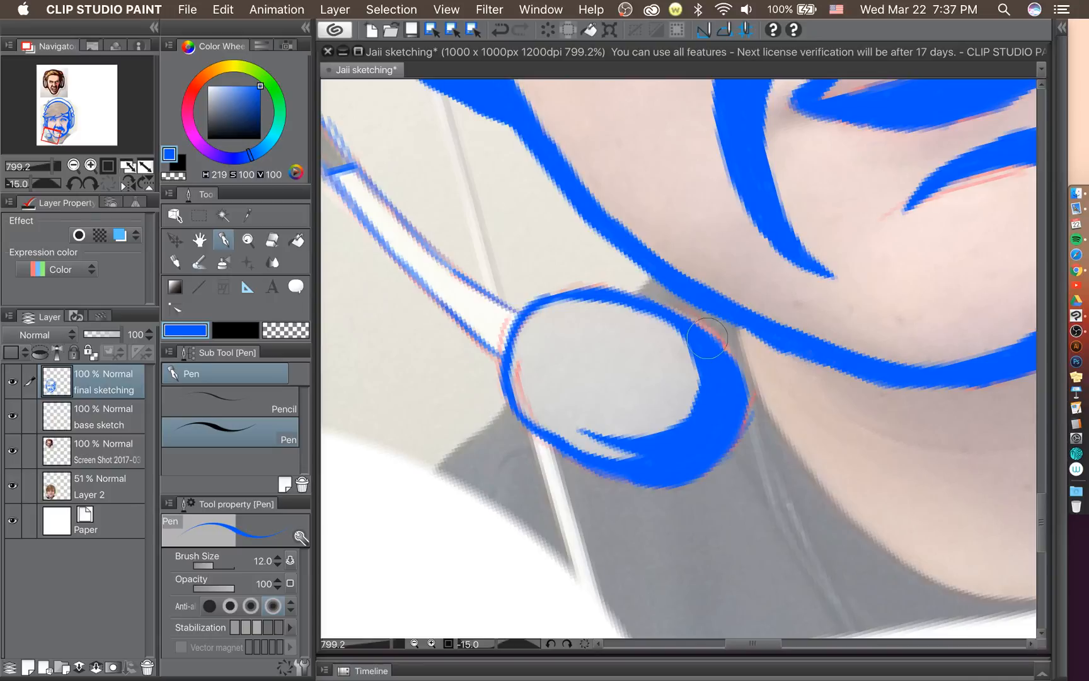
{"action": "scroll", "coordinate": [707, 338], "scroll_direction": "down", "scroll_amount": 2}
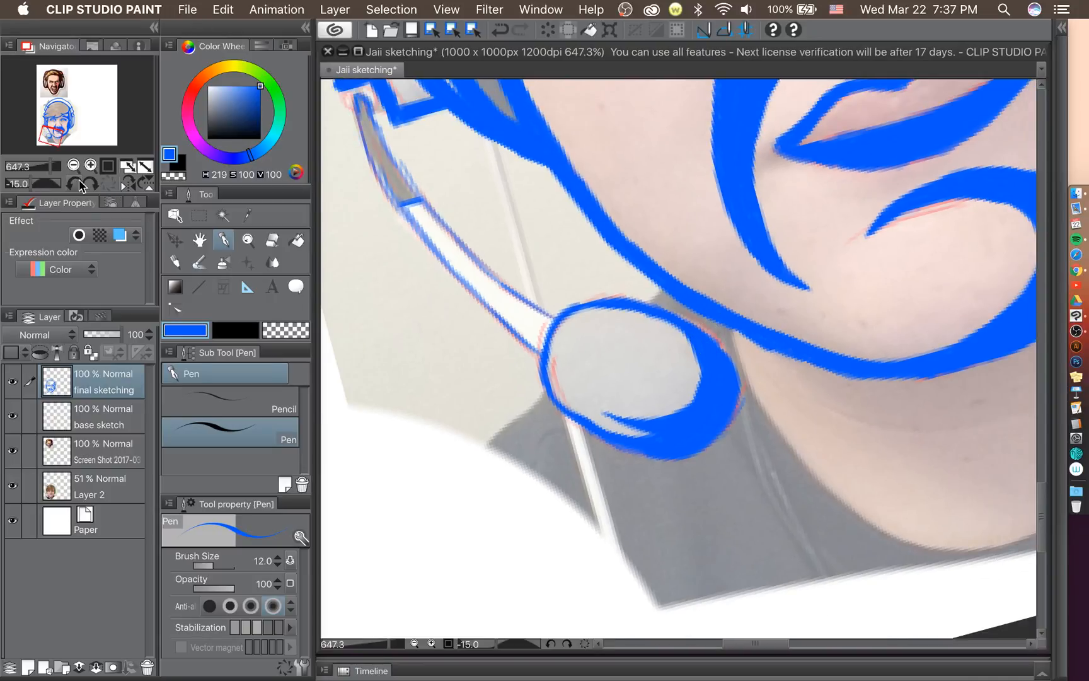
{"action": "left_click", "coordinate": [81, 184]}
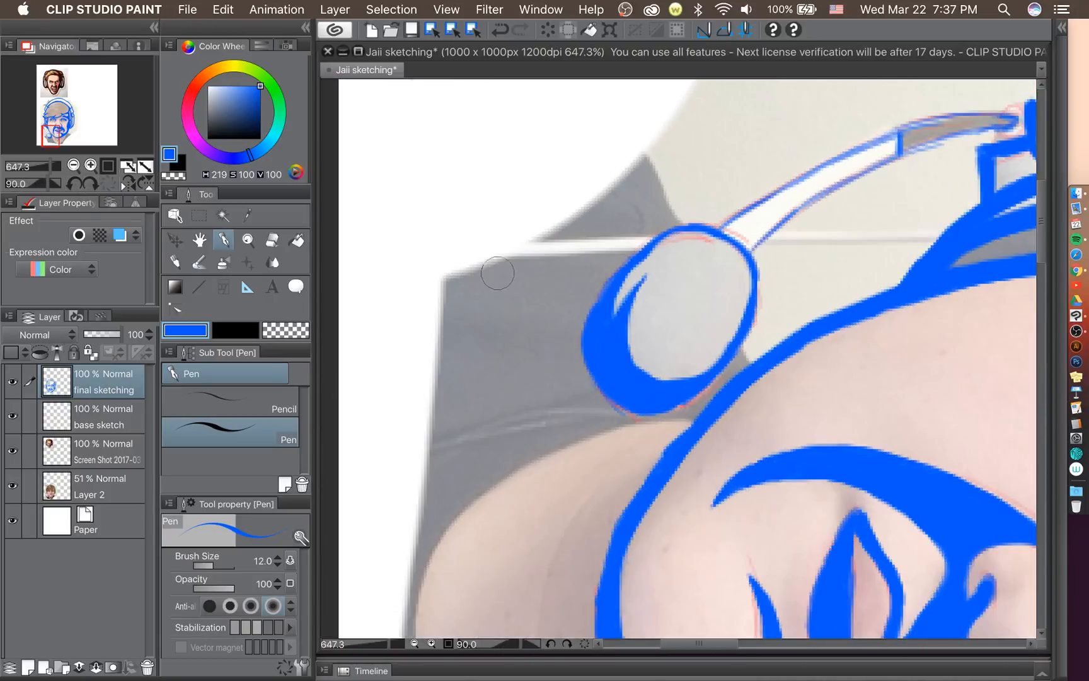
{"action": "scroll", "coordinate": [497, 273], "scroll_direction": "down", "scroll_amount": 2}
{"action": "scroll", "coordinate": [830, 156], "scroll_direction": "up", "scroll_amount": 3}
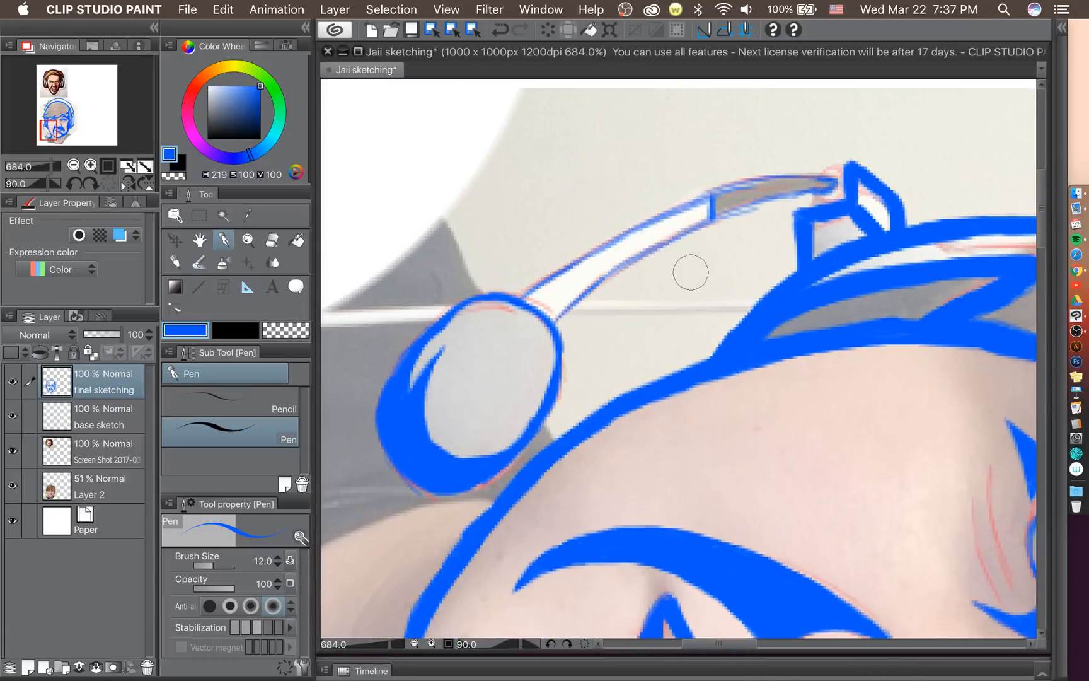
{"action": "mouse_move", "coordinate": [814, 213]}
{"action": "left_mouse_down"}
{"action": "mouse_move", "coordinate": [785, 218]}
{"action": "mouse_move", "coordinate": [795, 220]}
{"action": "mouse_move", "coordinate": [797, 256]}
{"action": "mouse_move", "coordinate": [798, 213]}
{"action": "mouse_move", "coordinate": [852, 211]}
{"action": "left_mouse_up"}
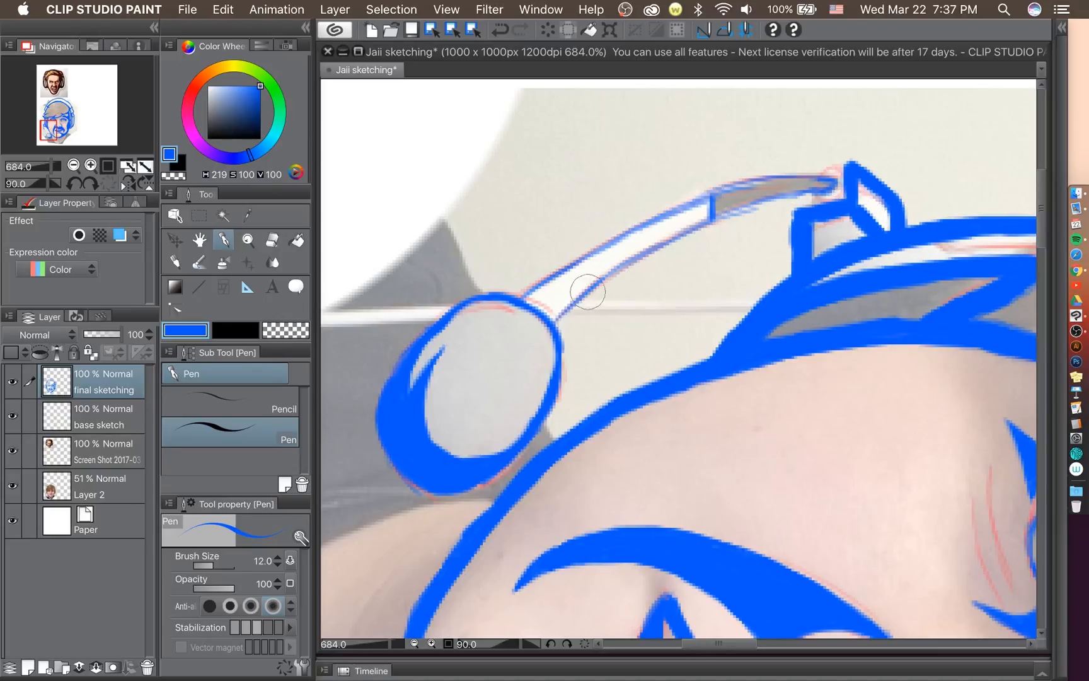
{"action": "mouse_move", "coordinate": [554, 266]}
{"action": "left_mouse_down"}
{"action": "mouse_move", "coordinate": [523, 292]}
{"action": "mouse_move", "coordinate": [591, 237]}
{"action": "mouse_move", "coordinate": [719, 188]}
{"action": "mouse_move", "coordinate": [851, 165]}
{"action": "mouse_move", "coordinate": [792, 170]}
{"action": "left_mouse_up"}
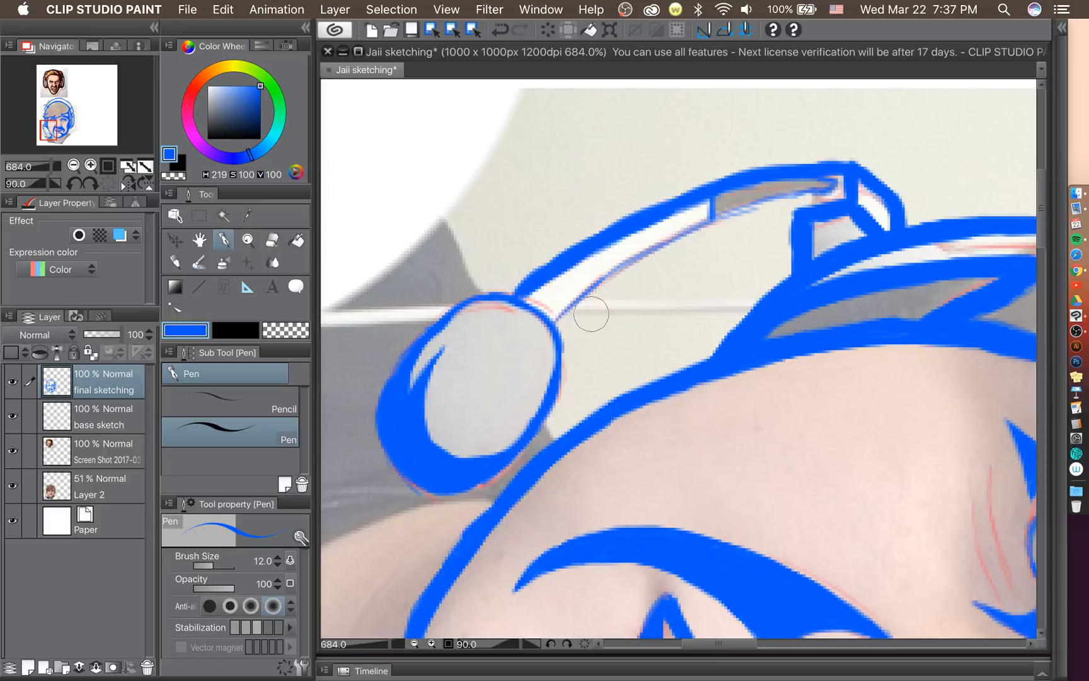
Thicken the boom's inner edge and dividing band from the foam ball to the mount, and touch up its joint with the foam ball.
{"action": "mouse_move", "coordinate": [600, 297]}
{"action": "left_mouse_down"}
{"action": "mouse_move", "coordinate": [557, 327]}
{"action": "mouse_move", "coordinate": [715, 213]}
{"action": "mouse_move", "coordinate": [711, 201]}
{"action": "left_mouse_up"}
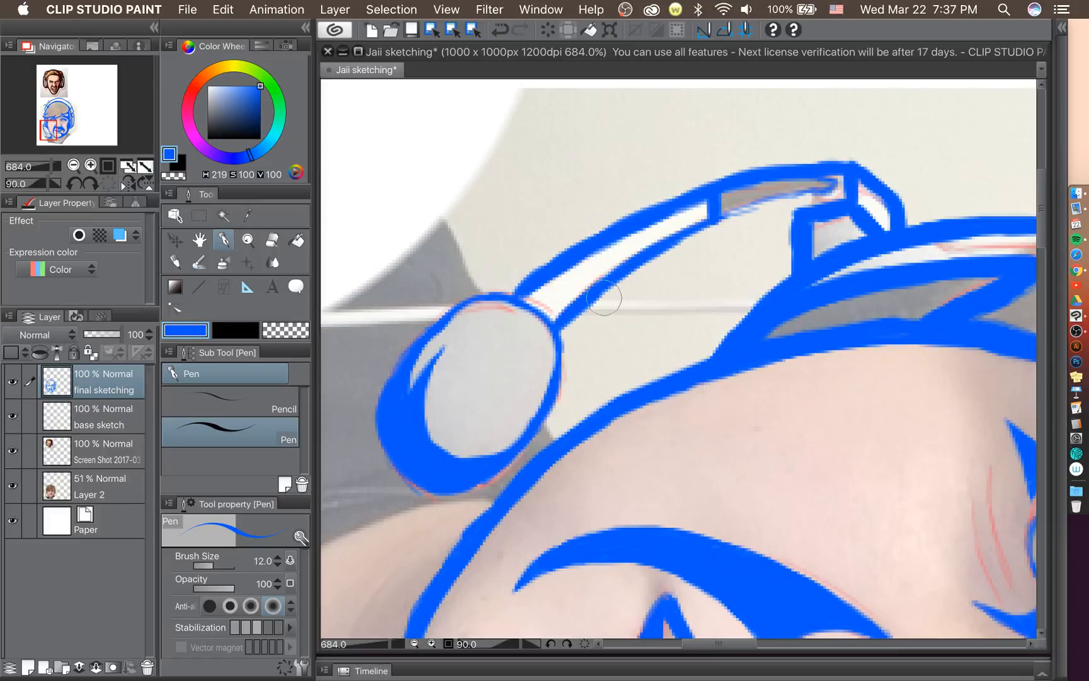
{"action": "left_click_drag", "start_coordinate": [563, 331], "coordinate": [689, 242]}
{"action": "left_click_drag", "start_coordinate": [599, 296], "coordinate": [735, 221]}
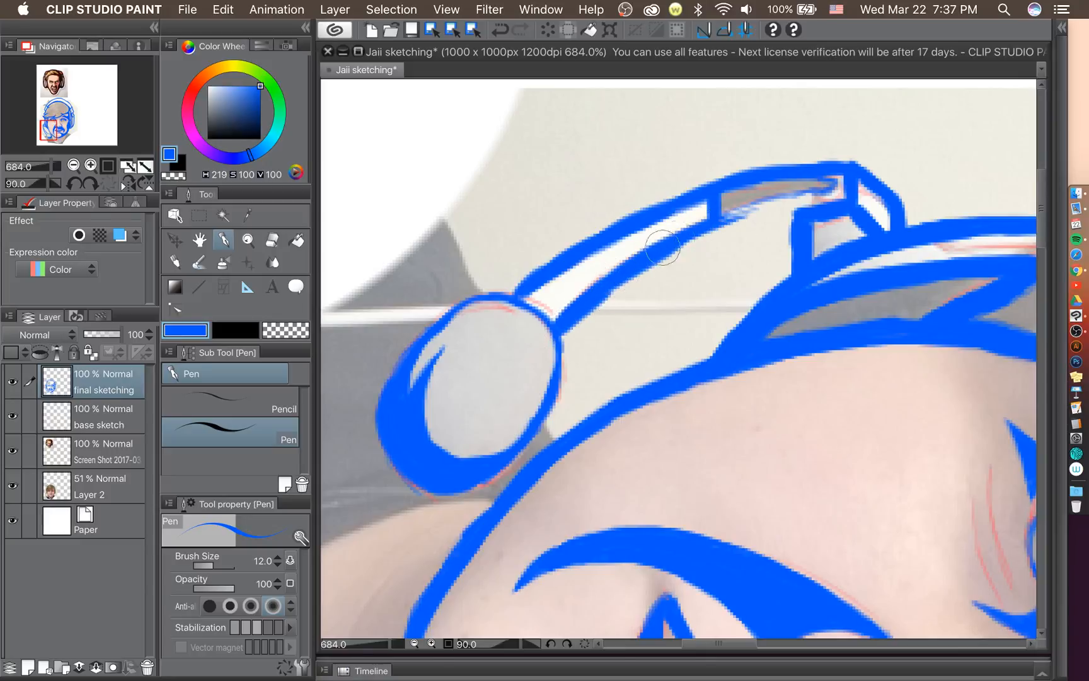
{"action": "mouse_move", "coordinate": [664, 247]}
{"action": "left_mouse_down"}
{"action": "mouse_move", "coordinate": [777, 205]}
{"action": "mouse_move", "coordinate": [742, 196]}
{"action": "mouse_move", "coordinate": [713, 226]}
{"action": "mouse_move", "coordinate": [841, 182]}
{"action": "mouse_move", "coordinate": [818, 177]}
{"action": "mouse_move", "coordinate": [843, 189]}
{"action": "mouse_move", "coordinate": [797, 209]}
{"action": "mouse_move", "coordinate": [849, 196]}
{"action": "left_mouse_up"}
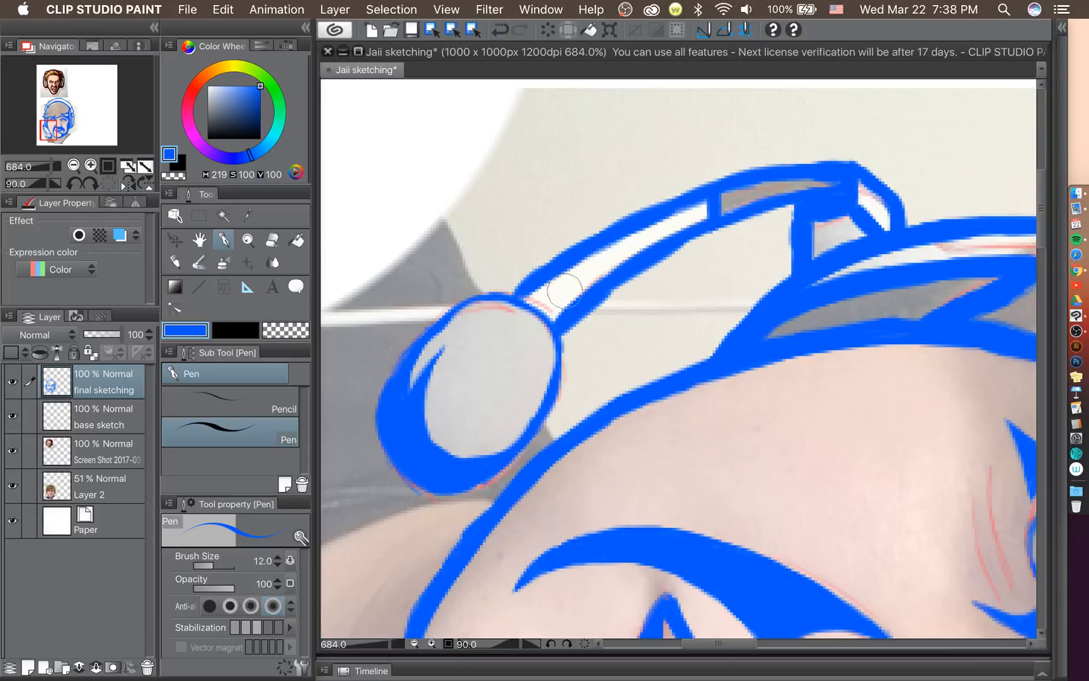
{"action": "mouse_move", "coordinate": [516, 292]}
{"action": "left_mouse_down"}
{"action": "mouse_move", "coordinate": [557, 322]}
{"action": "mouse_move", "coordinate": [527, 297]}
{"action": "left_mouse_up"}
{"action": "key", "text": "super+z"}
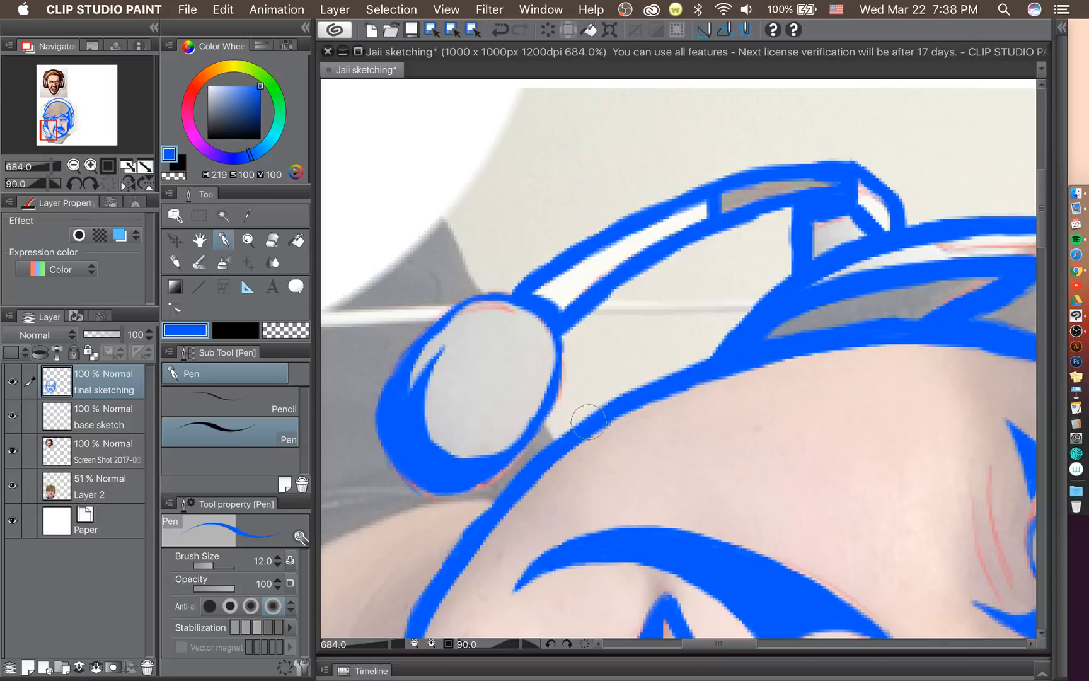
Paint one small and one larger solid blue oval on the light face of the microphone foam ball.
{"action": "left_click_drag", "start_coordinate": [506, 377], "coordinate": [504, 380]}
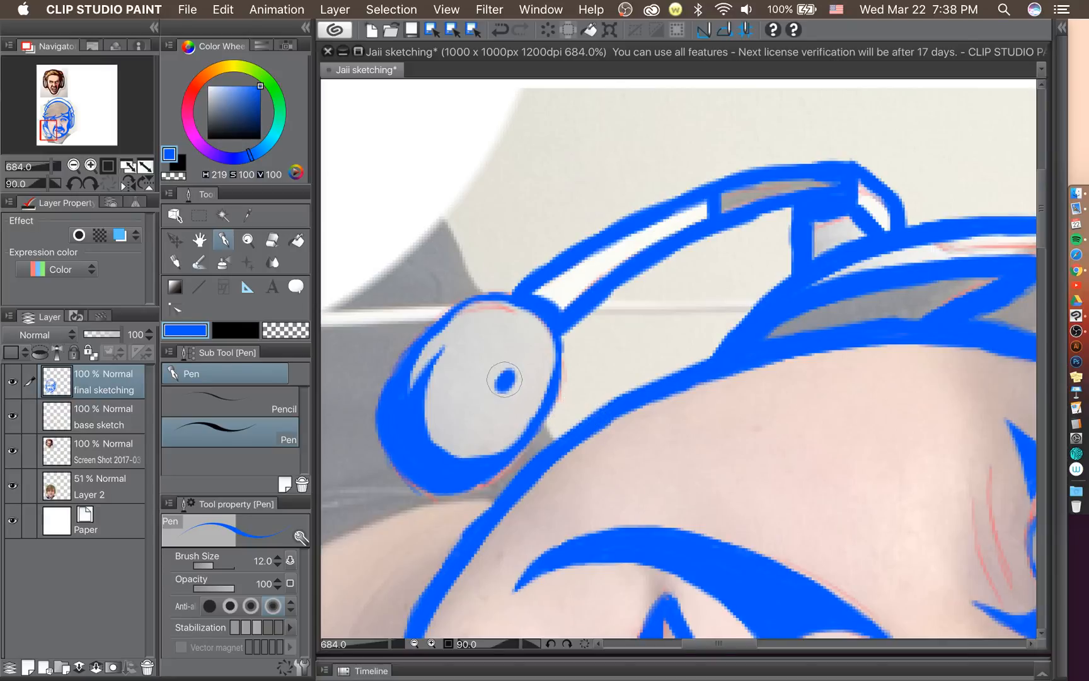
{"action": "left_click_drag", "start_coordinate": [501, 330], "coordinate": [488, 343]}
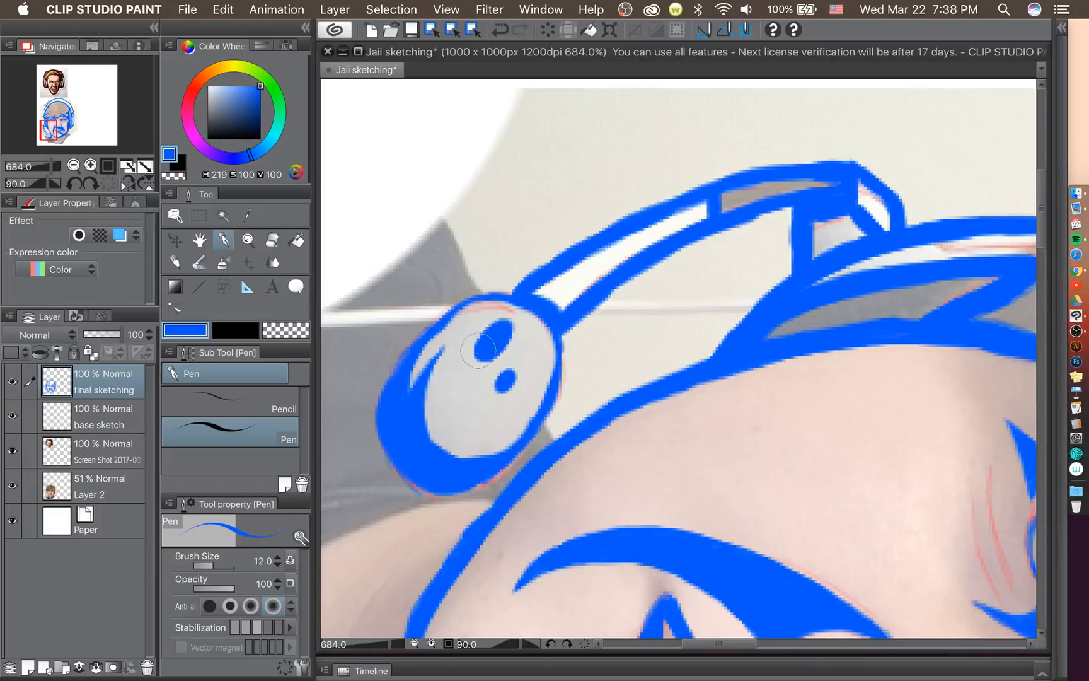
{"action": "scroll", "coordinate": [516, 422], "scroll_direction": "down", "scroll_amount": 5}
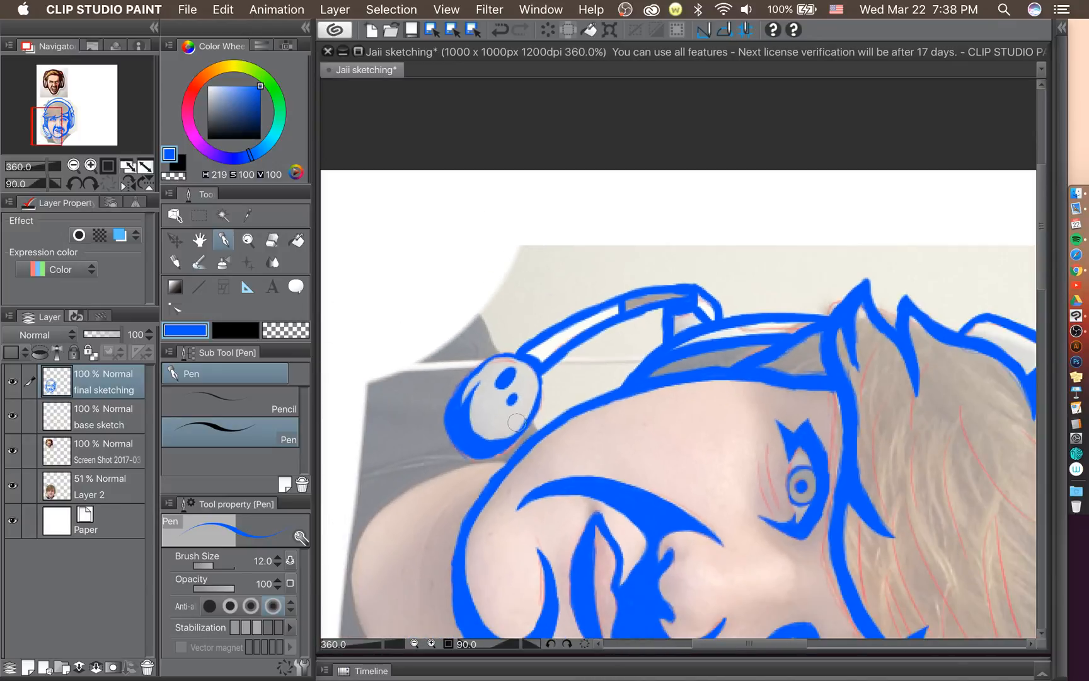
{"action": "left_click", "coordinate": [74, 184]}
{"action": "left_click", "coordinate": [74, 184]}
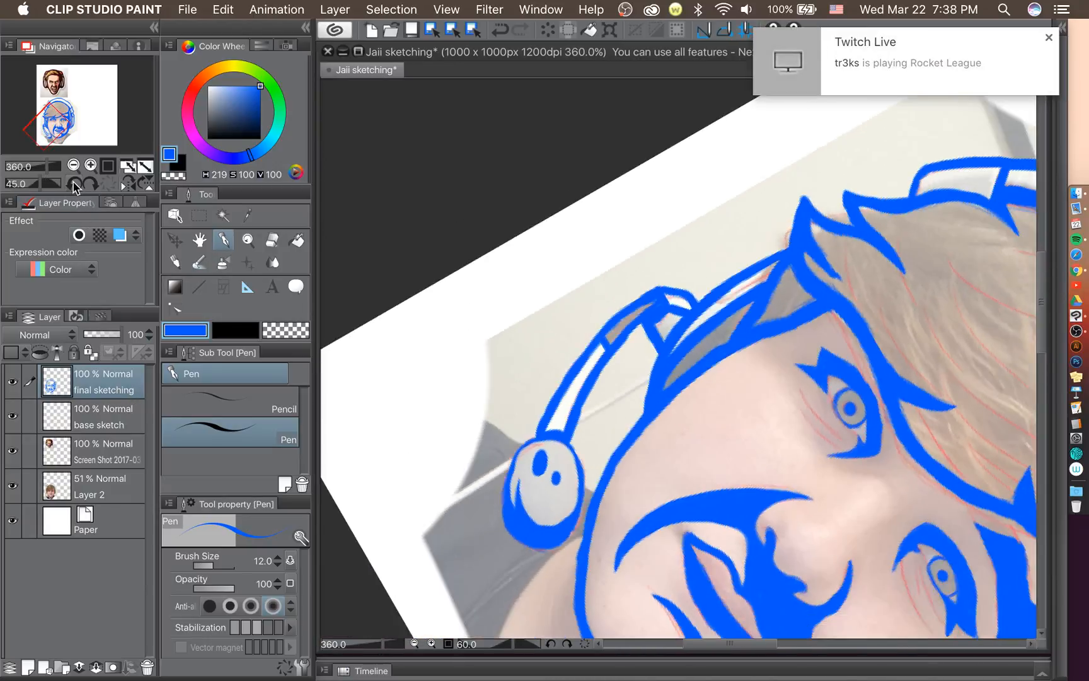
{"action": "left_click", "coordinate": [74, 184]}
{"action": "left_click", "coordinate": [74, 184]}
{"action": "left_click", "coordinate": [75, 184]}
{"action": "left_click", "coordinate": [75, 184]}
{"action": "scroll", "coordinate": [495, 274], "scroll_direction": "down", "scroll_amount": 4}
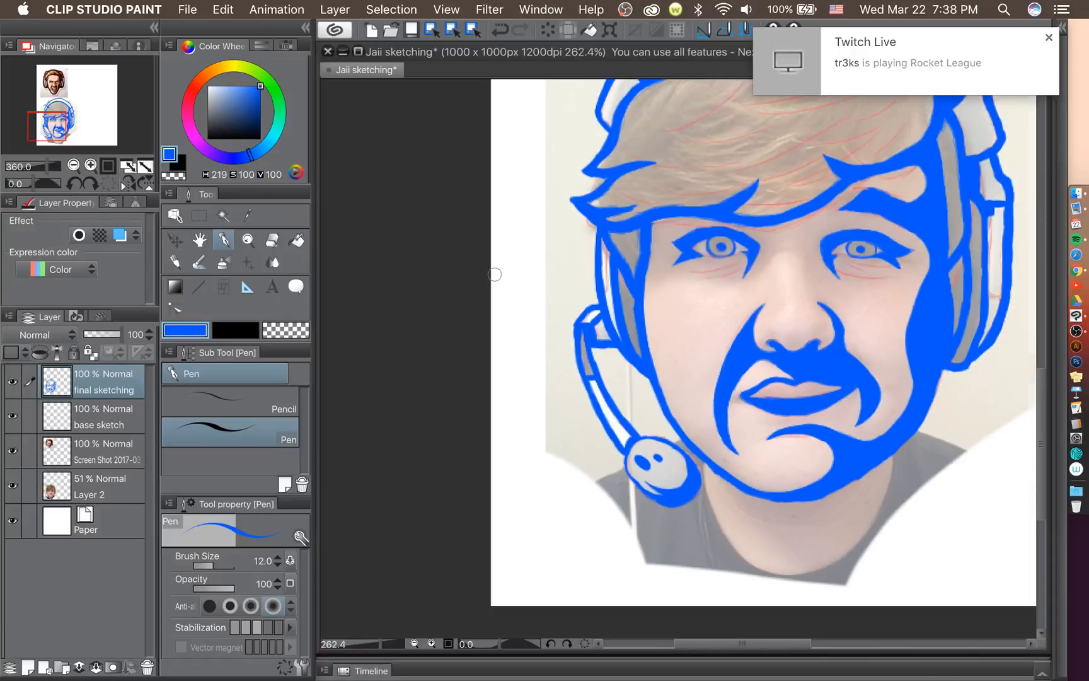
Try to ink a solid pointed hair shadow running from the headband's inner edge into the hair with the Pen.
{"action": "scroll", "coordinate": [749, 178], "scroll_direction": "up", "scroll_amount": 5}
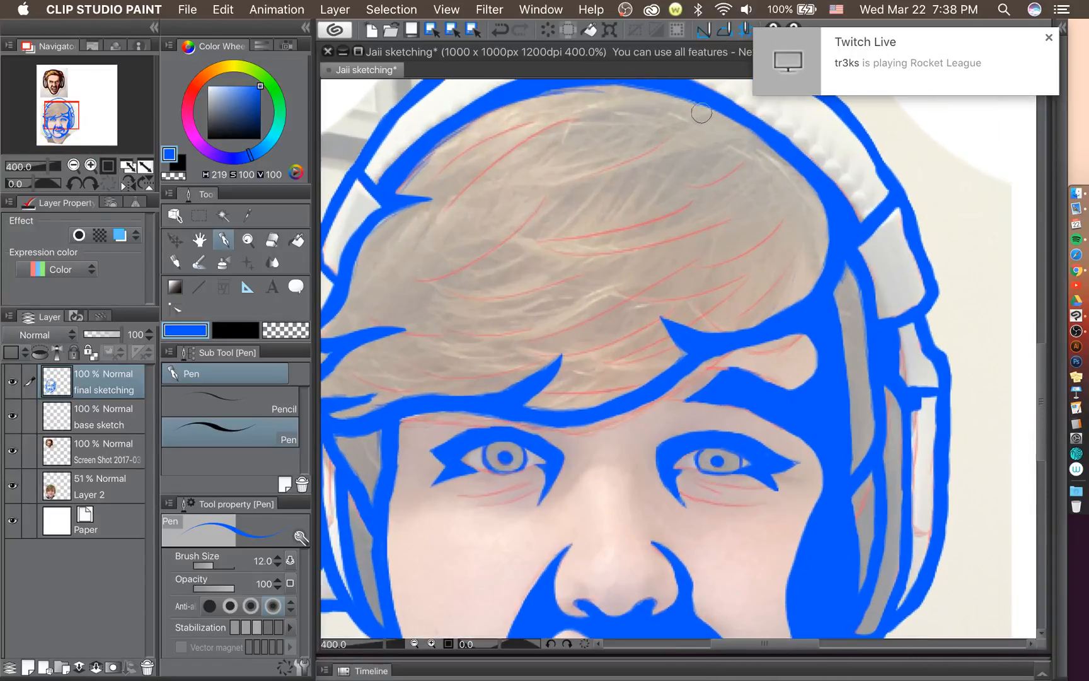
{"action": "left_click_drag", "start_coordinate": [1041, 403], "coordinate": [1040, 386]}
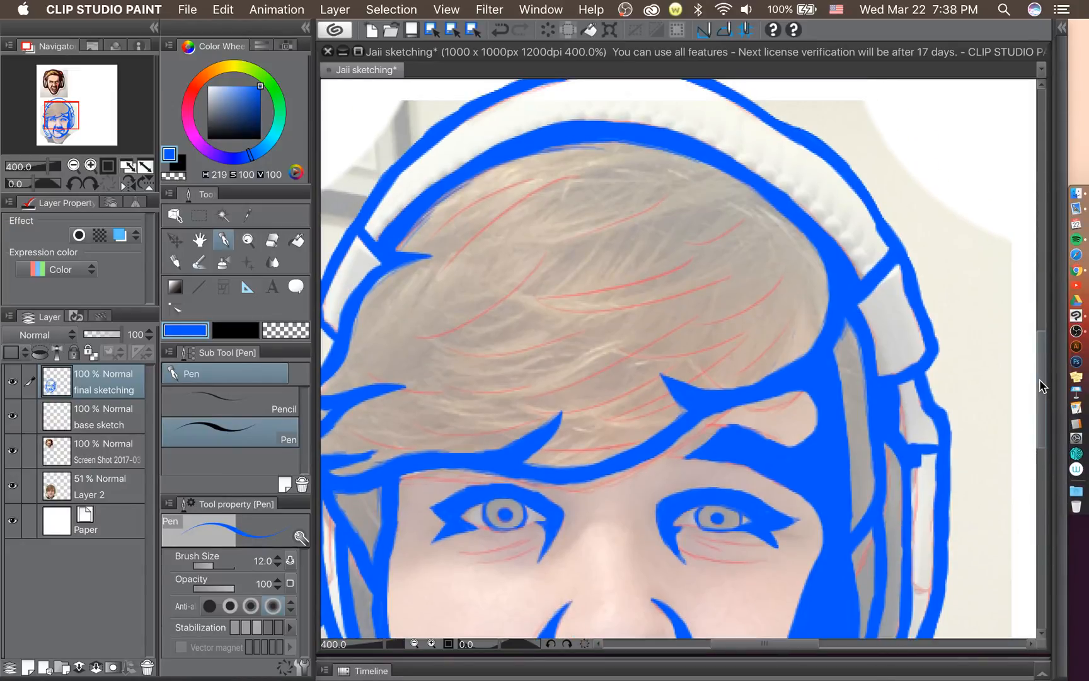
{"action": "scroll", "coordinate": [741, 168], "scroll_direction": "up", "scroll_amount": 2}
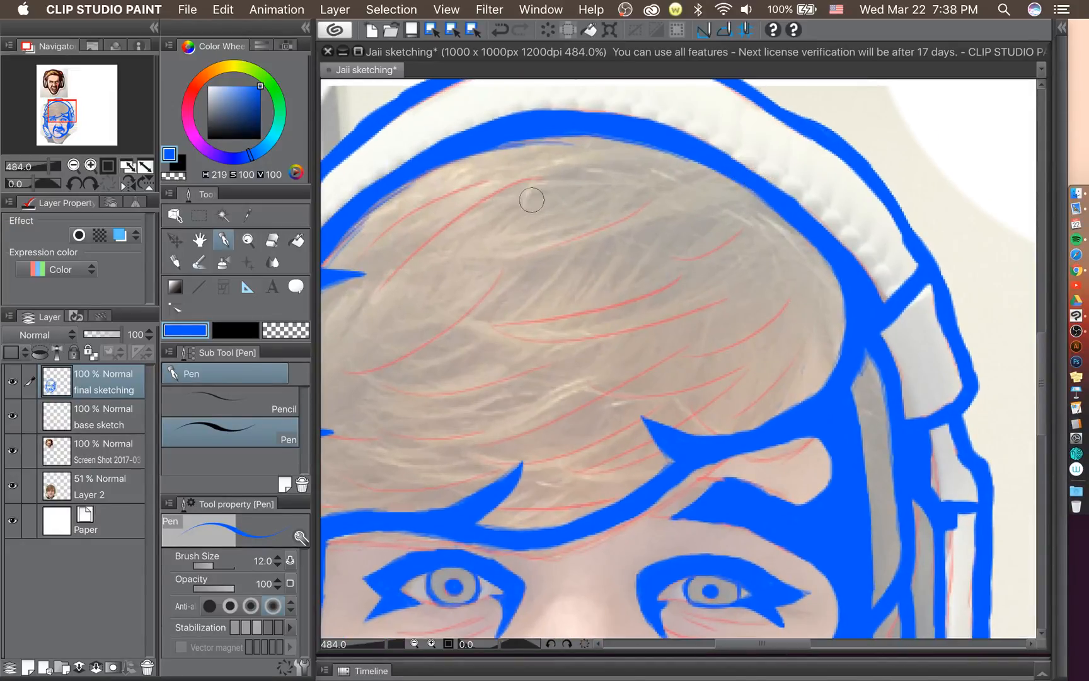
{"action": "left_click_drag", "start_coordinate": [539, 236], "coordinate": [693, 163]}
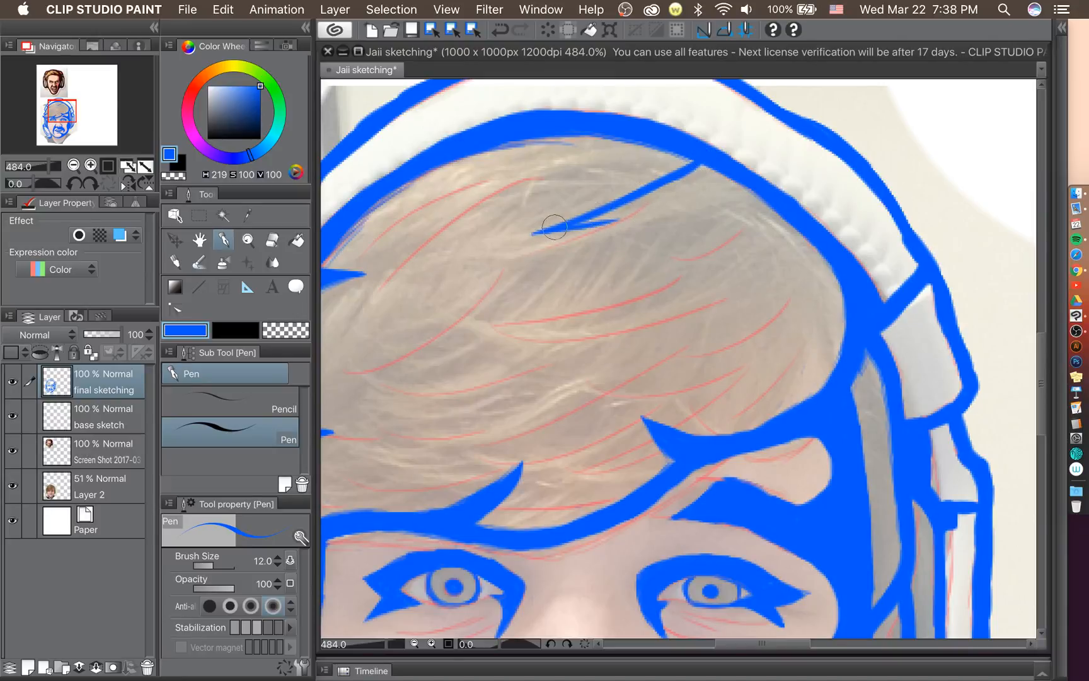
{"action": "mouse_move", "coordinate": [534, 235]}
{"action": "left_mouse_down"}
{"action": "mouse_move", "coordinate": [742, 173]}
{"action": "mouse_move", "coordinate": [686, 174]}
{"action": "mouse_move", "coordinate": [701, 167]}
{"action": "mouse_move", "coordinate": [582, 223]}
{"action": "left_mouse_up"}
{"action": "mouse_move", "coordinate": [642, 197]}
{"action": "left_mouse_down"}
{"action": "mouse_move", "coordinate": [729, 171]}
{"action": "mouse_move", "coordinate": [615, 219]}
{"action": "left_mouse_up"}
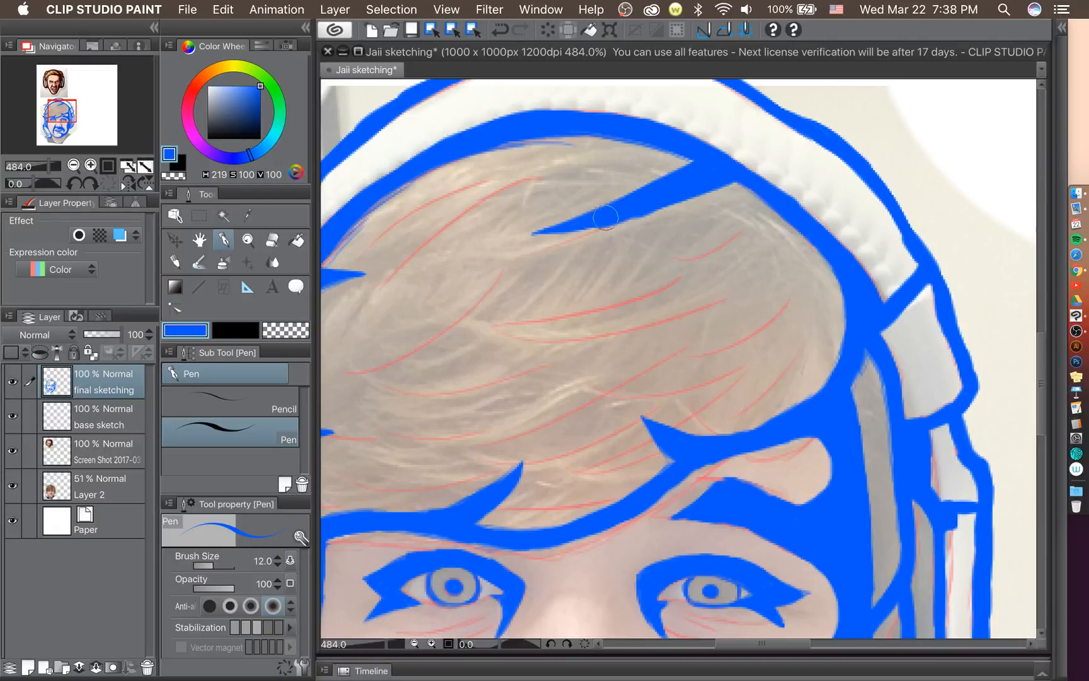
{"action": "left_click_drag", "start_coordinate": [682, 178], "coordinate": [681, 156]}
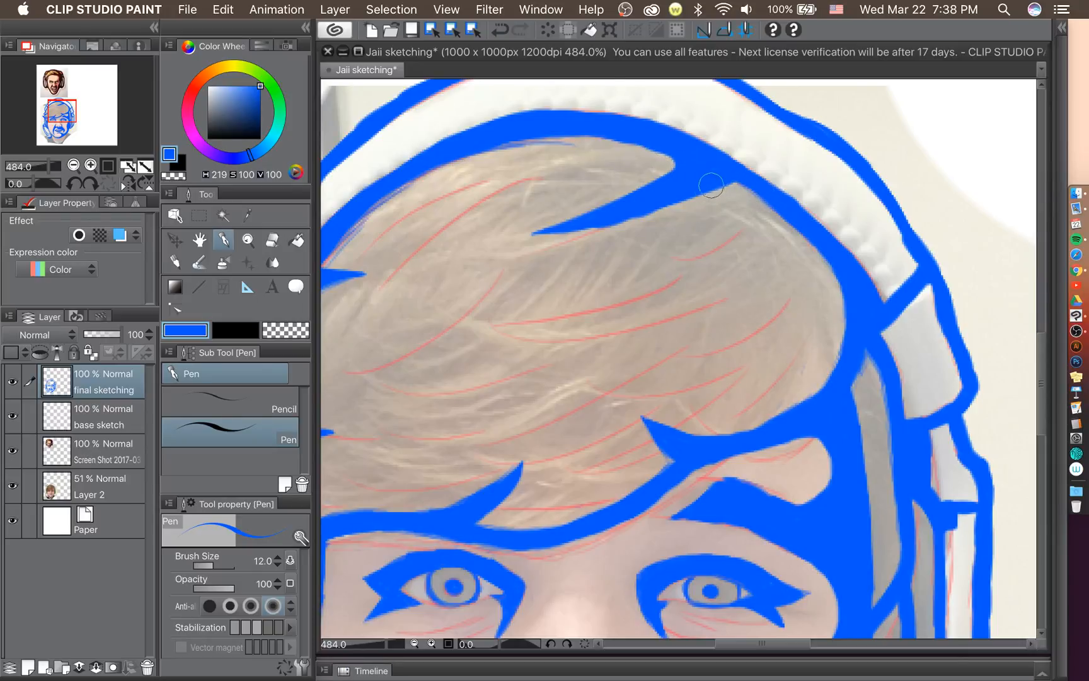
{"action": "left_click_drag", "start_coordinate": [783, 203], "coordinate": [701, 183]}
Undo all the Pen strokes of the hair shadow beneath the headband.
{"action": "scroll", "coordinate": [675, 333], "scroll_direction": "down", "scroll_amount": 6}
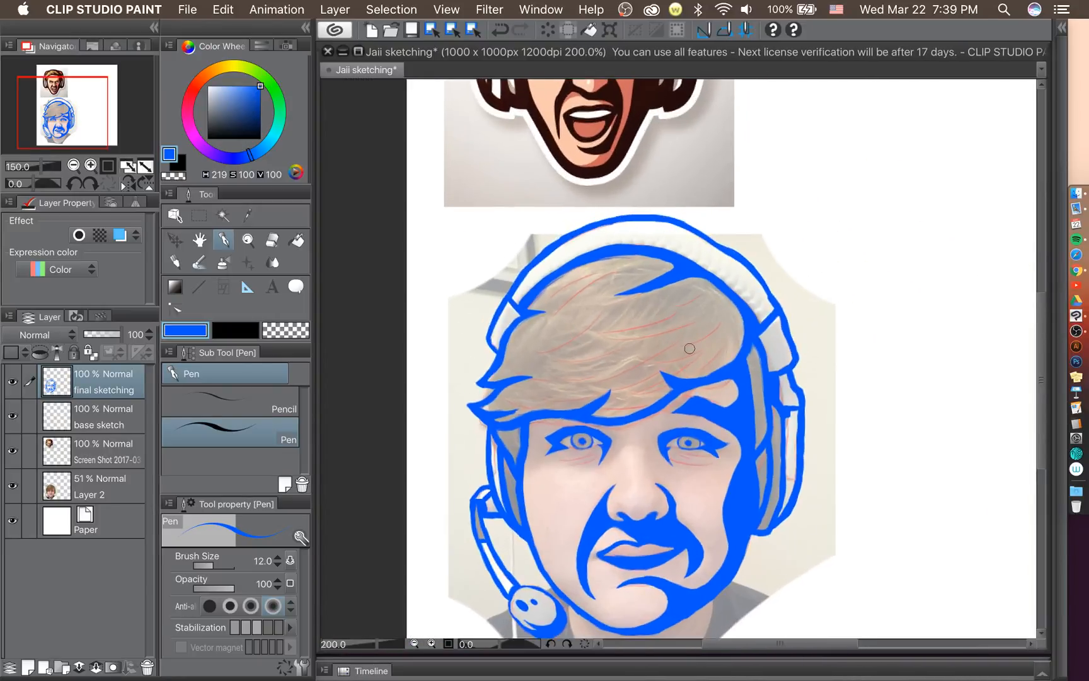
{"action": "scroll", "coordinate": [690, 349], "scroll_direction": "up", "scroll_amount": 4}
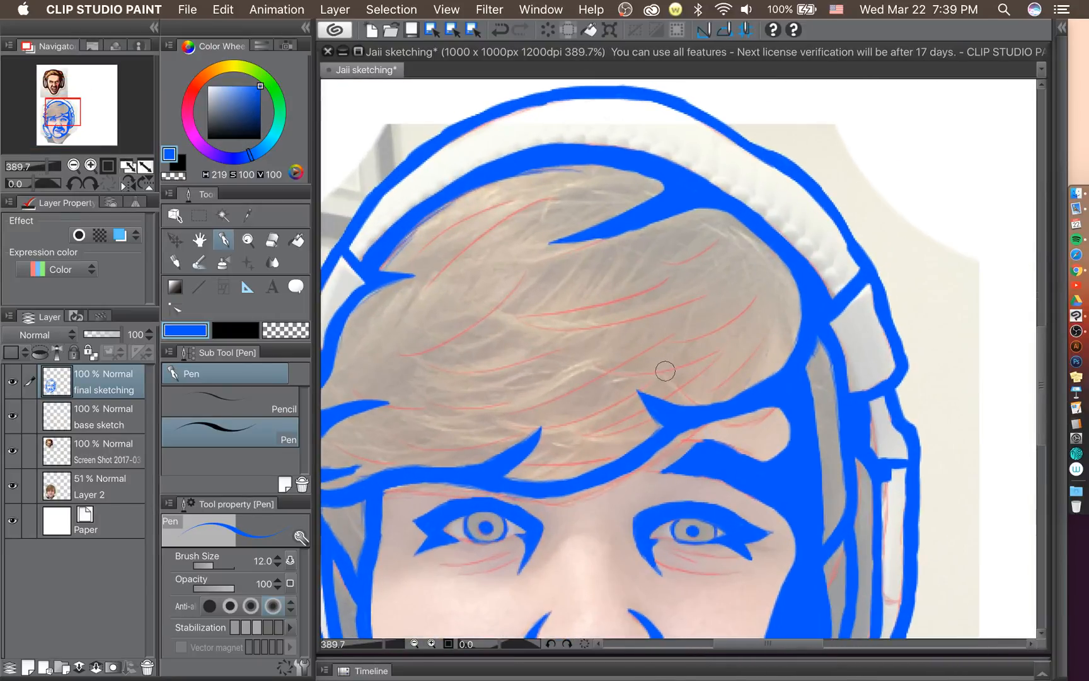
{"action": "key", "text": "super+z"}
{"action": "key", "text": "super+z"}
{"action": "key", "text": "super+z"}
{"action": "key", "text": "super+z"}
{"action": "key", "text": "super+z"}
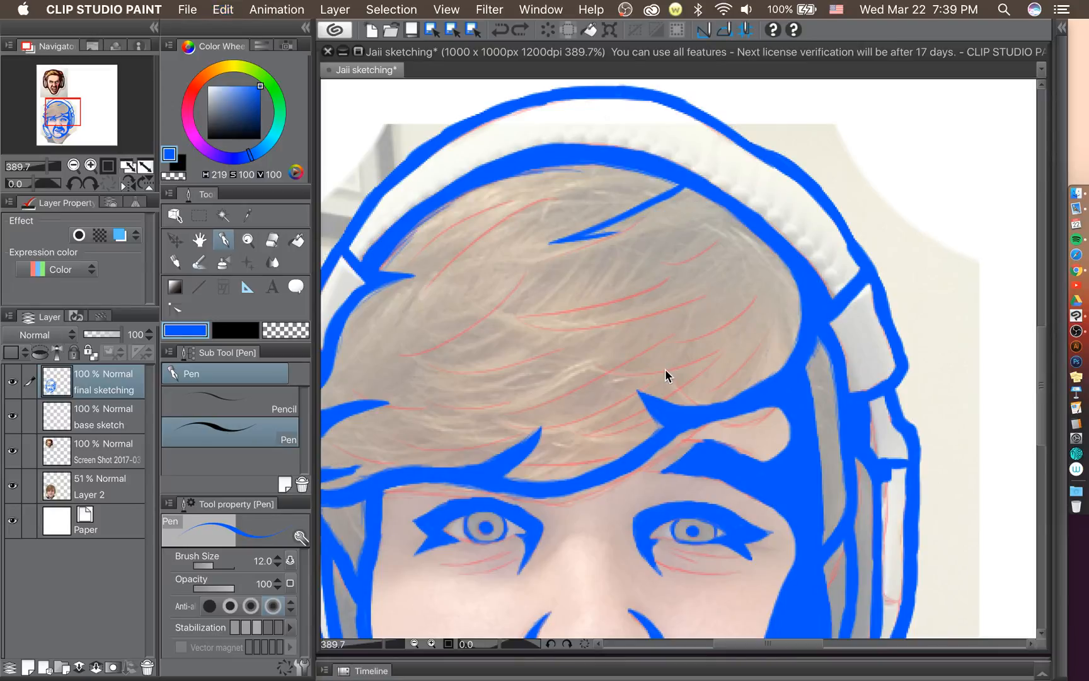
{"action": "key", "text": "super+z"}
{"action": "key", "text": "super+z"}
{"action": "key", "text": "super+z"}
{"action": "key", "text": "super+z"}
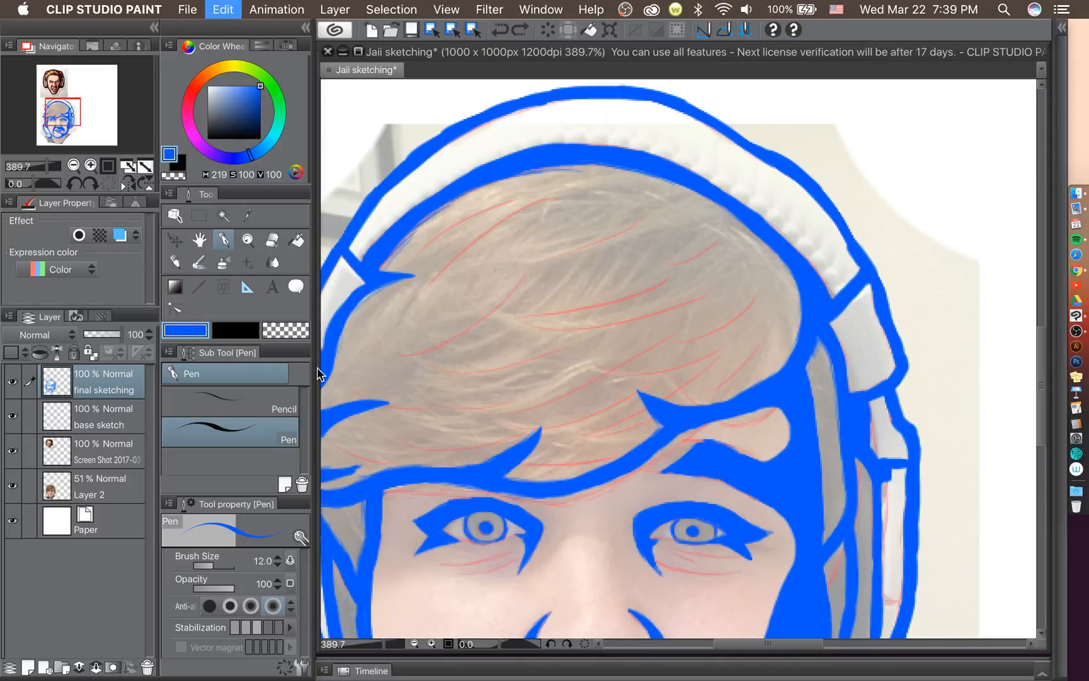
{"action": "scroll", "coordinate": [468, 347], "scroll_direction": "down", "scroll_amount": 4}
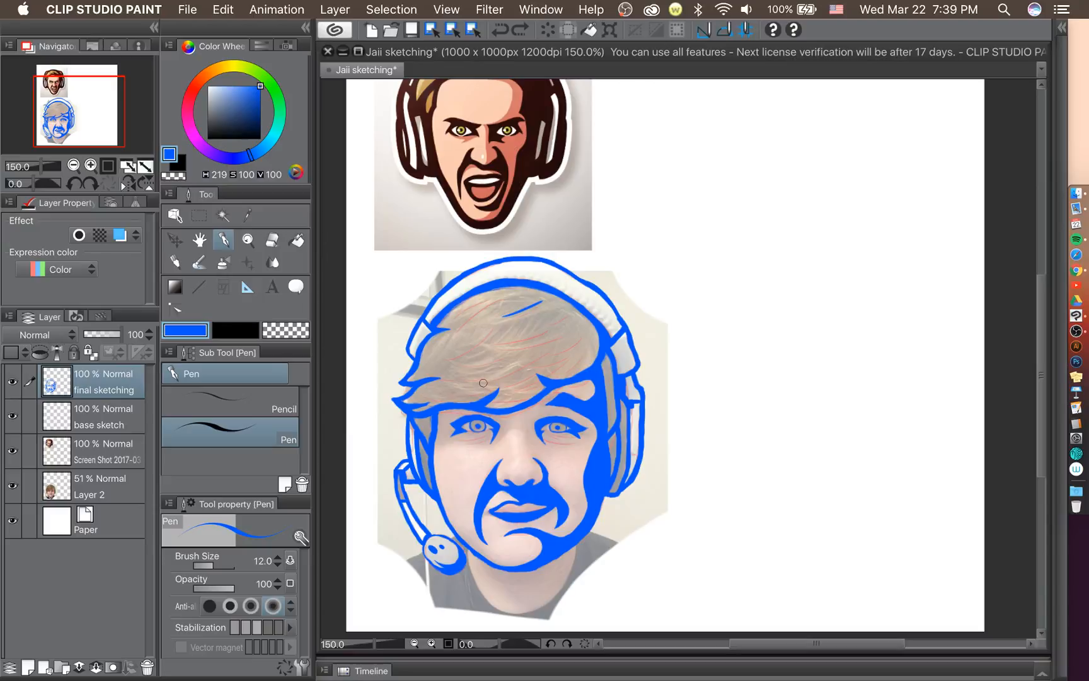
{"action": "key", "text": "super+z"}
Sketch the outline of a pointed hair shadow from the headband's inner edge into the hair with the size 5 Pencil.
{"action": "scroll", "coordinate": [483, 383], "scroll_direction": "up", "scroll_amount": 5}
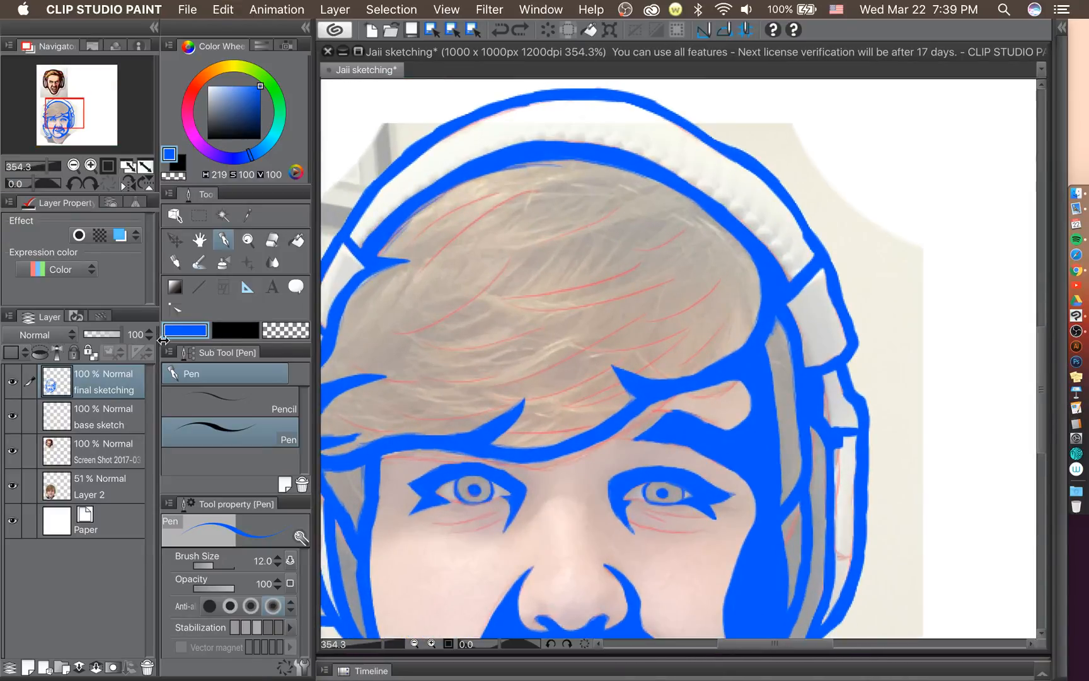
{"action": "left_click", "coordinate": [183, 397]}
{"action": "scroll", "coordinate": [652, 209], "scroll_direction": "up", "scroll_amount": 1}
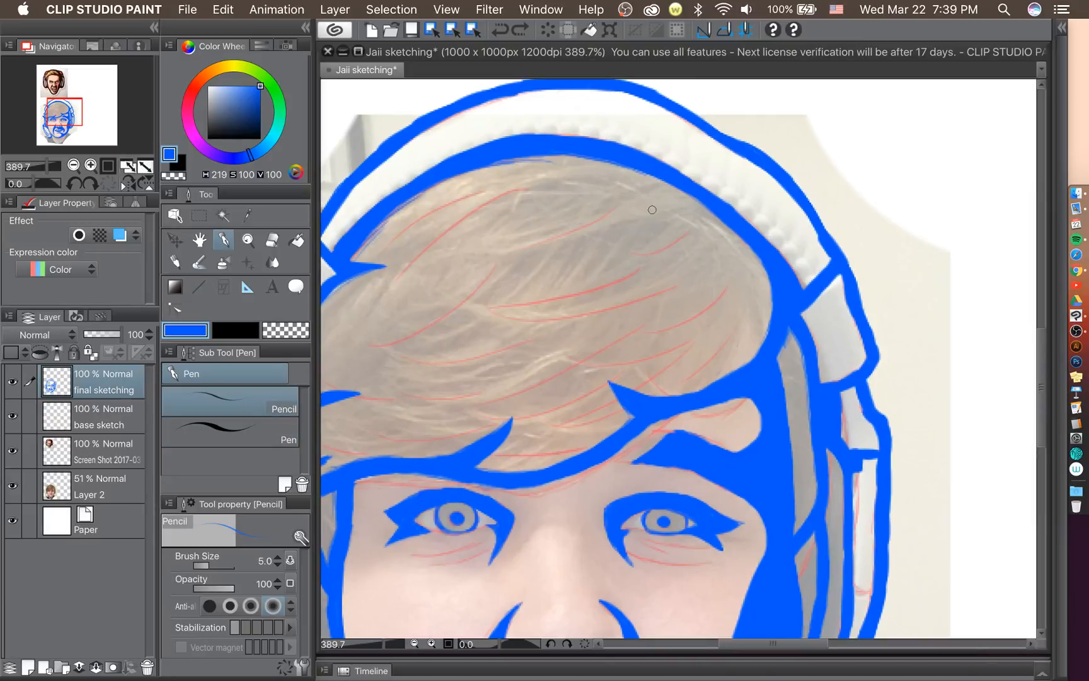
{"action": "left_click_drag", "start_coordinate": [513, 241], "coordinate": [630, 206]}
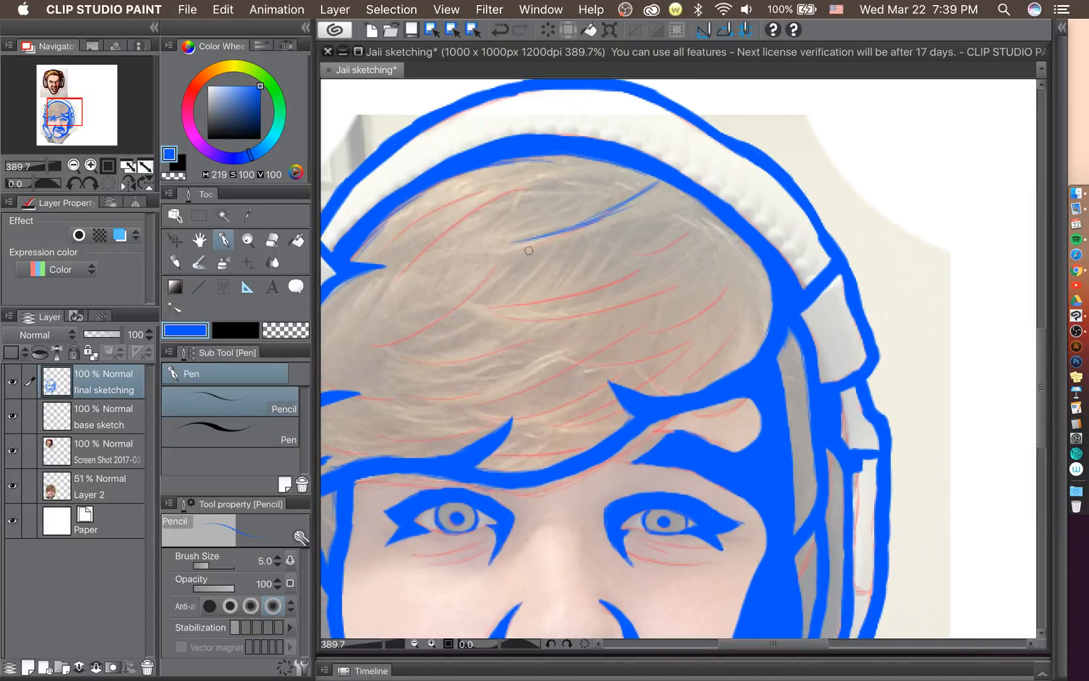
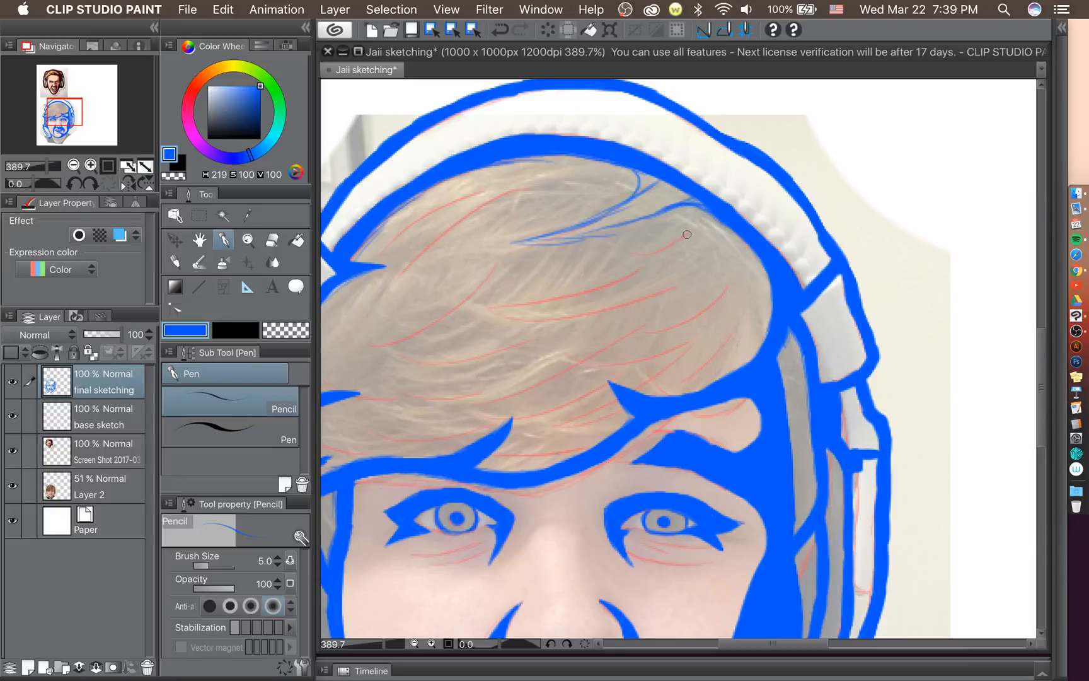
Sketch a long curved crescent strand across the middle of the hair, below the first hair shadow.
{"action": "mouse_move", "coordinate": [452, 292]}
{"action": "left_mouse_down"}
{"action": "mouse_move", "coordinate": [538, 317]}
{"action": "mouse_move", "coordinate": [573, 306]}
{"action": "left_mouse_up"}
{"action": "mouse_move", "coordinate": [502, 304]}
{"action": "left_mouse_down"}
{"action": "mouse_move", "coordinate": [623, 279]}
{"action": "mouse_move", "coordinate": [675, 254]}
{"action": "left_mouse_up"}
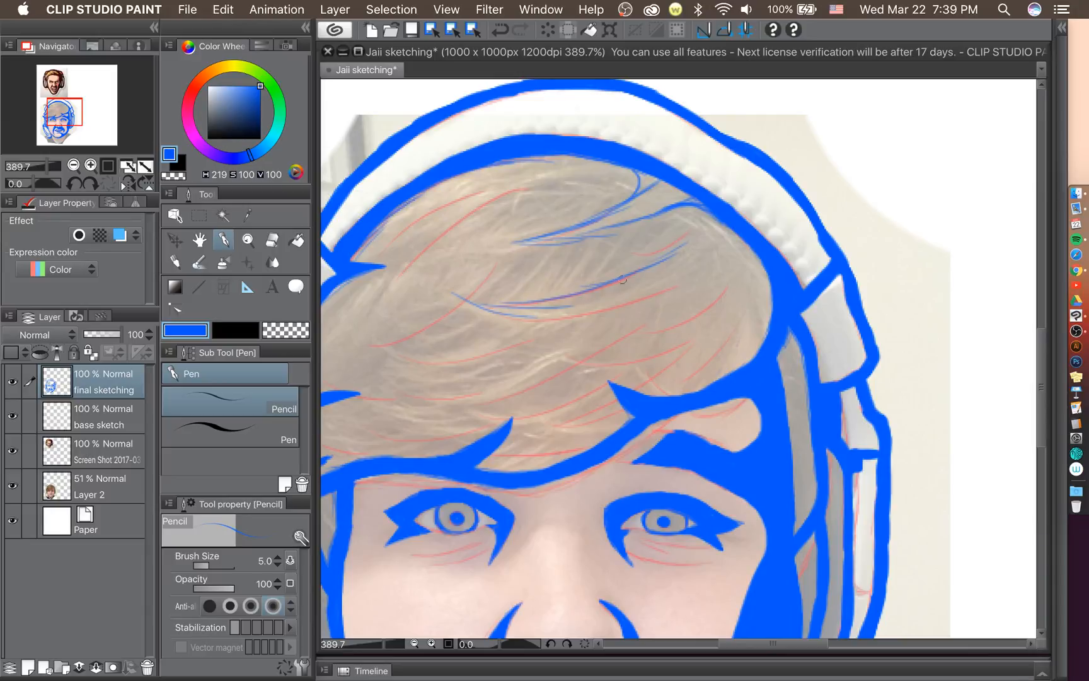
{"action": "left_click_drag", "start_coordinate": [475, 310], "coordinate": [567, 320]}
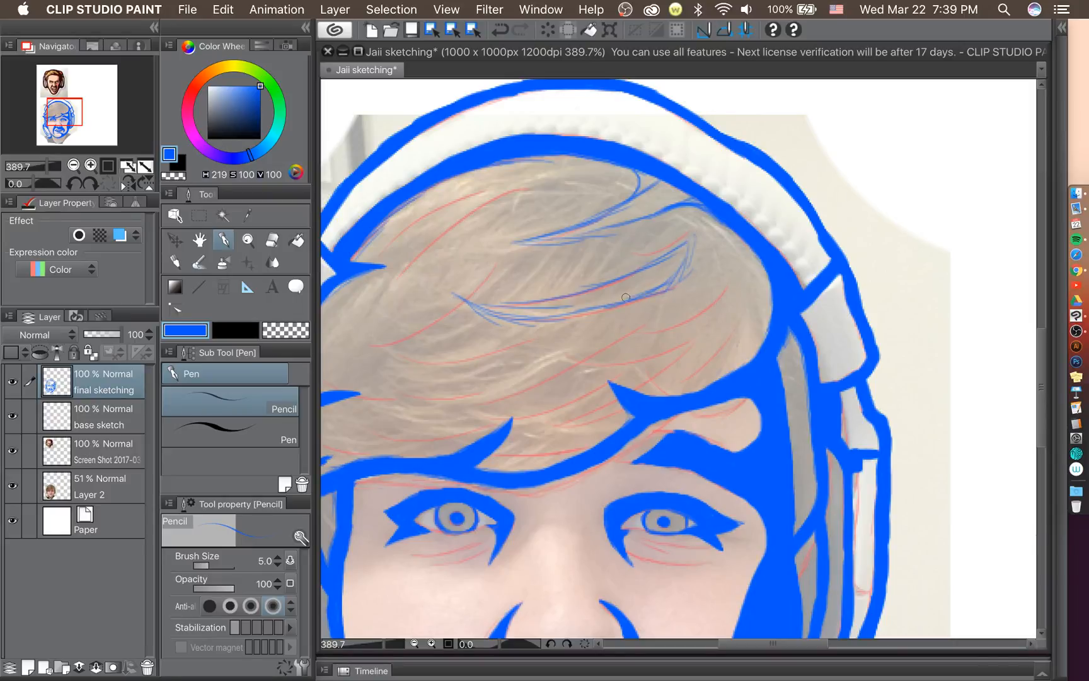
Erase both ends of the crescent strand sketch and redraw its outline with tapered points using the Pencil.
{"action": "left_click", "coordinate": [271, 240]}
{"action": "mouse_move", "coordinate": [460, 289]}
{"action": "left_mouse_down"}
{"action": "mouse_move", "coordinate": [461, 320]}
{"action": "mouse_move", "coordinate": [533, 291]}
{"action": "mouse_move", "coordinate": [497, 313]}
{"action": "left_mouse_up"}
{"action": "mouse_move", "coordinate": [692, 227]}
{"action": "left_mouse_down"}
{"action": "mouse_move", "coordinate": [675, 280]}
{"action": "mouse_move", "coordinate": [691, 265]}
{"action": "mouse_move", "coordinate": [621, 296]}
{"action": "left_mouse_up"}
{"action": "left_click", "coordinate": [224, 240]}
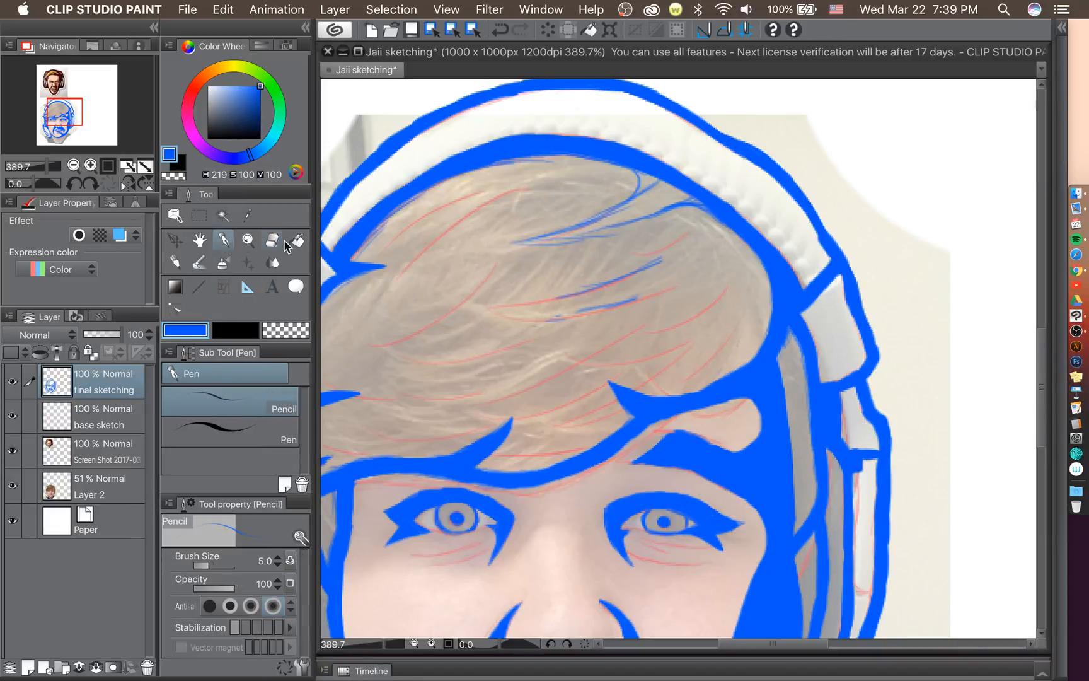
{"action": "left_click_drag", "start_coordinate": [466, 308], "coordinate": [508, 324]}
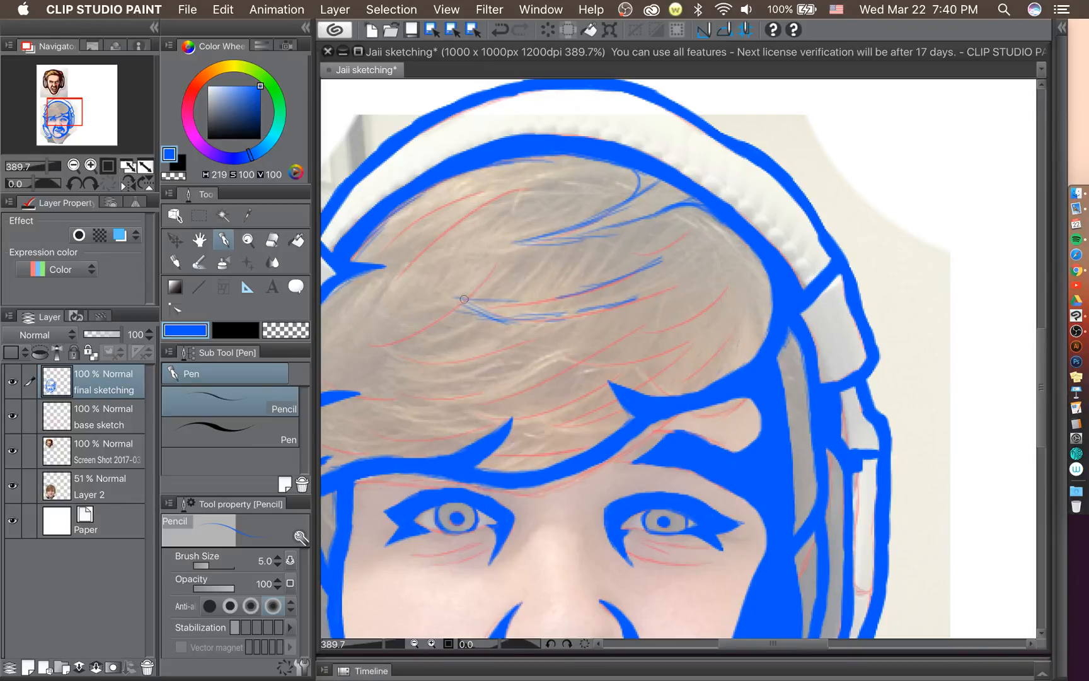
{"action": "left_click_drag", "start_coordinate": [464, 300], "coordinate": [573, 289]}
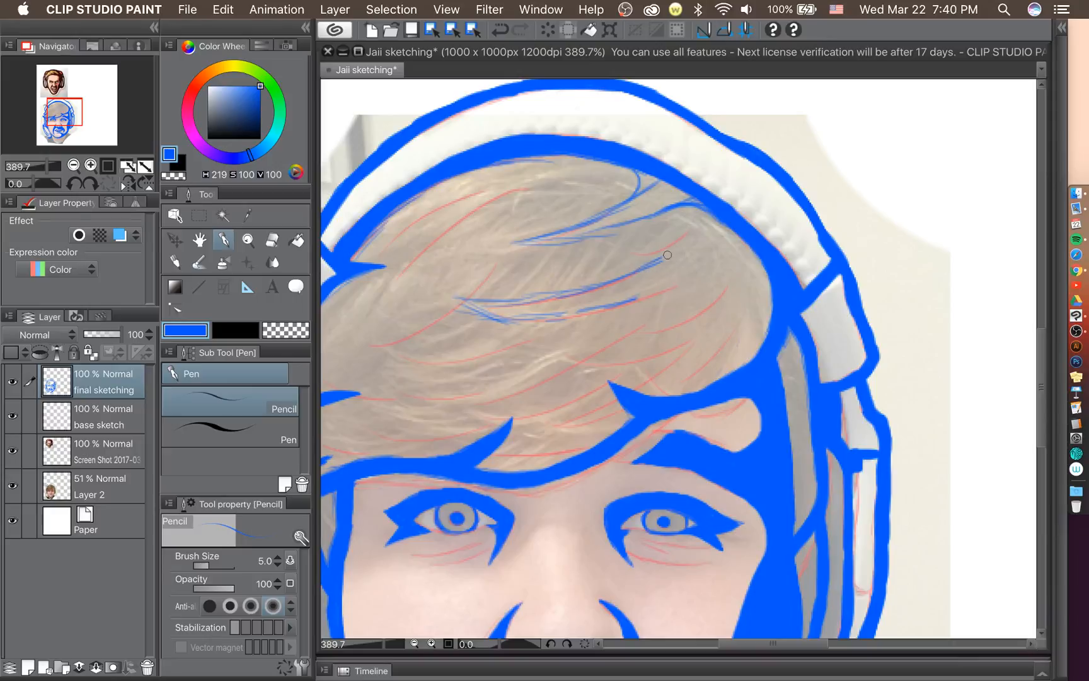
{"action": "left_click_drag", "start_coordinate": [689, 237], "coordinate": [664, 281]}
{"action": "mouse_move", "coordinate": [461, 304]}
{"action": "left_mouse_down"}
{"action": "mouse_move", "coordinate": [542, 314]}
{"action": "mouse_move", "coordinate": [615, 303]}
{"action": "left_mouse_up"}
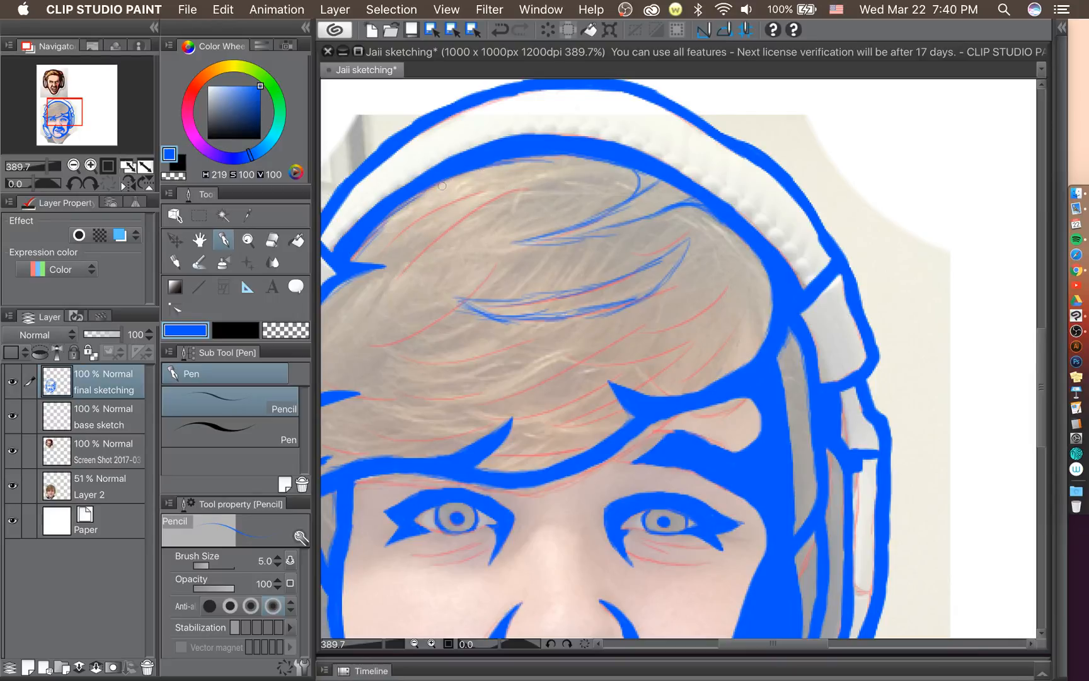
Sketch a small pointed hair shadow under the headband's upper-left inner edge and ink it solid with the size 12 Pen.
{"action": "left_click_drag", "start_coordinate": [442, 186], "coordinate": [543, 185]}
{"action": "mouse_move", "coordinate": [471, 178]}
{"action": "left_mouse_down"}
{"action": "mouse_move", "coordinate": [549, 187]}
{"action": "mouse_move", "coordinate": [471, 164]}
{"action": "left_mouse_up"}
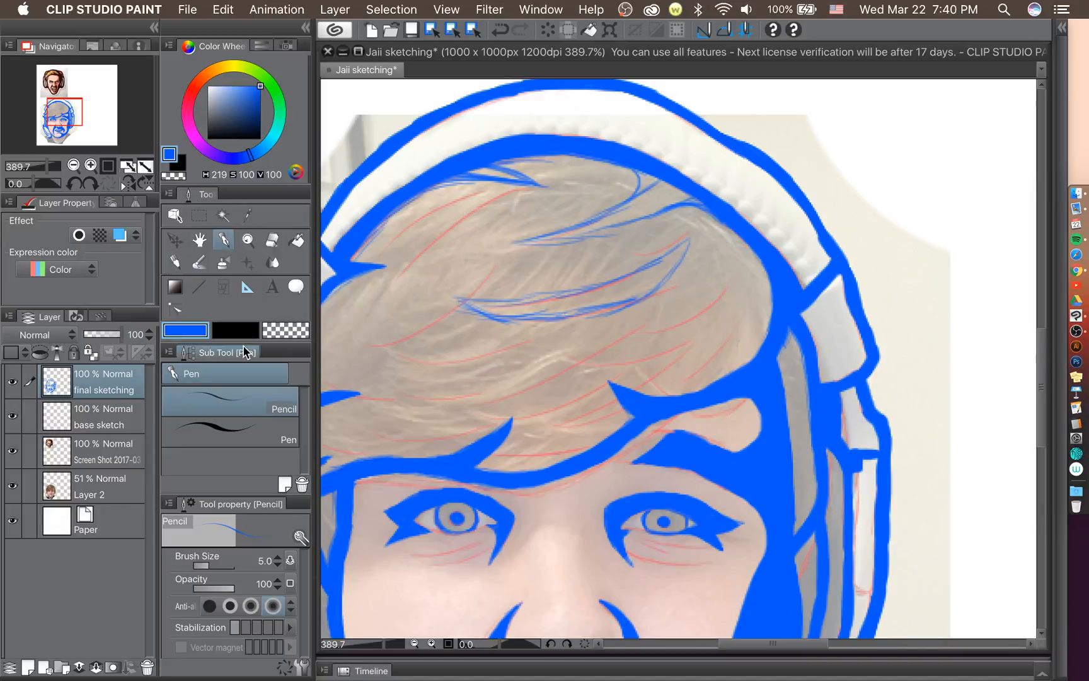
{"action": "left_click", "coordinate": [243, 424]}
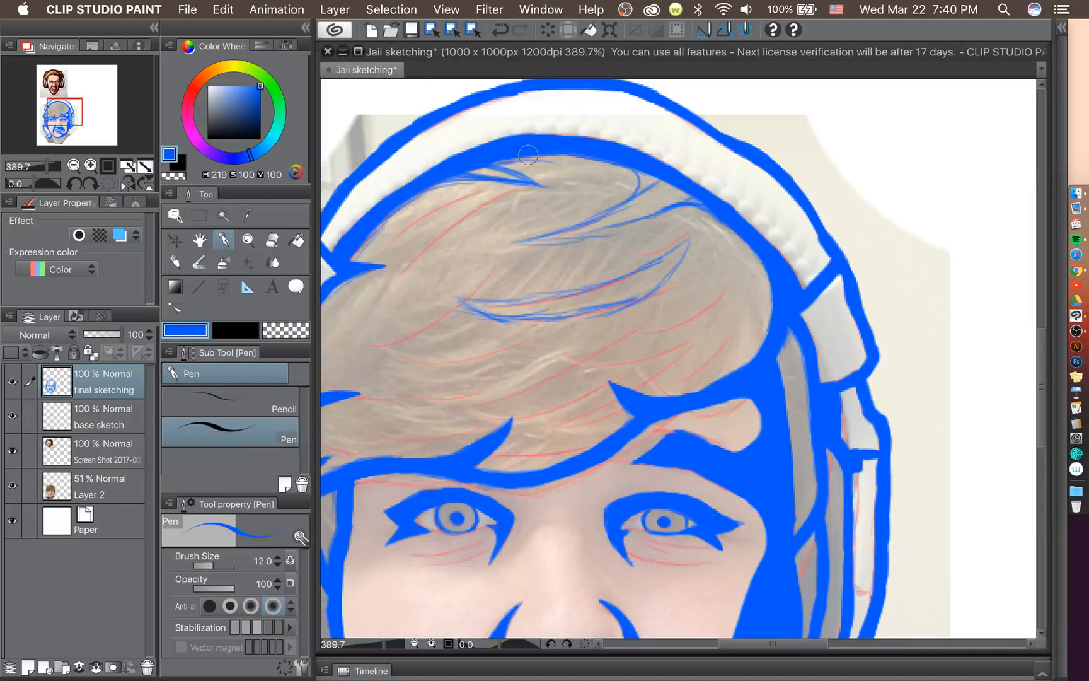
{"action": "scroll", "coordinate": [528, 154], "scroll_direction": "up", "scroll_amount": 5}
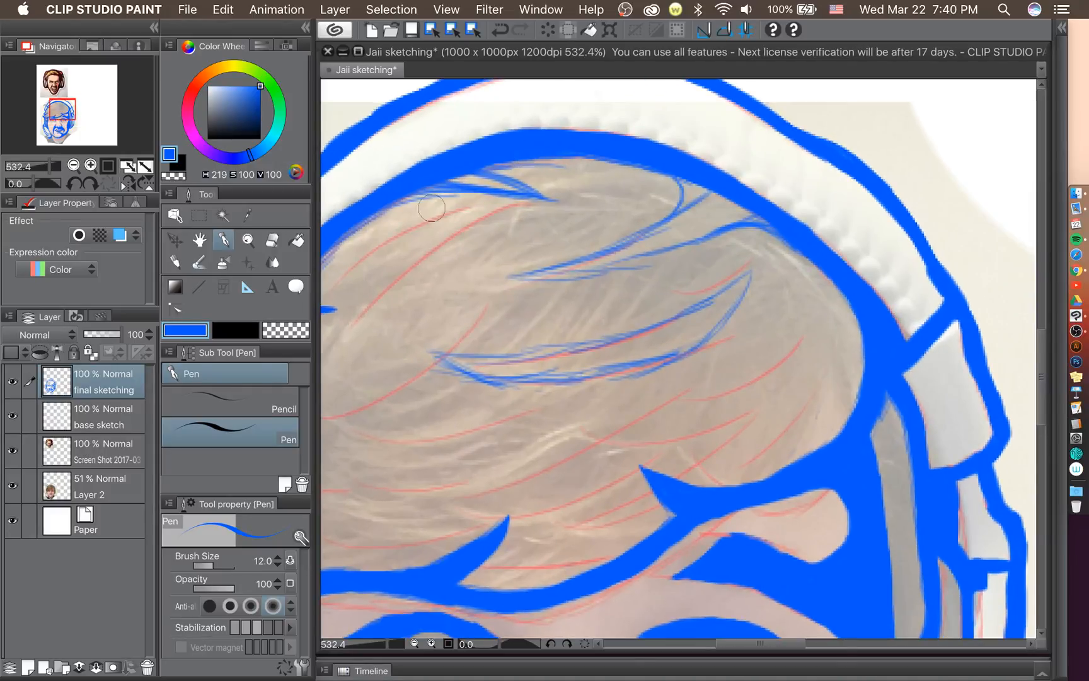
{"action": "mouse_move", "coordinate": [387, 201]}
{"action": "left_mouse_down"}
{"action": "mouse_move", "coordinate": [441, 188]}
{"action": "mouse_move", "coordinate": [534, 193]}
{"action": "left_mouse_up"}
{"action": "mouse_move", "coordinate": [472, 168]}
{"action": "left_mouse_down"}
{"action": "mouse_move", "coordinate": [549, 199]}
{"action": "mouse_move", "coordinate": [442, 187]}
{"action": "mouse_move", "coordinate": [506, 188]}
{"action": "mouse_move", "coordinate": [481, 180]}
{"action": "mouse_move", "coordinate": [525, 197]}
{"action": "mouse_move", "coordinate": [394, 201]}
{"action": "left_mouse_up"}
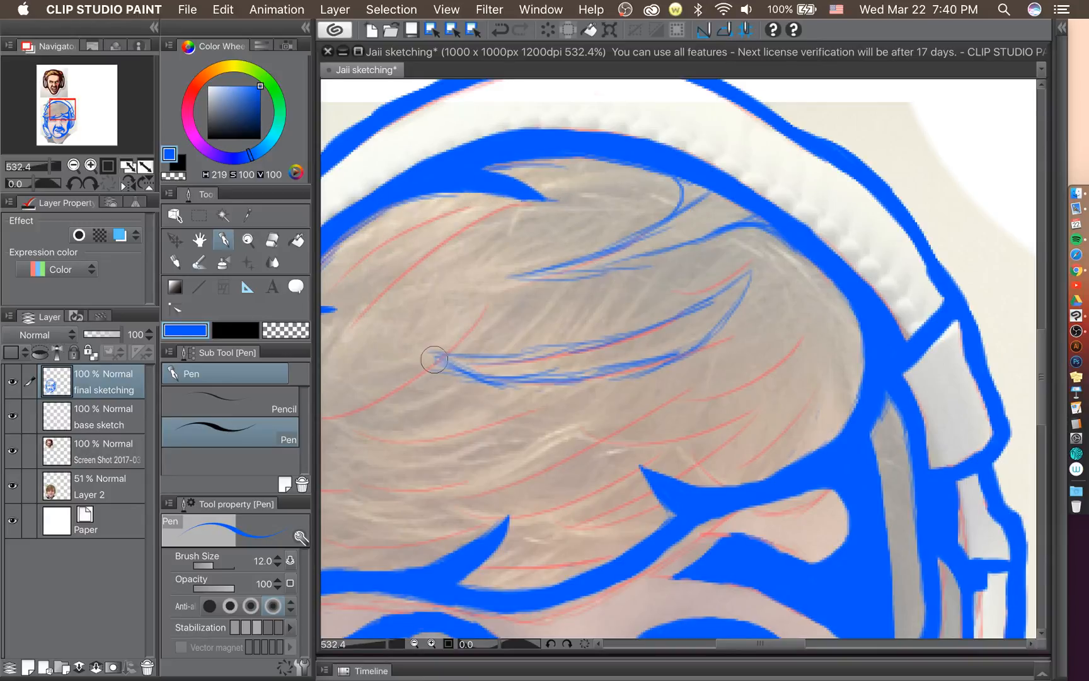
Ink the outline of the crescent strand in the middle of the hair and fill it solid blue with the Pen.
{"action": "mouse_move", "coordinate": [429, 353]}
{"action": "left_mouse_down"}
{"action": "mouse_move", "coordinate": [519, 376]}
{"action": "mouse_move", "coordinate": [491, 377]}
{"action": "mouse_move", "coordinate": [586, 375]}
{"action": "mouse_move", "coordinate": [537, 376]}
{"action": "mouse_move", "coordinate": [613, 370]}
{"action": "mouse_move", "coordinate": [567, 373]}
{"action": "mouse_move", "coordinate": [690, 342]}
{"action": "mouse_move", "coordinate": [681, 345]}
{"action": "mouse_move", "coordinate": [733, 309]}
{"action": "left_mouse_up"}
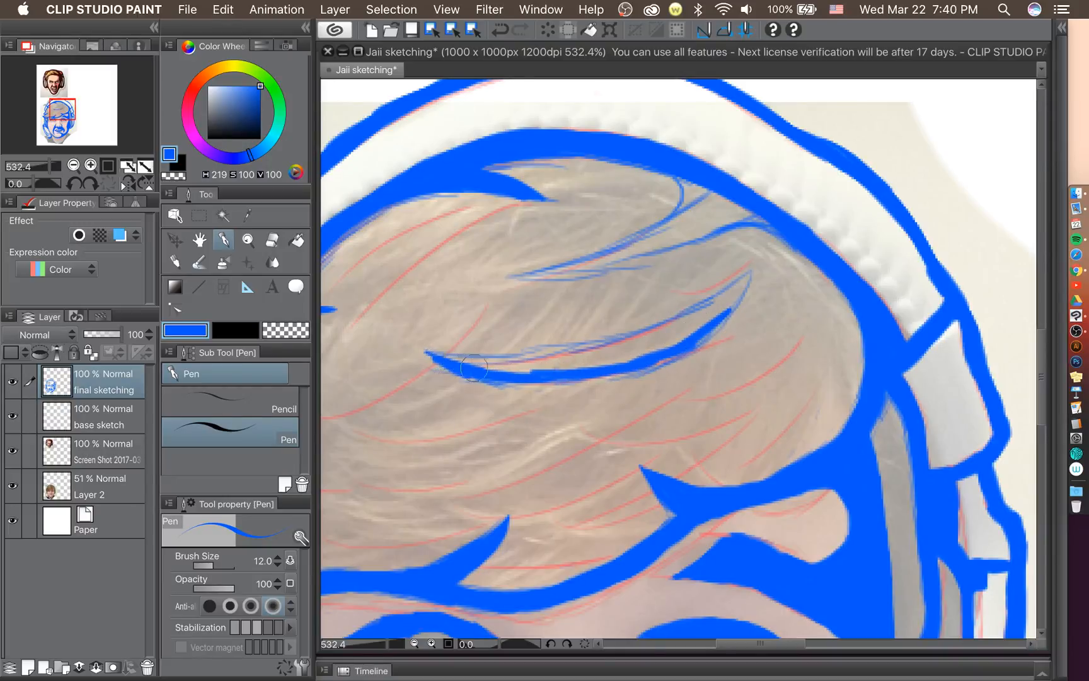
{"action": "left_click_drag", "start_coordinate": [449, 361], "coordinate": [506, 367]}
{"action": "mouse_move", "coordinate": [437, 355]}
{"action": "left_mouse_down"}
{"action": "mouse_move", "coordinate": [582, 356]}
{"action": "mouse_move", "coordinate": [480, 360]}
{"action": "mouse_move", "coordinate": [566, 352]}
{"action": "mouse_move", "coordinate": [752, 281]}
{"action": "mouse_move", "coordinate": [609, 351]}
{"action": "mouse_move", "coordinate": [692, 318]}
{"action": "left_mouse_up"}
{"action": "mouse_move", "coordinate": [748, 274]}
{"action": "left_mouse_down"}
{"action": "mouse_move", "coordinate": [714, 322]}
{"action": "mouse_move", "coordinate": [742, 275]}
{"action": "mouse_move", "coordinate": [707, 317]}
{"action": "mouse_move", "coordinate": [716, 309]}
{"action": "mouse_move", "coordinate": [678, 325]}
{"action": "left_mouse_up"}
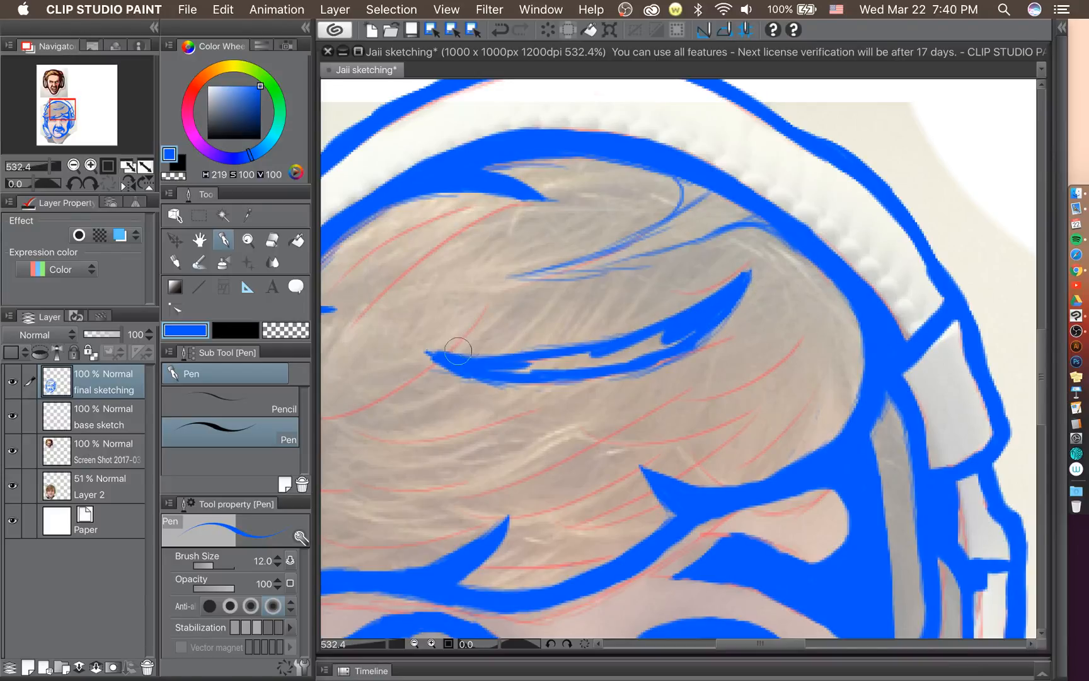
{"action": "left_click_drag", "start_coordinate": [493, 378], "coordinate": [632, 346]}
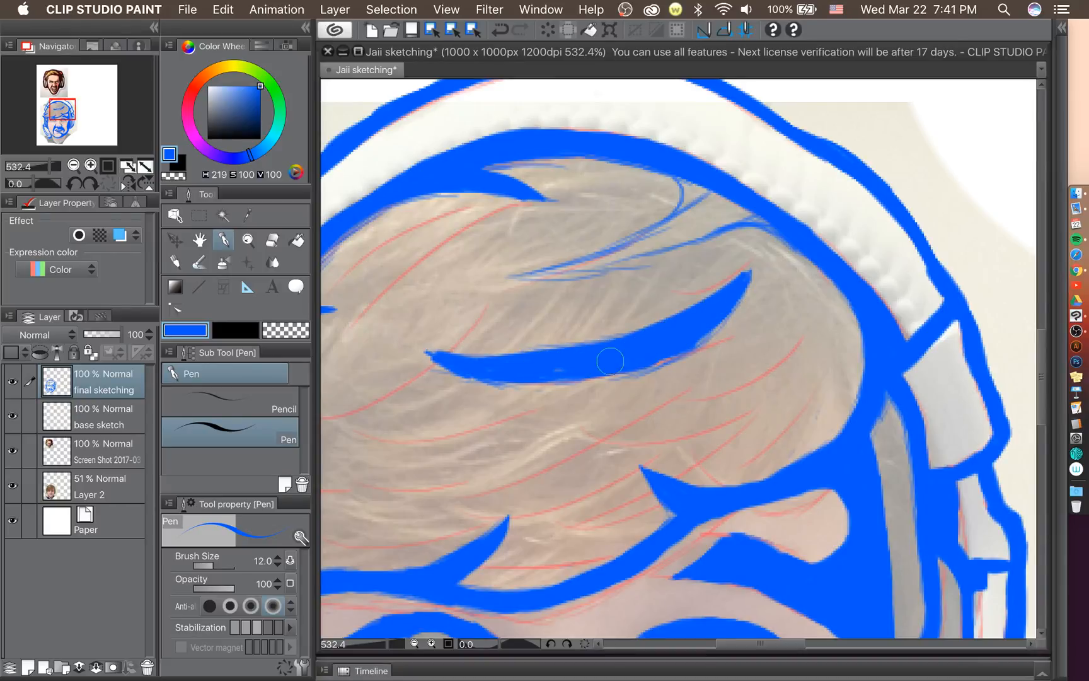
Trim the crescent strand's edges and tips into clean curves with the Hard Eraser at size 25.
{"action": "left_click", "coordinate": [269, 244]}
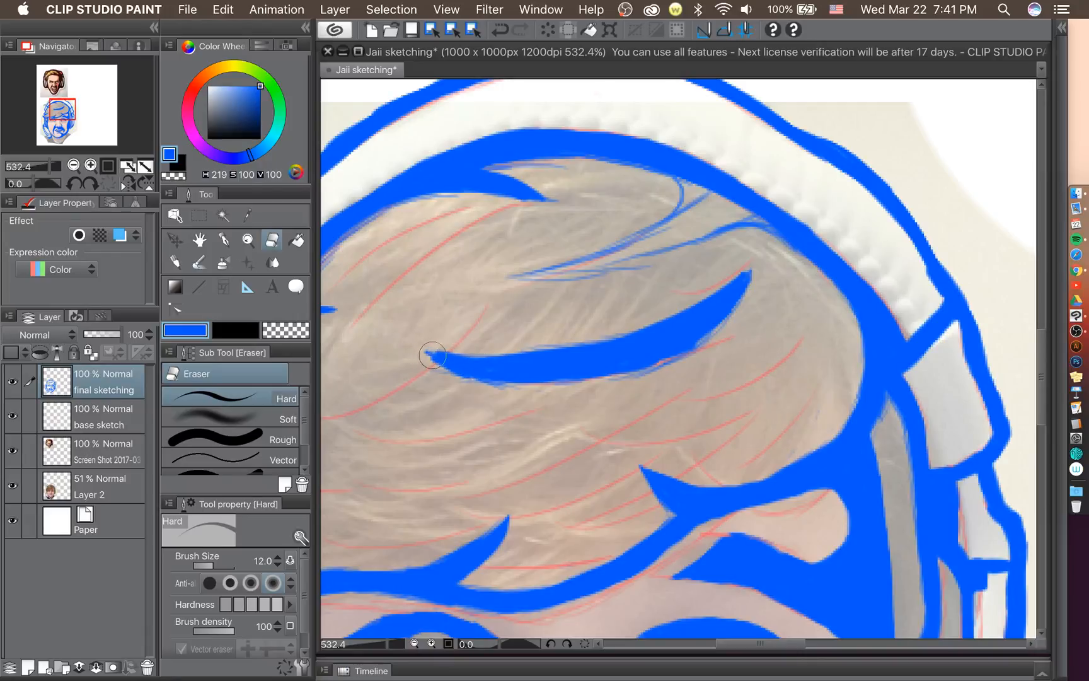
{"action": "key", "text": "bracketright"}
{"action": "key", "text": "bracketright"}
{"action": "key", "text": "bracketright"}
{"action": "key", "text": "bracketright"}
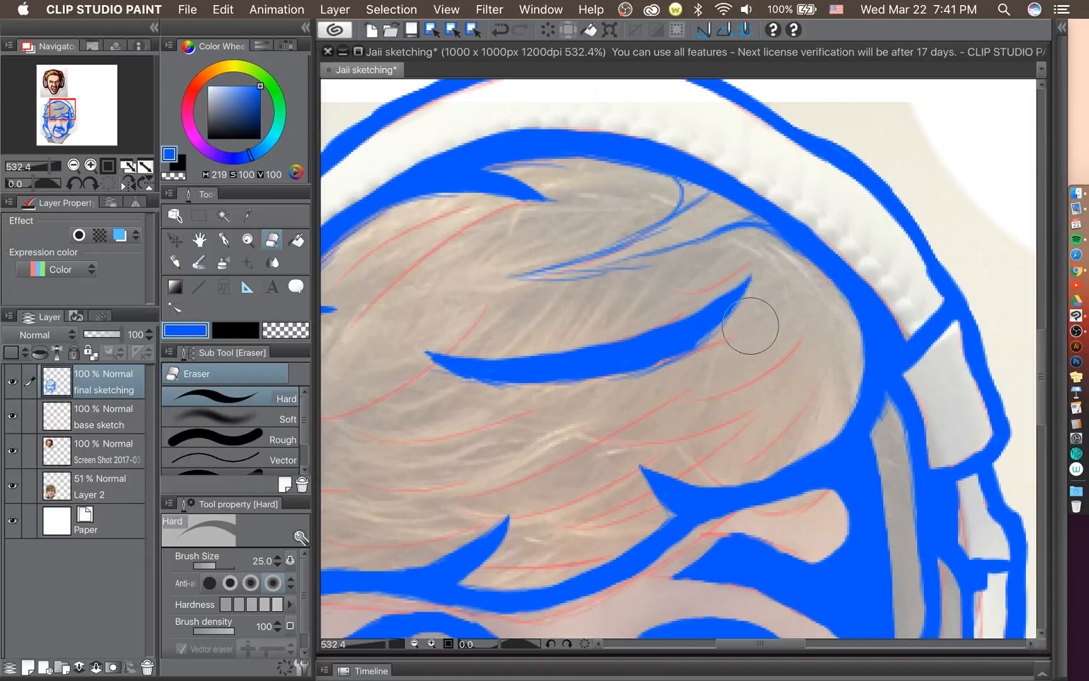
{"action": "mouse_move", "coordinate": [750, 326]}
{"action": "left_mouse_down"}
{"action": "mouse_move", "coordinate": [691, 375]}
{"action": "mouse_move", "coordinate": [604, 406]}
{"action": "mouse_move", "coordinate": [451, 412]}
{"action": "left_mouse_up"}
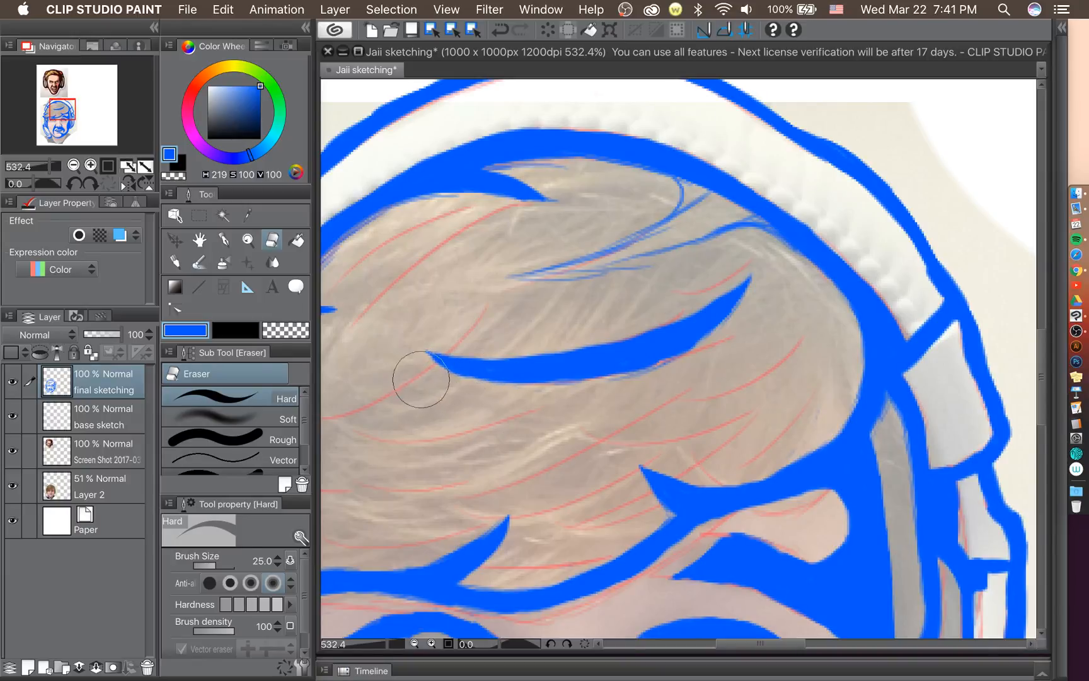
{"action": "mouse_move", "coordinate": [447, 398]}
{"action": "left_mouse_down"}
{"action": "mouse_move", "coordinate": [543, 409]}
{"action": "mouse_move", "coordinate": [645, 395]}
{"action": "mouse_move", "coordinate": [776, 313]}
{"action": "left_mouse_up"}
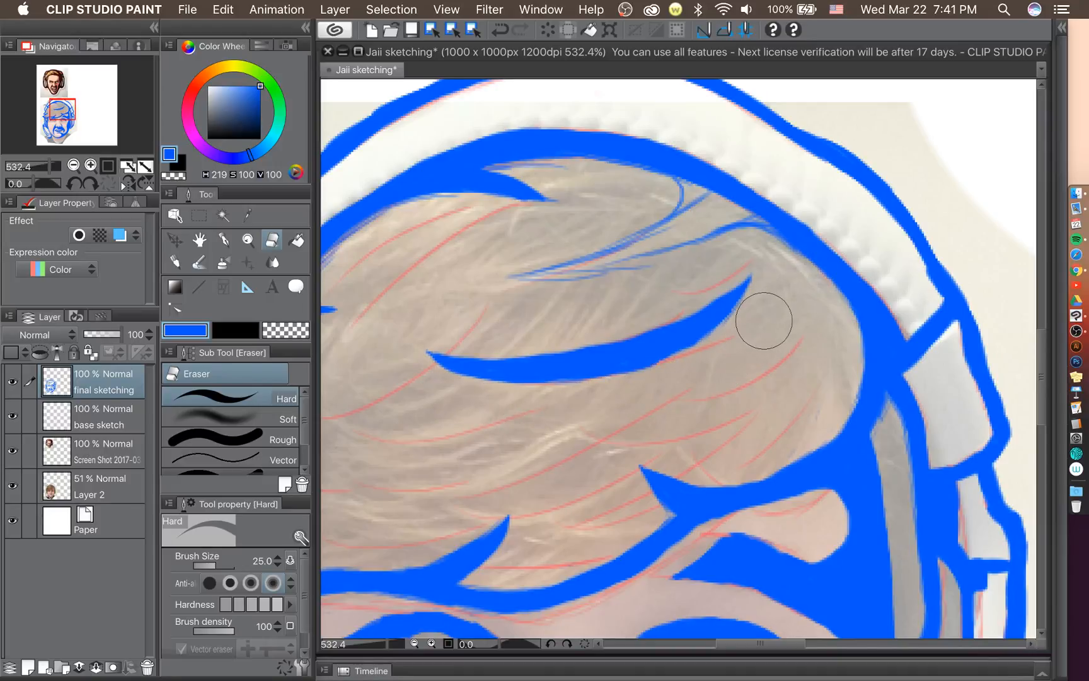
Ink the wide base of the pointed hair shadow where it joins the headband's inner edge with the size 12 Pen.
{"action": "left_click", "coordinate": [223, 242]}
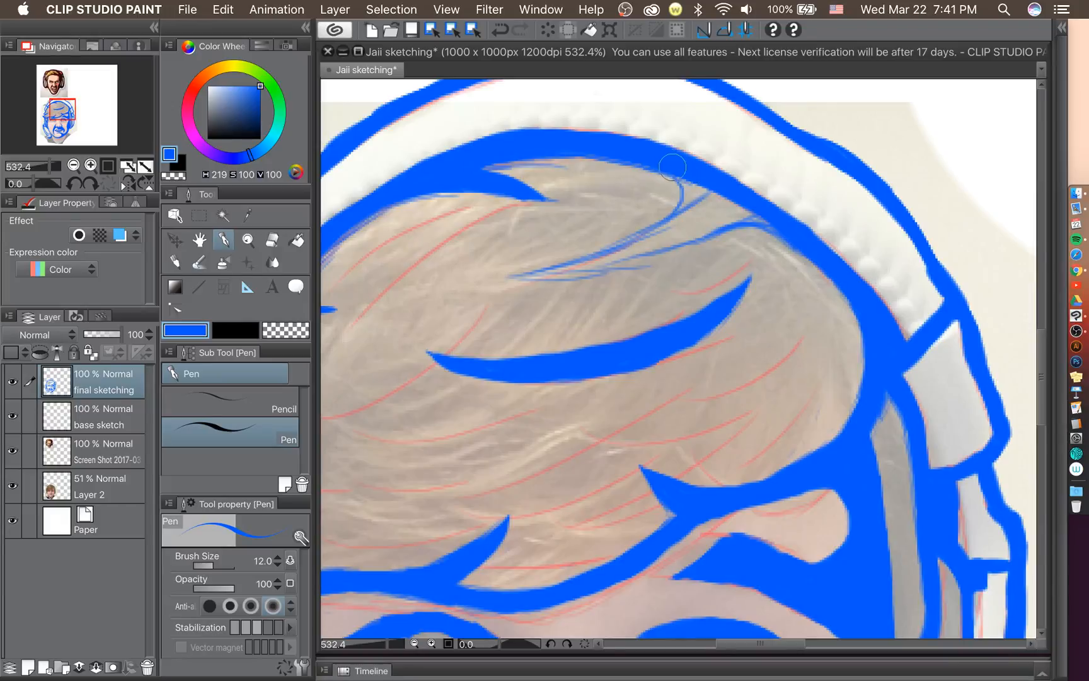
{"action": "left_click_drag", "start_coordinate": [680, 181], "coordinate": [689, 218]}
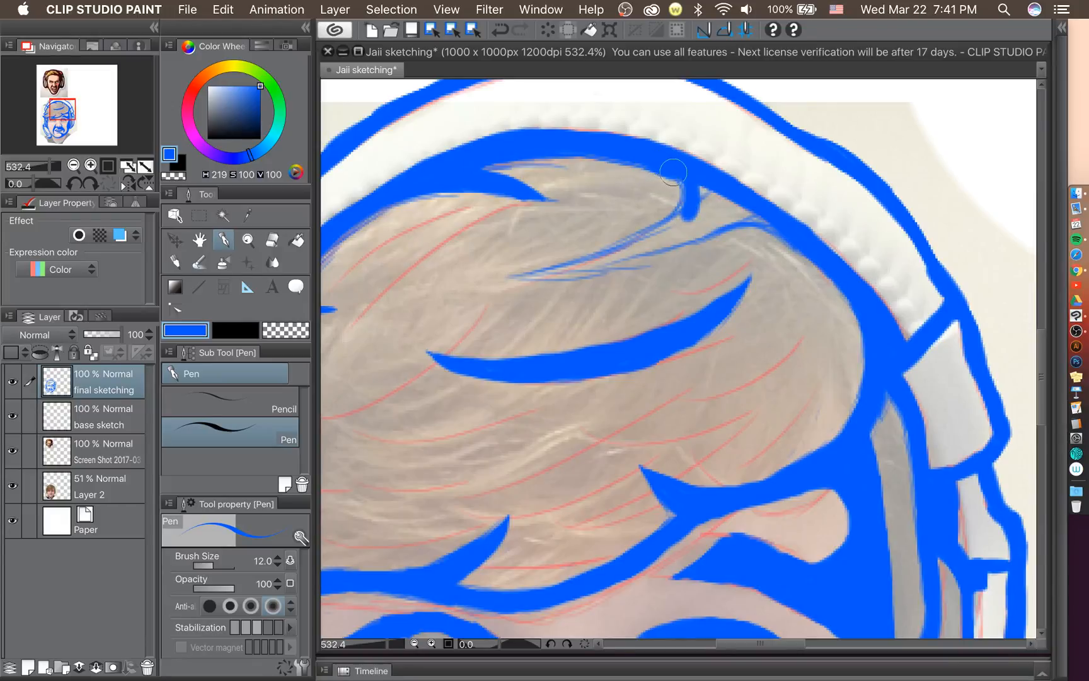
{"action": "mouse_move", "coordinate": [673, 171]}
{"action": "left_mouse_down"}
{"action": "mouse_move", "coordinate": [672, 226]}
{"action": "mouse_move", "coordinate": [686, 213]}
{"action": "mouse_move", "coordinate": [691, 234]}
{"action": "mouse_move", "coordinate": [668, 242]}
{"action": "mouse_move", "coordinate": [738, 224]}
{"action": "mouse_move", "coordinate": [789, 235]}
{"action": "mouse_move", "coordinate": [706, 190]}
{"action": "mouse_move", "coordinate": [706, 207]}
{"action": "mouse_move", "coordinate": [738, 198]}
{"action": "mouse_move", "coordinate": [755, 216]}
{"action": "mouse_move", "coordinate": [698, 219]}
{"action": "left_mouse_up"}
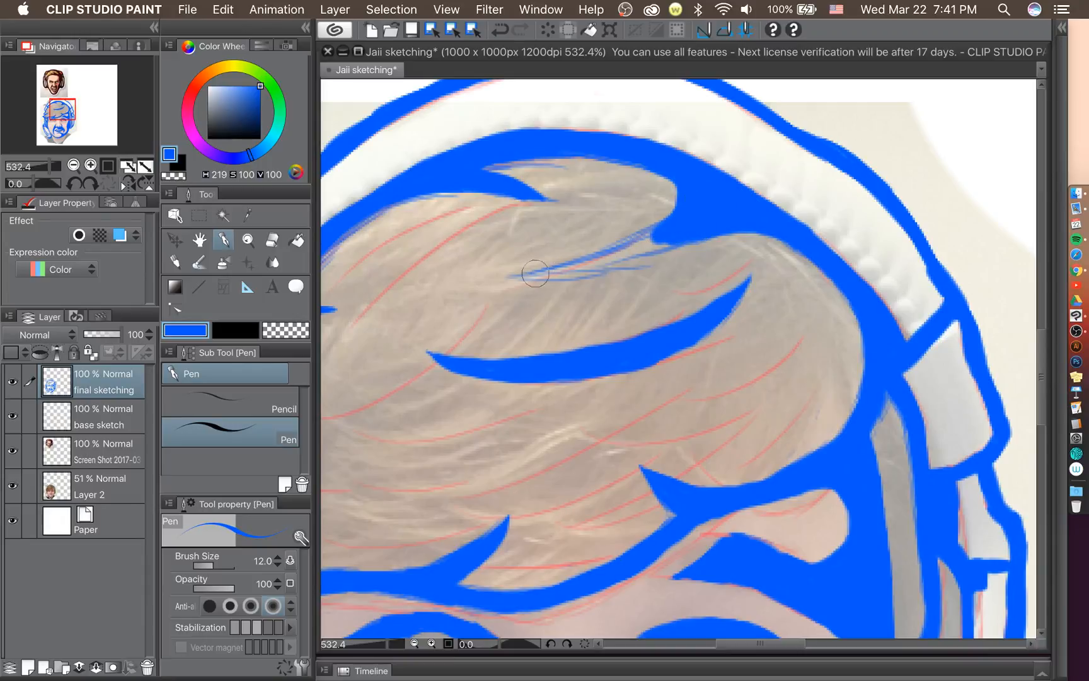
Try inking the thin tip of the pointed hair shadow and undo those strokes.
{"action": "mouse_move", "coordinate": [516, 273]}
{"action": "left_mouse_down"}
{"action": "mouse_move", "coordinate": [535, 276]}
{"action": "mouse_move", "coordinate": [665, 227]}
{"action": "mouse_move", "coordinate": [587, 263]}
{"action": "left_mouse_up"}
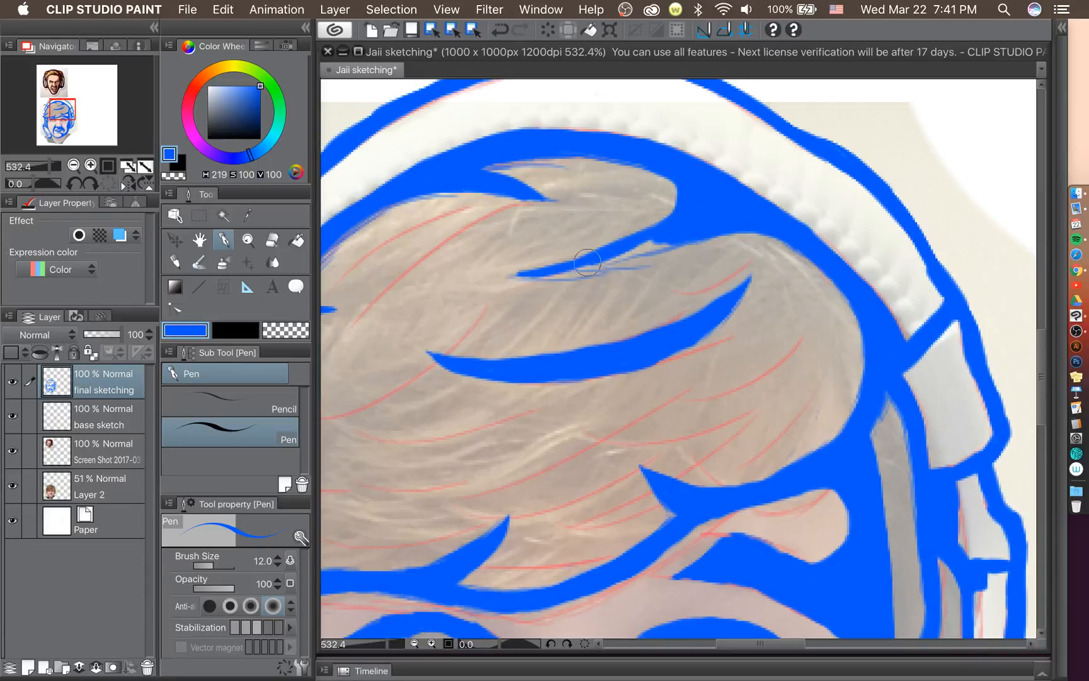
{"action": "left_click_drag", "start_coordinate": [511, 272], "coordinate": [574, 259]}
{"action": "key", "text": "super+z"}
{"action": "key", "text": "super+z"}
{"action": "key", "text": "super+z"}
{"action": "key", "text": "super+z"}
{"action": "key", "text": "super+z"}
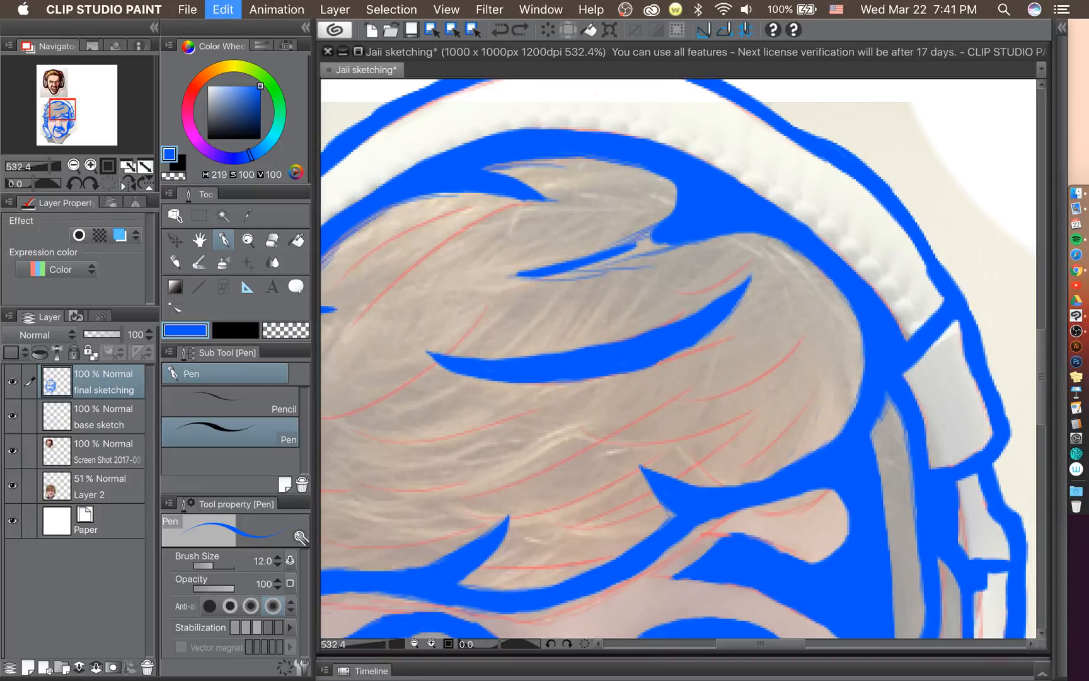
{"action": "key", "text": "super+shift+z"}
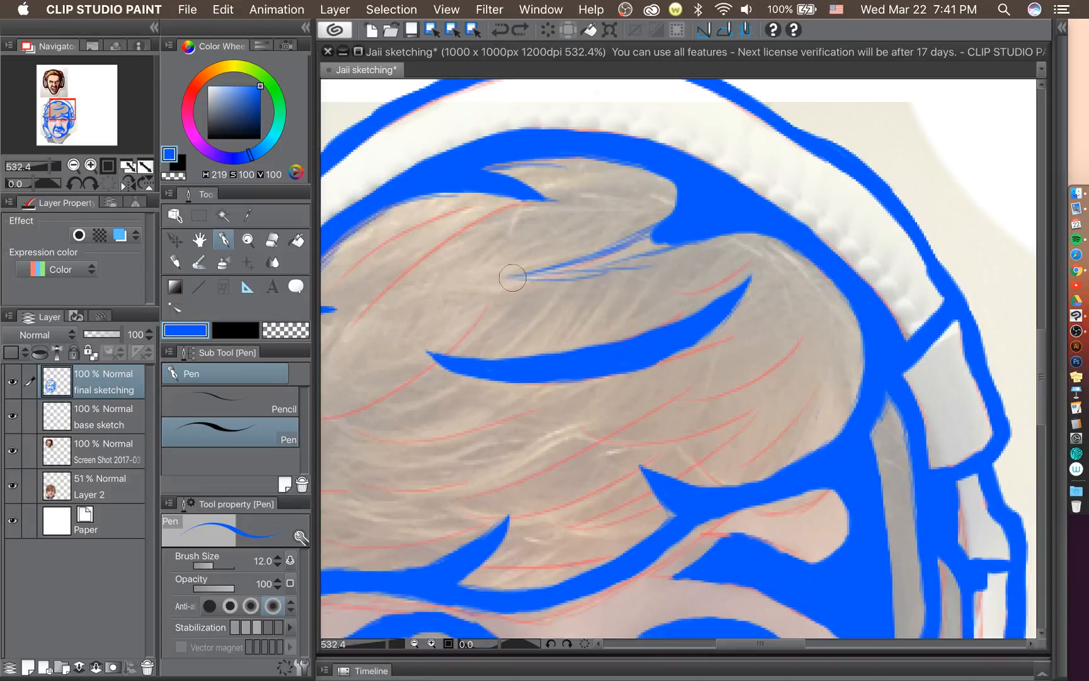
Ink the pointed hair shadow's tapered tip up to its base and smooth its edges with the size 25 Hard Eraser.
{"action": "mouse_move", "coordinate": [511, 276]}
{"action": "left_mouse_down"}
{"action": "mouse_move", "coordinate": [591, 266]}
{"action": "mouse_move", "coordinate": [701, 216]}
{"action": "left_mouse_up"}
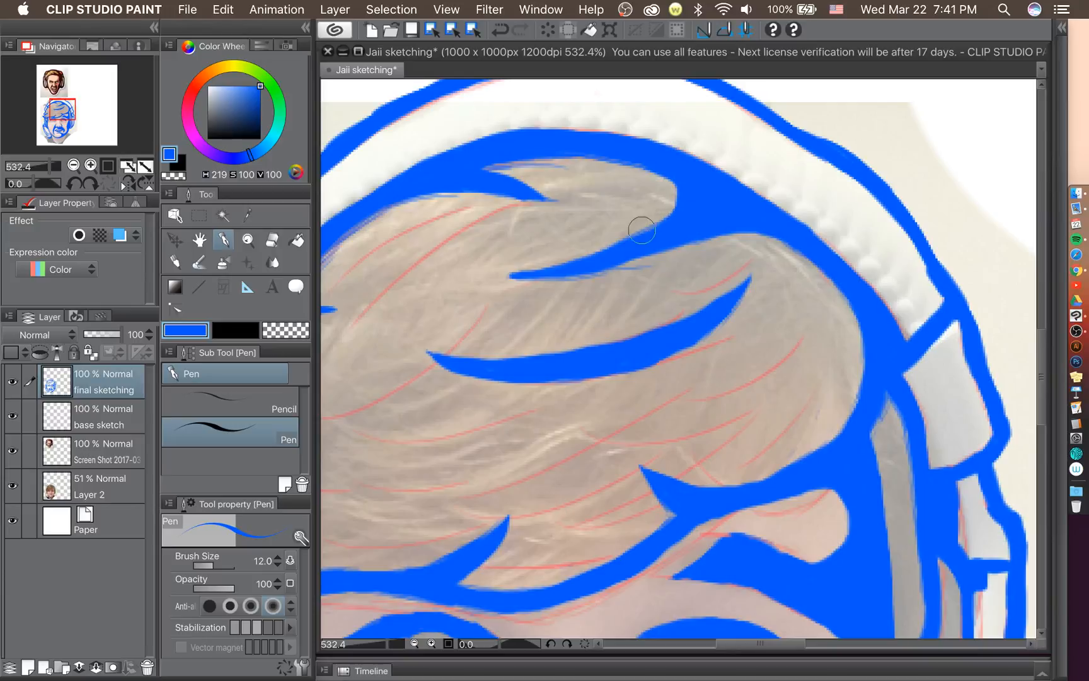
{"action": "left_click_drag", "start_coordinate": [622, 244], "coordinate": [682, 219]}
{"action": "left_click", "coordinate": [275, 241]}
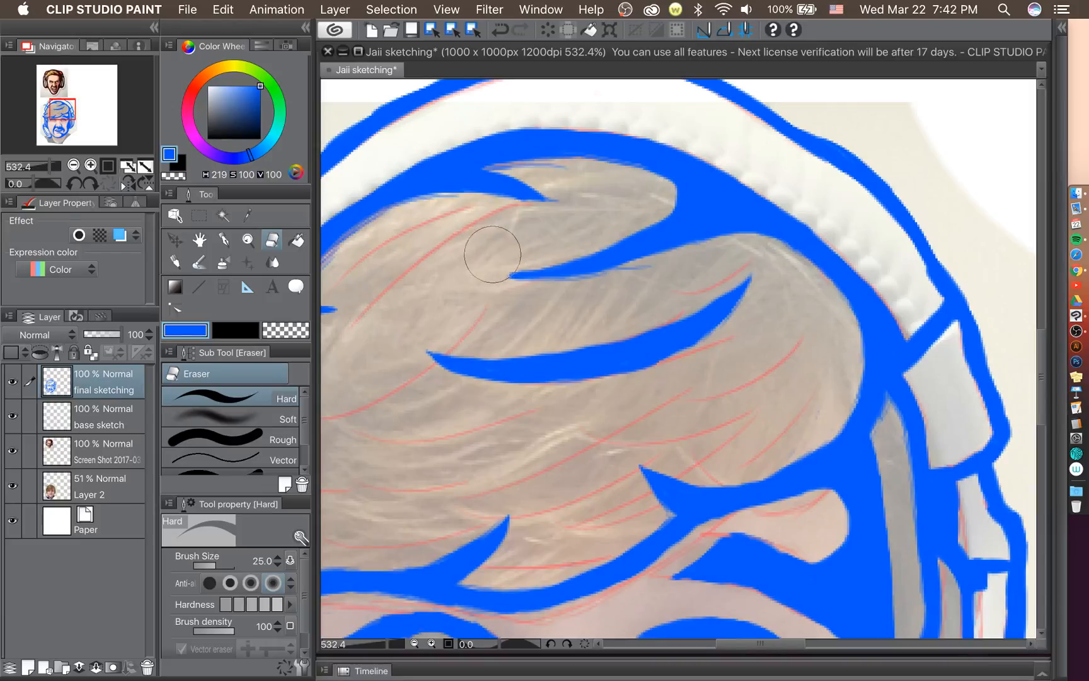
{"action": "left_click_drag", "start_coordinate": [494, 256], "coordinate": [535, 245]}
{"action": "key", "text": "super+z"}
{"action": "mouse_move", "coordinate": [508, 256]}
{"action": "left_mouse_down"}
{"action": "mouse_move", "coordinate": [631, 218]}
{"action": "mouse_move", "coordinate": [652, 192]}
{"action": "mouse_move", "coordinate": [584, 182]}
{"action": "mouse_move", "coordinate": [589, 195]}
{"action": "left_mouse_up"}
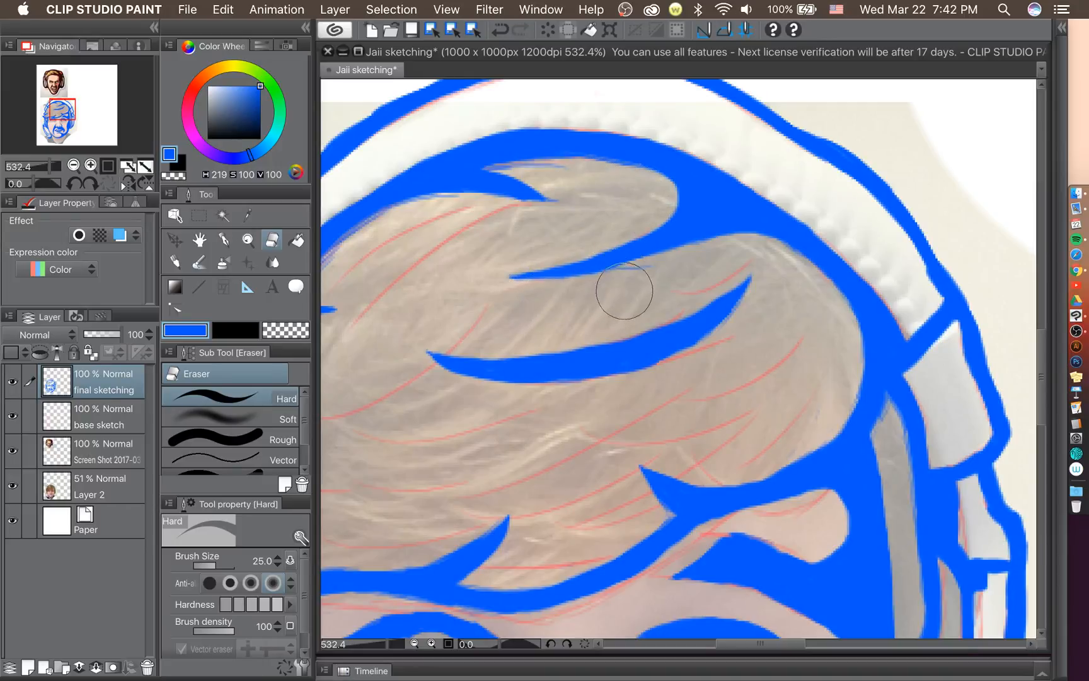
{"action": "left_click_drag", "start_coordinate": [625, 291], "coordinate": [702, 270]}
Reduce the Eraser to size 7 and remove stray sketch lines along the headband's inner edge, the small pointed shadow and the crescent's tip.
{"action": "key", "text": "bracketleft"}
{"action": "key", "text": "bracketleft"}
{"action": "key", "text": "bracketleft"}
{"action": "key", "text": "bracketleft"}
{"action": "key", "text": "bracketleft"}
{"action": "key", "text": "bracketleft"}
{"action": "key", "text": "bracketleft"}
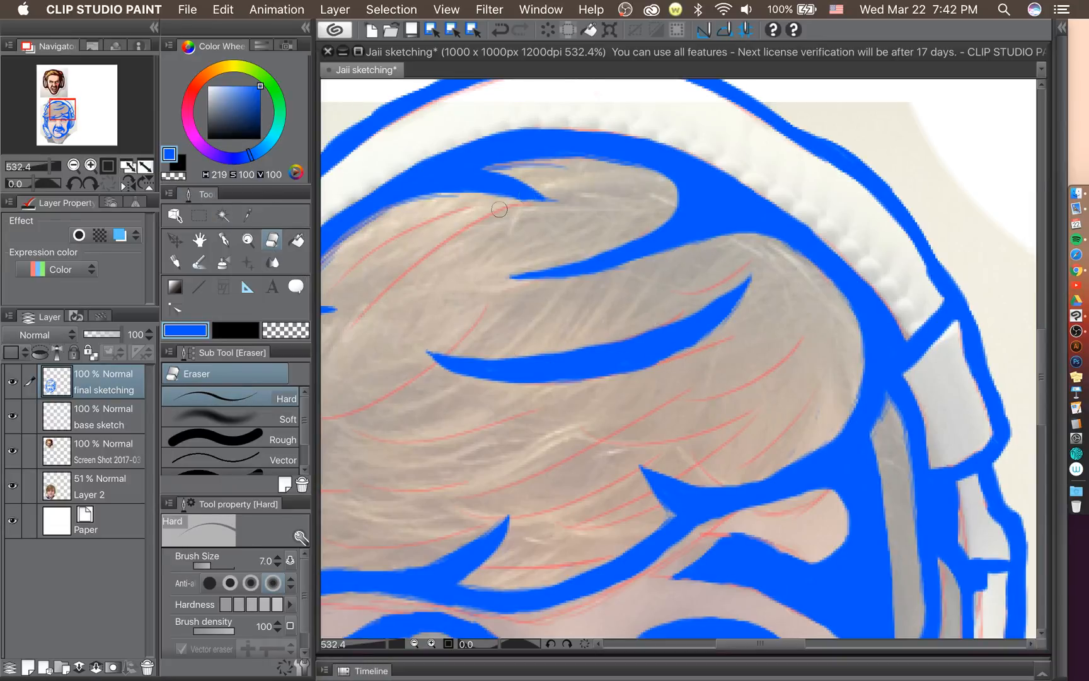
{"action": "left_click_drag", "start_coordinate": [508, 168], "coordinate": [563, 167]}
{"action": "left_click_drag", "start_coordinate": [400, 212], "coordinate": [426, 198]}
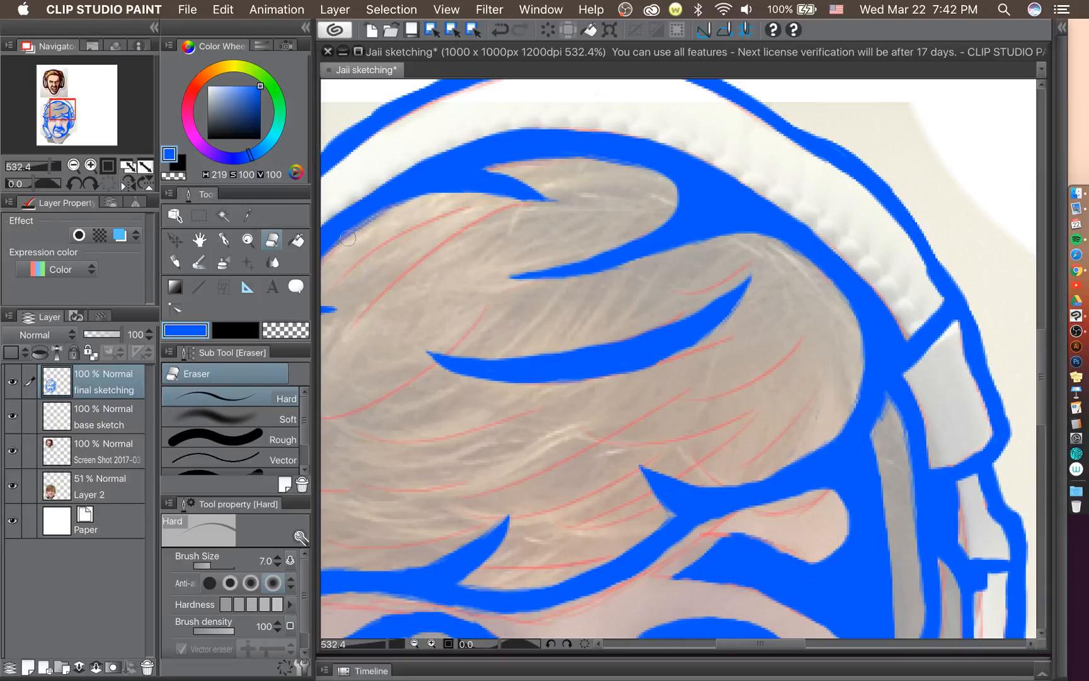
{"action": "left_click_drag", "start_coordinate": [348, 238], "coordinate": [408, 208]}
{"action": "left_click_drag", "start_coordinate": [722, 326], "coordinate": [754, 277]}
Examine the inked hair shadows against the finished sticker reference and the remaining hair on the portrait's left side.
{"action": "scroll", "coordinate": [500, 443], "scroll_direction": "down", "scroll_amount": 10}
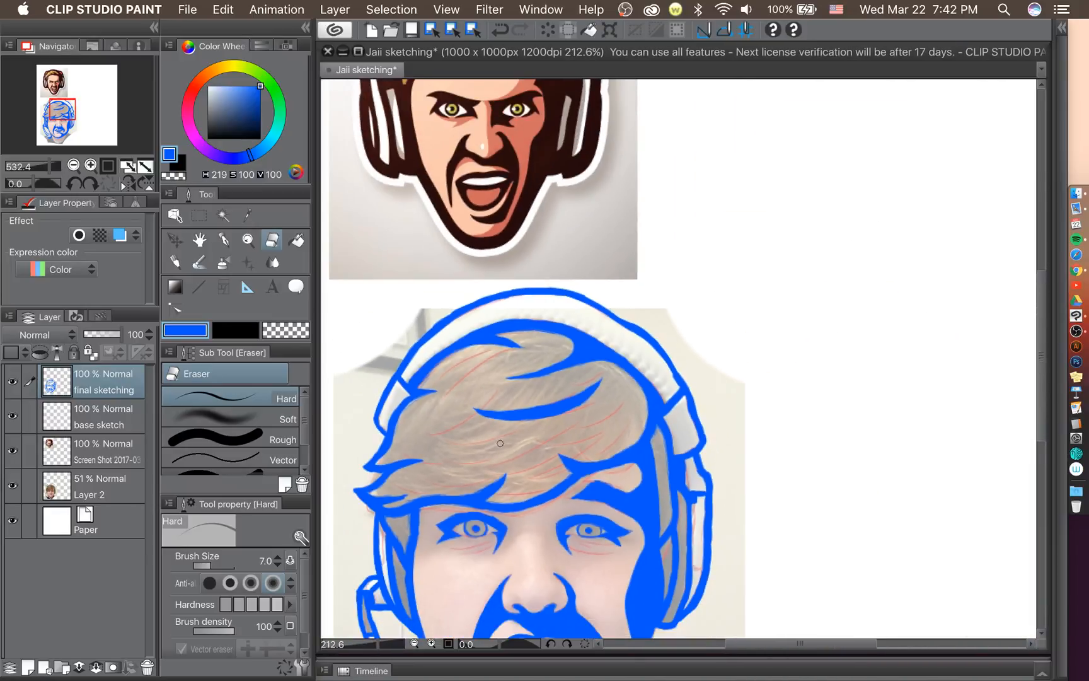
{"action": "scroll", "coordinate": [501, 443], "scroll_direction": "down", "scroll_amount": 2}
{"action": "scroll", "coordinate": [500, 443], "scroll_direction": "up", "scroll_amount": 6}
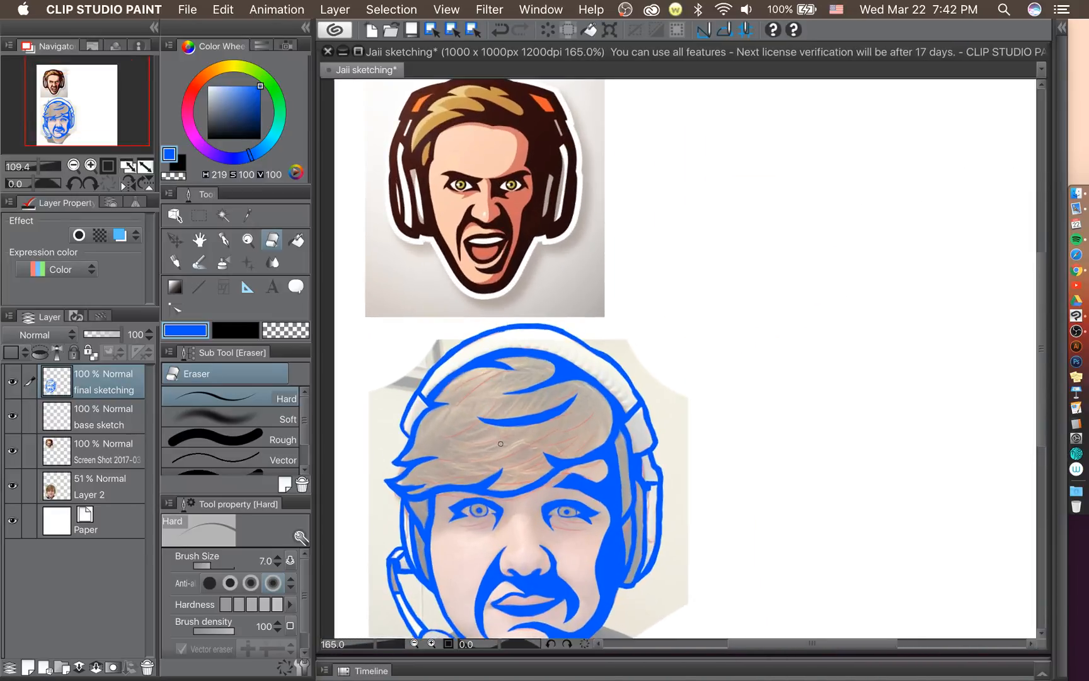
{"action": "scroll", "coordinate": [500, 443], "scroll_direction": "up", "scroll_amount": 3}
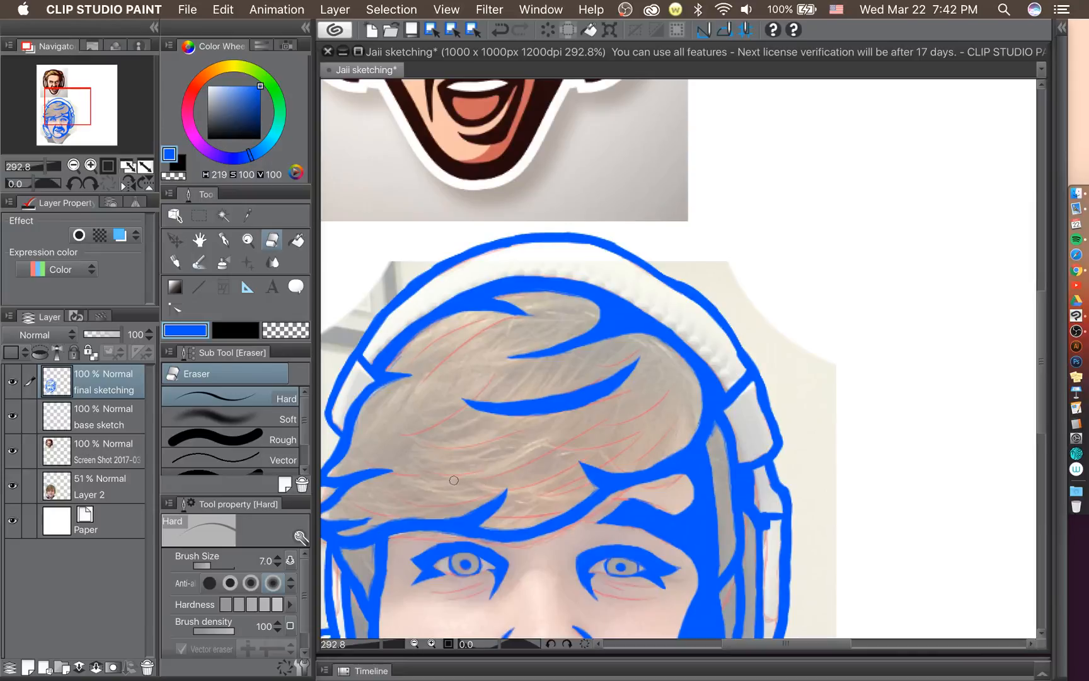
{"action": "scroll", "coordinate": [453, 481], "scroll_direction": "up", "scroll_amount": 6}
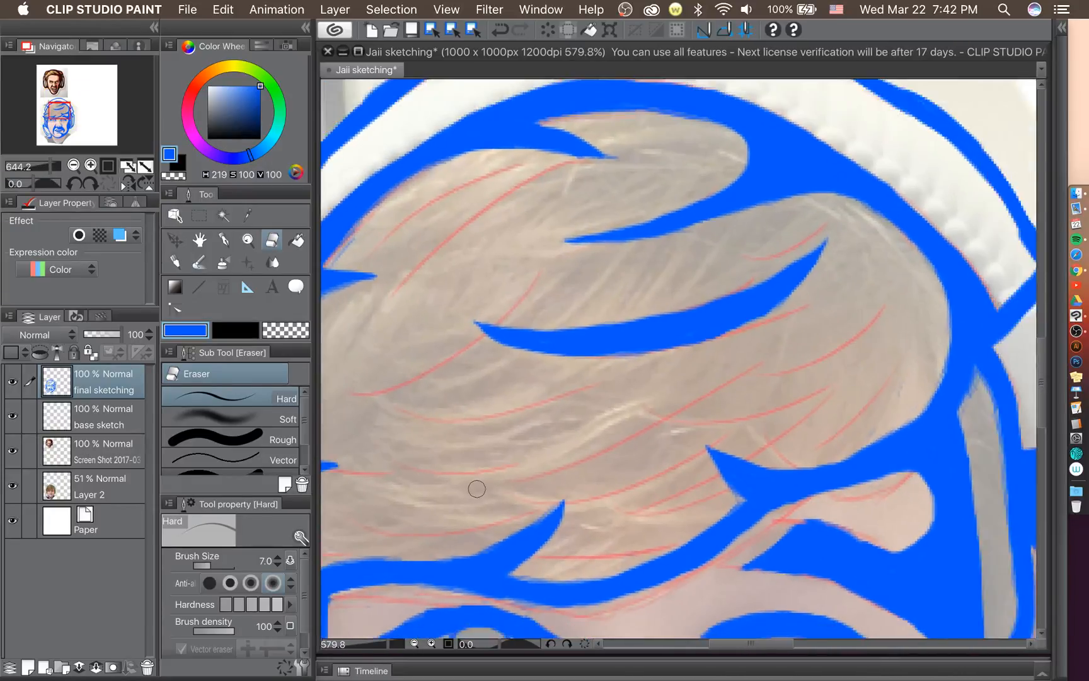
{"action": "scroll", "coordinate": [477, 488], "scroll_direction": "down", "scroll_amount": 4}
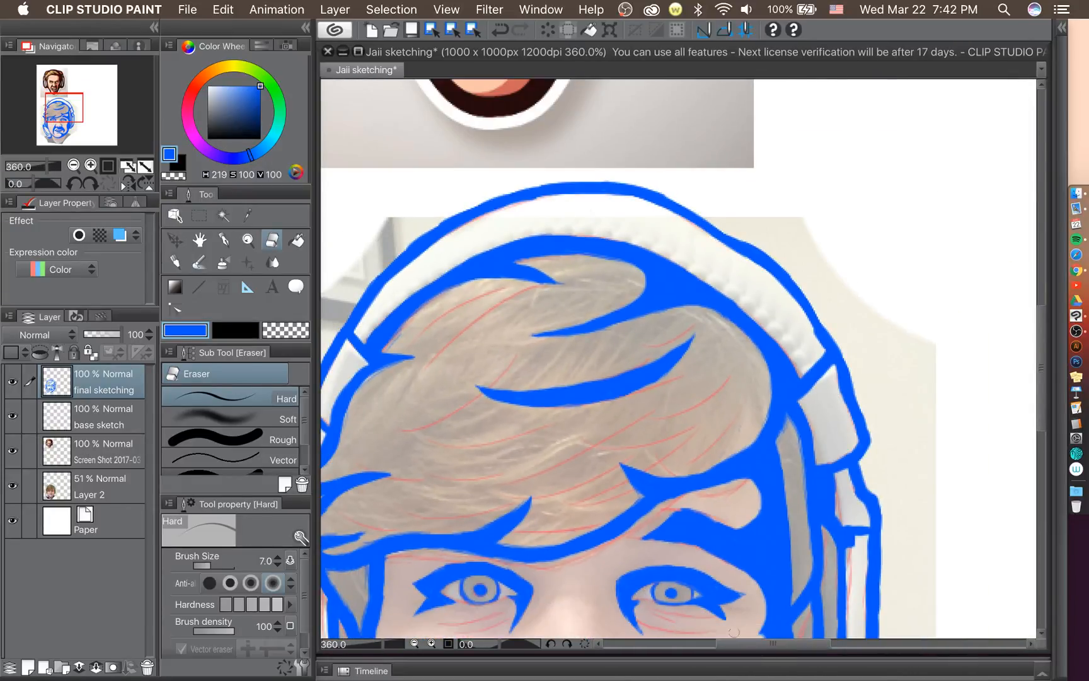
{"action": "scroll", "coordinate": [750, 612], "scroll_direction": "down", "scroll_amount": 3}
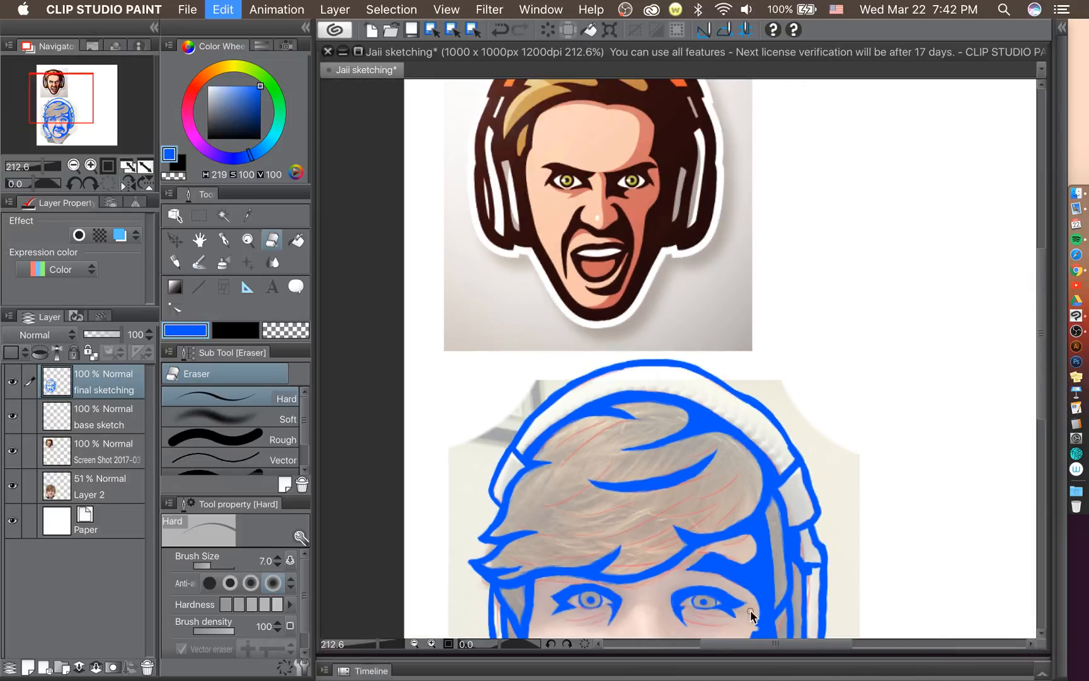
{"action": "left_click_drag", "start_coordinate": [758, 645], "coordinate": [731, 646]}
{"action": "scroll", "coordinate": [698, 541], "scroll_direction": "up", "scroll_amount": 5}
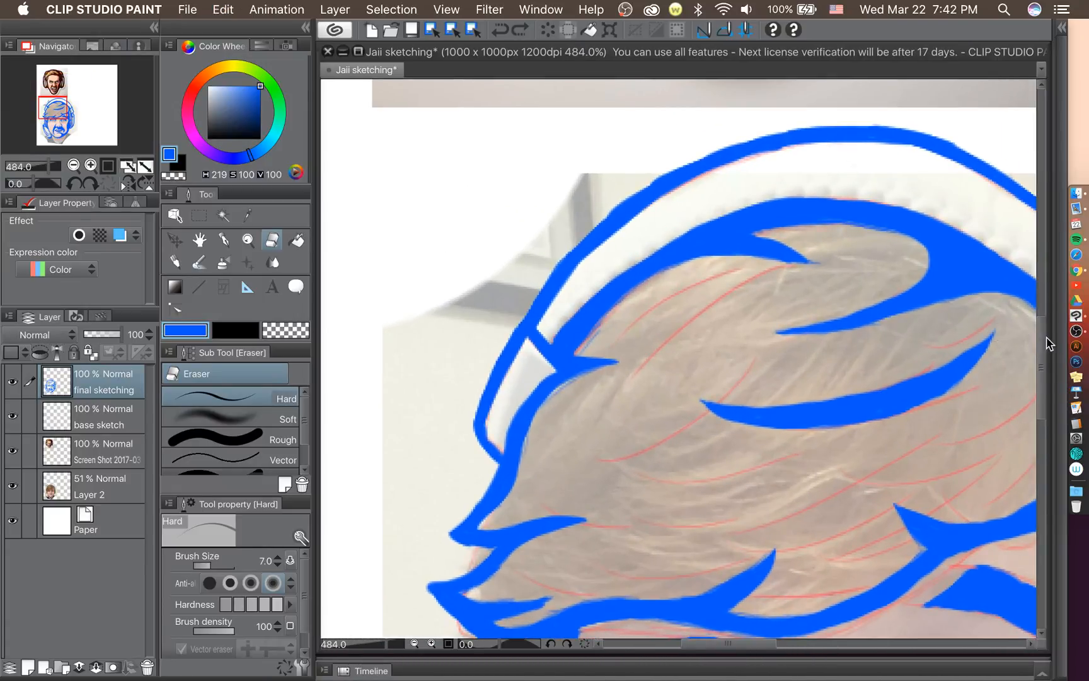
{"action": "left_click_drag", "start_coordinate": [1043, 344], "coordinate": [1043, 369]}
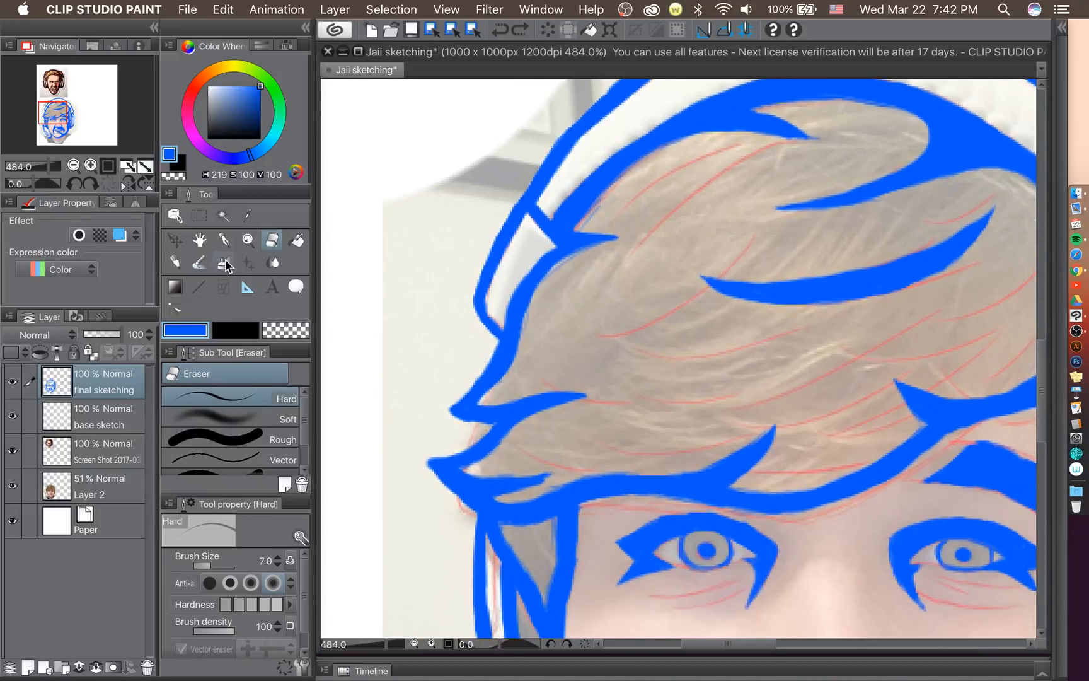
Sketch a forked lock of hair across the middle of the fringe with the Pencil.
{"action": "left_click", "coordinate": [224, 239]}
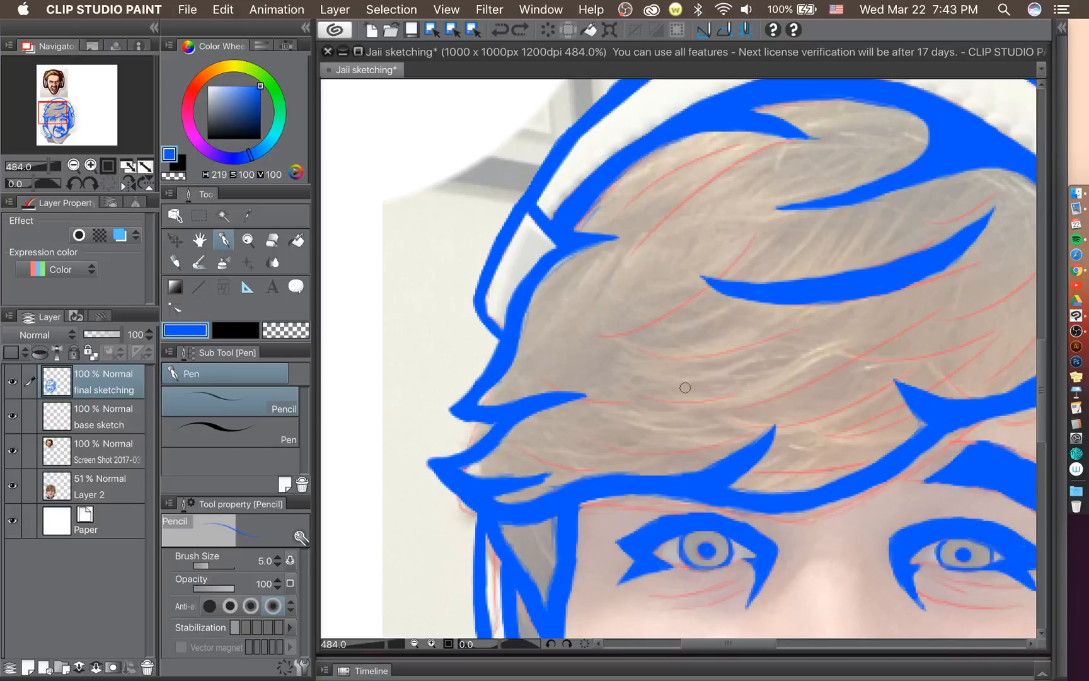
{"action": "mouse_move", "coordinate": [650, 358]}
{"action": "left_mouse_down"}
{"action": "mouse_move", "coordinate": [694, 365]}
{"action": "mouse_move", "coordinate": [763, 355]}
{"action": "left_mouse_up"}
{"action": "mouse_move", "coordinate": [653, 362]}
{"action": "left_mouse_down"}
{"action": "mouse_move", "coordinate": [702, 390]}
{"action": "mouse_move", "coordinate": [742, 380]}
{"action": "mouse_move", "coordinate": [595, 447]}
{"action": "mouse_move", "coordinate": [666, 416]}
{"action": "left_mouse_up"}
{"action": "mouse_move", "coordinate": [613, 449]}
{"action": "left_mouse_down"}
{"action": "mouse_move", "coordinate": [733, 418]}
{"action": "mouse_move", "coordinate": [867, 350]}
{"action": "left_mouse_up"}
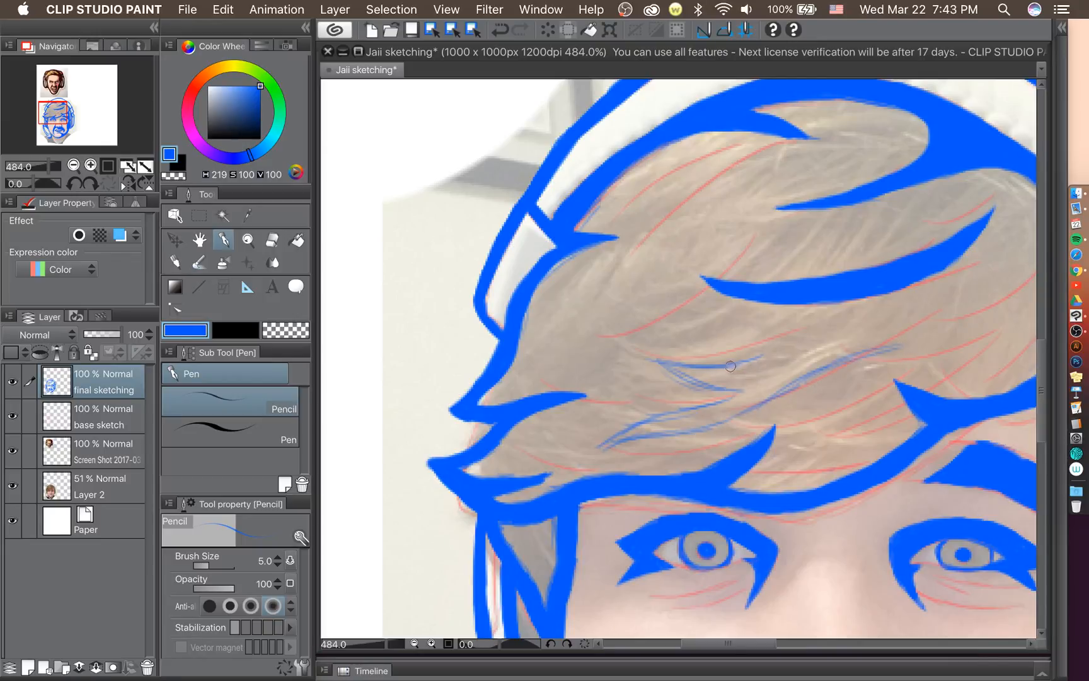
{"action": "left_click_drag", "start_coordinate": [731, 366], "coordinate": [895, 345]}
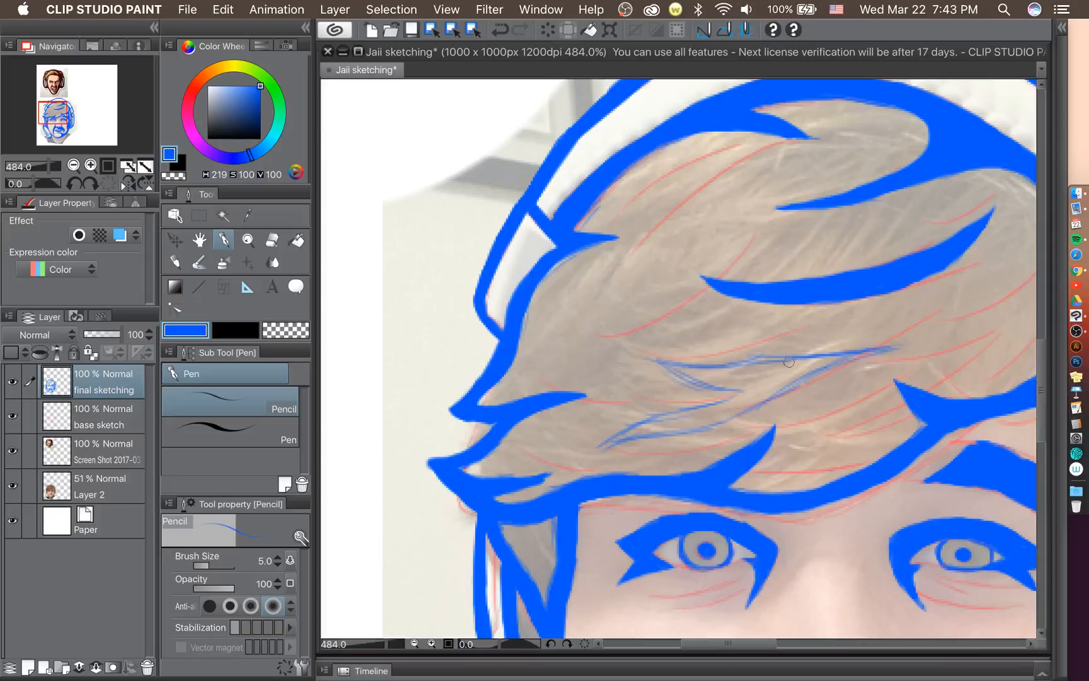
{"action": "mouse_move", "coordinate": [676, 368]}
{"action": "left_mouse_down"}
{"action": "mouse_move", "coordinate": [742, 366]}
{"action": "mouse_move", "coordinate": [734, 372]}
{"action": "mouse_move", "coordinate": [736, 361]}
{"action": "mouse_move", "coordinate": [703, 370]}
{"action": "mouse_move", "coordinate": [765, 357]}
{"action": "mouse_move", "coordinate": [753, 373]}
{"action": "mouse_move", "coordinate": [866, 352]}
{"action": "mouse_move", "coordinate": [739, 377]}
{"action": "mouse_move", "coordinate": [697, 375]}
{"action": "left_mouse_up"}
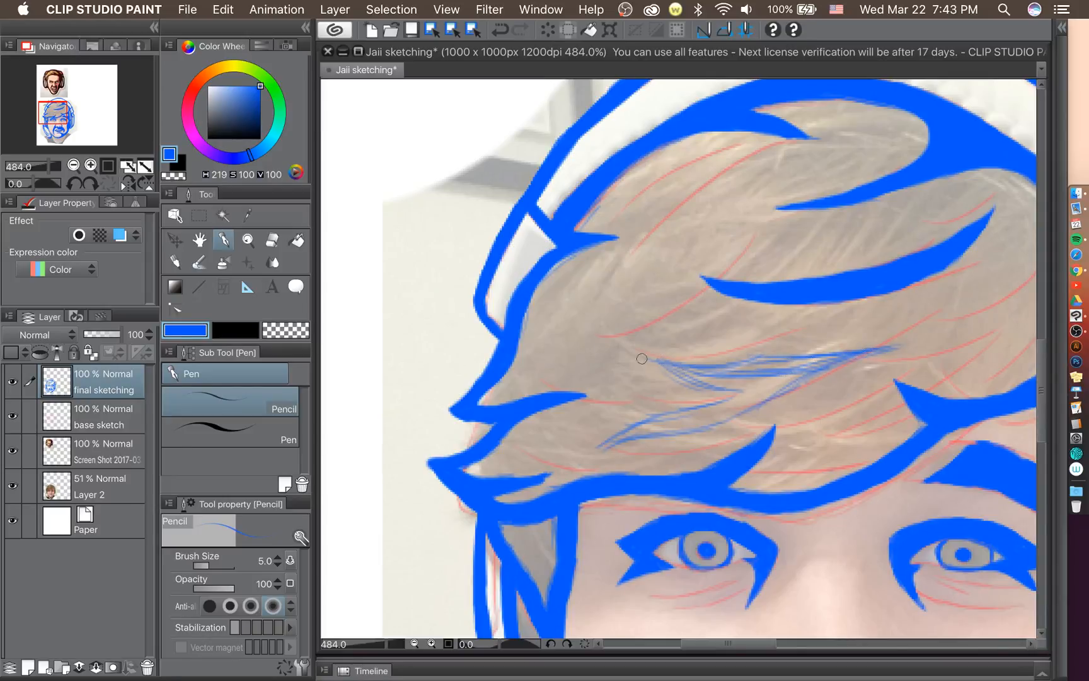
Erase the joined tip of the sketched hair lock and enlarge the Hard eraser to size 12.
{"action": "left_click", "coordinate": [93, 182]}
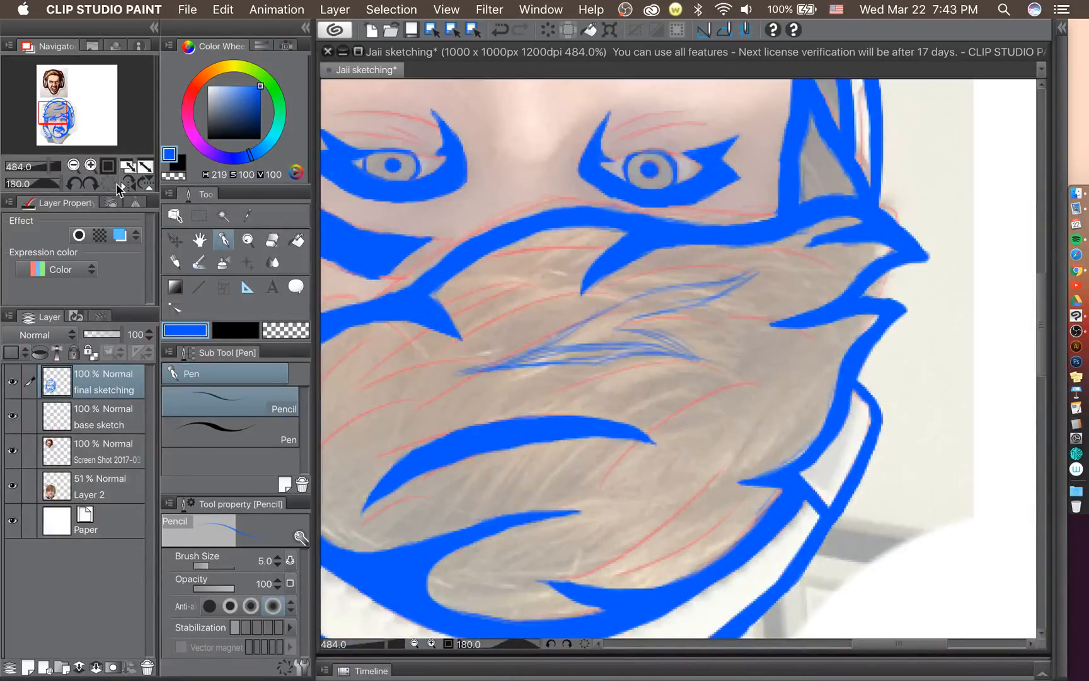
{"action": "left_click", "coordinate": [75, 184]}
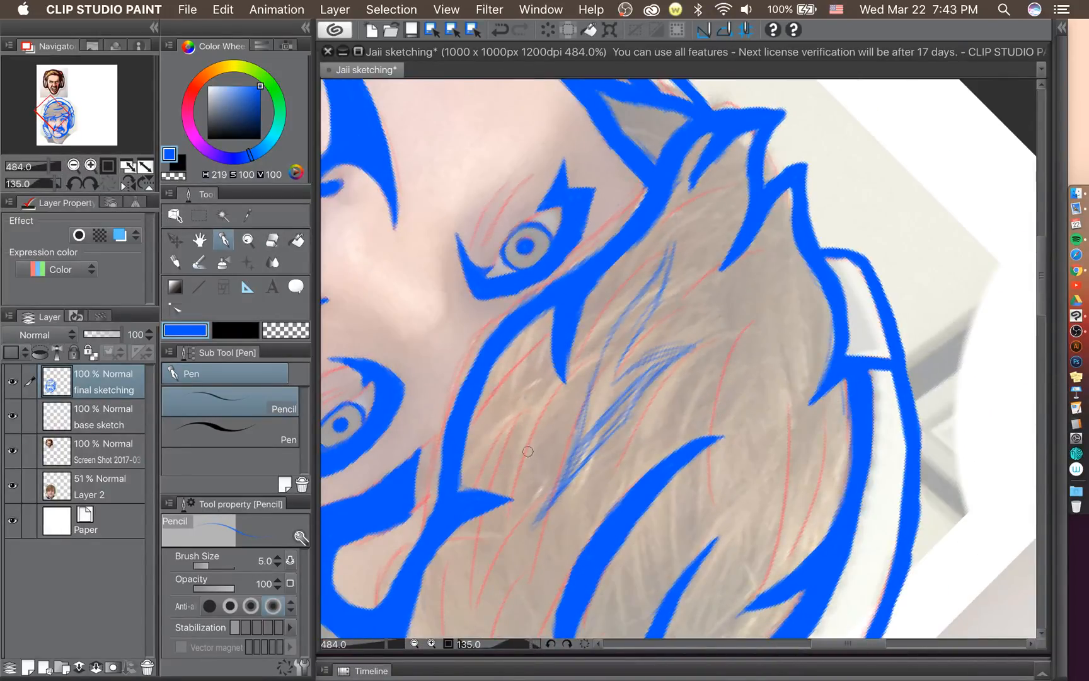
{"action": "left_click", "coordinate": [272, 241]}
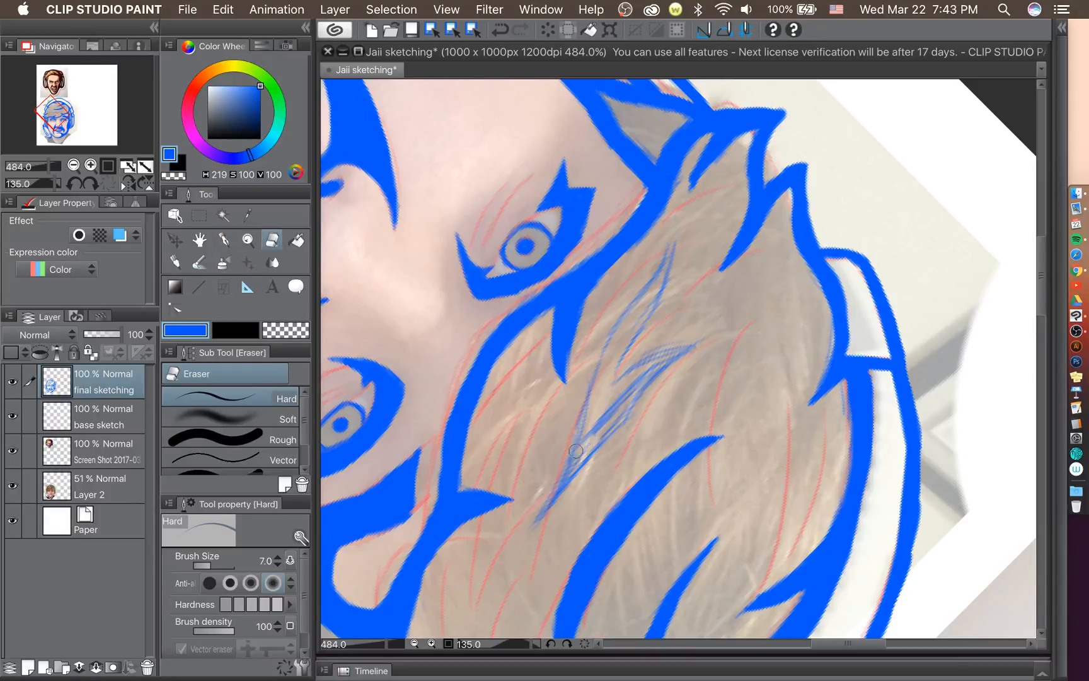
{"action": "mouse_move", "coordinate": [576, 451]}
{"action": "left_mouse_down"}
{"action": "mouse_move", "coordinate": [590, 456]}
{"action": "mouse_move", "coordinate": [558, 474]}
{"action": "mouse_move", "coordinate": [553, 510]}
{"action": "mouse_move", "coordinate": [602, 421]}
{"action": "mouse_move", "coordinate": [681, 355]}
{"action": "left_mouse_up"}
{"action": "key", "text": "bracketright"}
{"action": "key", "text": "bracketright"}
{"action": "key", "text": "bracketright"}
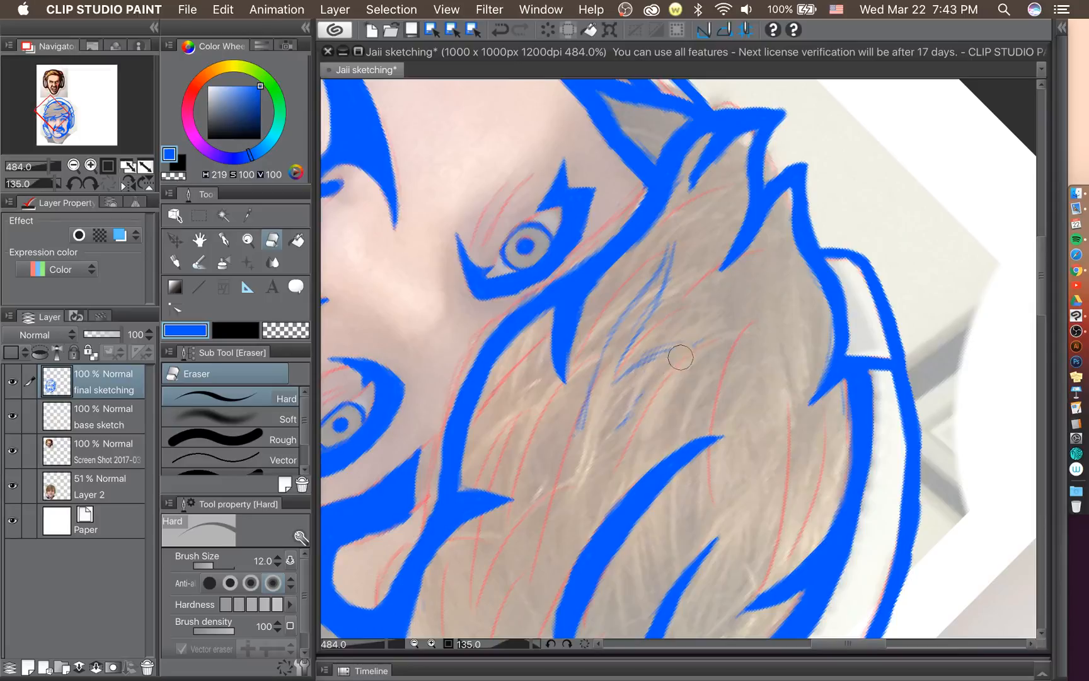
Redraw the lock's long curved edge with the Pencil and erase the leftover sketch lines beside it.
{"action": "key", "text": "p"}
{"action": "mouse_move", "coordinate": [561, 497]}
{"action": "left_mouse_down"}
{"action": "mouse_move", "coordinate": [637, 307]}
{"action": "mouse_move", "coordinate": [603, 358]}
{"action": "mouse_move", "coordinate": [682, 251]}
{"action": "mouse_move", "coordinate": [636, 315]}
{"action": "mouse_move", "coordinate": [675, 273]}
{"action": "left_mouse_up"}
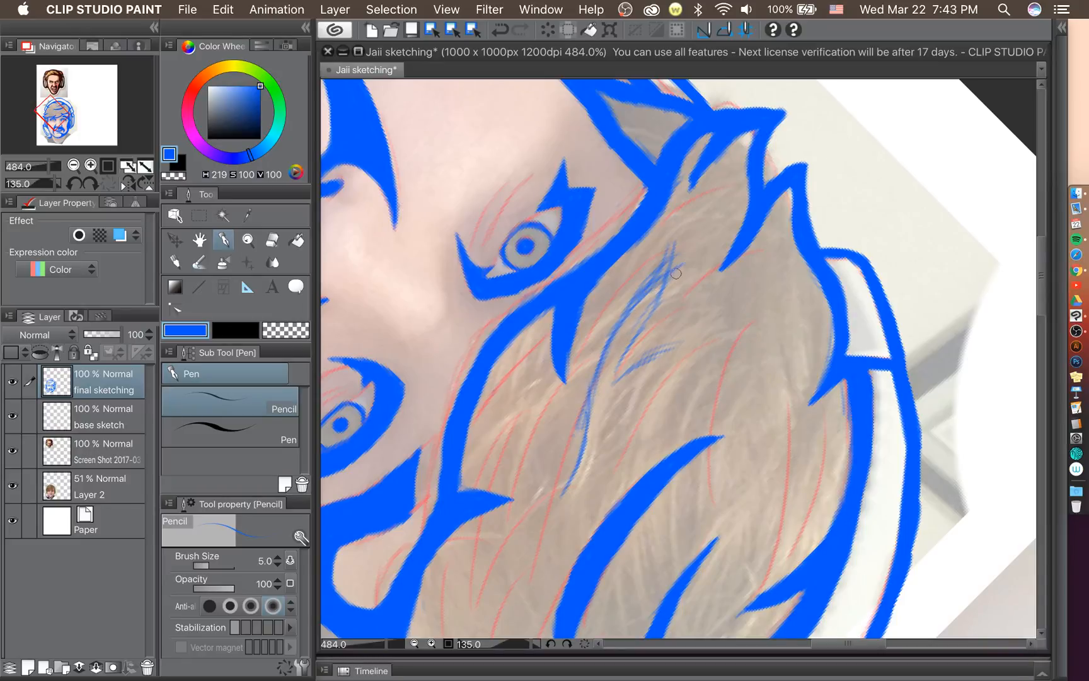
{"action": "left_click", "coordinate": [271, 240]}
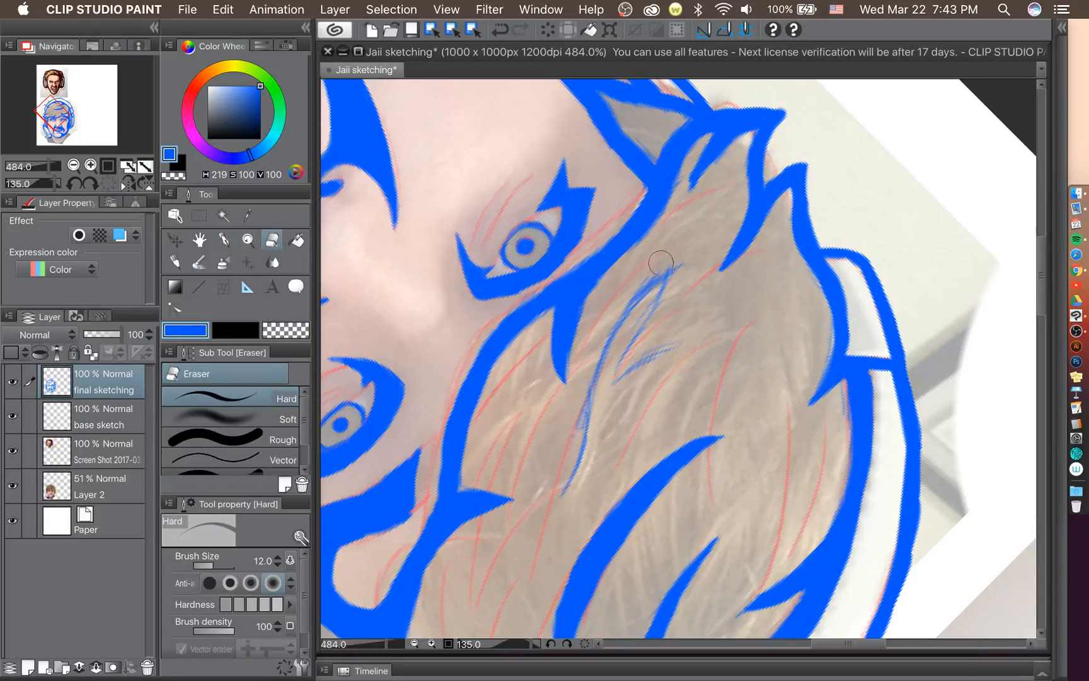
{"action": "mouse_move", "coordinate": [660, 262]}
{"action": "left_mouse_down"}
{"action": "mouse_move", "coordinate": [631, 287]}
{"action": "mouse_move", "coordinate": [662, 316]}
{"action": "mouse_move", "coordinate": [630, 348]}
{"action": "mouse_move", "coordinate": [679, 278]}
{"action": "mouse_move", "coordinate": [619, 349]}
{"action": "mouse_move", "coordinate": [684, 350]}
{"action": "left_mouse_up"}
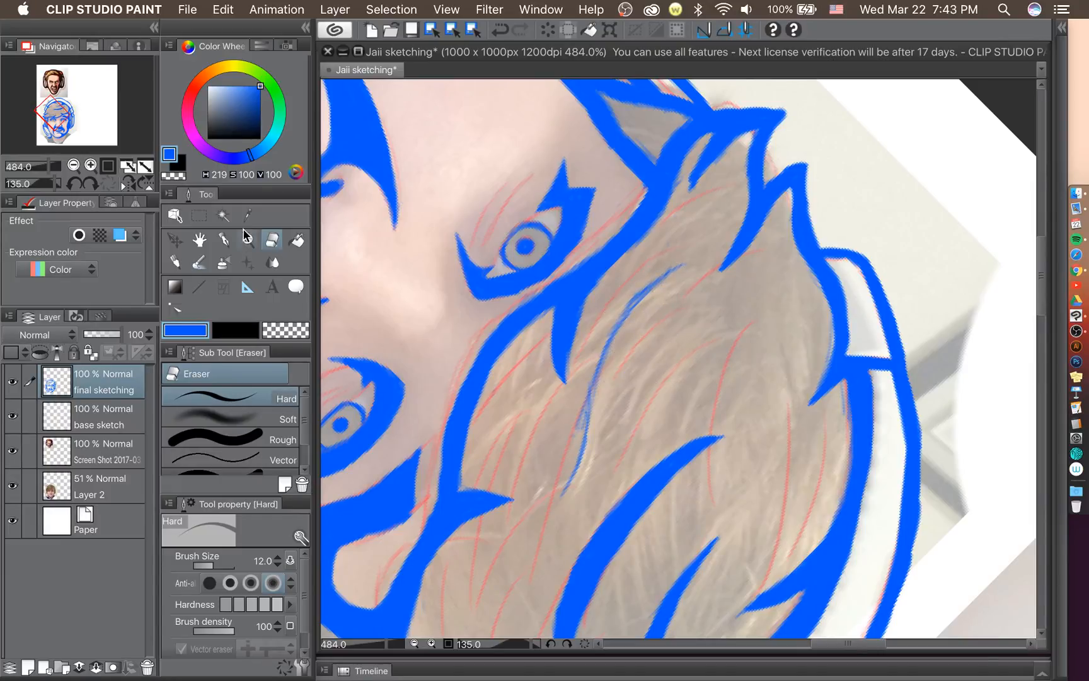
Sketch the lock's two pointed tips and its second long edge with the Pencil to close the shape.
{"action": "left_click", "coordinate": [223, 240]}
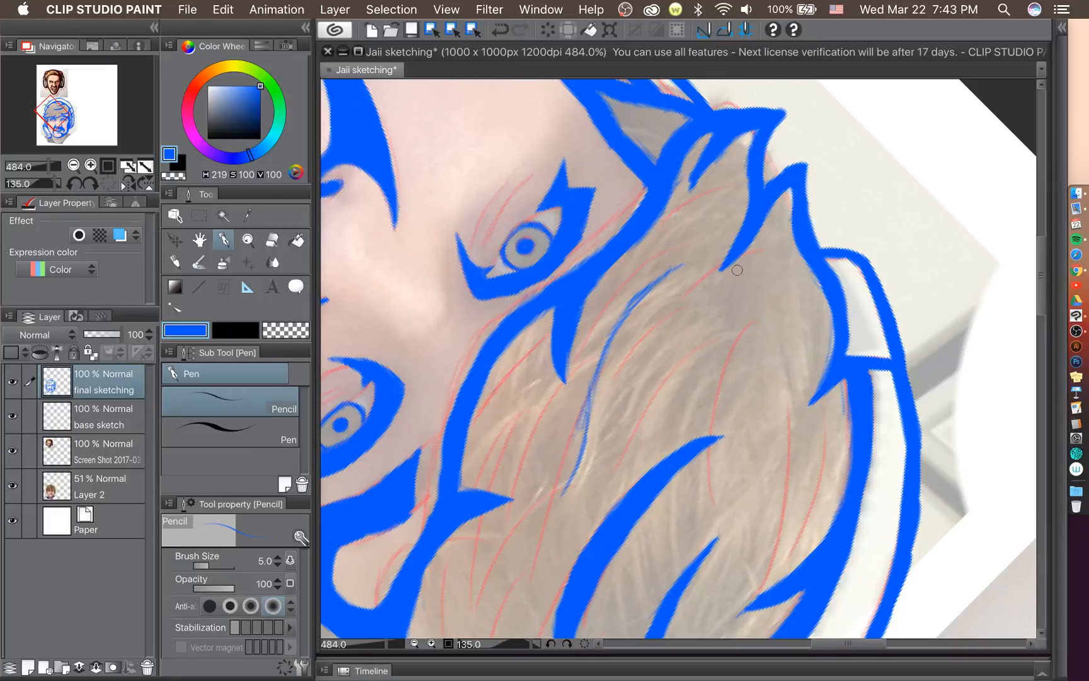
{"action": "left_click_drag", "start_coordinate": [681, 266], "coordinate": [622, 365]}
{"action": "left_click_drag", "start_coordinate": [640, 314], "coordinate": [618, 398]}
{"action": "mouse_move", "coordinate": [624, 382]}
{"action": "left_mouse_down"}
{"action": "mouse_move", "coordinate": [672, 335]}
{"action": "mouse_move", "coordinate": [630, 390]}
{"action": "mouse_move", "coordinate": [685, 328]}
{"action": "mouse_move", "coordinate": [650, 361]}
{"action": "mouse_move", "coordinate": [726, 310]}
{"action": "left_mouse_up"}
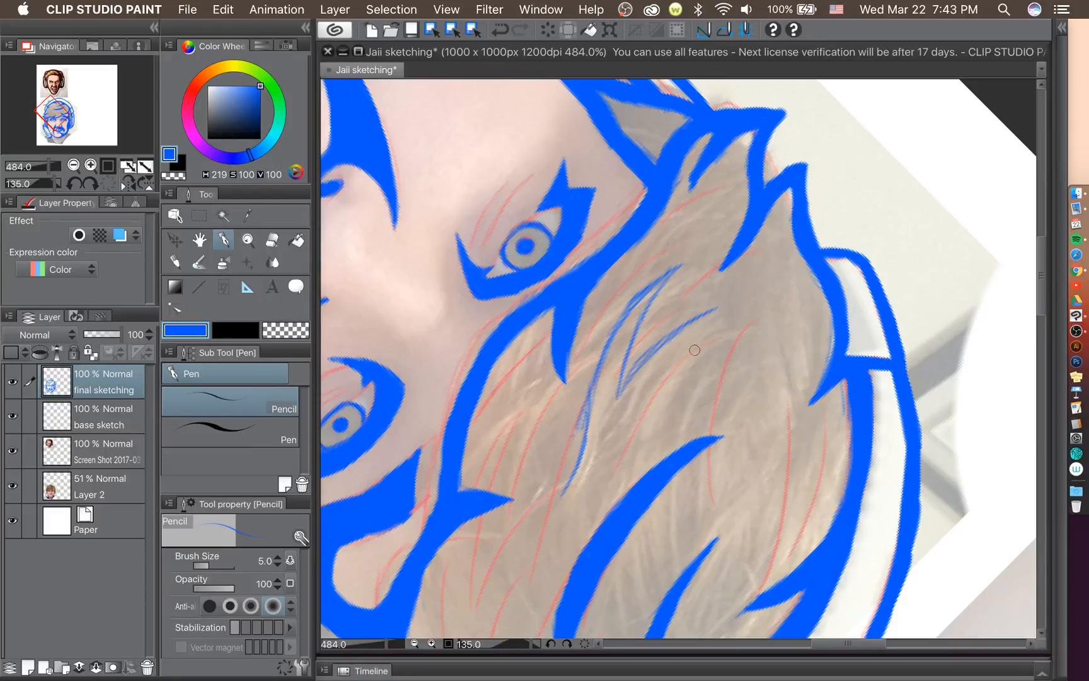
{"action": "mouse_move", "coordinate": [563, 497]}
{"action": "left_mouse_down"}
{"action": "mouse_move", "coordinate": [619, 446]}
{"action": "mouse_move", "coordinate": [569, 494]}
{"action": "mouse_move", "coordinate": [611, 456]}
{"action": "mouse_move", "coordinate": [608, 468]}
{"action": "mouse_move", "coordinate": [668, 362]}
{"action": "mouse_move", "coordinate": [661, 389]}
{"action": "mouse_move", "coordinate": [726, 307]}
{"action": "left_mouse_up"}
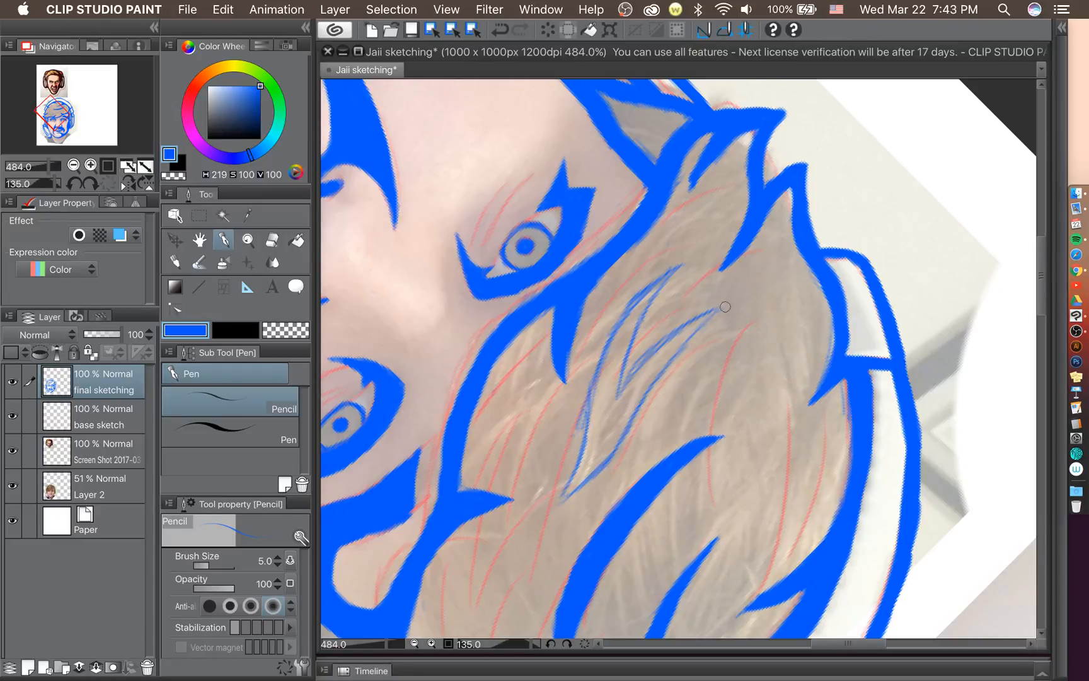
Set the canvas upright again and examine the new hair lock against the whole portrait.
{"action": "scroll", "coordinate": [669, 383], "scroll_direction": "down", "scroll_amount": 5}
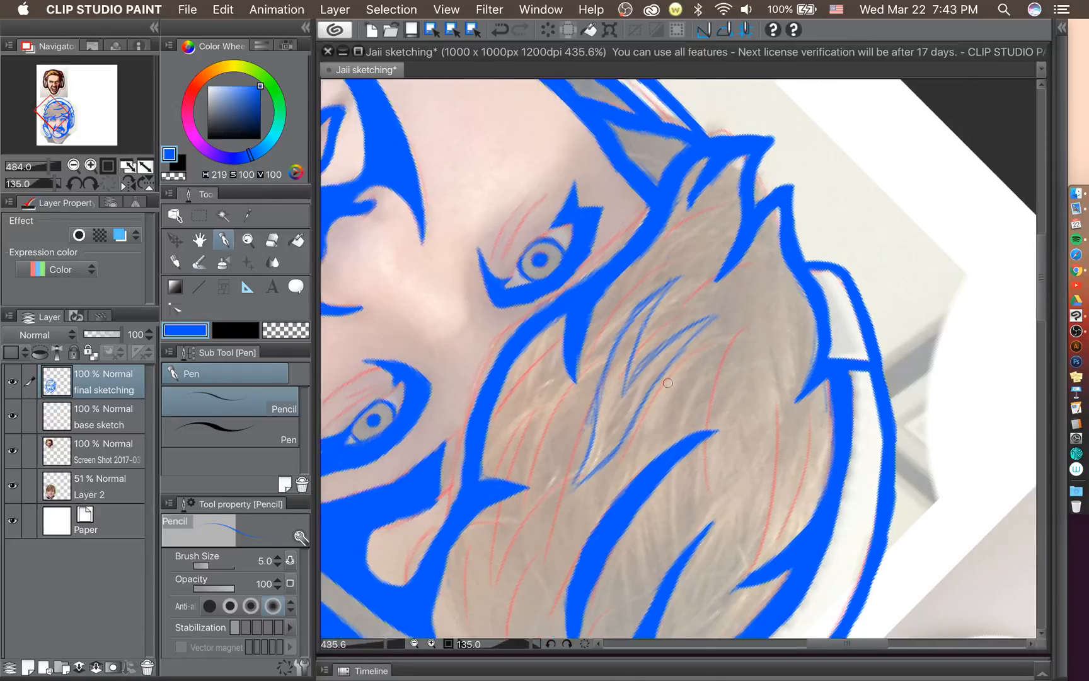
{"action": "left_click", "coordinate": [74, 184]}
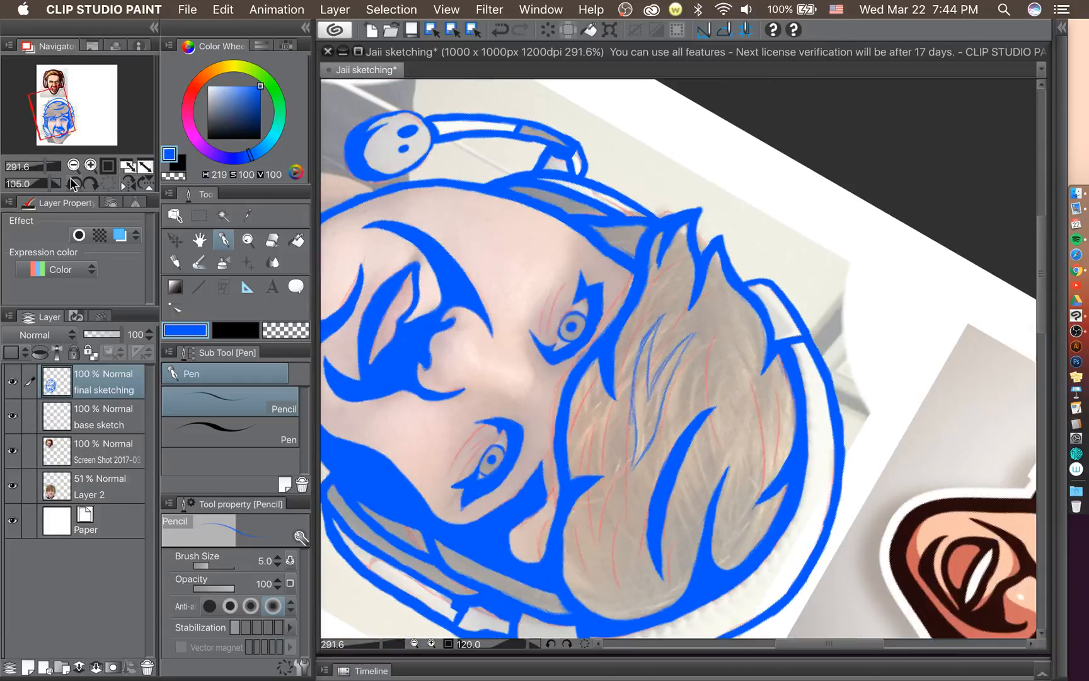
{"action": "left_click", "coordinate": [74, 184]}
{"action": "left_click", "coordinate": [74, 184]}
{"action": "left_click", "coordinate": [74, 184]}
{"action": "left_click", "coordinate": [74, 184]}
{"action": "left_click", "coordinate": [73, 184]}
{"action": "left_click", "coordinate": [73, 184]}
{"action": "left_click", "coordinate": [74, 185]}
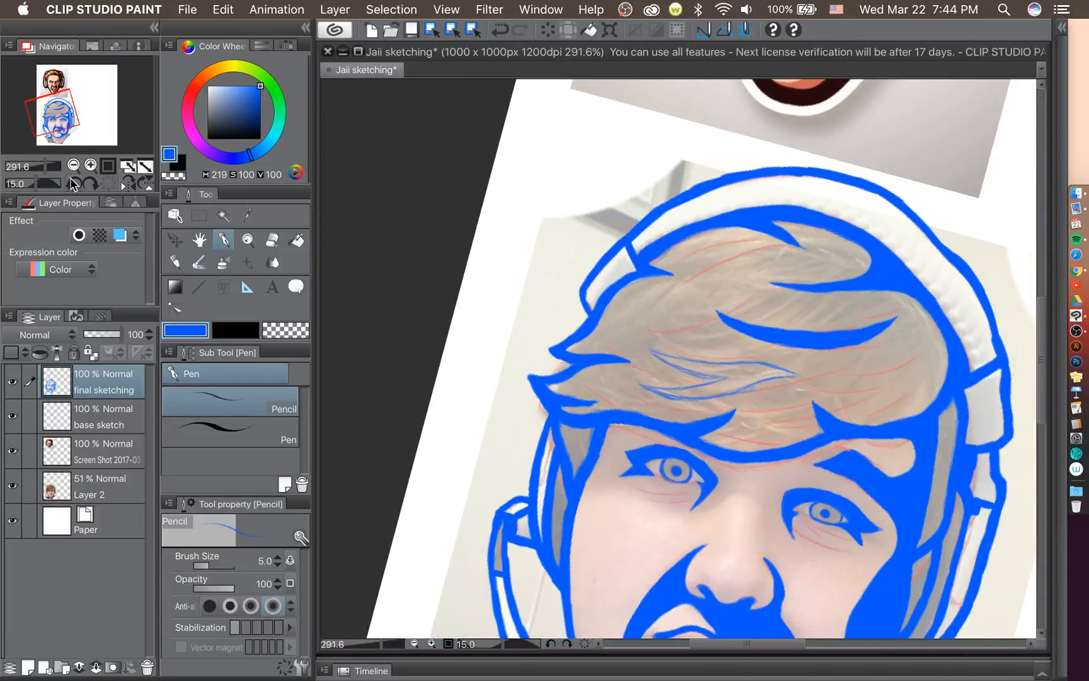
{"action": "left_click", "coordinate": [74, 184]}
{"action": "scroll", "coordinate": [420, 257], "scroll_direction": "down", "scroll_amount": 2}
{"action": "scroll", "coordinate": [420, 257], "scroll_direction": "down", "scroll_amount": 3}
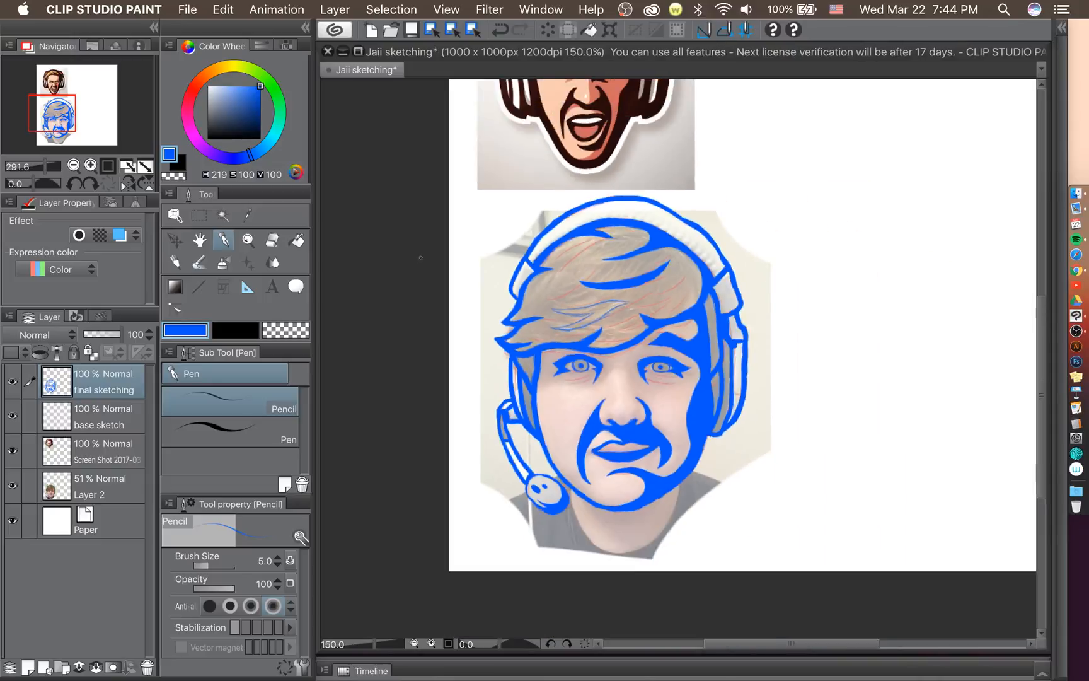
{"action": "scroll", "coordinate": [617, 277], "scroll_direction": "up", "scroll_amount": 1}
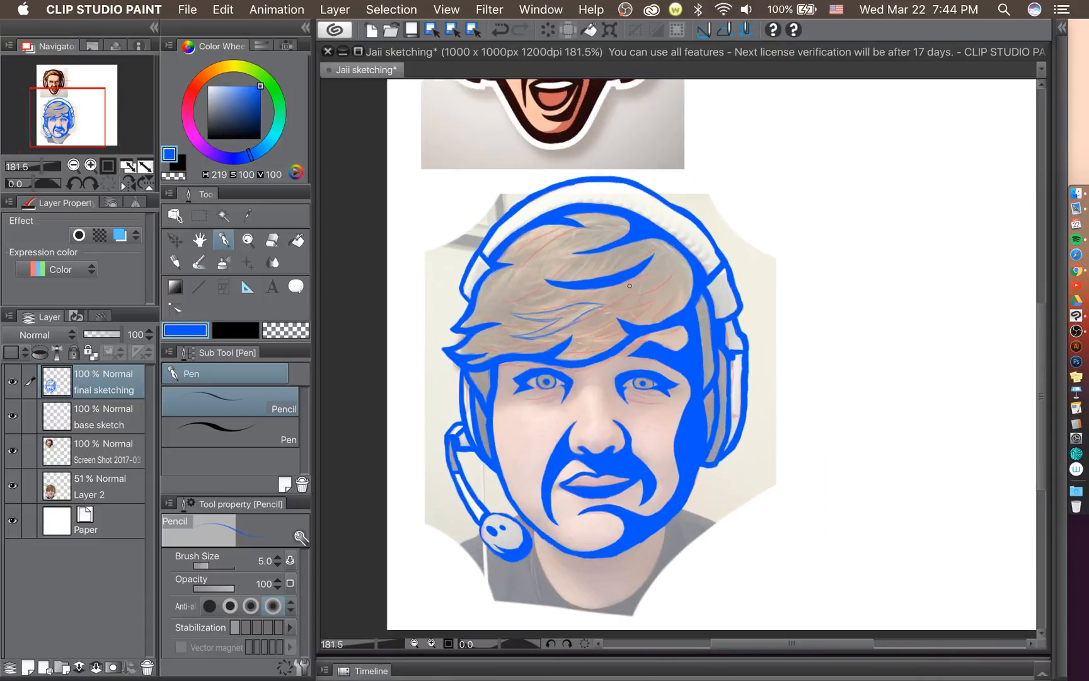
Erase the entire sketched lock from the middle of the fringe.
{"action": "scroll", "coordinate": [630, 286], "scroll_direction": "up", "scroll_amount": 3}
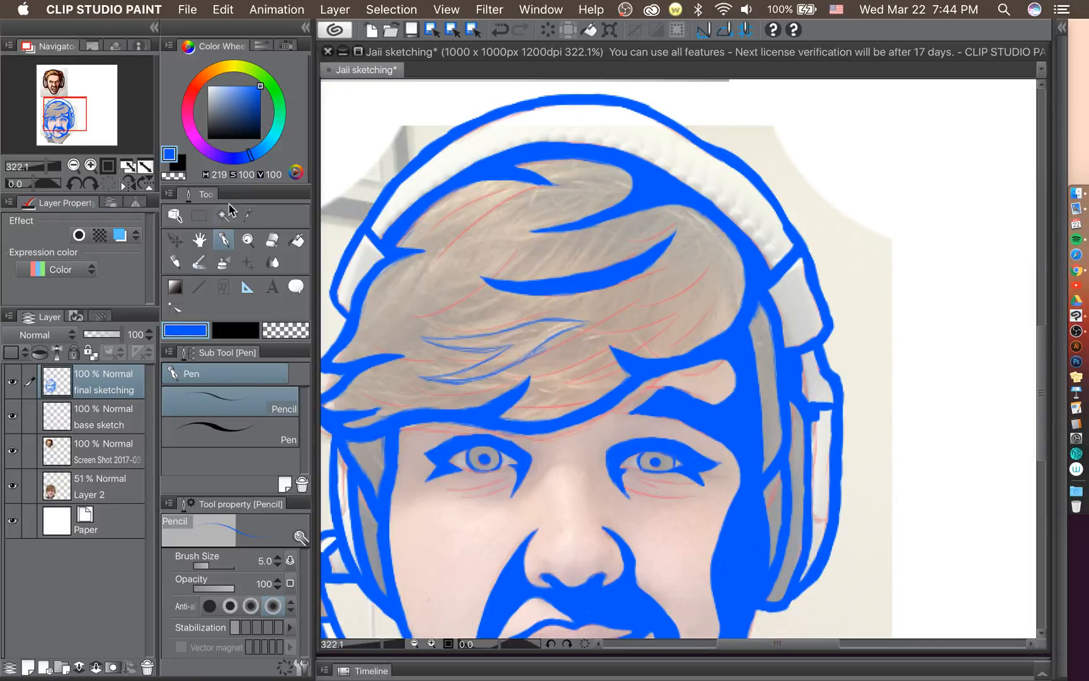
{"action": "left_click", "coordinate": [272, 239]}
{"action": "mouse_move", "coordinate": [486, 332]}
{"action": "left_mouse_down"}
{"action": "mouse_move", "coordinate": [425, 346]}
{"action": "mouse_move", "coordinate": [439, 334]}
{"action": "mouse_move", "coordinate": [444, 349]}
{"action": "mouse_move", "coordinate": [551, 323]}
{"action": "mouse_move", "coordinate": [577, 329]}
{"action": "mouse_move", "coordinate": [516, 355]}
{"action": "mouse_move", "coordinate": [526, 354]}
{"action": "mouse_move", "coordinate": [505, 373]}
{"action": "mouse_move", "coordinate": [439, 391]}
{"action": "mouse_move", "coordinate": [415, 383]}
{"action": "mouse_move", "coordinate": [485, 351]}
{"action": "left_mouse_up"}
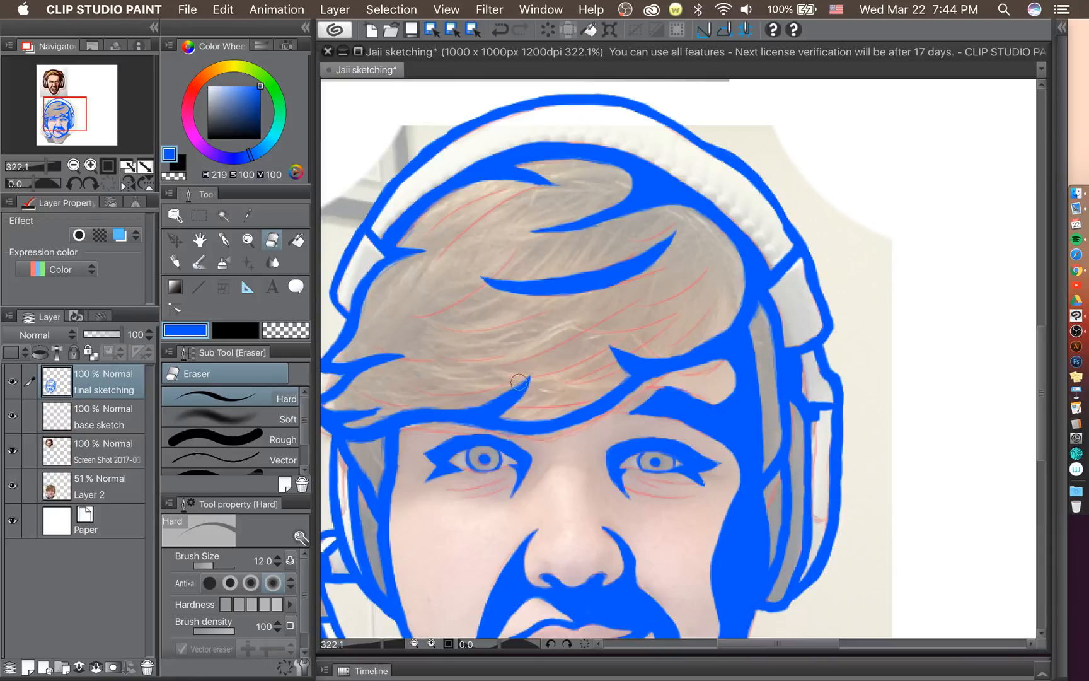
Sketch a small pointed lock beside the upward spike of the fringe above the left-hand eye with the Pencil.
{"action": "left_click", "coordinate": [222, 240]}
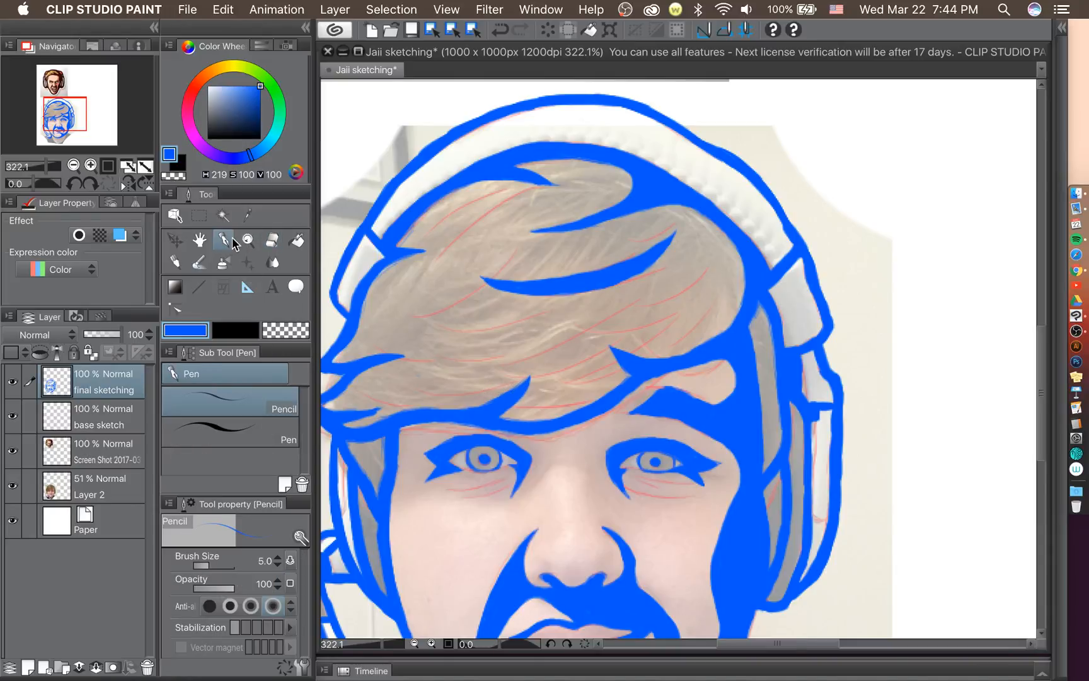
{"action": "scroll", "coordinate": [386, 419], "scroll_direction": "up", "scroll_amount": 1}
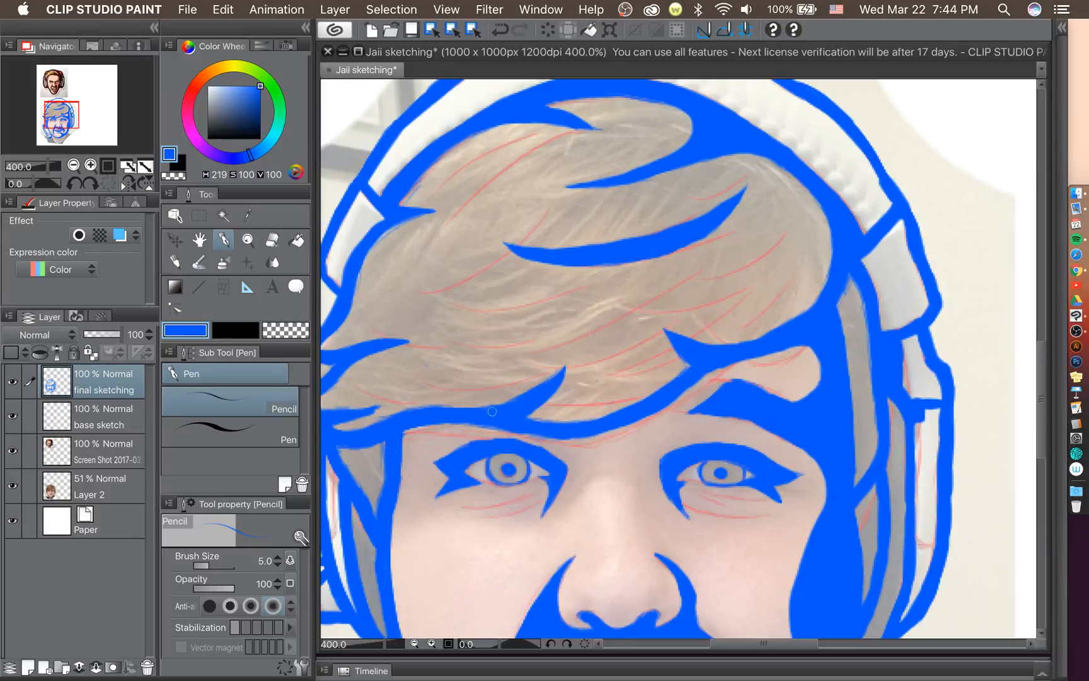
{"action": "mouse_move", "coordinate": [438, 365]}
{"action": "left_mouse_down"}
{"action": "mouse_move", "coordinate": [500, 386]}
{"action": "mouse_move", "coordinate": [520, 374]}
{"action": "mouse_move", "coordinate": [449, 369]}
{"action": "mouse_move", "coordinate": [532, 387]}
{"action": "mouse_move", "coordinate": [466, 382]}
{"action": "mouse_move", "coordinate": [543, 379]}
{"action": "left_mouse_up"}
{"action": "mouse_move", "coordinate": [442, 359]}
{"action": "left_mouse_down"}
{"action": "mouse_move", "coordinate": [542, 373]}
{"action": "mouse_move", "coordinate": [468, 364]}
{"action": "mouse_move", "coordinate": [560, 365]}
{"action": "left_mouse_up"}
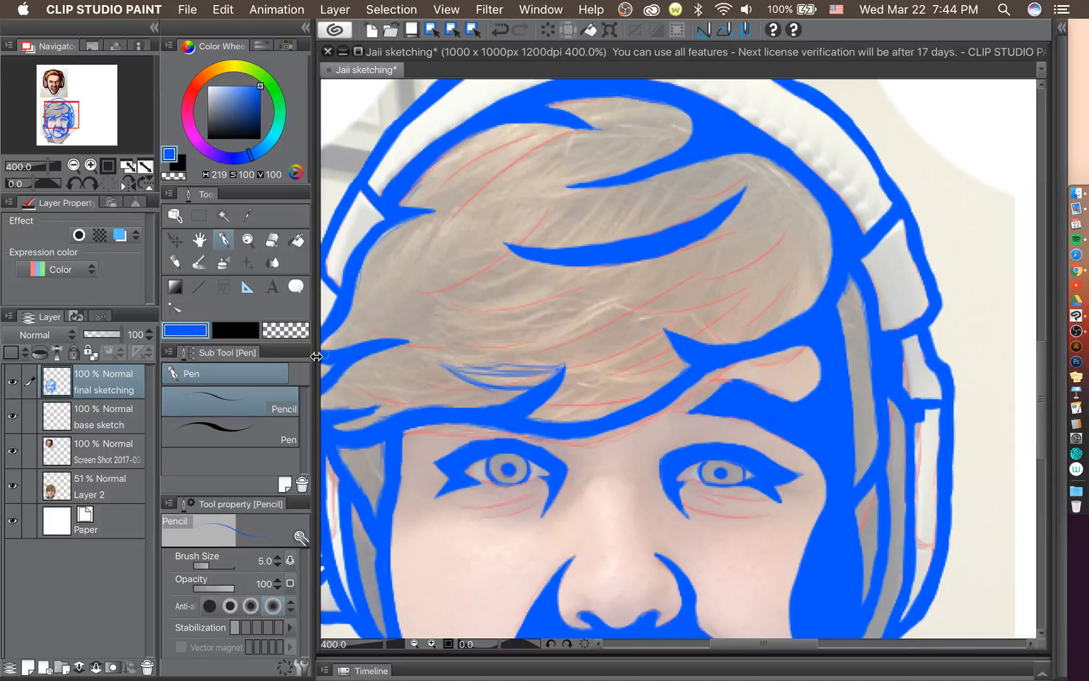
Refine the small lock's outline where it joins the spike and fill it solid blue with the Pen at size 12.
{"action": "left_click", "coordinate": [92, 181]}
{"action": "left_click", "coordinate": [93, 180]}
{"action": "left_click", "coordinate": [93, 180]}
{"action": "left_click", "coordinate": [94, 180]}
{"action": "left_click", "coordinate": [93, 180]}
{"action": "left_click", "coordinate": [94, 181]}
{"action": "left_click", "coordinate": [93, 180]}
{"action": "left_click", "coordinate": [93, 181]}
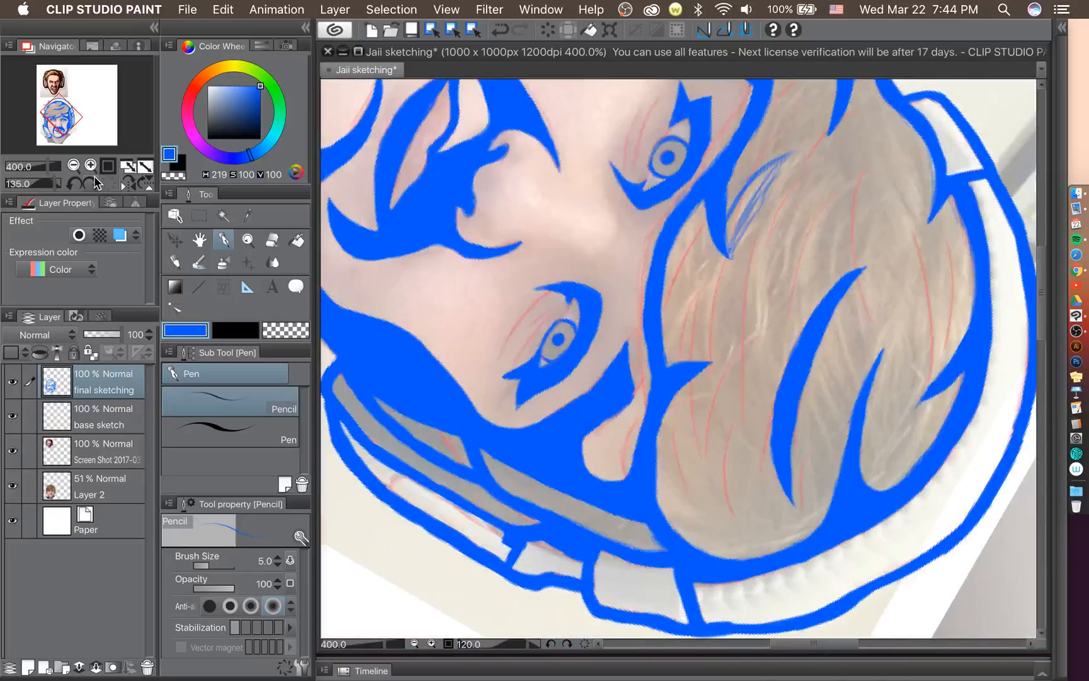
{"action": "left_click", "coordinate": [93, 180]}
{"action": "left_click", "coordinate": [93, 181]}
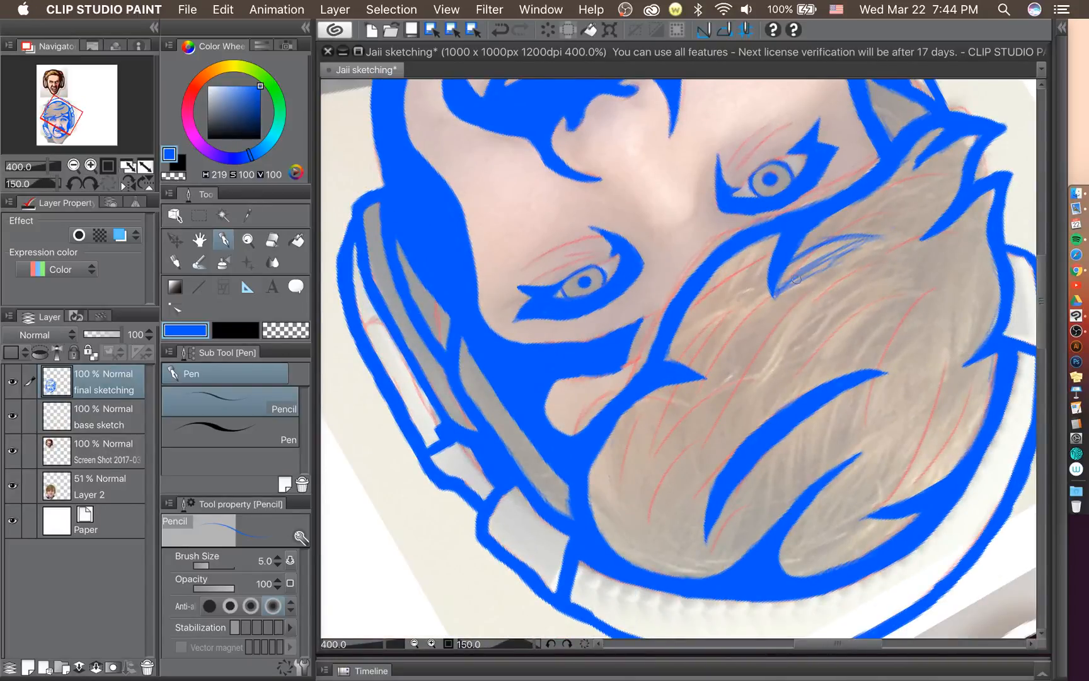
{"action": "mouse_move", "coordinate": [782, 292]}
{"action": "left_mouse_down"}
{"action": "mouse_move", "coordinate": [841, 255]}
{"action": "mouse_move", "coordinate": [807, 266]}
{"action": "mouse_move", "coordinate": [886, 238]}
{"action": "mouse_move", "coordinate": [811, 246]}
{"action": "left_mouse_up"}
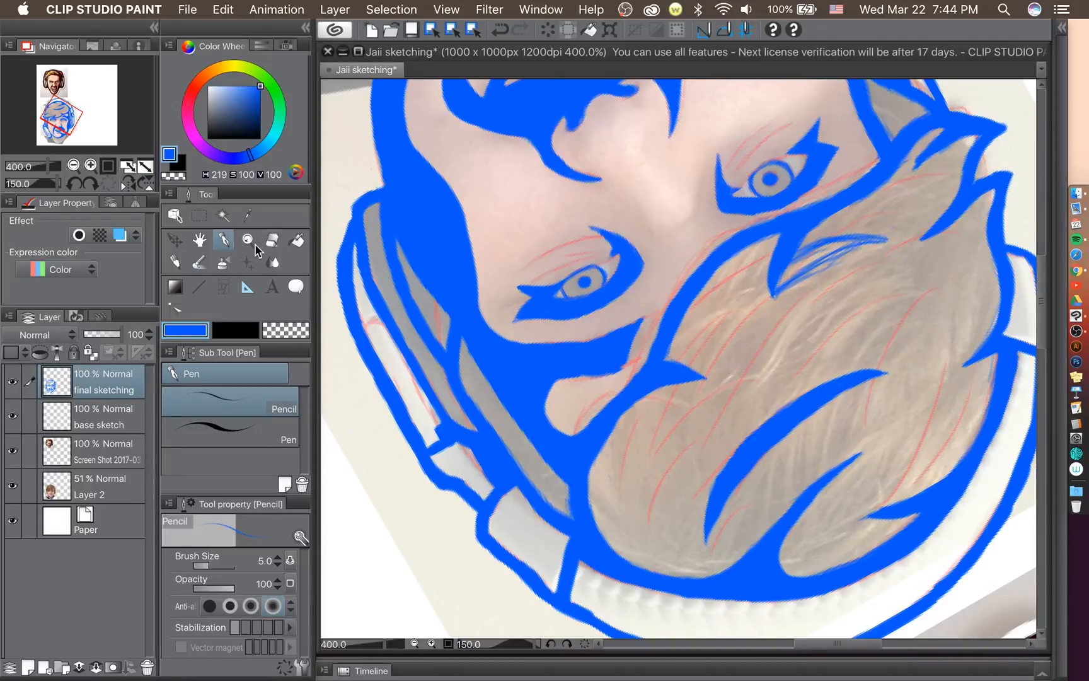
{"action": "left_click", "coordinate": [229, 432]}
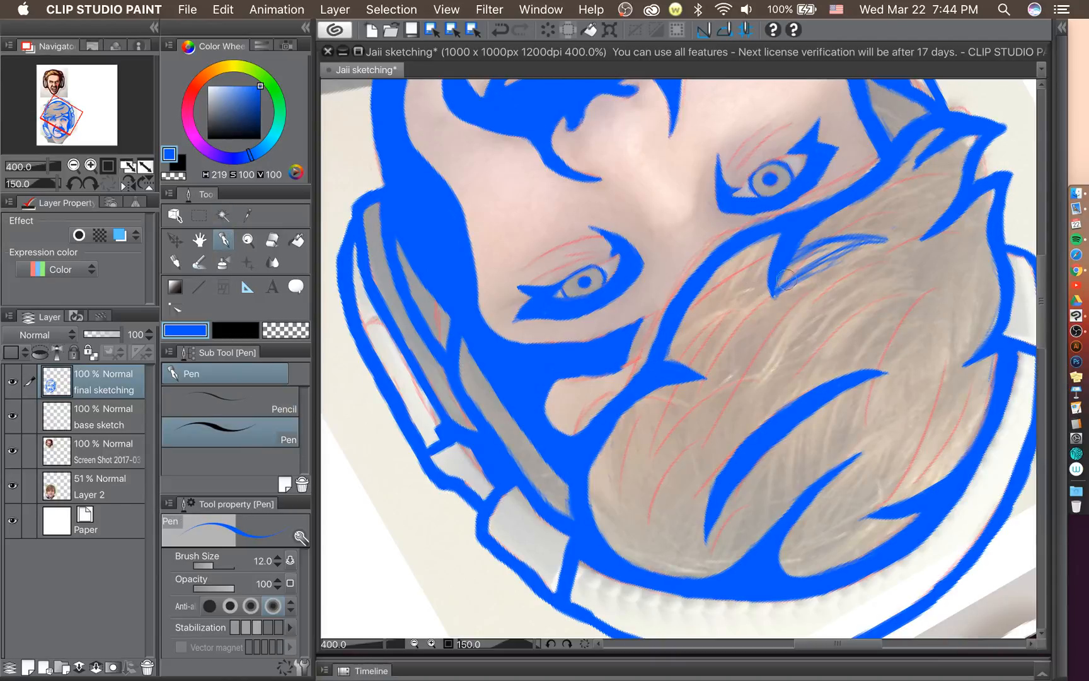
{"action": "mouse_move", "coordinate": [786, 280]}
{"action": "left_mouse_down"}
{"action": "mouse_move", "coordinate": [831, 250]}
{"action": "mouse_move", "coordinate": [808, 273]}
{"action": "mouse_move", "coordinate": [867, 246]}
{"action": "mouse_move", "coordinate": [803, 264]}
{"action": "mouse_move", "coordinate": [891, 242]}
{"action": "mouse_move", "coordinate": [796, 258]}
{"action": "mouse_move", "coordinate": [816, 246]}
{"action": "mouse_move", "coordinate": [808, 261]}
{"action": "mouse_move", "coordinate": [889, 241]}
{"action": "mouse_move", "coordinate": [844, 241]}
{"action": "mouse_move", "coordinate": [850, 252]}
{"action": "mouse_move", "coordinate": [794, 265]}
{"action": "mouse_move", "coordinate": [805, 255]}
{"action": "mouse_move", "coordinate": [780, 282]}
{"action": "mouse_move", "coordinate": [843, 242]}
{"action": "left_mouse_up"}
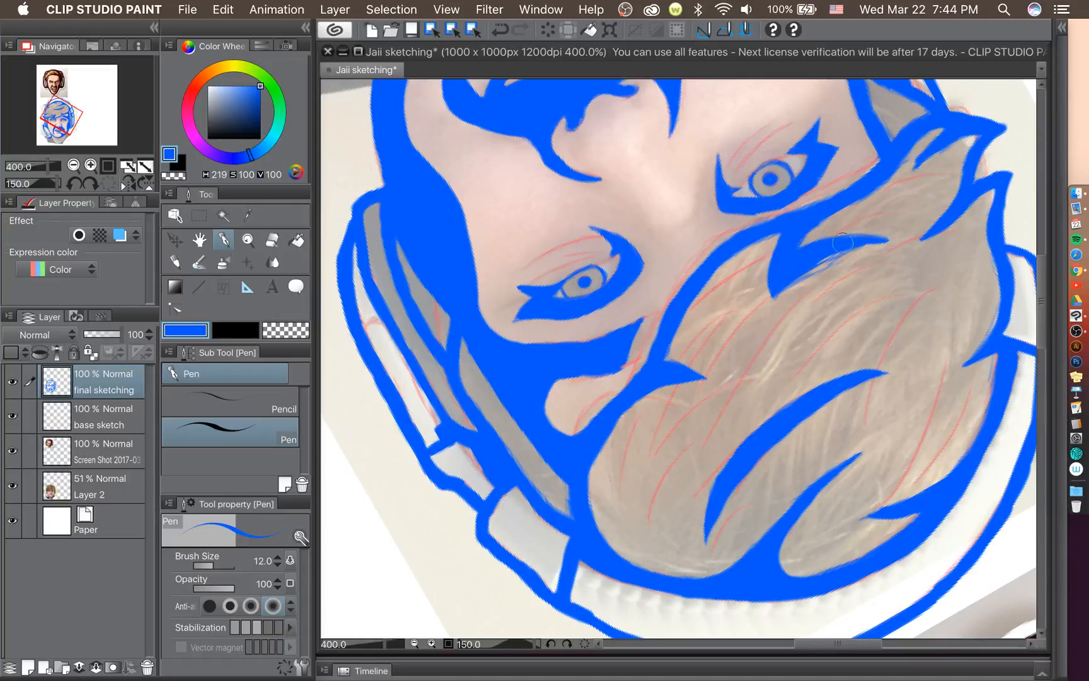
Erase the rough edges of the filled lock with the Hard eraser to shape a slim tapered point.
{"action": "left_click", "coordinate": [272, 241]}
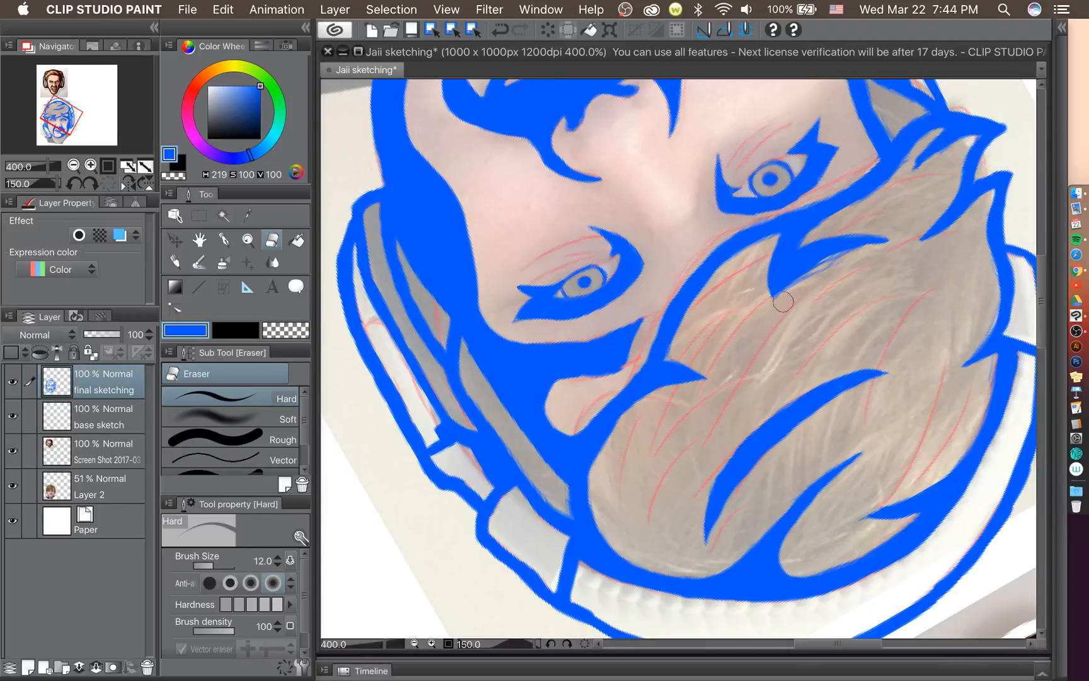
{"action": "left_click_drag", "start_coordinate": [816, 271], "coordinate": [903, 249]}
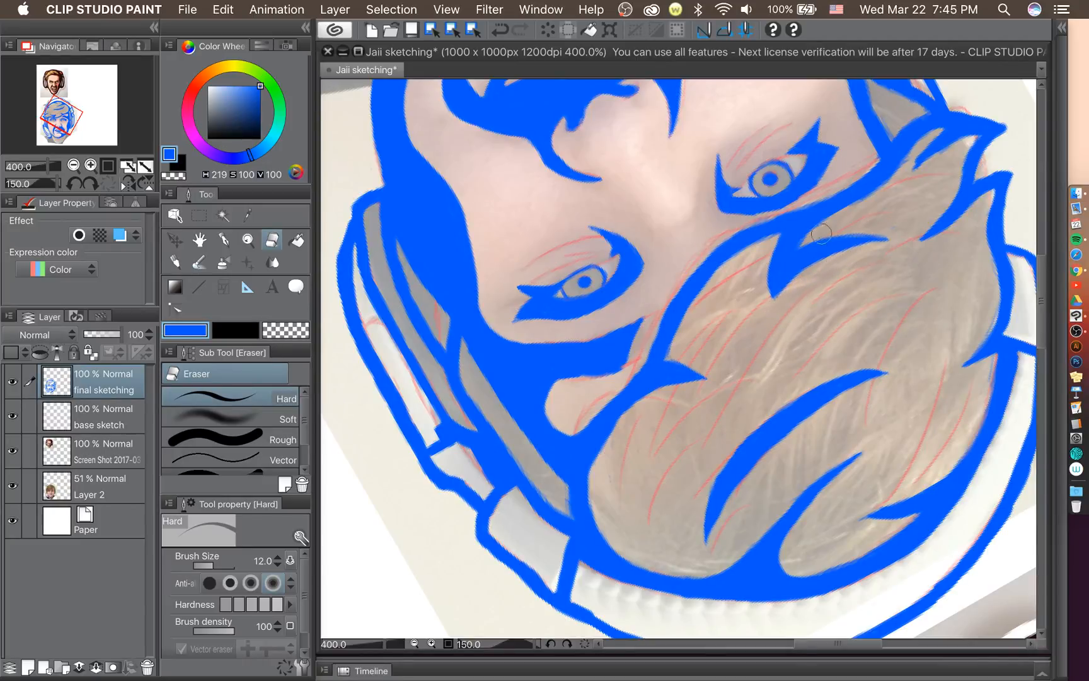
{"action": "left_click_drag", "start_coordinate": [810, 238], "coordinate": [913, 240]}
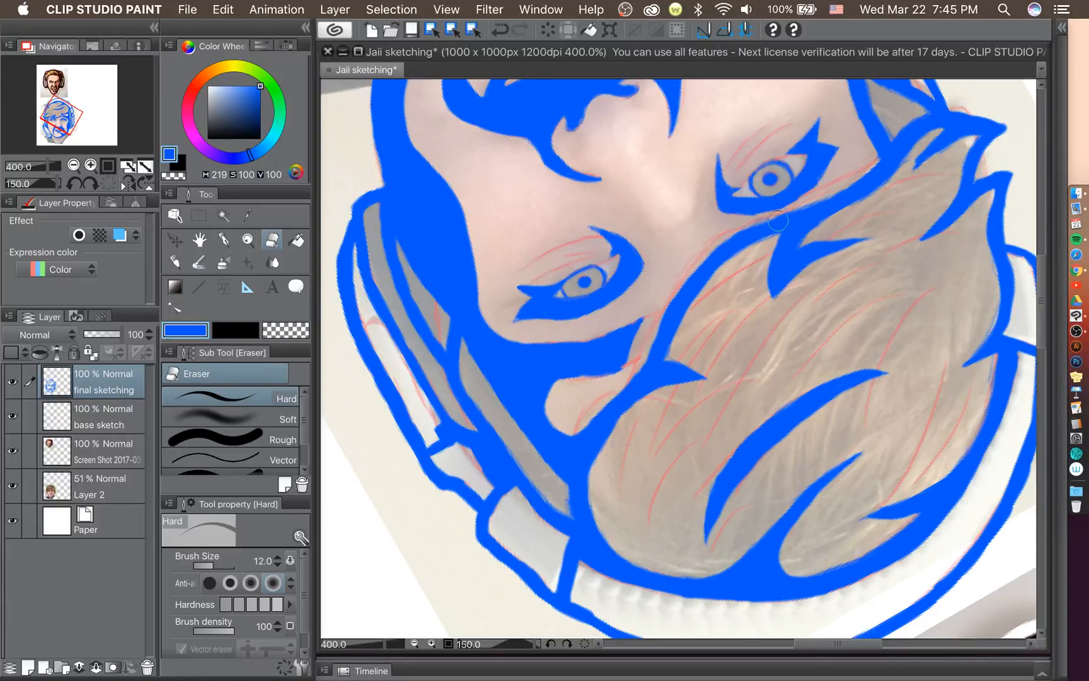
Reduce the Hard eraser to size 5 and clean up the edges of the short strand near the fringe's outer tip.
{"action": "scroll", "coordinate": [957, 105], "scroll_direction": "up", "scroll_amount": 3}
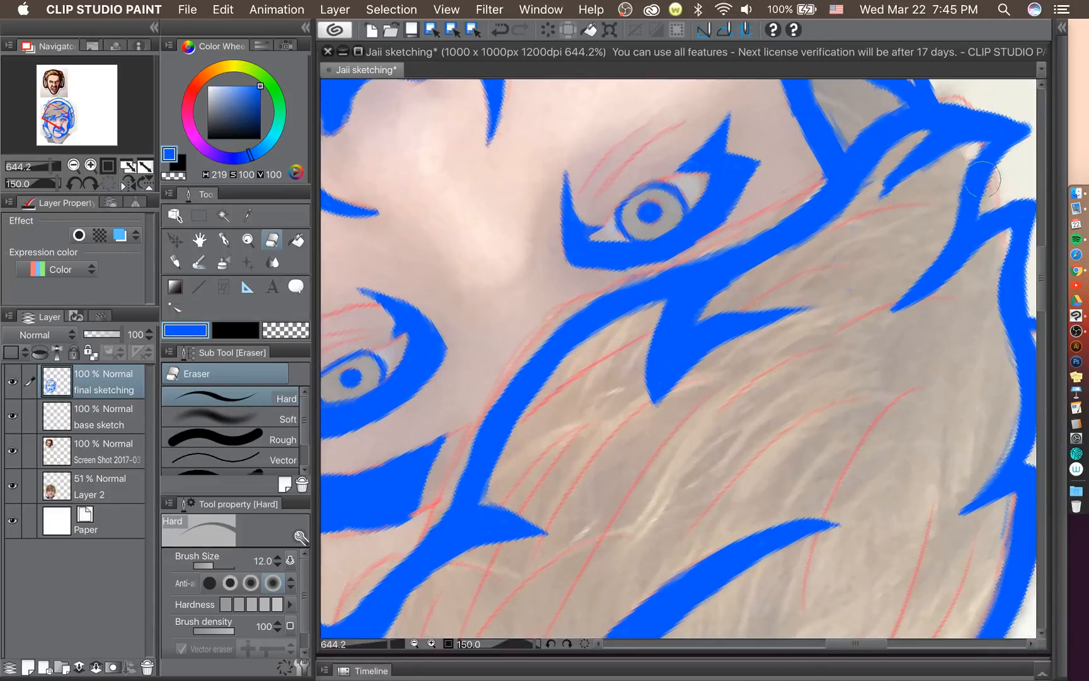
{"action": "scroll", "coordinate": [984, 180], "scroll_direction": "up", "scroll_amount": 1}
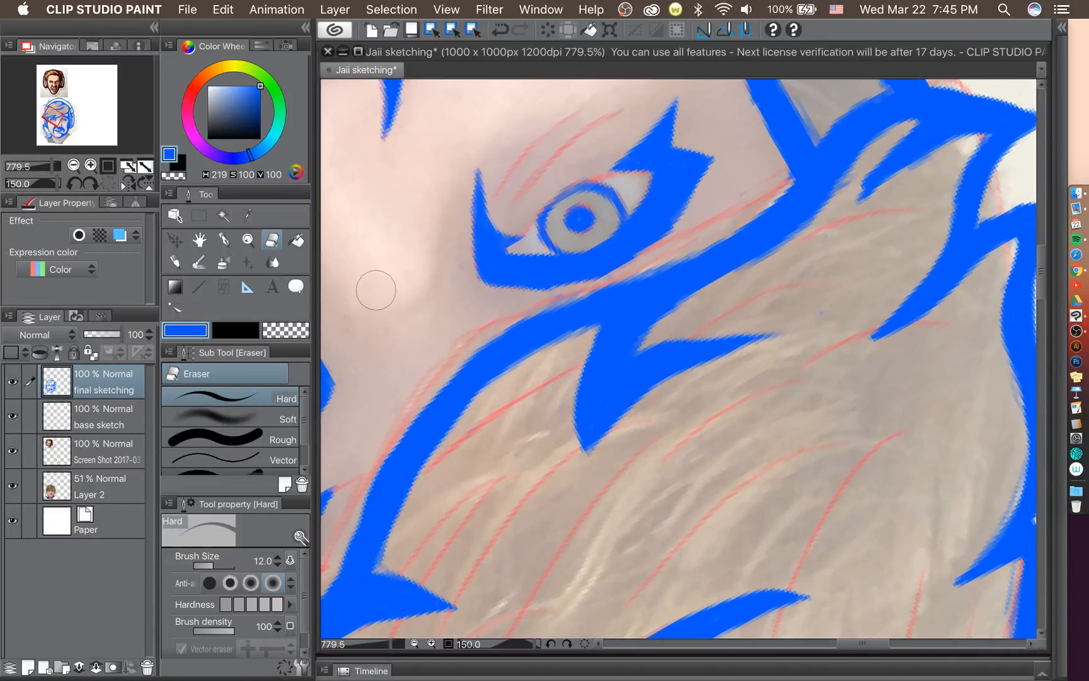
{"action": "key", "text": "bracketleft"}
{"action": "key", "text": "bracketleft"}
{"action": "key", "text": "bracketleft"}
{"action": "key", "text": "bracketleft"}
{"action": "key", "text": "bracketleft"}
{"action": "left_click_drag", "start_coordinate": [835, 193], "coordinate": [831, 211]}
{"action": "left_click_drag", "start_coordinate": [881, 150], "coordinate": [848, 222]}
{"action": "left_click_drag", "start_coordinate": [925, 166], "coordinate": [888, 199]}
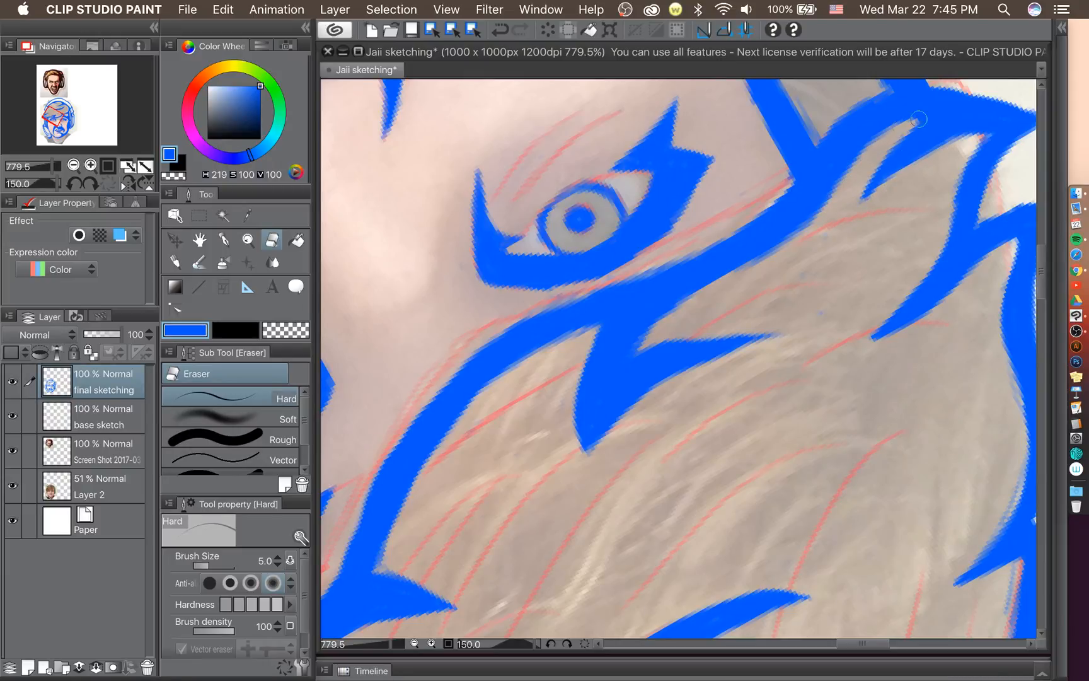
Trim the notch beside the short strand near the fringe's outer tip with the Hard eraser and reset the canvas rotation to 0.
{"action": "mouse_move", "coordinate": [919, 119]}
{"action": "left_mouse_down"}
{"action": "mouse_move", "coordinate": [866, 169]}
{"action": "mouse_move", "coordinate": [910, 122]}
{"action": "left_mouse_up"}
{"action": "left_click", "coordinate": [223, 239]}
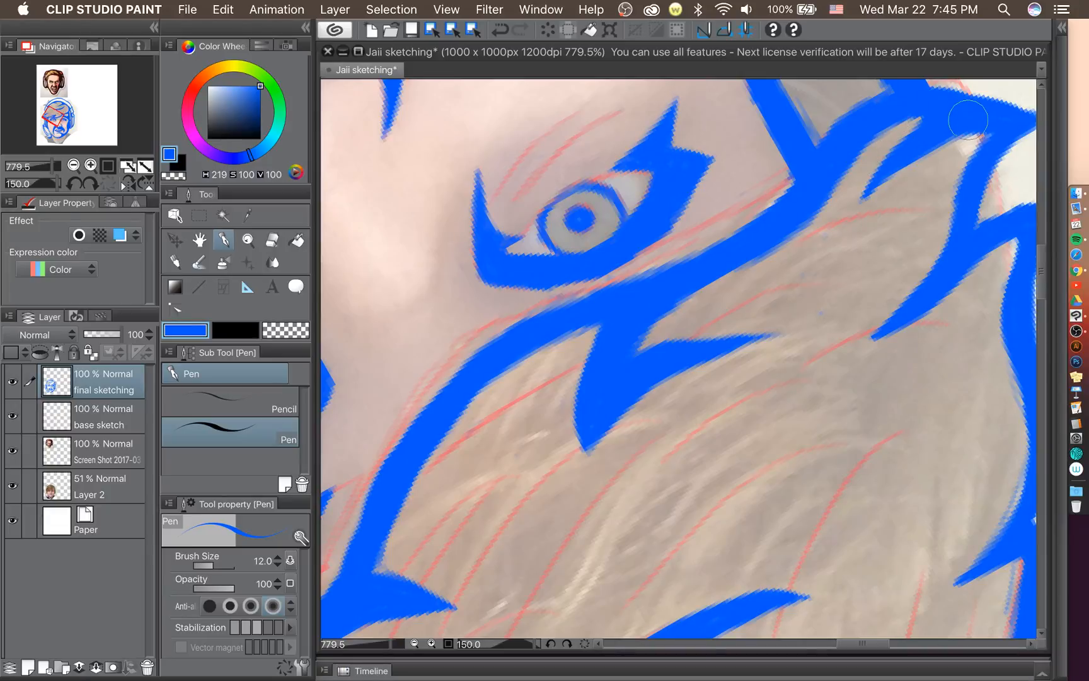
{"action": "left_click", "coordinate": [111, 183]}
{"action": "scroll", "coordinate": [635, 437], "scroll_direction": "down", "scroll_amount": 1}
{"action": "scroll", "coordinate": [635, 437], "scroll_direction": "down", "scroll_amount": 10}
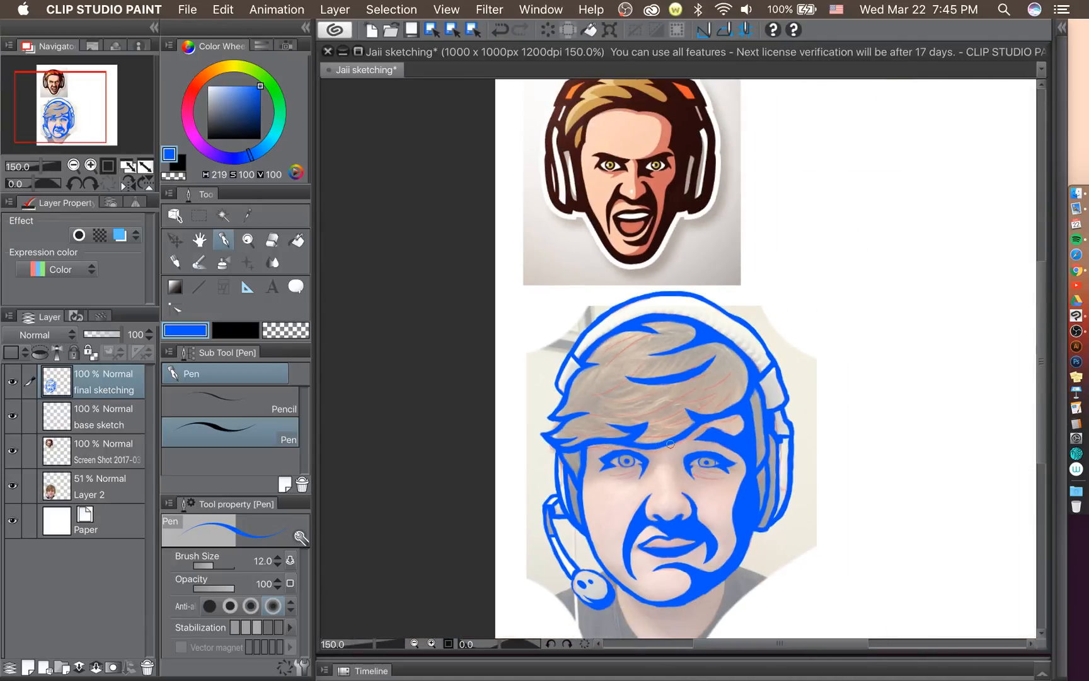
Check the fringe above the right-hand eye up close and save the drawing.
{"action": "scroll", "coordinate": [722, 413], "scroll_direction": "up", "scroll_amount": 1}
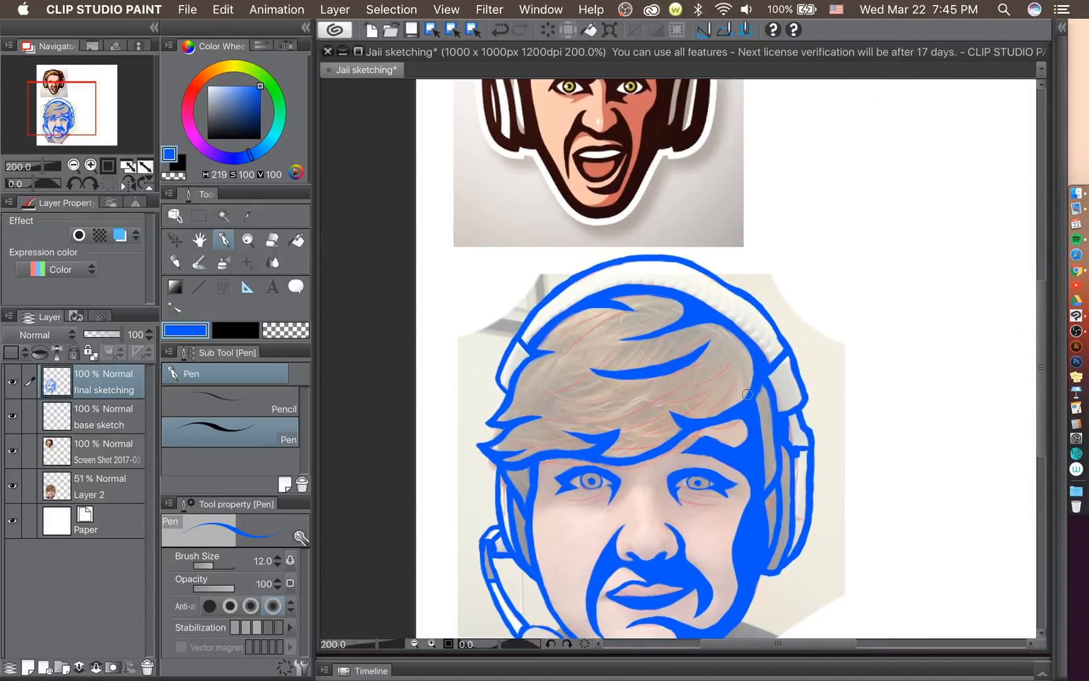
{"action": "scroll", "coordinate": [701, 433], "scroll_direction": "up", "scroll_amount": 8}
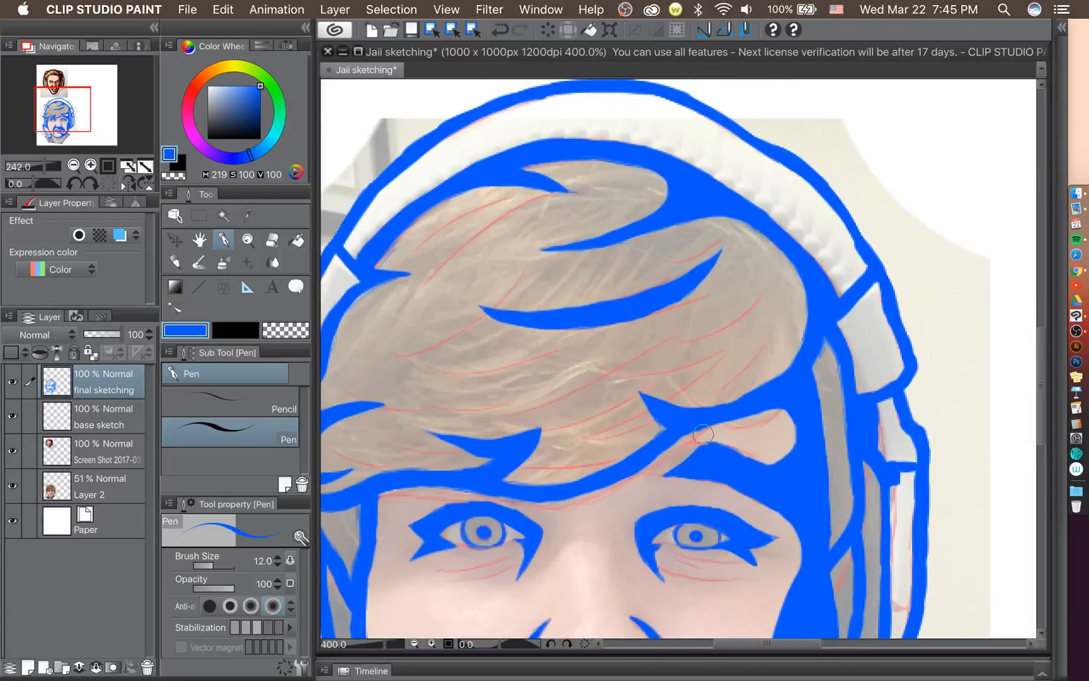
{"action": "scroll", "coordinate": [690, 442], "scroll_direction": "up", "scroll_amount": 1}
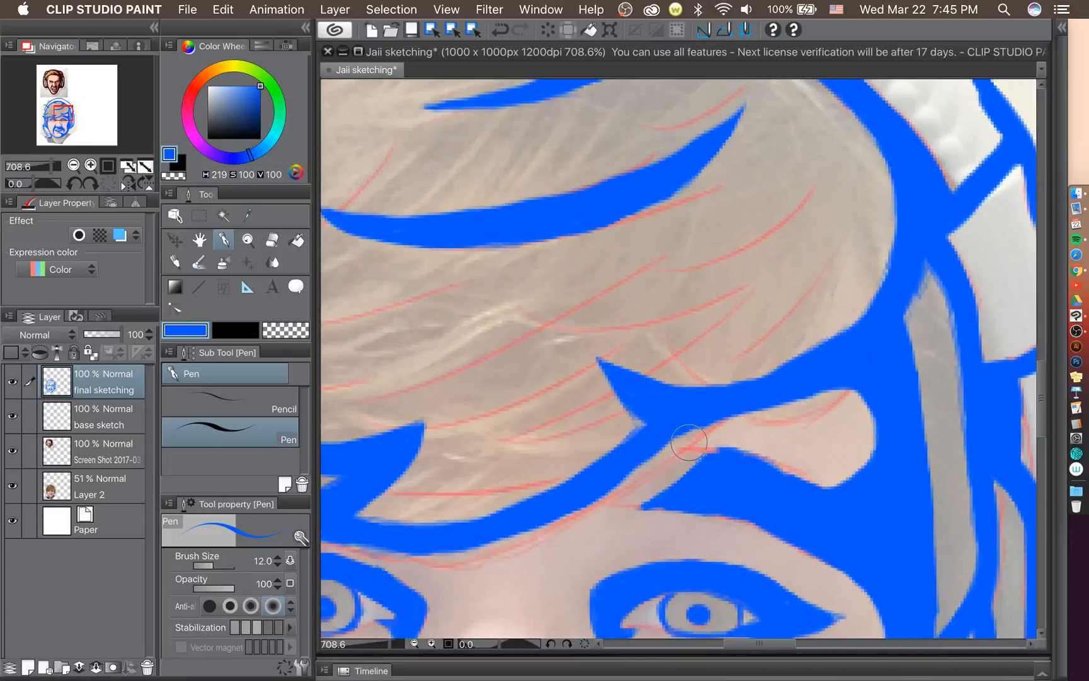
{"action": "left_click", "coordinate": [272, 240]}
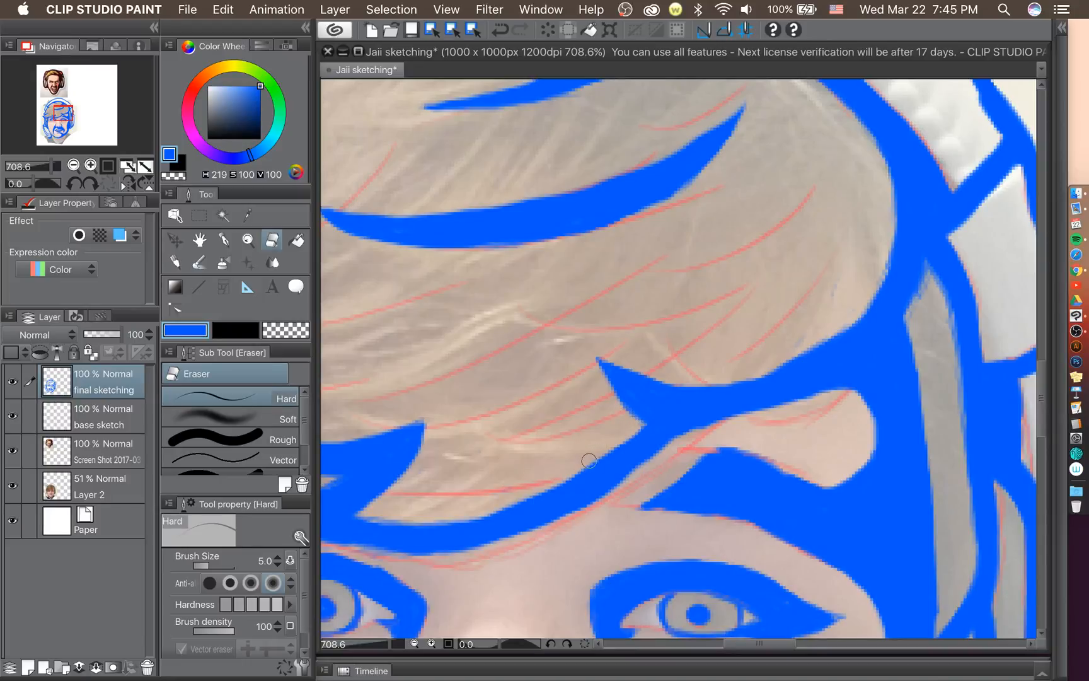
{"action": "key", "text": "super+s"}
Thicken both sides of the left-hand eye's iris outline with the Pencil at size 5.
{"action": "scroll", "coordinate": [589, 461], "scroll_direction": "down", "scroll_amount": 6}
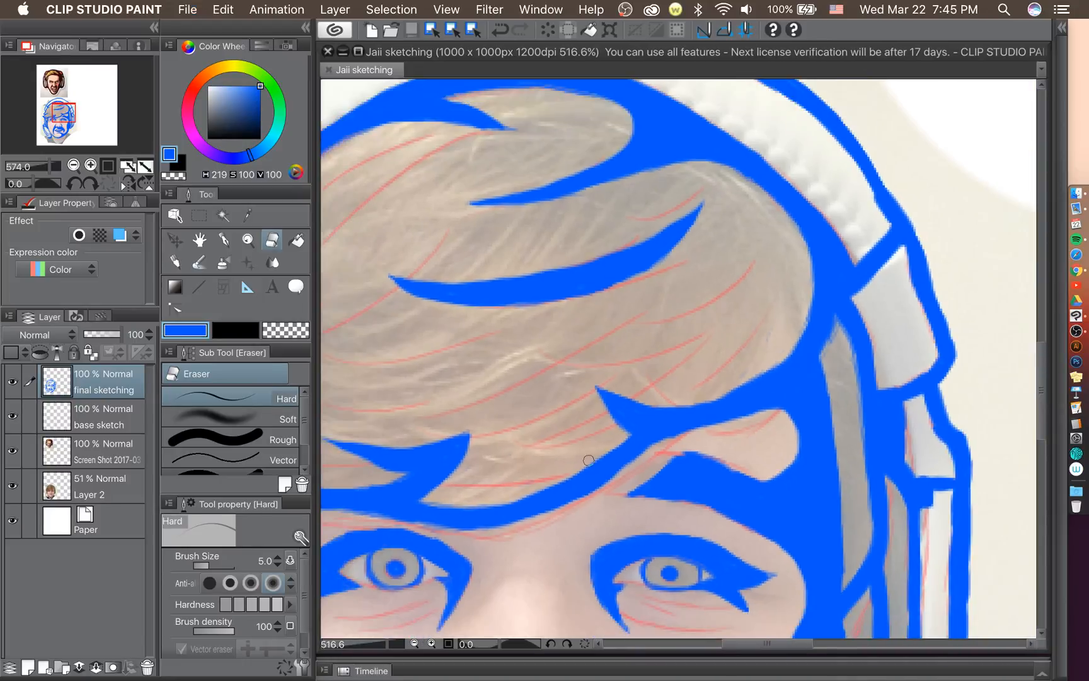
{"action": "scroll", "coordinate": [588, 460], "scroll_direction": "down", "scroll_amount": 3}
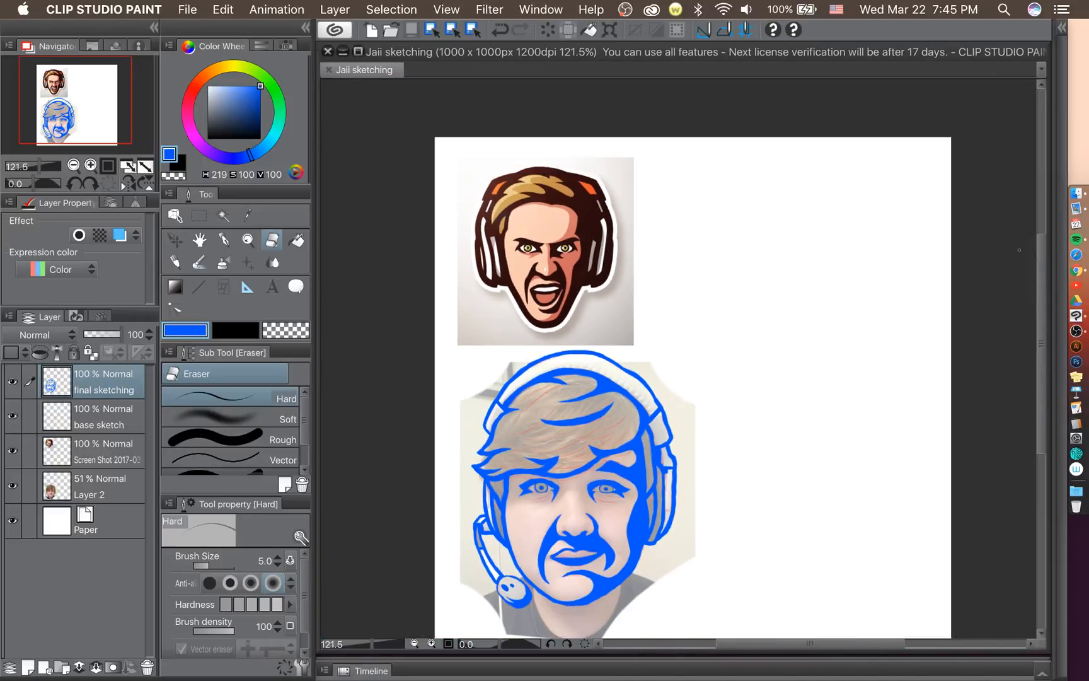
{"action": "left_click_drag", "start_coordinate": [1043, 245], "coordinate": [1043, 281]}
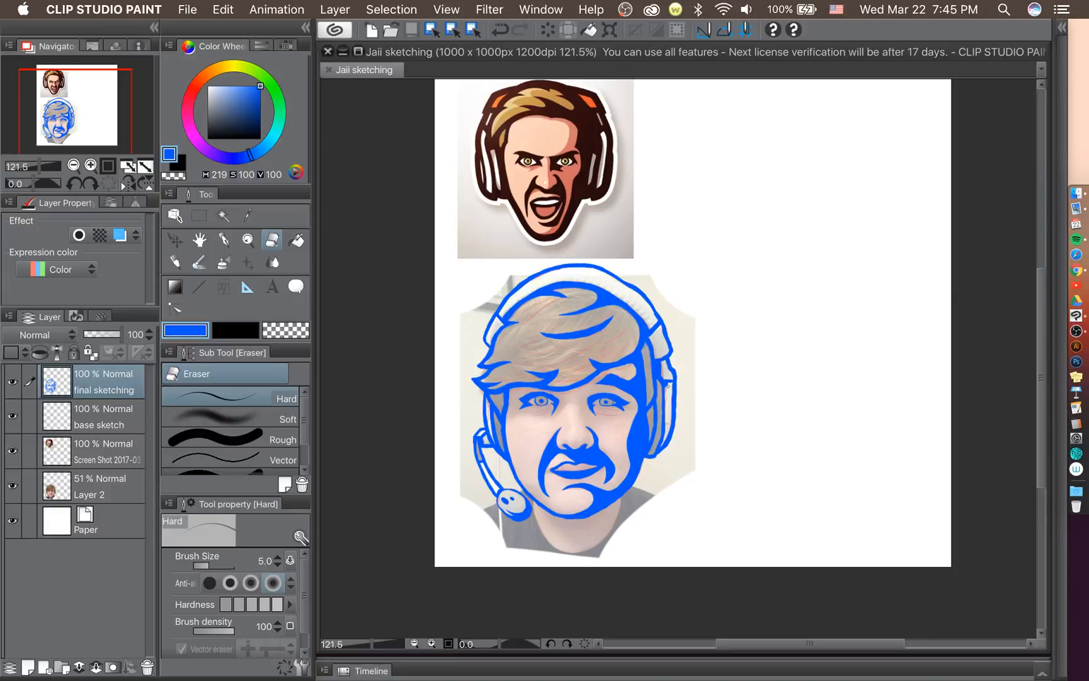
{"action": "scroll", "coordinate": [606, 353], "scroll_direction": "up", "scroll_amount": 2}
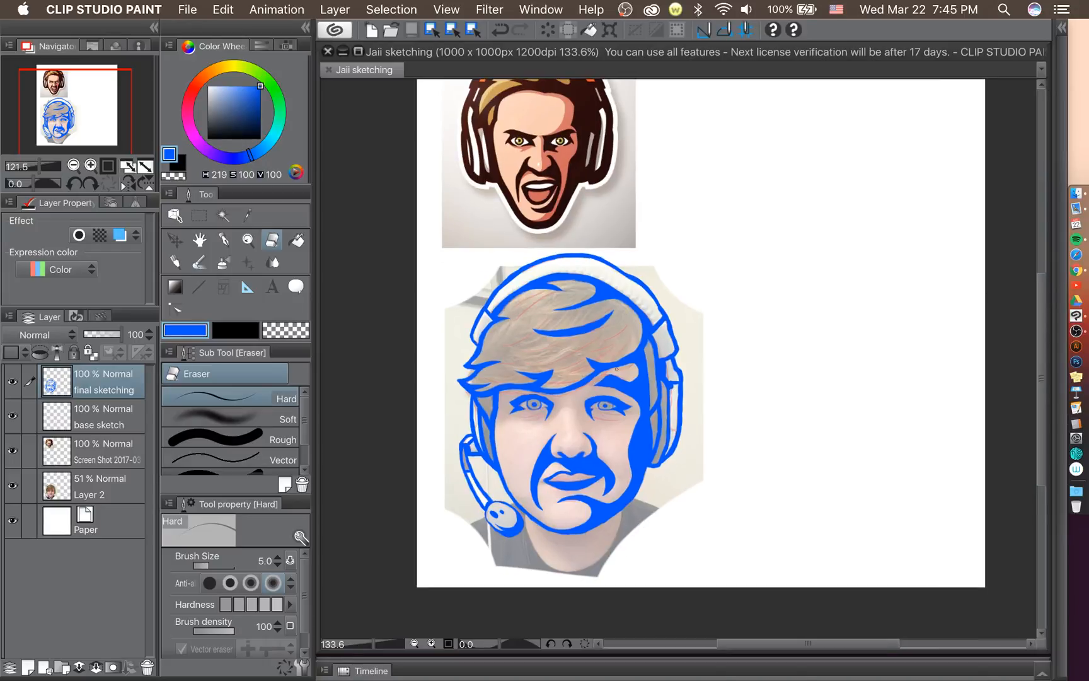
{"action": "scroll", "coordinate": [606, 426], "scroll_direction": "up", "scroll_amount": 2}
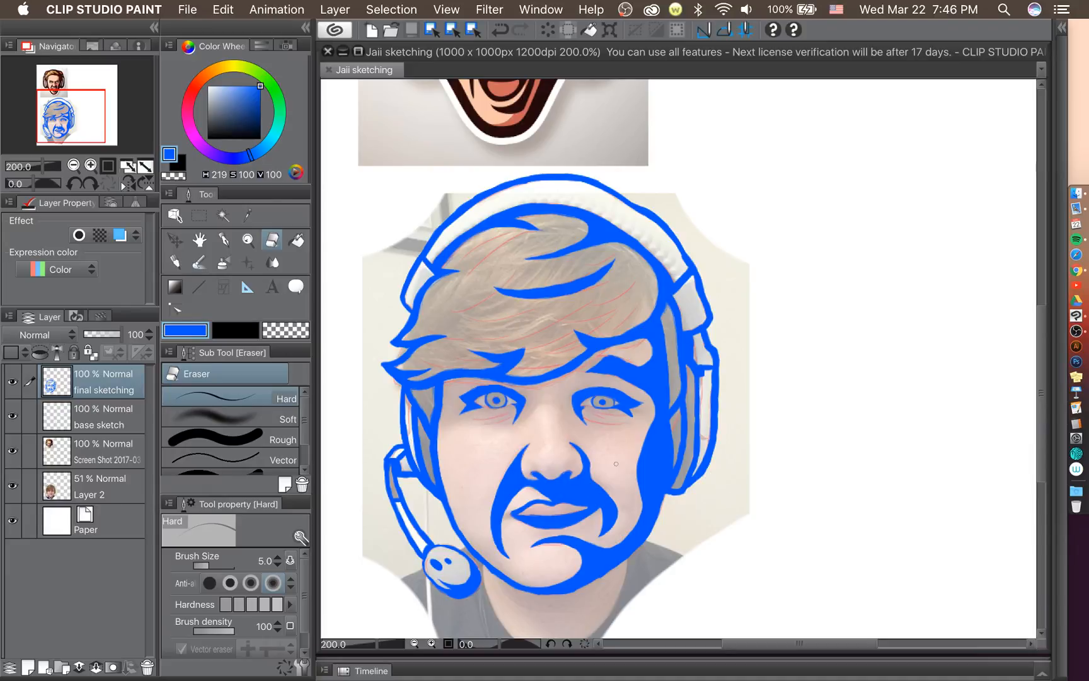
{"action": "scroll", "coordinate": [457, 384], "scroll_direction": "up", "scroll_amount": 3}
{"action": "scroll", "coordinate": [475, 401], "scroll_direction": "up", "scroll_amount": 2}
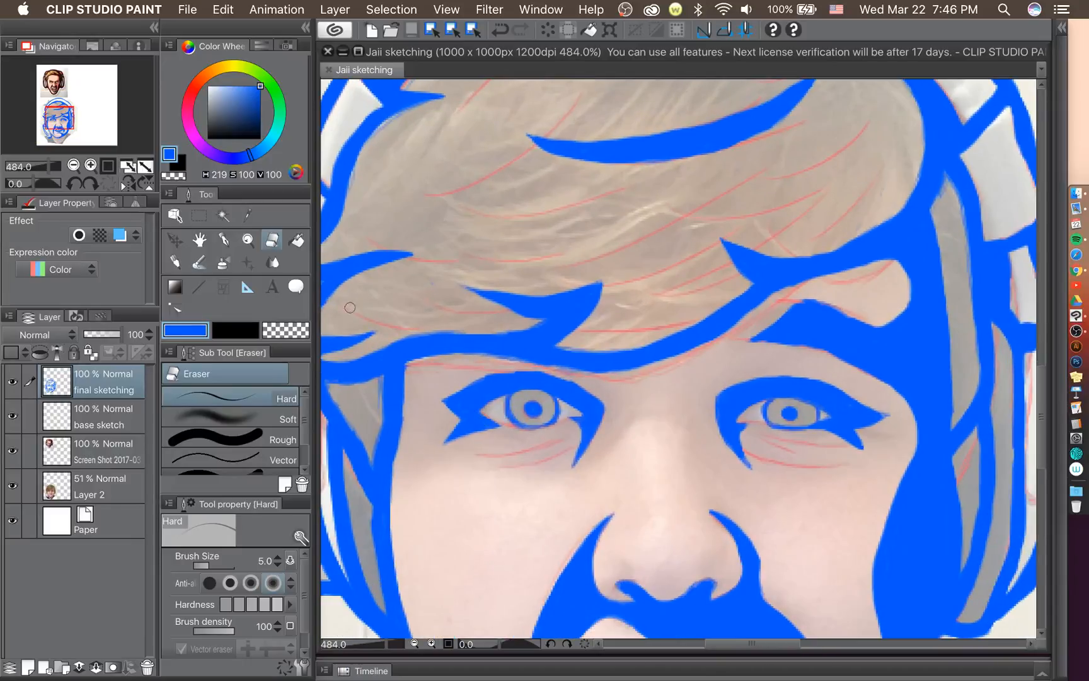
{"action": "left_click", "coordinate": [224, 240]}
{"action": "left_click", "coordinate": [267, 400]}
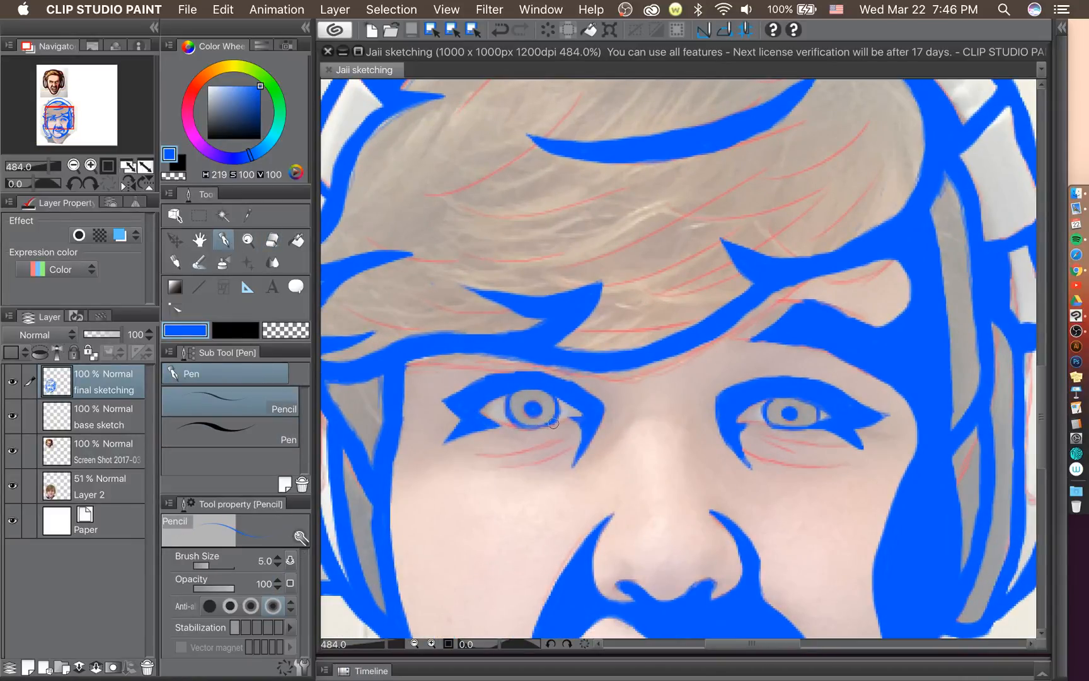
{"action": "scroll", "coordinate": [571, 421], "scroll_direction": "up", "scroll_amount": 3}
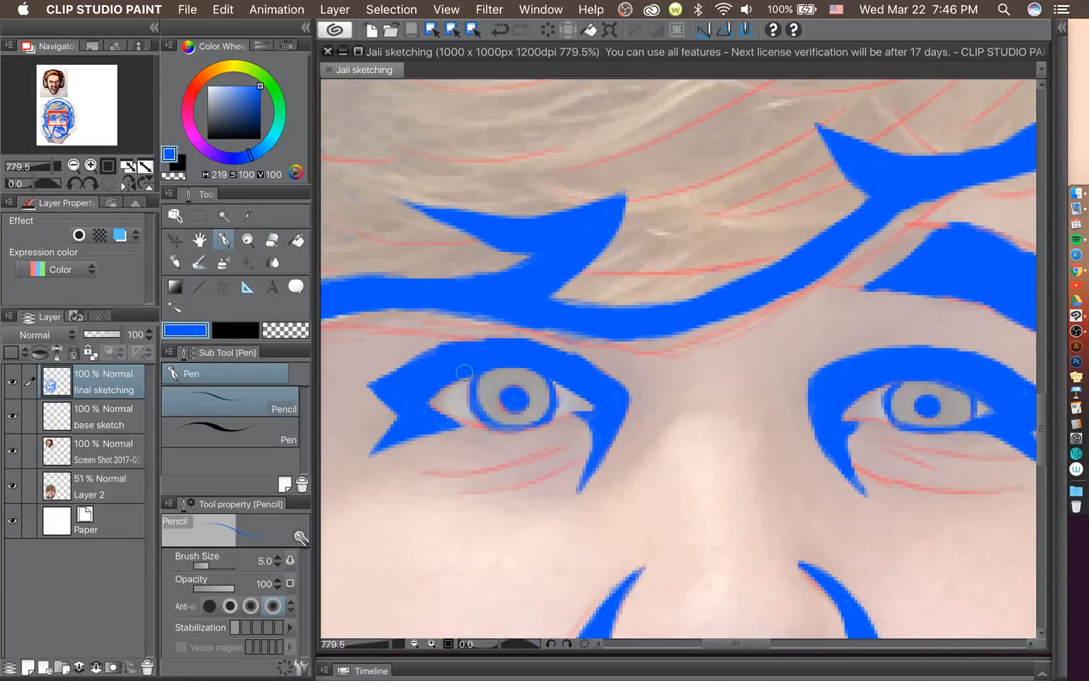
{"action": "mouse_move", "coordinate": [481, 367]}
{"action": "left_mouse_down"}
{"action": "mouse_move", "coordinate": [467, 386]}
{"action": "mouse_move", "coordinate": [474, 398]}
{"action": "left_mouse_up"}
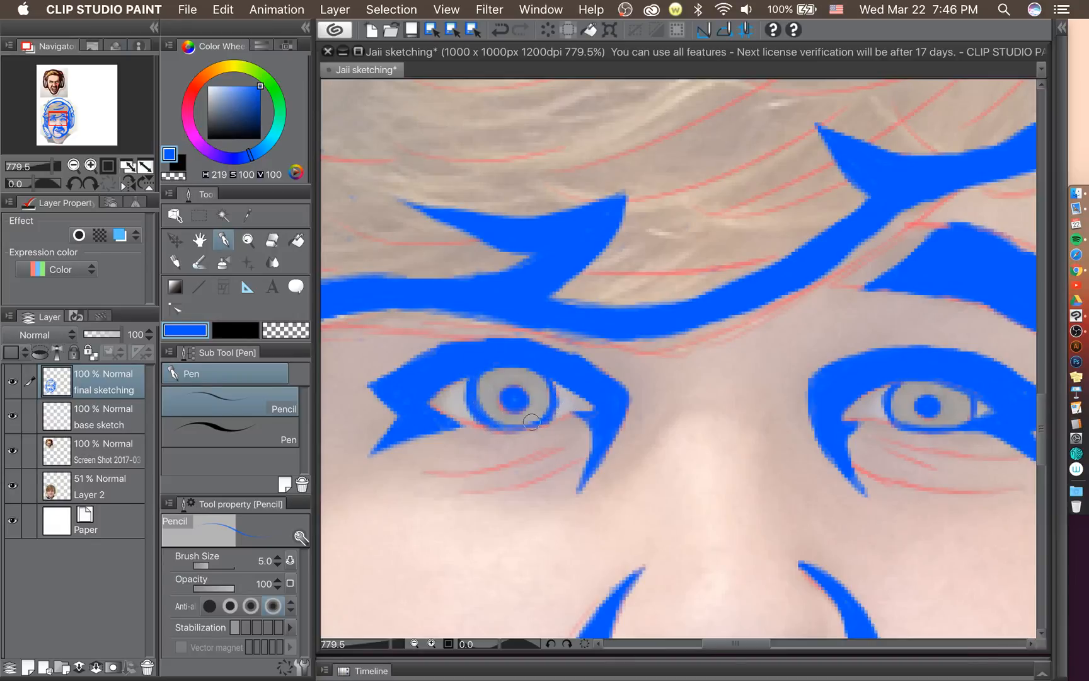
{"action": "left_click_drag", "start_coordinate": [542, 370], "coordinate": [555, 401]}
Fill the small gap at the right-hand eye's outer corner and touch up its inner lash tail with the Pencil.
{"action": "scroll", "coordinate": [780, 632], "scroll_direction": "right", "scroll_amount": 5}
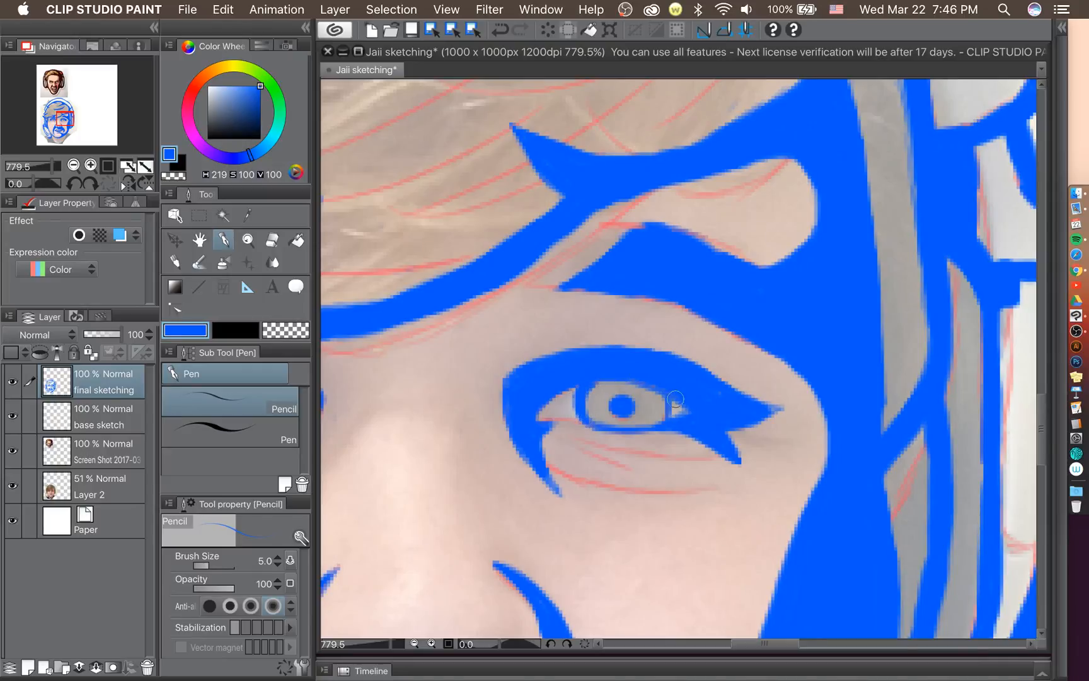
{"action": "mouse_move", "coordinate": [677, 400]}
{"action": "left_mouse_down"}
{"action": "mouse_move", "coordinate": [666, 424]}
{"action": "mouse_move", "coordinate": [677, 409]}
{"action": "mouse_move", "coordinate": [686, 417]}
{"action": "left_mouse_up"}
{"action": "scroll", "coordinate": [820, 502], "scroll_direction": "down", "scroll_amount": 5}
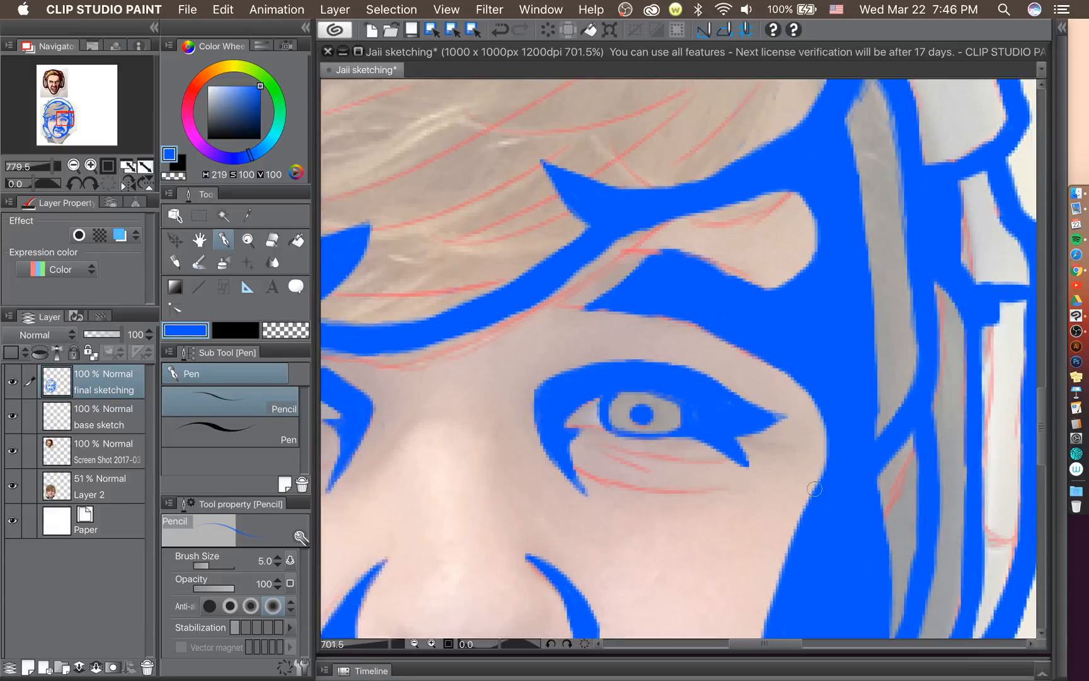
{"action": "scroll", "coordinate": [820, 502], "scroll_direction": "down", "scroll_amount": 6}
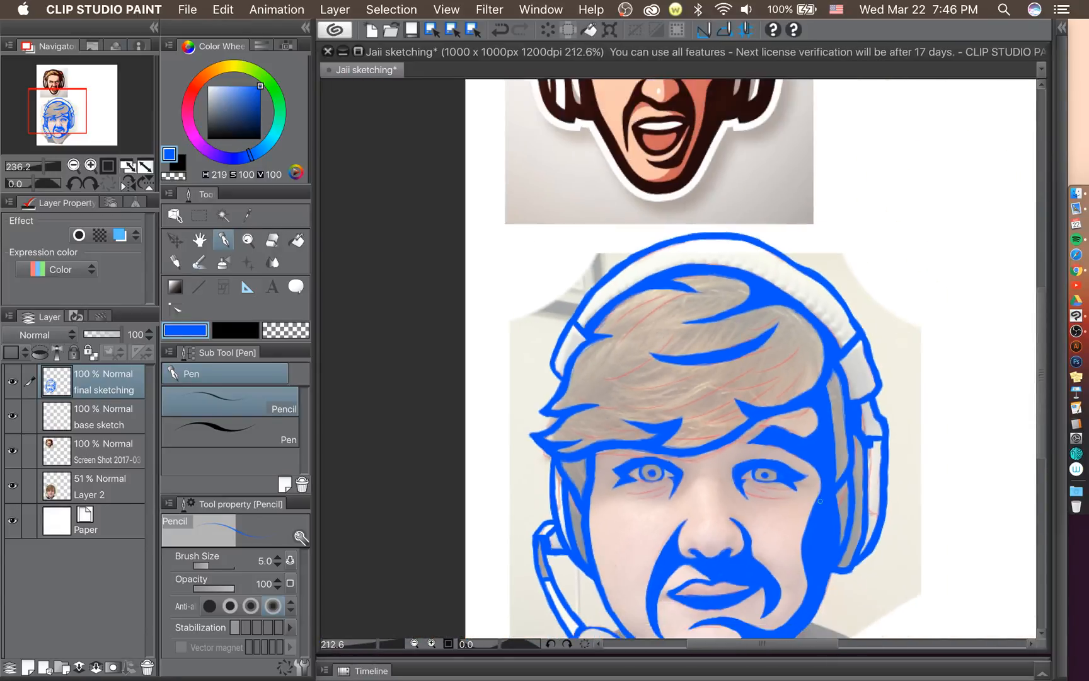
{"action": "scroll", "coordinate": [821, 502], "scroll_direction": "up", "scroll_amount": 5}
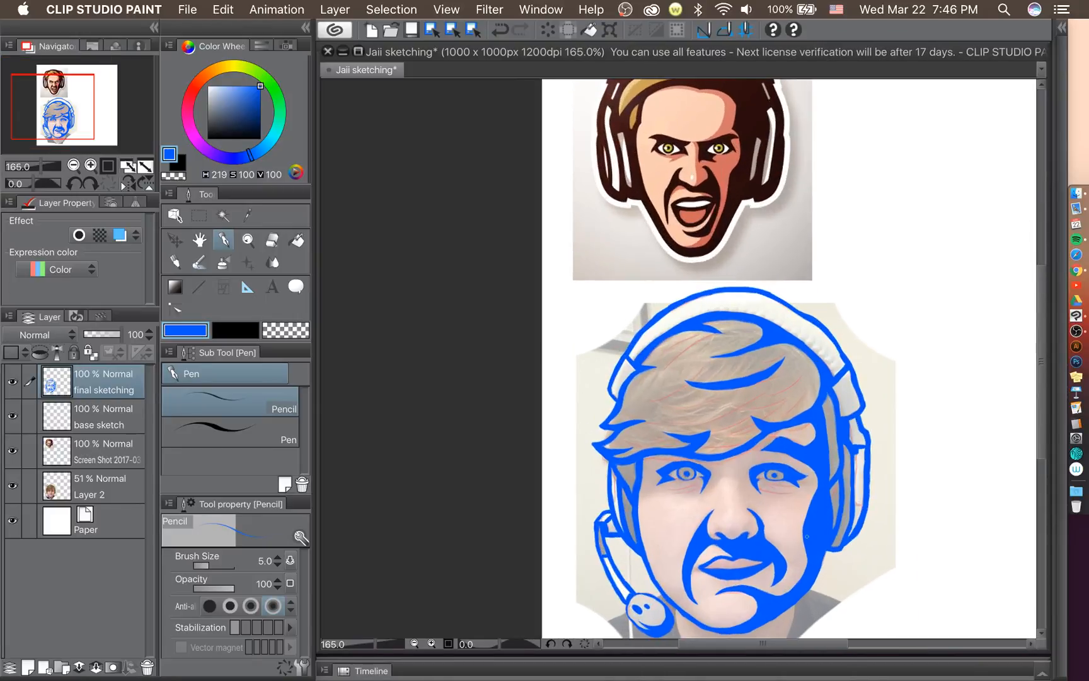
{"action": "scroll", "coordinate": [810, 549], "scroll_direction": "up", "scroll_amount": 2}
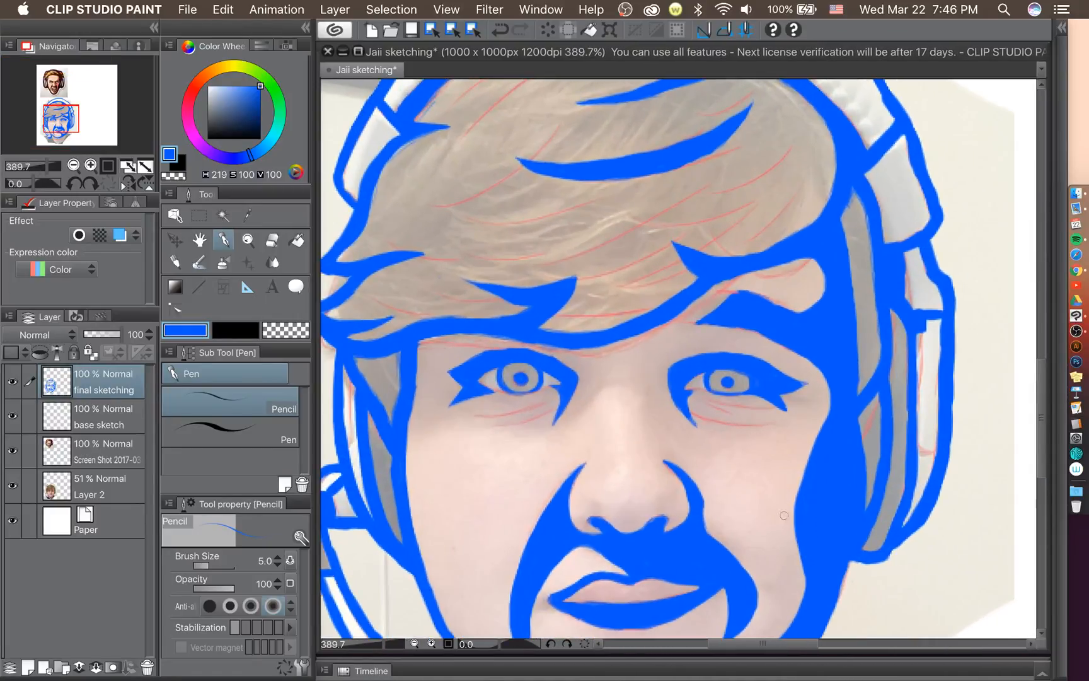
{"action": "scroll", "coordinate": [701, 437], "scroll_direction": "up", "scroll_amount": 2}
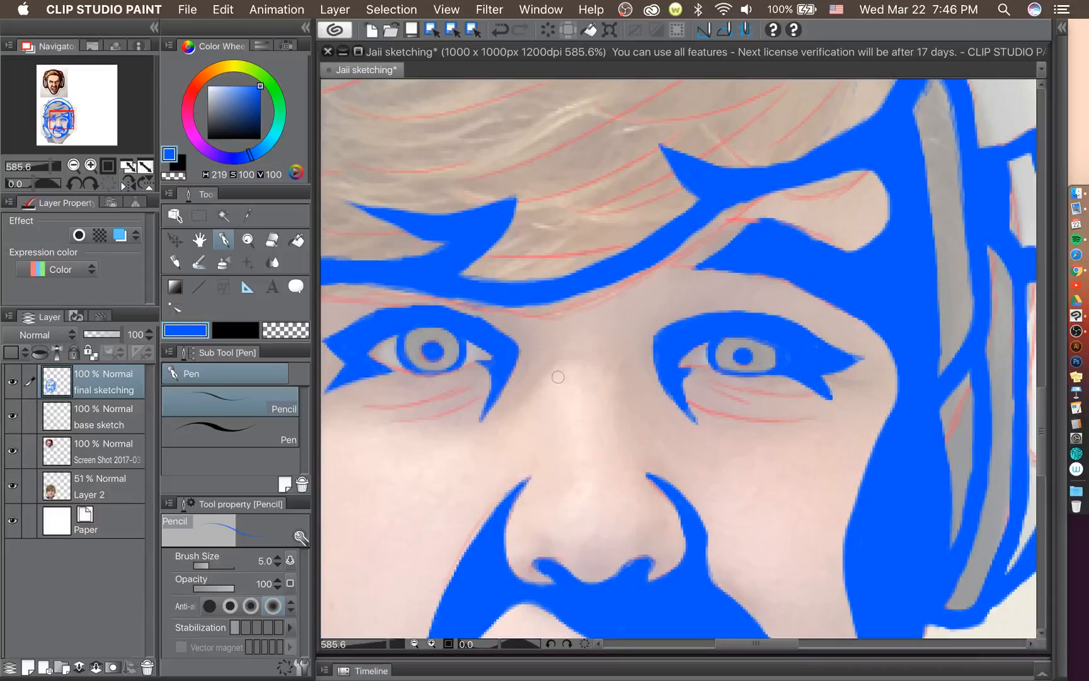
{"action": "mouse_move", "coordinate": [677, 397]}
{"action": "left_mouse_down"}
{"action": "mouse_move", "coordinate": [670, 391]}
{"action": "mouse_move", "coordinate": [687, 414]}
{"action": "left_mouse_up"}
Draw two more small solid blue spots on the headset's microphone with the Pencil.
{"action": "scroll", "coordinate": [805, 369], "scroll_direction": "down", "scroll_amount": 5}
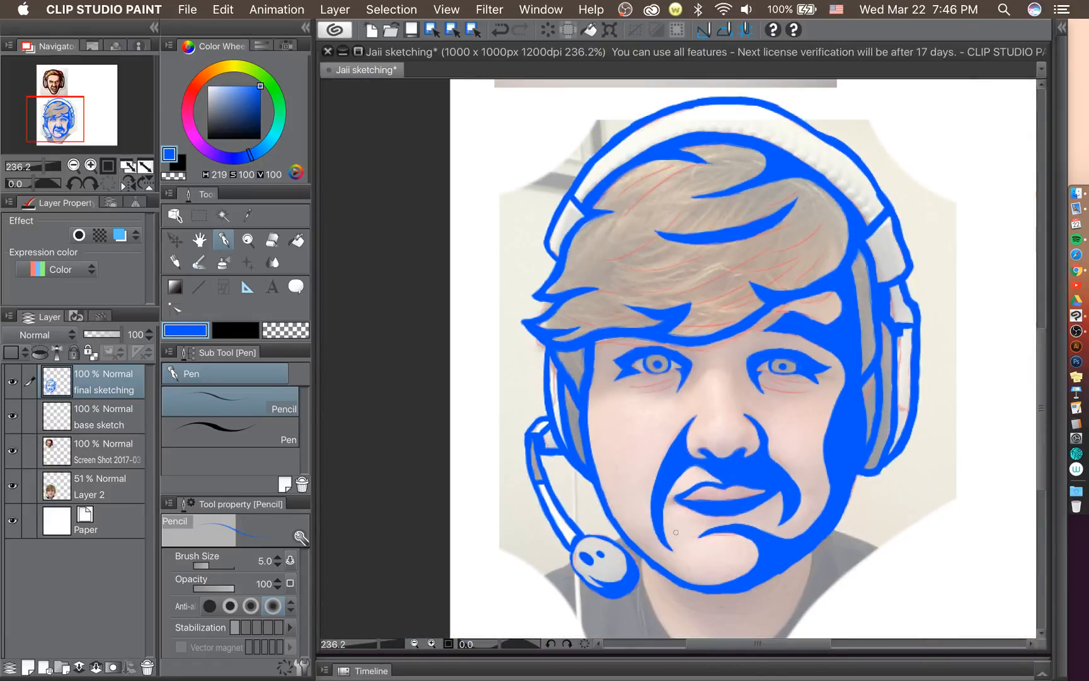
{"action": "scroll", "coordinate": [675, 532], "scroll_direction": "up", "scroll_amount": 6}
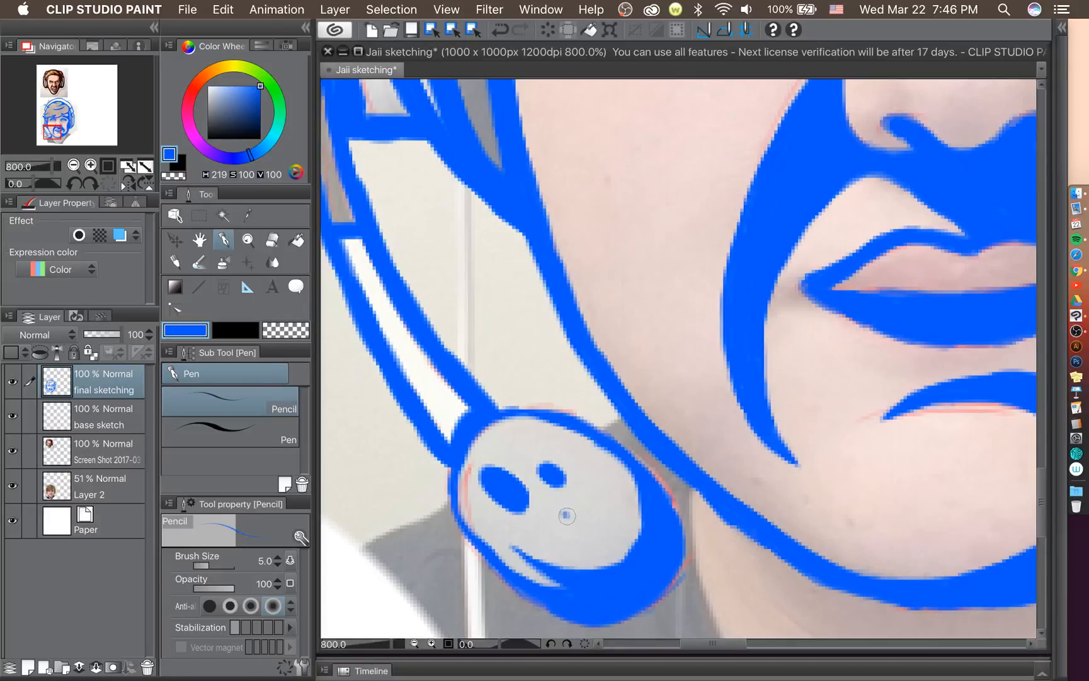
{"action": "left_click_drag", "start_coordinate": [566, 516], "coordinate": [572, 523]}
{"action": "left_click_drag", "start_coordinate": [604, 478], "coordinate": [610, 489]}
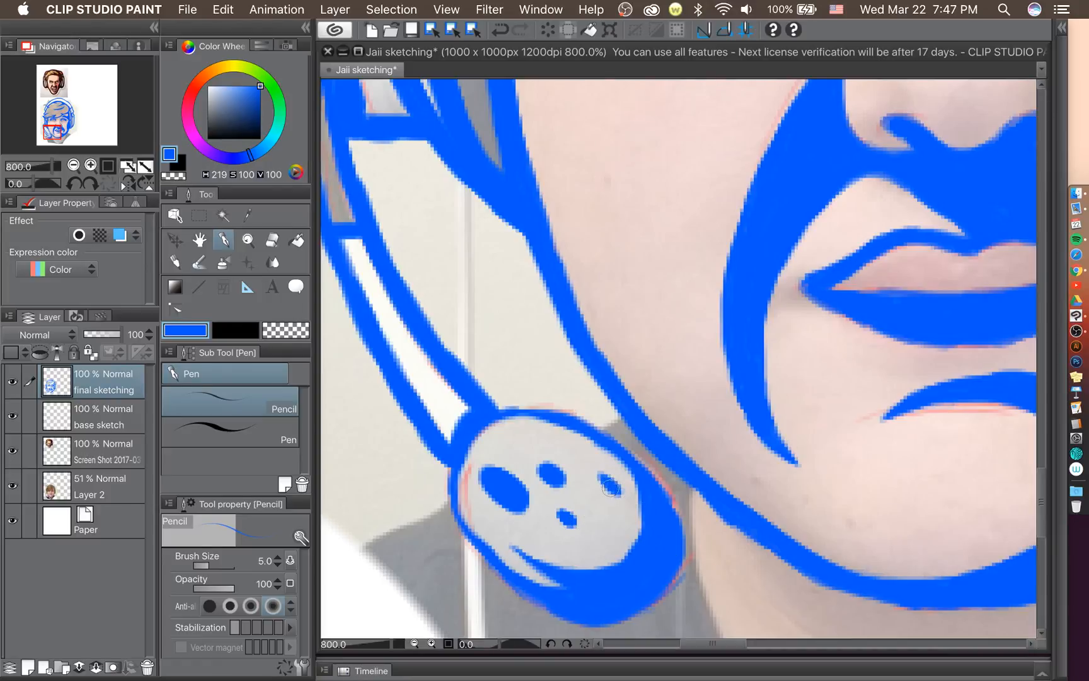
Hide the portrait photo on Layer 2 and the base sketch layer to isolate the blue line art.
{"action": "scroll", "coordinate": [610, 495], "scroll_direction": "down", "scroll_amount": 10}
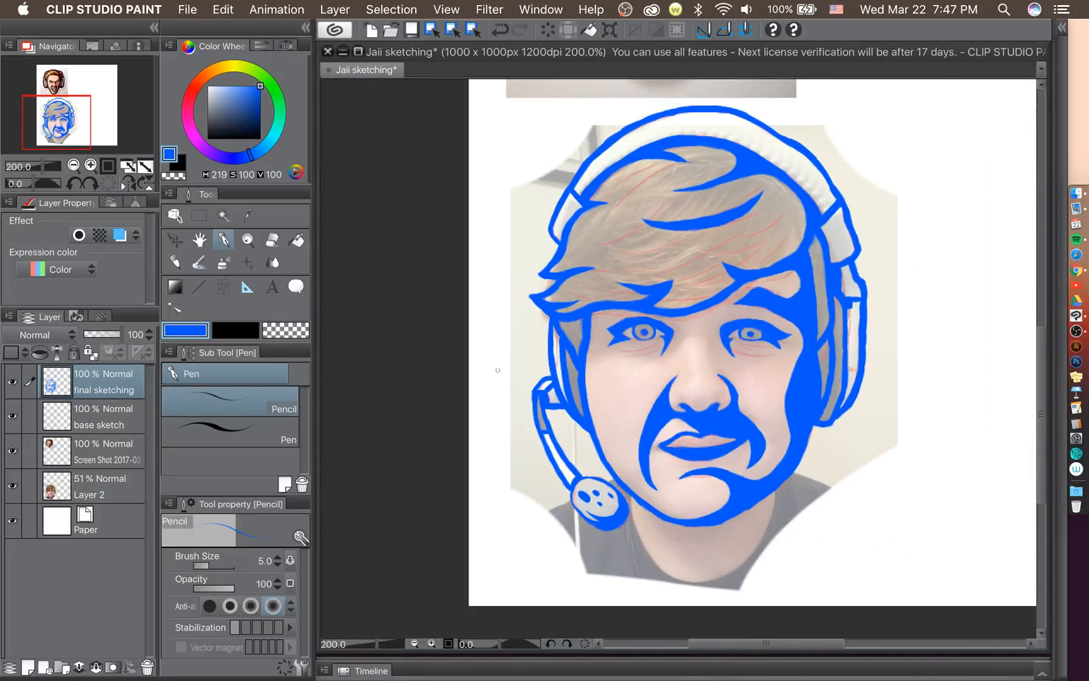
{"action": "scroll", "coordinate": [498, 370], "scroll_direction": "up", "scroll_amount": 10}
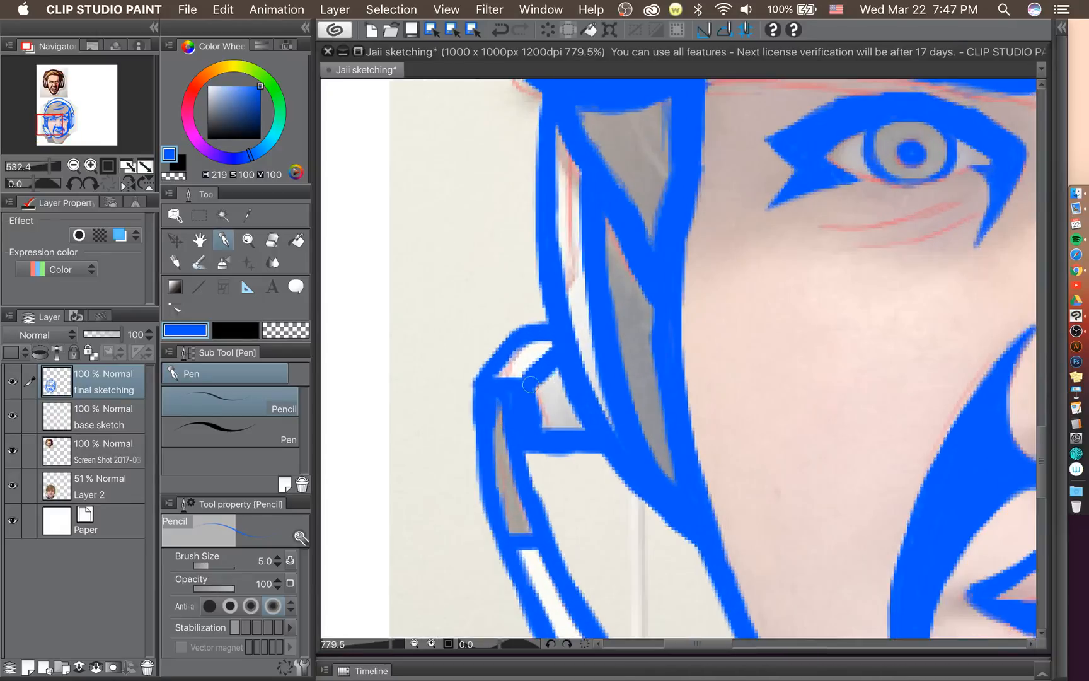
{"action": "scroll", "coordinate": [530, 384], "scroll_direction": "up", "scroll_amount": 2}
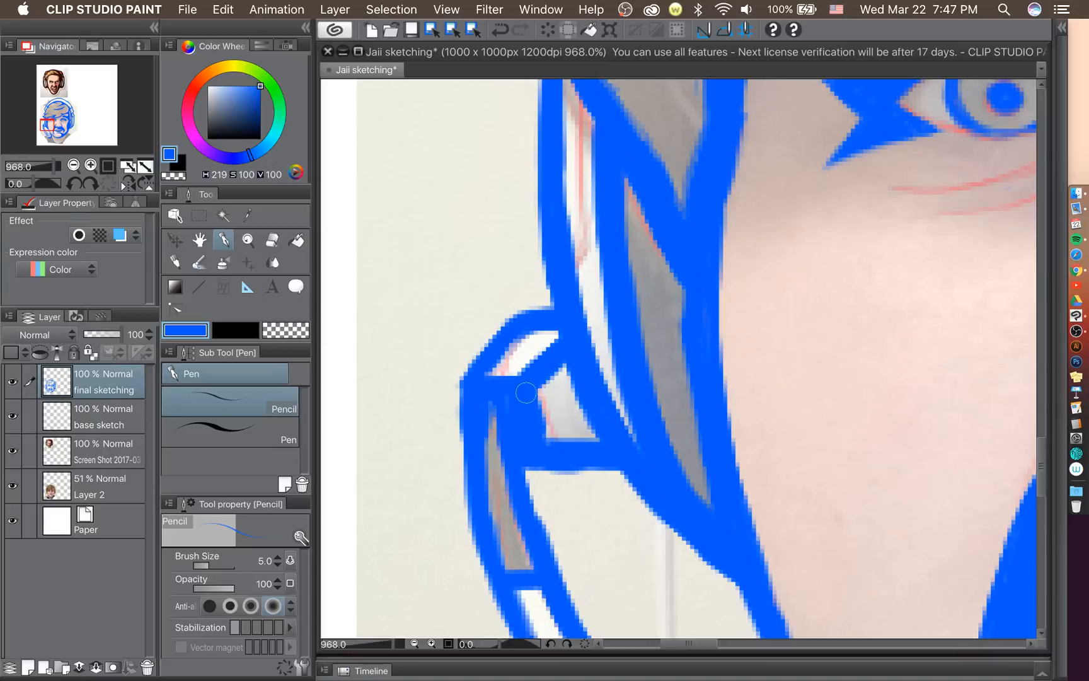
{"action": "scroll", "coordinate": [540, 377], "scroll_direction": "down", "scroll_amount": 8}
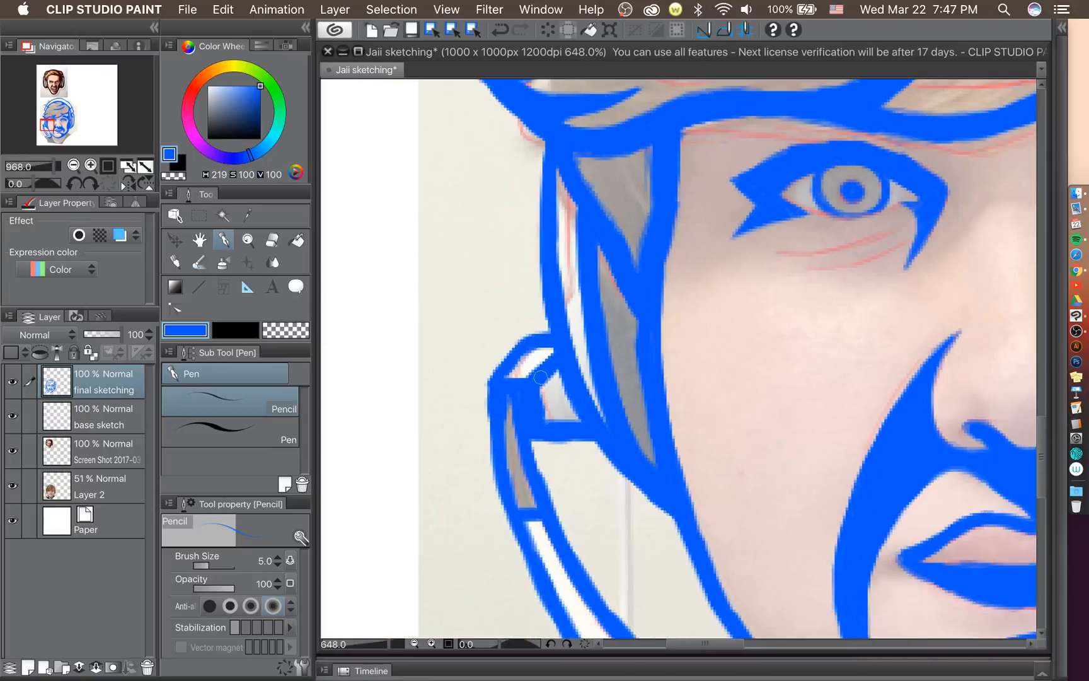
{"action": "scroll", "coordinate": [540, 377], "scroll_direction": "down", "scroll_amount": 4}
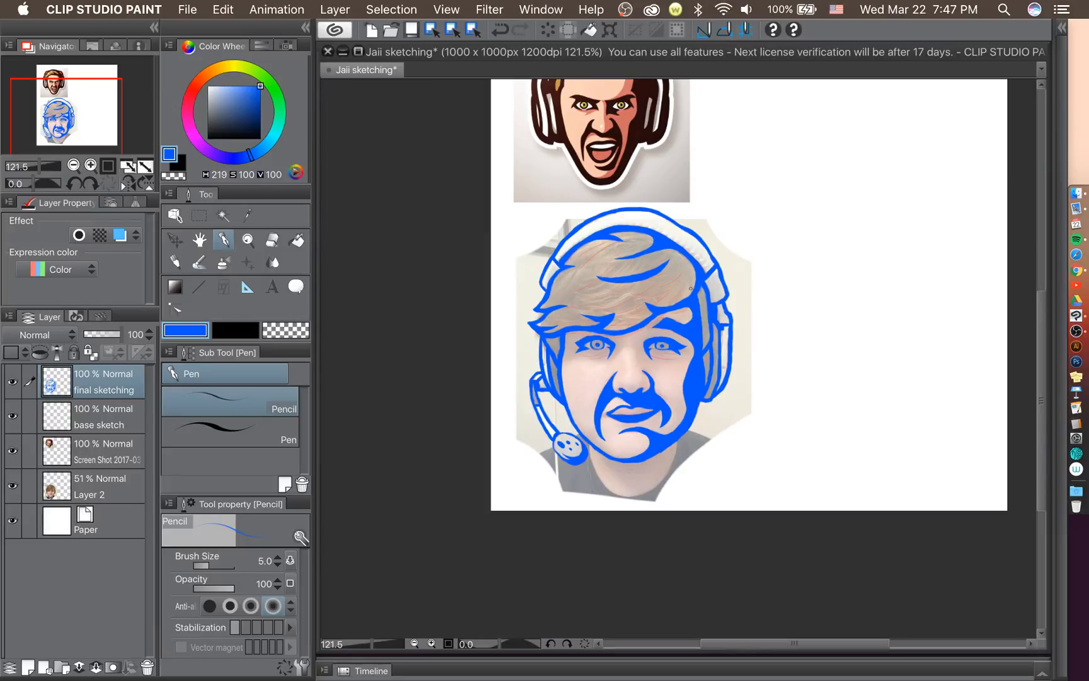
{"action": "left_click", "coordinate": [12, 485]}
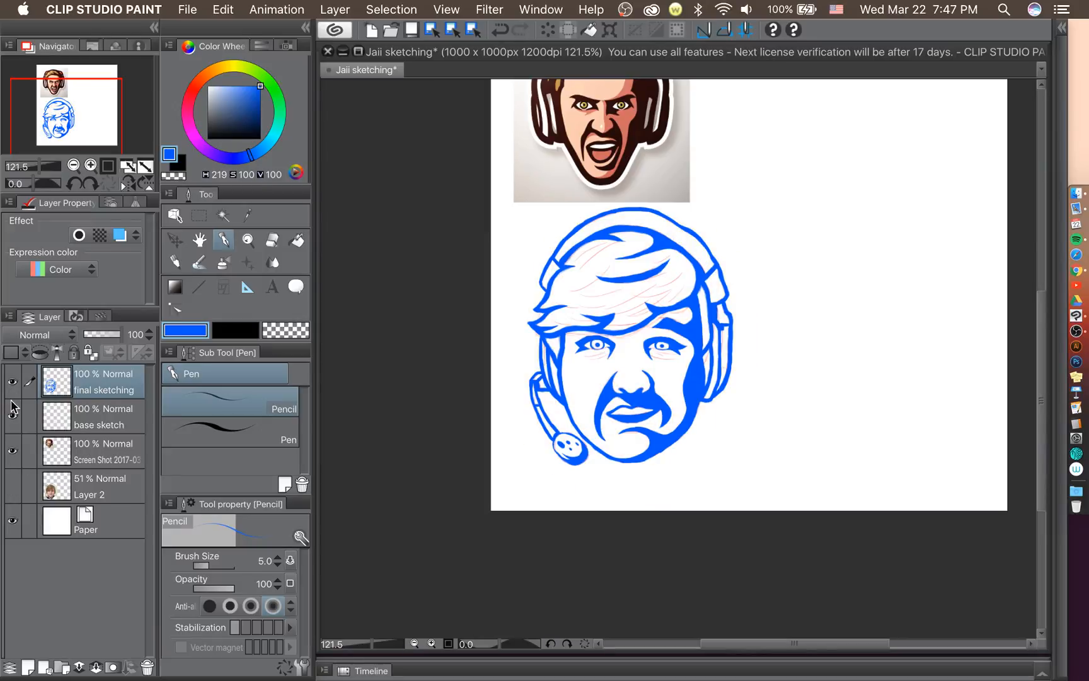
{"action": "left_click", "coordinate": [12, 417]}
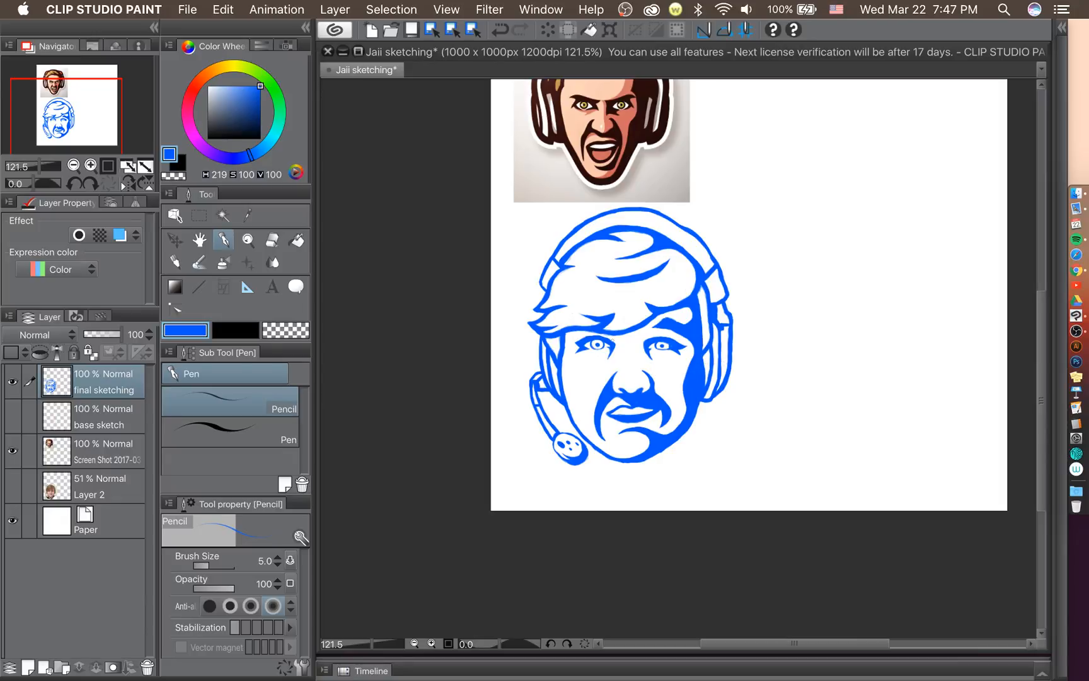
Move the final sketching layer into the empty space beside the portrait photo and show Layer 2 again.
{"action": "left_click", "coordinate": [177, 239]}
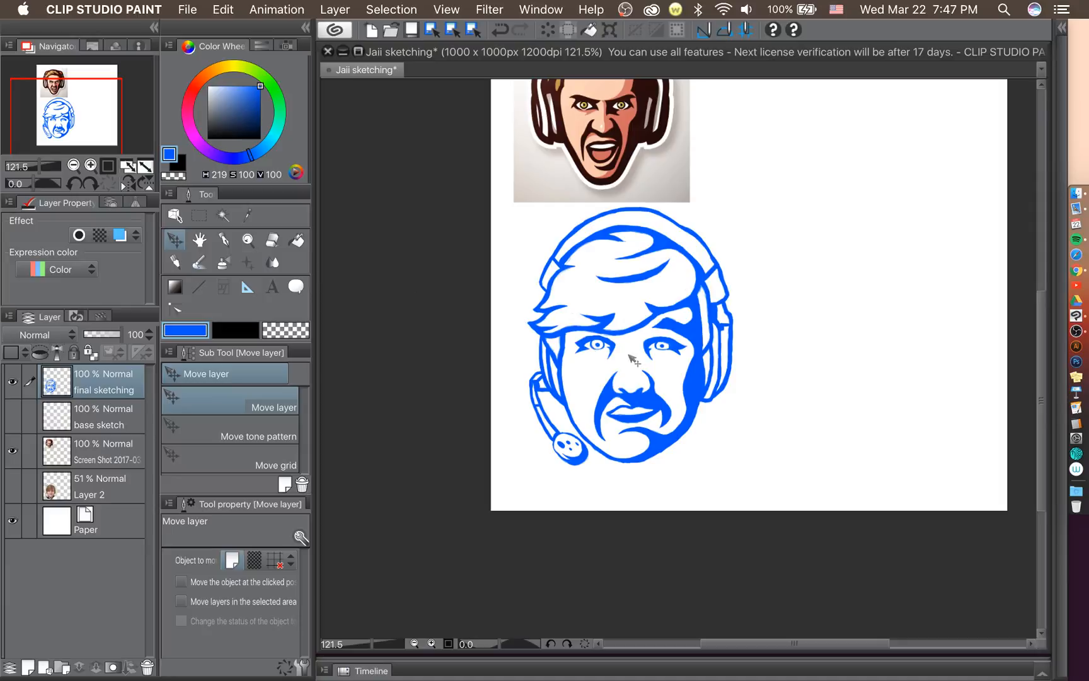
{"action": "mouse_move", "coordinate": [632, 358]}
{"action": "left_mouse_down"}
{"action": "mouse_move", "coordinate": [677, 358]}
{"action": "mouse_move", "coordinate": [709, 382]}
{"action": "mouse_move", "coordinate": [872, 384]}
{"action": "left_mouse_up"}
{"action": "left_click", "coordinate": [12, 486]}
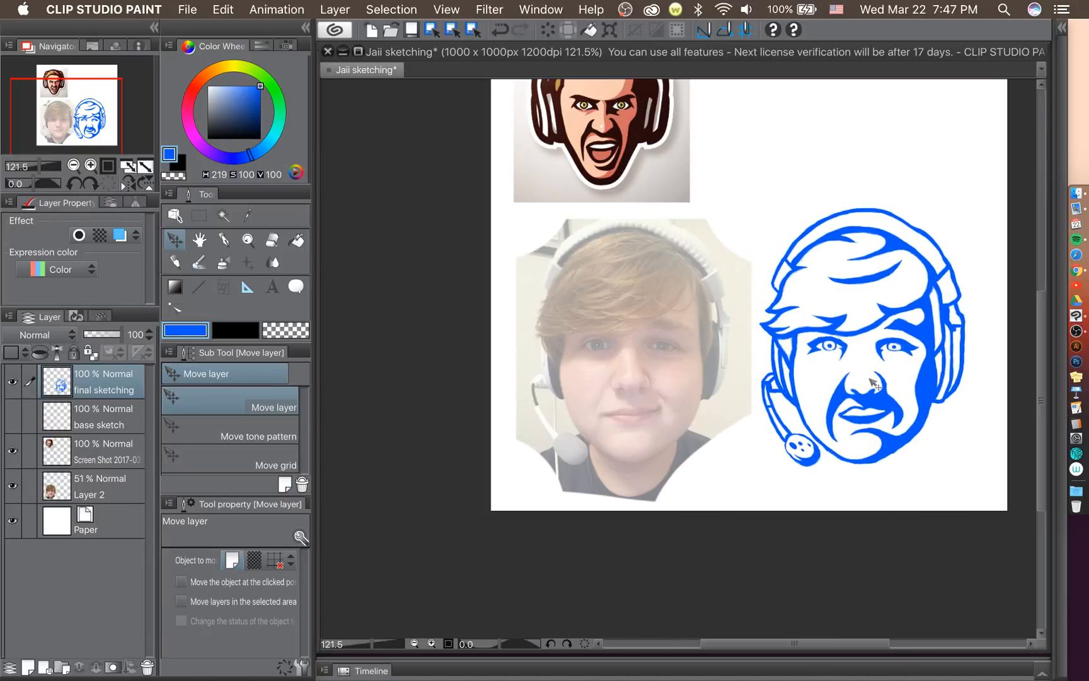
Raise the opacity of the portrait photo on Layer 2 to 100 %.
{"action": "scroll", "coordinate": [836, 369], "scroll_direction": "up", "scroll_amount": 2}
{"action": "left_click_drag", "start_coordinate": [863, 646], "coordinate": [891, 646]}
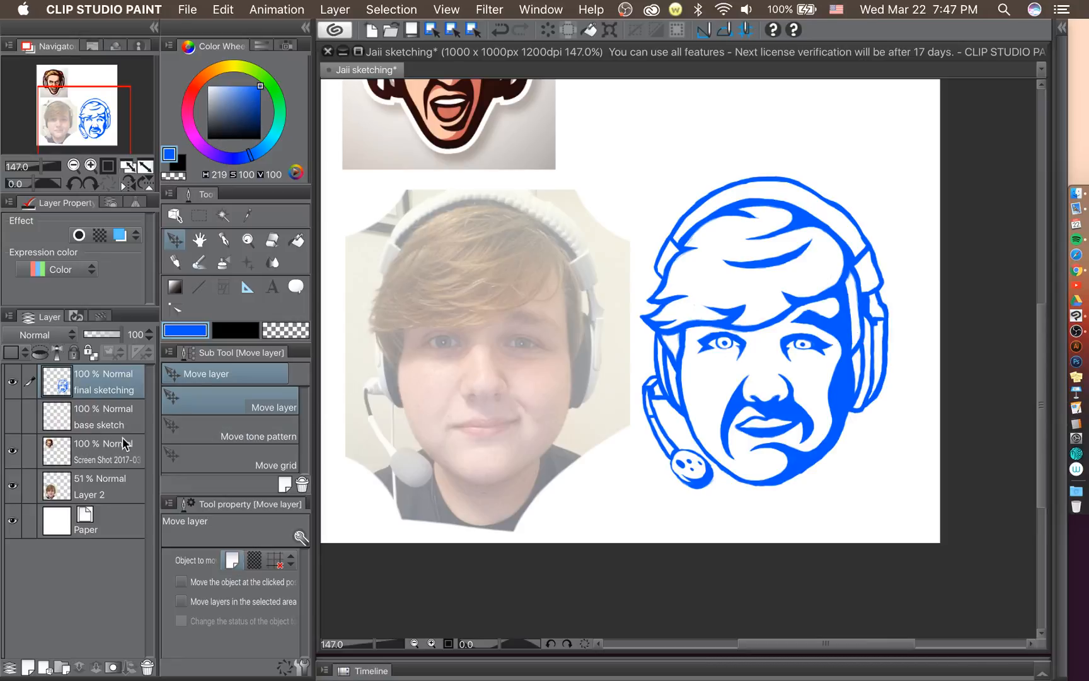
{"action": "left_click", "coordinate": [91, 489]}
{"action": "left_click_drag", "start_coordinate": [102, 334], "coordinate": [121, 334]}
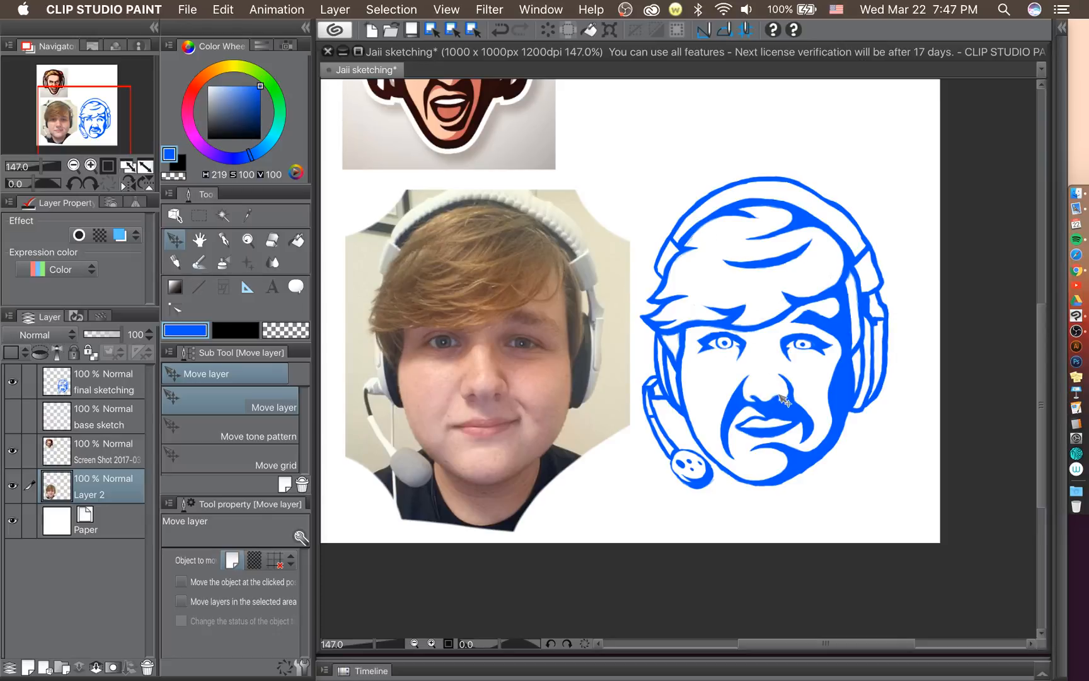
{"action": "left_click_drag", "start_coordinate": [780, 396], "coordinate": [684, 392]}
{"action": "key", "text": "super+z"}
{"action": "left_click_drag", "start_coordinate": [789, 415], "coordinate": [737, 409]}
{"action": "key", "text": "super+z"}
{"action": "left_click_drag", "start_coordinate": [876, 315], "coordinate": [874, 315]}
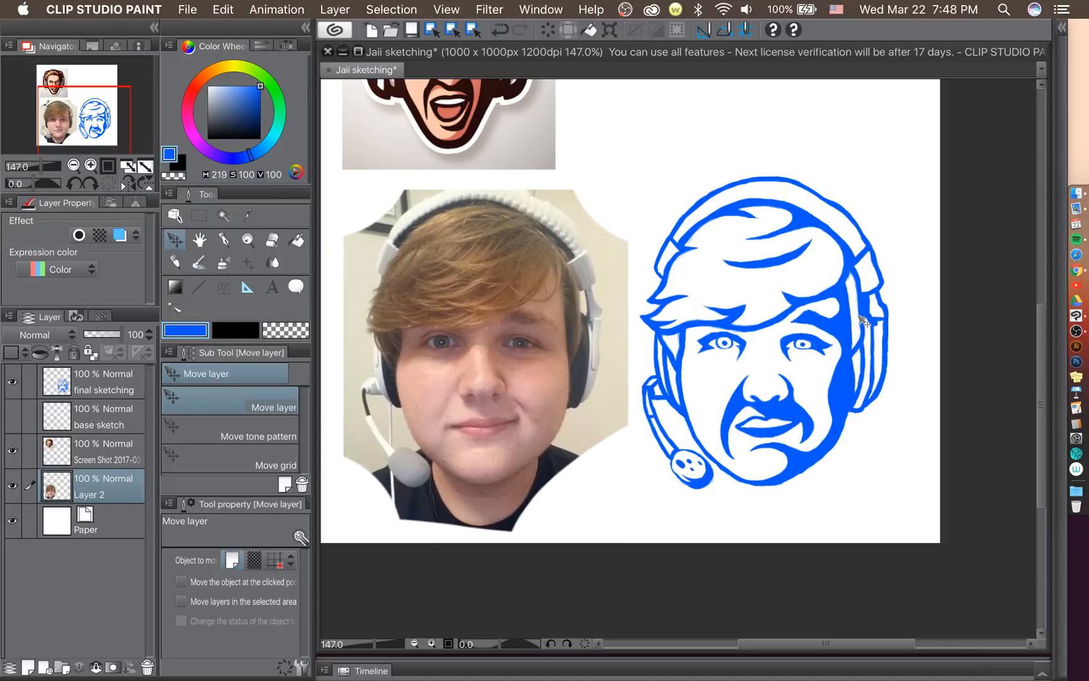
{"action": "key", "text": "super+z"}
Move the final sketching layer slightly down and away from the portrait photo, and switch to the Pencil.
{"action": "left_click", "coordinate": [151, 381]}
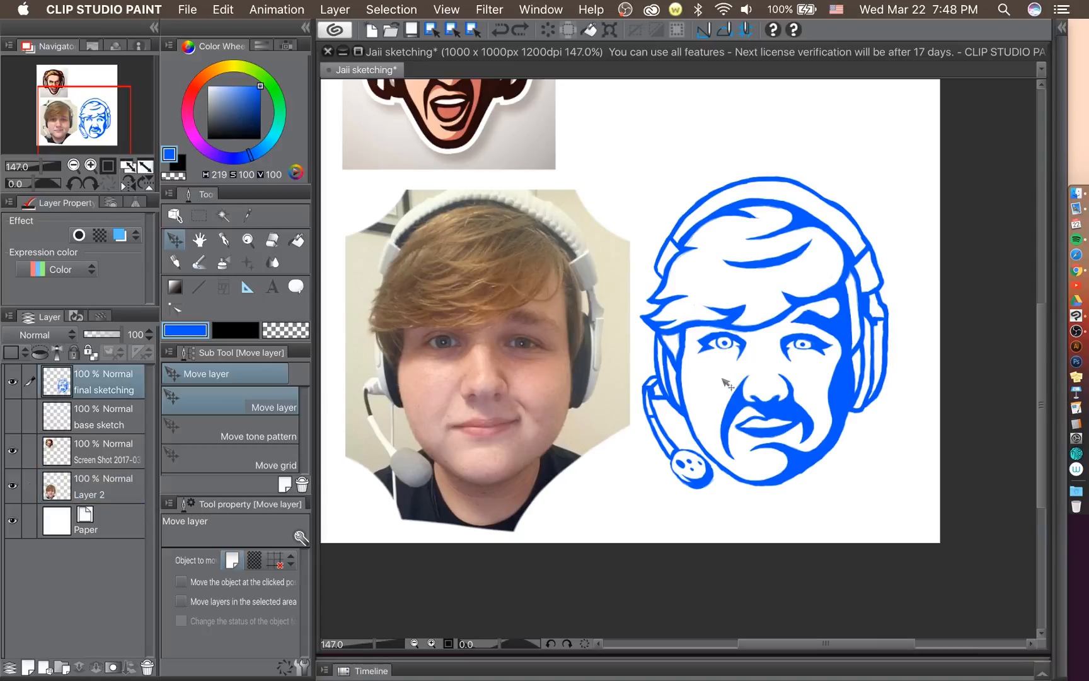
{"action": "mouse_move", "coordinate": [851, 384]}
{"action": "left_mouse_down"}
{"action": "mouse_move", "coordinate": [568, 377]}
{"action": "mouse_move", "coordinate": [848, 387]}
{"action": "mouse_move", "coordinate": [571, 388]}
{"action": "mouse_move", "coordinate": [873, 402]}
{"action": "left_mouse_up"}
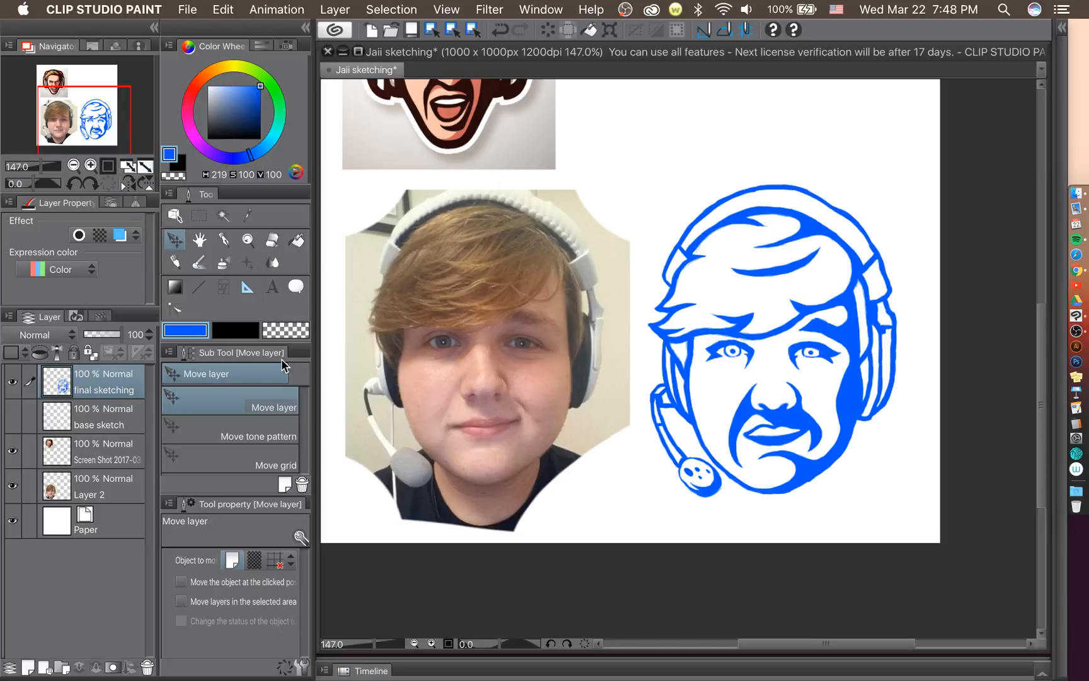
{"action": "left_click", "coordinate": [225, 241]}
{"action": "mouse_move", "coordinate": [520, 377]}
{"action": "left_mouse_down"}
{"action": "mouse_move", "coordinate": [451, 421]}
{"action": "mouse_move", "coordinate": [475, 410]}
{"action": "mouse_move", "coordinate": [455, 336]}
{"action": "left_mouse_up"}
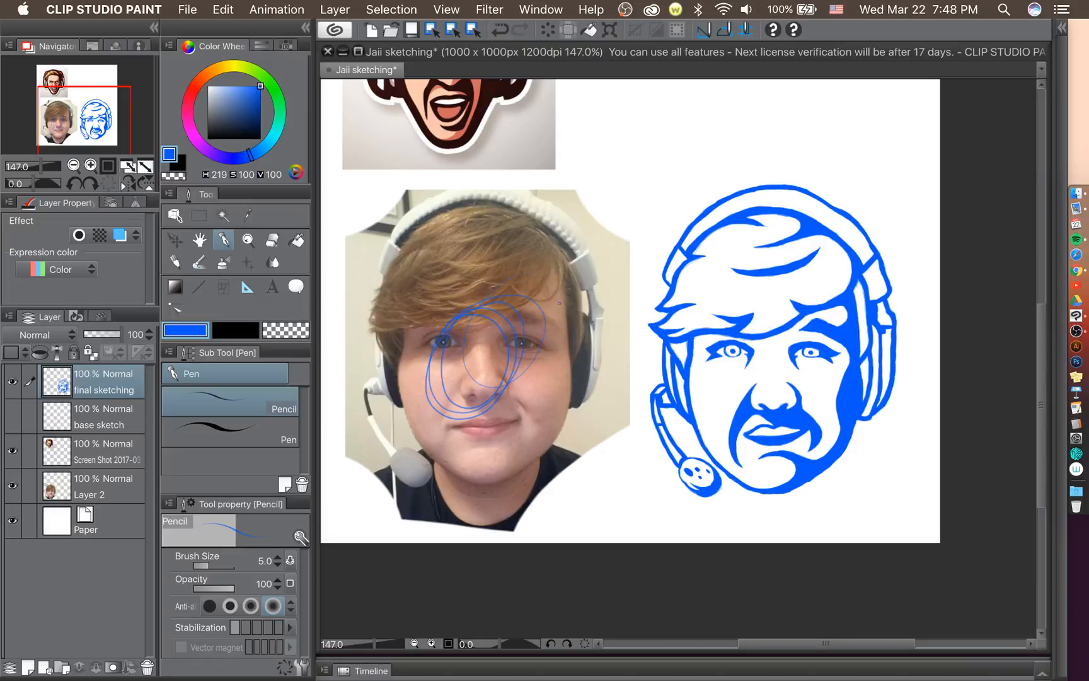
{"action": "key", "text": "super+z"}
{"action": "left_click_drag", "start_coordinate": [593, 186], "coordinate": [583, 231]}
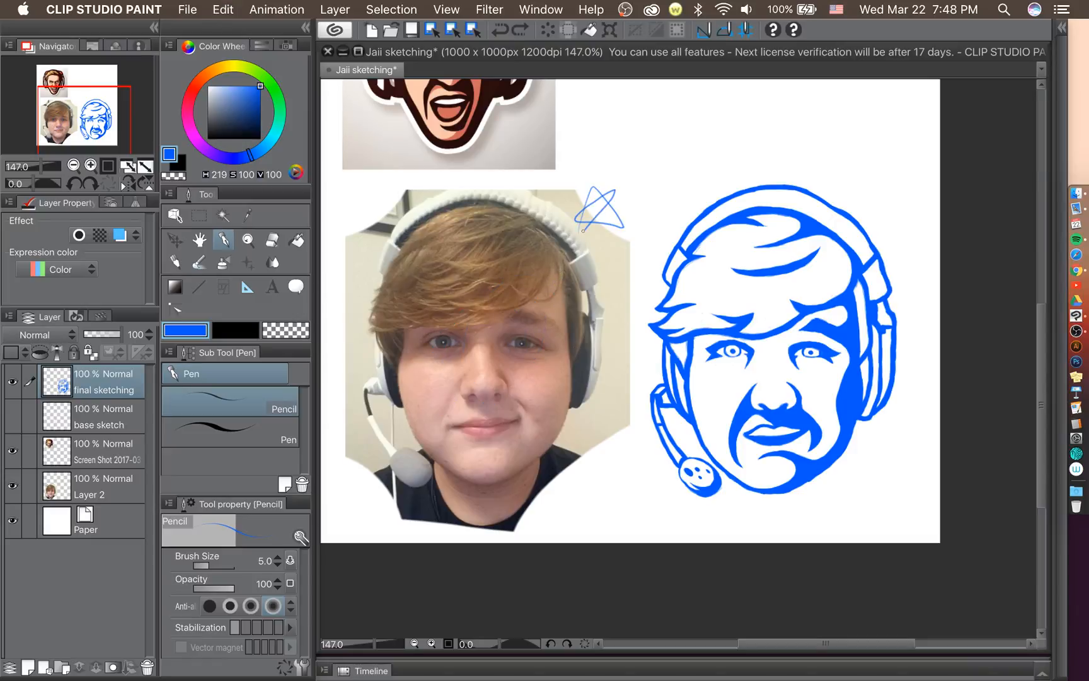
{"action": "left_click_drag", "start_coordinate": [680, 184], "coordinate": [676, 187]}
{"action": "key", "text": "super+z"}
{"action": "key", "text": "super+z"}
{"action": "key", "text": "super+z"}
{"action": "key", "text": "super+z"}
Thicken the blue outline of the headset's microphone along its left, upper and lower-left edges with the Pencil.
{"action": "scroll", "coordinate": [773, 396], "scroll_direction": "up", "scroll_amount": 5}
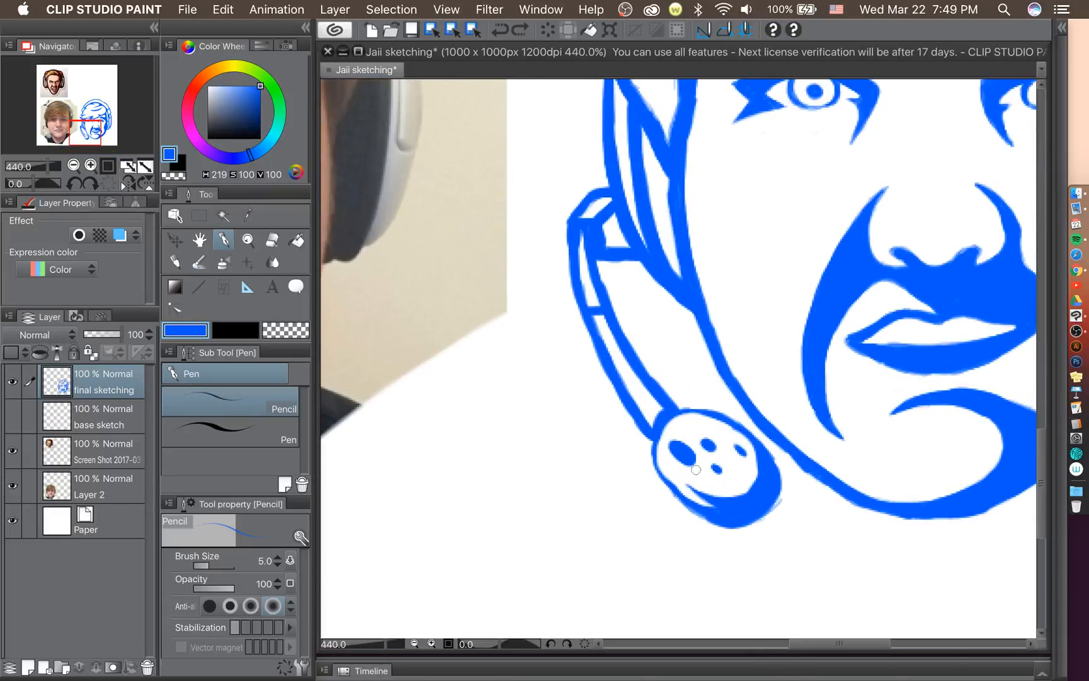
{"action": "scroll", "coordinate": [696, 469], "scroll_direction": "up", "scroll_amount": 3}
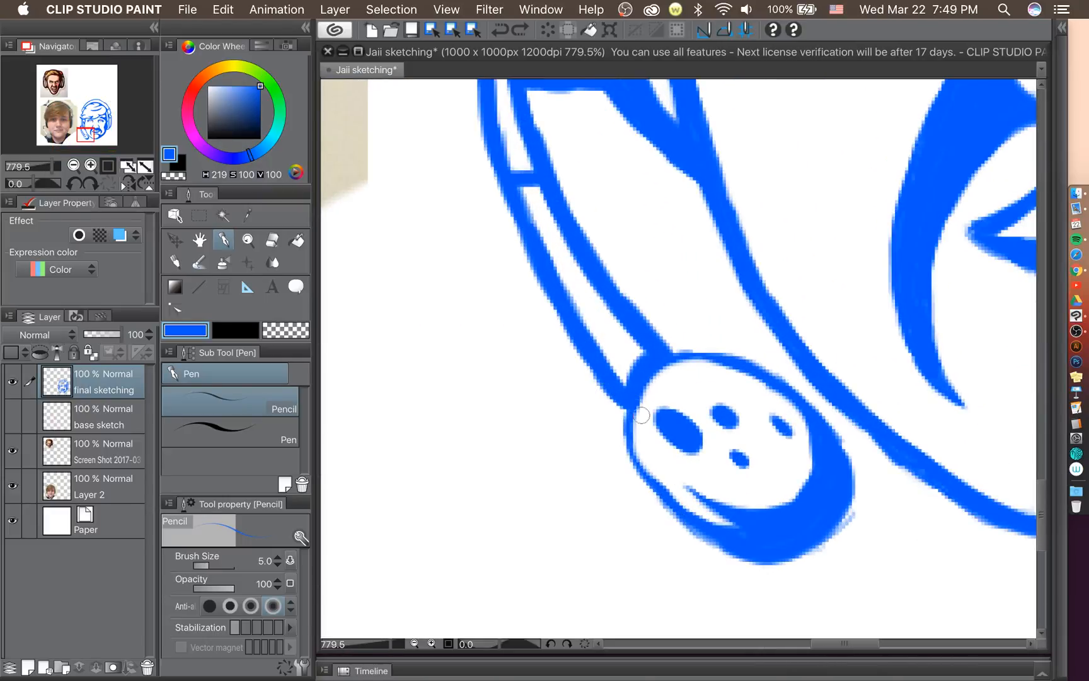
{"action": "mouse_move", "coordinate": [626, 404]}
{"action": "left_mouse_down"}
{"action": "mouse_move", "coordinate": [618, 433]}
{"action": "mouse_move", "coordinate": [625, 404]}
{"action": "mouse_move", "coordinate": [642, 479]}
{"action": "mouse_move", "coordinate": [625, 461]}
{"action": "mouse_move", "coordinate": [685, 520]}
{"action": "left_mouse_up"}
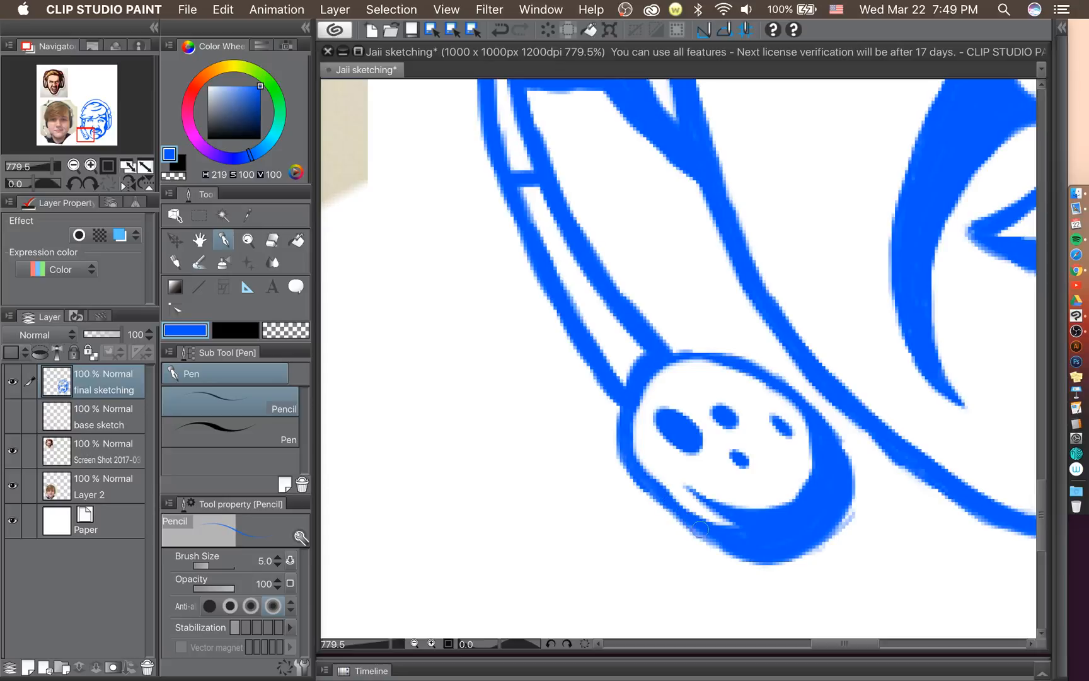
{"action": "mouse_move", "coordinate": [663, 355]}
{"action": "left_mouse_down"}
{"action": "mouse_move", "coordinate": [694, 340]}
{"action": "mouse_move", "coordinate": [657, 356]}
{"action": "mouse_move", "coordinate": [739, 361]}
{"action": "mouse_move", "coordinate": [767, 378]}
{"action": "mouse_move", "coordinate": [696, 347]}
{"action": "mouse_move", "coordinate": [706, 351]}
{"action": "mouse_move", "coordinate": [669, 350]}
{"action": "mouse_move", "coordinate": [694, 340]}
{"action": "mouse_move", "coordinate": [787, 386]}
{"action": "mouse_move", "coordinate": [712, 343]}
{"action": "left_mouse_up"}
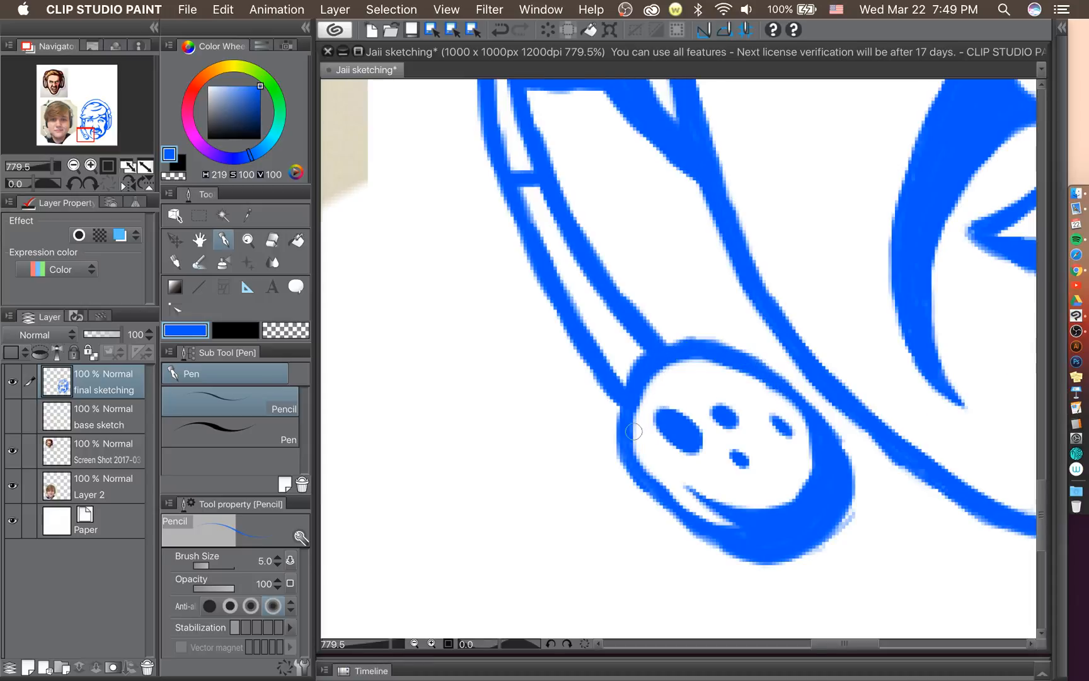
{"action": "scroll", "coordinate": [634, 431], "scroll_direction": "down", "scroll_amount": 10}
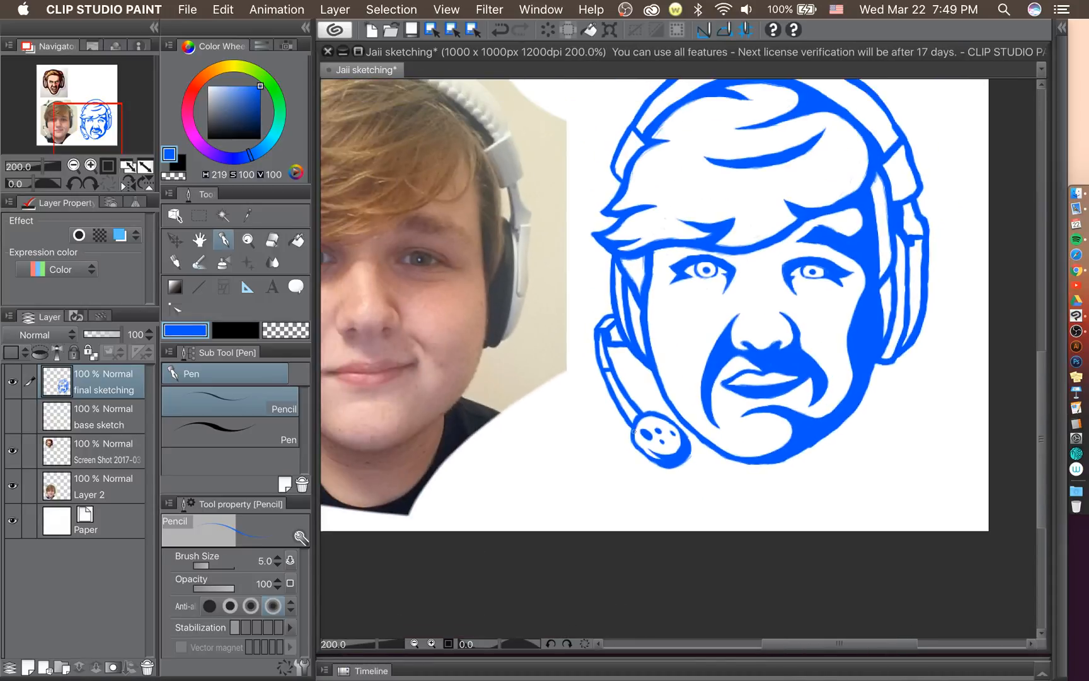
{"action": "scroll", "coordinate": [633, 432], "scroll_direction": "down", "scroll_amount": 2}
{"action": "scroll", "coordinate": [633, 431], "scroll_direction": "up", "scroll_amount": 5}
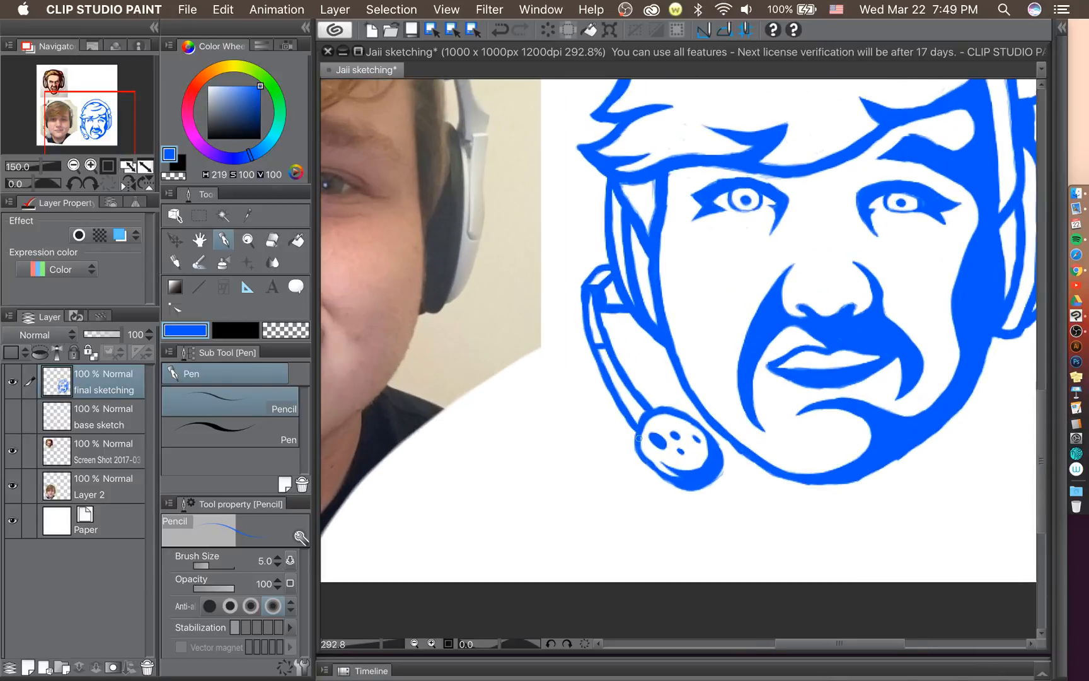
{"action": "scroll", "coordinate": [633, 553], "scroll_direction": "up", "scroll_amount": 4}
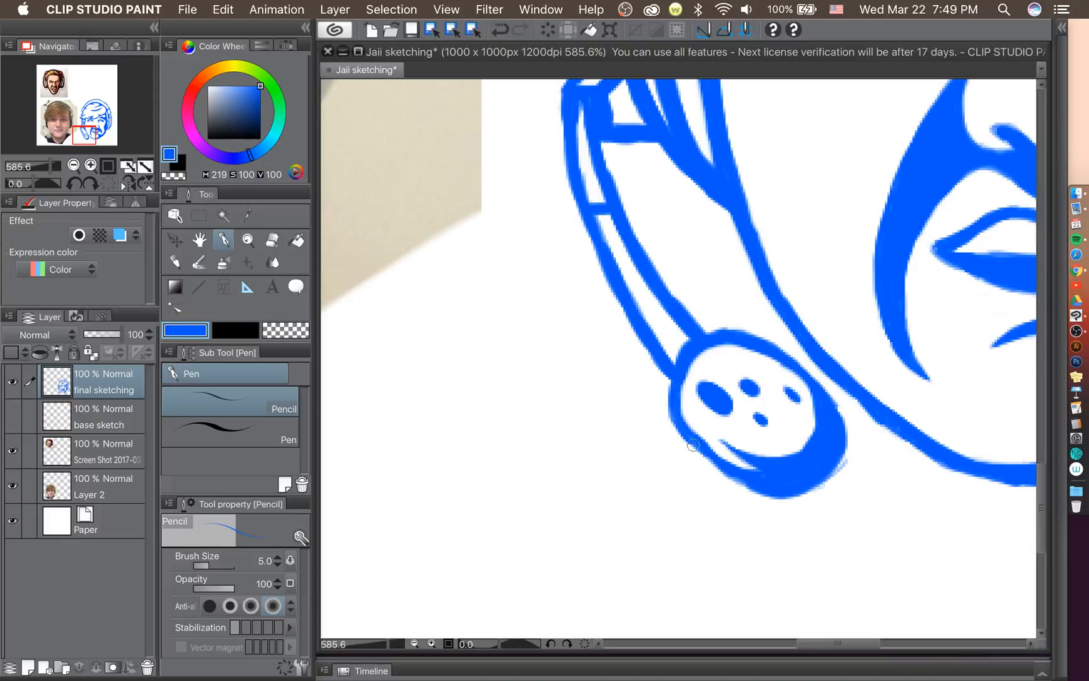
{"action": "left_click_drag", "start_coordinate": [694, 445], "coordinate": [709, 454]}
{"action": "scroll", "coordinate": [746, 482], "scroll_direction": "down", "scroll_amount": 10}
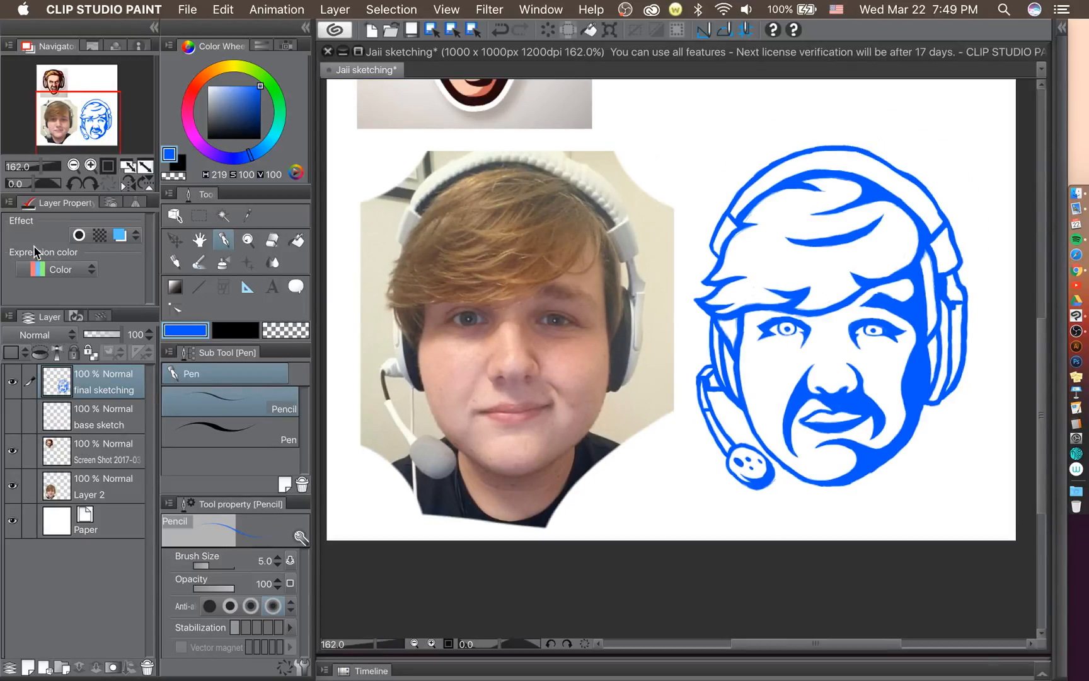
Choose the Pen sub tool and sample a brown of H 29, S 50, V 66 from the photo's hair with the Eyedropper.
{"action": "left_click", "coordinate": [251, 434]}
{"action": "key", "text": "i"}
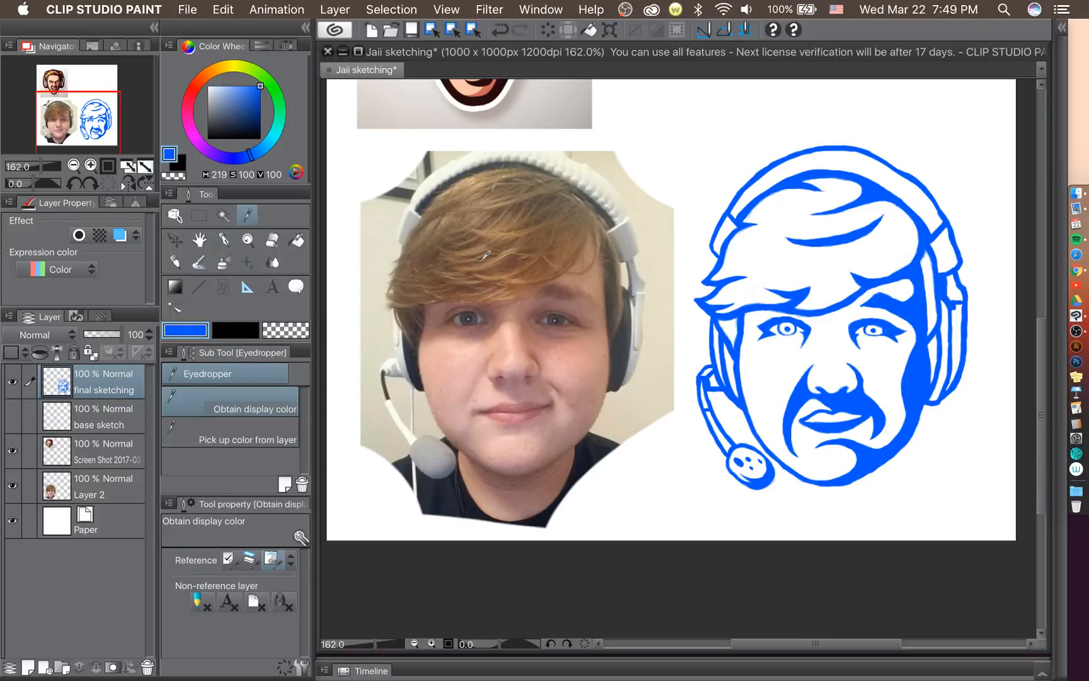
{"action": "left_click", "coordinate": [502, 234]}
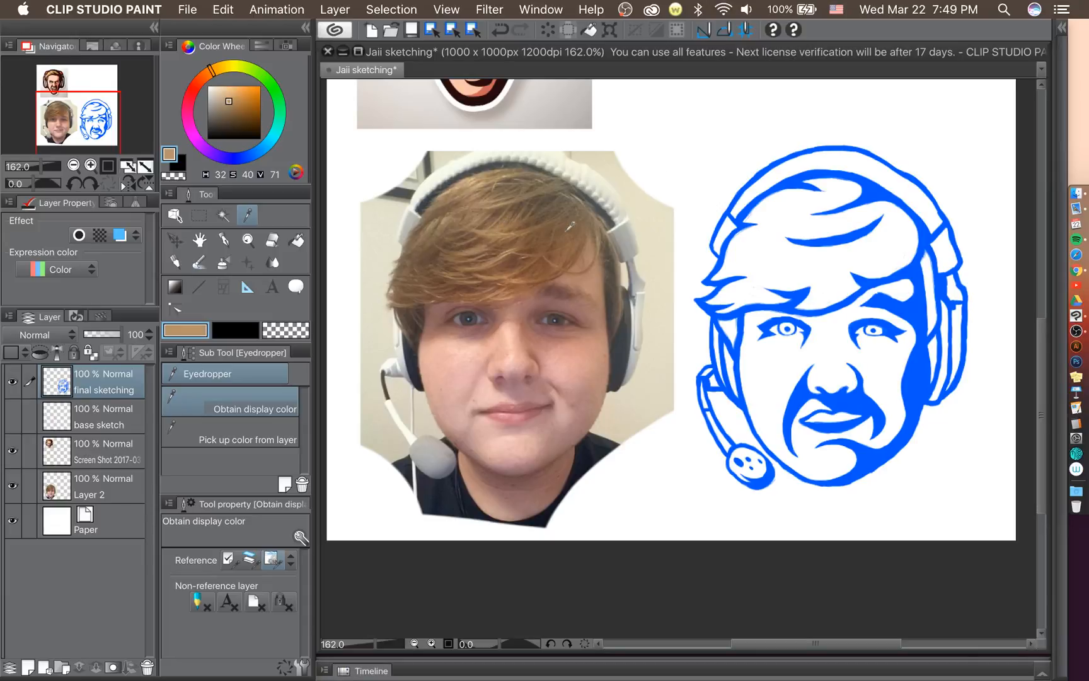
{"action": "left_click", "coordinate": [522, 274]}
{"action": "left_click", "coordinate": [508, 270]}
Try a brown dab with the Transparent watercolor brush beside the portrait photo, undo it and switch to the Pen.
{"action": "key", "text": "b"}
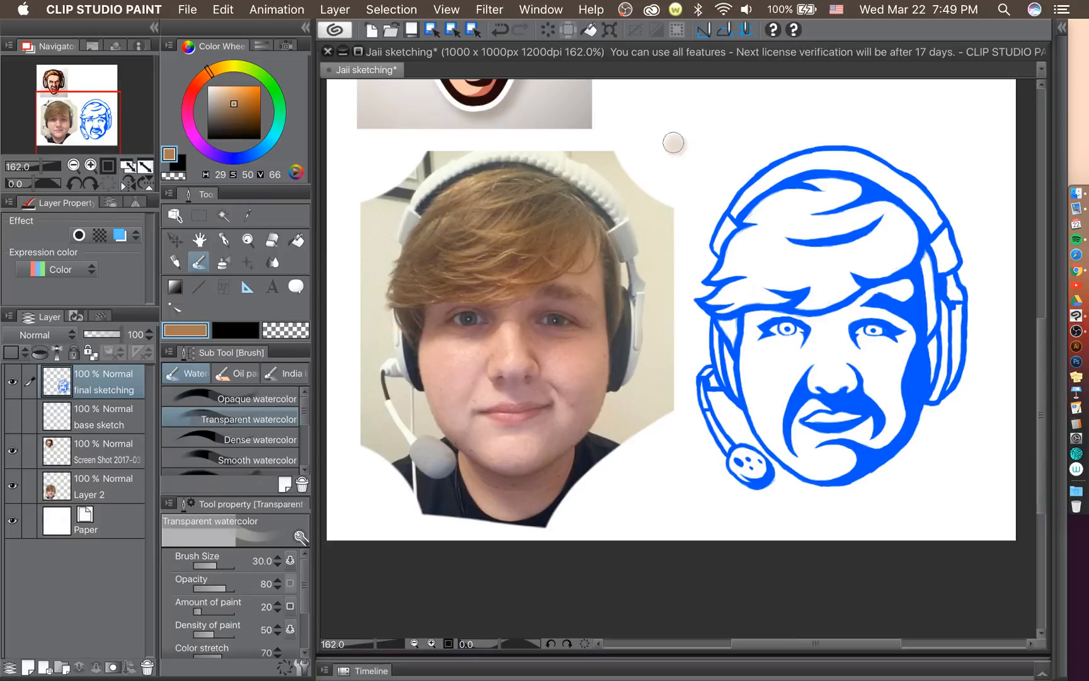
{"action": "left_click_drag", "start_coordinate": [678, 140], "coordinate": [677, 147]}
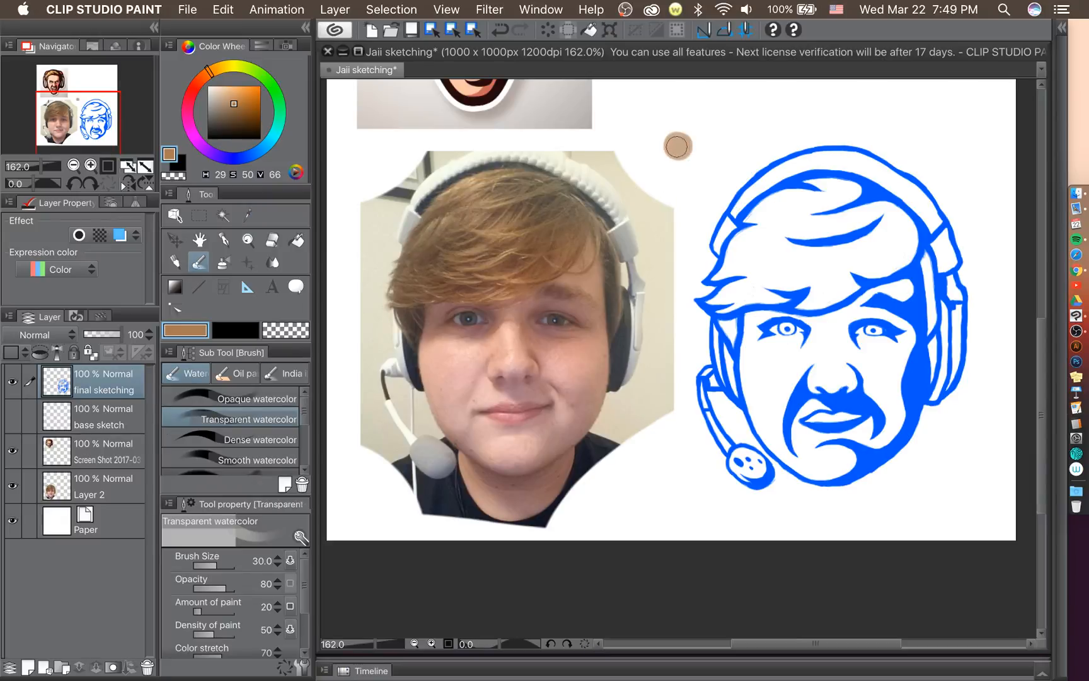
{"action": "left_click", "coordinate": [224, 240]}
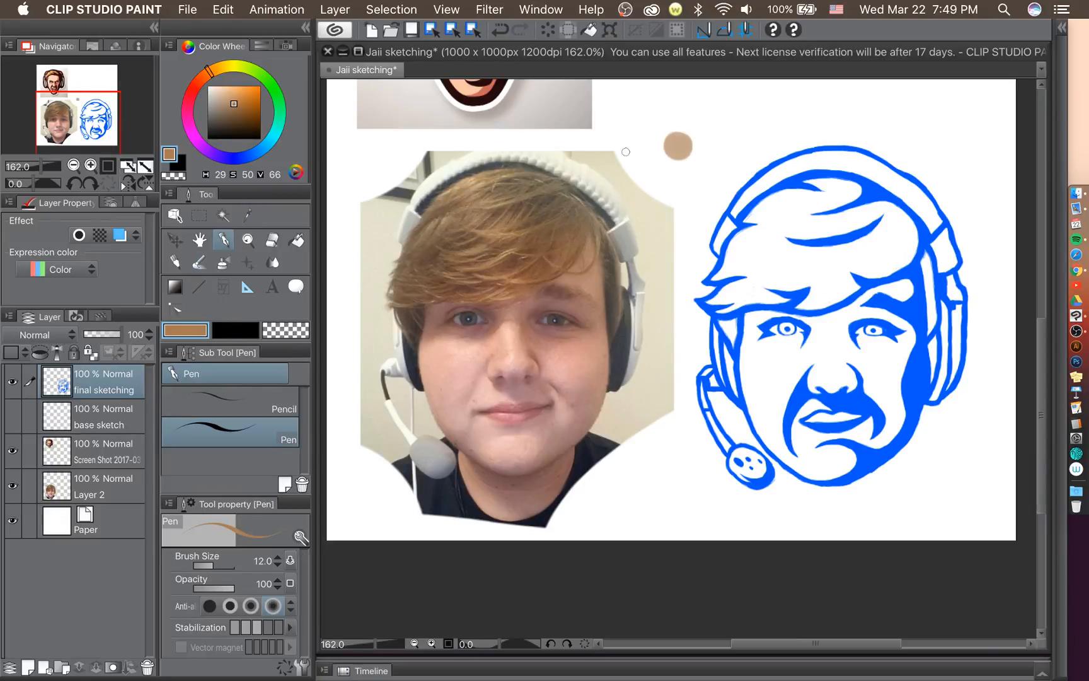
{"action": "key", "text": "super+z"}
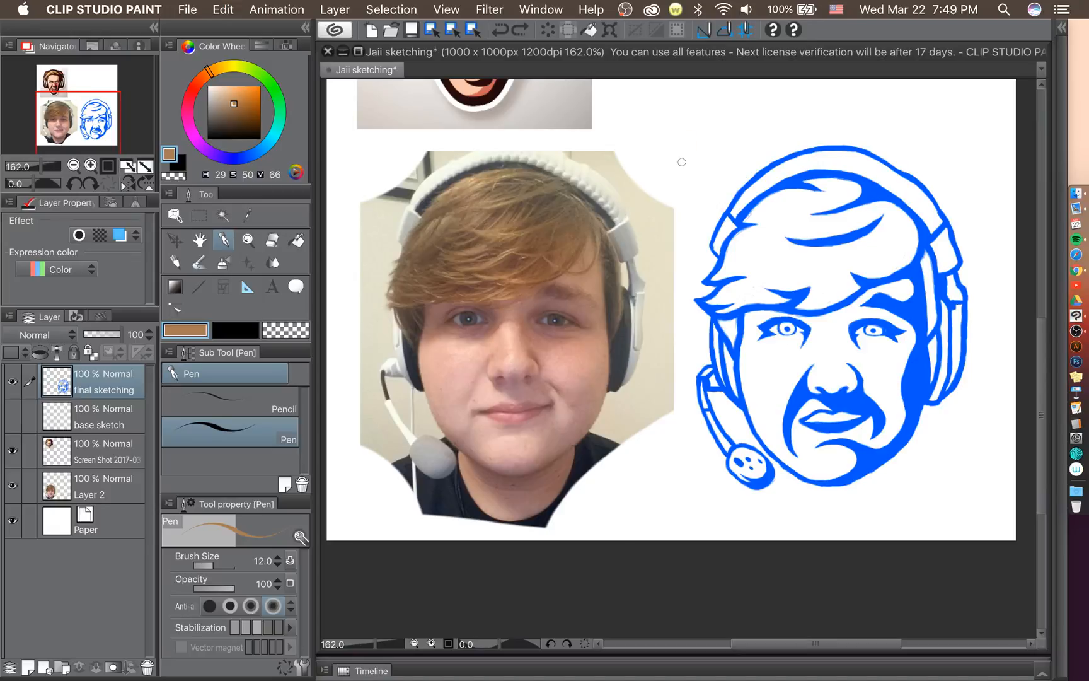
{"action": "left_click_drag", "start_coordinate": [680, 140], "coordinate": [678, 144]}
{"action": "key", "text": "super+z"}
{"action": "key", "text": "super+z"}
{"action": "key", "text": "super+z"}
{"action": "key", "text": "super+z"}
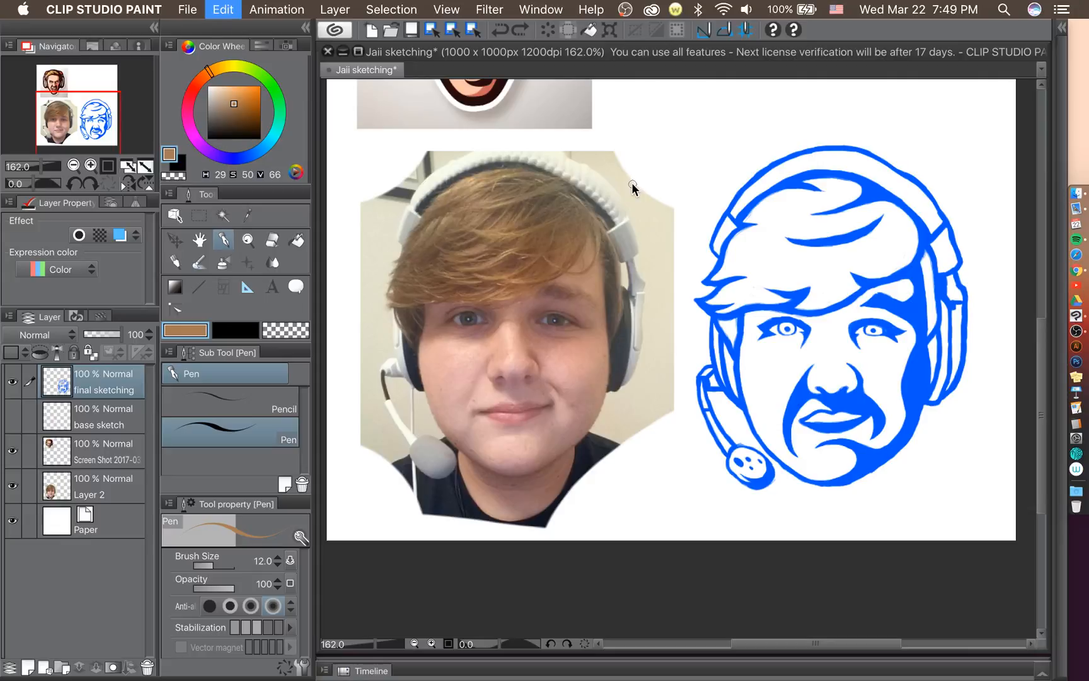
{"action": "key", "text": "super+z"}
{"action": "key", "text": "super+z"}
{"action": "key", "text": "super+z"}
{"action": "key", "text": "super+z"}
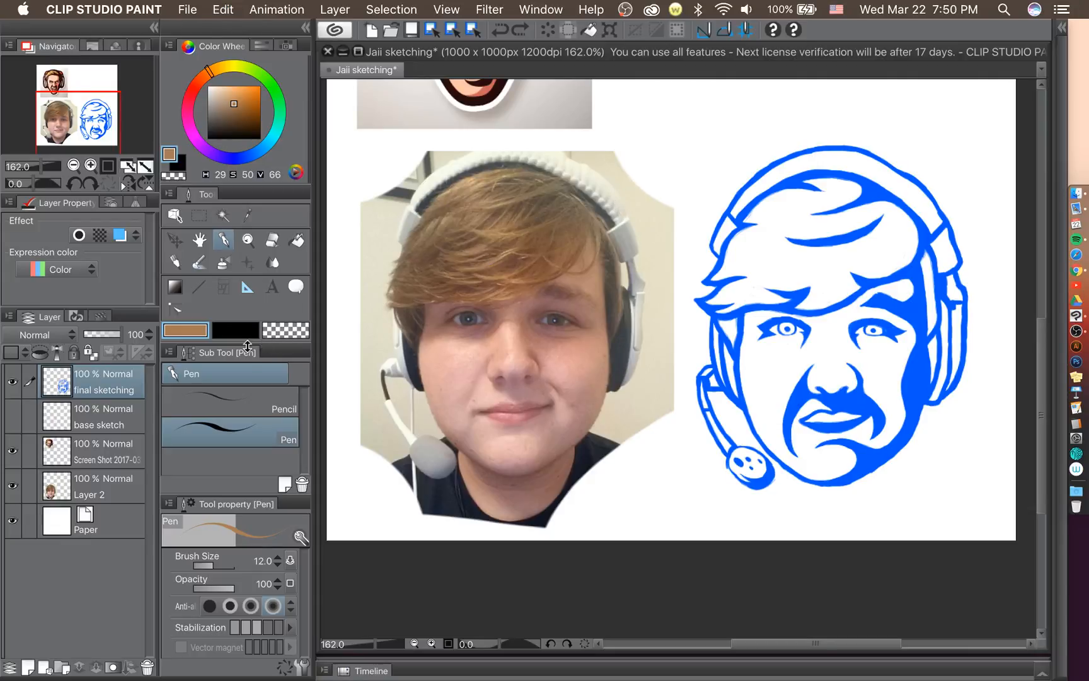
Enlarge the Pen to size 30 and paint a round brown swatch in the empty space between the photo and the line art.
{"action": "key", "text": "bracketright"}
{"action": "key", "text": "bracketright"}
{"action": "key", "text": "bracketright"}
{"action": "key", "text": "bracketright"}
{"action": "key", "text": "bracketright"}
{"action": "left_click", "coordinate": [680, 158]}
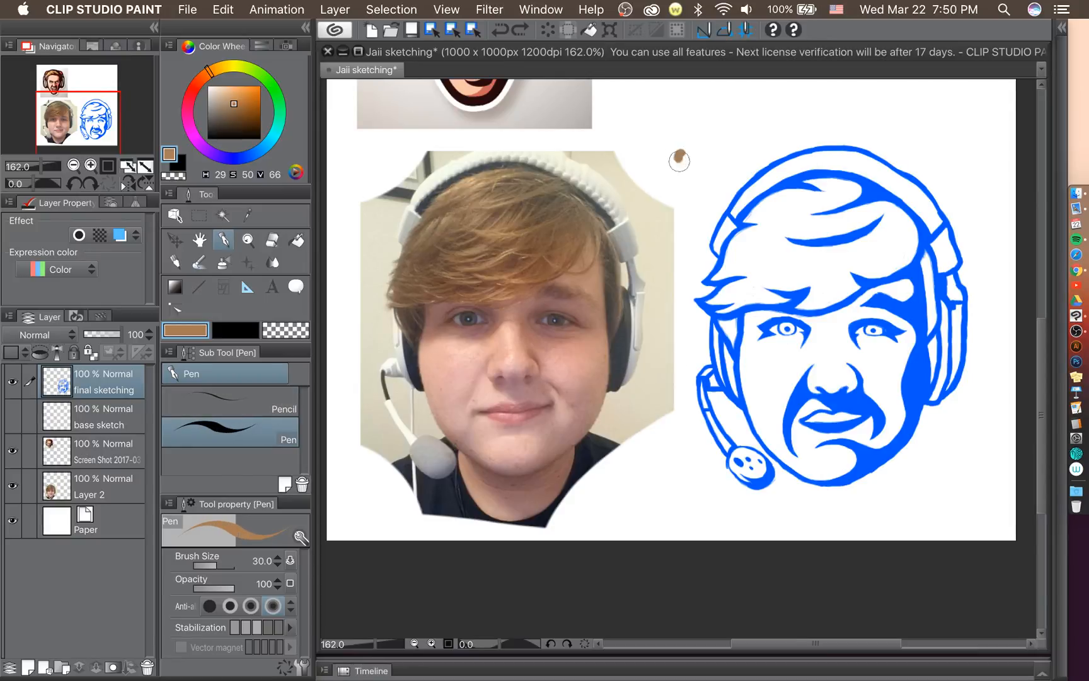
{"action": "mouse_move", "coordinate": [675, 155]}
{"action": "left_mouse_down"}
{"action": "mouse_move", "coordinate": [685, 154]}
{"action": "mouse_move", "coordinate": [675, 172]}
{"action": "left_mouse_up"}
Sample several hair strands in the portrait photo with the Eyedropper, settling on a brown of H 28, S 46, V 66.
{"action": "key", "text": "i"}
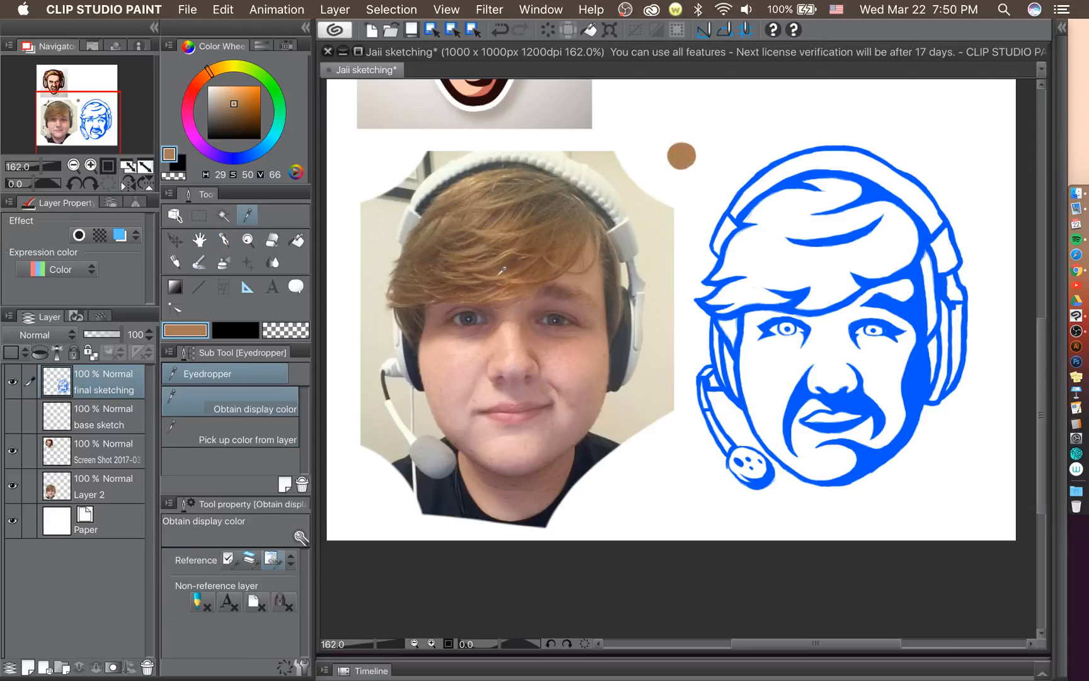
{"action": "left_click", "coordinate": [508, 231]}
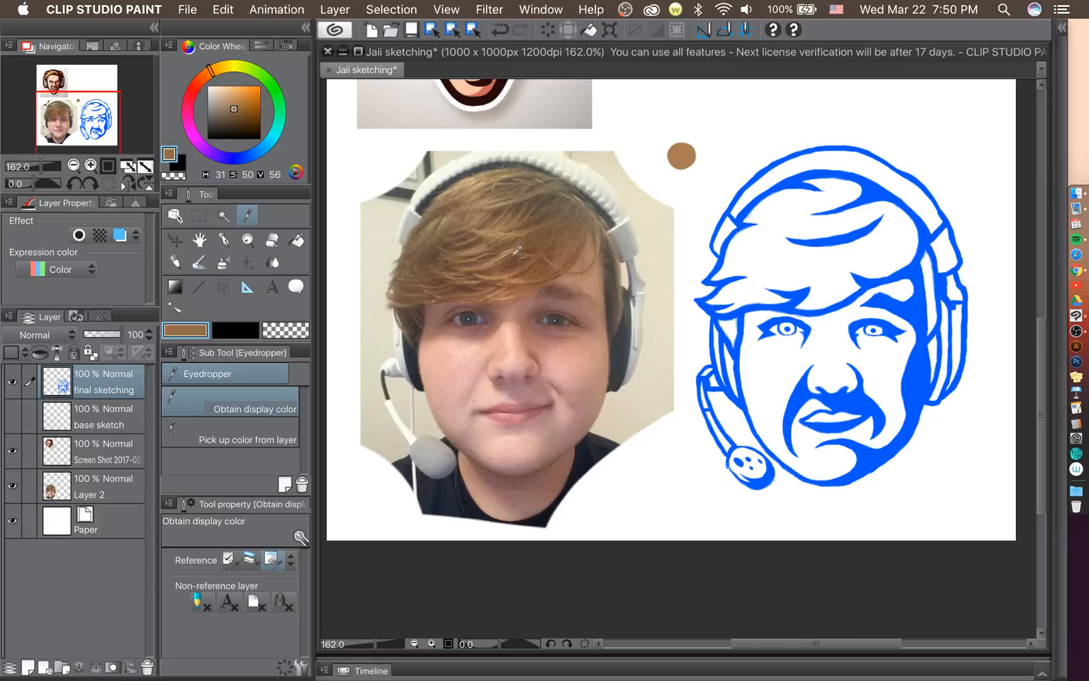
{"action": "left_click", "coordinate": [511, 243]}
{"action": "left_click", "coordinate": [516, 272]}
{"action": "left_click", "coordinate": [499, 272]}
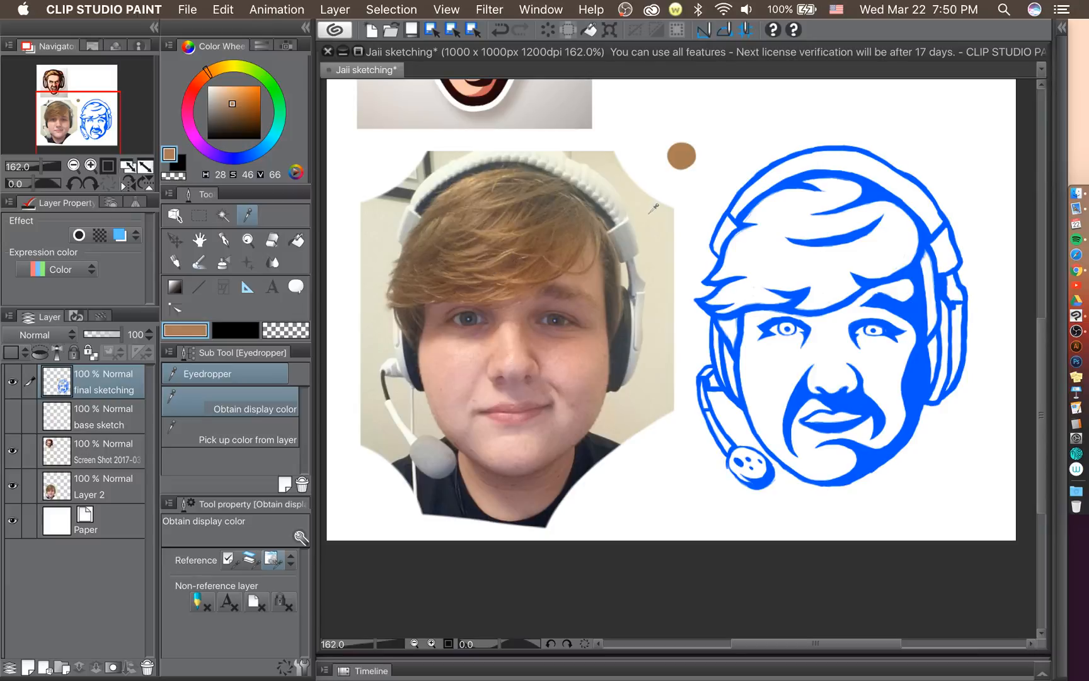
Paint the newly sampled brown beside the first swatch with the size 30 Pen, and replace both with a single round swatch.
{"action": "key", "text": "b"}
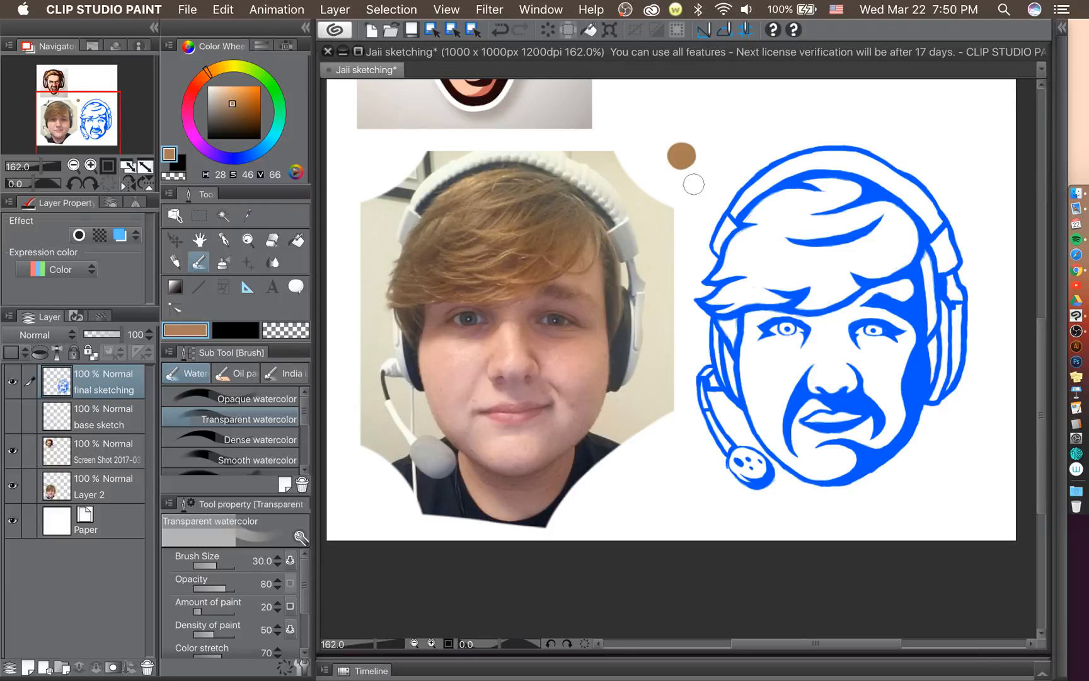
{"action": "key", "text": "p"}
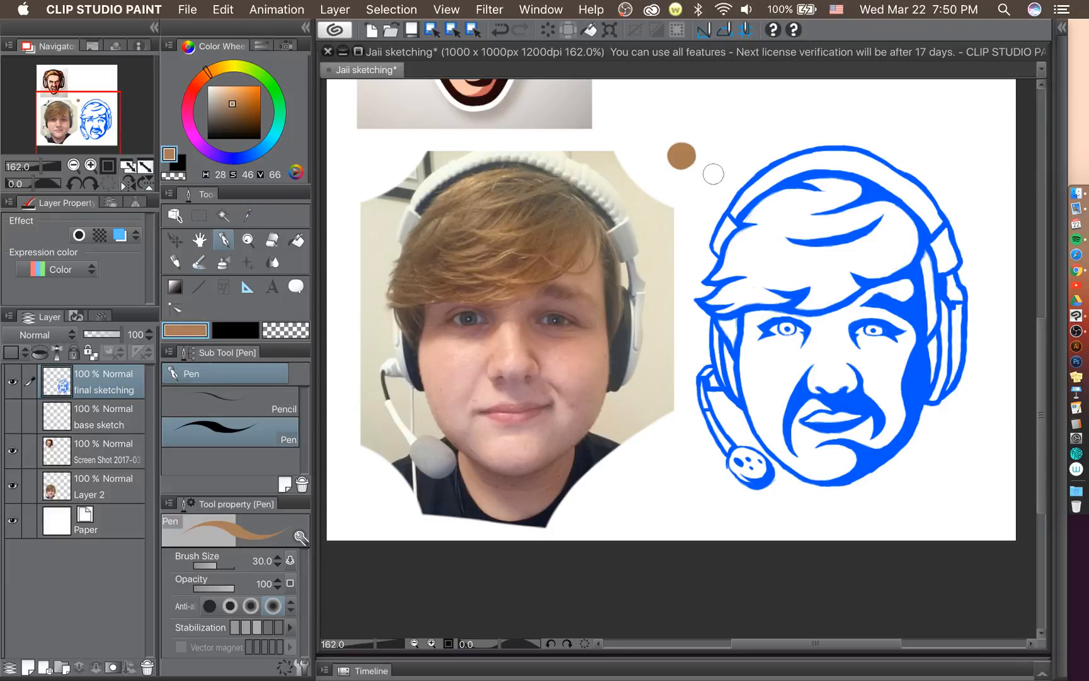
{"action": "mouse_move", "coordinate": [698, 152]}
{"action": "left_mouse_down"}
{"action": "mouse_move", "coordinate": [702, 162]}
{"action": "mouse_move", "coordinate": [693, 151]}
{"action": "mouse_move", "coordinate": [710, 146]}
{"action": "mouse_move", "coordinate": [705, 156]}
{"action": "left_mouse_up"}
{"action": "scroll", "coordinate": [704, 156], "scroll_direction": "up", "scroll_amount": 6}
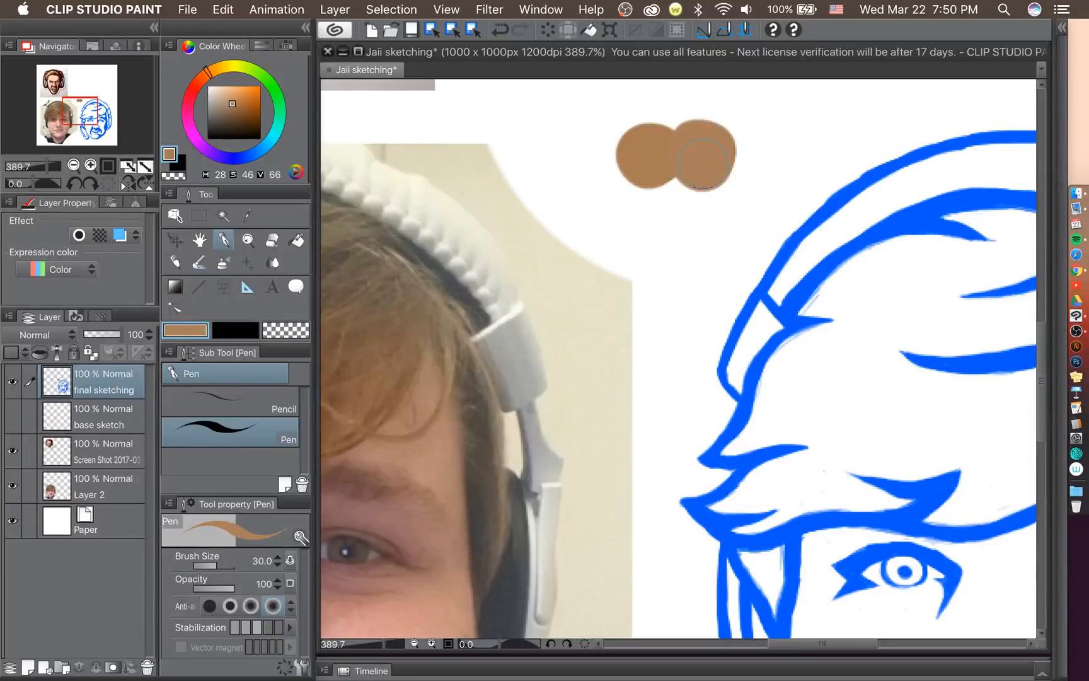
{"action": "scroll", "coordinate": [703, 164], "scroll_direction": "down", "scroll_amount": 4}
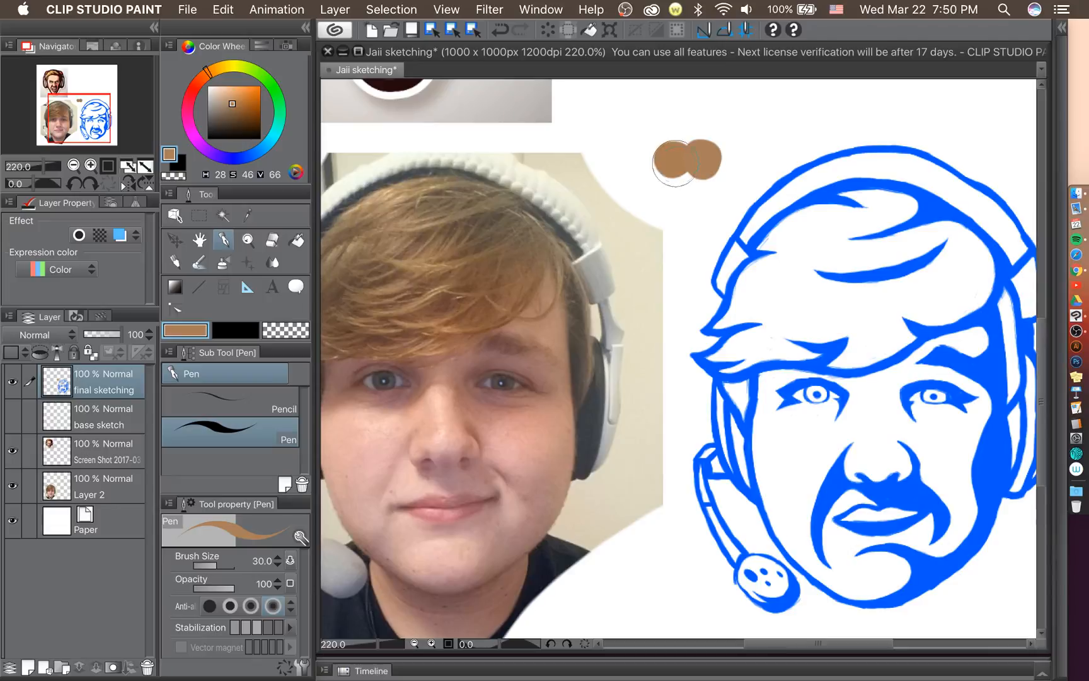
{"action": "mouse_move", "coordinate": [680, 170]}
{"action": "left_mouse_down"}
{"action": "mouse_move", "coordinate": [674, 141]}
{"action": "mouse_move", "coordinate": [697, 139]}
{"action": "mouse_move", "coordinate": [657, 175]}
{"action": "mouse_move", "coordinate": [715, 180]}
{"action": "mouse_move", "coordinate": [676, 164]}
{"action": "left_mouse_up"}
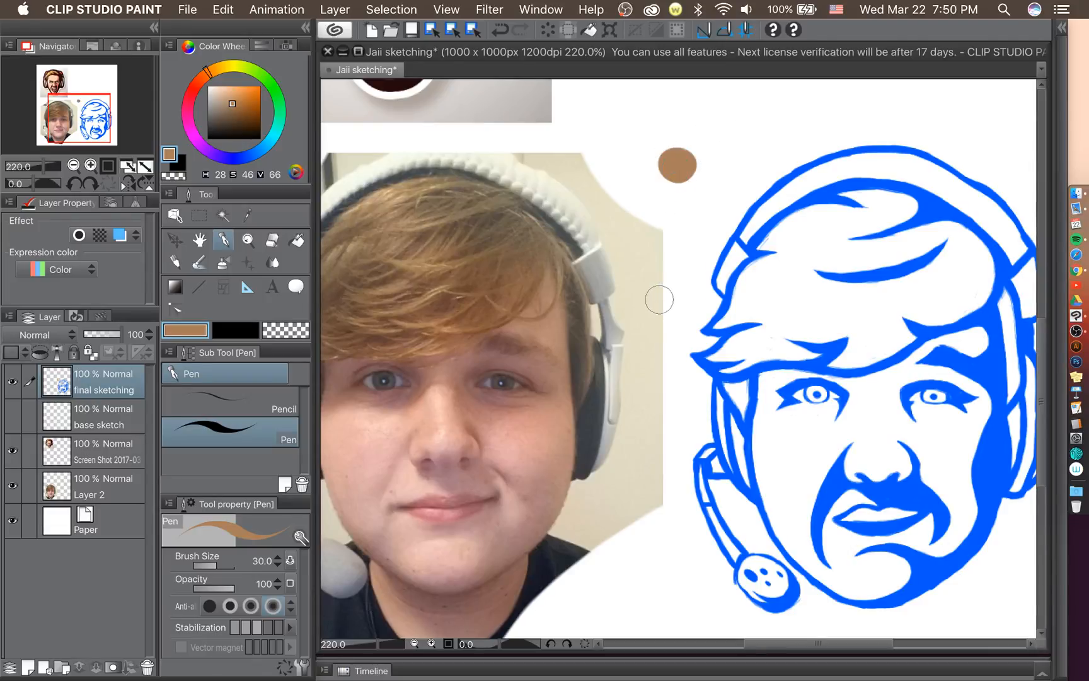
Sample a pink skin tone of H 6, S 24, V 89 from the photo's cheek and switch to the Transparent watercolor brush.
{"action": "key", "text": "o"}
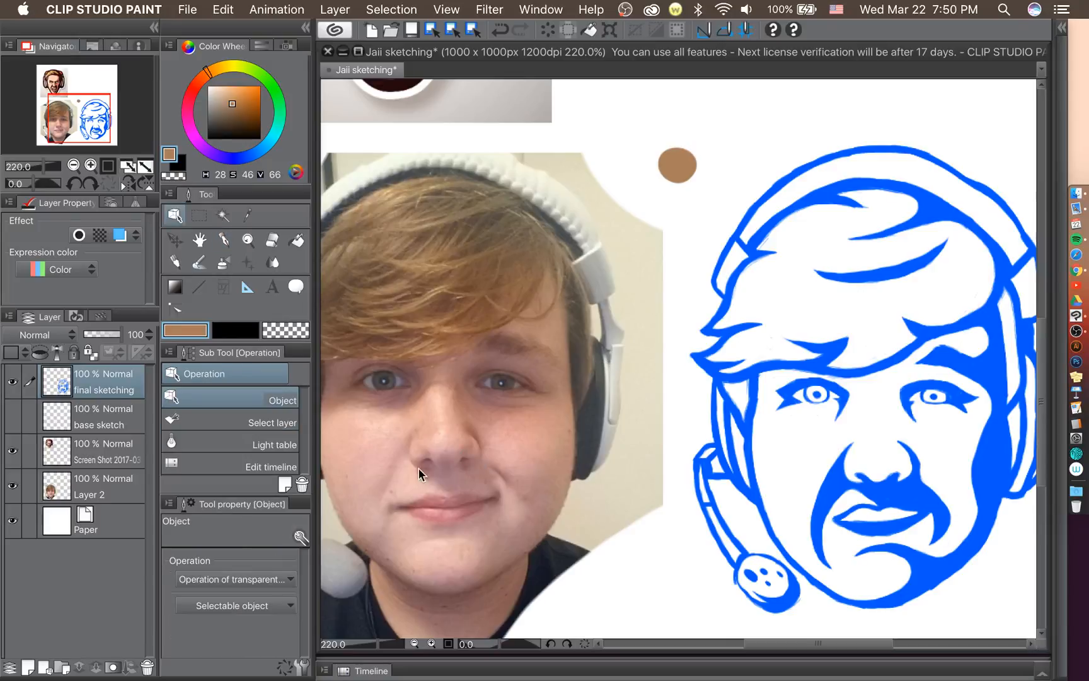
{"action": "key", "text": "i"}
{"action": "left_click", "coordinate": [381, 454]}
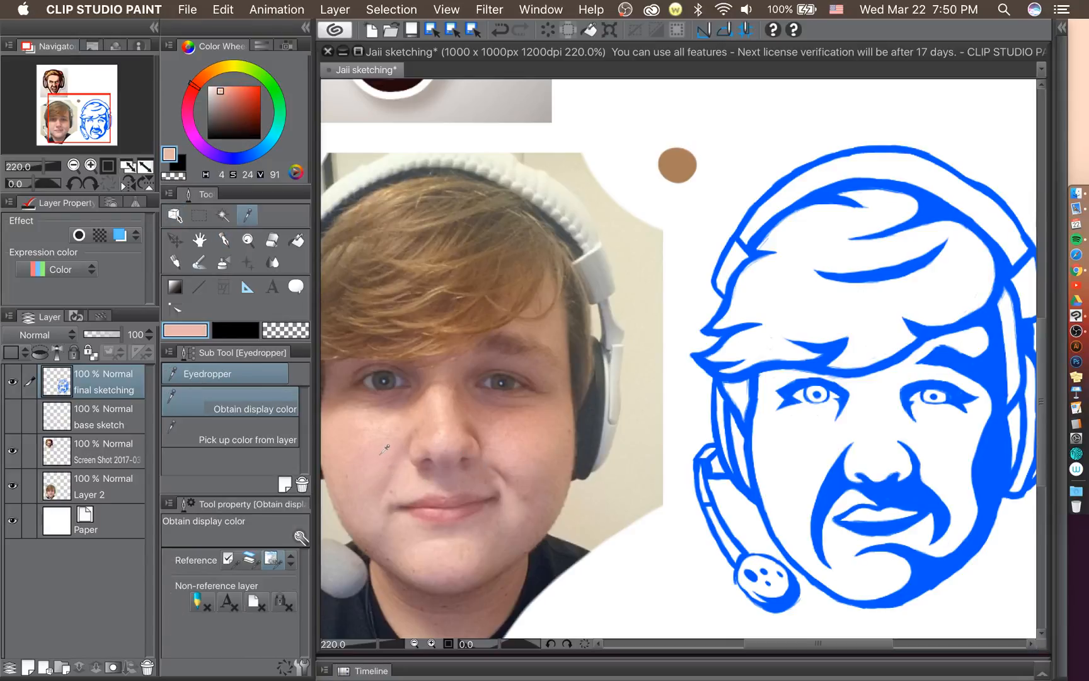
{"action": "left_click", "coordinate": [383, 428]}
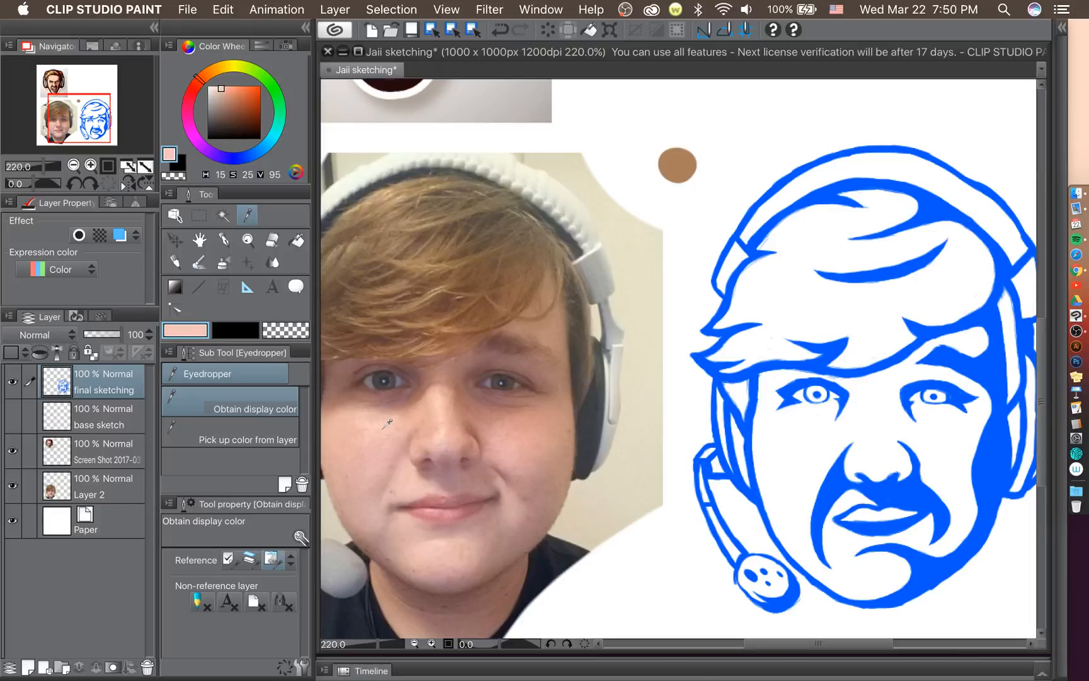
{"action": "left_click", "coordinate": [380, 462]}
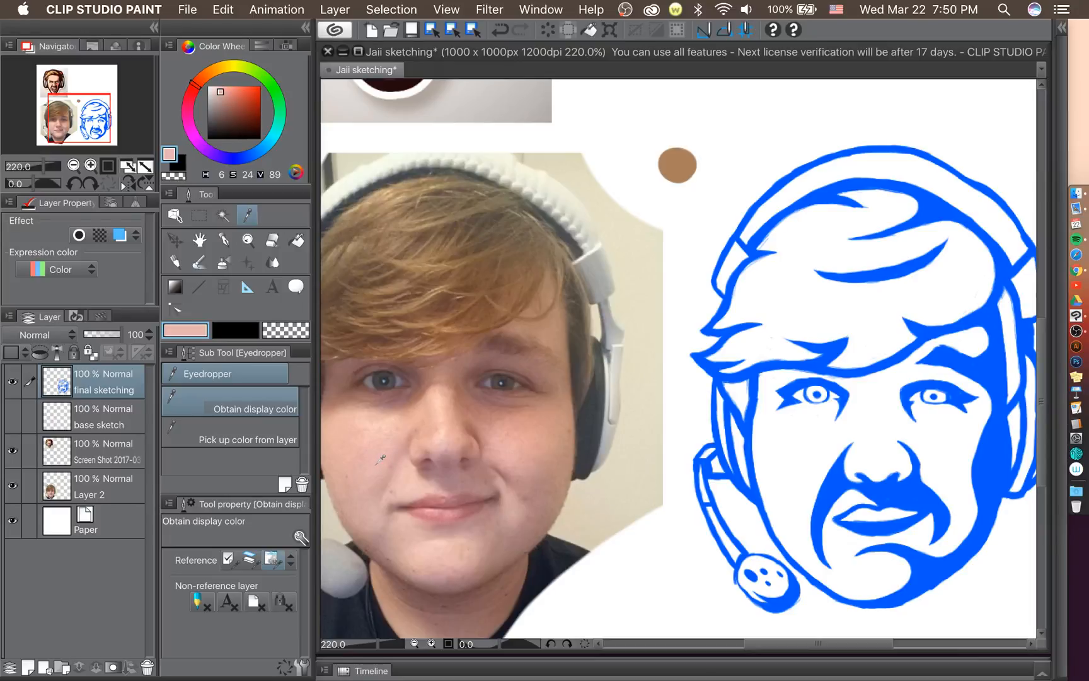
{"action": "key", "text": "b"}
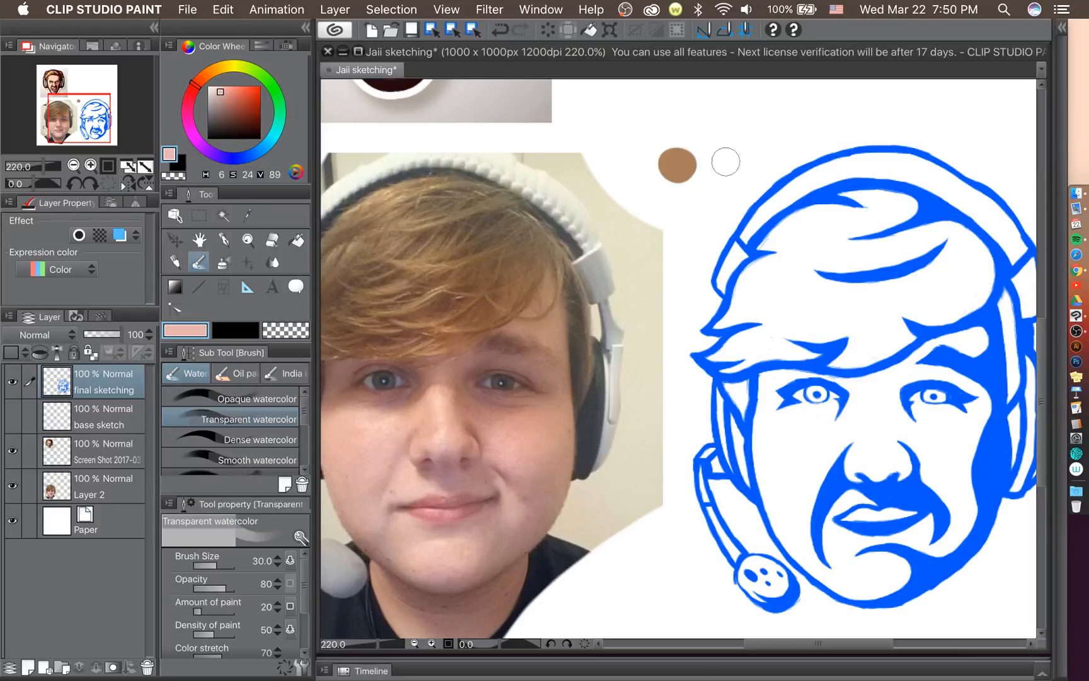
Undo the faint watercolor dab and paint a round pink swatch beside the brown one with the size 30 Pen.
{"action": "left_click_drag", "start_coordinate": [732, 163], "coordinate": [734, 155]}
{"action": "key", "text": "super+z"}
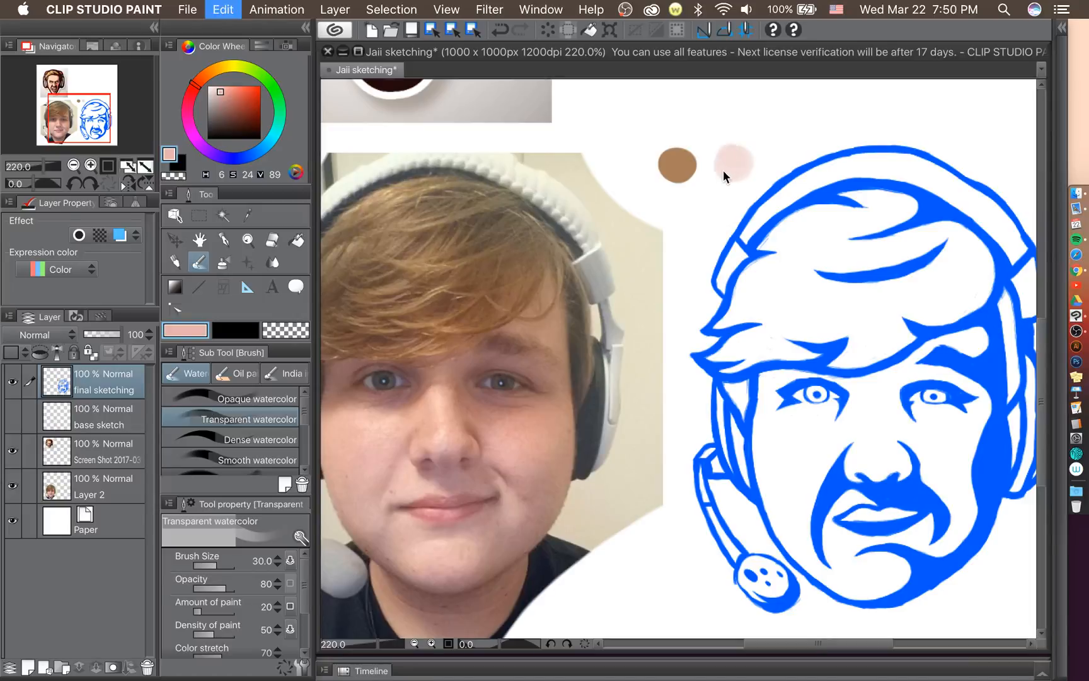
{"action": "key", "text": "p"}
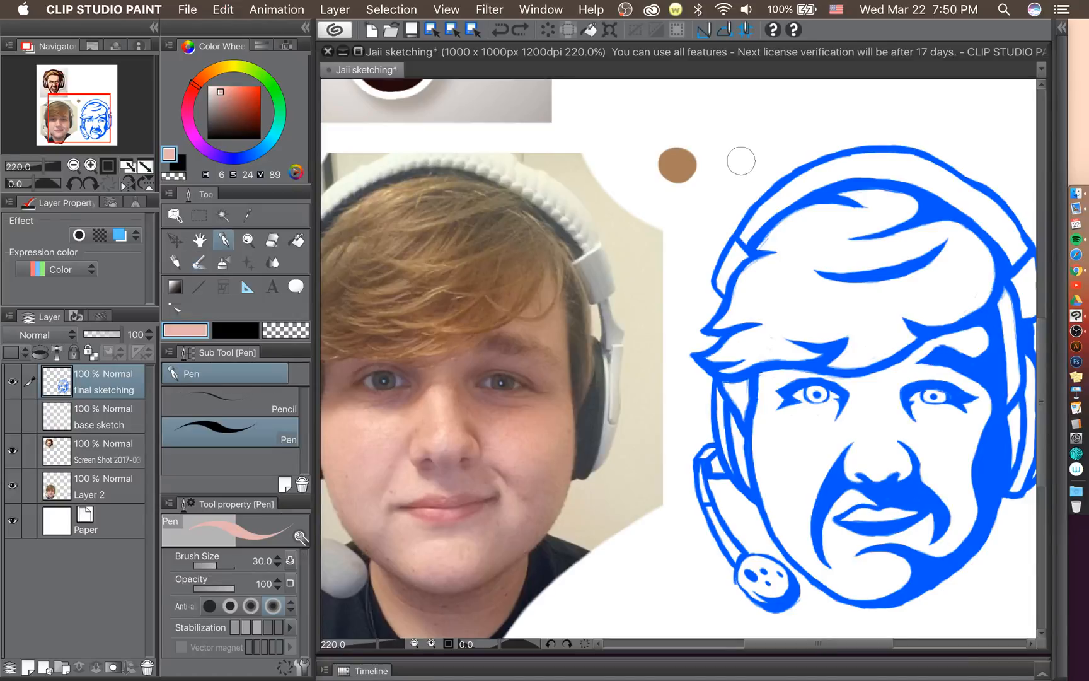
{"action": "left_click_drag", "start_coordinate": [722, 165], "coordinate": [722, 170]}
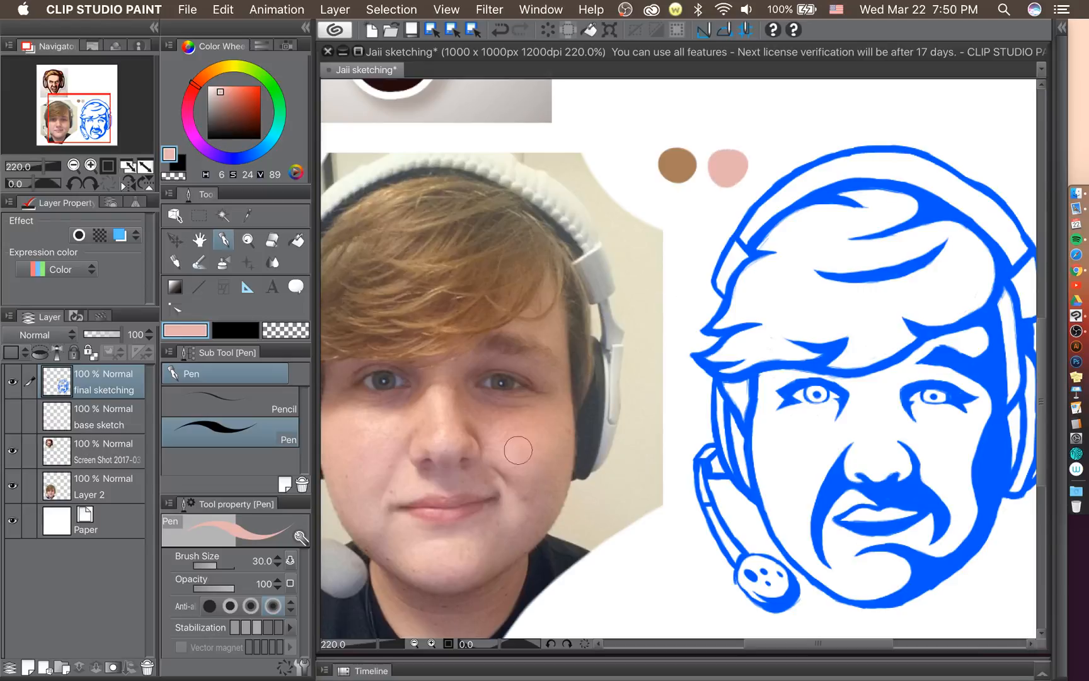
Sample a lip color of H 354, S 38, V 75 from the photo and paint a round swatch of it above the brown one.
{"action": "key", "text": "j"}
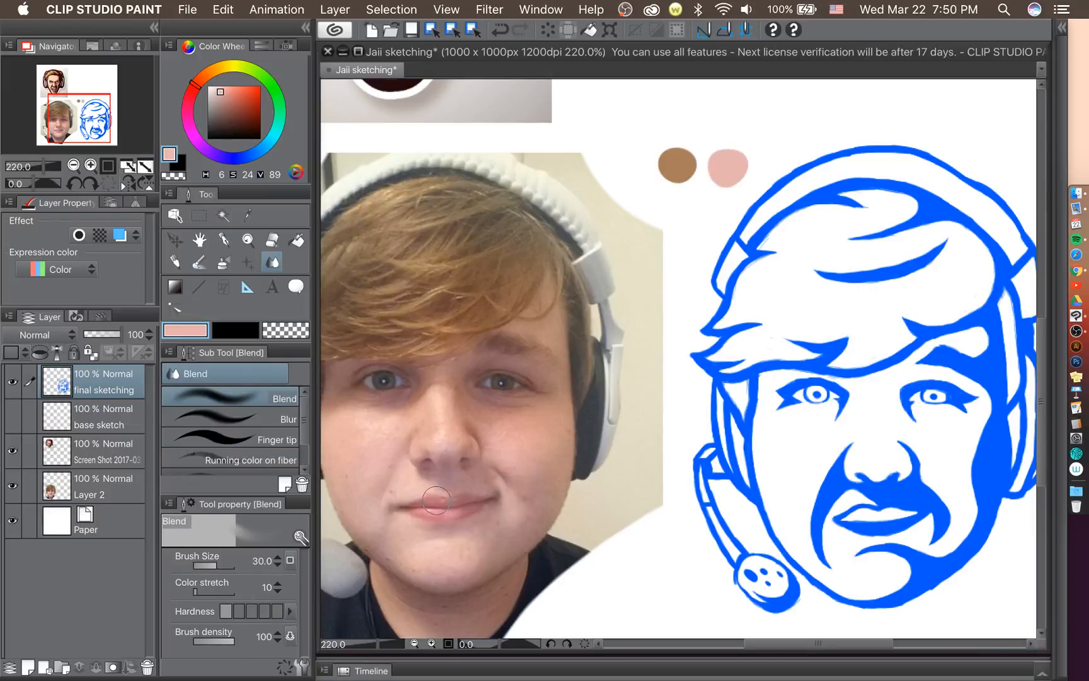
{"action": "key", "text": "i"}
{"action": "left_click", "coordinate": [440, 493]}
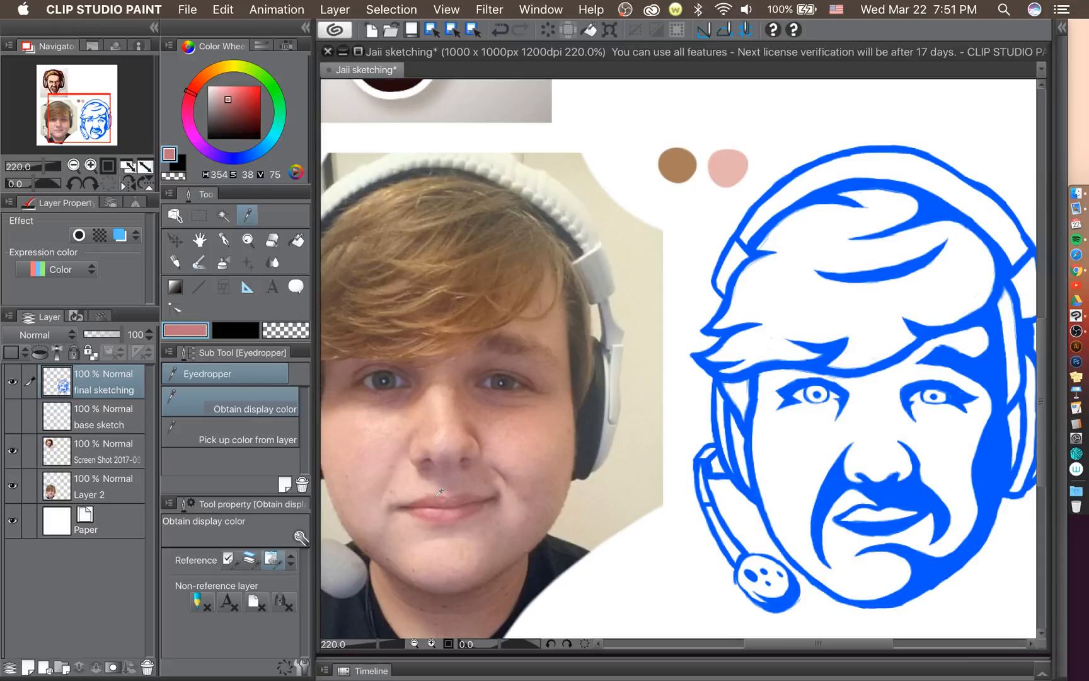
{"action": "key", "text": "b"}
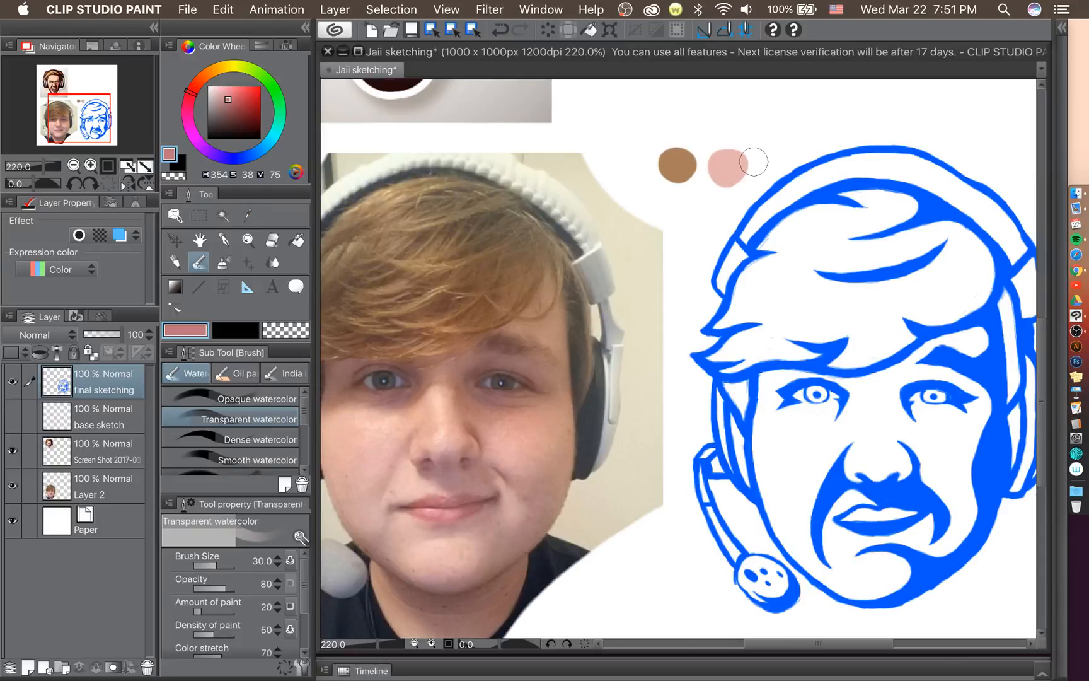
{"action": "key", "text": "p"}
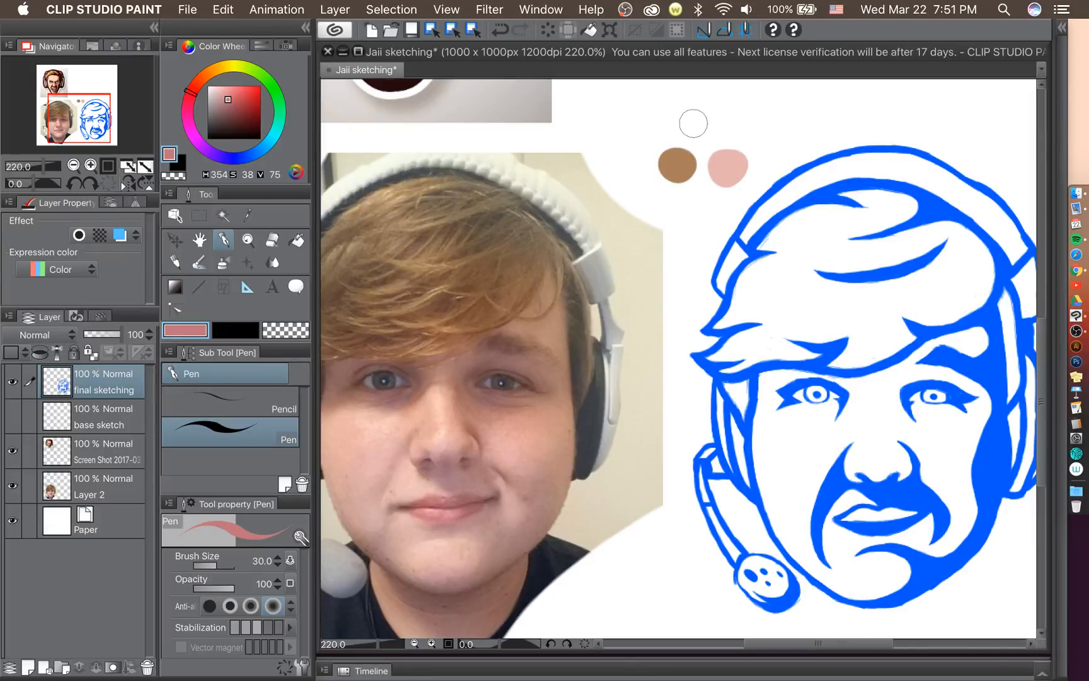
{"action": "left_click_drag", "start_coordinate": [668, 115], "coordinate": [682, 110]}
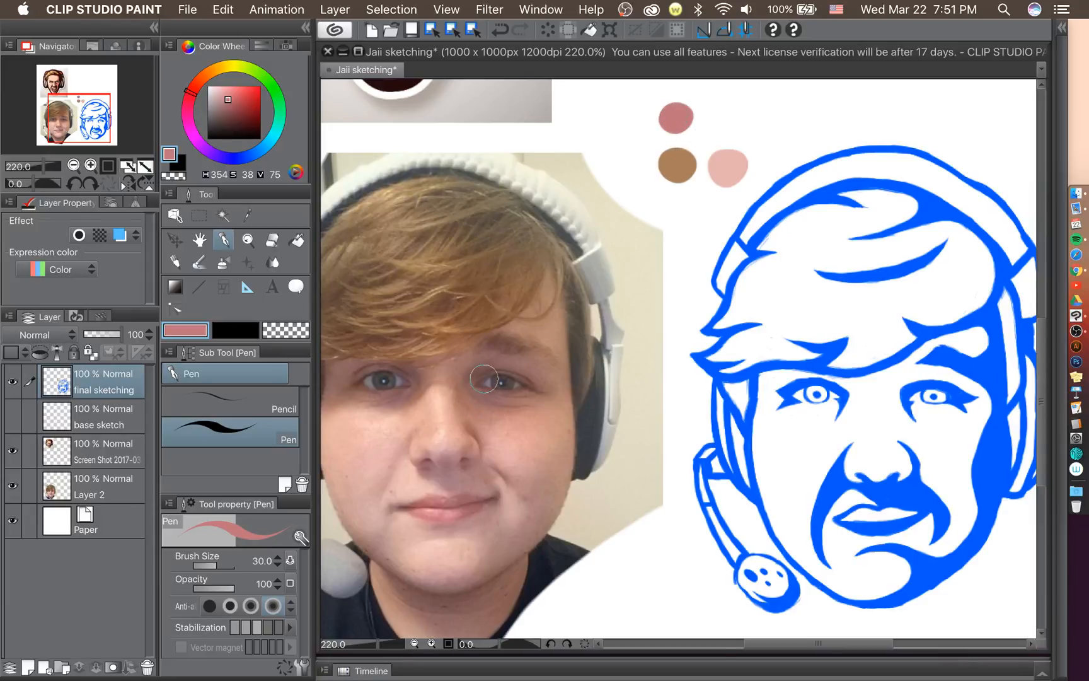
Sample the iris colors of both eyes in the portrait photo with the Eyedropper.
{"action": "scroll", "coordinate": [483, 378], "scroll_direction": "up", "scroll_amount": 2}
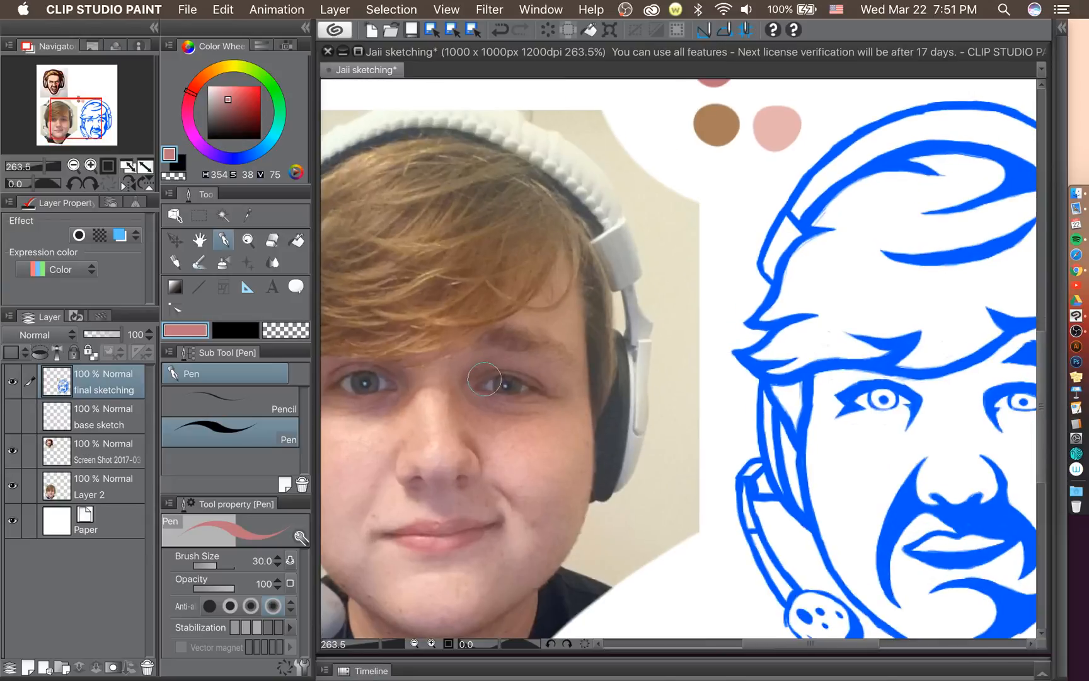
{"action": "key", "text": "i"}
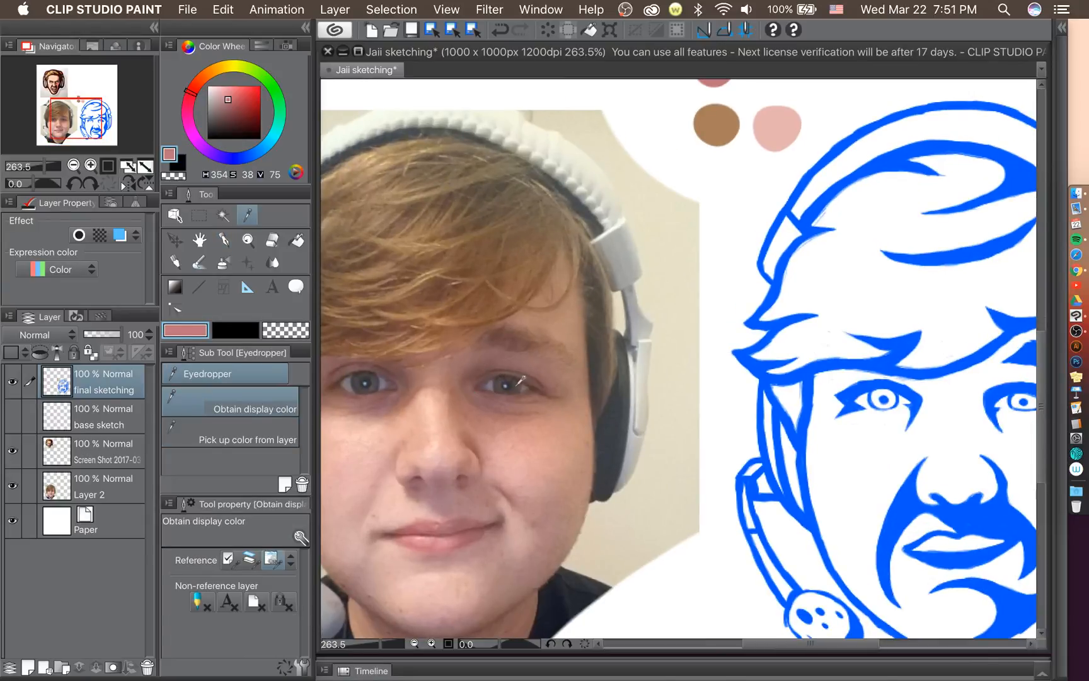
{"action": "left_click", "coordinate": [518, 385]}
{"action": "left_click", "coordinate": [516, 385]}
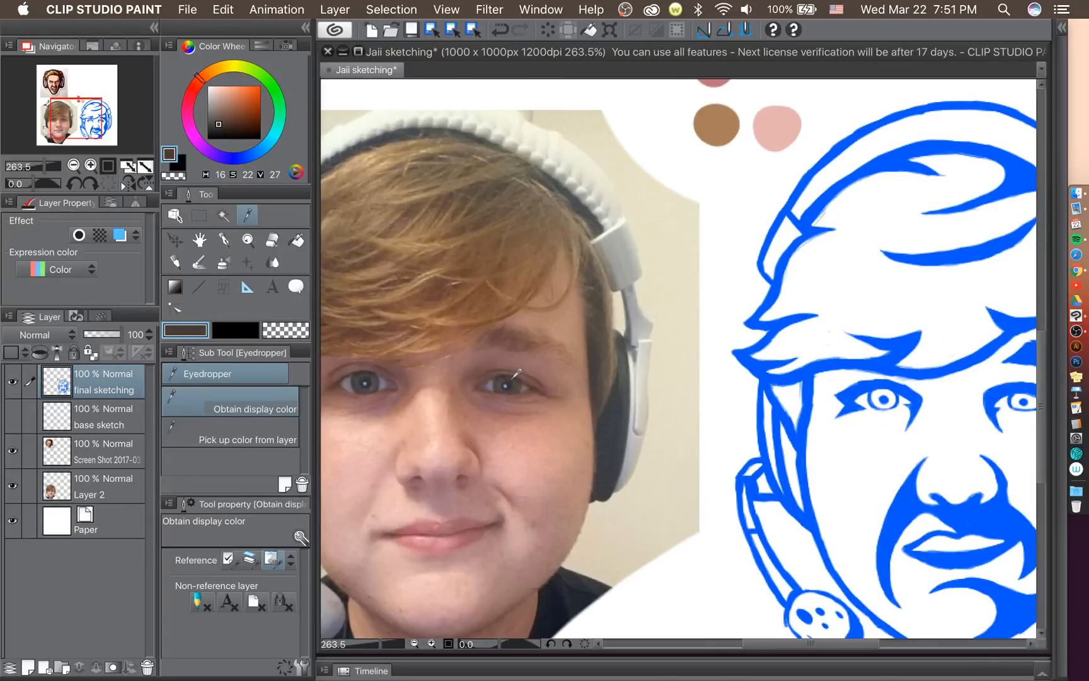
{"action": "left_click", "coordinate": [515, 377]}
{"action": "left_click", "coordinate": [370, 388]}
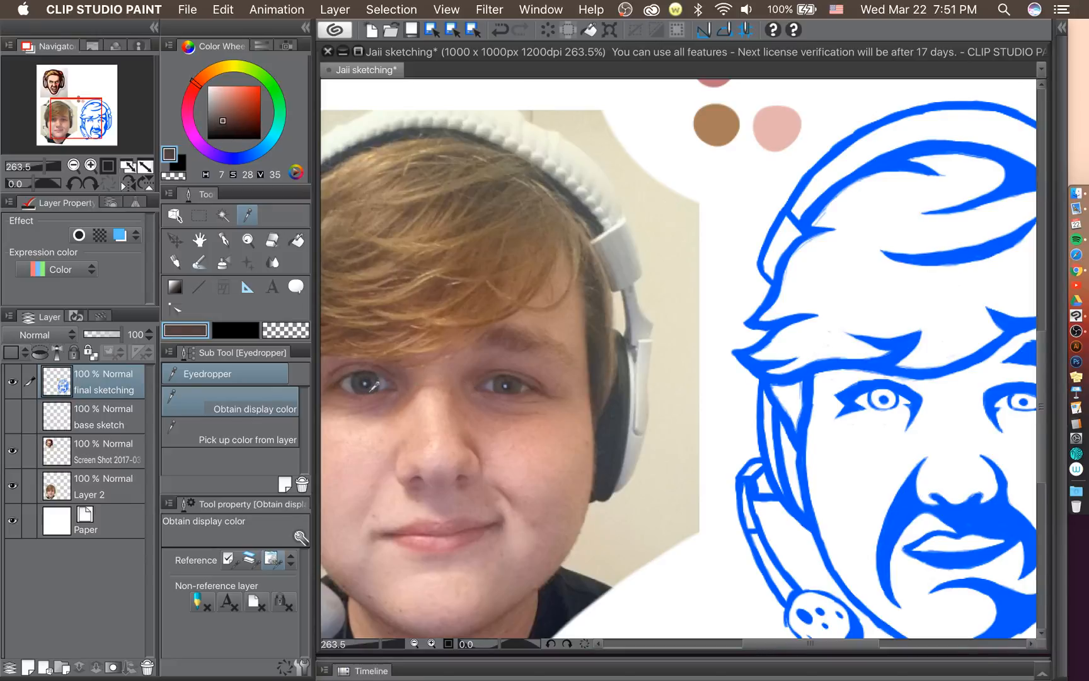
{"action": "left_click", "coordinate": [372, 389]}
{"action": "left_click", "coordinate": [377, 388]}
Sample many spots around the iris of the photo's left-hand eye with the Eyedropper in search of a usable eye color.
{"action": "scroll", "coordinate": [380, 382], "scroll_direction": "up", "scroll_amount": 6}
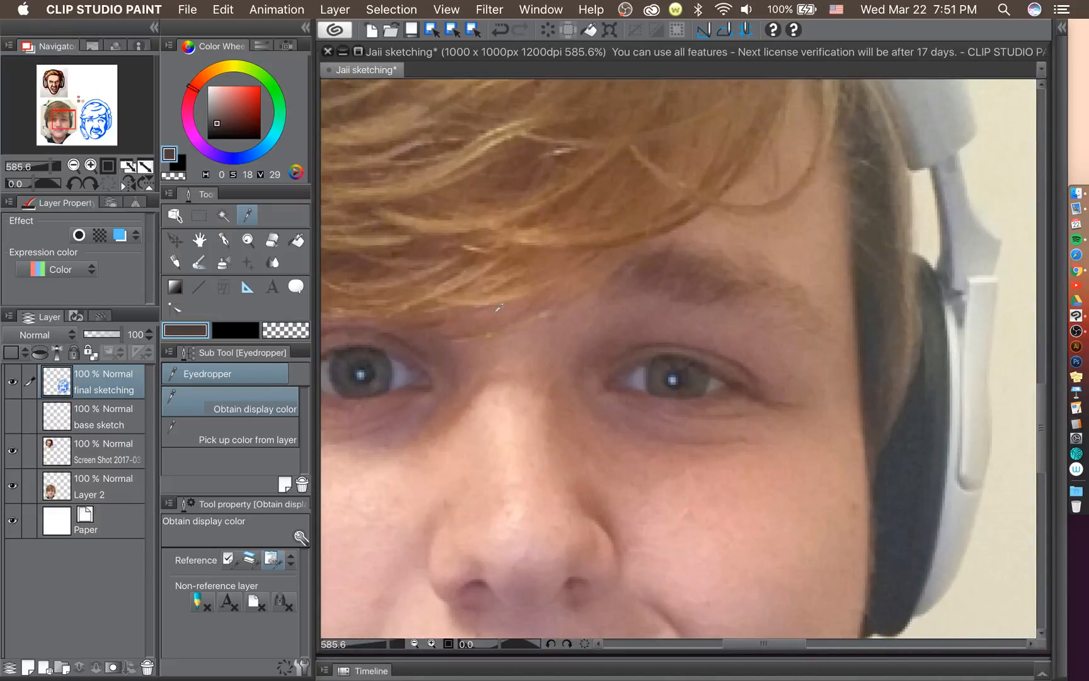
{"action": "left_click", "coordinate": [386, 382]}
{"action": "left_click", "coordinate": [385, 376]}
{"action": "left_click", "coordinate": [384, 370]}
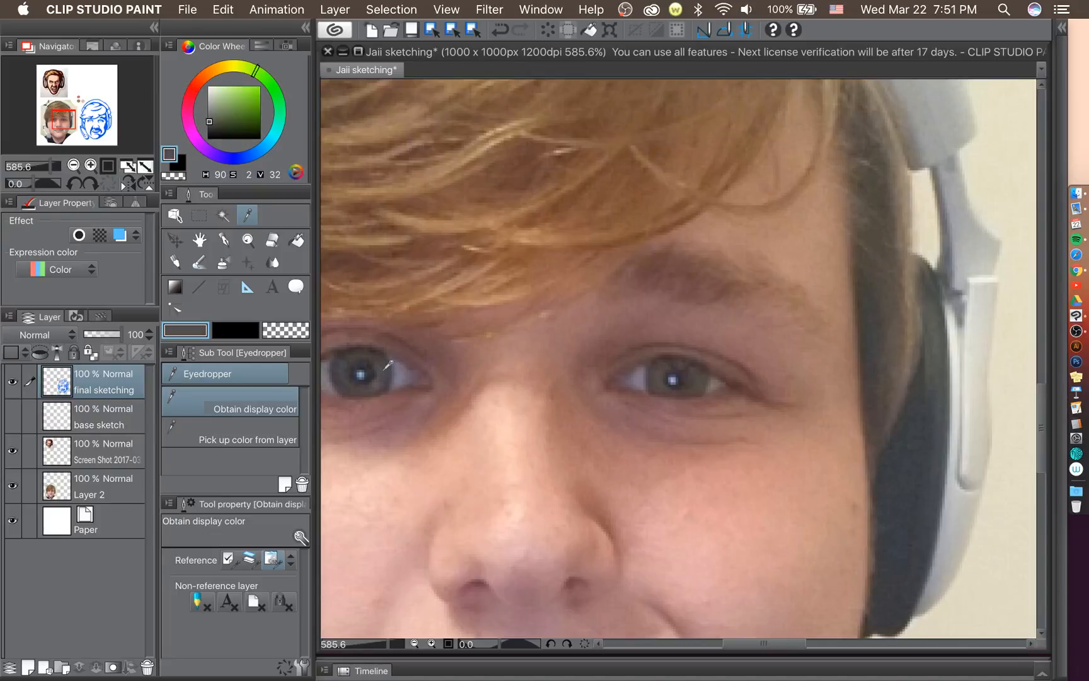
{"action": "left_click", "coordinate": [385, 363]}
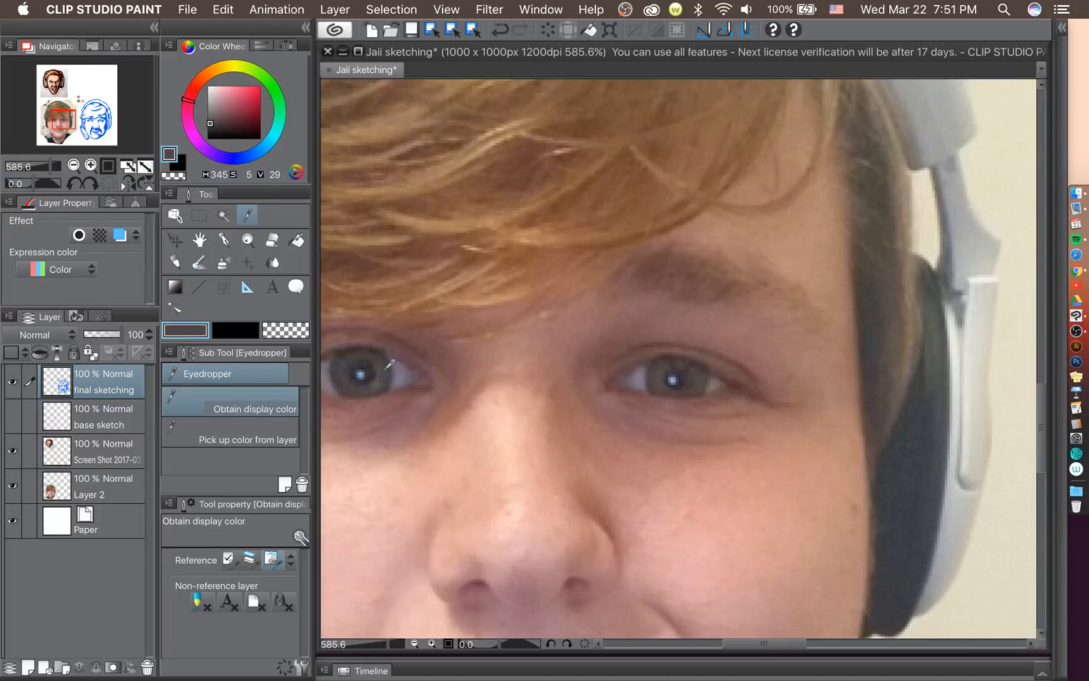
{"action": "left_click", "coordinate": [386, 377]}
{"action": "left_click", "coordinate": [385, 371]}
{"action": "left_click", "coordinate": [384, 367]}
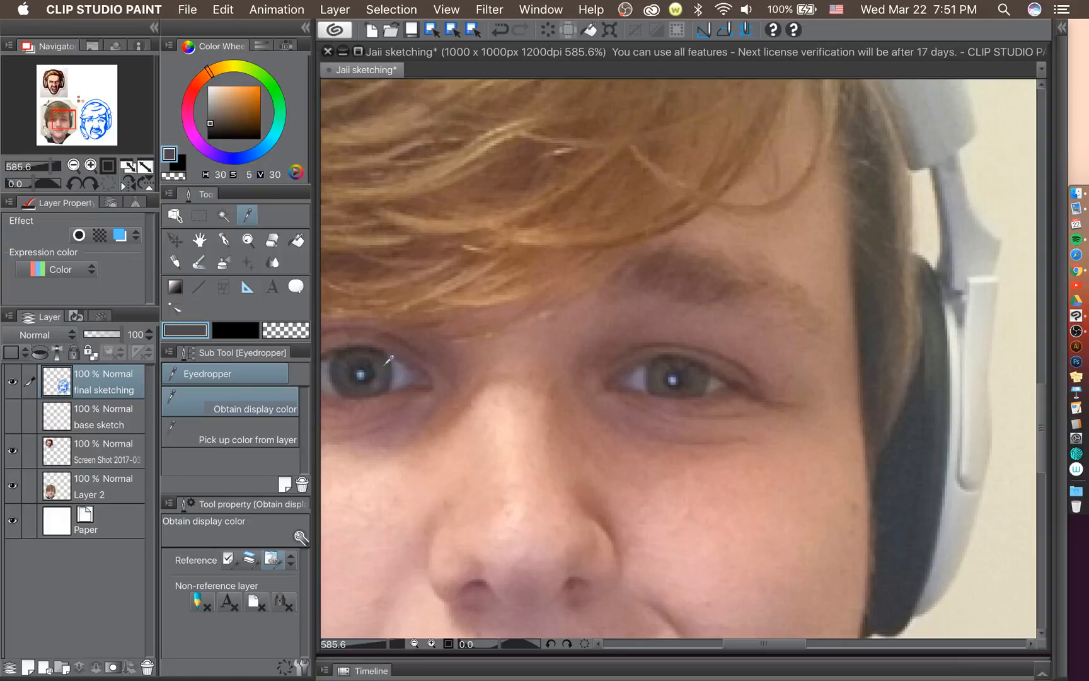
{"action": "left_click", "coordinate": [384, 365]}
{"action": "left_click", "coordinate": [383, 363]}
{"action": "left_click", "coordinate": [383, 362]}
{"action": "left_click", "coordinate": [385, 367]}
{"action": "left_click", "coordinate": [379, 360]}
{"action": "left_click", "coordinate": [364, 356]}
{"action": "left_click", "coordinate": [356, 355]}
{"action": "left_click", "coordinate": [347, 355]}
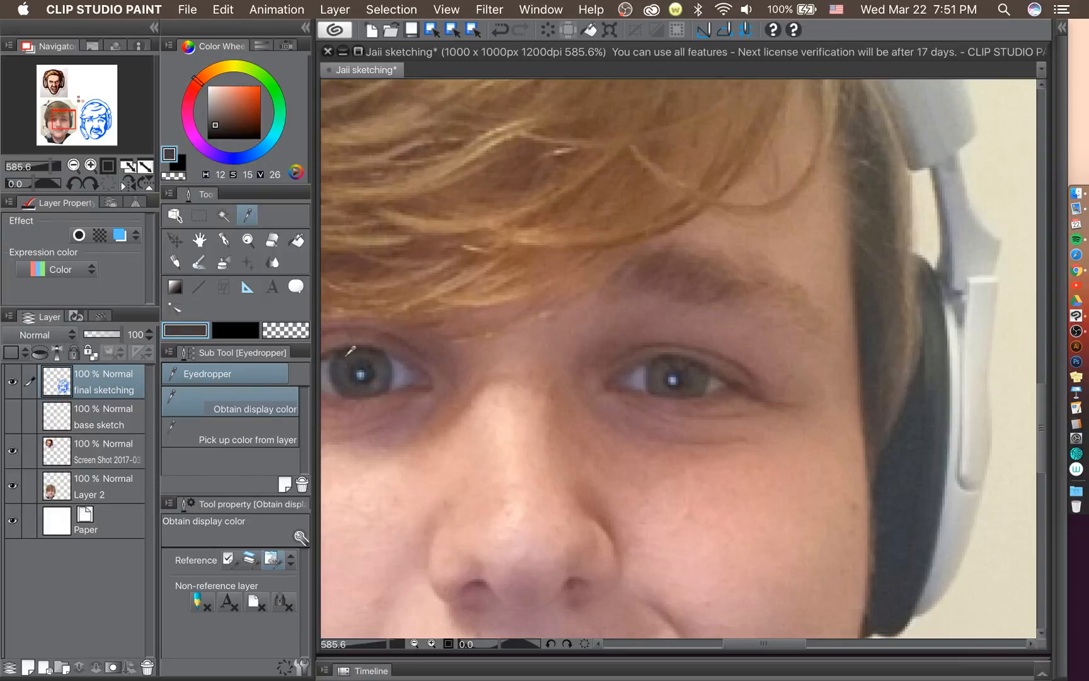
{"action": "left_click", "coordinate": [344, 364]}
{"action": "left_click", "coordinate": [342, 373]}
{"action": "left_click", "coordinate": [341, 381]}
{"action": "left_click", "coordinate": [341, 386]}
{"action": "left_click", "coordinate": [350, 393]}
{"action": "left_click", "coordinate": [347, 374]}
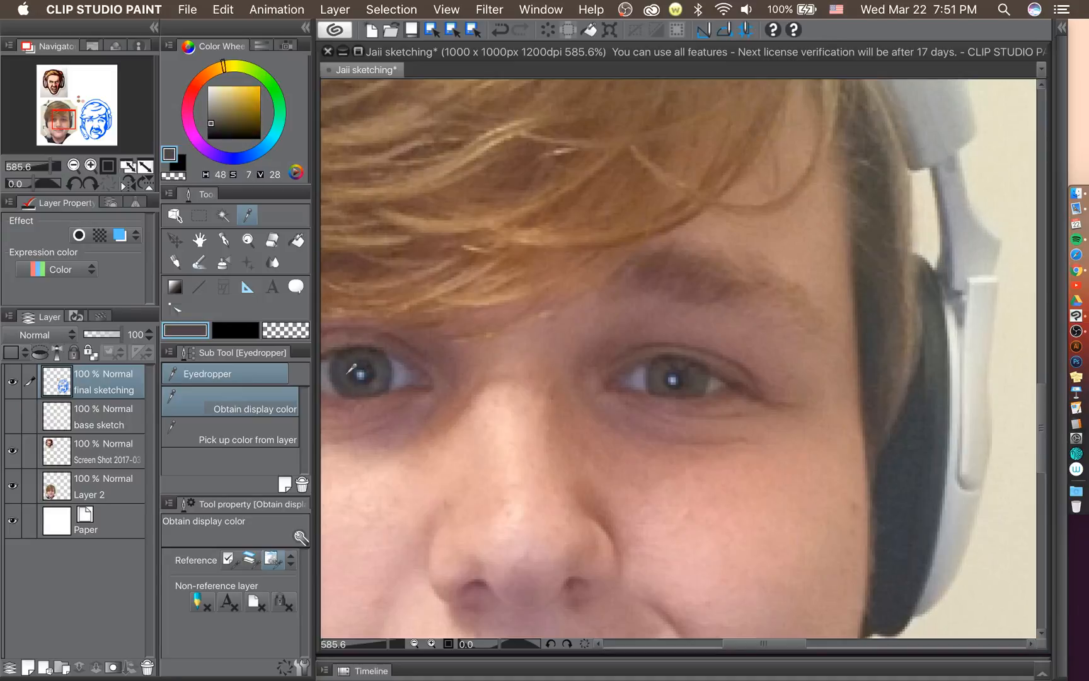
{"action": "left_click", "coordinate": [347, 373]}
{"action": "left_click", "coordinate": [353, 378]}
{"action": "left_click", "coordinate": [353, 378]}
{"action": "left_click", "coordinate": [350, 382]}
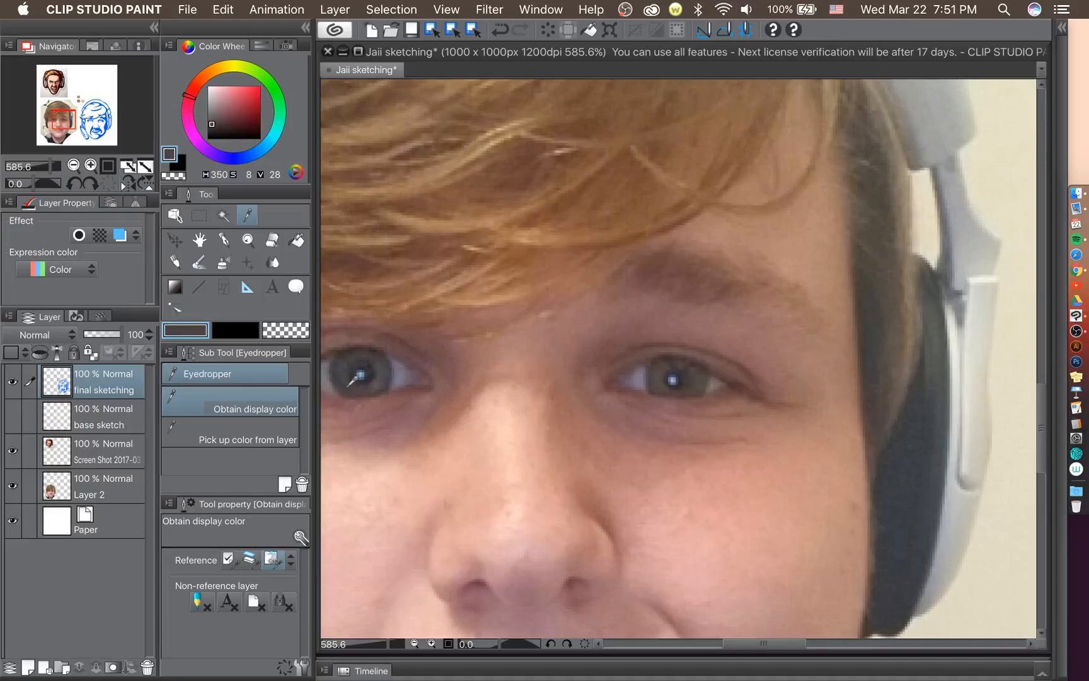
{"action": "left_click", "coordinate": [392, 361]}
{"action": "left_click", "coordinate": [390, 359]}
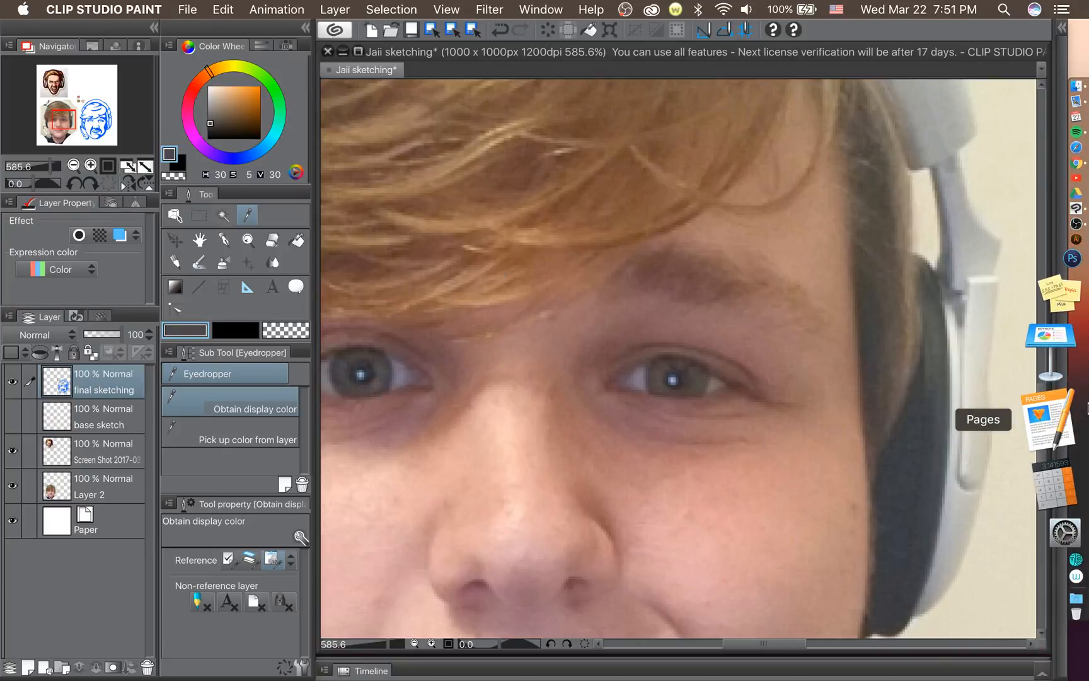
{"action": "left_click", "coordinate": [387, 363]}
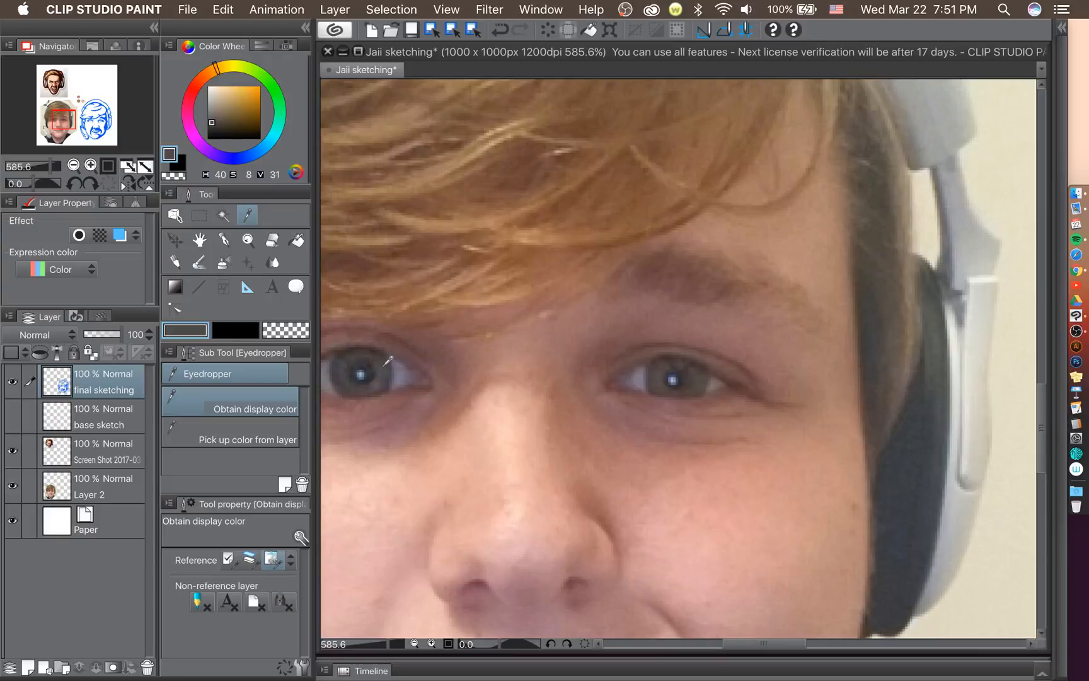
{"action": "mouse_move", "coordinate": [385, 364]}
{"action": "left_mouse_down"}
{"action": "mouse_move", "coordinate": [408, 367]}
{"action": "mouse_move", "coordinate": [392, 377]}
{"action": "left_mouse_up"}
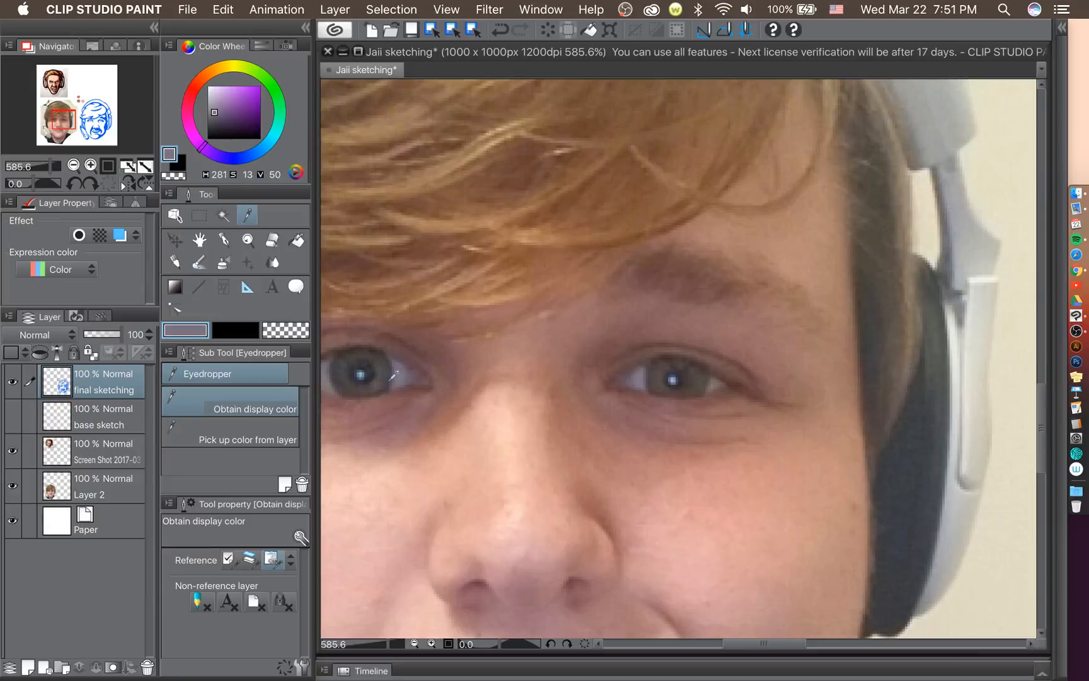
Sample the iris of the photo's right-hand eye and adjust the color to a green of H 93, S 42, V 44.
{"action": "left_click_drag", "start_coordinate": [656, 388], "coordinate": [699, 386]}
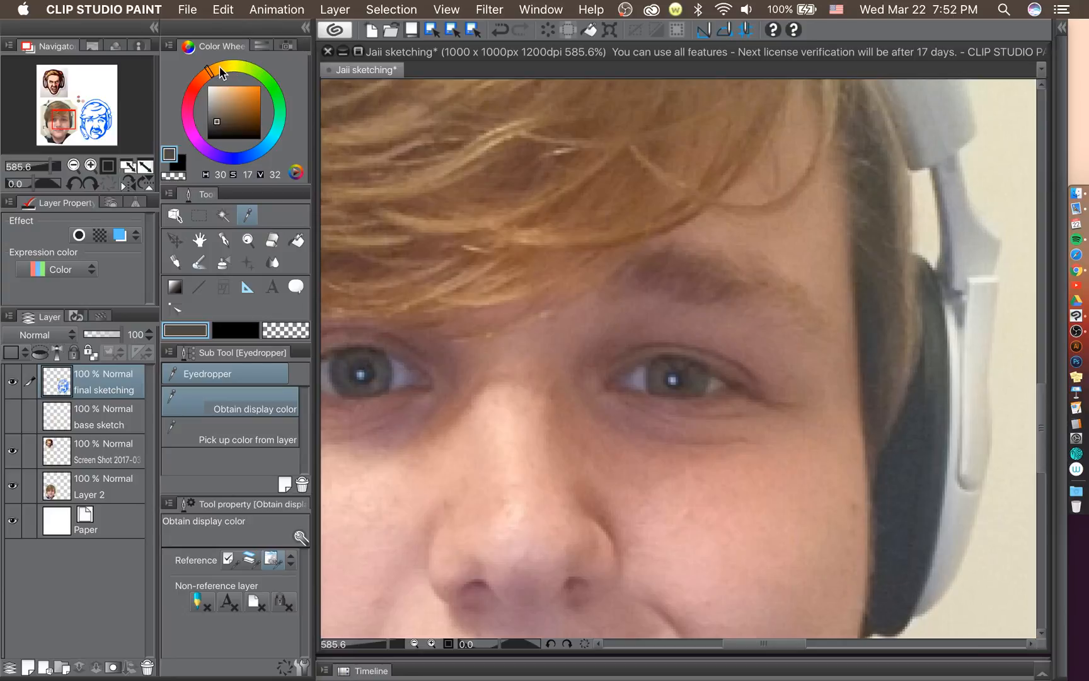
{"action": "mouse_move", "coordinate": [220, 72]}
{"action": "left_mouse_down"}
{"action": "mouse_move", "coordinate": [264, 71]}
{"action": "mouse_move", "coordinate": [273, 82]}
{"action": "mouse_move", "coordinate": [248, 67]}
{"action": "mouse_move", "coordinate": [224, 64]}
{"action": "mouse_move", "coordinate": [265, 78]}
{"action": "left_mouse_up"}
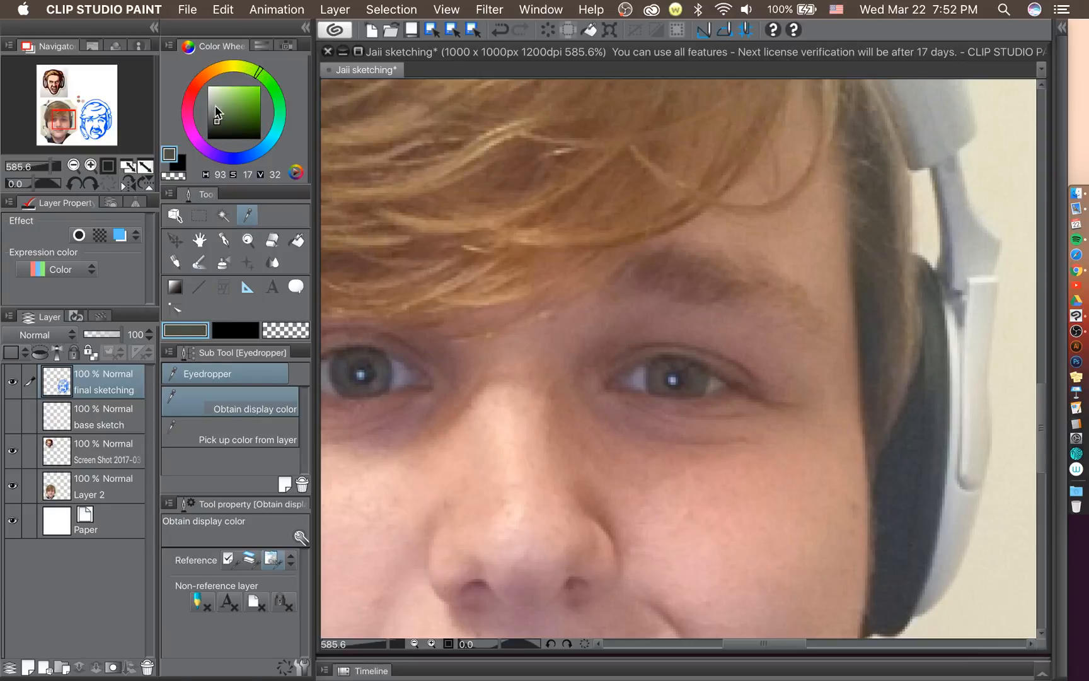
{"action": "left_click_drag", "start_coordinate": [219, 120], "coordinate": [232, 122]}
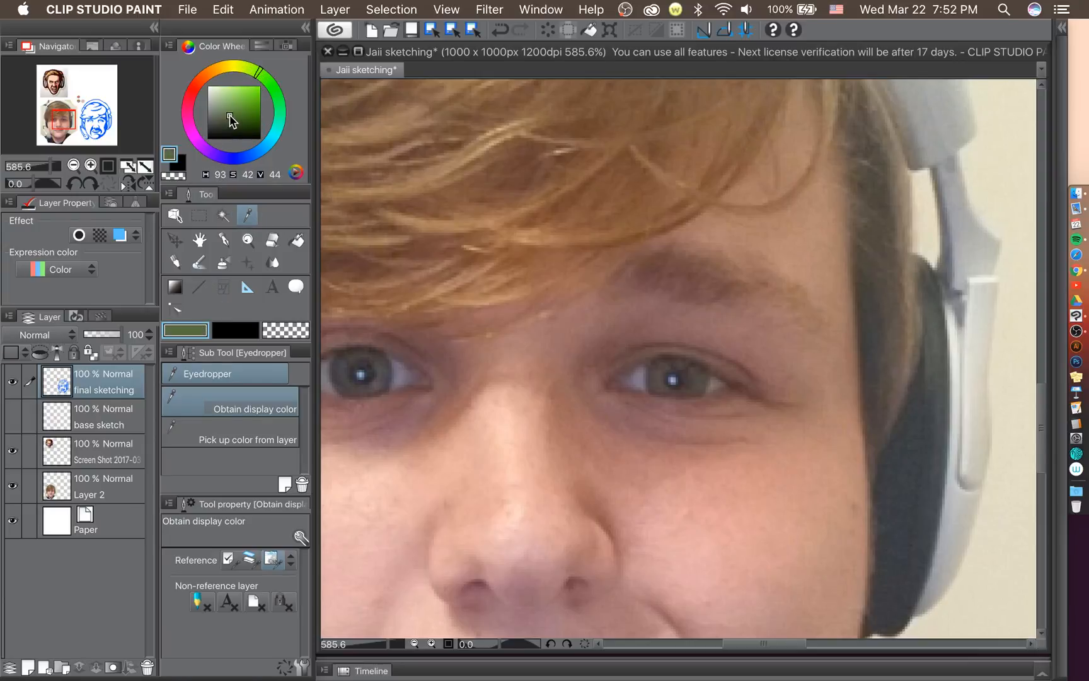
Paint a round green swatch above the pink skin swatch with the size 30 Pen.
{"action": "scroll", "coordinate": [465, 326], "scroll_direction": "down", "scroll_amount": 1}
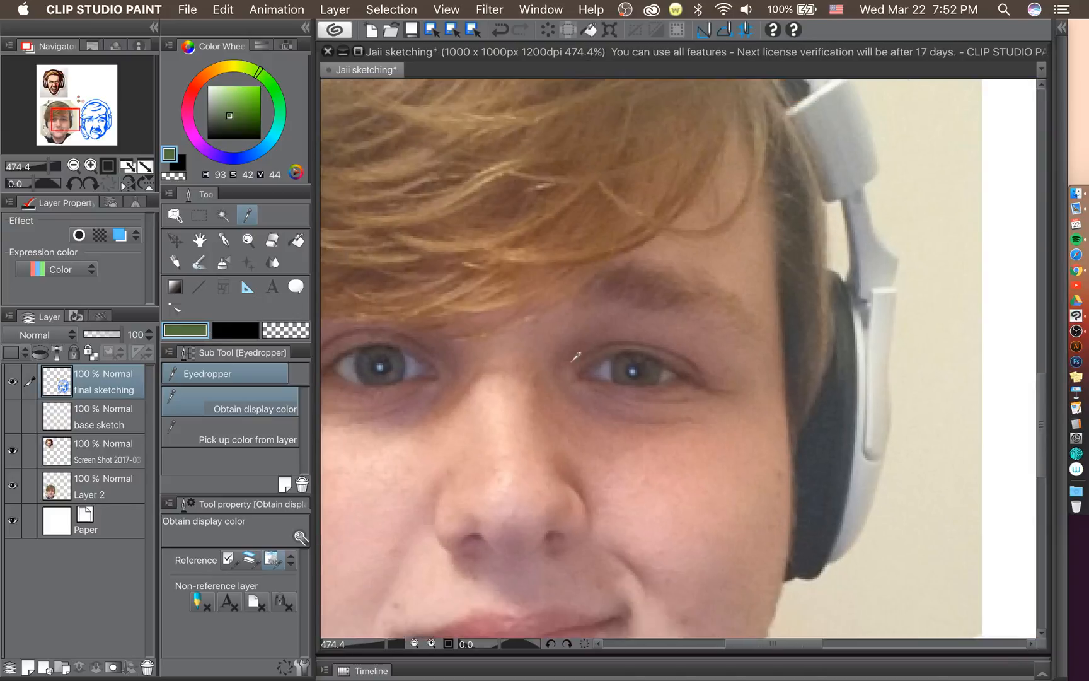
{"action": "scroll", "coordinate": [575, 357], "scroll_direction": "down", "scroll_amount": 4}
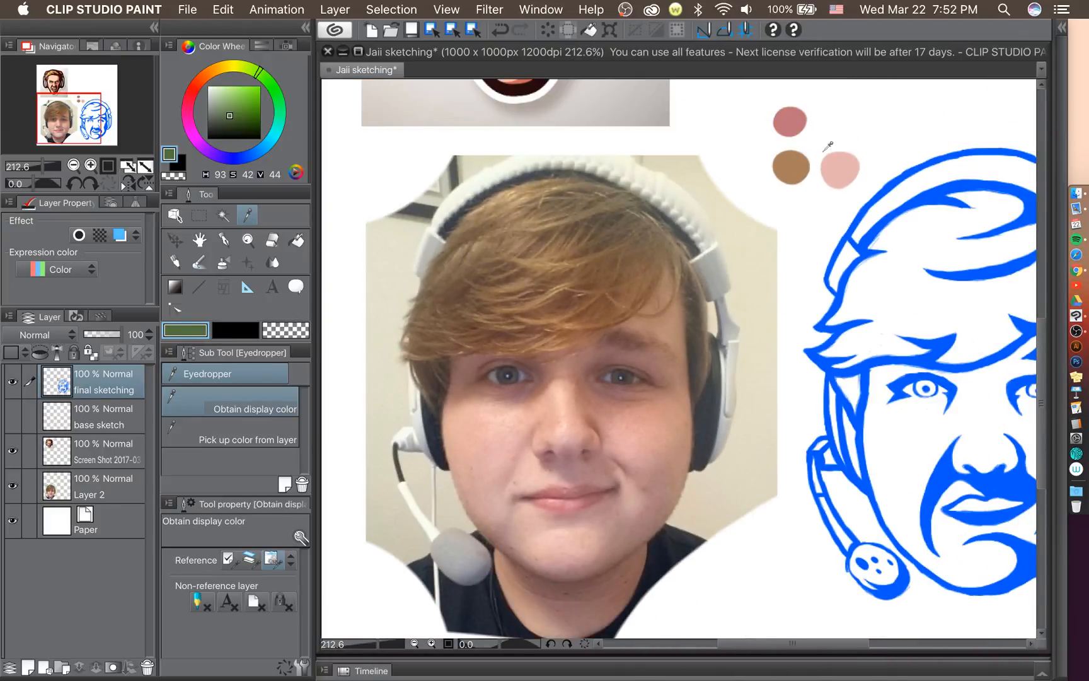
{"action": "key", "text": "p"}
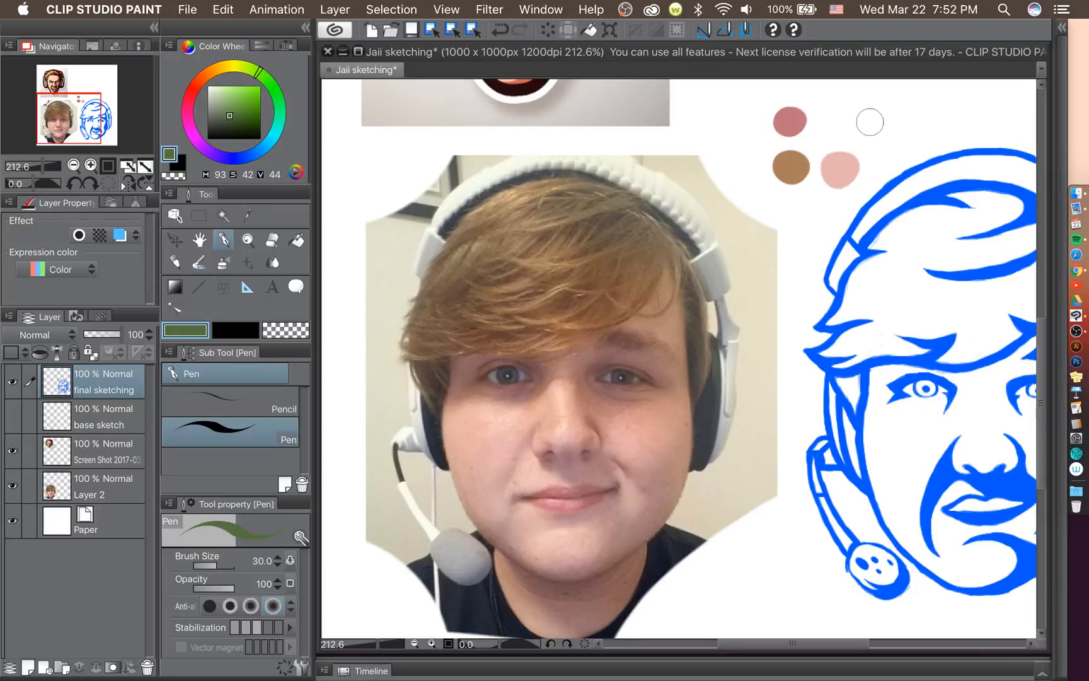
{"action": "left_click", "coordinate": [837, 120]}
{"action": "left_click_drag", "start_coordinate": [839, 120], "coordinate": [848, 120]}
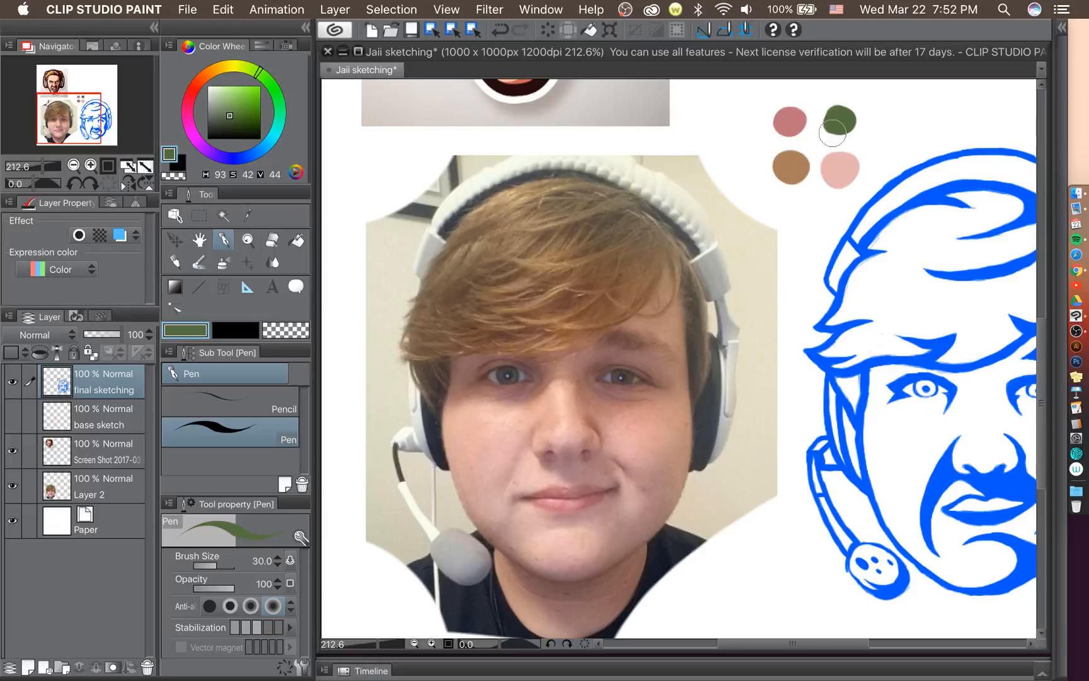
{"action": "scroll", "coordinate": [717, 249], "scroll_direction": "up", "scroll_amount": 5}
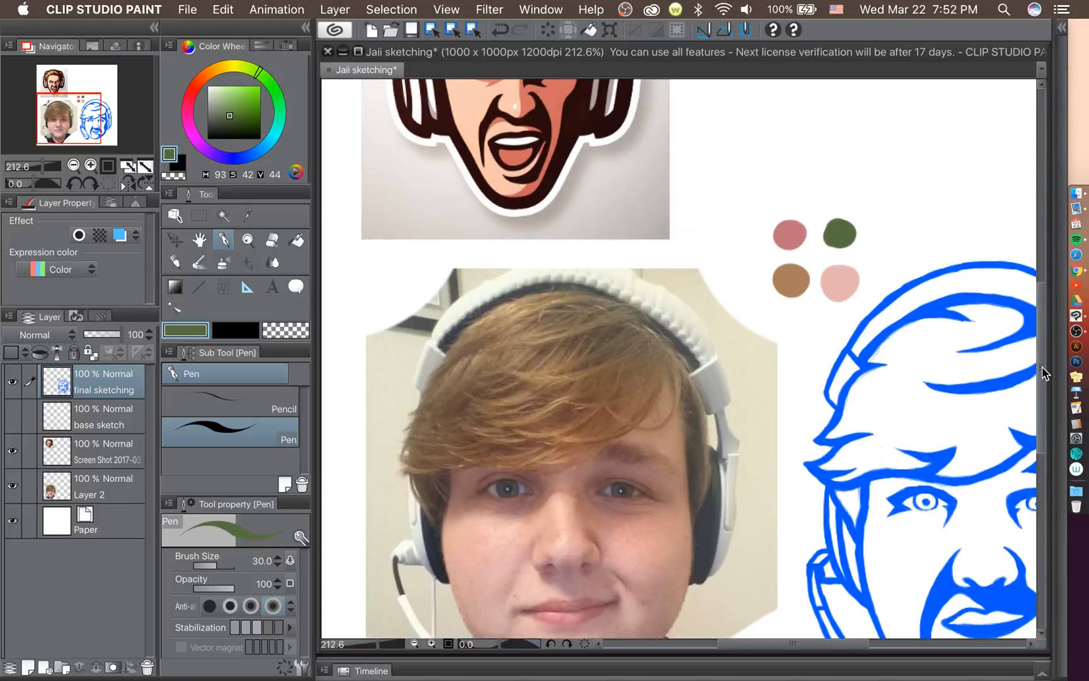
{"action": "scroll", "coordinate": [548, 121], "scroll_direction": "up", "scroll_amount": 3}
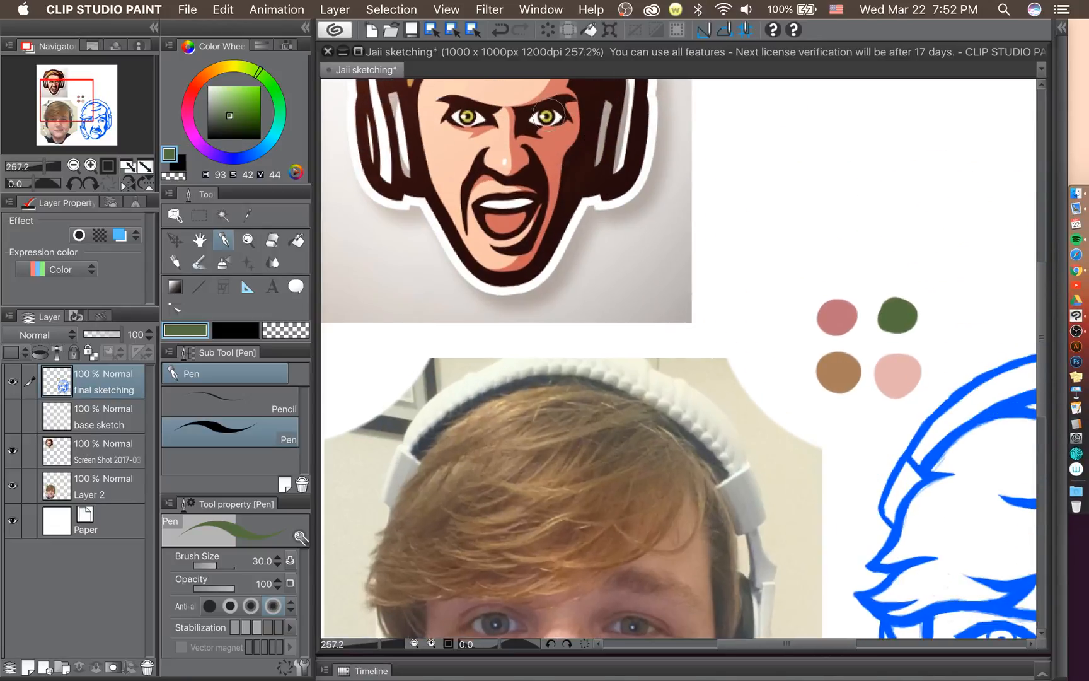
{"action": "scroll", "coordinate": [548, 121], "scroll_direction": "down", "scroll_amount": 4}
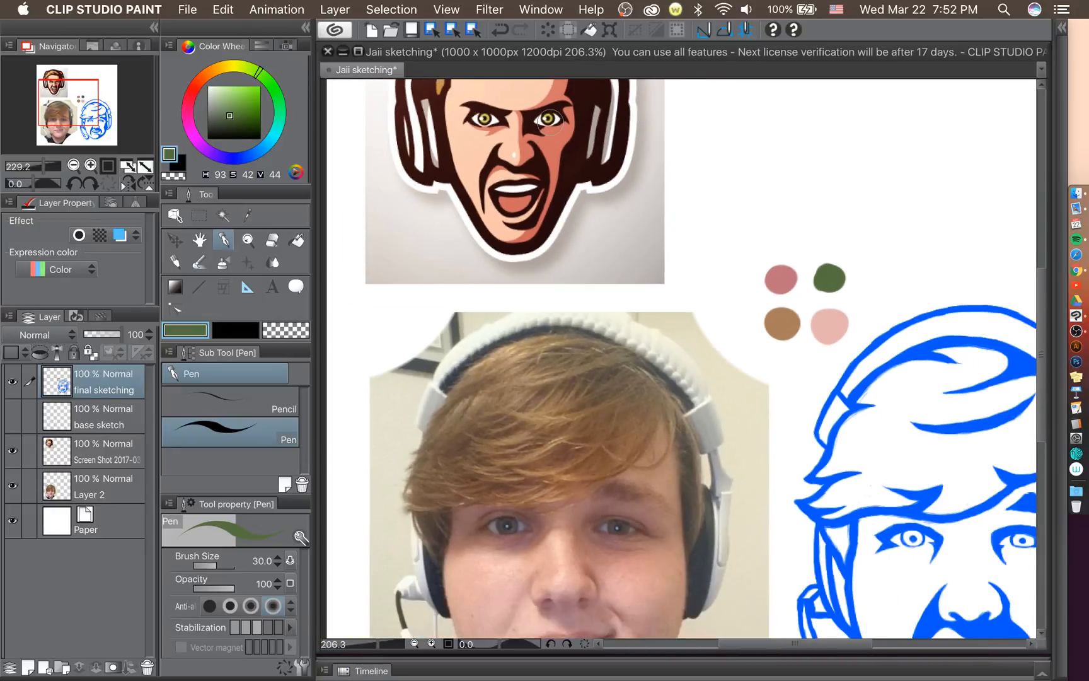
{"action": "scroll", "coordinate": [549, 120], "scroll_direction": "down", "scroll_amount": 1}
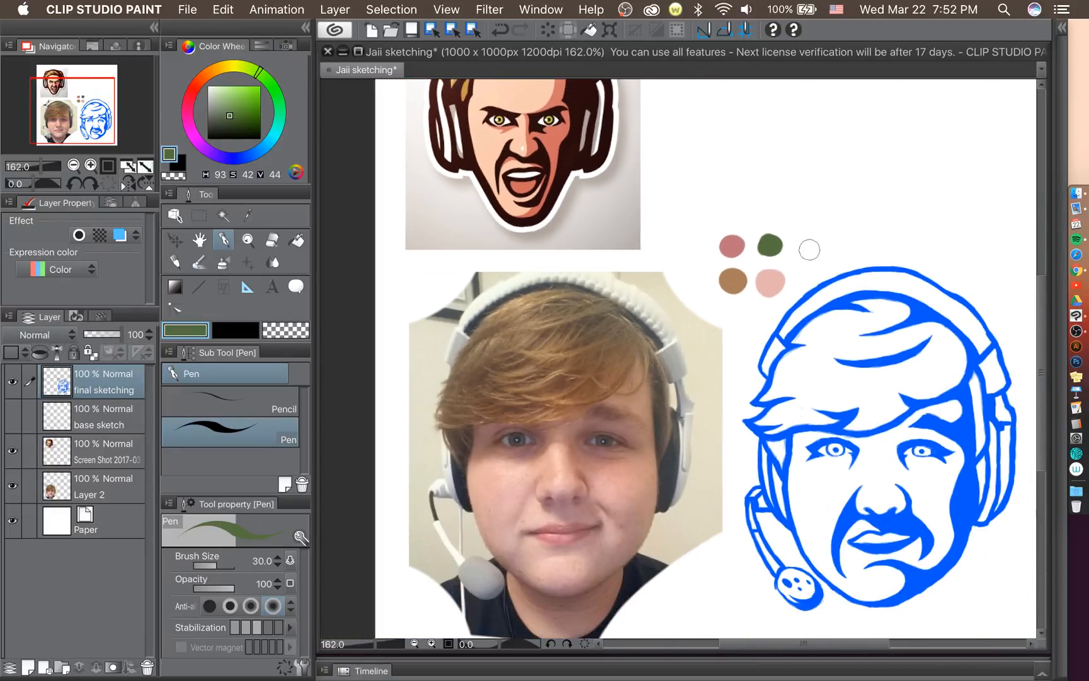
{"action": "scroll", "coordinate": [809, 250], "scroll_direction": "up", "scroll_amount": 2}
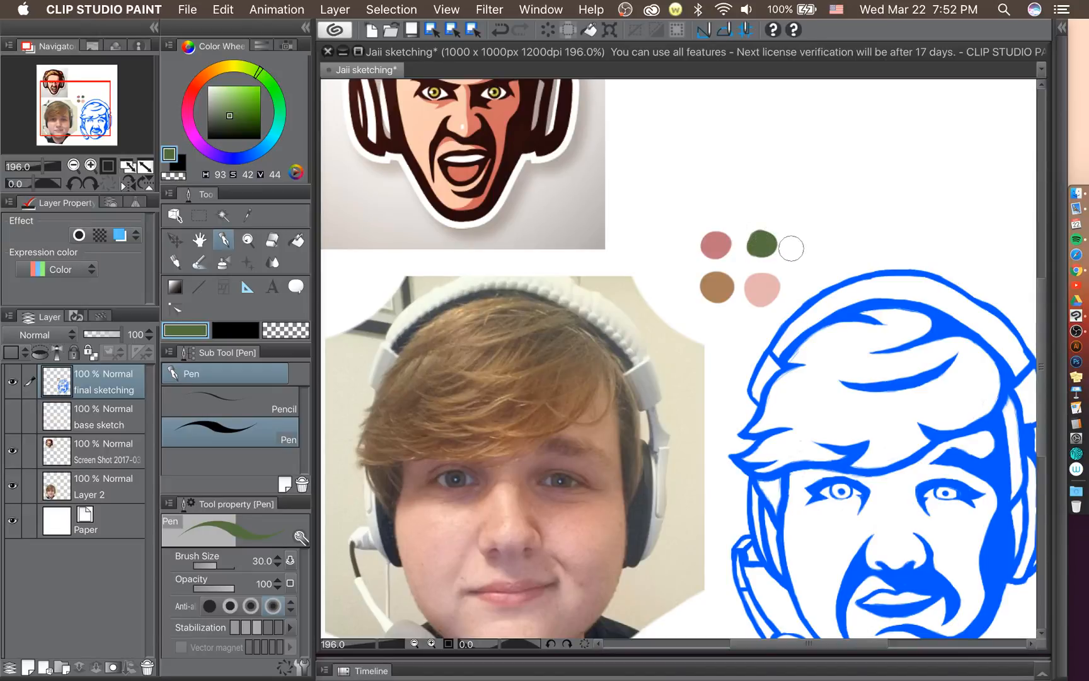
{"action": "scroll", "coordinate": [791, 248], "scroll_direction": "down", "scroll_amount": 1}
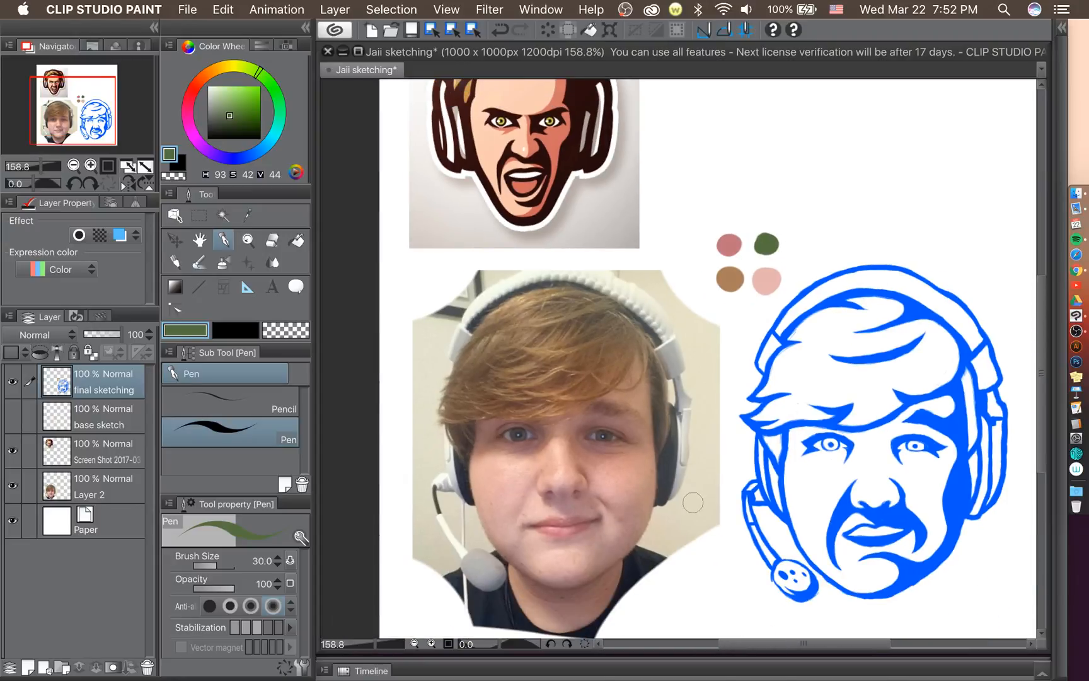
Sample the grey of the headset microphone in the photo and paint a round swatch of it beside the green swatch.
{"action": "key", "text": "i"}
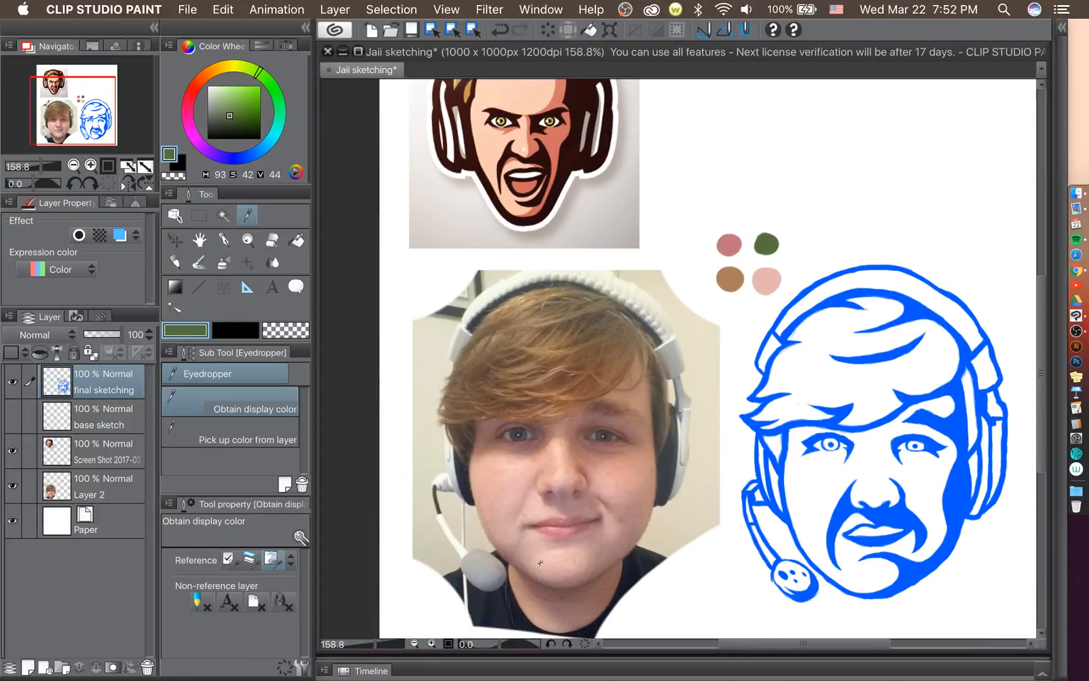
{"action": "left_click", "coordinate": [486, 566]}
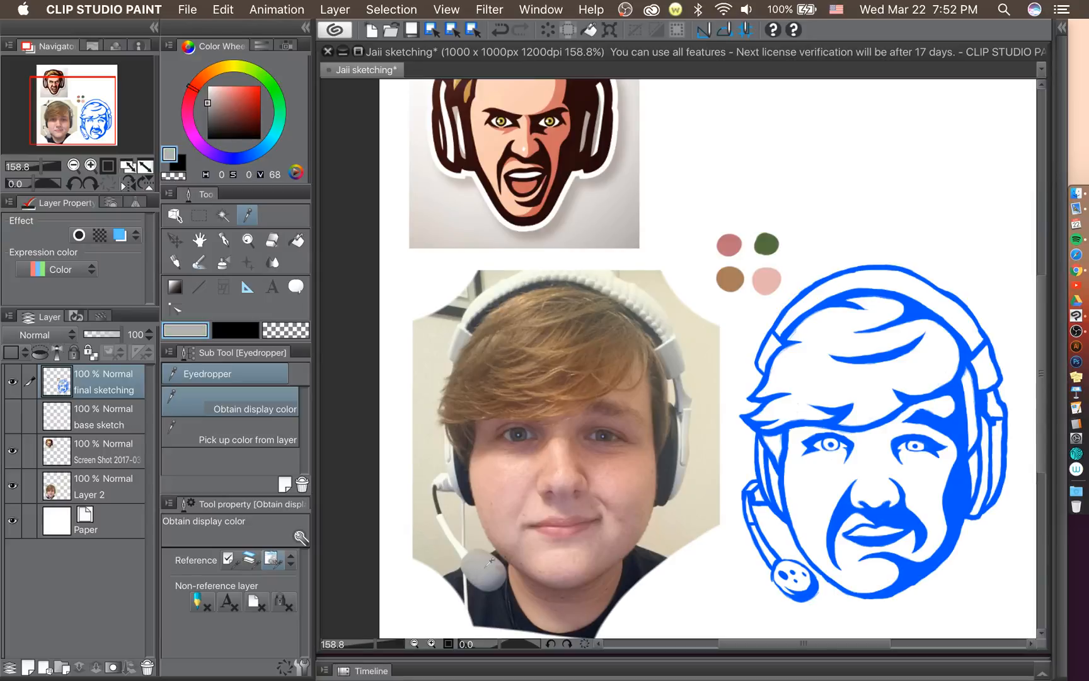
{"action": "key", "text": "p"}
{"action": "left_click_drag", "start_coordinate": [796, 244], "coordinate": [794, 250]}
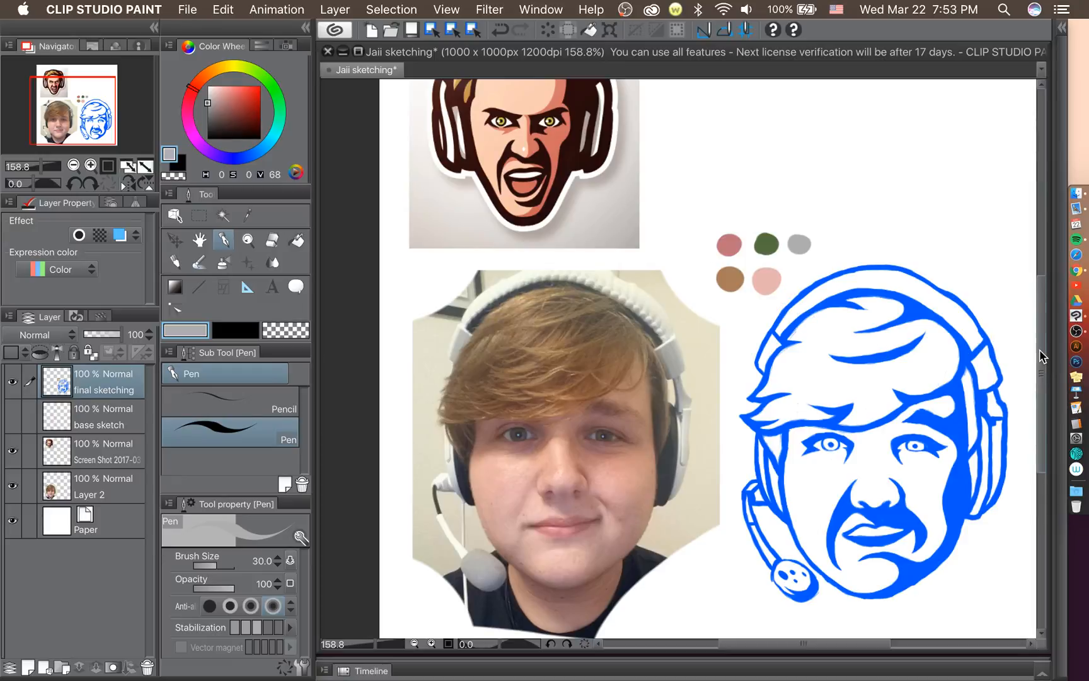
Sample a light highlight in the photo's hair and paint a tan swatch beside the brown hair swatch with the Pen.
{"action": "left_click_drag", "start_coordinate": [1040, 360], "coordinate": [1040, 339]}
{"action": "scroll", "coordinate": [998, 344], "scroll_direction": "down", "scroll_amount": 3}
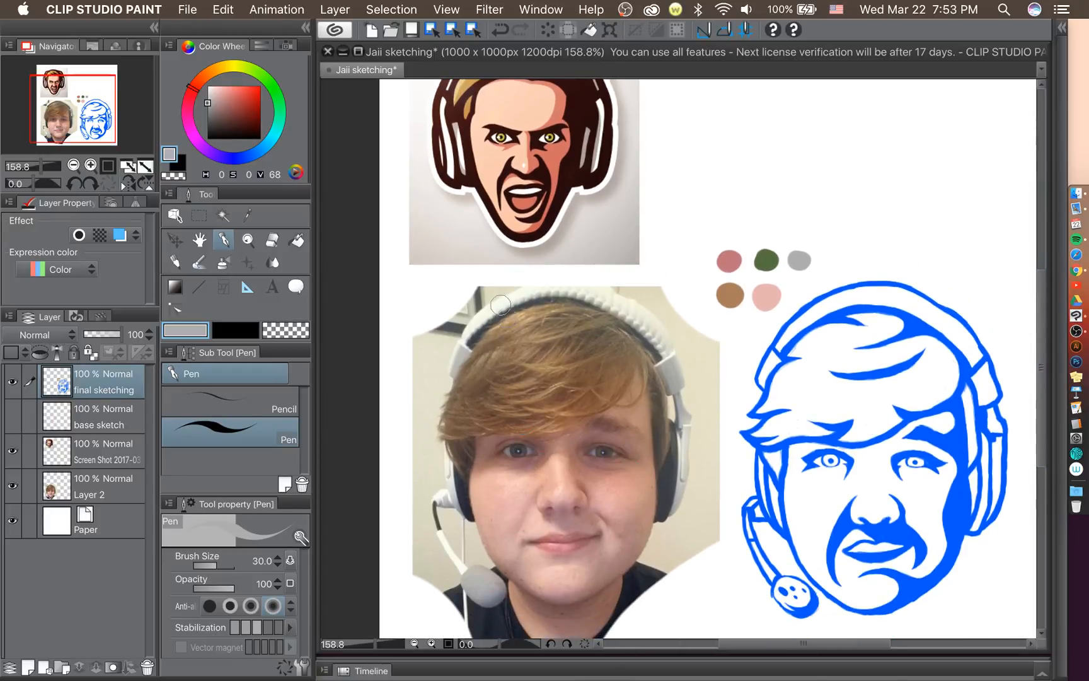
{"action": "scroll", "coordinate": [523, 312], "scroll_direction": "up", "scroll_amount": 5}
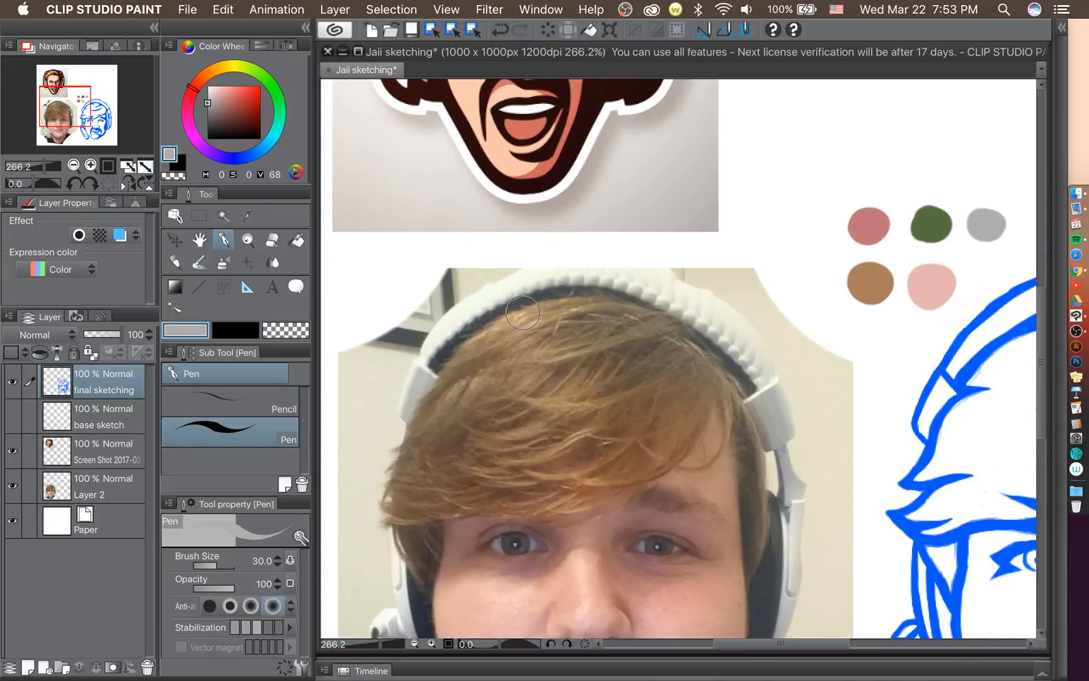
{"action": "key", "text": "i"}
{"action": "left_click", "coordinate": [524, 314]}
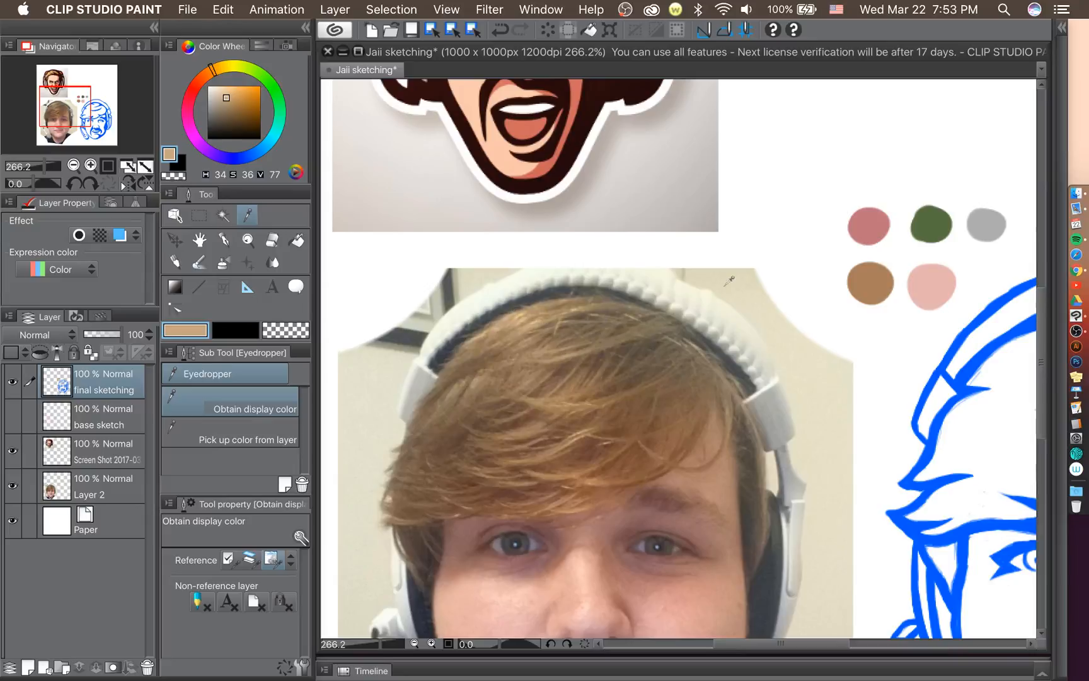
{"action": "key", "text": "p"}
{"action": "left_click", "coordinate": [828, 273]}
{"action": "left_click_drag", "start_coordinate": [827, 276], "coordinate": [831, 285]}
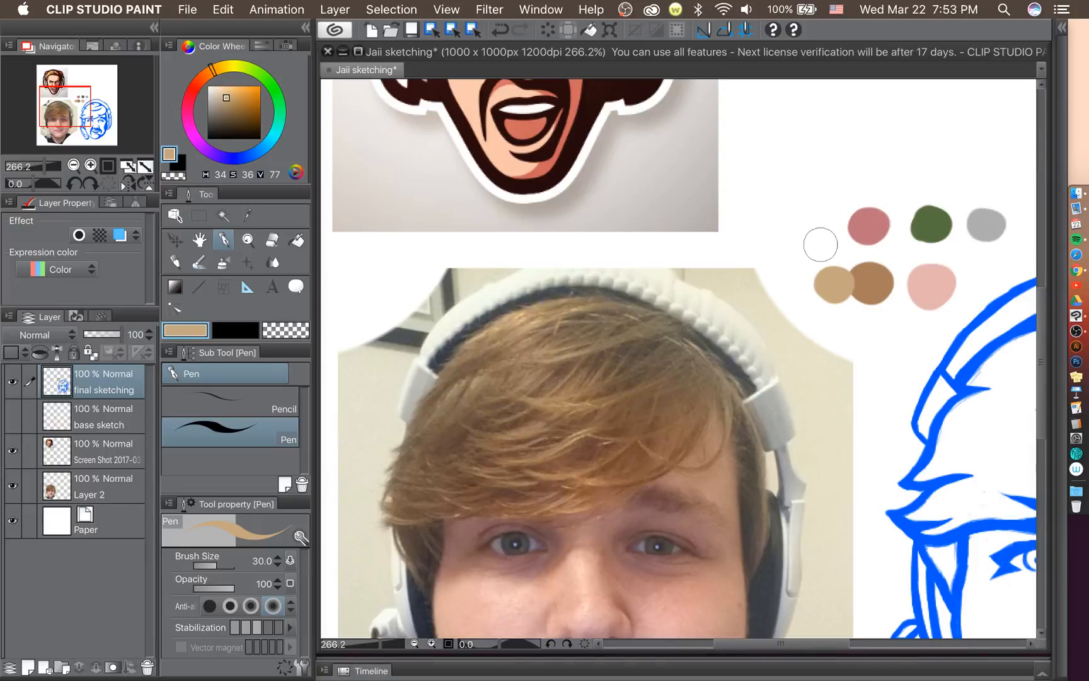
{"action": "scroll", "coordinate": [821, 244], "scroll_direction": "down", "scroll_amount": 5}
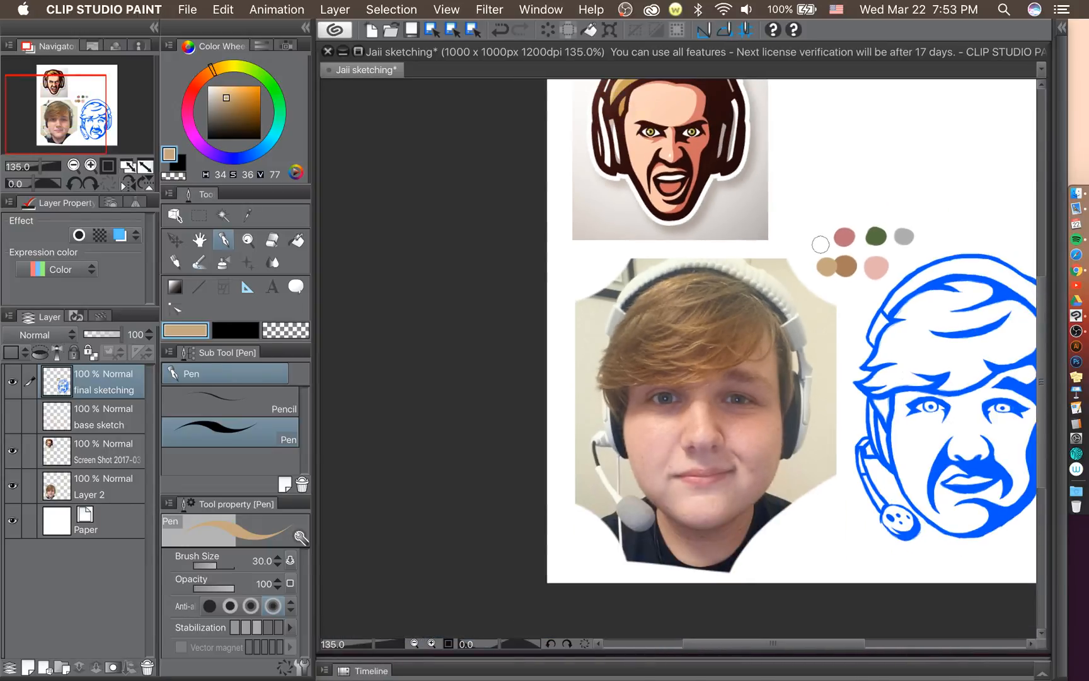
{"action": "scroll", "coordinate": [897, 258], "scroll_direction": "up", "scroll_amount": 1}
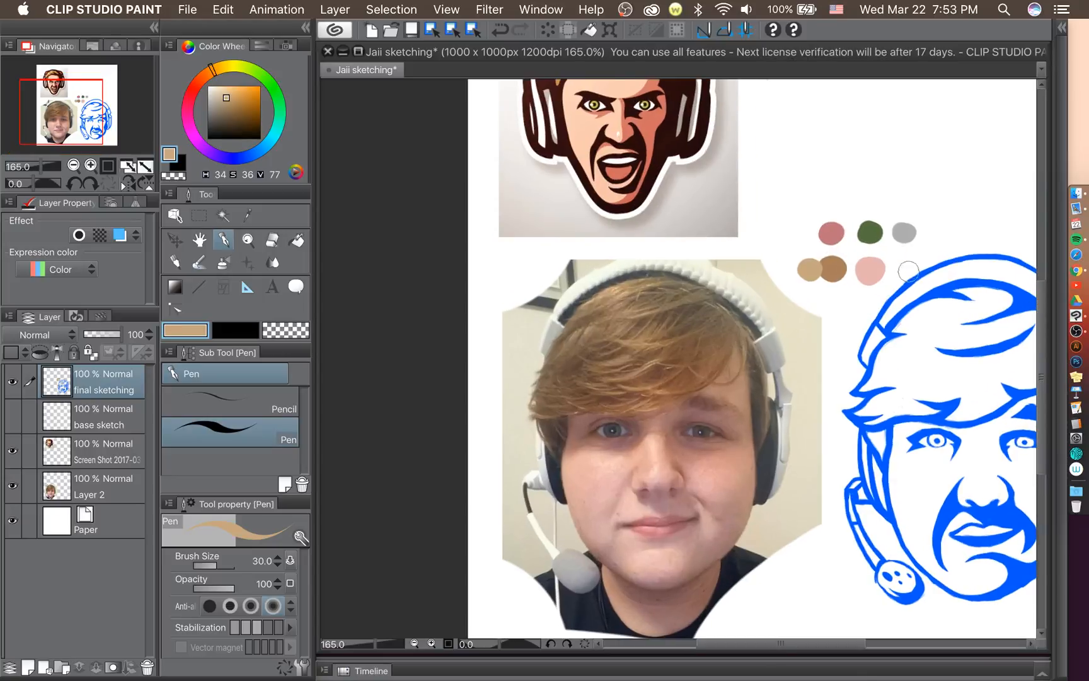
{"action": "left_click", "coordinate": [872, 269]}
{"action": "key", "text": "super+z"}
{"action": "left_click_drag", "start_coordinate": [843, 643], "coordinate": [879, 647]}
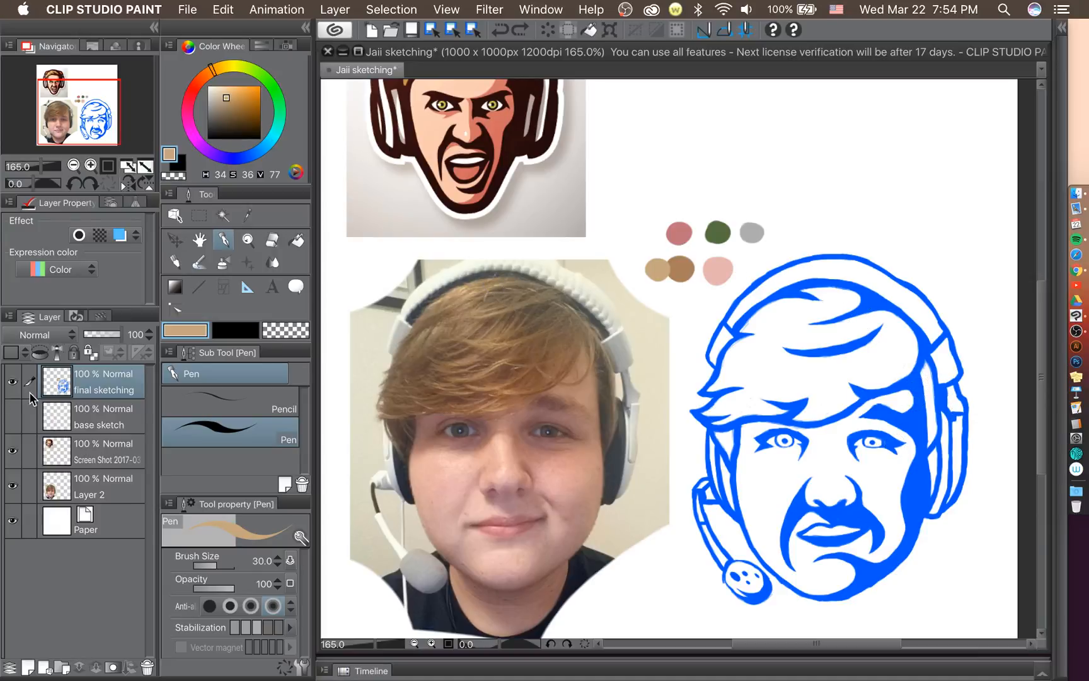
Try selecting the contents of the final sketching layer and excluding the color swatches with the rectangular Marquee.
{"action": "left_click", "coordinate": [63, 390], "text": "super"}
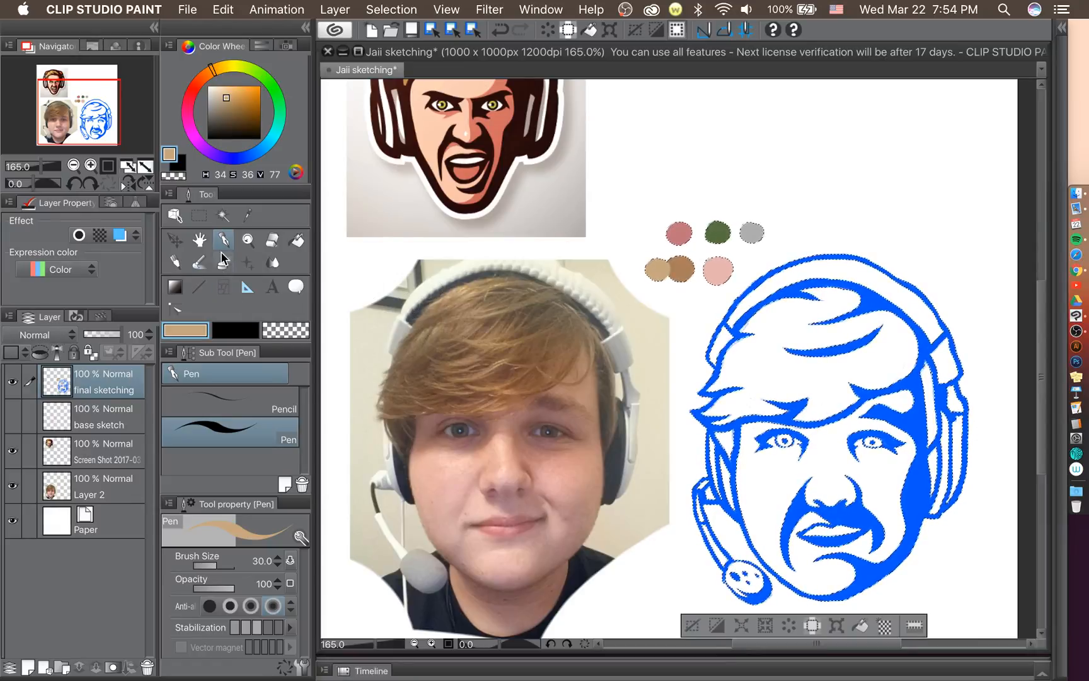
{"action": "left_click", "coordinate": [202, 219]}
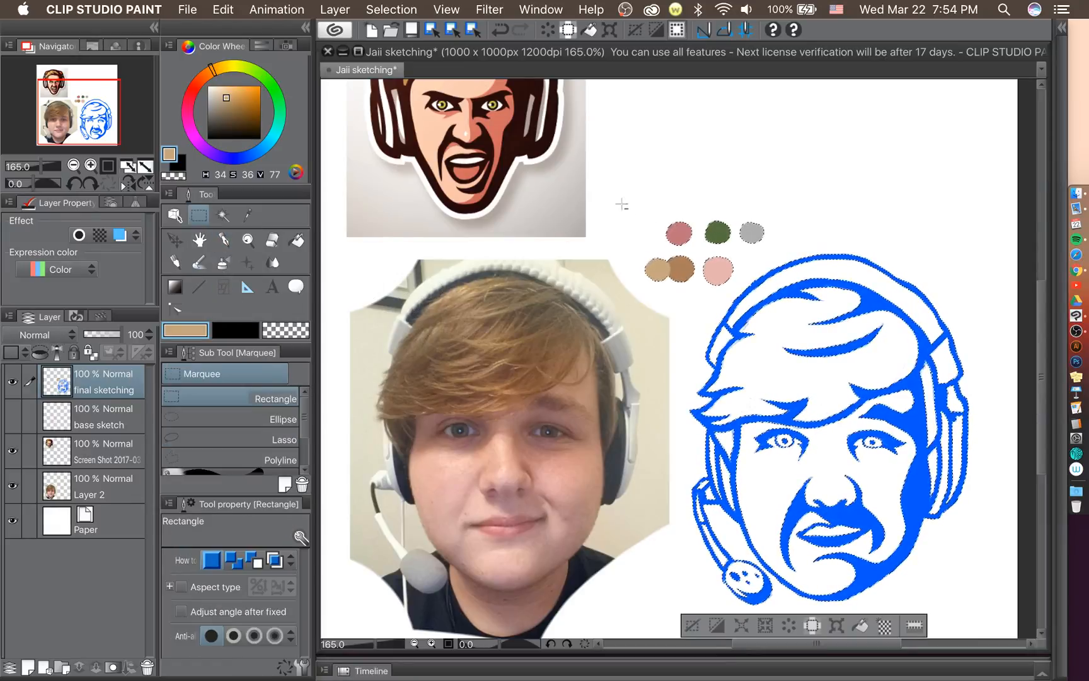
{"action": "left_click_drag", "start_coordinate": [619, 202], "coordinate": [736, 289]}
{"action": "left_click_drag", "start_coordinate": [734, 213], "coordinate": [780, 257]}
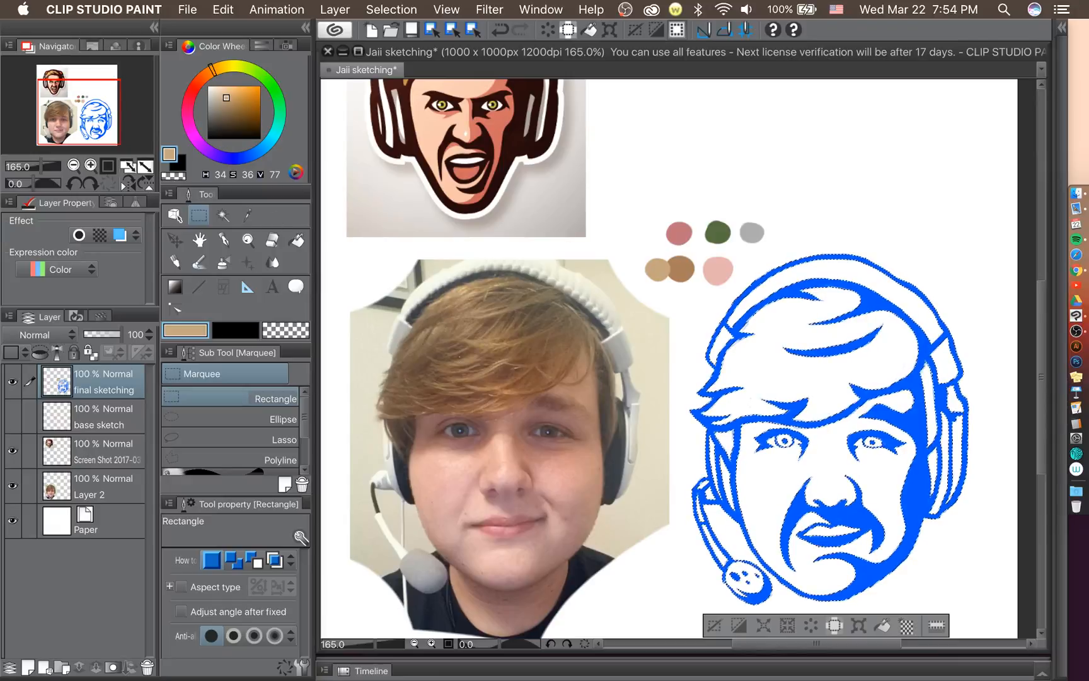
{"action": "key", "text": "super+d"}
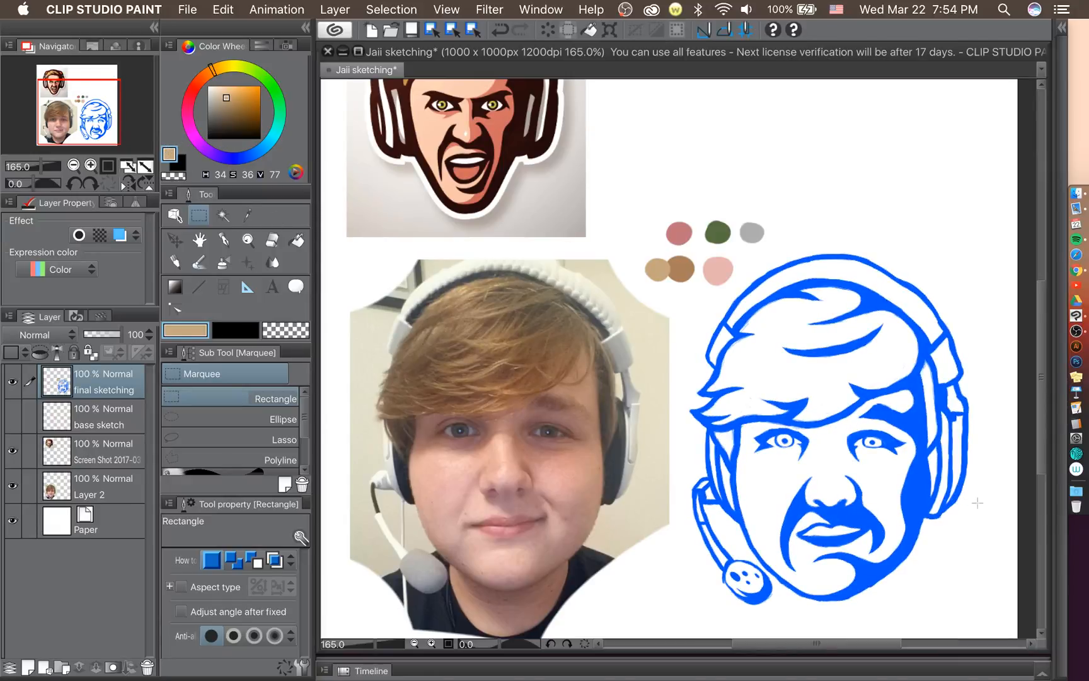
Sample the blue of the line art, lighten it to H 219, S 37, V 100, and test it with a Pen stroke on the hair.
{"action": "key", "text": "i"}
{"action": "left_click", "coordinate": [932, 481]}
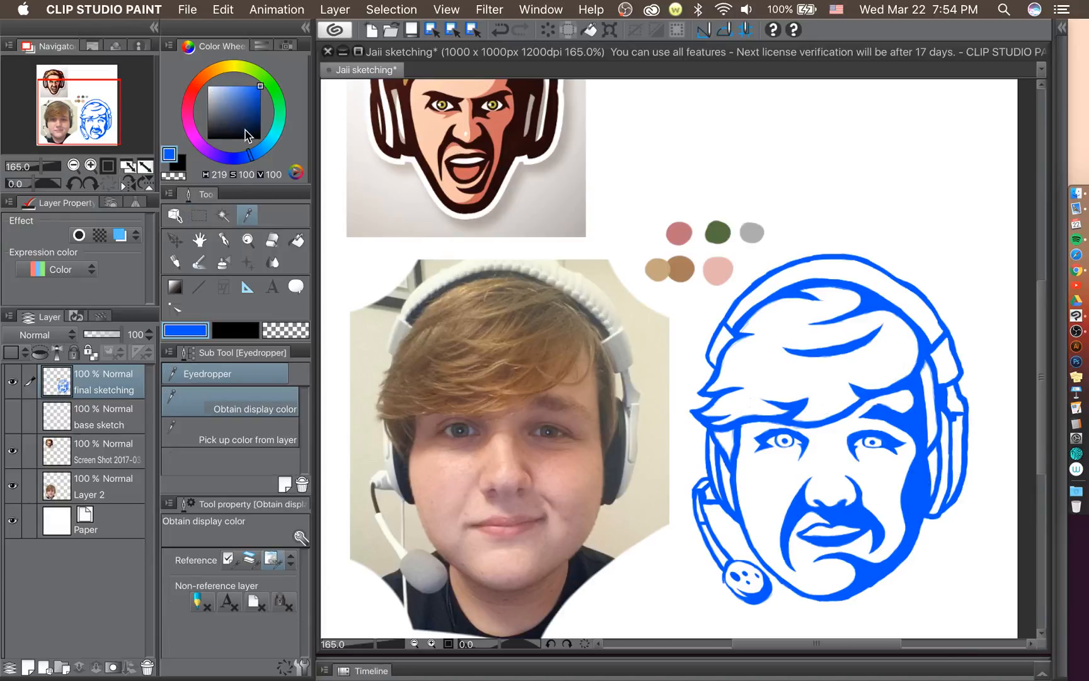
{"action": "left_click", "coordinate": [248, 80]}
{"action": "left_click_drag", "start_coordinate": [248, 80], "coordinate": [227, 73]}
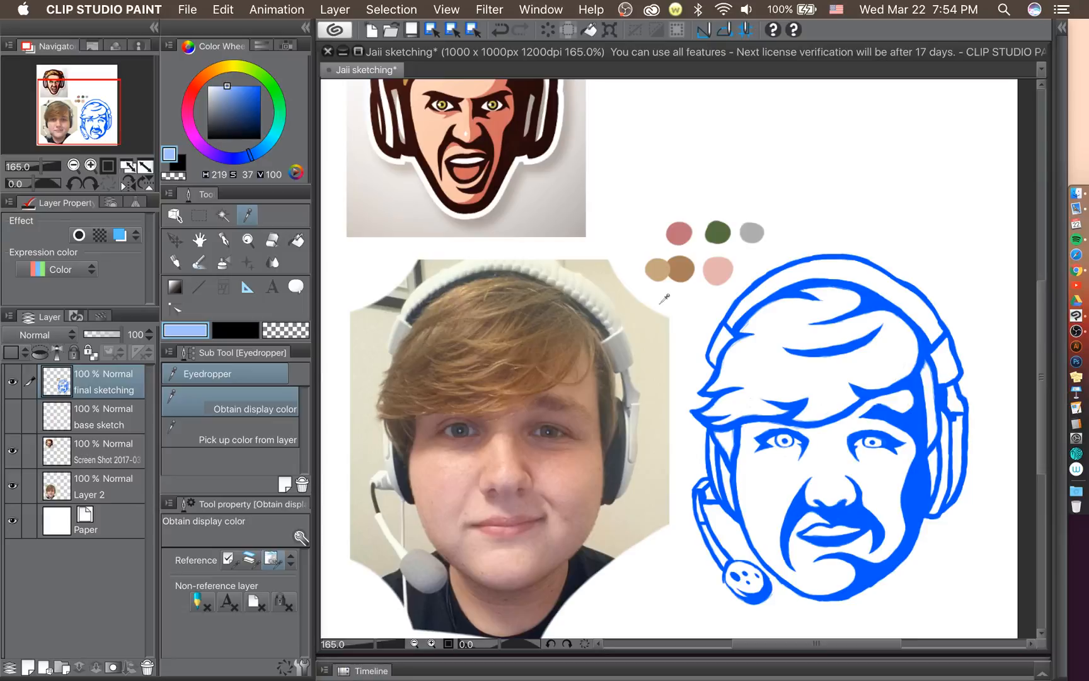
{"action": "key", "text": "p"}
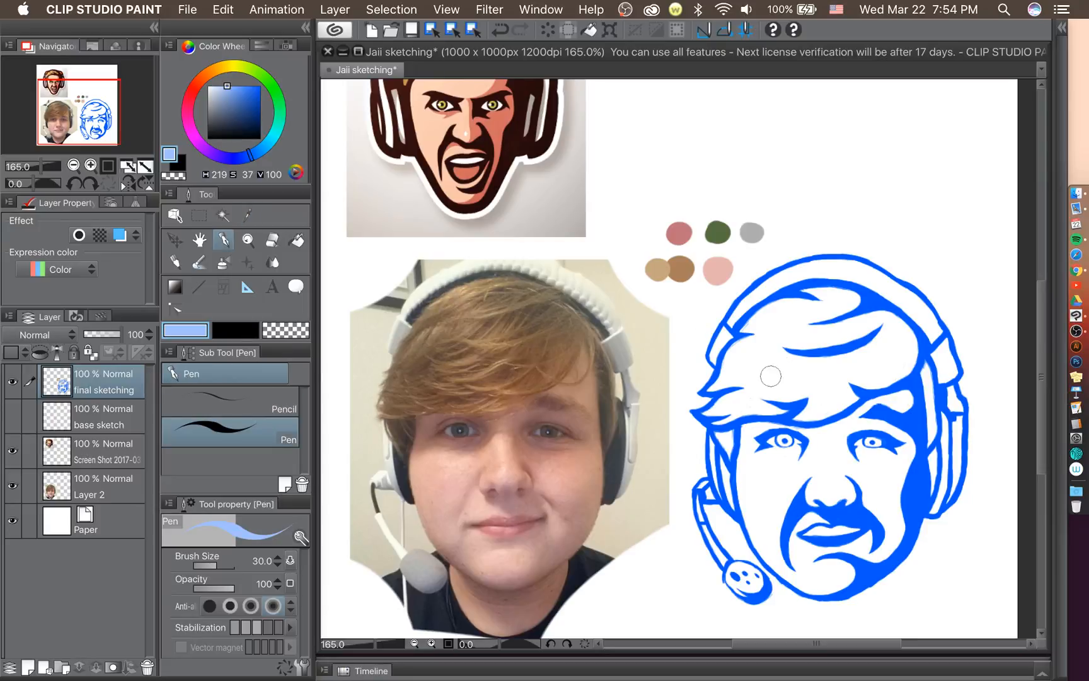
{"action": "mouse_move", "coordinate": [756, 381]}
{"action": "left_mouse_down"}
{"action": "mouse_move", "coordinate": [782, 381]}
{"action": "mouse_move", "coordinate": [774, 394]}
{"action": "mouse_move", "coordinate": [817, 398]}
{"action": "left_mouse_up"}
{"action": "key", "text": "super+z"}
Add a new layer below the final sketching layer and delete the base sketch layer.
{"action": "left_click", "coordinate": [110, 423]}
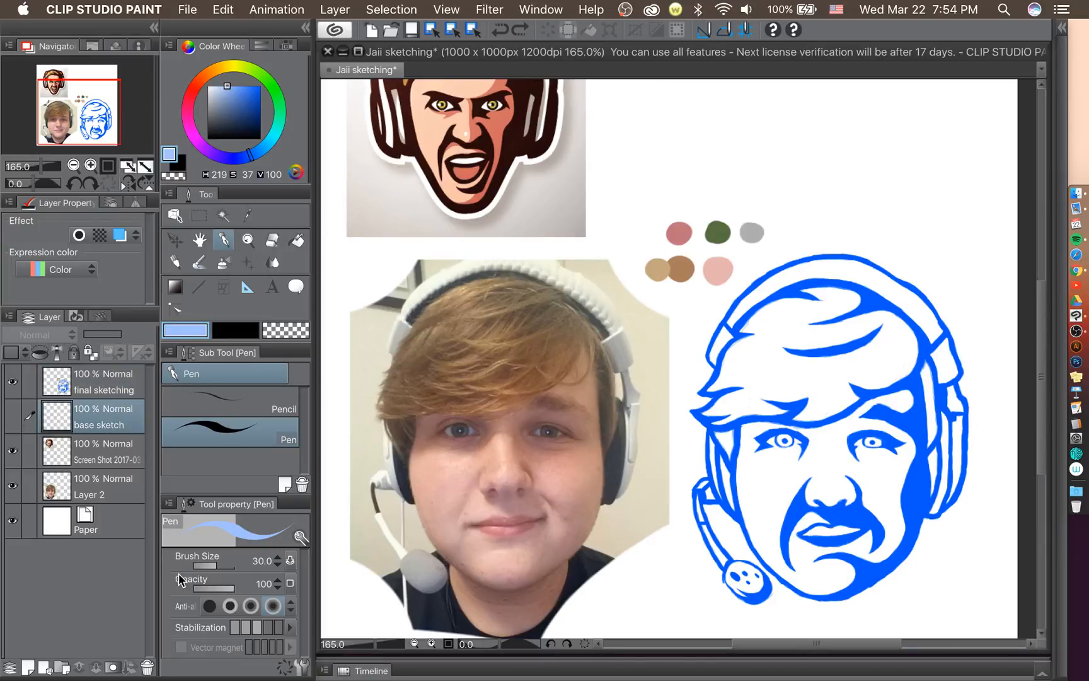
{"action": "left_click", "coordinate": [29, 667]}
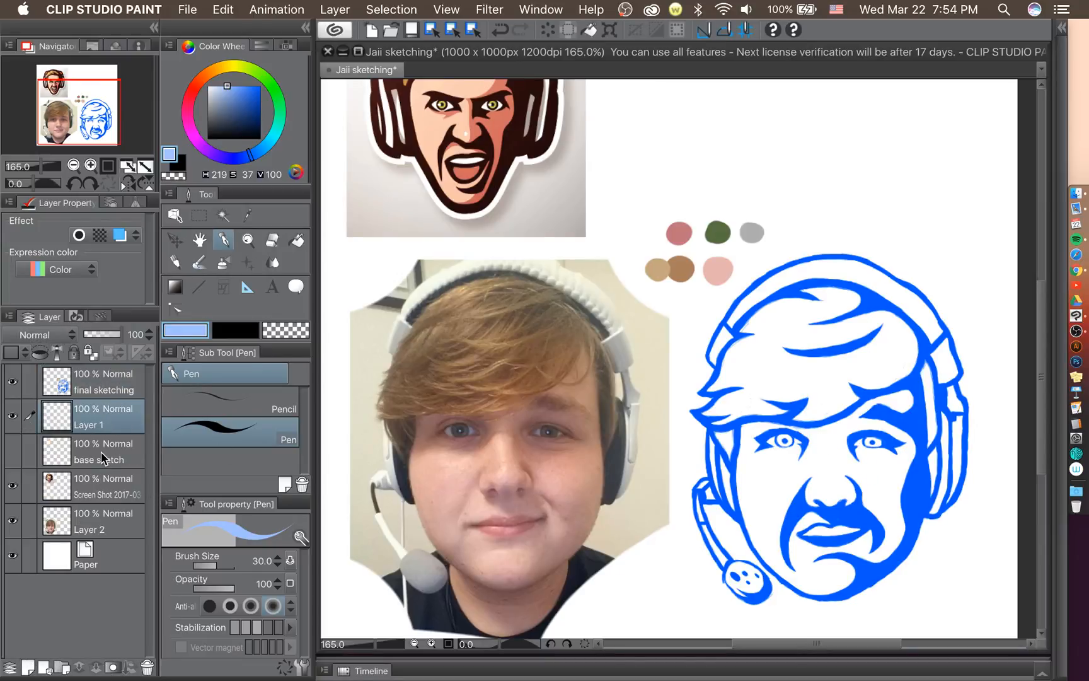
{"action": "left_click", "coordinate": [102, 451]}
{"action": "left_click", "coordinate": [147, 667]}
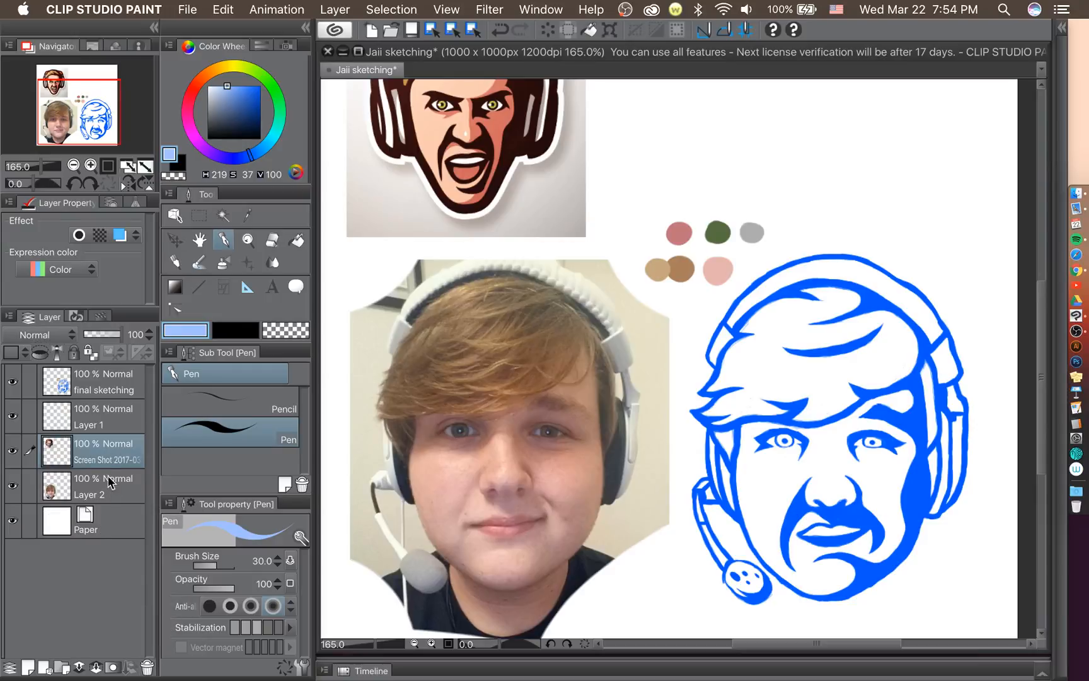
Lighten the blue to H 219, S 26, V 100 on the new layer, testing it with strokes across the forehead and undoing them.
{"action": "left_click", "coordinate": [93, 399]}
{"action": "mouse_move", "coordinate": [760, 406]}
{"action": "left_mouse_down"}
{"action": "mouse_move", "coordinate": [805, 414]}
{"action": "mouse_move", "coordinate": [907, 400]}
{"action": "left_mouse_up"}
{"action": "key", "text": "super+z"}
{"action": "key", "text": "super+z"}
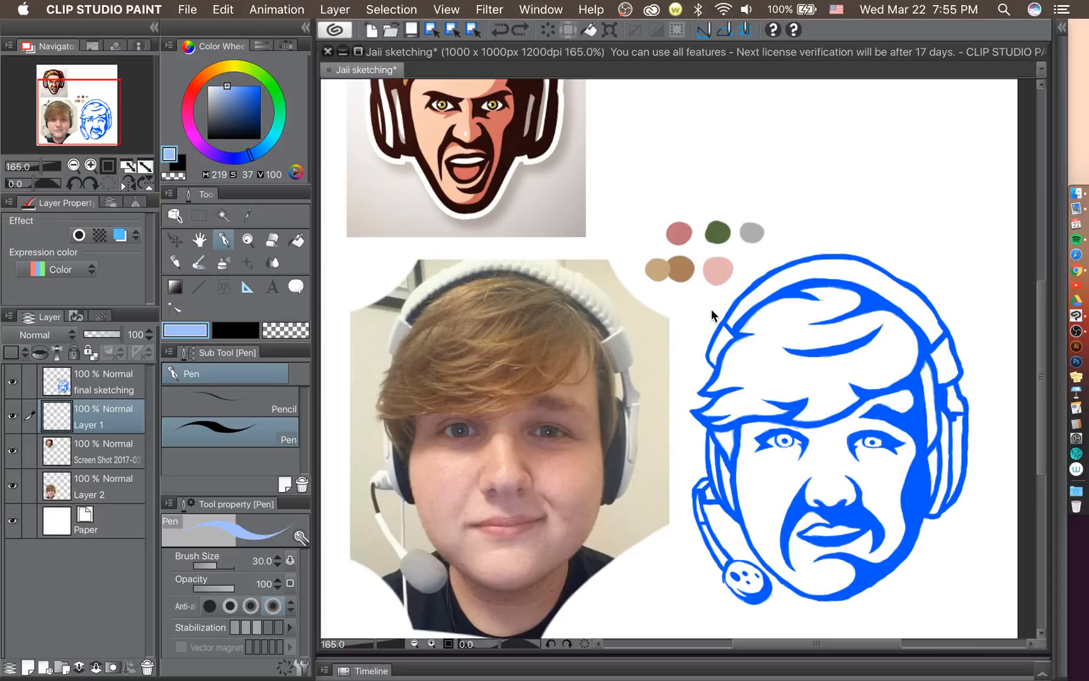
{"action": "left_click", "coordinate": [226, 86]}
{"action": "left_click_drag", "start_coordinate": [225, 85], "coordinate": [220, 83]}
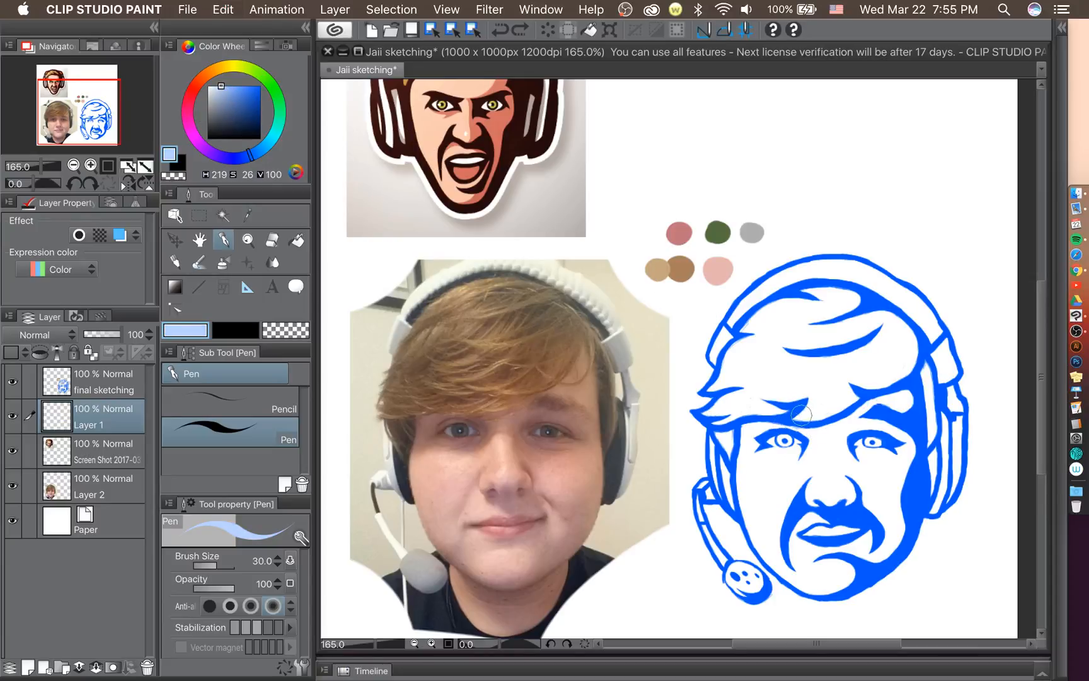
{"action": "left_click_drag", "start_coordinate": [802, 415], "coordinate": [904, 402]}
{"action": "key", "text": "super+z"}
{"action": "key", "text": "super+z"}
Move the final sketching layer's line art and swatches over onto the portrait photo.
{"action": "scroll", "coordinate": [887, 419], "scroll_direction": "up", "scroll_amount": 2}
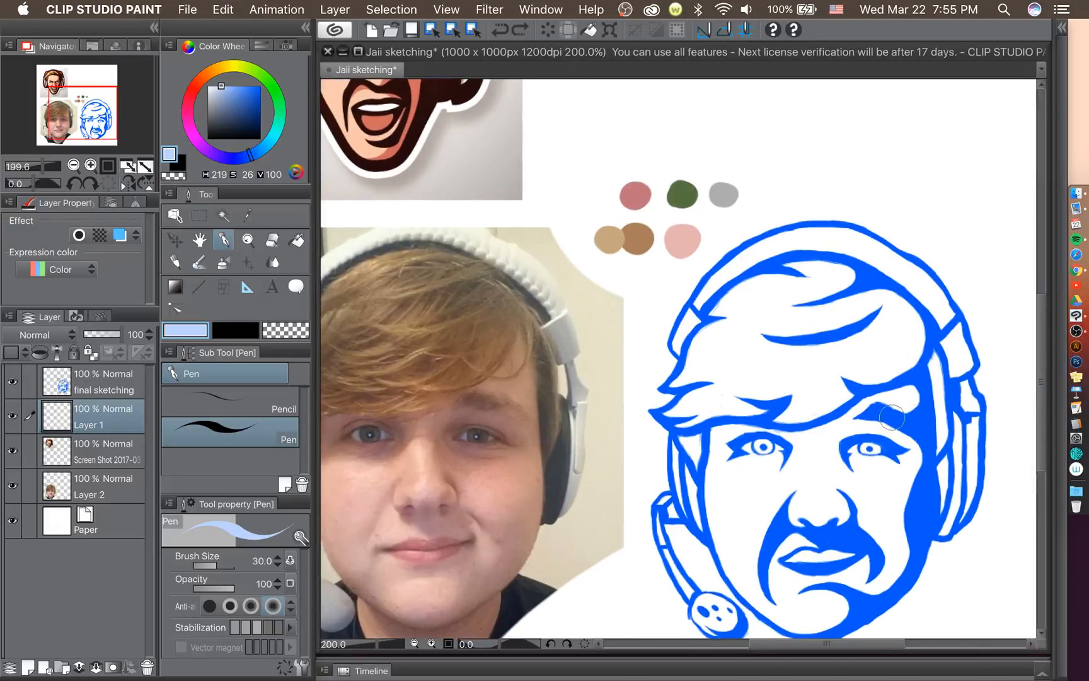
{"action": "scroll", "coordinate": [892, 418], "scroll_direction": "up", "scroll_amount": 2}
{"action": "scroll", "coordinate": [899, 421], "scroll_direction": "down", "scroll_amount": 4}
{"action": "left_click", "coordinate": [878, 420], "text": "shift+super"}
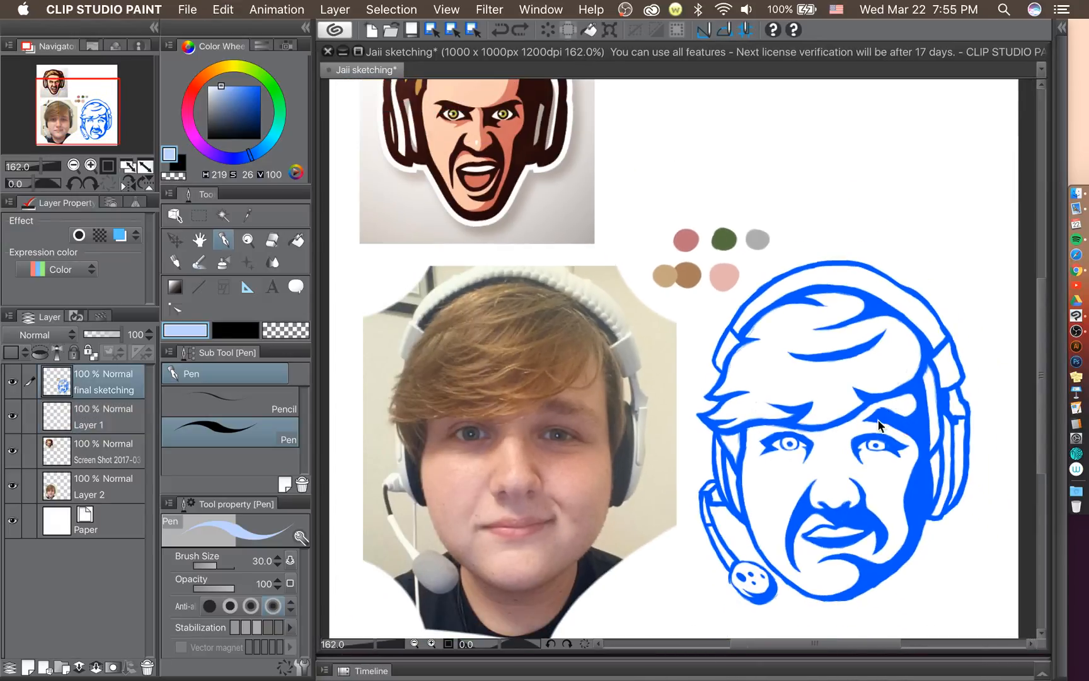
{"action": "left_click_drag", "start_coordinate": [880, 424], "coordinate": [590, 402]}
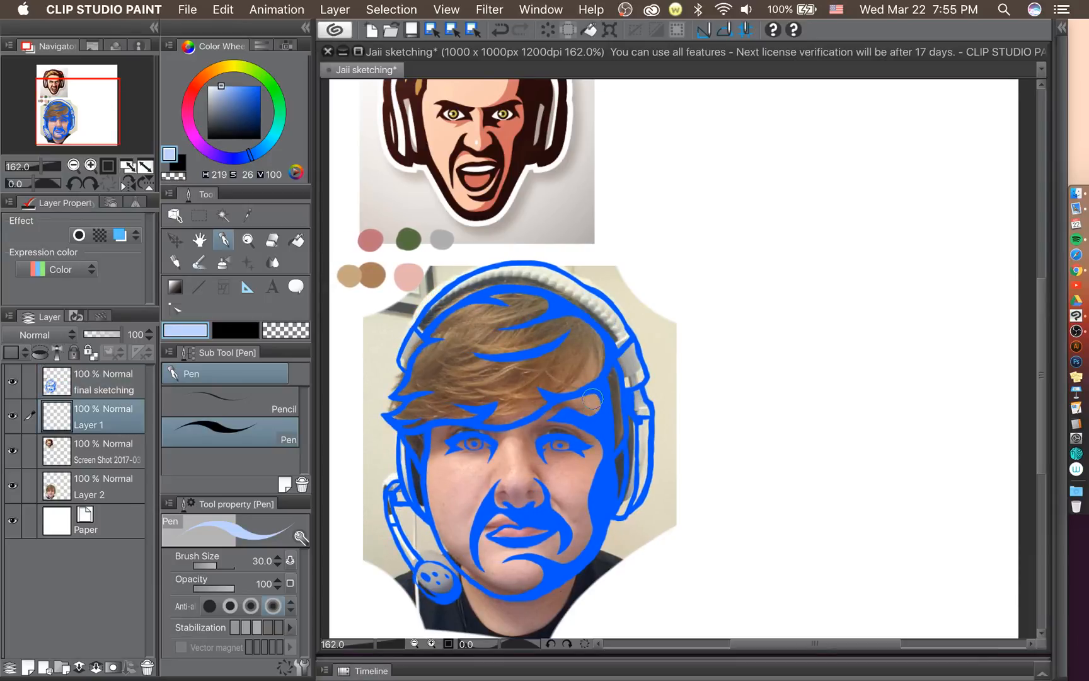
Shift the final sketching layer slightly up and nudge it left with Move layer to align the drawn eyes with the photo.
{"action": "key", "text": "k"}
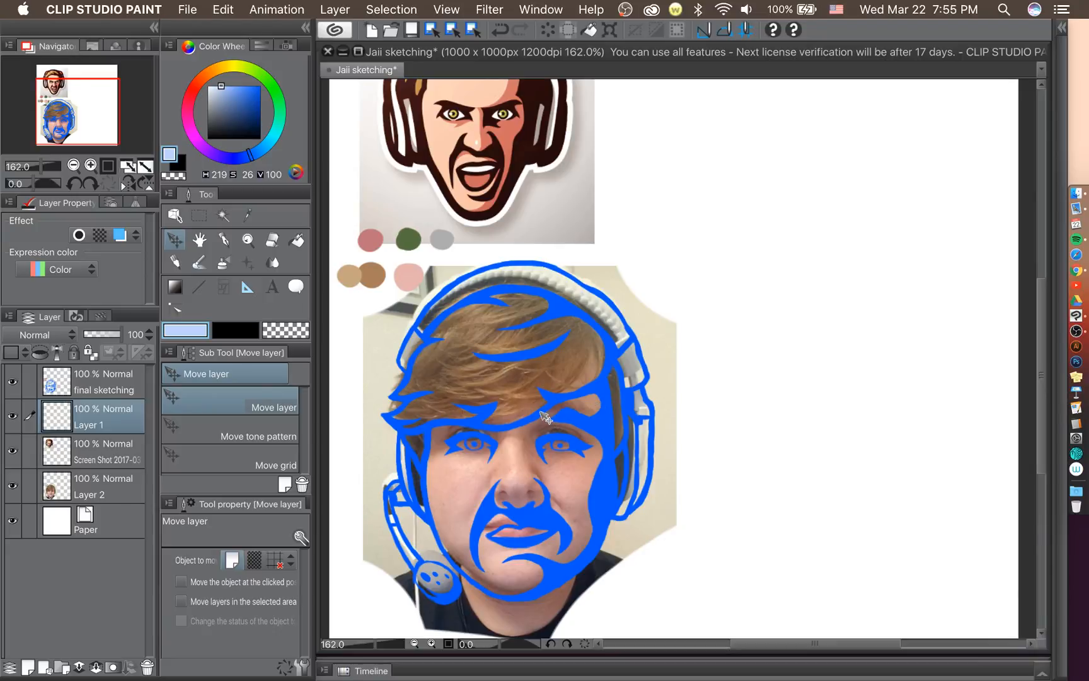
{"action": "left_click", "coordinate": [99, 376]}
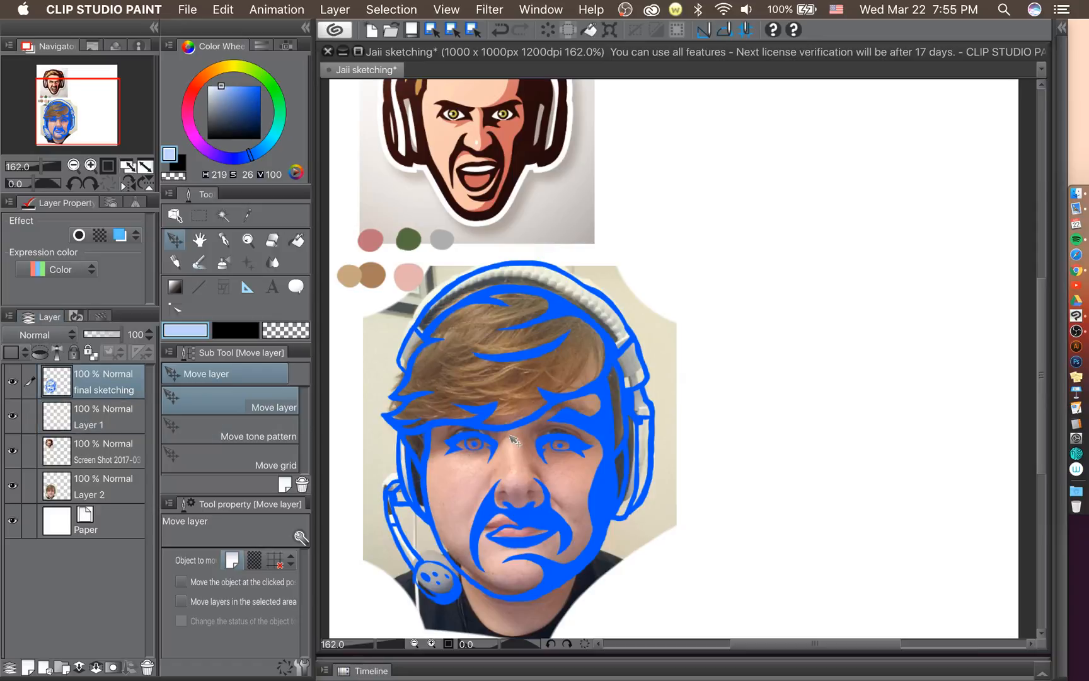
{"action": "left_click_drag", "start_coordinate": [587, 435], "coordinate": [596, 424]}
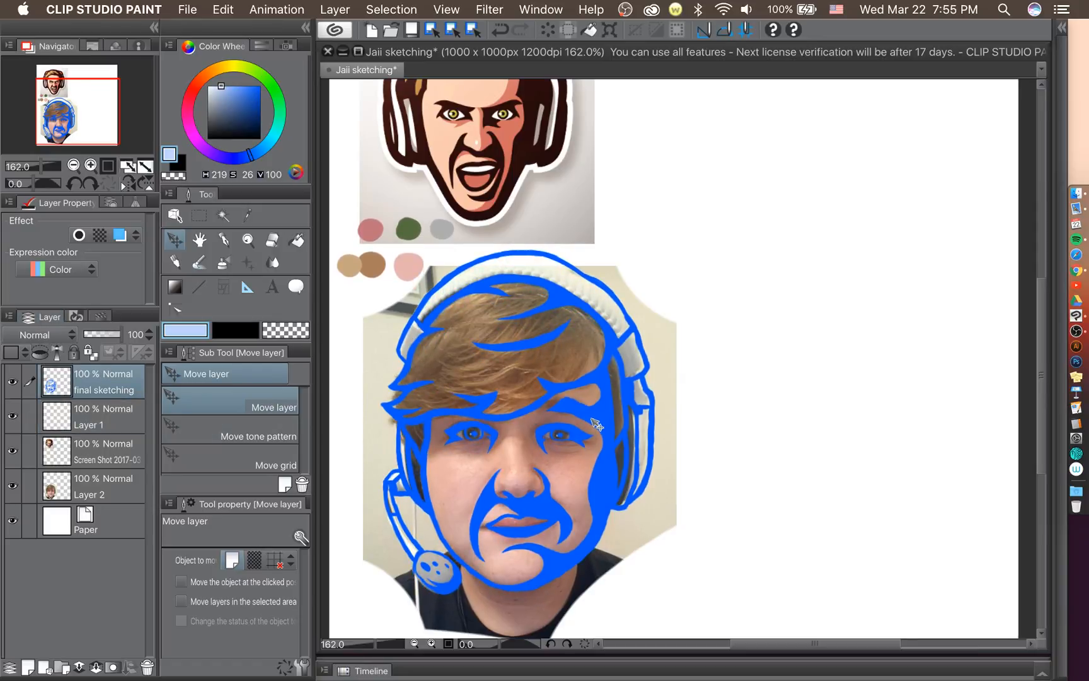
{"action": "key", "text": "Left"}
{"action": "key", "text": "Left"}
{"action": "key", "text": "Left"}
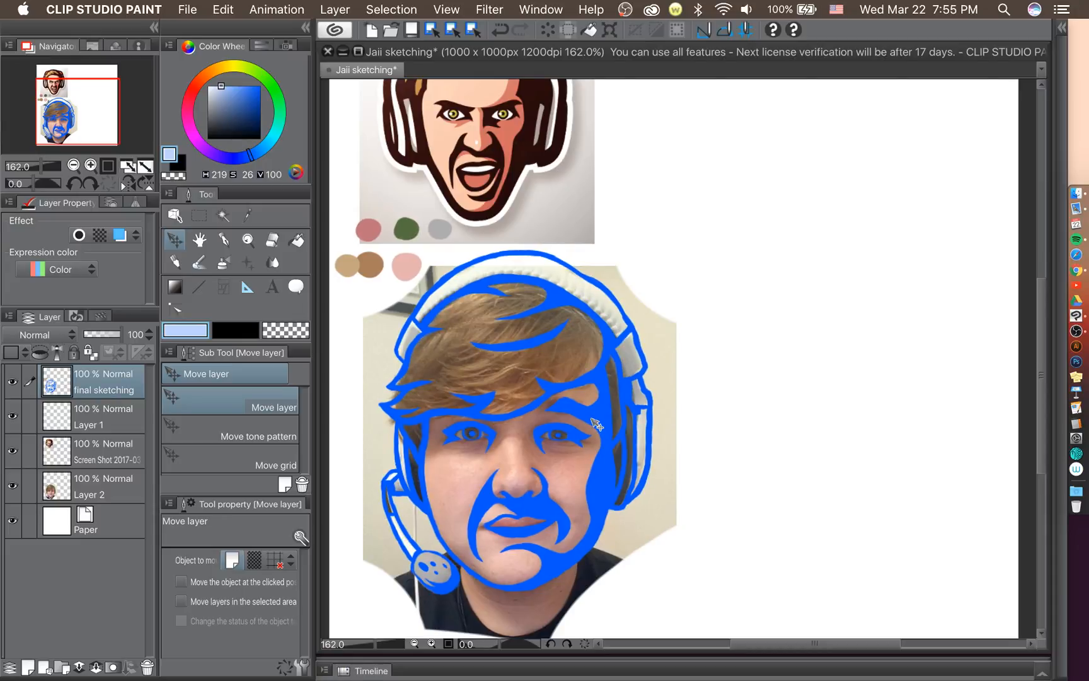
Rename the new layer below the line art as "shading" and activate the Pen.
{"action": "scroll", "coordinate": [597, 425], "scroll_direction": "up", "scroll_amount": 8}
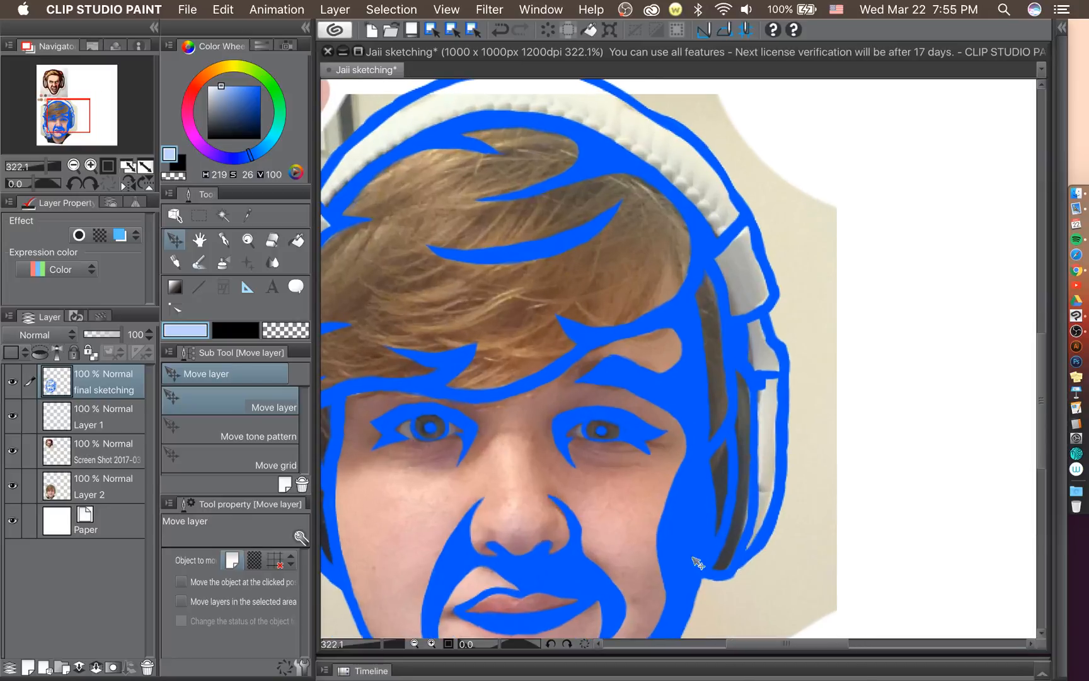
{"action": "left_click_drag", "start_coordinate": [784, 640], "coordinate": [771, 644]}
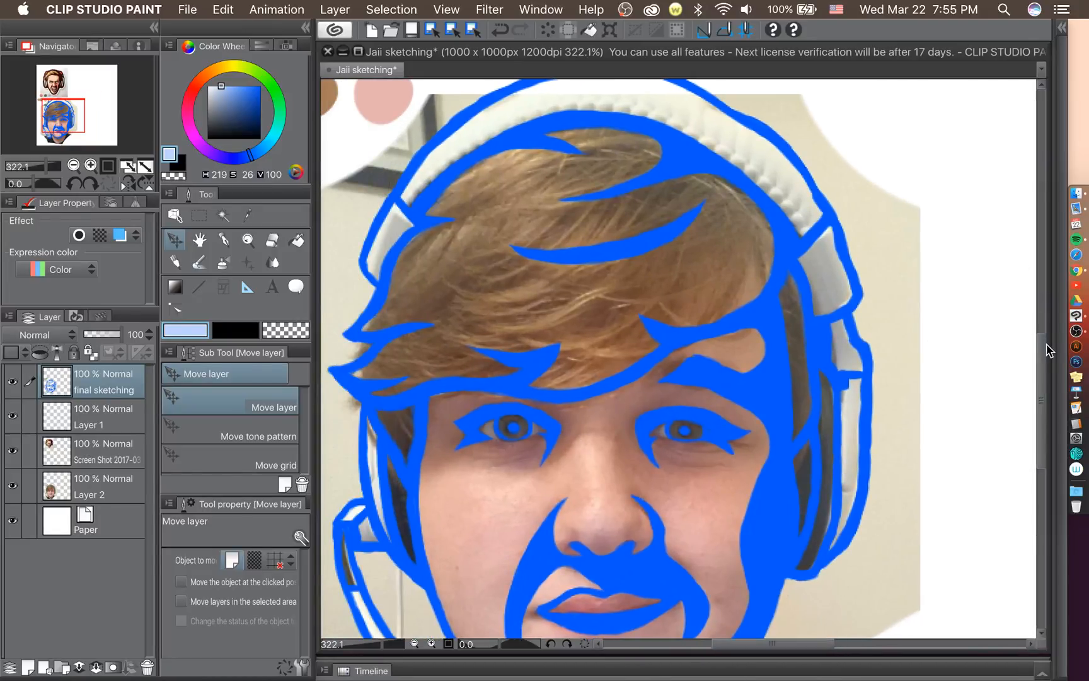
{"action": "left_click_drag", "start_coordinate": [1047, 350], "coordinate": [1048, 369]}
{"action": "left_click", "coordinate": [144, 425]}
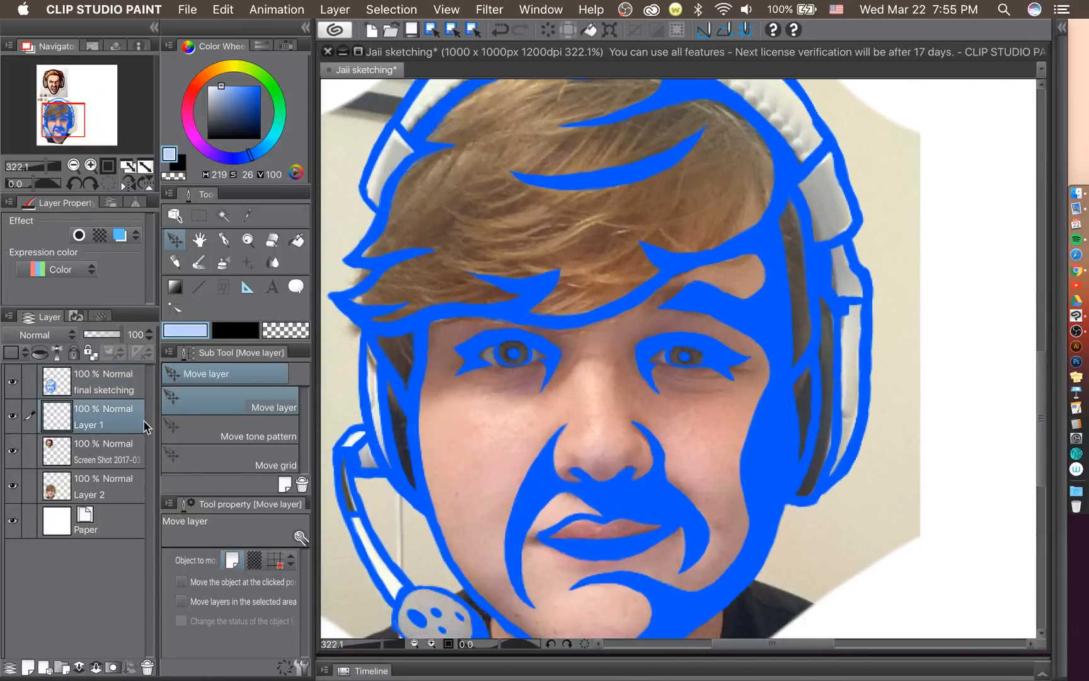
{"action": "double_click", "coordinate": [101, 426]}
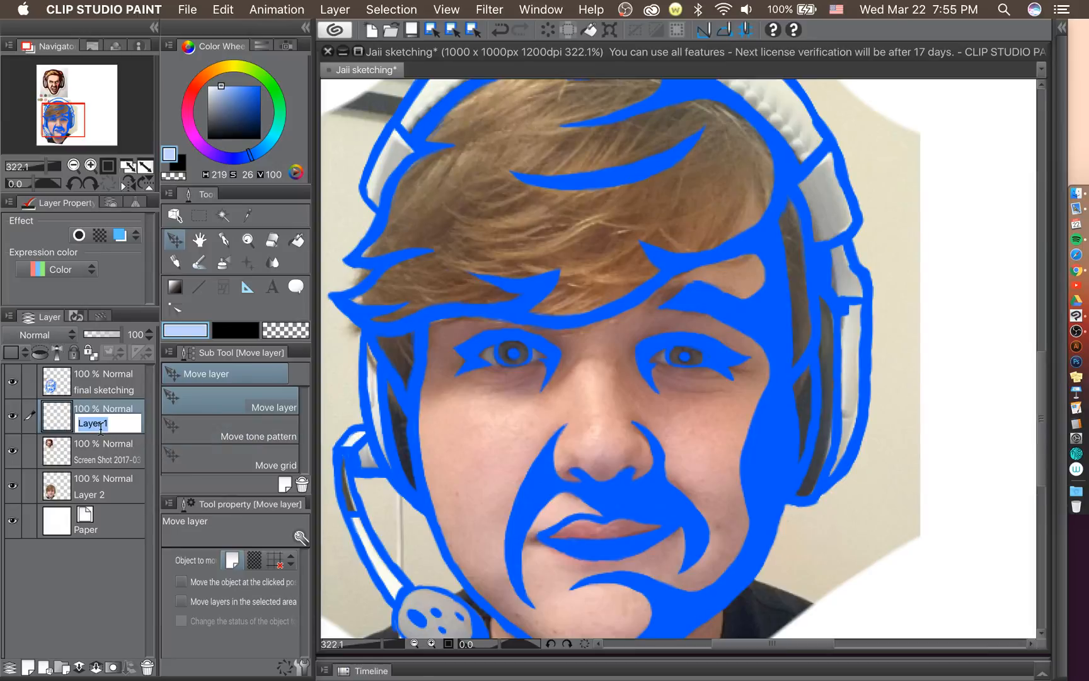
{"action": "type", "text": "shading"}
{"action": "key", "text": "Return"}
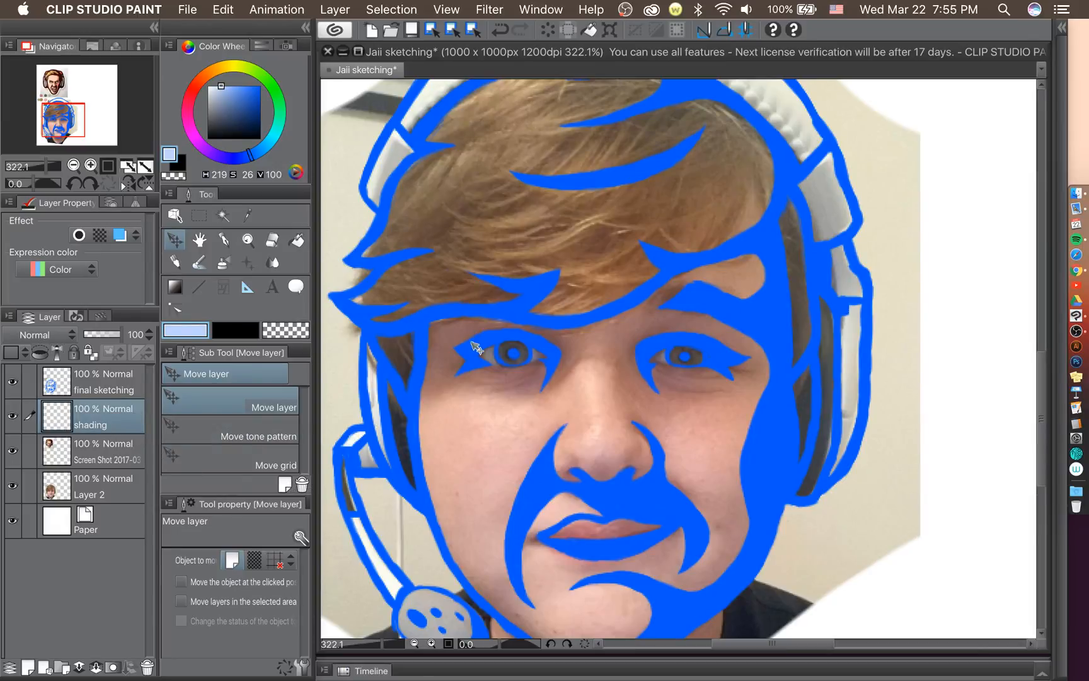
{"action": "left_click", "coordinate": [224, 242]}
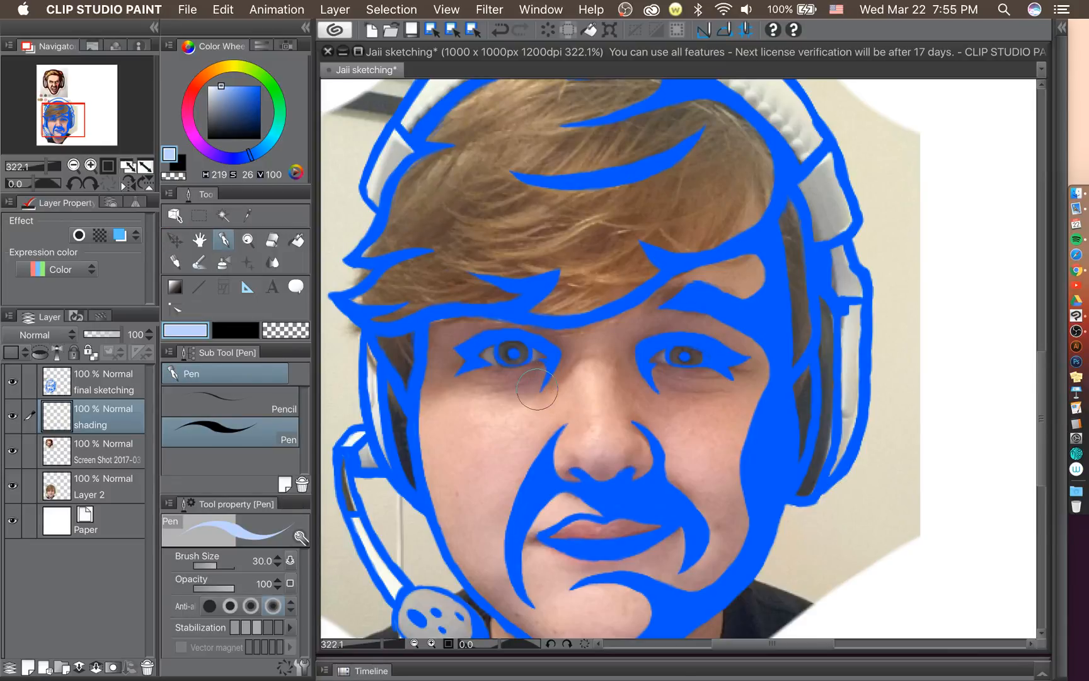
Paint light blue shading around both eyes and up to the hairline, with a curved lower edge across the nose bridge and cheeks.
{"action": "mouse_move", "coordinate": [421, 403]}
{"action": "left_mouse_down"}
{"action": "mouse_move", "coordinate": [480, 370]}
{"action": "mouse_move", "coordinate": [442, 389]}
{"action": "mouse_move", "coordinate": [523, 385]}
{"action": "mouse_move", "coordinate": [481, 381]}
{"action": "mouse_move", "coordinate": [583, 362]}
{"action": "mouse_move", "coordinate": [523, 385]}
{"action": "mouse_move", "coordinate": [552, 375]}
{"action": "mouse_move", "coordinate": [532, 388]}
{"action": "mouse_move", "coordinate": [589, 357]}
{"action": "mouse_move", "coordinate": [577, 356]}
{"action": "mouse_move", "coordinate": [656, 362]}
{"action": "mouse_move", "coordinate": [610, 377]}
{"action": "mouse_move", "coordinate": [602, 359]}
{"action": "mouse_move", "coordinate": [637, 390]}
{"action": "mouse_move", "coordinate": [675, 381]}
{"action": "mouse_move", "coordinate": [629, 384]}
{"action": "mouse_move", "coordinate": [682, 394]}
{"action": "mouse_move", "coordinate": [657, 399]}
{"action": "mouse_move", "coordinate": [708, 382]}
{"action": "mouse_move", "coordinate": [720, 391]}
{"action": "mouse_move", "coordinate": [709, 382]}
{"action": "mouse_move", "coordinate": [764, 385]}
{"action": "mouse_move", "coordinate": [742, 385]}
{"action": "mouse_move", "coordinate": [765, 399]}
{"action": "mouse_move", "coordinate": [744, 391]}
{"action": "mouse_move", "coordinate": [758, 425]}
{"action": "mouse_move", "coordinate": [747, 468]}
{"action": "left_mouse_up"}
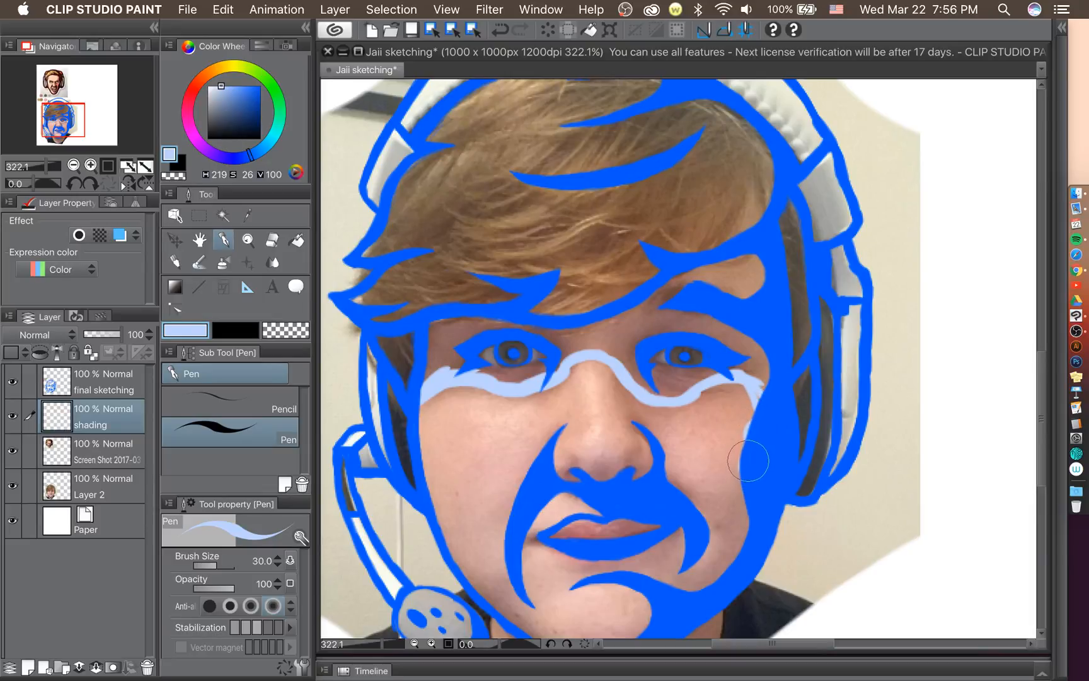
{"action": "mouse_move", "coordinate": [750, 450]}
{"action": "left_mouse_down"}
{"action": "mouse_move", "coordinate": [757, 383]}
{"action": "mouse_move", "coordinate": [731, 359]}
{"action": "mouse_move", "coordinate": [761, 385]}
{"action": "mouse_move", "coordinate": [749, 354]}
{"action": "mouse_move", "coordinate": [716, 386]}
{"action": "mouse_move", "coordinate": [679, 394]}
{"action": "mouse_move", "coordinate": [739, 378]}
{"action": "left_mouse_up"}
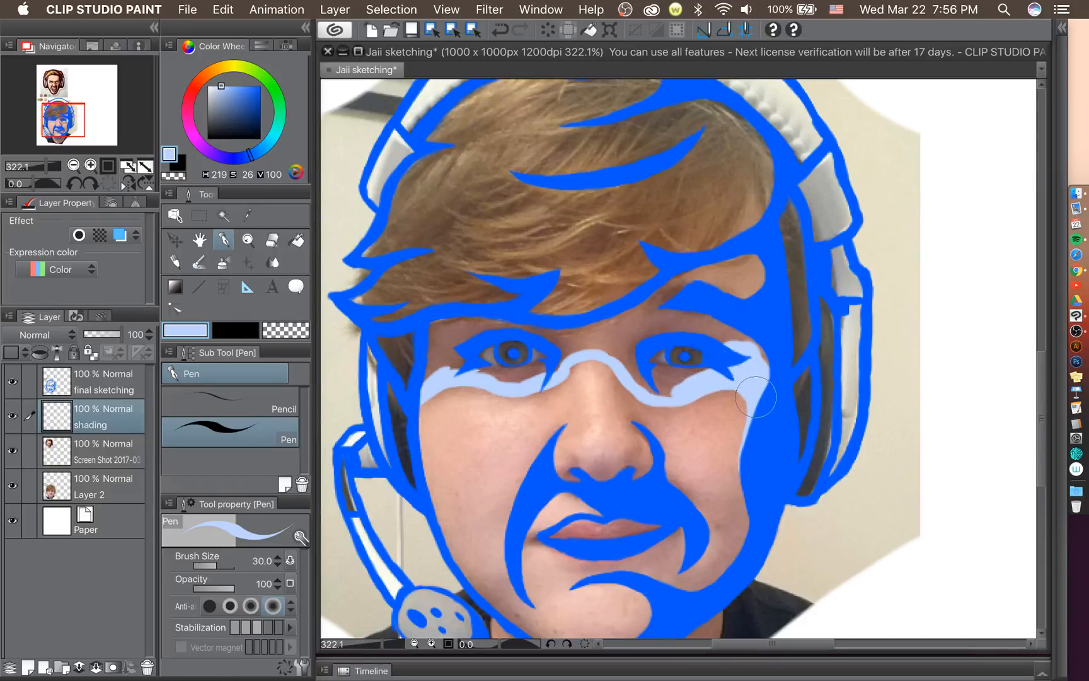
{"action": "mouse_move", "coordinate": [775, 389]}
{"action": "left_mouse_down"}
{"action": "mouse_move", "coordinate": [746, 341]}
{"action": "mouse_move", "coordinate": [709, 323]}
{"action": "mouse_move", "coordinate": [715, 267]}
{"action": "mouse_move", "coordinate": [752, 258]}
{"action": "mouse_move", "coordinate": [727, 292]}
{"action": "mouse_move", "coordinate": [753, 275]}
{"action": "mouse_move", "coordinate": [673, 288]}
{"action": "mouse_move", "coordinate": [688, 281]}
{"action": "mouse_move", "coordinate": [655, 302]}
{"action": "mouse_move", "coordinate": [649, 315]}
{"action": "mouse_move", "coordinate": [677, 340]}
{"action": "mouse_move", "coordinate": [659, 358]}
{"action": "mouse_move", "coordinate": [684, 376]}
{"action": "mouse_move", "coordinate": [667, 389]}
{"action": "mouse_move", "coordinate": [643, 388]}
{"action": "mouse_move", "coordinate": [627, 365]}
{"action": "mouse_move", "coordinate": [668, 383]}
{"action": "mouse_move", "coordinate": [628, 347]}
{"action": "mouse_move", "coordinate": [643, 345]}
{"action": "mouse_move", "coordinate": [637, 322]}
{"action": "left_mouse_up"}
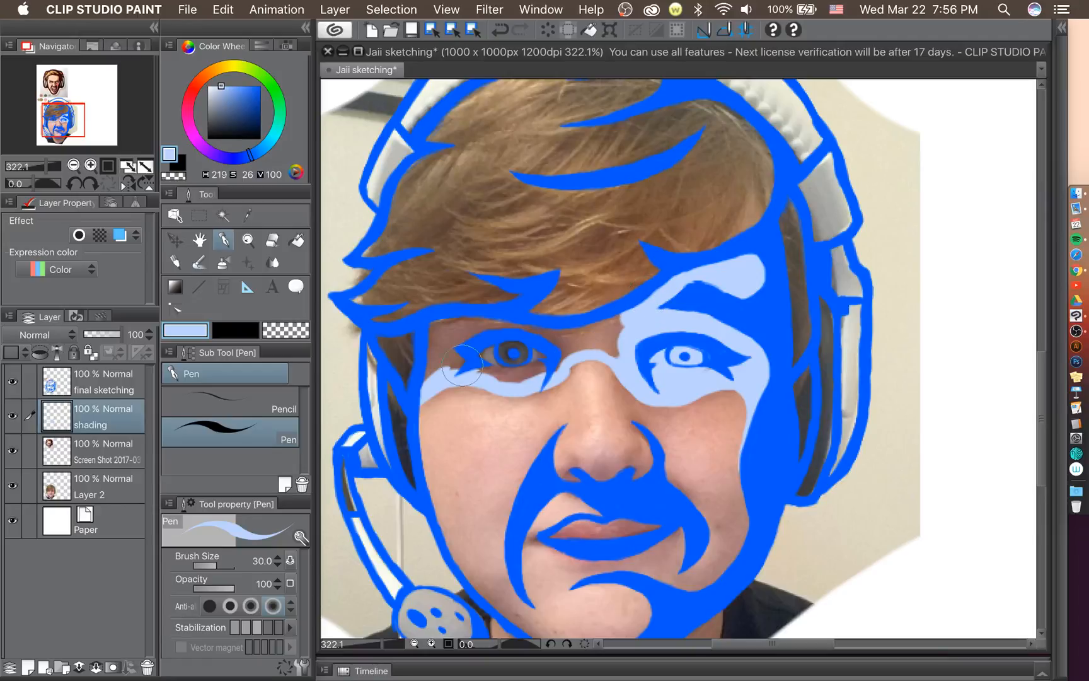
{"action": "mouse_move", "coordinate": [453, 388]}
{"action": "left_mouse_down"}
{"action": "mouse_move", "coordinate": [428, 389]}
{"action": "mouse_move", "coordinate": [431, 337]}
{"action": "mouse_move", "coordinate": [443, 326]}
{"action": "mouse_move", "coordinate": [630, 315]}
{"action": "mouse_move", "coordinate": [593, 336]}
{"action": "mouse_move", "coordinate": [615, 351]}
{"action": "mouse_move", "coordinate": [569, 342]}
{"action": "mouse_move", "coordinate": [522, 383]}
{"action": "mouse_move", "coordinate": [556, 344]}
{"action": "mouse_move", "coordinate": [539, 335]}
{"action": "mouse_move", "coordinate": [447, 345]}
{"action": "mouse_move", "coordinate": [434, 356]}
{"action": "mouse_move", "coordinate": [457, 373]}
{"action": "mouse_move", "coordinate": [515, 376]}
{"action": "mouse_move", "coordinate": [483, 360]}
{"action": "mouse_move", "coordinate": [528, 357]}
{"action": "mouse_move", "coordinate": [557, 336]}
{"action": "mouse_move", "coordinate": [621, 378]}
{"action": "left_mouse_up"}
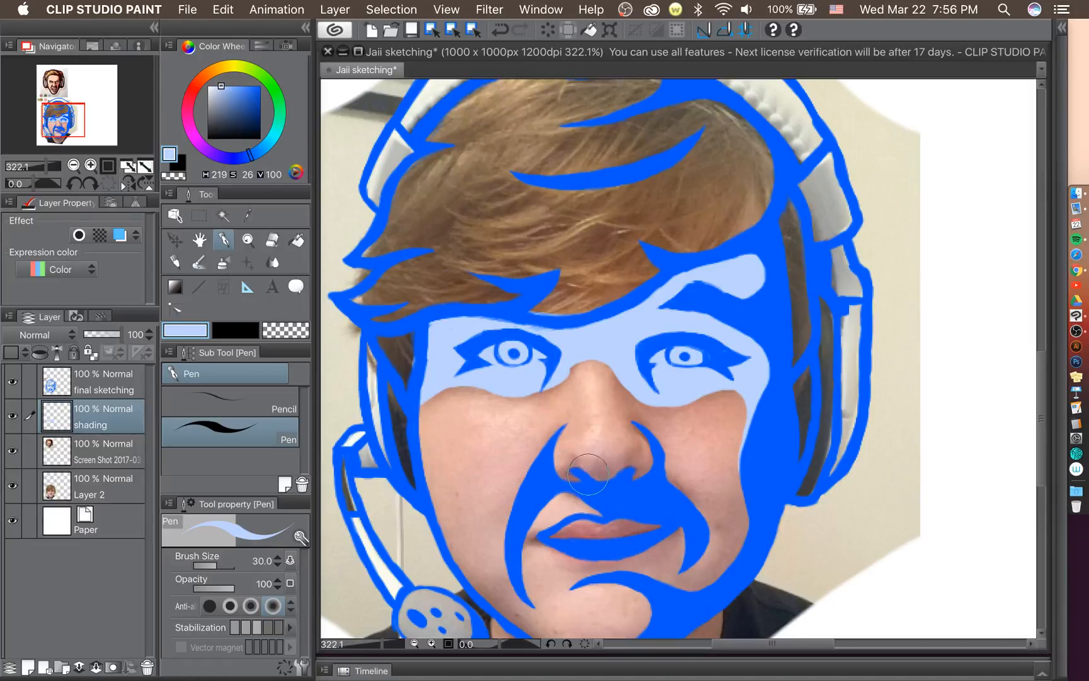
Reduce the Pen size to 17 and shade the underside of the nose around both nostrils in light blue.
{"action": "key", "text": "bracketleft"}
{"action": "key", "text": "bracketleft"}
{"action": "key", "text": "bracketleft"}
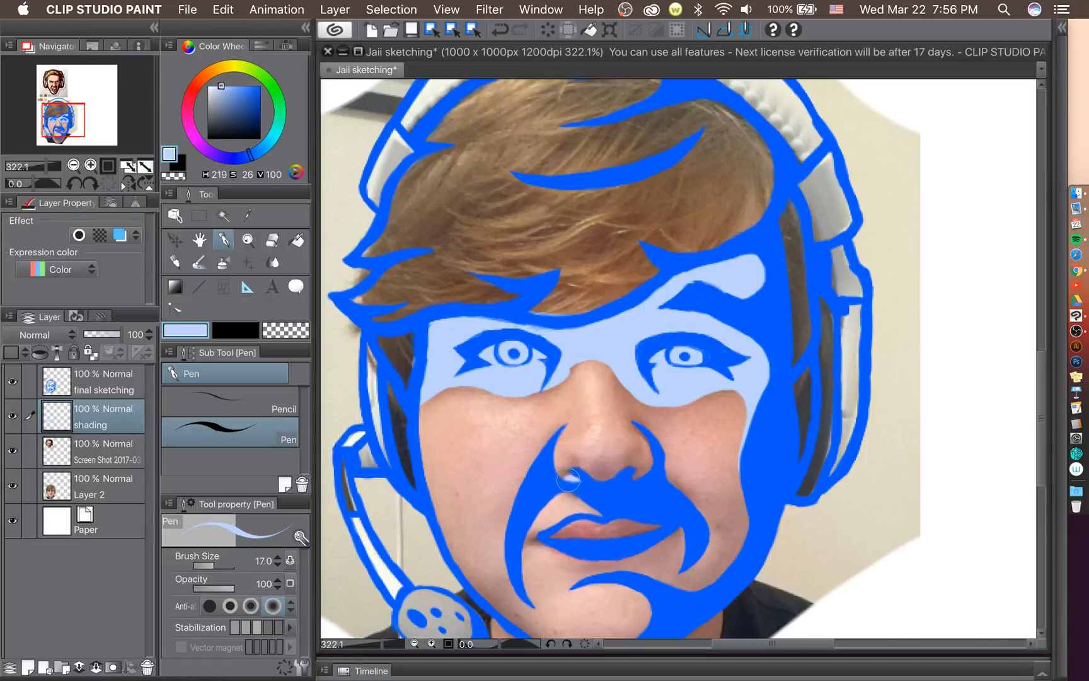
{"action": "left_click_drag", "start_coordinate": [566, 475], "coordinate": [570, 469]}
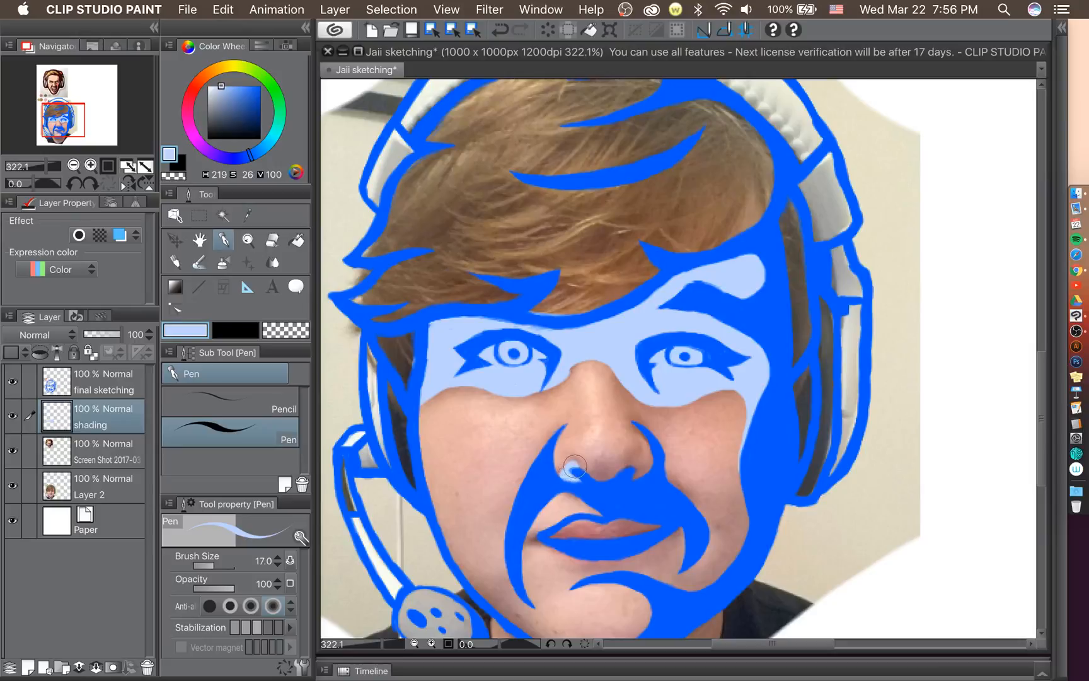
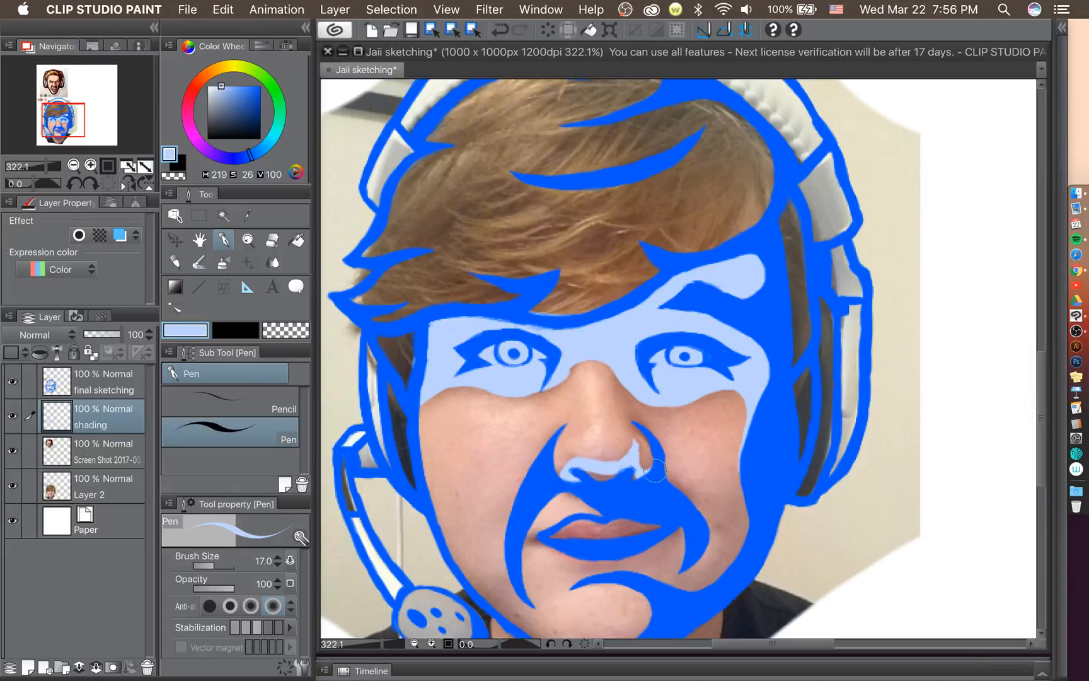
{"action": "left_click_drag", "start_coordinate": [618, 471], "coordinate": [585, 476]}
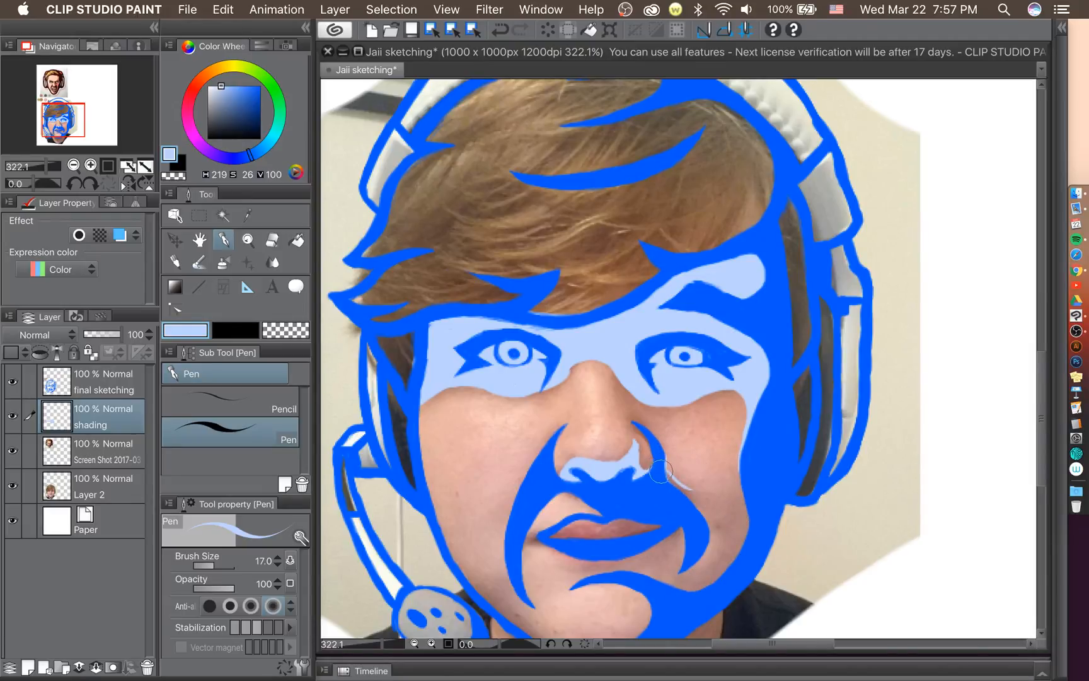
Shade a curved band beneath the cheek on the headphone side and a pointed wedge down that side of the nose.
{"action": "mouse_move", "coordinate": [685, 494]}
{"action": "left_mouse_down"}
{"action": "mouse_move", "coordinate": [710, 496]}
{"action": "mouse_move", "coordinate": [736, 467]}
{"action": "left_mouse_up"}
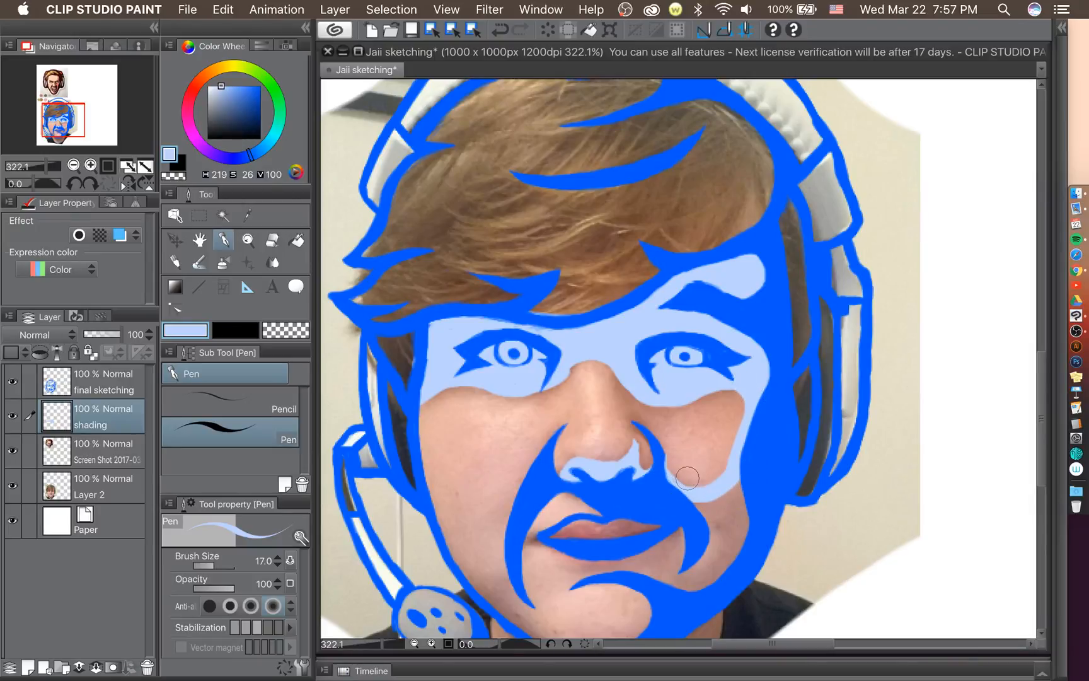
{"action": "scroll", "coordinate": [687, 477], "scroll_direction": "up", "scroll_amount": 5}
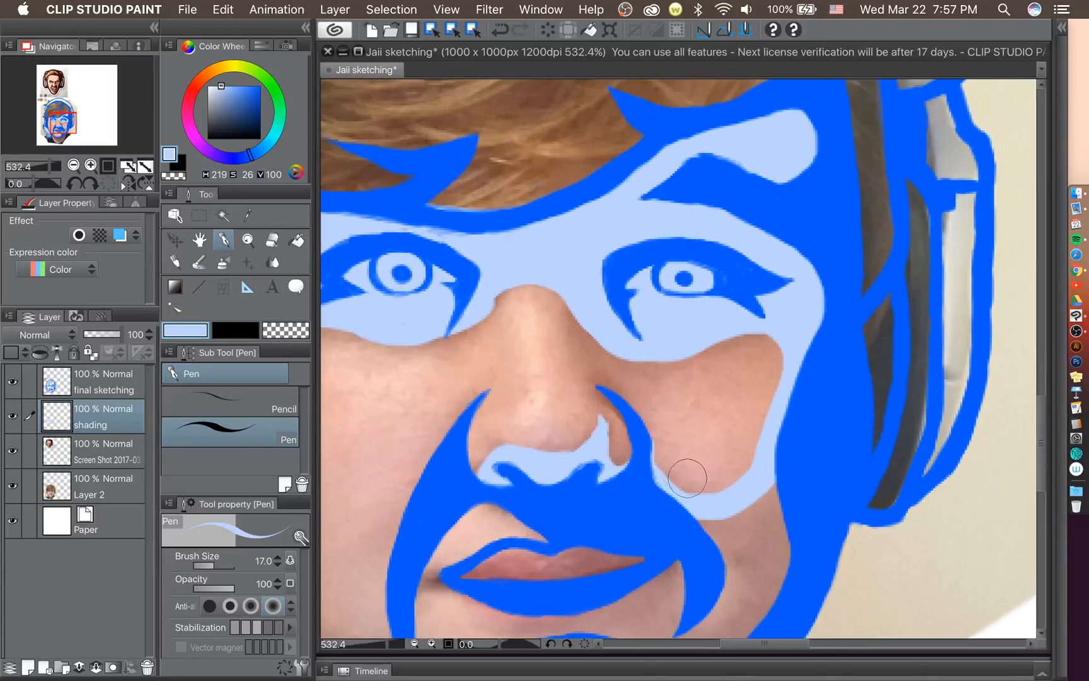
{"action": "mouse_move", "coordinate": [580, 292]}
{"action": "left_mouse_down"}
{"action": "mouse_move", "coordinate": [573, 323]}
{"action": "mouse_move", "coordinate": [576, 277]}
{"action": "mouse_move", "coordinate": [566, 323]}
{"action": "mouse_move", "coordinate": [570, 297]}
{"action": "mouse_move", "coordinate": [584, 377]}
{"action": "left_mouse_up"}
{"action": "mouse_move", "coordinate": [585, 315]}
{"action": "left_mouse_down"}
{"action": "mouse_move", "coordinate": [580, 350]}
{"action": "mouse_move", "coordinate": [578, 322]}
{"action": "mouse_move", "coordinate": [575, 340]}
{"action": "mouse_move", "coordinate": [585, 362]}
{"action": "mouse_move", "coordinate": [595, 311]}
{"action": "mouse_move", "coordinate": [586, 372]}
{"action": "left_mouse_up"}
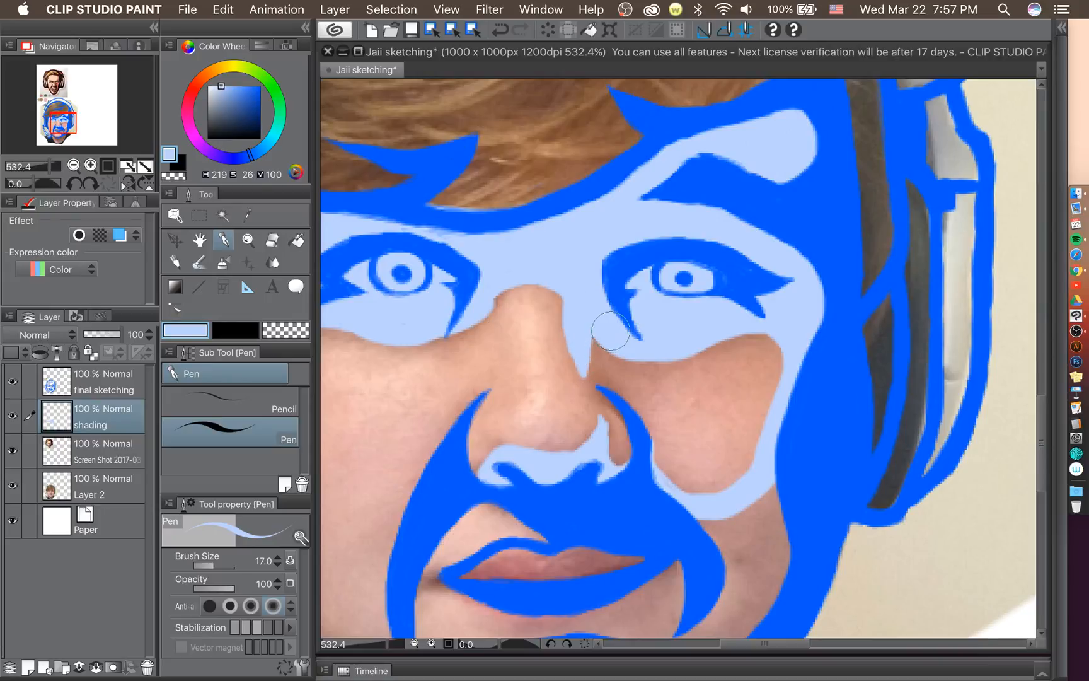
Set the Hard eraser's brush size to 17, and return to the Pen.
{"action": "left_click", "coordinate": [271, 242]}
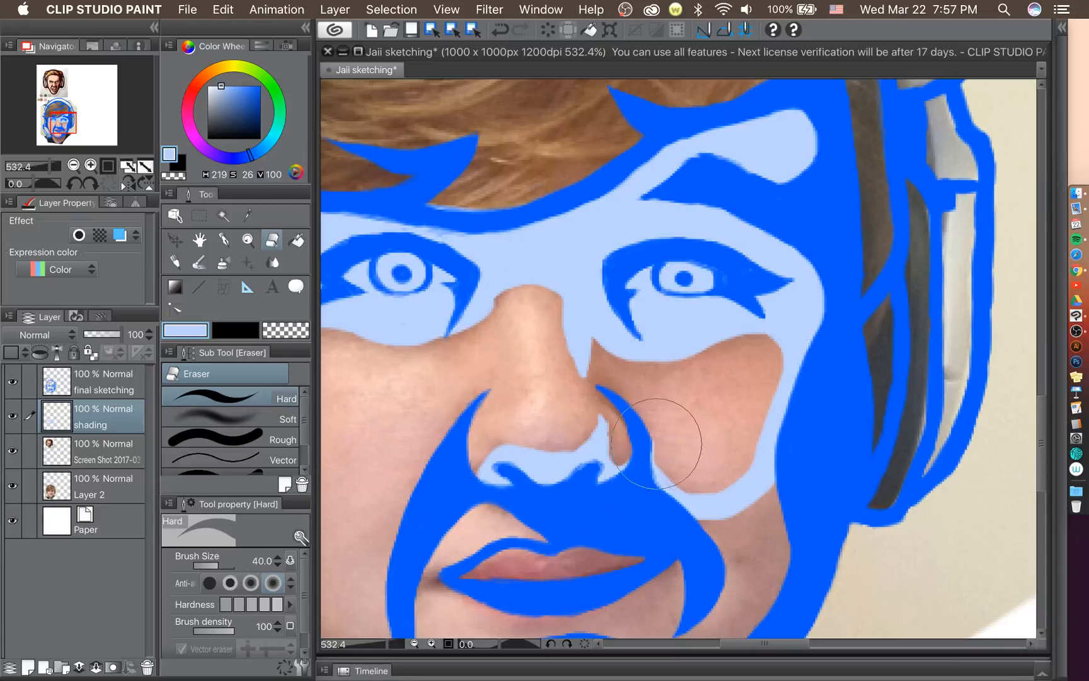
{"action": "key", "text": "bracketleft"}
{"action": "key", "text": "bracketleft"}
{"action": "key", "text": "bracketleft"}
{"action": "key", "text": "bracketleft"}
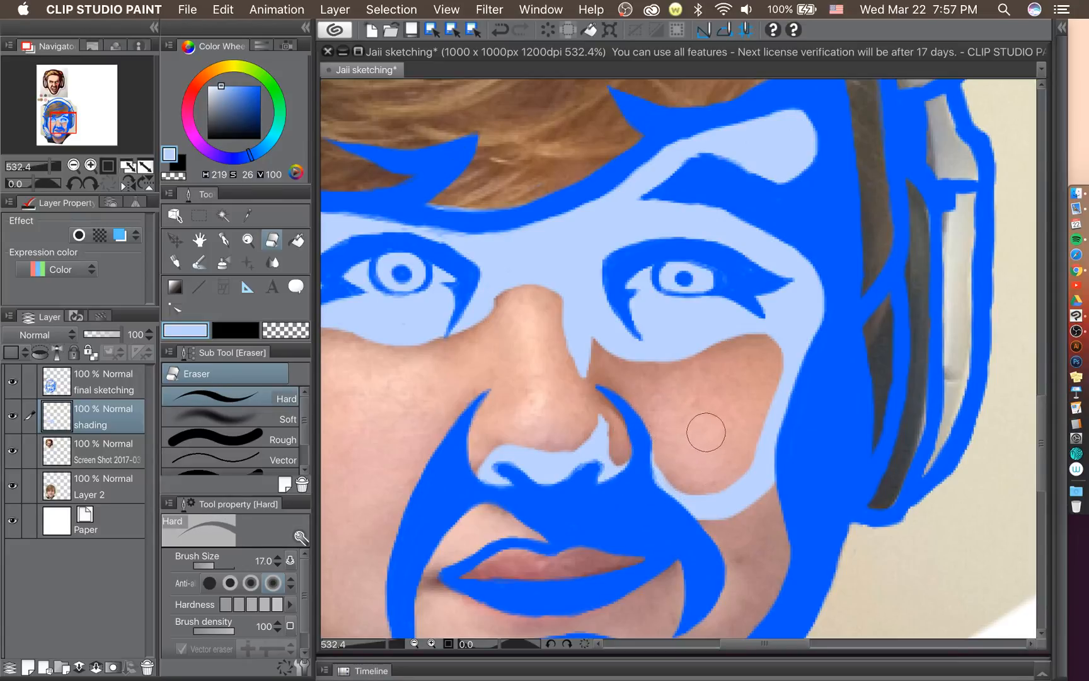
{"action": "left_click", "coordinate": [224, 240]}
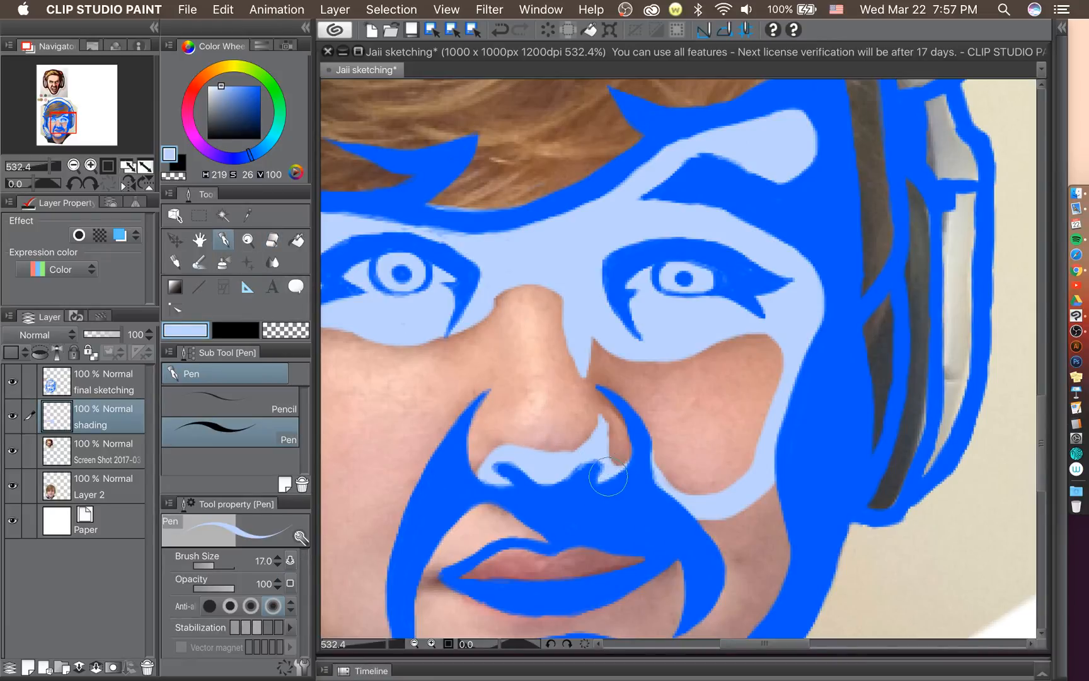
Shade a thin curved band across the lower cheek on the microphone side, from the jawline to the smile line, redoing the first stroke.
{"action": "scroll", "coordinate": [608, 477], "scroll_direction": "down", "scroll_amount": 5}
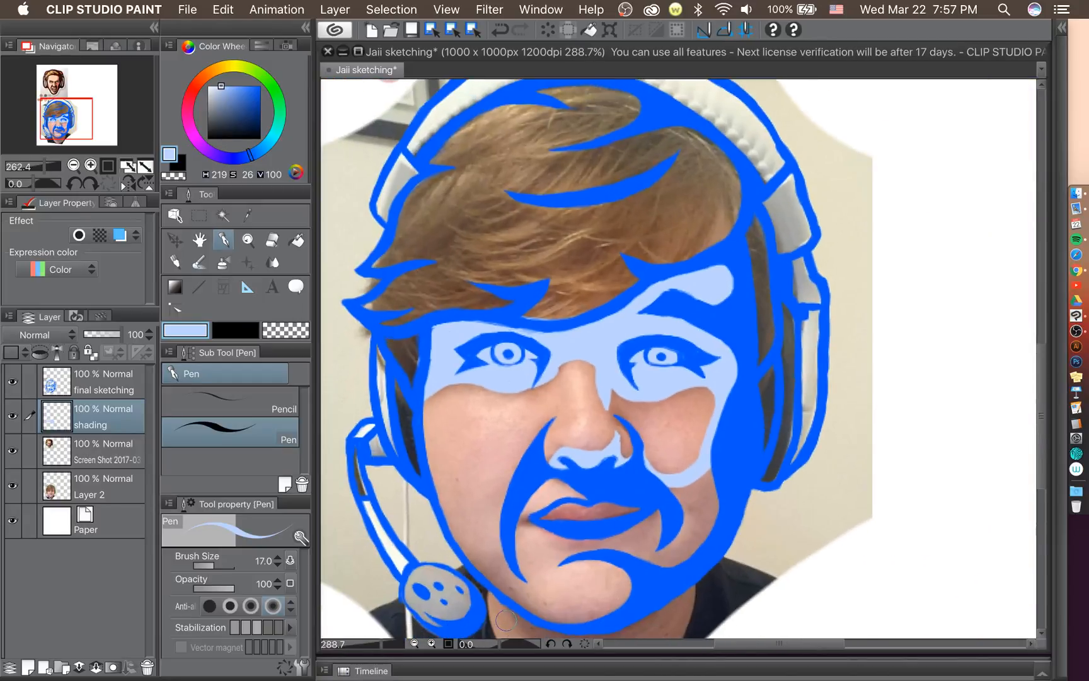
{"action": "scroll", "coordinate": [506, 619], "scroll_direction": "up", "scroll_amount": 2}
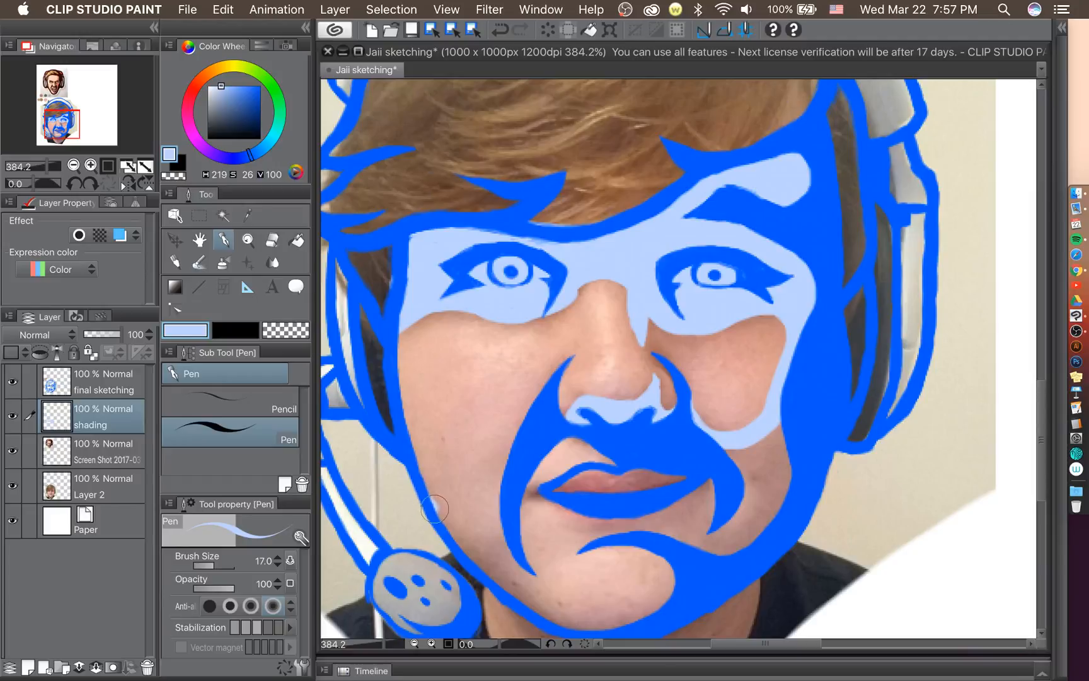
{"action": "mouse_move", "coordinate": [439, 505]}
{"action": "left_mouse_down"}
{"action": "mouse_move", "coordinate": [479, 532]}
{"action": "mouse_move", "coordinate": [501, 525]}
{"action": "left_mouse_up"}
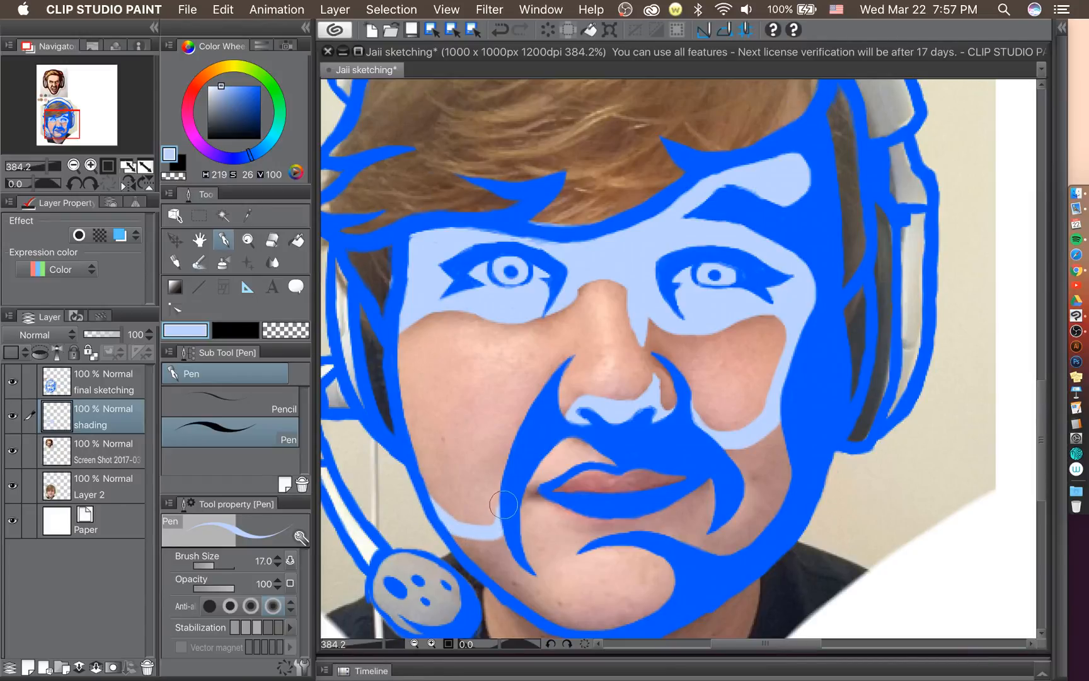
{"action": "key", "text": "super+z"}
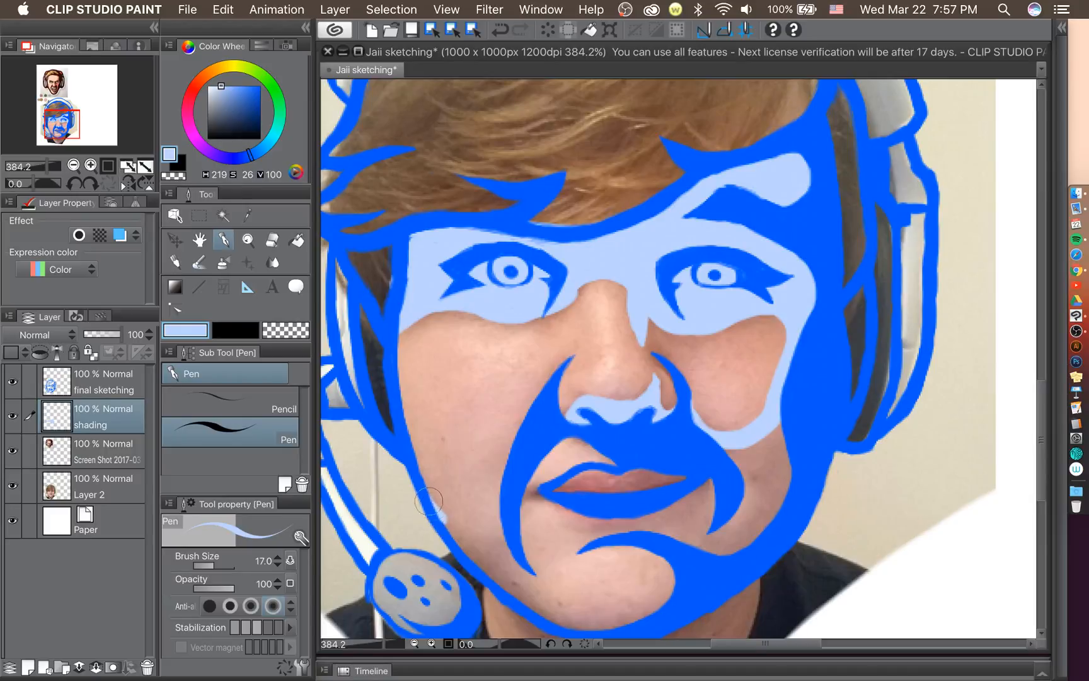
{"action": "mouse_move", "coordinate": [435, 502]}
{"action": "left_mouse_down"}
{"action": "mouse_move", "coordinate": [450, 523]}
{"action": "mouse_move", "coordinate": [499, 530]}
{"action": "mouse_move", "coordinate": [468, 526]}
{"action": "mouse_move", "coordinate": [492, 521]}
{"action": "left_mouse_up"}
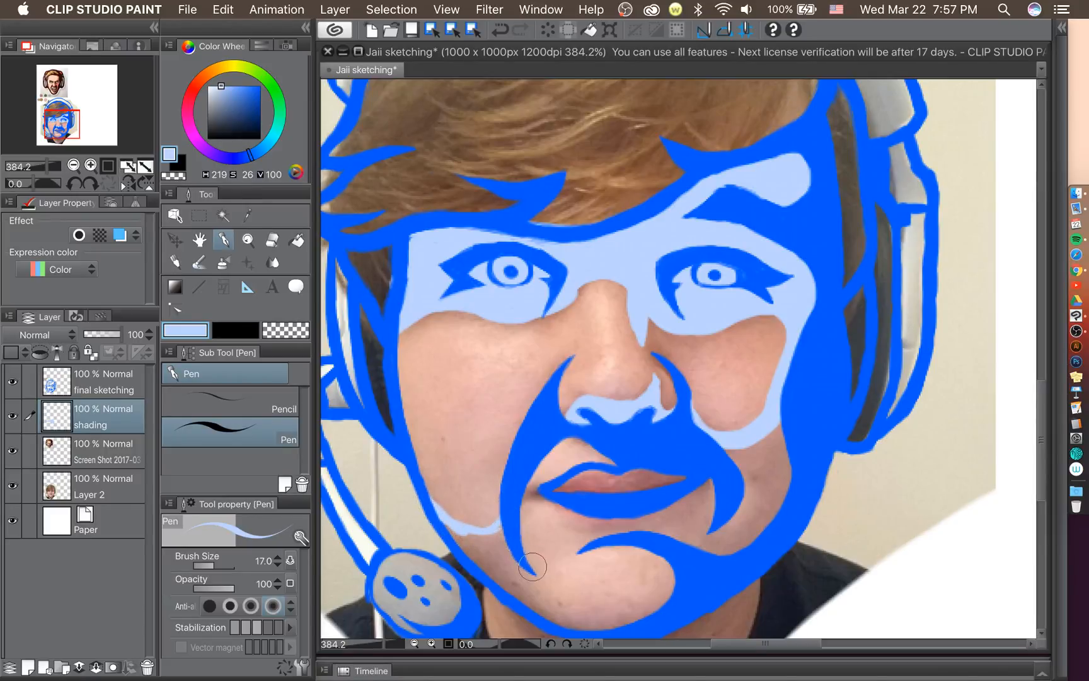
Shade a light blue rim around the chin, from the smile line's lower tip along the jaw to the line under the lips.
{"action": "mouse_move", "coordinate": [533, 576]}
{"action": "left_mouse_down"}
{"action": "mouse_move", "coordinate": [511, 575]}
{"action": "mouse_move", "coordinate": [536, 580]}
{"action": "mouse_move", "coordinate": [517, 579]}
{"action": "mouse_move", "coordinate": [532, 608]}
{"action": "mouse_move", "coordinate": [525, 585]}
{"action": "mouse_move", "coordinate": [525, 602]}
{"action": "mouse_move", "coordinate": [552, 607]}
{"action": "mouse_move", "coordinate": [522, 581]}
{"action": "mouse_move", "coordinate": [537, 611]}
{"action": "mouse_move", "coordinate": [586, 619]}
{"action": "left_mouse_up"}
{"action": "key", "text": "super+z"}
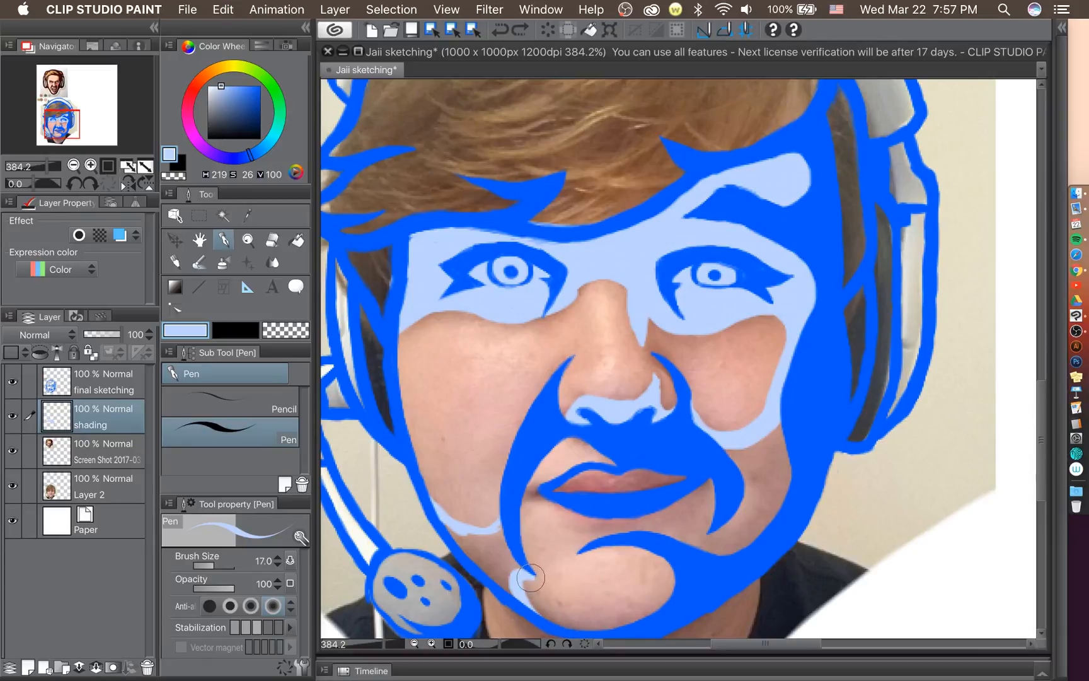
{"action": "mouse_move", "coordinate": [532, 578]}
{"action": "left_mouse_down"}
{"action": "mouse_move", "coordinate": [543, 578]}
{"action": "mouse_move", "coordinate": [525, 590]}
{"action": "mouse_move", "coordinate": [538, 613]}
{"action": "mouse_move", "coordinate": [560, 624]}
{"action": "mouse_move", "coordinate": [634, 623]}
{"action": "mouse_move", "coordinate": [665, 582]}
{"action": "mouse_move", "coordinate": [646, 547]}
{"action": "mouse_move", "coordinate": [576, 563]}
{"action": "left_mouse_up"}
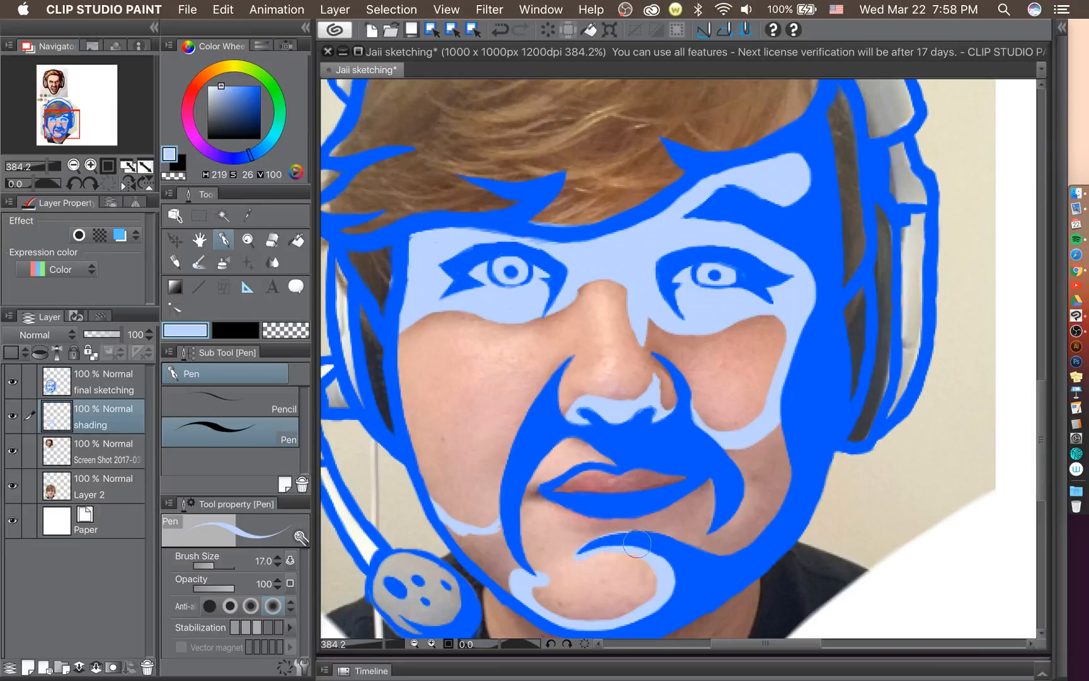
Fill the jaw area below the microphone-side cheek band with light blue down to the chin shading.
{"action": "left_click", "coordinate": [272, 242]}
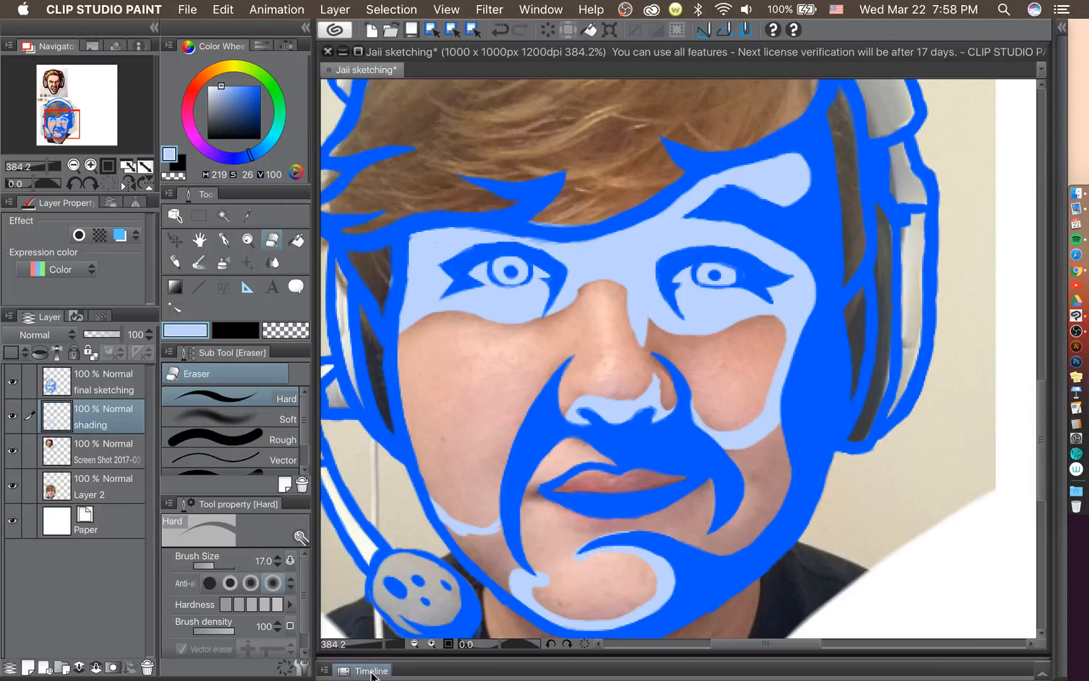
{"action": "scroll", "coordinate": [613, 542], "scroll_direction": "up", "scroll_amount": 1}
{"action": "scroll", "coordinate": [613, 542], "scroll_direction": "up", "scroll_amount": 1}
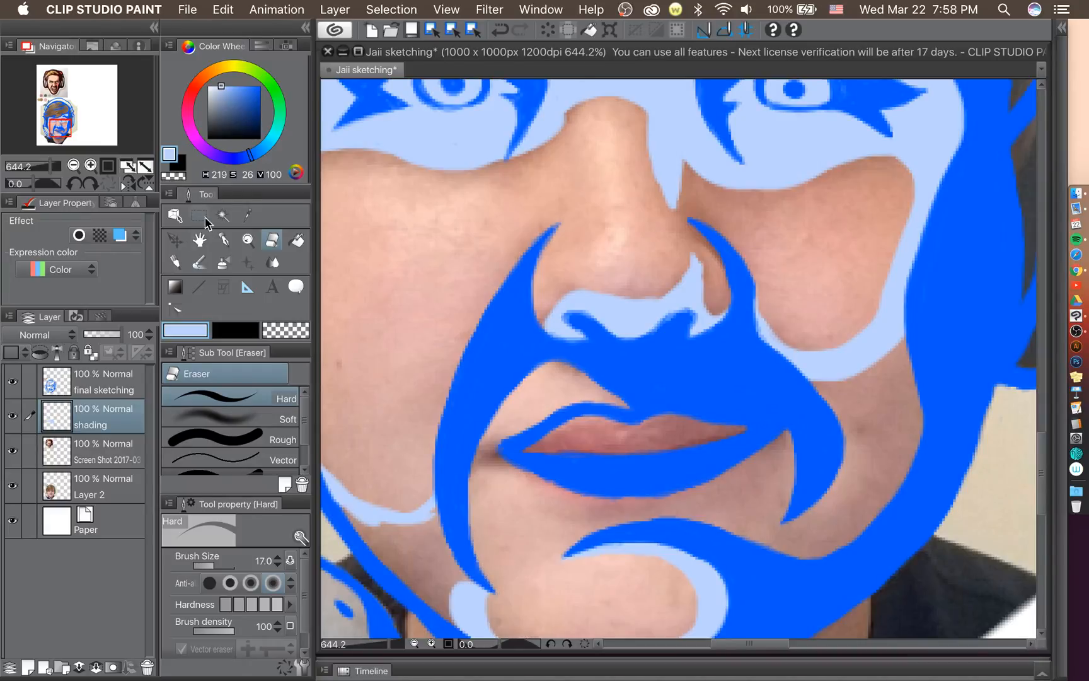
{"action": "left_click", "coordinate": [223, 240]}
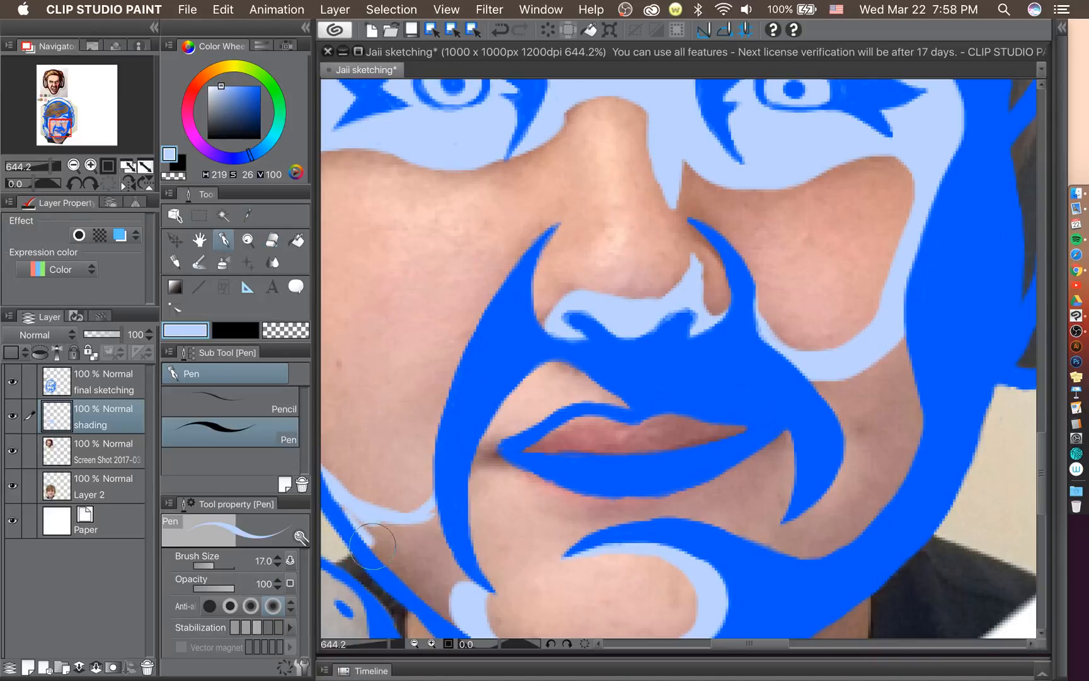
{"action": "mouse_move", "coordinate": [351, 514]}
{"action": "left_mouse_down"}
{"action": "mouse_move", "coordinate": [384, 541]}
{"action": "mouse_move", "coordinate": [379, 529]}
{"action": "mouse_move", "coordinate": [445, 511]}
{"action": "mouse_move", "coordinate": [435, 536]}
{"action": "mouse_move", "coordinate": [469, 585]}
{"action": "mouse_move", "coordinate": [453, 617]}
{"action": "mouse_move", "coordinate": [372, 547]}
{"action": "mouse_move", "coordinate": [434, 550]}
{"action": "mouse_move", "coordinate": [444, 587]}
{"action": "left_mouse_up"}
Shade a curved band outside the smile line on the headphone side, down toward the chin, undoing the first attempt.
{"action": "scroll", "coordinate": [455, 605], "scroll_direction": "down", "scroll_amount": 5}
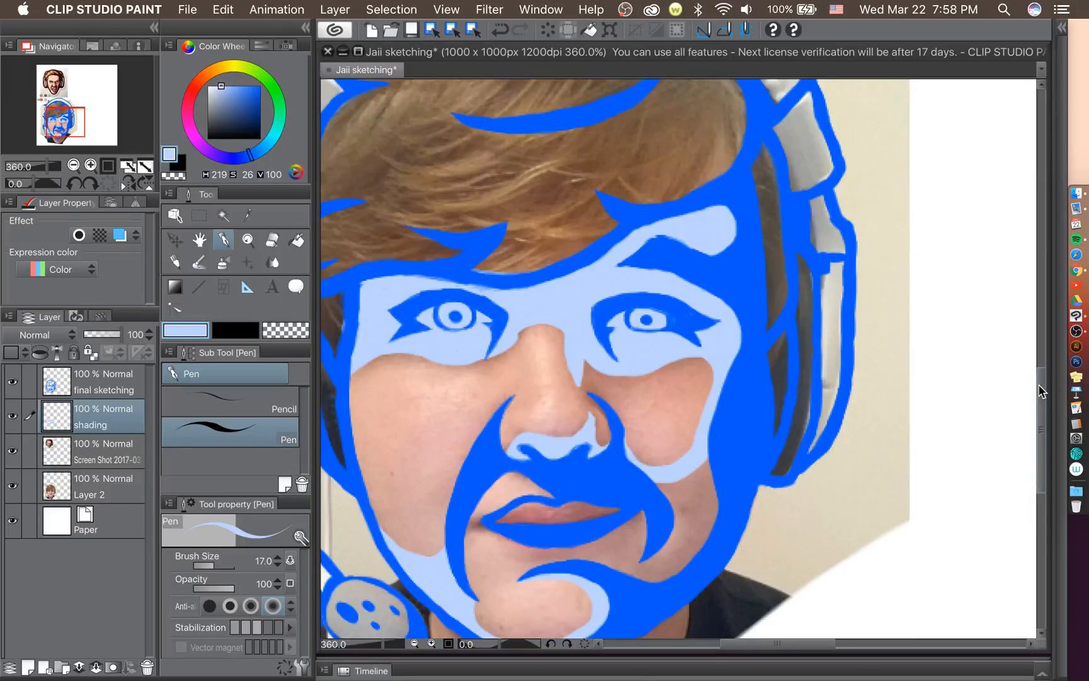
{"action": "scroll", "coordinate": [1042, 391], "scroll_direction": "down", "scroll_amount": 5}
{"action": "scroll", "coordinate": [487, 457], "scroll_direction": "up", "scroll_amount": 2}
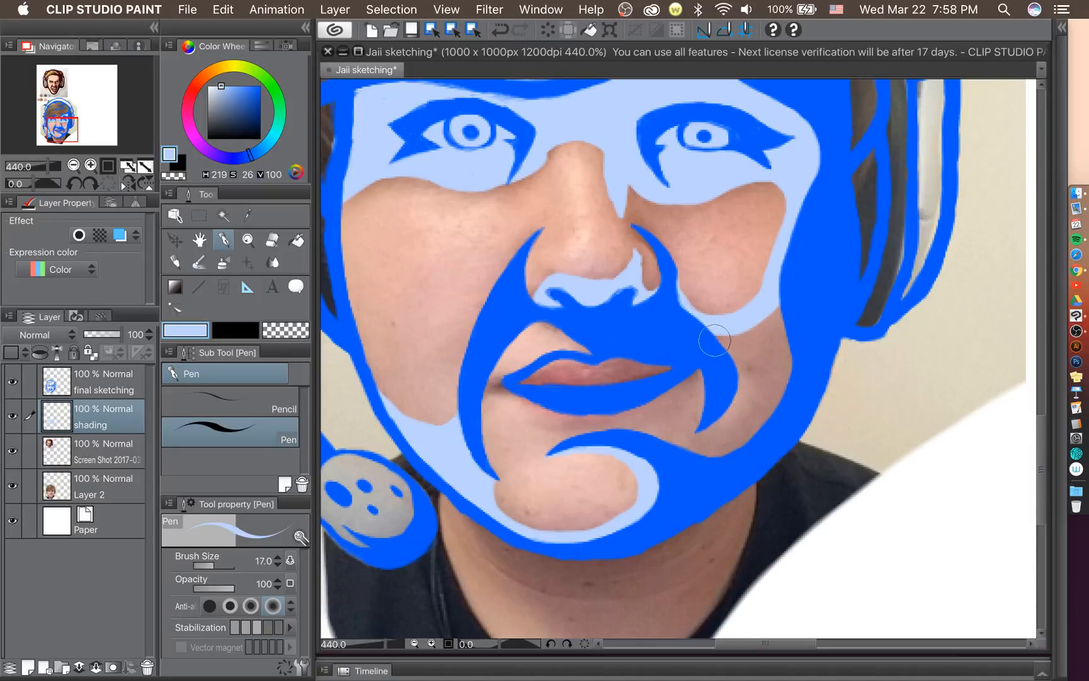
{"action": "mouse_move", "coordinate": [711, 336]}
{"action": "left_mouse_down"}
{"action": "mouse_move", "coordinate": [747, 391]}
{"action": "mouse_move", "coordinate": [727, 346]}
{"action": "mouse_move", "coordinate": [752, 376]}
{"action": "mouse_move", "coordinate": [737, 420]}
{"action": "left_mouse_up"}
{"action": "key", "text": "super+z"}
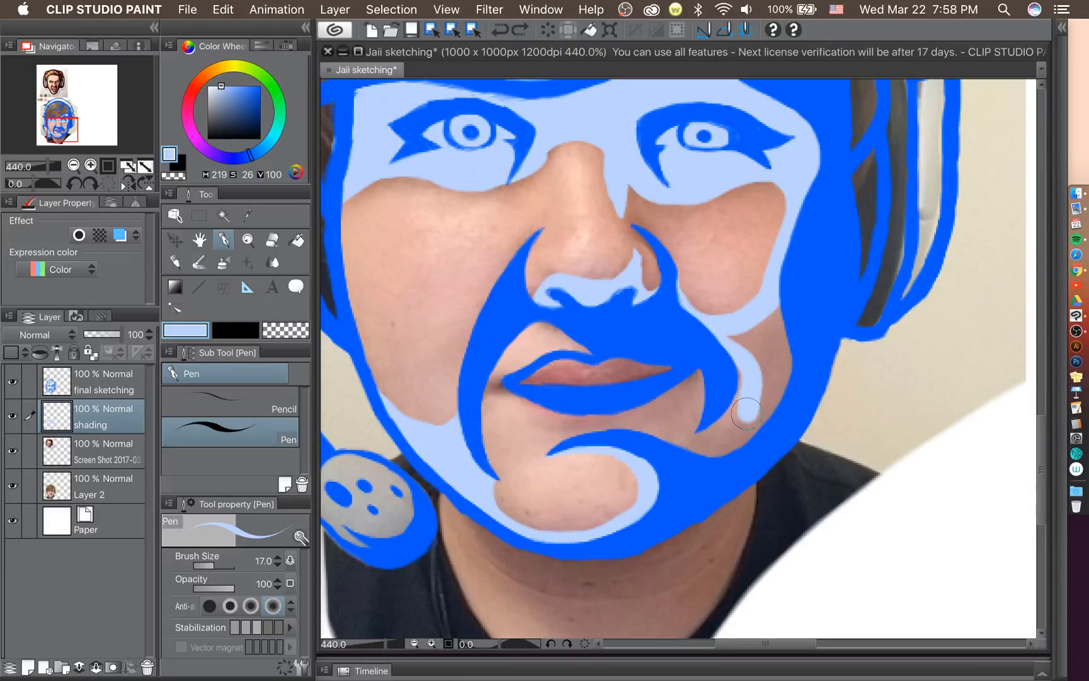
{"action": "key", "text": "super+z"}
{"action": "mouse_move", "coordinate": [728, 352]}
{"action": "left_mouse_down"}
{"action": "mouse_move", "coordinate": [749, 365]}
{"action": "mouse_move", "coordinate": [759, 397]}
{"action": "mouse_move", "coordinate": [735, 447]}
{"action": "mouse_move", "coordinate": [696, 471]}
{"action": "mouse_move", "coordinate": [688, 456]}
{"action": "mouse_move", "coordinate": [653, 455]}
{"action": "mouse_move", "coordinate": [689, 428]}
{"action": "mouse_move", "coordinate": [659, 436]}
{"action": "left_mouse_up"}
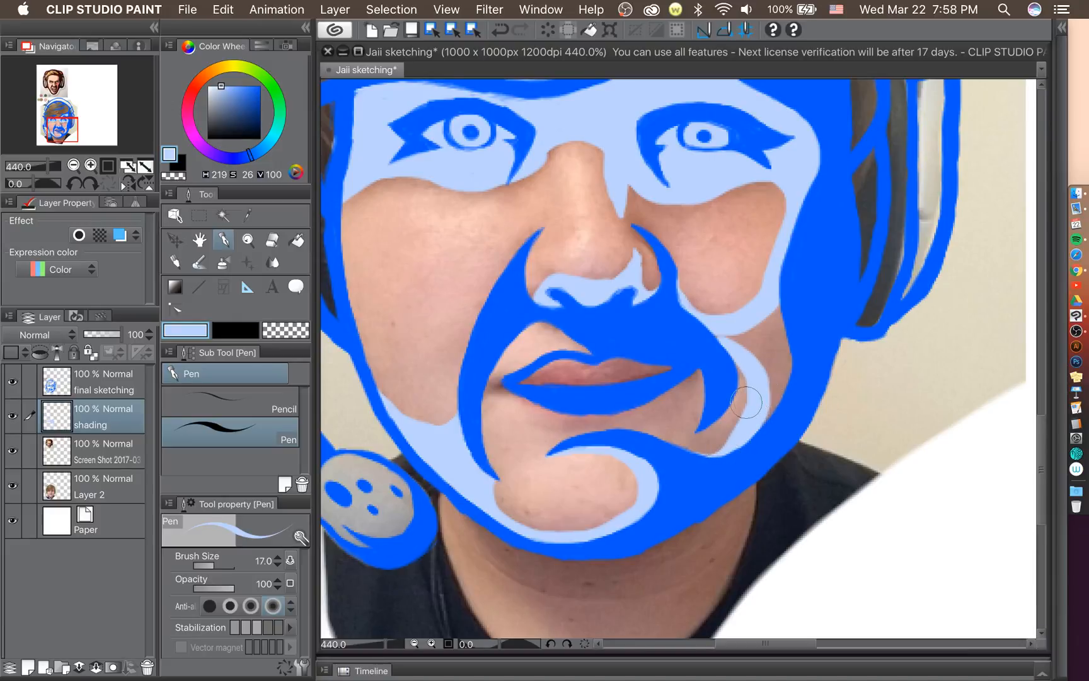
Switch to Chrome, force quitting Adobe Illustrator and minimizing the OBS window.
{"action": "left_click", "coordinate": [1053, 255]}
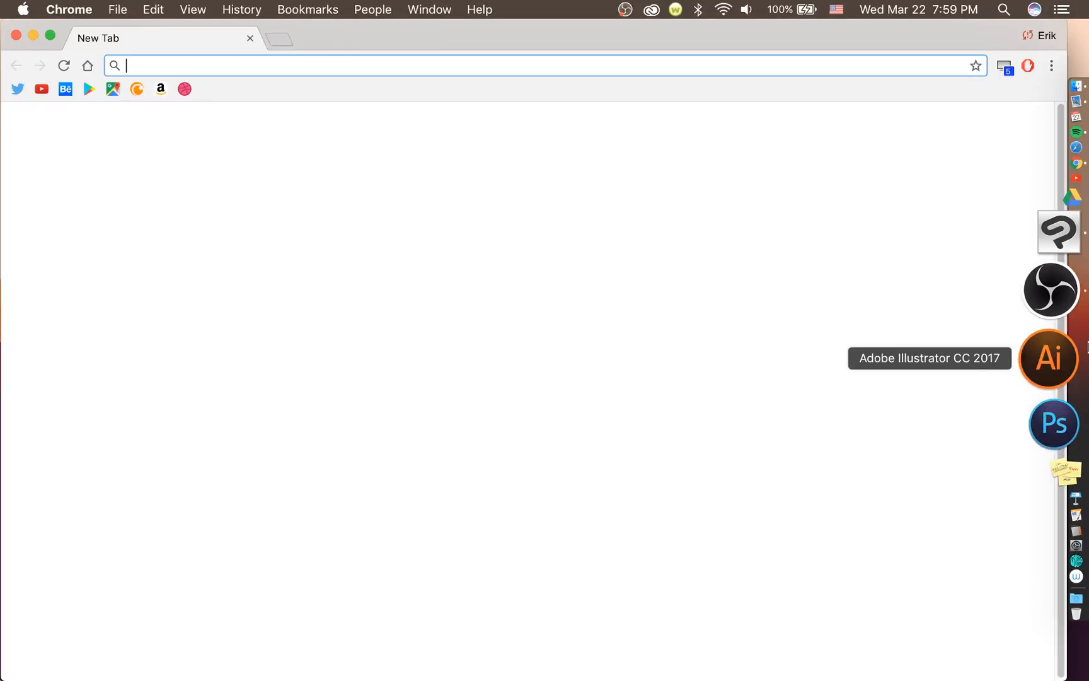
{"action": "right_click", "coordinate": [1033, 342]}
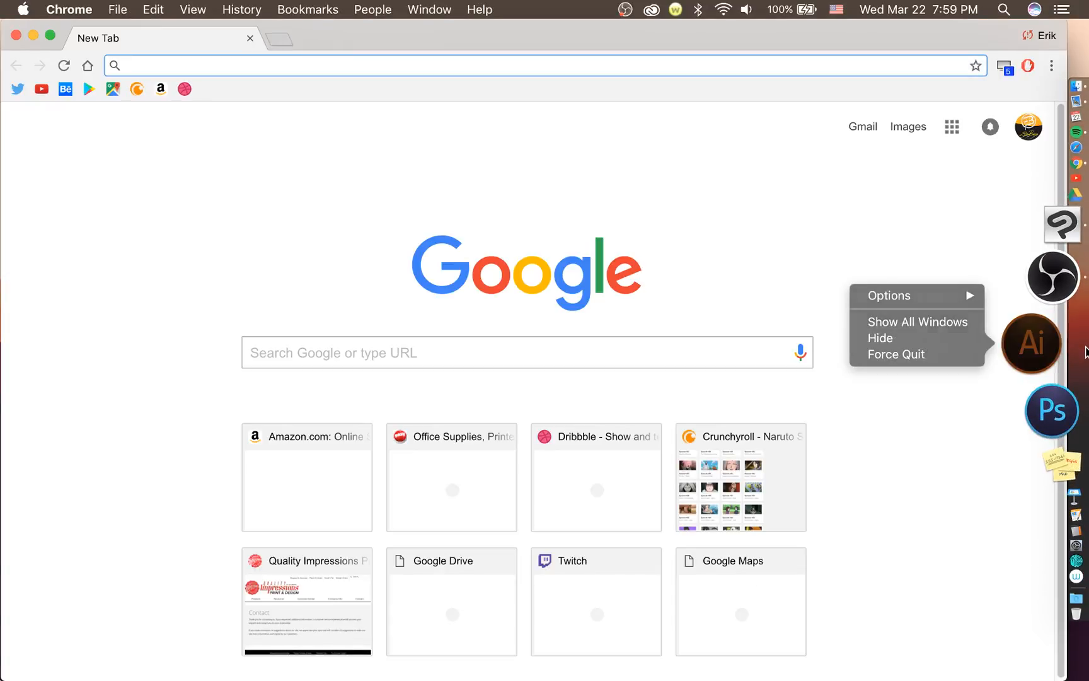
{"action": "left_click", "coordinate": [974, 357]}
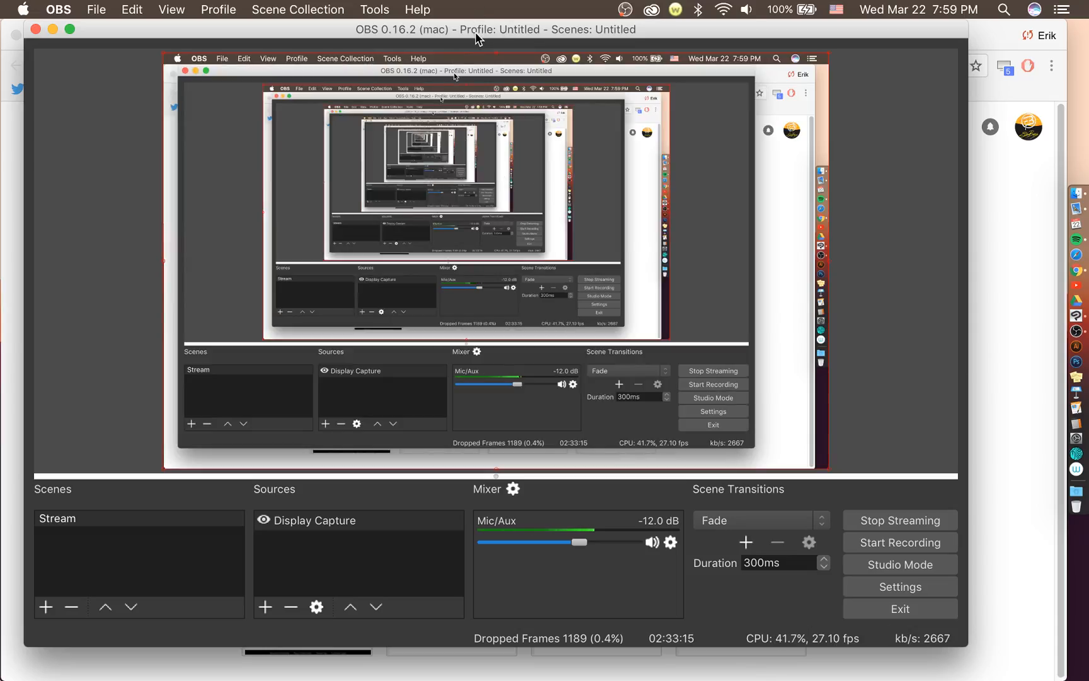
{"action": "left_click", "coordinate": [53, 29]}
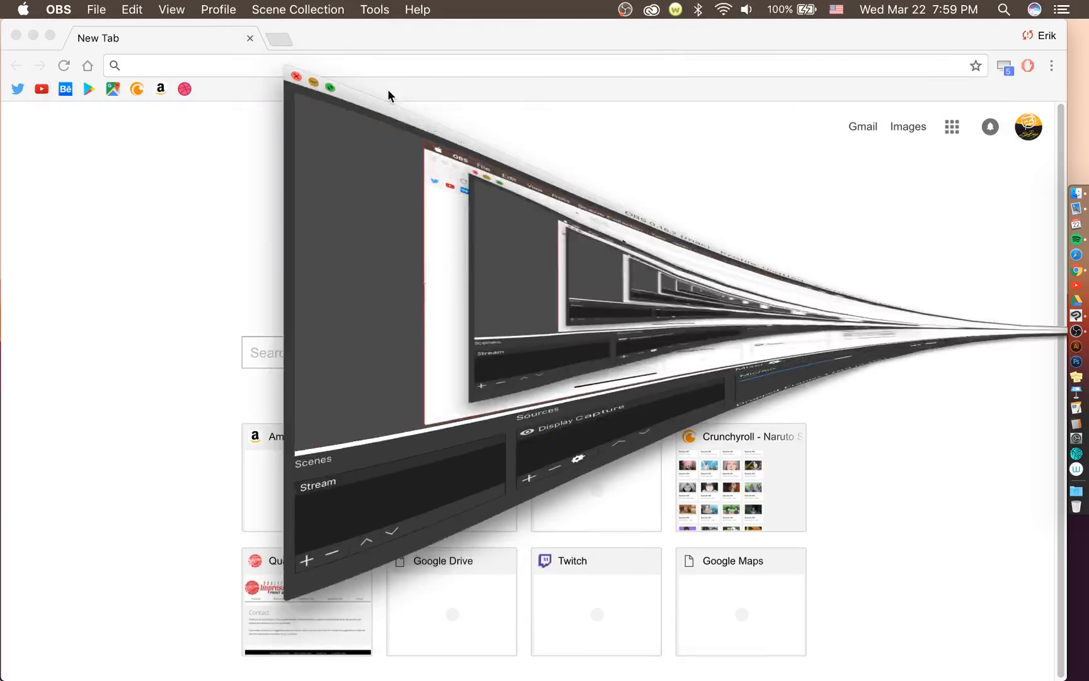
Open the streamer's Twitch channel page in Chrome and bring the OBS window to the front.
{"action": "left_click", "coordinate": [150, 67]}
{"action": "type", "text": "t"}
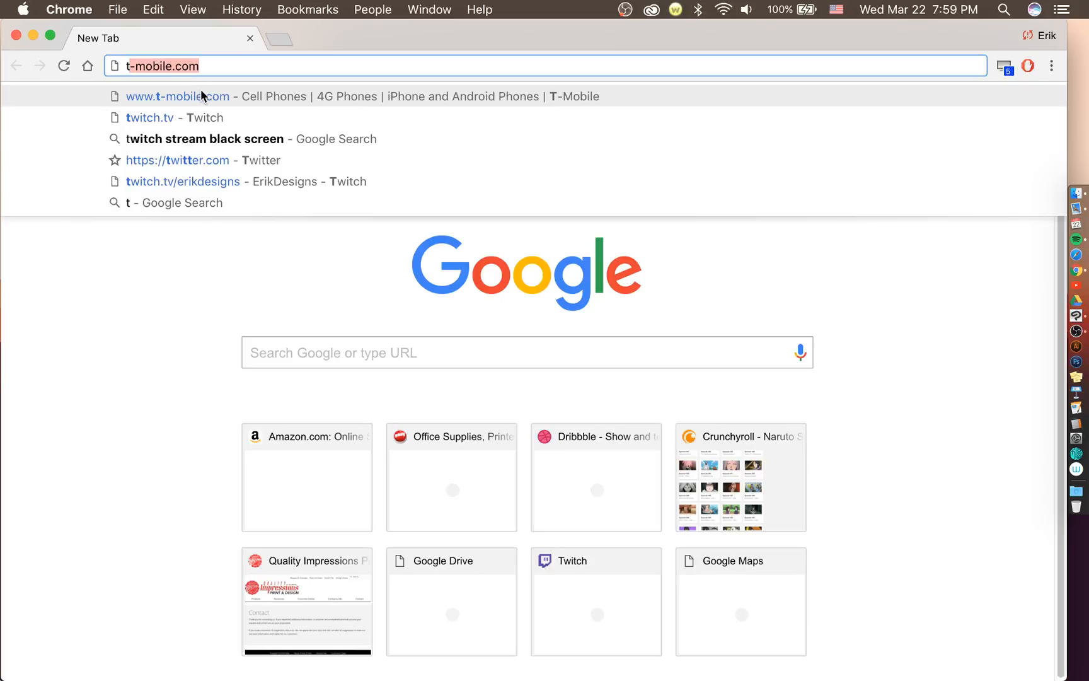
{"action": "left_click", "coordinate": [231, 181]}
{"action": "left_click", "coordinate": [277, 65]}
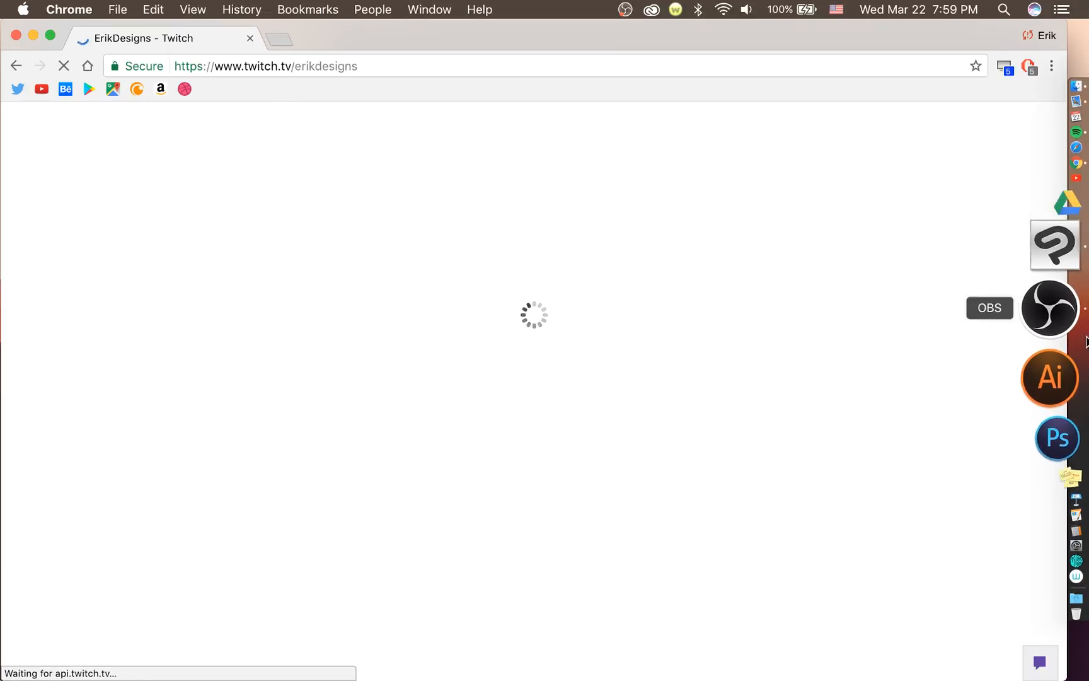
{"action": "left_click", "coordinate": [1084, 328]}
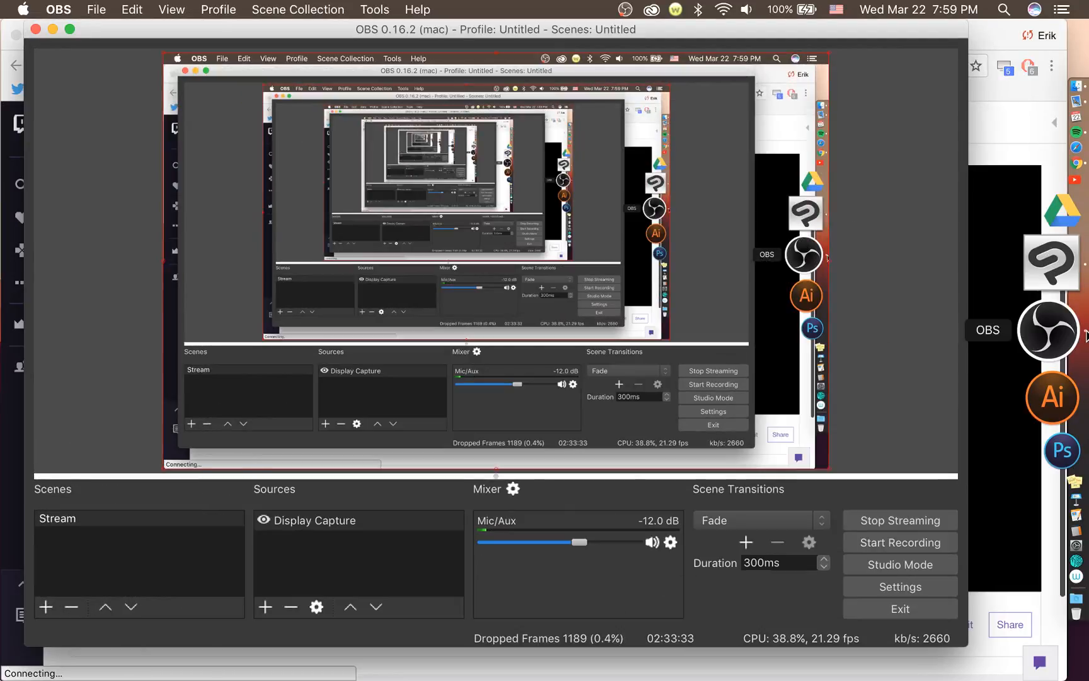
Clear away the OBS and Chrome windows to return to Clip Studio Paint, and save the sketch.
{"action": "right_click", "coordinate": [1084, 332]}
{"action": "left_click", "coordinate": [942, 326]}
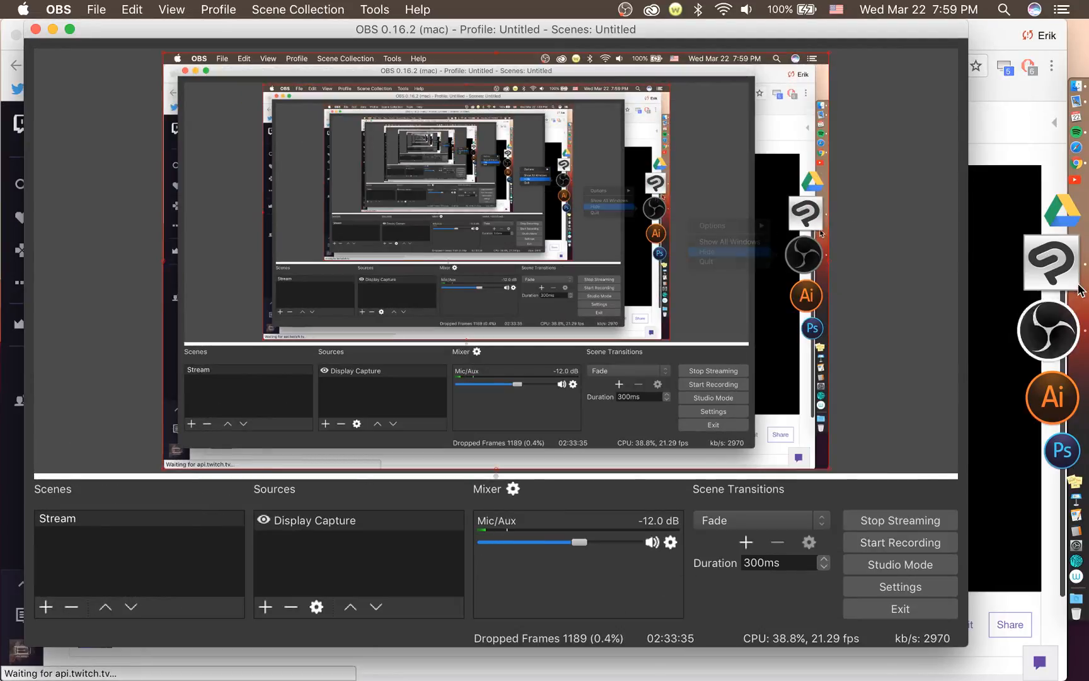
{"action": "left_click", "coordinate": [1082, 335]}
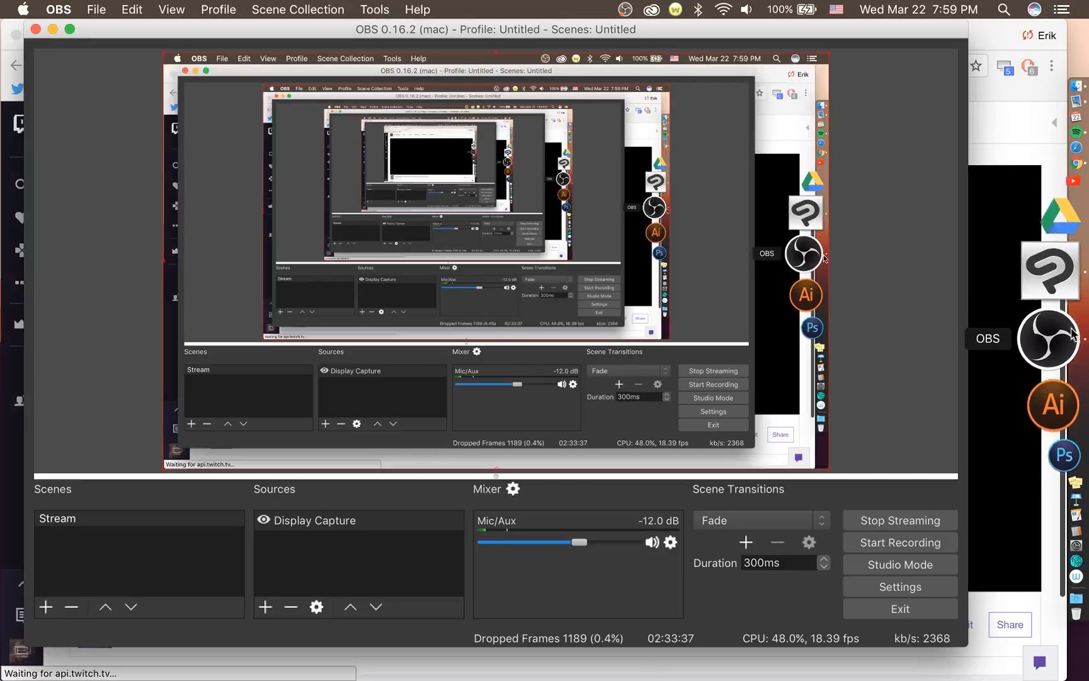
{"action": "left_click", "coordinate": [50, 53]}
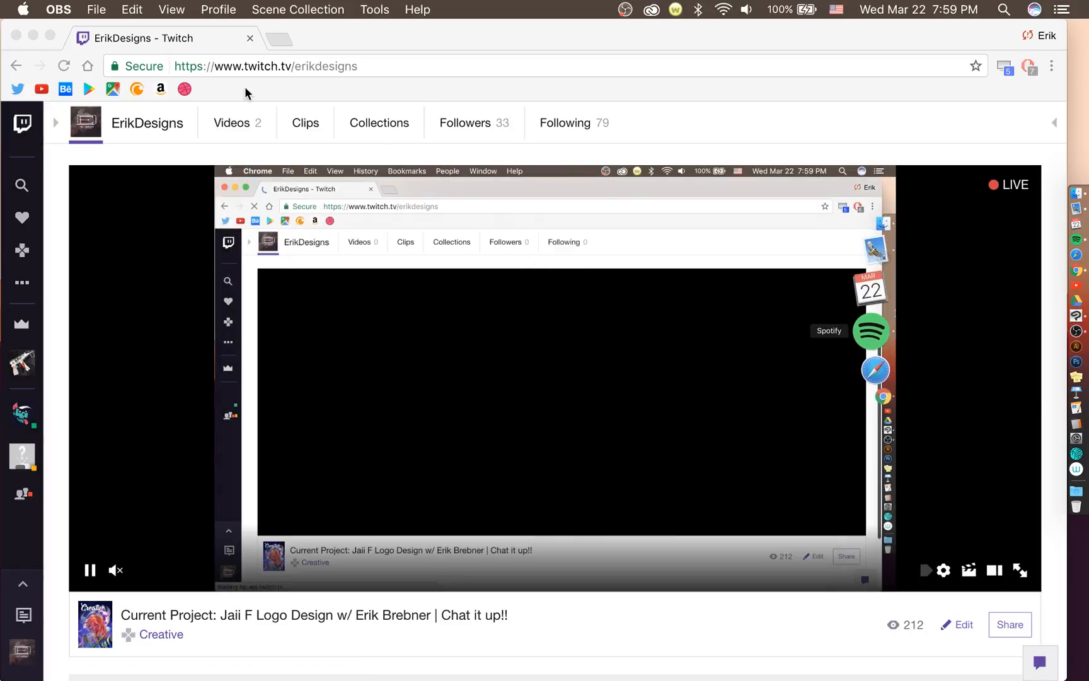
{"action": "left_click", "coordinate": [17, 36]}
{"action": "left_click", "coordinate": [933, 221]}
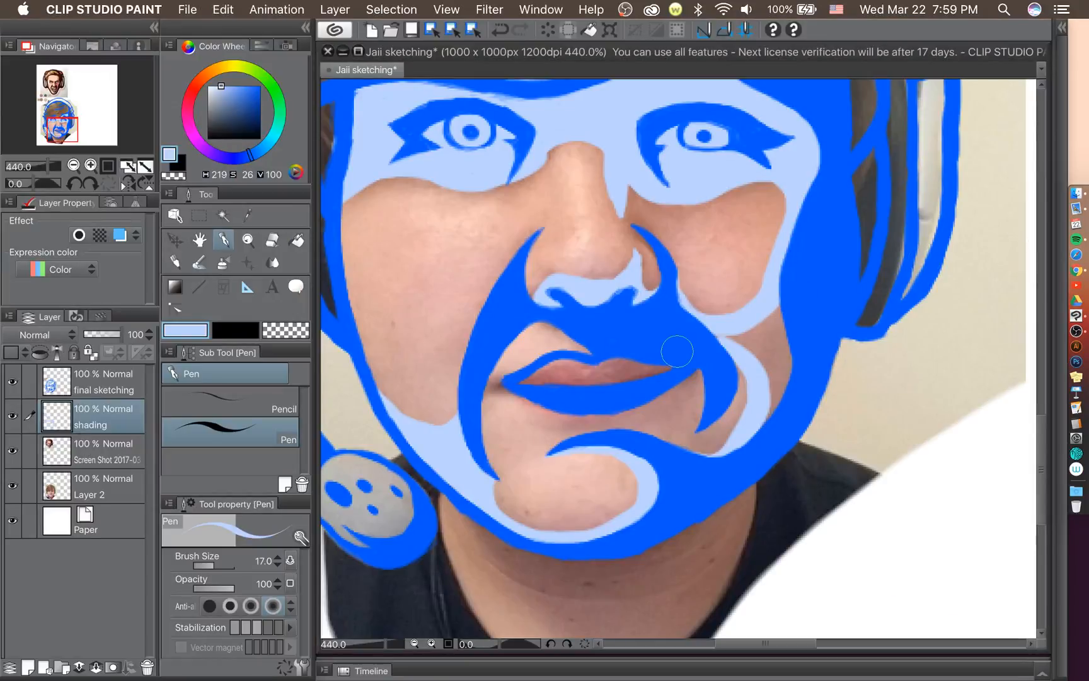
{"action": "key", "text": "super+s"}
Fill the headphone-side gap between the smile-line band and the jaw outline with light blue, and touch up the opposite cheek edge.
{"action": "scroll", "coordinate": [779, 441], "scroll_direction": "up", "scroll_amount": 2}
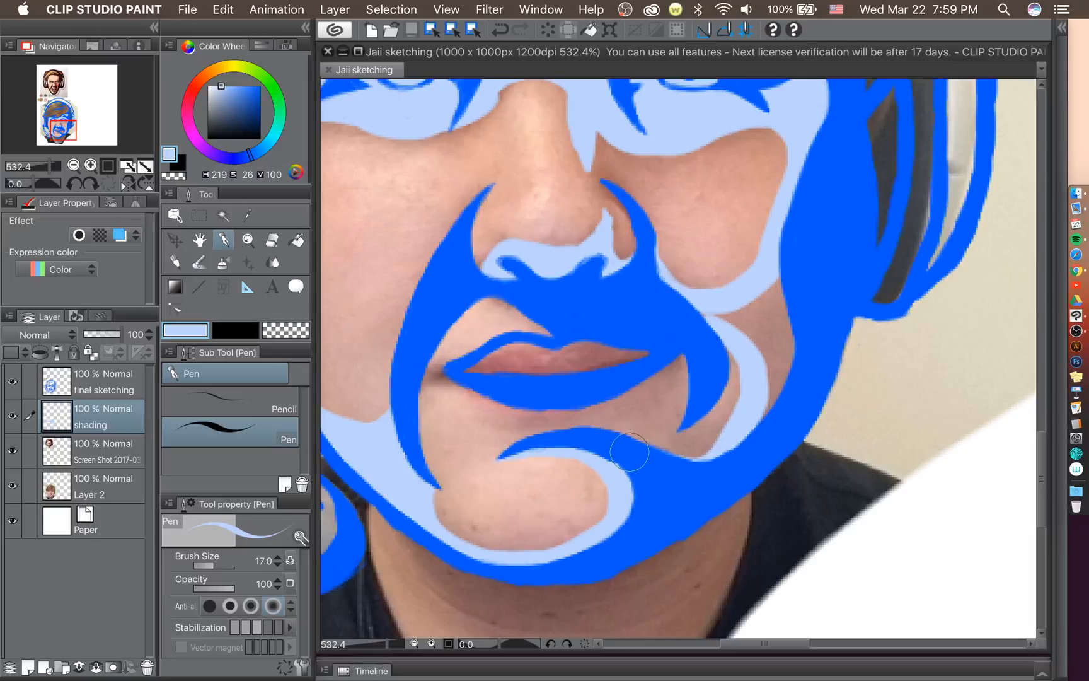
{"action": "mouse_move", "coordinate": [644, 457]}
{"action": "left_mouse_down"}
{"action": "mouse_move", "coordinate": [709, 469]}
{"action": "mouse_move", "coordinate": [744, 433]}
{"action": "mouse_move", "coordinate": [684, 317]}
{"action": "mouse_move", "coordinate": [761, 302]}
{"action": "mouse_move", "coordinate": [793, 275]}
{"action": "mouse_move", "coordinate": [741, 332]}
{"action": "mouse_move", "coordinate": [770, 384]}
{"action": "mouse_move", "coordinate": [761, 416]}
{"action": "mouse_move", "coordinate": [769, 300]}
{"action": "mouse_move", "coordinate": [782, 346]}
{"action": "mouse_move", "coordinate": [795, 342]}
{"action": "mouse_move", "coordinate": [746, 454]}
{"action": "left_mouse_up"}
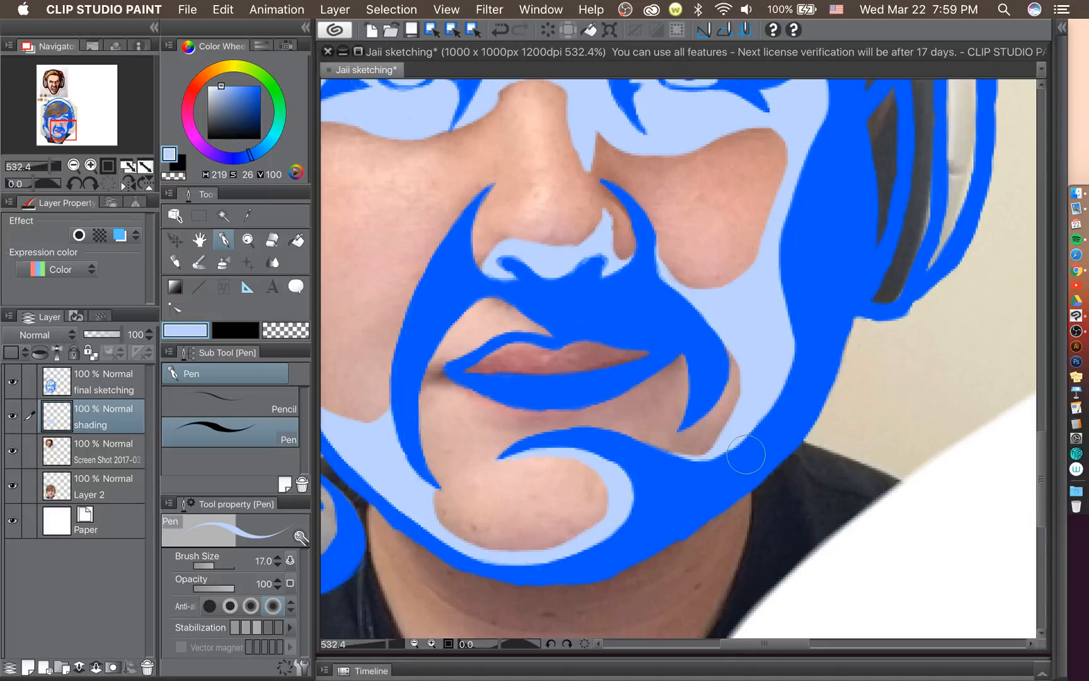
{"action": "scroll", "coordinate": [746, 453], "scroll_direction": "down", "scroll_amount": 3}
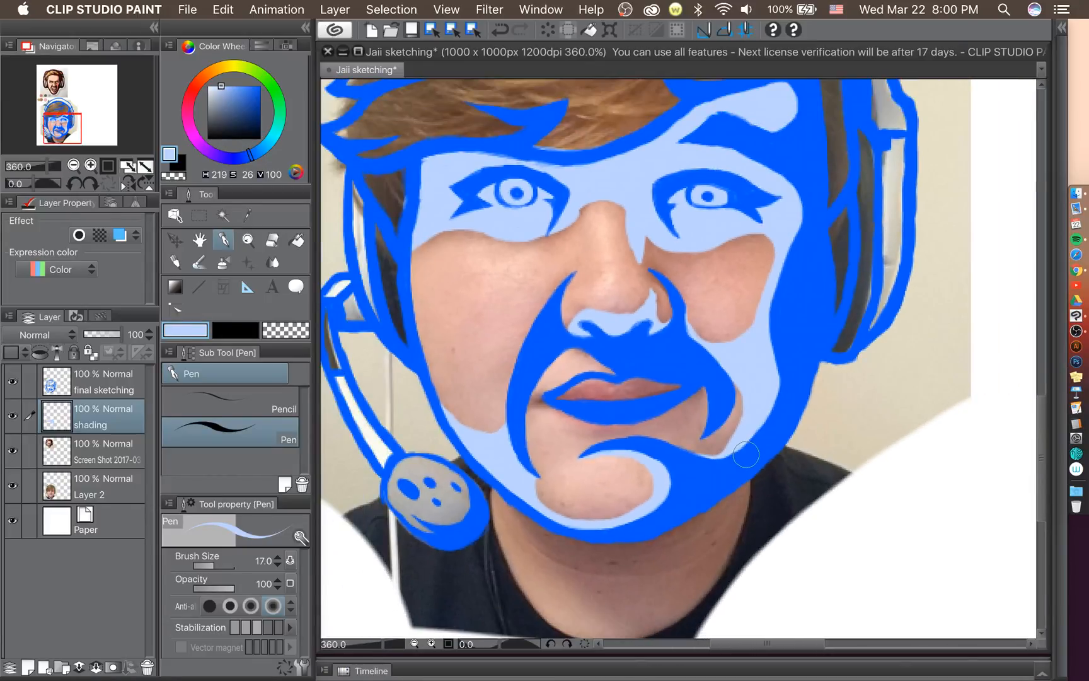
{"action": "scroll", "coordinate": [747, 454], "scroll_direction": "down", "scroll_amount": 3}
{"action": "scroll", "coordinate": [555, 353], "scroll_direction": "up", "scroll_amount": 3}
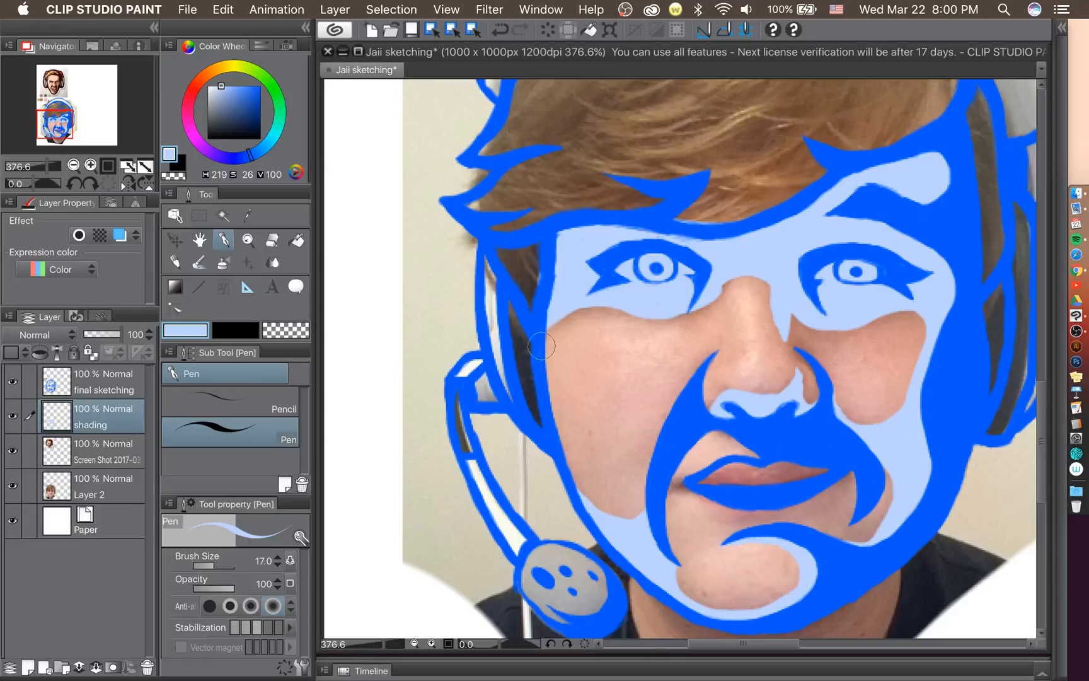
{"action": "mouse_move", "coordinate": [546, 361]}
{"action": "left_mouse_down"}
{"action": "mouse_move", "coordinate": [611, 337]}
{"action": "mouse_move", "coordinate": [620, 374]}
{"action": "mouse_move", "coordinate": [608, 389]}
{"action": "mouse_move", "coordinate": [592, 375]}
{"action": "mouse_move", "coordinate": [551, 319]}
{"action": "left_mouse_up"}
Erase the light blue shading inside both eyes and tidy its spill past the hairline and the microphone-side face outline.
{"action": "left_click", "coordinate": [272, 239]}
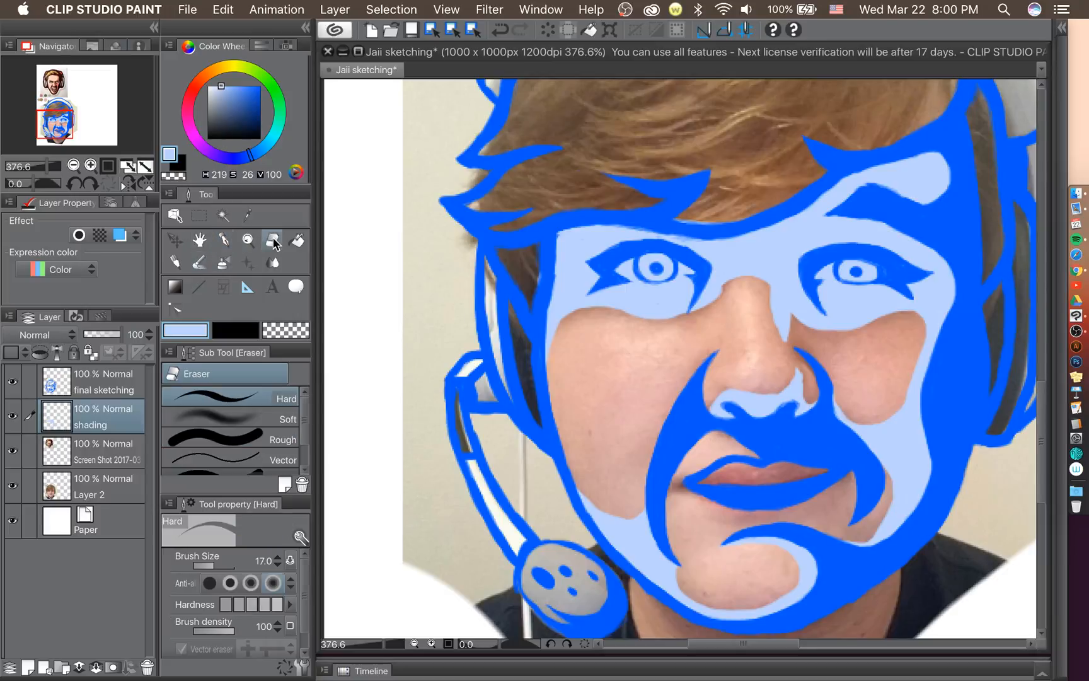
{"action": "mouse_move", "coordinate": [628, 270]}
{"action": "left_mouse_down"}
{"action": "mouse_move", "coordinate": [672, 258]}
{"action": "mouse_move", "coordinate": [692, 269]}
{"action": "mouse_move", "coordinate": [623, 263]}
{"action": "mouse_move", "coordinate": [686, 268]}
{"action": "left_mouse_up"}
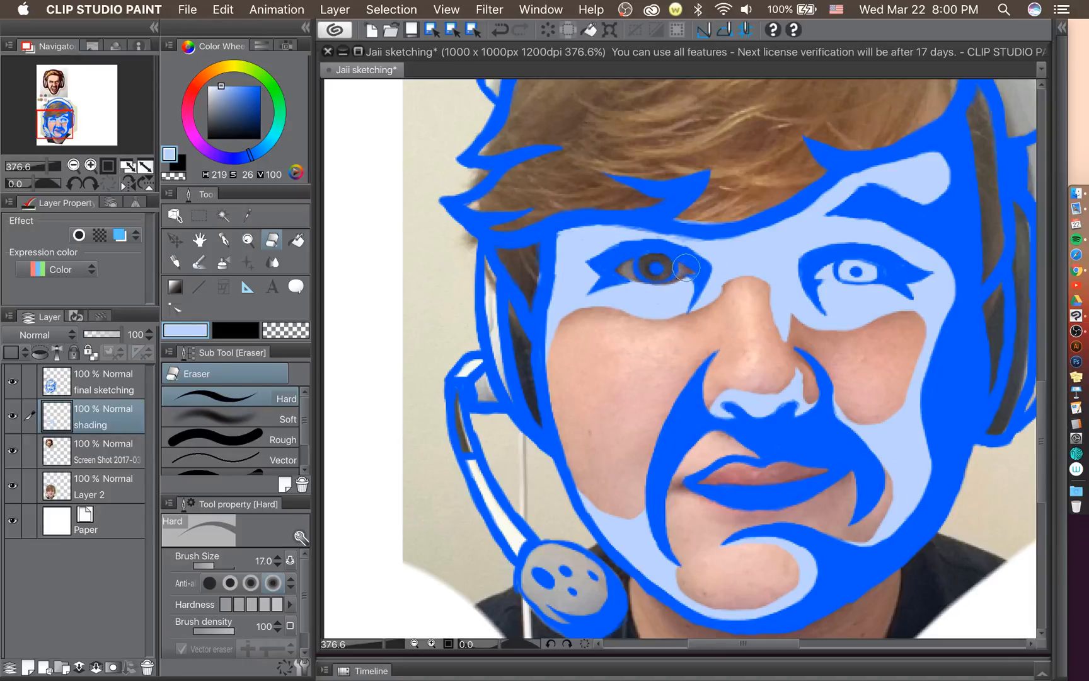
{"action": "mouse_move", "coordinate": [856, 272]}
{"action": "left_mouse_down"}
{"action": "mouse_move", "coordinate": [815, 278]}
{"action": "mouse_move", "coordinate": [899, 273]}
{"action": "mouse_move", "coordinate": [850, 292]}
{"action": "mouse_move", "coordinate": [814, 273]}
{"action": "mouse_move", "coordinate": [855, 264]}
{"action": "mouse_move", "coordinate": [894, 272]}
{"action": "mouse_move", "coordinate": [820, 278]}
{"action": "mouse_move", "coordinate": [842, 266]}
{"action": "mouse_move", "coordinate": [883, 268]}
{"action": "left_mouse_up"}
{"action": "key", "text": "super+z"}
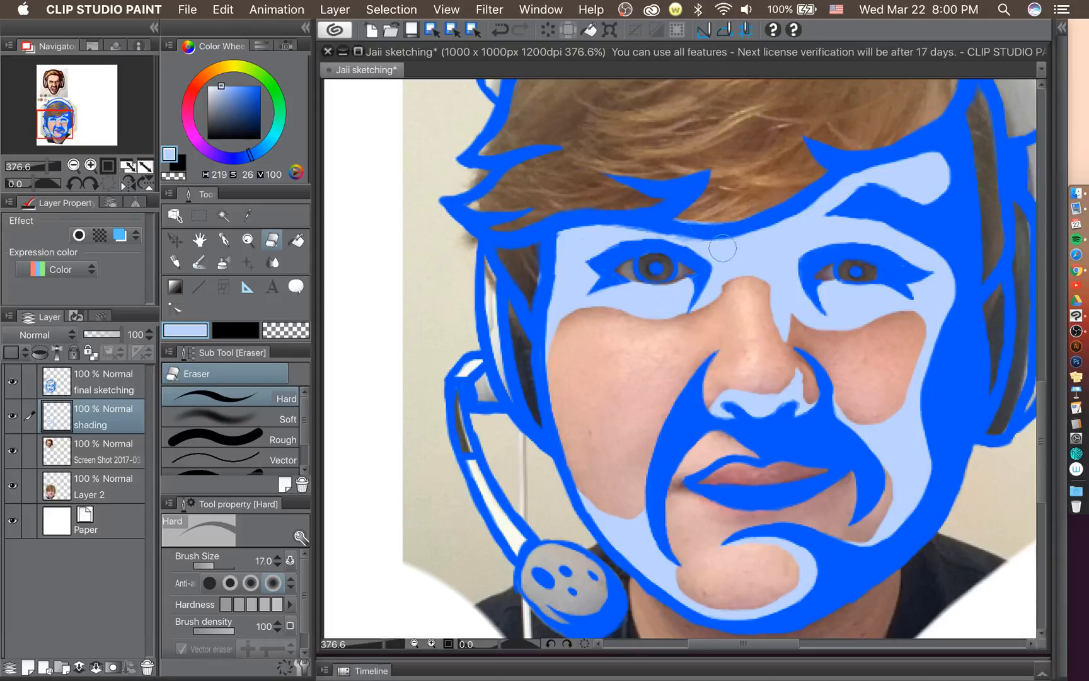
{"action": "mouse_move", "coordinate": [682, 200]}
{"action": "left_mouse_down"}
{"action": "mouse_move", "coordinate": [690, 218]}
{"action": "mouse_move", "coordinate": [748, 208]}
{"action": "left_mouse_up"}
{"action": "mouse_move", "coordinate": [565, 272]}
{"action": "left_mouse_down"}
{"action": "mouse_move", "coordinate": [527, 278]}
{"action": "mouse_move", "coordinate": [521, 308]}
{"action": "mouse_move", "coordinate": [545, 258]}
{"action": "mouse_move", "coordinate": [521, 358]}
{"action": "mouse_move", "coordinate": [528, 399]}
{"action": "left_mouse_up"}
Hide the reference photo on Layer 2 to review the shading on white, and save the drawing.
{"action": "left_click", "coordinate": [13, 487]}
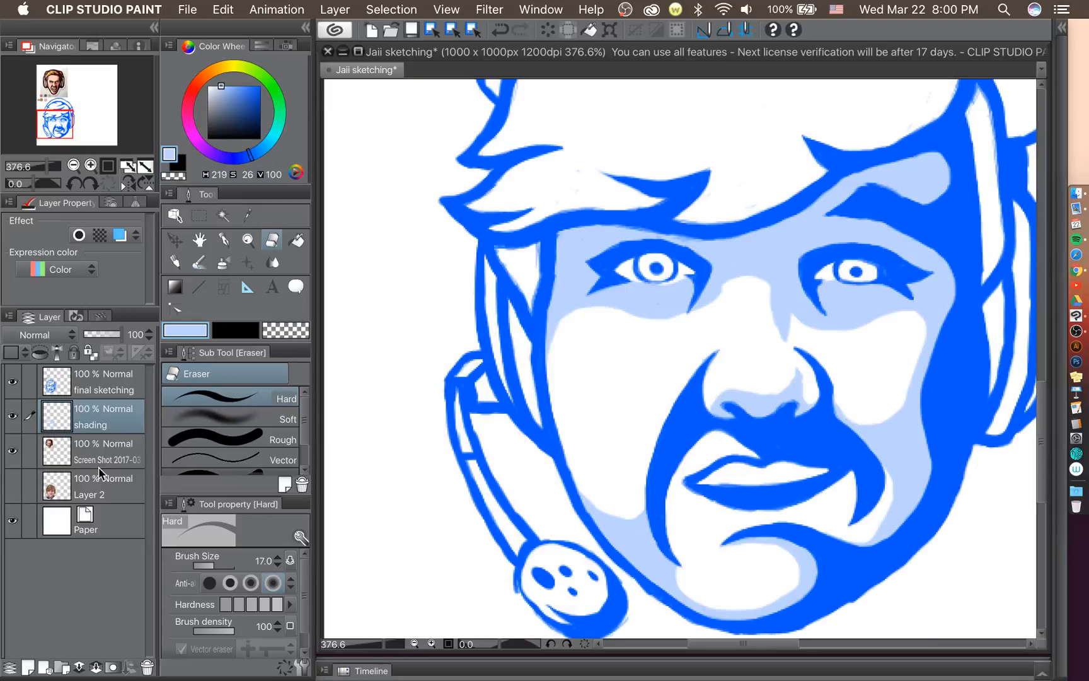
{"action": "scroll", "coordinate": [758, 396], "scroll_direction": "down", "scroll_amount": 1}
{"action": "scroll", "coordinate": [758, 396], "scroll_direction": "down", "scroll_amount": 4}
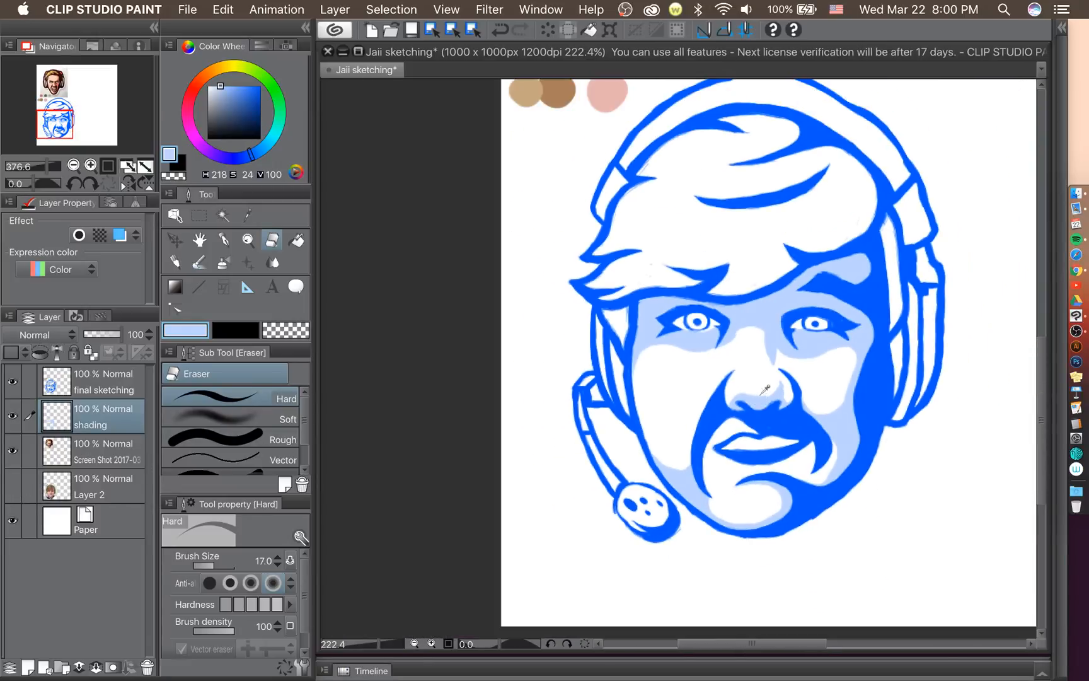
{"action": "key", "text": "super+s"}
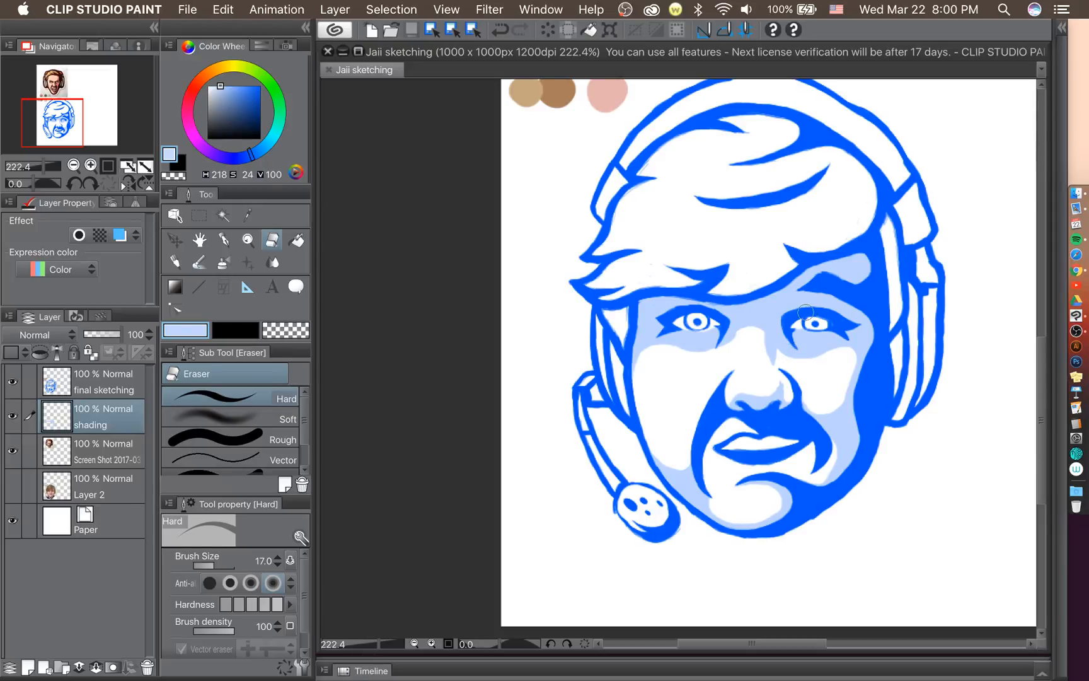
{"action": "scroll", "coordinate": [896, 295], "scroll_direction": "up", "scroll_amount": 3}
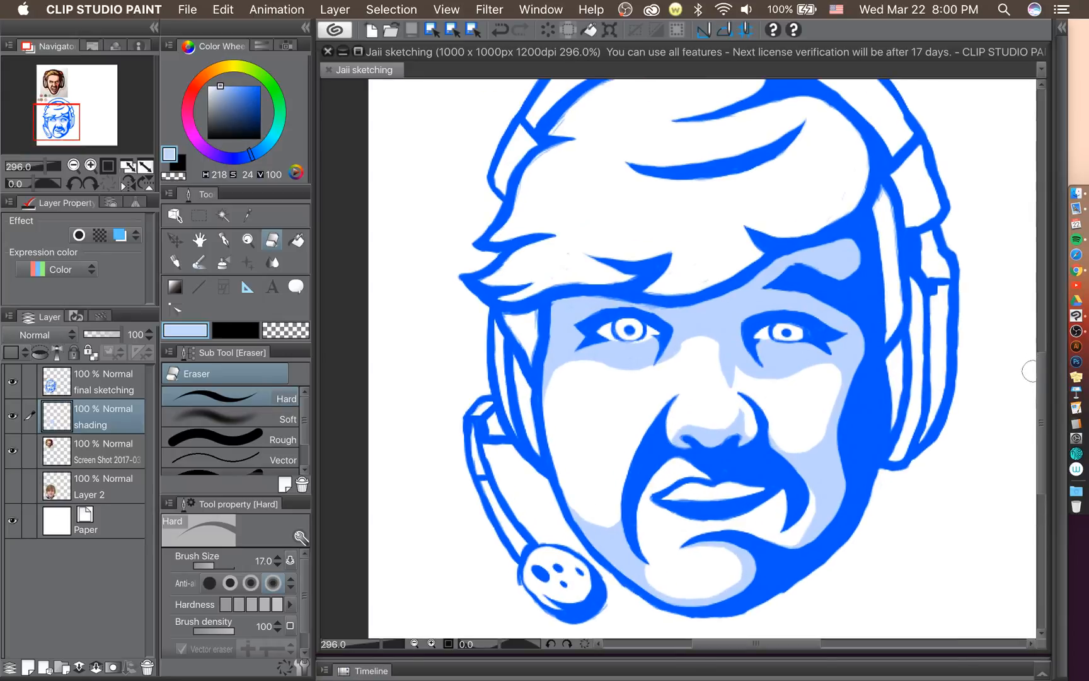
{"action": "scroll", "coordinate": [1029, 371], "scroll_direction": "down", "scroll_amount": 3}
{"action": "scroll", "coordinate": [685, 454], "scroll_direction": "up", "scroll_amount": 1}
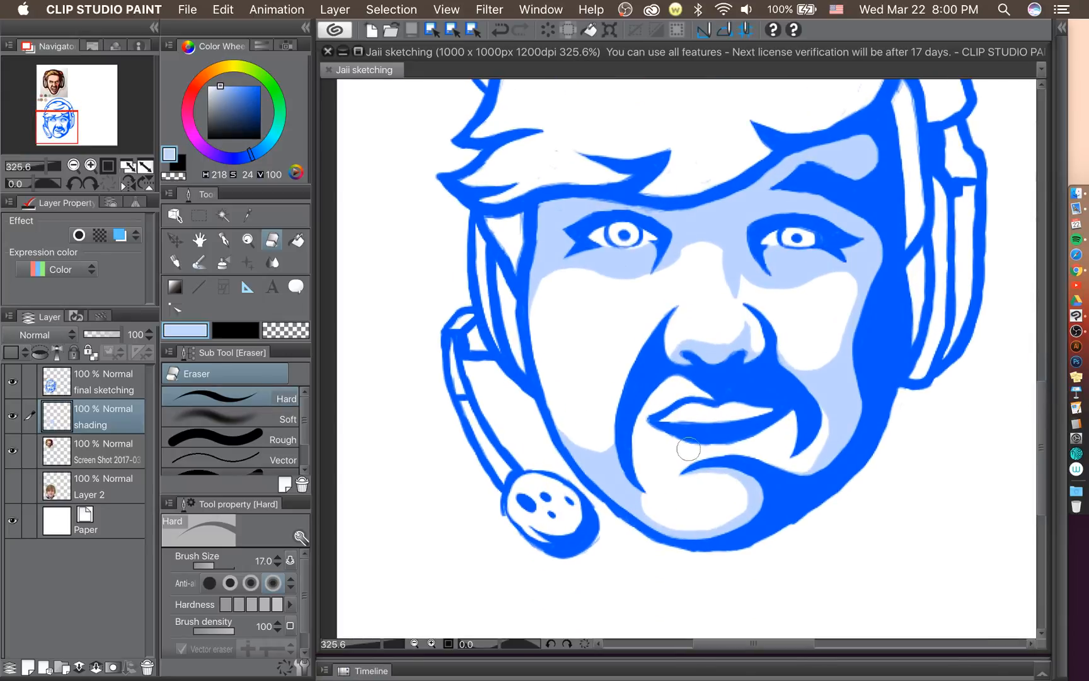
Show the Layer 2 photo again and paint a thin light blue shadow along the lower edge of the lips with the Pen.
{"action": "left_click", "coordinate": [11, 485]}
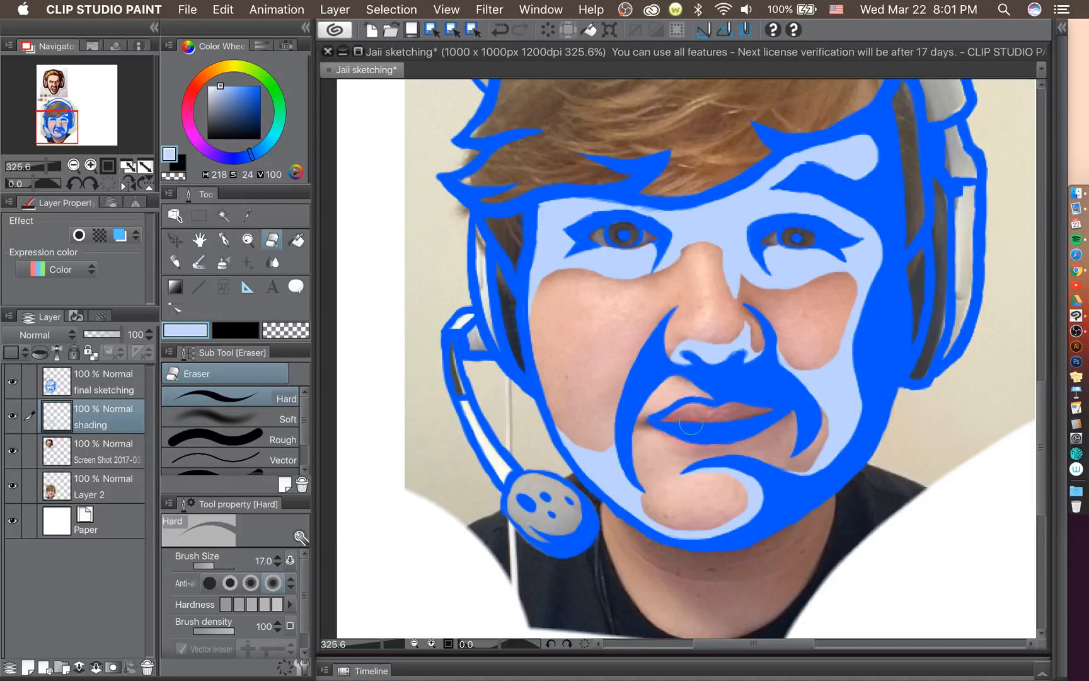
{"action": "key", "text": "p"}
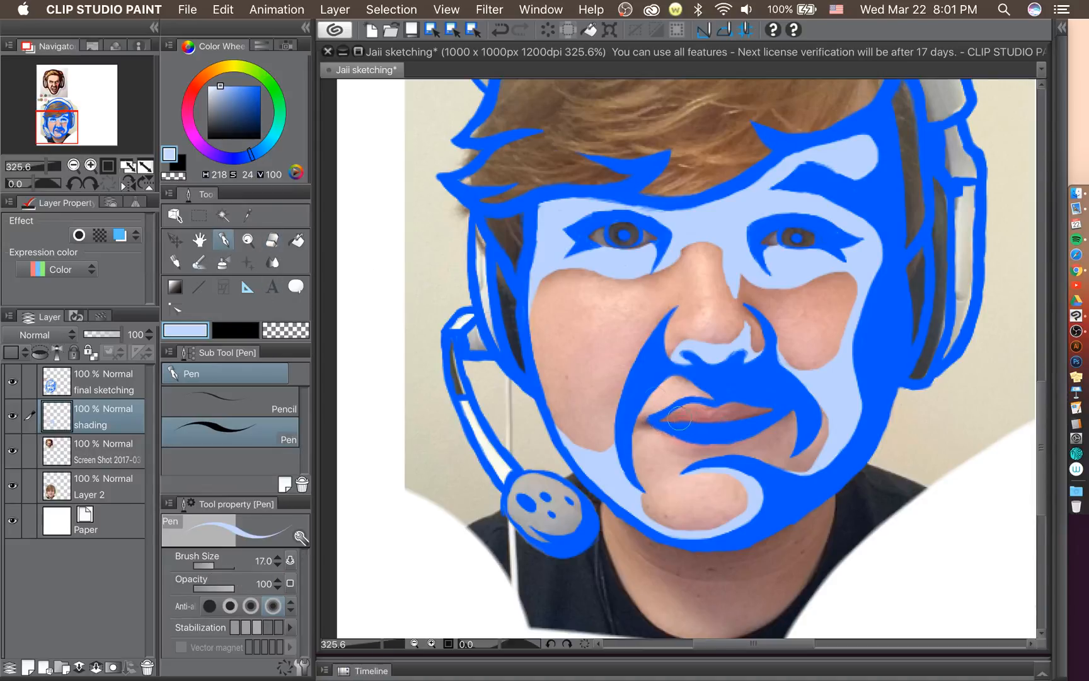
{"action": "left_click_drag", "start_coordinate": [658, 418], "coordinate": [705, 424]}
{"action": "left_click_drag", "start_coordinate": [734, 422], "coordinate": [778, 415]}
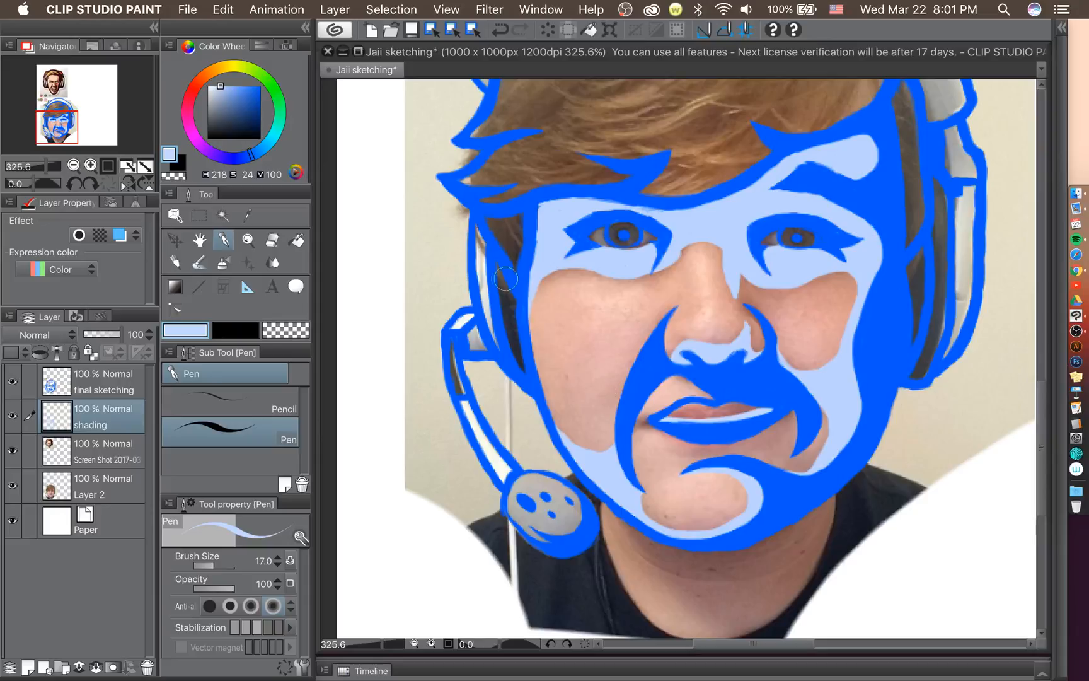
Shade the narrow ear areas between the face outline and the headphones on both sides with light blue.
{"action": "mouse_move", "coordinate": [499, 269]}
{"action": "left_mouse_down"}
{"action": "mouse_move", "coordinate": [514, 356]}
{"action": "mouse_move", "coordinate": [507, 331]}
{"action": "left_mouse_up"}
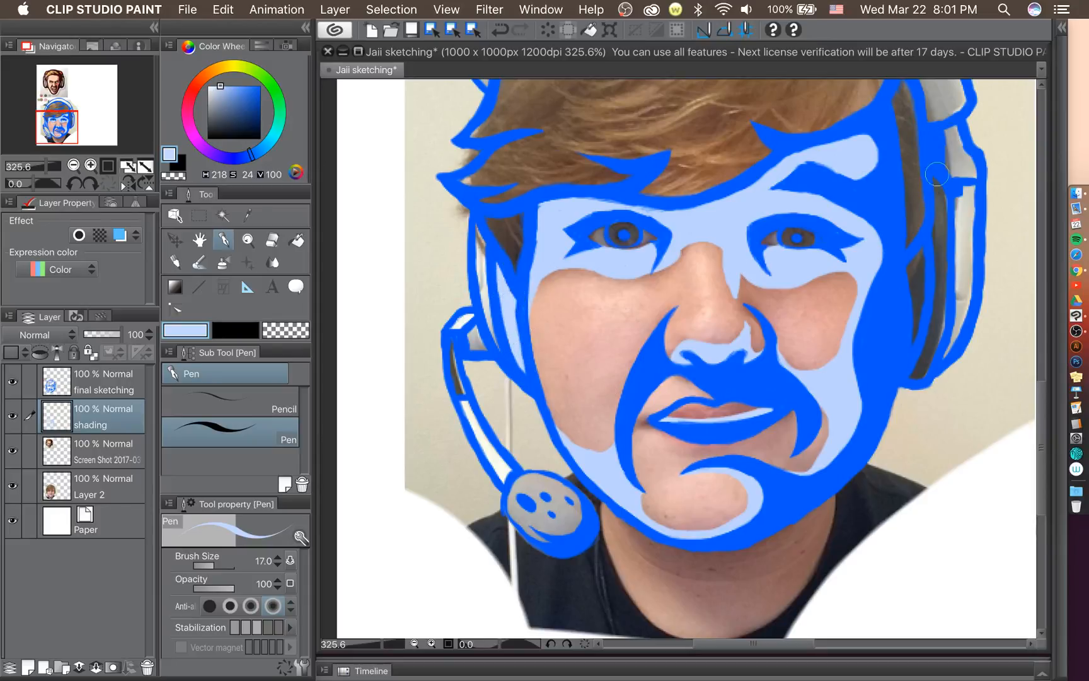
{"action": "mouse_move", "coordinate": [916, 255]}
{"action": "left_mouse_down"}
{"action": "mouse_move", "coordinate": [923, 244]}
{"action": "mouse_move", "coordinate": [909, 342]}
{"action": "left_mouse_up"}
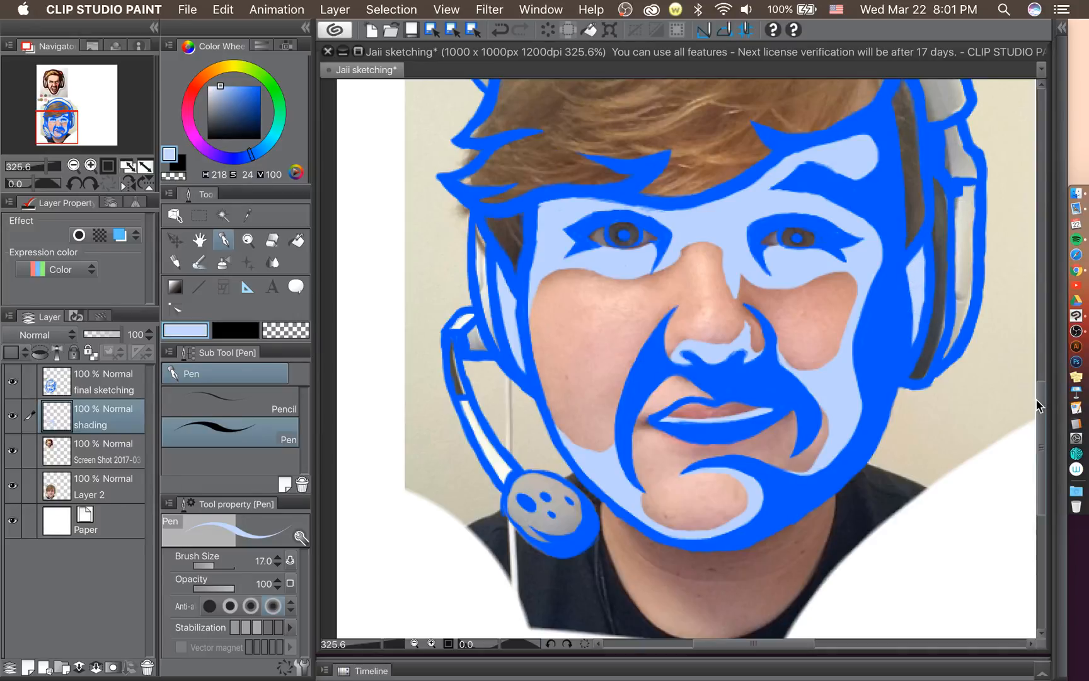
Shade the rim of the headset microphone with light blue, undoing the first attempt along its lower edge.
{"action": "mouse_move", "coordinate": [1041, 404]}
{"action": "left_mouse_down"}
{"action": "mouse_move", "coordinate": [1040, 378]}
{"action": "mouse_move", "coordinate": [1037, 399]}
{"action": "left_mouse_up"}
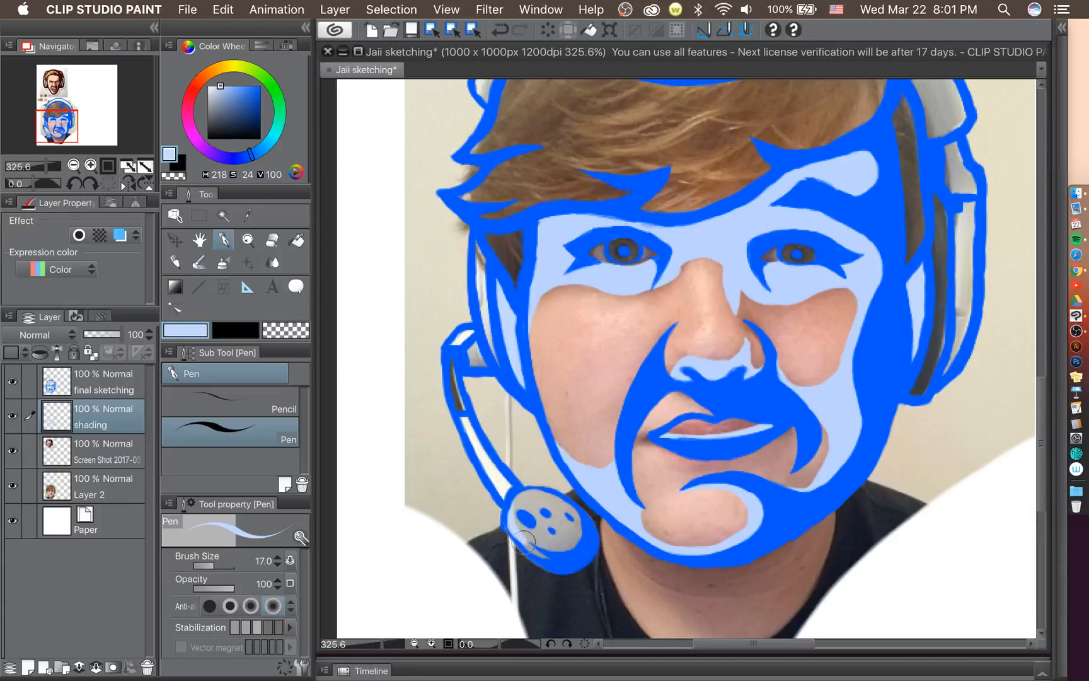
{"action": "left_click_drag", "start_coordinate": [523, 542], "coordinate": [562, 559]}
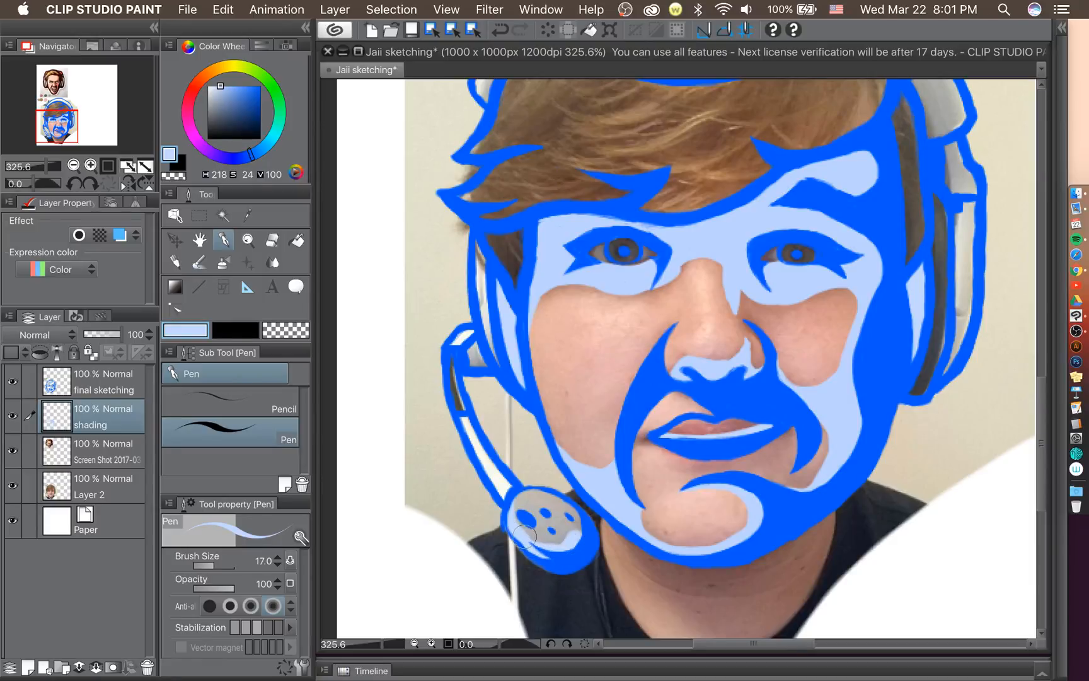
{"action": "key", "text": "super+z"}
{"action": "left_click_drag", "start_coordinate": [512, 506], "coordinate": [510, 501]}
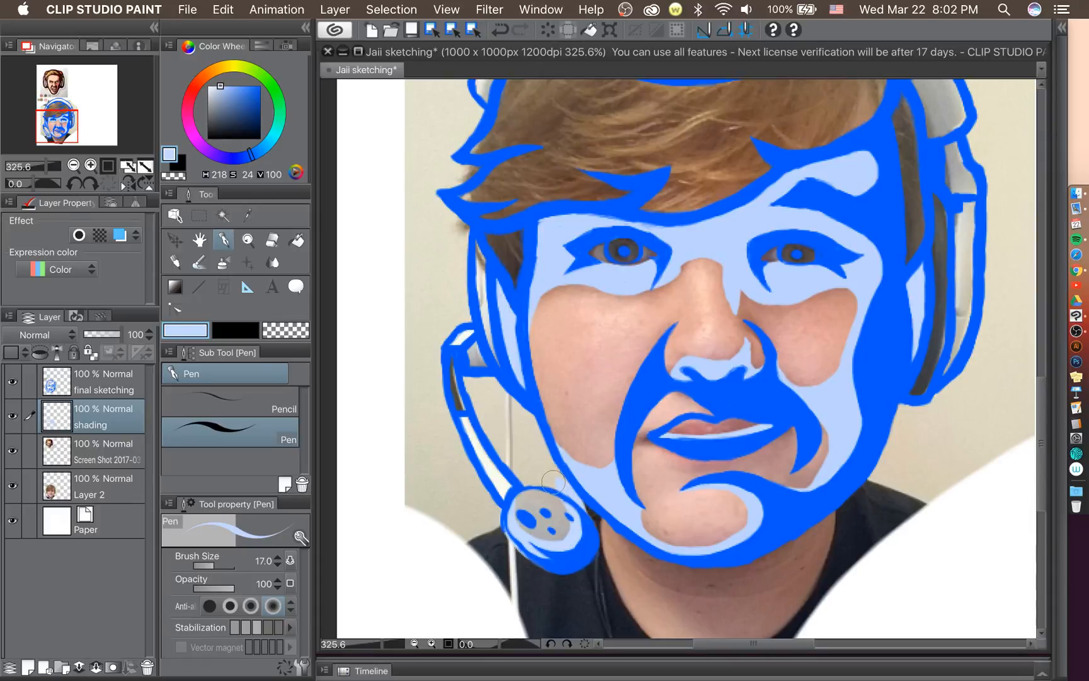
Shade the hair beside the microphone-side temple with light blue, refining its edge with the Eraser and Pen.
{"action": "left_click", "coordinate": [272, 240]}
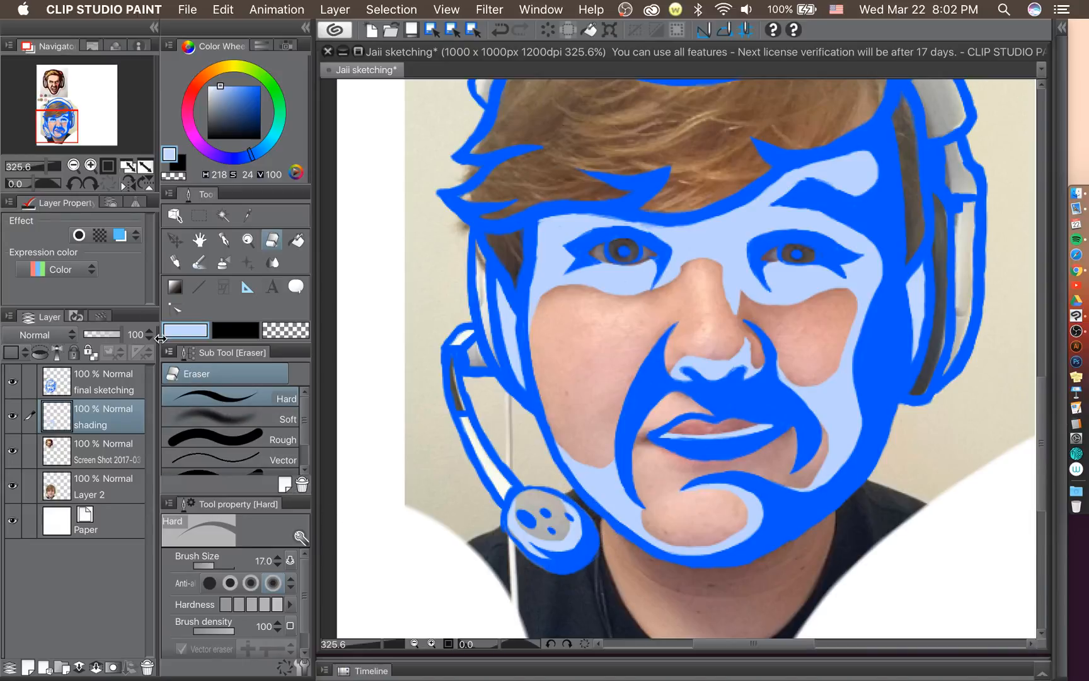
{"action": "left_click", "coordinate": [224, 240]}
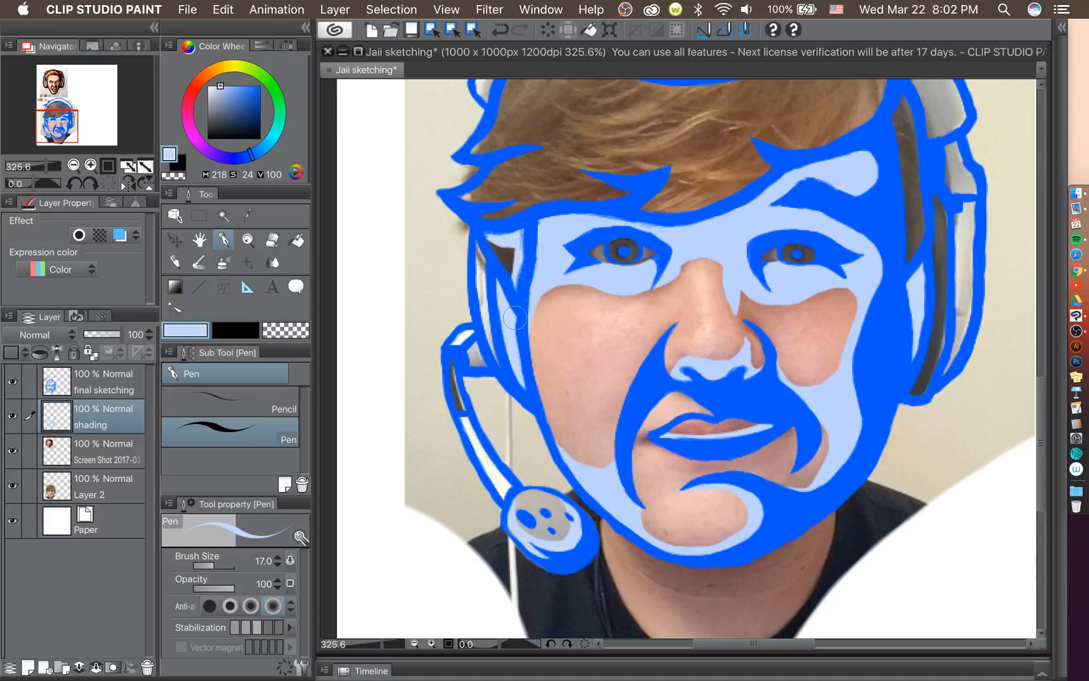
{"action": "left_click", "coordinate": [272, 240]}
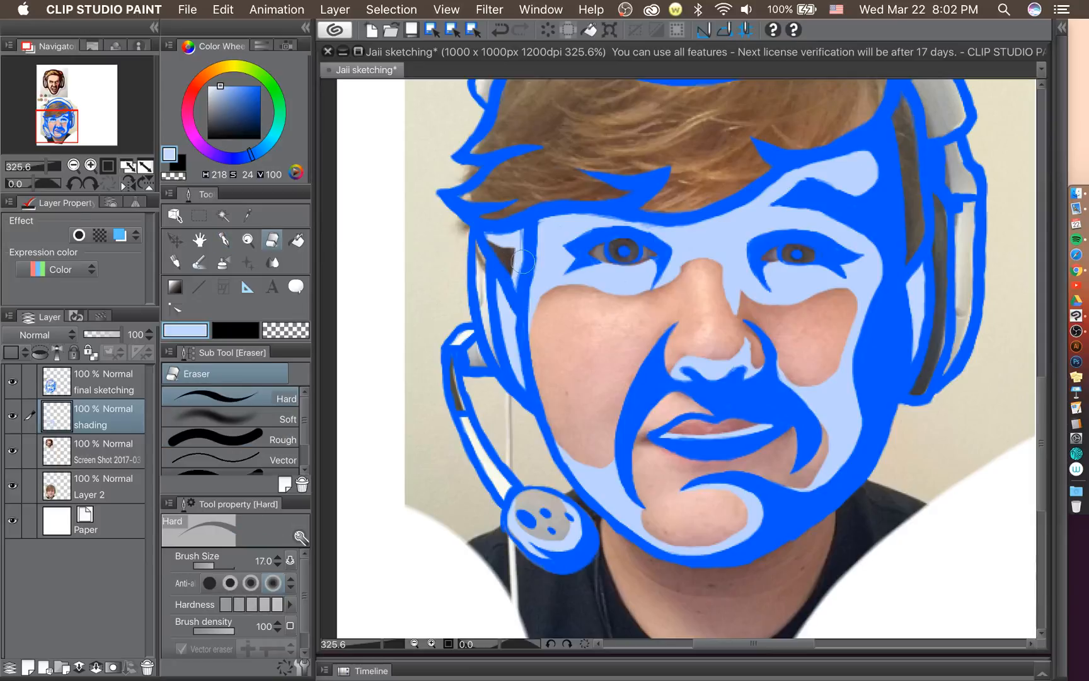
{"action": "left_click_drag", "start_coordinate": [514, 251], "coordinate": [529, 240]}
{"action": "left_click", "coordinate": [223, 239]}
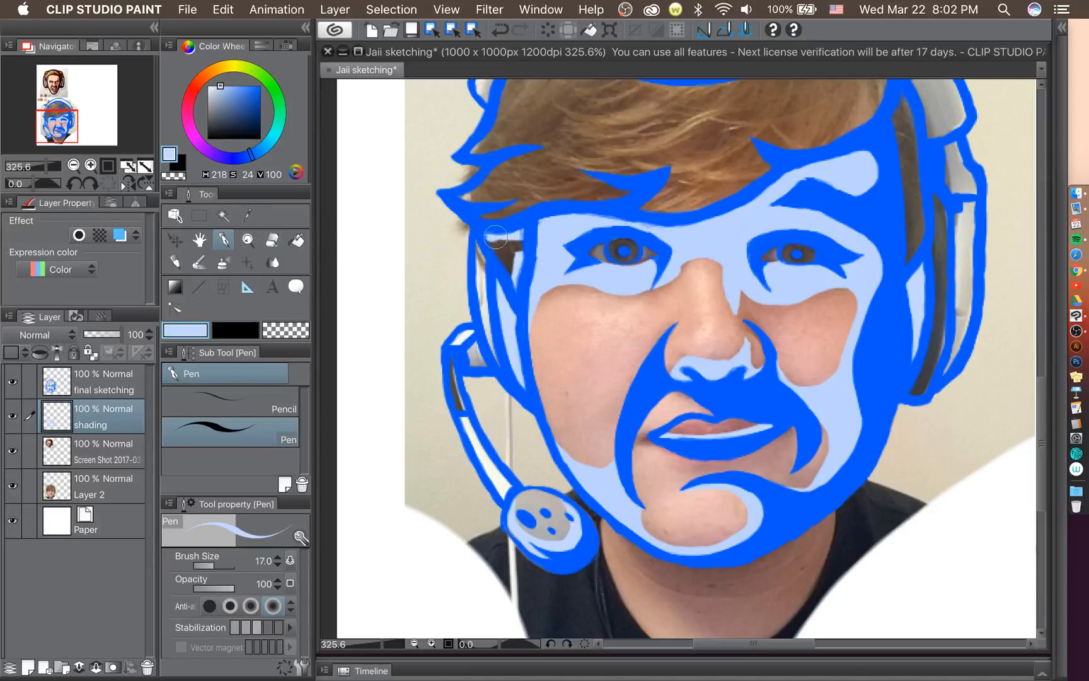
{"action": "mouse_move", "coordinate": [496, 237]}
{"action": "left_mouse_down"}
{"action": "mouse_move", "coordinate": [528, 223]}
{"action": "mouse_move", "coordinate": [516, 250]}
{"action": "left_mouse_up"}
Paint light blue shading along the lower edge of the fringe and down the headphone-side sideburn.
{"action": "left_click_drag", "start_coordinate": [1044, 444], "coordinate": [1052, 398]}
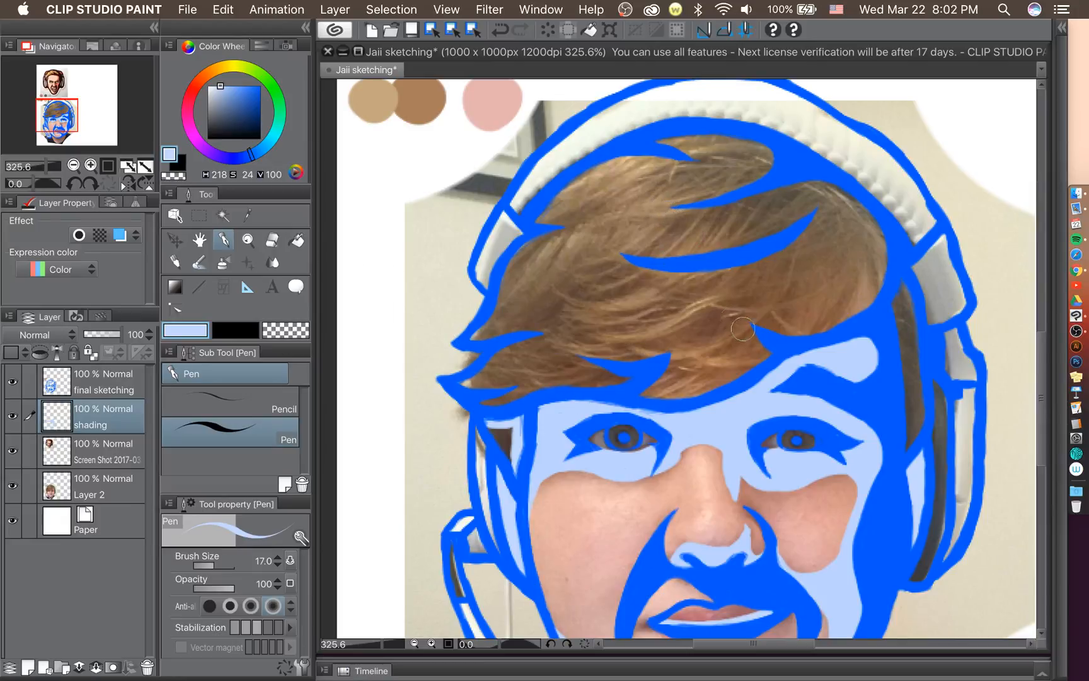
{"action": "mouse_move", "coordinate": [643, 392]}
{"action": "left_mouse_down"}
{"action": "mouse_move", "coordinate": [704, 389]}
{"action": "mouse_move", "coordinate": [811, 337]}
{"action": "left_mouse_up"}
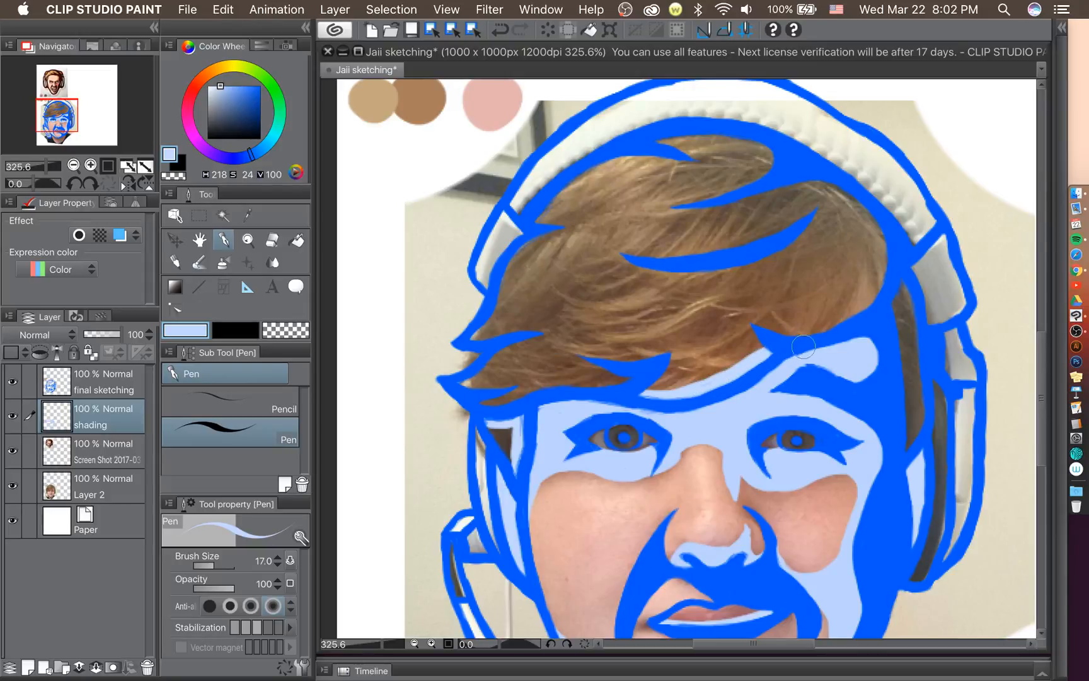
{"action": "mouse_move", "coordinate": [907, 281]}
{"action": "left_mouse_down"}
{"action": "mouse_move", "coordinate": [889, 320]}
{"action": "mouse_move", "coordinate": [897, 306]}
{"action": "mouse_move", "coordinate": [904, 416]}
{"action": "left_mouse_up"}
{"action": "left_click_drag", "start_coordinate": [902, 446], "coordinate": [902, 353]}
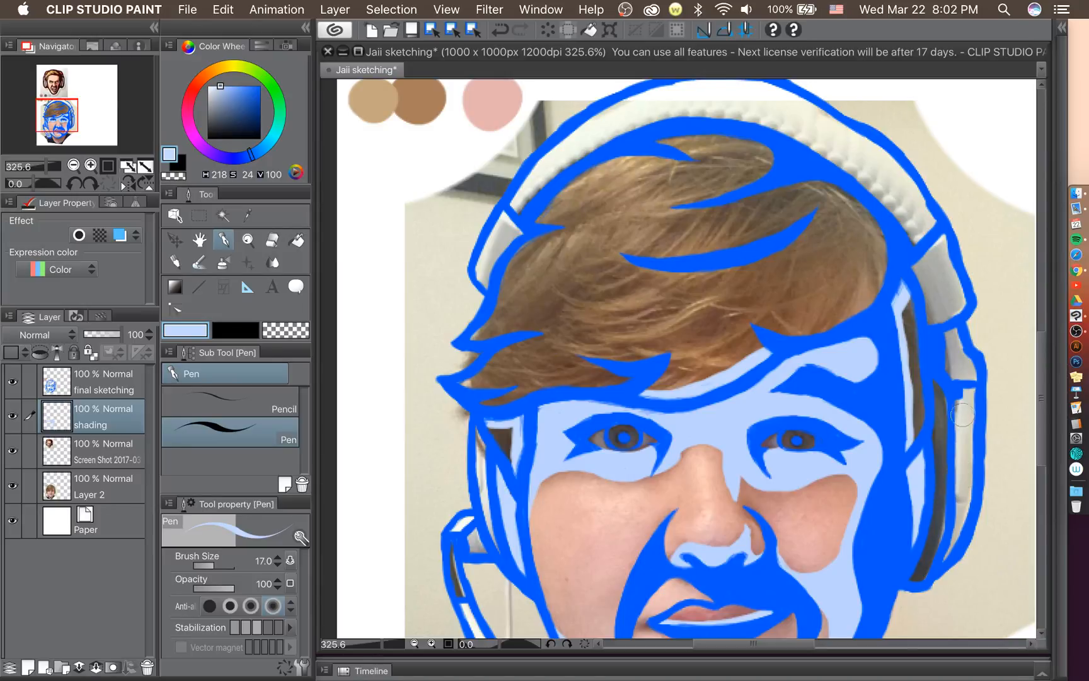
Shade the headphone hinge and the inner edge of the headband, following its curve down to the joint, with light blue.
{"action": "mouse_move", "coordinate": [943, 348]}
{"action": "left_mouse_down"}
{"action": "mouse_move", "coordinate": [949, 390]}
{"action": "mouse_move", "coordinate": [945, 336]}
{"action": "mouse_move", "coordinate": [947, 376]}
{"action": "mouse_move", "coordinate": [948, 359]}
{"action": "mouse_move", "coordinate": [958, 383]}
{"action": "left_mouse_up"}
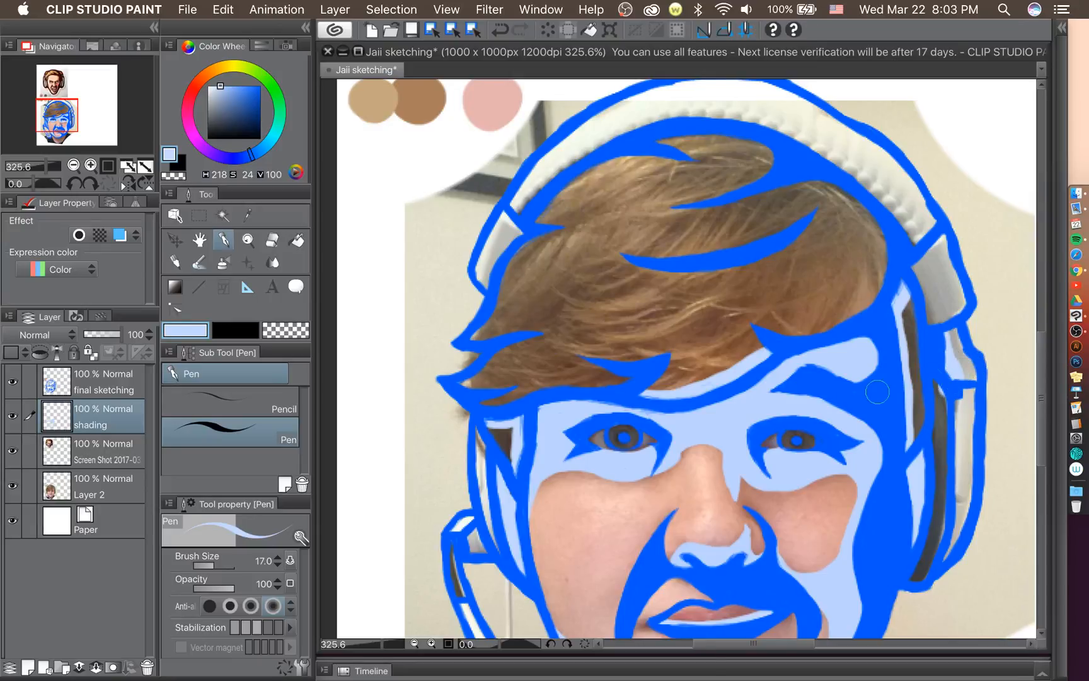
{"action": "left_click", "coordinate": [271, 240]}
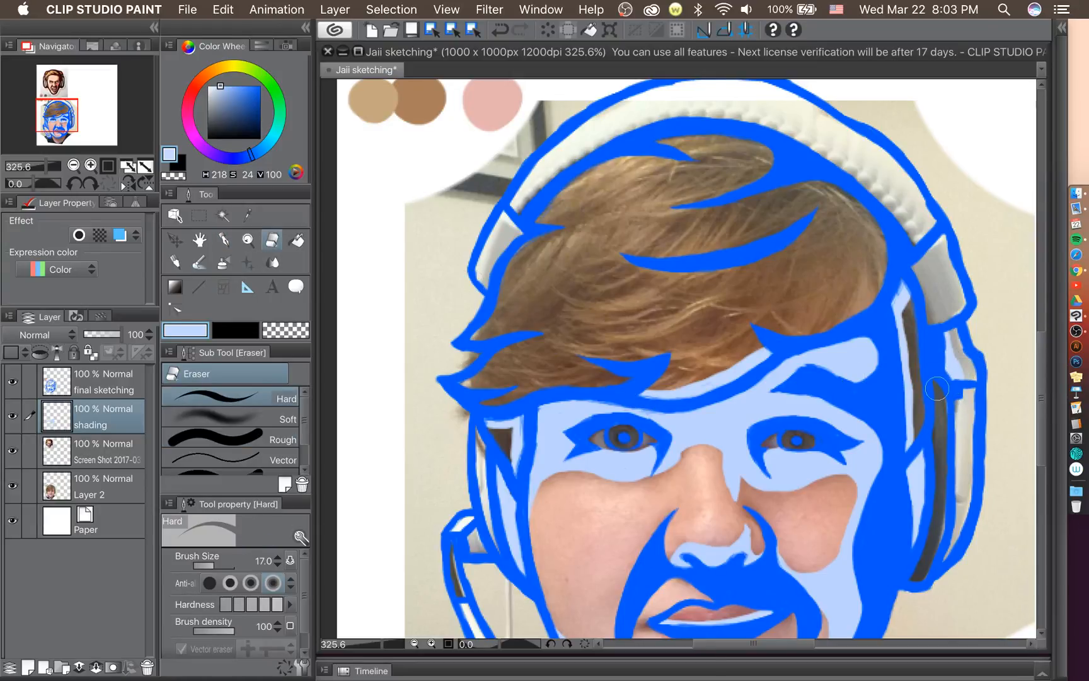
{"action": "left_click", "coordinate": [223, 239]}
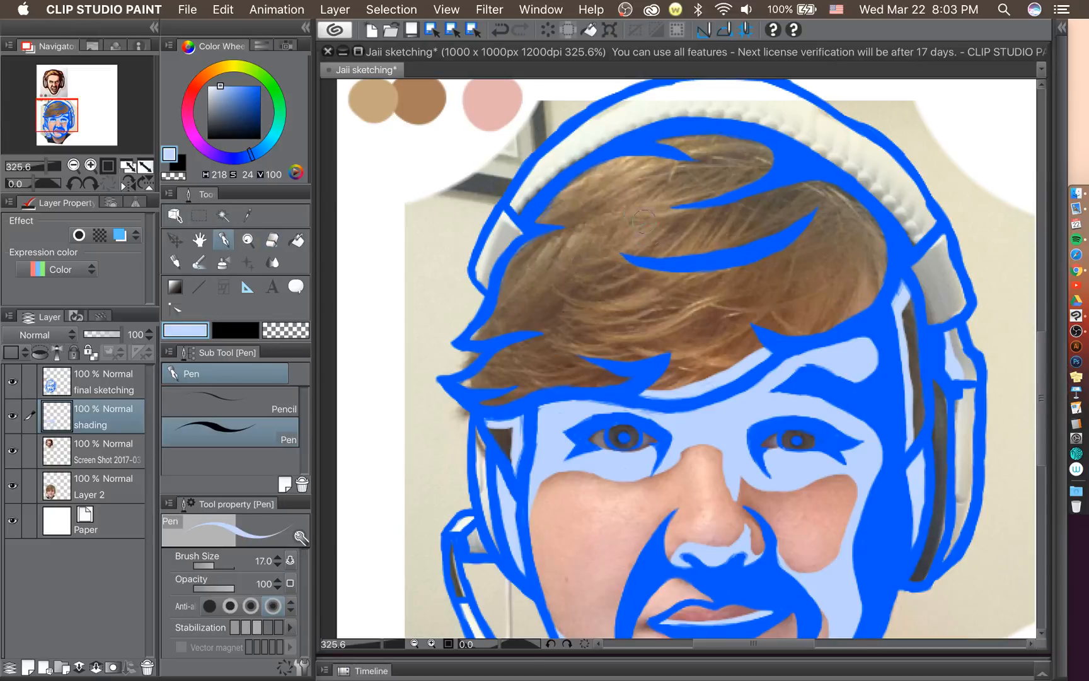
{"action": "mouse_move", "coordinate": [520, 211]}
{"action": "left_mouse_down"}
{"action": "mouse_move", "coordinate": [582, 153]}
{"action": "mouse_move", "coordinate": [631, 128]}
{"action": "mouse_move", "coordinate": [685, 117]}
{"action": "mouse_move", "coordinate": [757, 122]}
{"action": "mouse_move", "coordinate": [880, 192]}
{"action": "mouse_move", "coordinate": [980, 317]}
{"action": "mouse_move", "coordinate": [921, 247]}
{"action": "mouse_move", "coordinate": [946, 320]}
{"action": "left_mouse_up"}
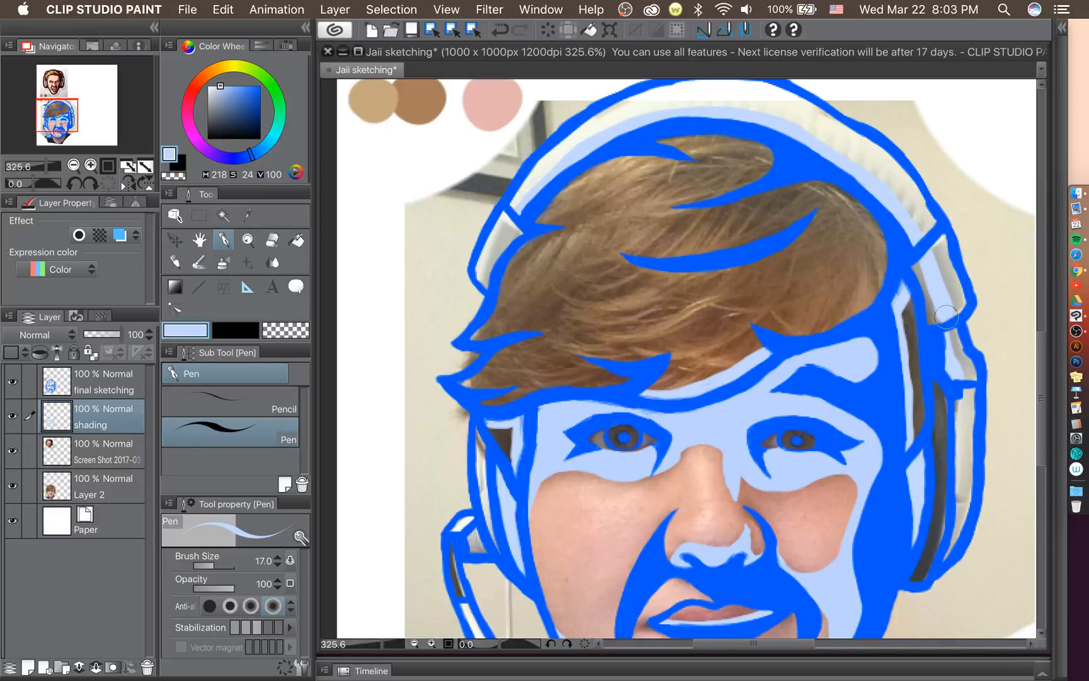
Shade both headband hinge pieces with light blue, erasing the excess on the microphone-side hinge with the reference photo temporarily hidden.
{"action": "left_click_drag", "start_coordinate": [919, 266], "coordinate": [927, 335]}
{"action": "mouse_move", "coordinate": [502, 273]}
{"action": "left_mouse_down"}
{"action": "mouse_move", "coordinate": [482, 284]}
{"action": "mouse_move", "coordinate": [506, 222]}
{"action": "mouse_move", "coordinate": [525, 242]}
{"action": "mouse_move", "coordinate": [515, 229]}
{"action": "mouse_move", "coordinate": [502, 242]}
{"action": "mouse_move", "coordinate": [514, 239]}
{"action": "mouse_move", "coordinate": [487, 286]}
{"action": "mouse_move", "coordinate": [514, 232]}
{"action": "left_mouse_up"}
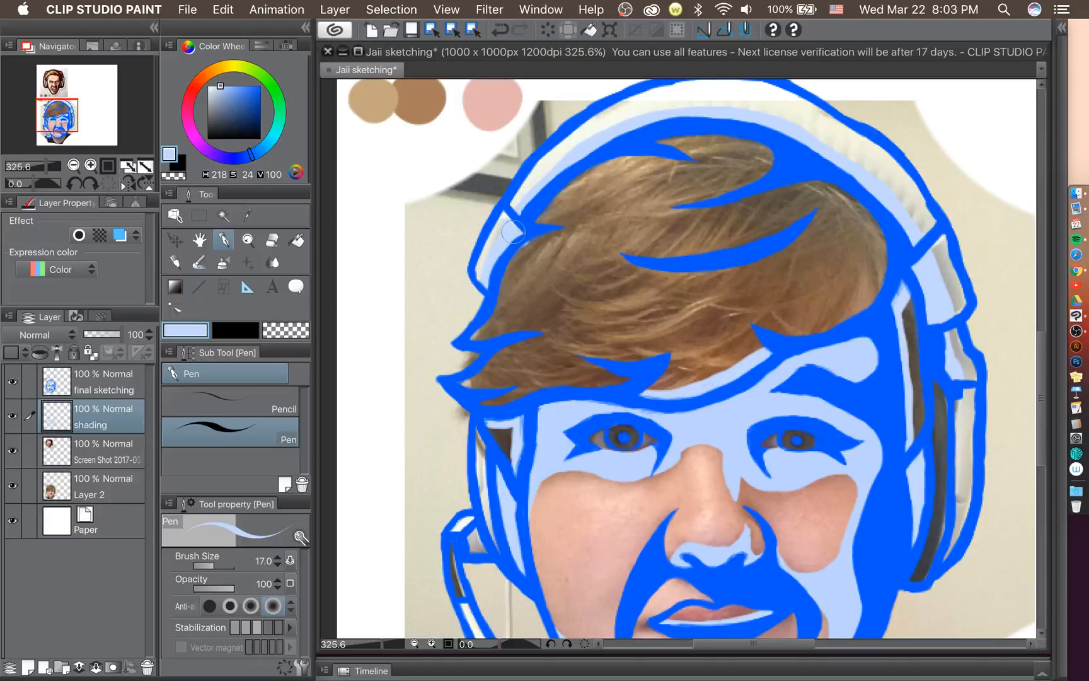
{"action": "left_click", "coordinate": [272, 240]}
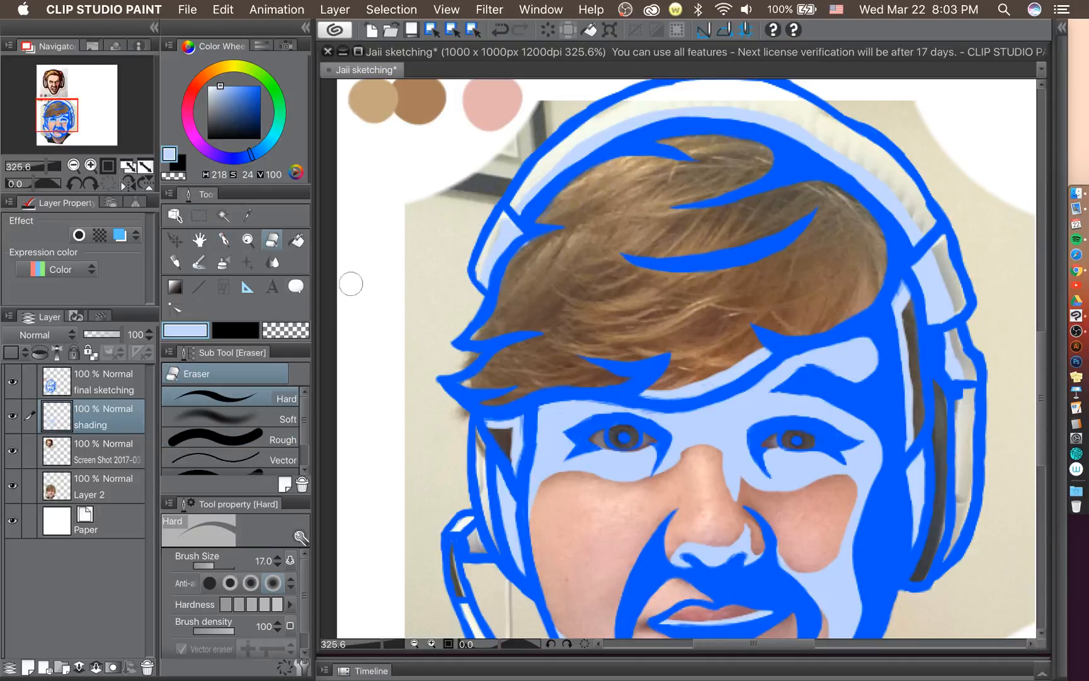
{"action": "left_click", "coordinate": [12, 485]}
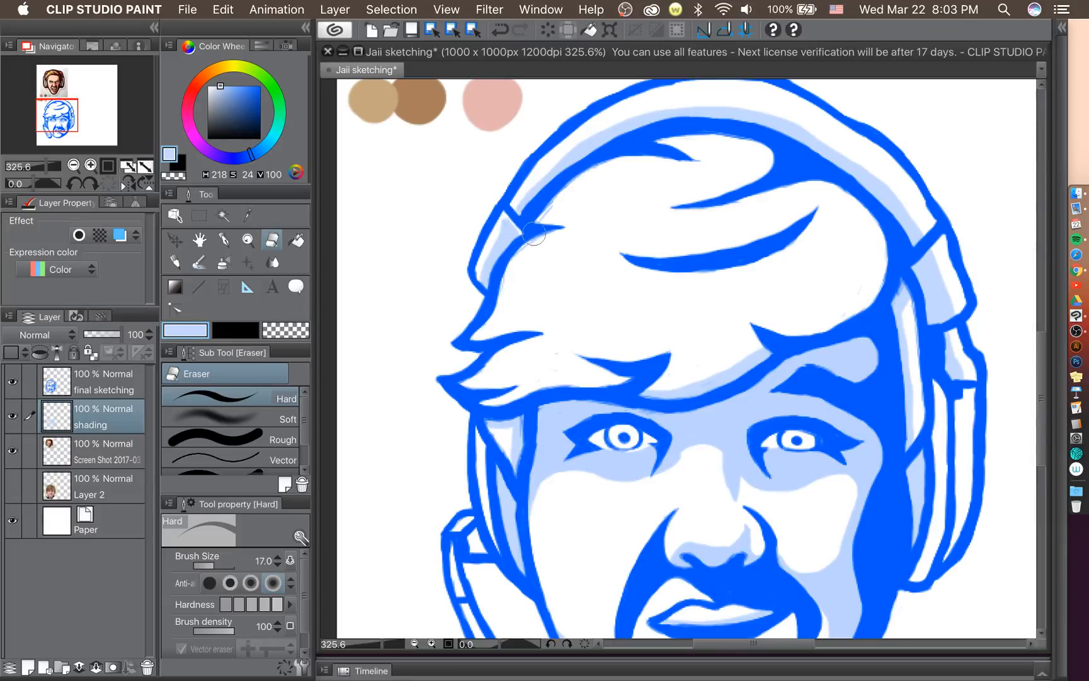
{"action": "left_click_drag", "start_coordinate": [503, 218], "coordinate": [510, 226]}
{"action": "left_click", "coordinate": [11, 486]}
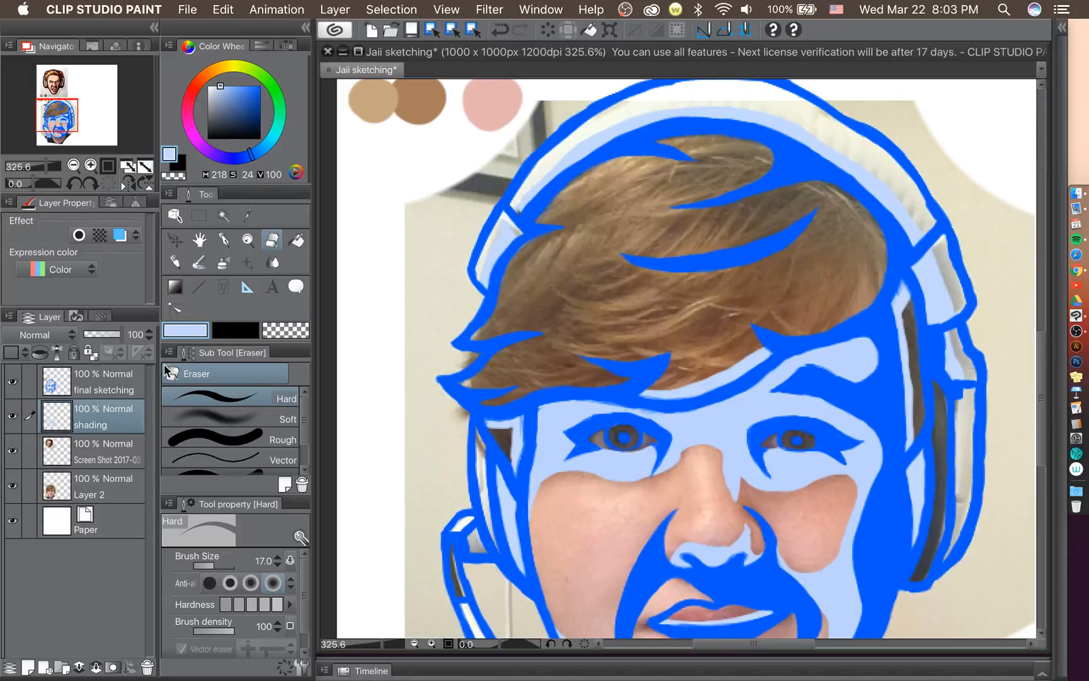
Shade the microphone arm's joint and the outer and inner edges of the headphone-side earcup with light blue using the Pen.
{"action": "left_click", "coordinate": [224, 240]}
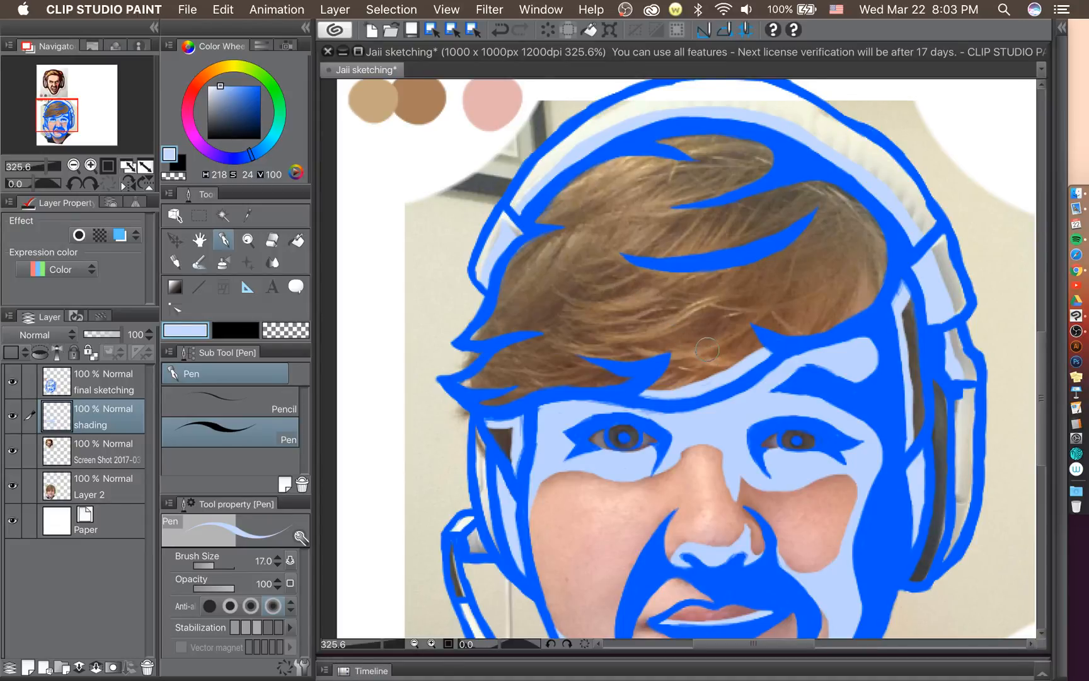
{"action": "left_click_drag", "start_coordinate": [462, 550], "coordinate": [501, 561]}
{"action": "mouse_move", "coordinate": [950, 397]}
{"action": "left_mouse_down"}
{"action": "mouse_move", "coordinate": [985, 407]}
{"action": "mouse_move", "coordinate": [980, 420]}
{"action": "mouse_move", "coordinate": [972, 398]}
{"action": "mouse_move", "coordinate": [959, 398]}
{"action": "mouse_move", "coordinate": [959, 421]}
{"action": "mouse_move", "coordinate": [963, 387]}
{"action": "mouse_move", "coordinate": [938, 568]}
{"action": "left_mouse_up"}
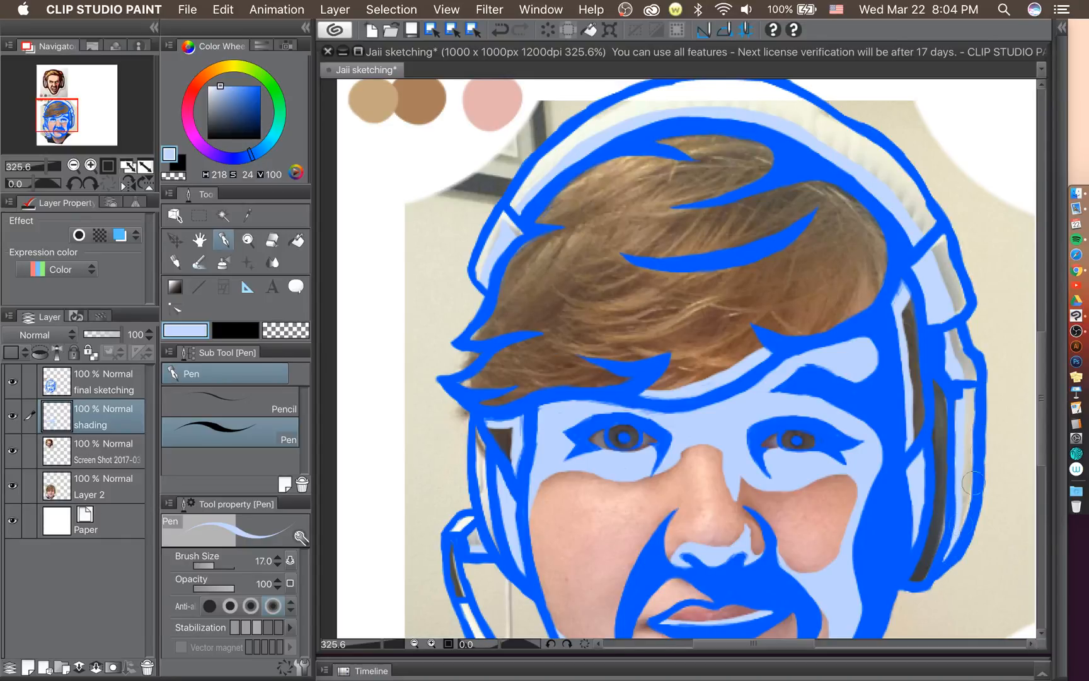
{"action": "mouse_move", "coordinate": [907, 583]}
{"action": "left_mouse_down"}
{"action": "mouse_move", "coordinate": [932, 513]}
{"action": "mouse_move", "coordinate": [928, 429]}
{"action": "mouse_move", "coordinate": [931, 500]}
{"action": "left_mouse_up"}
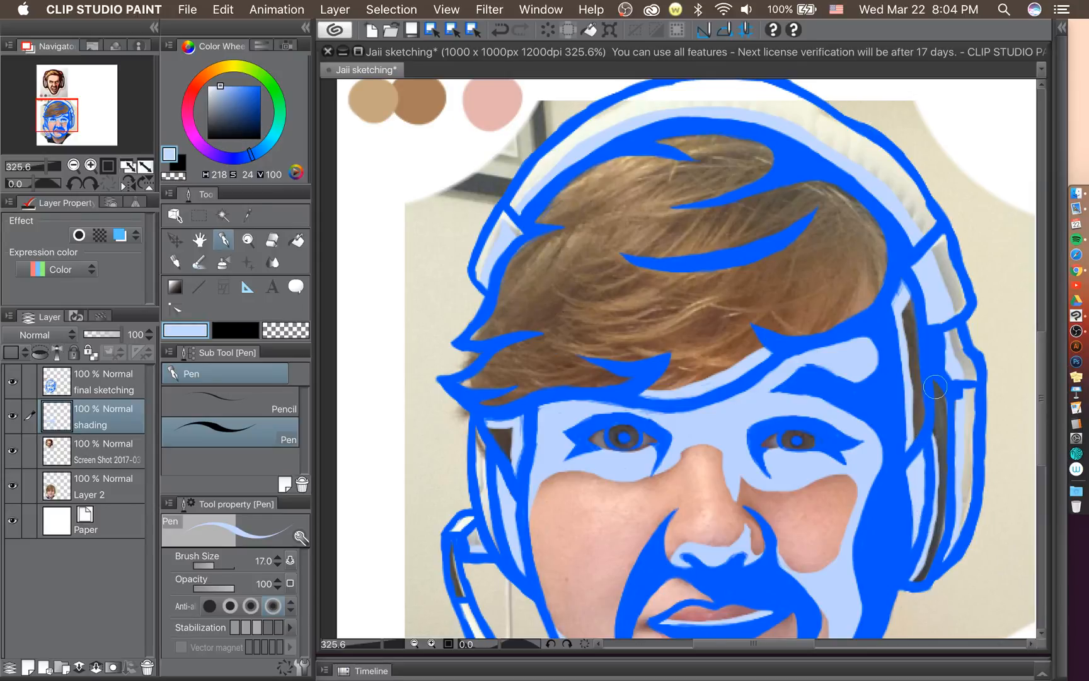
Shade the upper gap of the headphone-side earcup, redoing the first stroke, touch up the microphone-side earcup, and save the file.
{"action": "left_click_drag", "start_coordinate": [933, 390], "coordinate": [929, 438]}
{"action": "key", "text": "super+z"}
{"action": "left_click_drag", "start_coordinate": [931, 371], "coordinate": [930, 435]}
{"action": "key", "text": "super+s"}
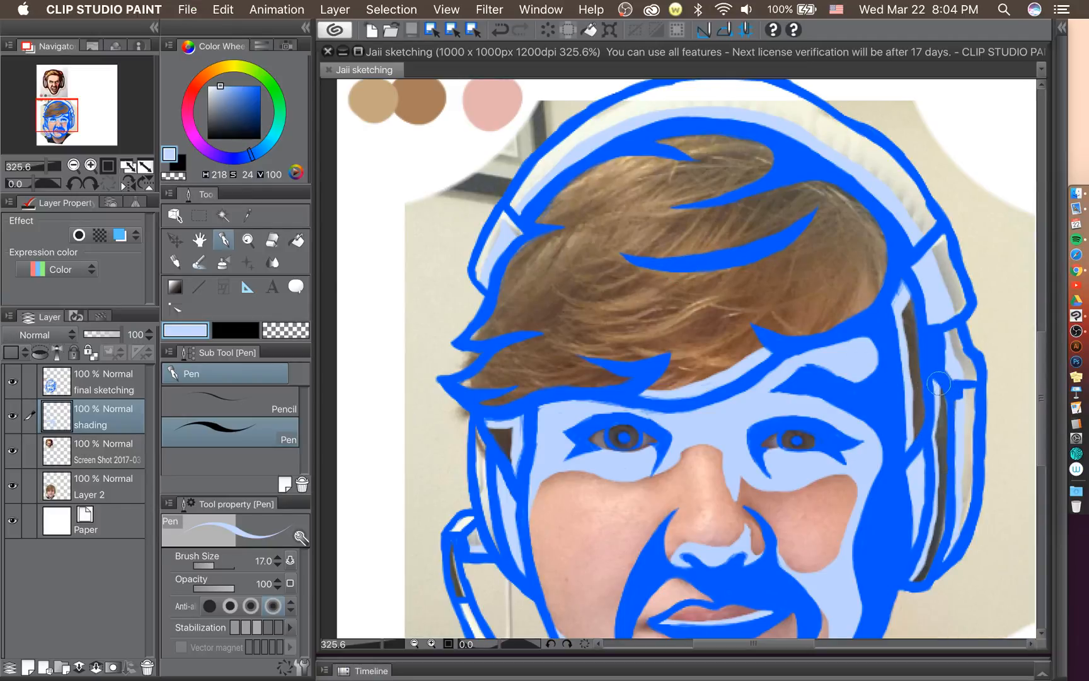
{"action": "mouse_move", "coordinate": [938, 383]}
{"action": "left_mouse_down"}
{"action": "mouse_move", "coordinate": [947, 405]}
{"action": "mouse_move", "coordinate": [952, 388]}
{"action": "left_mouse_up"}
{"action": "key", "text": "super+s"}
{"action": "mouse_move", "coordinate": [476, 431]}
{"action": "left_mouse_down"}
{"action": "mouse_move", "coordinate": [488, 450]}
{"action": "mouse_move", "coordinate": [479, 425]}
{"action": "left_mouse_up"}
{"action": "key", "text": "super+s"}
Paint light blue shading under the fringe lock above the microphone-side eye, redoing the end of the stroke at its tip.
{"action": "mouse_move", "coordinate": [477, 404]}
{"action": "left_mouse_down"}
{"action": "mouse_move", "coordinate": [523, 404]}
{"action": "mouse_move", "coordinate": [483, 405]}
{"action": "mouse_move", "coordinate": [641, 371]}
{"action": "left_mouse_up"}
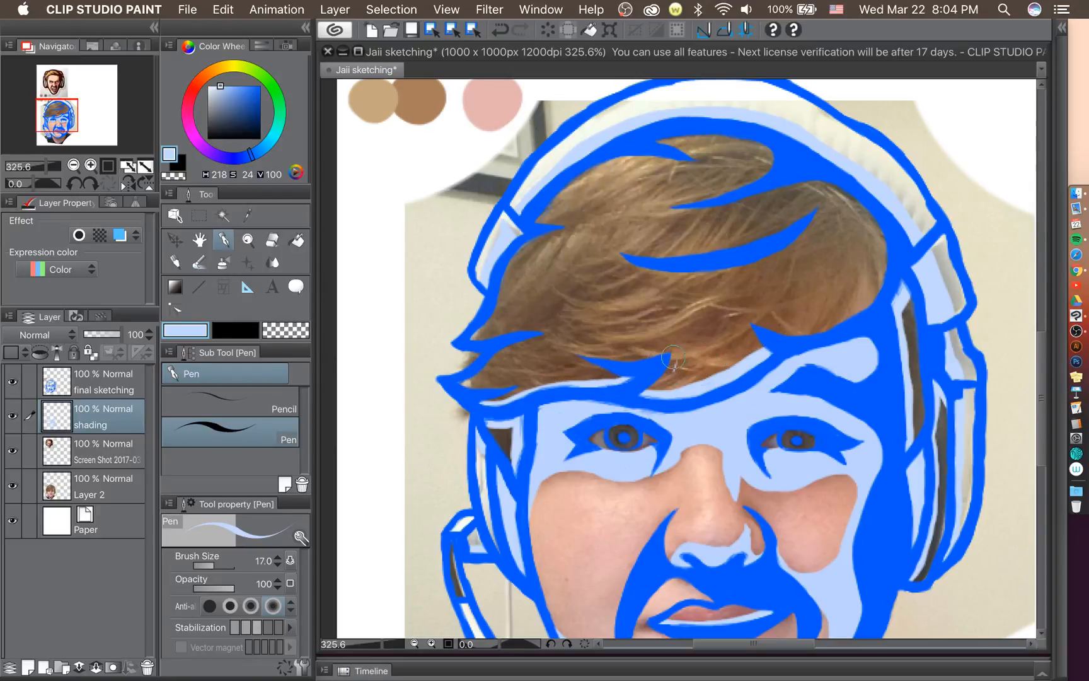
{"action": "key", "text": "super+z"}
{"action": "left_click_drag", "start_coordinate": [666, 377], "coordinate": [670, 357]}
Shade beneath the curved strand in the middle of the hair with light blue and thin it to tapered ends with the Eraser.
{"action": "mouse_move", "coordinate": [624, 258]}
{"action": "left_mouse_down"}
{"action": "mouse_move", "coordinate": [671, 269]}
{"action": "mouse_move", "coordinate": [633, 264]}
{"action": "mouse_move", "coordinate": [656, 271]}
{"action": "mouse_move", "coordinate": [632, 266]}
{"action": "mouse_move", "coordinate": [641, 273]}
{"action": "mouse_move", "coordinate": [703, 270]}
{"action": "left_mouse_up"}
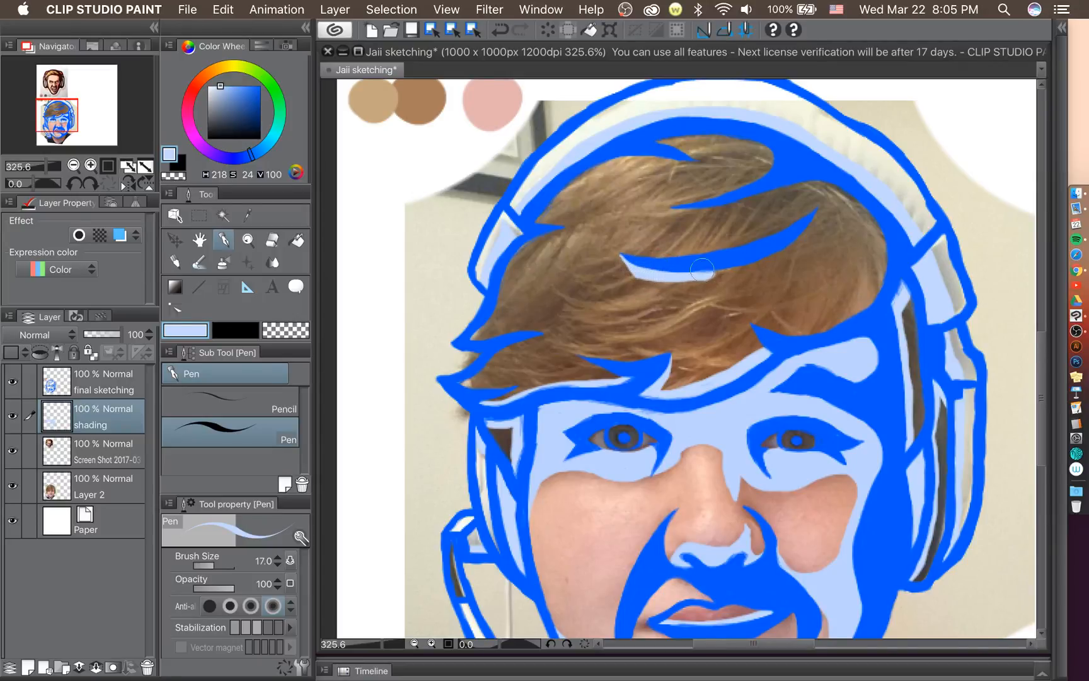
{"action": "mouse_move", "coordinate": [627, 262]}
{"action": "left_mouse_down"}
{"action": "mouse_move", "coordinate": [617, 255]}
{"action": "mouse_move", "coordinate": [668, 273]}
{"action": "mouse_move", "coordinate": [750, 265]}
{"action": "mouse_move", "coordinate": [821, 203]}
{"action": "left_mouse_up"}
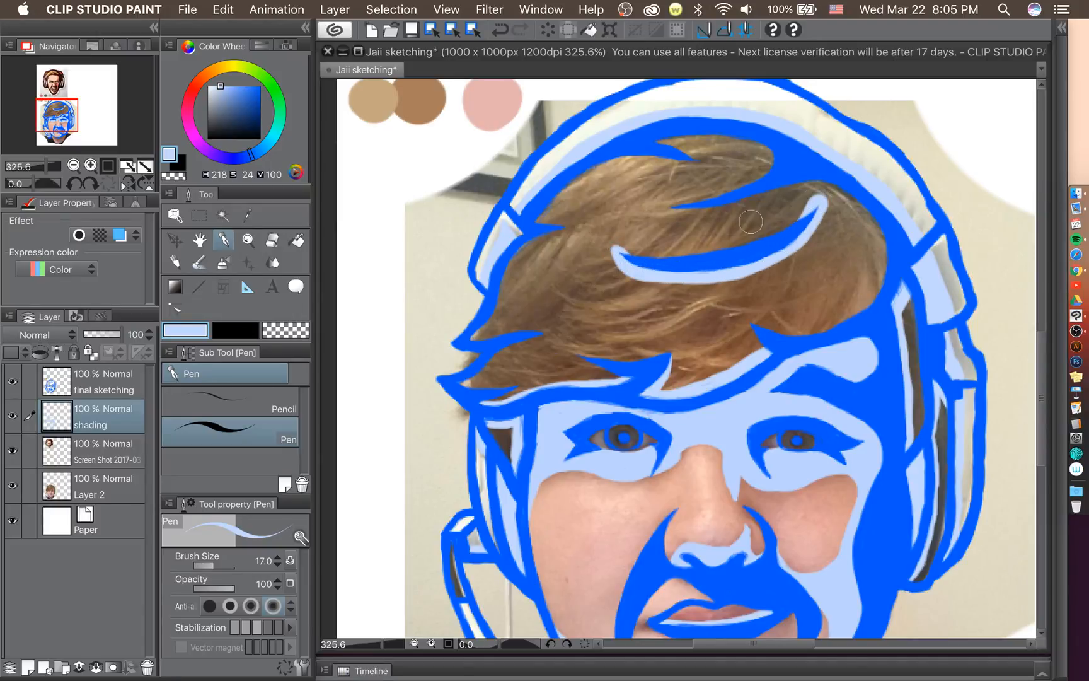
{"action": "left_click", "coordinate": [275, 241]}
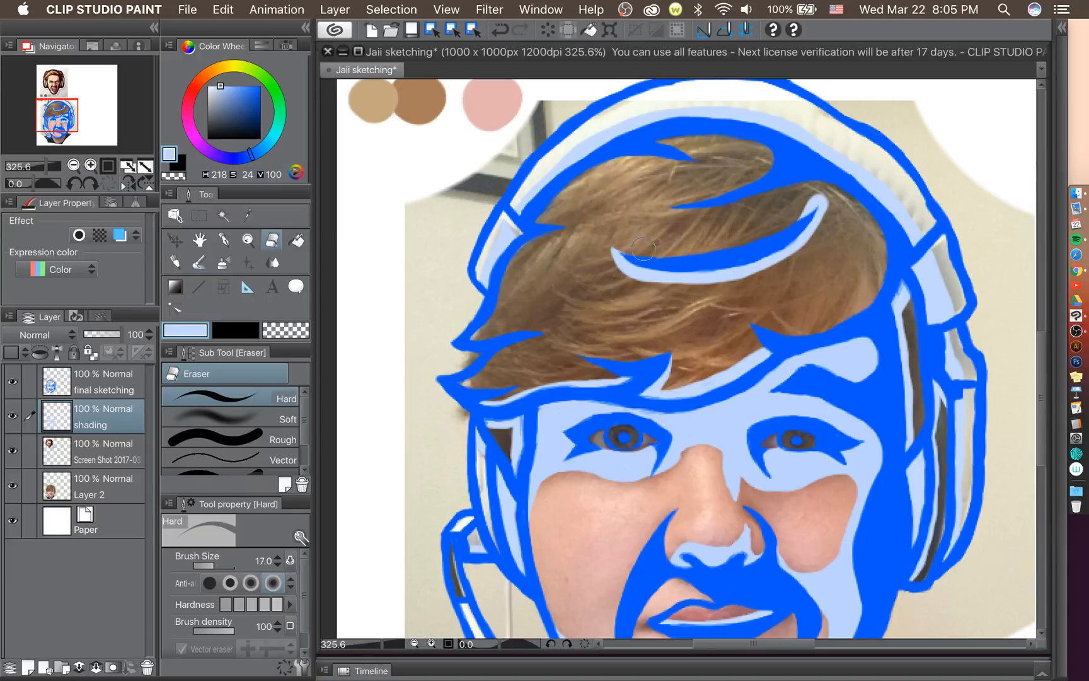
{"action": "mouse_move", "coordinate": [817, 183]}
{"action": "left_mouse_down"}
{"action": "mouse_move", "coordinate": [776, 229]}
{"action": "mouse_move", "coordinate": [824, 175]}
{"action": "mouse_move", "coordinate": [827, 206]}
{"action": "left_mouse_up"}
{"action": "left_click_drag", "start_coordinate": [607, 247], "coordinate": [620, 278]}
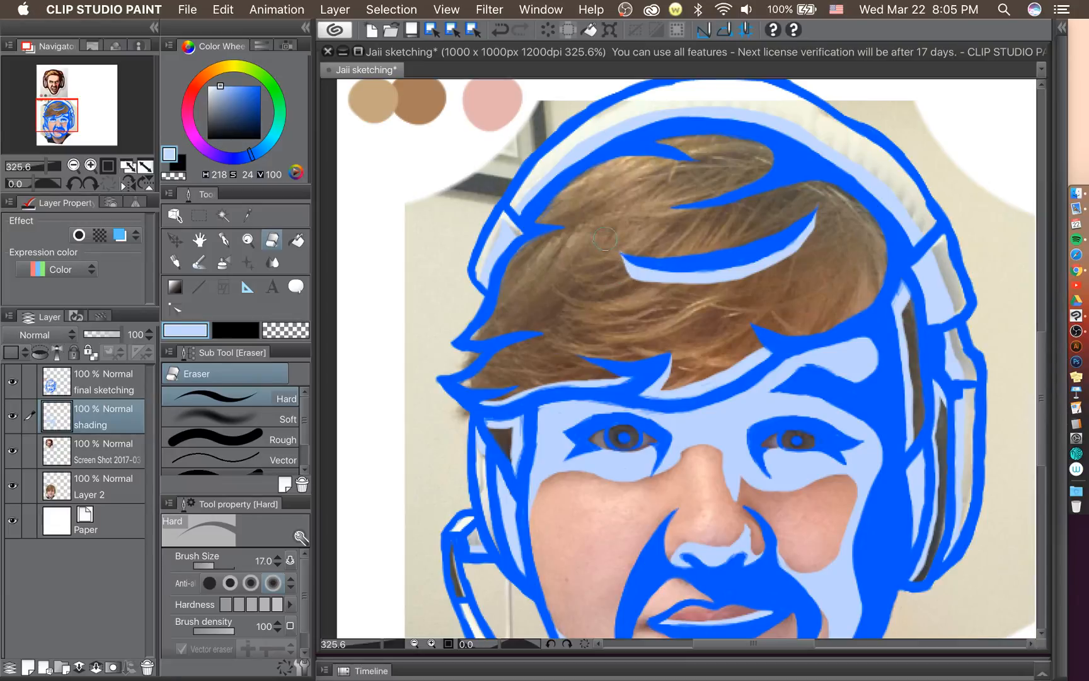
{"action": "key", "text": "super+z"}
{"action": "mouse_move", "coordinate": [616, 266]}
{"action": "left_mouse_down"}
{"action": "mouse_move", "coordinate": [635, 283]}
{"action": "mouse_move", "coordinate": [687, 290]}
{"action": "left_mouse_up"}
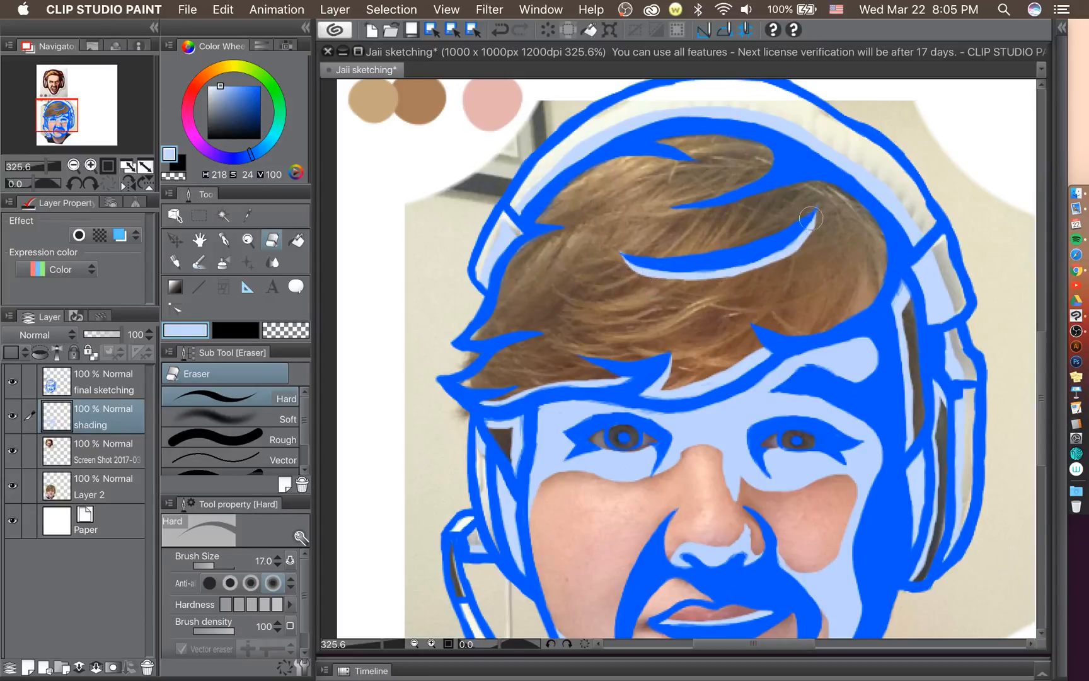
Paint light blue shading under the upper hair strand and down the headphone-side inner hair contour to the fringe.
{"action": "key", "text": "p"}
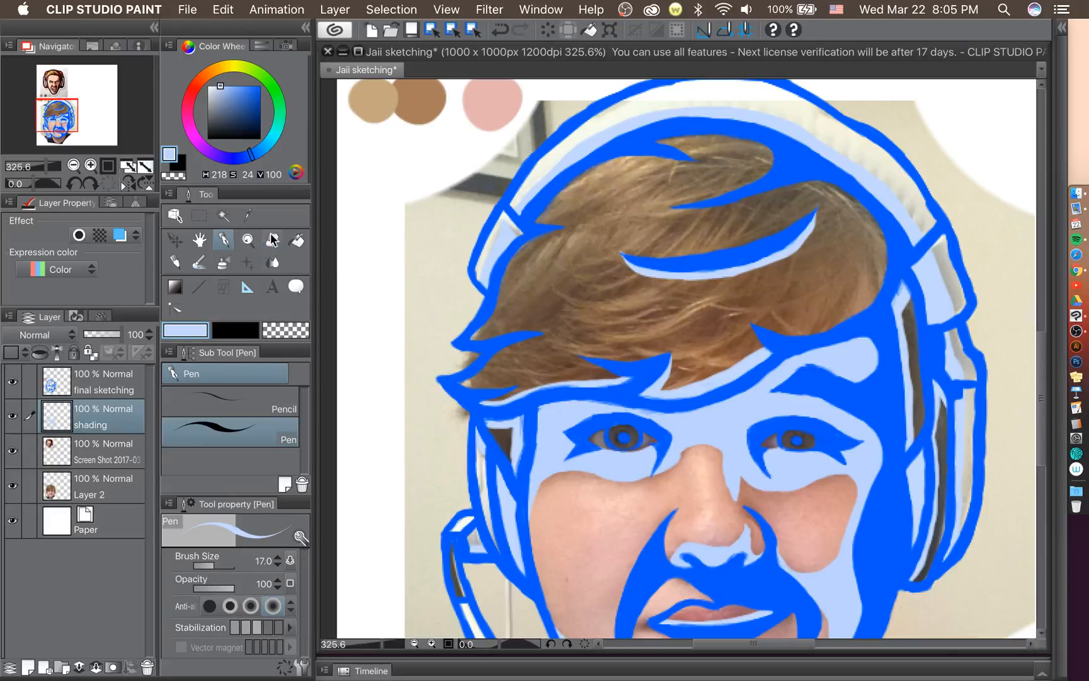
{"action": "mouse_move", "coordinate": [677, 208]}
{"action": "left_mouse_down"}
{"action": "mouse_move", "coordinate": [735, 206]}
{"action": "mouse_move", "coordinate": [721, 207]}
{"action": "mouse_move", "coordinate": [789, 185]}
{"action": "mouse_move", "coordinate": [721, 205]}
{"action": "mouse_move", "coordinate": [806, 186]}
{"action": "mouse_move", "coordinate": [860, 199]}
{"action": "mouse_move", "coordinate": [814, 194]}
{"action": "mouse_move", "coordinate": [813, 184]}
{"action": "mouse_move", "coordinate": [846, 184]}
{"action": "mouse_move", "coordinate": [826, 182]}
{"action": "mouse_move", "coordinate": [850, 189]}
{"action": "mouse_move", "coordinate": [831, 183]}
{"action": "mouse_move", "coordinate": [880, 228]}
{"action": "mouse_move", "coordinate": [878, 292]}
{"action": "mouse_move", "coordinate": [852, 320]}
{"action": "mouse_move", "coordinate": [797, 342]}
{"action": "left_mouse_up"}
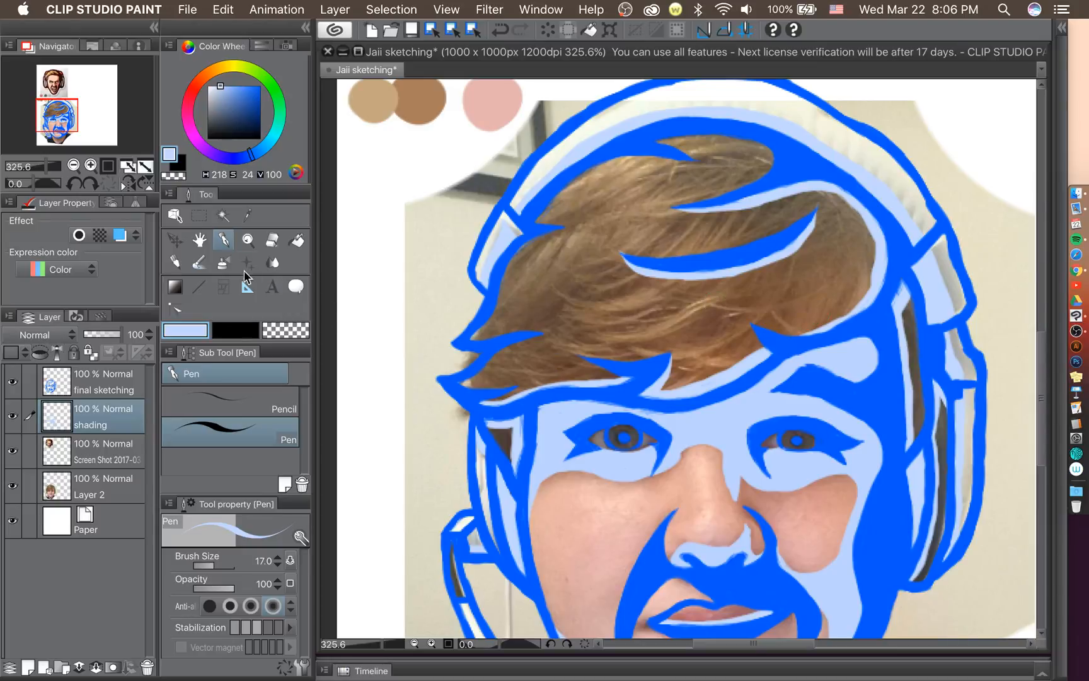
{"action": "left_click", "coordinate": [272, 239]}
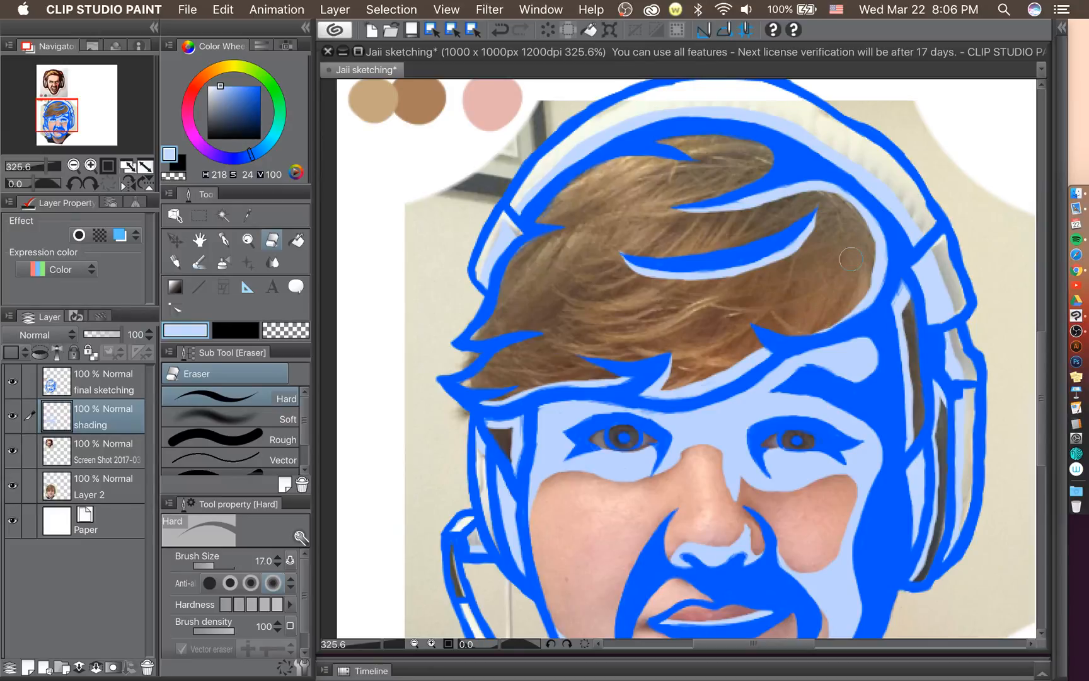
{"action": "left_click", "coordinate": [224, 241]}
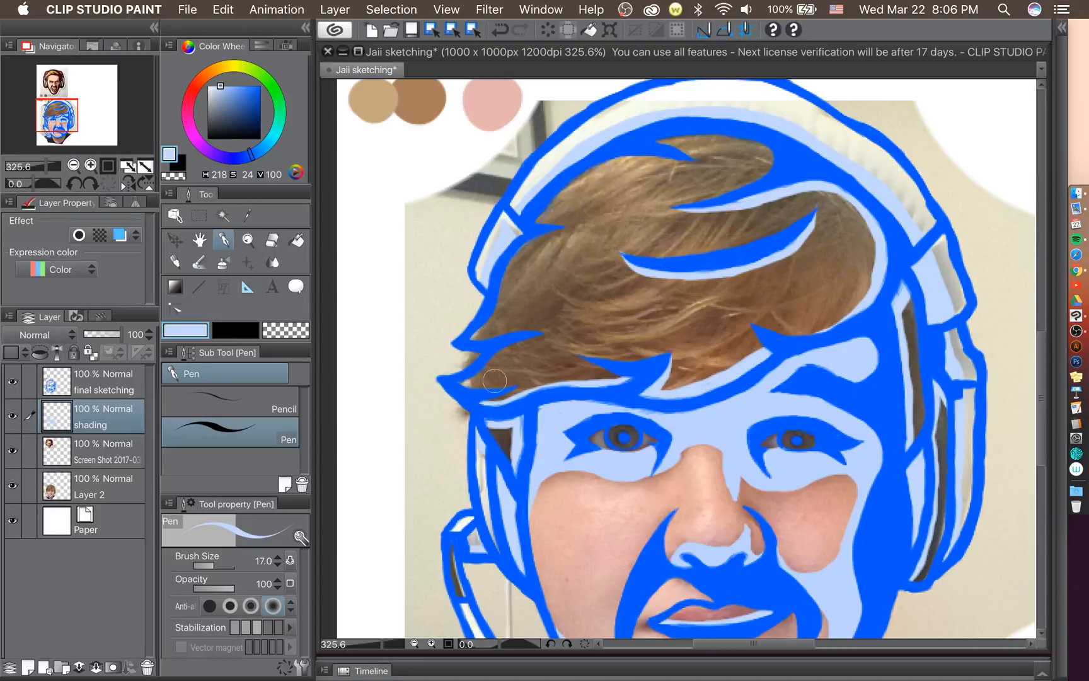
Shade the microphone-side hair tips and contour up to the crown with light blue, undoing the strokes around the crown lock's tip.
{"action": "mouse_move", "coordinate": [461, 383]}
{"action": "left_mouse_down"}
{"action": "mouse_move", "coordinate": [512, 347]}
{"action": "mouse_move", "coordinate": [488, 375]}
{"action": "mouse_move", "coordinate": [544, 335]}
{"action": "mouse_move", "coordinate": [473, 384]}
{"action": "left_mouse_up"}
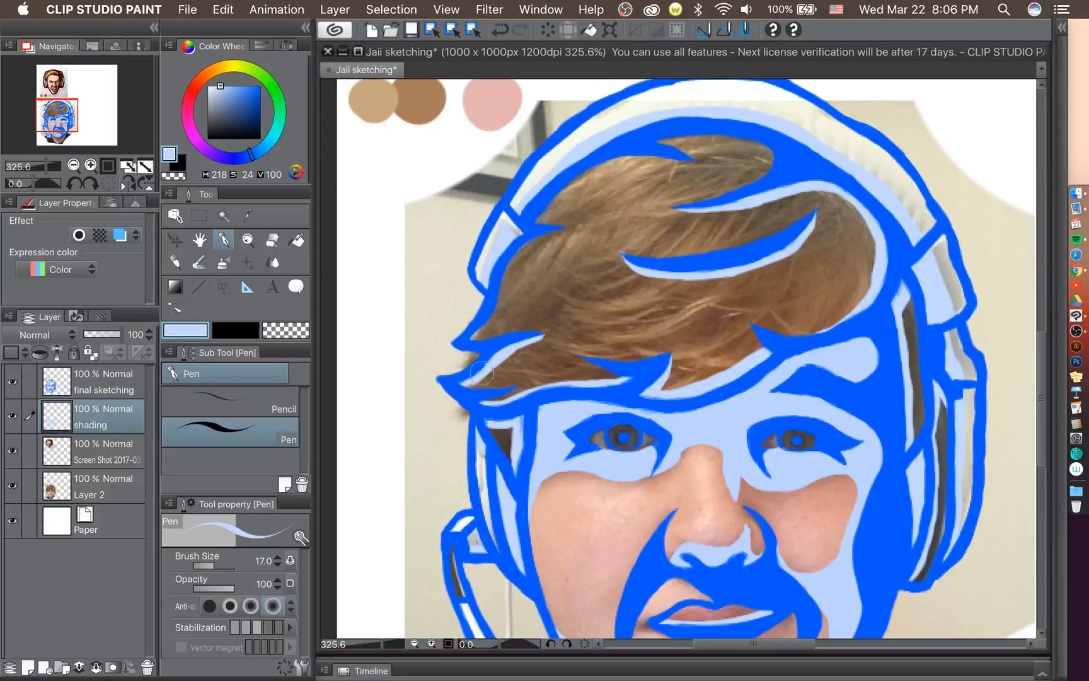
{"action": "mouse_move", "coordinate": [475, 339]}
{"action": "left_mouse_down"}
{"action": "mouse_move", "coordinate": [511, 314]}
{"action": "mouse_move", "coordinate": [474, 341]}
{"action": "mouse_move", "coordinate": [534, 242]}
{"action": "mouse_move", "coordinate": [522, 249]}
{"action": "mouse_move", "coordinate": [641, 190]}
{"action": "mouse_move", "coordinate": [565, 203]}
{"action": "mouse_move", "coordinate": [549, 218]}
{"action": "mouse_move", "coordinate": [542, 210]}
{"action": "mouse_move", "coordinate": [555, 214]}
{"action": "mouse_move", "coordinate": [582, 179]}
{"action": "mouse_move", "coordinate": [539, 230]}
{"action": "mouse_move", "coordinate": [587, 179]}
{"action": "mouse_move", "coordinate": [573, 192]}
{"action": "mouse_move", "coordinate": [641, 153]}
{"action": "mouse_move", "coordinate": [586, 174]}
{"action": "mouse_move", "coordinate": [659, 157]}
{"action": "mouse_move", "coordinate": [629, 156]}
{"action": "mouse_move", "coordinate": [691, 161]}
{"action": "mouse_move", "coordinate": [603, 169]}
{"action": "mouse_move", "coordinate": [682, 160]}
{"action": "mouse_move", "coordinate": [657, 141]}
{"action": "mouse_move", "coordinate": [703, 166]}
{"action": "mouse_move", "coordinate": [678, 163]}
{"action": "left_mouse_up"}
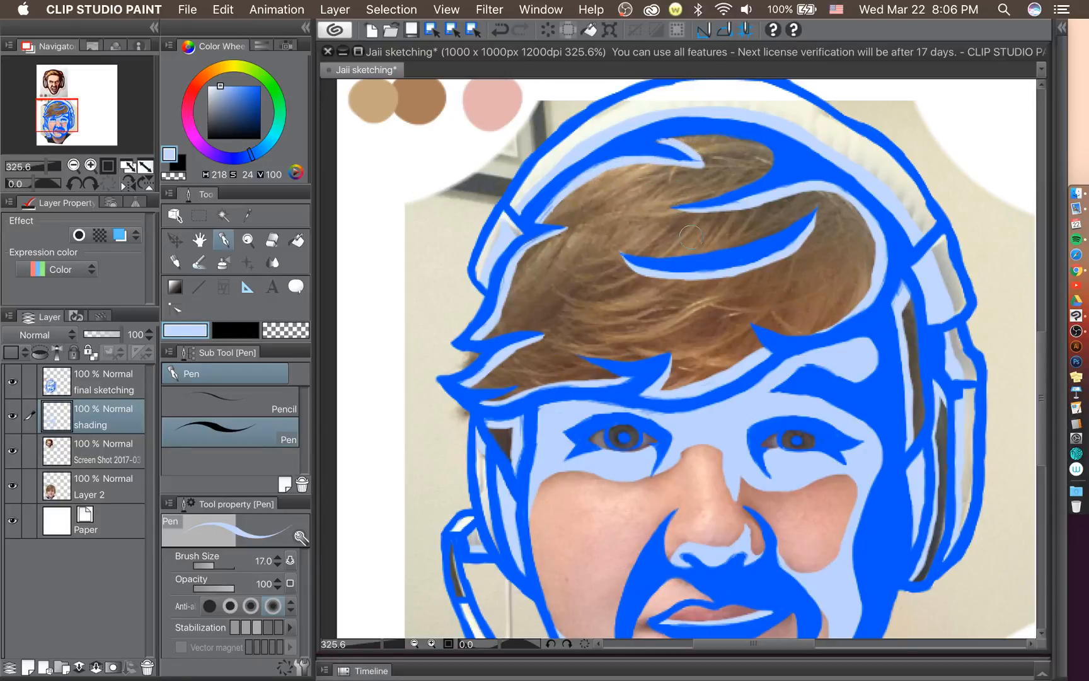
{"action": "key", "text": "super+z"}
{"action": "key", "text": "super+z"}
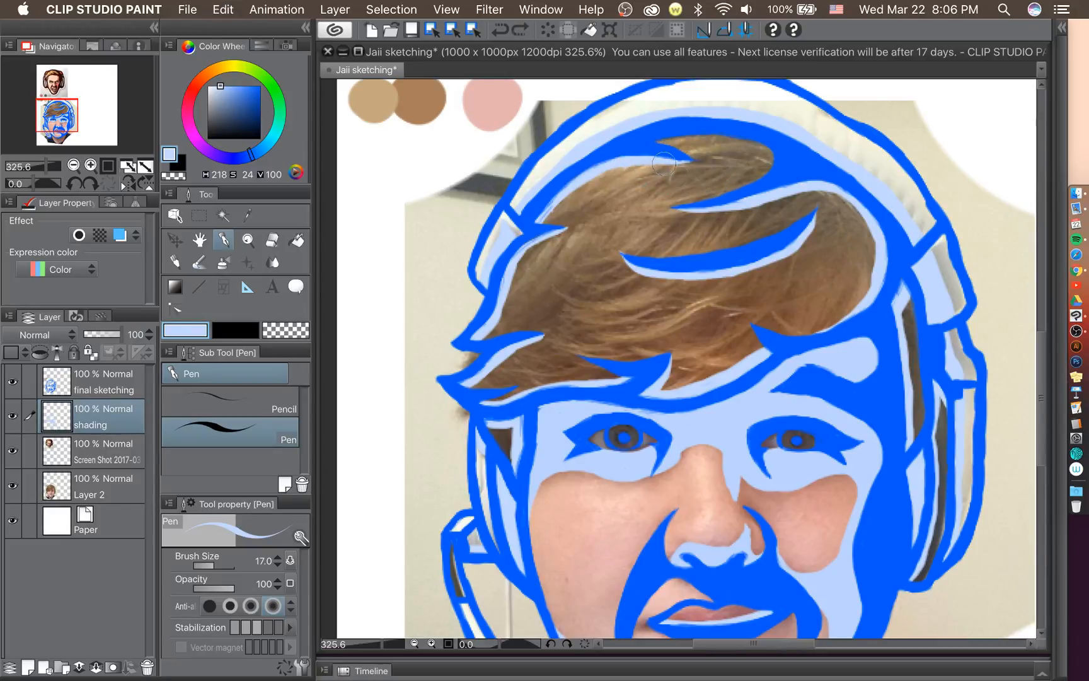
Hide the reference photo on Layer 2 and review the light blue shading across the whole portrait.
{"action": "left_click", "coordinate": [272, 240]}
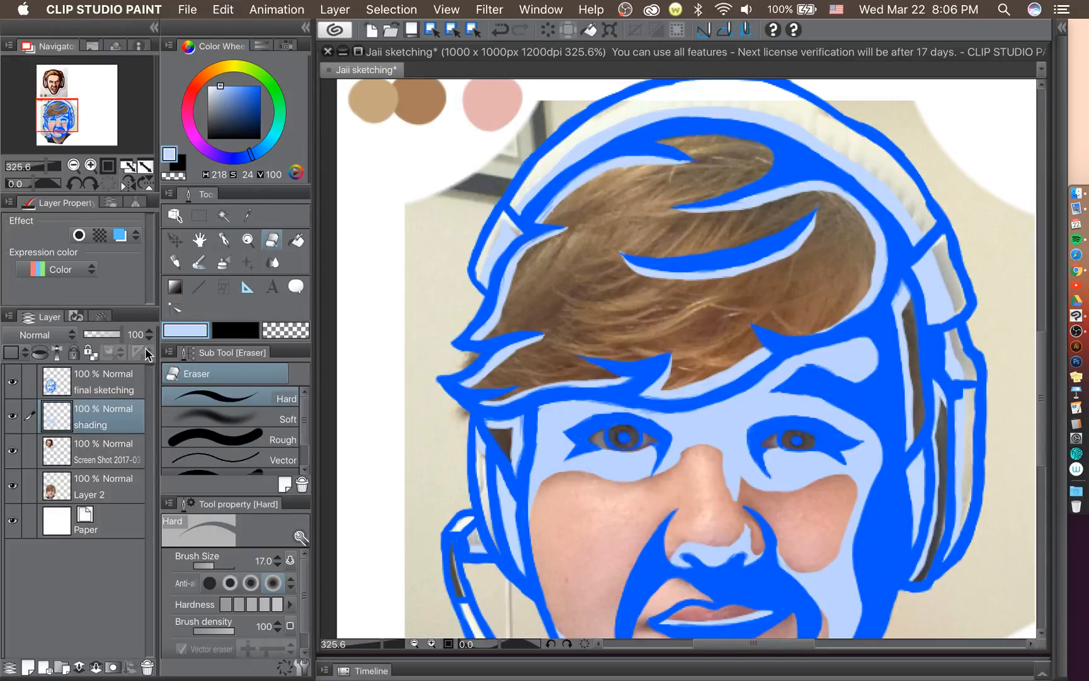
{"action": "left_click", "coordinate": [7, 480]}
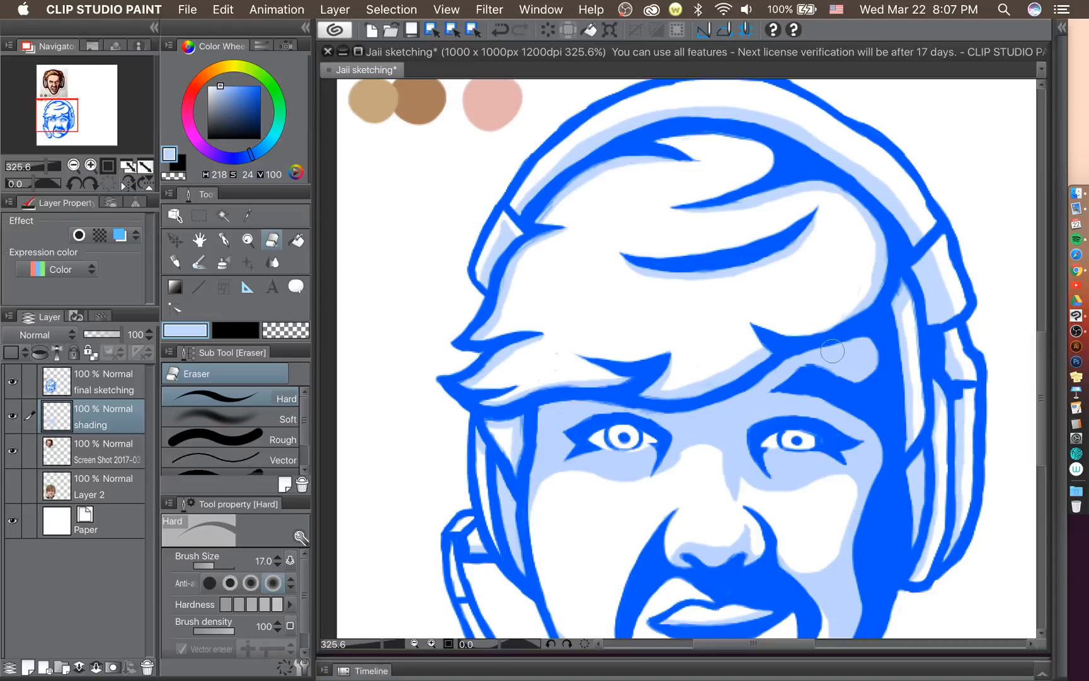
{"action": "scroll", "coordinate": [829, 352], "scroll_direction": "down", "scroll_amount": 5}
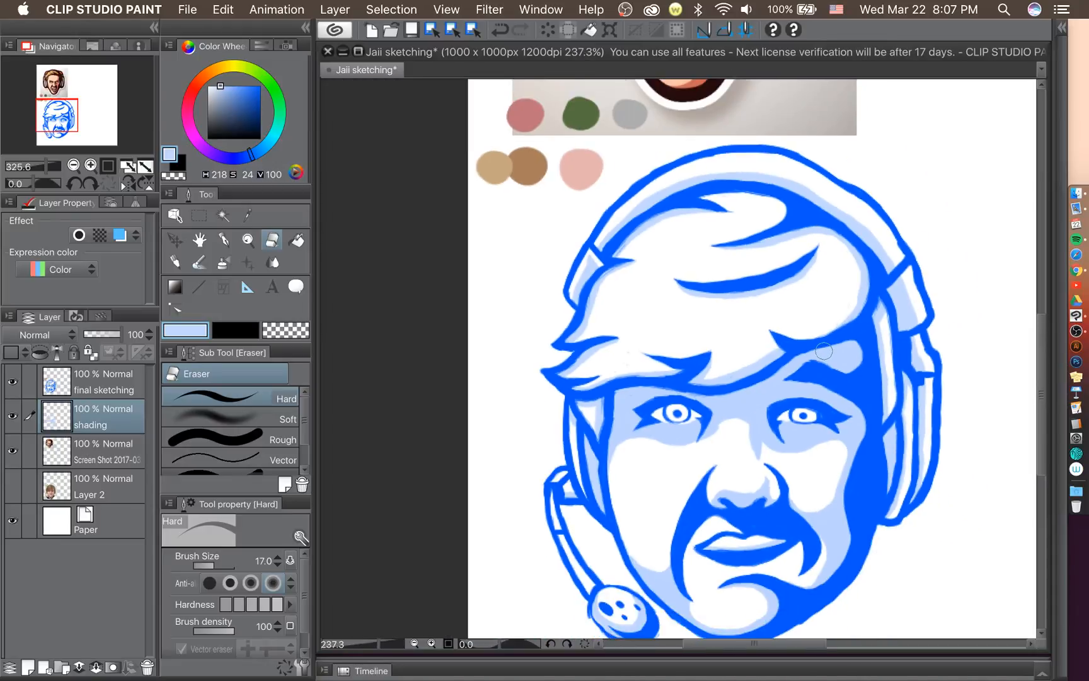
{"action": "scroll", "coordinate": [824, 350], "scroll_direction": "up", "scroll_amount": 2}
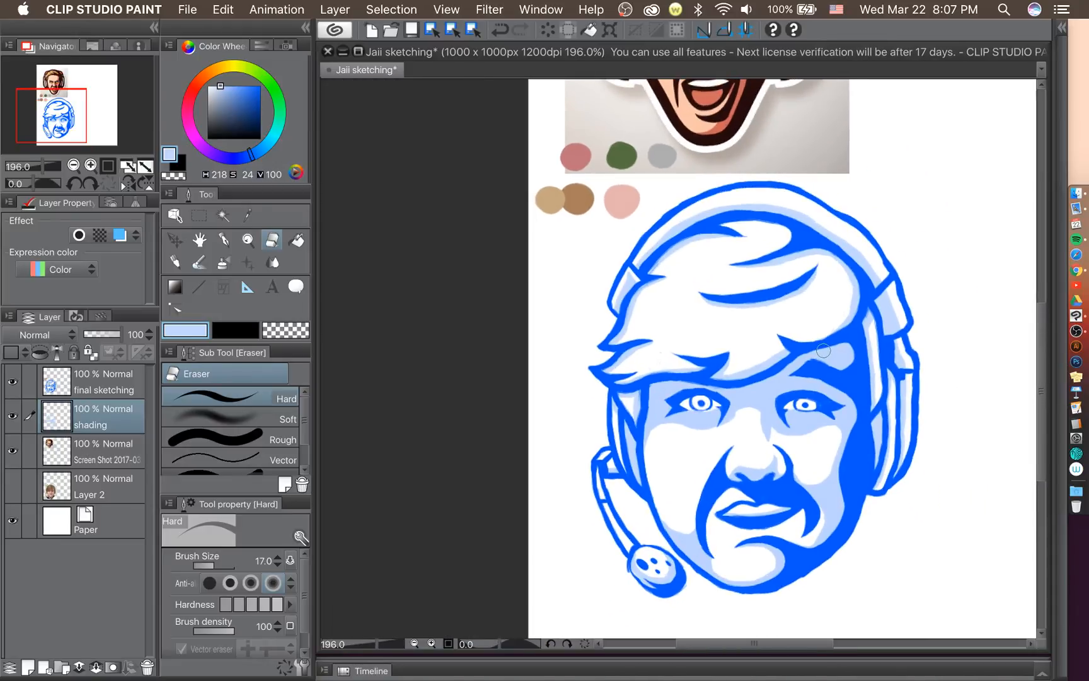
{"action": "scroll", "coordinate": [824, 351], "scroll_direction": "down", "scroll_amount": 1}
{"action": "scroll", "coordinate": [849, 410], "scroll_direction": "up", "scroll_amount": 4}
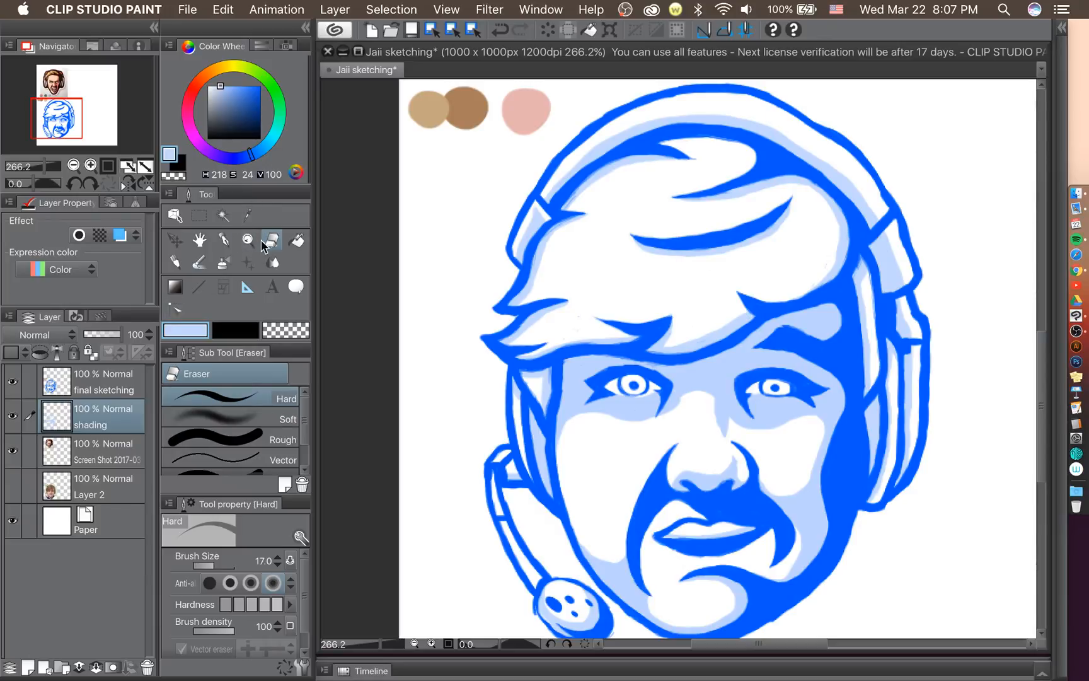
Add light blue shading down the headphone-side ear cushion and along the inner edge of its earcup with the Pen.
{"action": "left_click", "coordinate": [203, 242]}
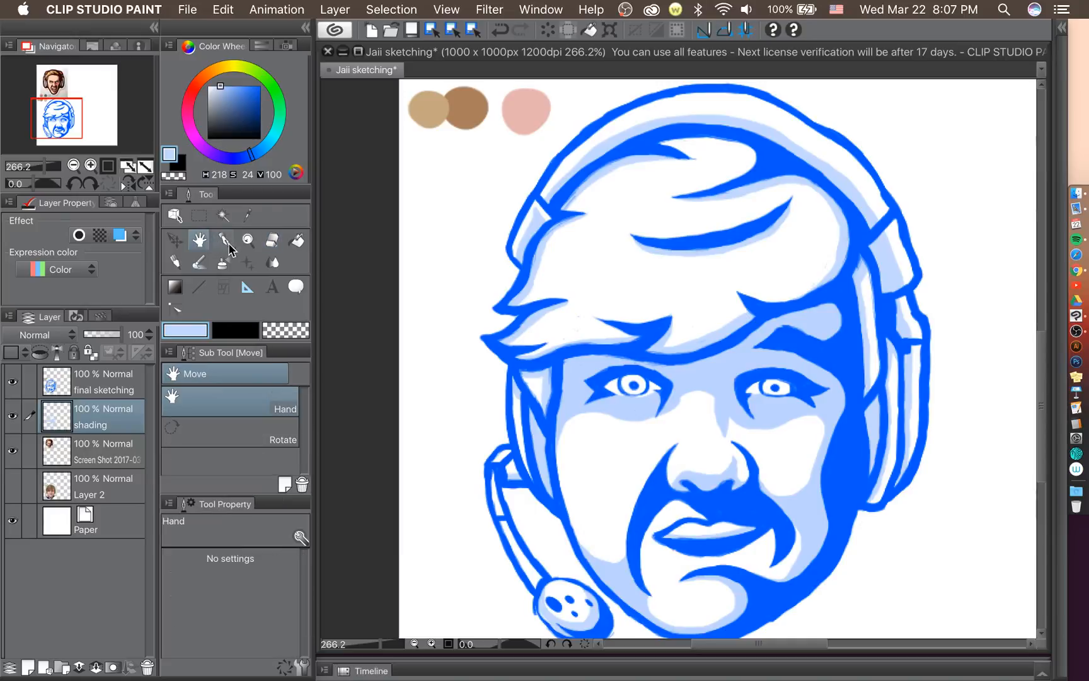
{"action": "left_click", "coordinate": [224, 240]}
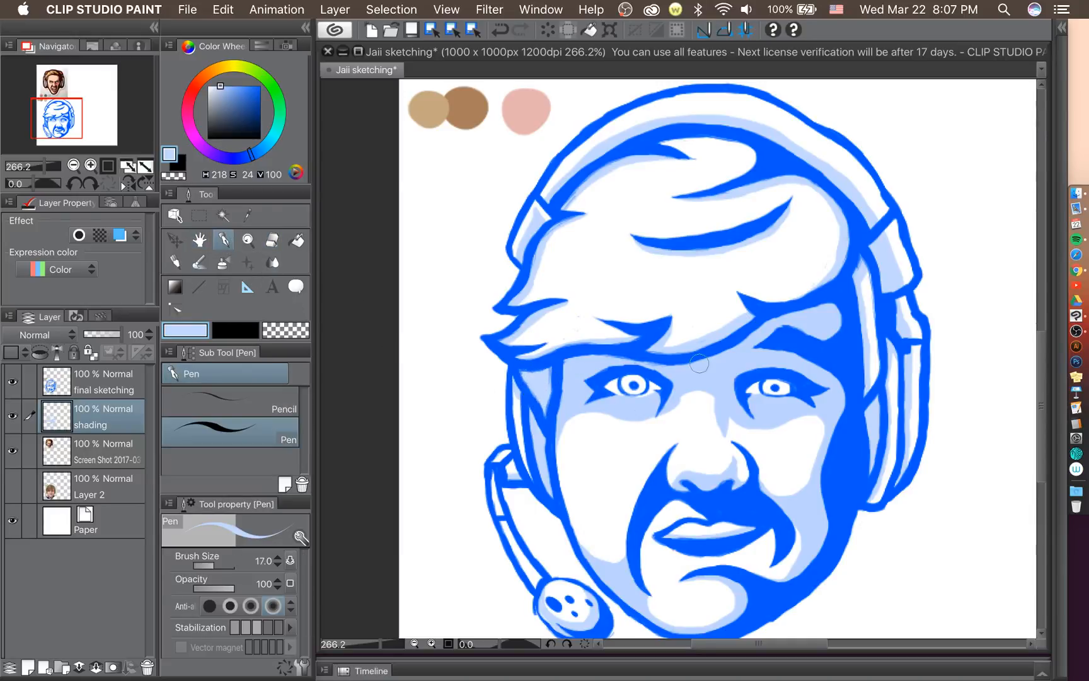
{"action": "mouse_move", "coordinate": [856, 297]}
{"action": "left_mouse_down"}
{"action": "mouse_move", "coordinate": [873, 274]}
{"action": "mouse_move", "coordinate": [864, 329]}
{"action": "mouse_move", "coordinate": [876, 324]}
{"action": "mouse_move", "coordinate": [878, 357]}
{"action": "left_mouse_up"}
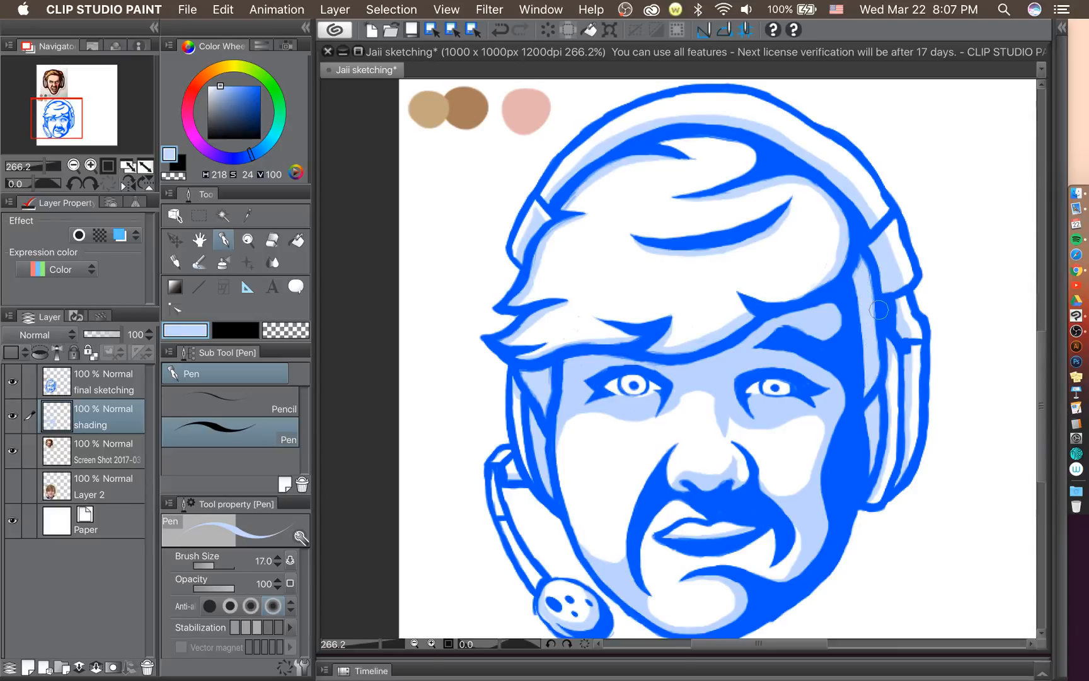
{"action": "scroll", "coordinate": [930, 422], "scroll_direction": "up", "scroll_amount": 3}
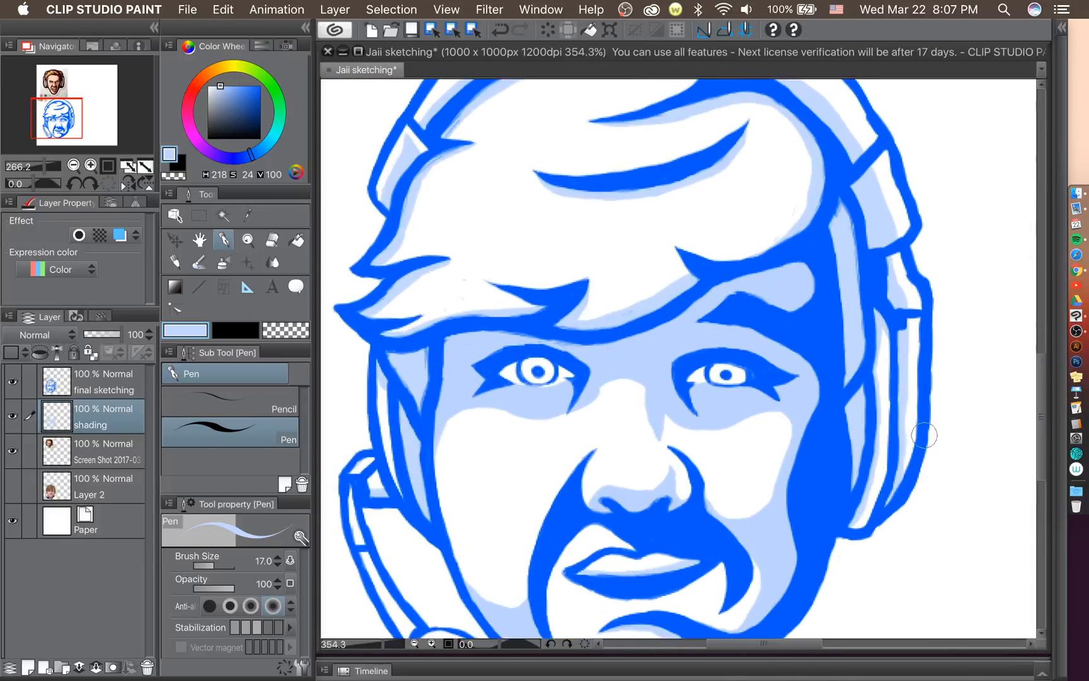
{"action": "mouse_move", "coordinate": [869, 295]}
{"action": "left_mouse_down"}
{"action": "mouse_move", "coordinate": [867, 366]}
{"action": "mouse_move", "coordinate": [879, 381]}
{"action": "mouse_move", "coordinate": [873, 368]}
{"action": "mouse_move", "coordinate": [857, 507]}
{"action": "mouse_move", "coordinate": [825, 561]}
{"action": "mouse_move", "coordinate": [836, 493]}
{"action": "left_mouse_up"}
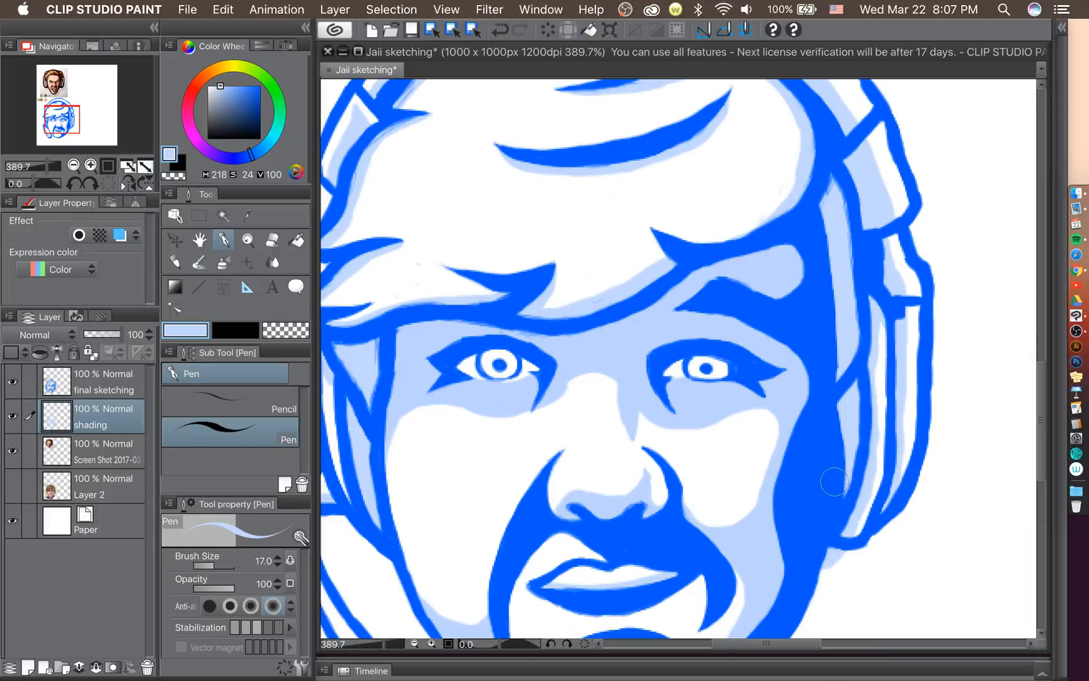
Shade the microphone arm with light blue from its earcup joint down to the microphone using the Pen.
{"action": "scroll", "coordinate": [836, 493], "scroll_direction": "down", "scroll_amount": 3}
{"action": "scroll", "coordinate": [625, 504], "scroll_direction": "up", "scroll_amount": 4}
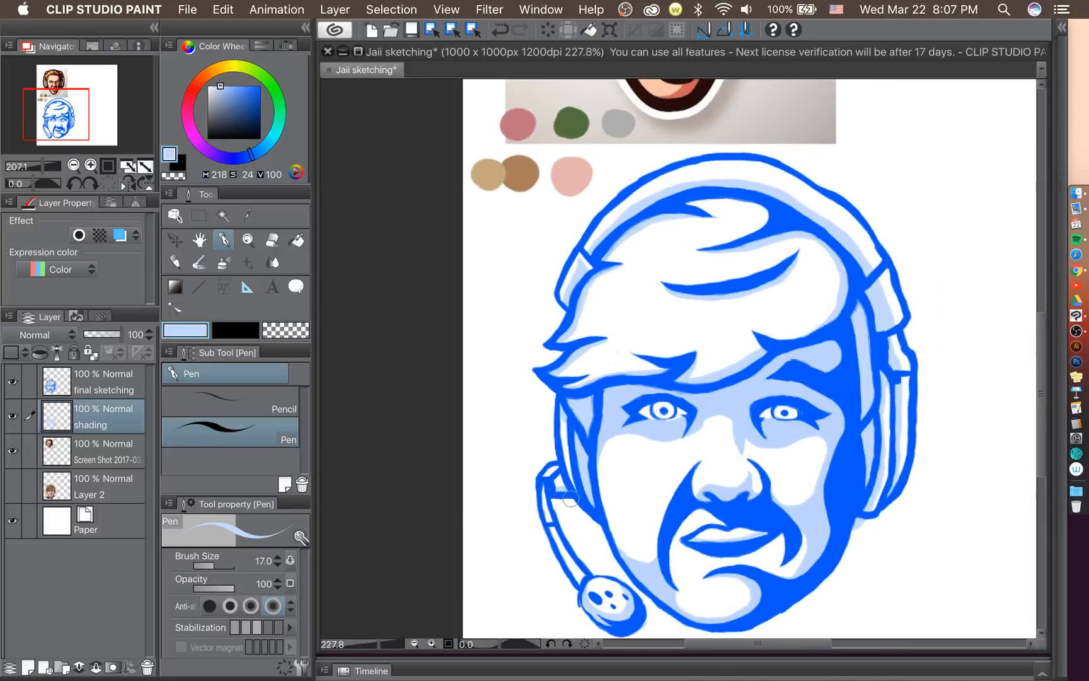
{"action": "scroll", "coordinate": [569, 477], "scroll_direction": "down", "scroll_amount": 3}
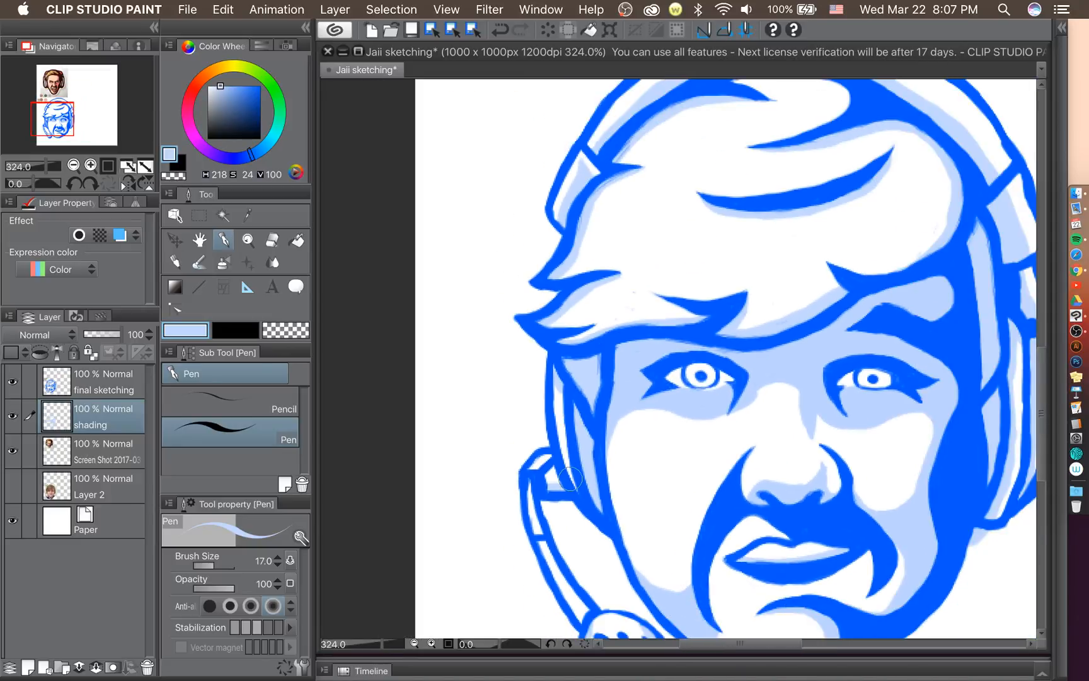
{"action": "scroll", "coordinate": [565, 615], "scroll_direction": "up", "scroll_amount": 2}
{"action": "scroll", "coordinate": [565, 616], "scroll_direction": "up", "scroll_amount": 1}
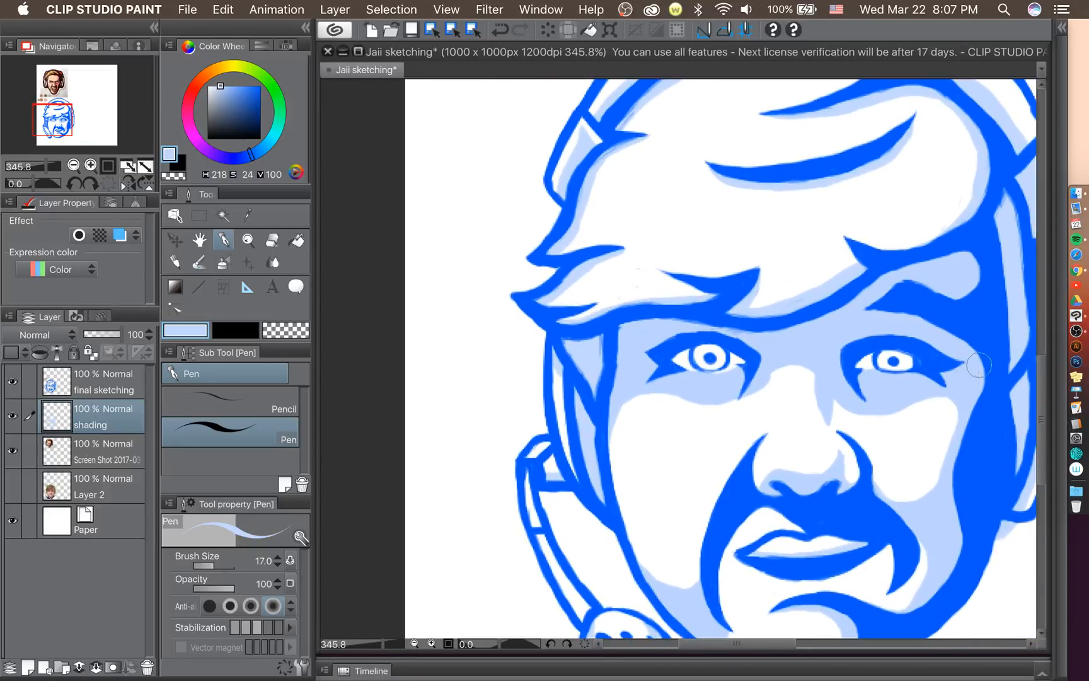
{"action": "left_click_drag", "start_coordinate": [1041, 374], "coordinate": [1040, 418]}
{"action": "scroll", "coordinate": [559, 399], "scroll_direction": "up", "scroll_amount": 2}
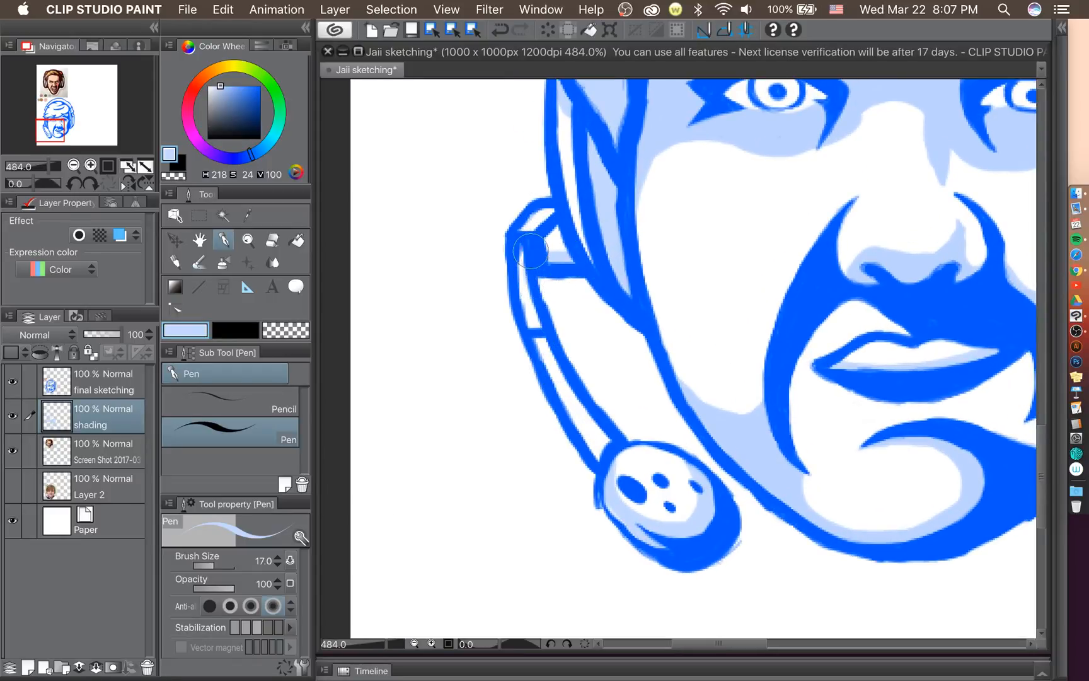
{"action": "mouse_move", "coordinate": [531, 251]}
{"action": "left_mouse_down"}
{"action": "mouse_move", "coordinate": [529, 252]}
{"action": "mouse_move", "coordinate": [534, 318]}
{"action": "mouse_move", "coordinate": [556, 332]}
{"action": "mouse_move", "coordinate": [546, 316]}
{"action": "mouse_move", "coordinate": [570, 381]}
{"action": "mouse_move", "coordinate": [563, 370]}
{"action": "mouse_move", "coordinate": [546, 320]}
{"action": "mouse_move", "coordinate": [612, 438]}
{"action": "left_mouse_up"}
{"action": "key", "text": "super+z"}
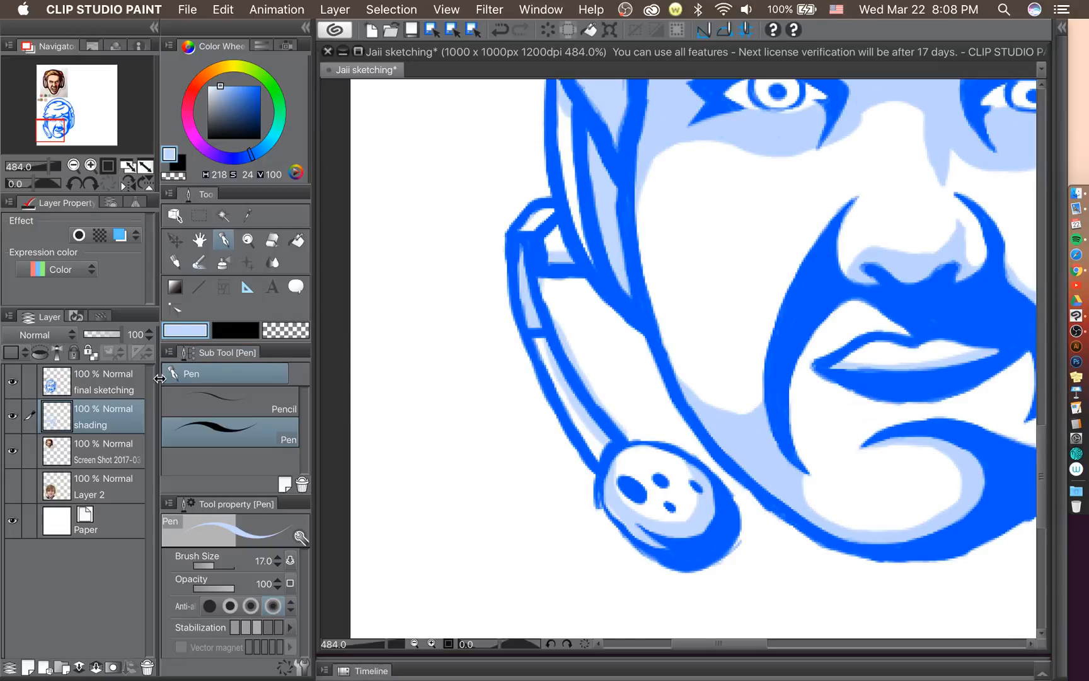
Erase the light blue overspill along the inner side of the microphone arm with the Hard eraser, reselect the Pen and save the document.
{"action": "left_click", "coordinate": [273, 240]}
{"action": "mouse_move", "coordinate": [557, 293]}
{"action": "left_mouse_down"}
{"action": "mouse_move", "coordinate": [579, 357]}
{"action": "mouse_move", "coordinate": [628, 431]}
{"action": "left_mouse_up"}
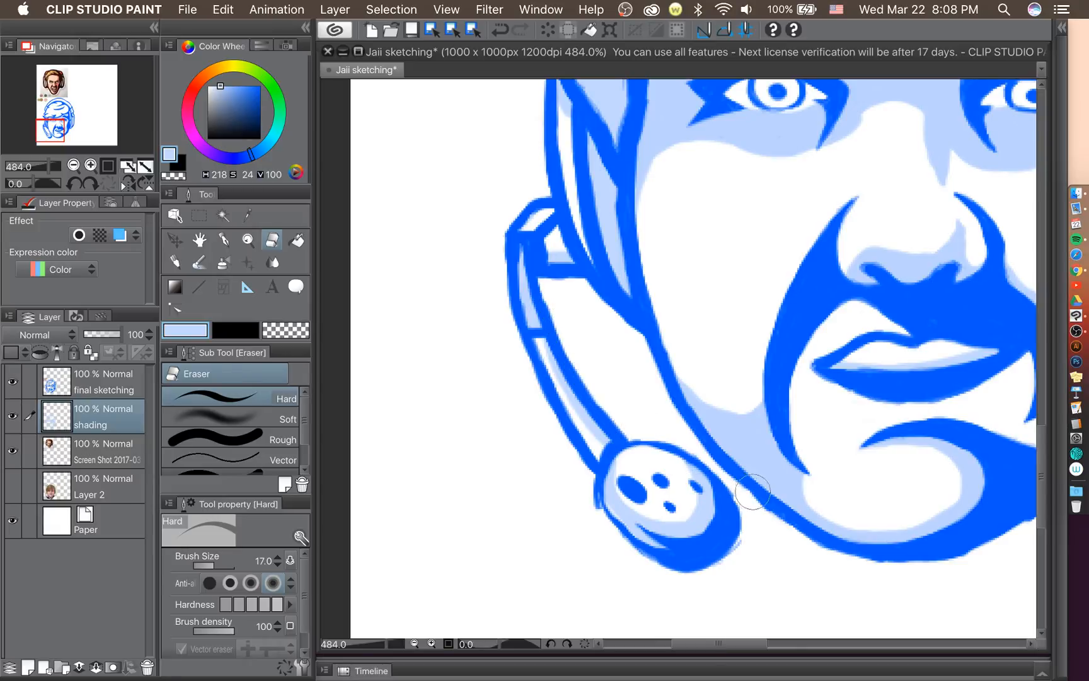
{"action": "left_click", "coordinate": [225, 245]}
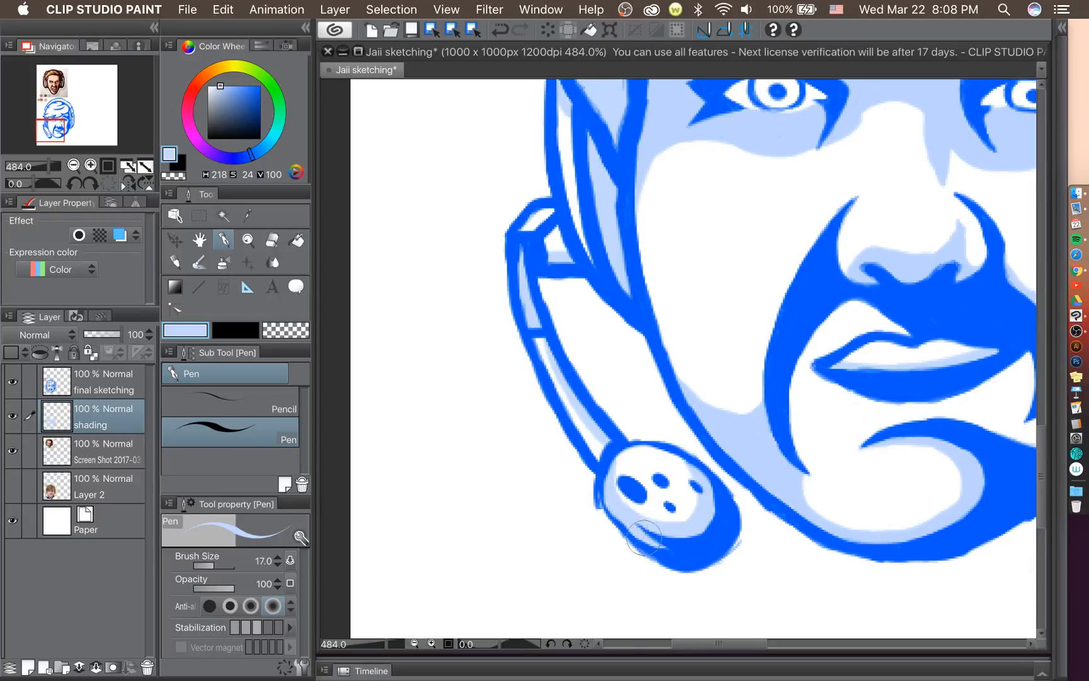
{"action": "scroll", "coordinate": [751, 562], "scroll_direction": "down", "scroll_amount": 2}
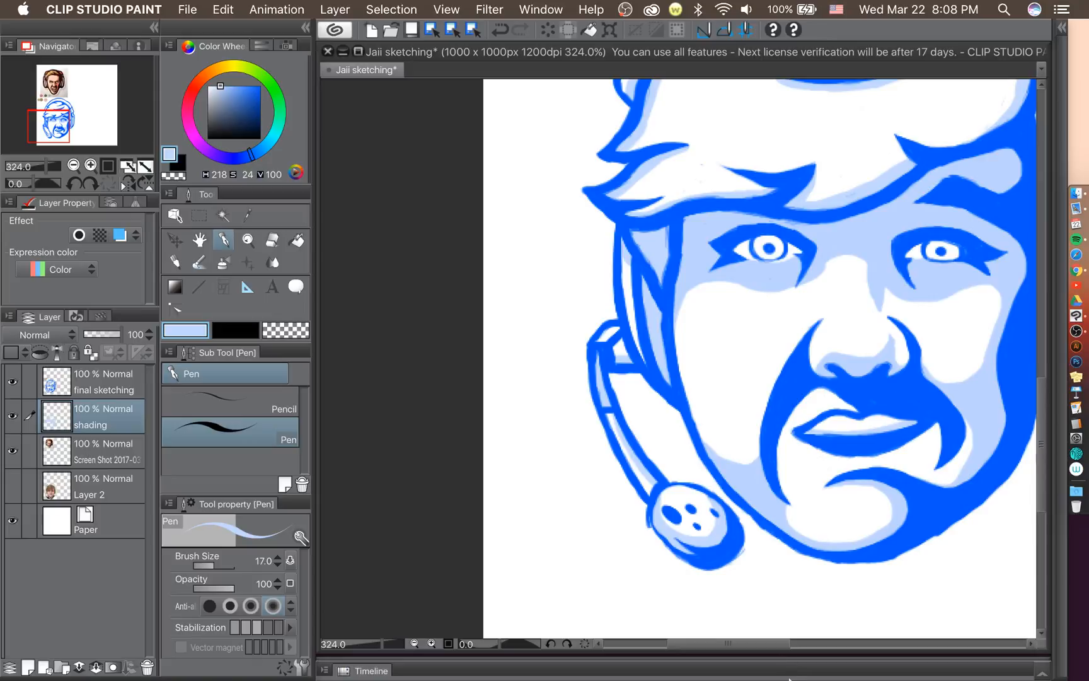
{"action": "scroll", "coordinate": [725, 397], "scroll_direction": "down", "scroll_amount": 3}
{"action": "key", "text": "super+s"}
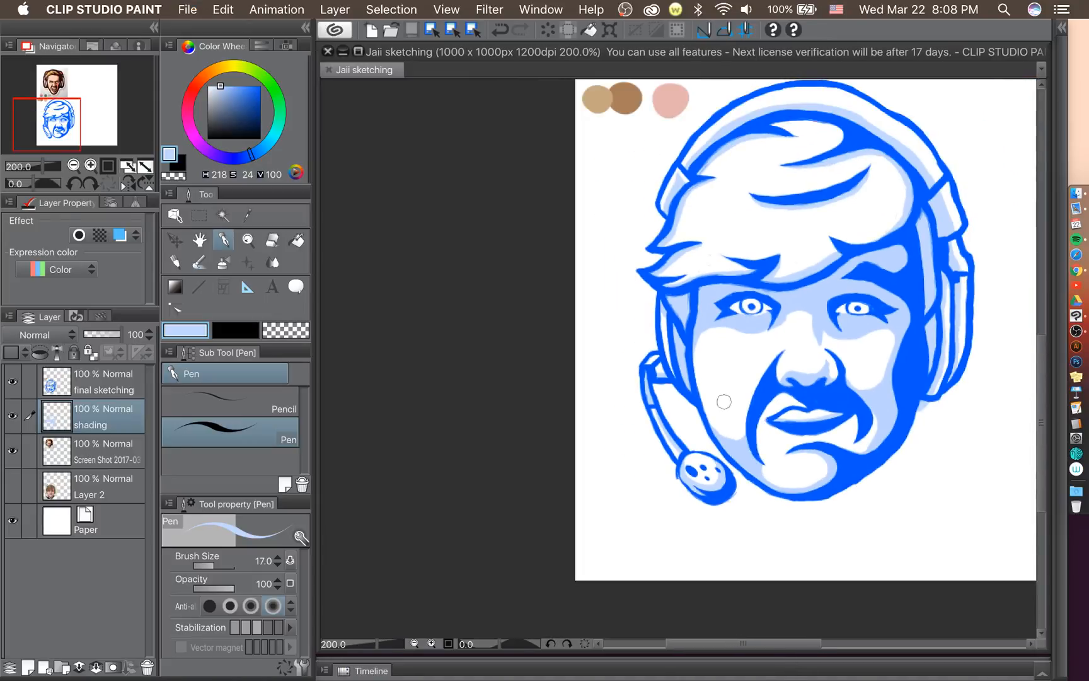
Select the shading layer's painted areas, fill them with a deeper light blue (H 218, S 32, V 100), deselect and save.
{"action": "scroll", "coordinate": [723, 401], "scroll_direction": "down", "scroll_amount": 4}
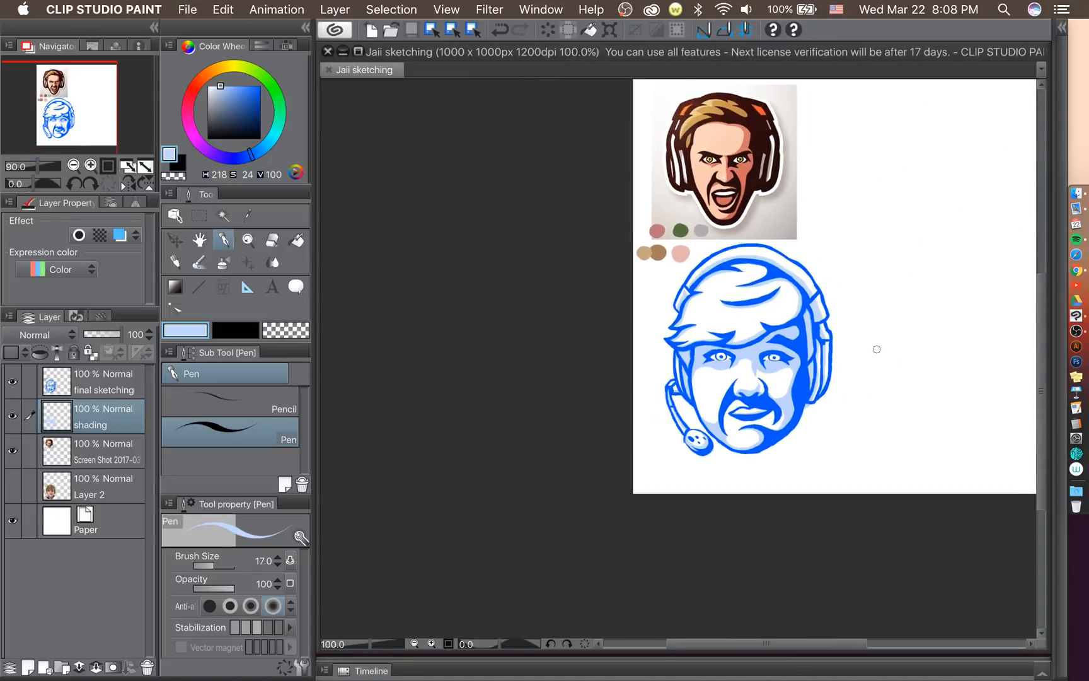
{"action": "scroll", "coordinate": [877, 349], "scroll_direction": "up", "scroll_amount": 3}
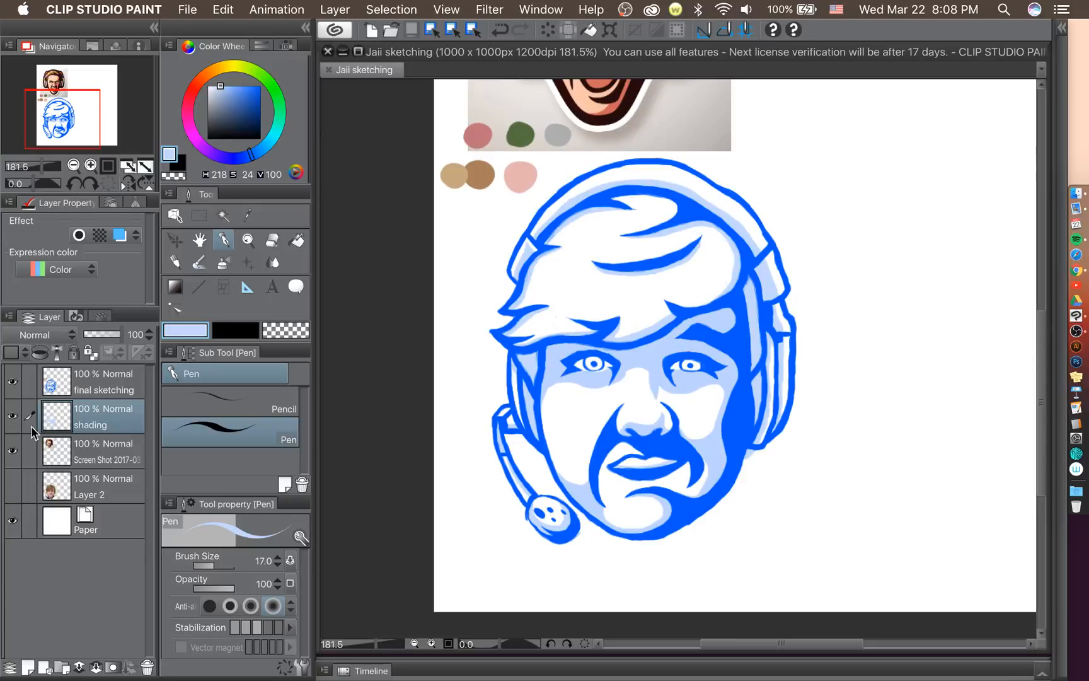
{"action": "left_click", "coordinate": [66, 415], "text": "super"}
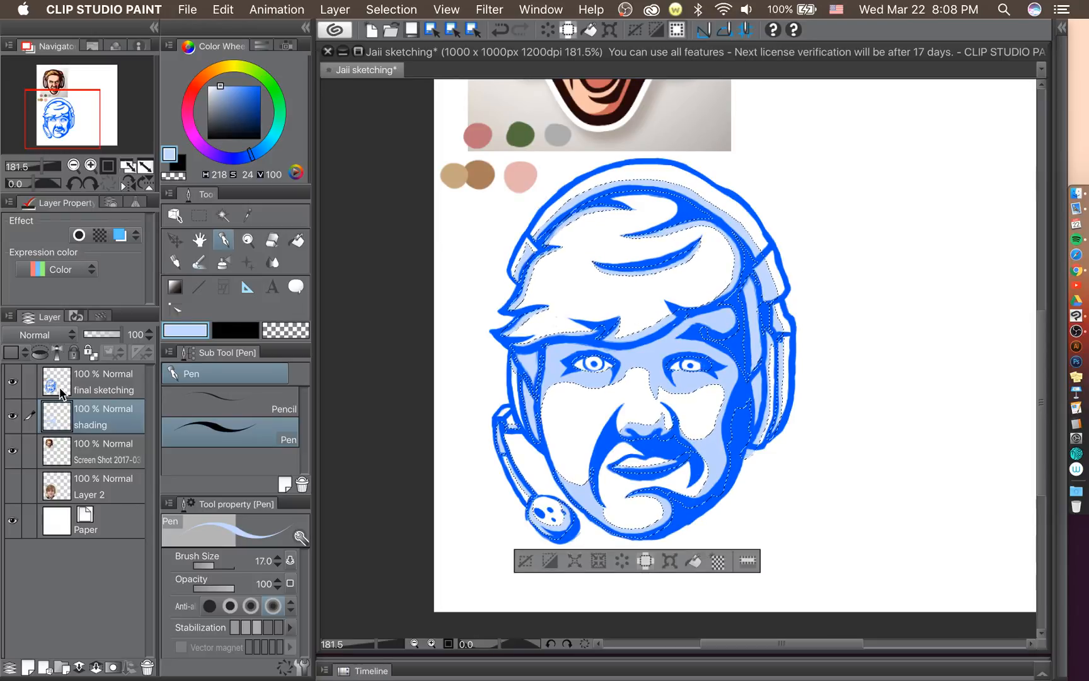
{"action": "left_click", "coordinate": [224, 84]}
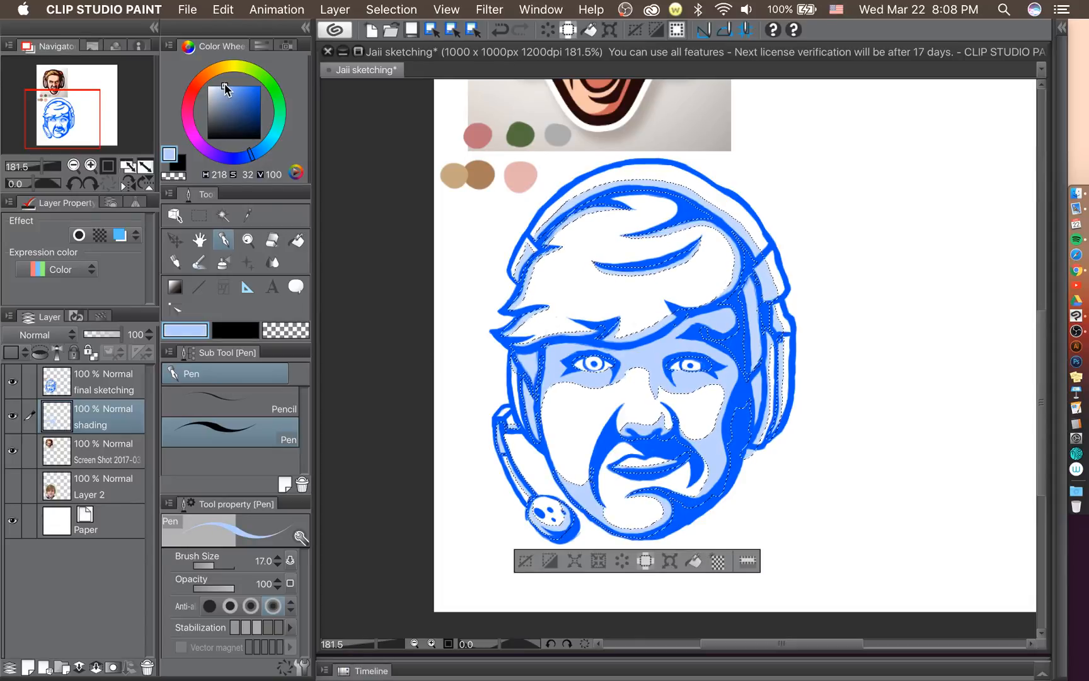
{"action": "left_click", "coordinate": [296, 240]}
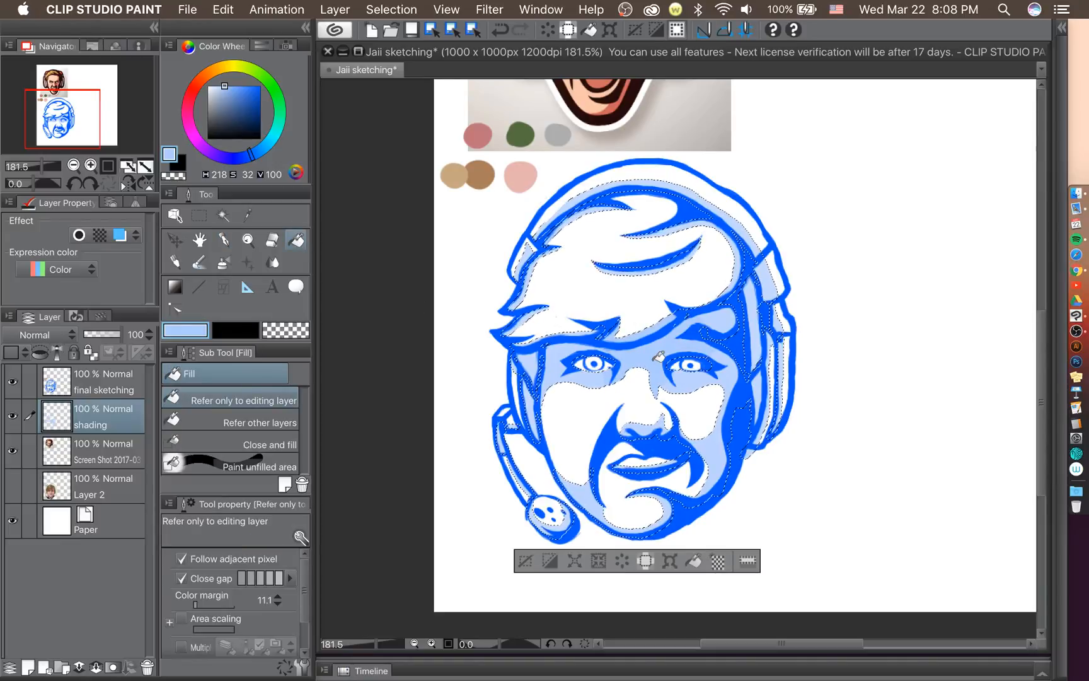
{"action": "key", "text": "super+z"}
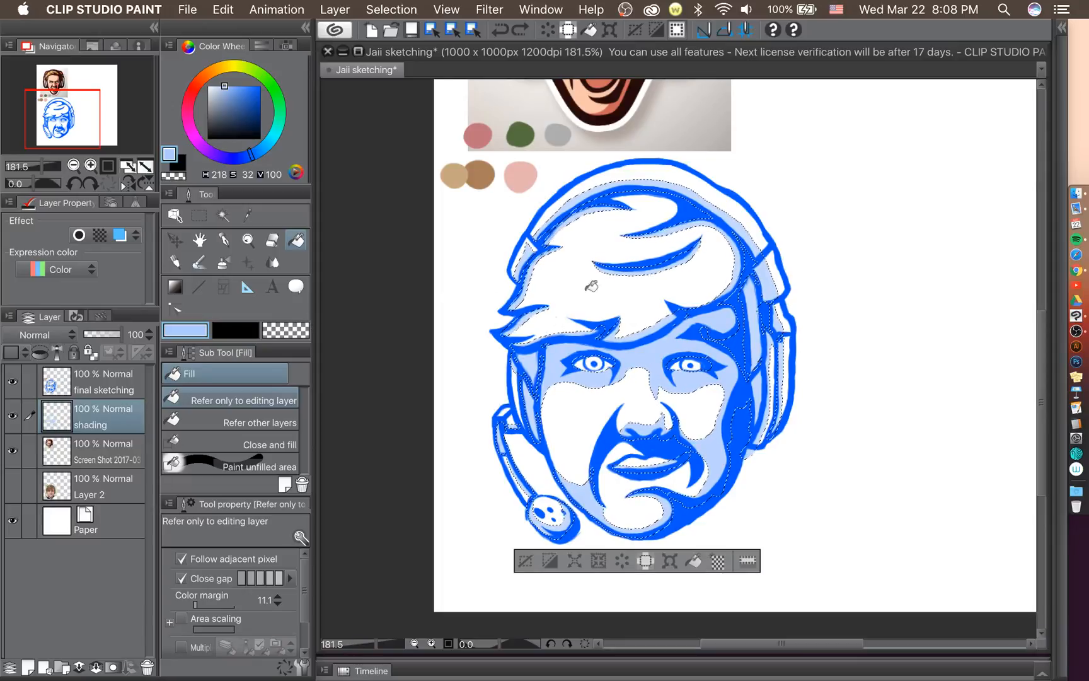
{"action": "left_click", "coordinate": [667, 341]}
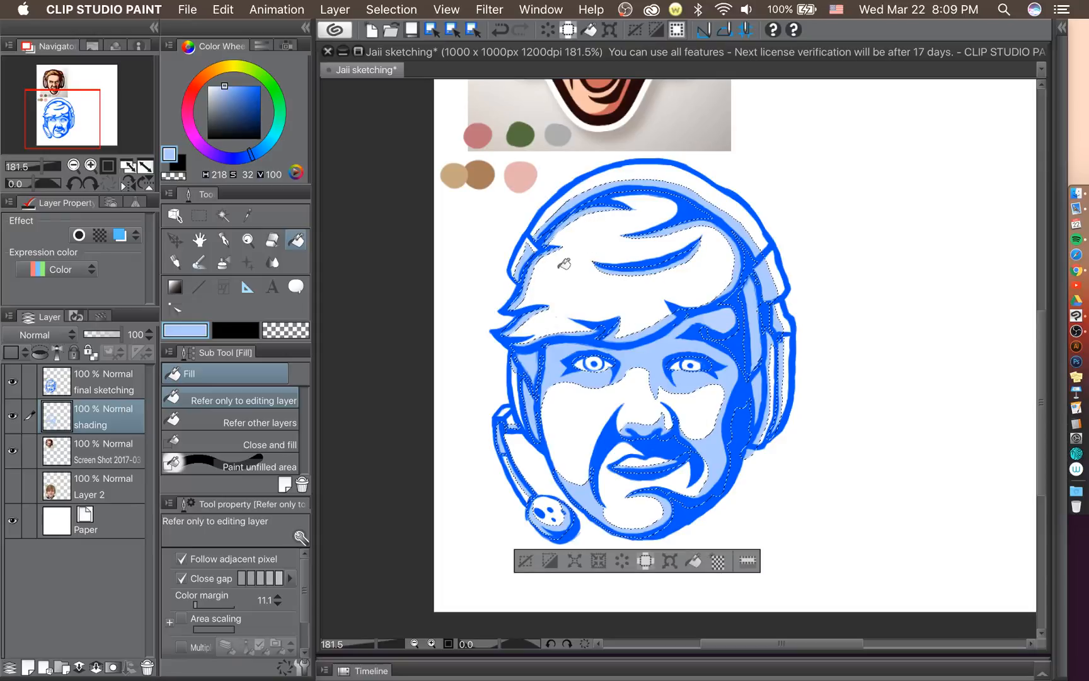
{"action": "key", "text": "super+d"}
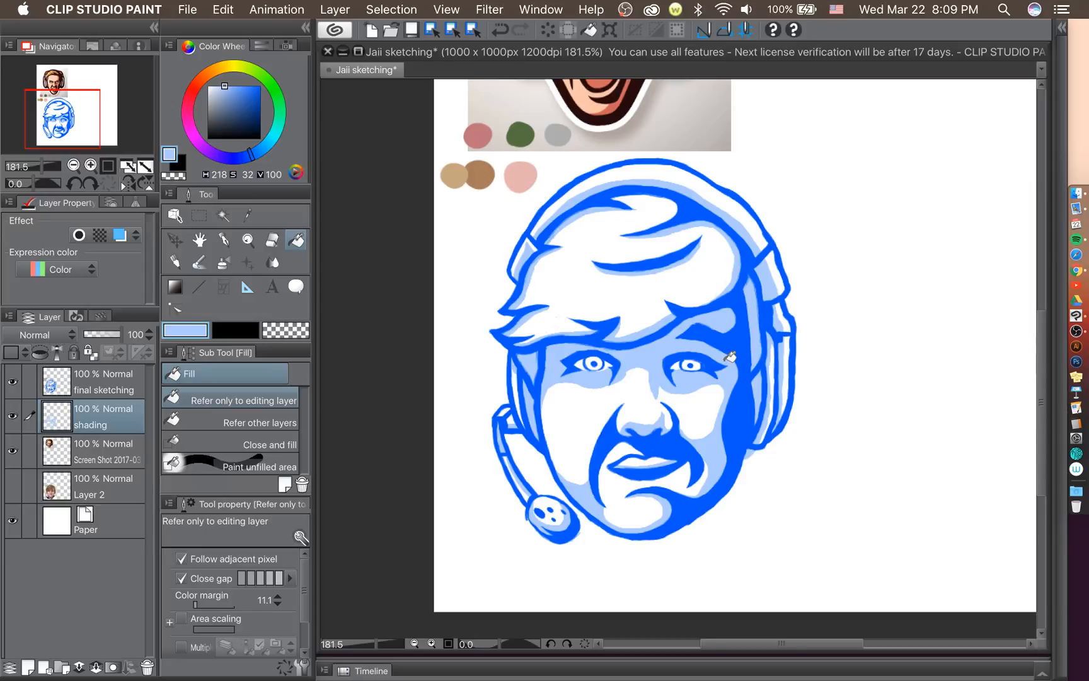
{"action": "key", "text": "super+s"}
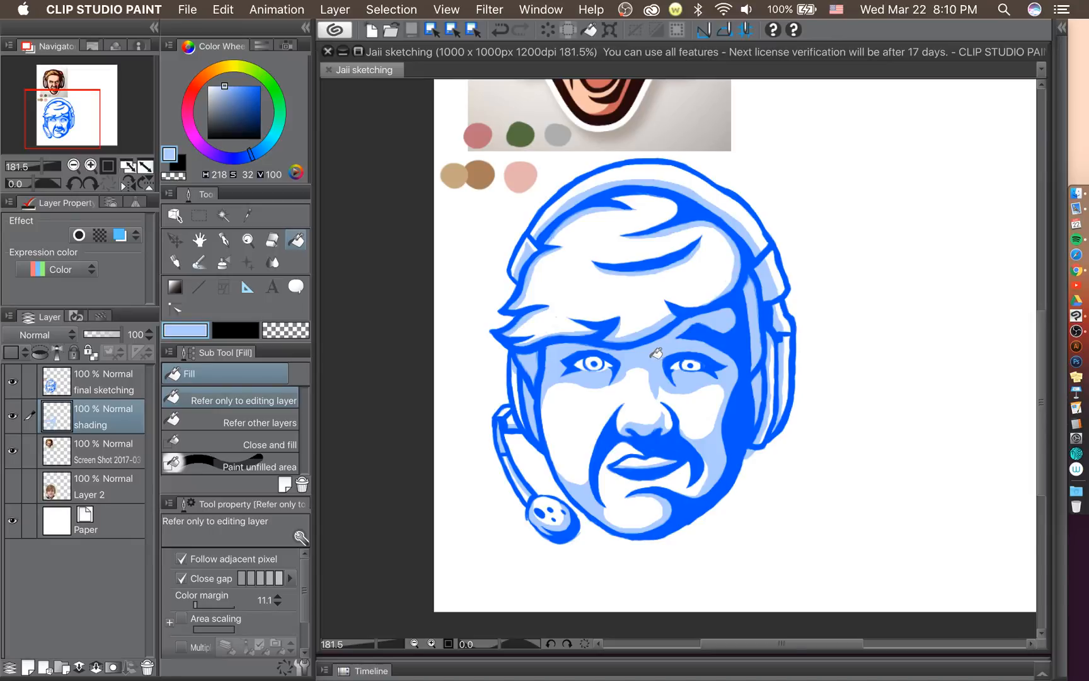
Move the final sketching and shading layers together horizontally into the blank half of the canvas with the Move layer tool.
{"action": "scroll", "coordinate": [652, 357], "scroll_direction": "down", "scroll_amount": 5}
{"action": "scroll", "coordinate": [653, 356], "scroll_direction": "down", "scroll_amount": 1}
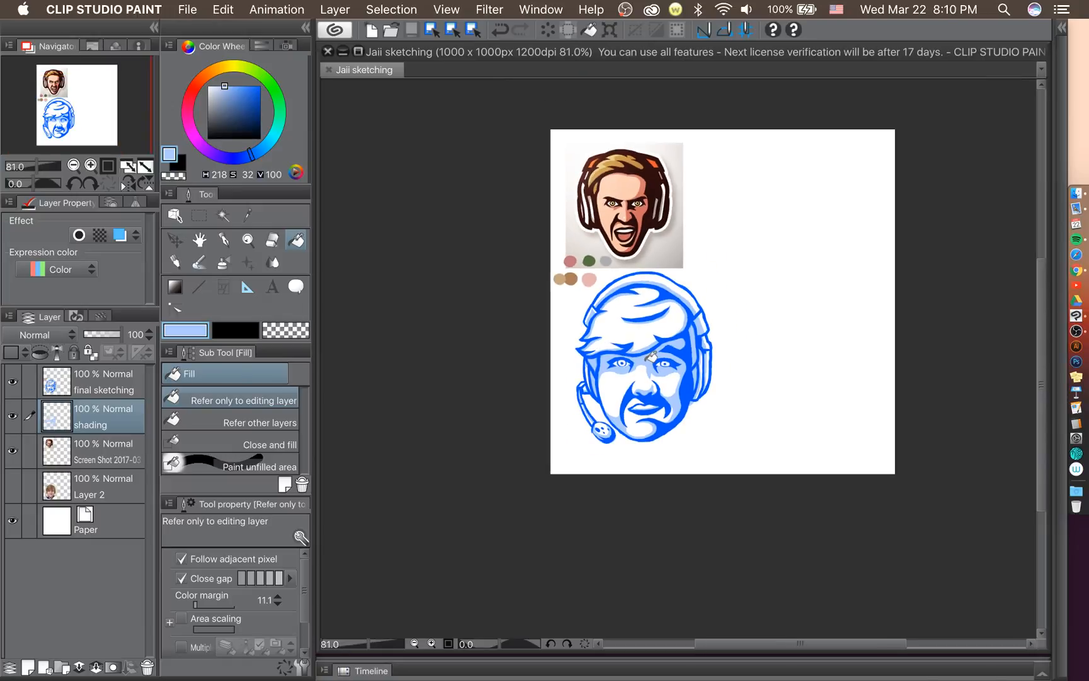
{"action": "left_click", "coordinate": [176, 243]}
{"action": "left_click", "coordinate": [554, 312]}
{"action": "scroll", "coordinate": [755, 344], "scroll_direction": "up", "scroll_amount": 2}
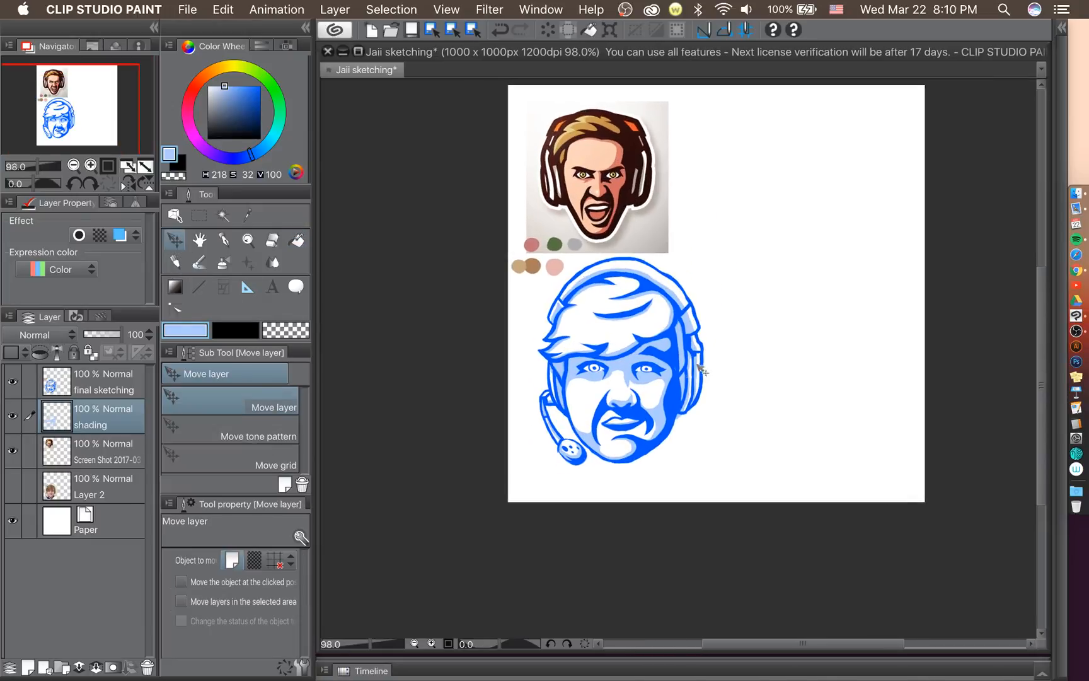
{"action": "left_click", "coordinate": [98, 386], "text": "ctrl"}
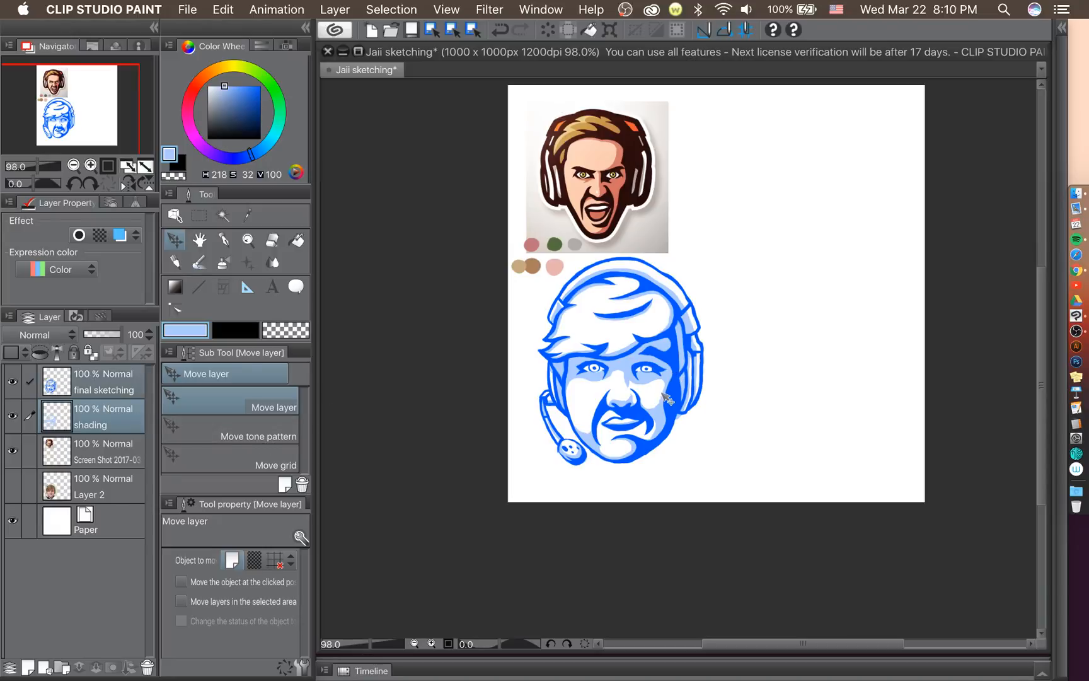
{"action": "left_click_drag", "start_coordinate": [663, 396], "coordinate": [854, 399]}
Show the reference photo on Layer 2 and compare it side by side with the shaded portrait.
{"action": "left_click", "coordinate": [12, 485]}
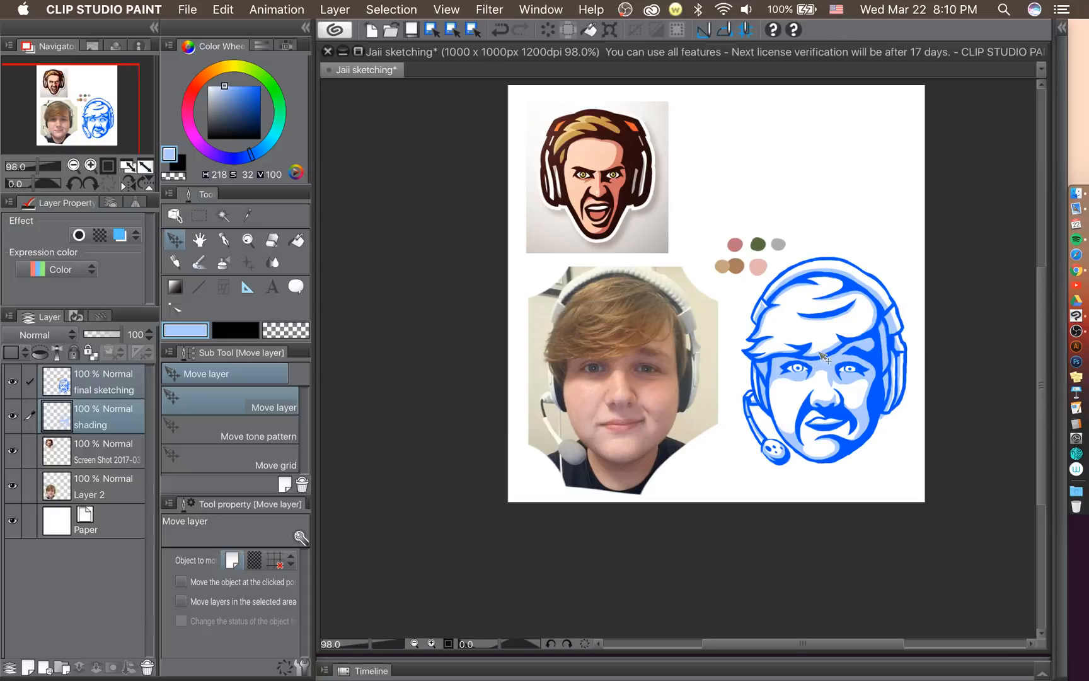
{"action": "scroll", "coordinate": [840, 327], "scroll_direction": "up", "scroll_amount": 3}
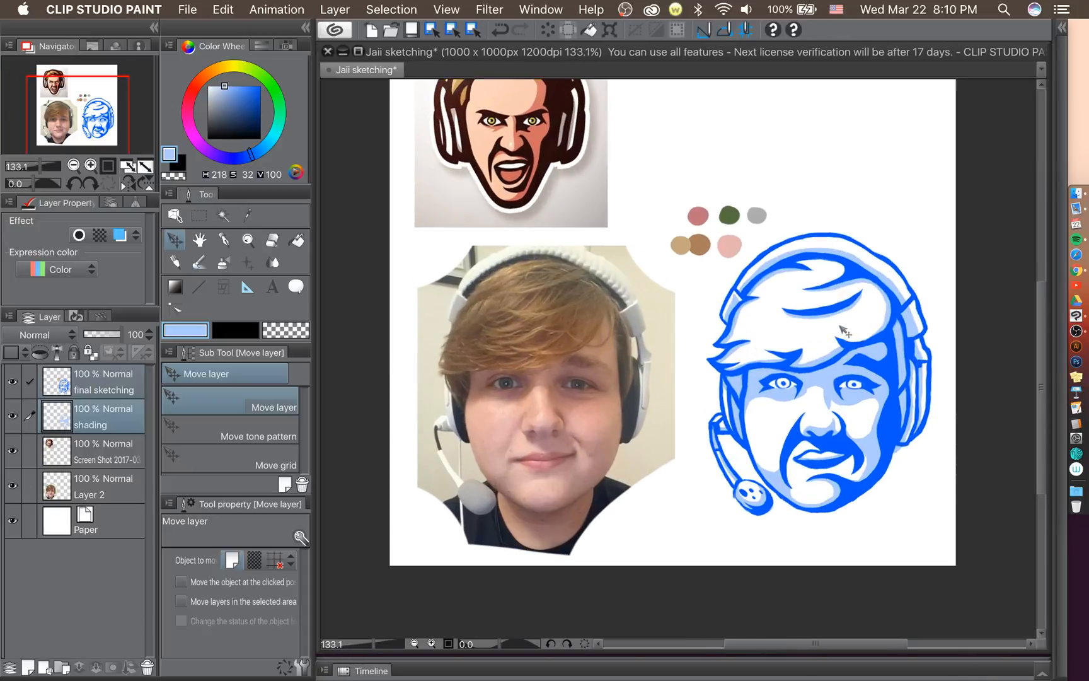
{"action": "left_click_drag", "start_coordinate": [859, 642], "coordinate": [870, 643]}
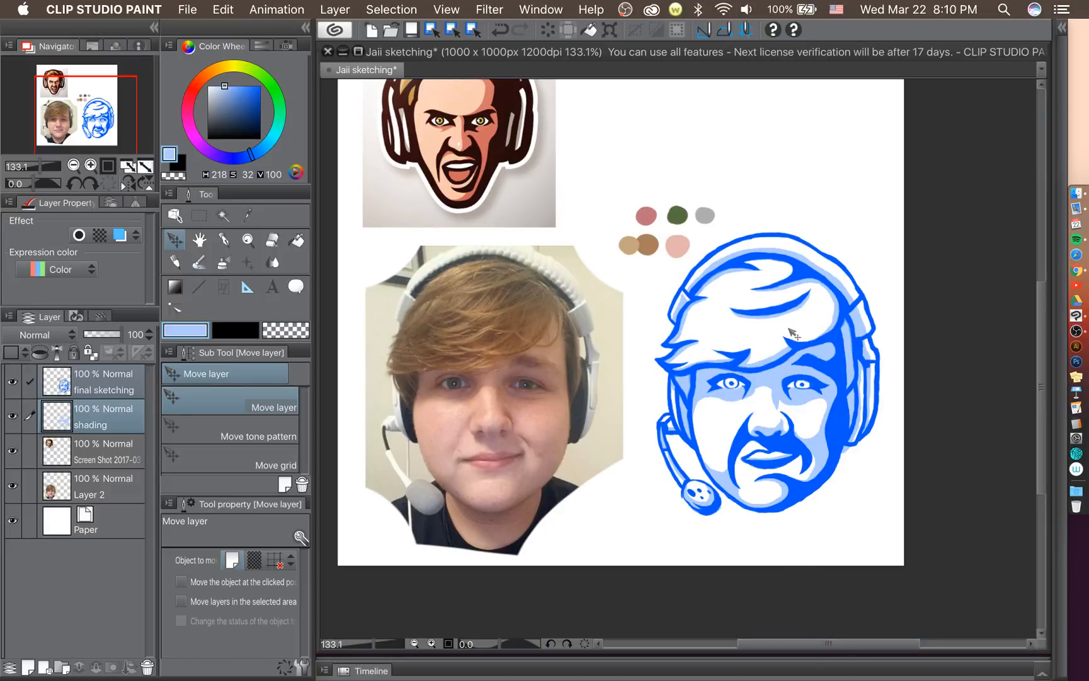
{"action": "scroll", "coordinate": [744, 345], "scroll_direction": "down", "scroll_amount": 2}
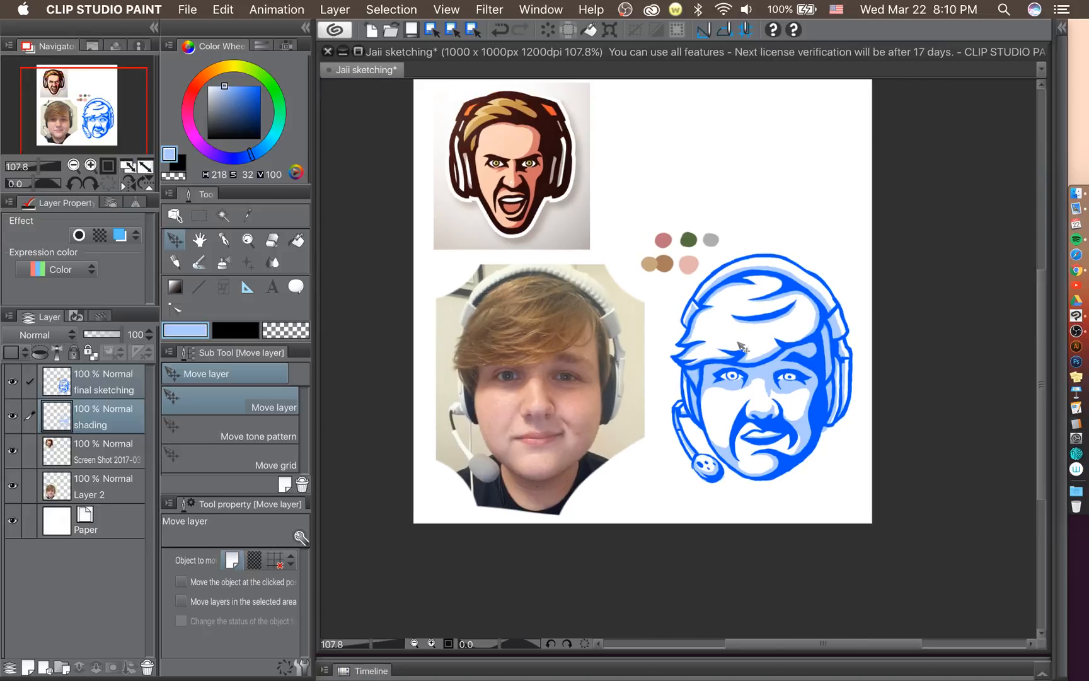
{"action": "scroll", "coordinate": [788, 296], "scroll_direction": "up", "scroll_amount": 1}
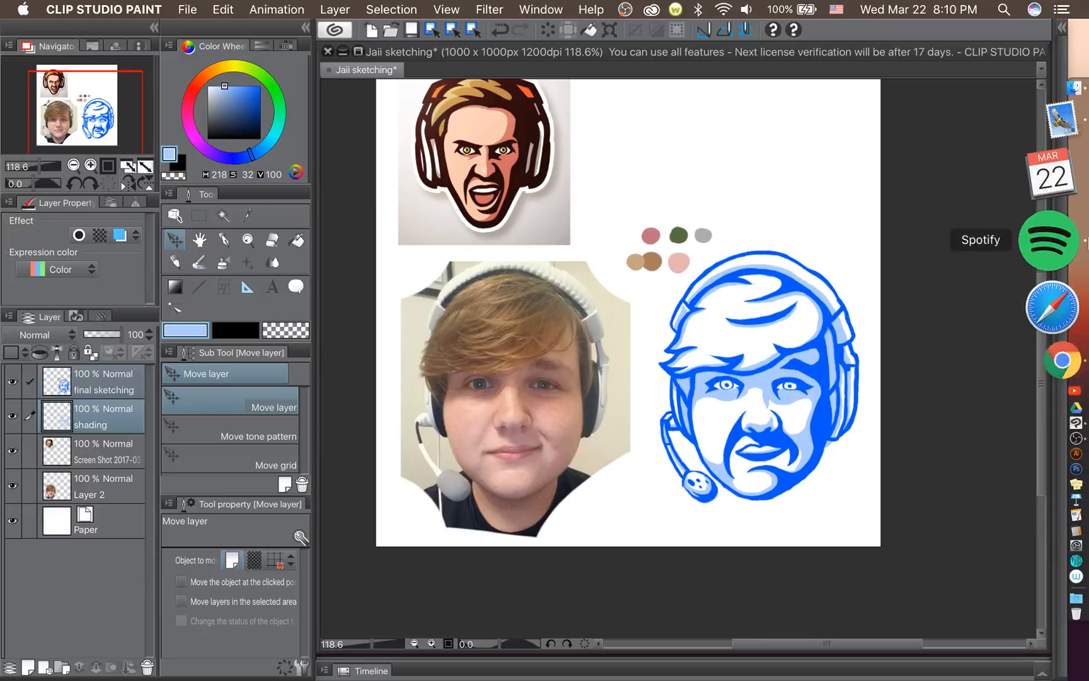
Switch to Finder, open the image Screen Shot 2017-03-22 at 12.18.48 PM in Preview and close the Finder window.
{"action": "left_click", "coordinate": [1083, 196]}
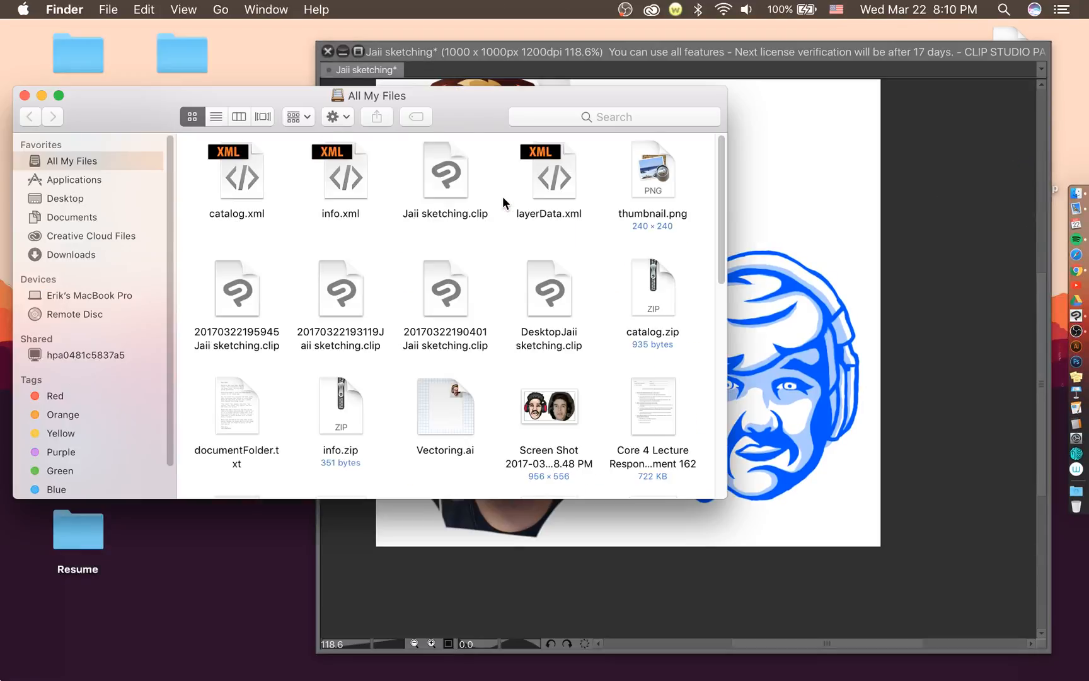
{"action": "double_click", "coordinate": [556, 420]}
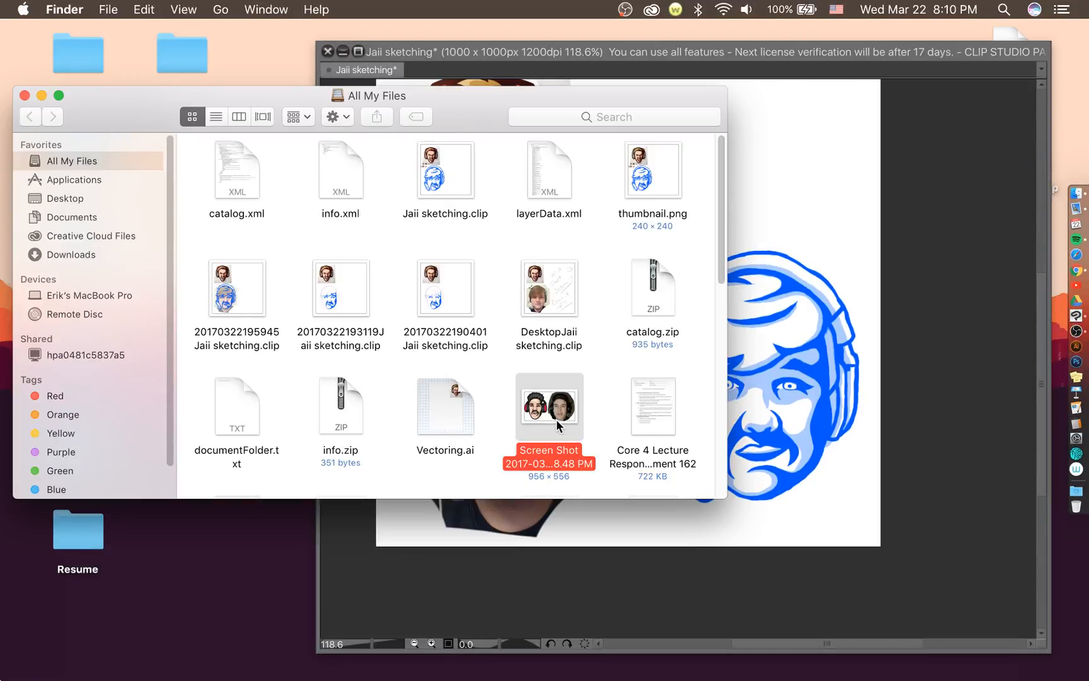
{"action": "left_click_drag", "start_coordinate": [93, 35], "coordinate": [254, 177]}
{"action": "left_click", "coordinate": [25, 95]}
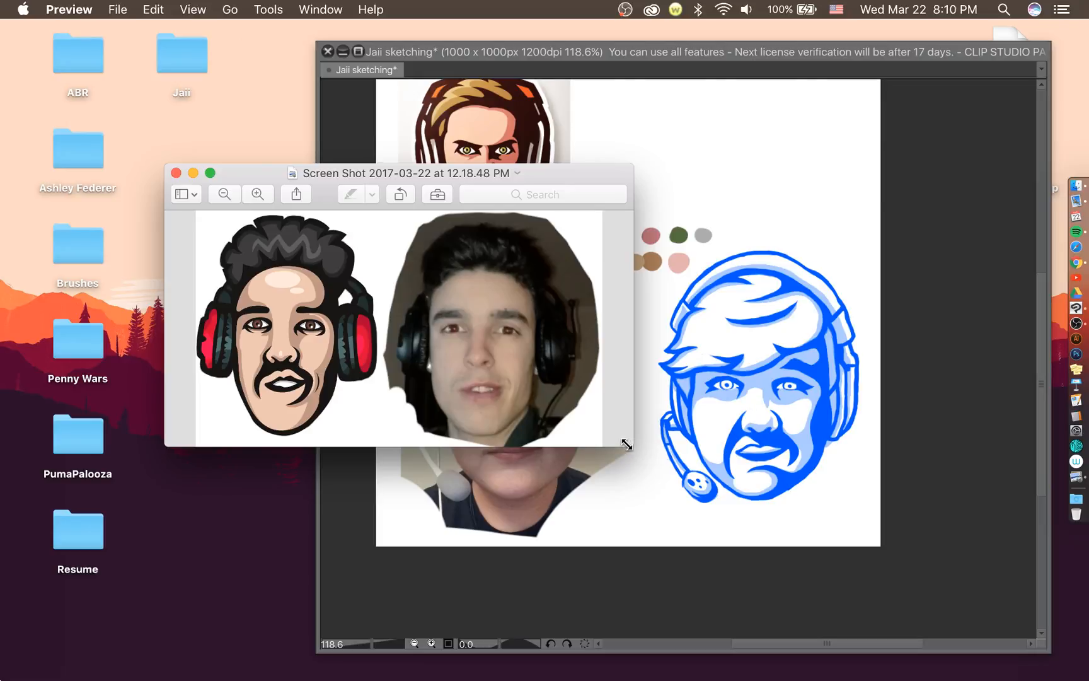
Enlarge and reposition the Preview window to examine the example cartoon portrait beside its photo, and return to Clip Studio Paint.
{"action": "left_click_drag", "start_coordinate": [632, 445], "coordinate": [894, 608]}
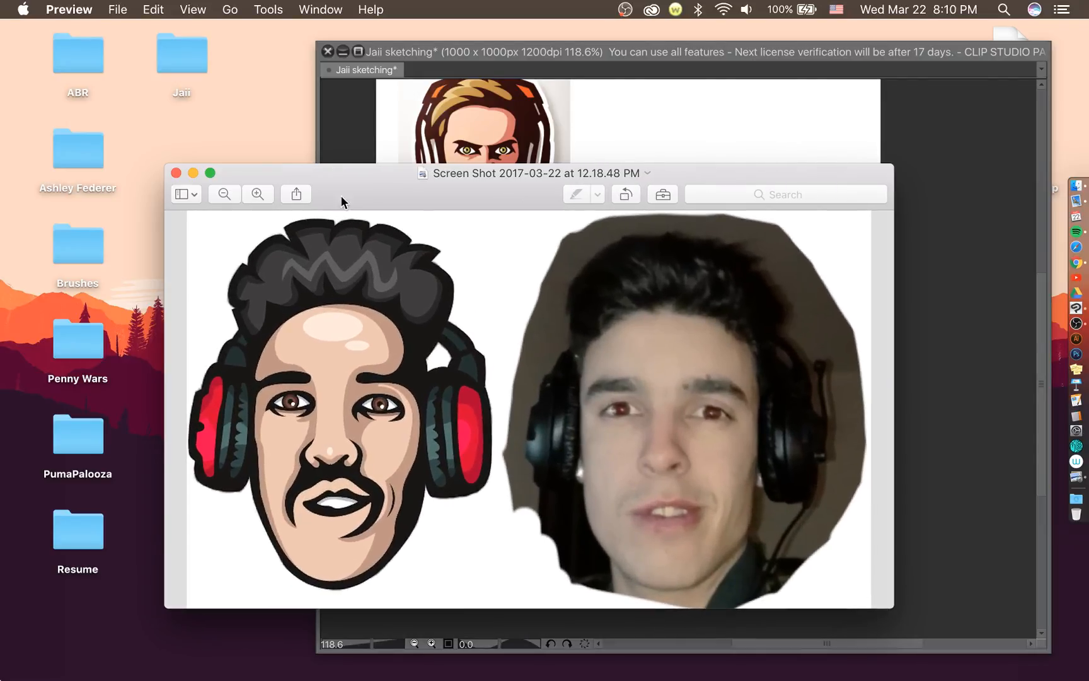
{"action": "left_click_drag", "start_coordinate": [166, 165], "coordinate": [54, 26]}
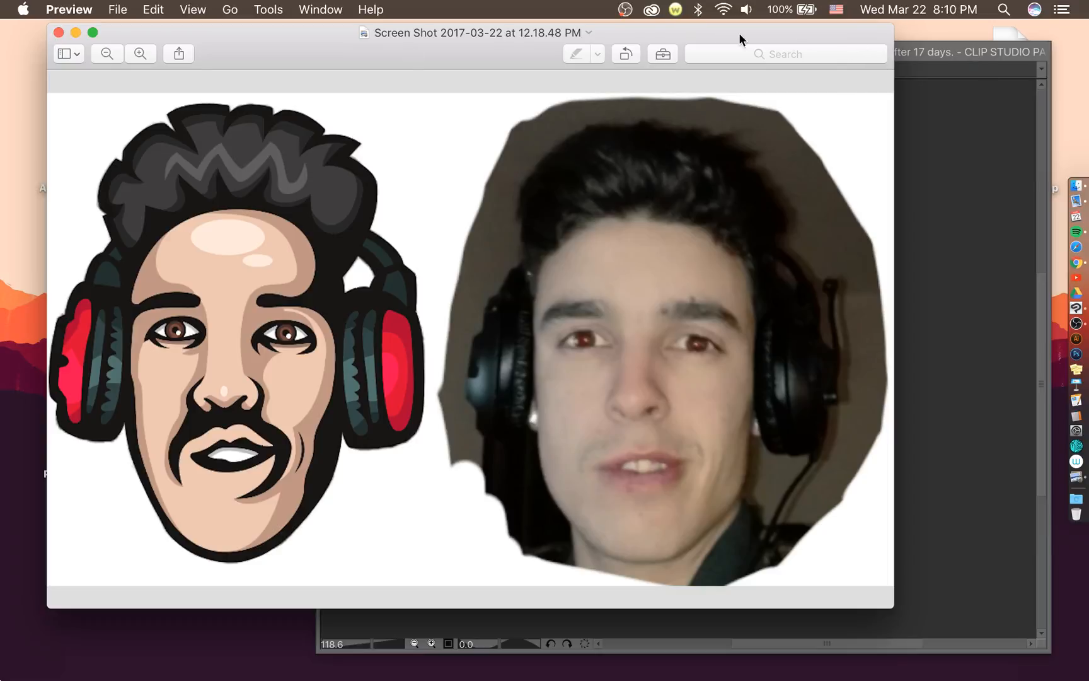
{"action": "left_click_drag", "start_coordinate": [669, 31], "coordinate": [590, 27]}
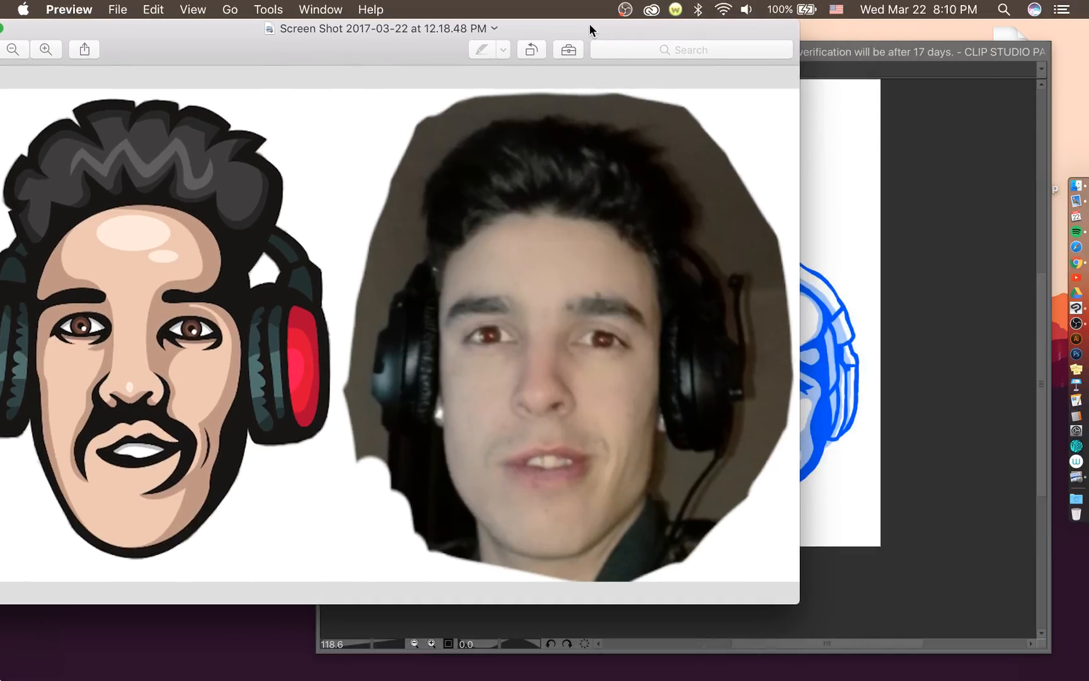
{"action": "left_click_drag", "start_coordinate": [799, 252], "coordinate": [548, 246]}
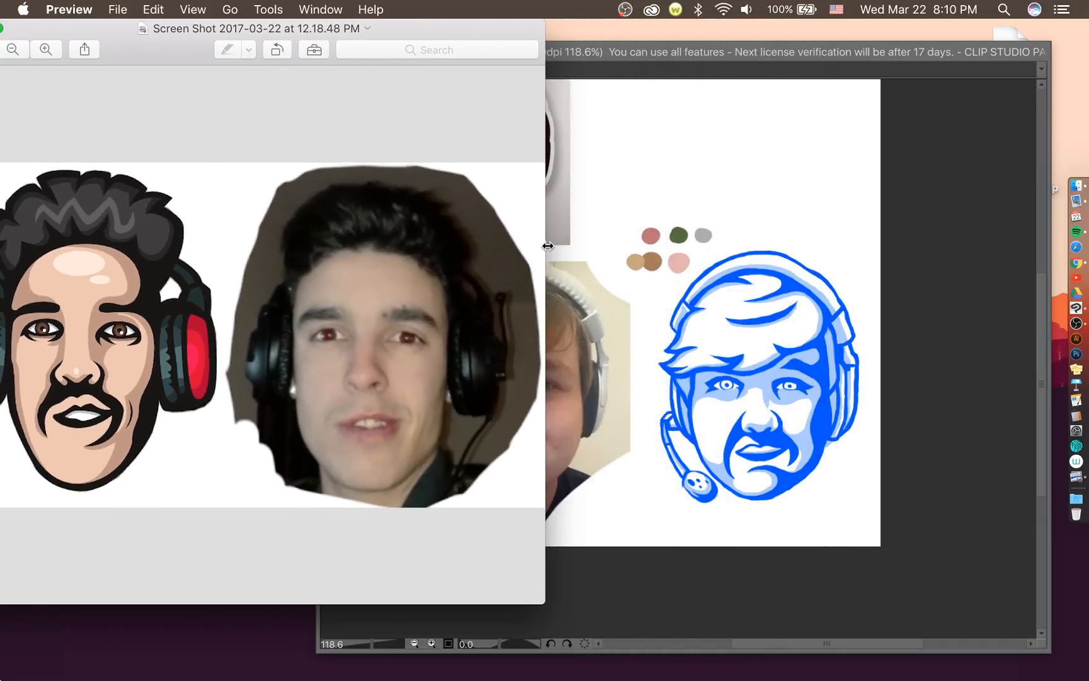
{"action": "left_click_drag", "start_coordinate": [421, 29], "coordinate": [600, 6]}
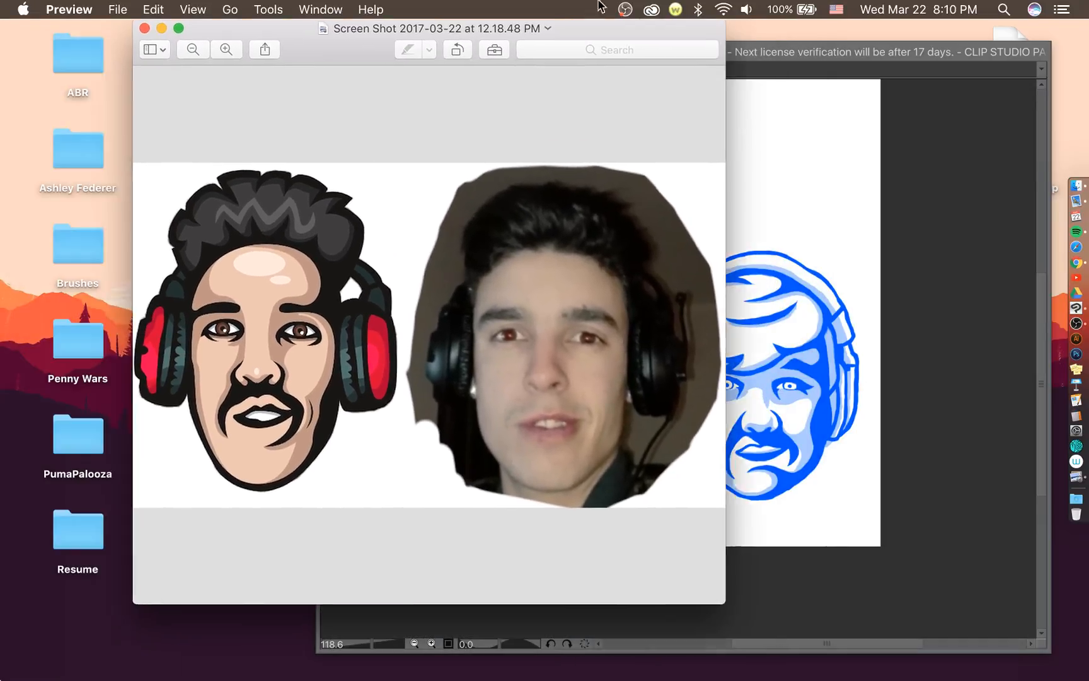
{"action": "left_click", "coordinate": [925, 56]}
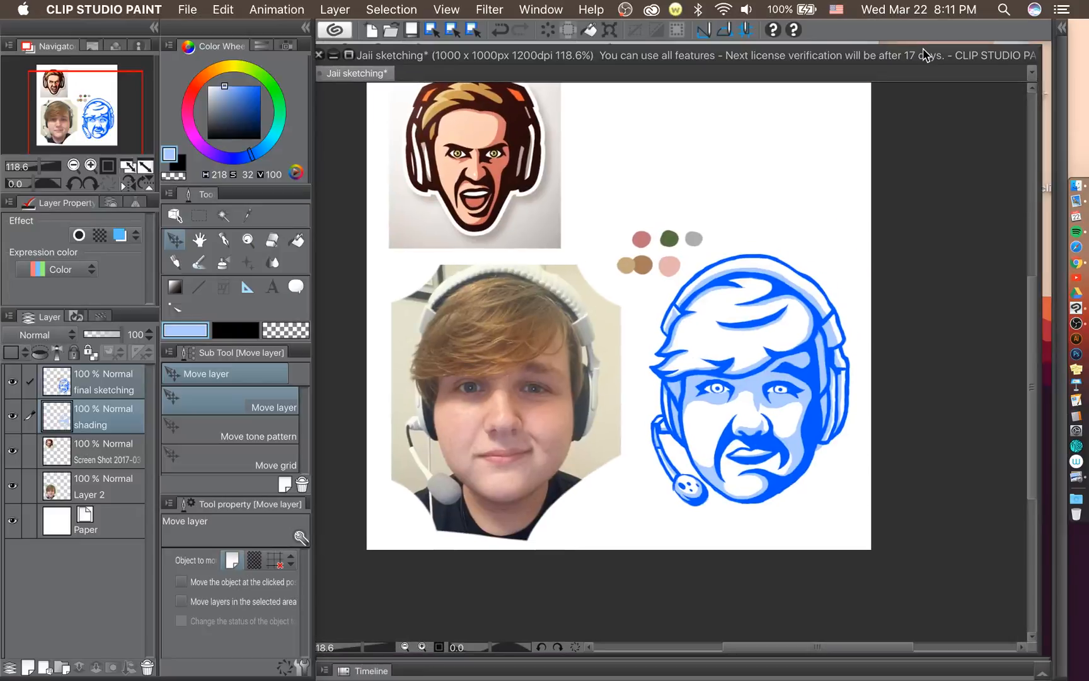
Switch to Preview, shrink the example portrait window and place it above the reference photo and shaded drawing for comparison.
{"action": "left_click_drag", "start_coordinate": [924, 51], "coordinate": [935, 47]}
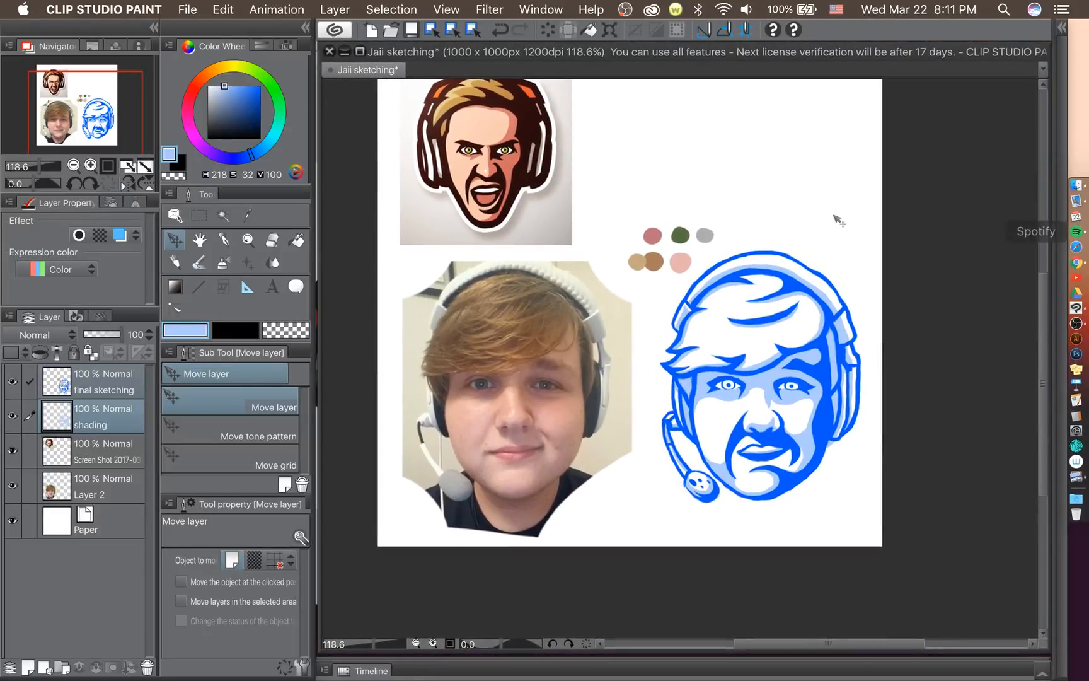
{"action": "key", "text": "ctrl+Up"}
{"action": "left_click", "coordinate": [267, 203]}
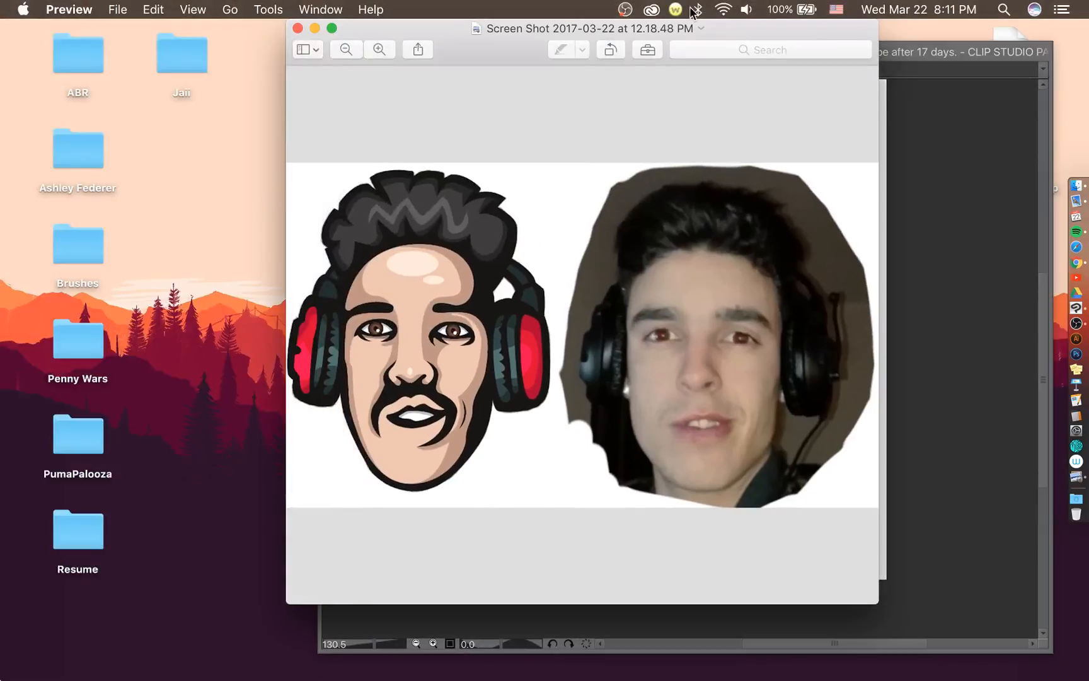
{"action": "key", "text": "super+minus"}
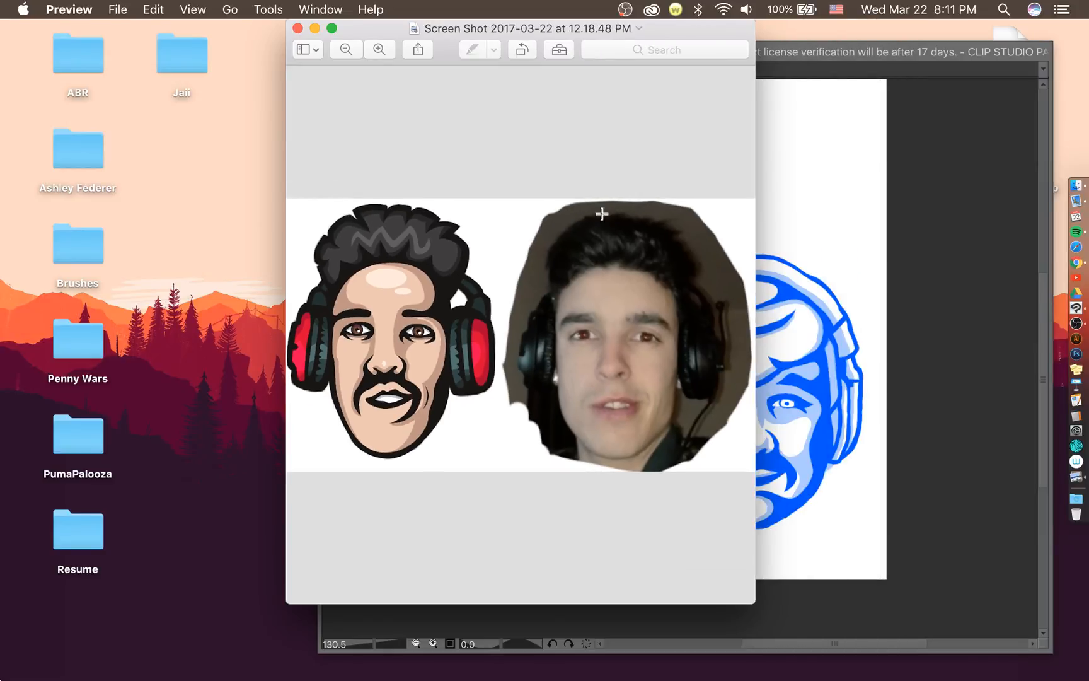
{"action": "left_click_drag", "start_coordinate": [607, 603], "coordinate": [603, 238]}
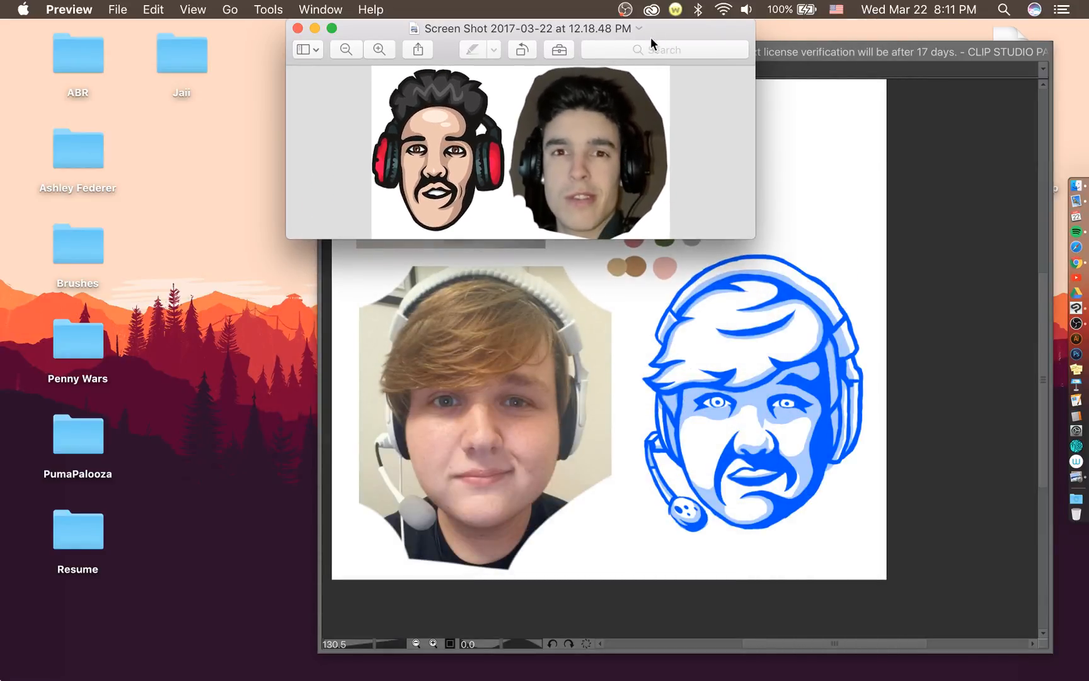
{"action": "left_click_drag", "start_coordinate": [650, 37], "coordinate": [774, 37]}
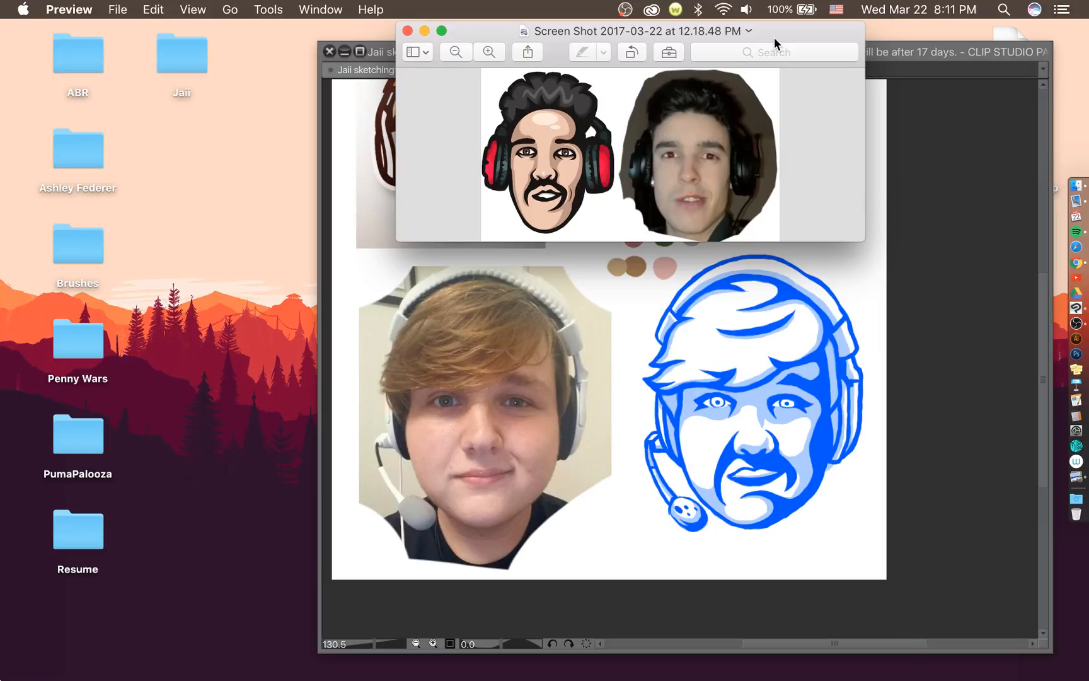
Return to Clip Studio Paint and save the Jaii sketching document.
{"action": "left_click", "coordinate": [933, 273]}
{"action": "key", "text": "super+s"}
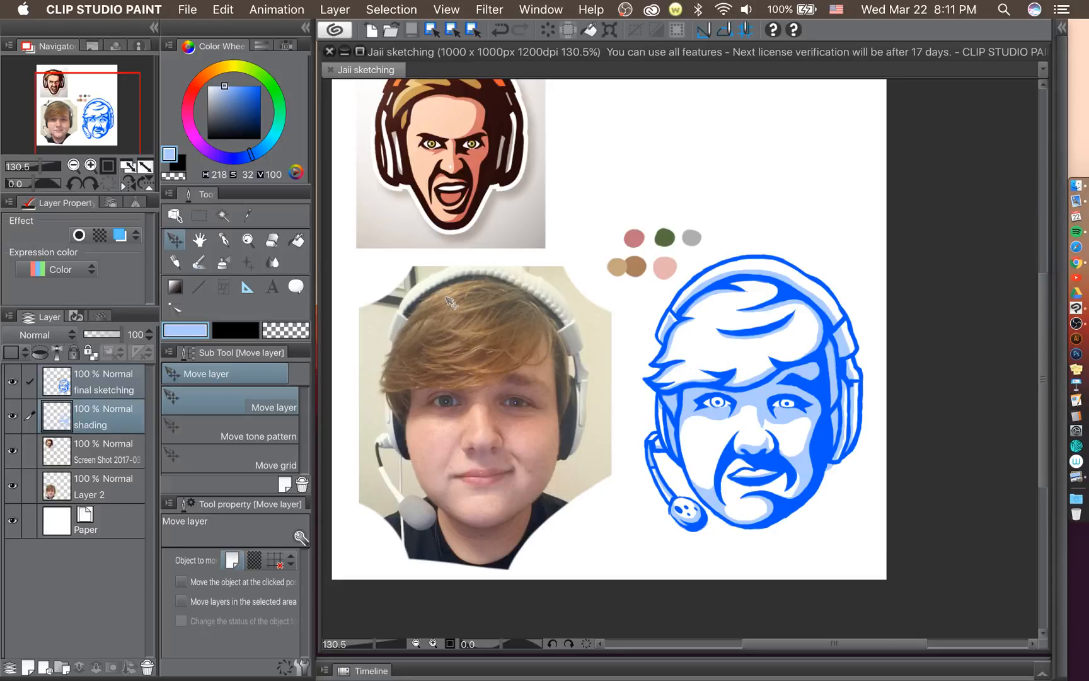
{"action": "key", "text": "ctrl+Up"}
{"action": "left_click", "coordinate": [596, 388]}
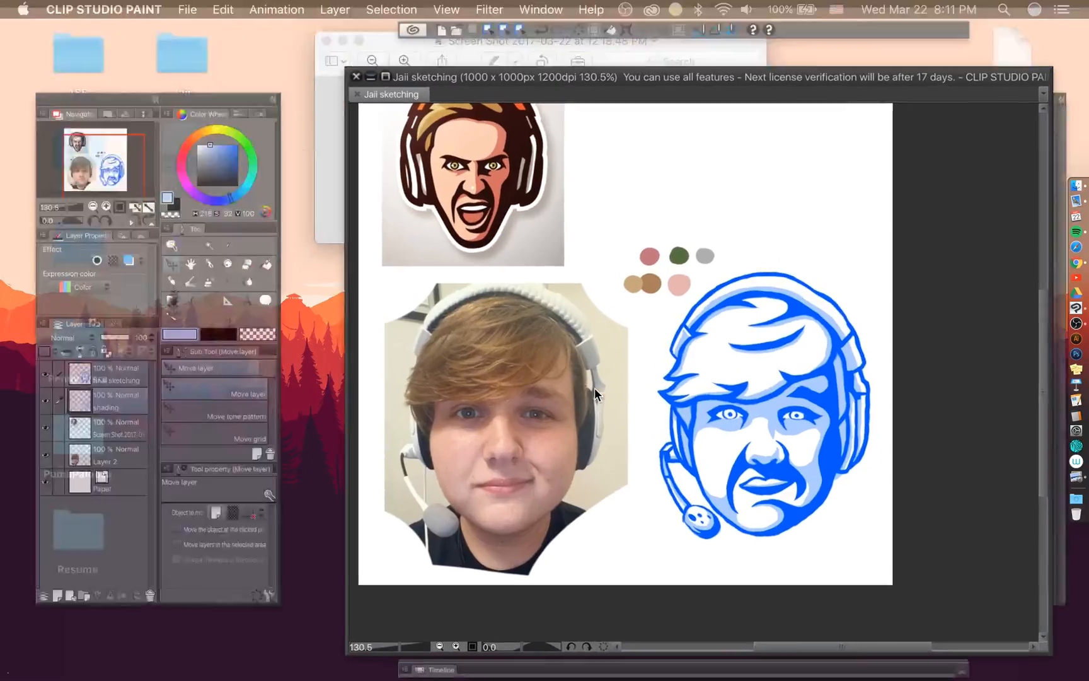
Switch to Finder, open catalog.xml in Illustrator with the default text import options, and minimize the Illustrator window.
{"action": "left_click", "coordinate": [1078, 169]}
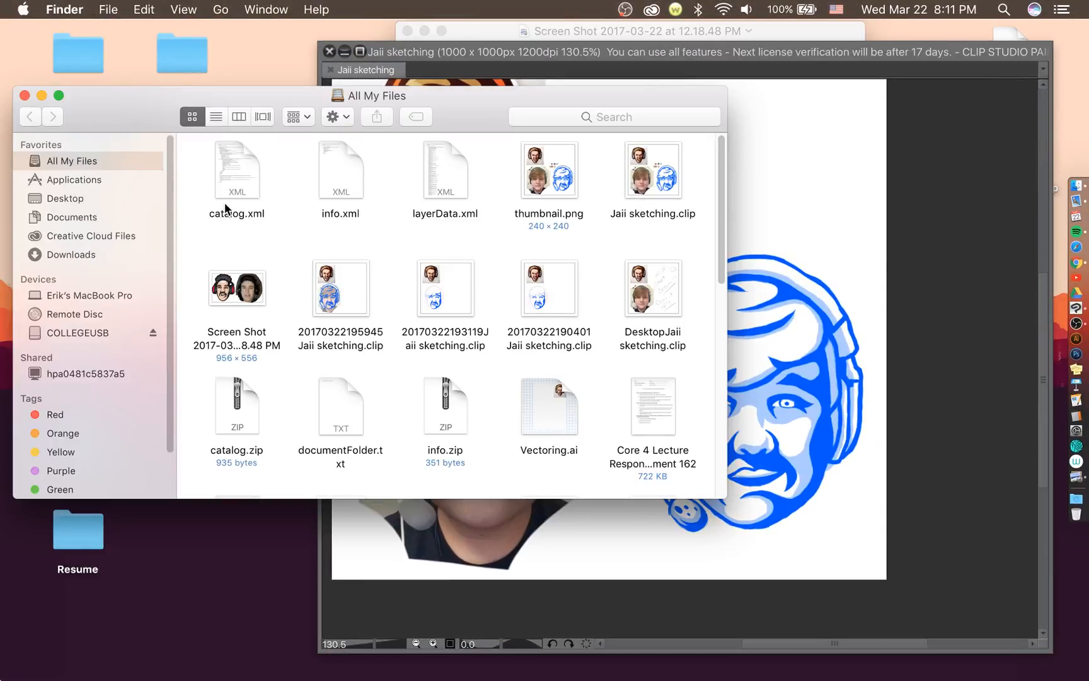
{"action": "double_click", "coordinate": [240, 166]}
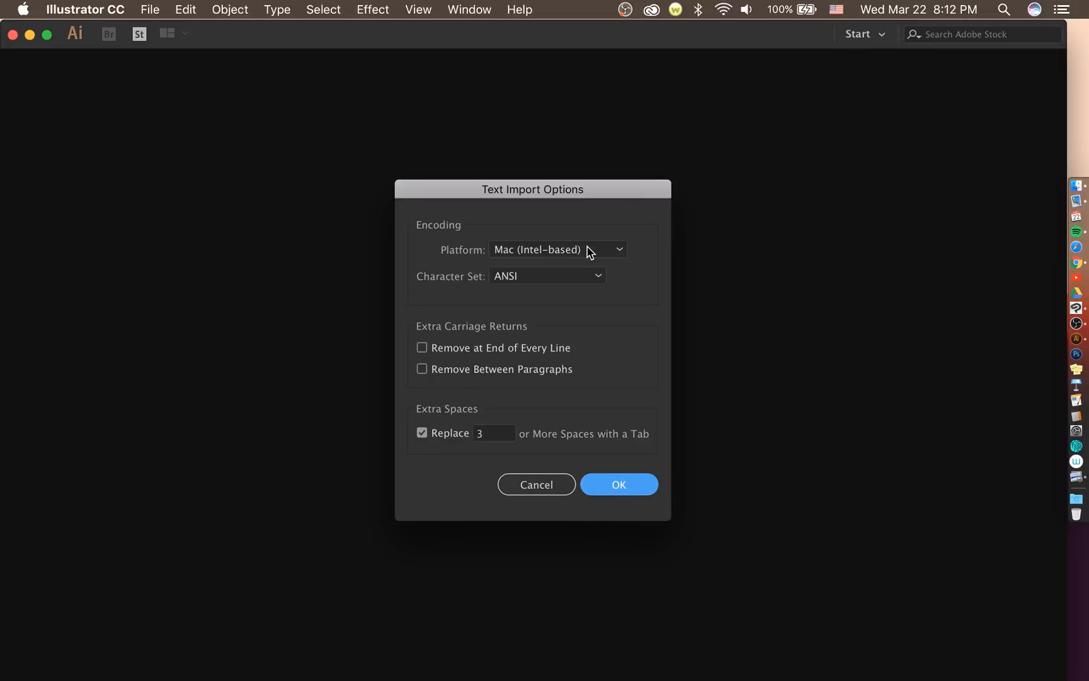
{"action": "left_click", "coordinate": [619, 484]}
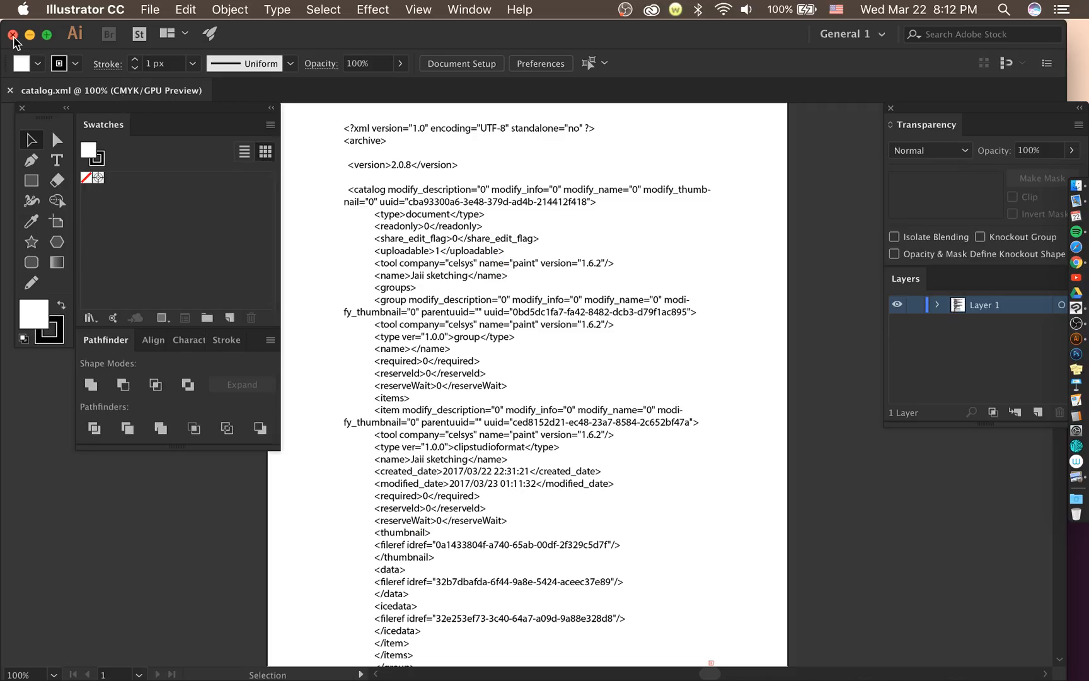
{"action": "left_click", "coordinate": [32, 34]}
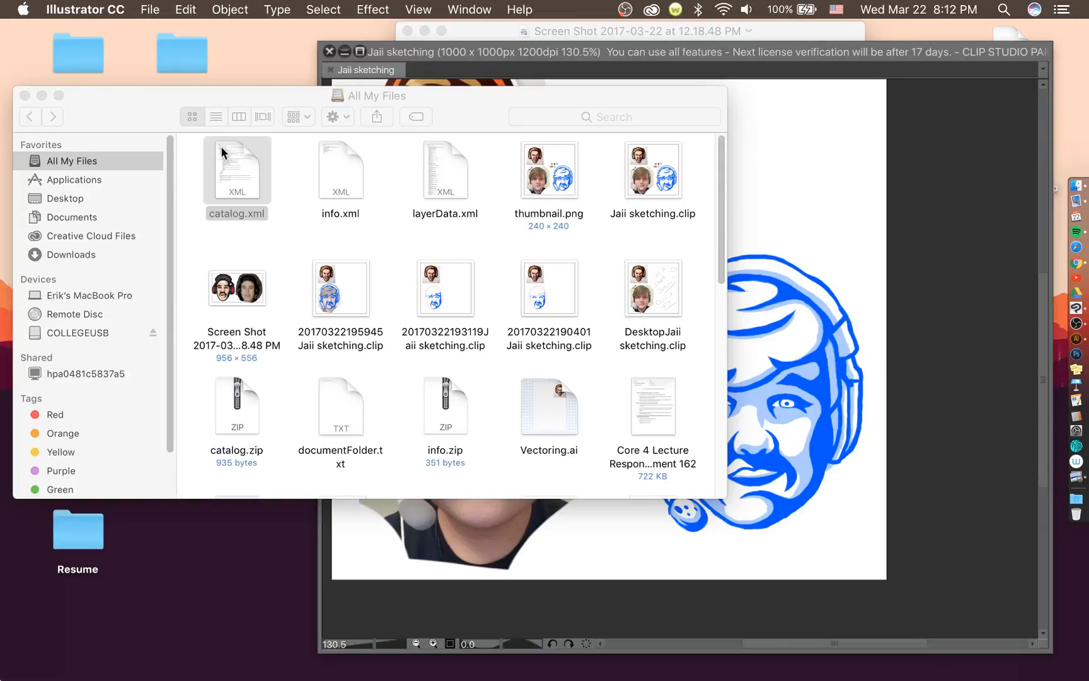
Move Jaii sketching.clip and YGEtvuAf.jpg-large from the Desktop into the Jaii folder, and copy the Jaii and ABR folders to COLLEGEUSB.
{"action": "left_click", "coordinate": [187, 161]}
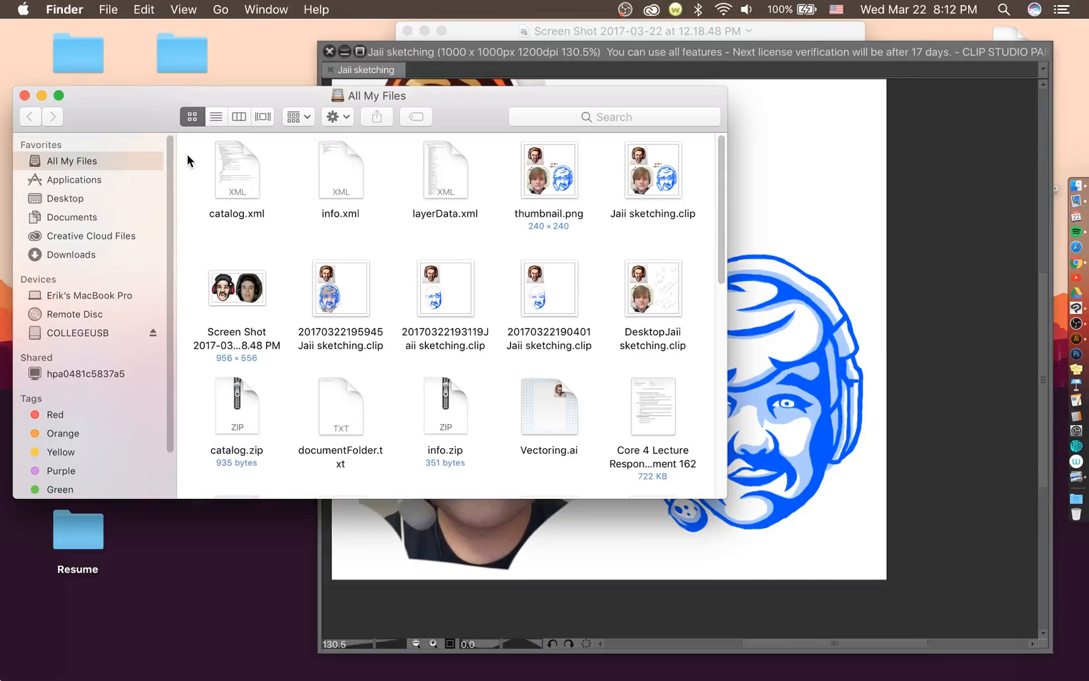
{"action": "left_click", "coordinate": [102, 197]}
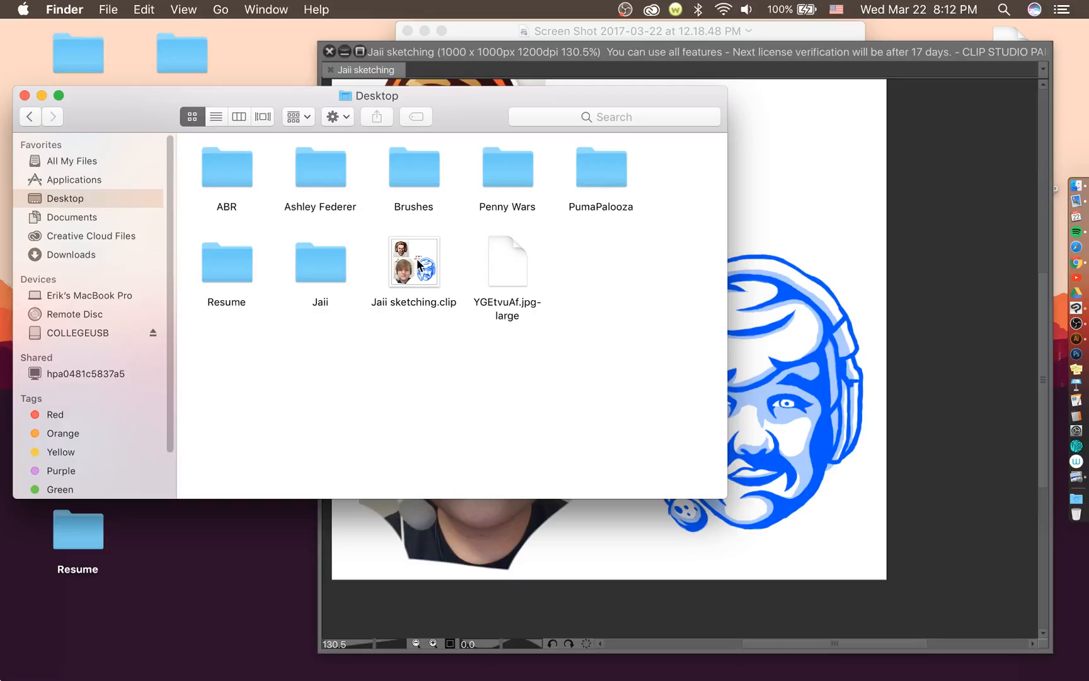
{"action": "mouse_move", "coordinate": [504, 354]}
{"action": "left_mouse_down"}
{"action": "mouse_move", "coordinate": [332, 221]}
{"action": "mouse_move", "coordinate": [331, 273]}
{"action": "mouse_move", "coordinate": [146, 339]}
{"action": "left_mouse_up"}
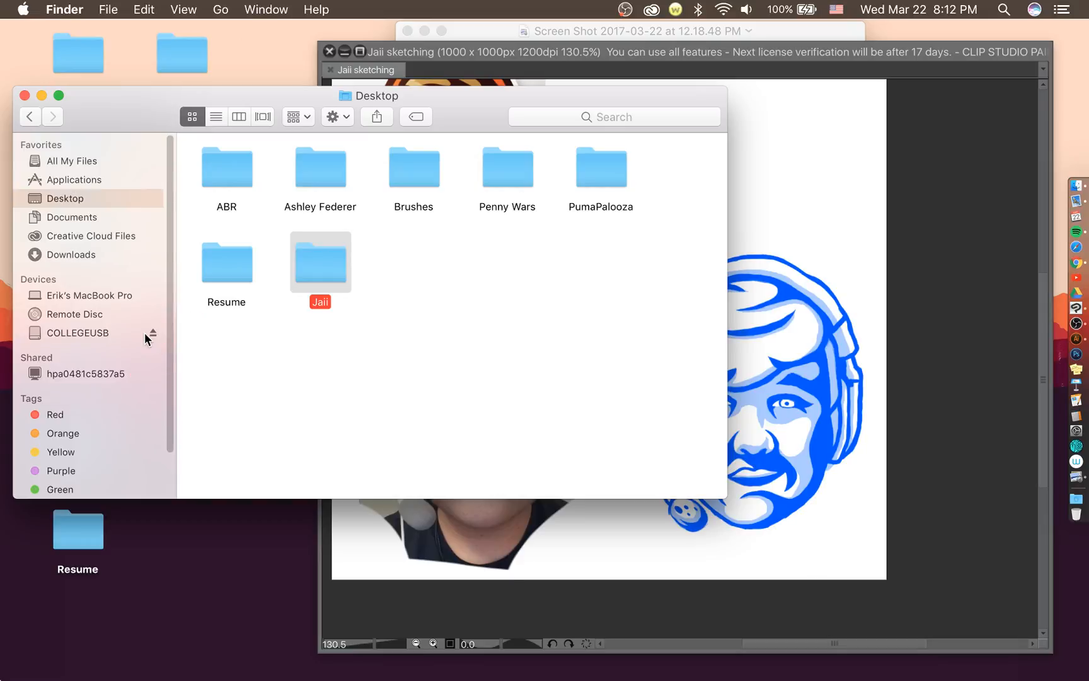
{"action": "left_click_drag", "start_coordinate": [222, 176], "coordinate": [126, 333]}
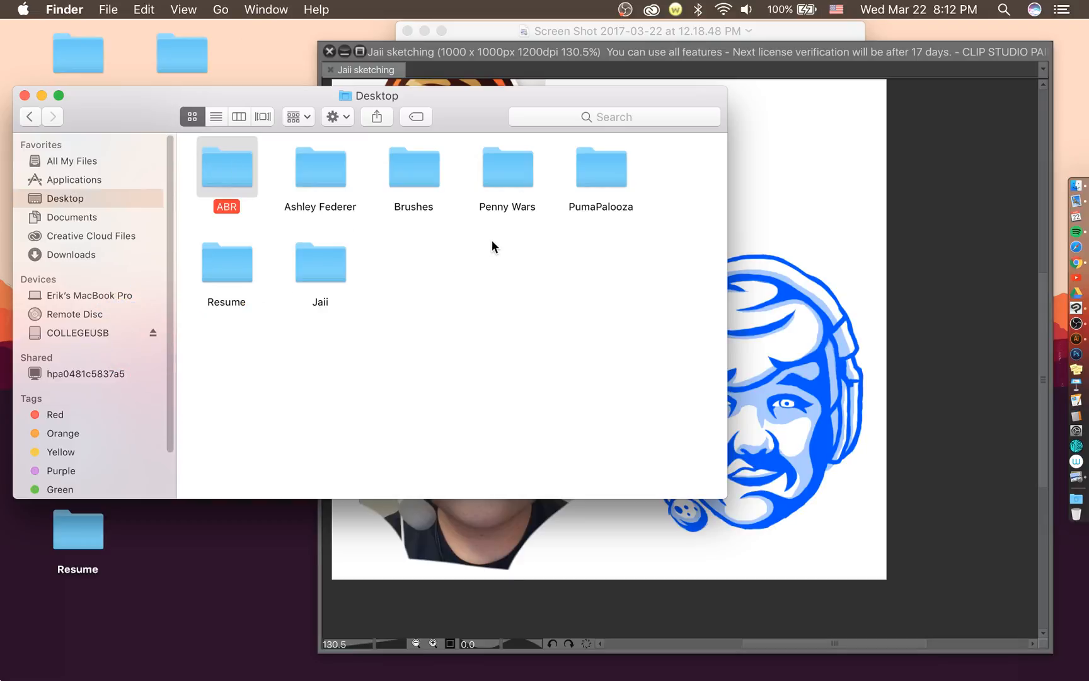
Move the Penny Wars folder to the Trash and clean up the remaining Desktop folders by name.
{"action": "left_click_drag", "start_coordinate": [508, 164], "coordinate": [1064, 512]}
{"action": "left_click_drag", "start_coordinate": [1078, 519], "coordinate": [1075, 517]}
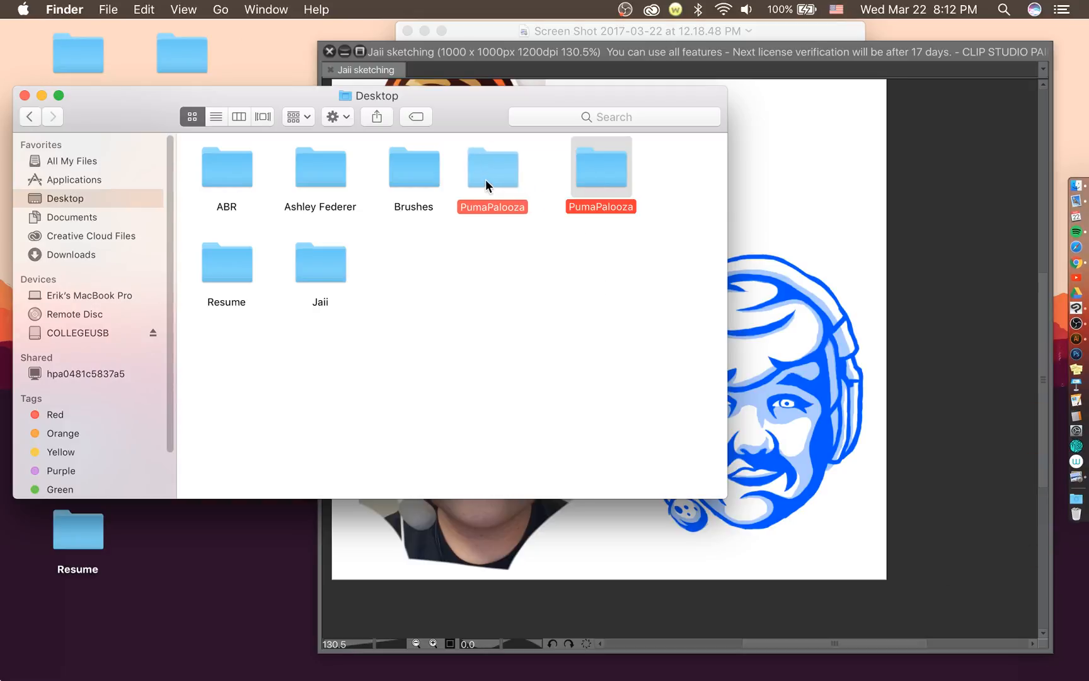
{"action": "right_click", "coordinate": [442, 275]}
{"action": "mouse_move", "coordinate": [529, 355]}
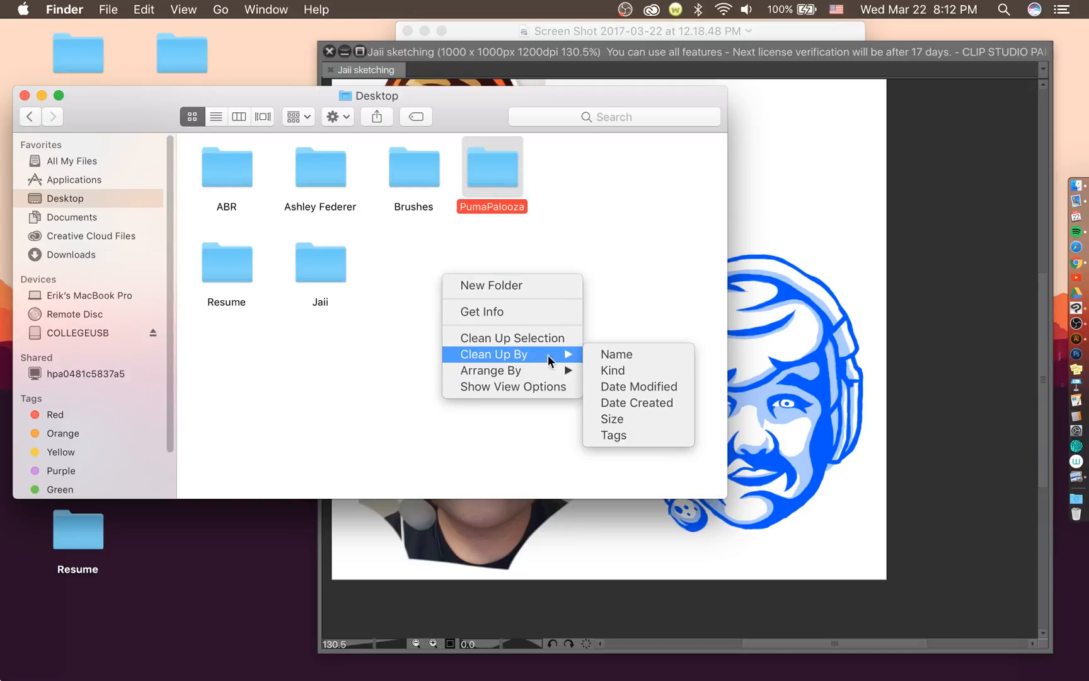
{"action": "left_click", "coordinate": [623, 353]}
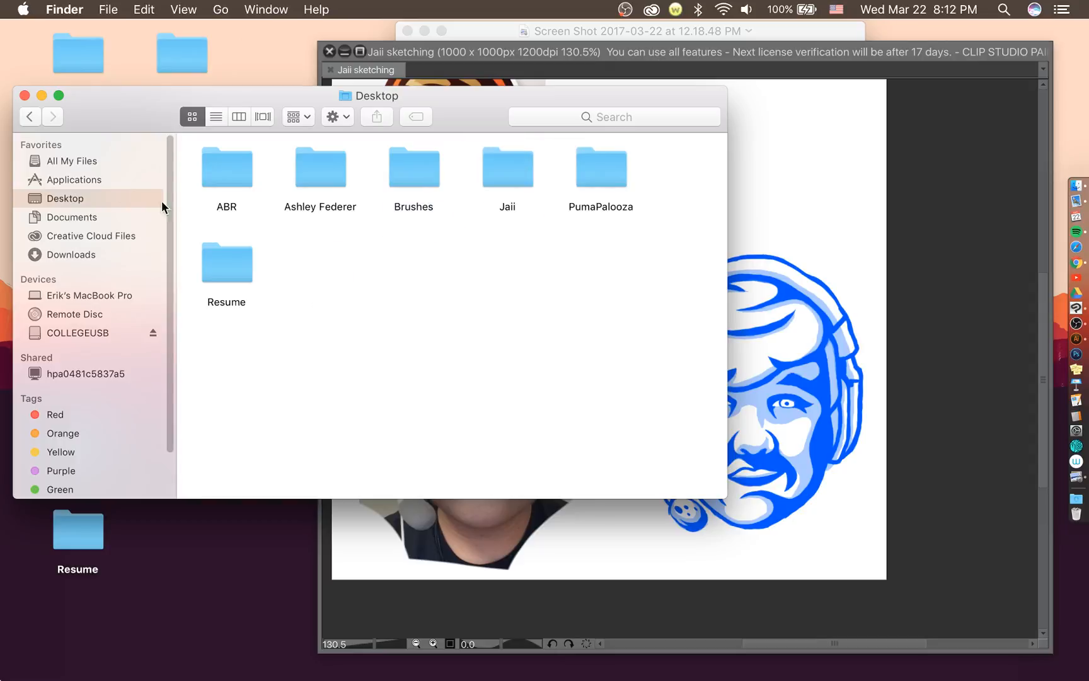
{"action": "left_click", "coordinate": [25, 96]}
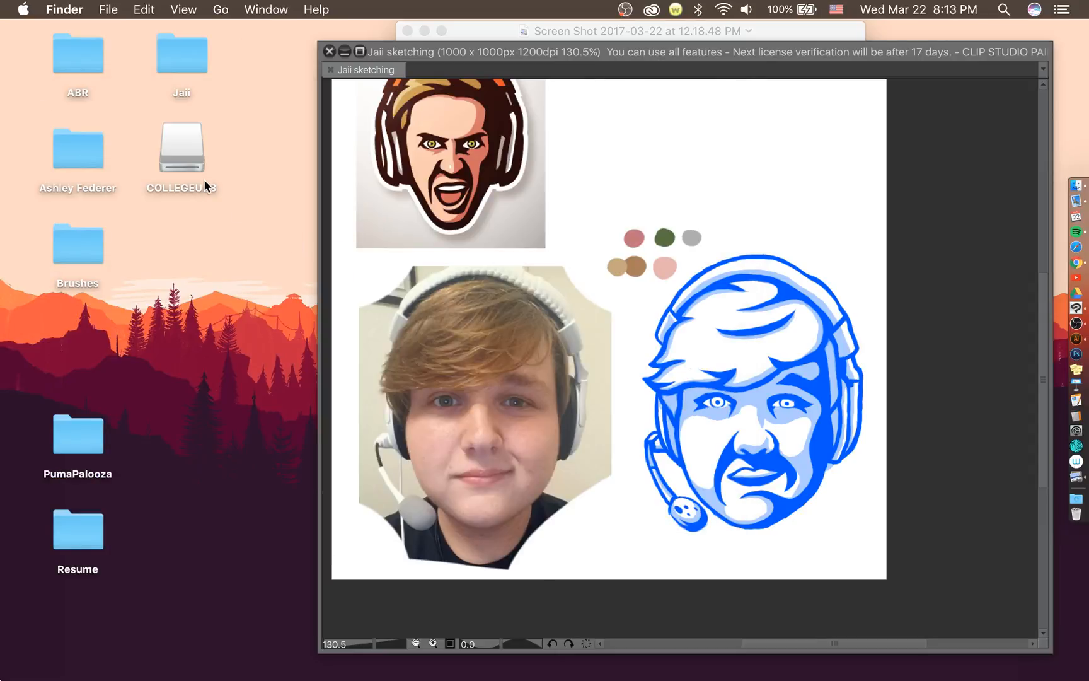
Copy the folder below ABR on the desktop to COLLEGEUSB and eject the drive.
{"action": "right_click", "coordinate": [195, 161]}
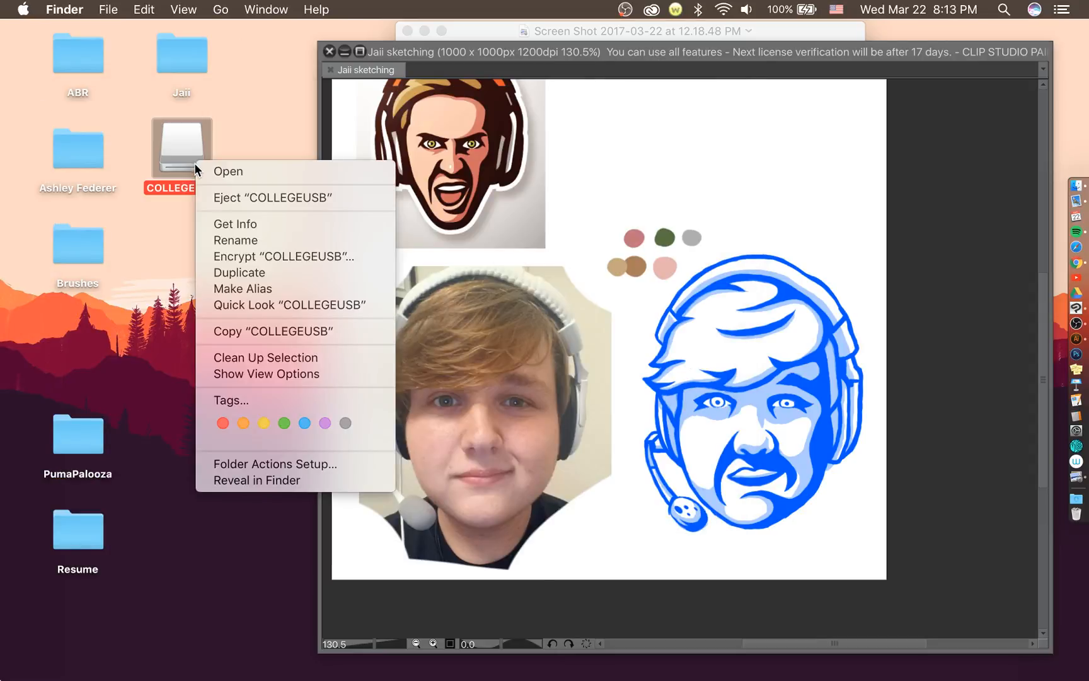
{"action": "left_click", "coordinate": [279, 197]}
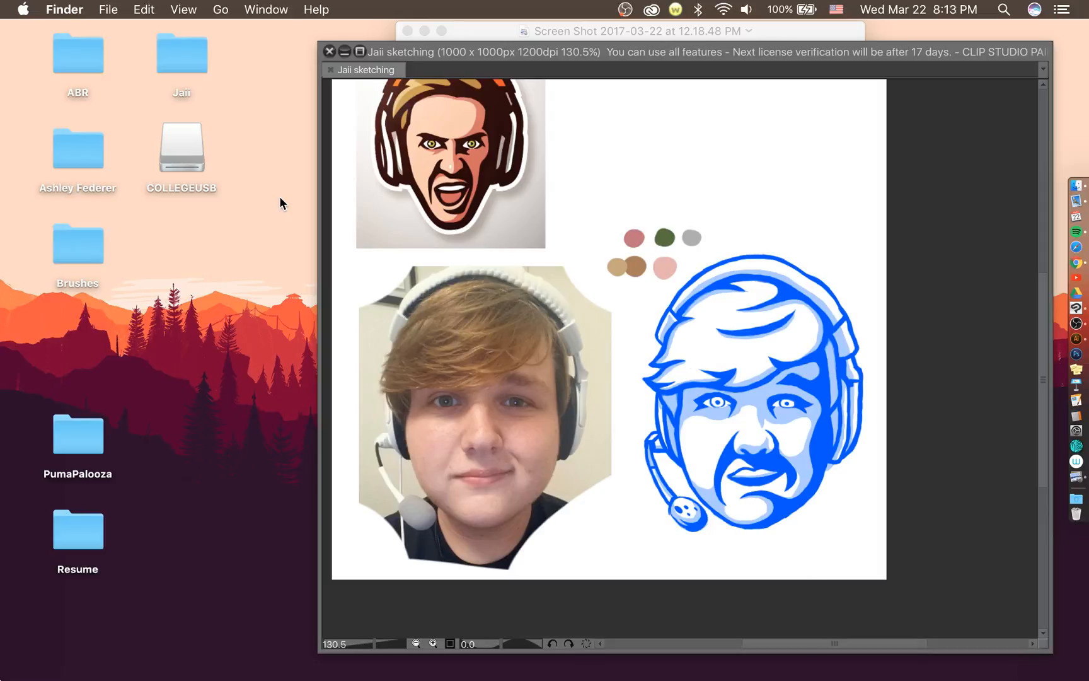
{"action": "left_click_drag", "start_coordinate": [69, 152], "coordinate": [186, 145]}
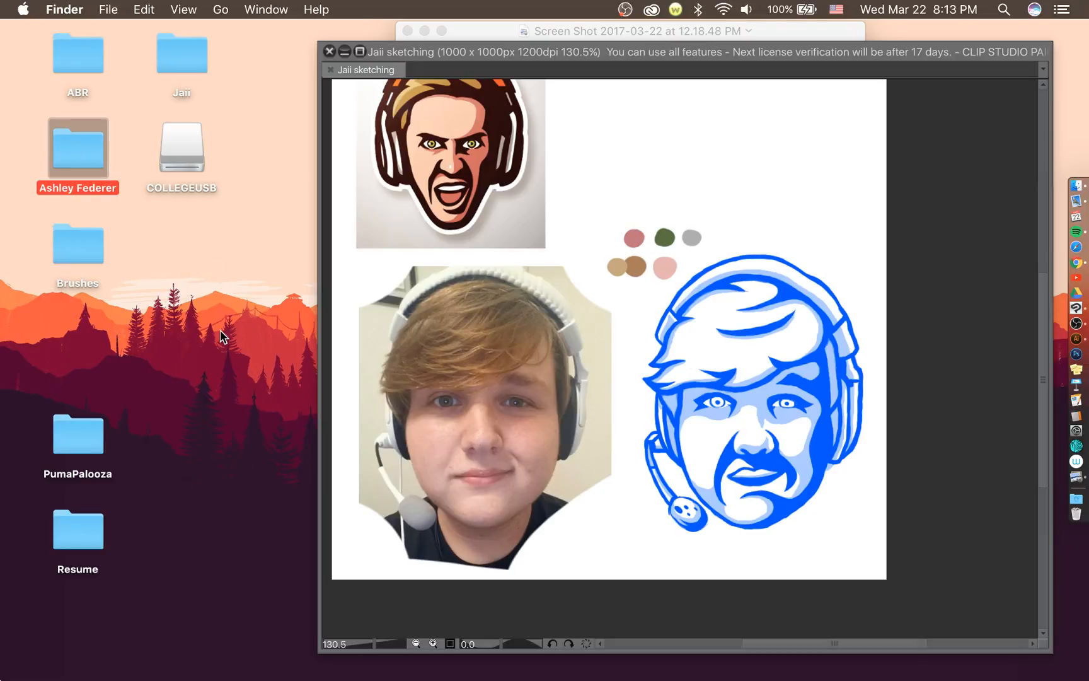
{"action": "right_click", "coordinate": [179, 164]}
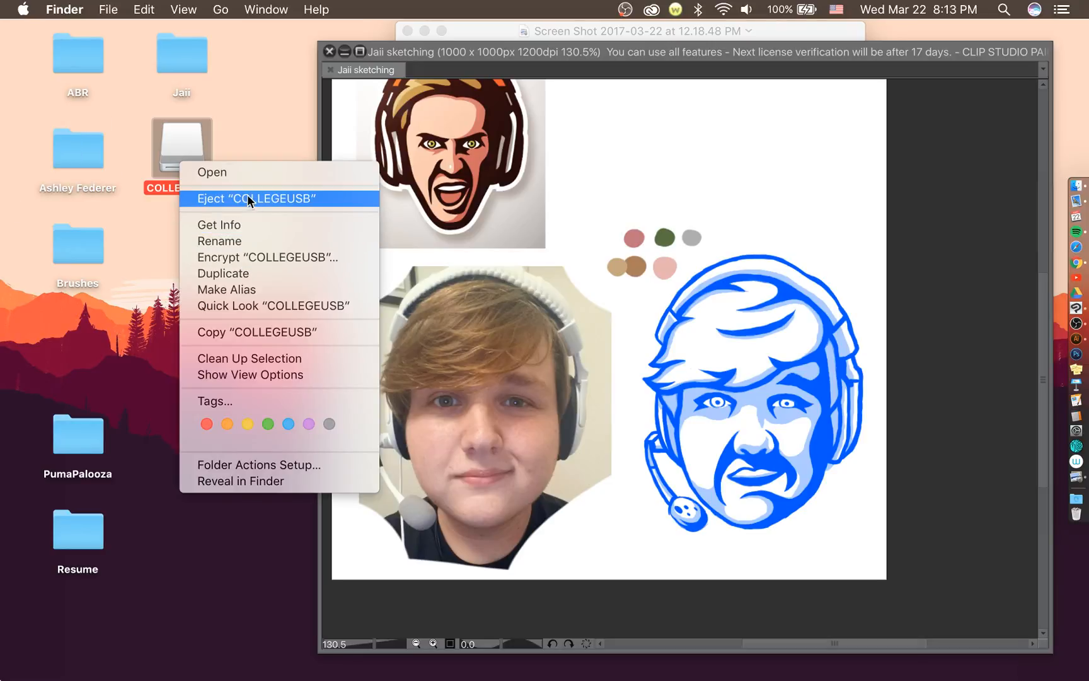
{"action": "left_click", "coordinate": [247, 195]}
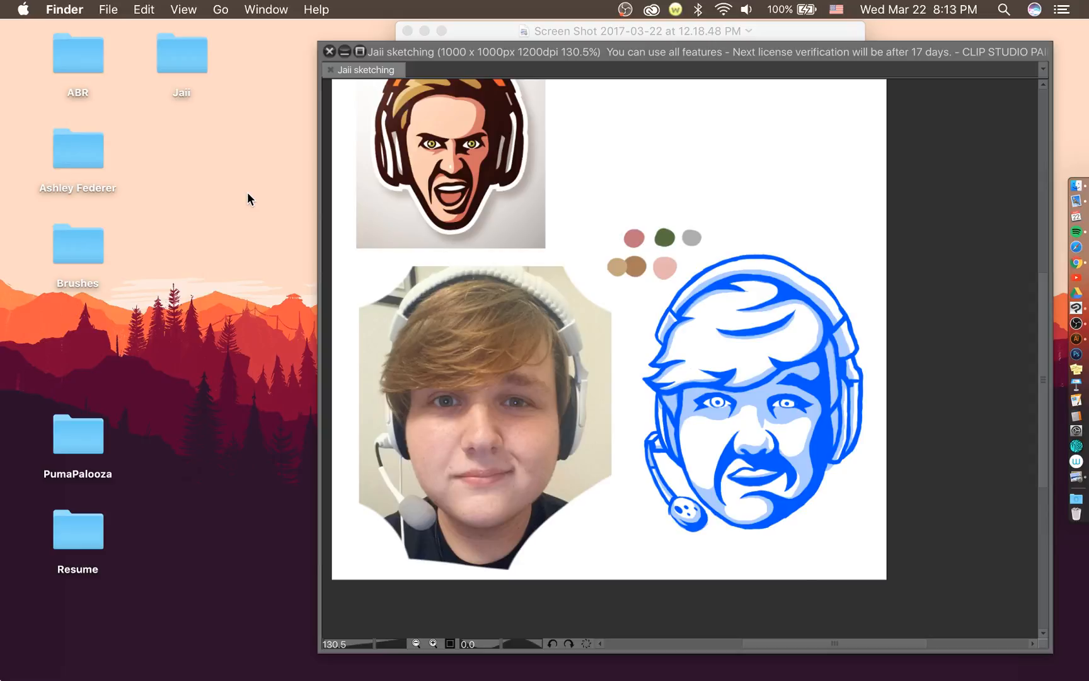
Switch to Clip Studio Paint and capture a screenshot of the canvas area holding the reference photo and shaded portrait.
{"action": "left_click", "coordinate": [532, 265]}
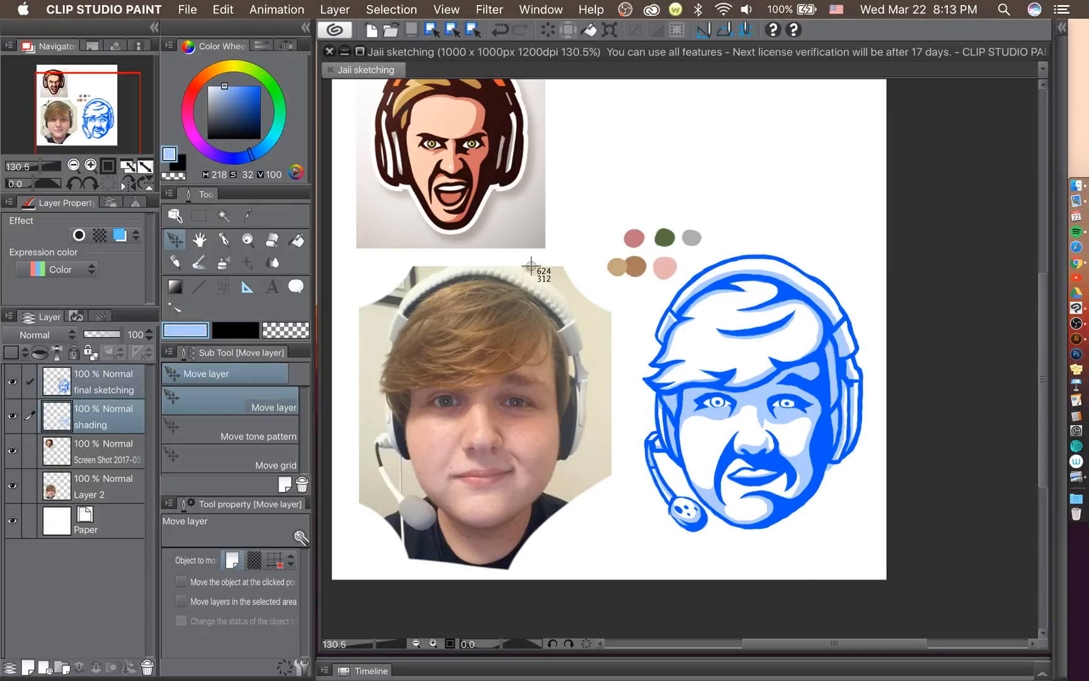
{"action": "left_click_drag", "start_coordinate": [342, 211], "coordinate": [883, 575]}
{"action": "left_click", "coordinate": [552, 214]}
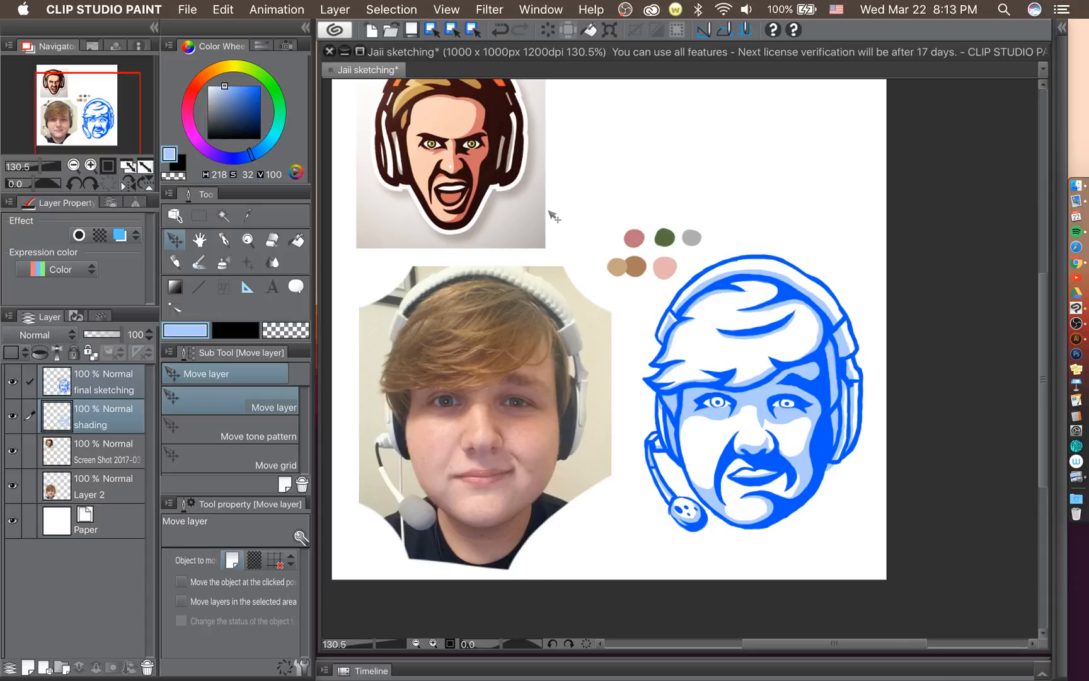
Save and close the Jaii sketching document, and close the example portrait in Preview.
{"action": "key", "text": "super+s"}
{"action": "key", "text": "Return"}
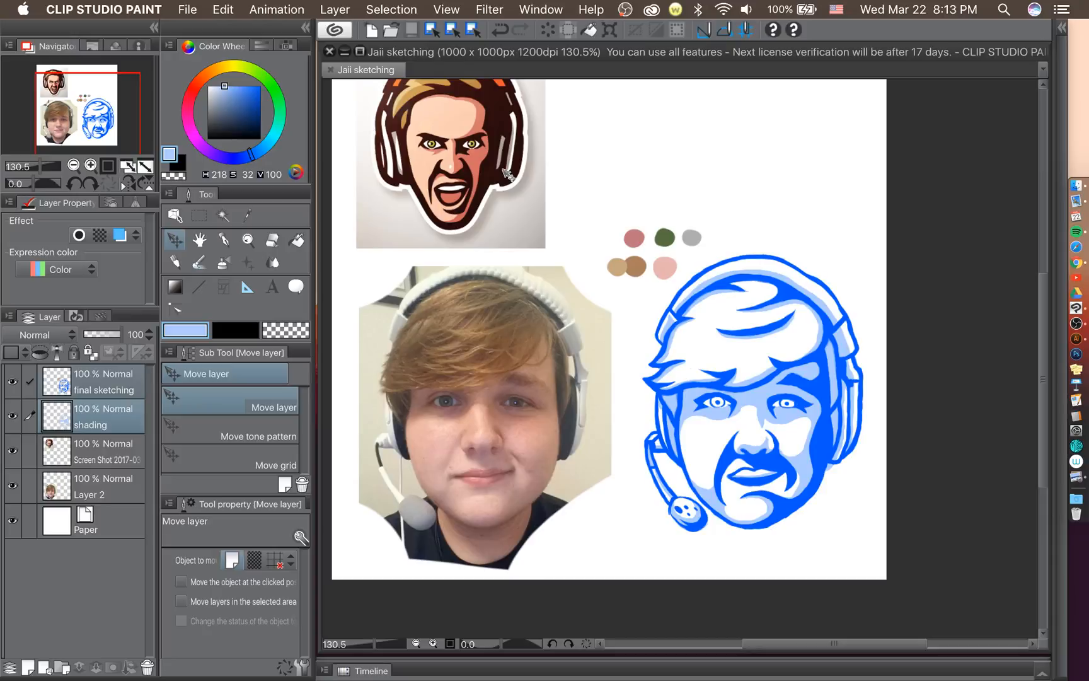
{"action": "left_click", "coordinate": [329, 51]}
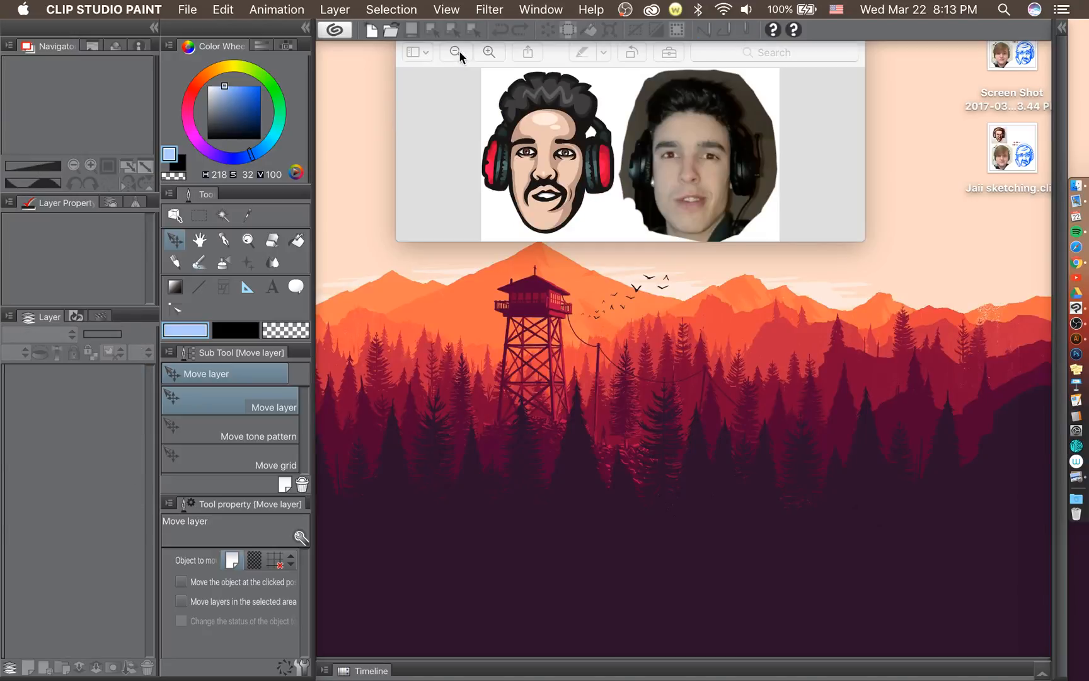
{"action": "left_click", "coordinate": [443, 87]}
{"action": "left_click", "coordinate": [406, 32]}
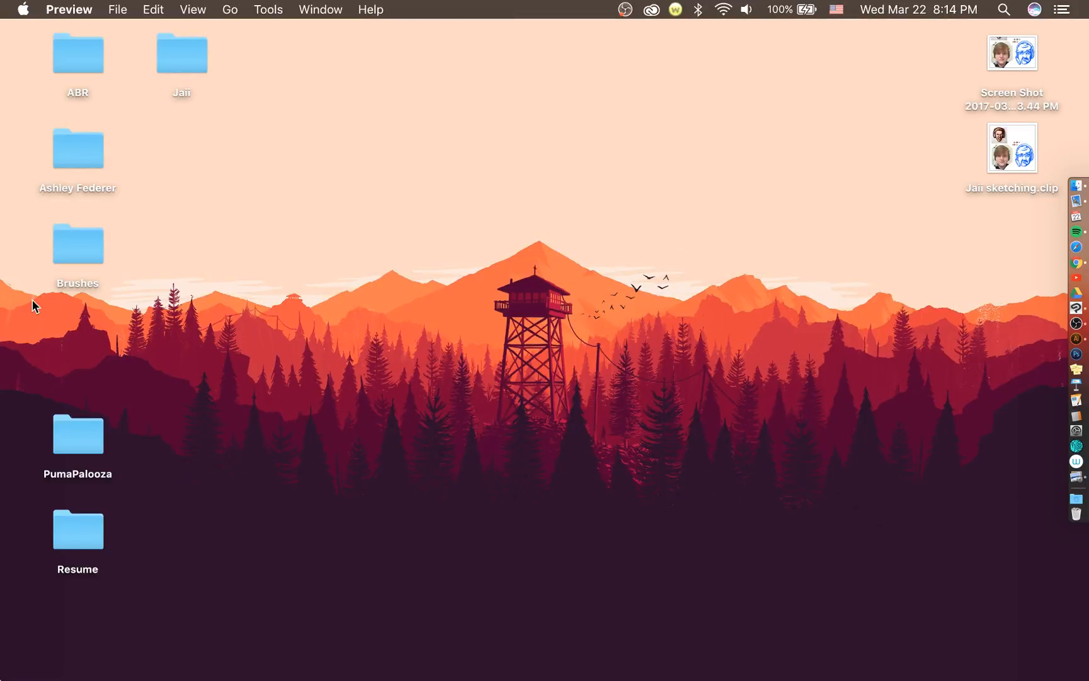
Open the Jaii folder and move the updated Jaii sketching.clip and the new screenshot from the desktop into it.
{"action": "double_click", "coordinate": [169, 46]}
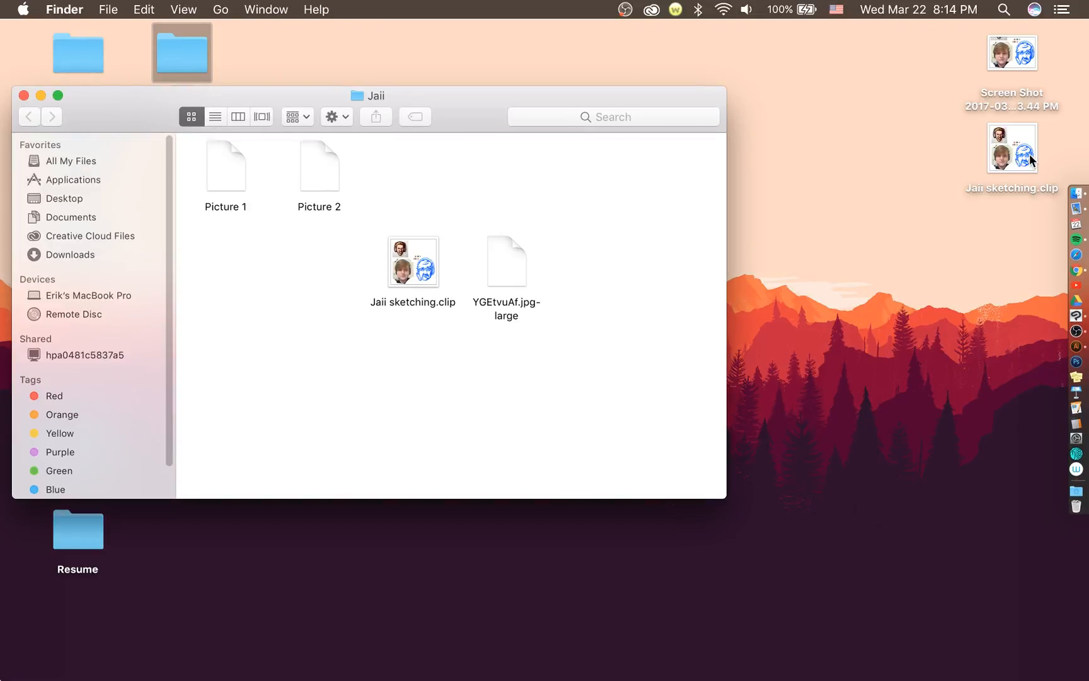
{"action": "mouse_move", "coordinate": [1030, 154]}
{"action": "left_mouse_down"}
{"action": "mouse_move", "coordinate": [659, 178]}
{"action": "mouse_move", "coordinate": [427, 272]}
{"action": "left_mouse_up"}
{"action": "left_click", "coordinate": [807, 229]}
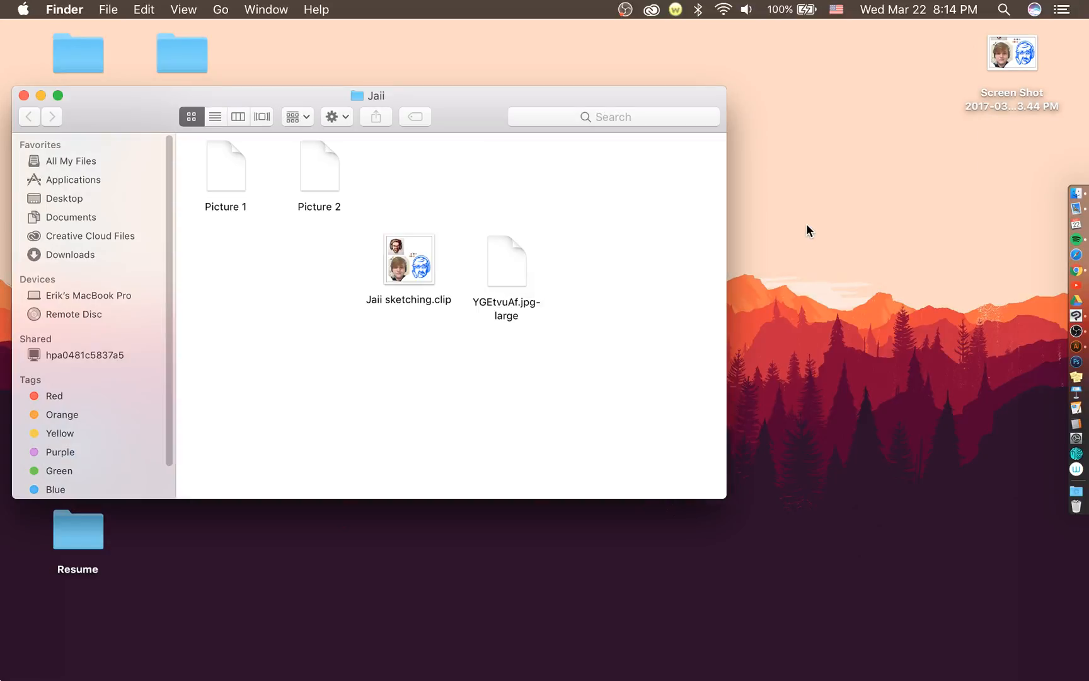
{"action": "left_click_drag", "start_coordinate": [1011, 54], "coordinate": [425, 184]}
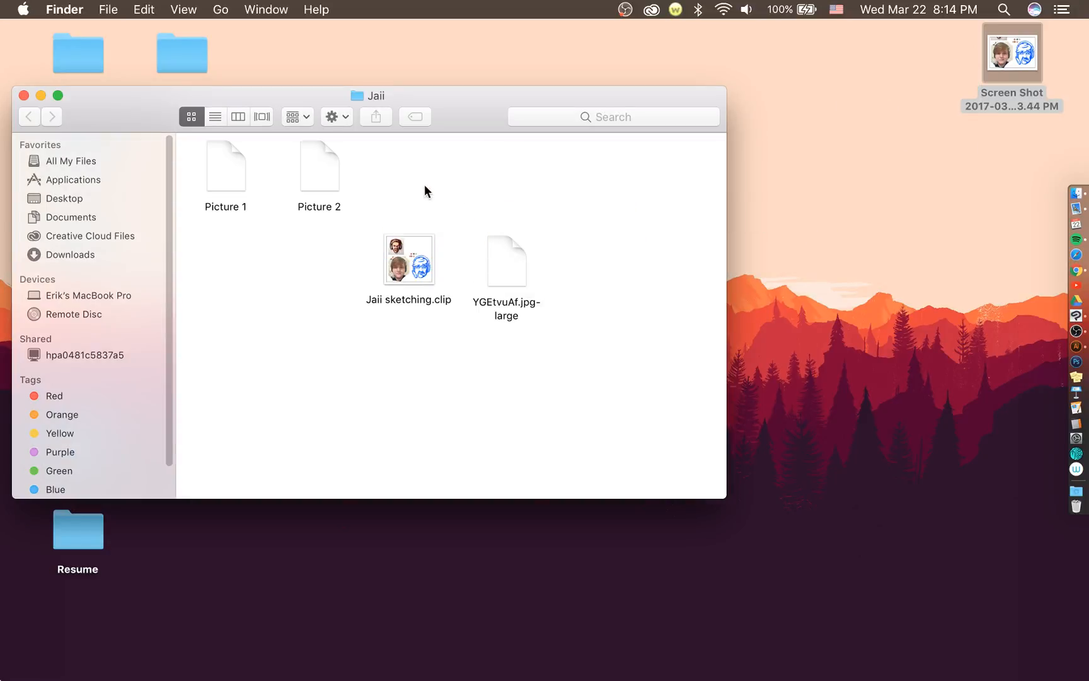
Clean up the files in the Jaii folder by name and close the Finder window.
{"action": "right_click", "coordinate": [583, 208]}
{"action": "mouse_move", "coordinate": [725, 295]}
{"action": "left_click", "coordinate": [766, 295]}
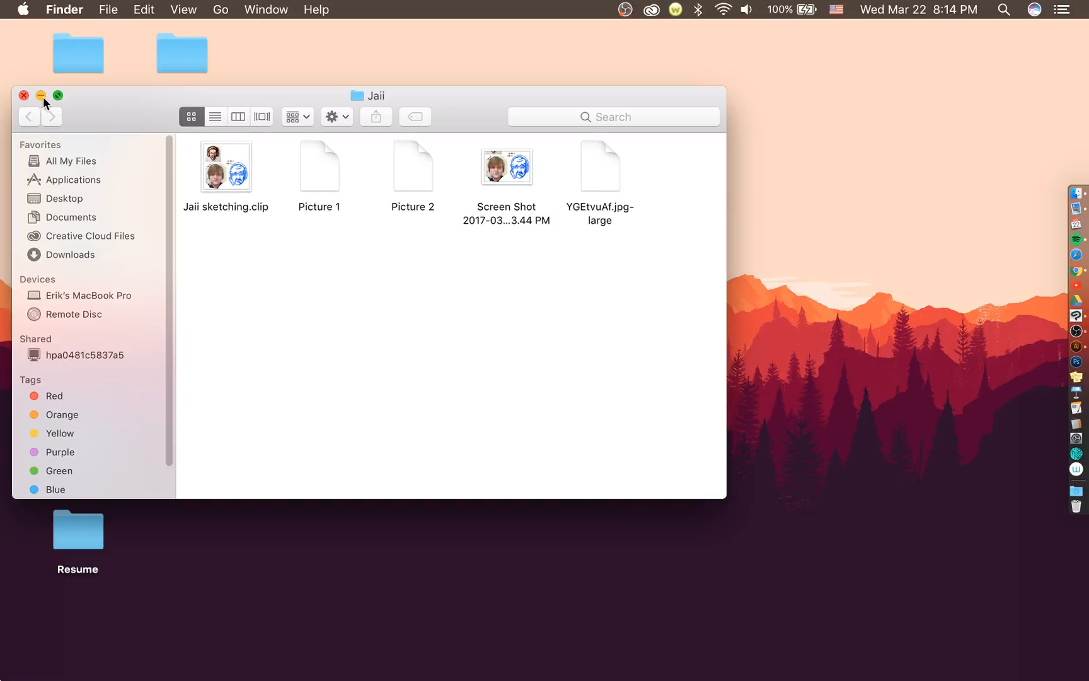
{"action": "left_click", "coordinate": [23, 96]}
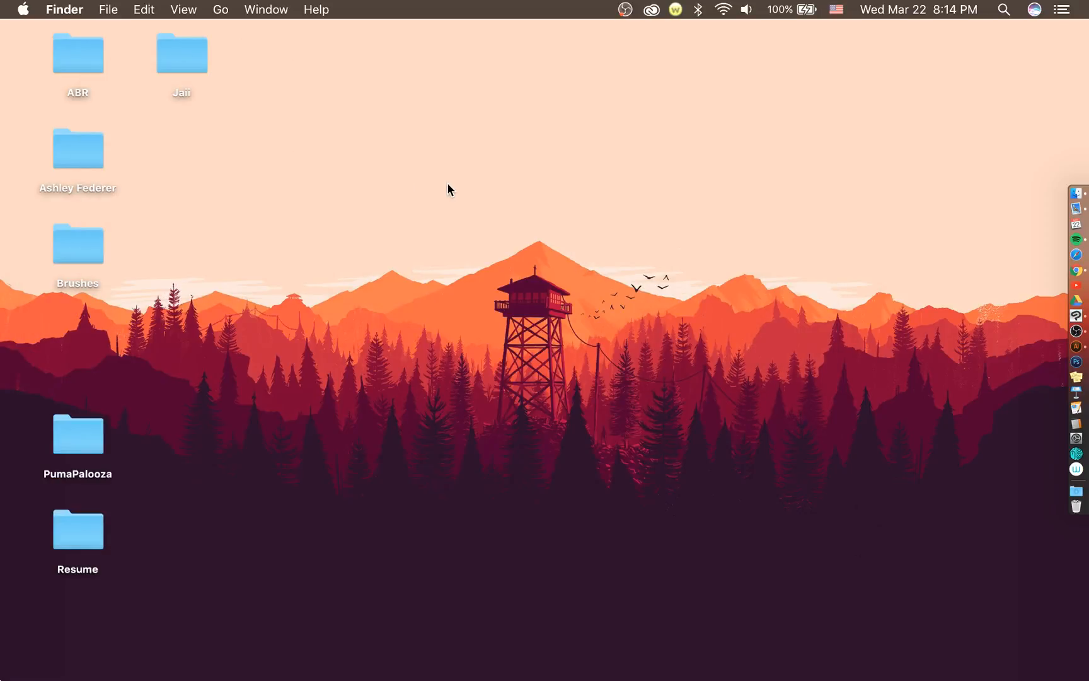
Switch to Google Chrome and open Twitter, and quit Adobe Illustrator CC 2017.
{"action": "left_click", "coordinate": [1079, 271]}
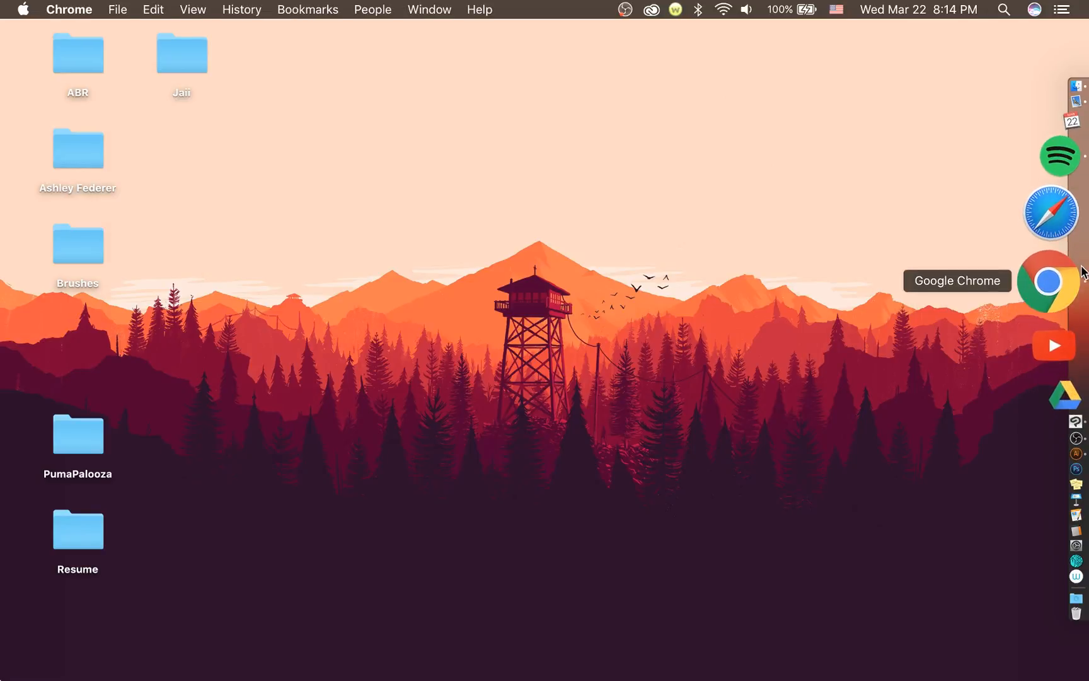
{"action": "left_click", "coordinate": [17, 87]}
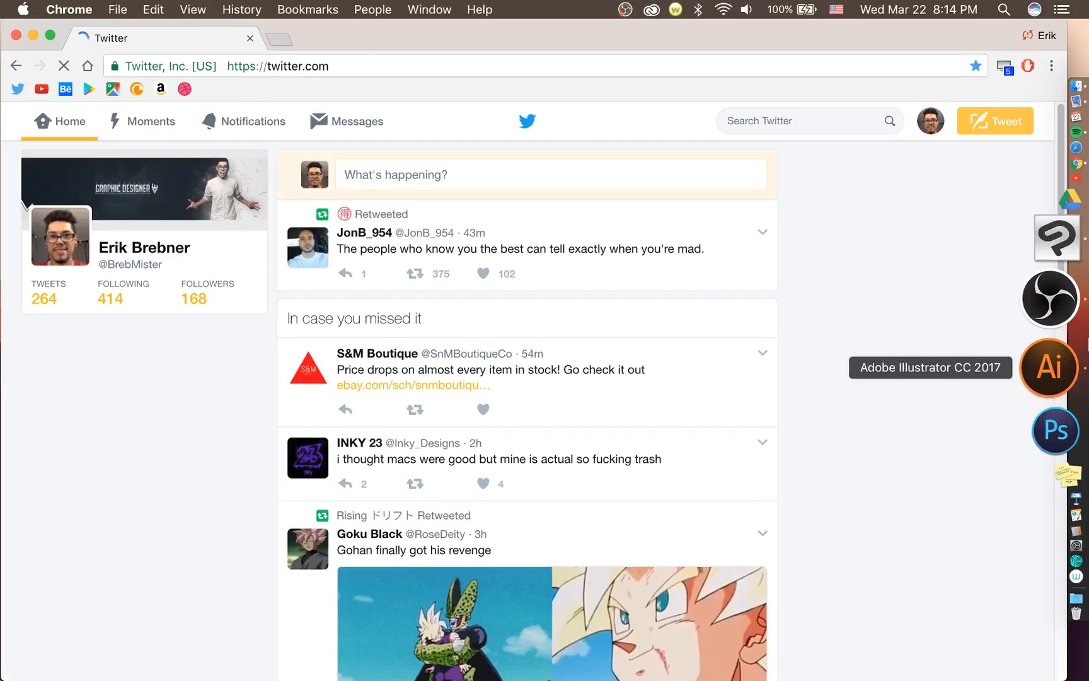
{"action": "right_click", "coordinate": [1049, 368]}
{"action": "left_click", "coordinate": [902, 366]}
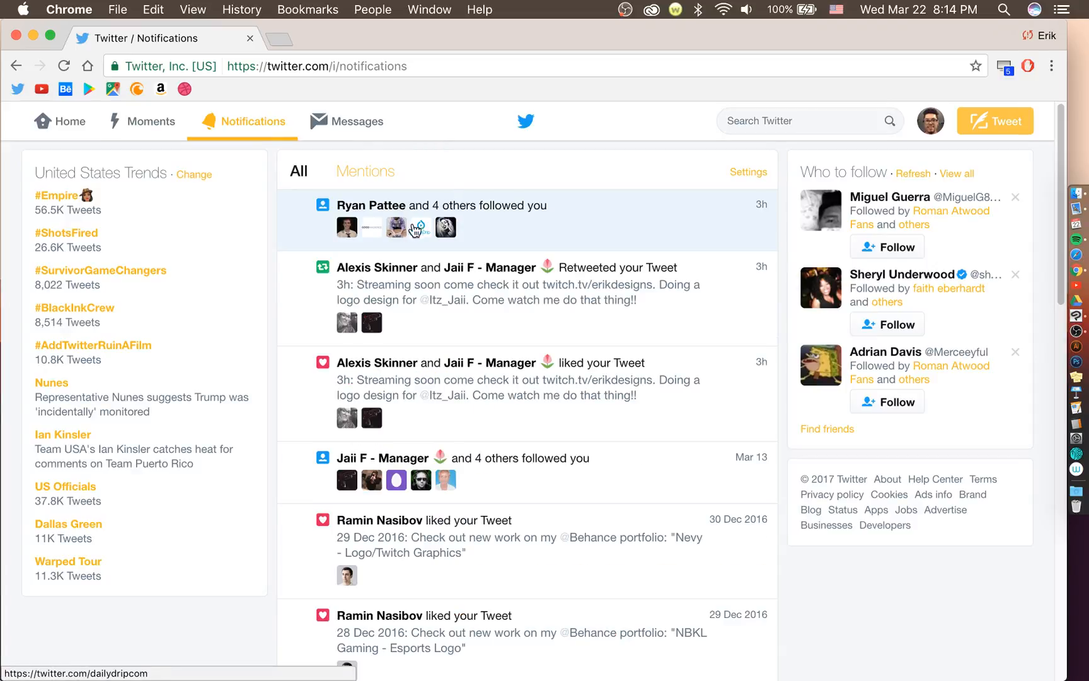
Open Twitter's direct messages and go to the conversation with the portrait client.
{"action": "mouse_move", "coordinate": [391, 230]}
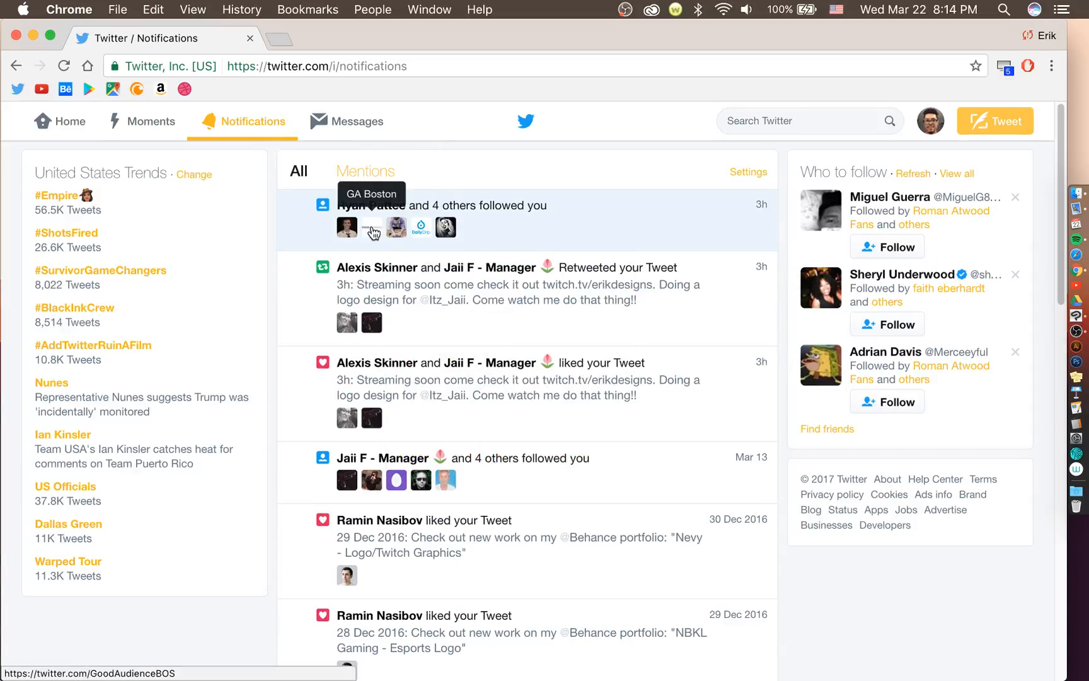
{"action": "mouse_move", "coordinate": [347, 230]}
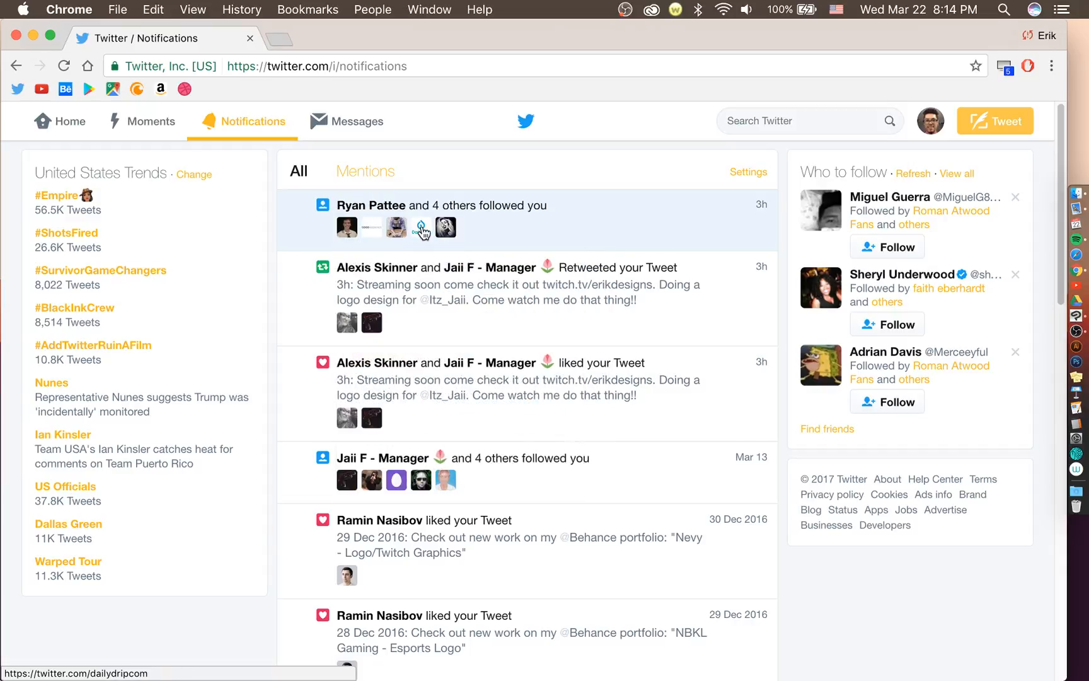
{"action": "mouse_move", "coordinate": [424, 233]}
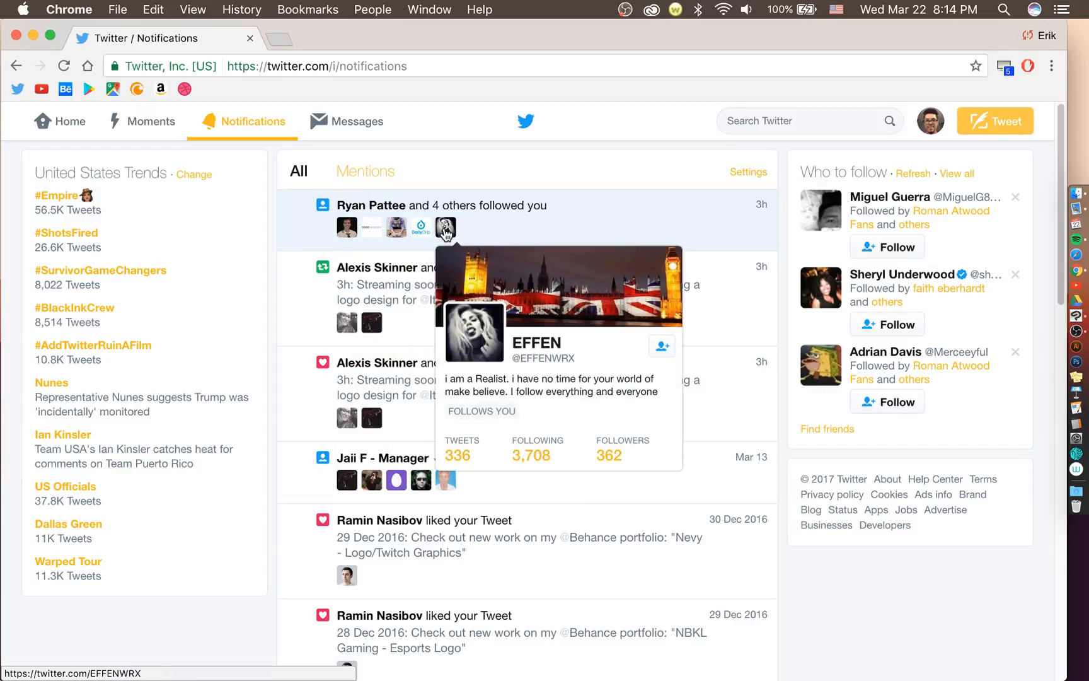
{"action": "left_click", "coordinate": [353, 126]}
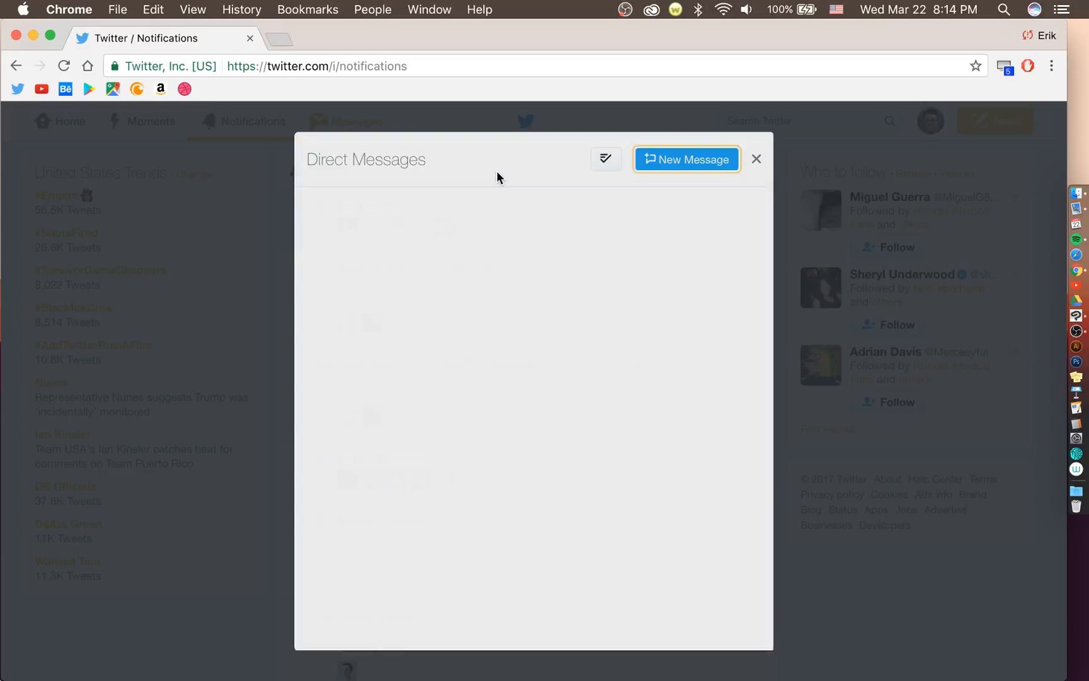
{"action": "left_click", "coordinate": [502, 222]}
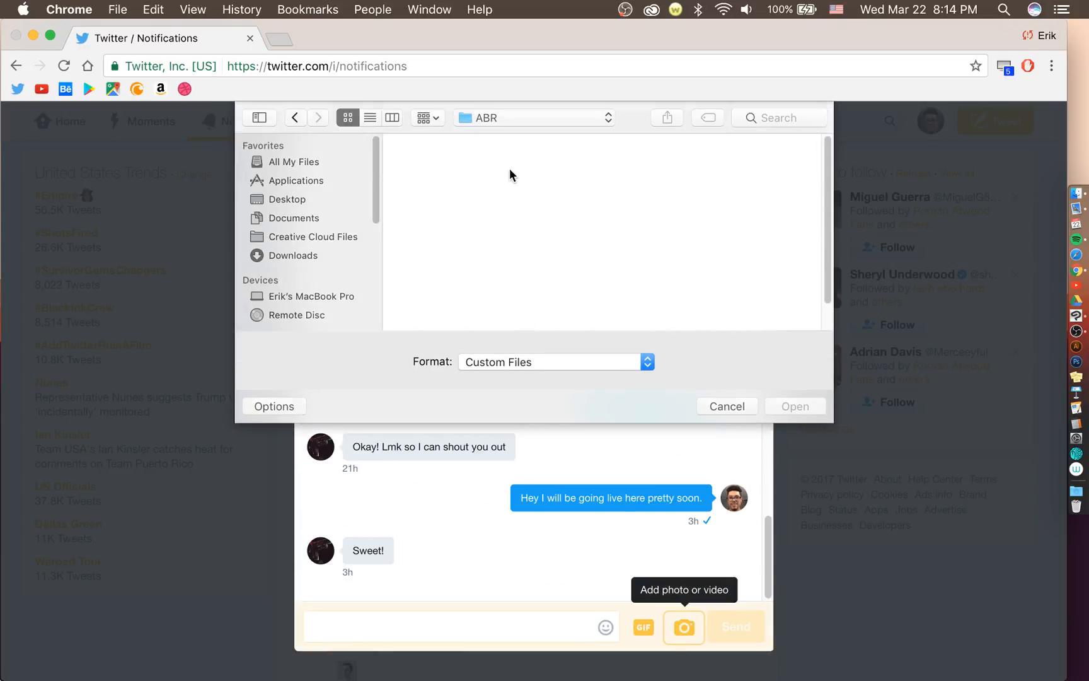
Attach the portrait screenshot from the Jaii folder on the Desktop to the direct message.
{"action": "left_click", "coordinate": [358, 199]}
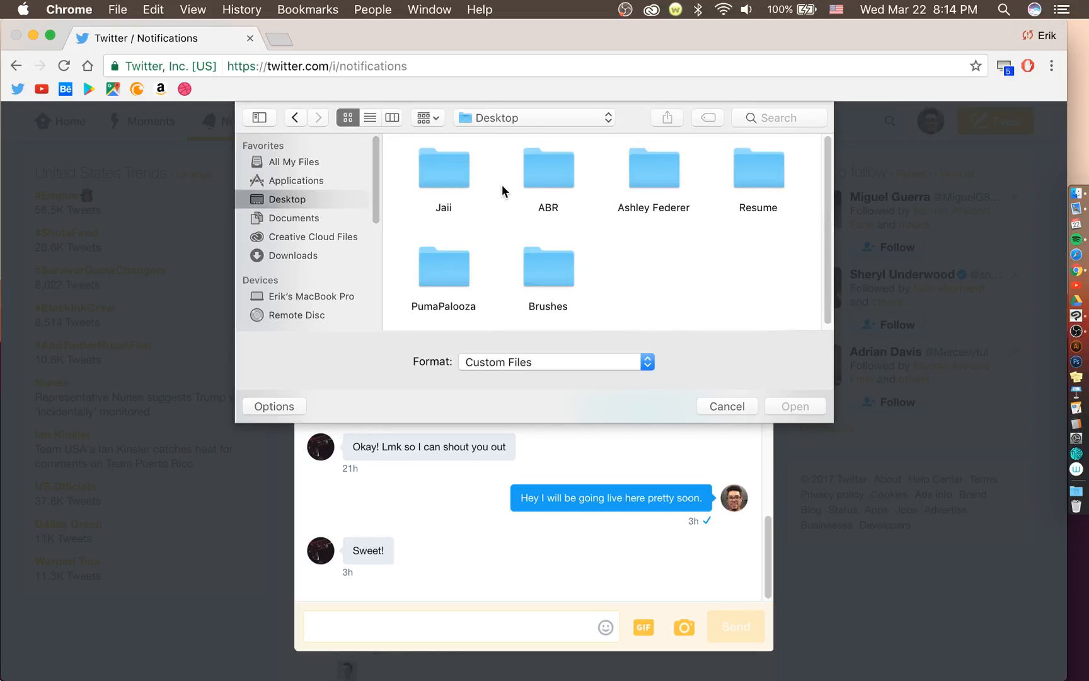
{"action": "left_click", "coordinate": [464, 179]}
{"action": "double_click", "coordinate": [464, 175]}
{"action": "left_click", "coordinate": [544, 176]}
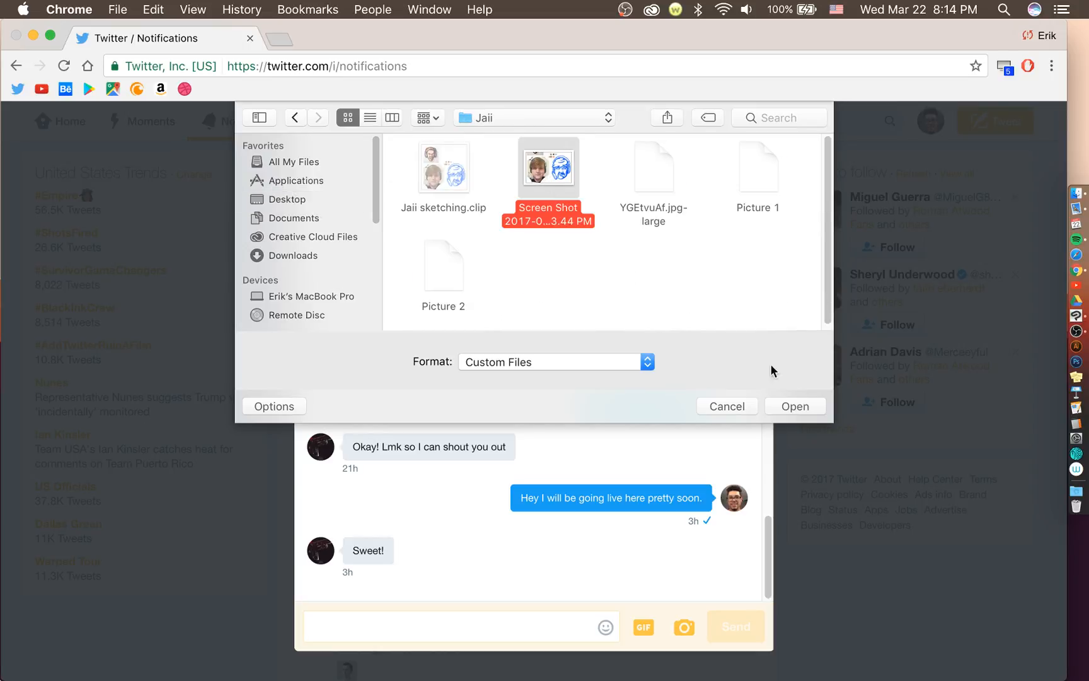
{"action": "left_click", "coordinate": [795, 405]}
Write "Here's the end product sketch." under the attached screenshot and send the message.
{"action": "type", "text": "Her"}
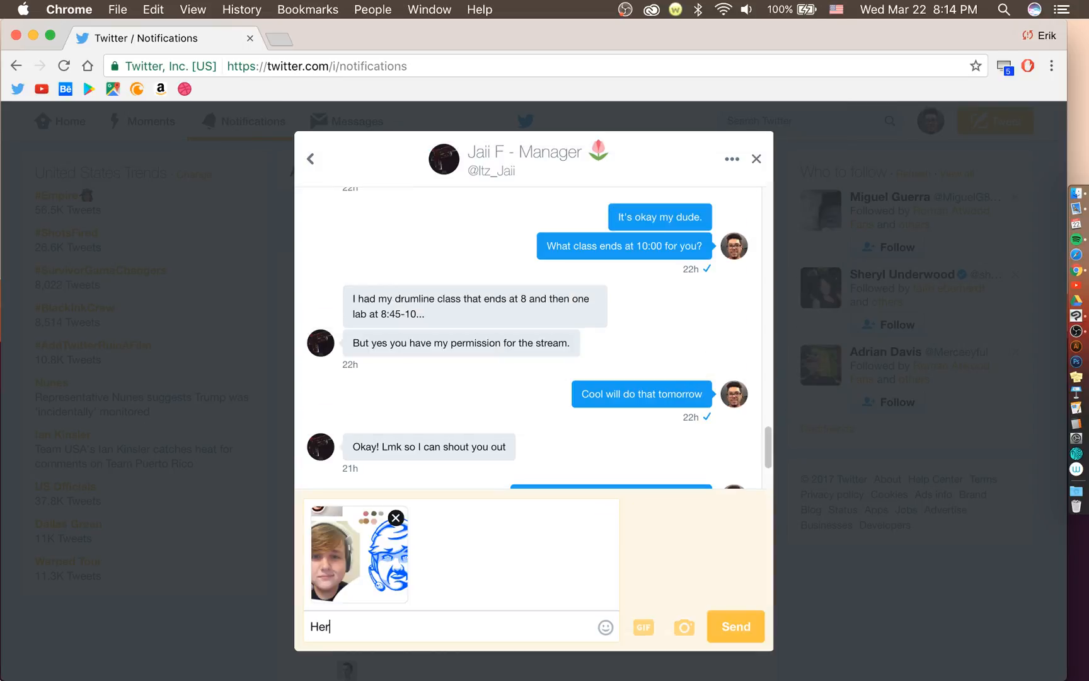
{"action": "type", "text": "e's the end product s"}
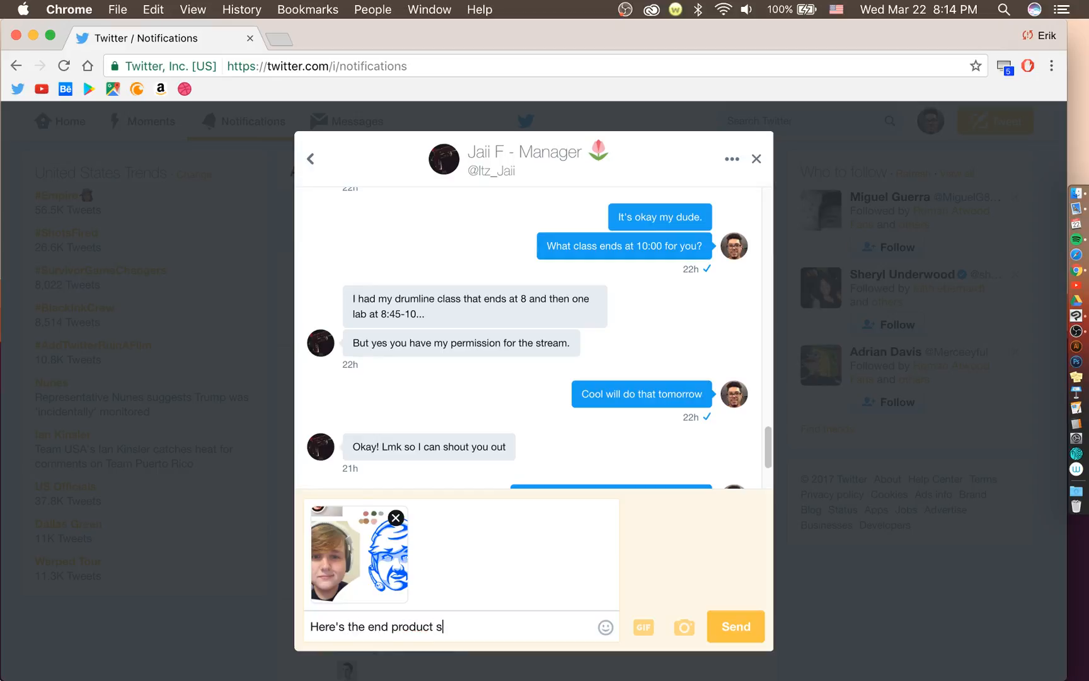
{"action": "type", "text": "ketch."}
{"action": "key", "text": "Return"}
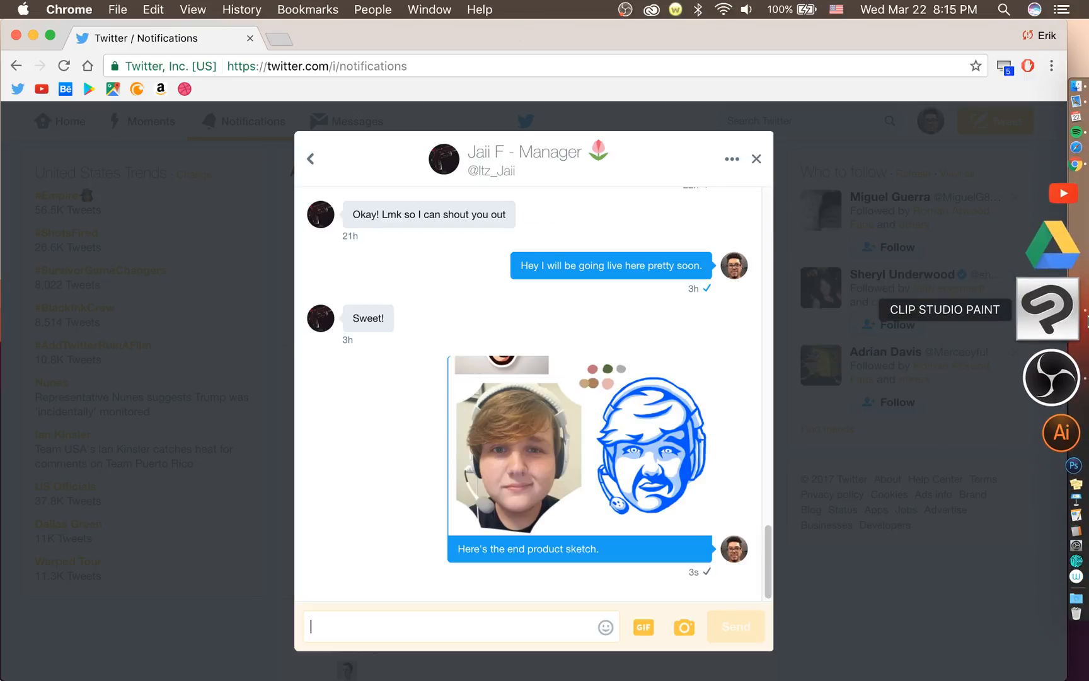
Quit Clip Studio Paint and switch to the OBS window.
{"action": "right_click", "coordinate": [1046, 303]}
{"action": "left_click", "coordinate": [956, 321]}
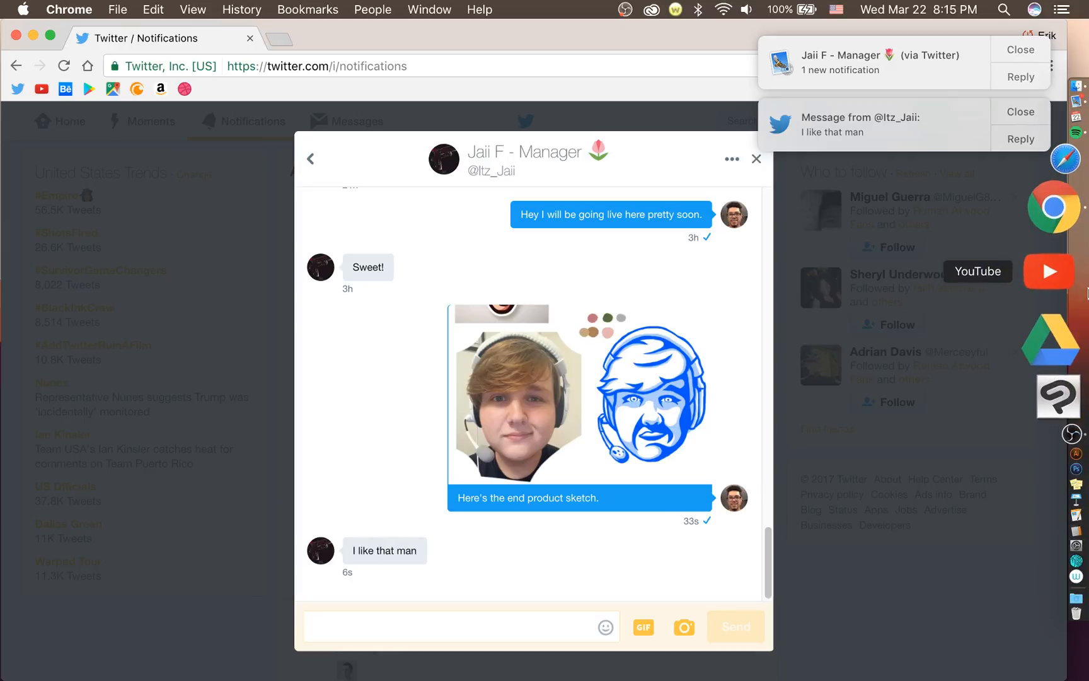
{"action": "left_click", "coordinate": [1071, 310]}
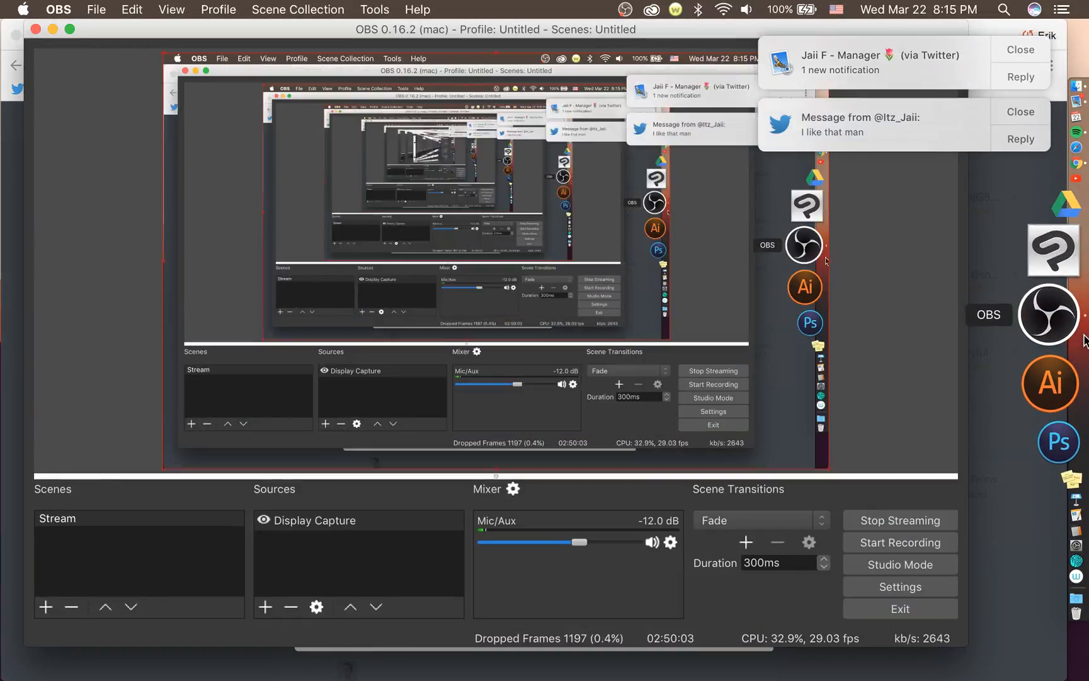